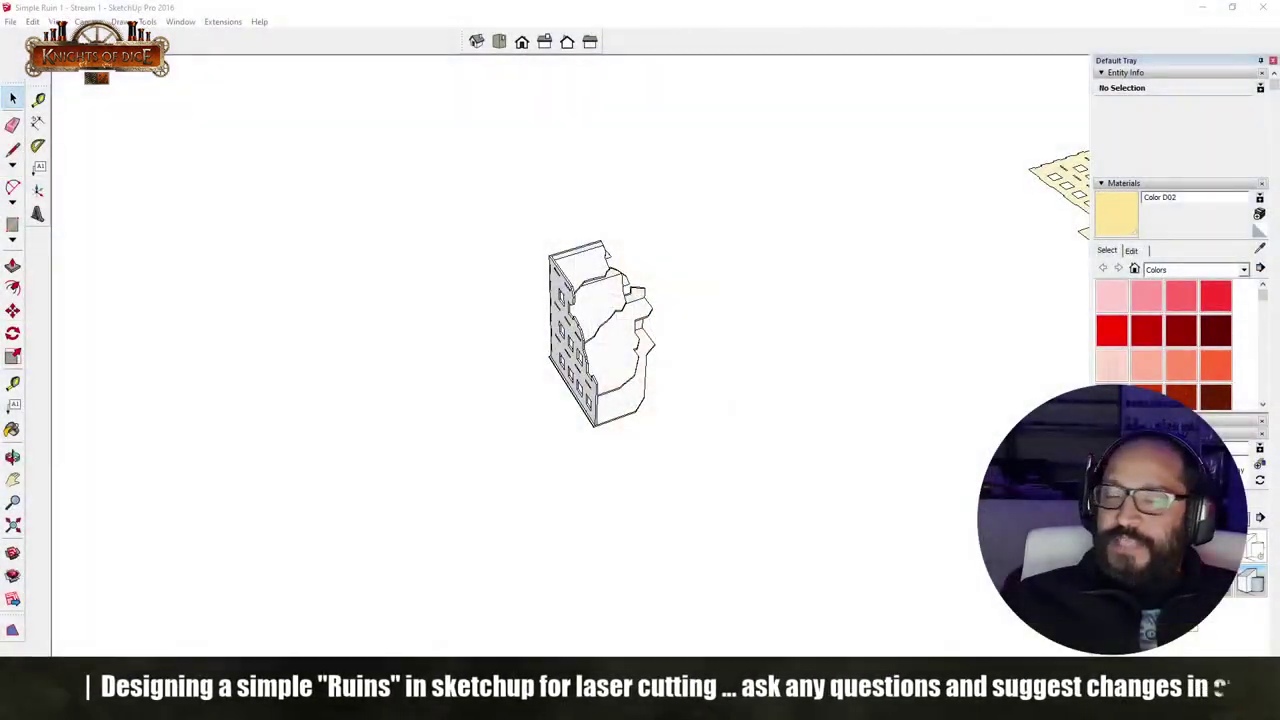
Step: Examine the white ruin model from several angles, together with the tan buildings and flat cutting parts around it
middle_drag(700, 450, 680, 523)
key(space)
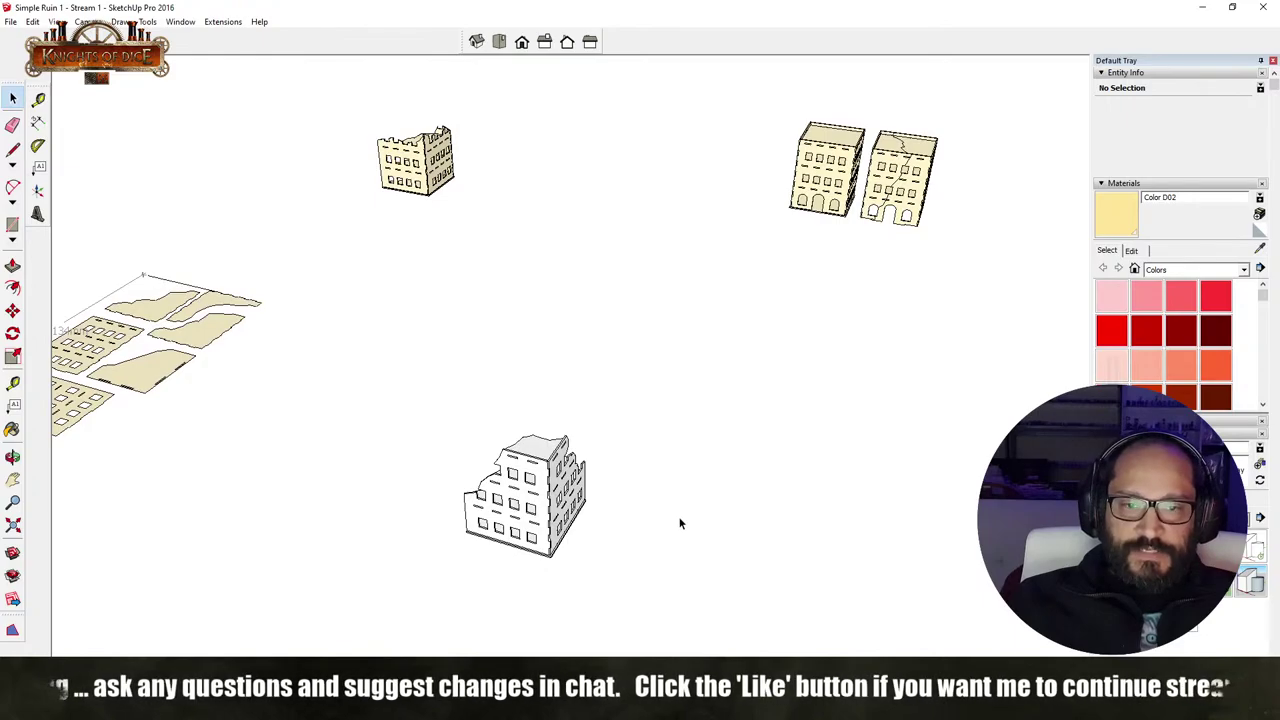
middle_drag(484, 544, 541, 485)
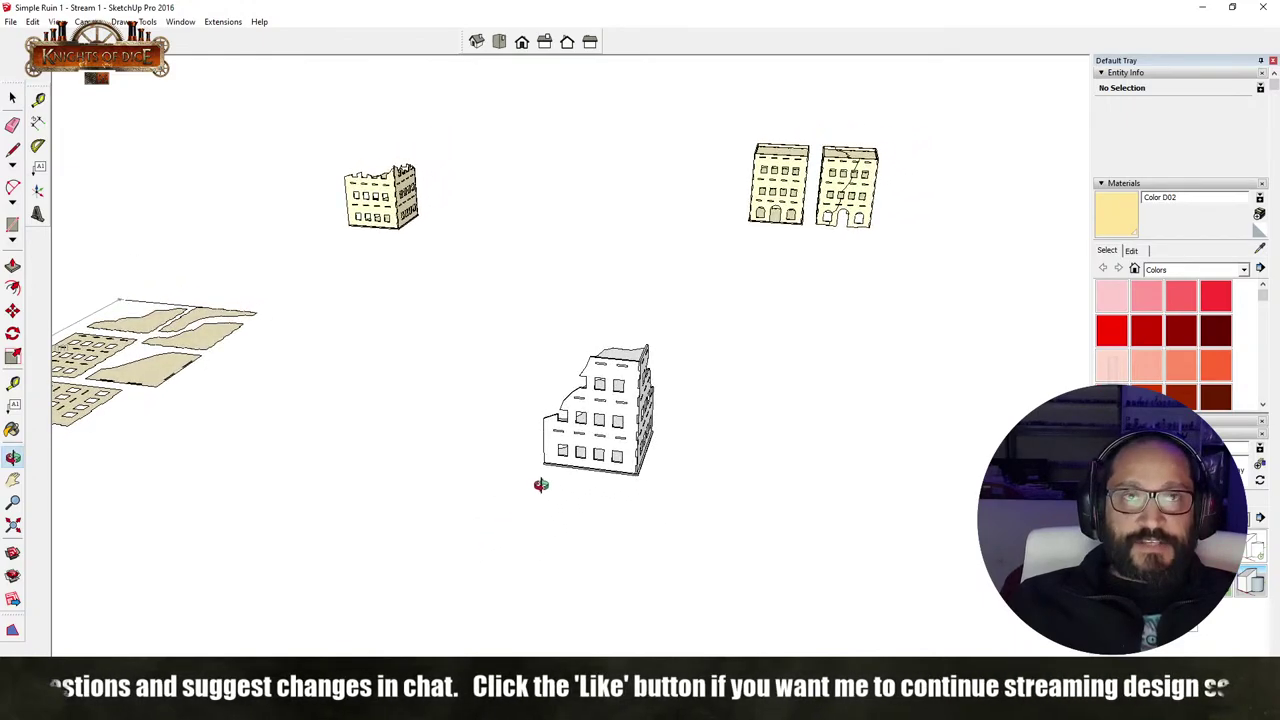
middle_drag(450, 448, 751, 491)
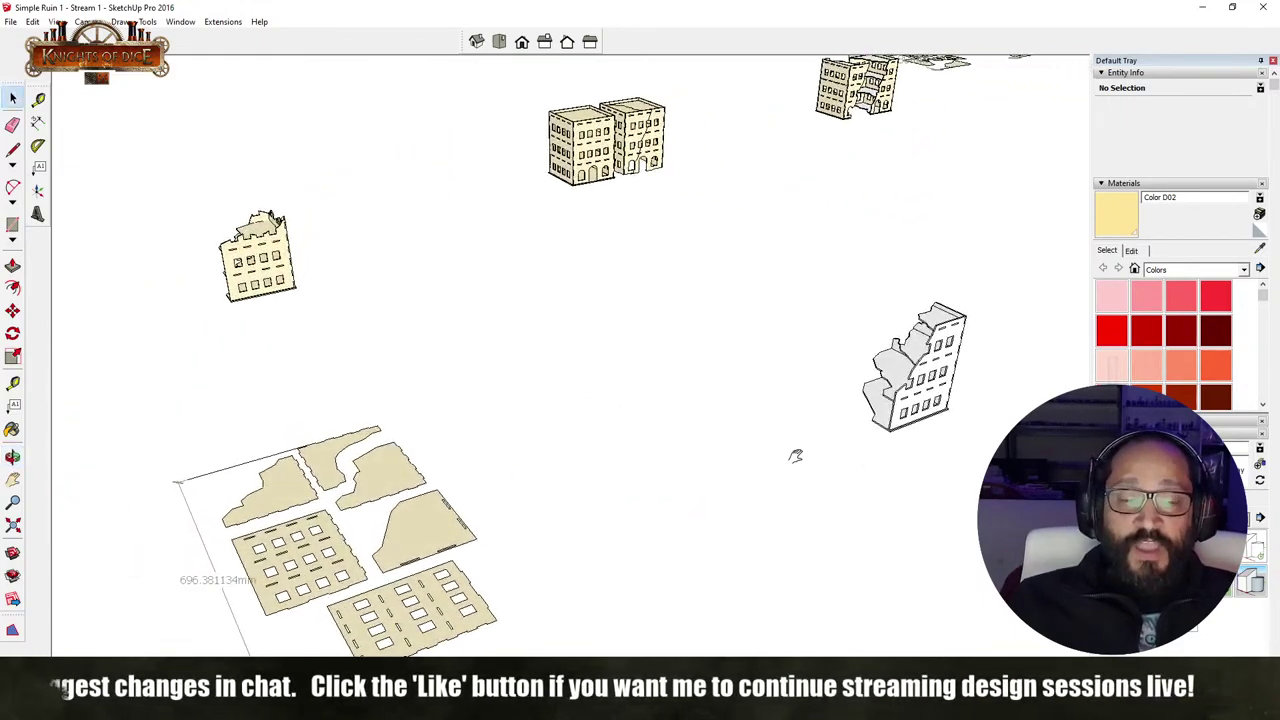
middle_drag(794, 451, 760, 548)
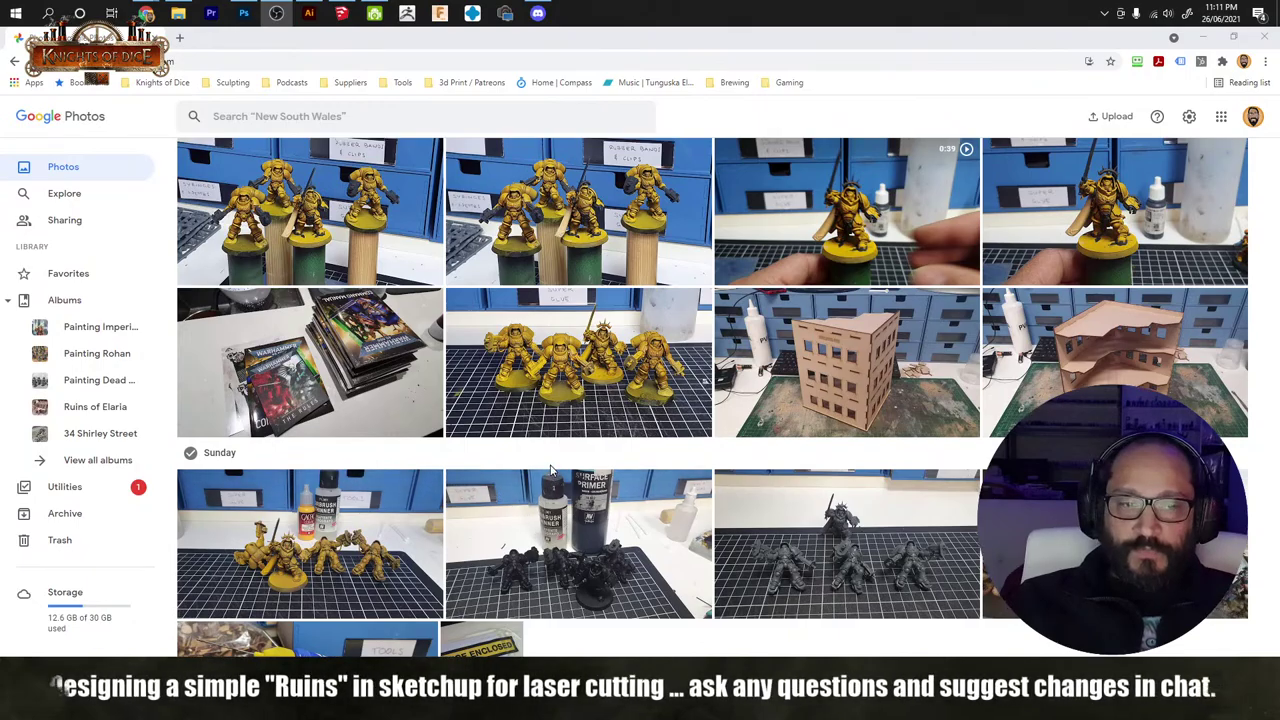
Step: View Thursday's photos of the large yellow walker miniature, comparing the close-up with the group shot
scroll(550, 470, up, 15)
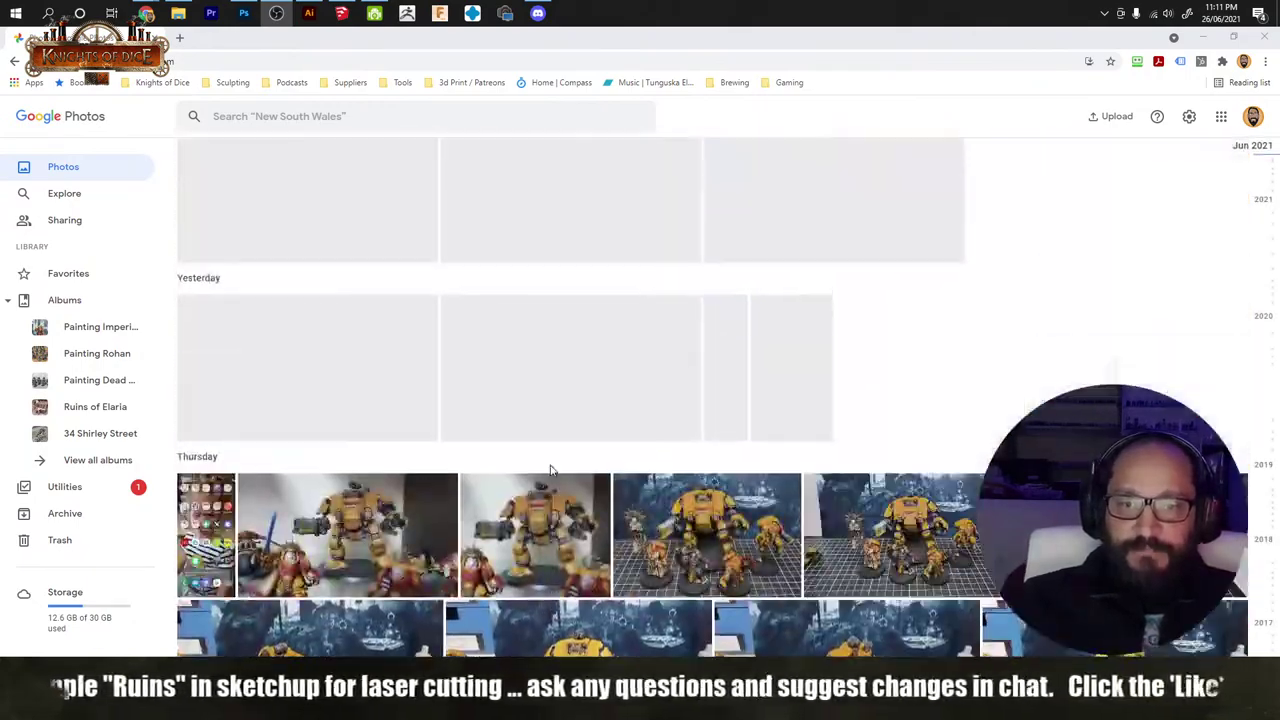
scroll(550, 470, up, 1)
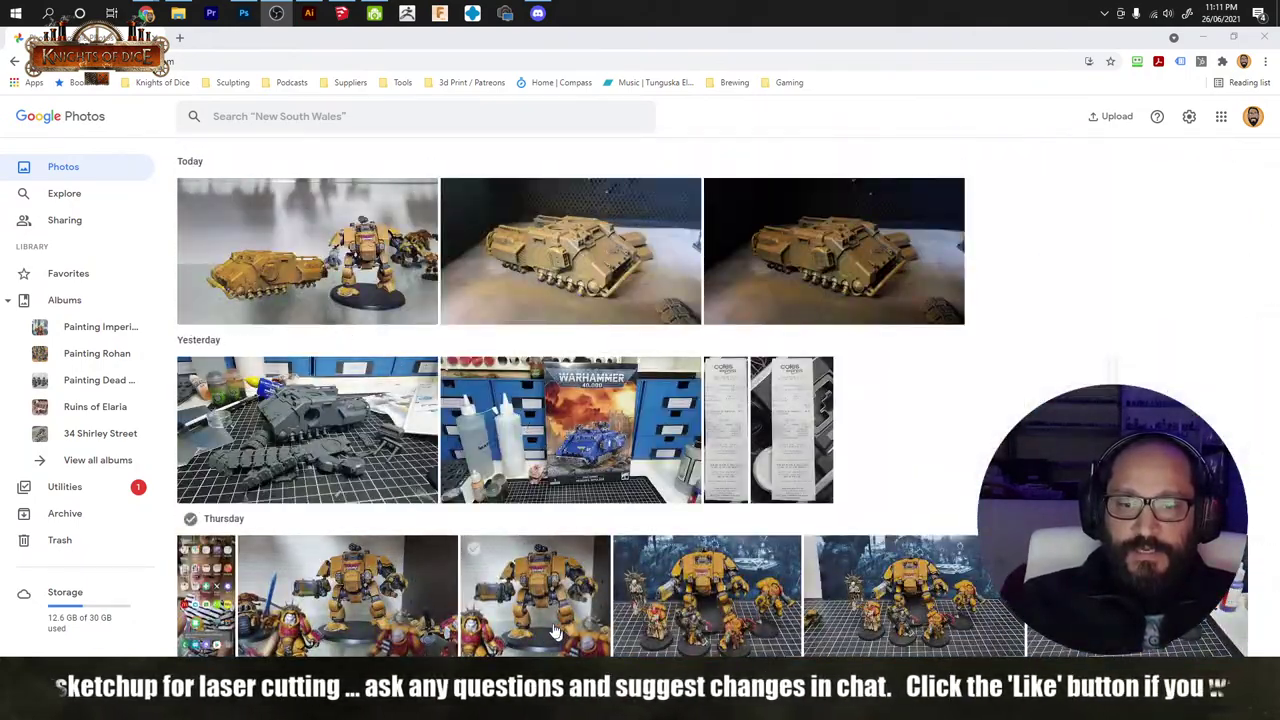
click(556, 632)
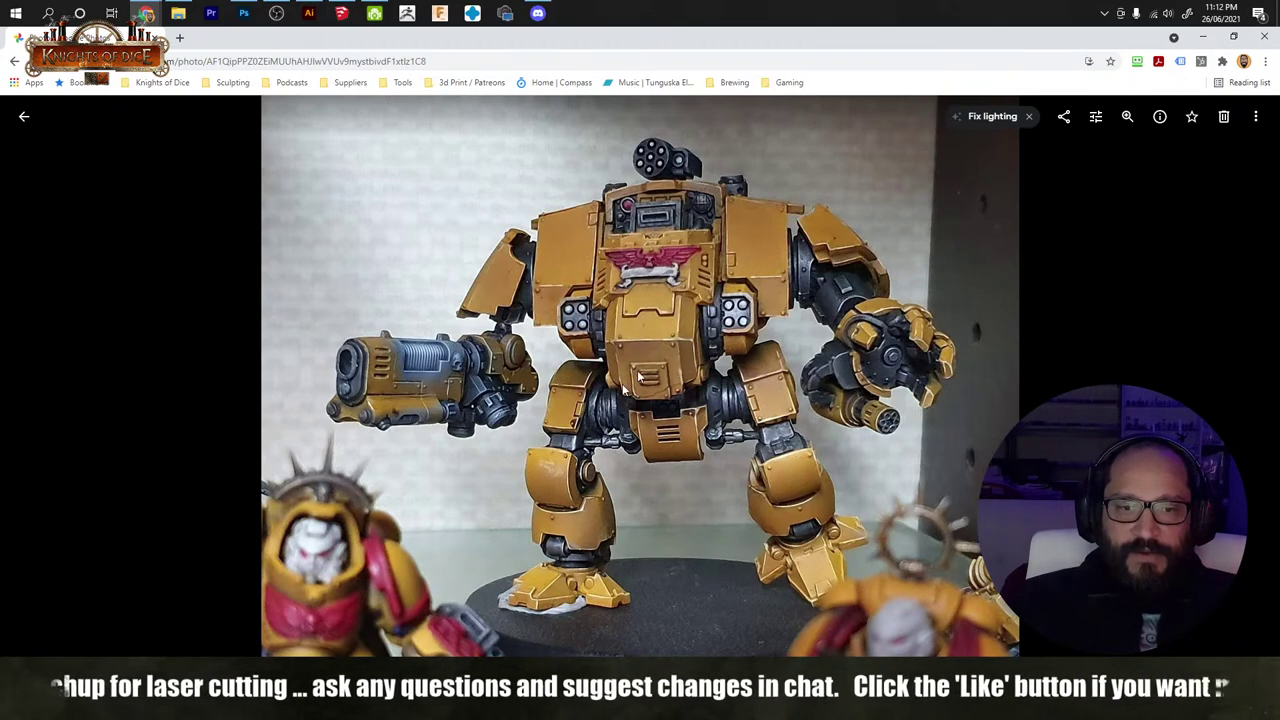
click(1243, 413)
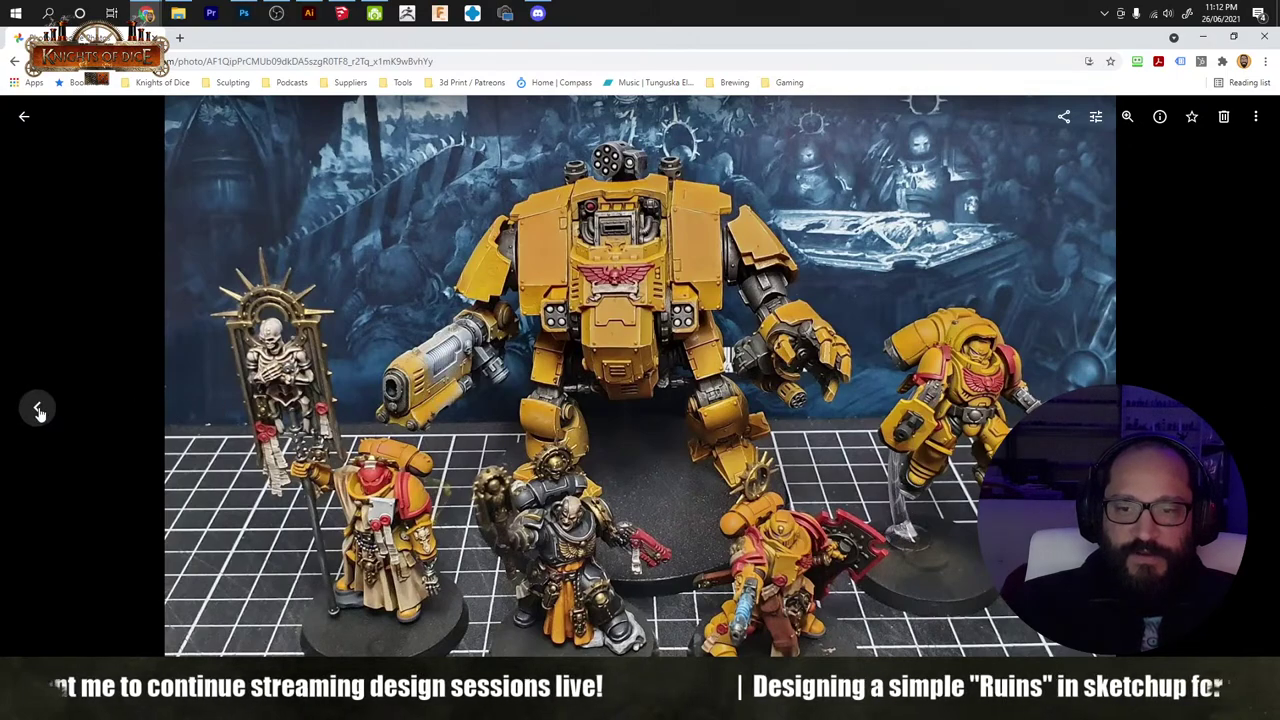
click(38, 411)
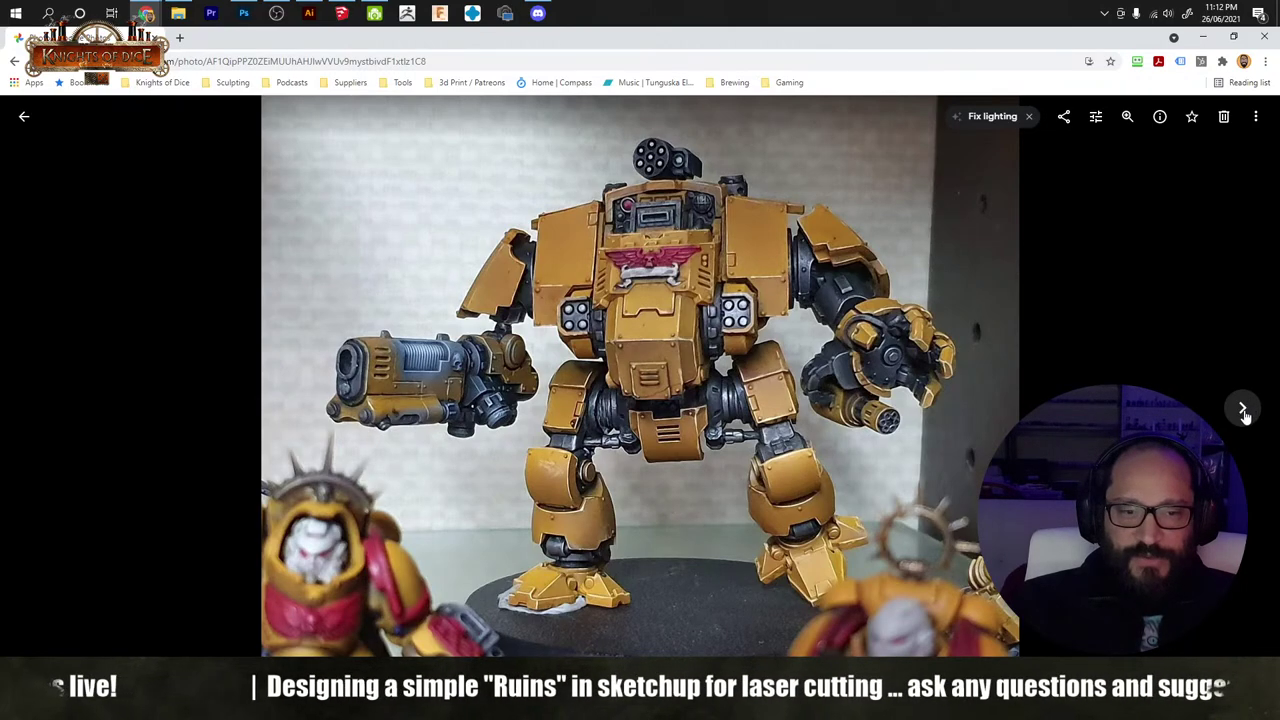
click(1243, 411)
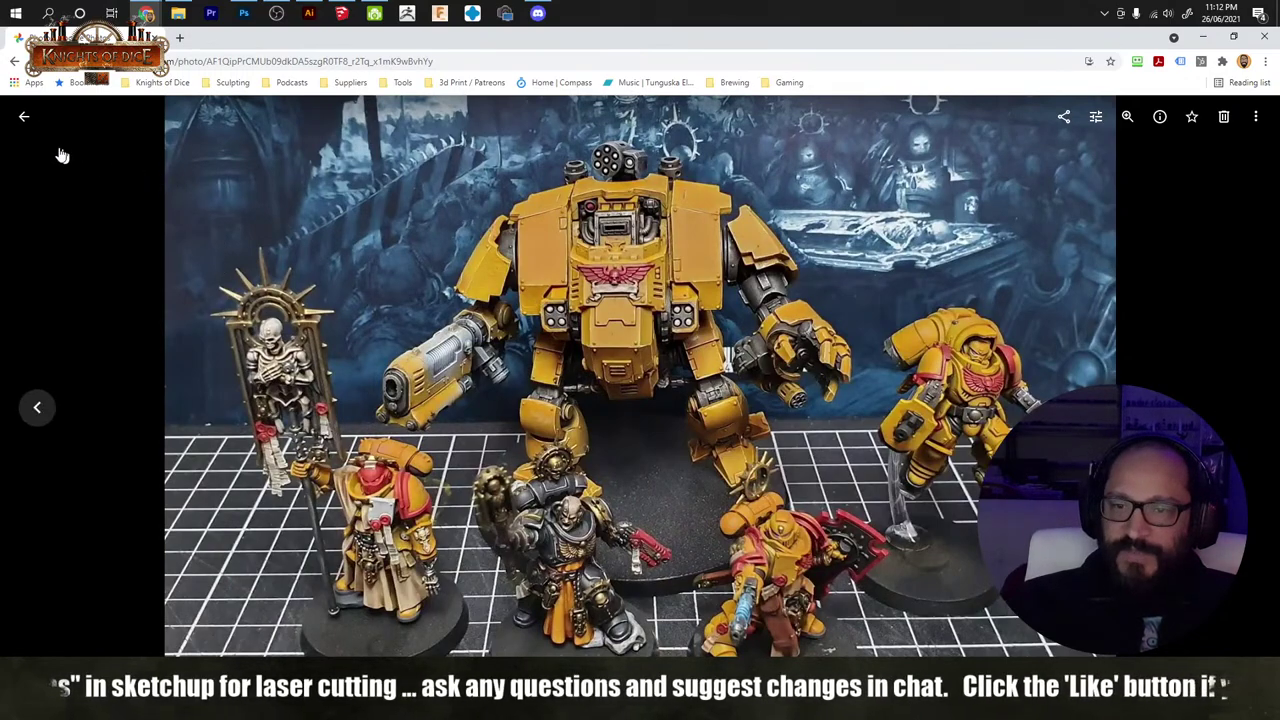
Step: Return to the photo library, find Tuesday's pictures, and examine the shots of the four yellow winged-emblem miniatures
click(24, 116)
scroll(869, 465, down, 3)
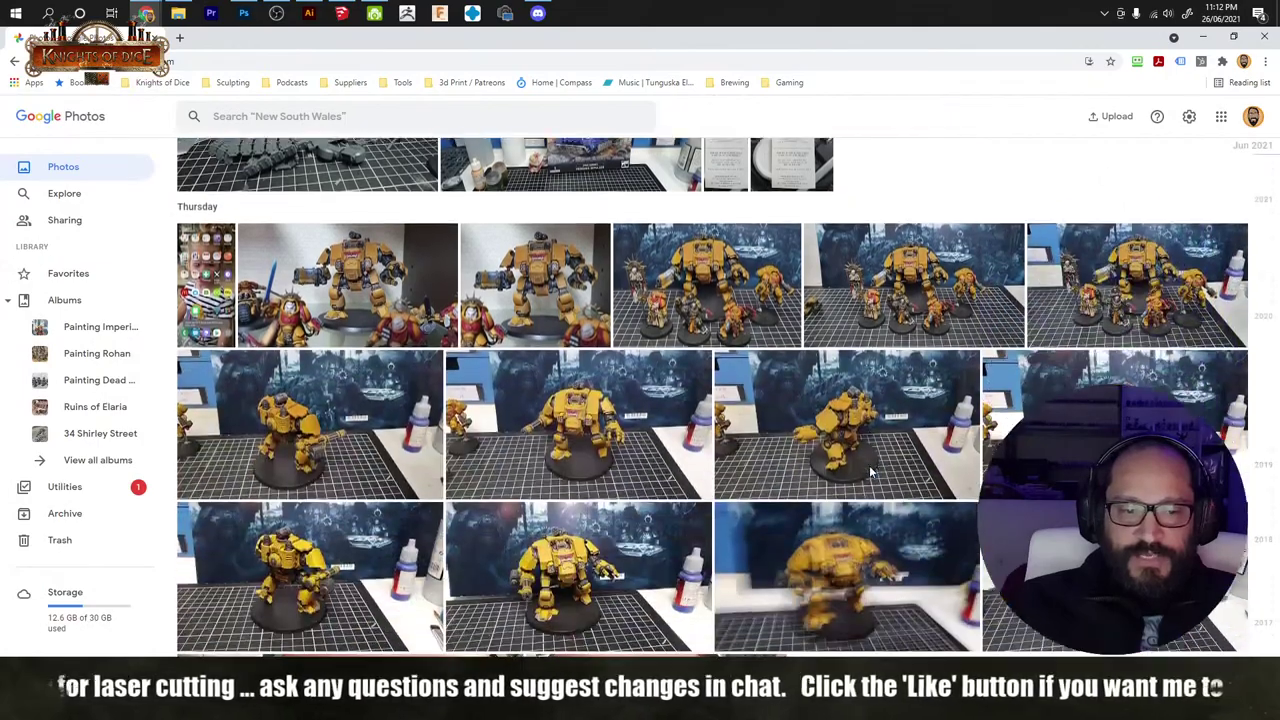
scroll(855, 446, down, 5)
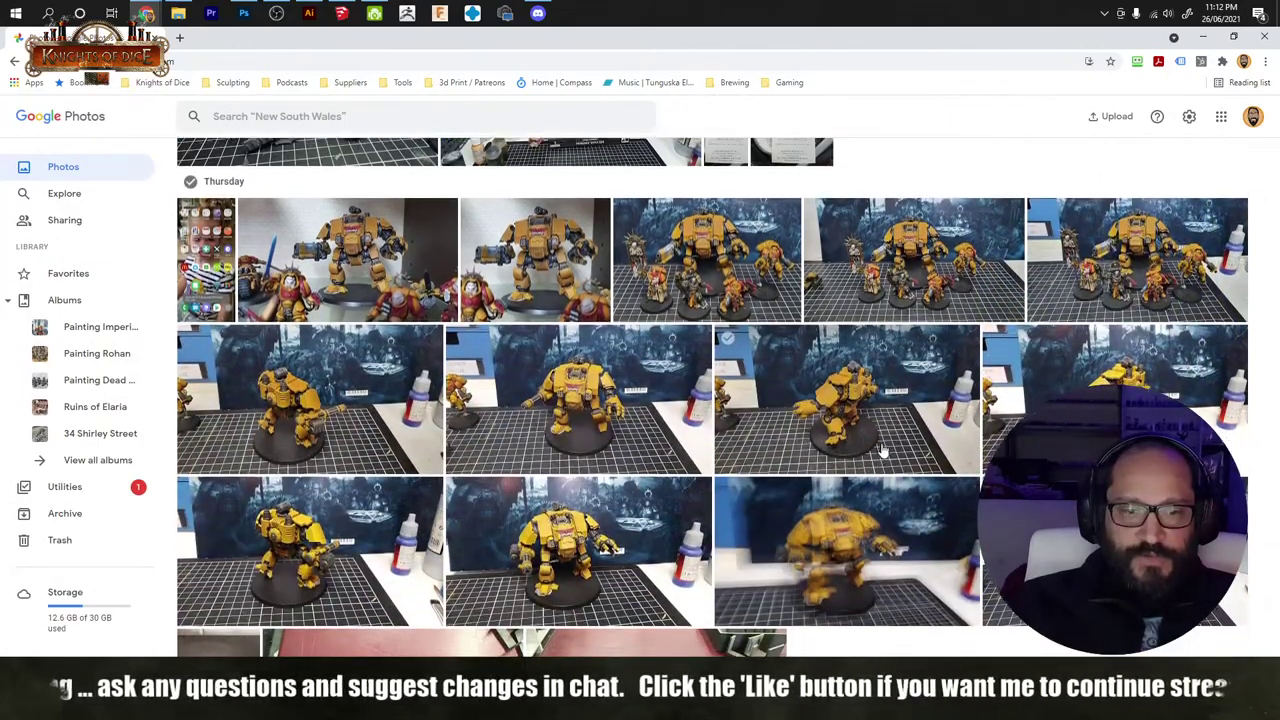
scroll(883, 452, down, 10)
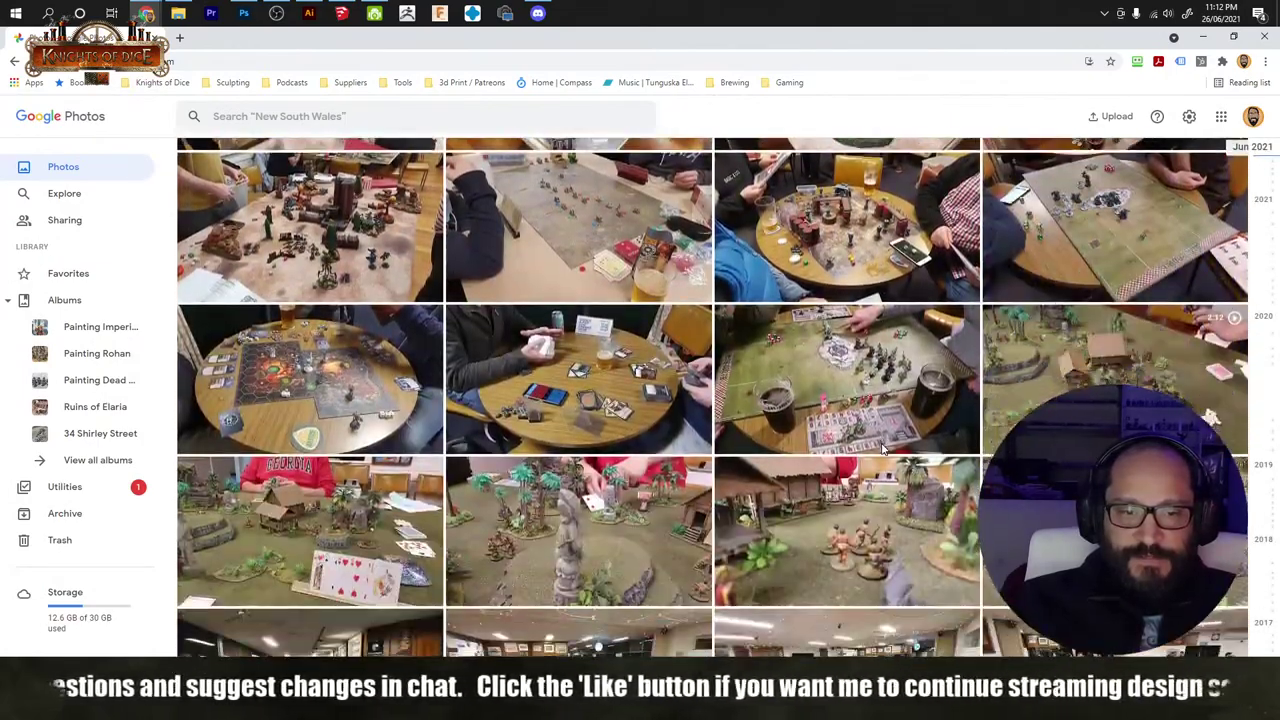
scroll(883, 452, down, 1)
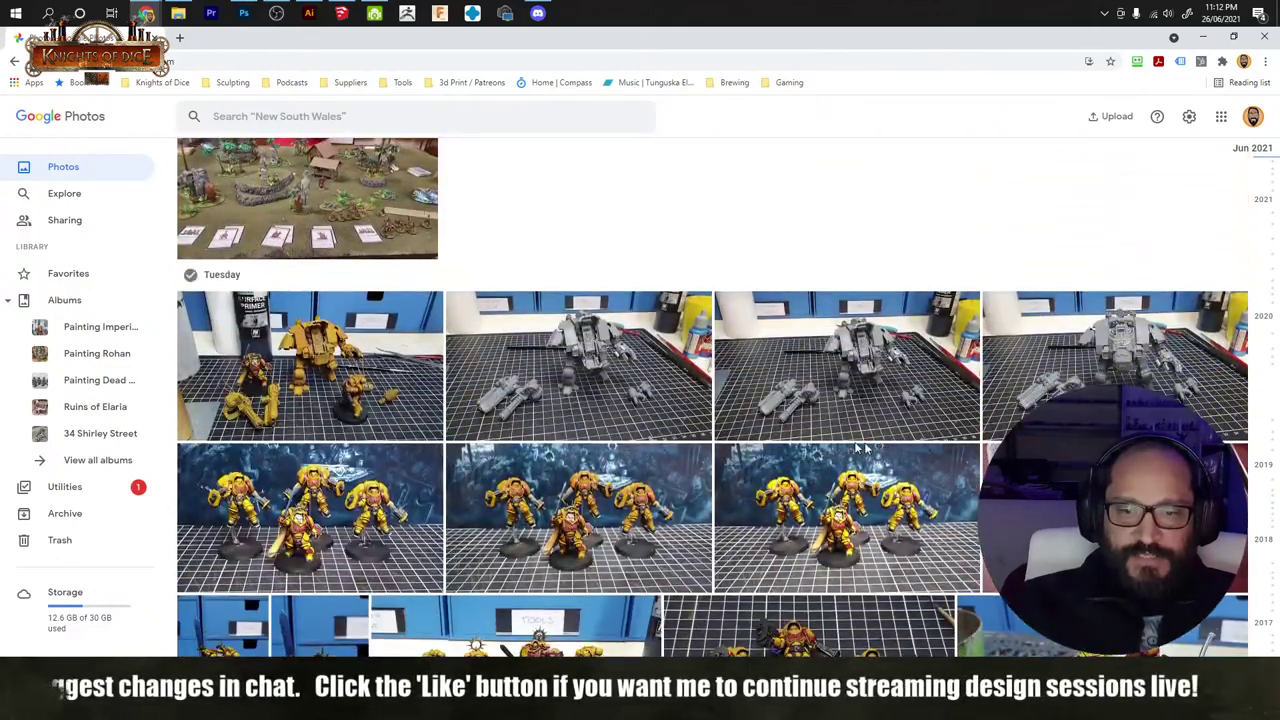
click(770, 520)
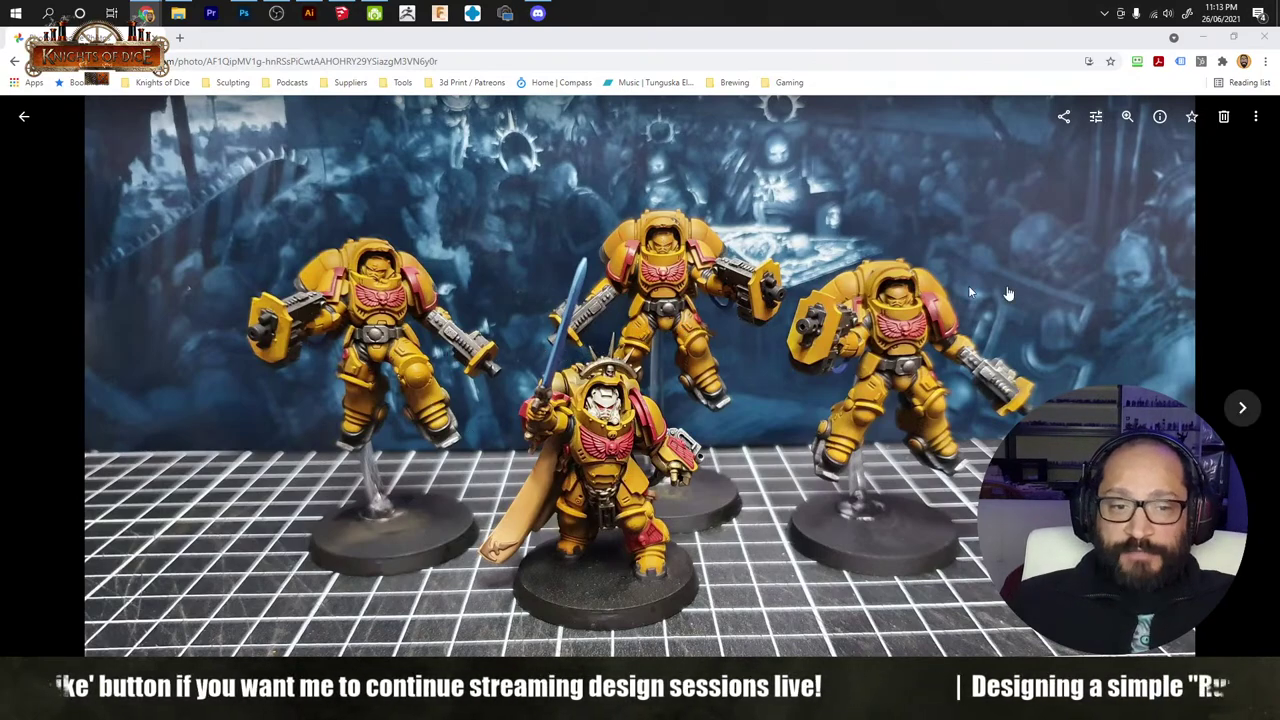
click(1243, 418)
click(1243, 418)
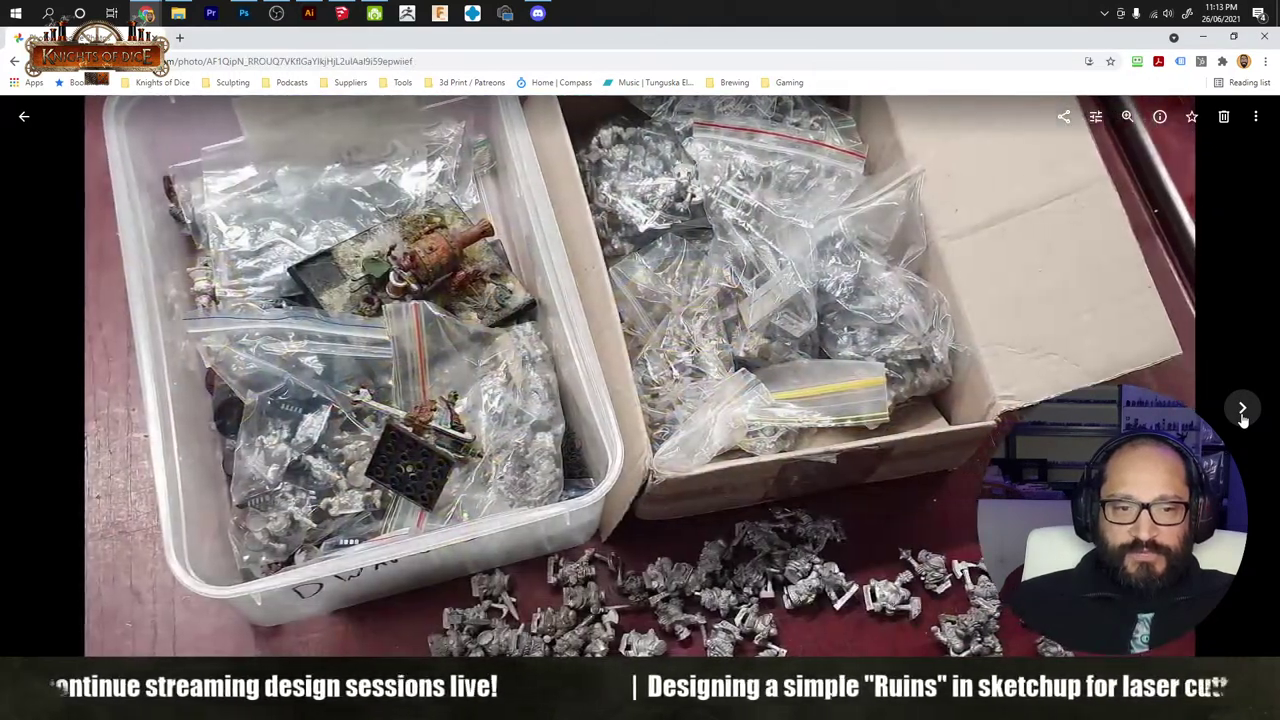
click(33, 409)
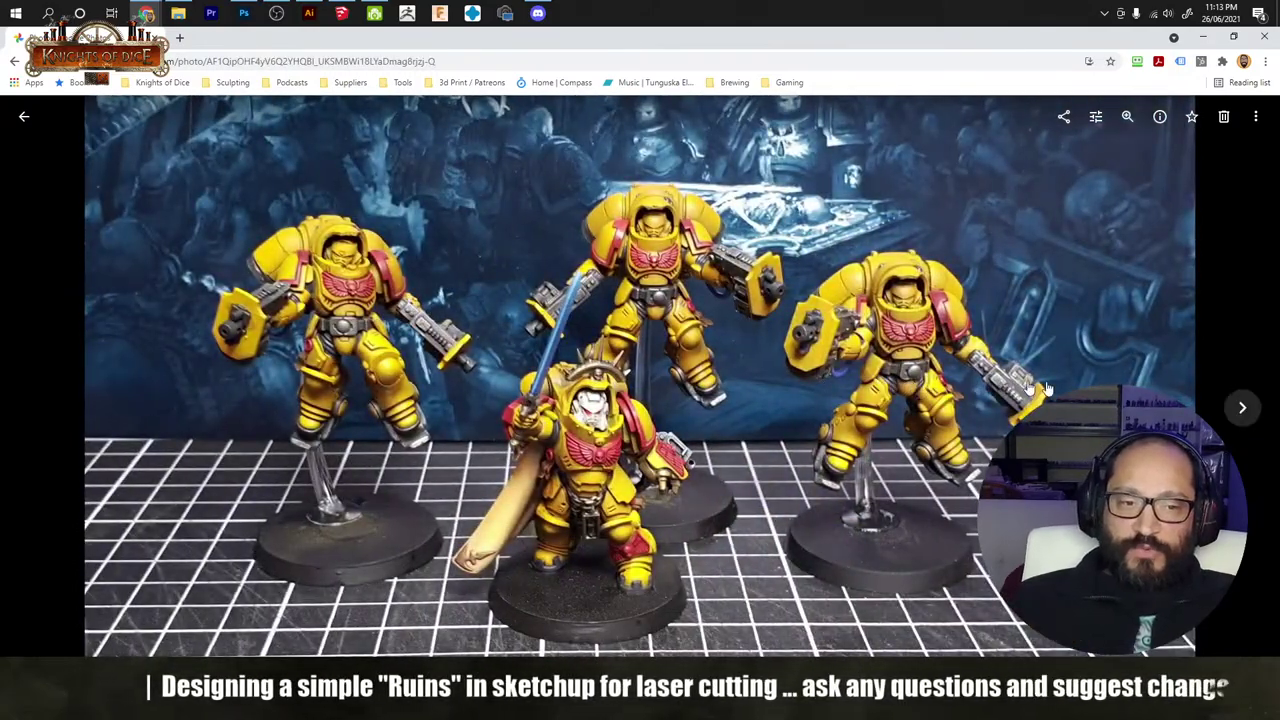
click(1243, 411)
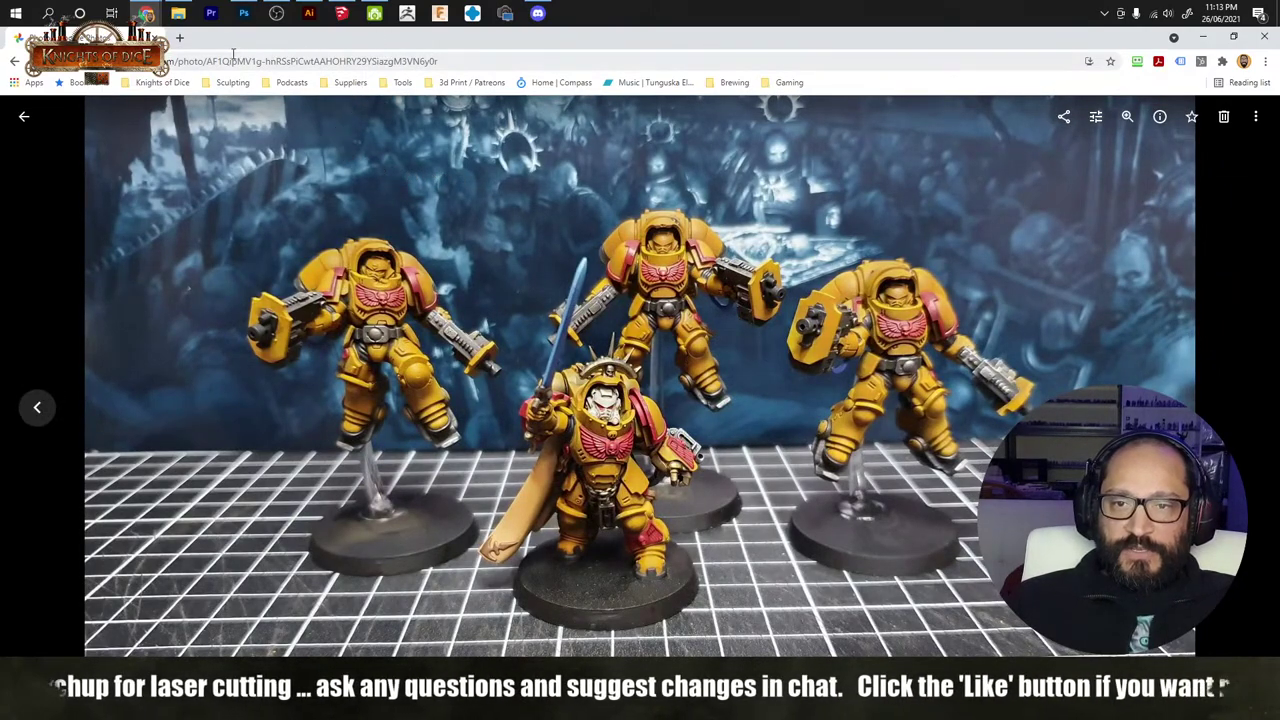
Step: Switch back to SketchUp and look over the white ruin and neighbouring building models from other angles
mouse_move(146, 12)
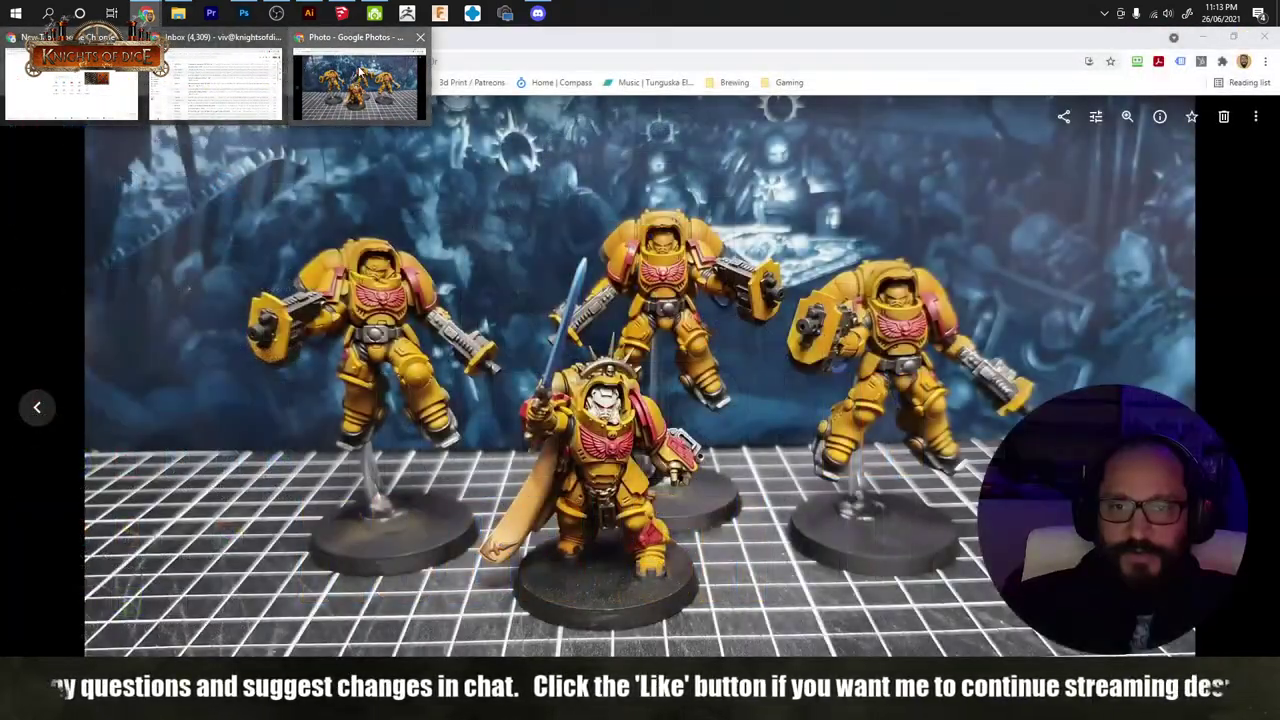
click(362, 68)
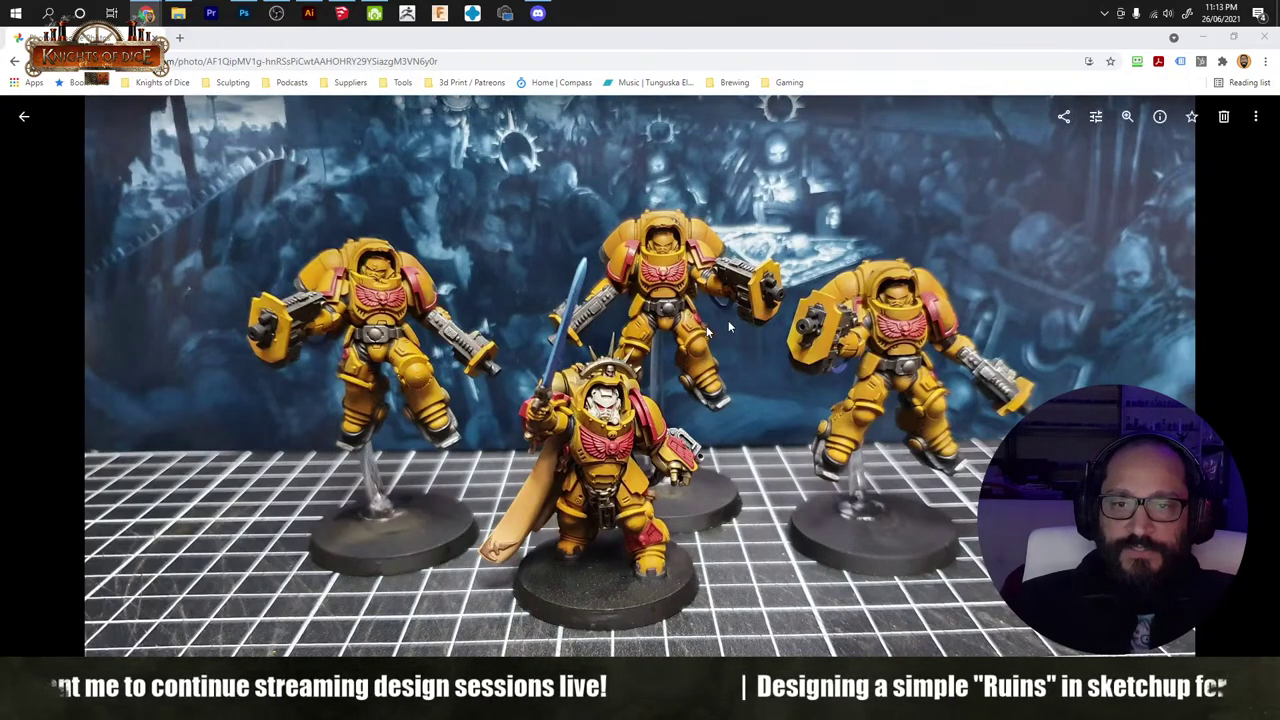
click(1203, 40)
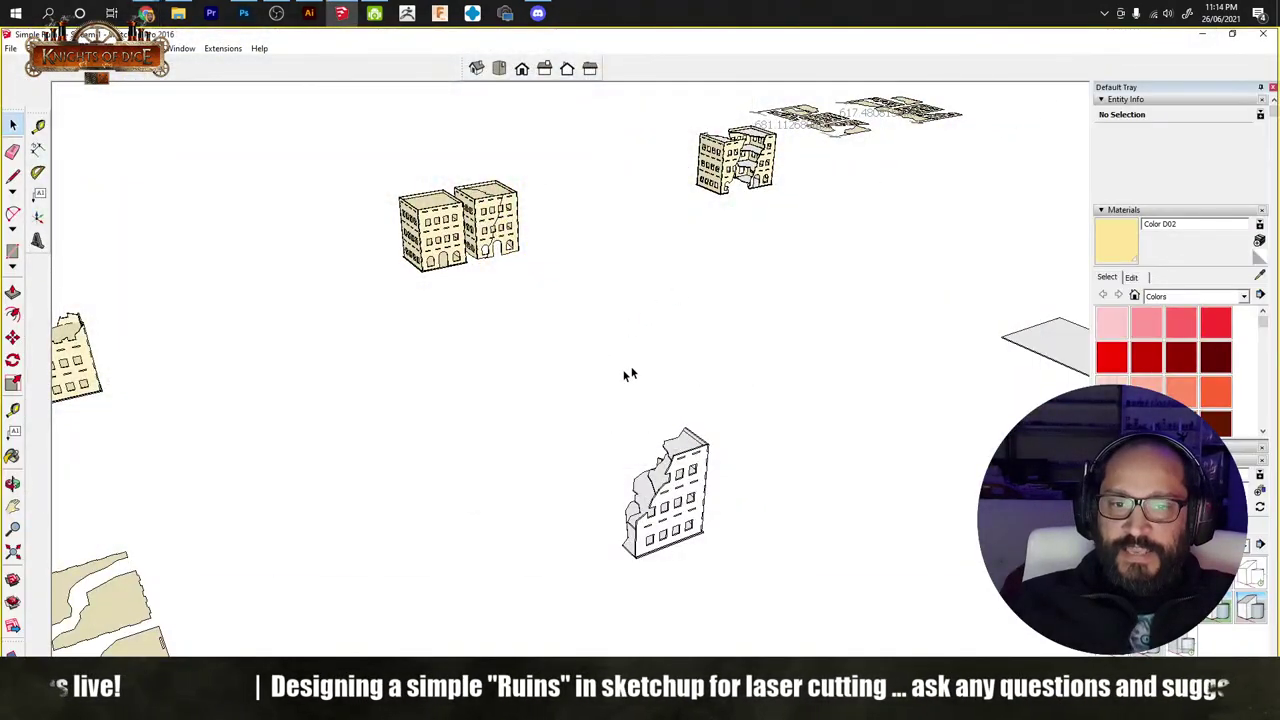
mouse_move(783, 389)
middle_down()
mouse_move(606, 409)
mouse_move(349, 405)
mouse_move(669, 357)
mouse_move(691, 420)
middle_up()
mouse_move(603, 386)
shift+middle_down()
mouse_move(709, 375)
mouse_move(700, 397)
mouse_move(423, 400)
shift+middle_up()
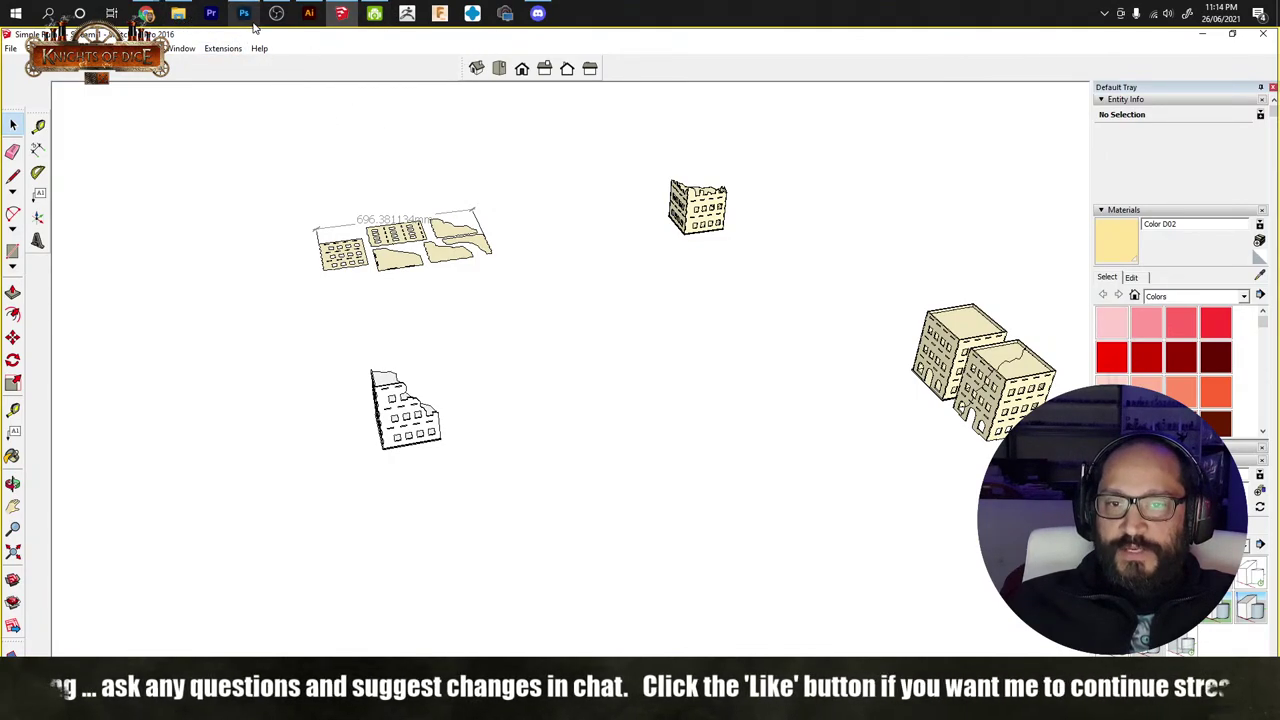
Step: Switch to Google Photos in the browser and open the gaming-night selfie from Wed, Jun 16
mouse_move(163, 17)
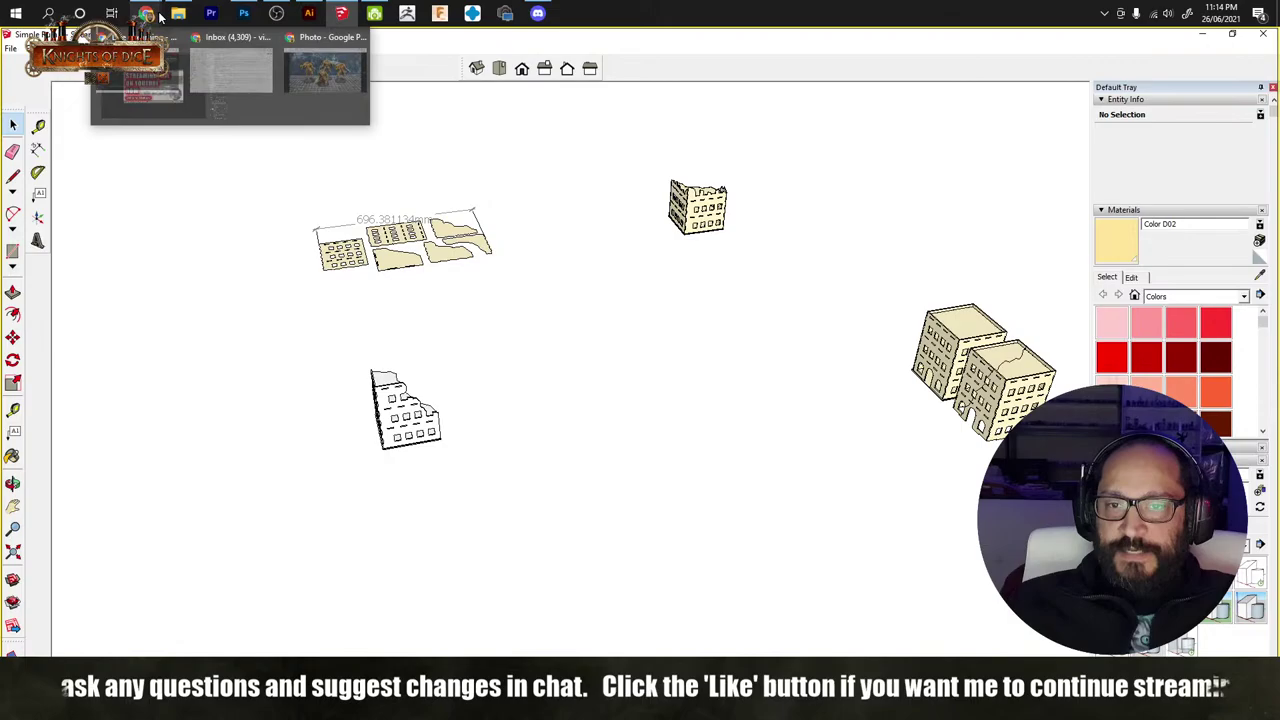
click(324, 90)
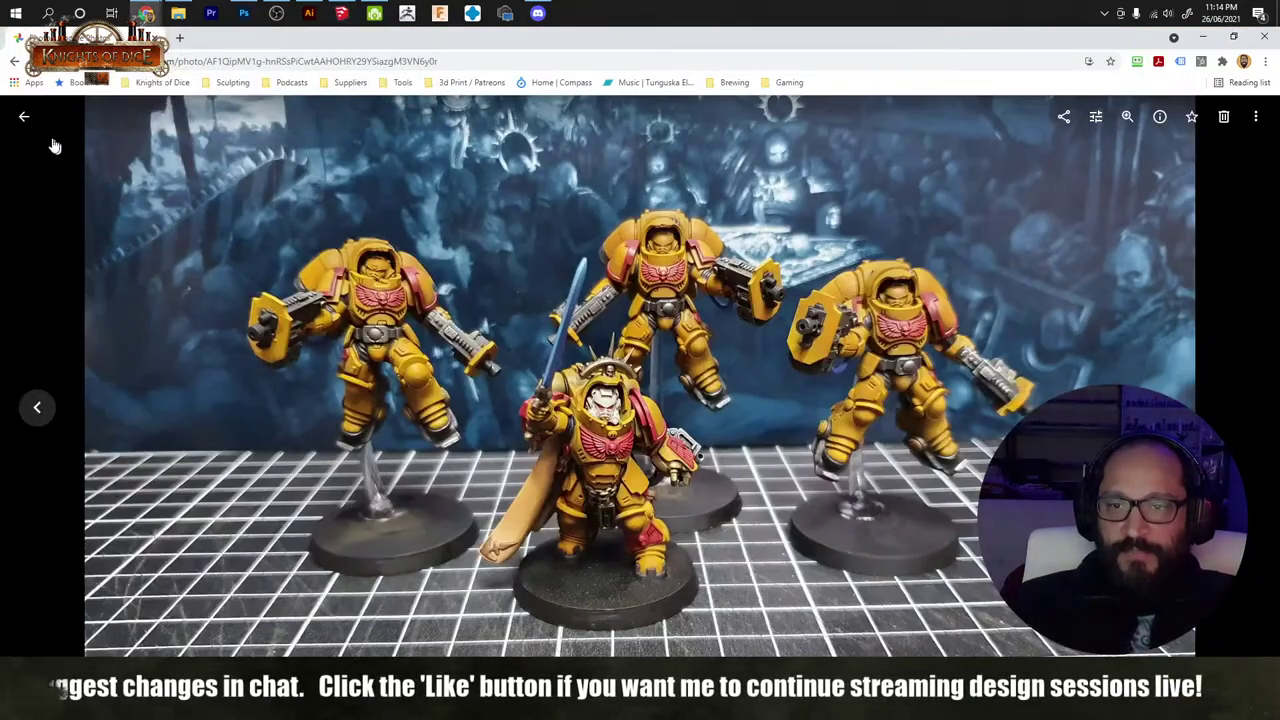
click(24, 116)
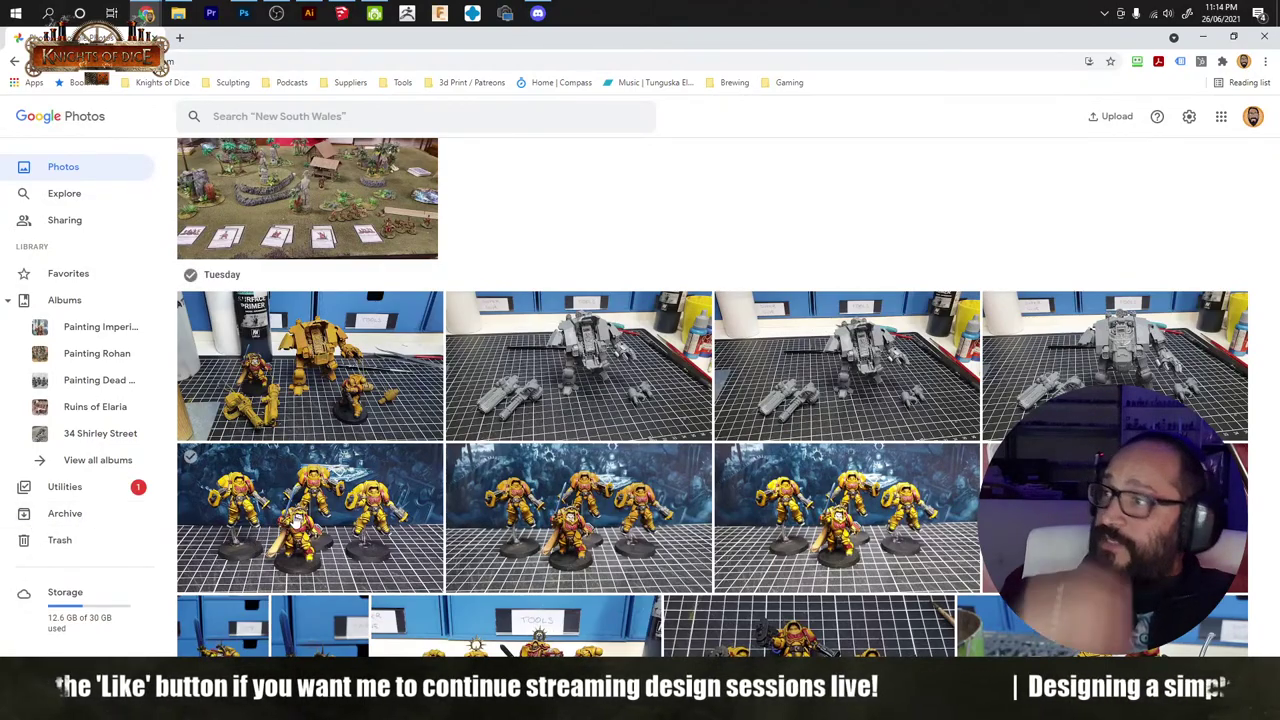
scroll(670, 410, down, 10)
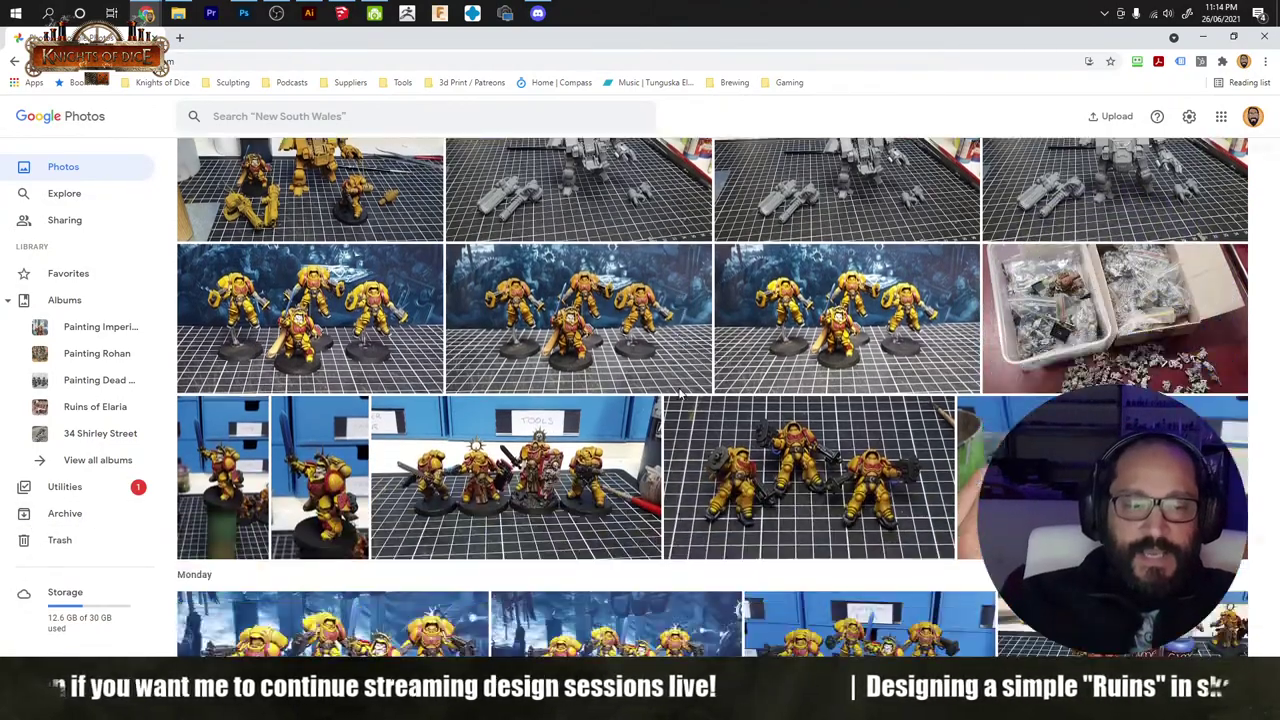
scroll(679, 396, down, 10)
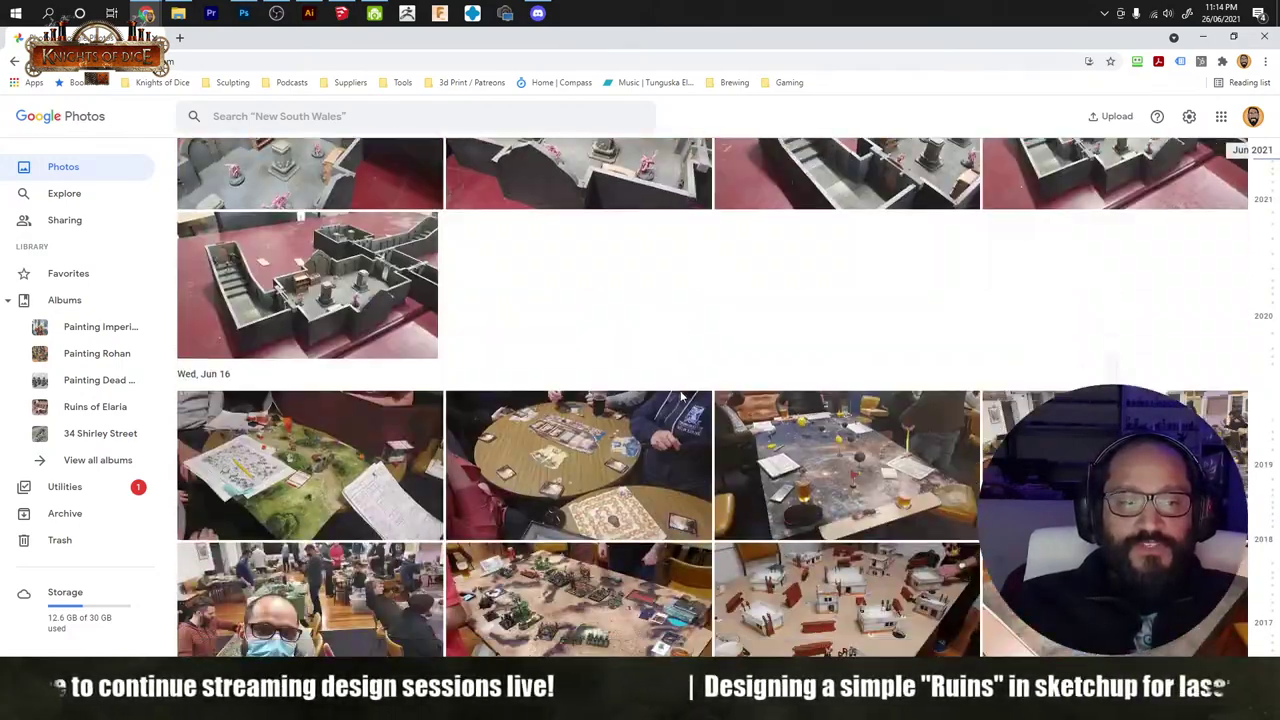
scroll(680, 395, up, 5)
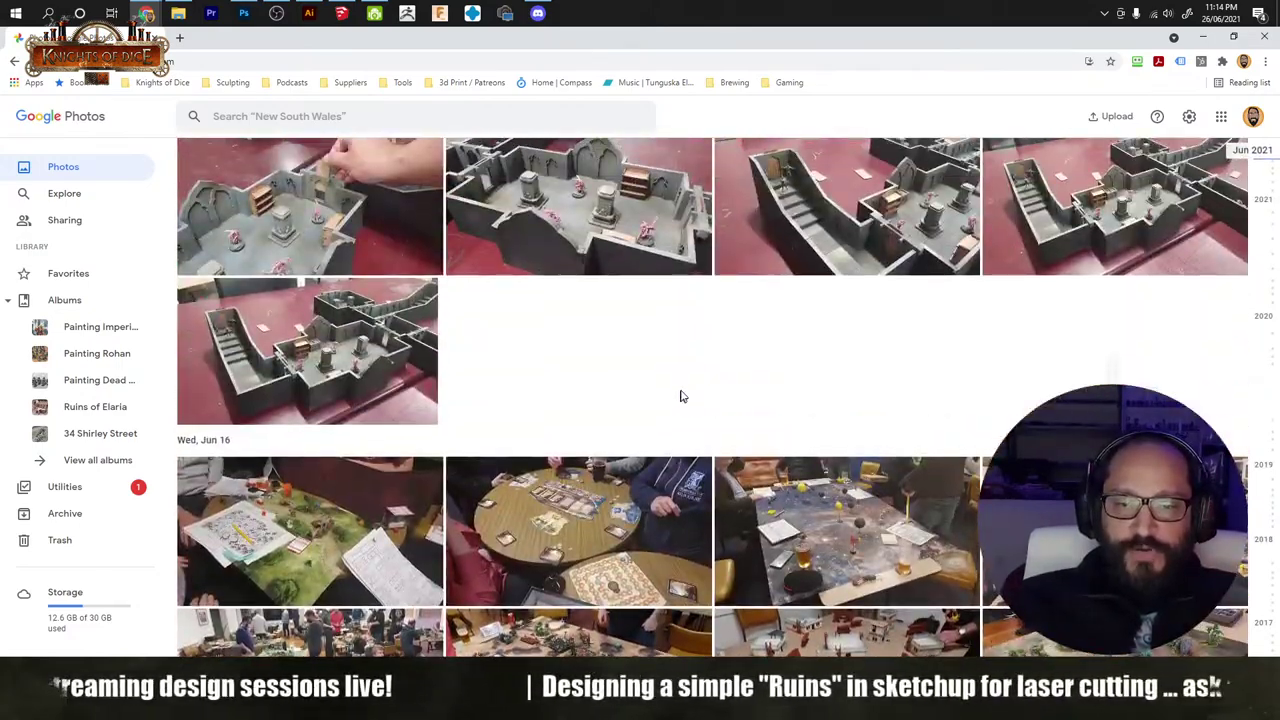
click(310, 632)
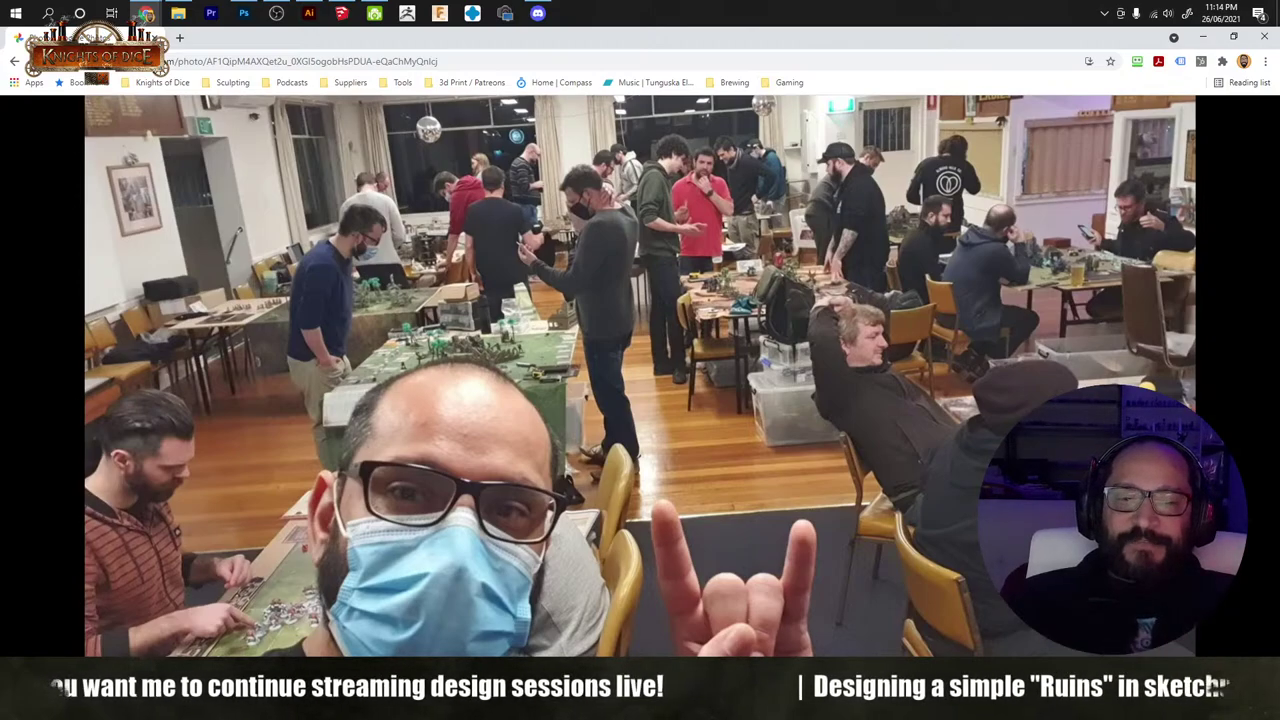
Step: Look through the gaming-night photos that follow the selfie, examining the tabletop layouts and terrain buildings
mouse_move(1218, 410)
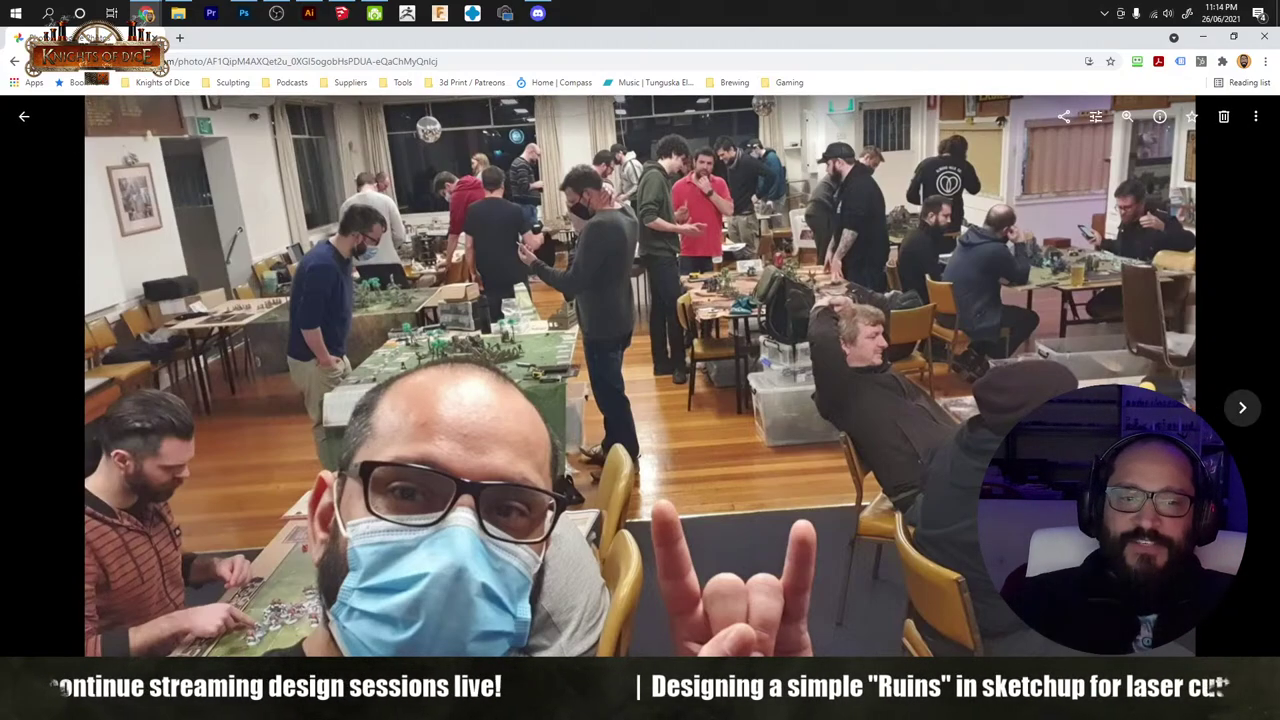
click(1243, 409)
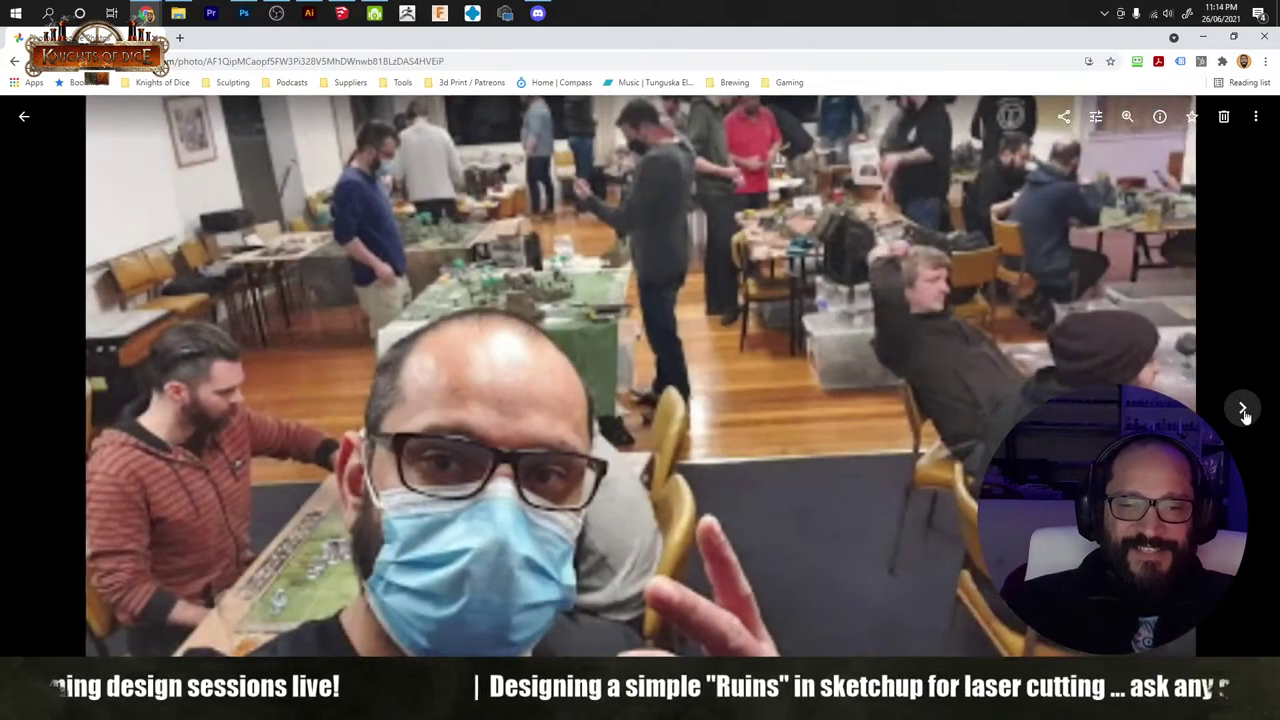
click(1243, 409)
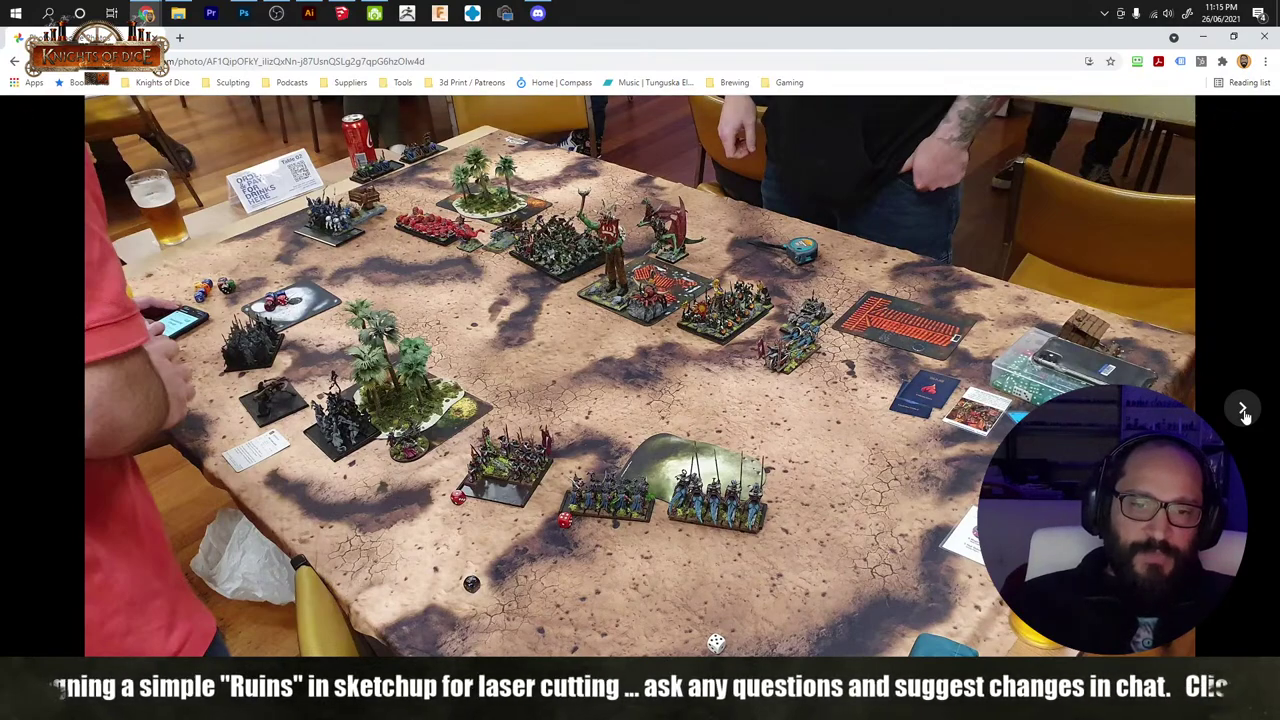
click(1243, 410)
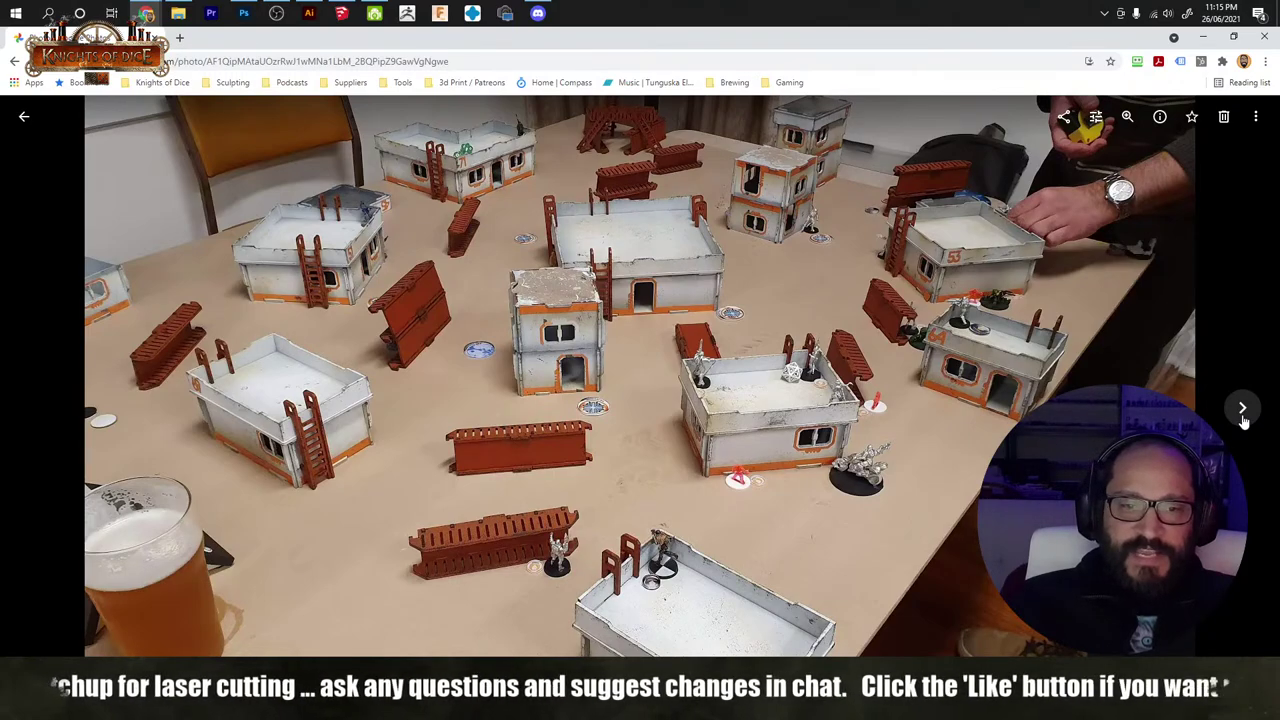
click(1243, 410)
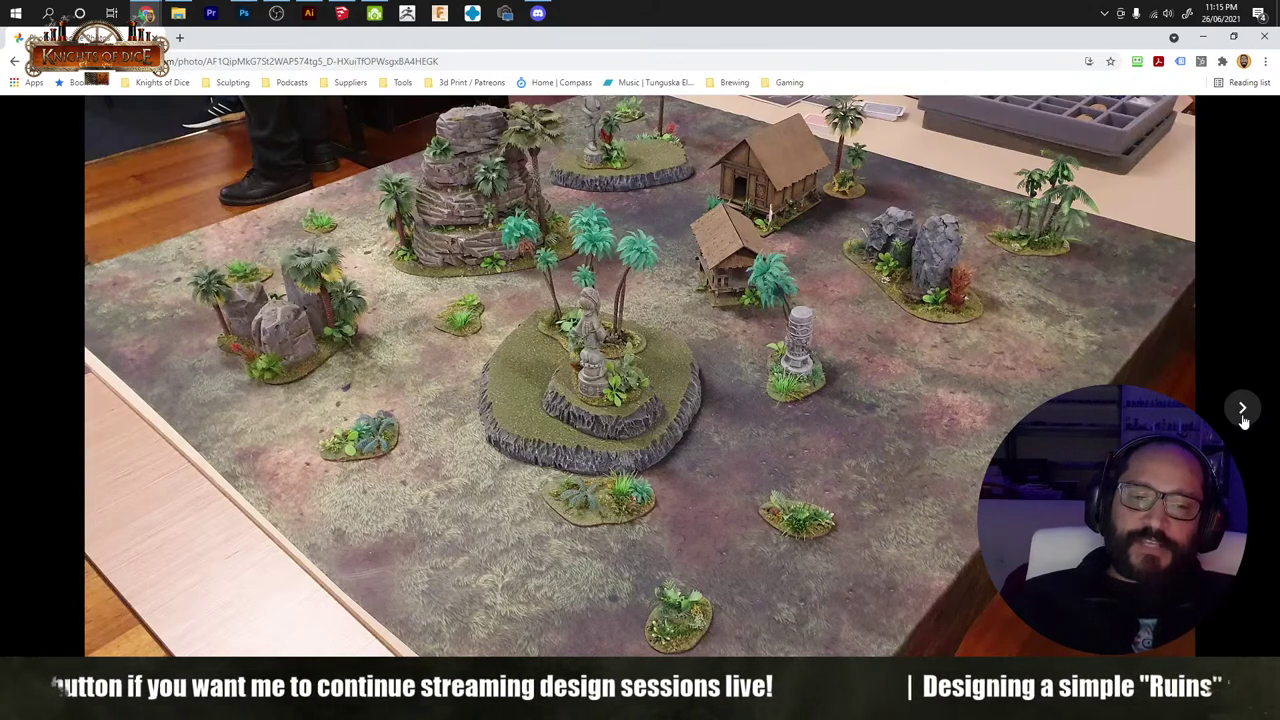
click(1242, 418)
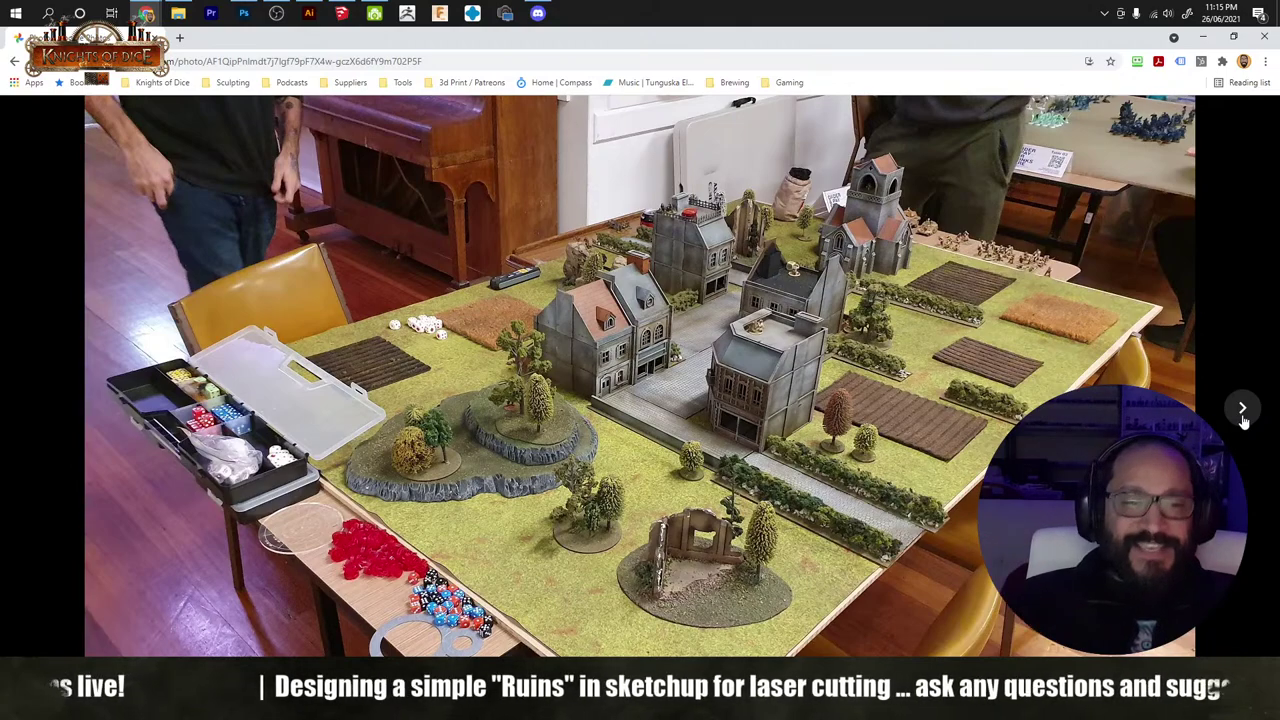
Step: Page through the remaining gaming-night photos, examining the ruins, desert buildings, bridges and sports pitch on the tables, up to the clubroom shot
click(1242, 418)
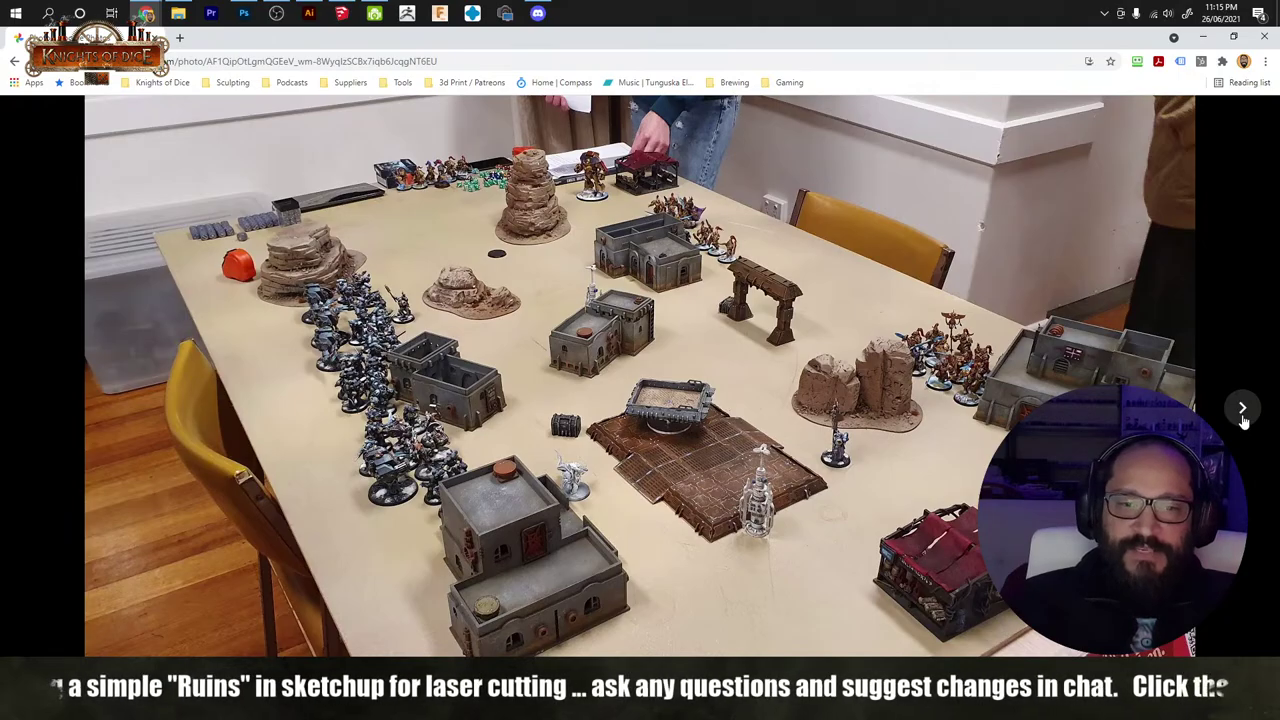
click(1242, 418)
click(1242, 418)
click(1242, 418)
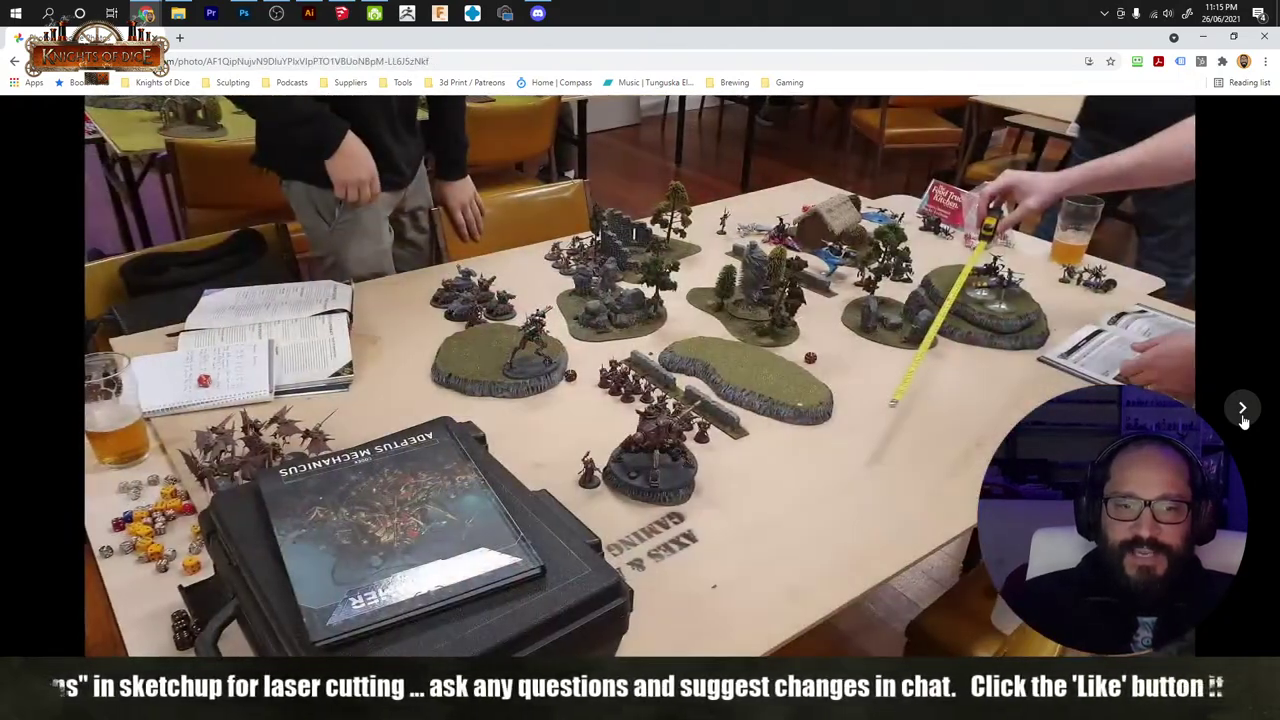
click(1242, 418)
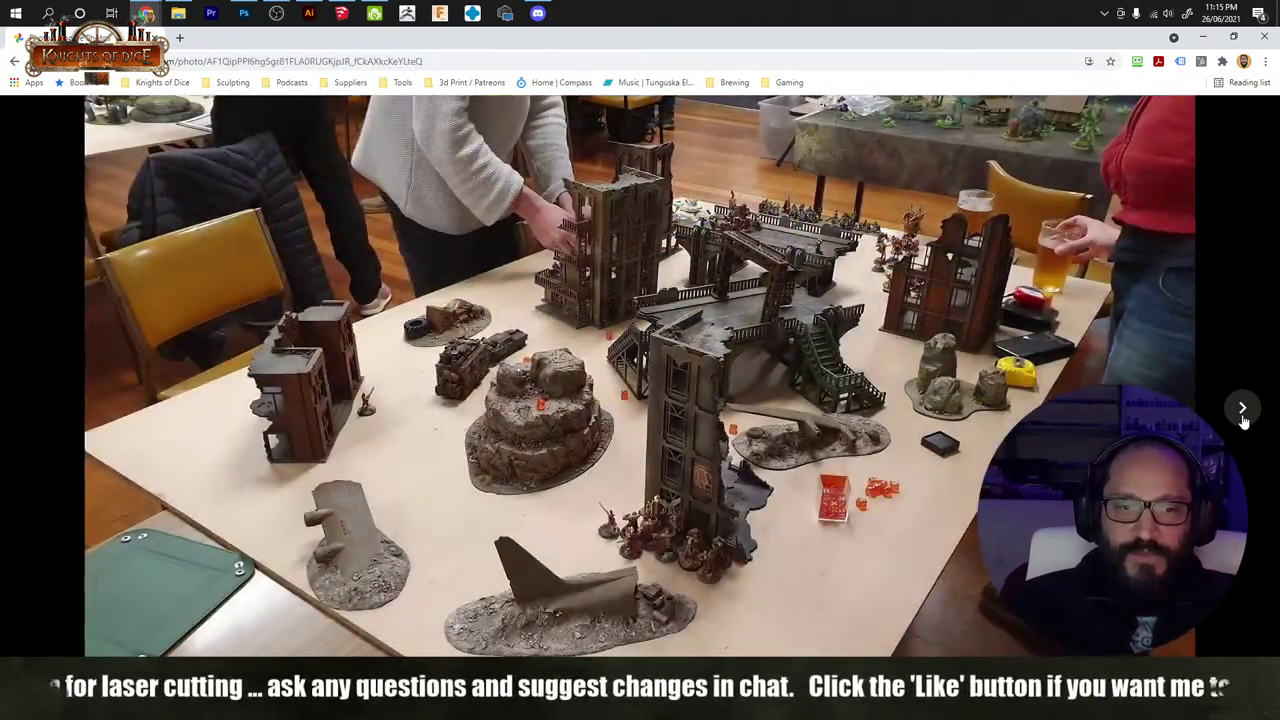
click(1242, 418)
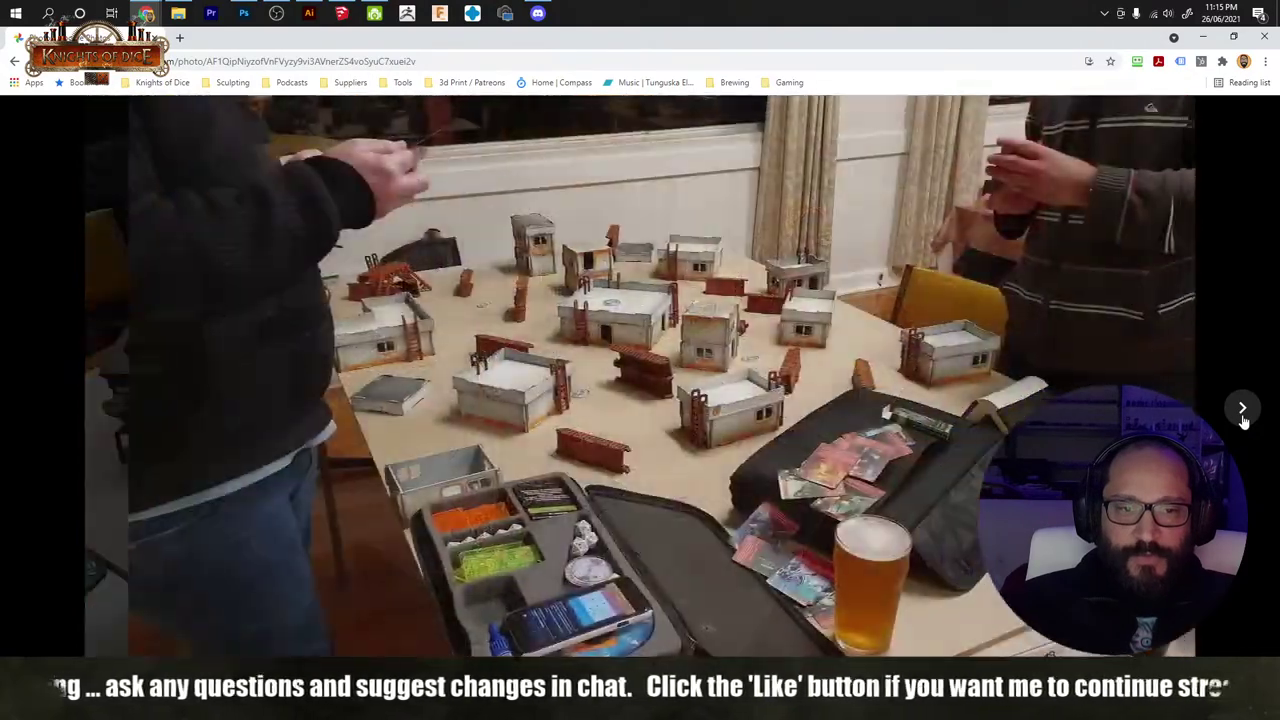
click(1242, 418)
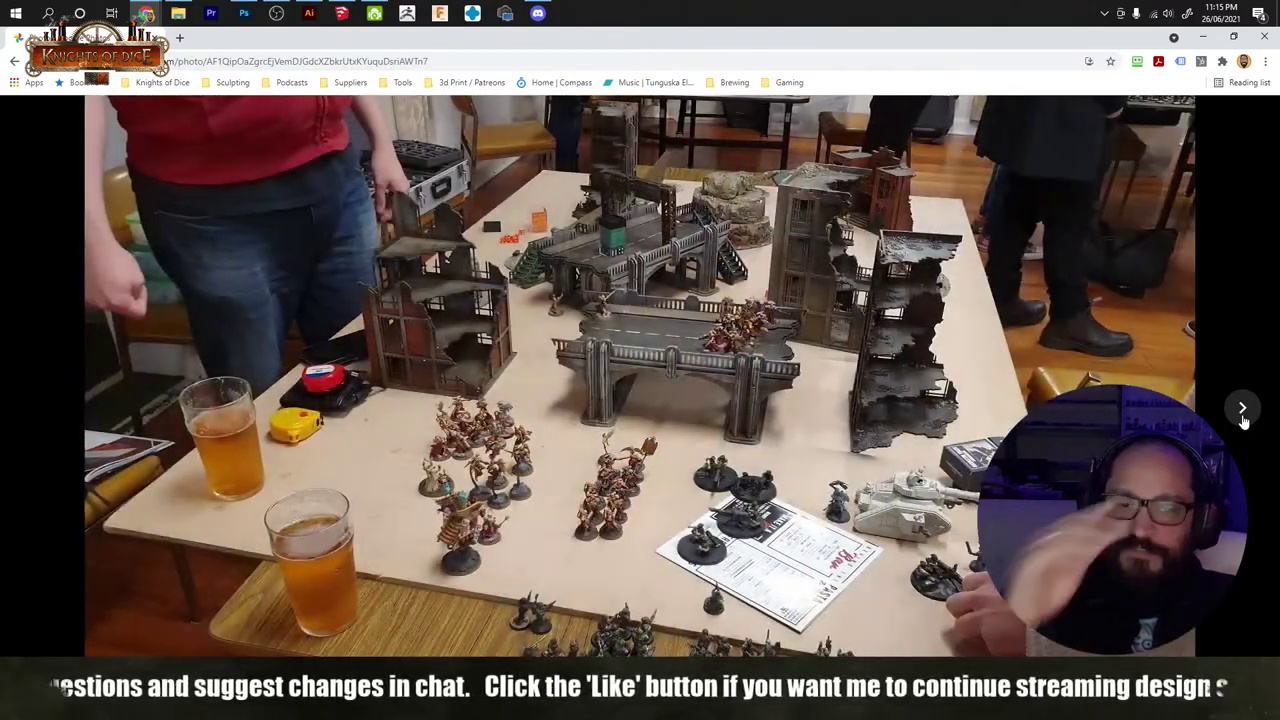
click(1242, 409)
click(1242, 409)
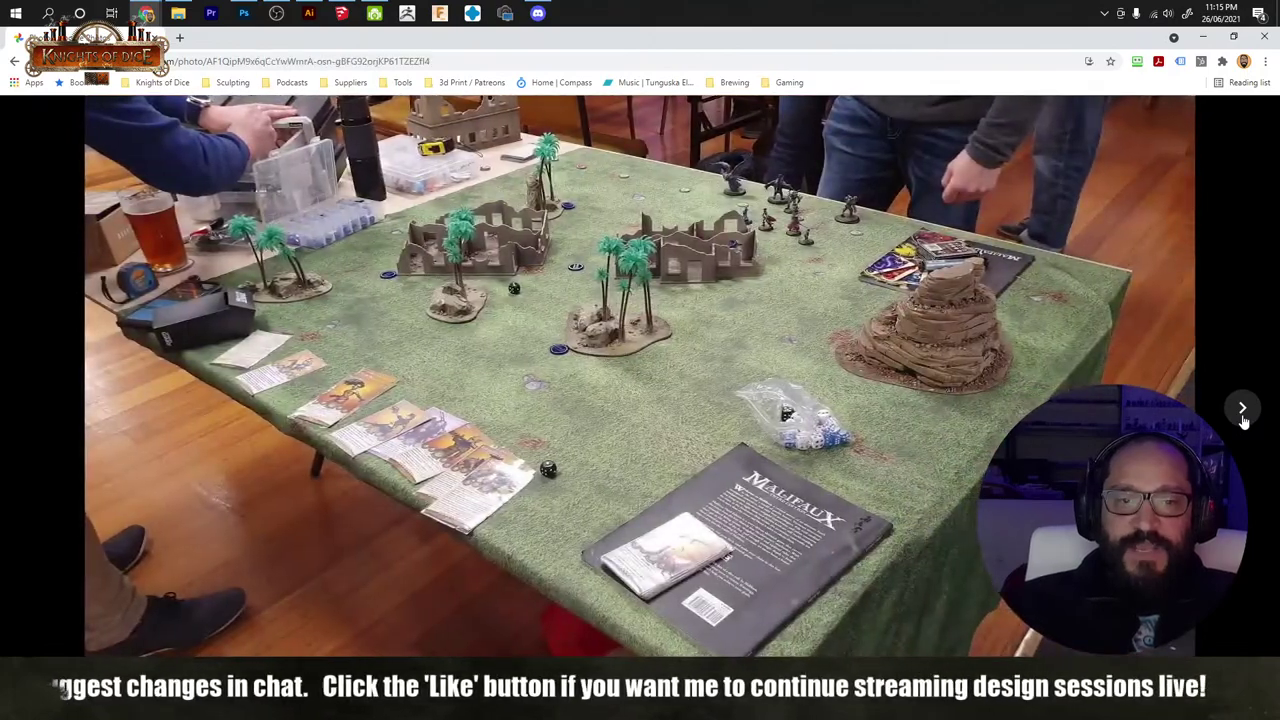
click(1242, 412)
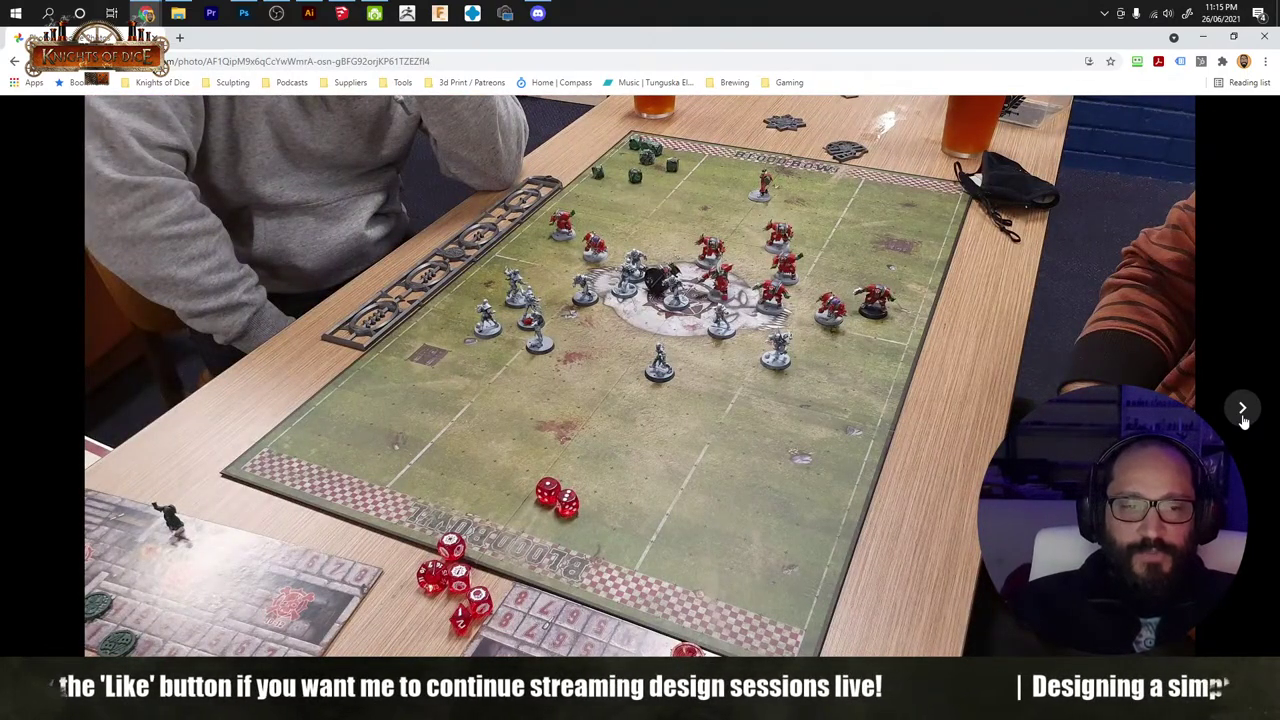
click(1242, 412)
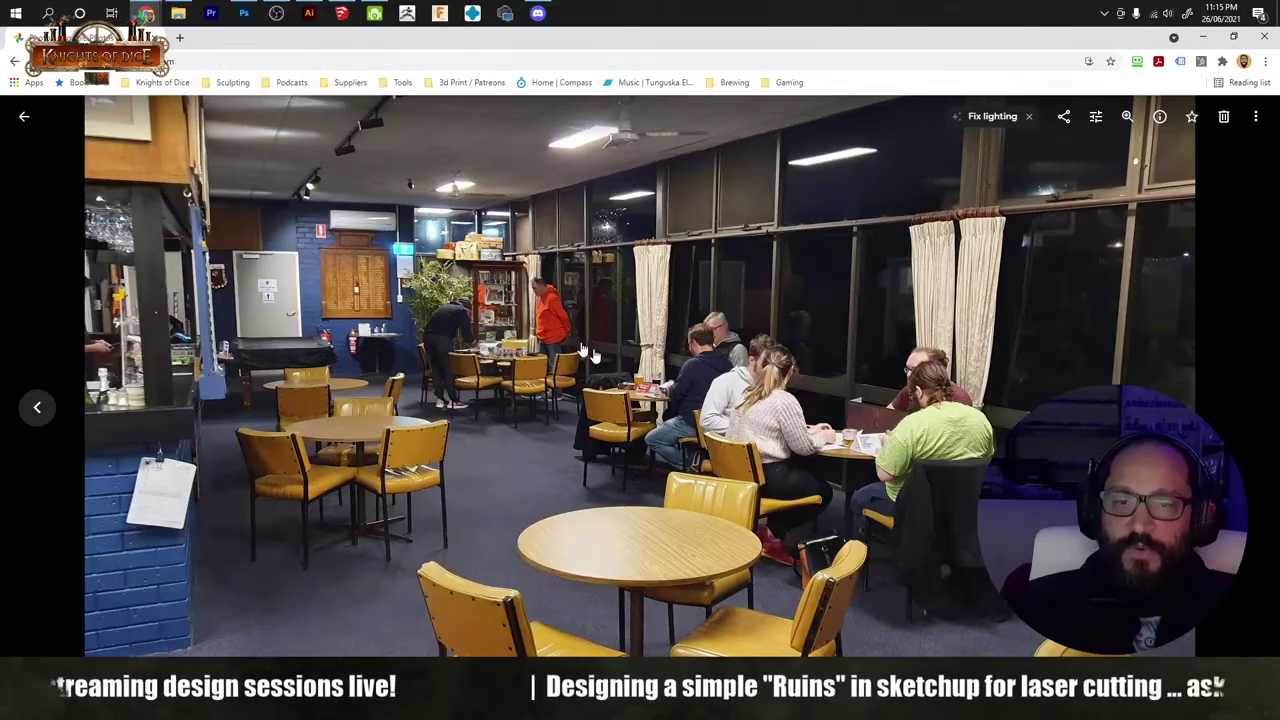
Step: Go back to the photo library, browse Wednesday's gaming-table pictures, and view the Blood Bowl pitch photo before returning to the library
key(Escape)
scroll(750, 443, up, 15)
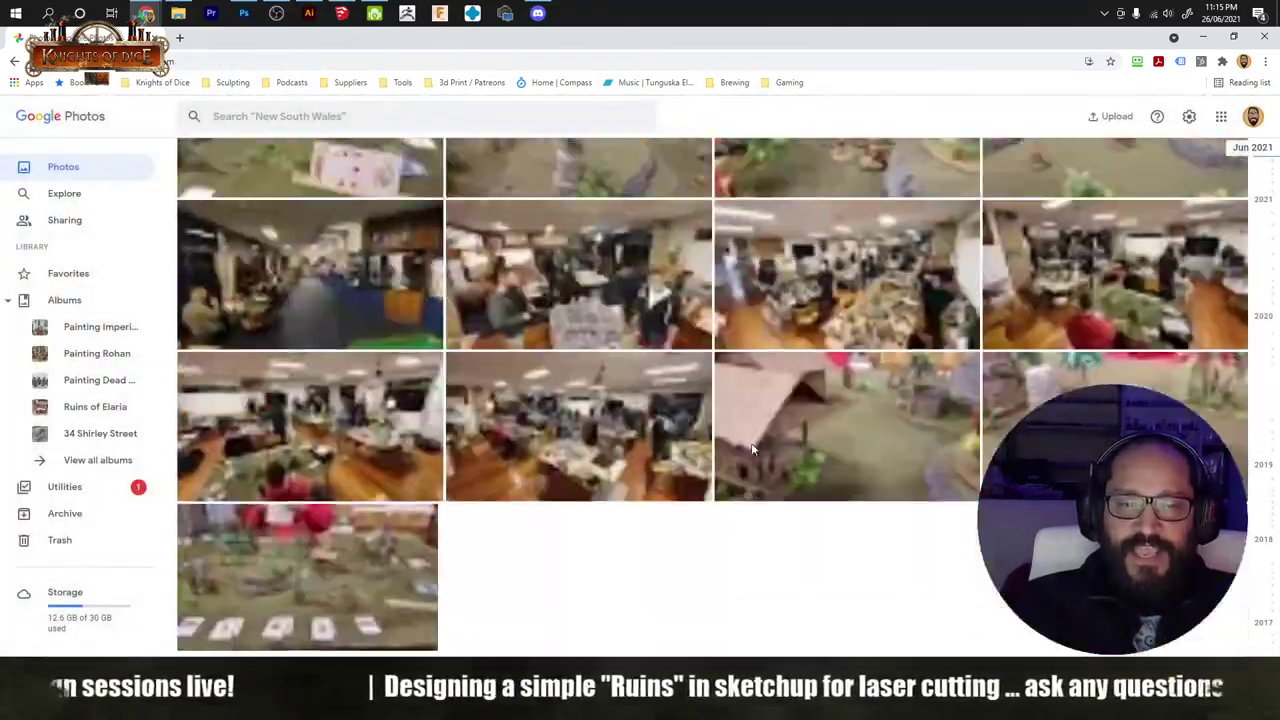
scroll(752, 449, up, 5)
scroll(752, 449, up, 3)
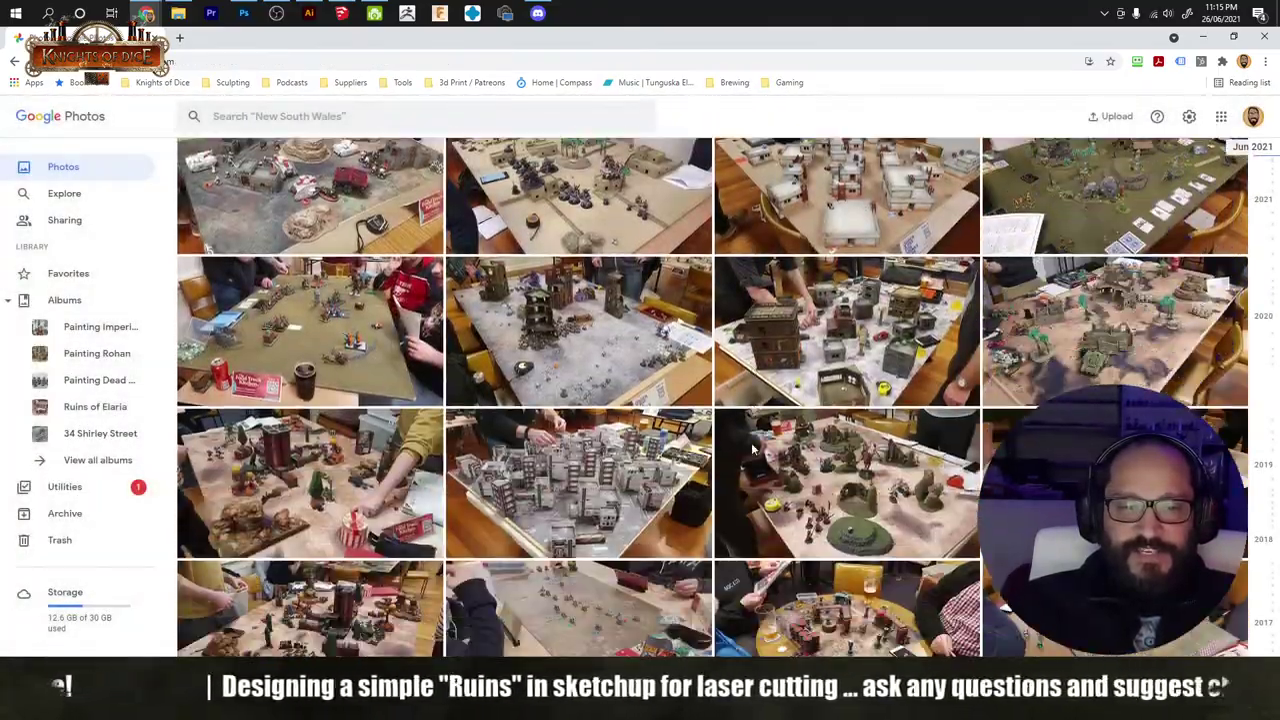
scroll(752, 449, down, 2)
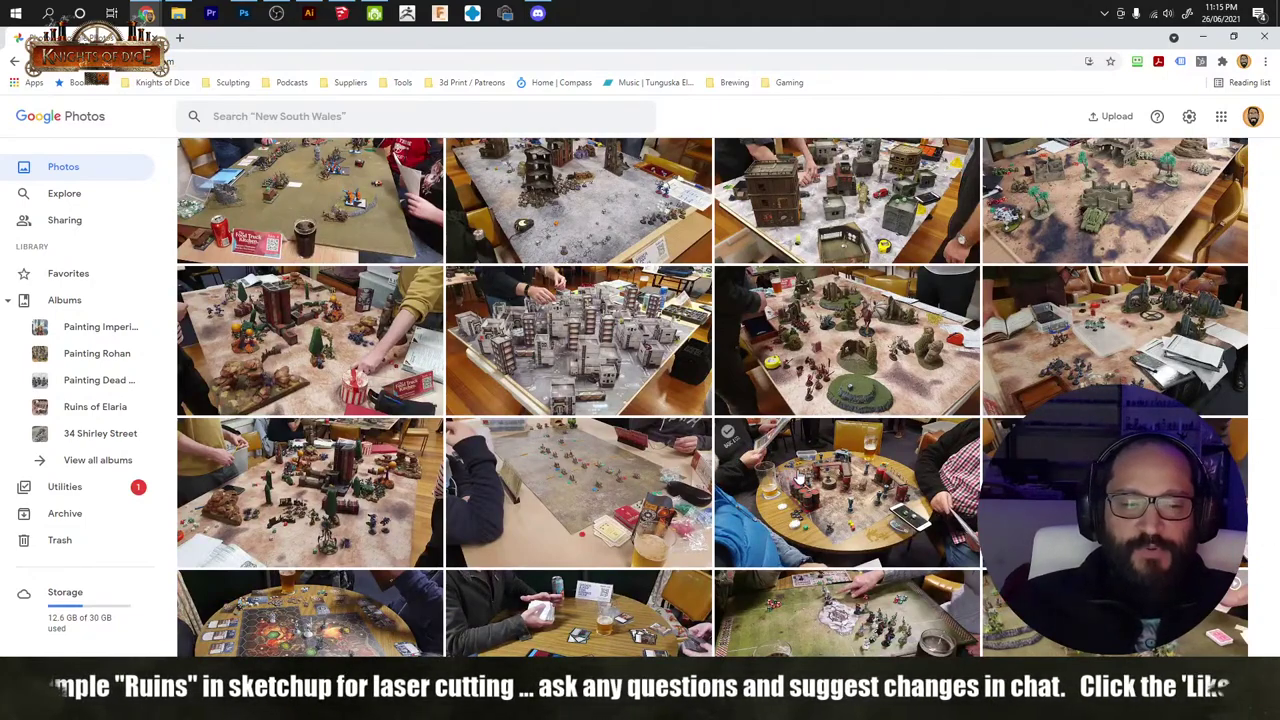
click(808, 620)
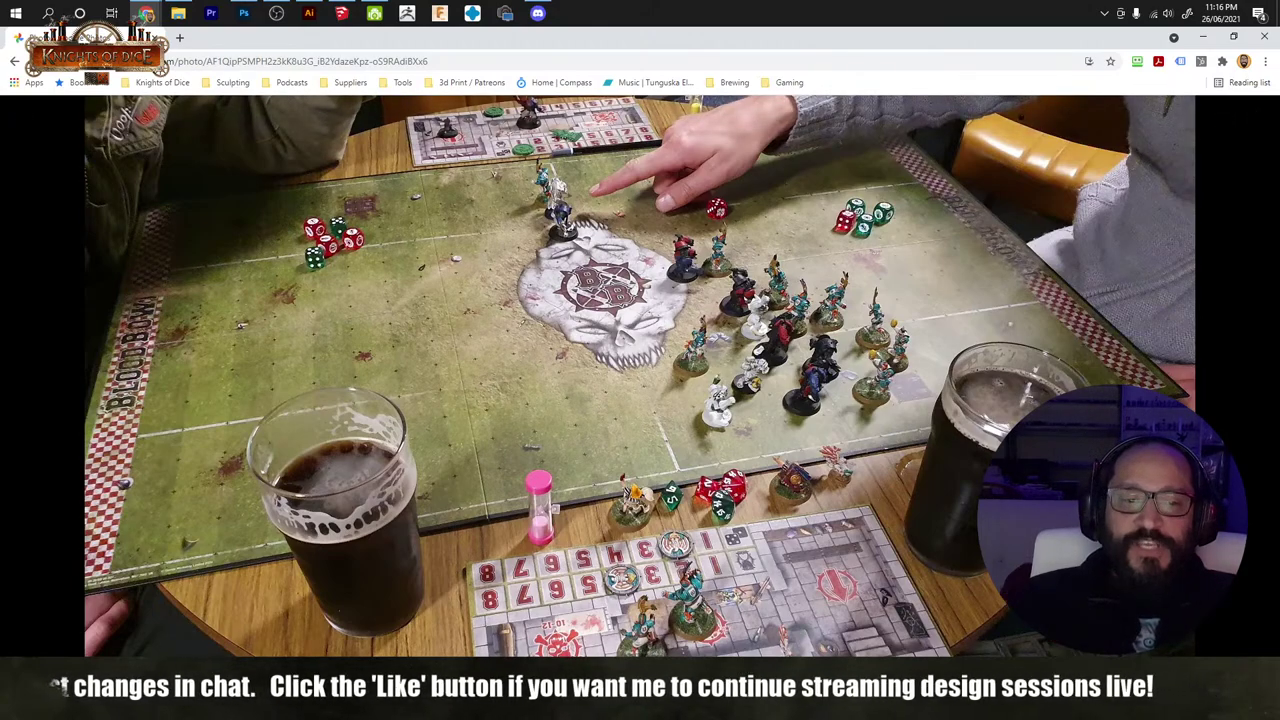
click(22, 118)
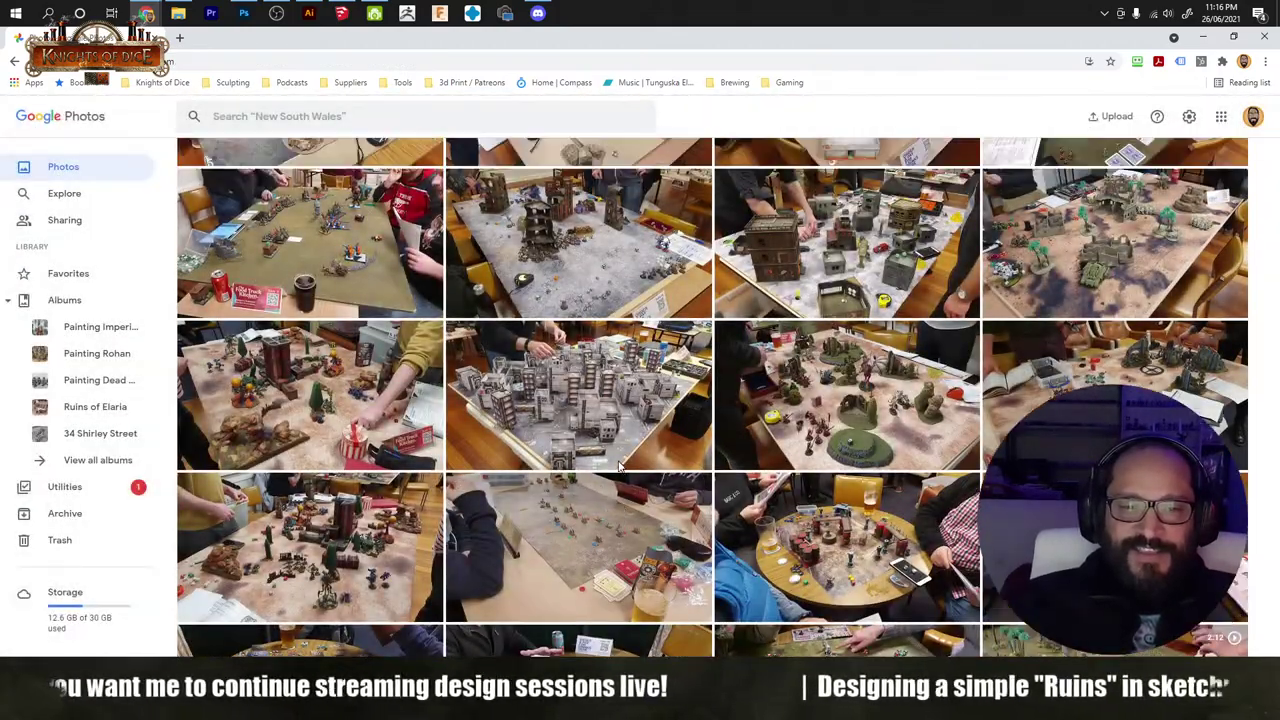
Step: Browse the recent June pictures, open Wednesday's photo of the club bar, and look through the room overviews with players and terrain tables
scroll(617, 461, up, 5)
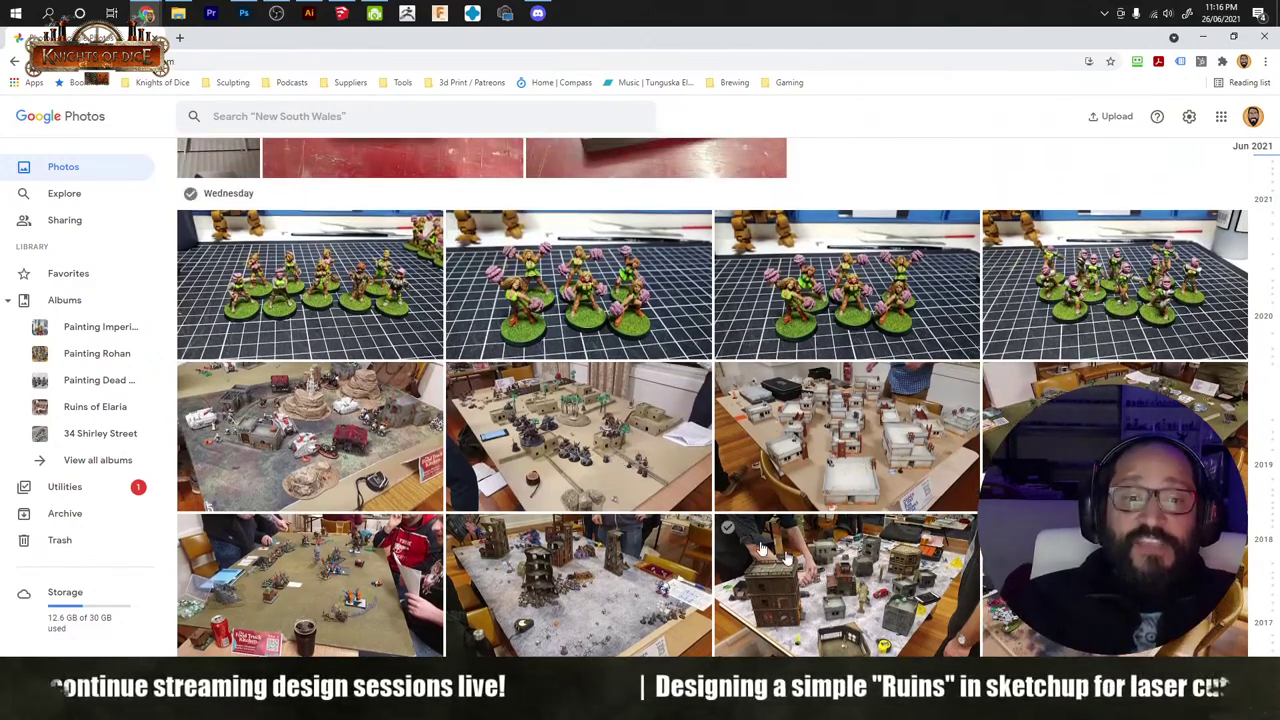
scroll(687, 537, up, 3)
scroll(687, 537, up, 5)
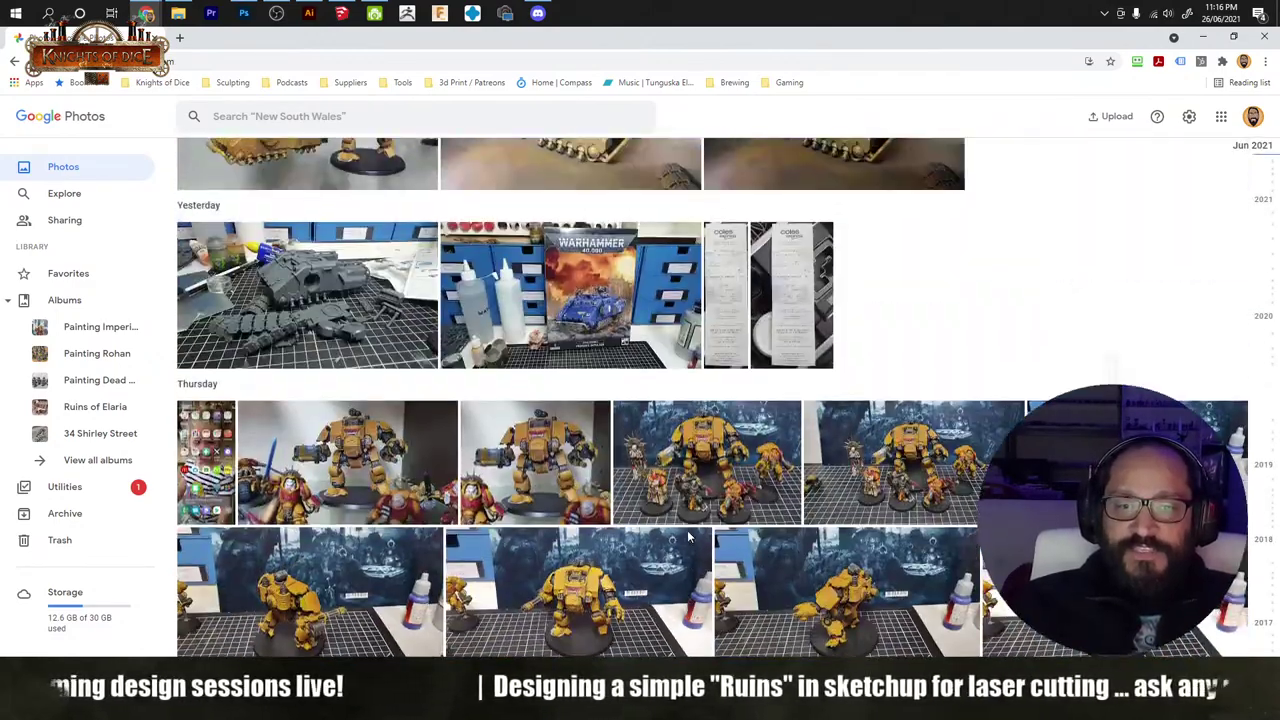
scroll(672, 516, down, 5)
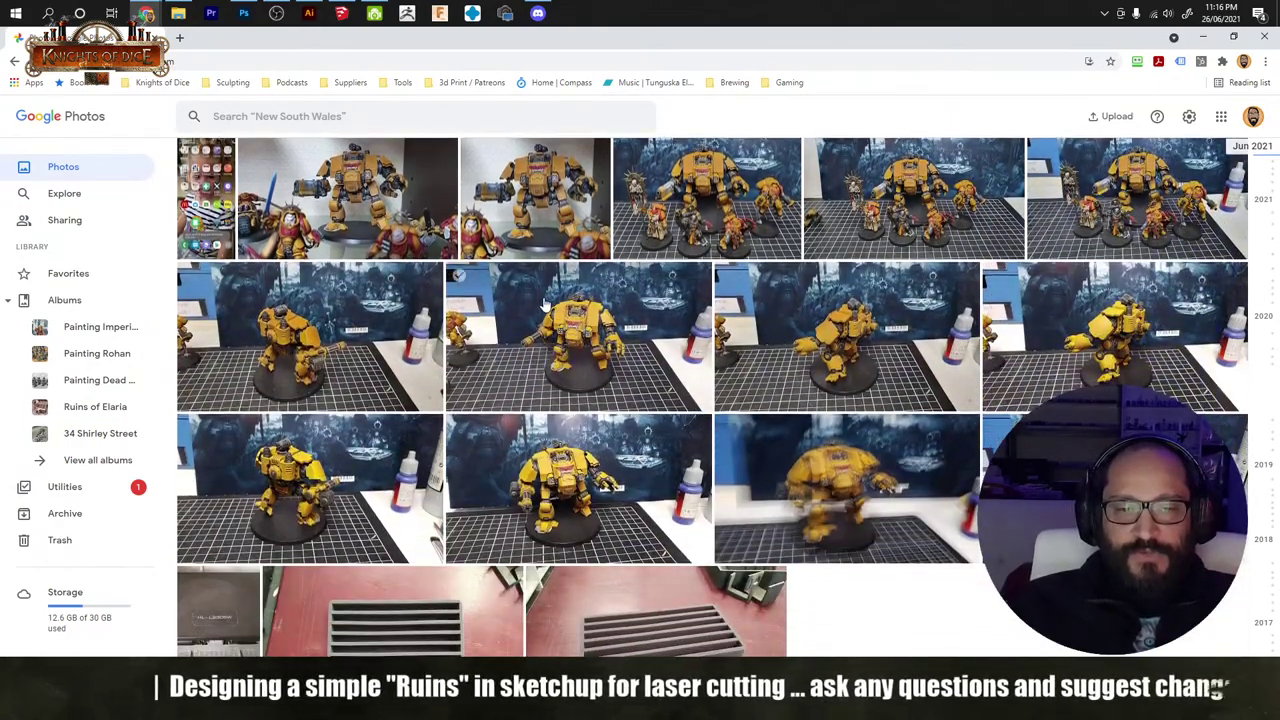
scroll(688, 470, down, 4)
scroll(688, 470, down, 10)
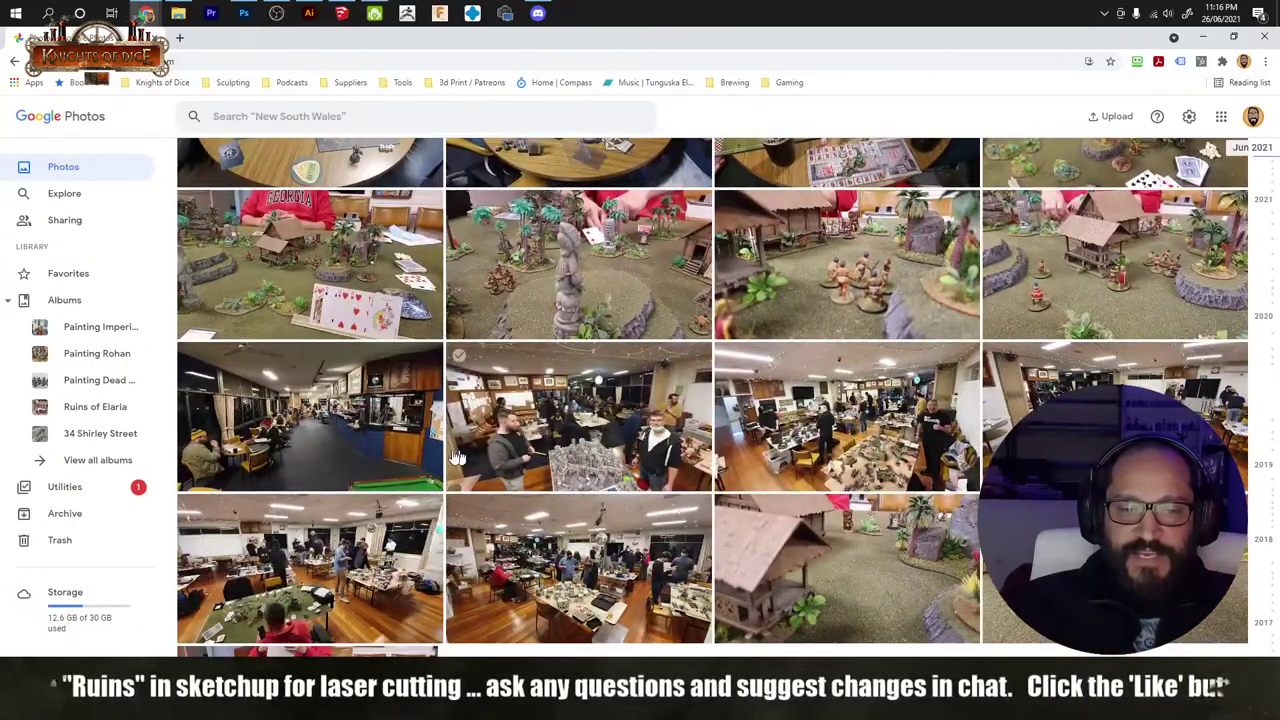
click(340, 448)
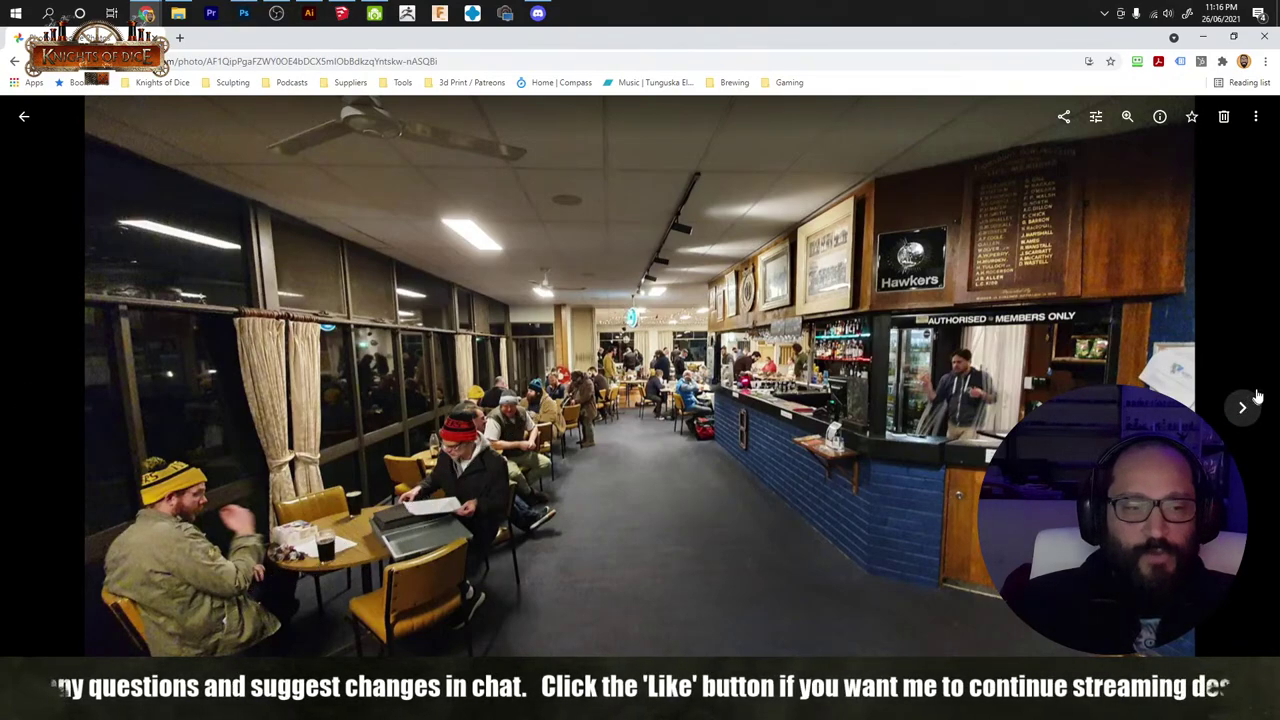
click(1245, 408)
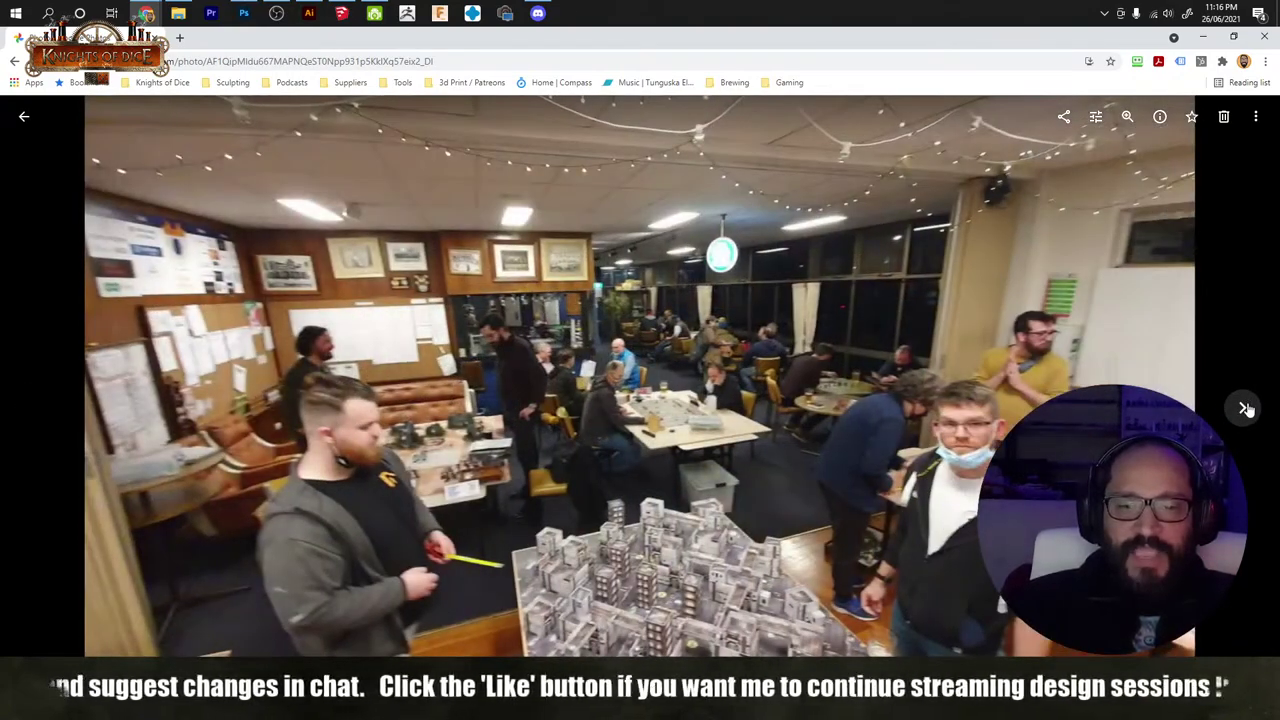
click(1245, 408)
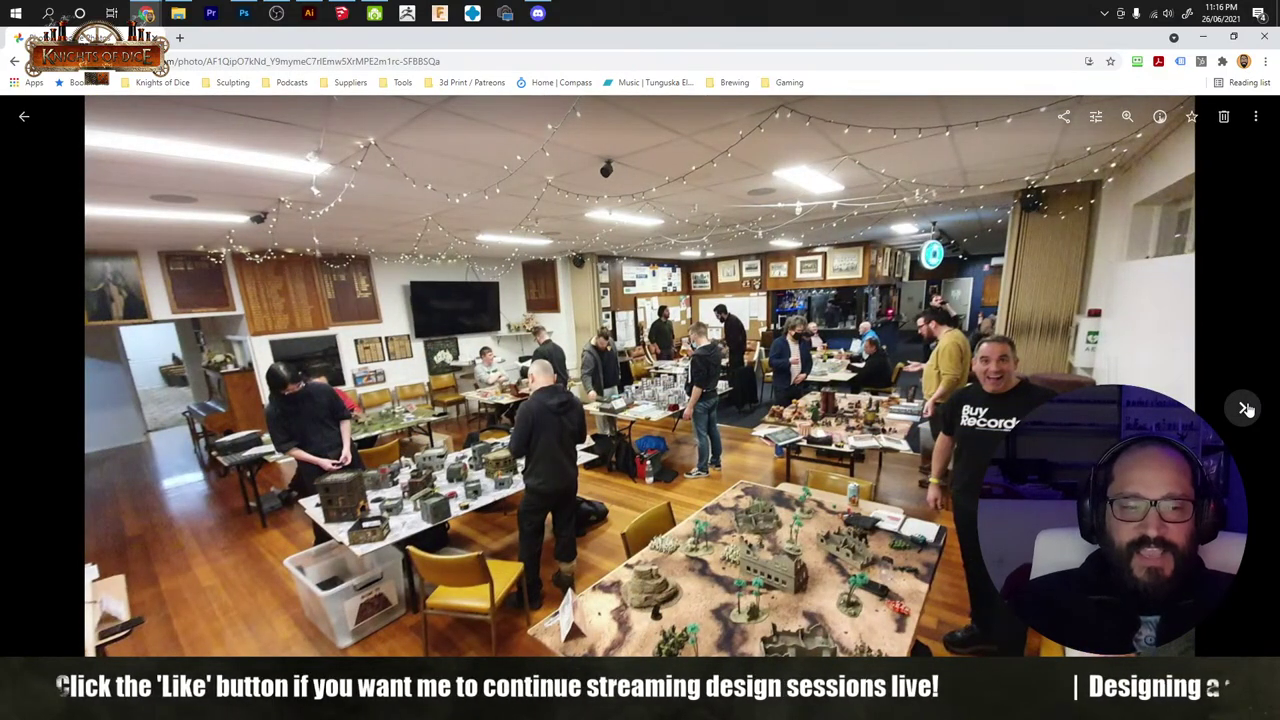
click(1245, 408)
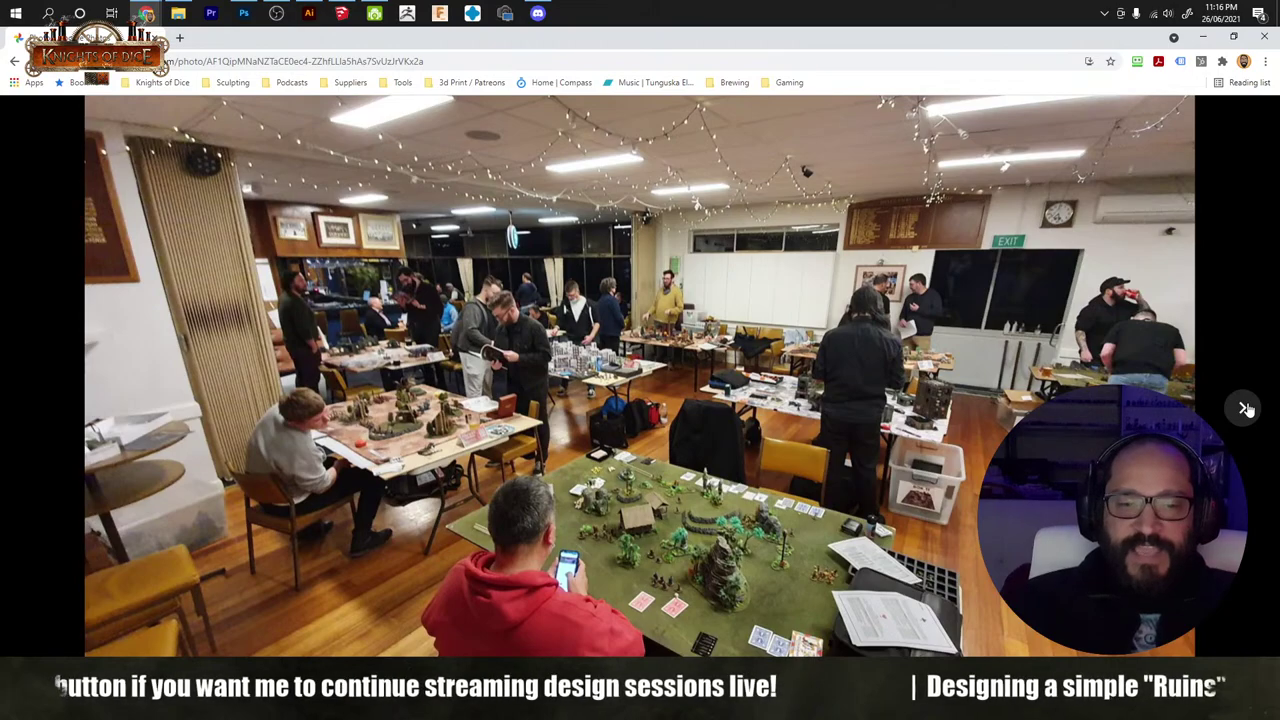
click(1245, 408)
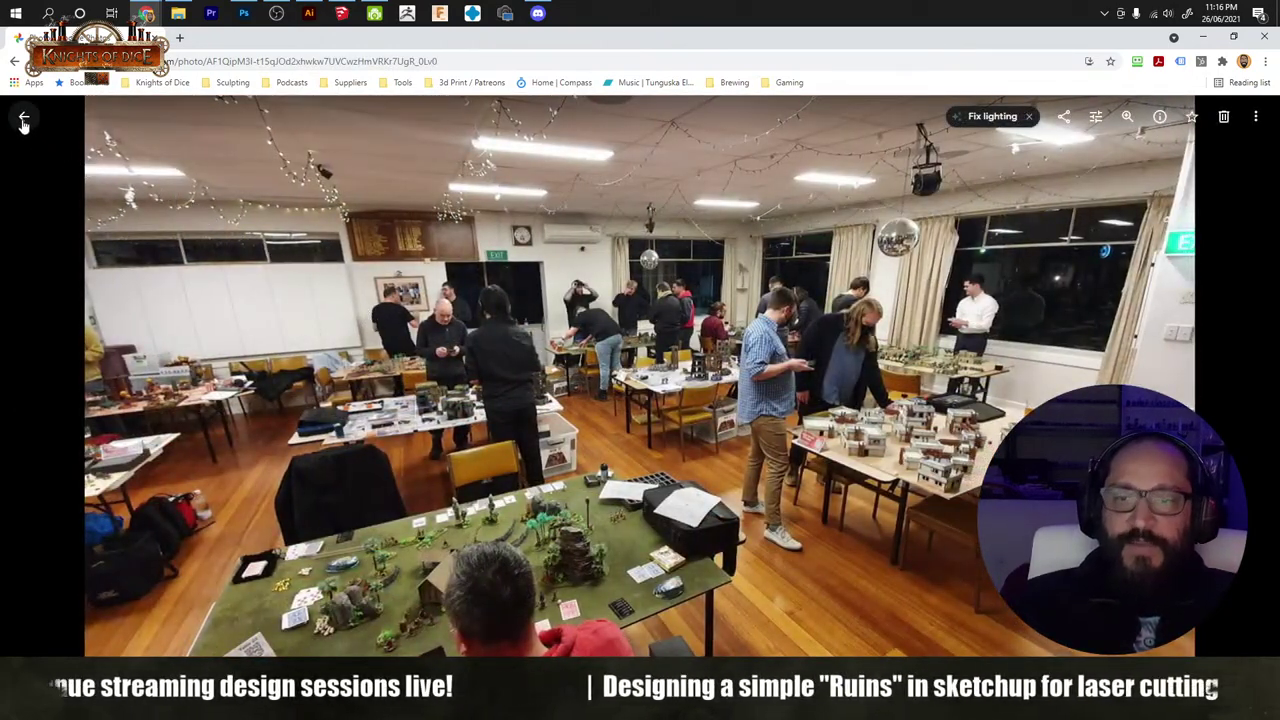
Step: Switch to SketchUp and inspect the outer corner of the white ruin up close
click(1204, 38)
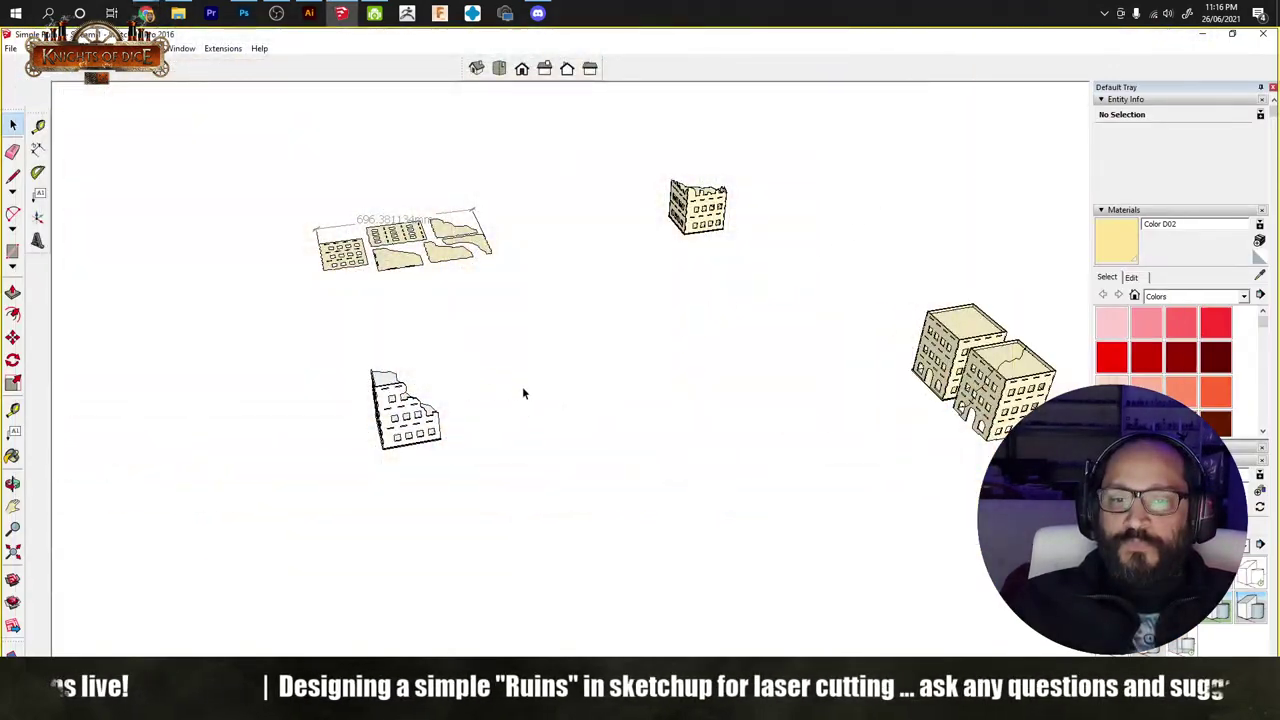
middle_drag(390, 370, 609, 354)
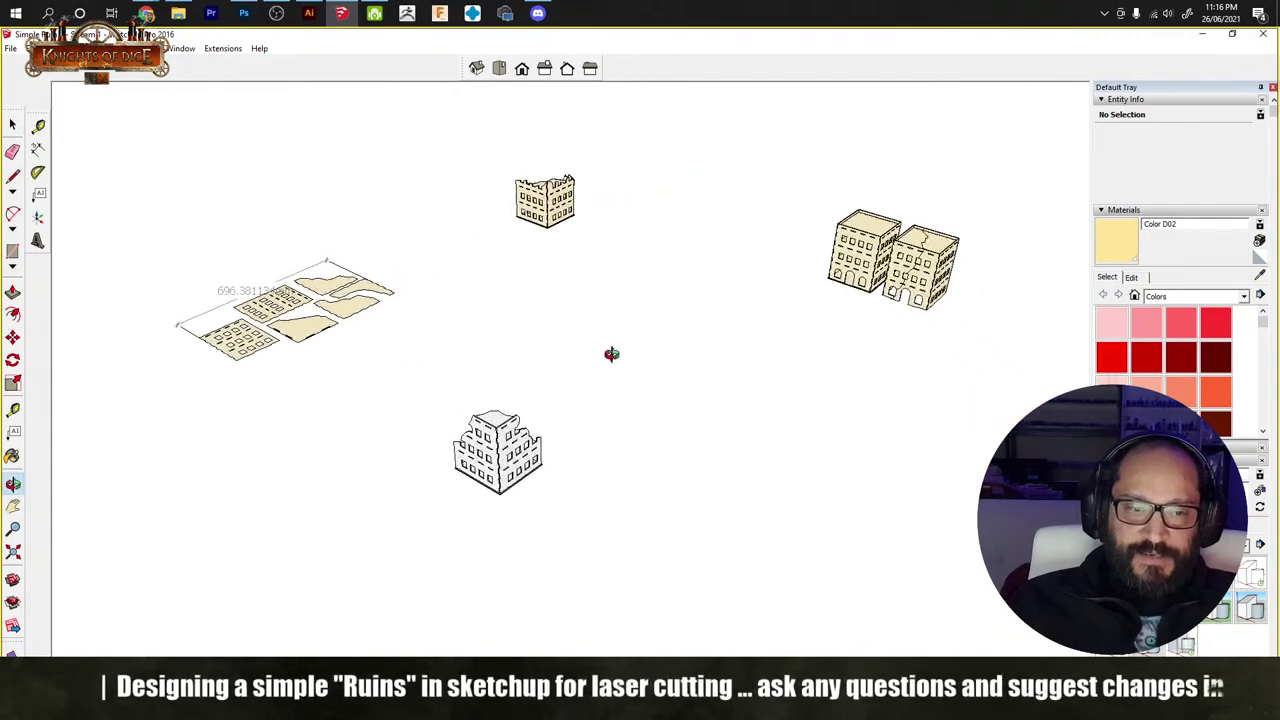
scroll(512, 455, up, 5)
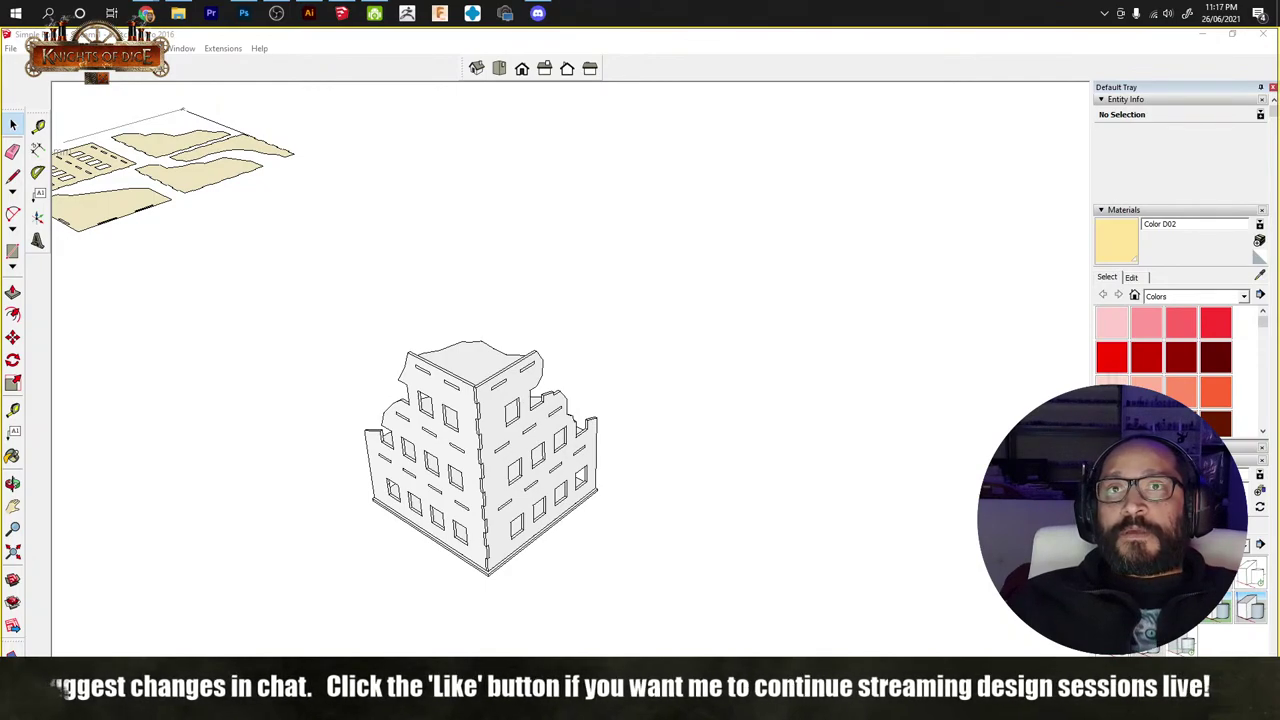
Step: Switch back to Google Photos, find the assembled laser-cut building in the library, and open the photo of its outside walls marked "Building One"
key(alt+Tab)
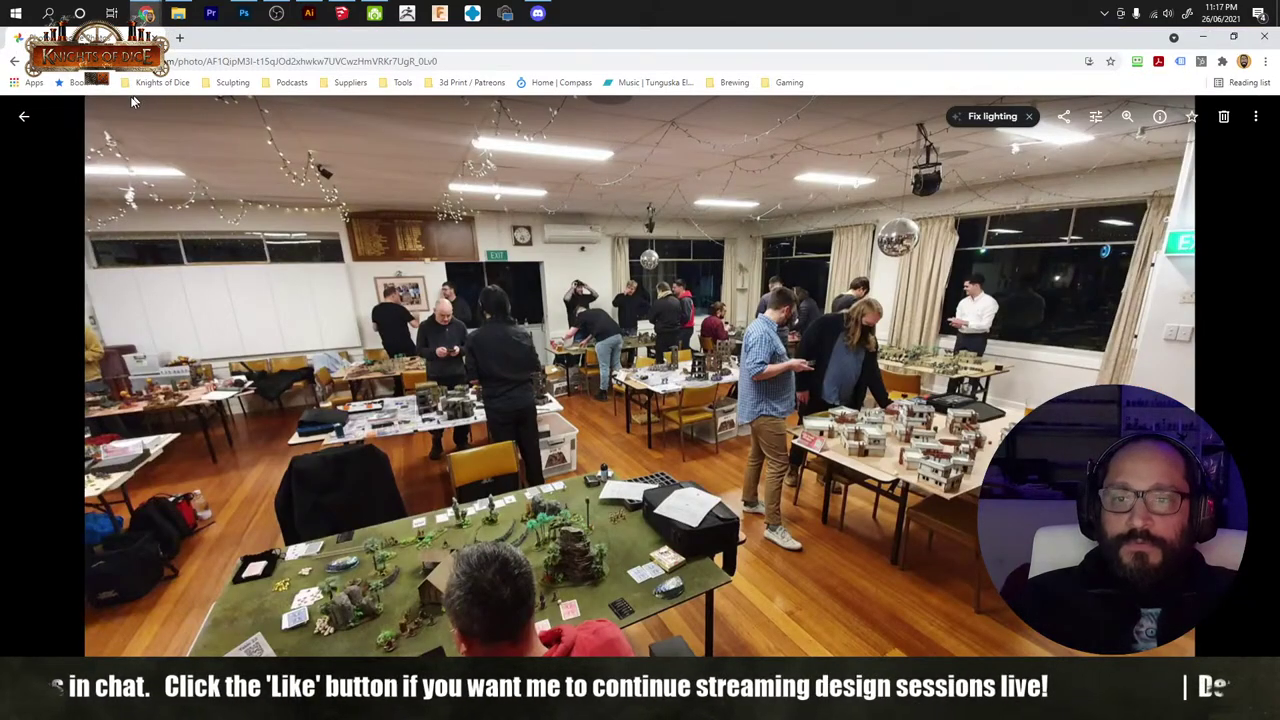
click(24, 116)
scroll(808, 480, up, 15)
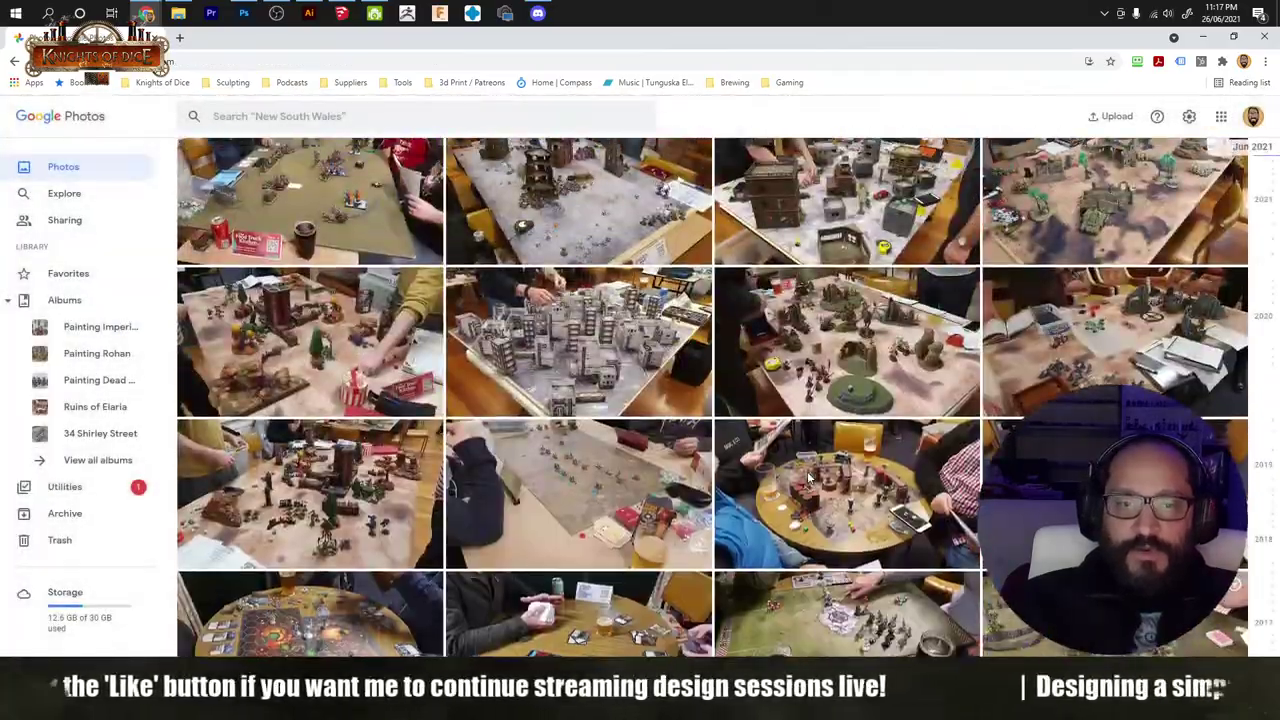
scroll(808, 480, down, 15)
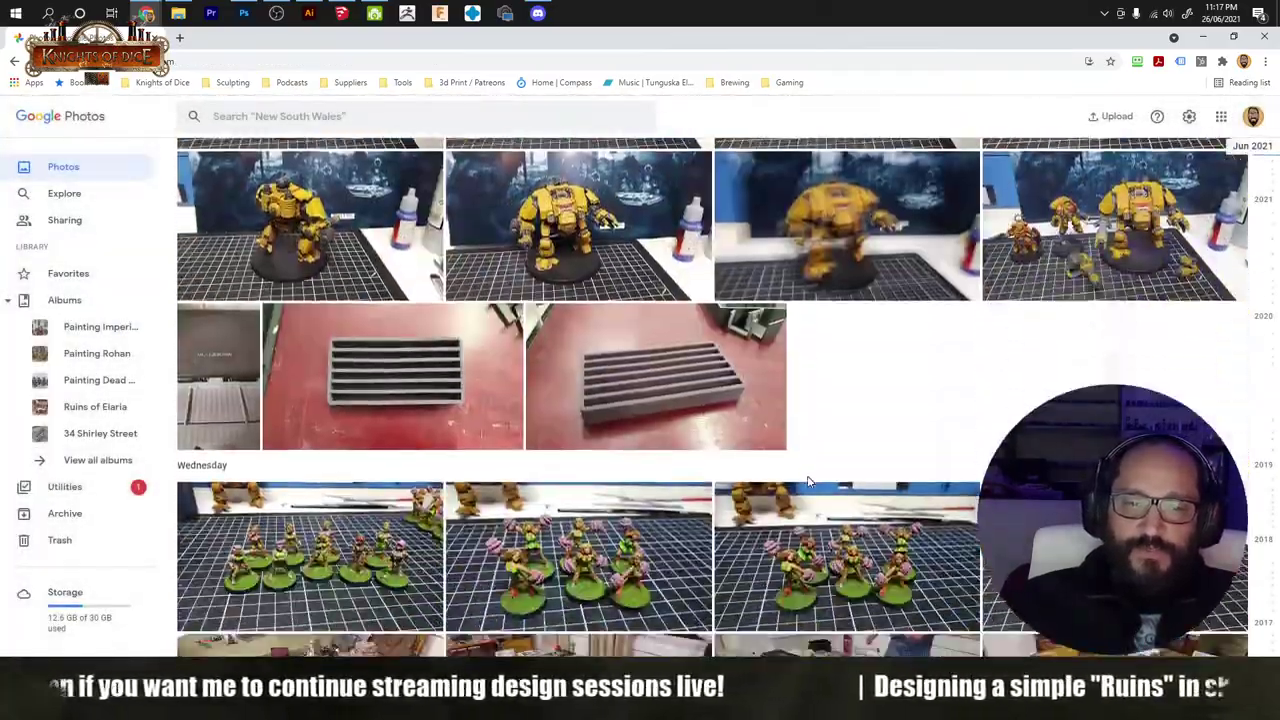
scroll(808, 480, down, 10)
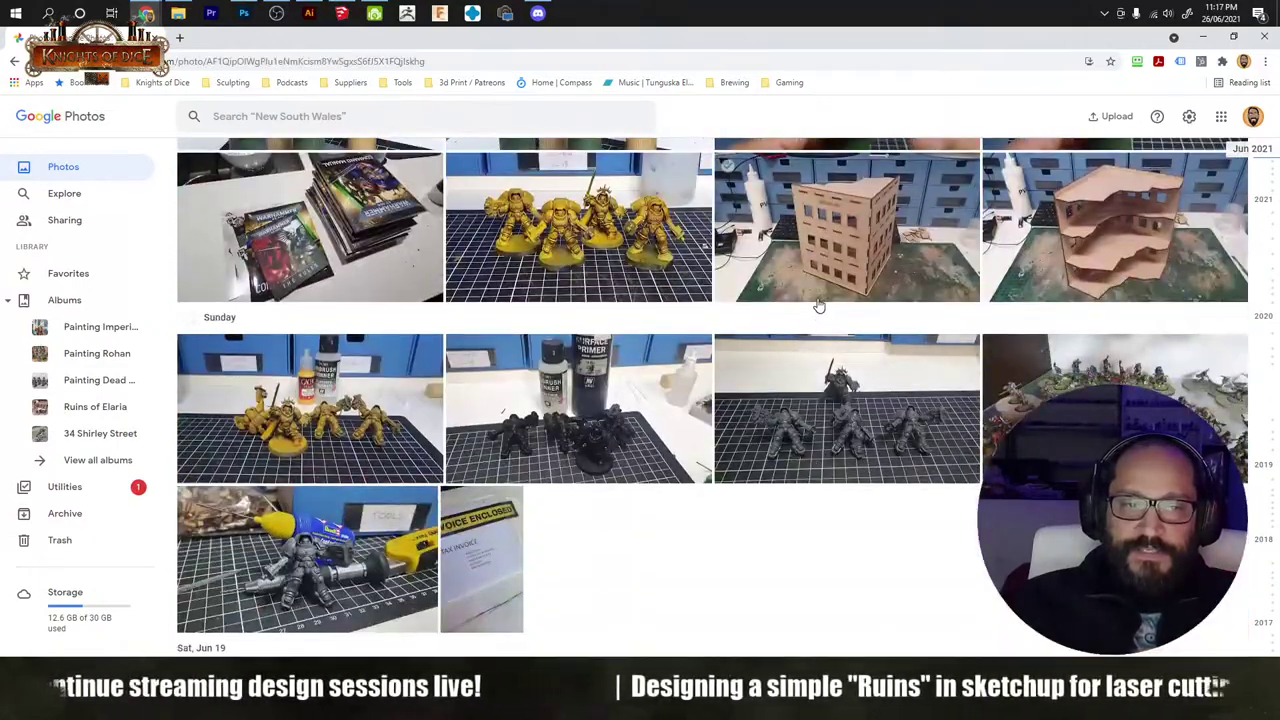
click(818, 300)
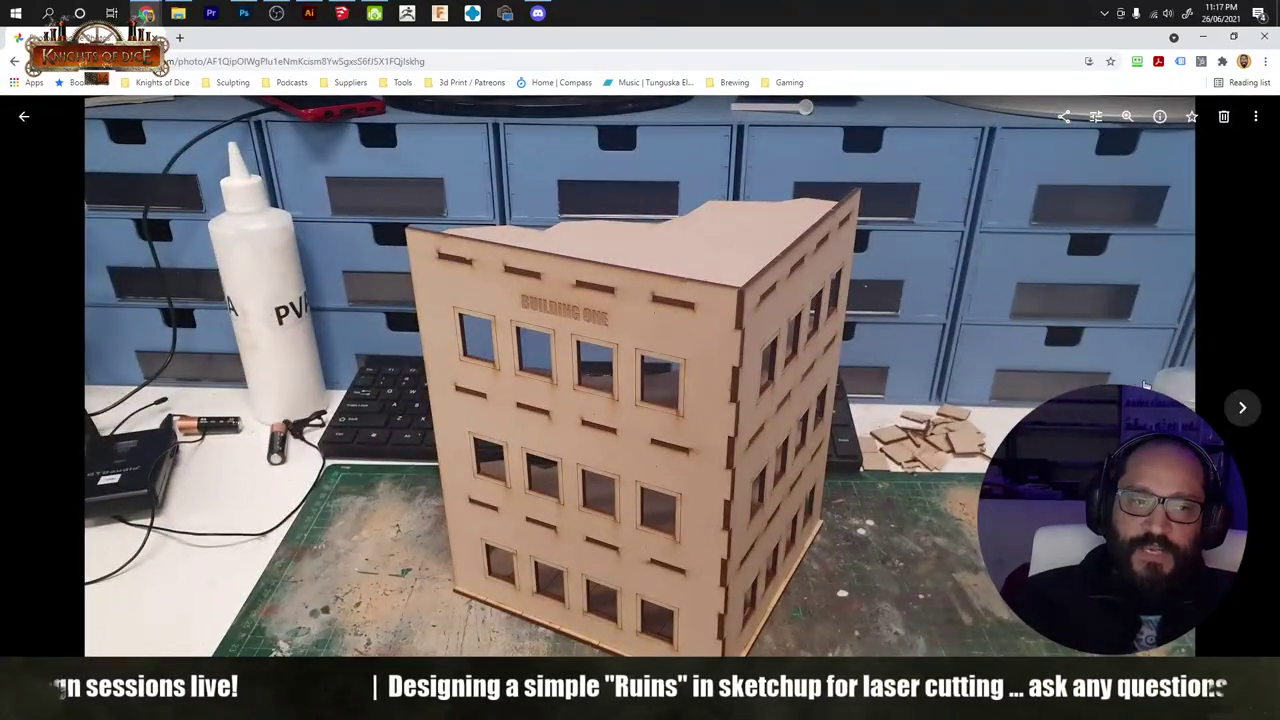
Step: Examine the photo of the laser-cut building's open interior floors, then return to the picture of its outside walls
click(1242, 409)
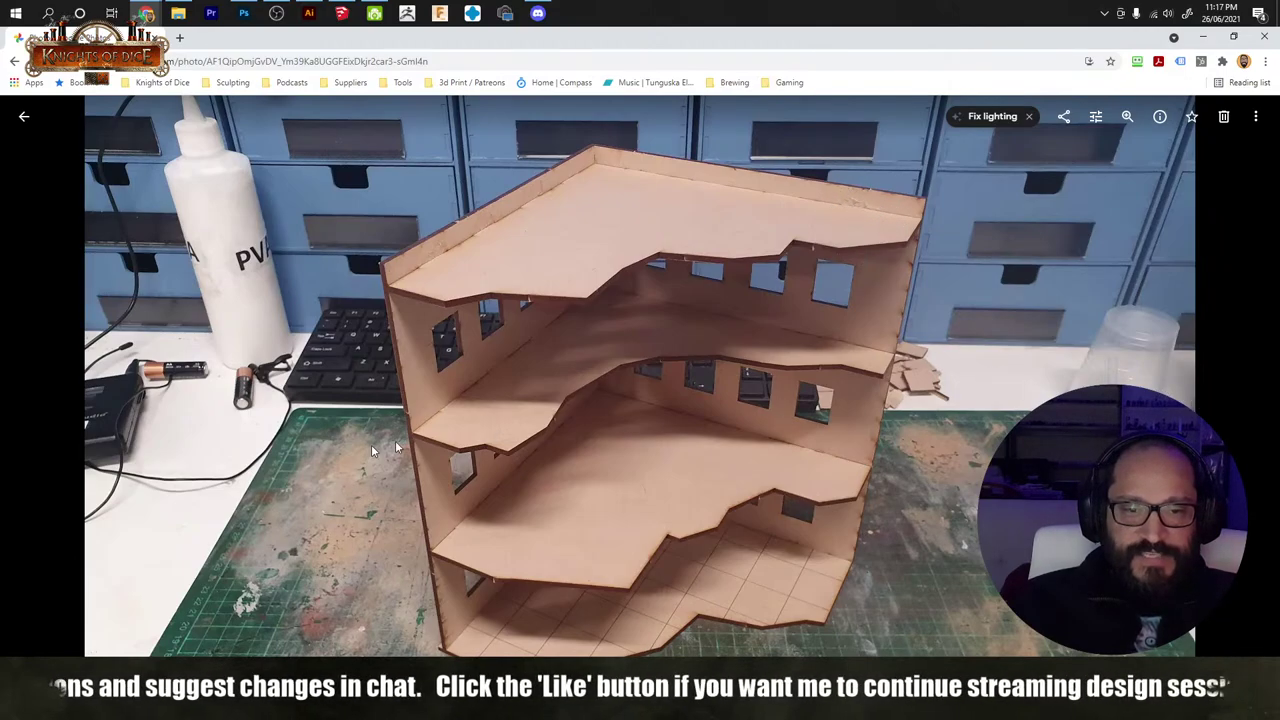
click(1240, 410)
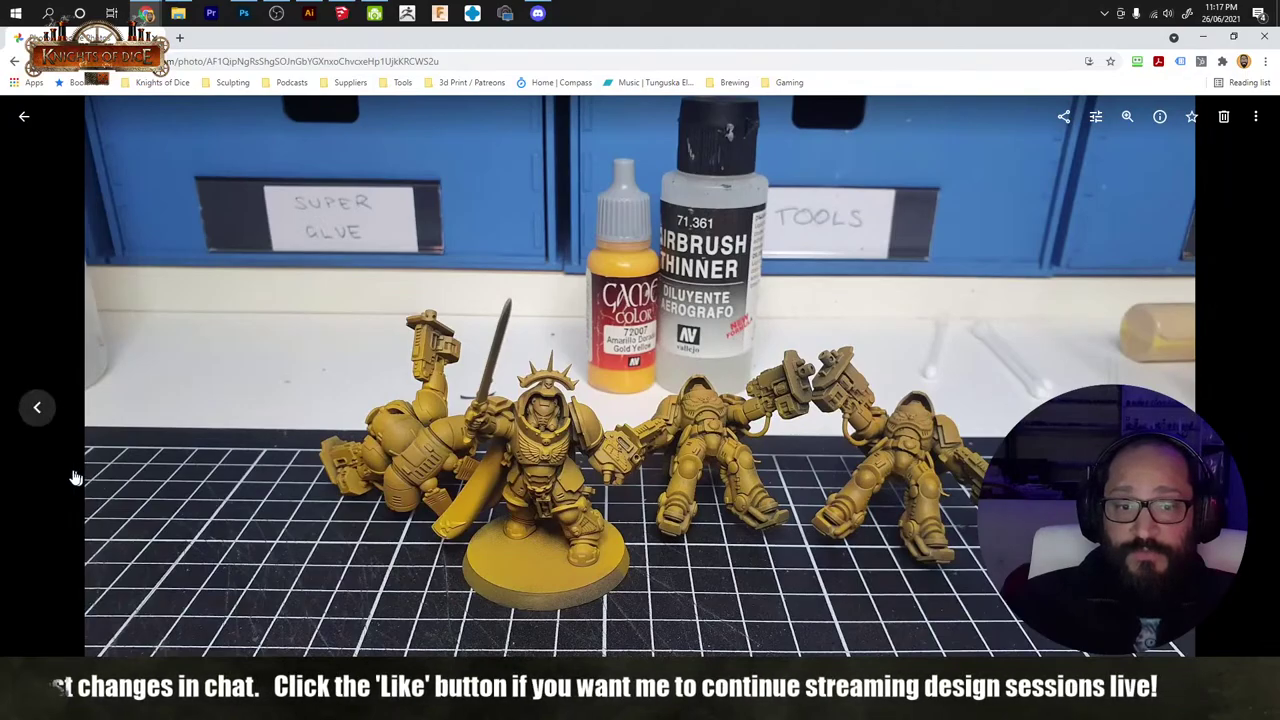
click(38, 408)
click(38, 408)
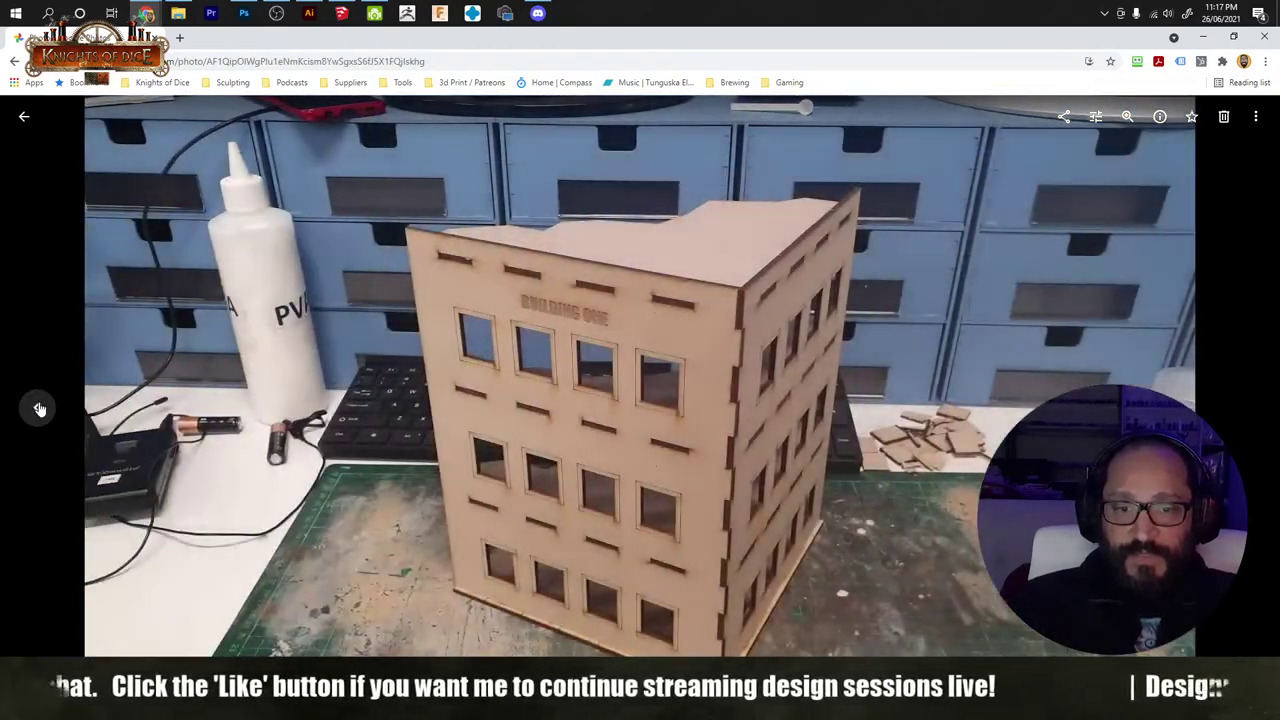
Step: Switch to SketchUp and examine one outer wall of the white ruin with its windows and floor slots
click(1203, 36)
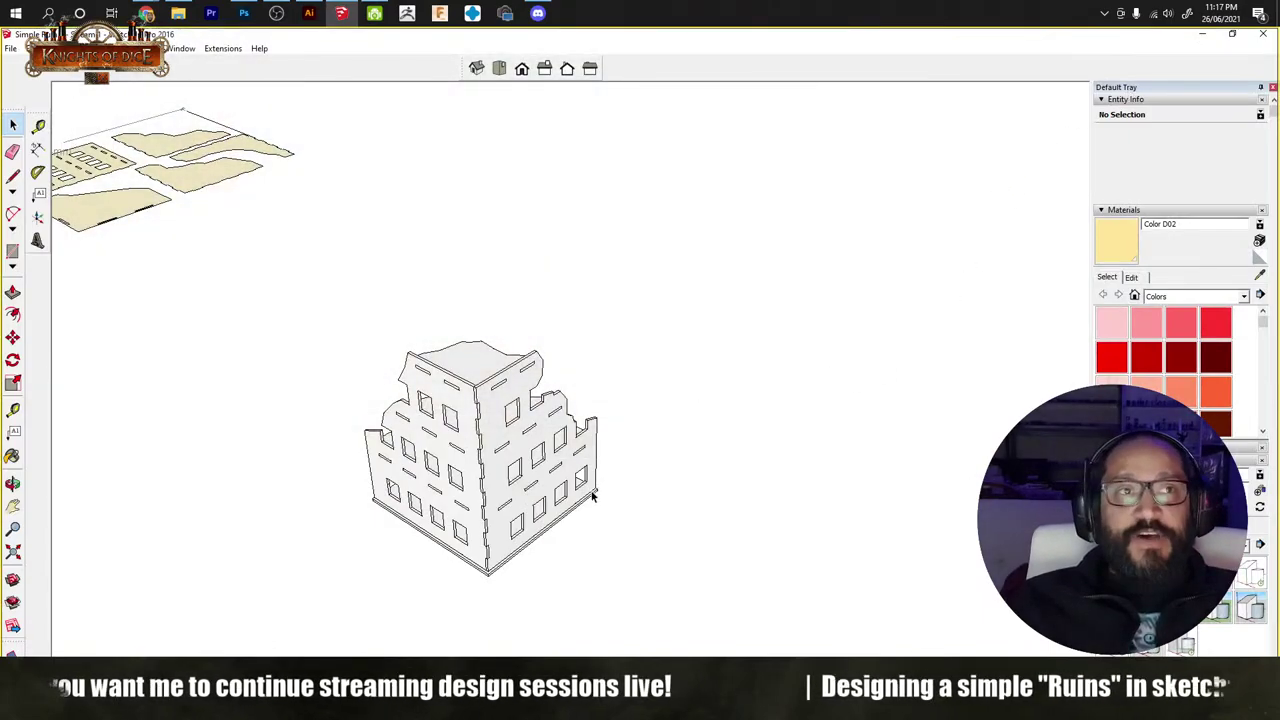
mouse_move(590, 492)
middle_down()
mouse_move(671, 437)
mouse_move(855, 437)
middle_up()
scroll(745, 446, up, 2)
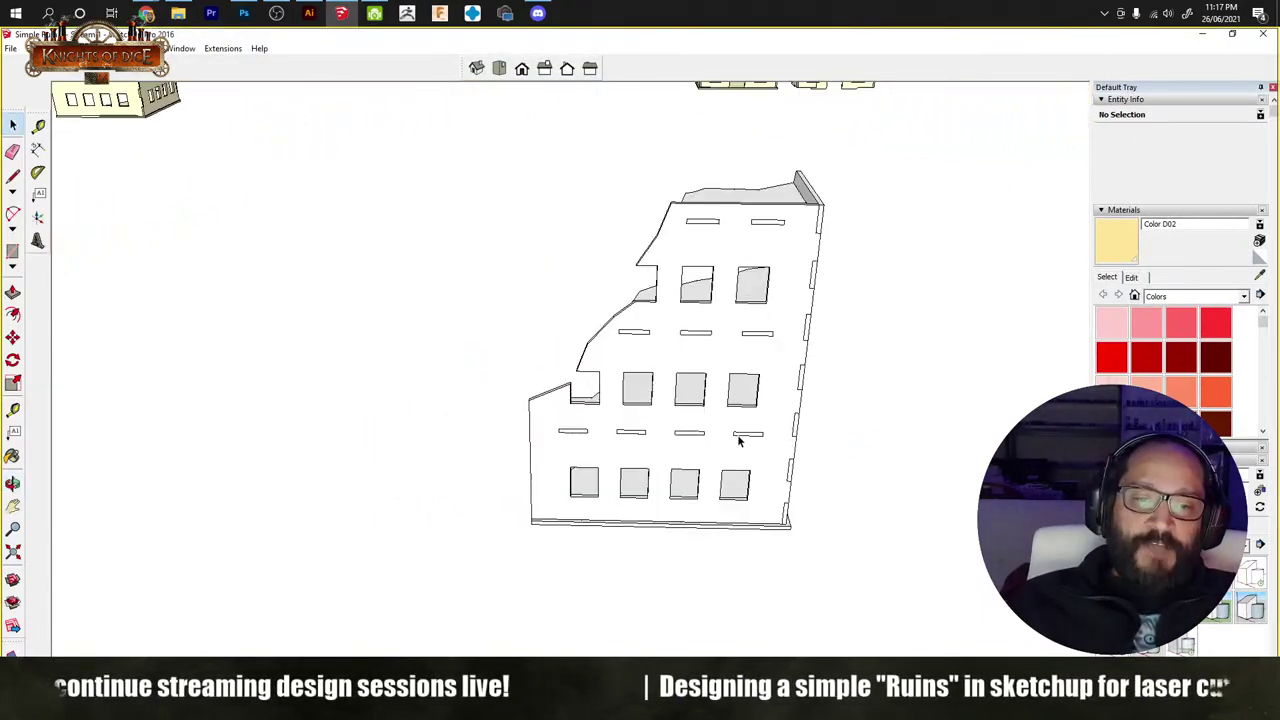
Step: Examine the other building models around the white ruin, including the intact pair and the building split into two halves
mouse_move(737, 443)
shift+middle_down()
mouse_move(714, 565)
mouse_move(489, 534)
mouse_move(253, 457)
mouse_move(657, 437)
shift+middle_up()
scroll(714, 565, down, 5)
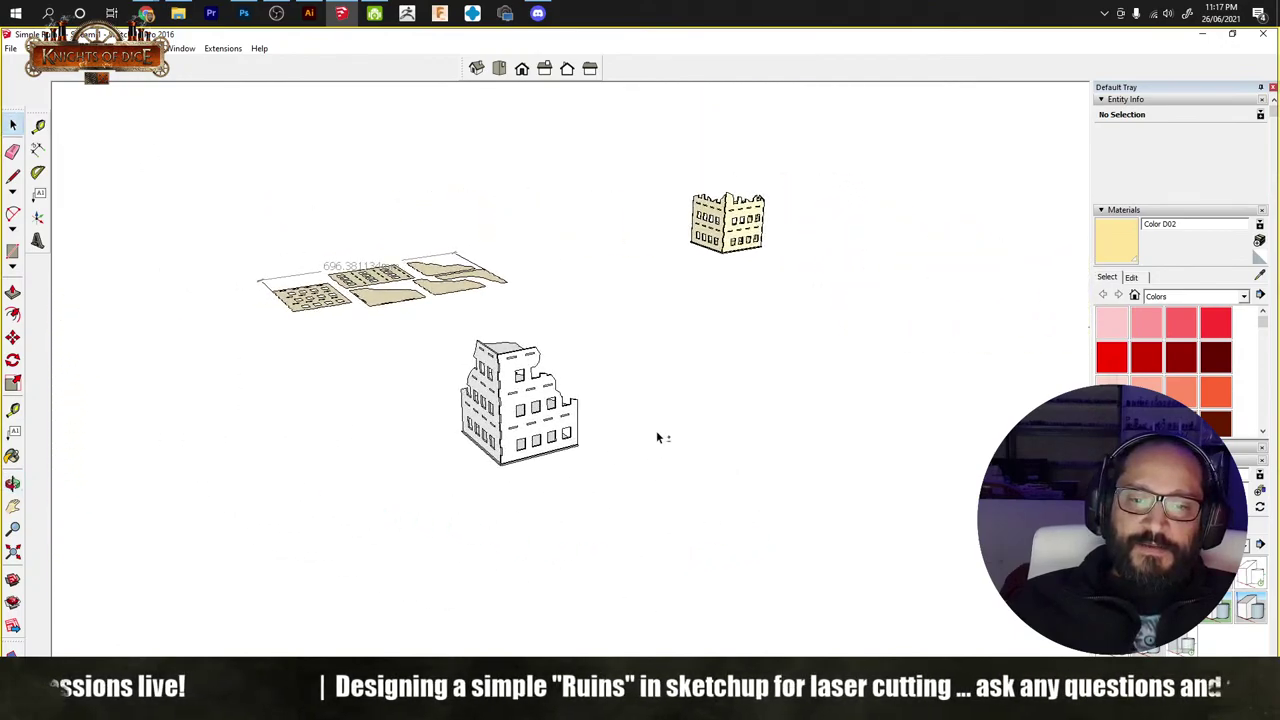
mouse_move(782, 413)
middle_down()
mouse_move(614, 437)
mouse_move(277, 354)
mouse_move(614, 429)
mouse_move(341, 418)
mouse_move(586, 429)
mouse_move(846, 406)
middle_up()
scroll(700, 388, up, 3)
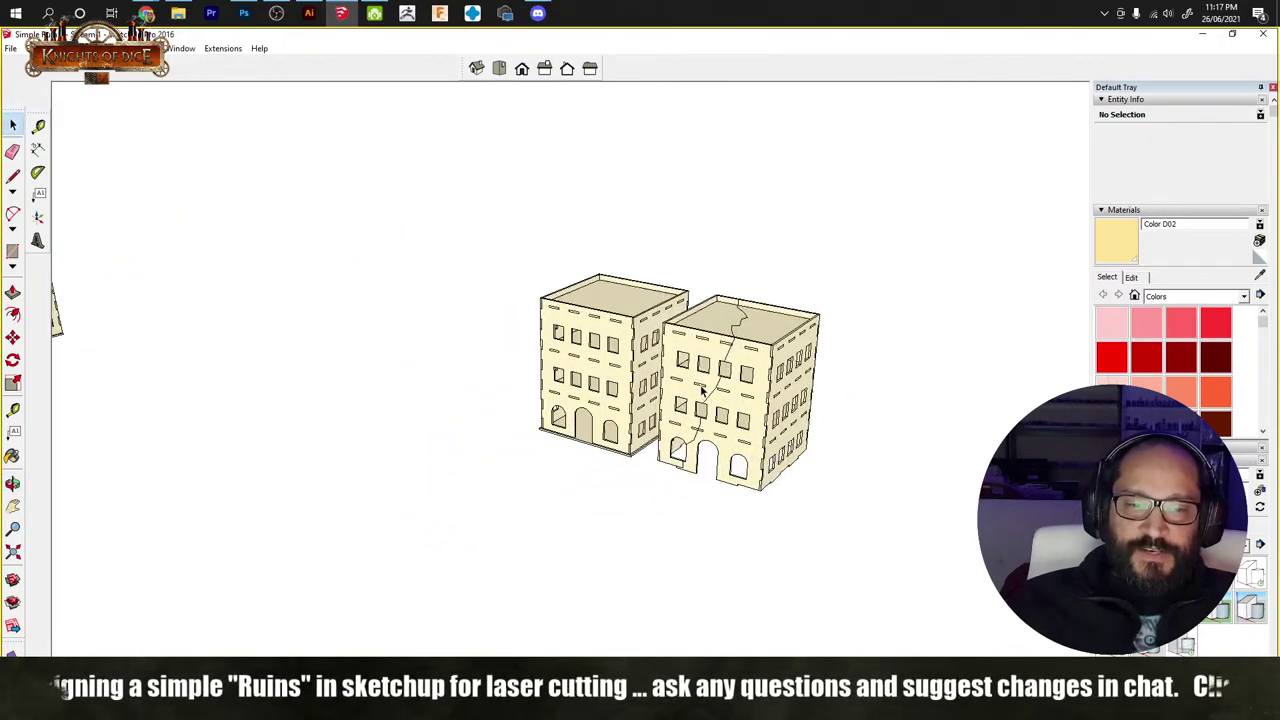
scroll(703, 390, down, 5)
mouse_move(703, 390)
middle_down()
mouse_move(600, 417)
mouse_move(445, 400)
mouse_move(737, 449)
middle_up()
scroll(600, 430, up, 6)
Step: Nudge one half of the split building by its lower base corner beside the gap
click(600, 430)
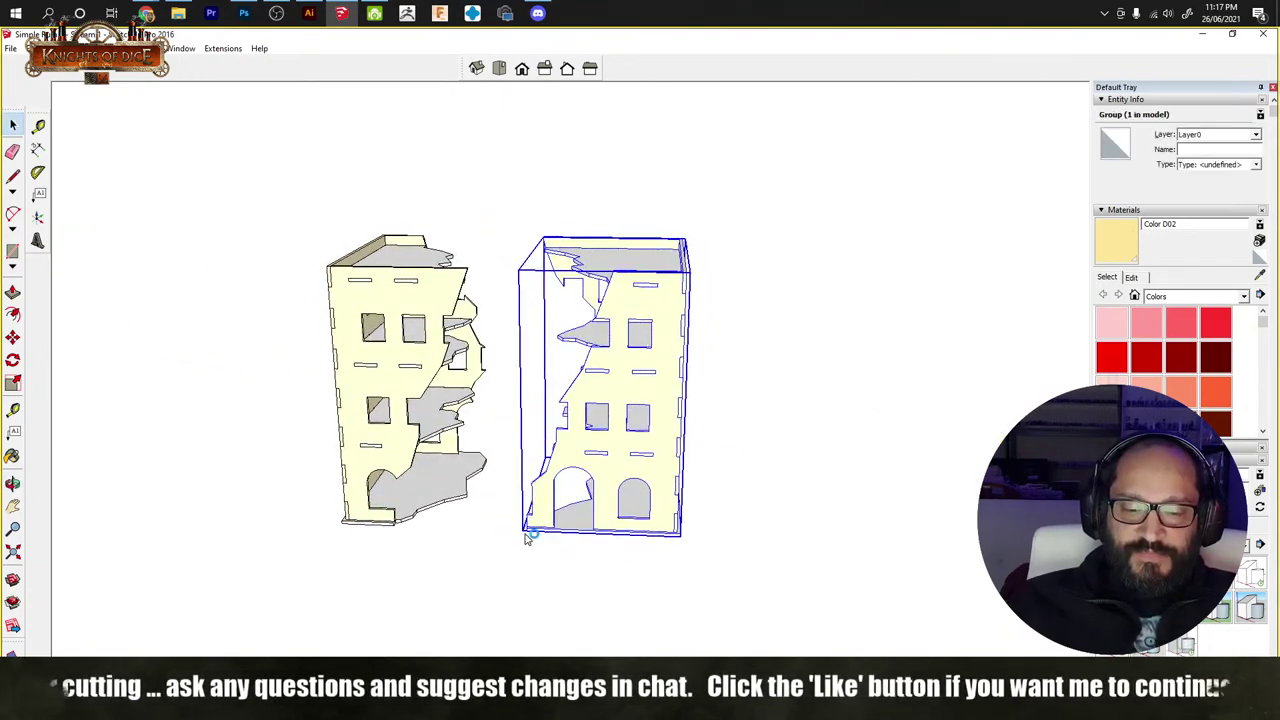
key(m)
mouse_move(524, 528)
mouse_down()
mouse_move(378, 522)
mouse_move(522, 530)
mouse_up()
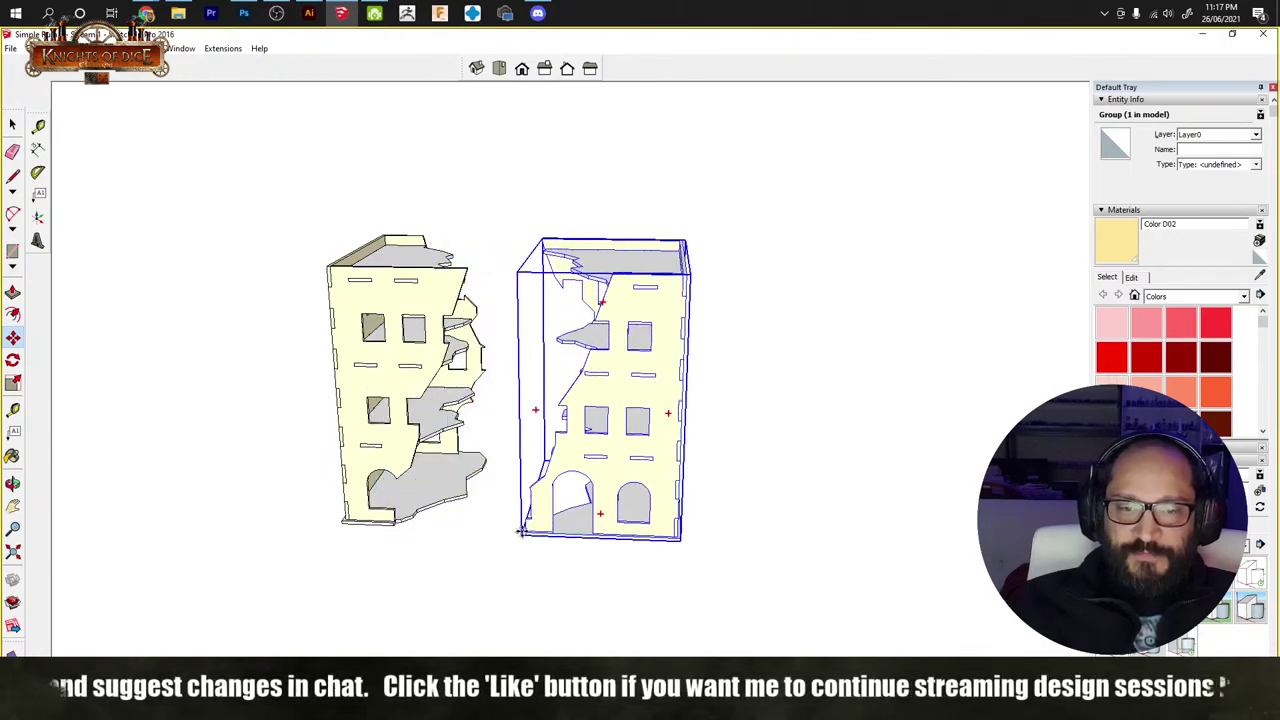
key(space)
click(697, 473)
Step: Examine the white ruin's outer walls and open interior floors, and compare it with all the surrounding models
middle_drag(694, 494, 591, 530)
scroll(420, 498, down, 5)
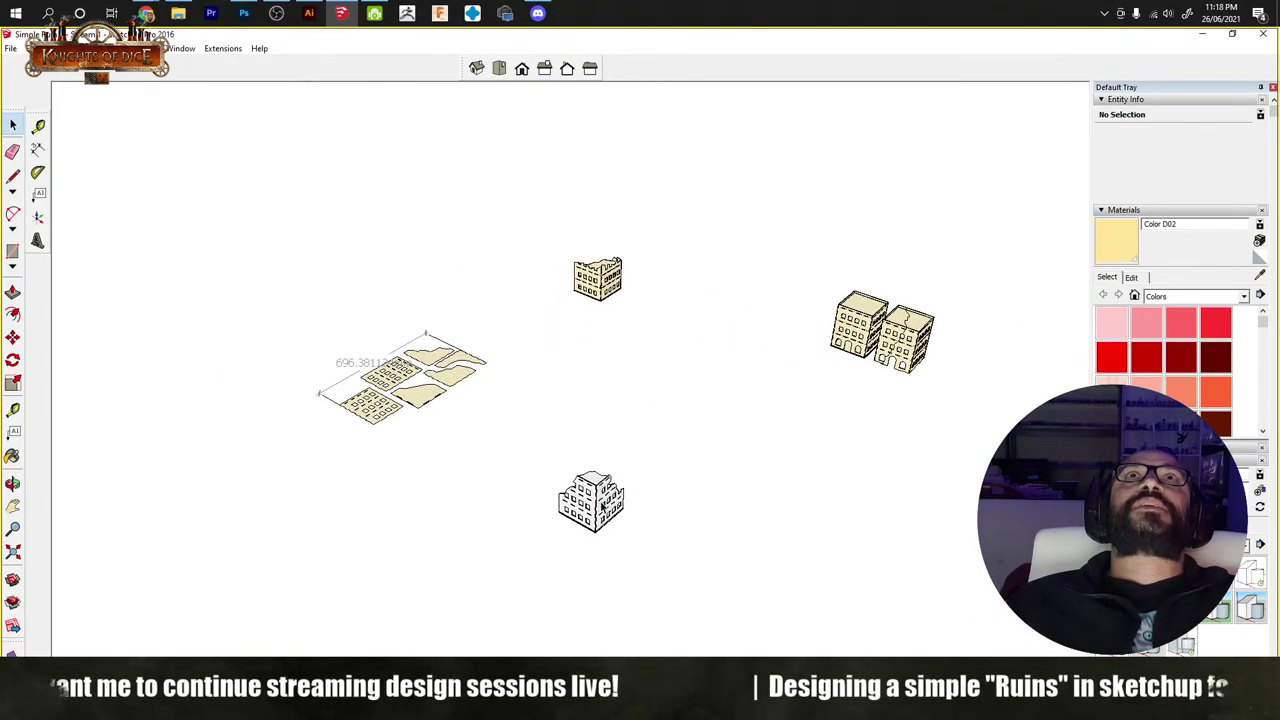
scroll(603, 507, up, 5)
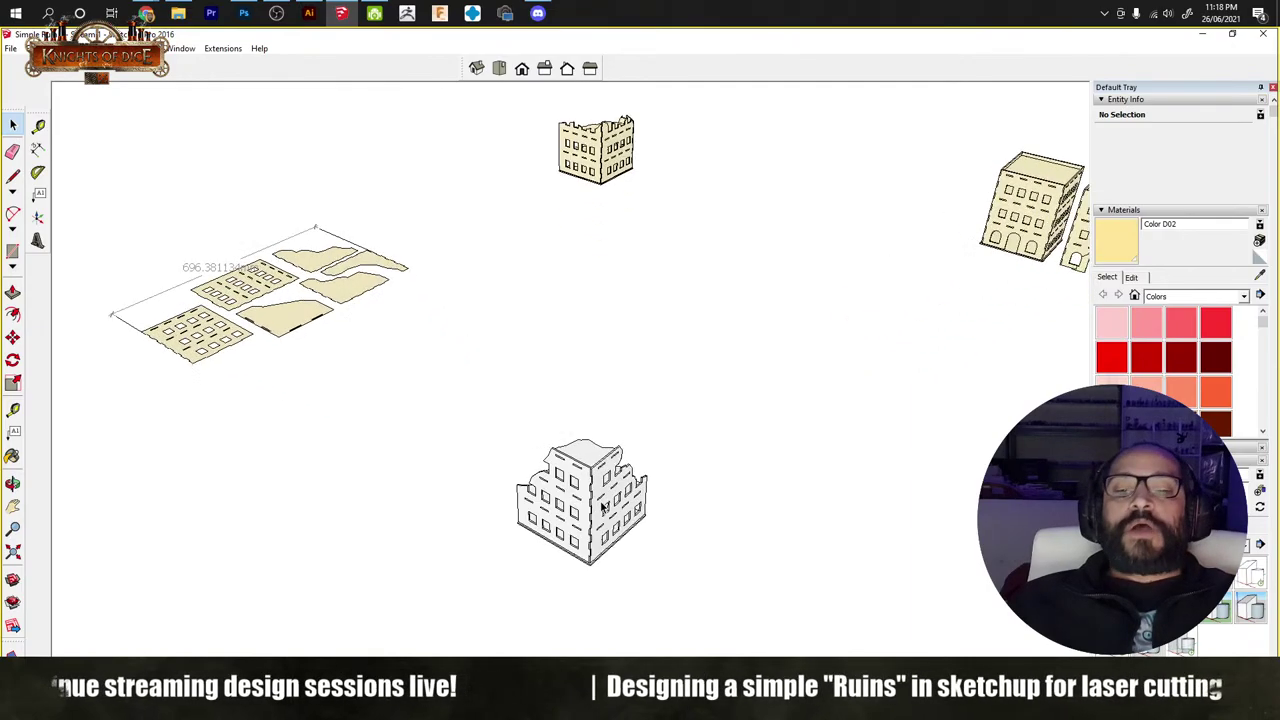
mouse_move(600, 505)
middle_down()
mouse_move(517, 428)
mouse_move(736, 497)
mouse_move(729, 531)
mouse_move(188, 486)
mouse_move(612, 491)
mouse_move(614, 423)
middle_up()
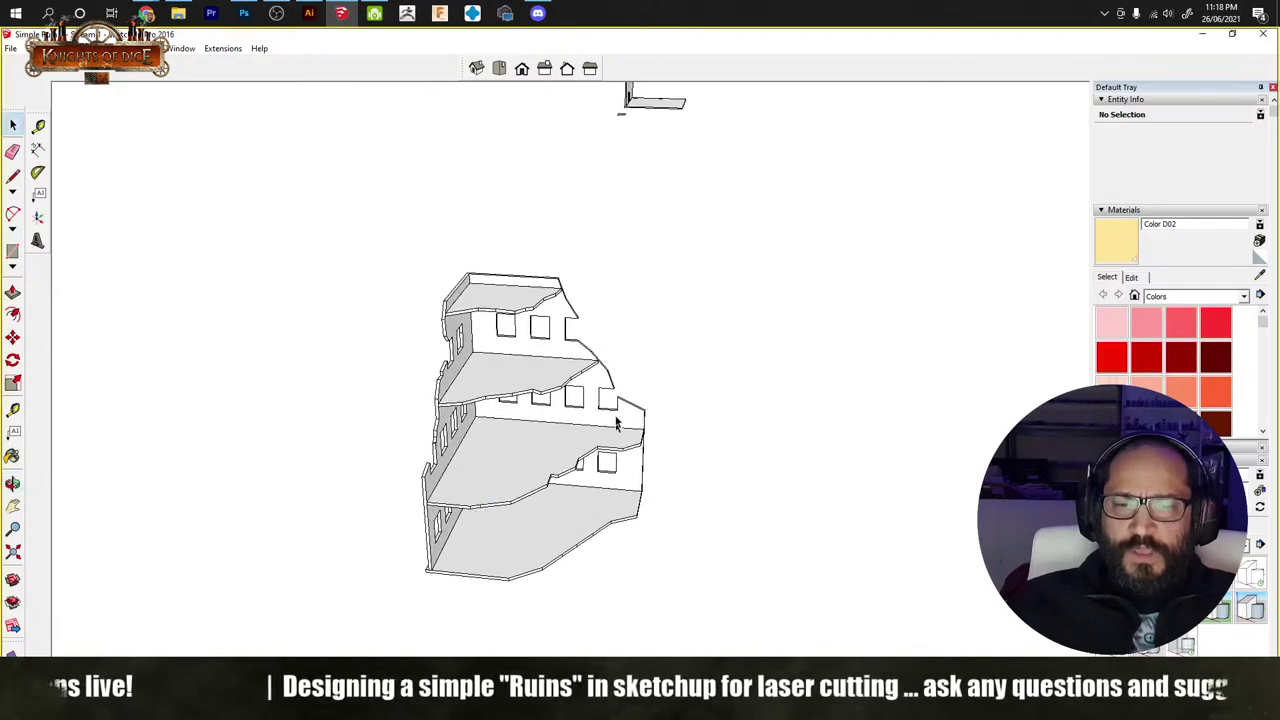
middle_drag(503, 449, 665, 479)
scroll(665, 479, down, 3)
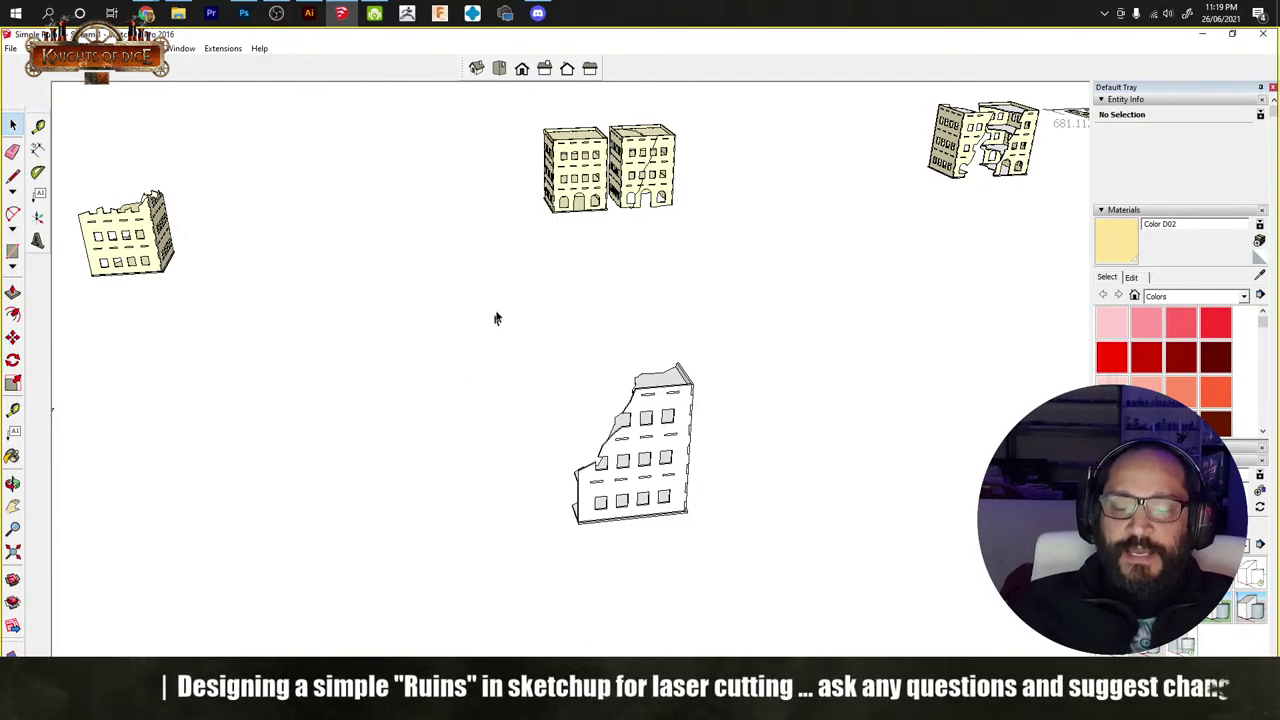
scroll(561, 366, down, 5)
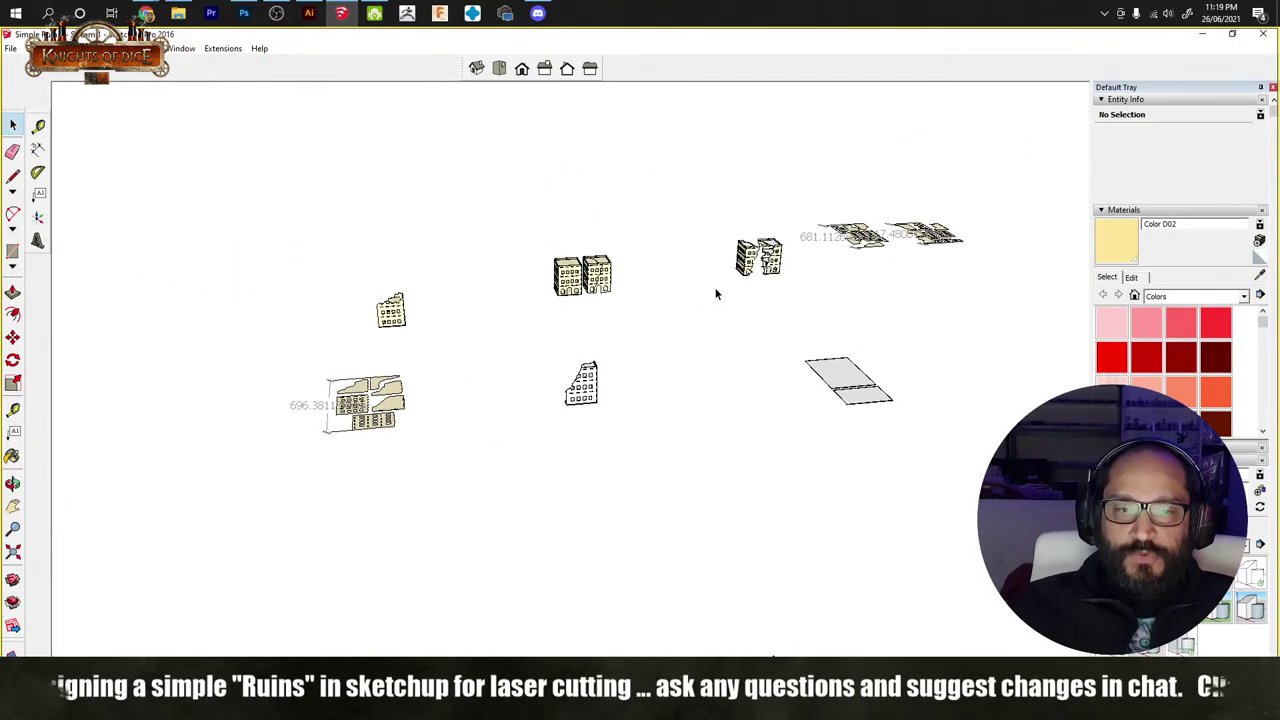
mouse_move(714, 289)
middle_down()
mouse_move(706, 360)
mouse_move(777, 360)
mouse_move(414, 377)
middle_up()
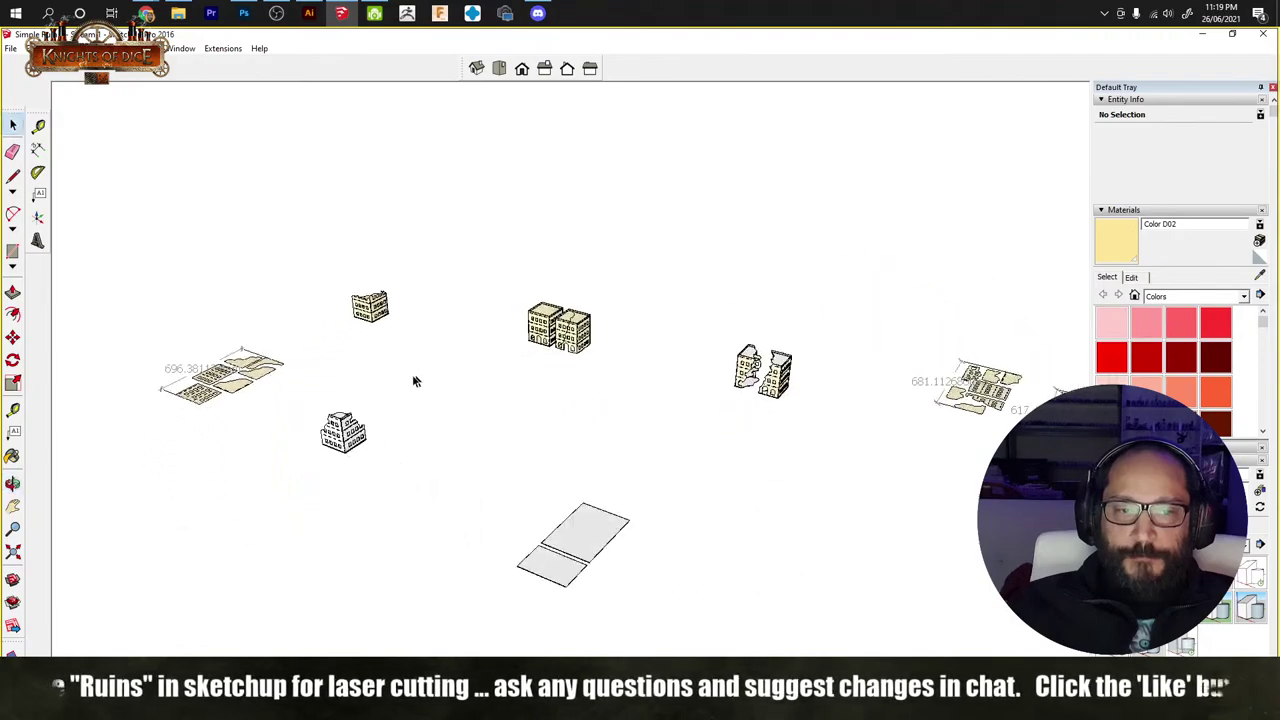
scroll(345, 430, up, 6)
shift+middle_drag(395, 452, 683, 369)
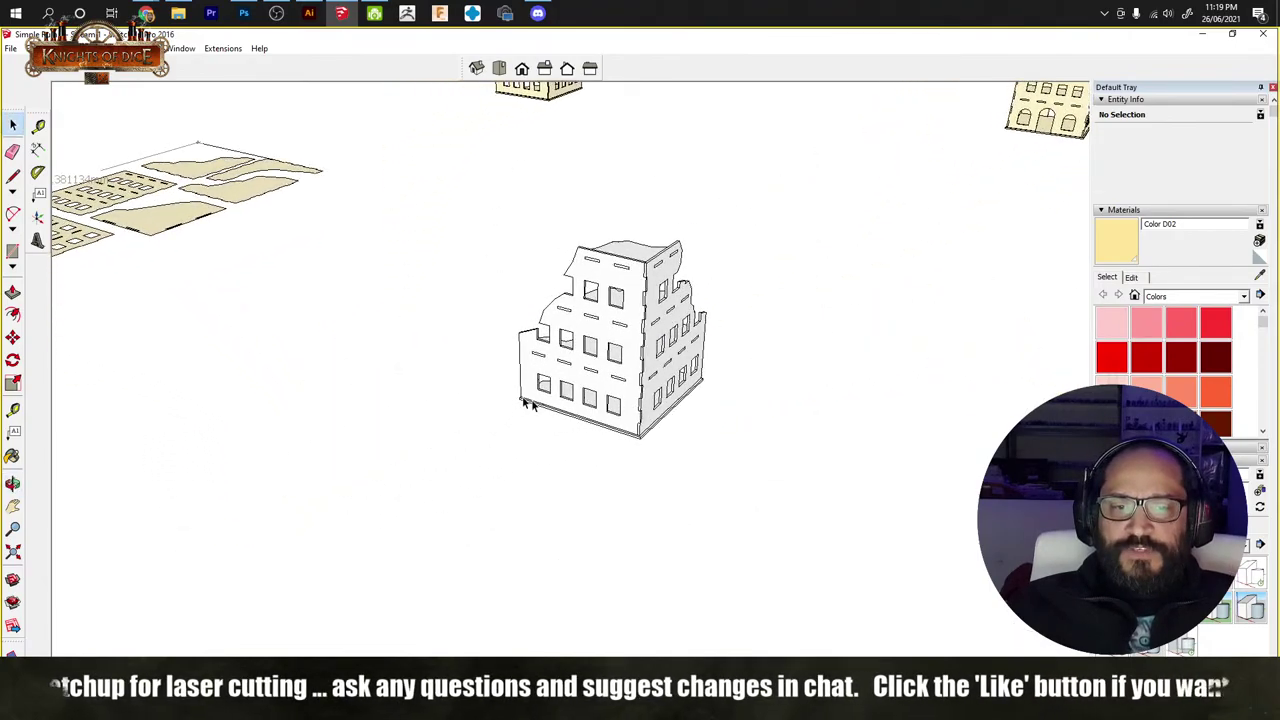
Step: Examine the flat laser-cut parts layout with its overall width dimension in a straight top view
scroll(605, 357, up, 3)
mouse_move(604, 357)
middle_down()
mouse_move(677, 383)
mouse_move(549, 317)
mouse_move(795, 478)
mouse_move(583, 431)
mouse_move(700, 386)
mouse_move(603, 366)
mouse_move(625, 573)
middle_up()
scroll(694, 337, up, 3)
mouse_move(694, 337)
middle_down()
mouse_move(646, 409)
mouse_move(820, 437)
middle_up()
click(499, 68)
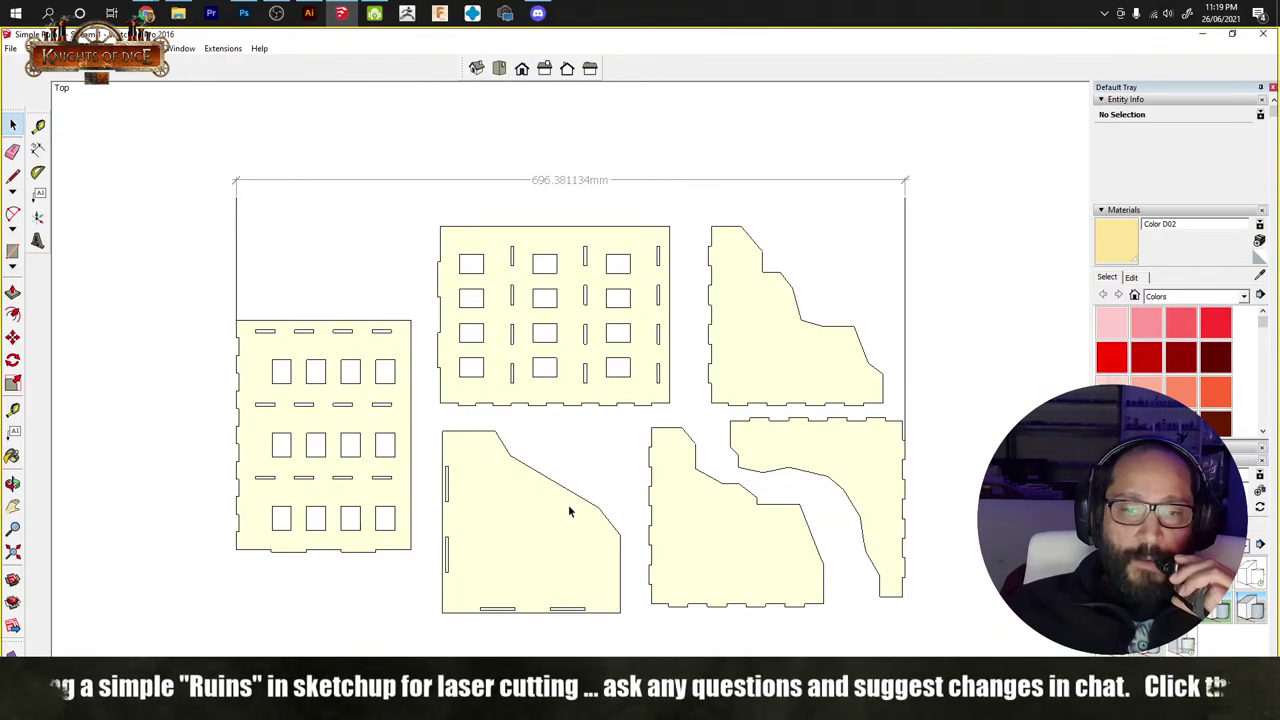
Step: Inspect the assembled yellow ruin up close, checking its jagged upper edge, windows, floor slots and interlocking corners
scroll(570, 508, down, 6)
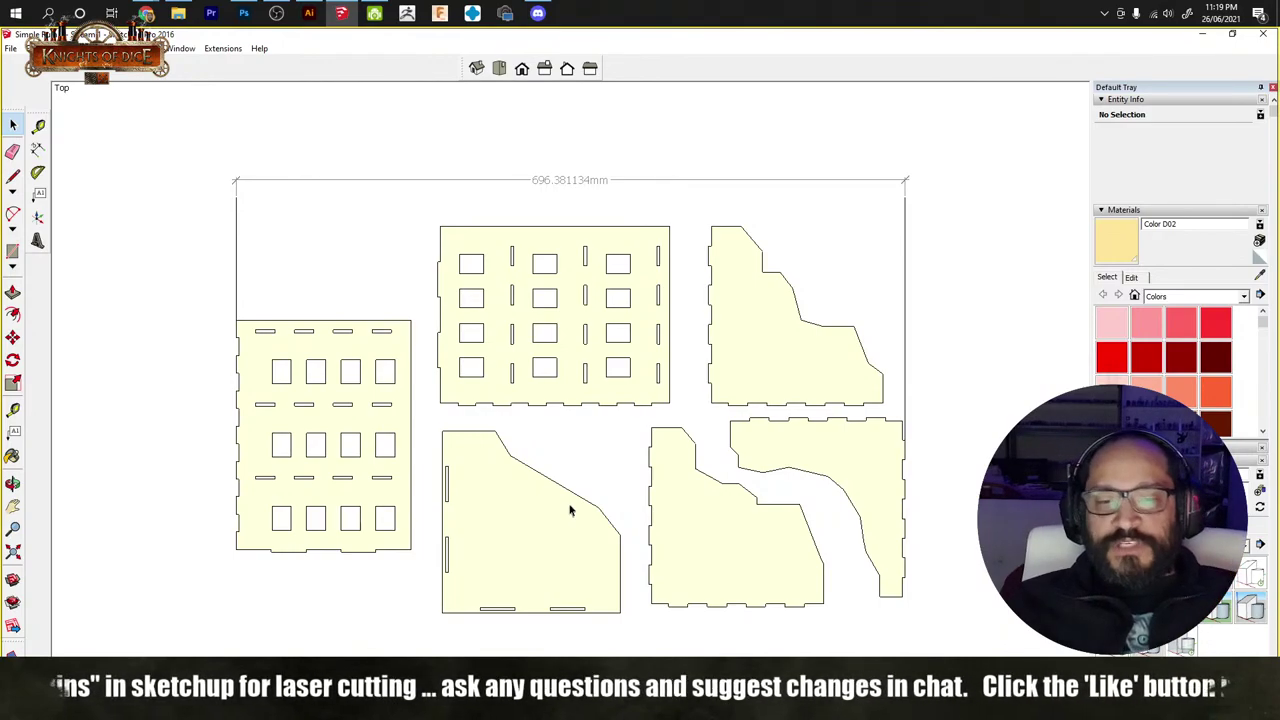
mouse_move(637, 617)
shift+middle_down()
mouse_move(603, 371)
mouse_move(583, 463)
shift+middle_up()
scroll(669, 446, up, 5)
mouse_move(706, 493)
middle_down()
mouse_move(663, 160)
mouse_move(694, 420)
middle_up()
scroll(697, 383, up, 6)
scroll(595, 485, down, 6)
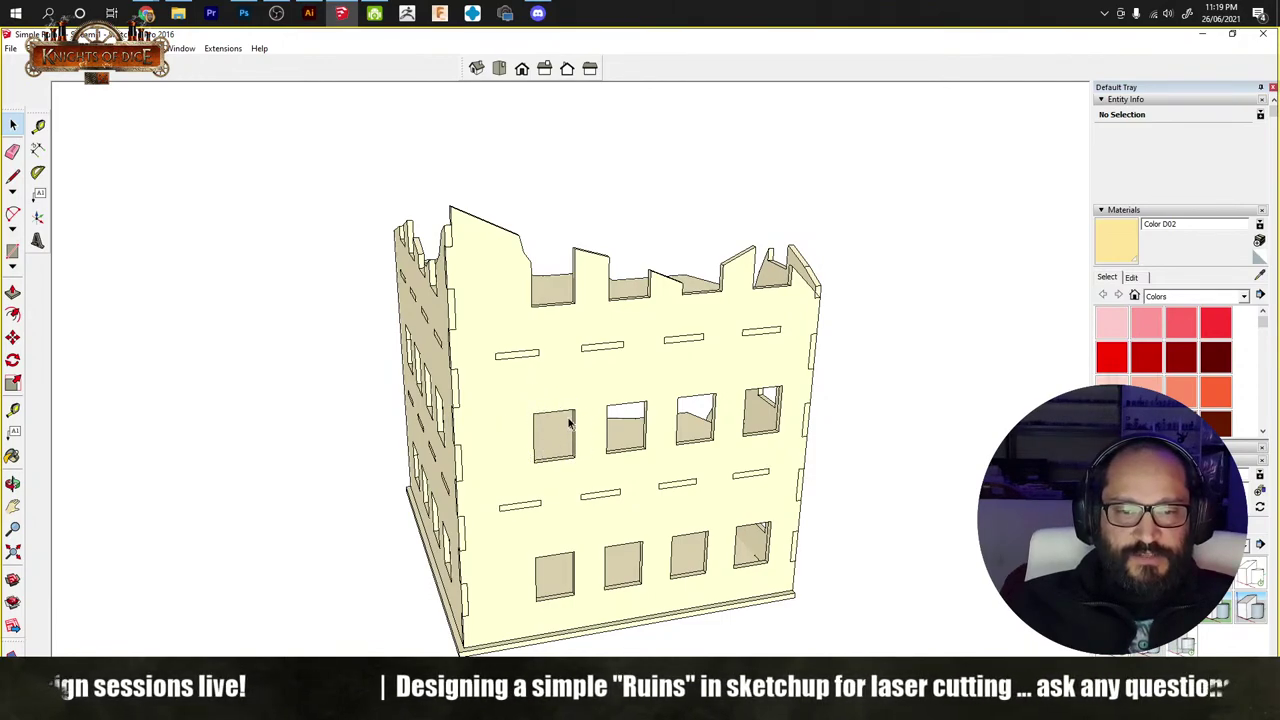
scroll(487, 295, up, 5)
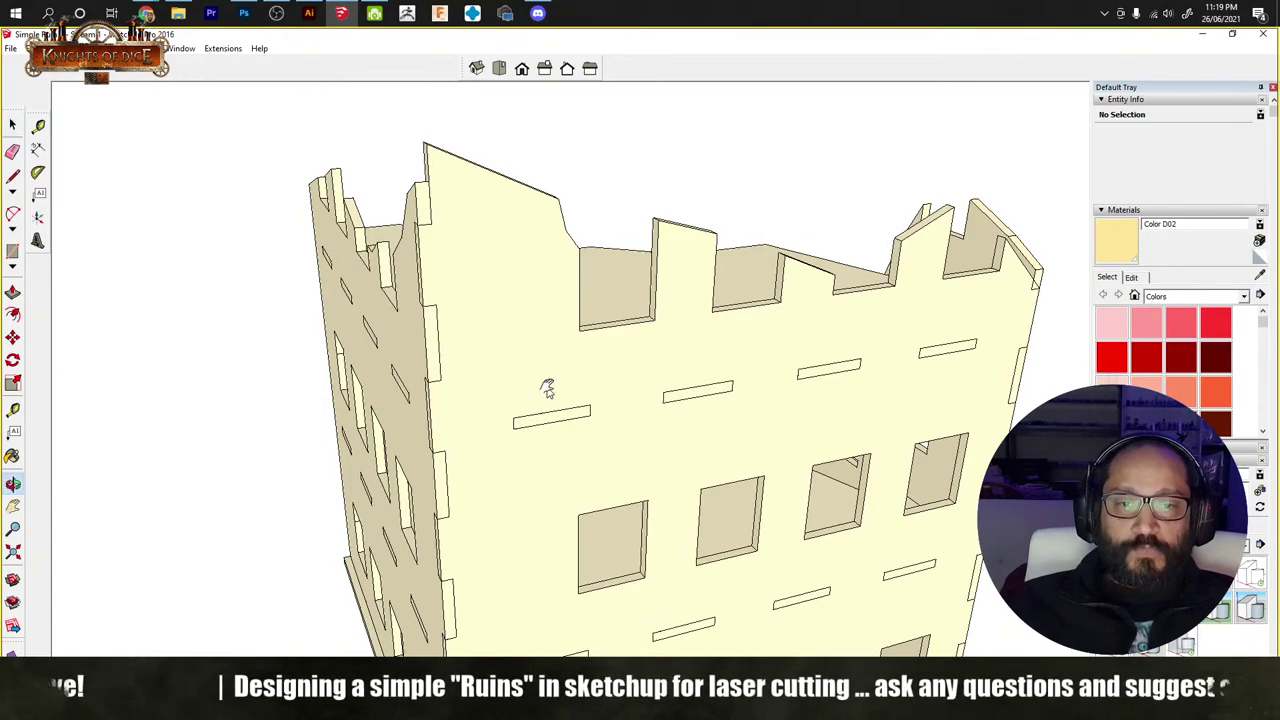
scroll(489, 330, down, 3)
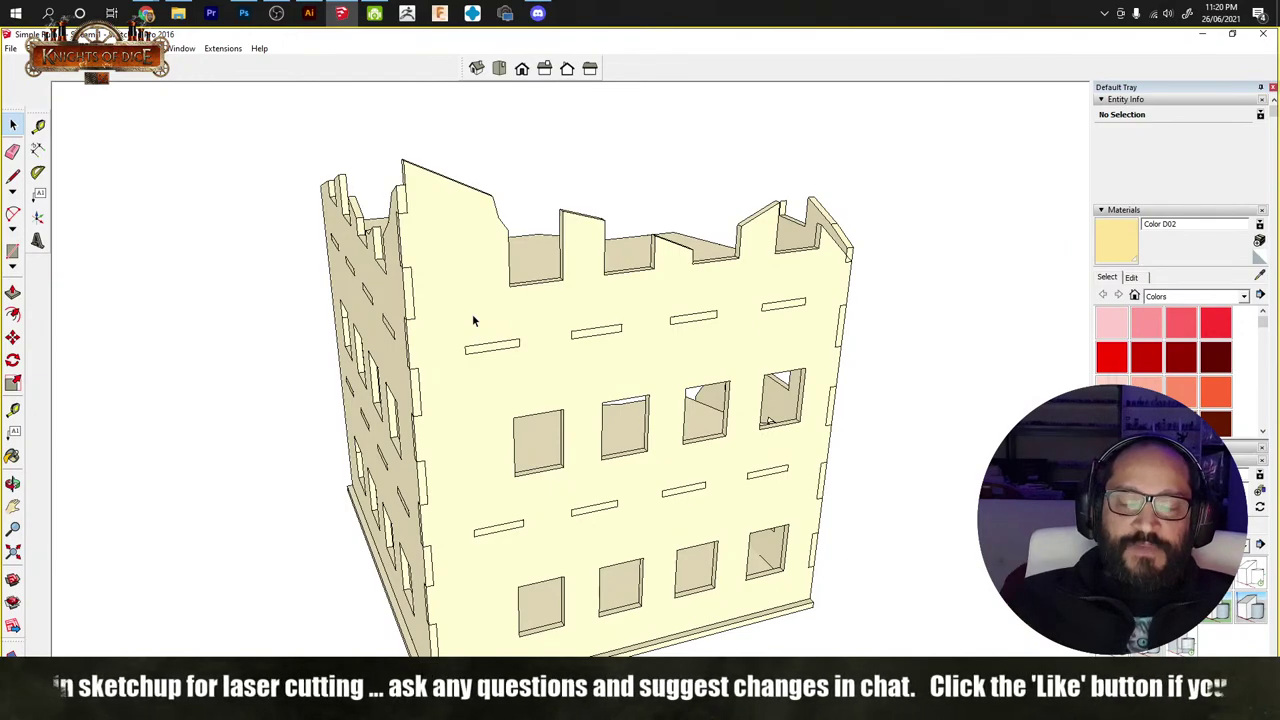
Step: Compare the flat parts layout with the assembled yellow ruin once more, ending at the ruin's windowed wall
scroll(473, 318, down, 8)
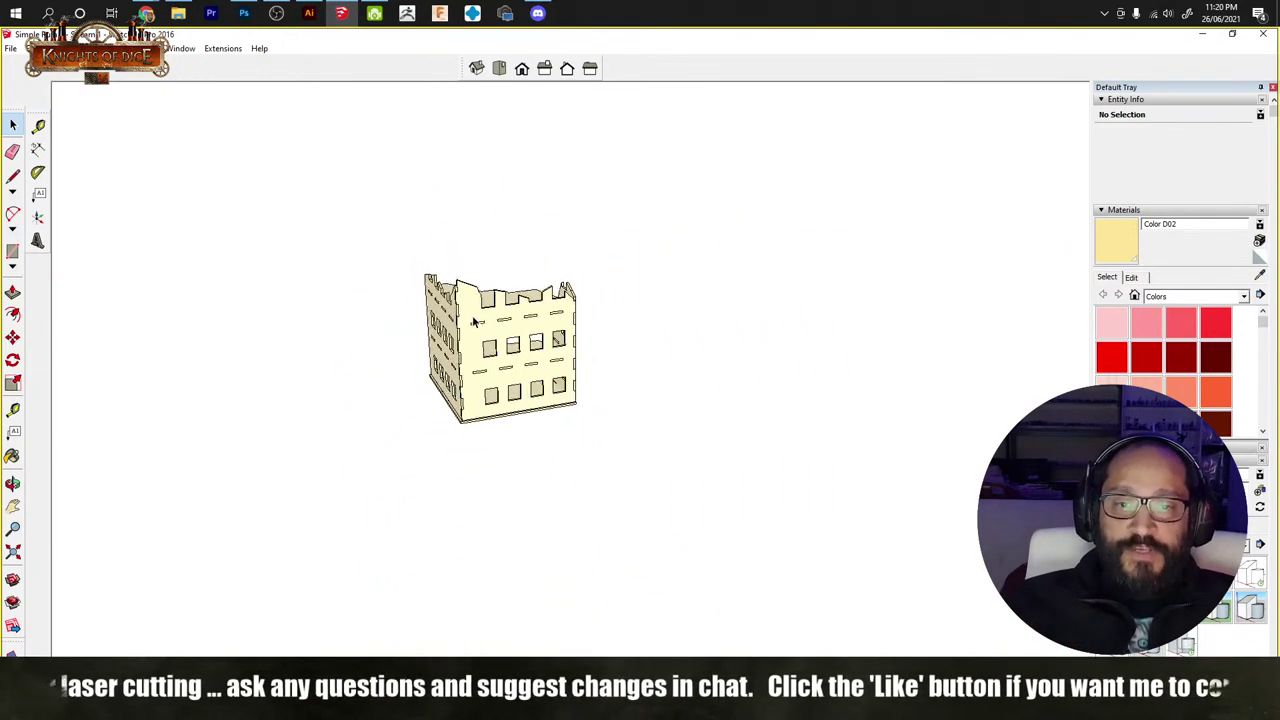
shift+middle_drag(216, 467, 636, 440)
scroll(323, 408, up, 3)
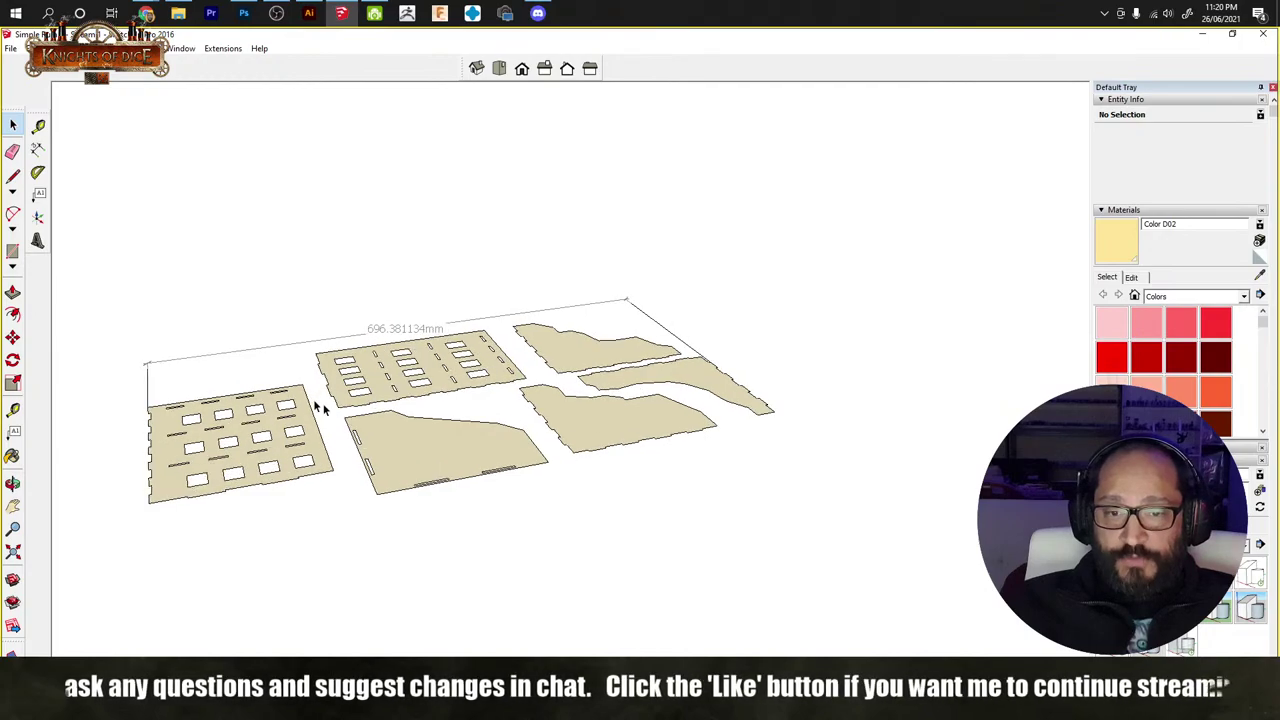
mouse_move(323, 408)
shift+middle_down()
mouse_move(442, 526)
mouse_move(77, 590)
shift+middle_up()
scroll(586, 443, up, 6)
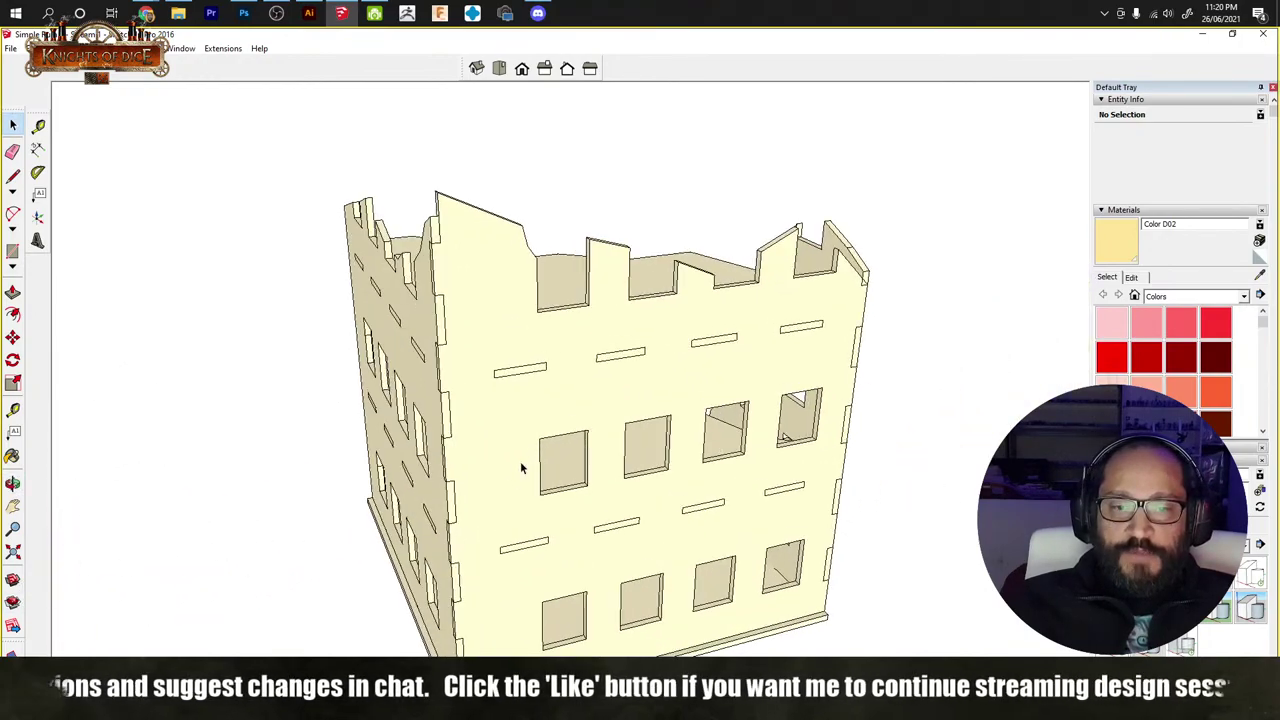
Step: Open the yellow ruin's front wall group and apply Unwrap and Flatten to its outer face
middle_drag(512, 463, 523, 397)
double_click(520, 394)
click(528, 391)
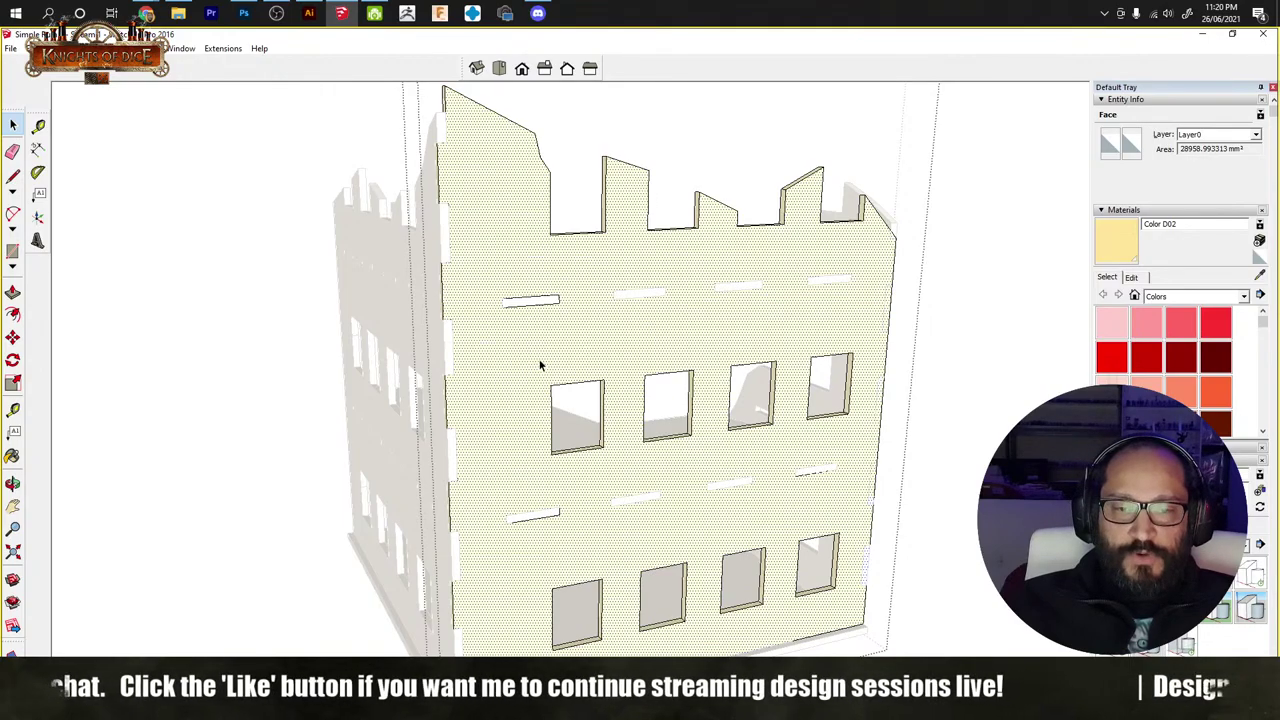
right_click(540, 364)
mouse_move(640, 537)
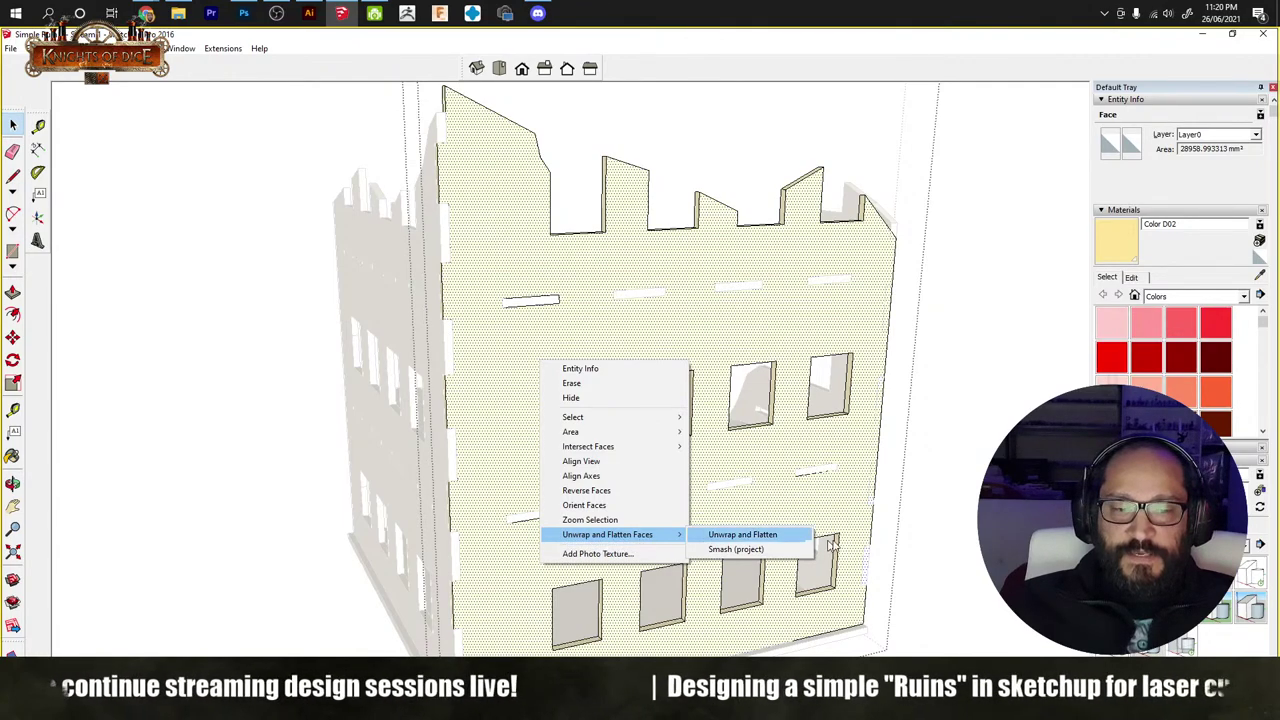
click(743, 535)
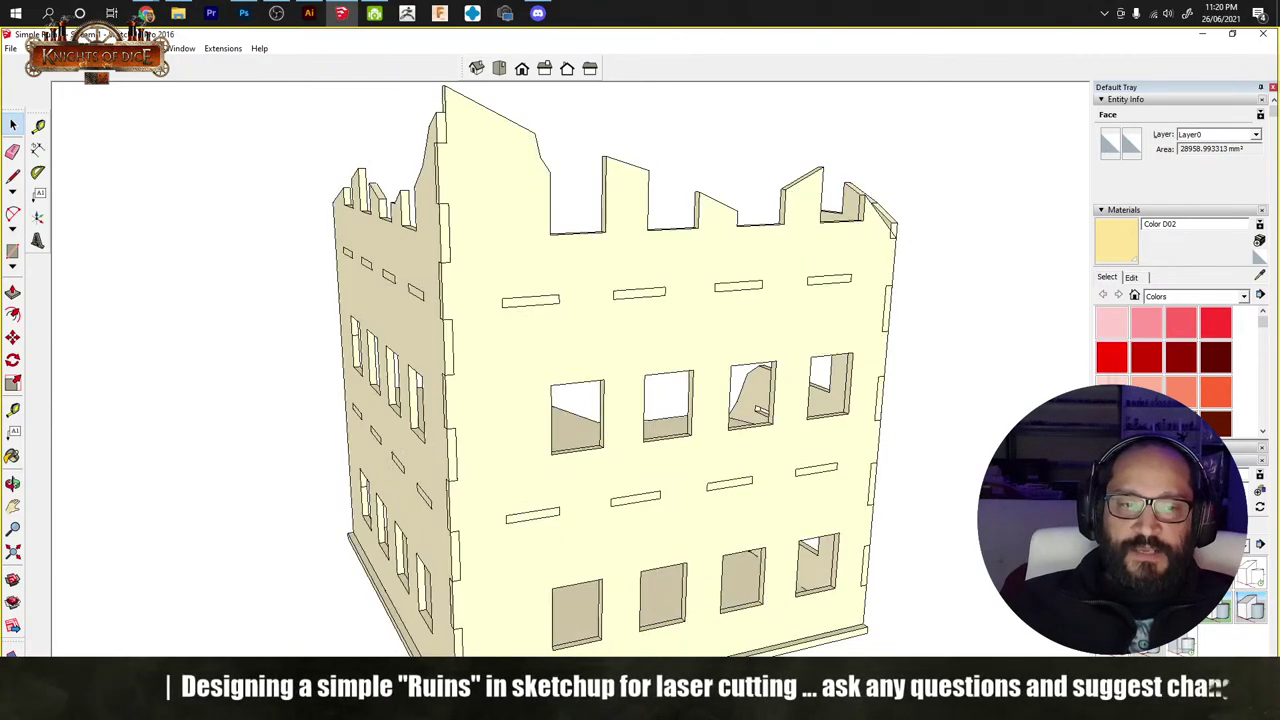
scroll(700, 515, down, 10)
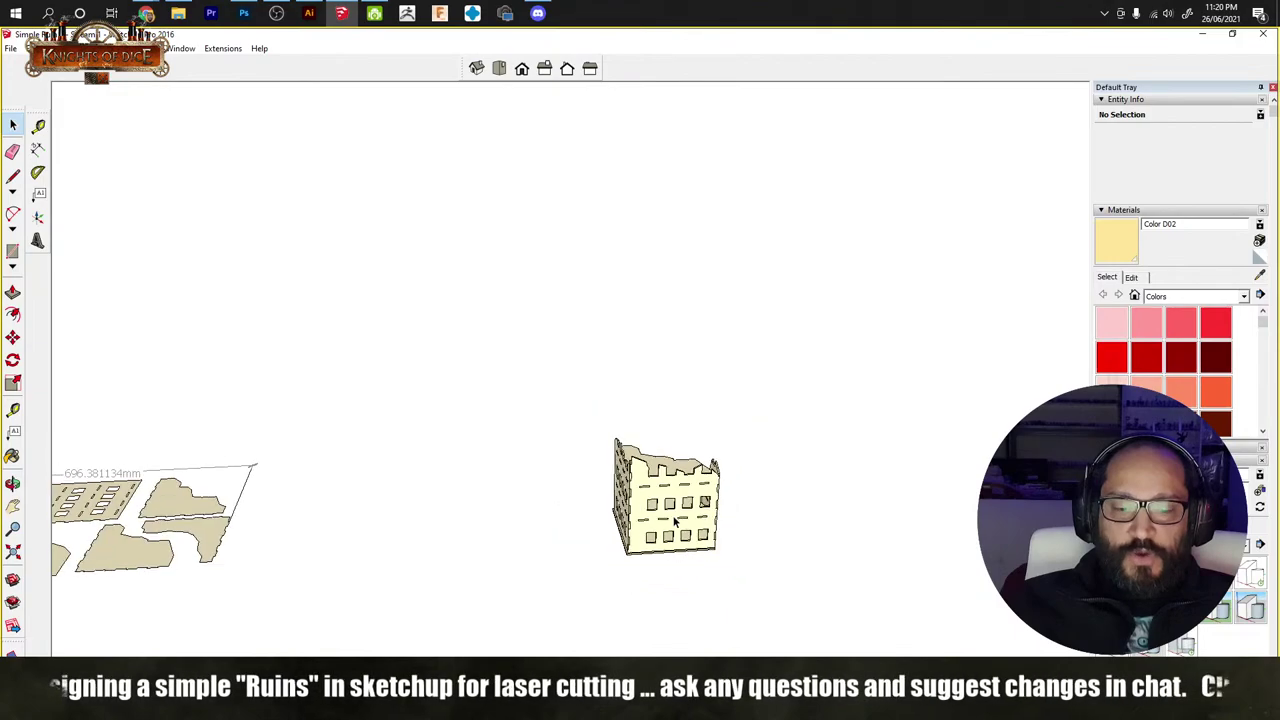
key(Escape)
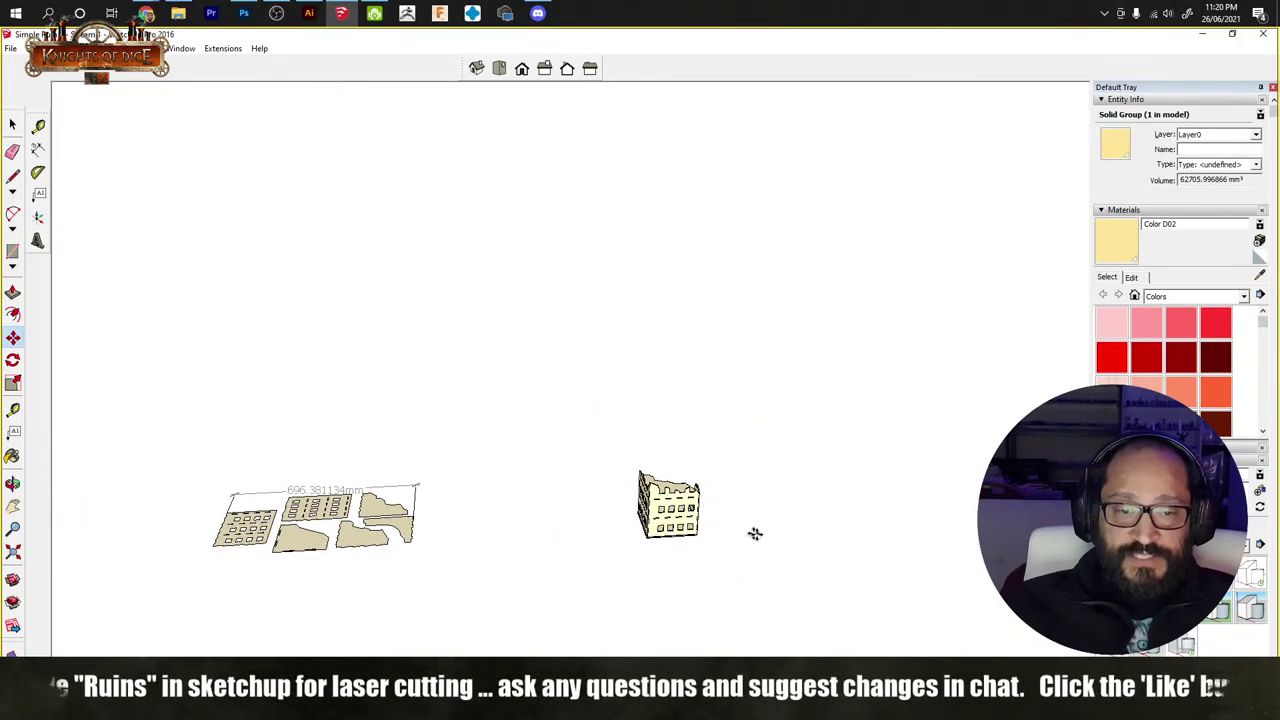
Step: Copy all six parts of the yellow ruin to an empty area away from the original
key(space)
scroll(690, 532, up, 3)
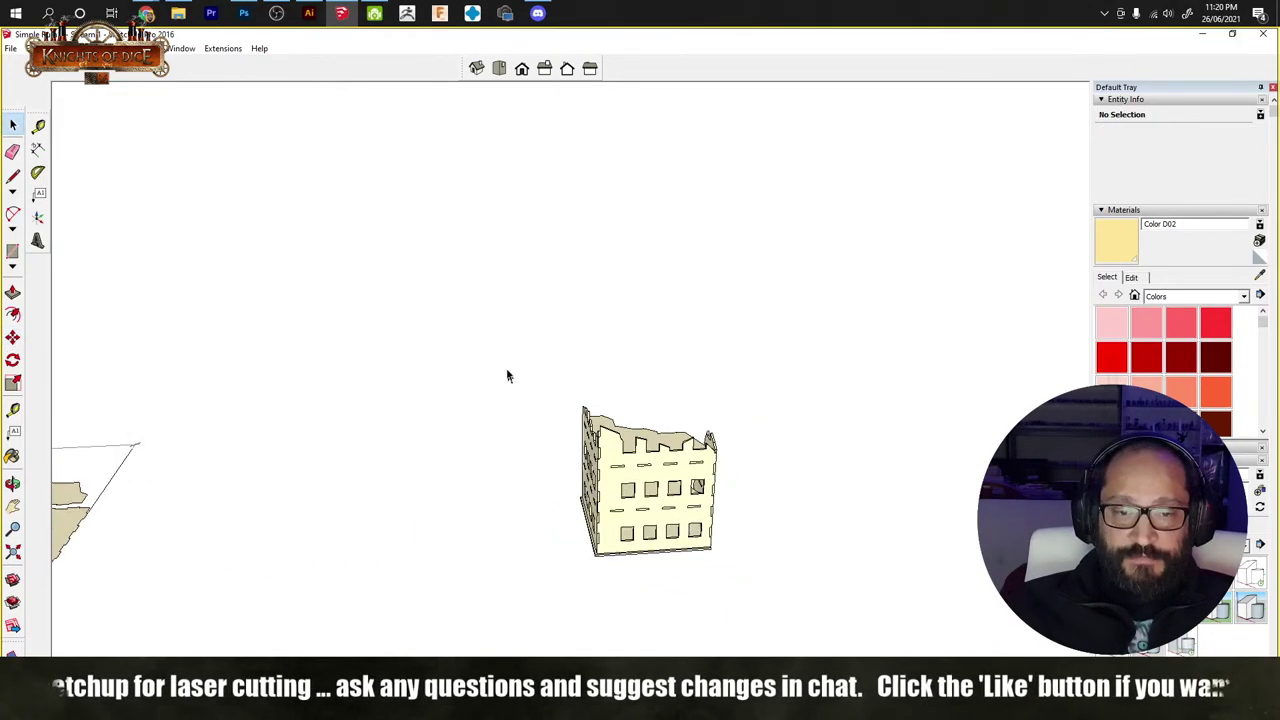
drag(509, 374, 735, 613)
key(m)
click(672, 544)
key(ctrl)
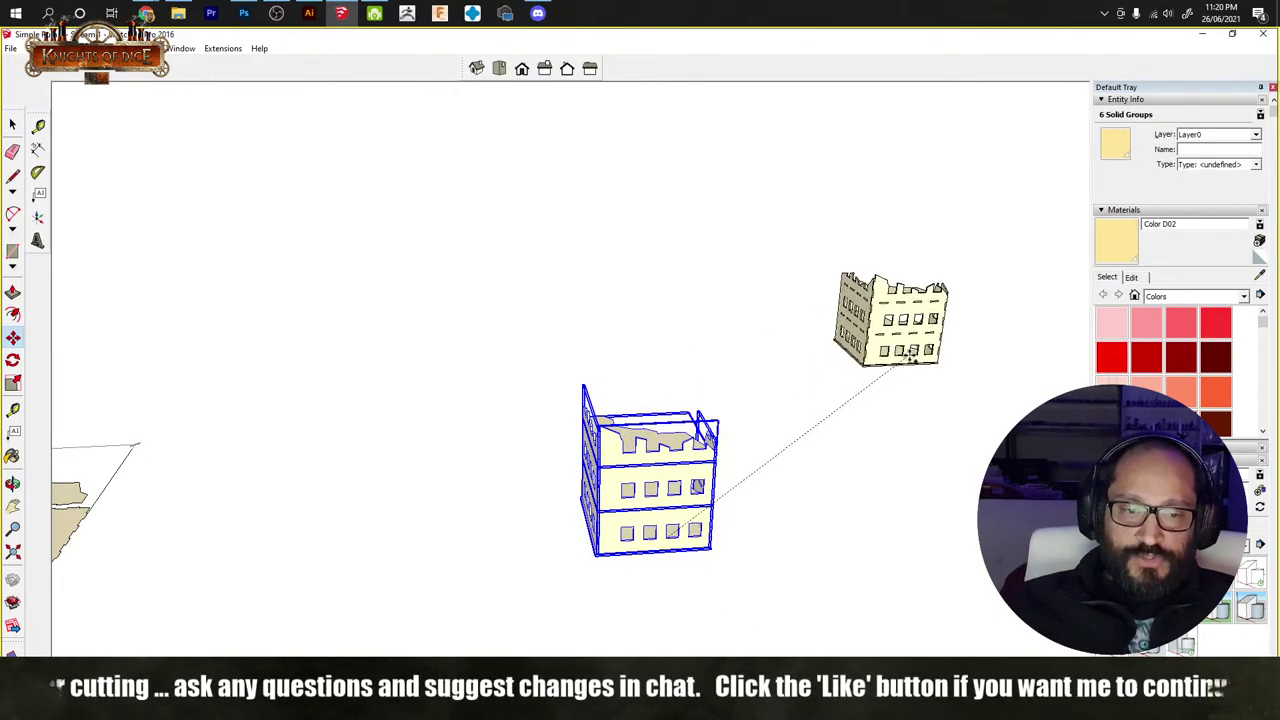
middle_drag(929, 366, 711, 483)
scroll(711, 483, up, 5)
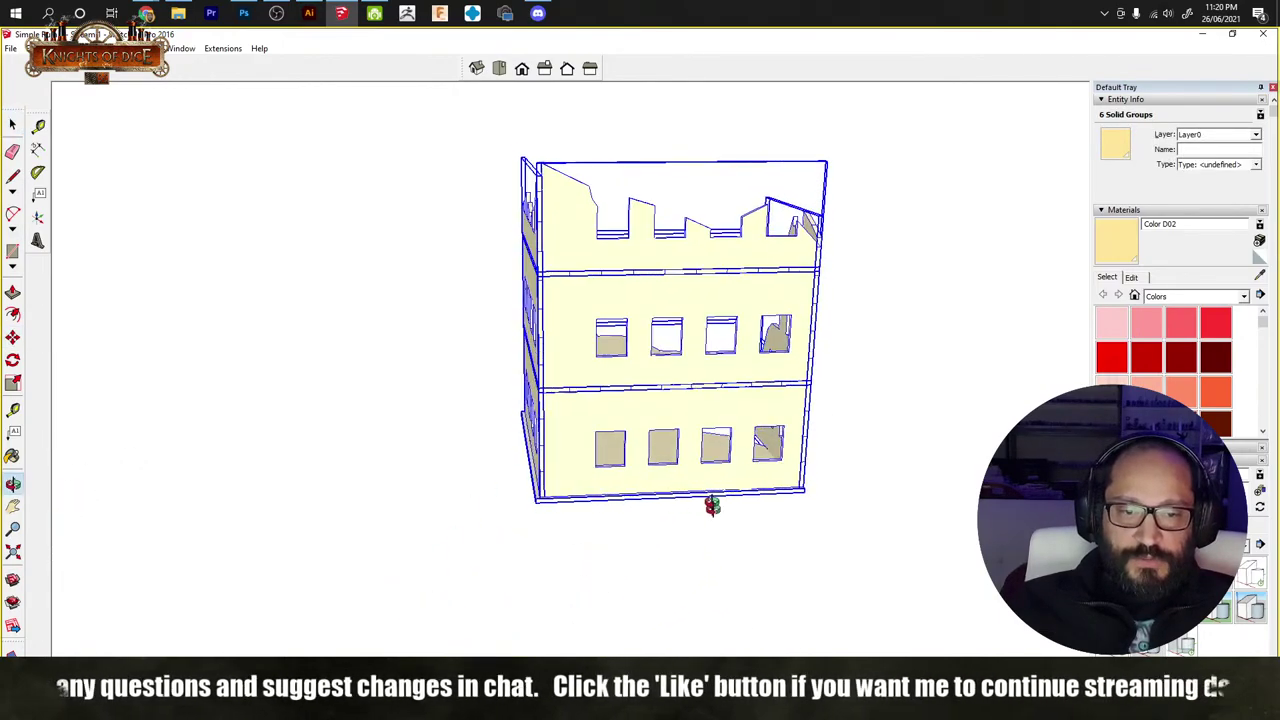
key(space)
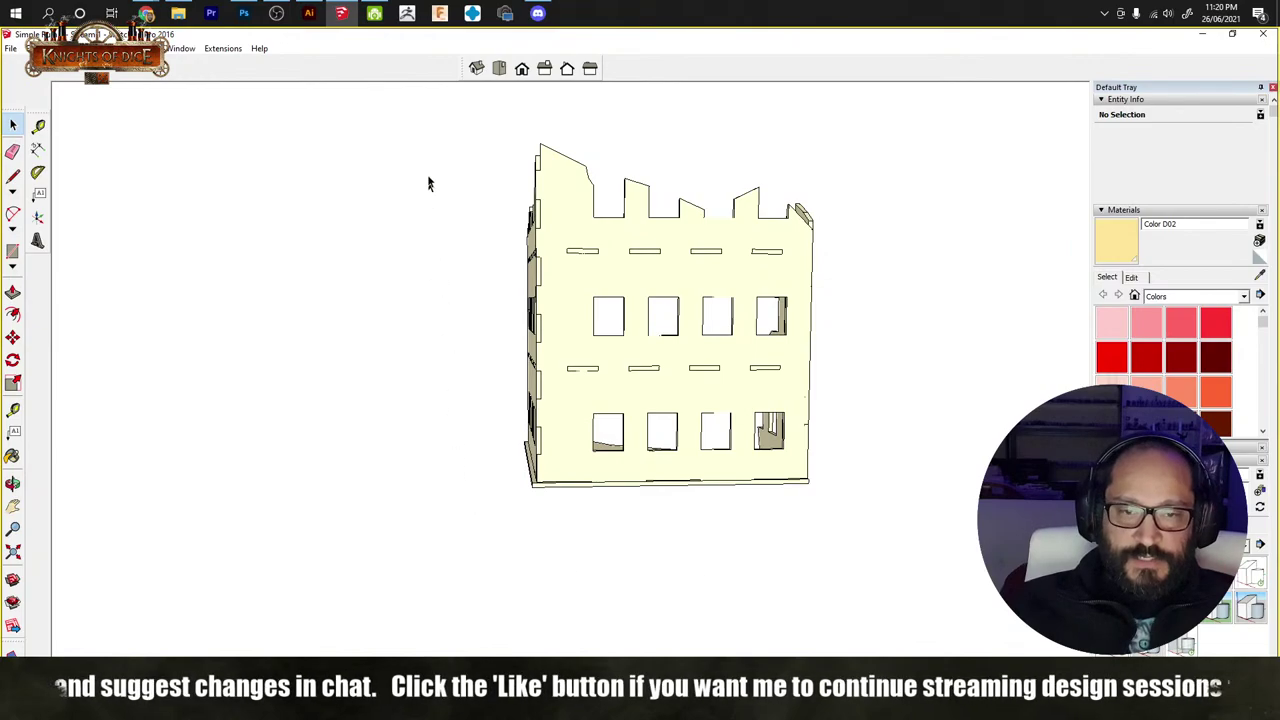
Step: Move all six parts of the separate yellow ruin straight up off the ground and deselect them
drag(440, 160, 870, 583)
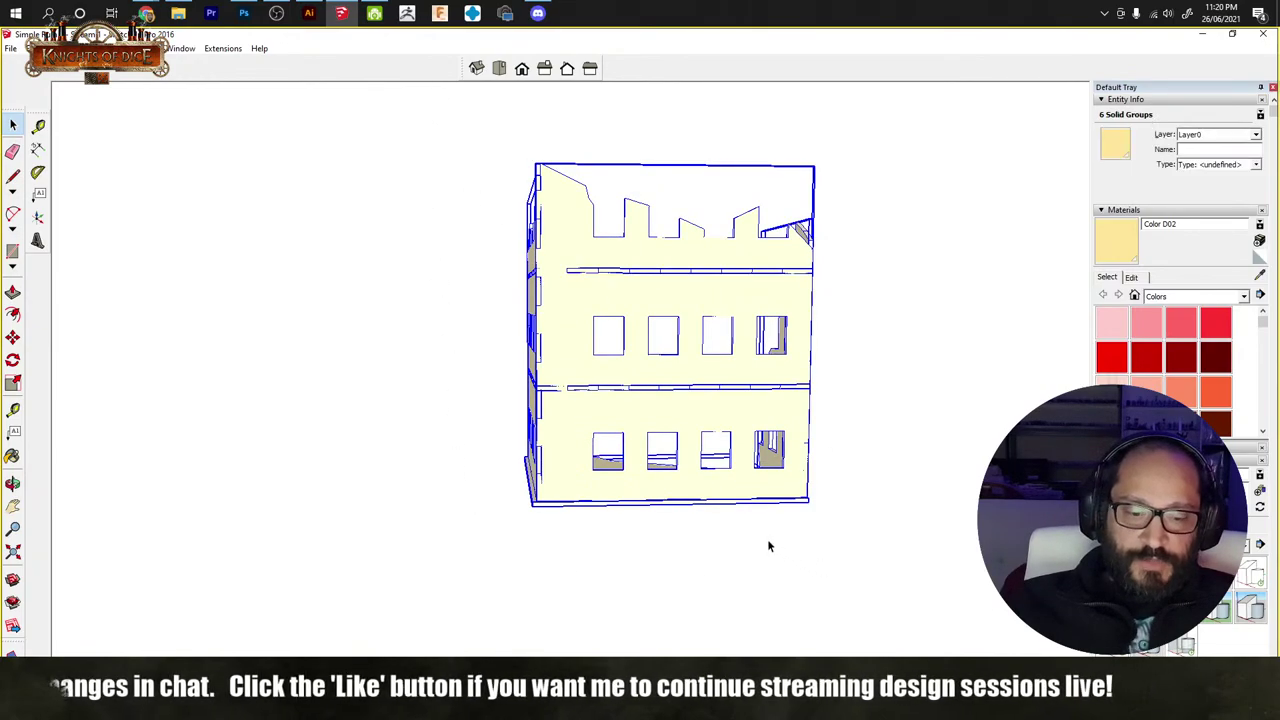
key(m)
drag(714, 480, 709, 317)
key(ctrl+t)
Step: Unwrap and flatten the outer face of the raised ruin's front wall, and examine the flat outline on the ground
middle_drag(800, 426, 563, 366)
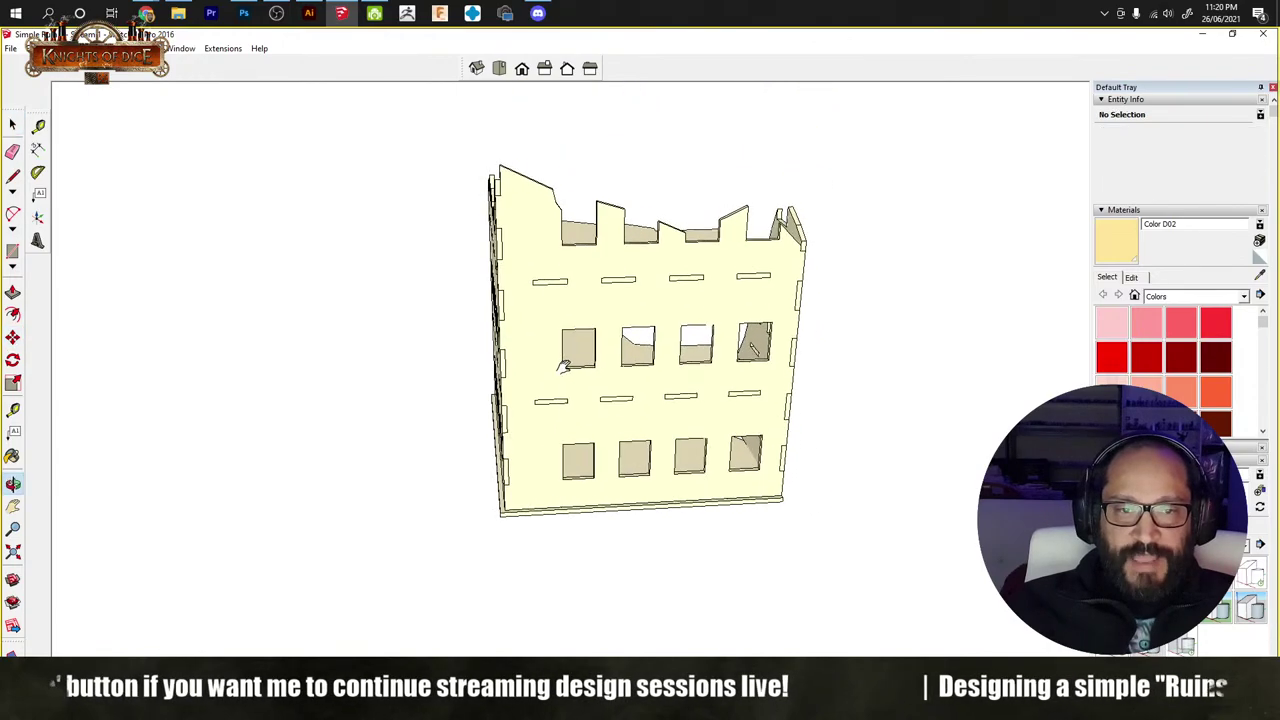
key(space)
scroll(565, 360, up, 3)
double_click(573, 311)
click(606, 319)
right_click(611, 319)
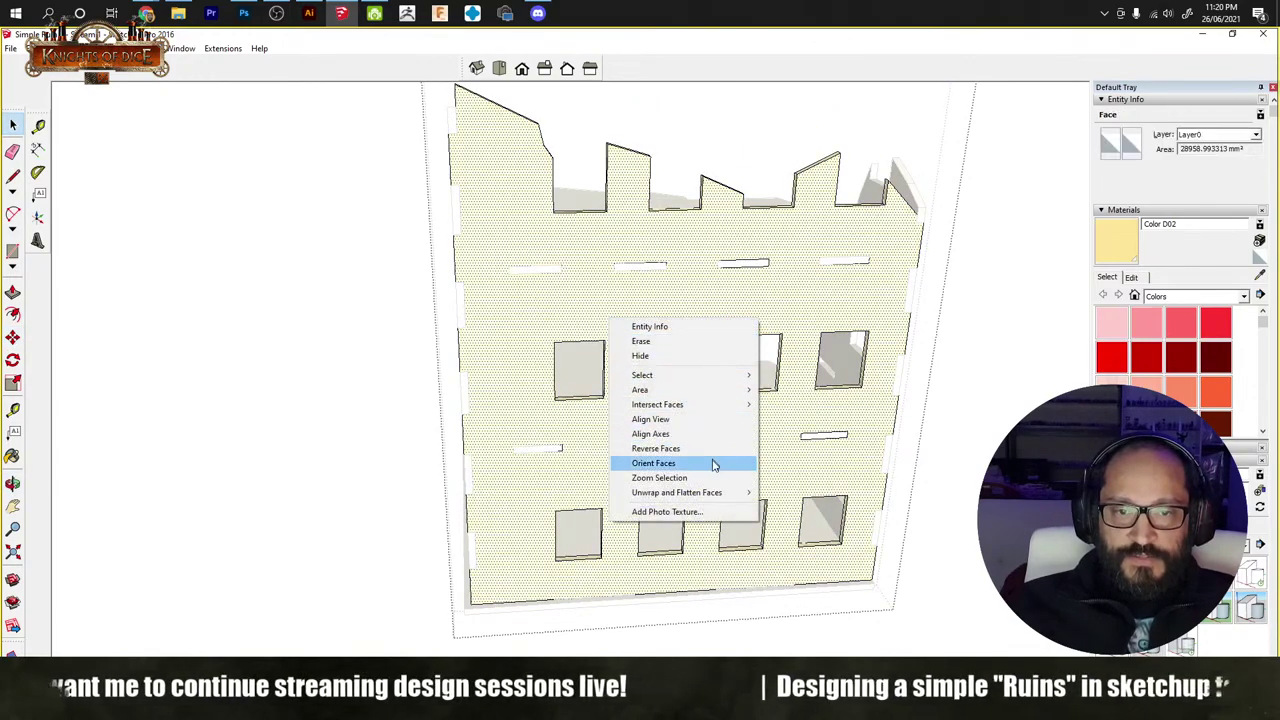
mouse_move(700, 492)
click(790, 492)
scroll(866, 592, down, 4)
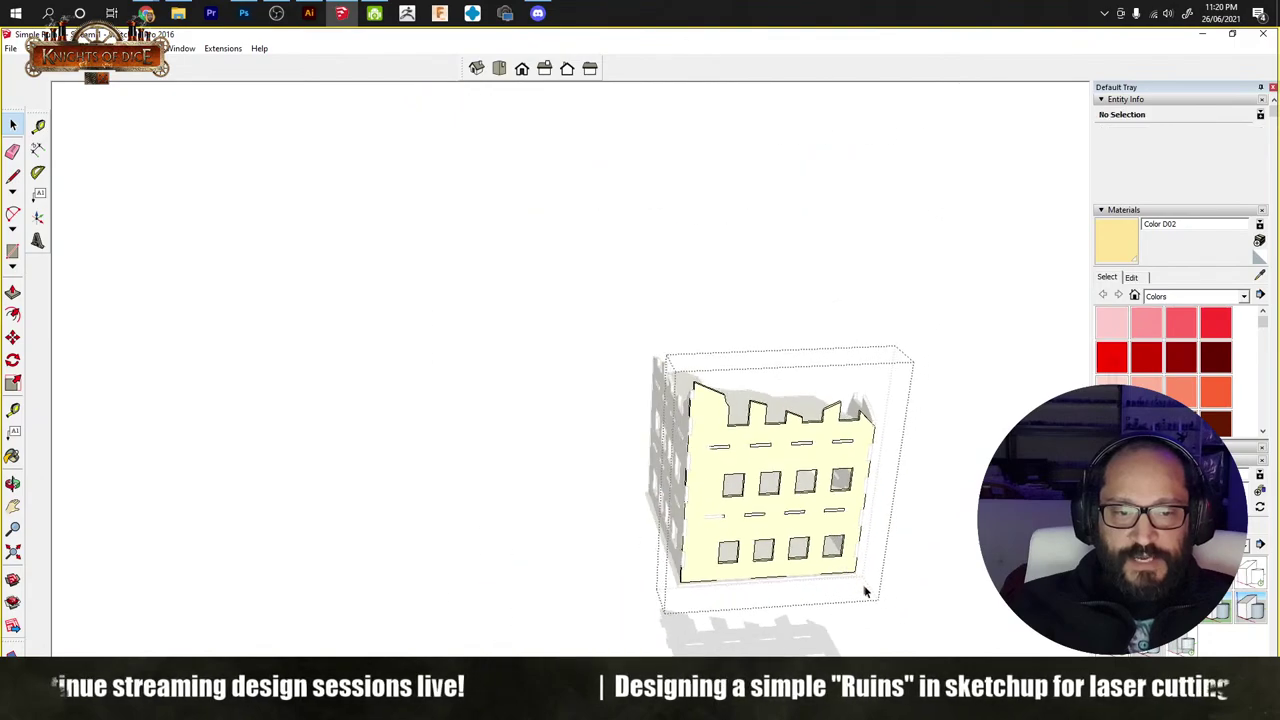
shift+middle_drag(866, 592, 766, 366)
click(847, 454)
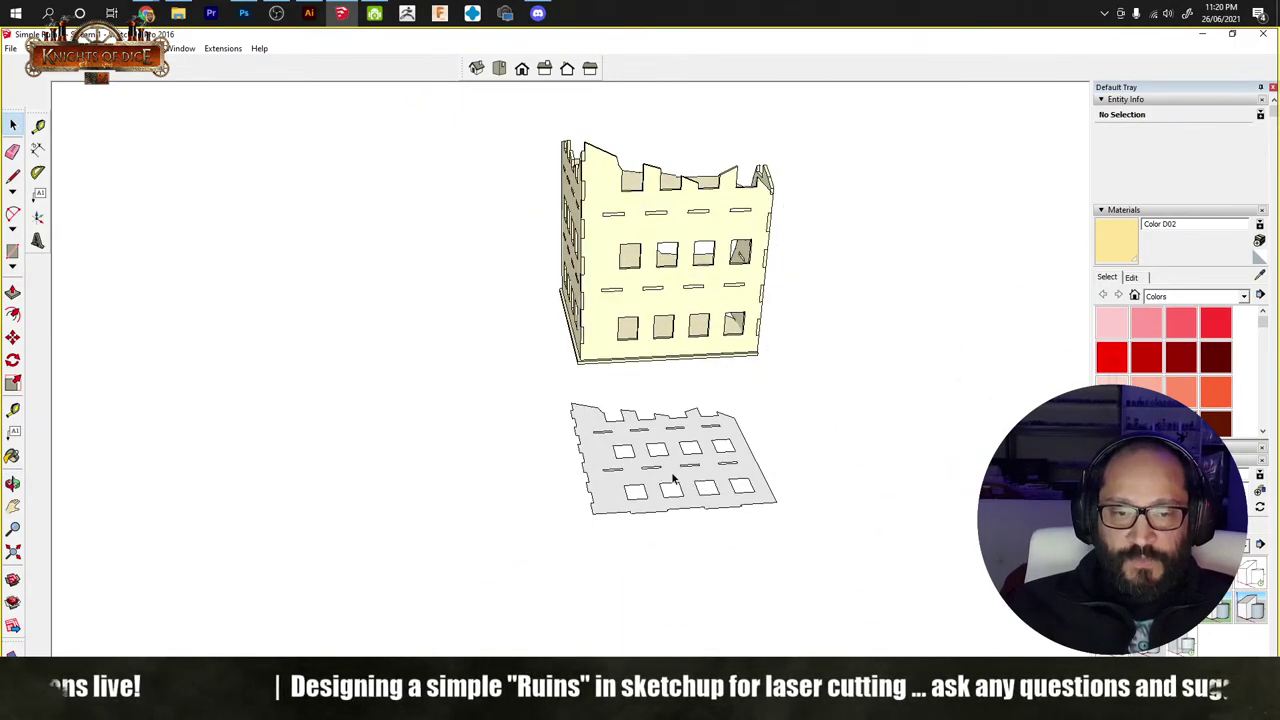
middle_drag(803, 454, 836, 532)
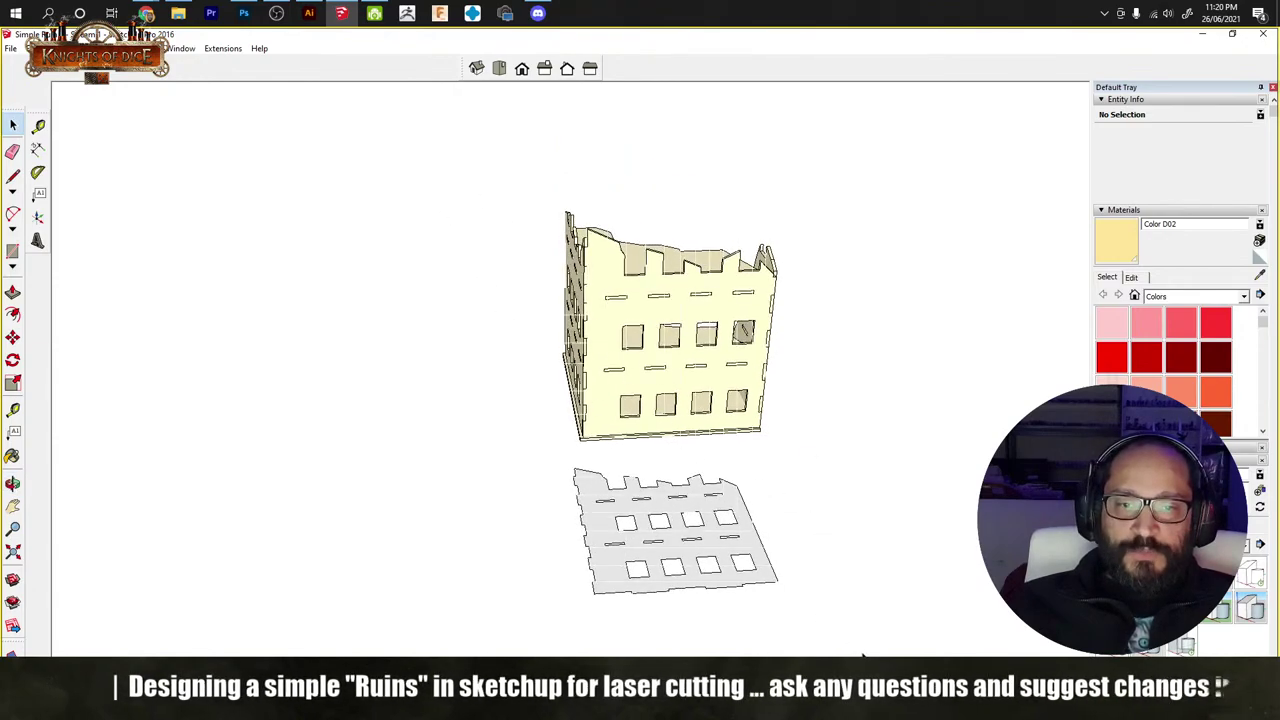
Step: Delete all the geometry in the model to clear the workspace
key(ctrl+a)
key(Delete)
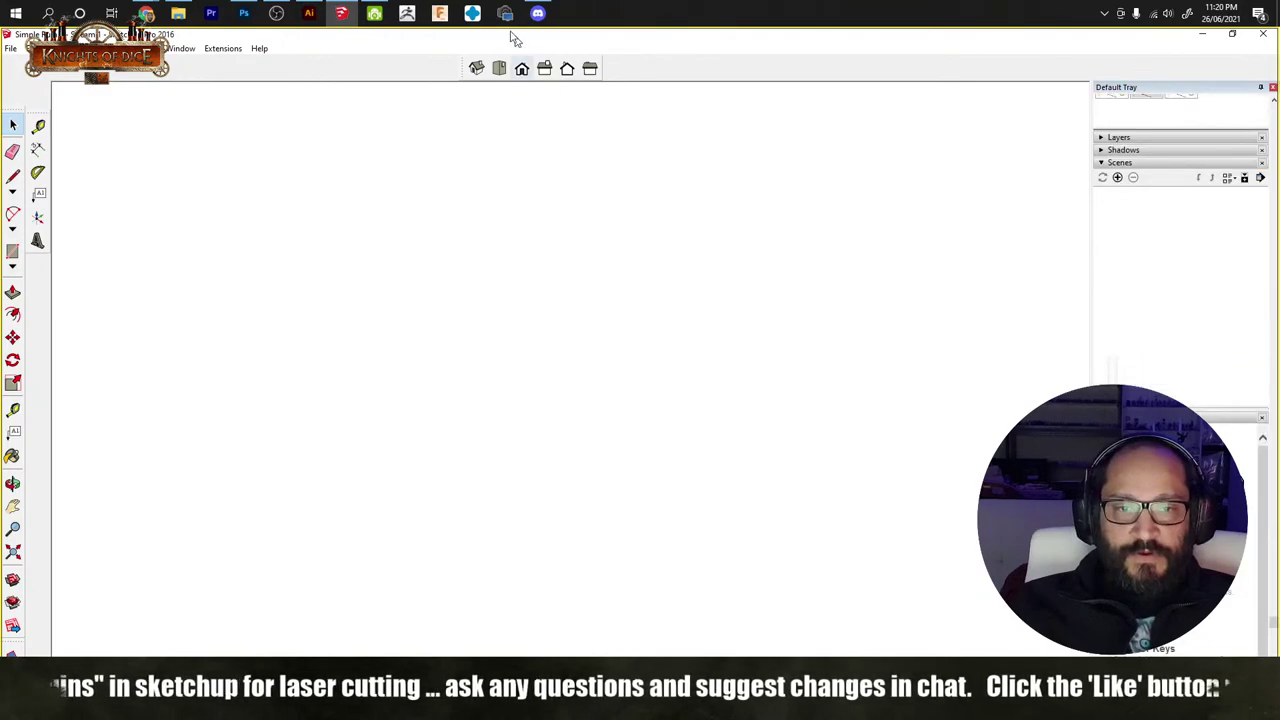
Step: Show the flattened ruin parts in a top view, framed to fit the whole layout
click(499, 68)
scroll(789, 518, down, 5)
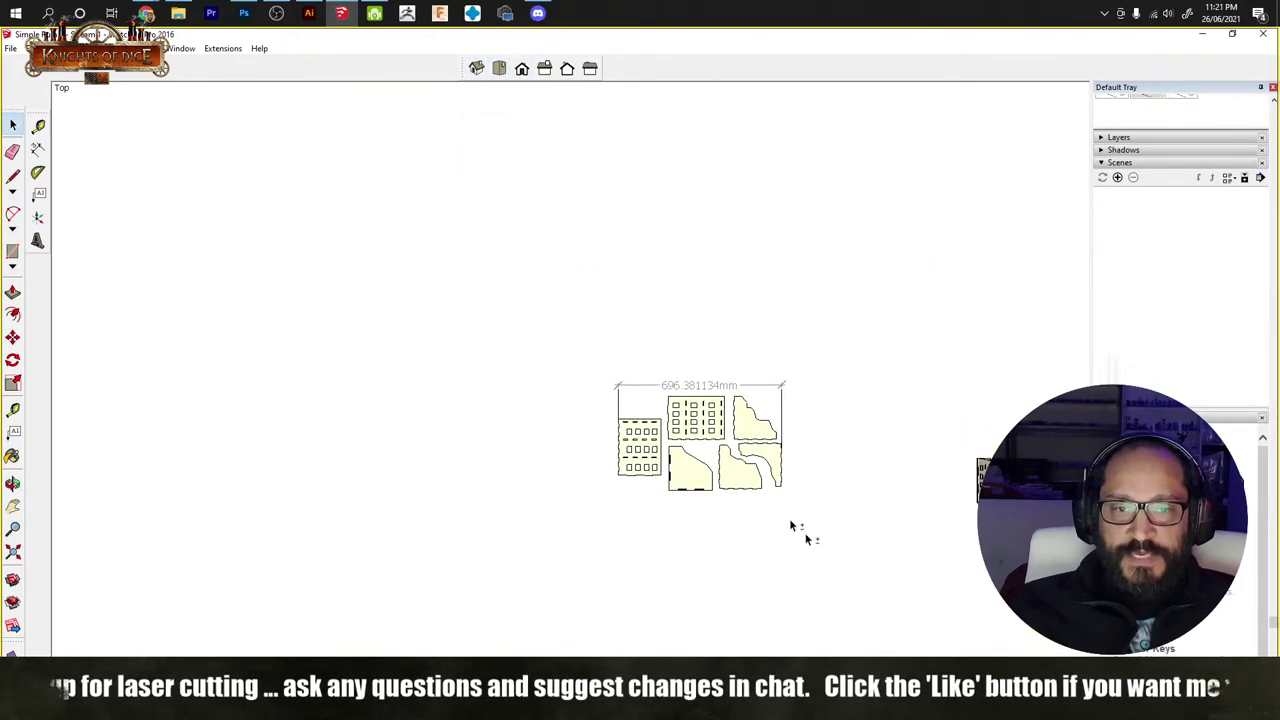
scroll(712, 436, up, 5)
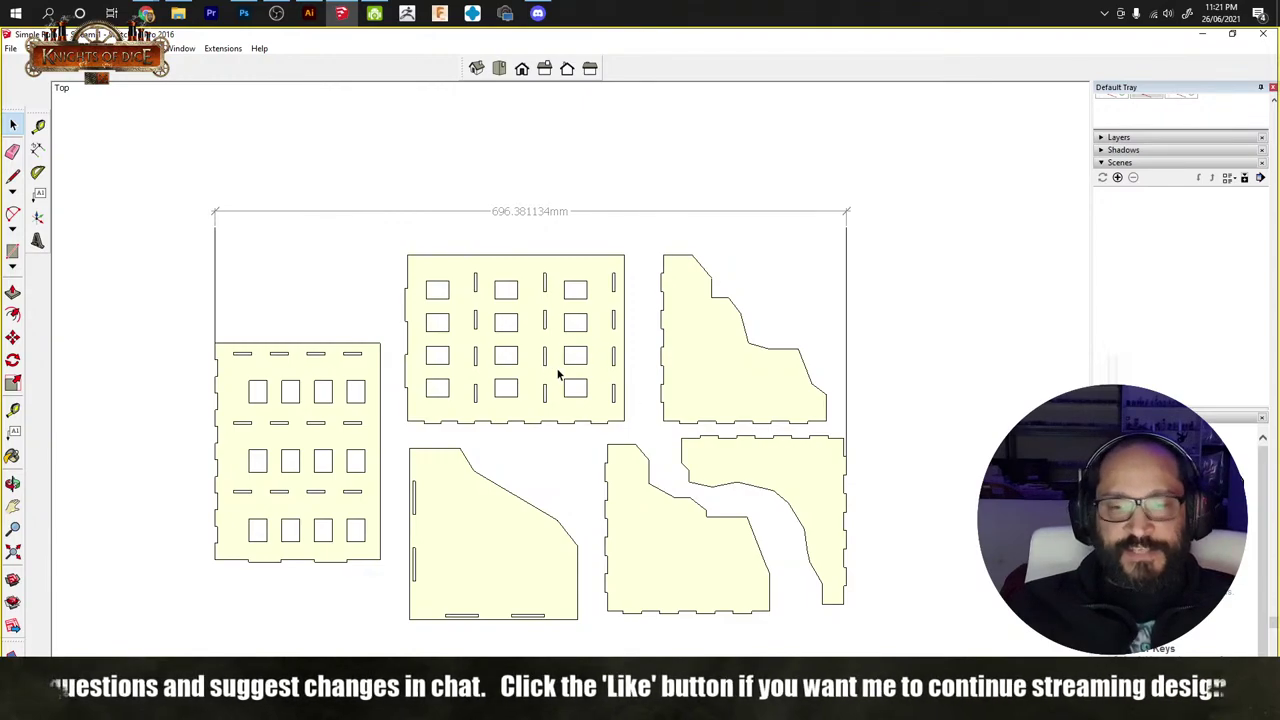
Step: Switch to Illustrator, close the untitled LIVE drawing, and open the recent file Simple Ruin 1 - Stream 1.ai
click(310, 14)
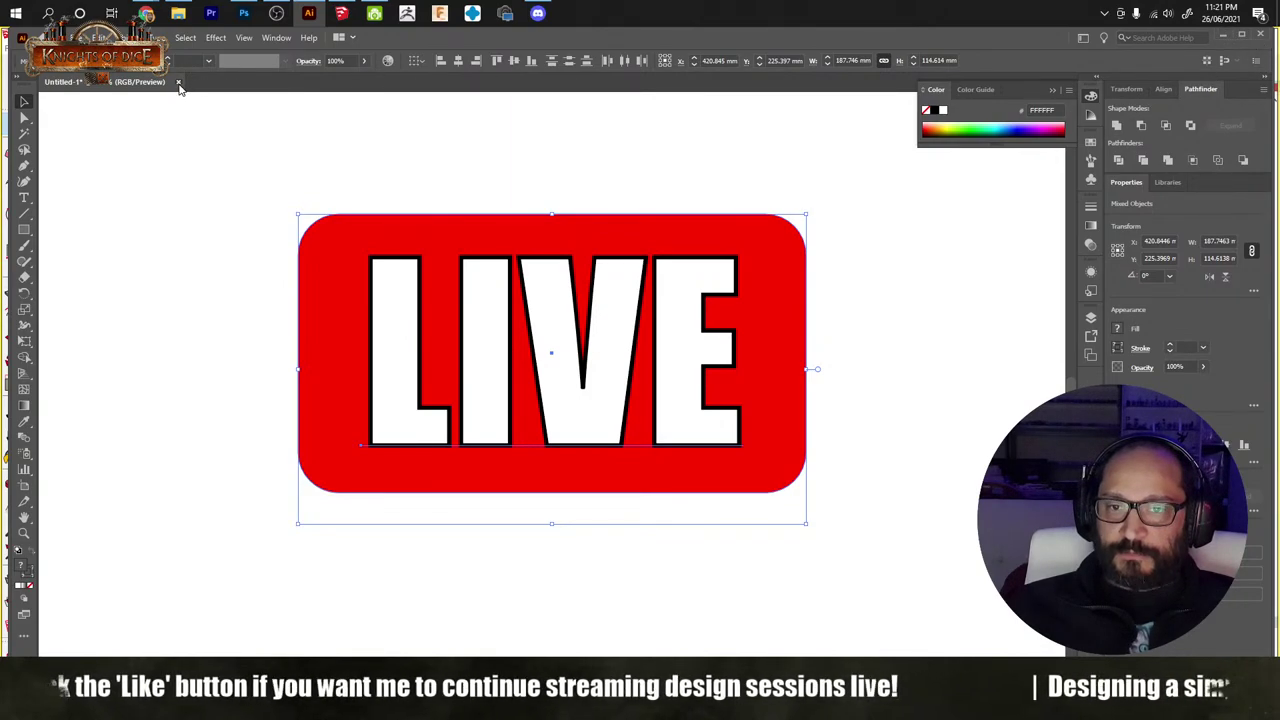
click(178, 82)
click(716, 399)
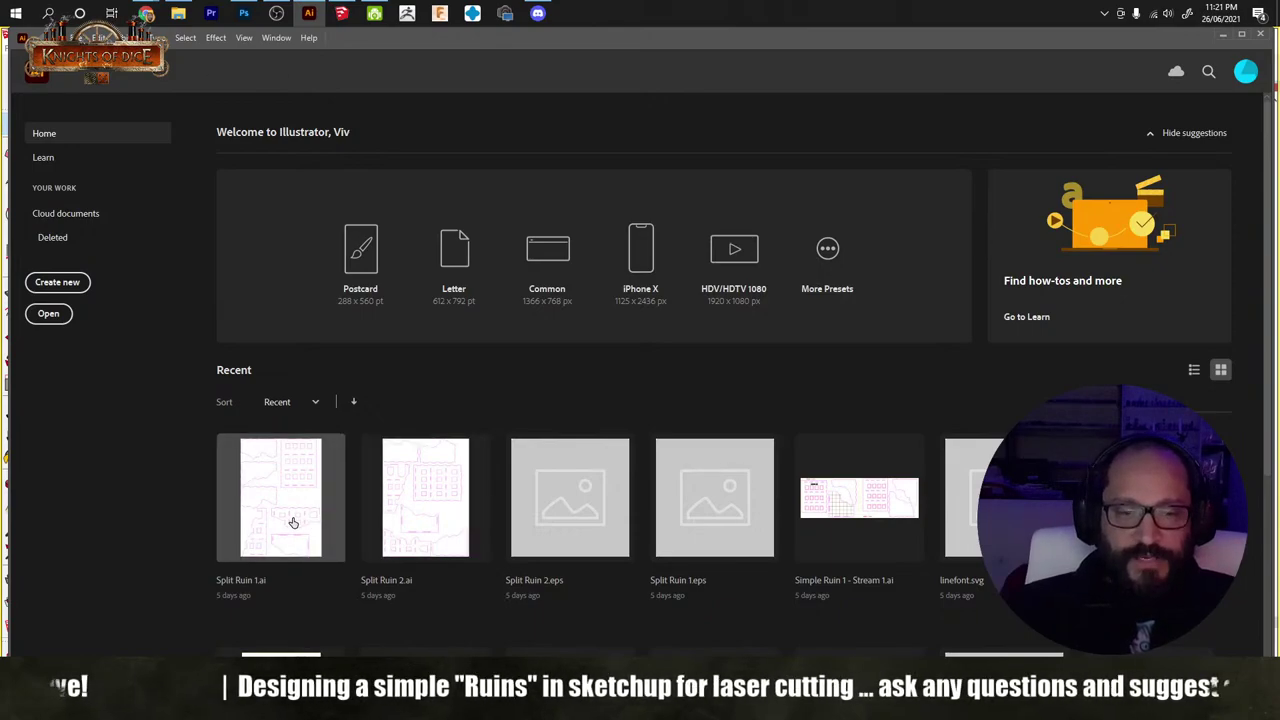
click(862, 536)
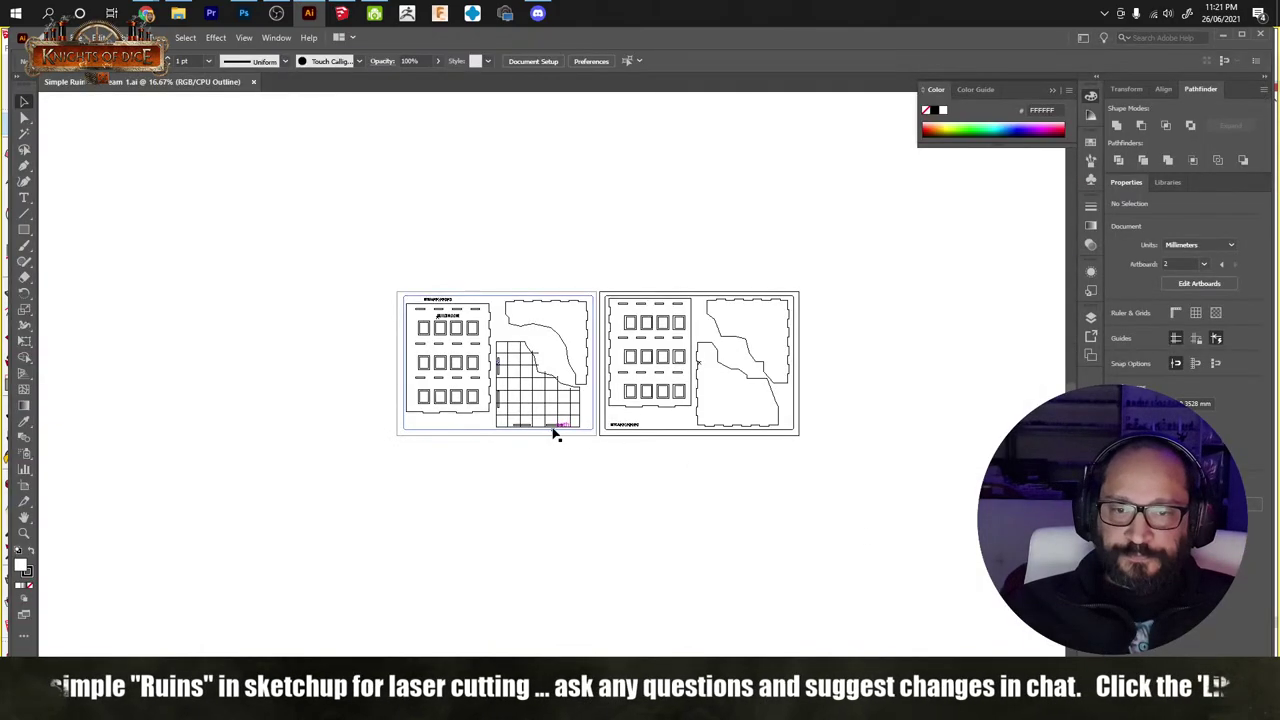
Step: Examine the two cutting sheets, looking over the wall panels, the floor pieces and the sheet labels
alt+scroll(486, 380, up, 4)
alt+scroll(511, 414, down, 1)
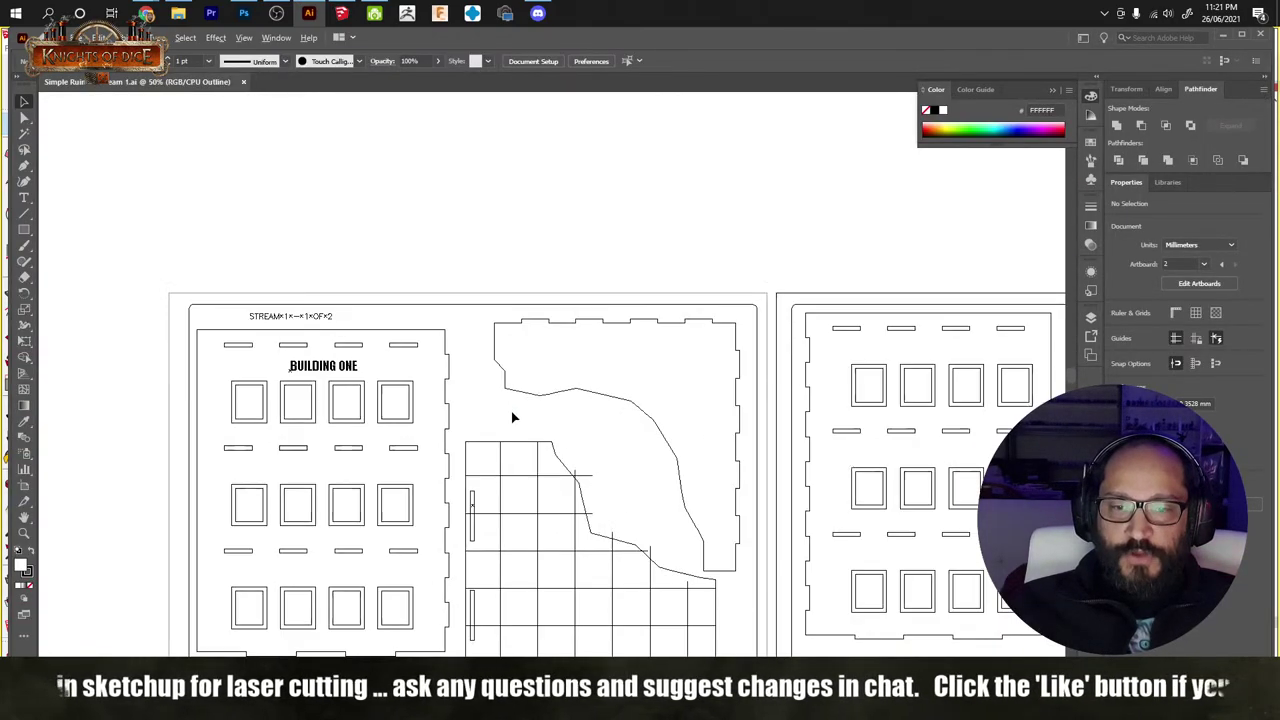
scroll(590, 460, down, 1)
scroll(603, 441, down, 1)
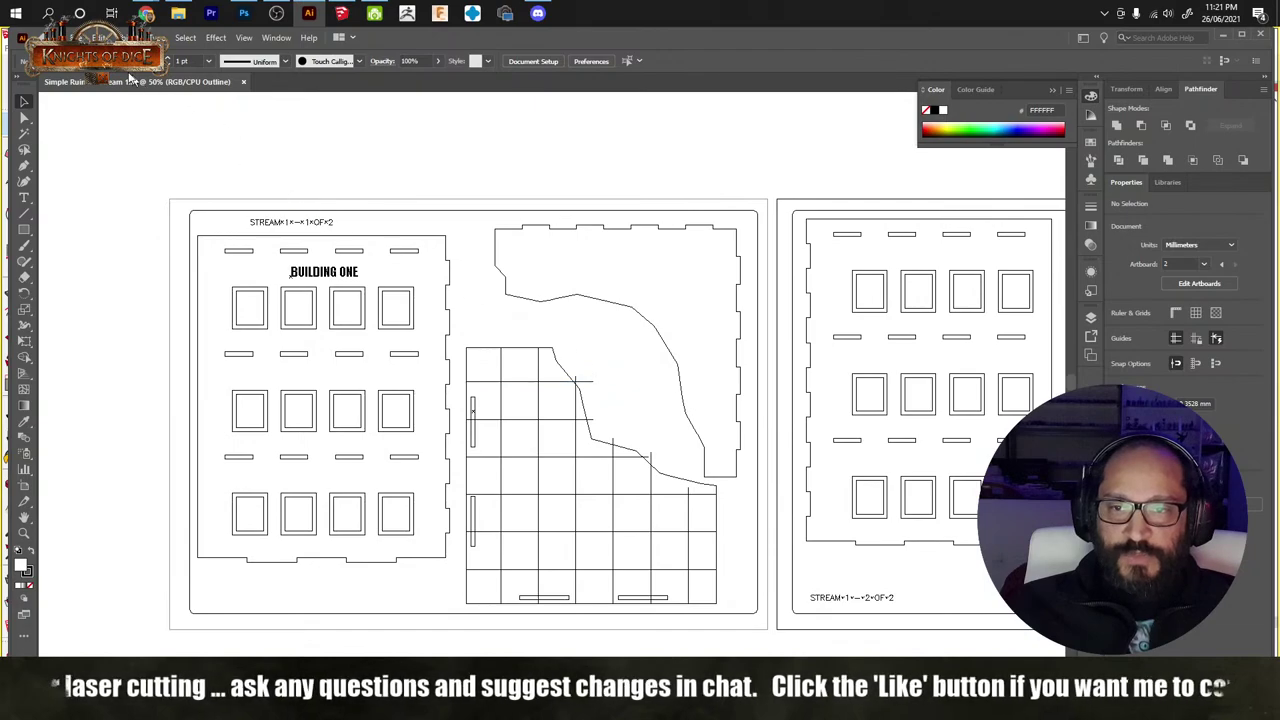
click(78, 37)
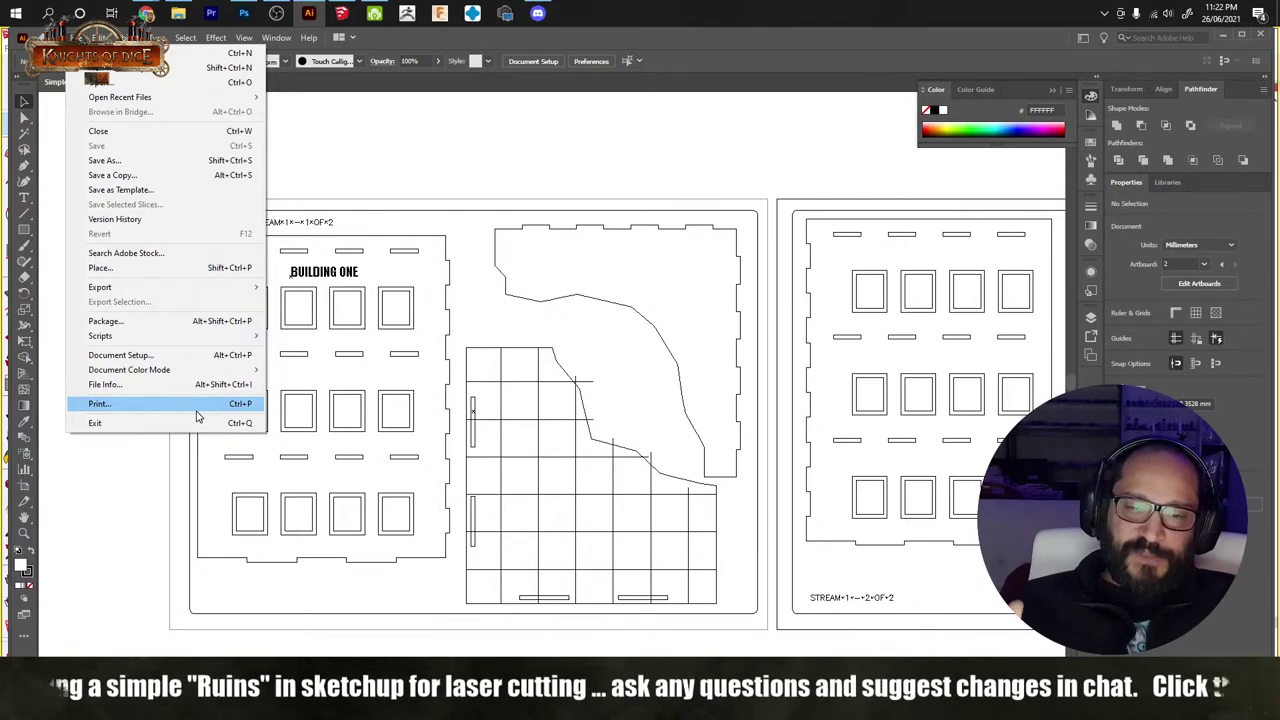
click(429, 214)
Step: Select the upper edge segment of the BUILDING ONE wall panel with the Direct Selection tool to inspect its stroke
alt+scroll(400, 229, up, 4)
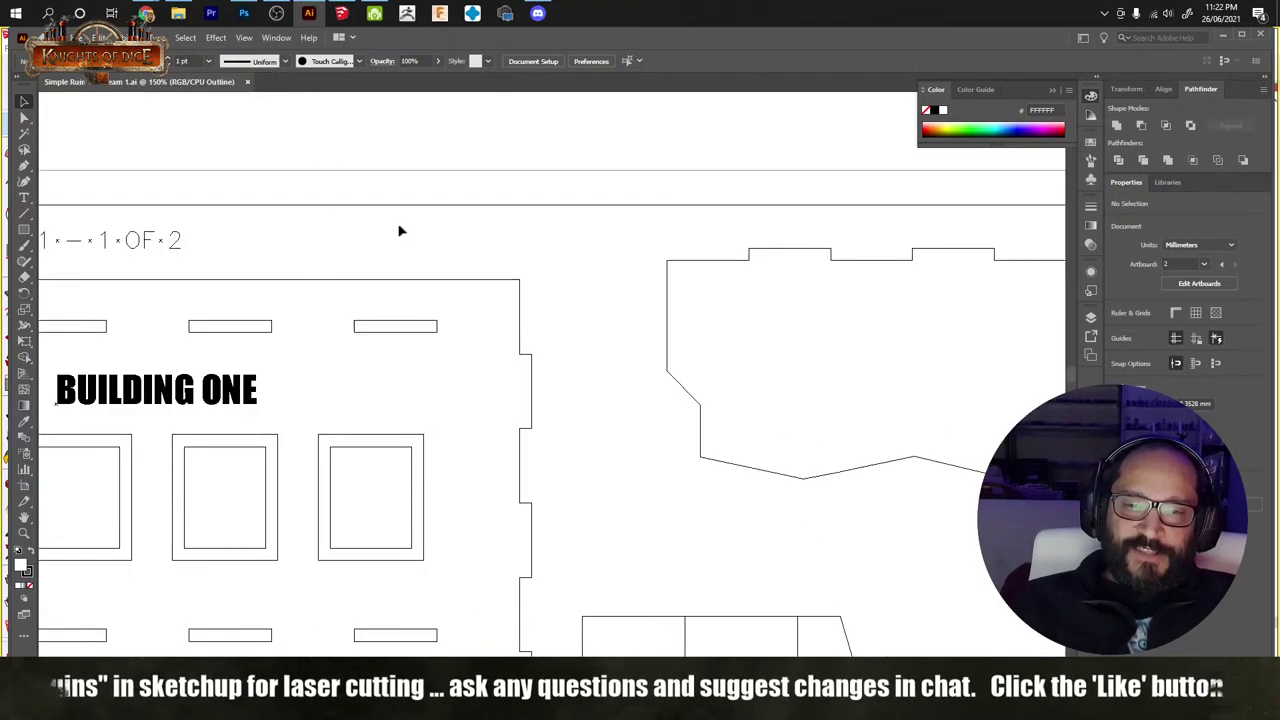
key(a)
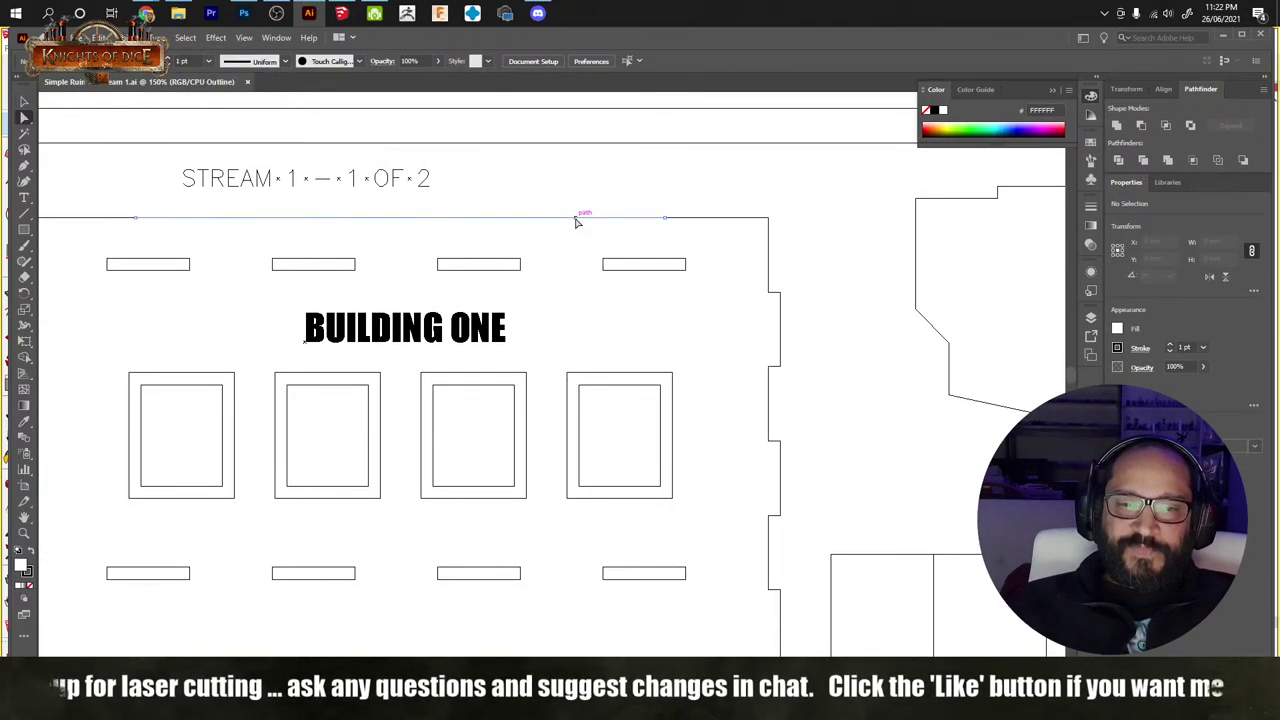
click(580, 217)
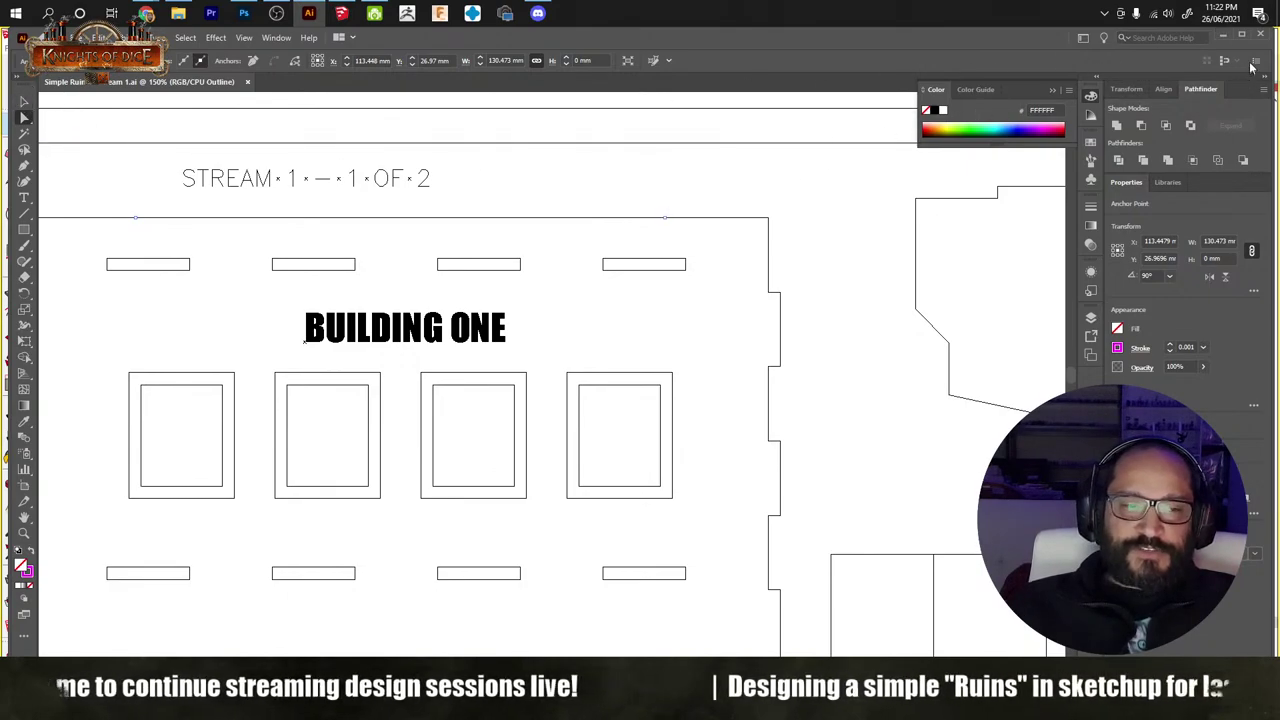
Step: Return to SketchUp and examine the white ruin, the flat part layout and the assembled yellow ruin
click(1224, 38)
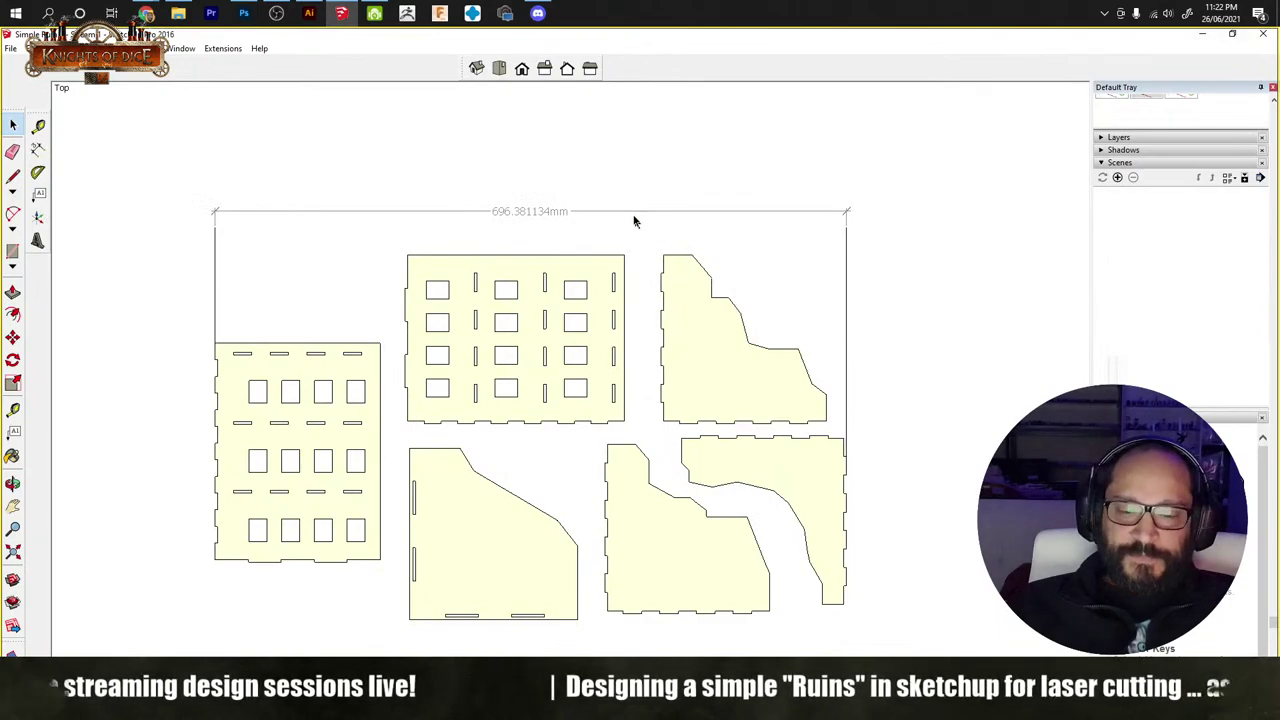
scroll(575, 212, down, 5)
mouse_move(530, 400)
middle_down()
mouse_move(653, 253)
mouse_move(491, 423)
mouse_move(507, 283)
middle_up()
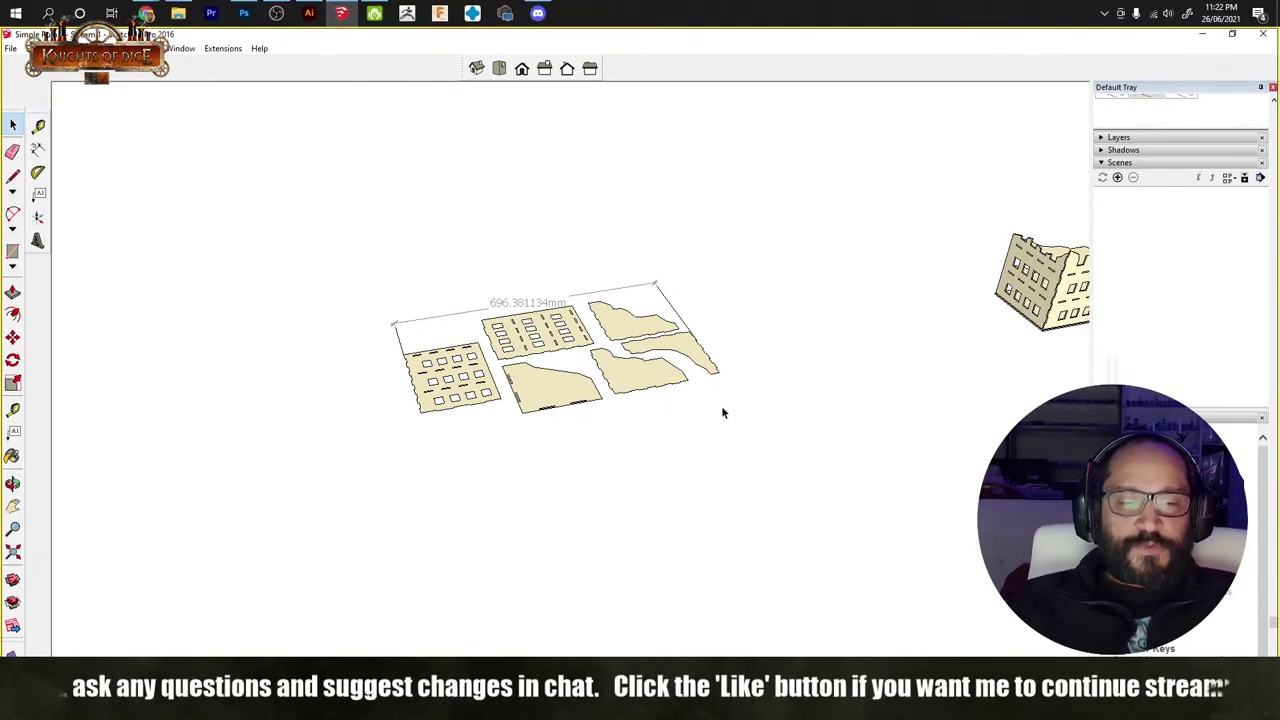
scroll(666, 331, down, 3)
shift+middle_drag(780, 363, 700, 349)
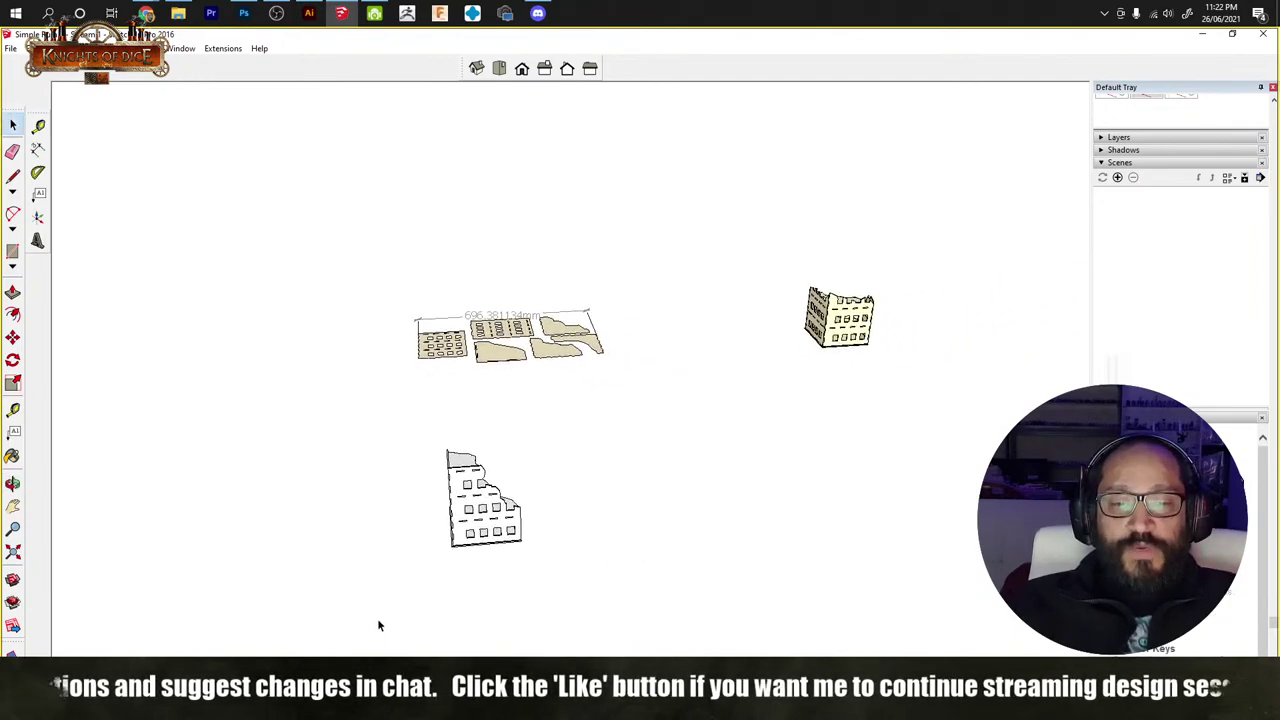
scroll(466, 544, up, 6)
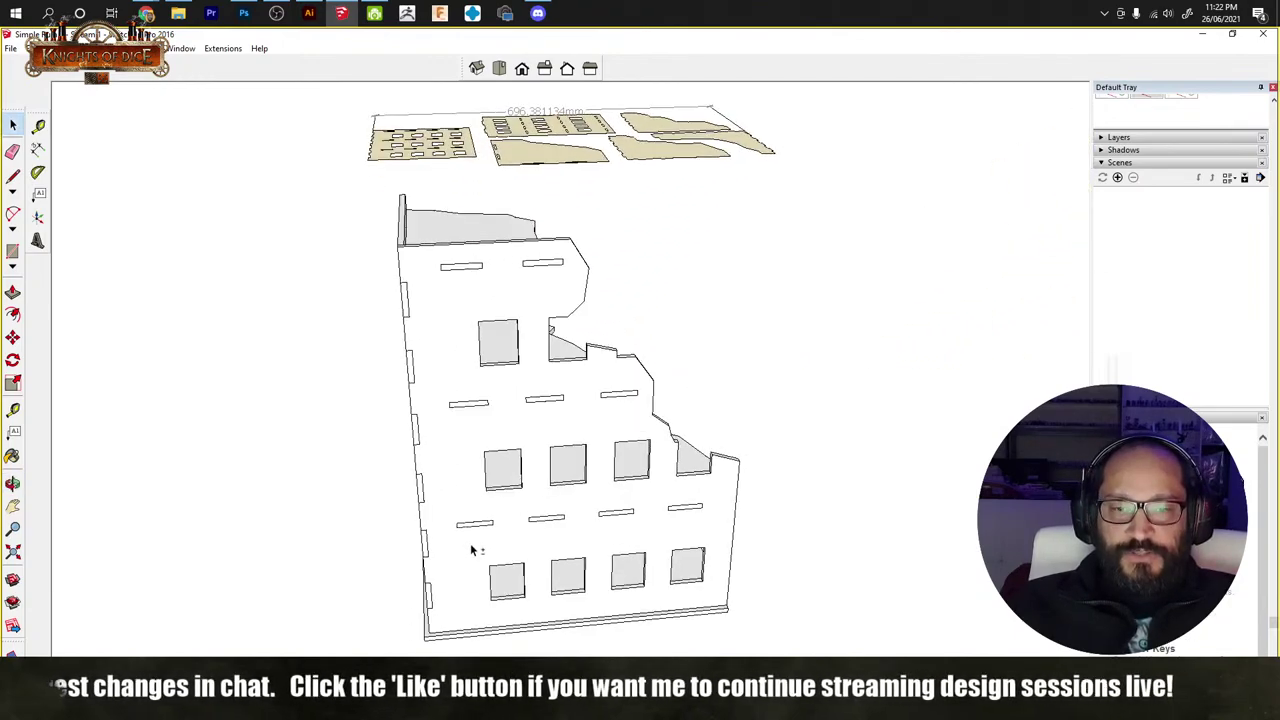
scroll(503, 517, down, 4)
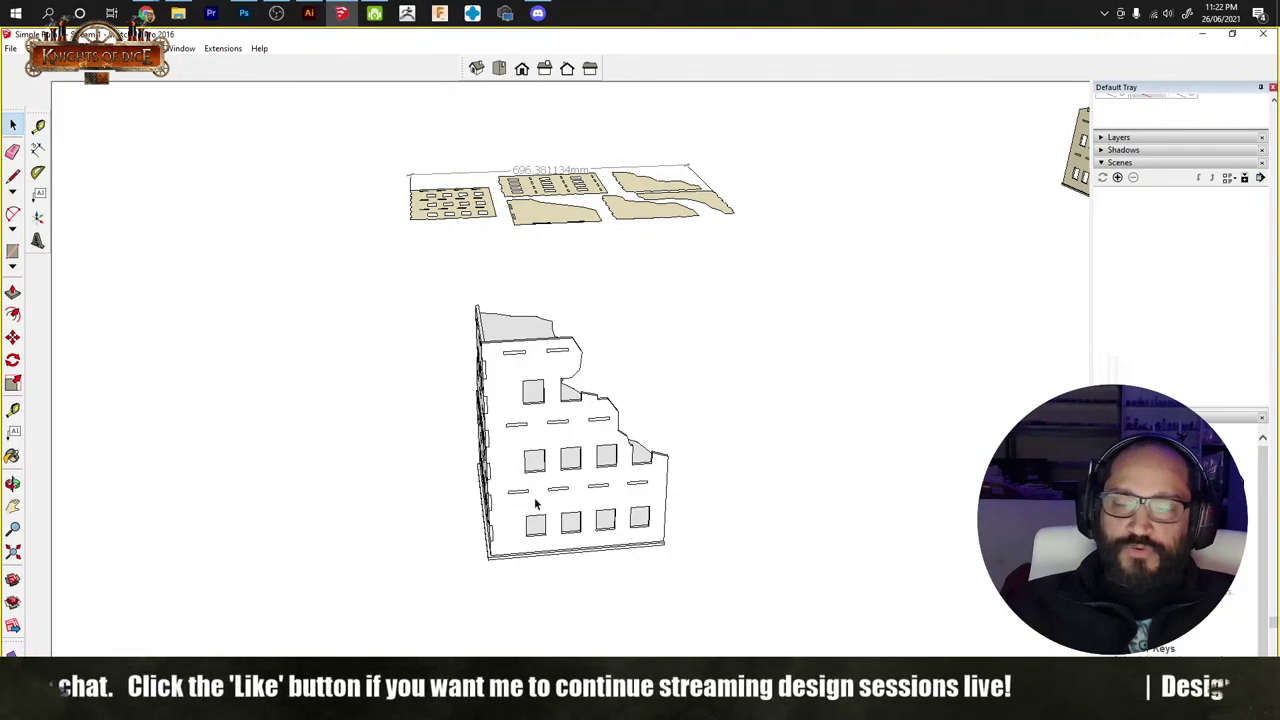
mouse_move(858, 423)
middle_down()
mouse_move(663, 509)
mouse_move(723, 471)
middle_up()
scroll(457, 483, down, 3)
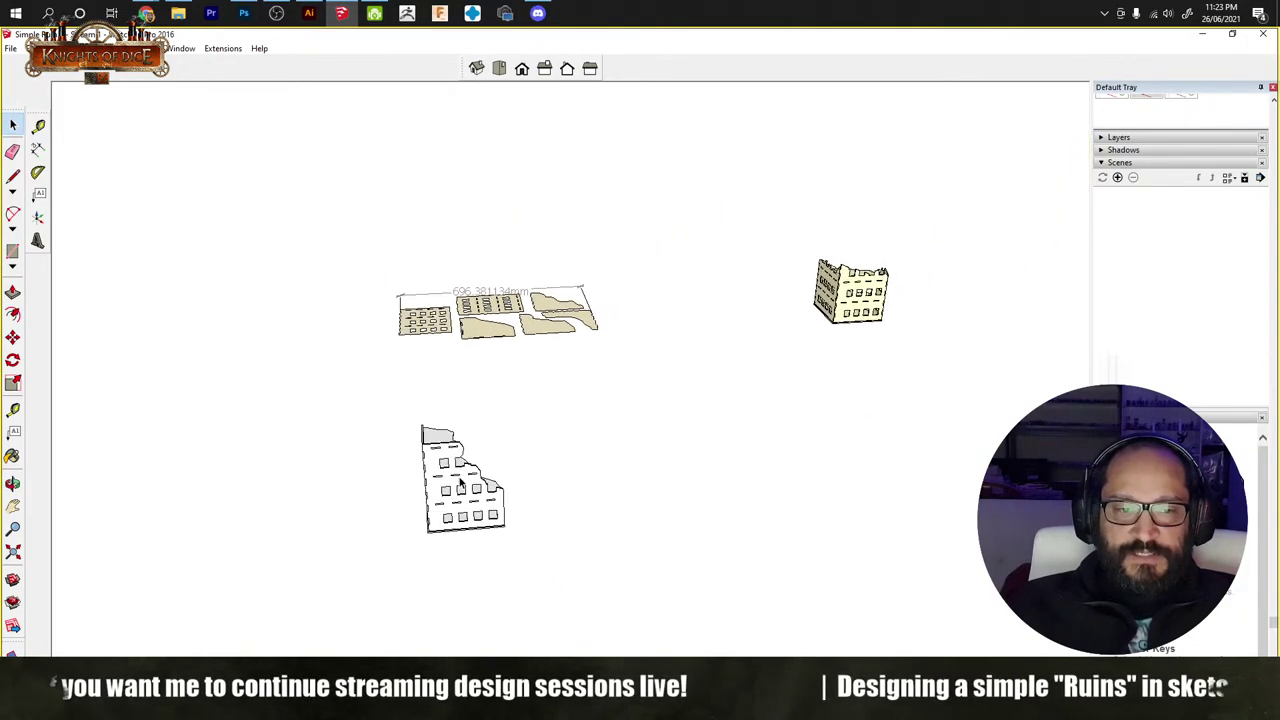
mouse_move(880, 343)
shift+middle_down()
mouse_move(539, 605)
mouse_move(360, 480)
mouse_move(609, 514)
mouse_move(414, 434)
mouse_move(436, 527)
mouse_move(434, 470)
shift+middle_up()
scroll(560, 600, up, 5)
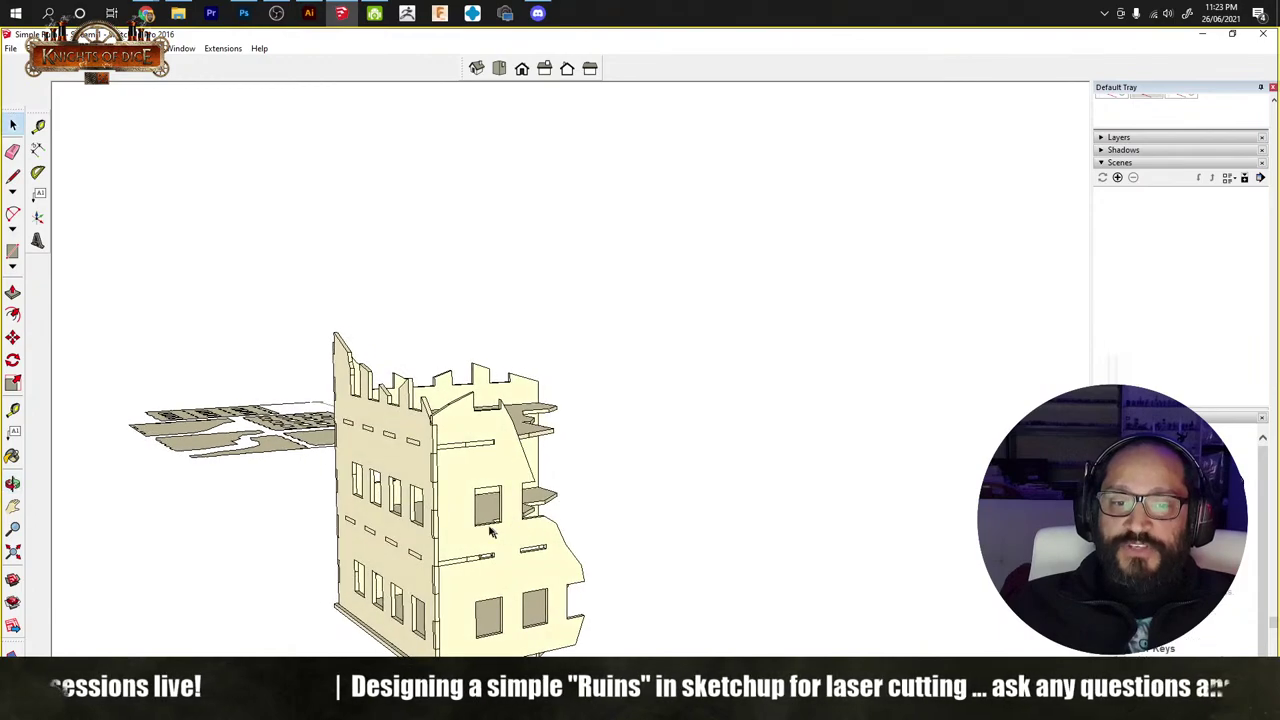
scroll(432, 460, up, 3)
double_click(528, 477)
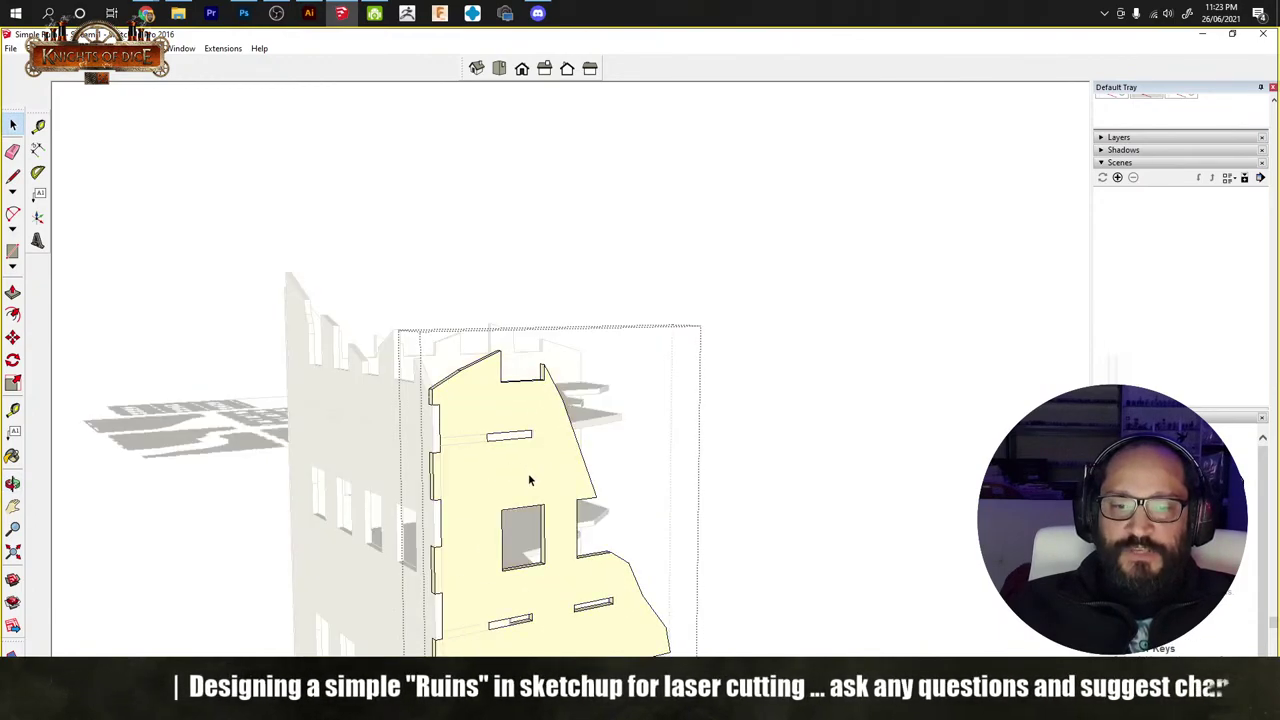
double_click(528, 477)
scroll(515, 490, up, 3)
middle_drag(503, 486, 500, 492)
scroll(500, 492, down, 2)
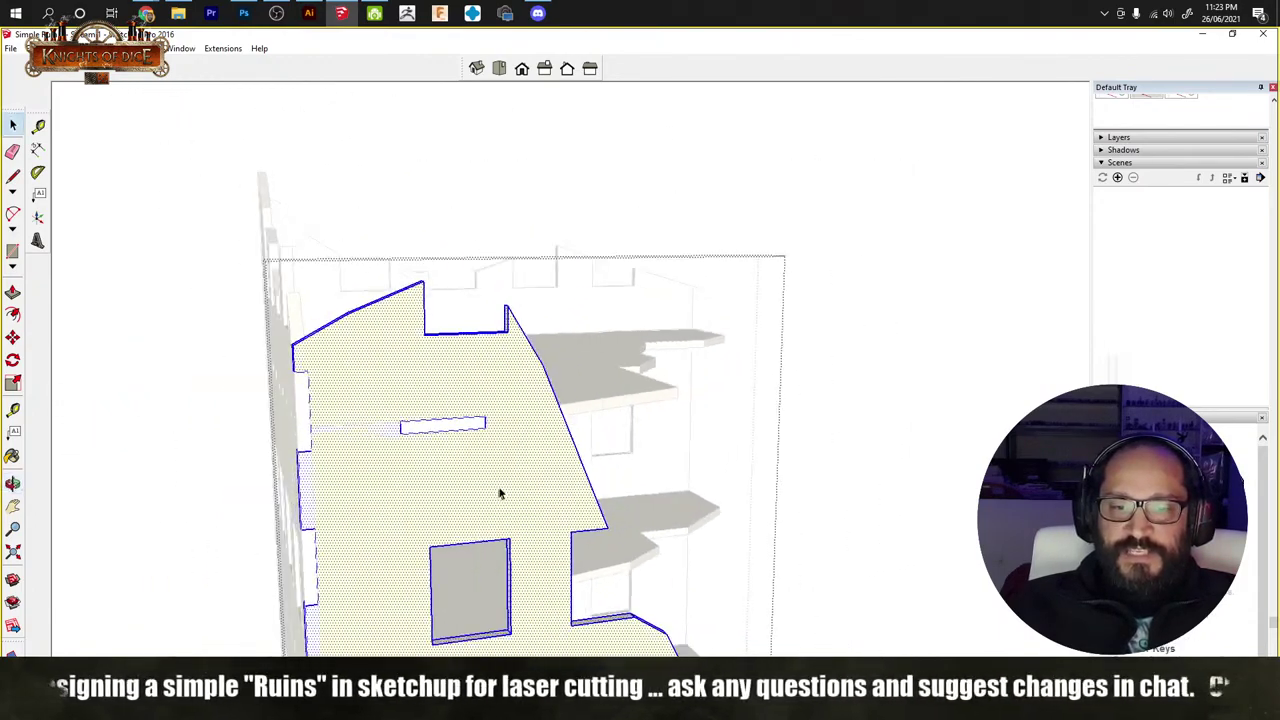
click(877, 463)
Step: Open the yellow ruin's wall with four windows per row for editing, and draw a rectangle over its uppermost corner tab
middle_drag(877, 463, 571, 449)
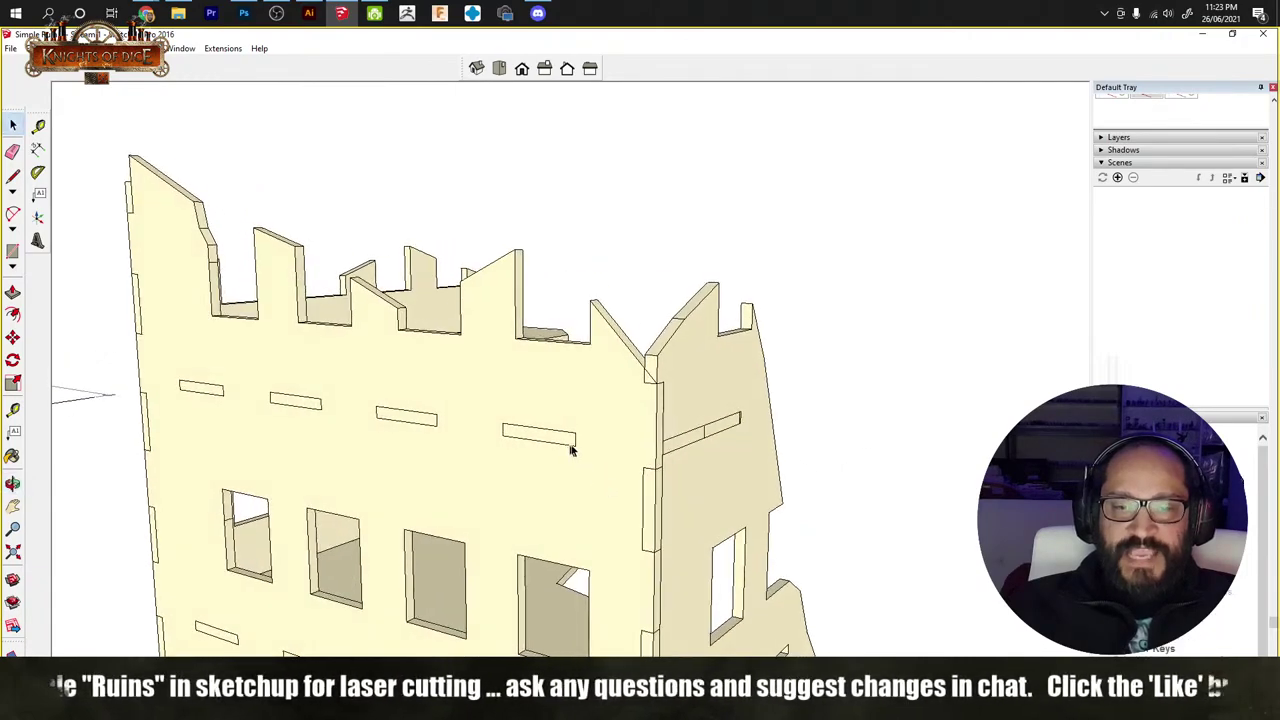
click(614, 437)
double_click(614, 437)
scroll(590, 440, up, 2)
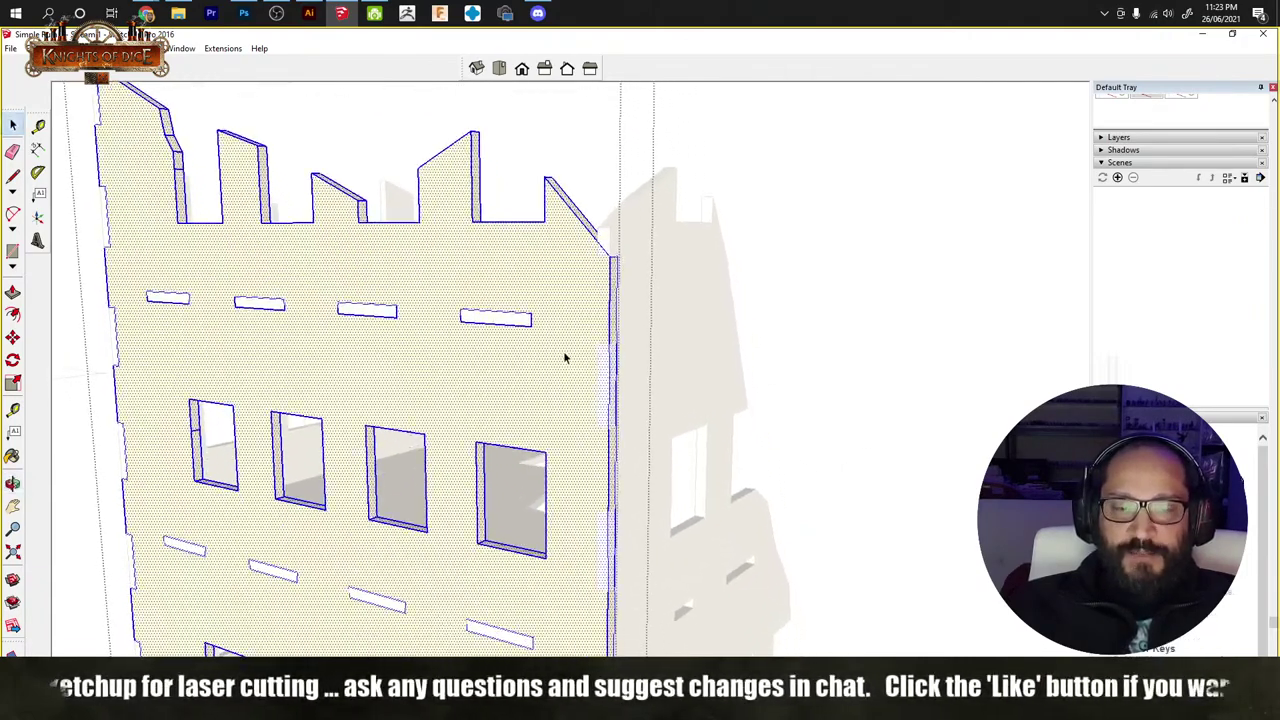
key(l)
click(598, 343)
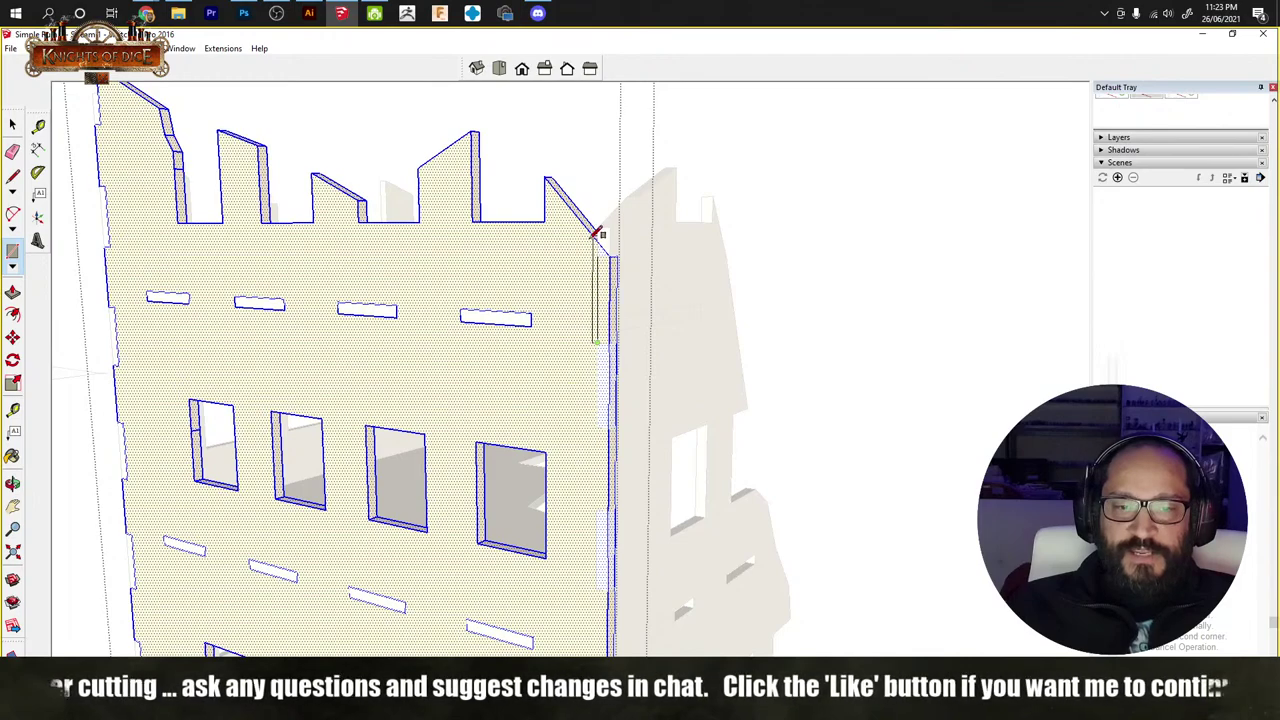
click(608, 257)
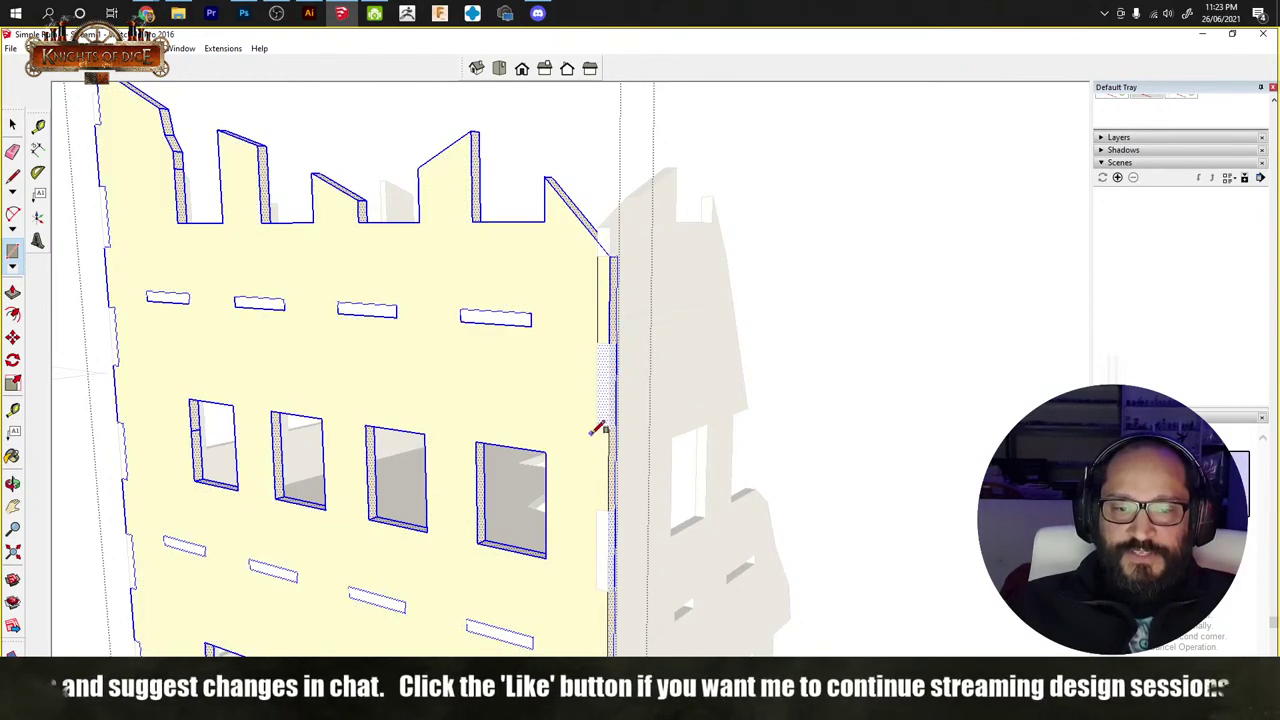
Step: Draw rectangles over the remaining tabs down the same corner edge to the wall's base, and clear the selection
mouse_move(617, 503)
shift+middle_down()
mouse_move(654, 337)
mouse_move(636, 265)
shift+middle_up()
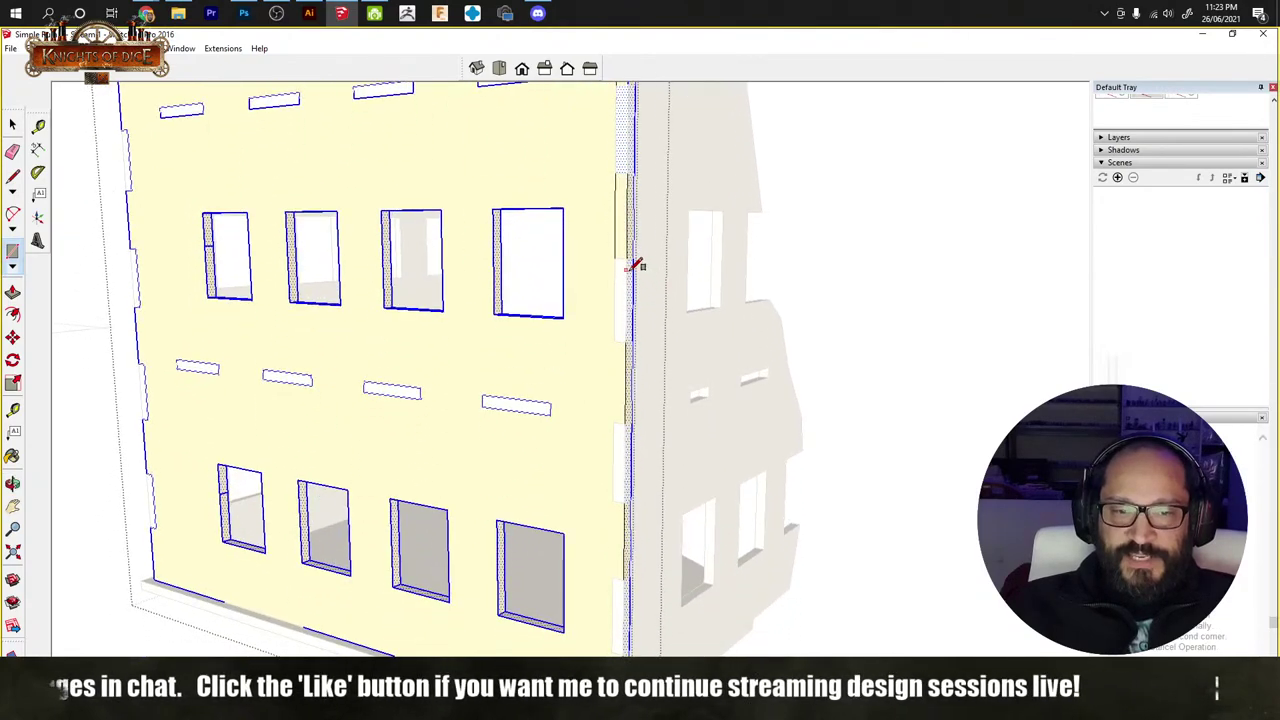
click(614, 341)
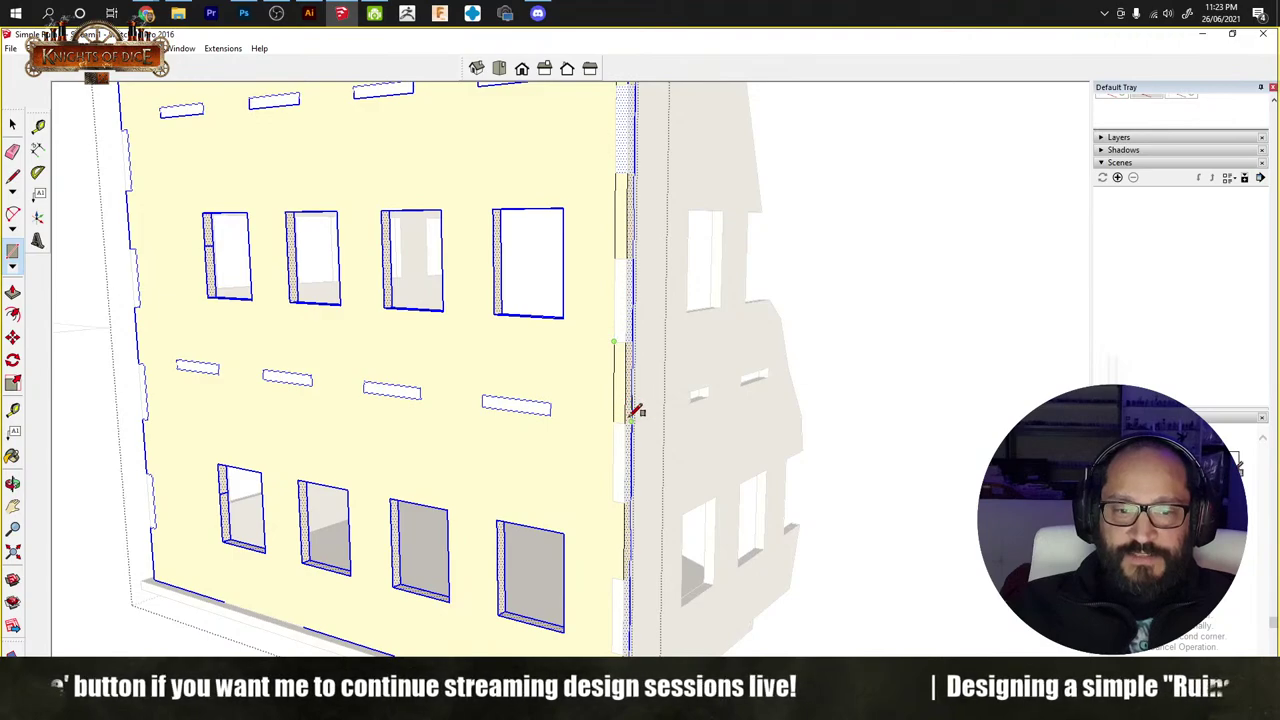
click(614, 421)
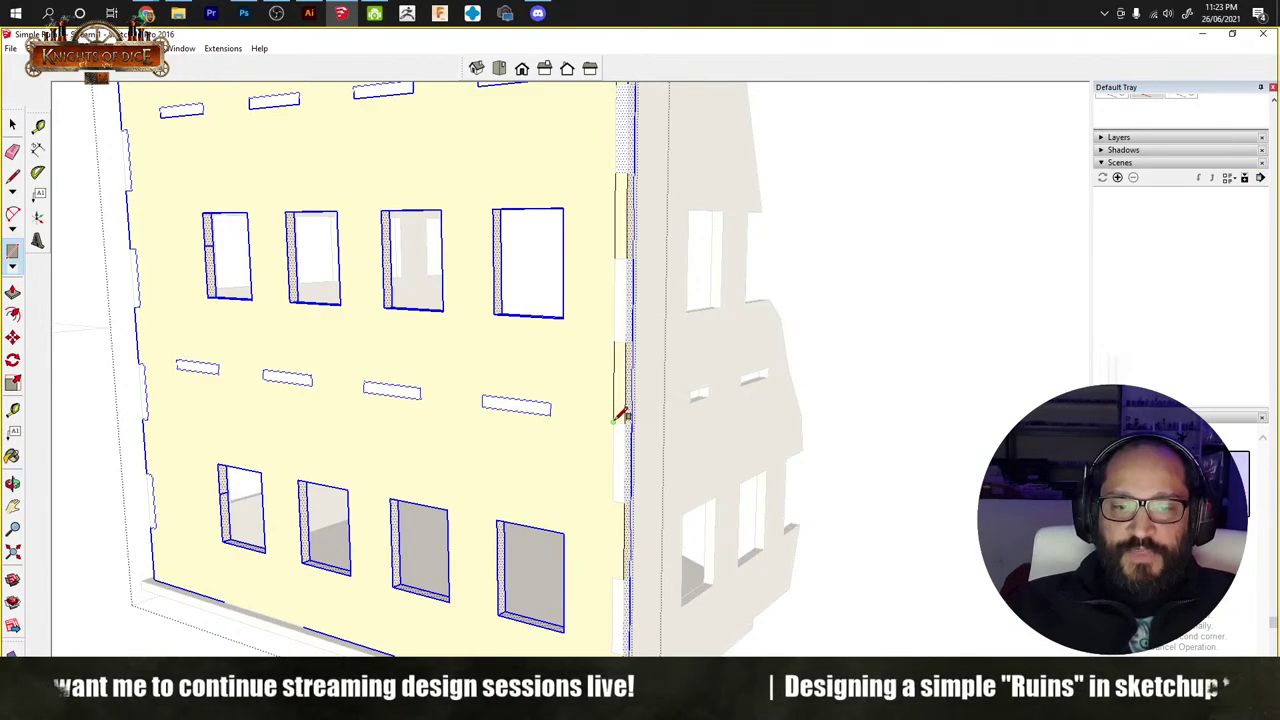
click(613, 500)
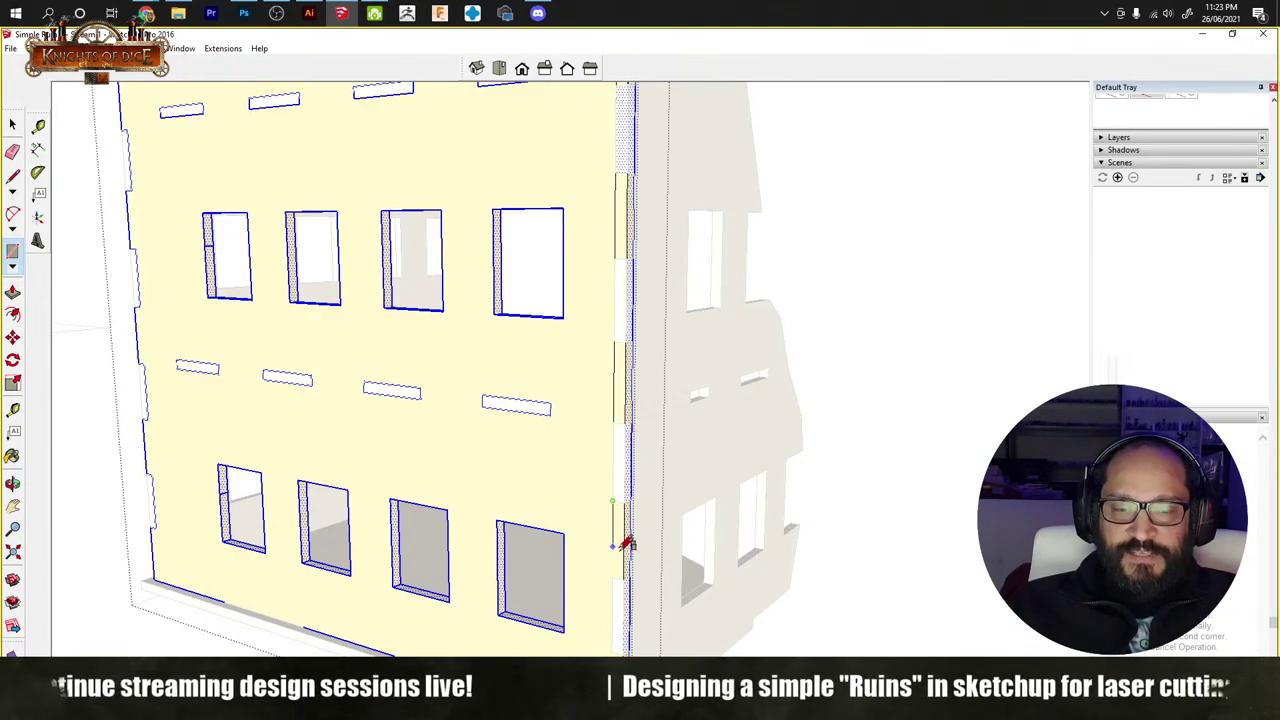
shift+middle_drag(648, 591, 608, 371)
scroll(590, 365, up, 3)
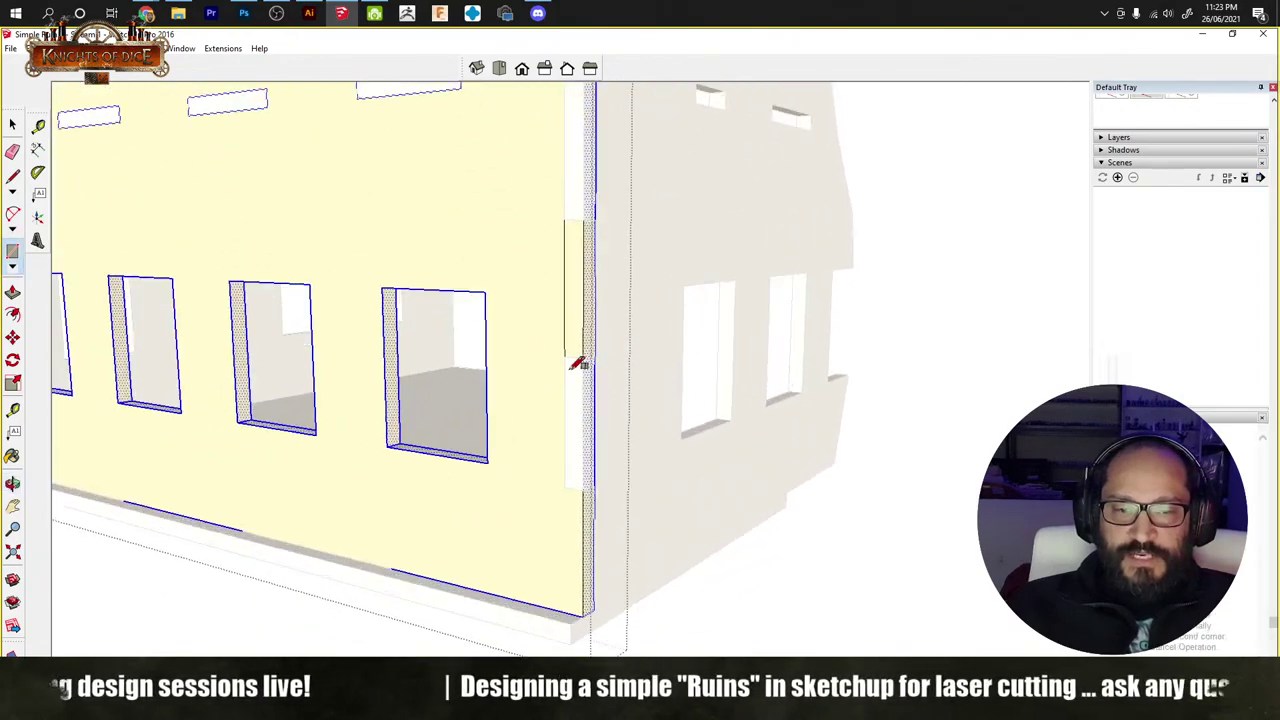
click(567, 356)
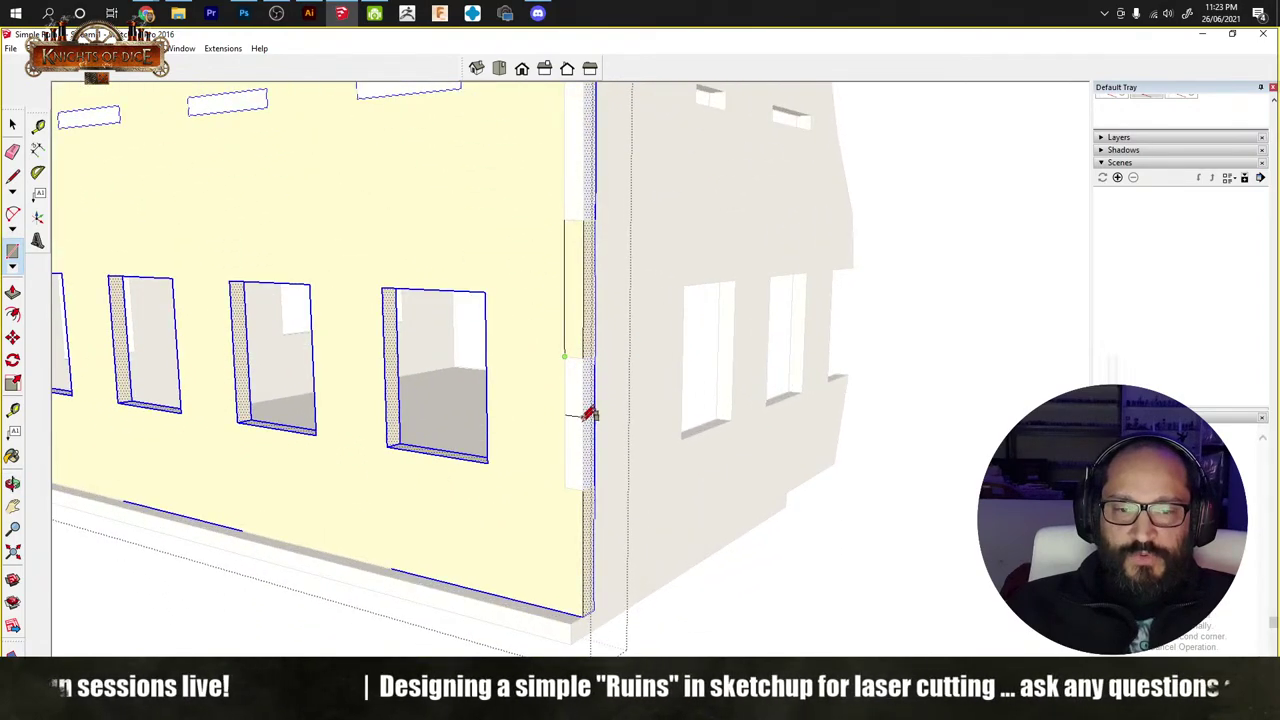
click(576, 489)
click(592, 610)
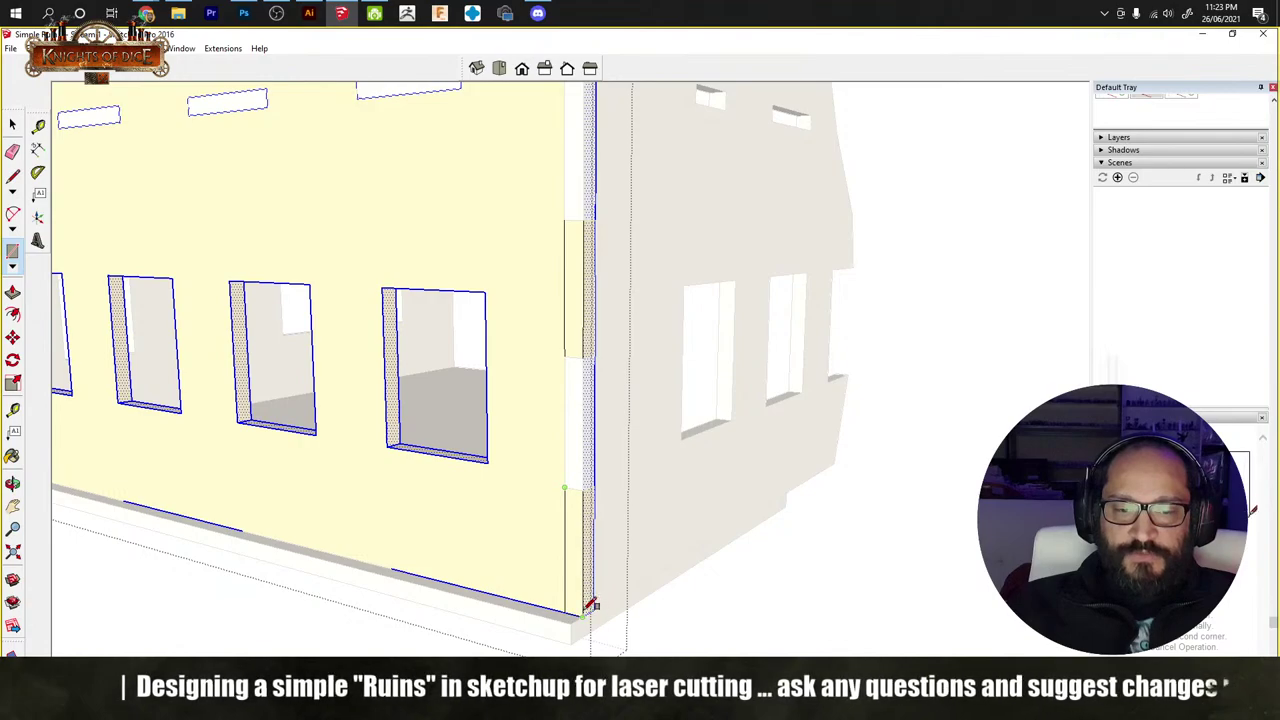
key(space)
click(578, 393)
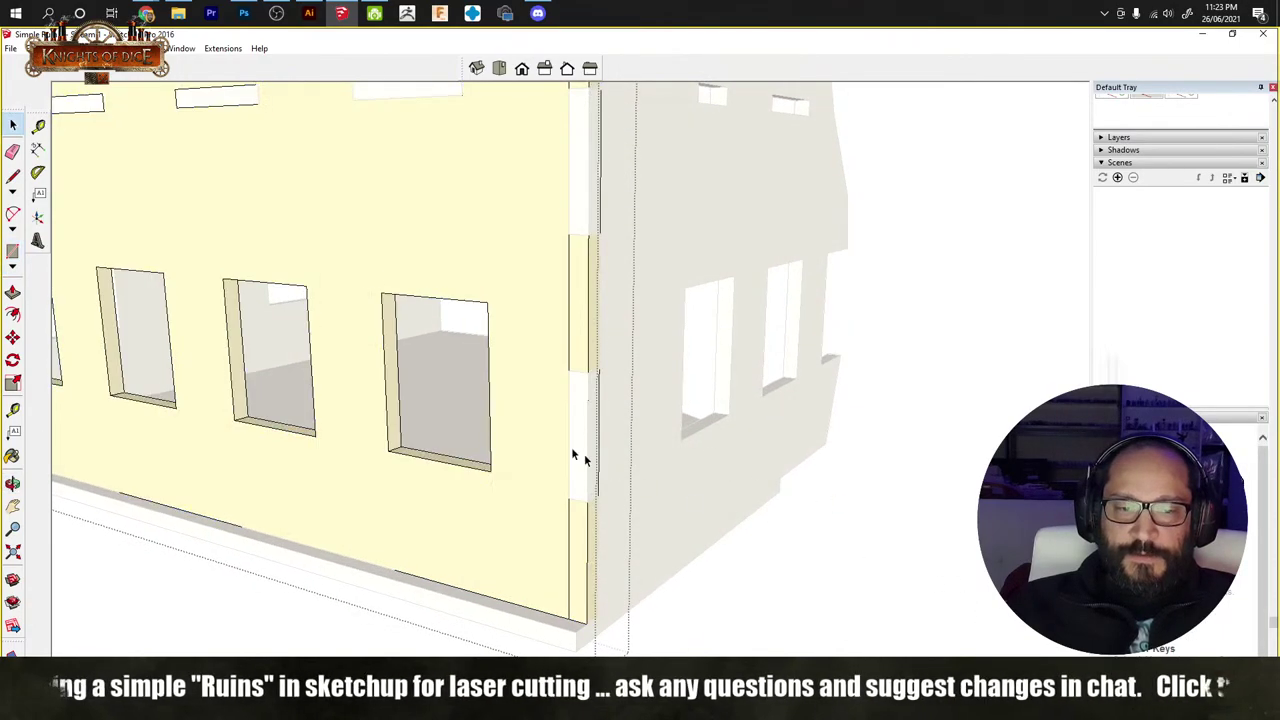
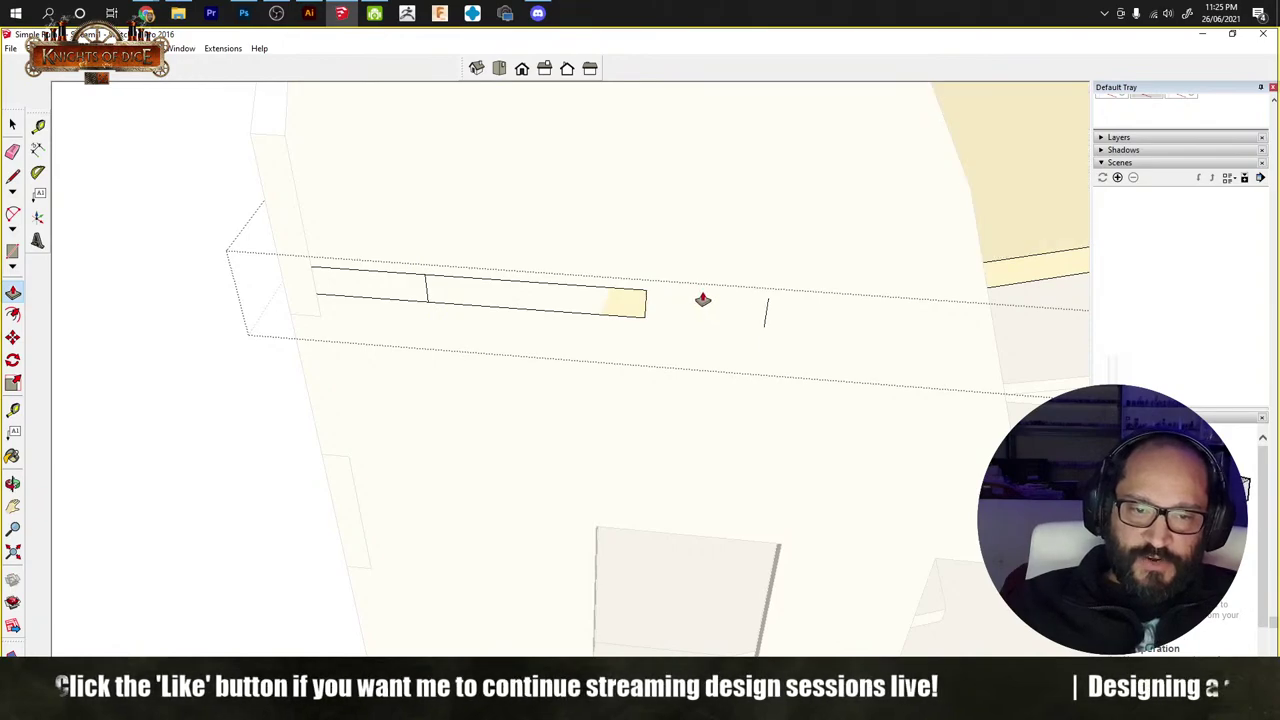
Step: Push in the remaining tab segment on the middle floor's side edge and draw the missing edge line against the side wall
click(375, 292)
middle_drag(640, 349, 285, 273)
scroll(305, 307, up, 5)
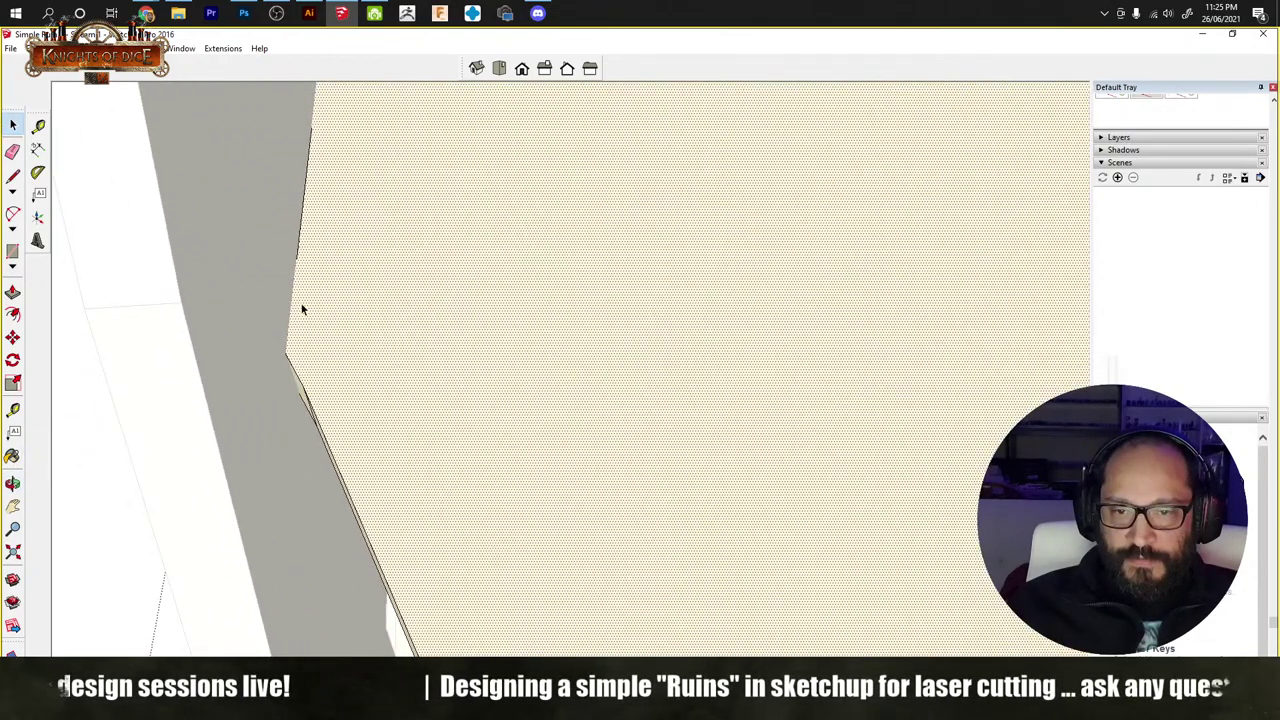
scroll(303, 308, up, 2)
key(l)
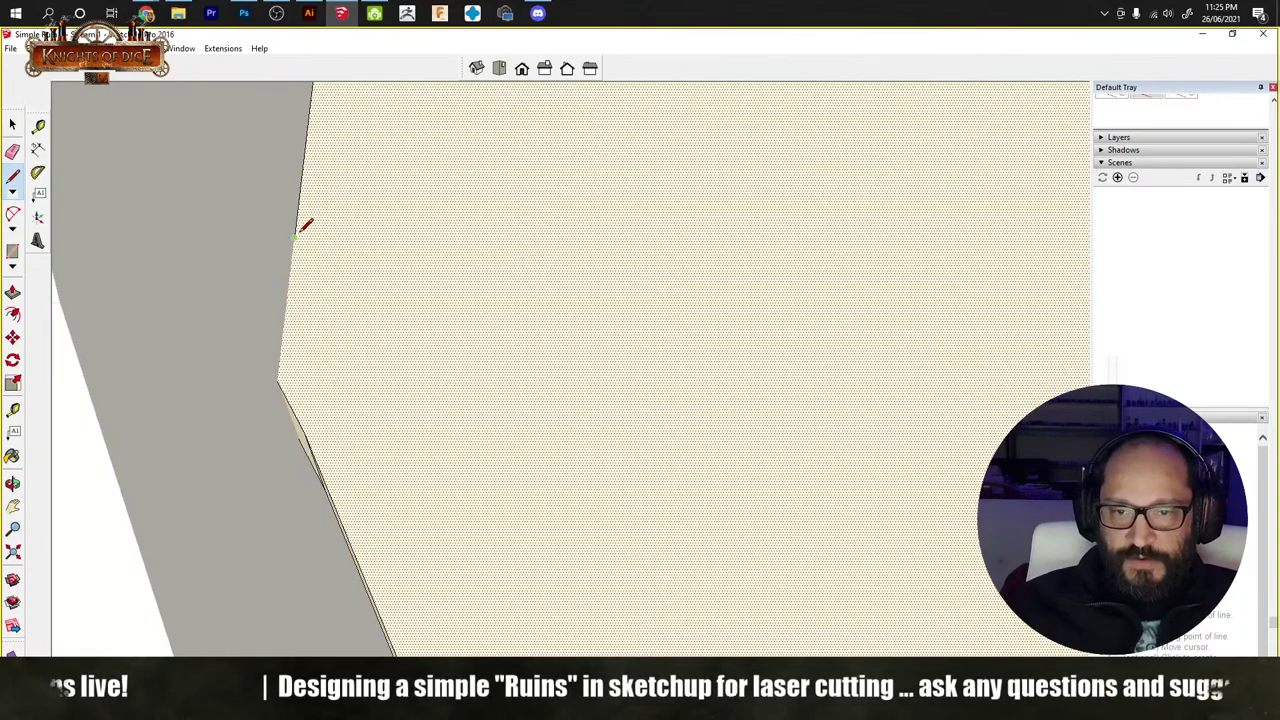
click(295, 236)
click(280, 379)
key(space)
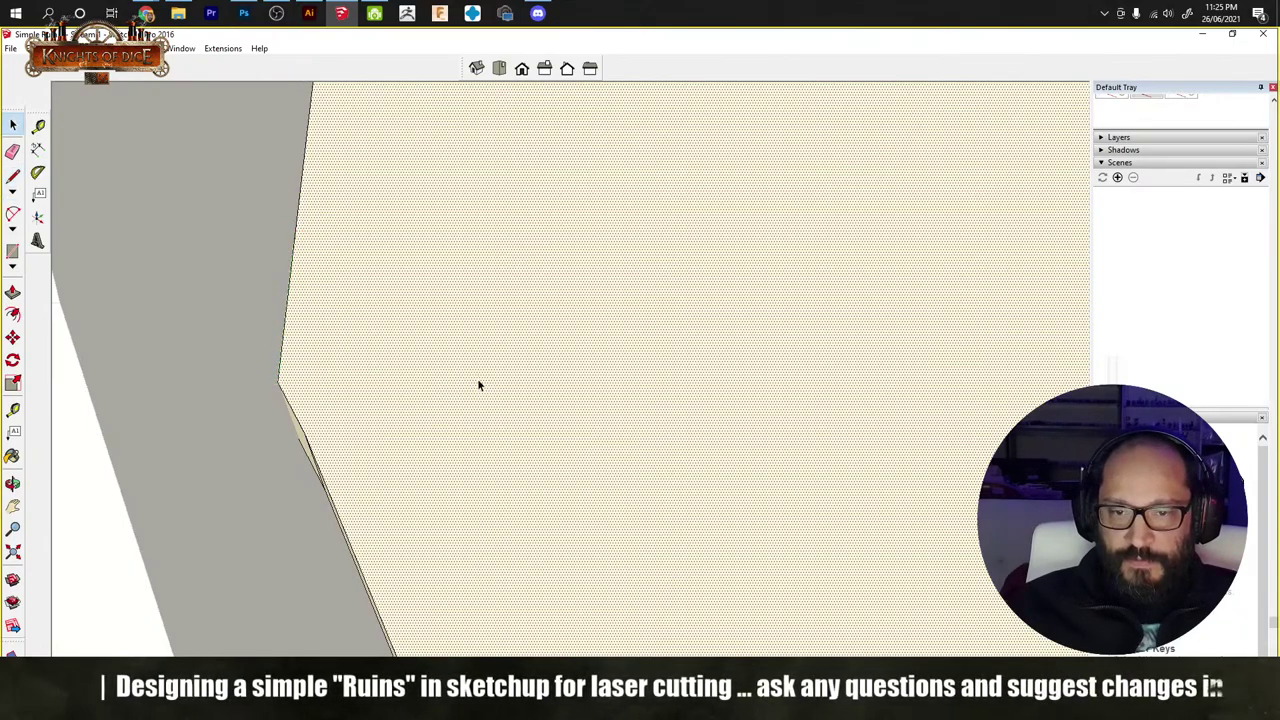
Step: Draw a line along the side wall from the middle floor's inner corner to the wall's broken edge, and join it to the floor's broken edge
double_click(478, 382)
scroll(478, 382, down, 5)
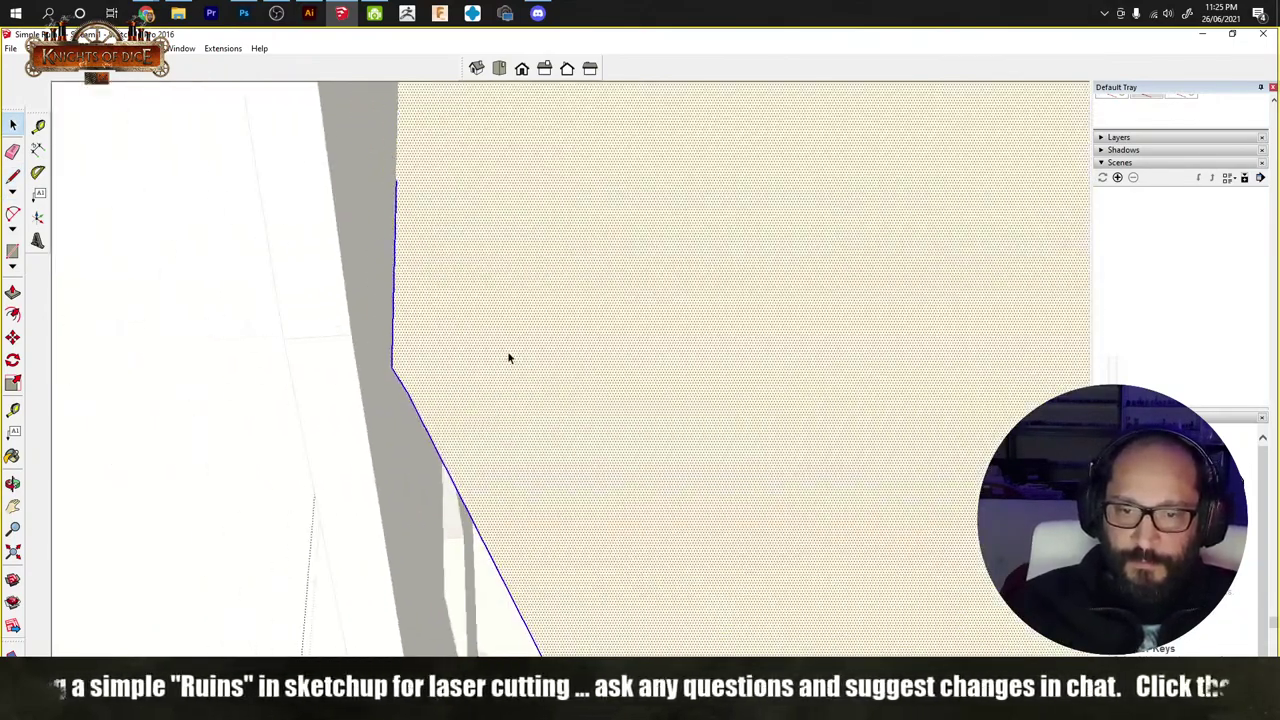
middle_drag(507, 358, 597, 363)
key(p)
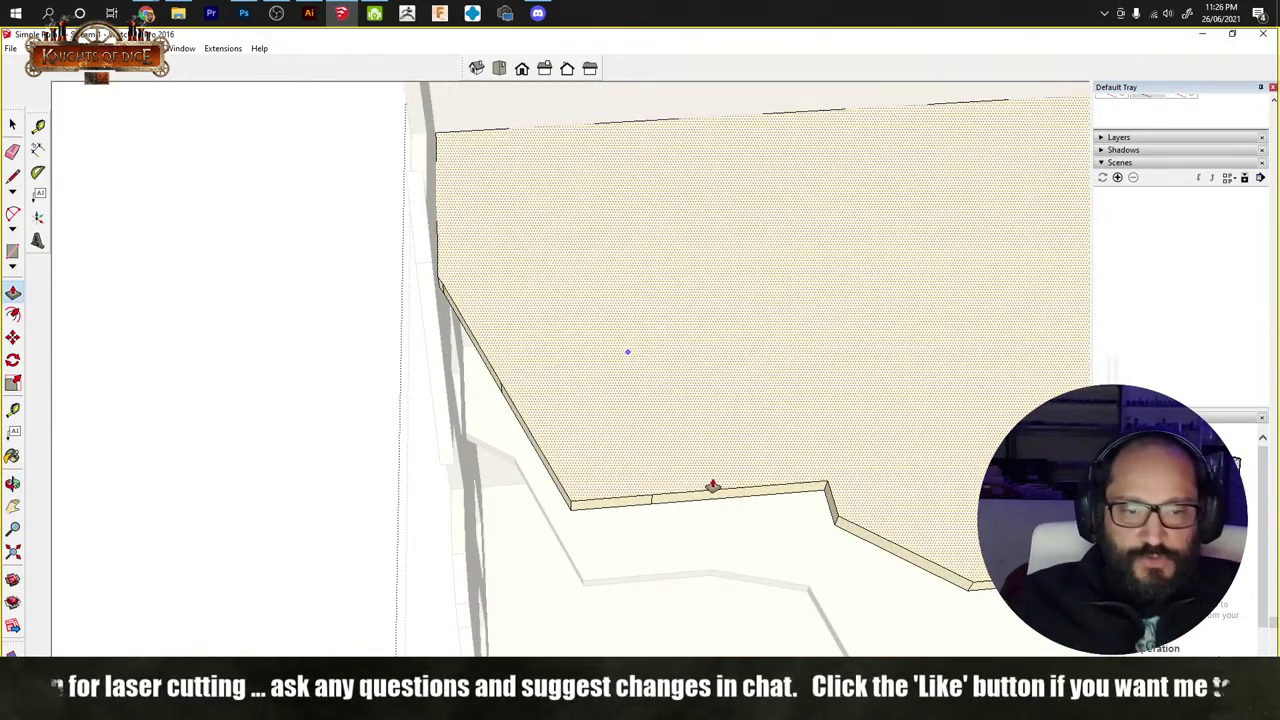
middle_drag(491, 323, 694, 271)
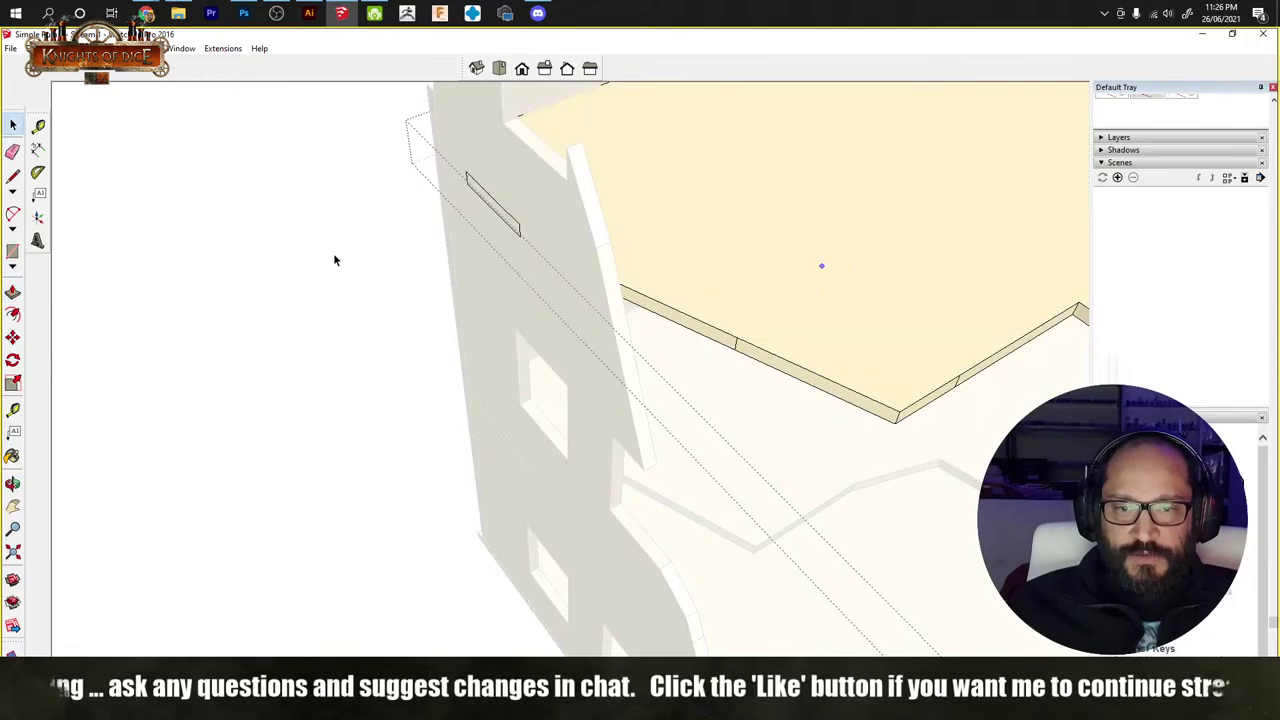
mouse_move(333, 253)
middle_down()
mouse_move(486, 328)
mouse_move(646, 349)
mouse_move(523, 290)
mouse_move(420, 400)
mouse_move(574, 338)
mouse_move(514, 349)
mouse_move(526, 337)
mouse_move(689, 349)
mouse_move(643, 346)
mouse_move(649, 331)
mouse_move(689, 337)
middle_up()
click(688, 348)
key(l)
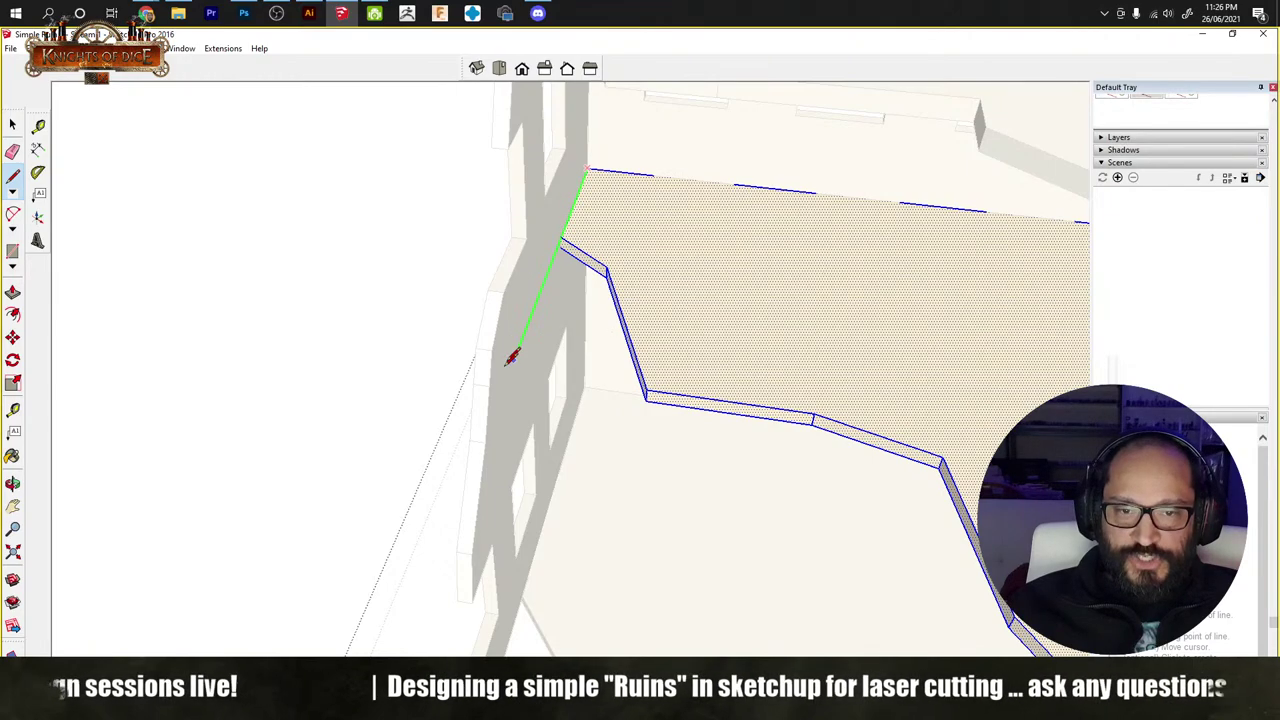
click(487, 429)
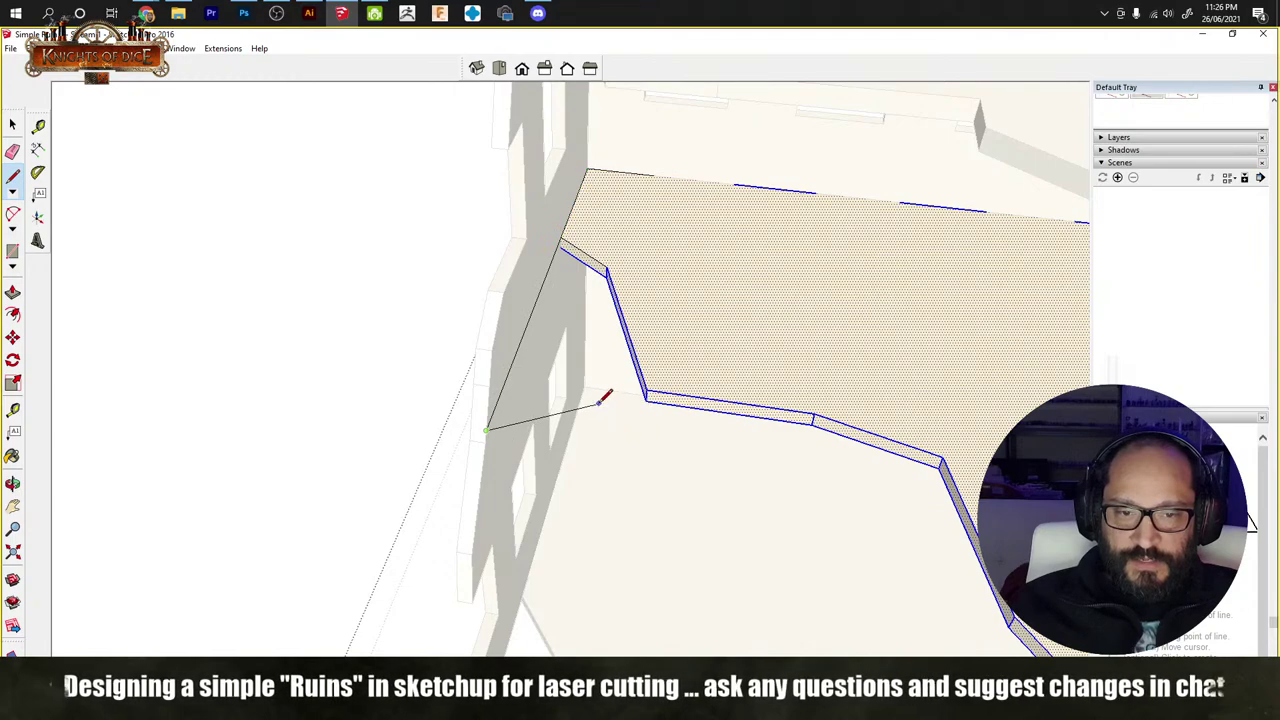
click(645, 396)
Step: Try to erase the old edges between the middle floor and its new triangular outline
key(e)
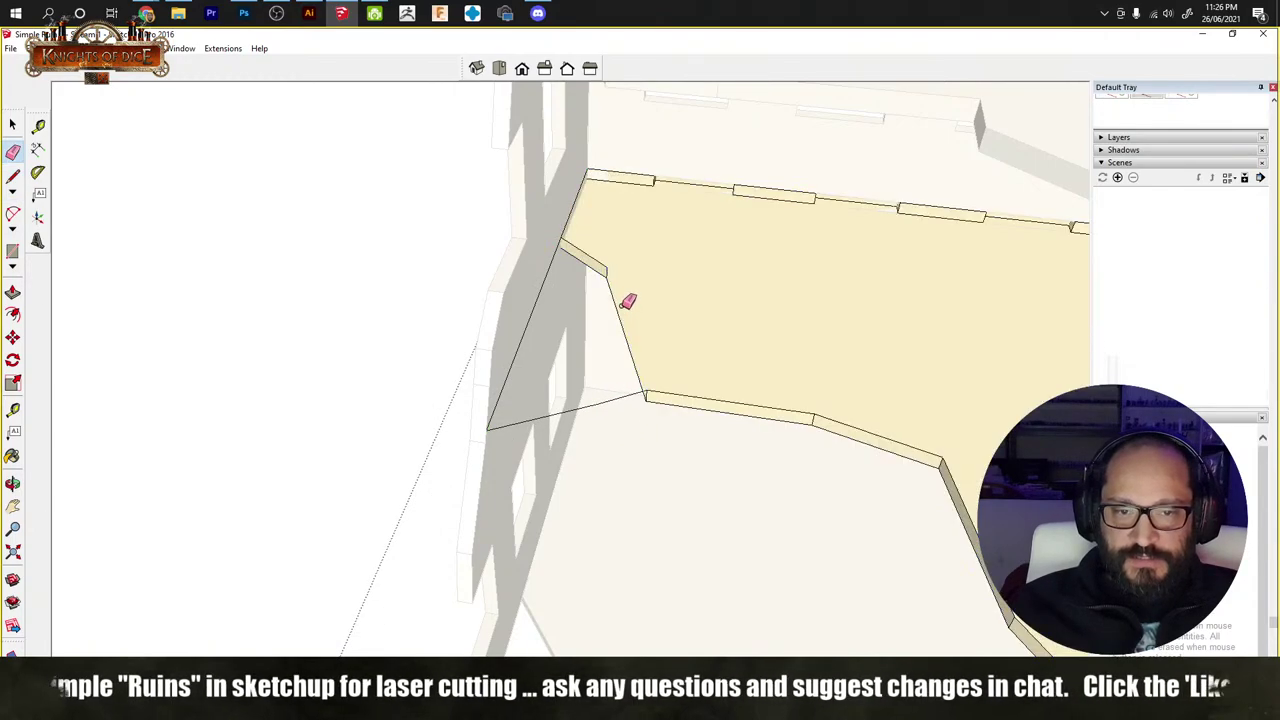
mouse_move(609, 257)
middle_down()
mouse_move(663, 211)
mouse_move(666, 166)
mouse_move(665, 177)
middle_up()
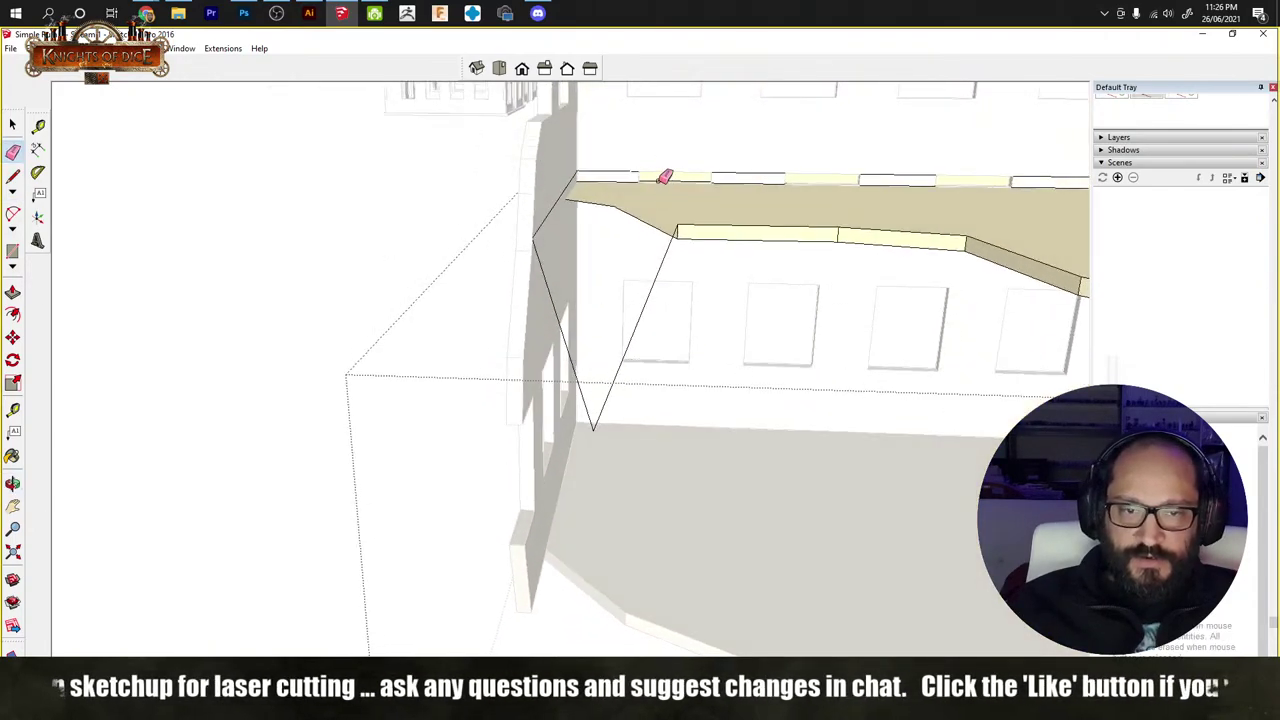
drag(663, 174, 674, 183)
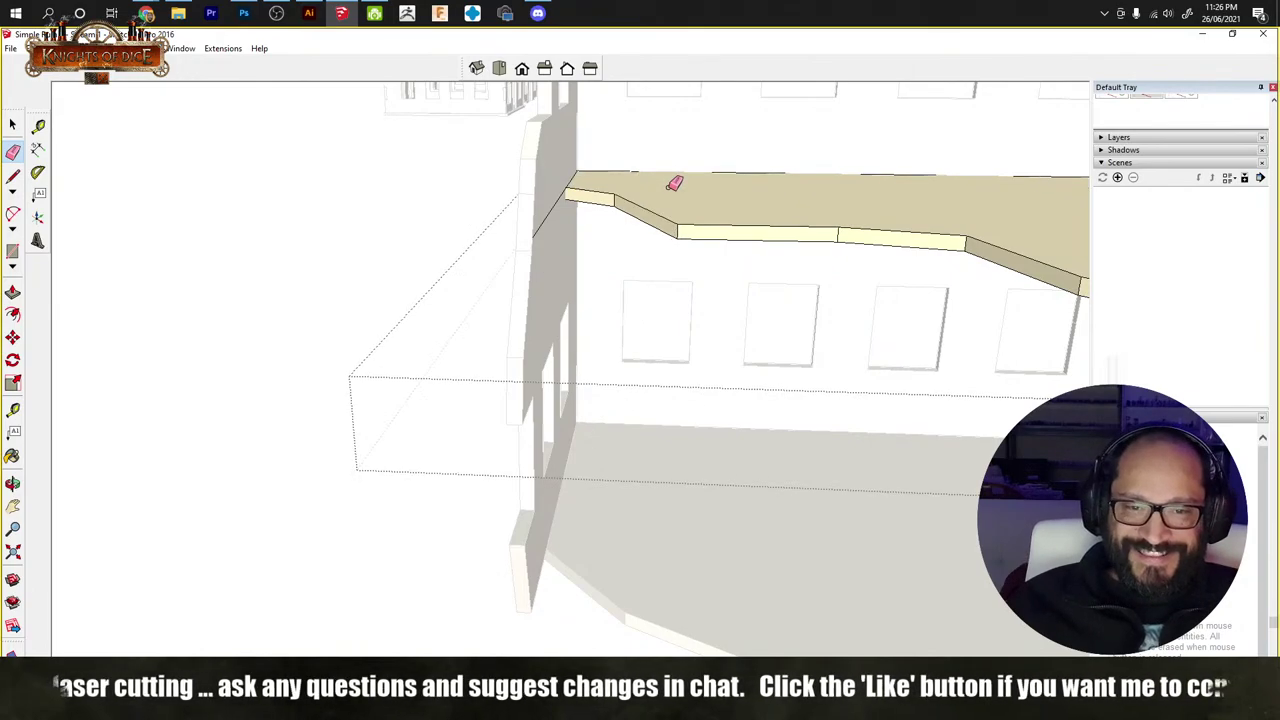
Step: Draw a line from the side wall's broken edge to the floor's corner to close the triangular extension of the middle floor
mouse_move(674, 183)
middle_down()
mouse_move(560, 289)
mouse_move(560, 309)
middle_up()
key(l)
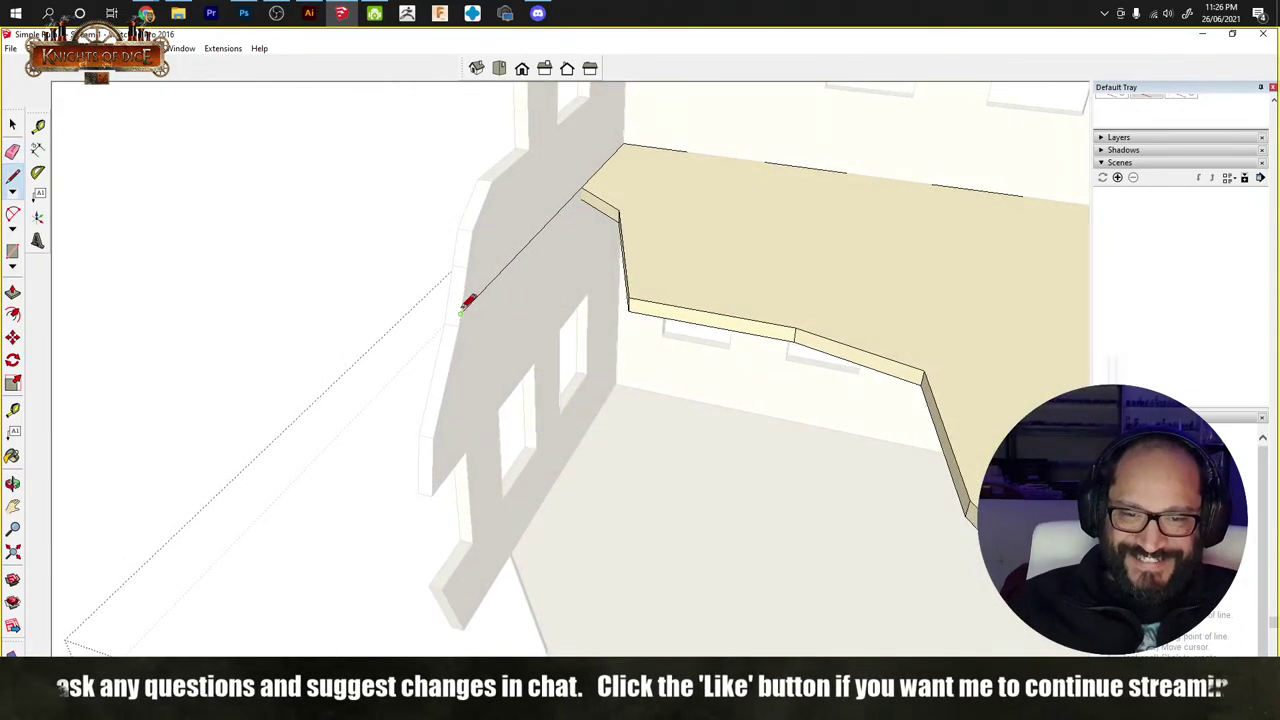
click(462, 312)
click(628, 298)
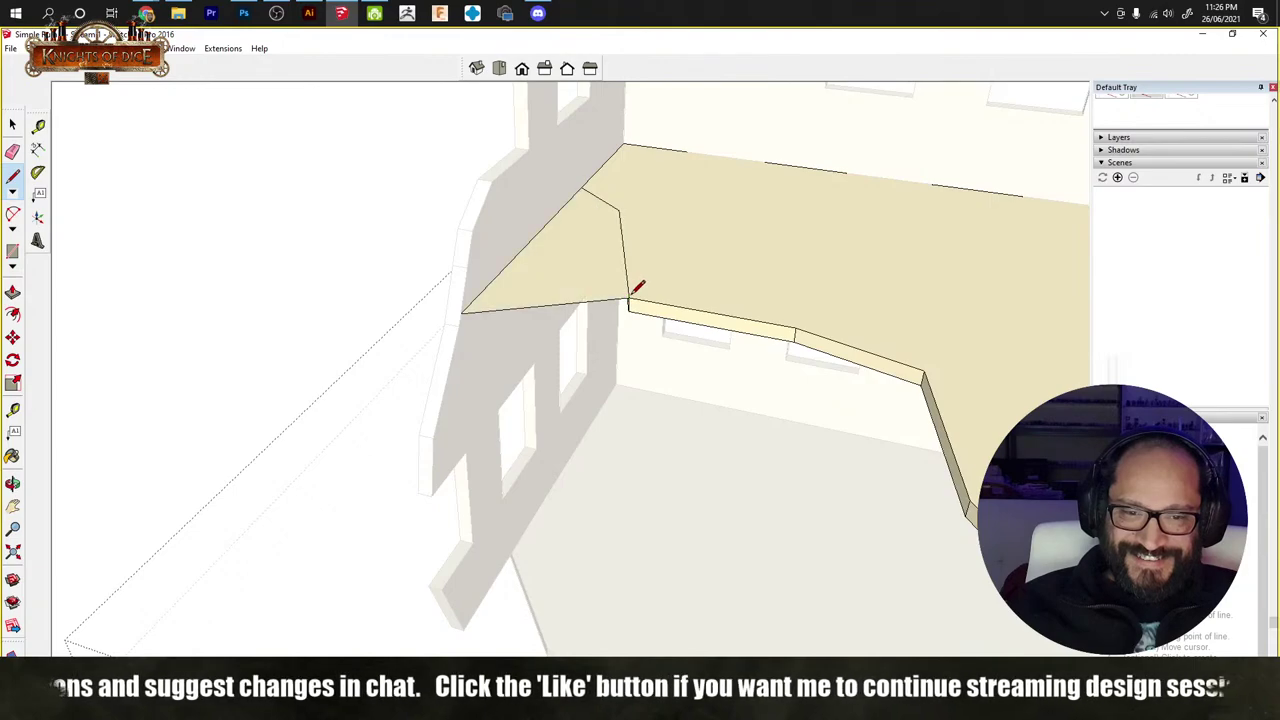
Step: Merge the triangular extension into the middle floor by removing the old dividing edges and extruding it to the floor's thickness
key(e)
drag(614, 210, 618, 240)
key(space)
double_click(617, 264)
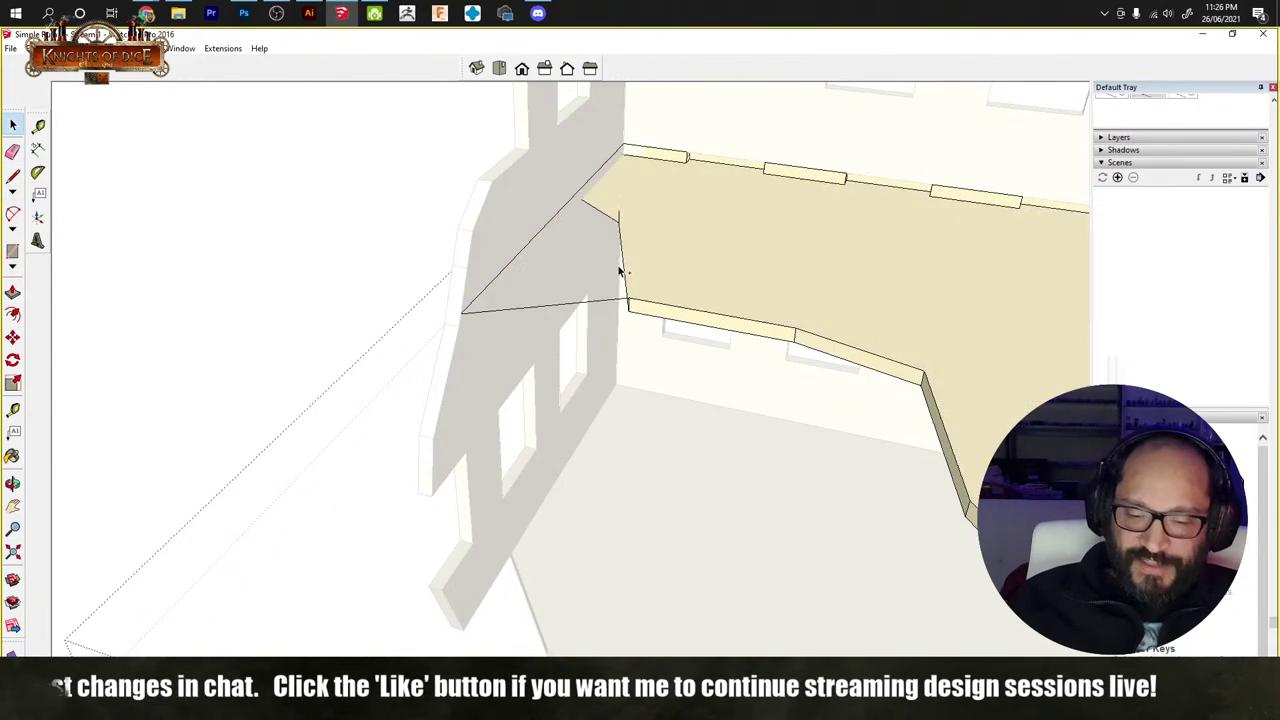
key(p)
click(613, 258)
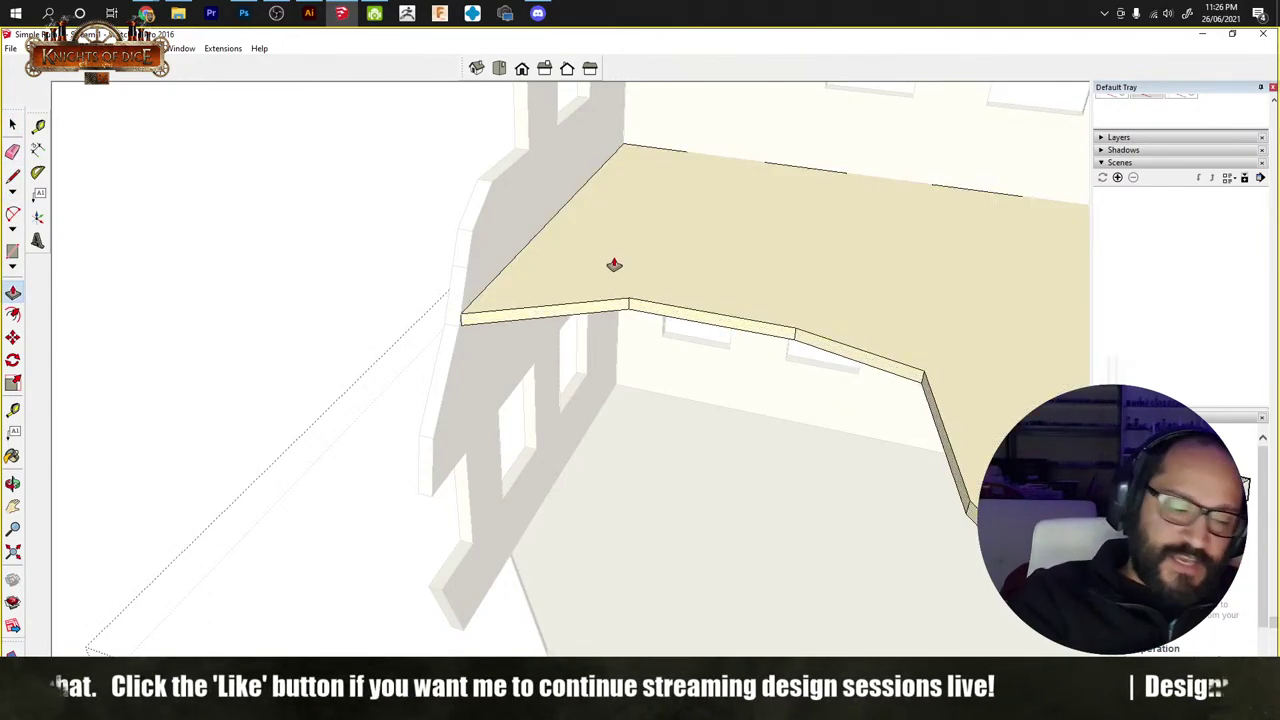
Step: Close the middle floor's editing, select the floor and move it out of the yellow ruin to the empty space beside it
middle_drag(614, 264, 662, 301)
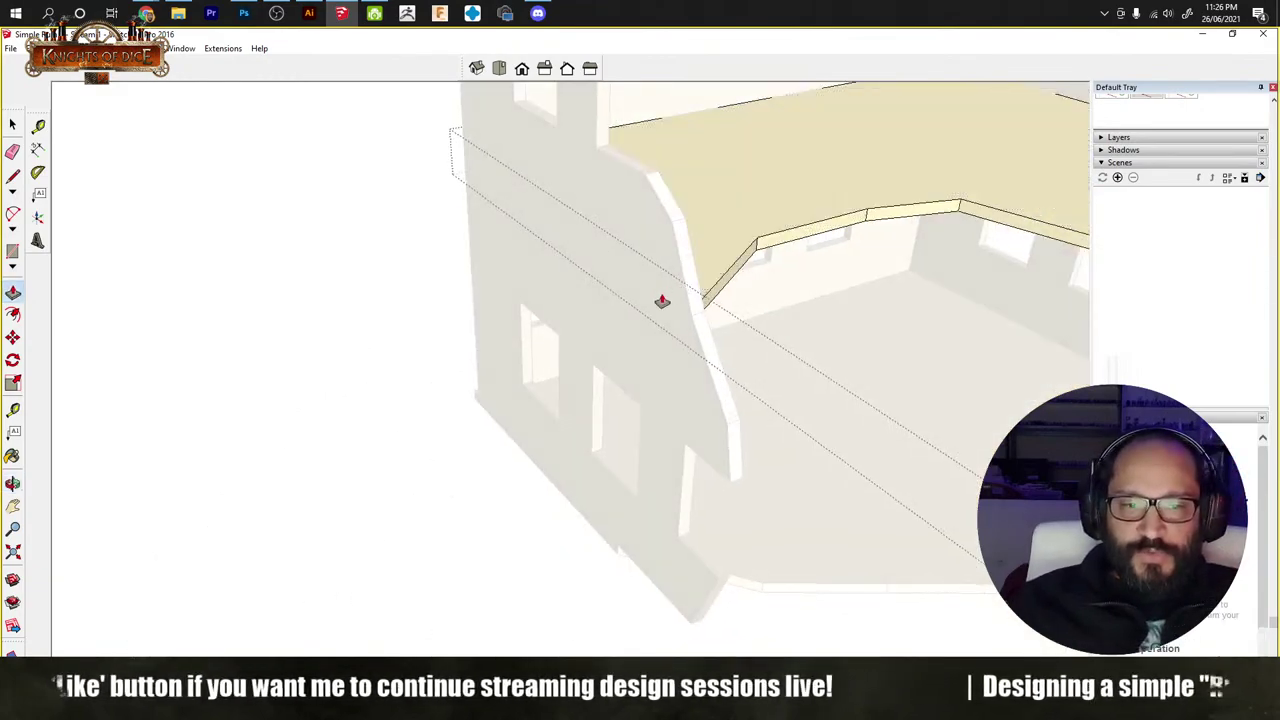
scroll(600, 290, up, 6)
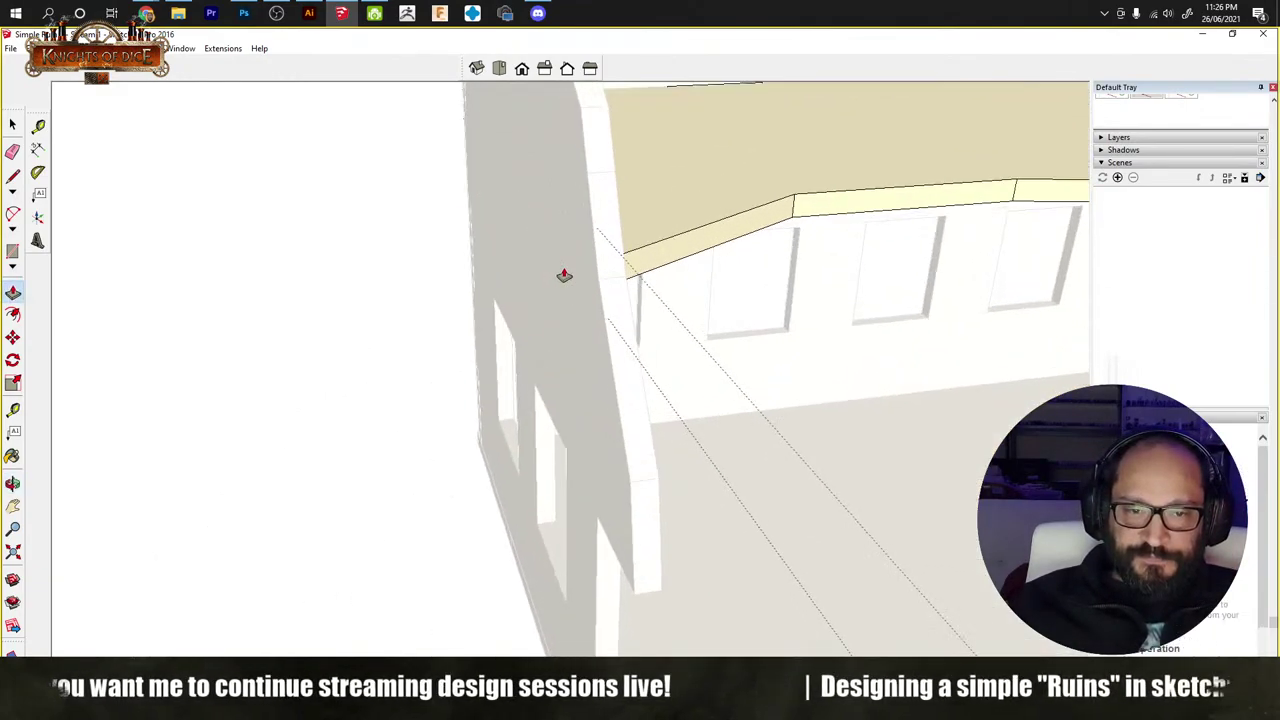
middle_drag(463, 287, 794, 237)
click(771, 208)
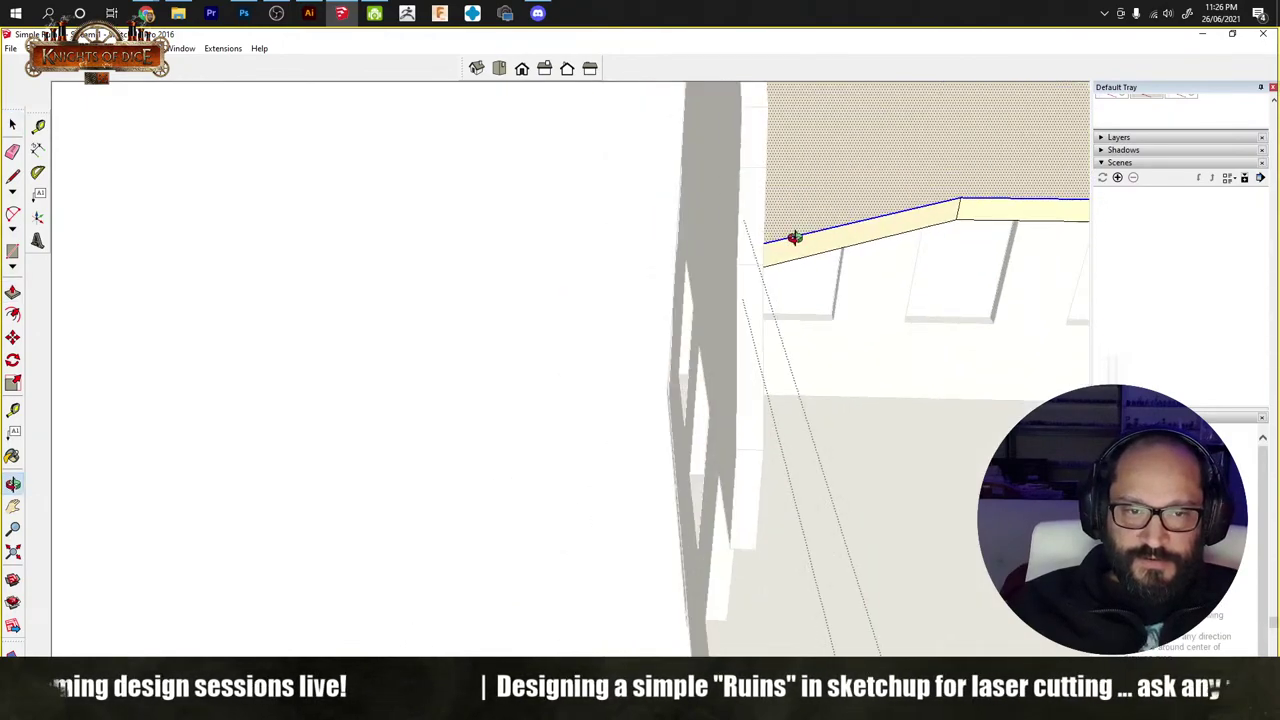
middle_drag(300, 277, 875, 252)
scroll(875, 252, down, 5)
middle_drag(700, 250, 460, 347)
click(397, 362)
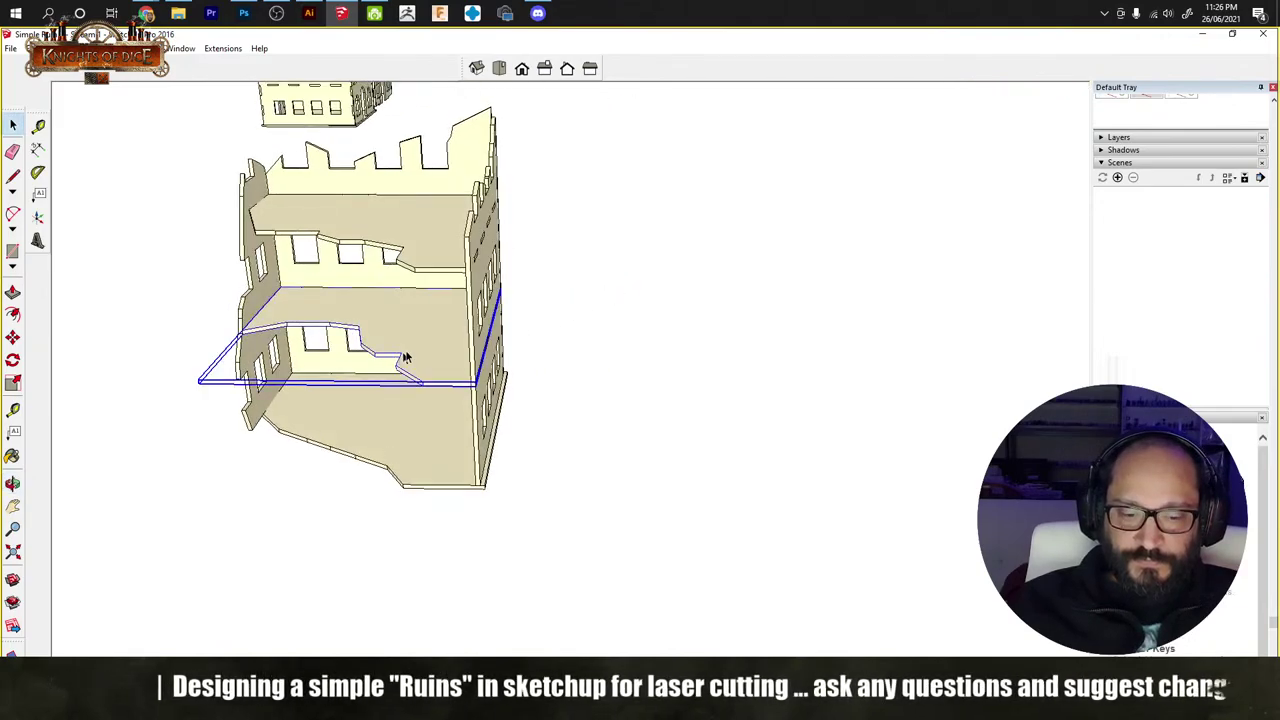
key(m)
click(405, 358)
click(683, 363)
middle_drag(683, 363, 758, 381)
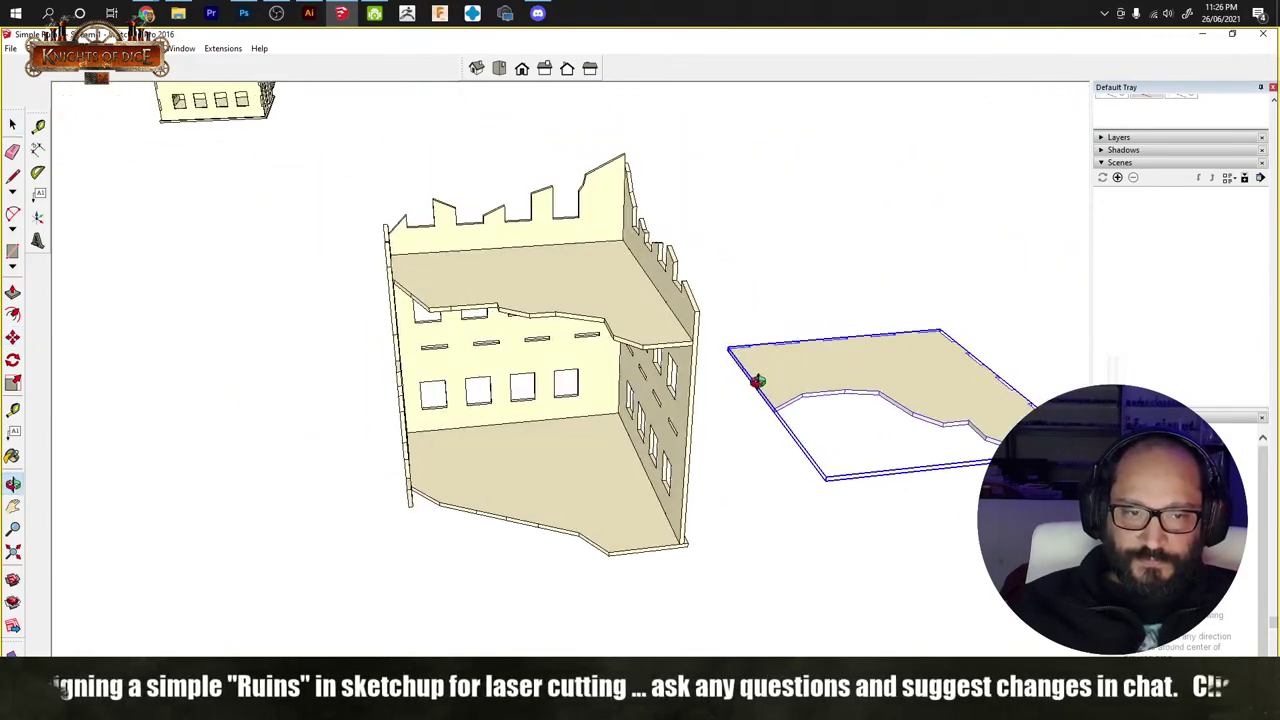
Step: Open the moved floor for editing, erase the dividing line on its straight side edge and pull that edge face outward
scroll(765, 370, up, 10)
key(space)
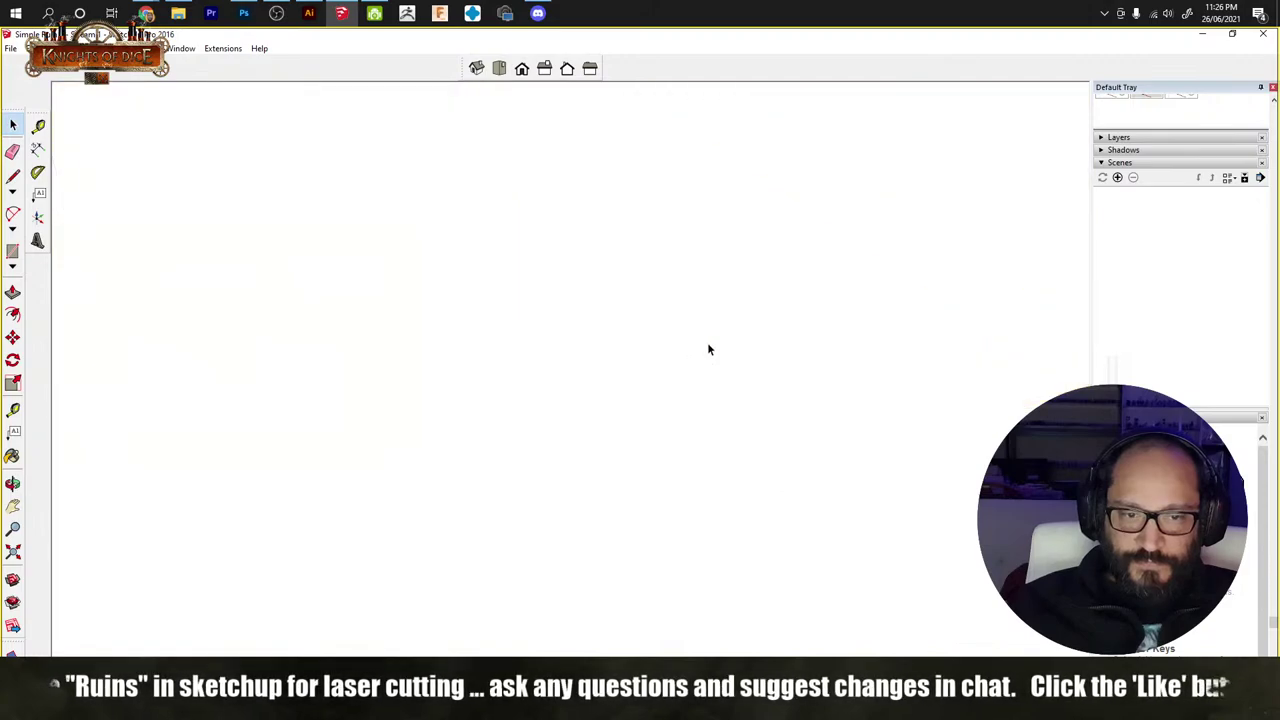
scroll(770, 344, down, 10)
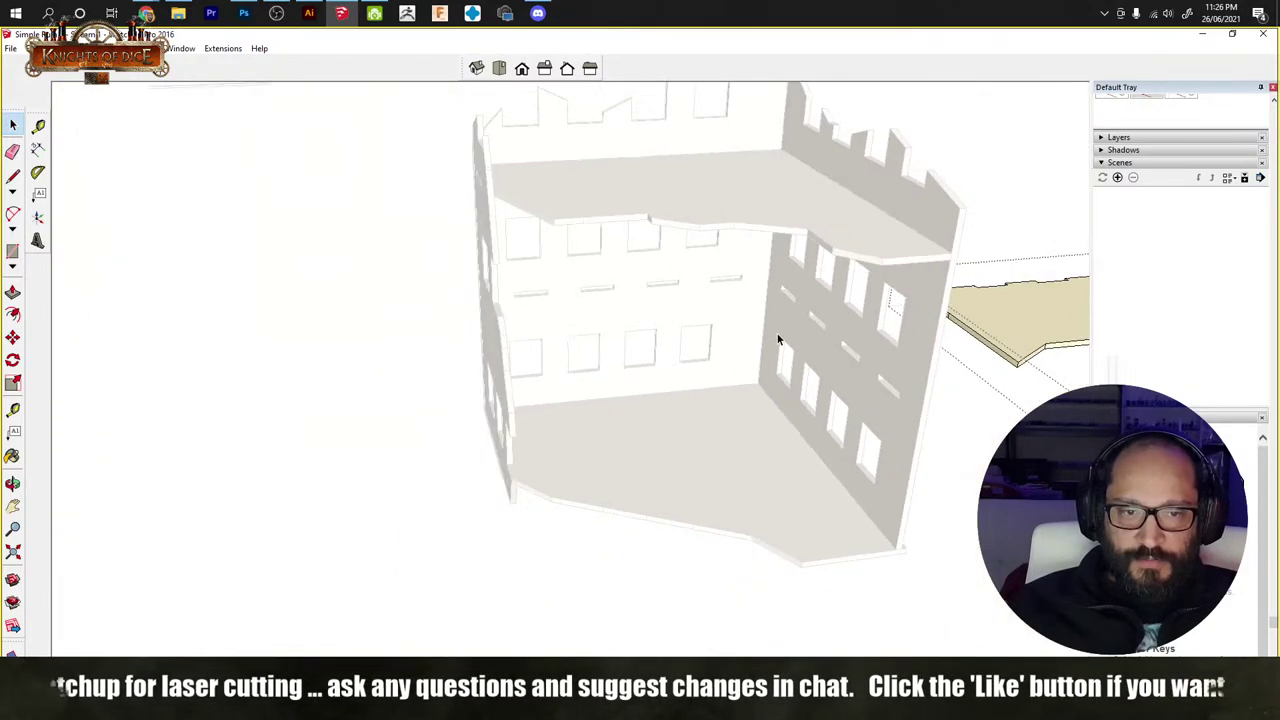
mouse_move(777, 337)
middle_down()
mouse_move(783, 347)
mouse_move(726, 343)
middle_up()
scroll(726, 347, up, 6)
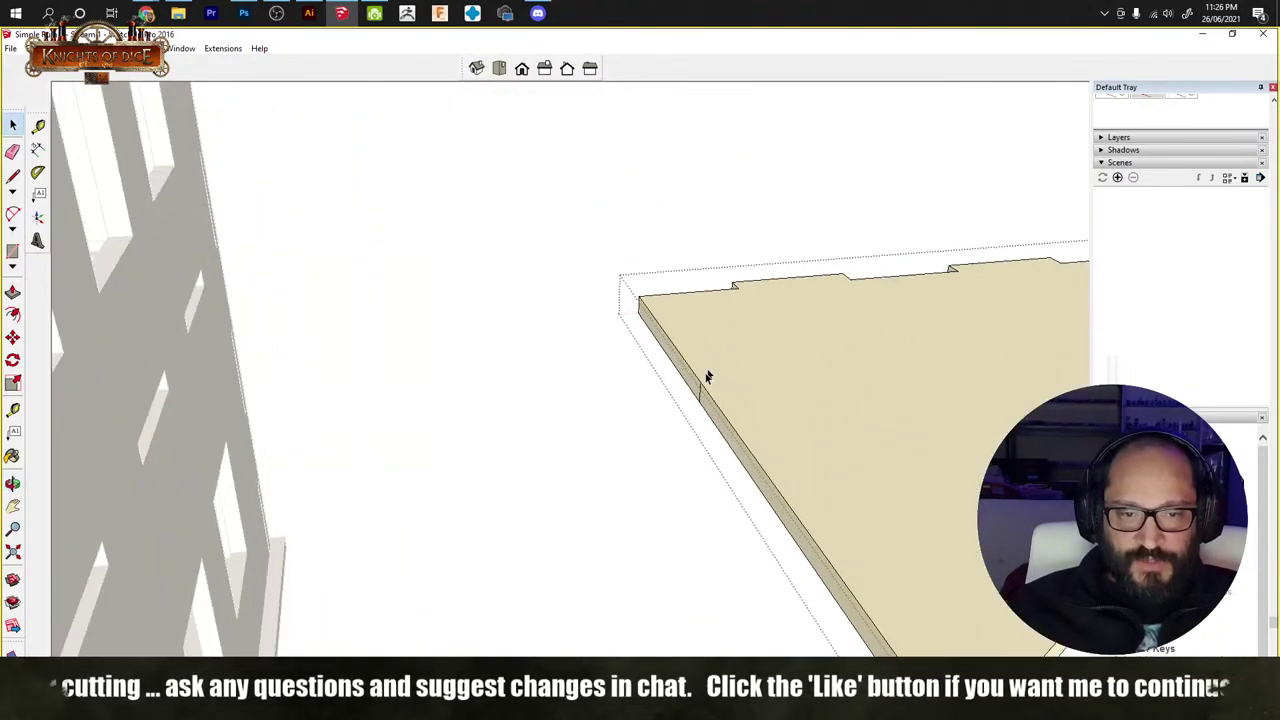
key(e)
key(space)
key(p)
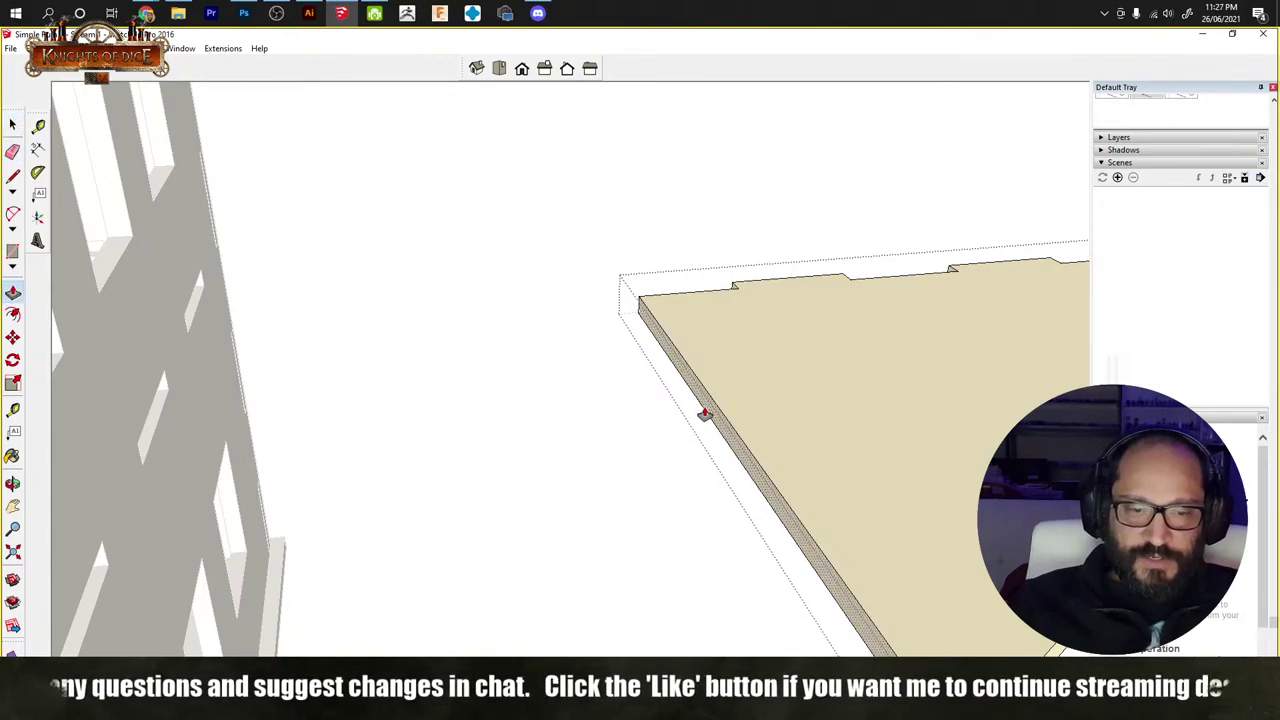
drag(705, 418, 696, 421)
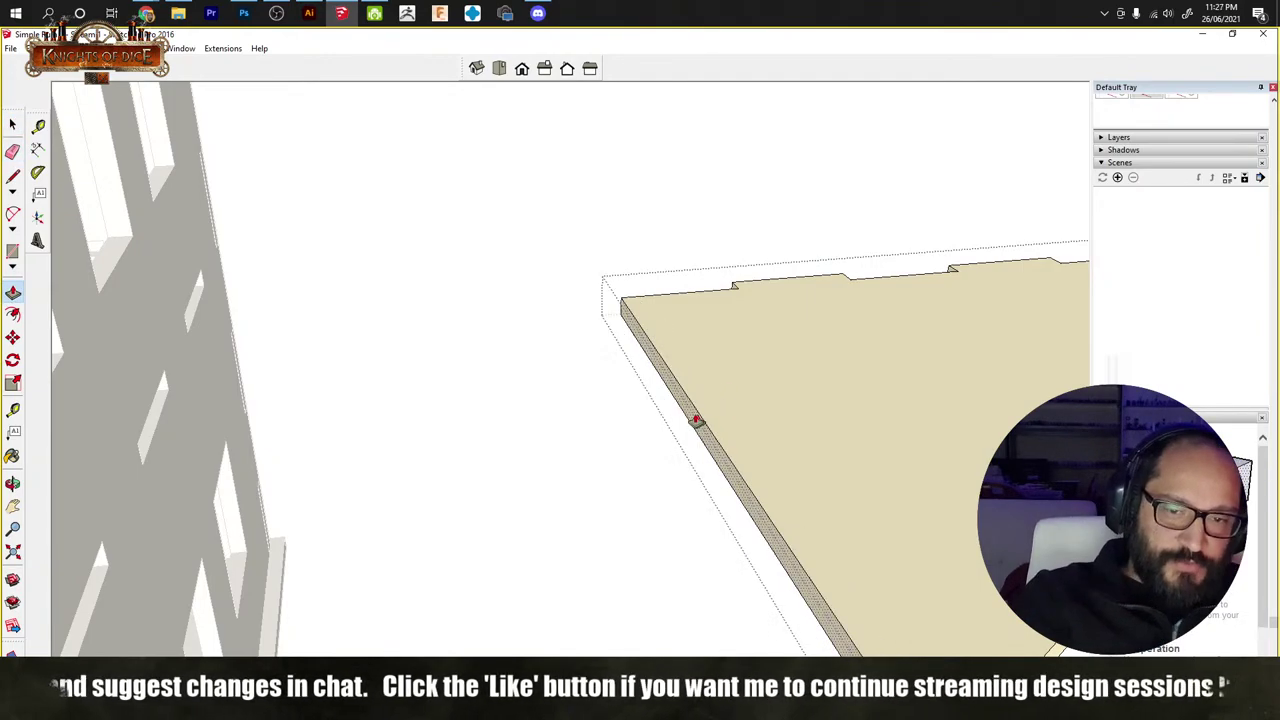
key(space)
Step: Move the floor back into the yellow ruin by a tab corner, seating its tabs in the wall's lower row of slots
middle_drag(563, 400, 506, 529)
click(497, 581)
key(m)
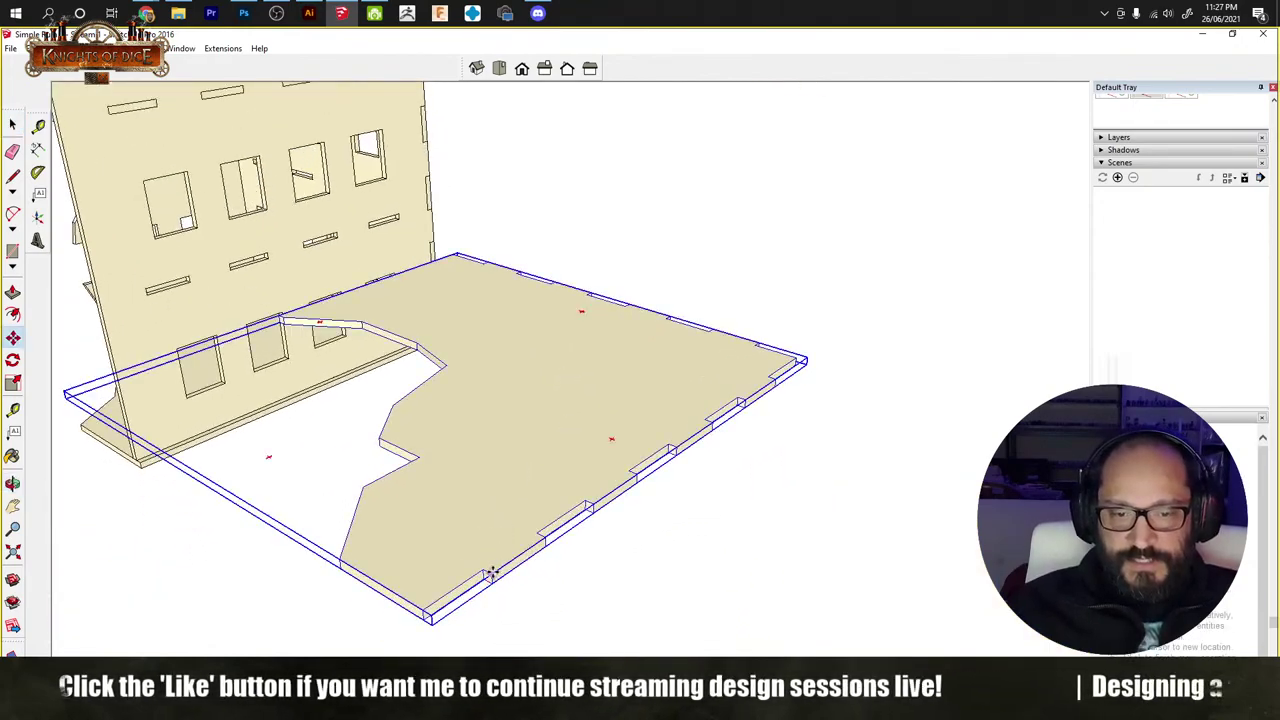
click(491, 572)
middle_drag(491, 572, 340, 413)
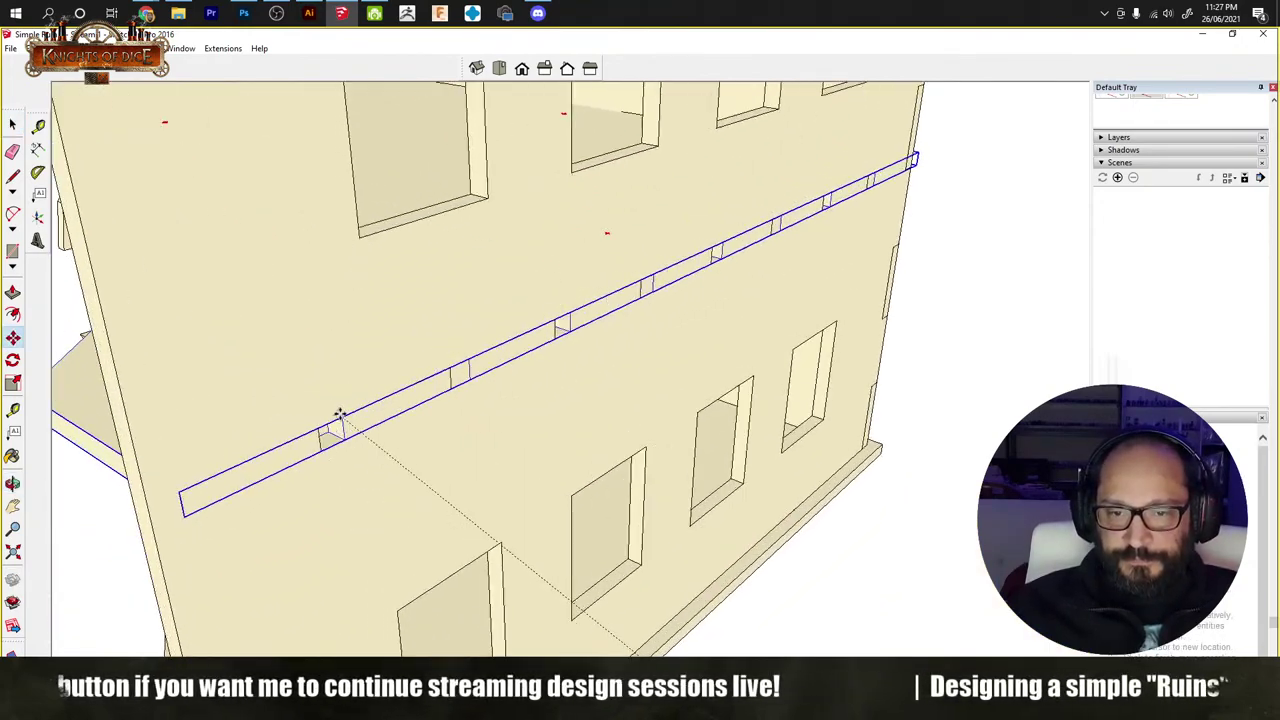
click(314, 434)
key(Delete)
Step: Open the middle floor for editing and examine its straight edge where it passes through the side wall
middle_drag(980, 371, 416, 377)
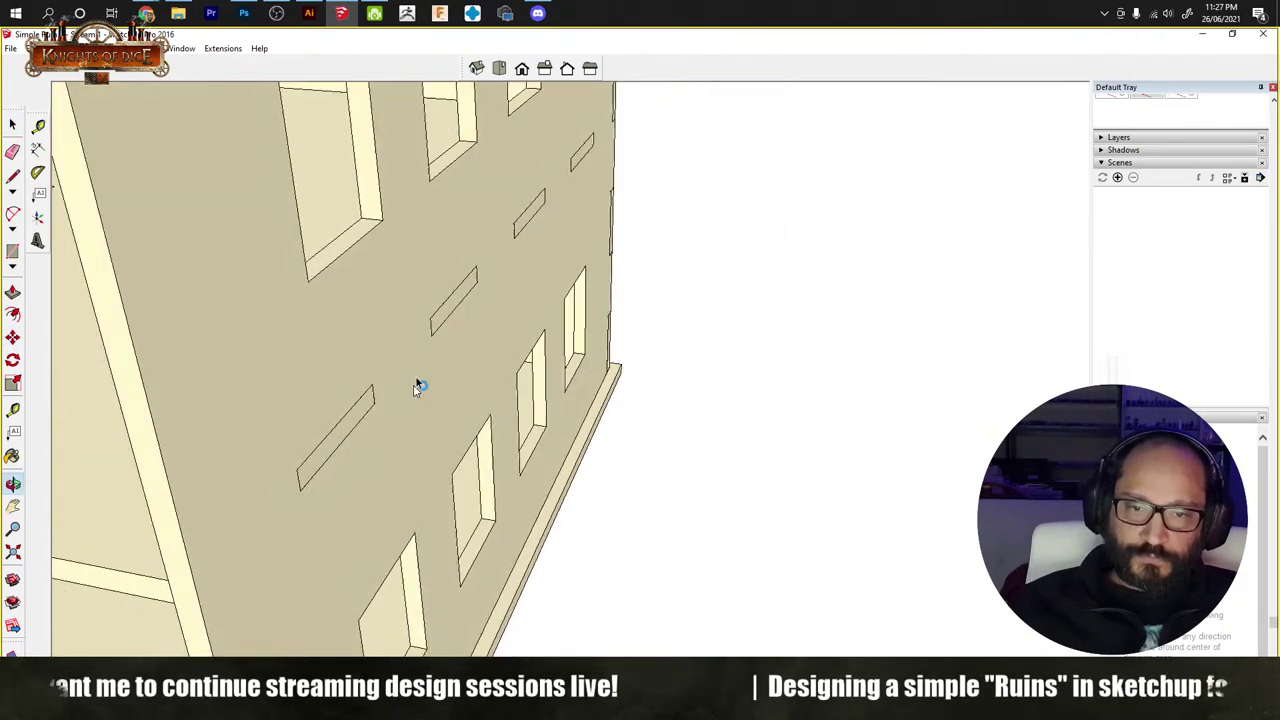
scroll(416, 387, down, 10)
mouse_move(289, 320)
shift+middle_down()
mouse_move(294, 337)
mouse_move(329, 323)
mouse_move(414, 449)
mouse_move(548, 408)
shift+middle_up()
scroll(356, 446, up, 6)
double_click(536, 369)
key(l)
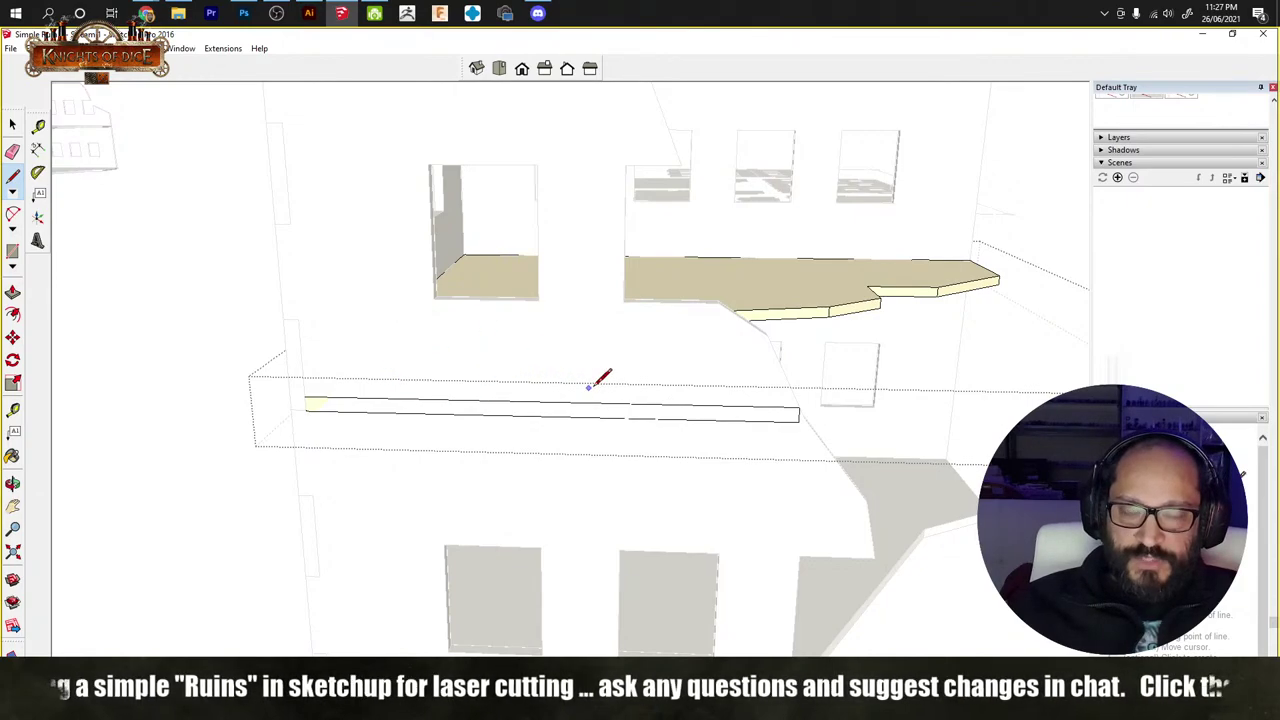
middle_drag(588, 387, 469, 414)
key(space)
Step: Select the middle floor and the side wall in turn to check how they meet
scroll(883, 560, up, 5)
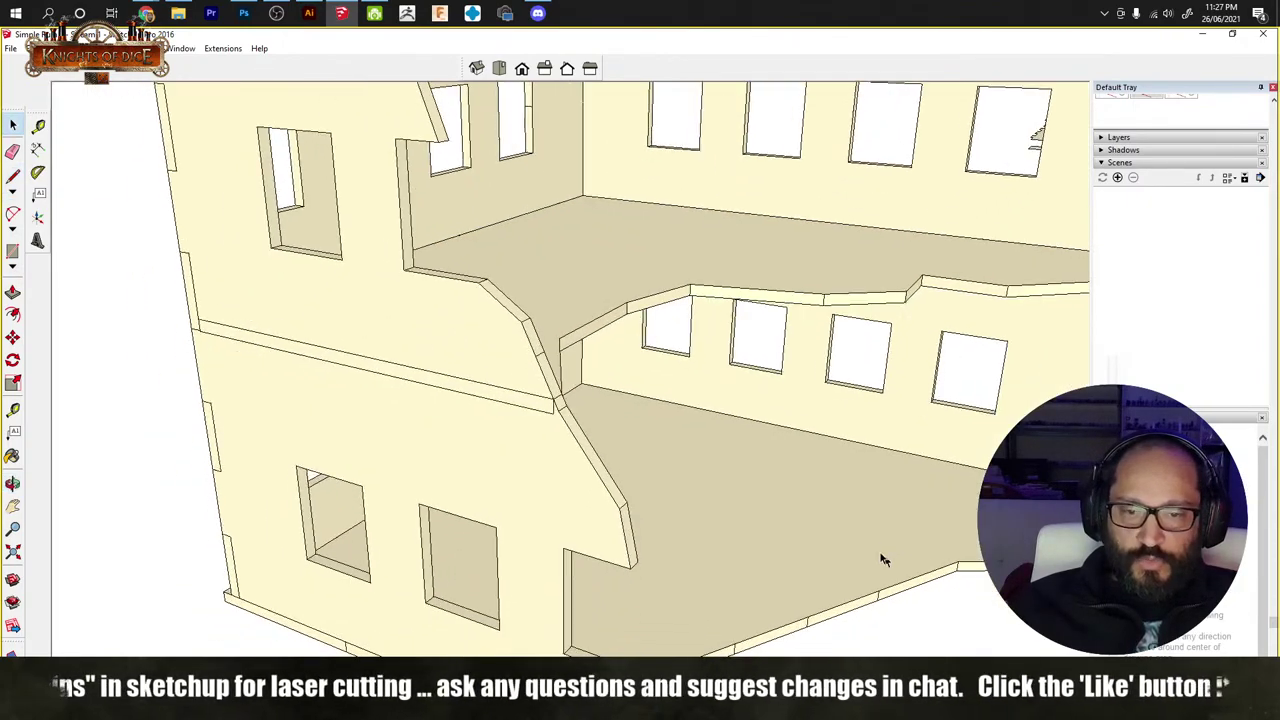
middle_drag(883, 560, 621, 535)
double_click(465, 333)
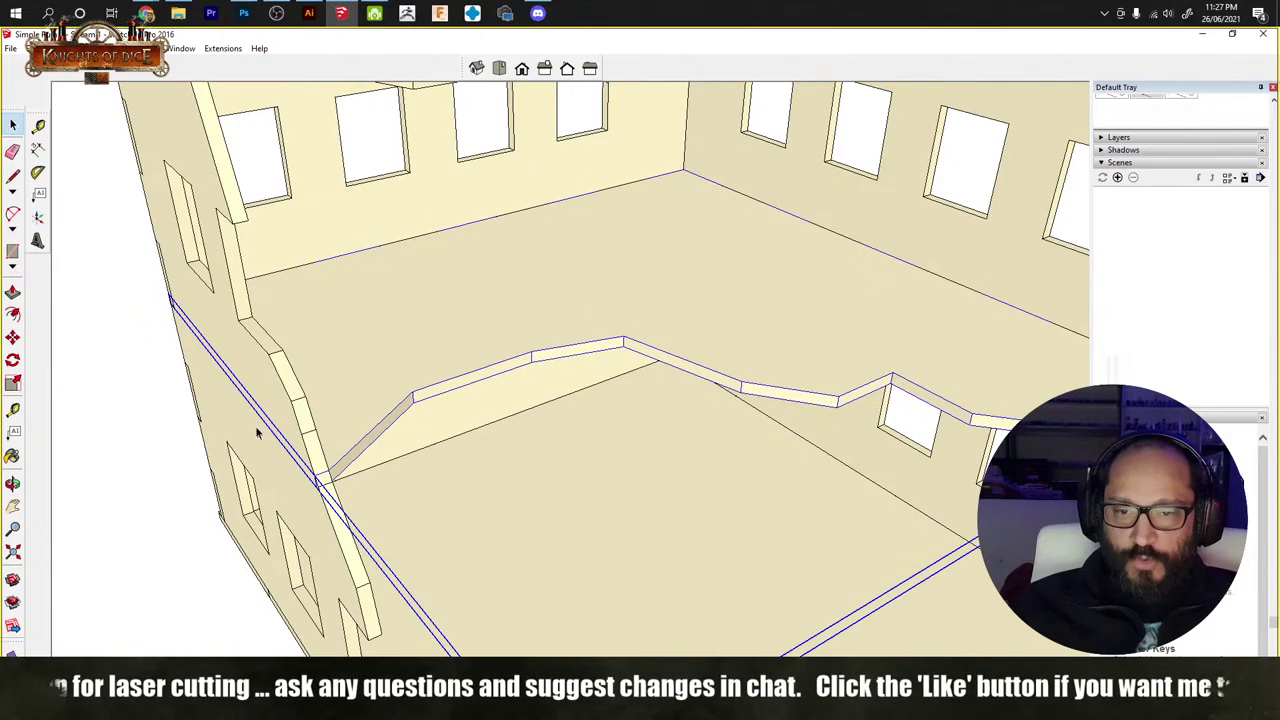
middle_drag(255, 425, 455, 418)
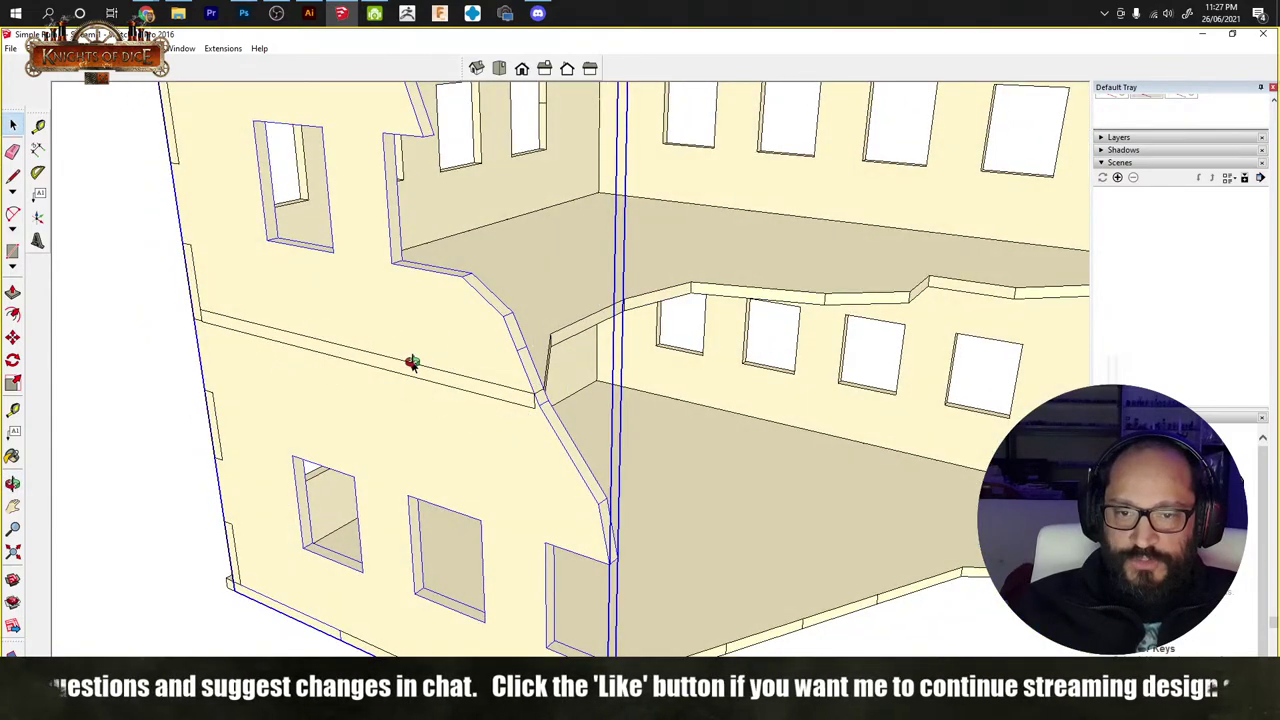
middle_drag(412, 362, 531, 346)
Step: Open the middle floor for editing, draw lines across its side edge face at the quarter points, and erase the midpoint line
double_click(435, 420)
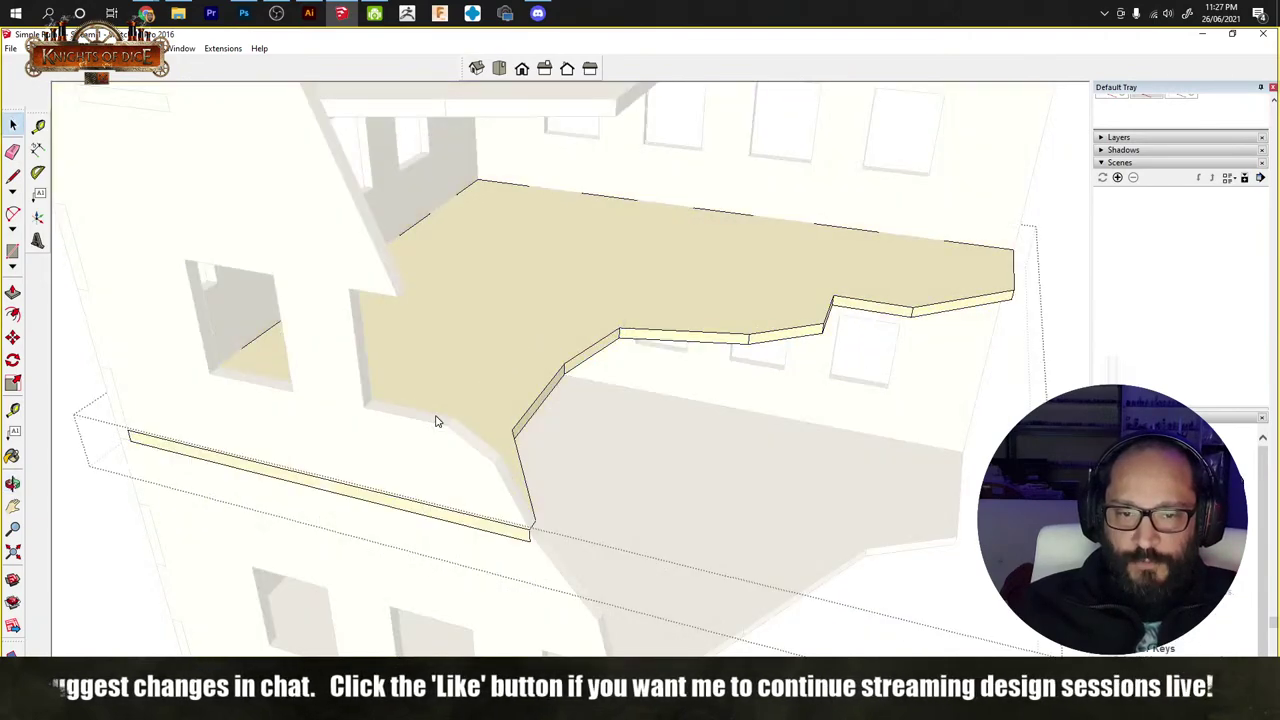
middle_drag(435, 420, 560, 374)
key(l)
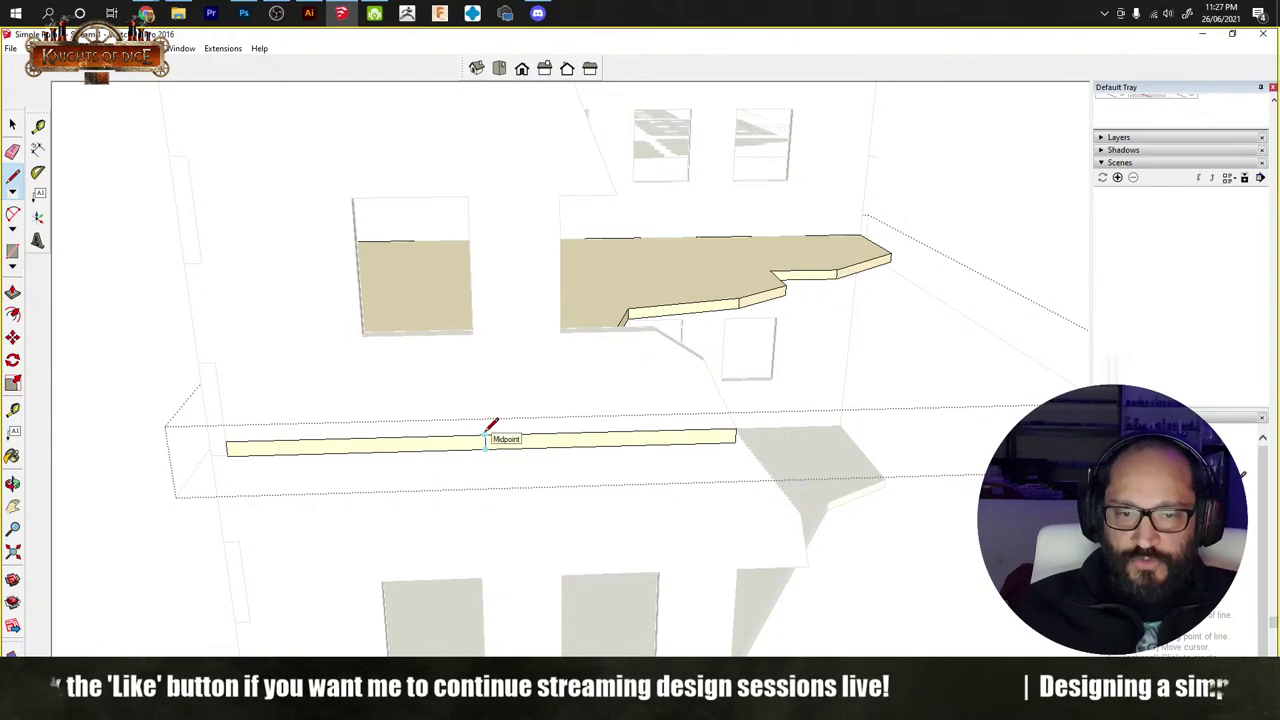
click(612, 434)
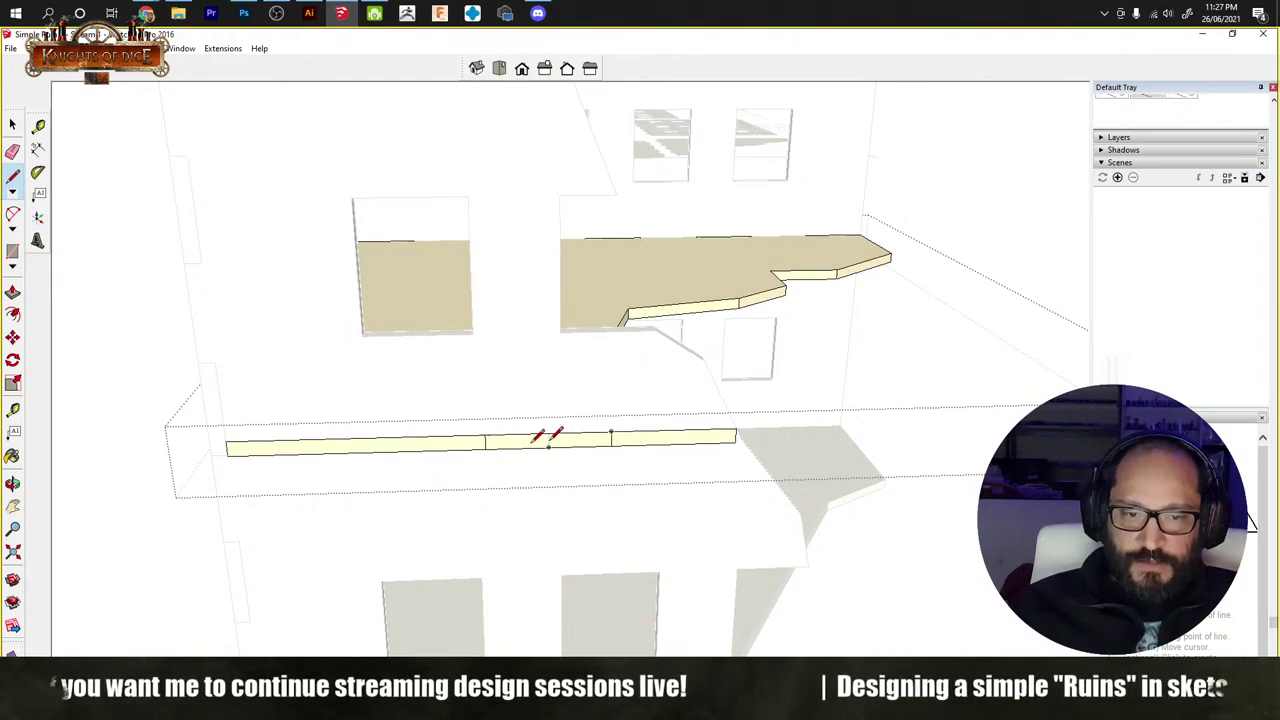
click(358, 441)
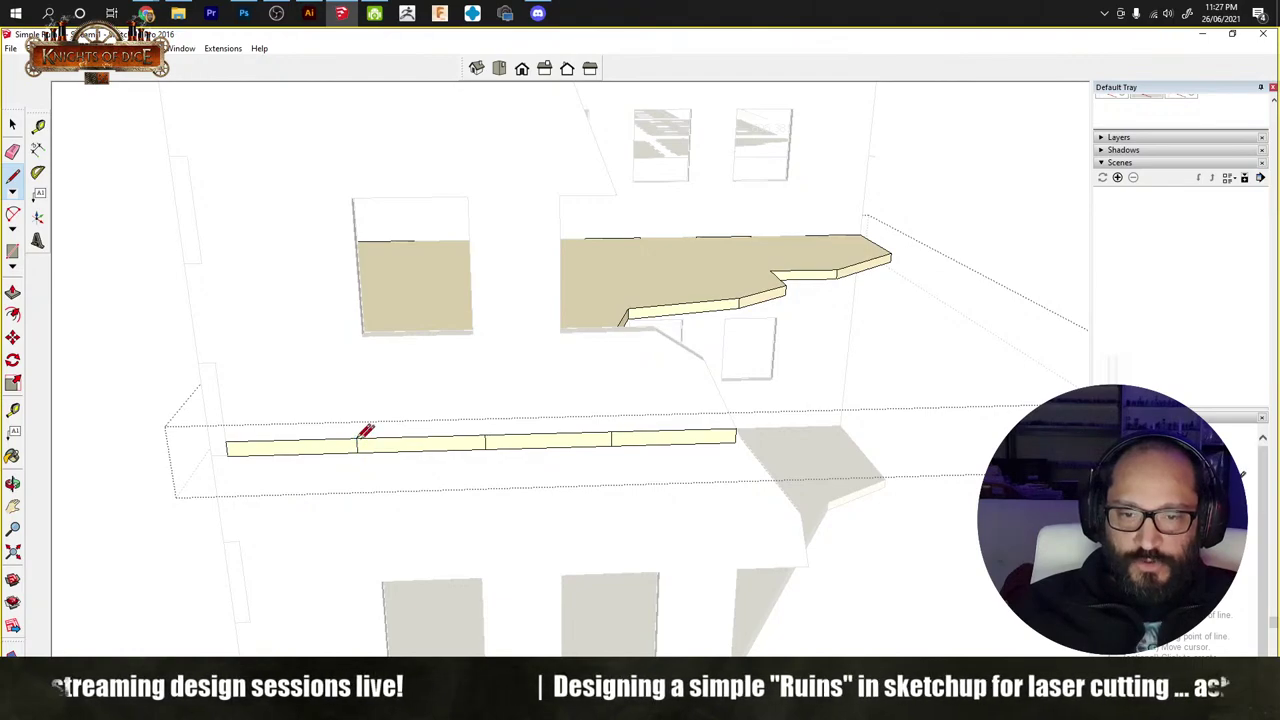
key(e)
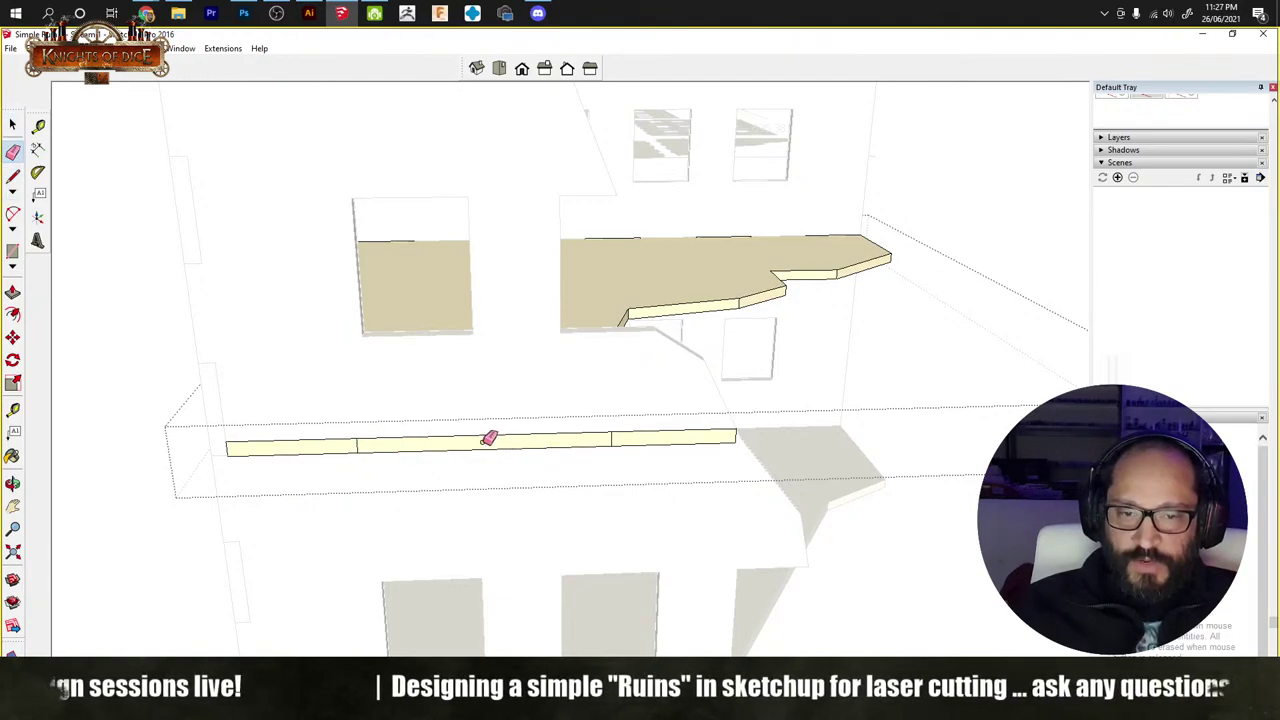
Step: Copy the quarter-point line nearest the back corner along the edge toward the middle to mark the first tab's width
key(space)
click(357, 447)
scroll(357, 447, up, 3)
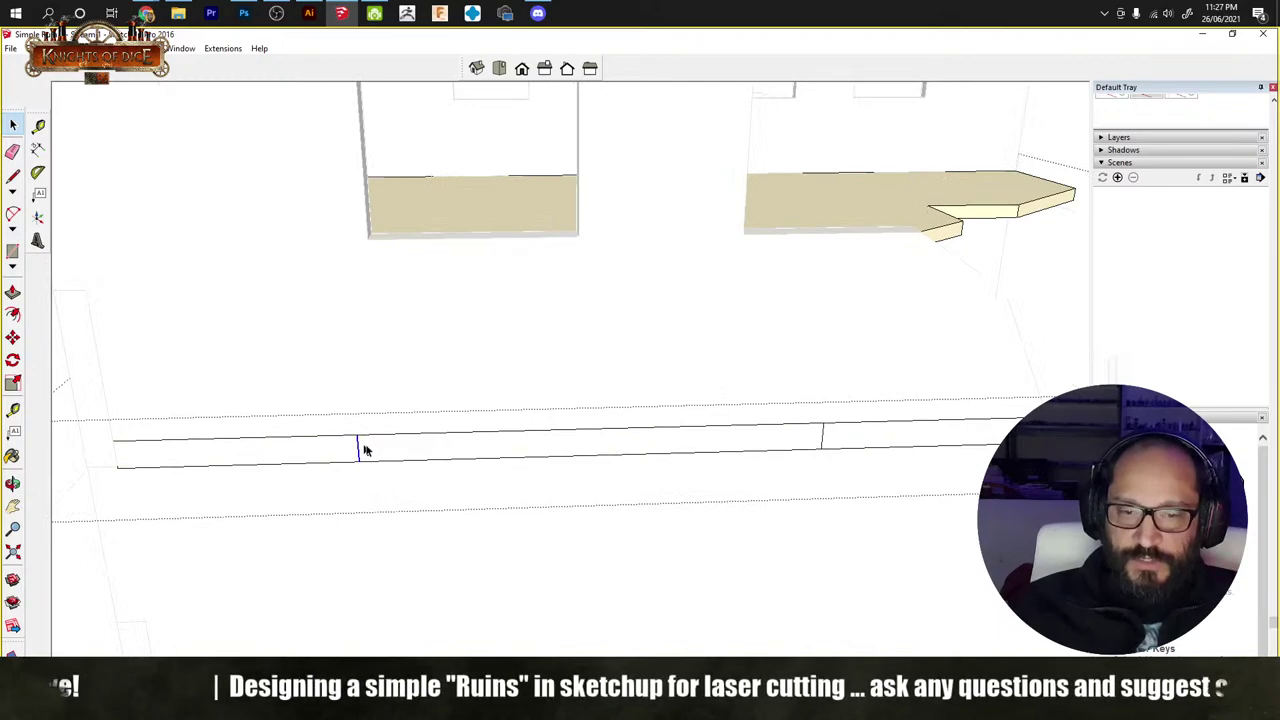
key(m)
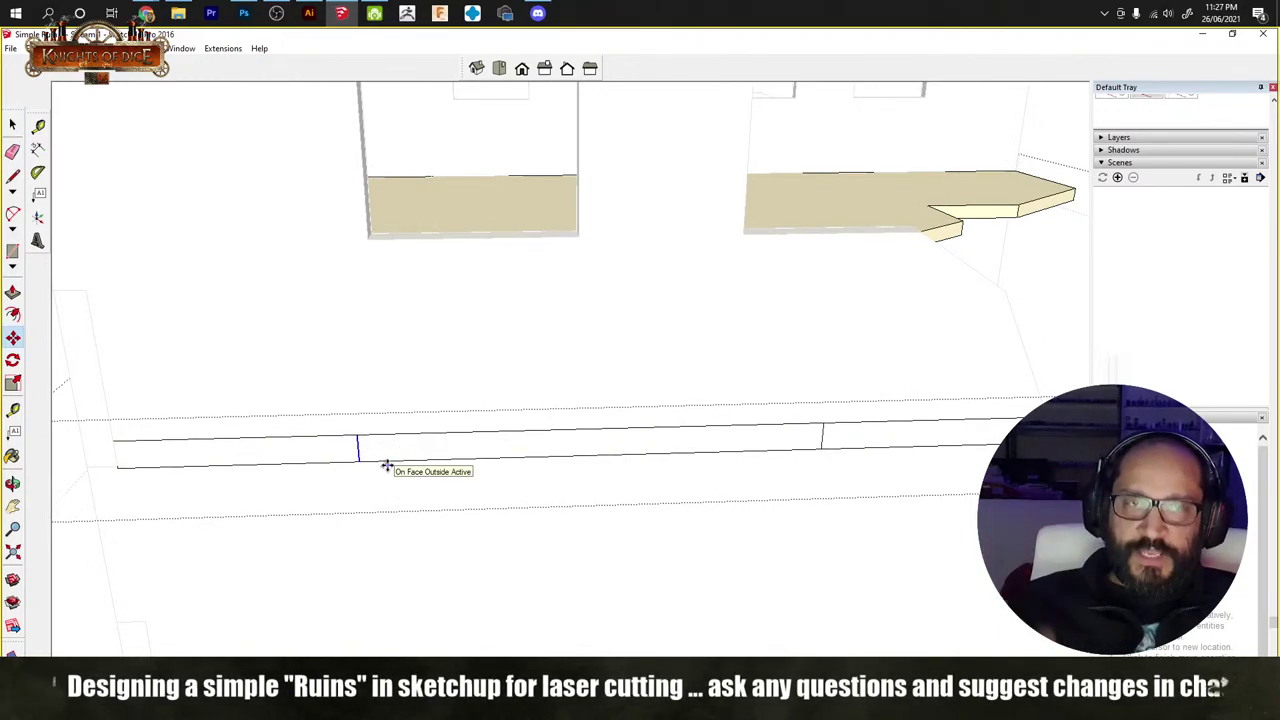
click(357, 451)
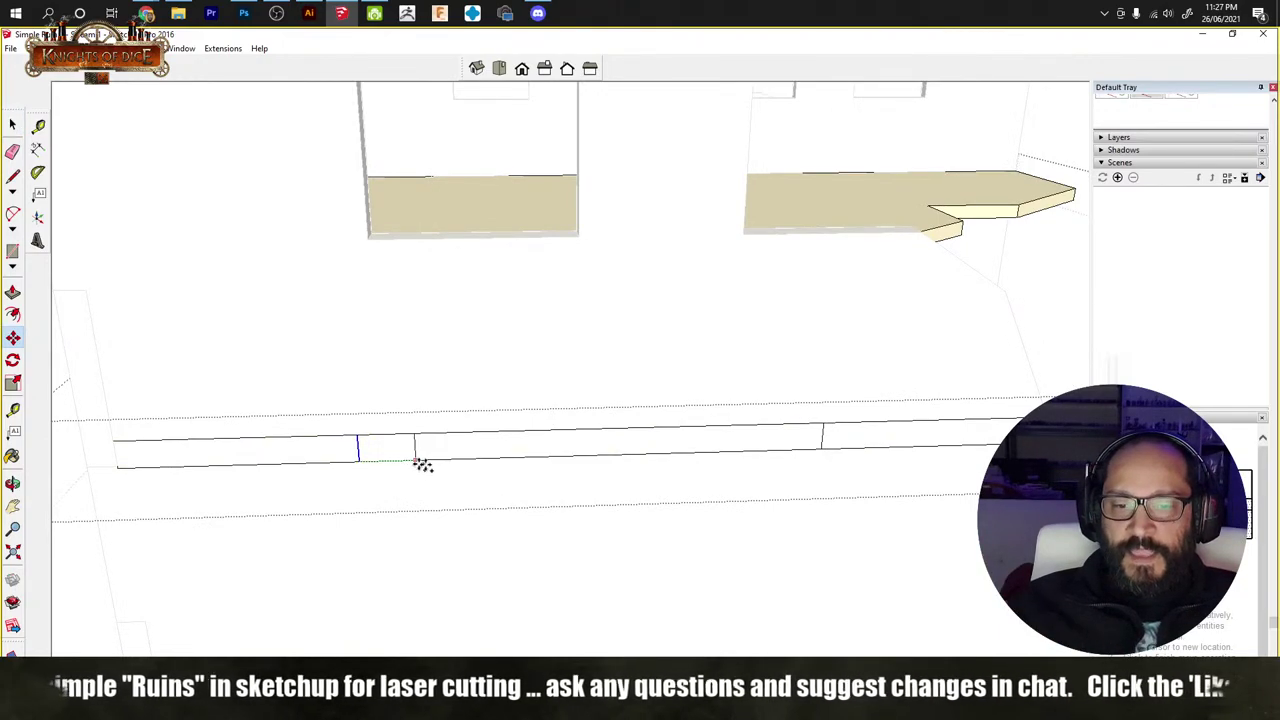
key(Return)
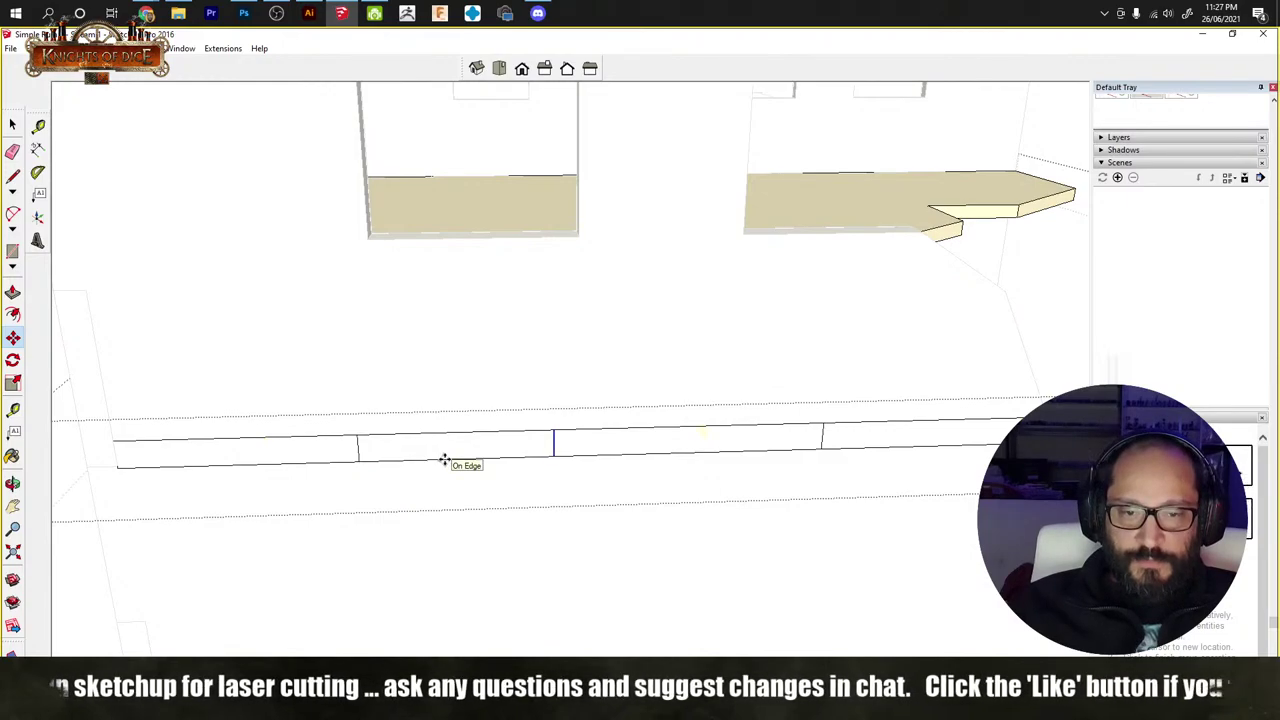
Step: Copy the other quarter-point line toward the middle of the edge to mark the second tab's width
key(space)
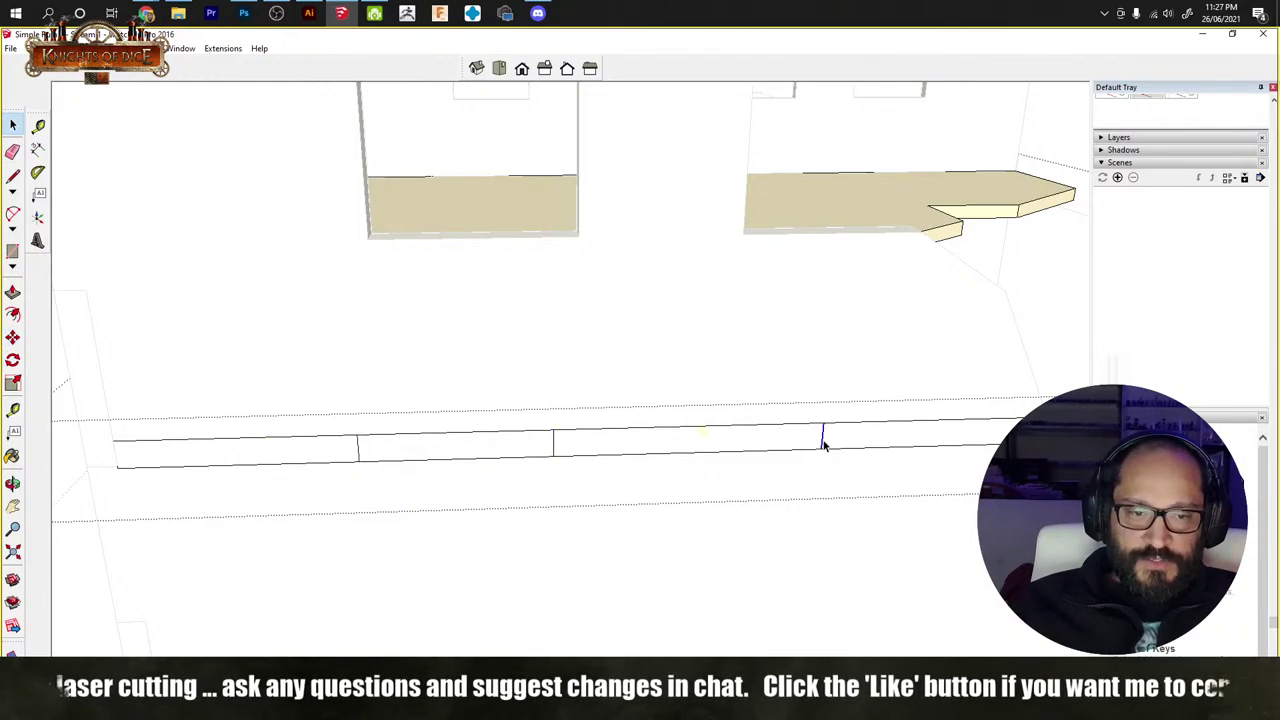
key(m)
click(822, 443)
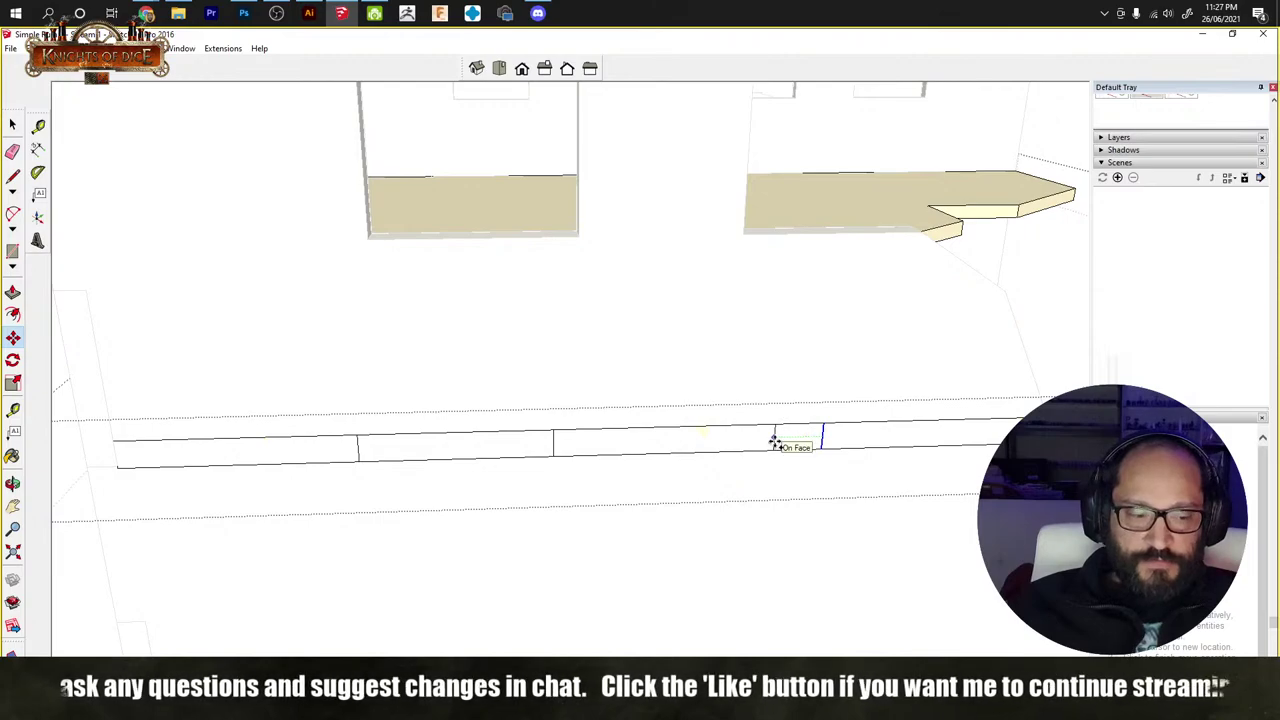
middle_drag(737, 434, 643, 437)
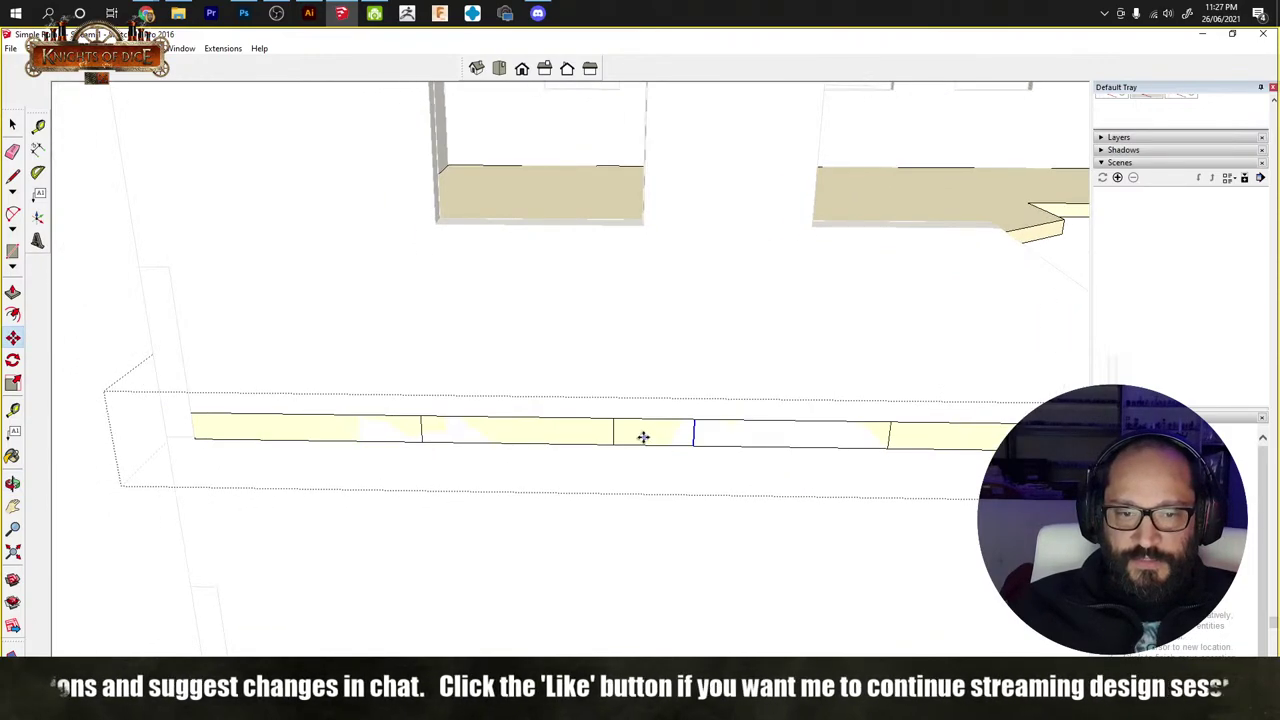
Step: Move both lines of the first tab together along the edge, slightly closer to the back corner
key(space)
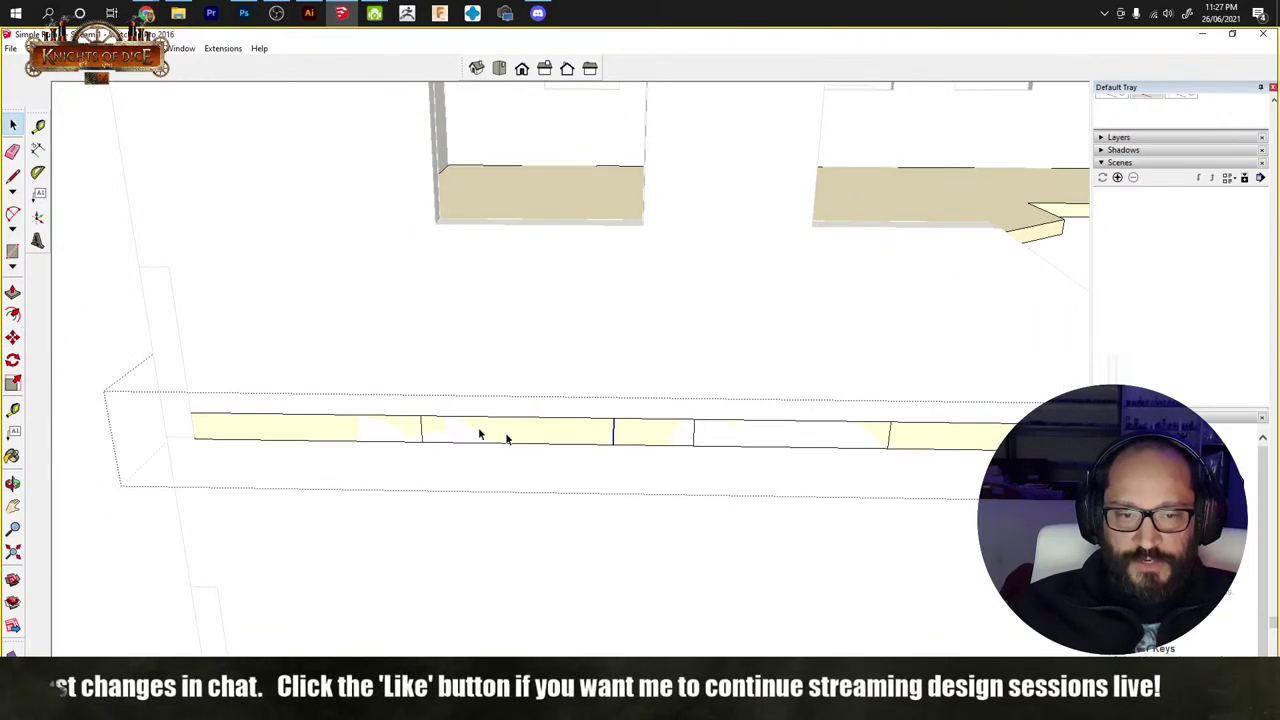
key(m)
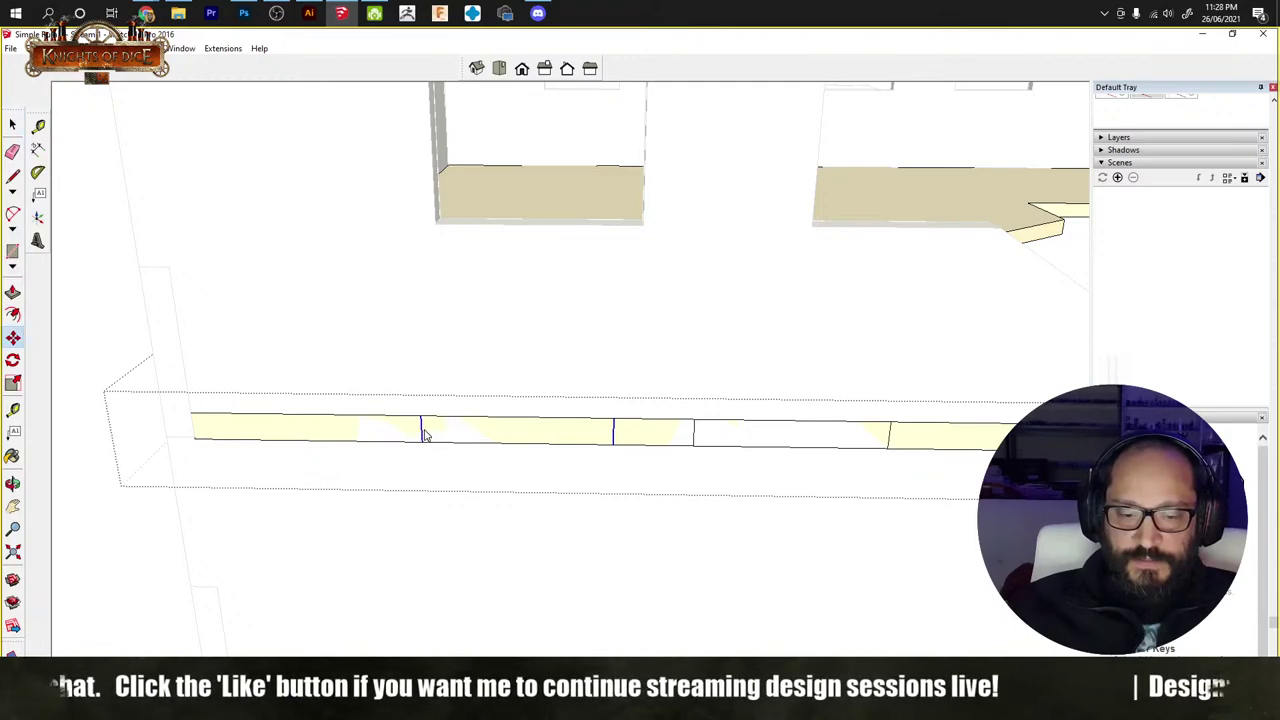
drag(423, 440, 396, 441)
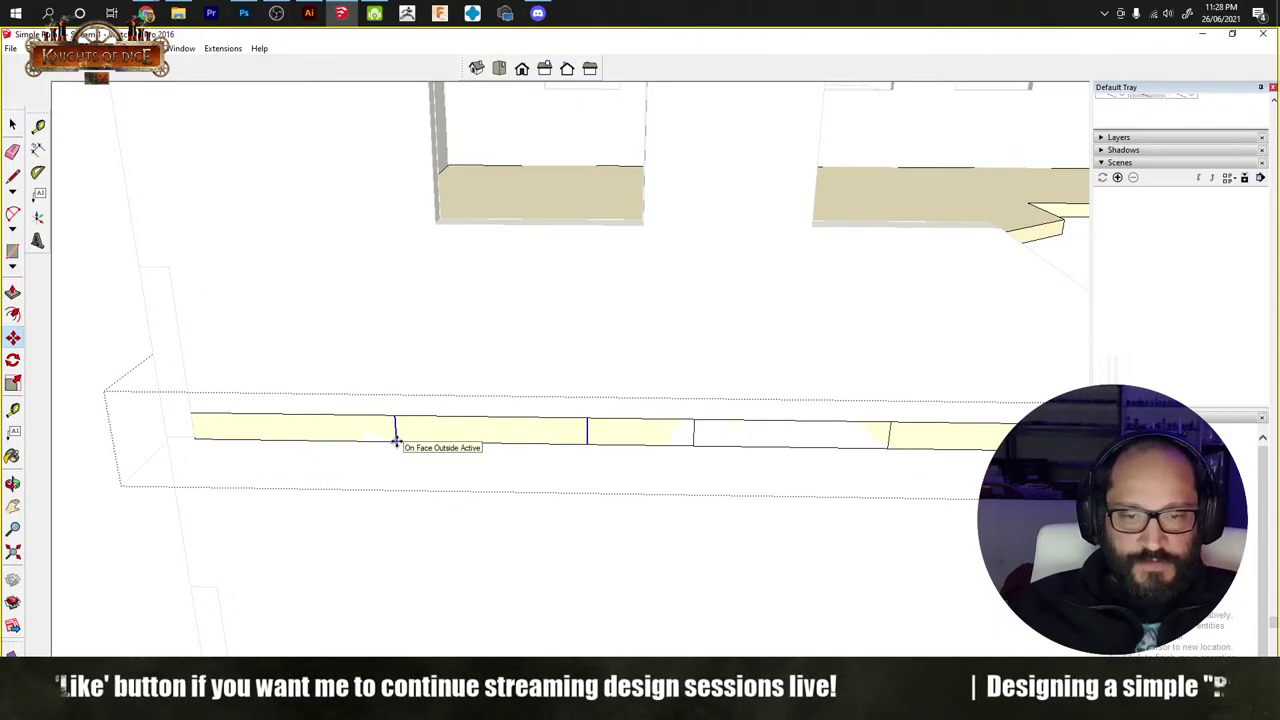
middle_drag(397, 440, 677, 446)
key(space)
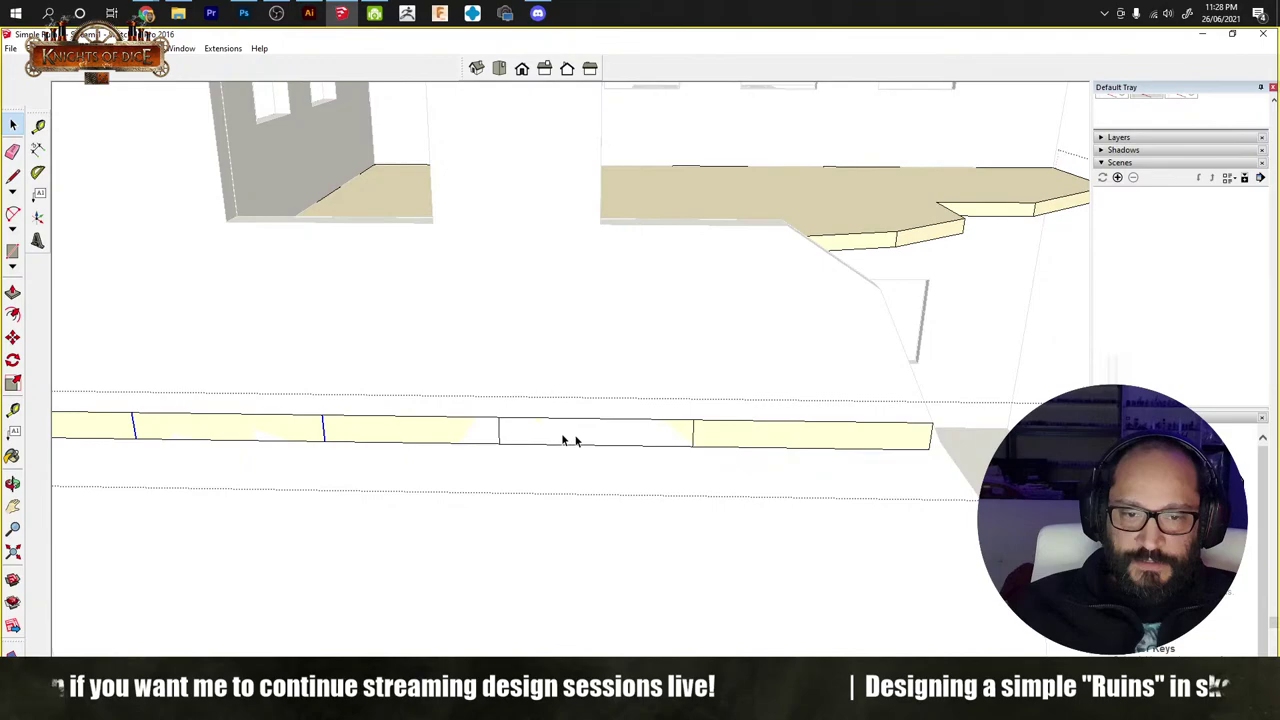
Step: Move both lines of the second tab together along the edge toward the floor's broken end
click(498, 428)
click(499, 428)
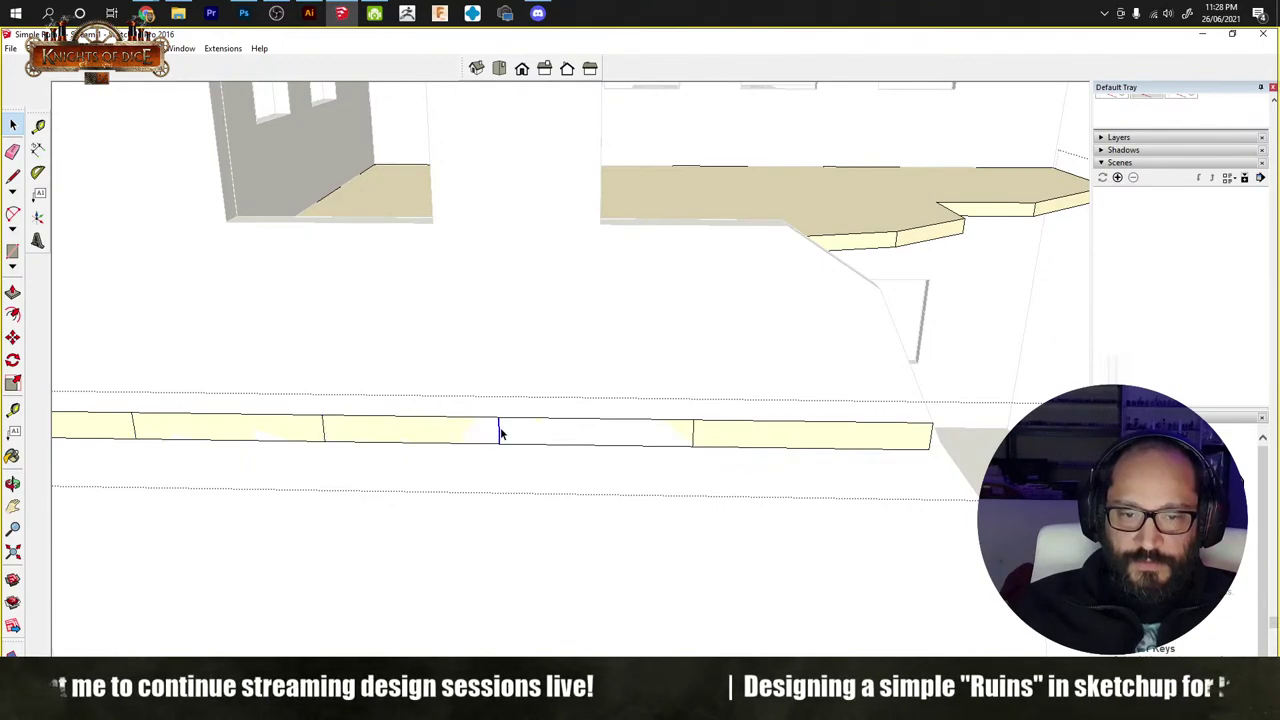
key(m)
click(694, 440)
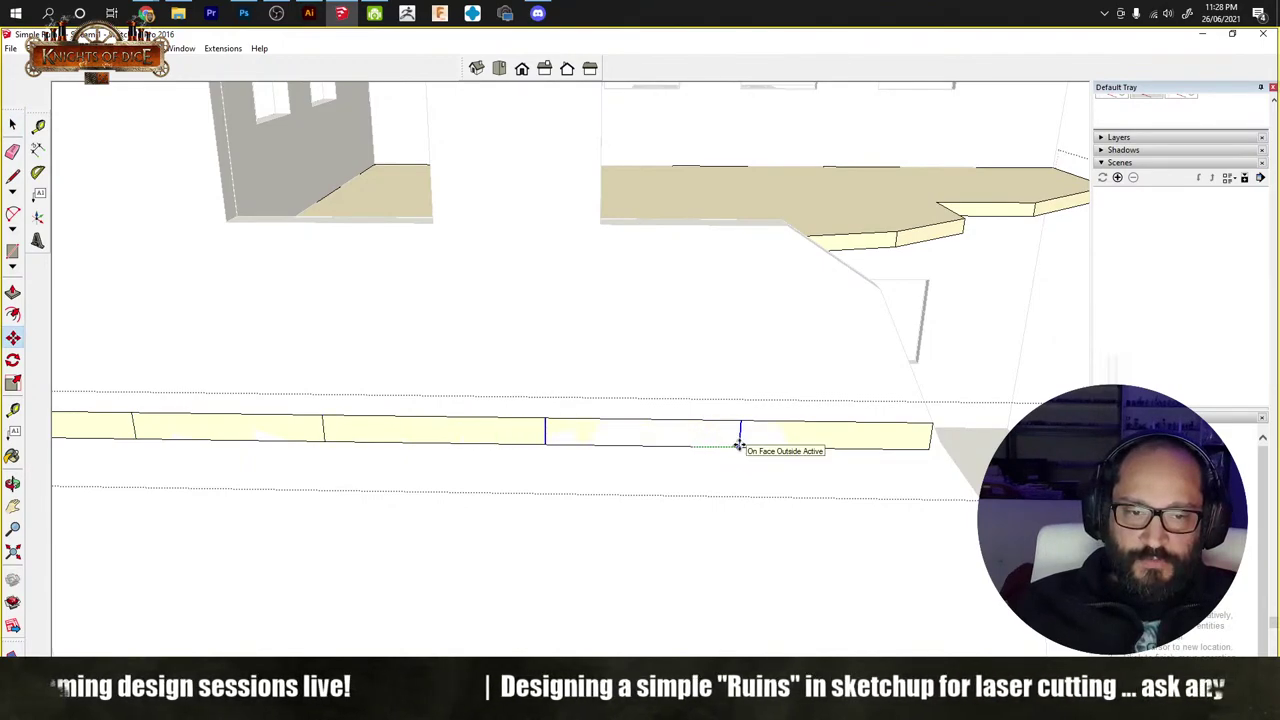
click(740, 443)
Step: Push the three edge sections outside the tabs inward with Push/Pull, leaving two tabs on the middle floor's side edge
key(p)
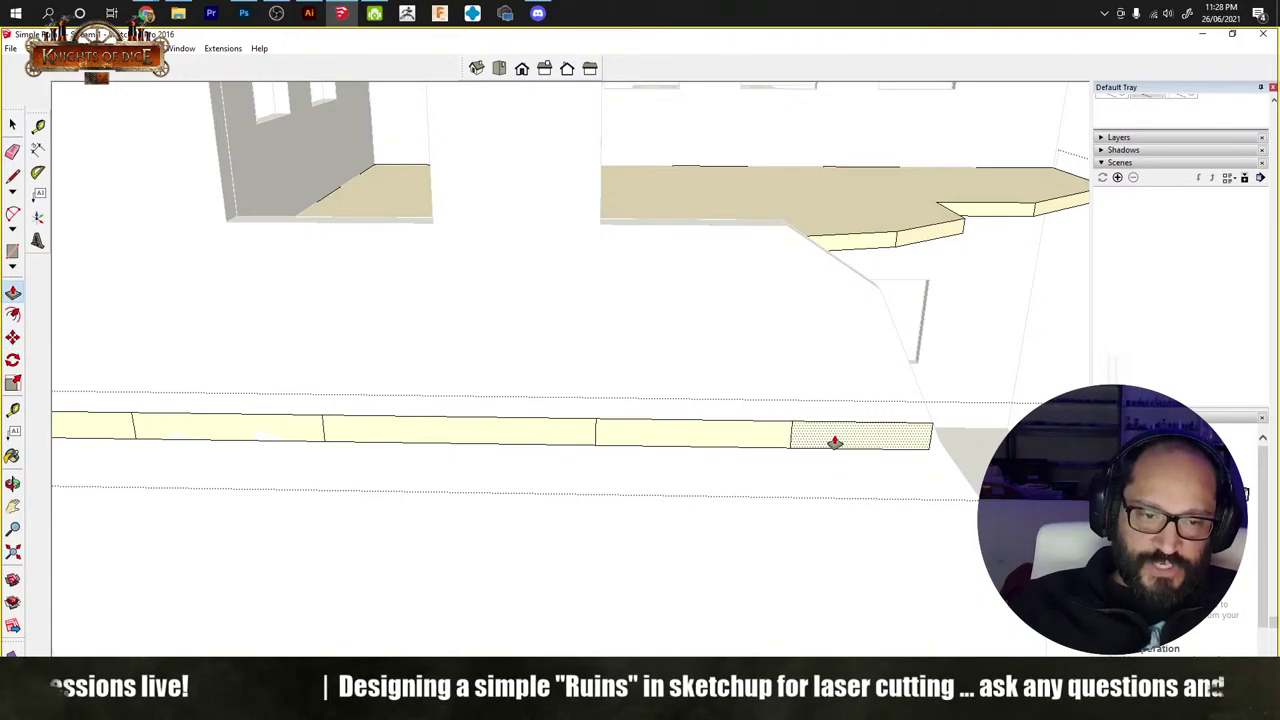
double_click(832, 440)
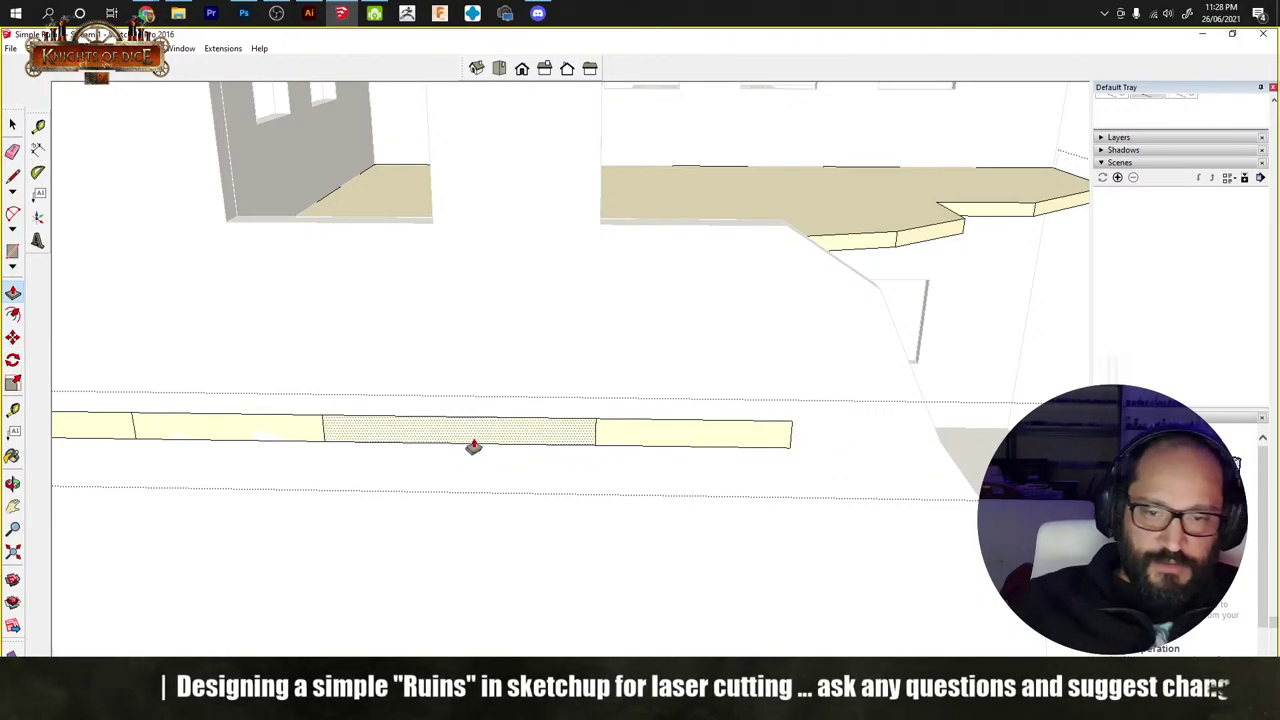
double_click(474, 446)
middle_drag(474, 446, 711, 456)
double_click(457, 437)
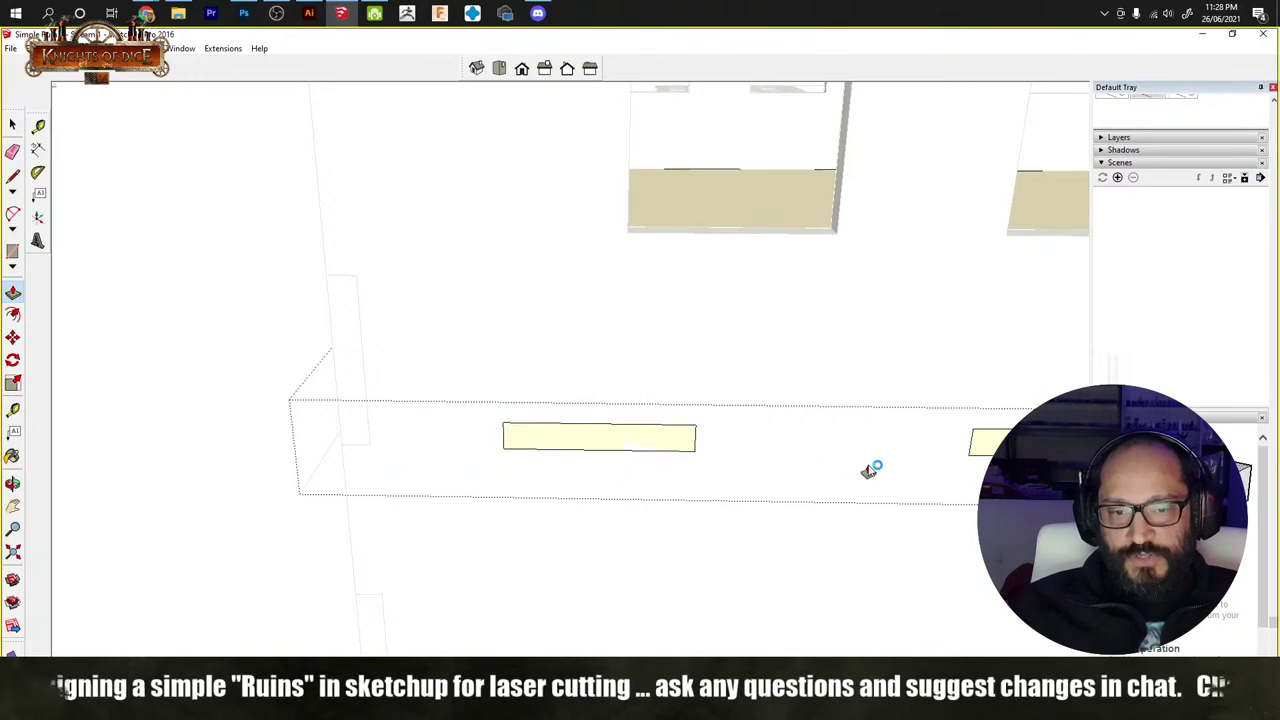
Step: Inspect the middle floor's new tabs with the floor pulled clear of the ruin, and return it to its place
middle_drag(871, 466, 391, 511)
key(space)
scroll(447, 408, up, 2)
middle_drag(461, 420, 771, 509)
shift+middle_drag(730, 622, 571, 409)
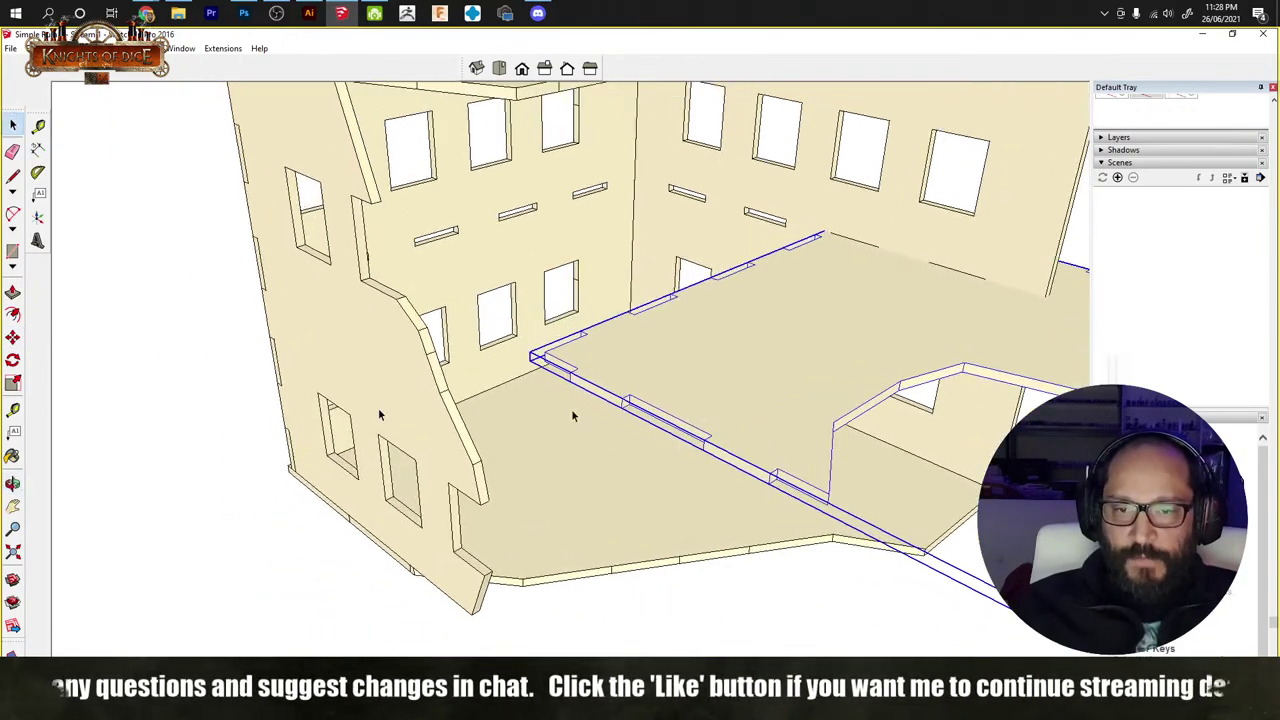
middle_drag(420, 453, 486, 594)
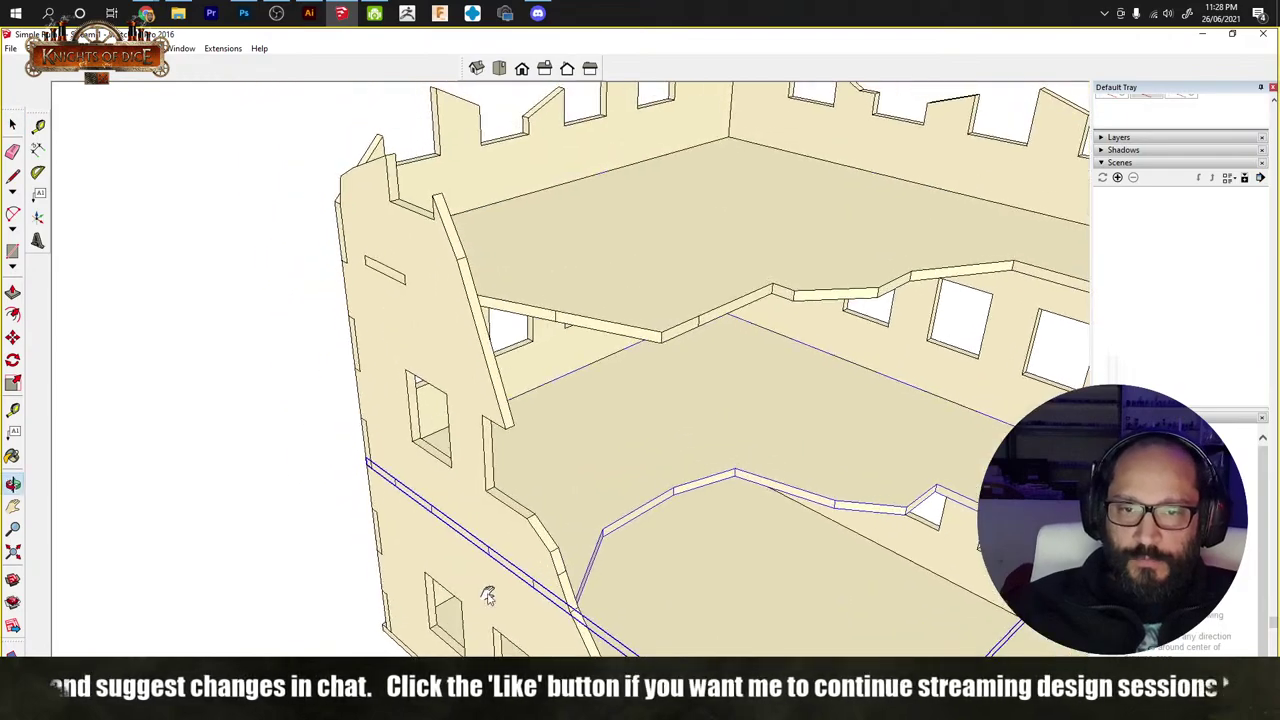
Step: Open the side wall for editing and select its outer face at the middle floor's level
scroll(500, 380, up, 3)
double_click(478, 326)
middle_drag(478, 326, 586, 346)
scroll(546, 284, up, 2)
scroll(556, 315, up, 2)
key(r)
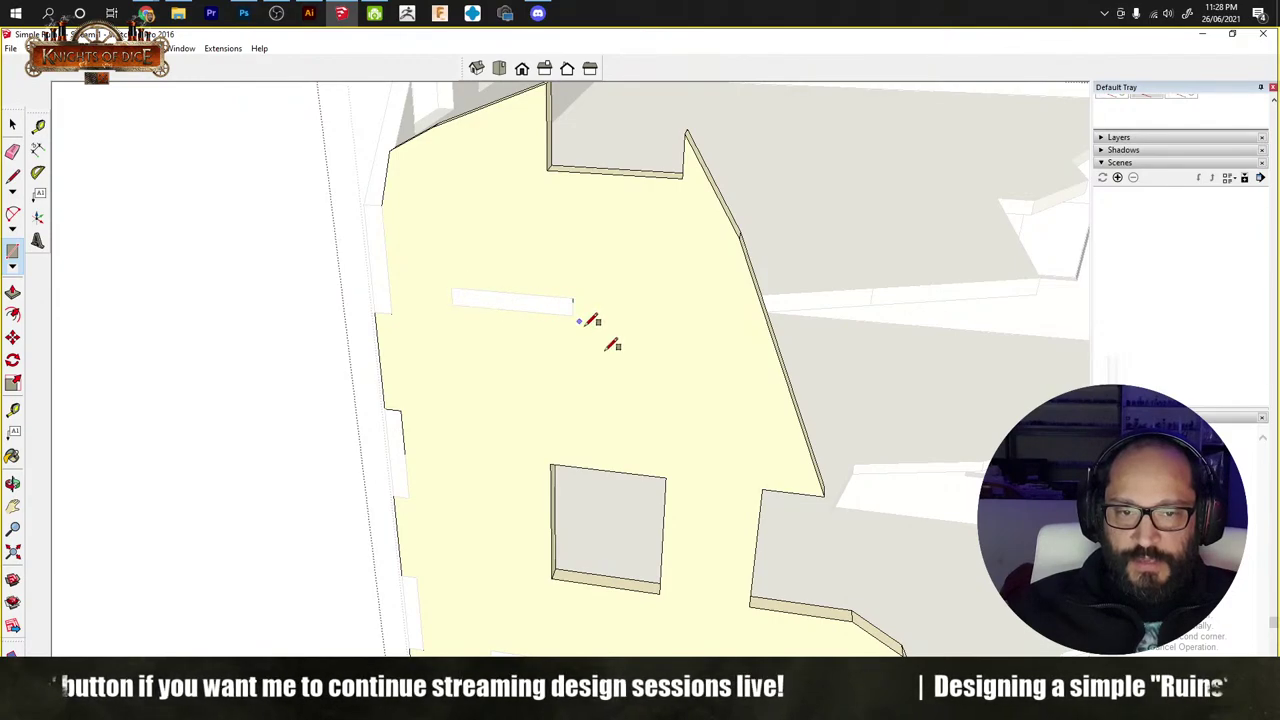
key(space)
click(670, 378)
mouse_move(670, 378)
middle_down()
mouse_move(683, 385)
mouse_move(640, 371)
mouse_move(651, 306)
mouse_move(503, 366)
mouse_move(508, 343)
middle_up()
Step: Draw two slot rectangles on the side wall's outer face, matching the middle floor's two tabs
key(r)
click(477, 334)
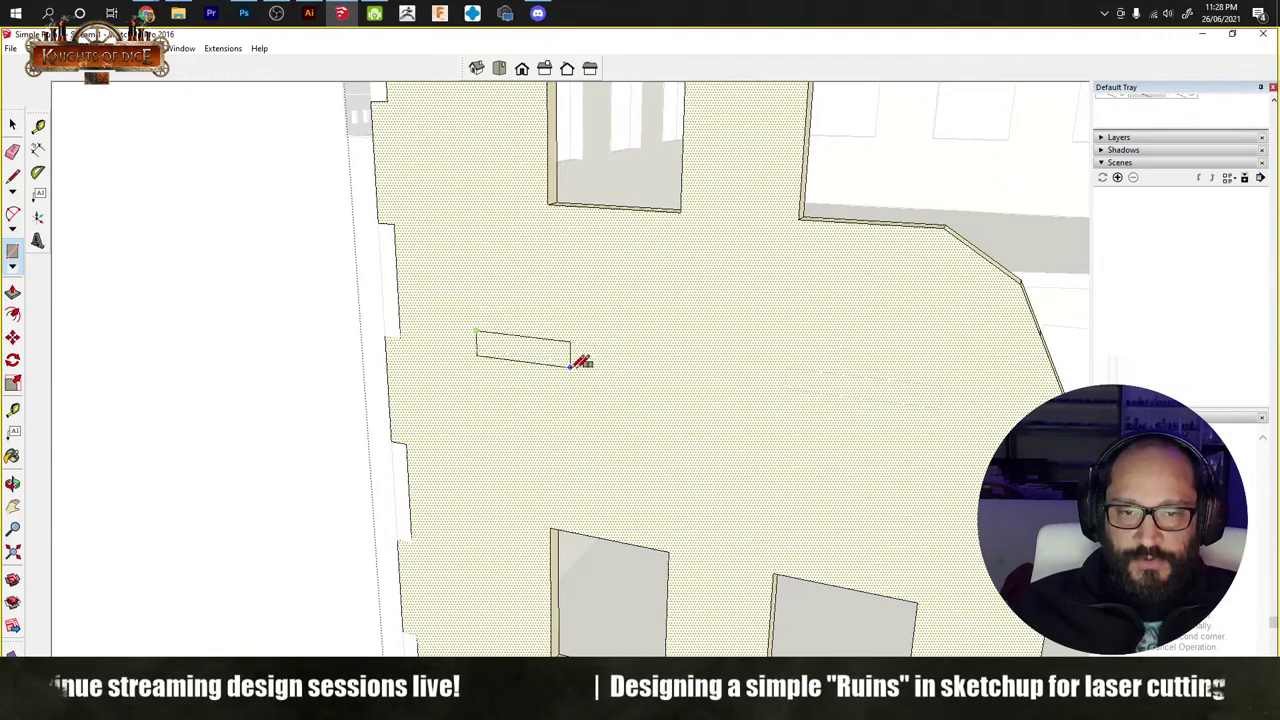
click(787, 368)
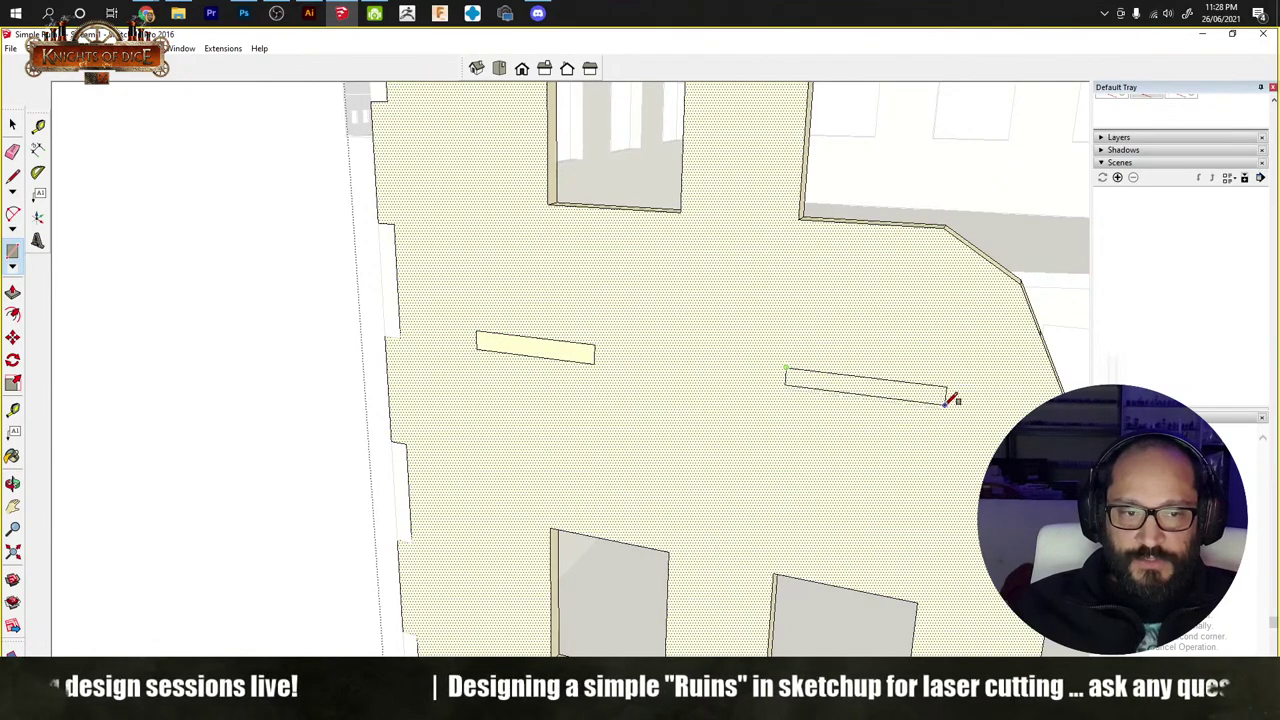
click(941, 408)
Step: Cut the wall's outer face with its edges, delete the remaining wall geometry, and paste the face back in place with open slots
key(space)
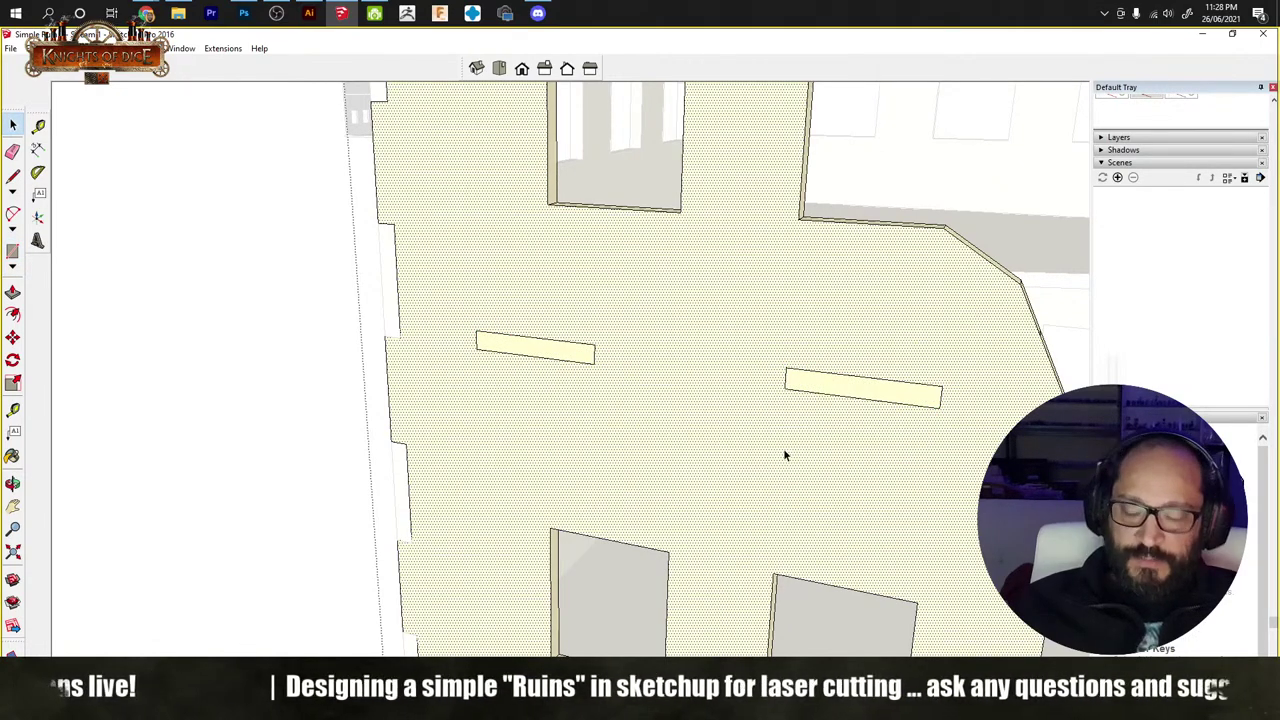
key(Escape)
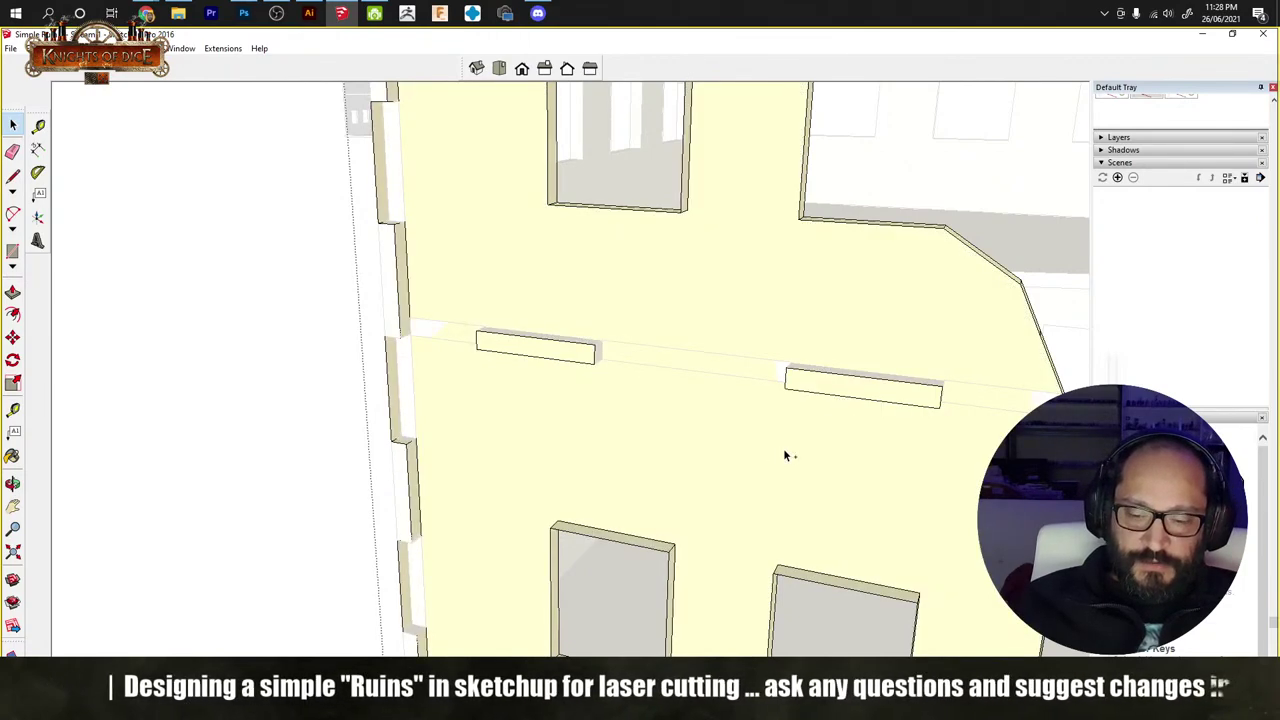
click(785, 455)
key(Delete)
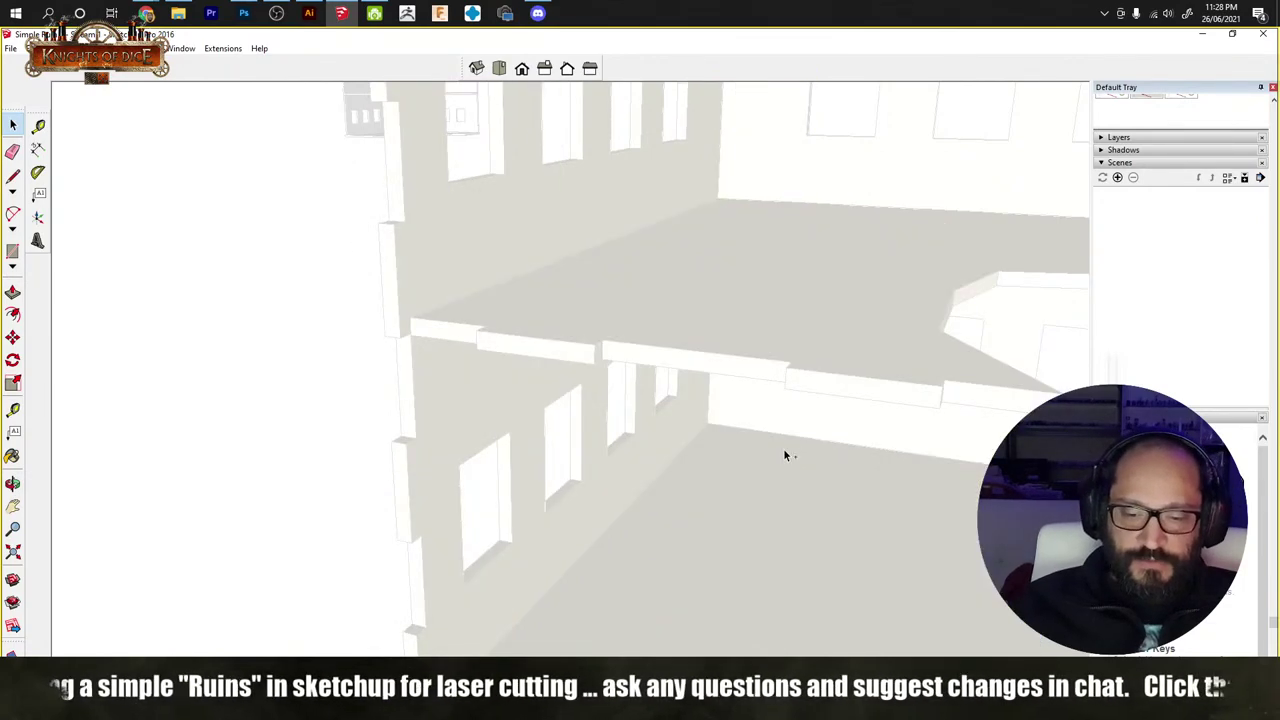
key(ctrl+z)
Step: Extrude the pasted face back to the wall's thickness with Push/Pull and finish editing the side wall
key(p)
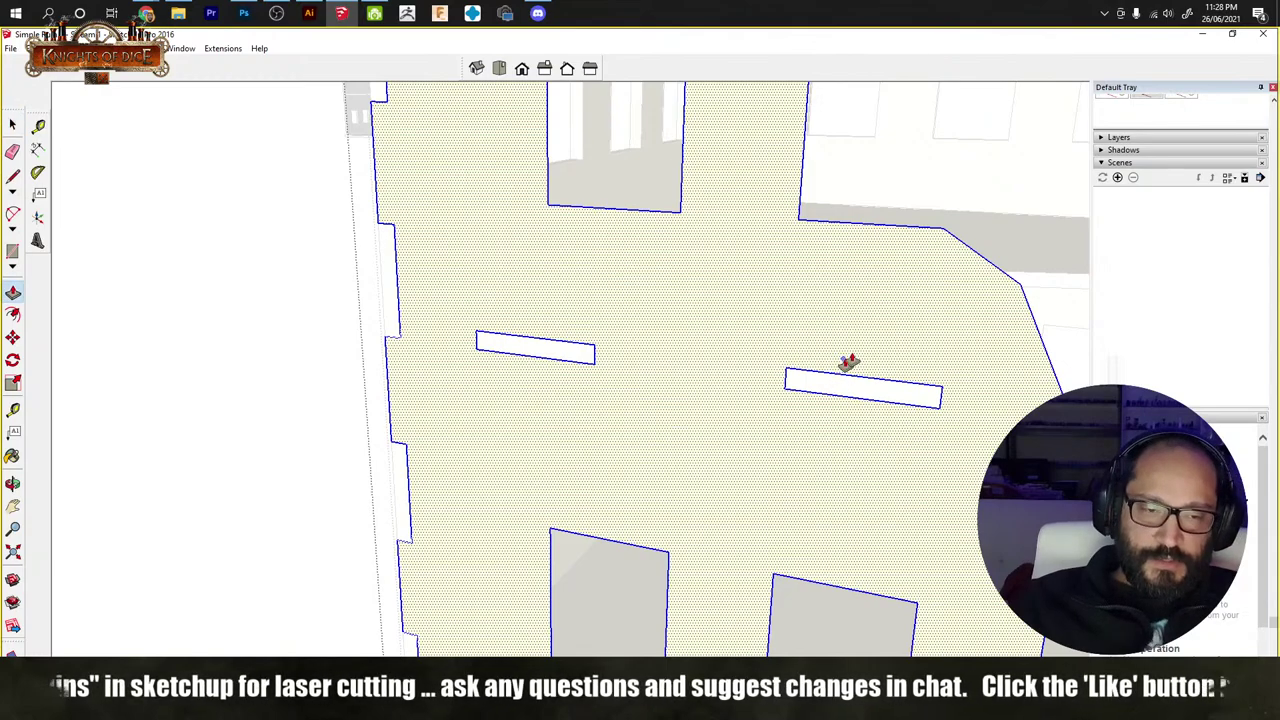
double_click(906, 294)
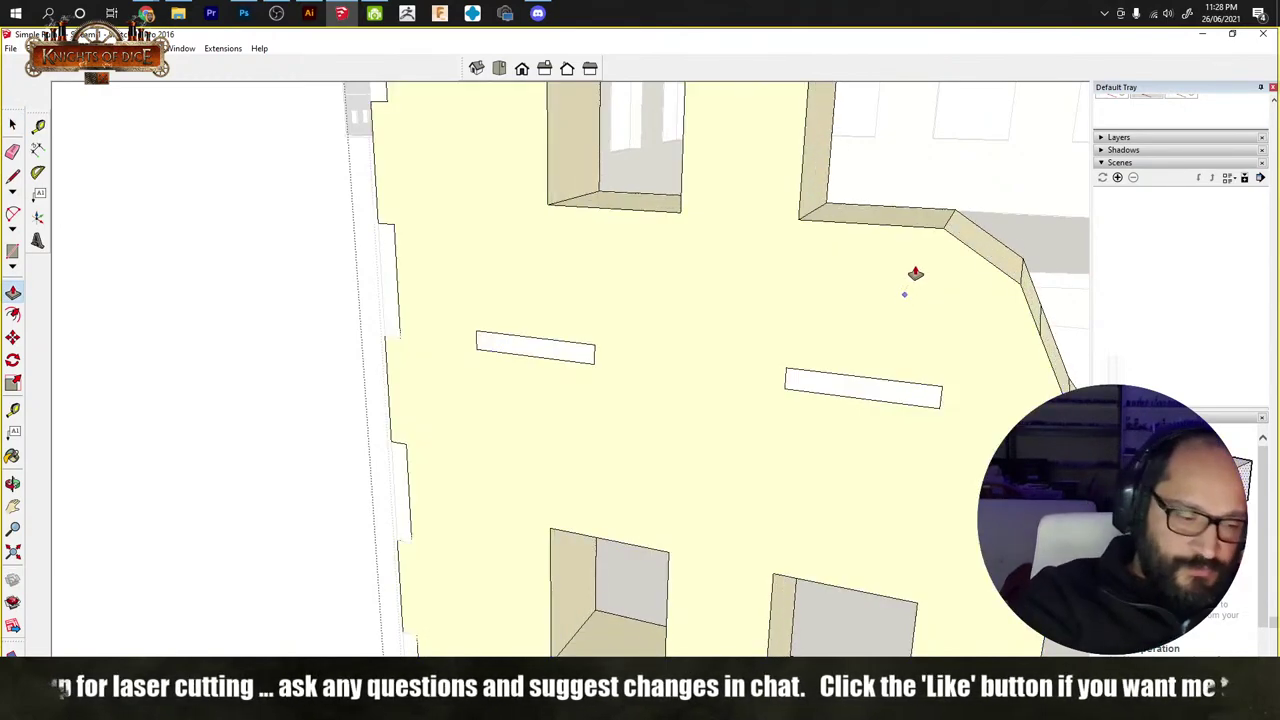
key(ctrl+z)
middle_drag(915, 273, 589, 514)
Step: Try moving the slotted side wall away from the floors to check how it fits the tabs
click(603, 503)
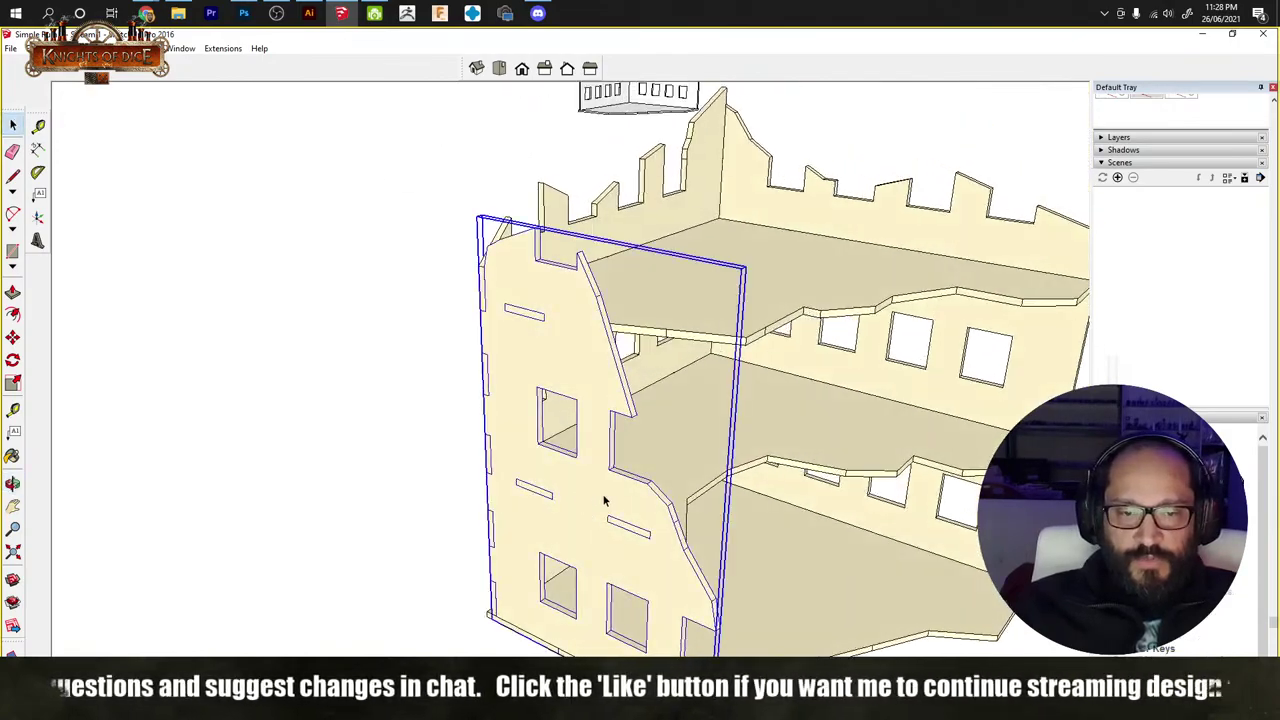
key(m)
click(689, 494)
click(593, 548)
key(space)
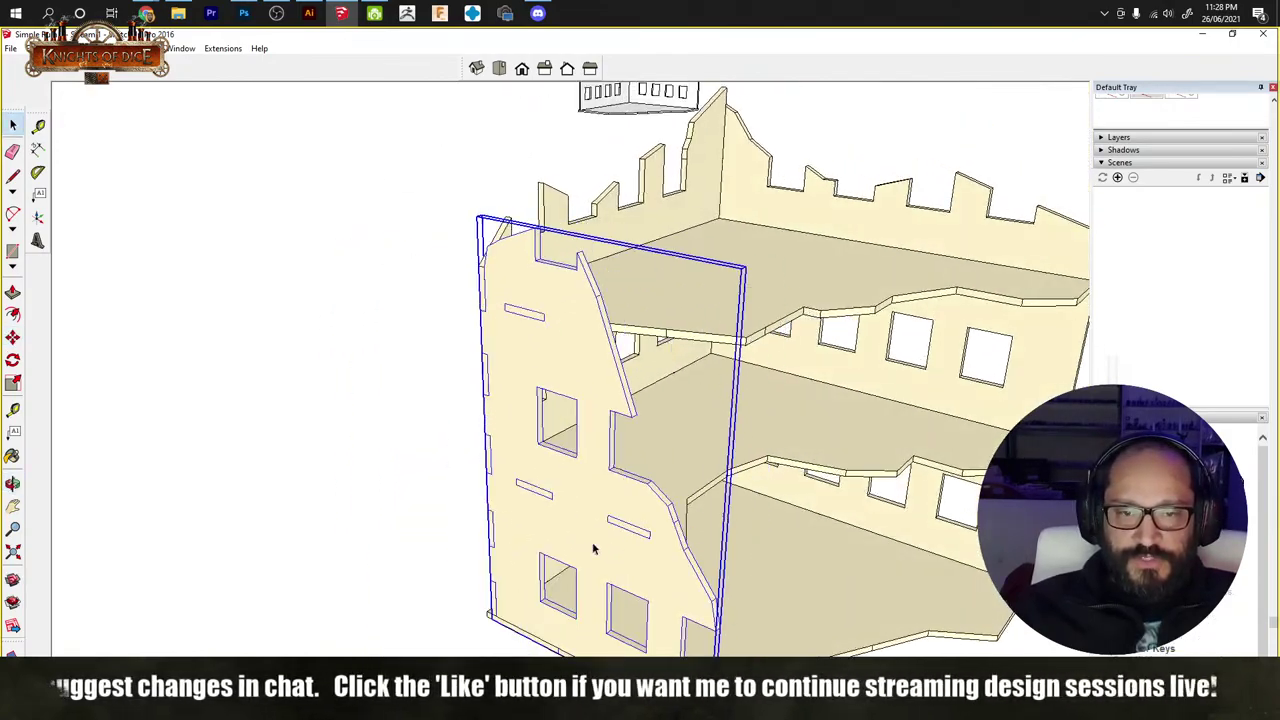
Step: Edit the top floor and draw a small triangular extension where its broken edge meets the side wall, merging it into the floor face
click(370, 431)
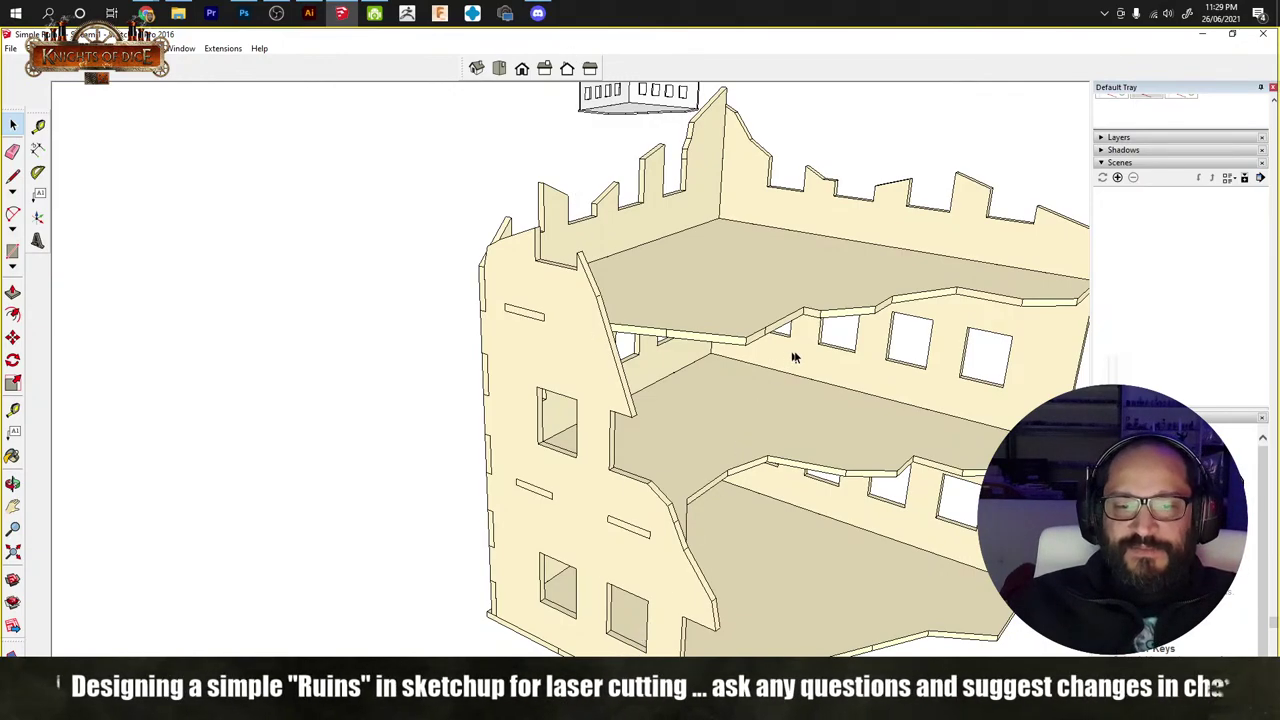
middle_drag(793, 357, 366, 492)
middle_drag(432, 348, 454, 383)
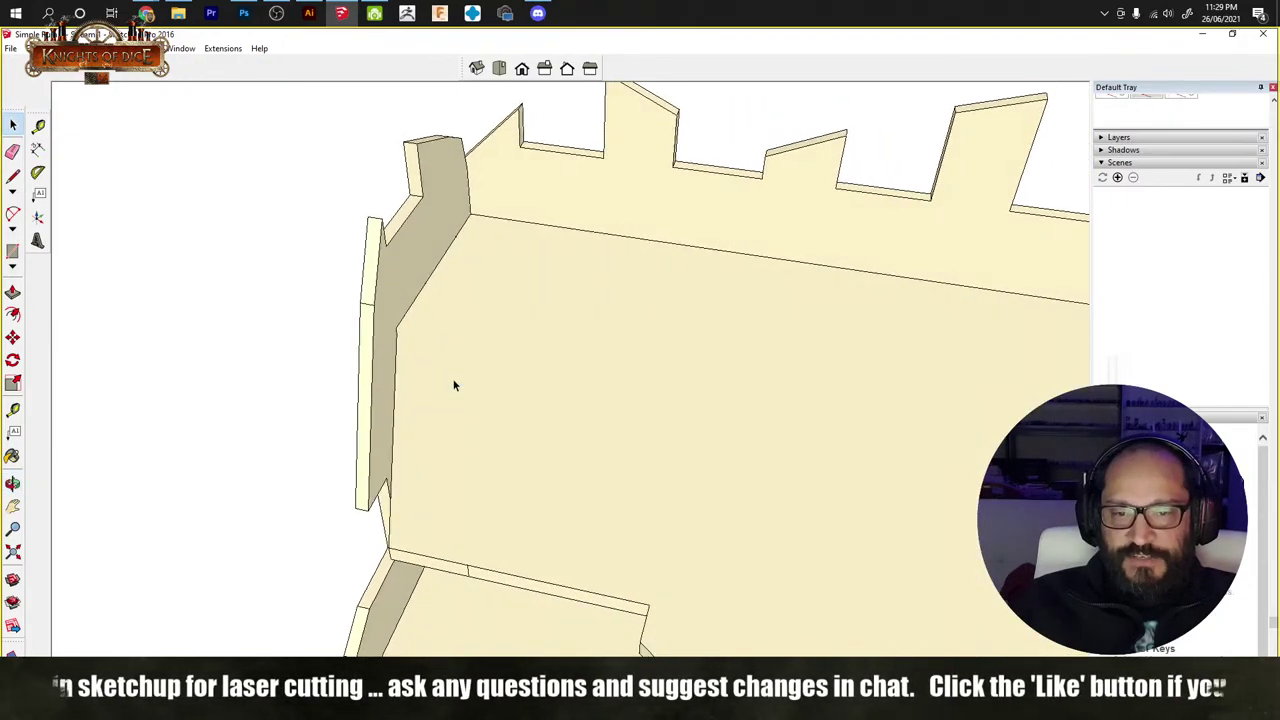
double_click(454, 383)
key(l)
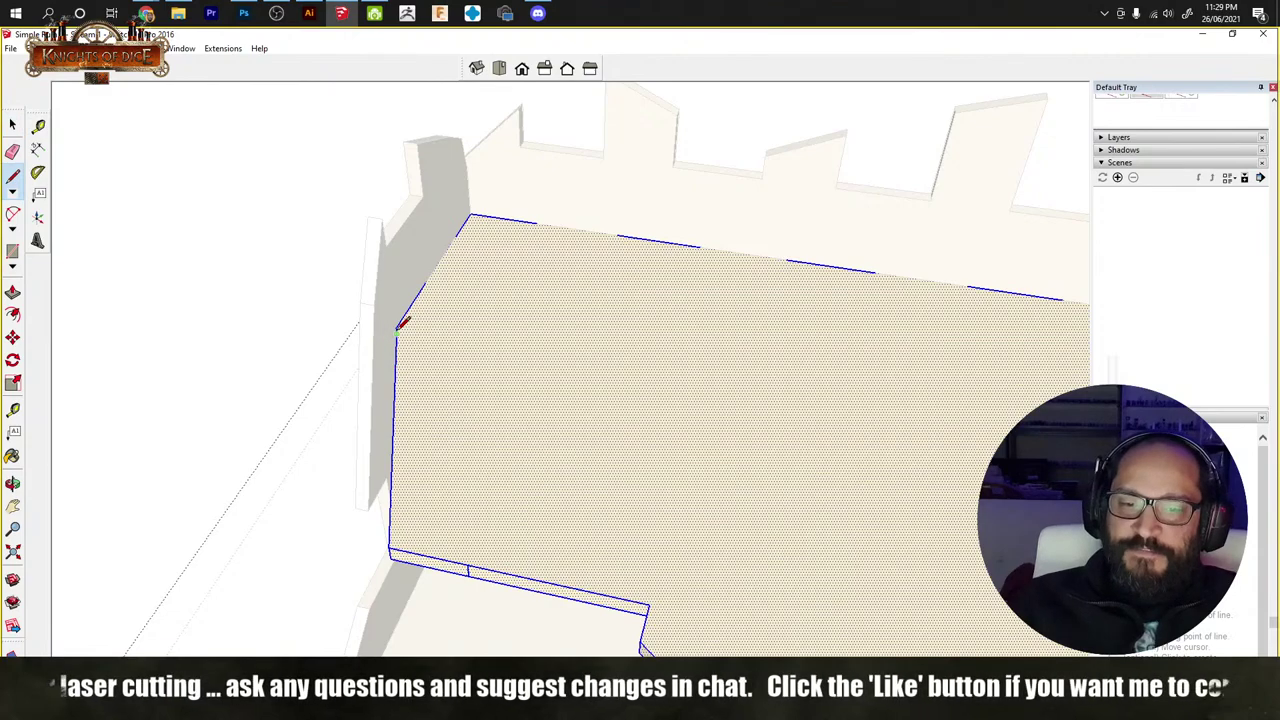
click(396, 328)
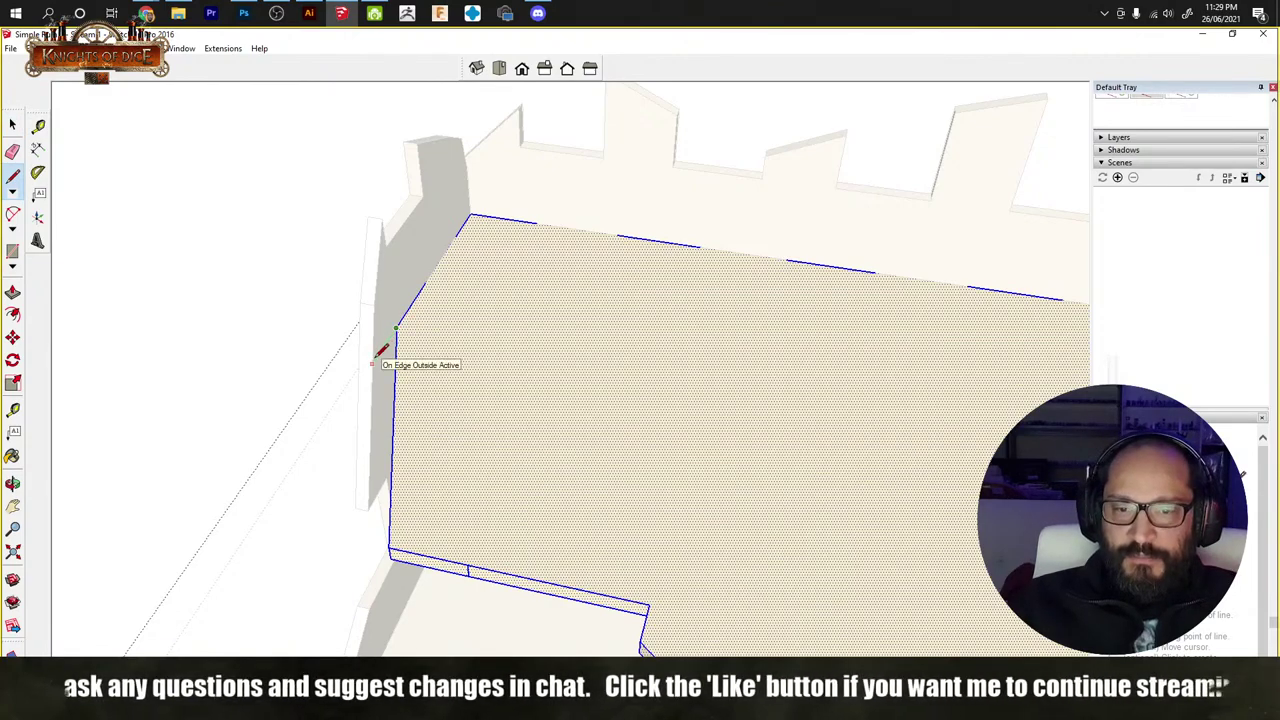
click(372, 364)
click(394, 402)
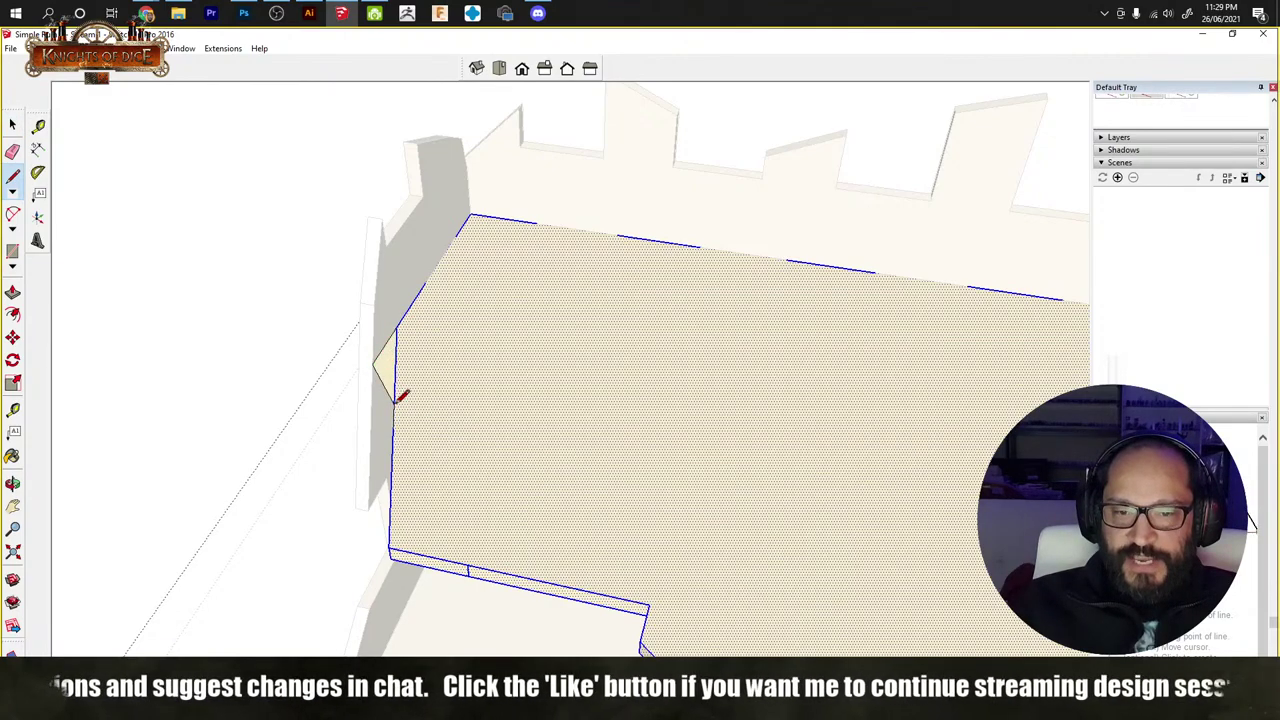
key(e)
key(space)
click(480, 429)
Step: Reduce the top floor to its extended face, extrude it back to the floor's thickness with Push/Pull, and finish editing
middle_drag(480, 429, 686, 371)
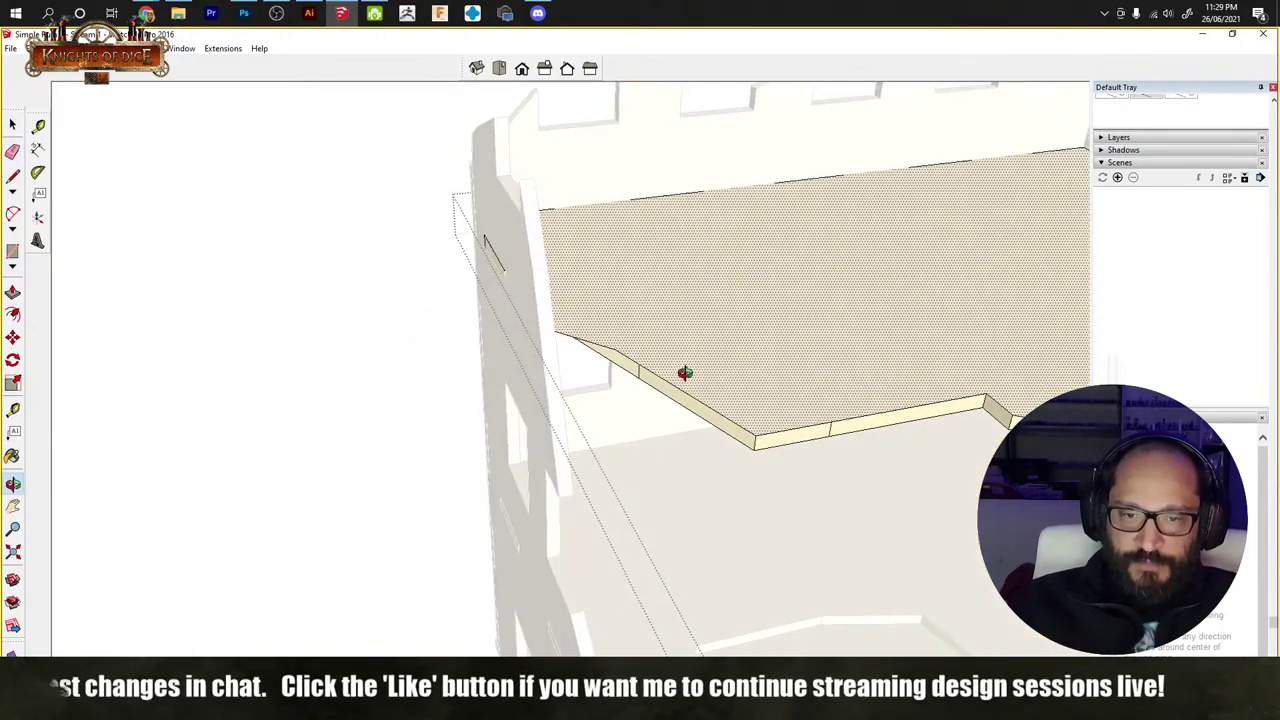
double_click(686, 378)
double_click(686, 378)
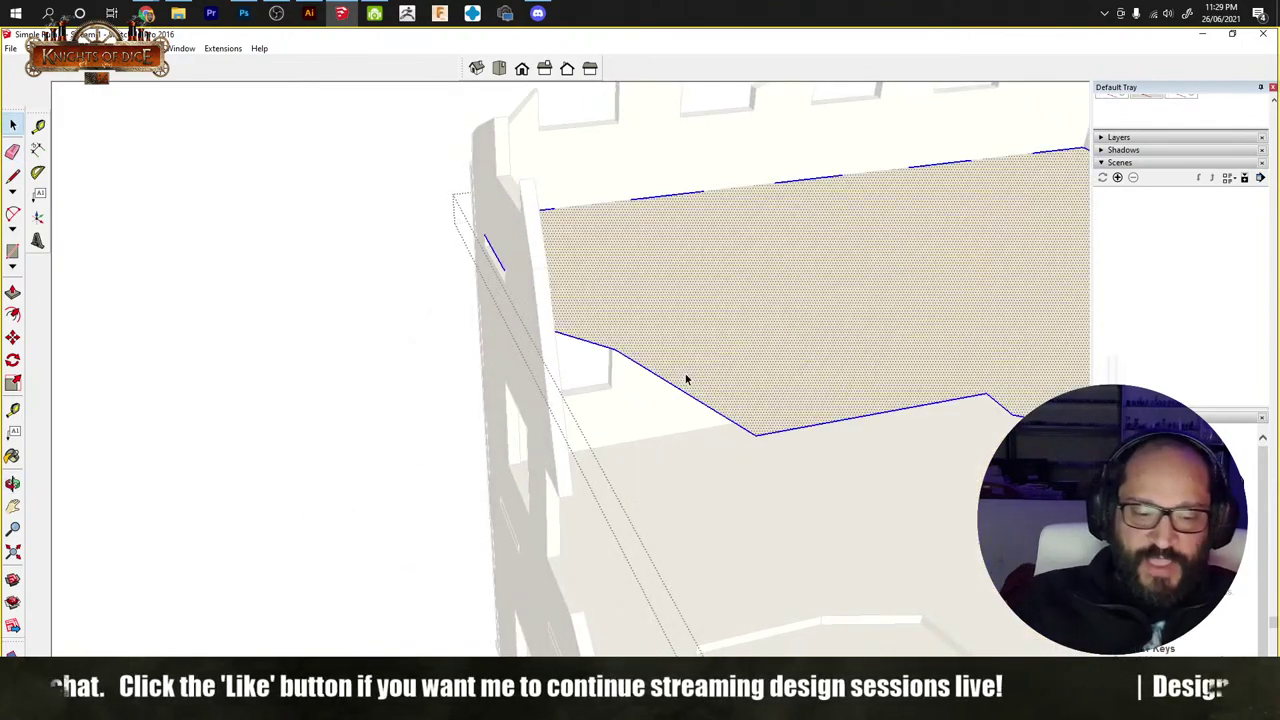
key(p)
drag(689, 354, 687, 373)
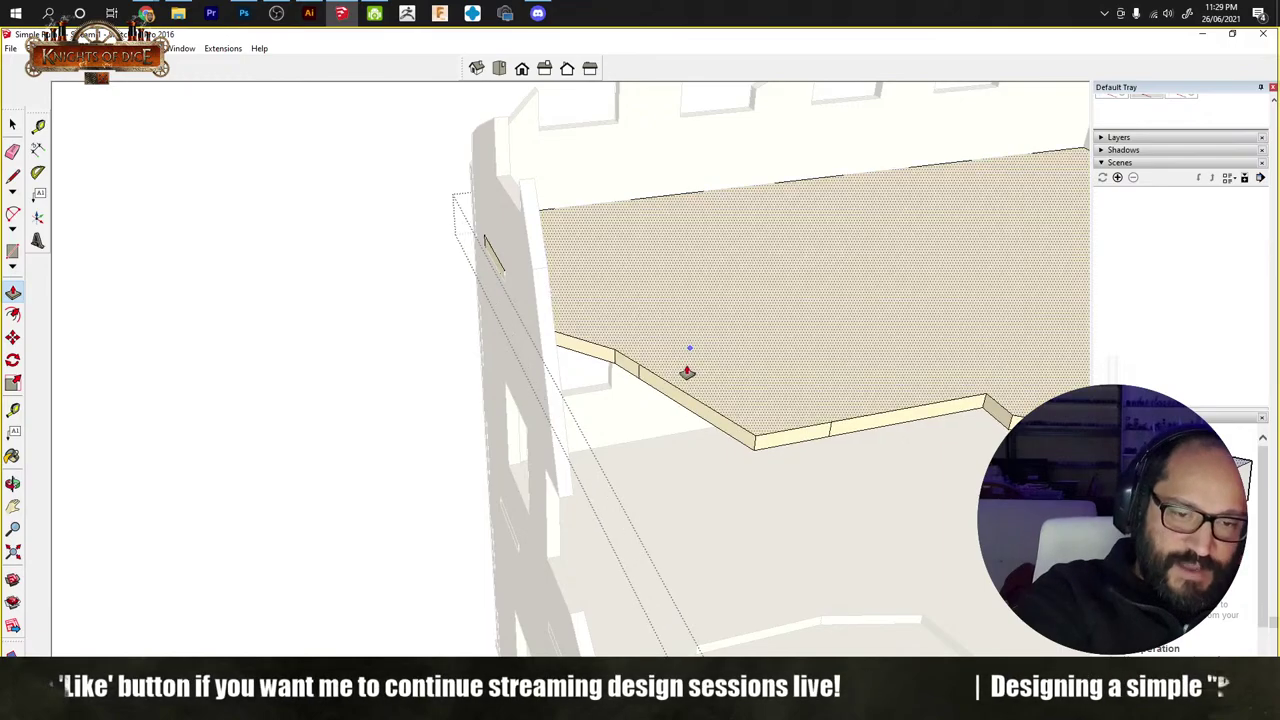
key(space)
key(Escape)
key(Escape)
Step: Edit the base floor and start the Line tool at its outer edge beside the side wall
mouse_move(557, 340)
middle_down()
mouse_move(974, 400)
mouse_move(669, 309)
mouse_move(420, 360)
mouse_move(611, 409)
mouse_move(440, 323)
middle_up()
scroll(929, 386, down, 5)
scroll(536, 436, up, 4)
mouse_move(536, 437)
middle_down()
mouse_move(508, 409)
mouse_move(534, 523)
mouse_move(614, 394)
mouse_move(504, 533)
mouse_move(520, 480)
mouse_move(534, 529)
mouse_move(494, 494)
mouse_move(594, 433)
mouse_move(571, 480)
mouse_move(578, 470)
middle_up()
key(l)
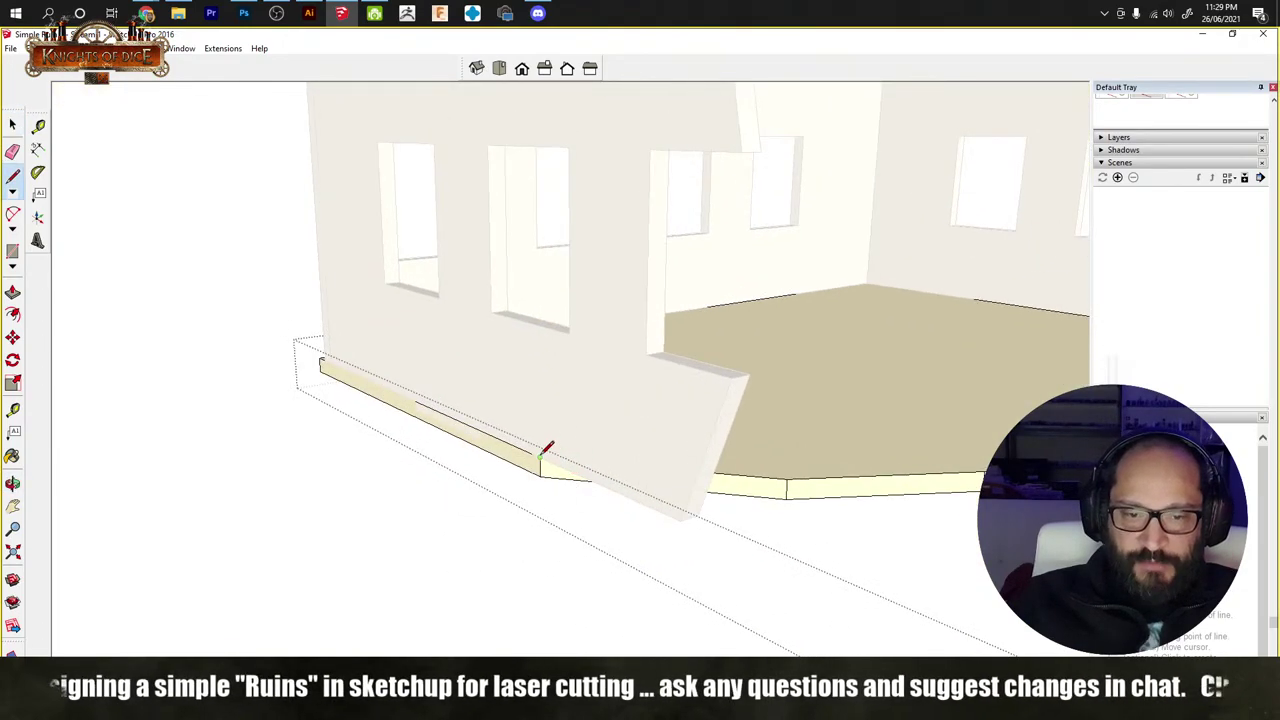
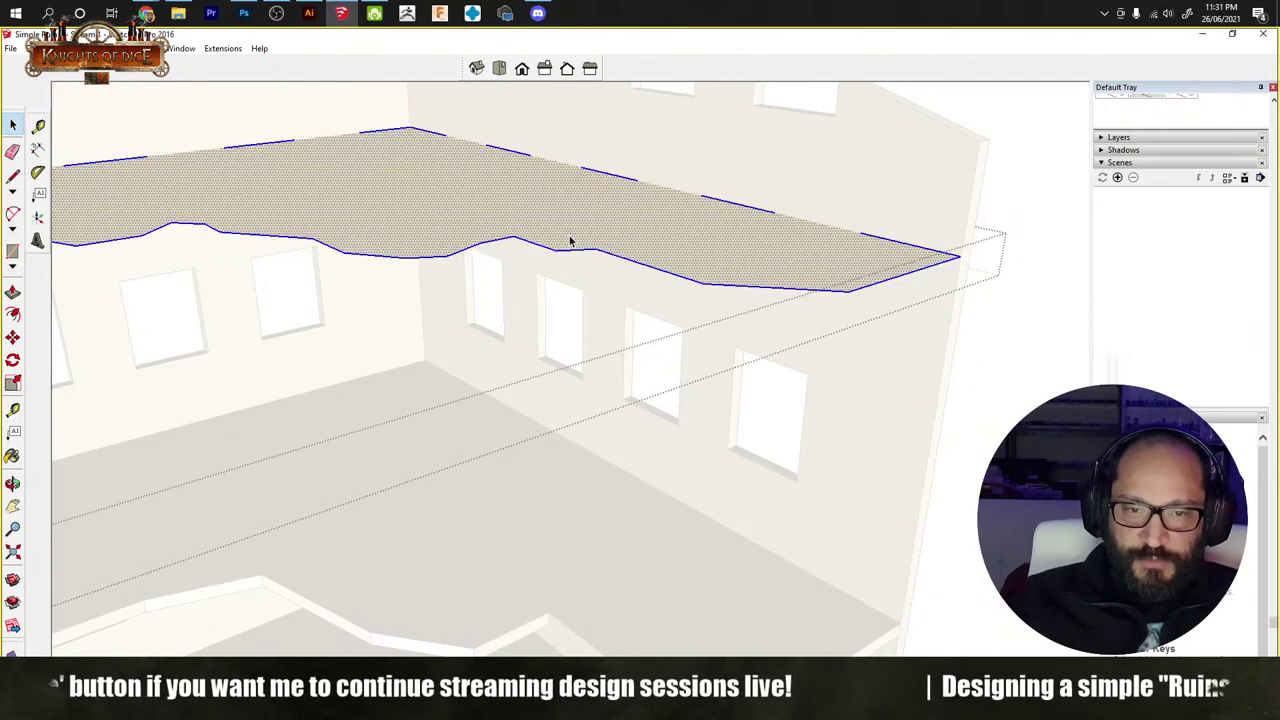
Step: Extrude the top floor's face back to the floor's thickness with Push/Pull and finish editing the floor
key(p)
click(565, 241)
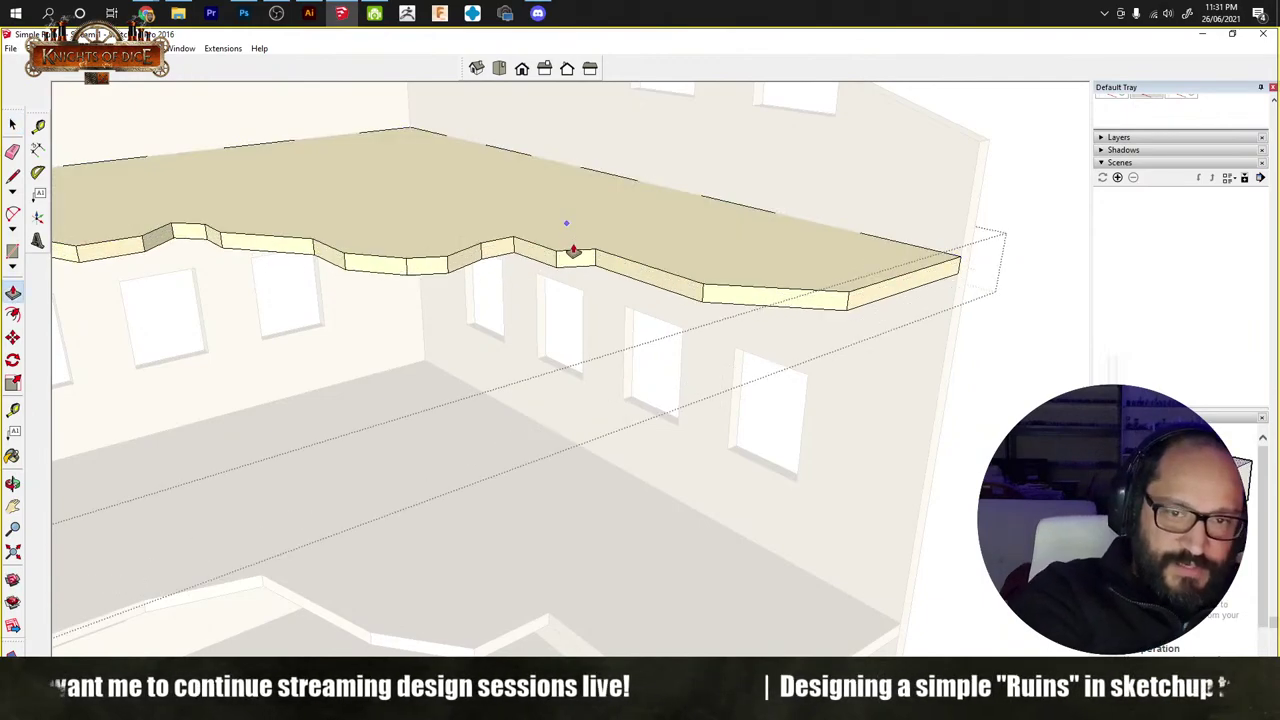
key(space)
middle_drag(566, 226, 640, 440)
scroll(616, 392, down, 5)
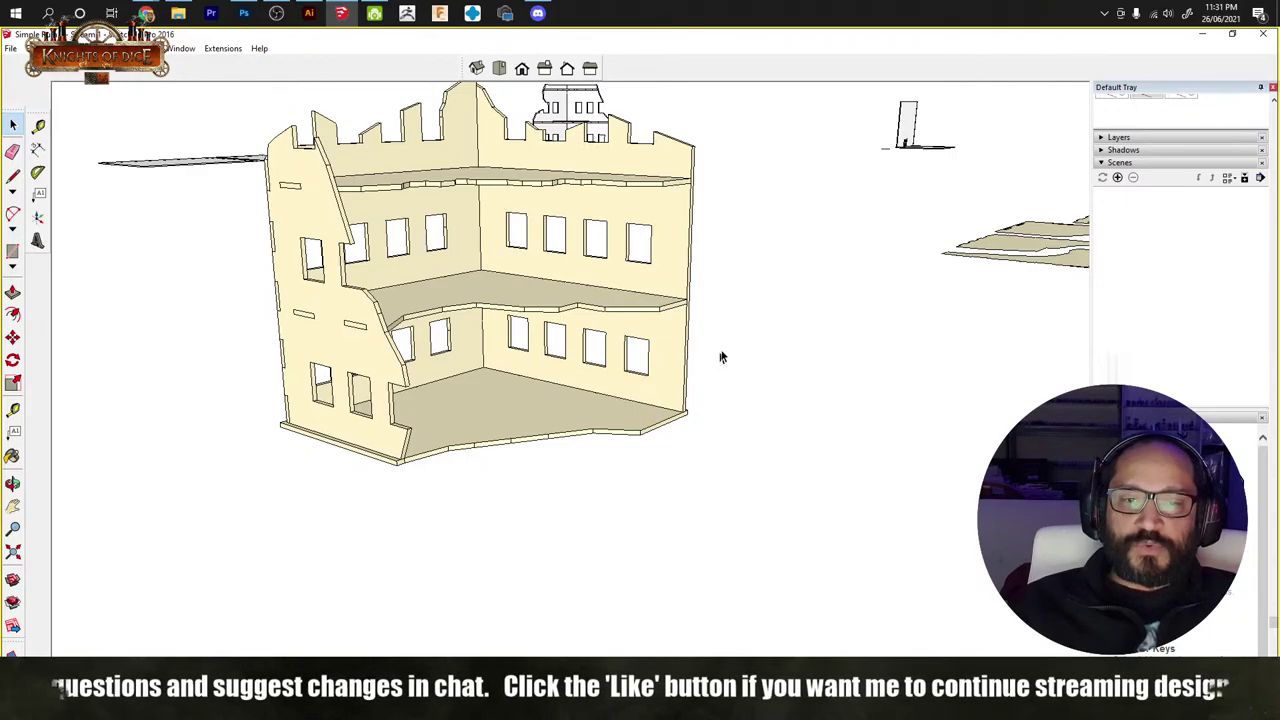
middle_drag(486, 291, 509, 394)
scroll(620, 449, down, 5)
scroll(549, 394, up, 4)
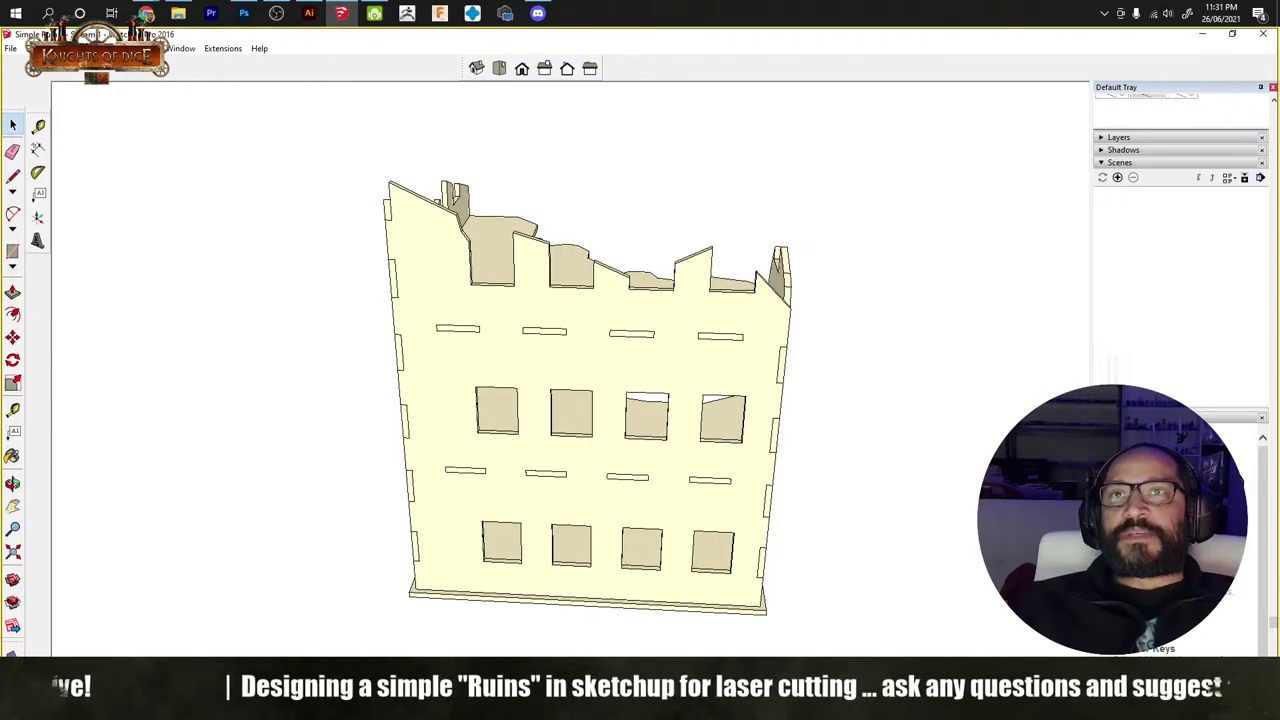
Step: Switch to Chrome and view the Table Top Terrain Facebook page, including the photo of its 240 cut and based terrain pieces
key(alt+Tab)
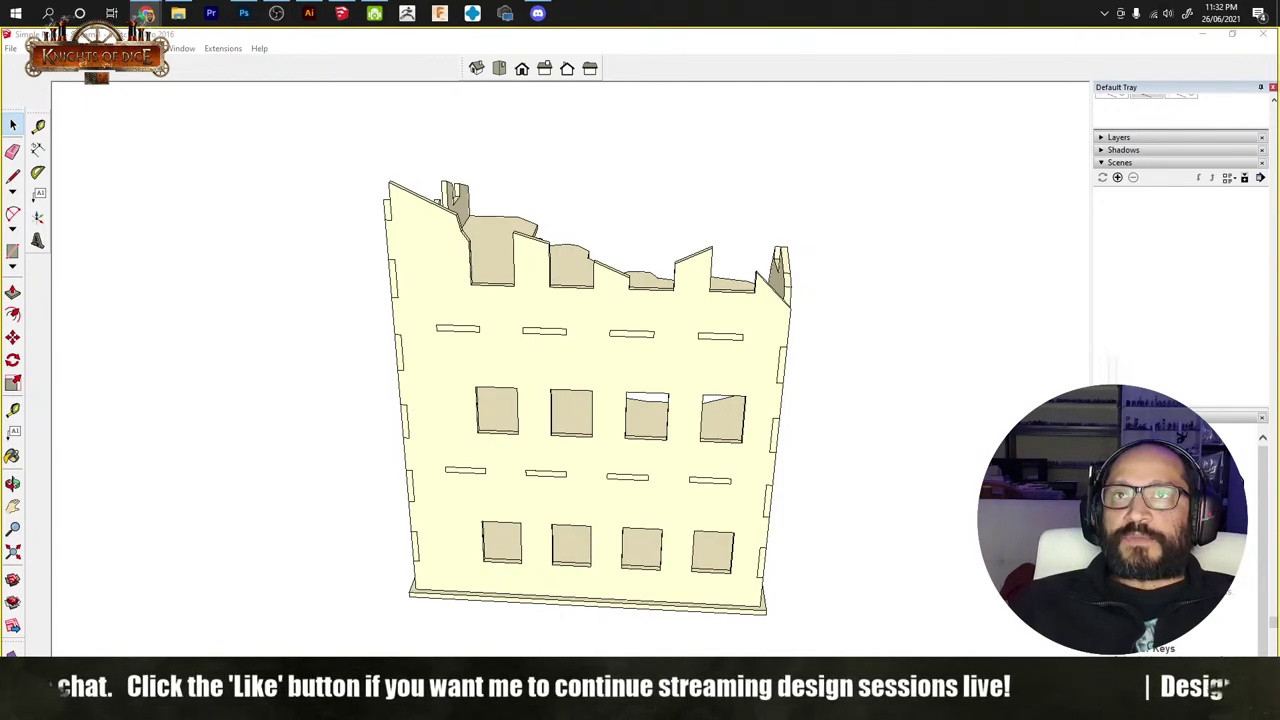
click(146, 12)
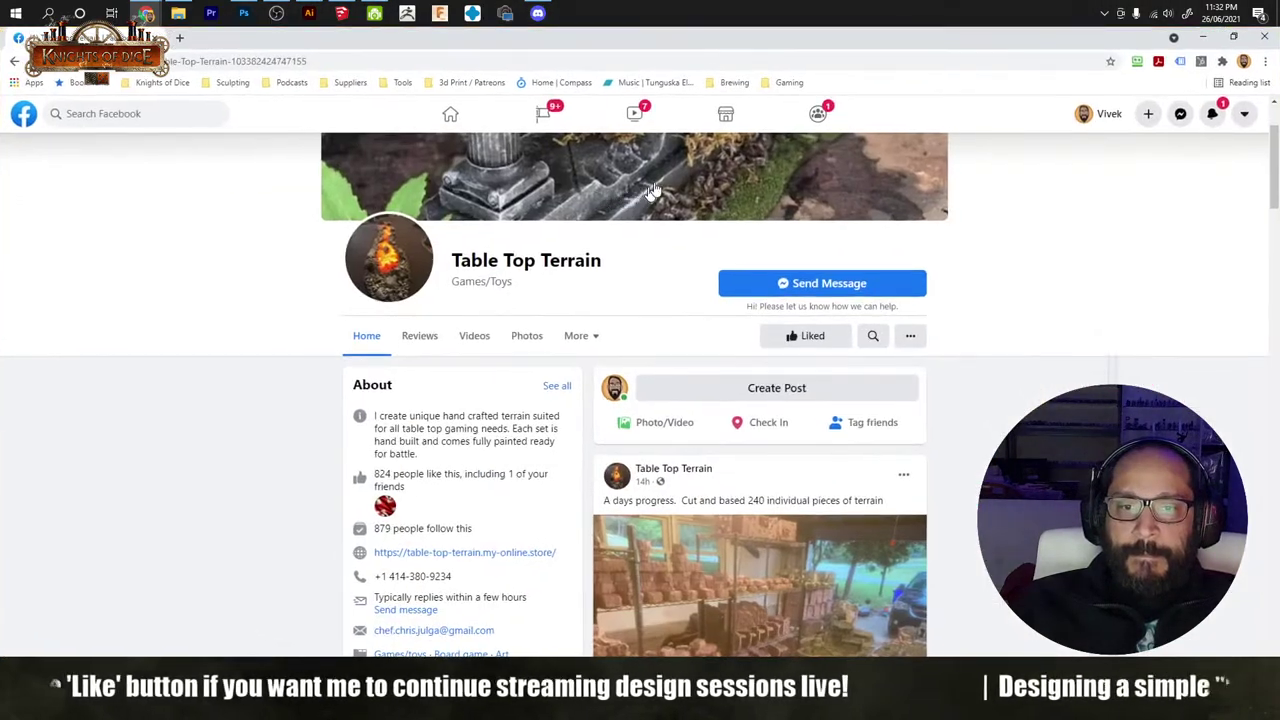
scroll(690, 420, up, 2)
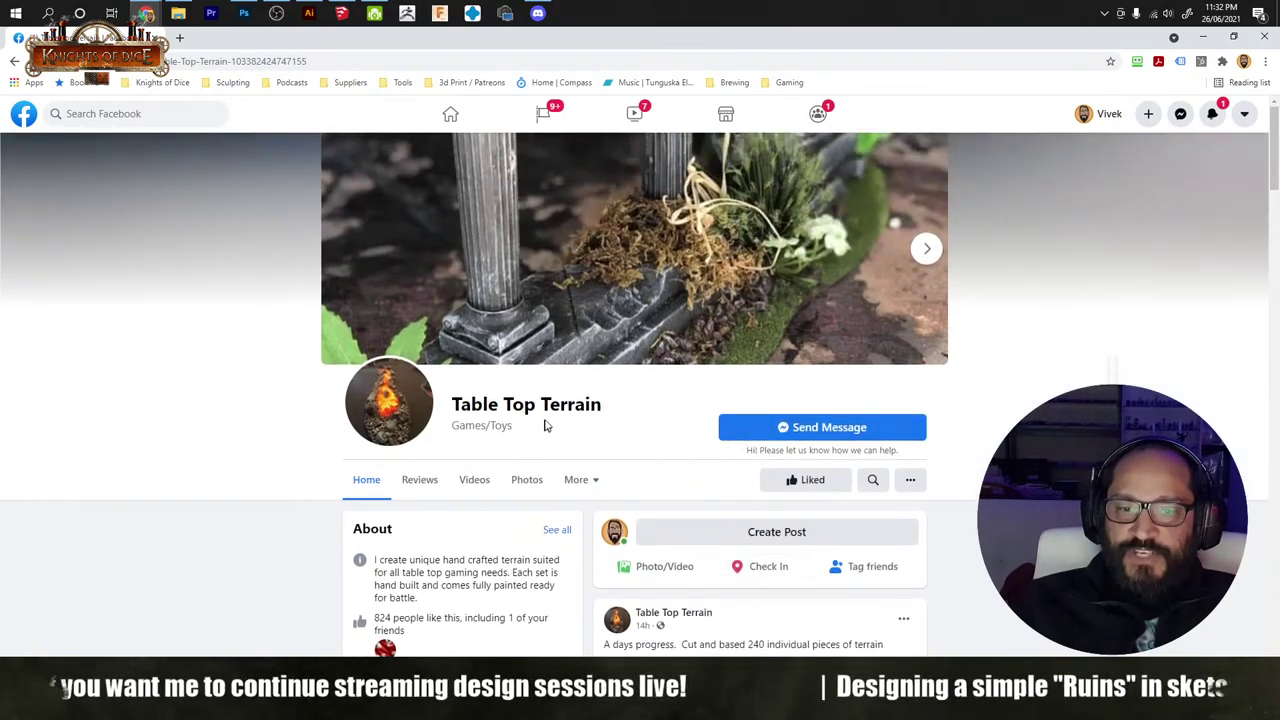
scroll(548, 417, down, 5)
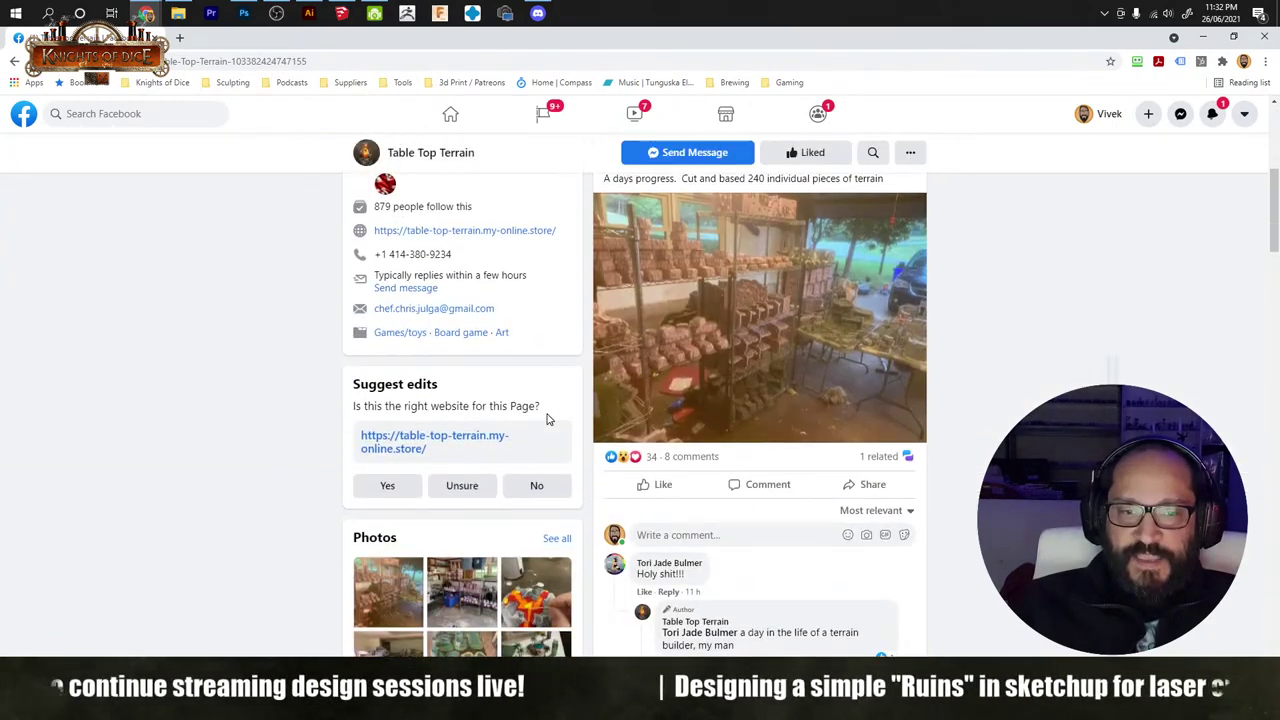
scroll(548, 417, up, 1)
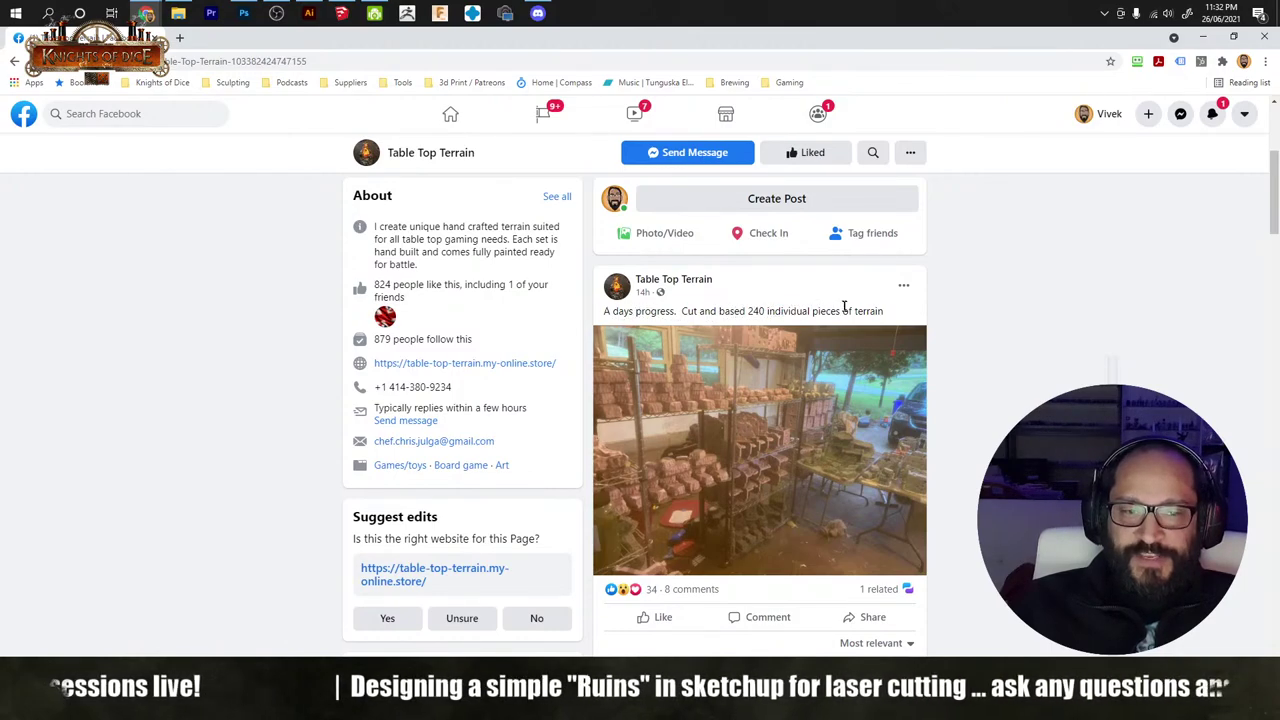
click(790, 445)
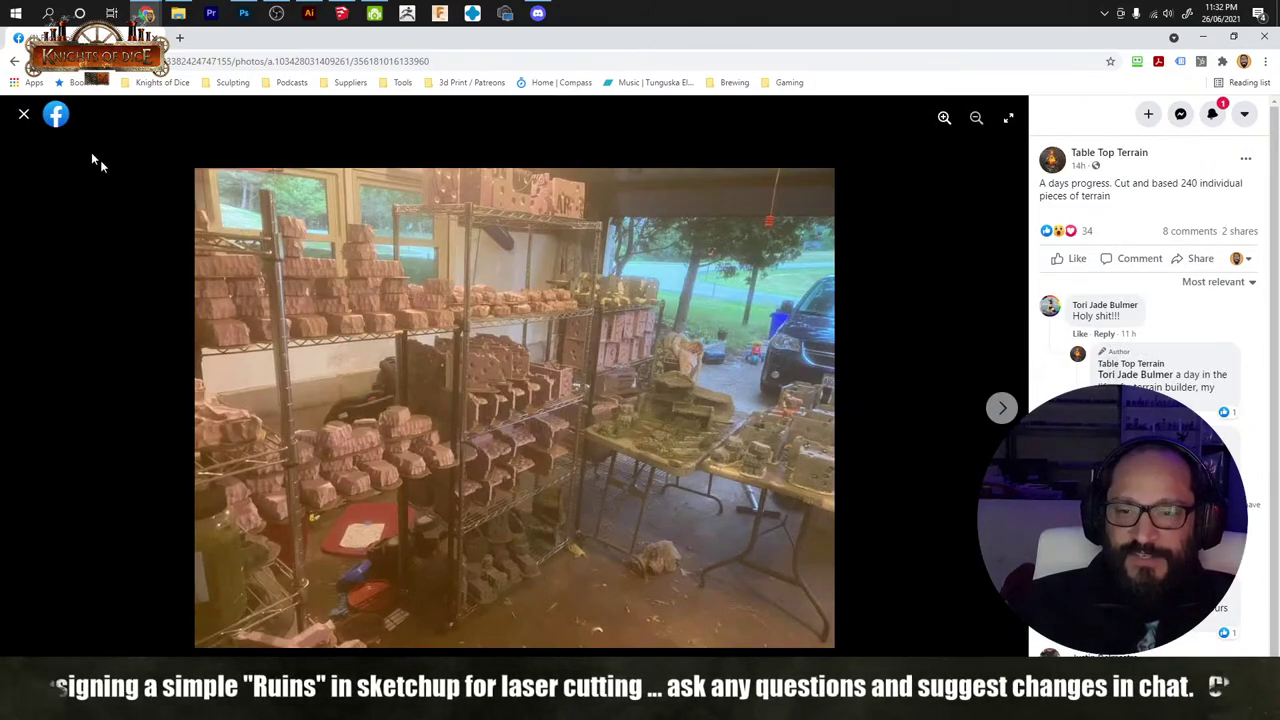
key(Escape)
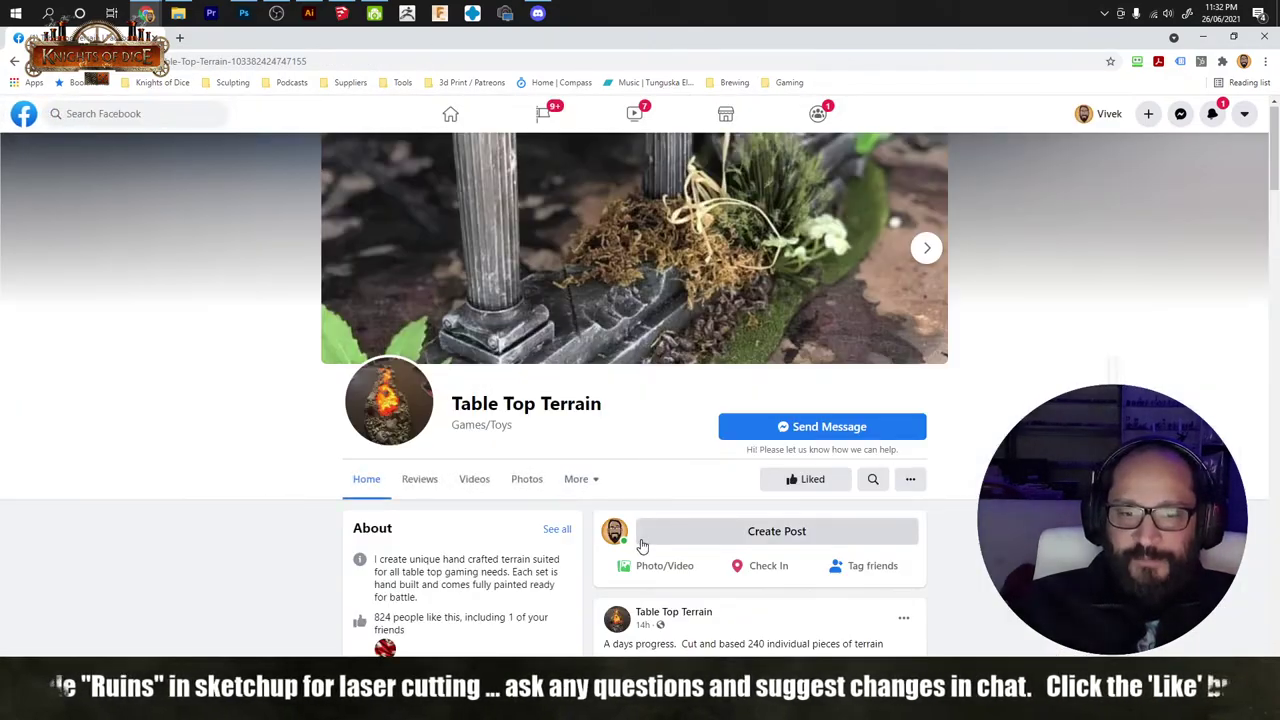
Step: Look through the page's older posts and view the Tournament setup photo at full size
scroll(645, 545, down, 5)
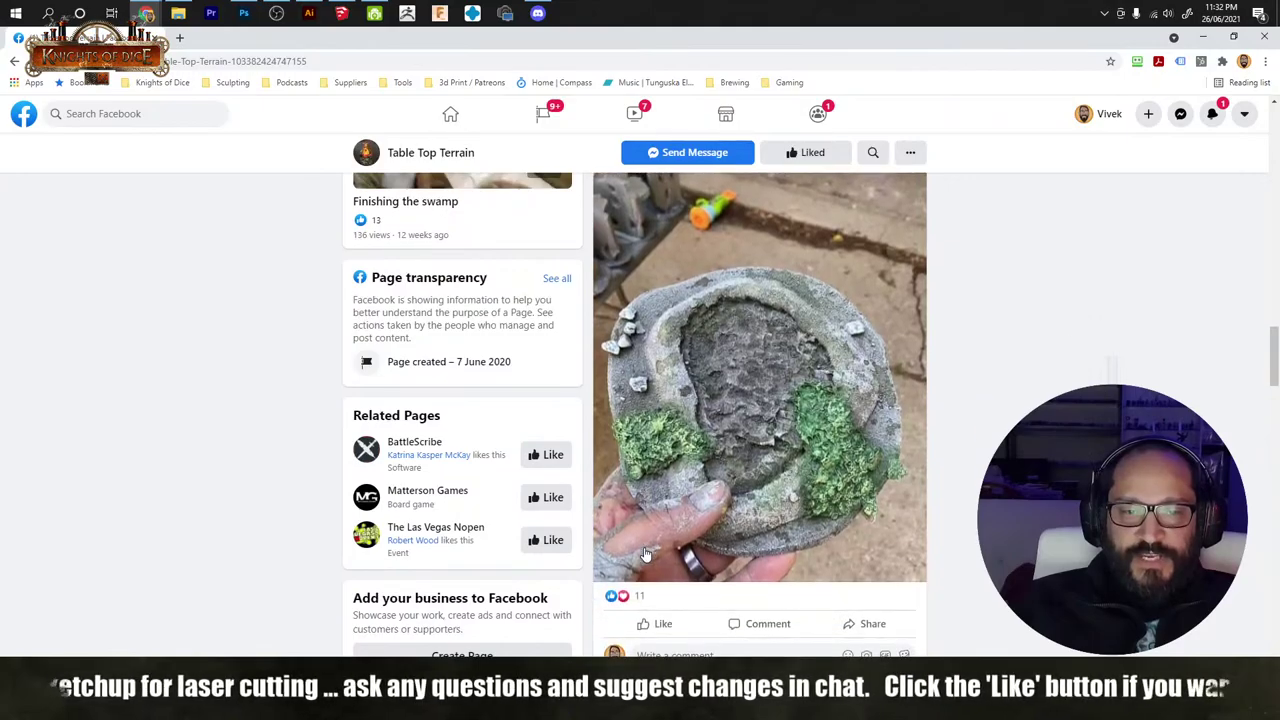
scroll(645, 553, down, 15)
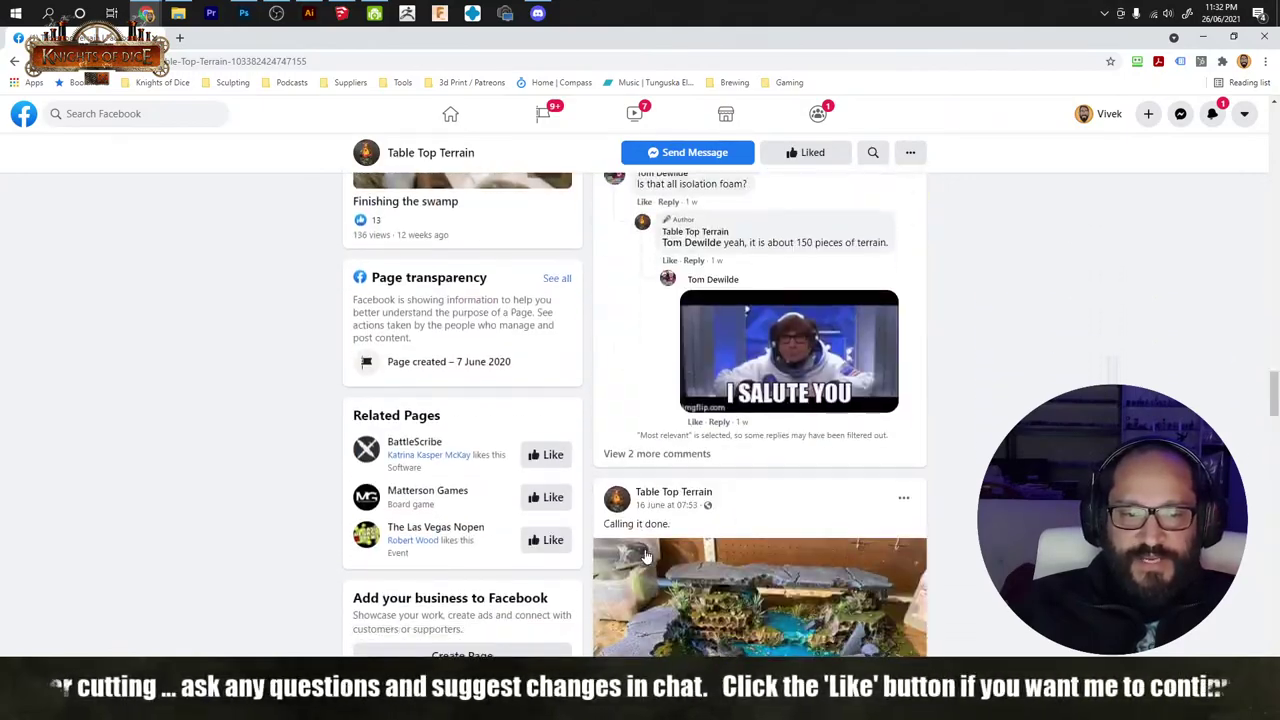
scroll(645, 555, down, 15)
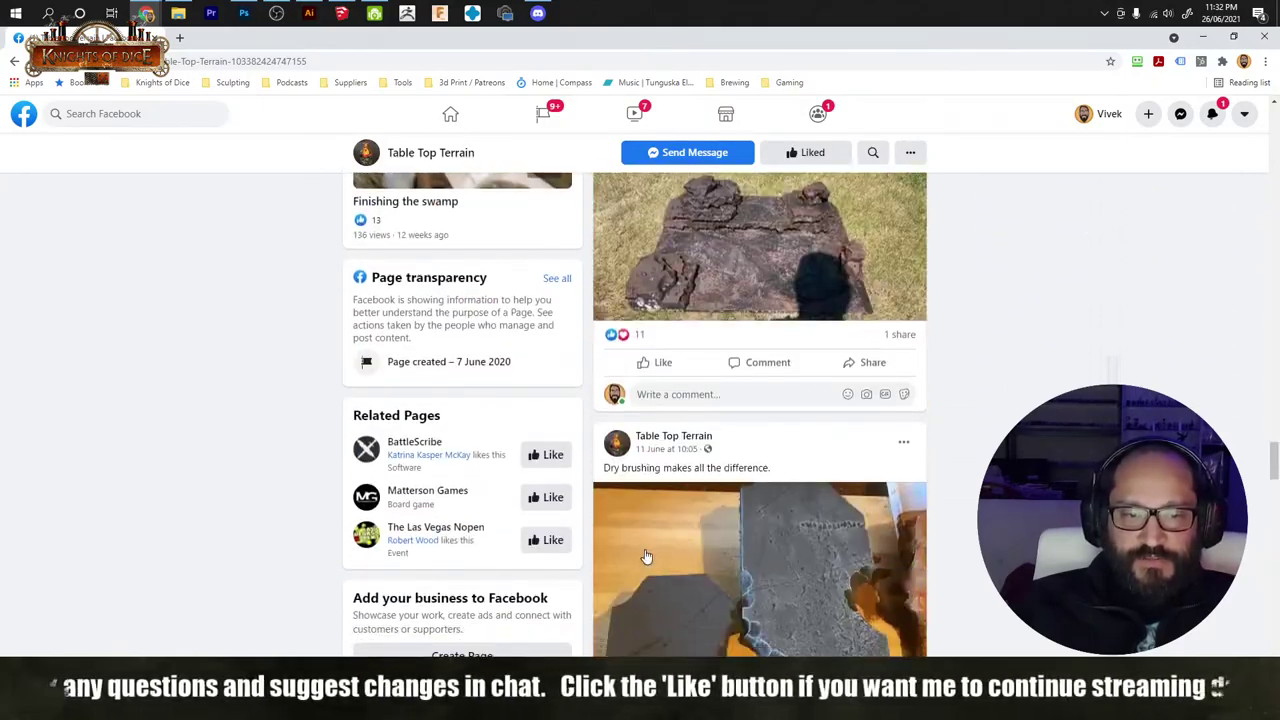
scroll(645, 557, down, 15)
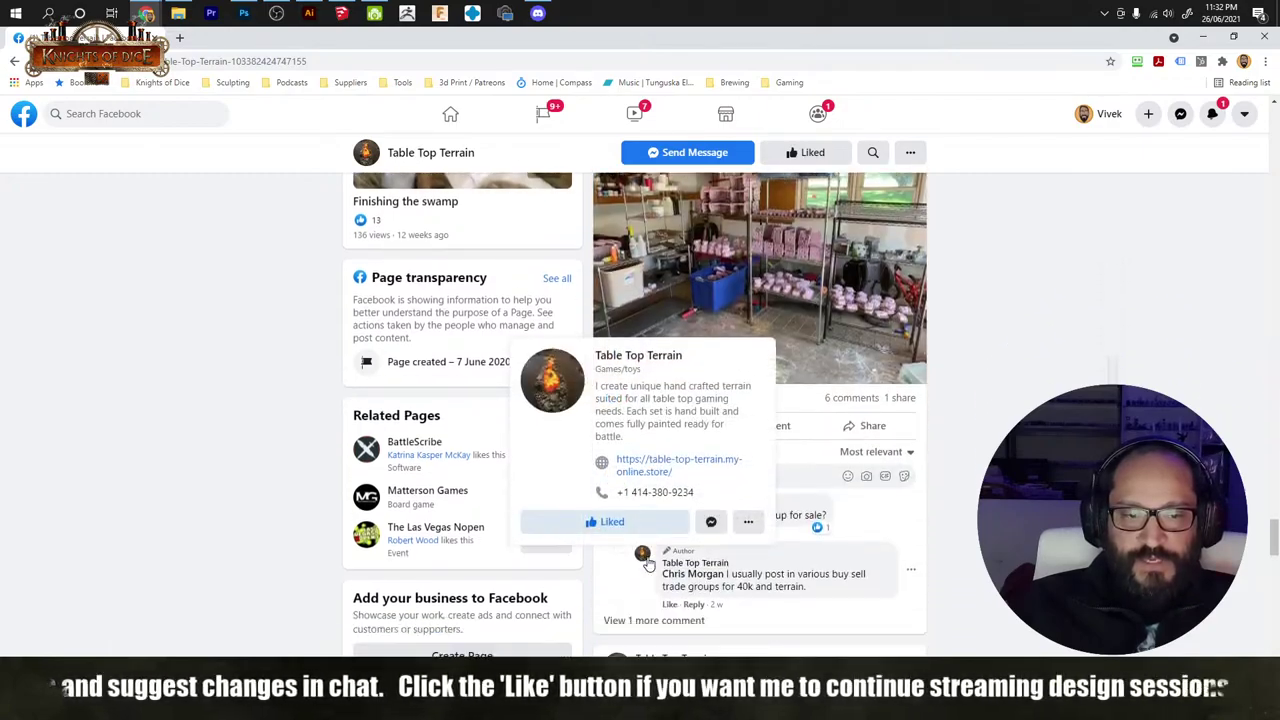
scroll(650, 558, down, 10)
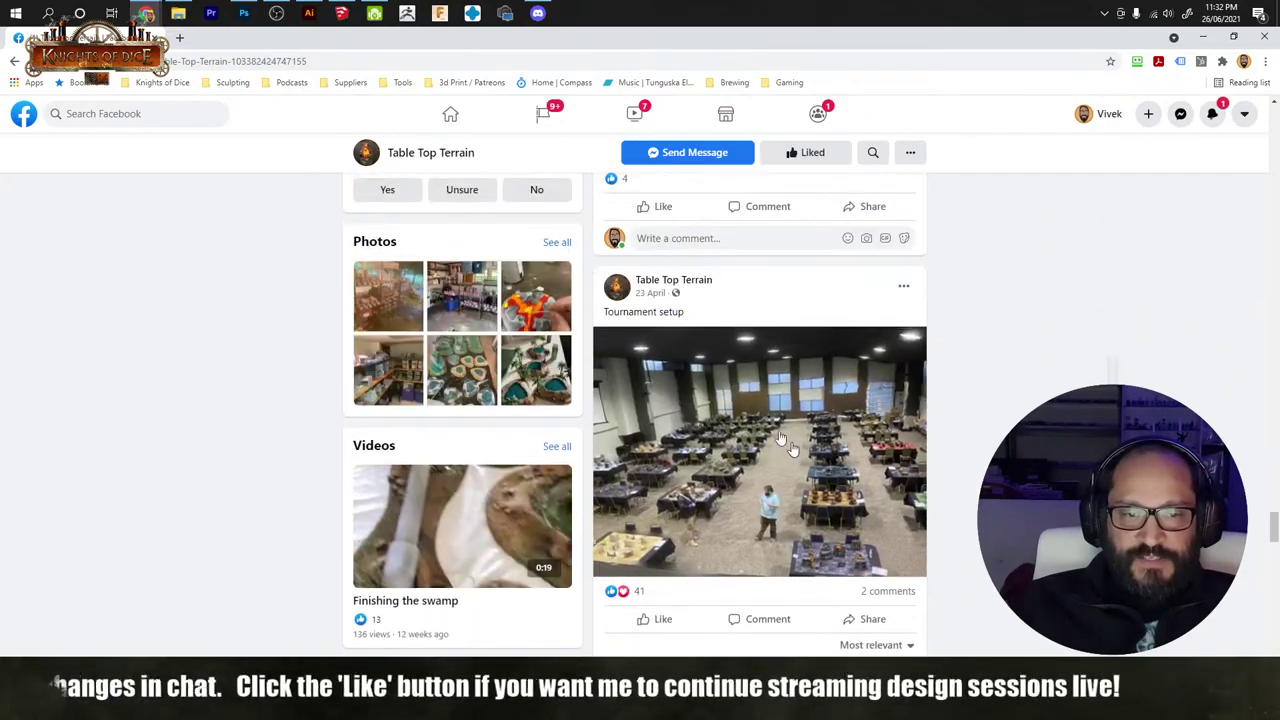
click(652, 556)
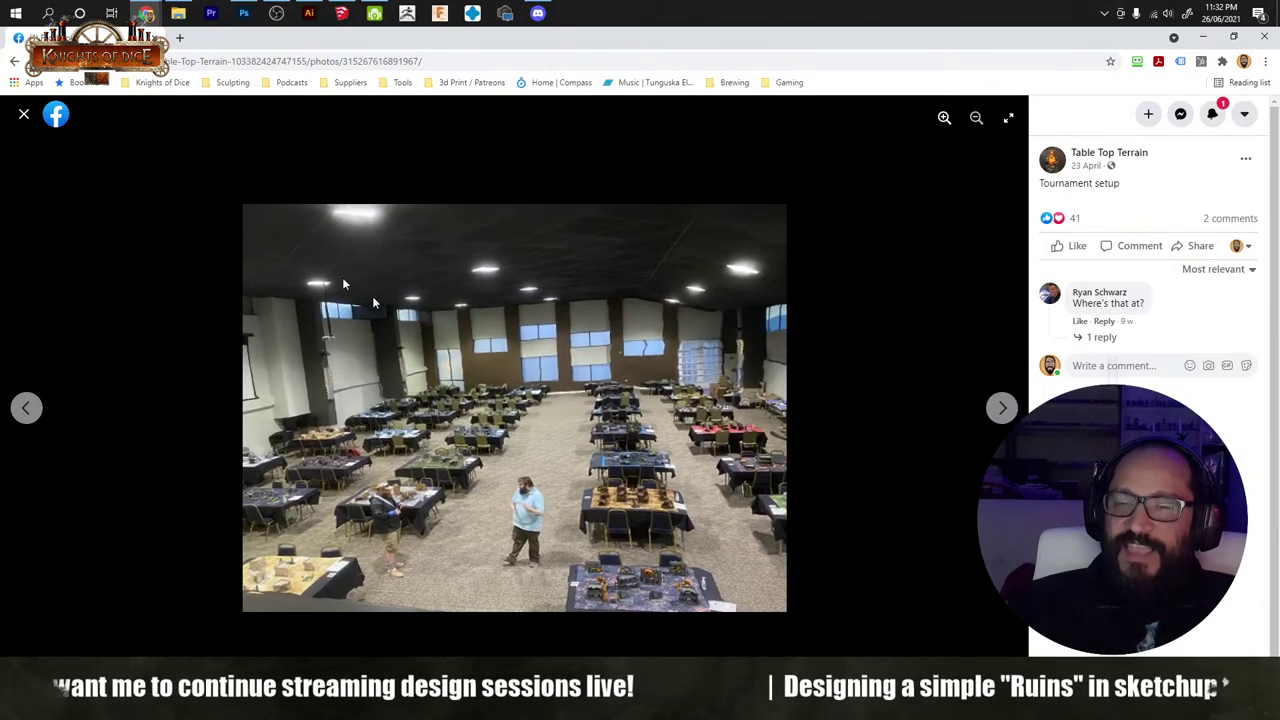
click(24, 114)
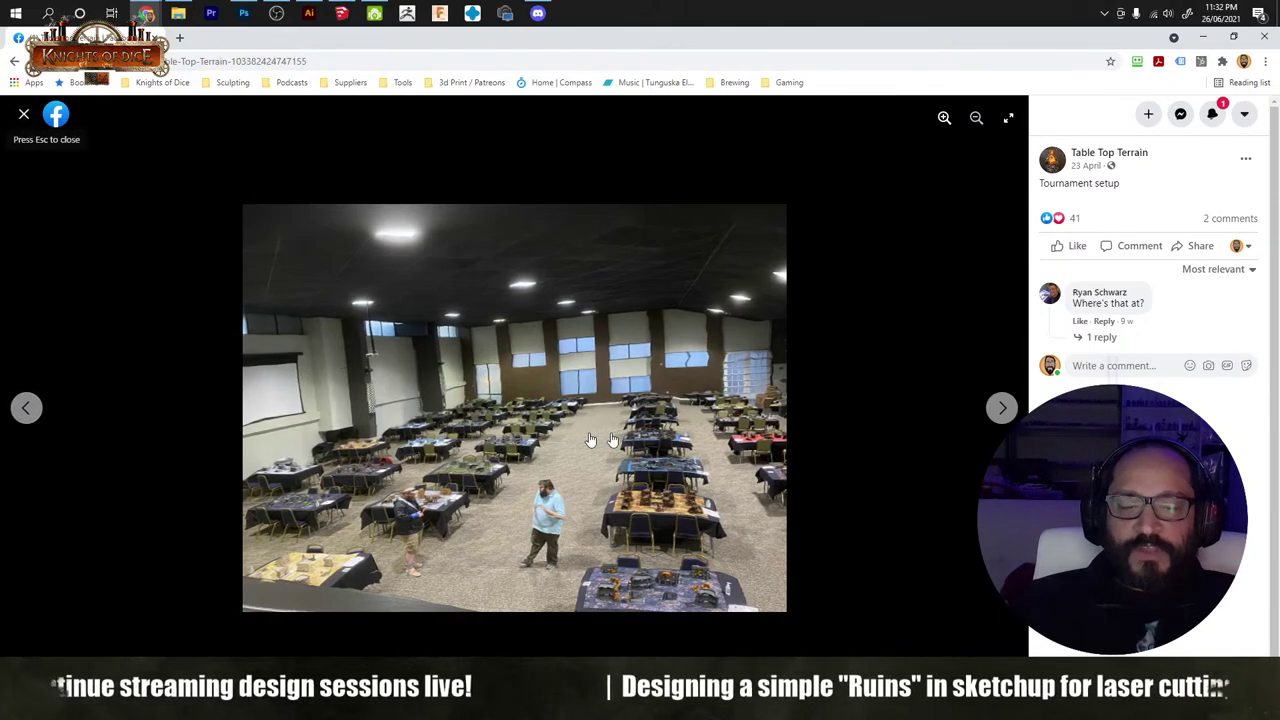
Step: Browse the terrain posts on the page again, down to the April post about quick table set ups before packing
scroll(748, 460, up, 5)
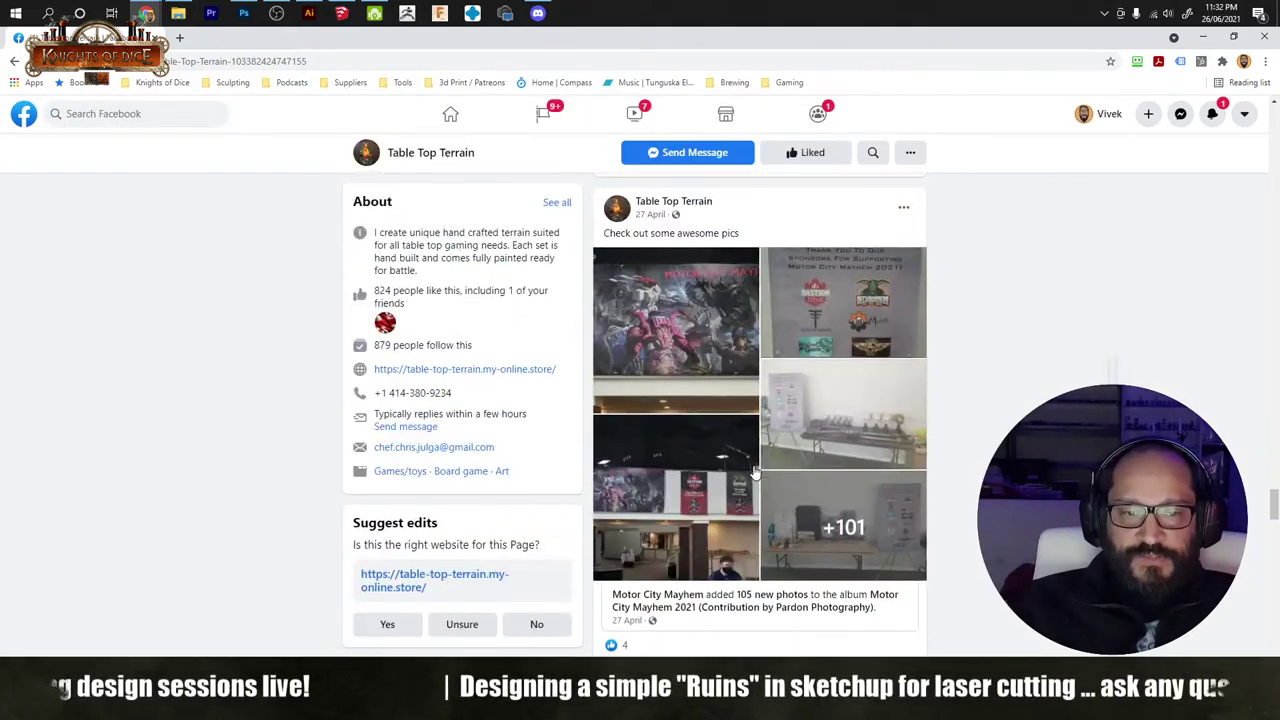
scroll(755, 473, up, 15)
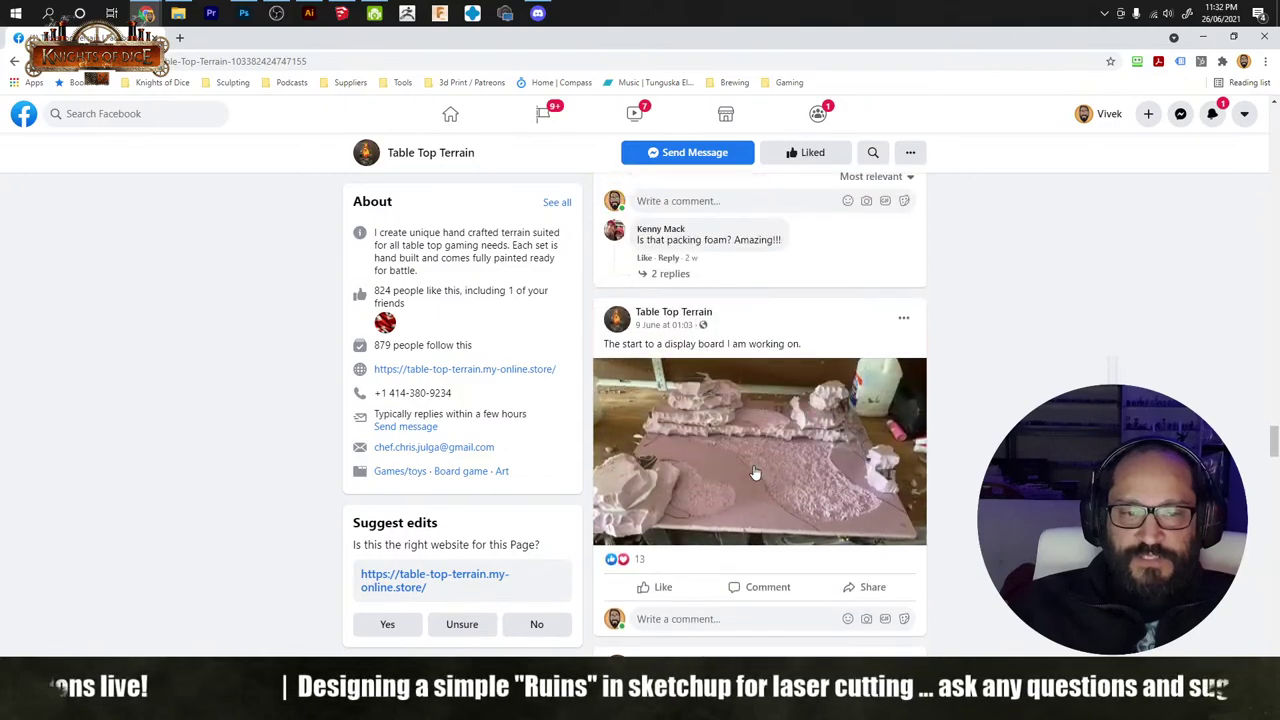
scroll(755, 473, up, 15)
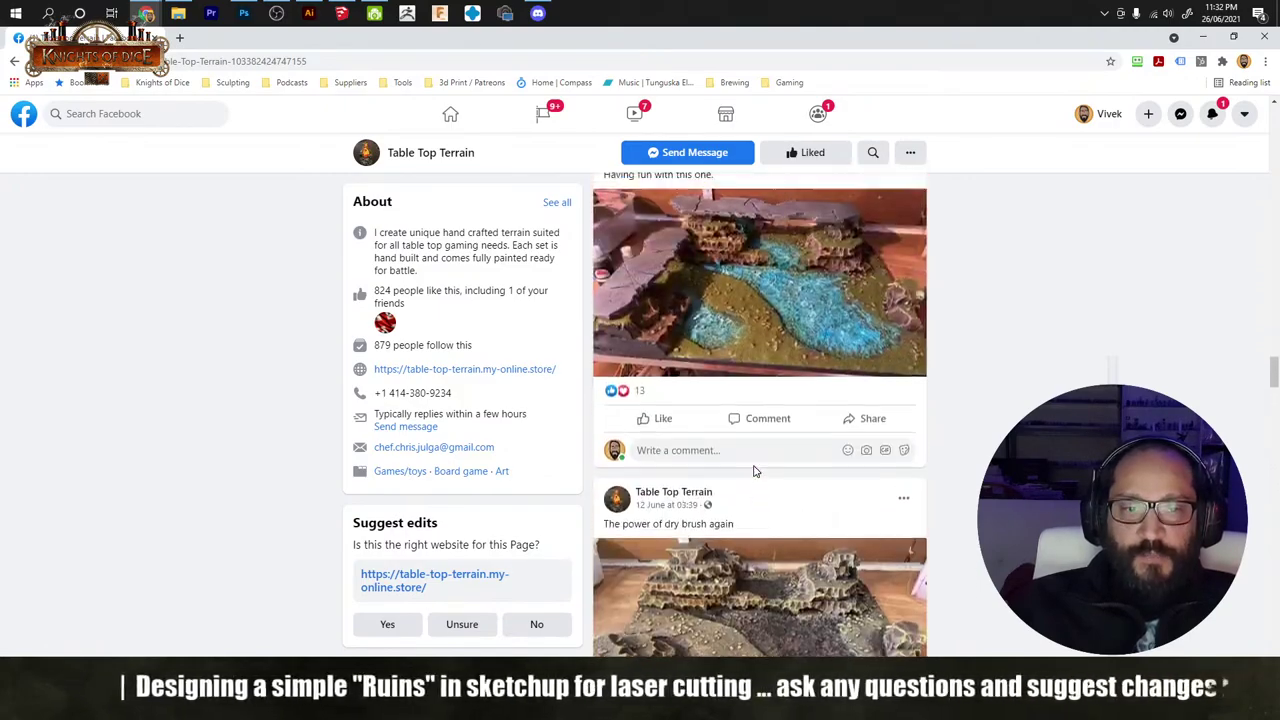
scroll(755, 471, up, 15)
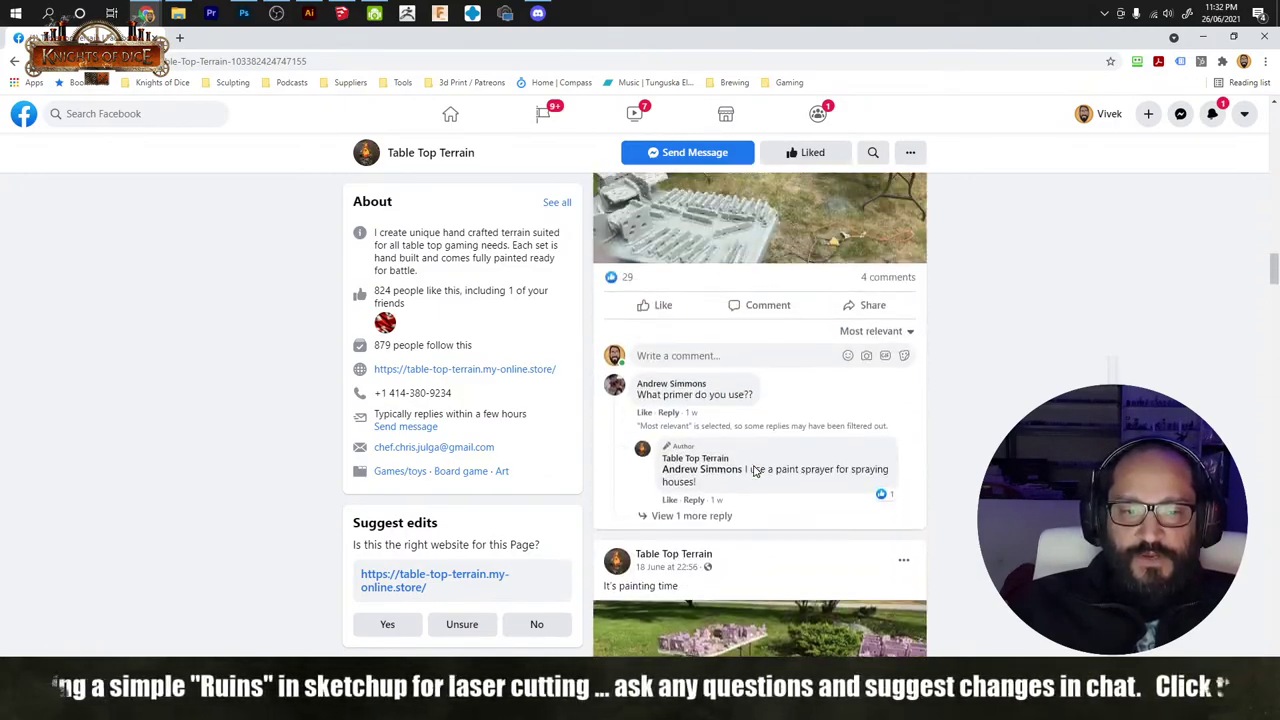
scroll(755, 471, down, 5)
scroll(834, 434, down, 5)
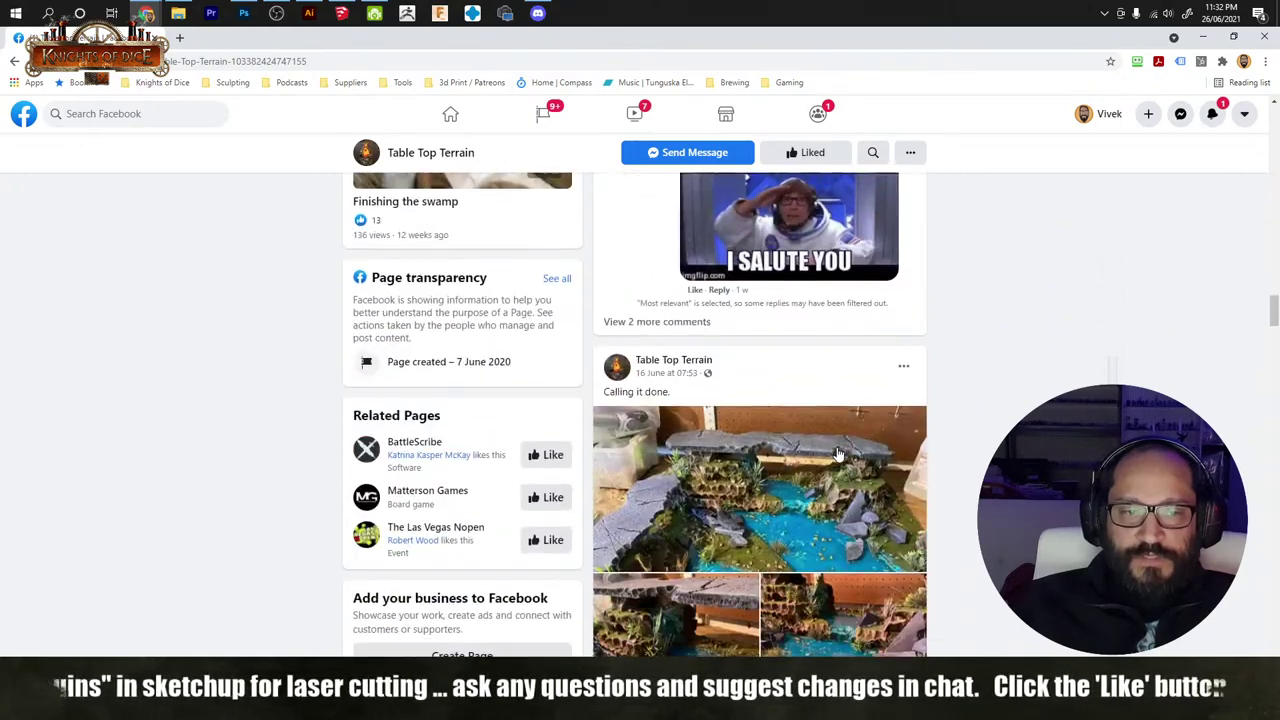
scroll(838, 455, down, 20)
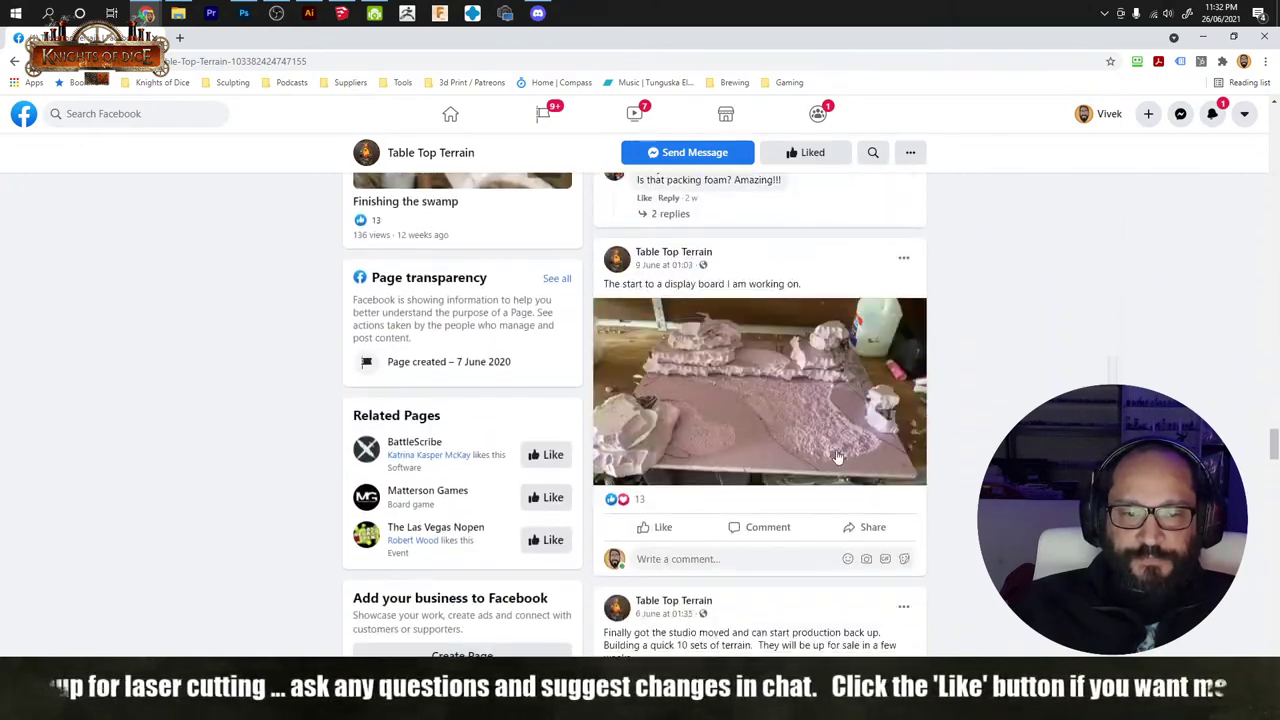
scroll(838, 455, down, 20)
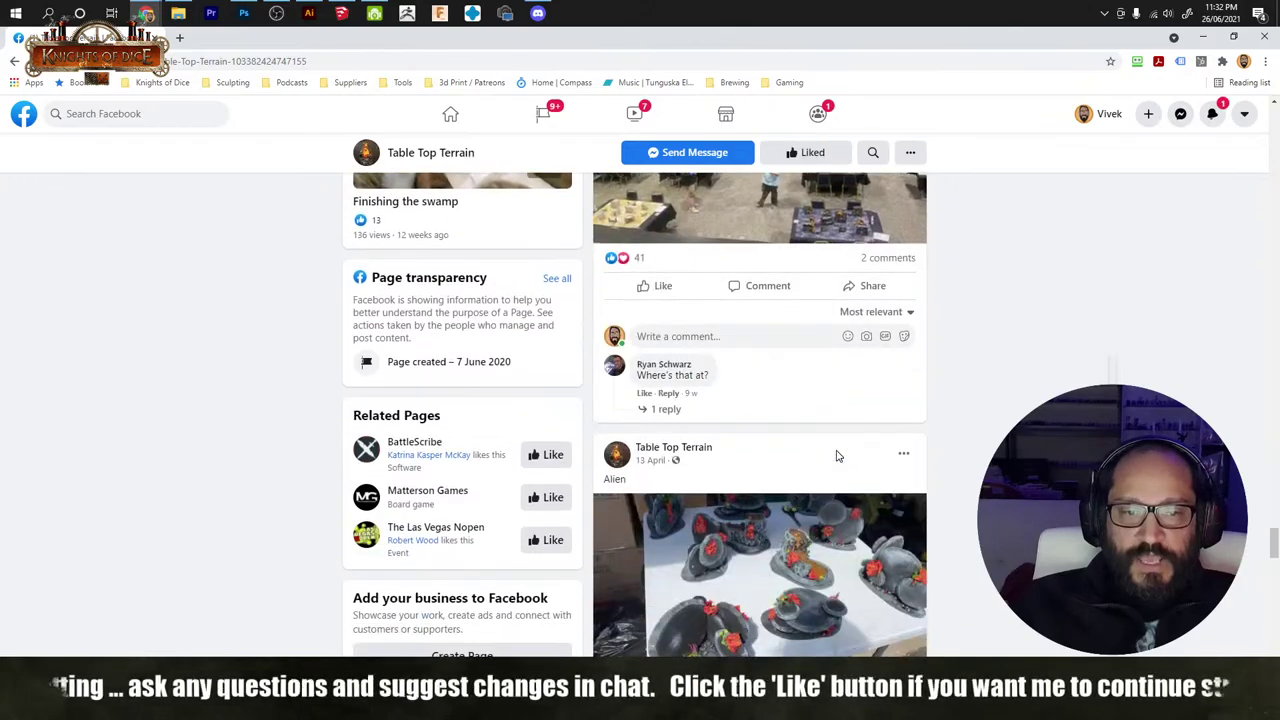
scroll(838, 455, down, 20)
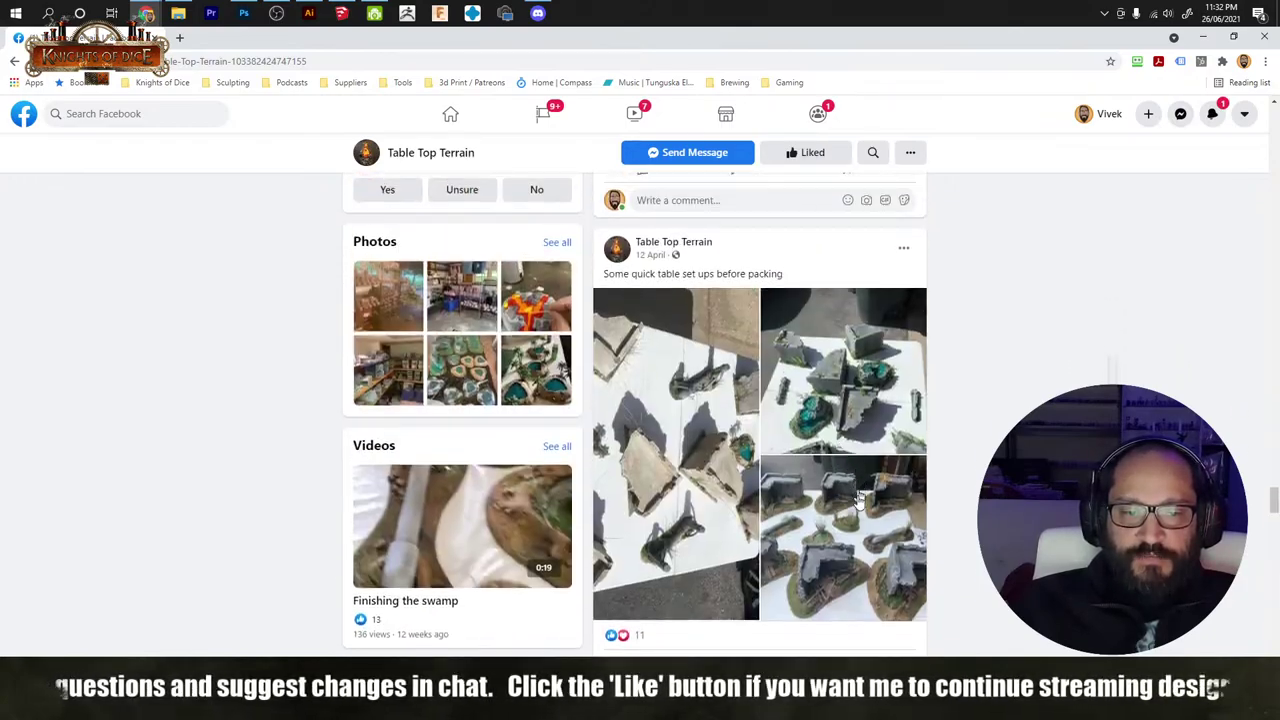
Step: View the 12 April post's photo of based ruins at full size, then return to the page
click(858, 497)
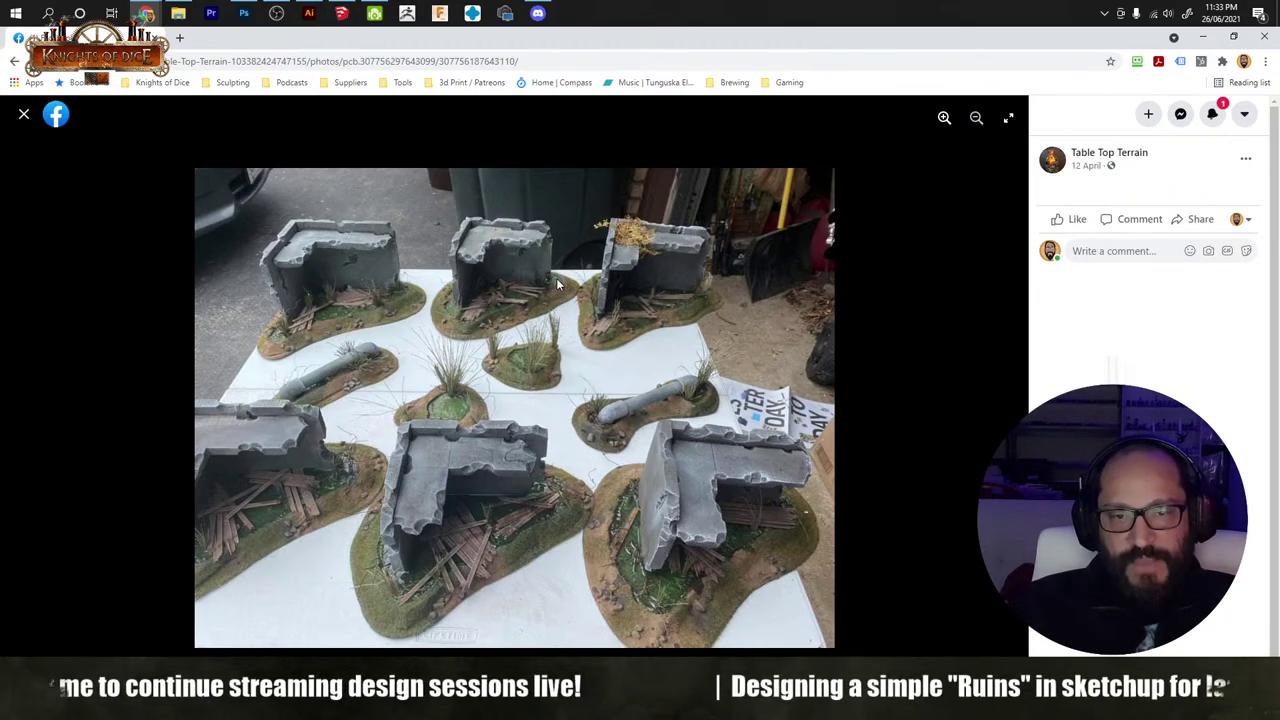
mouse_move(557, 285)
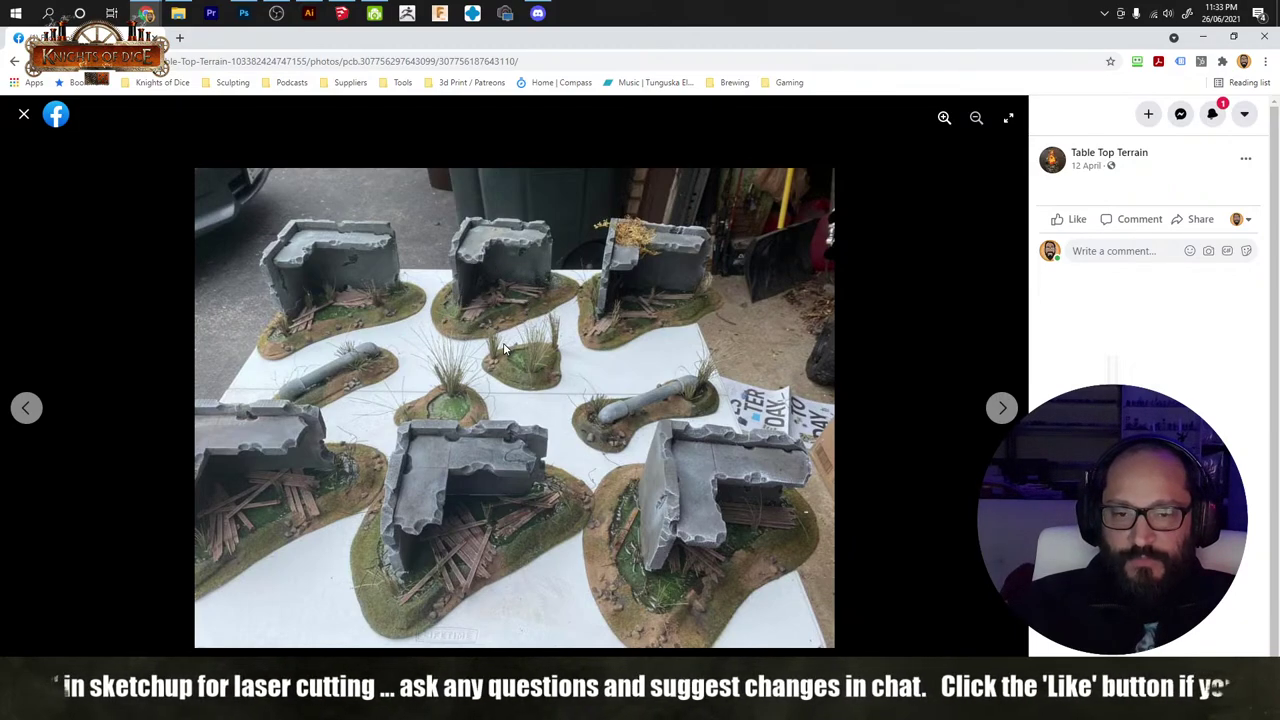
click(24, 117)
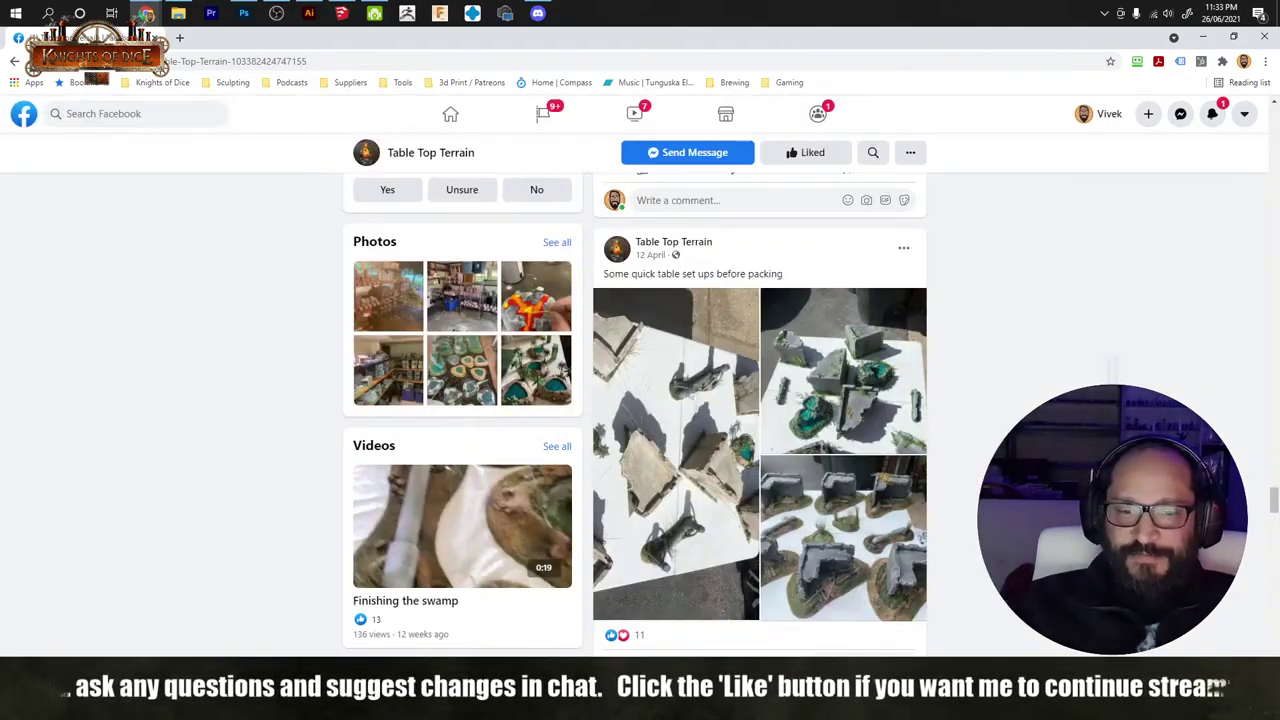
Step: Browse the page's older terrain posts down to the 12 March post with the swamp board image
scroll(907, 646, down, 6)
scroll(907, 650, down, 10)
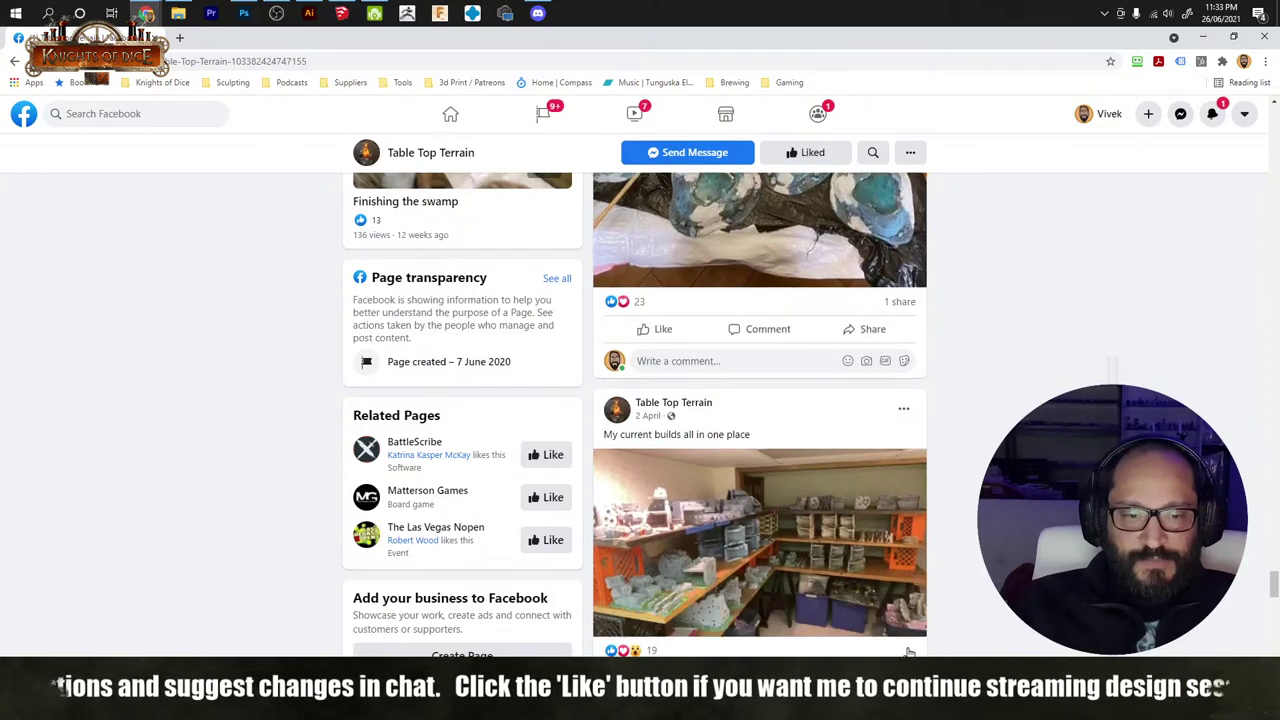
scroll(907, 650, down, 10)
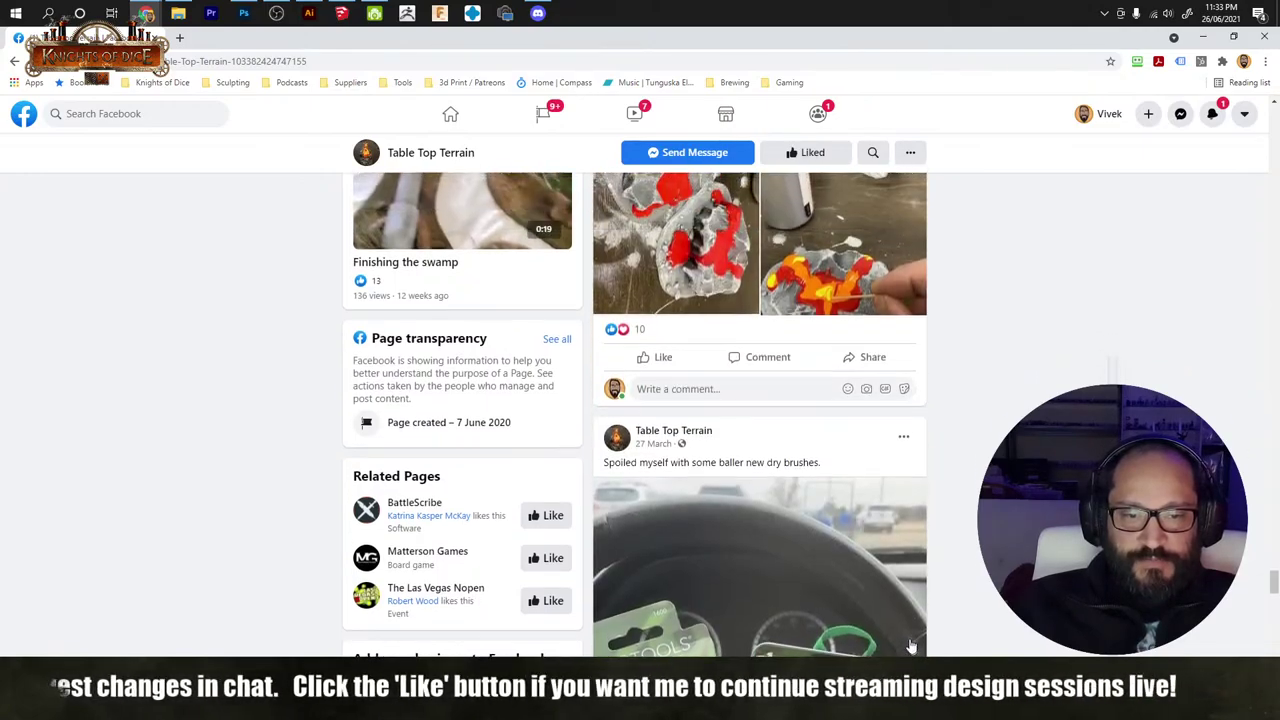
scroll(963, 583, down, 5)
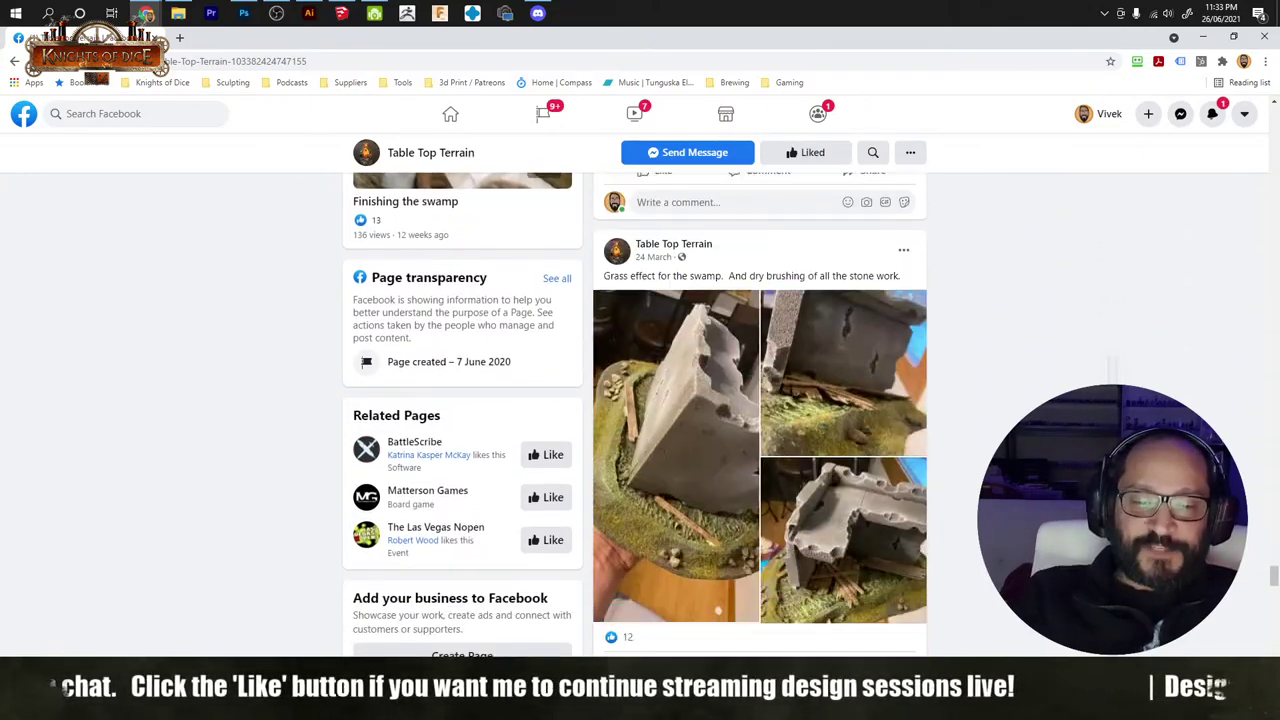
scroll(760, 415, down, 10)
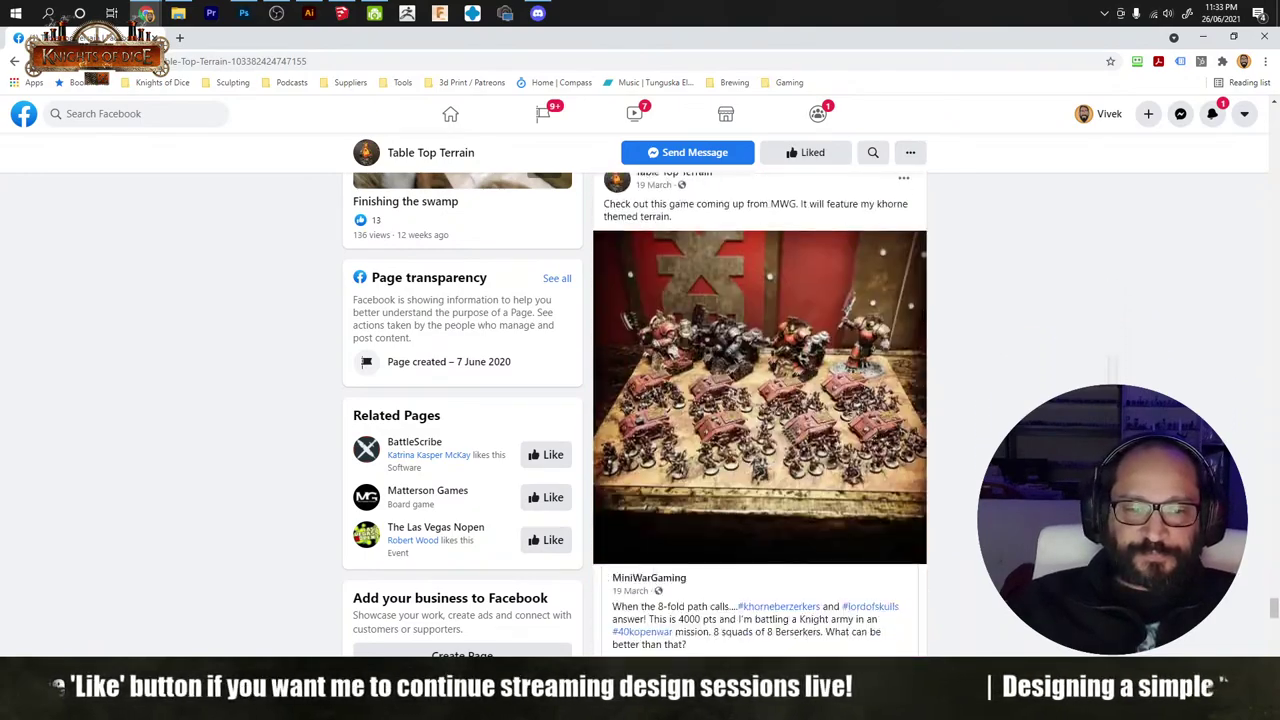
scroll(760, 415, down, 10)
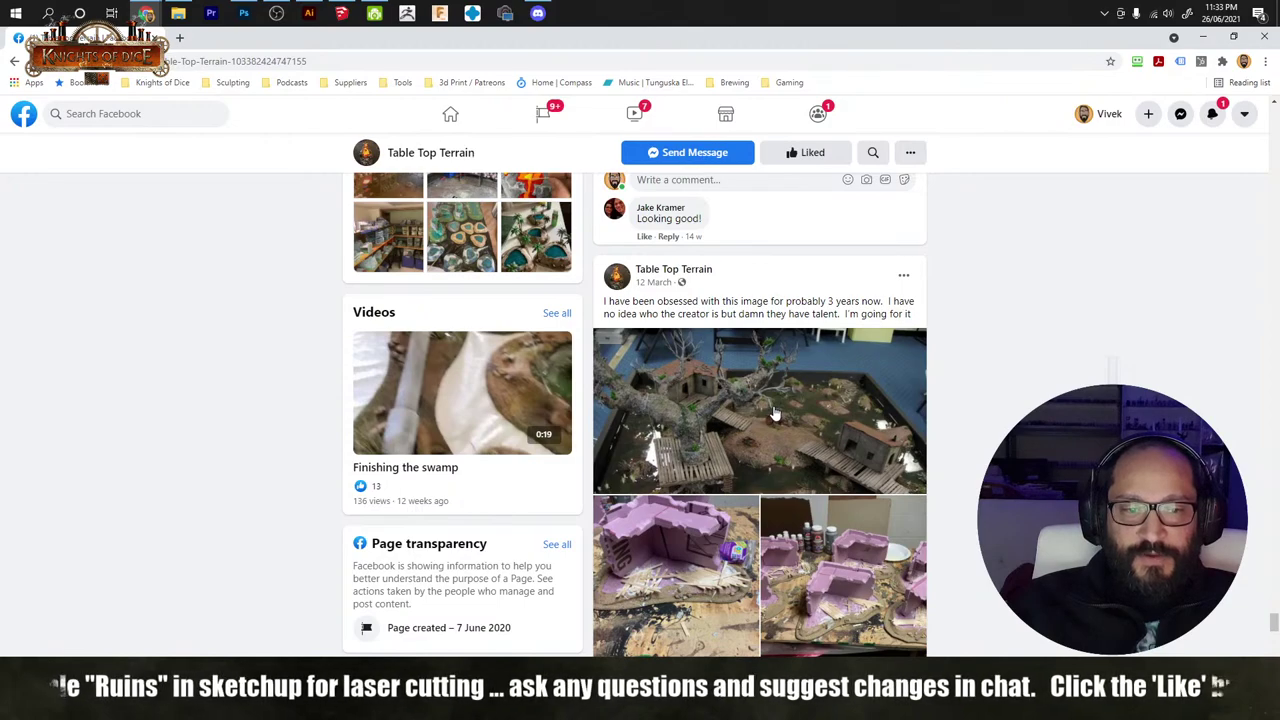
Step: View the 12 March post's photos of the foam ruins and the swamp board at full size
click(835, 610)
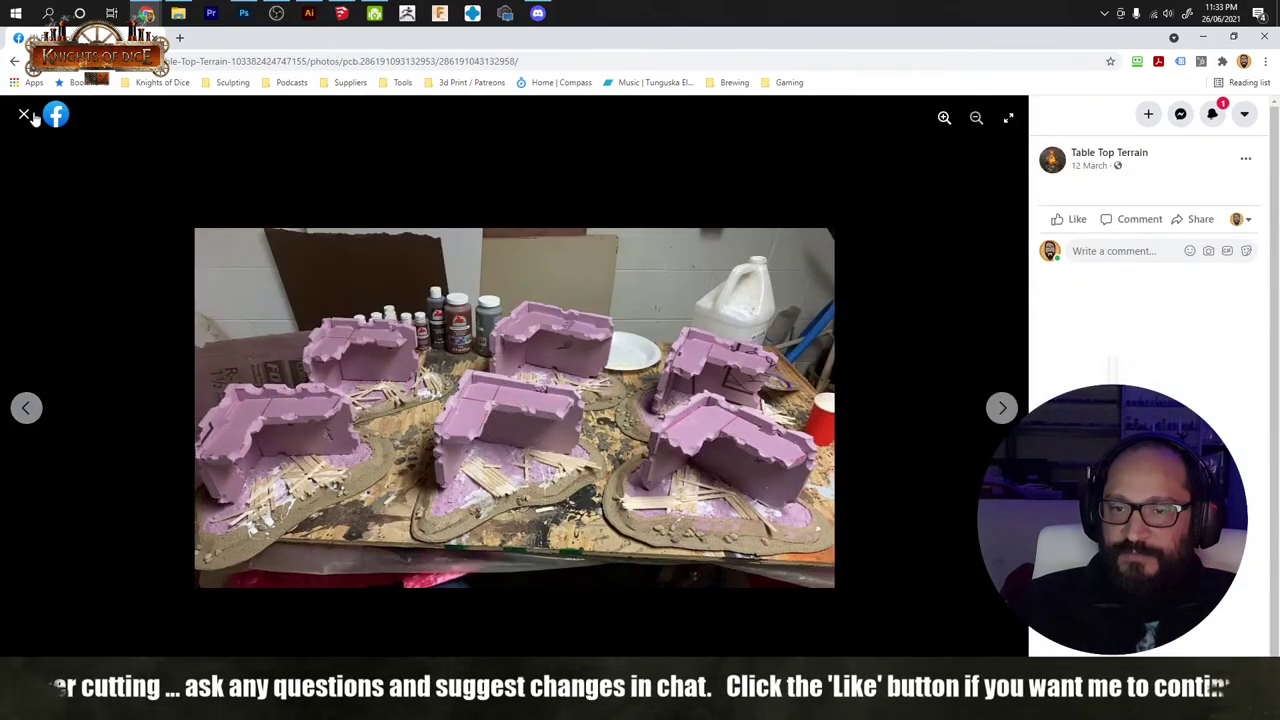
click(28, 412)
click(24, 408)
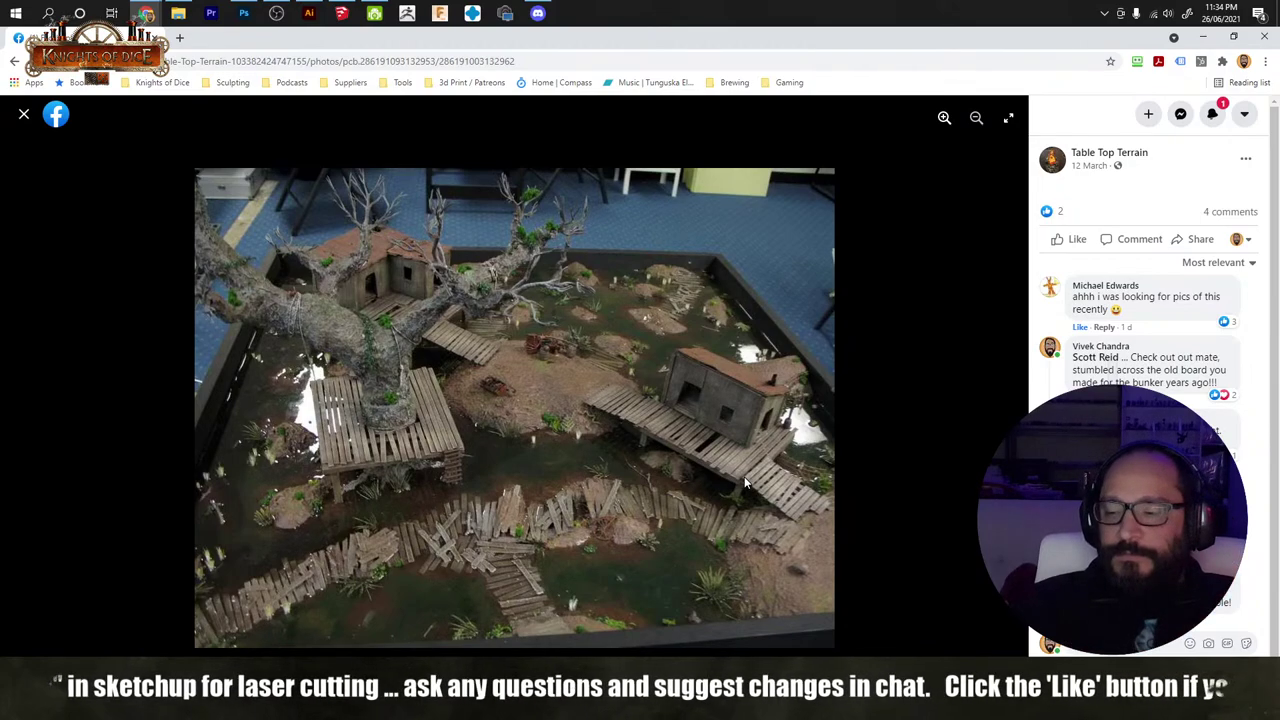
click(26, 116)
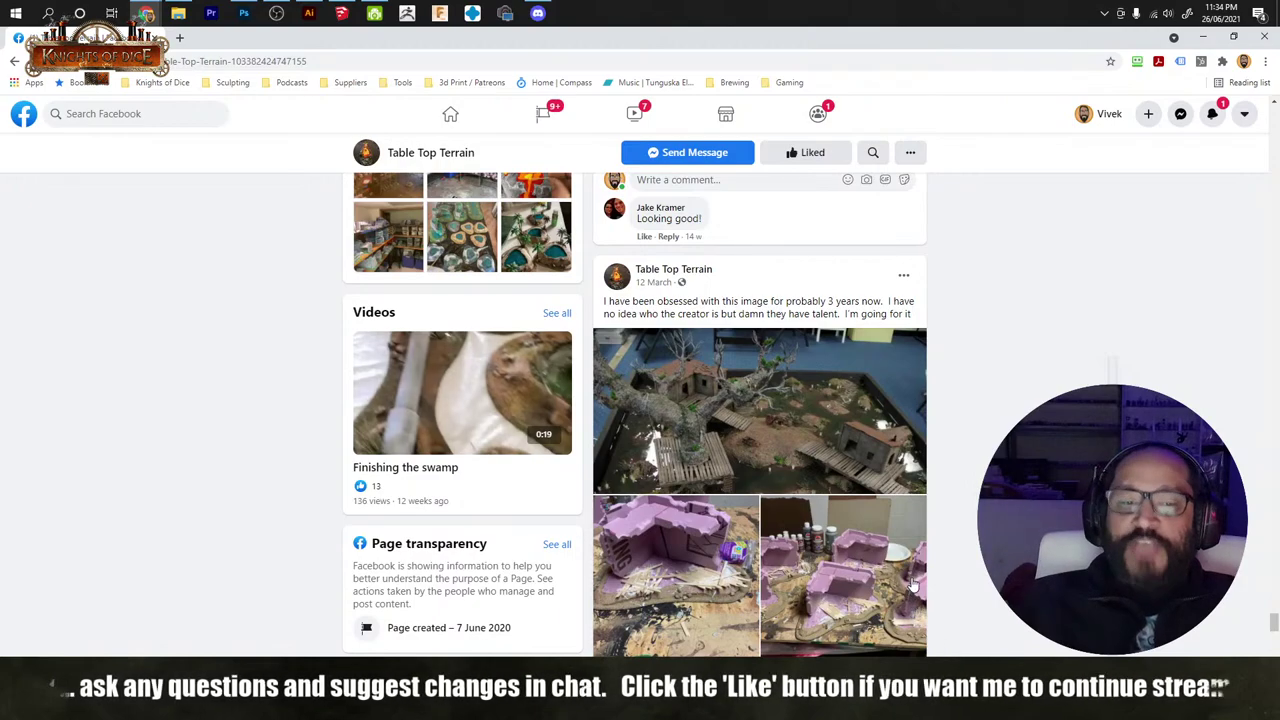
click(857, 562)
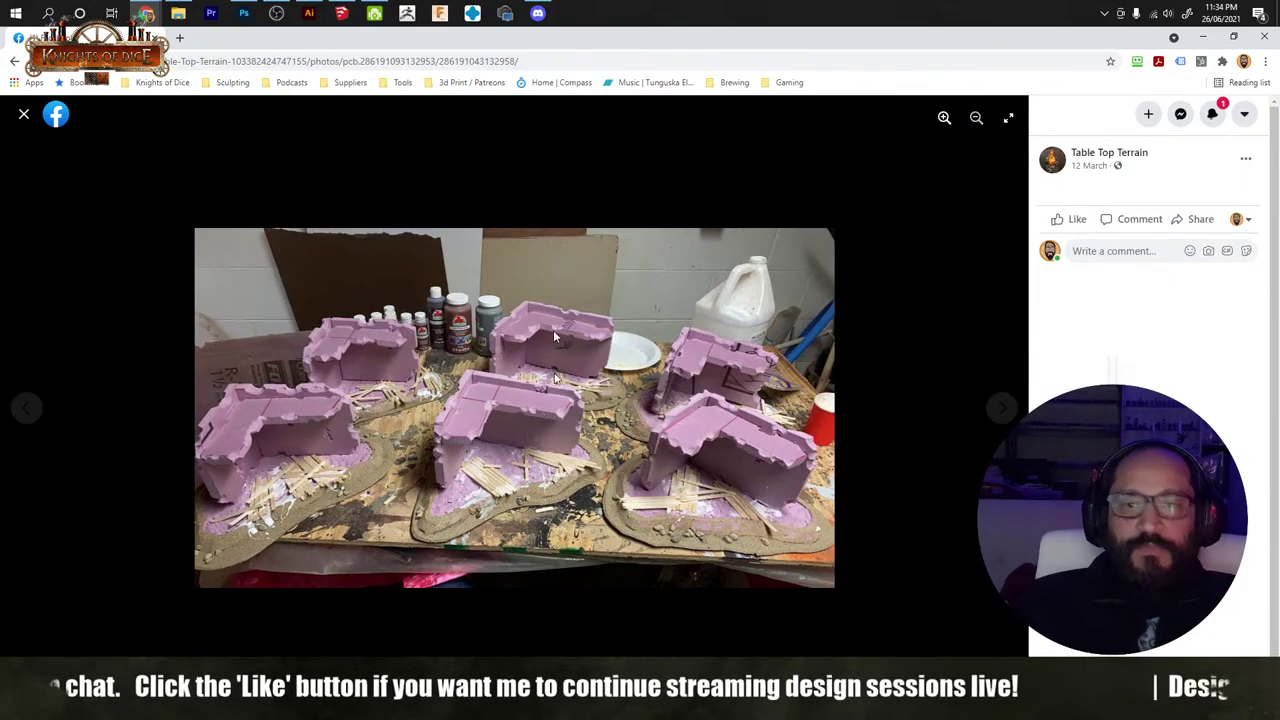
Step: Switch to SketchUp and draw a flat rectangle on the empty ground beside the ruin model
click(341, 13)
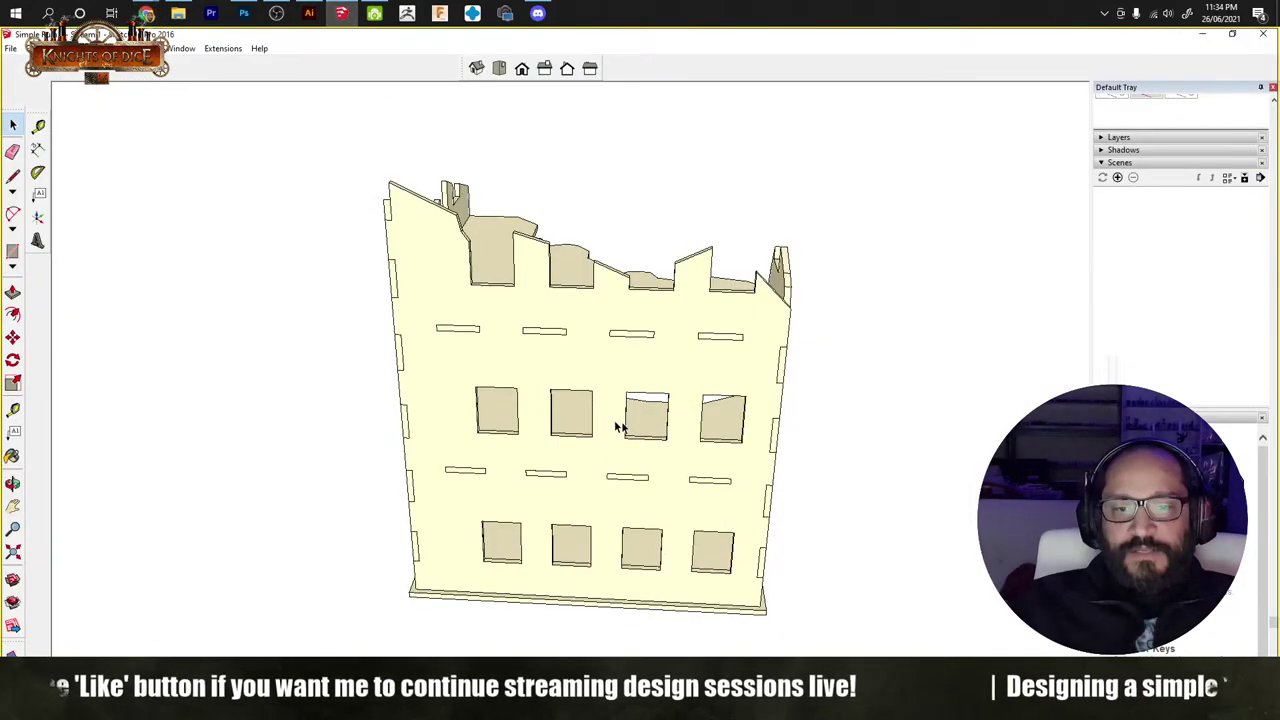
scroll(775, 473, down, 5)
mouse_move(775, 473)
middle_down()
mouse_move(893, 480)
mouse_move(263, 340)
middle_up()
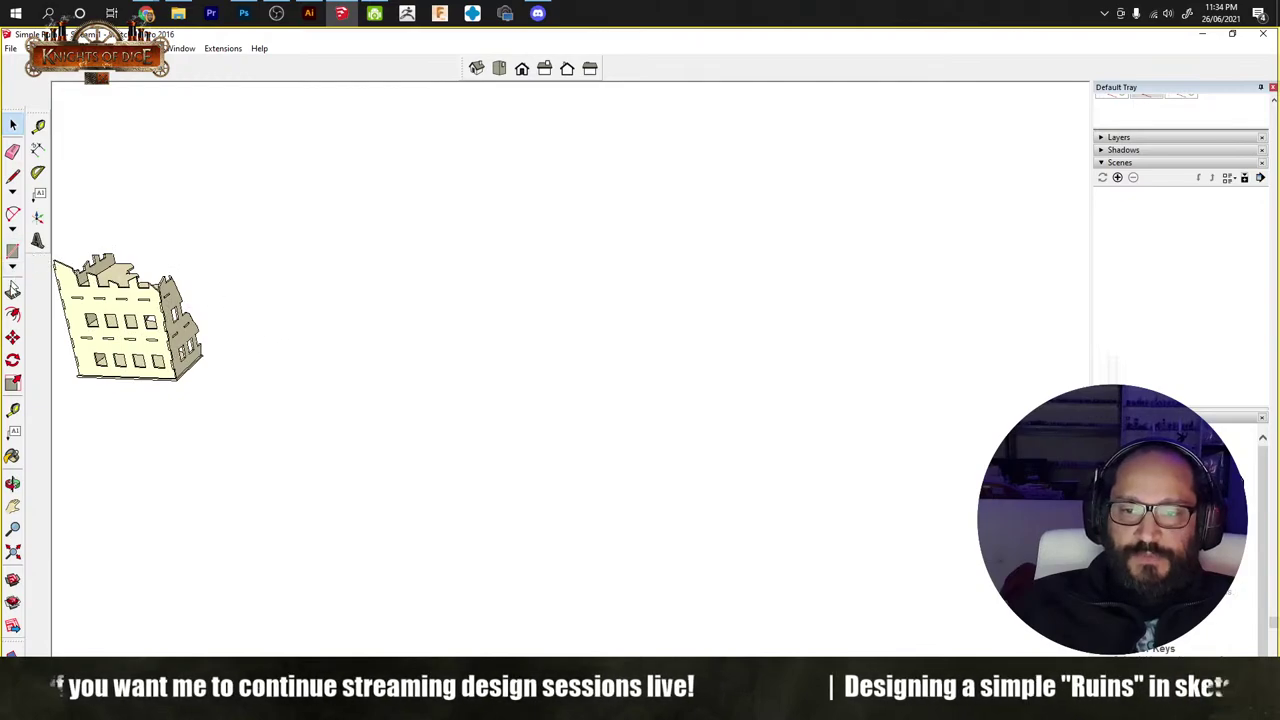
click(12, 252)
click(452, 468)
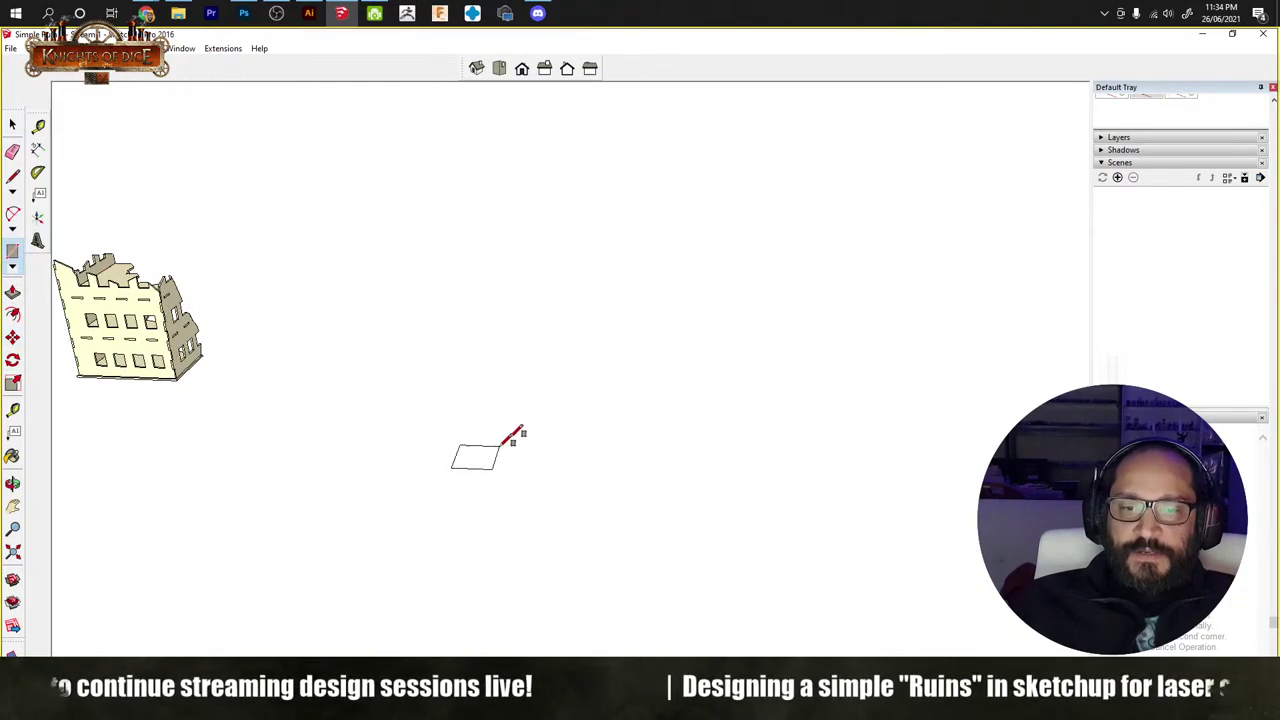
click(598, 404)
Step: Extrude the rectangle into a thin sheet with Push/Pull and make the whole sheet a group
key(p)
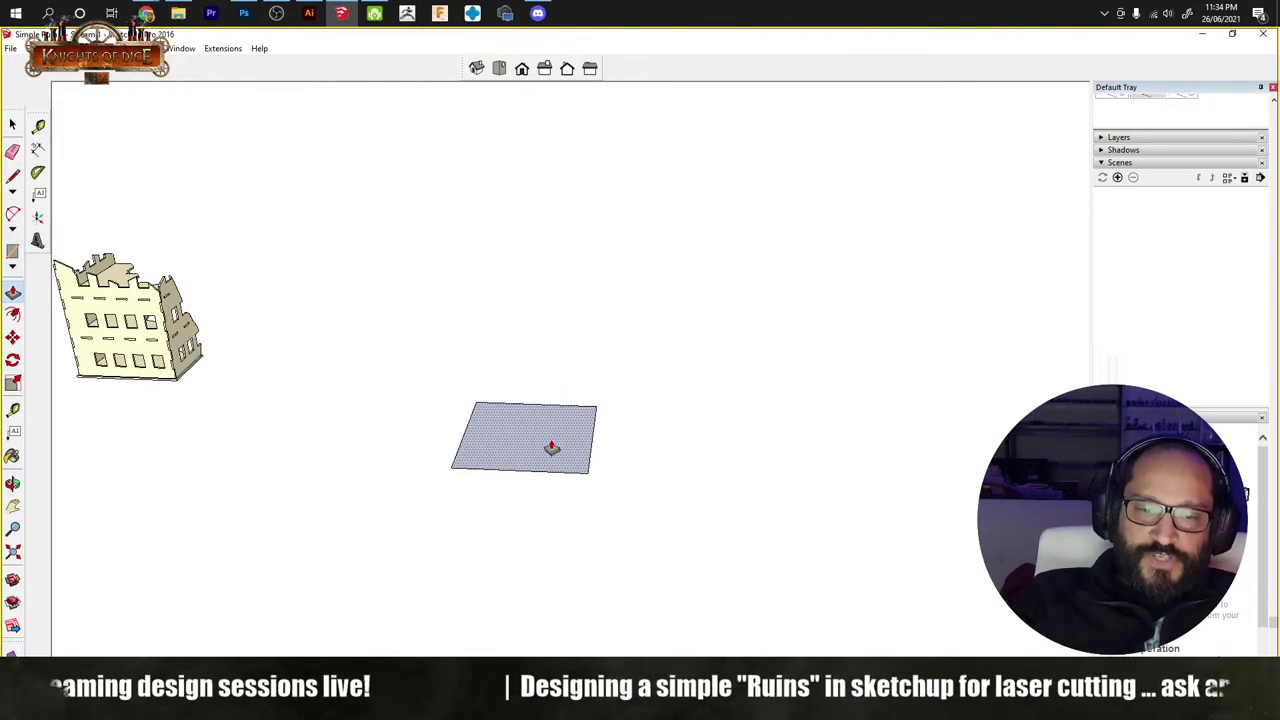
key(space)
double_click(543, 436)
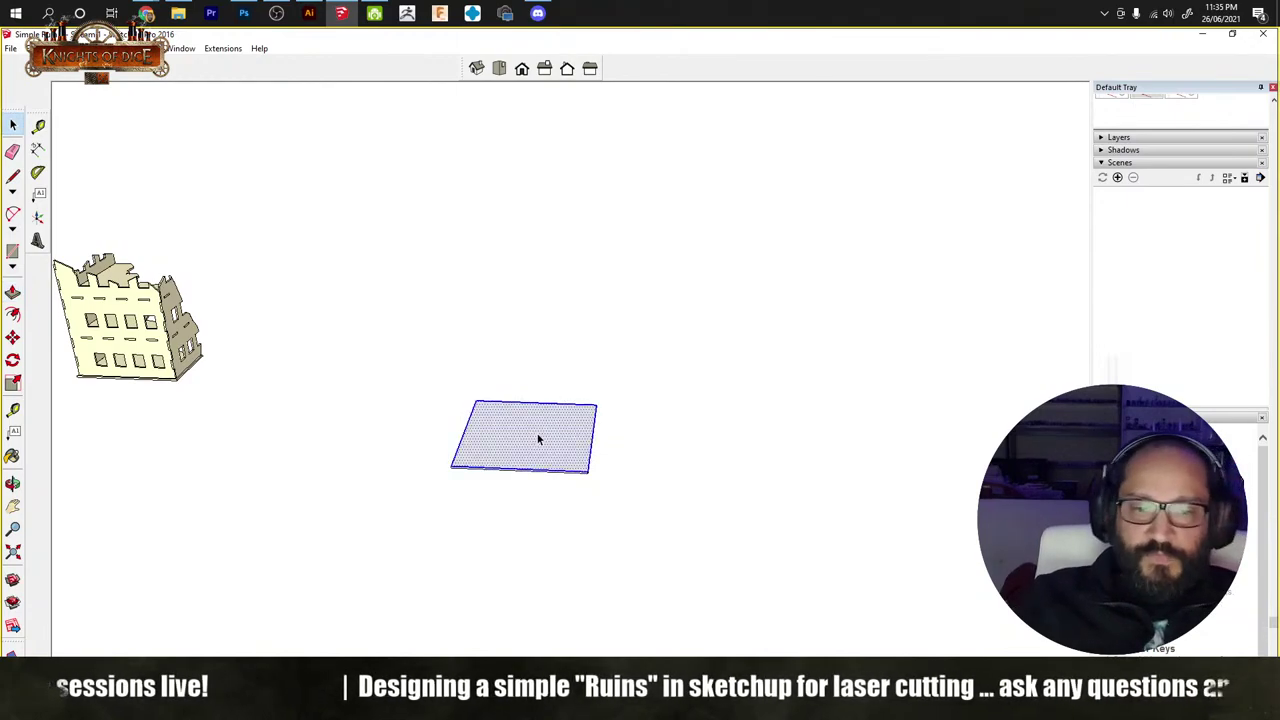
right_click(539, 434)
click(588, 549)
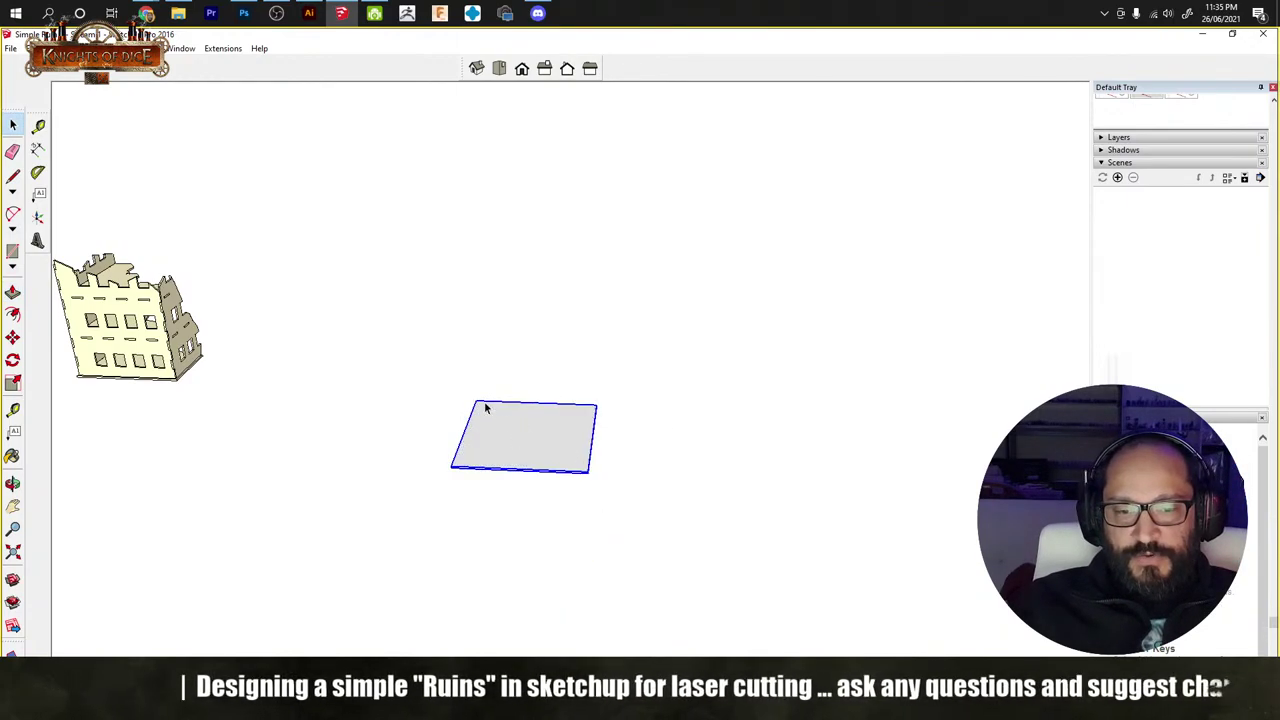
Step: Rotate the grouped sheet so that it stands upright as a wall panel
scroll(490, 410, up, 3)
middle_drag(526, 434, 269, 389)
key(m)
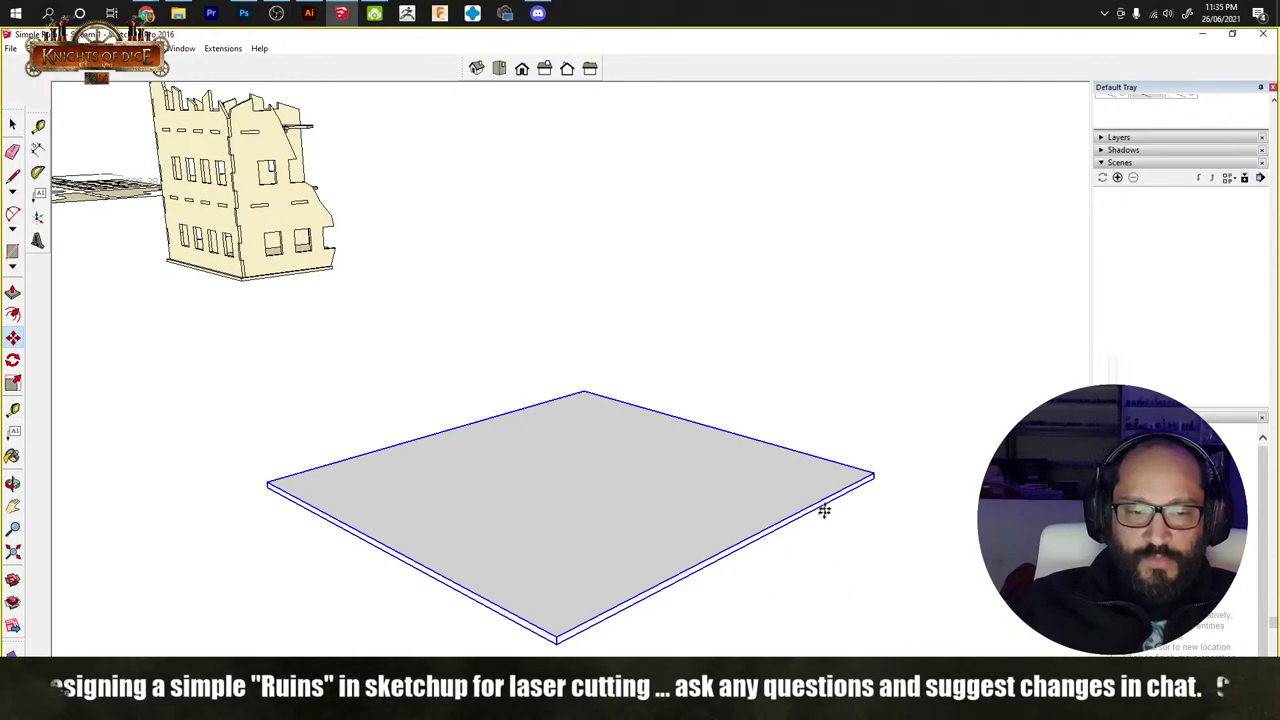
drag(843, 486, 742, 497)
key(space)
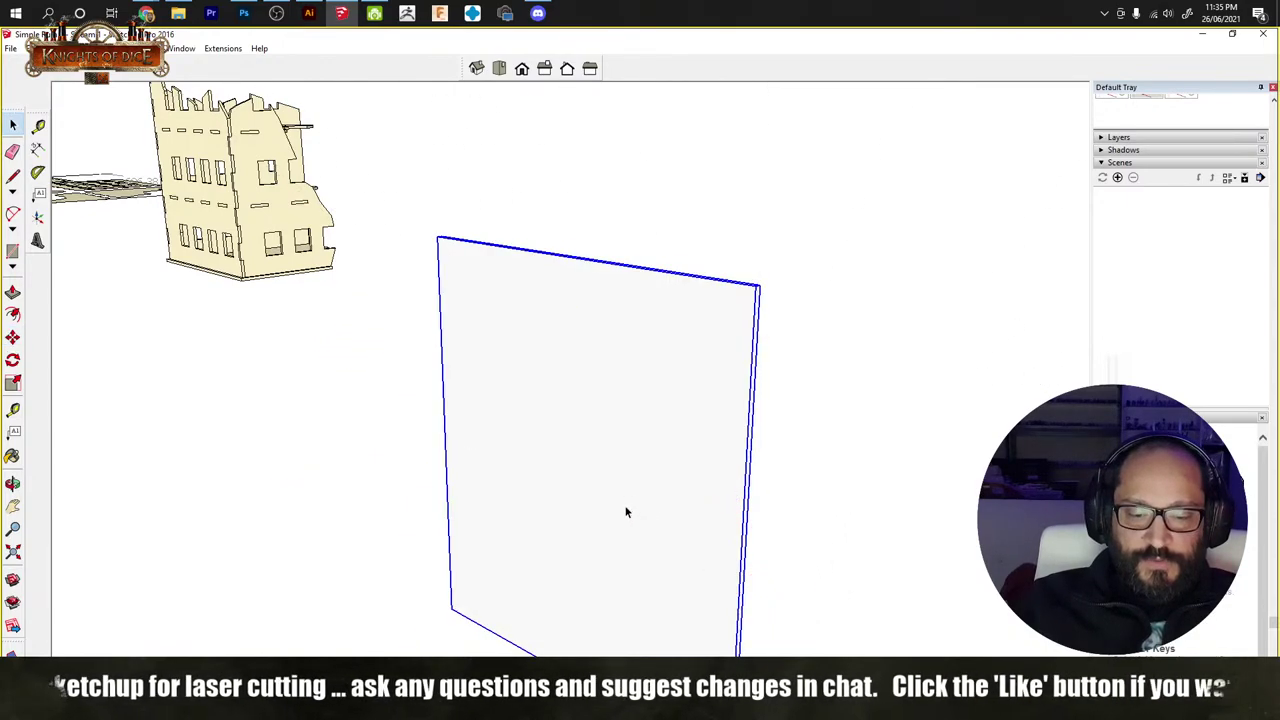
Step: Copy the upright panel to one side and rotate the copy perpendicular to the original
key(m)
click(672, 516)
key(ctrl)
click(871, 434)
middle_drag(871, 434, 559, 579)
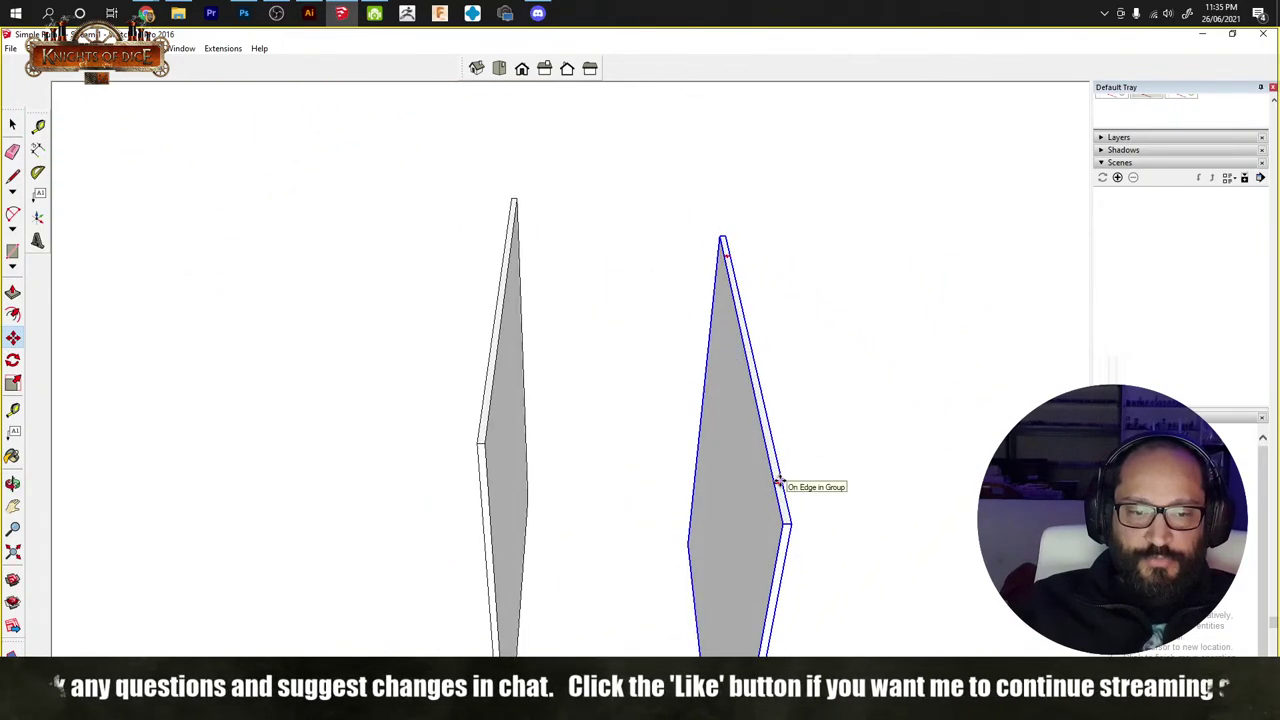
click(760, 350)
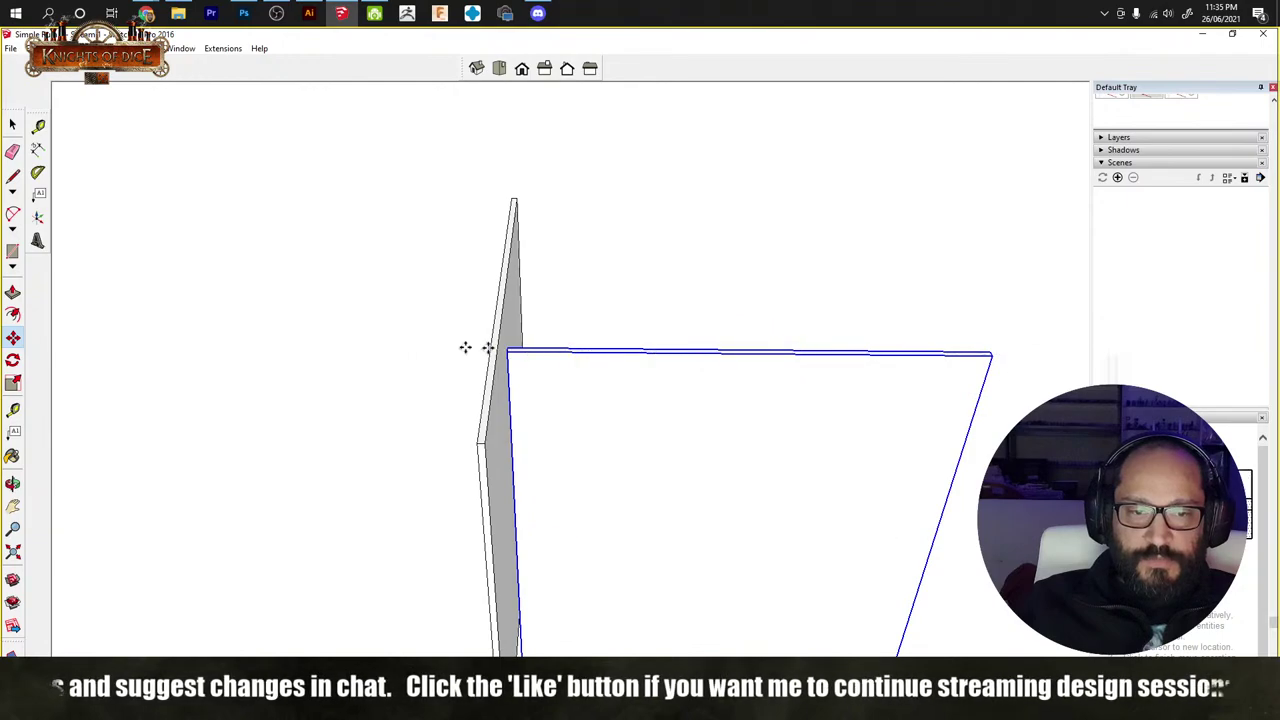
Step: Move the selected panel so its top corner meets the other panel's end, forming an L-shaped pair of walls
middle_drag(466, 346, 569, 229)
click(591, 286)
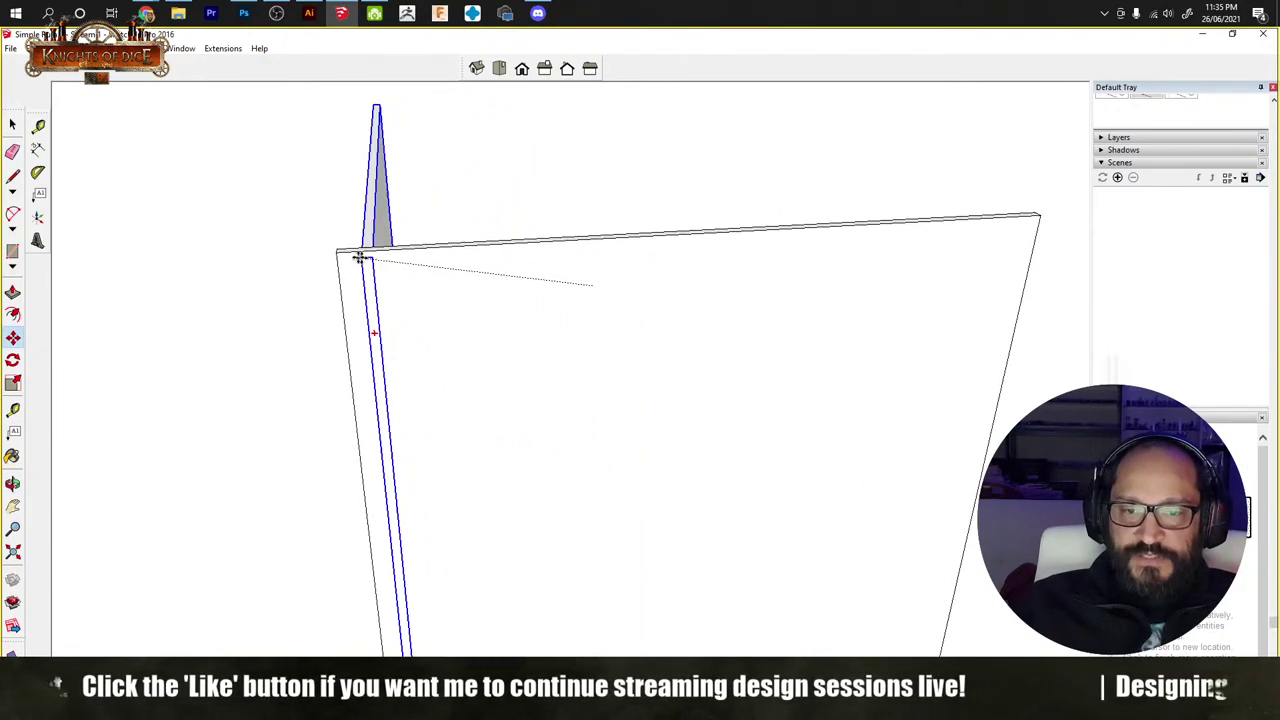
click(337, 251)
key(space)
middle_drag(517, 209, 303, 466)
scroll(471, 466, down, 5)
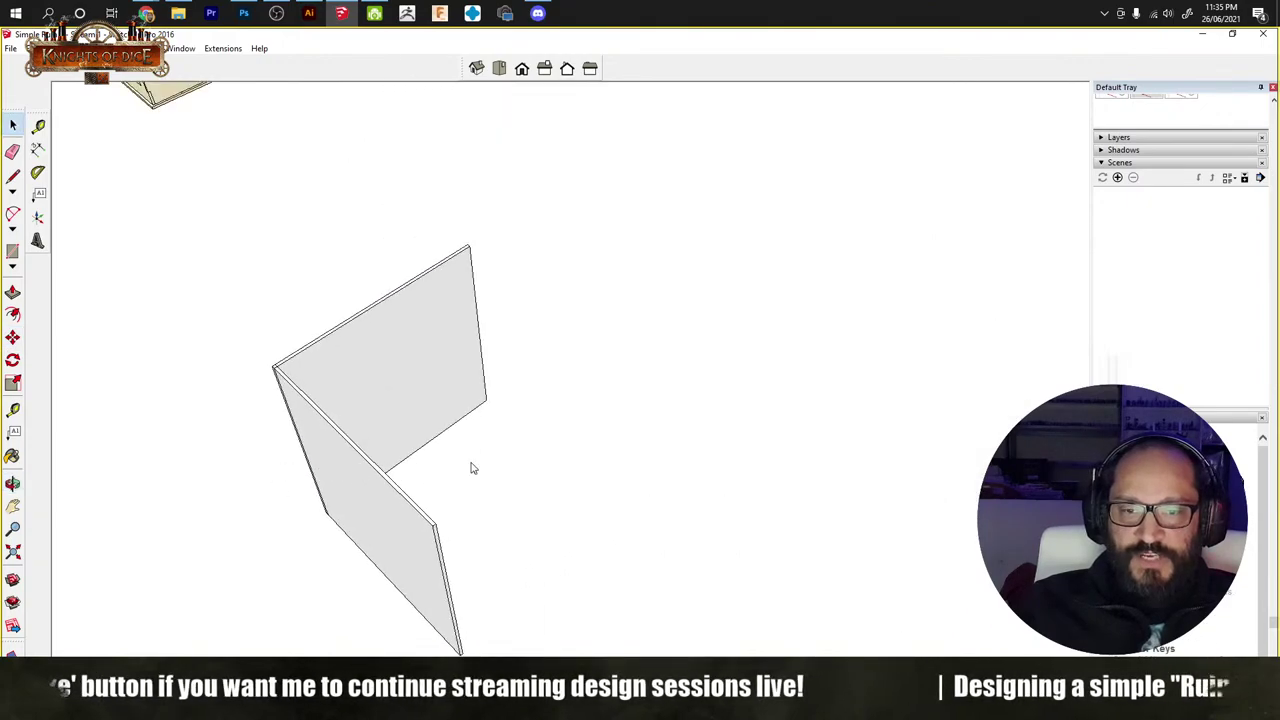
Step: Draw a rectangle spanning the inside of the two walls at their top edges
middle_drag(471, 466, 370, 400)
scroll(370, 397, up, 2)
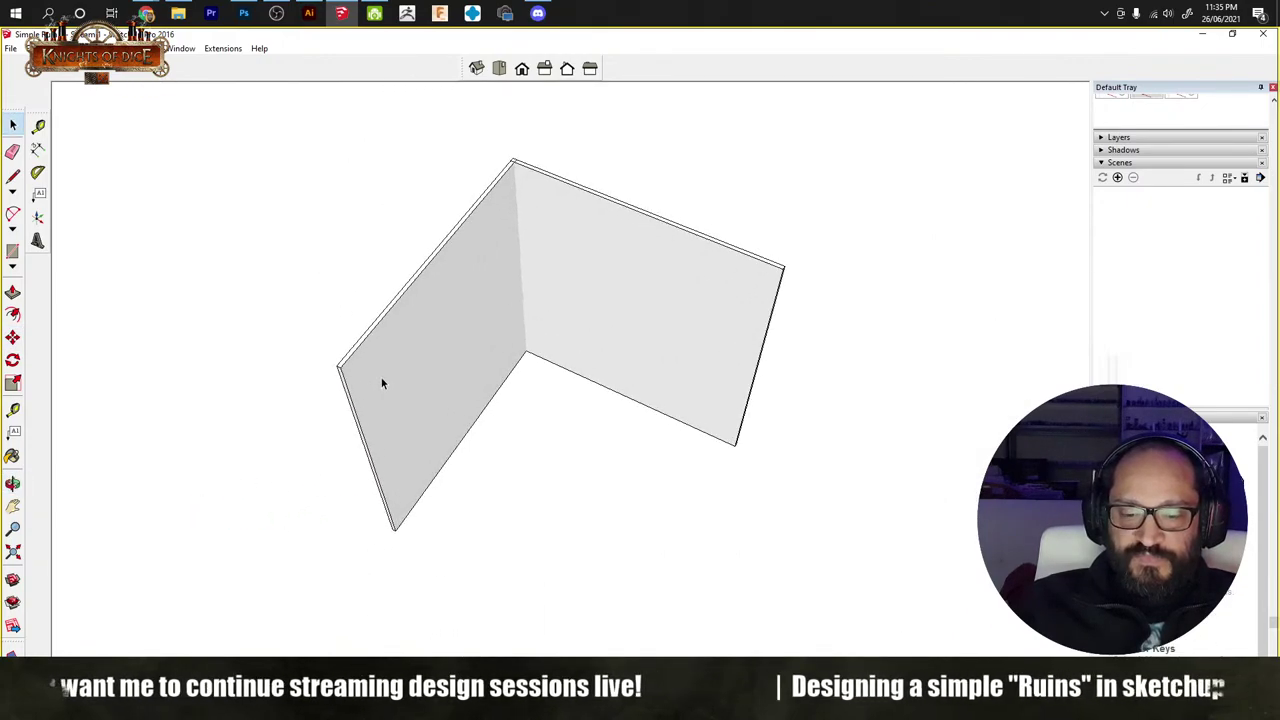
key(r)
click(338, 363)
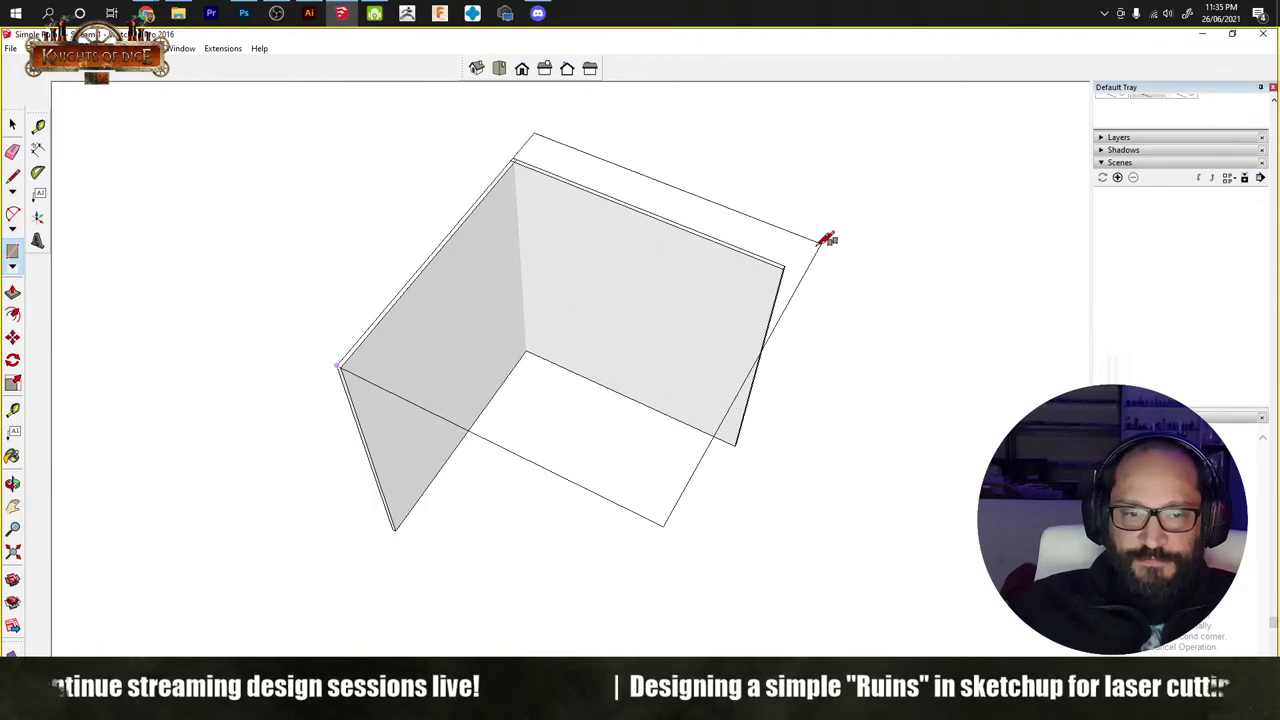
click(797, 263)
Step: Extrude the rectangle between the walls into a thin floor with Push/Pull and make it a group
middle_drag(800, 263, 577, 262)
key(p)
scroll(640, 317, up, 2)
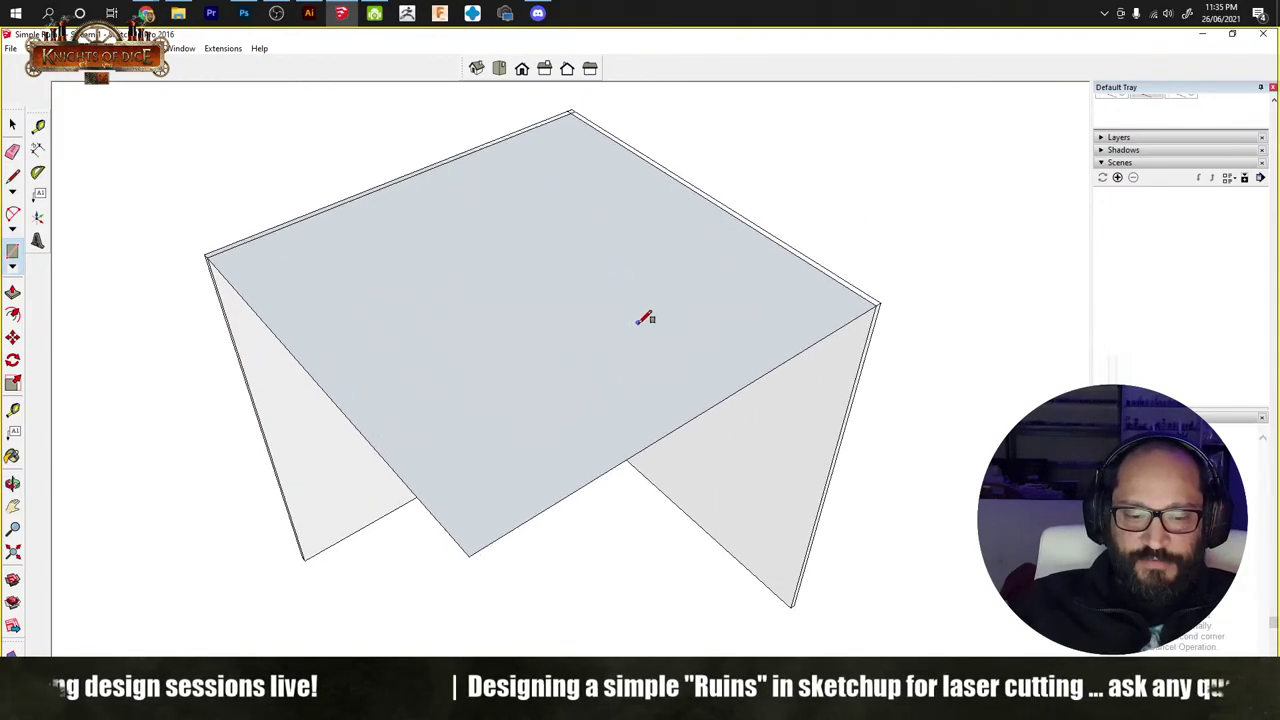
drag(703, 323, 700, 337)
key(space)
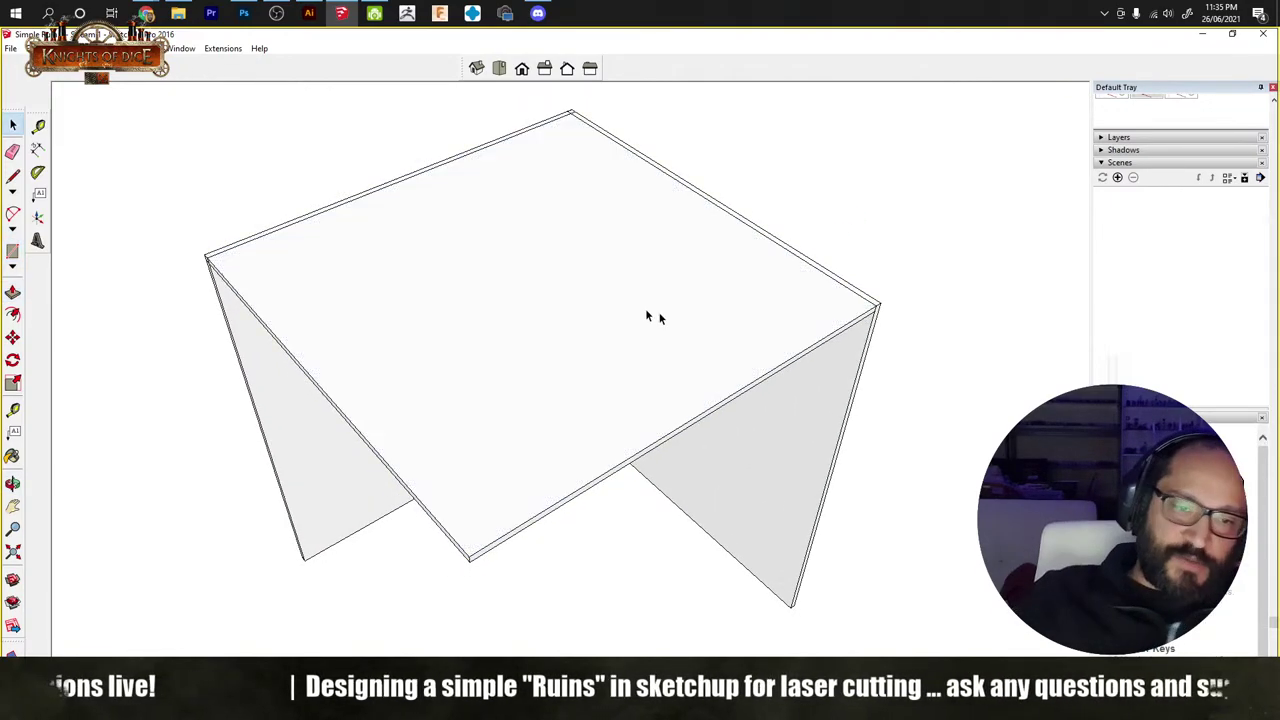
double_click(617, 311)
right_click(617, 311)
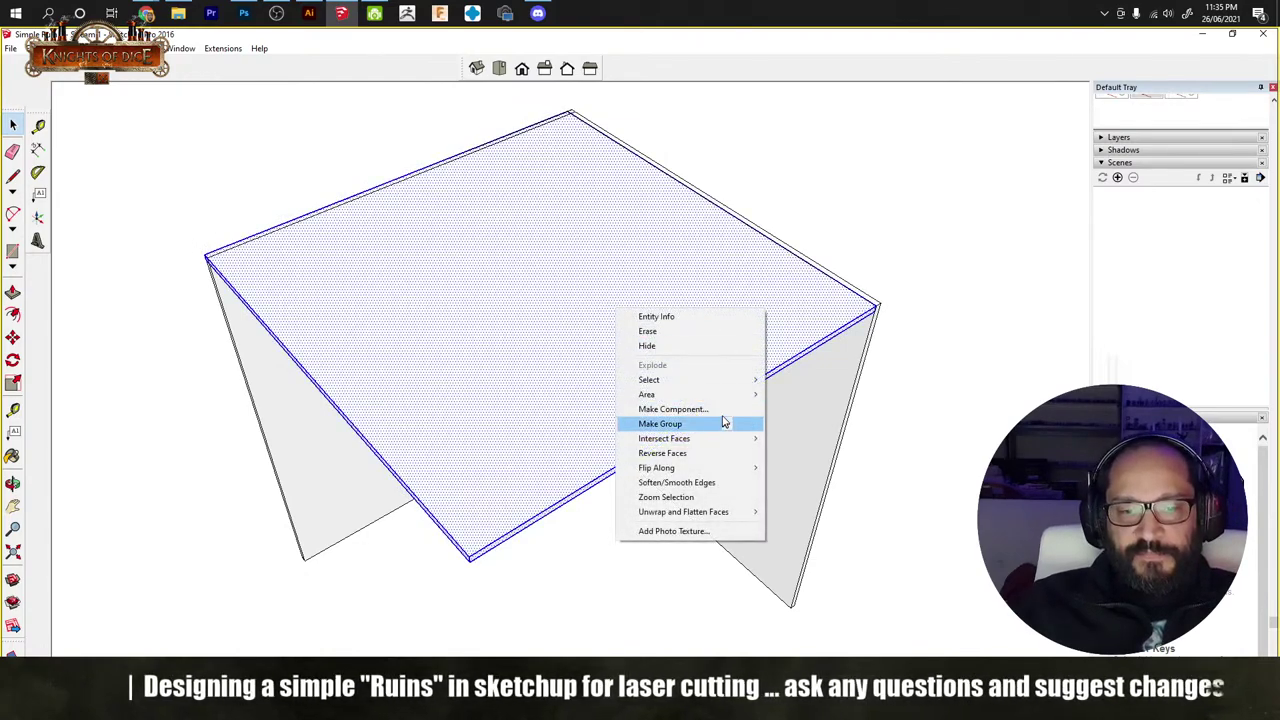
click(716, 427)
Step: Lower the floor group between the walls and align its corner with the wall's end edge
middle_drag(716, 427, 775, 302)
key(m)
click(791, 286)
scroll(623, 360, up, 5)
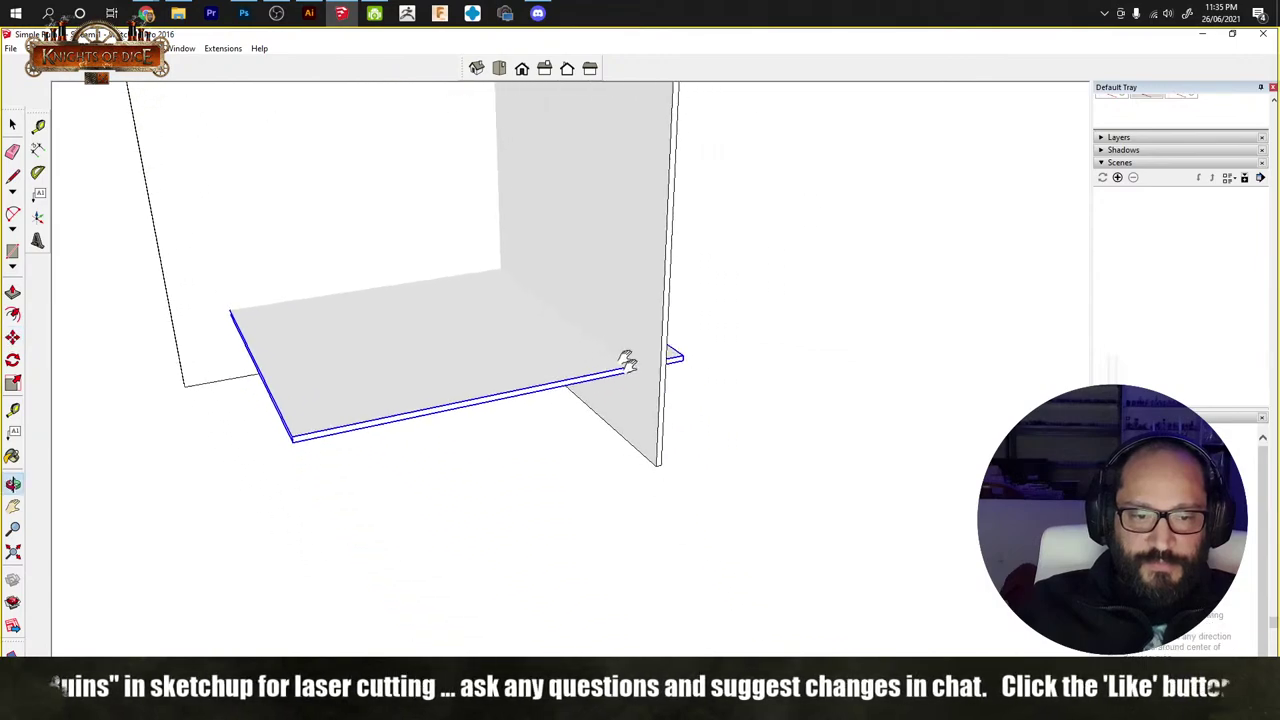
scroll(633, 468, down, 5)
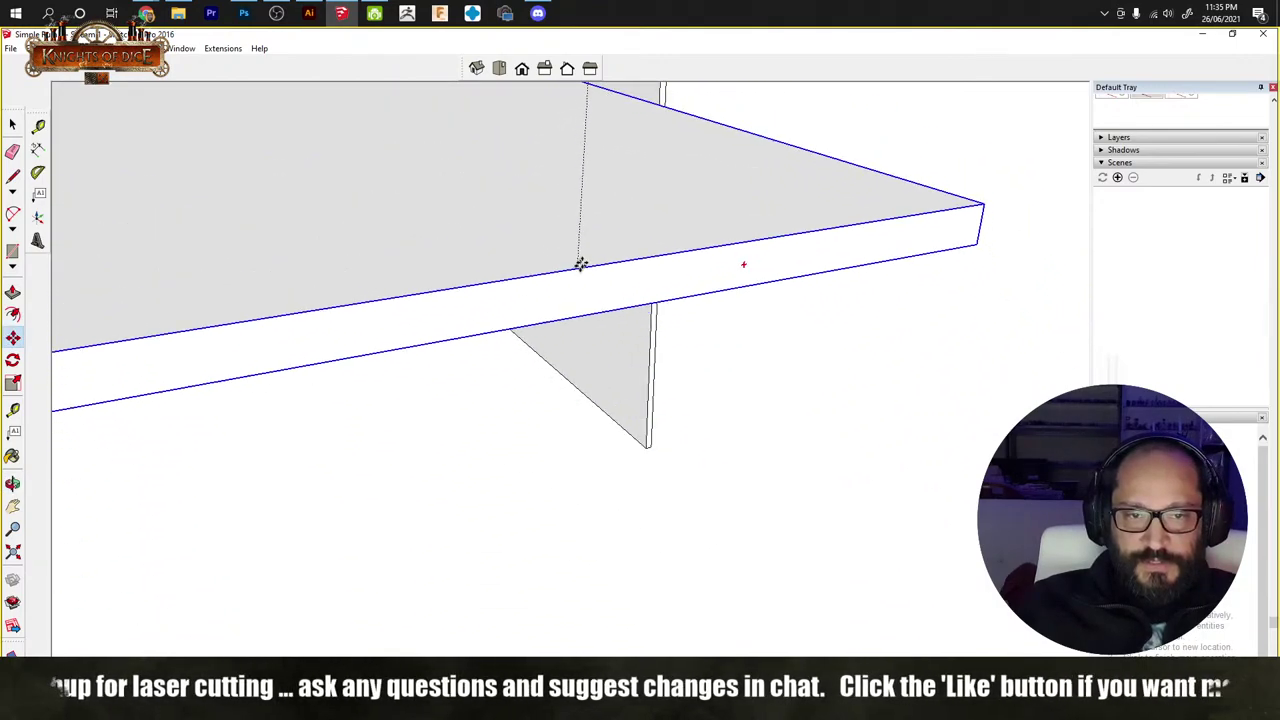
scroll(623, 348, up, 2)
click(620, 380)
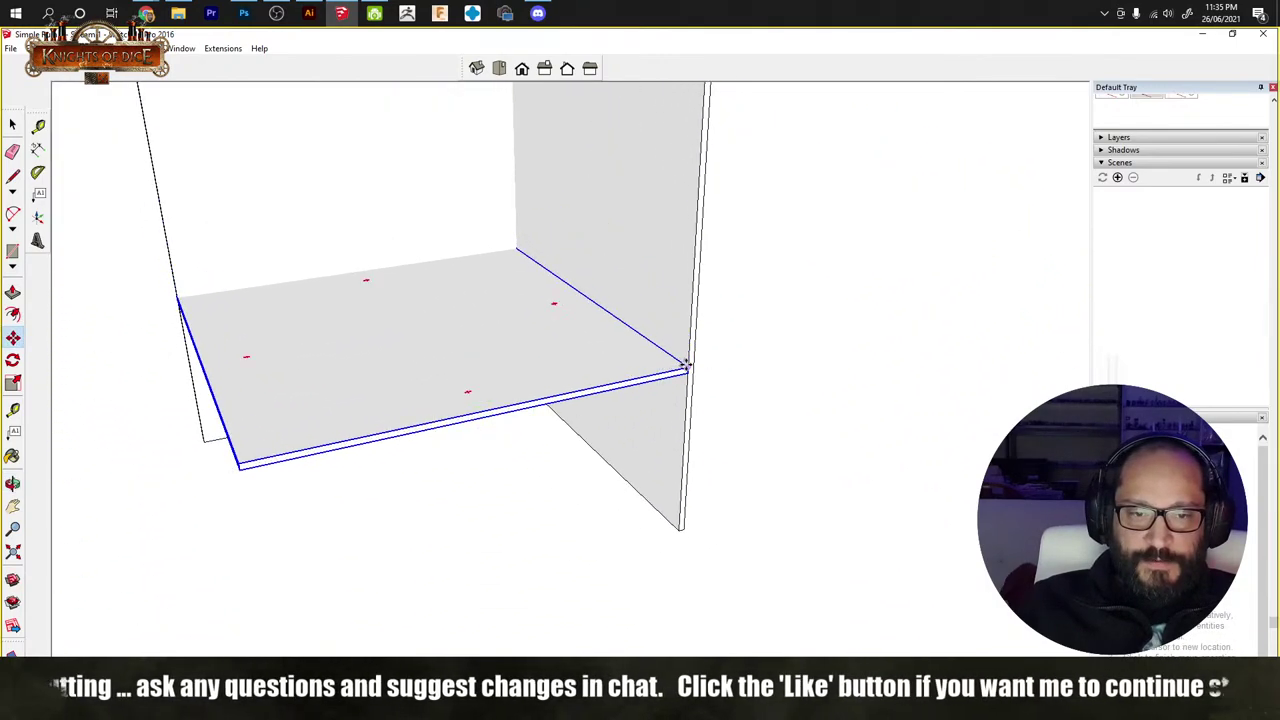
Step: Move the floor down to the walls' bottom edge, and from there raise it straight up to an intermediate height
click(686, 366)
click(686, 526)
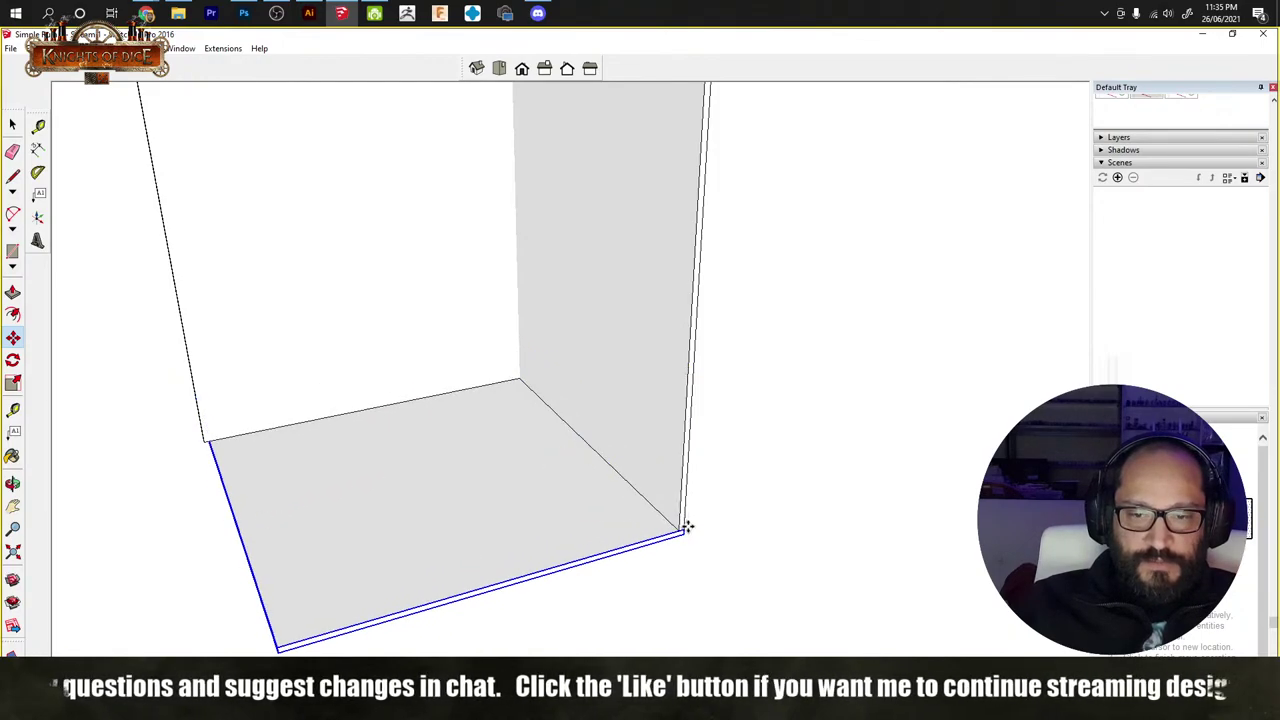
click(686, 531)
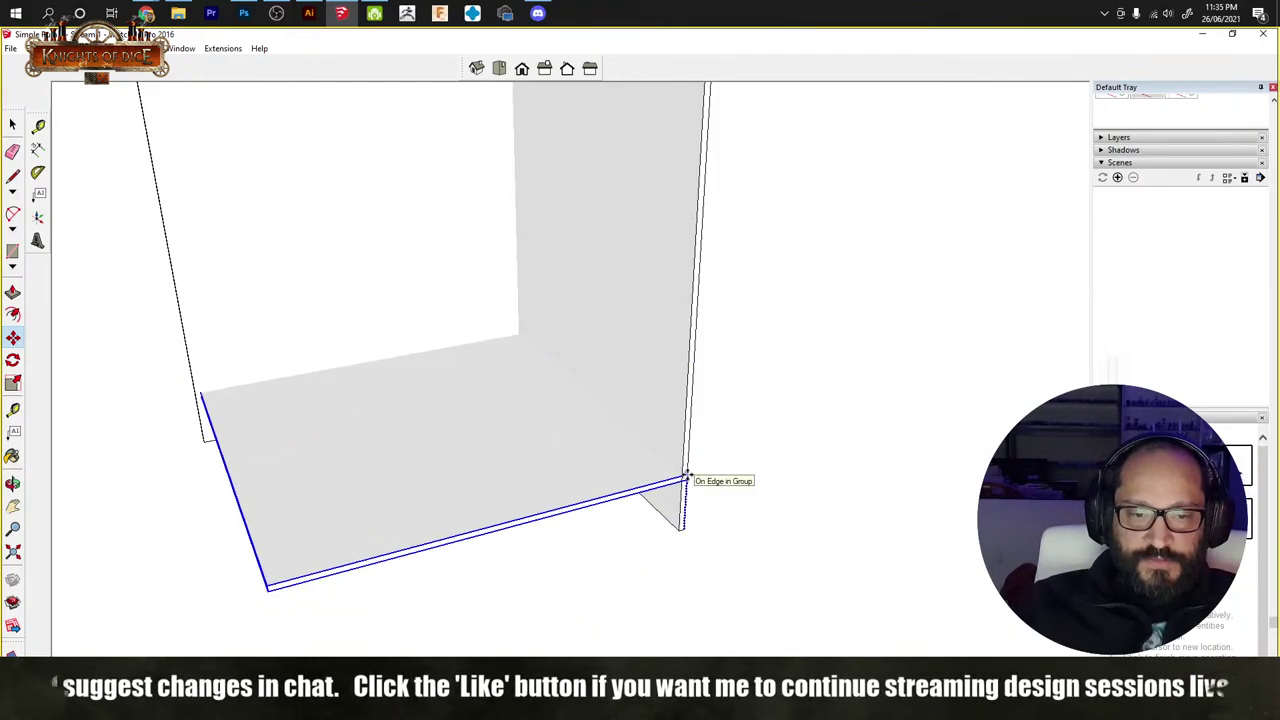
key(Return)
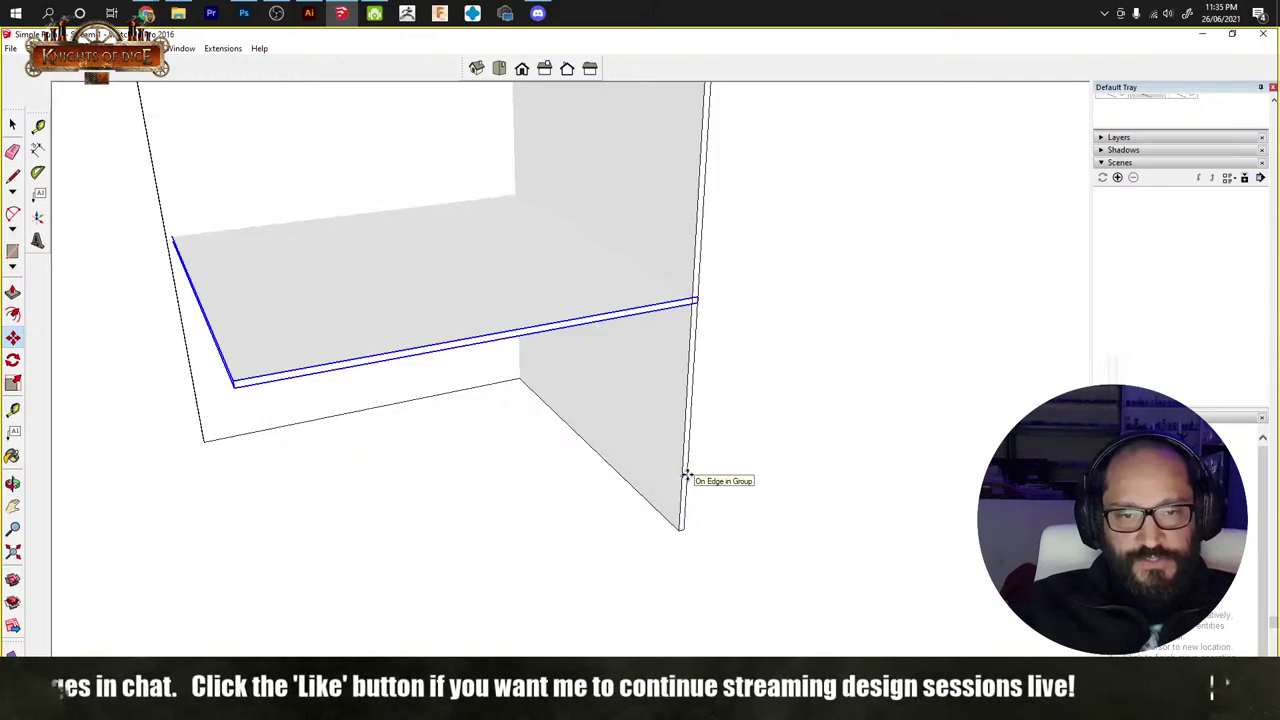
Step: Lower the top of the first wall with Push/Pull so it stands only slightly above the floor
key(space)
click(823, 306)
middle_drag(823, 306, 546, 443)
scroll(546, 443, up, 3)
key(m)
click(692, 272)
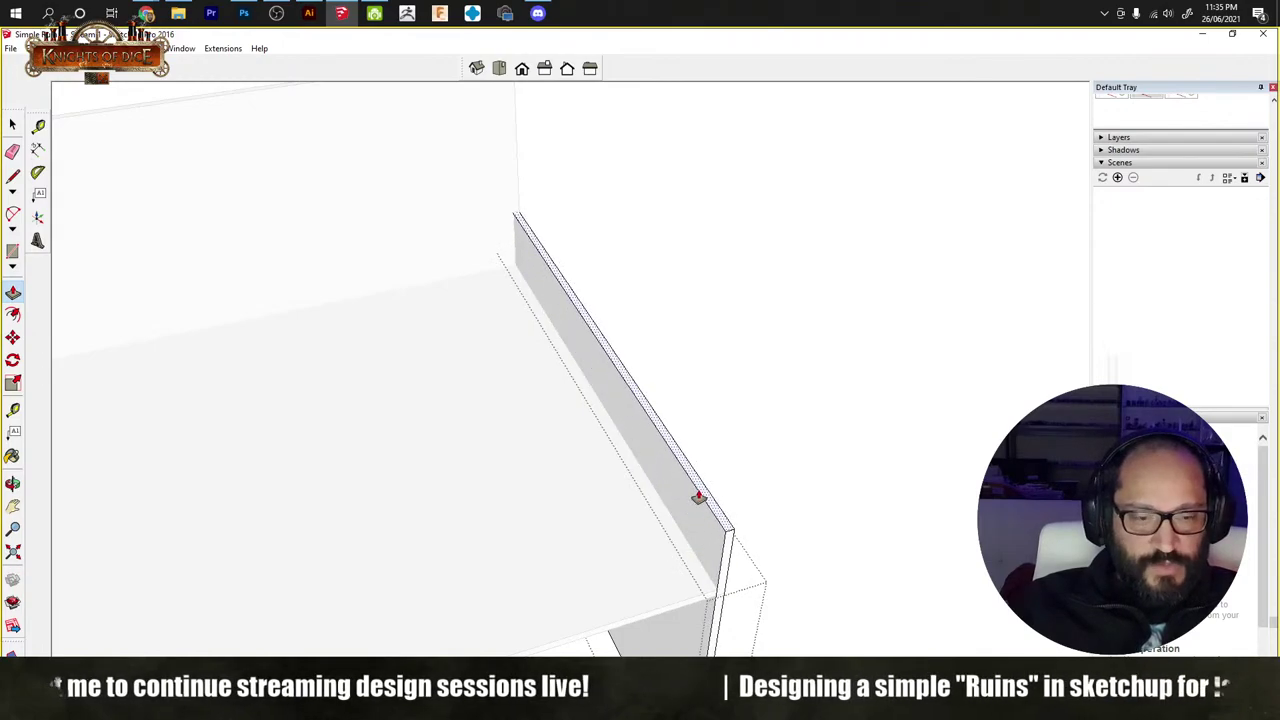
click(540, 466)
middle_drag(540, 466, 849, 363)
Step: Lower the adjoining wall's top face with Push/Pull to match the height of the first wall
key(space)
click(532, 221)
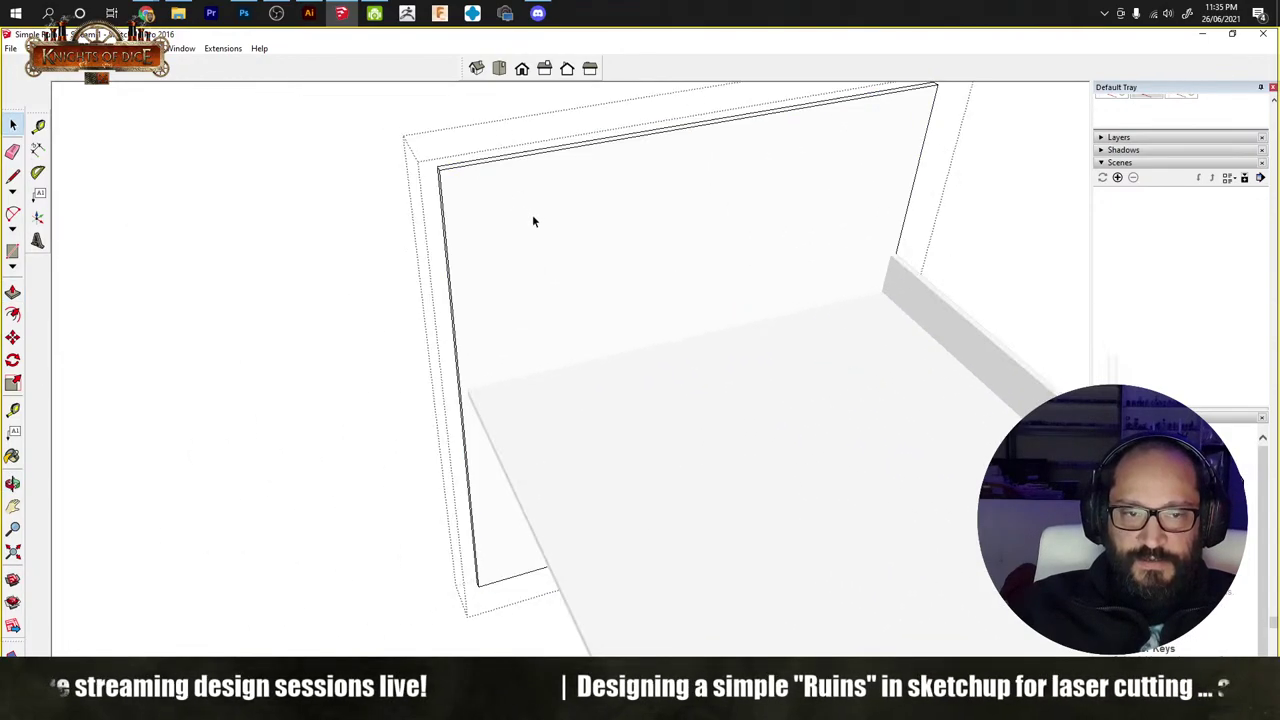
key(m)
click(526, 156)
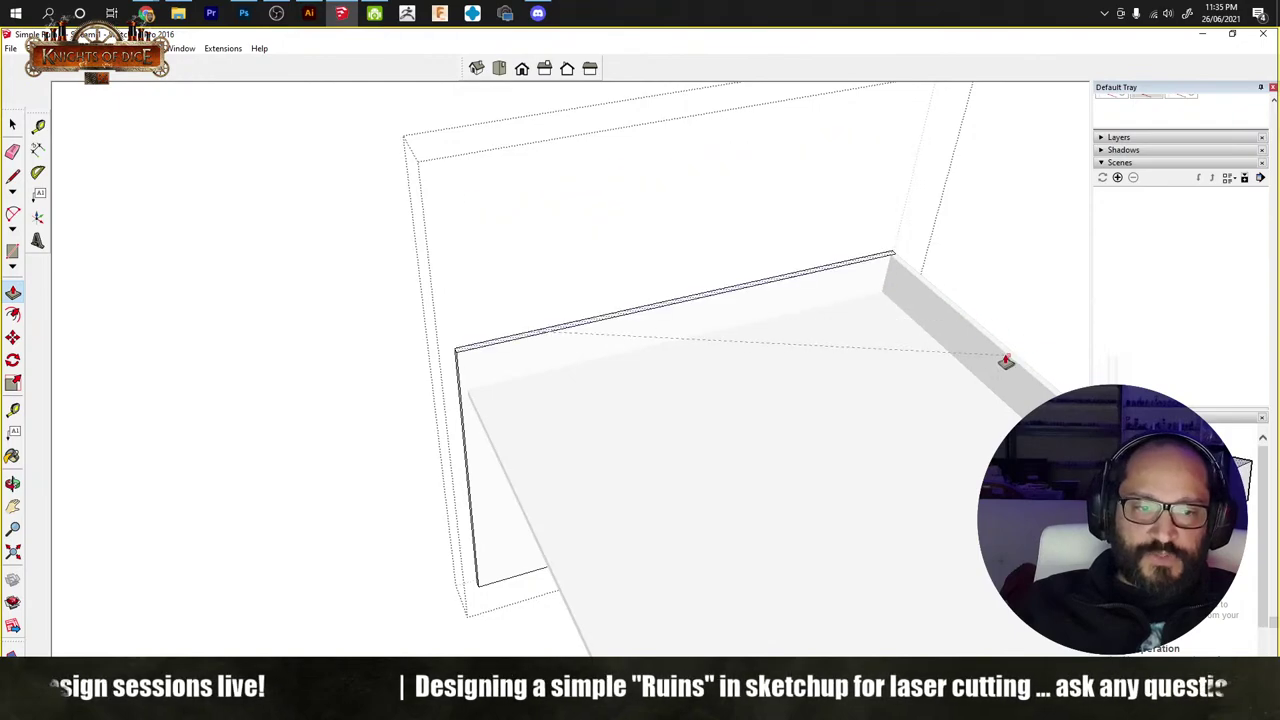
click(1006, 362)
key(space)
click(371, 183)
Step: Extend the floor's open edge with Push/Pull until it is flush with the end of the wall
middle_drag(371, 183, 423, 357)
key(space)
scroll(394, 320, up, 5)
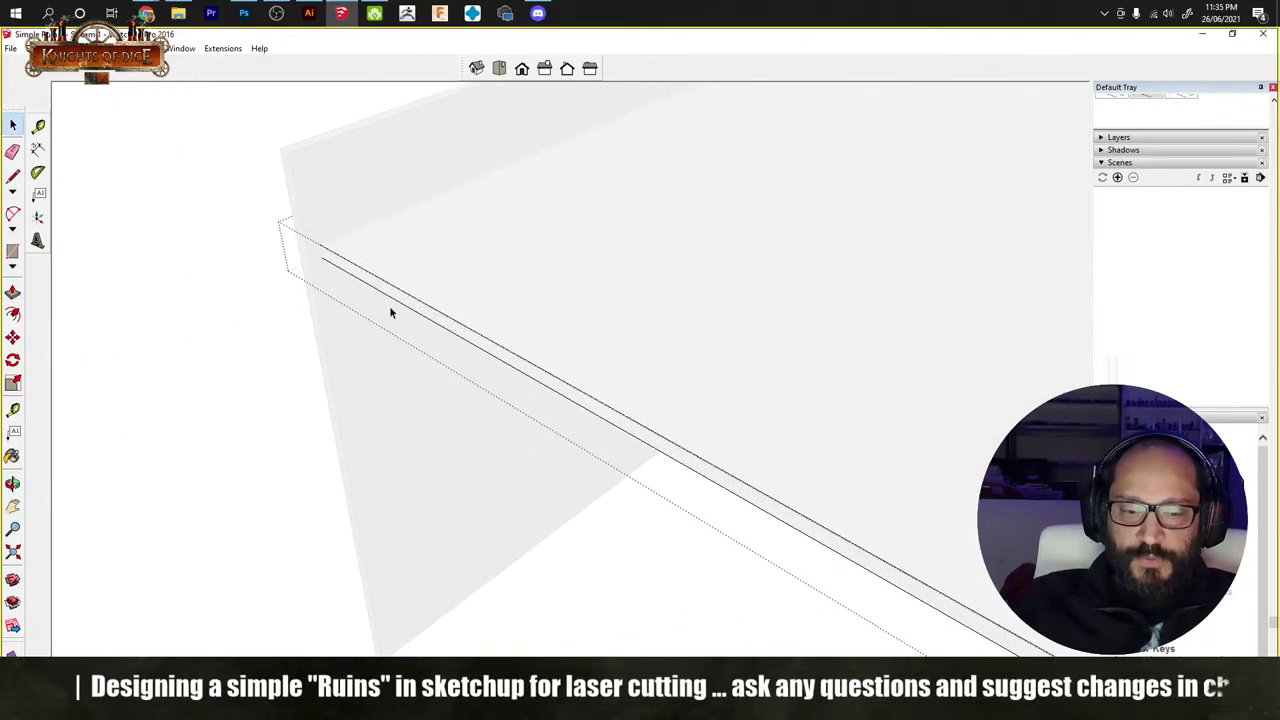
key(p)
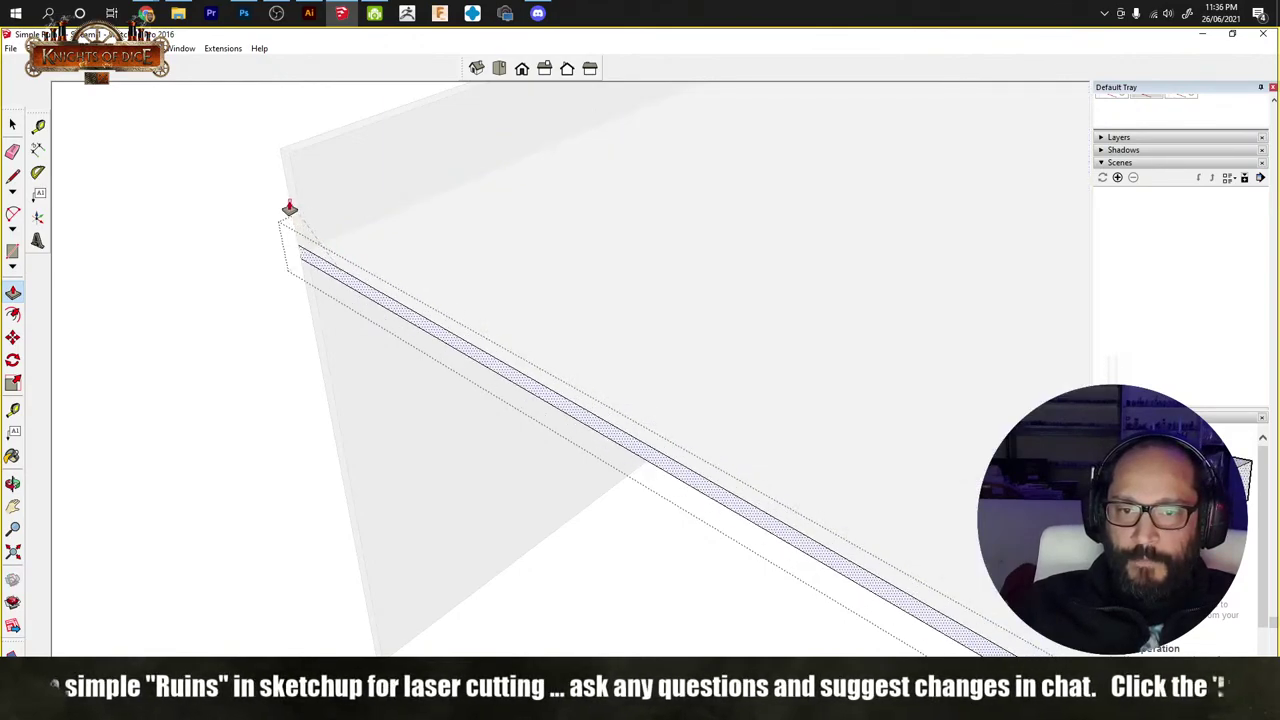
middle_drag(289, 208, 405, 451)
Step: Draw a jagged line across the floor's top face from one open edge to the other with the Line tool
key(space)
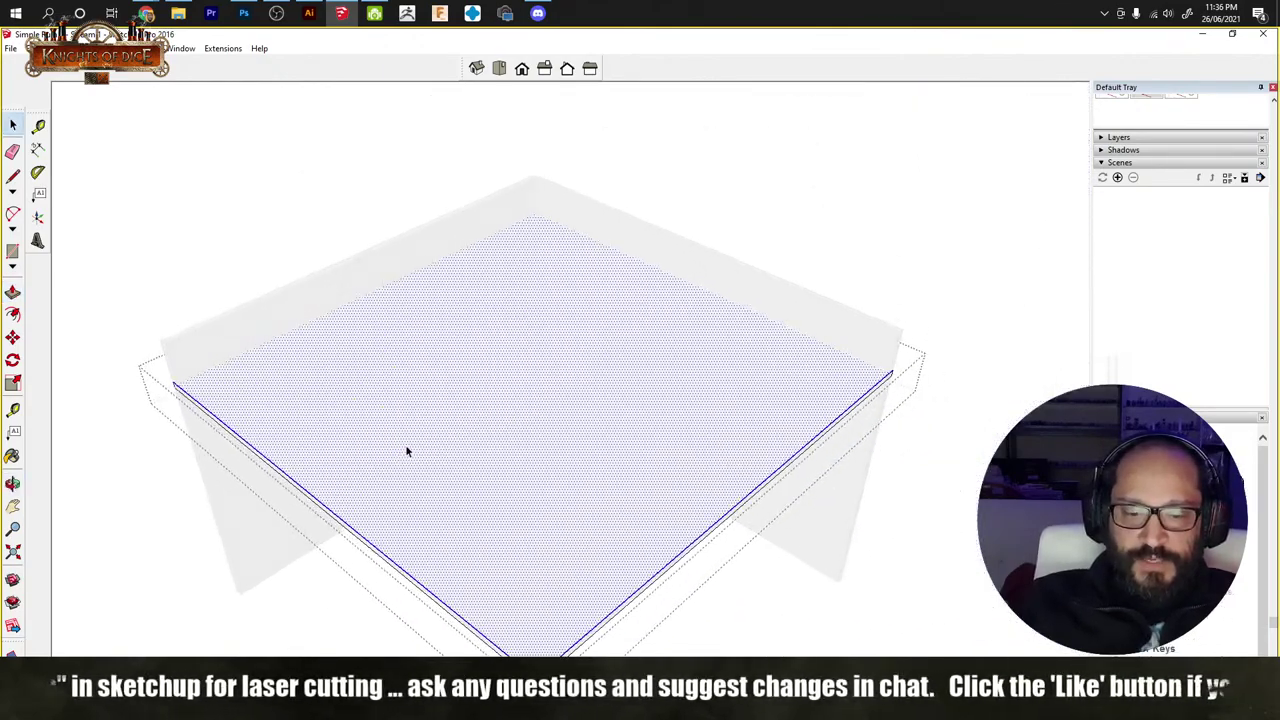
key(l)
click(250, 442)
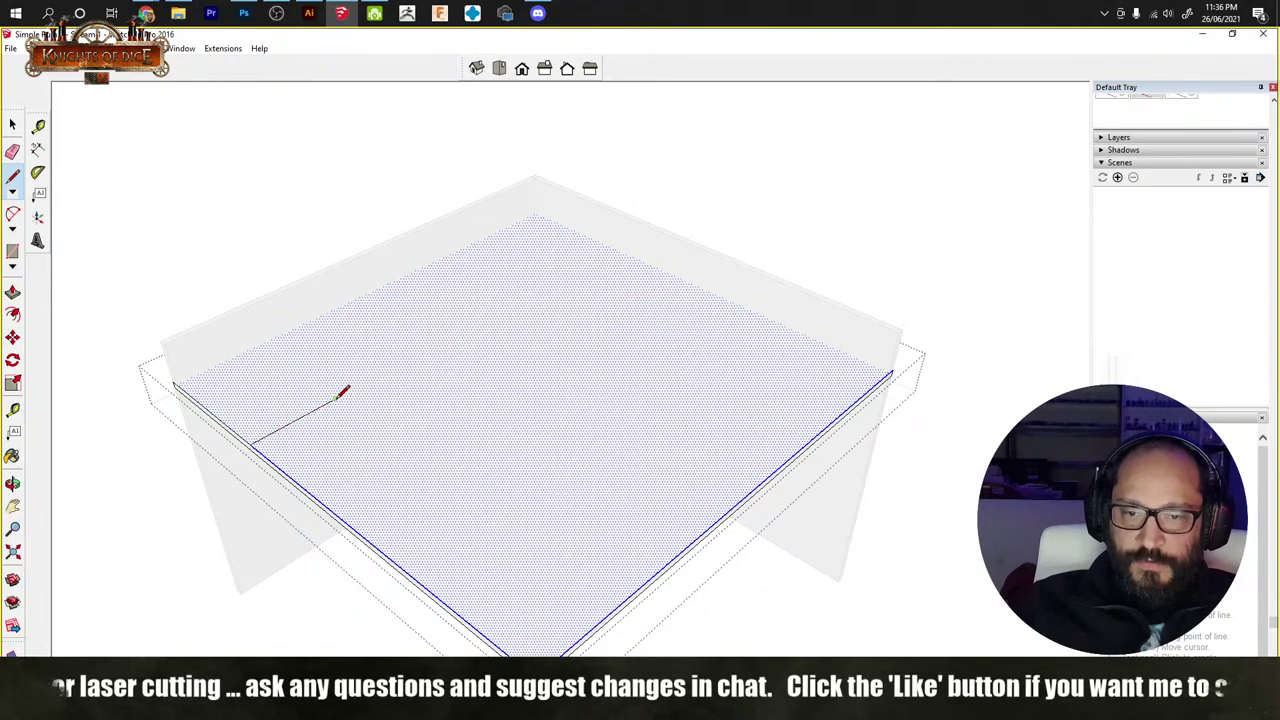
click(335, 400)
click(402, 396)
click(523, 328)
click(589, 361)
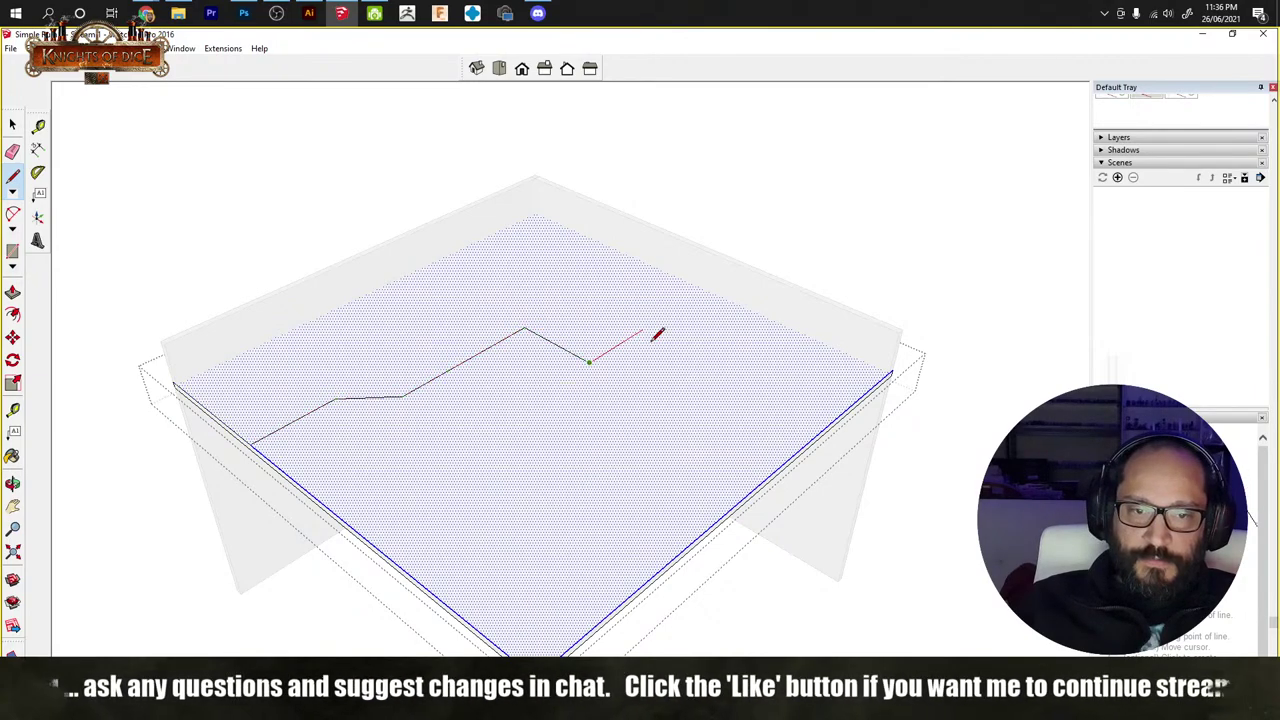
click(652, 343)
click(752, 358)
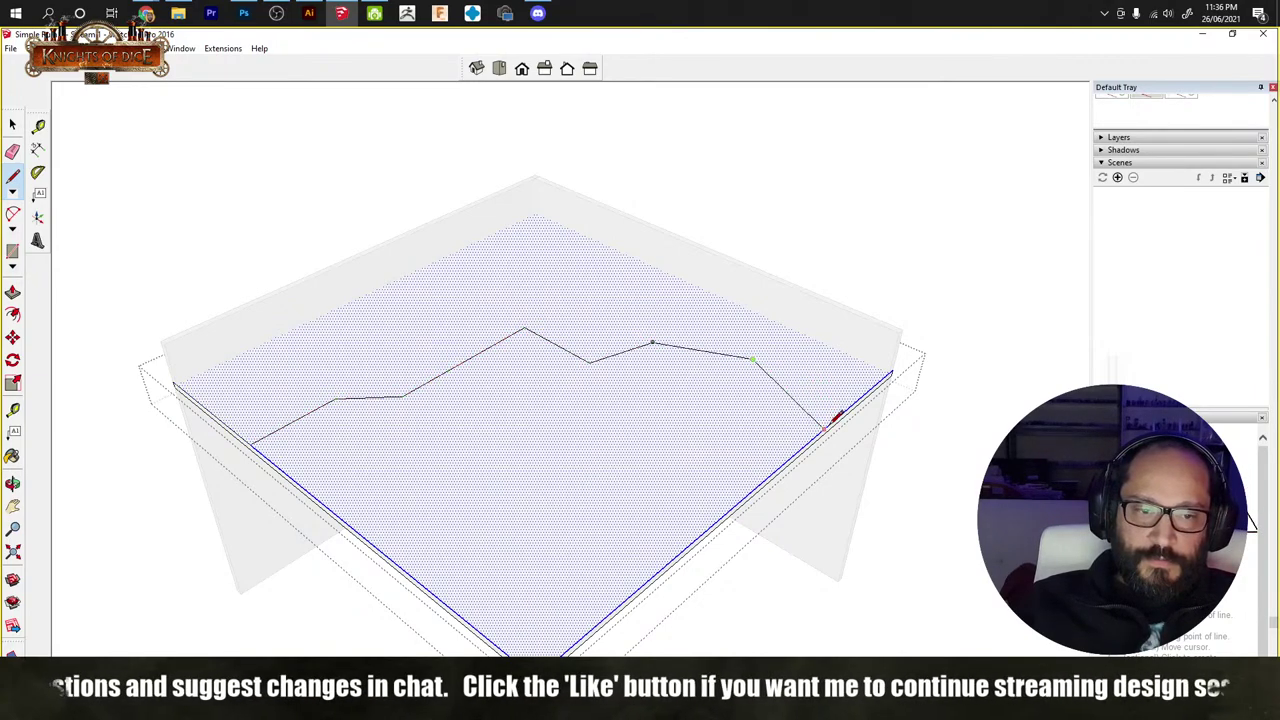
click(826, 427)
Step: Delete the floor portion outside the jagged line and extrude the remaining face into a thin slab with Push/Pull
key(space)
click(829, 408)
key(Delete)
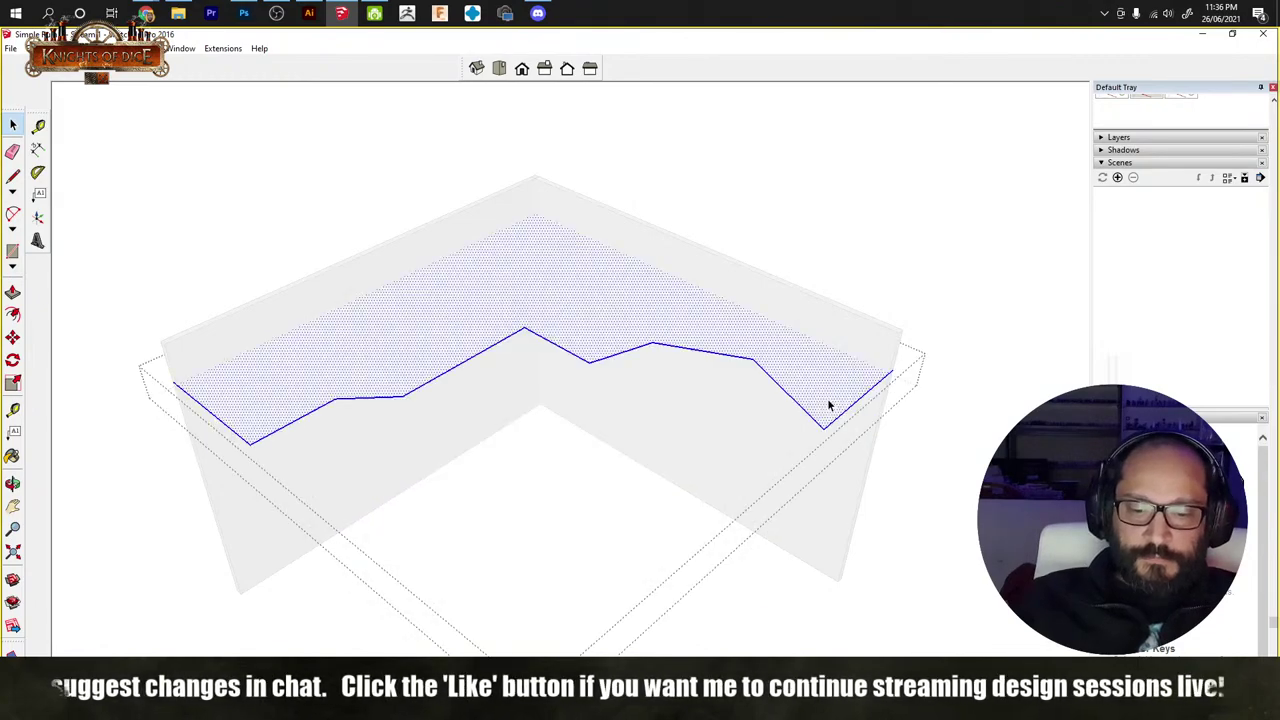
key(p)
click(743, 363)
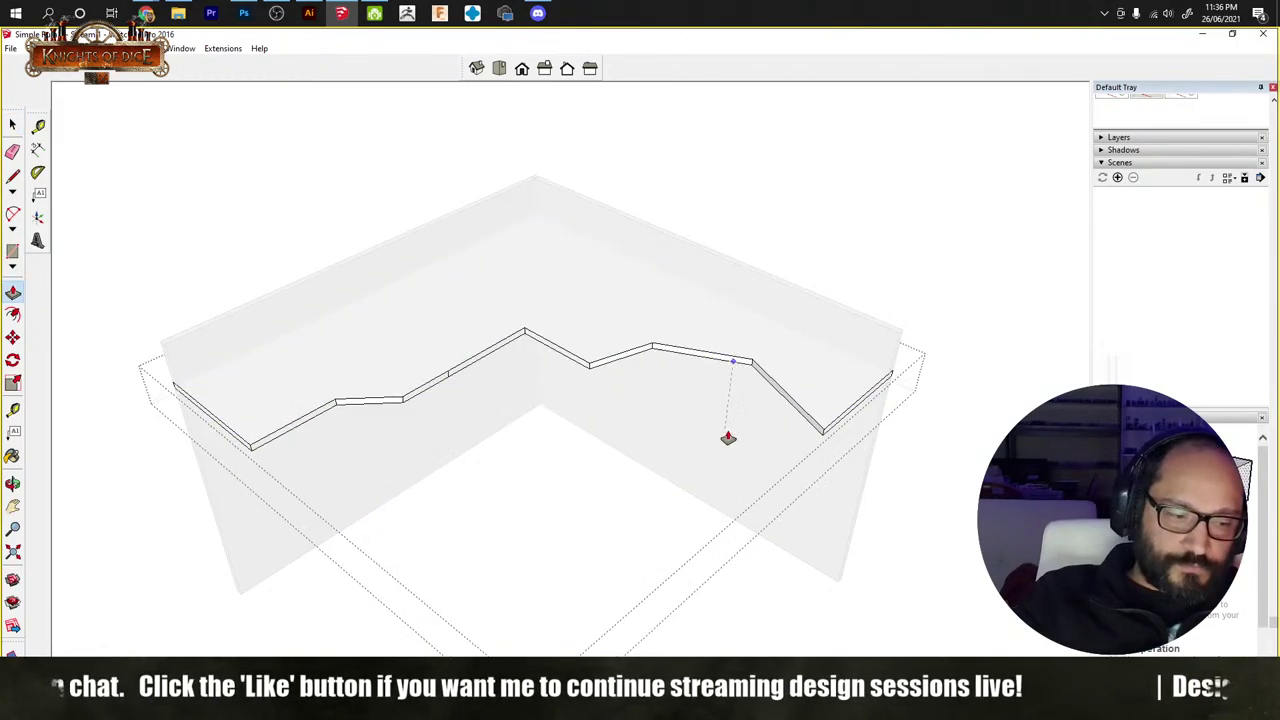
click(728, 437)
key(space)
Step: Copy the jagged floor straight down to the bottom edge of the walls
middle_drag(814, 191, 659, 500)
triple_click(409, 171)
middle_drag(409, 171, 707, 263)
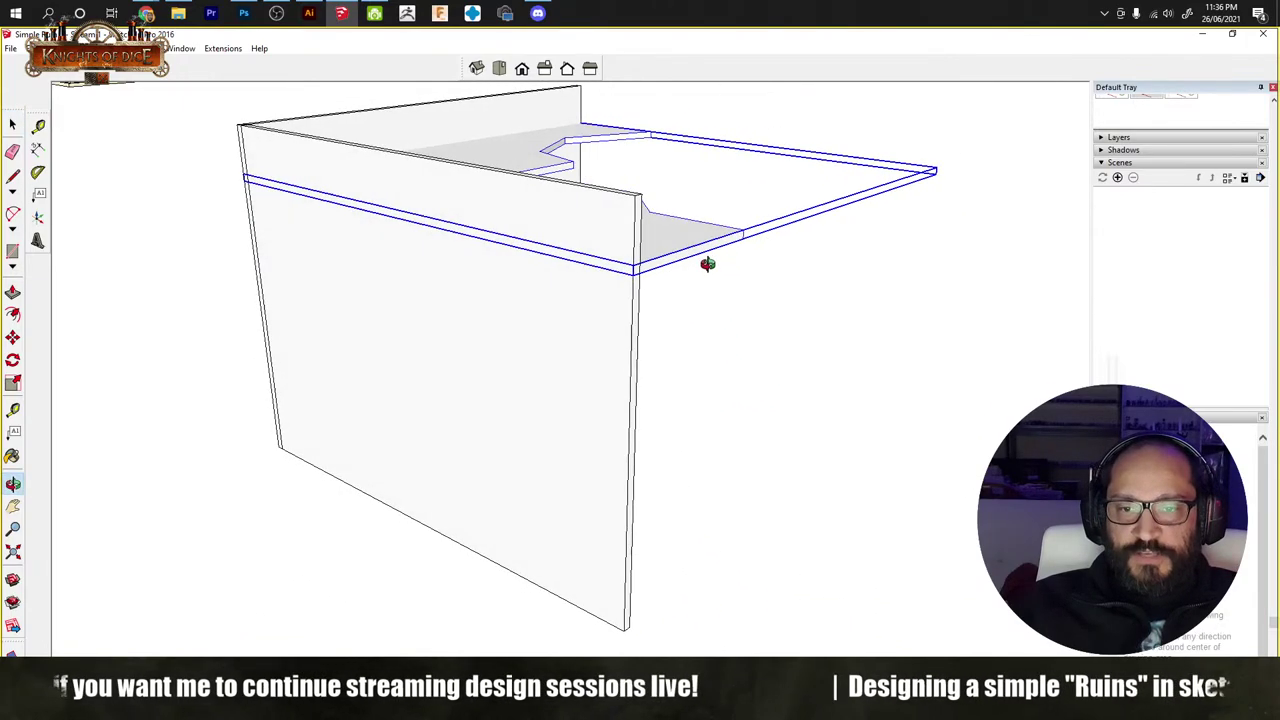
key(m)
key(ctrl)
click(631, 262)
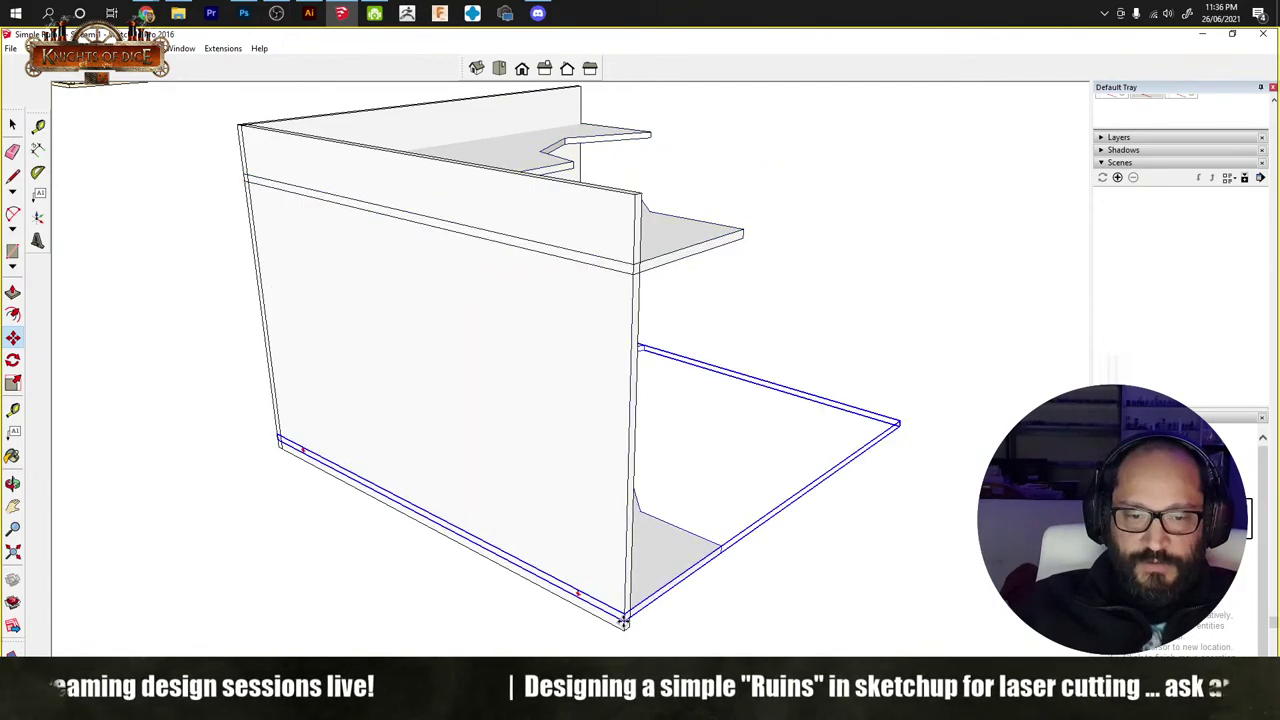
click(623, 620)
scroll(566, 486, down, 5)
middle_drag(566, 486, 629, 480)
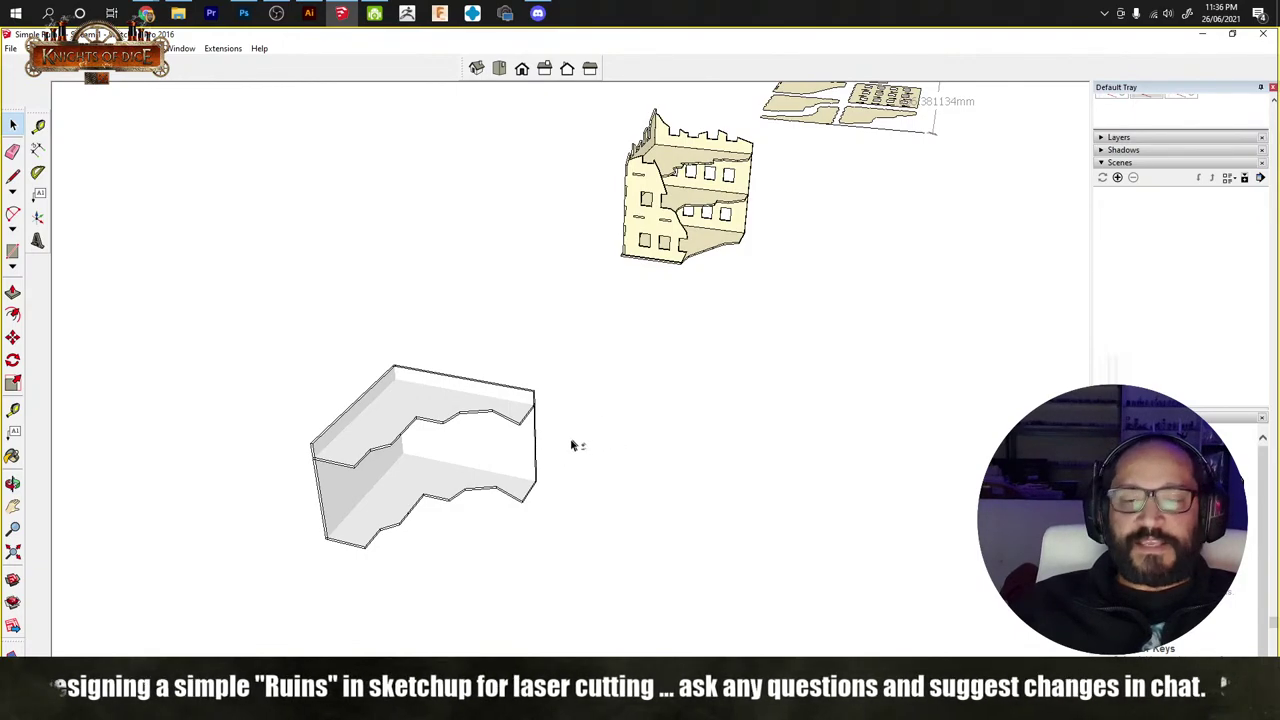
middle_drag(572, 445, 449, 240)
Step: Switch to Chrome and examine the Table Top Terrain photo of the foam corner ruins on Facebook
mouse_move(145, 13)
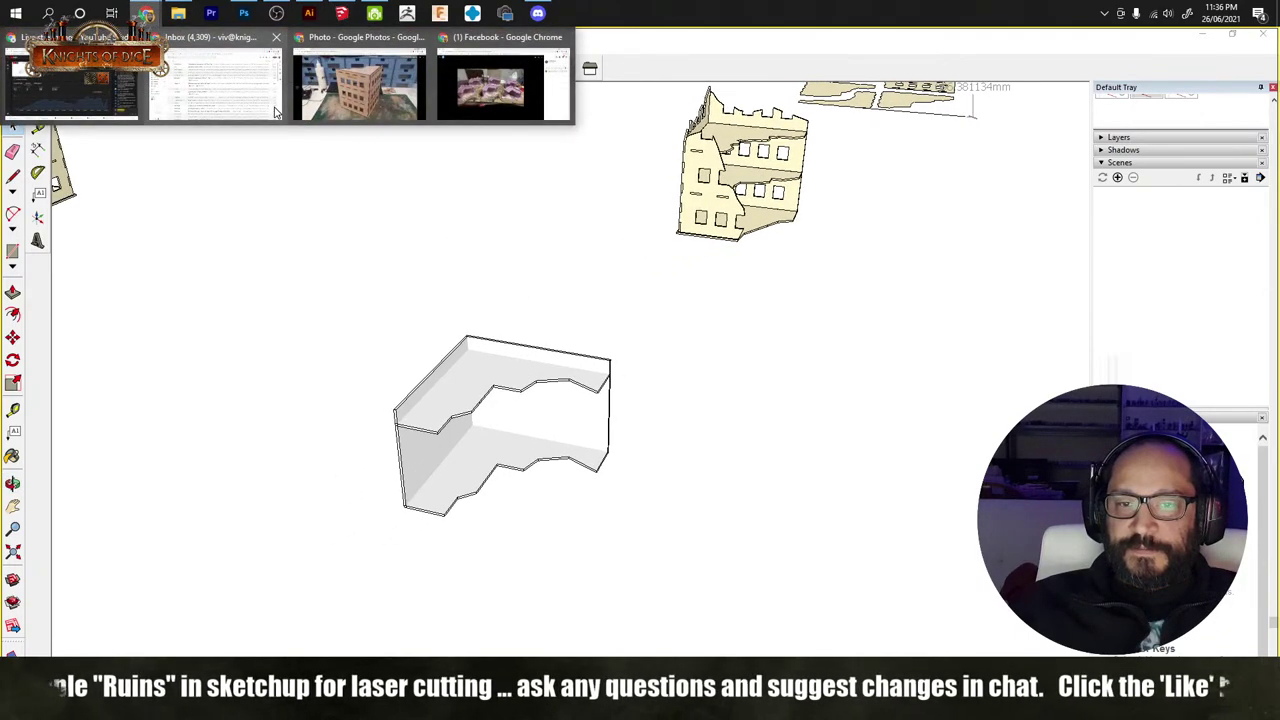
click(495, 88)
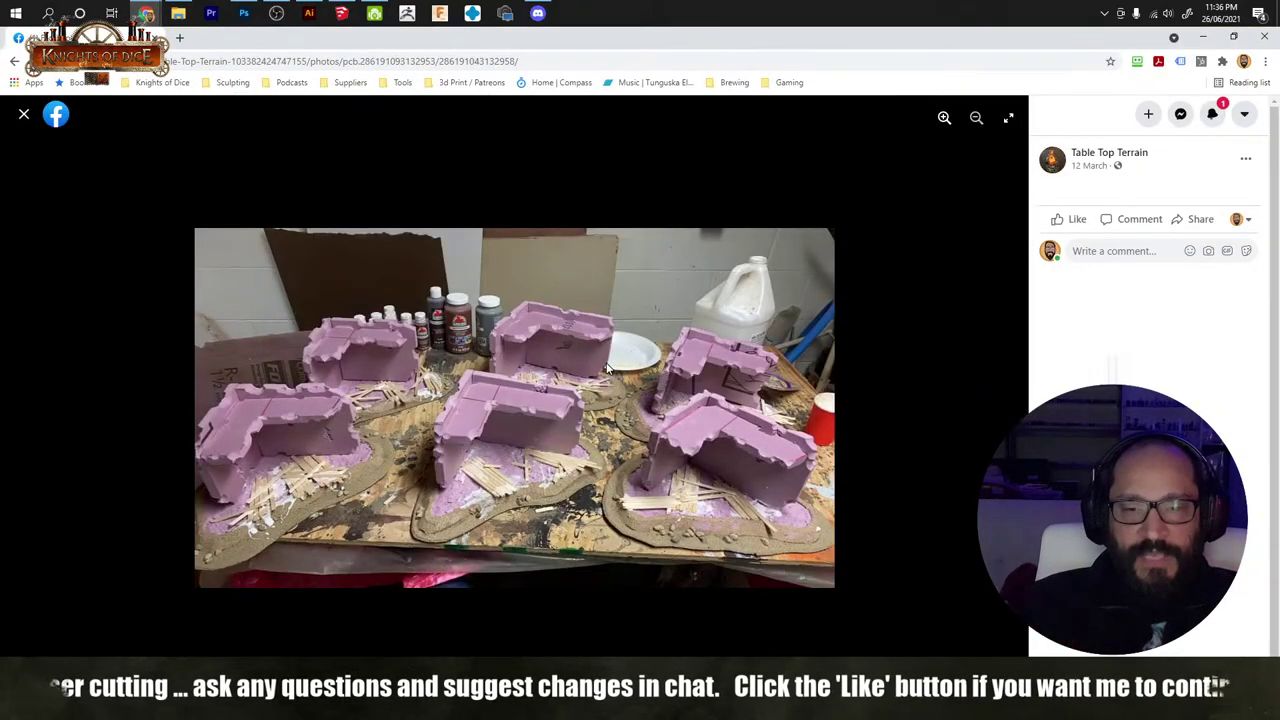
mouse_move(603, 360)
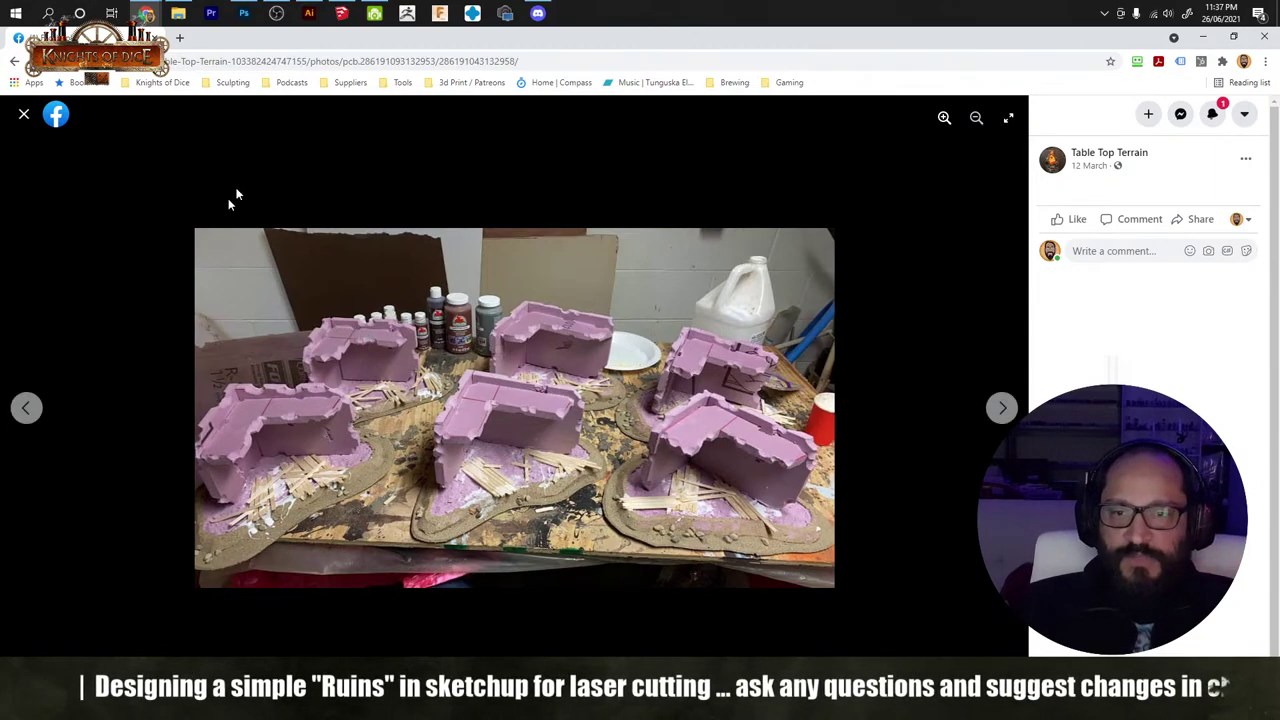
Step: Switch back to SketchUp and examine the two-floor corner model and the finished windowed ruin
click(341, 13)
mouse_move(717, 434)
middle_down()
mouse_move(736, 434)
mouse_move(320, 420)
mouse_move(547, 424)
middle_up()
scroll(320, 420, up, 4)
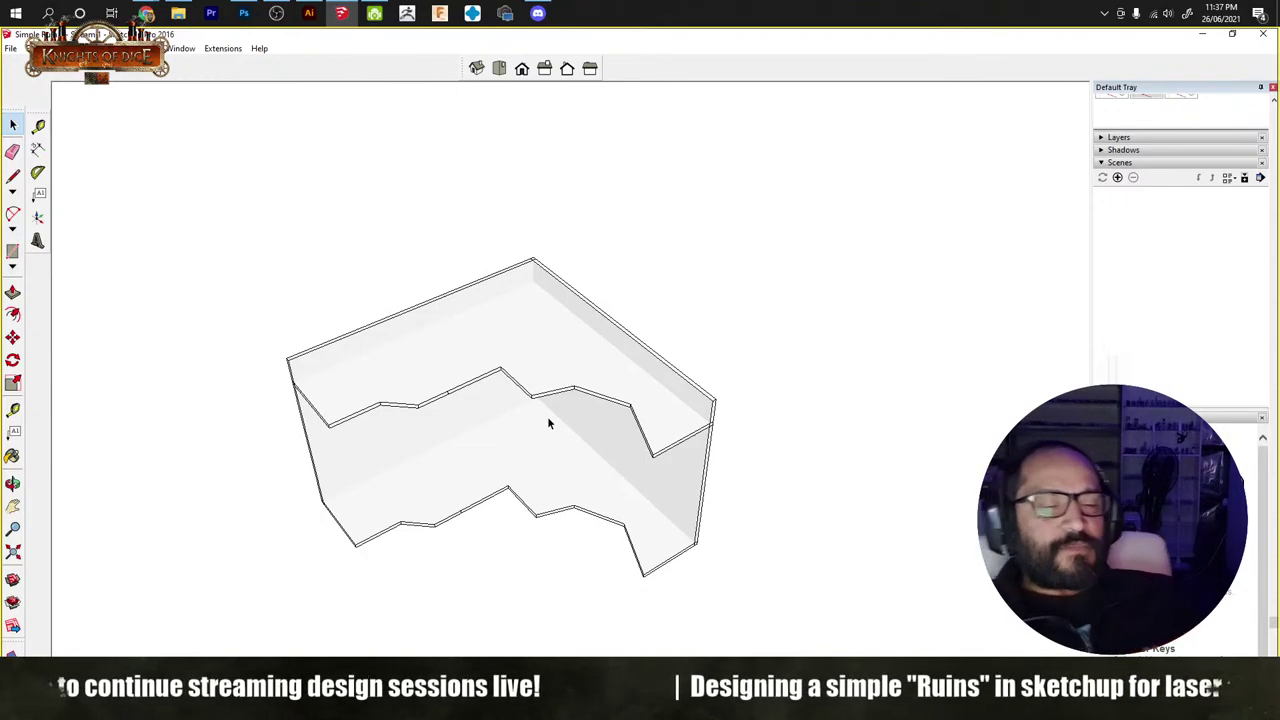
middle_drag(699, 306, 268, 420)
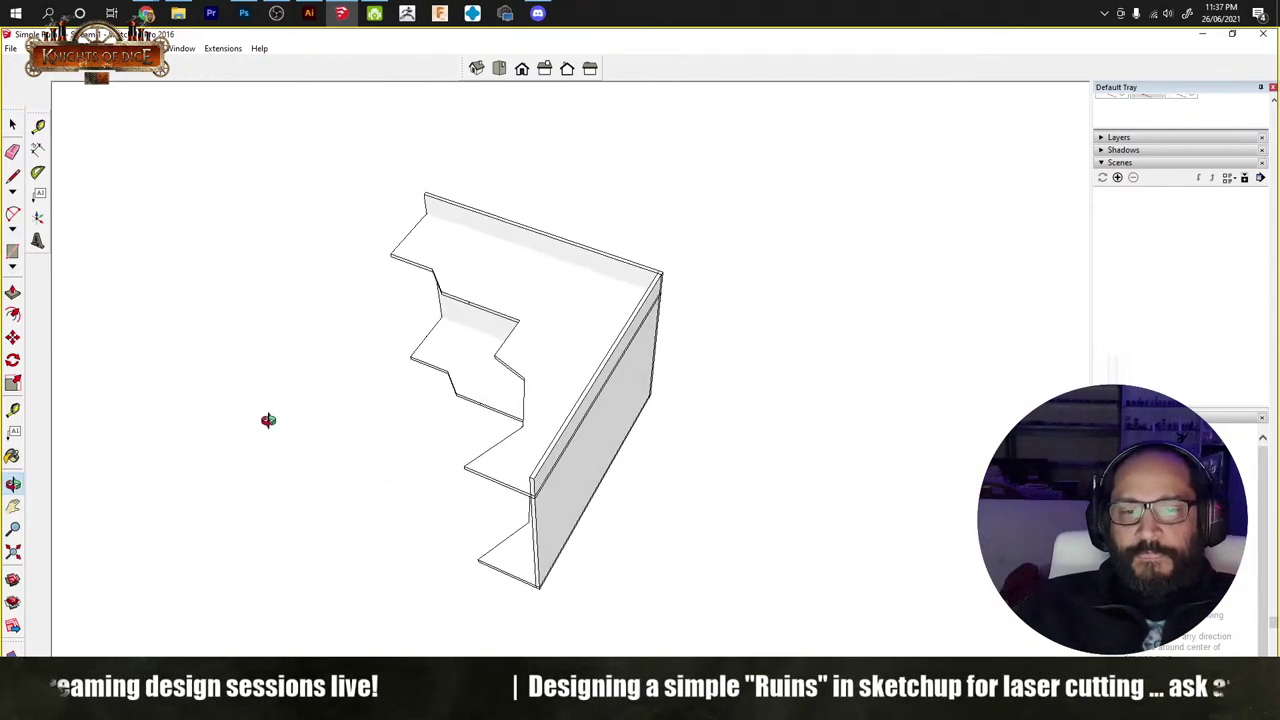
scroll(494, 366, down, 5)
shift+middle_drag(545, 346, 440, 400)
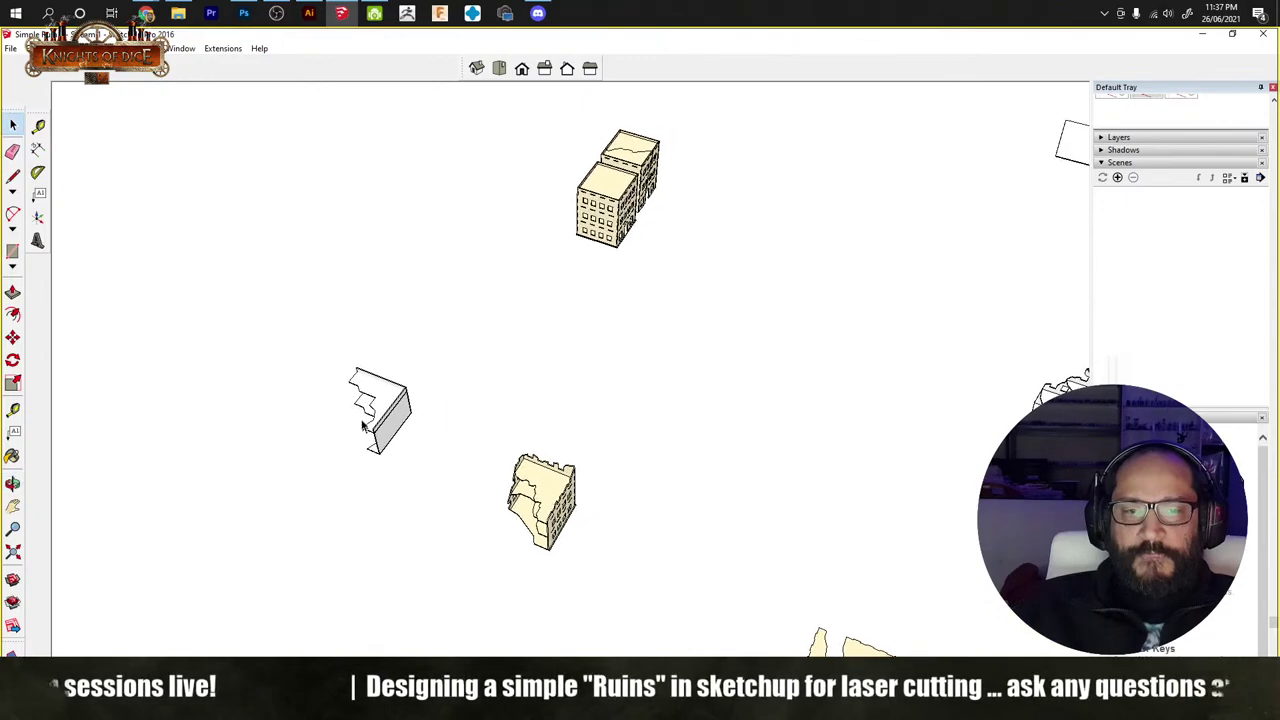
scroll(365, 425, up, 3)
scroll(914, 486, up, 3)
shift+middle_drag(914, 486, 402, 225)
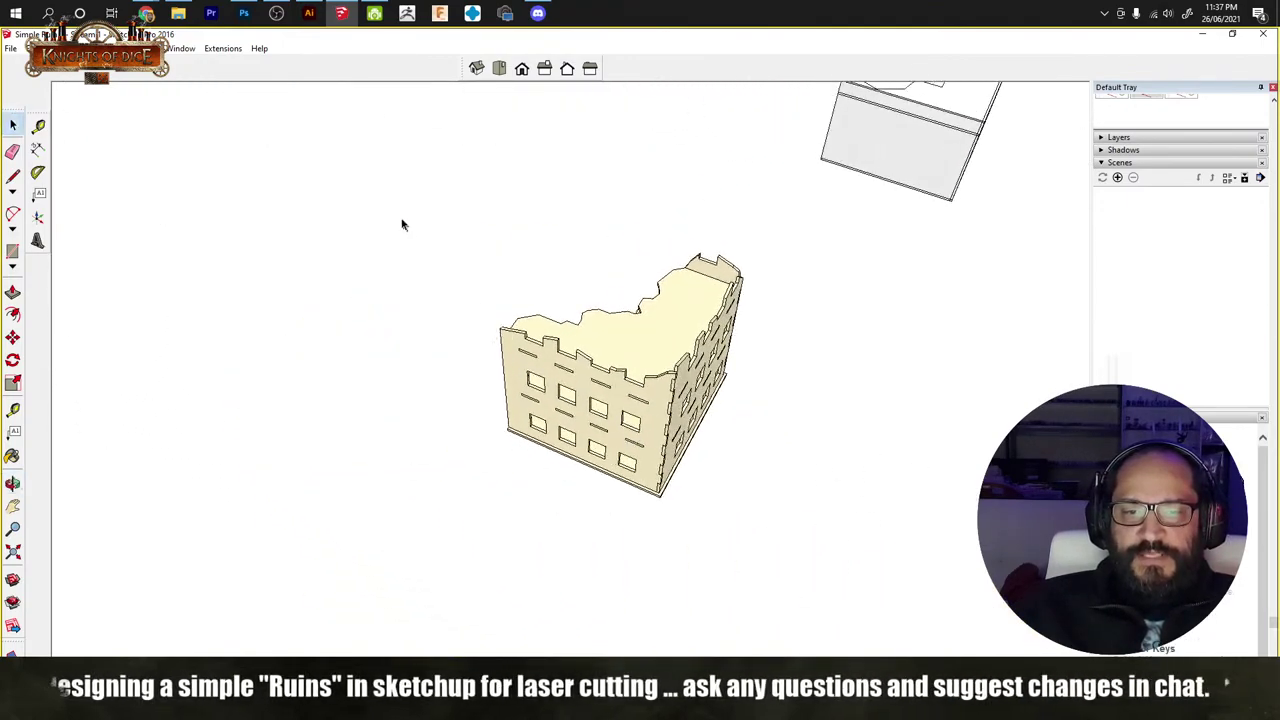
Step: Group the parts of the windowed ruin and place a copy of it beside the original
right_click(612, 298)
click(694, 512)
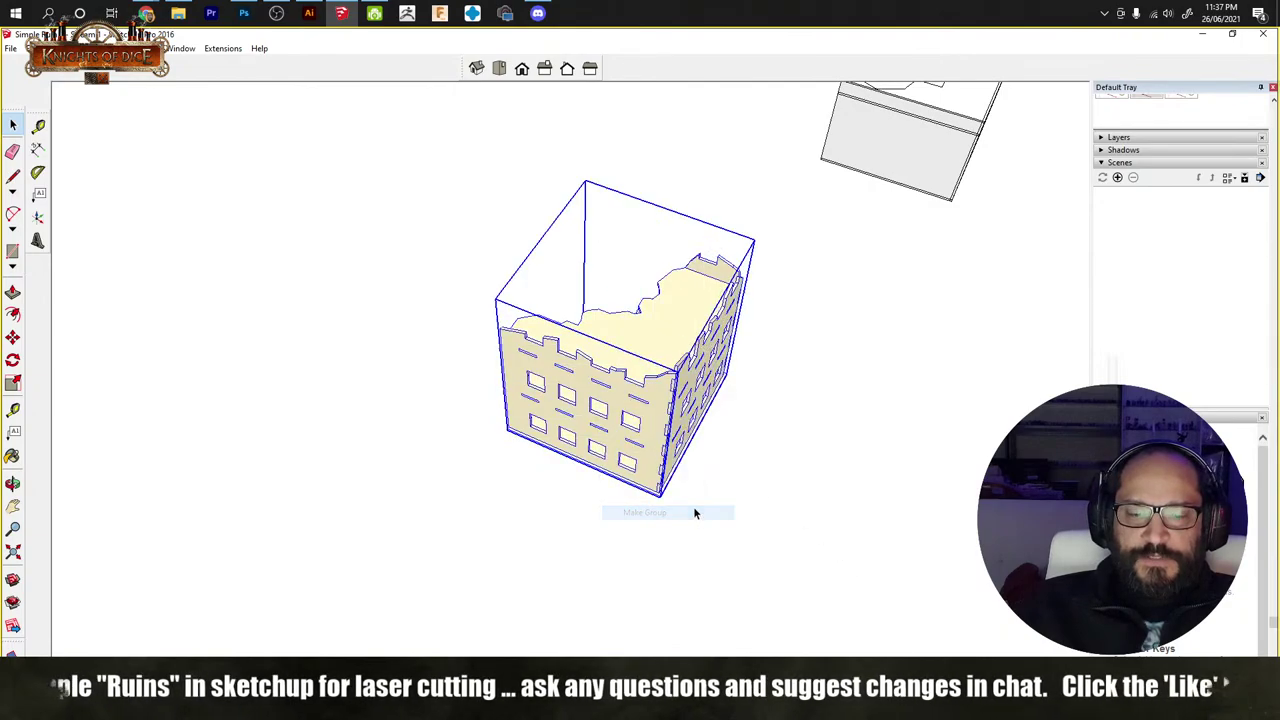
key(m)
key(ctrl)
click(683, 388)
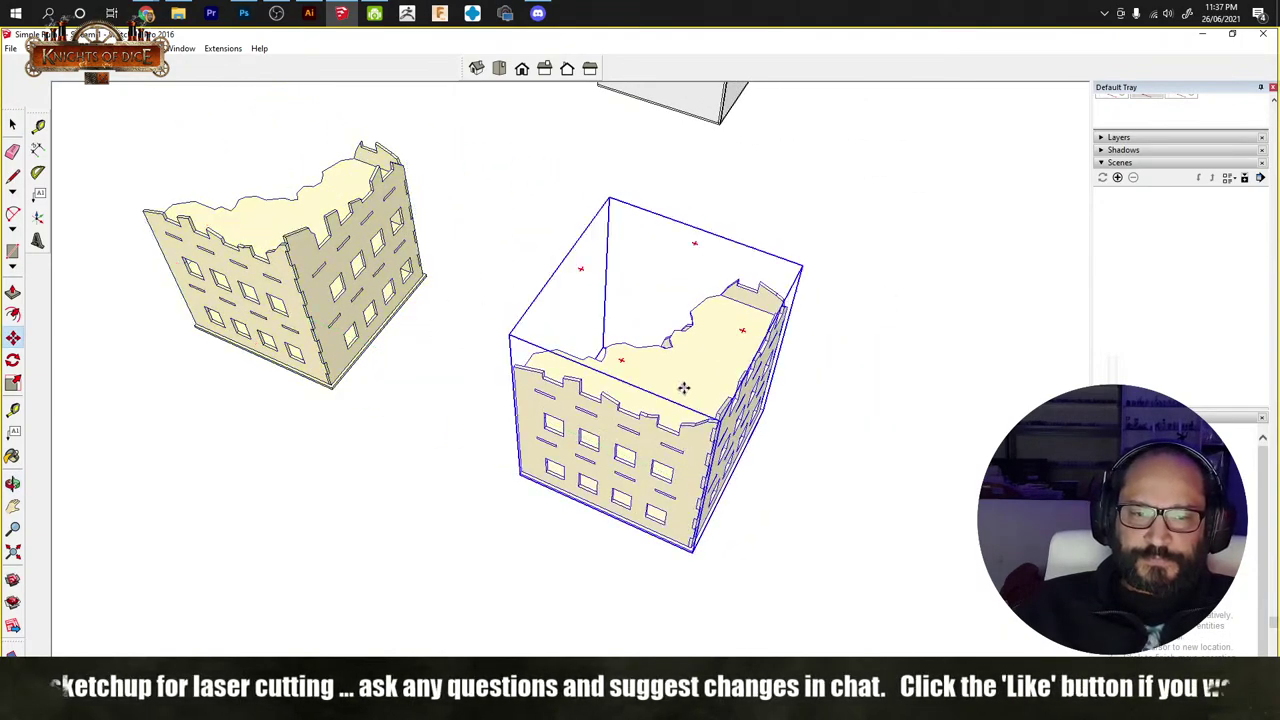
Step: Rotate the copied ruin and move its bottom corner onto the other ruin's bottom corner
key(q)
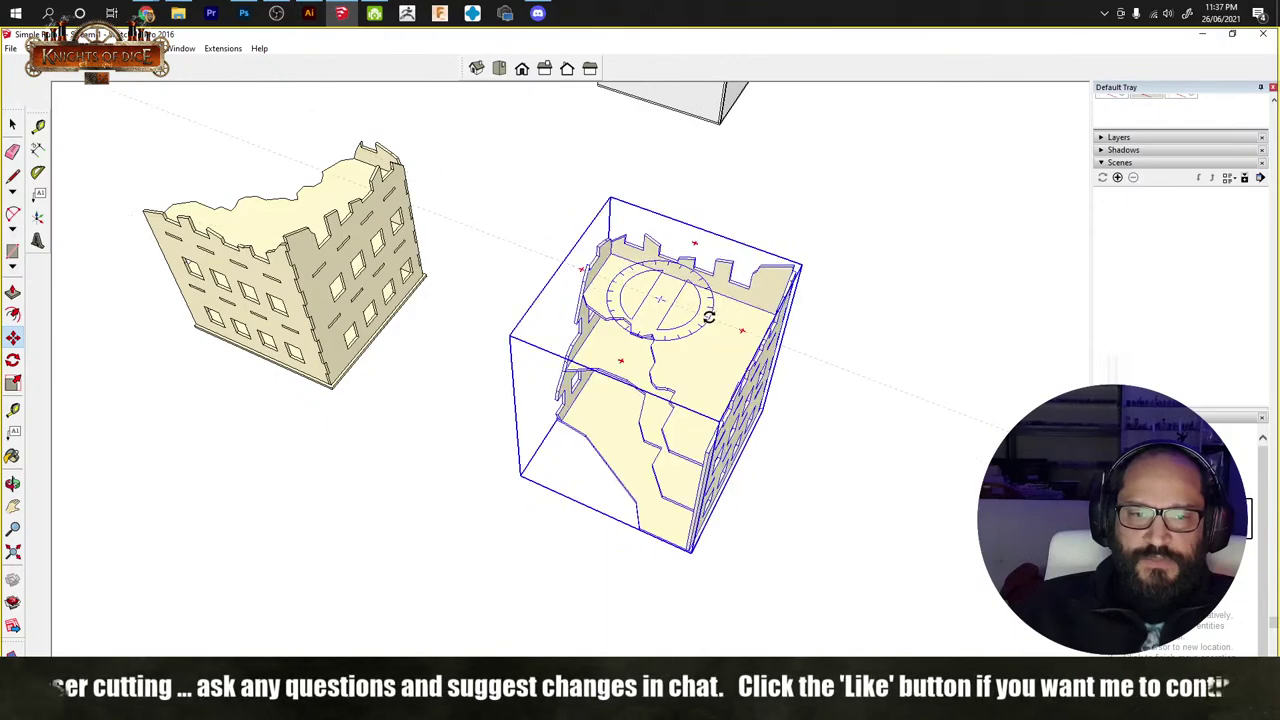
middle_drag(811, 441, 518, 284)
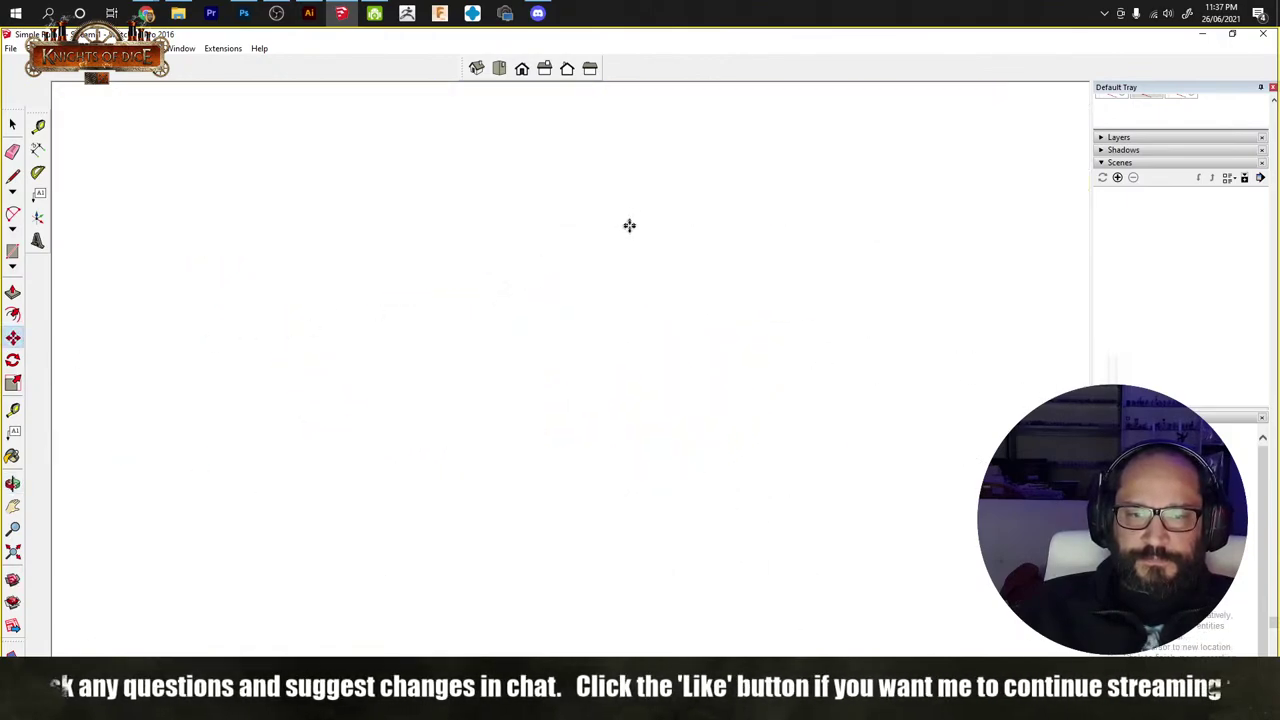
scroll(629, 225, down, 5)
scroll(560, 337, up, 8)
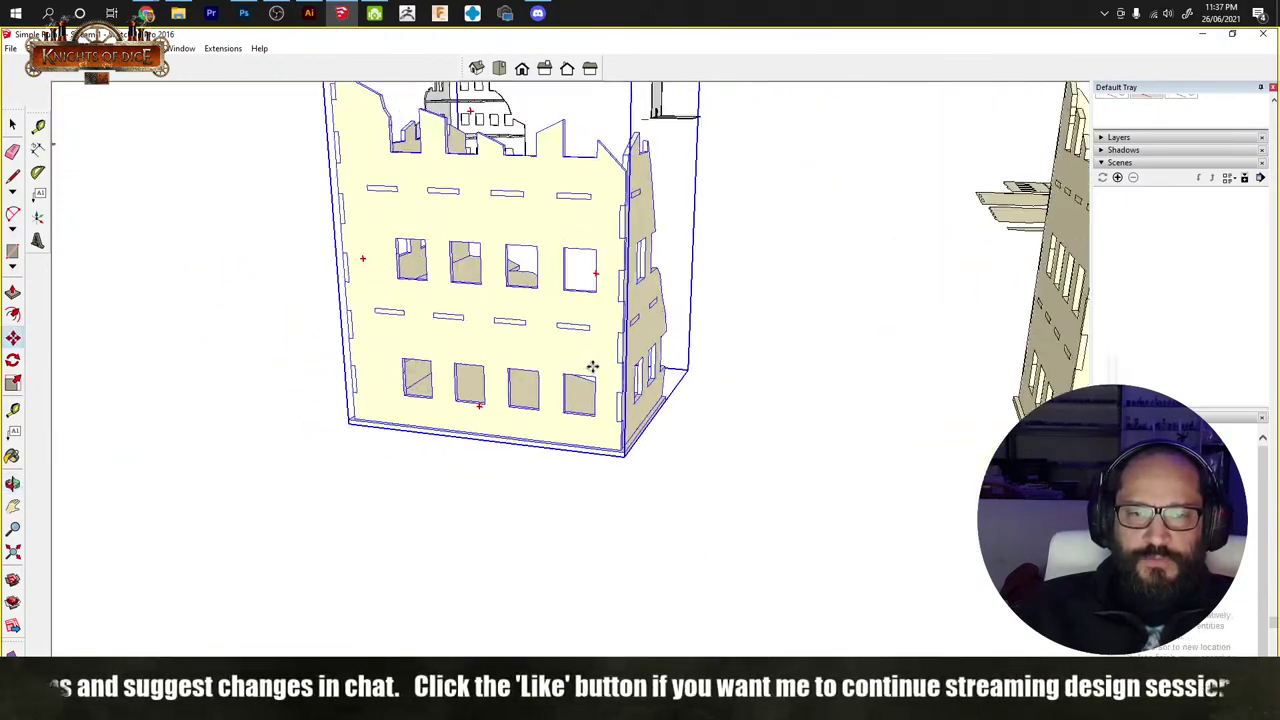
middle_drag(593, 367, 727, 466)
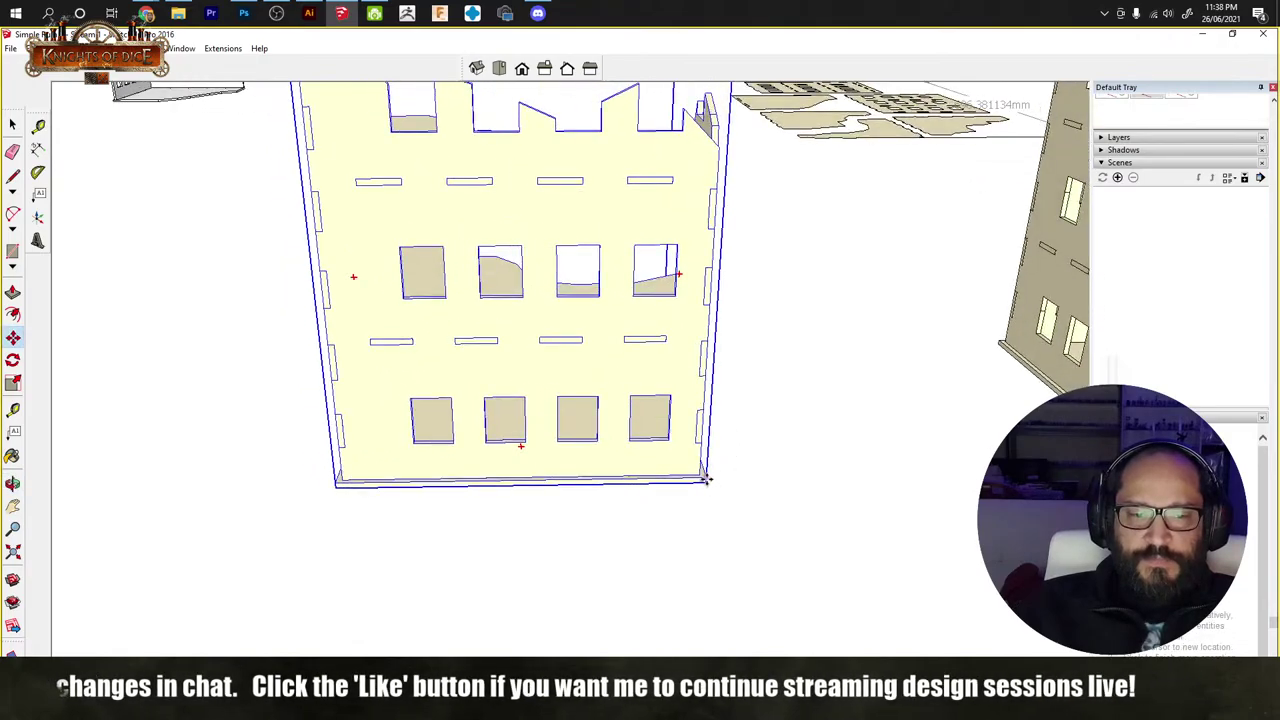
click(706, 480)
mouse_move(814, 409)
middle_down()
mouse_move(780, 430)
mouse_move(829, 443)
mouse_move(805, 400)
middle_up()
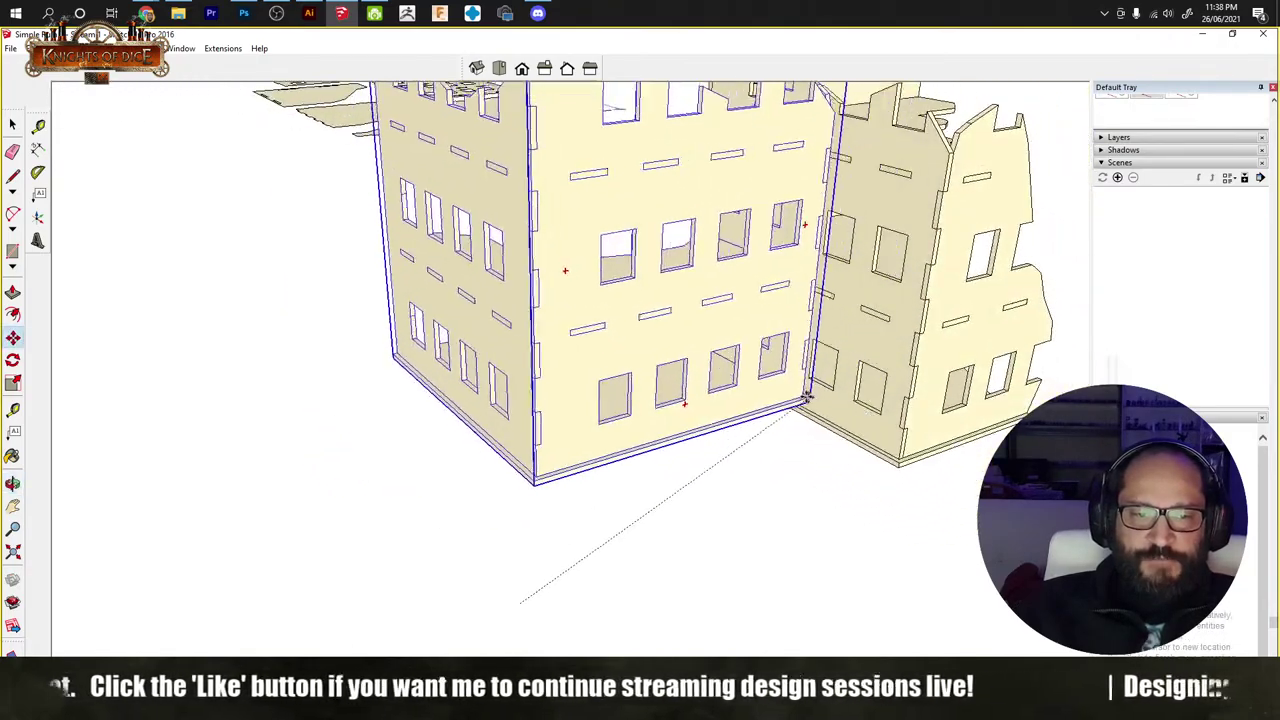
scroll(805, 400, up, 8)
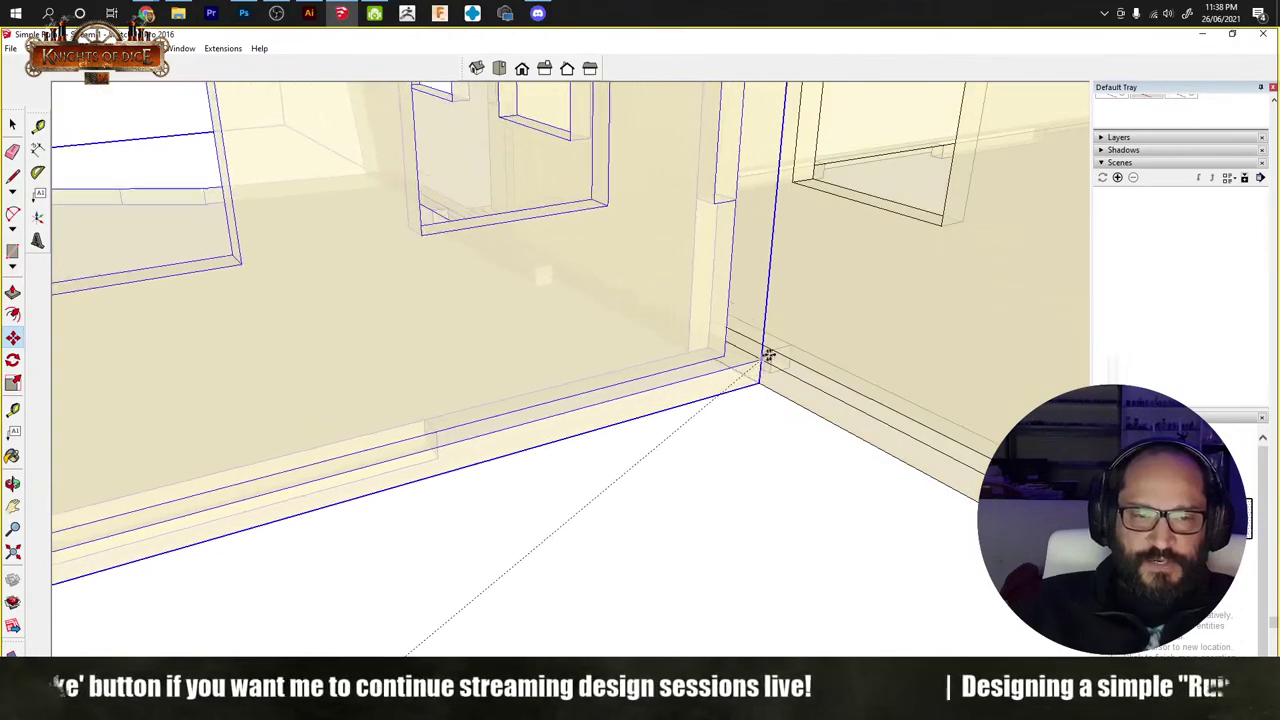
middle_drag(768, 355, 595, 371)
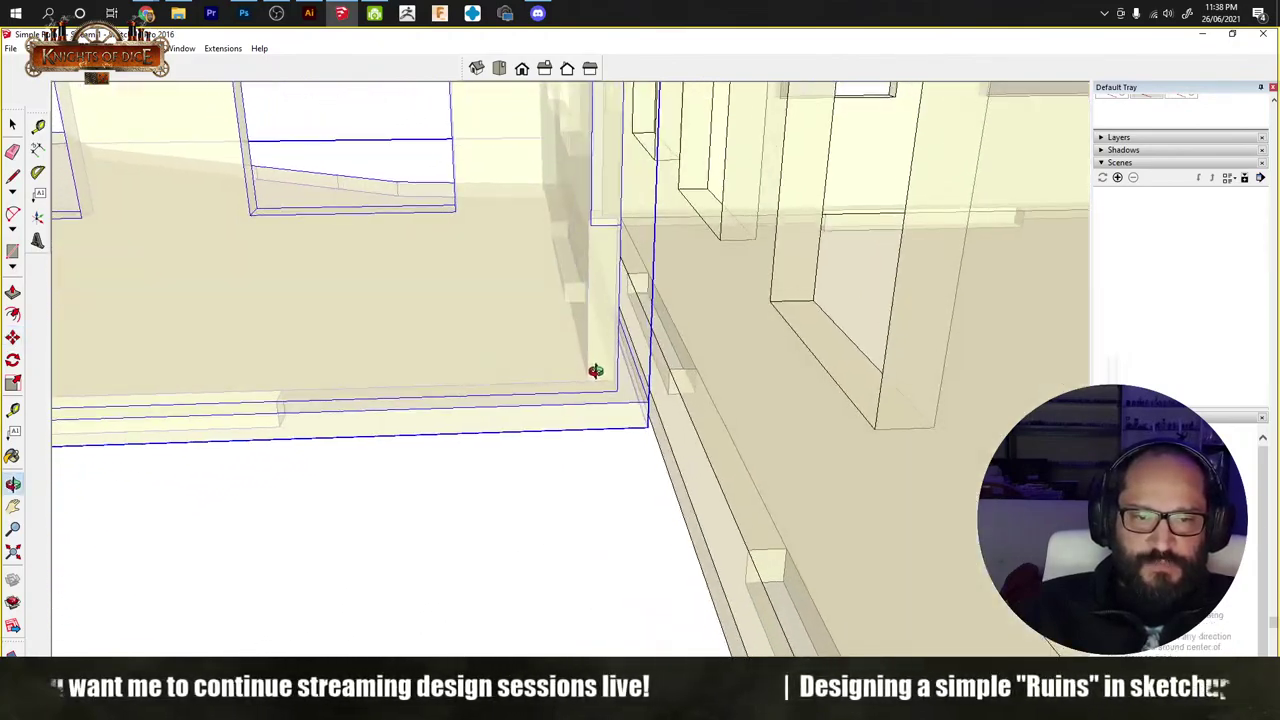
click(650, 390)
key(space)
click(472, 480)
Step: Move one of the joined windowed ruins away from the other to leave a gap between them
middle_drag(472, 480, 632, 487)
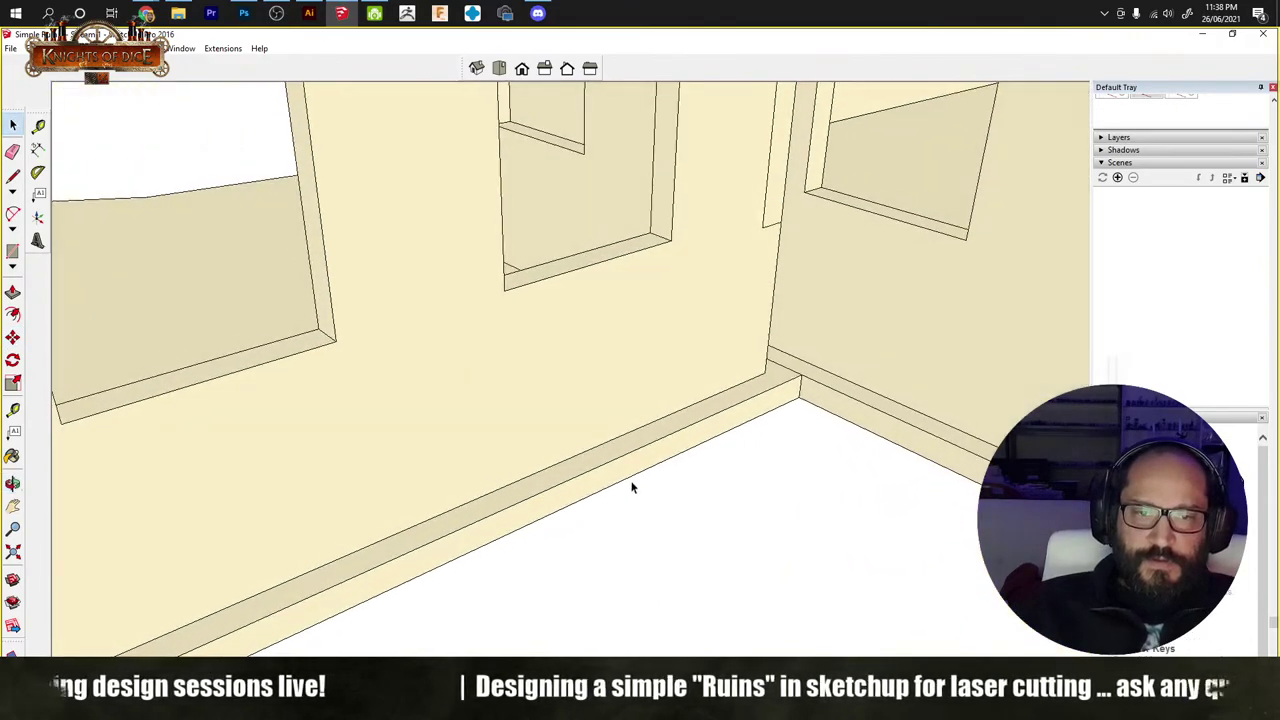
scroll(609, 409, down, 10)
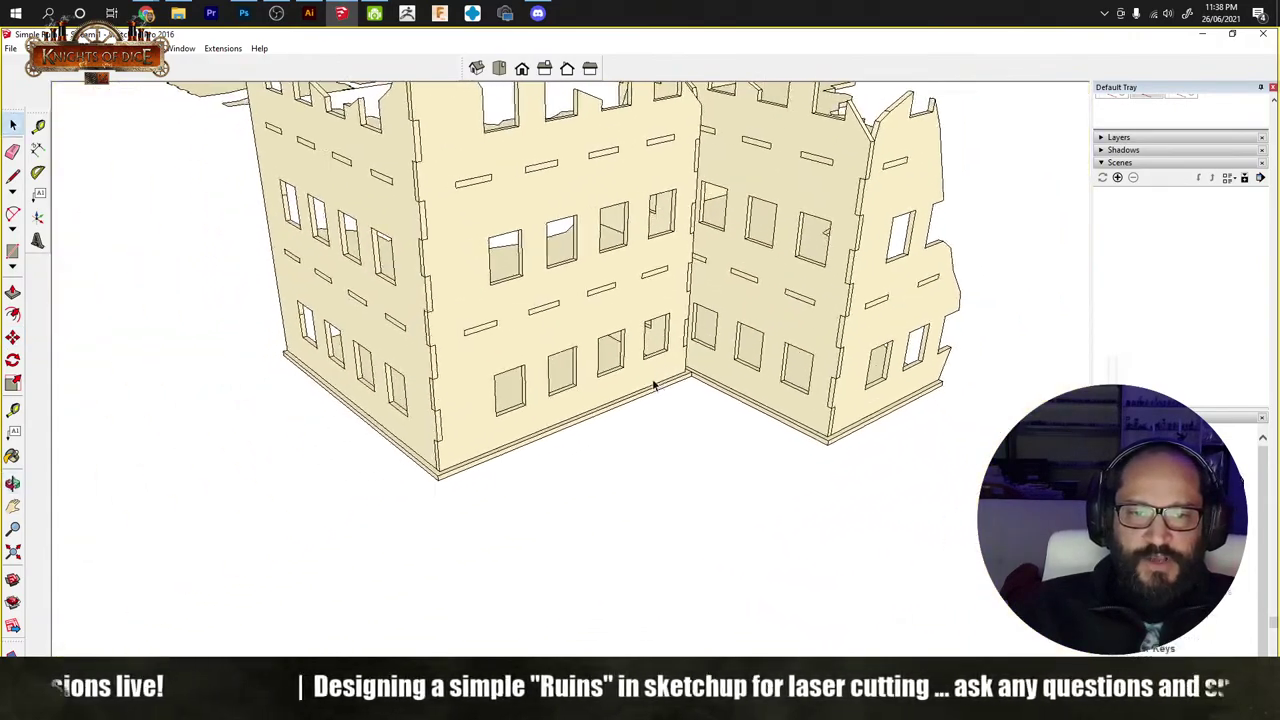
middle_drag(655, 385, 780, 446)
middle_drag(663, 411, 666, 466)
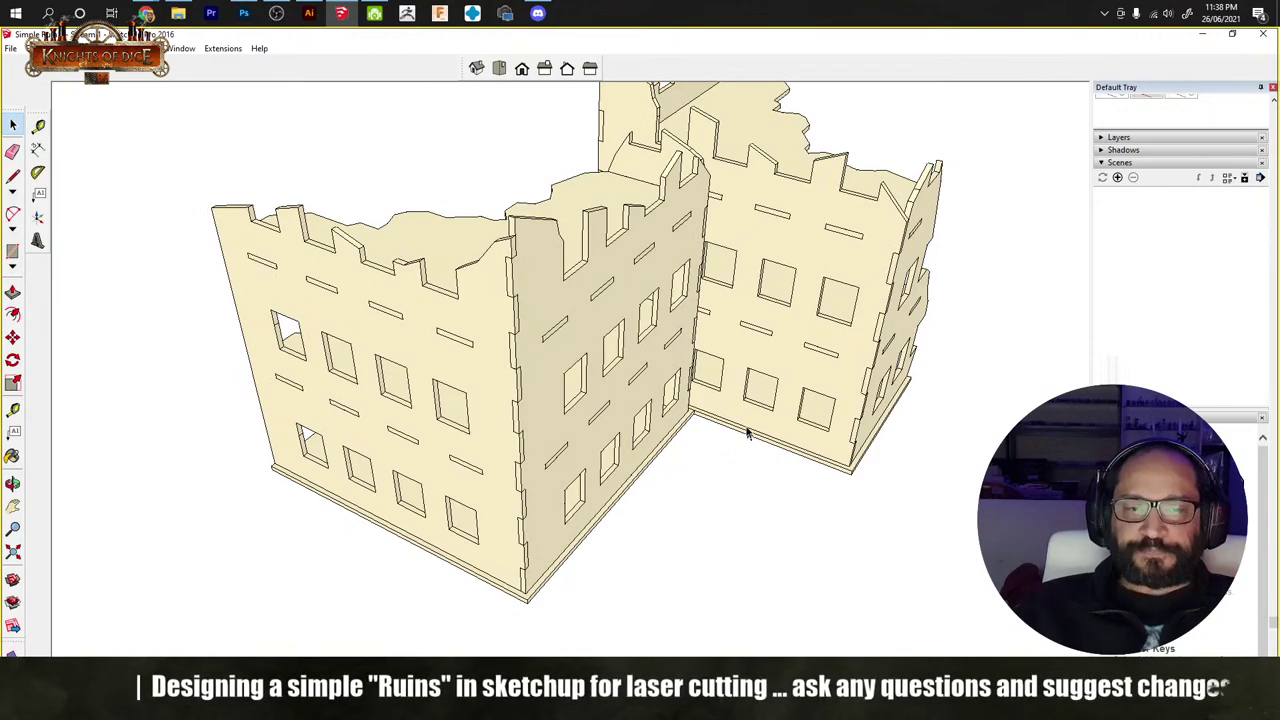
middle_drag(713, 390, 291, 400)
key(m)
scroll(526, 405, up, 2)
key(space)
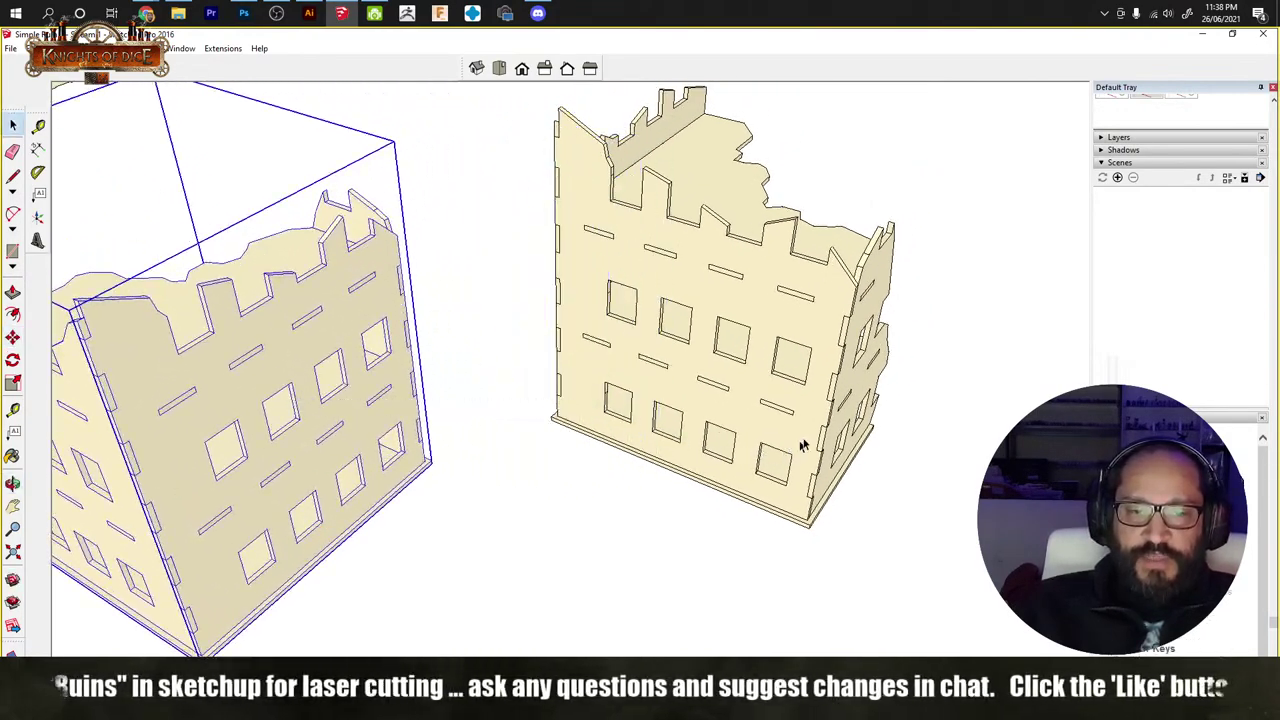
key(h)
drag(700, 406, 571, 404)
key(space)
middle_drag(488, 413, 648, 340)
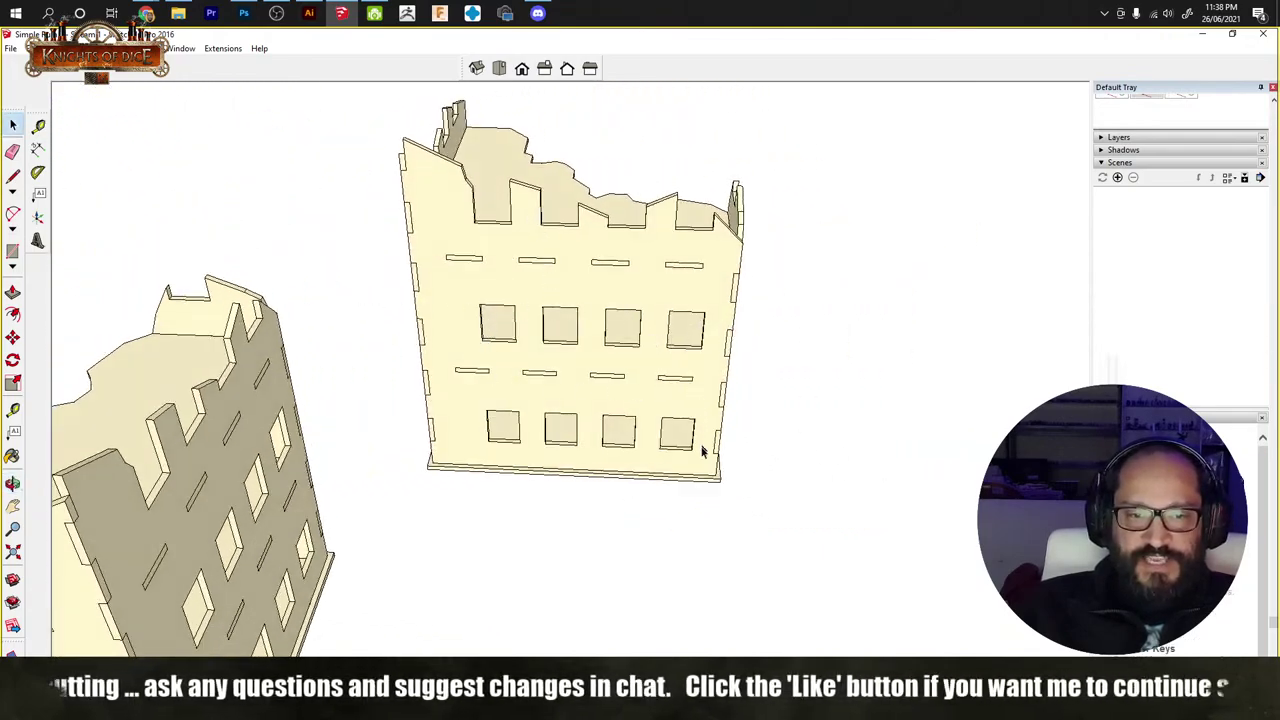
Step: Open the front wall of the separate windowed ruin for editing and draw a vertical centre line from its bottom edge to its top edge
scroll(577, 305, up, 2)
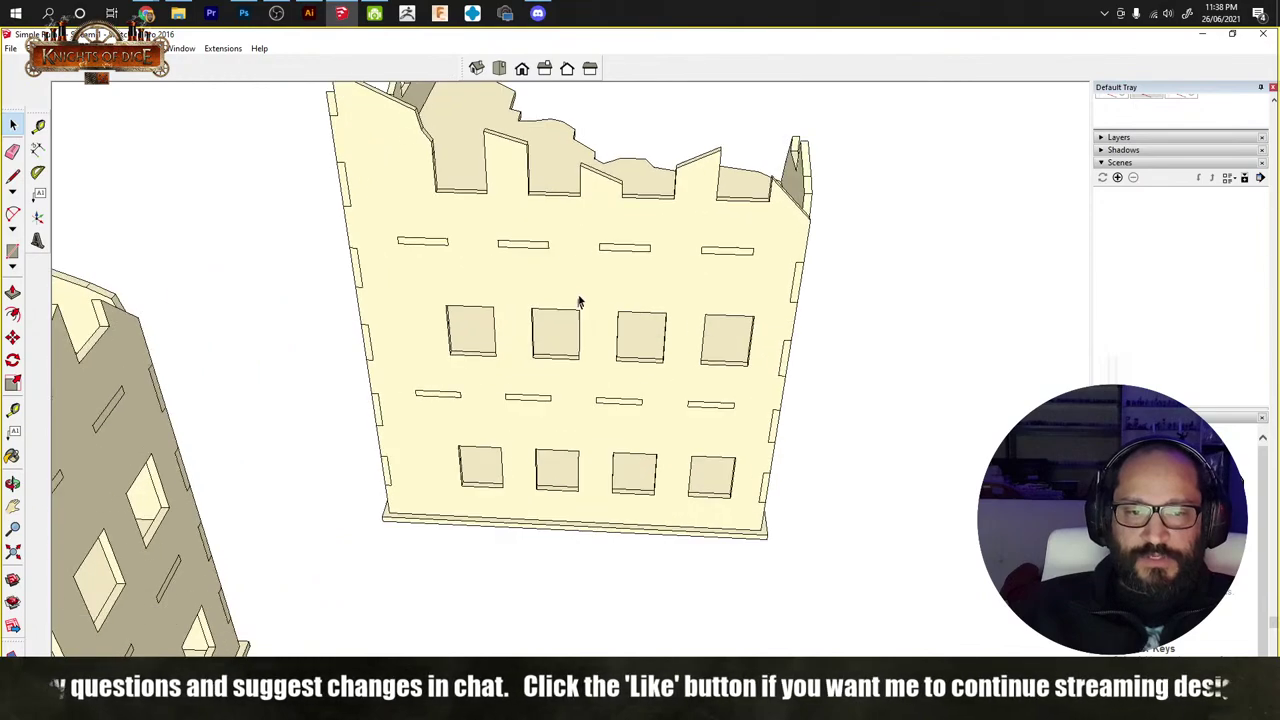
double_click(588, 280)
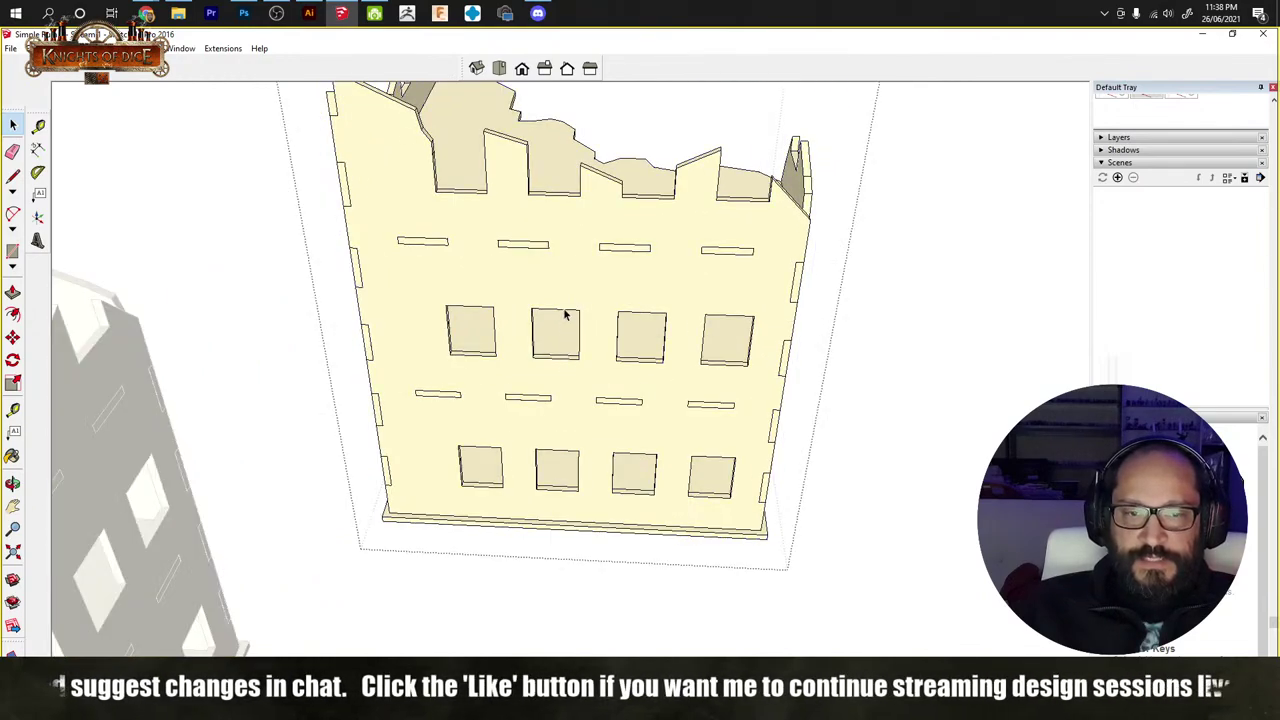
click(575, 288)
scroll(585, 319, up, 2)
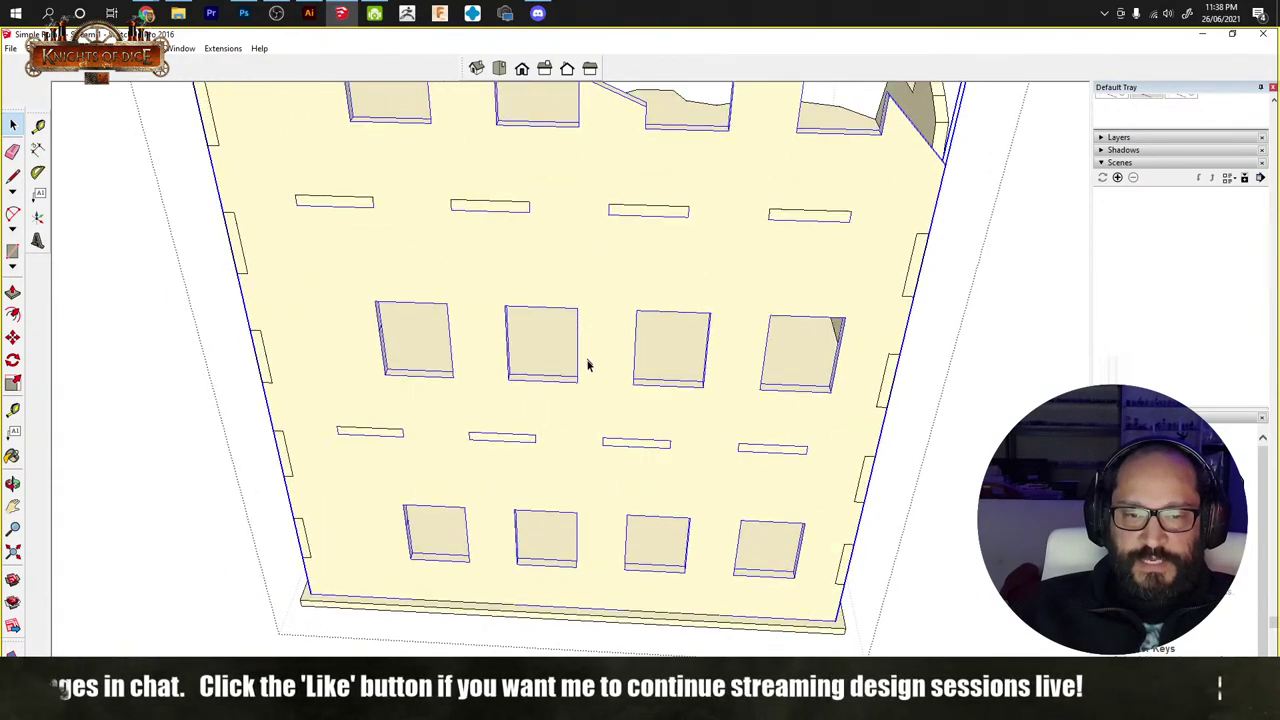
key(Escape)
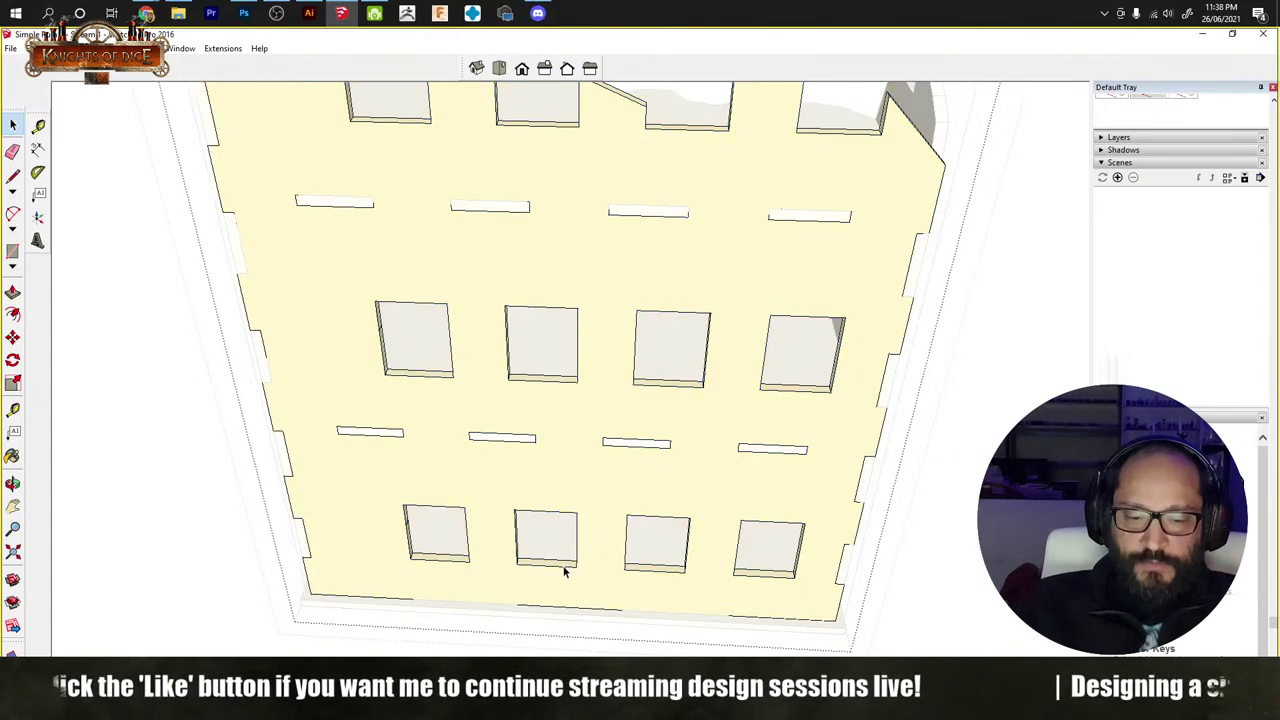
key(l)
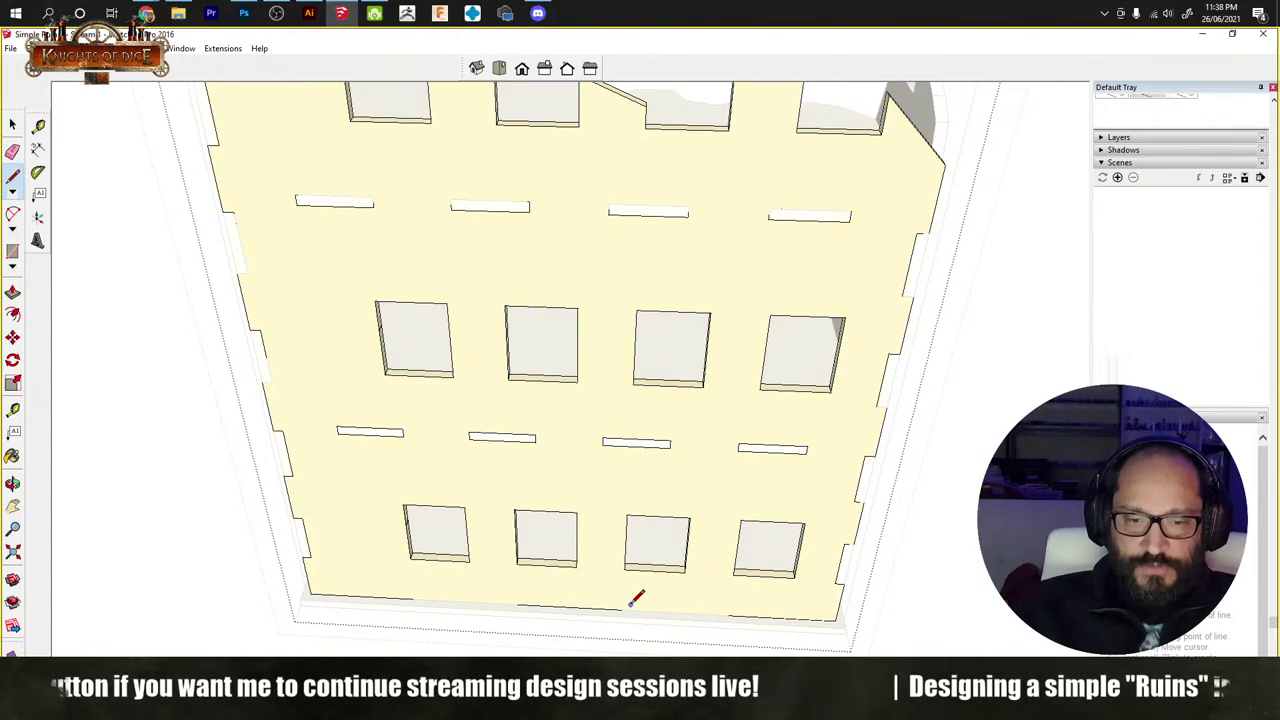
click(578, 606)
shift+middle_drag(577, 337, 578, 460)
click(589, 297)
key(space)
click(617, 500)
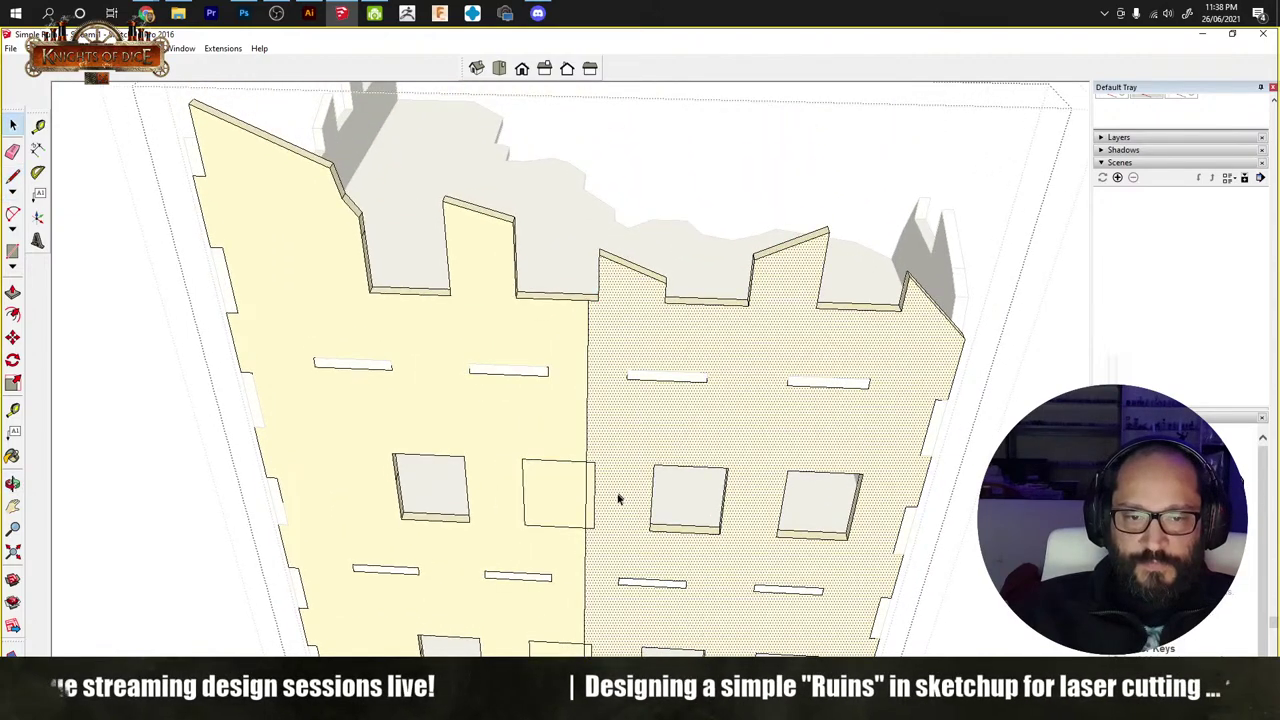
Step: Erase the centre line's segments across and between the two window rows, cutting it below the lower row to leave a short stub
shift+middle_drag(617, 500, 607, 425)
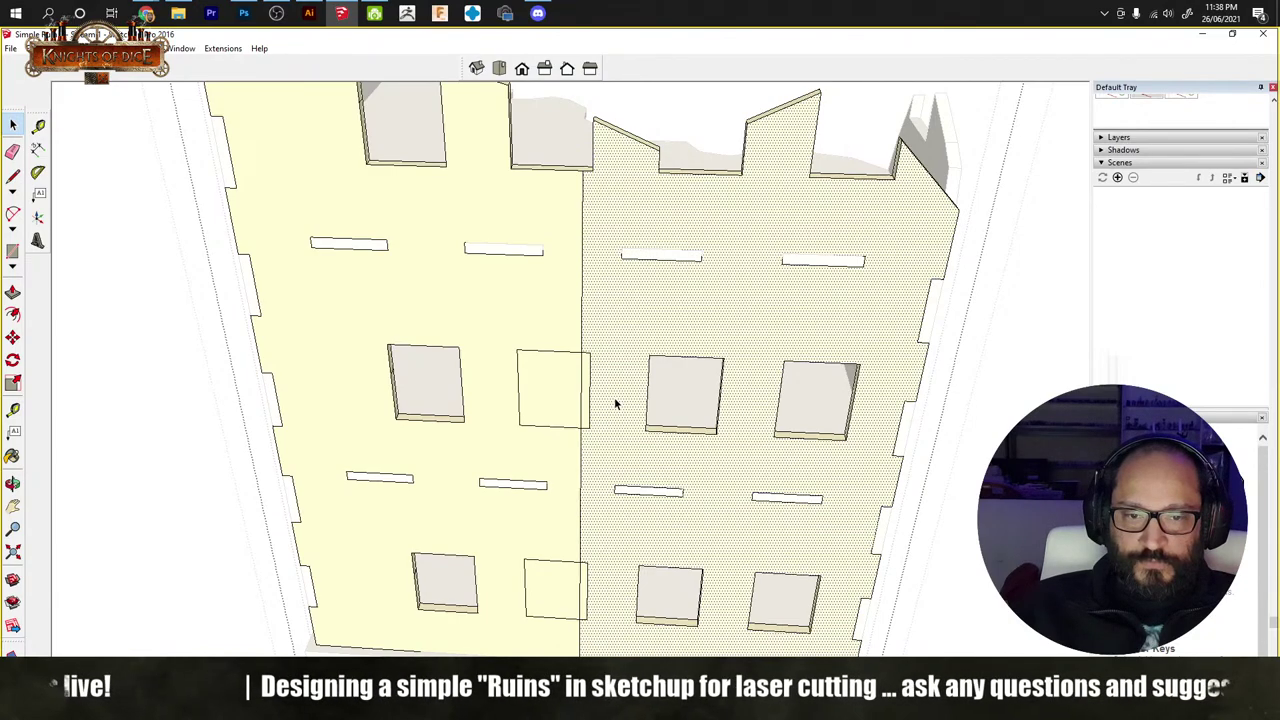
key(e)
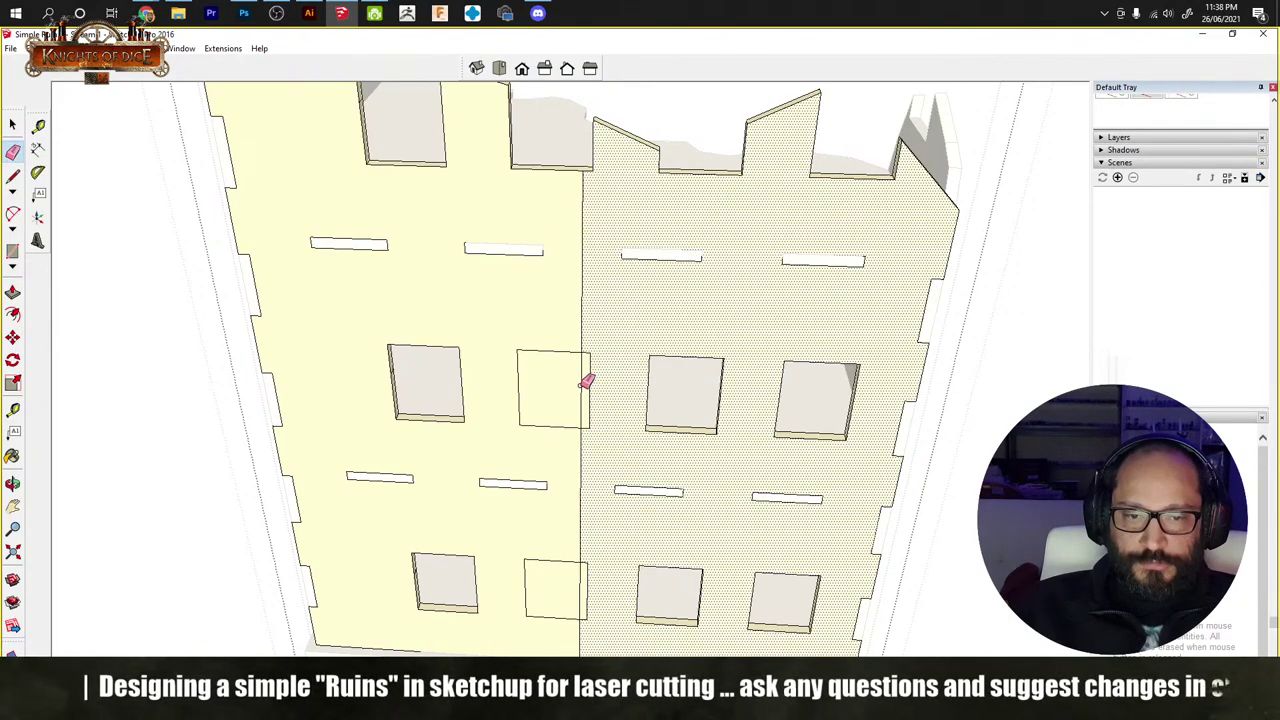
click(585, 383)
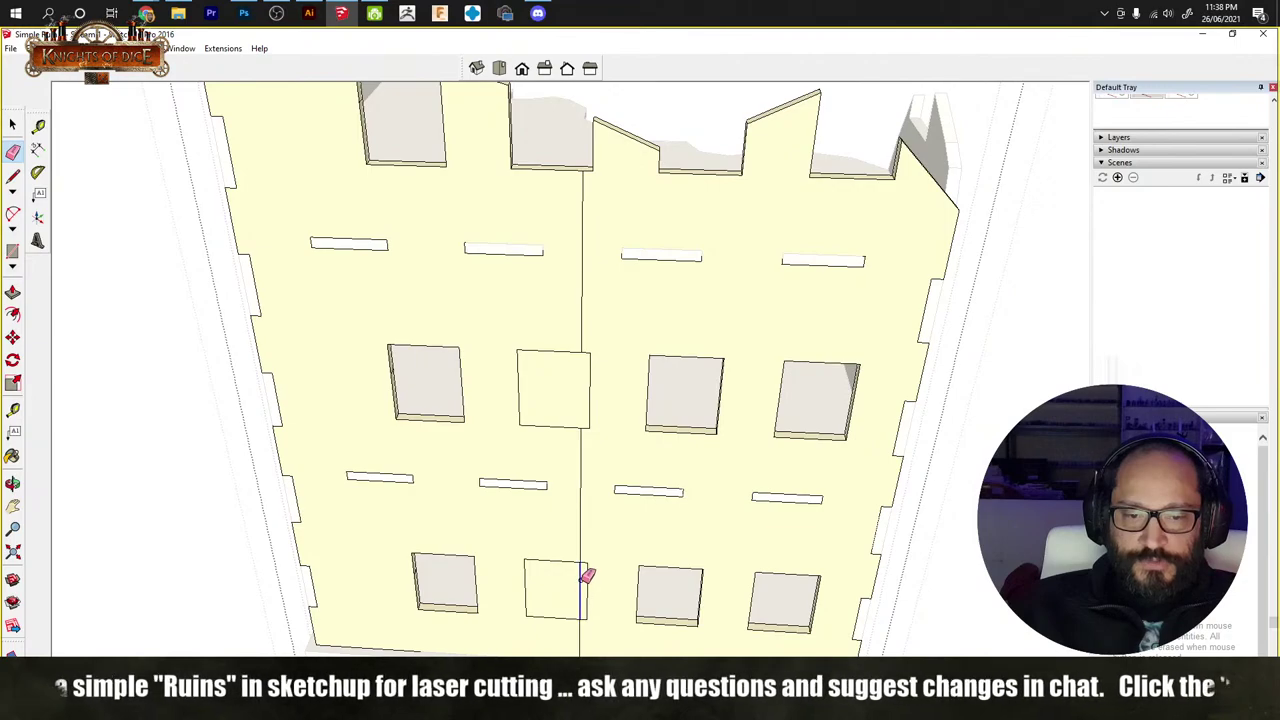
scroll(578, 622, up, 5)
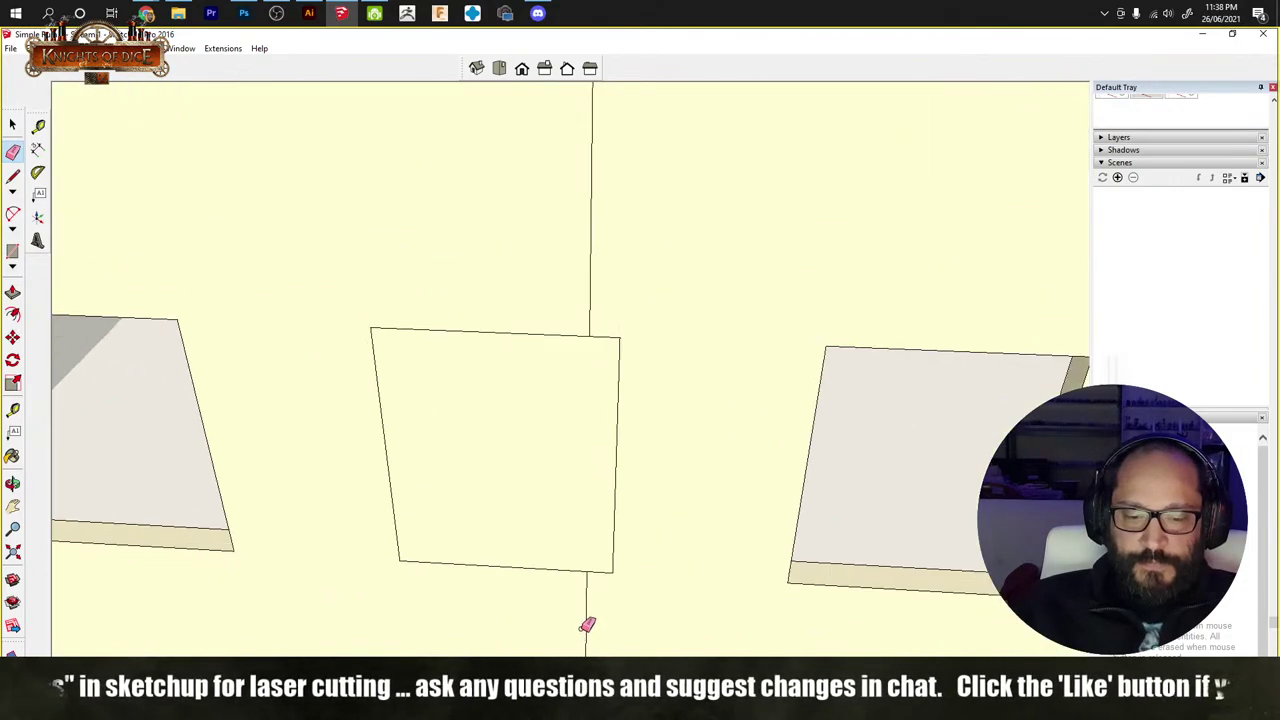
key(l)
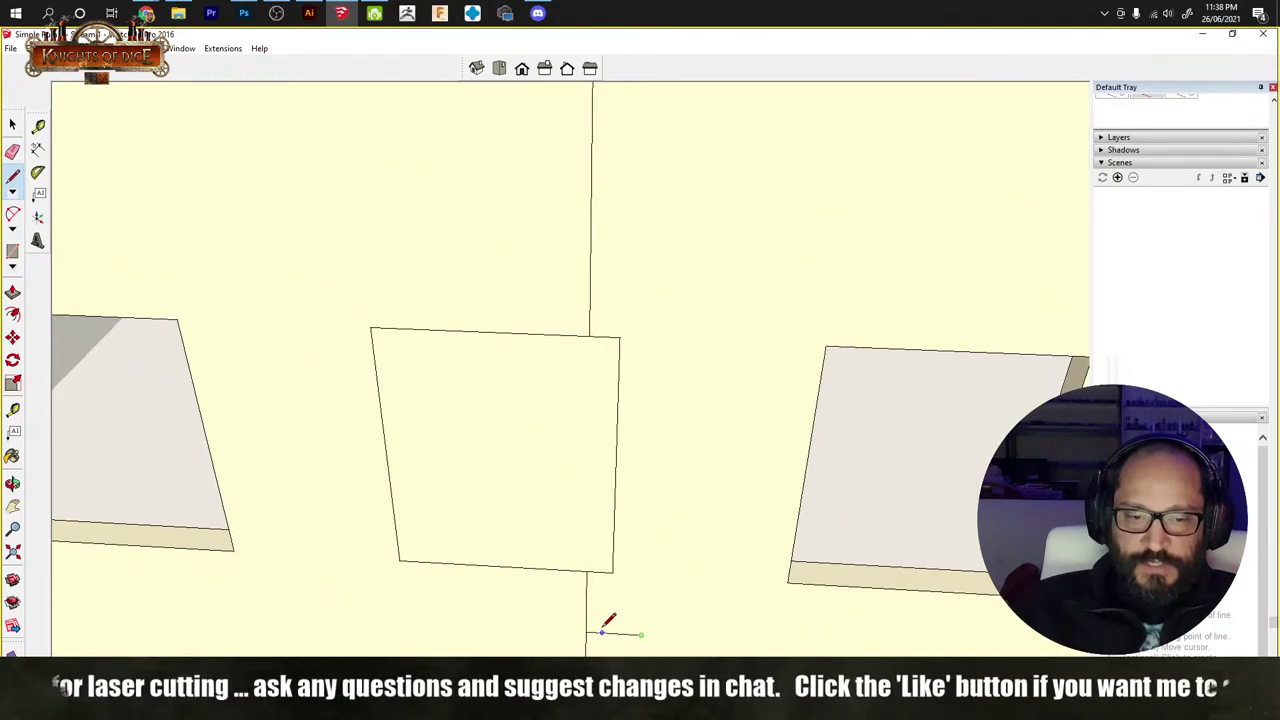
key(e)
scroll(655, 500, down, 5)
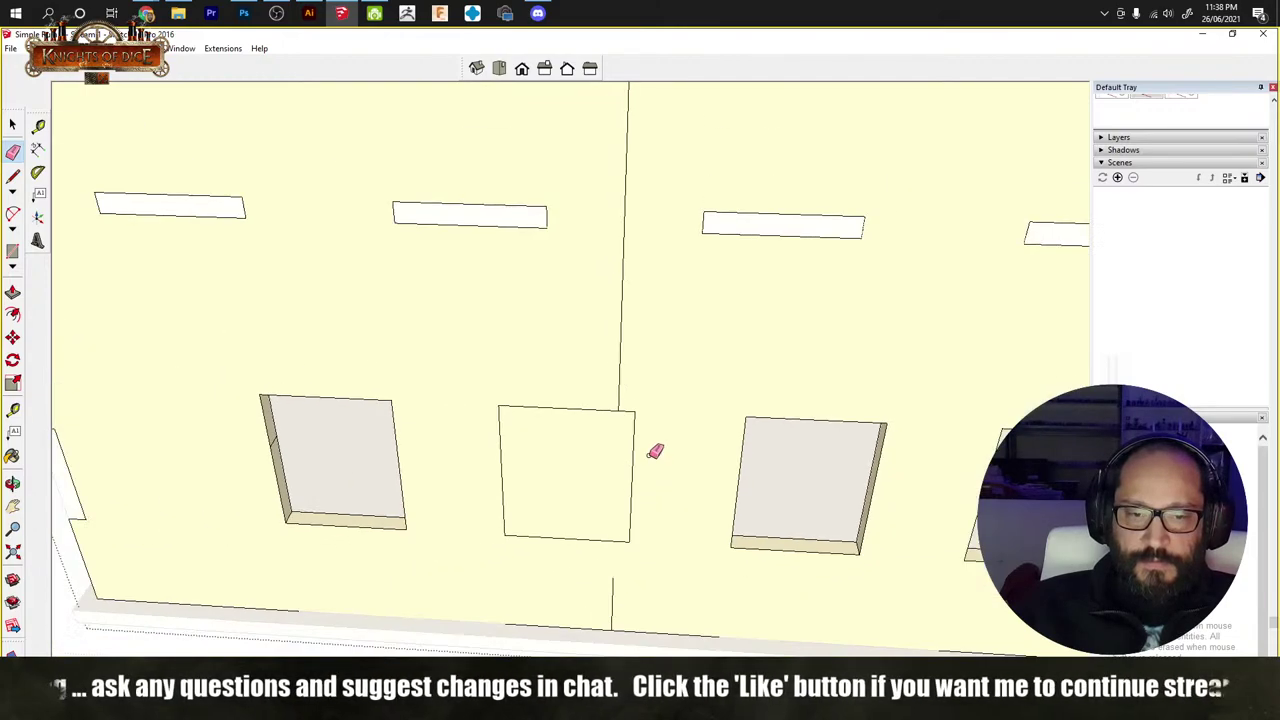
scroll(660, 460, up, 2)
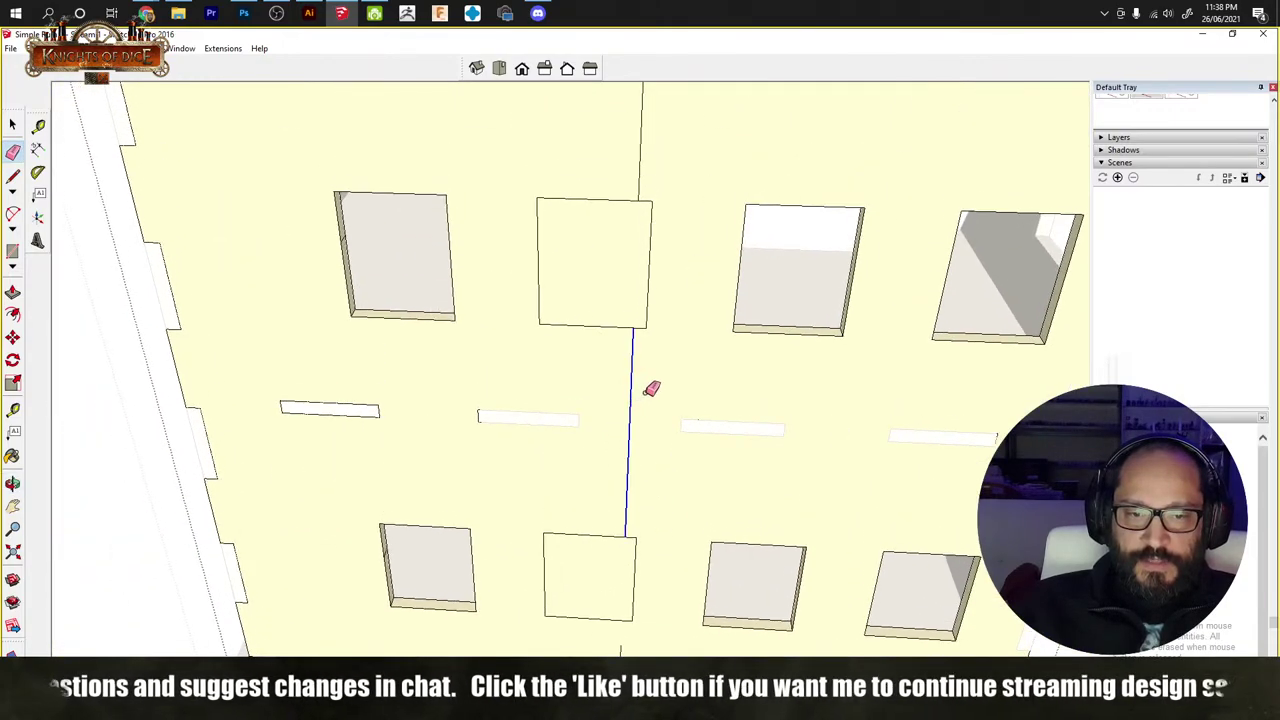
middle_drag(652, 386, 617, 557)
Step: Split the remaining centre line above the upper windows with a short horizontal line and erase the segment below the split
key(l)
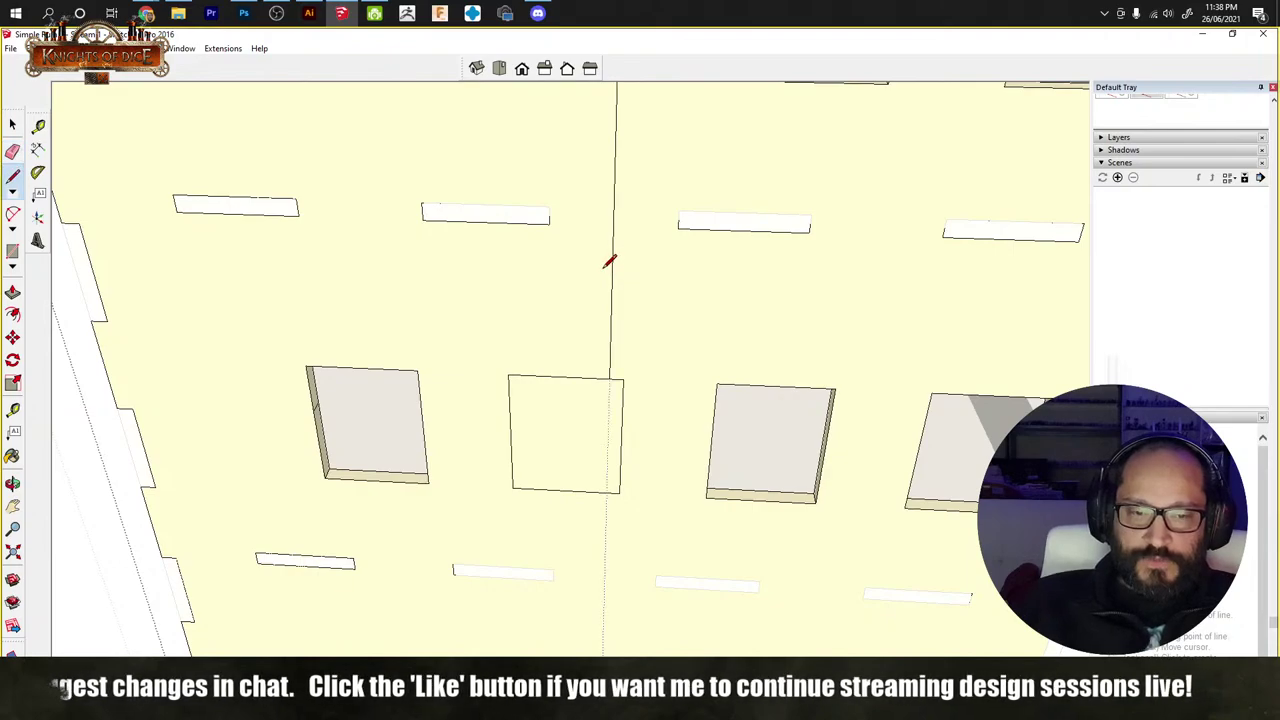
click(633, 270)
key(space)
click(611, 288)
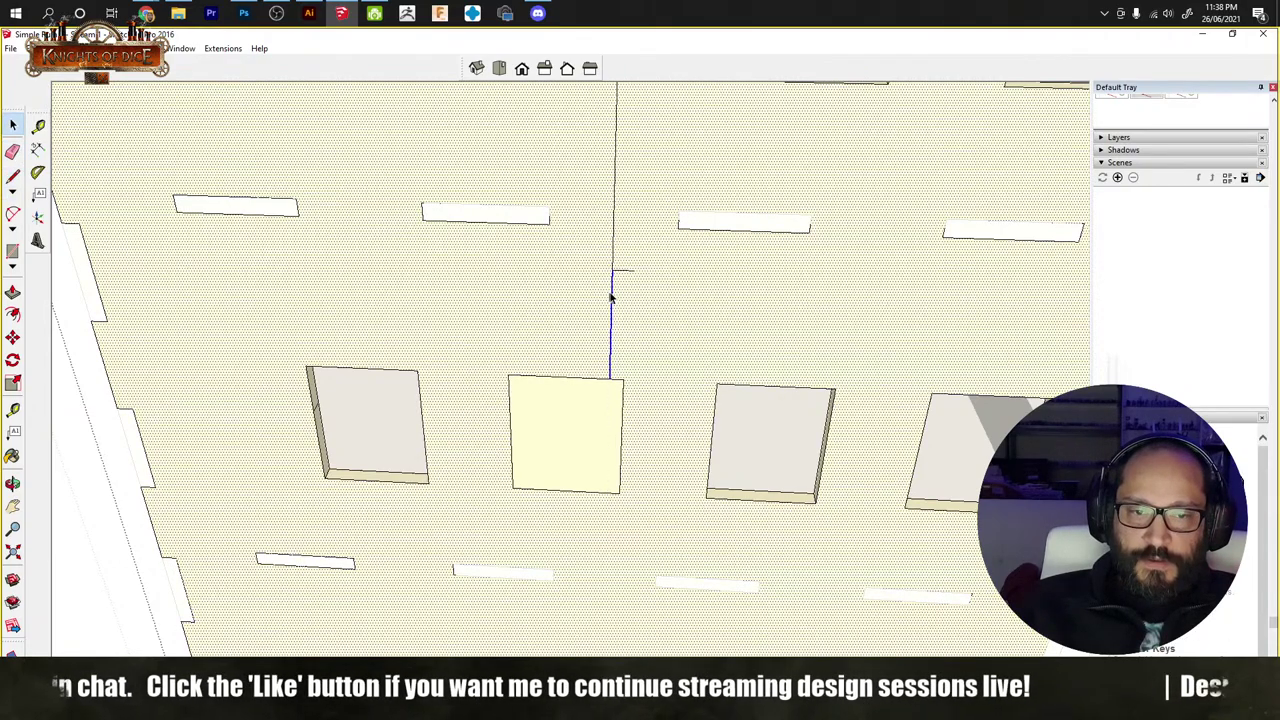
key(e)
key(space)
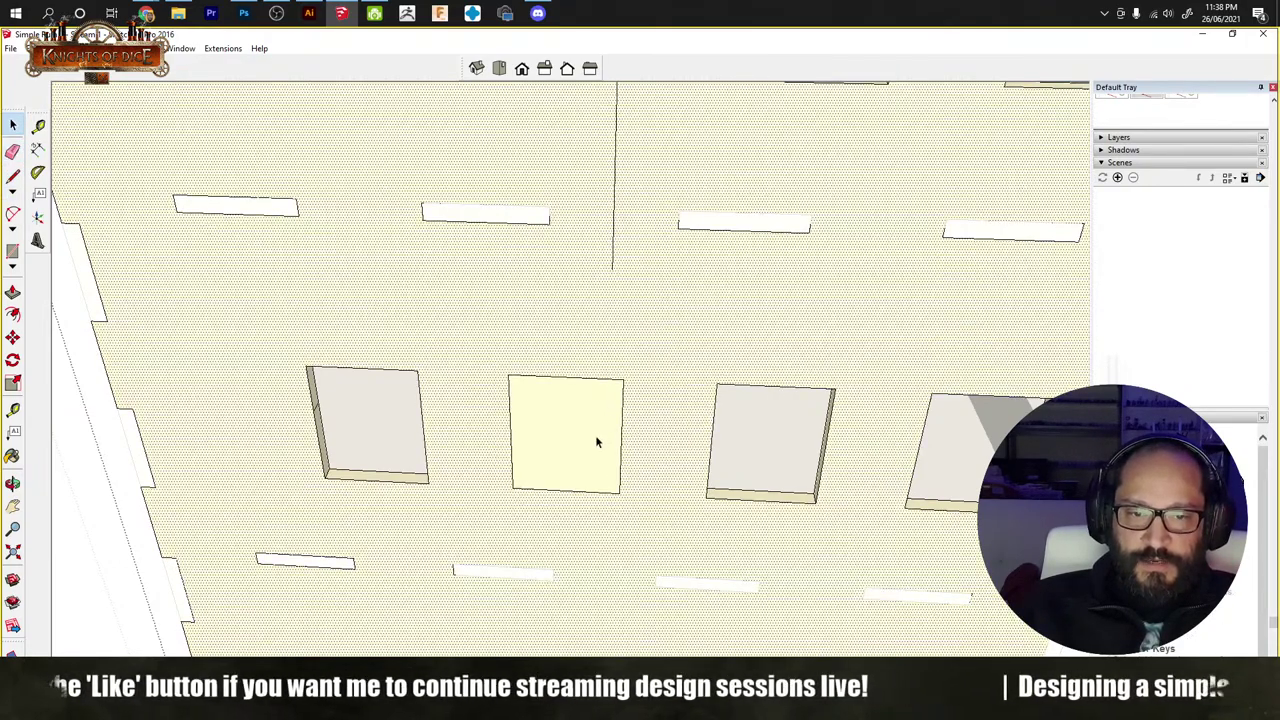
Step: Place a horizontal guide from the centre line's lower end and a vertical guide on the opposite side, through the closed windows
click(594, 437)
shift+middle_drag(586, 480, 572, 432)
key(t)
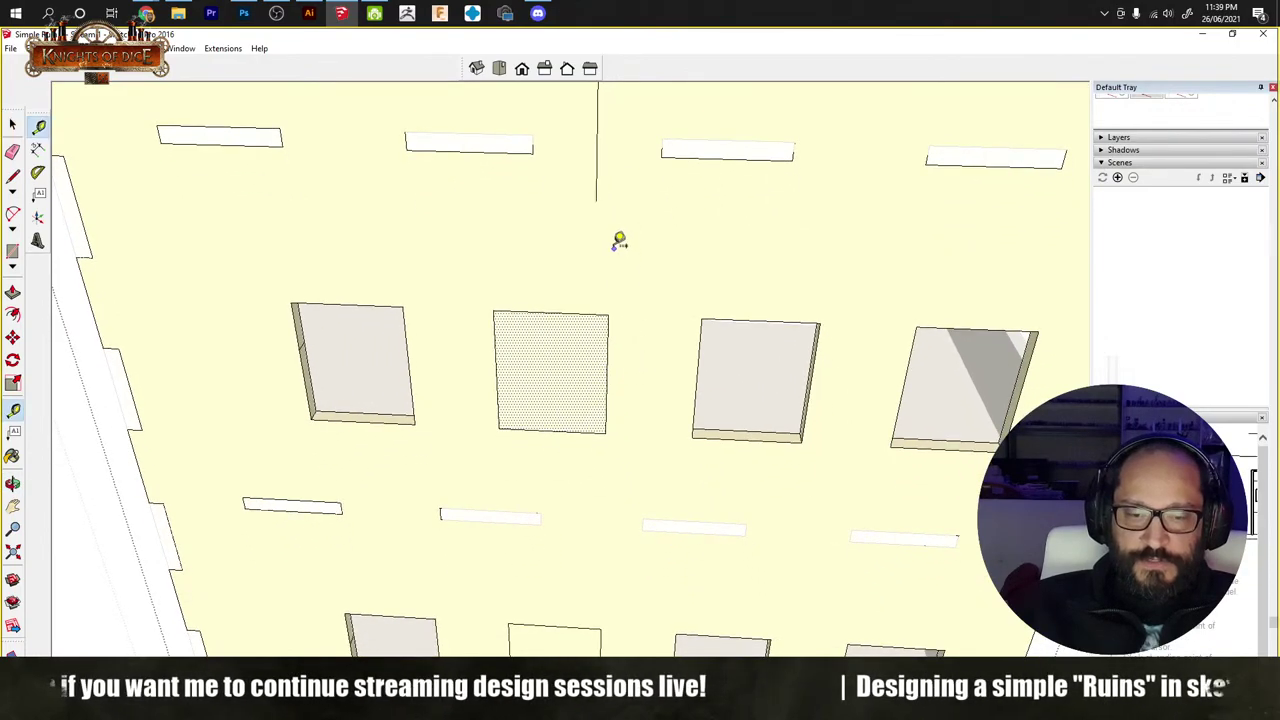
click(704, 202)
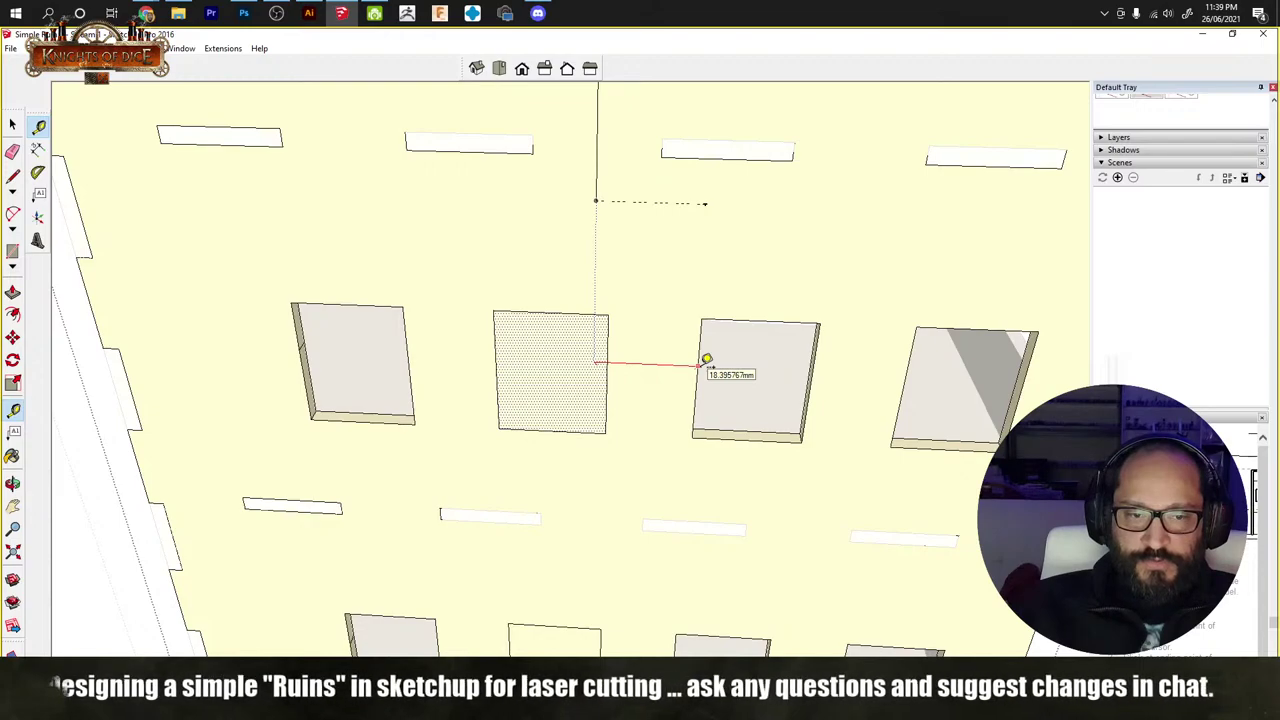
key(Escape)
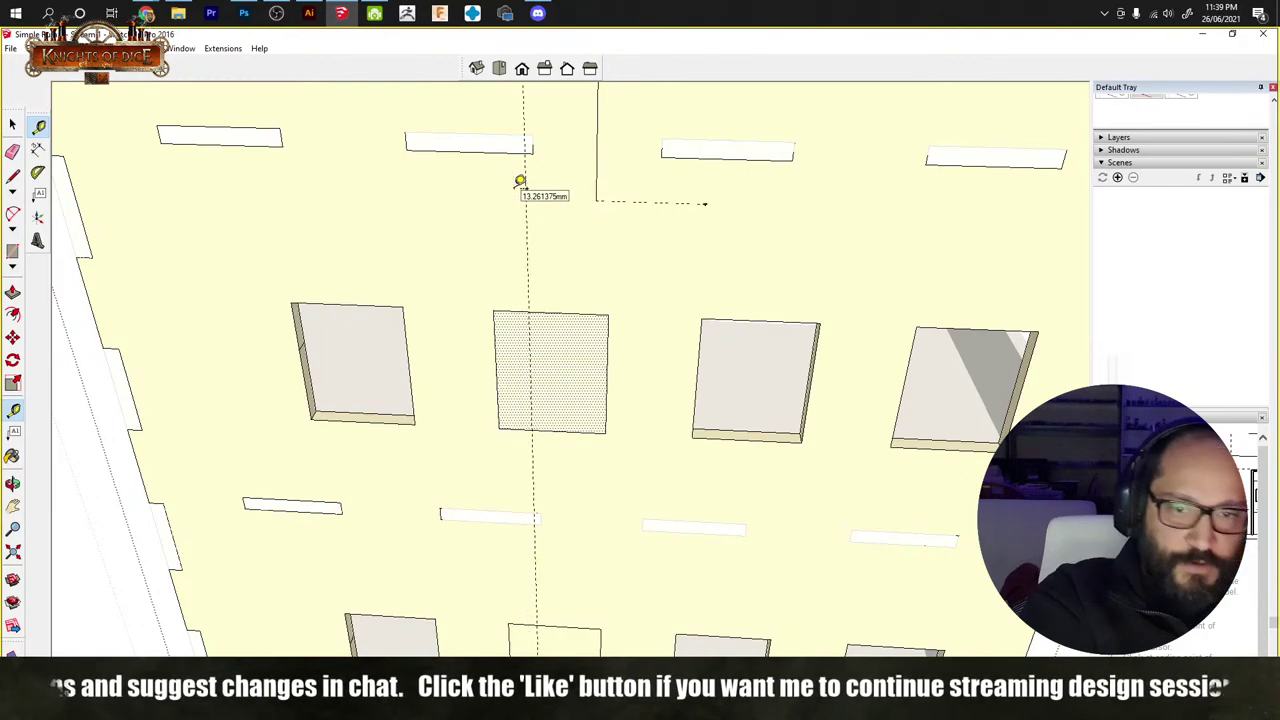
Step: Draw a vertical line through the outermost left windows to fill their openings, and erase its segments across the lower window and between the rows
key(space)
click(524, 393)
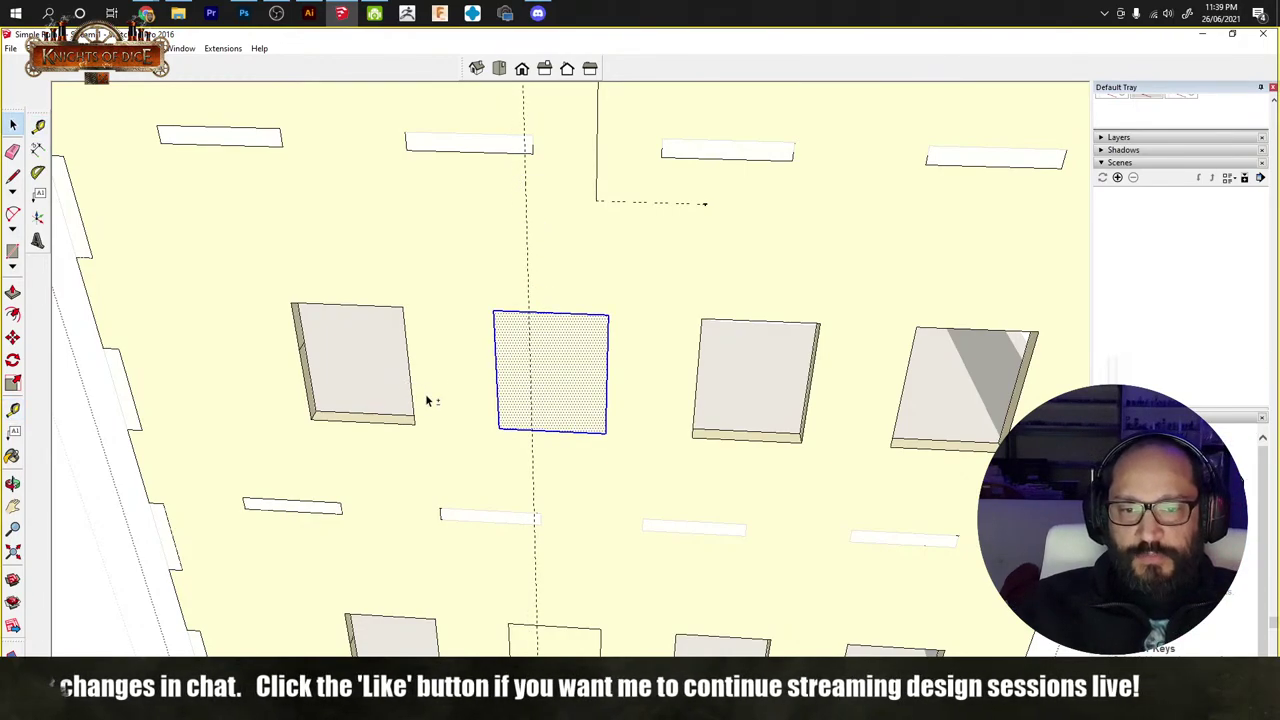
mouse_move(428, 400)
middle_down()
mouse_move(457, 449)
mouse_move(463, 397)
middle_up()
key(l)
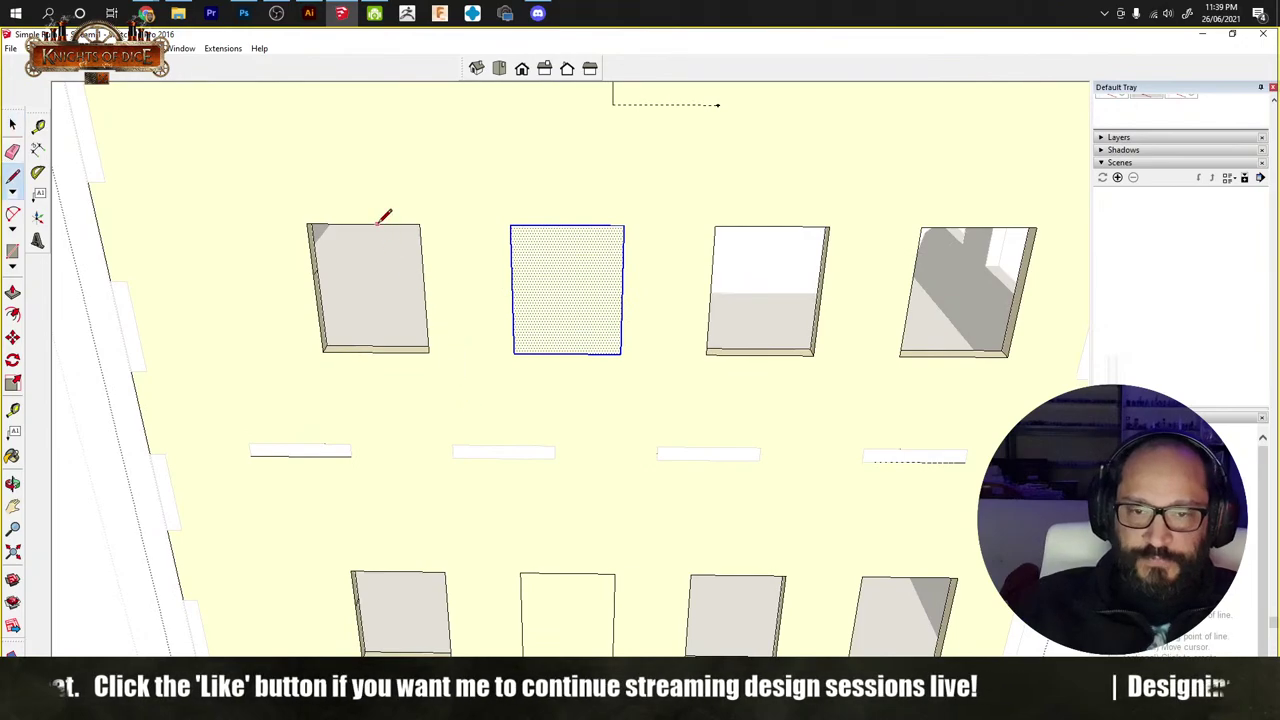
click(377, 222)
middle_drag(391, 650, 434, 608)
click(428, 614)
key(e)
mouse_move(416, 610)
mouse_down()
mouse_move(433, 558)
mouse_move(403, 538)
mouse_move(414, 508)
mouse_move(394, 425)
mouse_move(409, 303)
mouse_move(387, 233)
mouse_up()
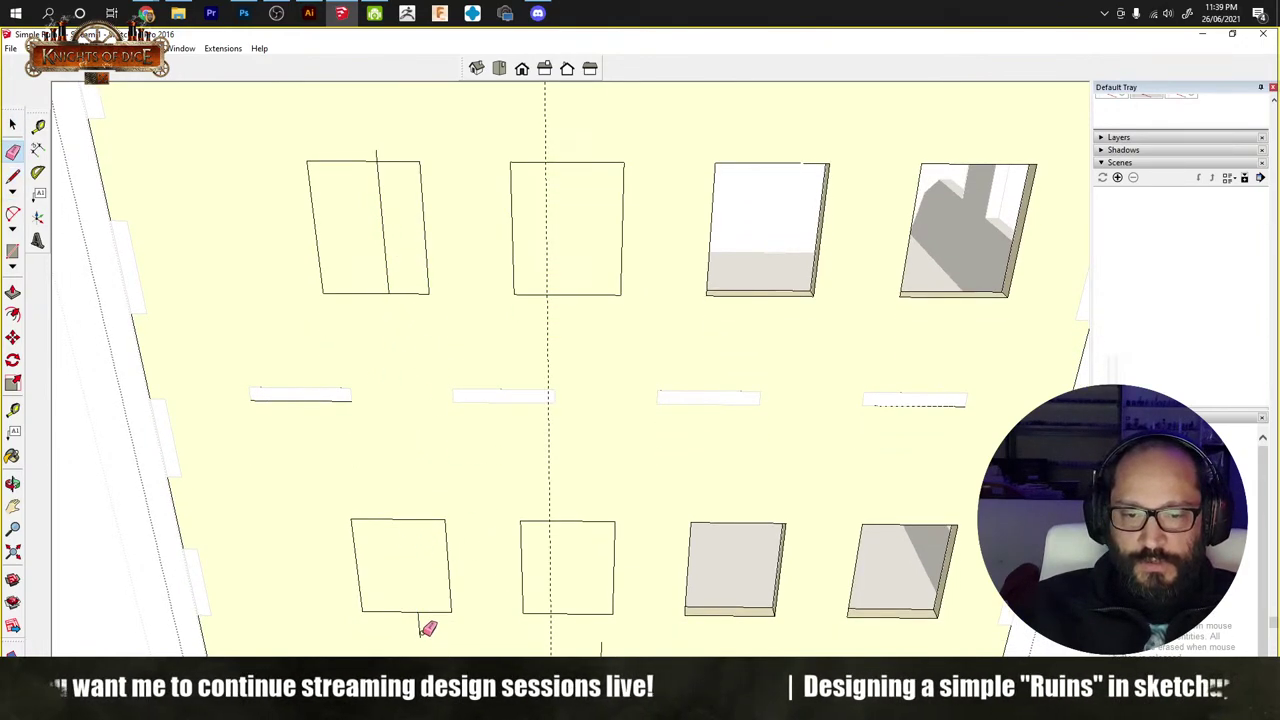
Step: Erase the line dividing the upper outermost left window so that it is a single face
key(space)
click(425, 571)
shift+click(587, 568)
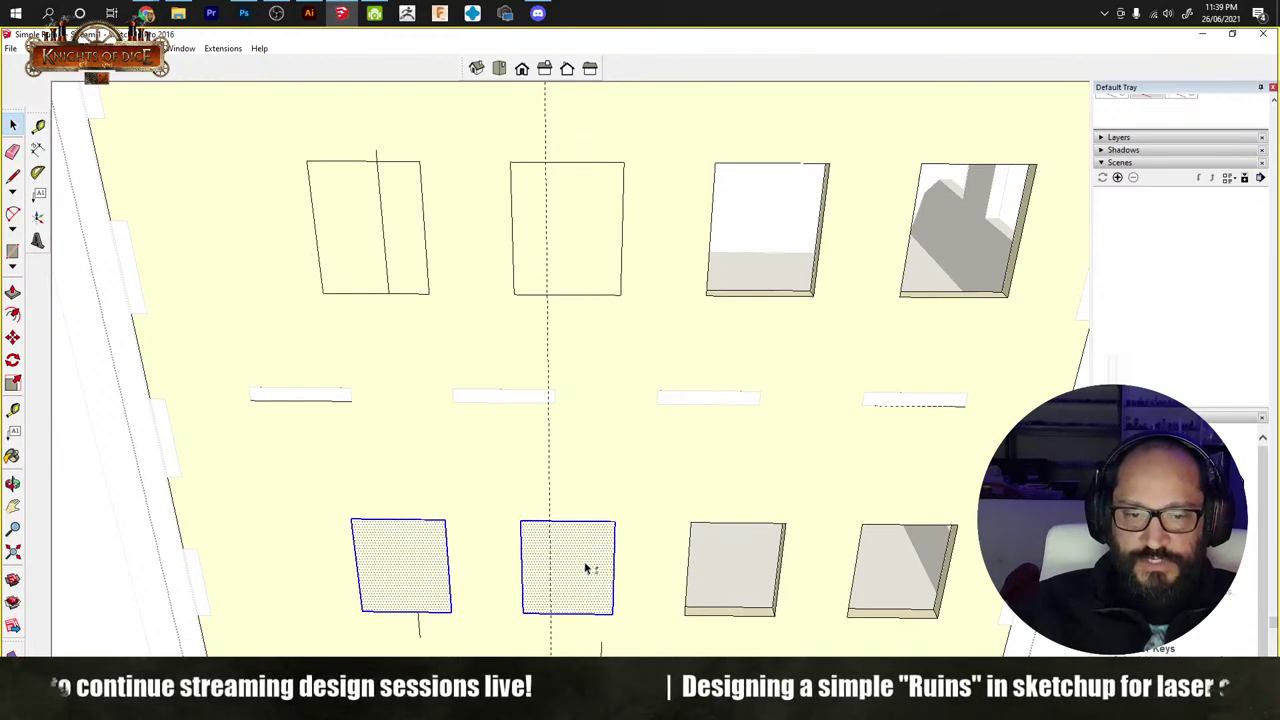
shift+click(565, 262)
shift+click(360, 250)
key(e)
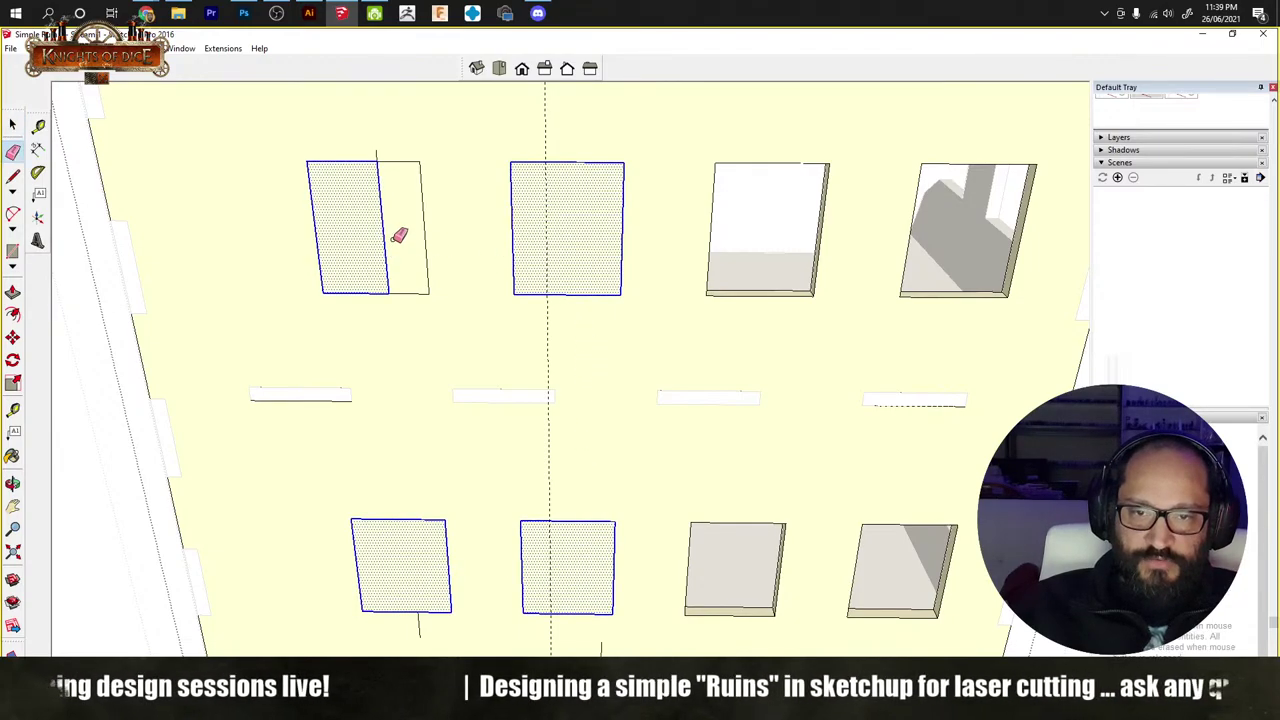
click(386, 242)
Step: Select the four filled left windows with their outlines and move them outward until their inner edges meet the vertical guide
key(space)
shift+click(383, 250)
shift+click(574, 258)
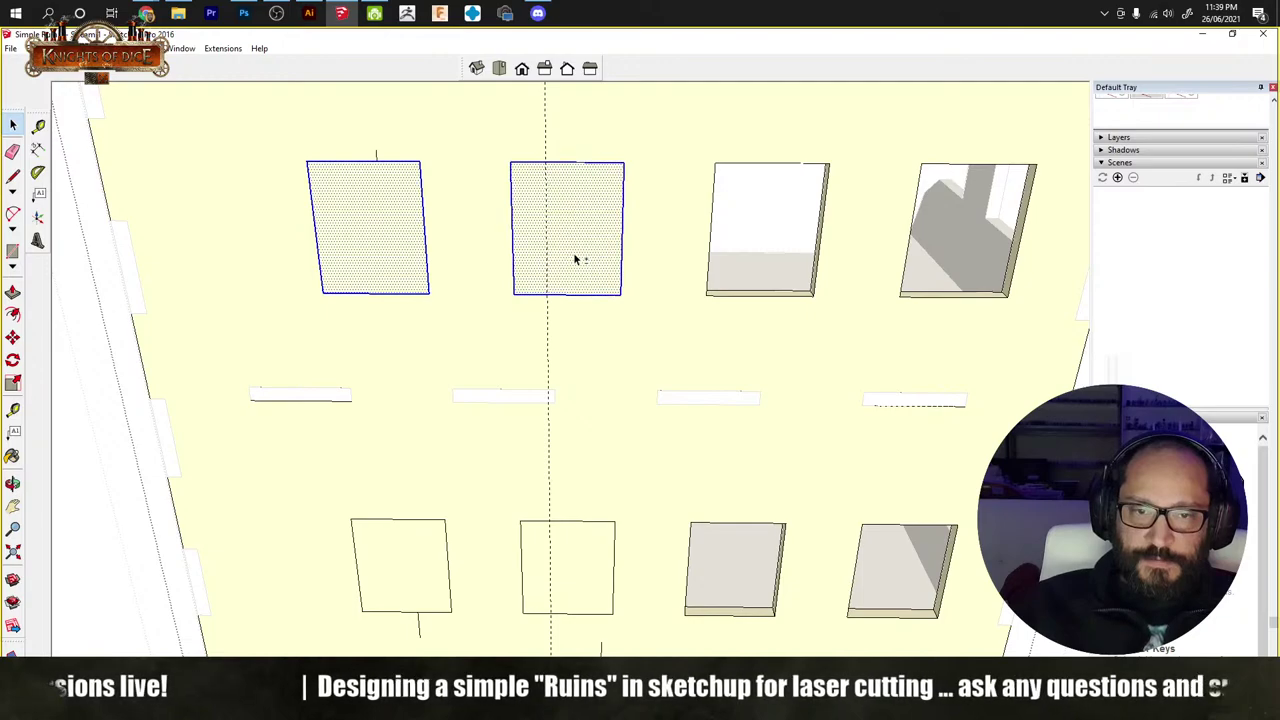
shift+click(574, 574)
double_click(437, 578)
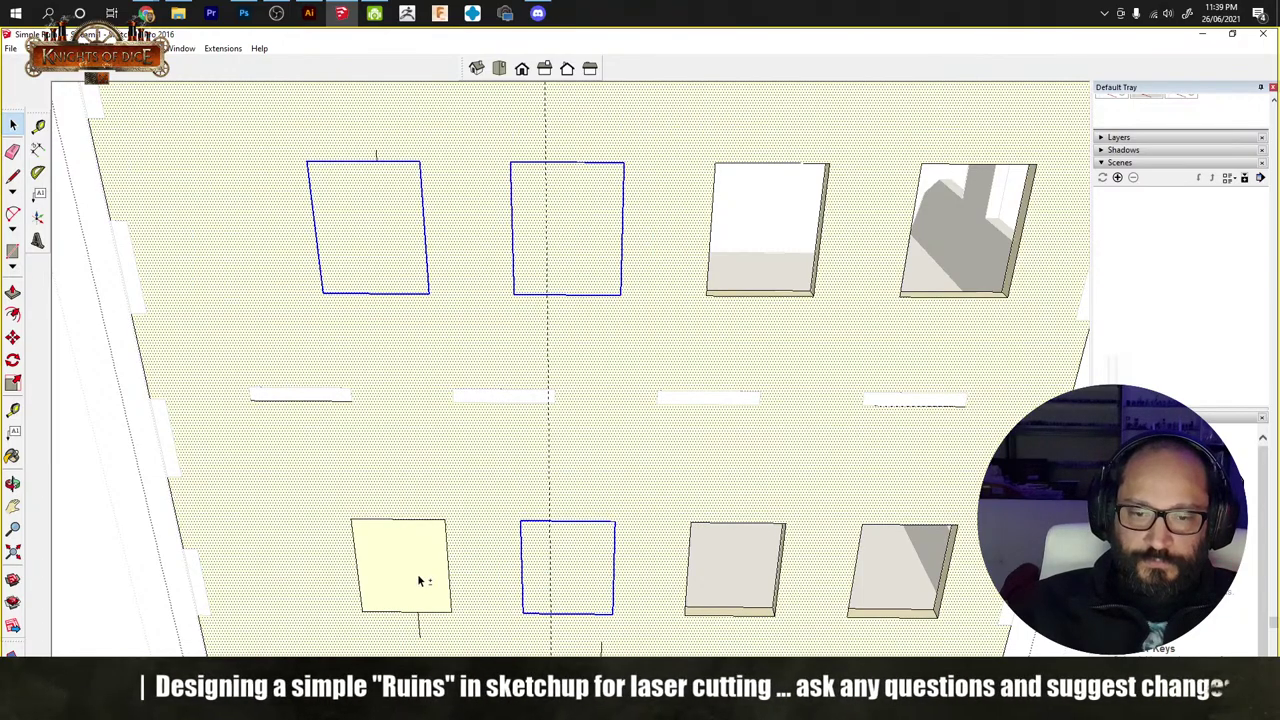
click(417, 573)
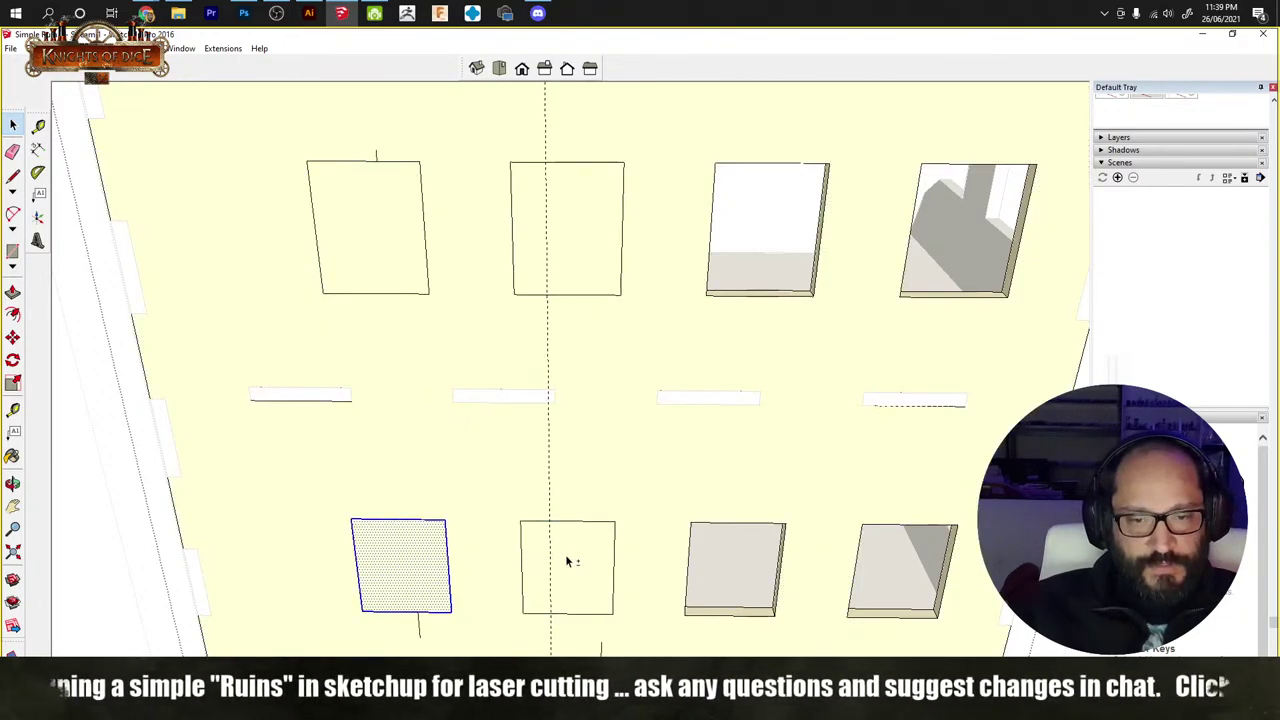
shift+click(567, 561)
shift+click(598, 219)
shift+click(395, 240)
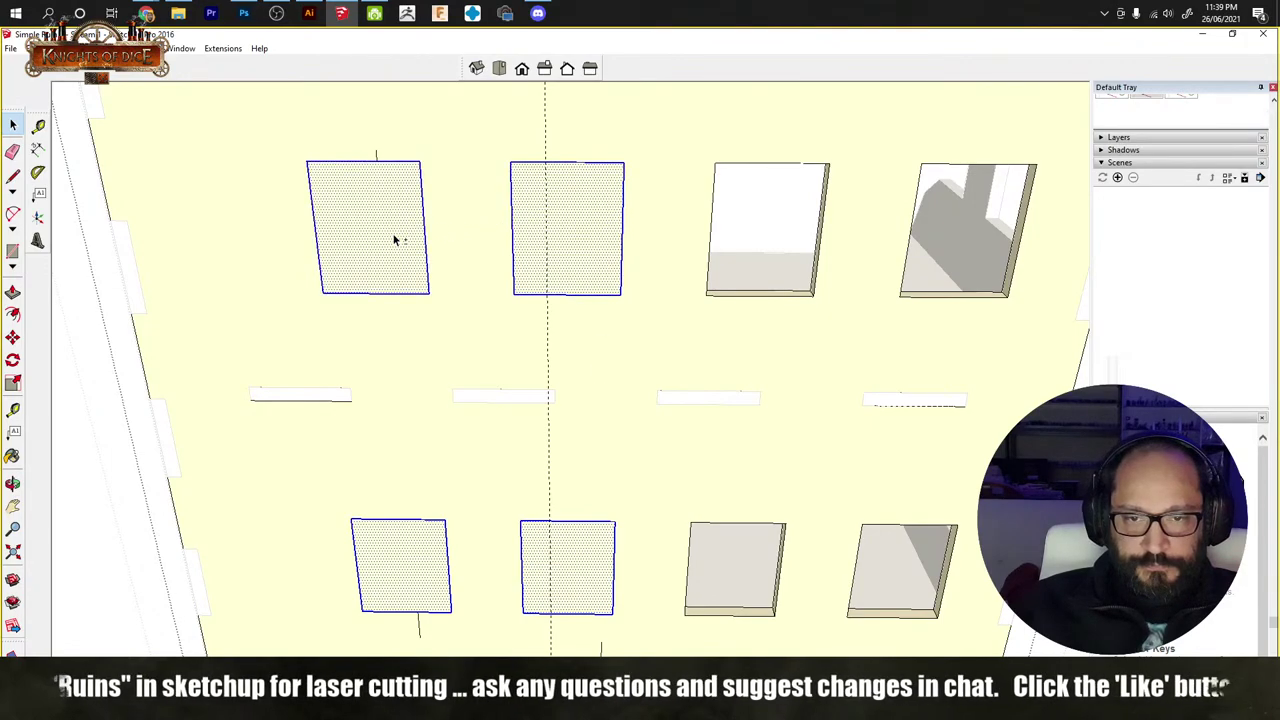
key(m)
drag(621, 292, 547, 293)
Step: Push/Pull the wall face with the shifted window openings to restore its thickness and leave the ruin's group
key(ctrl+a)
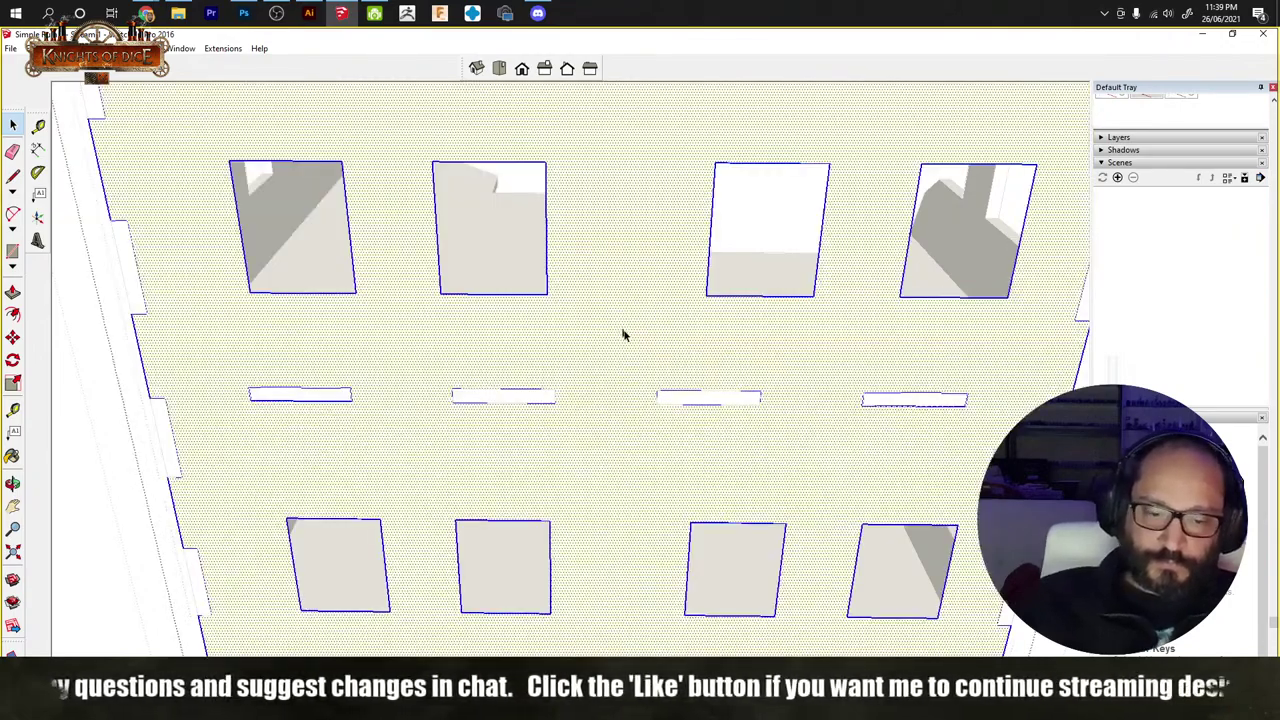
key(p)
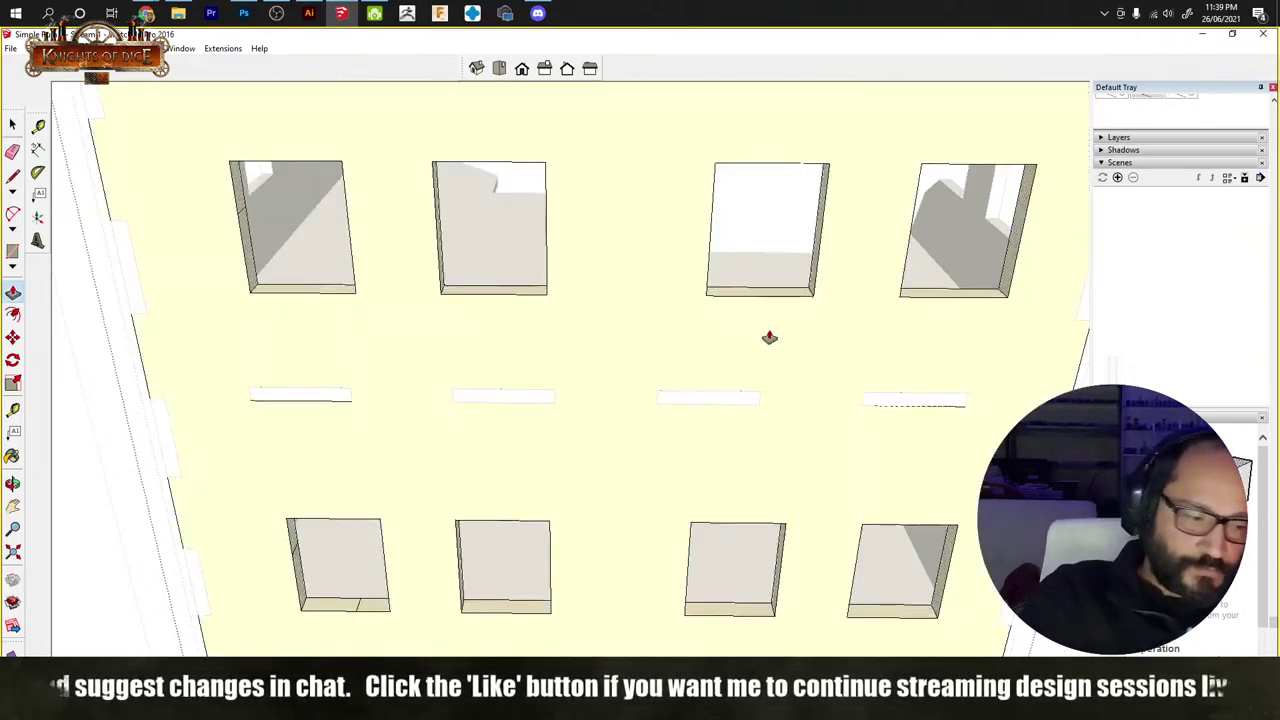
key(space)
middle_drag(756, 377, 717, 477)
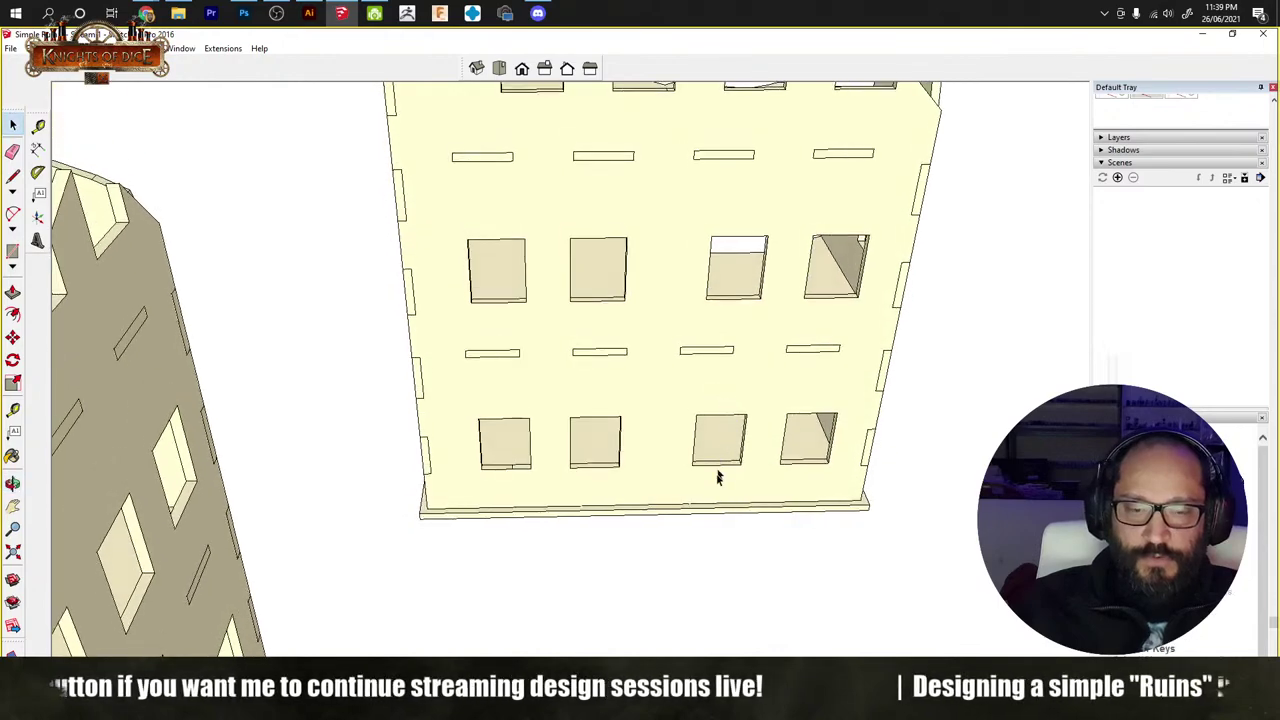
Step: Draw a small rectangle on the ground in front of the ruin's base and extrude it into a thin slab
scroll(653, 395, up, 3)
middle_drag(657, 397, 690, 475)
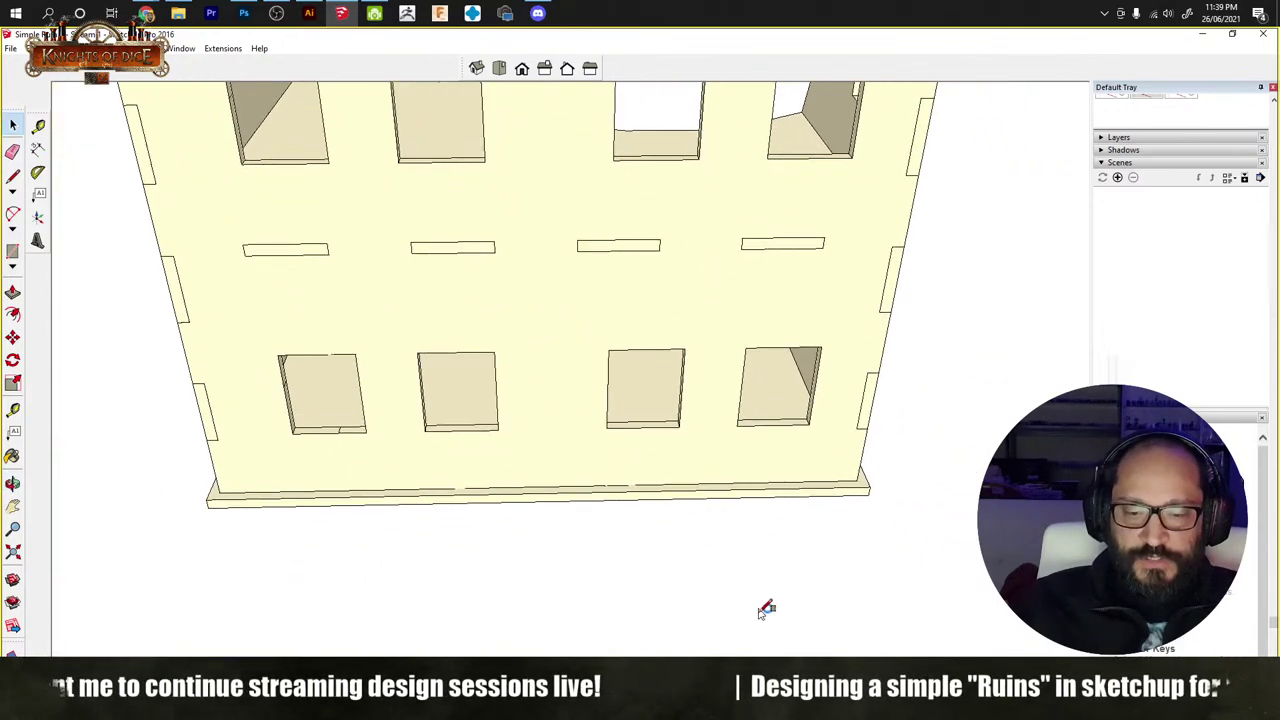
key(r)
click(678, 630)
click(793, 585)
key(p)
click(728, 621)
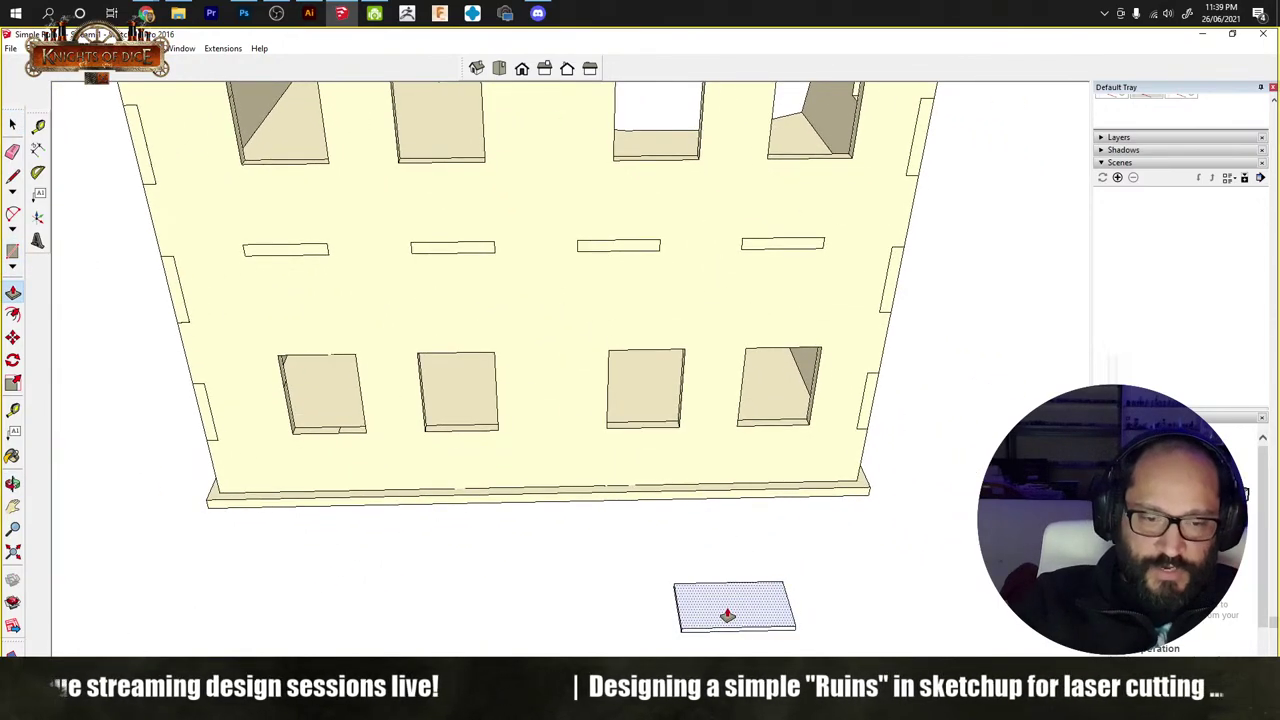
click(730, 608)
Step: Select the whole slab in front of the ruin and make it a group
key(space)
triple_click(732, 605)
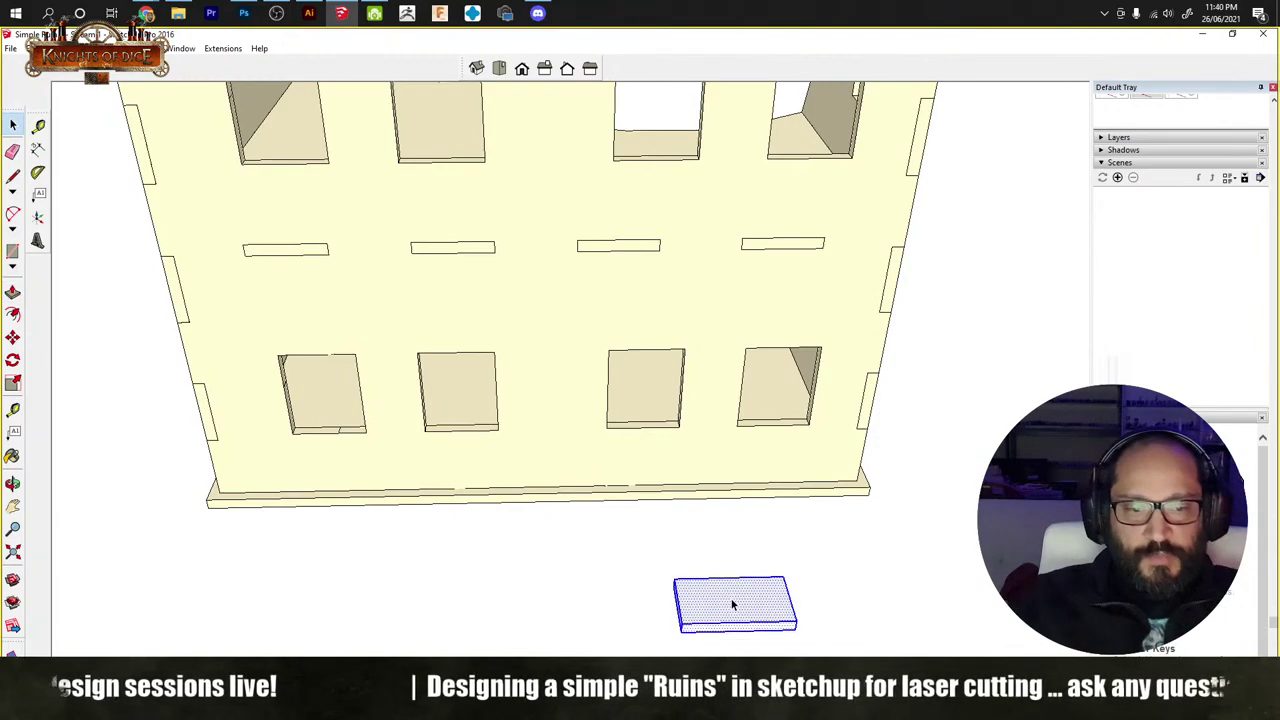
right_click(732, 602)
click(798, 483)
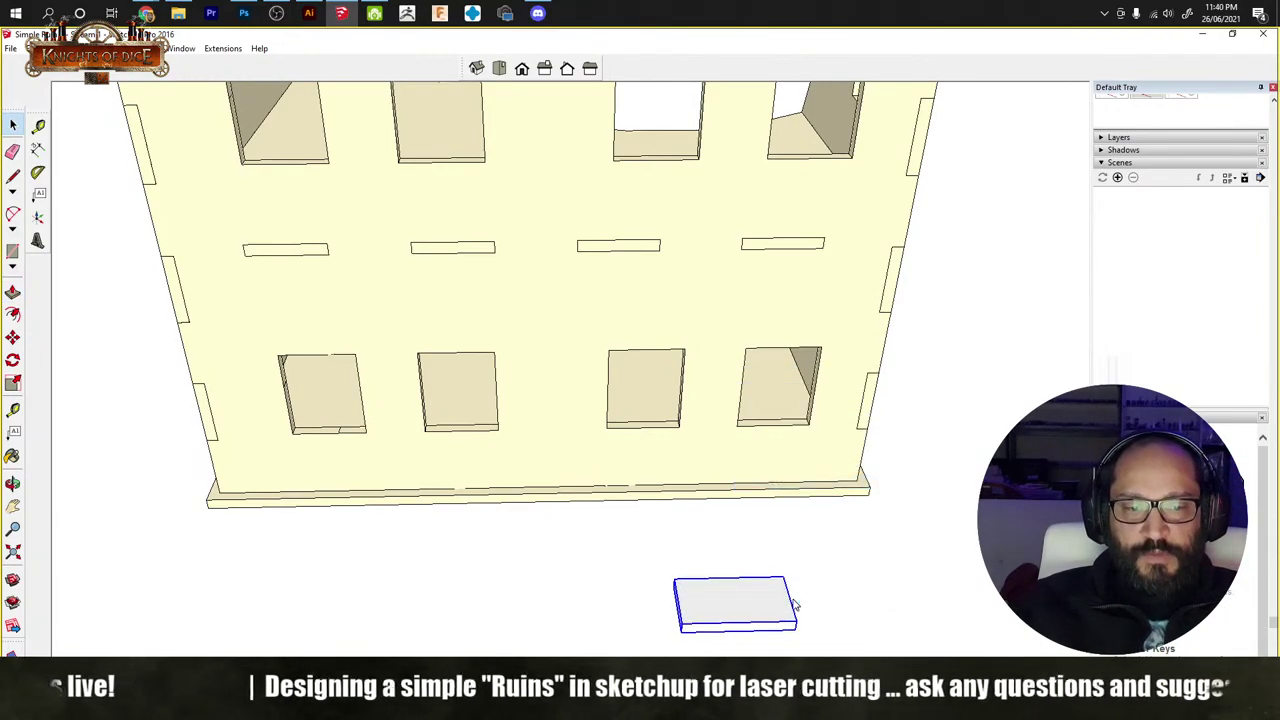
Step: Stand the grouped slab upright and move it by its lower edge against the ruin's front wall above the base
key(m)
middle_drag(798, 483, 837, 246)
click(766, 554)
click(774, 551)
click(591, 553)
click(555, 556)
scroll(640, 500, up, 3)
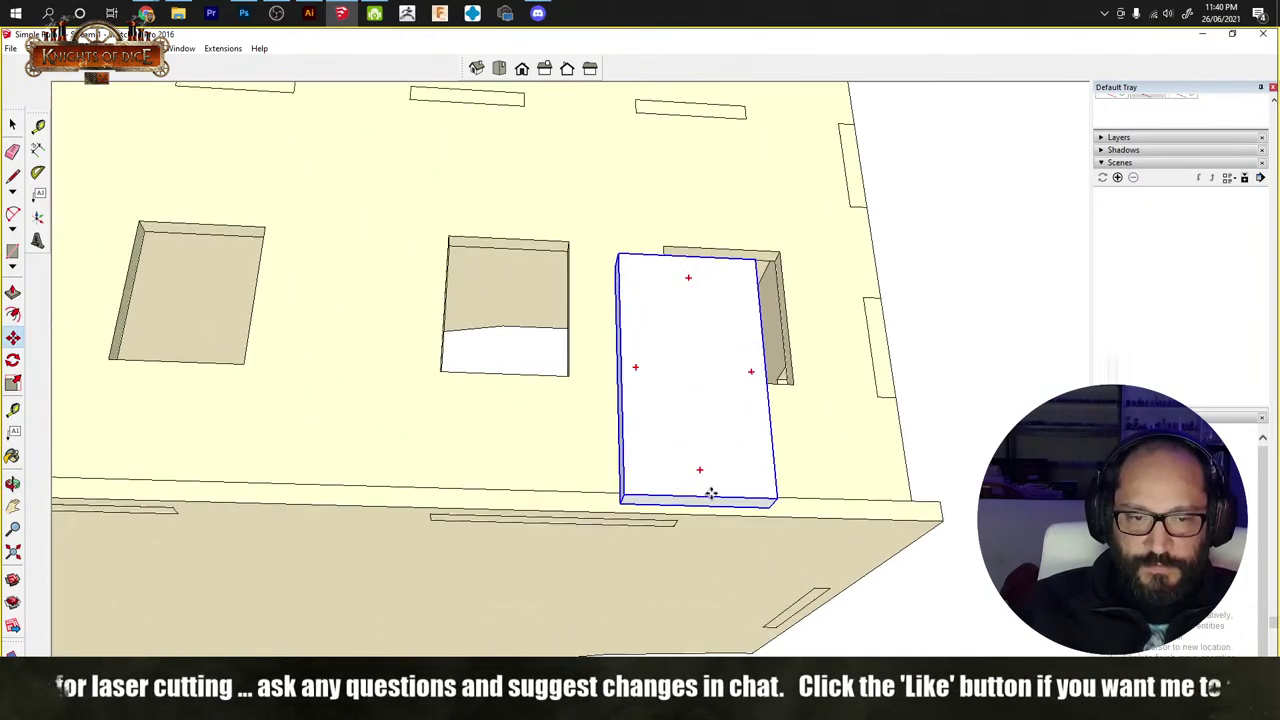
middle_drag(700, 497, 414, 237)
key(m)
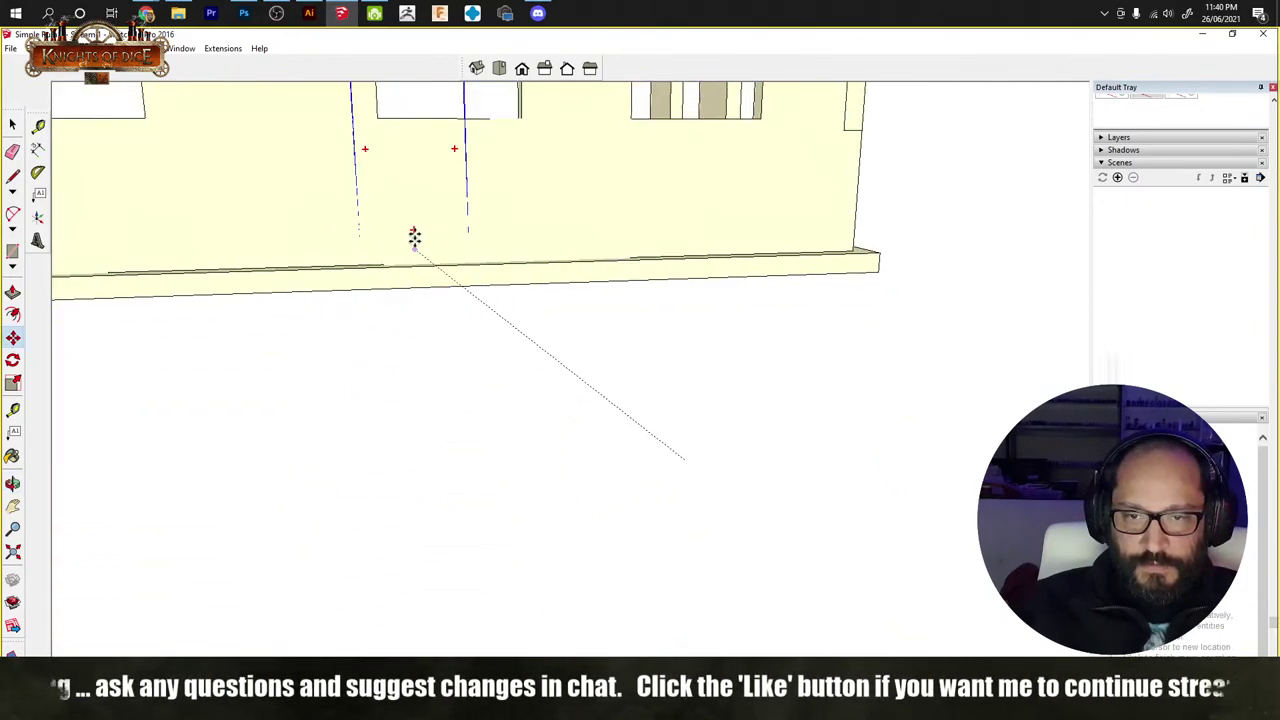
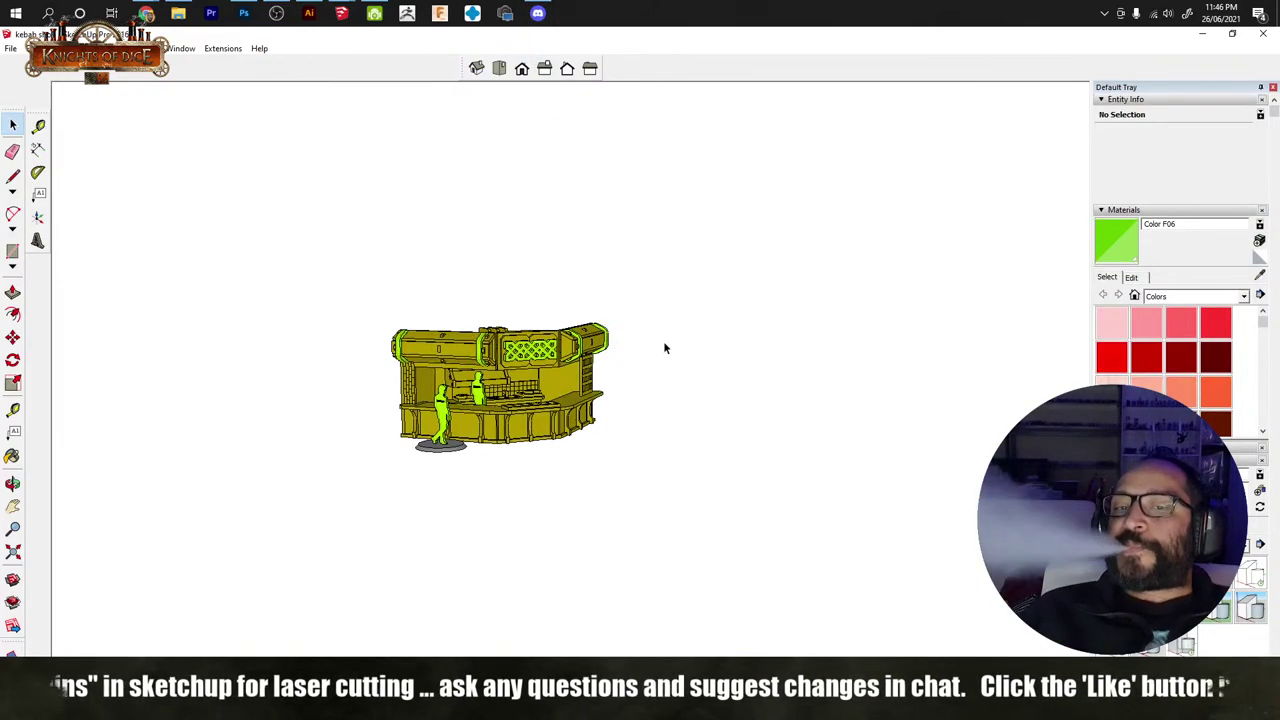
Step: Examine the kebab shop model's interior, including the kitchen bench, cookware and sink, and its front counter with the scale figures
middle_drag(674, 340, 608, 413)
scroll(520, 430, up, 3)
scroll(600, 415, up, 5)
scroll(578, 423, up, 5)
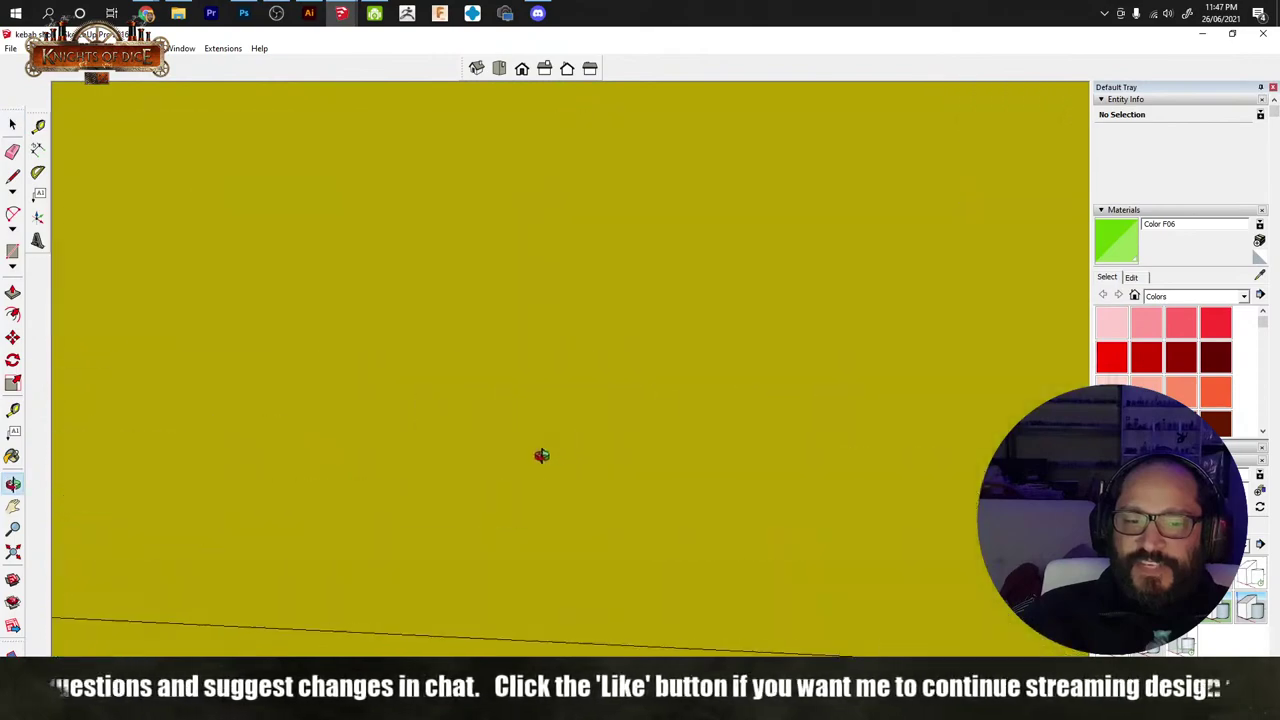
scroll(540, 451, down, 4)
middle_drag(168, 456, 377, 432)
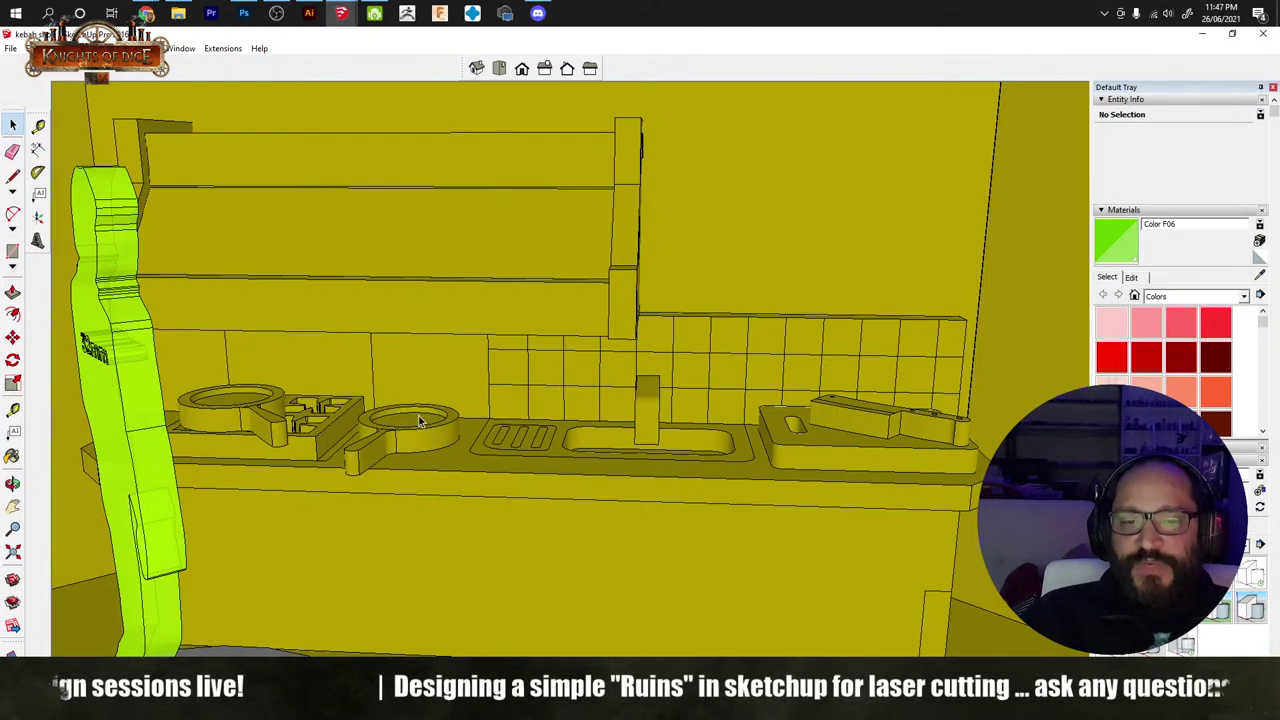
middle_drag(442, 421, 399, 445)
scroll(399, 441, down, 10)
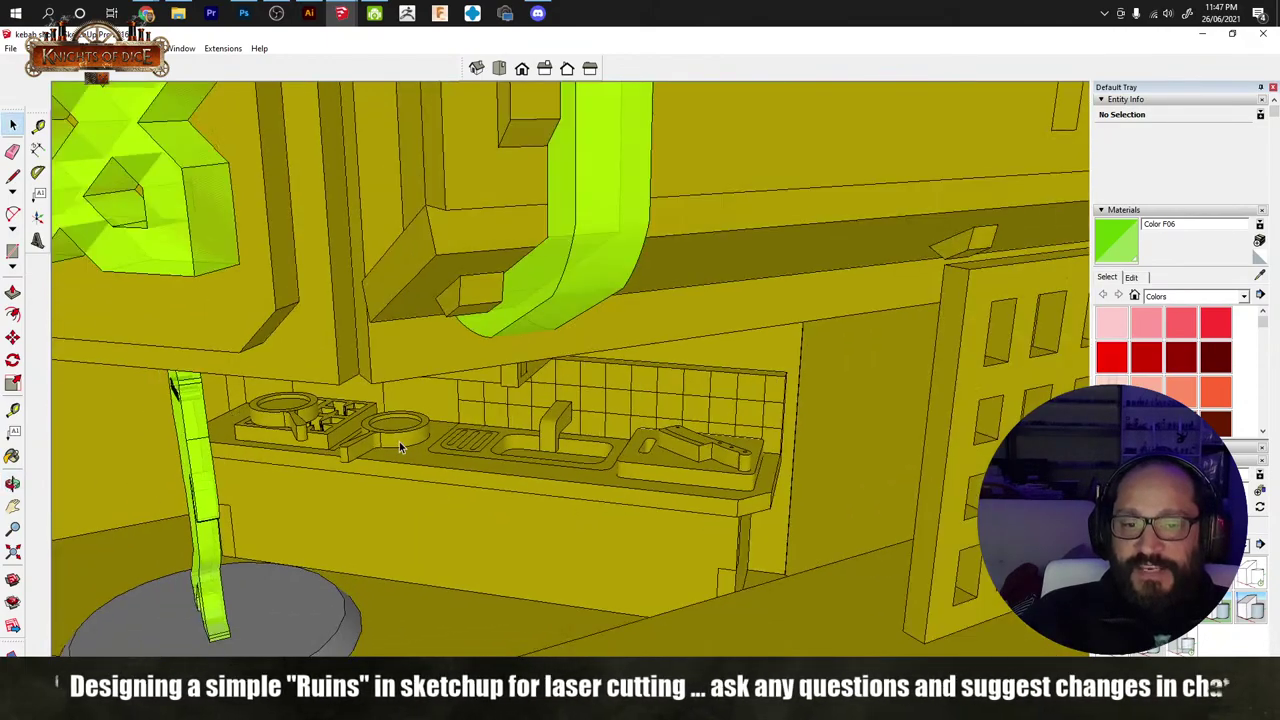
middle_drag(414, 498, 609, 423)
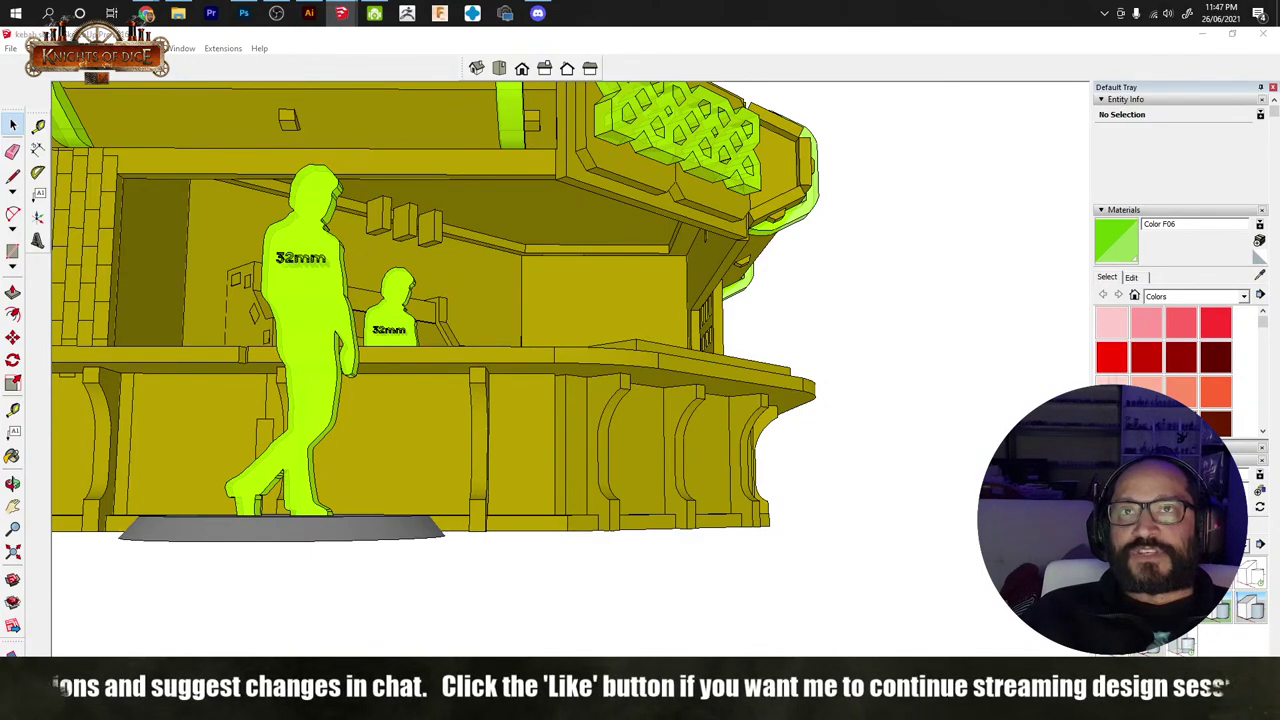
Step: Switch to Chrome to view the photo of foam tabletop ruins and return to the SketchUp ruins model
key(alt+Tab)
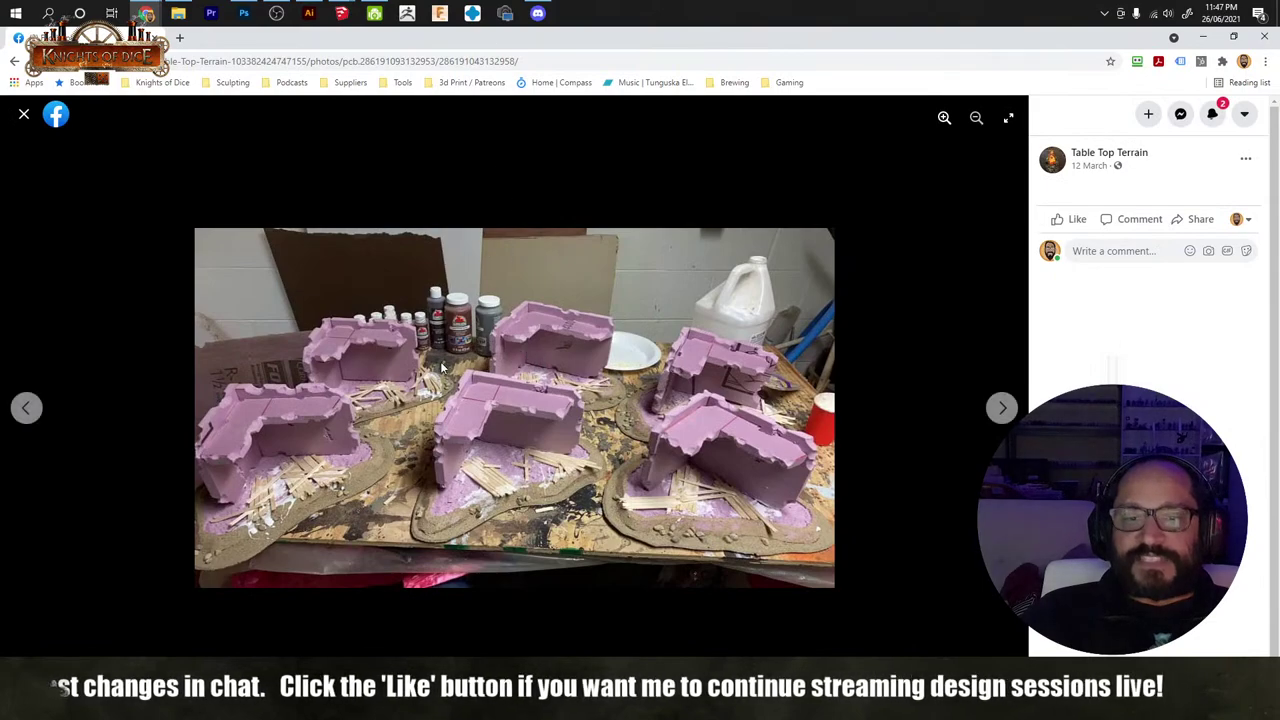
mouse_move(341, 14)
click(268, 80)
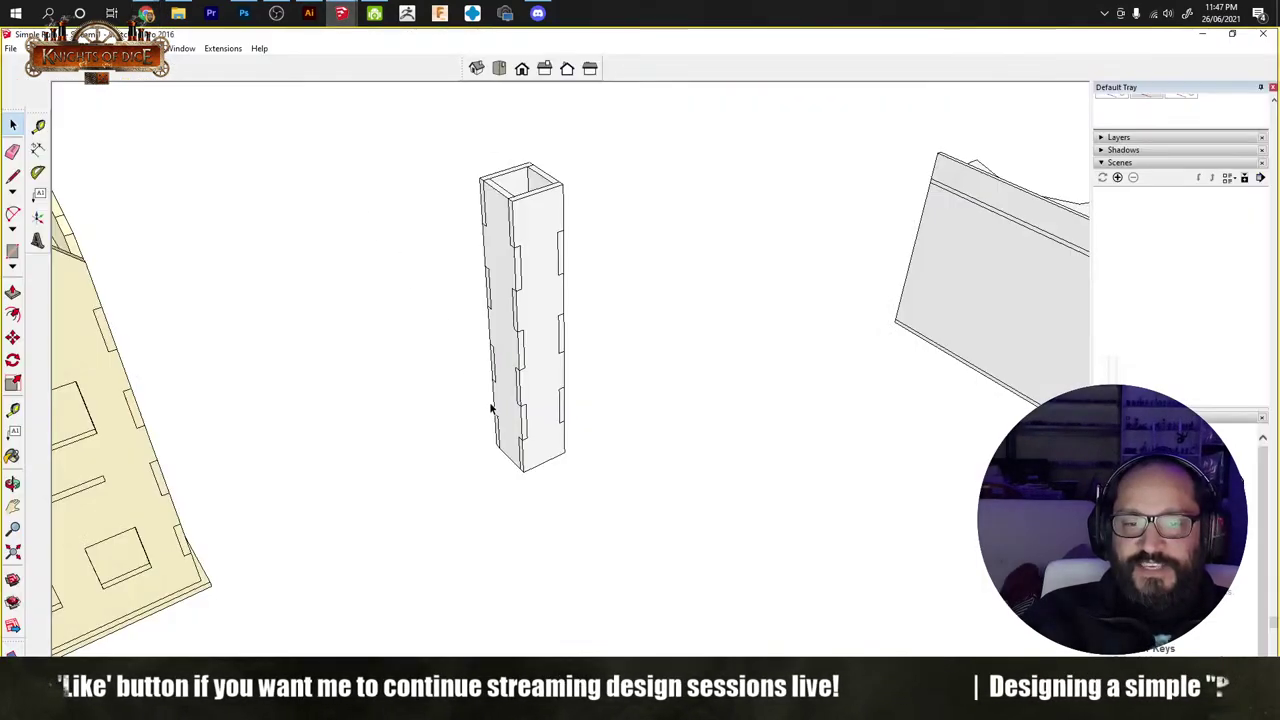
Step: Examine the plain L-shaped ruin mock-up, the finger-jointed column and the finished windowed ruins around it
mouse_move(491, 423)
middle_down()
mouse_move(314, 434)
mouse_move(242, 462)
middle_up()
mouse_move(921, 359)
middle_down()
mouse_move(528, 580)
mouse_move(351, 551)
mouse_move(534, 551)
mouse_move(661, 511)
mouse_move(423, 466)
mouse_move(643, 463)
mouse_move(454, 437)
middle_up()
scroll(452, 348, up, 3)
scroll(452, 345, down, 3)
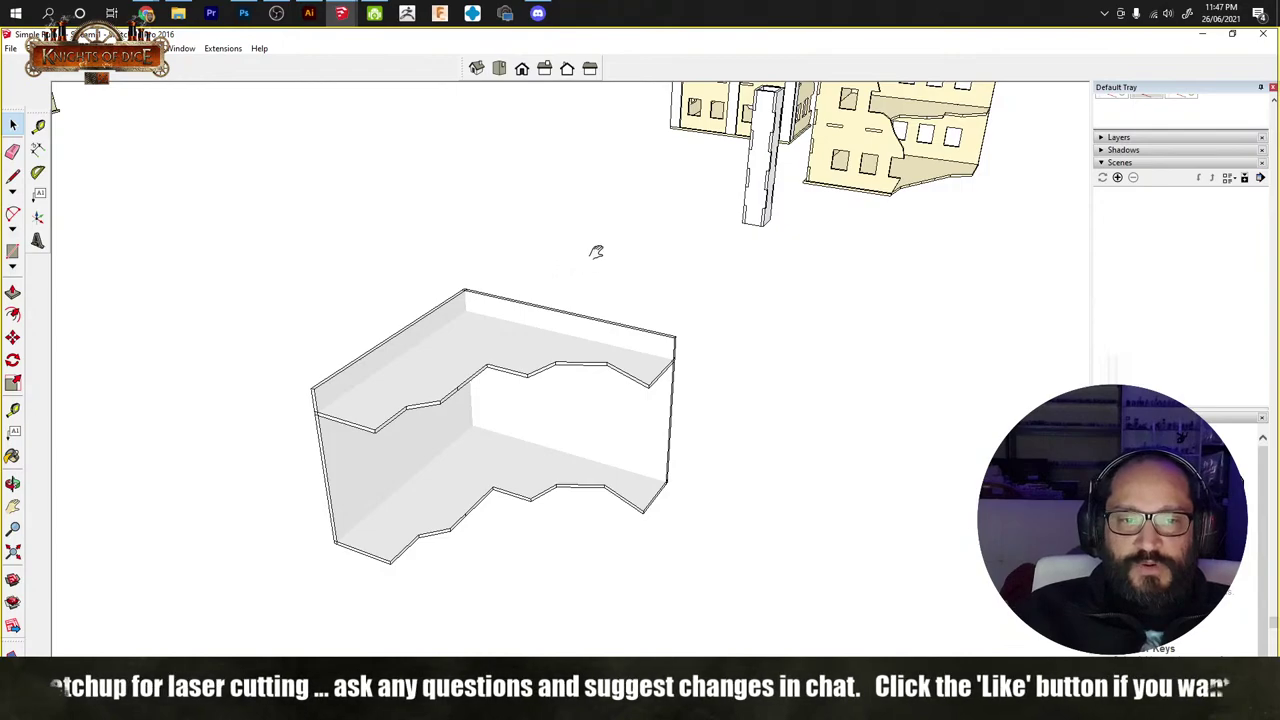
mouse_move(594, 251)
shift+middle_down()
mouse_move(423, 429)
mouse_move(390, 442)
shift+middle_up()
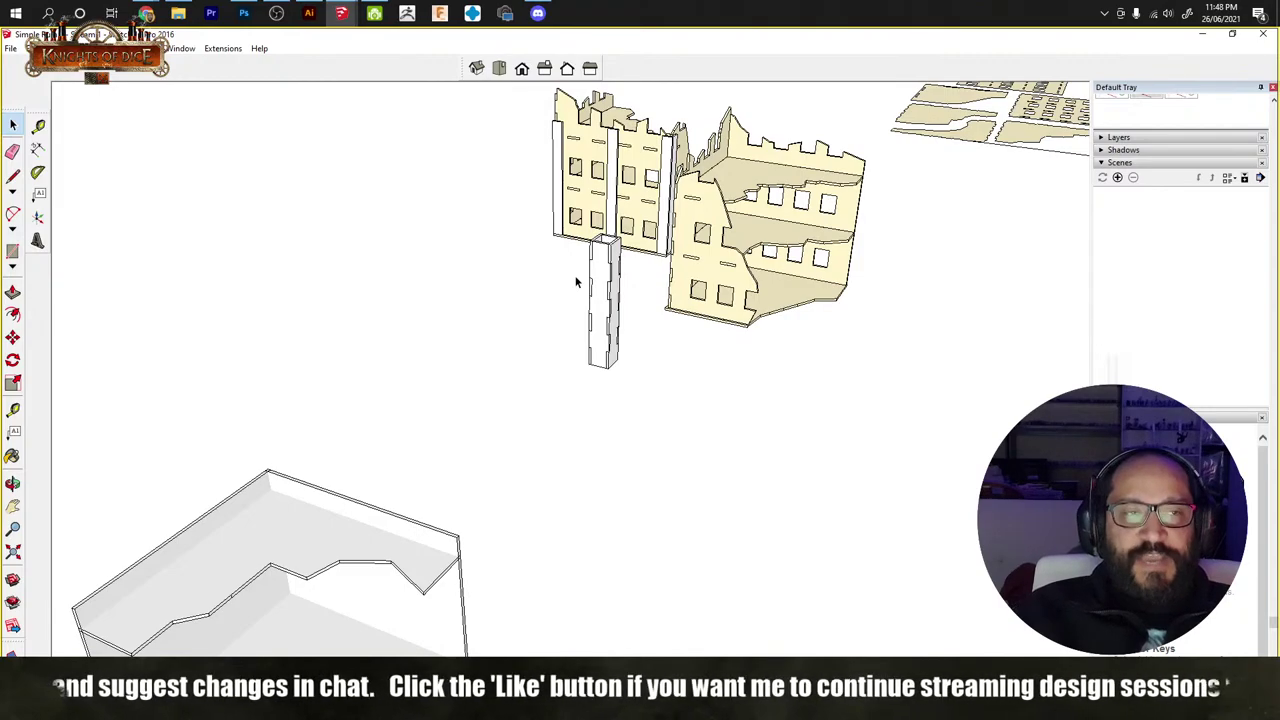
scroll(602, 282, up, 5)
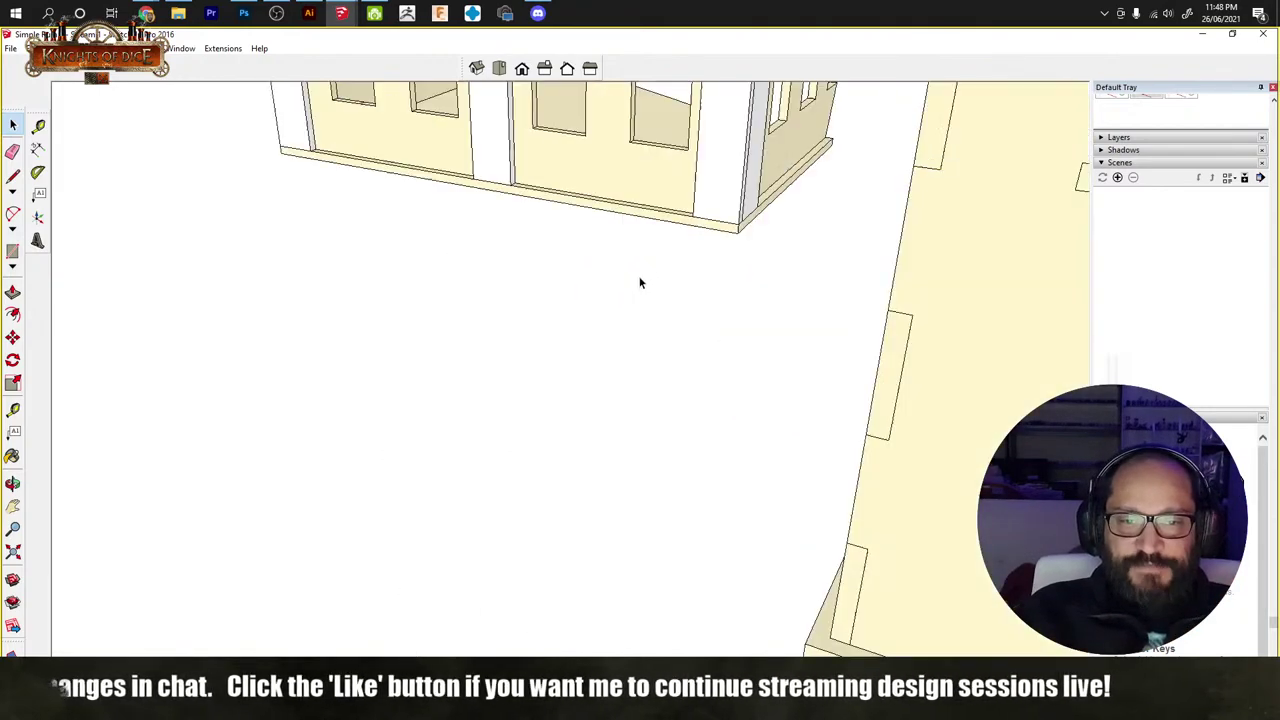
scroll(640, 283, down, 5)
middle_drag(629, 286, 509, 337)
scroll(509, 335, up, 4)
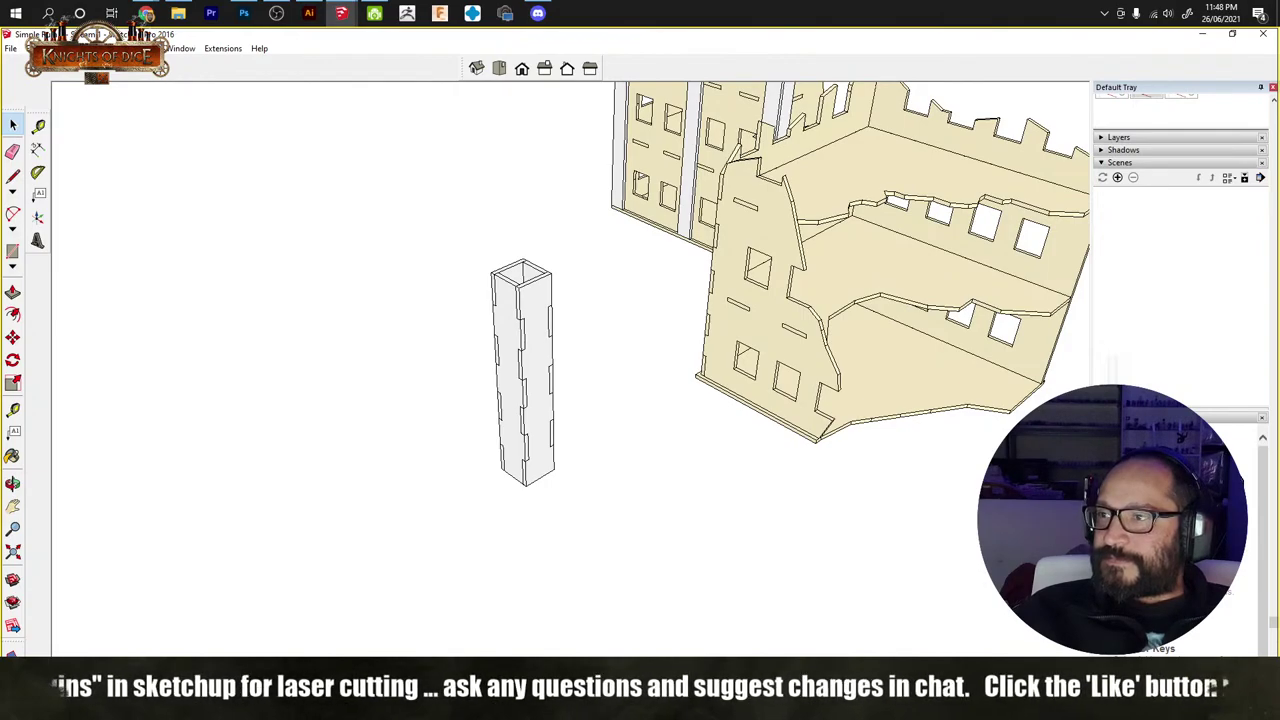
key(alt+Tab)
key(alt+Tab)
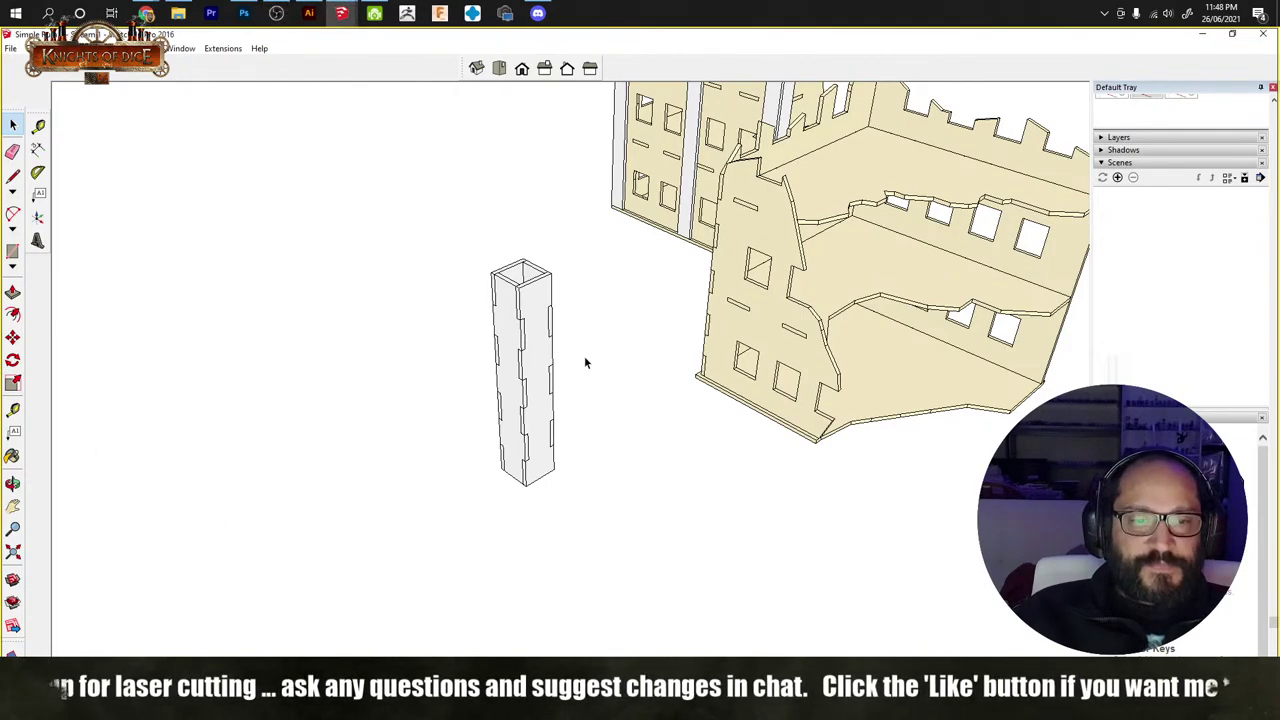
mouse_move(152, 14)
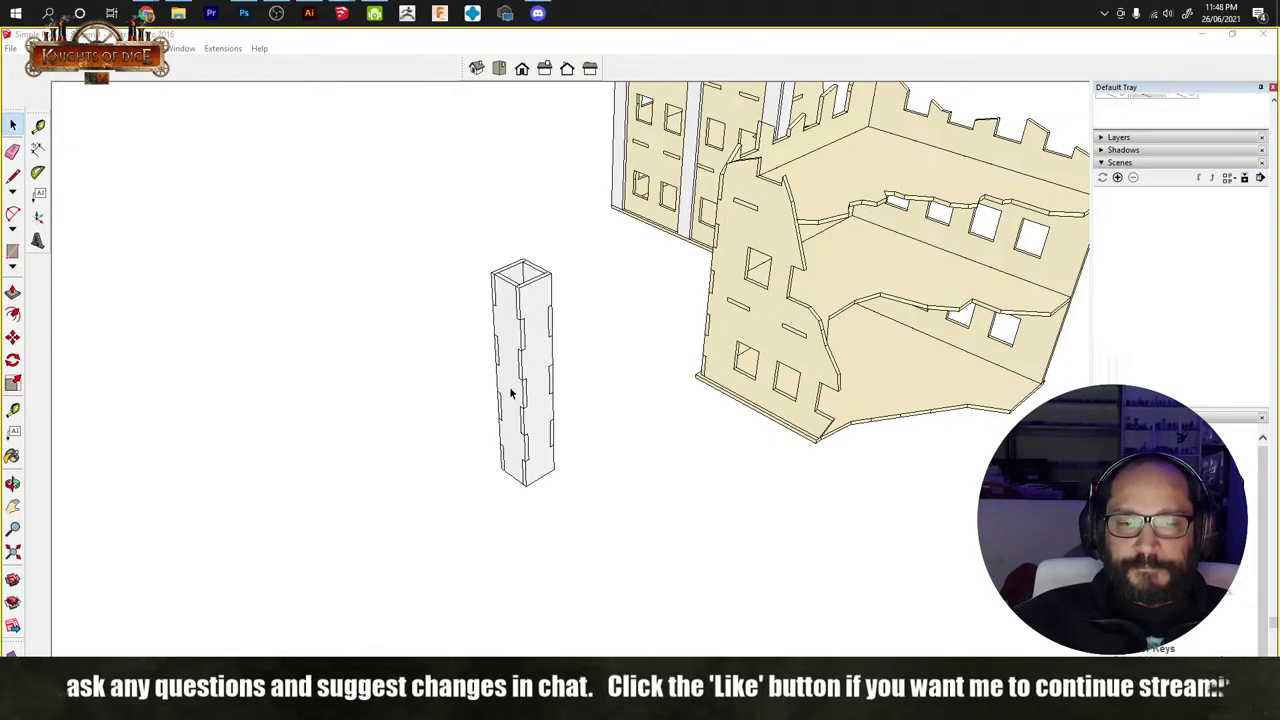
Step: Draw a rectangle across the open top of the finger-jointed column and push/pull it up into a thin cap
scroll(519, 391, up, 2)
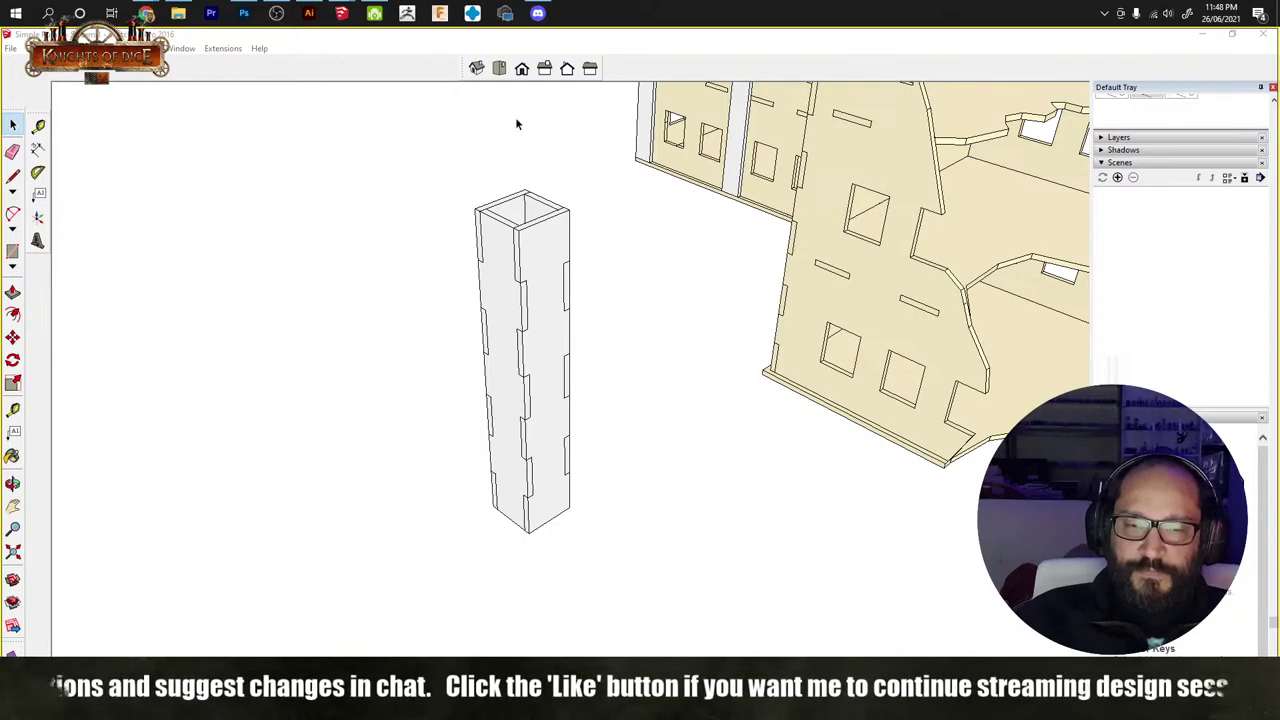
click(655, 401)
key(r)
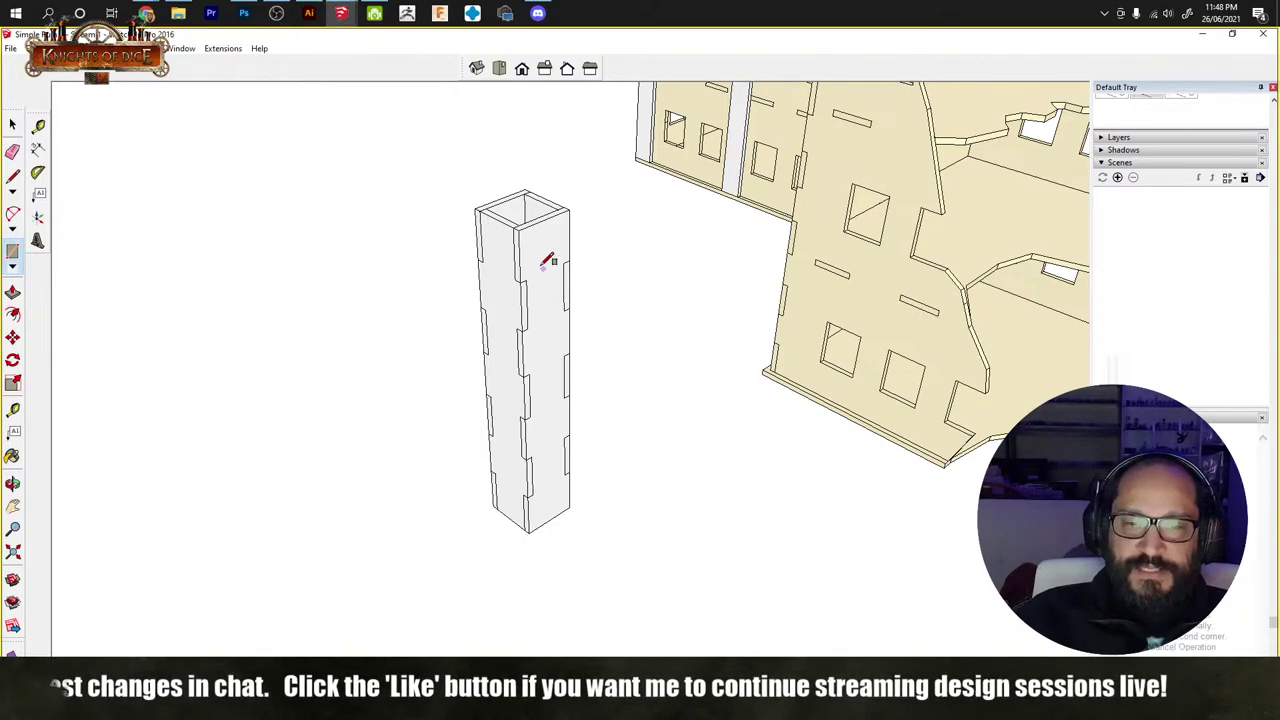
click(478, 208)
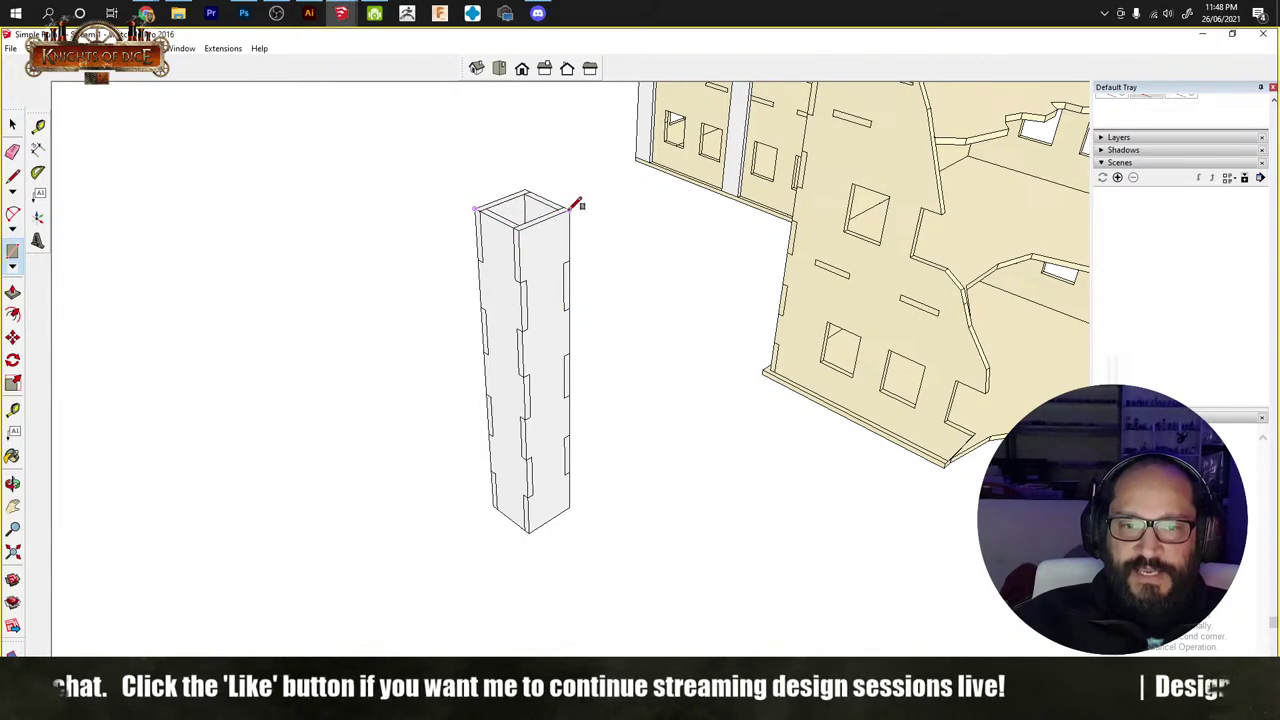
click(567, 205)
key(p)
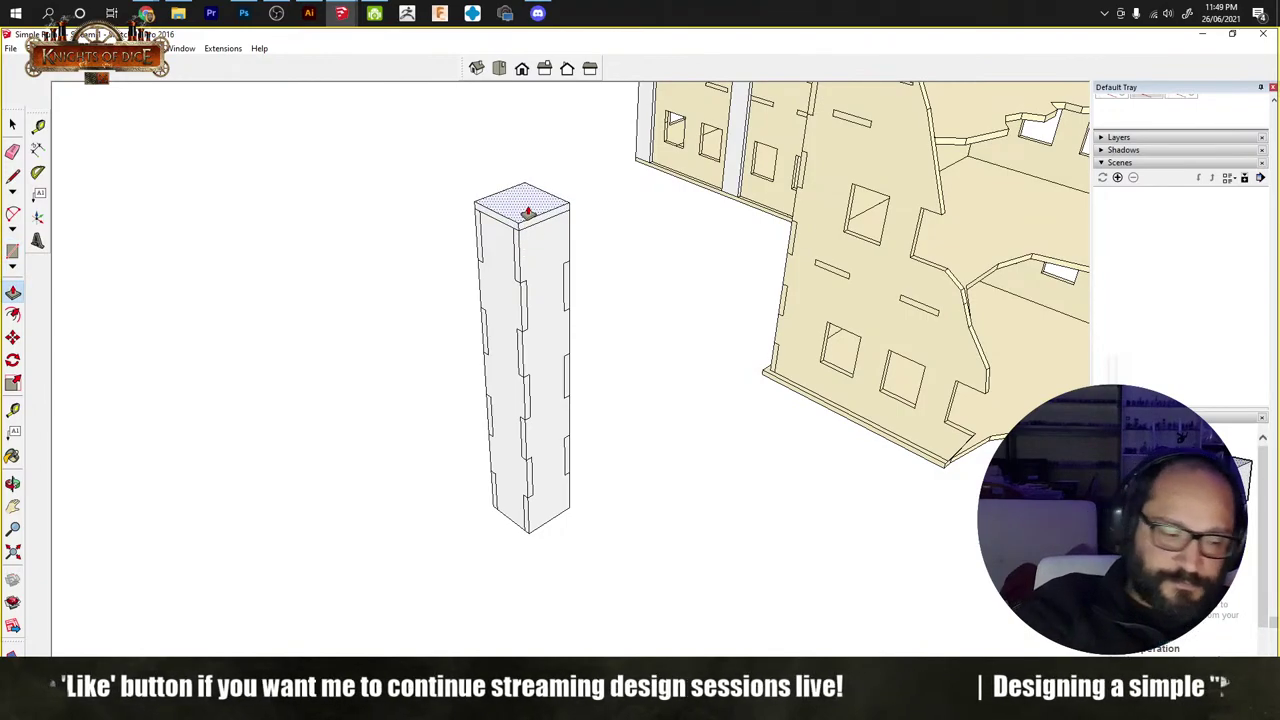
click(503, 223)
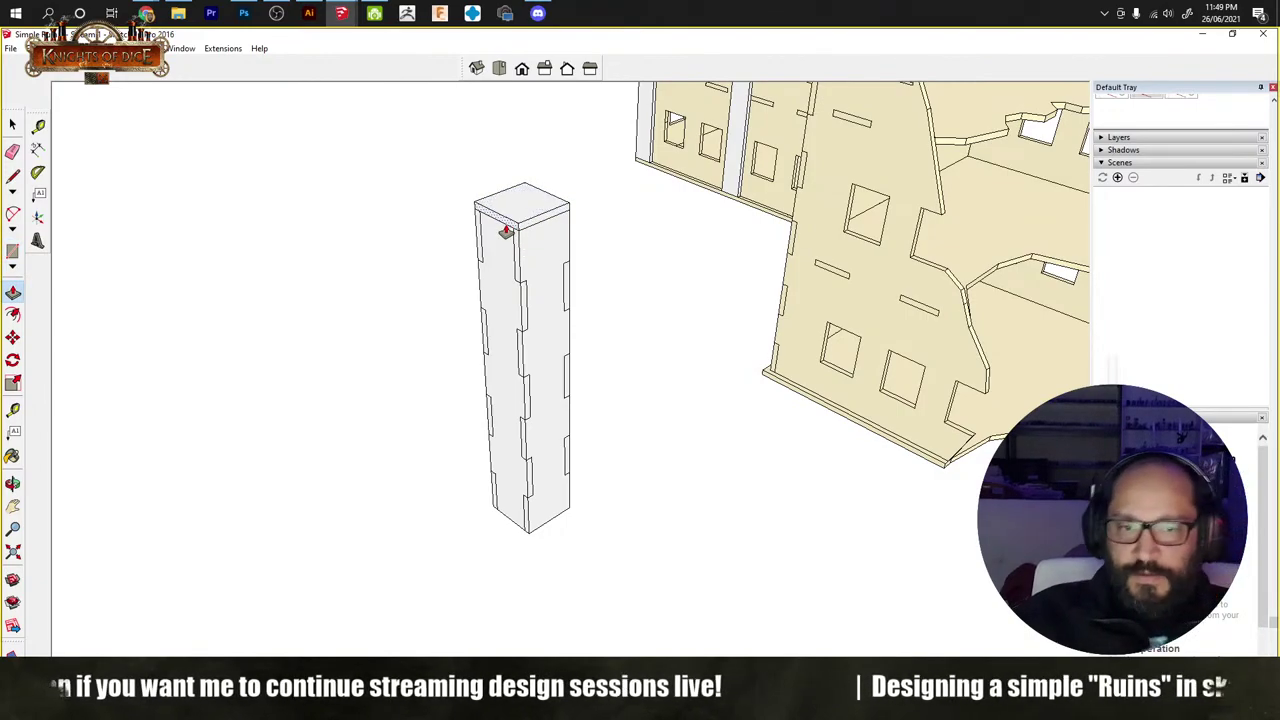
Step: Extend the column's cap slab outward past the column's sides with Push/Pull
click(395, 300)
click(543, 216)
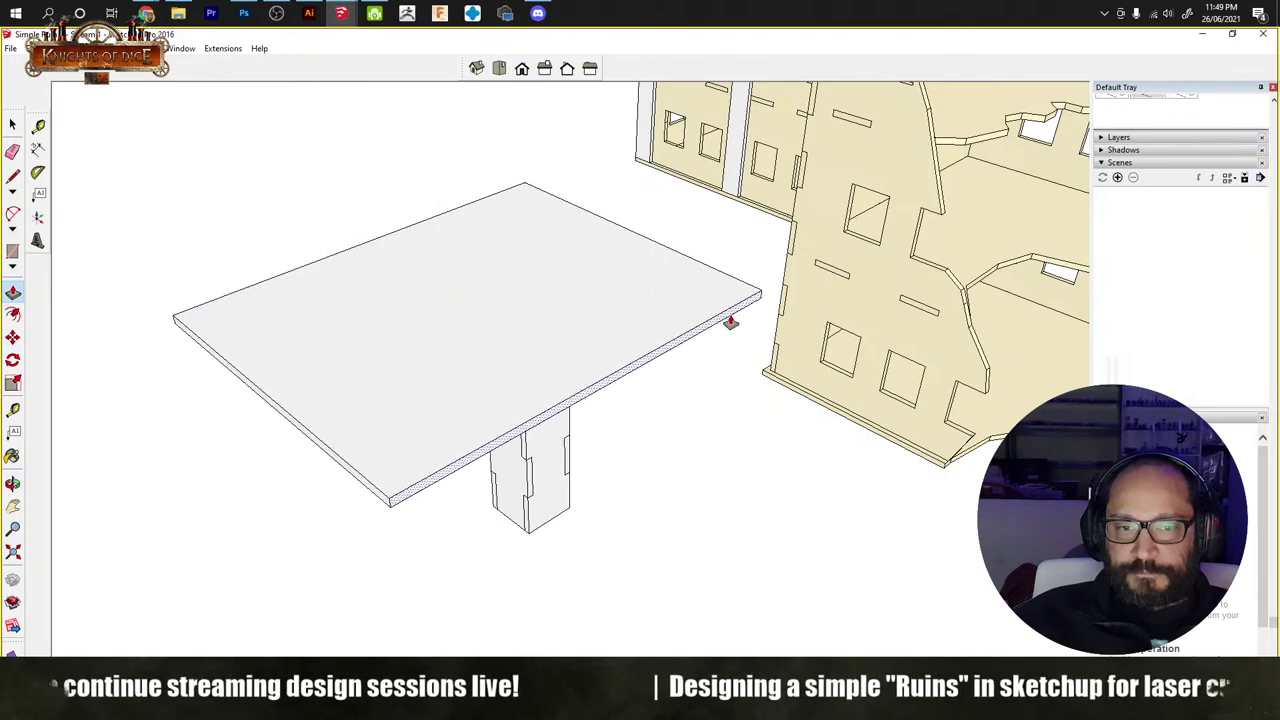
middle_drag(729, 320, 563, 457)
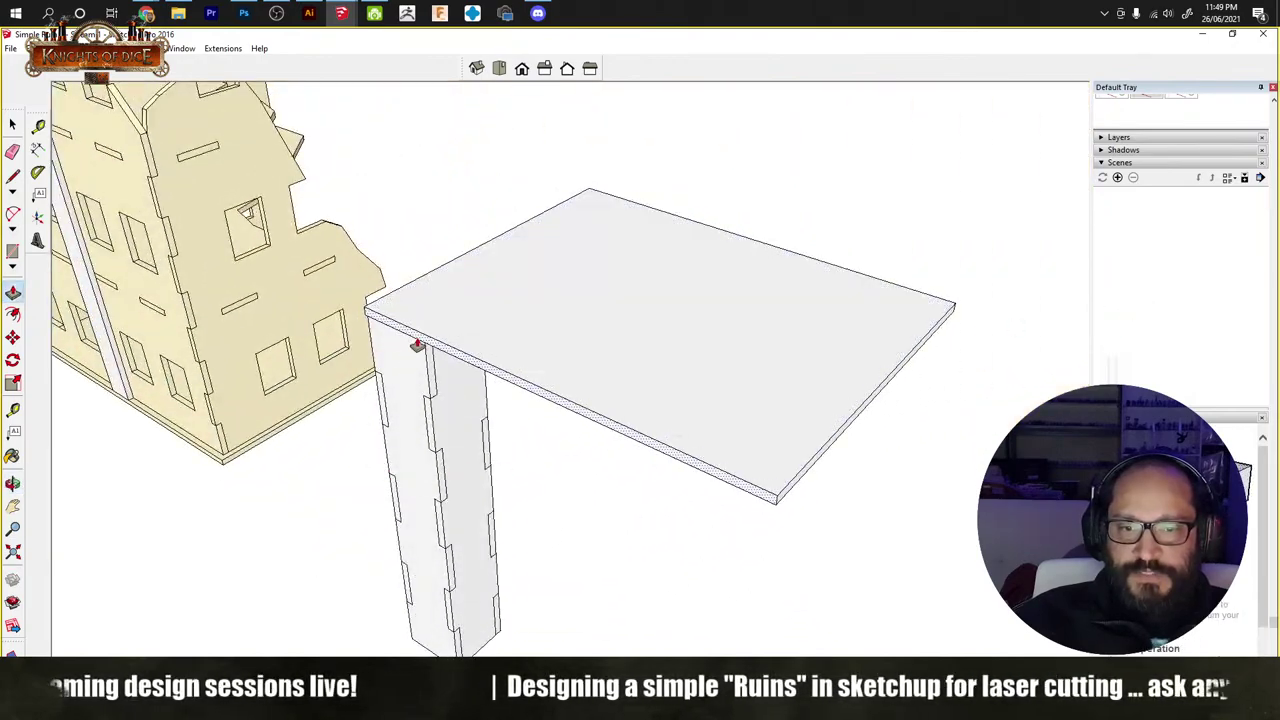
click(417, 343)
middle_drag(253, 490, 540, 451)
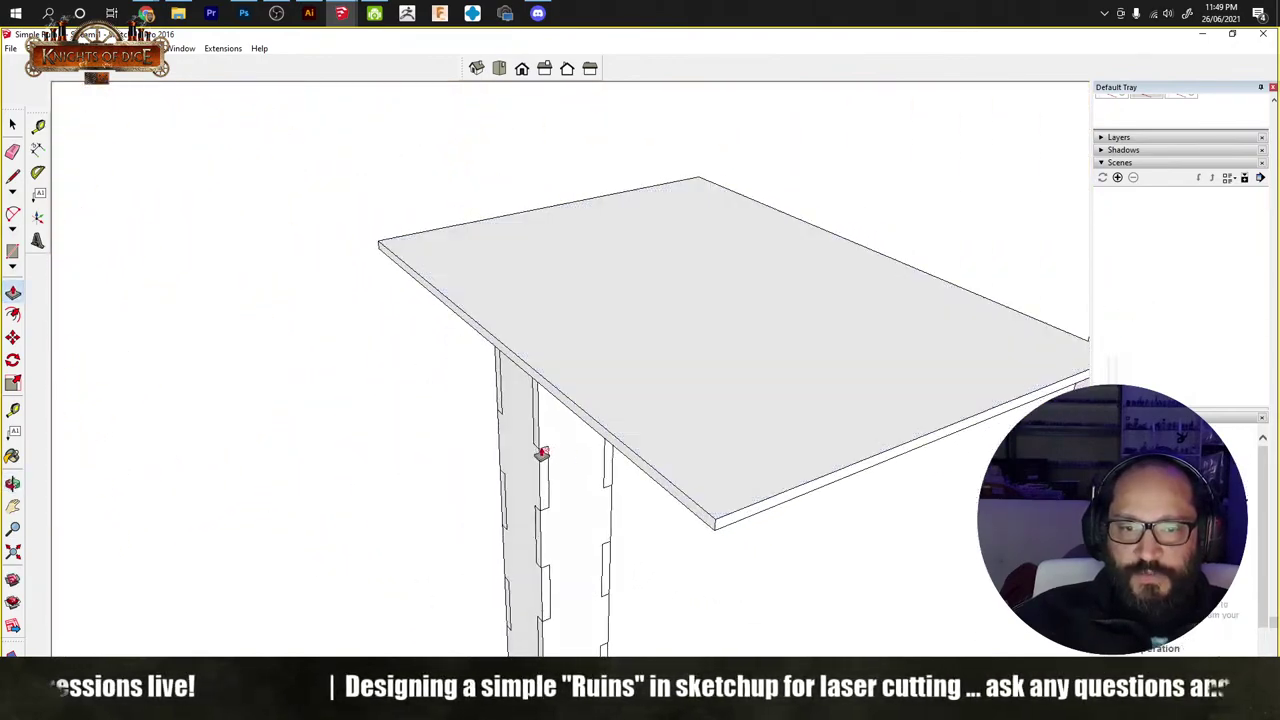
click(561, 410)
click(277, 503)
Step: Select all of the enlarged cap slab's geometry and make it a group
key(space)
click(463, 489)
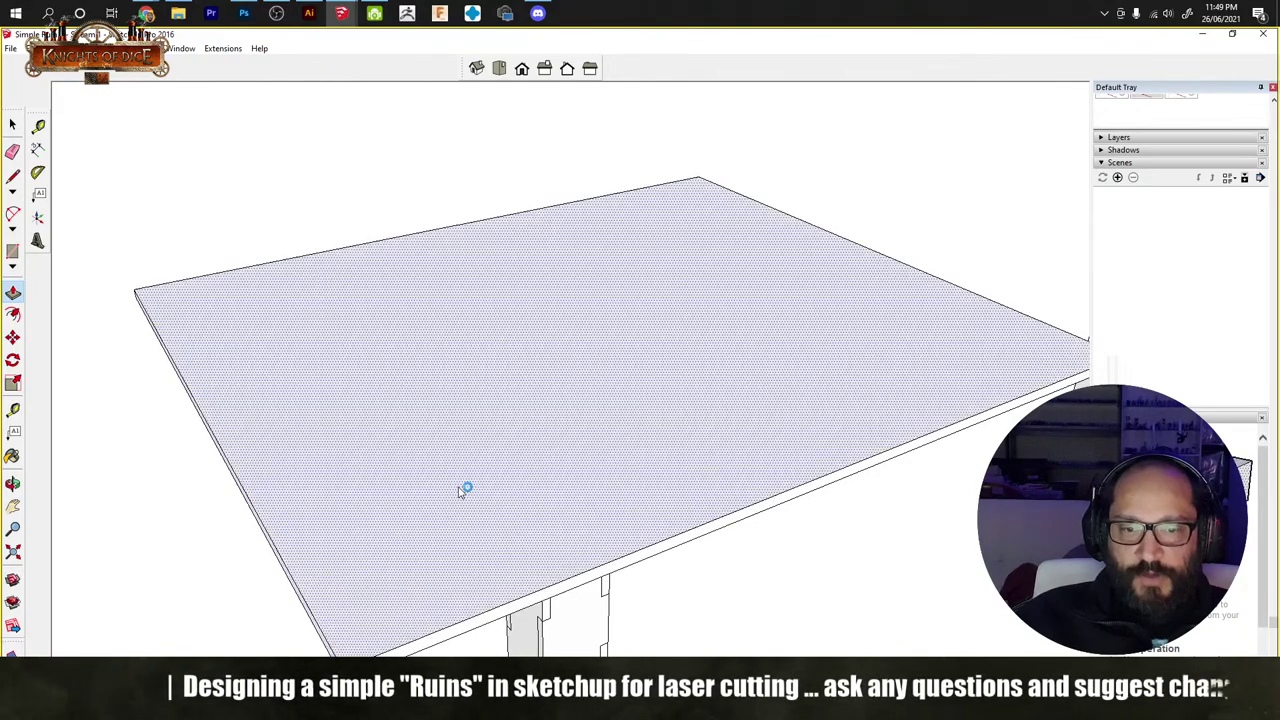
triple_click(529, 467)
right_click(529, 467)
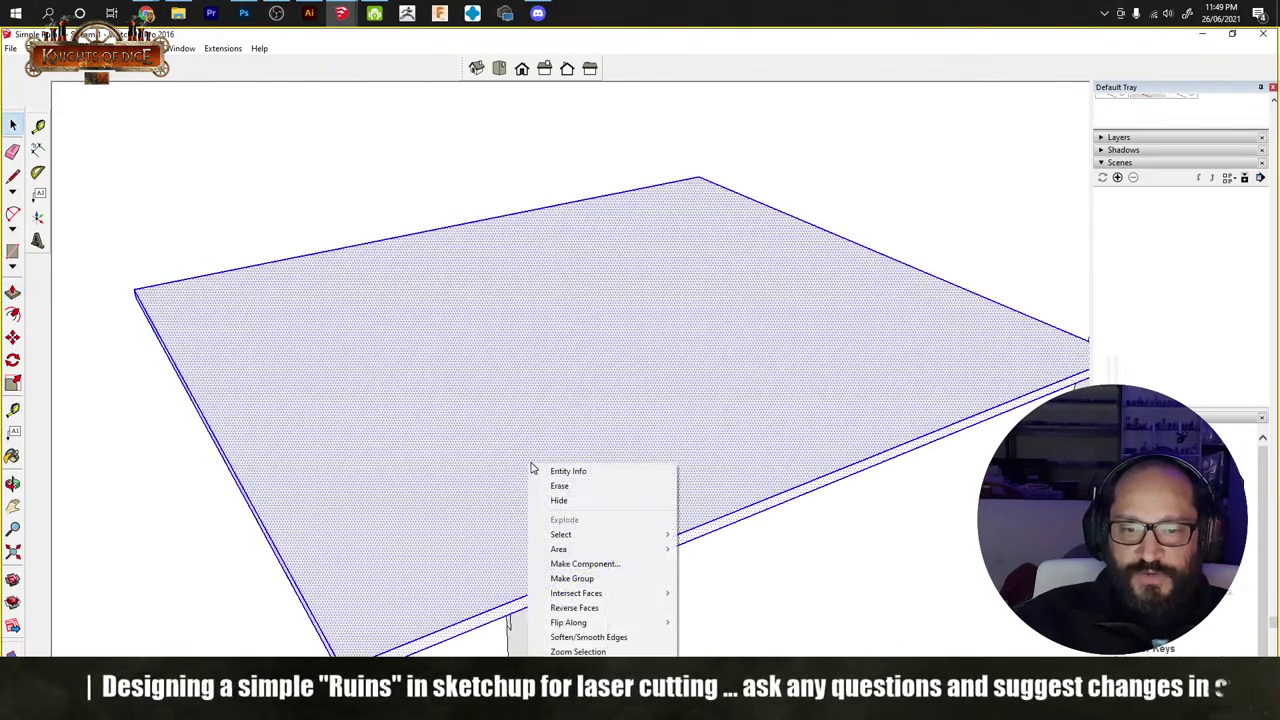
click(618, 578)
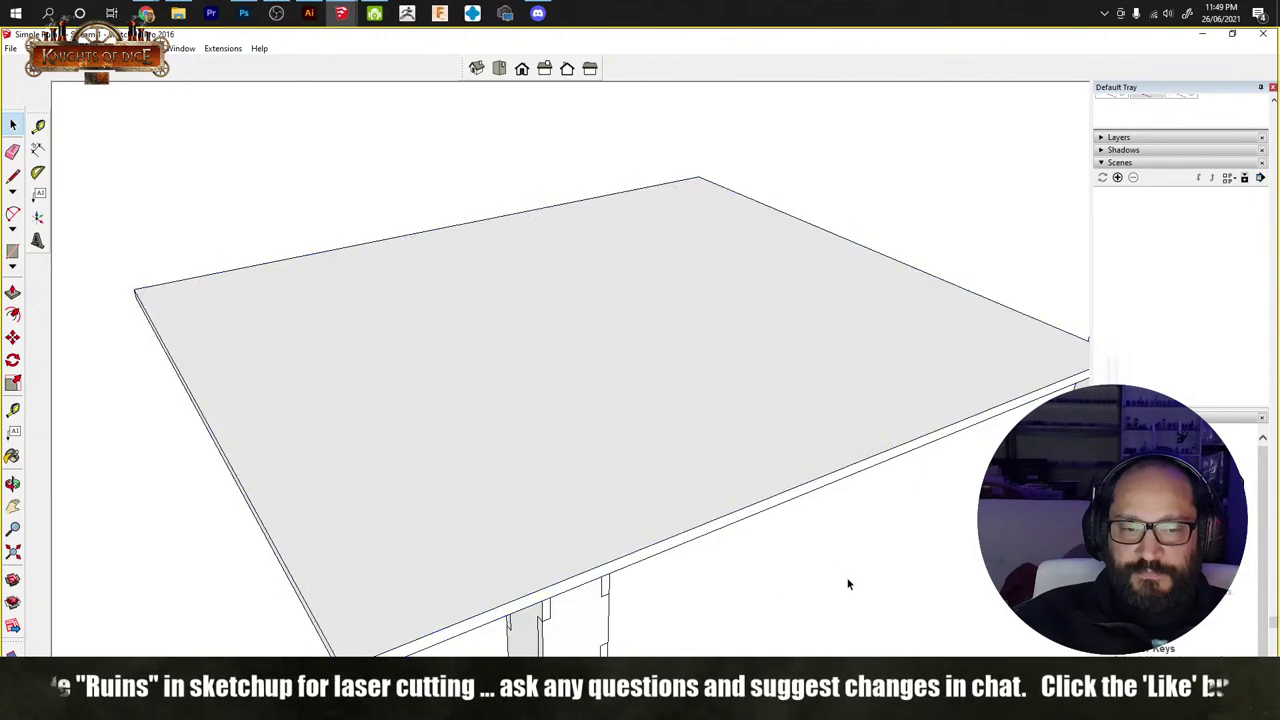
Step: Delete the oversized slab from the top of the column
mouse_move(763, 563)
middle_down()
mouse_move(660, 533)
mouse_move(543, 434)
mouse_move(557, 477)
mouse_move(716, 406)
mouse_move(783, 417)
middle_up()
scroll(694, 394, up, 3)
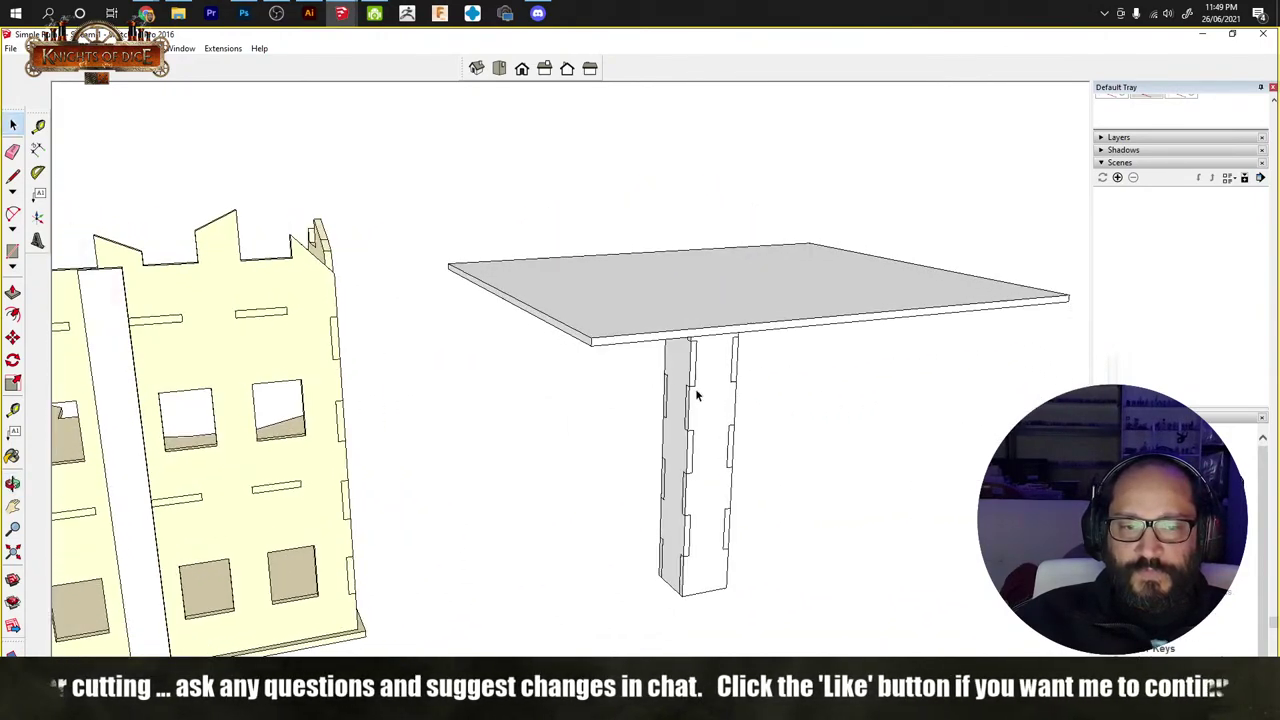
middle_drag(702, 397, 764, 382)
key(space)
click(764, 382)
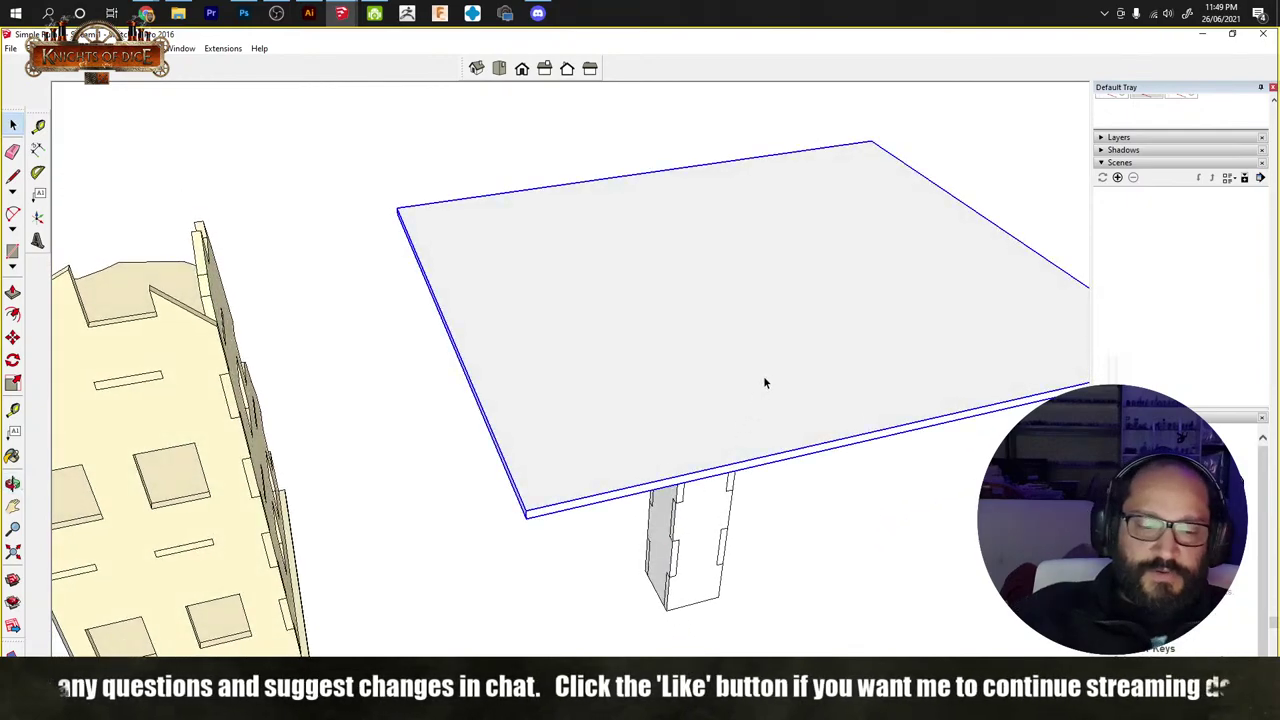
key(Delete)
Step: Draw a 100 by 100 square in the empty space beside the column and extrude it into a thin slab
mouse_move(480, 300)
middle_down()
mouse_move(527, 314)
mouse_move(531, 297)
middle_up()
key(r)
click(472, 218)
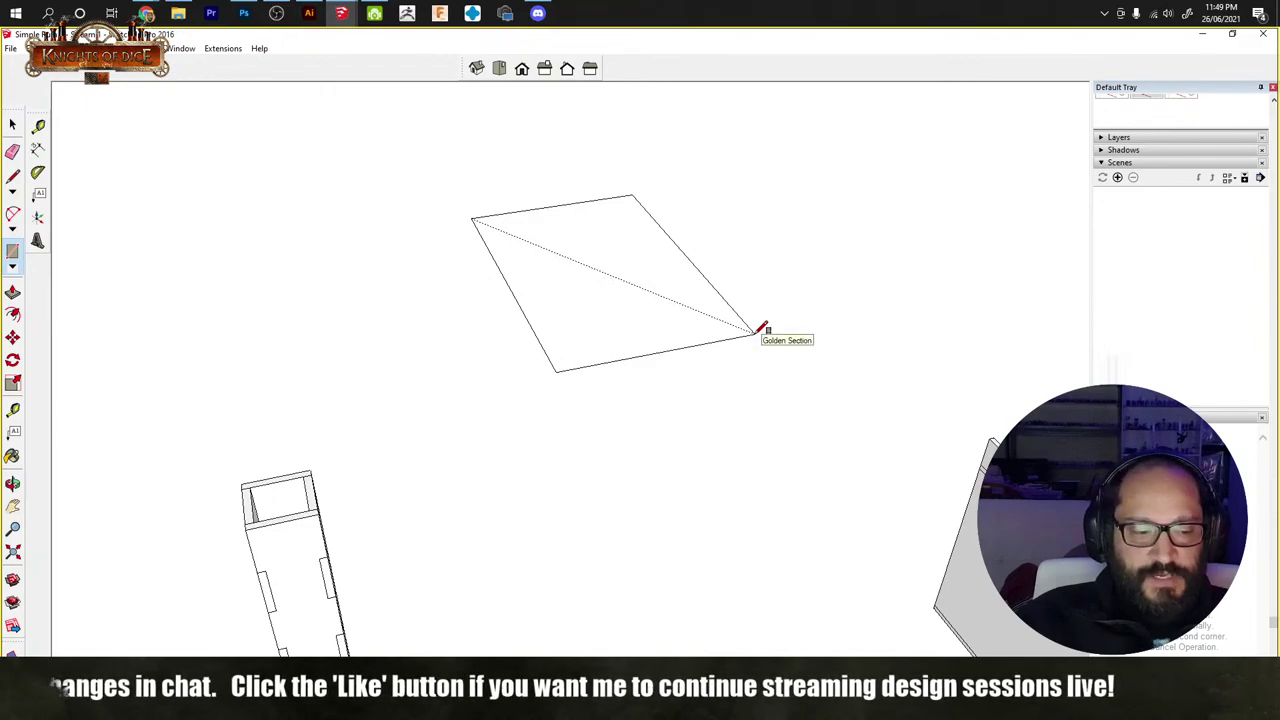
text(100,100)
key(Return)
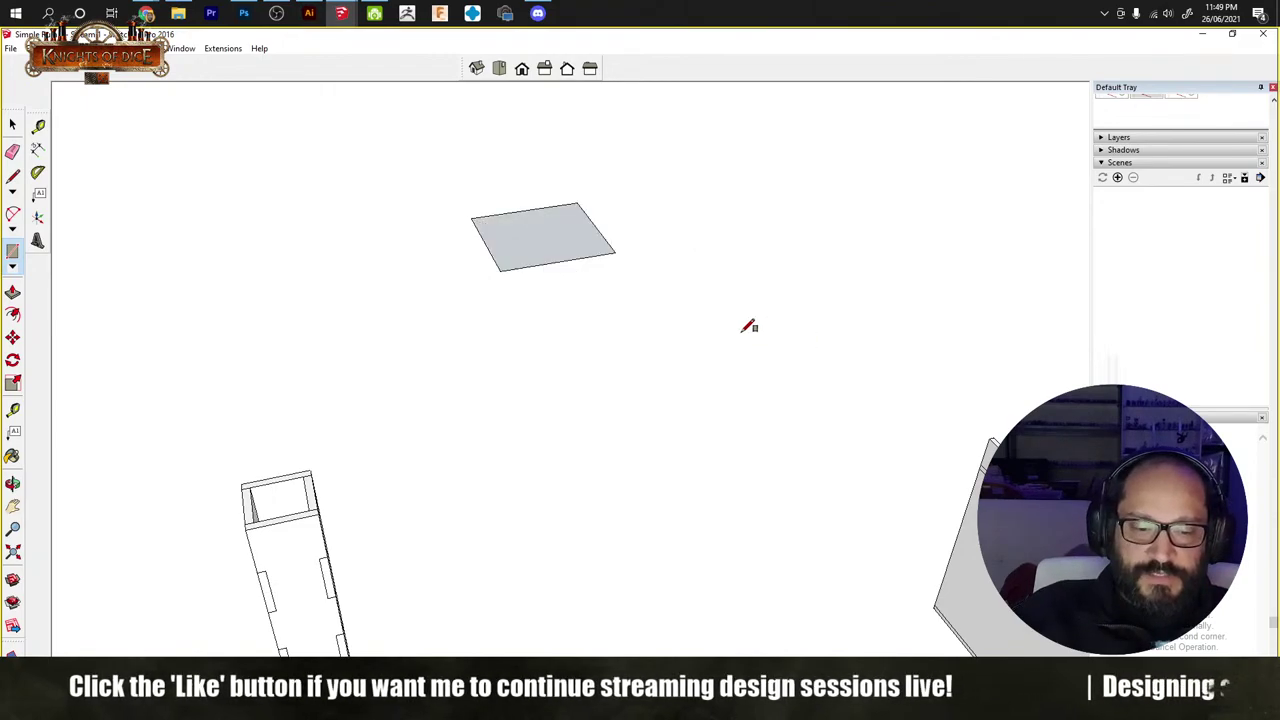
key(p)
click(523, 246)
key(Escape)
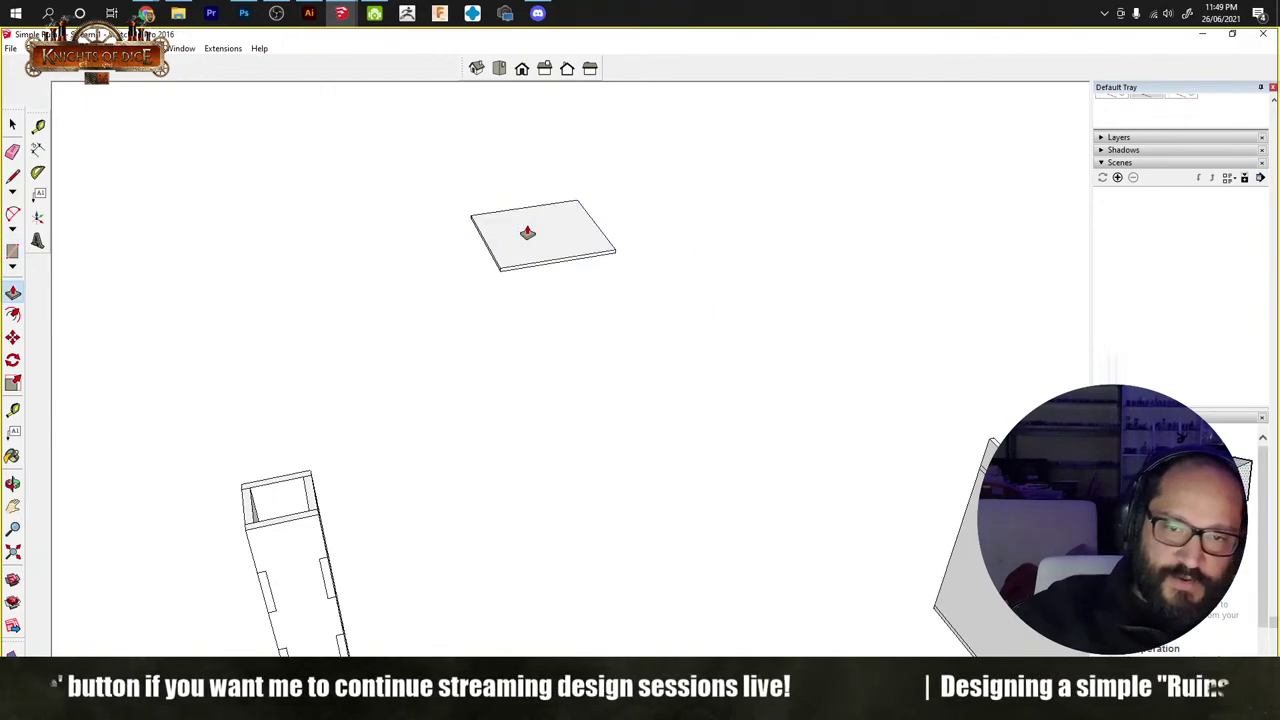
Step: Group the square slab and move it by its lower corner onto the column's top outer corner
key(space)
double_click(532, 240)
right_click(532, 240)
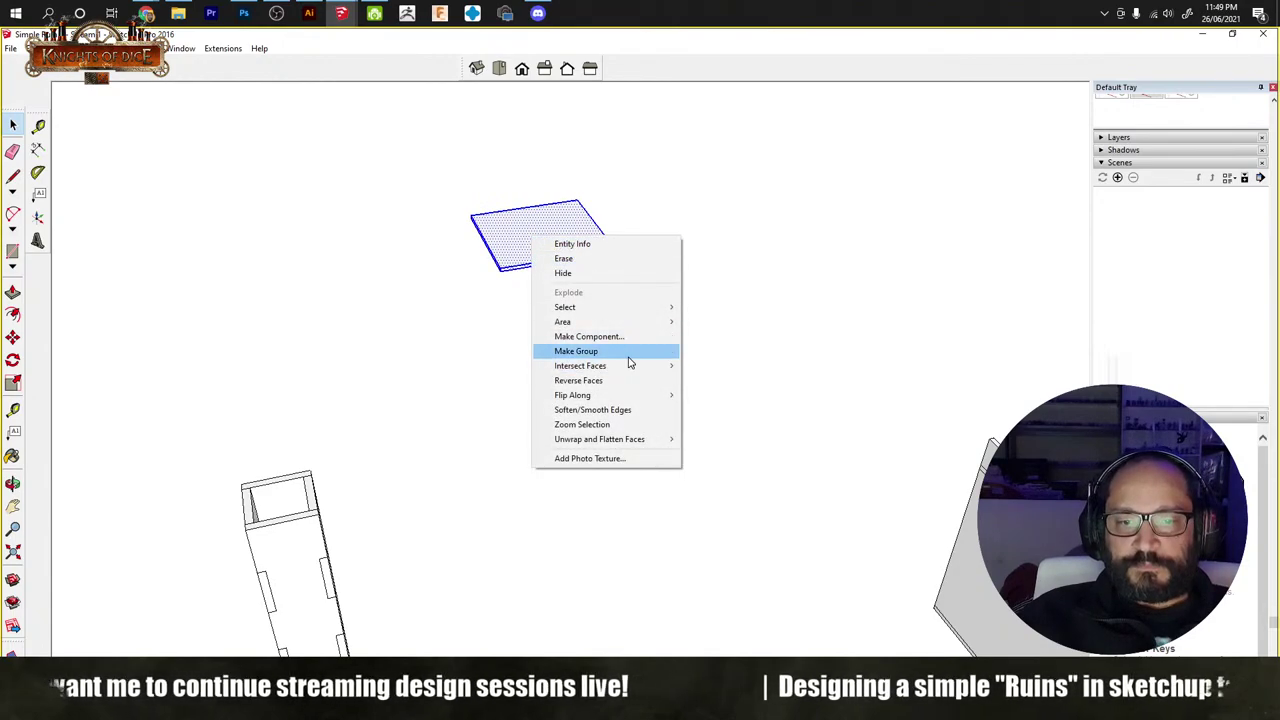
click(625, 349)
key(m)
click(501, 271)
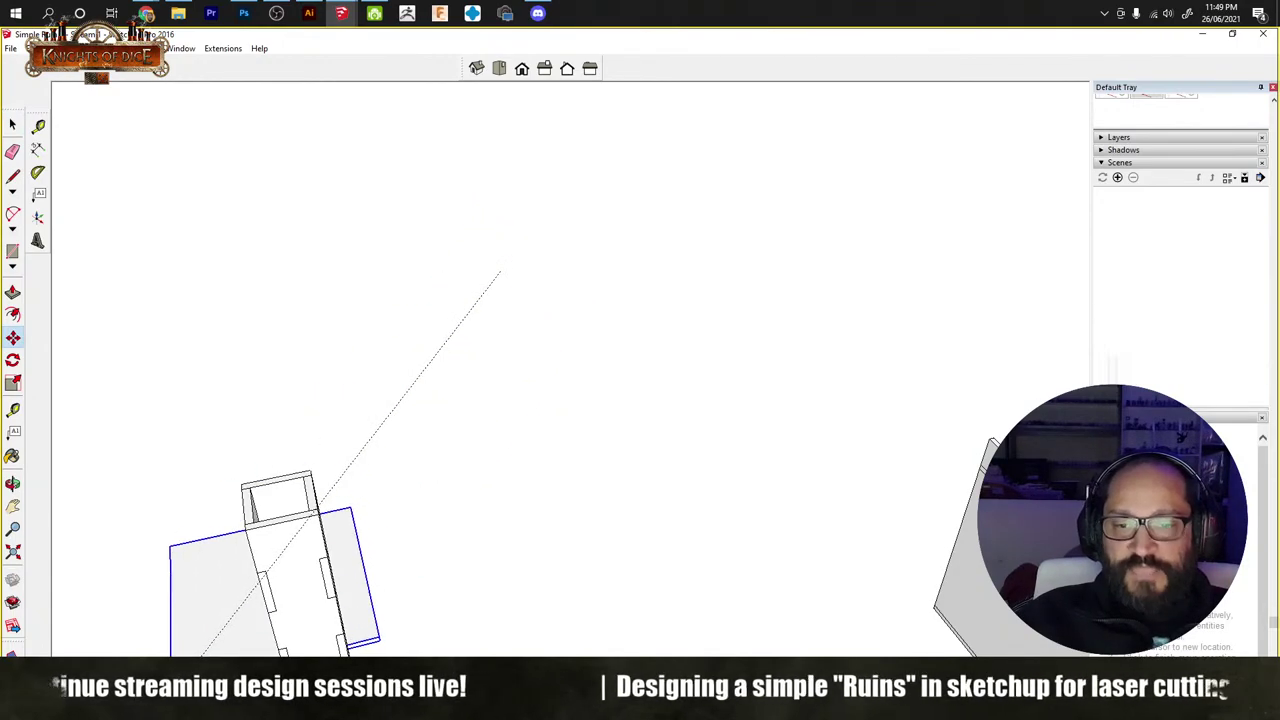
click(245, 530)
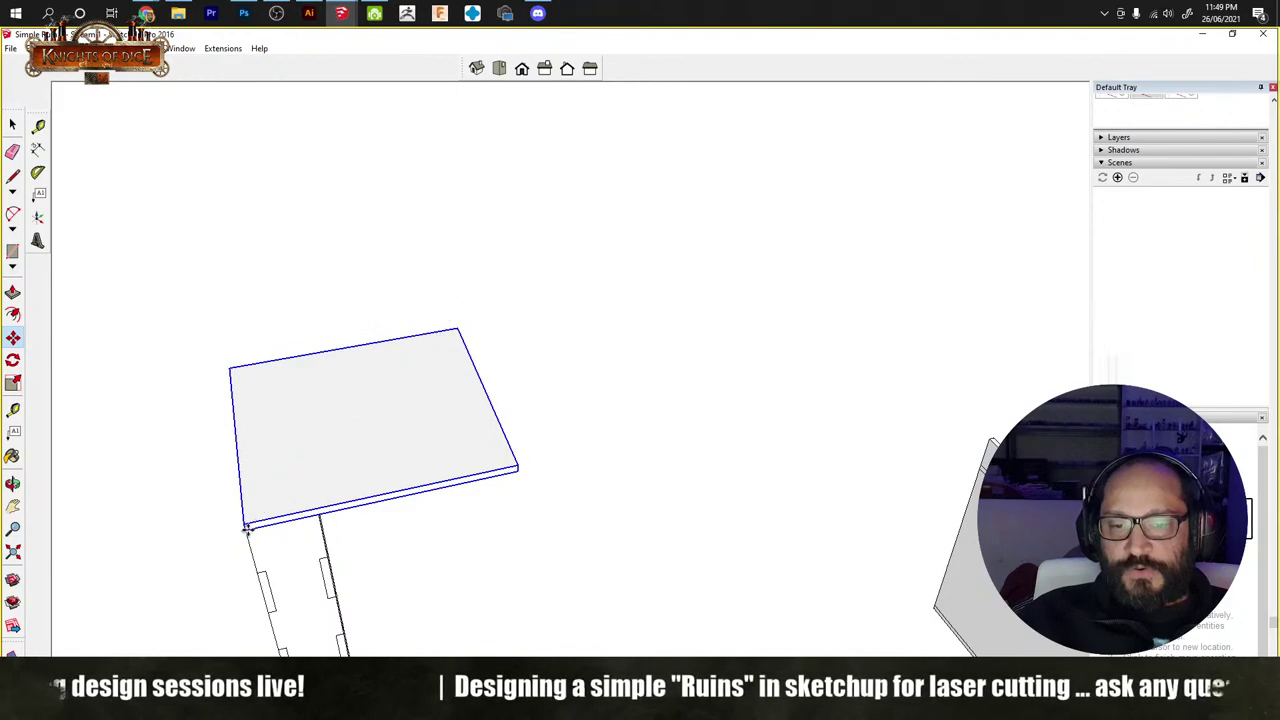
key(space)
middle_drag(245, 530, 586, 480)
middle_drag(636, 394, 459, 54)
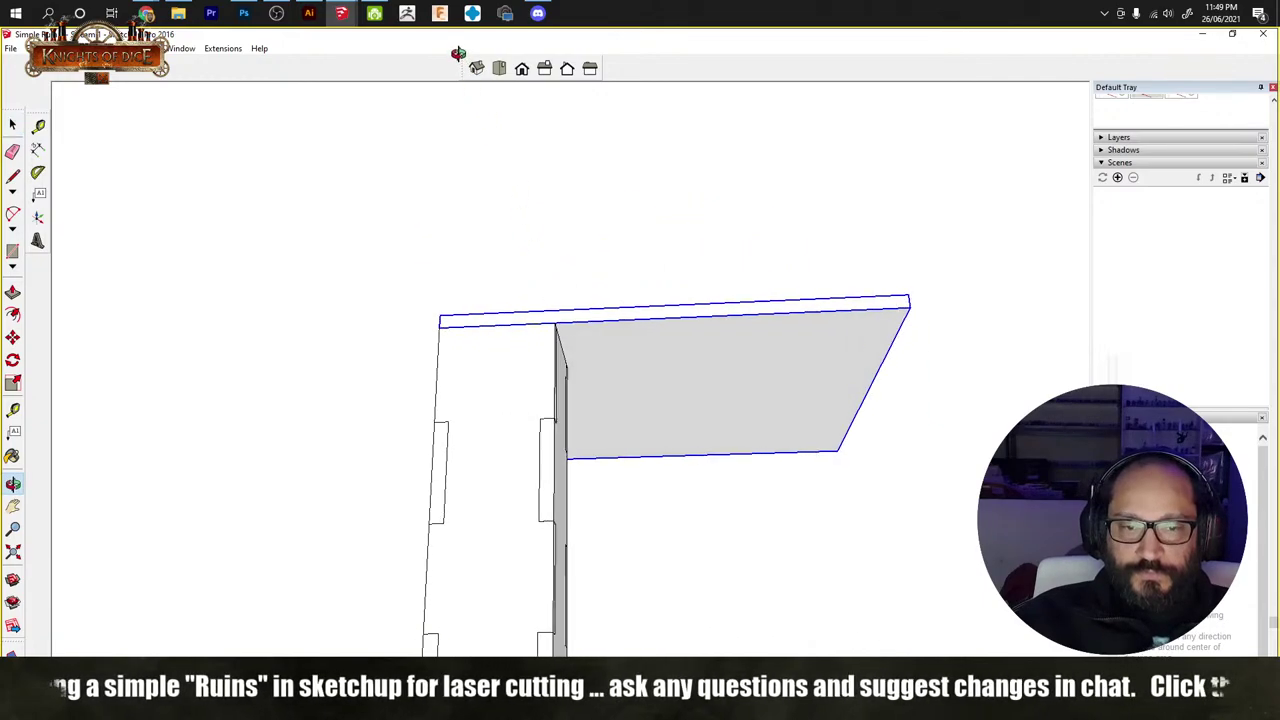
middle_drag(587, 446, 729, 374)
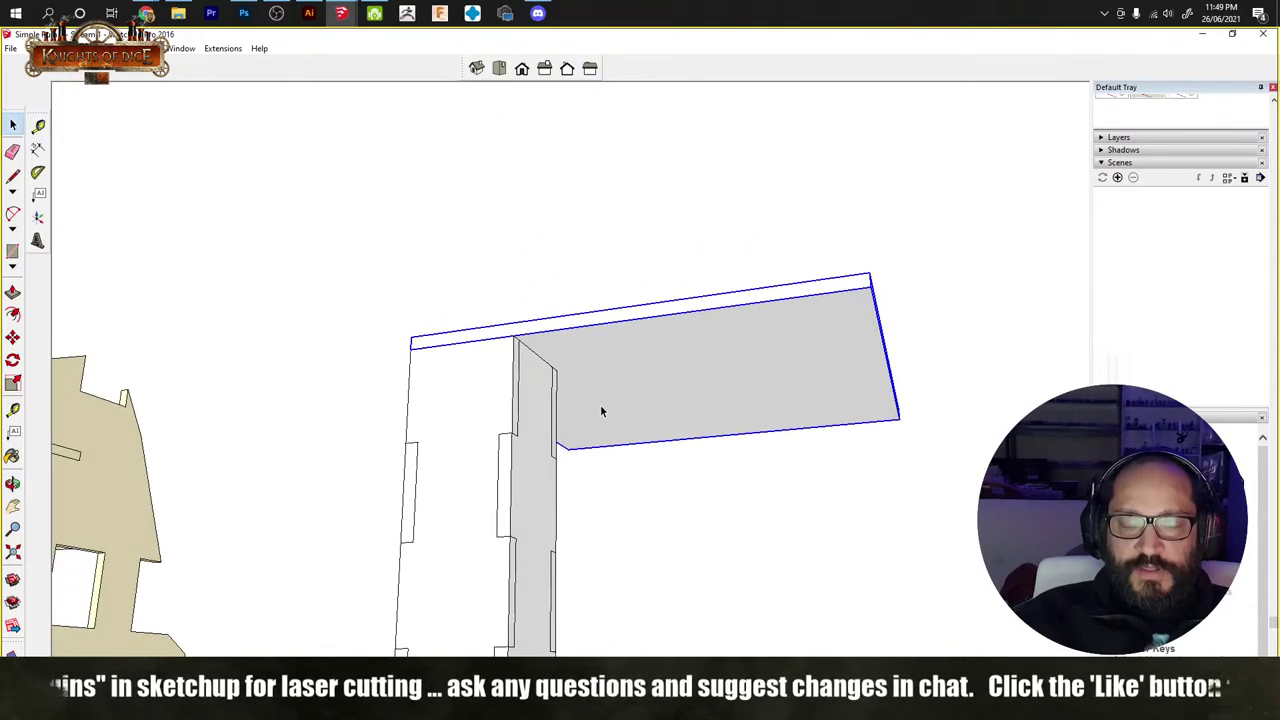
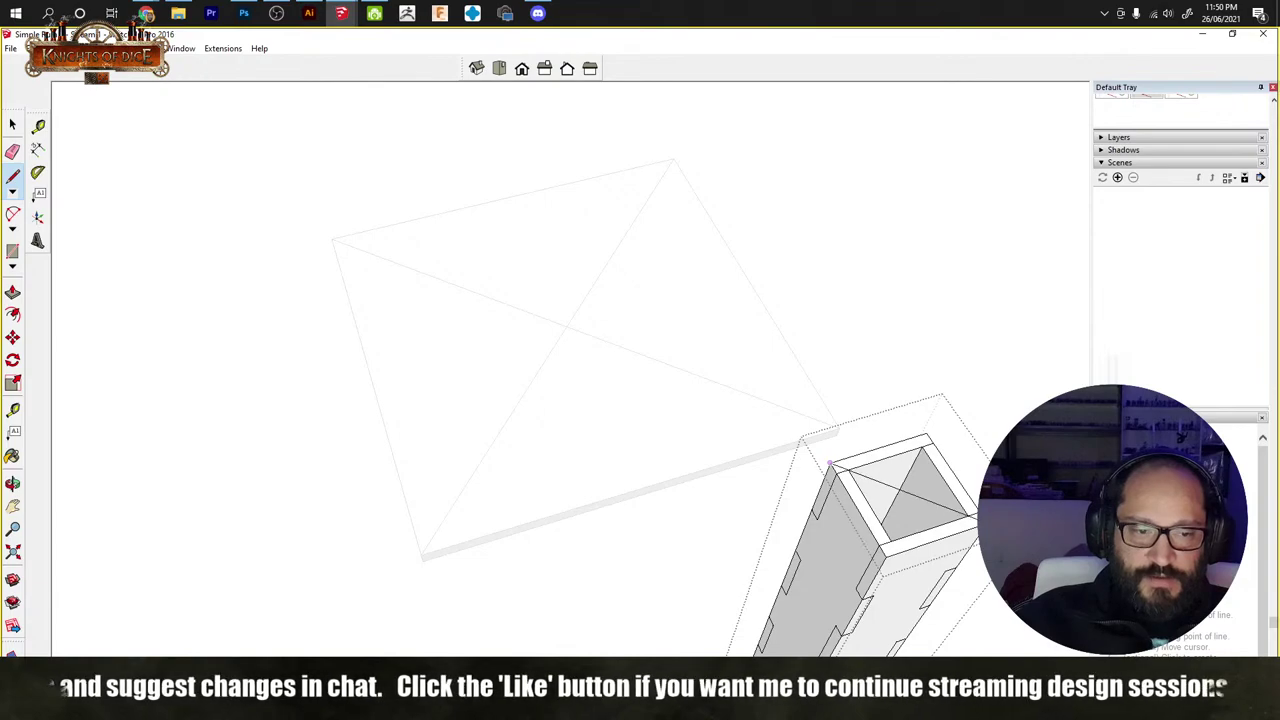
click(927, 441)
click(886, 547)
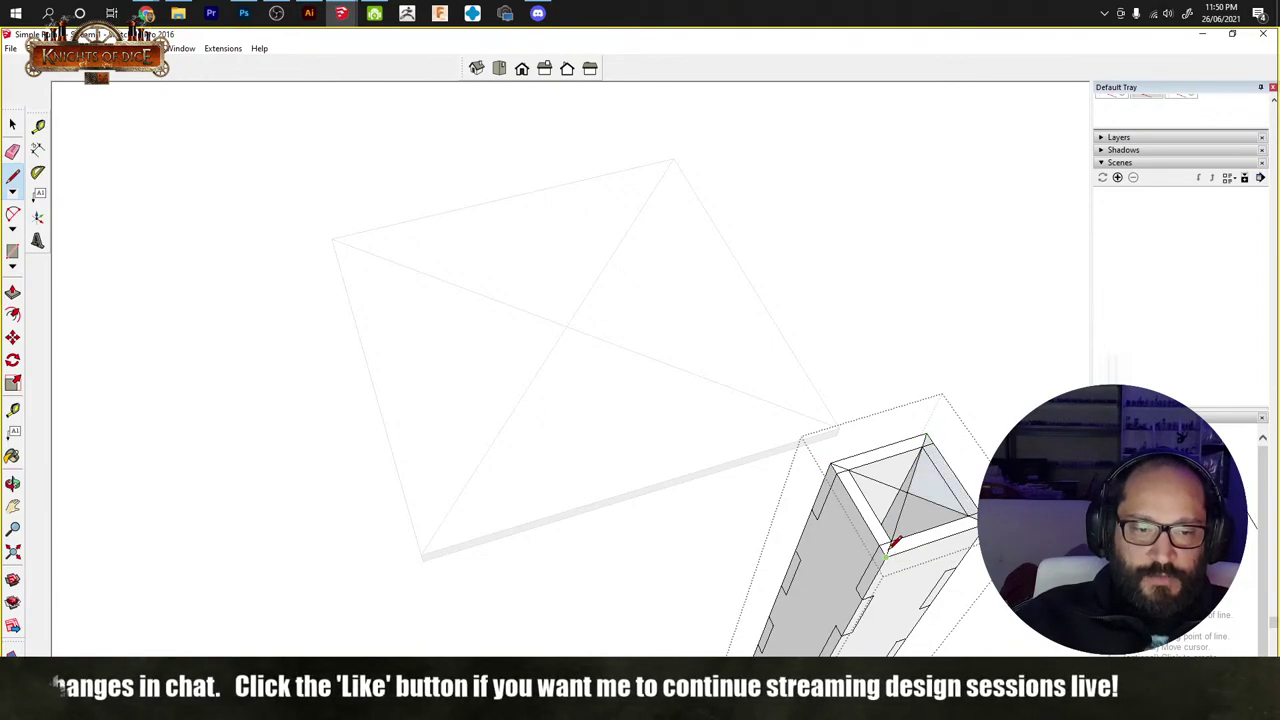
key(space)
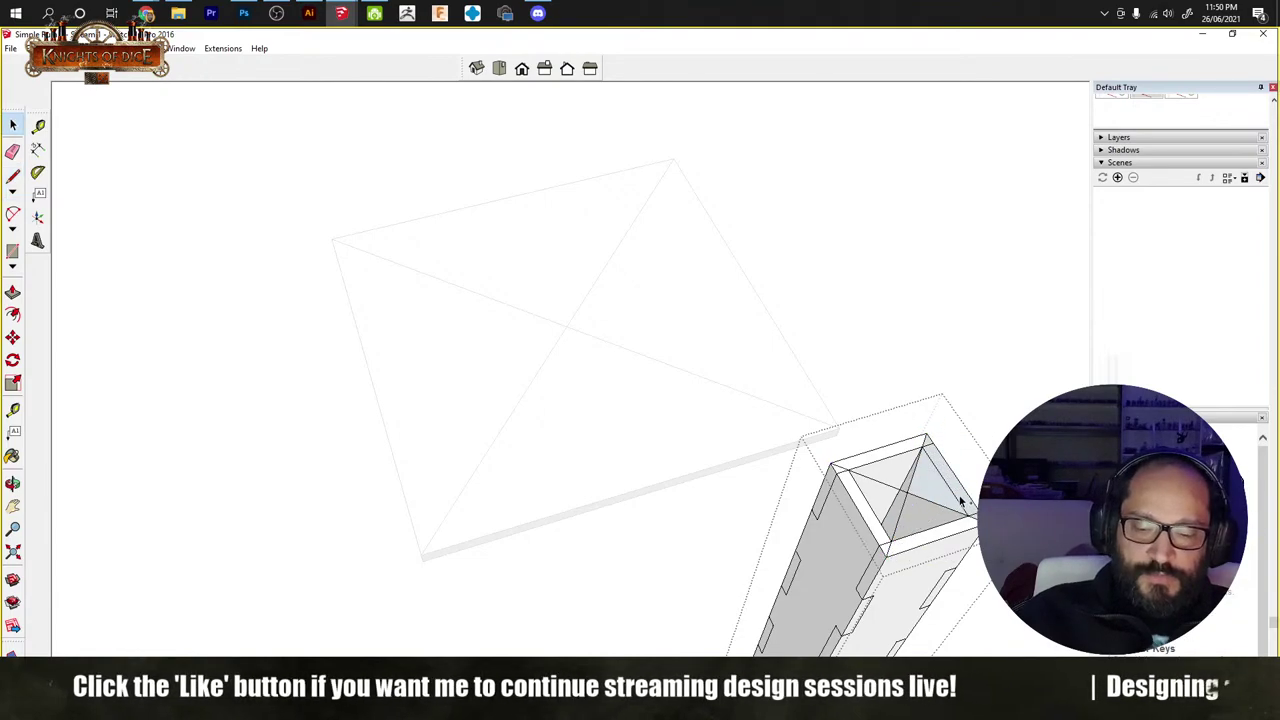
key(Delete)
Step: Draw the second diagonal between opposite outer corners of the column's open top, finishing the centre-marking cross, and leave the column group
key(l)
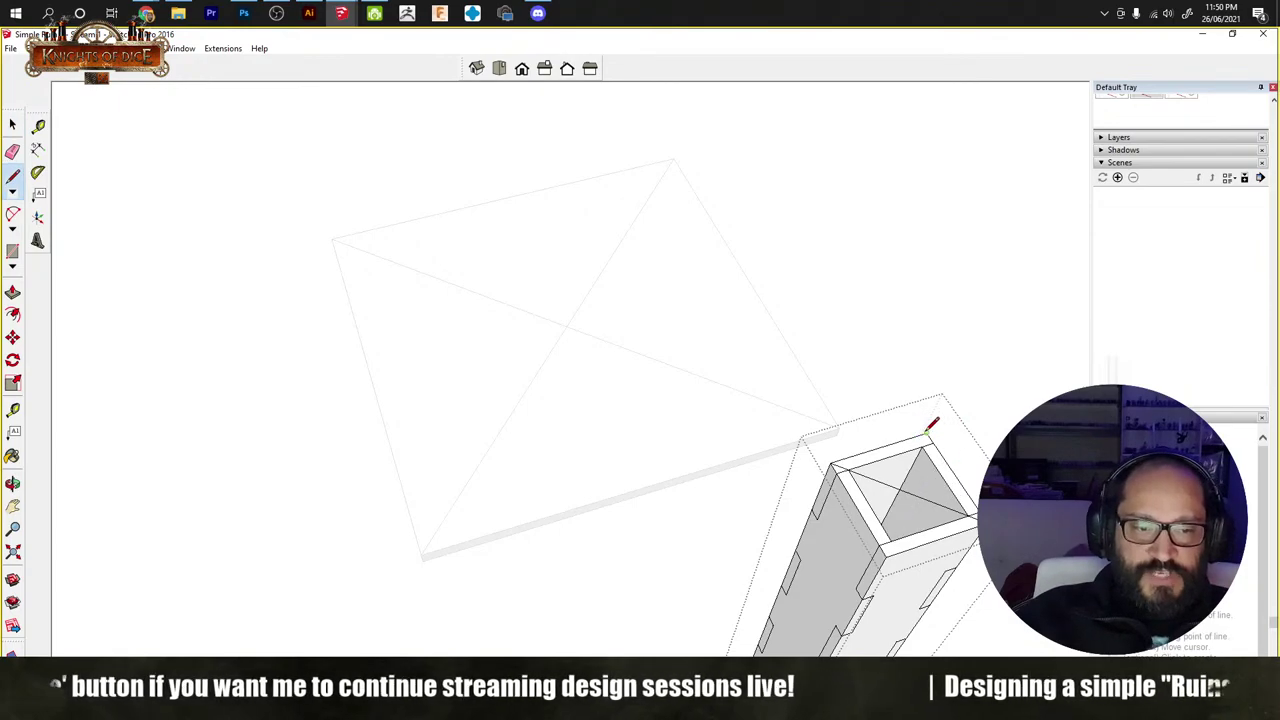
click(927, 437)
click(886, 545)
key(space)
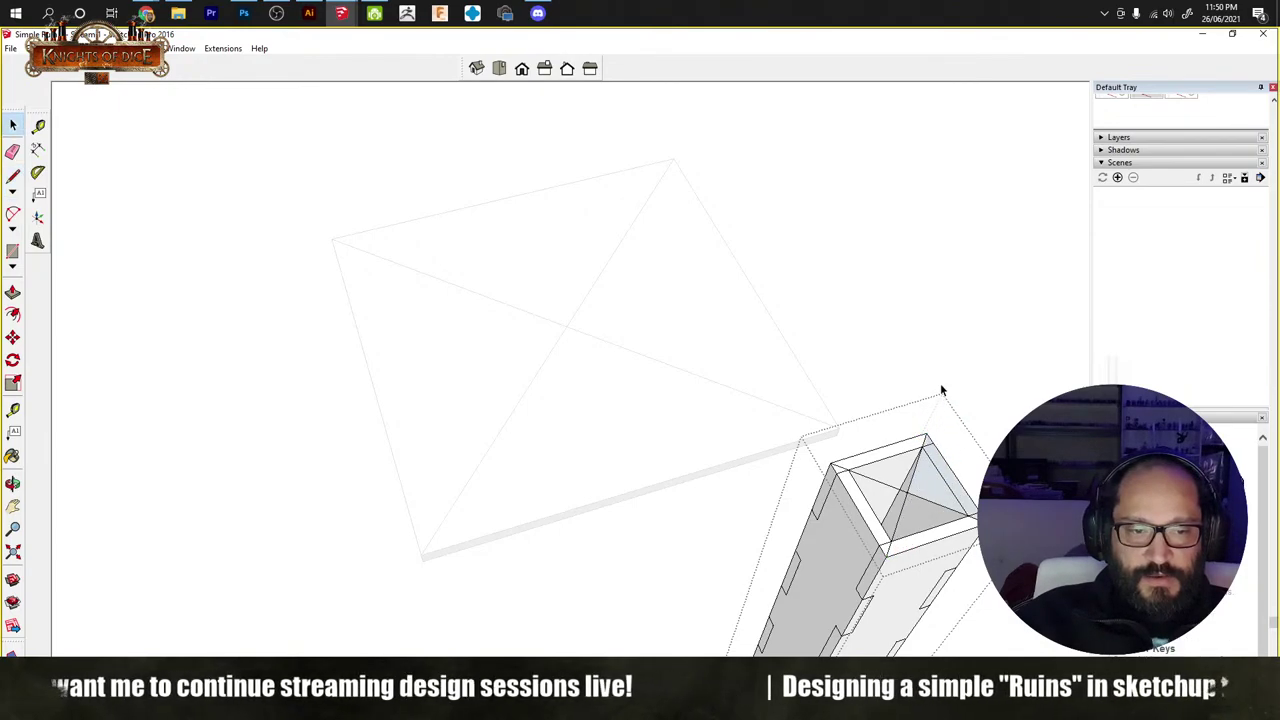
click(941, 390)
Step: Turn on X-ray display and move the column by its top's diagonal intersection onto the centre of the slab's diagonals
key(x)
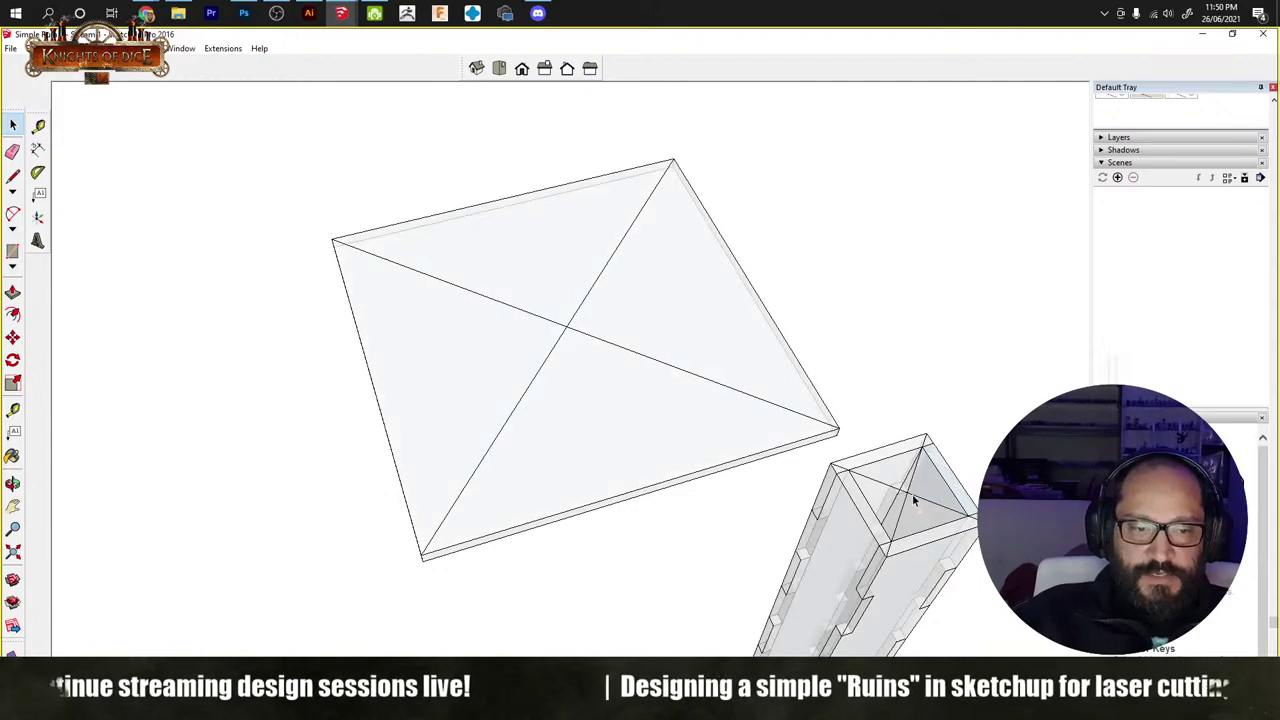
key(m)
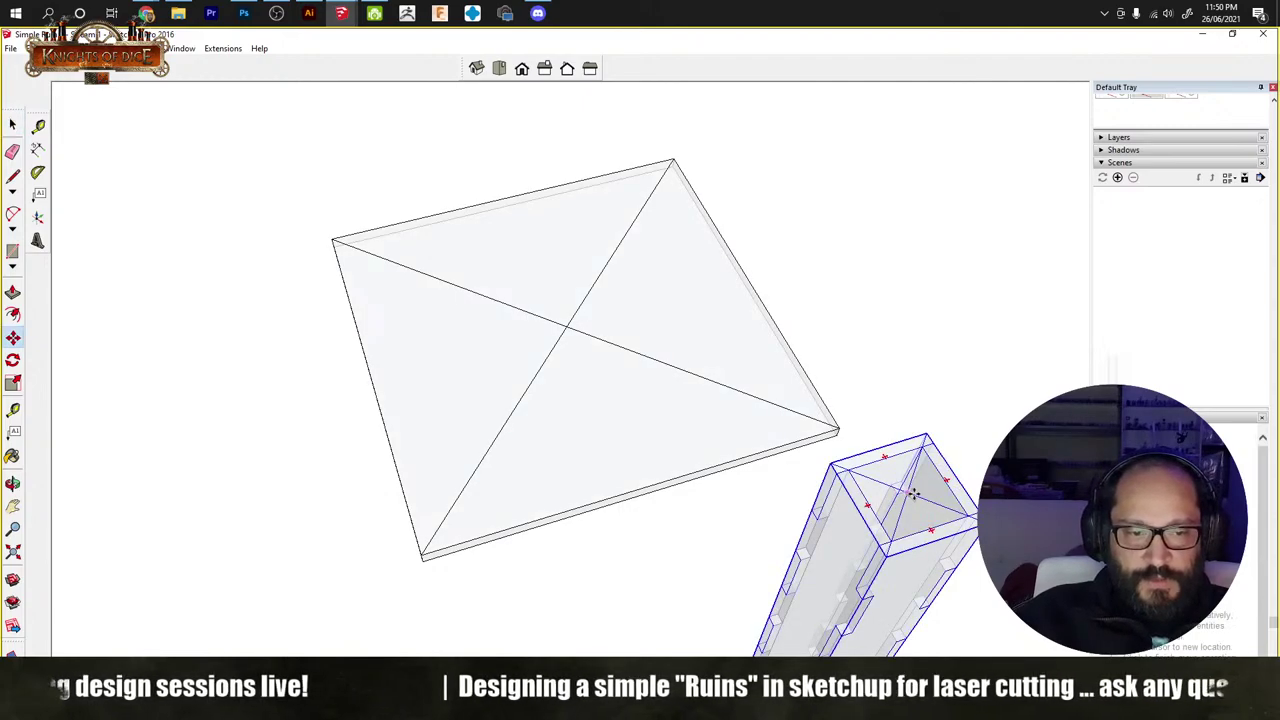
click(909, 490)
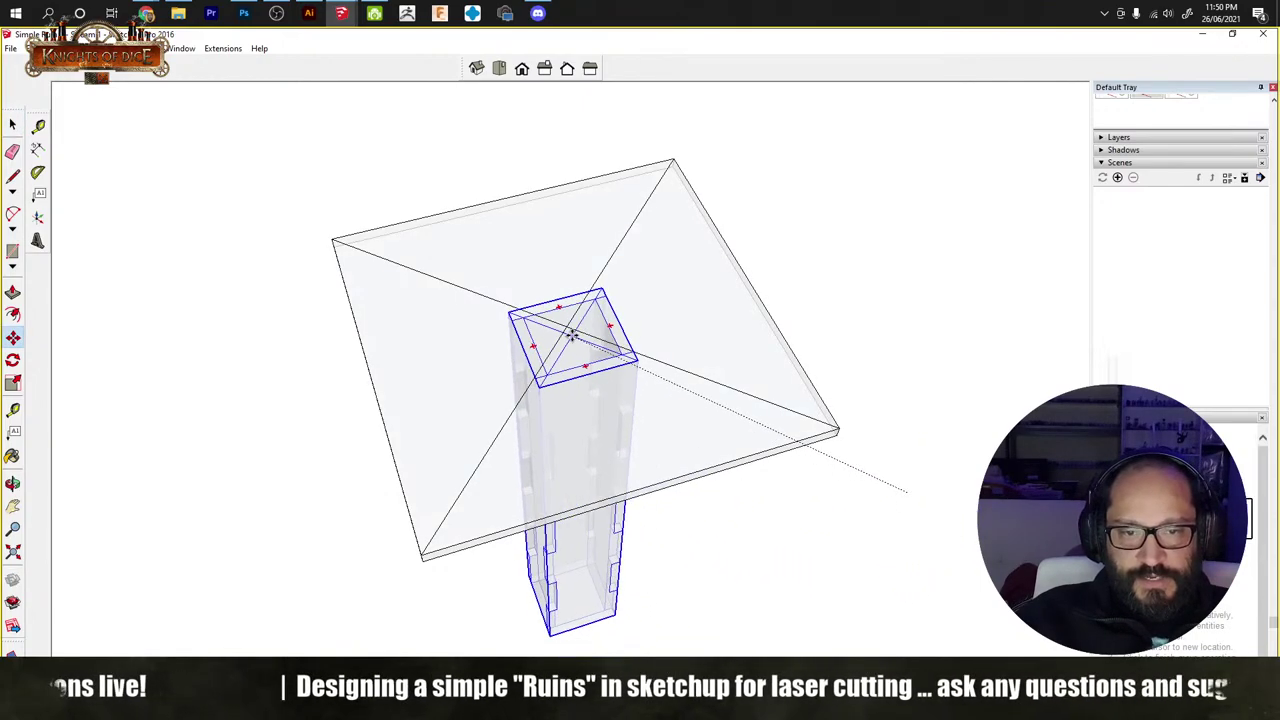
click(566, 330)
middle_drag(637, 583, 731, 337)
key(space)
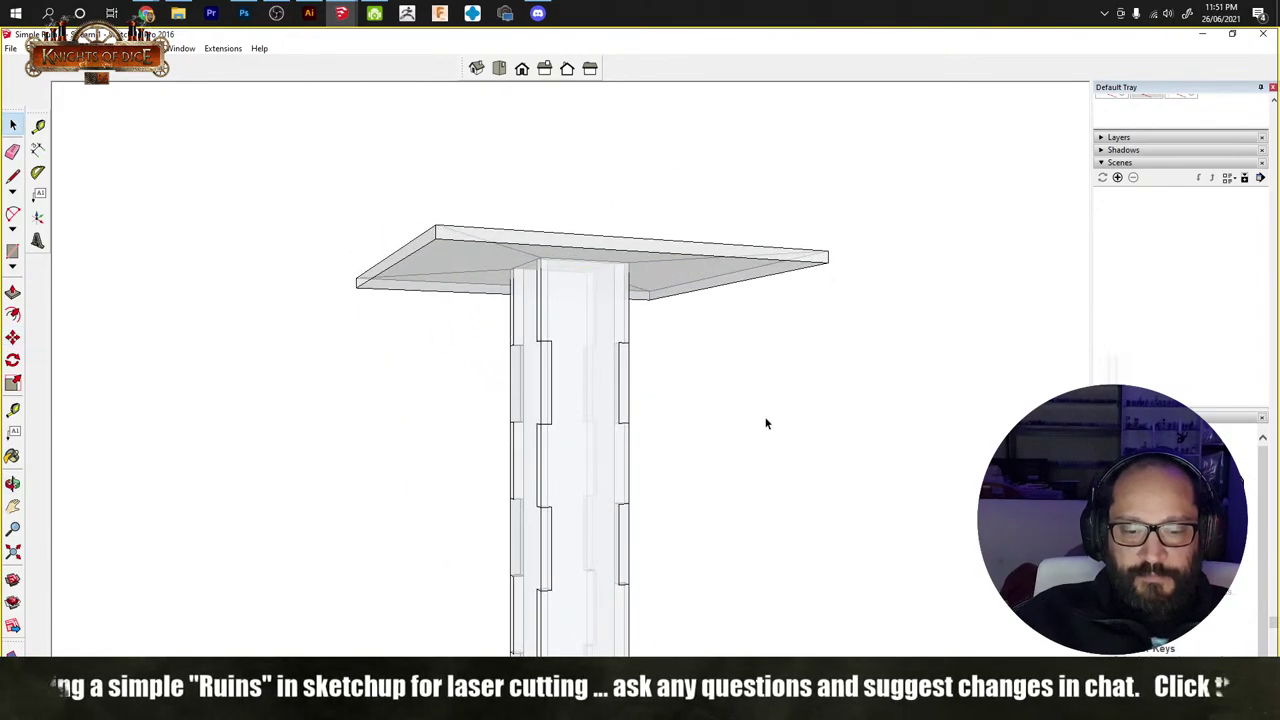
Step: Lower the column so its top meets the underside of the square slab
click(592, 333)
key(m)
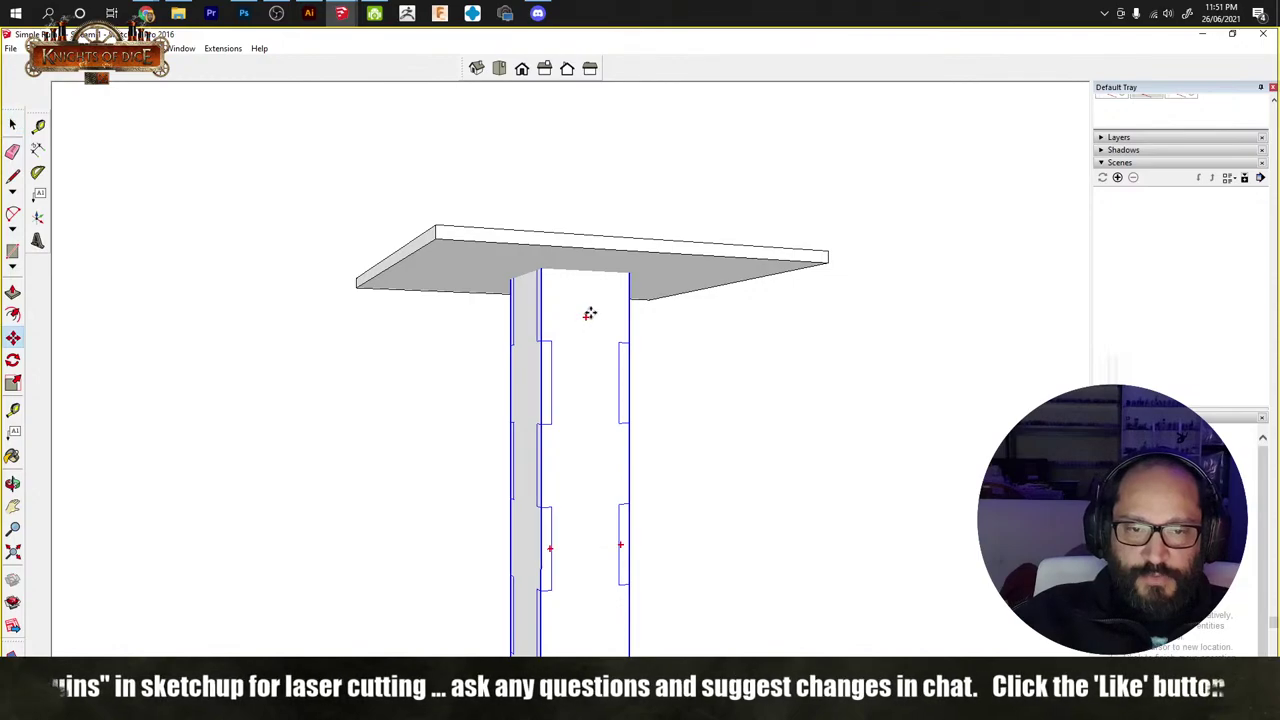
click(591, 310)
key(Escape)
key(space)
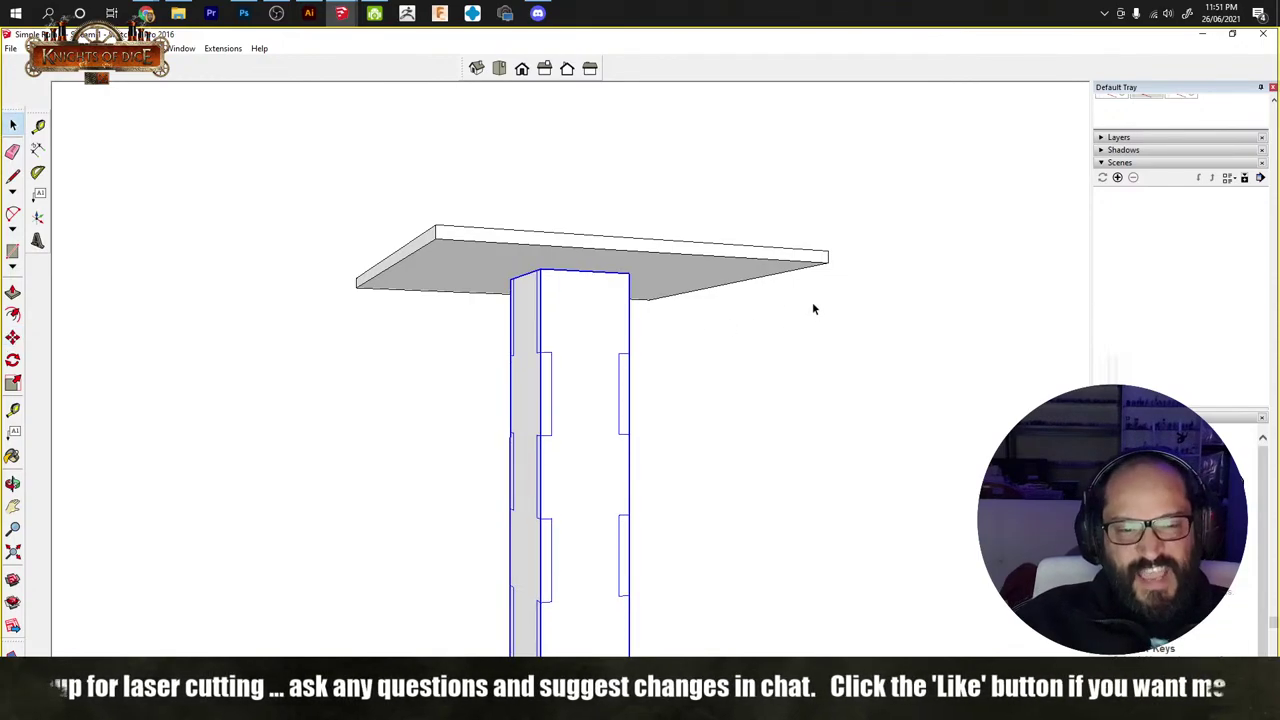
Step: Erase the diagonal construction lines on the slab's top face and leave the slab group
middle_drag(812, 308, 843, 600)
click(569, 331)
double_click(569, 331)
key(e)
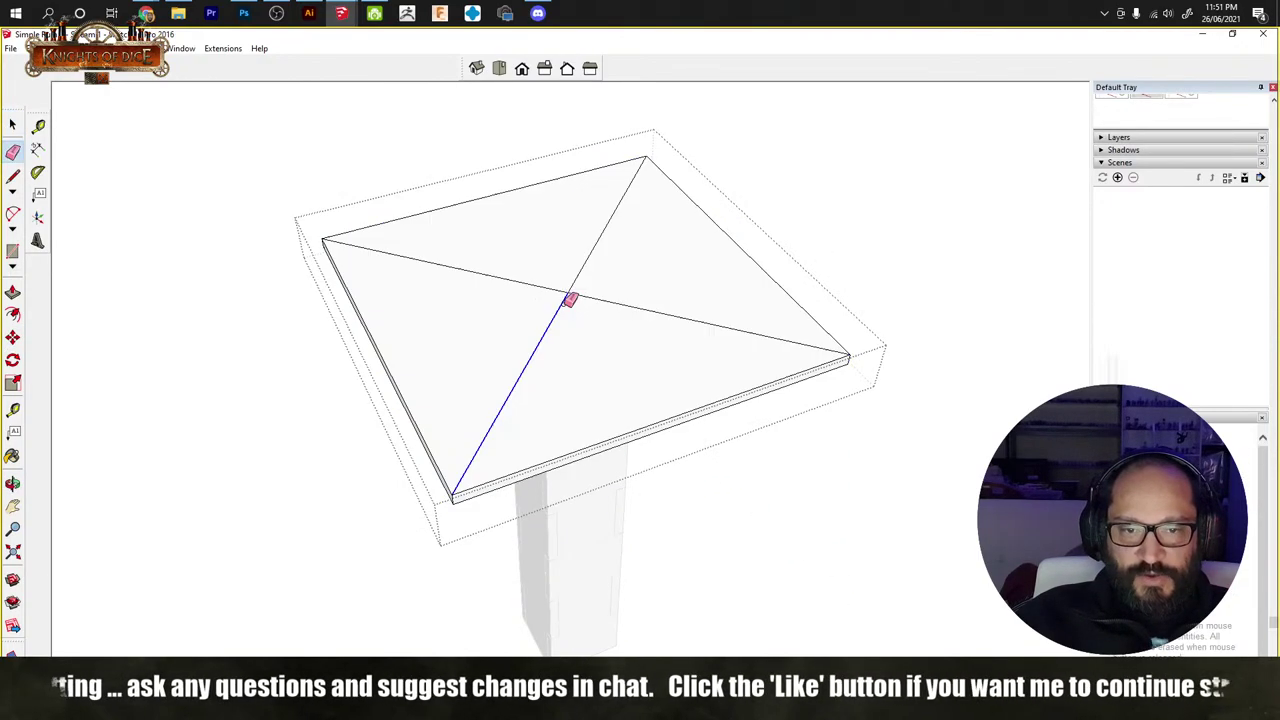
drag(569, 300, 594, 277)
click(666, 321)
key(space)
click(835, 533)
Step: Clear the slab away from the column's top and erase the diagonal lines across the column's opening
click(608, 325)
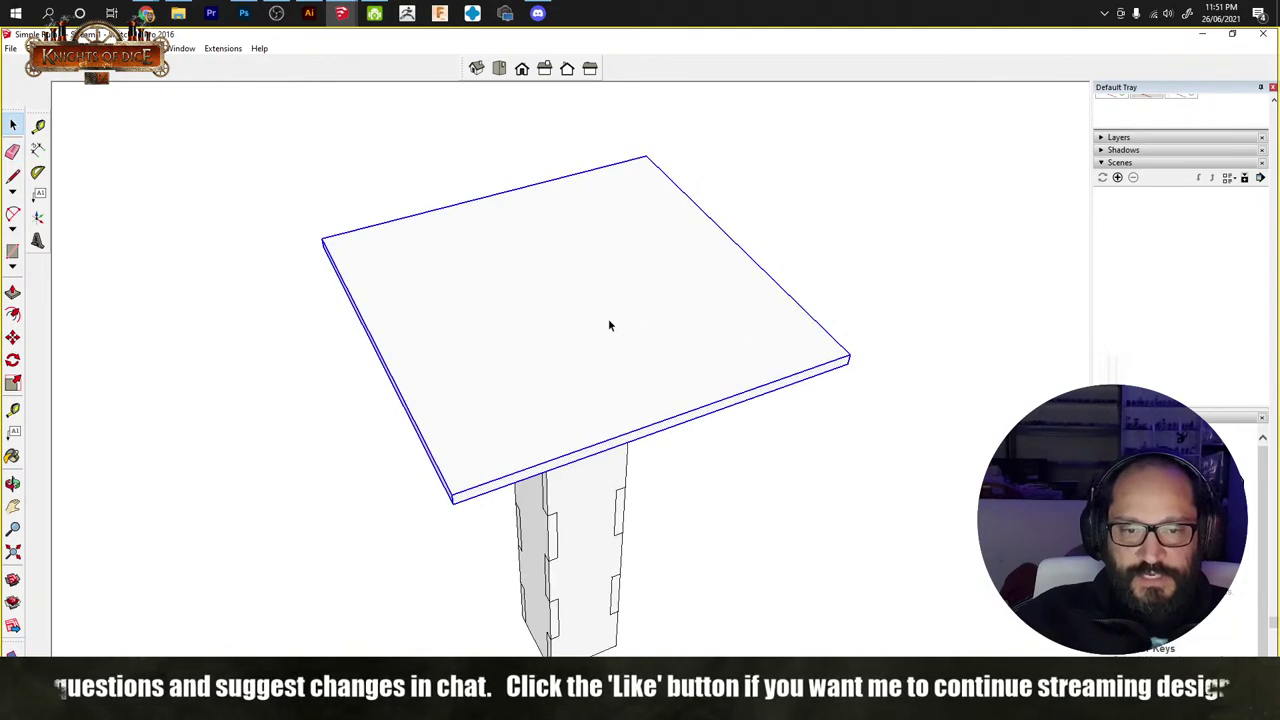
key(Delete)
double_click(584, 406)
key(e)
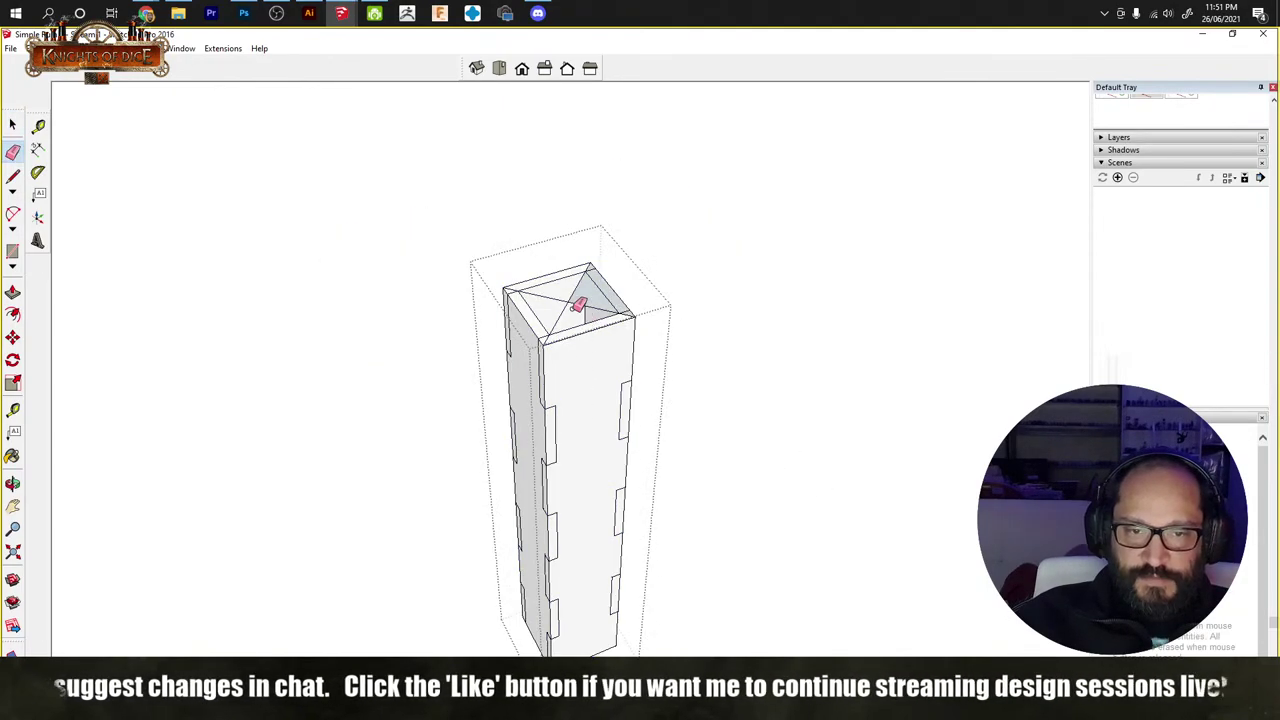
drag(578, 304, 580, 277)
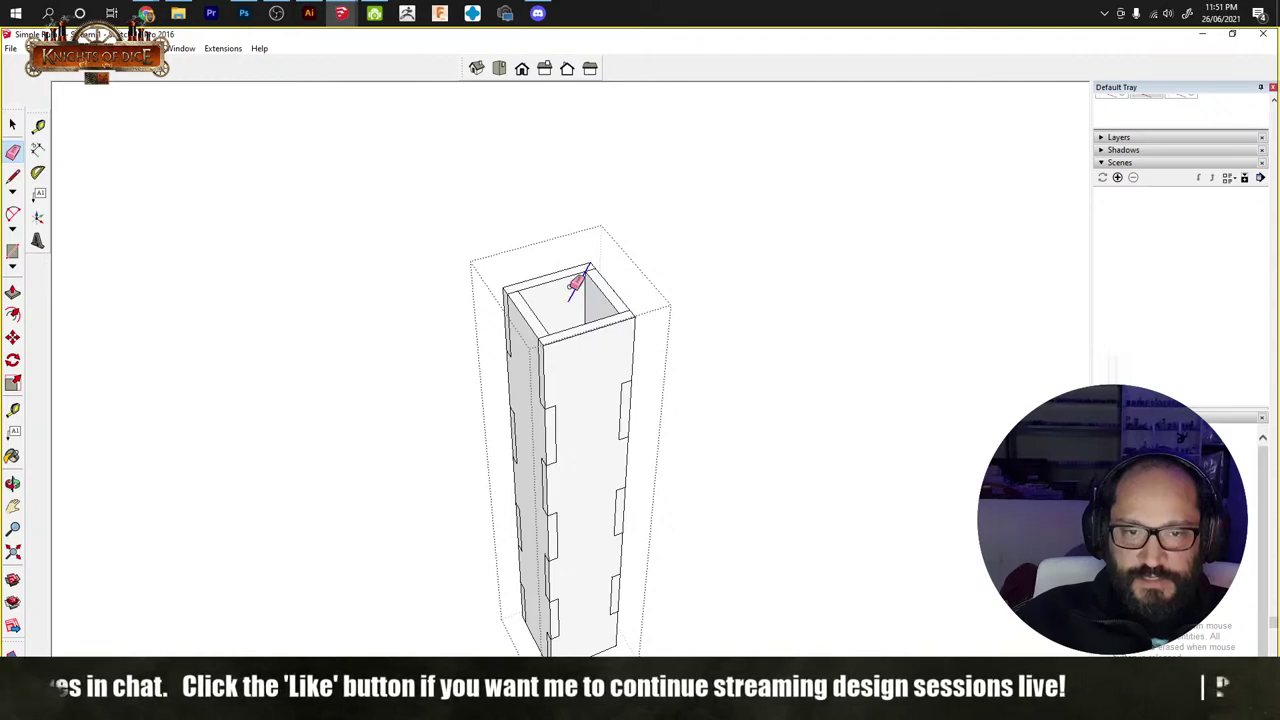
key(space)
click(686, 313)
Step: Restore the square slab on top of the column and check the assembly from the side
key(ctrl+z)
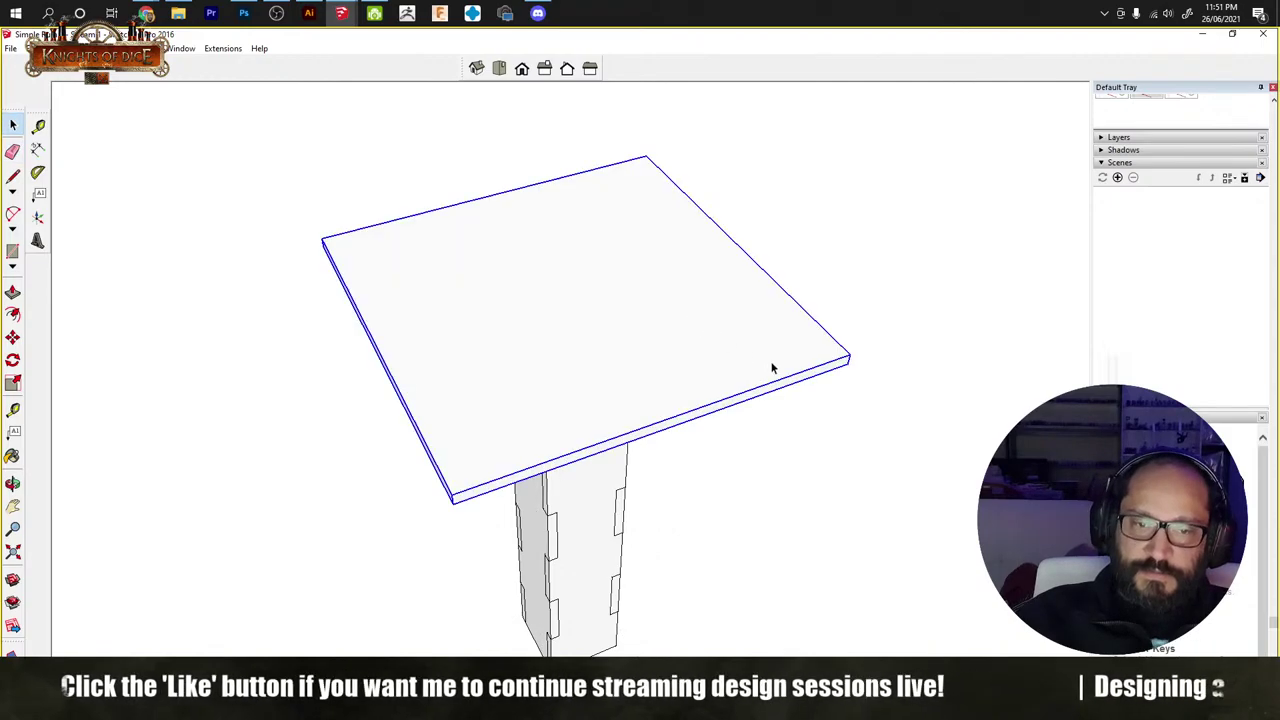
click(893, 399)
middle_drag(893, 399, 598, 440)
scroll(603, 309, down, 3)
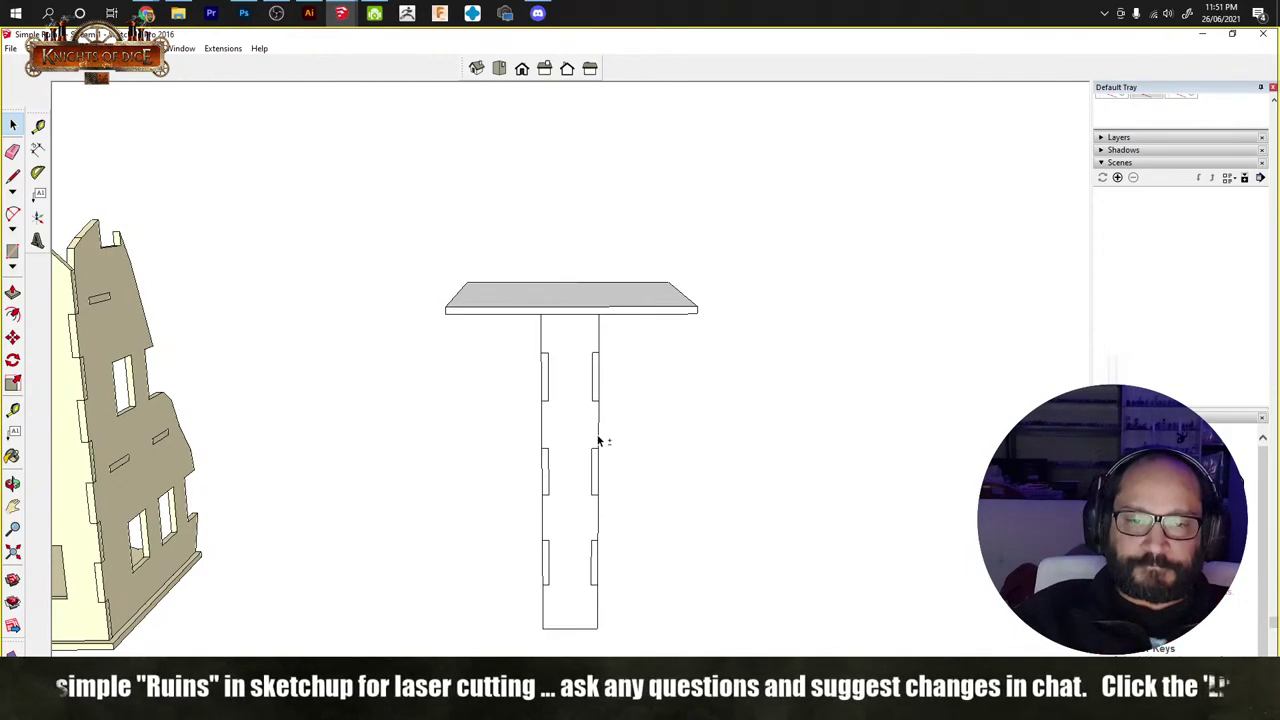
middle_drag(535, 428, 725, 438)
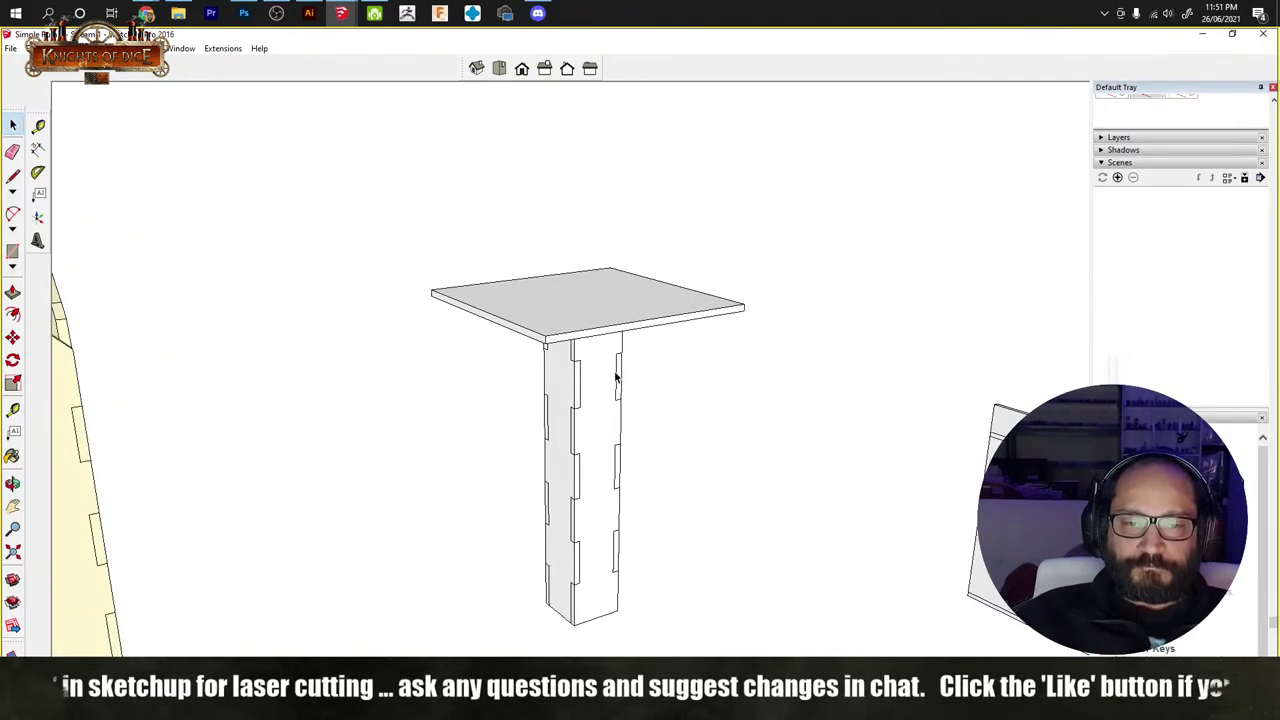
scroll(600, 420, down, 3)
scroll(598, 425, down, 3)
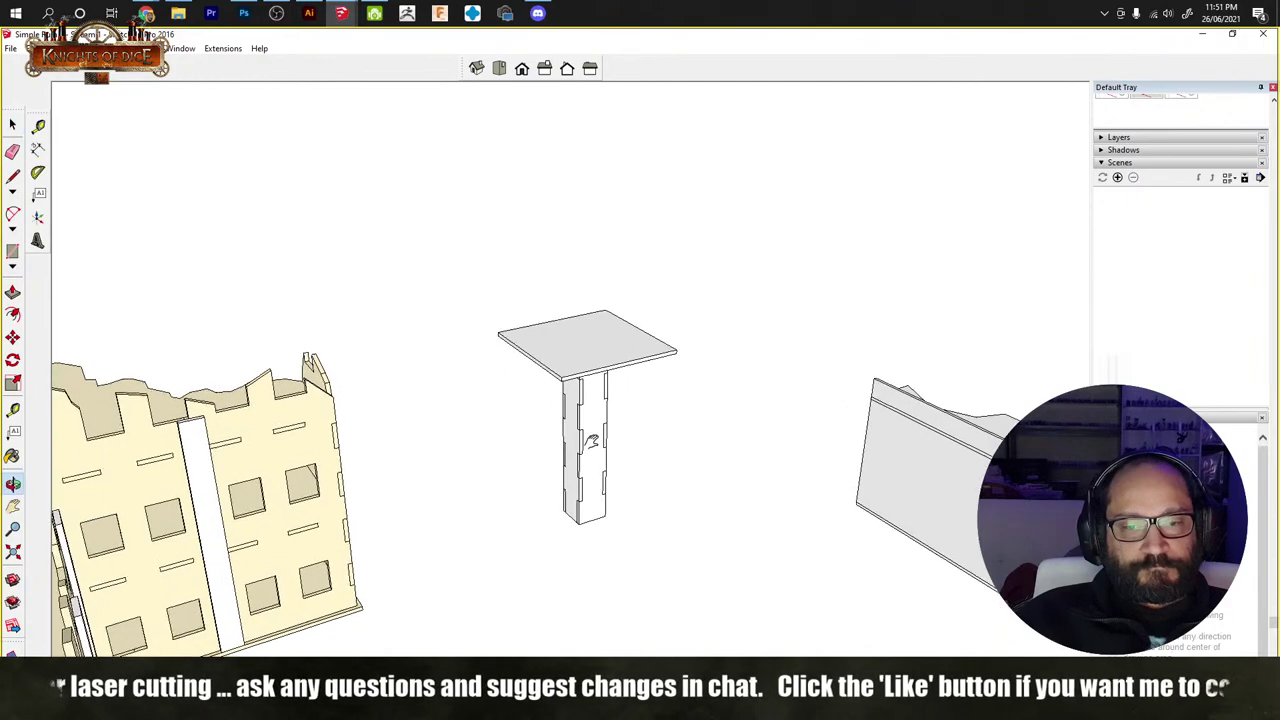
Step: Copy the column and its square slab together and stack the copy on the slab's top face, aligned with the column below
scroll(591, 440, down, 1)
scroll(592, 437, up, 3)
middle_drag(601, 481, 578, 379)
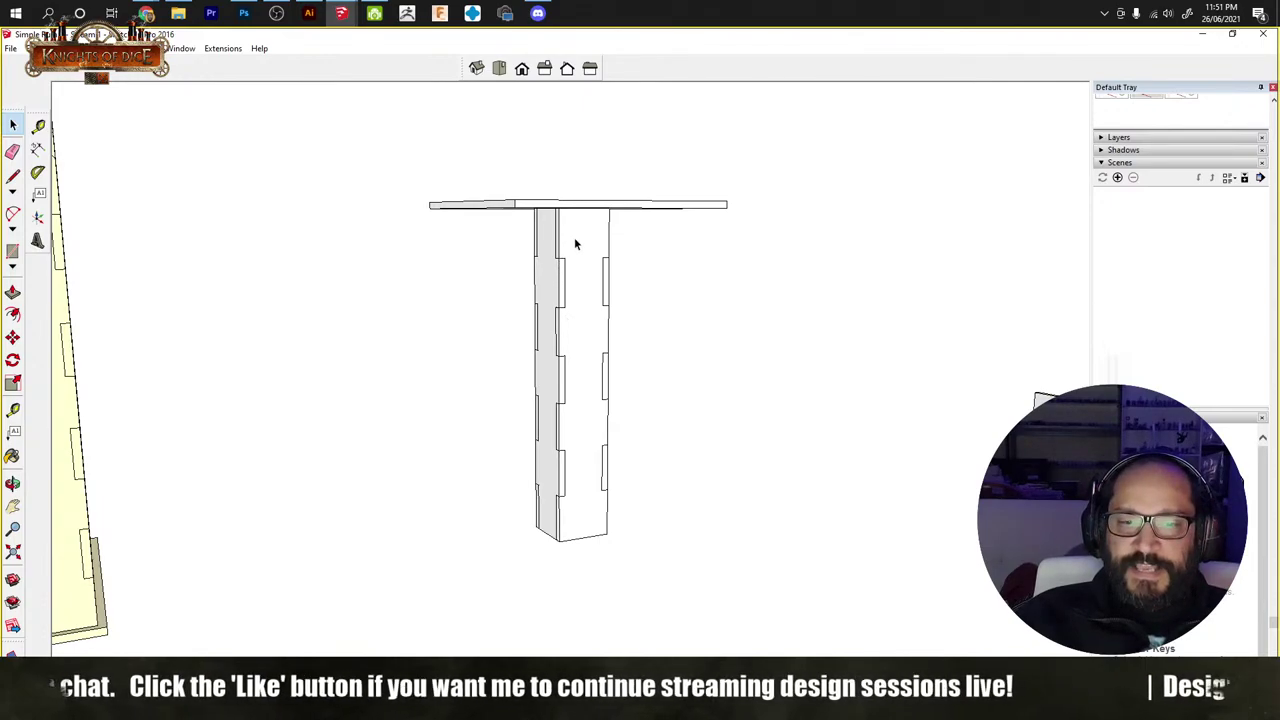
middle_drag(575, 243, 560, 376)
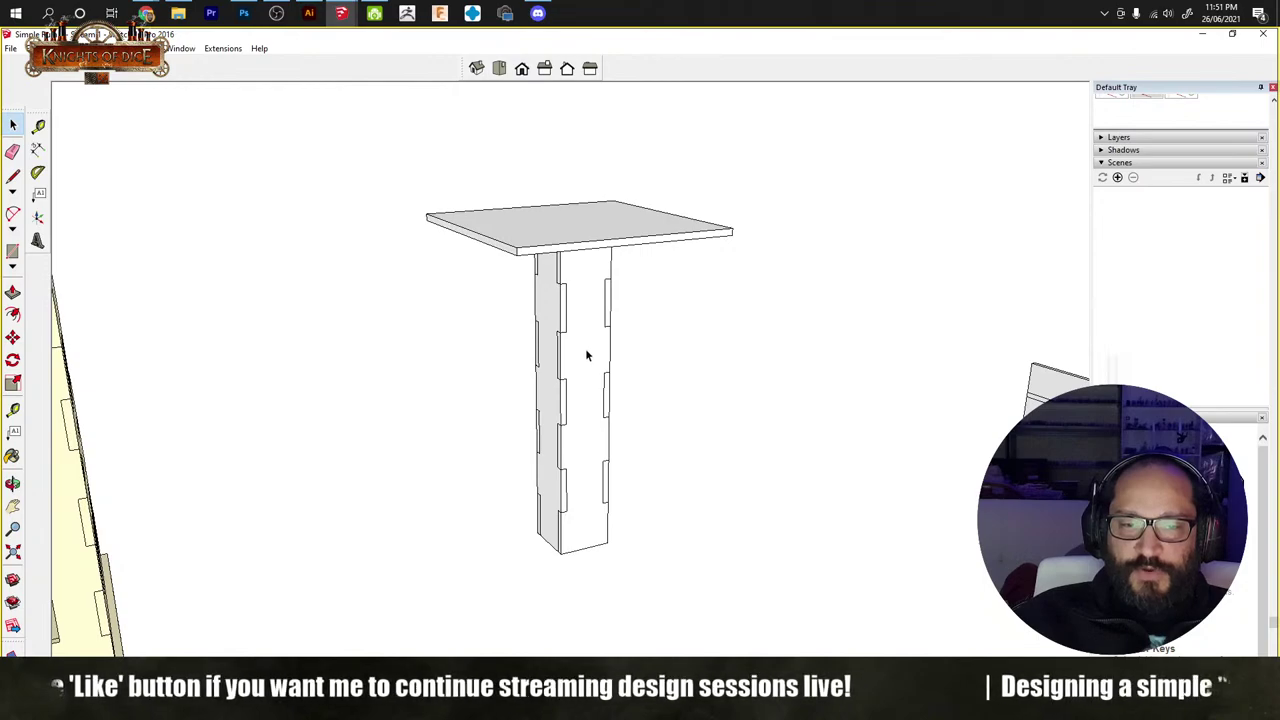
click(587, 448)
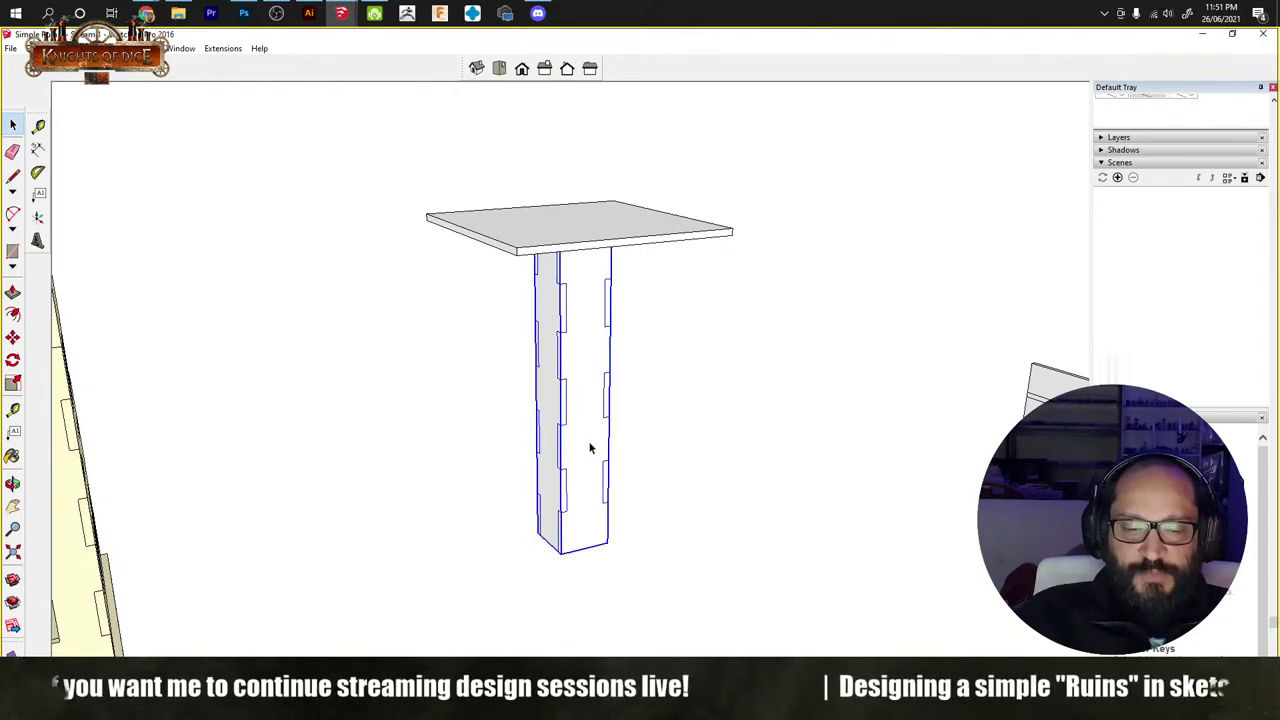
key(m)
key(space)
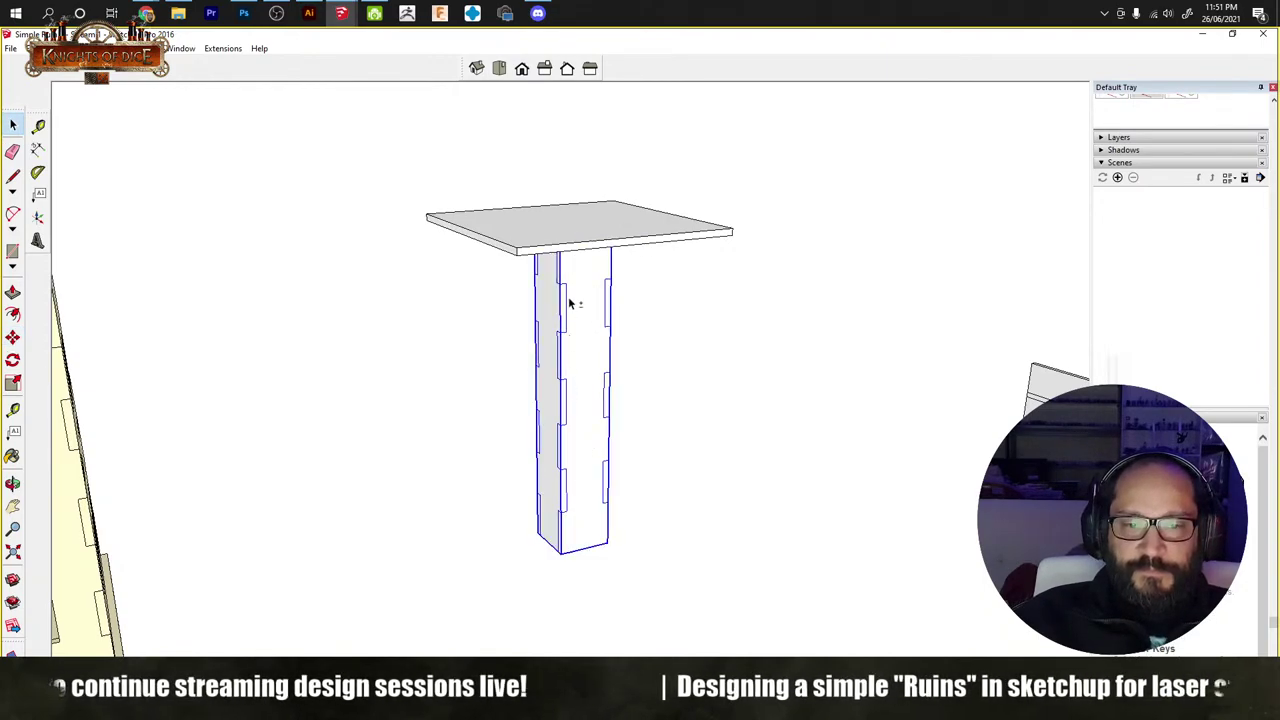
ctrl+click(571, 224)
key(m)
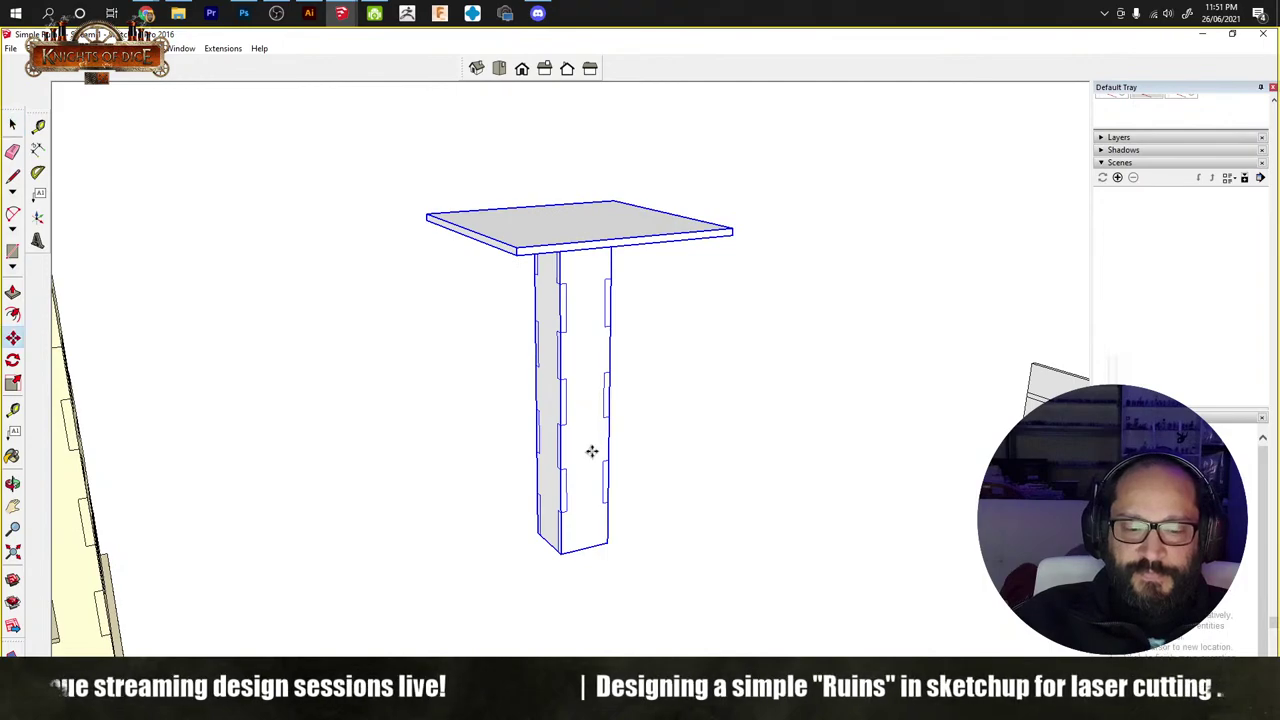
click(560, 557)
key(ctrl)
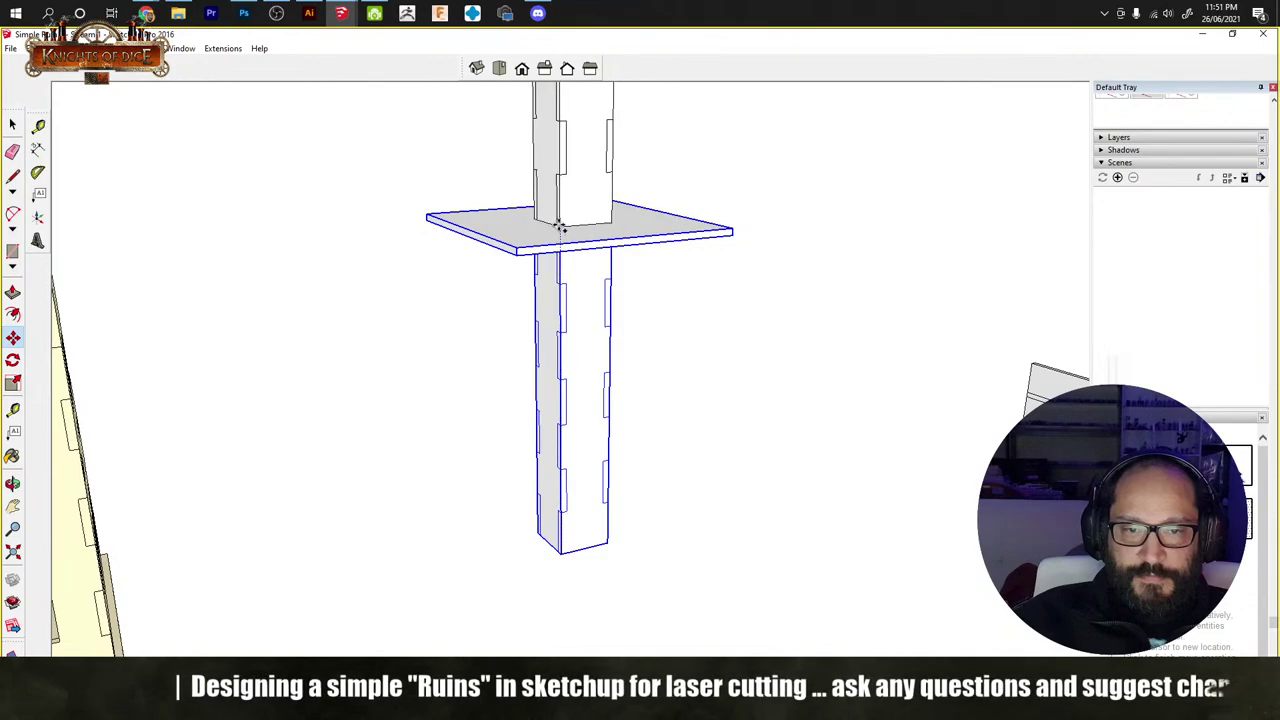
click(560, 228)
key(space)
click(738, 250)
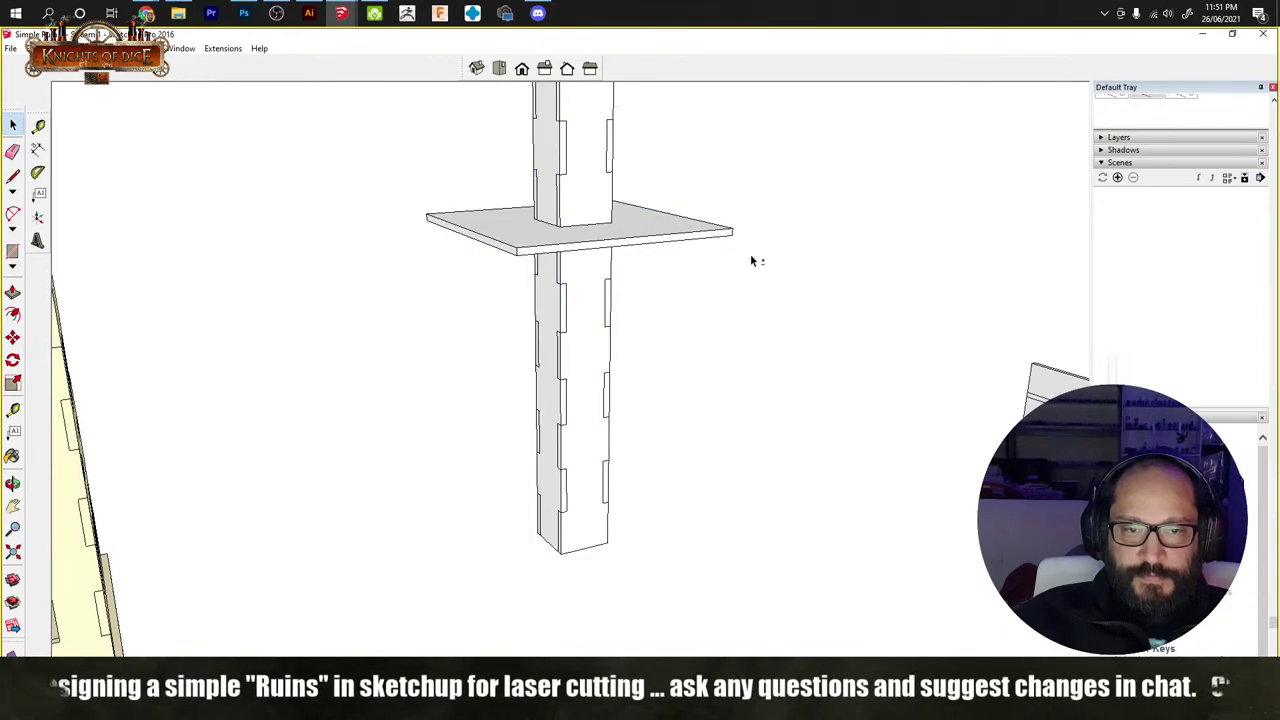
Step: Examine the two-level column beside the neighbouring ruins, and inspect the L-shaped corner ruin's walls and broken floors from several sides
mouse_move(750, 260)
middle_down()
mouse_move(670, 575)
mouse_move(491, 430)
mouse_move(620, 368)
mouse_move(594, 486)
mouse_move(598, 535)
mouse_move(606, 437)
mouse_move(617, 519)
middle_up()
scroll(491, 430, down, 3)
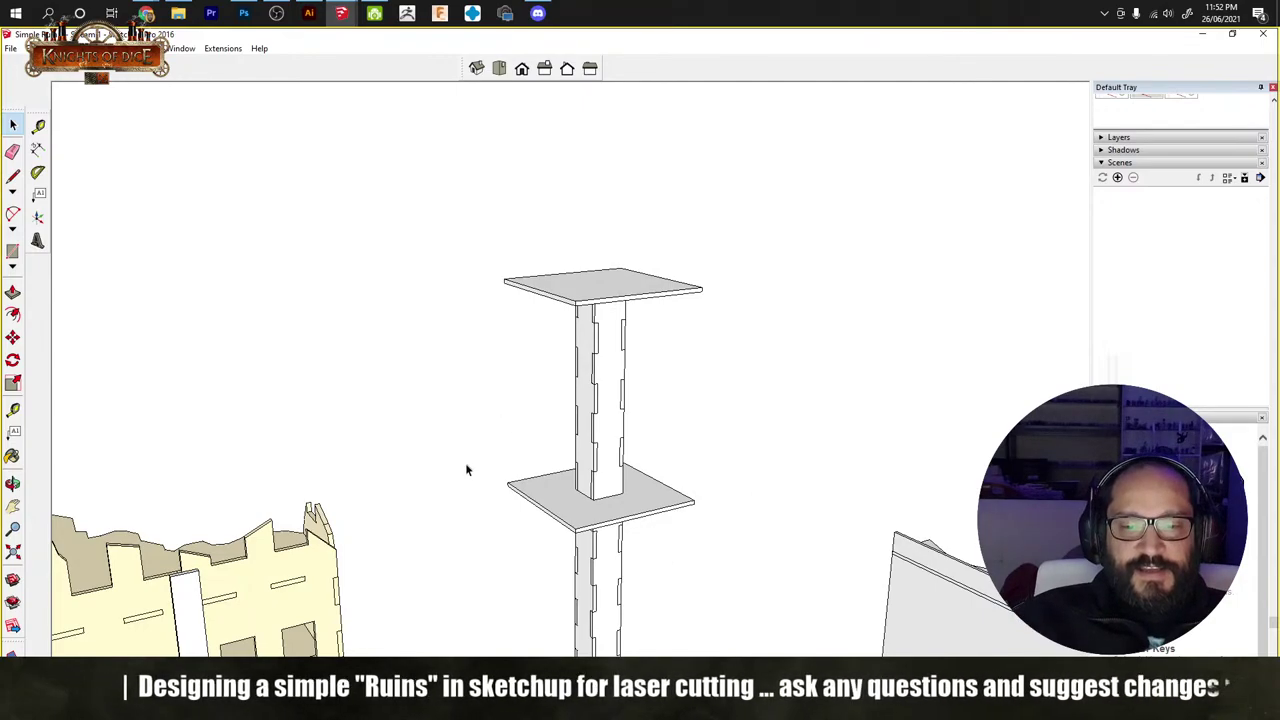
scroll(560, 490, down, 3)
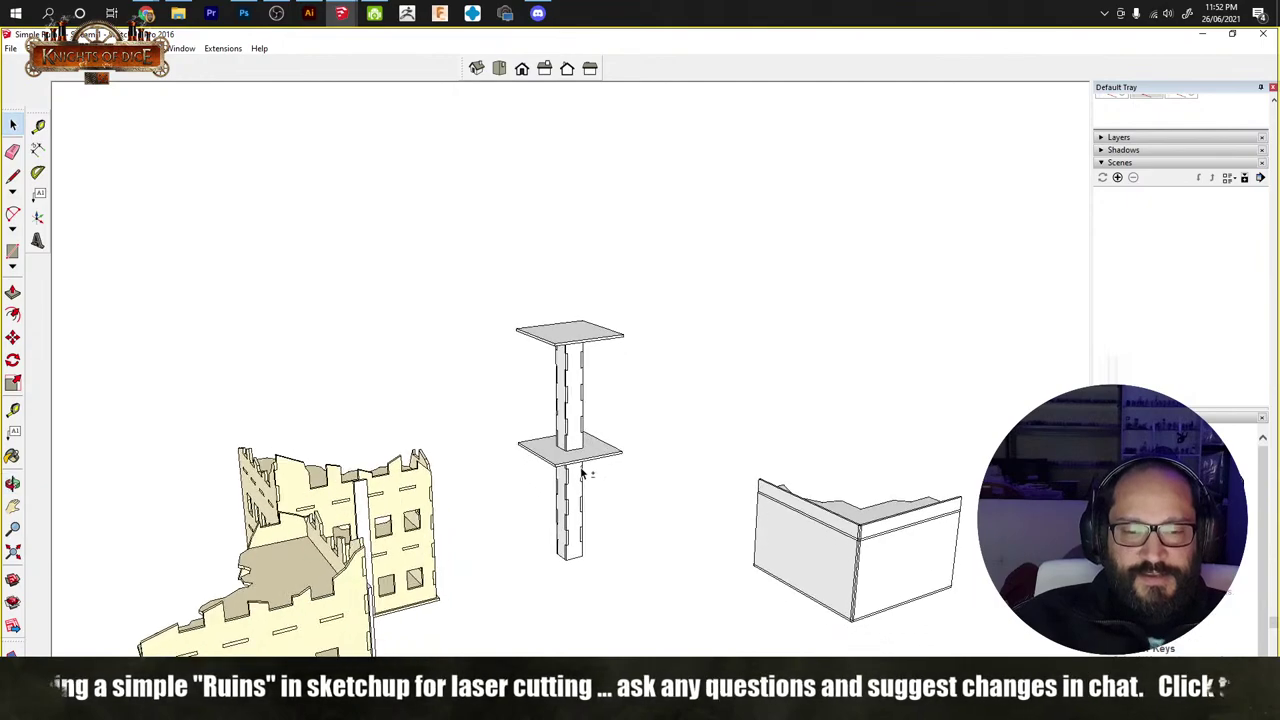
scroll(576, 452, up, 3)
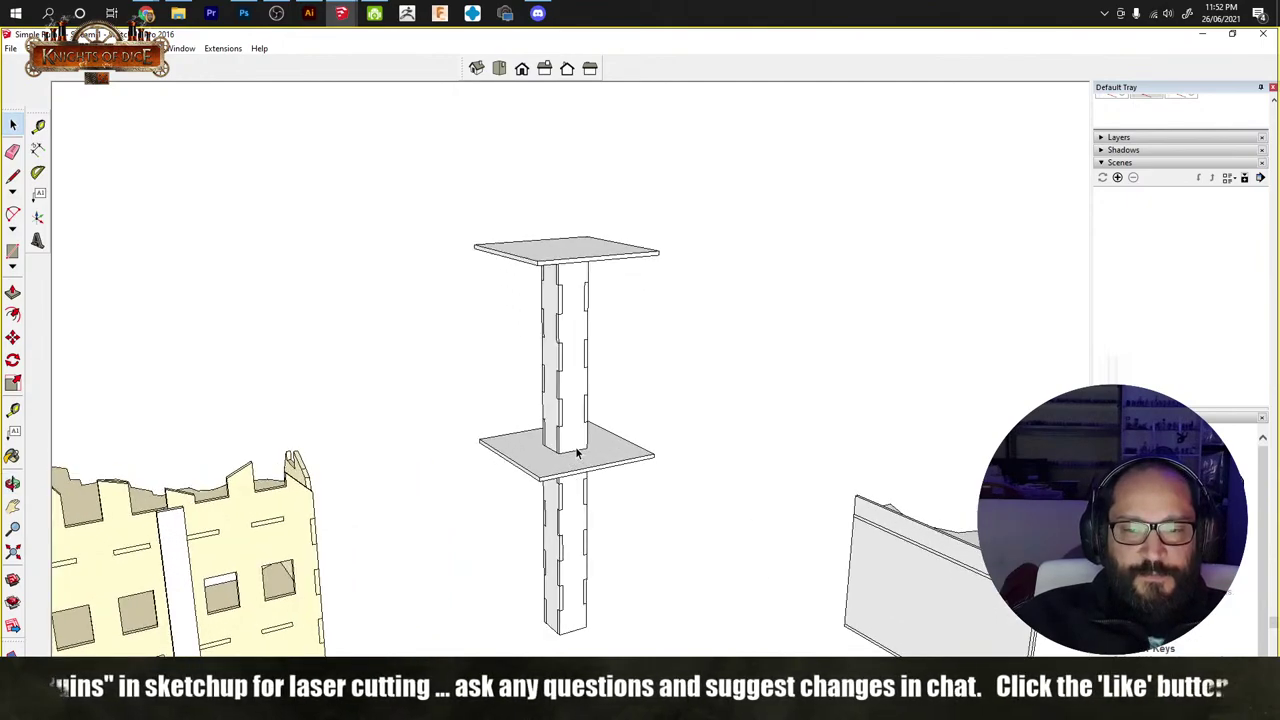
mouse_move(694, 486)
middle_down()
mouse_move(626, 550)
mouse_move(650, 516)
middle_up()
scroll(626, 550, down, 2)
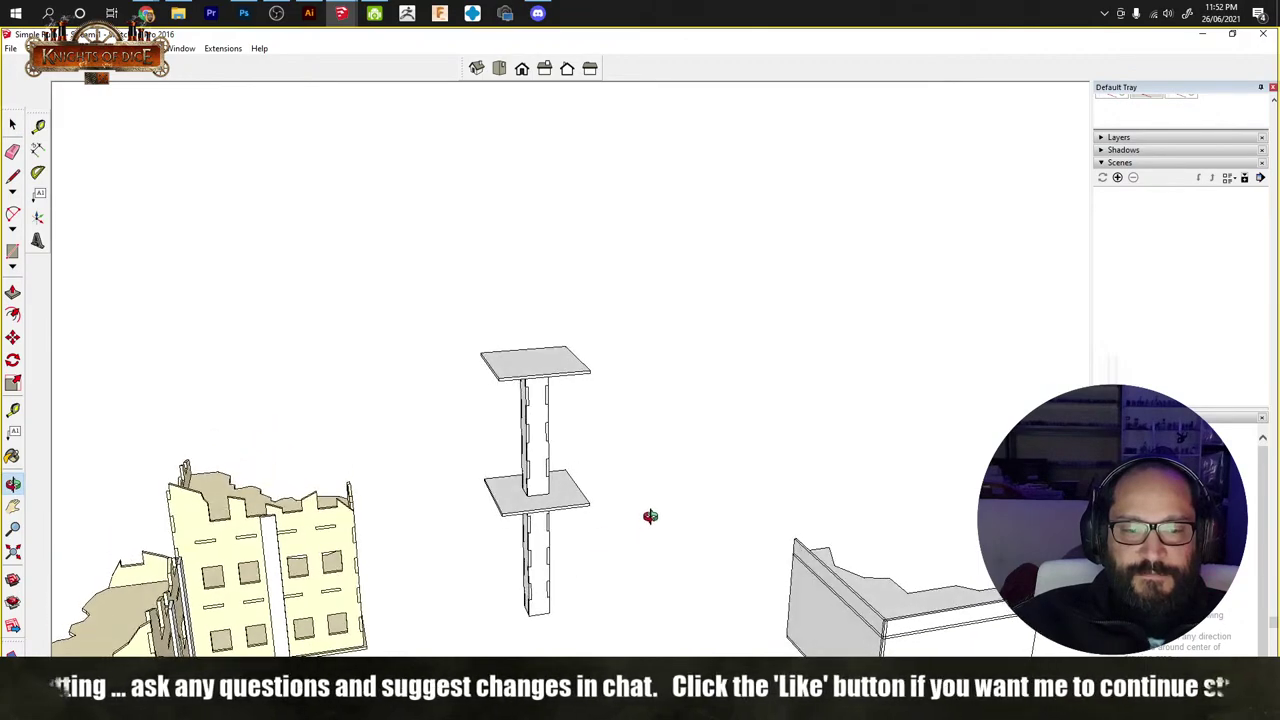
mouse_move(611, 589)
middle_down()
mouse_move(677, 434)
mouse_move(773, 568)
mouse_move(752, 560)
mouse_move(783, 560)
mouse_move(480, 520)
middle_up()
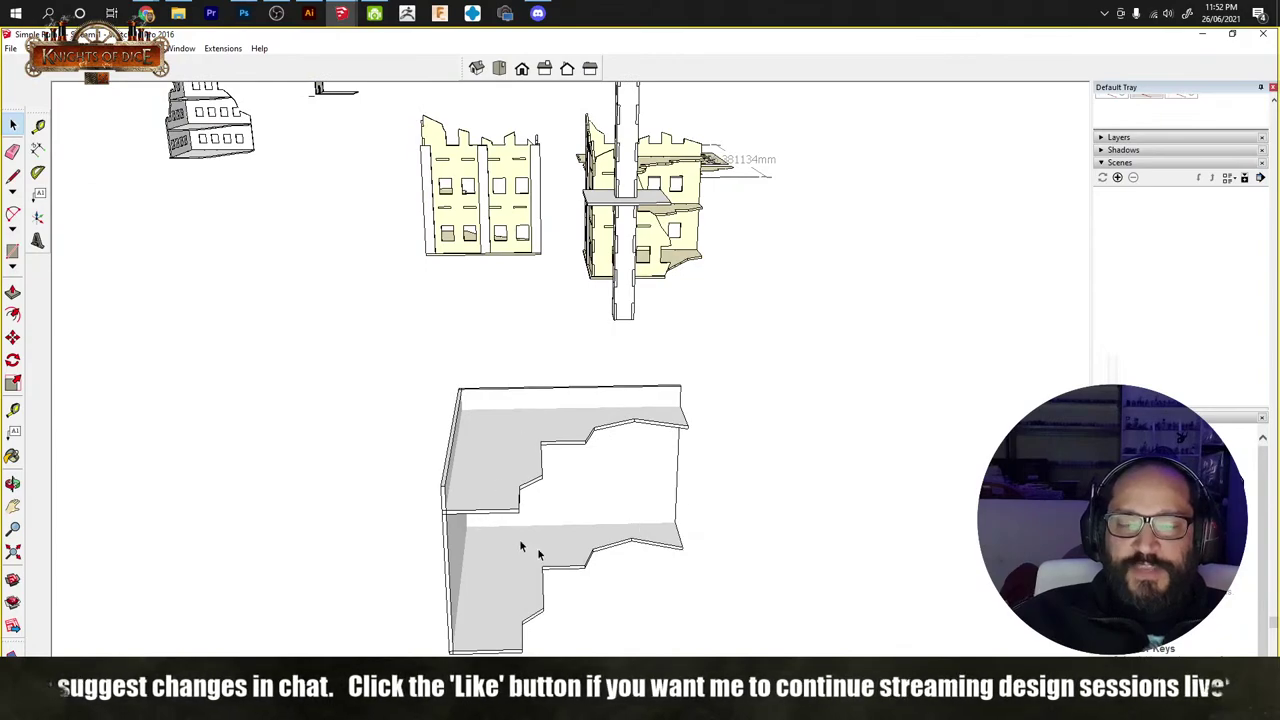
mouse_move(720, 508)
middle_down()
mouse_move(478, 512)
mouse_move(554, 486)
mouse_move(560, 423)
middle_up()
middle_drag(631, 529, 570, 490)
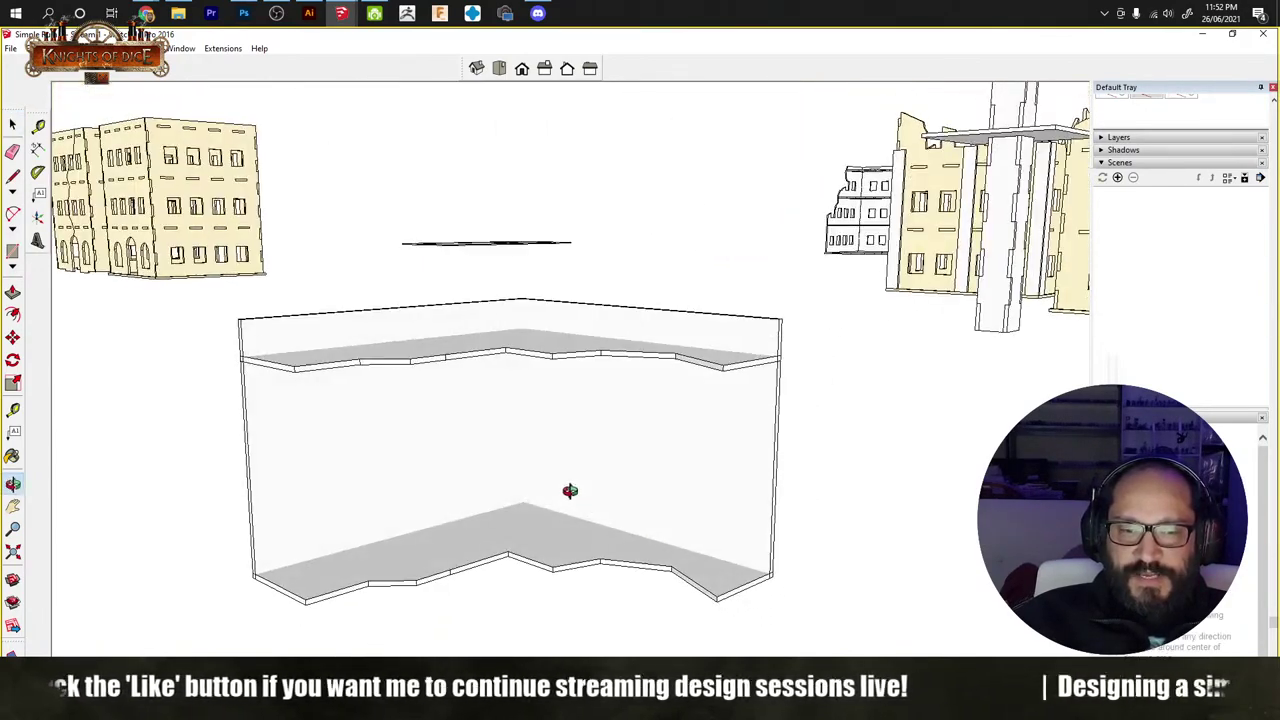
mouse_move(484, 531)
middle_down()
mouse_move(491, 491)
mouse_move(655, 563)
mouse_move(497, 477)
middle_up()
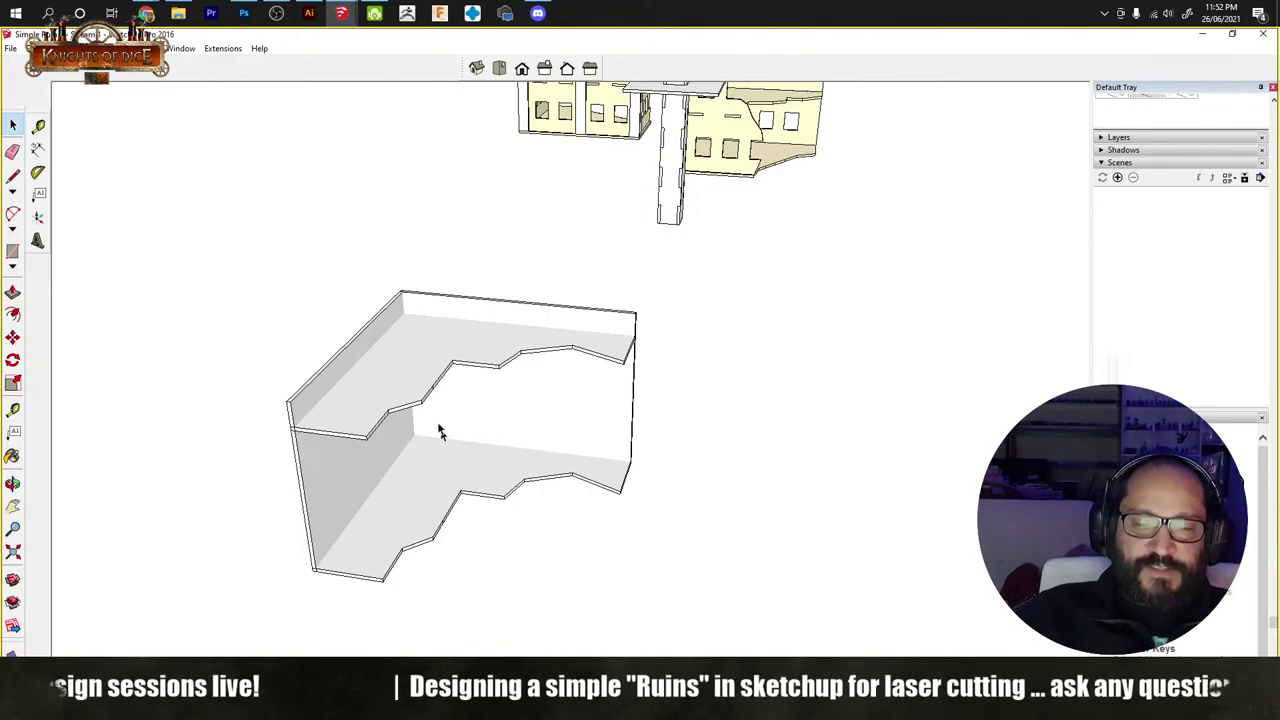
mouse_move(440, 430)
middle_down()
mouse_move(494, 394)
mouse_move(663, 431)
mouse_move(609, 420)
middle_up()
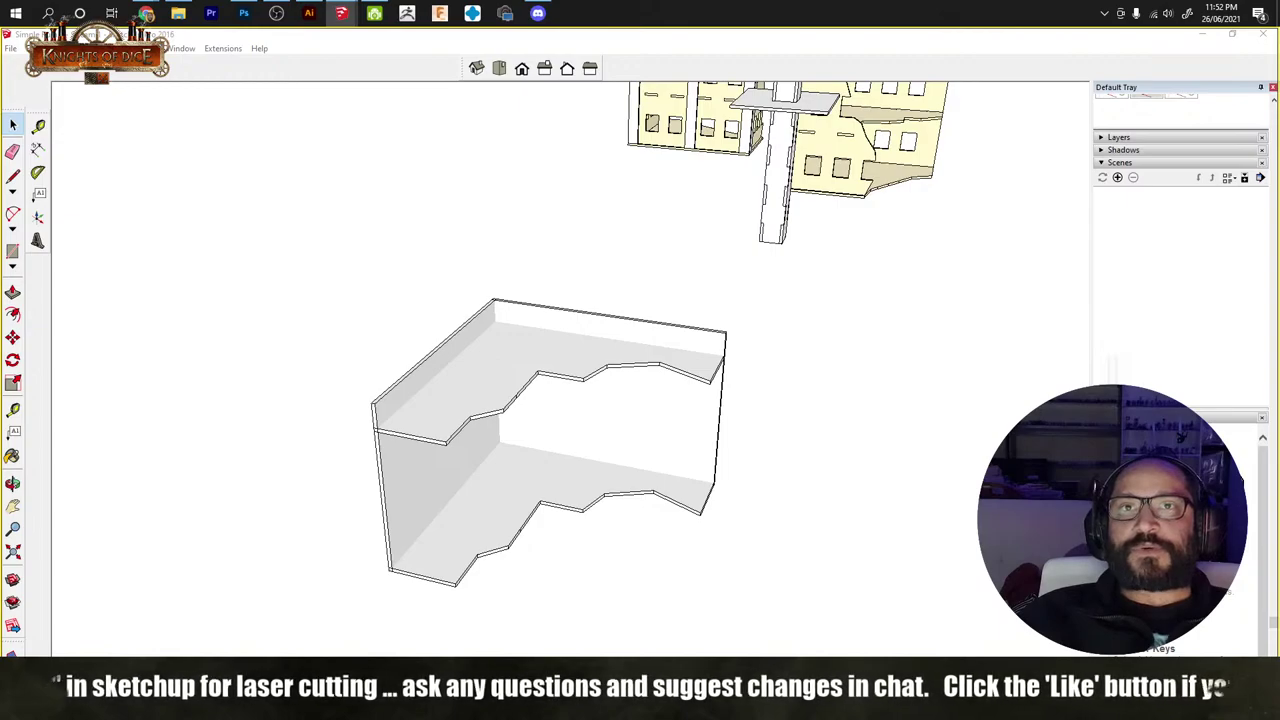
Step: Switch to Chrome to view the Table Top Terrain photo of ruined corner buildings, and return to the Simple Ruin model in SketchUp
key(alt+Tab)
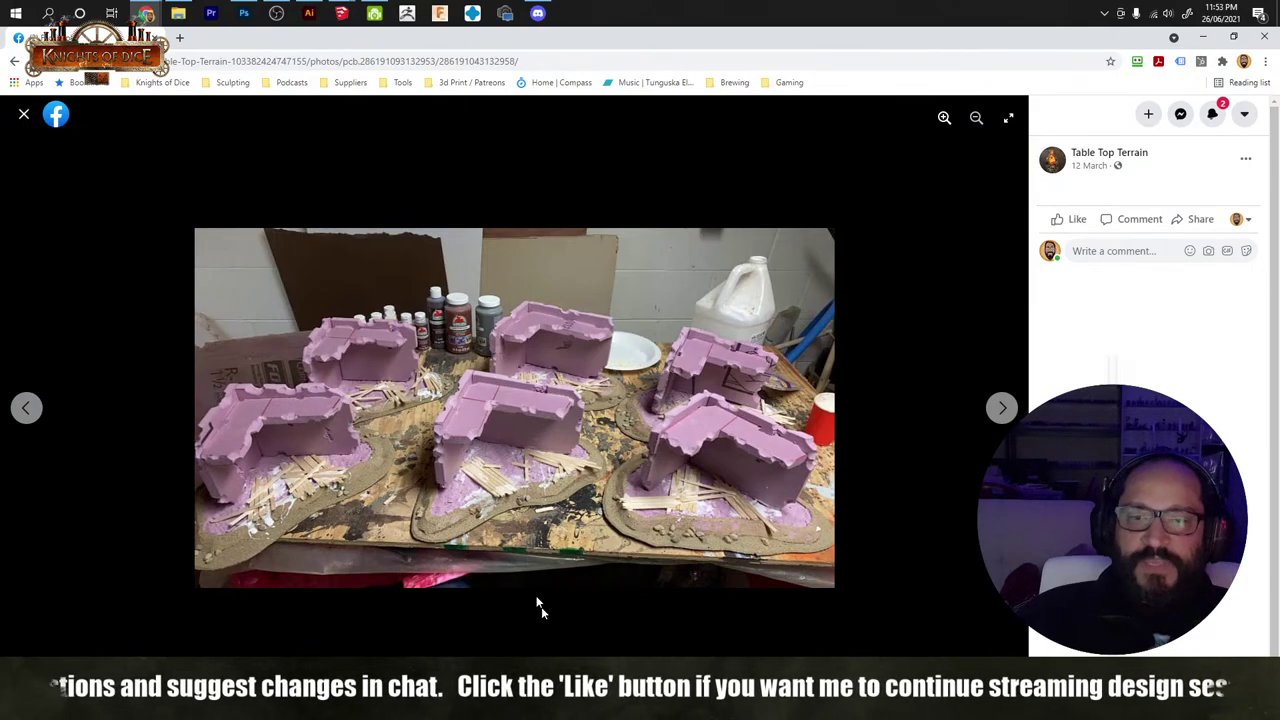
mouse_move(341, 13)
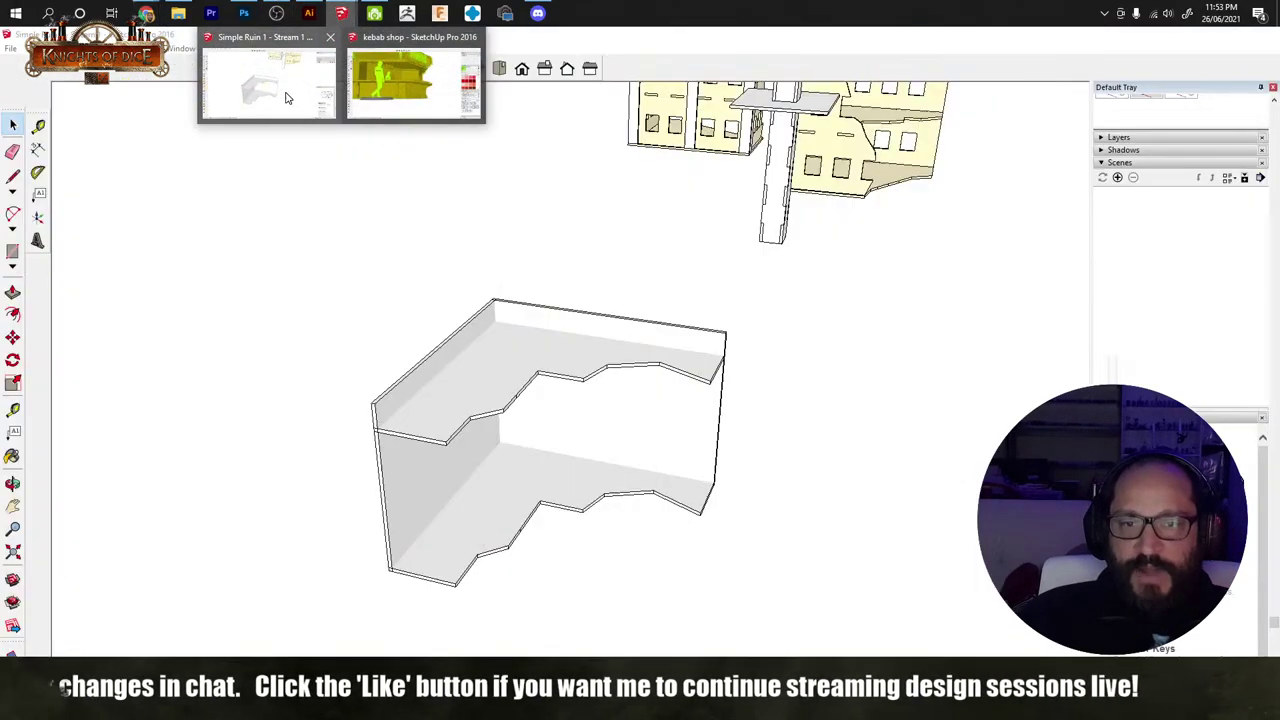
click(287, 97)
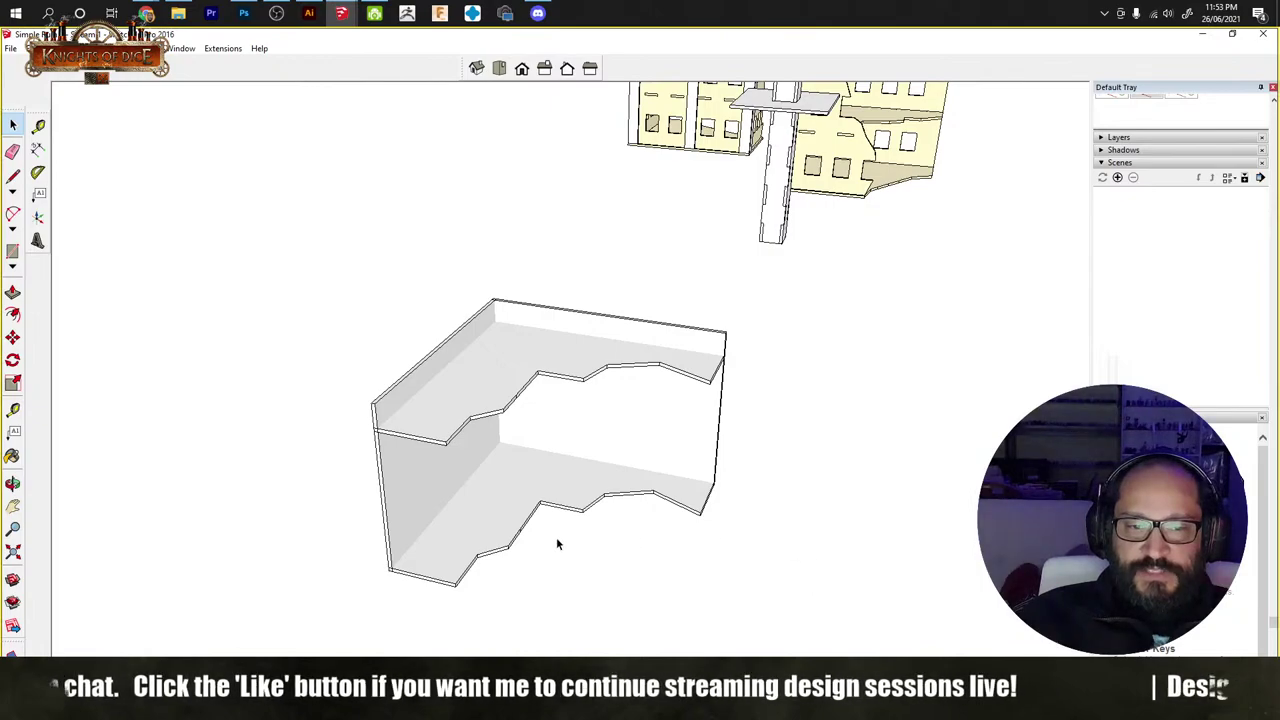
Step: Delete the corner ruin's base, upper floor and adjoining wall, keeping only one side wall
mouse_move(557, 540)
middle_down()
mouse_move(784, 533)
mouse_move(709, 495)
mouse_move(542, 505)
mouse_move(563, 520)
middle_up()
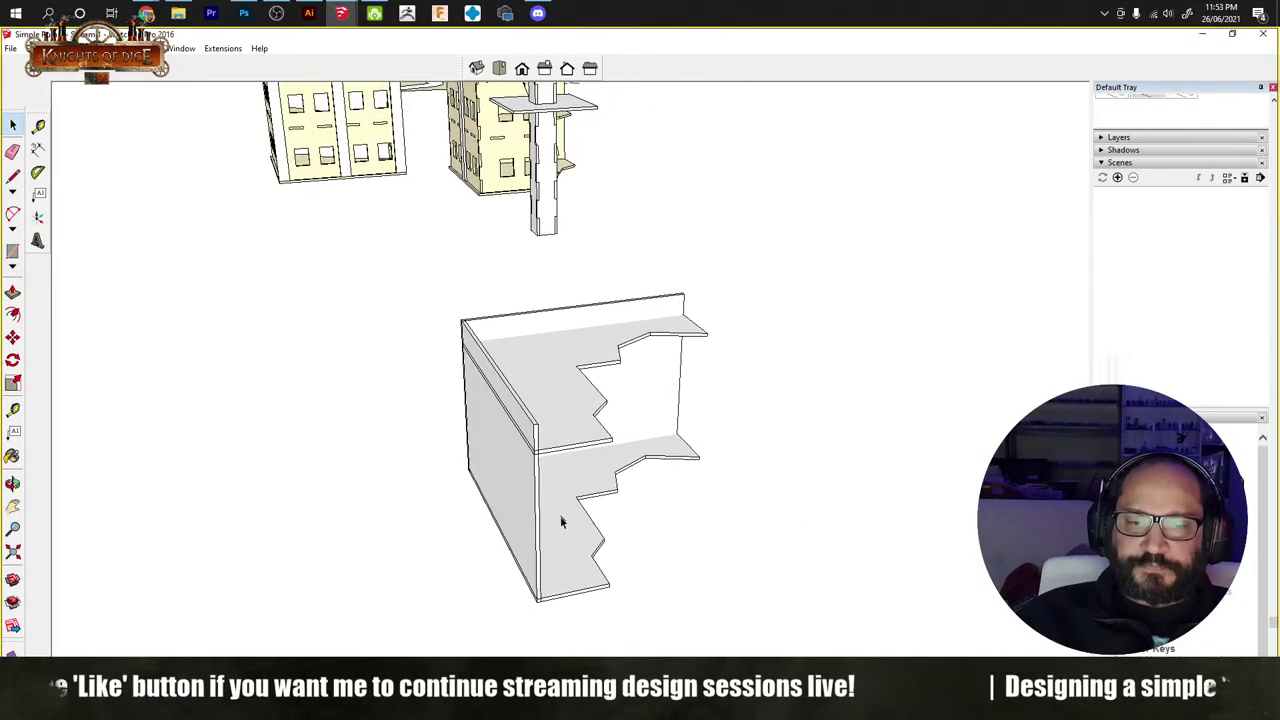
scroll(570, 540, up, 3)
key(ctrl+z)
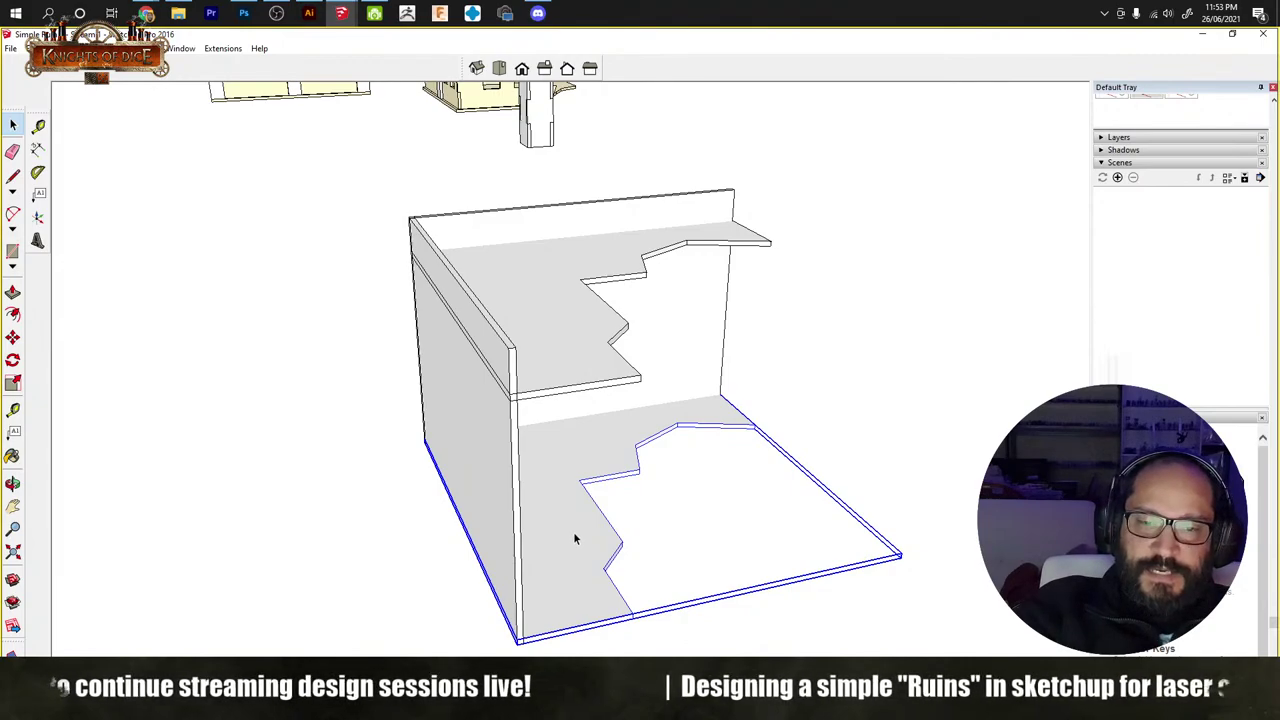
key(Delete)
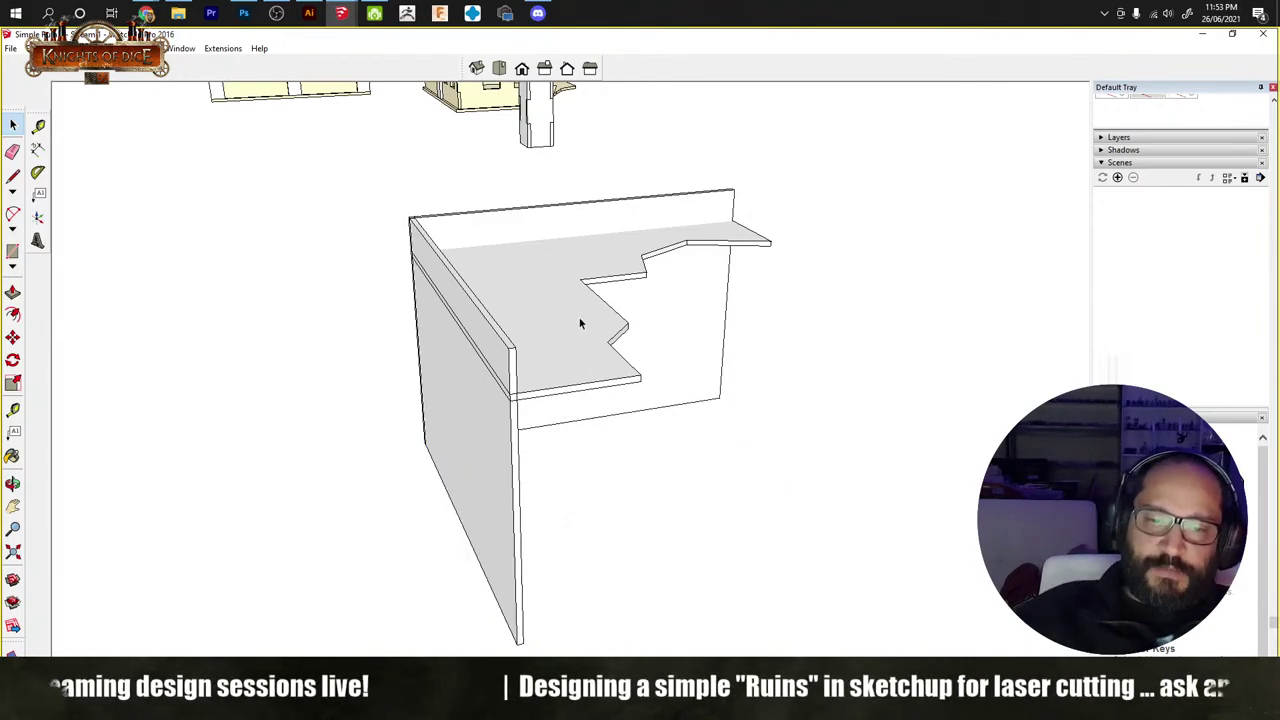
key(ctrl+z)
key(Delete)
click(500, 428)
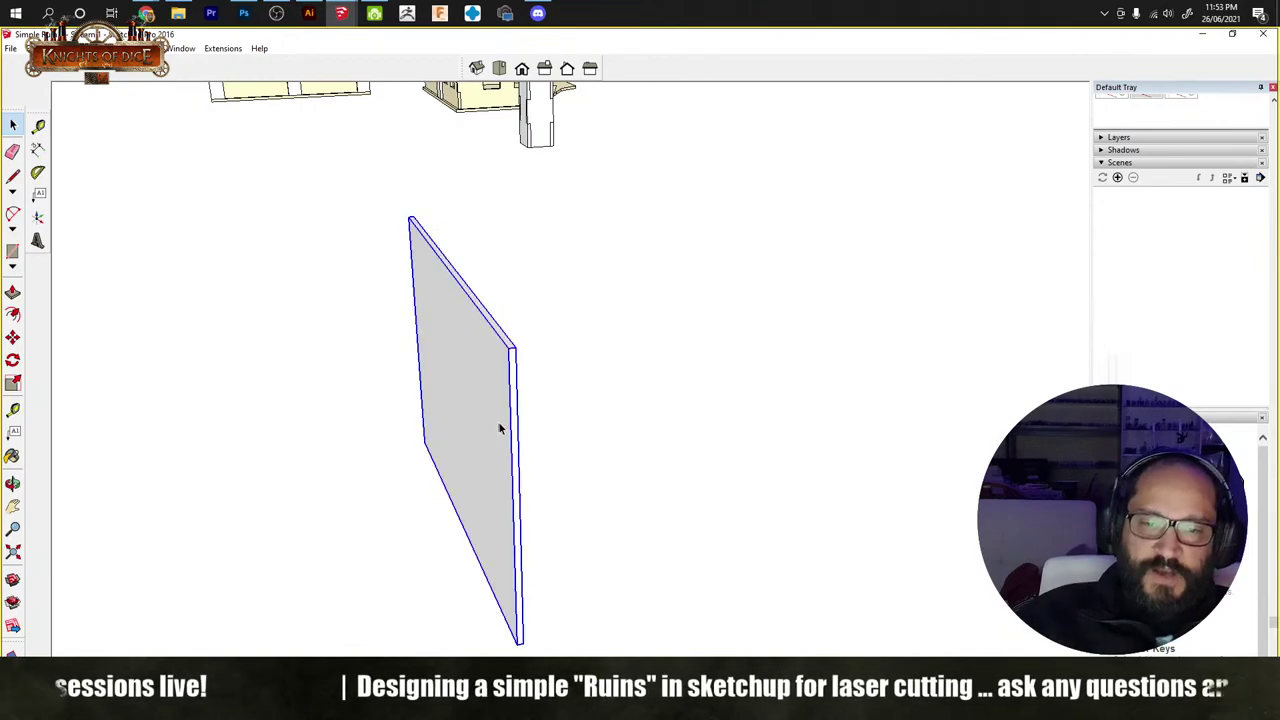
Step: Copy the remaining wall panel and stack the copies face to face
scroll(509, 500, up, 2)
key(m)
shift+middle_drag(505, 583, 515, 458)
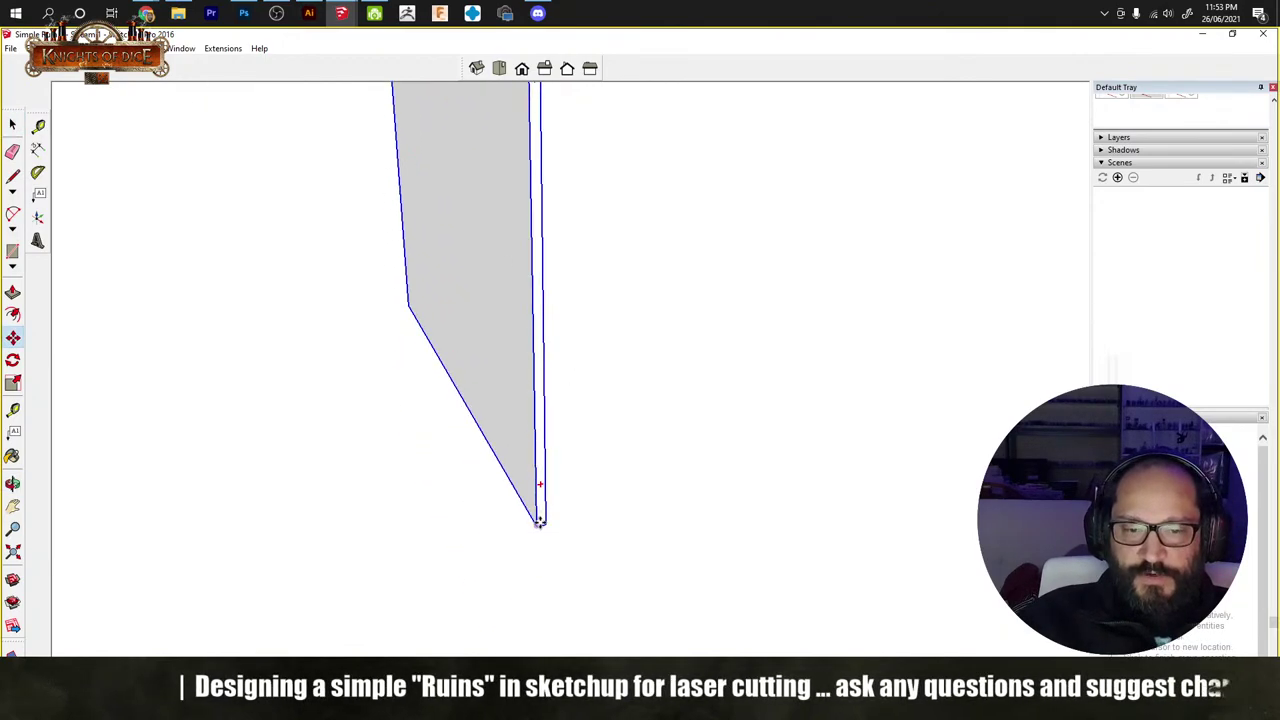
middle_drag(543, 523, 697, 451)
key(space)
click(674, 551)
key(space)
scroll(476, 416, up, 1)
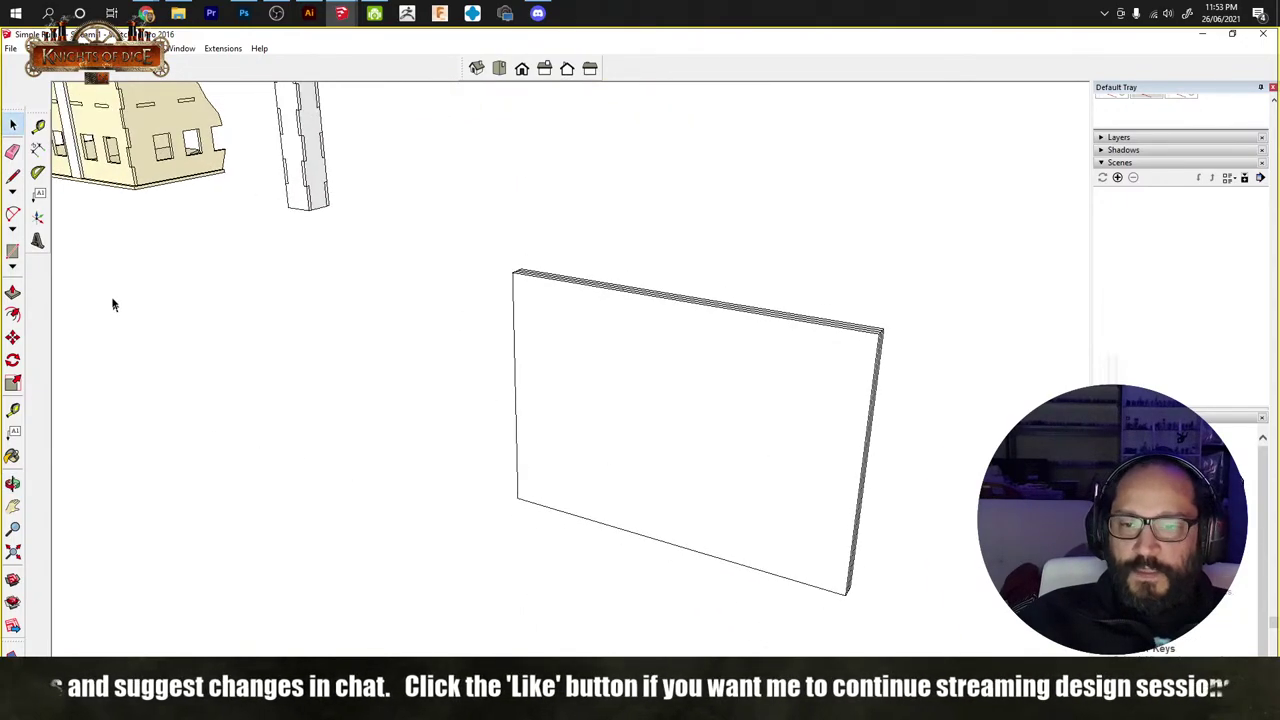
click(13, 250)
click(212, 541)
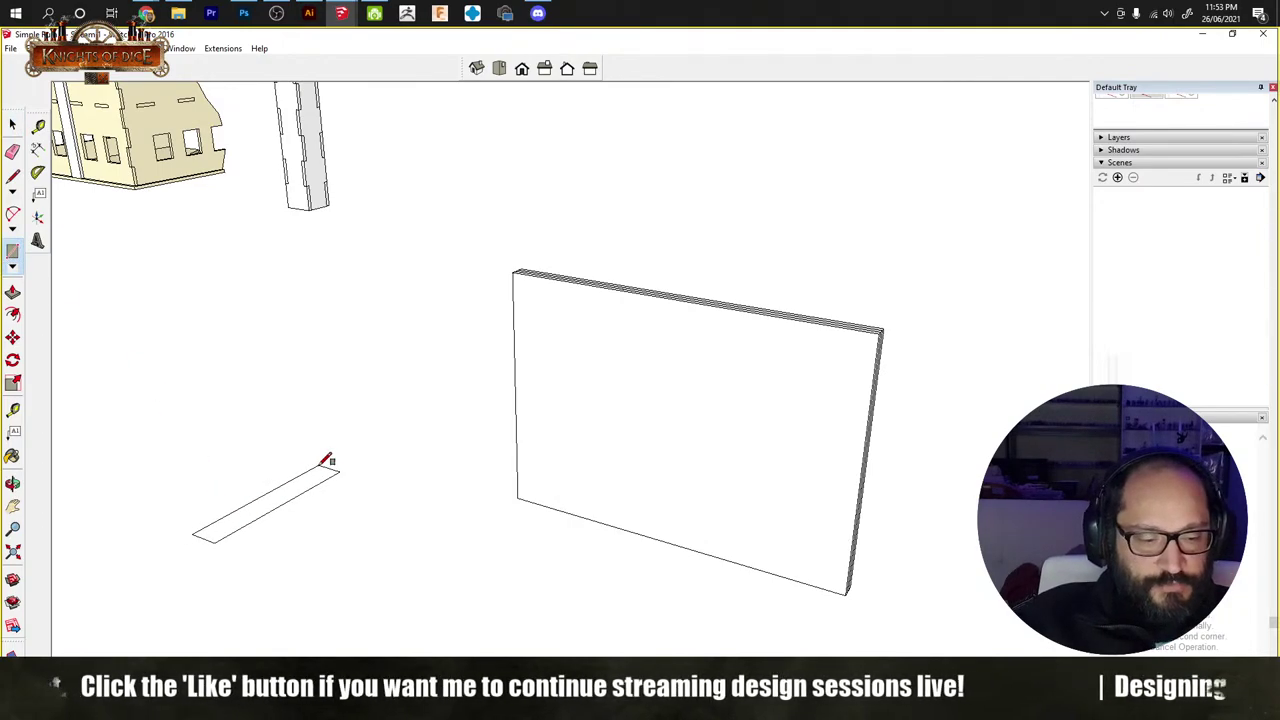
key(Return)
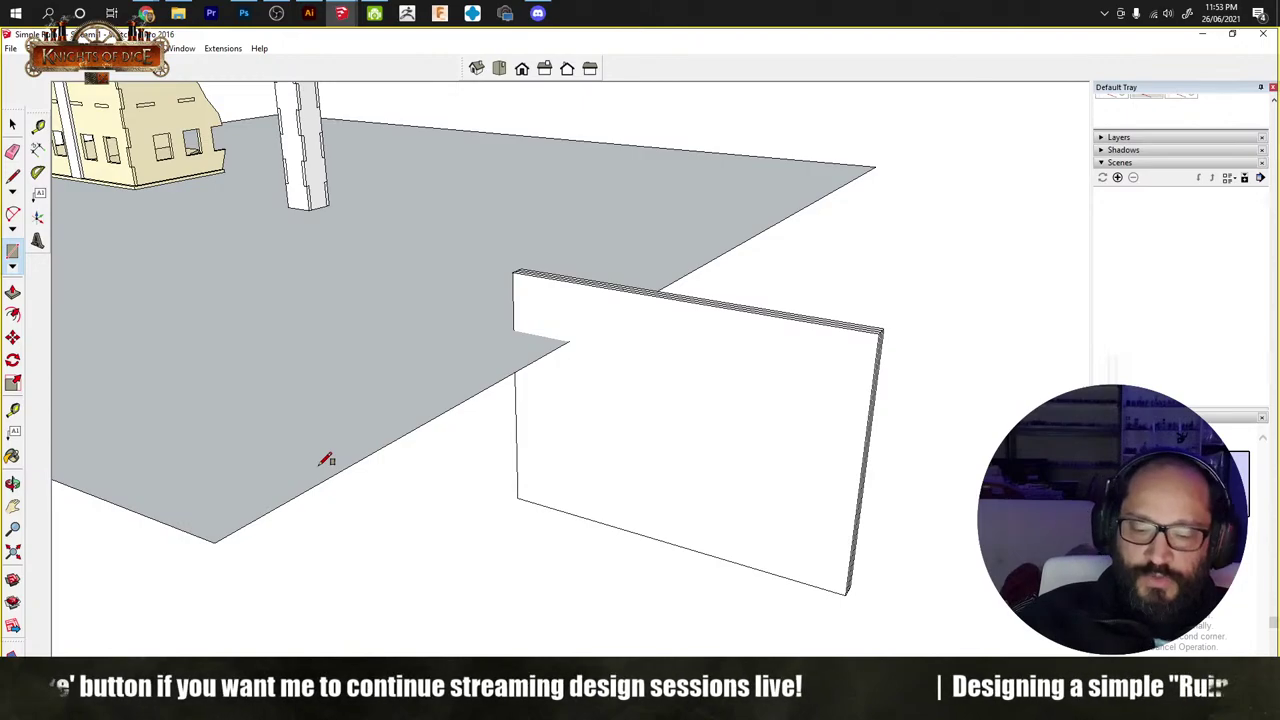
key(ctrl+z)
Step: Model a thin rectangular slab lying flat beside the stacked wall panels and make it a group
click(270, 506)
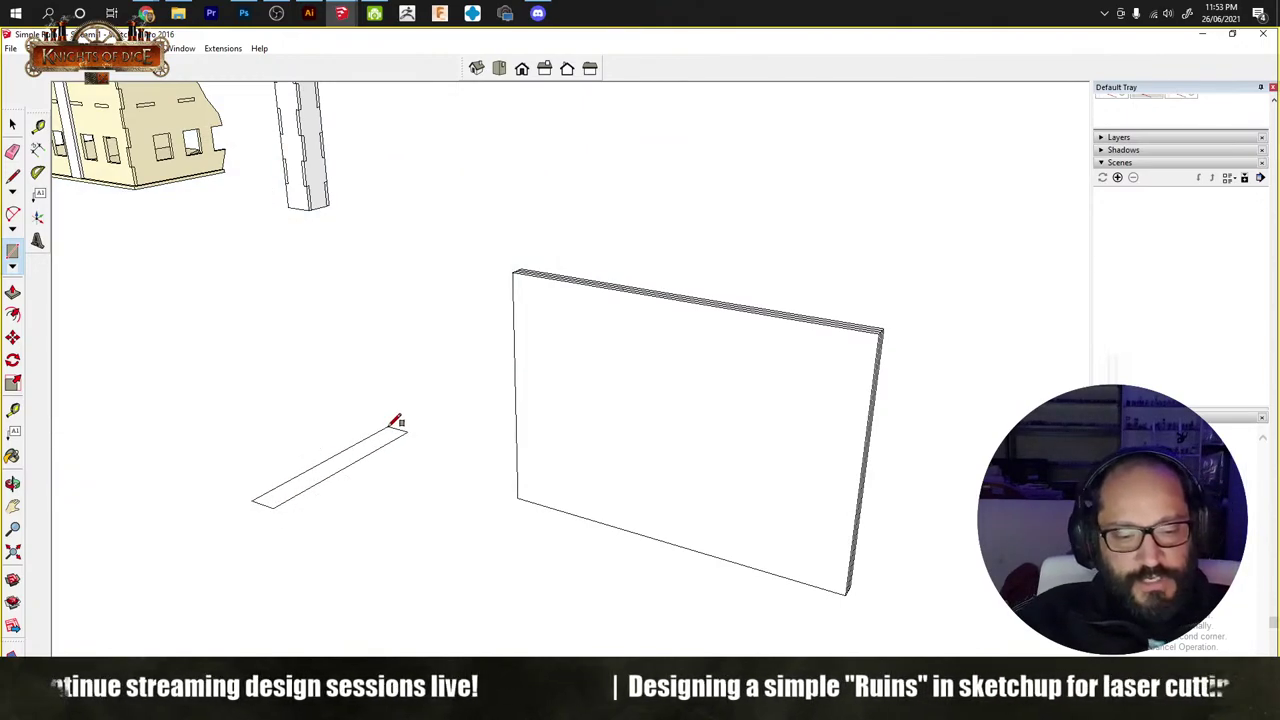
key(Return)
key(p)
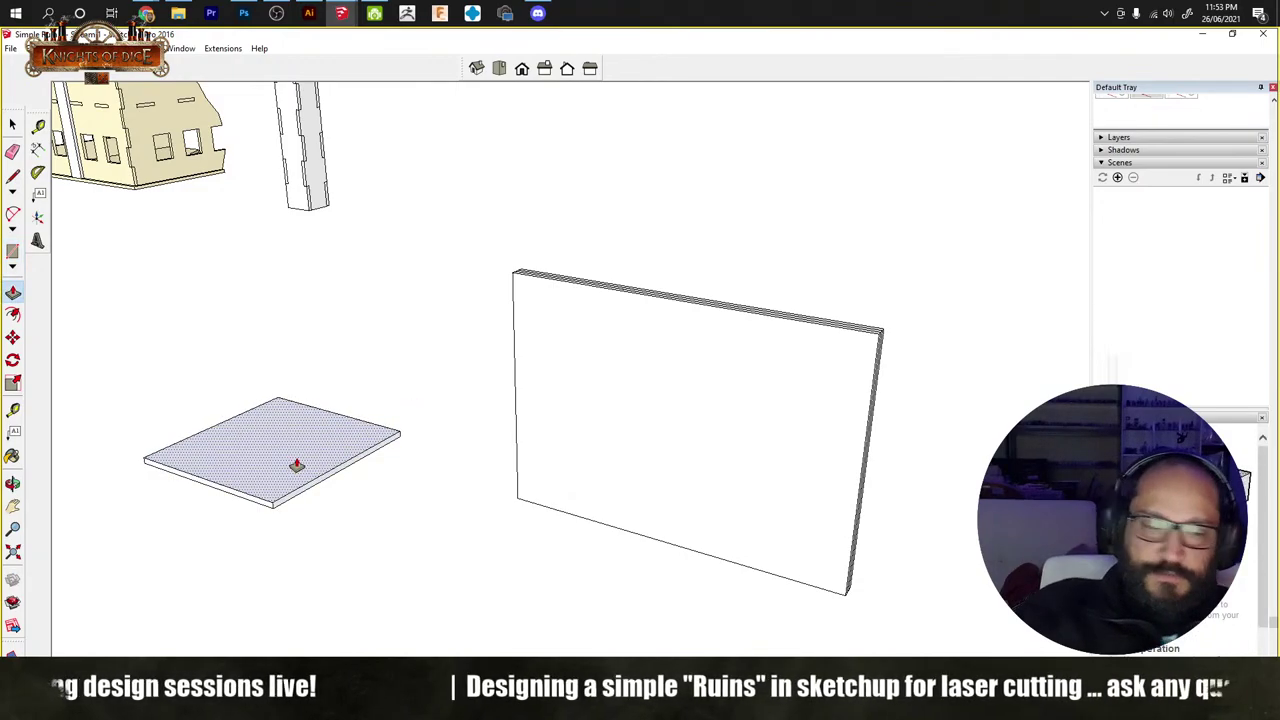
key(space)
triple_click(279, 462)
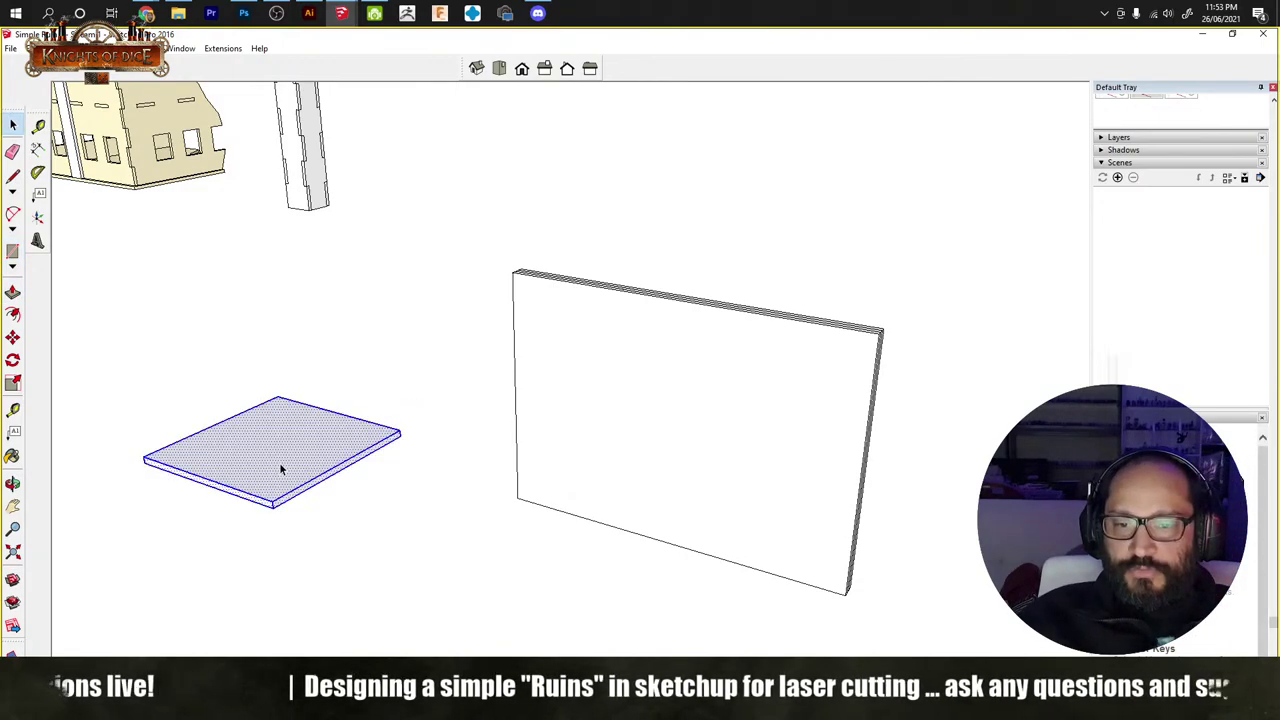
right_click(290, 464)
click(352, 580)
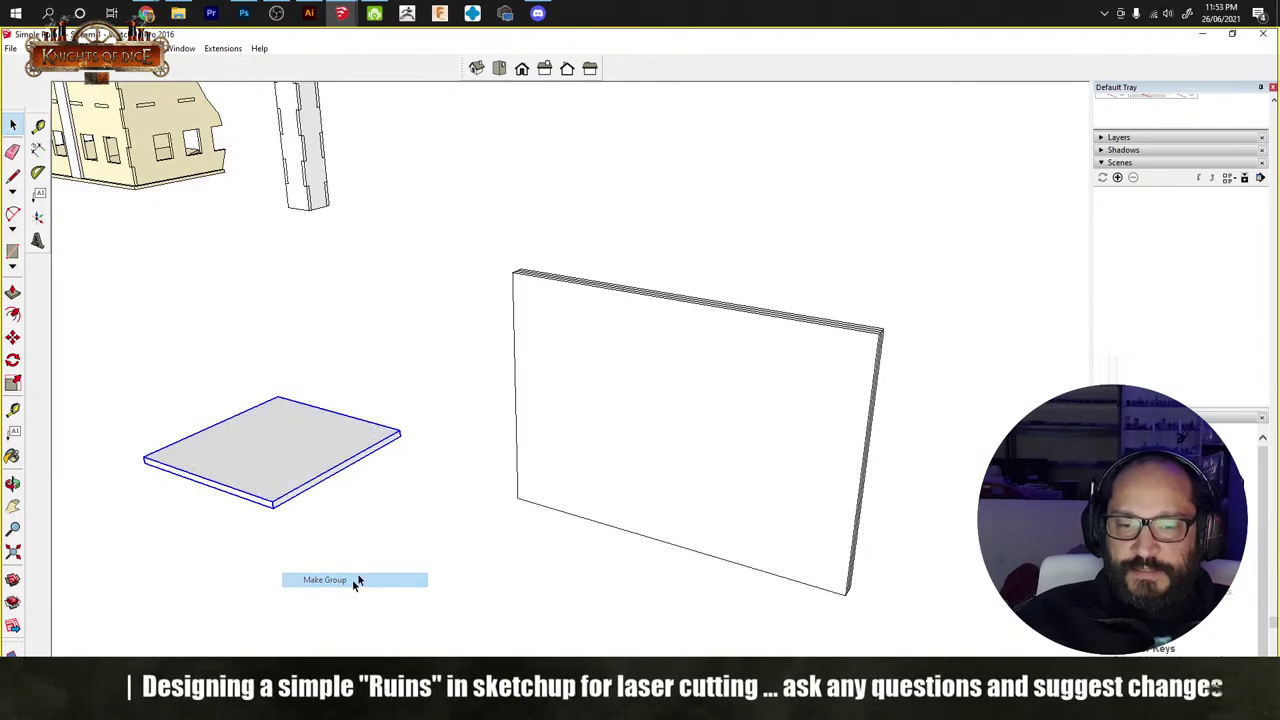
Step: Delete the stacked wall panels beside the new slab
triple_click(831, 459)
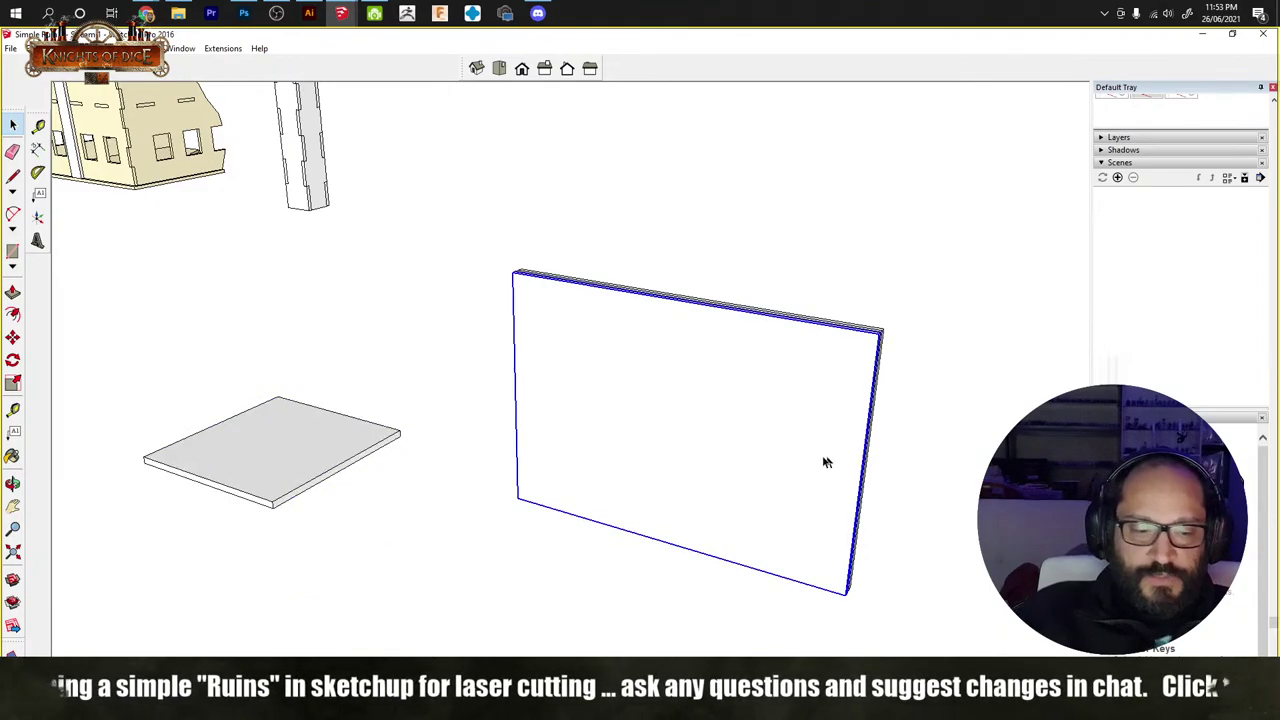
key(g)
double_click(776, 441)
click(776, 441)
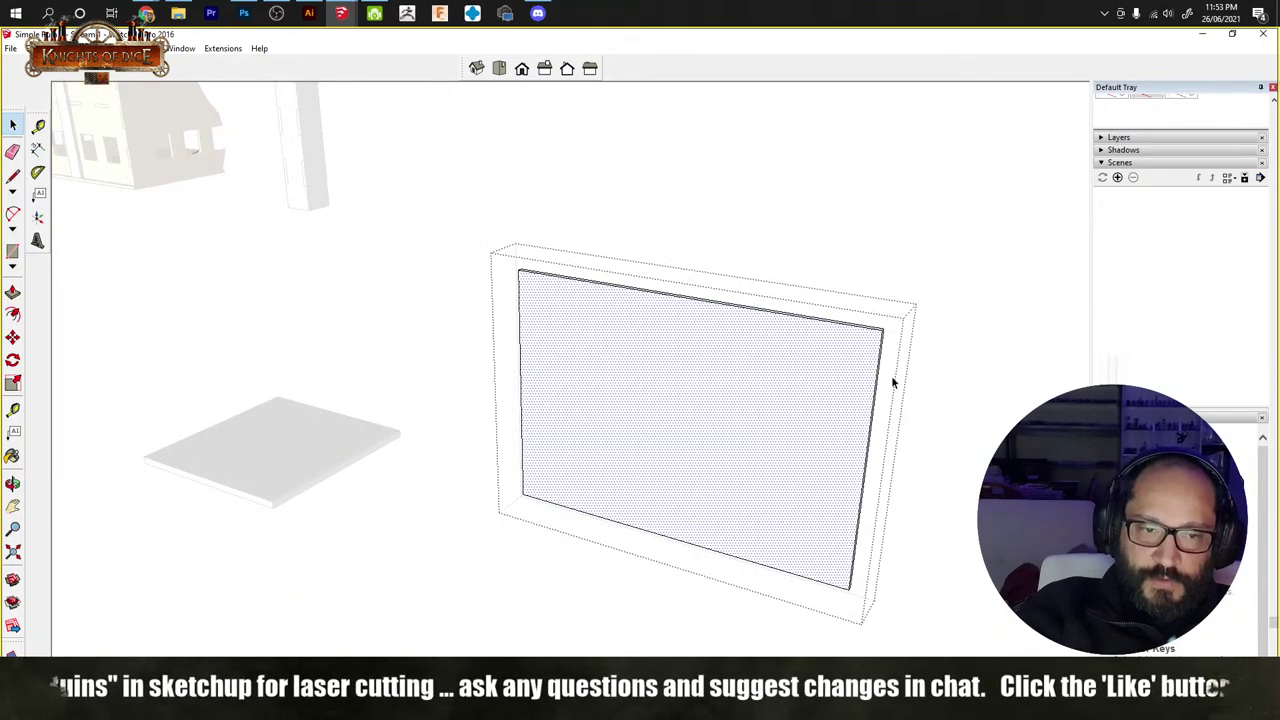
key(Escape)
key(Delete)
Step: Copy the flat slab twice, edge to edge, to form a row of three adjoining slabs
click(237, 472)
scroll(313, 484, up, 2)
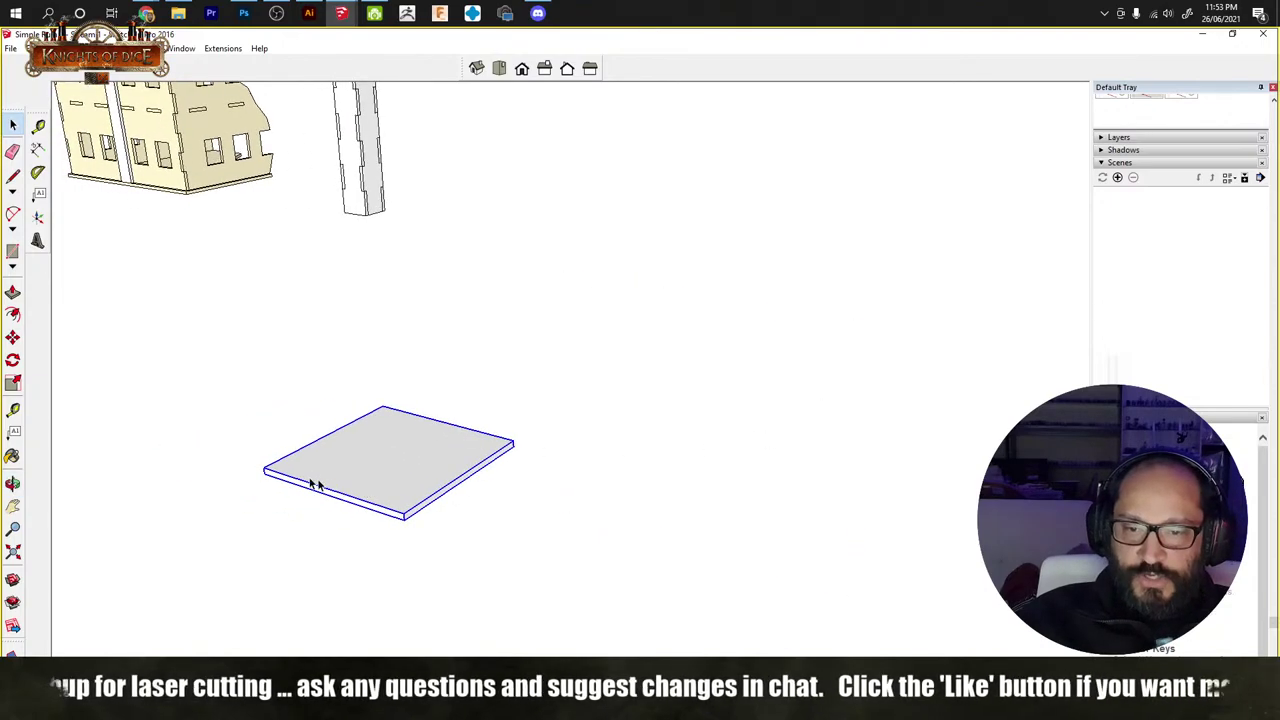
scroll(313, 484, up, 2)
key(m)
click(241, 463)
key(ctrl)
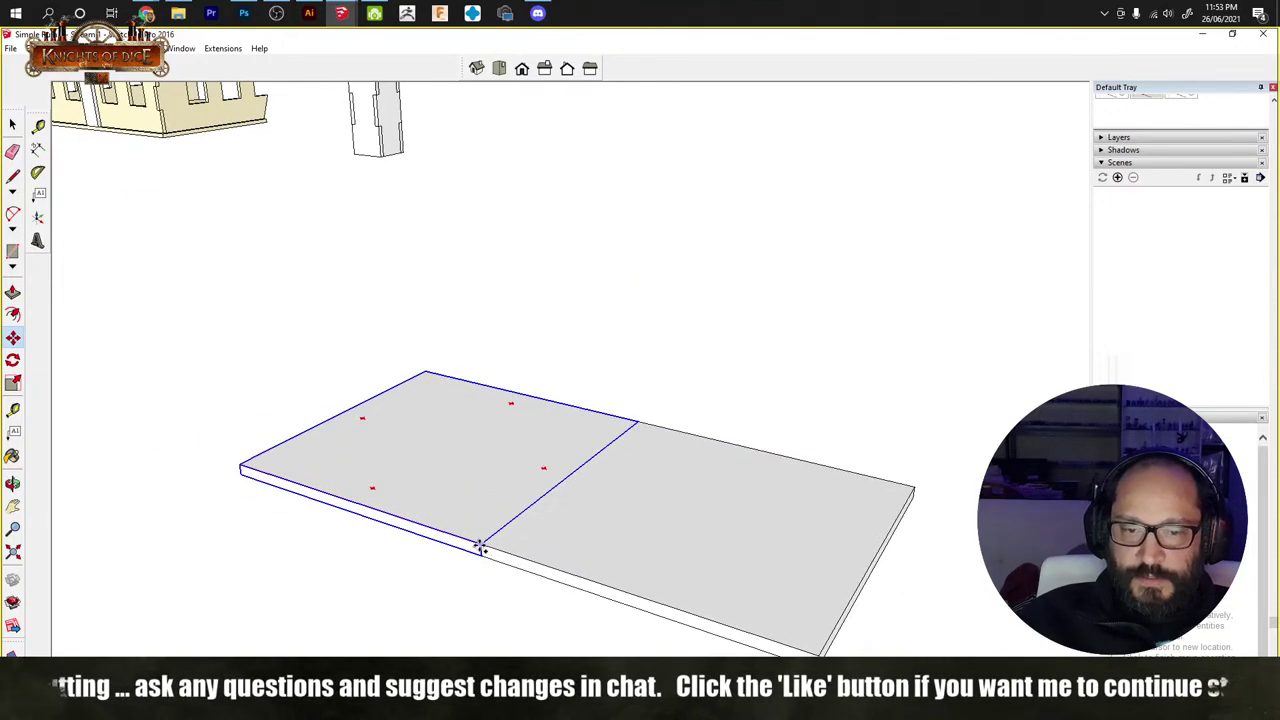
click(498, 548)
middle_drag(486, 547, 563, 523)
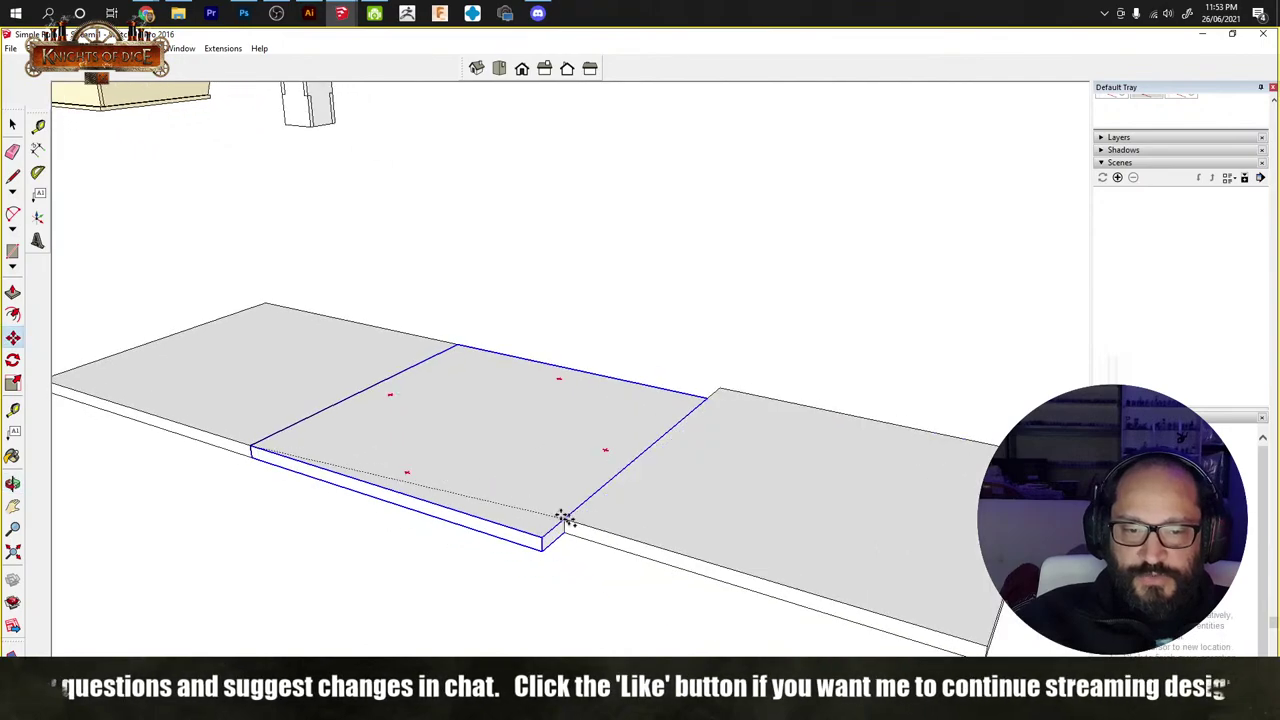
click(715, 408)
key(space)
middle_drag(797, 486, 600, 545)
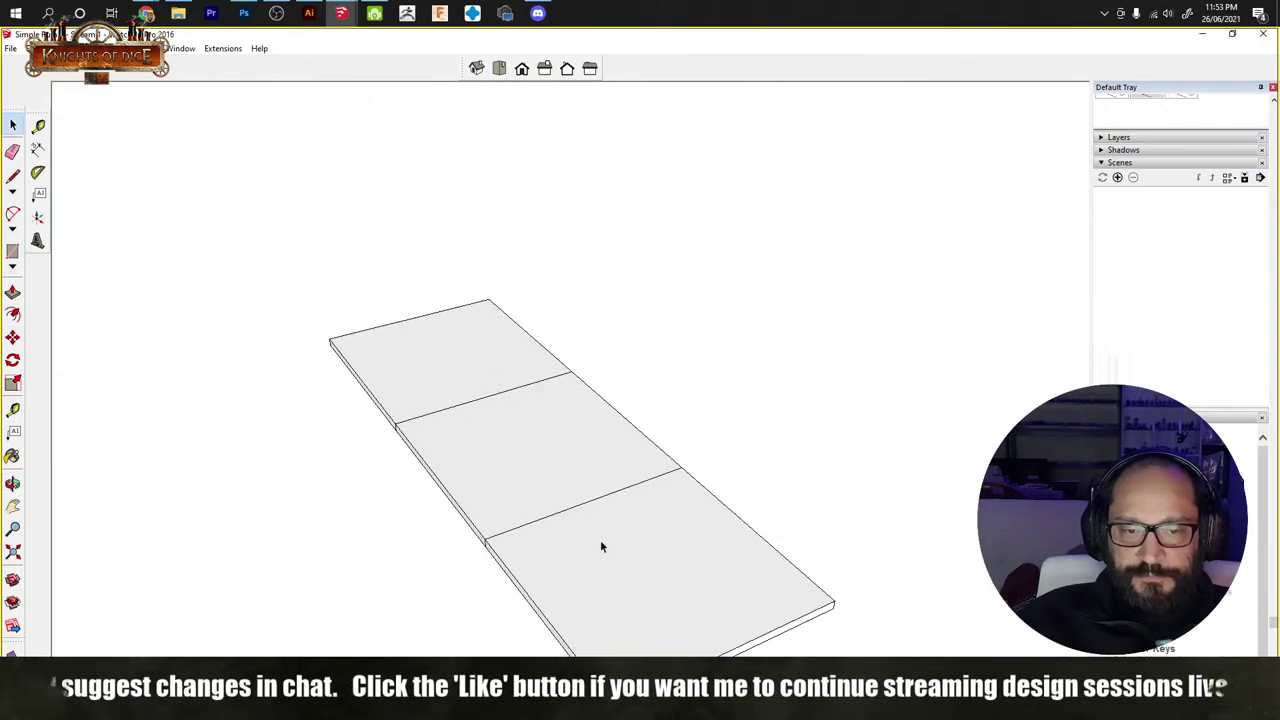
Step: Select all three adjoining slabs and combine them into a single group
click(537, 456)
click(632, 381)
click(436, 364)
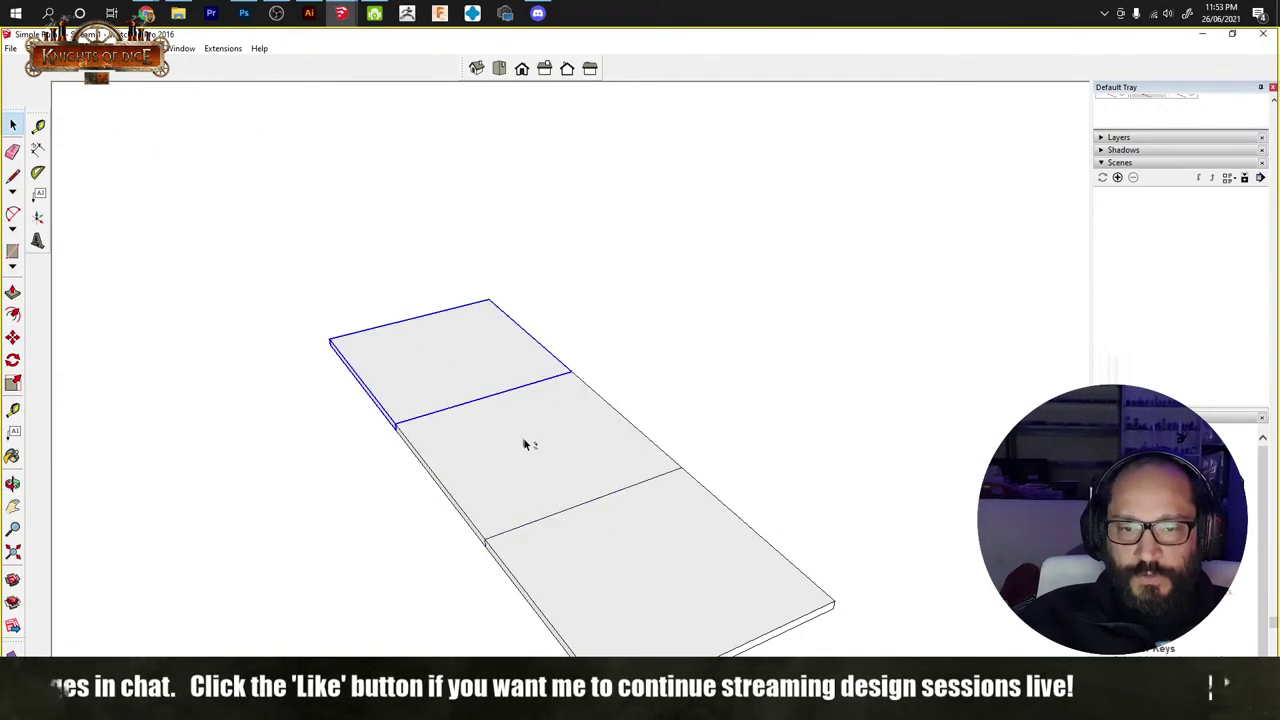
shift+click(526, 443)
right_click(658, 572)
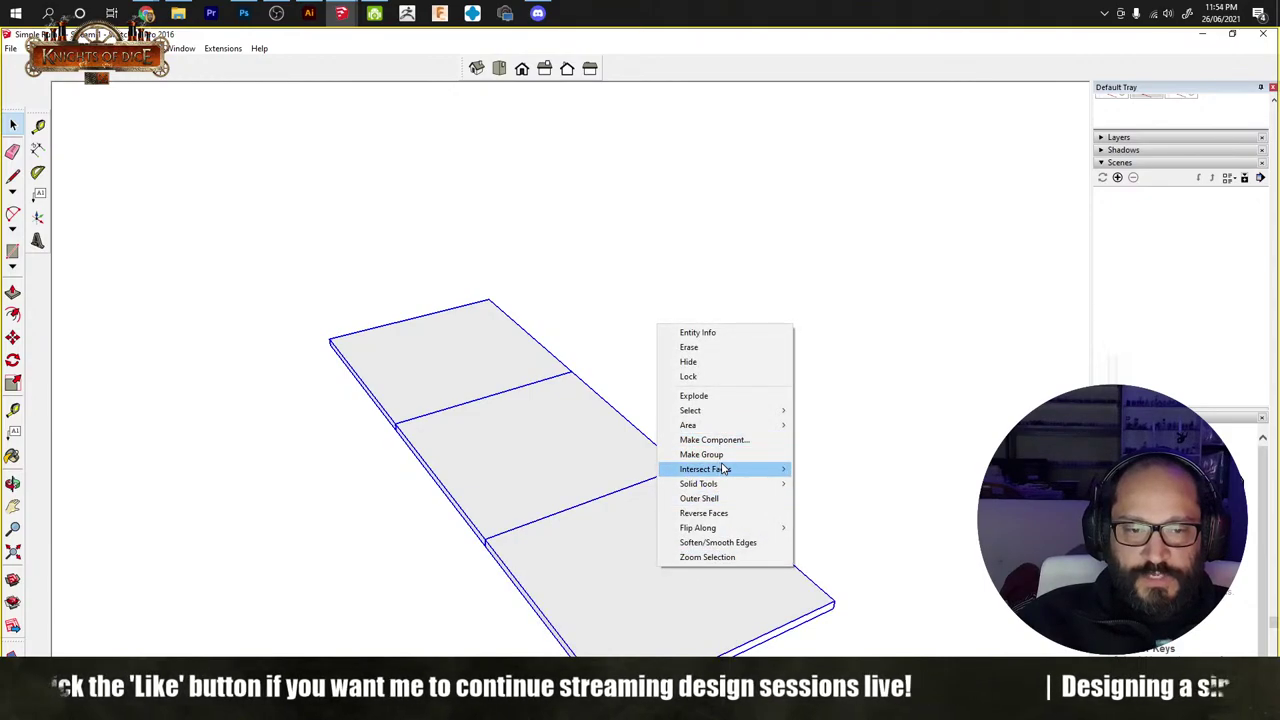
click(726, 460)
Step: Rotate the grouped row of slabs upright so that it stands on its long edge as a wall
scroll(690, 505, down, 2)
key(m)
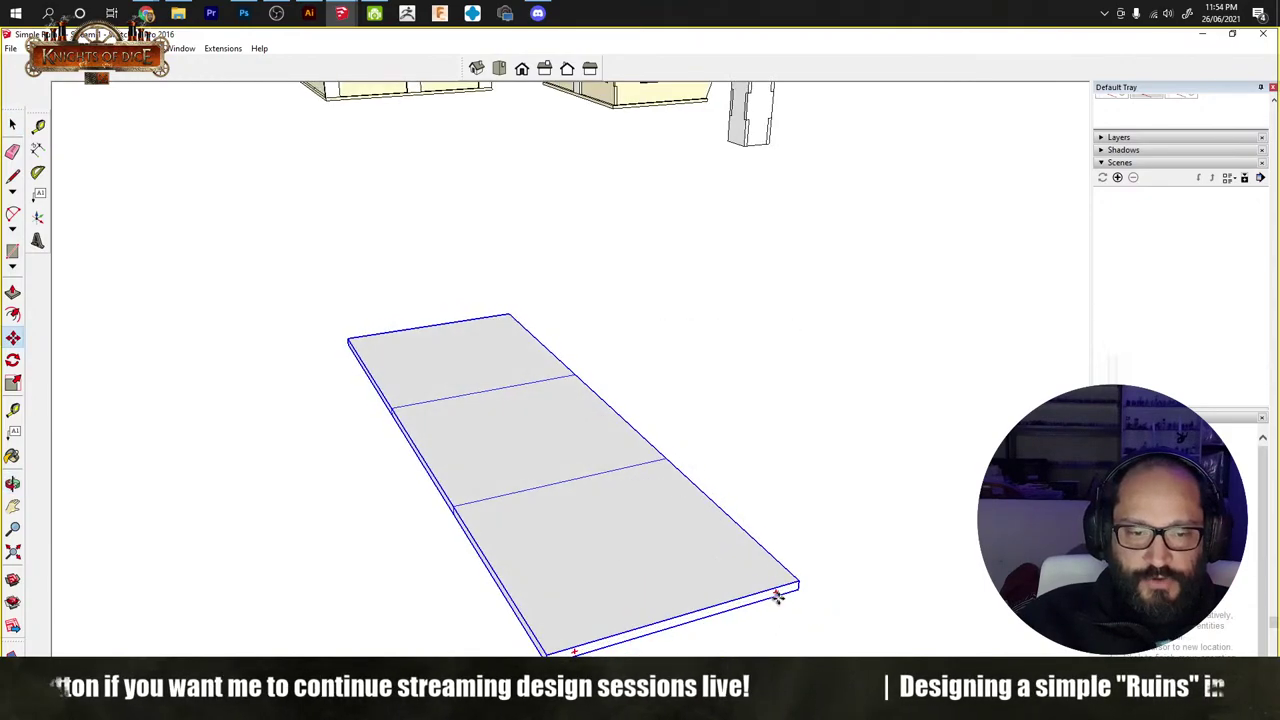
click(668, 597)
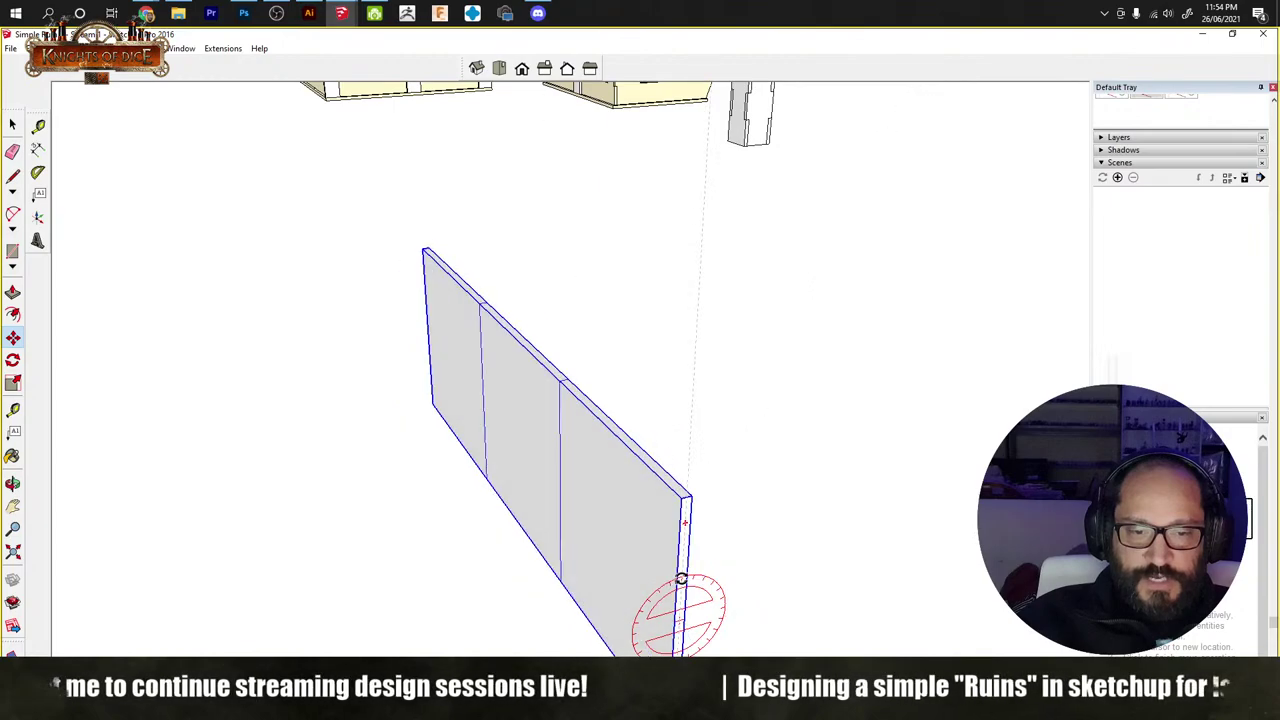
key(space)
Step: Copy the upright wall to one side and rotate the copy perpendicular to the original
key(m)
ctrl+click(650, 570)
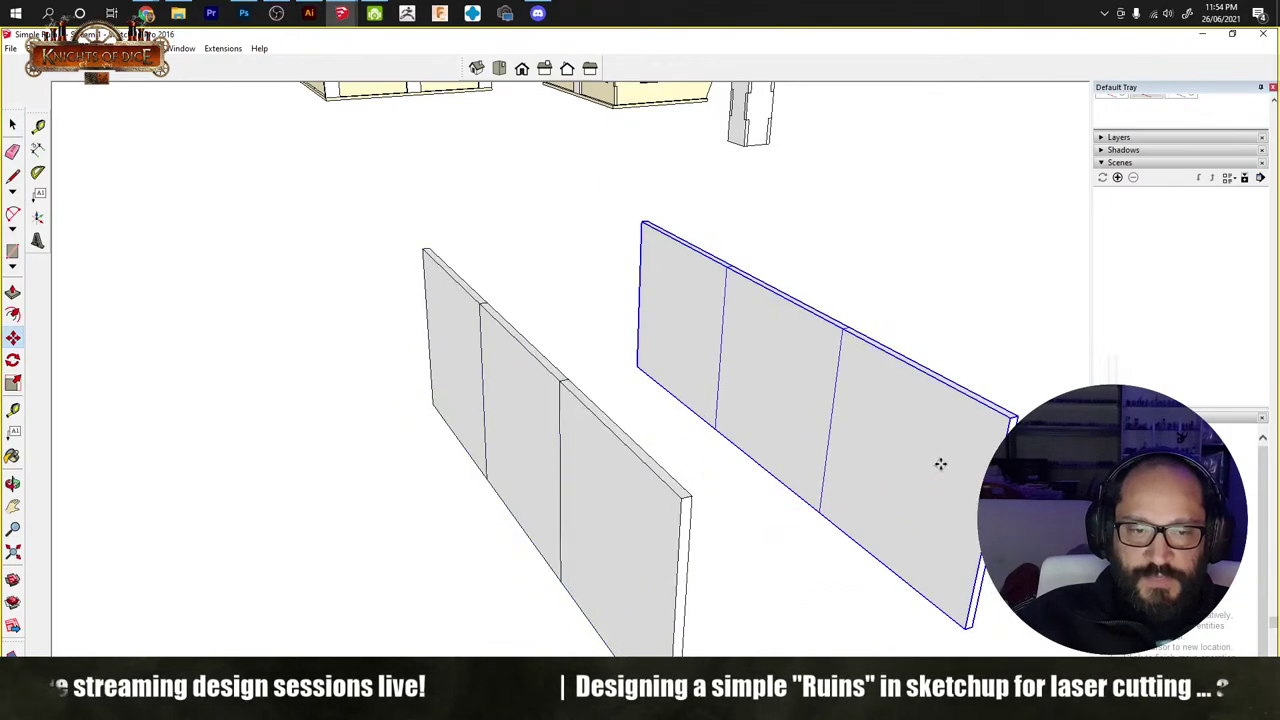
click(937, 463)
middle_drag(937, 463, 811, 500)
drag(771, 503, 682, 383)
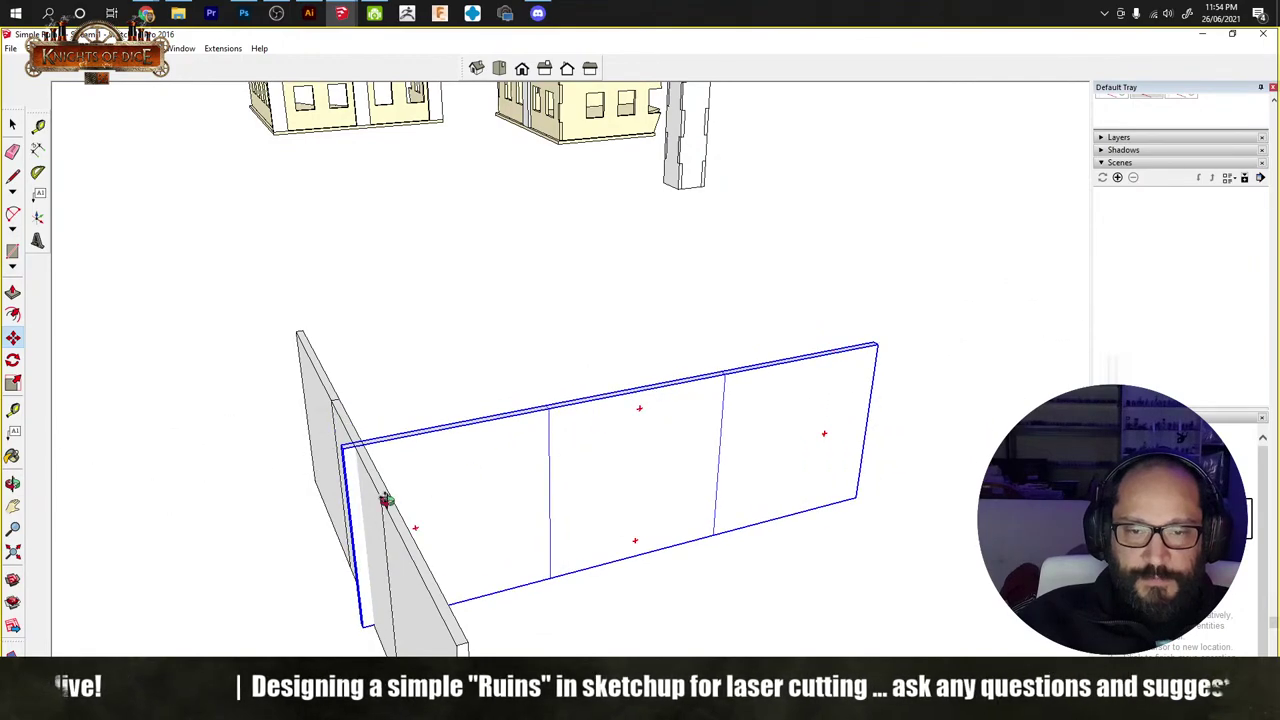
Step: Move the rotated wall copy to the end of the original so the two walls meet without overlapping at the corner
middle_drag(386, 500, 594, 515)
click(533, 520)
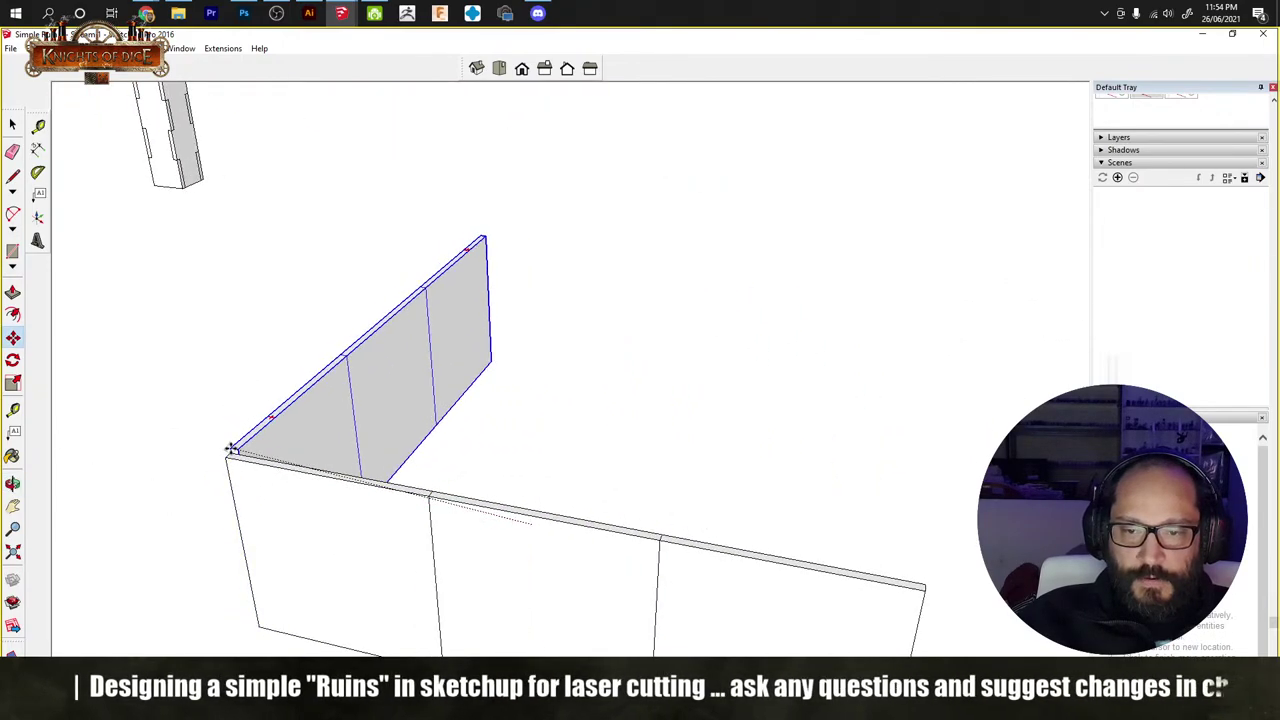
click(474, 459)
key(space)
middle_drag(474, 459, 510, 508)
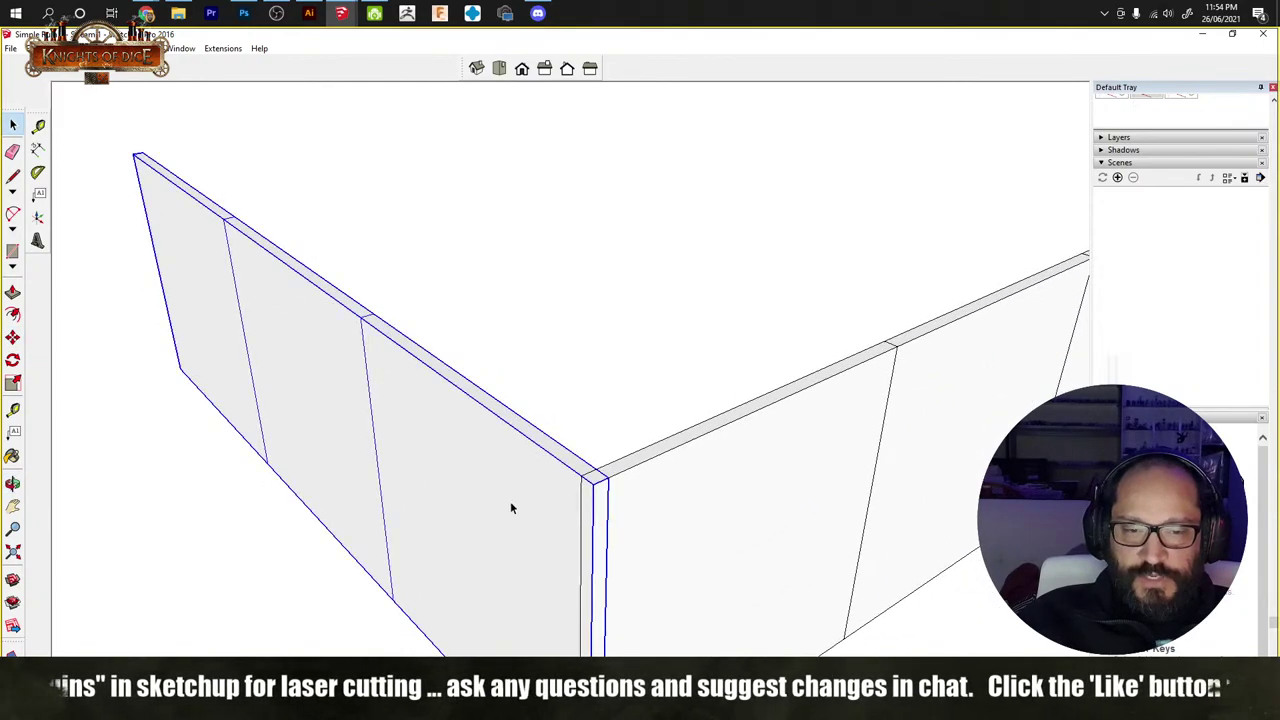
click(580, 478)
key(space)
click(597, 449)
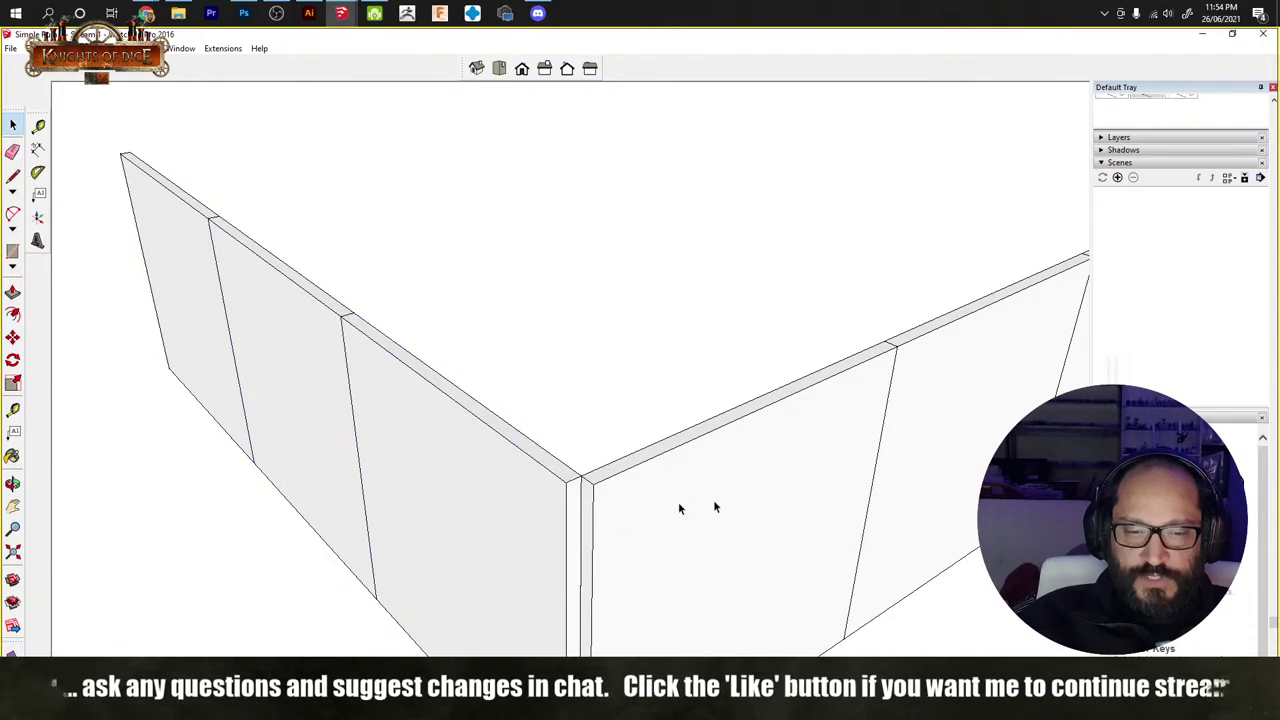
Step: Open the front wall's corner slab for editing and offset its face outline inward by 1
scroll(678, 508, down, 5)
middle_drag(643, 517, 536, 417)
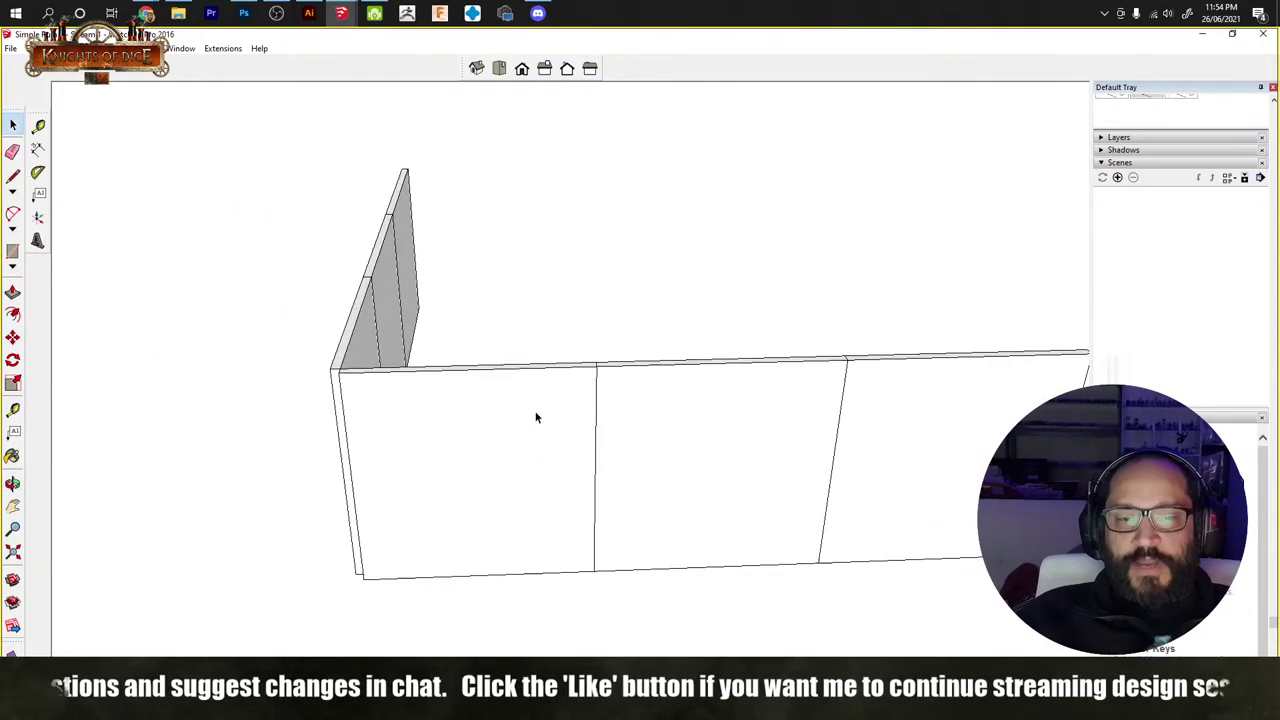
scroll(536, 417, up, 2)
click(531, 508)
double_click(512, 519)
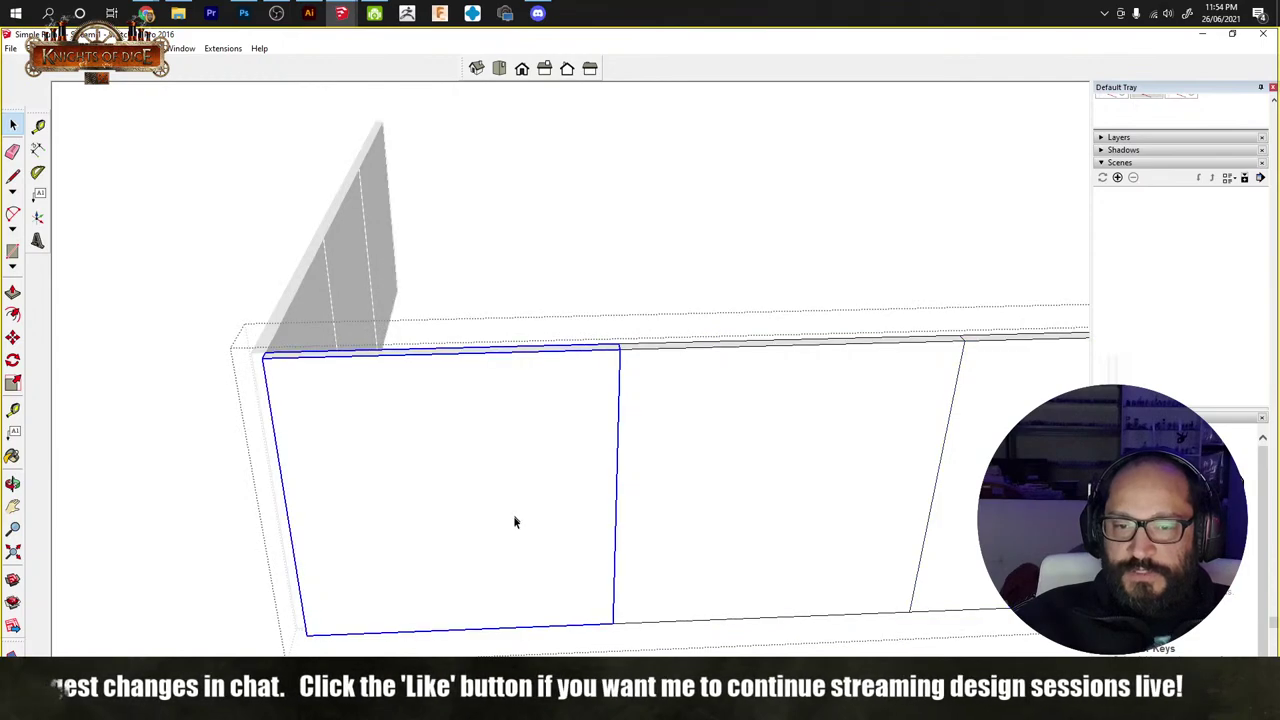
click(13, 315)
key(space)
double_click(365, 425)
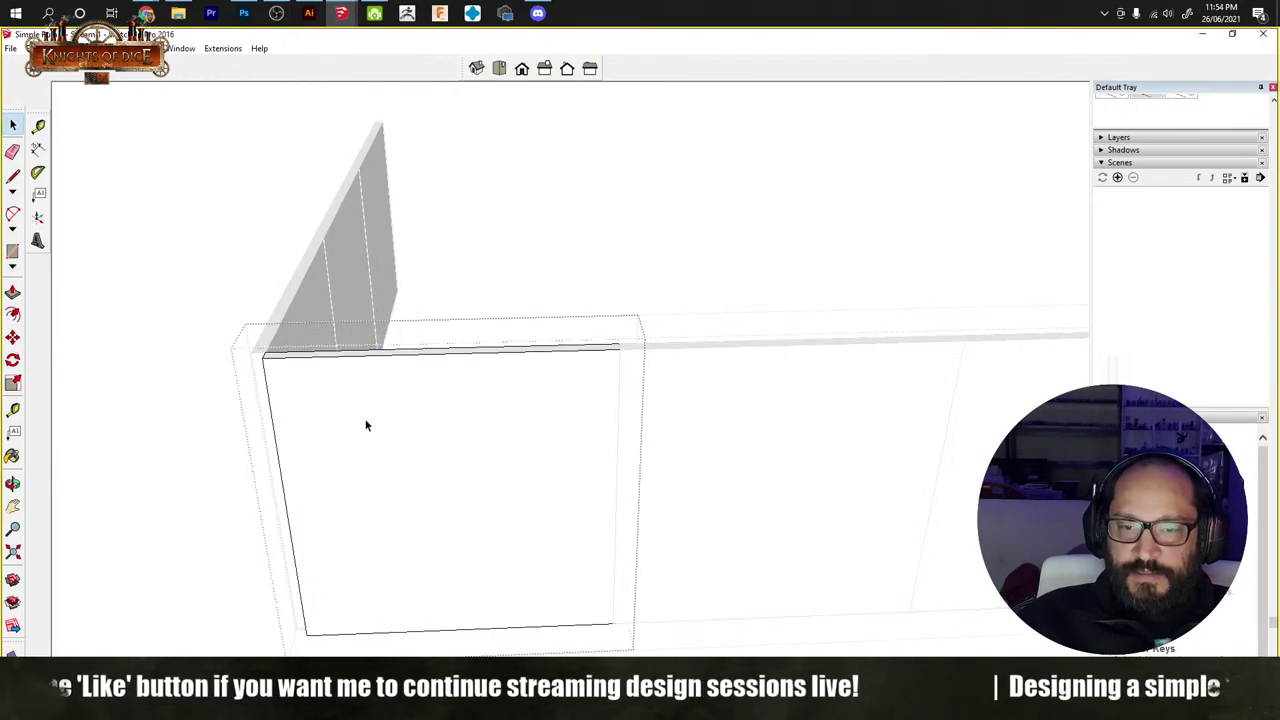
click(13, 315)
click(390, 432)
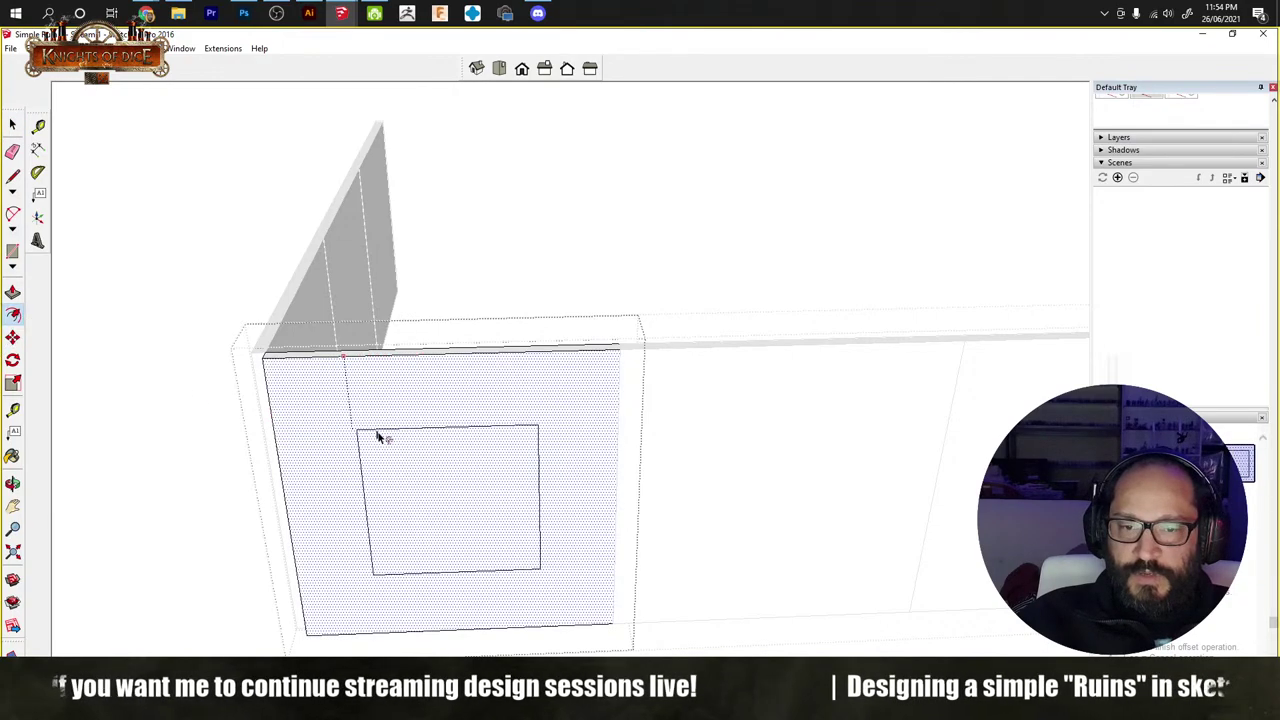
text(1)
key(Return)
Step: Cut the inset rectangle through the corner slab's thickness to leave an open frame
key(space)
click(379, 438)
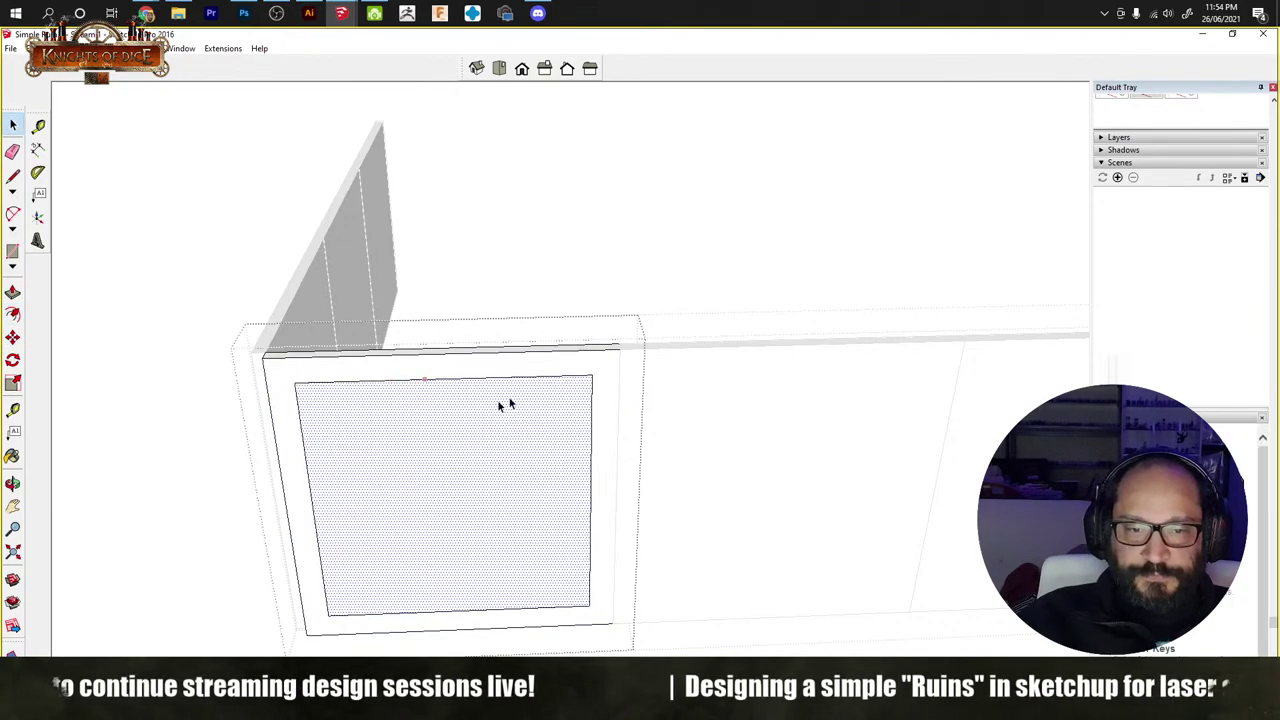
key(Delete)
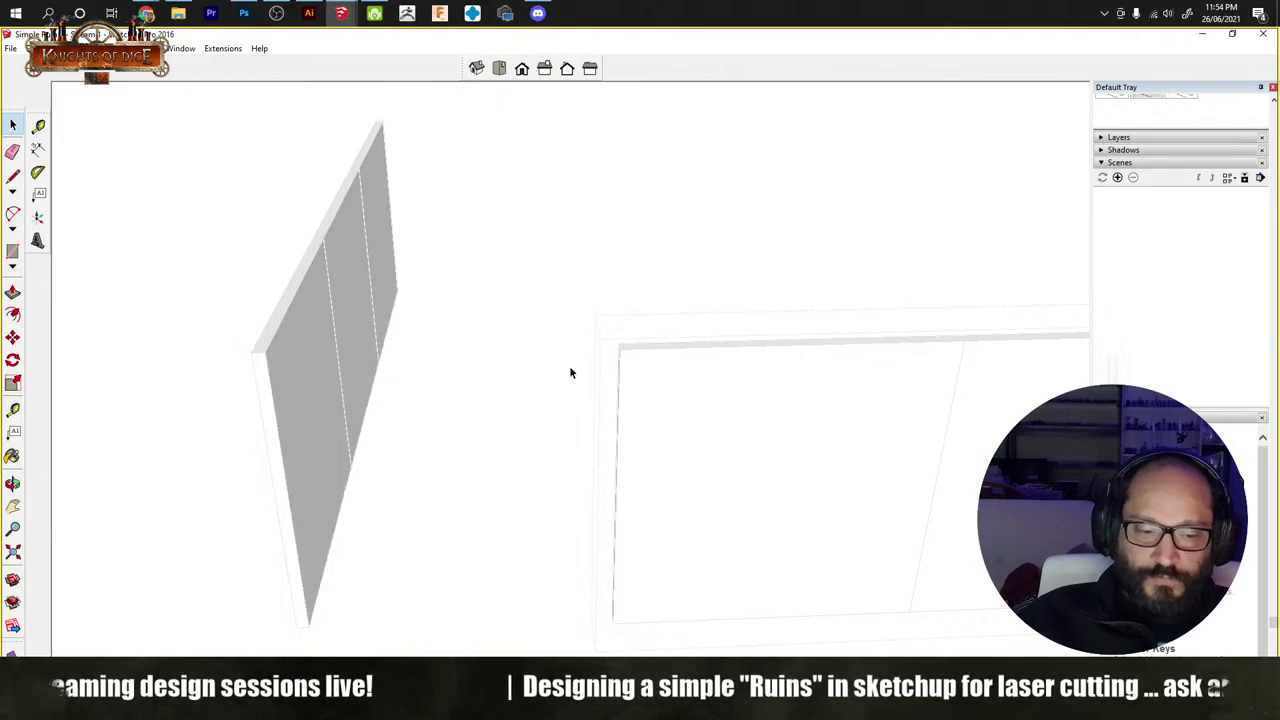
click(571, 372)
key(p)
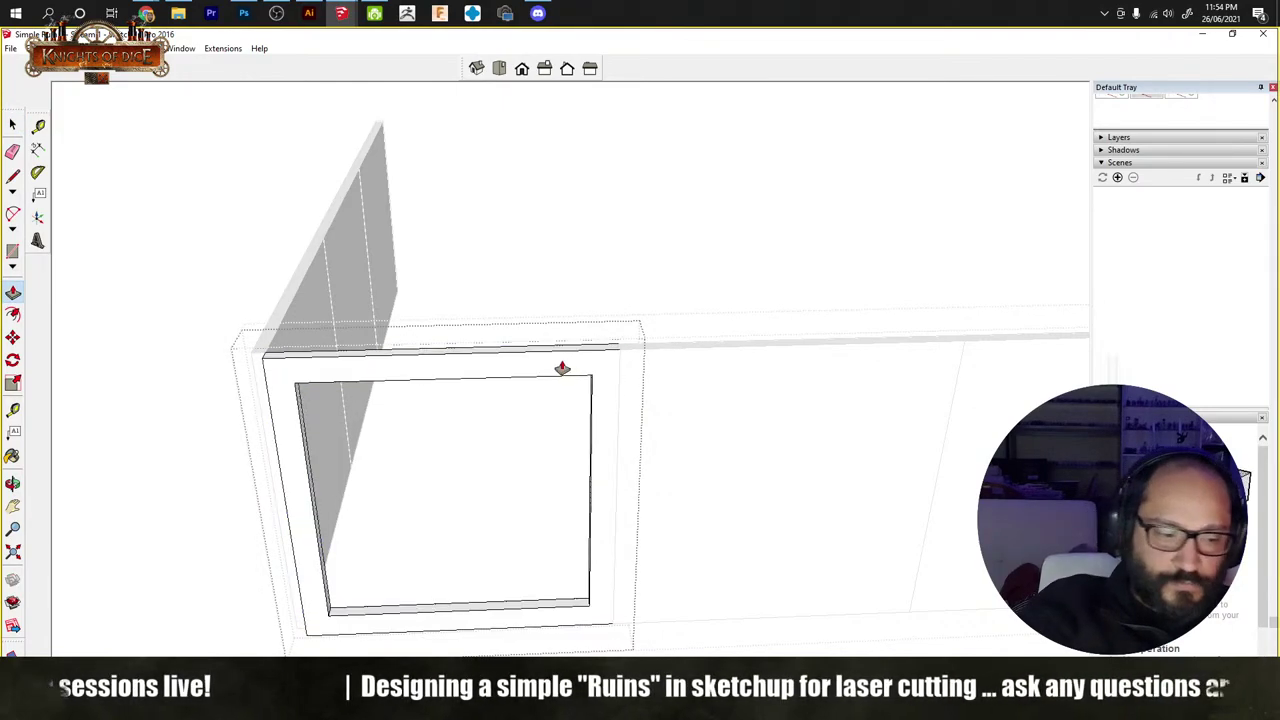
Step: Delete the two remaining solid slabs from the front wall
click(796, 477)
key(Delete)
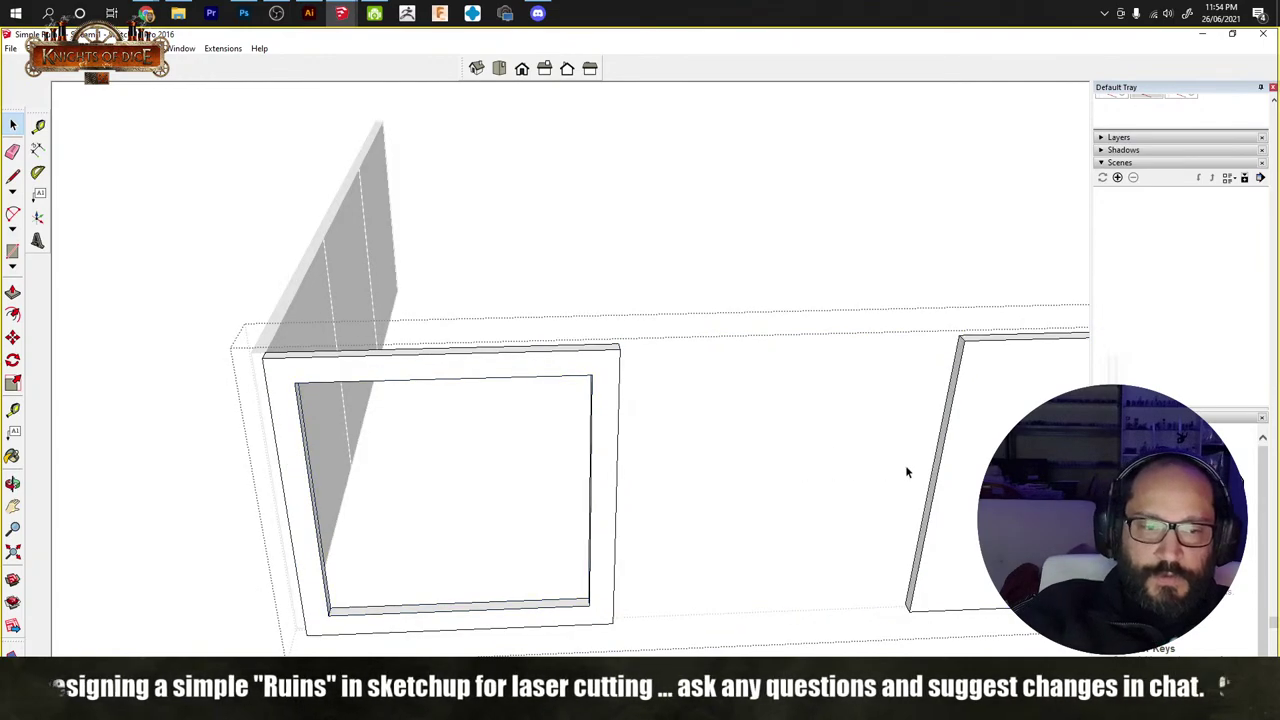
click(952, 469)
key(Delete)
Step: Copy the open frame along the front wall as a 2x array to form three adjoining frames
click(385, 378)
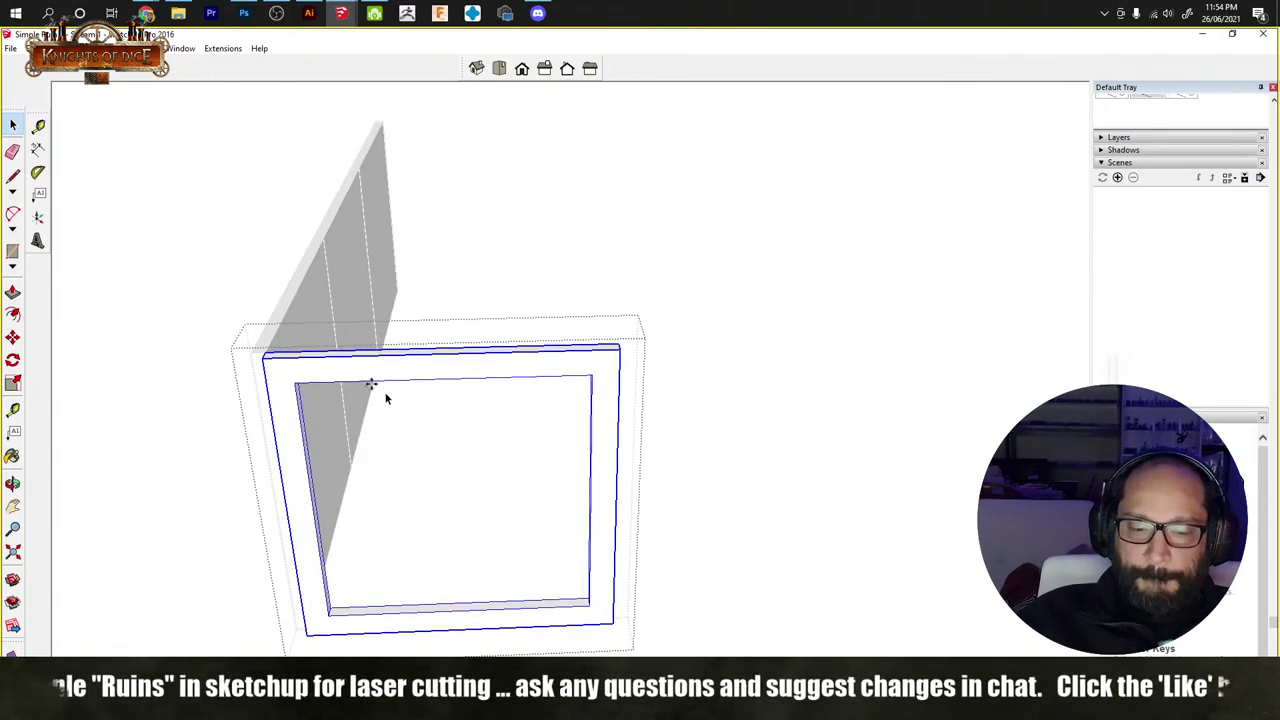
click(262, 358)
click(617, 350)
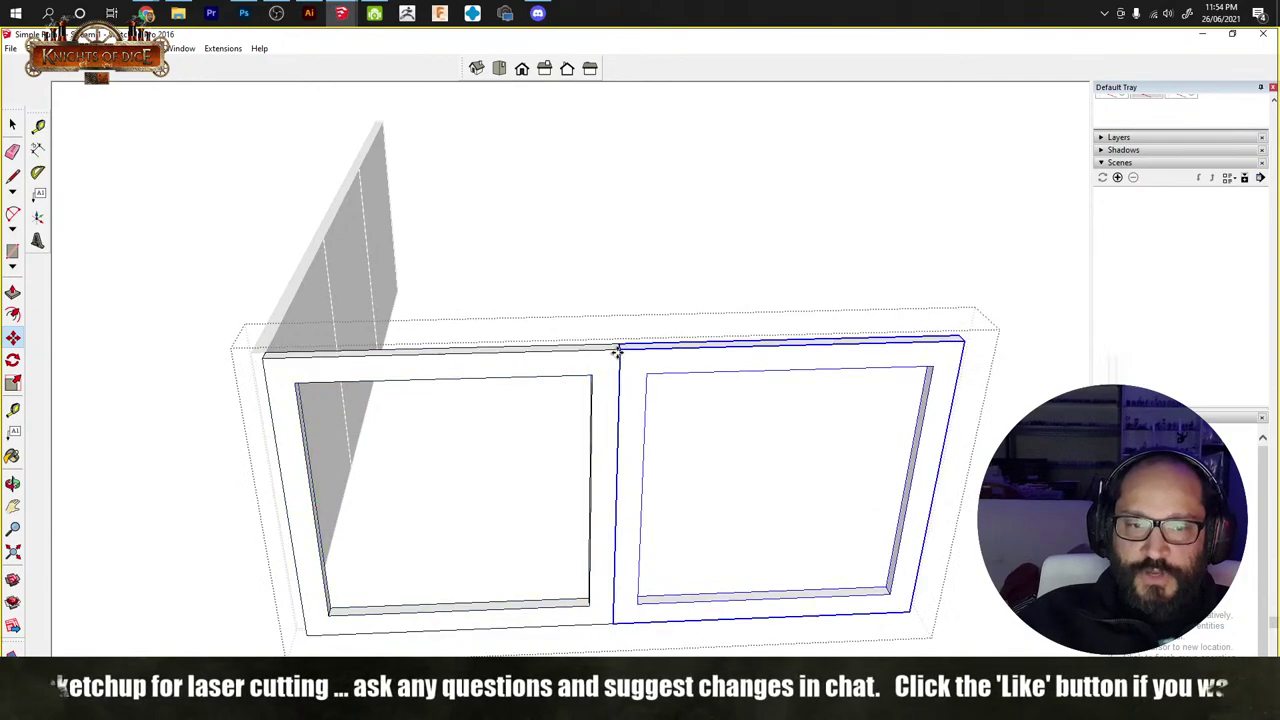
text(2x)
key(Return)
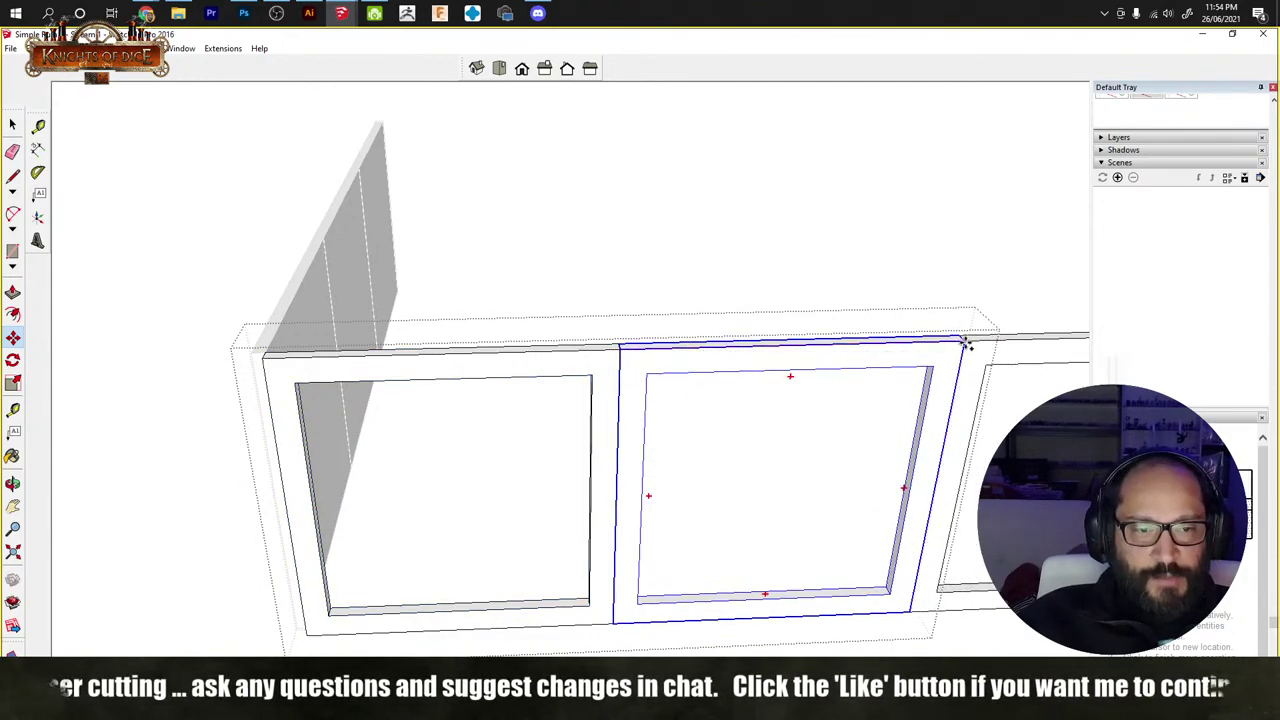
key(space)
click(870, 297)
middle_drag(870, 297, 723, 400)
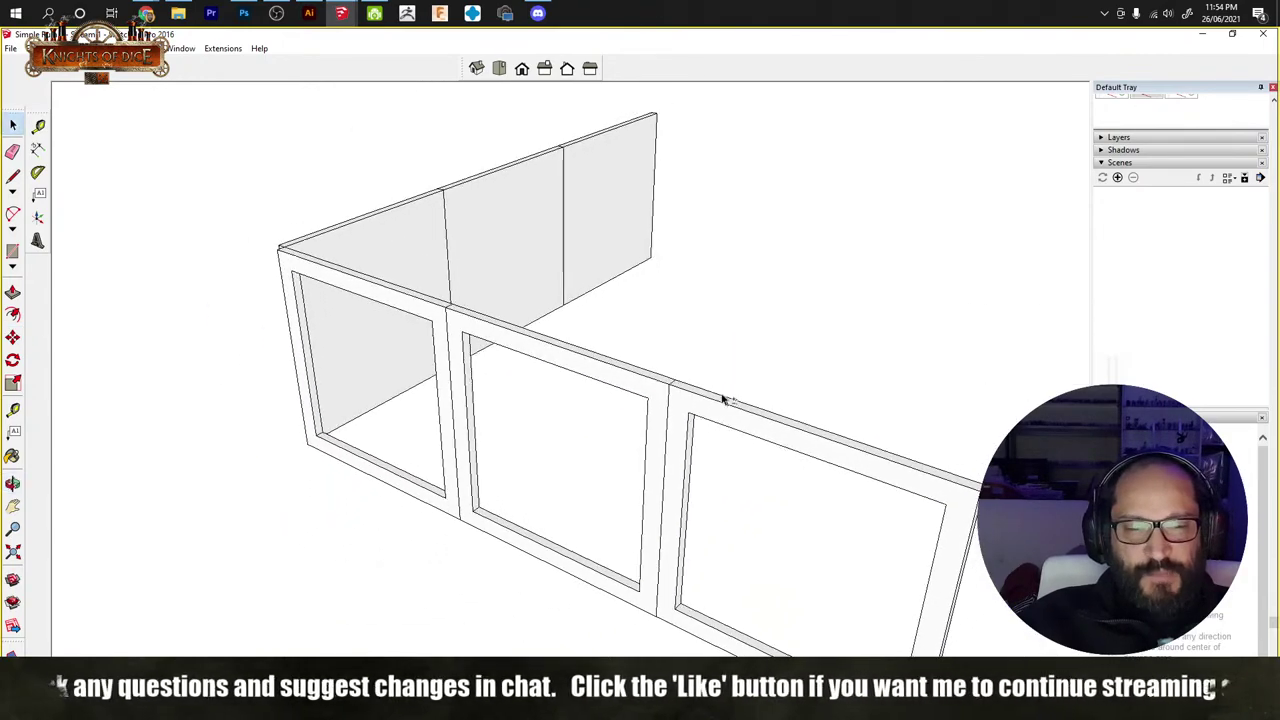
middle_drag(541, 458, 546, 449)
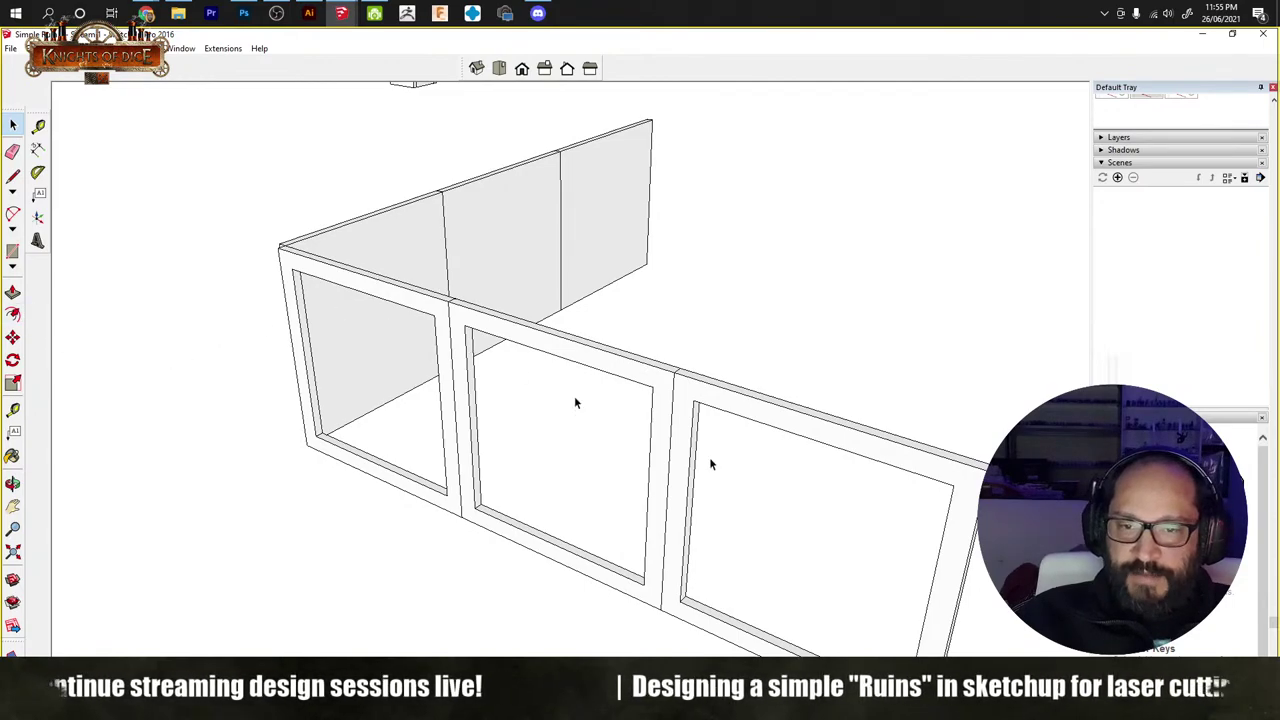
Step: Push the opening's inner faces inward on the corner frame to widen its border on all four sides
click(740, 406)
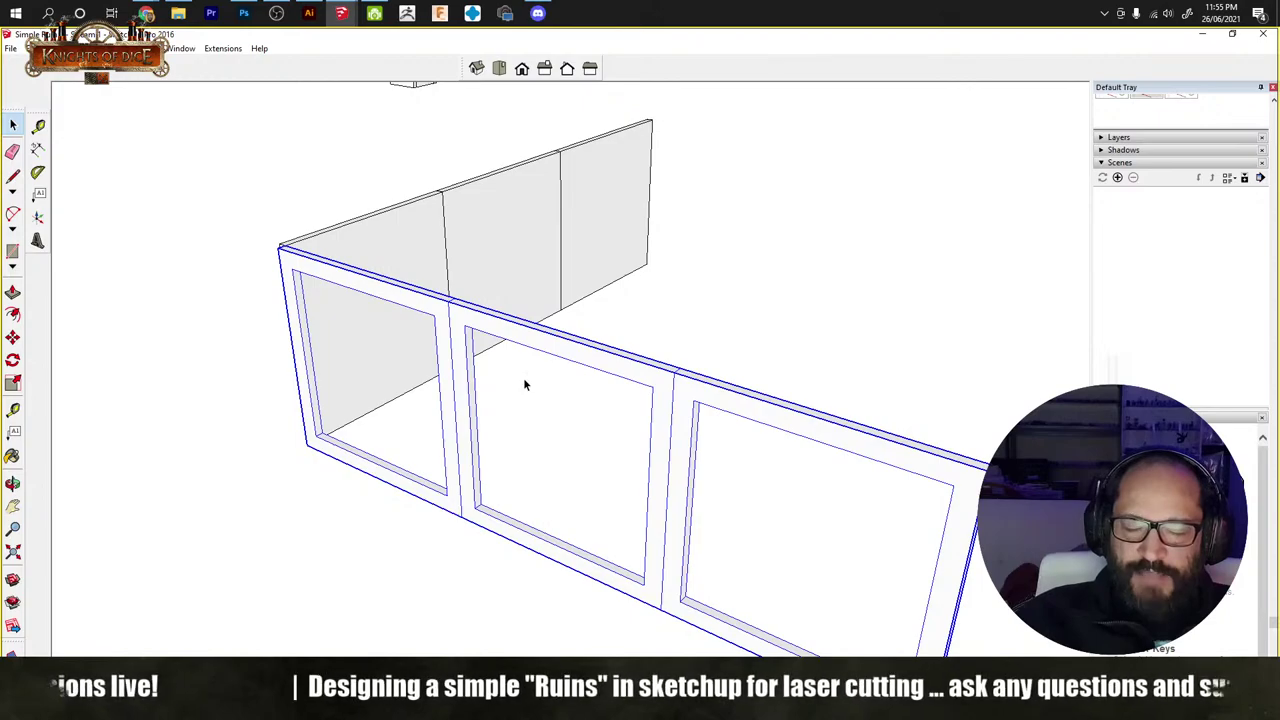
double_click(420, 306)
scroll(329, 310, up, 5)
key(q)
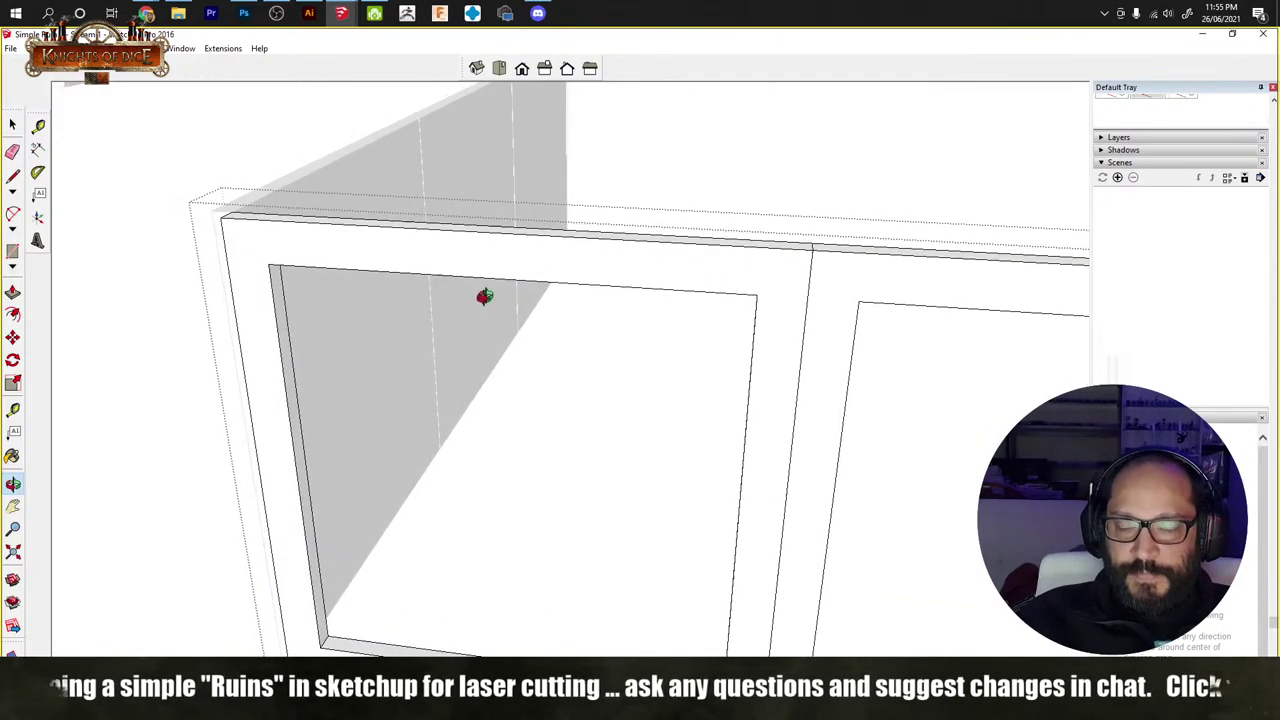
middle_drag(428, 397, 326, 383)
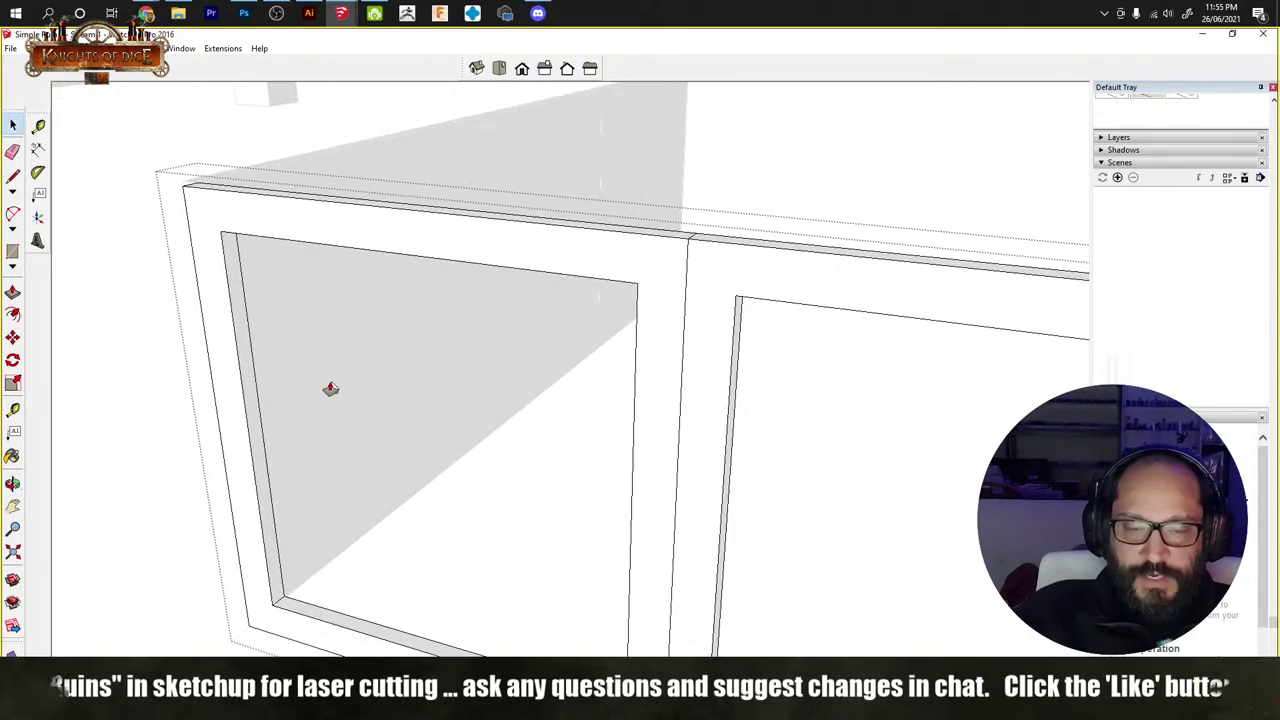
double_click(240, 370)
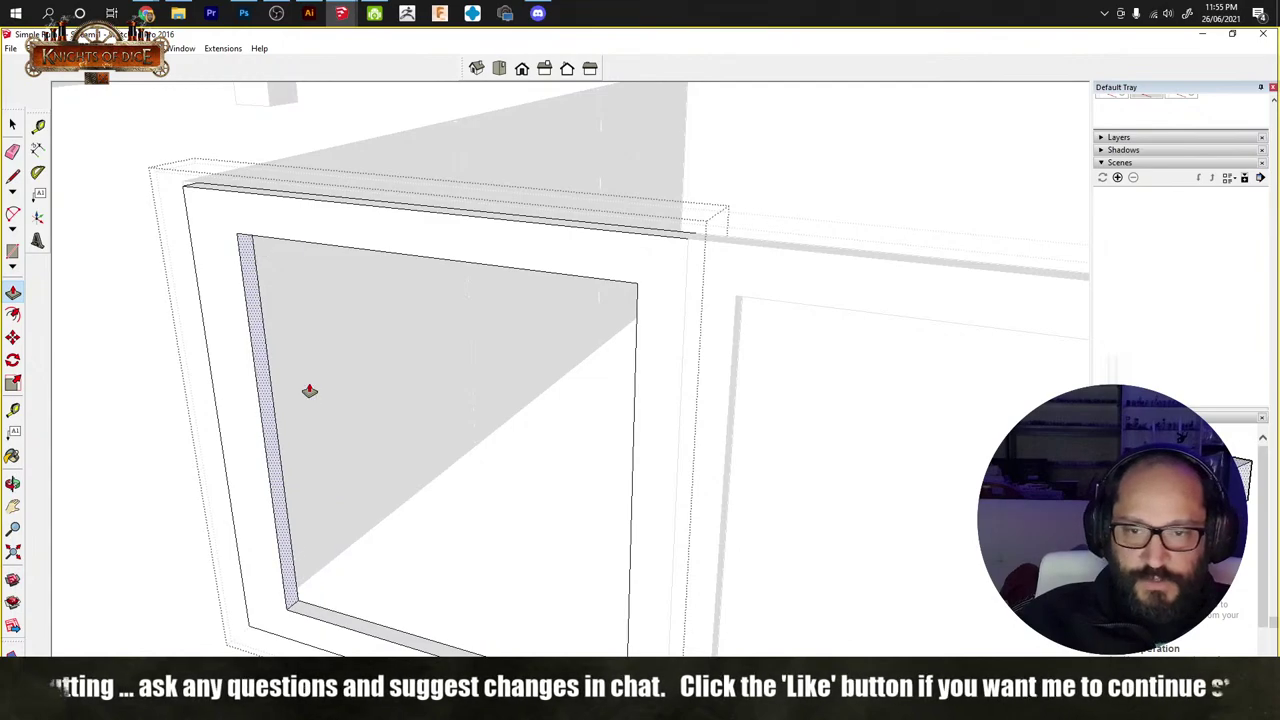
mouse_move(309, 391)
middle_down()
mouse_move(392, 218)
mouse_move(403, 100)
middle_up()
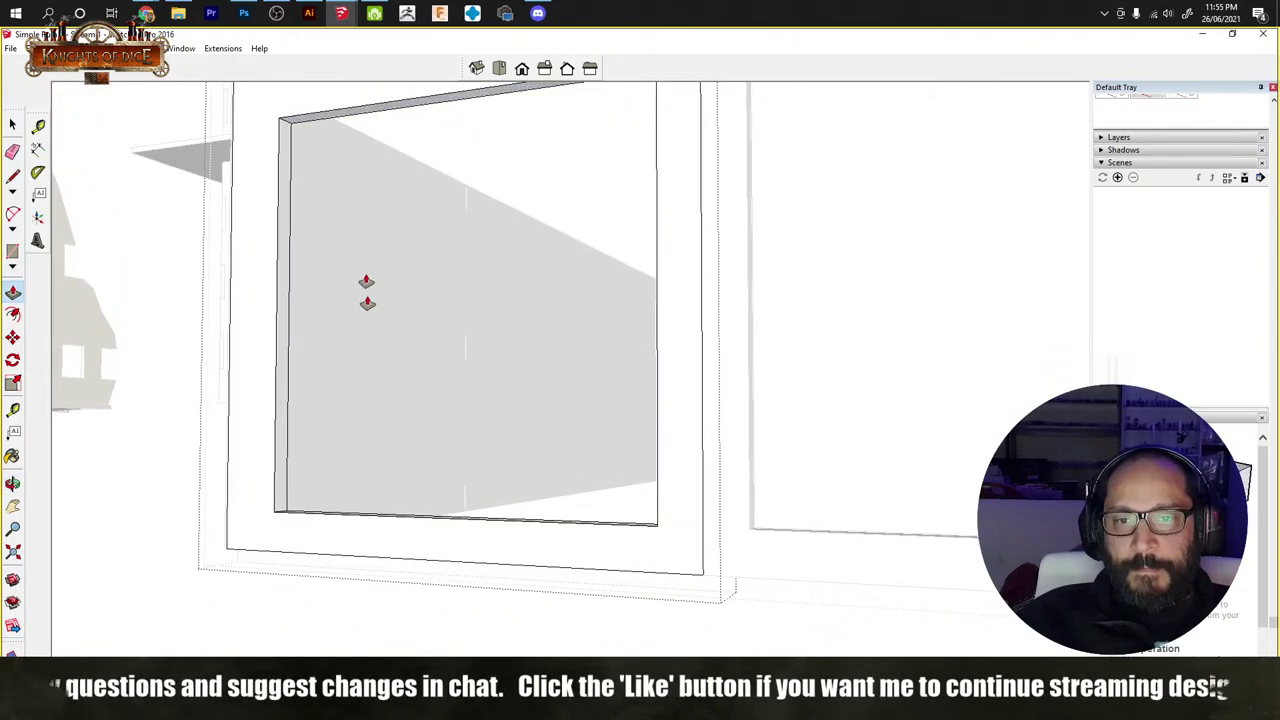
middle_drag(366, 286, 403, 329)
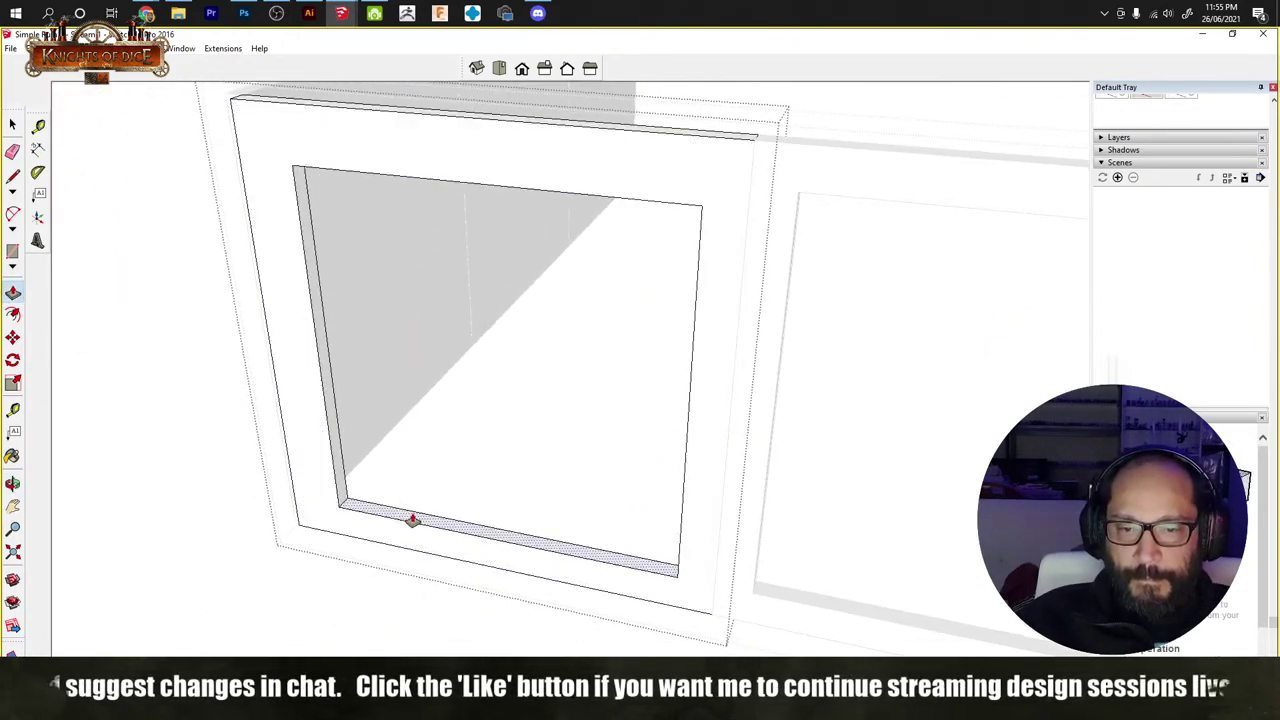
mouse_move(411, 520)
middle_down()
mouse_move(283, 497)
mouse_move(480, 451)
mouse_move(714, 346)
middle_up()
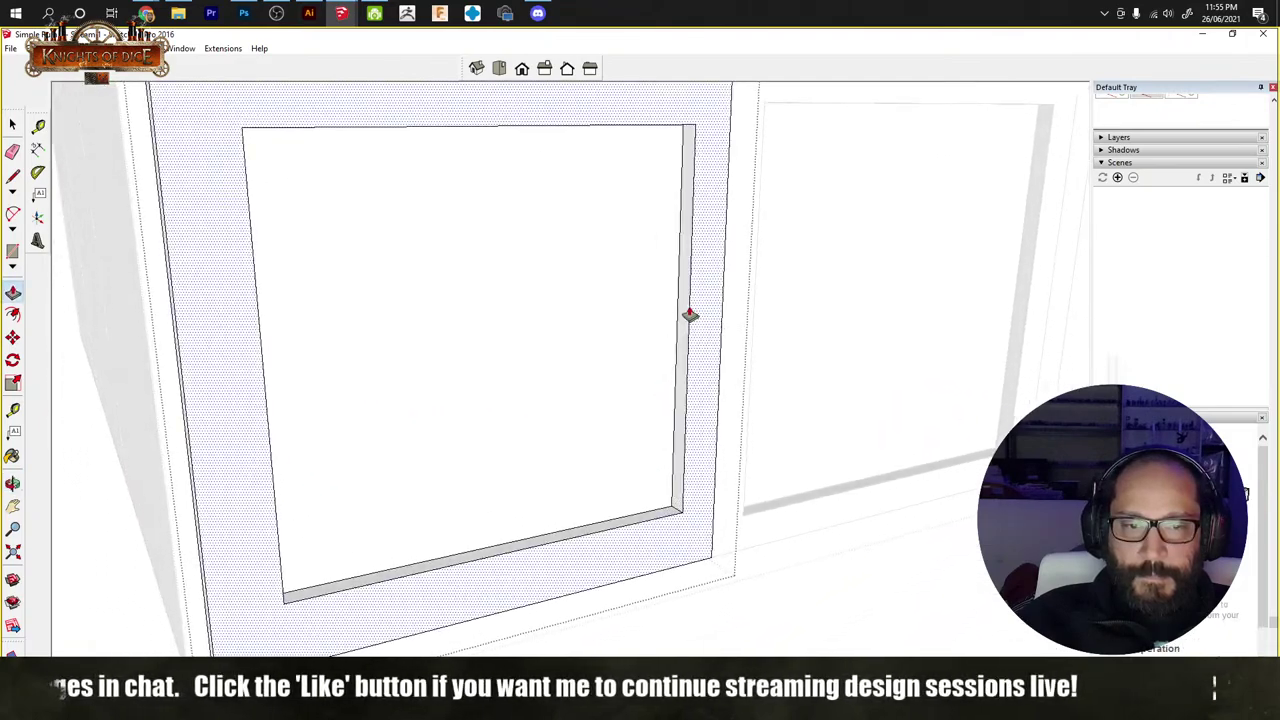
scroll(859, 633, down, 10)
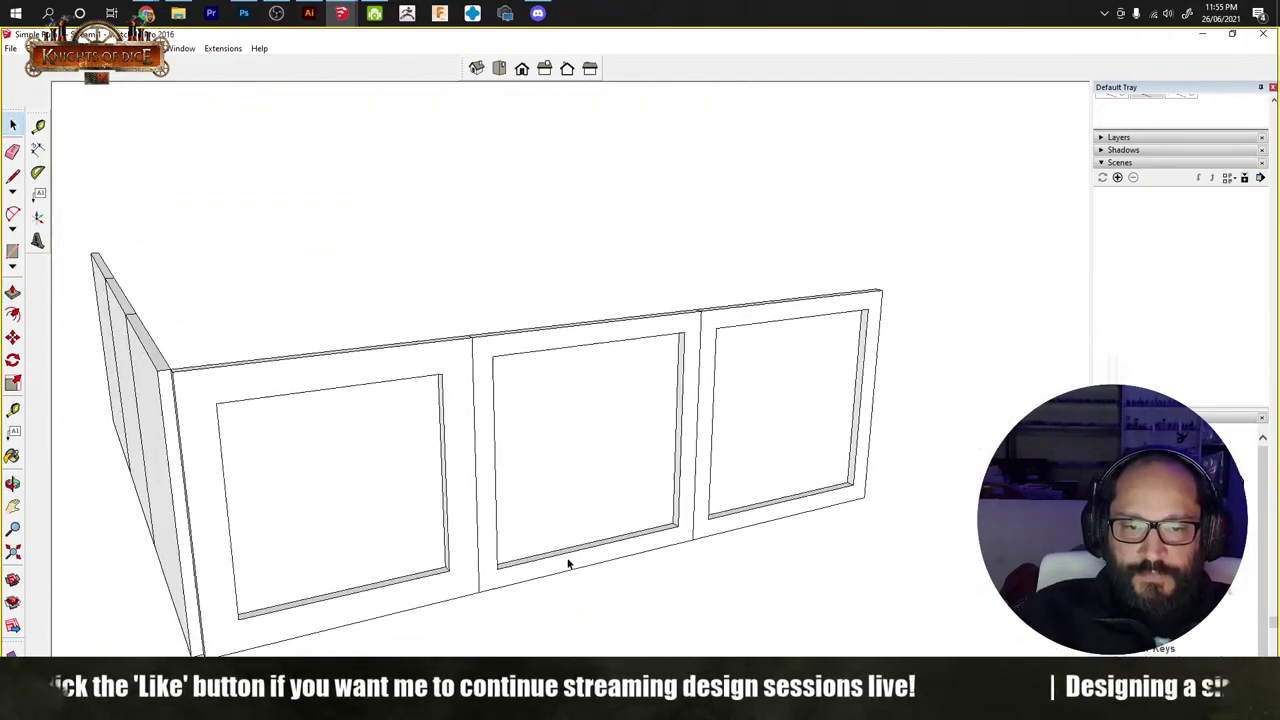
Step: Delete the middle frame with the narrow border from the front wall
key(space)
click(604, 566)
double_click(607, 563)
click(611, 560)
key(Delete)
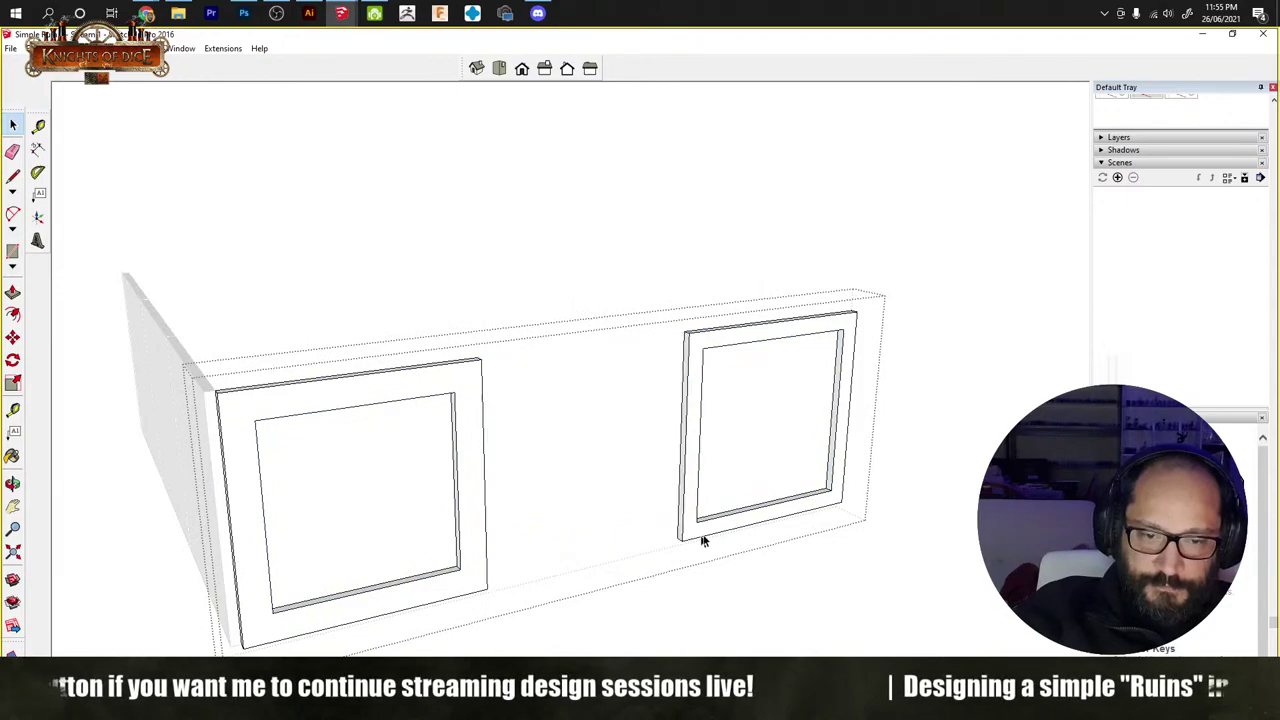
Step: Delete the far narrow-border frame and copy the wide-border corner frame twice along the front wall to form three adjoining frames
click(700, 534)
key(Delete)
click(286, 389)
key(m)
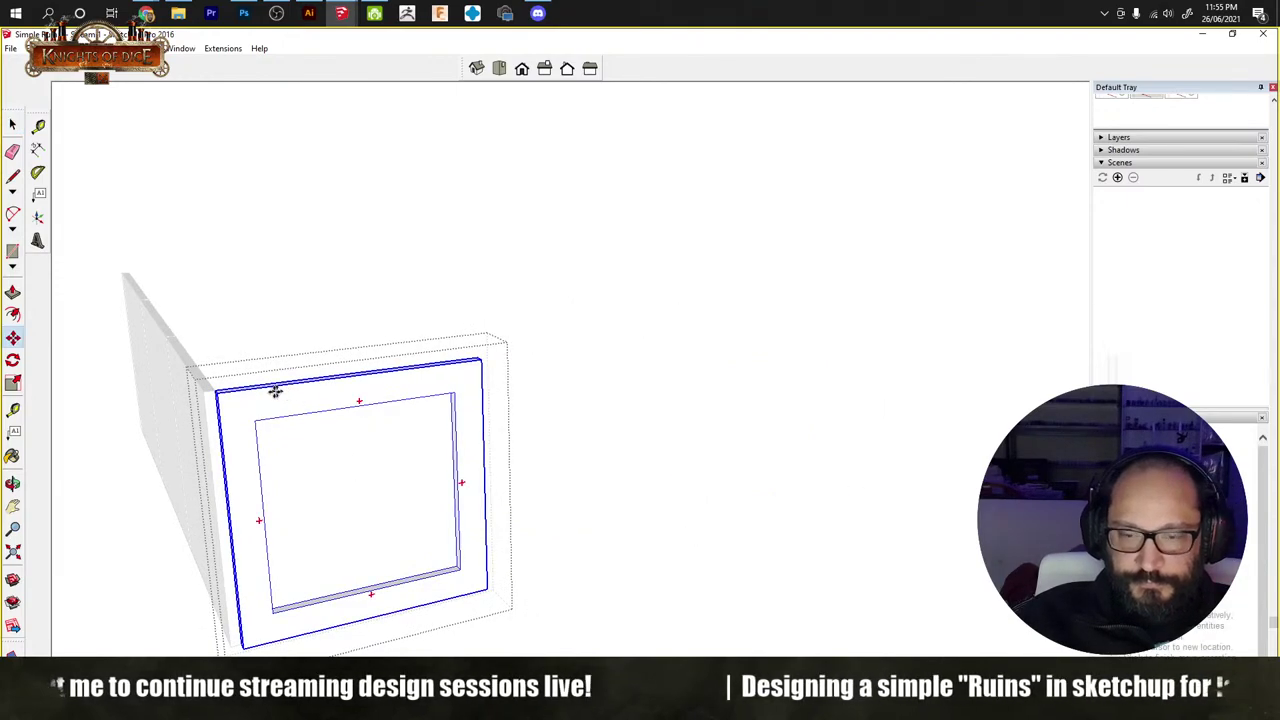
click(222, 395)
key(ctrl)
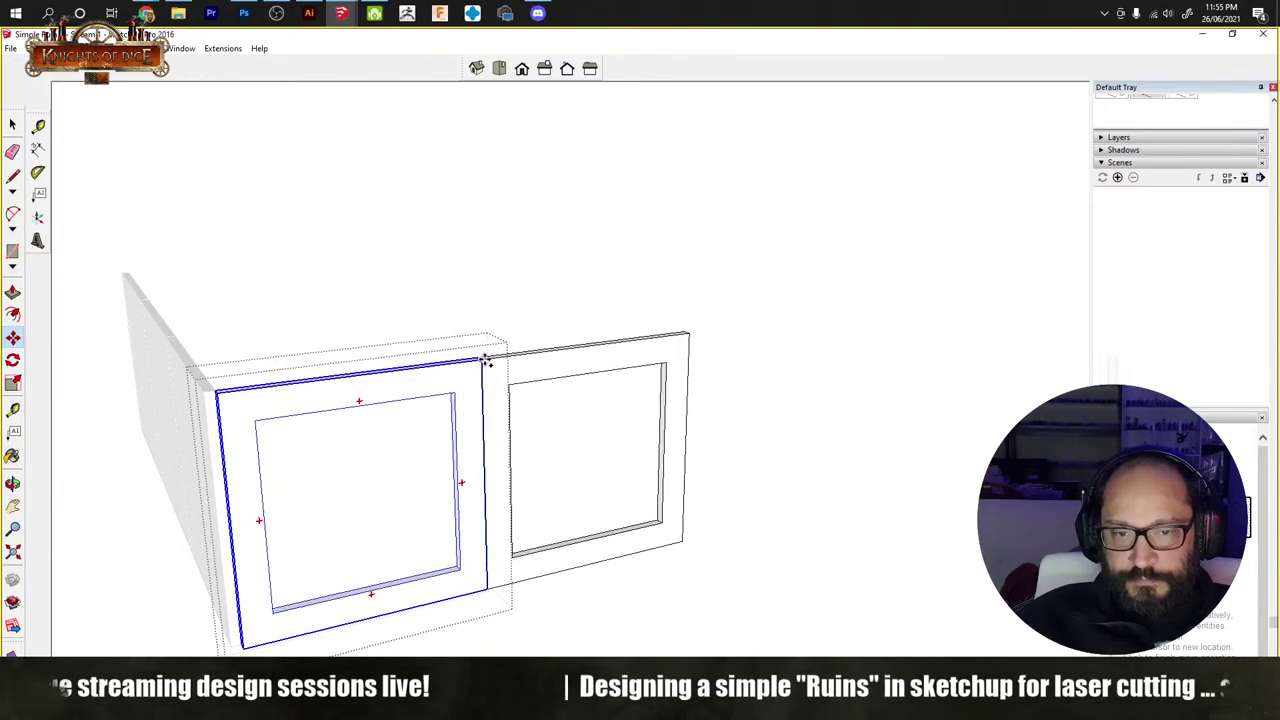
click(490, 363)
key(ctrl)
click(493, 364)
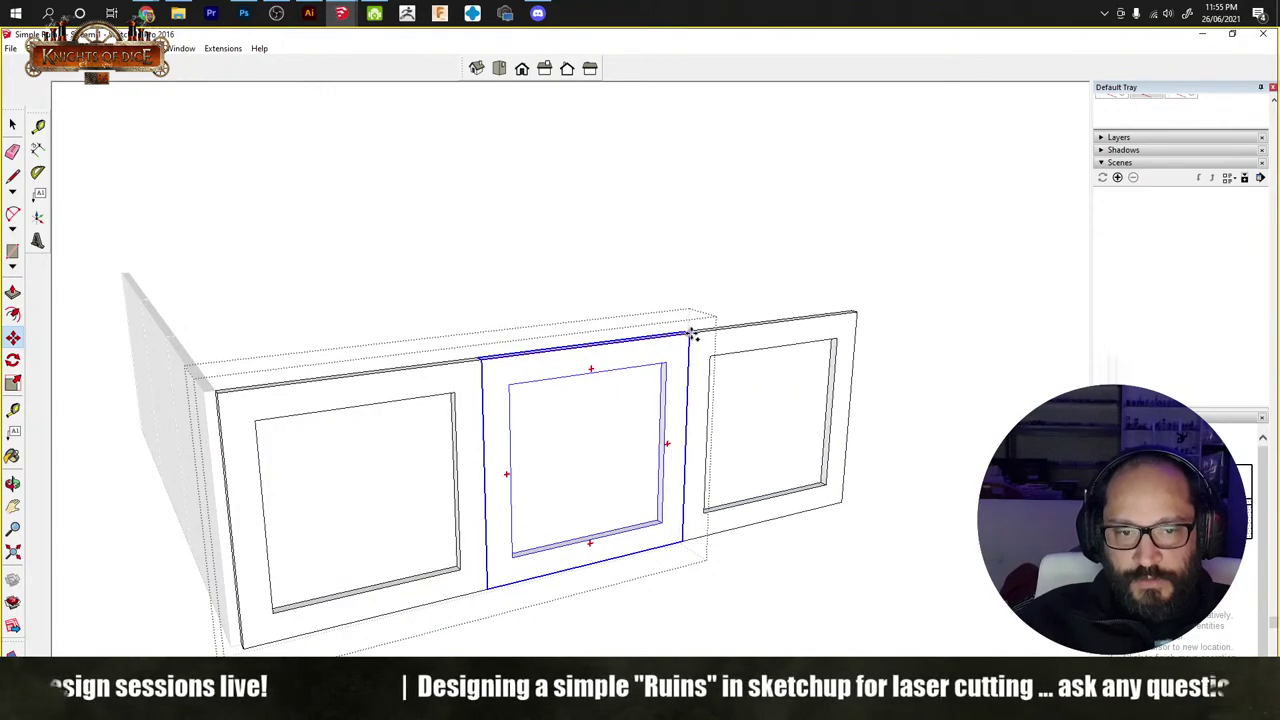
click(689, 337)
key(space)
click(914, 302)
Step: Copy the three-frame front wall outward by its own thickness as a second layer against its outer face
middle_drag(914, 302, 343, 537)
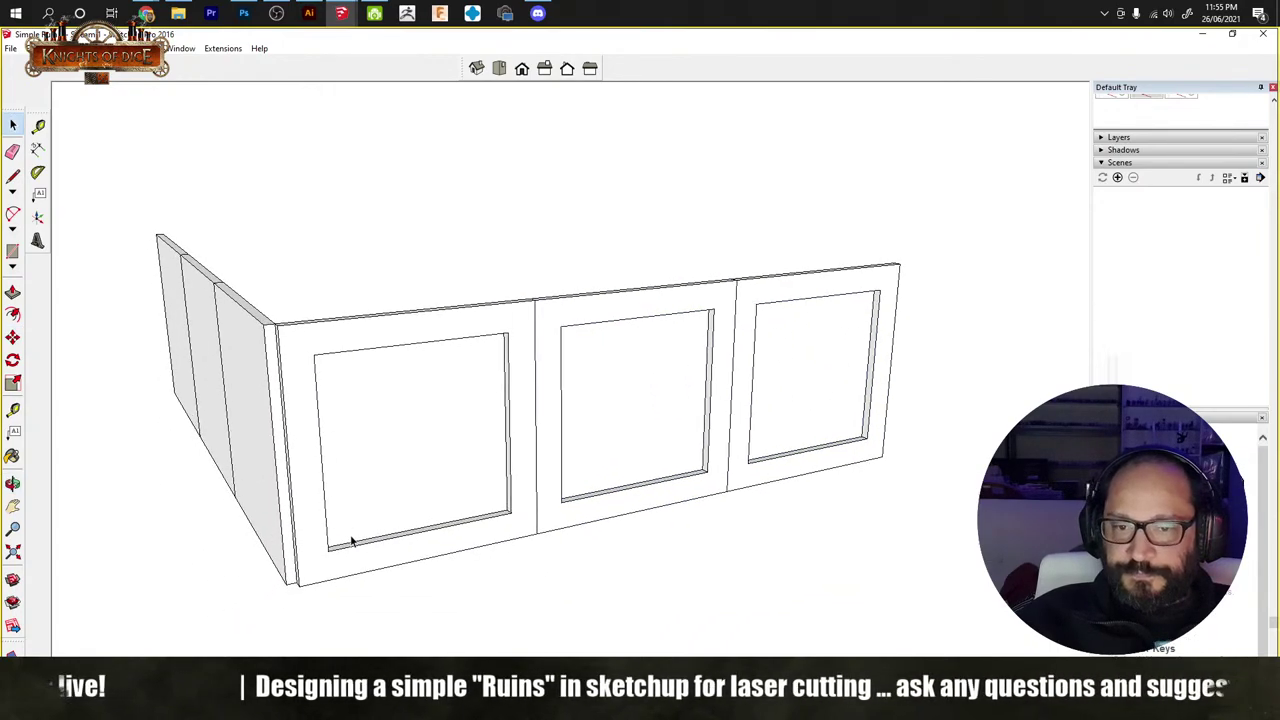
middle_drag(408, 473, 443, 405)
click(425, 351)
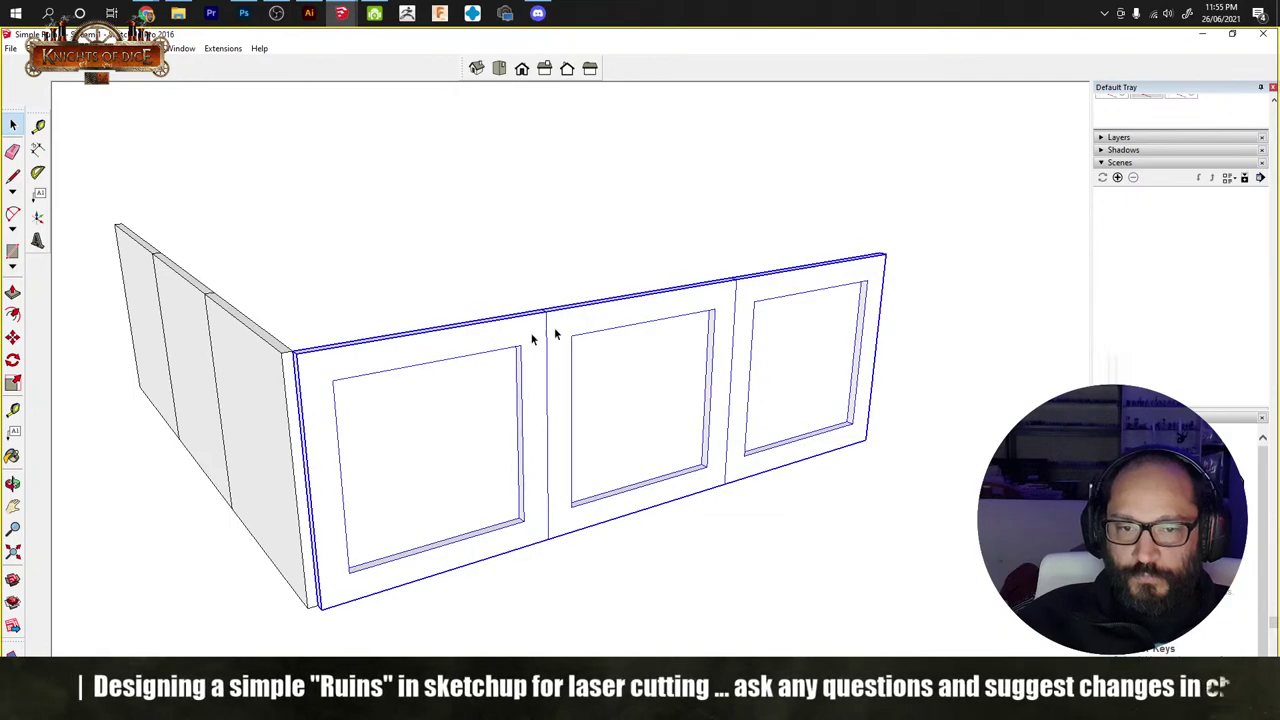
middle_drag(523, 331, 529, 346)
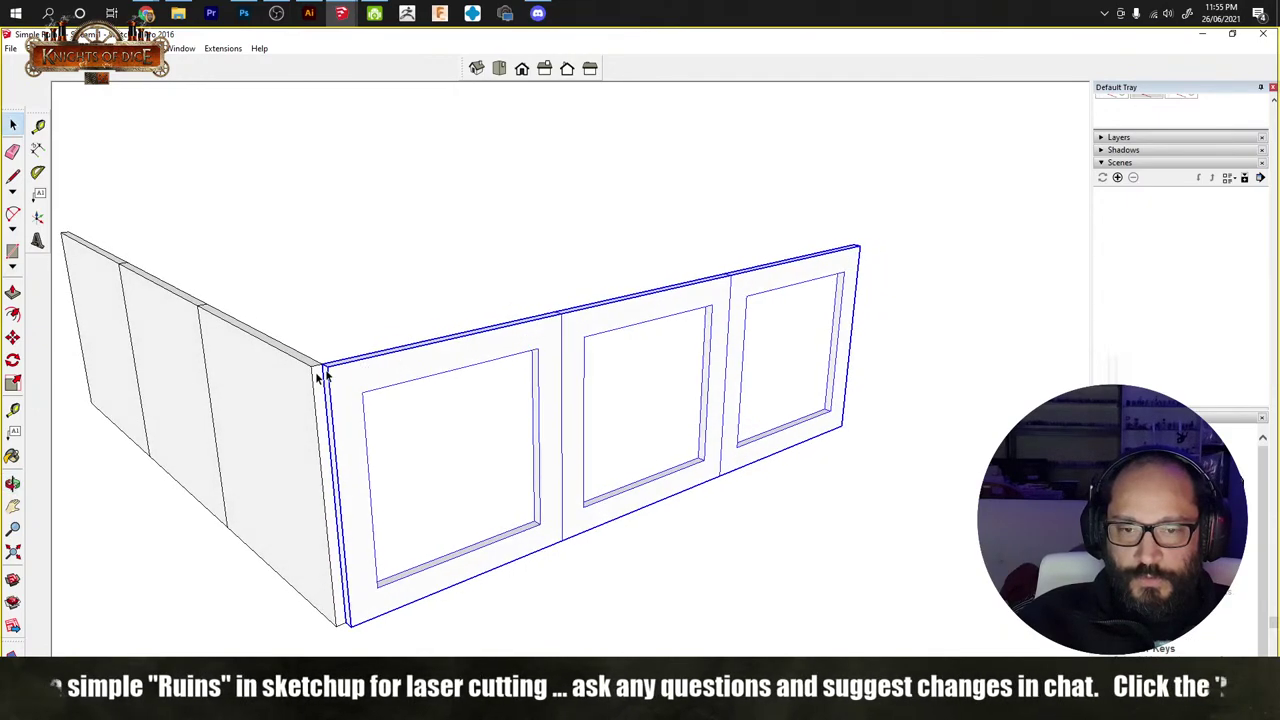
scroll(330, 372, up, 2)
scroll(336, 372, up, 1)
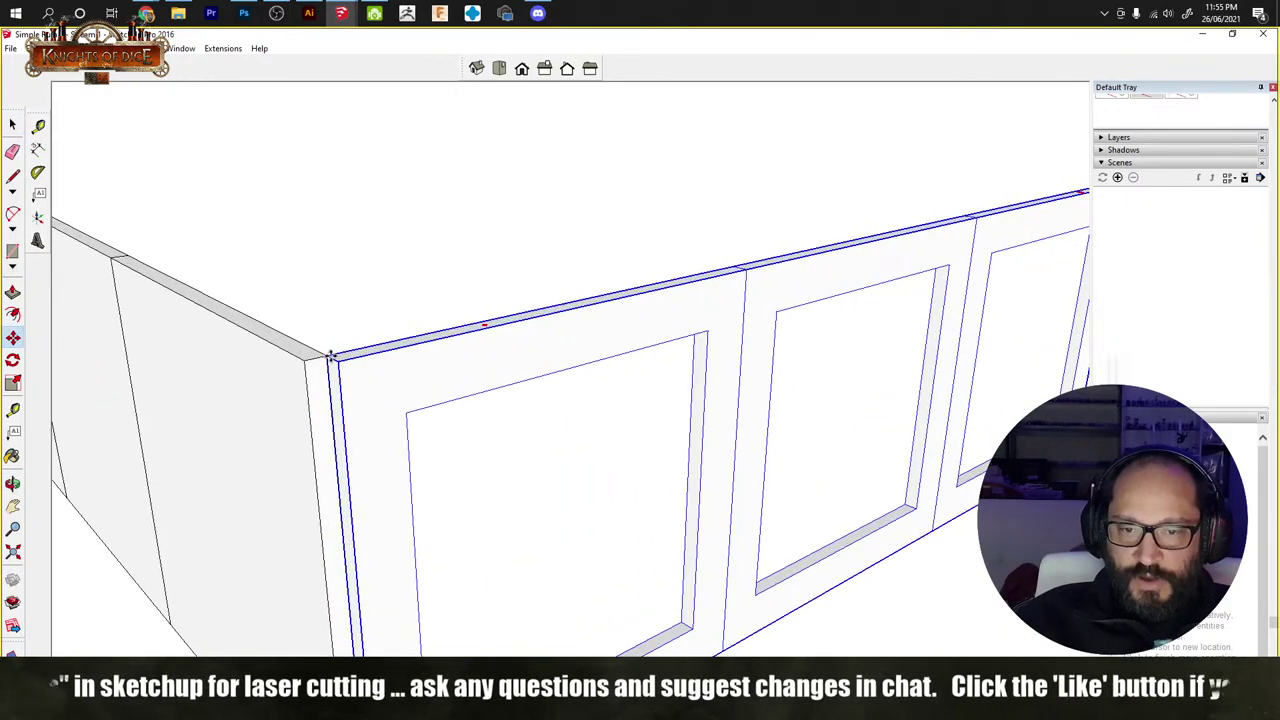
middle_drag(501, 398, 375, 360)
middle_drag(253, 263, 133, 272)
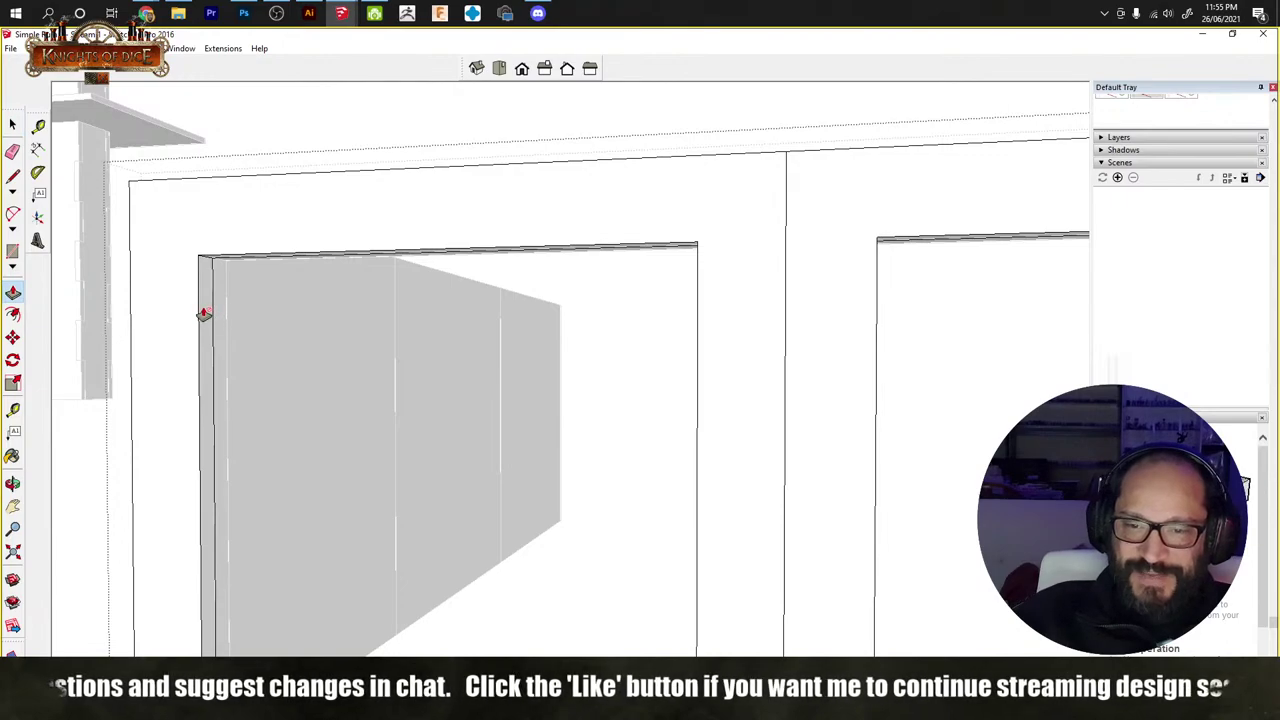
Step: Push back the opening's inner faces on the outer layer's corner frame to narrow its border on all four sides
double_click(183, 247)
key(p)
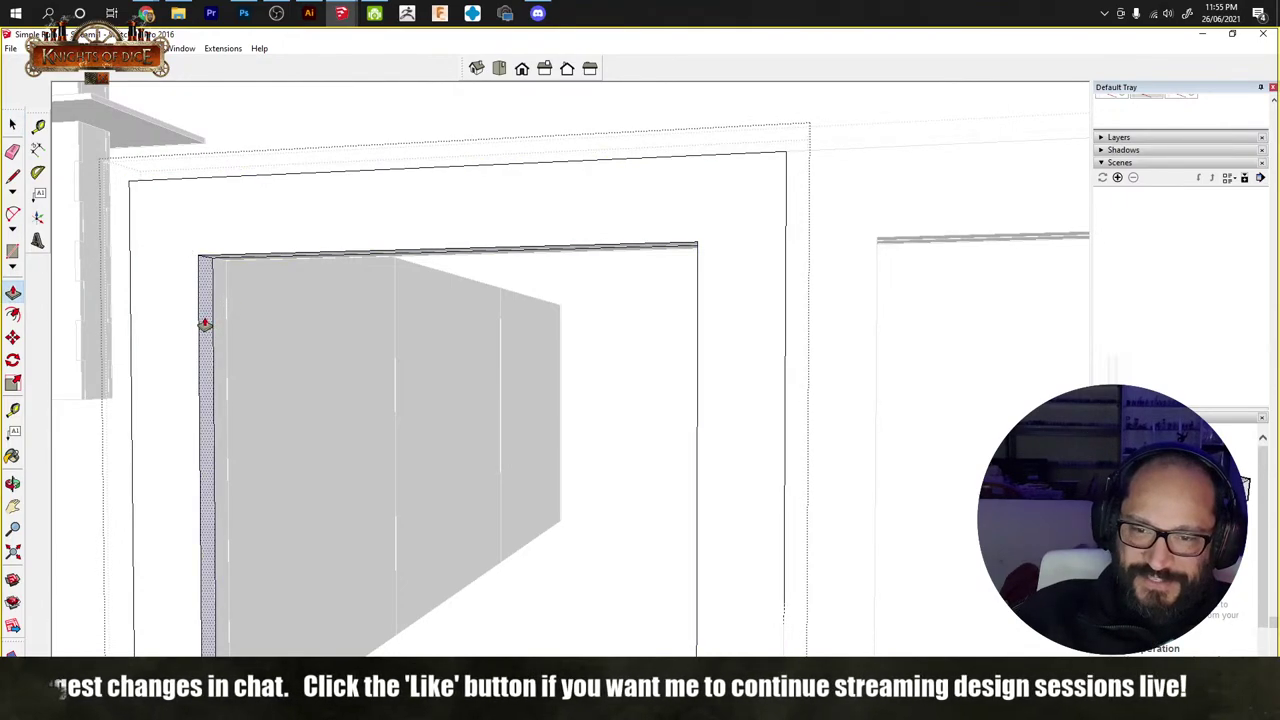
click(202, 323)
middle_drag(194, 325, 584, 345)
middle_drag(901, 380, 634, 627)
key(space)
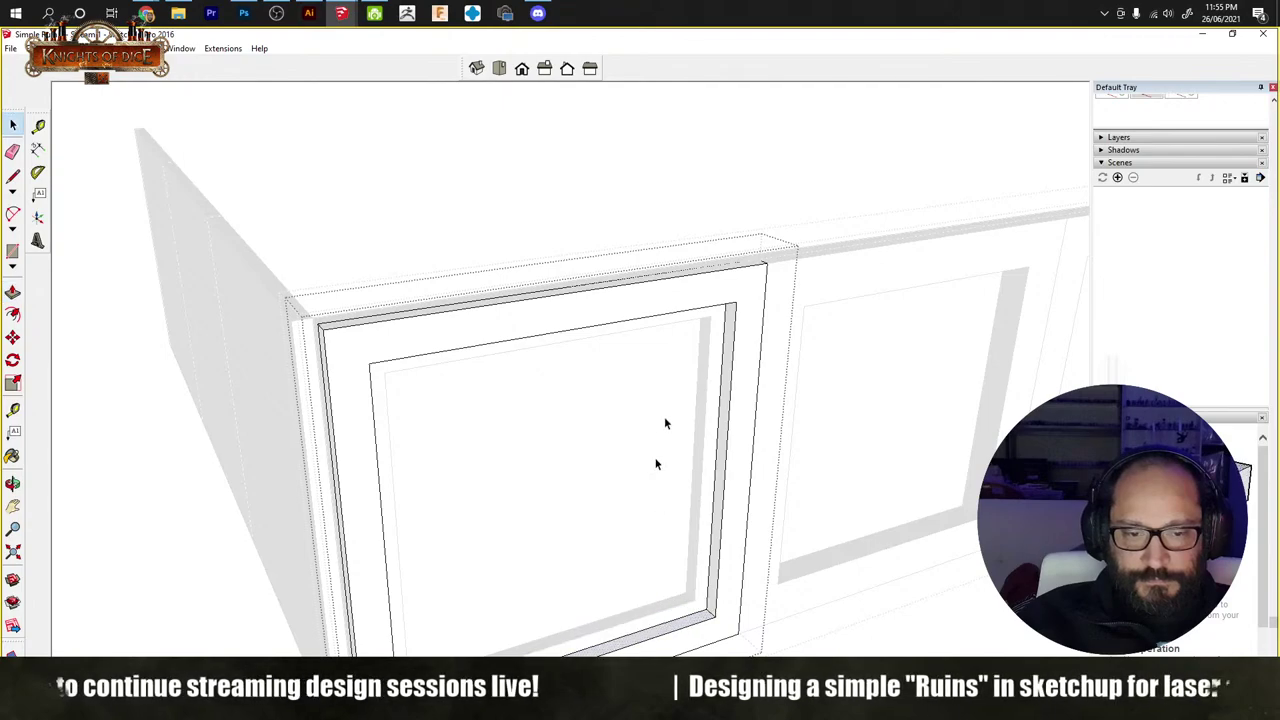
Step: Delete the outer layer's two remaining wide-border frames, keeping only the corner frame
middle_drag(789, 106, 600, 277)
click(650, 314)
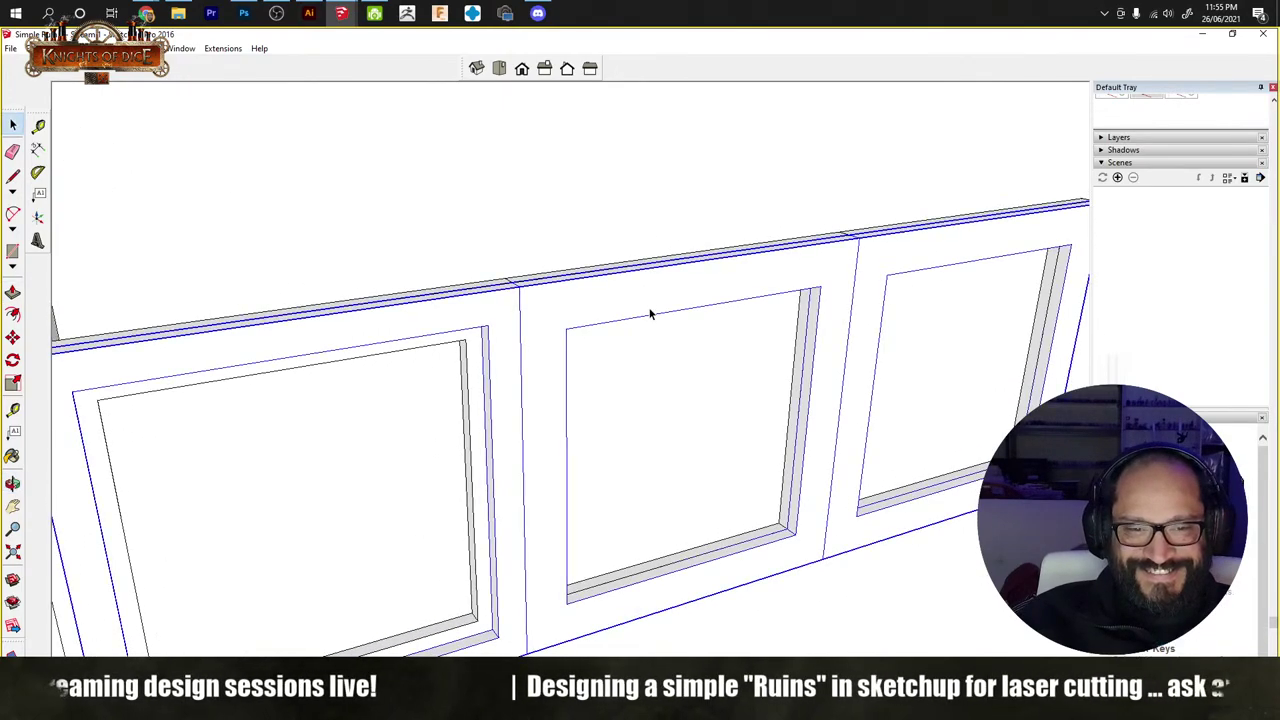
double_click(650, 314)
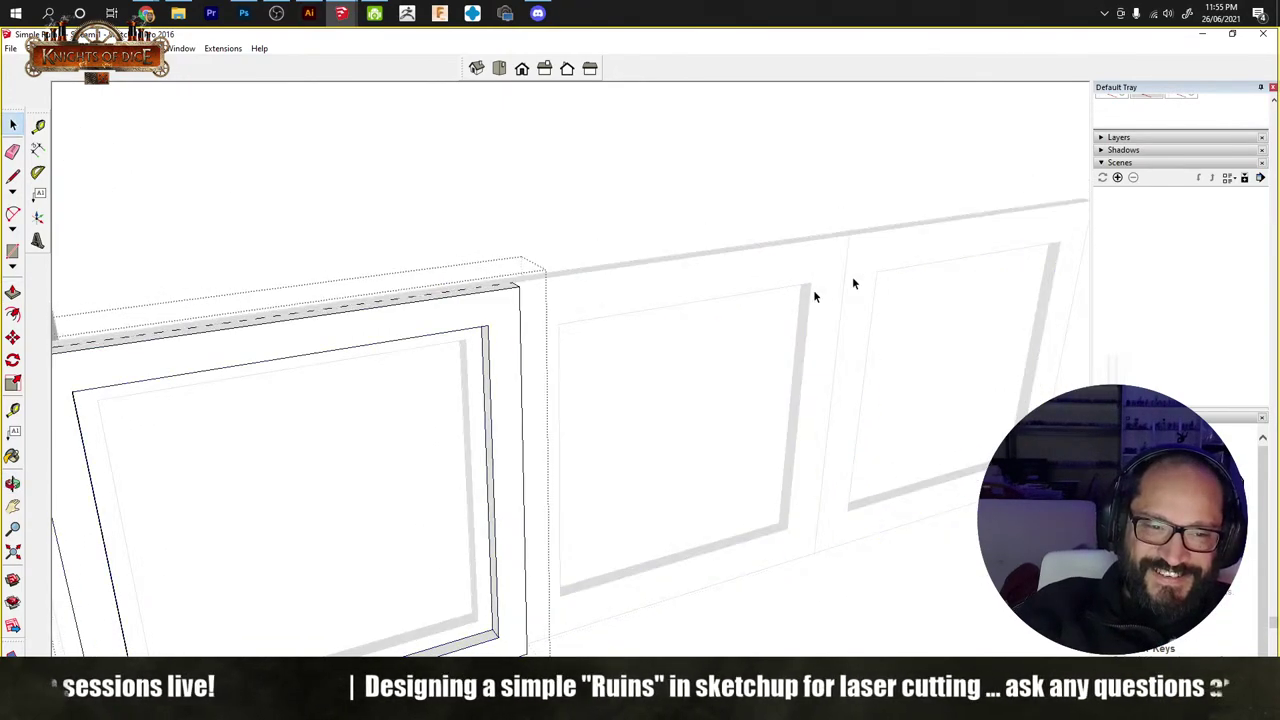
Step: Copy the narrow-border corner frame twice along the outer layer, end to end, to form three adjoining frames
click(222, 347)
middle_drag(222, 347, 293, 337)
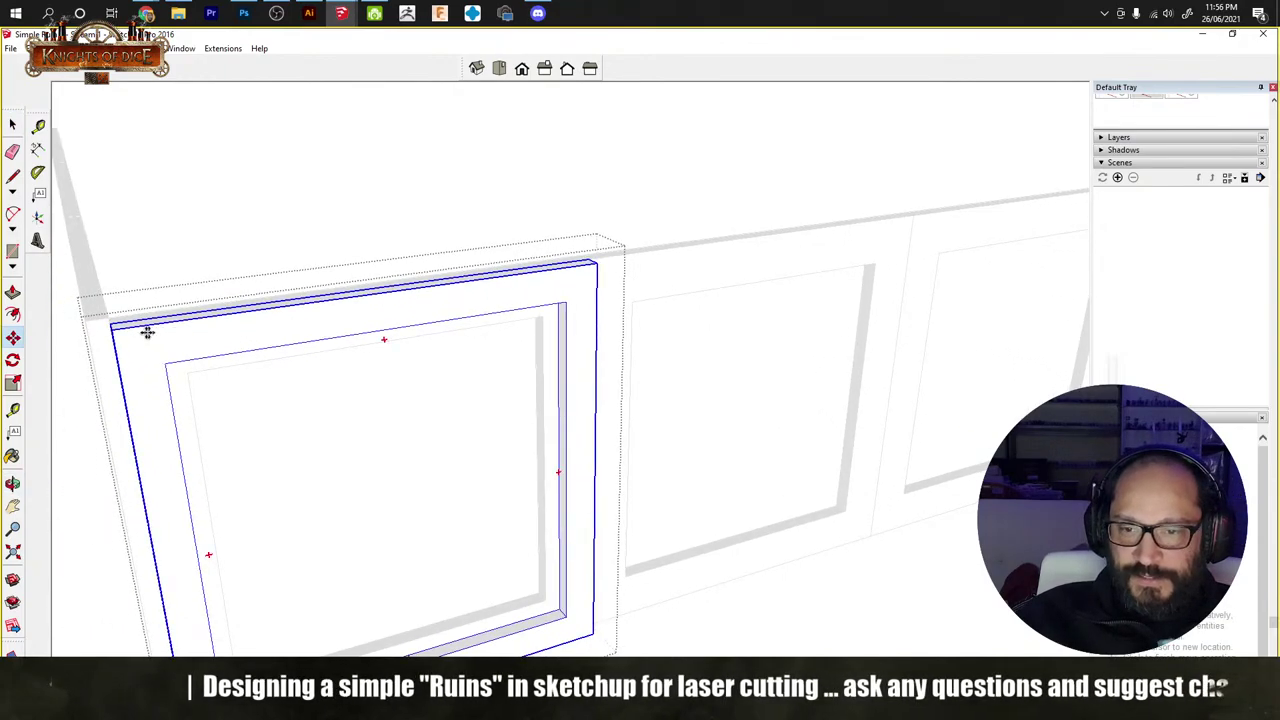
click(113, 328)
key(ctrl)
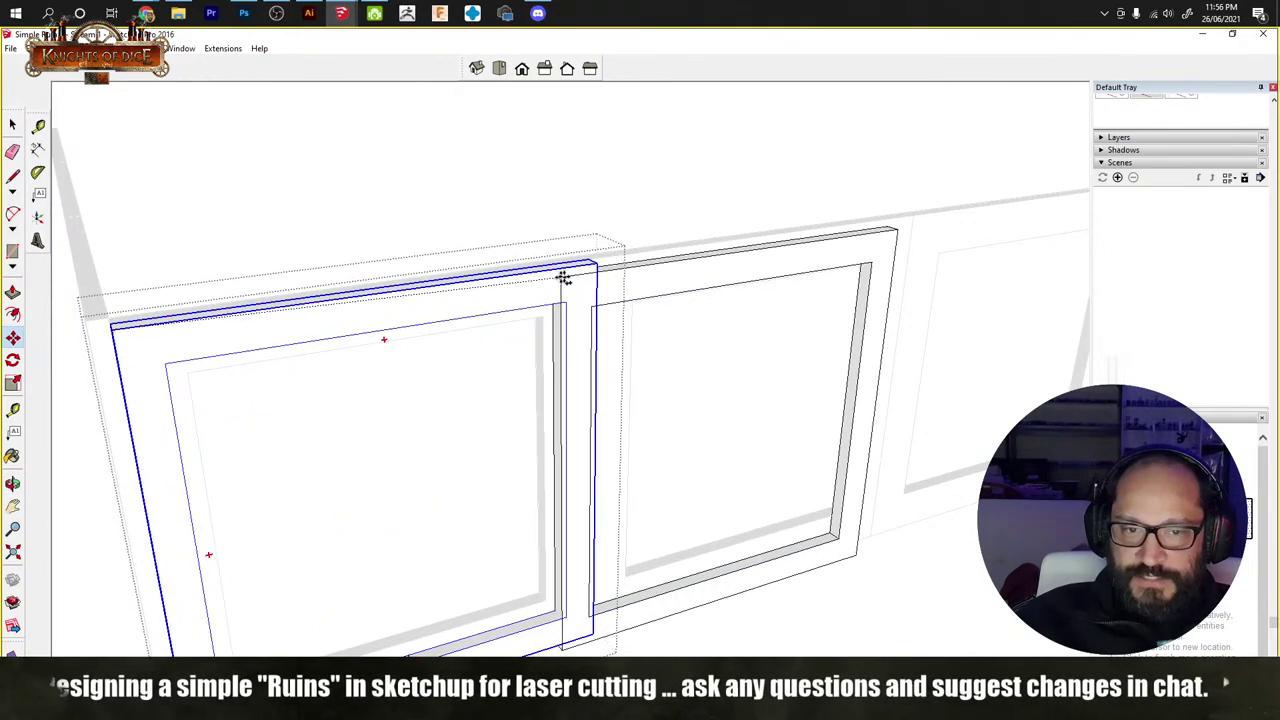
click(600, 268)
scroll(600, 268, down, 5)
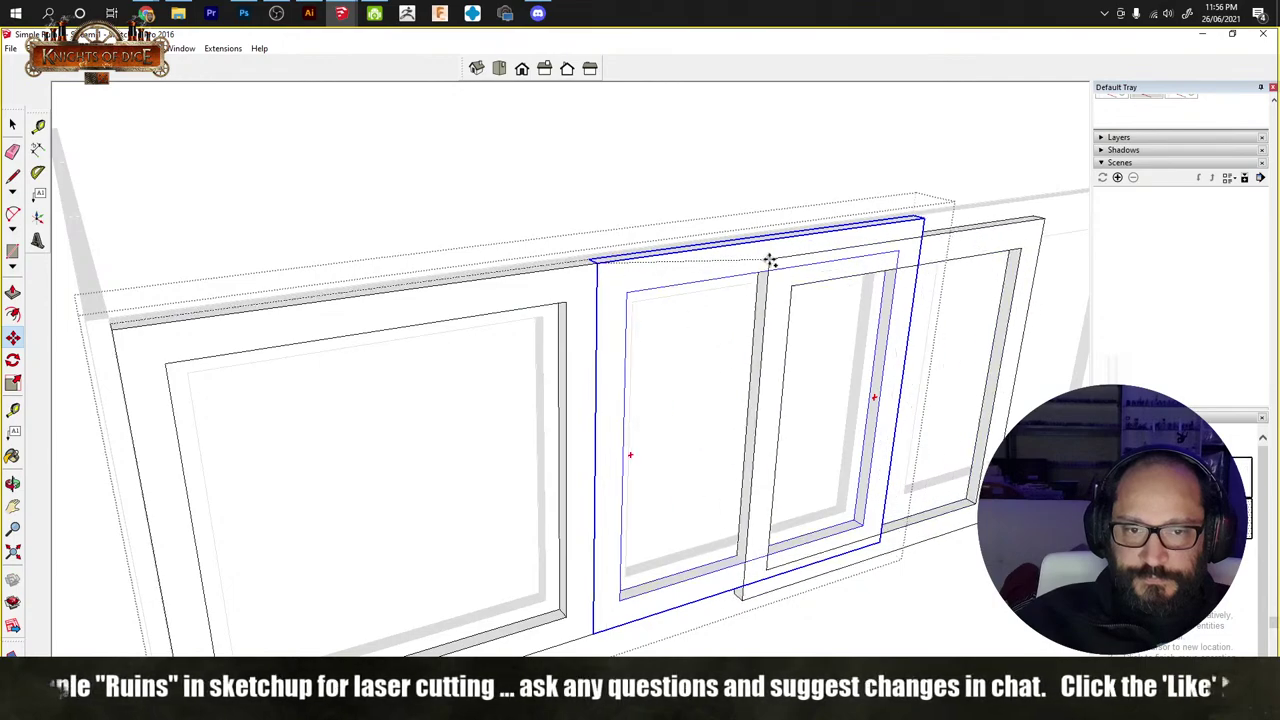
middle_drag(766, 263, 457, 429)
scroll(609, 371, up, 5)
click(875, 356)
key(space)
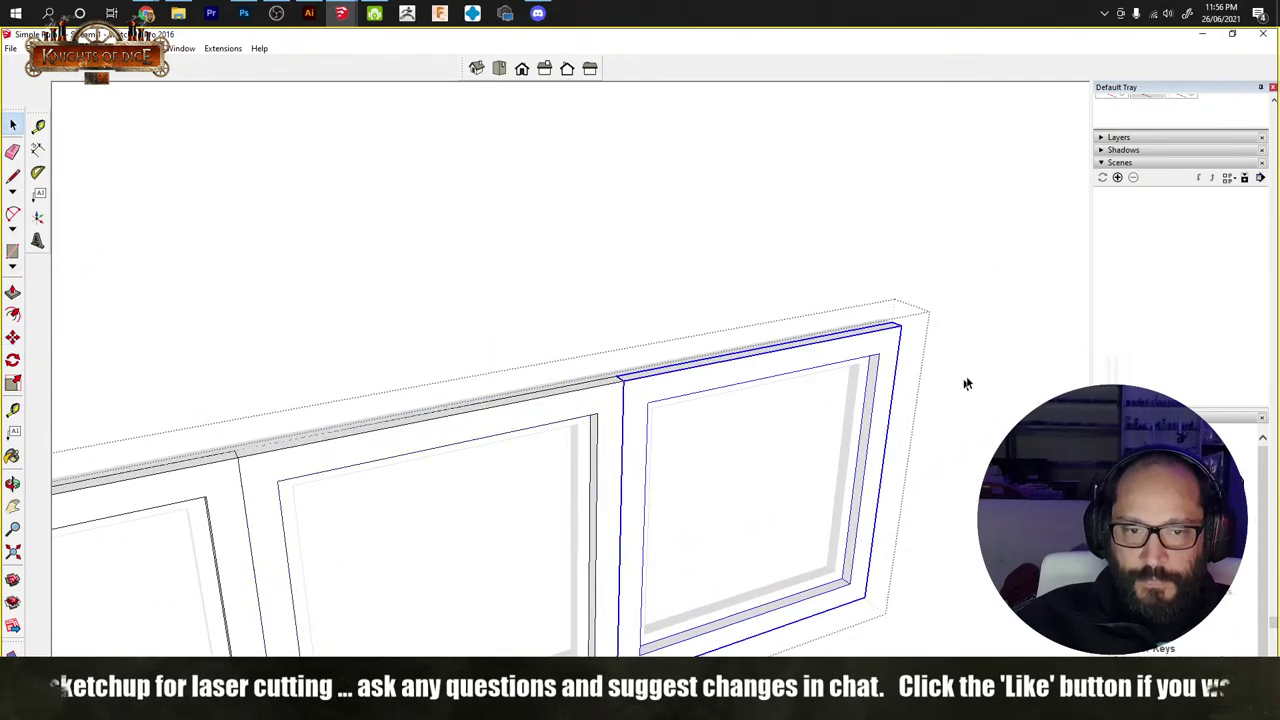
click(937, 408)
Step: Copy the outer narrow-border layer to the wall's inner face so the wide-border frames are sandwiched between two layers
middle_drag(937, 408, 476, 541)
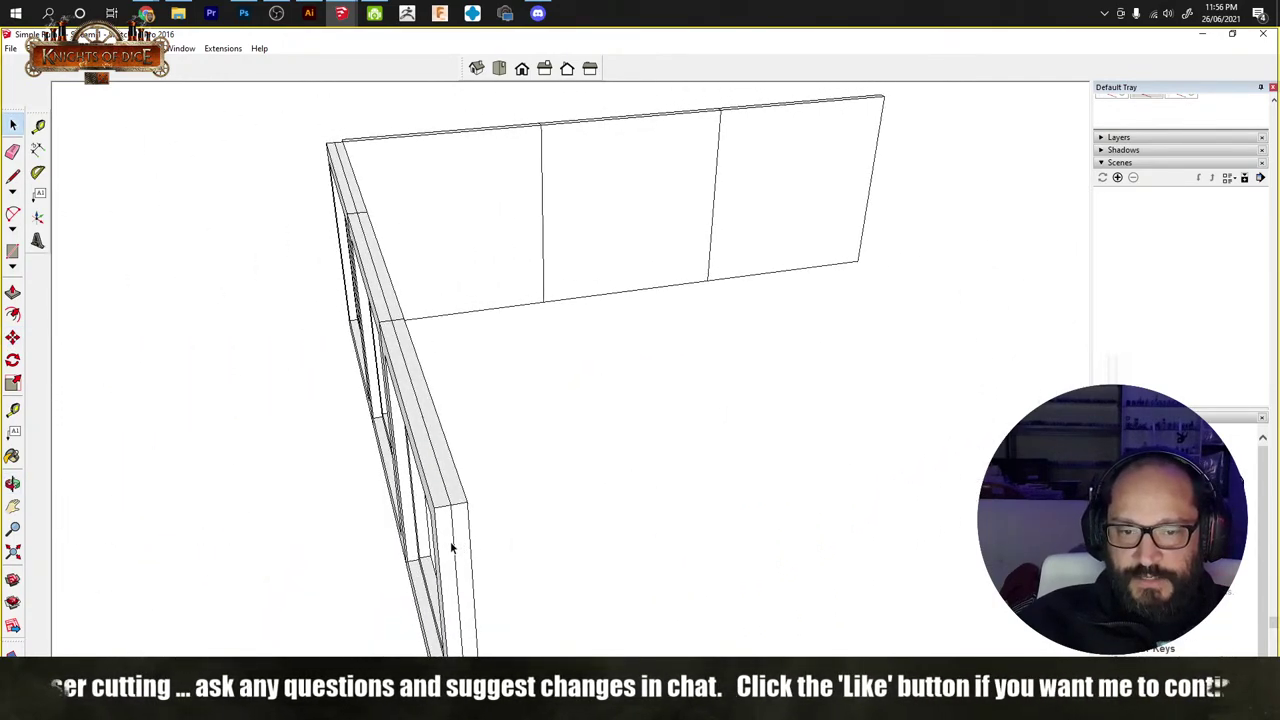
click(450, 543)
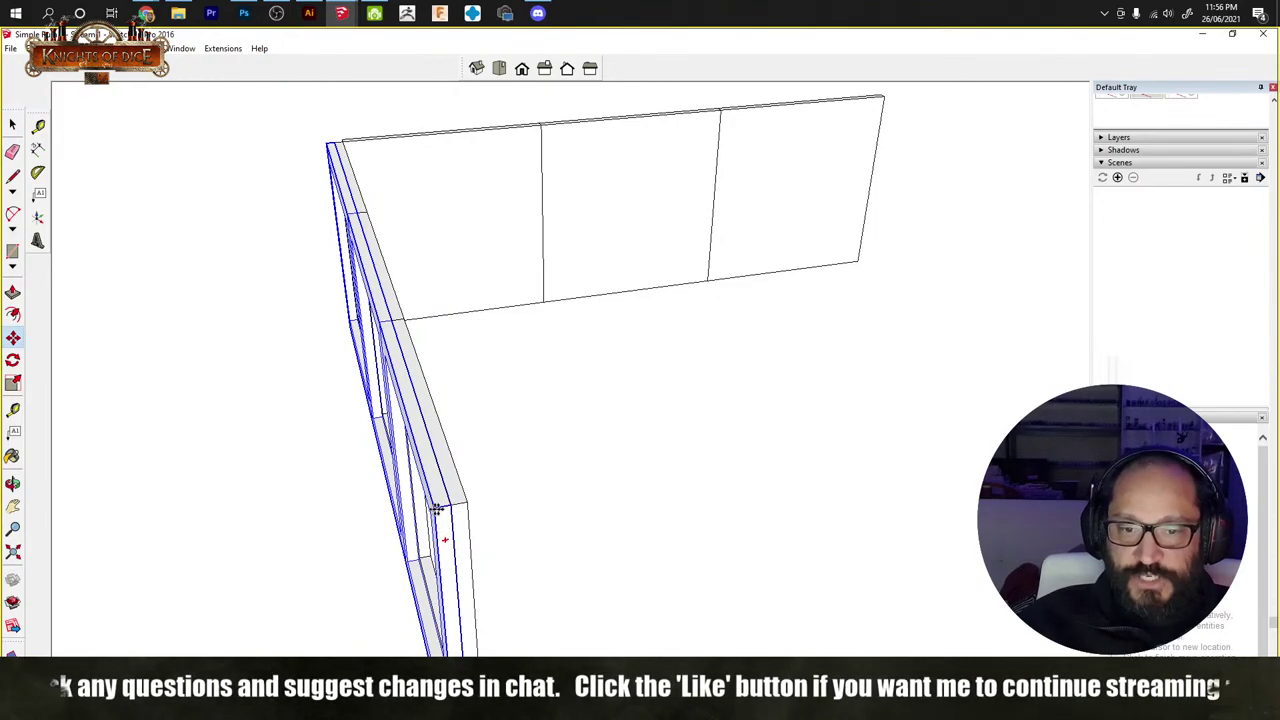
key(space)
click(511, 549)
middle_drag(511, 549, 630, 532)
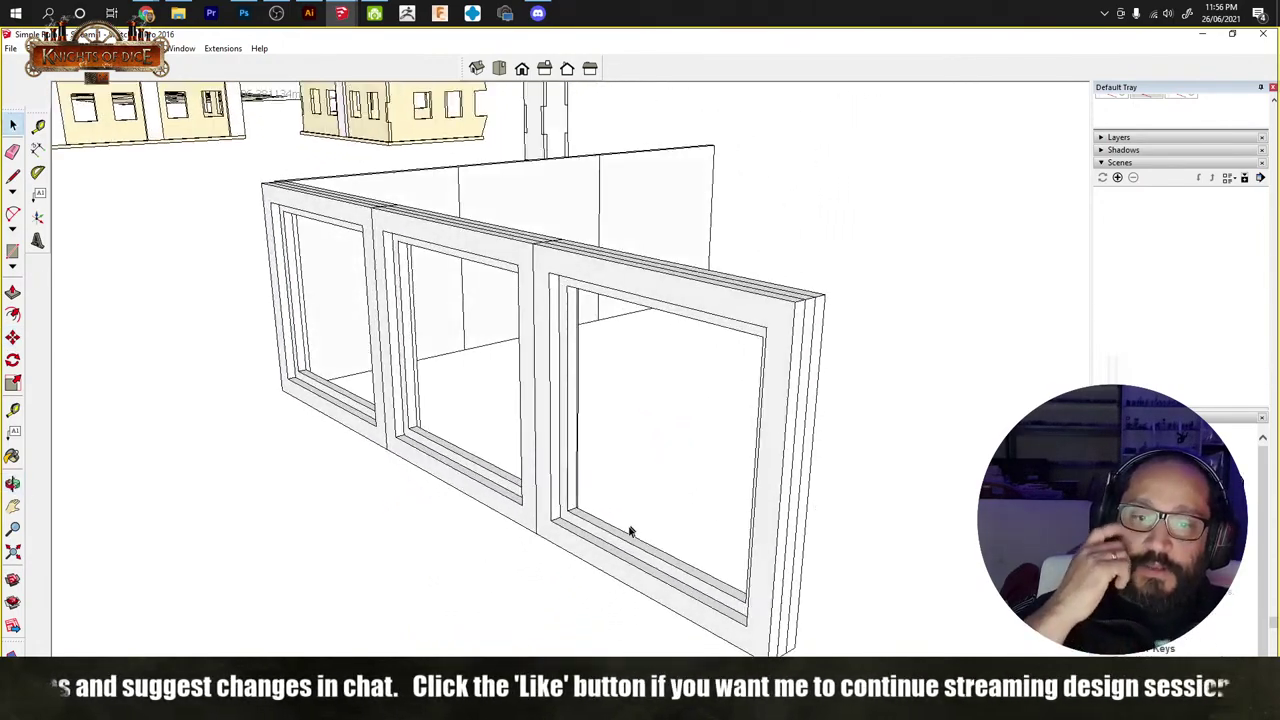
Step: Draw a rectangle filling the outer layer's corner frame opening and extrude it into a thin panel
middle_drag(621, 298, 578, 355)
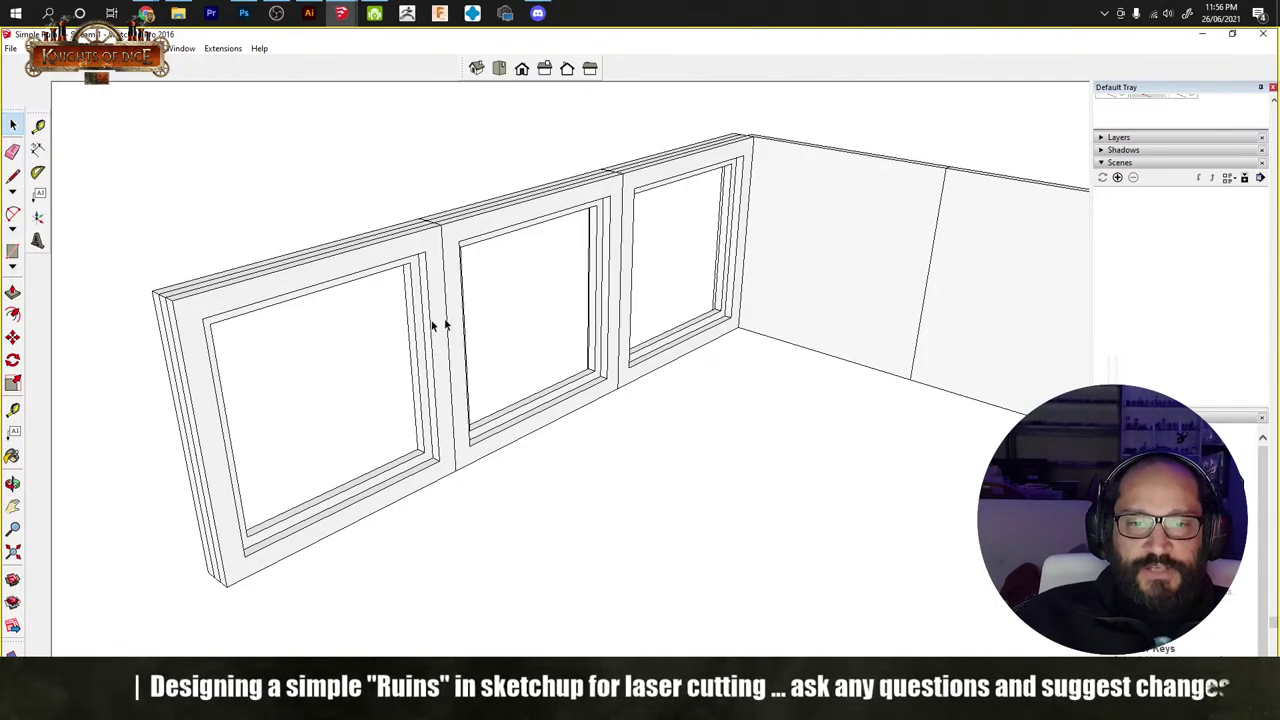
middle_drag(446, 322, 502, 391)
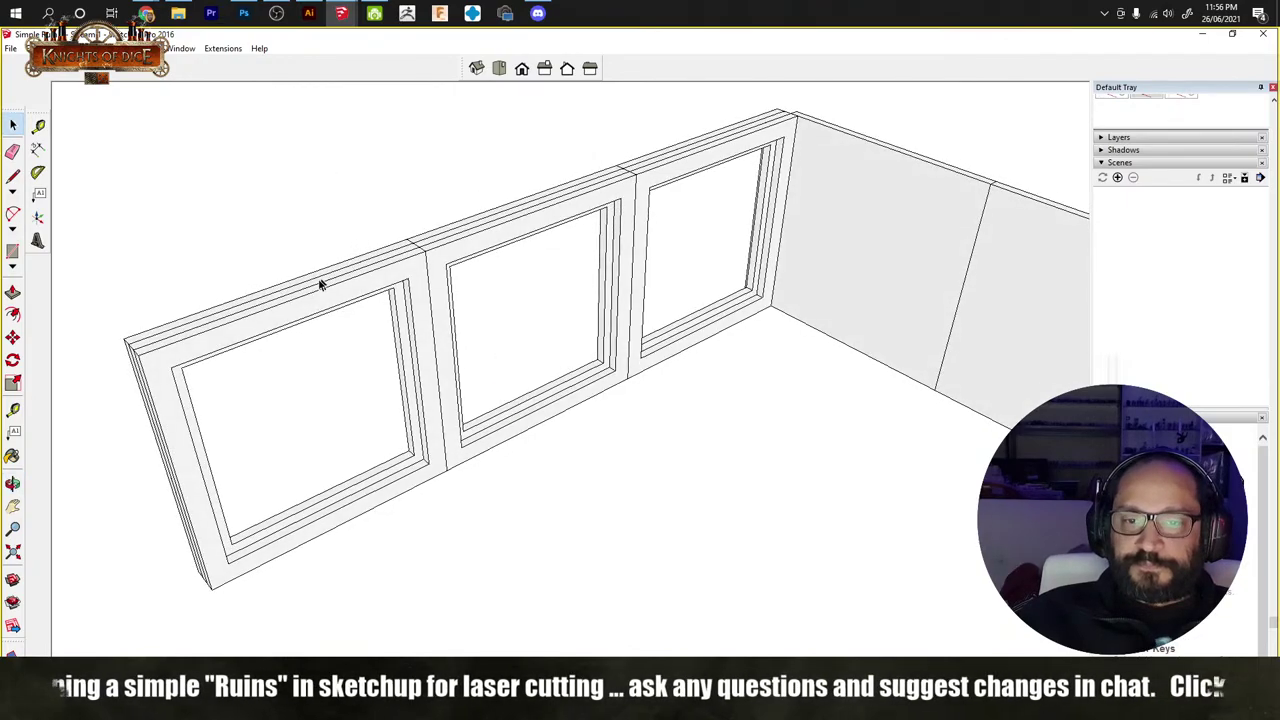
middle_drag(320, 285, 600, 306)
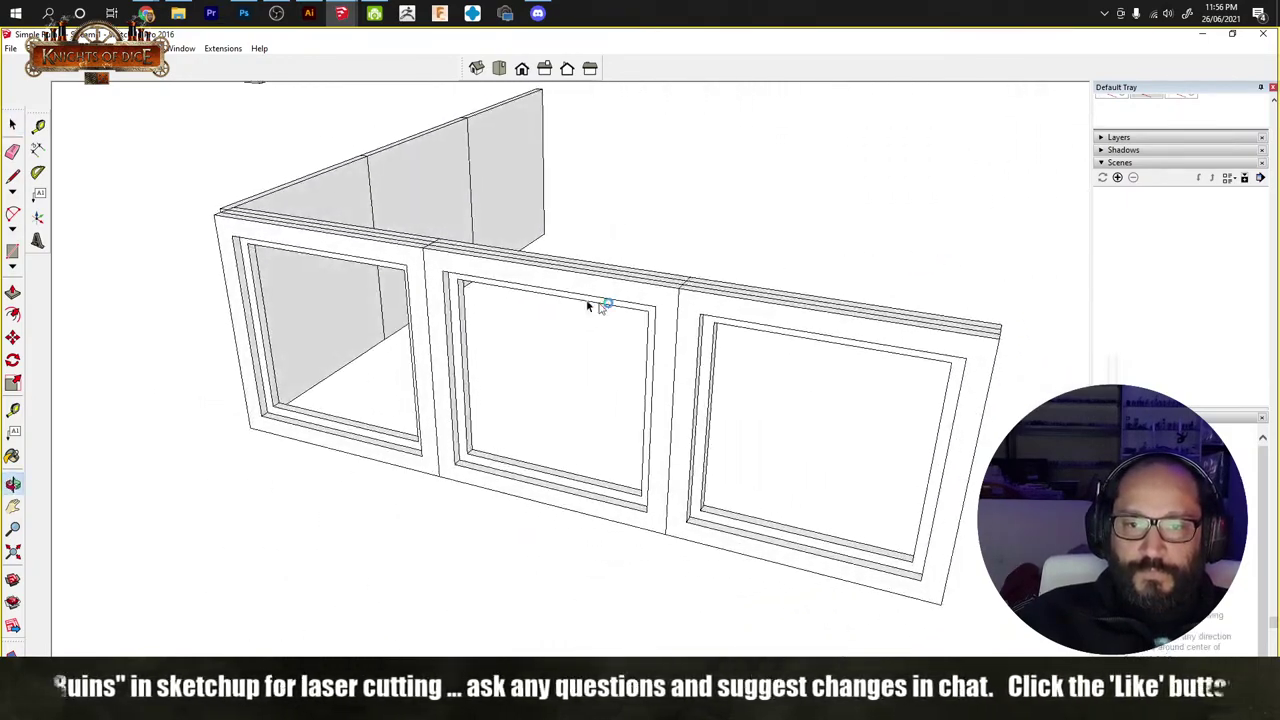
scroll(249, 251, up, 5)
key(r)
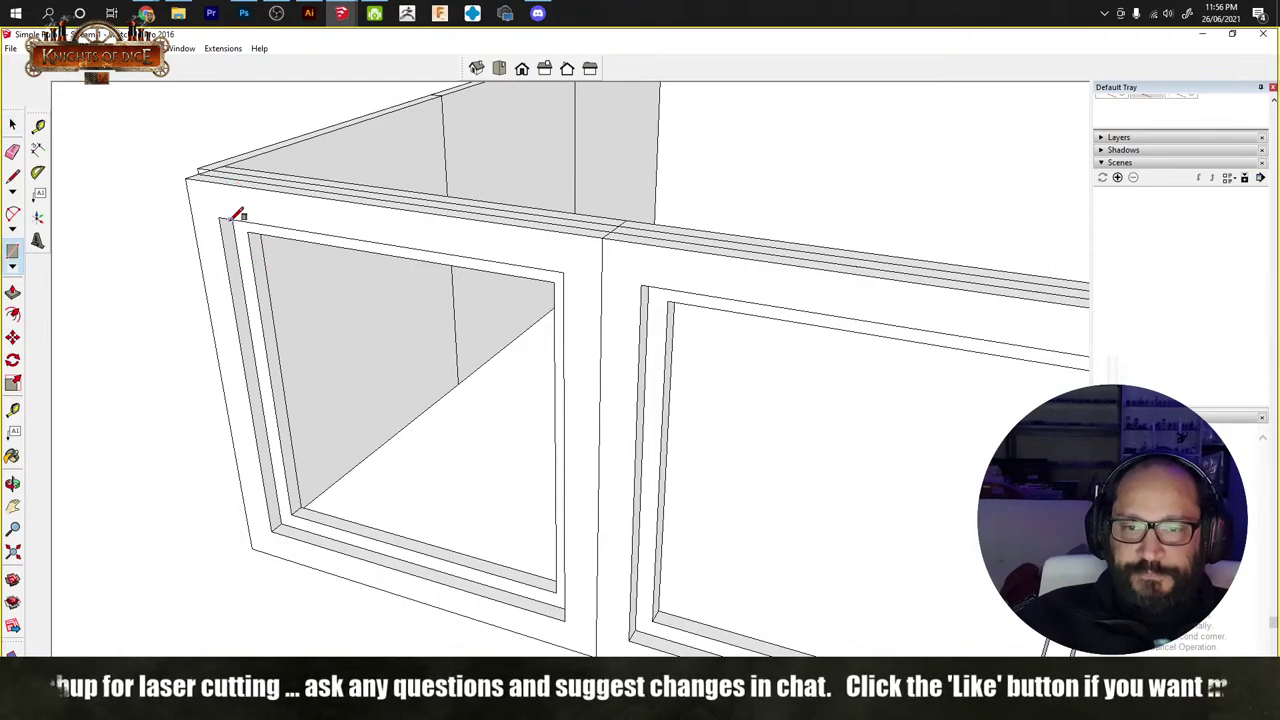
click(222, 218)
click(565, 619)
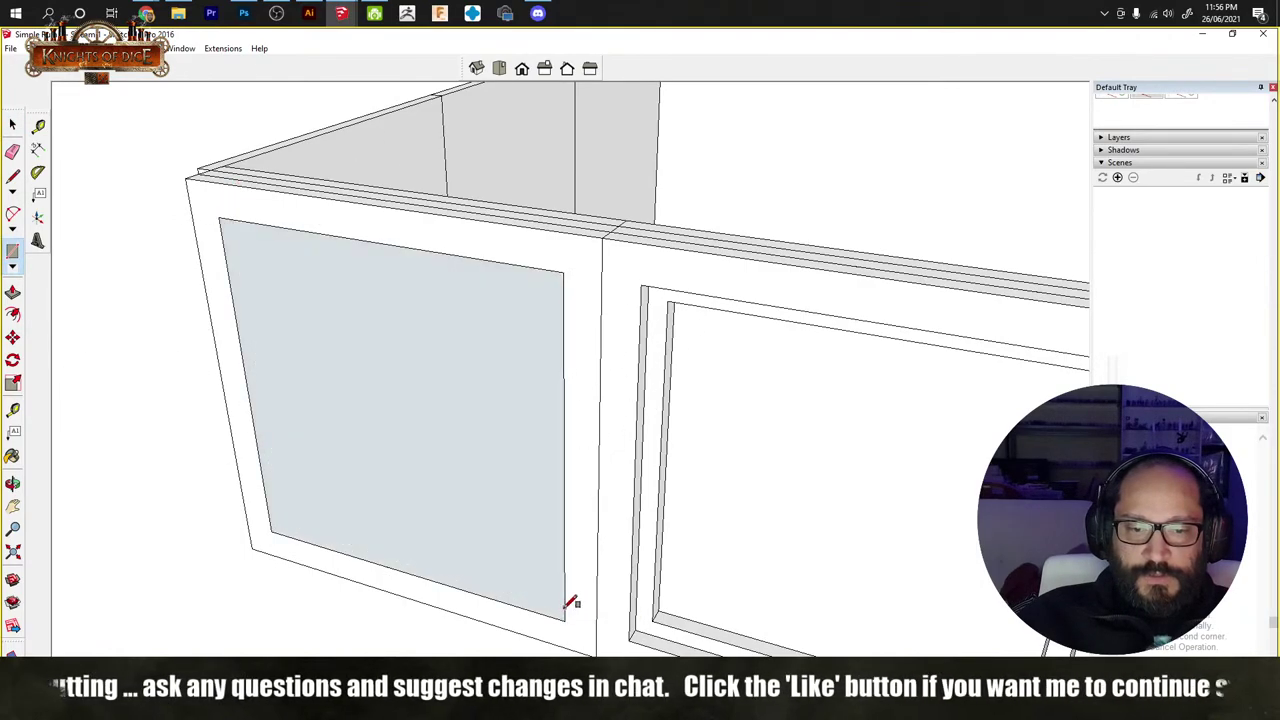
key(p)
click(503, 492)
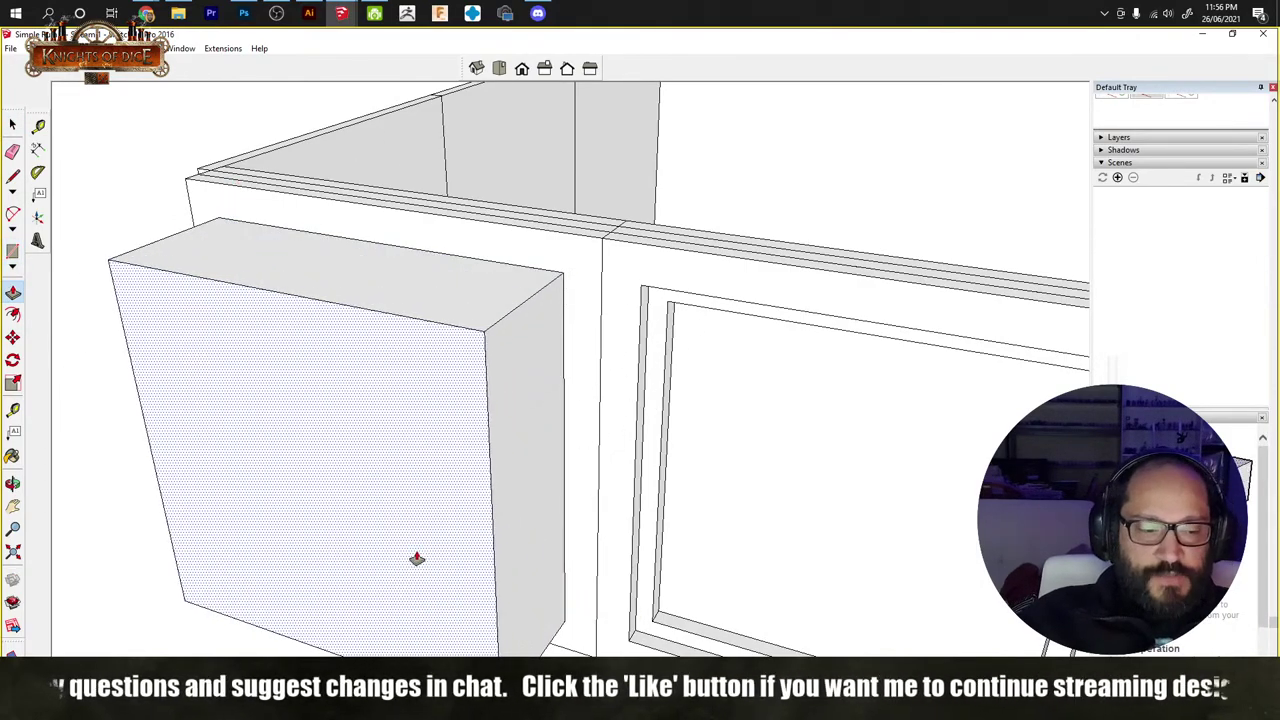
key(Escape)
key(space)
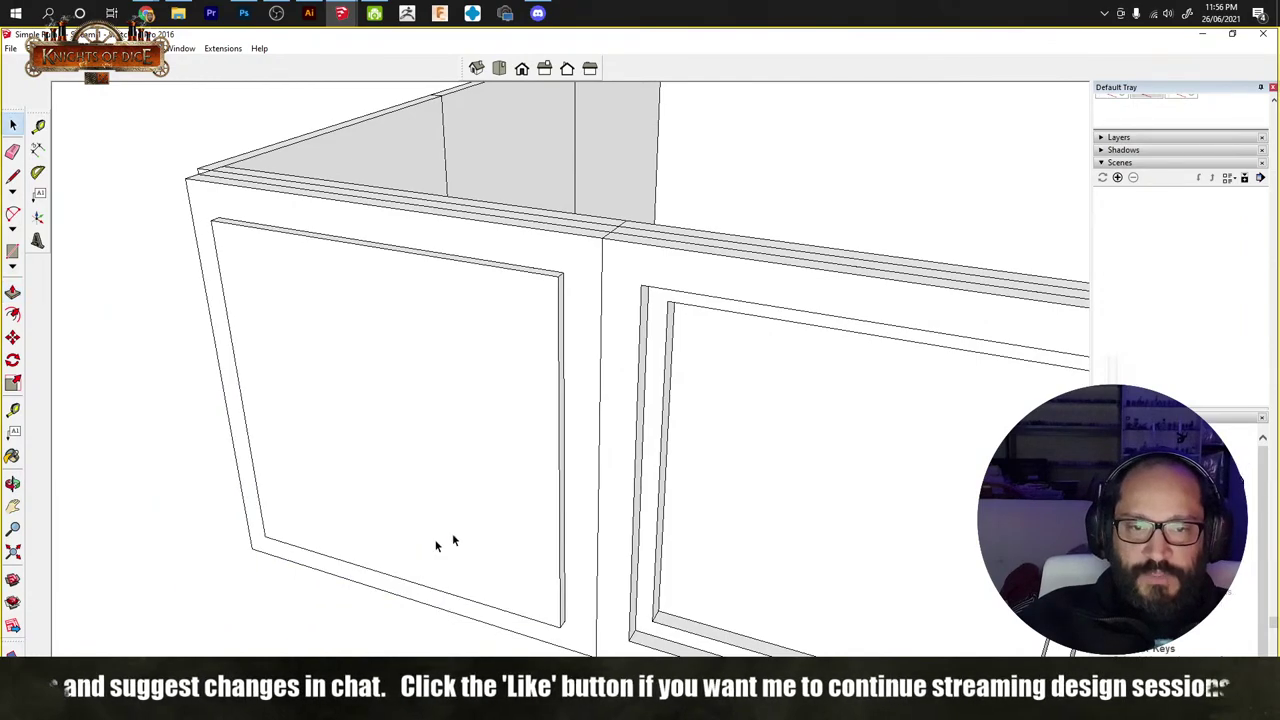
Step: Group the thin panel and move it back into the corner frame's opening so it sits recessed
double_click(463, 416)
right_click(463, 416)
click(528, 527)
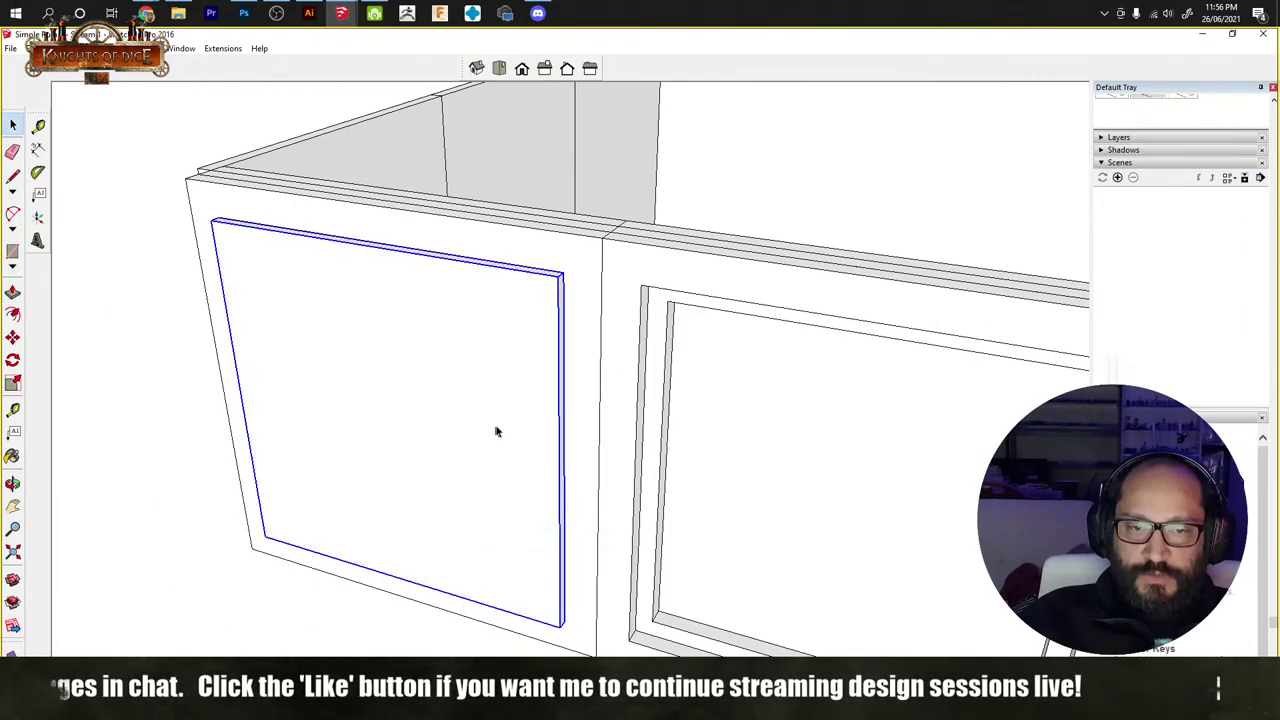
middle_drag(497, 431, 399, 455)
drag(517, 285, 678, 201)
key(Escape)
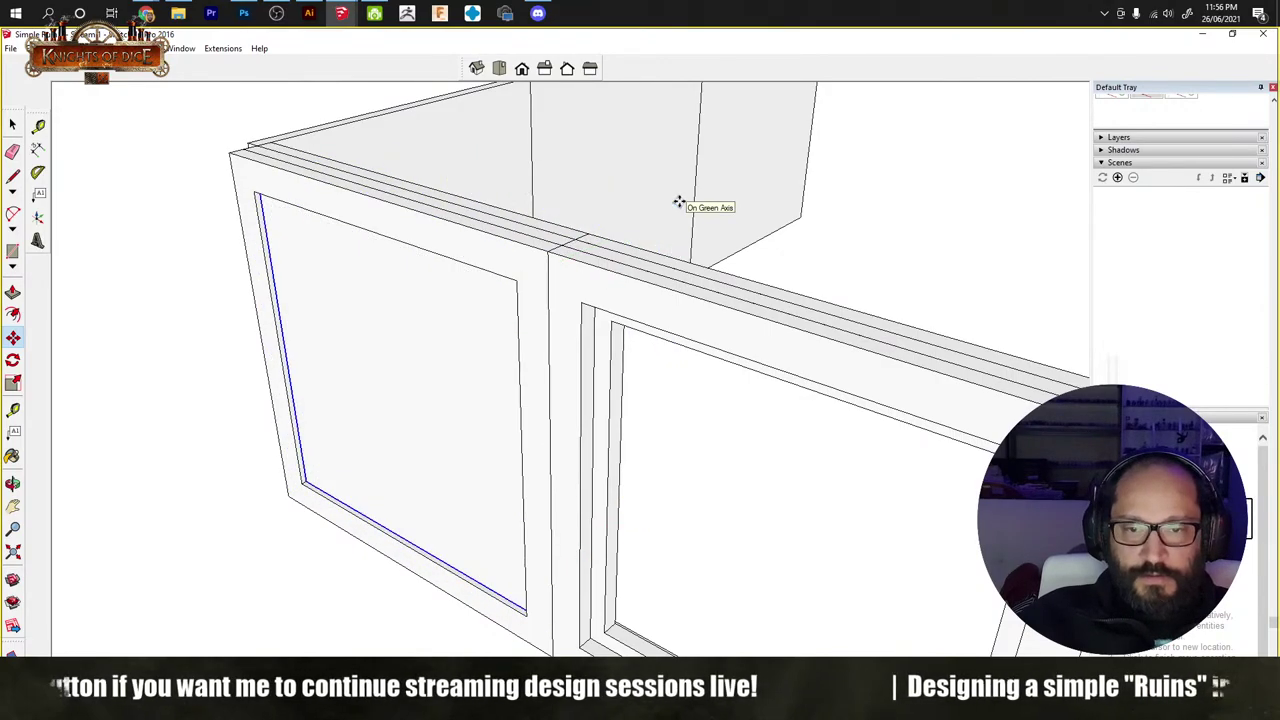
key(space)
middle_drag(560, 500, 540, 432)
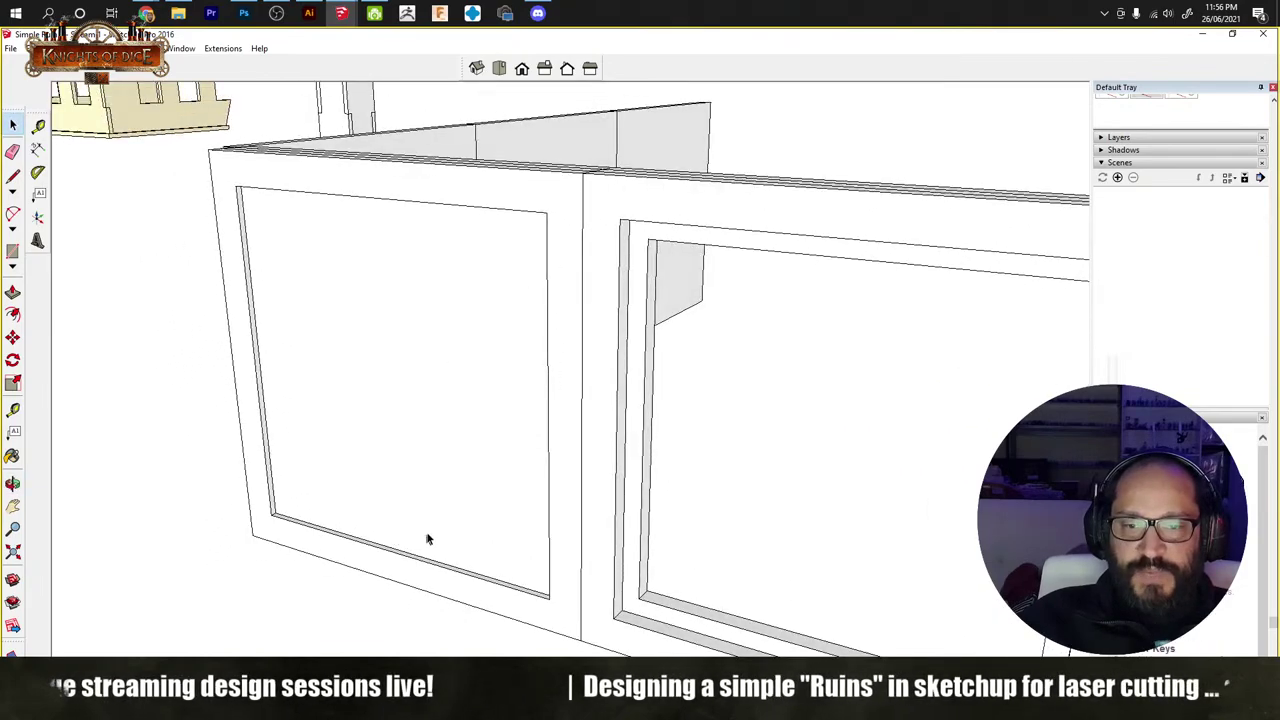
Step: Copy the recessed panel into the middle and far frame openings, aligning it by the openings' lower corners
middle_drag(826, 410, 343, 474)
middle_drag(465, 455, 743, 407)
middle_drag(600, 429, 733, 433)
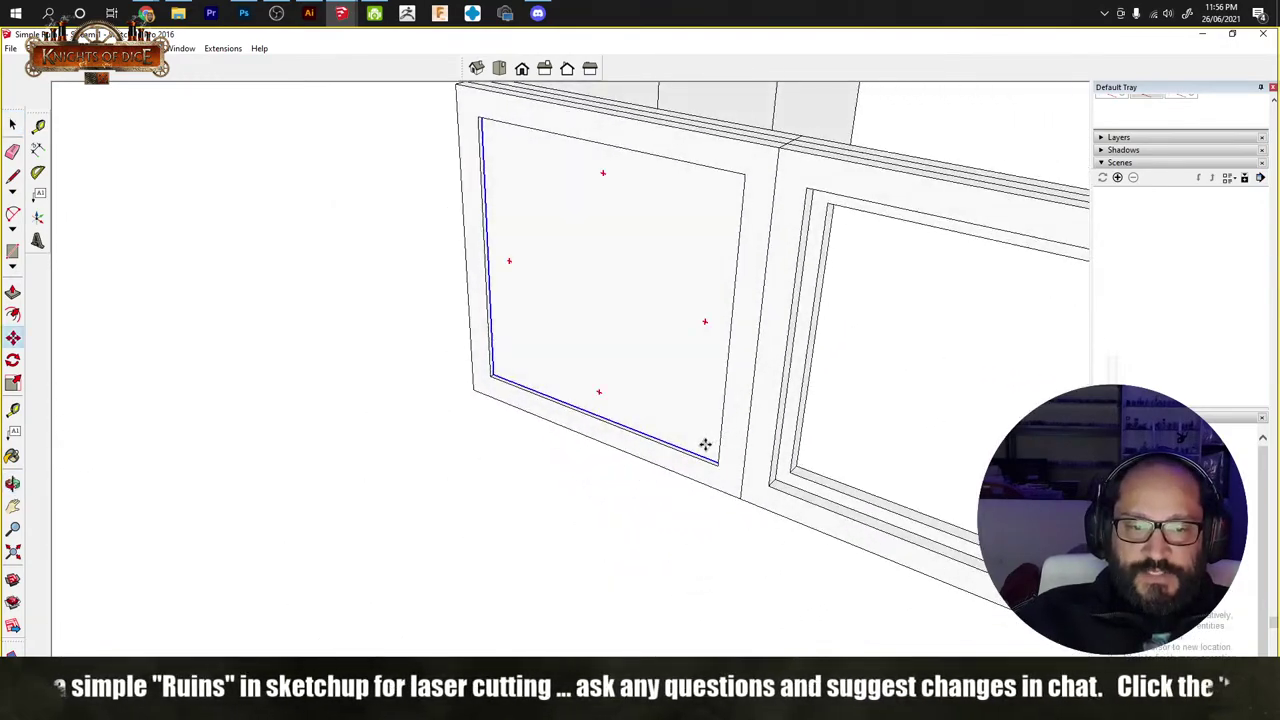
scroll(735, 485, up, 5)
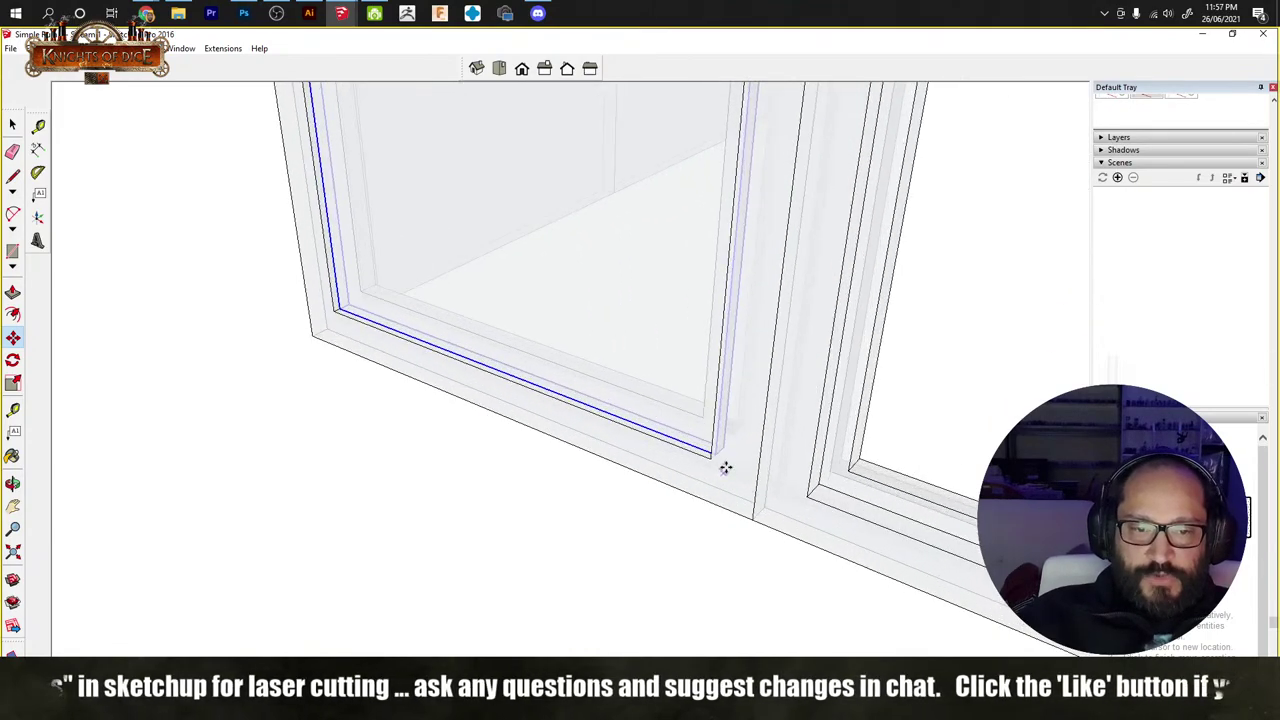
scroll(719, 419, down, 3)
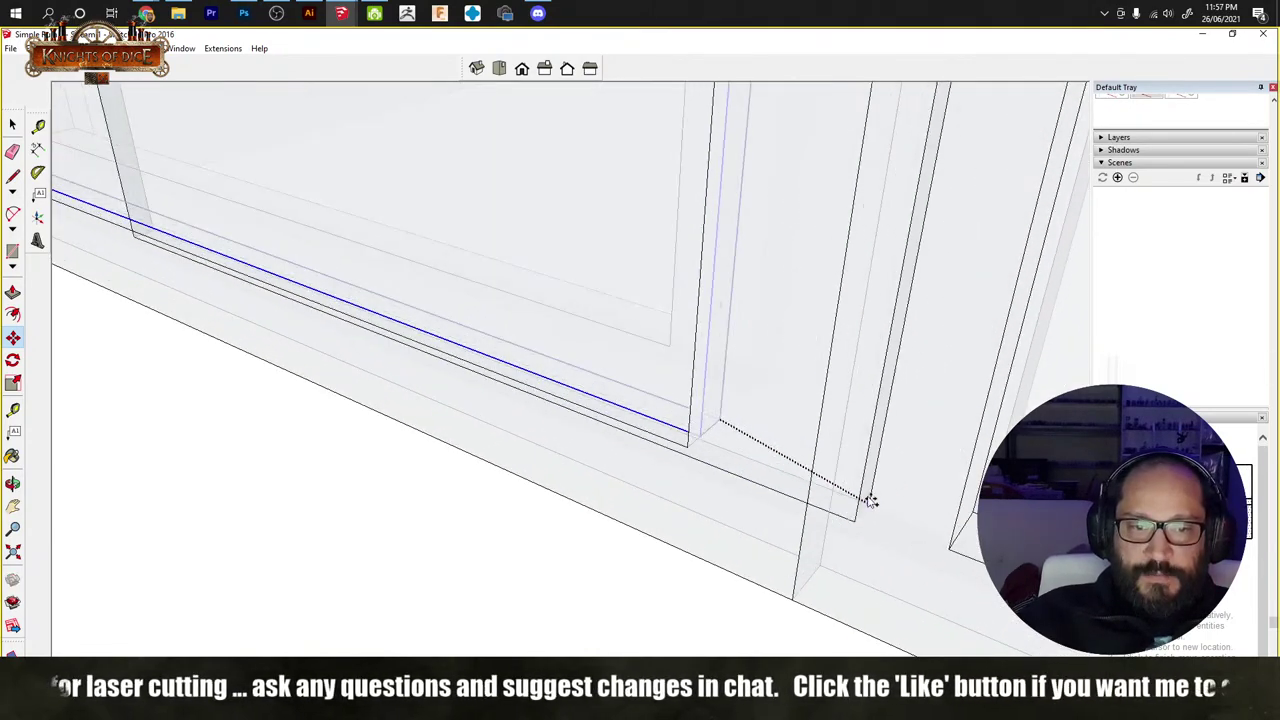
middle_drag(869, 500, 700, 314)
middle_drag(725, 368, 605, 340)
scroll(757, 340, down, 3)
scroll(605, 340, up, 3)
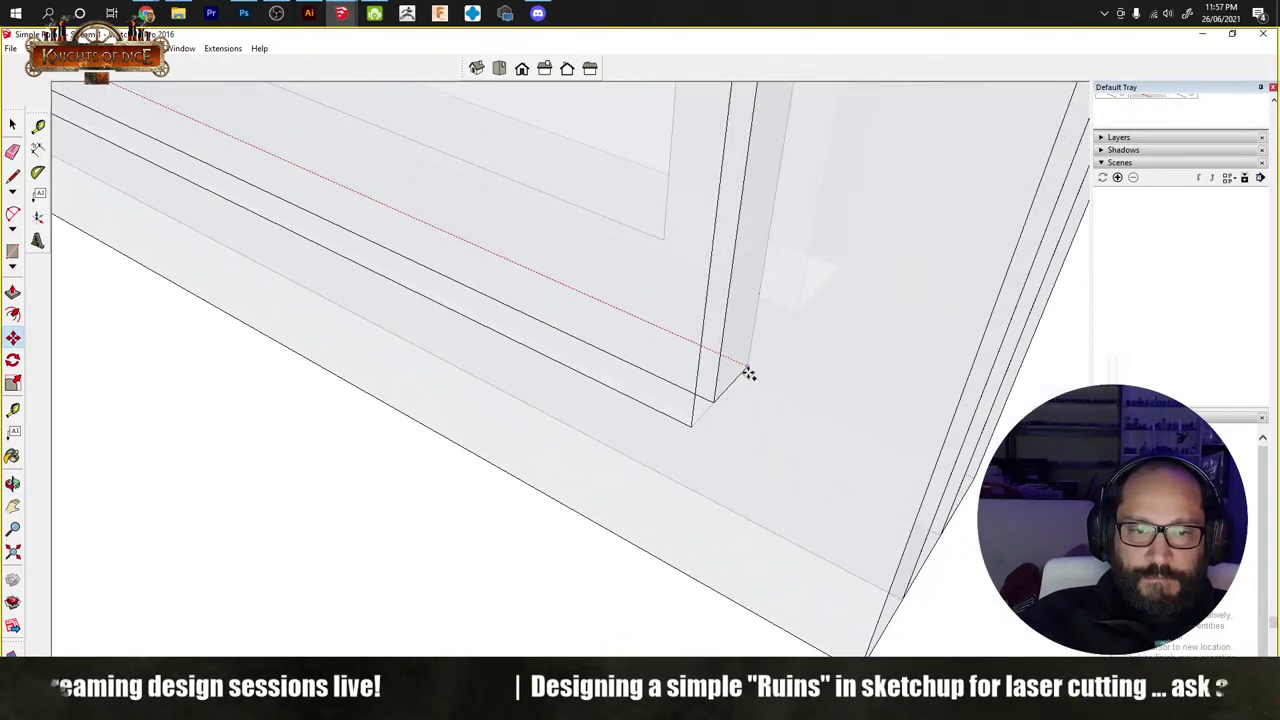
scroll(320, 490, down, 10)
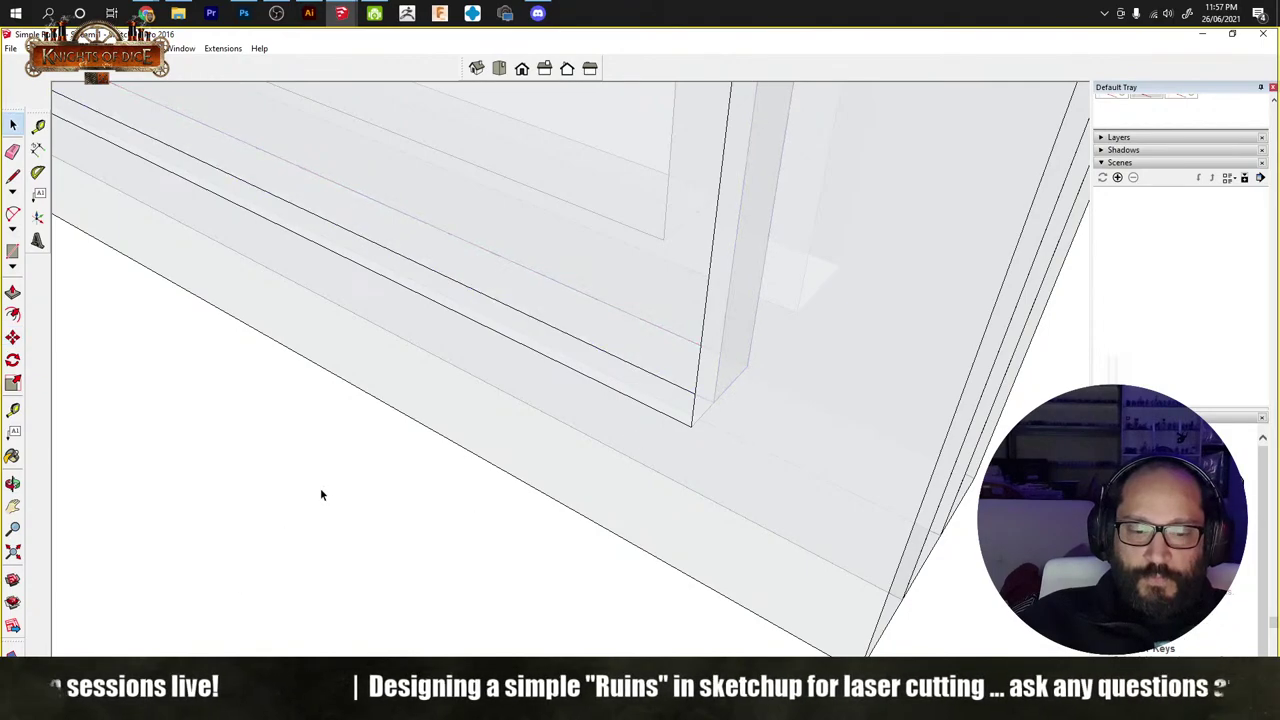
scroll(412, 410, up, 5)
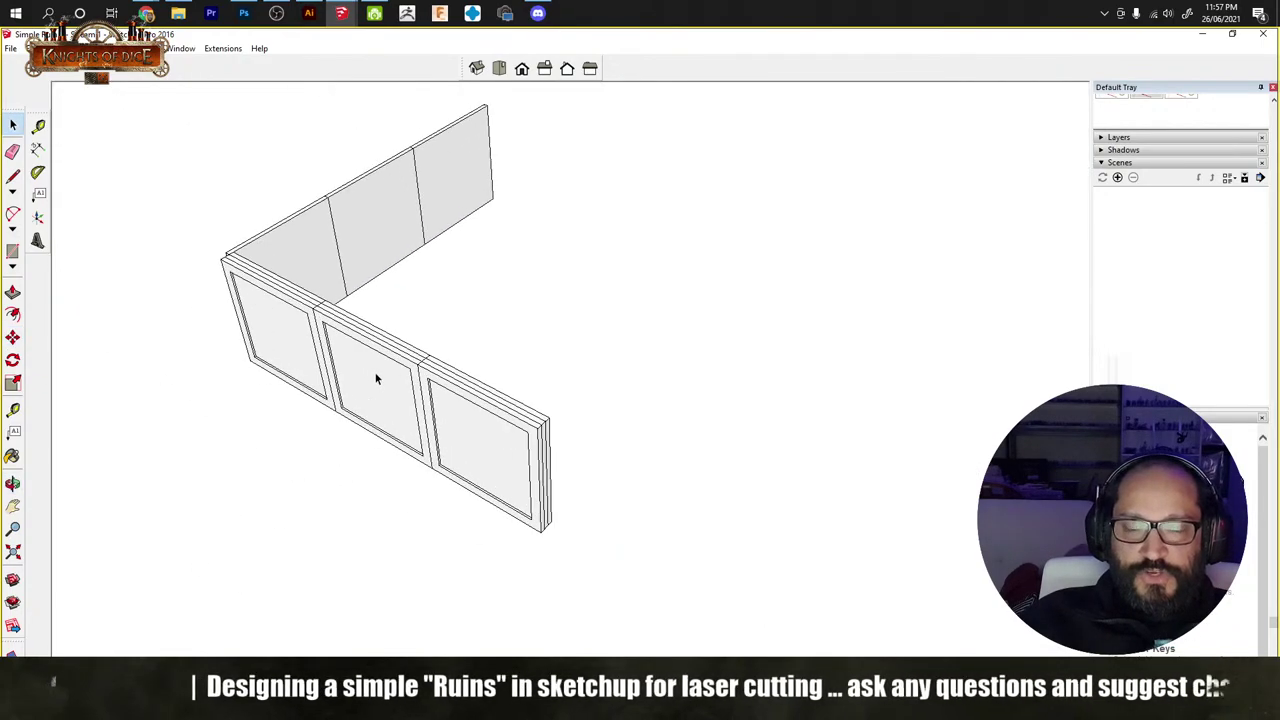
Step: Open the corner frame's recessed panel for editing and draw a small upright rectangle on its outer-corner side as a window outline
middle_drag(386, 443, 463, 291)
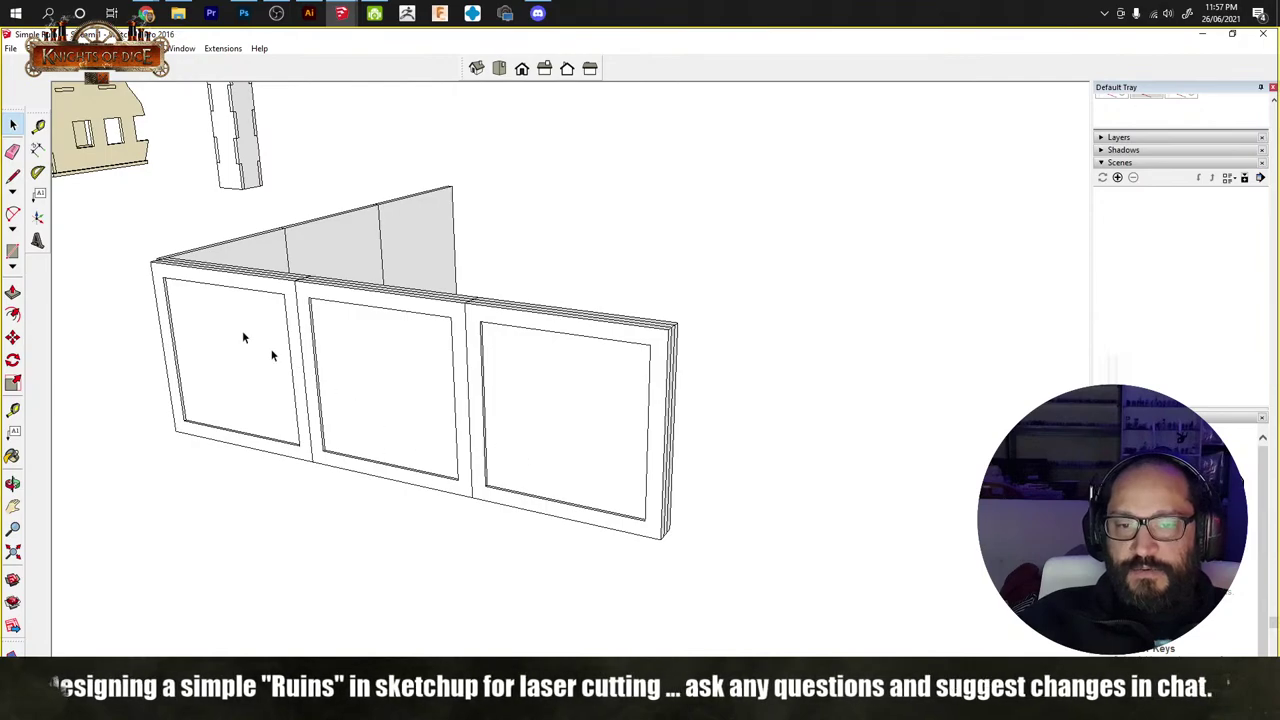
mouse_move(283, 348)
middle_down()
mouse_move(266, 400)
mouse_move(474, 371)
middle_up()
scroll(389, 367, up, 3)
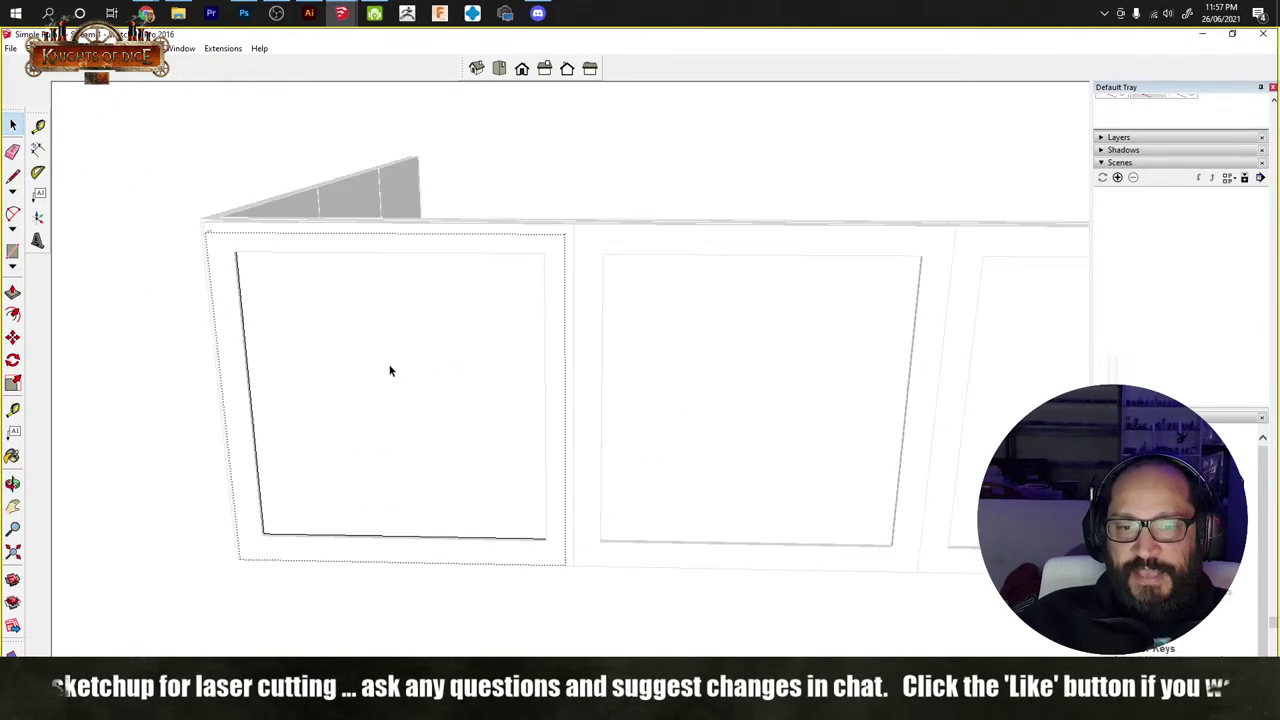
double_click(343, 389)
click(331, 374)
scroll(313, 378, up, 3)
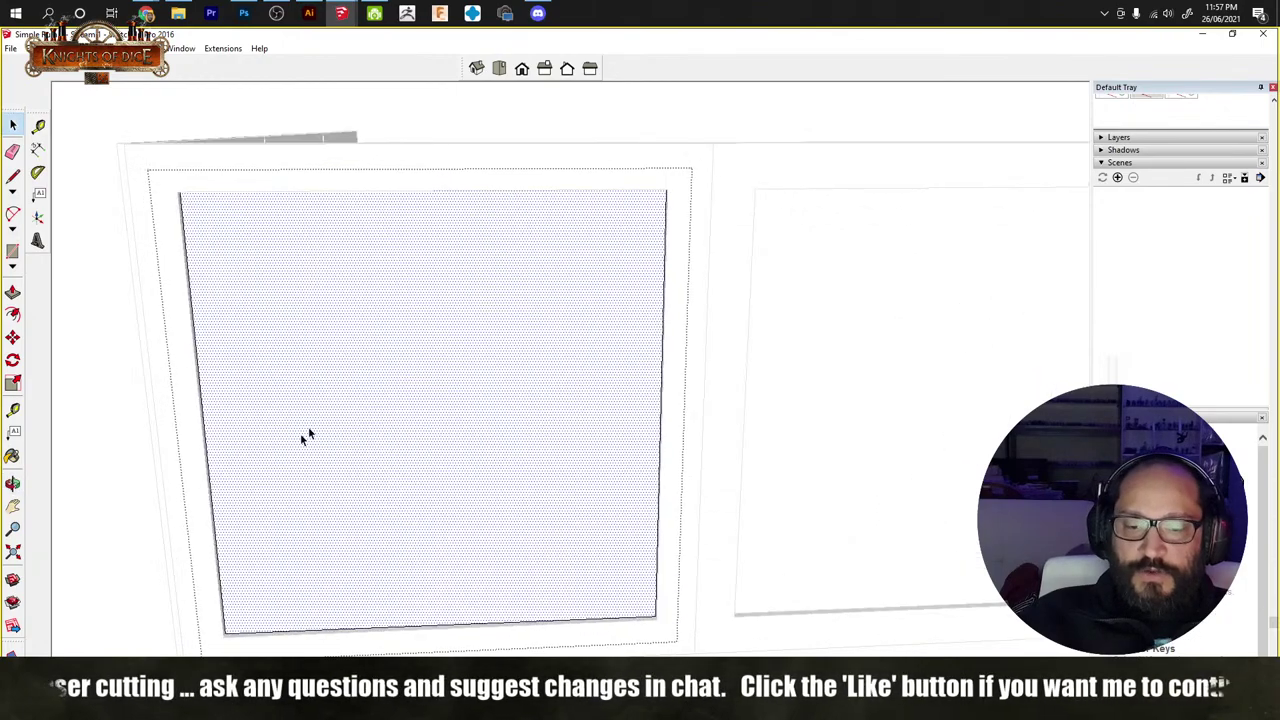
key(r)
click(281, 513)
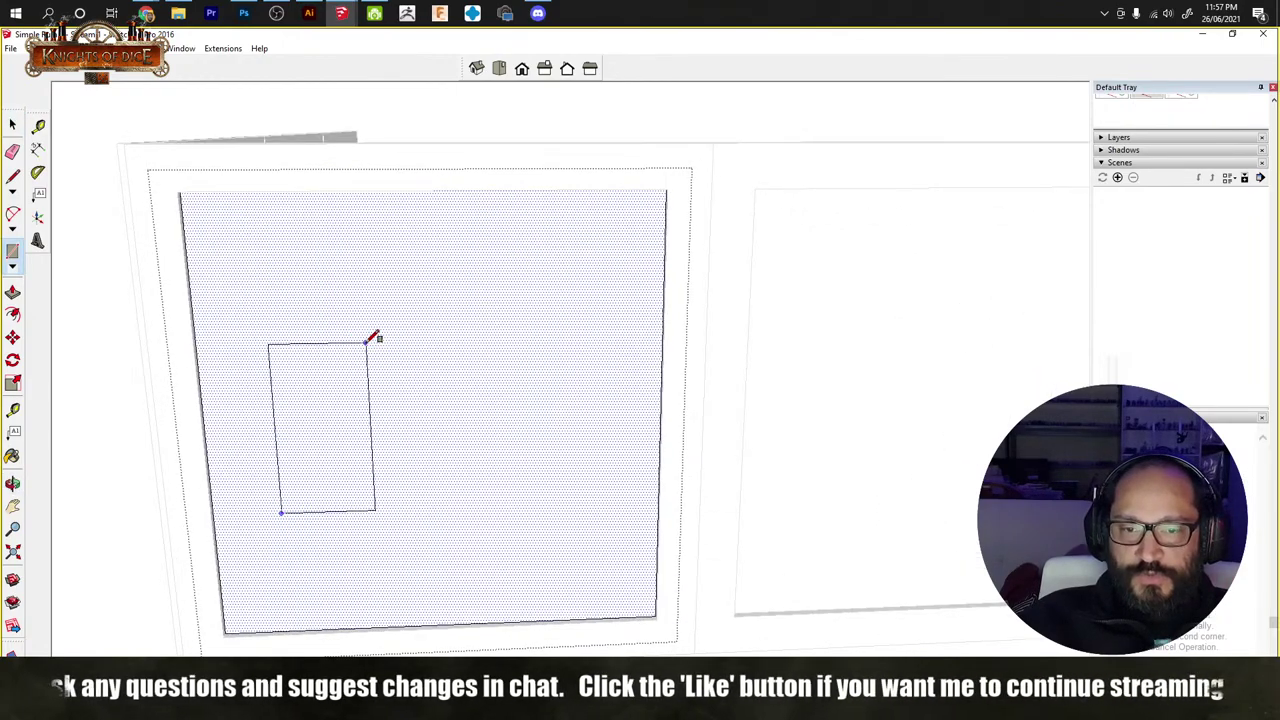
click(359, 345)
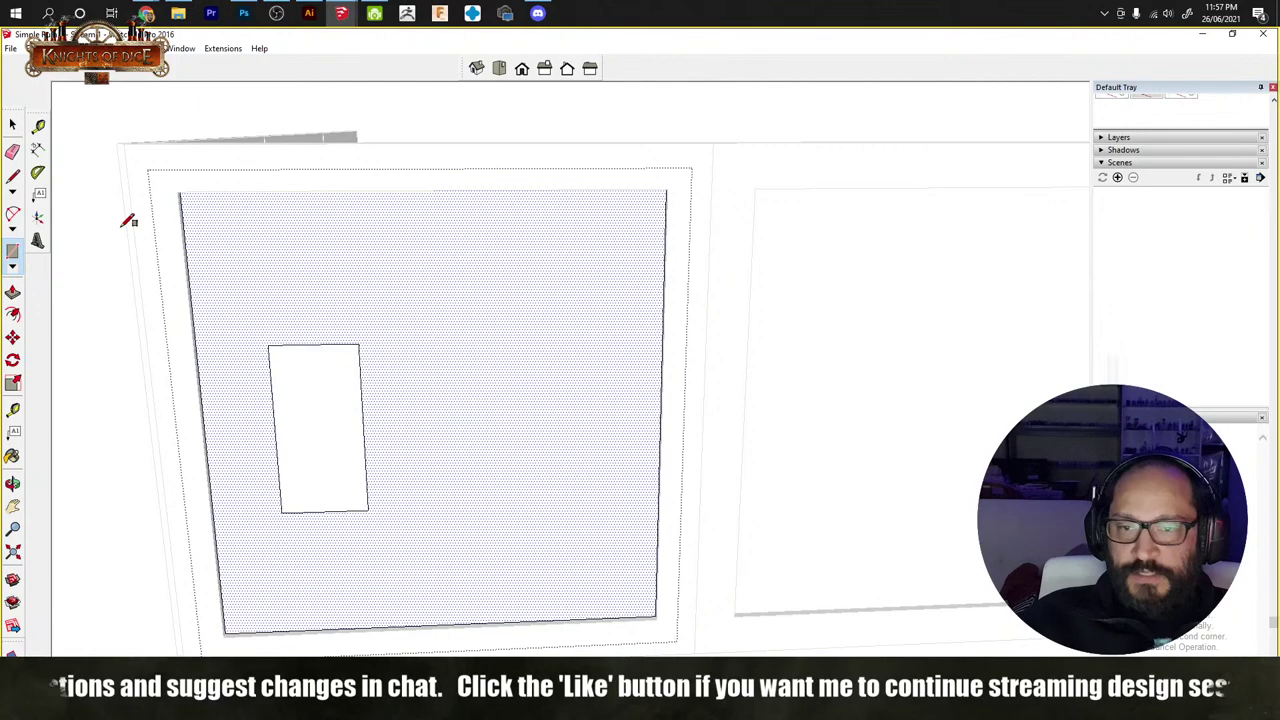
Step: Add a semicircular arc over the rectangle's upper edge and erase the dividing line to form one arched window outline
click(13, 213)
click(270, 345)
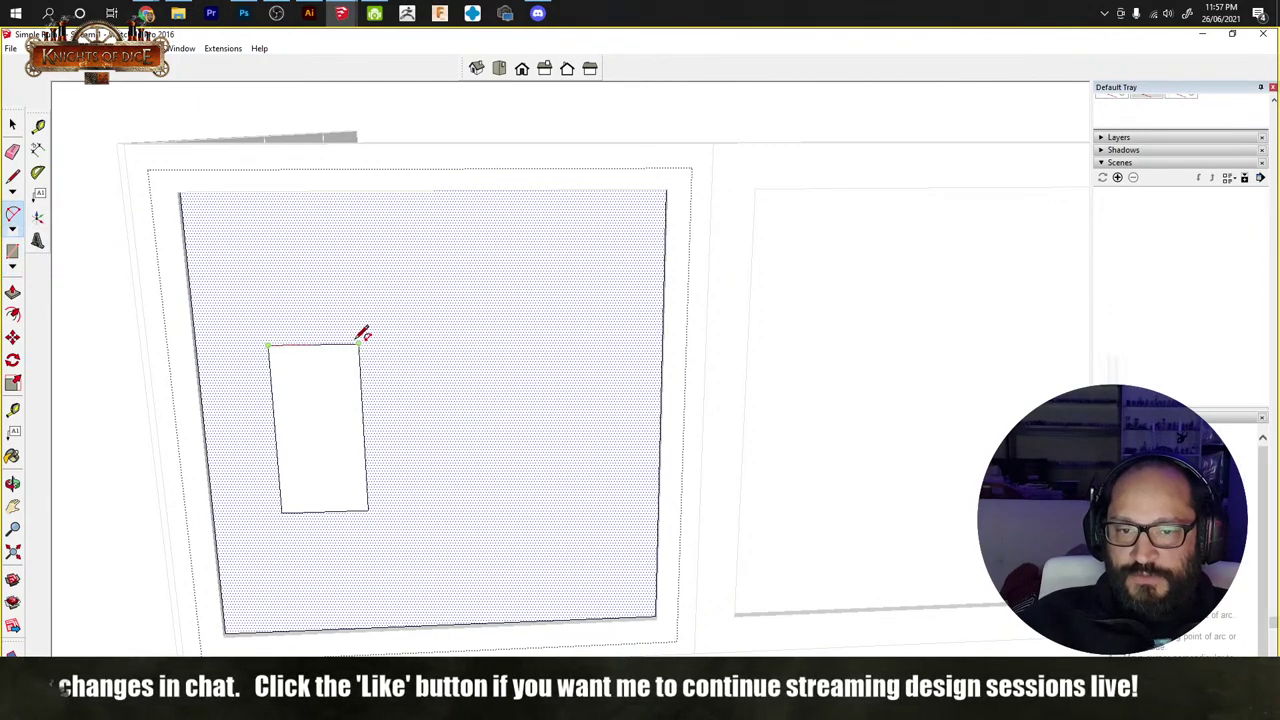
click(359, 345)
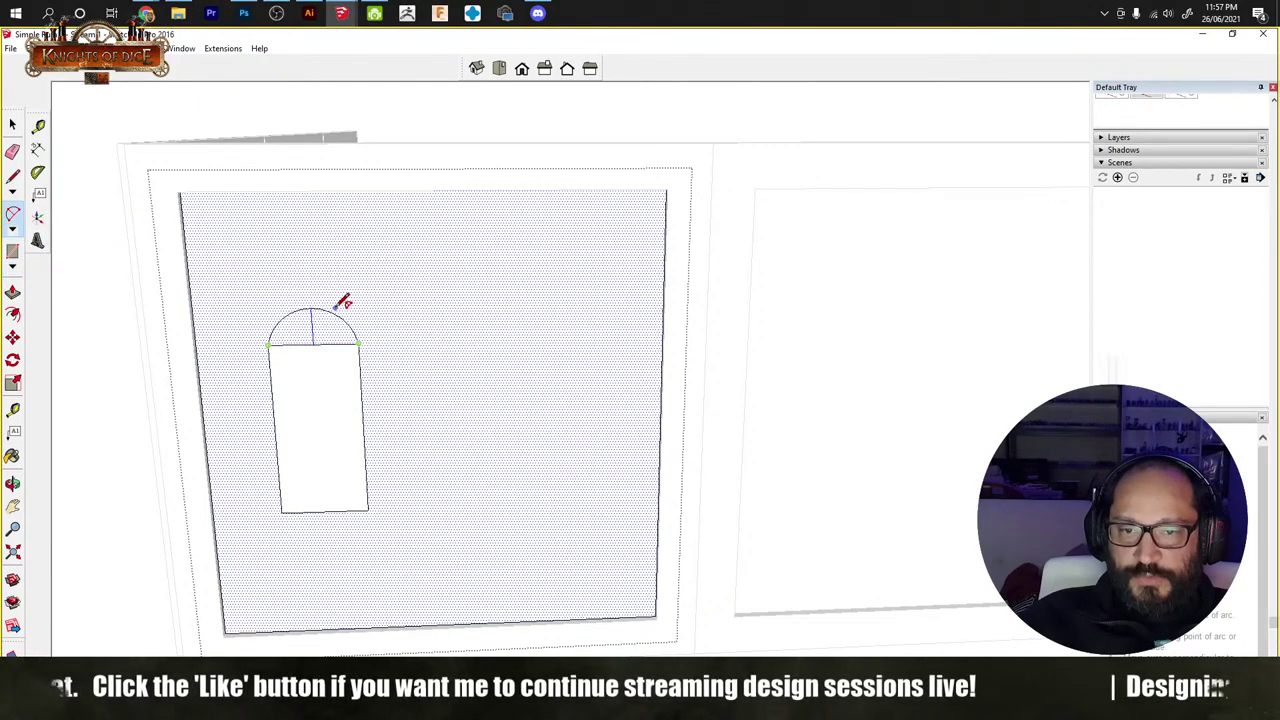
click(343, 296)
key(e)
click(315, 344)
key(space)
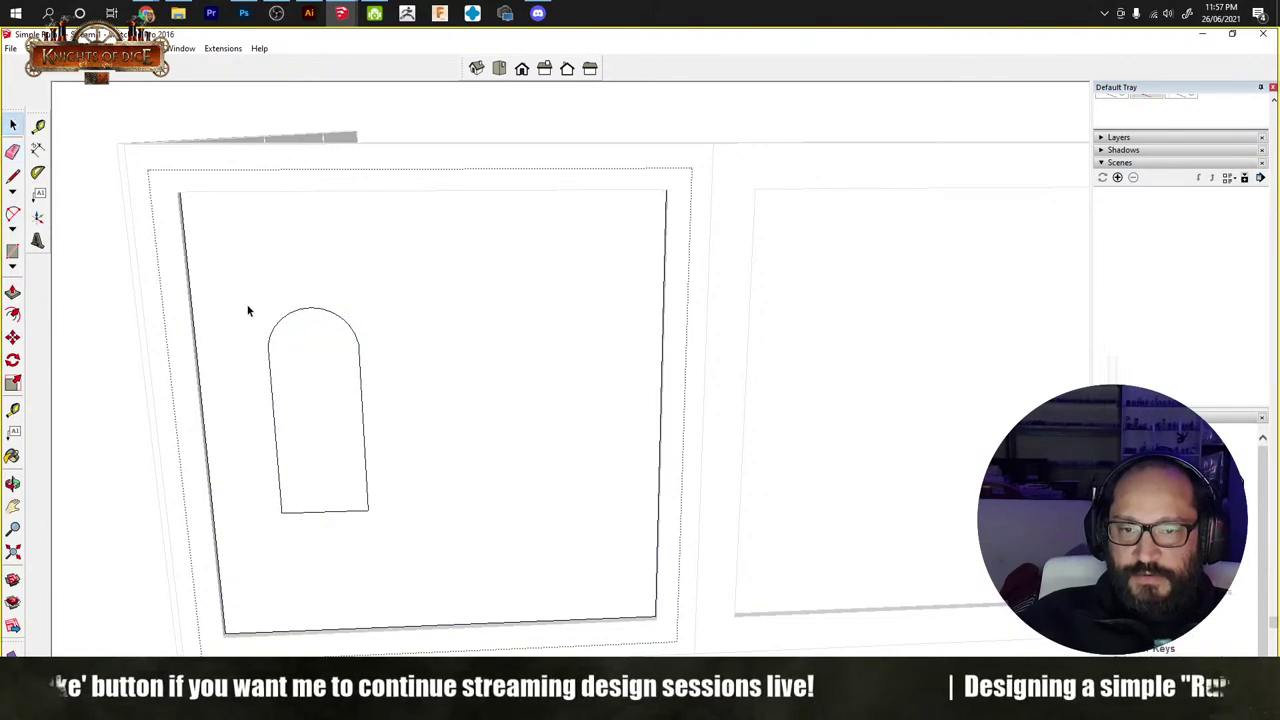
Step: Copy the arched outline twice sideways across the panel to make a row of three evenly spaced windows
click(382, 366)
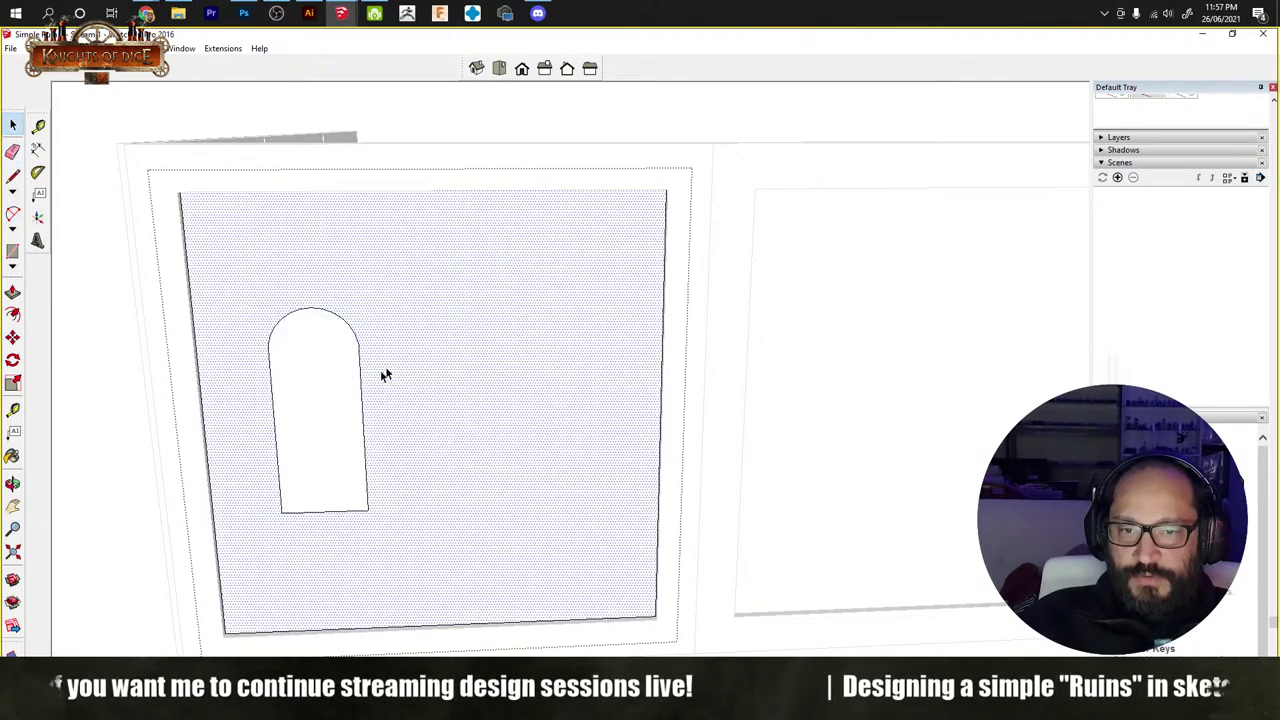
click(344, 440)
key(m)
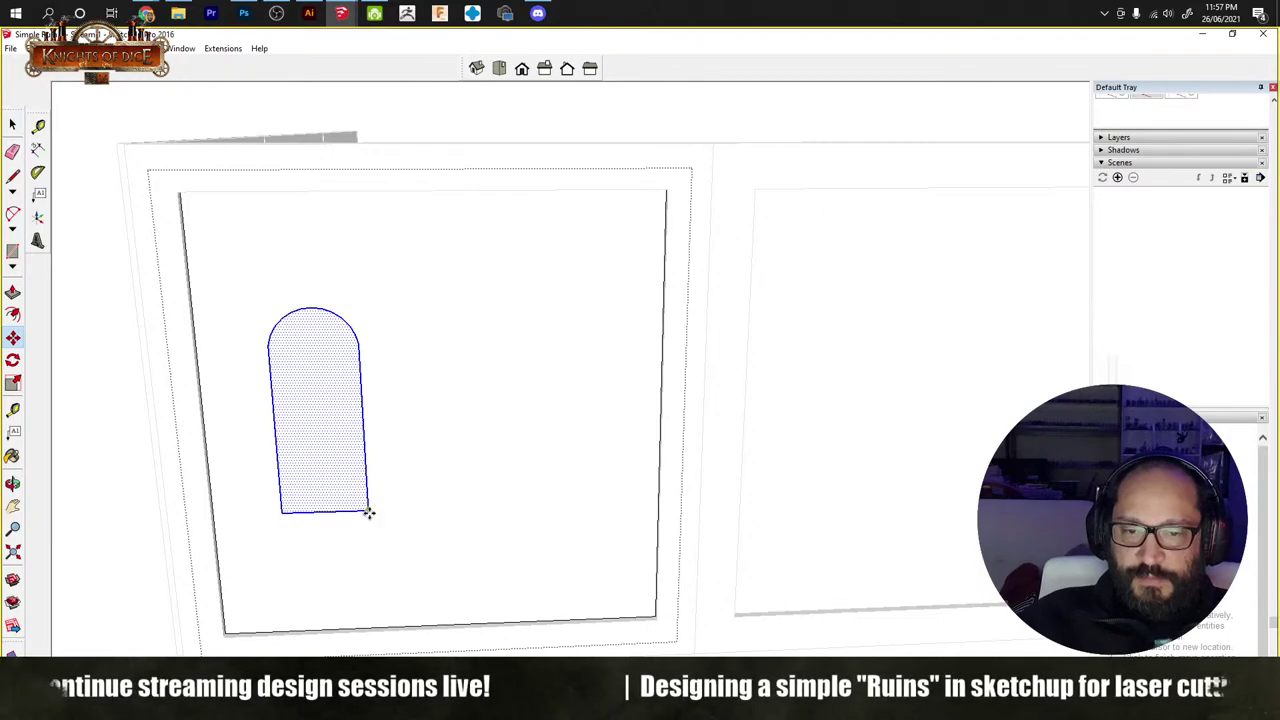
click(367, 511)
key(ctrl)
click(482, 507)
key(ctrl)
click(482, 507)
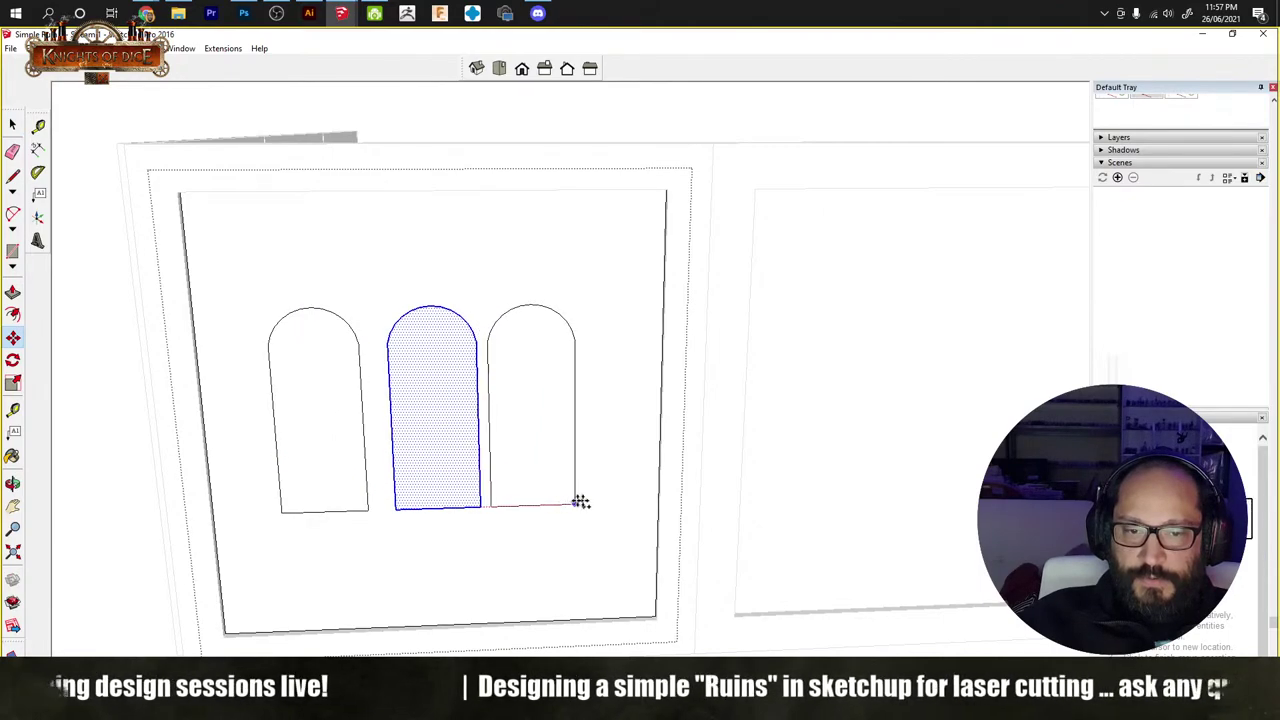
click(594, 506)
key(space)
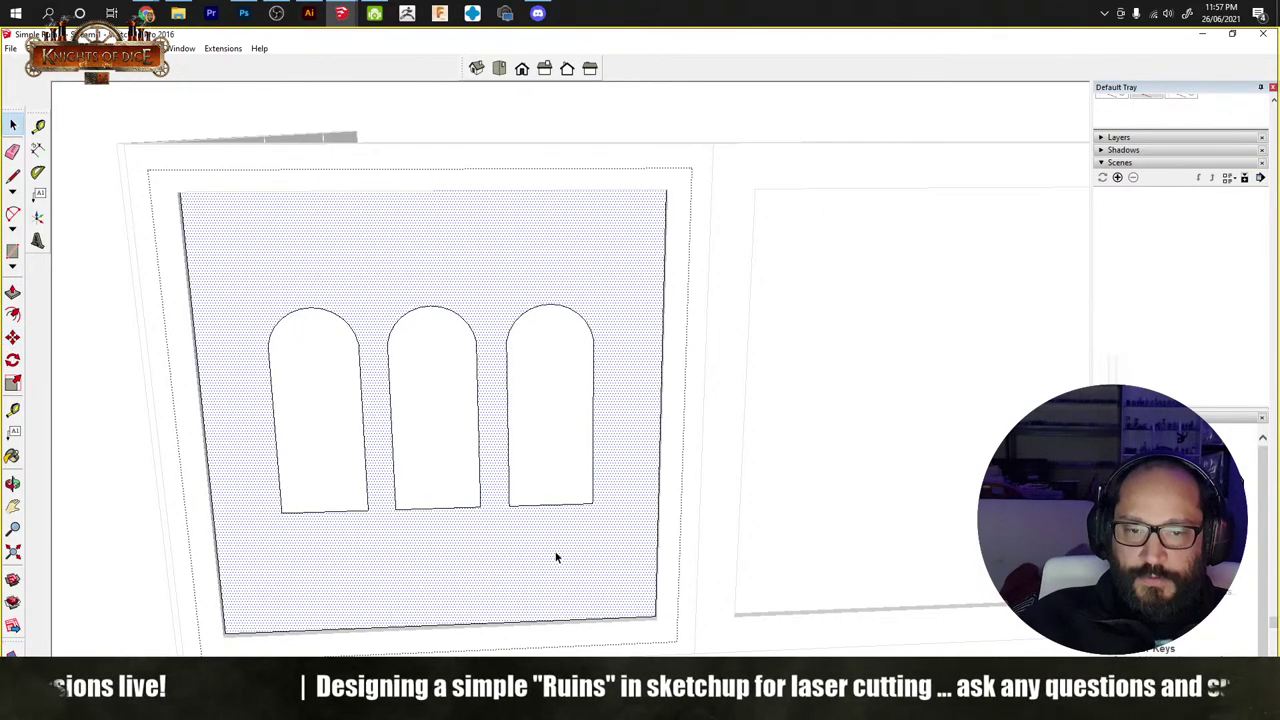
Step: Push the three arched faces through the panel's thickness to cut open windows
click(555, 557)
key(p)
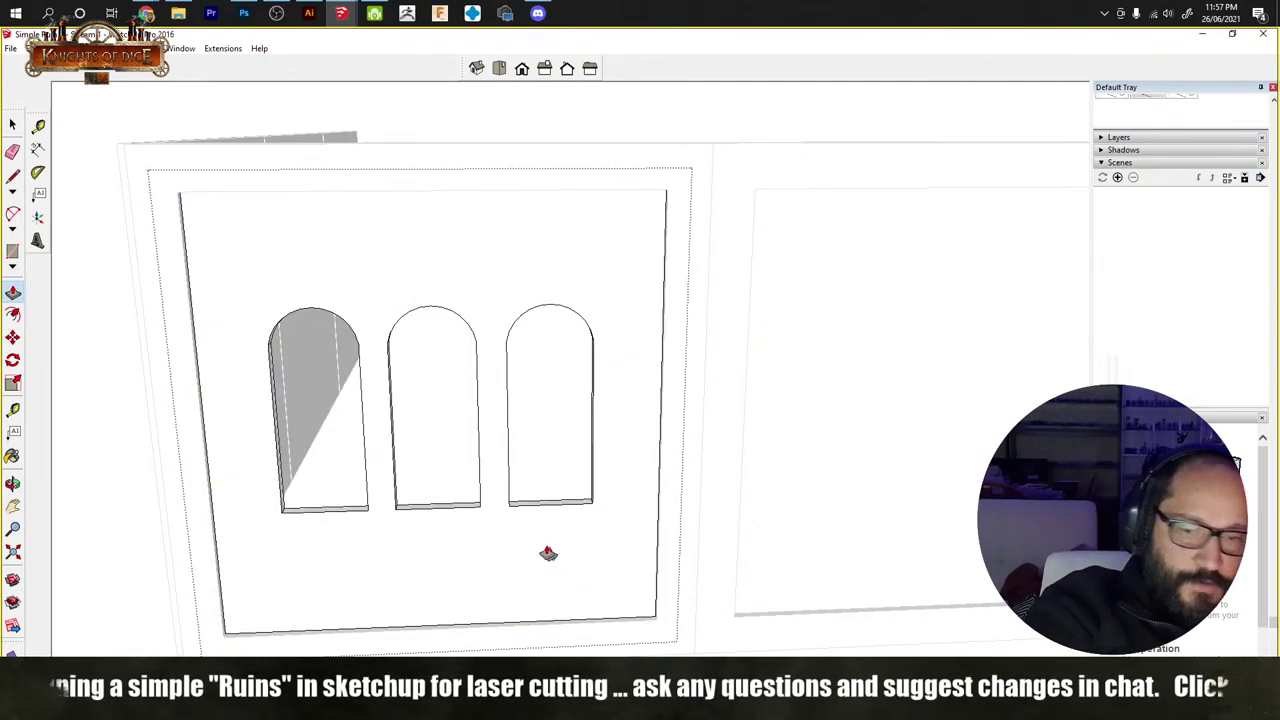
key(space)
Step: Examine the framed wall with its arched windows from several angles and beside the existing ruin models
scroll(310, 449, down, 6)
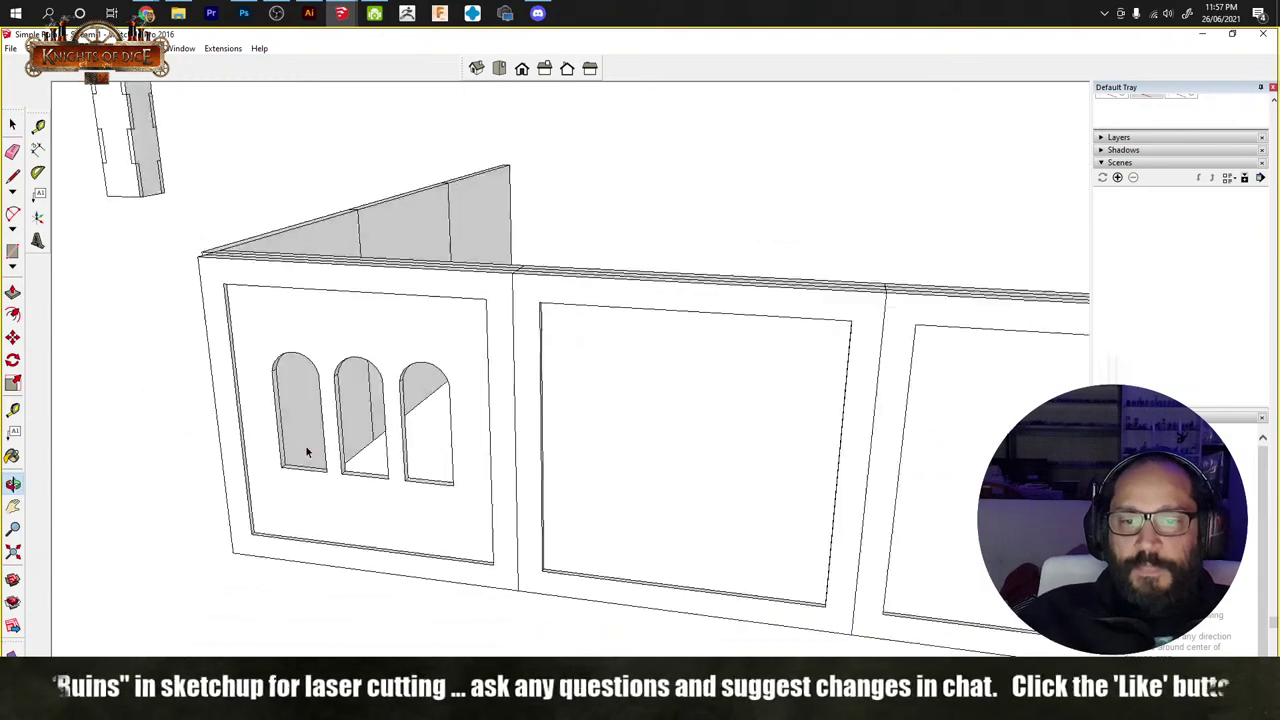
scroll(318, 430, down, 3)
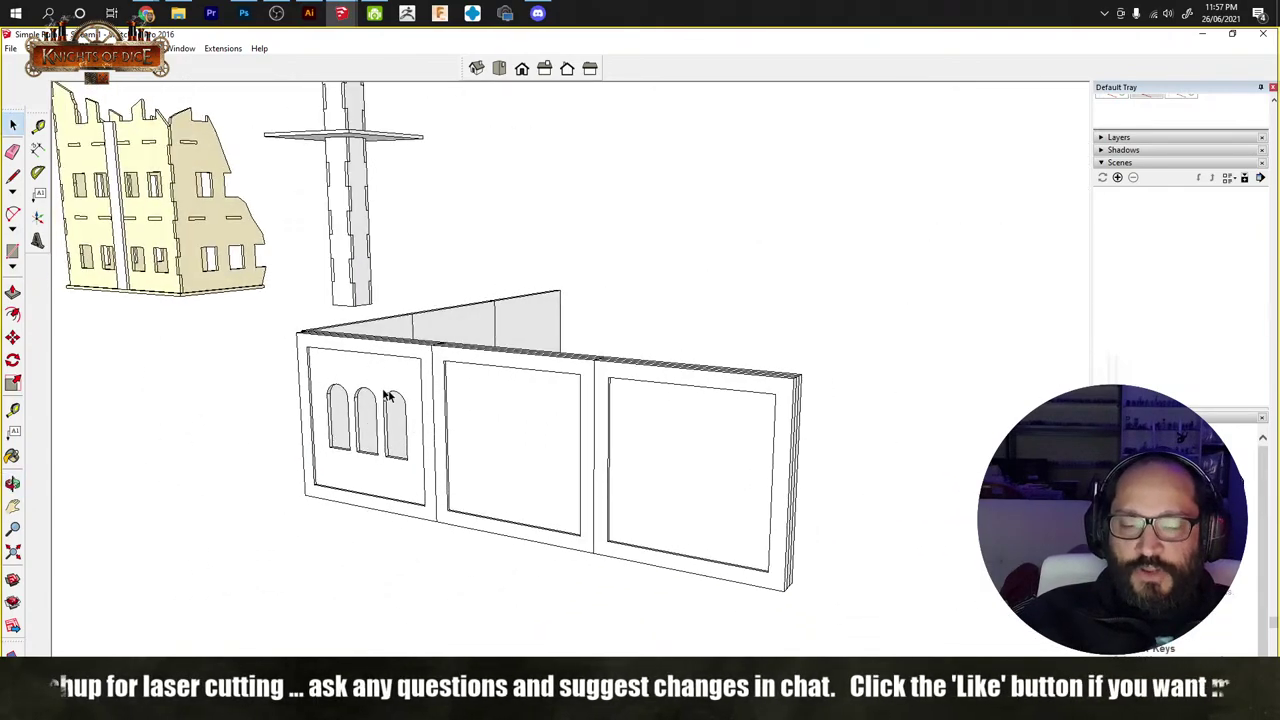
mouse_move(527, 367)
middle_down()
mouse_move(606, 443)
mouse_move(675, 415)
mouse_move(526, 453)
mouse_move(660, 423)
middle_up()
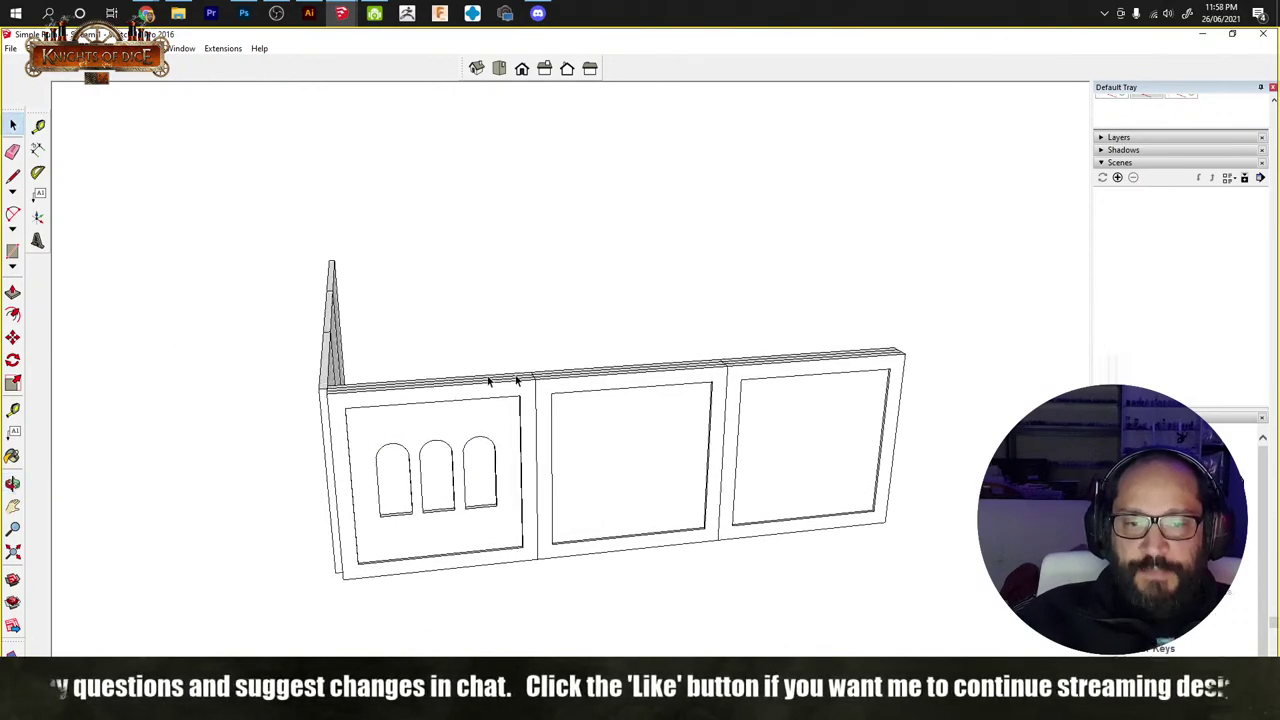
mouse_move(775, 384)
middle_down()
mouse_move(686, 383)
mouse_move(757, 457)
middle_up()
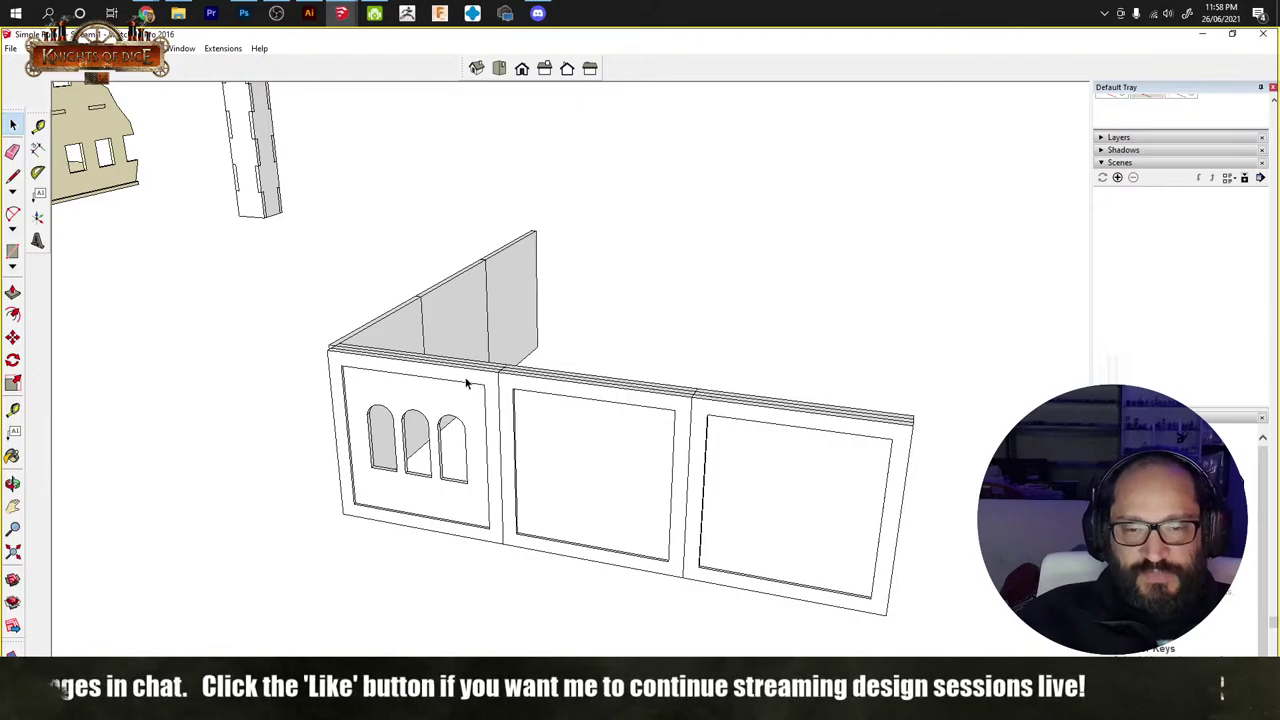
mouse_move(717, 421)
middle_down()
mouse_move(777, 391)
mouse_move(300, 491)
mouse_move(397, 423)
mouse_move(716, 461)
mouse_move(337, 474)
mouse_move(663, 446)
mouse_move(497, 460)
mouse_move(548, 396)
middle_up()
scroll(548, 396, down, 10)
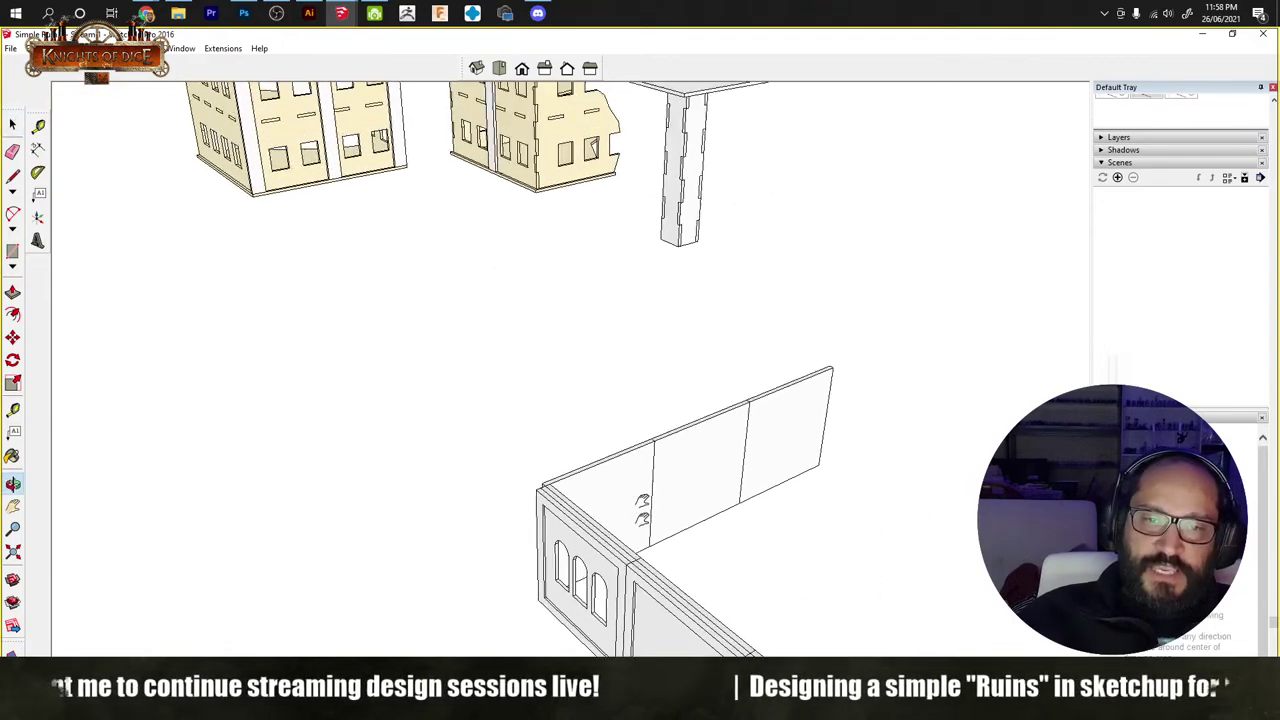
mouse_move(478, 375)
middle_down()
mouse_move(429, 380)
mouse_move(703, 409)
mouse_move(806, 300)
mouse_move(691, 284)
mouse_move(560, 340)
mouse_move(603, 432)
mouse_move(577, 409)
mouse_move(623, 420)
middle_up()
scroll(603, 432, up, 6)
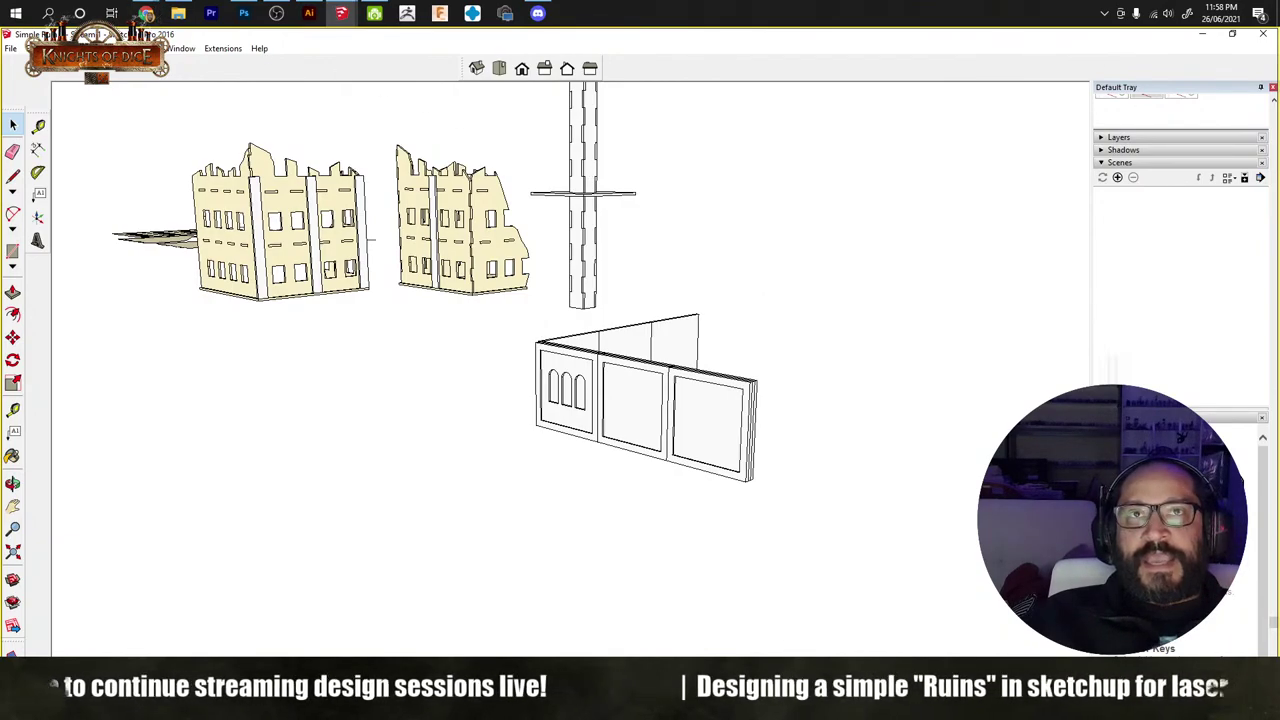
Step: Switch to Chrome and search the web for "beamo flux cutter"
key(alt+Tab)
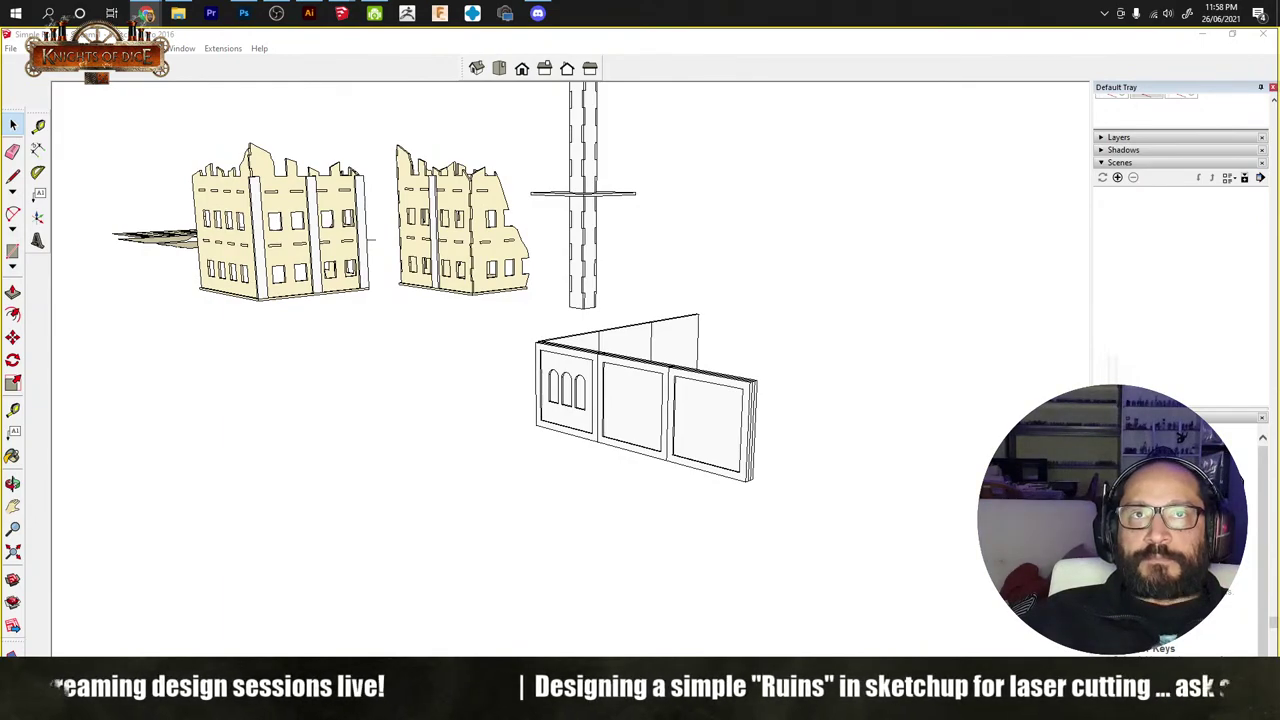
click(643, 61)
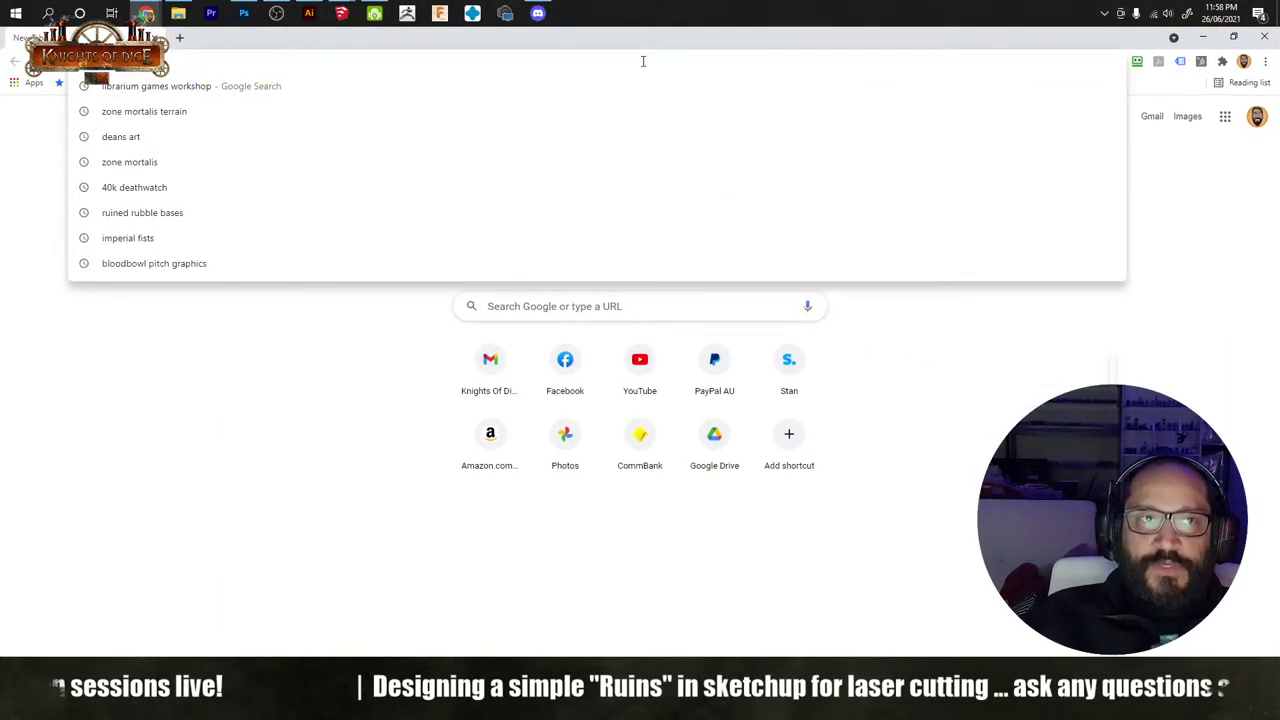
text(be)
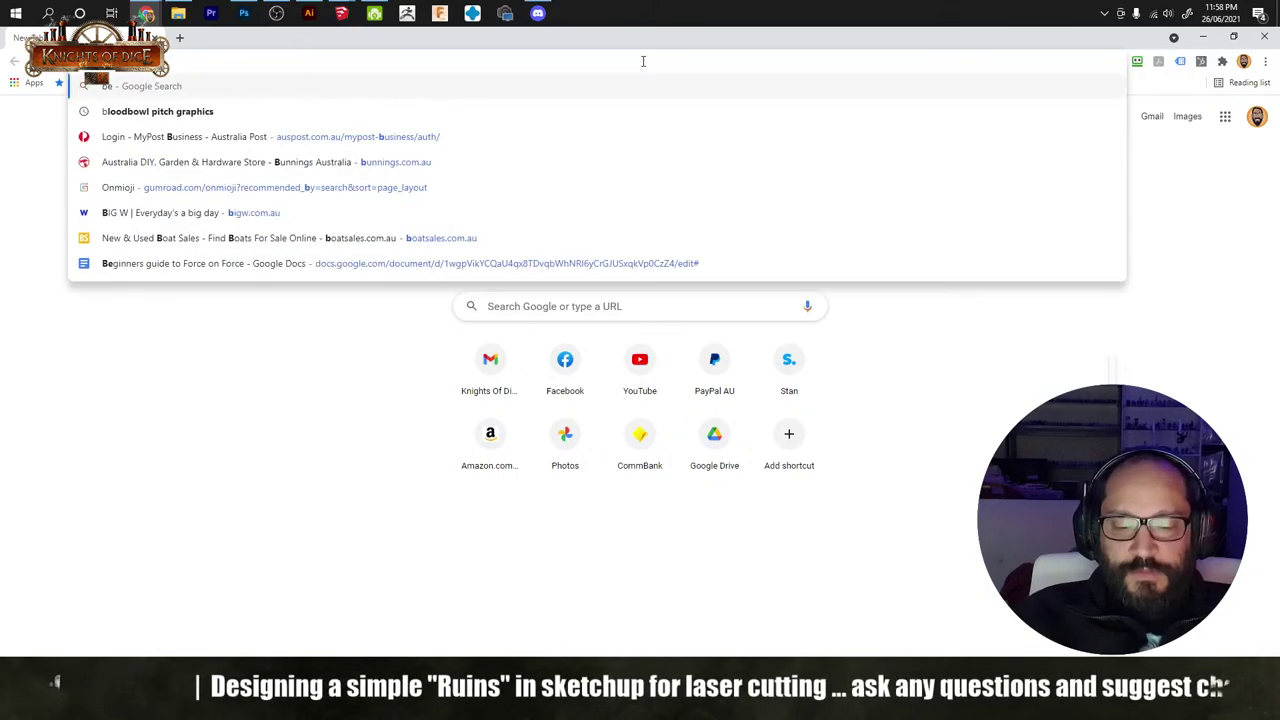
text(amo flux cutter)
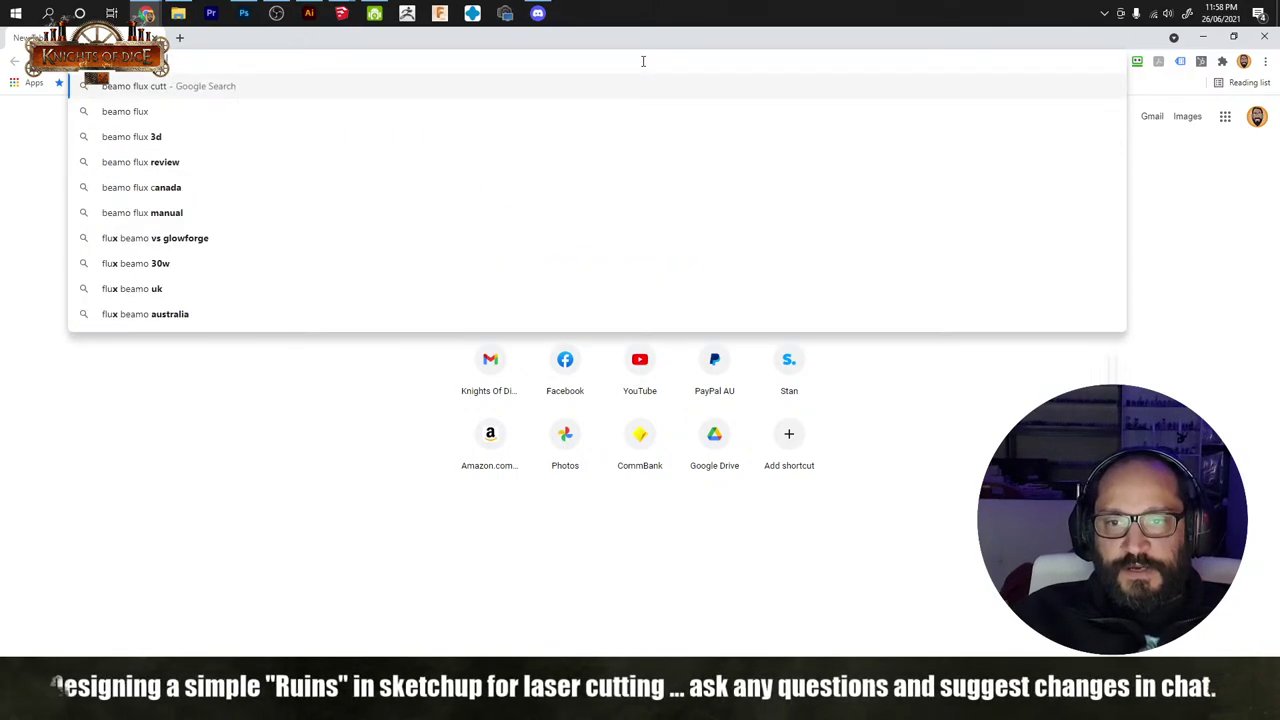
key(Return)
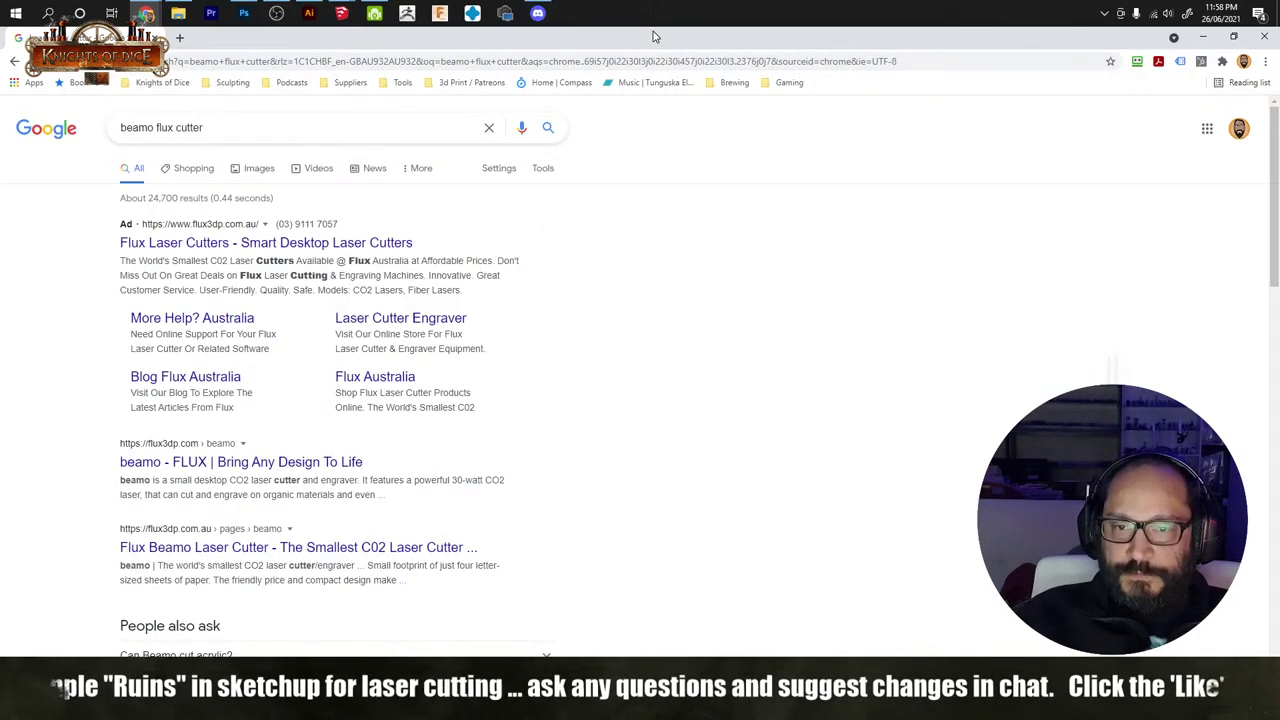
Step: Open the Flux Laser Cutters site and look over the Beamo, Beambox and Beambox Pro descriptions
click(222, 246)
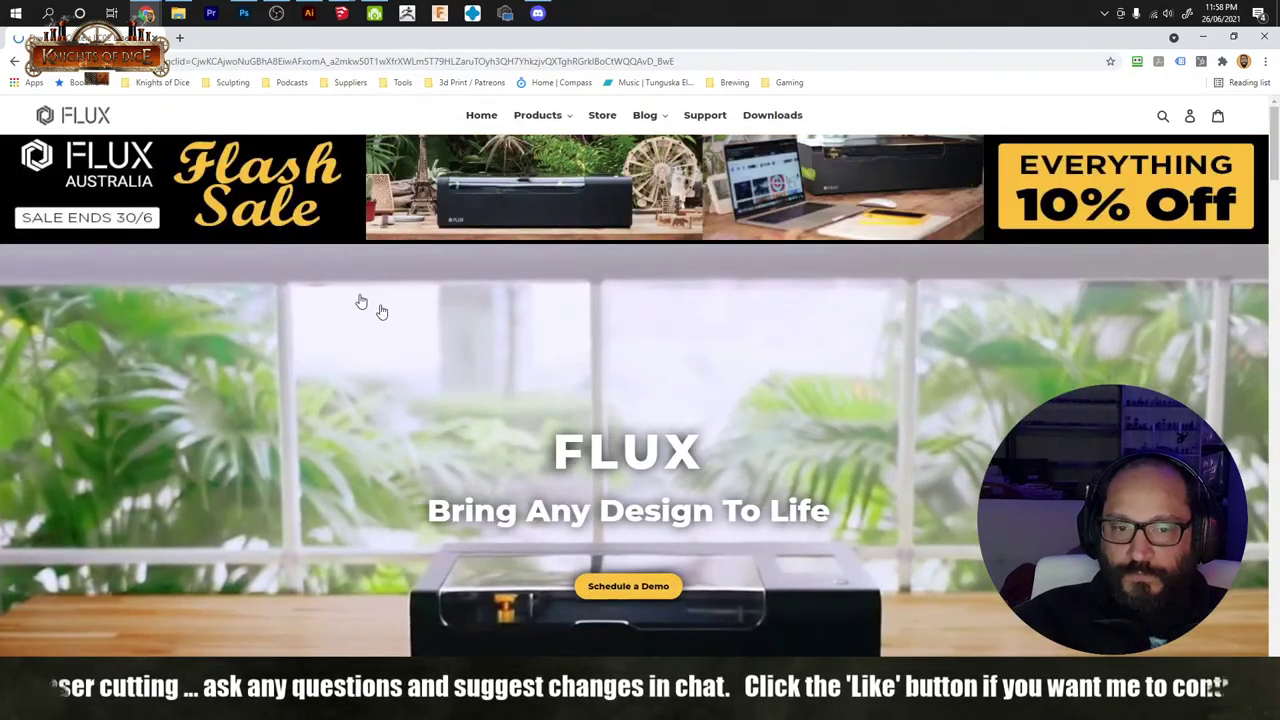
scroll(694, 474, down, 5)
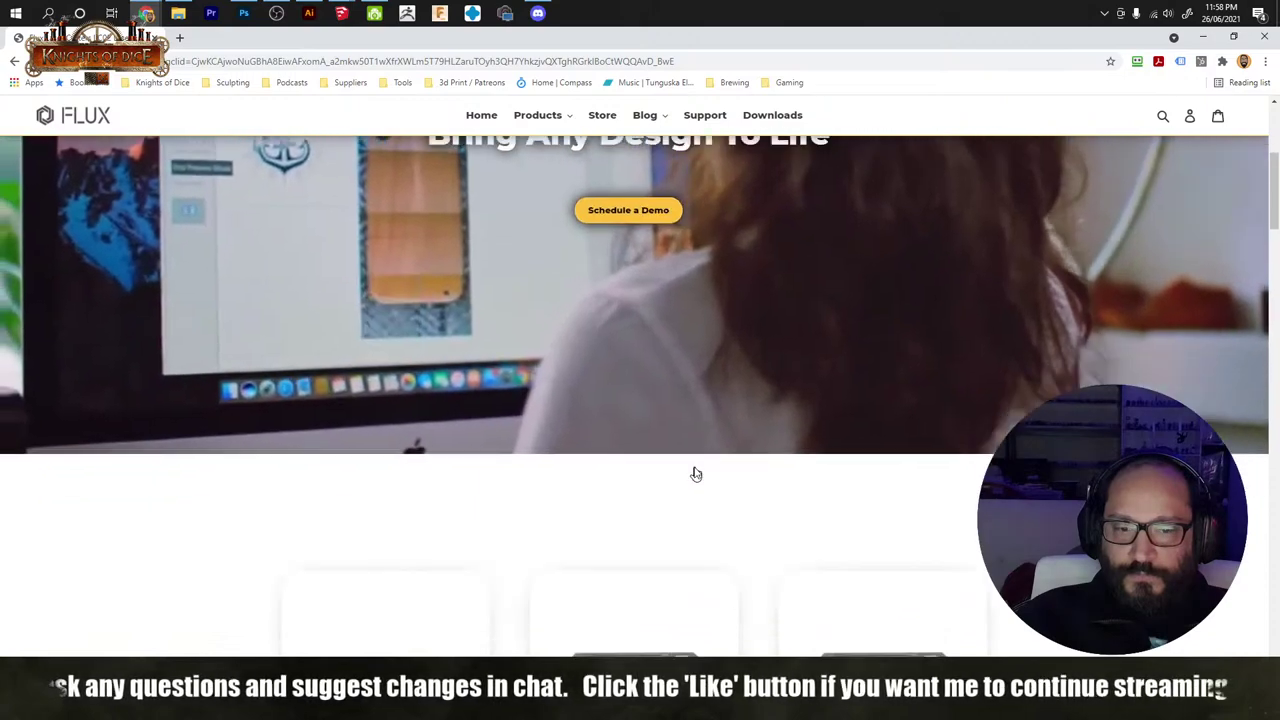
scroll(696, 474, down, 3)
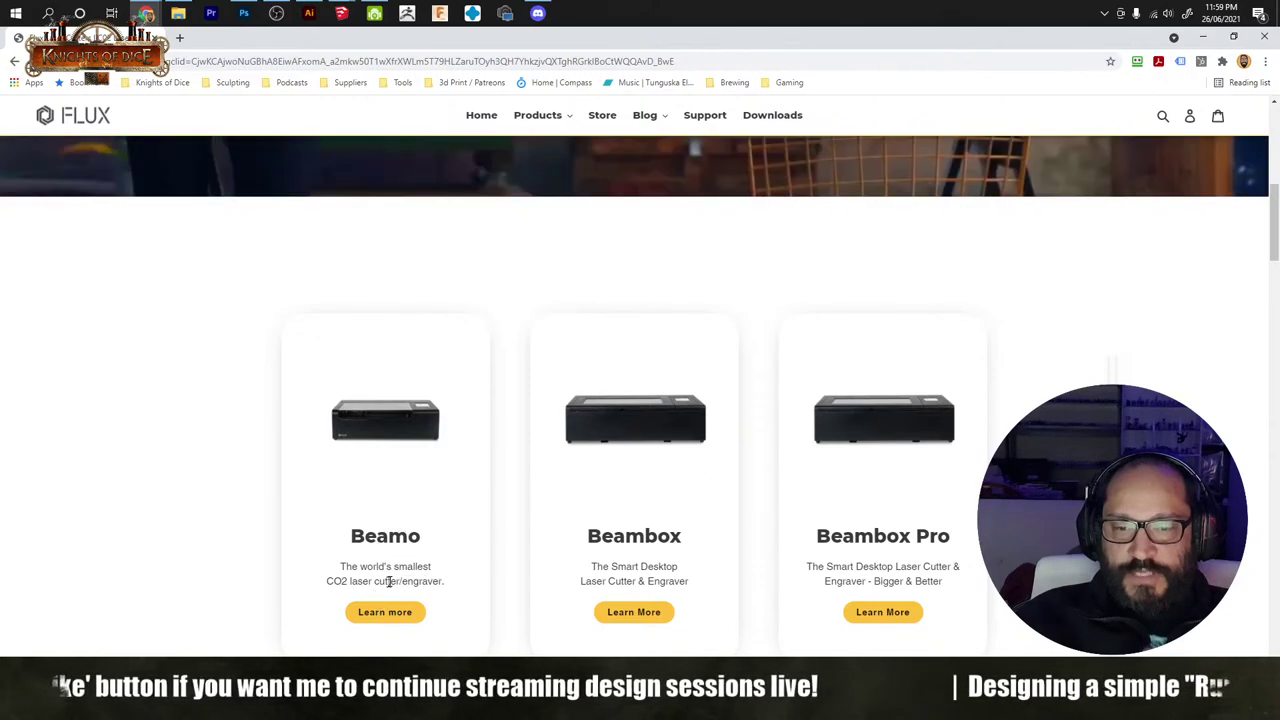
scroll(400, 583, up, 3)
scroll(400, 580, down, 5)
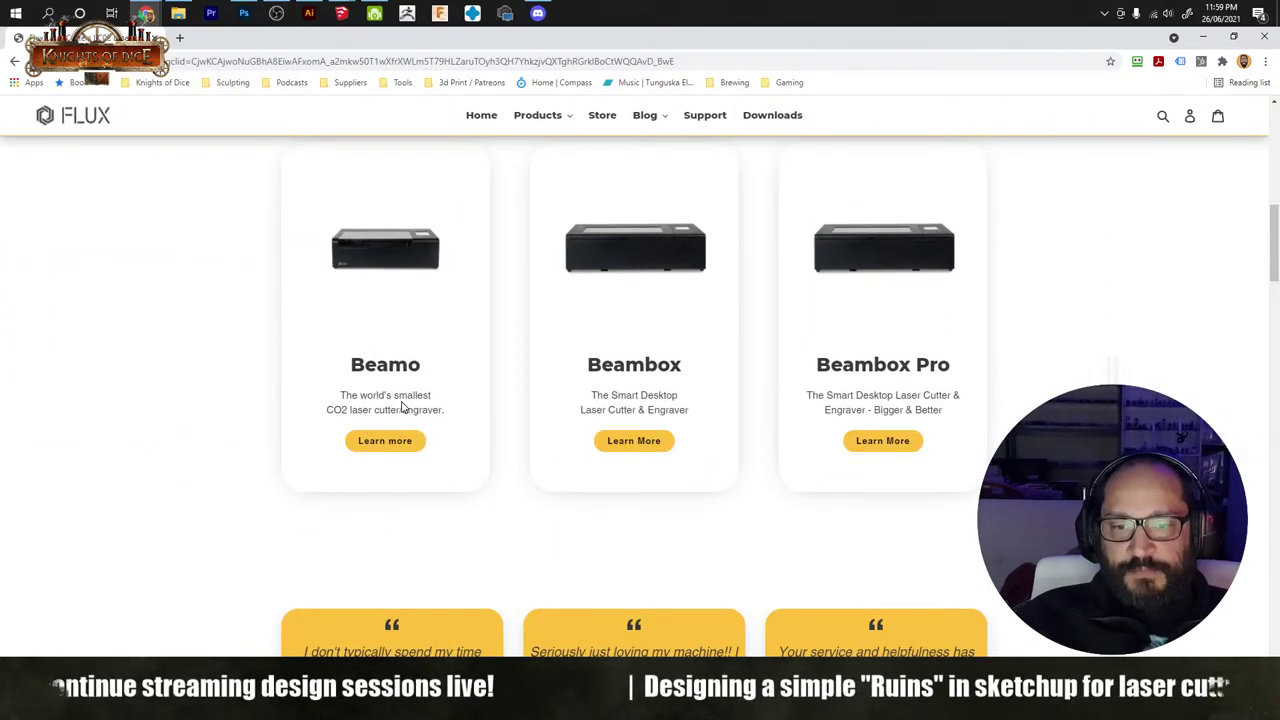
drag(396, 409, 334, 411)
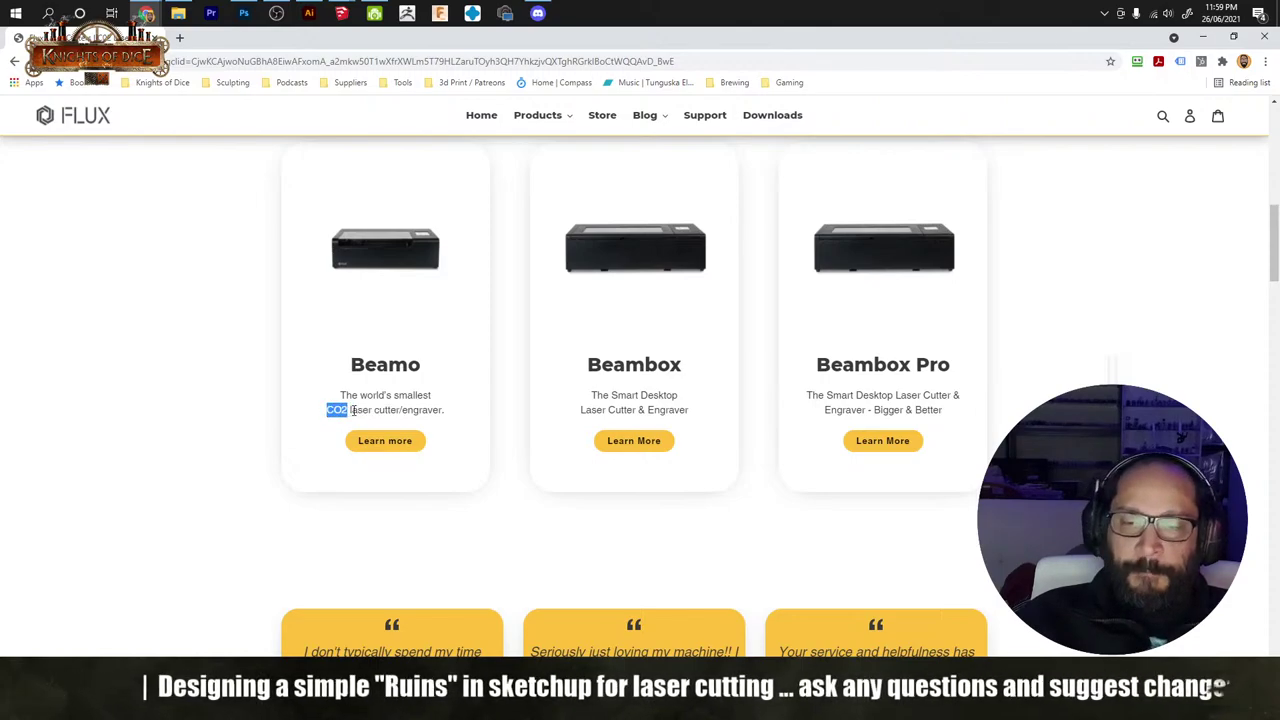
scroll(352, 411, up, 1)
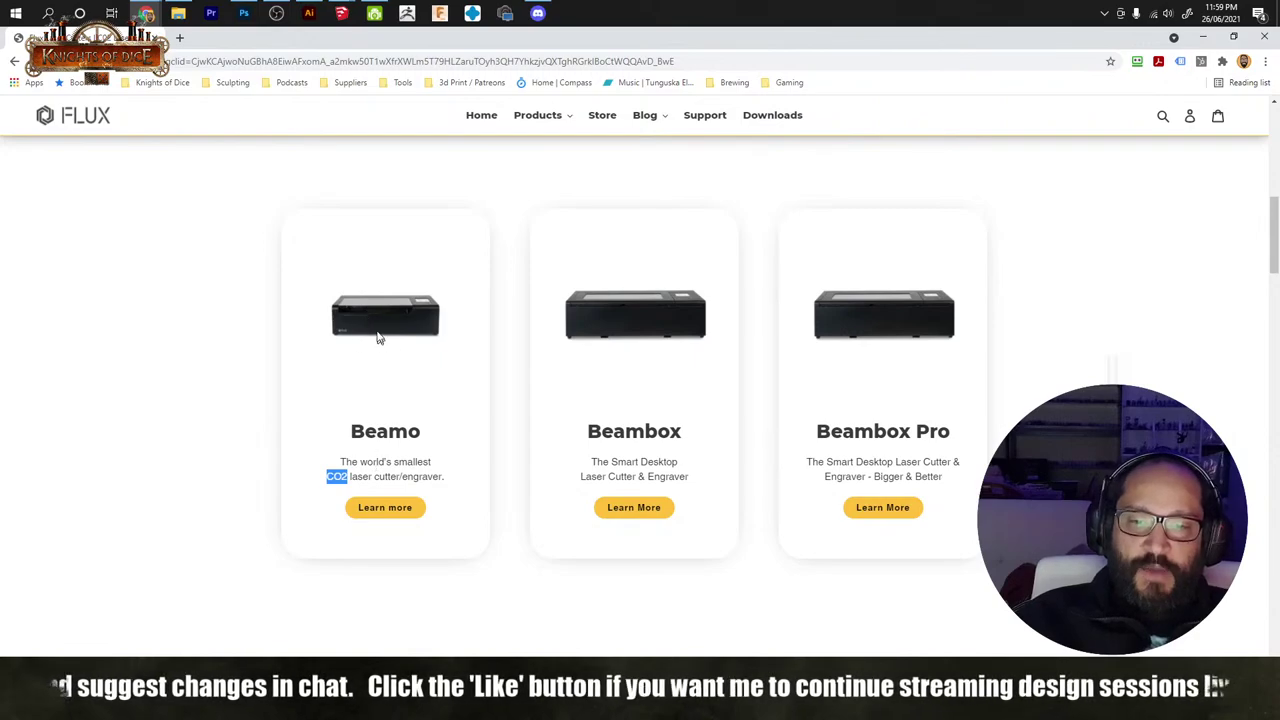
click(237, 417)
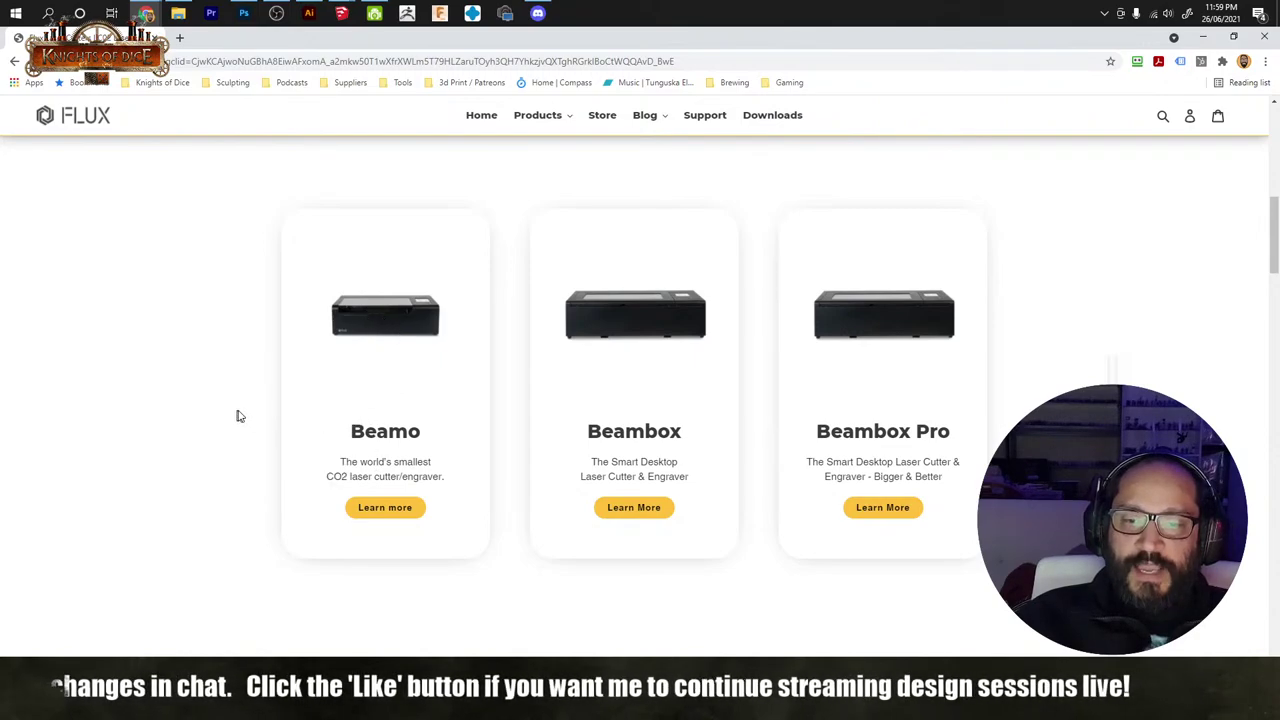
Step: Look through the Beamo product page and open the related Flux CO2 laser tube 50W product
click(390, 508)
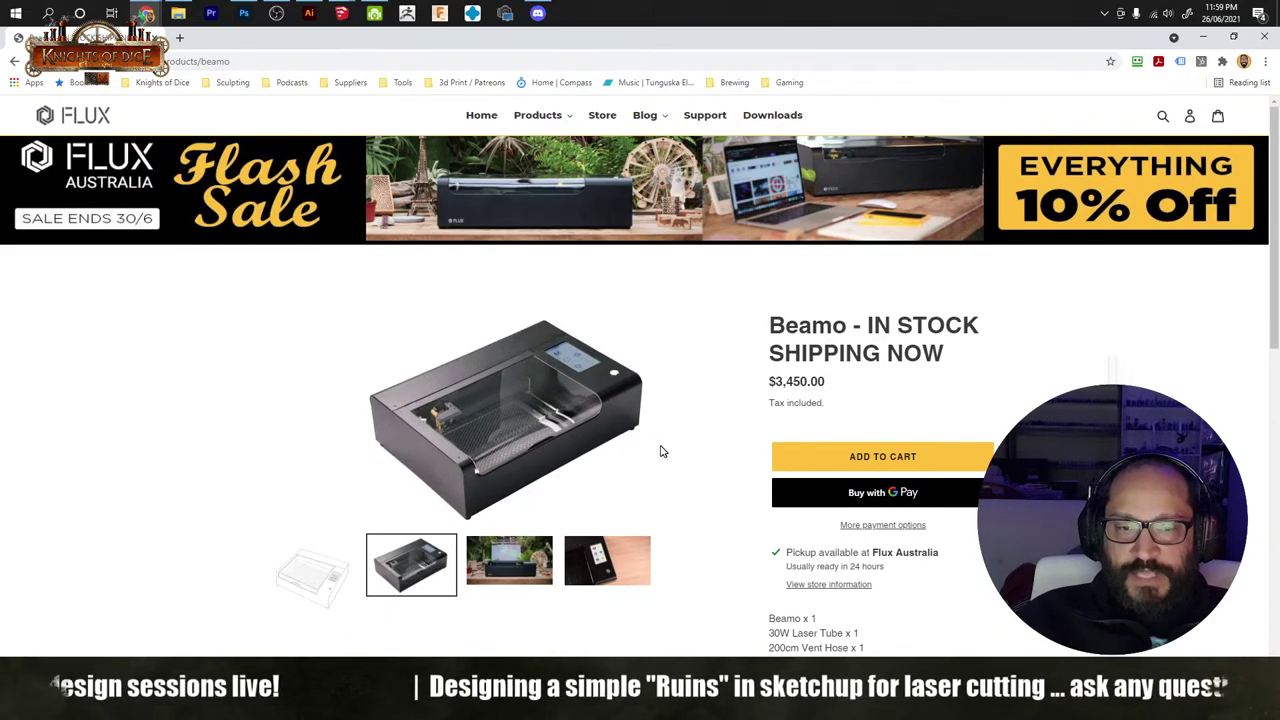
scroll(934, 514, down, 3)
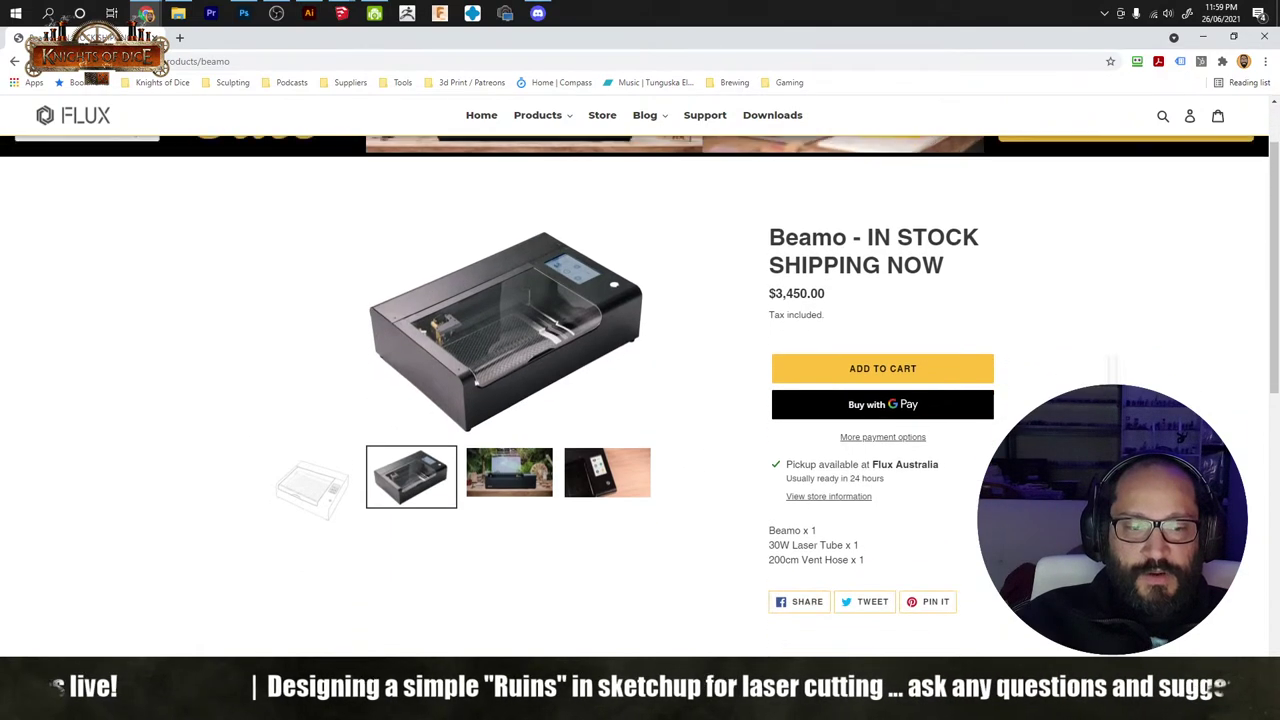
scroll(700, 400, down, 2)
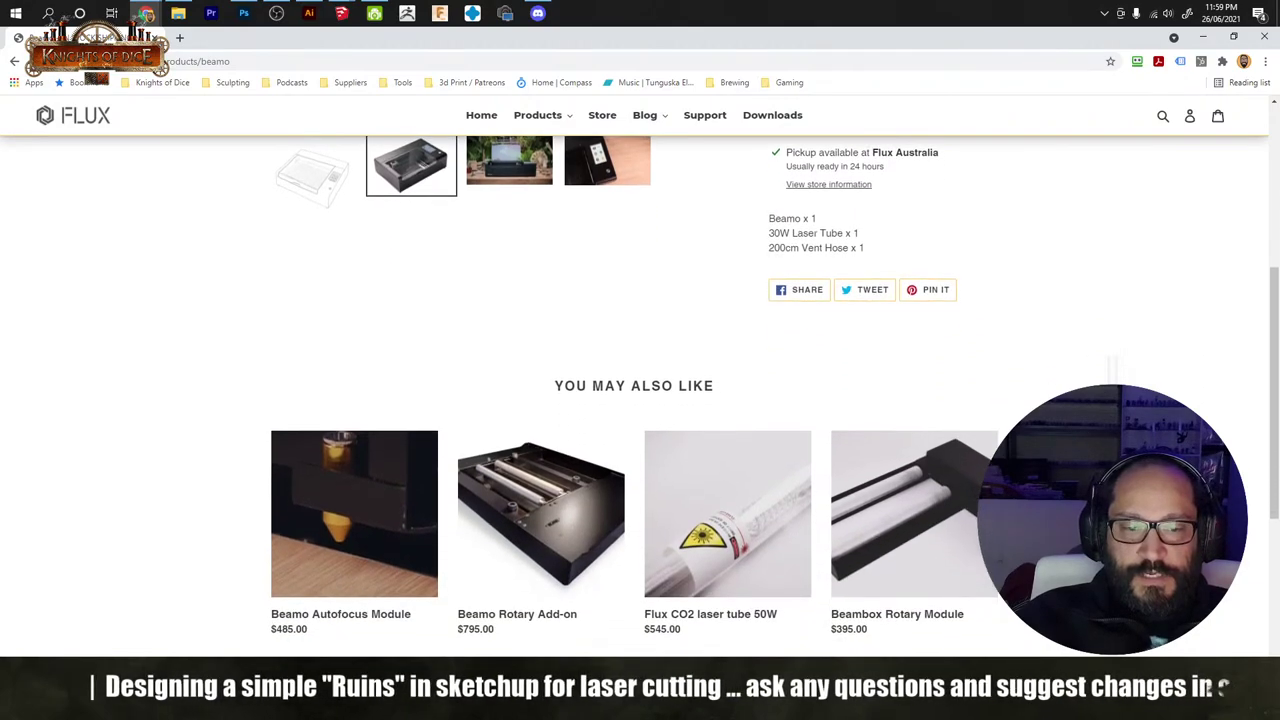
click(718, 620)
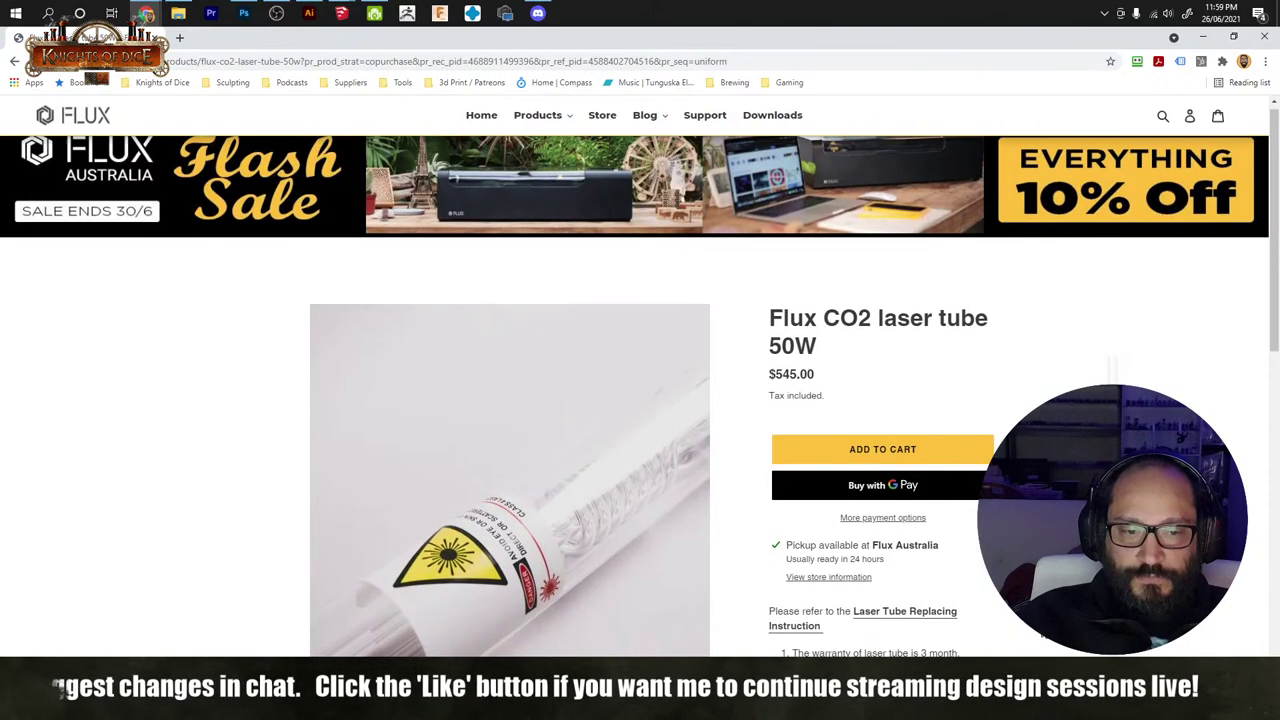
Step: Look through the Flux CO2 laser tube 50W page and its related products, including the 30W tube and the Beambox machines
scroll(640, 388, down, 2)
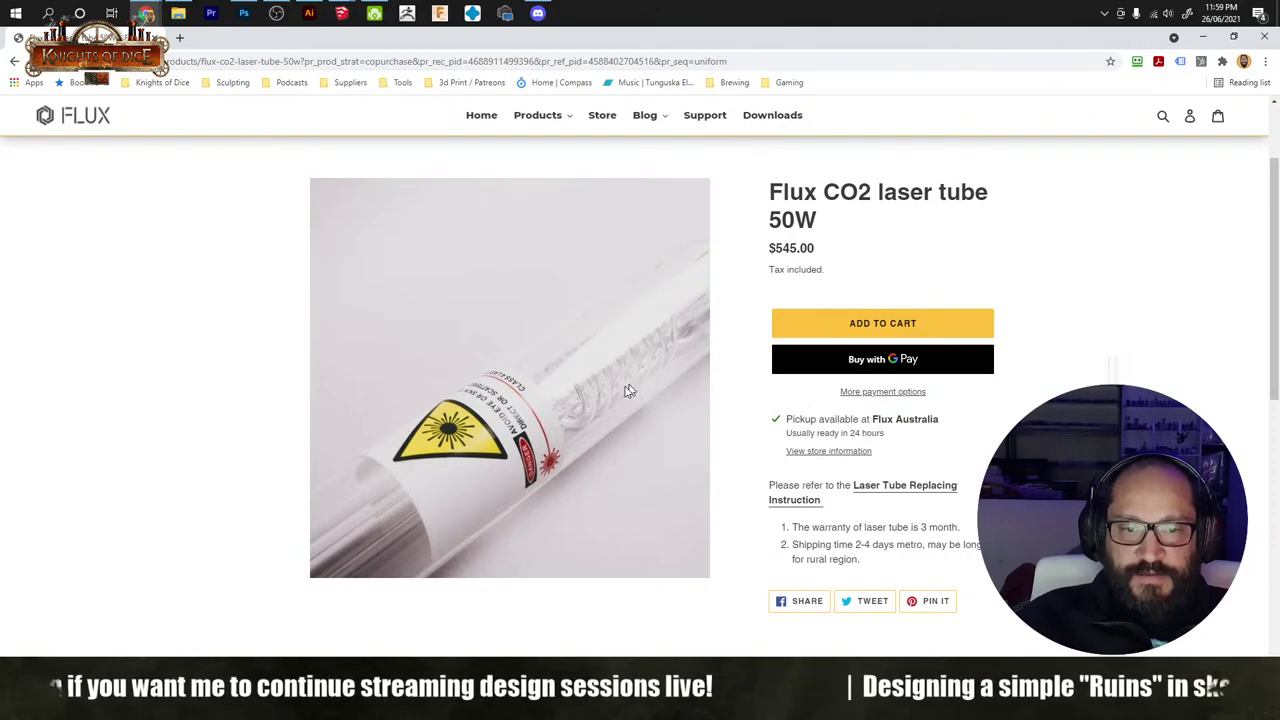
scroll(646, 466, down, 5)
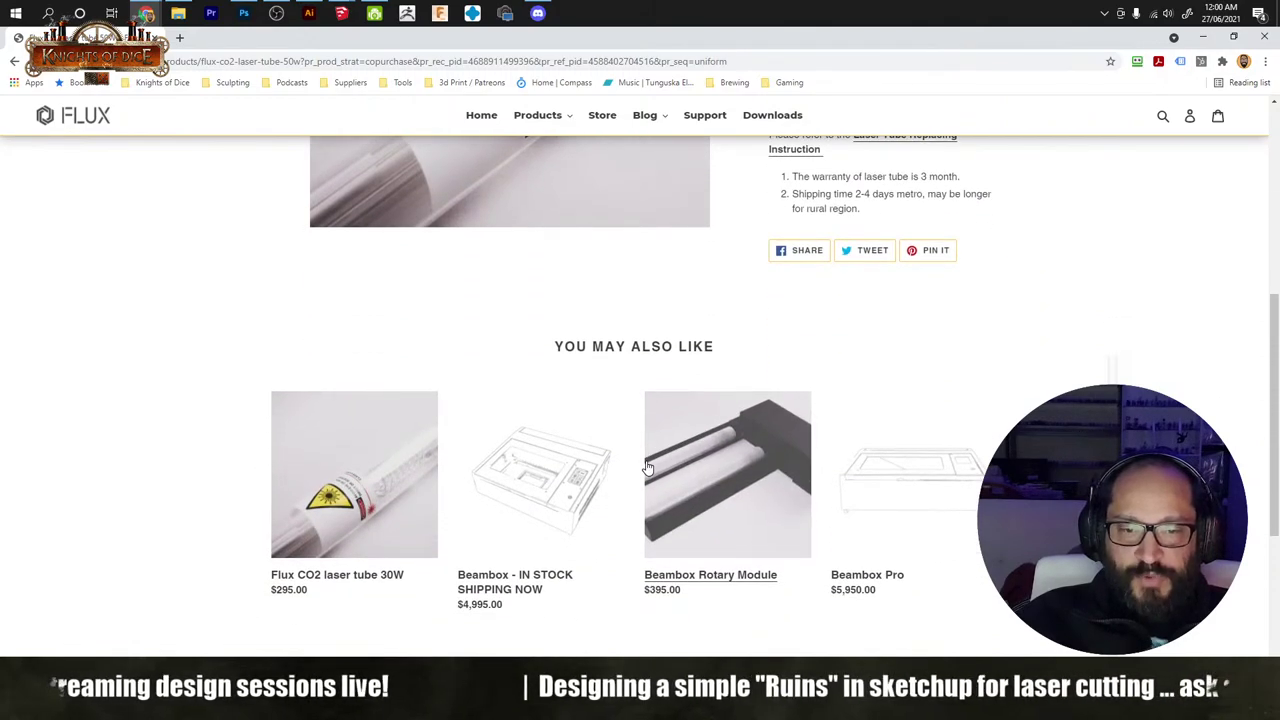
scroll(646, 466, down, 1)
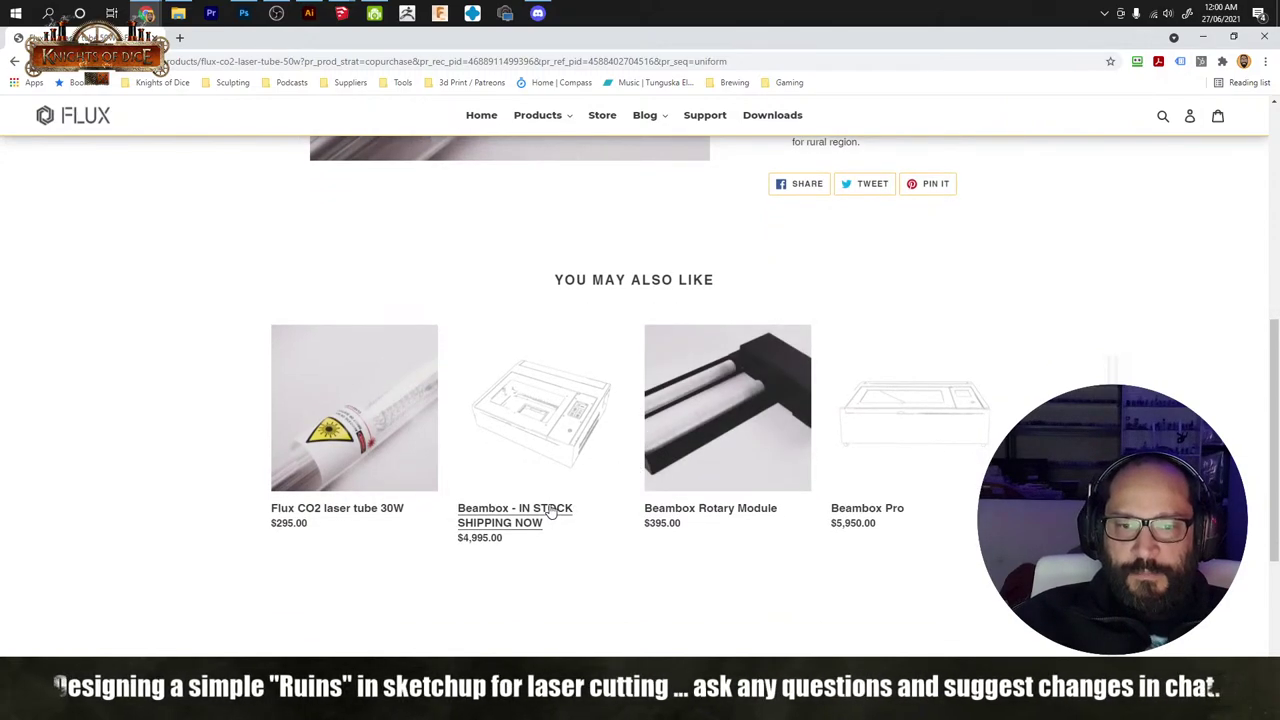
scroll(555, 505, down, 2)
scroll(558, 490, up, 1)
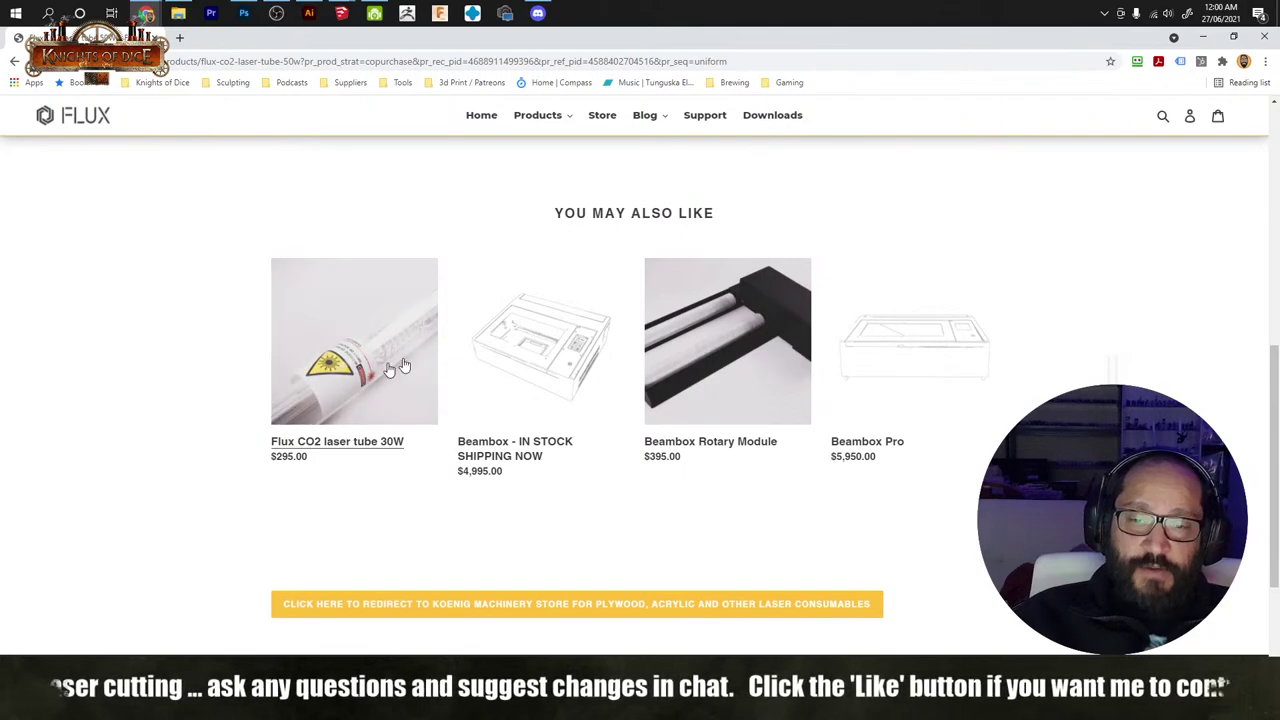
click(300, 417)
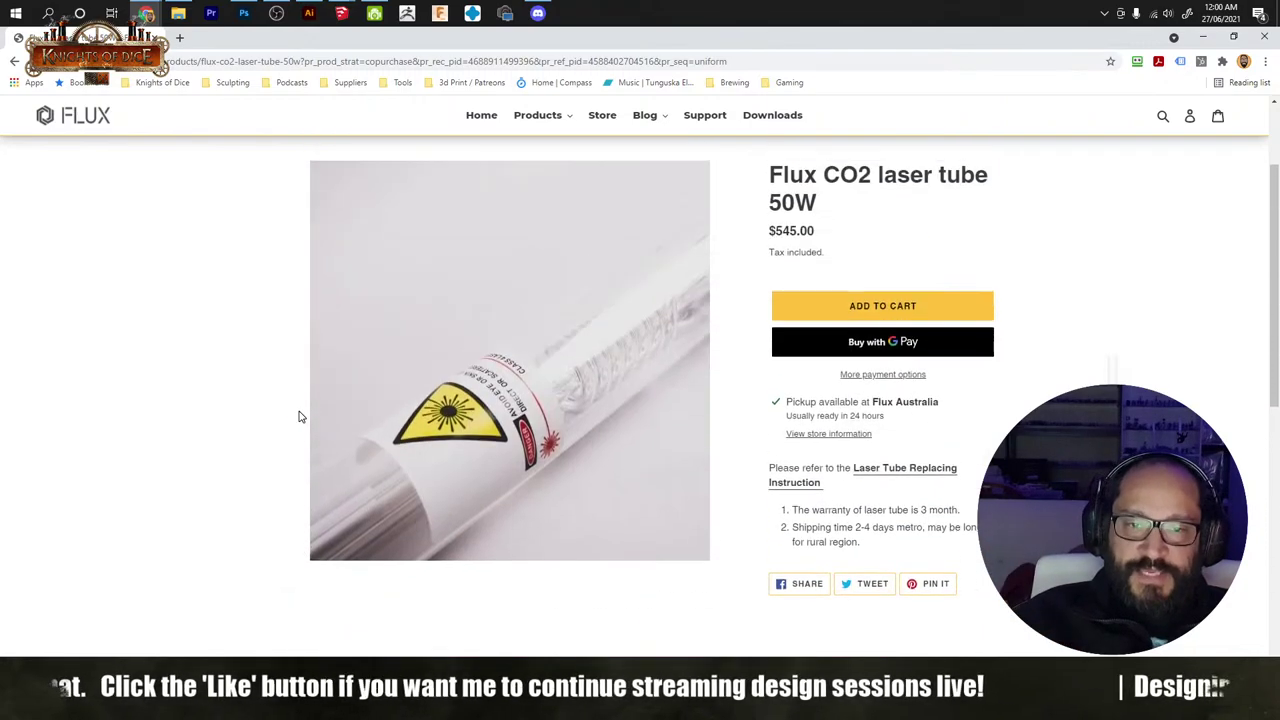
Step: Return to the Beamo product page and look over its price, included items and suggested add-ons
click(14, 62)
scroll(730, 515, down, 10)
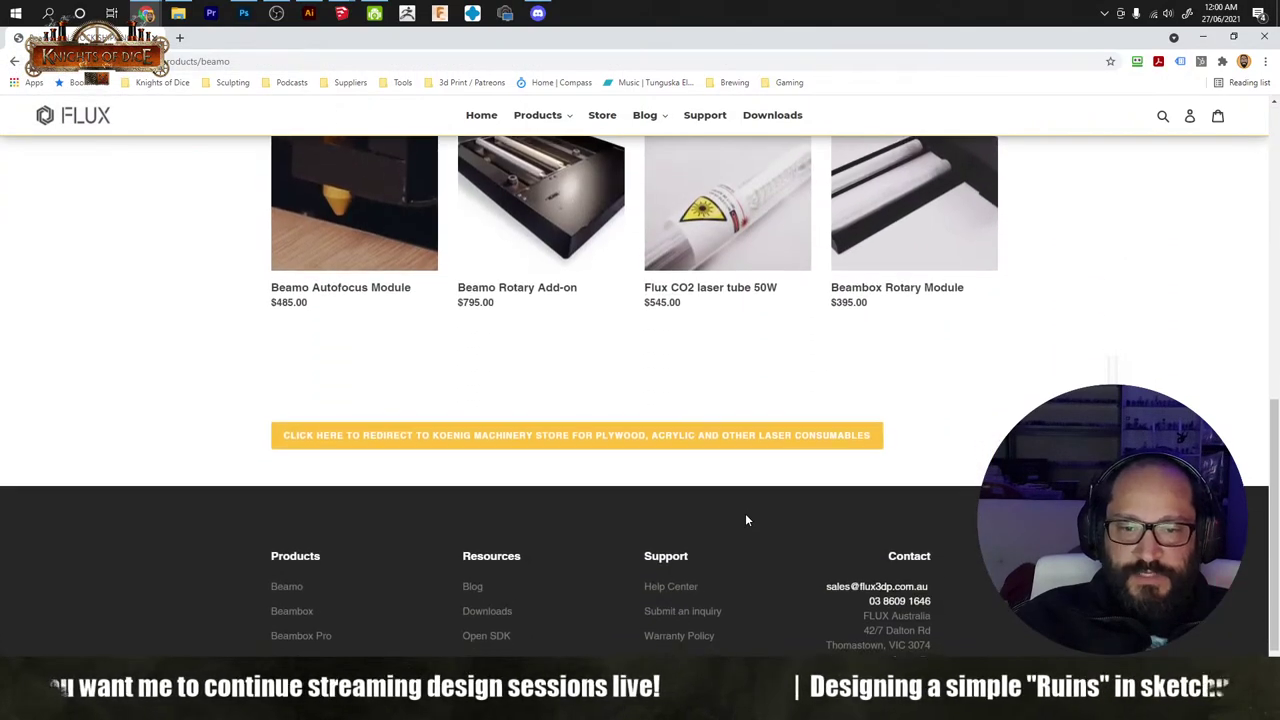
scroll(745, 519, up, 5)
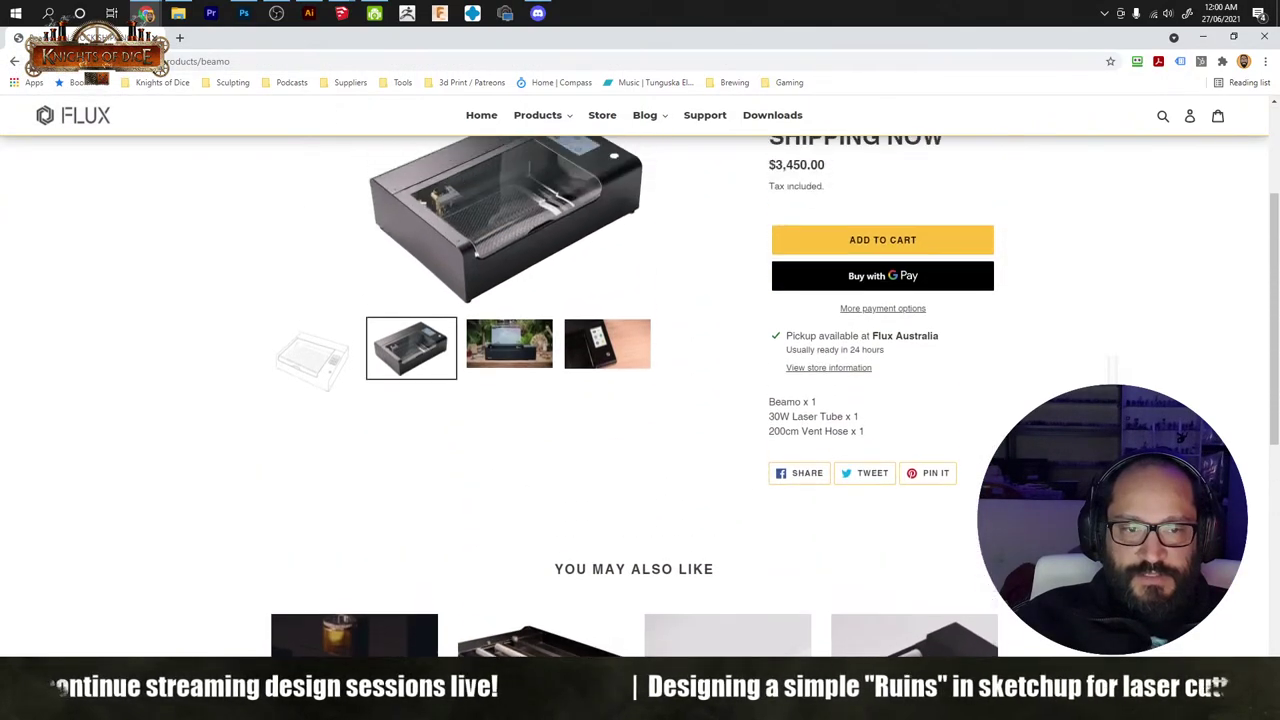
scroll(779, 313, up, 3)
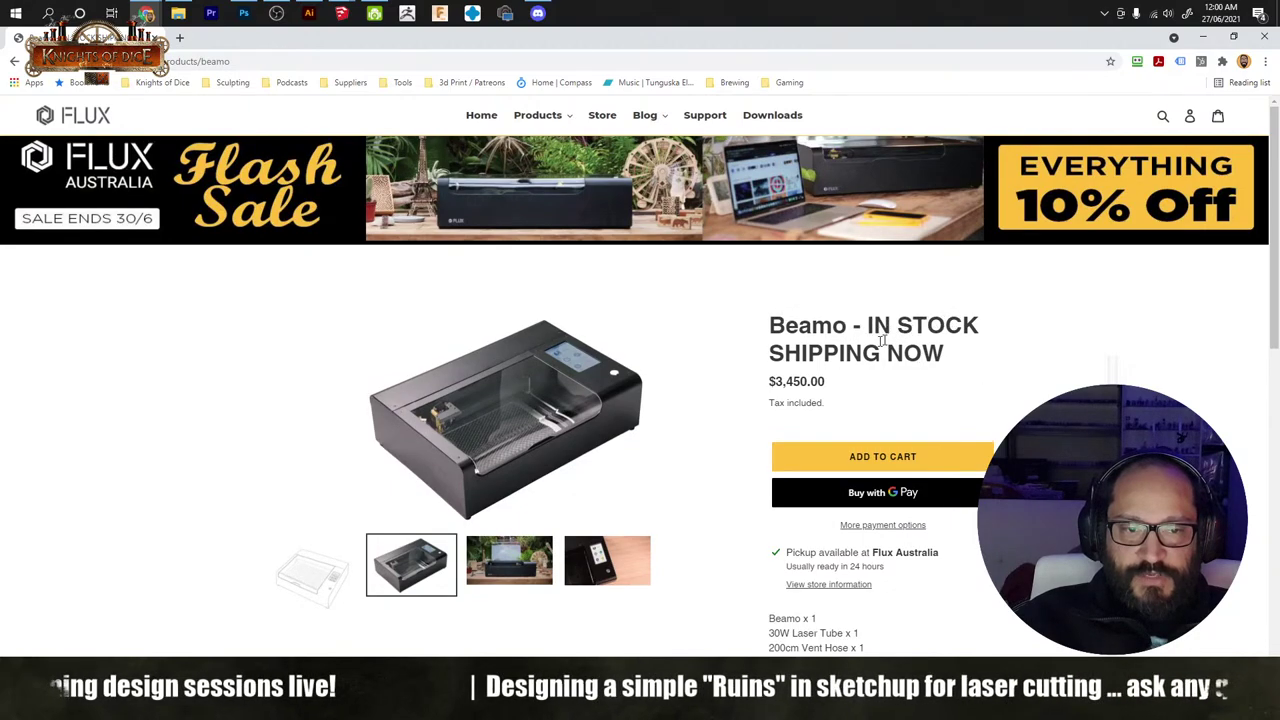
scroll(900, 482, down, 4)
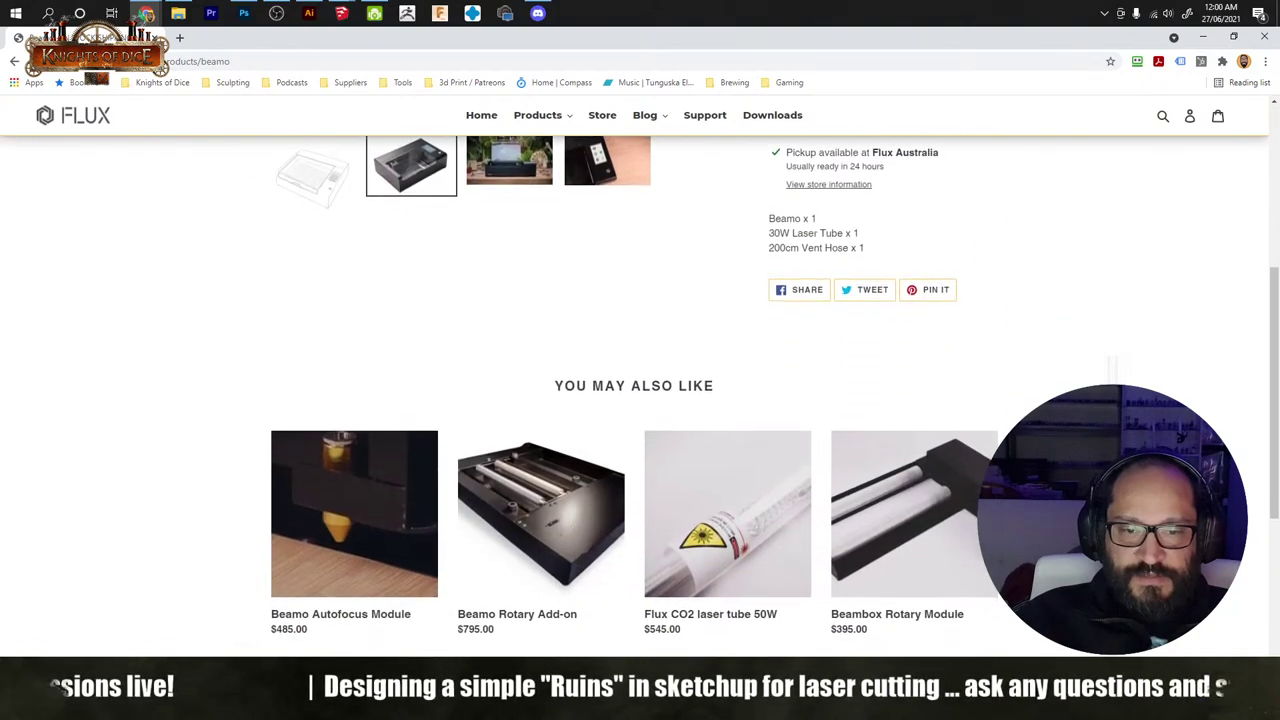
scroll(640, 400, down, 4)
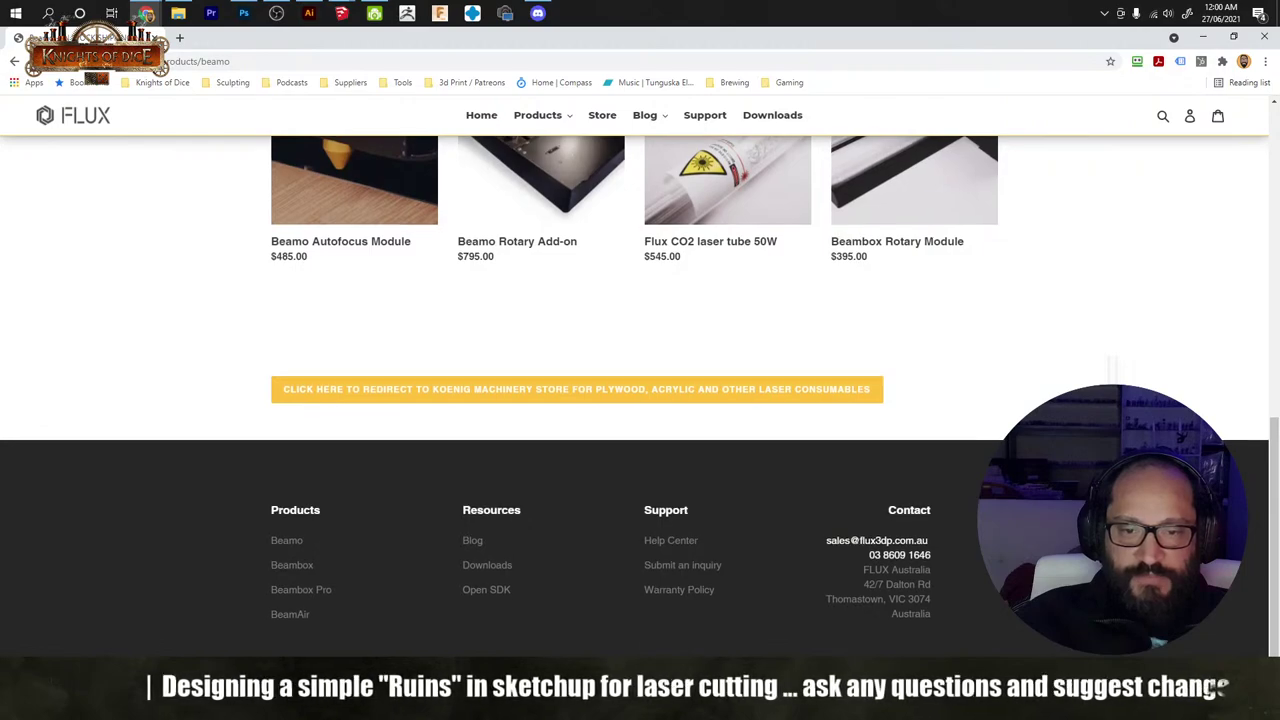
scroll(640, 400, down, 1)
scroll(640, 400, up, 10)
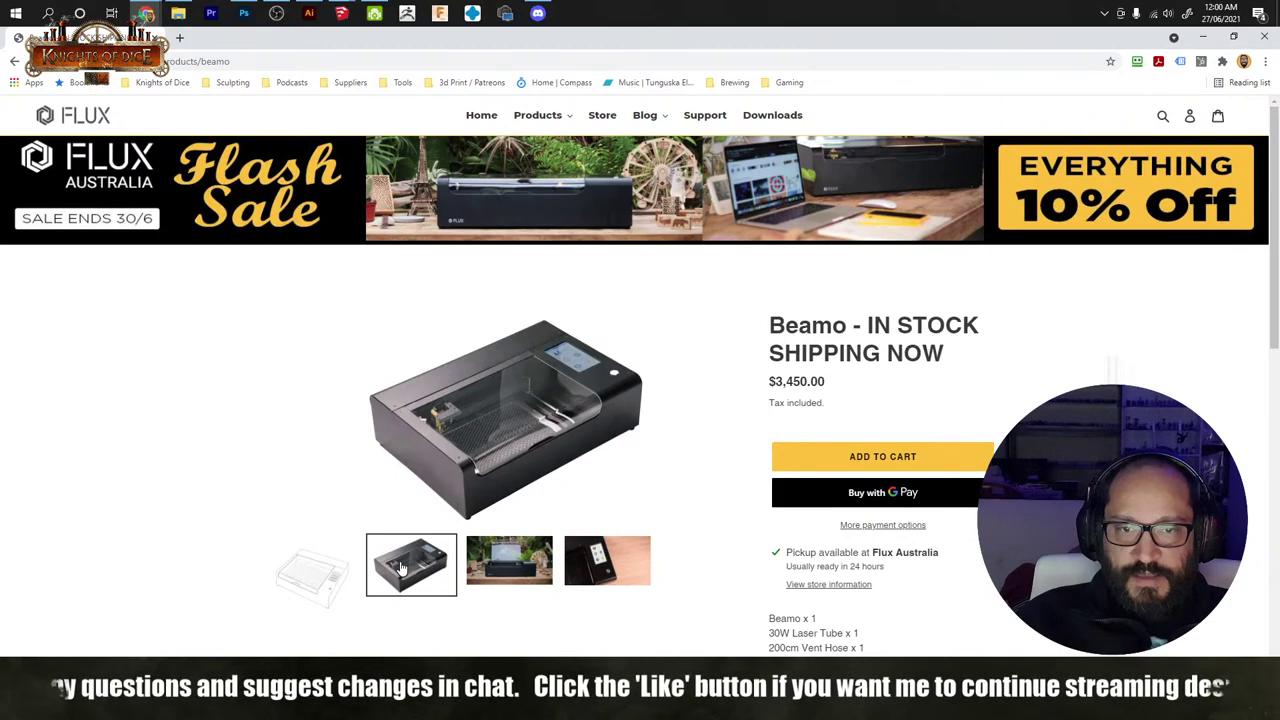
Step: Show the Flux product range and check the accessories suggested for the Beamo
click(566, 117)
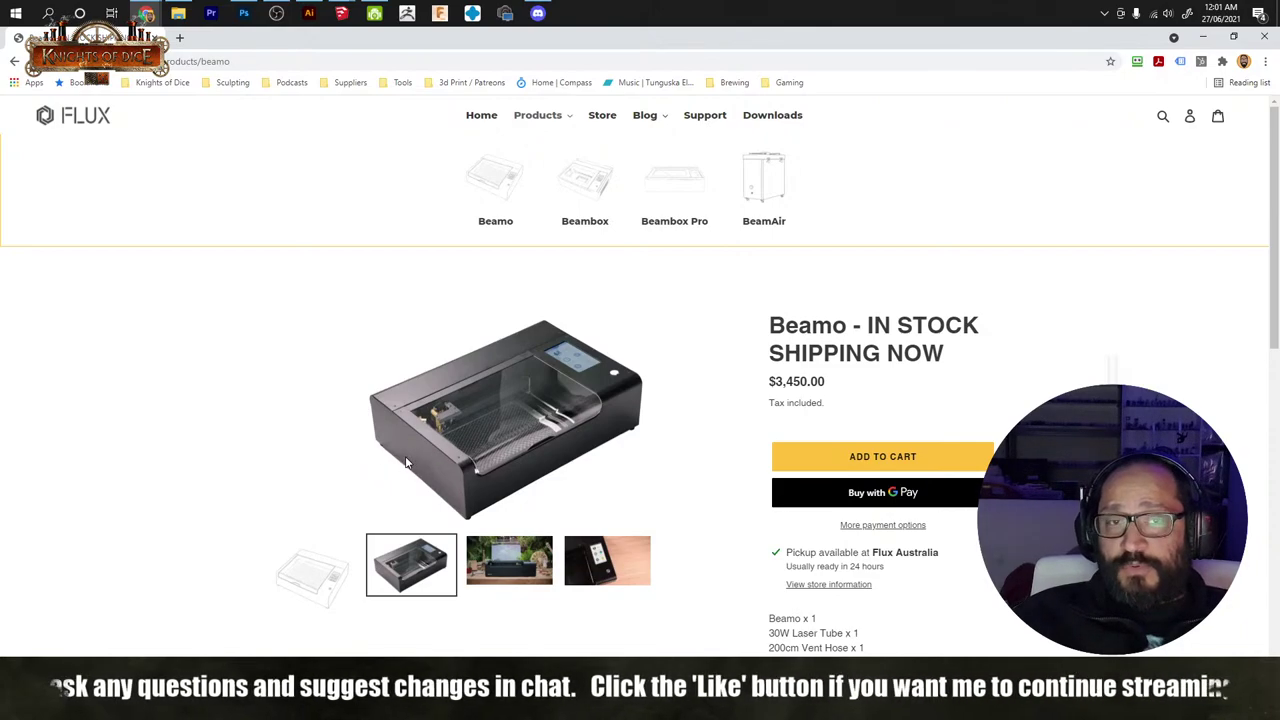
scroll(390, 465, down, 2)
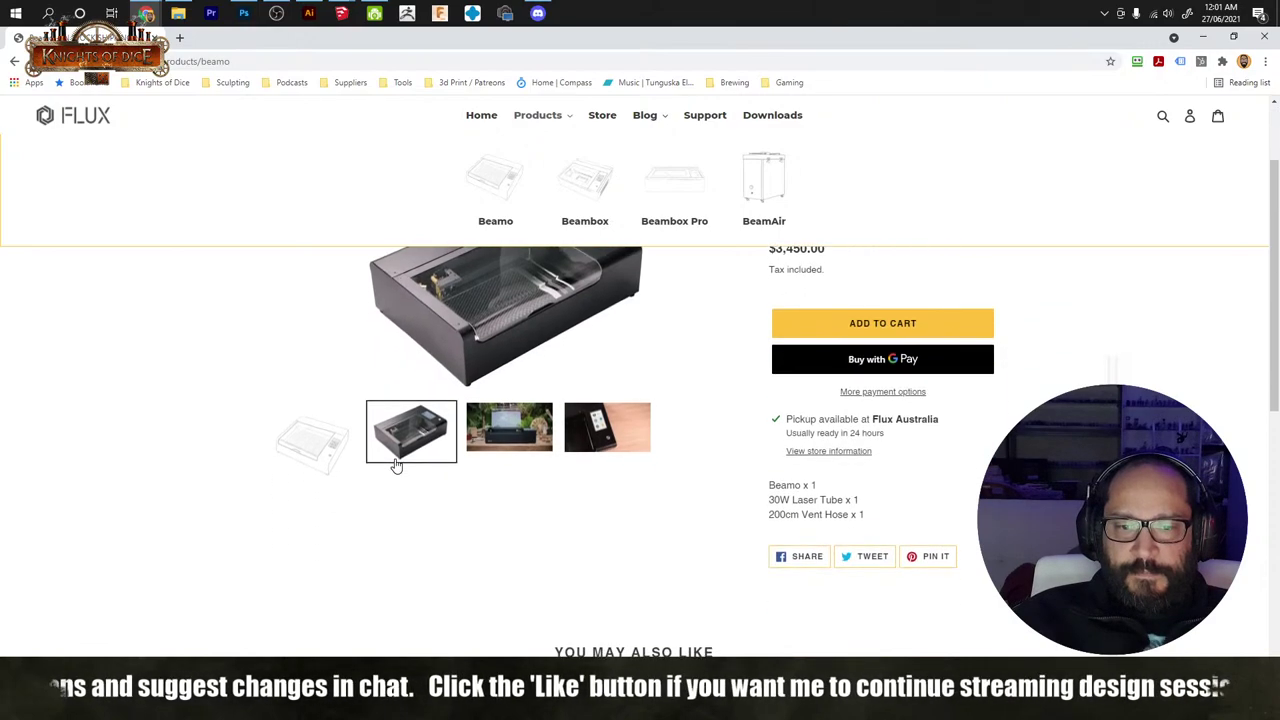
scroll(414, 464, down, 4)
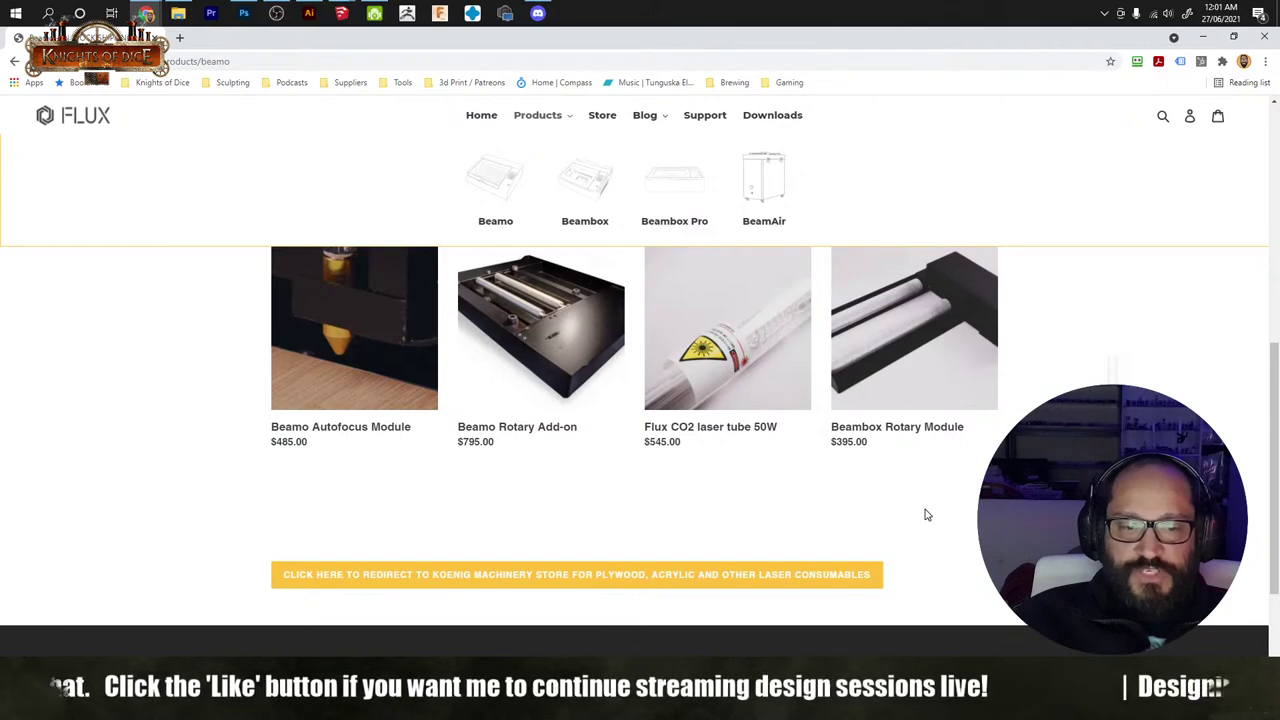
scroll(926, 515, down, 2)
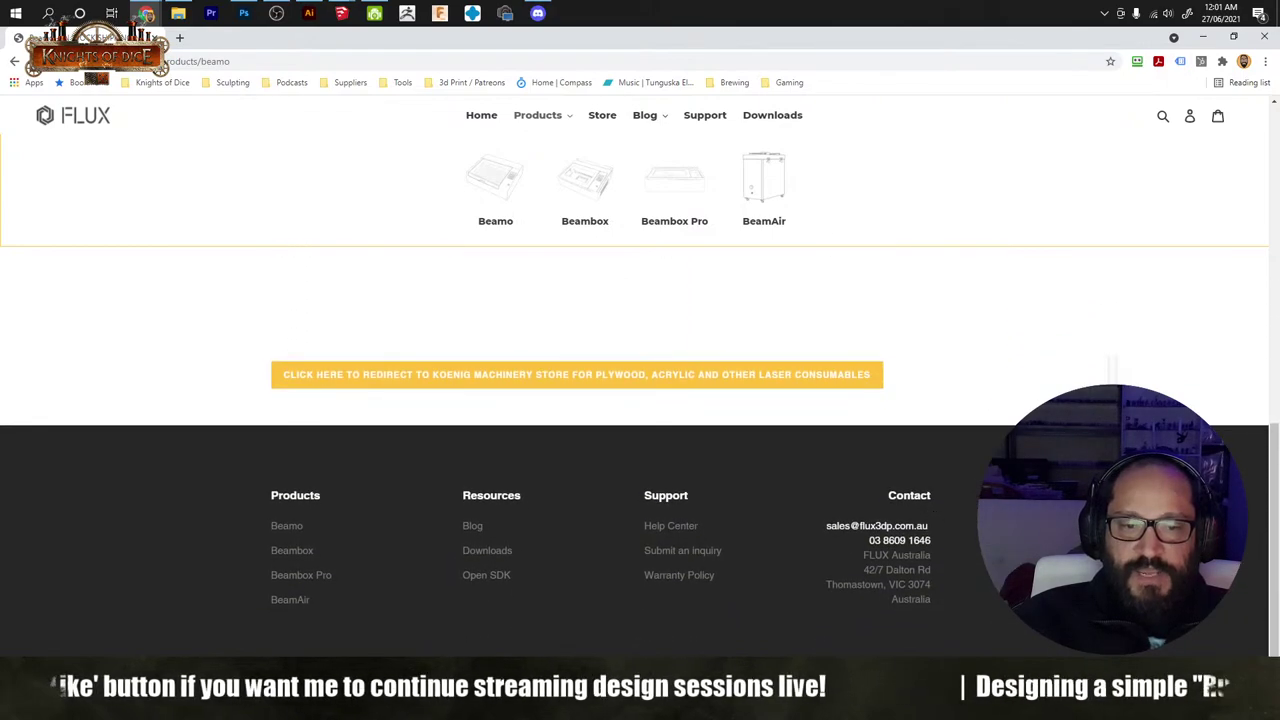
scroll(509, 491, up, 2)
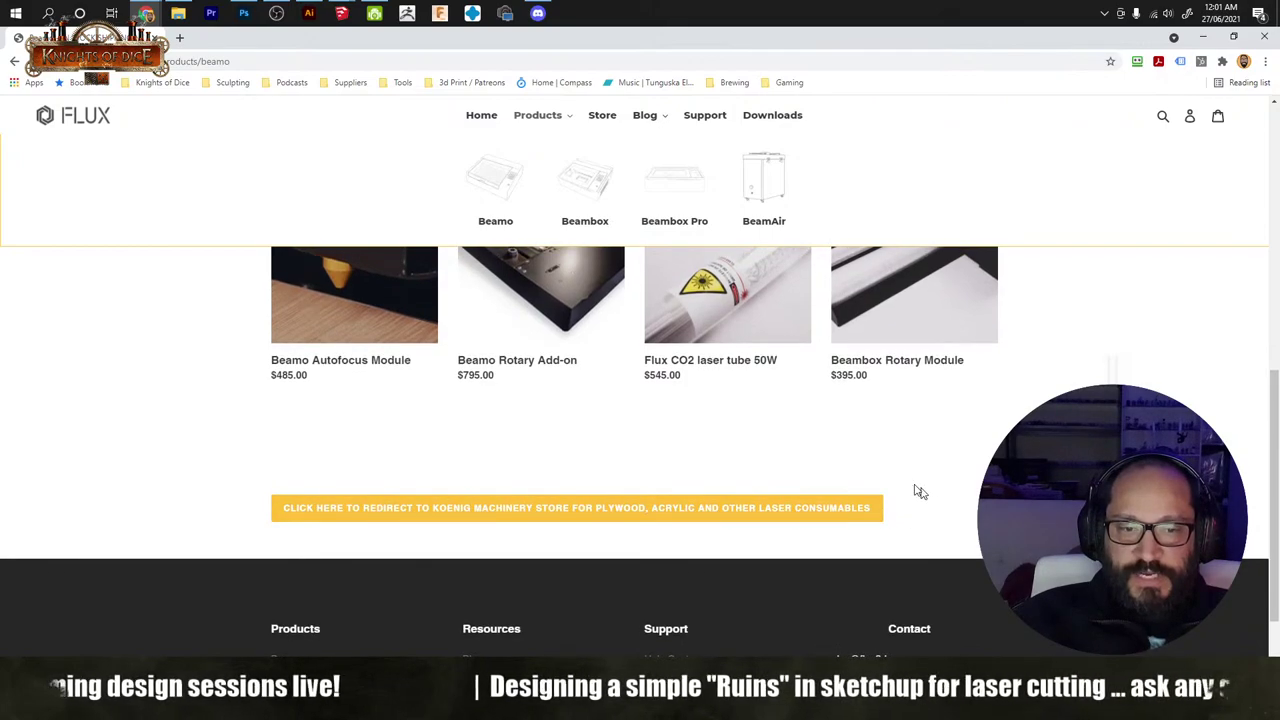
scroll(895, 470, up, 3)
scroll(656, 405, up, 4)
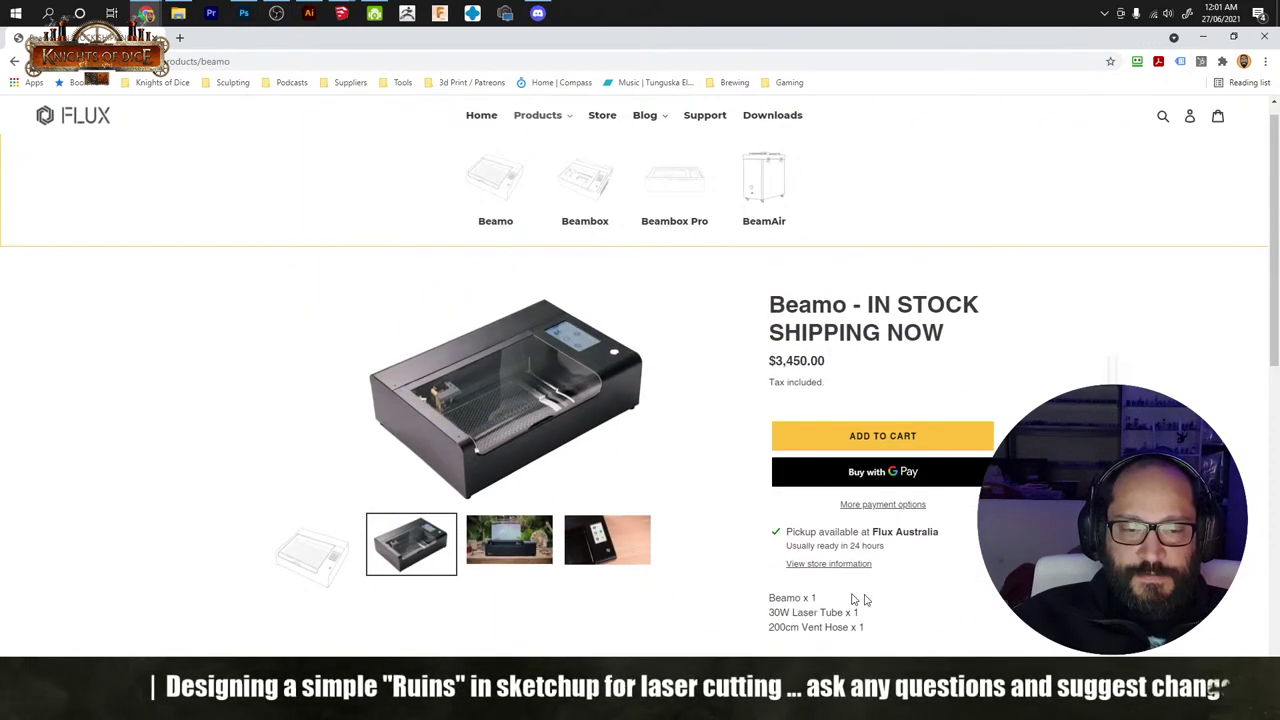
Step: Highlight the 30W laser tube rating and the 200cm vent hose in the Beamo's list of included items
double_click(782, 612)
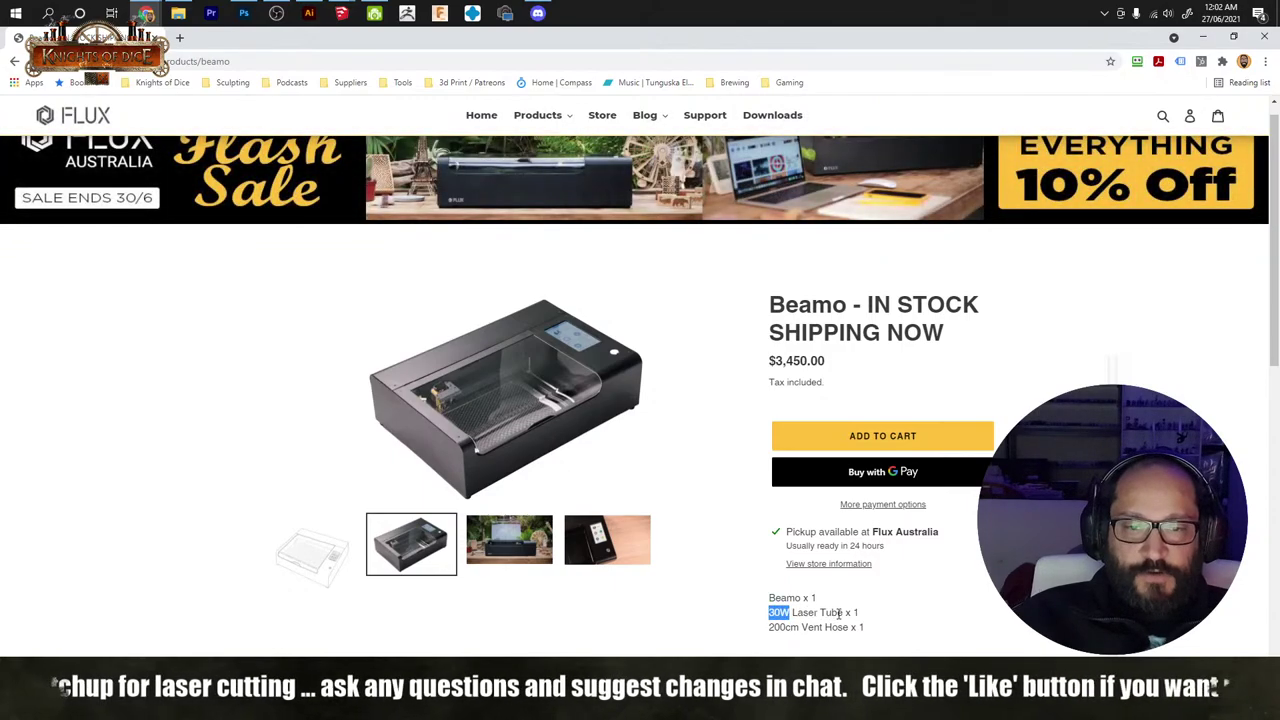
click(867, 618)
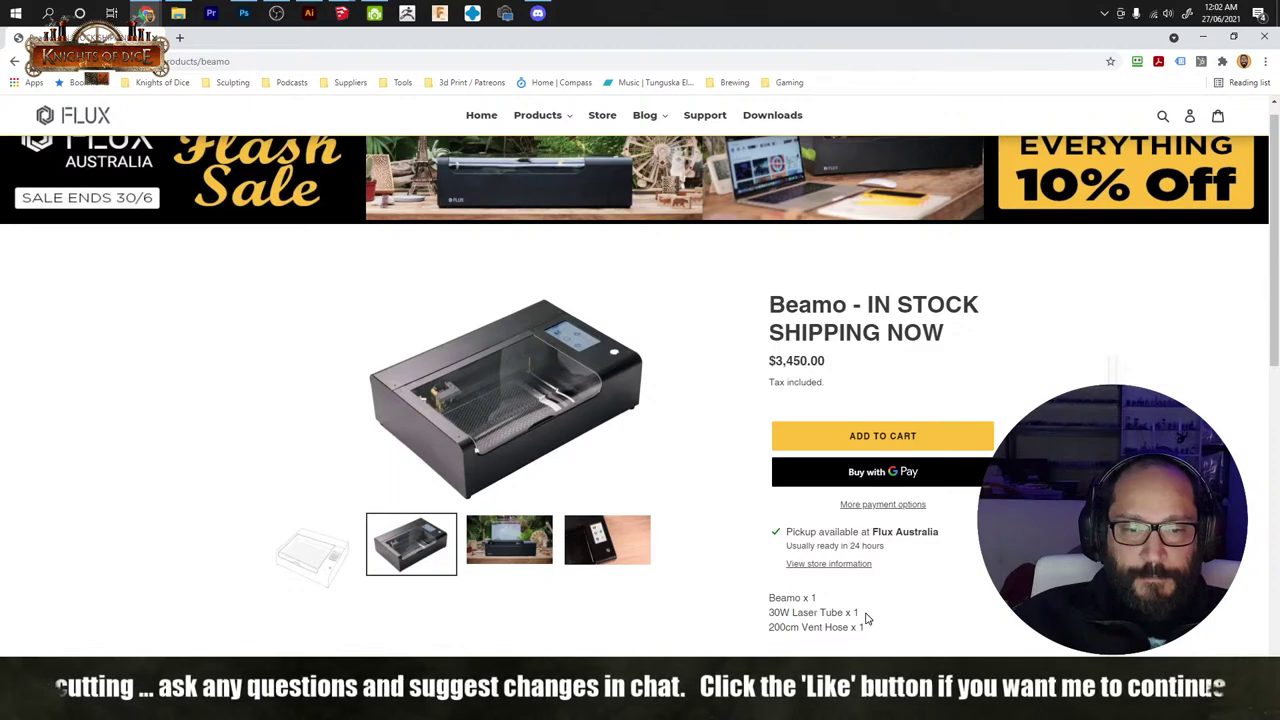
drag(870, 630, 766, 636)
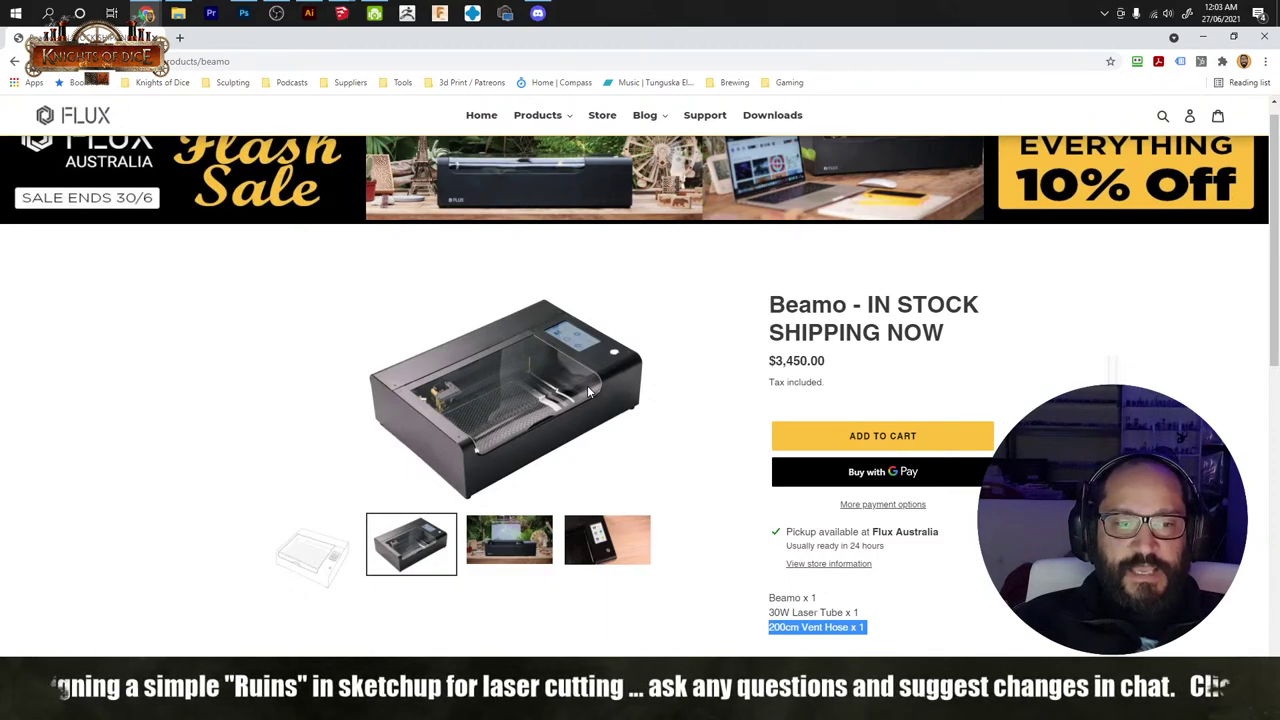
Step: Review the whole Beamo page again, from the price and package contents down to the related accessories and footer links
scroll(588, 390, down, 3)
scroll(588, 392, up, 1)
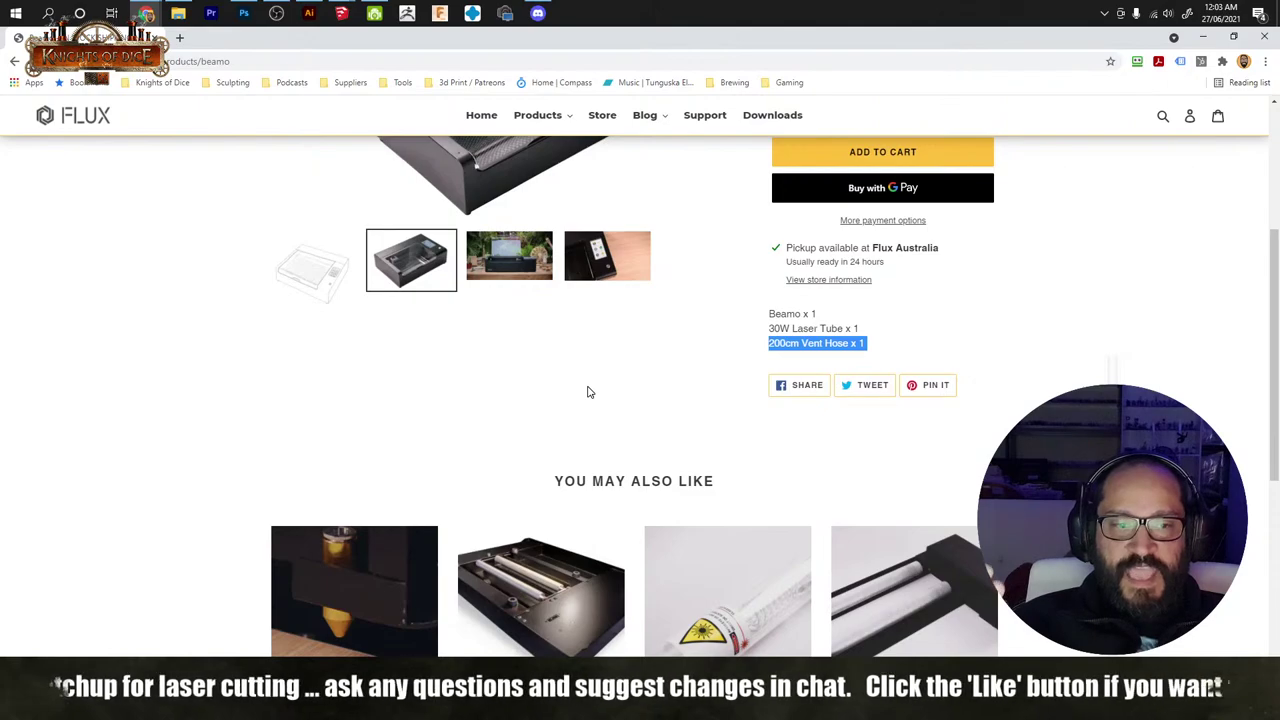
scroll(588, 392, up, 3)
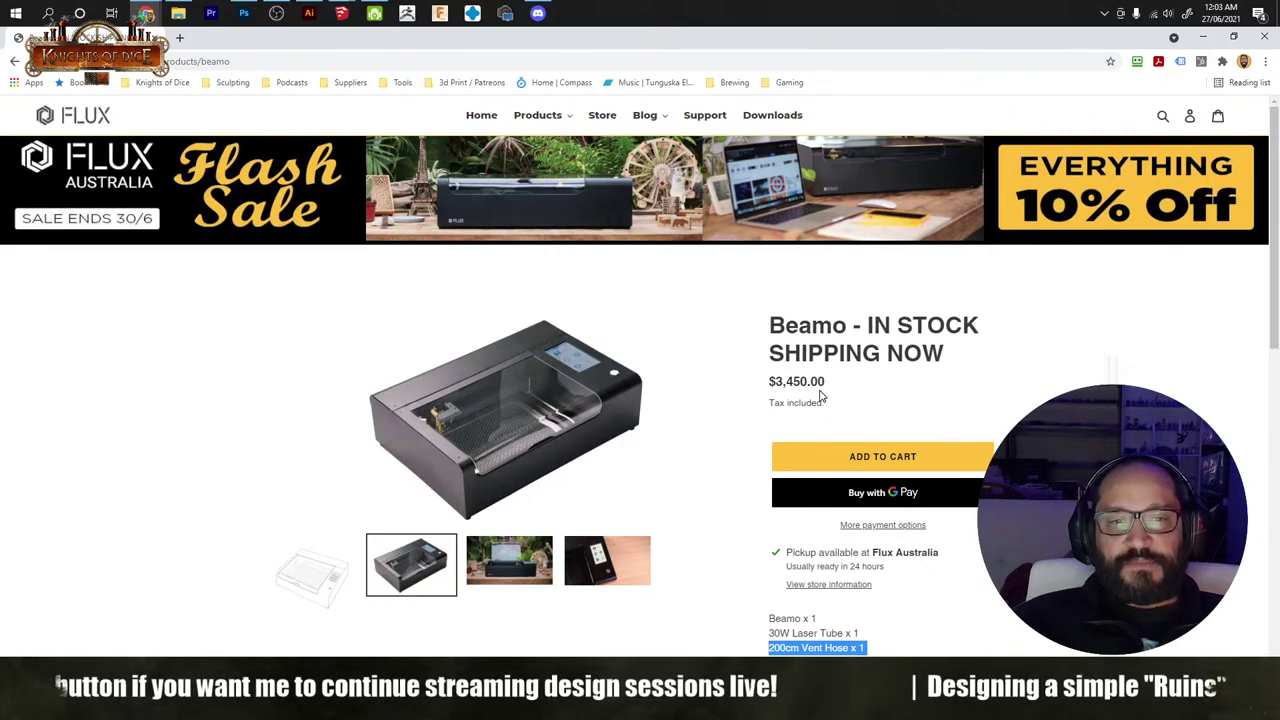
scroll(543, 481, down, 2)
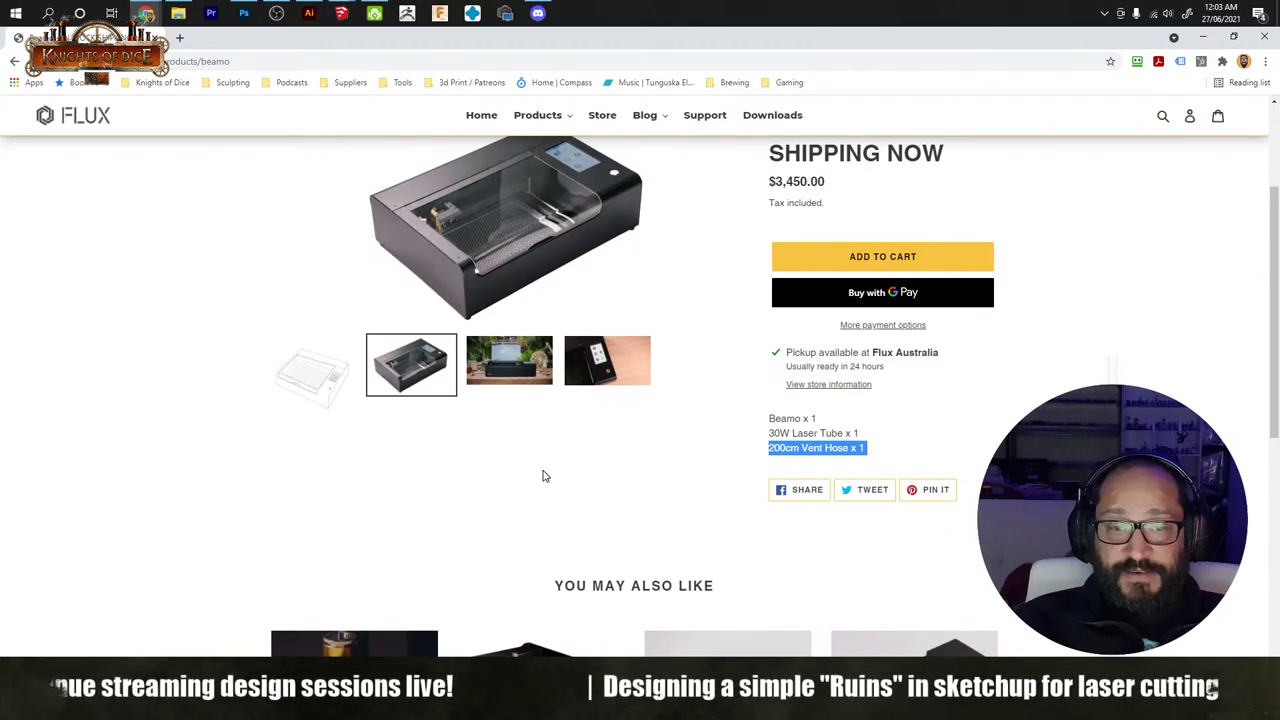
scroll(543, 480, down, 1)
scroll(545, 476, up, 1)
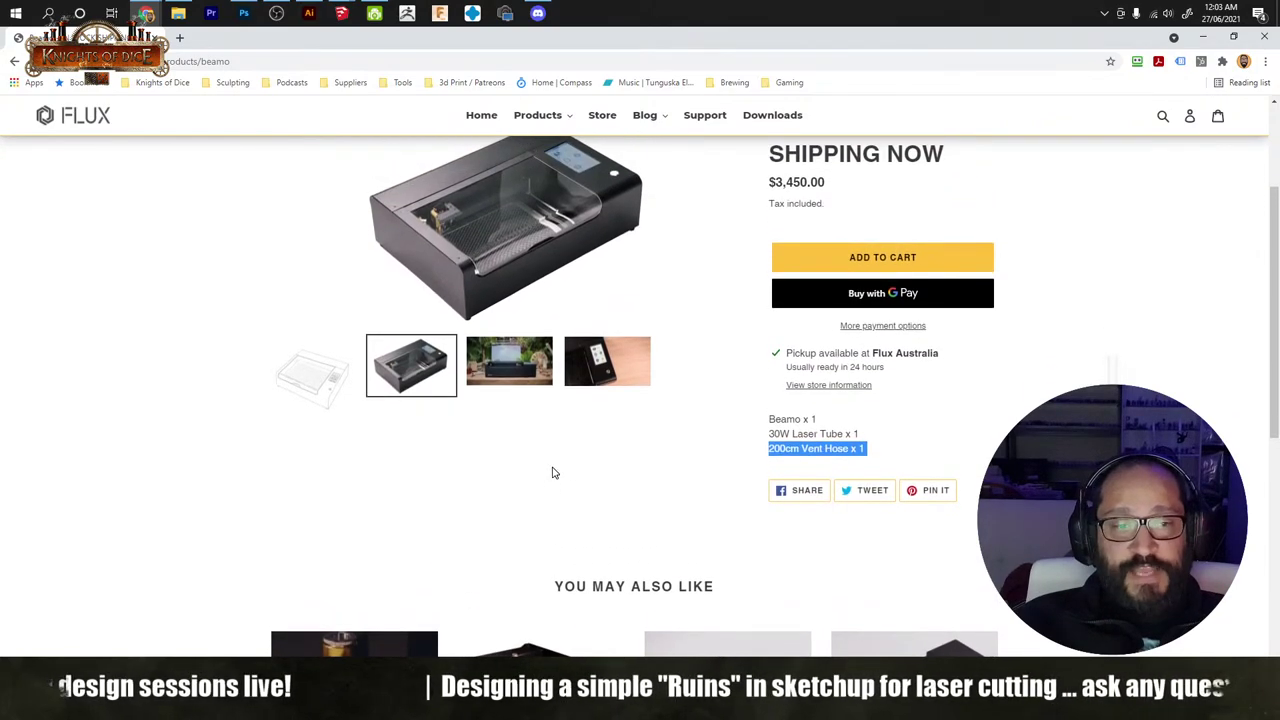
scroll(550, 472, up, 1)
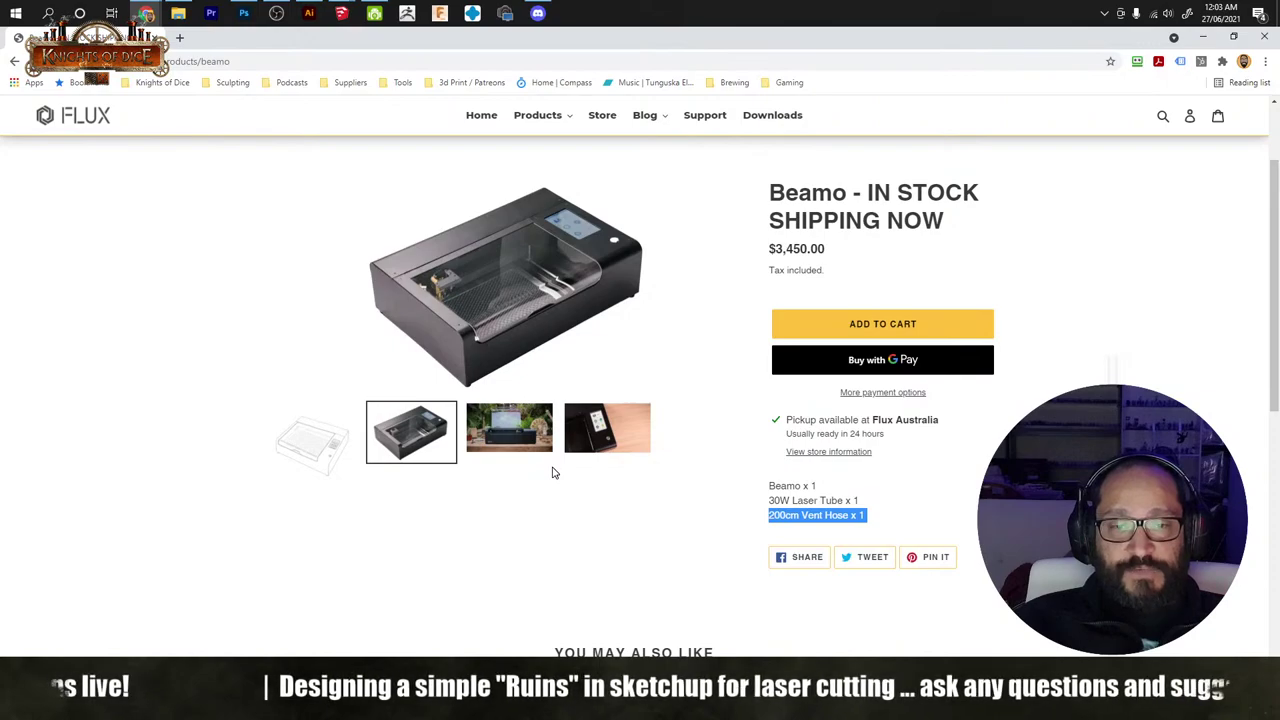
scroll(555, 473, down, 3)
scroll(555, 473, down, 3)
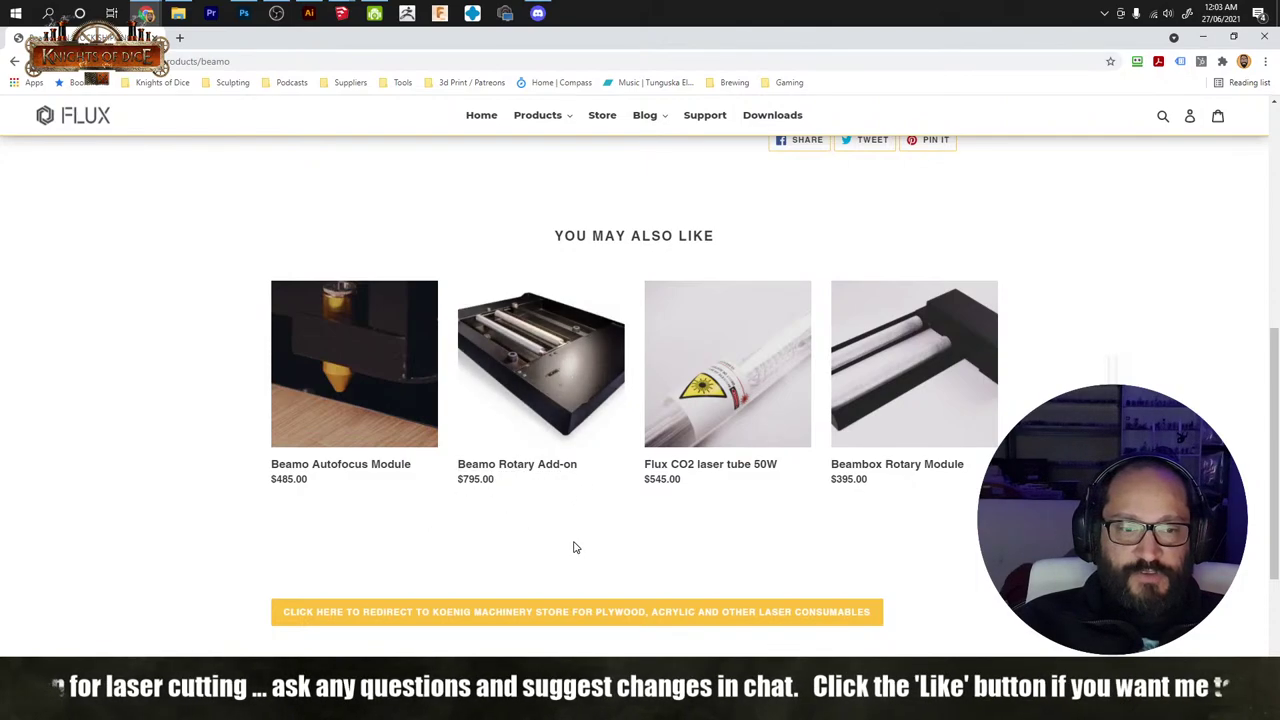
scroll(573, 547, down, 2)
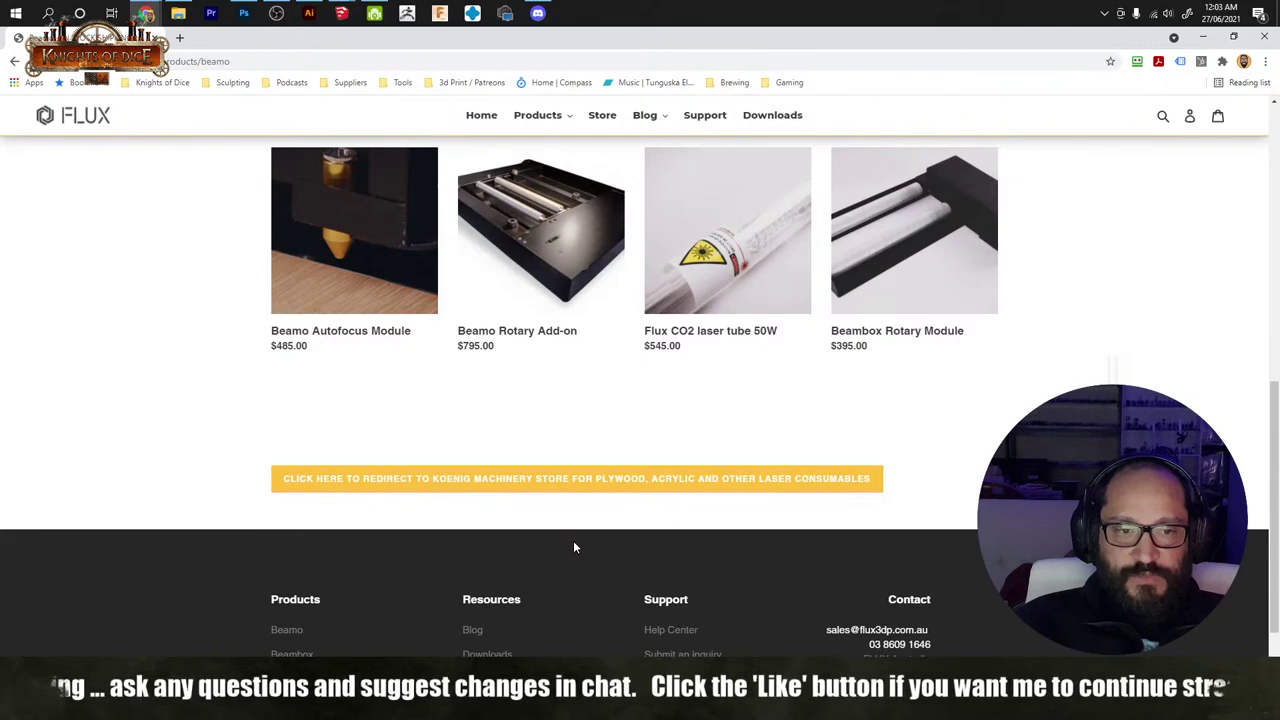
scroll(573, 547, down, 2)
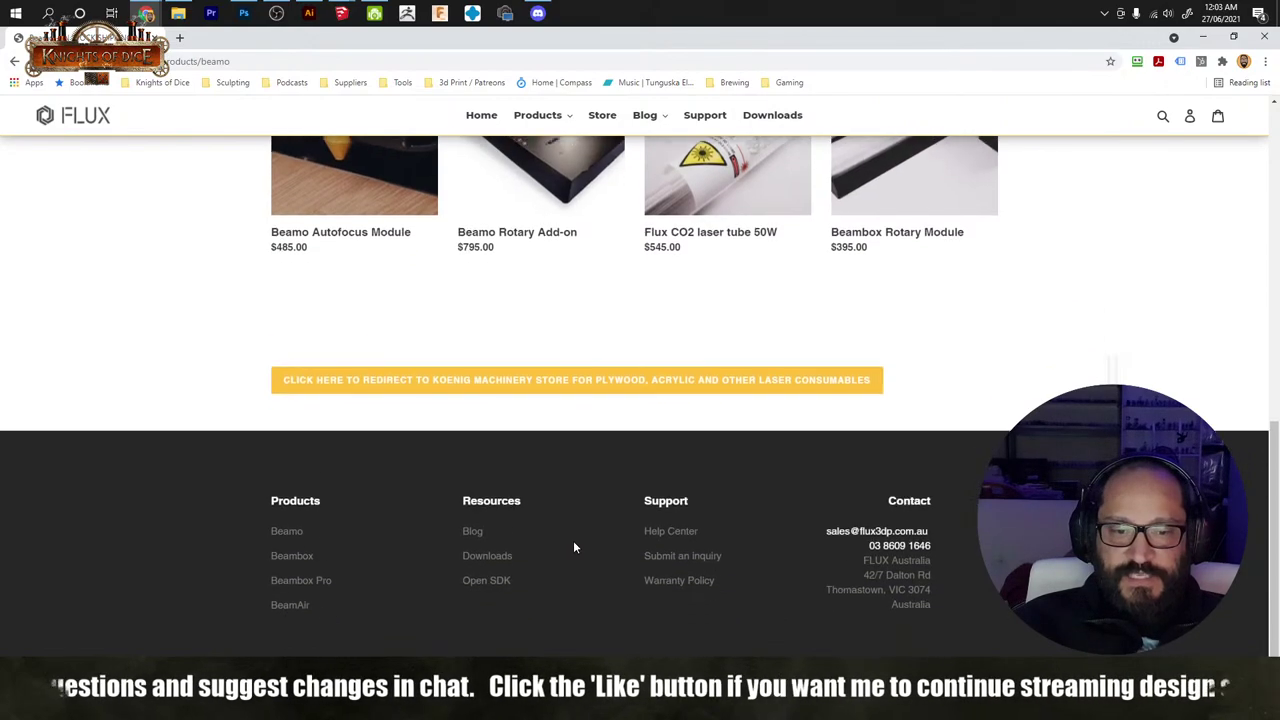
scroll(573, 547, up, 2)
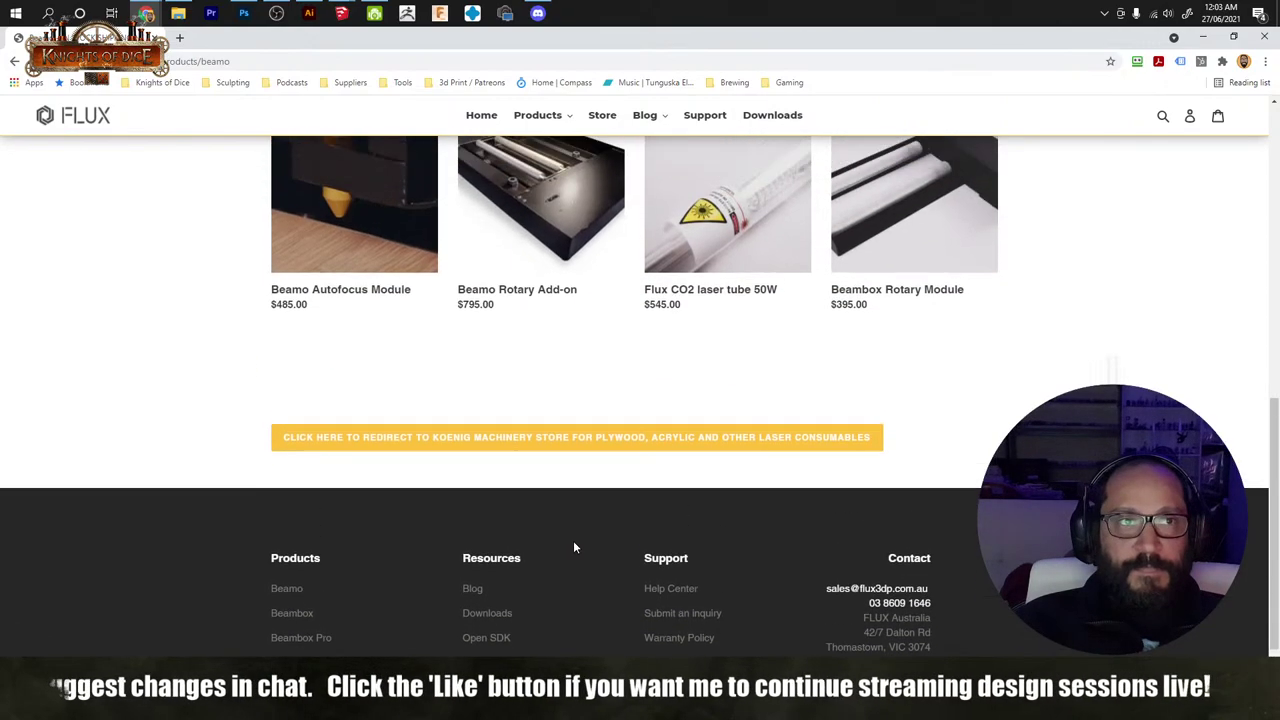
scroll(574, 547, up, 3)
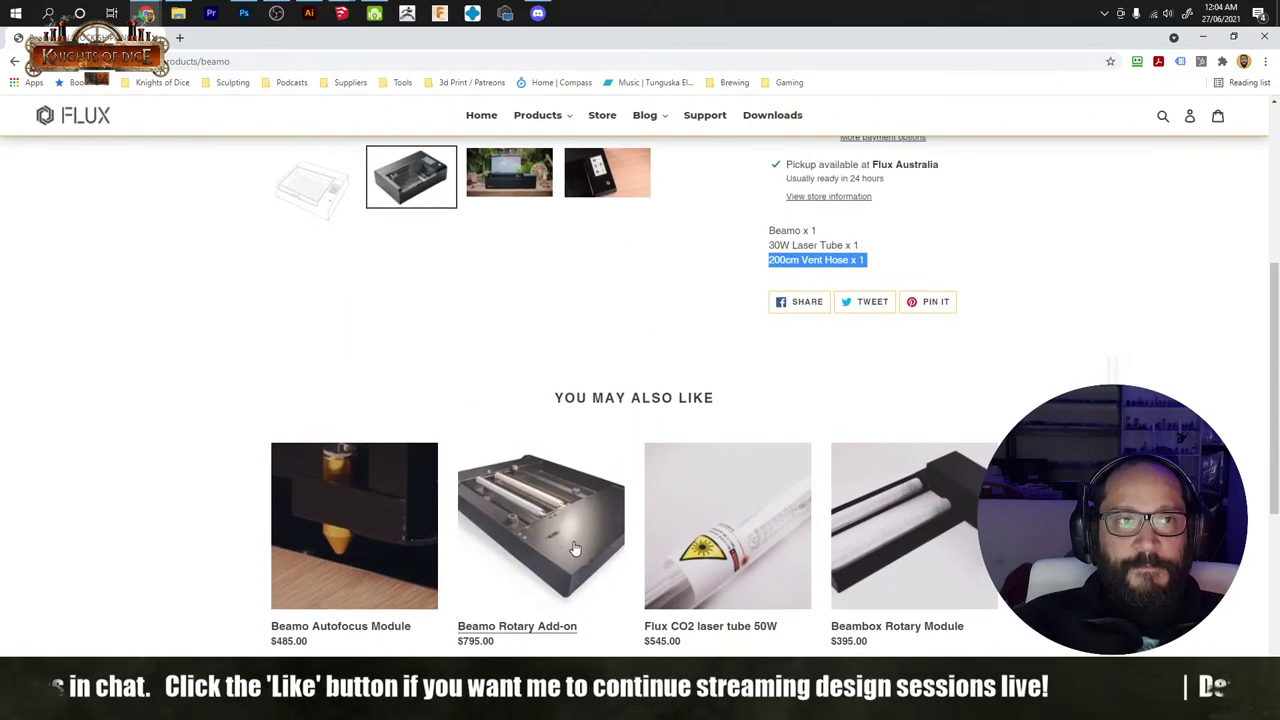
scroll(574, 547, up, 3)
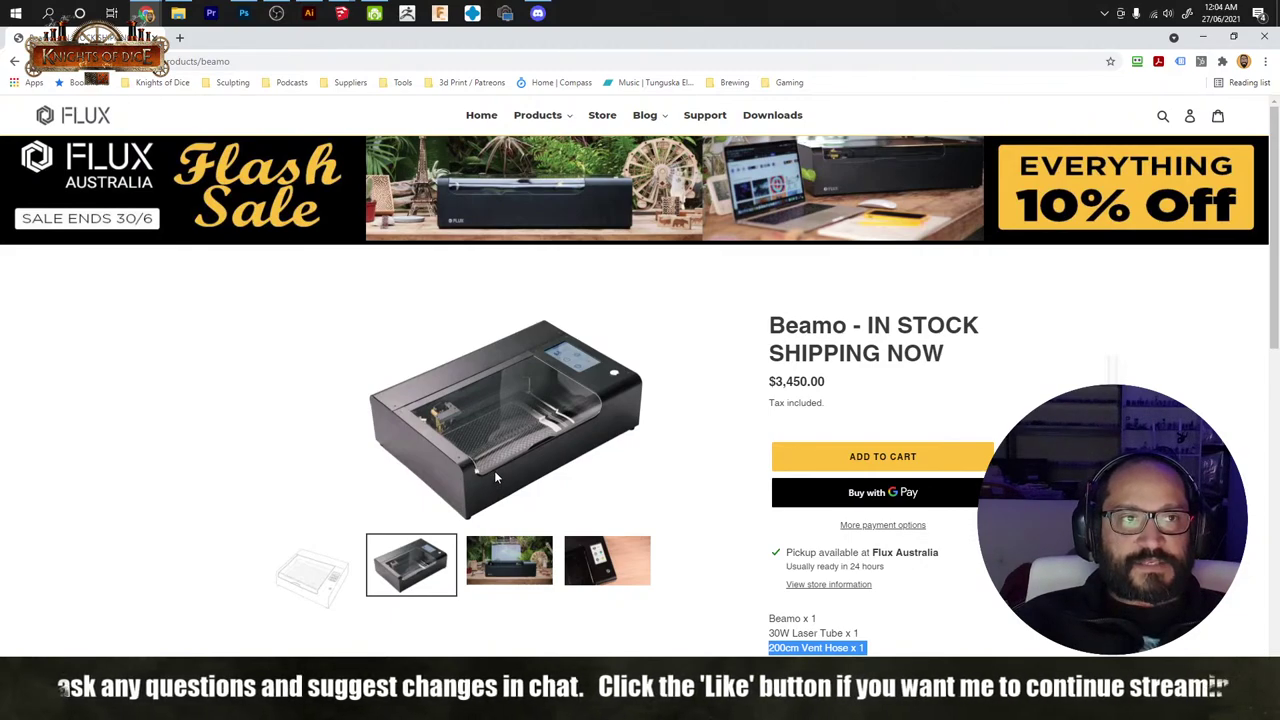
Step: Search the web again for "beamo flux cutter" and look over the results
click(278, 60)
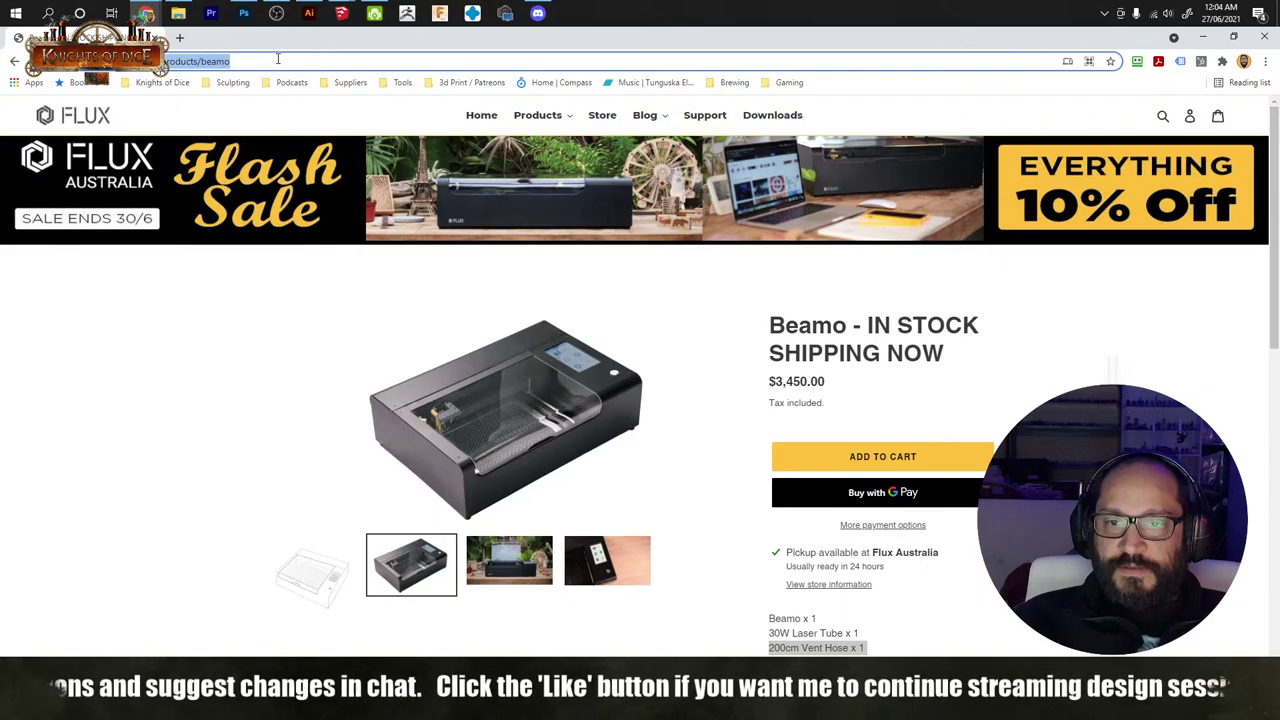
text(beamo flux cutter)
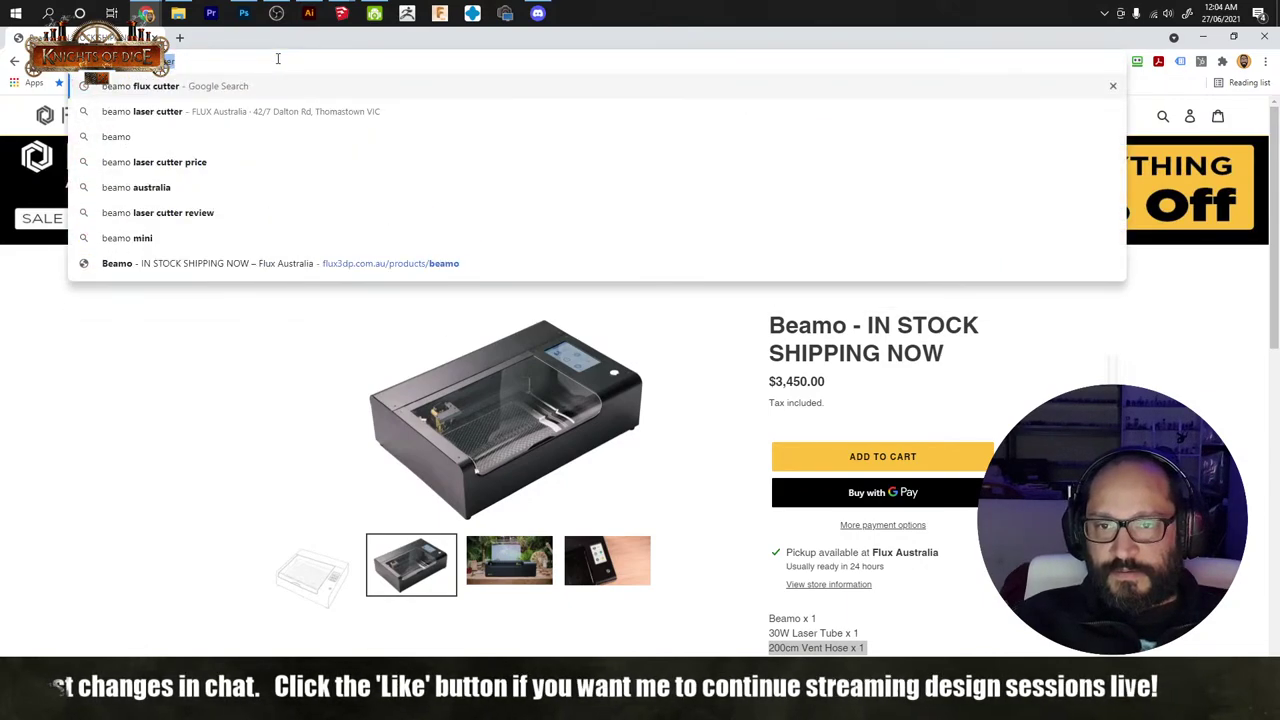
key(Return)
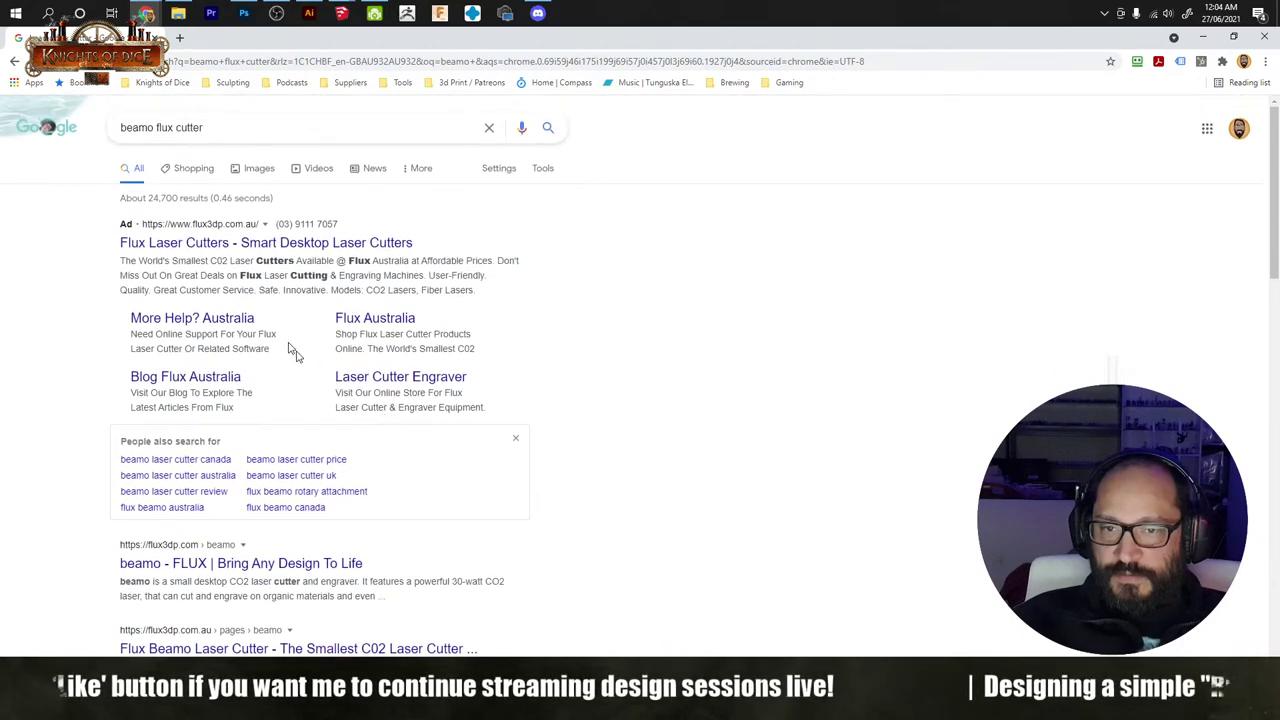
scroll(624, 492, down, 2)
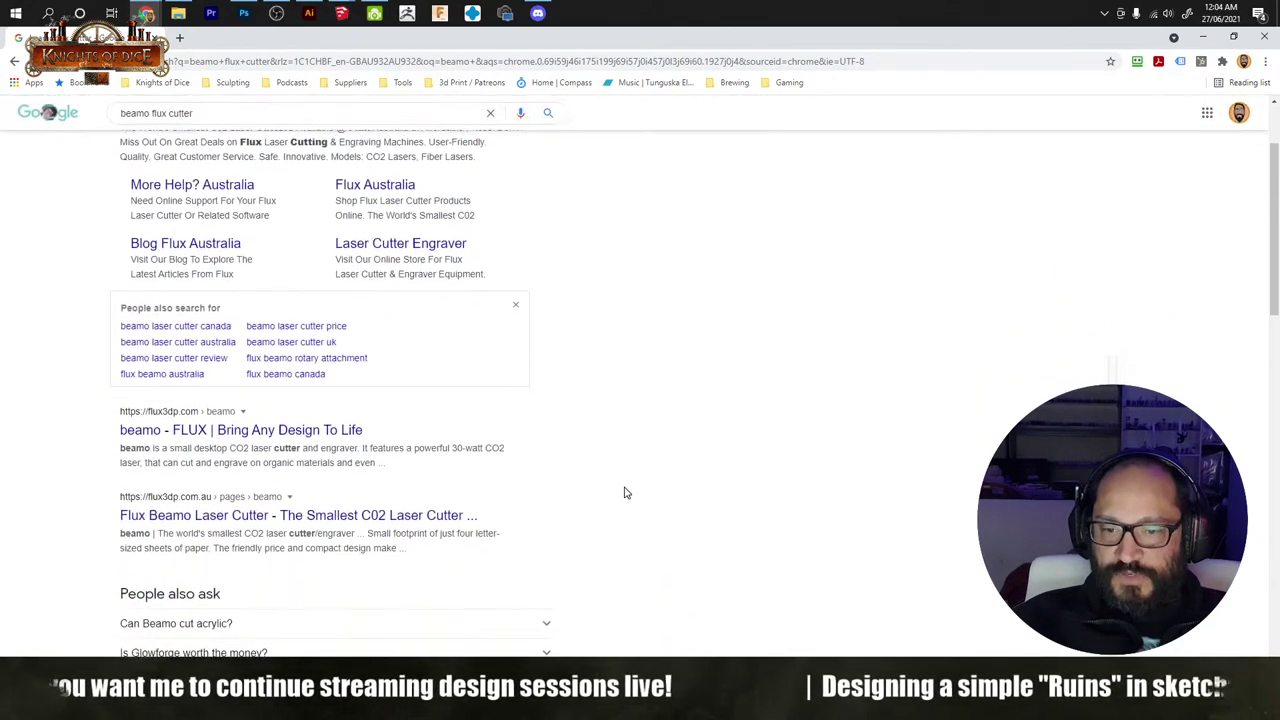
Step: Look over the search results, check the related search "beamo laser cutter review" in a separate tab and close it
scroll(628, 490, down, 1)
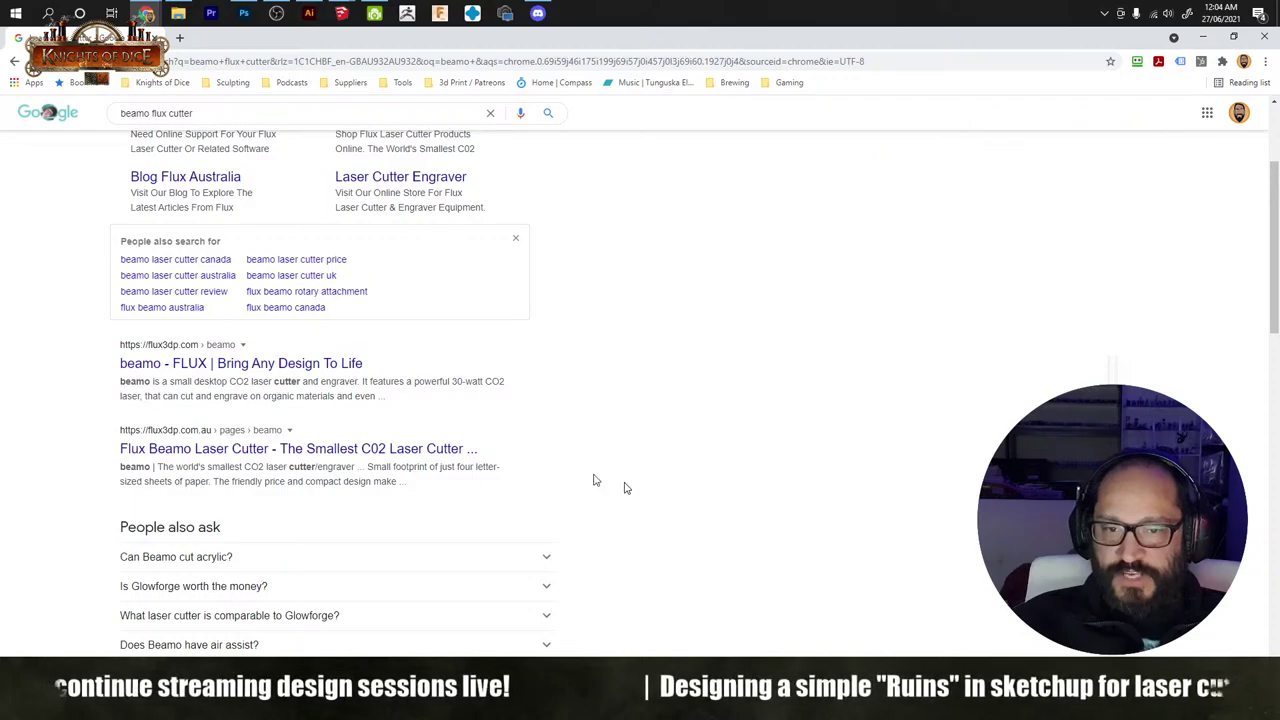
scroll(629, 458, down, 3)
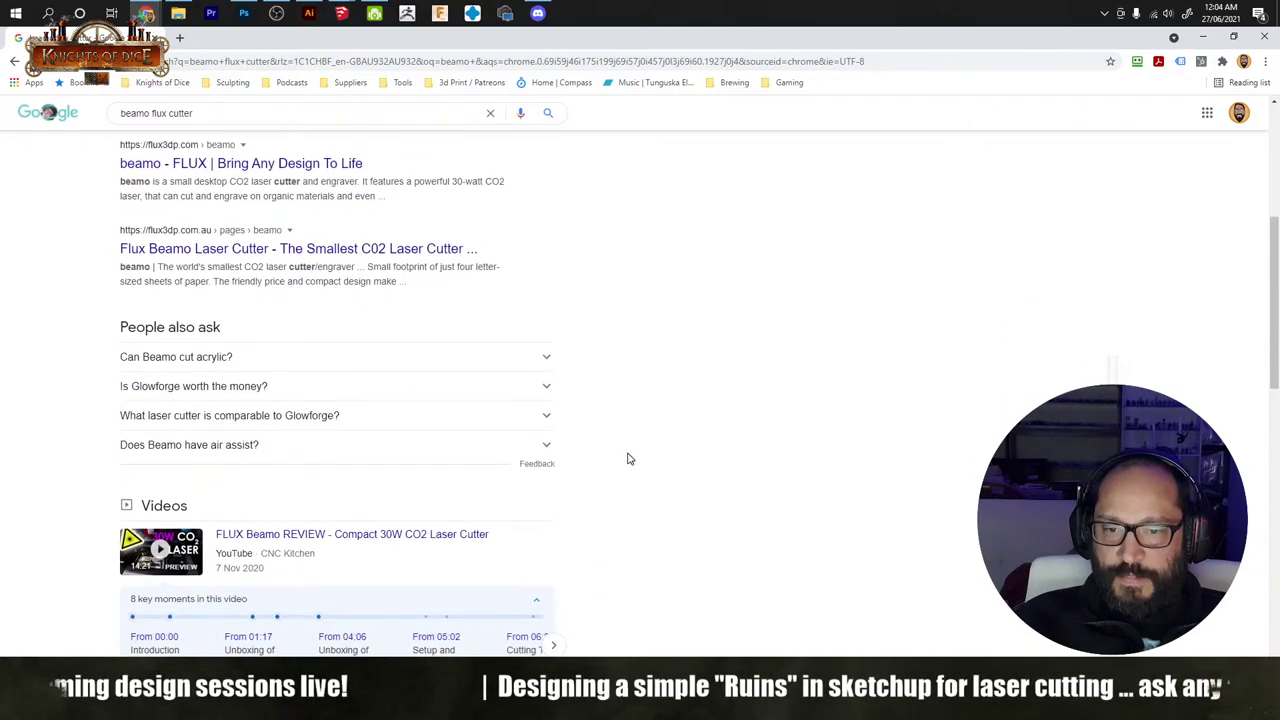
scroll(628, 458, up, 3)
middle_click(173, 291)
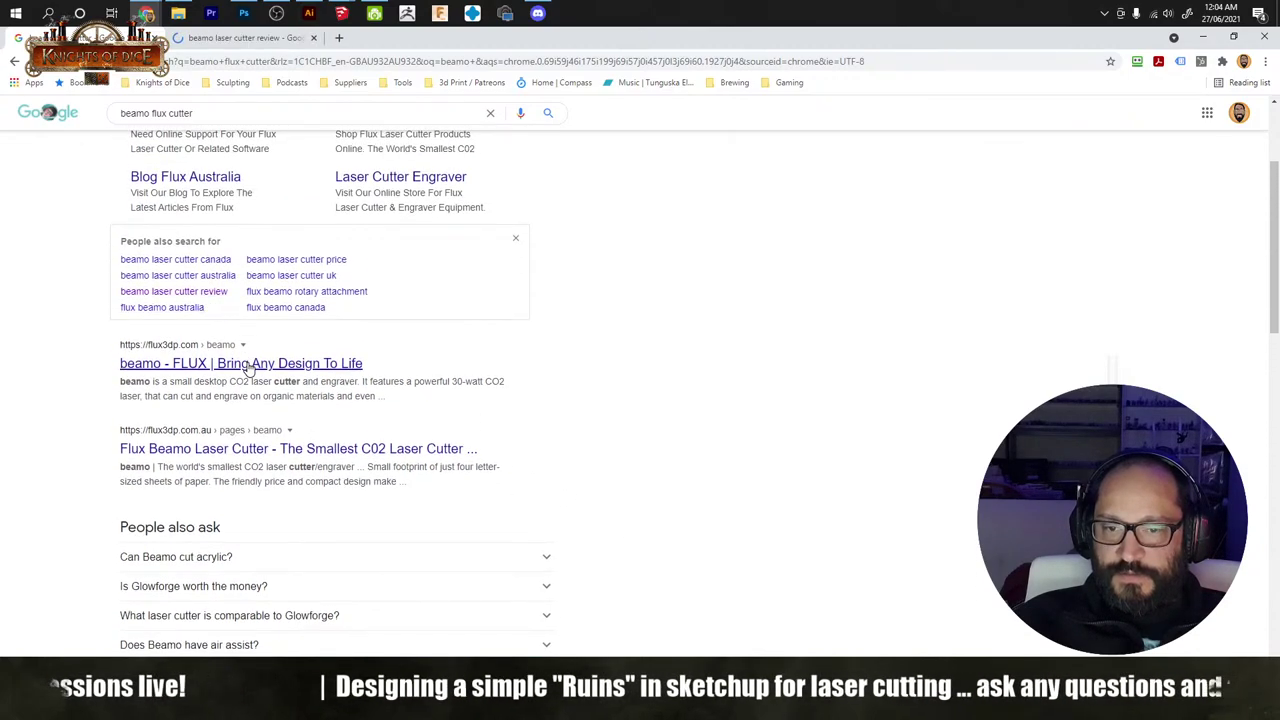
click(245, 42)
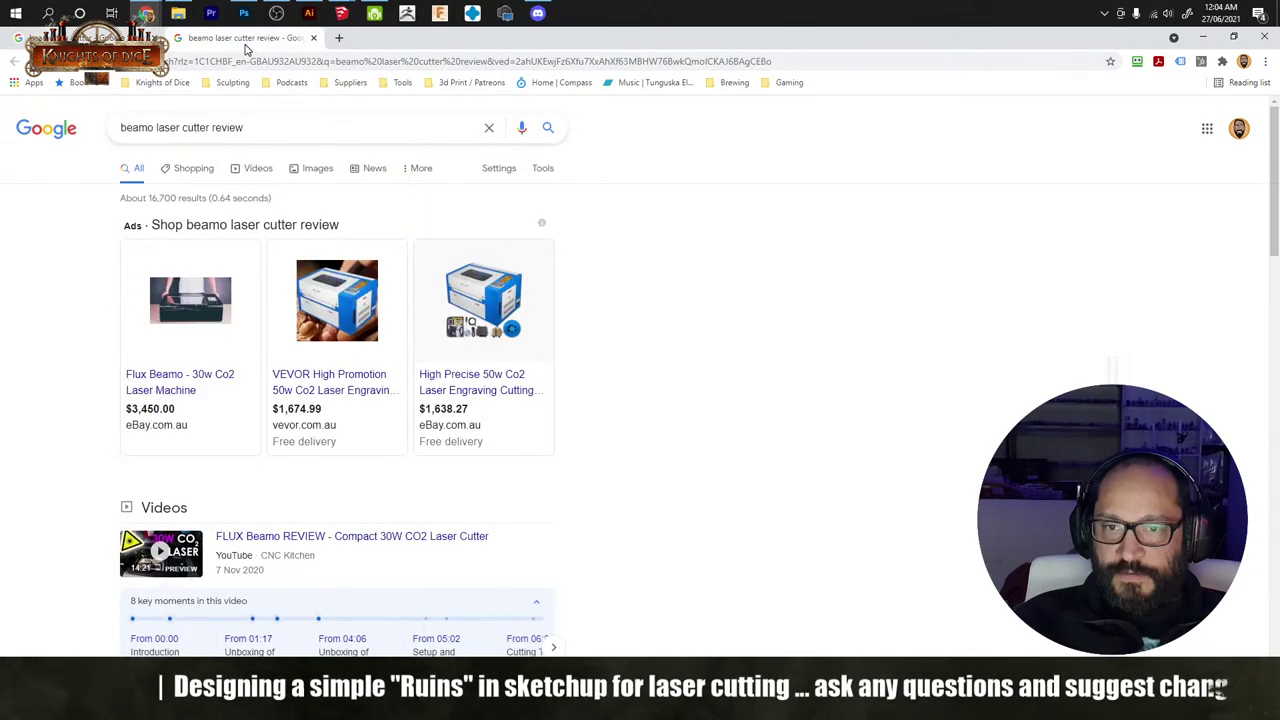
click(313, 38)
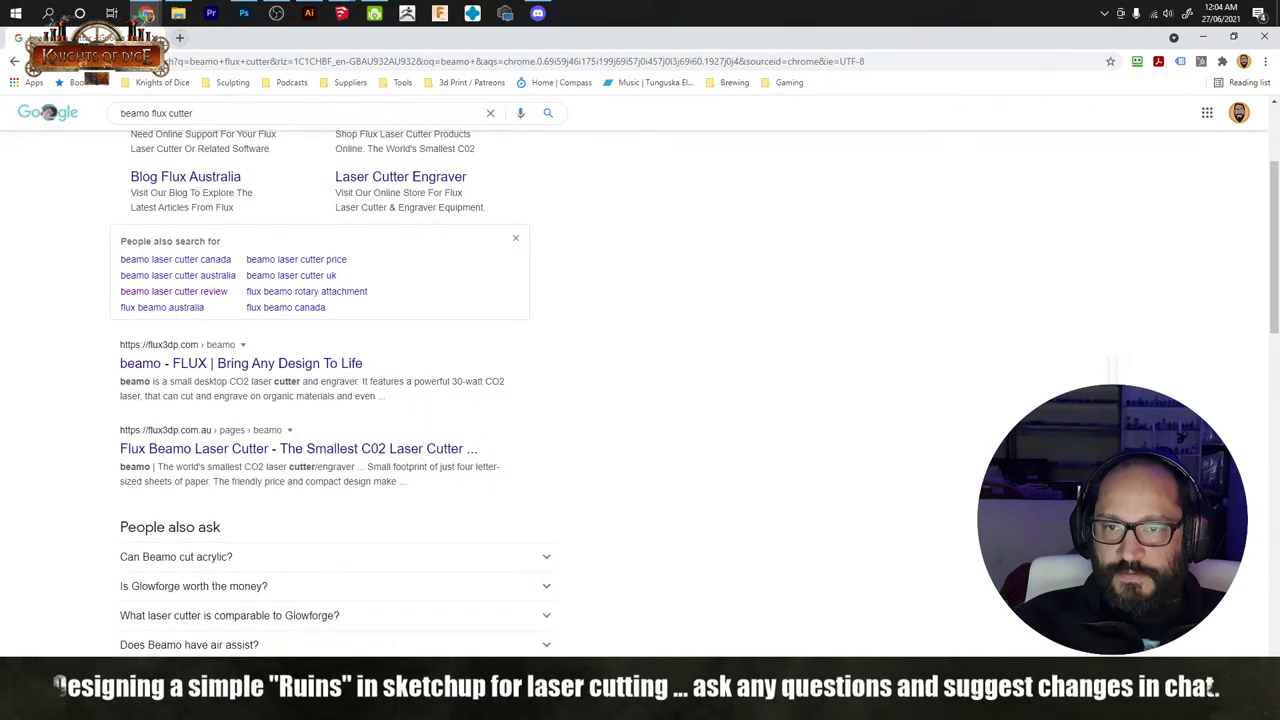
Step: Open FLUX's own beamo product page and look over the product range and the page's introduction
click(238, 366)
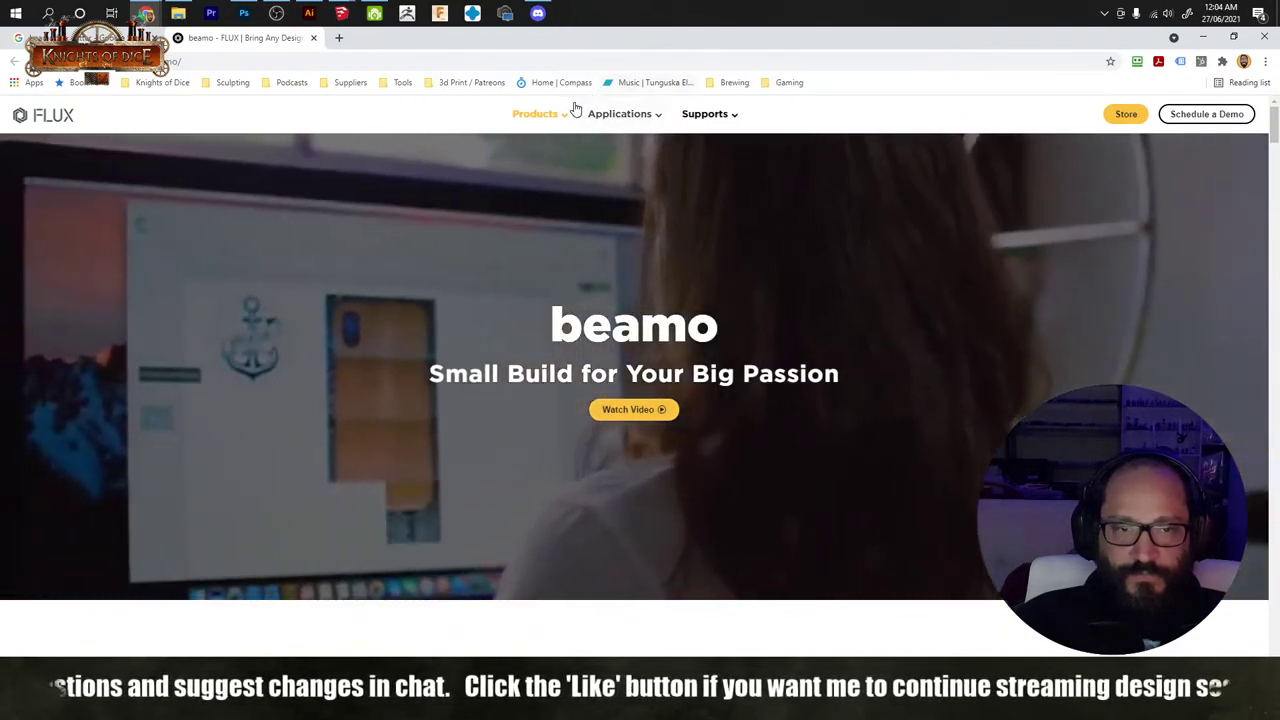
mouse_move(569, 118)
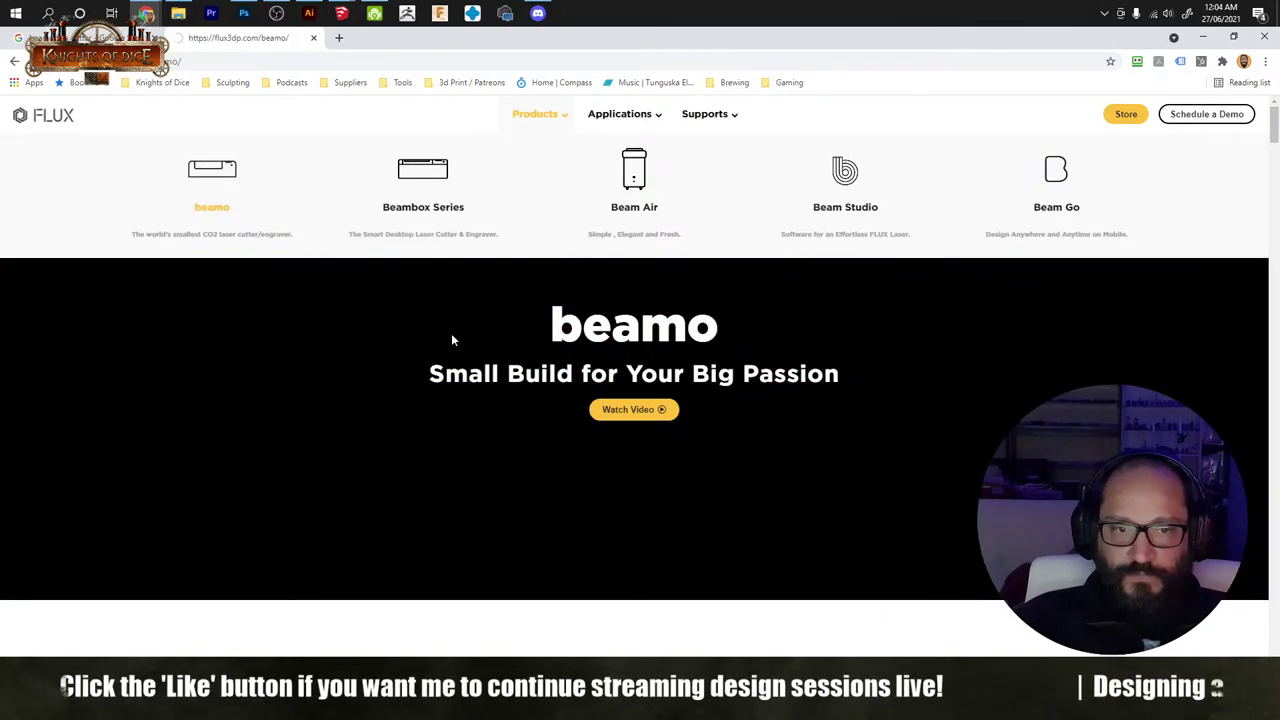
scroll(870, 410, down, 10)
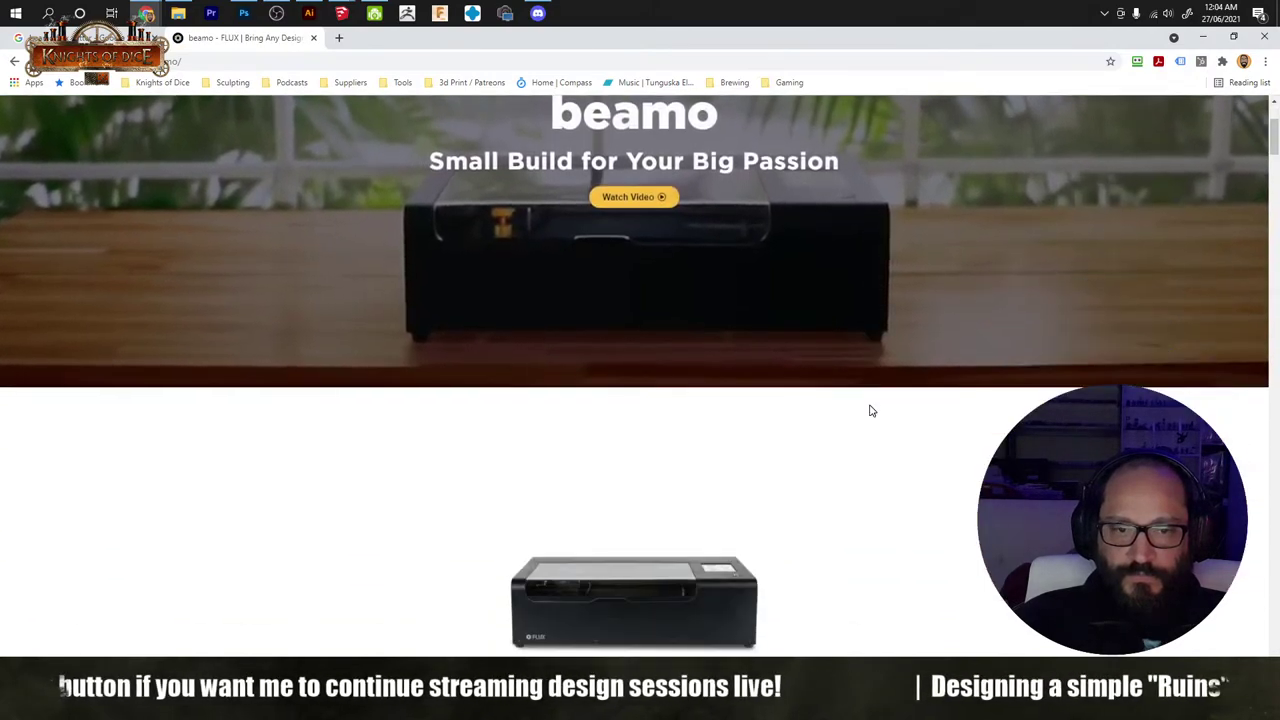
scroll(870, 409, up, 4)
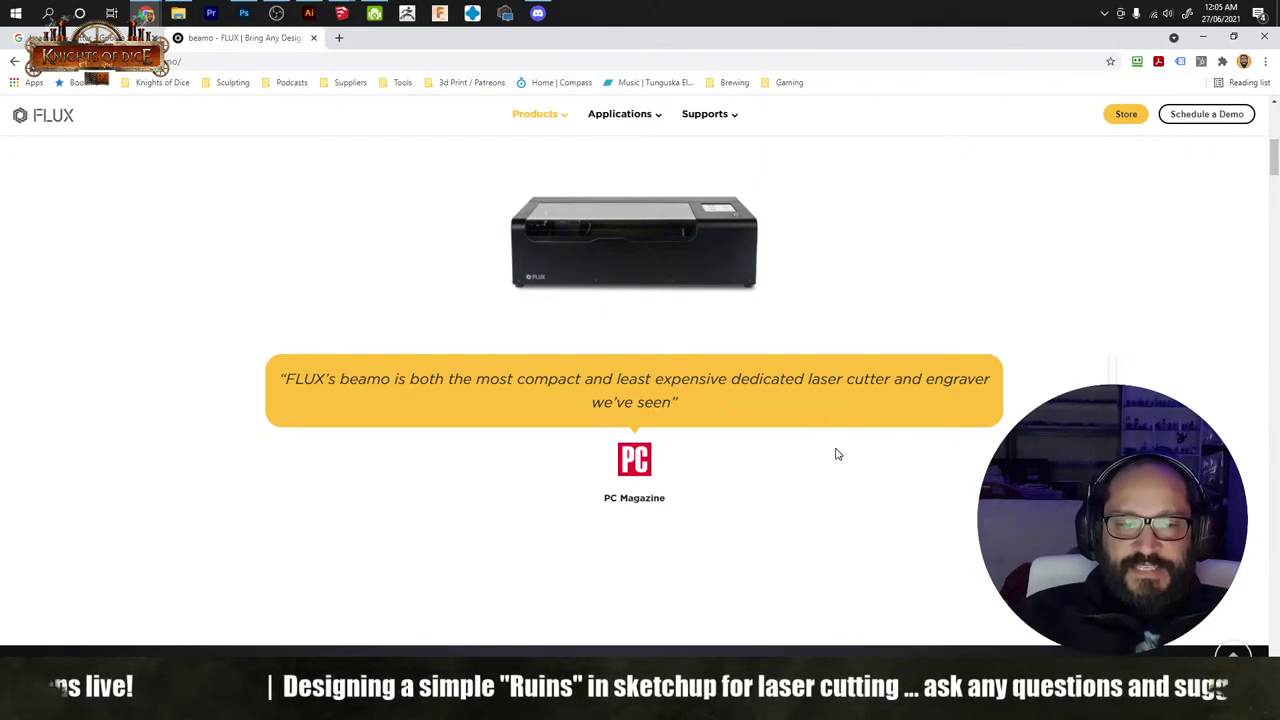
Step: Highlight the HD Camera, internal water cooling, 0.05 mm engraving depth and 1,000 DPI texts in the beamo's features section
scroll(838, 454, down, 5)
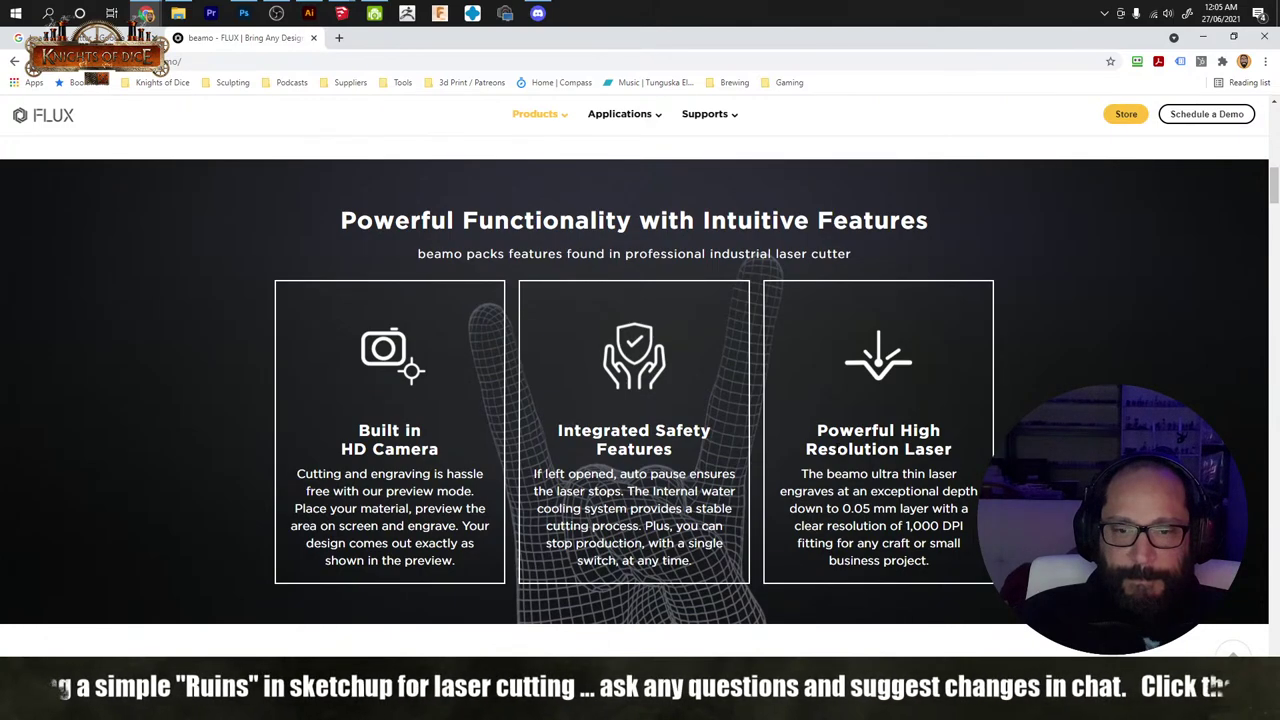
drag(434, 450, 342, 450)
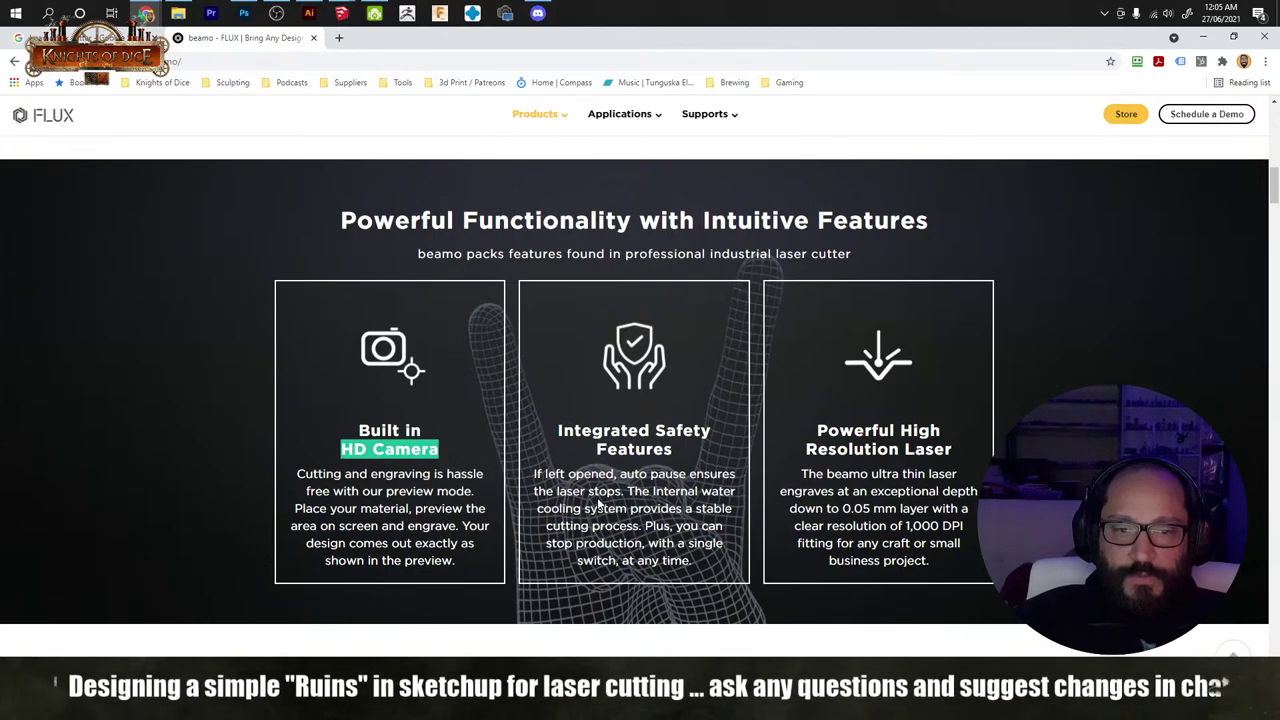
drag(627, 491, 641, 526)
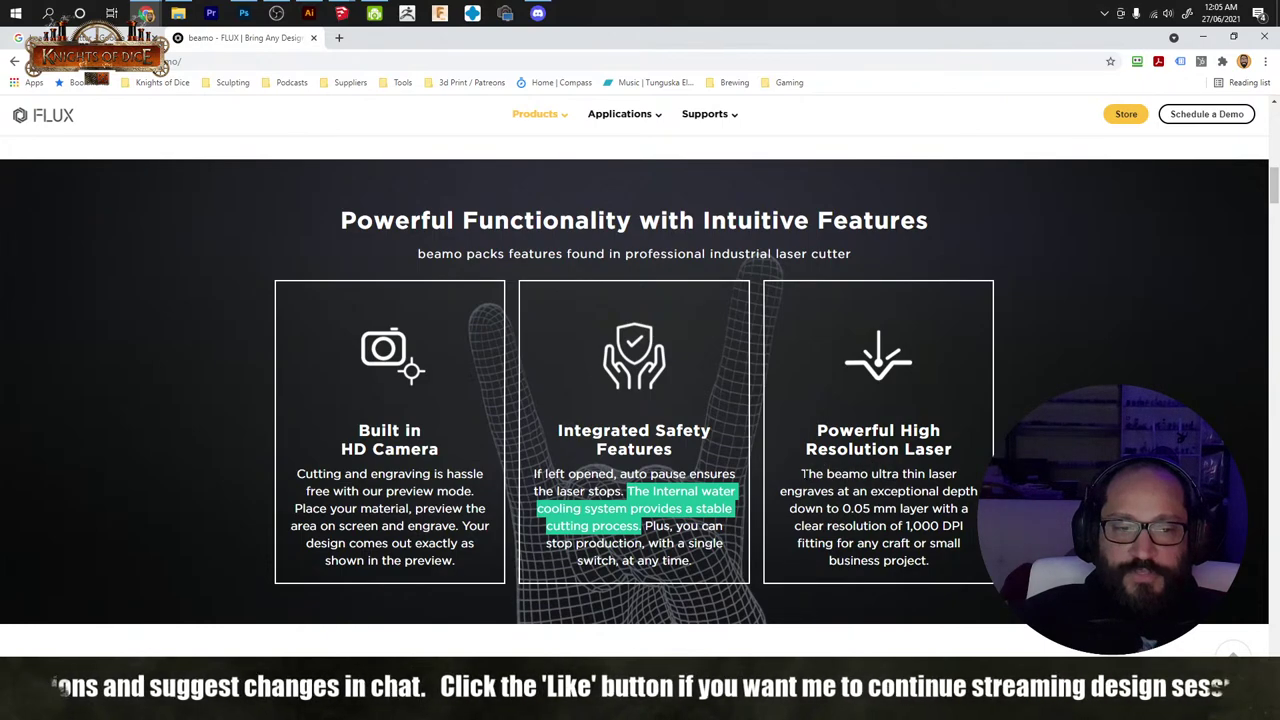
drag(801, 474, 898, 508)
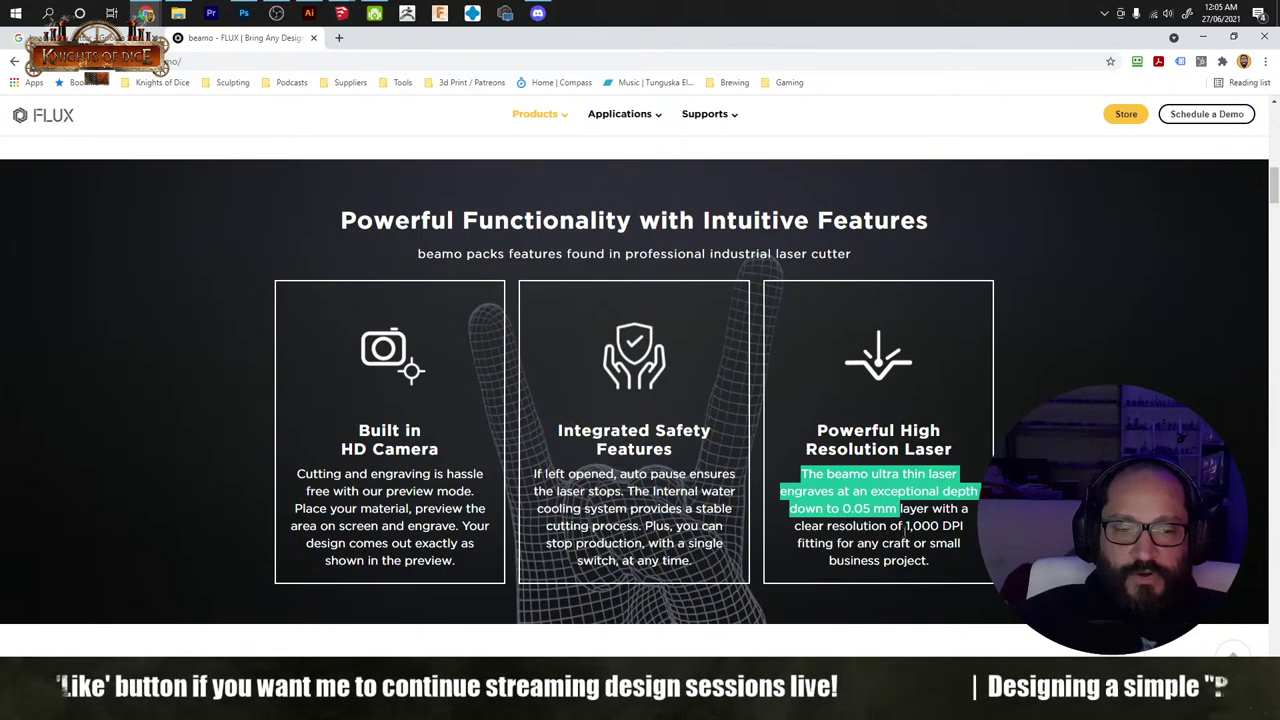
drag(907, 525, 930, 562)
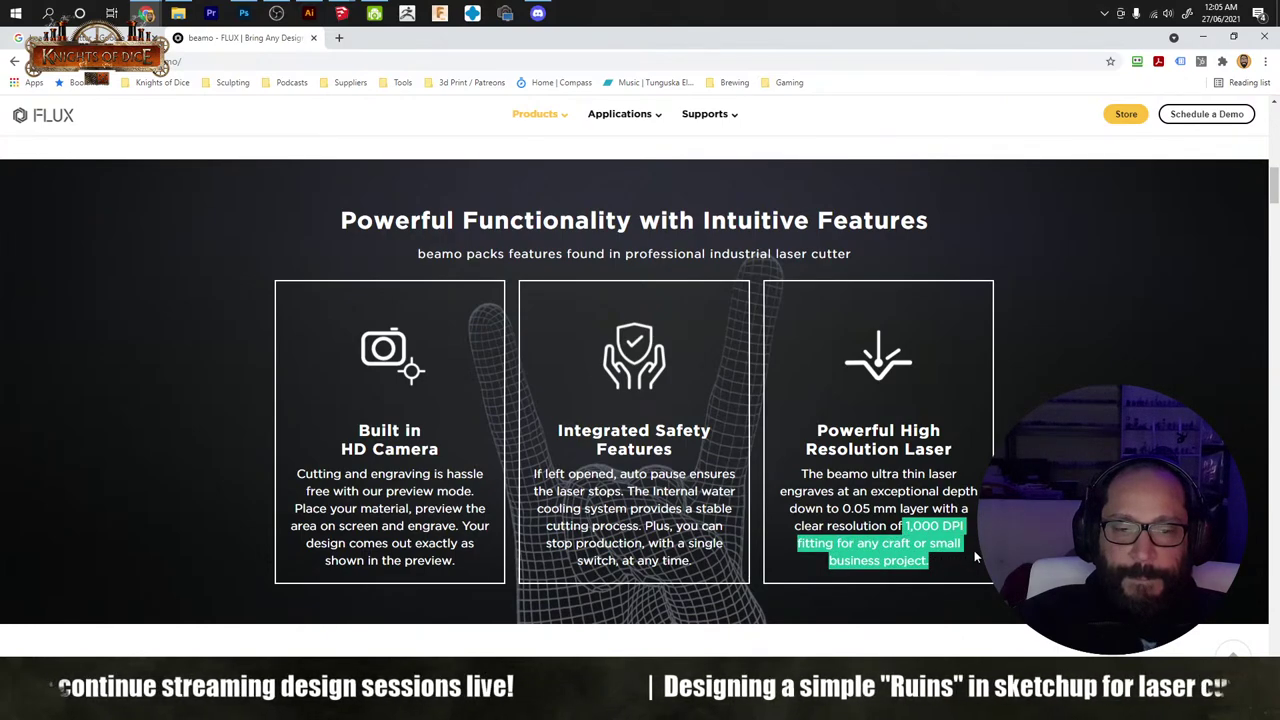
scroll(976, 557, down, 5)
scroll(960, 510, up, 3)
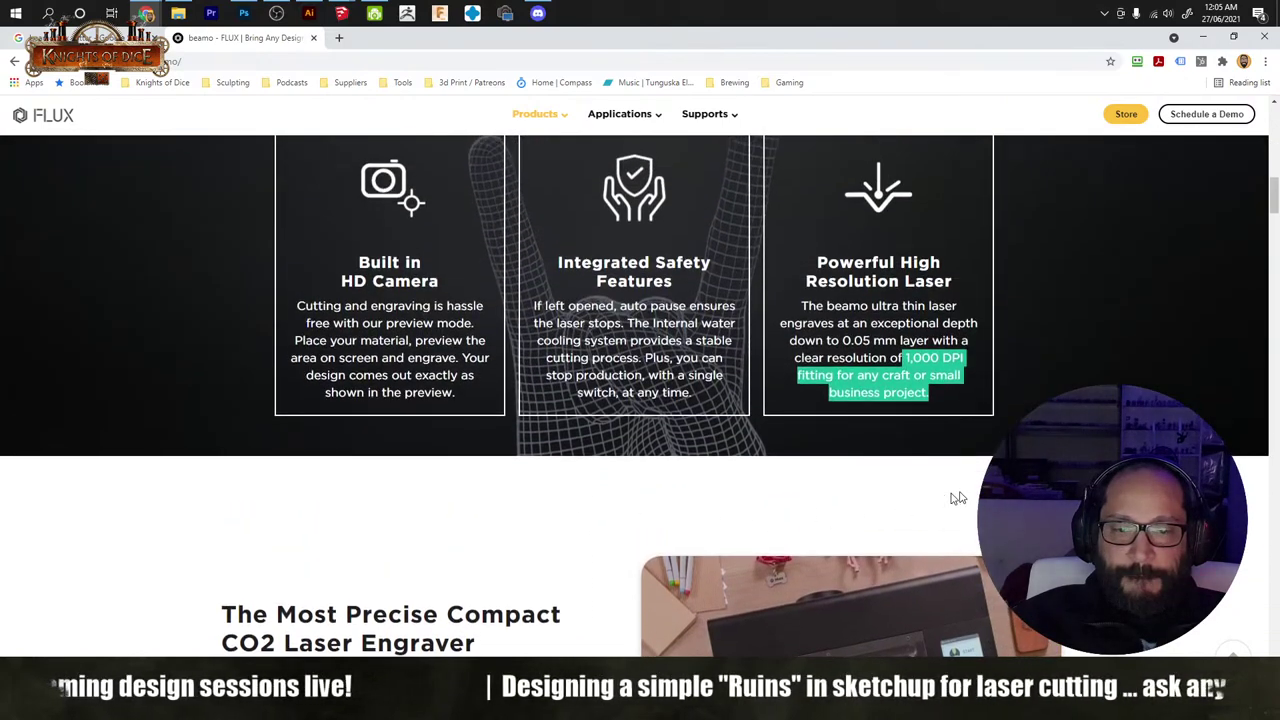
click(955, 497)
Step: Read the compact CO2 laser engraver description and browse the "What Can You Make?" project gallery
scroll(955, 497, down, 4)
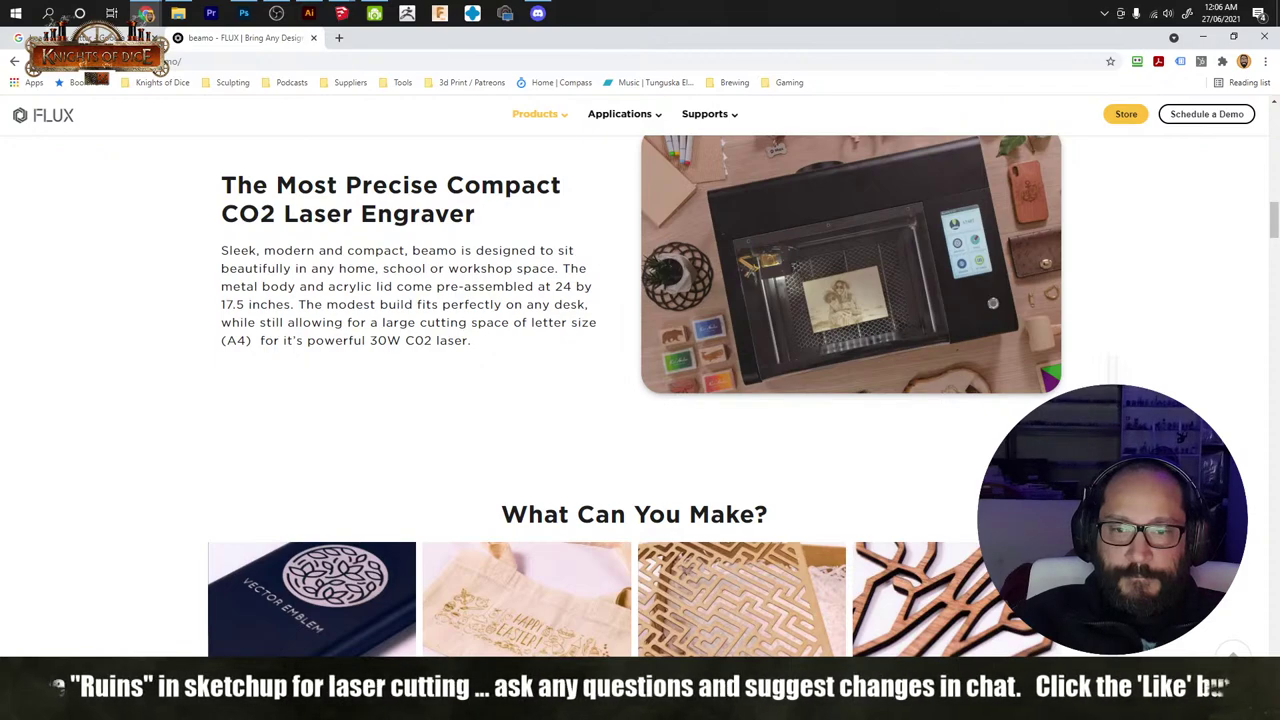
scroll(634, 400, down, 3)
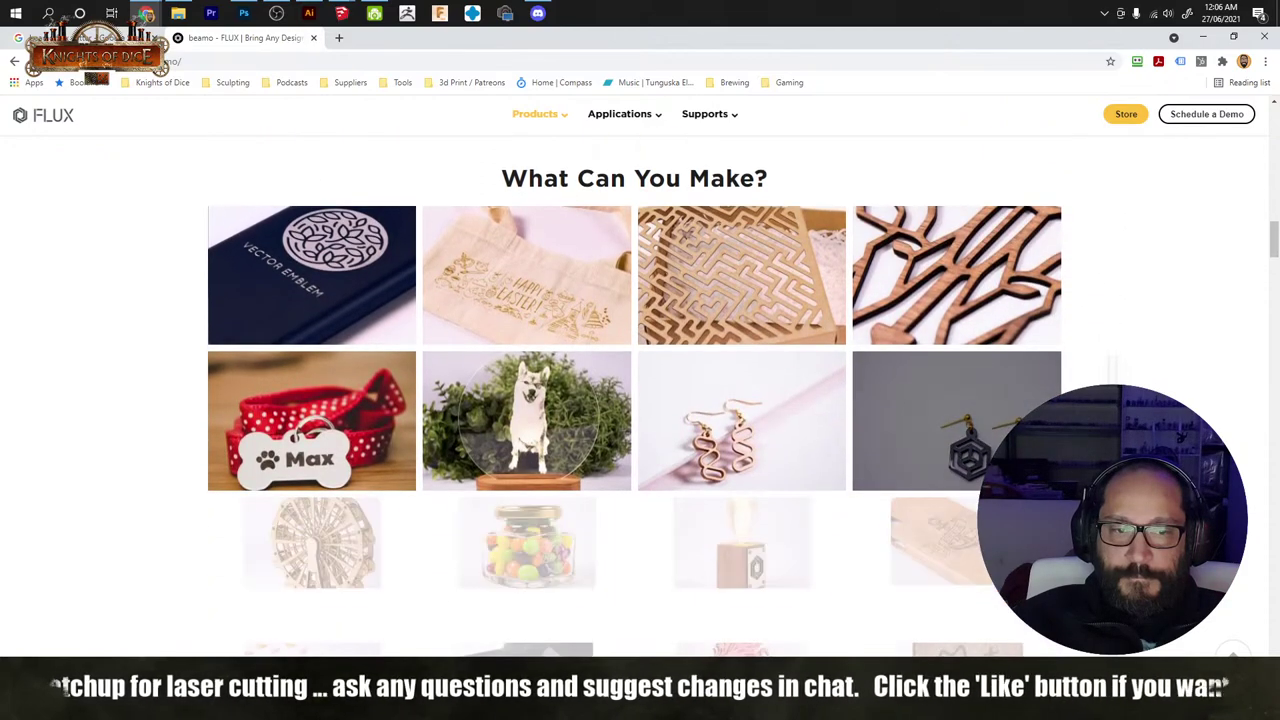
scroll(634, 400, down, 4)
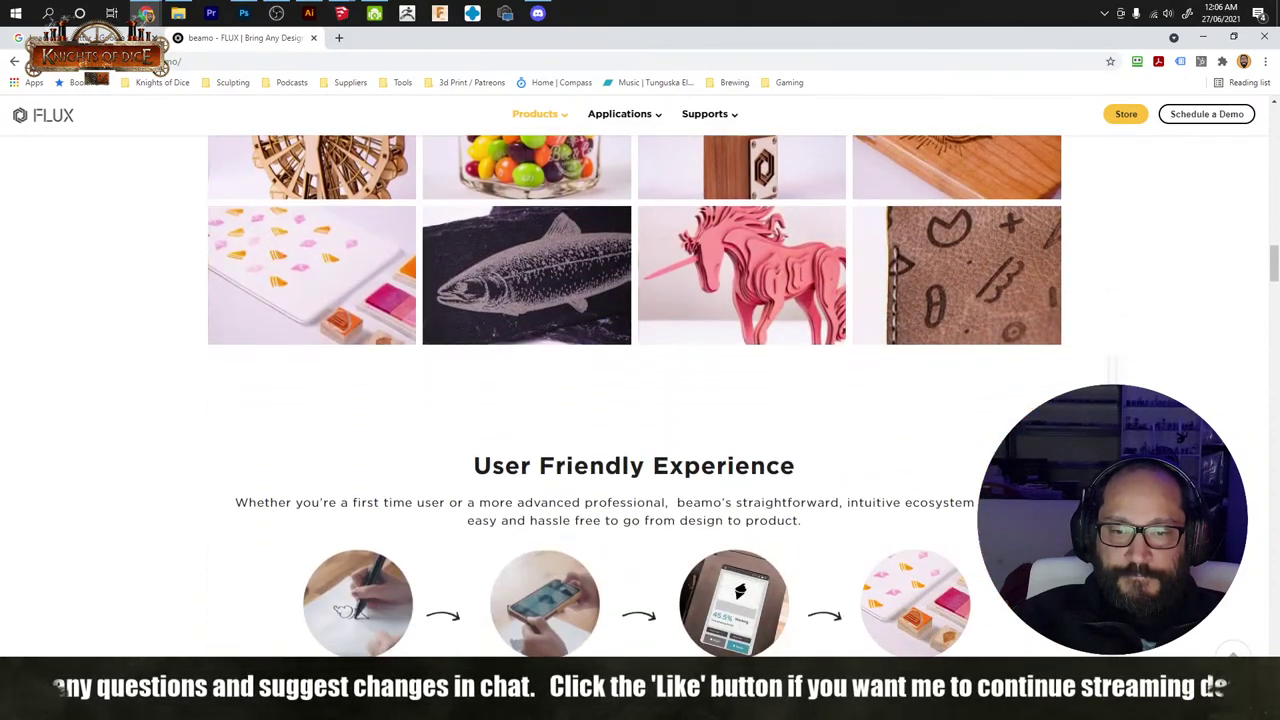
Step: Review the cutting and engraving options in the materials table and highlight the Stainless Steel entry
scroll(634, 400, down, 5)
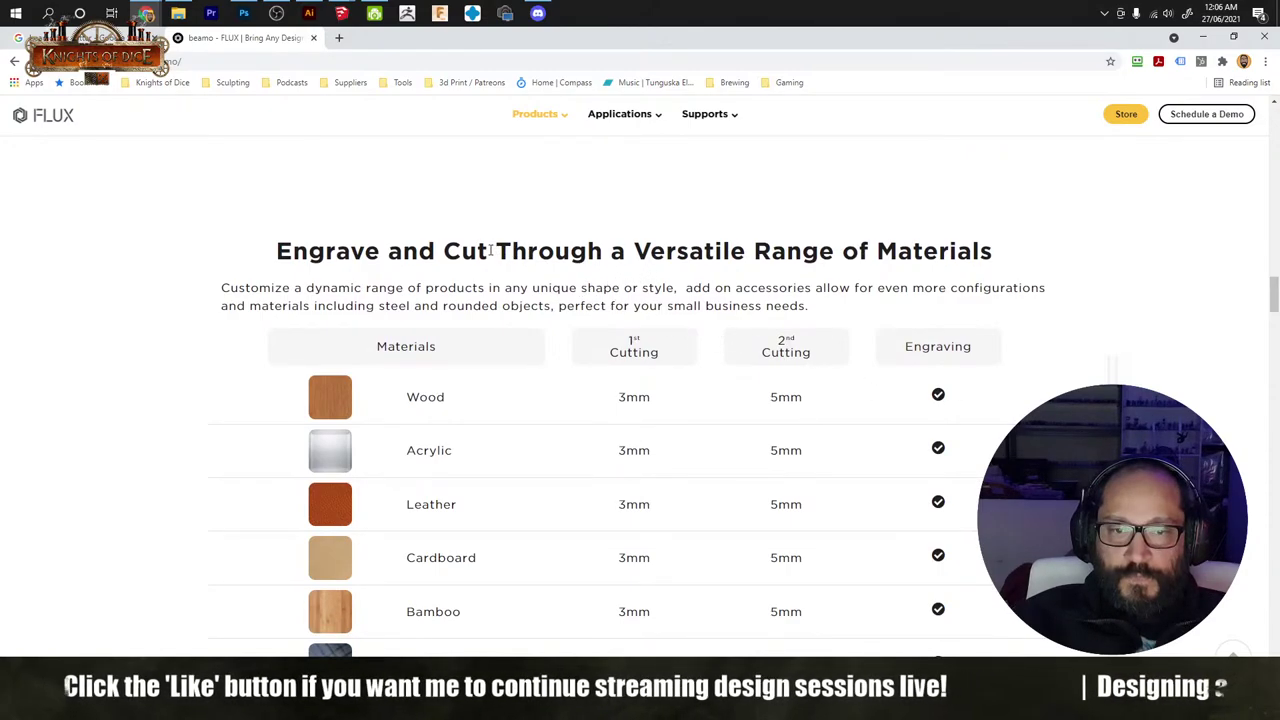
scroll(686, 366, down, 3)
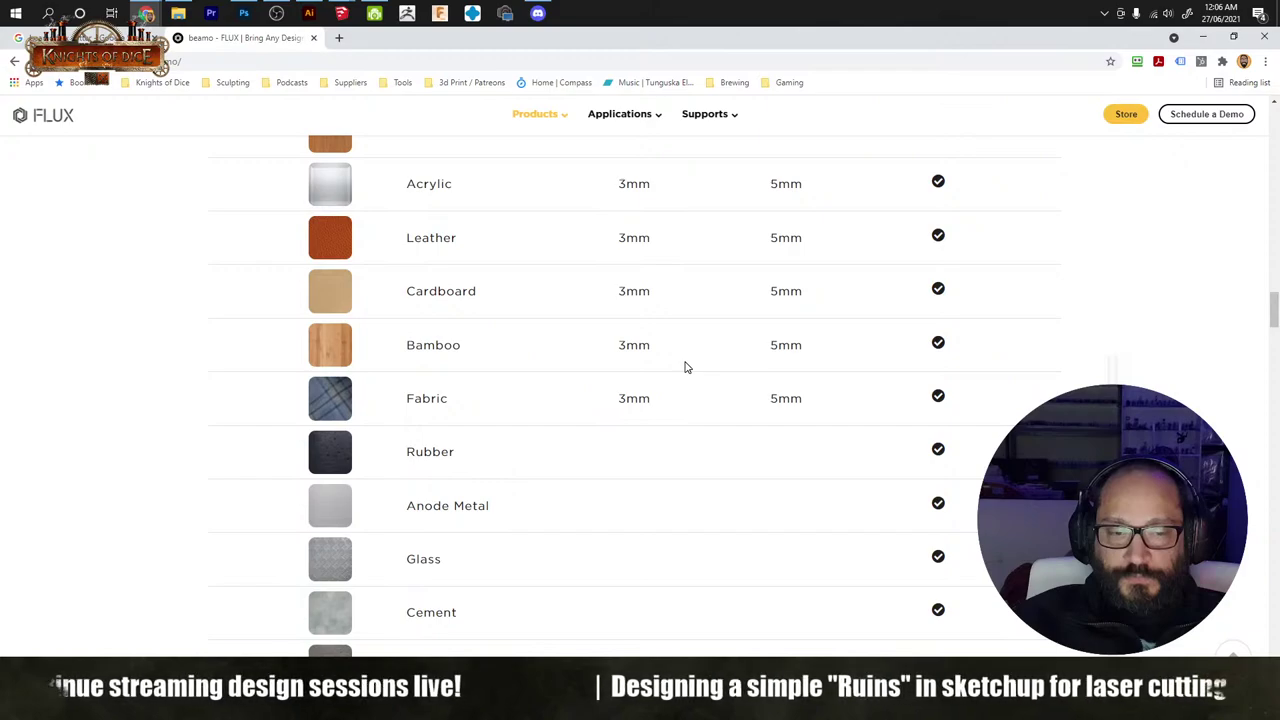
scroll(686, 367, down, 3)
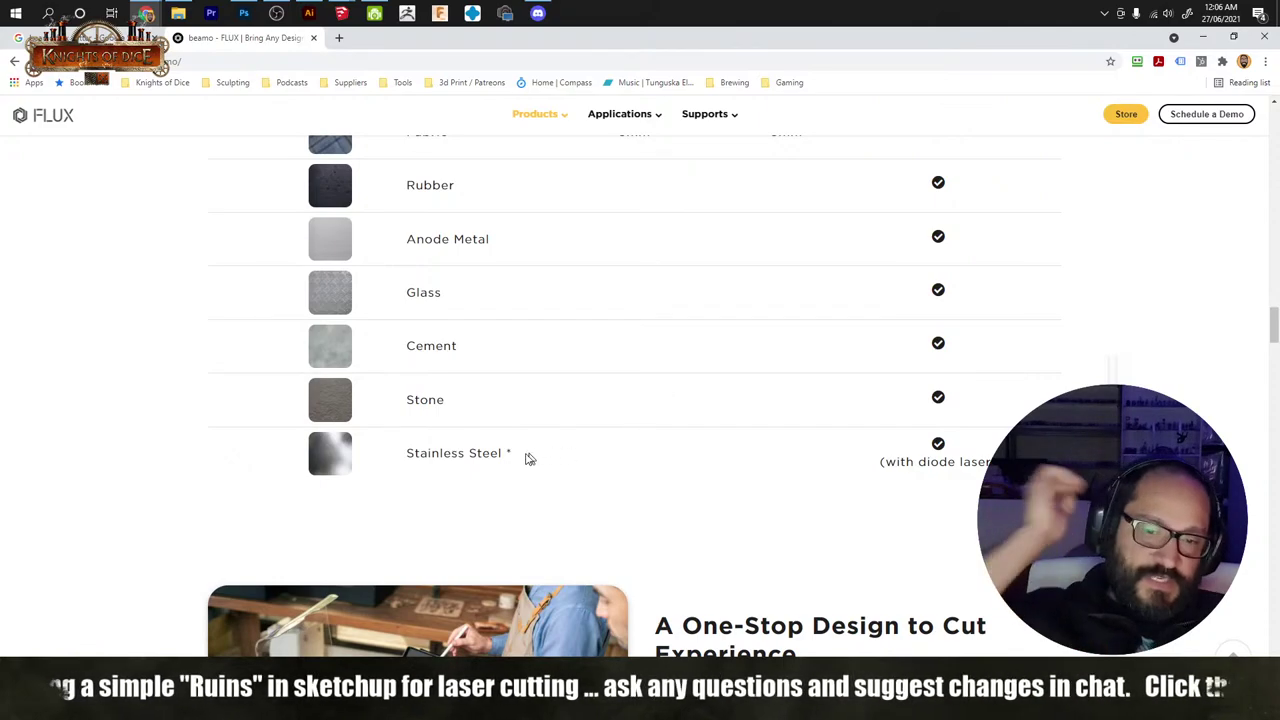
drag(510, 452, 403, 453)
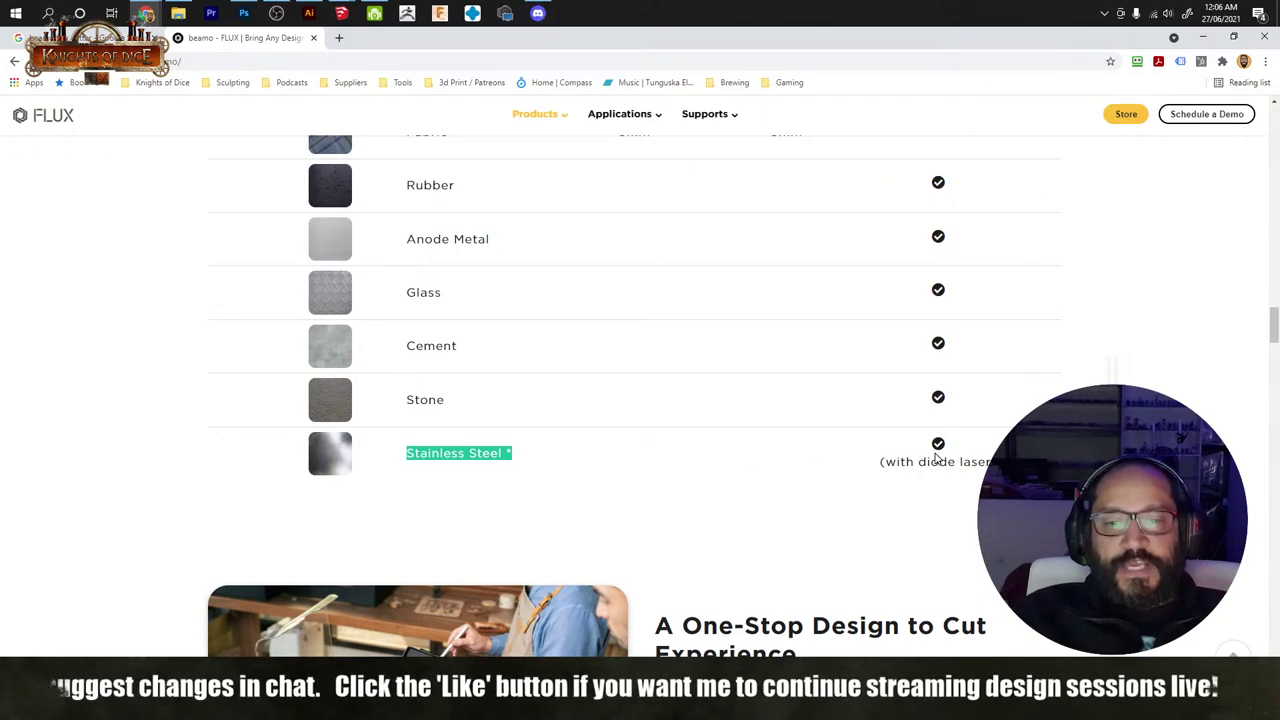
click(475, 448)
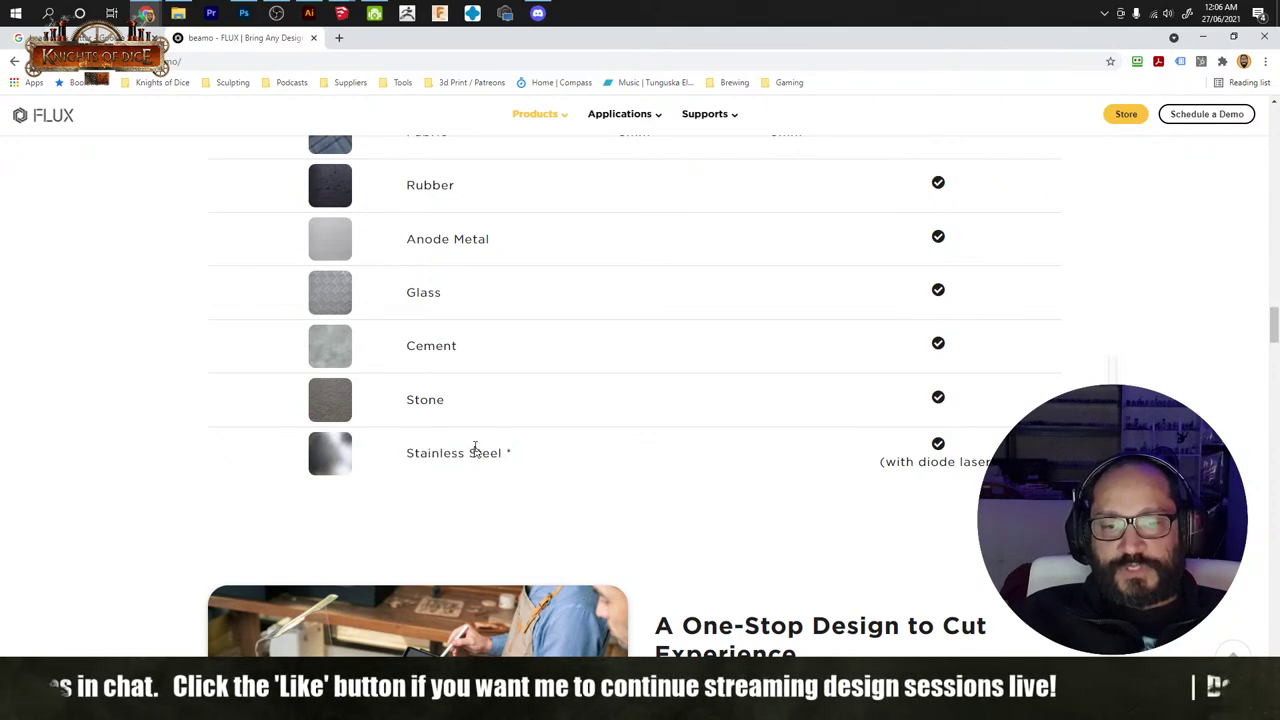
drag(516, 455, 400, 453)
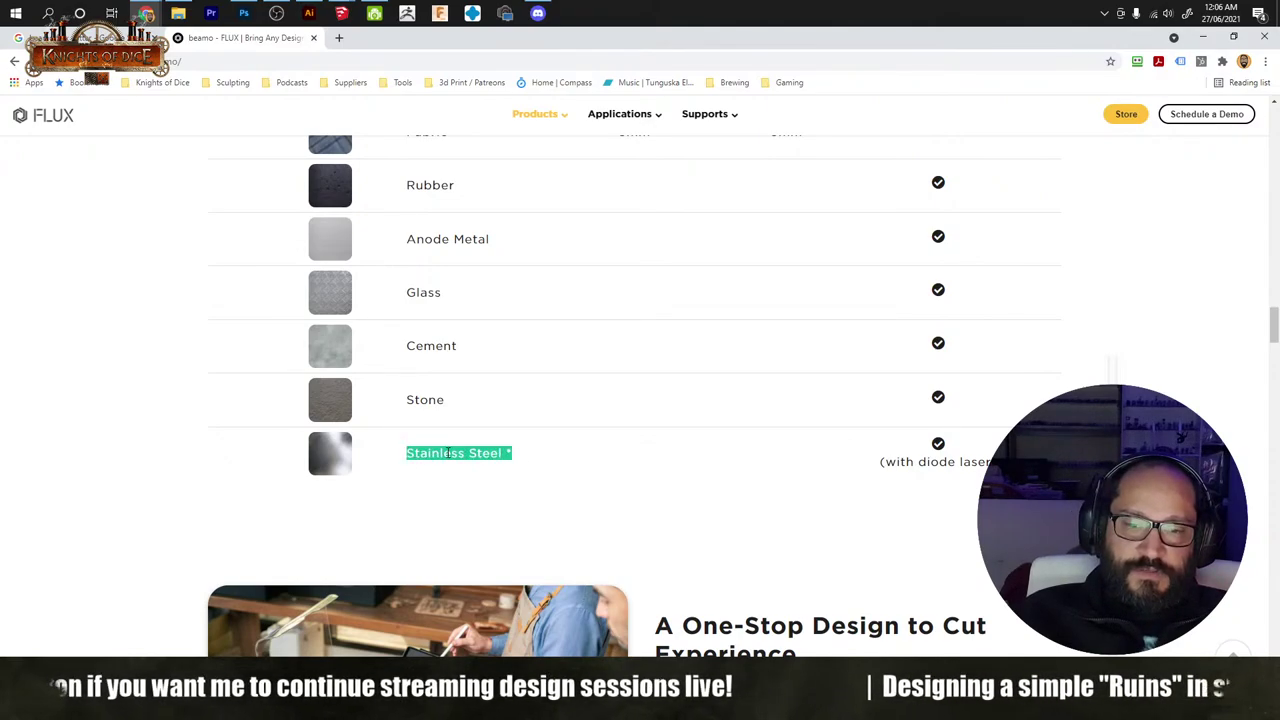
click(504, 452)
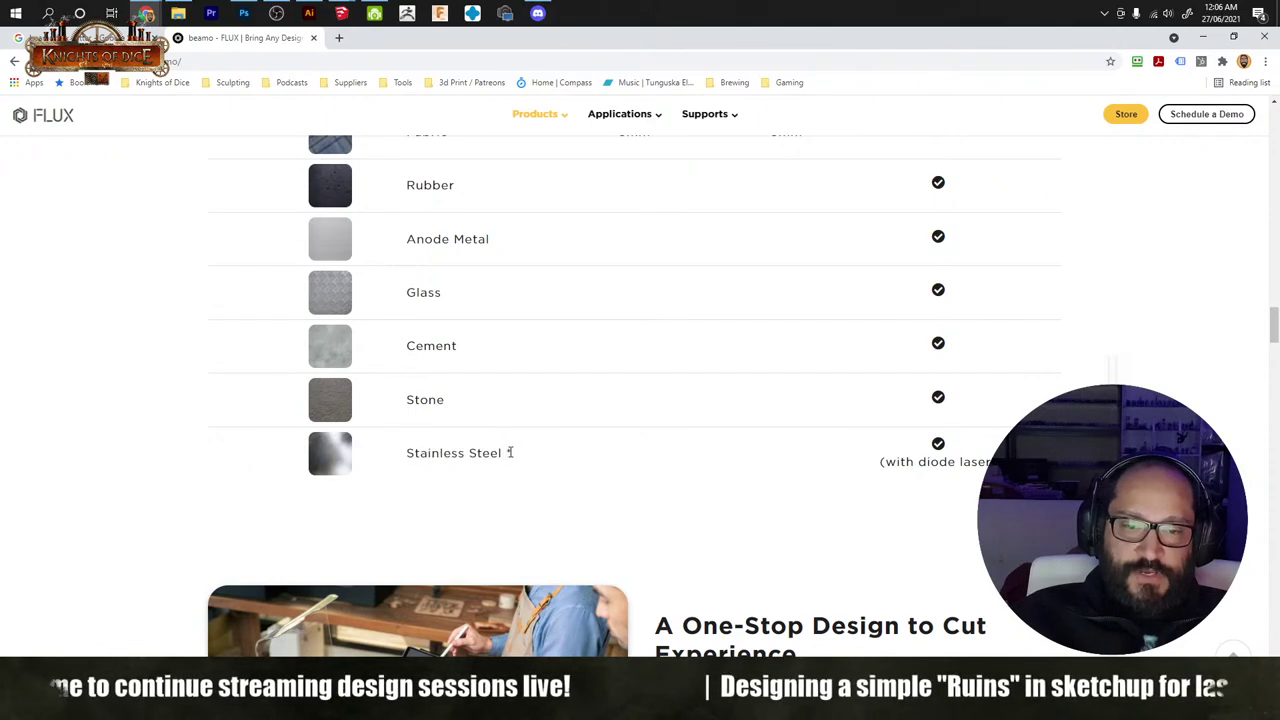
drag(511, 452, 409, 453)
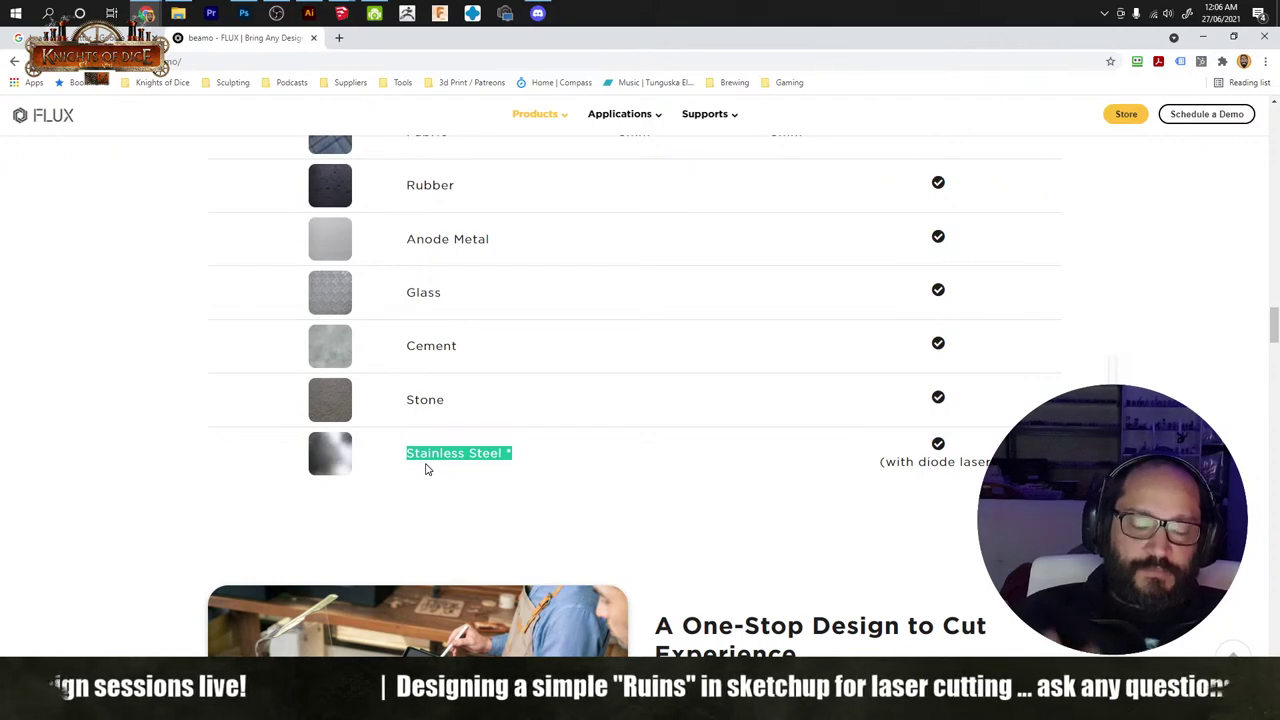
Step: Read the sections on the design-to-cut experience and the compatible professional design software
scroll(430, 465, down, 3)
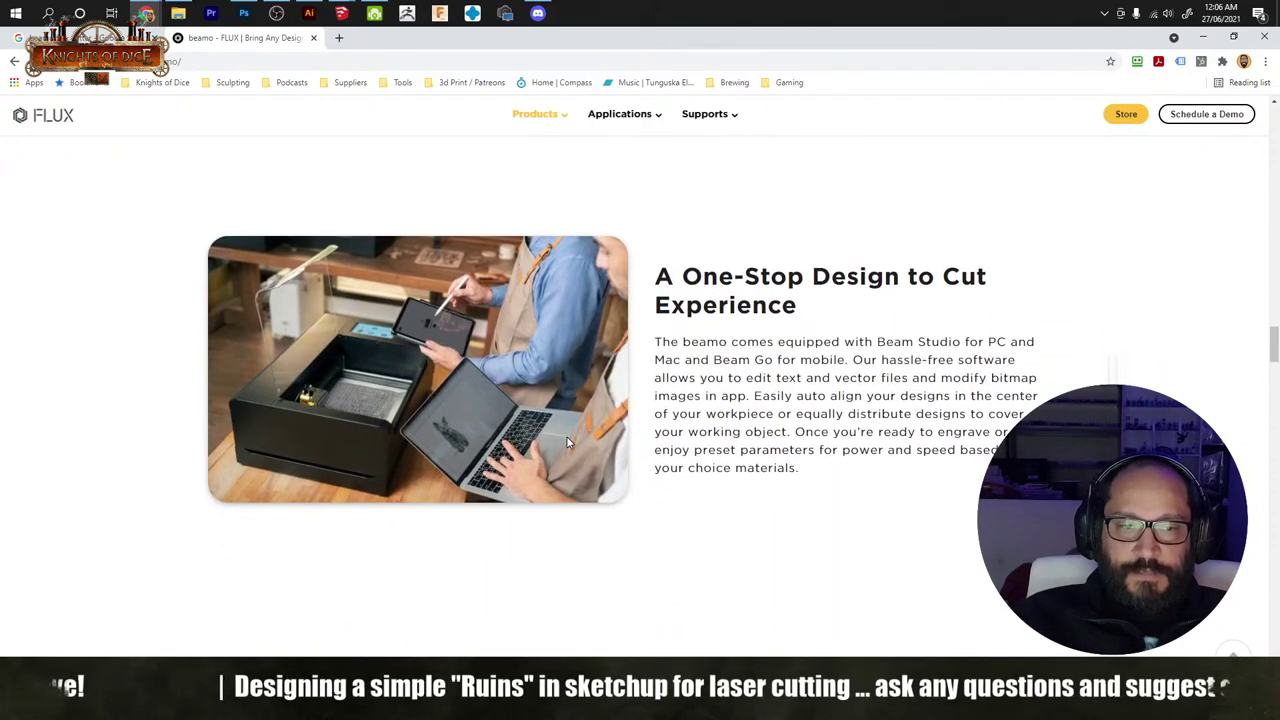
scroll(567, 440, down, 3)
scroll(567, 440, down, 1)
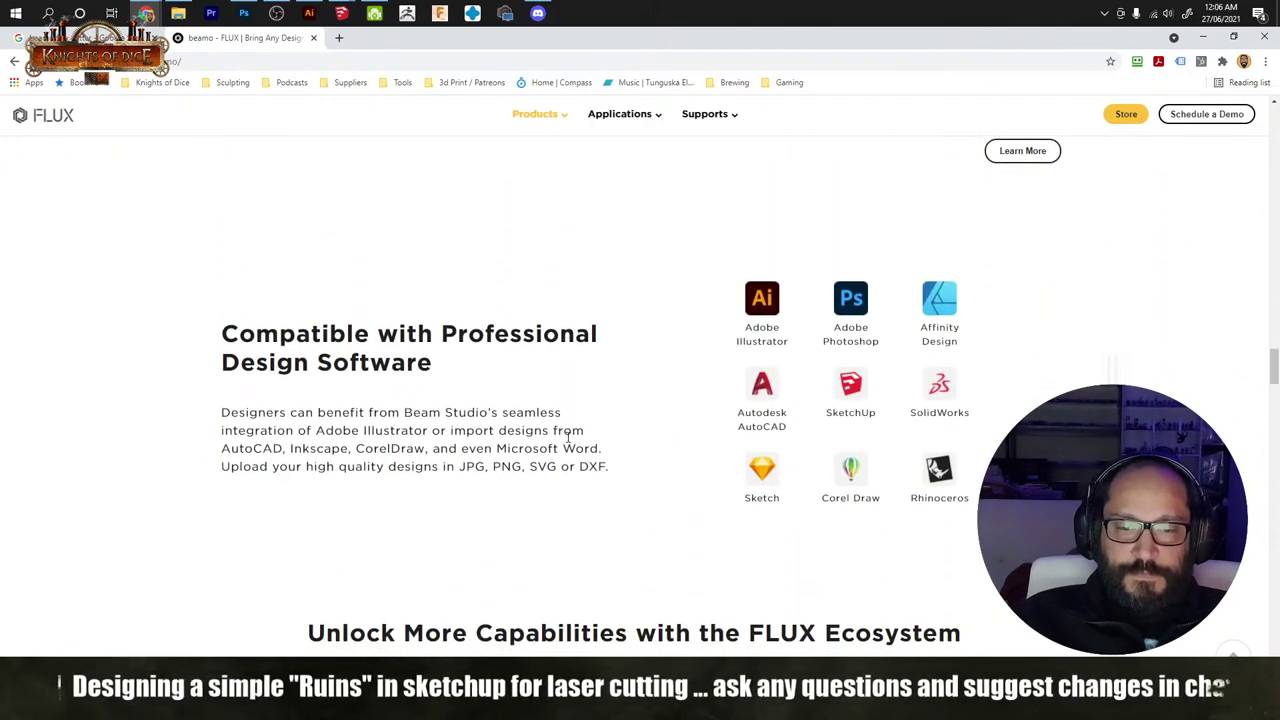
Step: Highlight the Effortless Autofocus heading among the FLUX ecosystem add-ons and continue to the Drag-and-Drop Design to Print section
scroll(567, 436, down, 4)
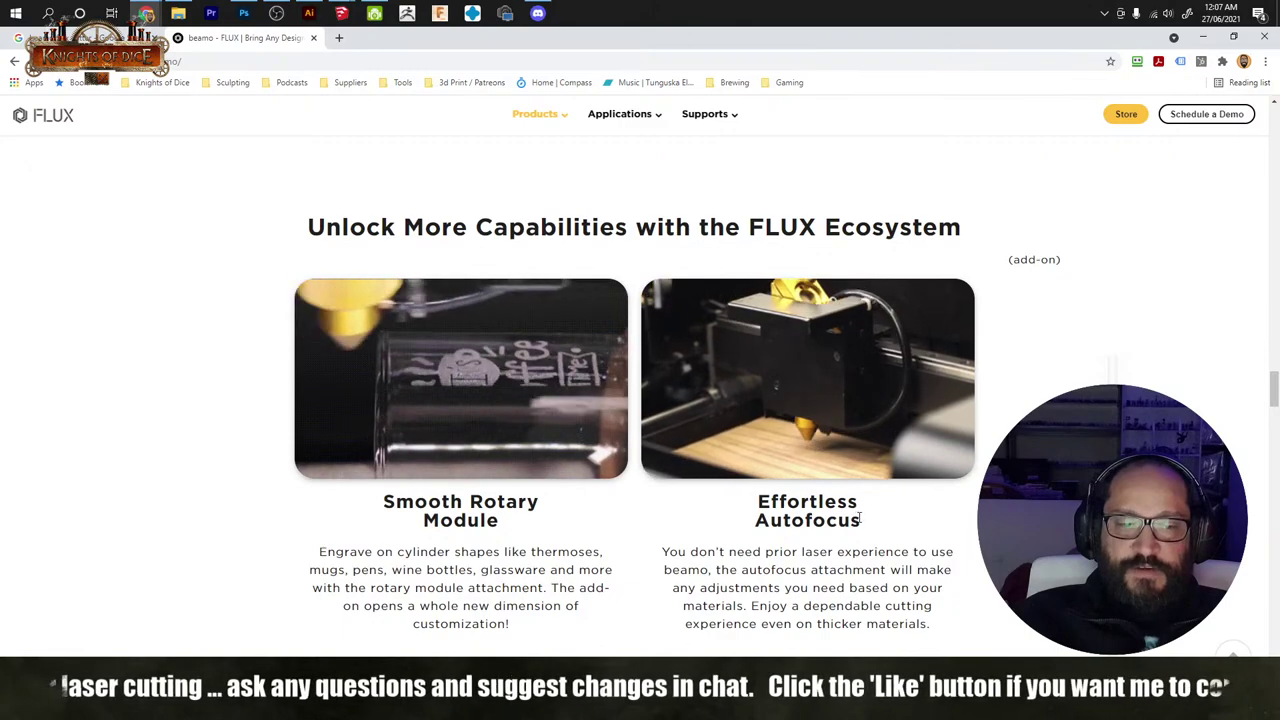
drag(859, 518, 762, 502)
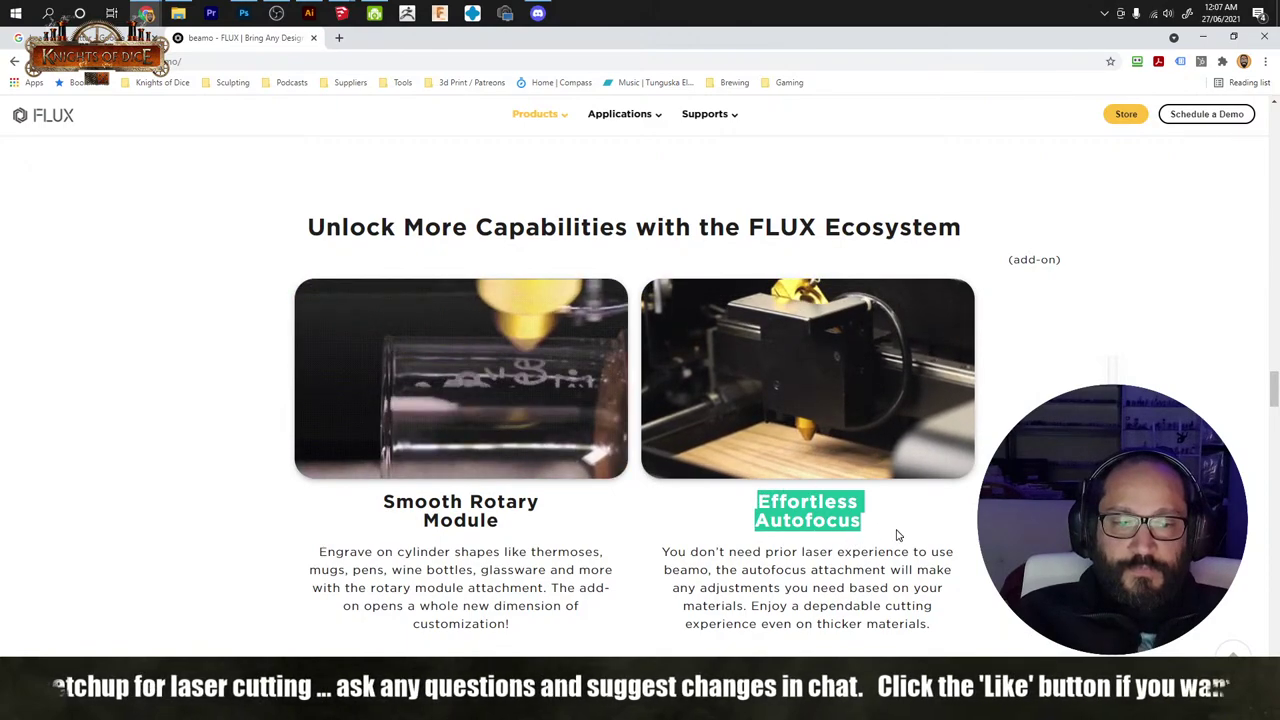
scroll(880, 520, down, 3)
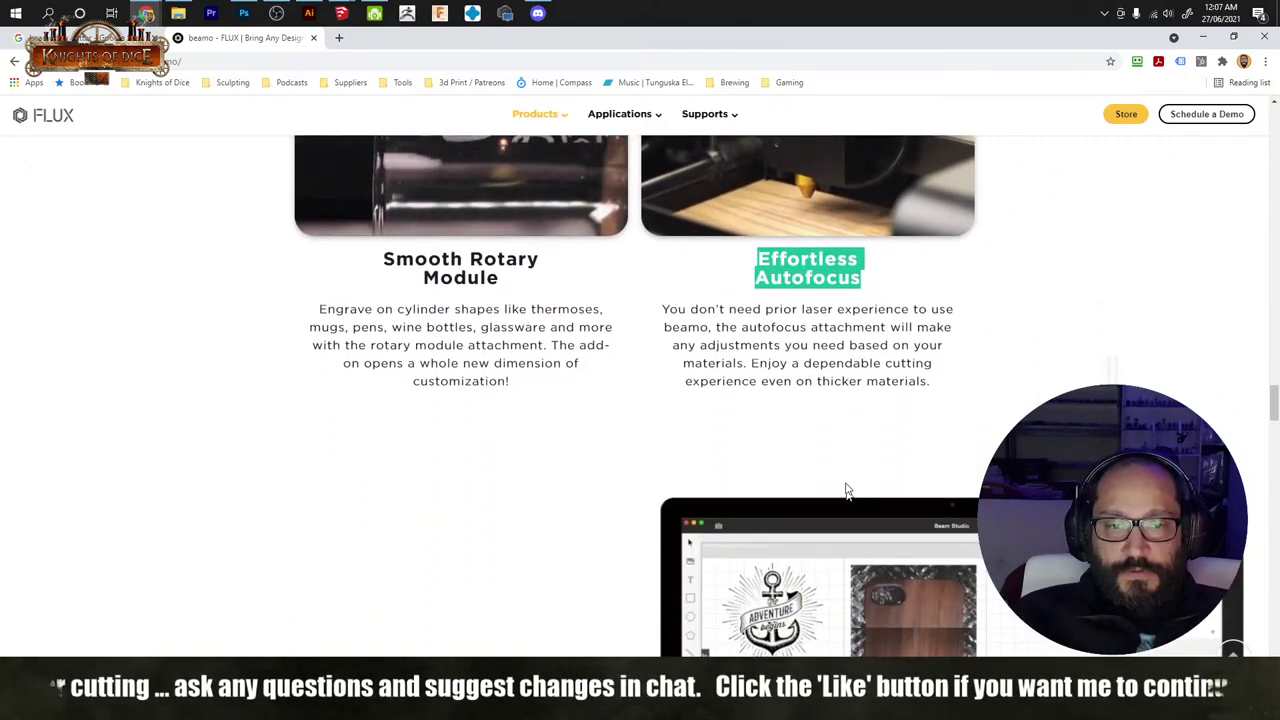
scroll(805, 270, up, 1)
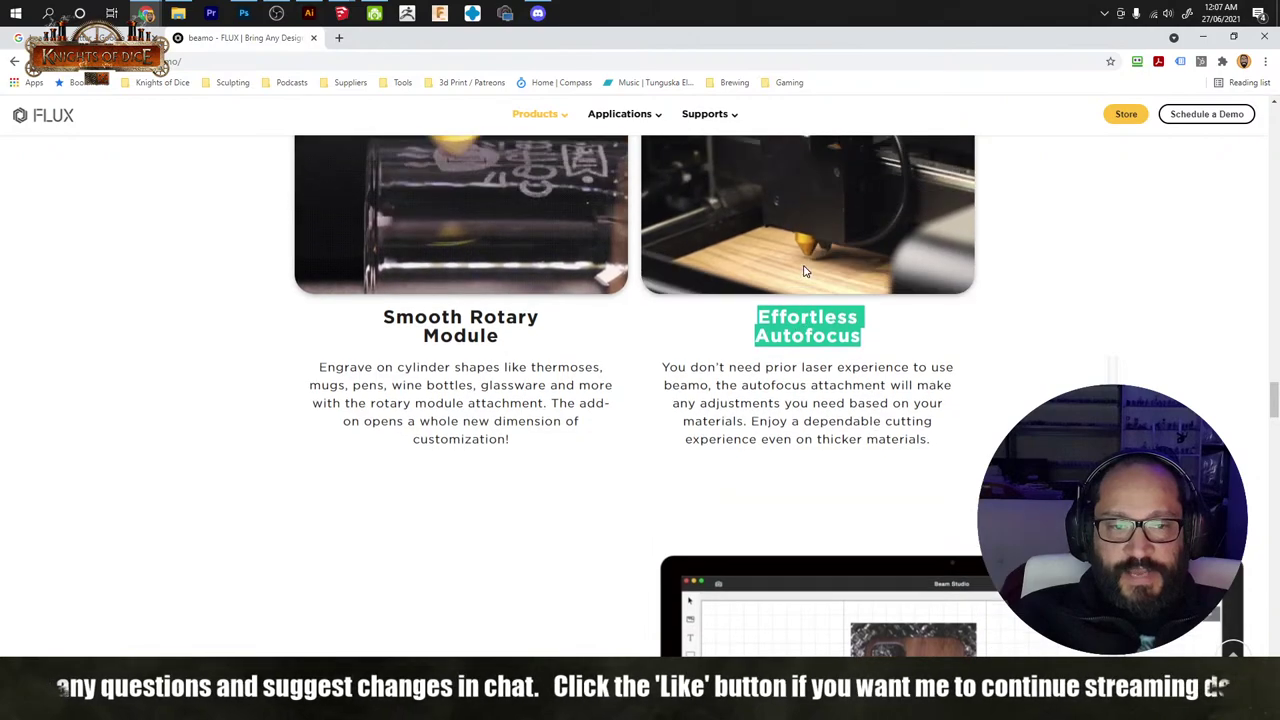
scroll(805, 270, up, 2)
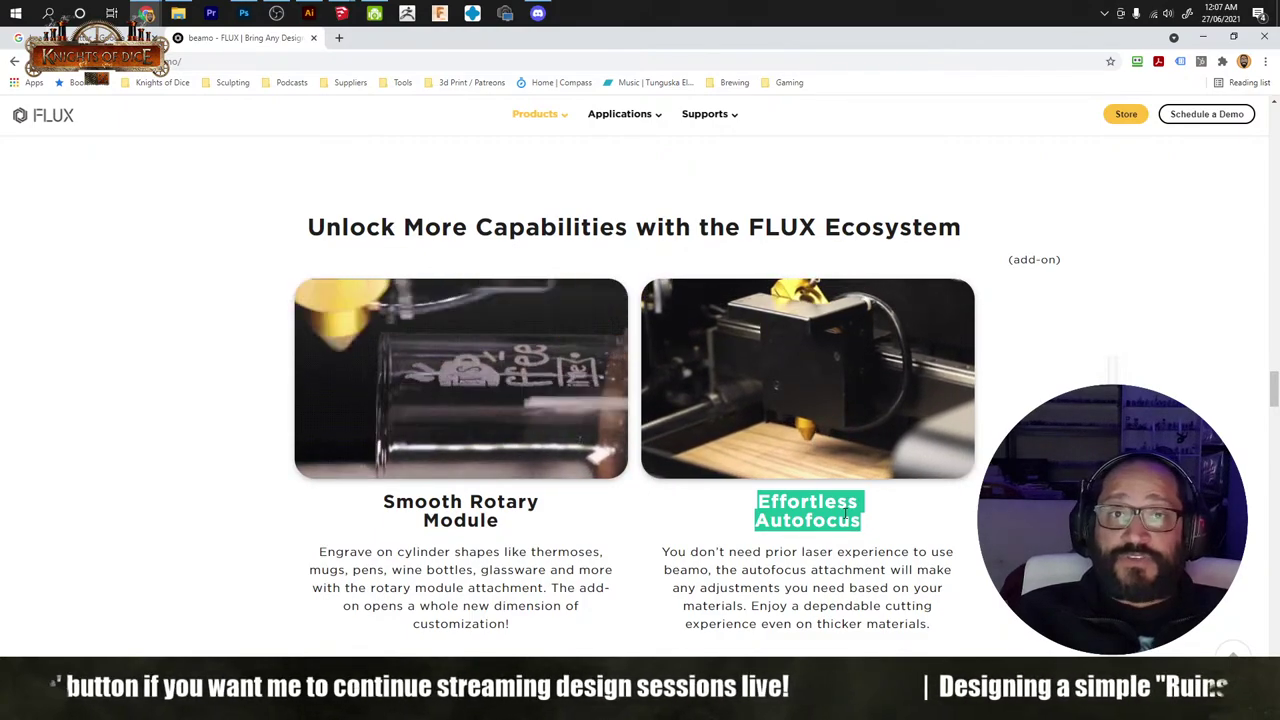
scroll(845, 515, down, 2)
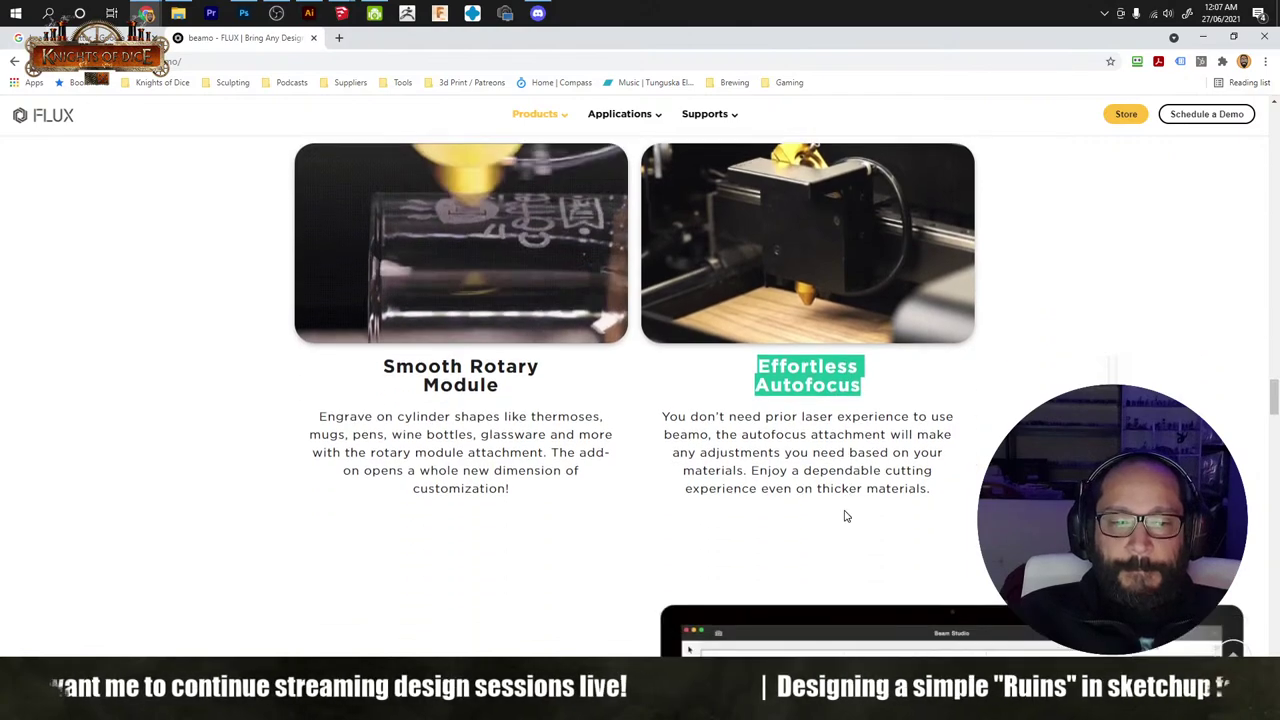
scroll(820, 500, down, 5)
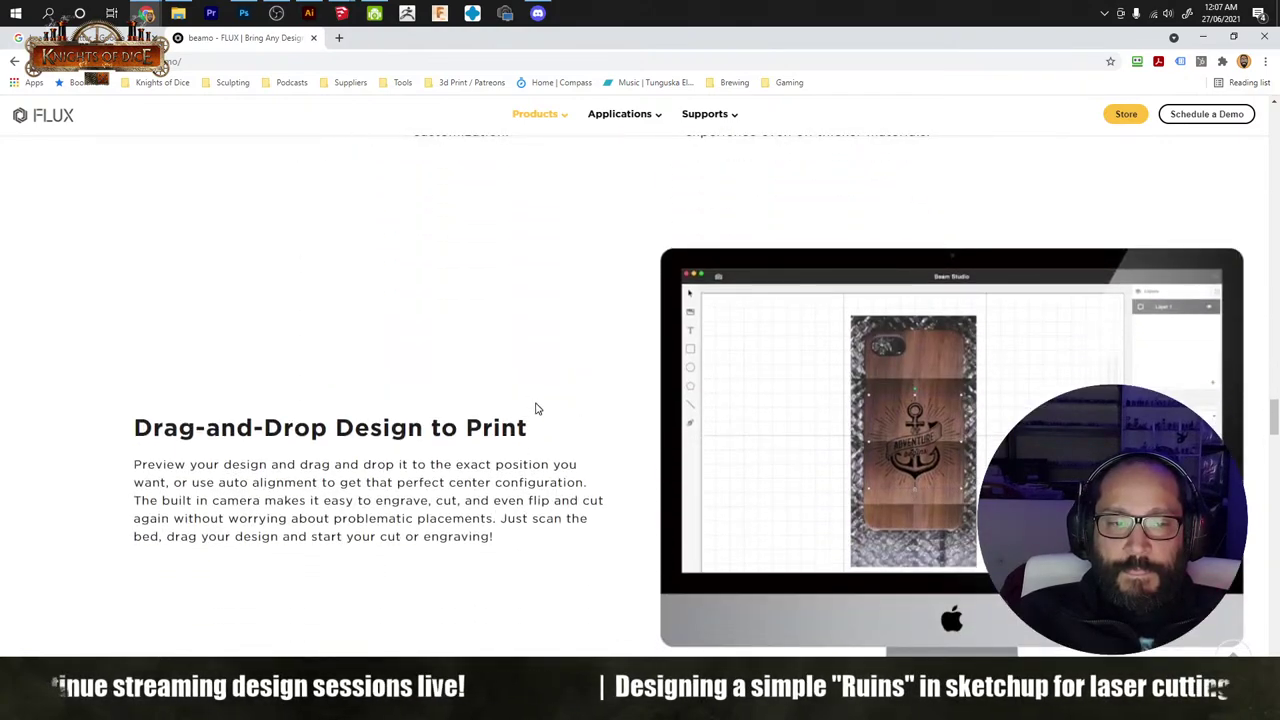
Step: Read the beamo page's sections on wireless integration, home and school safety, workspace fit and community feedback
scroll(536, 408, down, 5)
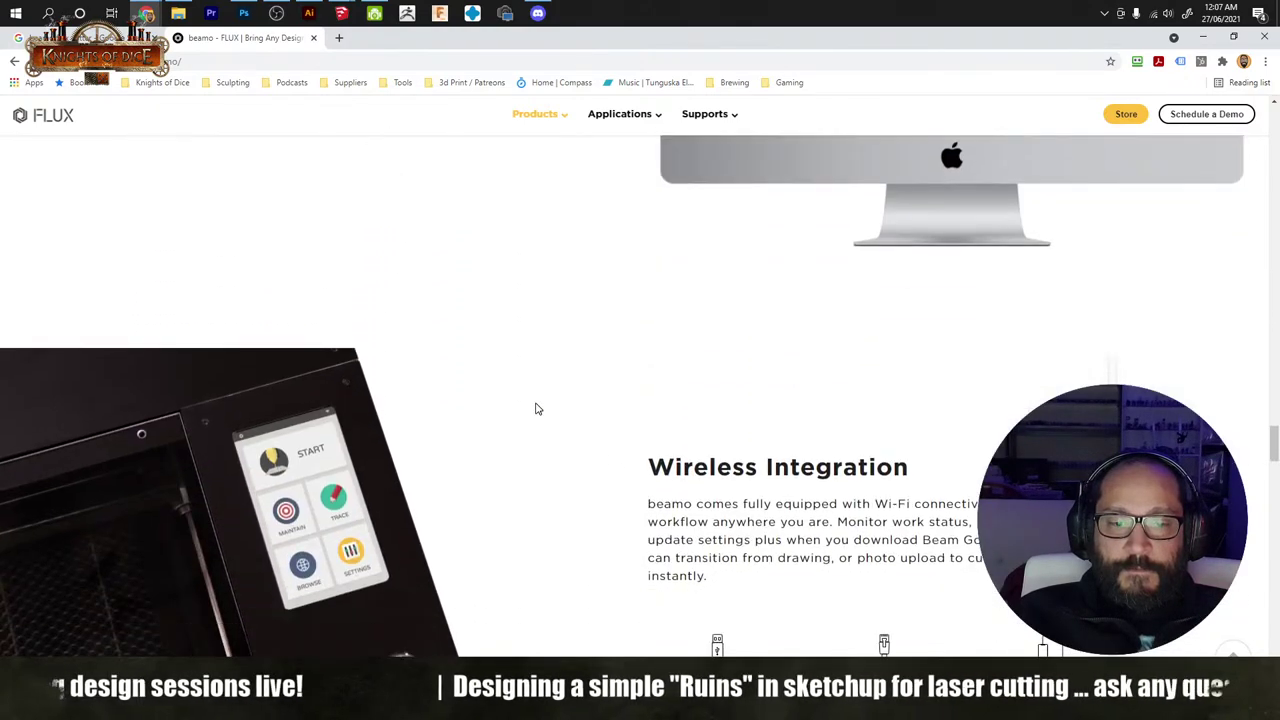
scroll(536, 408, down, 1)
scroll(536, 408, down, 5)
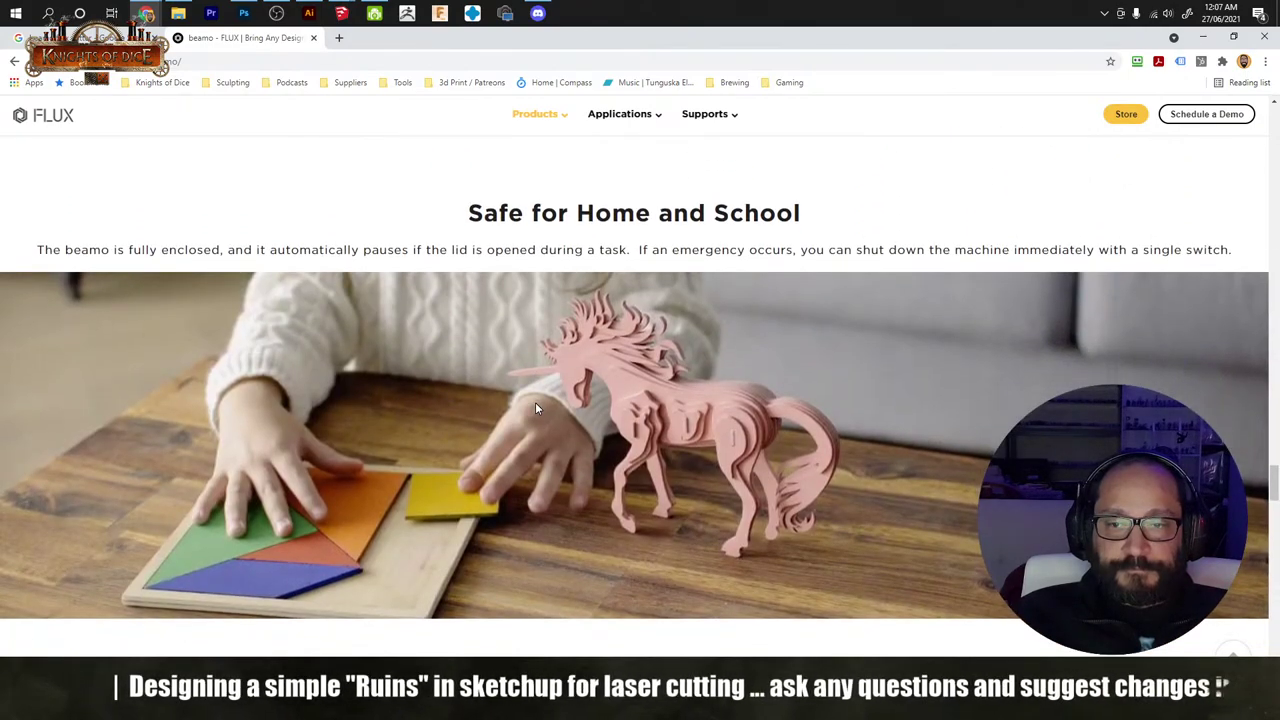
scroll(535, 408, down, 5)
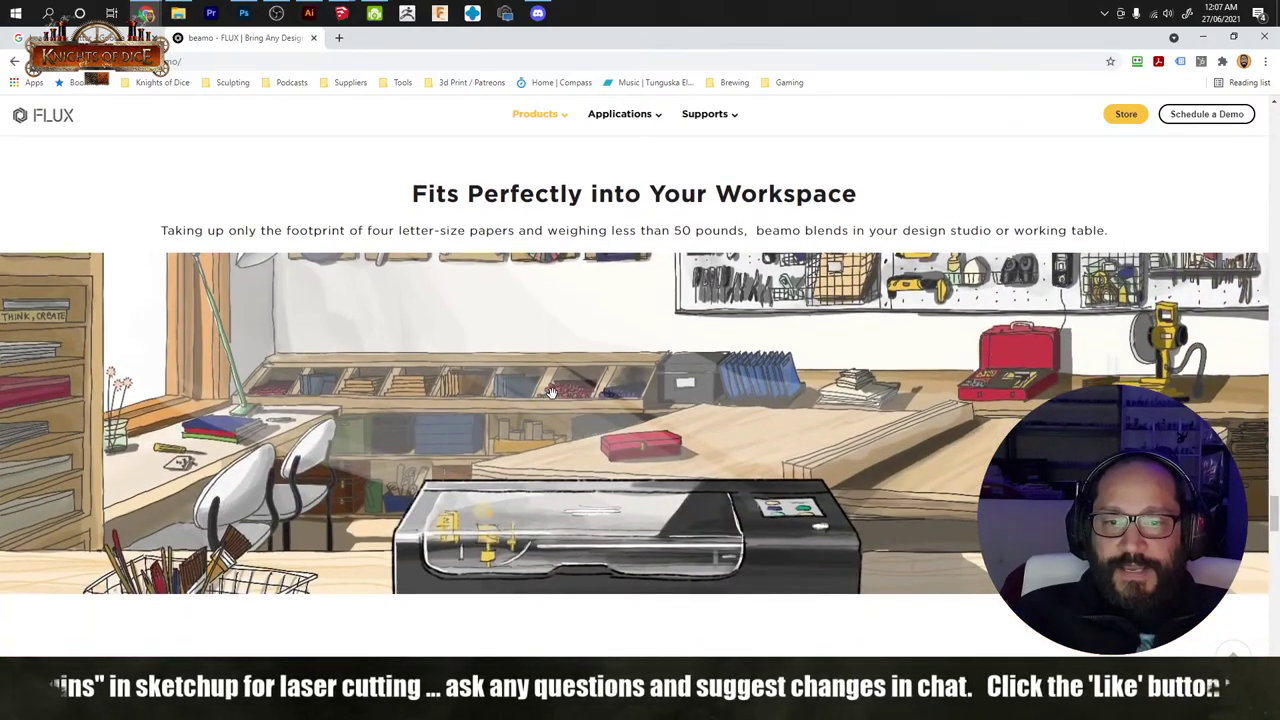
scroll(551, 393, down, 3)
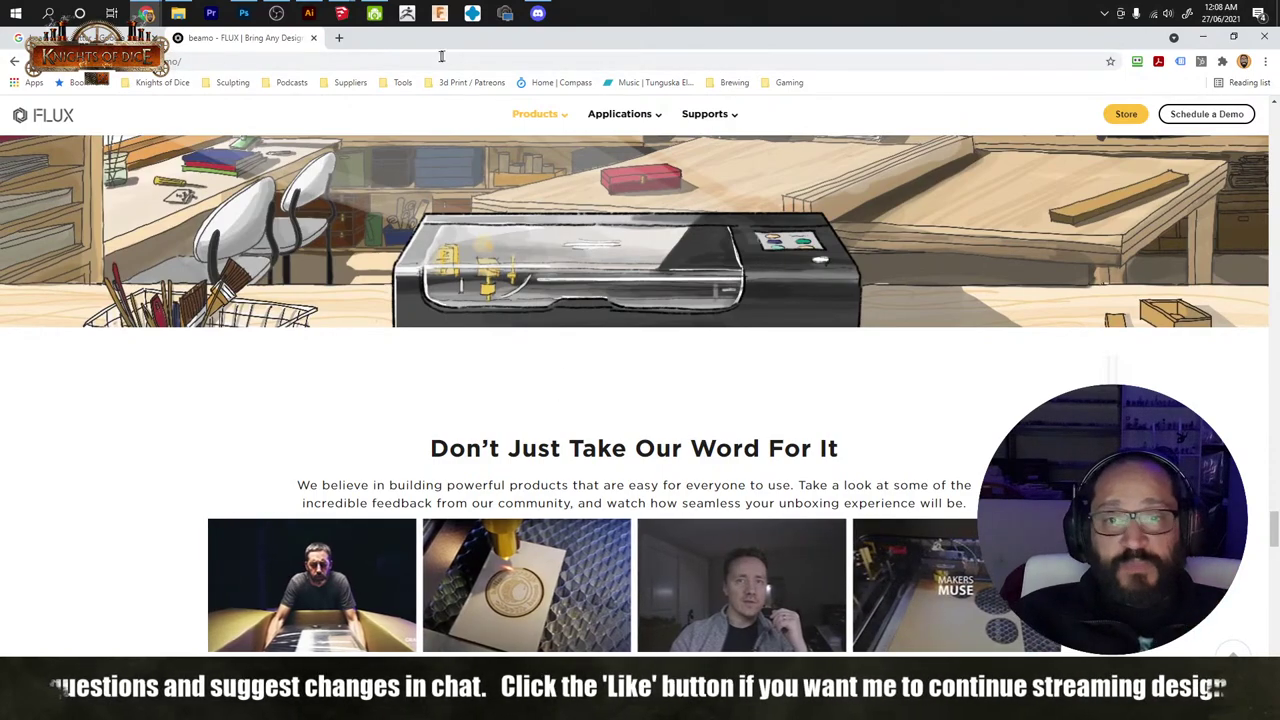
Step: Search Google for "k40 laser cutter" in a new browser tab and inspect the first 40w Co2 shopping listing
click(339, 38)
click(354, 60)
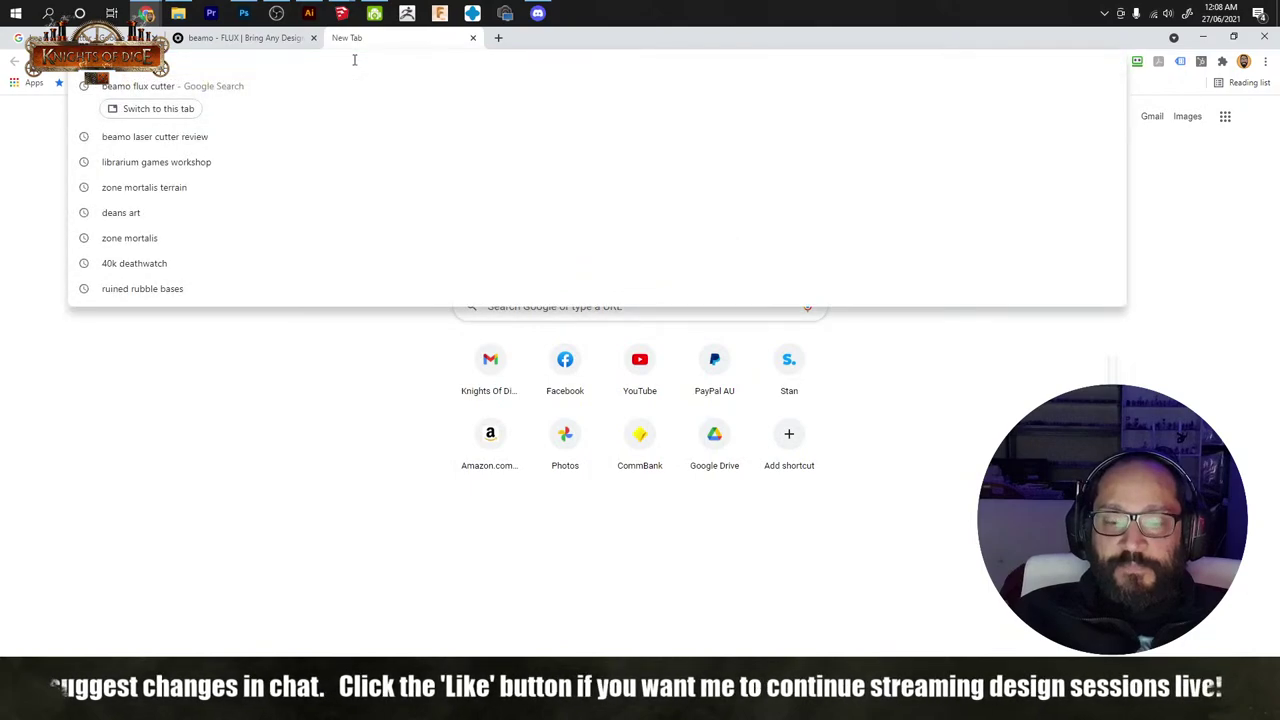
text(k40 laser)
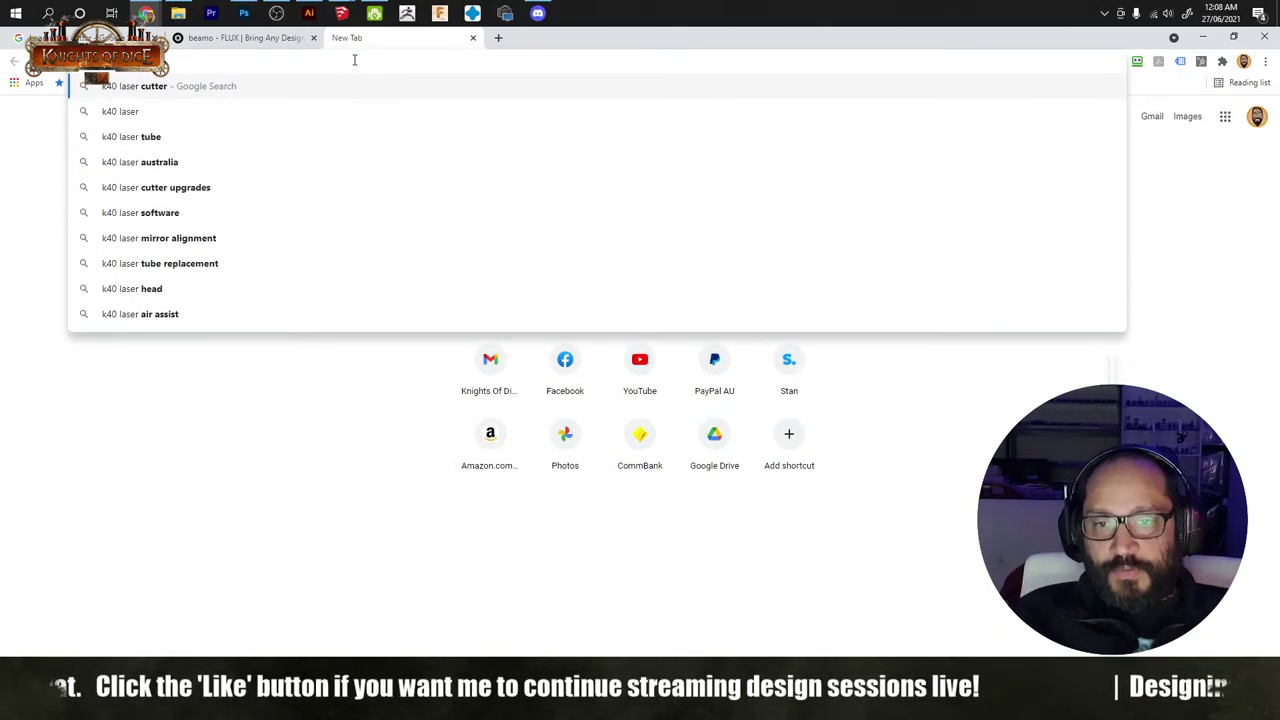
key(Return)
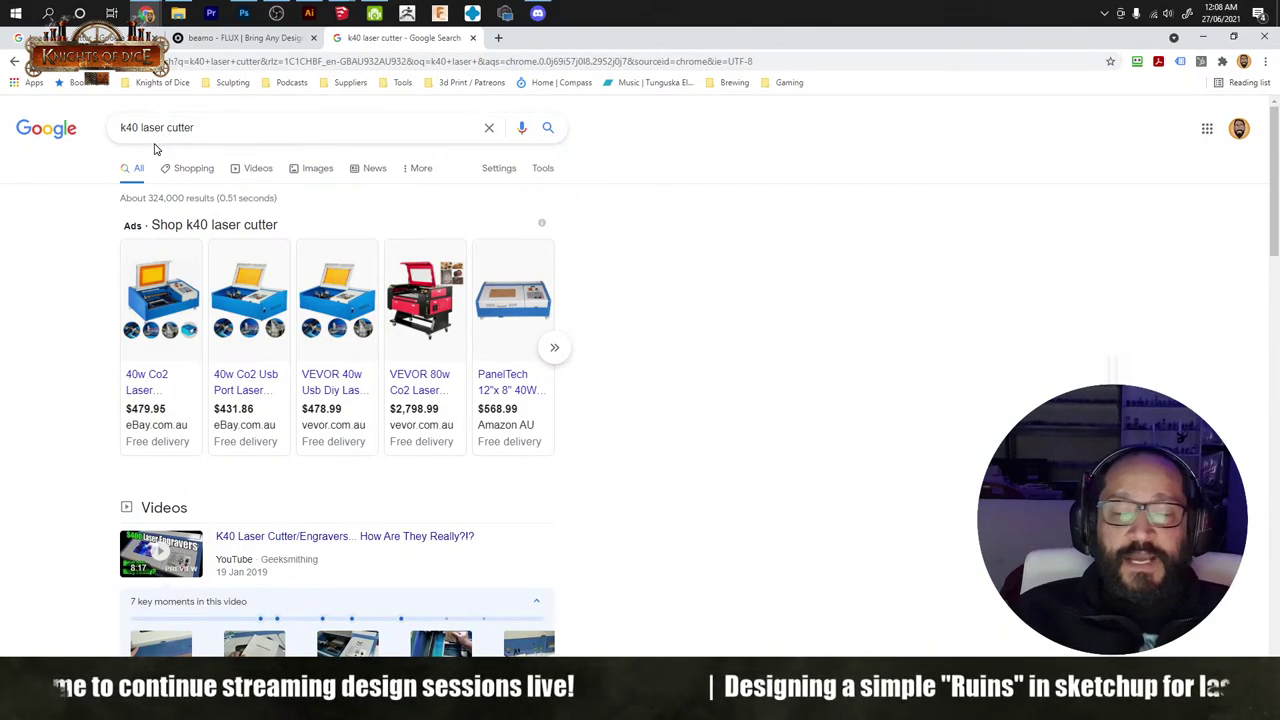
mouse_move(155, 418)
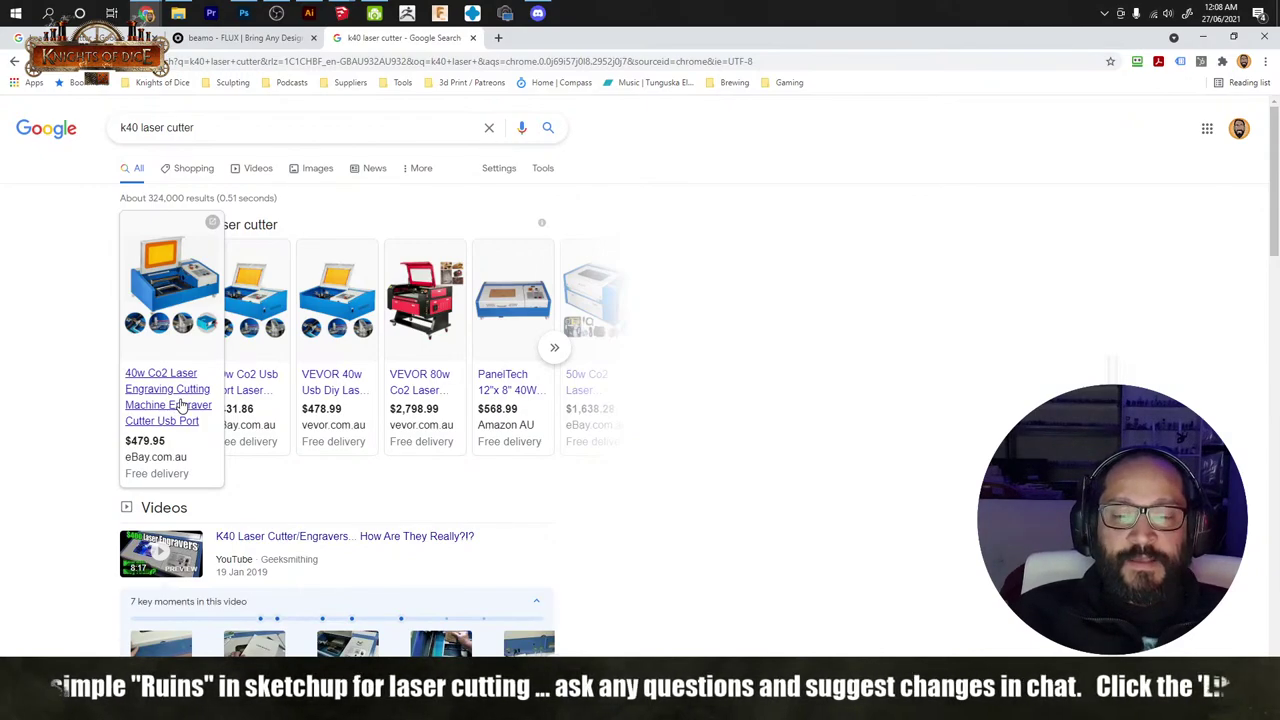
Step: Return to the beamo product page and review its features from wireless integration back up to the supported materials table
click(240, 40)
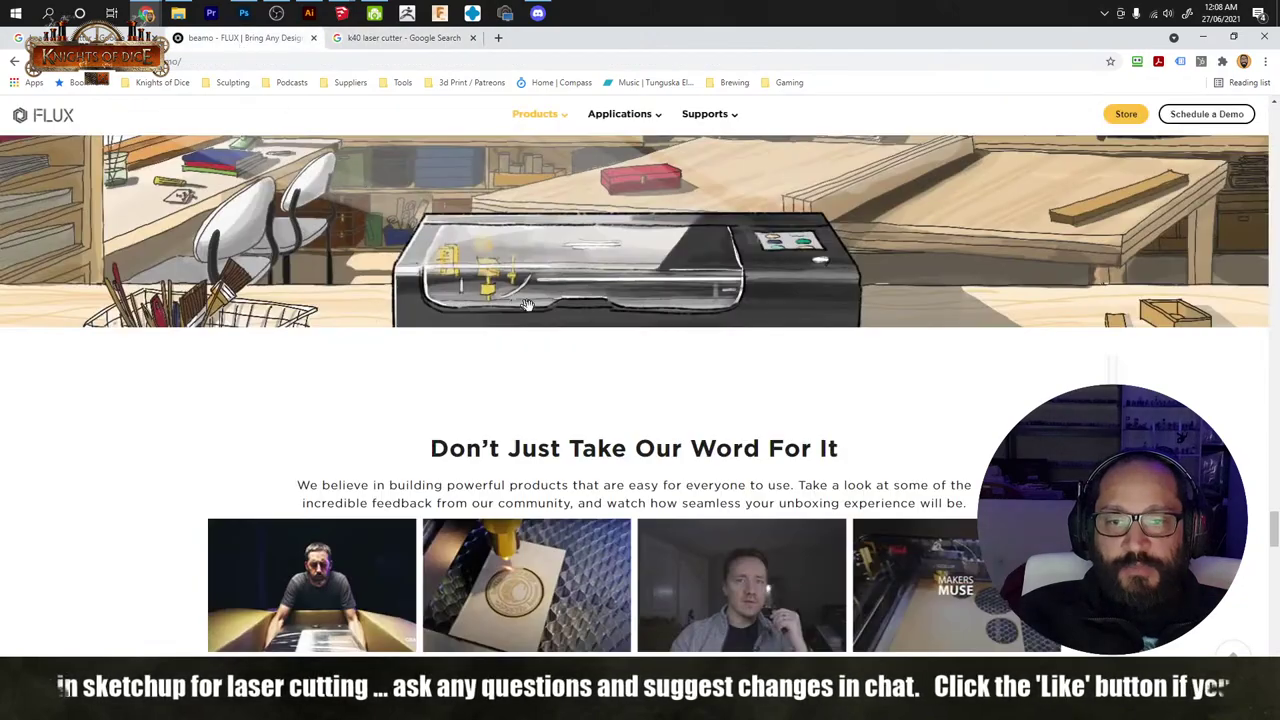
scroll(527, 305, up, 15)
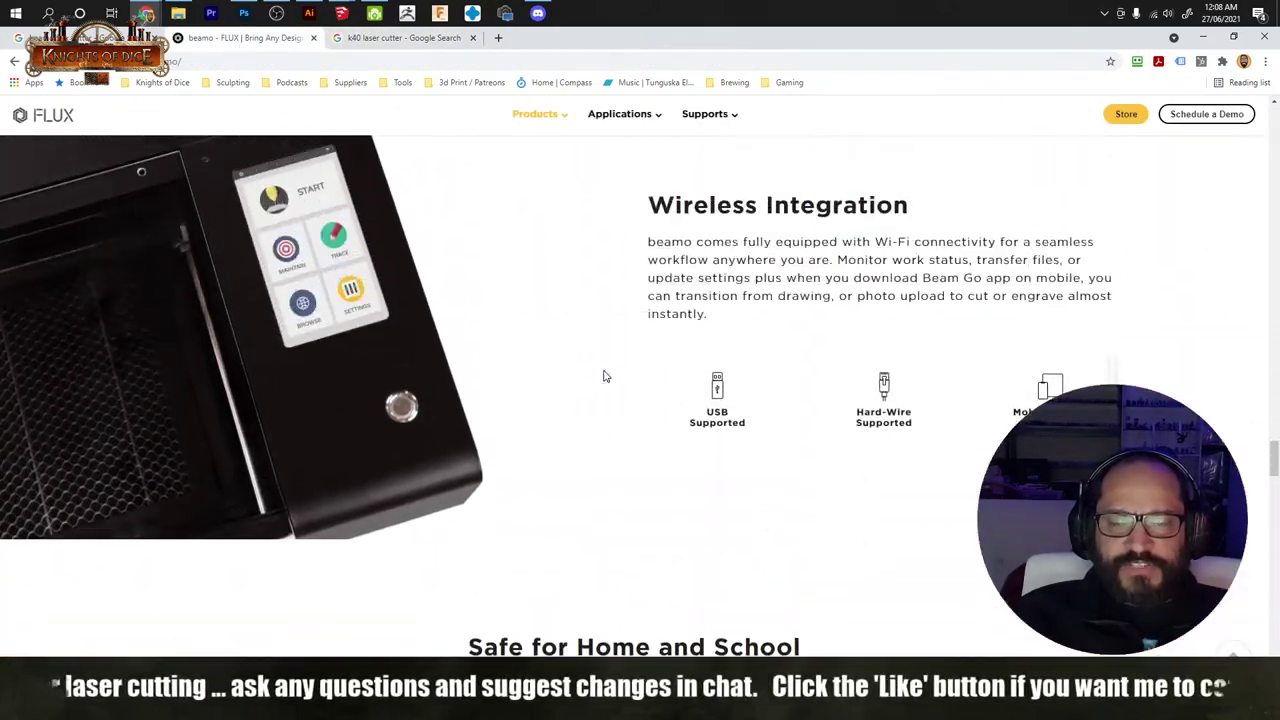
scroll(603, 376, up, 2)
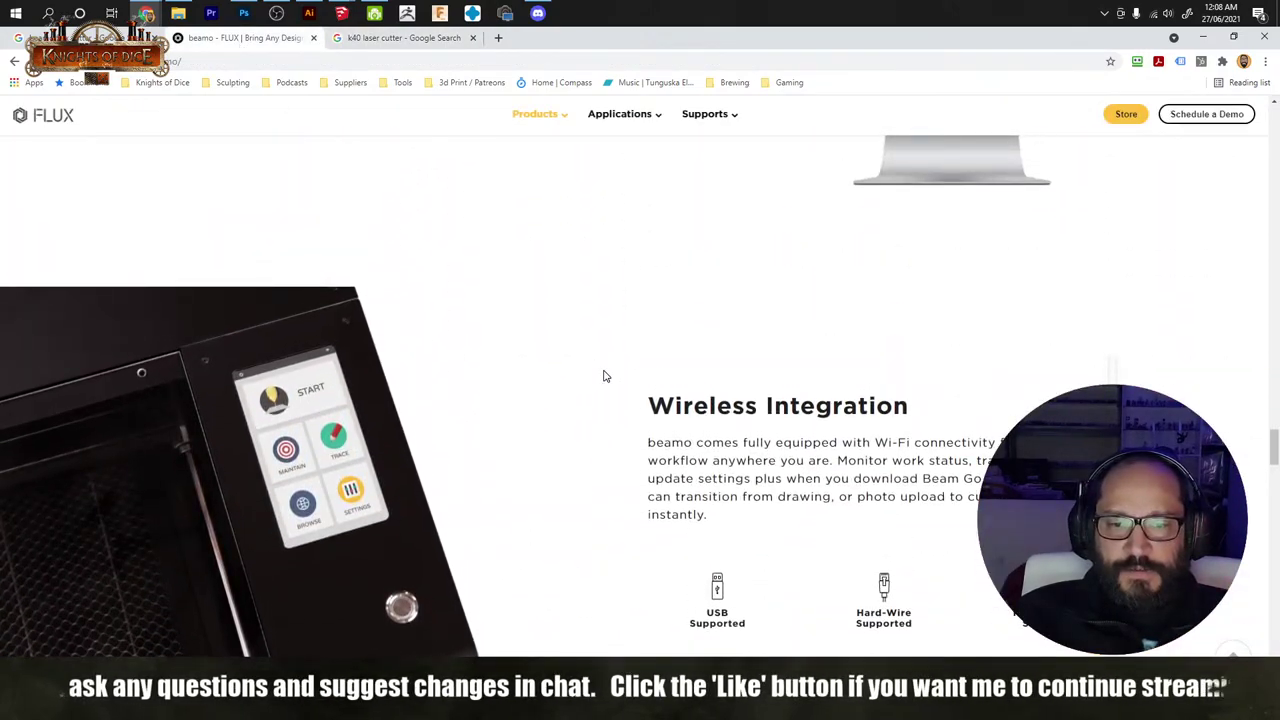
scroll(603, 376, up, 5)
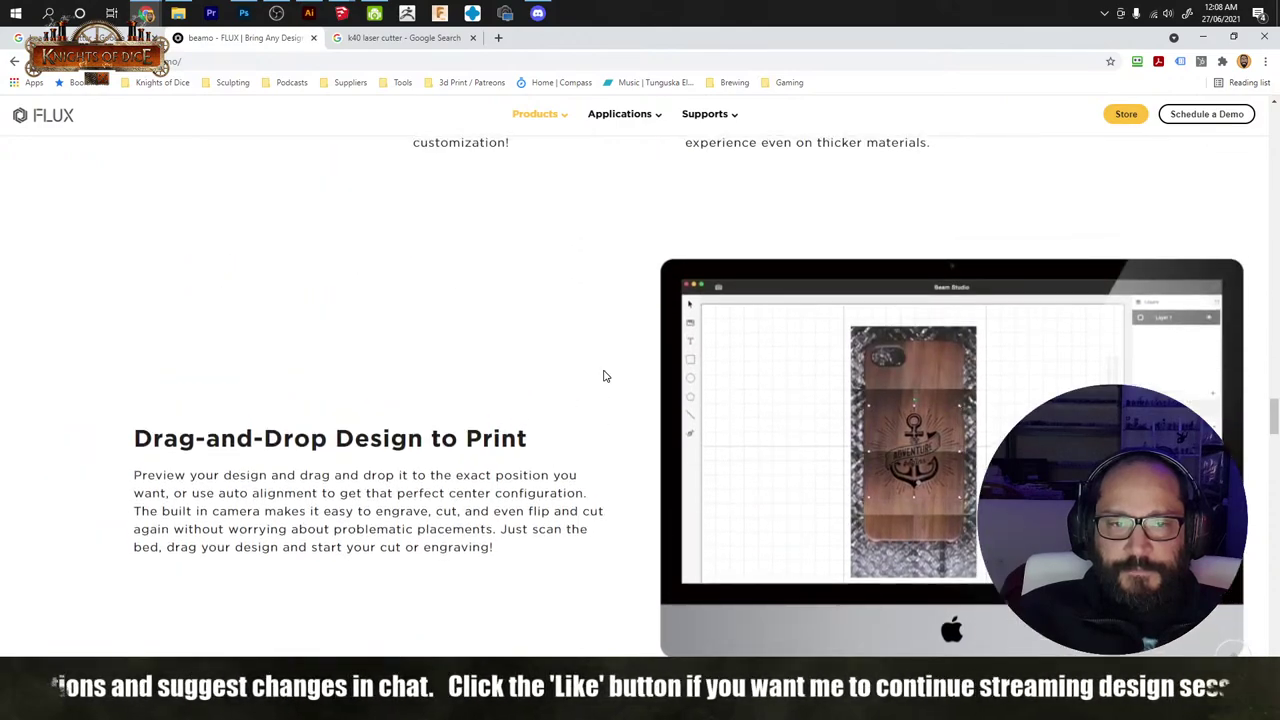
scroll(603, 376, up, 10)
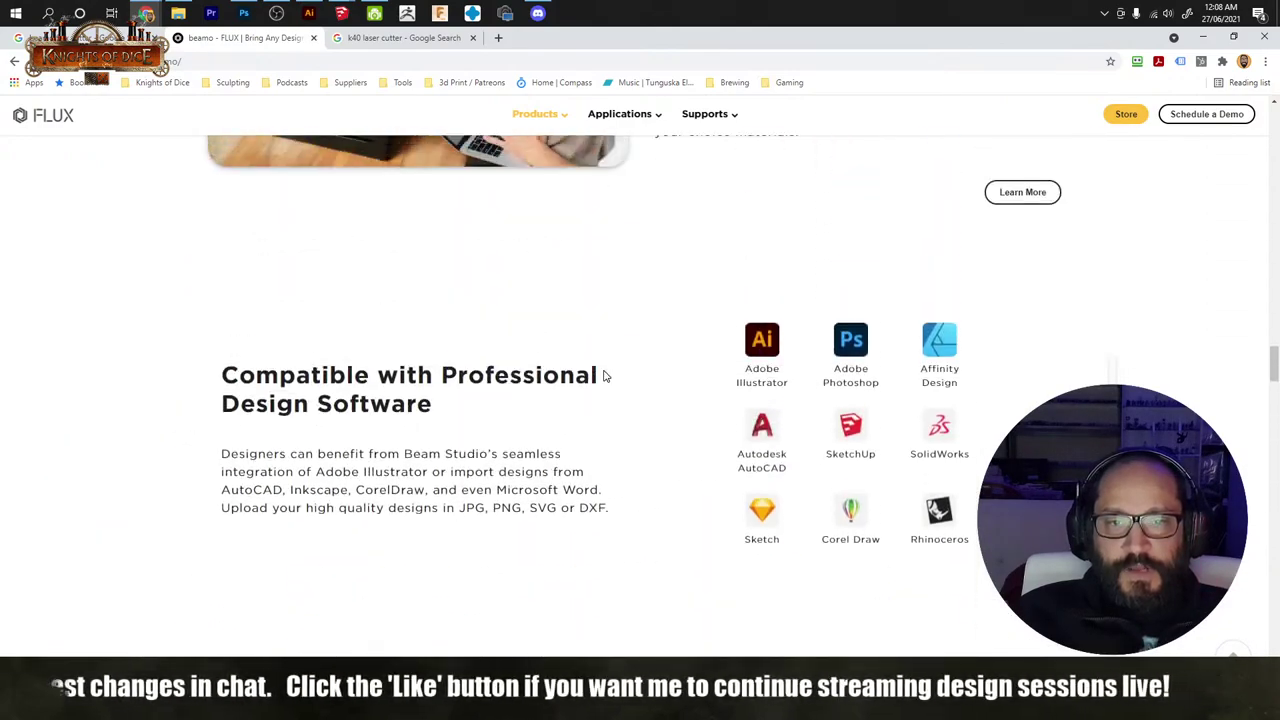
scroll(603, 376, up, 6)
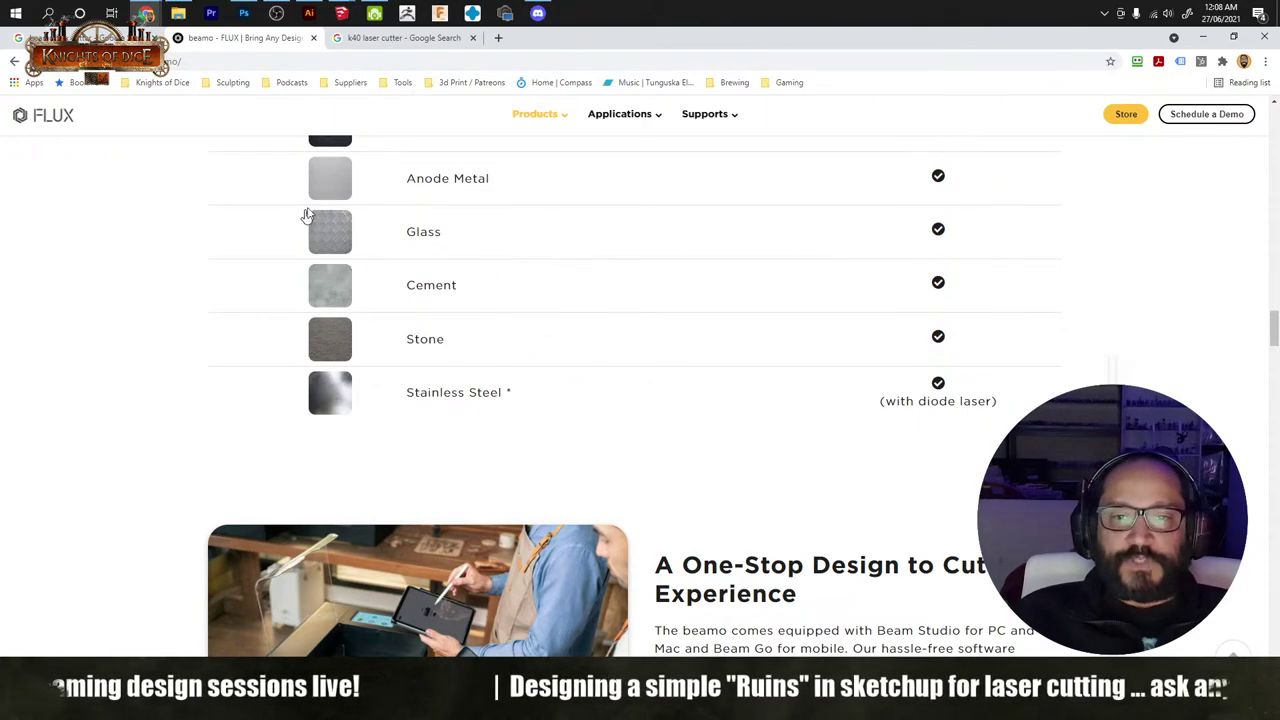
Step: Open the VEVOR 80w Co2 laser engraver listing from the k40 search results and dismiss its subscription offer
click(381, 40)
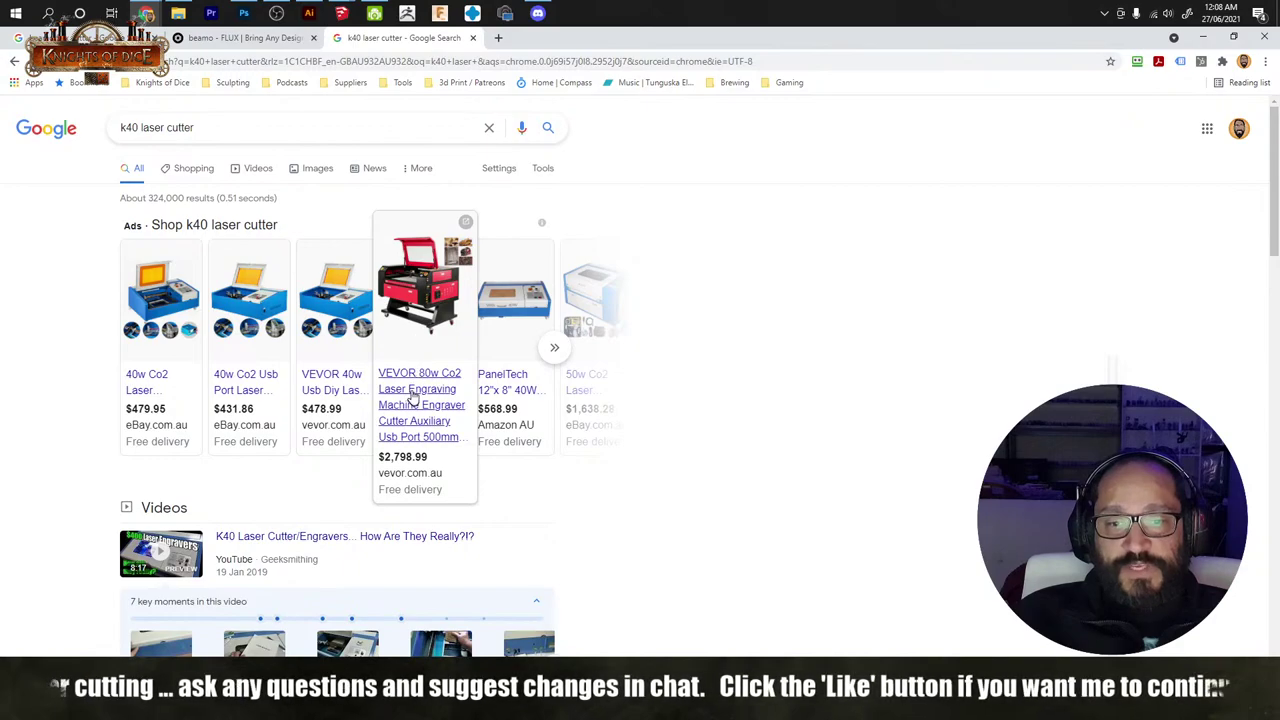
middle_click(460, 343)
click(528, 40)
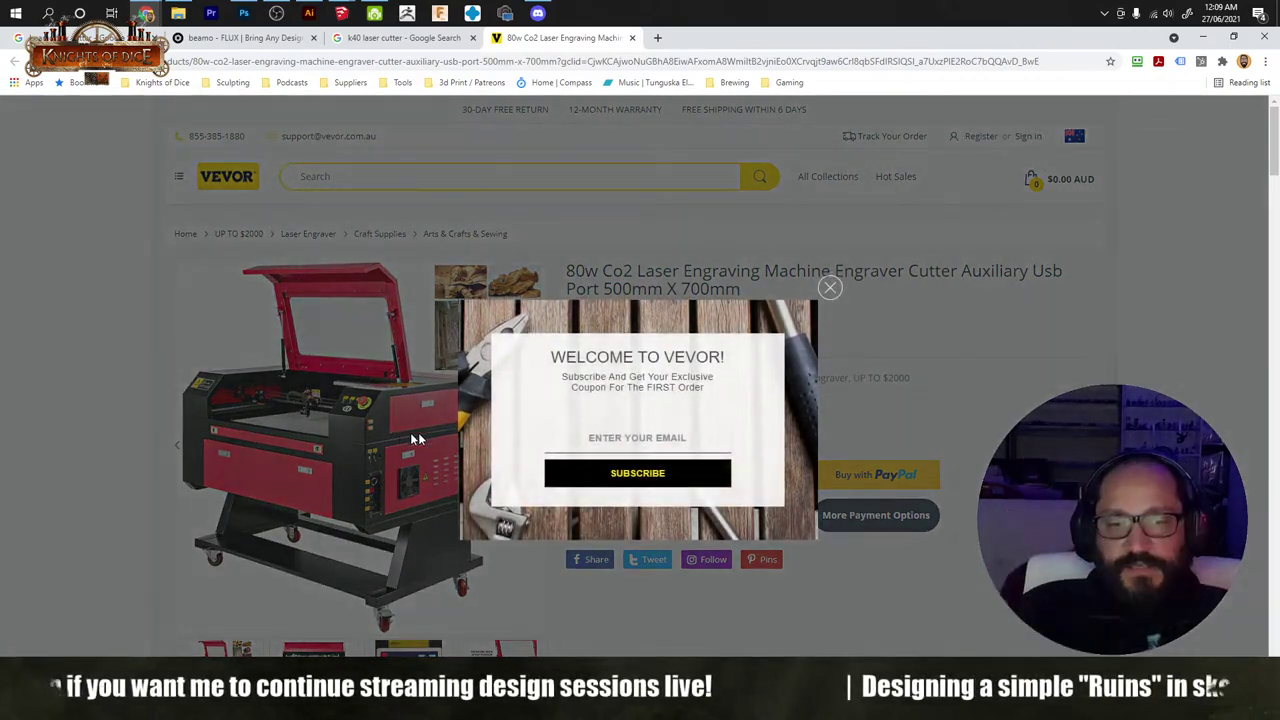
click(830, 288)
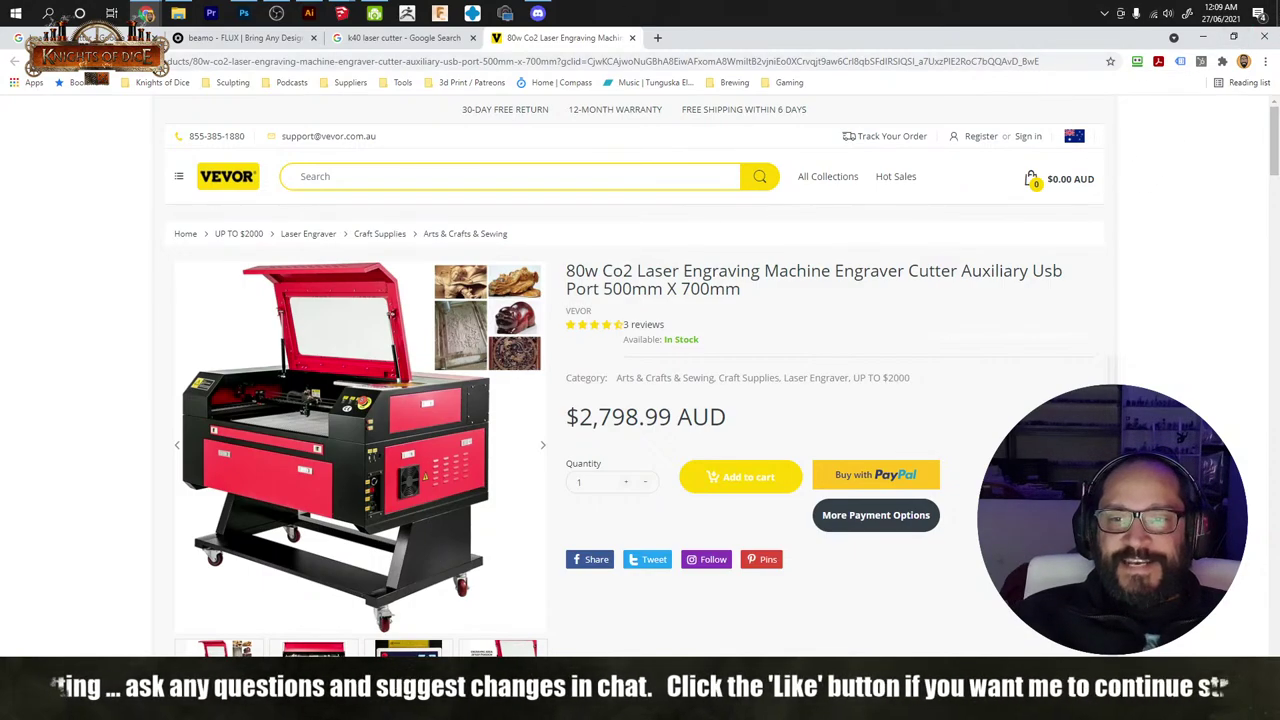
Step: Switch to the Simple Ruin 1 model in SketchUp and examine the framed corner panels and the two ruined buildings
mouse_move(341, 13)
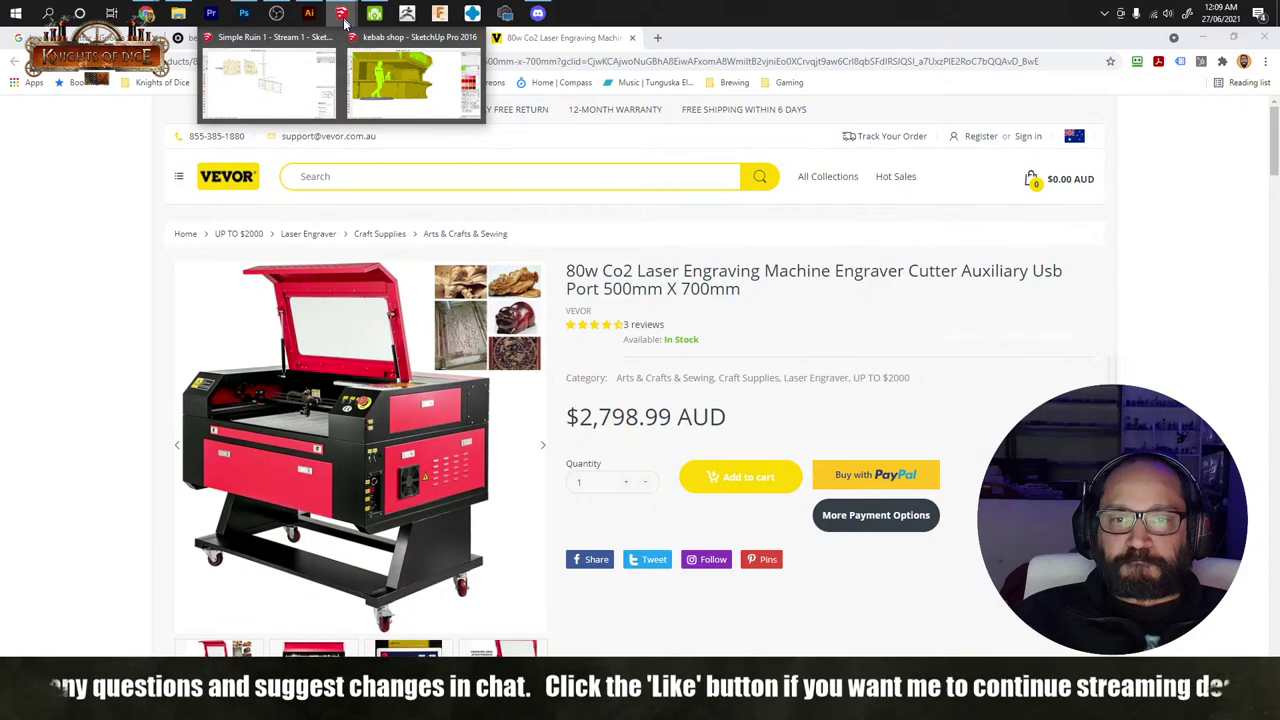
click(293, 78)
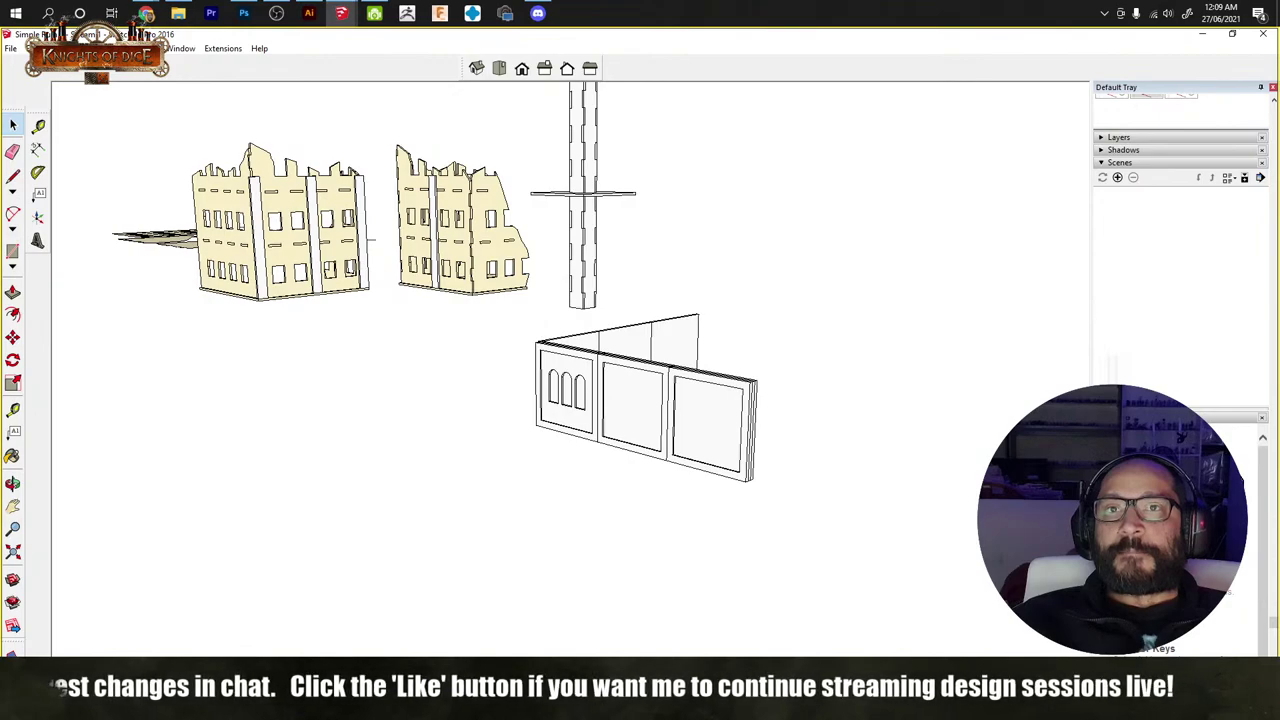
key(alt+Tab)
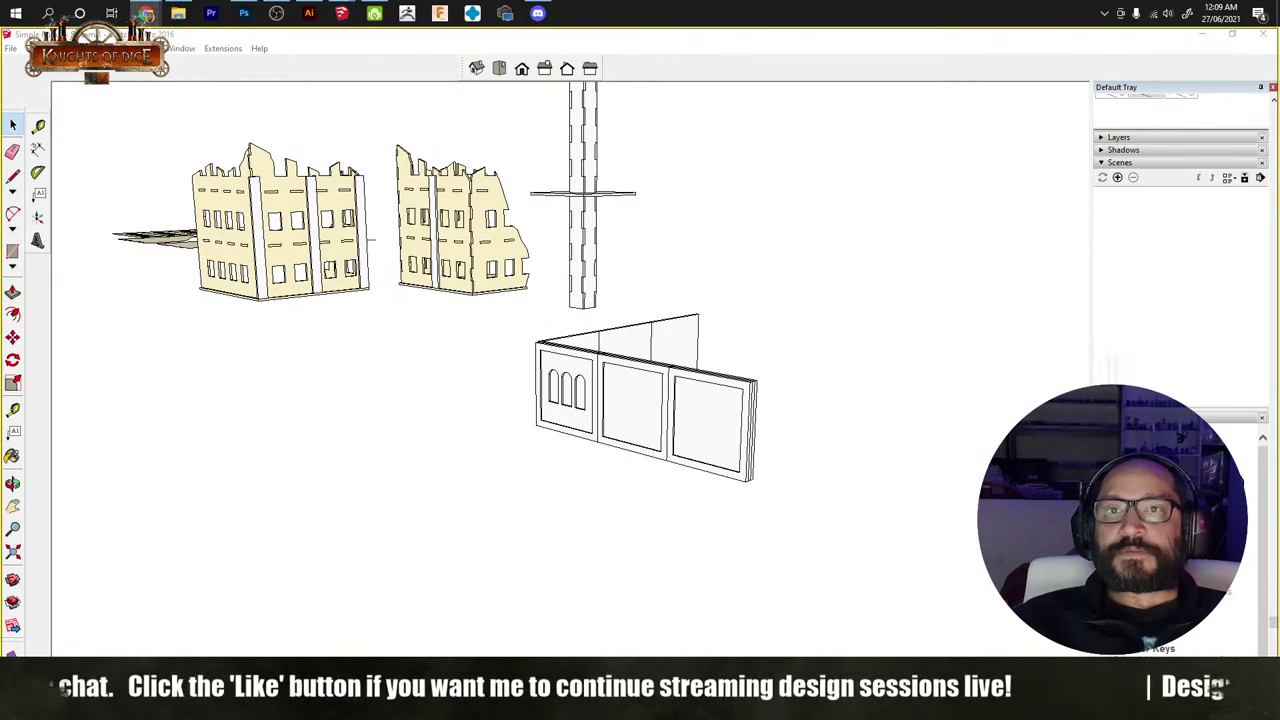
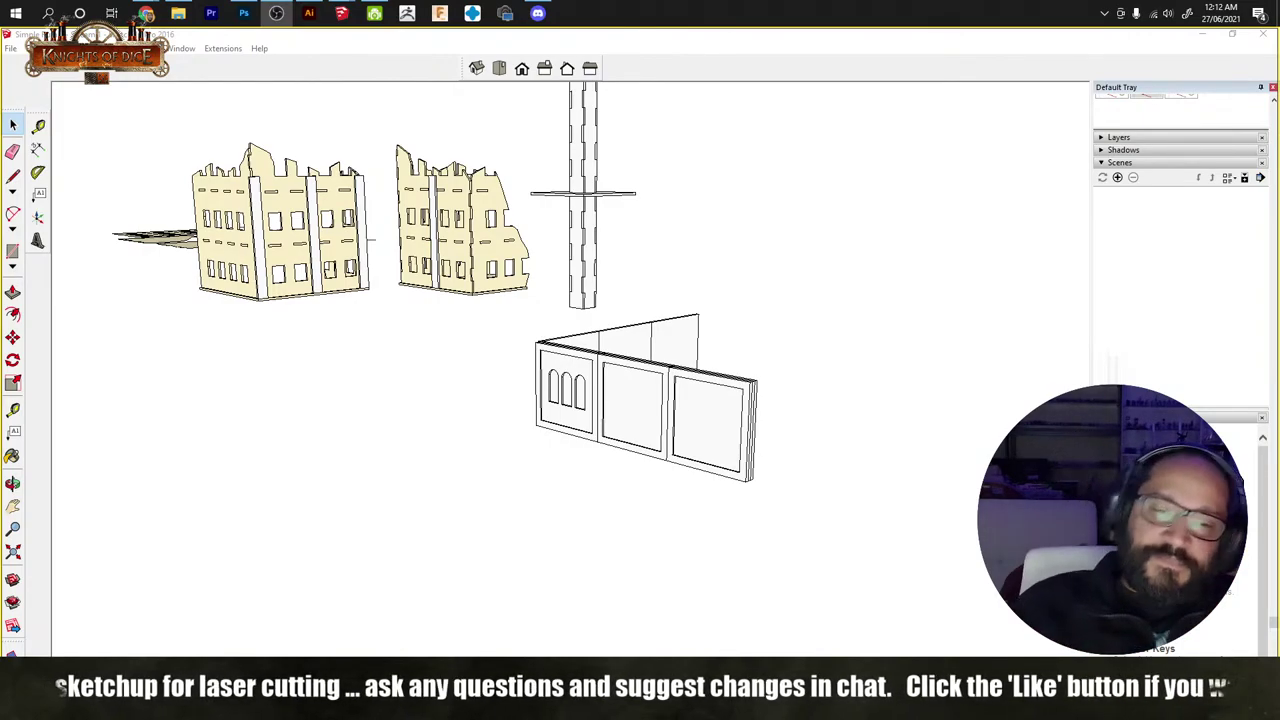
mouse_move(834, 346)
middle_down()
mouse_move(591, 440)
mouse_move(583, 410)
mouse_move(477, 394)
mouse_move(470, 417)
mouse_move(403, 423)
mouse_move(729, 414)
mouse_move(604, 462)
middle_up()
scroll(474, 366, up, 3)
scroll(490, 400, down, 2)
scroll(438, 425, up, 3)
scroll(604, 462, down, 5)
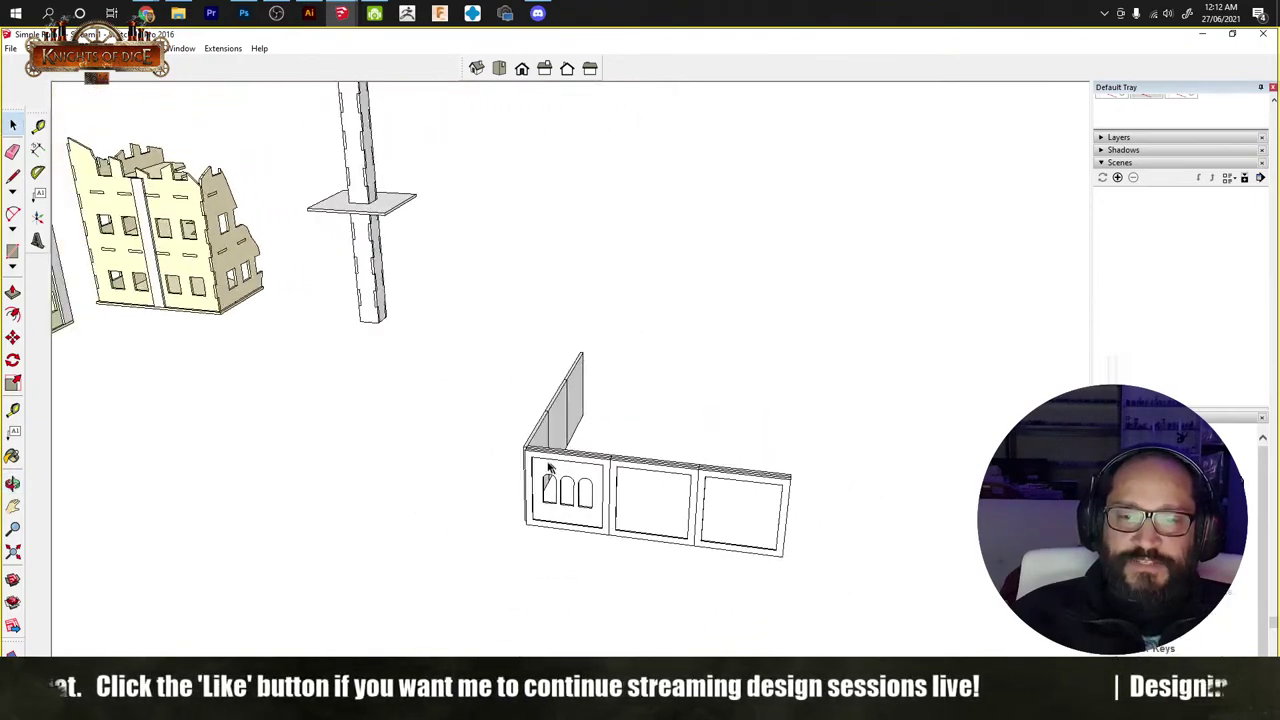
mouse_move(514, 449)
middle_down()
mouse_move(445, 370)
mouse_move(591, 391)
mouse_move(471, 429)
middle_up()
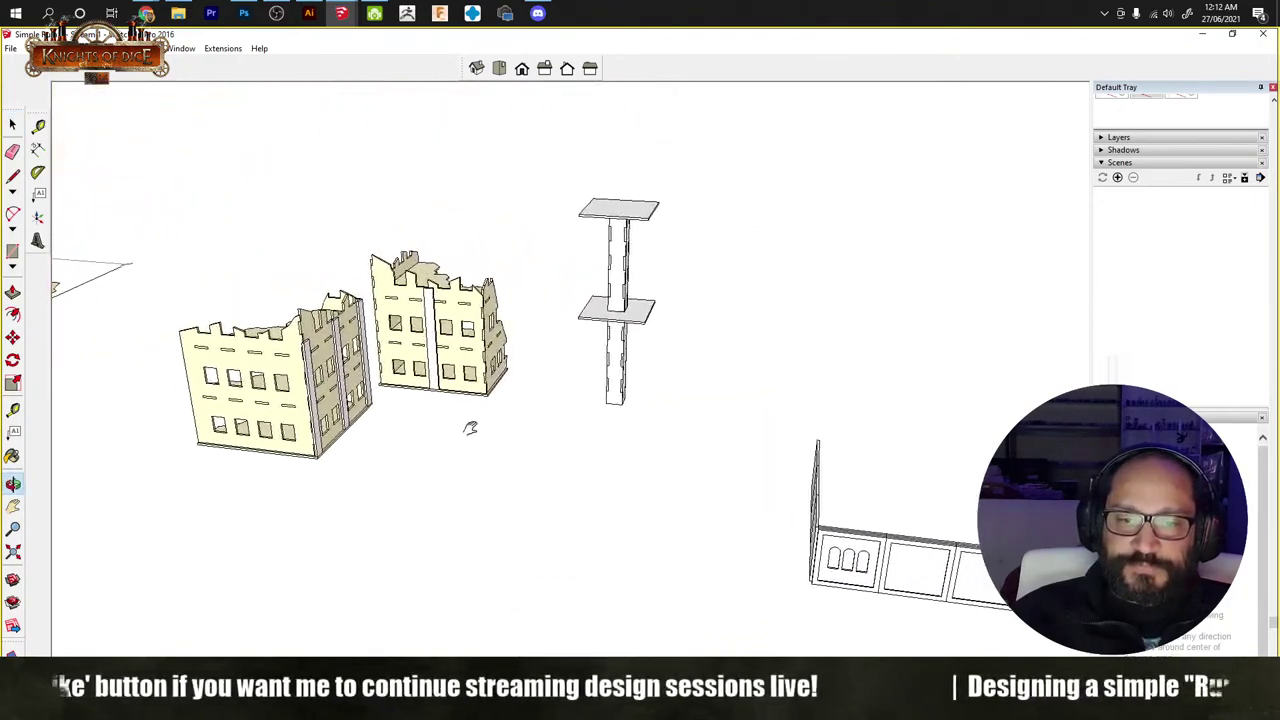
scroll(322, 368, up, 3)
mouse_move(322, 368)
middle_down()
mouse_move(588, 356)
mouse_move(749, 451)
mouse_move(691, 466)
mouse_move(482, 452)
mouse_move(499, 421)
middle_up()
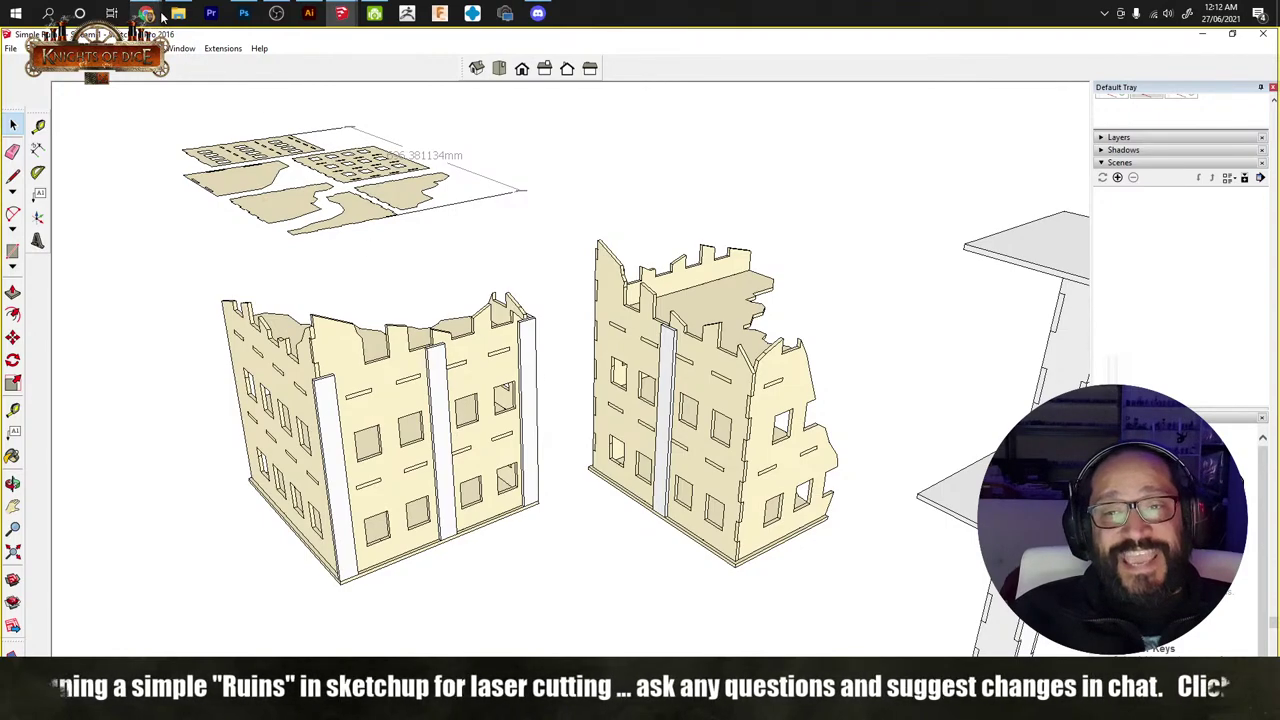
Step: Switch to the Facebook window in Chrome, compare Table Top Terrain's foam ruins and swamp board photos, and close the photo viewer
mouse_move(157, 14)
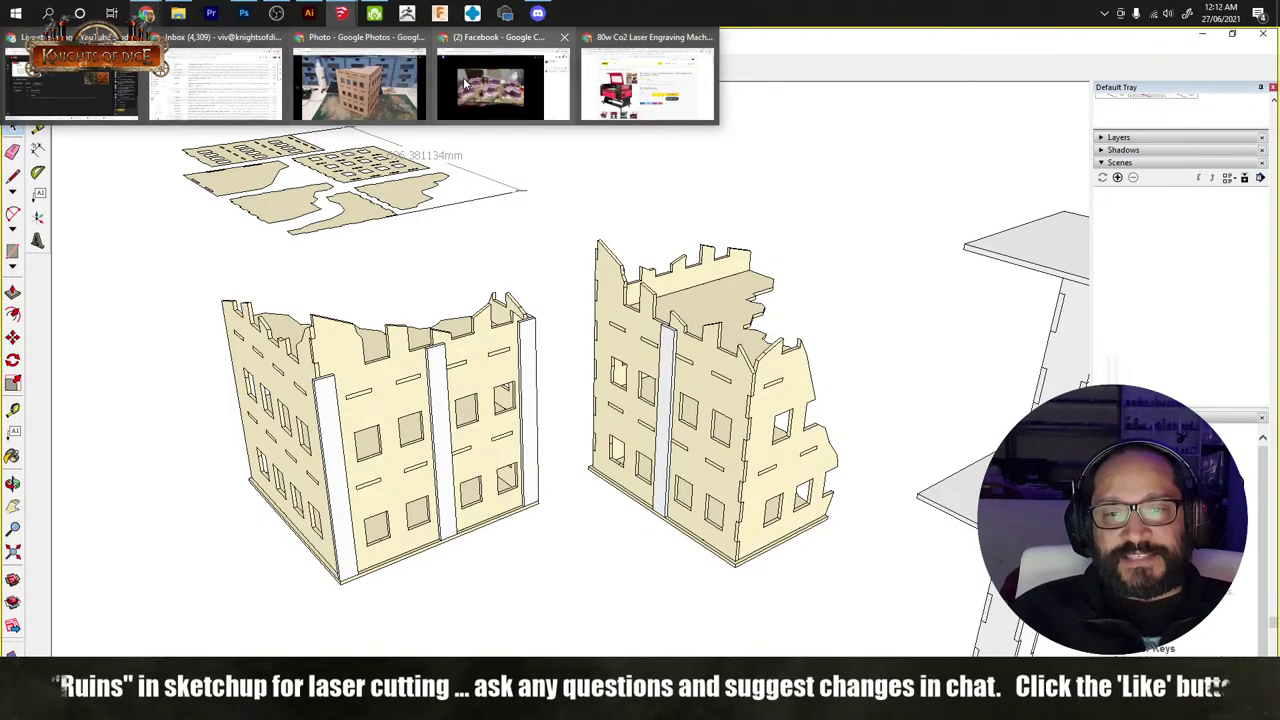
click(500, 85)
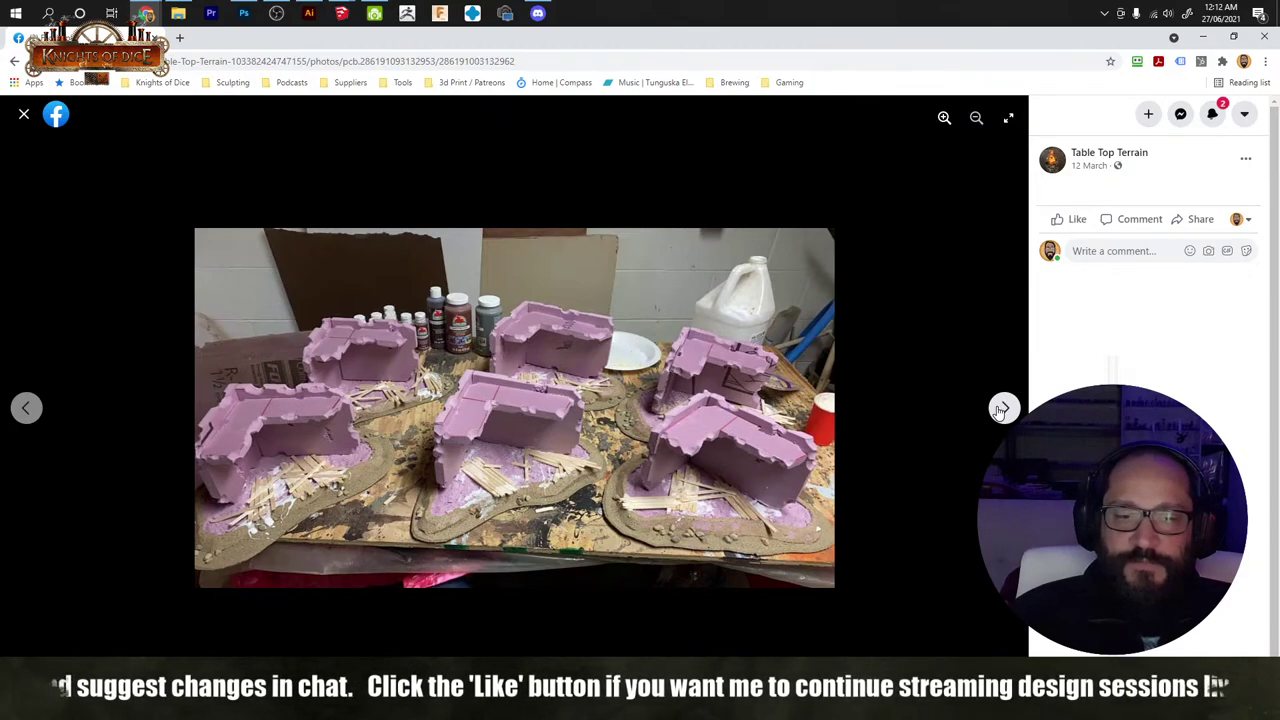
click(1001, 410)
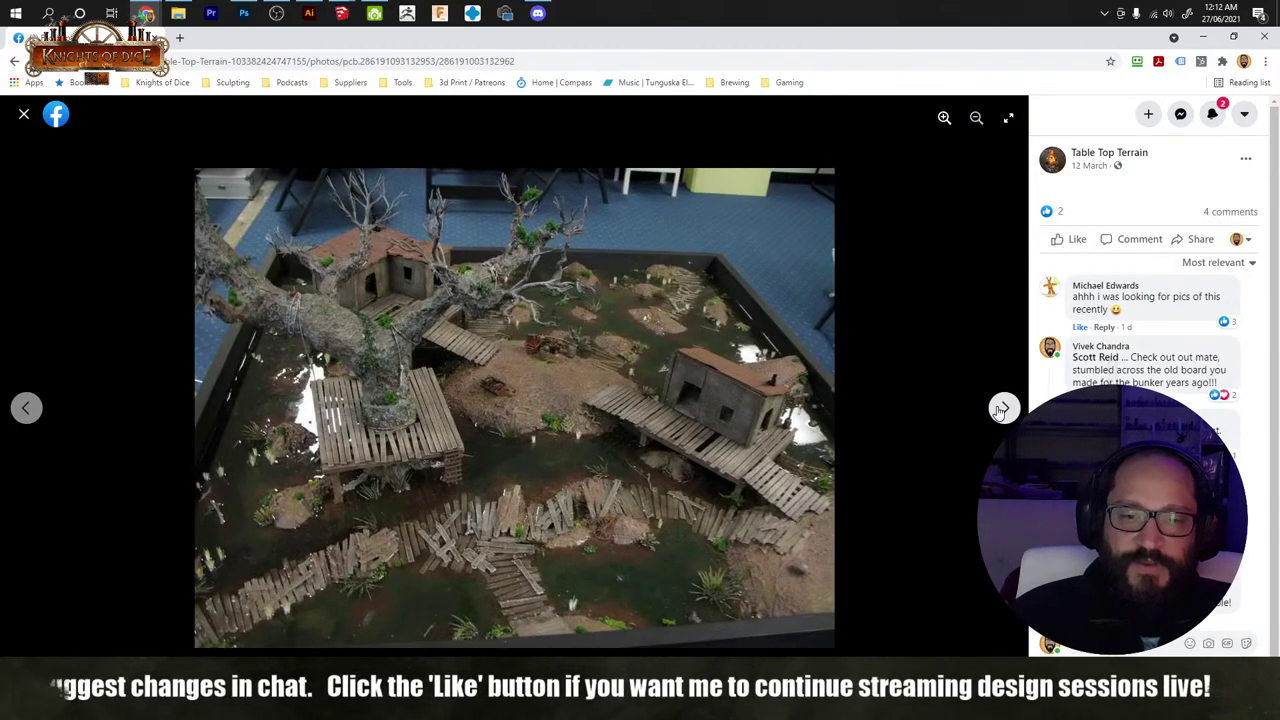
click(27, 408)
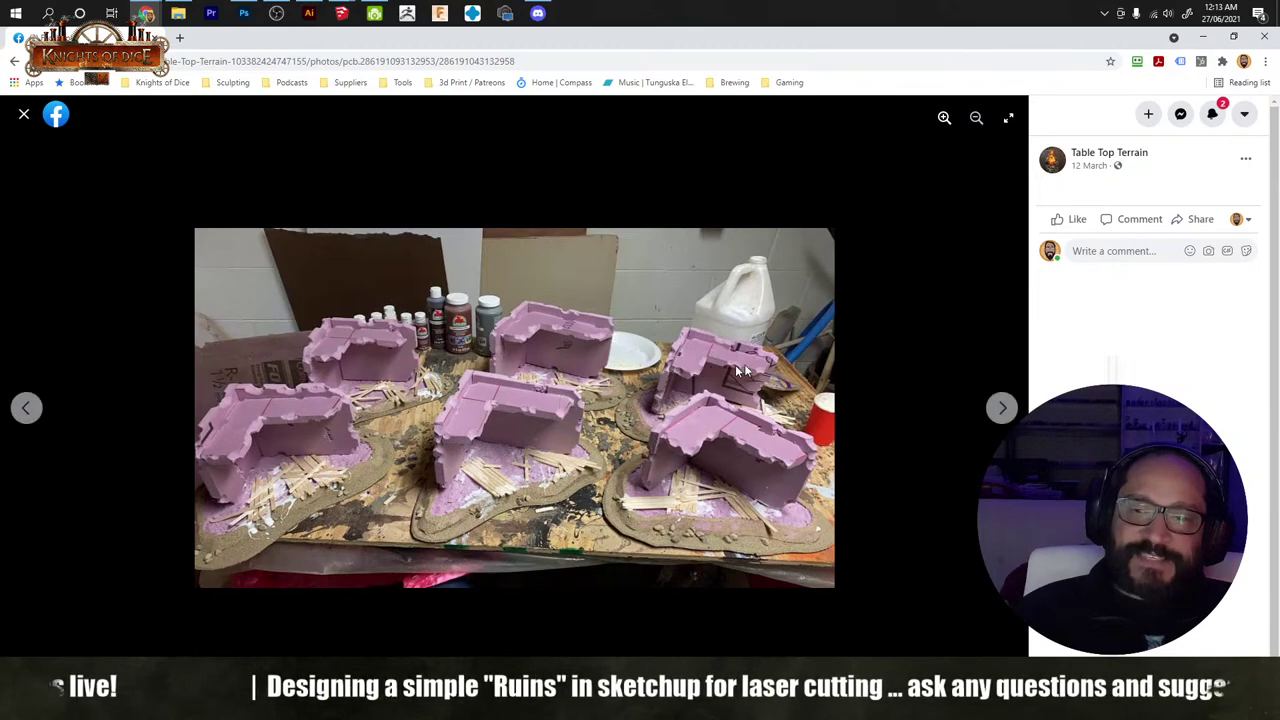
click(25, 115)
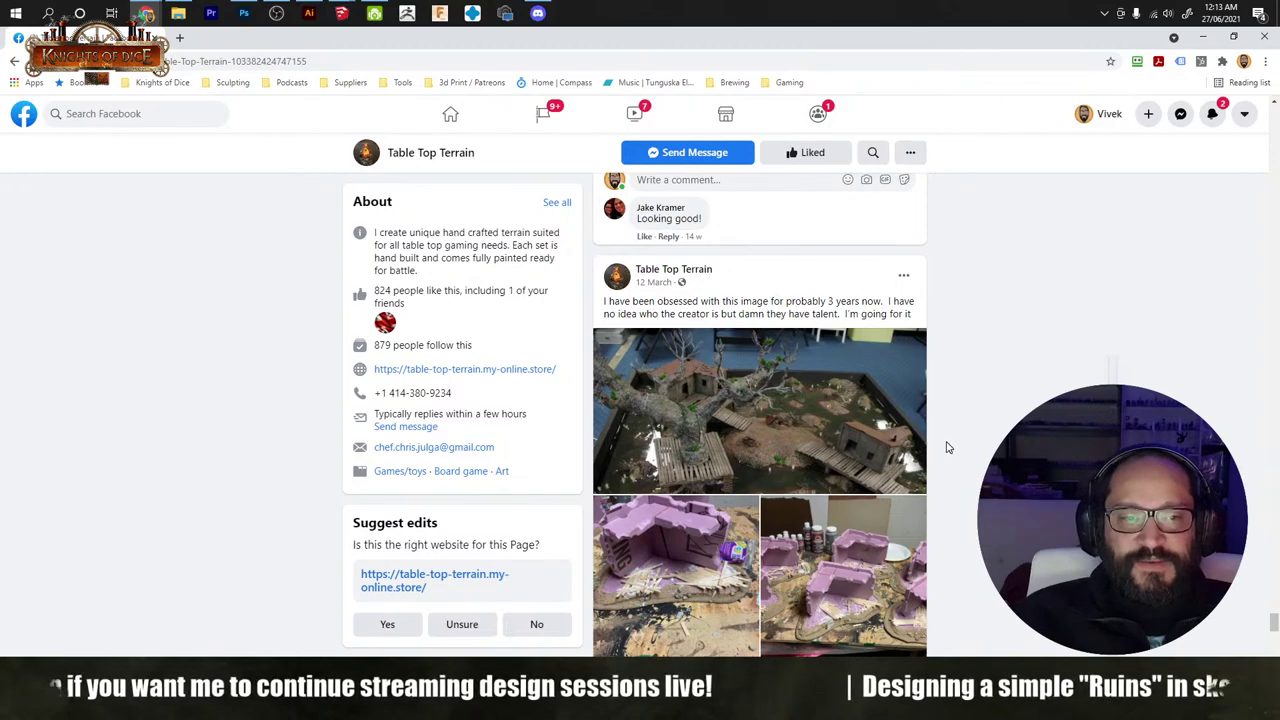
Step: Browse Table Top Terrain's posts, view the ruin photo captioned "Couldn't resist a test fit" enlarged, and return to the page
scroll(958, 457, down, 3)
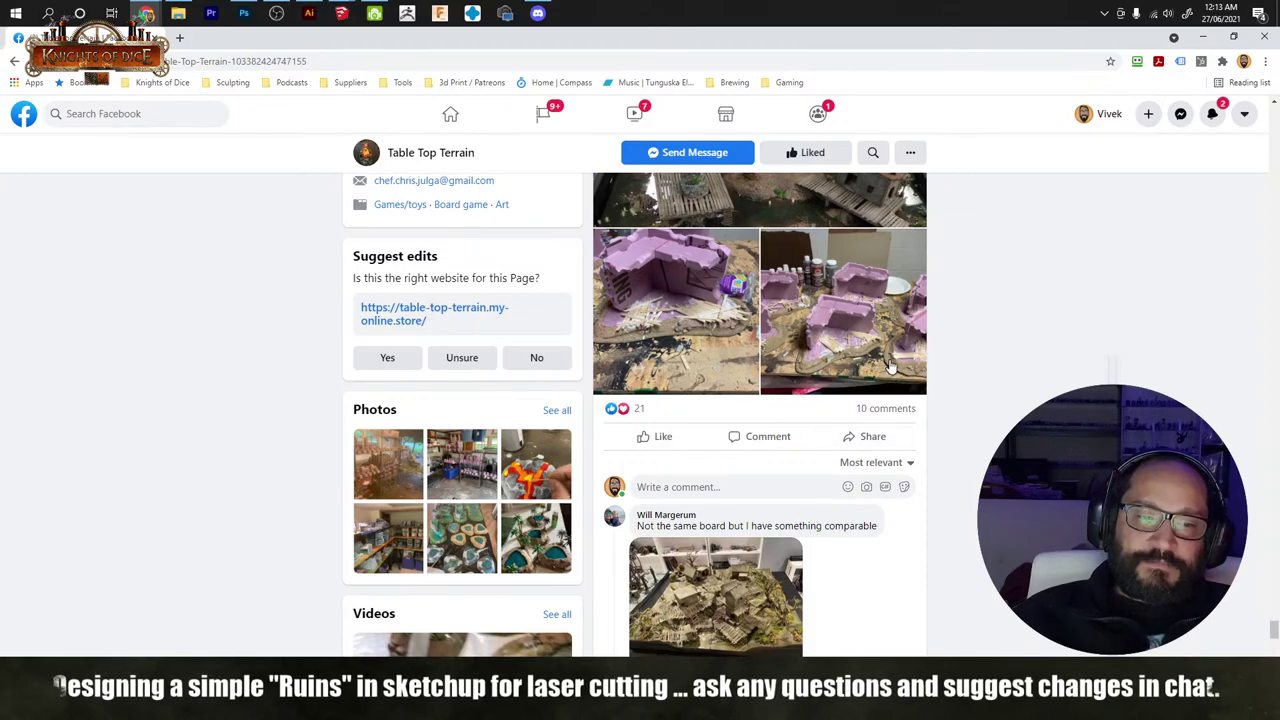
scroll(885, 370, down, 6)
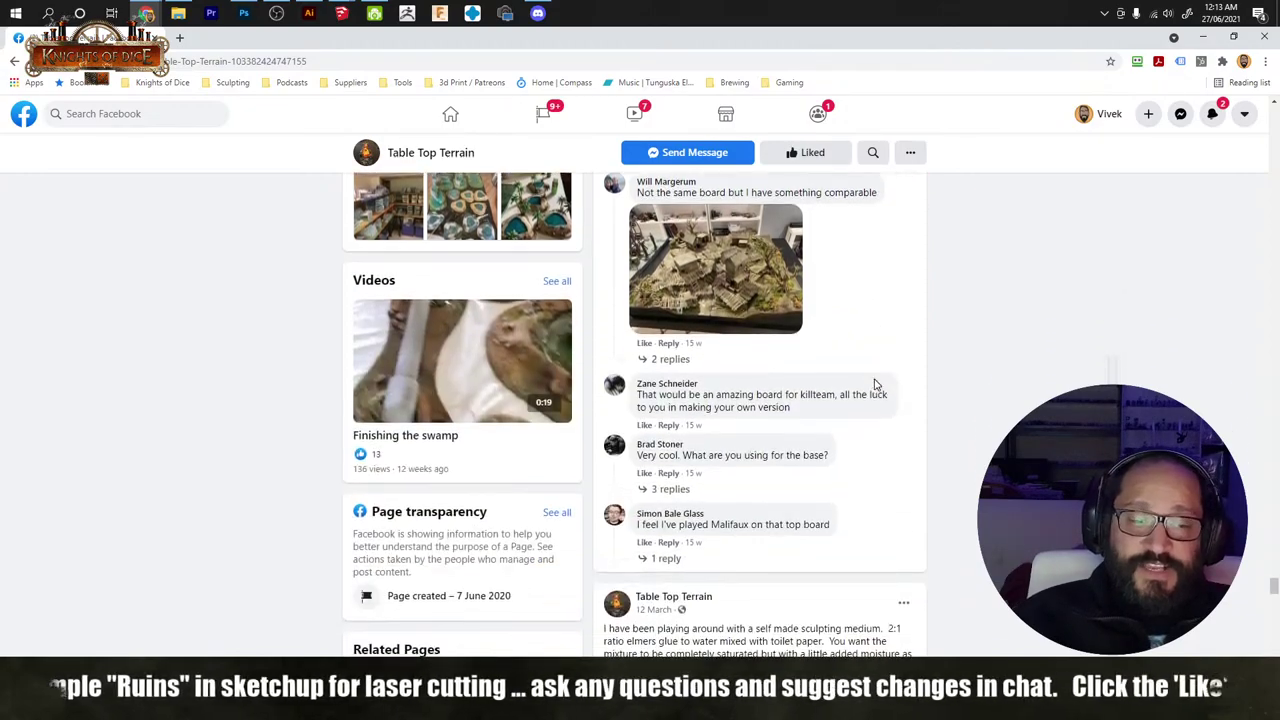
scroll(875, 378, up, 8)
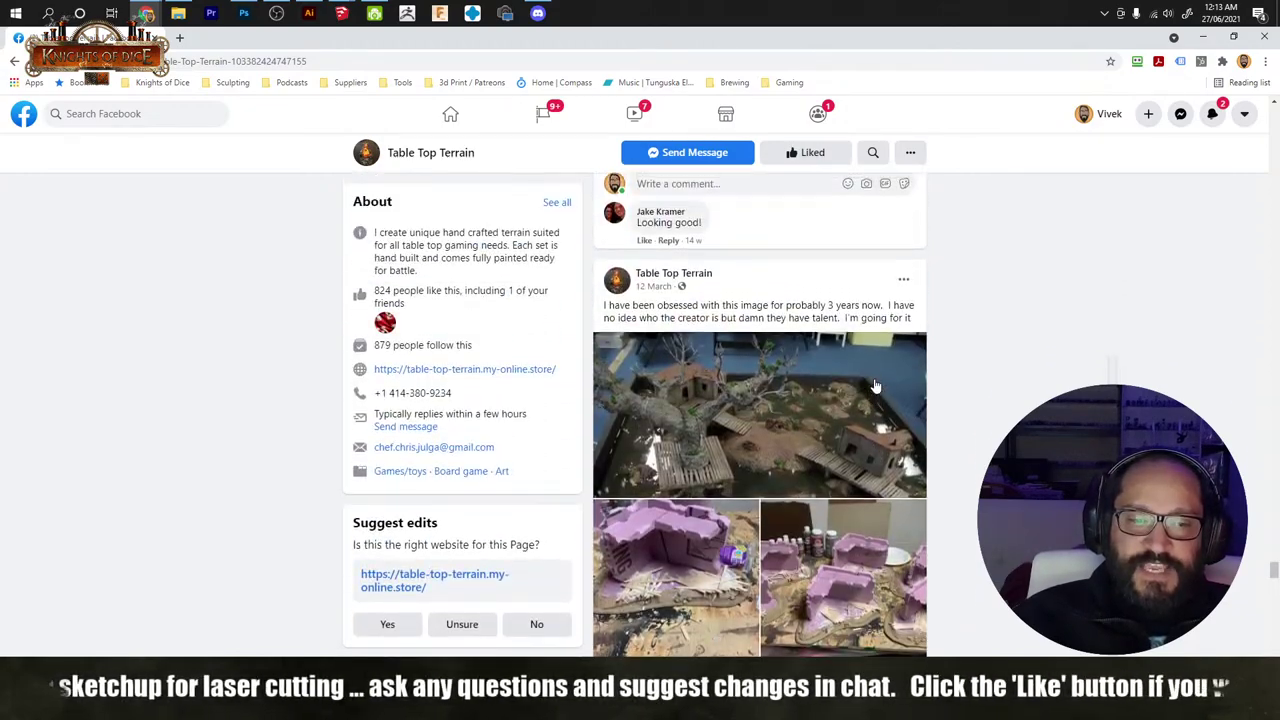
scroll(875, 385, up, 5)
scroll(875, 382, down, 4)
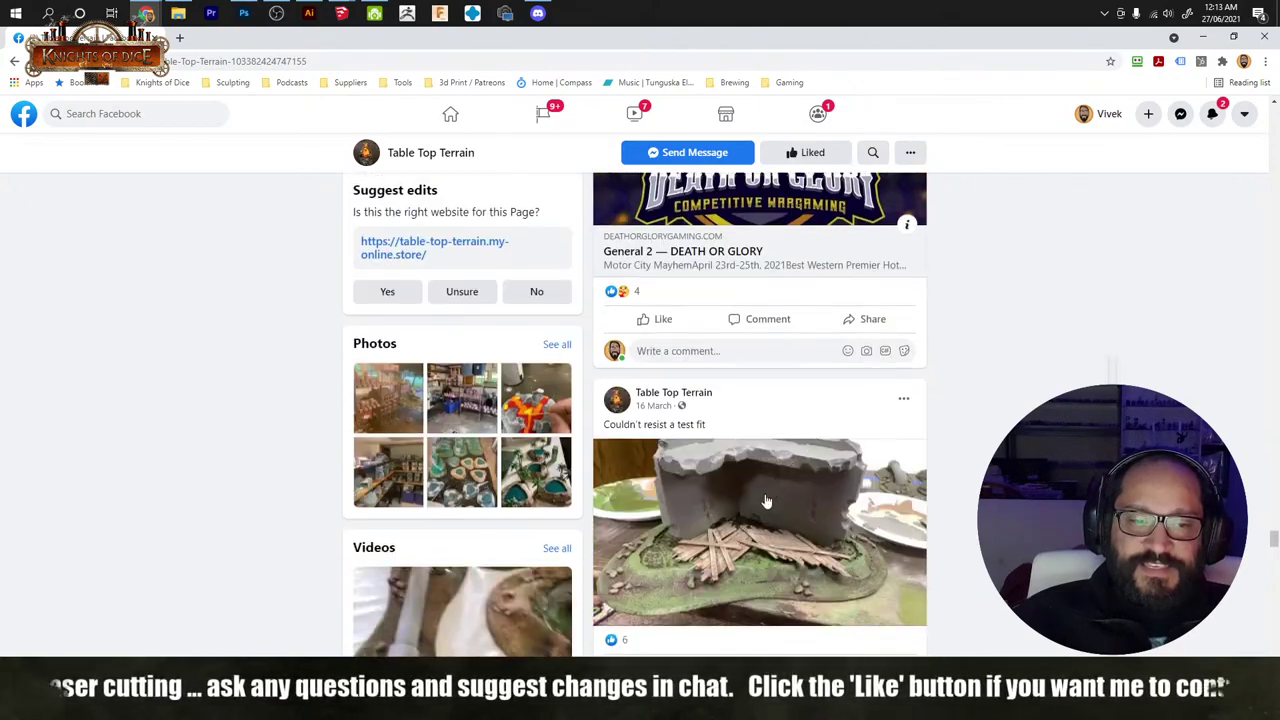
click(765, 500)
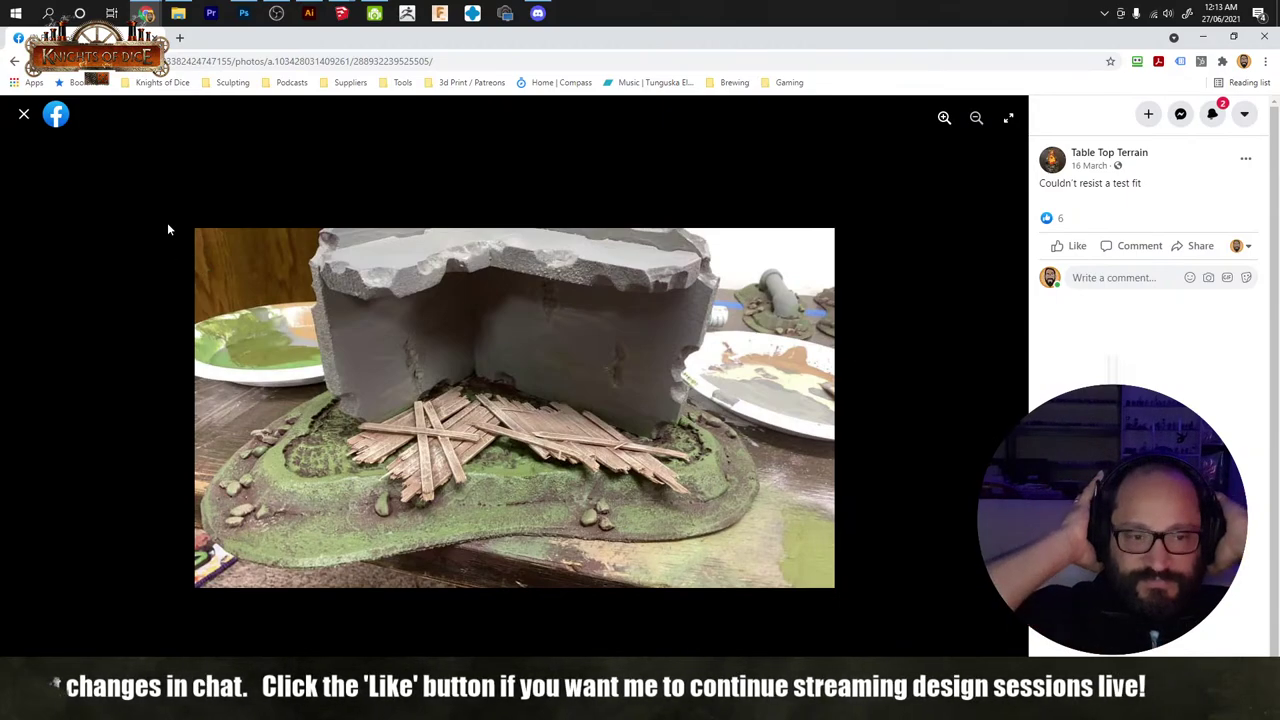
click(24, 117)
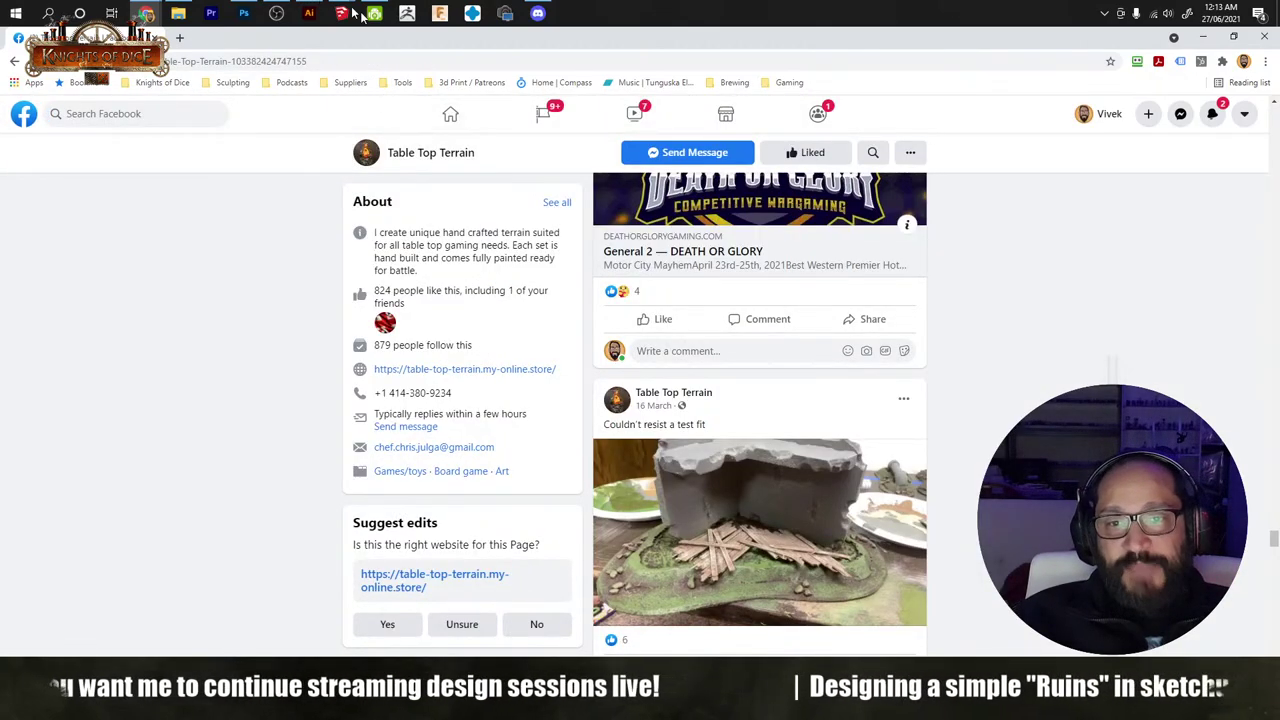
Step: Switch to the Simple Ruin 1 model in SketchUp and draw a ground rectangle in the empty space near the framed corner panels
mouse_move(343, 14)
click(286, 103)
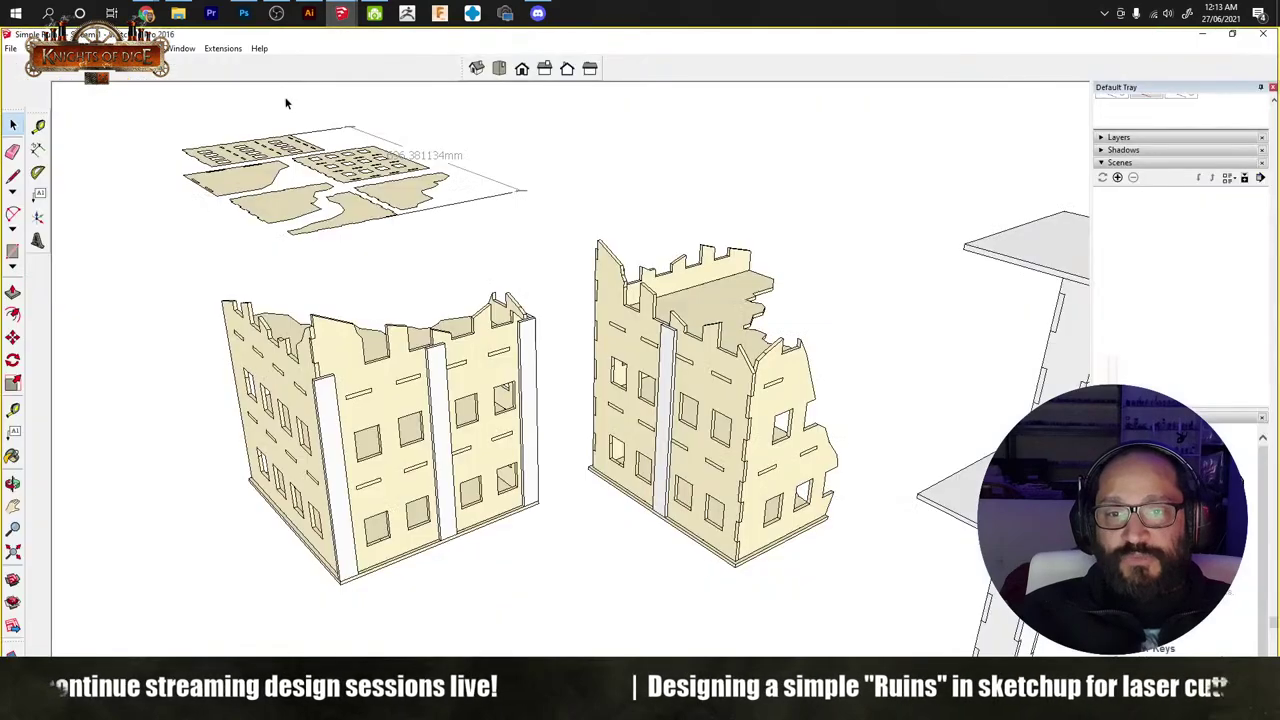
scroll(700, 420, down, 10)
middle_drag(777, 491, 632, 259)
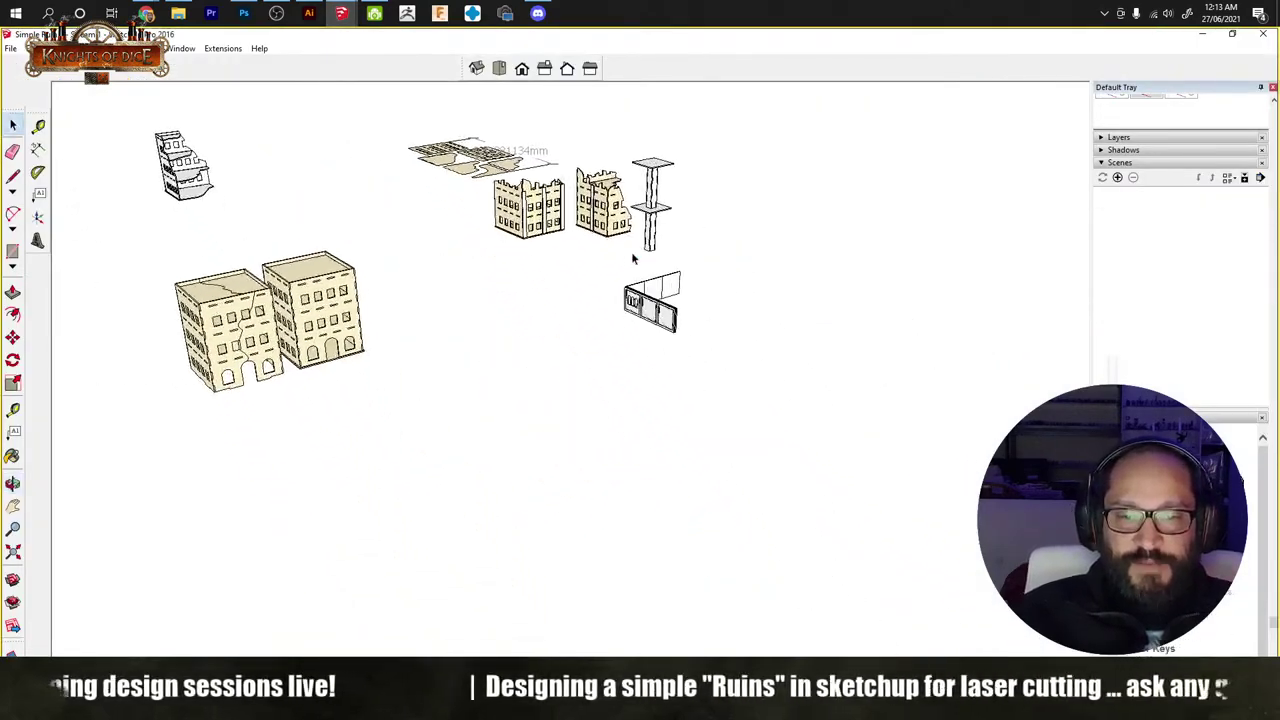
scroll(640, 270, up, 5)
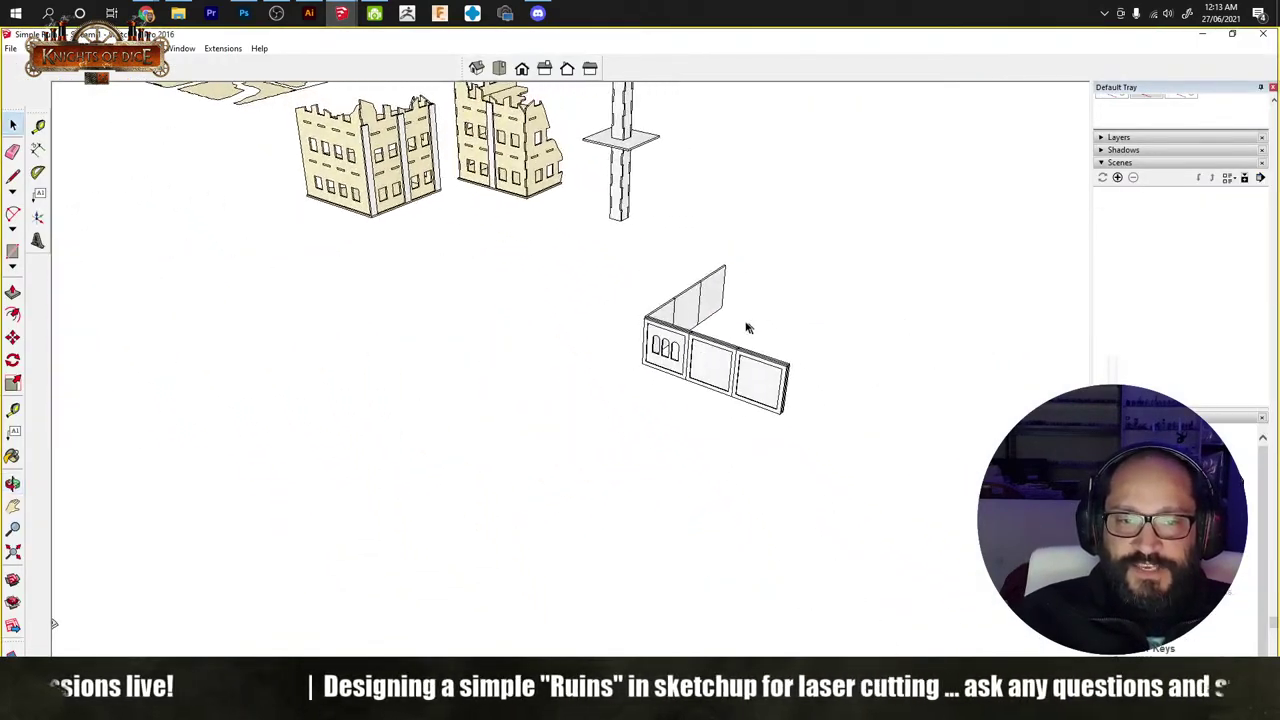
key(r)
click(522, 507)
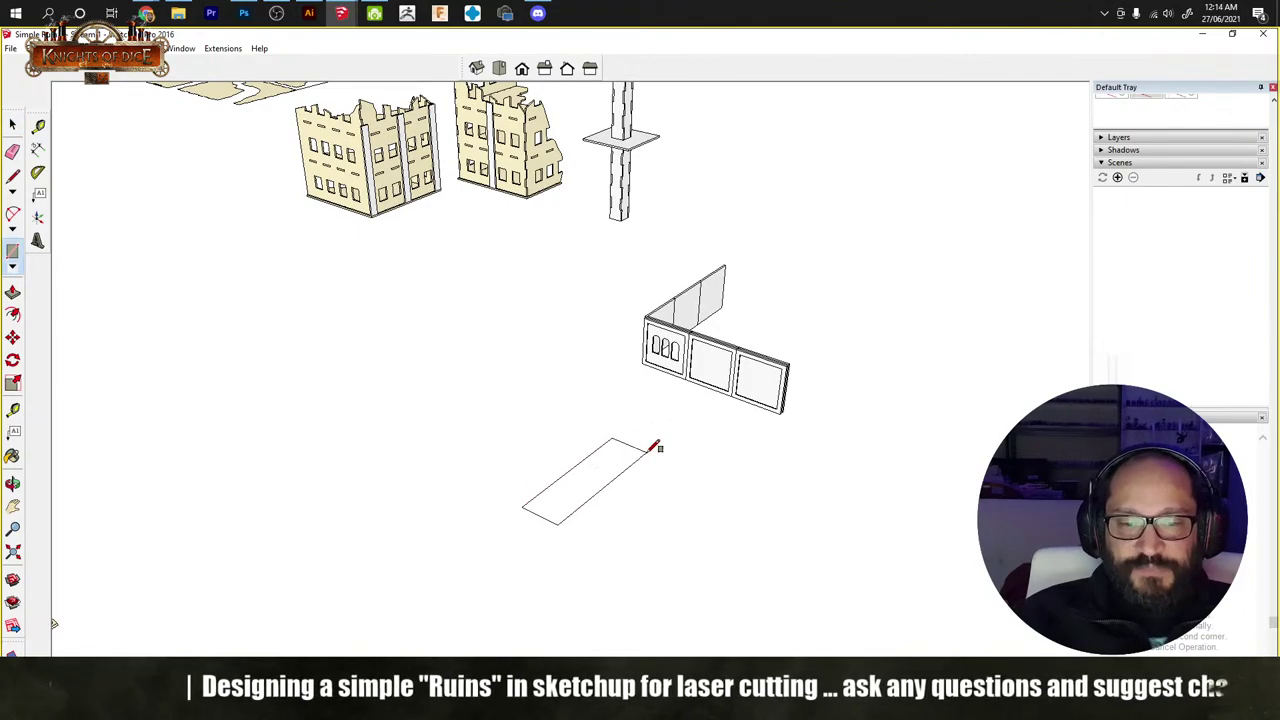
click(711, 506)
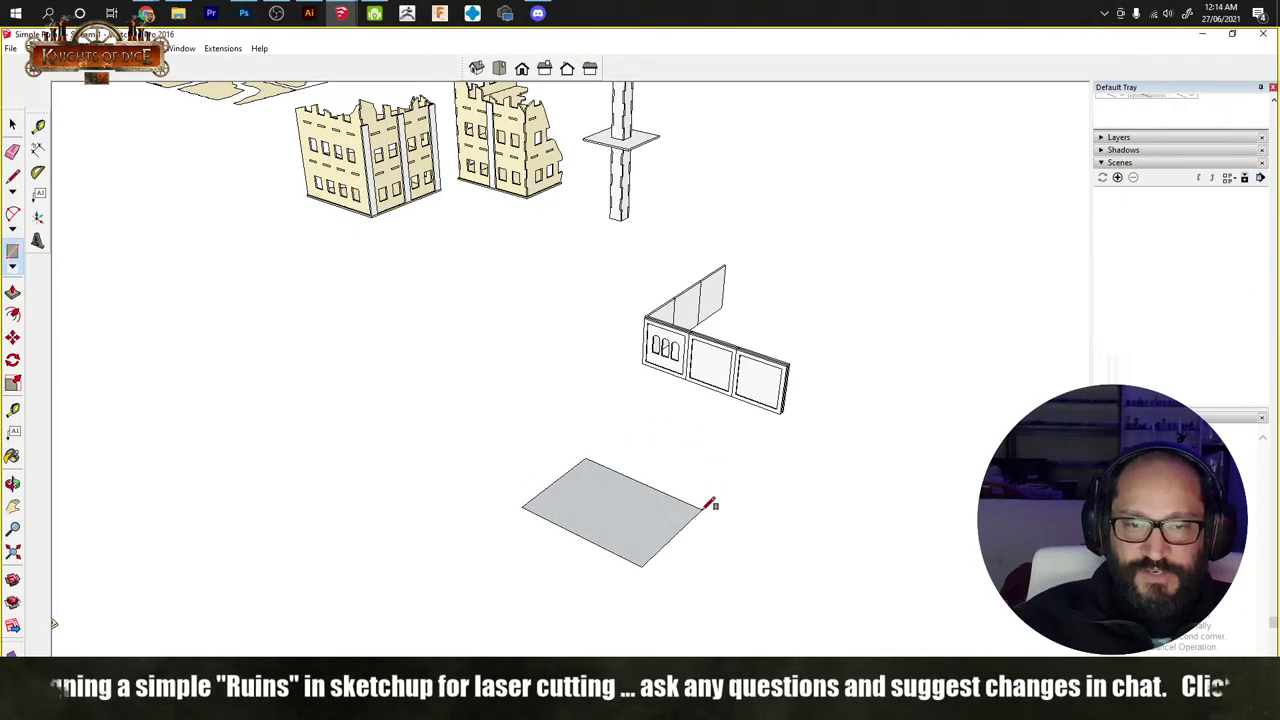
Step: Push/Pull the new rectangle into a thin slab and make it a group
key(p)
click(656, 524)
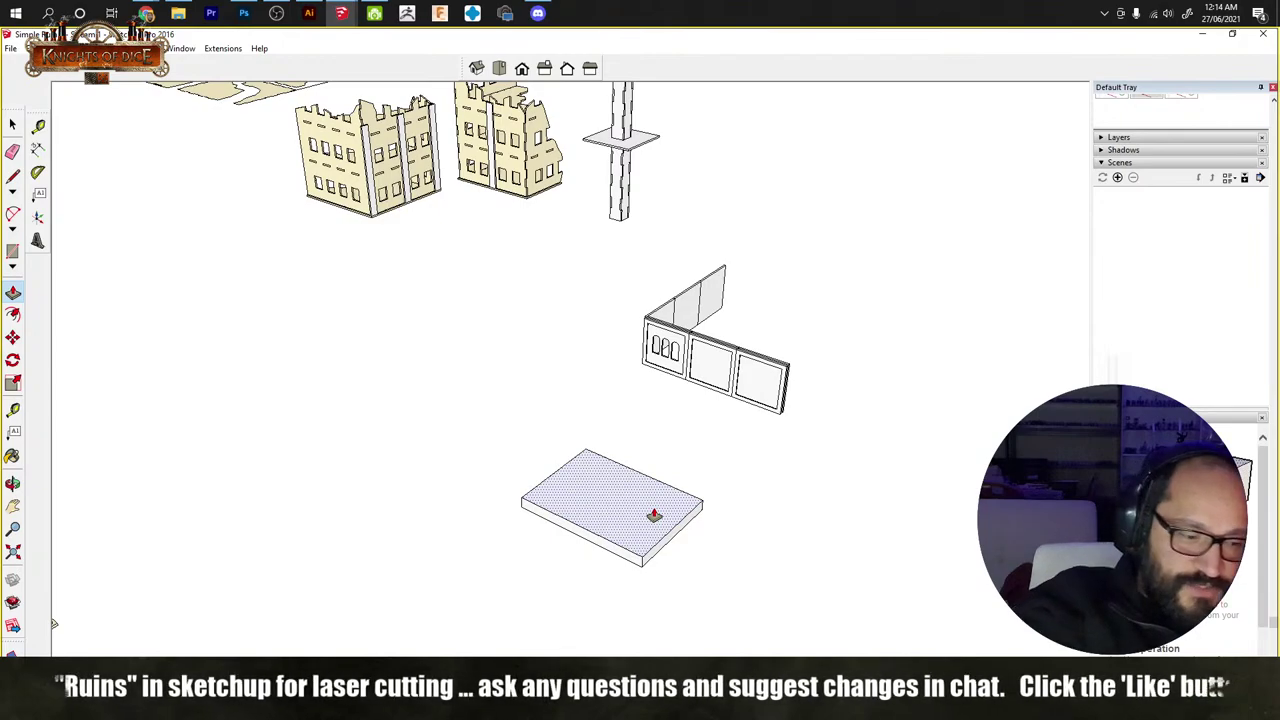
key(Escape)
key(space)
click(645, 517)
right_click(645, 517)
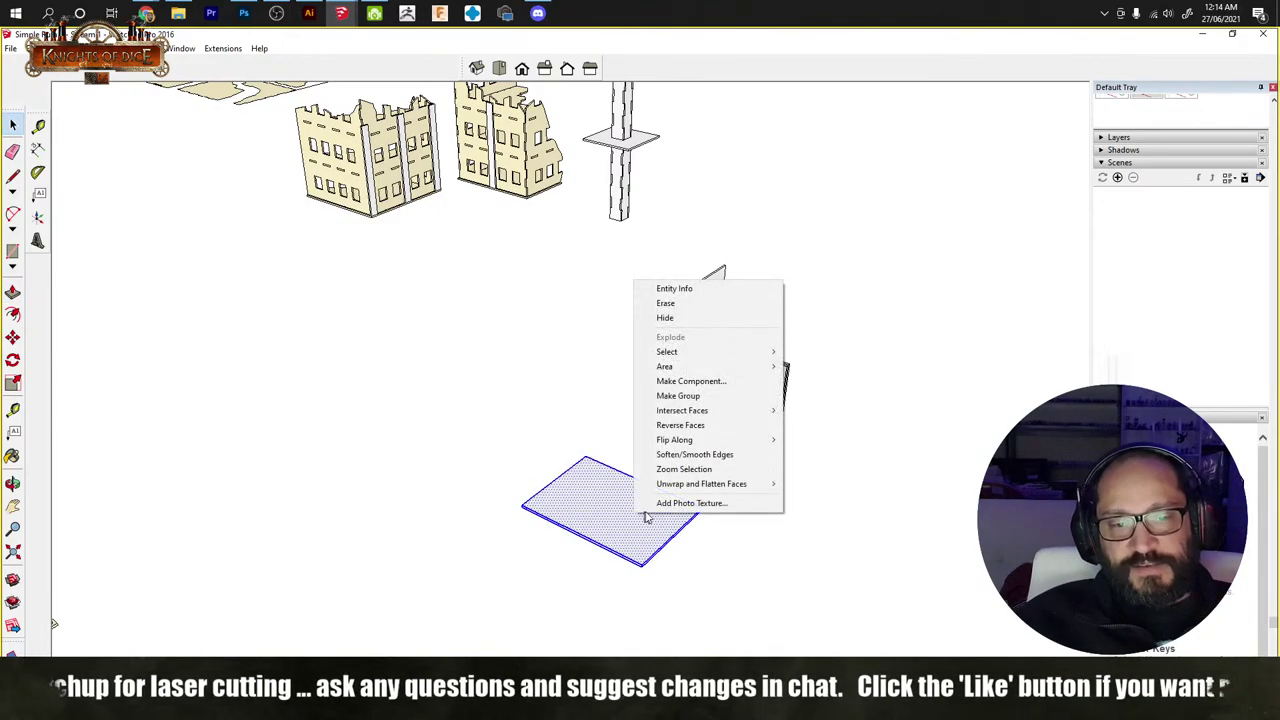
click(665, 396)
Step: Rotate the grouped slab upright so it stands as a wall panel
middle_drag(643, 534, 502, 525)
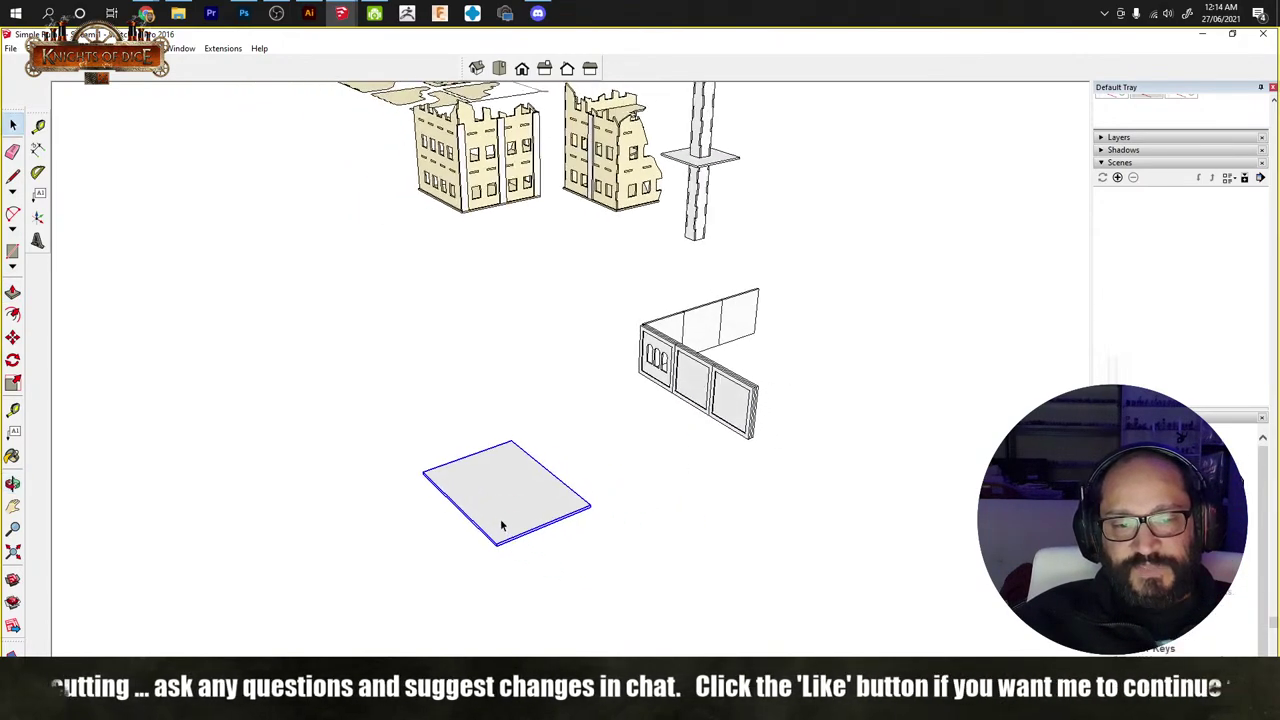
scroll(502, 525, up, 3)
key(m)
middle_drag(677, 517, 613, 410)
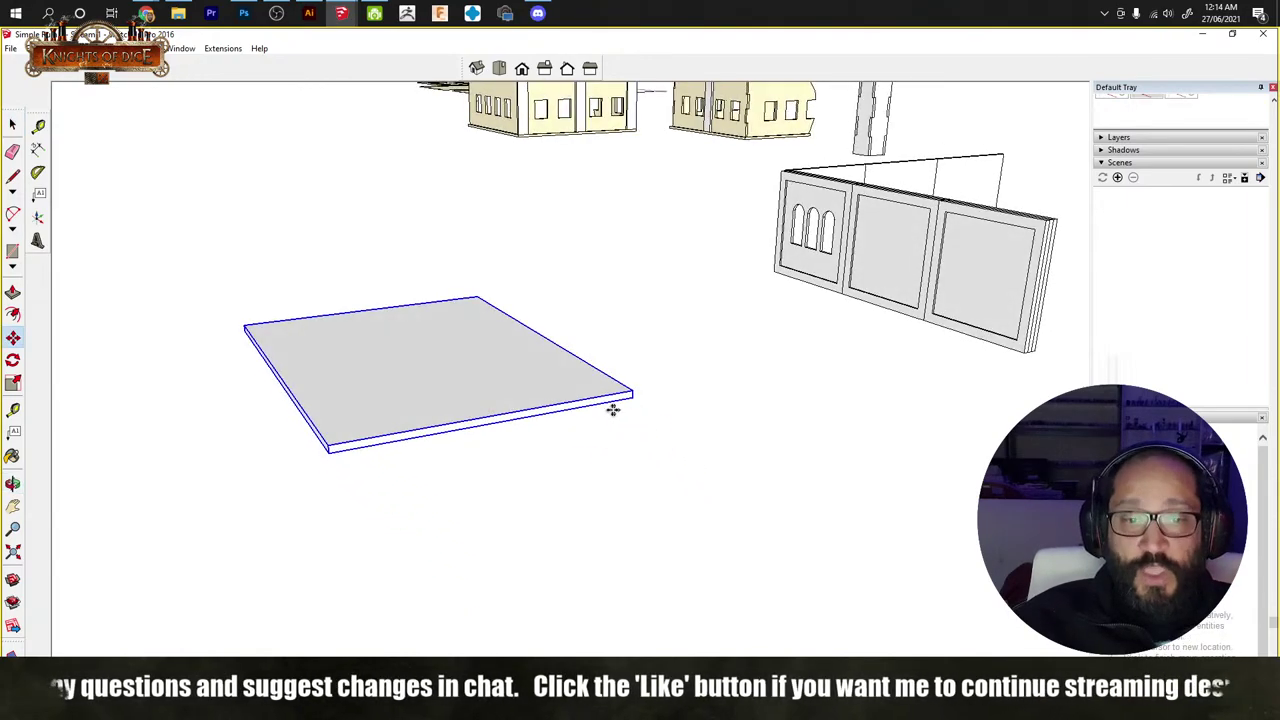
drag(606, 396, 489, 373)
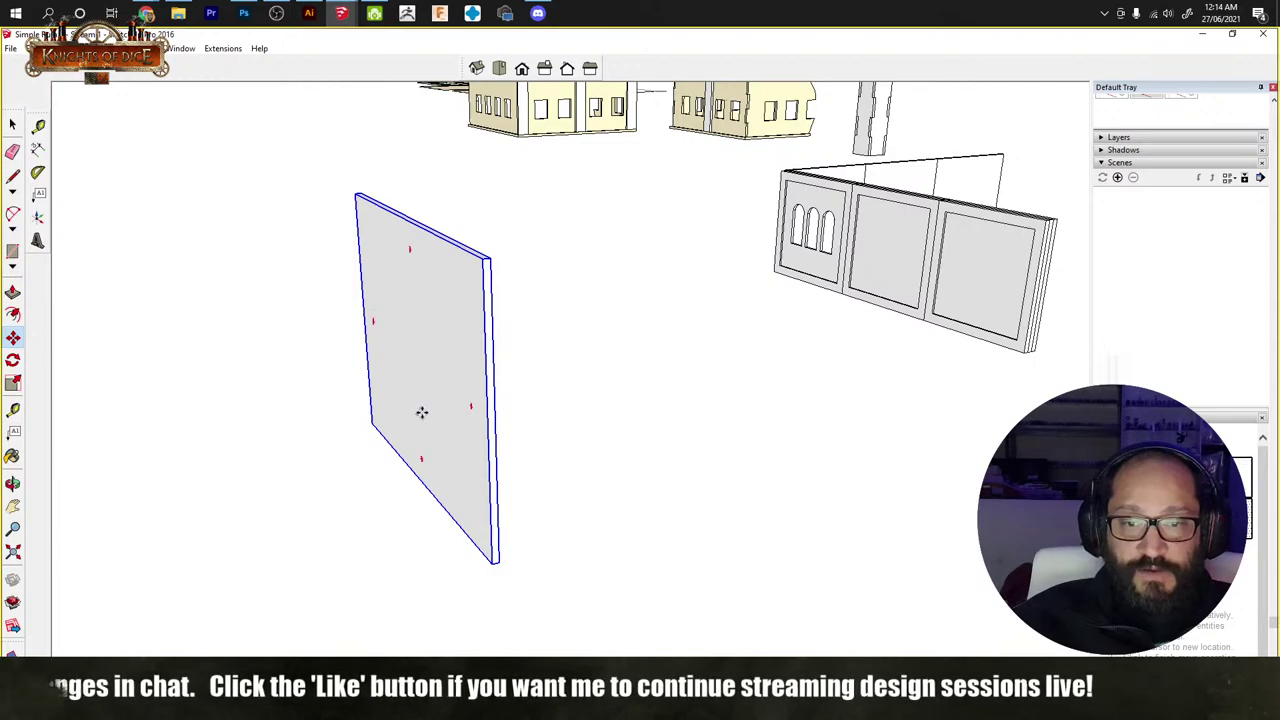
Step: Copy the upright wall panel, rotate the copy by 90 degrees and join both panels at their end corners
ctrl+drag(422, 412, 557, 409)
middle_drag(557, 409, 614, 580)
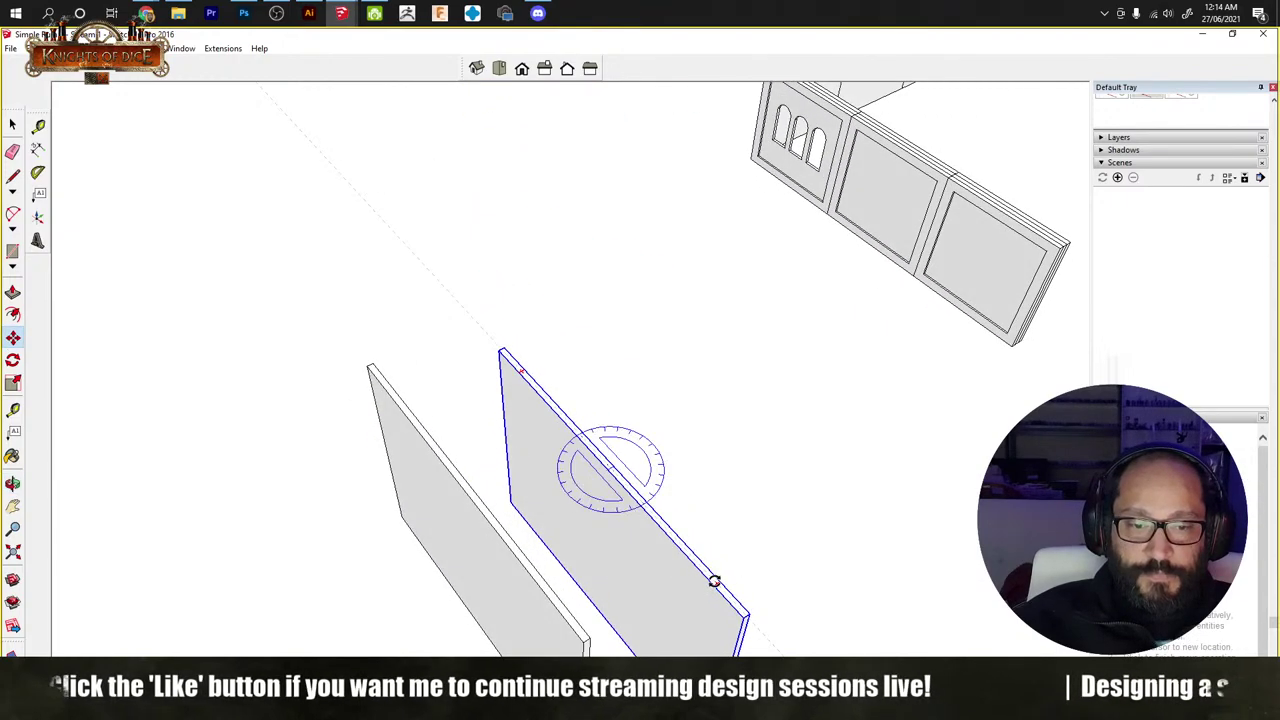
drag(714, 581, 658, 444)
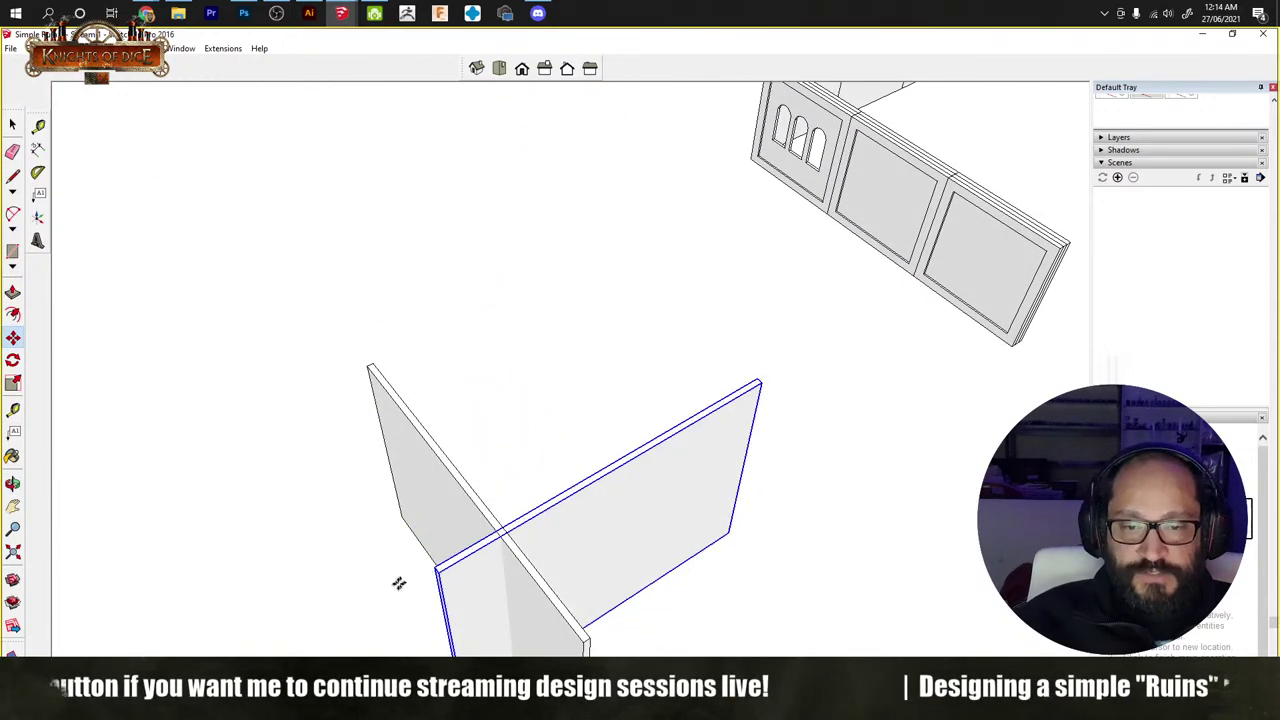
drag(436, 569, 370, 368)
key(space)
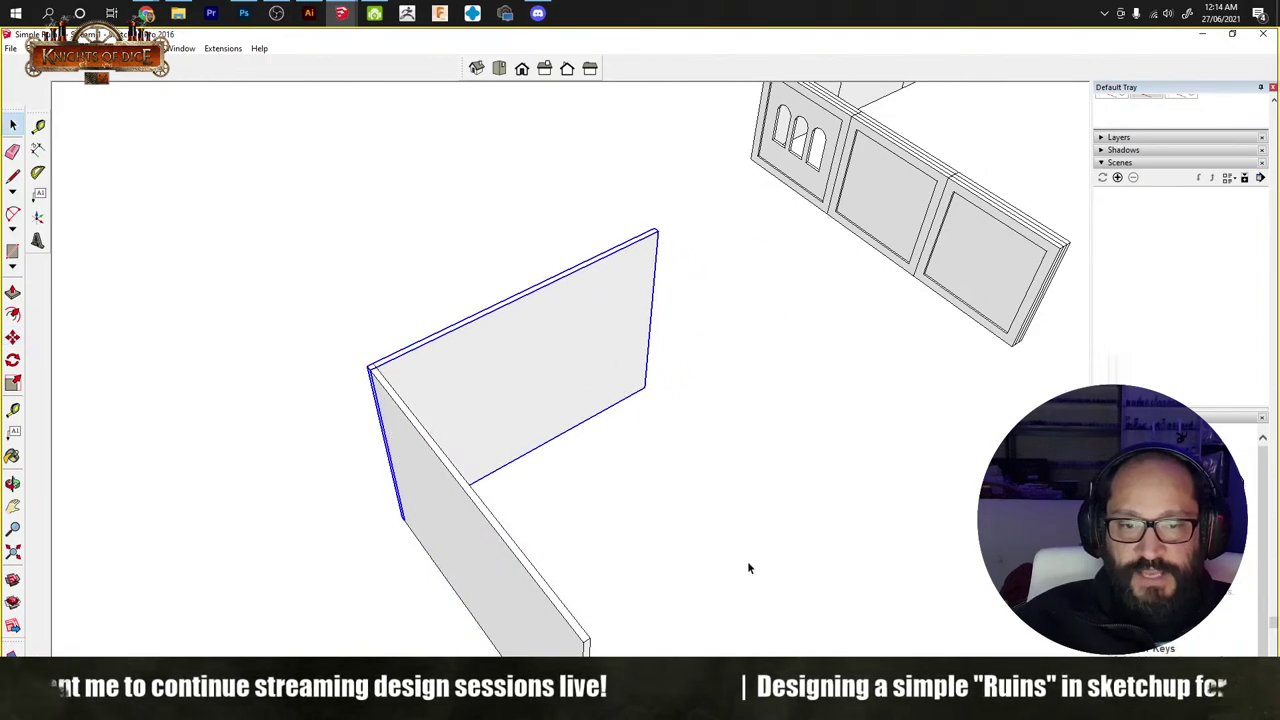
click(748, 568)
Step: Try to draw a rectangle spanning the upper end corners of the two walls
middle_drag(748, 568, 453, 489)
key(t)
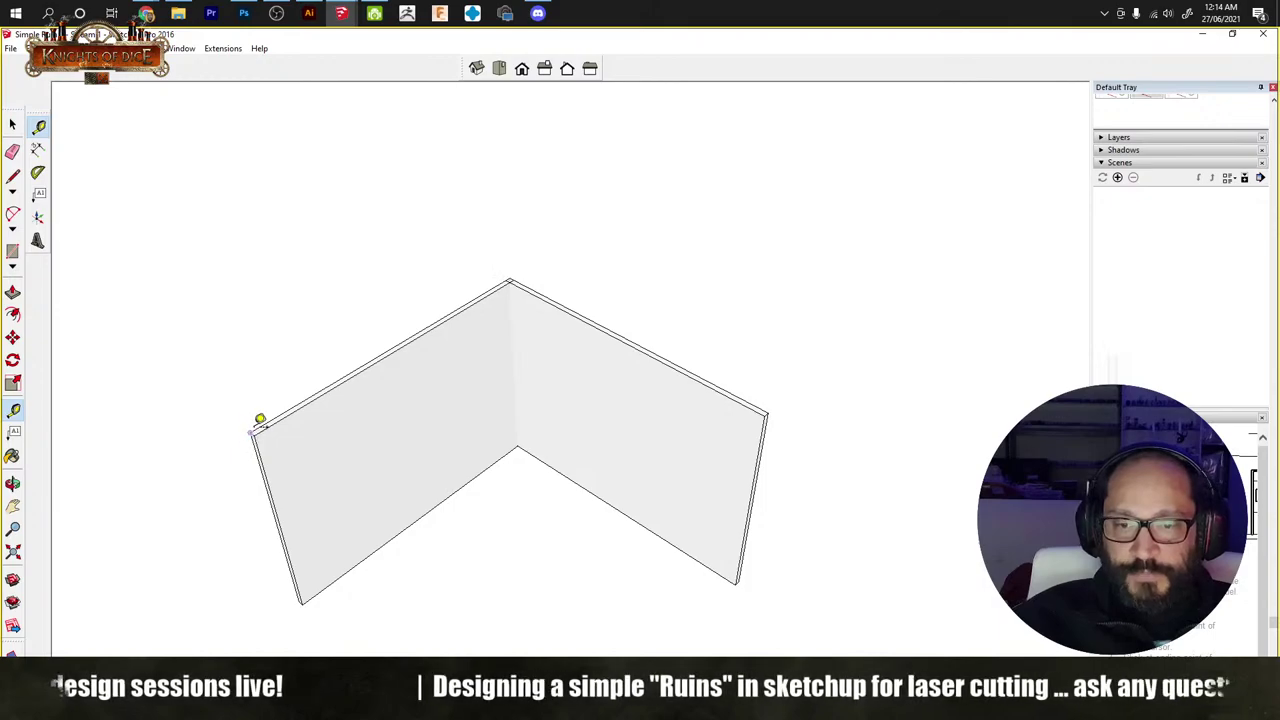
key(r)
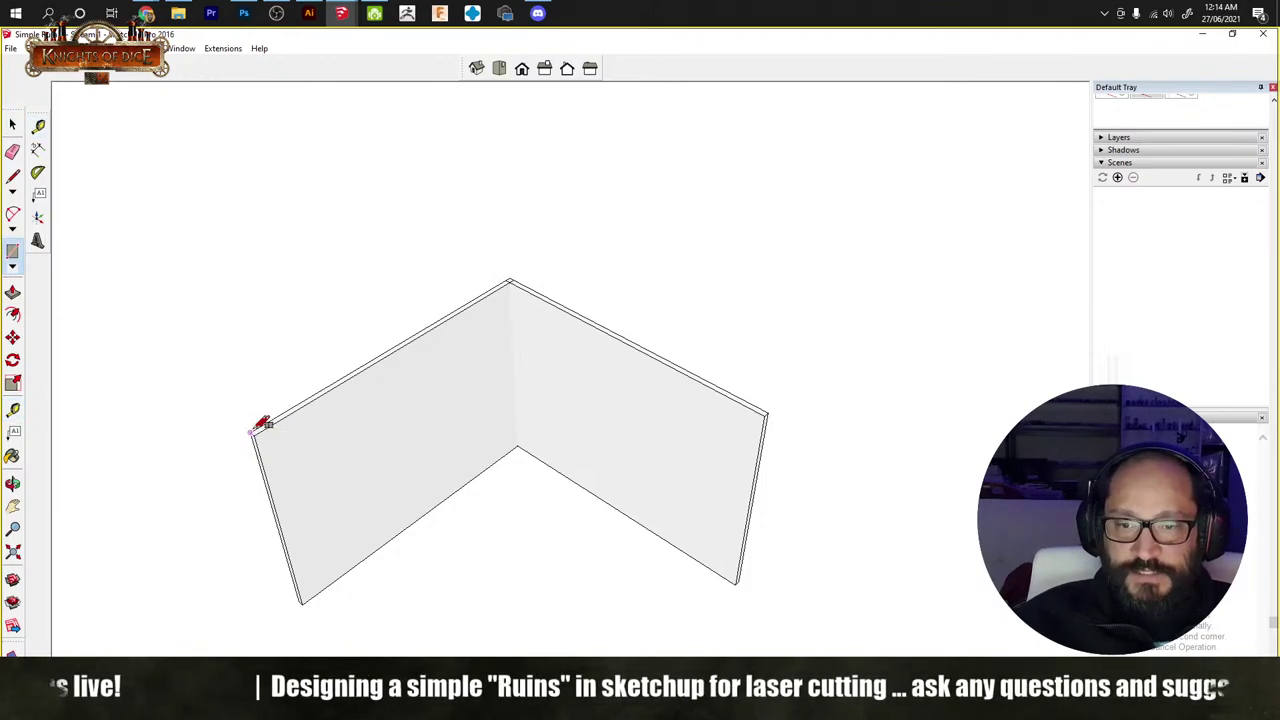
click(253, 431)
click(767, 413)
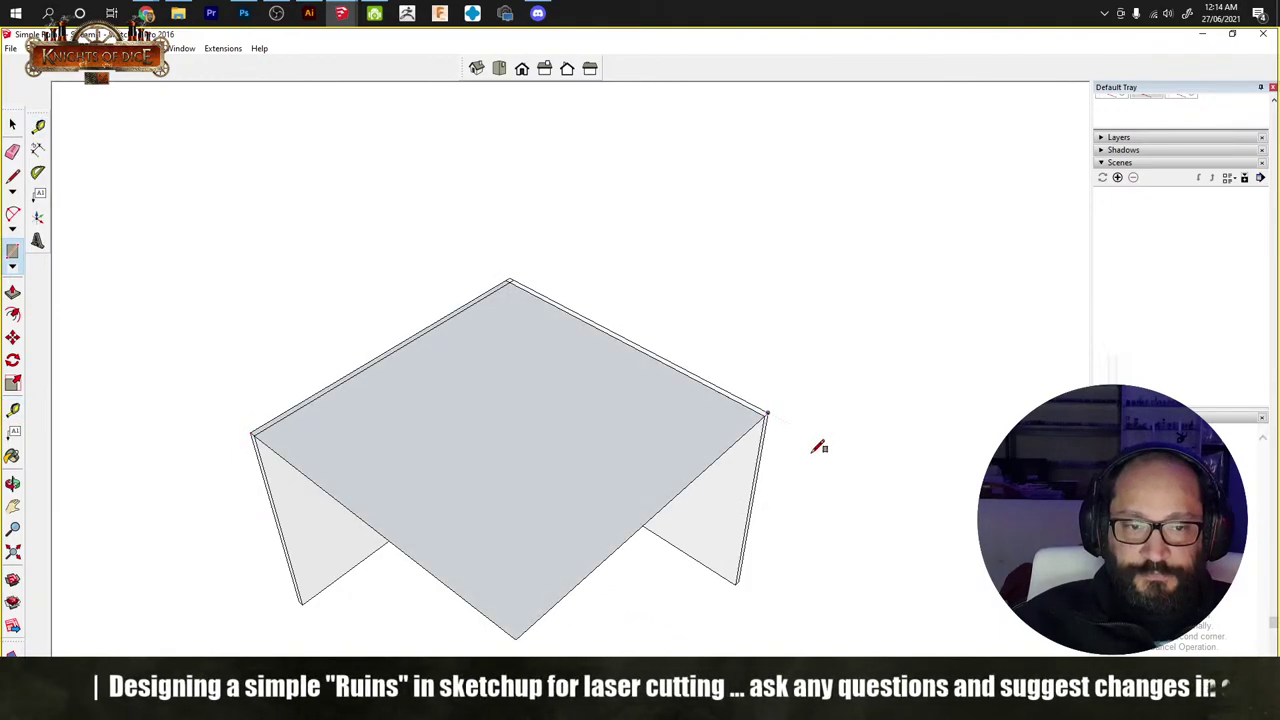
key(ctrl+z)
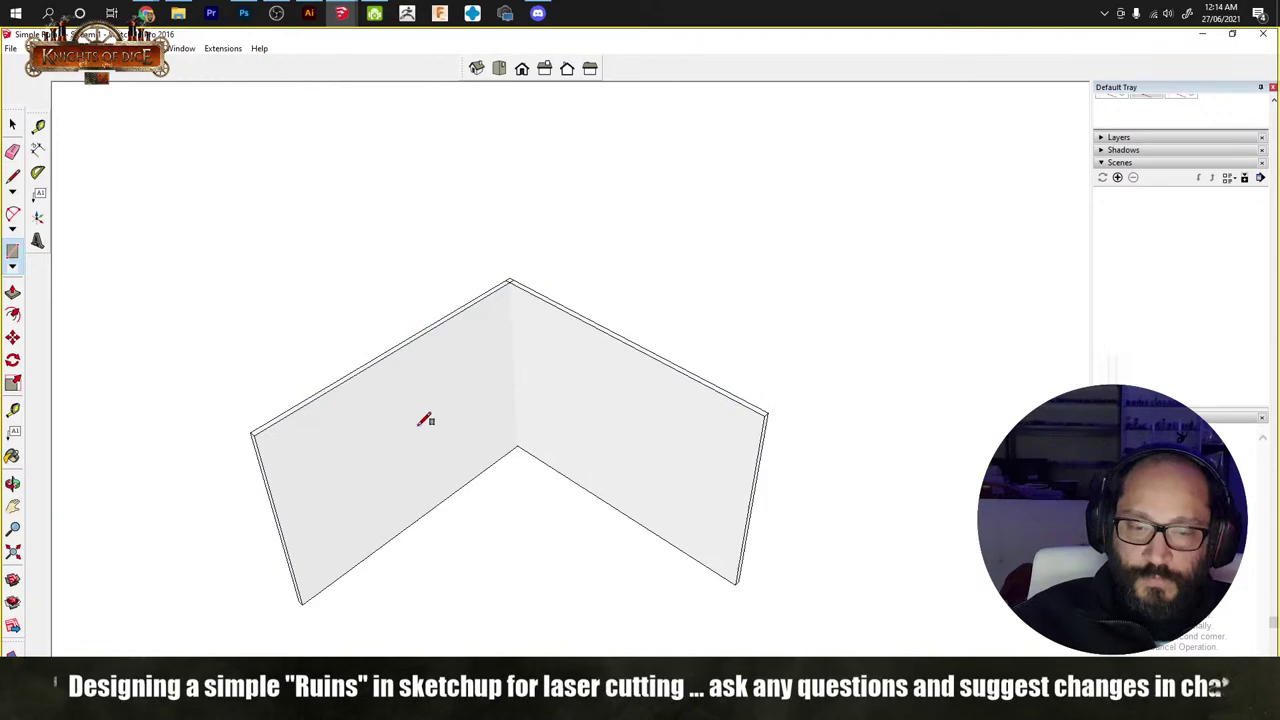
Step: Draw a rectangle between the upper outer end corners of the two walls and Push/Pull it into a thin floor slab
click(253, 431)
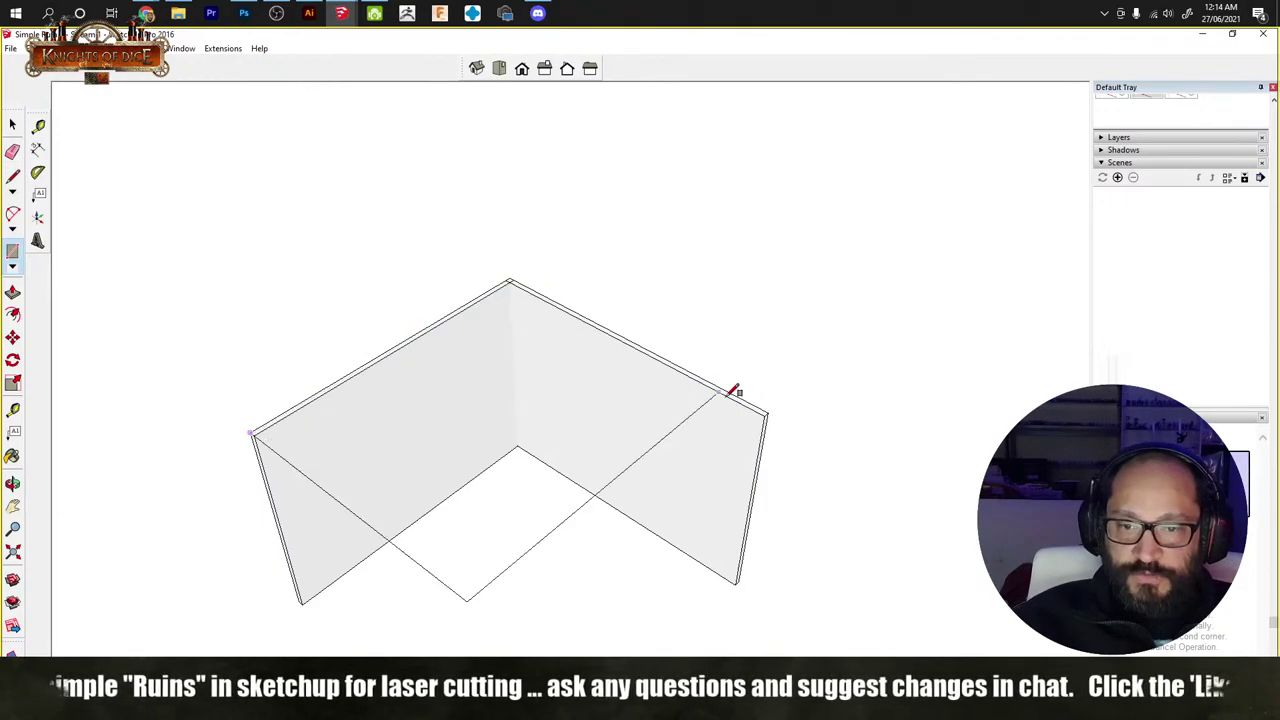
click(777, 409)
key(p)
click(711, 489)
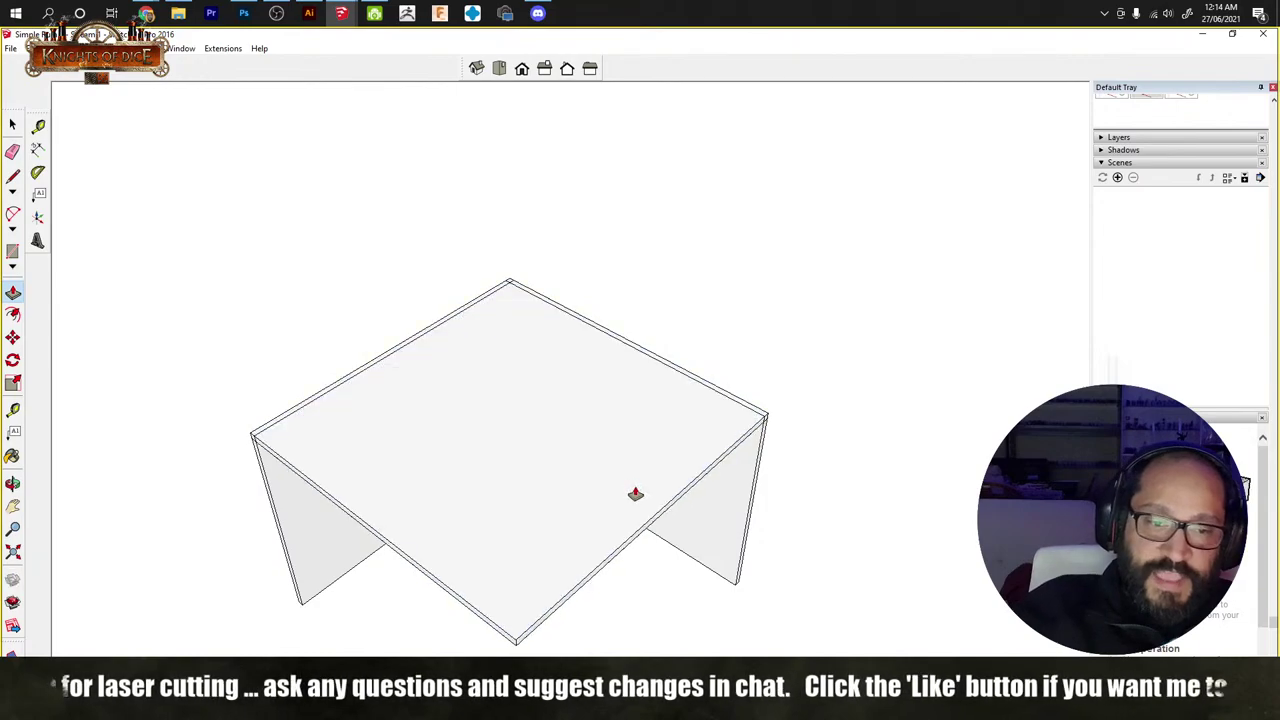
Step: Select the whole floor slab and make it a group
key(space)
double_click(536, 481)
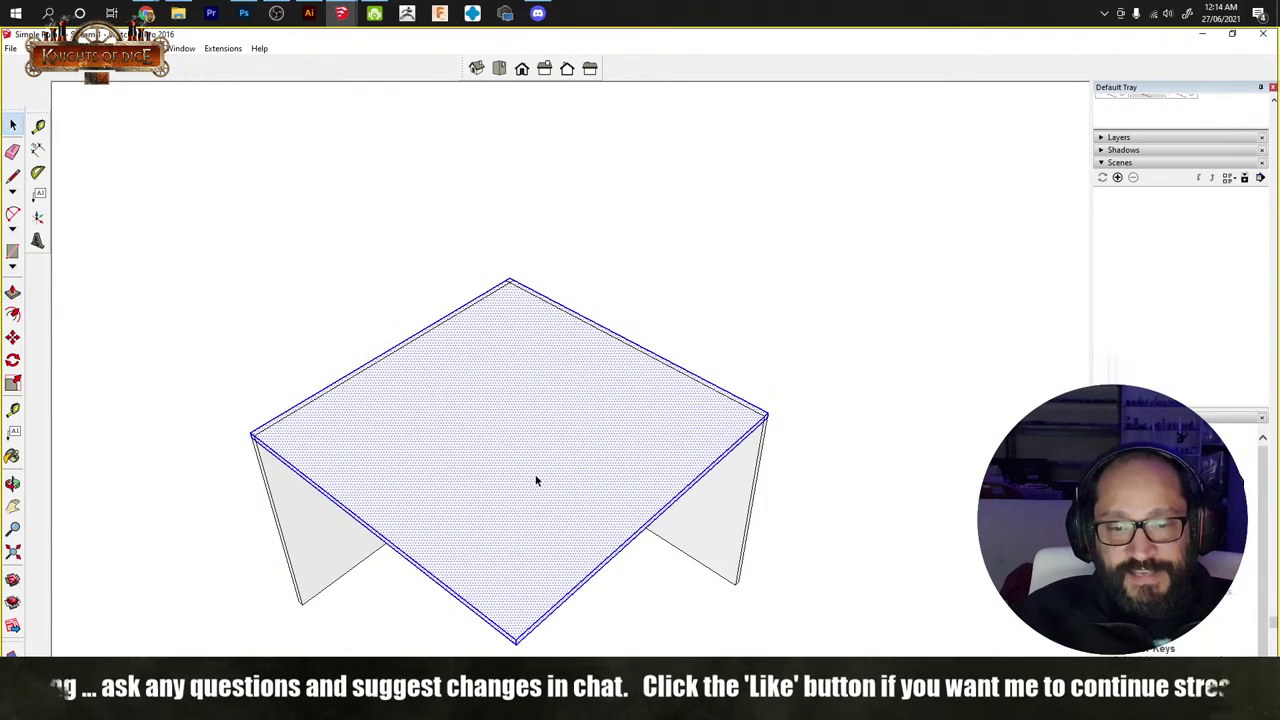
right_click(536, 481)
click(610, 577)
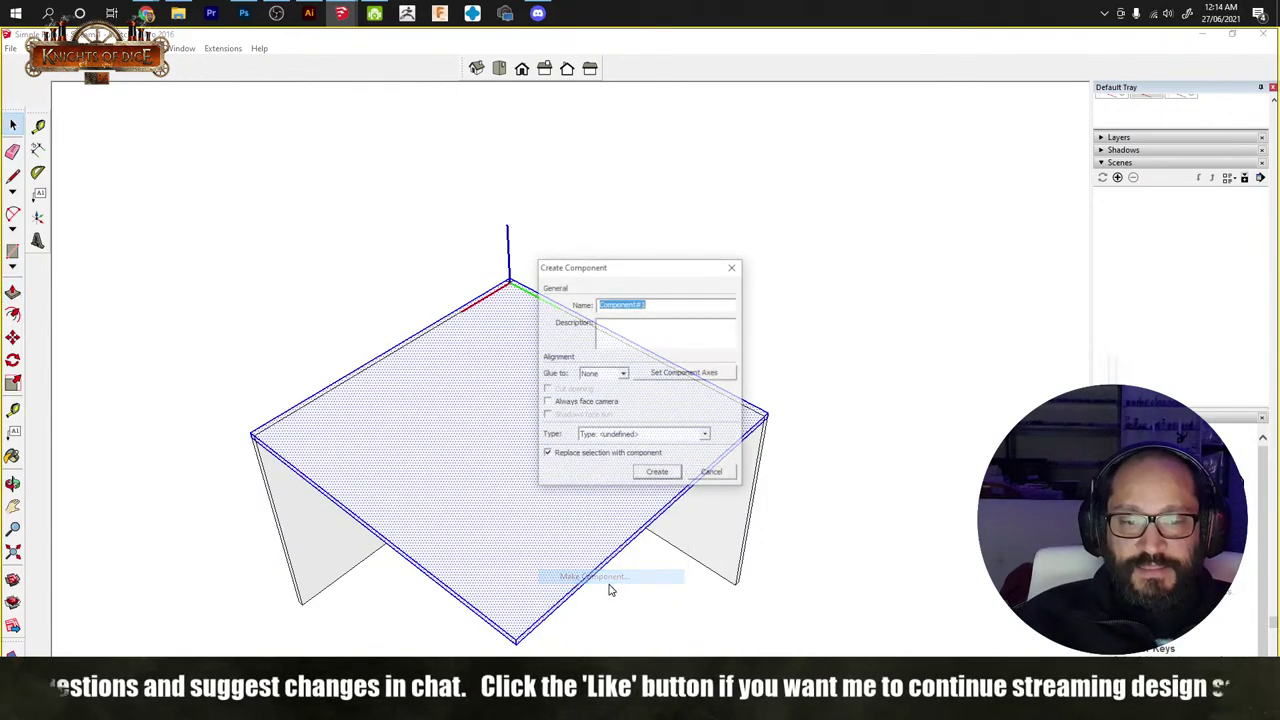
click(657, 473)
right_click(528, 480)
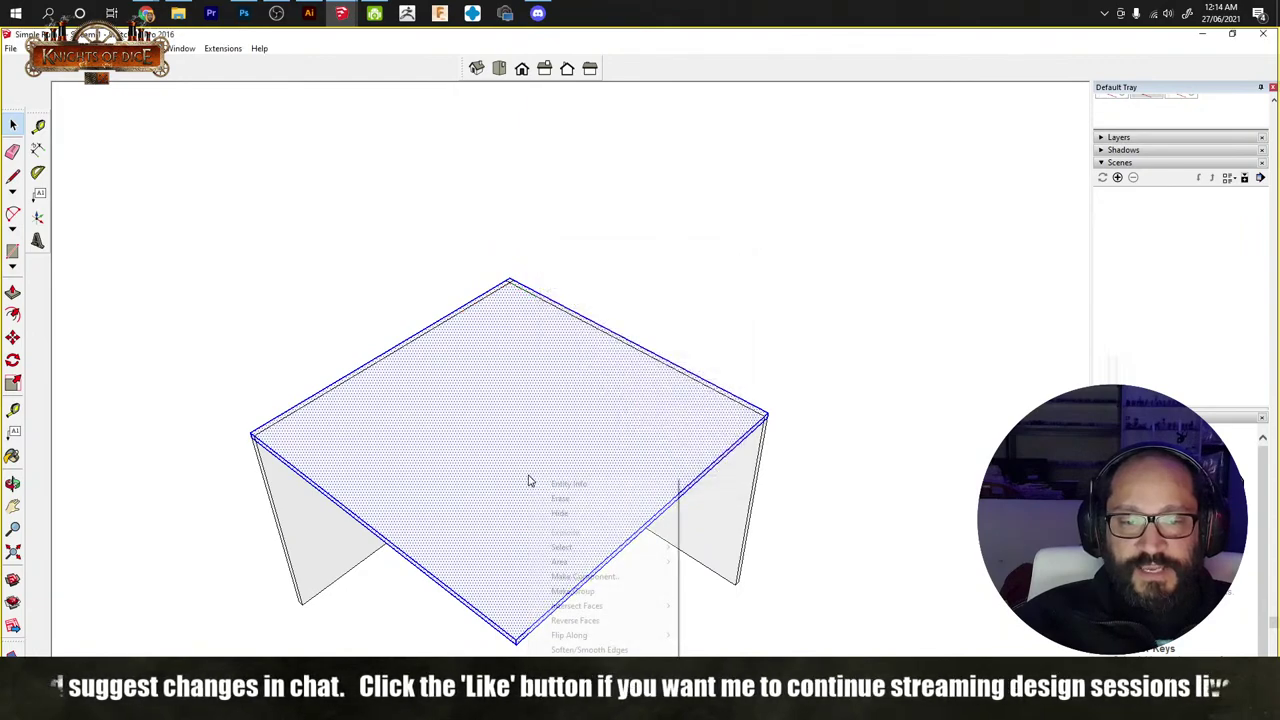
click(604, 591)
Step: Move the floor slab down to the base of the walls and place a copy straight above it at the walls' top
middle_drag(519, 585, 480, 480)
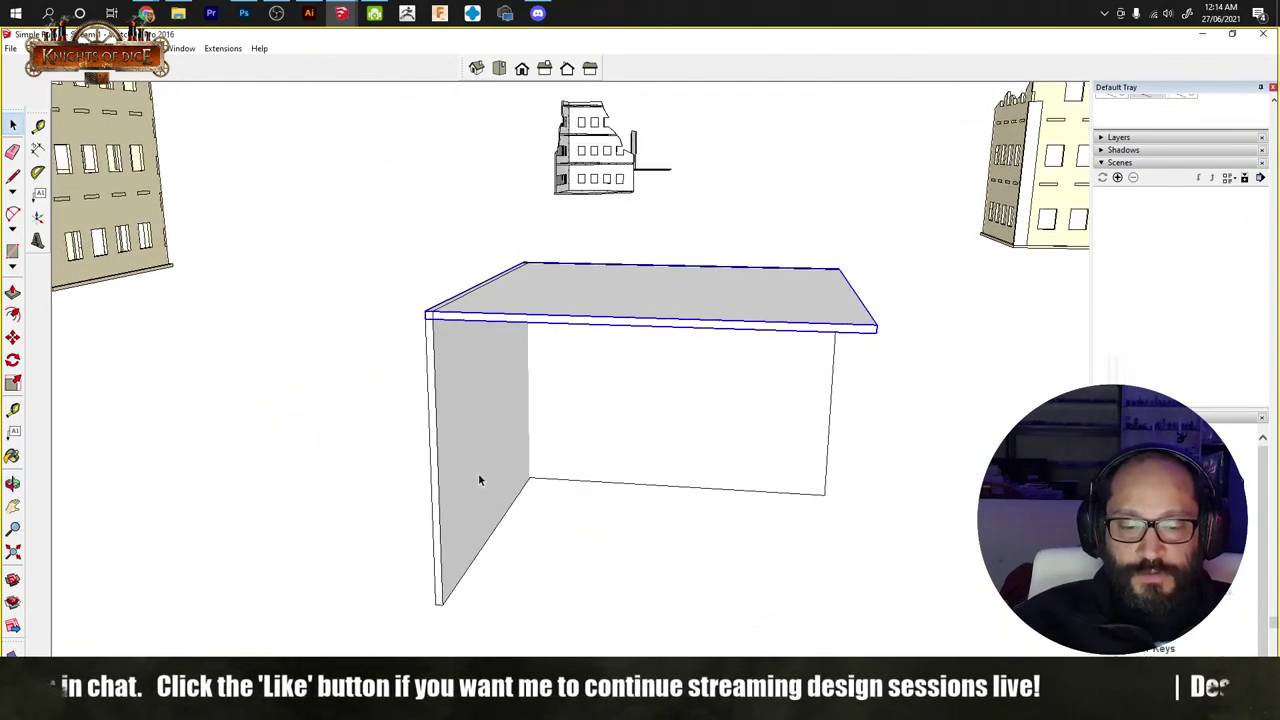
key(m)
click(426, 314)
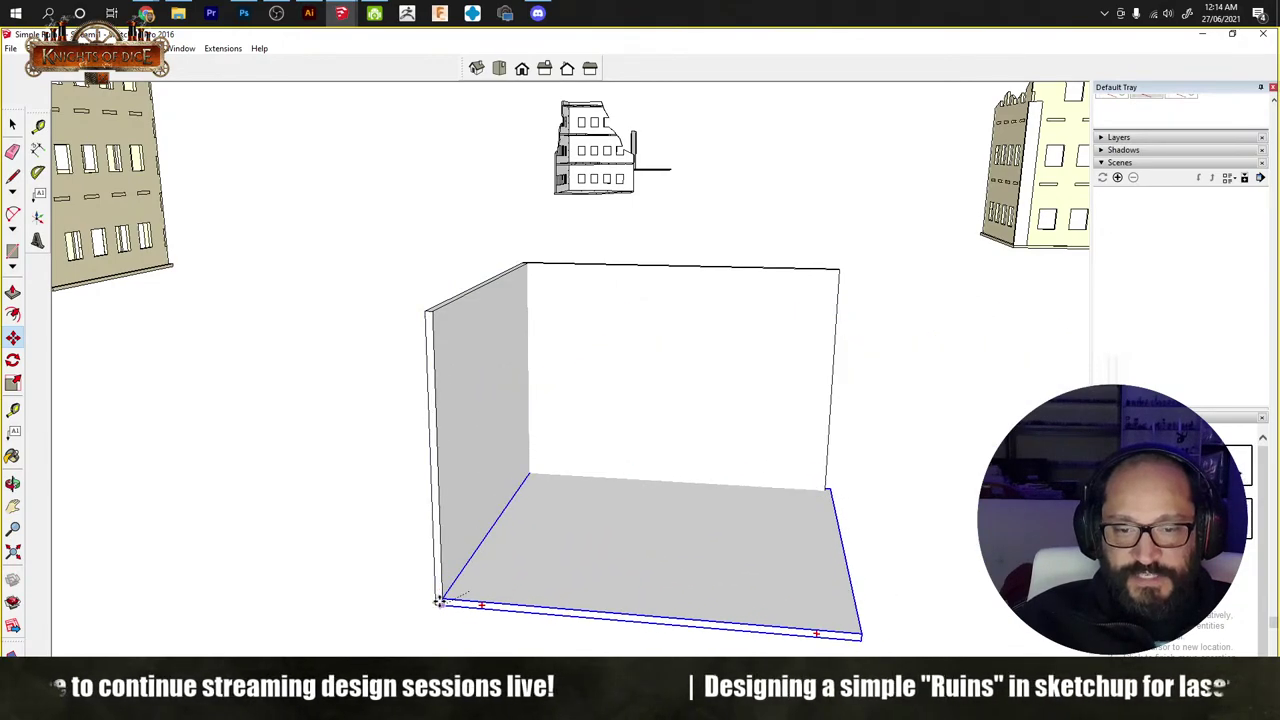
scroll(436, 598, up, 1)
scroll(436, 598, up, 2)
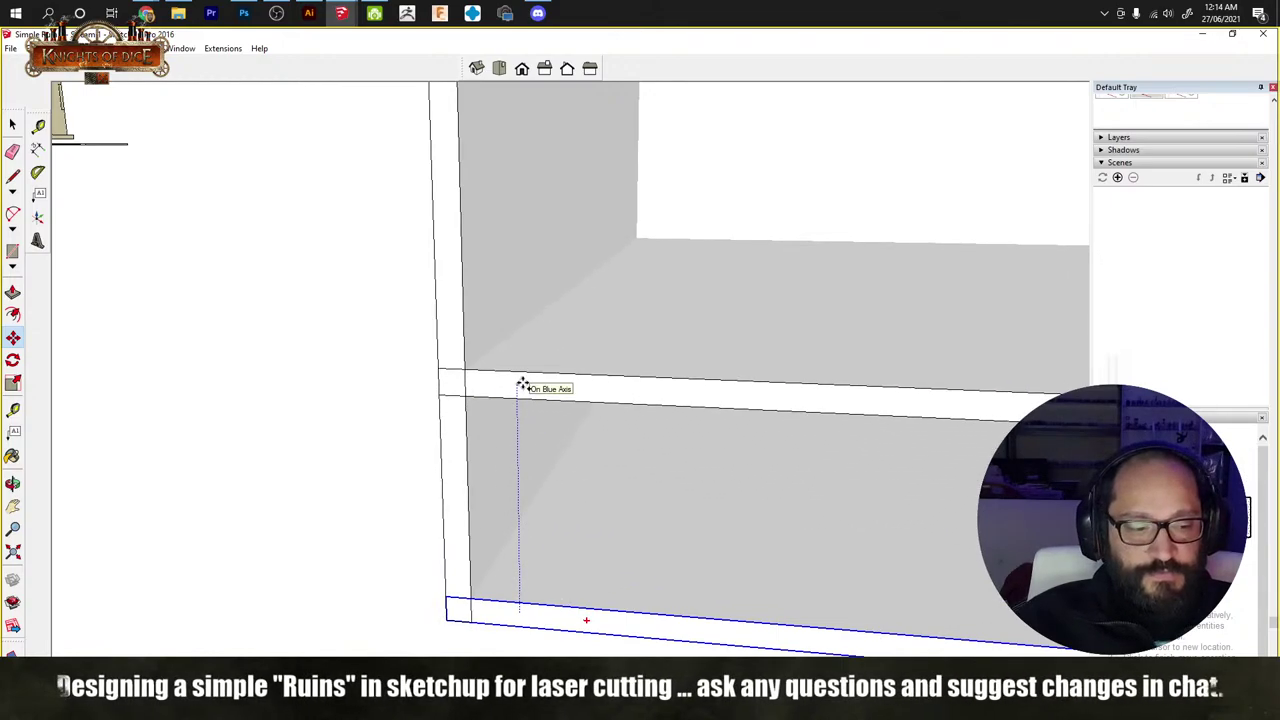
key(space)
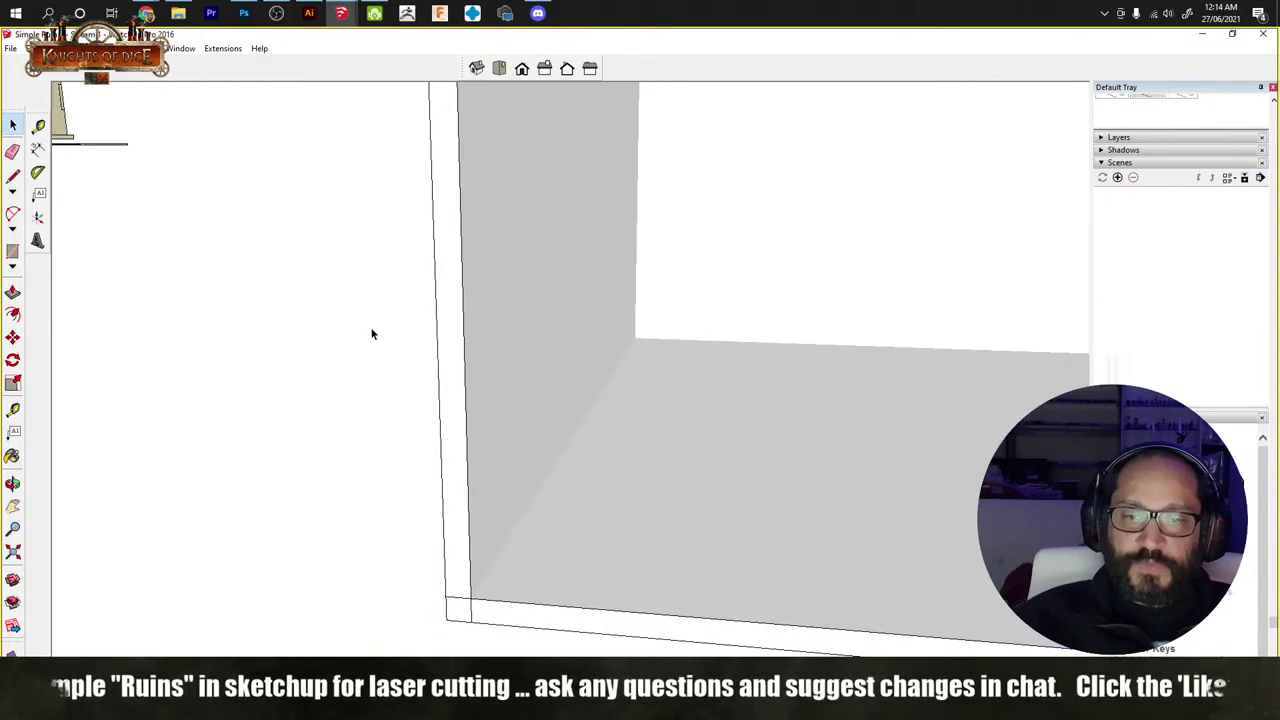
scroll(529, 466, down, 10)
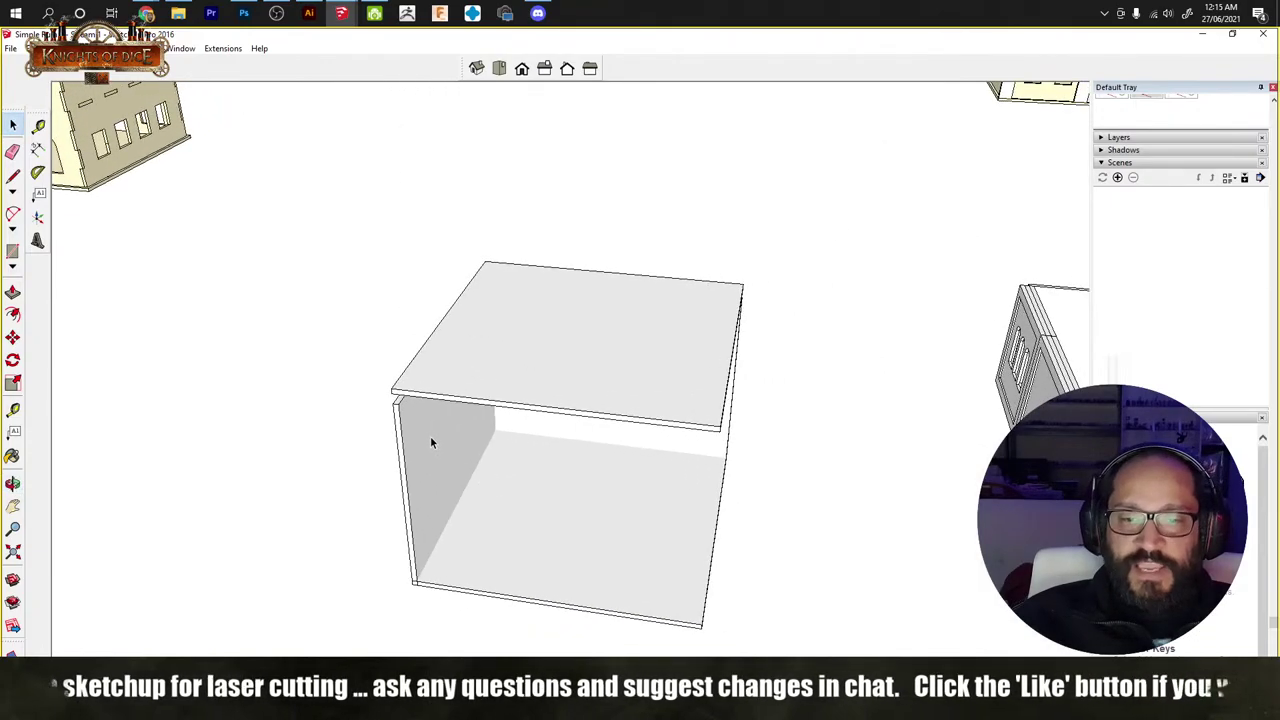
Step: Extend the side wall upward with Push/Pull until it is level with the upper floor slab
scroll(432, 442, up, 5)
key(m)
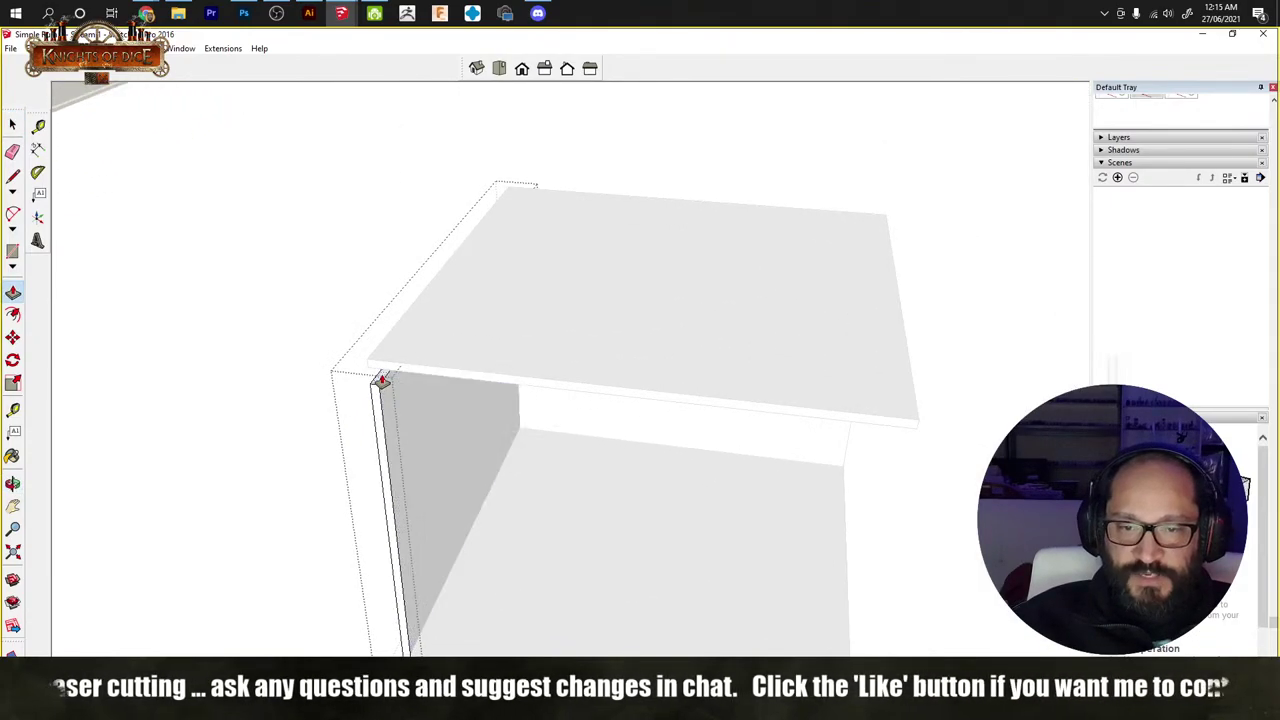
click(382, 381)
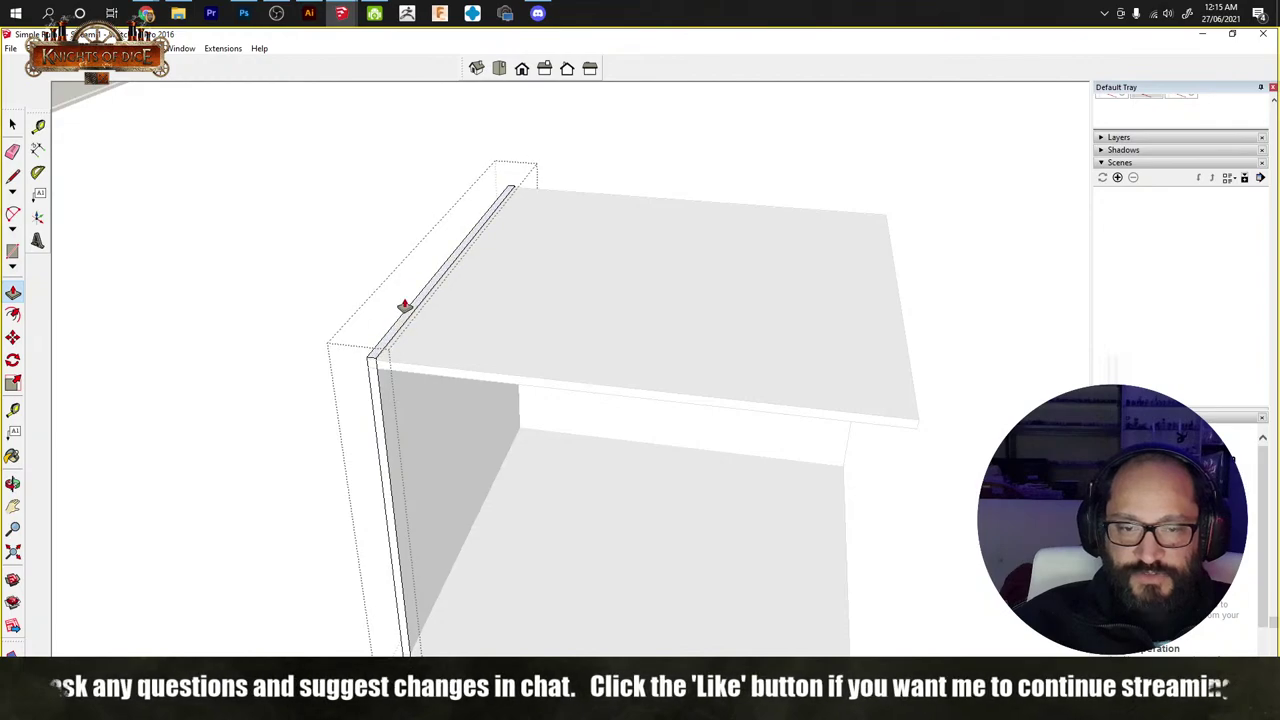
click(389, 357)
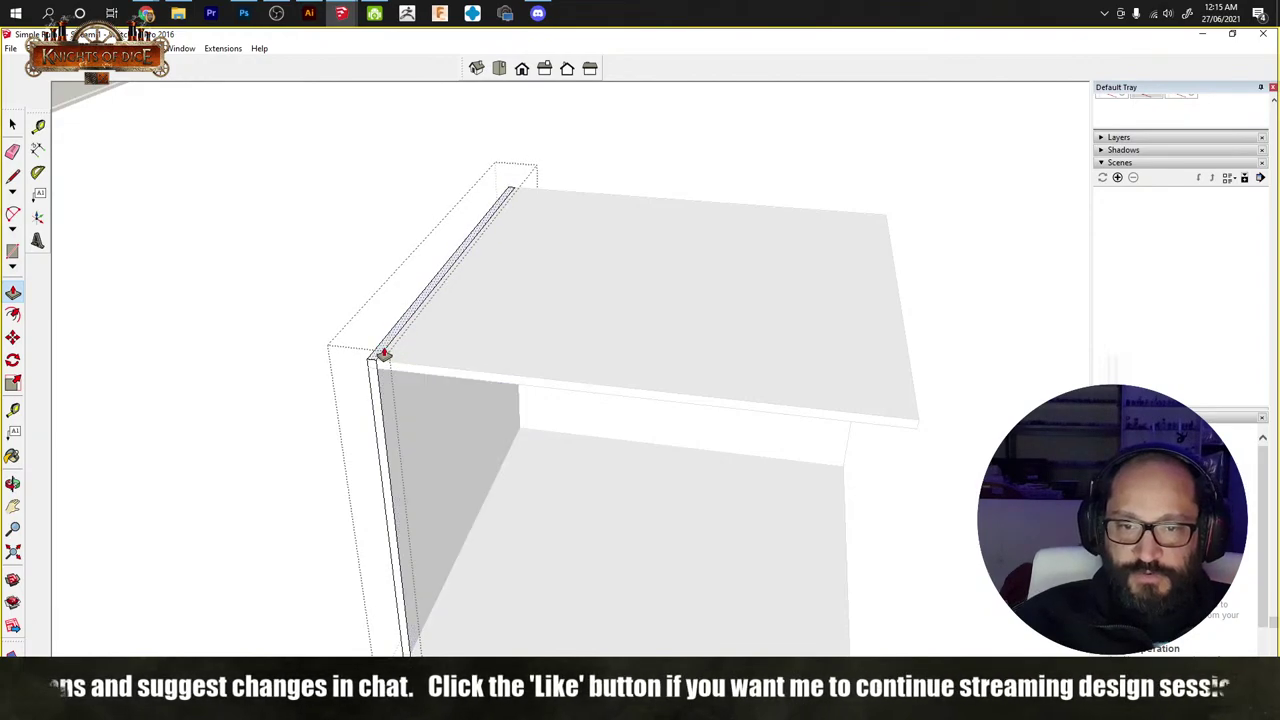
Step: Try to extend the side wall's top face upward by 200
click(383, 354)
text(200)
key(Return)
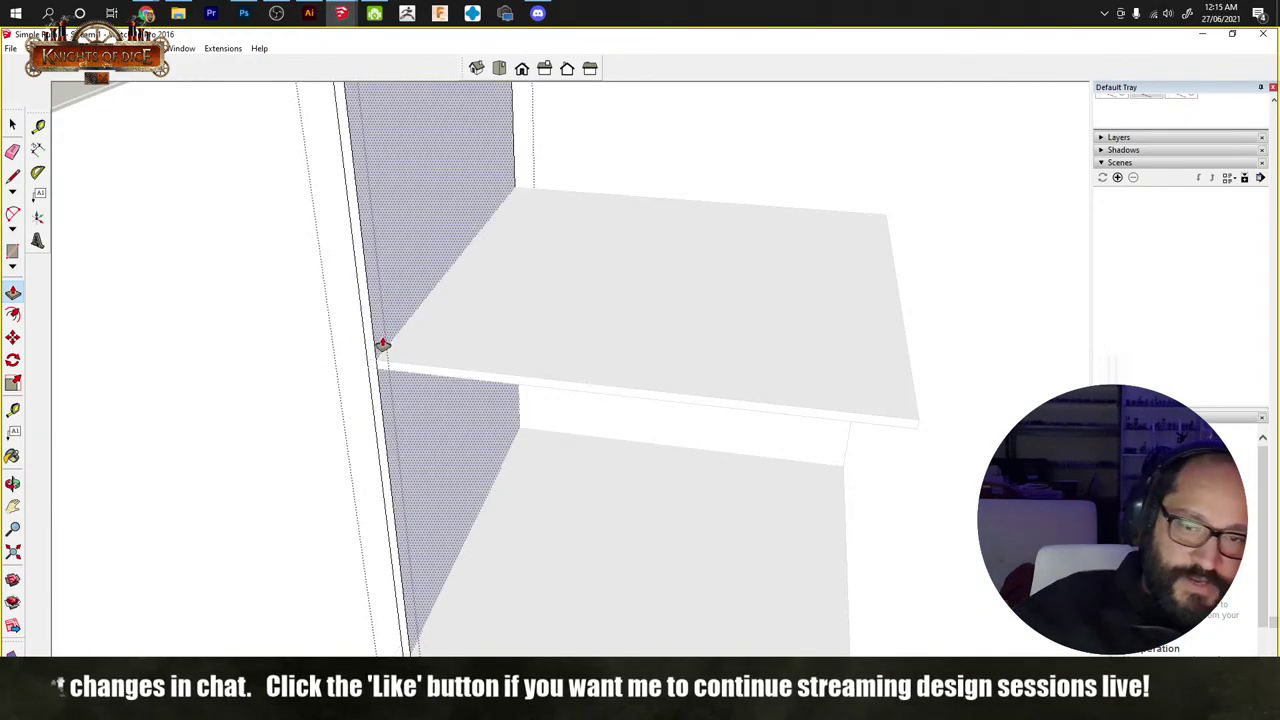
key(ctrl+z)
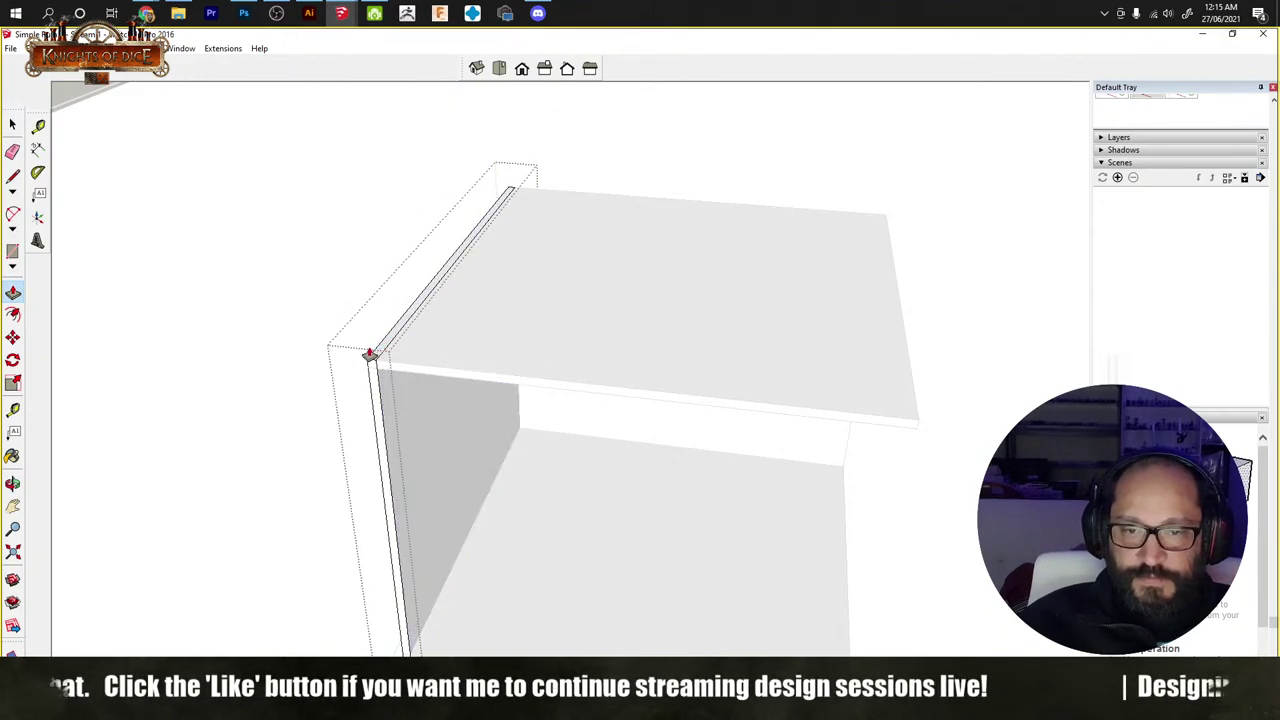
Step: Push/Pull the side wall's top face a short distance above the upper floor slab
click(381, 357)
click(385, 322)
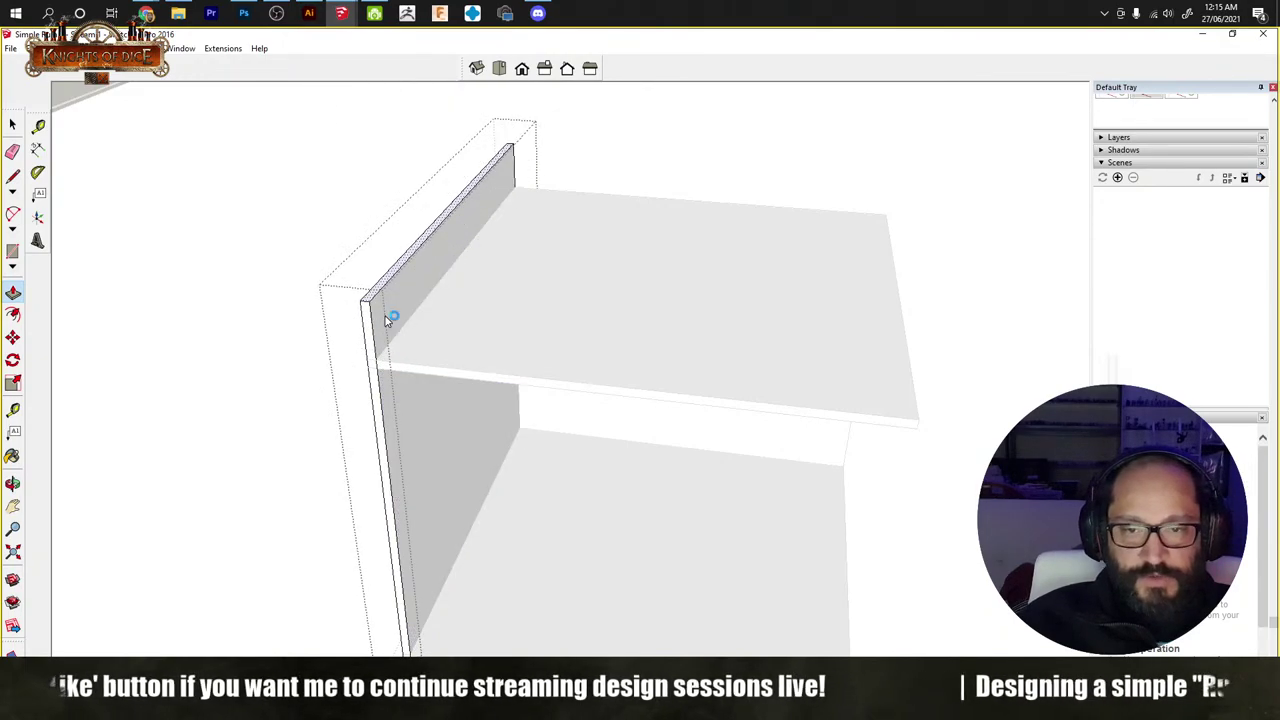
key(space)
Step: Push/Pull the top face of the adjoining wall upward until it is level with the raised side wall
middle_drag(350, 322, 763, 377)
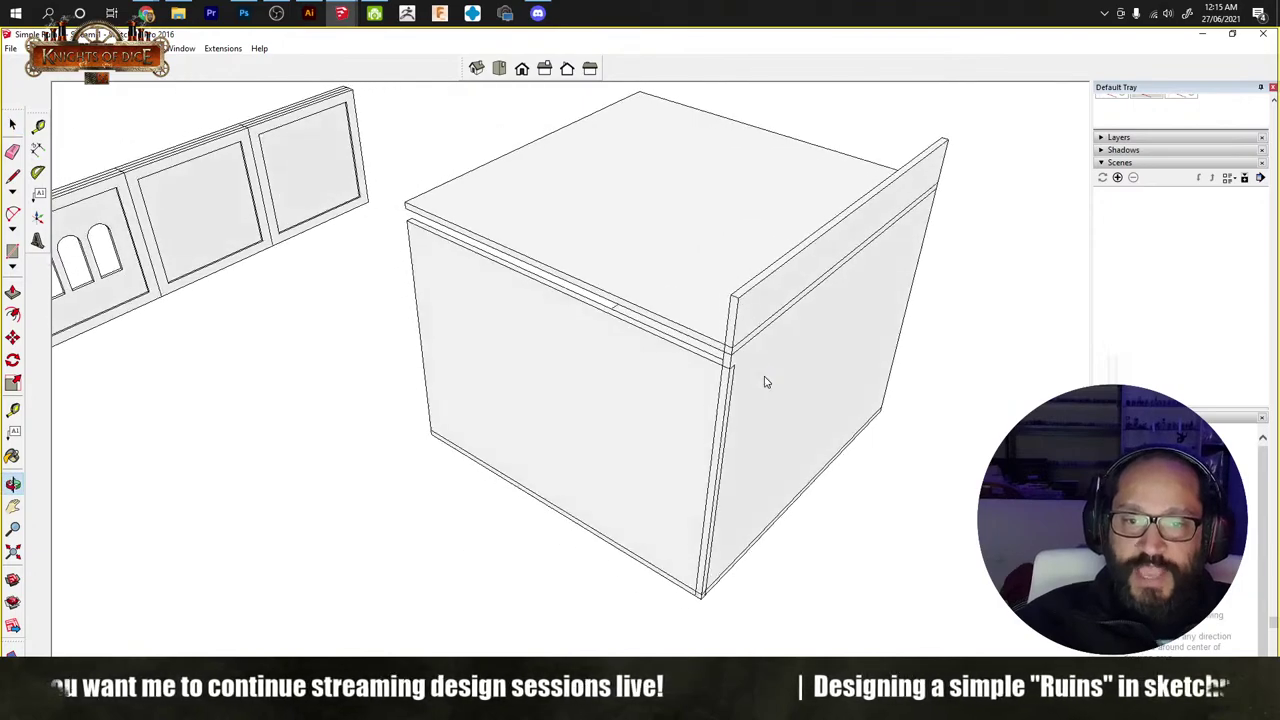
double_click(683, 386)
scroll(683, 386, up, 3)
key(m)
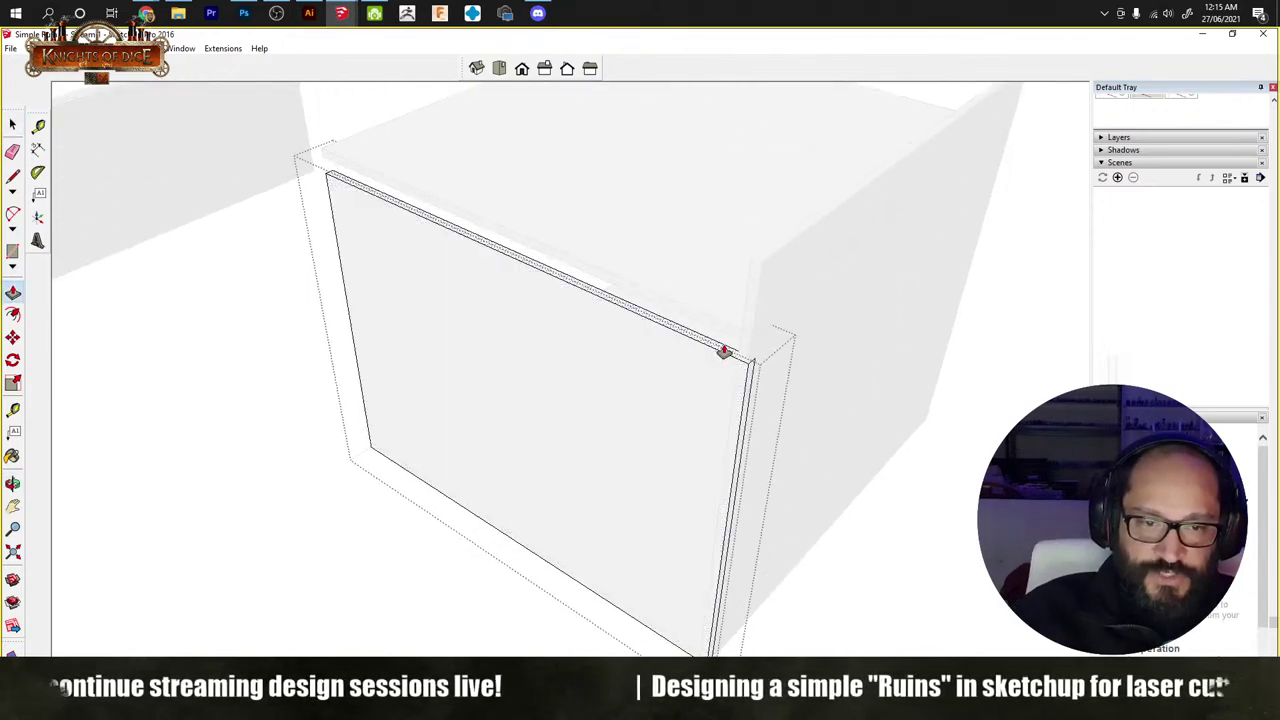
click(726, 351)
click(797, 240)
key(space)
scroll(885, 500, down, 3)
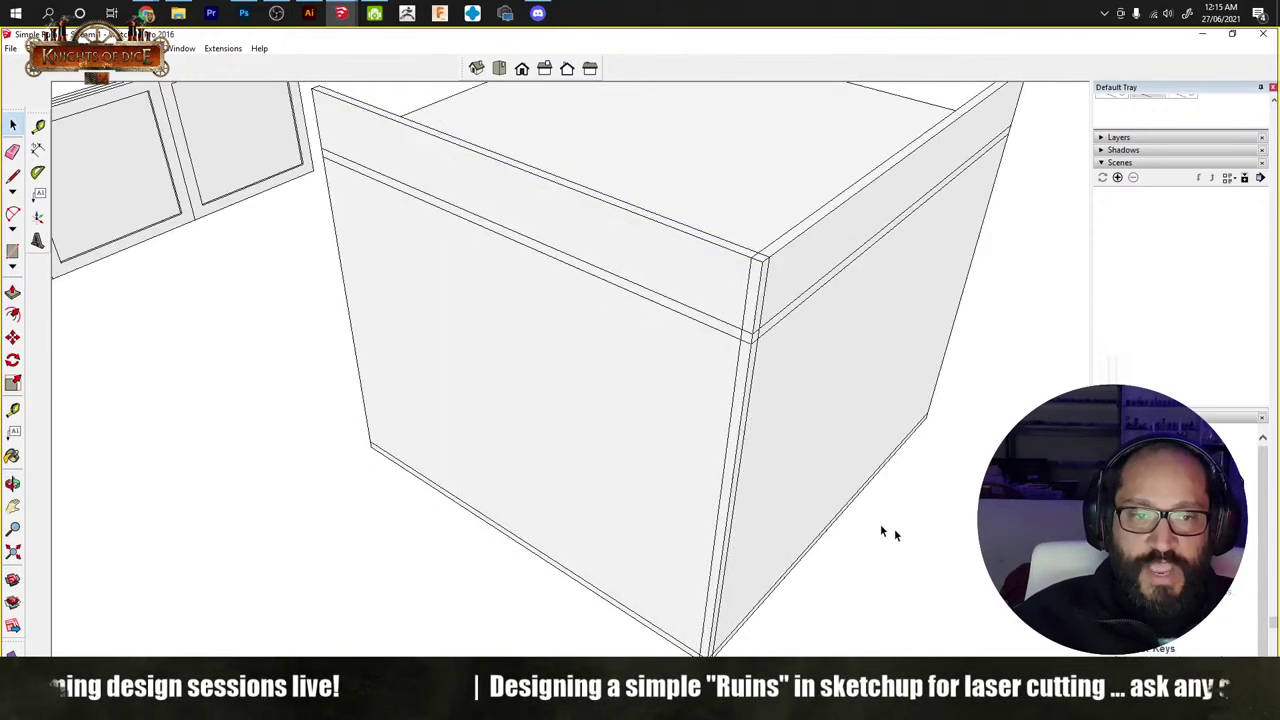
Step: Draw the first segments of a jagged break line across the upper floor slab, starting at its open front edge
middle_drag(886, 531, 715, 343)
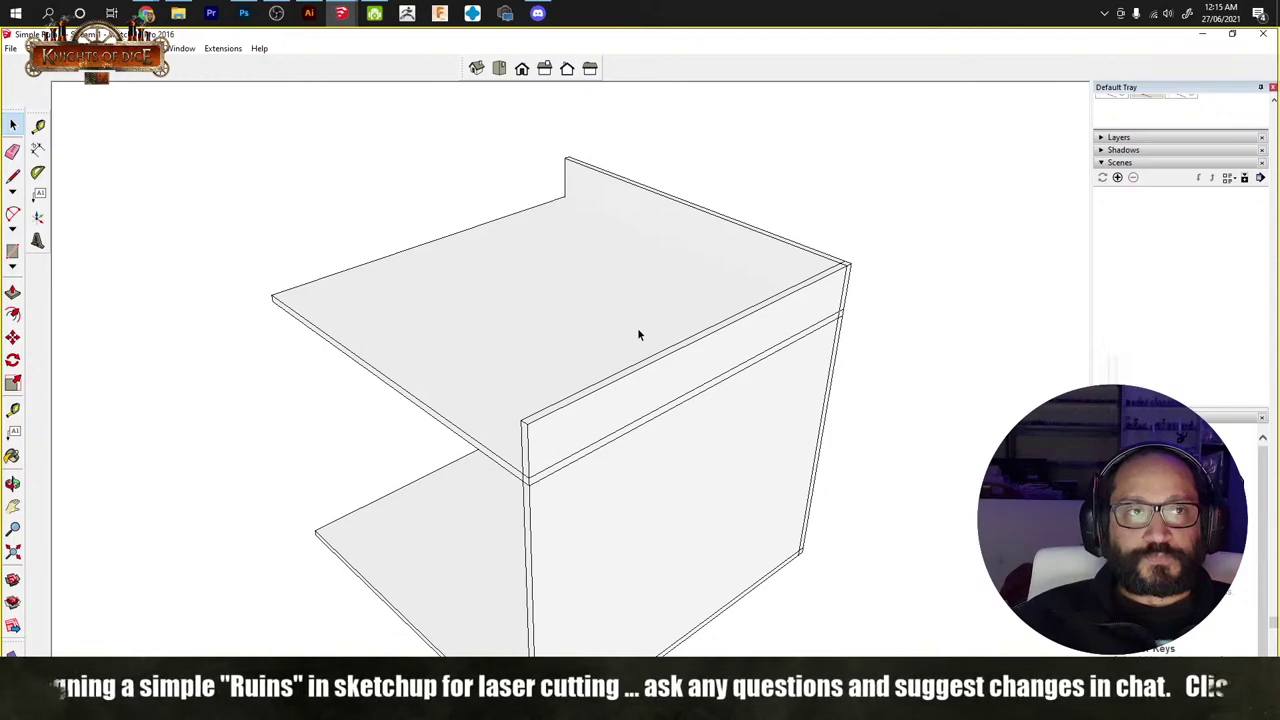
middle_drag(622, 380, 614, 310)
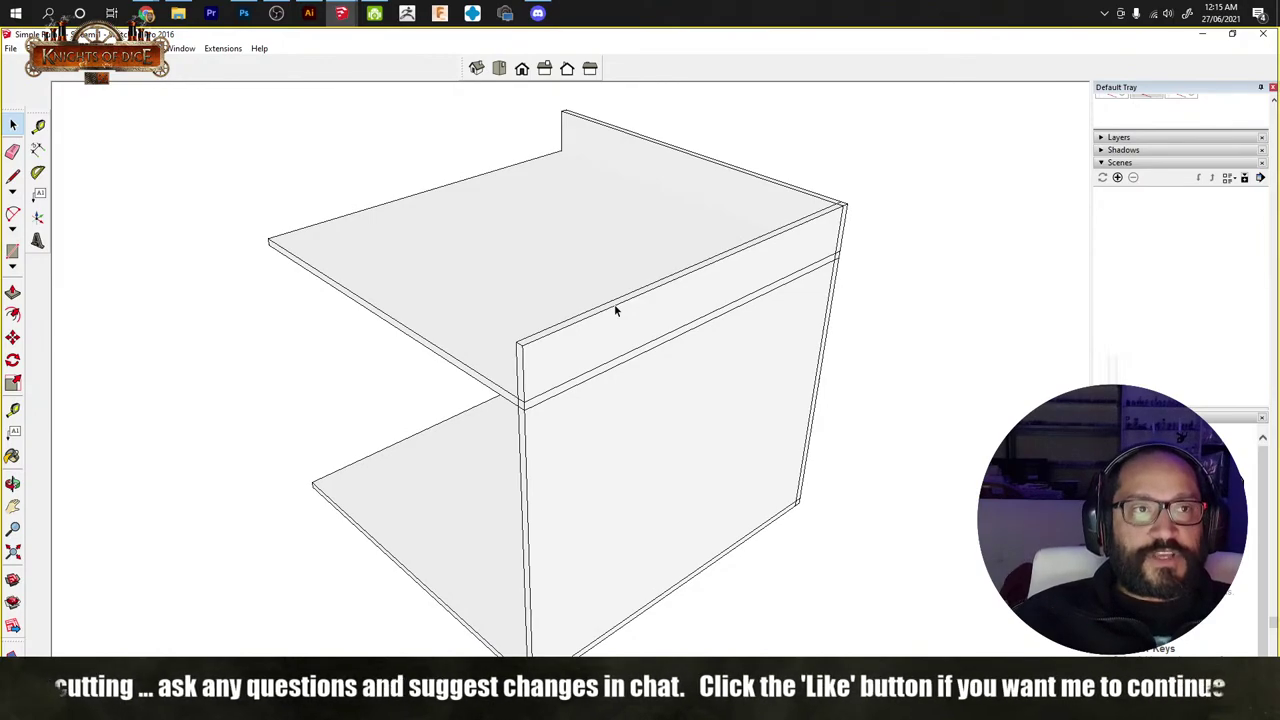
mouse_move(614, 309)
middle_down()
mouse_move(691, 360)
mouse_move(447, 377)
middle_up()
middle_drag(483, 315, 706, 289)
click(510, 345)
key(l)
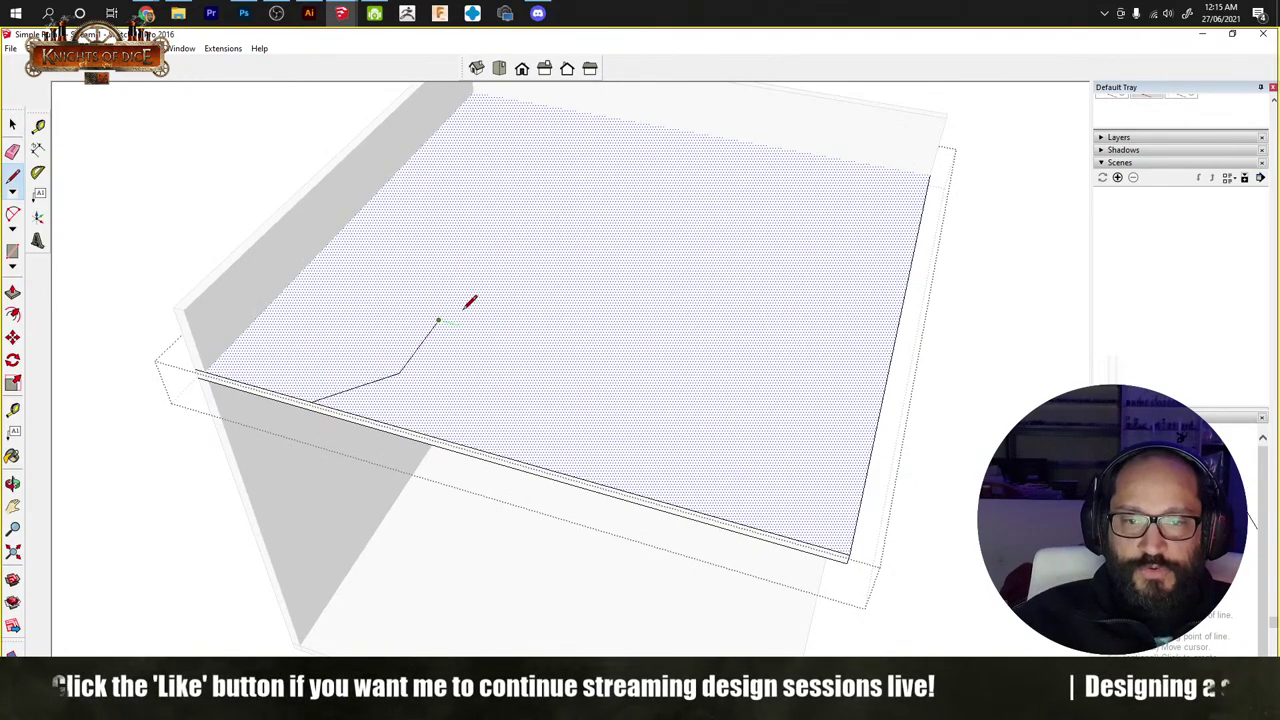
mouse_move(470, 313)
middle_down()
mouse_move(394, 243)
mouse_move(447, 233)
middle_up()
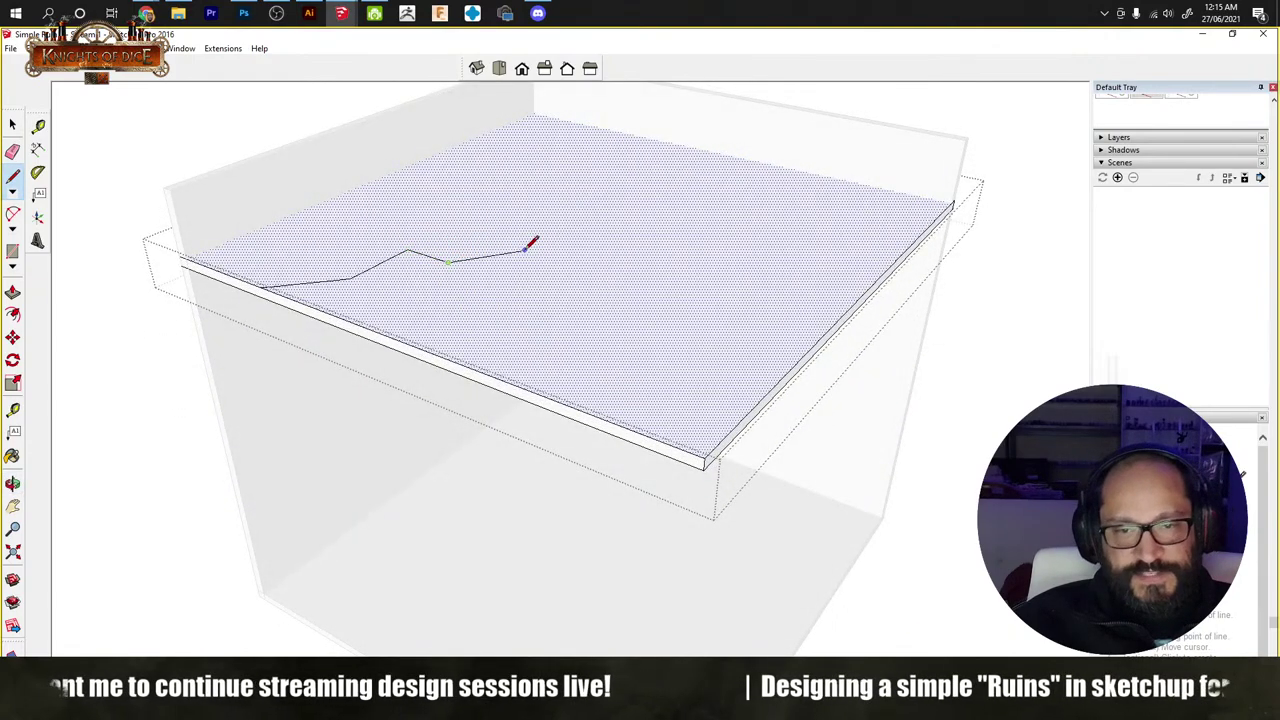
Step: Check the model's length and angle unit settings, including length snapping
click(181, 48)
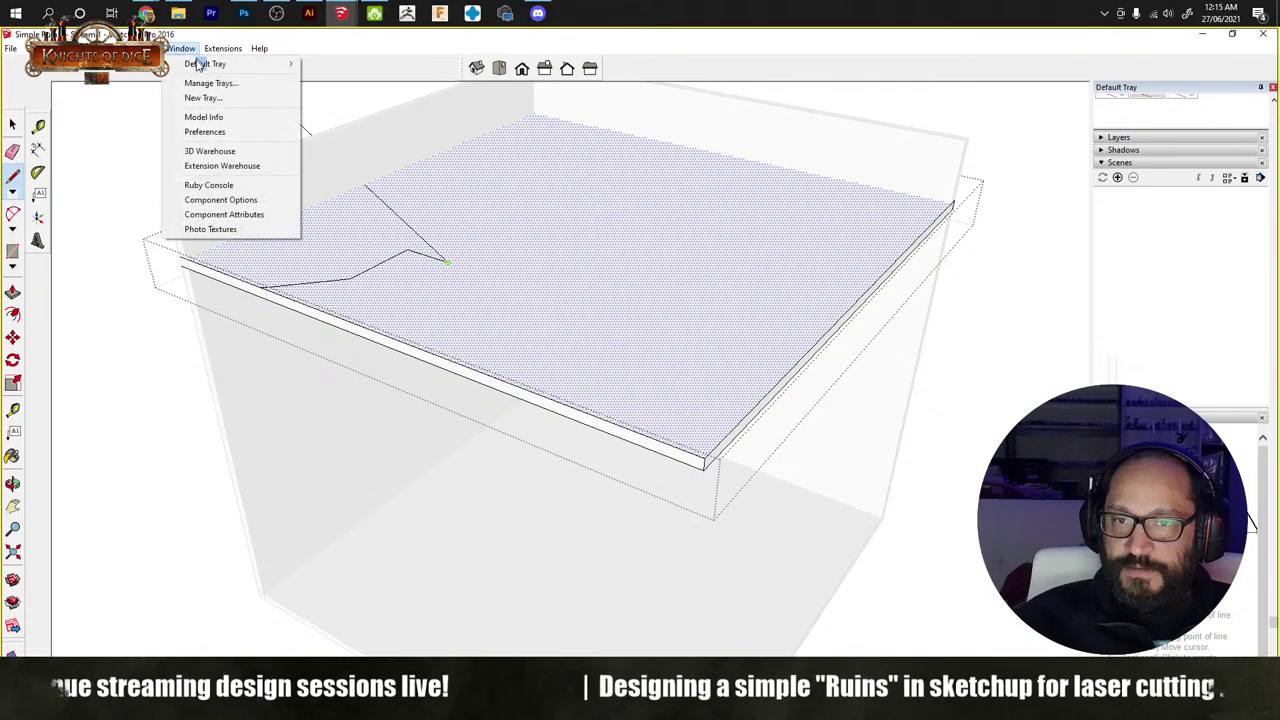
click(204, 118)
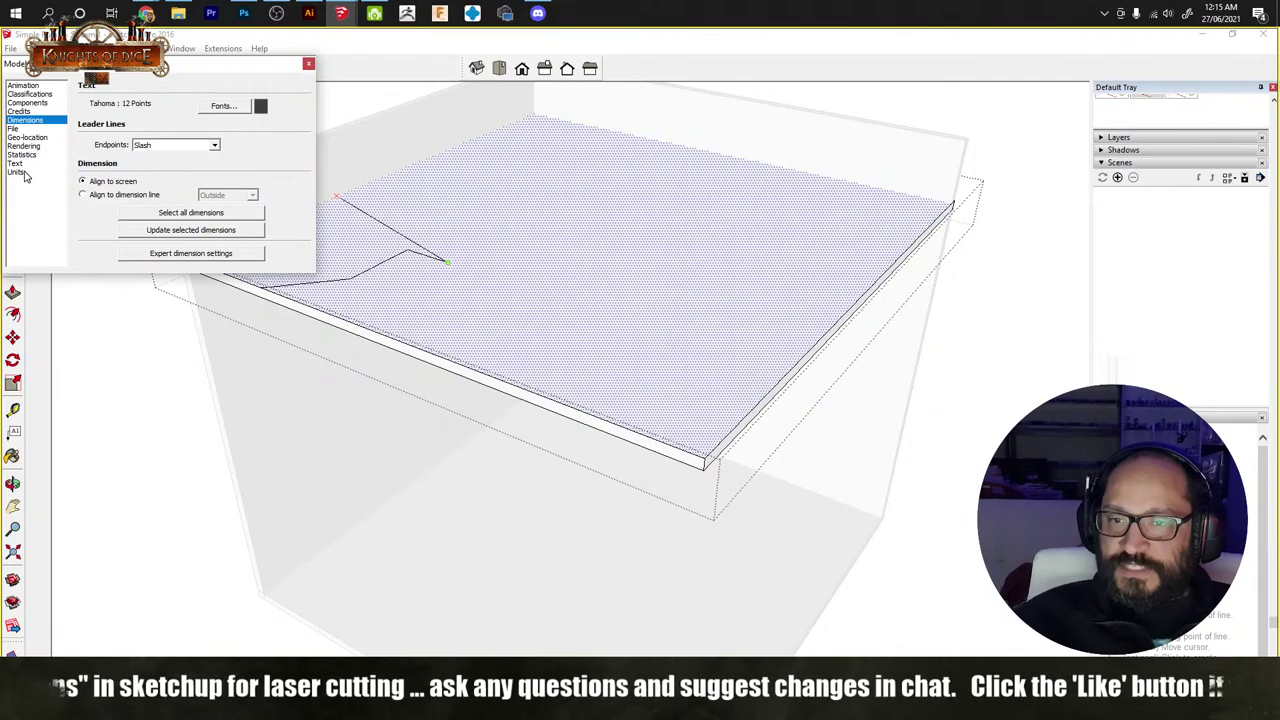
click(18, 172)
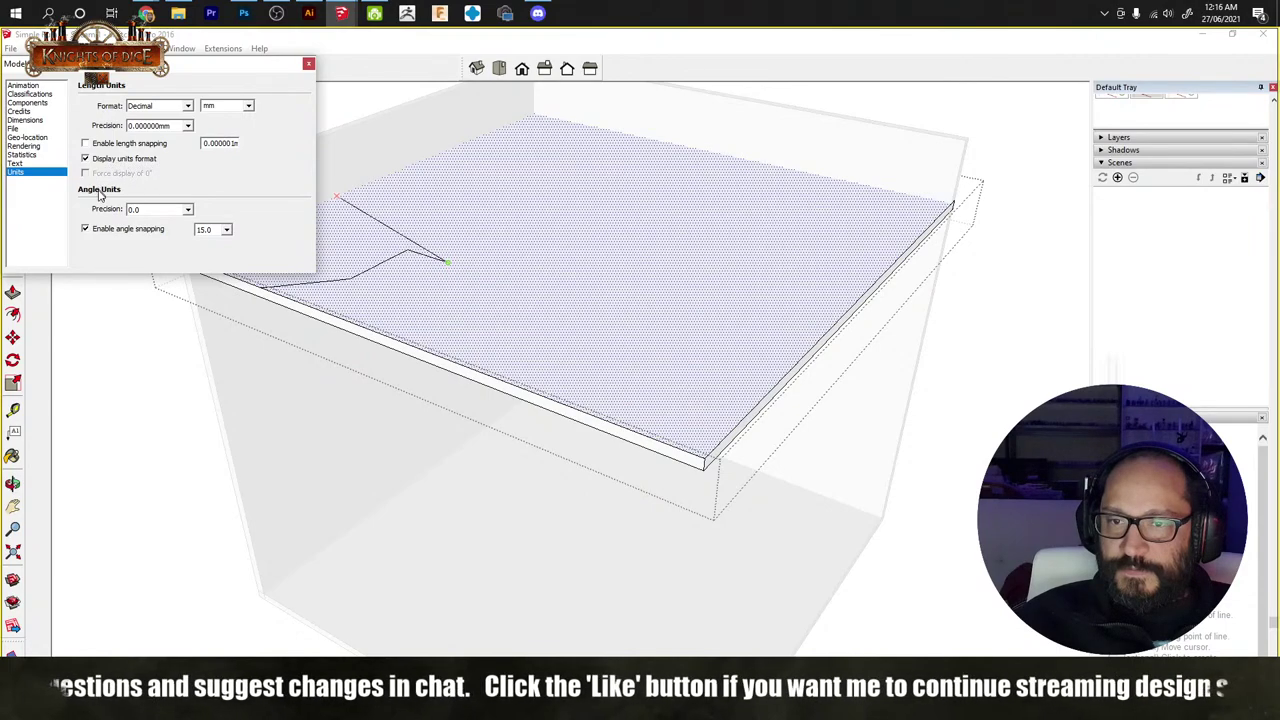
click(307, 66)
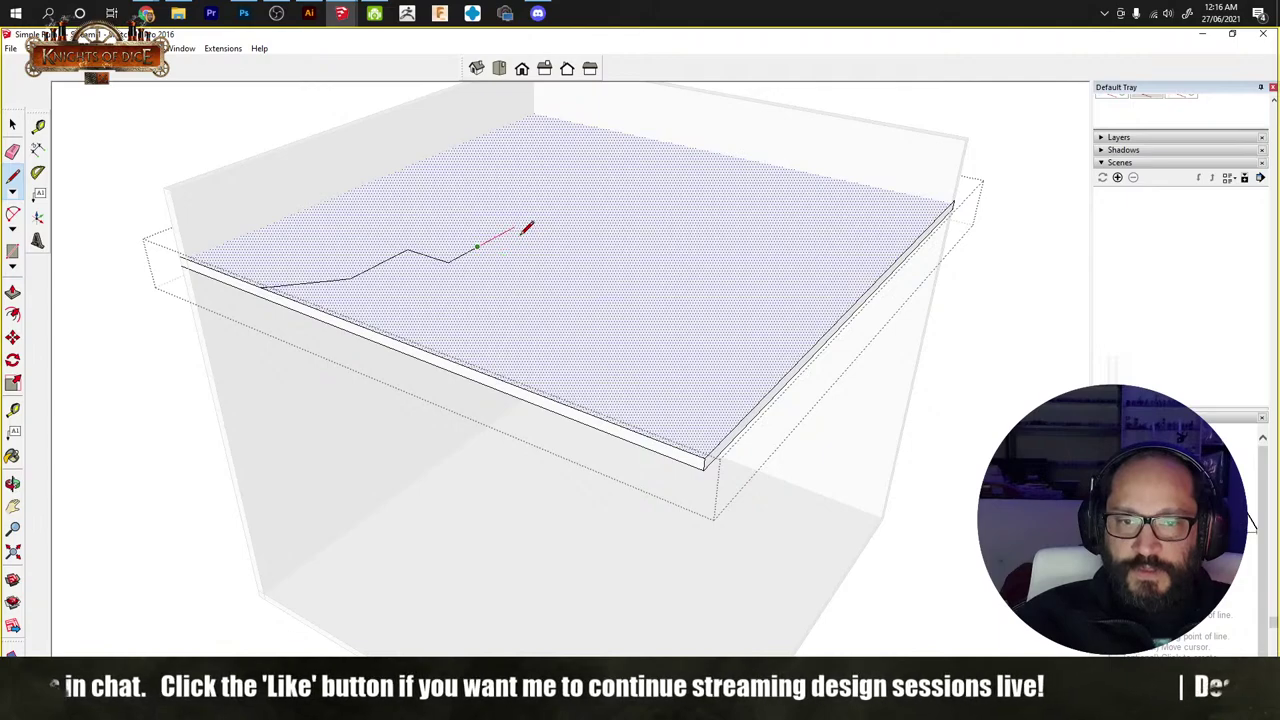
Step: Continue the jagged break line across the upper slab until it meets the opposite open edge
mouse_move(531, 231)
middle_down()
mouse_move(528, 271)
mouse_move(570, 438)
middle_up()
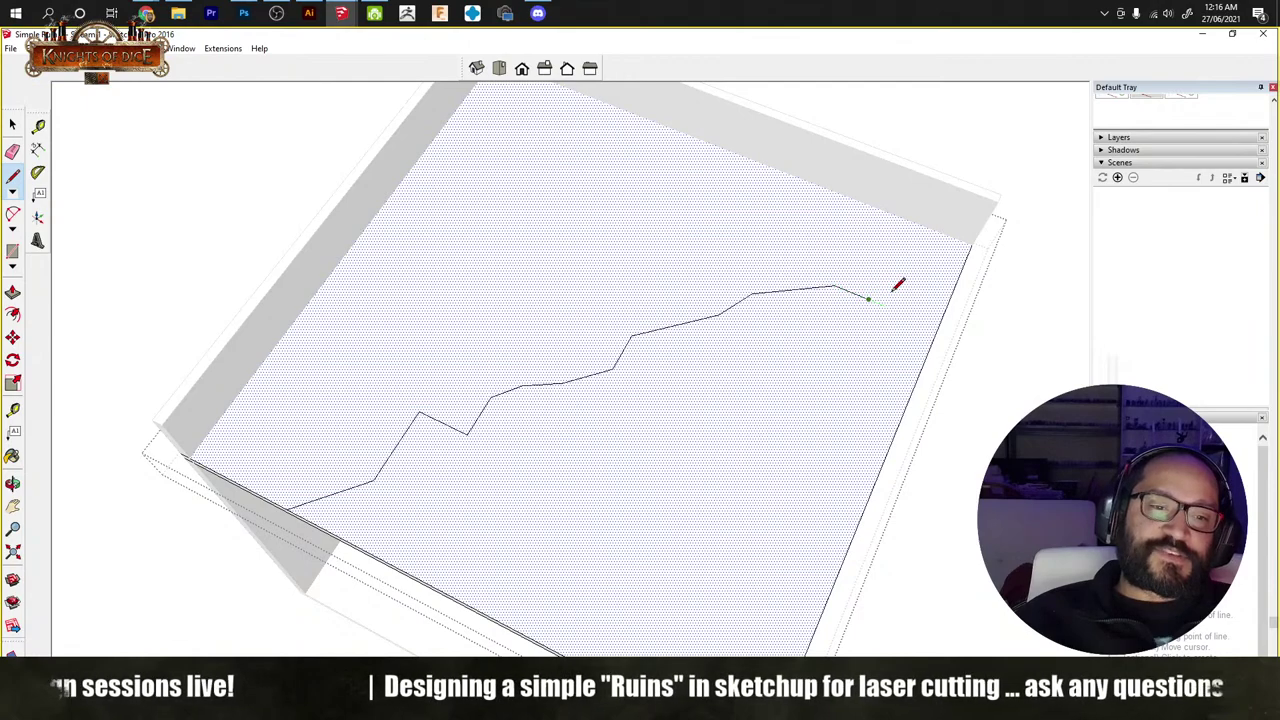
click(948, 310)
key(space)
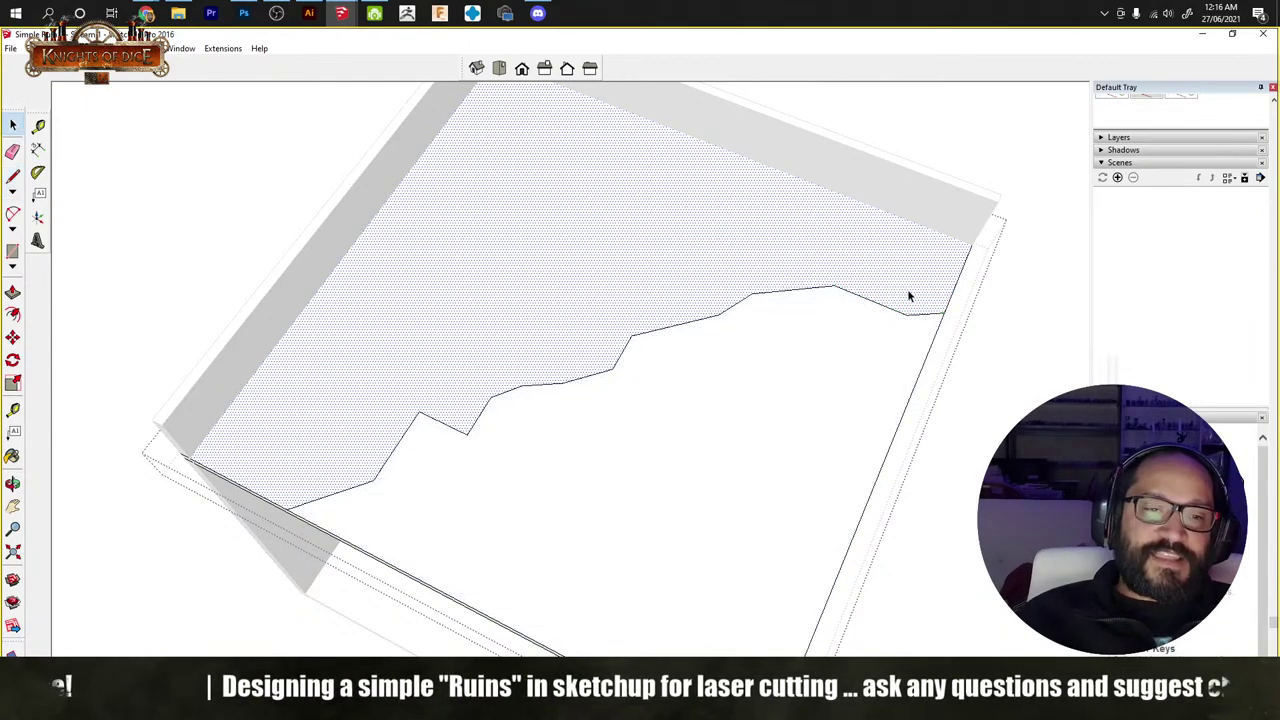
Step: Remove the slab portion beyond the jagged line and Push/Pull the remaining face to give the broken floor its thickness
middle_drag(909, 291, 646, 251)
click(645, 251)
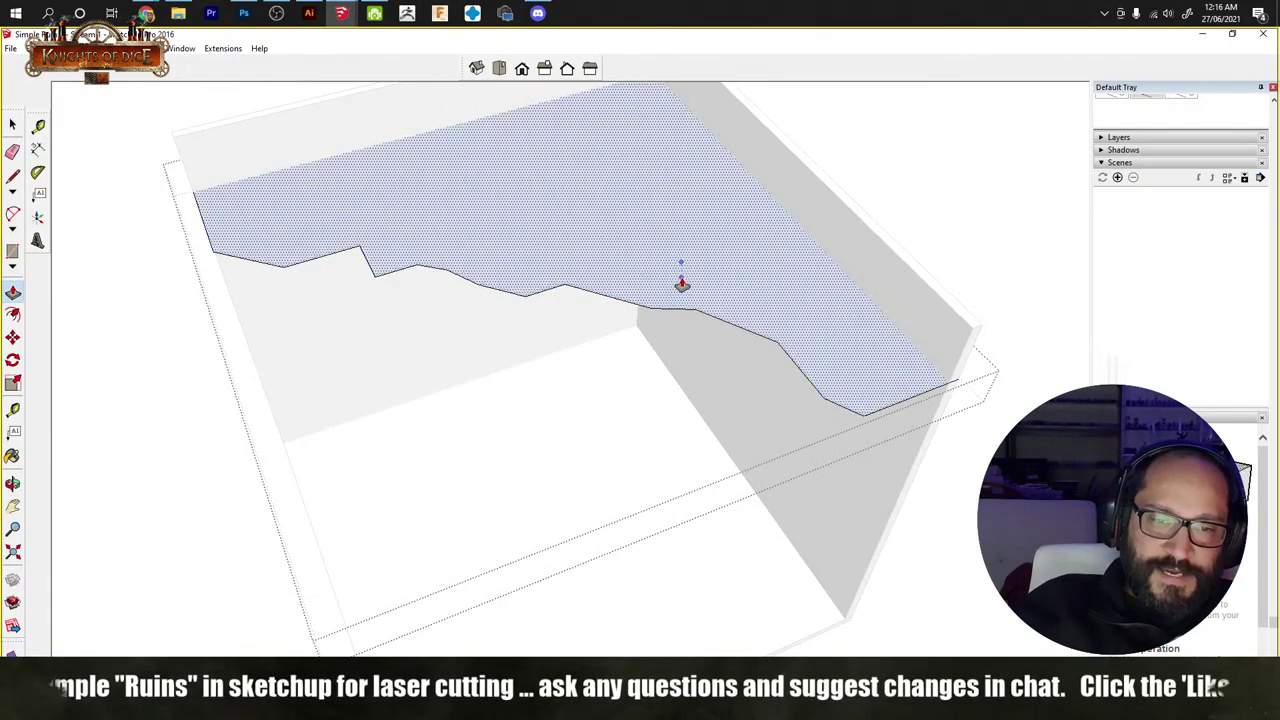
click(680, 281)
key(Escape)
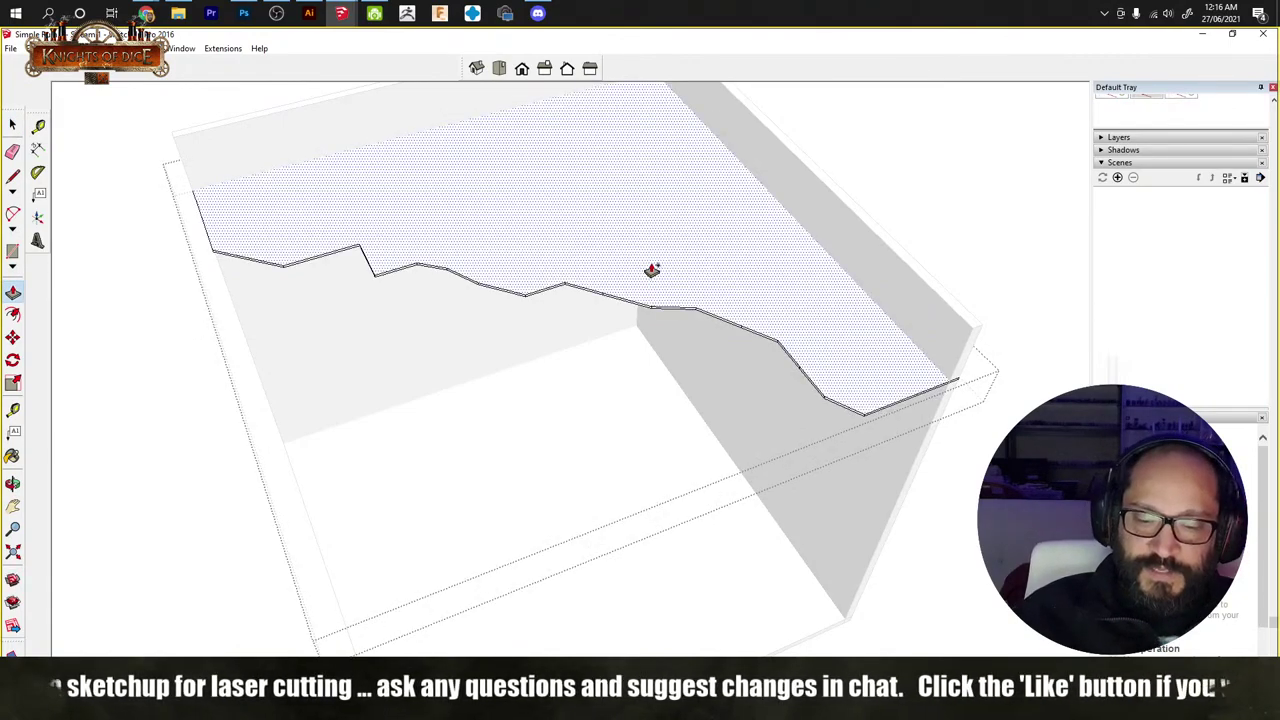
drag(651, 273, 670, 297)
key(o)
key(space)
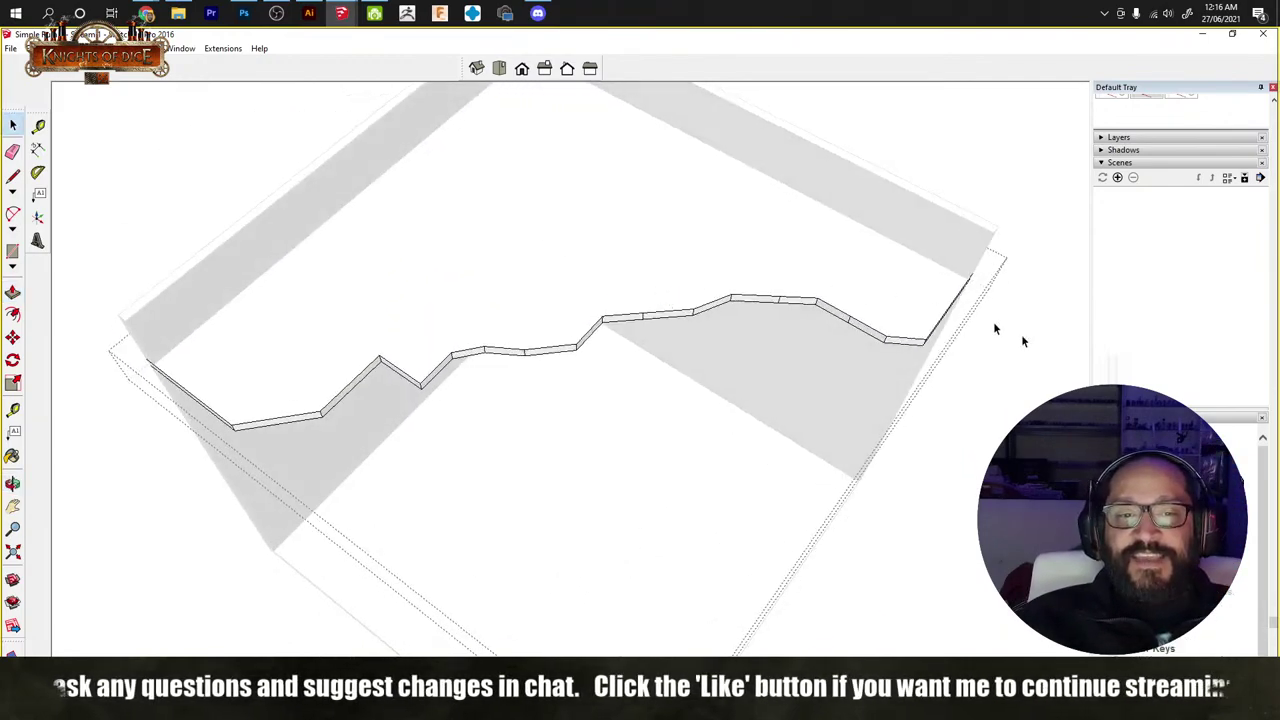
Step: Replace the intact ground slab with a copy of the broken upper slab placed straight down at the walls' base
middle_drag(753, 391, 786, 269)
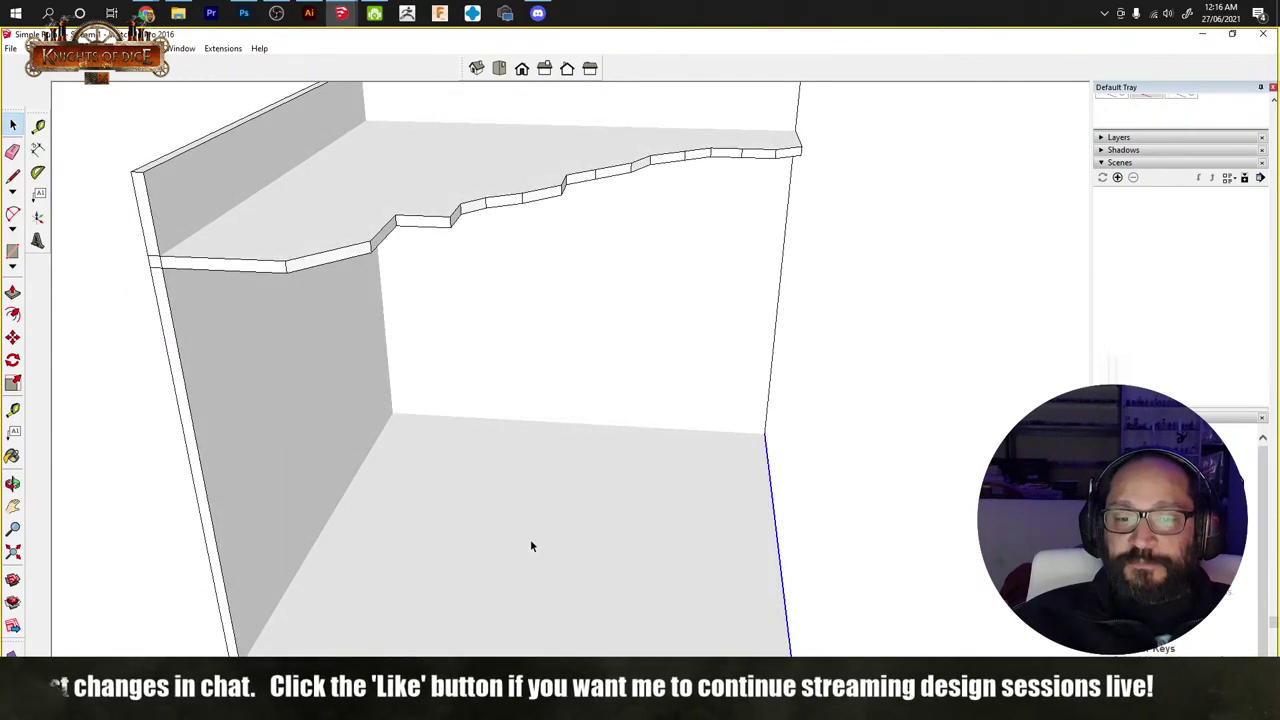
middle_drag(511, 537, 380, 292)
click(310, 258)
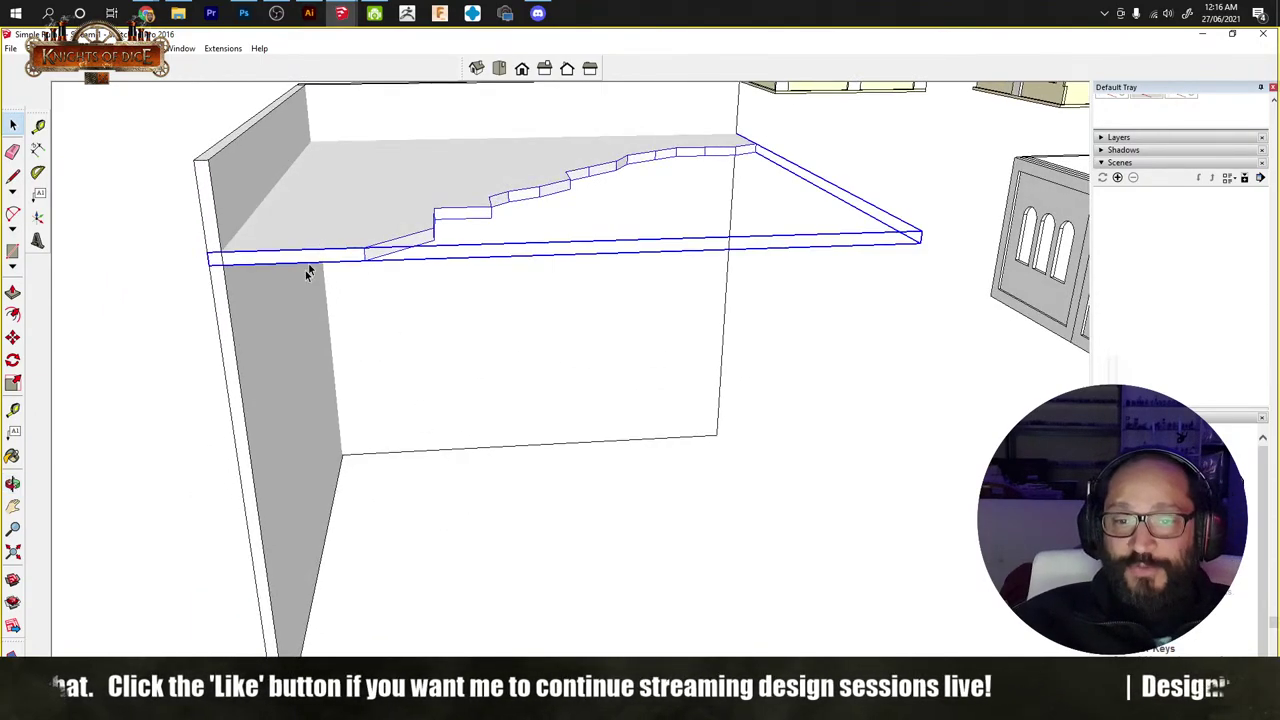
middle_drag(306, 266, 343, 200)
key(m)
click(282, 131)
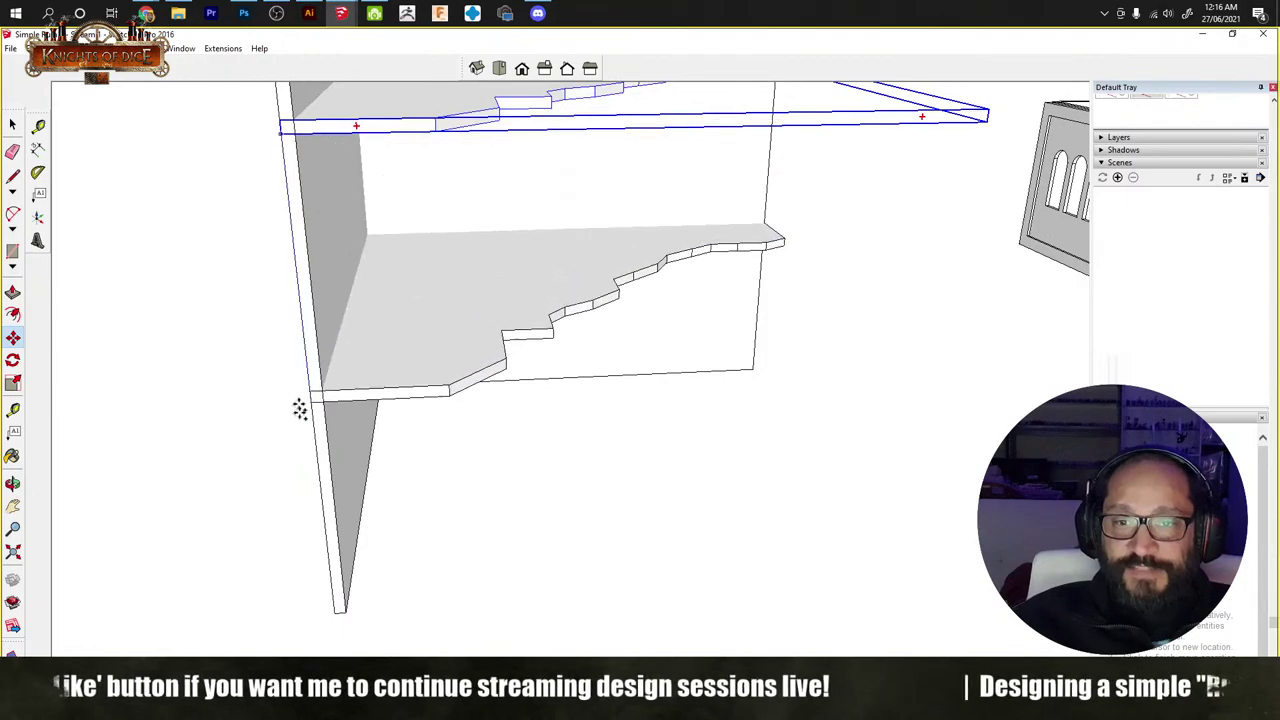
click(340, 608)
key(space)
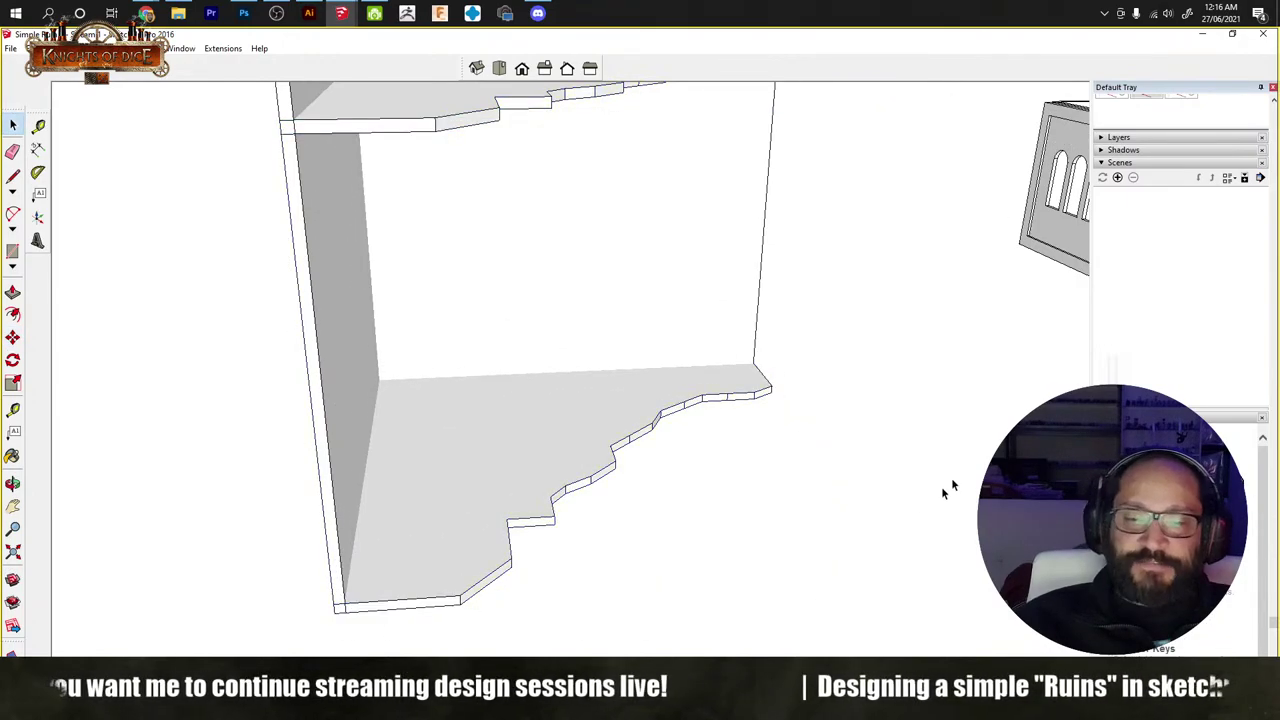
Step: Draw a line across the sharp inner notch in the upper slab's broken edge to fill it in
middle_drag(946, 489, 606, 426)
click(606, 426)
middle_drag(711, 460, 689, 557)
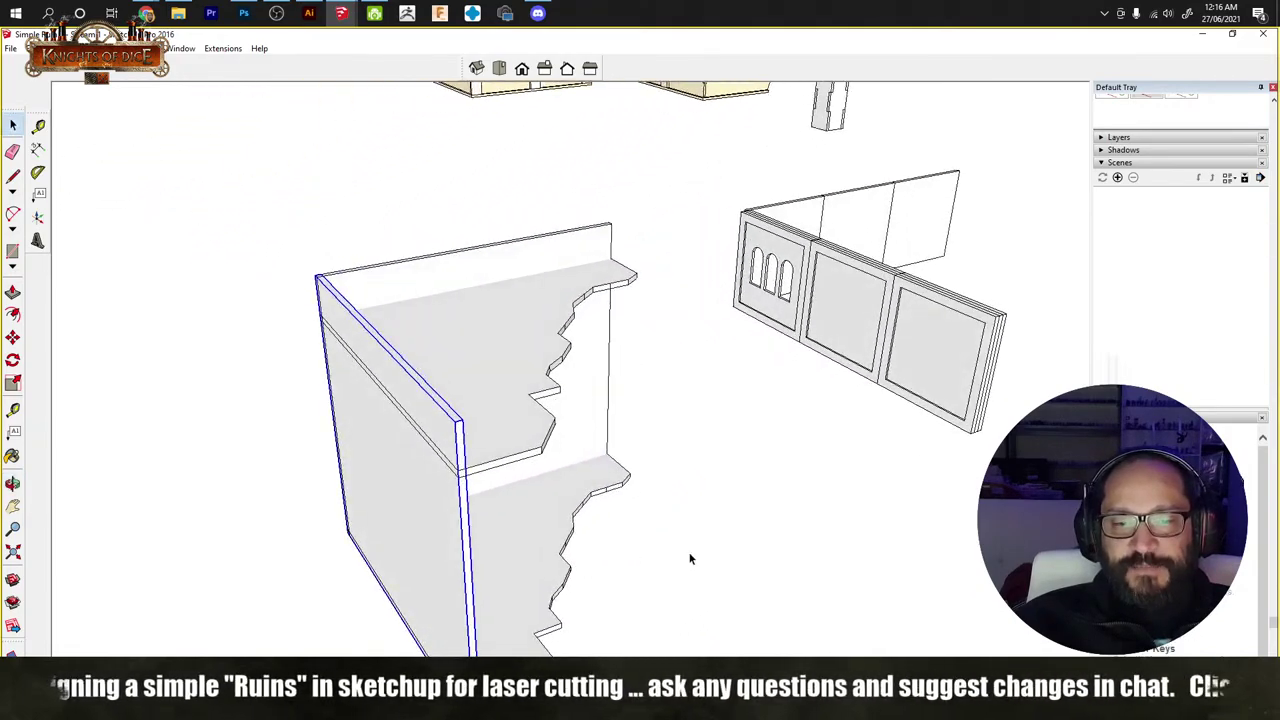
middle_drag(709, 457, 500, 394)
scroll(499, 390, up, 3)
double_click(440, 383)
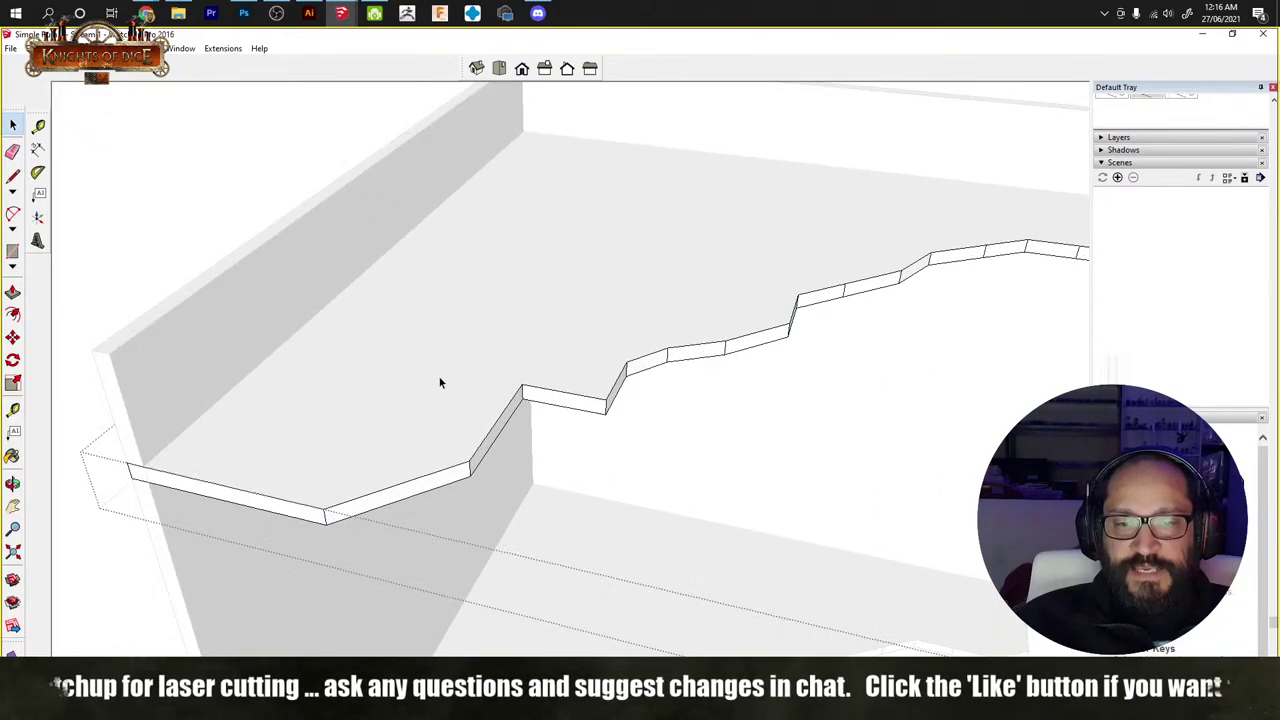
click(455, 391)
key(l)
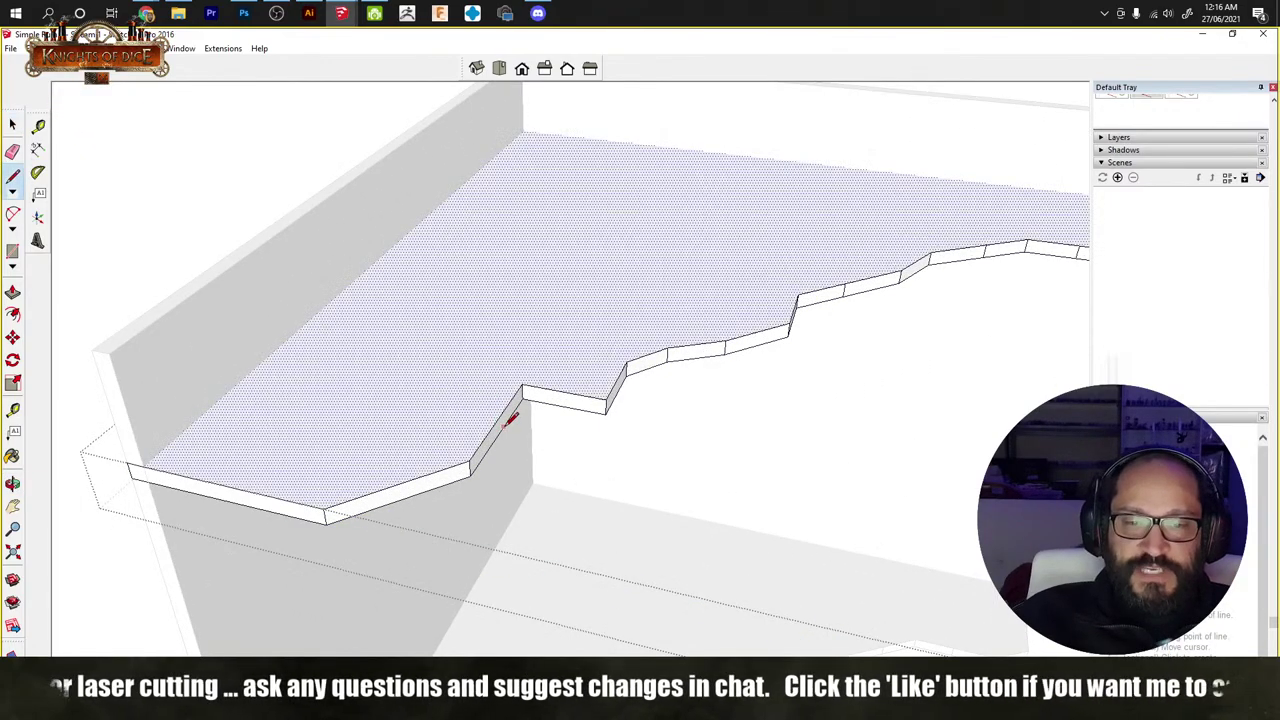
click(560, 388)
key(space)
double_click(546, 360)
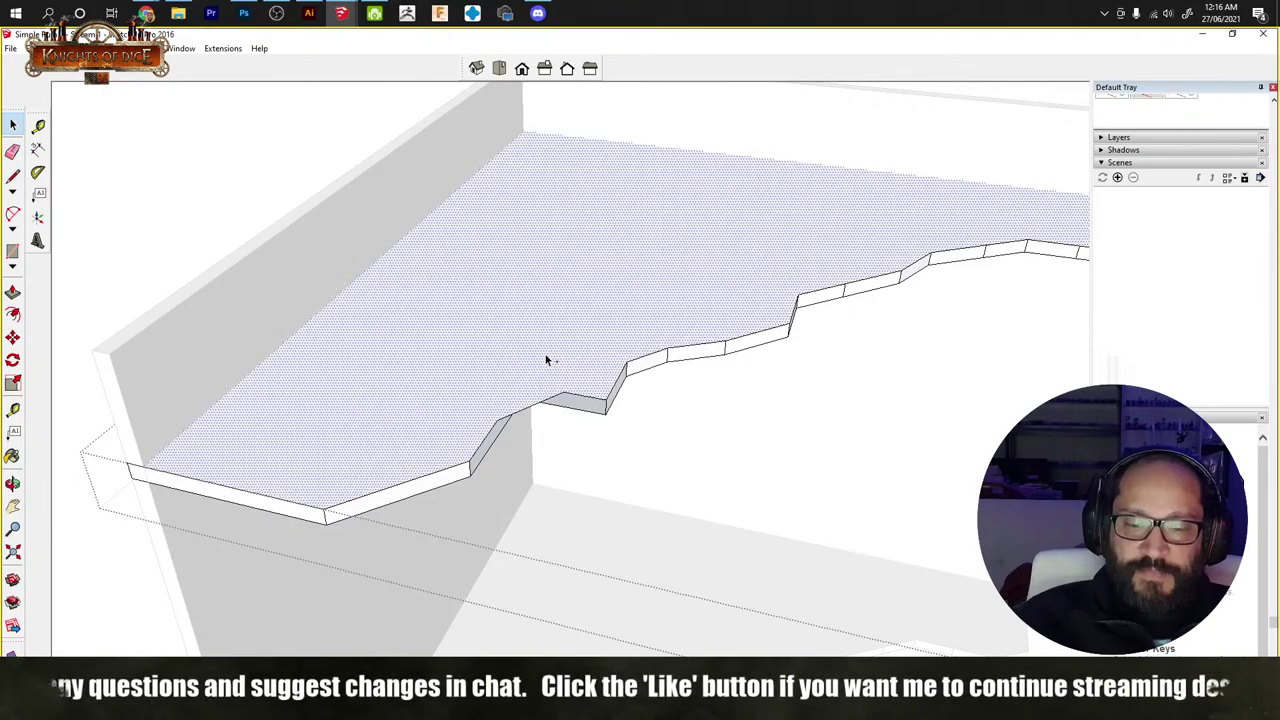
Step: Push/Pull the filled notch area to match the upper slab's thickness
key(ctrl+z)
key(p)
double_click(542, 372)
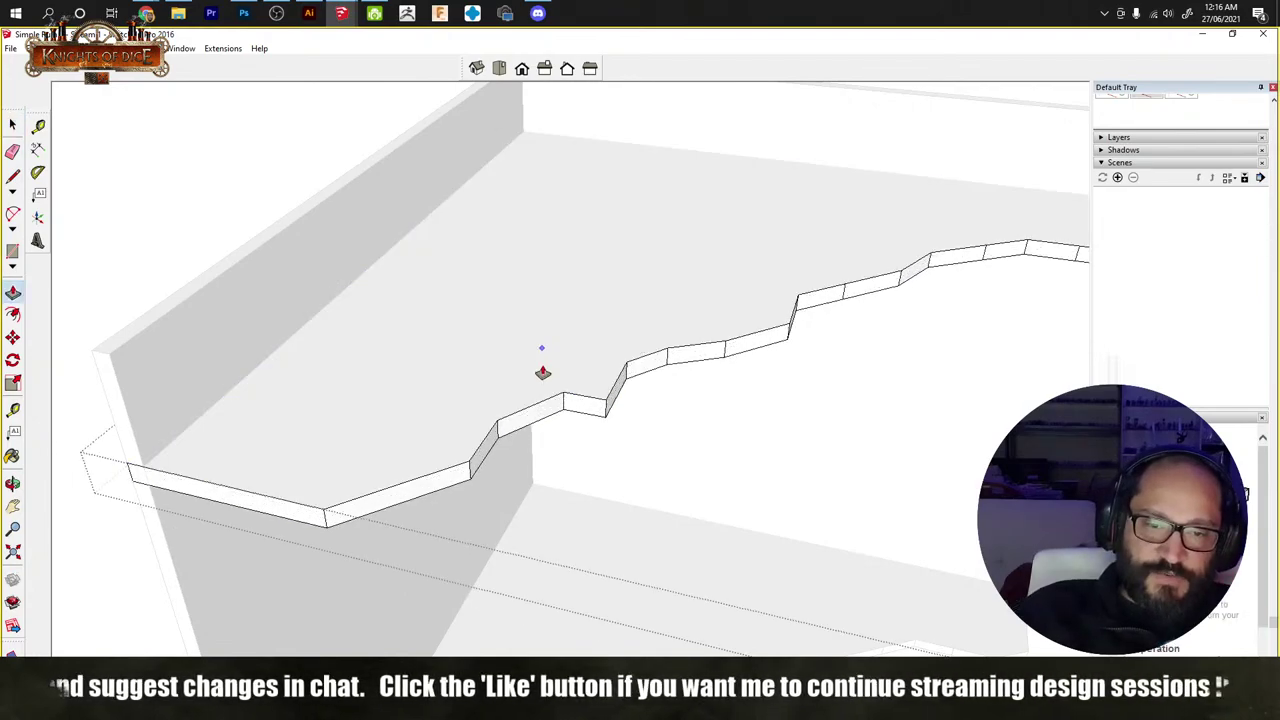
key(space)
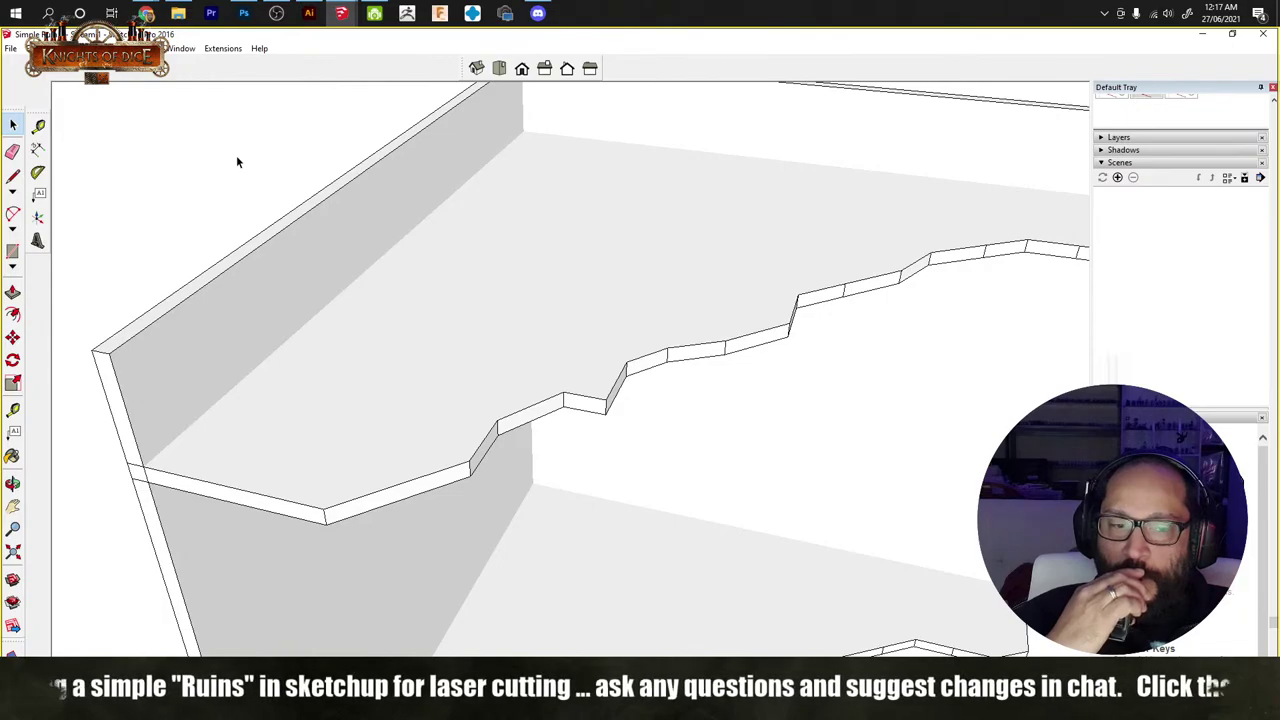
Step: Try to move the outer wall panel over to the flat material sheets to compare its size with them
scroll(205, 318, down, 4)
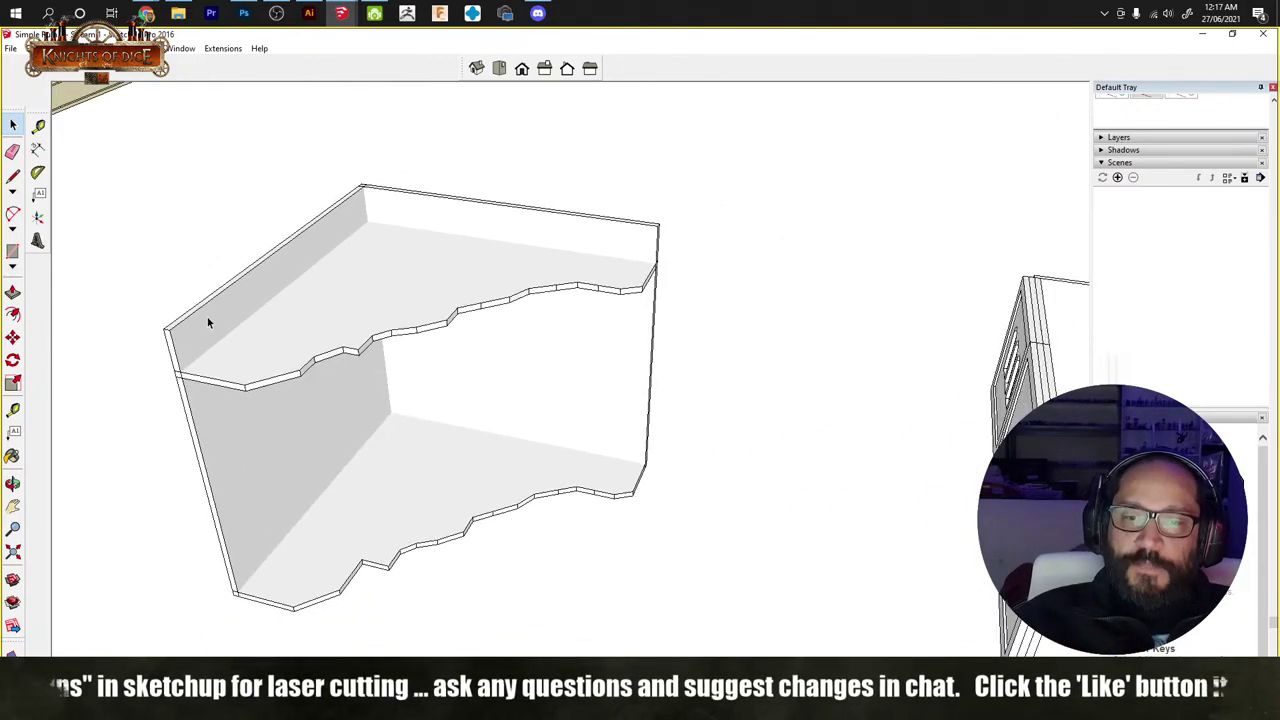
mouse_move(207, 337)
middle_down()
mouse_move(566, 294)
mouse_move(594, 371)
mouse_move(549, 274)
mouse_move(452, 296)
mouse_move(543, 337)
middle_up()
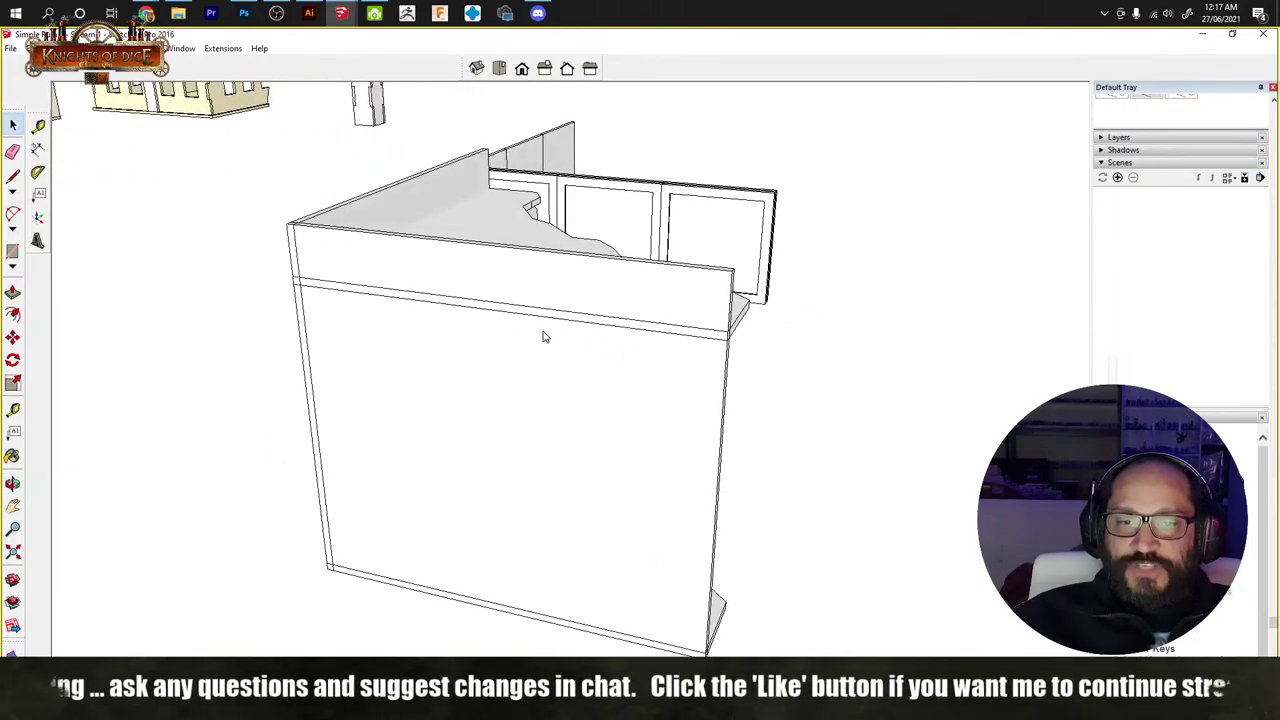
scroll(543, 337, down, 2)
click(548, 416)
key(m)
click(548, 416)
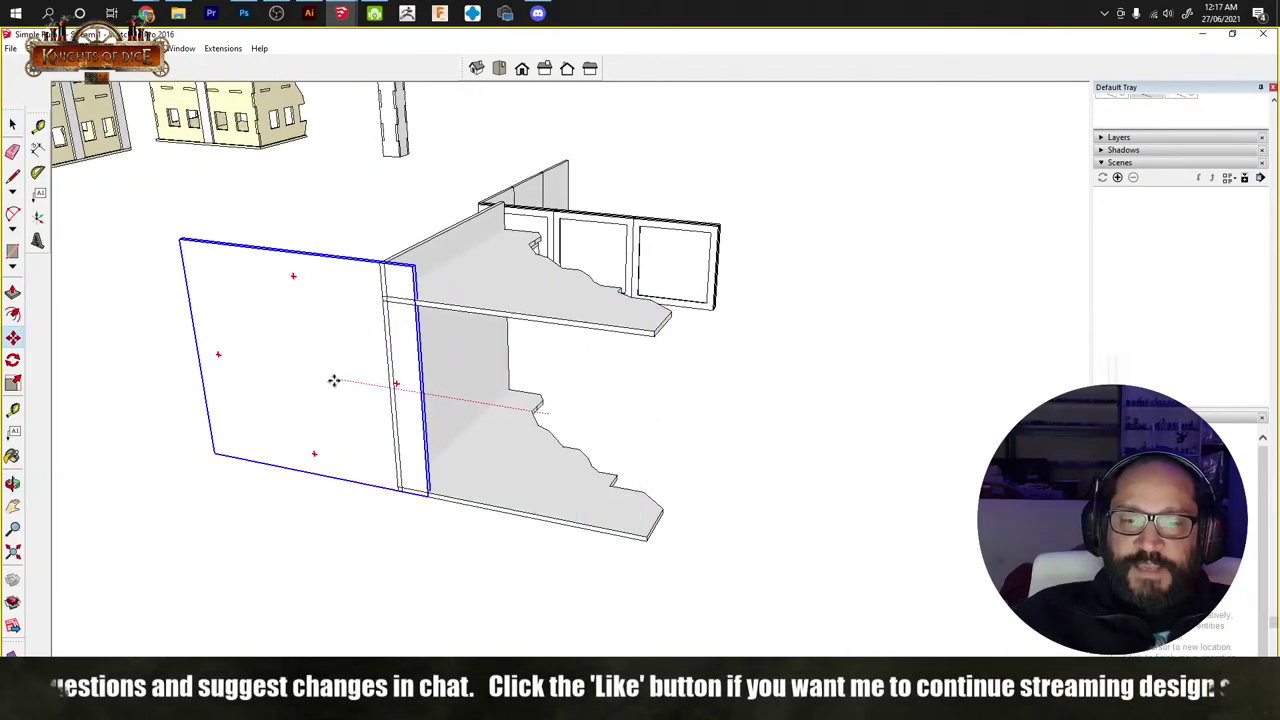
scroll(334, 380, down, 4)
middle_drag(194, 337, 345, 380)
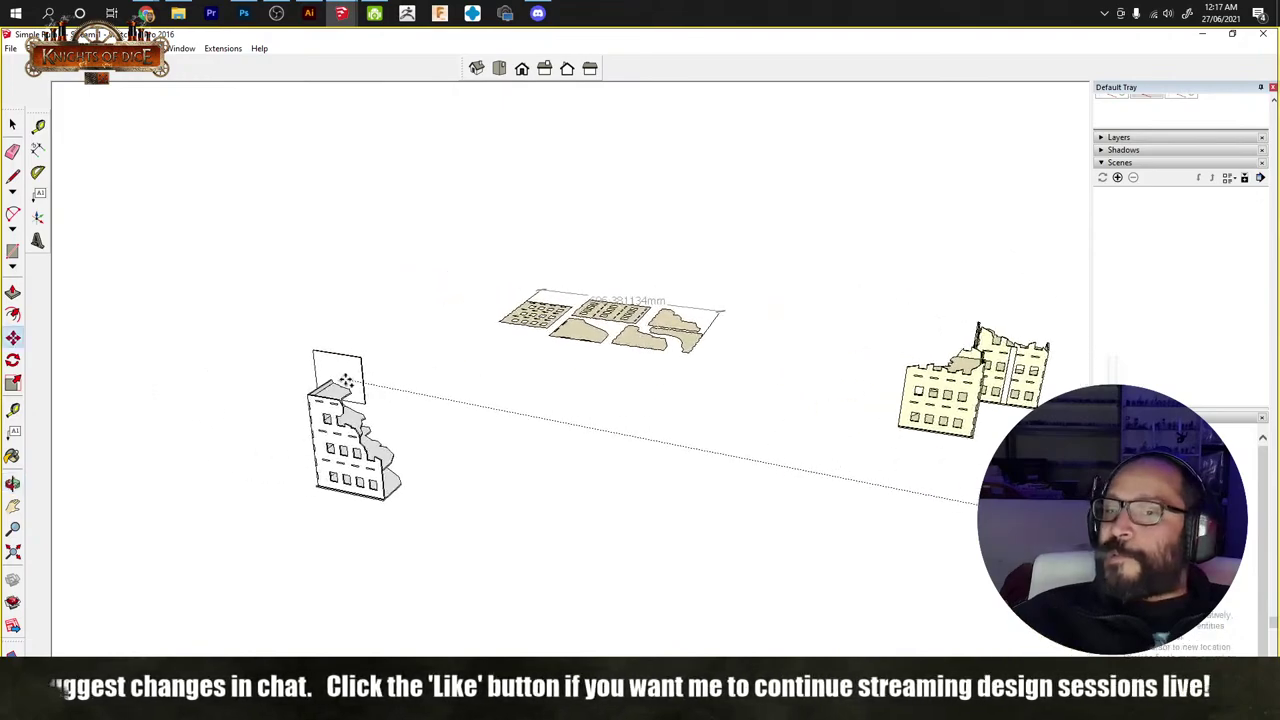
scroll(591, 355, down, 3)
mouse_move(591, 355)
middle_down()
mouse_move(586, 371)
mouse_move(657, 380)
mouse_move(591, 380)
middle_up()
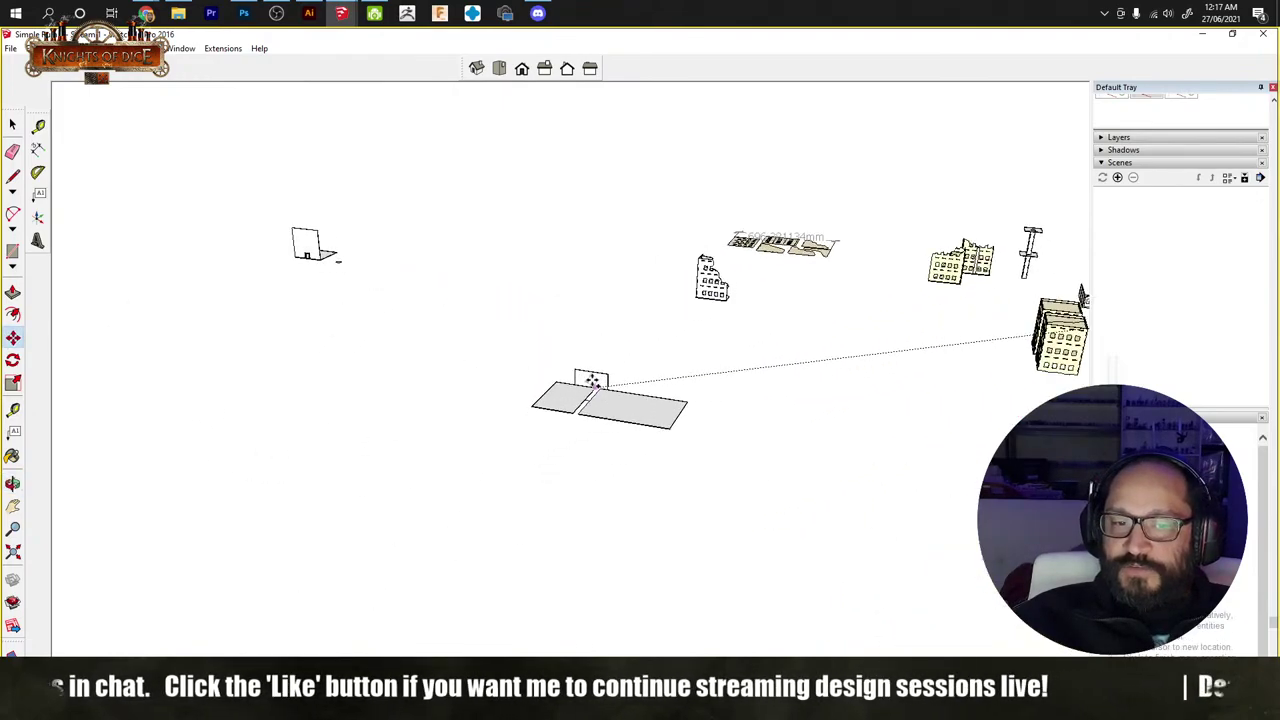
scroll(592, 380, up, 8)
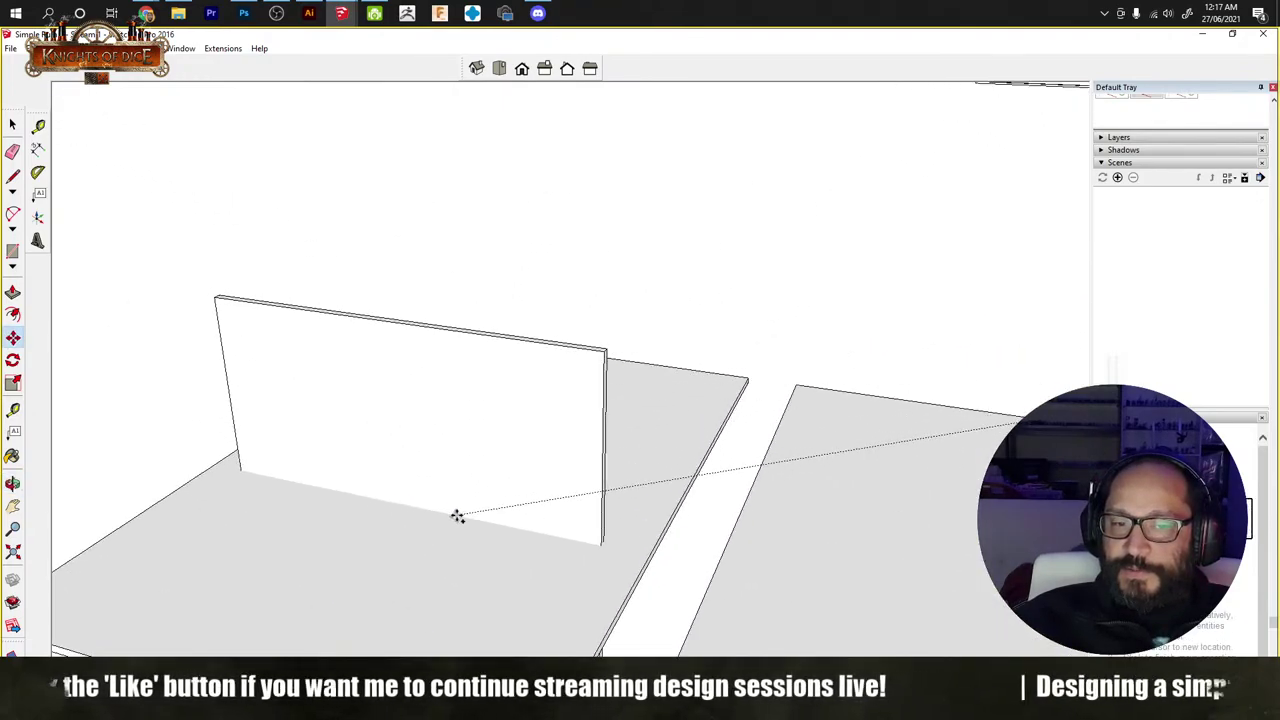
mouse_move(457, 516)
middle_down()
mouse_move(506, 331)
mouse_move(451, 226)
mouse_move(400, 217)
mouse_move(392, 254)
middle_up()
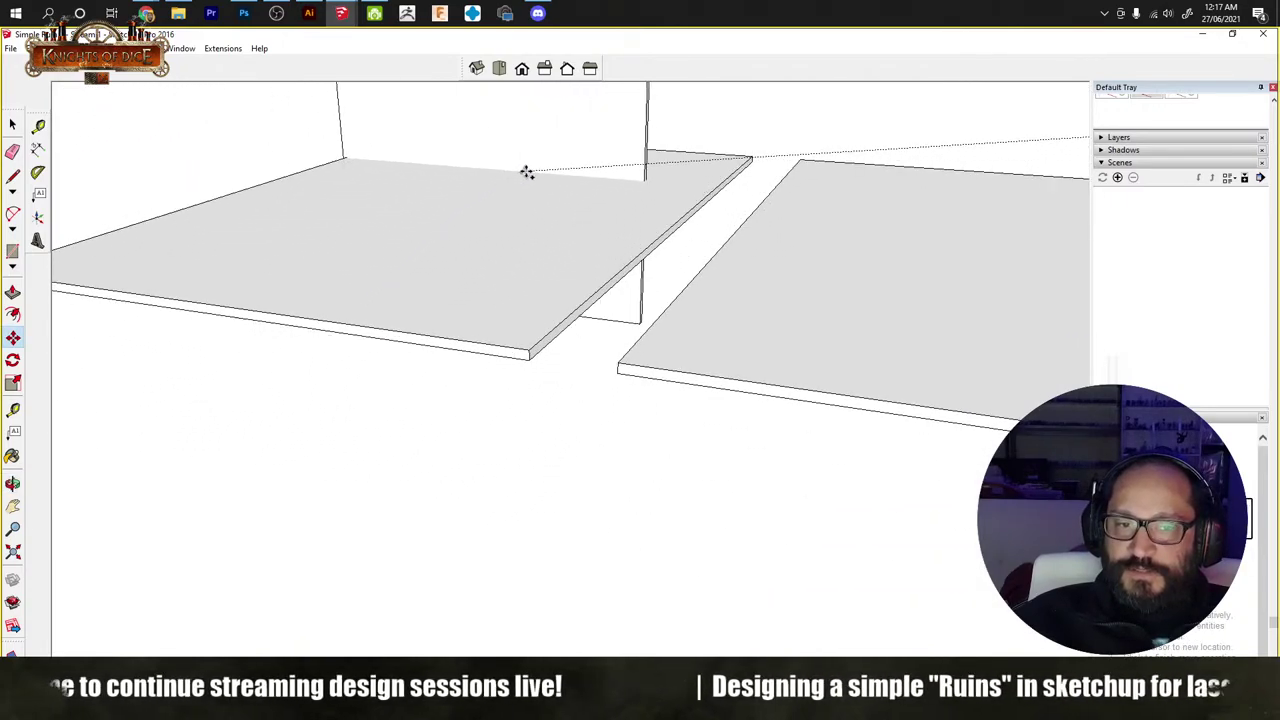
mouse_move(527, 172)
middle_down()
mouse_move(629, 266)
mouse_move(394, 320)
middle_up()
scroll(577, 363, down, 5)
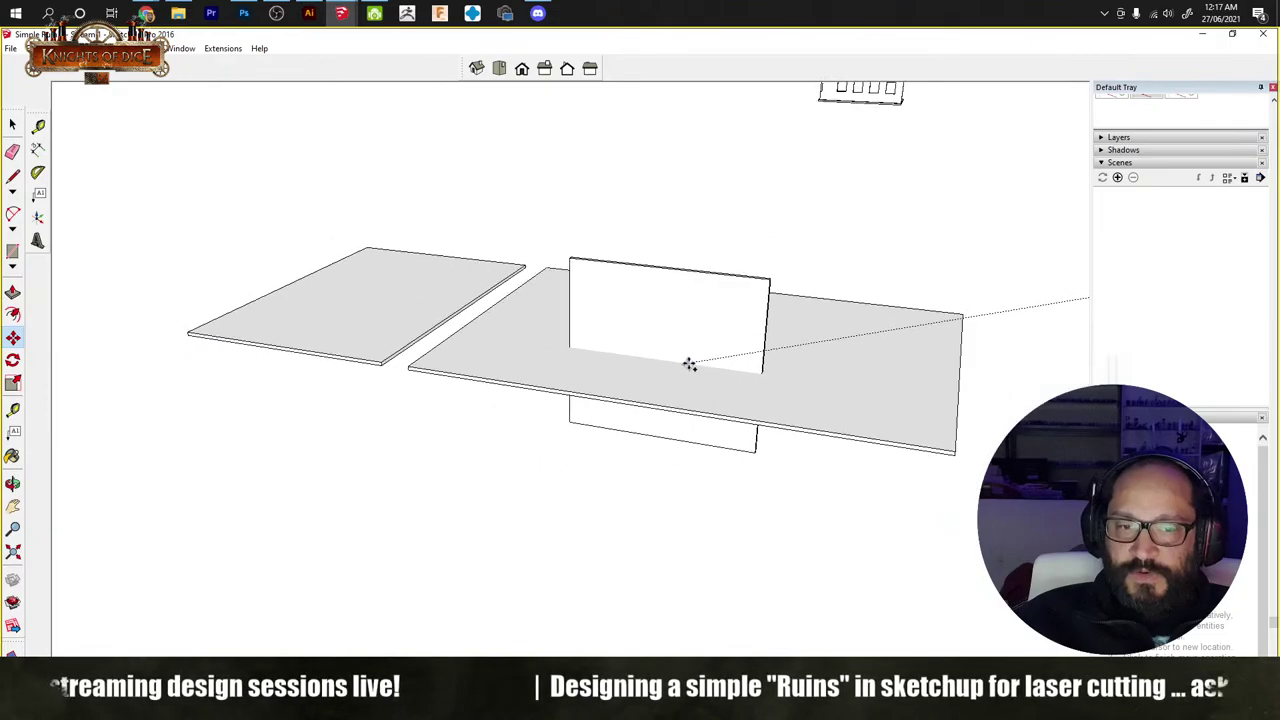
middle_drag(751, 354, 343, 480)
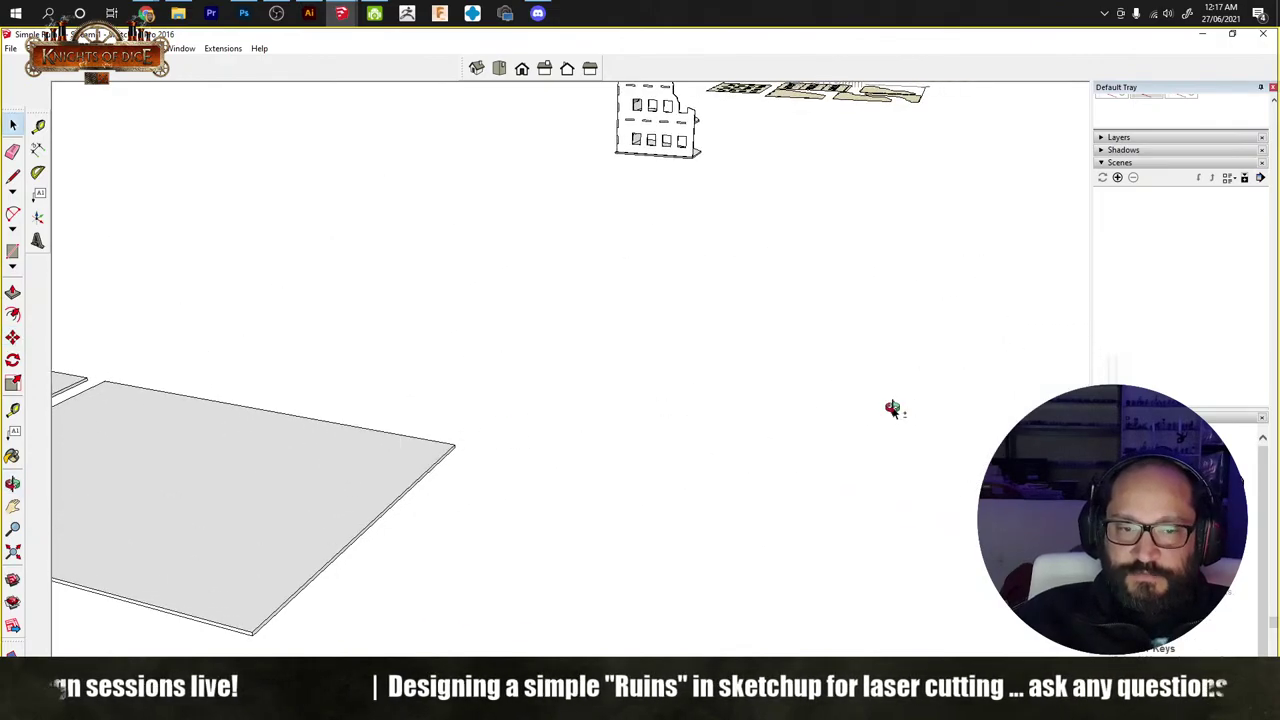
Step: Push/Pull the ground slab's two straight outer edges outward so the slab projects as a ledge beyond both walls
middle_drag(893, 408, 983, 331)
scroll(897, 309, down, 3)
middle_drag(897, 309, 123, 460)
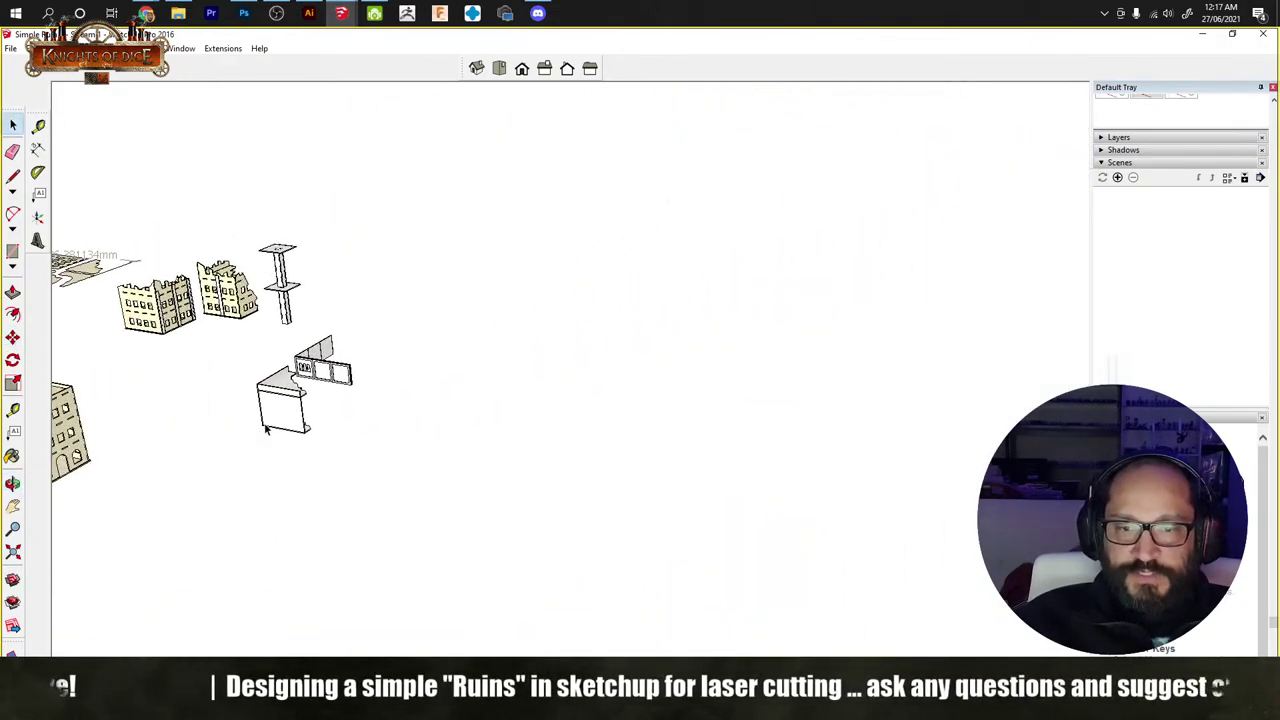
scroll(286, 387, up, 10)
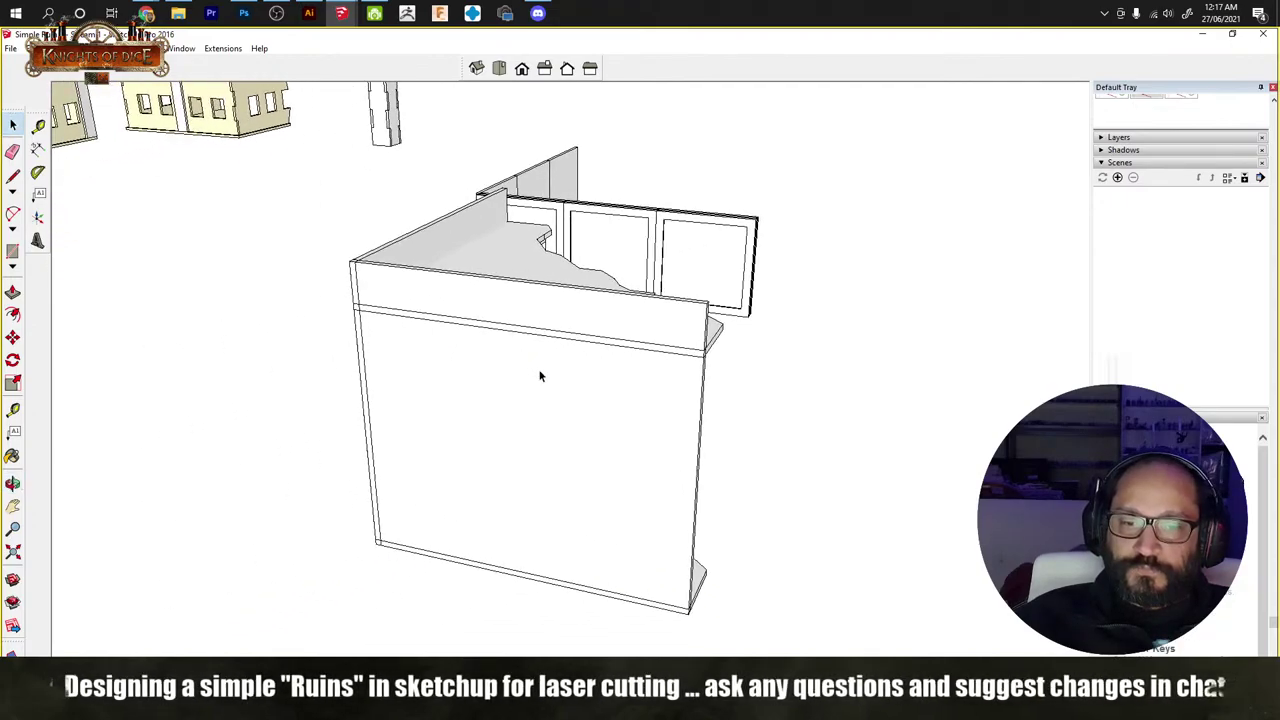
mouse_move(540, 376)
middle_down()
mouse_move(280, 420)
mouse_move(423, 397)
mouse_move(421, 417)
mouse_move(454, 412)
mouse_move(360, 426)
mouse_move(474, 533)
middle_up()
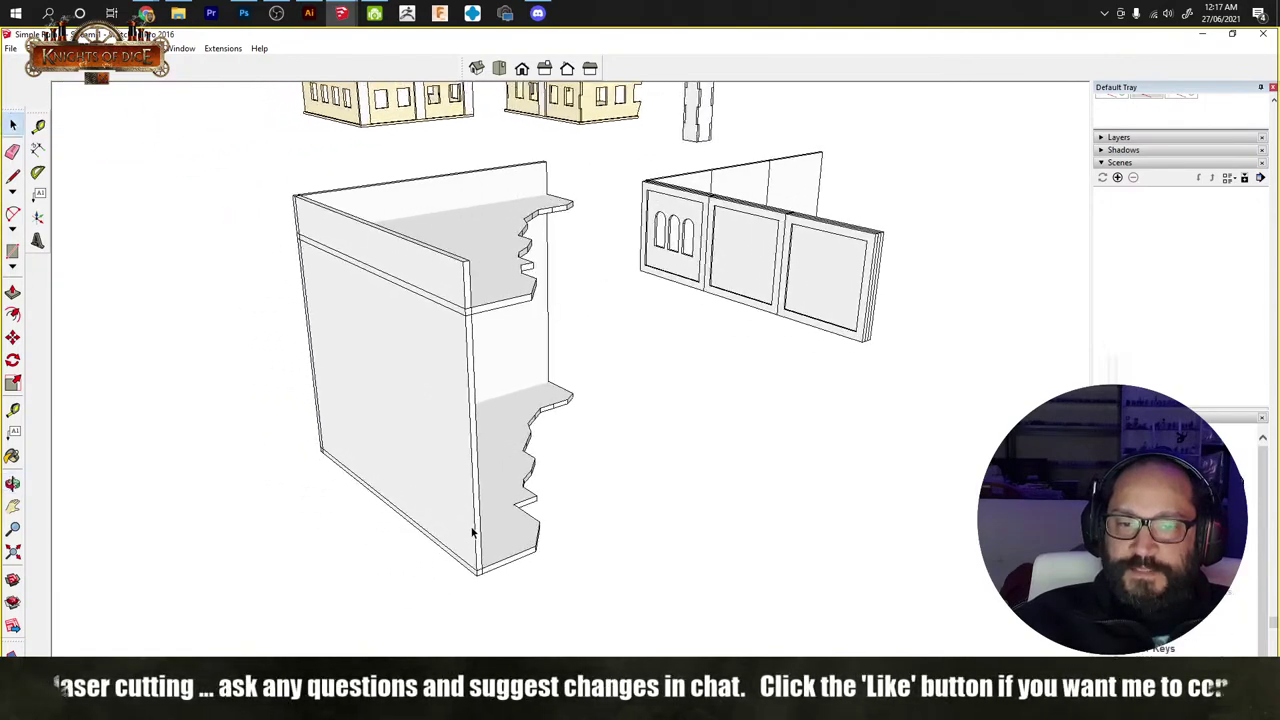
scroll(455, 555, up, 8)
key(p)
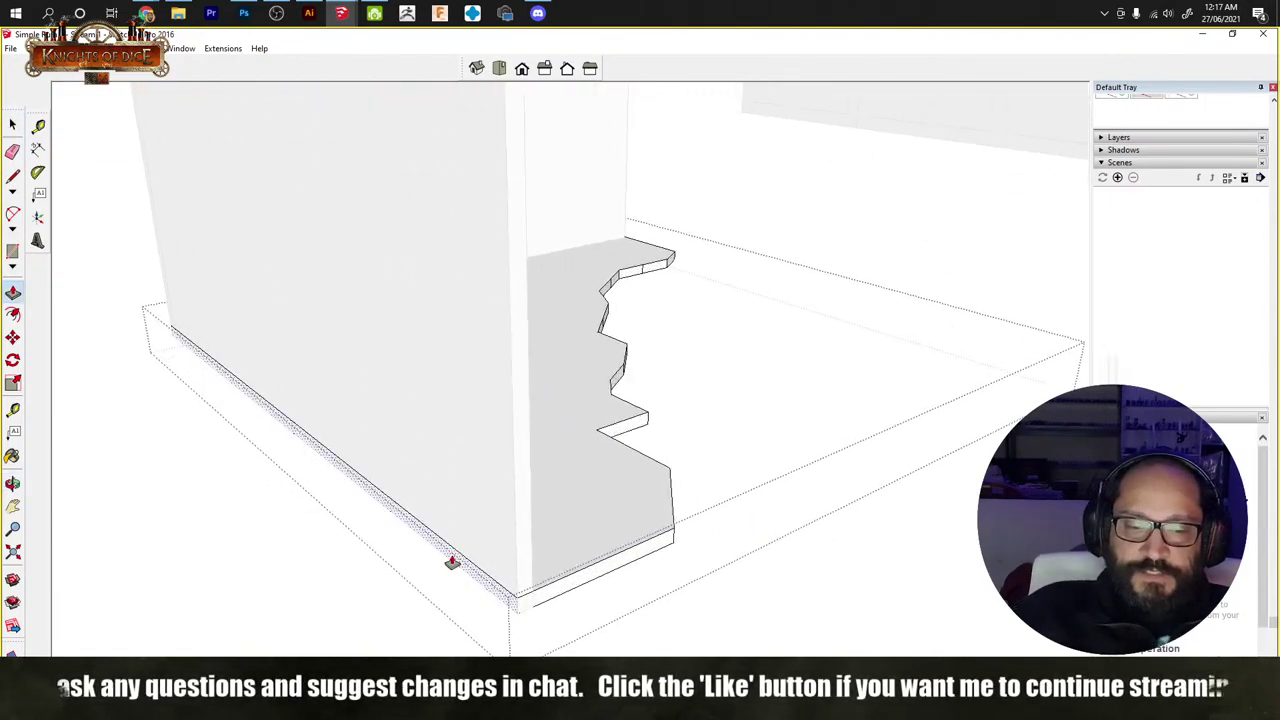
click(452, 562)
click(429, 574)
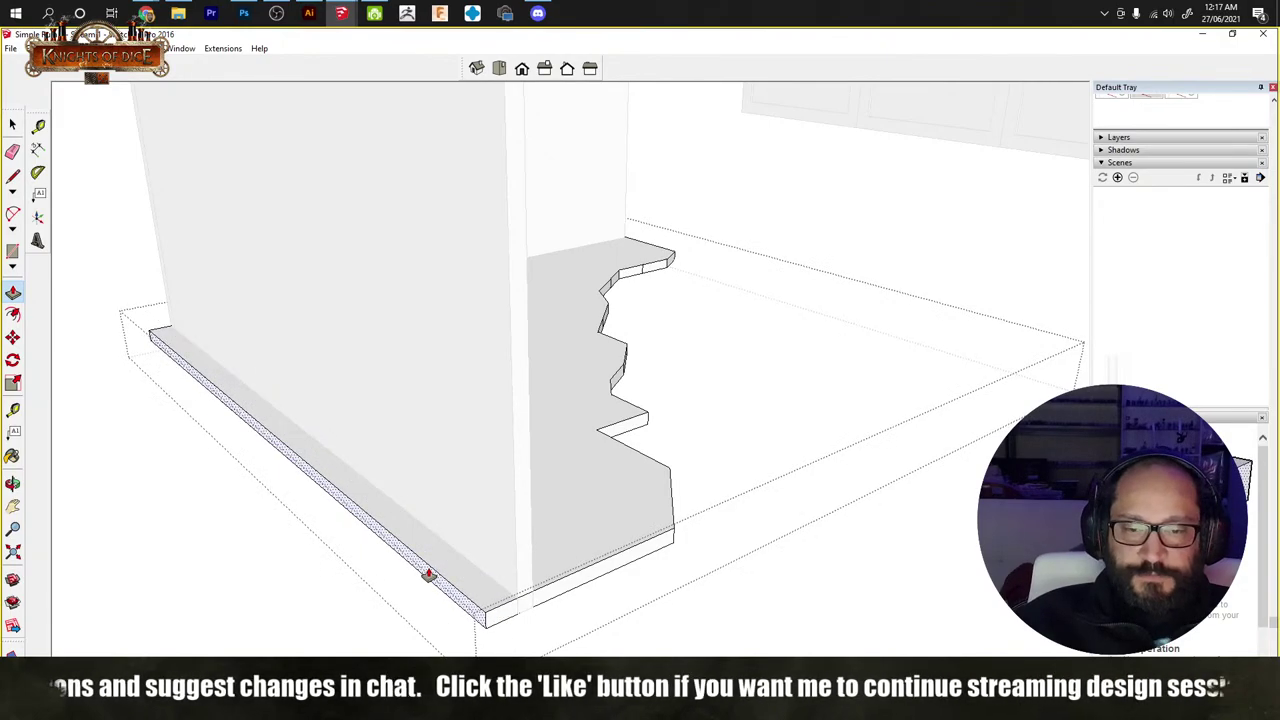
mouse_move(429, 574)
middle_down()
mouse_move(420, 403)
mouse_move(909, 329)
middle_up()
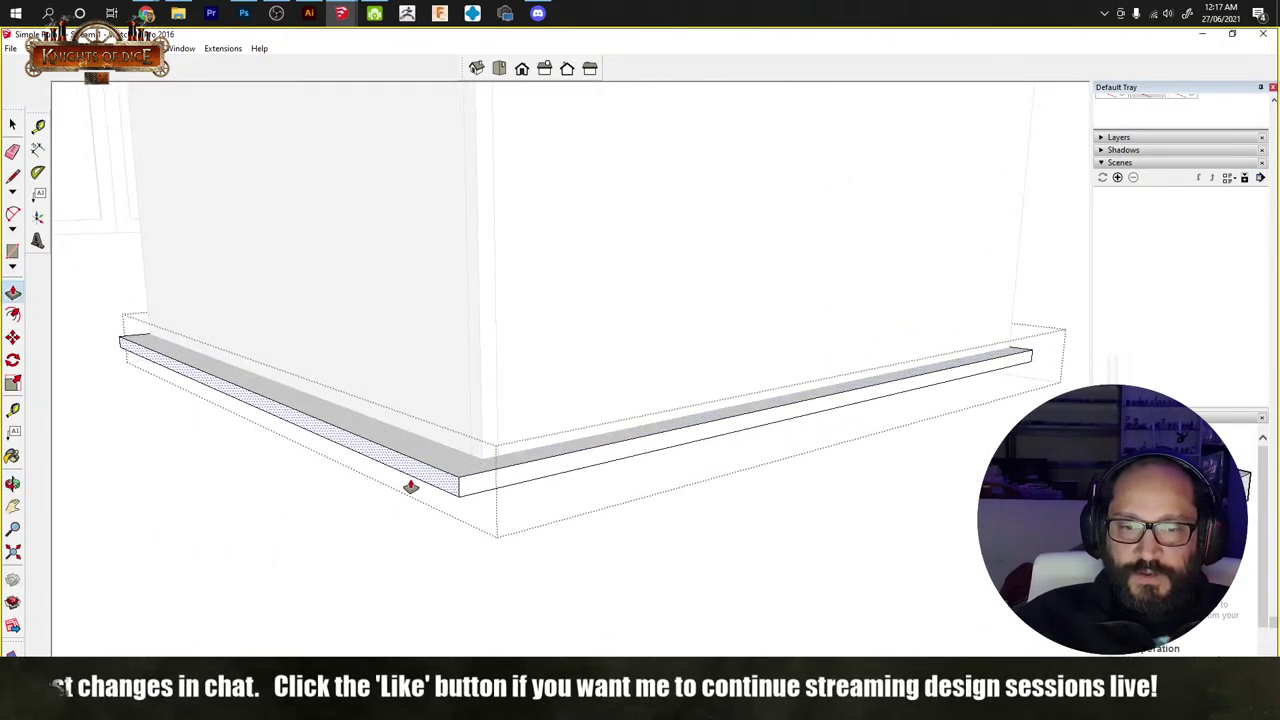
key(space)
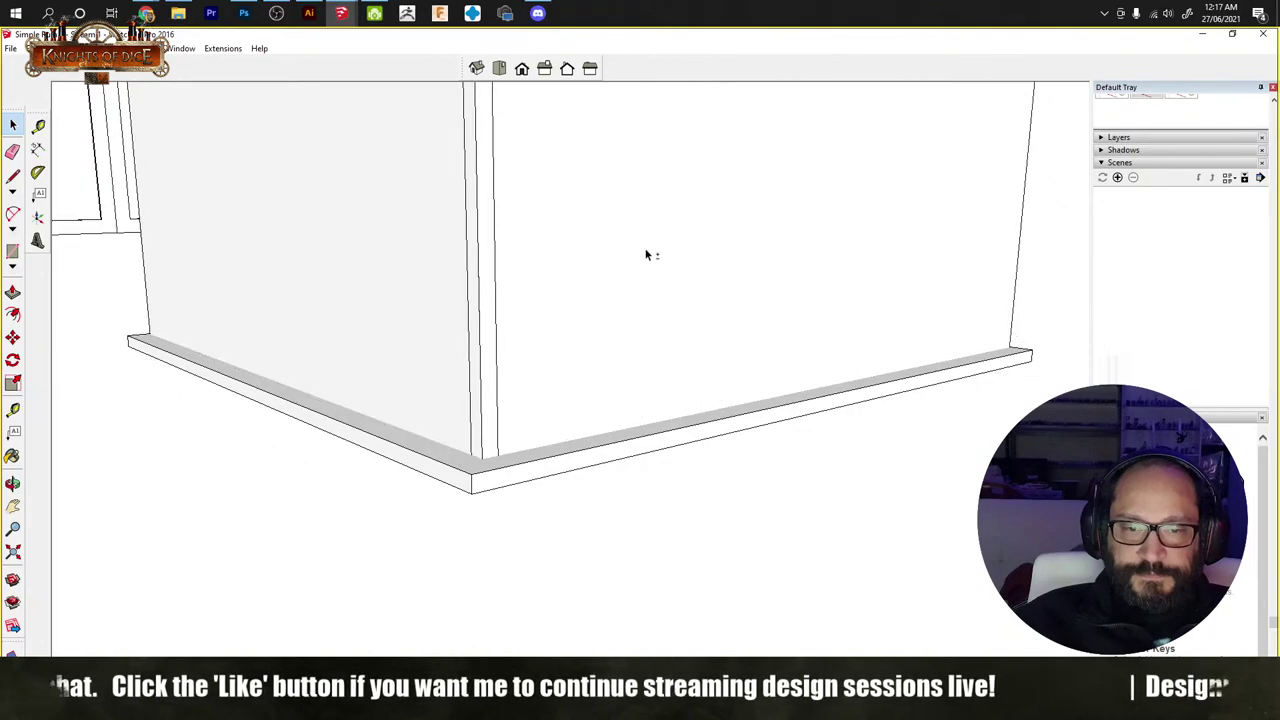
Step: Draw a rectangle over the full outer face of the corner building's wall and Push/Pull it outward into a thin cladding panel
mouse_move(646, 255)
middle_down()
mouse_move(640, 374)
mouse_move(514, 469)
middle_up()
scroll(574, 343, down, 5)
mouse_move(574, 343)
middle_down()
mouse_move(576, 421)
mouse_move(494, 528)
mouse_move(491, 491)
mouse_move(537, 491)
mouse_move(538, 518)
middle_up()
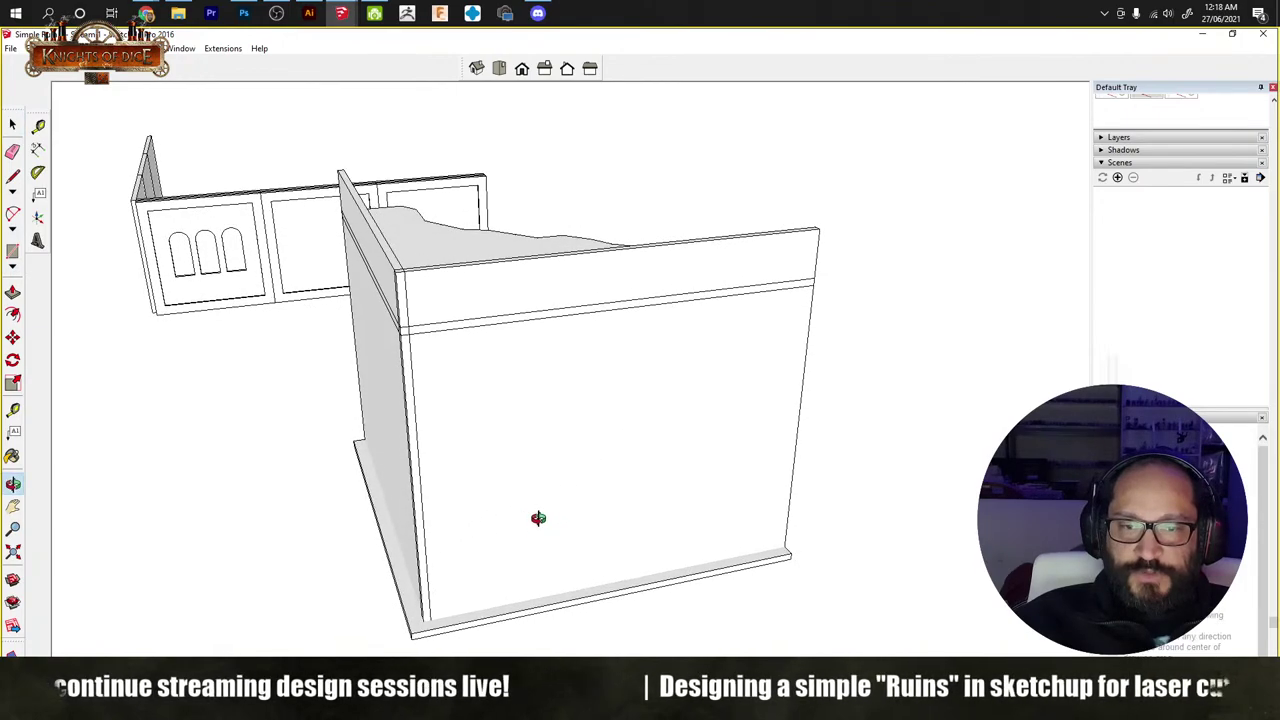
scroll(501, 515, up, 5)
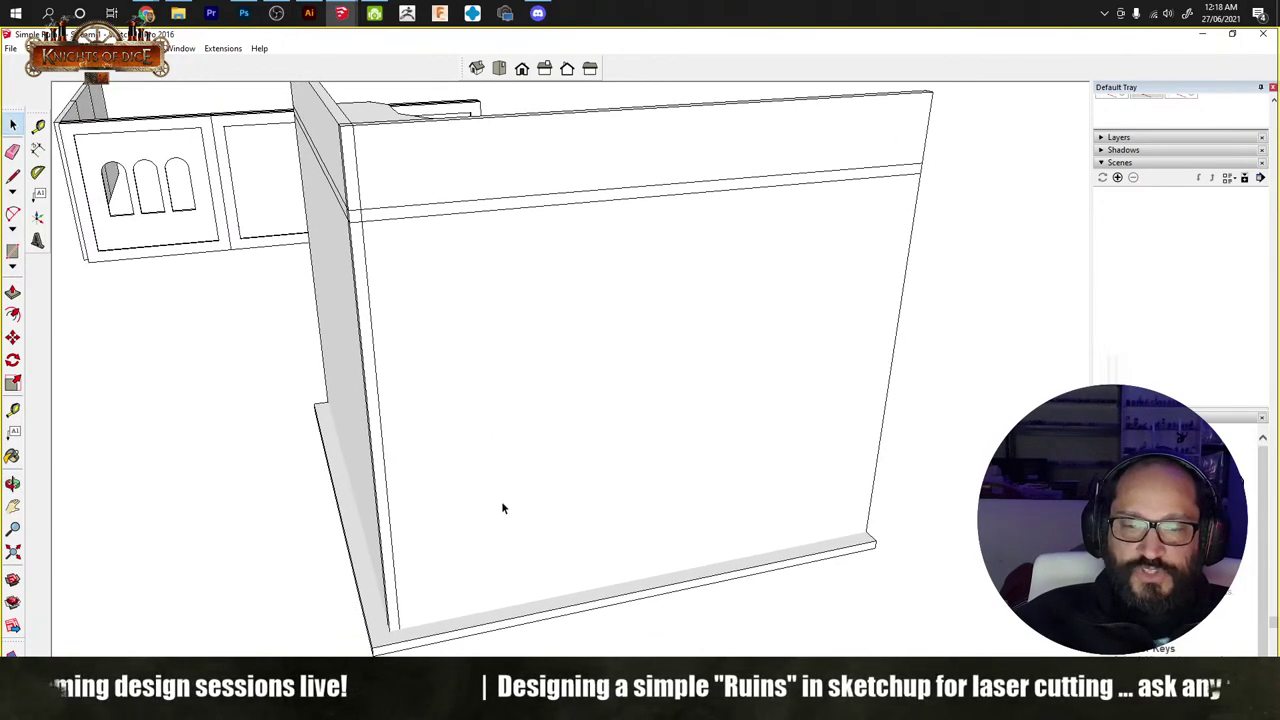
middle_drag(403, 614, 430, 495)
key(r)
click(811, 214)
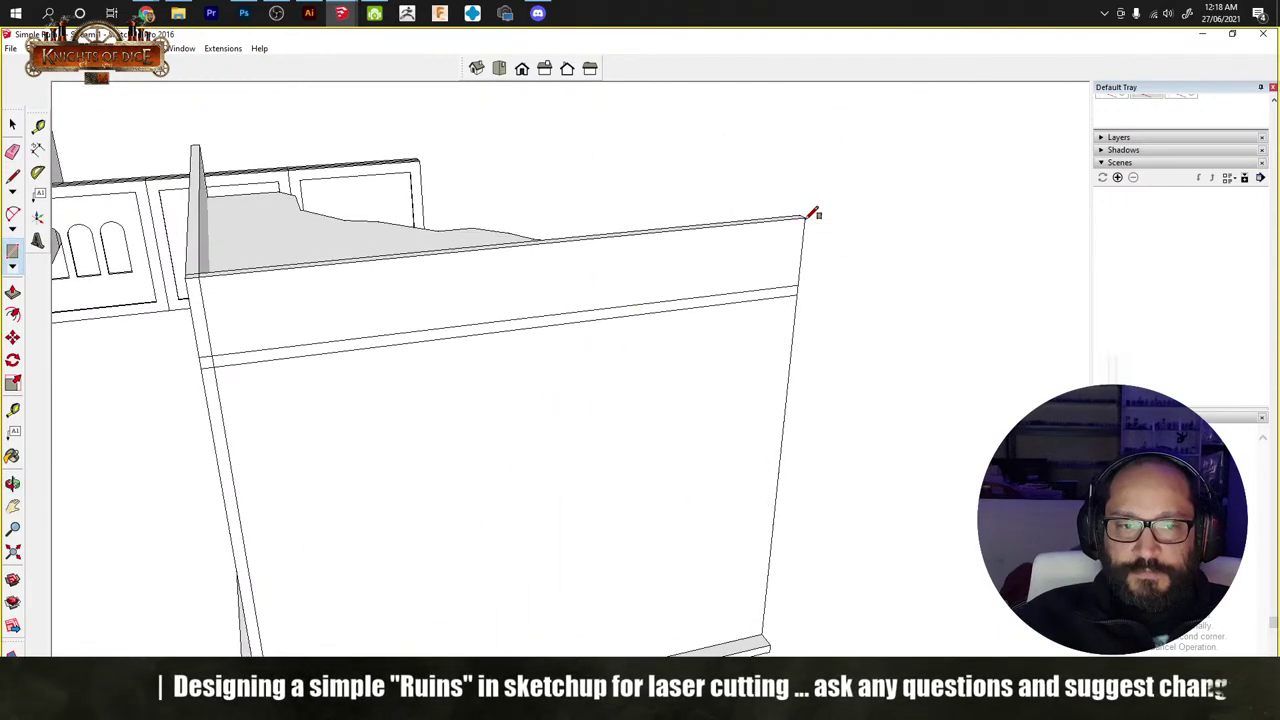
key(p)
drag(637, 291, 666, 320)
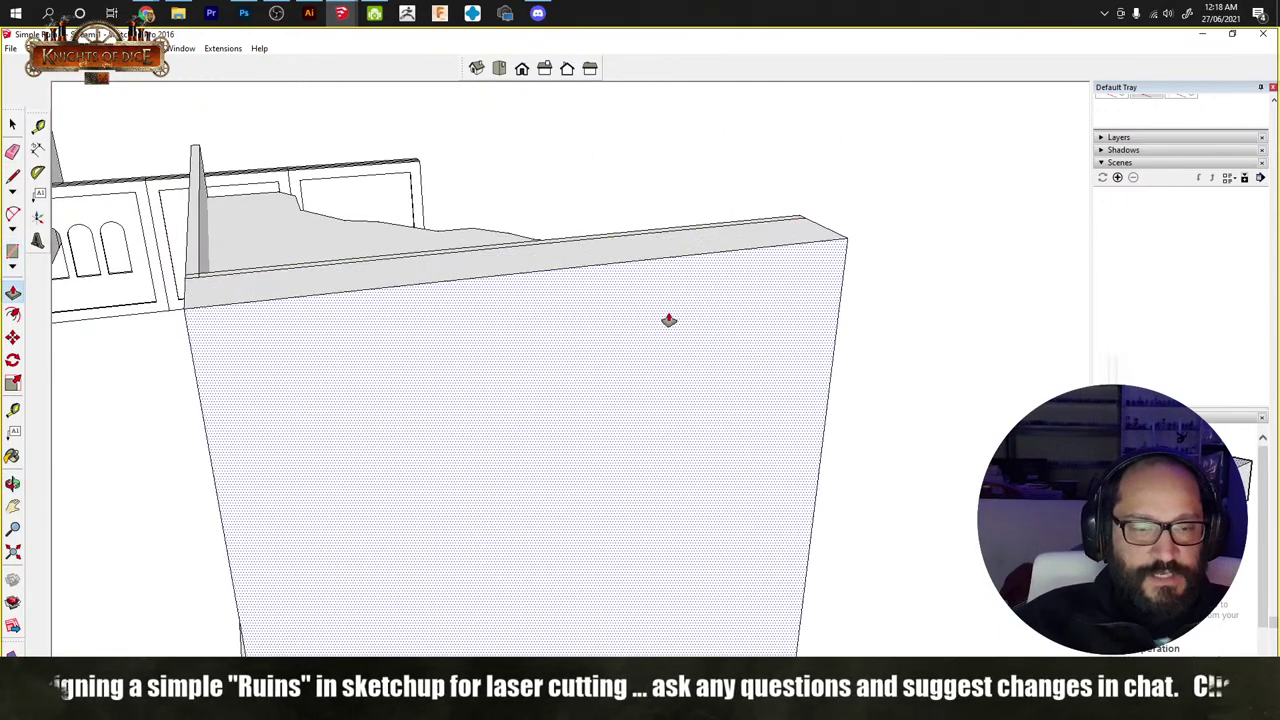
Step: Select the new cladding panel on the outer wall and make it a group
key(Escape)
key(space)
double_click(668, 312)
right_click(668, 312)
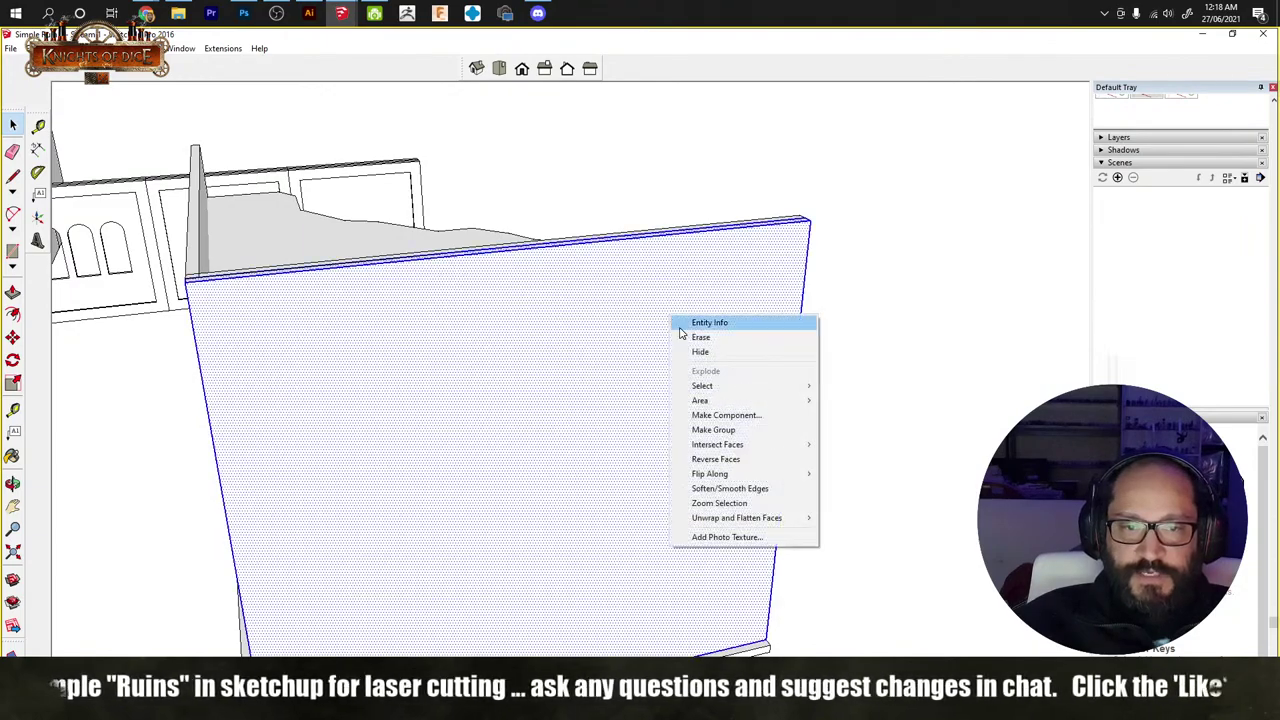
click(741, 431)
Step: Inside the panel group, draw vertical and horizontal lines between edge midpoints to divide its face into quarters
middle_drag(634, 449, 517, 366)
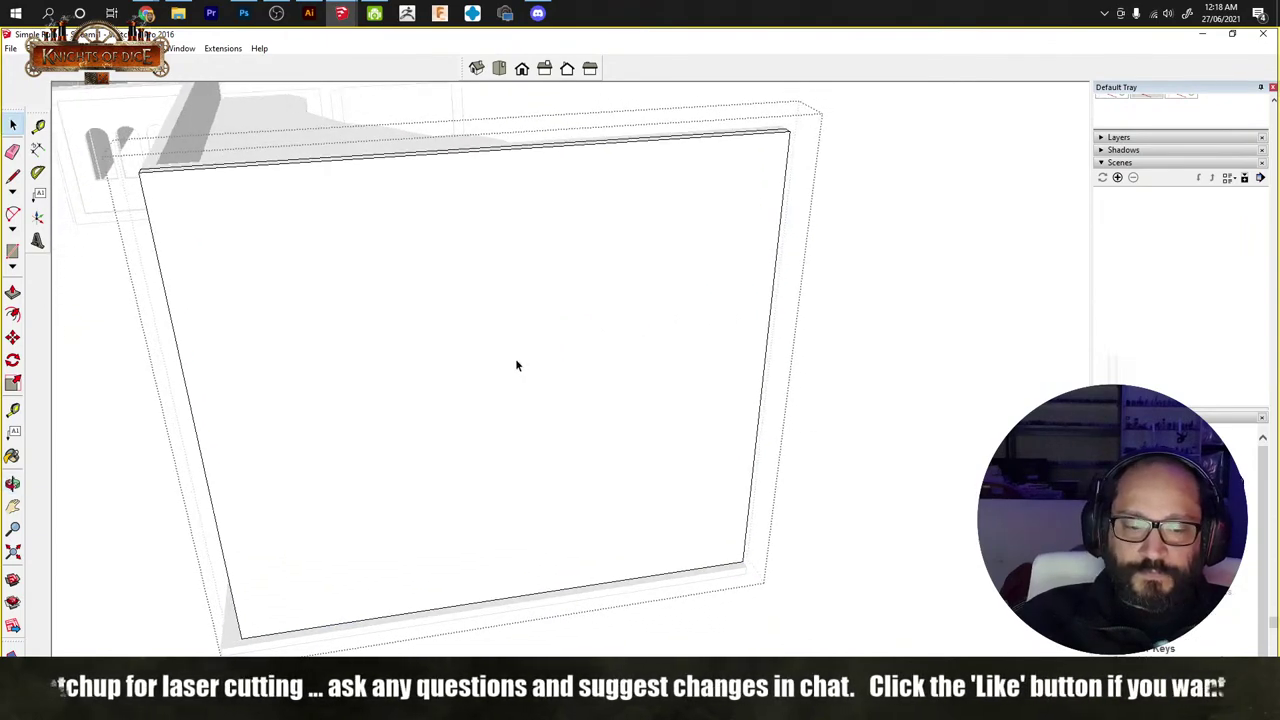
key(l)
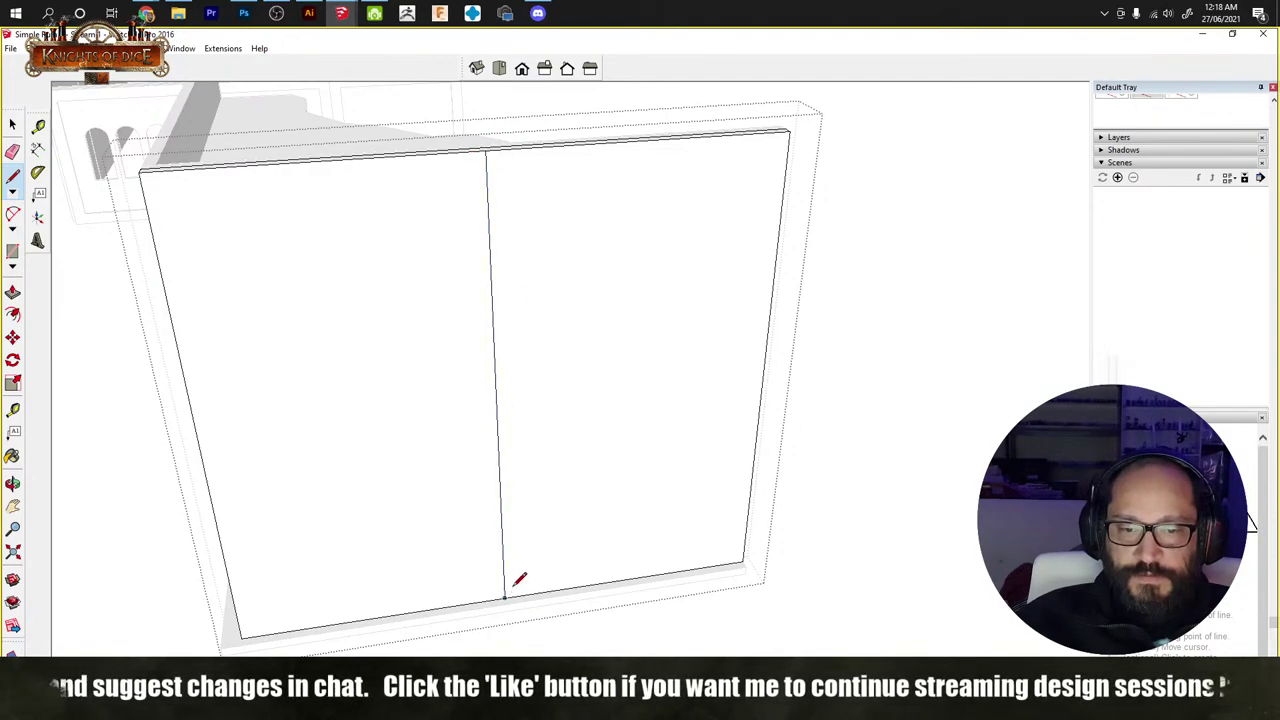
click(198, 434)
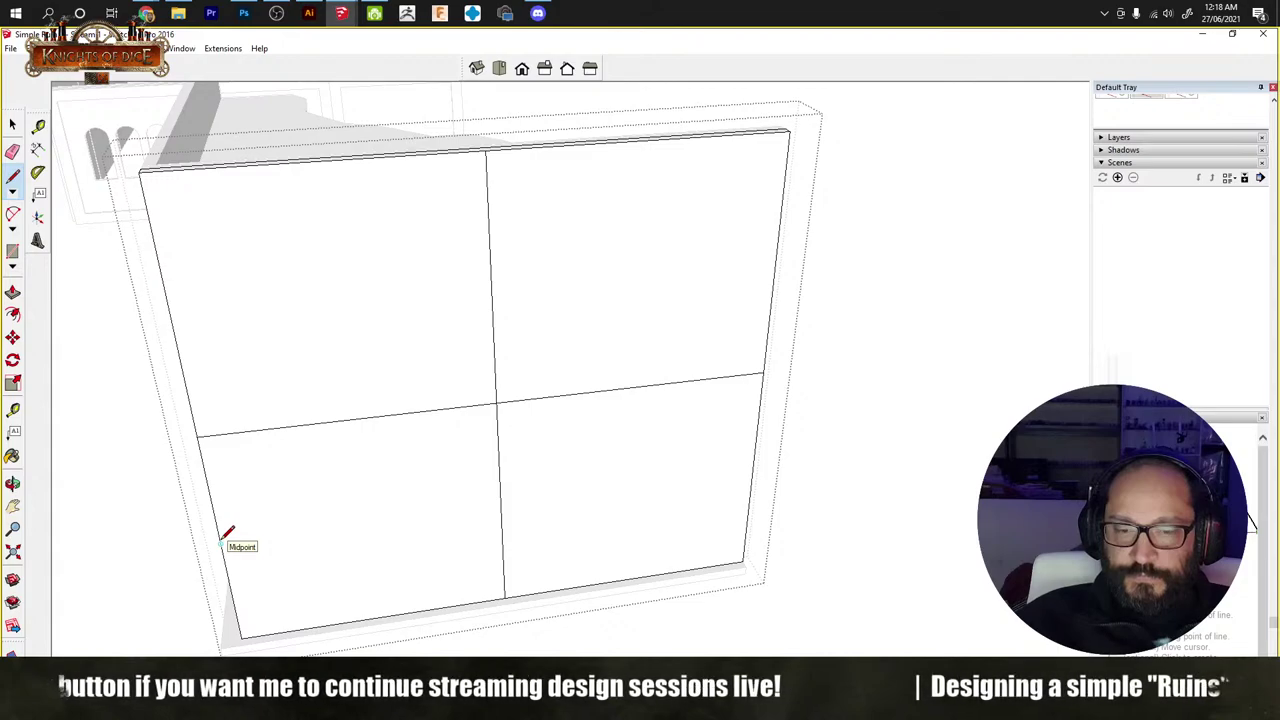
Step: Place a Tape Measure guide line parallel to the panel's lower edge, a short distance above it
mouse_move(446, 515)
middle_down()
mouse_move(430, 462)
mouse_move(531, 491)
mouse_move(591, 530)
mouse_move(503, 566)
mouse_move(457, 257)
mouse_move(553, 374)
mouse_move(631, 391)
mouse_move(646, 417)
mouse_move(589, 357)
mouse_move(547, 394)
mouse_move(740, 371)
mouse_move(640, 391)
mouse_move(734, 437)
middle_up()
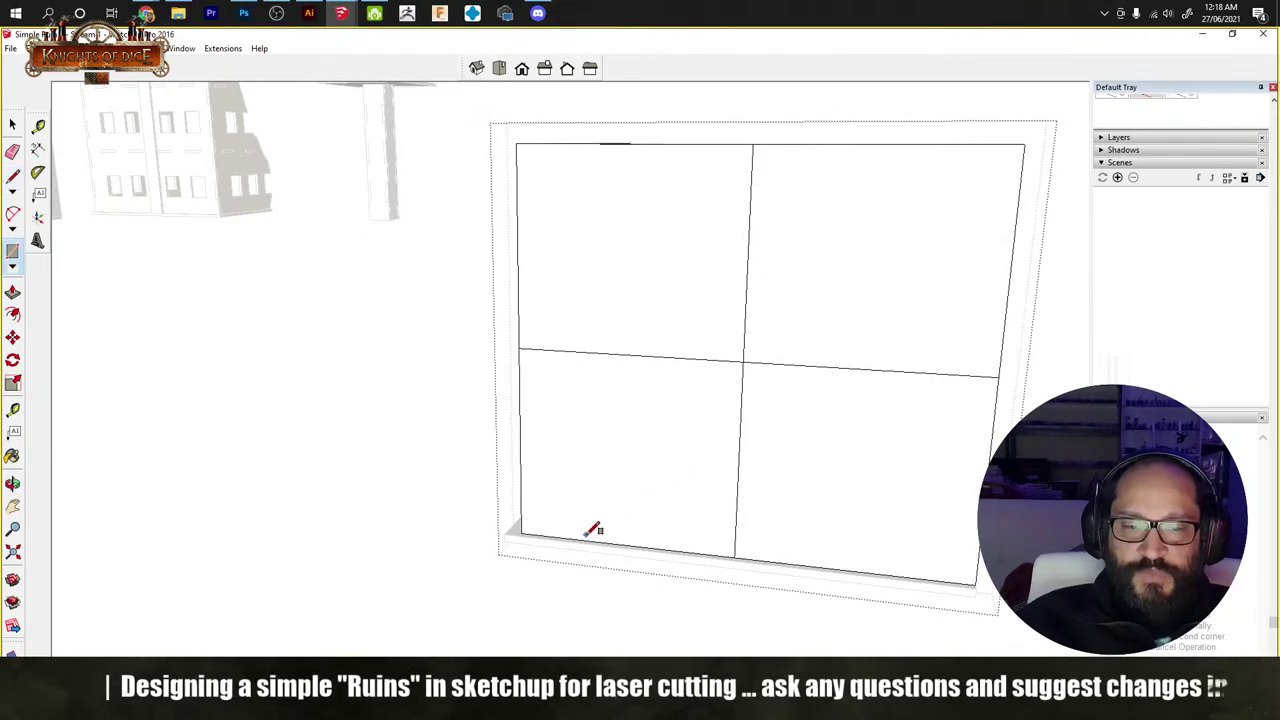
scroll(595, 518, up, 2)
key(t)
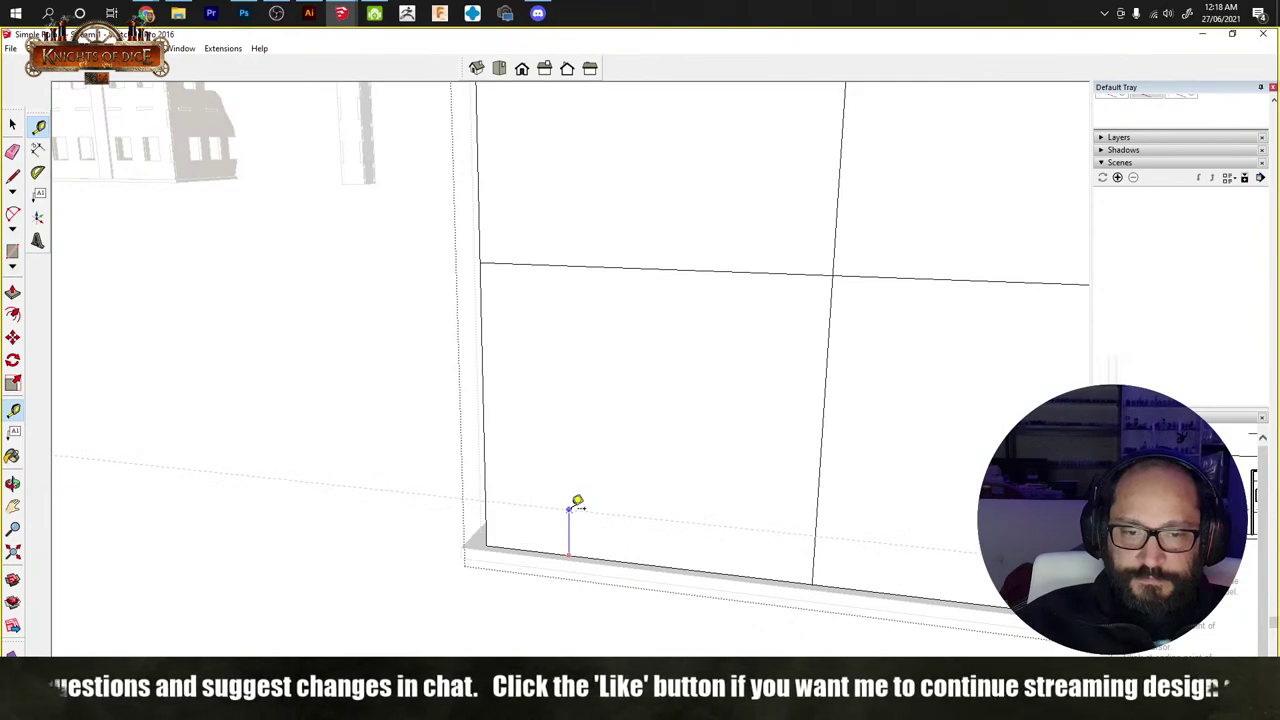
key(r)
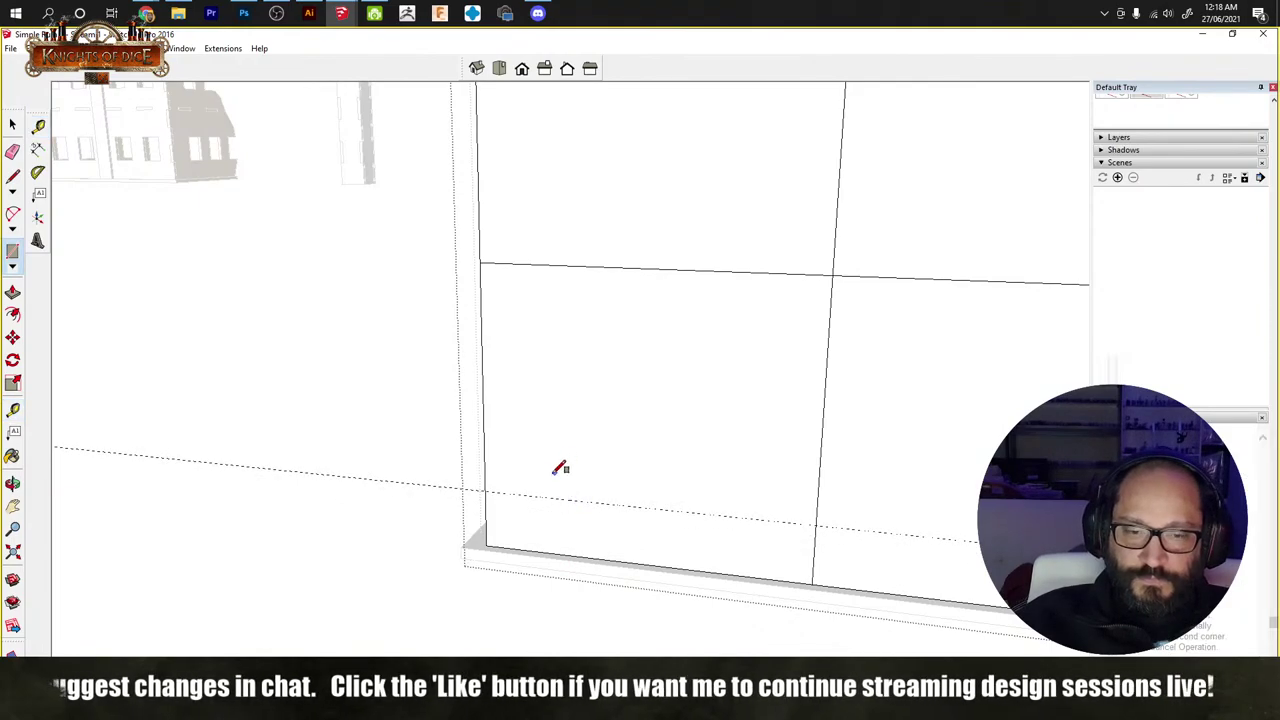
Step: Erase both segments of the horizontal dividing line across the wall face
scroll(567, 470, up, 4)
key(e)
click(562, 386)
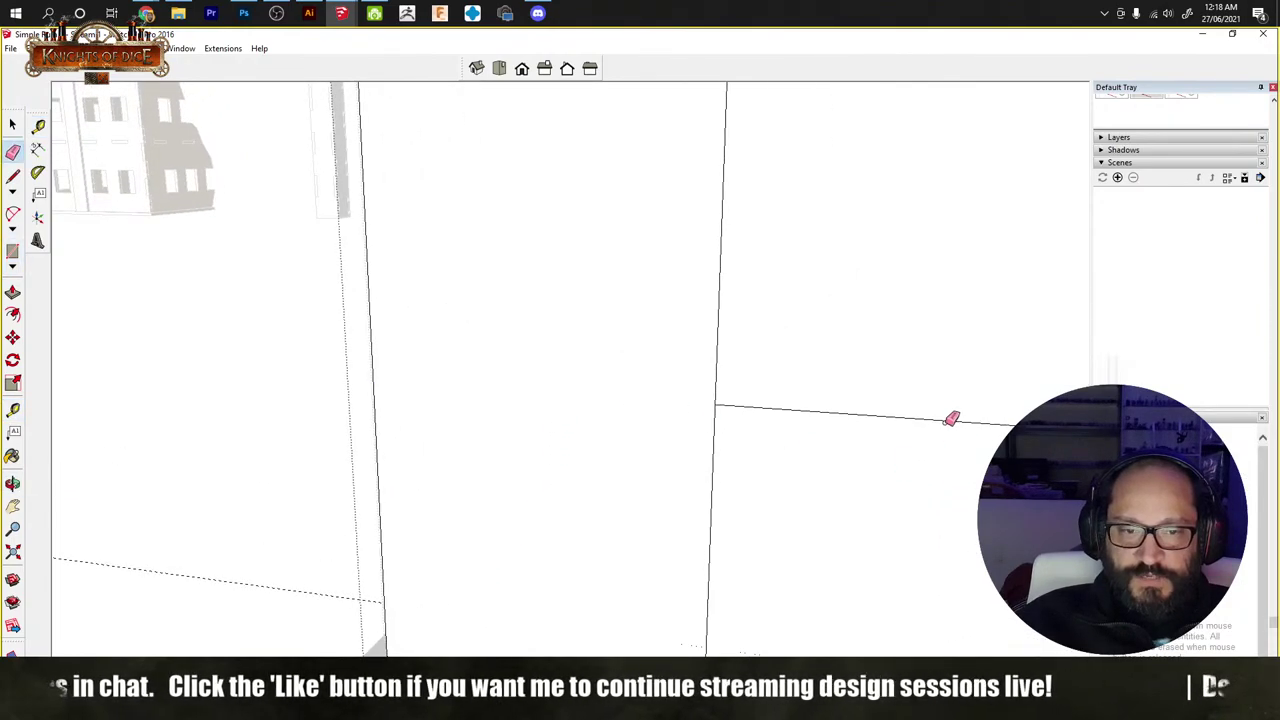
click(840, 418)
Step: Draw a tall window rectangle standing on the guide line near the wall's lower corner, and delete the wall's vertical centre line
key(r)
scroll(557, 517, down, 3)
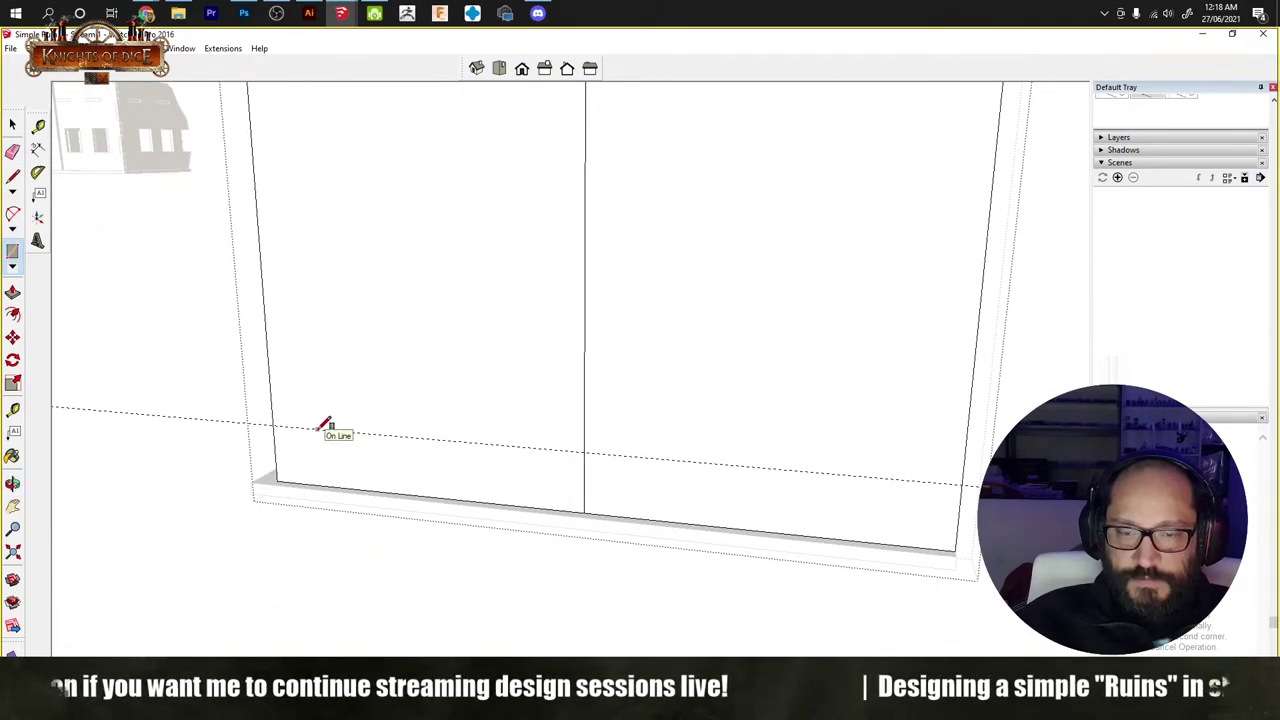
click(318, 429)
middle_drag(499, 463, 505, 450)
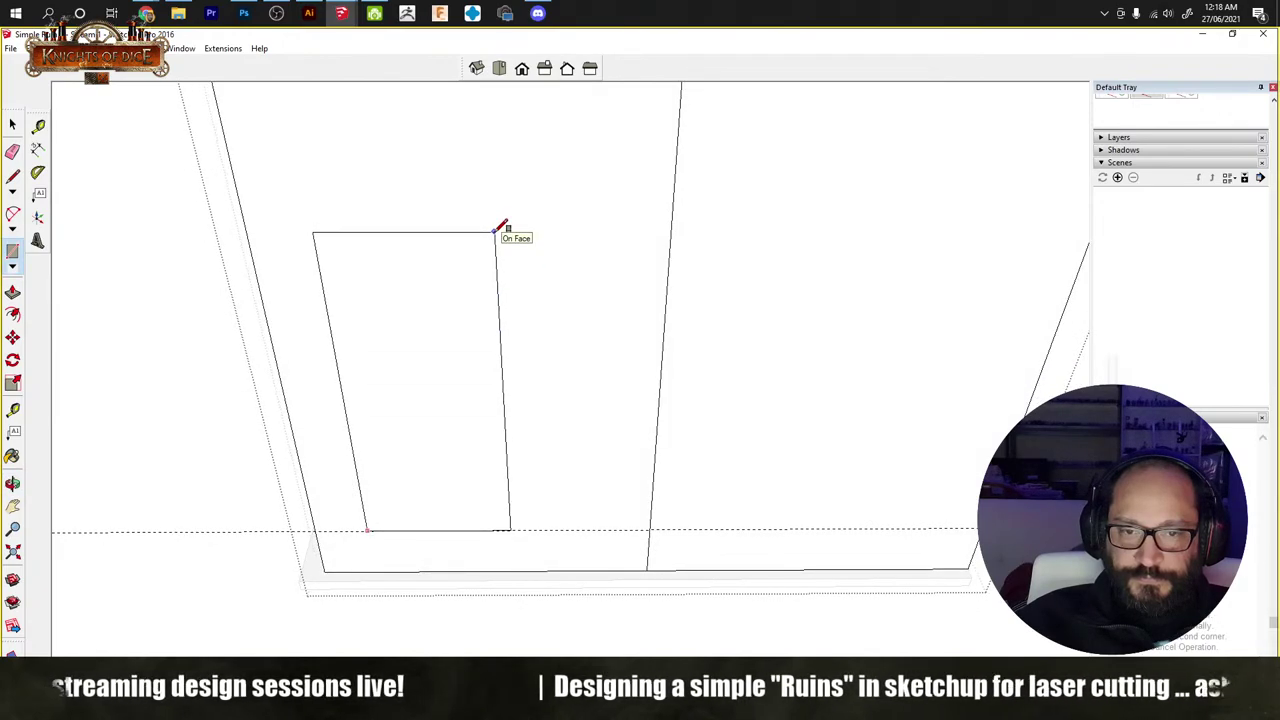
key(space)
click(456, 414)
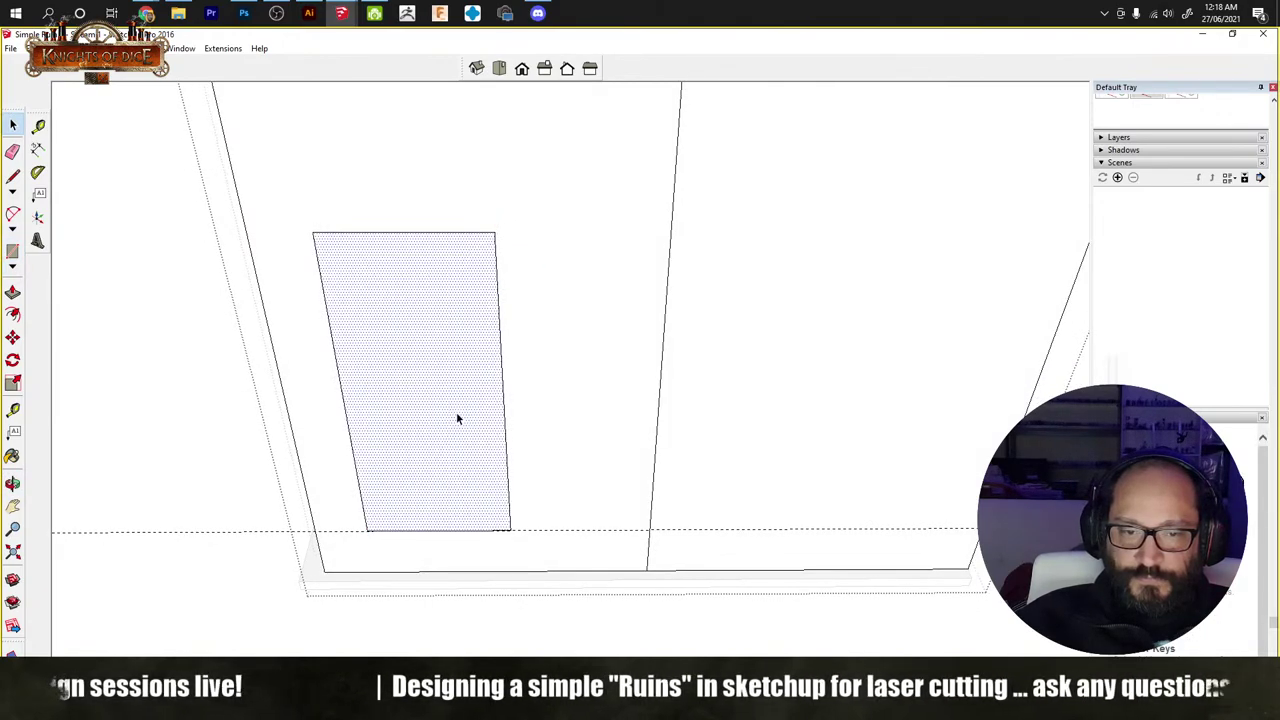
click(514, 414)
key(m)
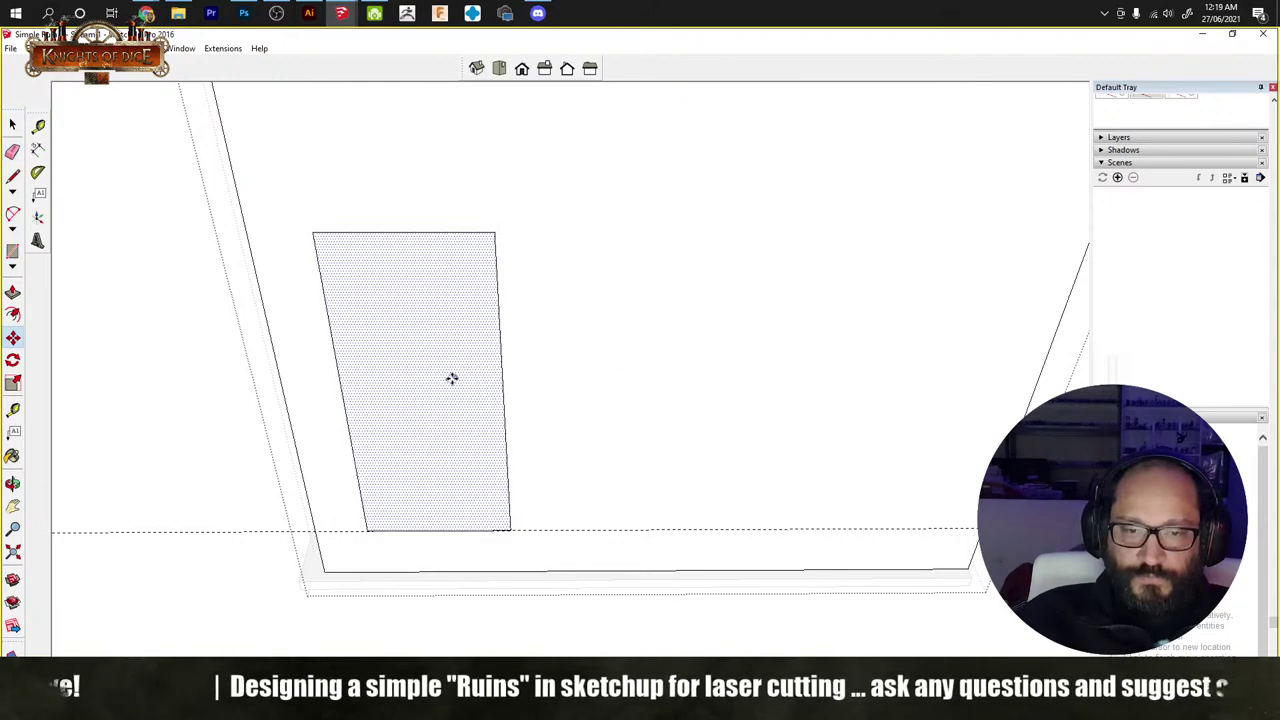
Step: Copy the window rectangle twice along the guide line to make a row of three evenly spread windows
key(space)
click(446, 380)
key(m)
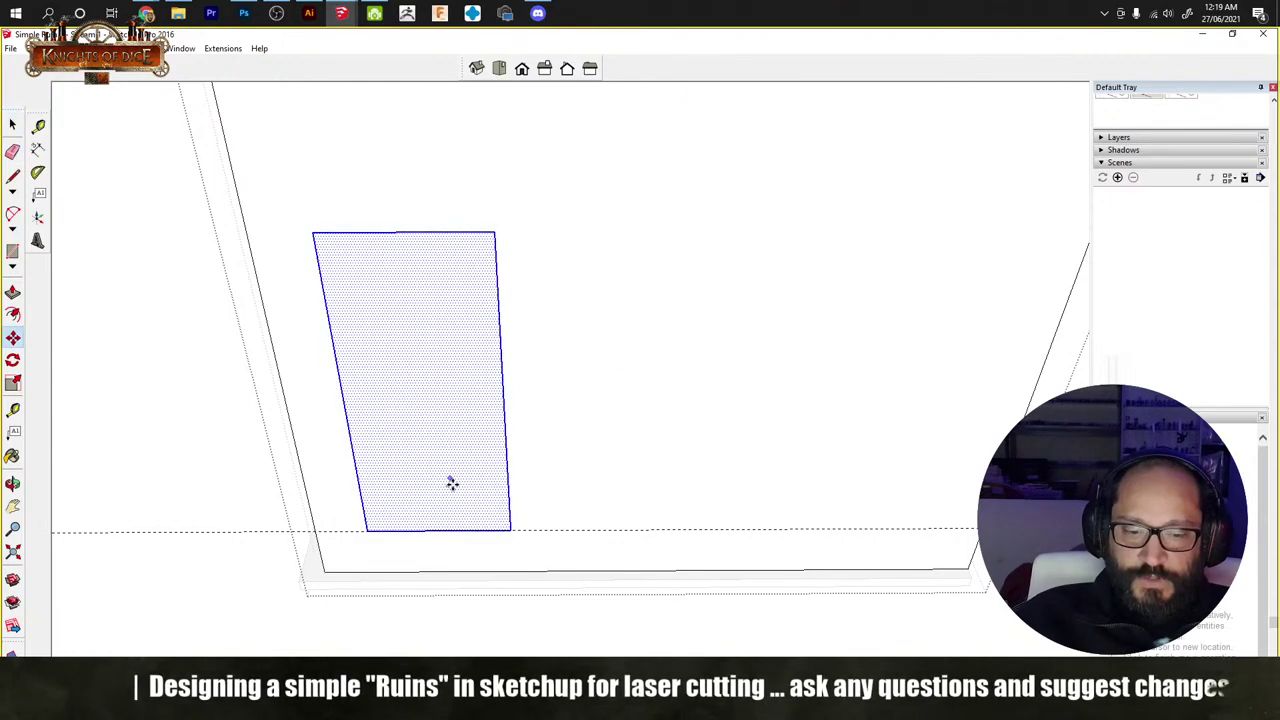
key(ctrl)
click(368, 532)
click(580, 527)
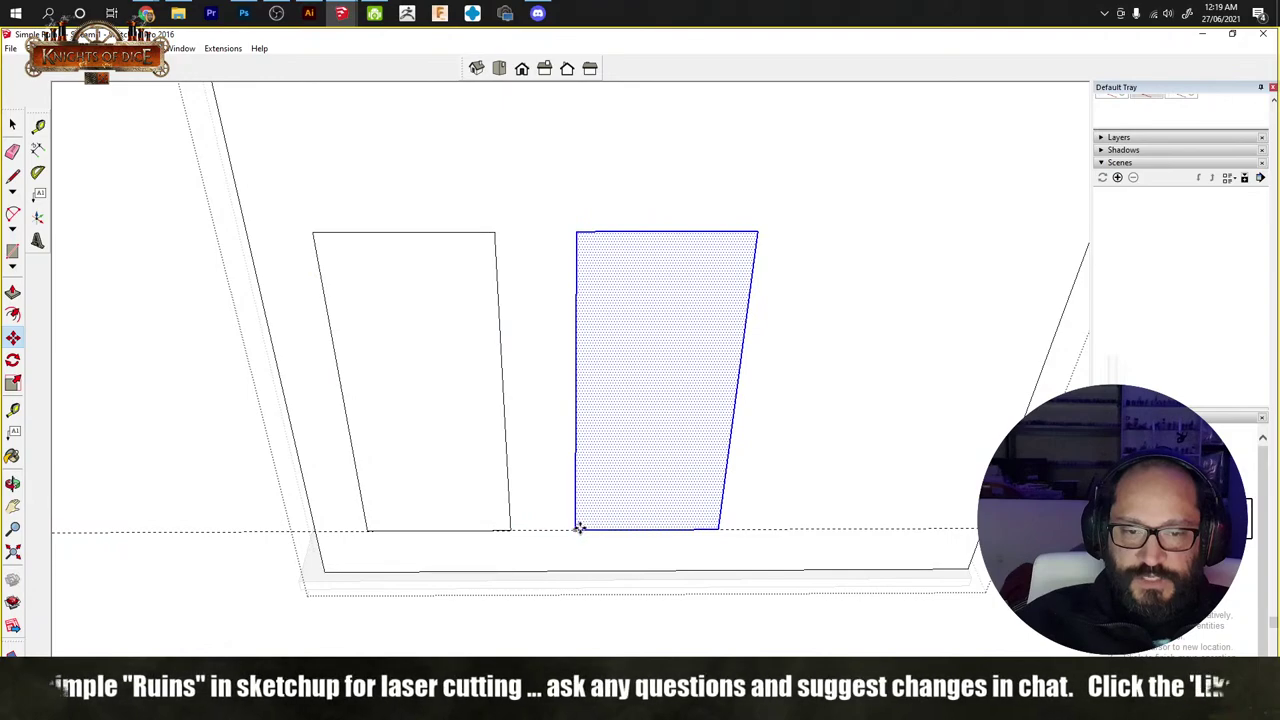
key(ctrl)
click(580, 527)
click(793, 527)
Step: Push/Pull the wall face surrounding the three rectangles outward so the windows become recessed panels, and close the wall group
key(space)
click(754, 465)
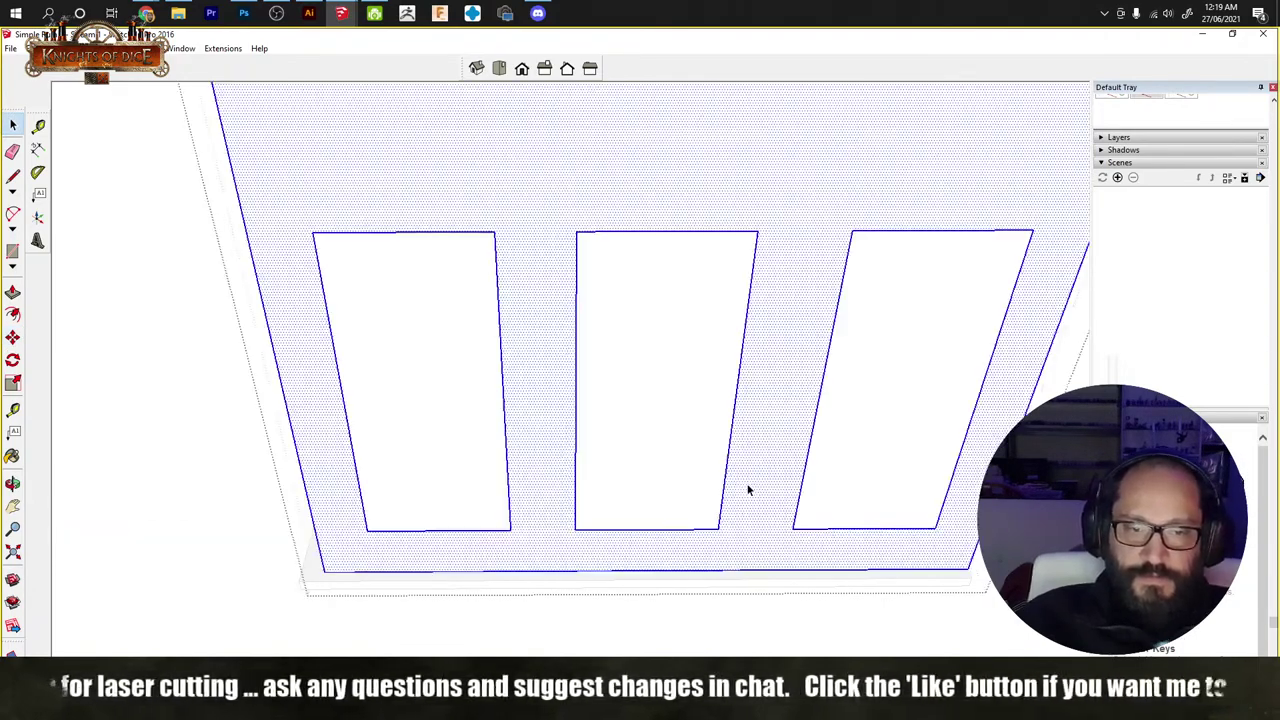
middle_drag(750, 490, 613, 415)
key(p)
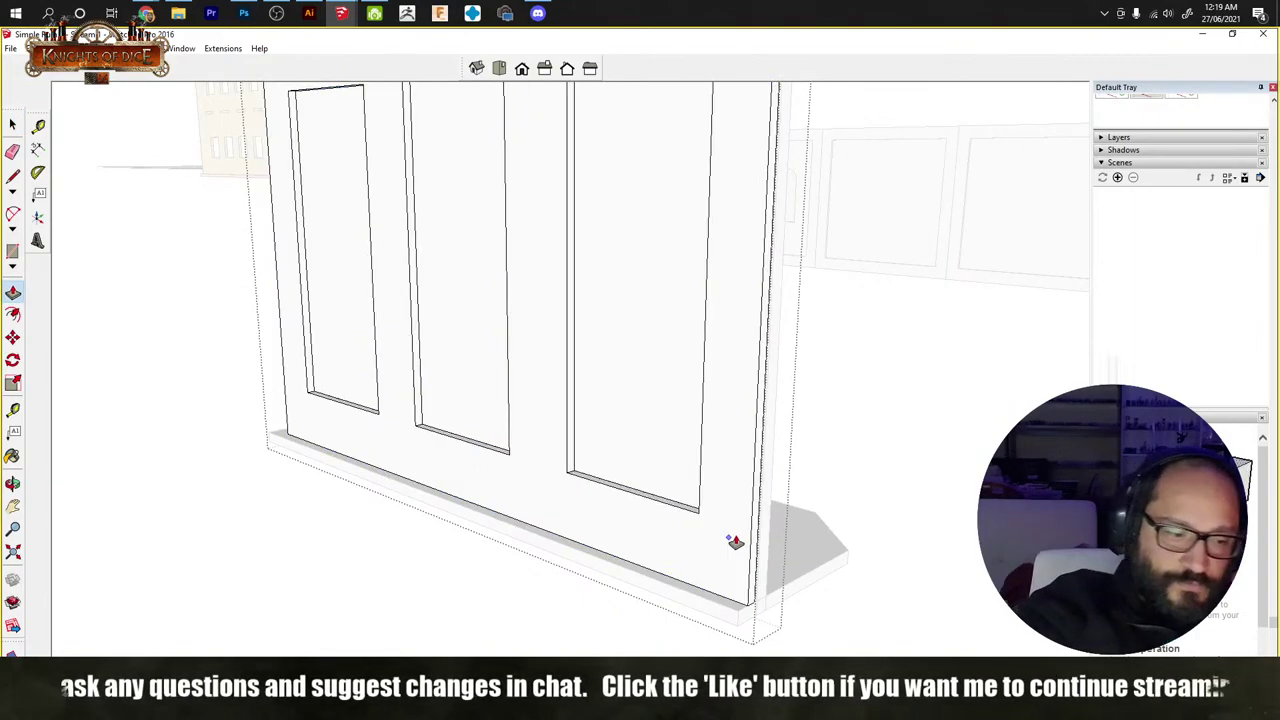
key(space)
middle_drag(885, 477, 766, 516)
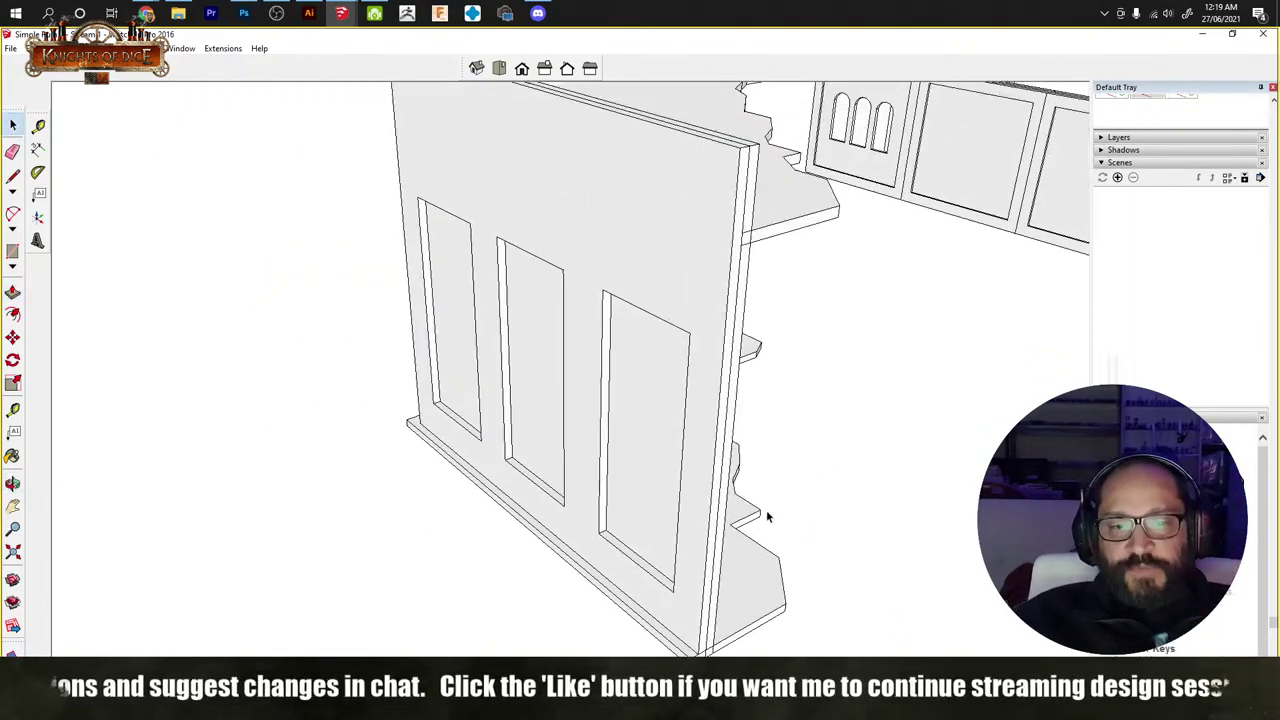
scroll(758, 510, down, 3)
middle_drag(722, 470, 497, 329)
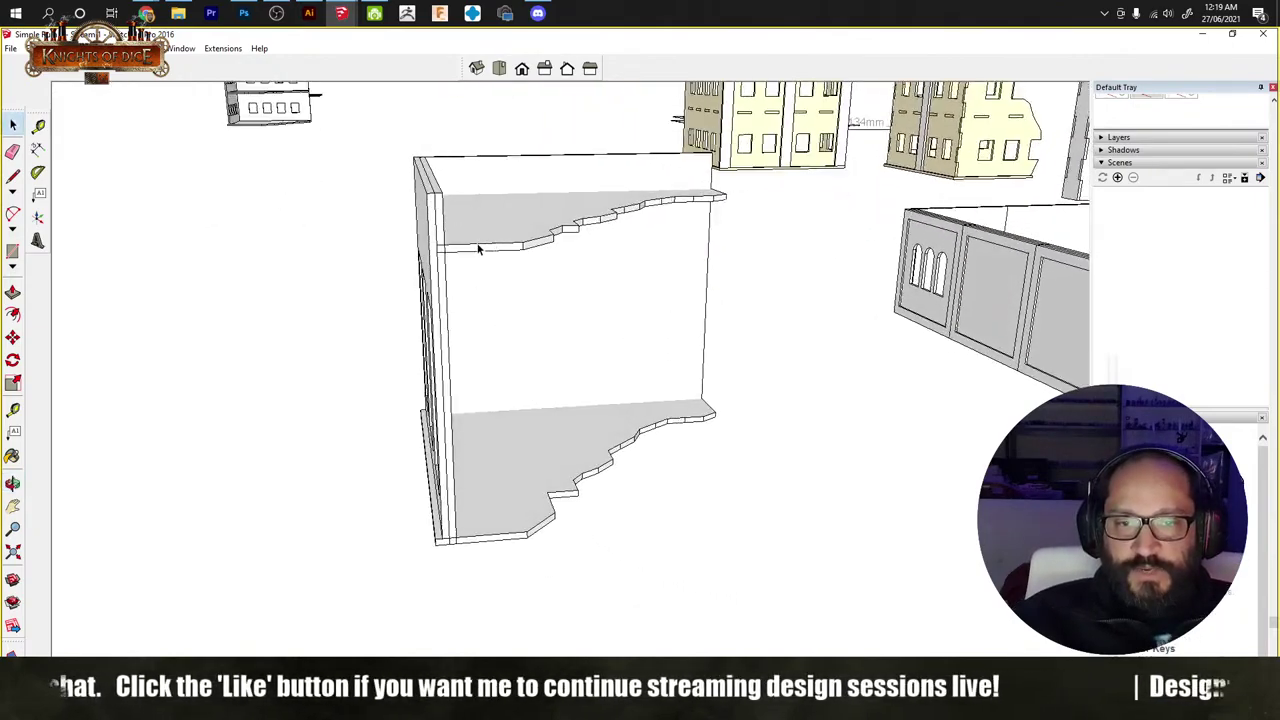
middle_drag(448, 248, 475, 517)
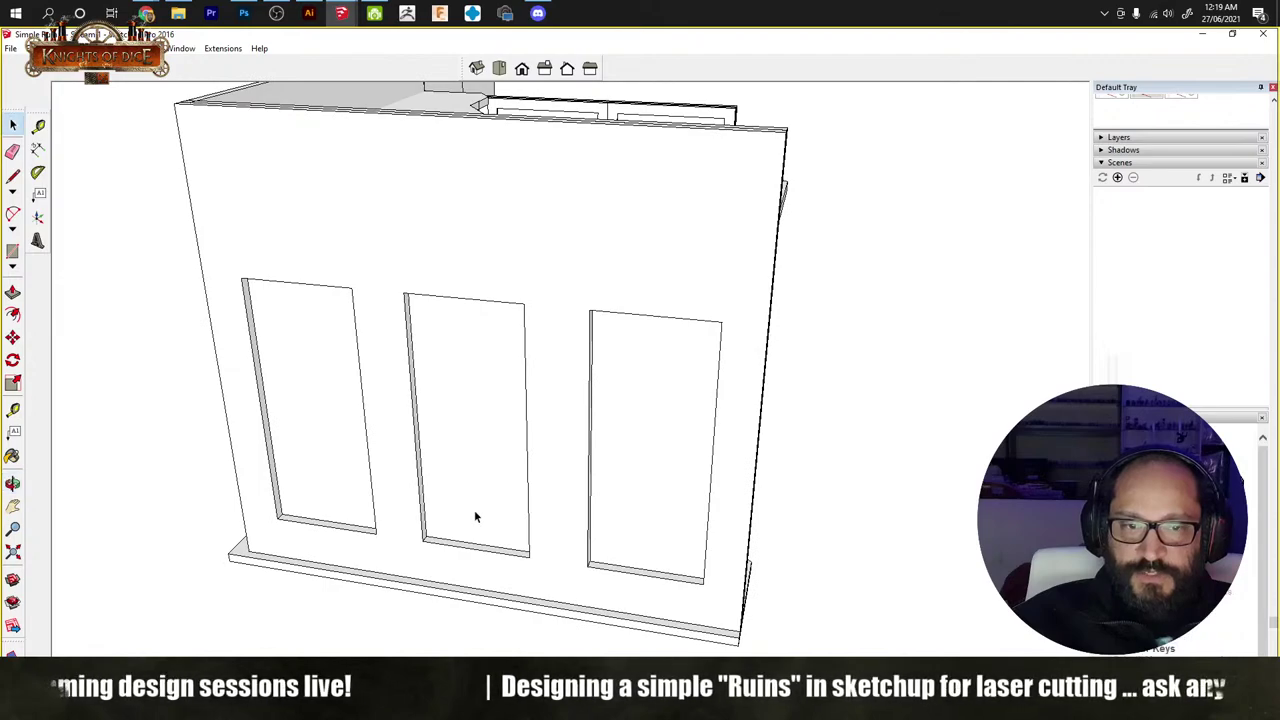
middle_drag(723, 371, 486, 296)
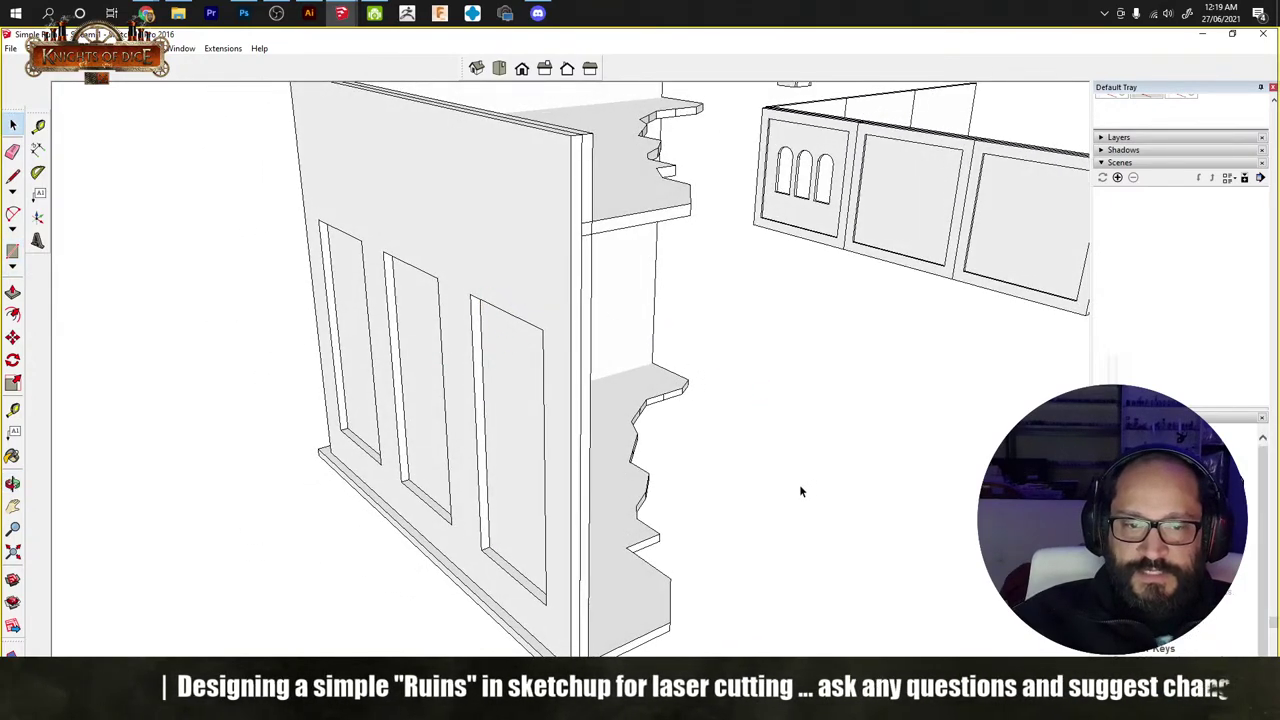
Step: Draw a long, narrow rectangle on the ground in front of the three-window wall
key(r)
middle_drag(311, 551, 246, 583)
click(240, 588)
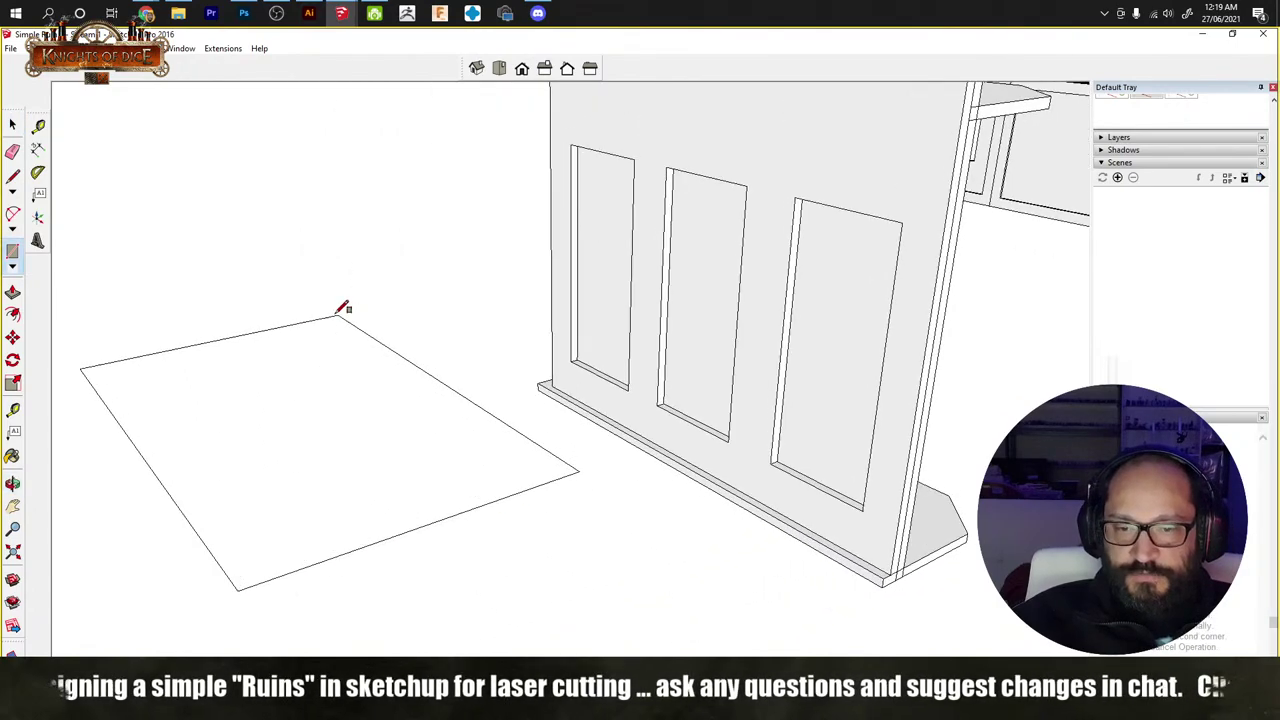
click(120, 356)
Step: Extrude the narrow rectangle 3 mm upward and make the resulting strip a group
key(p)
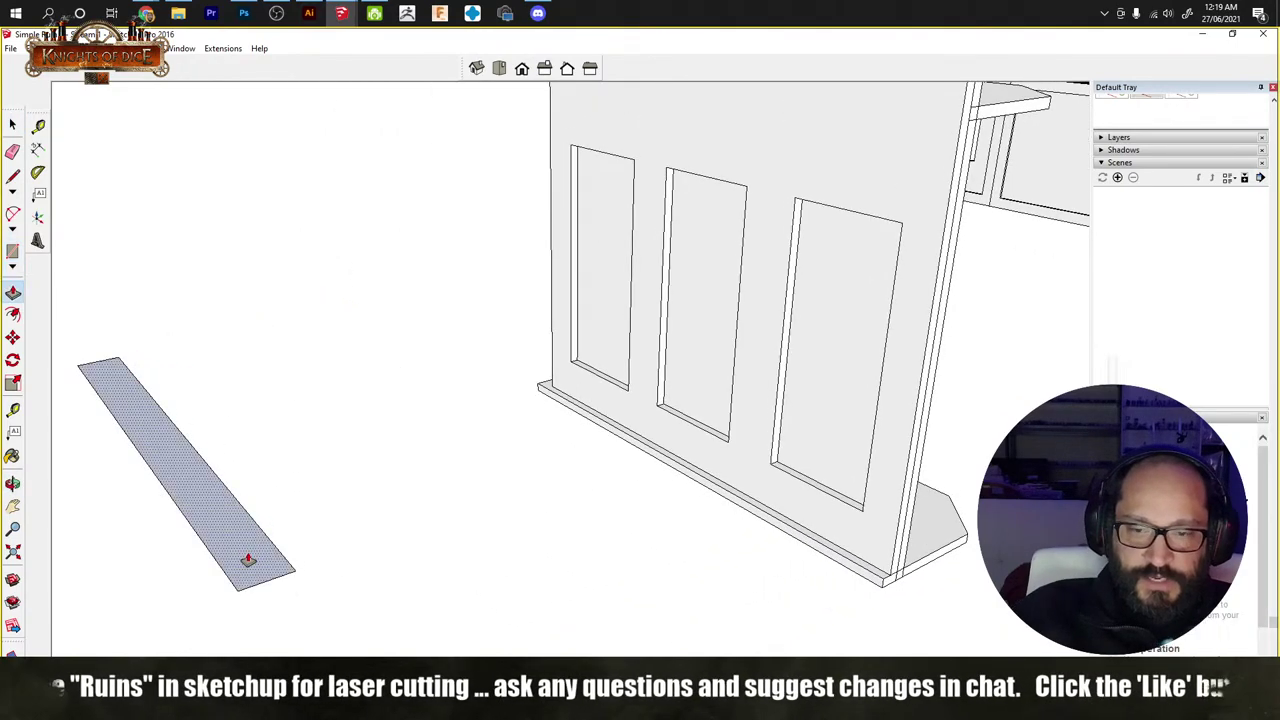
key(space)
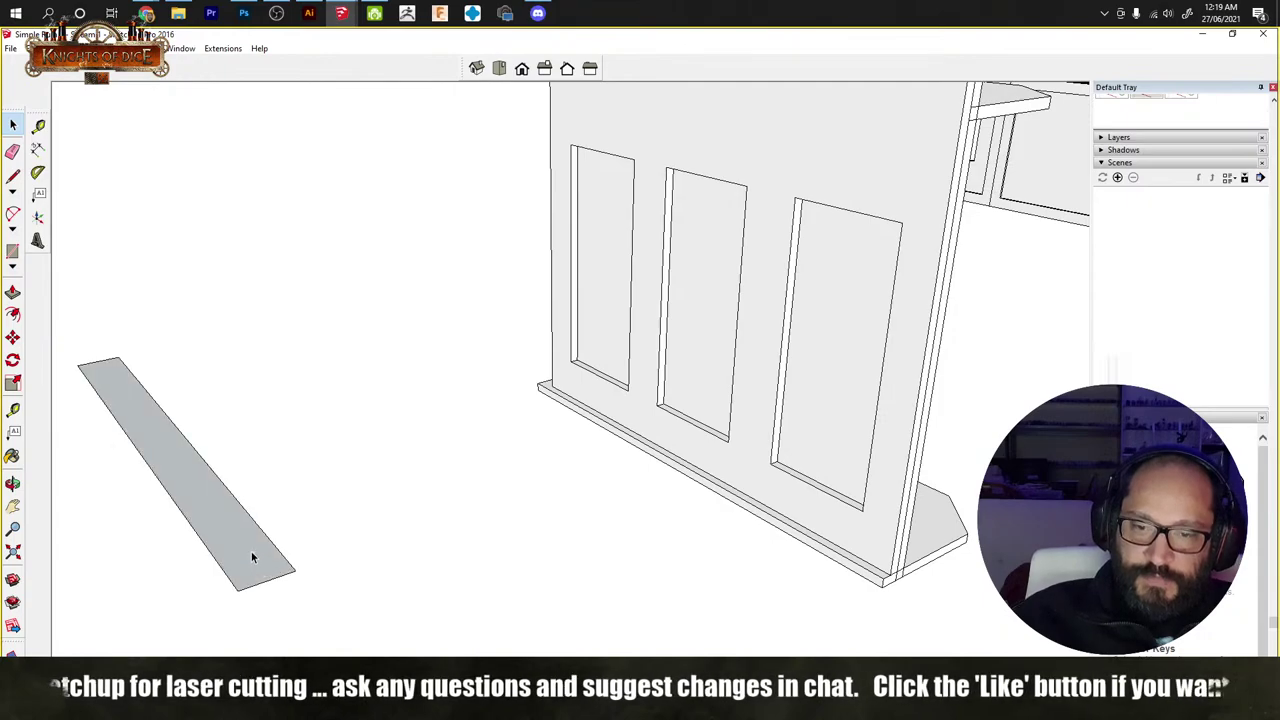
click(251, 551)
key(p)
drag(250, 562, 229, 537)
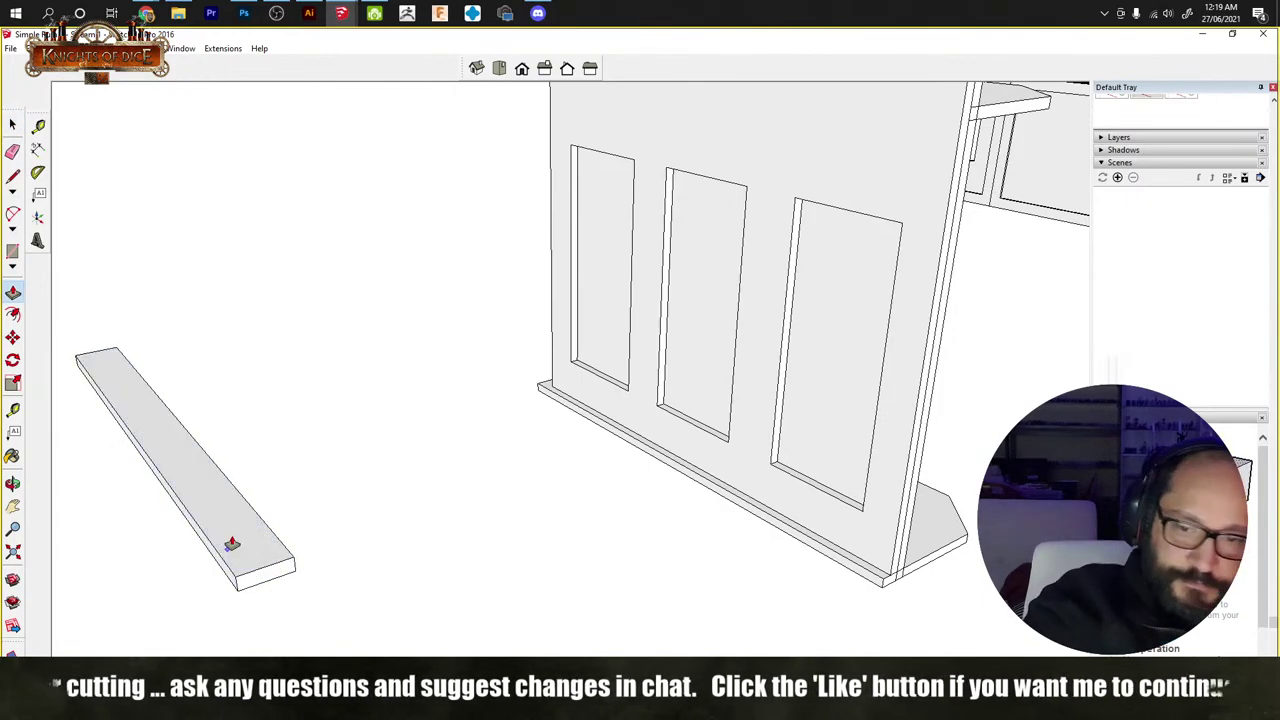
key(space)
triple_click(244, 551)
right_click(246, 545)
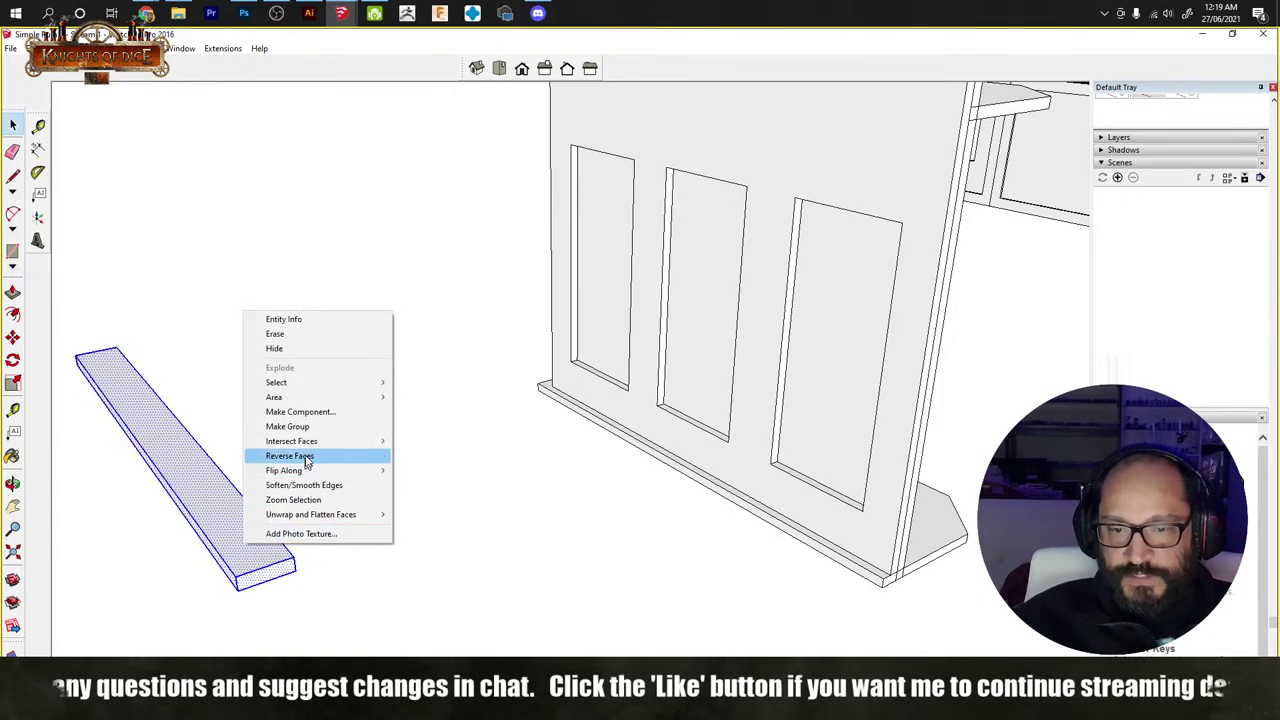
click(317, 436)
Step: Measure the thickness of the strip at its near end
middle_drag(257, 586, 294, 451)
scroll(297, 457, up, 2)
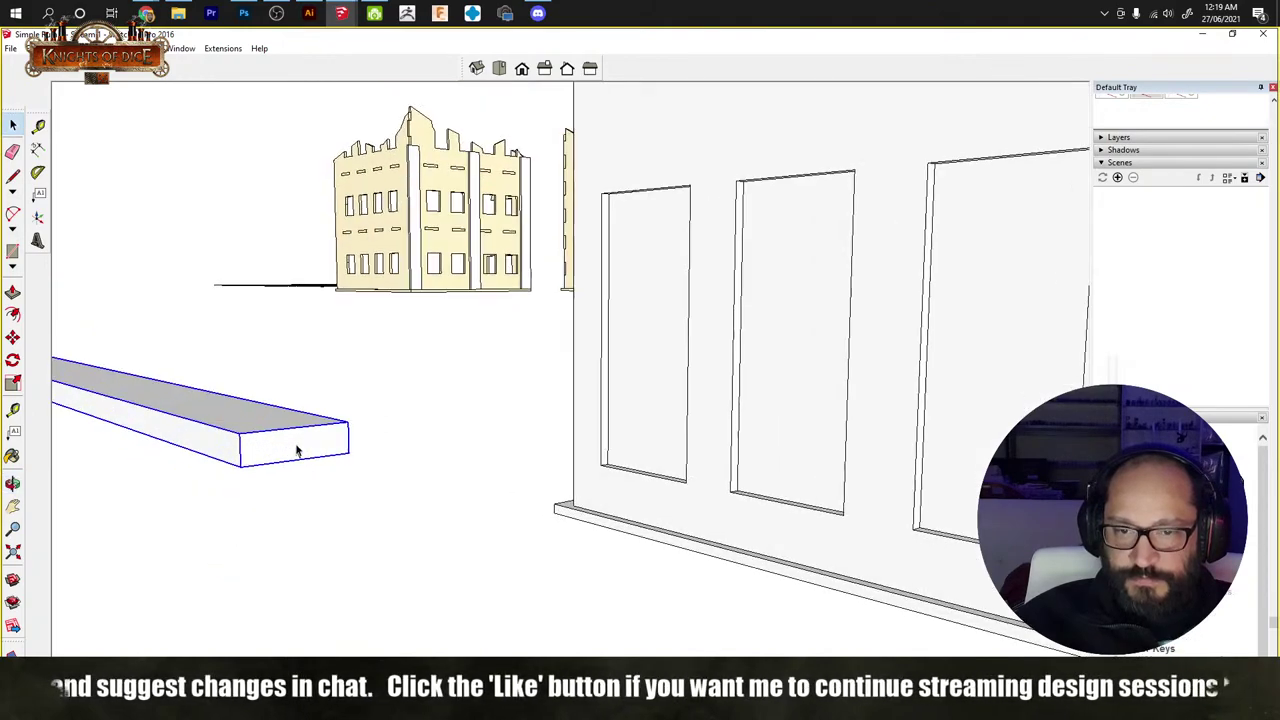
key(t)
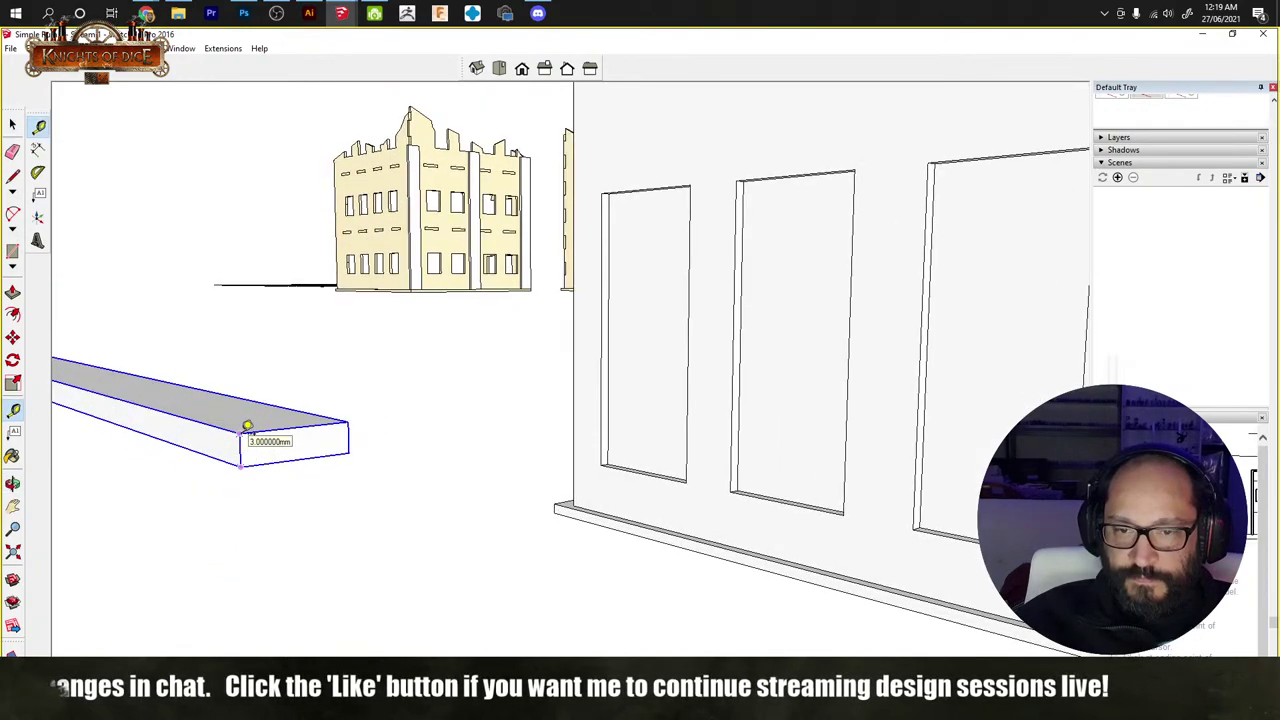
key(space)
Step: Move the strip by its end corner onto the outer wall face above the windows, level with the upper floor
click(349, 465)
click(334, 443)
key(m)
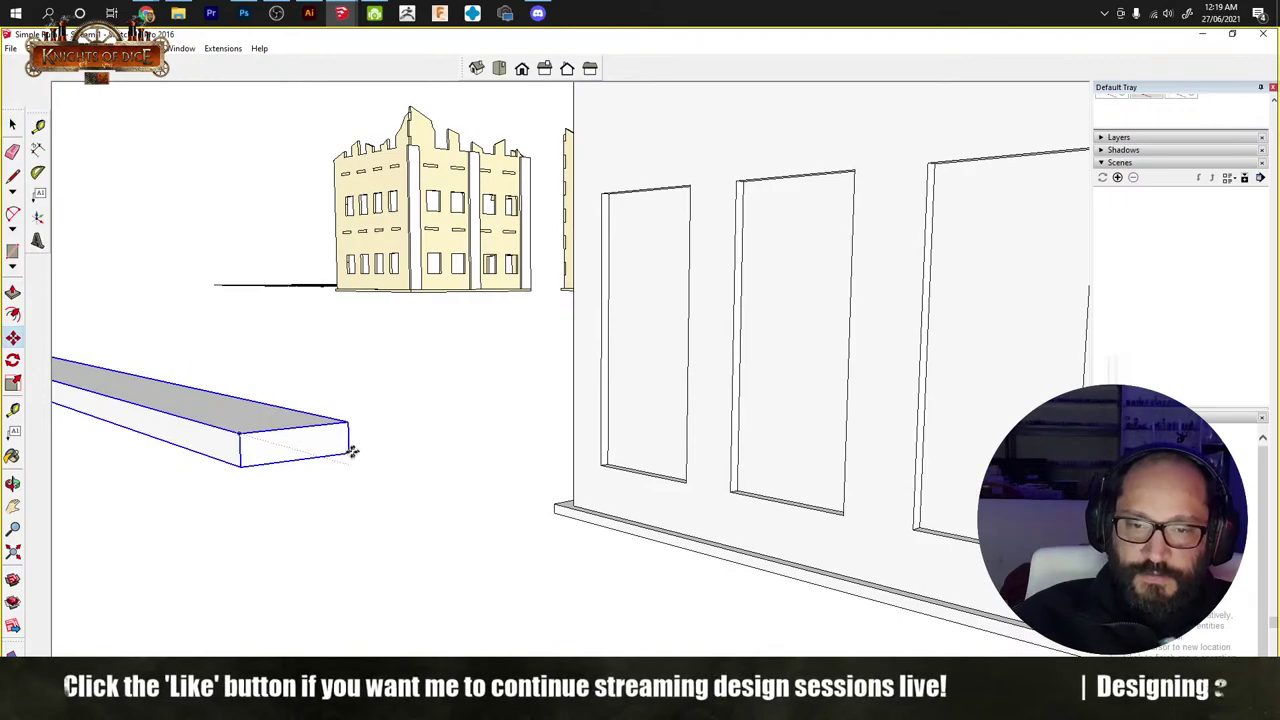
click(349, 445)
middle_drag(564, 422, 757, 352)
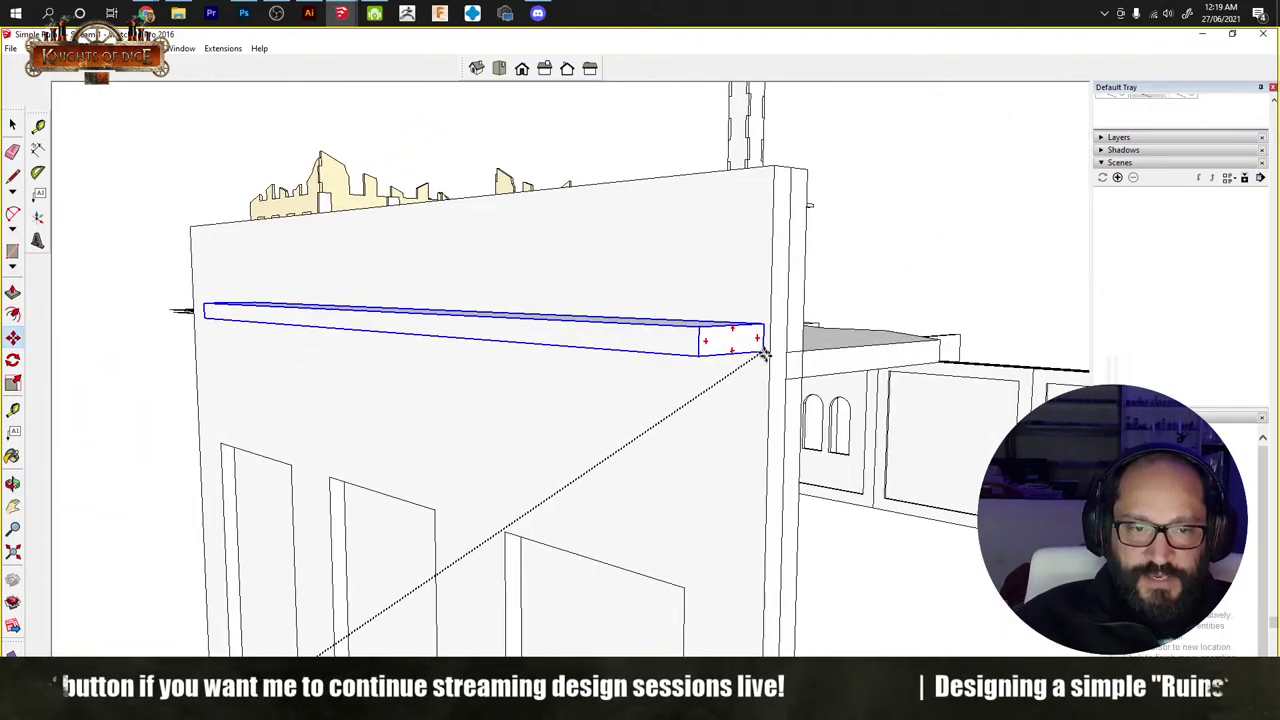
scroll(790, 370, up, 2)
click(794, 391)
middle_drag(749, 449, 783, 411)
scroll(307, 463, down, 2)
Step: Push/Pull the strip's end faces to the wall's edges so the ledge spans the full wall width
key(space)
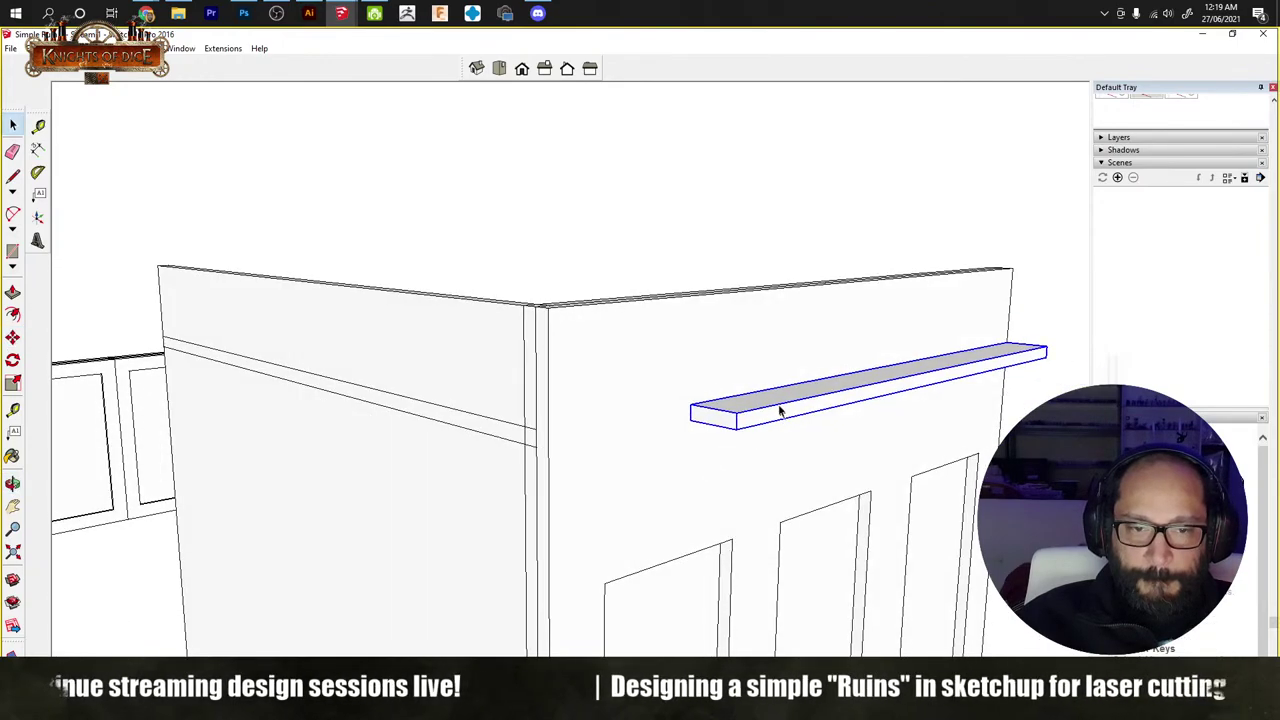
key(m)
click(709, 420)
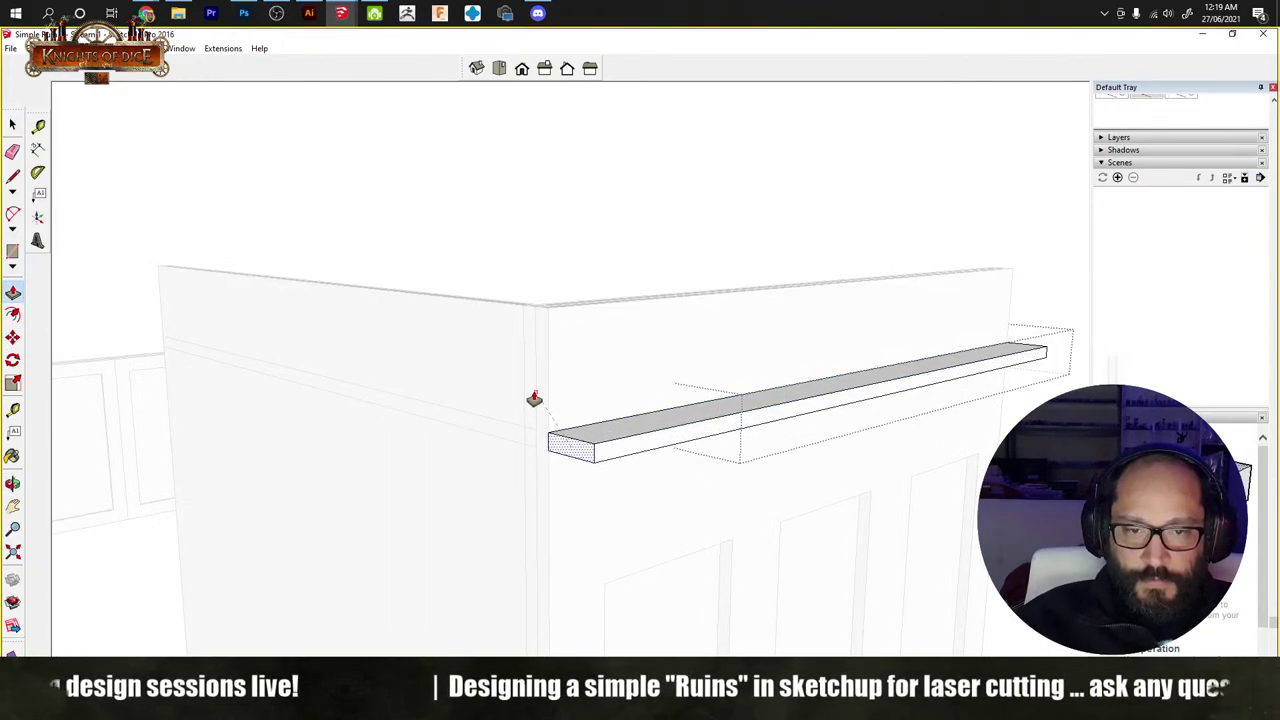
click(546, 389)
middle_drag(611, 537, 391, 329)
scroll(379, 345, up, 2)
scroll(379, 345, up, 1)
scroll(632, 449, down, 3)
click(447, 231)
Step: Place a guide along the ledge's top, push its front face back to that guide, and delete the guides
scroll(467, 308, up, 2)
key(t)
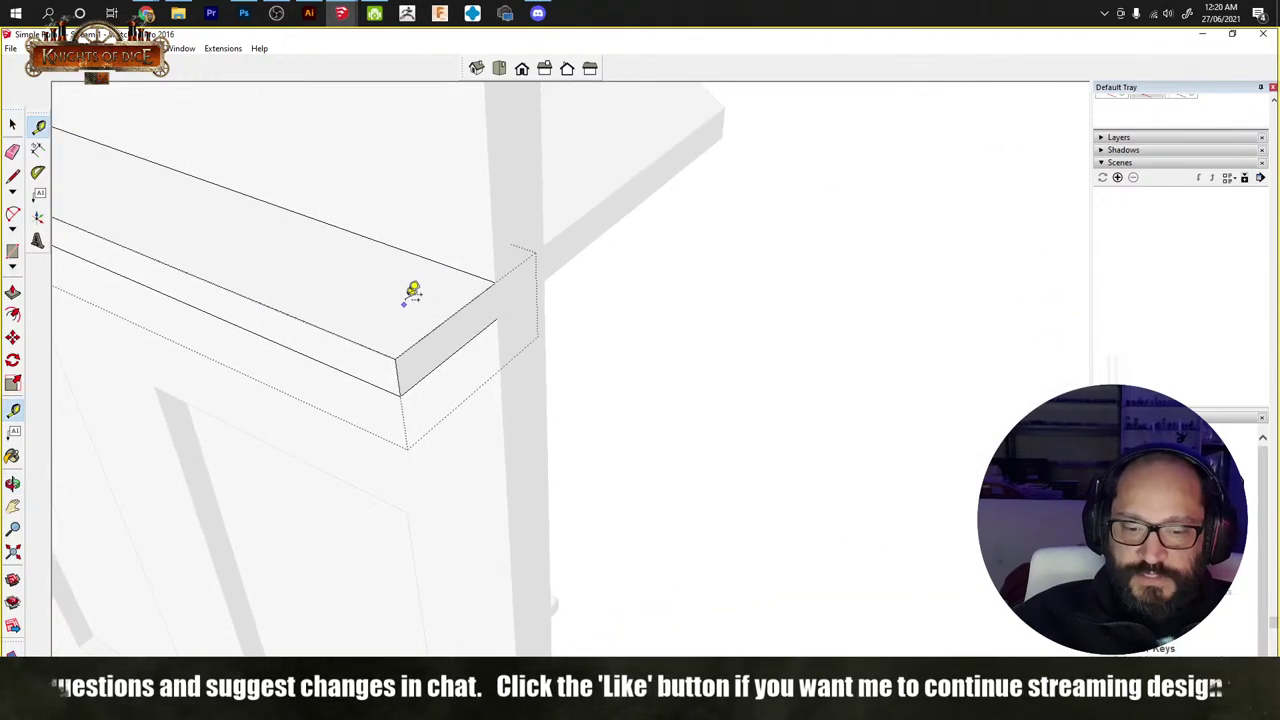
click(442, 265)
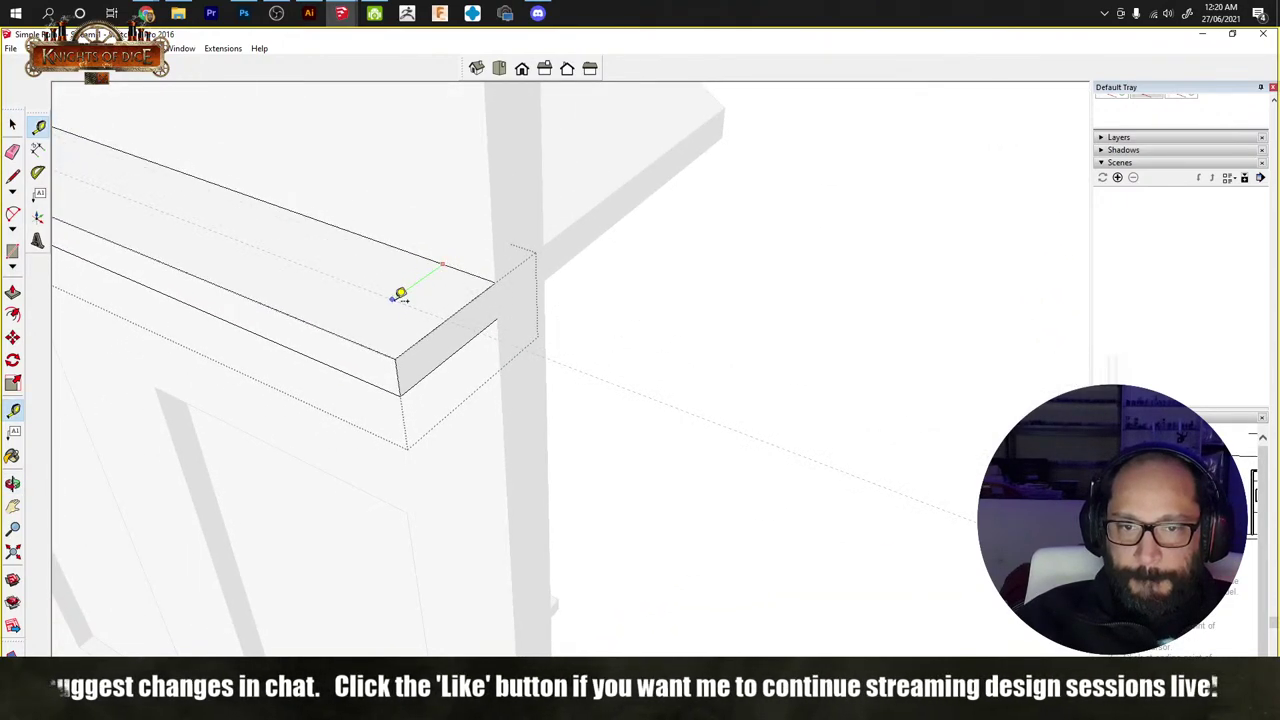
key(p)
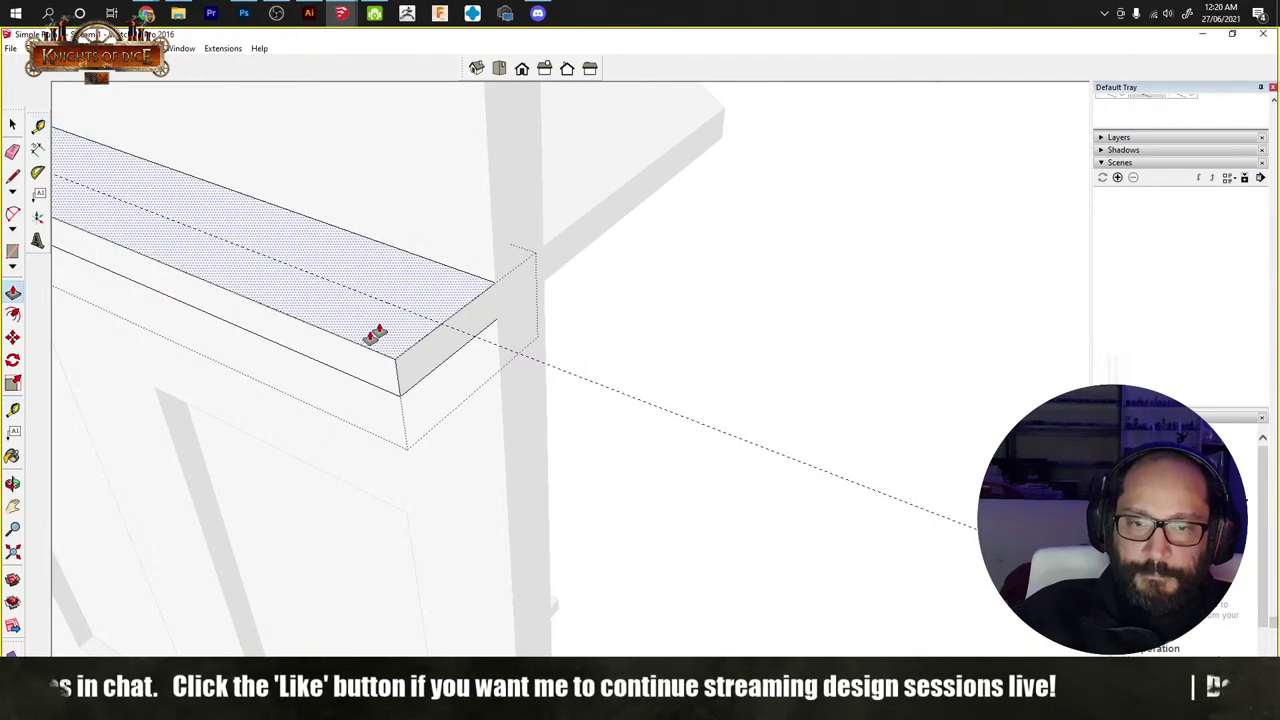
click(371, 334)
click(355, 297)
key(space)
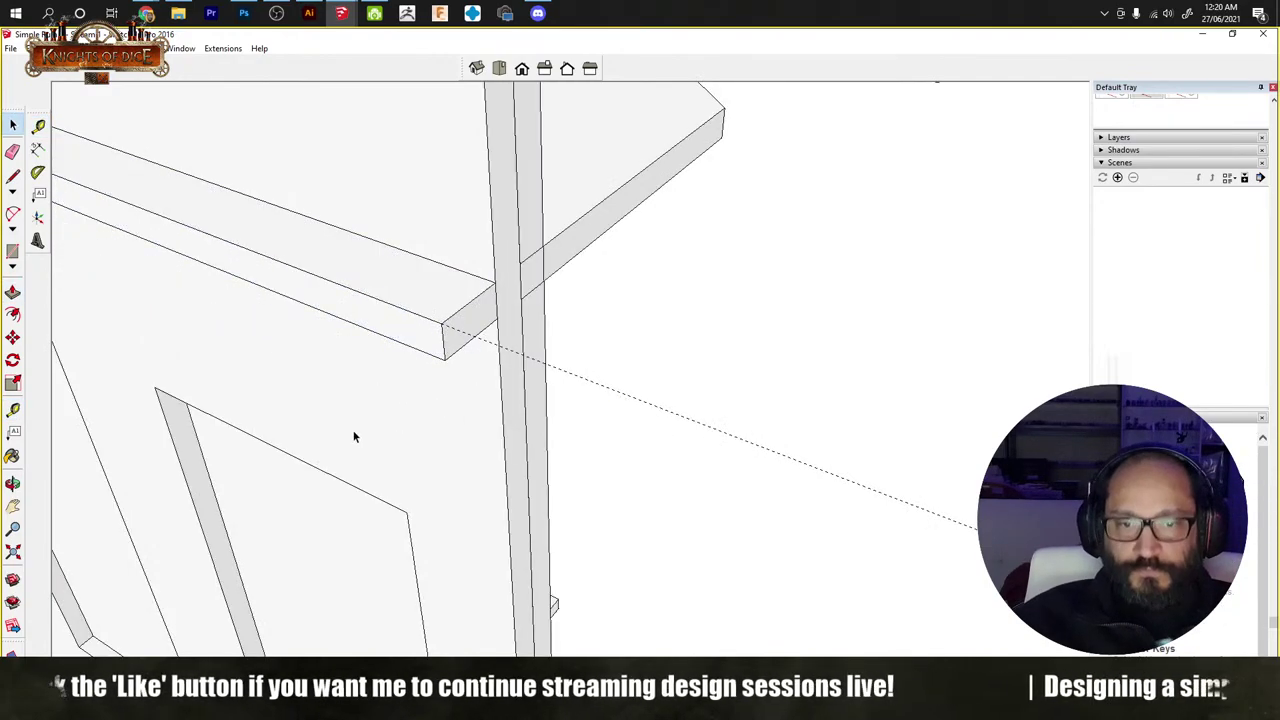
click(38, 48)
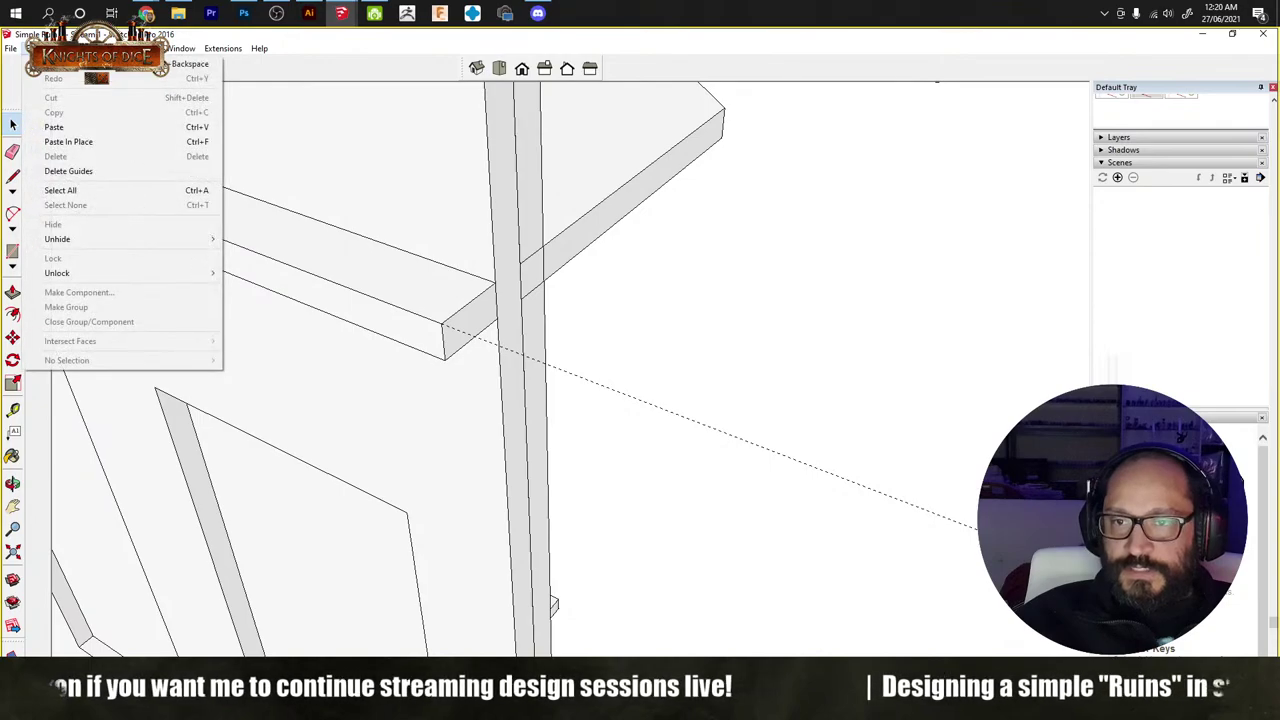
click(86, 167)
Step: Make a copy of the ledge strip below the original
click(391, 285)
key(m)
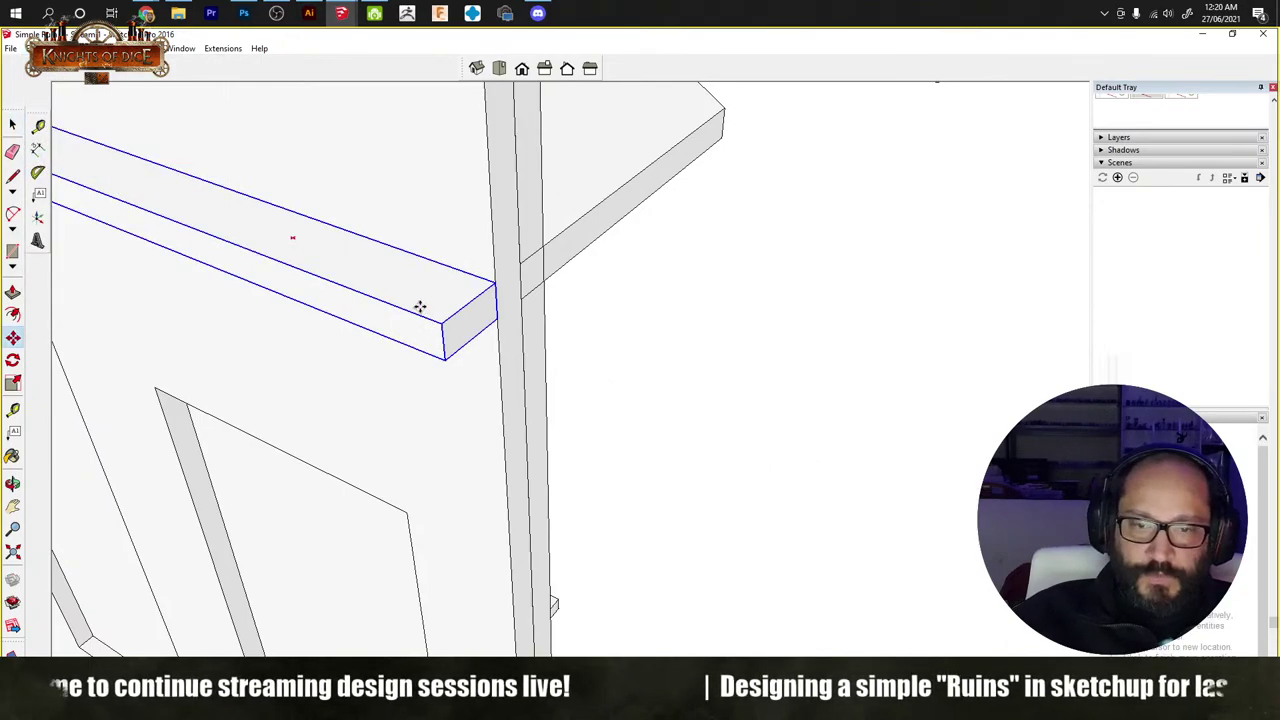
click(420, 306)
key(ctrl)
click(449, 429)
click(424, 449)
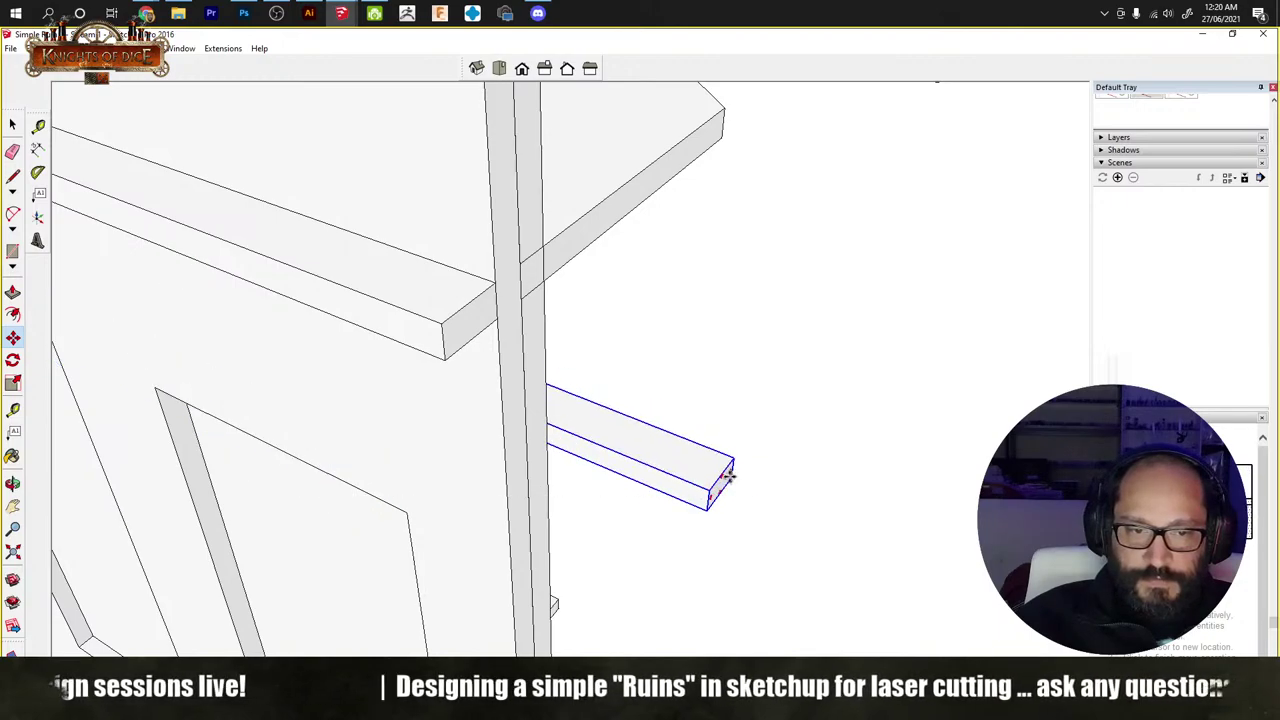
Step: Rotate the copied strip about its long axis to stand upright and move it against the wall directly under the ledge
click(724, 468)
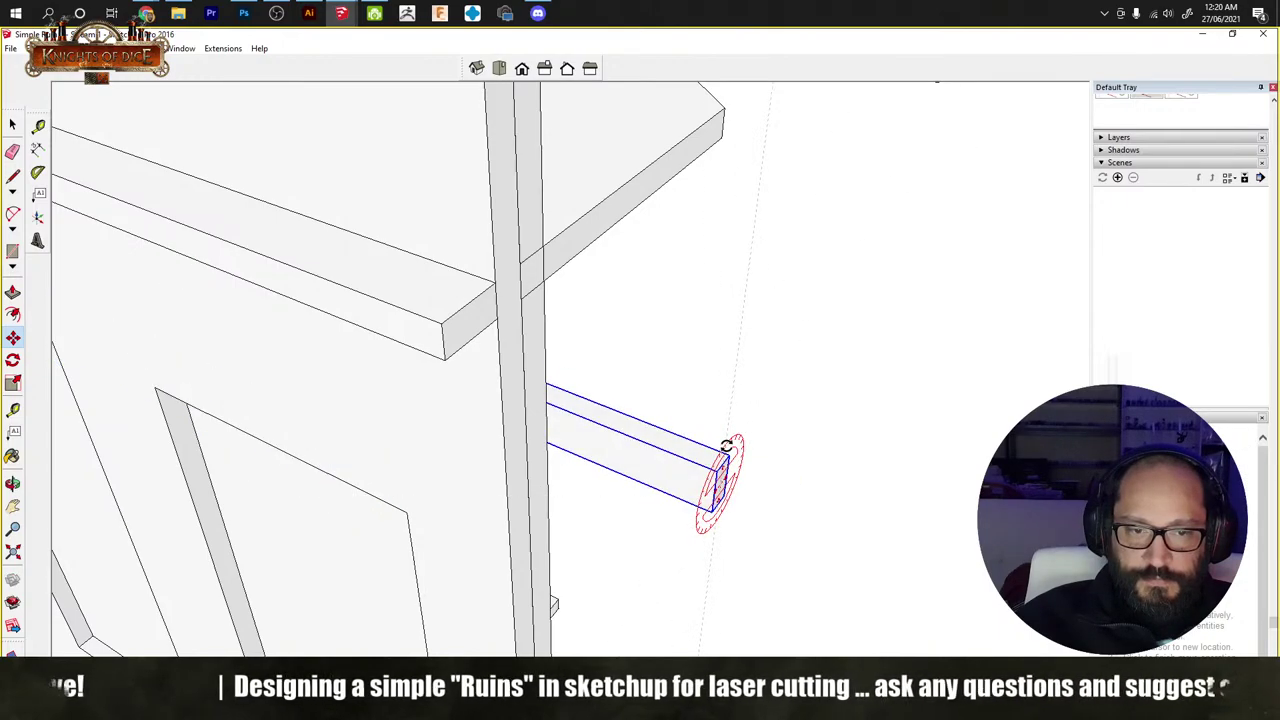
click(729, 458)
middle_drag(366, 449, 394, 177)
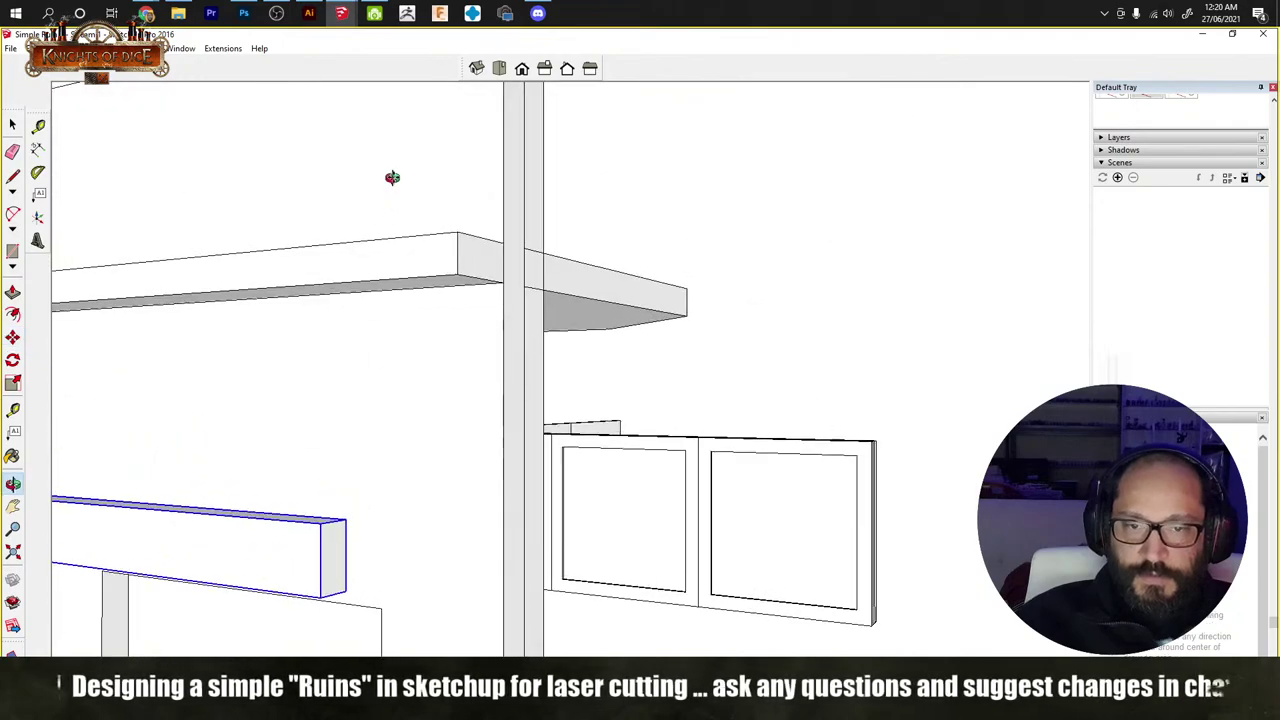
click(503, 285)
middle_drag(494, 349, 486, 374)
Step: Open the upright strip's group, extend its underside downward with Push/Pull, and close the group
key(space)
double_click(426, 337)
key(q)
key(p)
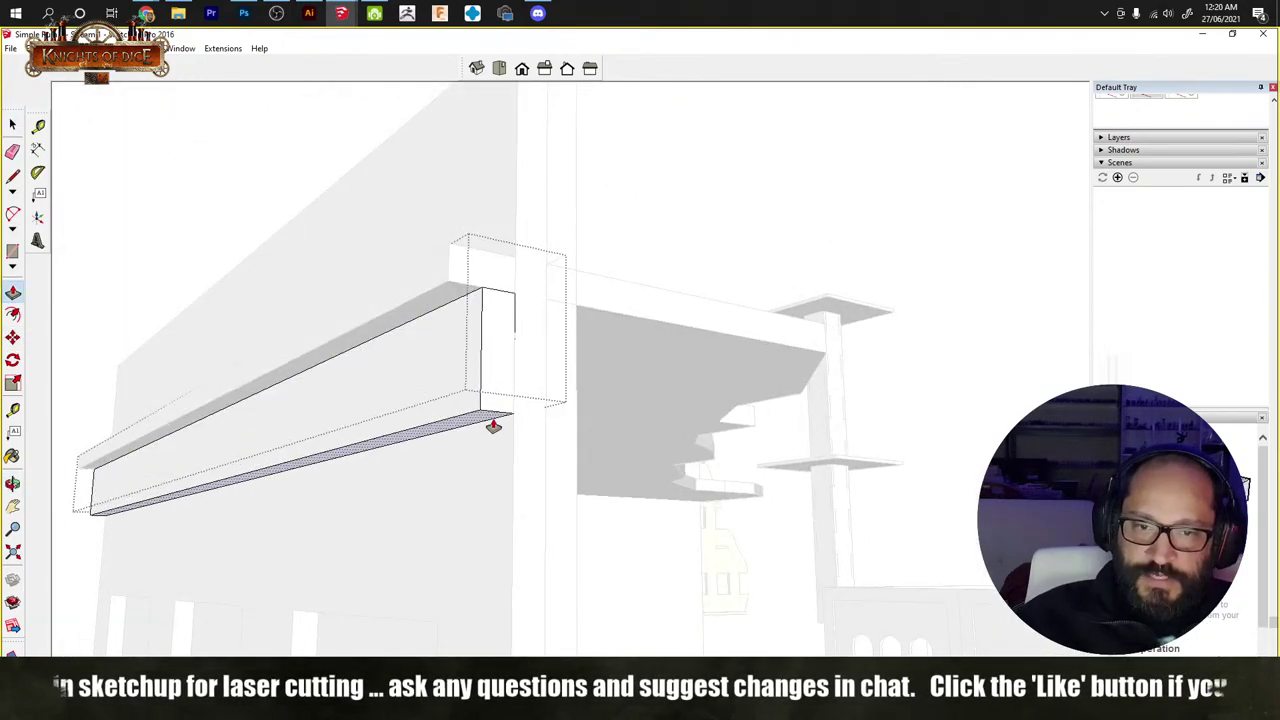
key(space)
click(789, 186)
middle_drag(789, 186, 457, 246)
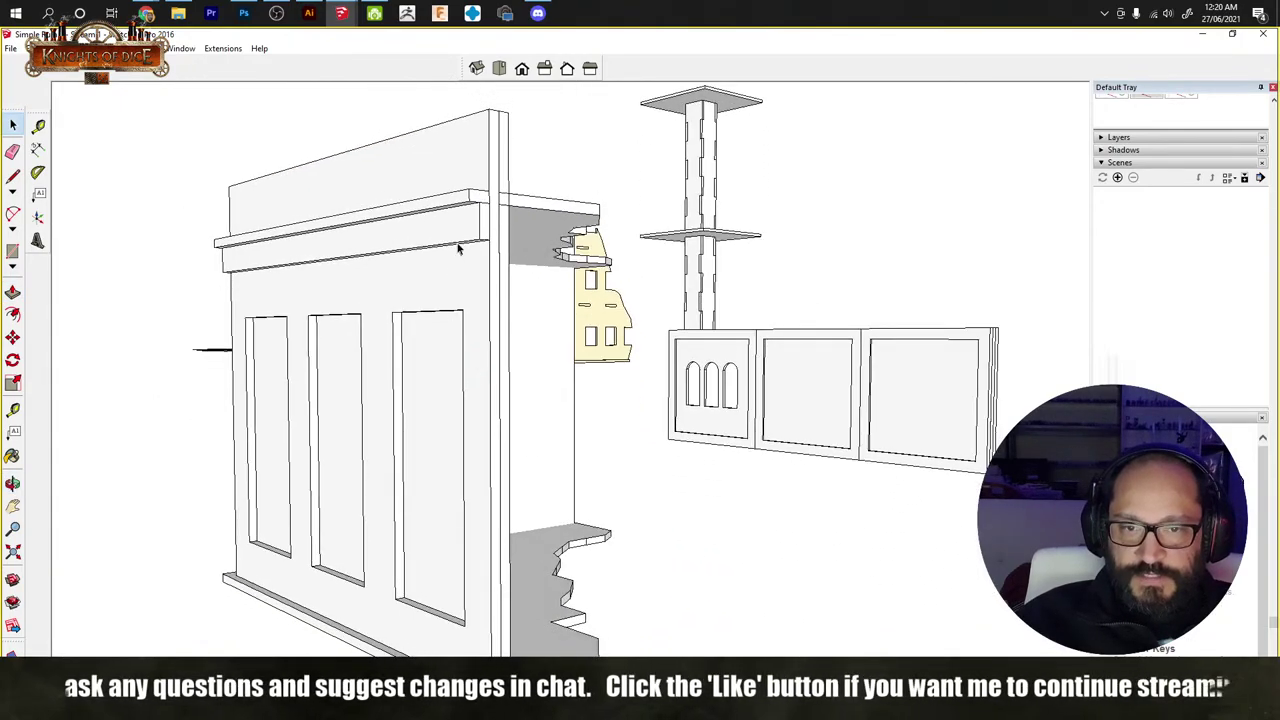
Step: Copy the upright strip under the ledge straight down to the foot of the wall, resting on the base ledge
click(460, 247)
key(m)
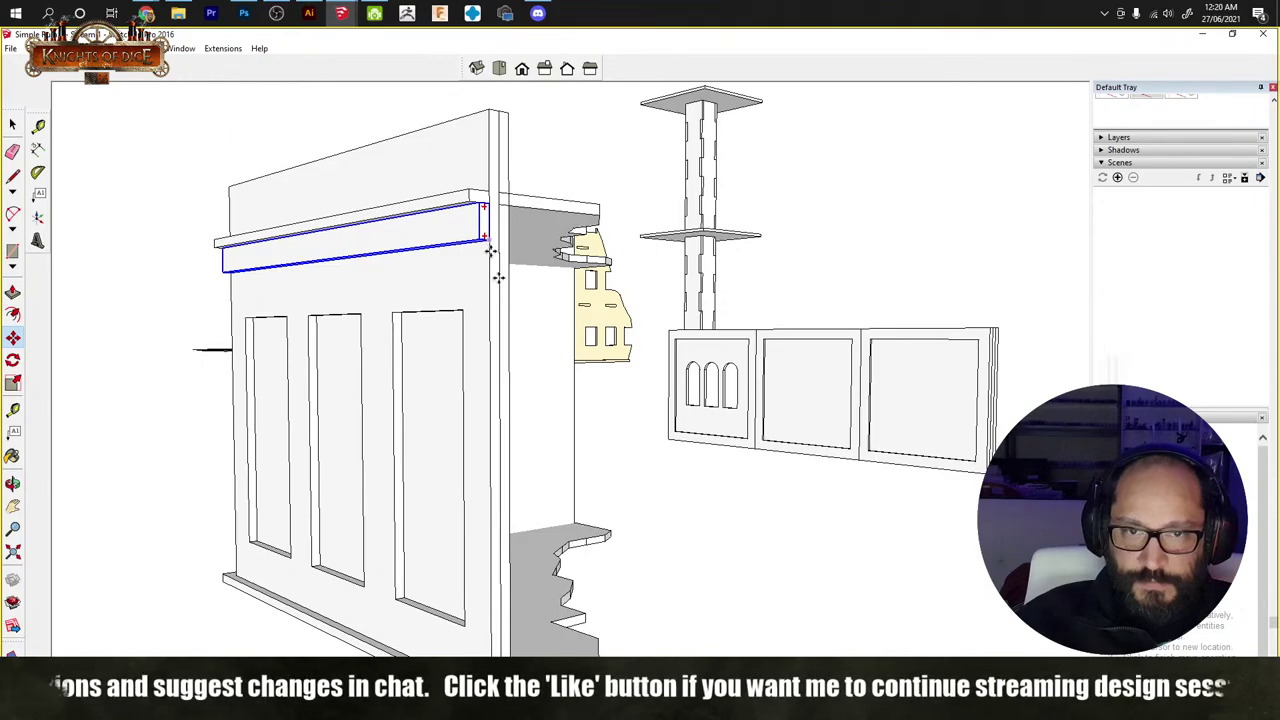
click(483, 208)
click(483, 575)
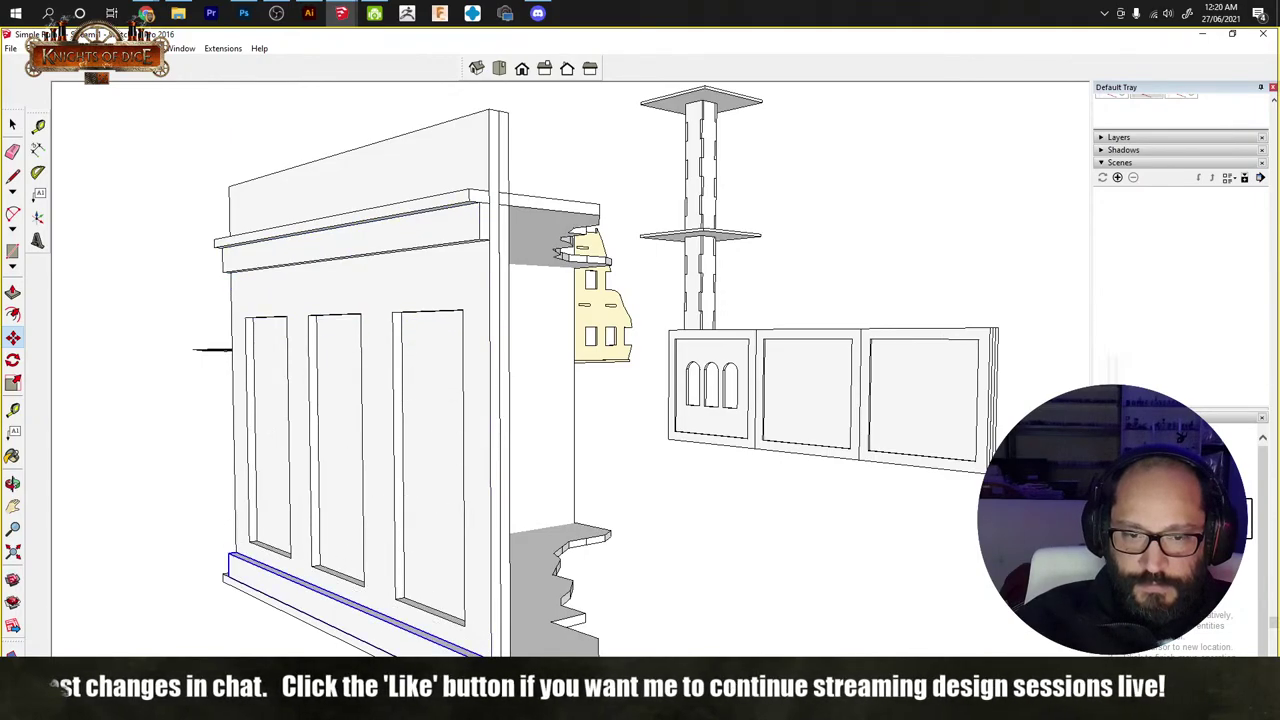
key(space)
Step: Open the floor piece's group, extend its front edge outward past the base strip with Push/Pull, and close the group
middle_drag(565, 605, 215, 560)
scroll(212, 560, up, 2)
scroll(212, 560, up, 3)
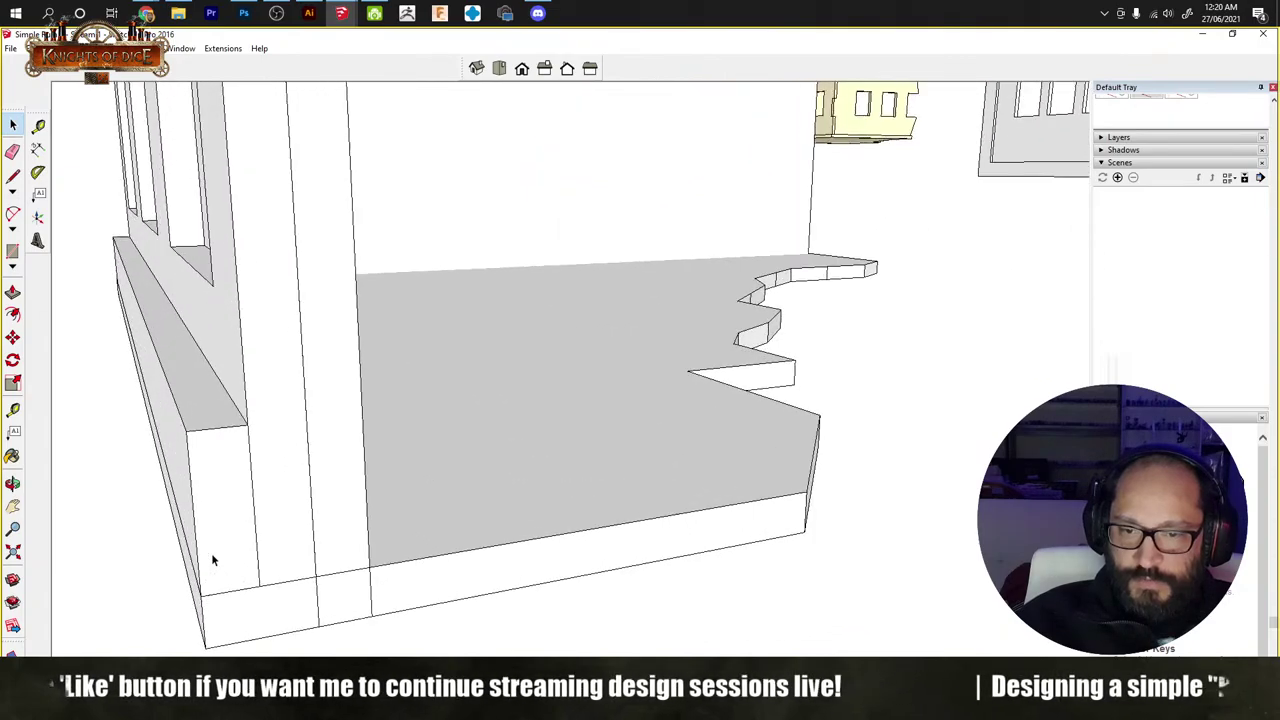
scroll(212, 560, down, 2)
middle_drag(212, 560, 500, 540)
click(525, 535)
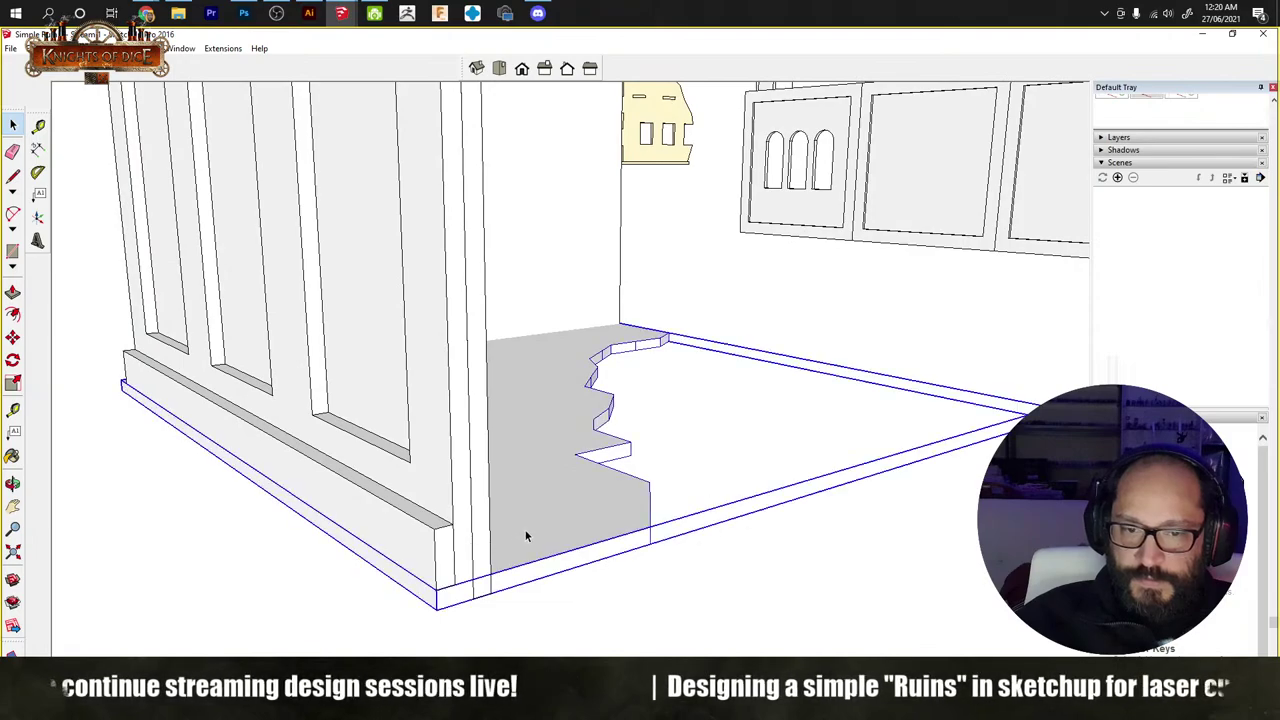
double_click(480, 557)
key(m)
drag(459, 584, 428, 601)
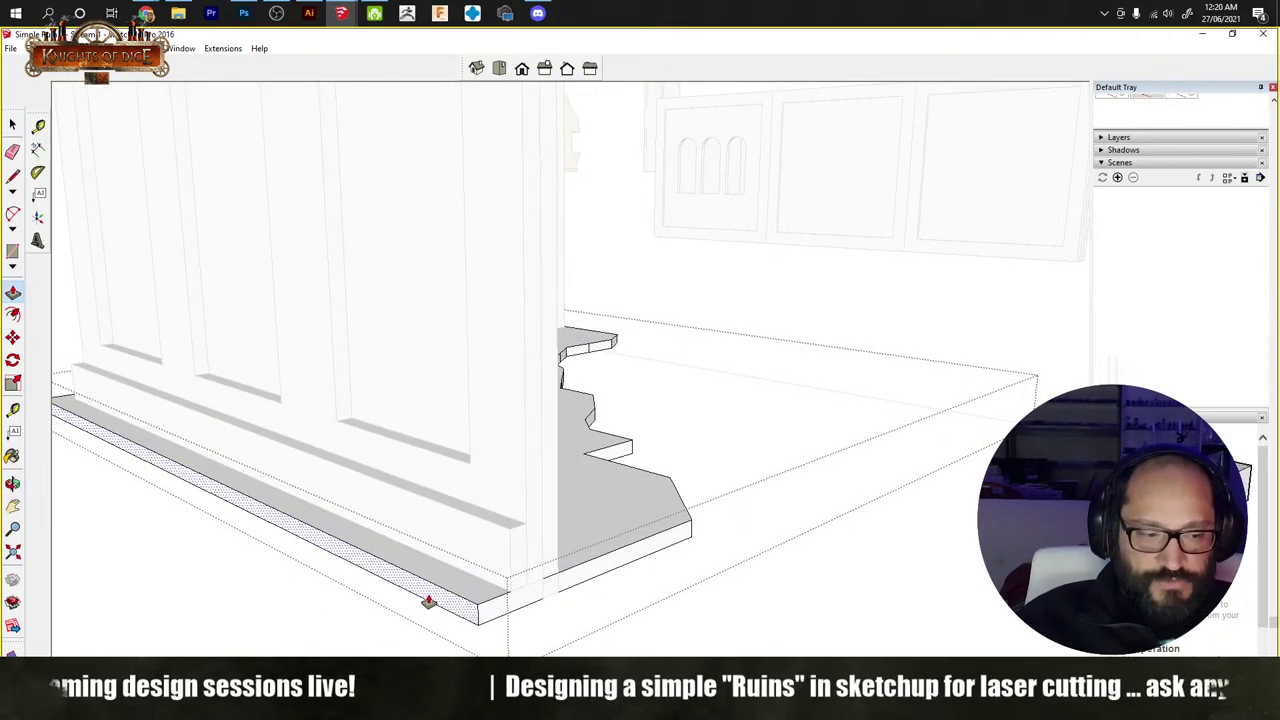
middle_drag(423, 603, 340, 408)
click(745, 484)
key(space)
scroll(673, 611, down, 3)
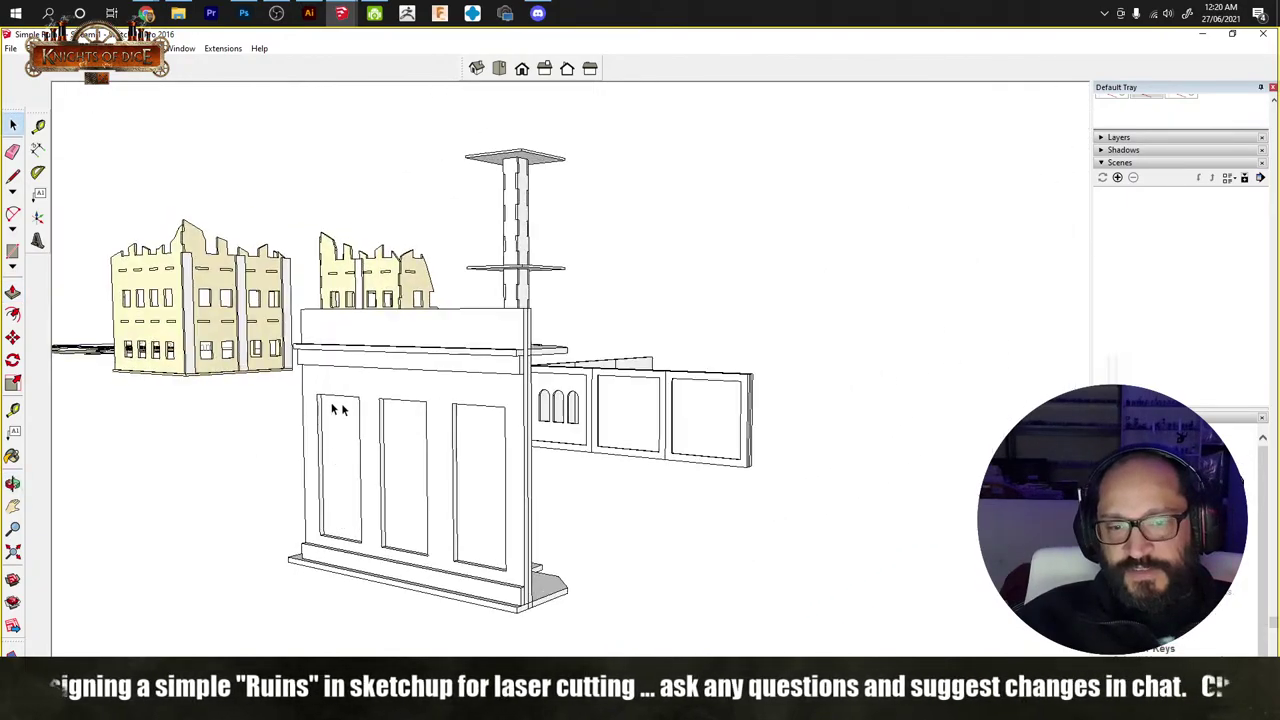
scroll(500, 400, up, 2)
middle_drag(566, 463, 528, 402)
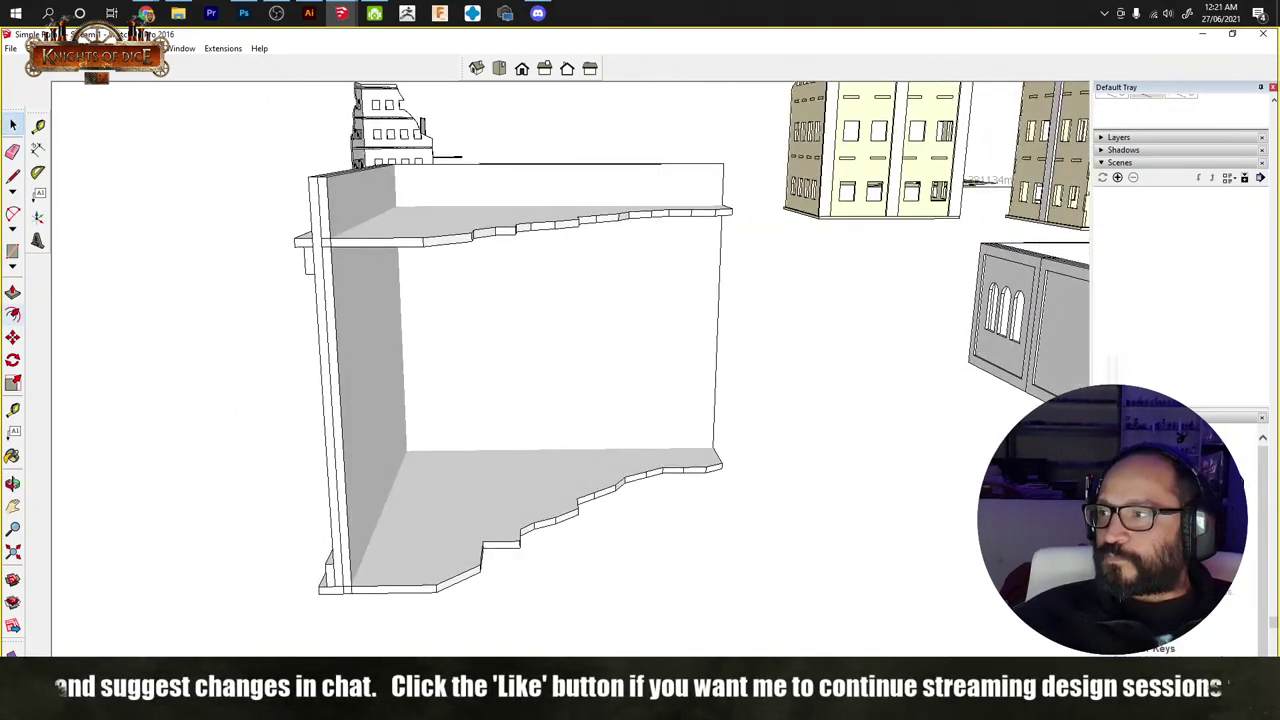
key(alt+Tab)
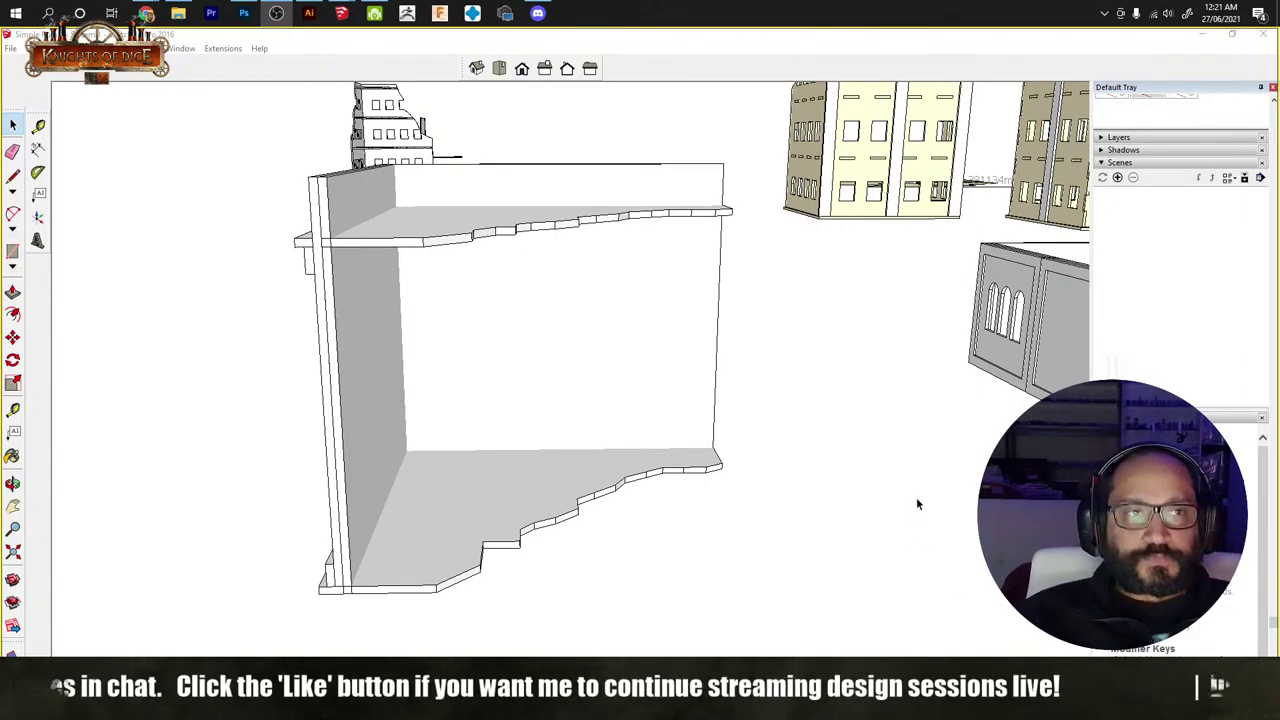
click(830, 406)
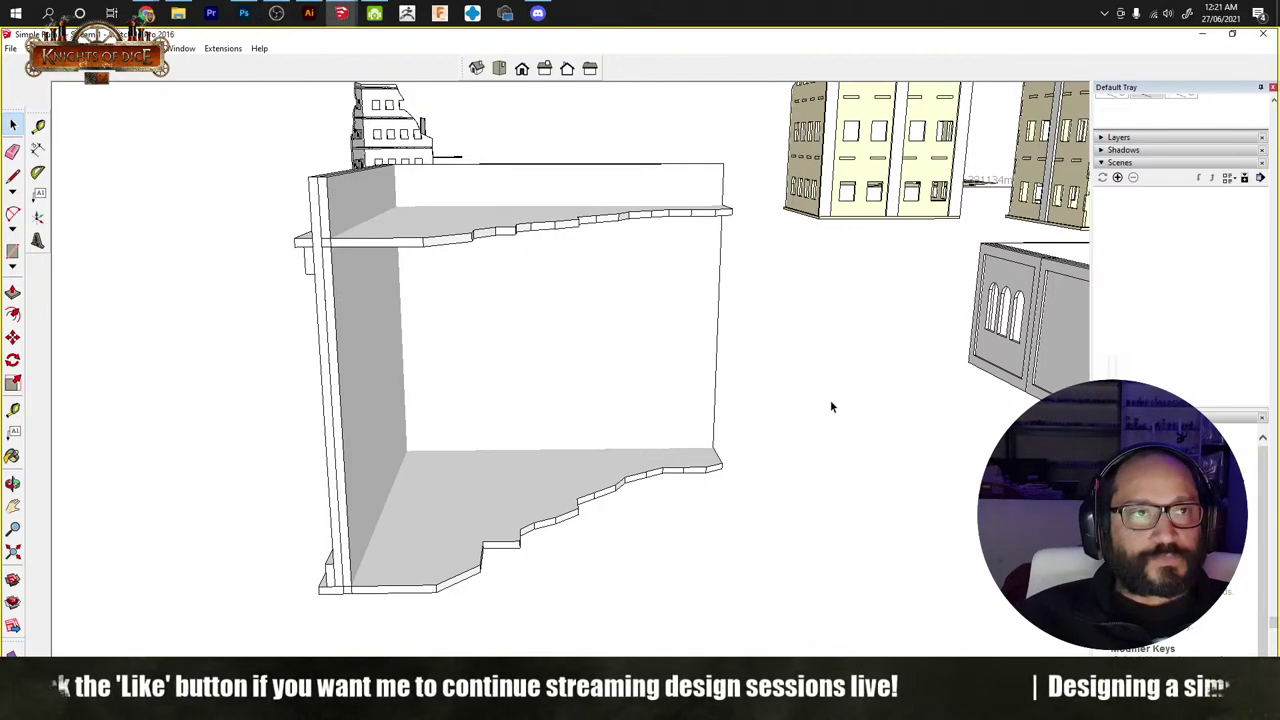
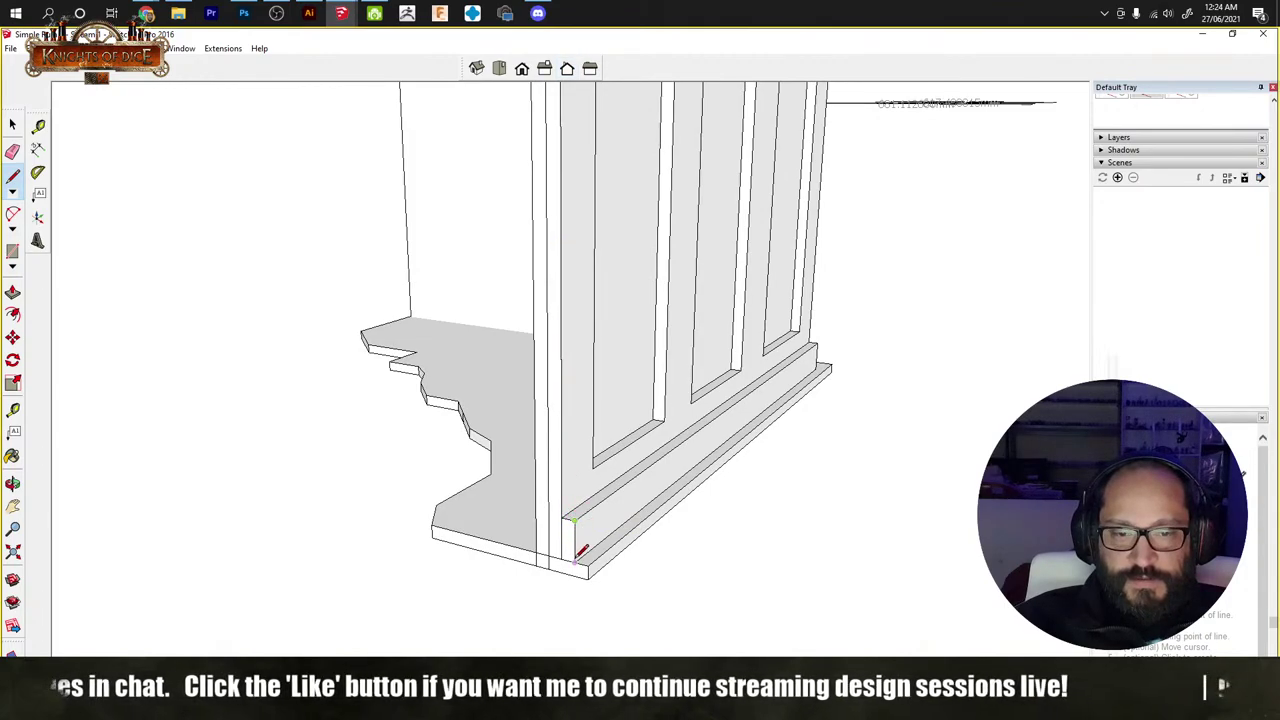
Step: Draw a vertical line closing the pilaster profile at the wall's end up to the ledge's underside, and extrude the face into a thin pilaster
middle_drag(610, 440, 549, 322)
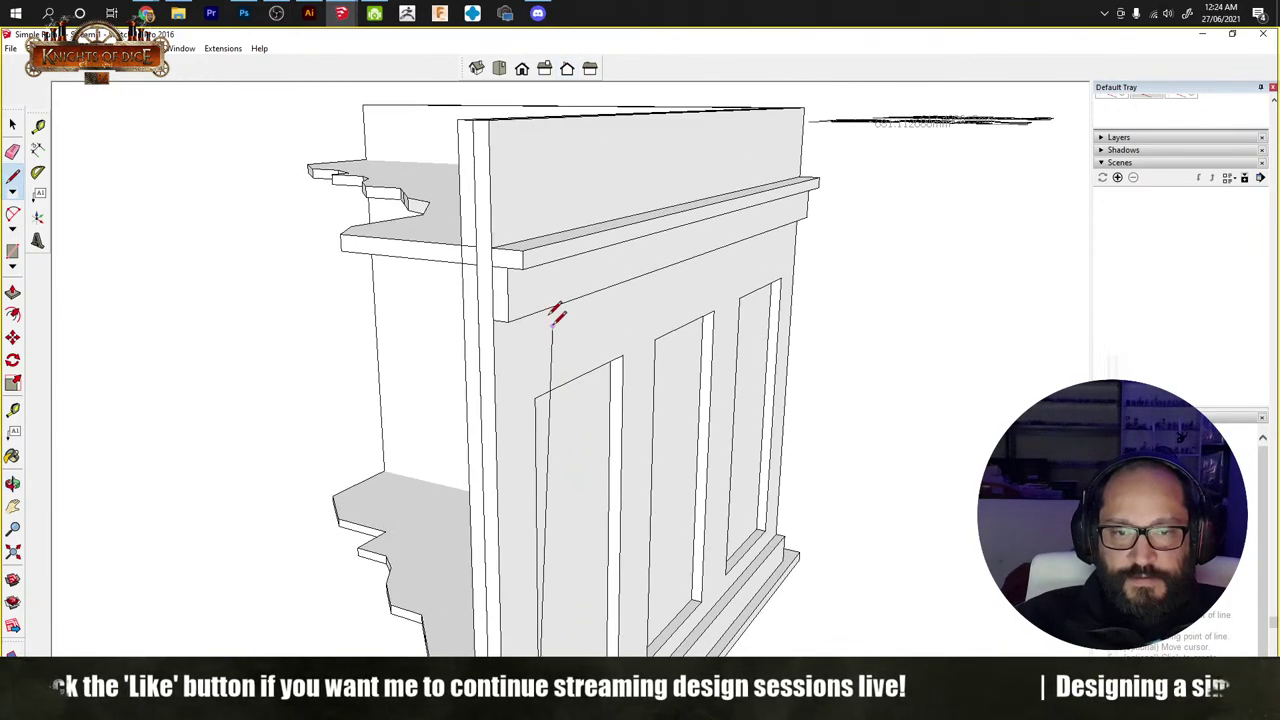
click(527, 265)
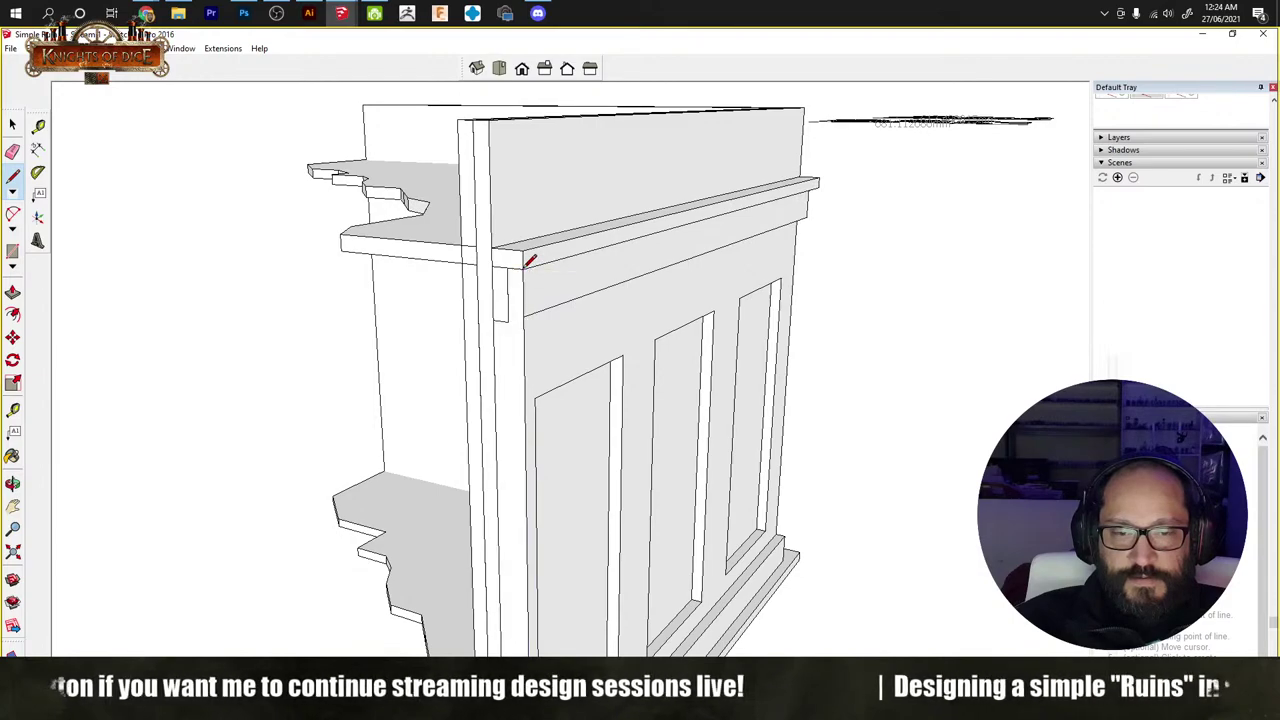
click(515, 369)
drag(512, 382, 541, 363)
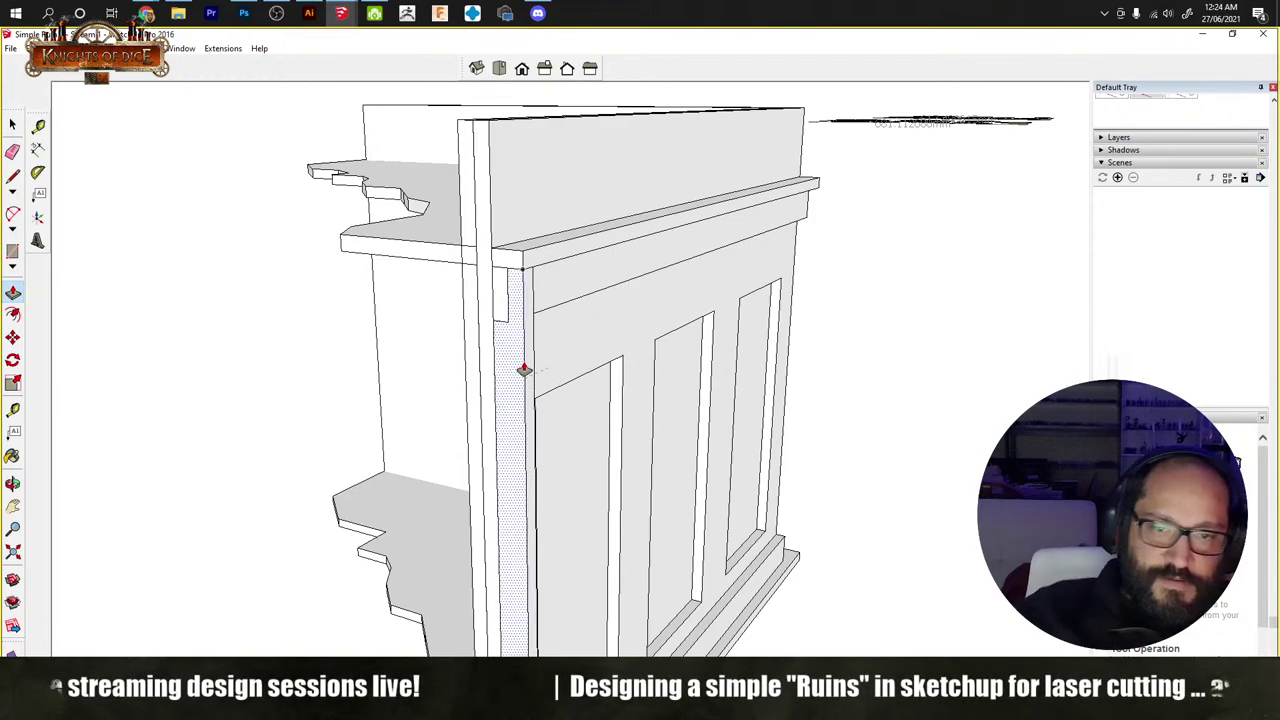
Step: Select the whole extruded pilaster and make it a group
key(space)
click(518, 368)
right_click(520, 366)
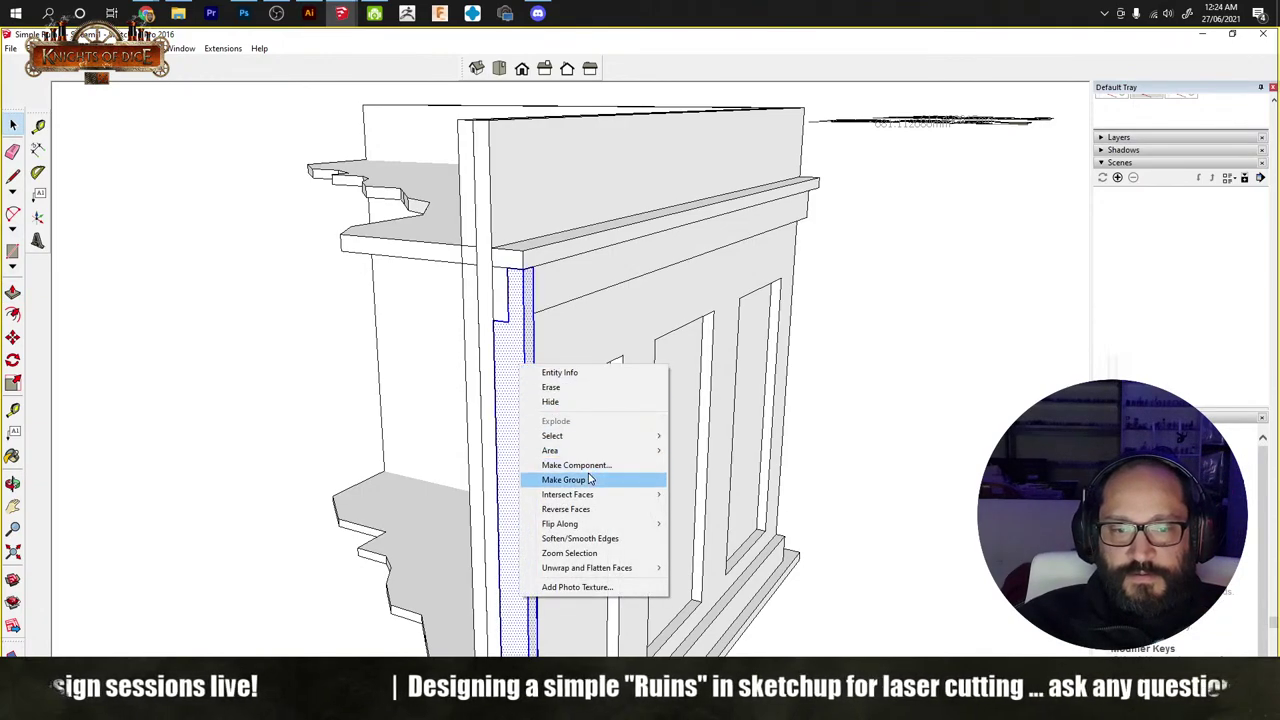
click(563, 479)
Step: Examine the new pilaster at the wall's end and the corner's place among the other buildings from several angles
middle_drag(563, 479, 540, 252)
middle_drag(502, 543, 560, 400)
scroll(640, 423, up, 5)
scroll(590, 350, down, 3)
click(477, 68)
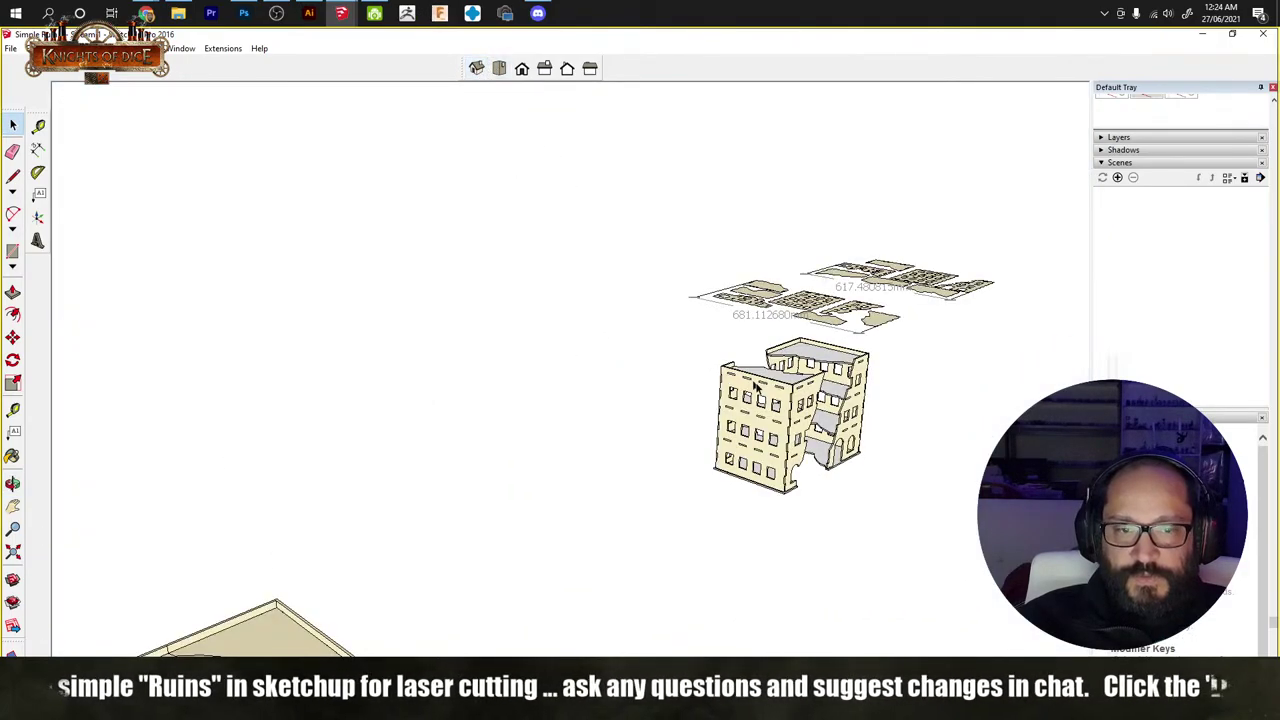
scroll(580, 340, down, 2)
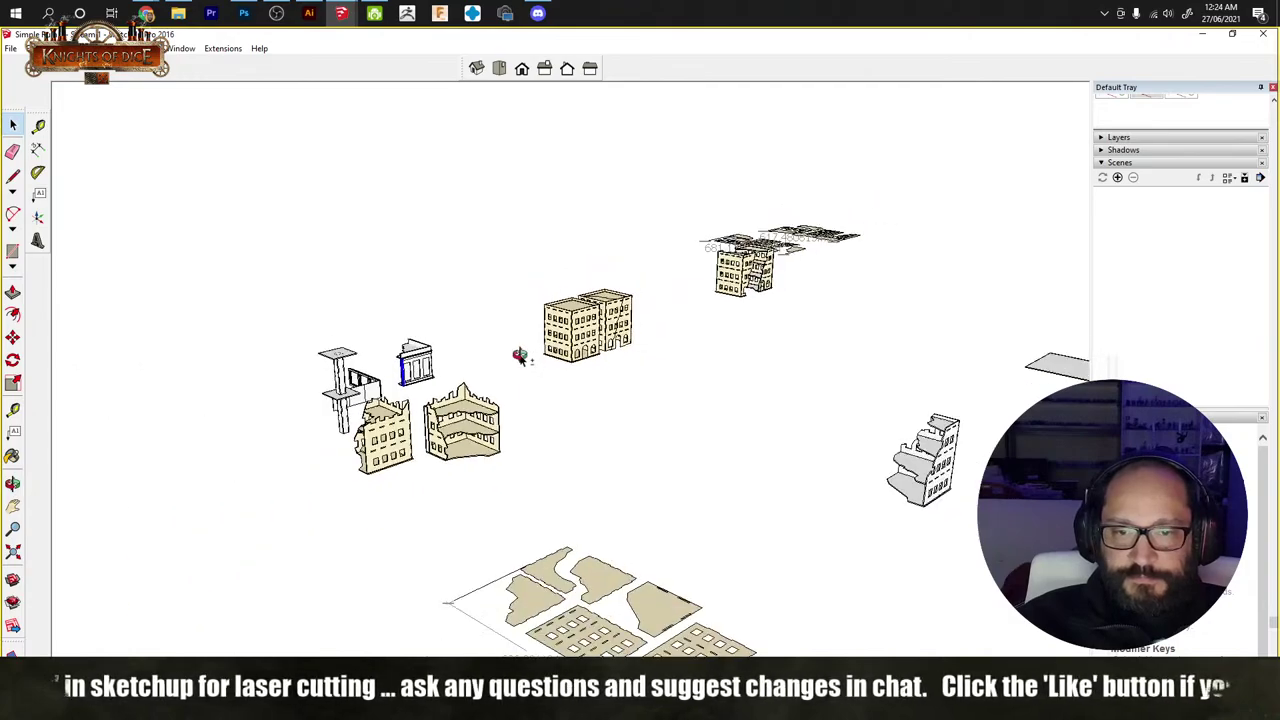
middle_drag(520, 354, 732, 314)
scroll(600, 372, up, 5)
scroll(600, 372, up, 5)
scroll(732, 314, down, 6)
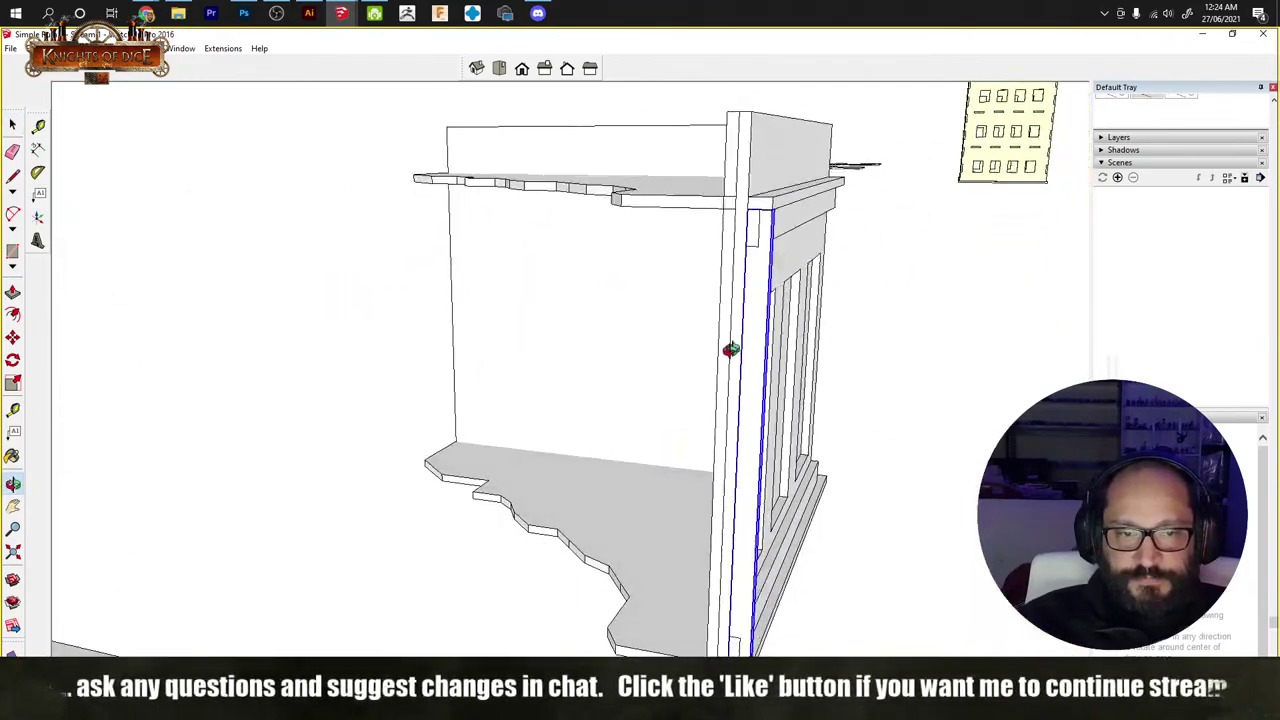
middle_drag(757, 371, 620, 485)
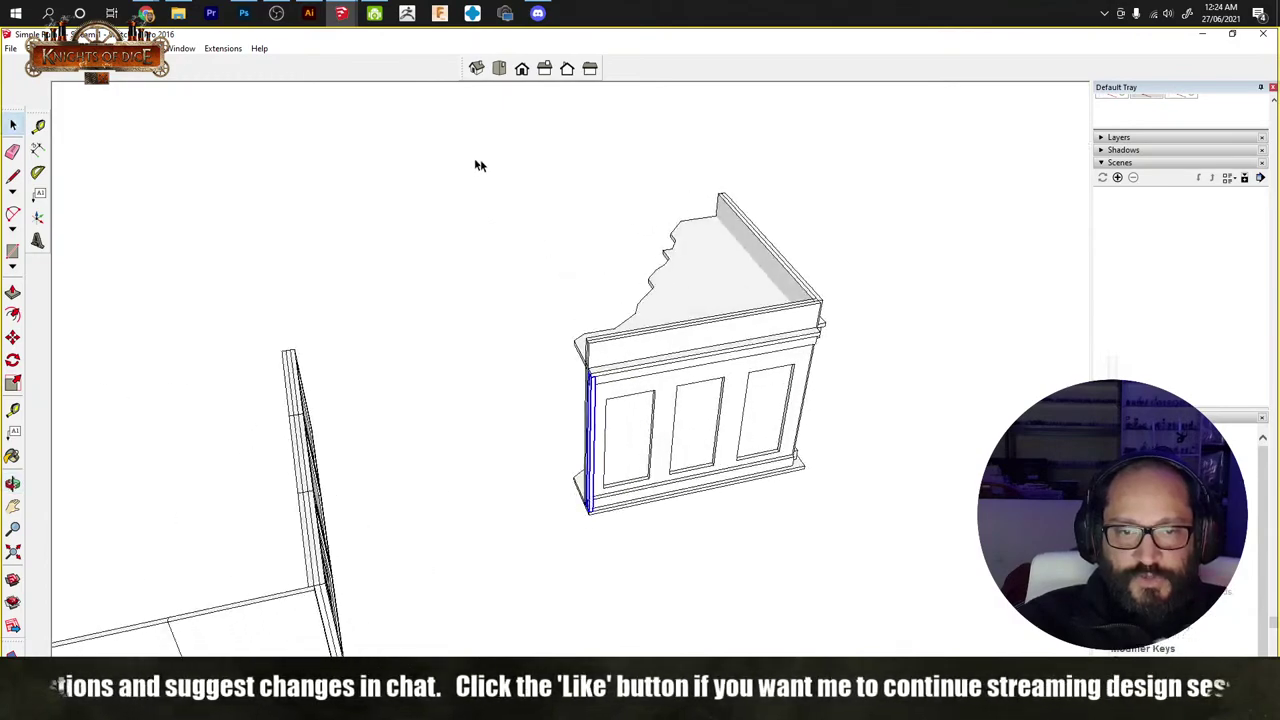
Step: Select the whole ruined corner with its trim and move it to an empty area of the model
click(786, 494)
middle_drag(786, 494, 600, 290)
scroll(655, 470, down, 3)
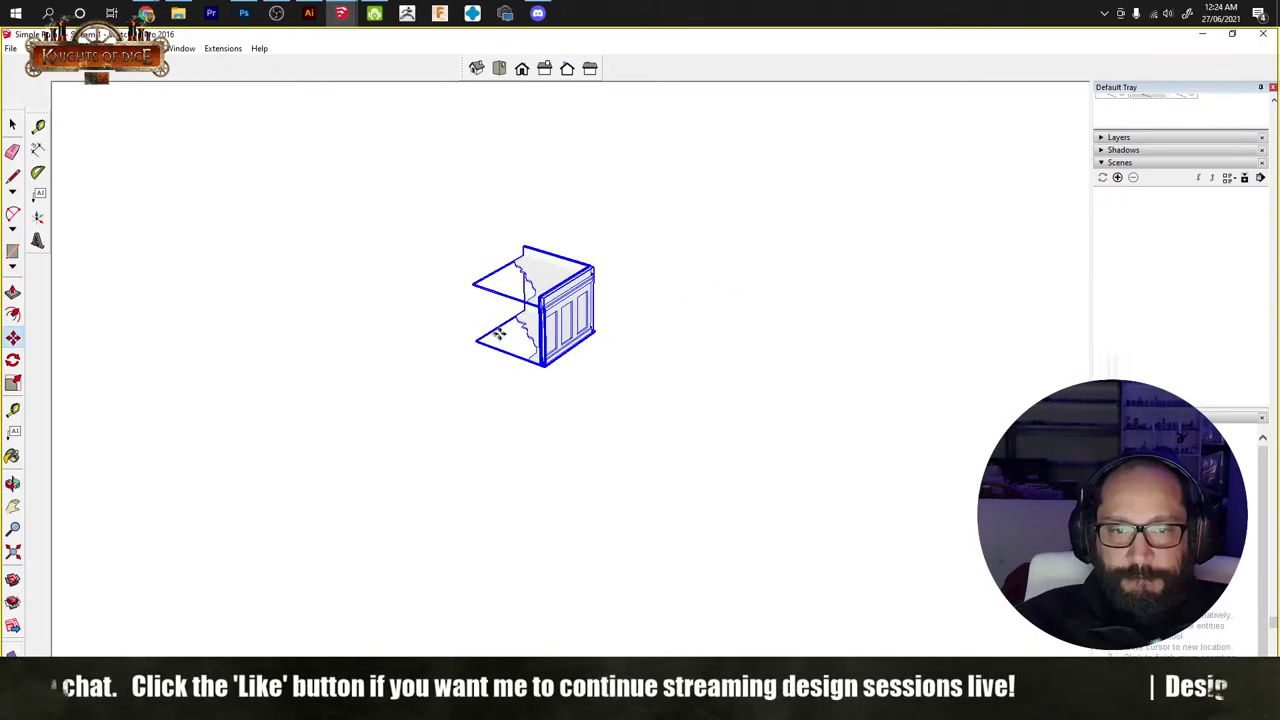
scroll(563, 282, up, 5)
scroll(562, 282, up, 3)
click(874, 573)
Step: Copy the end pilaster along the wall so that one stands between each pair of neighbouring window panels
middle_drag(874, 573, 437, 482)
scroll(416, 533, up, 2)
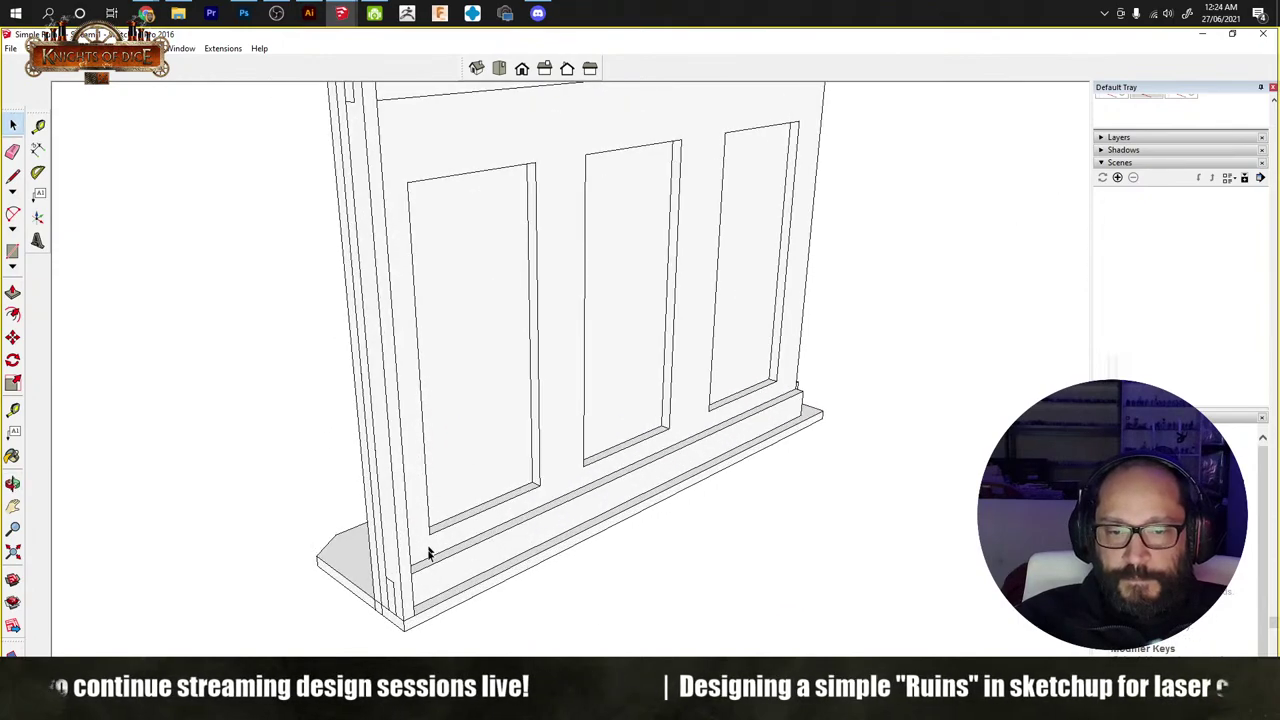
middle_drag(520, 572, 380, 594)
key(m)
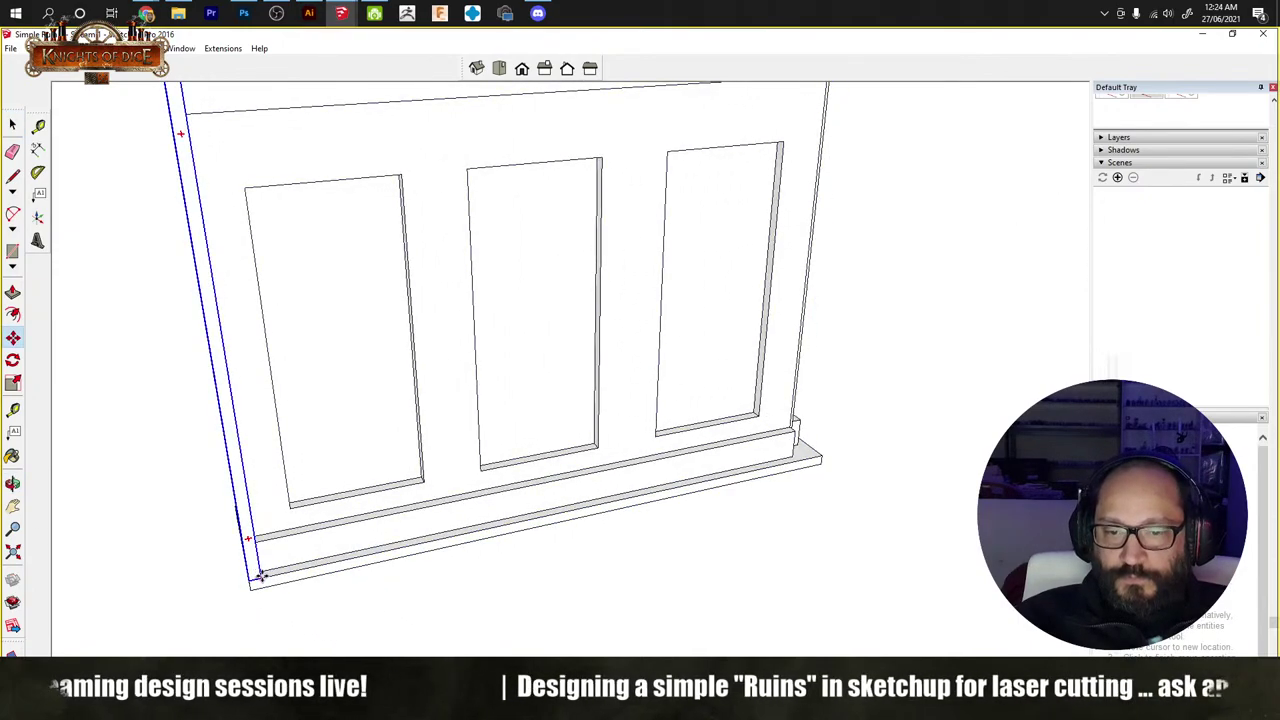
click(260, 575)
key(ctrl)
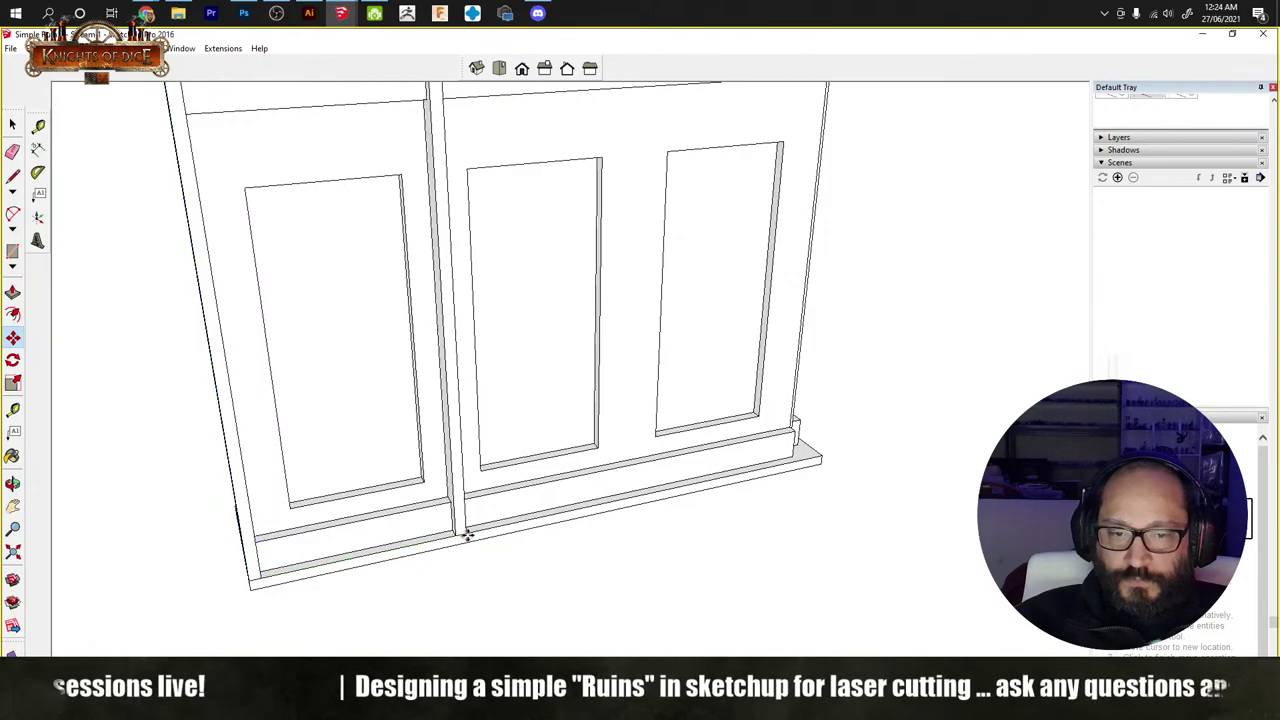
click(467, 535)
middle_drag(634, 508, 363, 506)
middle_drag(643, 514, 346, 505)
scroll(342, 612, up, 3)
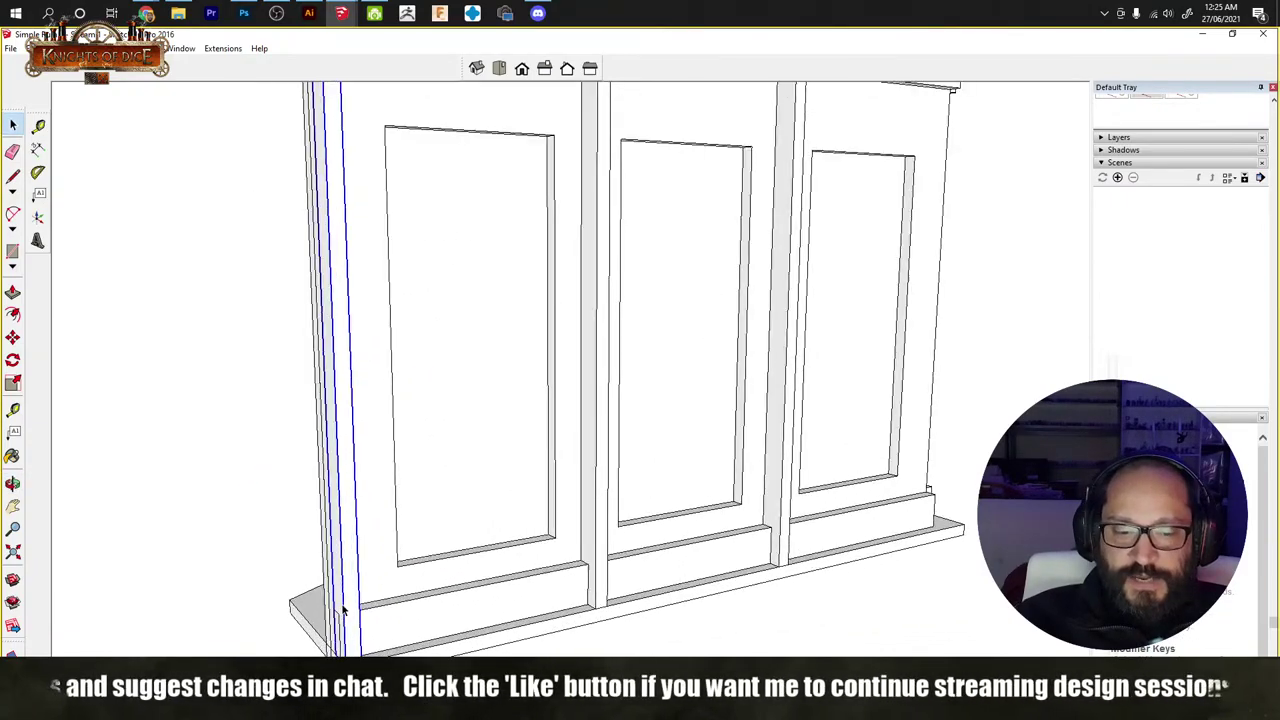
Step: Move the end pilaster inward along the wall so it sits back from the ends of the horizontal strips
drag(351, 600, 383, 650)
middle_drag(640, 655, 523, 366)
scroll(408, 583, down, 5)
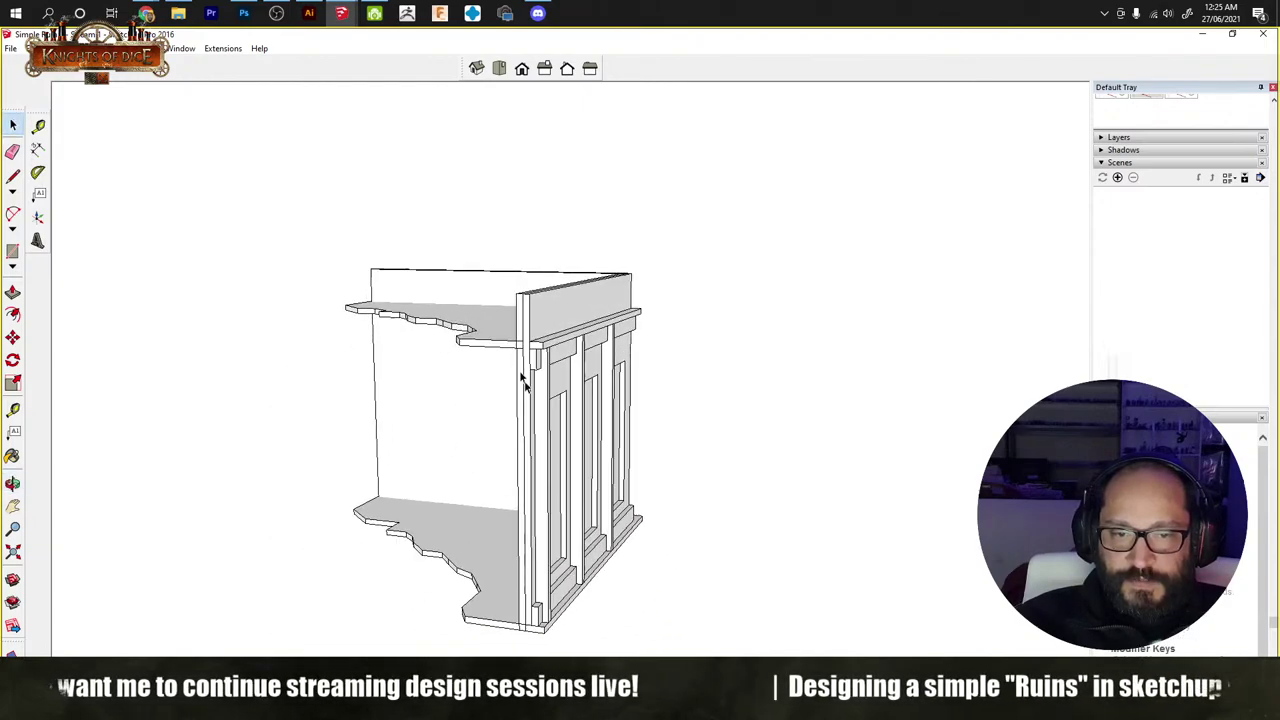
scroll(534, 380, up, 6)
key(space)
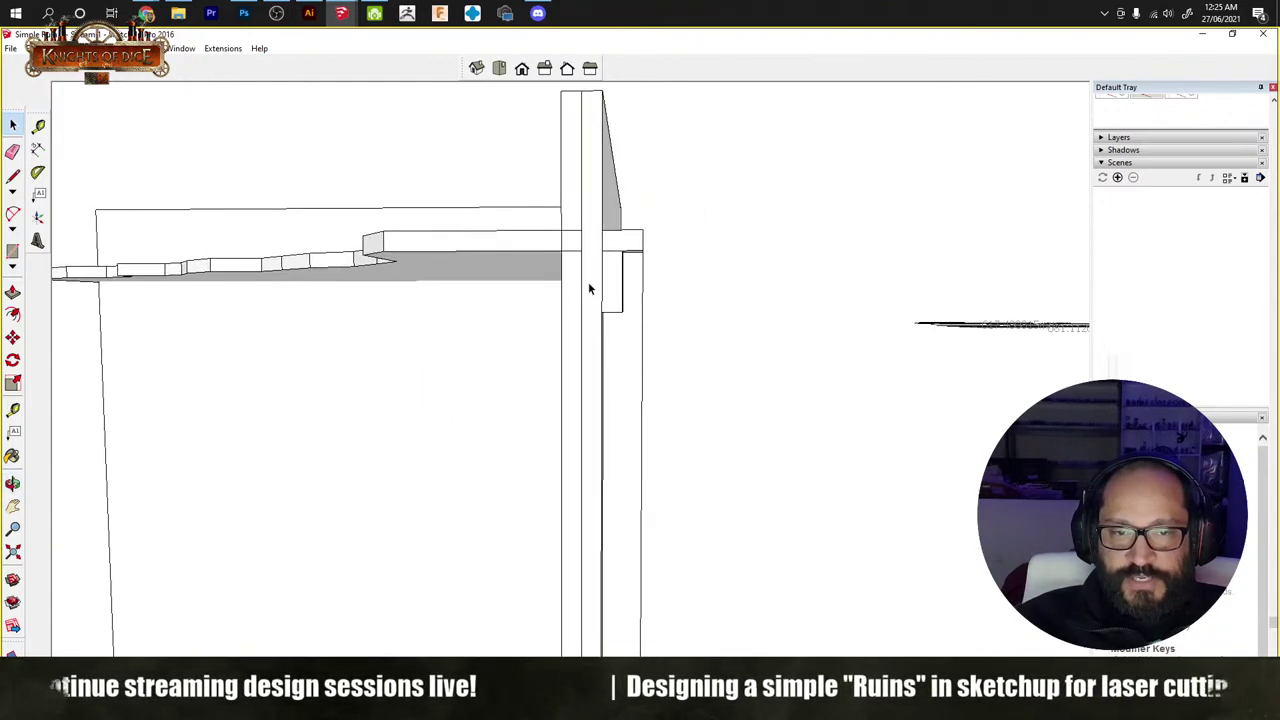
middle_drag(632, 392, 480, 466)
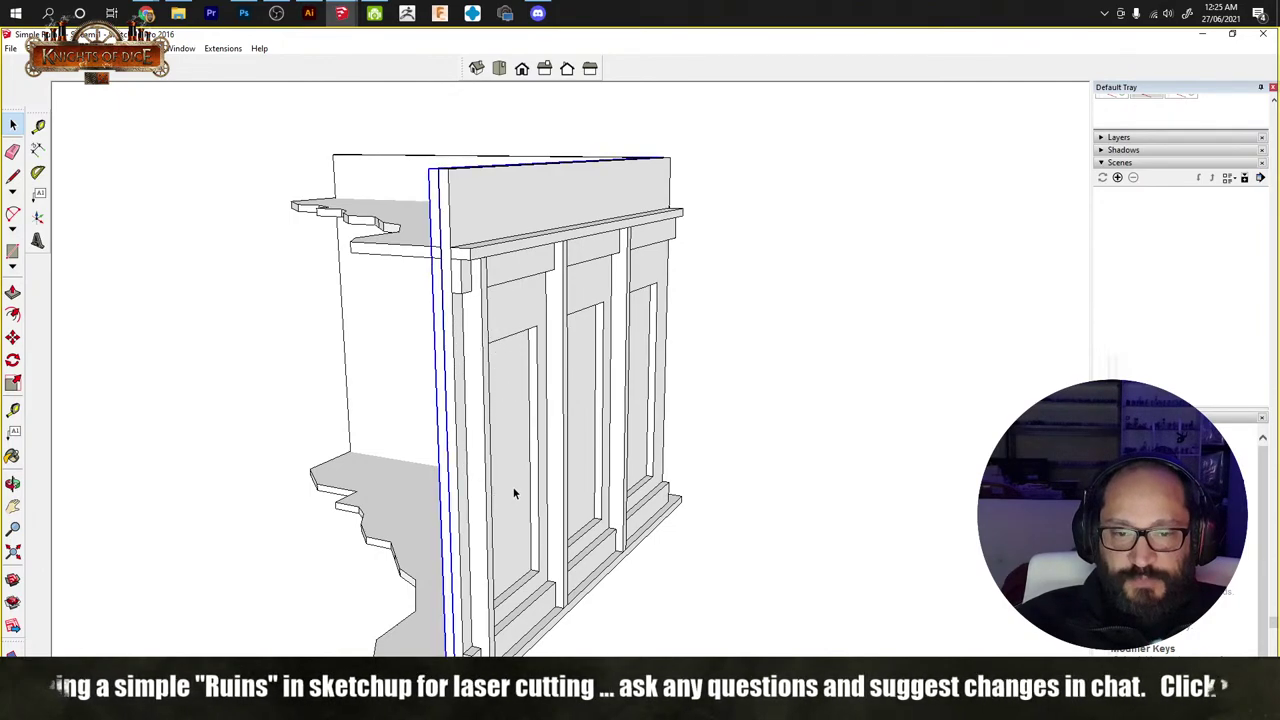
middle_drag(508, 447, 563, 437)
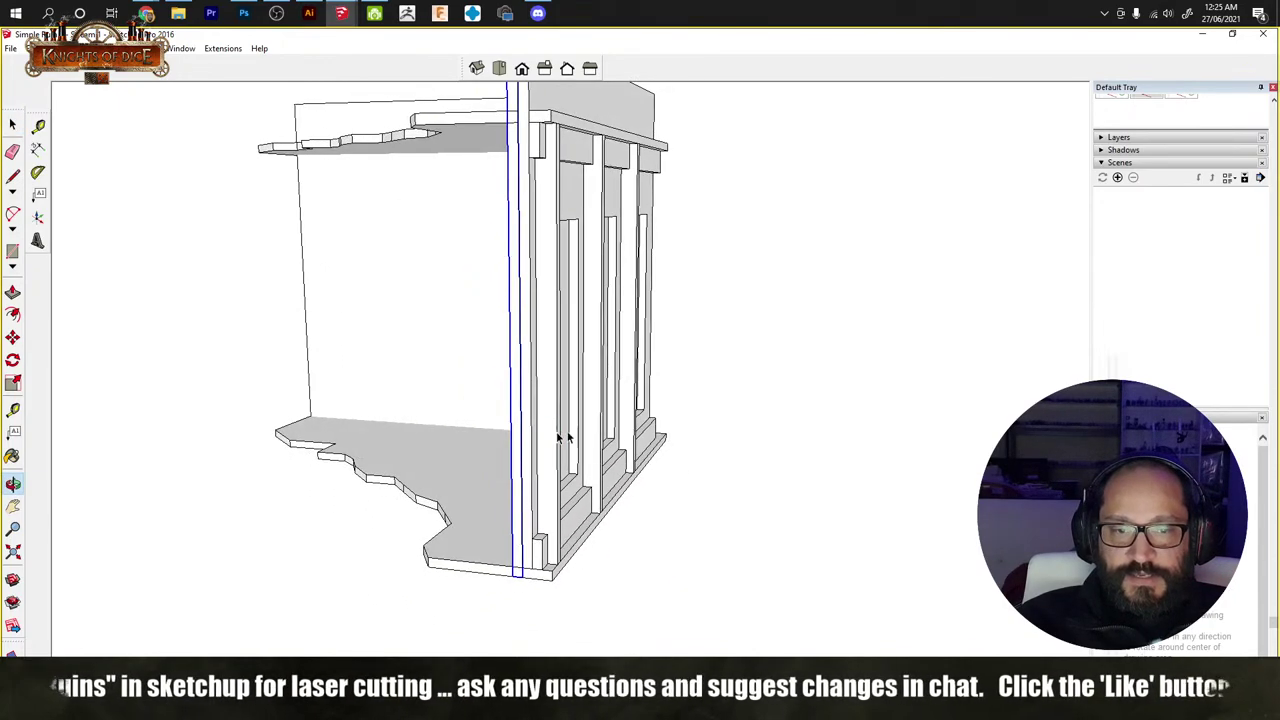
middle_drag(716, 440, 792, 409)
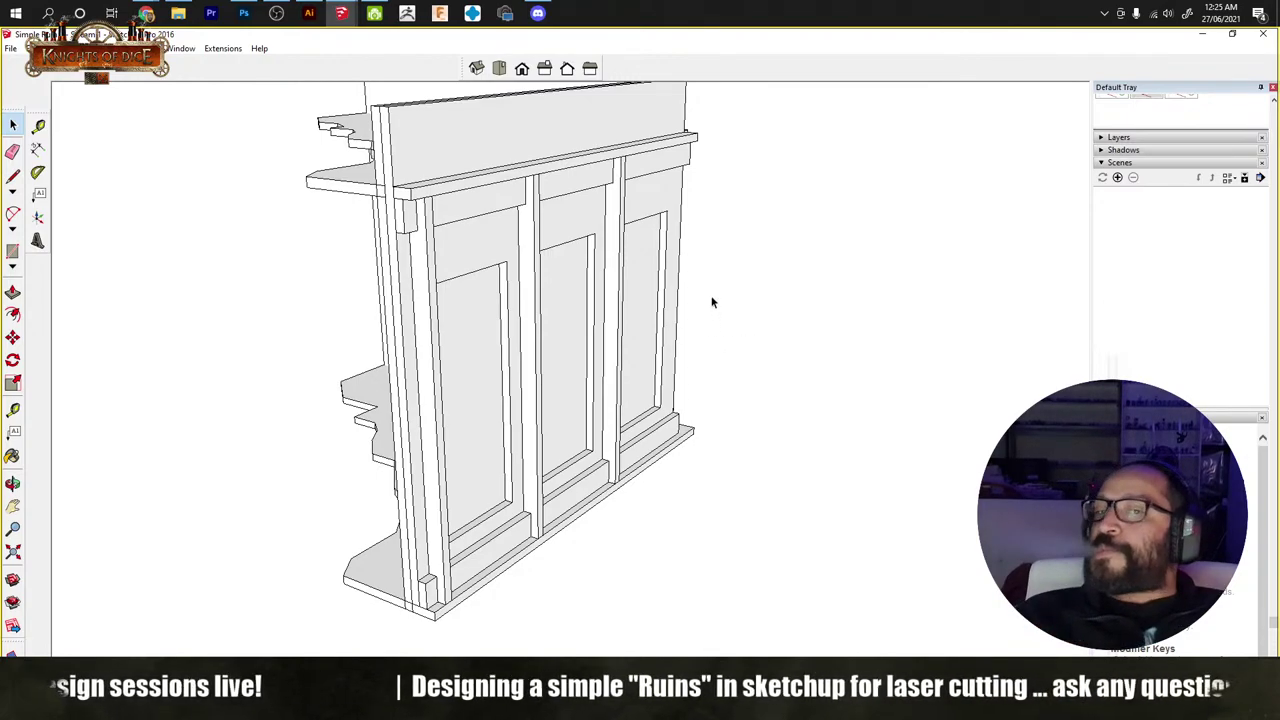
Step: Copy the pilaster nearest the building's corner to the corner end of the same wall
mouse_move(841, 327)
middle_down()
mouse_move(672, 409)
mouse_move(737, 380)
mouse_move(537, 400)
mouse_move(576, 370)
middle_up()
scroll(577, 349, up, 3)
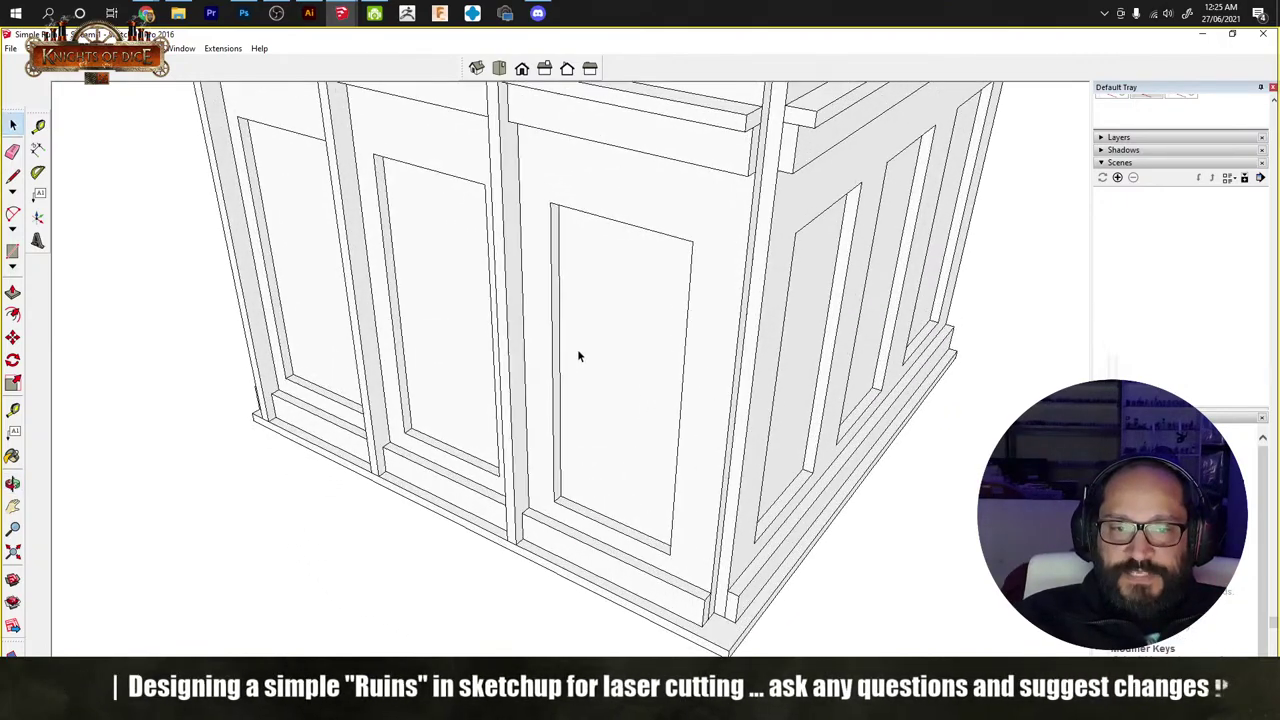
click(522, 434)
mouse_move(522, 434)
middle_down()
mouse_move(514, 417)
mouse_move(536, 518)
mouse_move(500, 451)
mouse_move(491, 457)
middle_up()
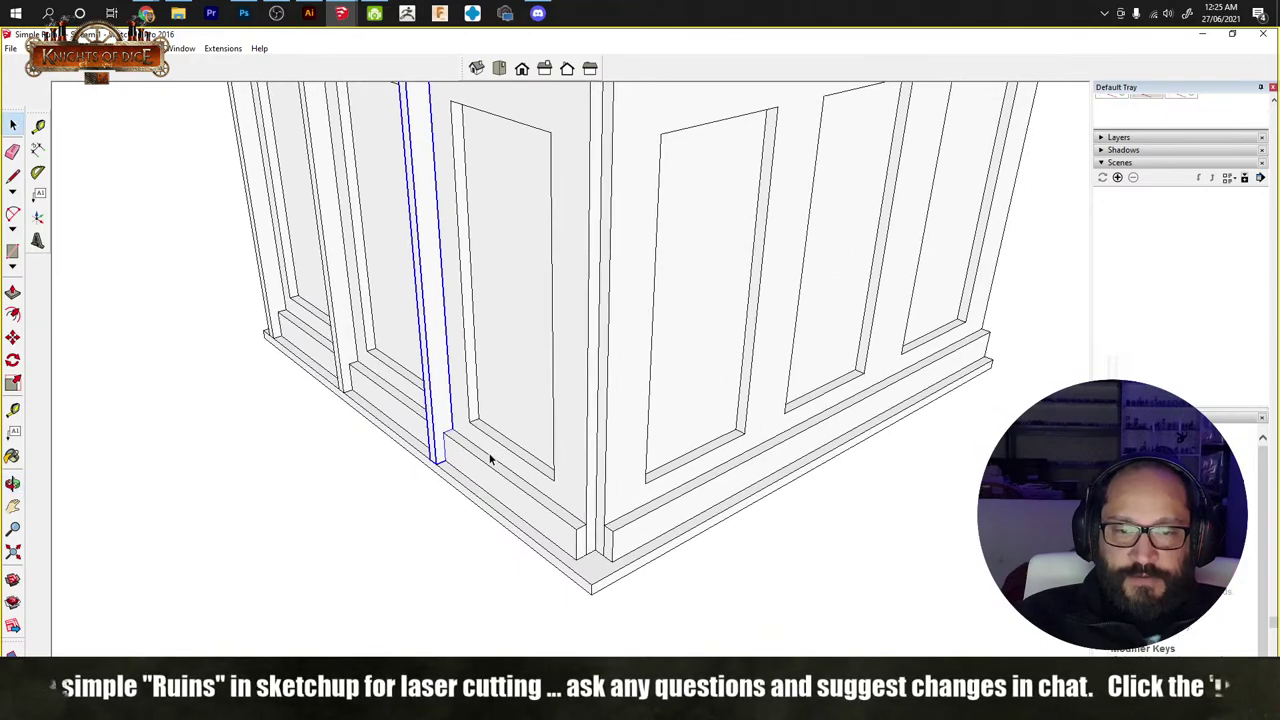
scroll(488, 456, up, 2)
drag(432, 418, 648, 567)
Step: Copy the corner pilaster out to a free spot in front of the adjacent wall
middle_drag(738, 587, 628, 605)
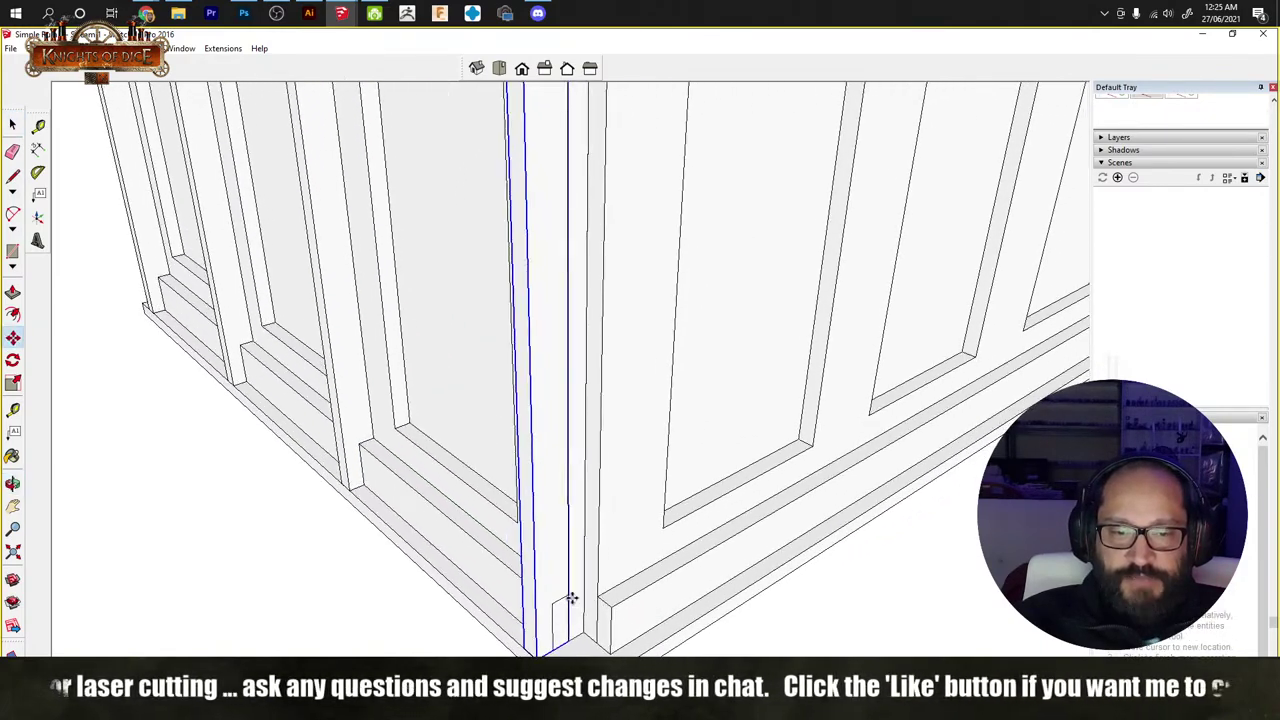
drag(571, 598, 811, 451)
scroll(805, 443, down, 4)
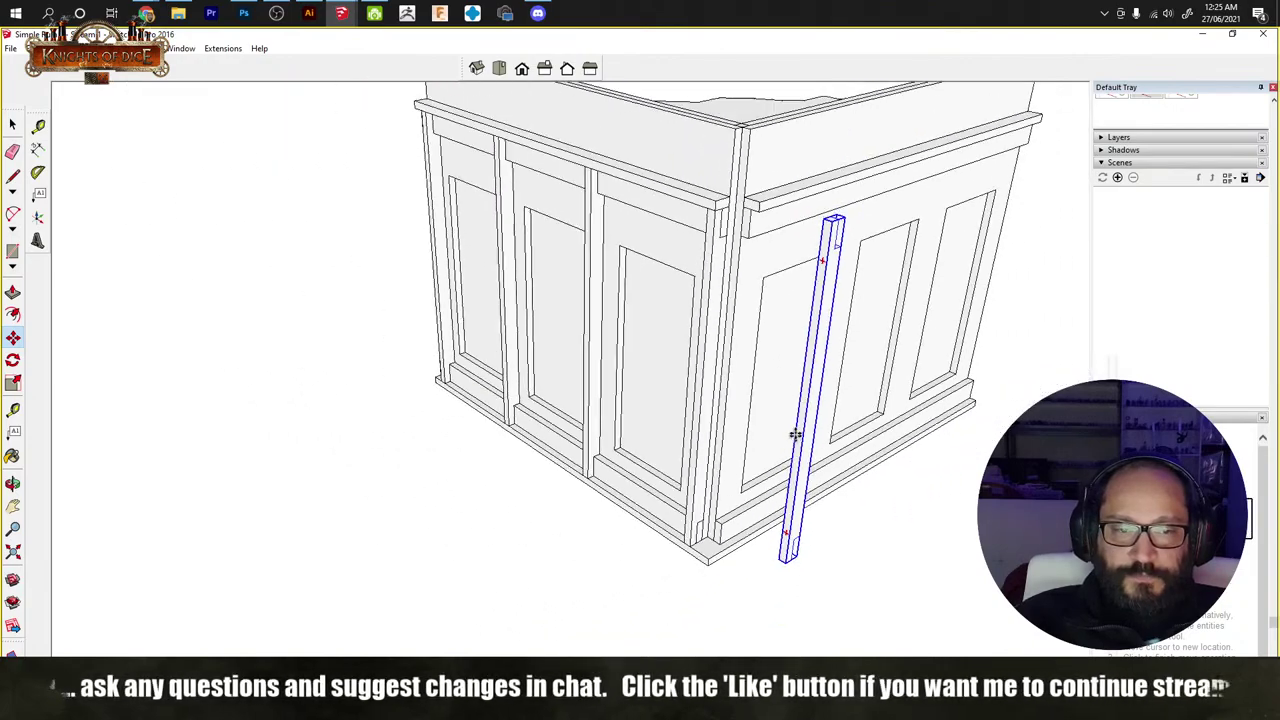
middle_drag(795, 433, 763, 457)
Step: Rotate the copied pilaster about its vertical axis to suit the adjacent wall and fit it under the ledge at that wall's corner end
scroll(766, 430, up, 3)
key(q)
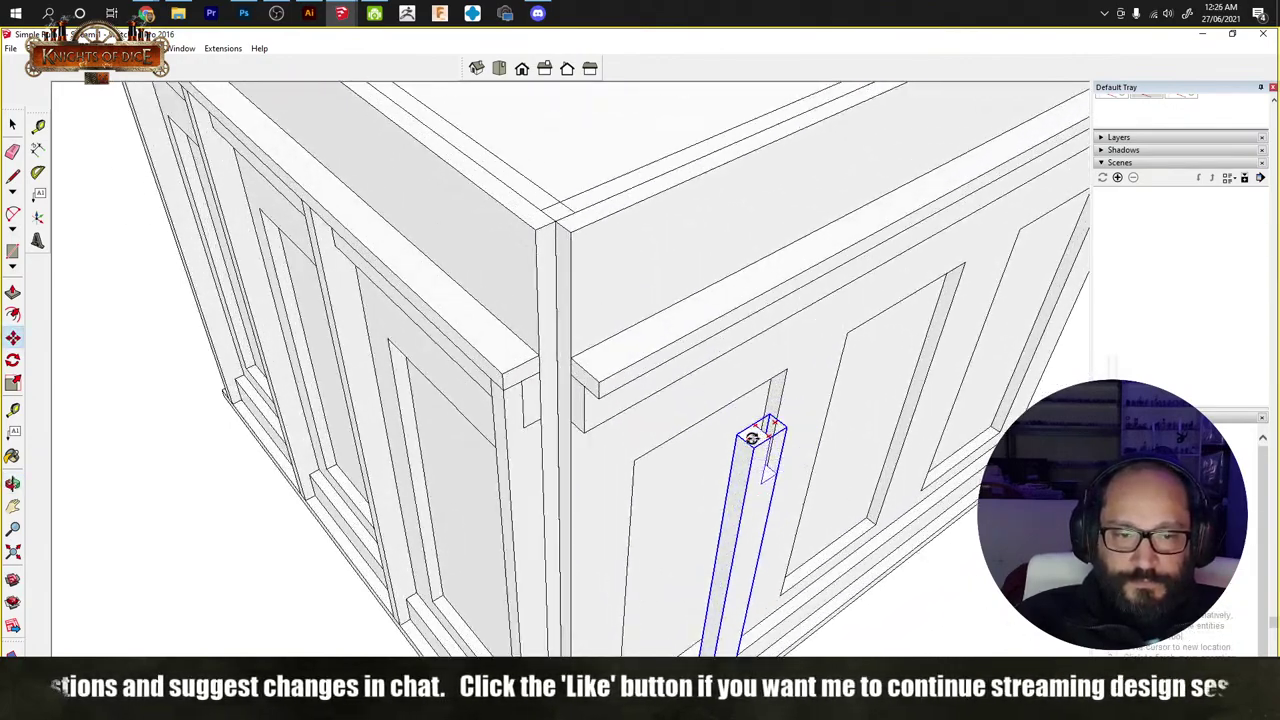
click(756, 434)
middle_drag(797, 467, 786, 429)
click(765, 425)
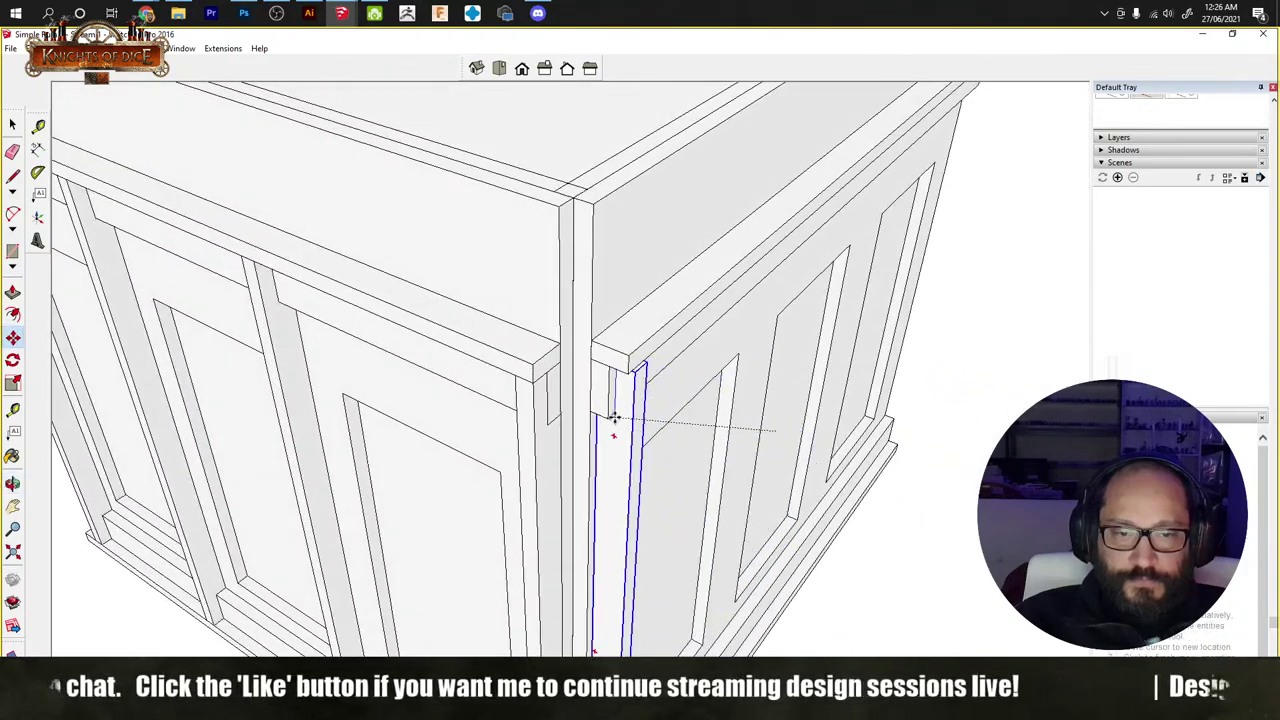
scroll(726, 533, down, 4)
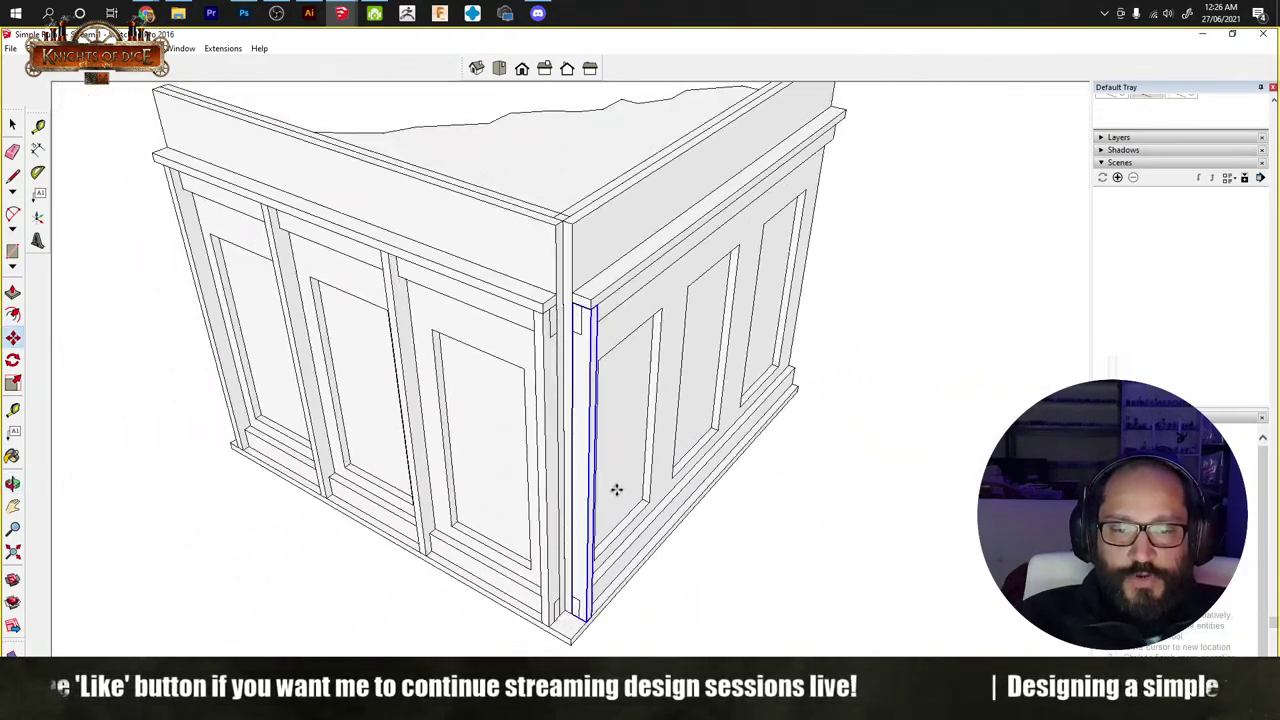
Step: Move the ragged-edged ground floor slab out from under the walls to a free spot beside the building
scroll(808, 463, up, 4)
middle_drag(808, 463, 794, 460)
scroll(649, 446, down, 4)
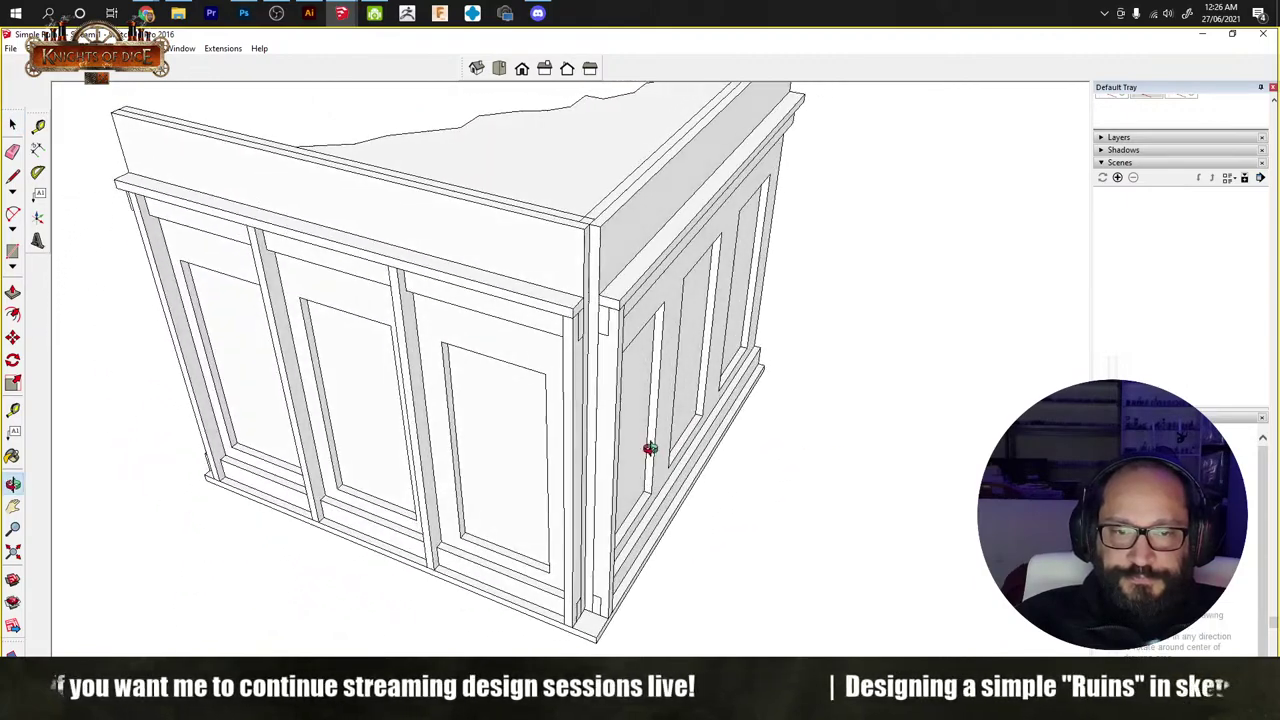
middle_drag(645, 493, 541, 372)
mouse_move(505, 460)
middle_down()
mouse_move(571, 503)
mouse_move(390, 515)
mouse_move(800, 480)
mouse_move(517, 486)
mouse_move(826, 529)
mouse_move(678, 523)
mouse_move(797, 551)
mouse_move(797, 451)
mouse_move(757, 514)
mouse_move(663, 515)
mouse_move(660, 487)
middle_up()
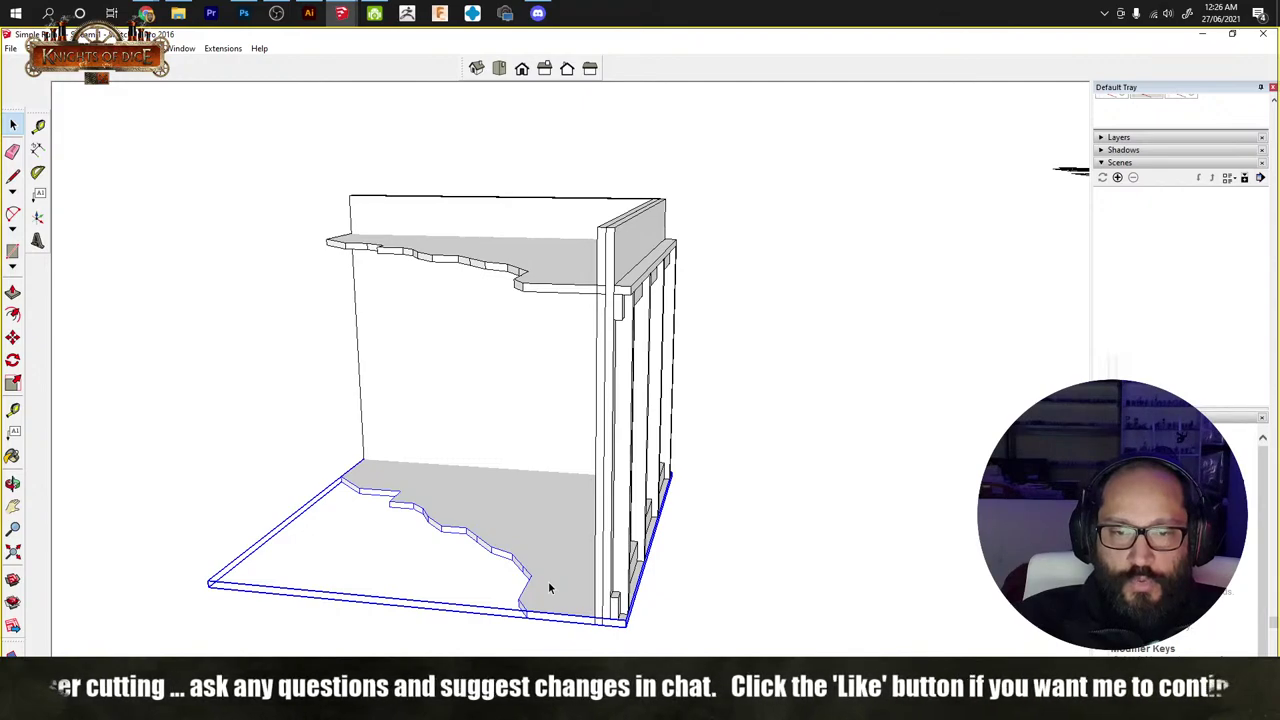
click(552, 557)
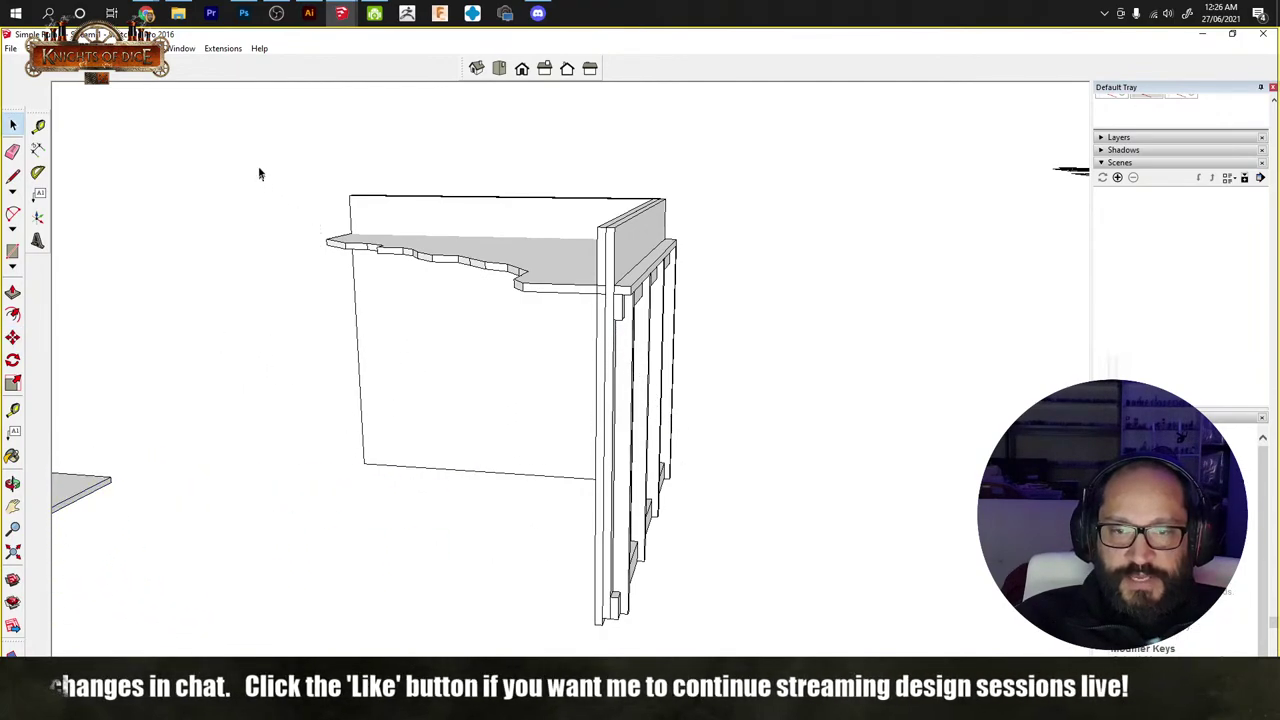
Step: Group the remaining walls, upper floor and trim of the building into one object, leaving out the ground floor slab
key(ctrl+a)
right_click(623, 464)
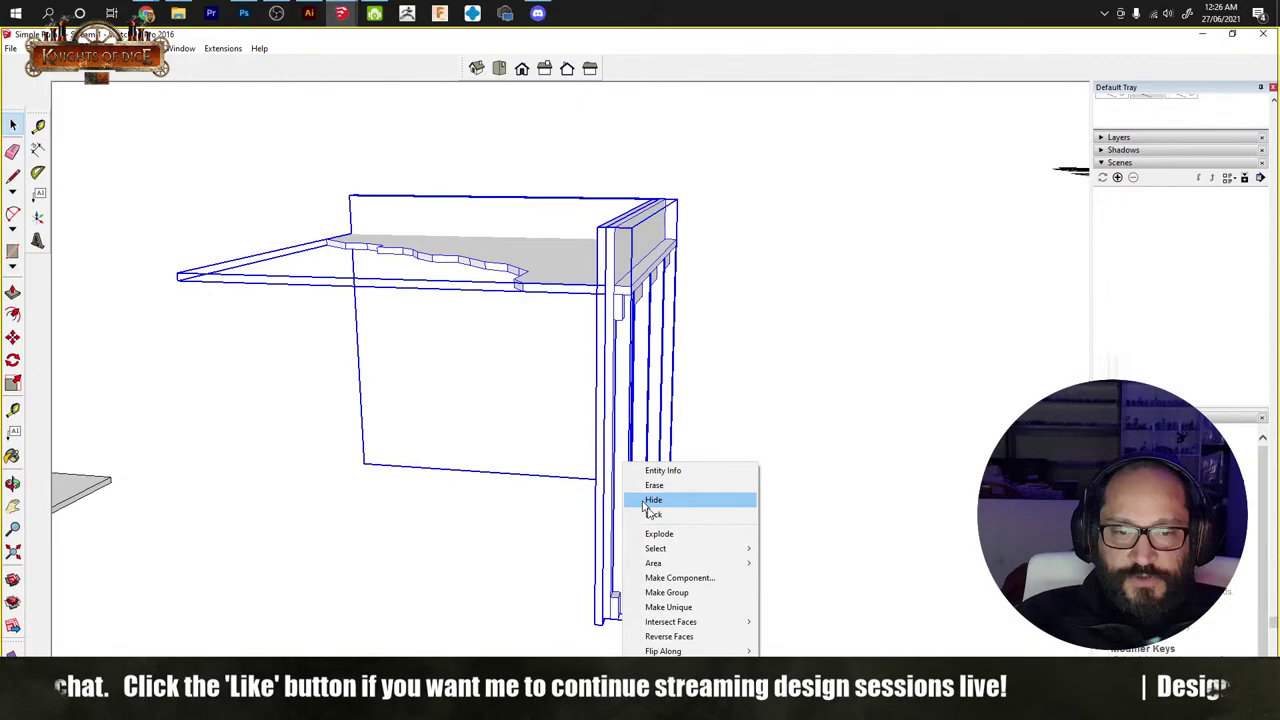
click(688, 592)
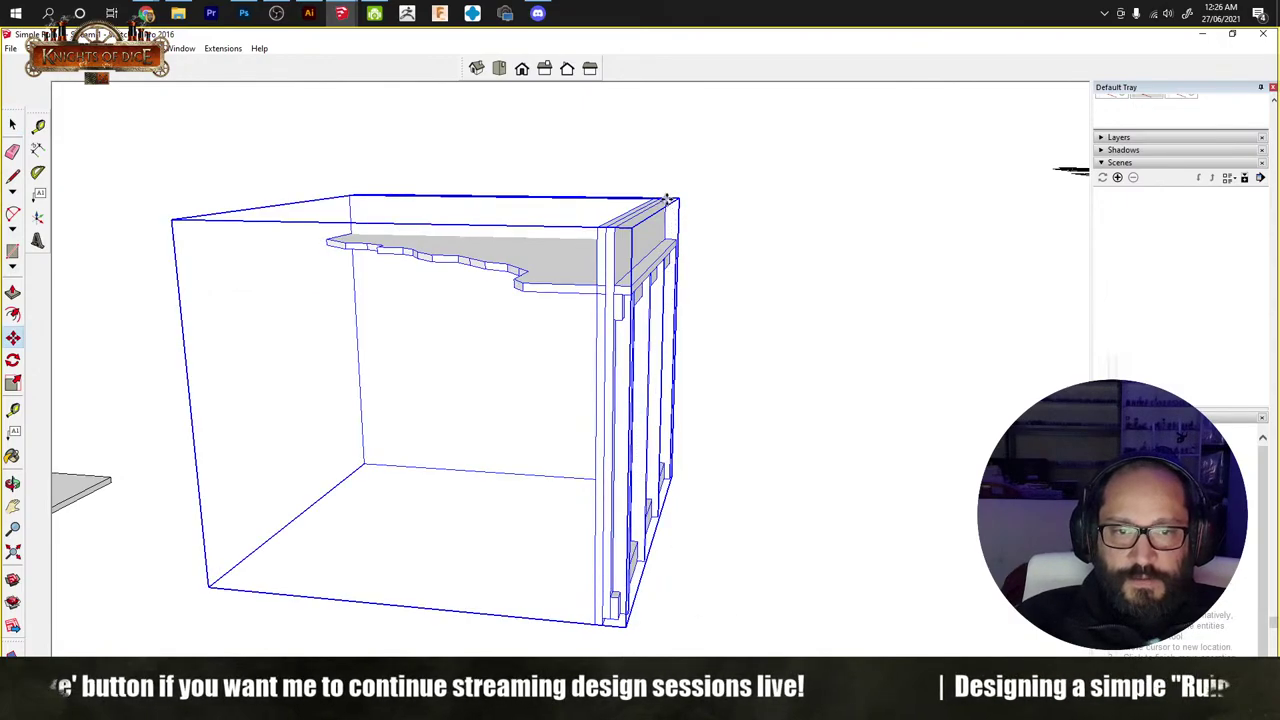
Step: Copy the building group three times, setting the copies out one beyond another for a test stack
middle_drag(667, 200, 890, 150)
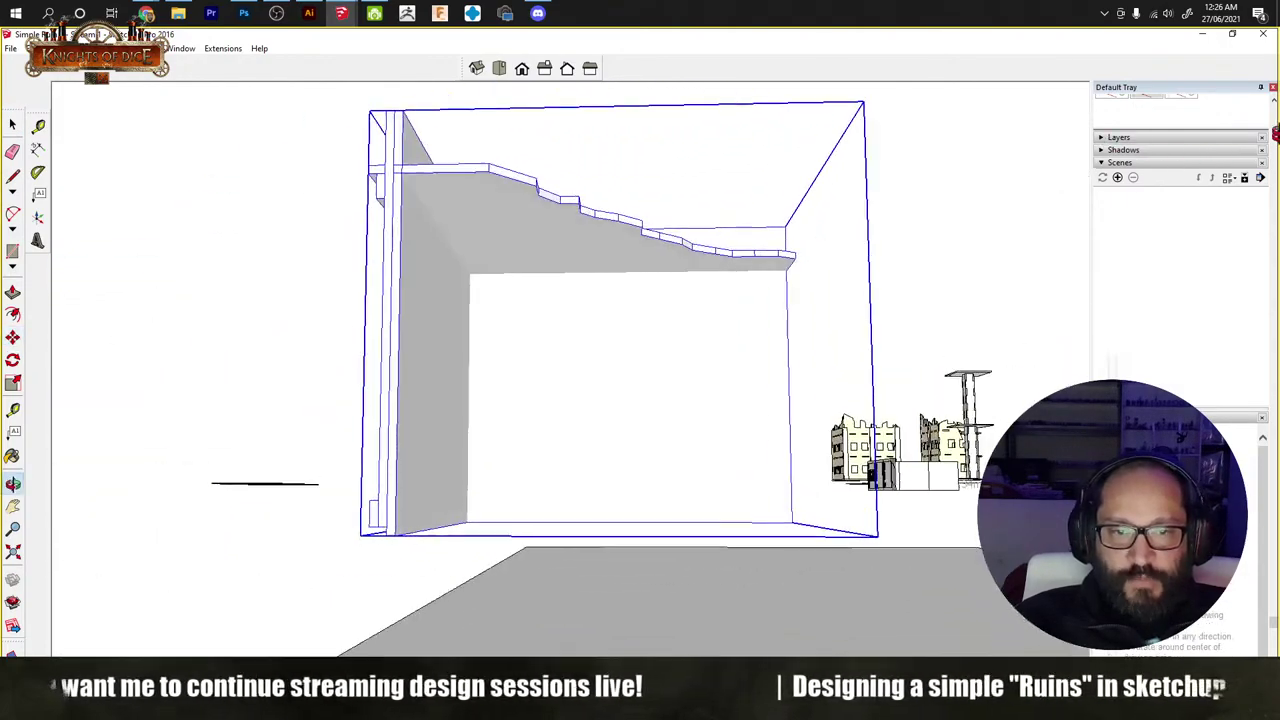
middle_drag(520, 300, 507, 257)
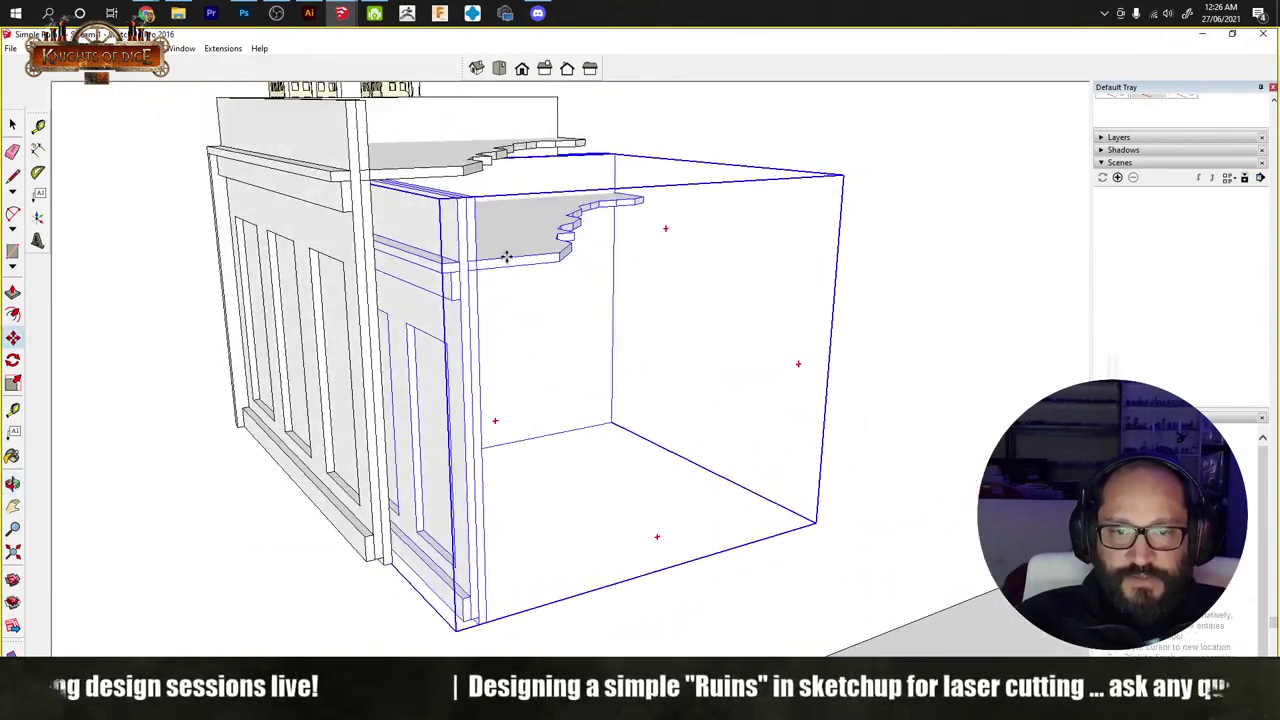
drag(507, 257, 789, 330)
key(space)
middle_drag(786, 371, 600, 260)
middle_drag(575, 207, 838, 412)
drag(838, 412, 760, 478)
middle_drag(740, 290, 877, 381)
middle_drag(918, 344, 754, 300)
scroll(714, 292, up, 3)
click(715, 291)
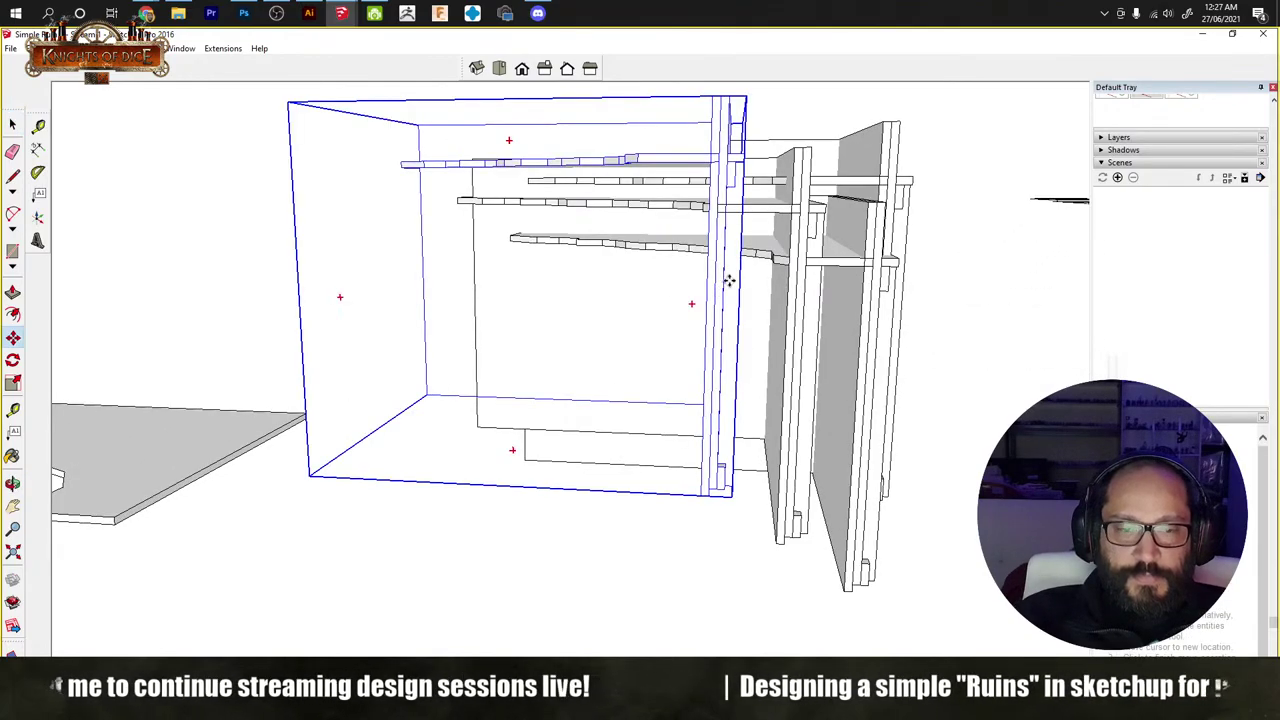
Step: Lower the two front copies so the building levels descend like a staircase
scroll(729, 281, up, 3)
scroll(726, 391, down, 2)
scroll(723, 294, up, 3)
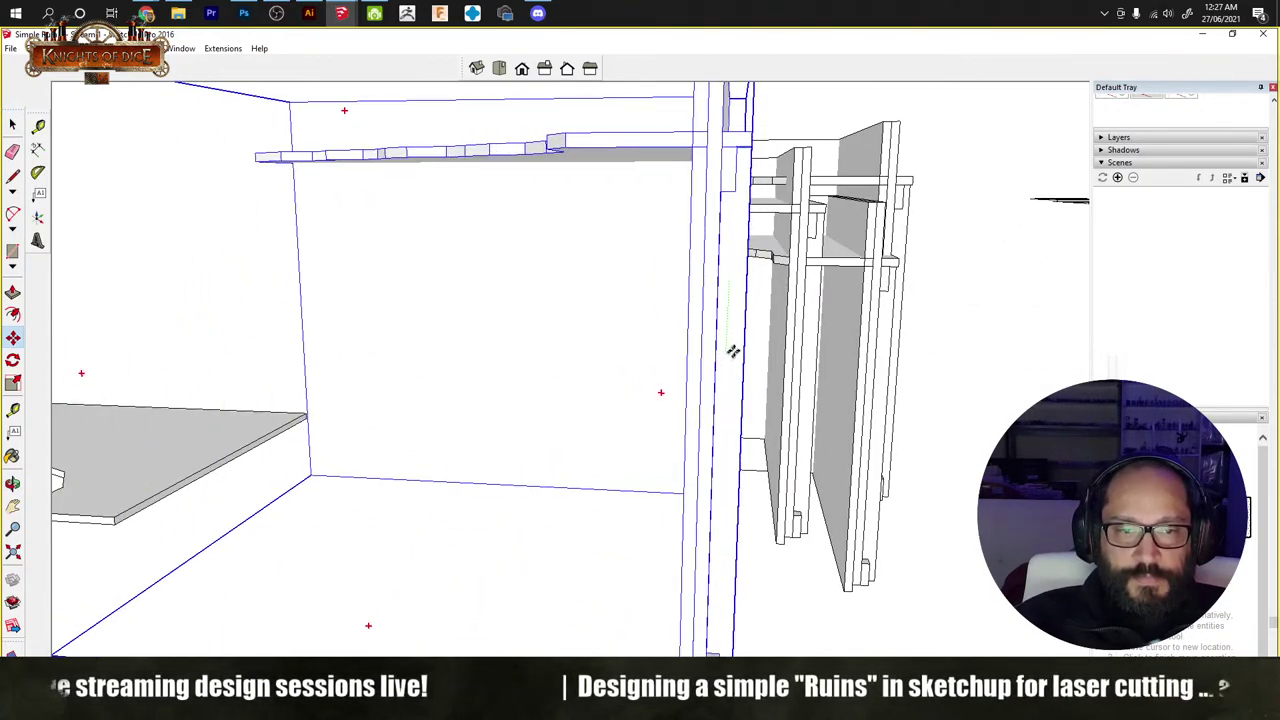
scroll(732, 350, down, 5)
scroll(685, 332, up, 1)
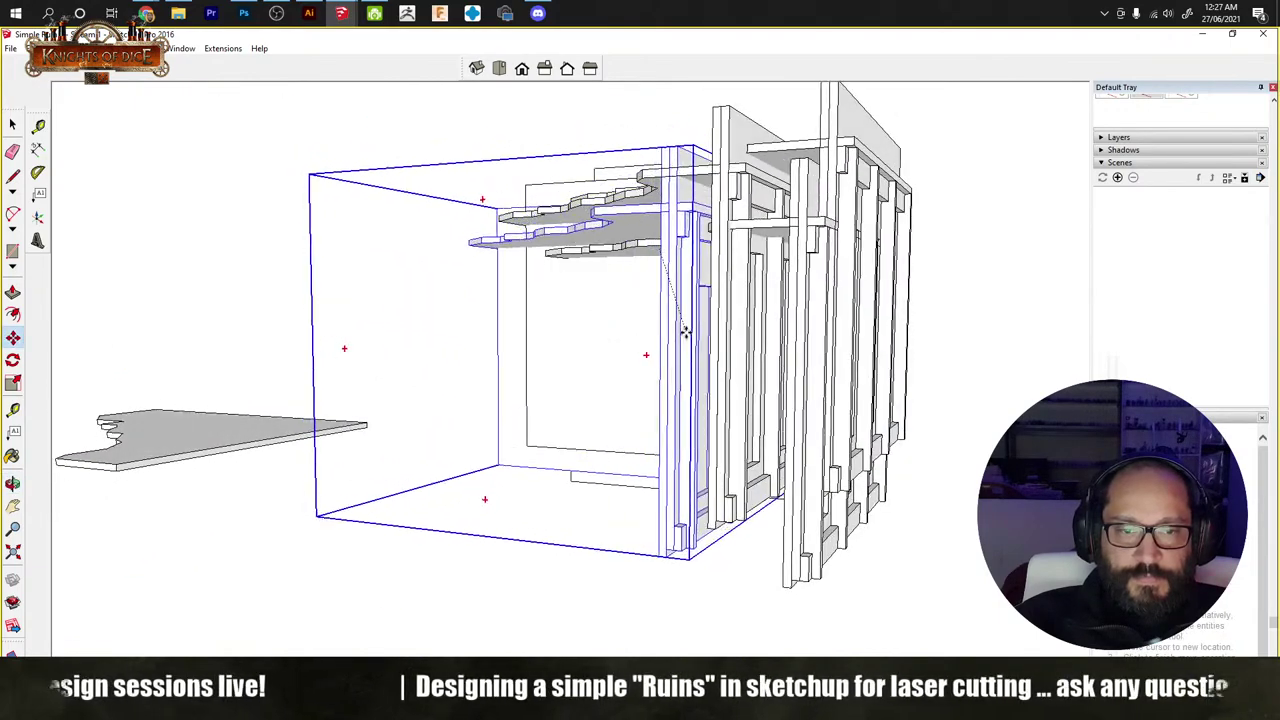
mouse_move(685, 332)
mouse_down()
mouse_move(663, 346)
mouse_move(646, 429)
mouse_move(688, 352)
mouse_up()
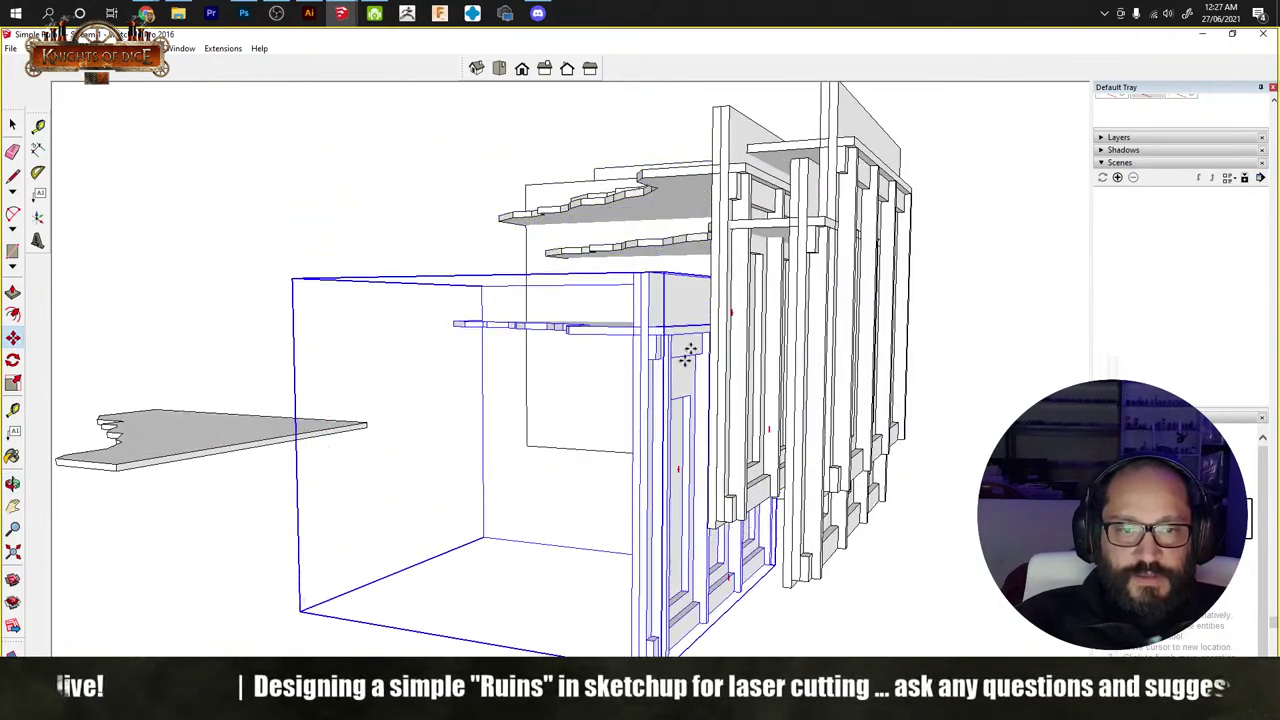
key(space)
drag(737, 273, 674, 478)
key(space)
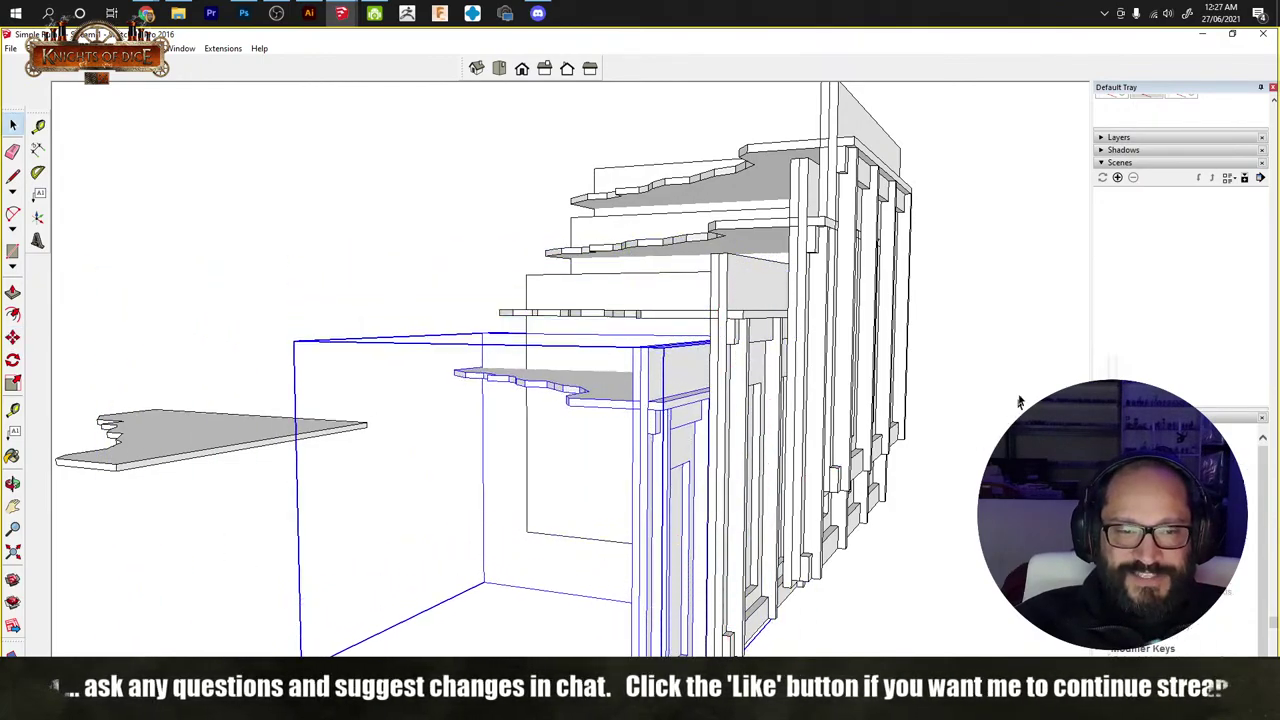
Step: Shift the lower building copies sideways so each level steps out from the one above
mouse_move(767, 372)
middle_down()
mouse_move(837, 408)
mouse_move(757, 350)
middle_up()
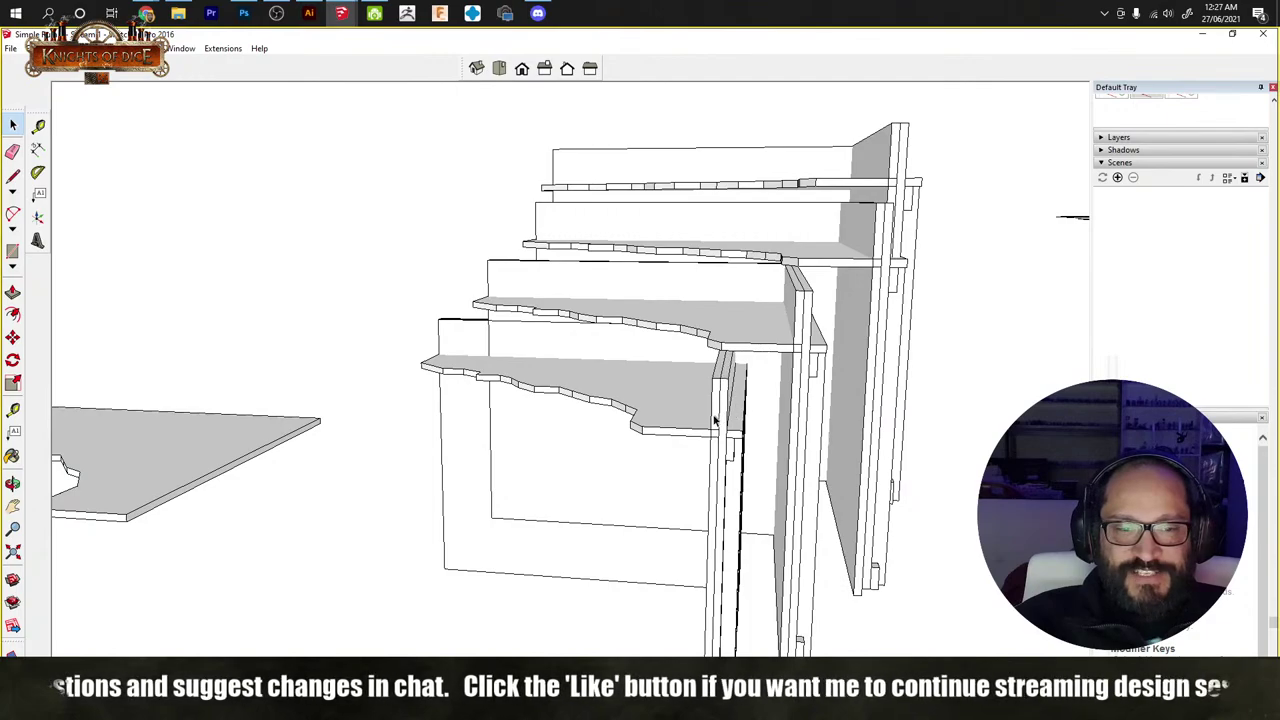
middle_drag(692, 404, 898, 322)
ctrl+click(832, 272)
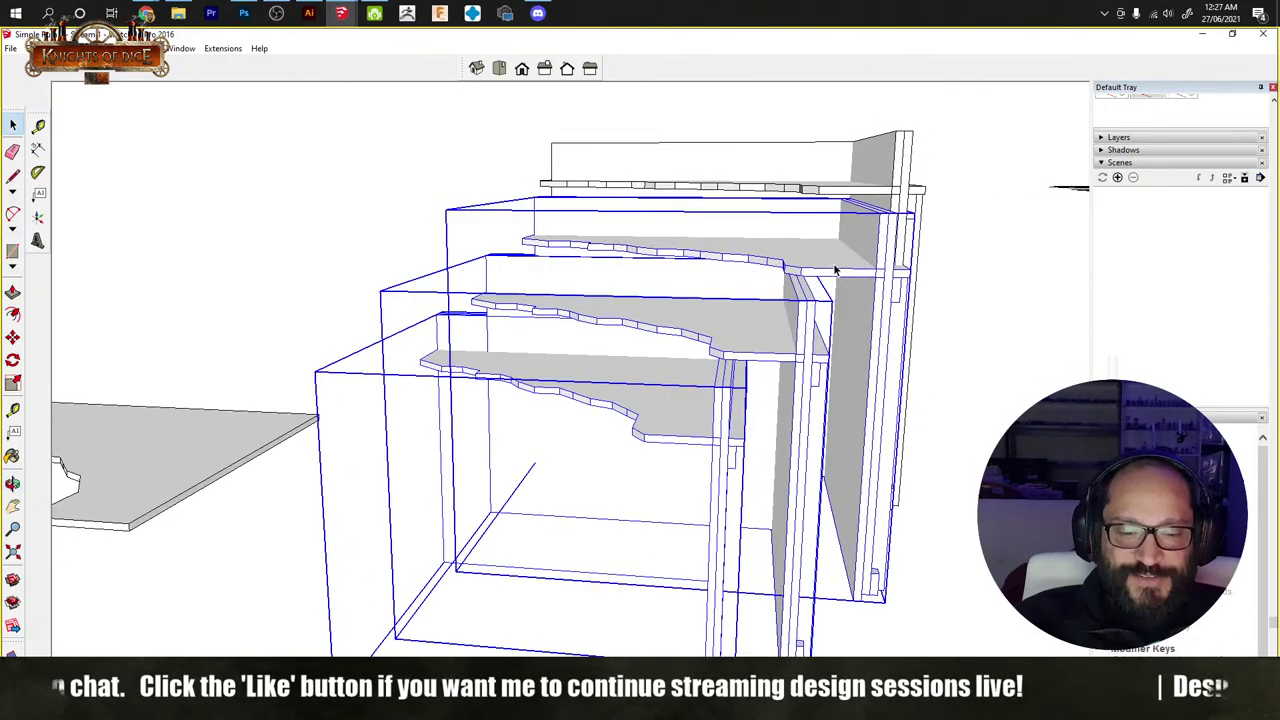
middle_drag(832, 272, 717, 414)
click(284, 366)
click(496, 424)
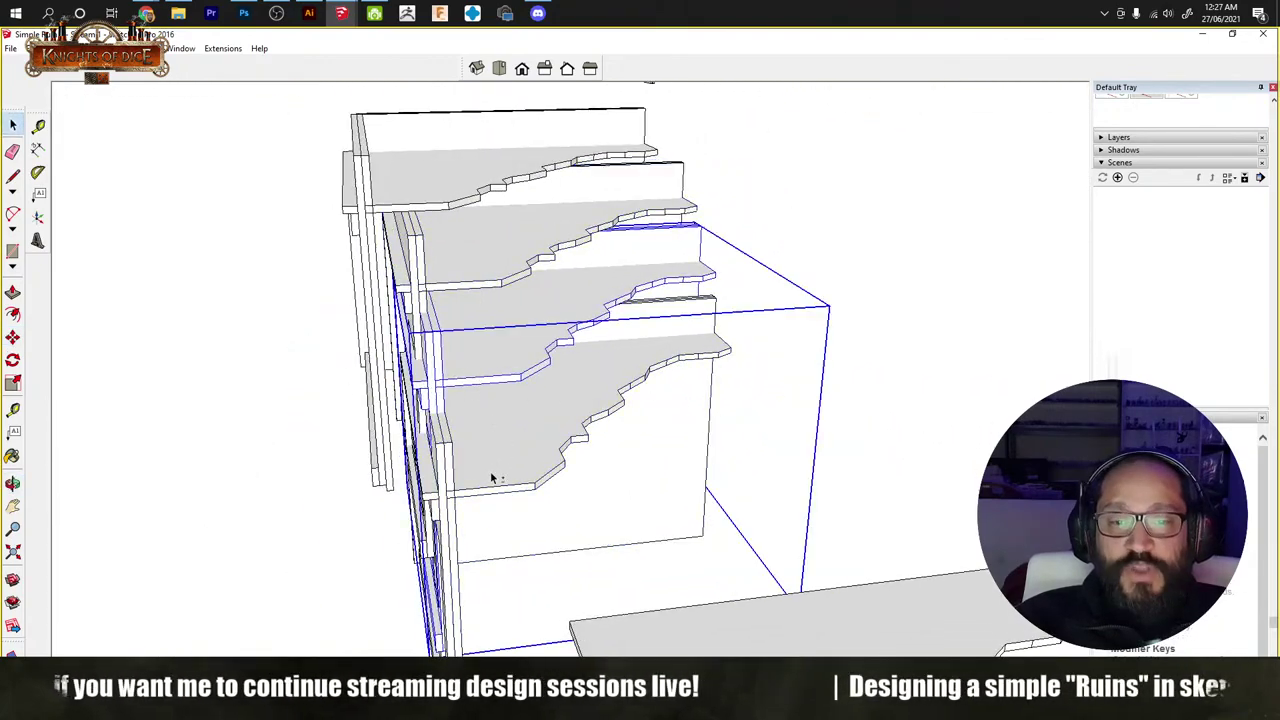
key(m)
click(496, 472)
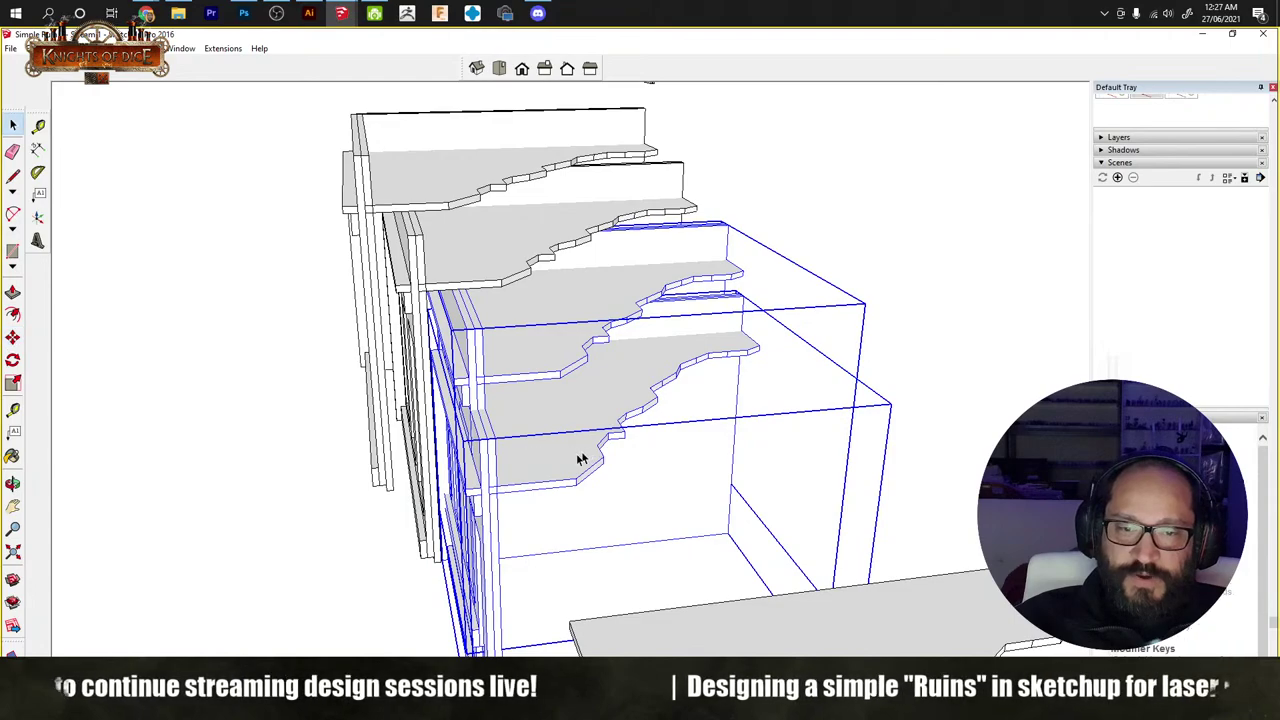
shift+click(581, 459)
drag(552, 472, 594, 466)
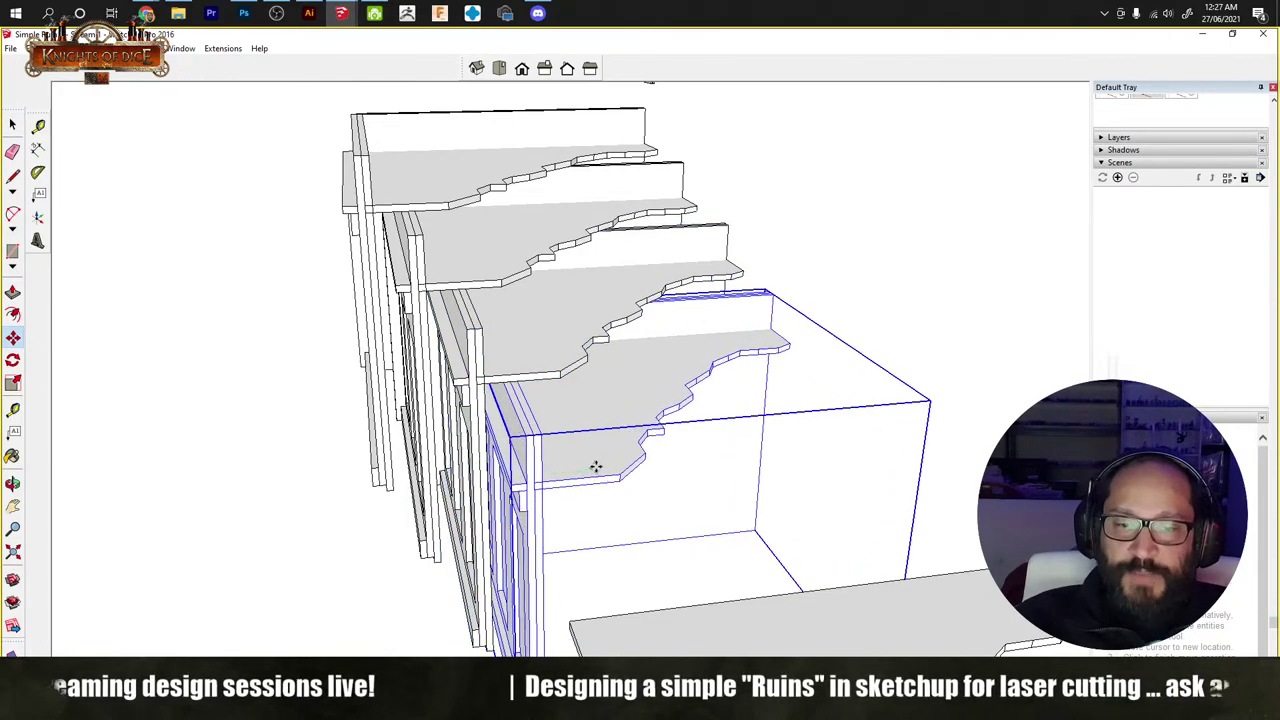
key(space)
click(600, 406)
middle_drag(600, 406, 656, 500)
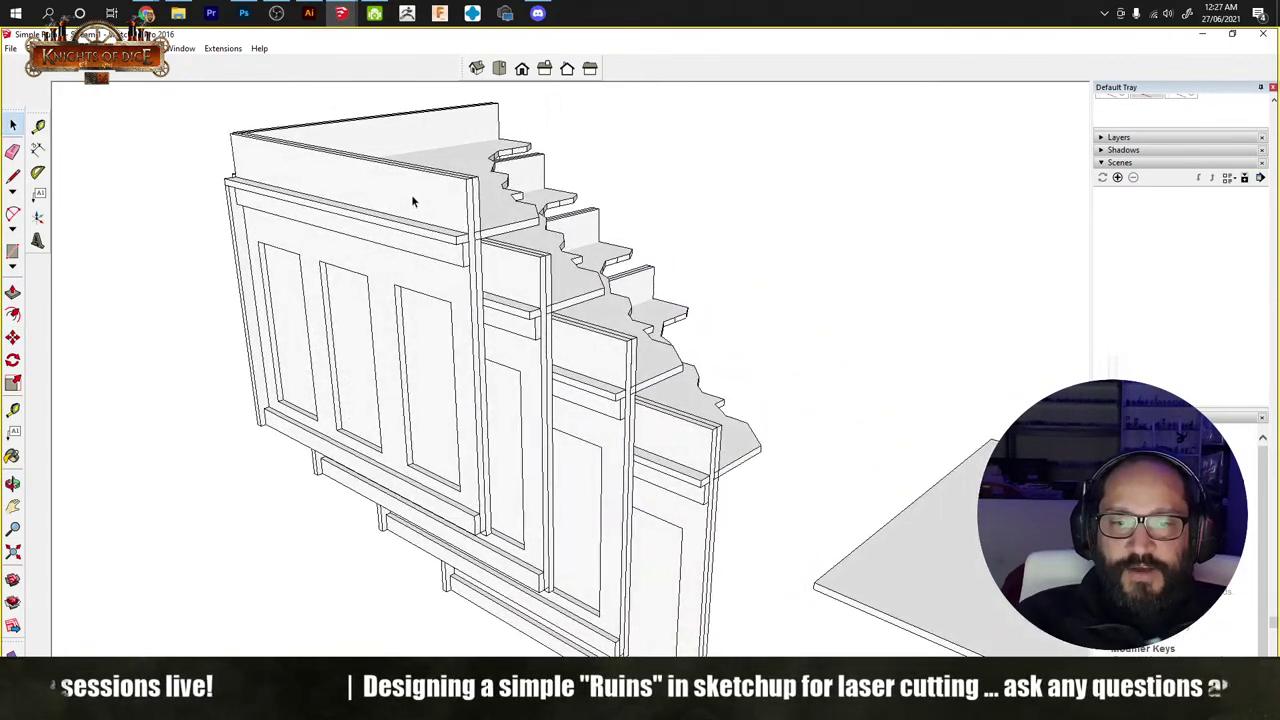
Step: Delete the three lower copies of the building group, keeping only the topmost level
scroll(518, 458, down, 3)
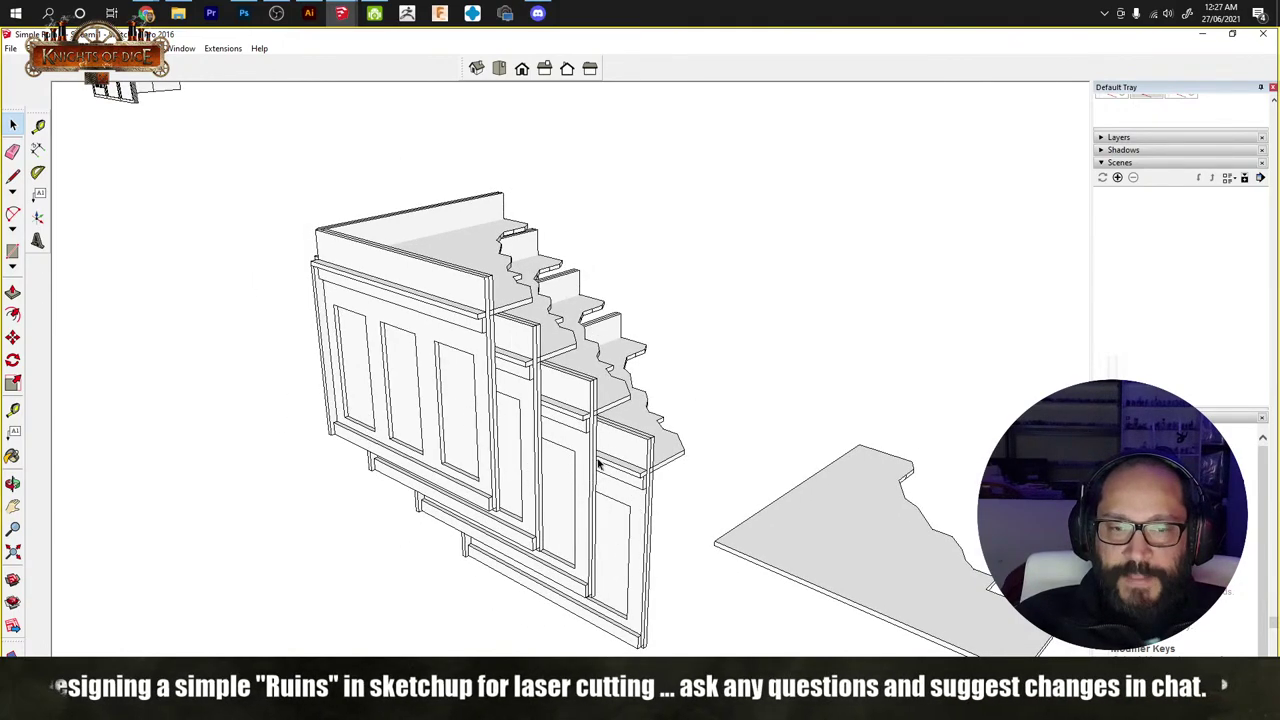
click(838, 540)
middle_drag(855, 546, 594, 488)
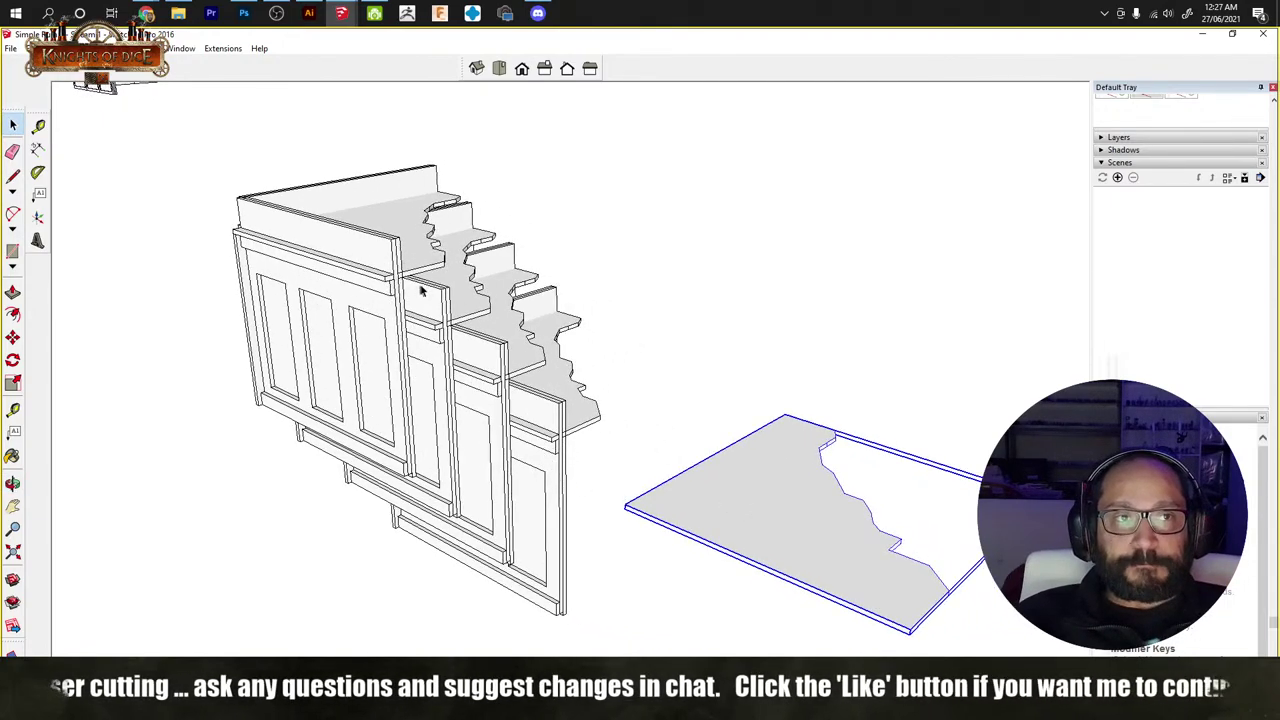
click(565, 415)
key(Delete)
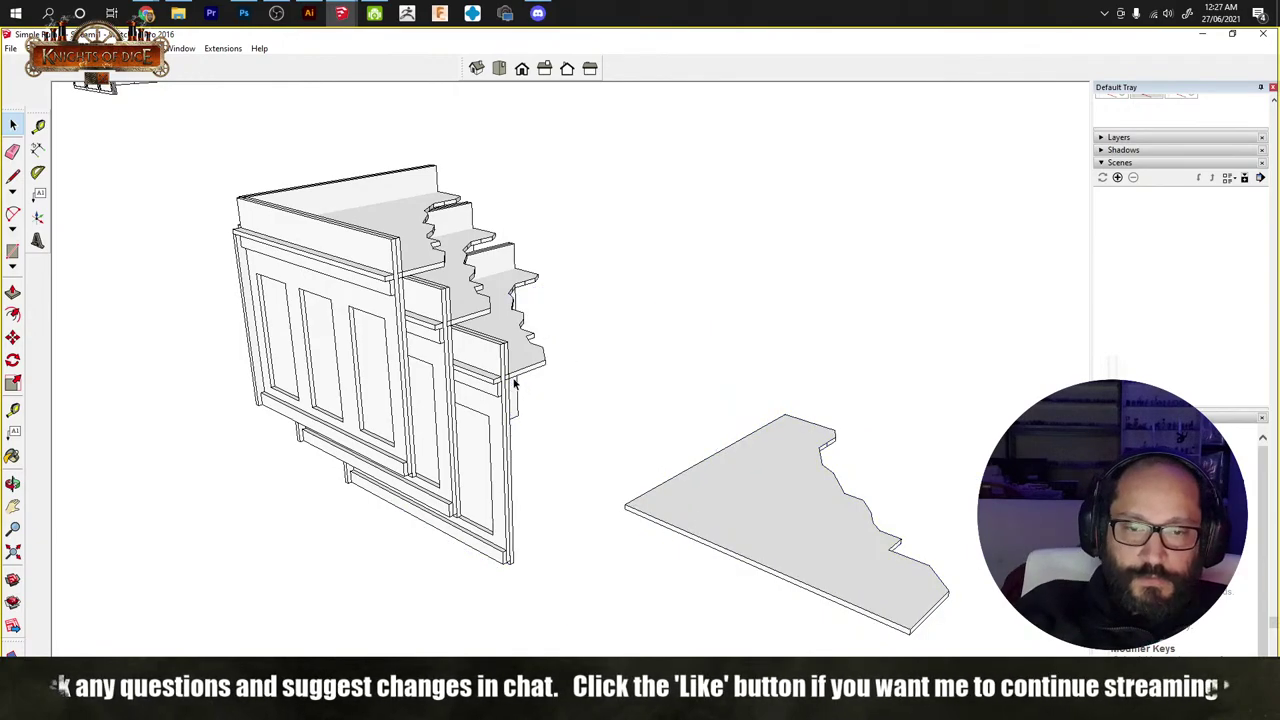
click(490, 374)
key(Delete)
click(453, 332)
key(Delete)
click(415, 433)
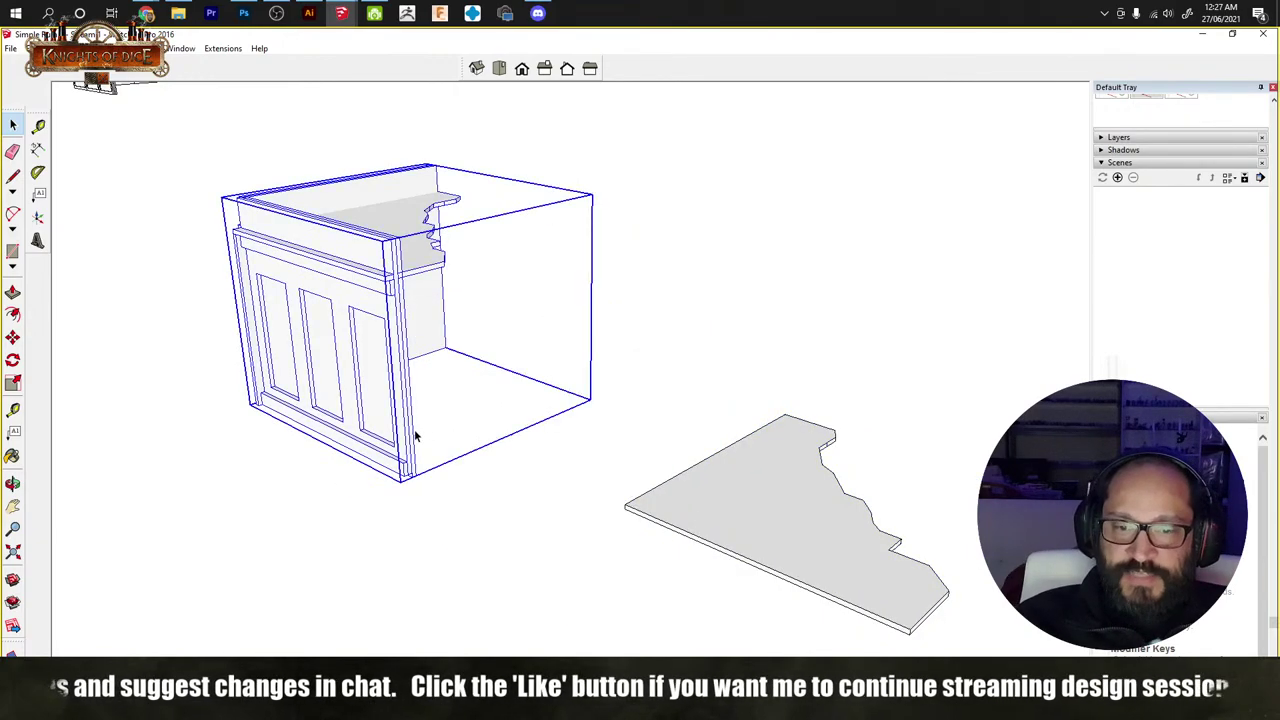
key(m)
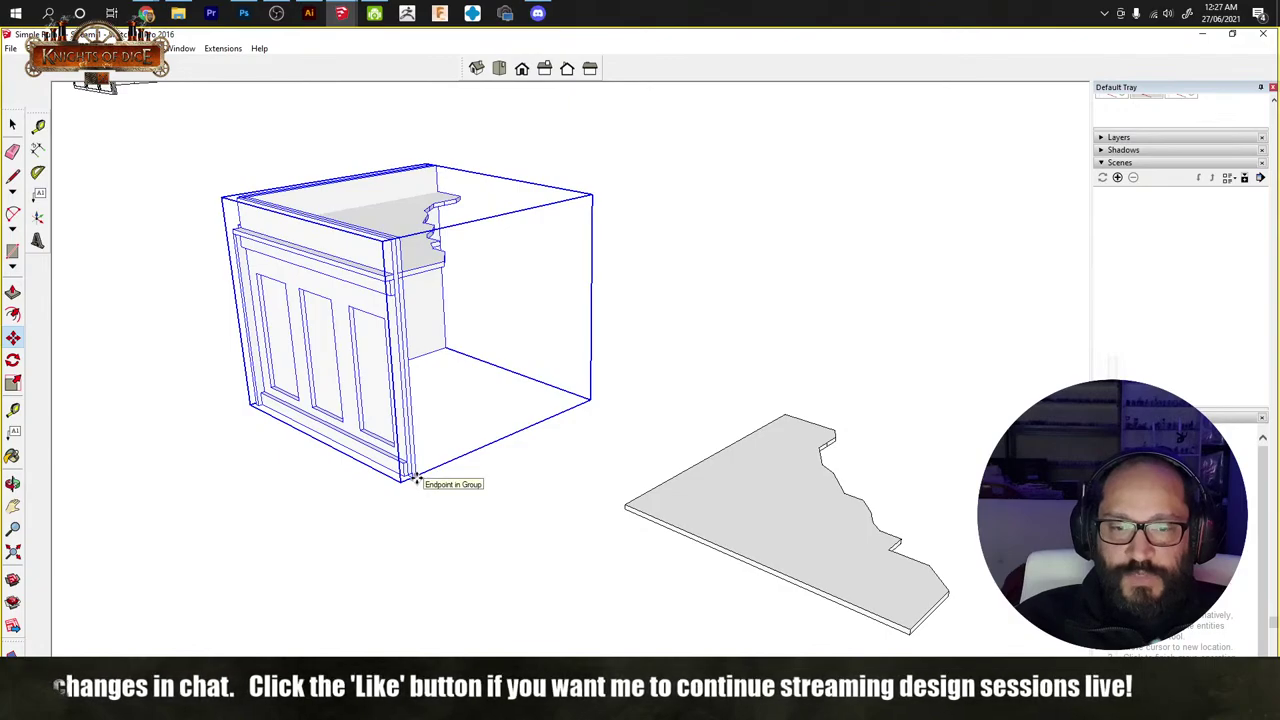
click(418, 478)
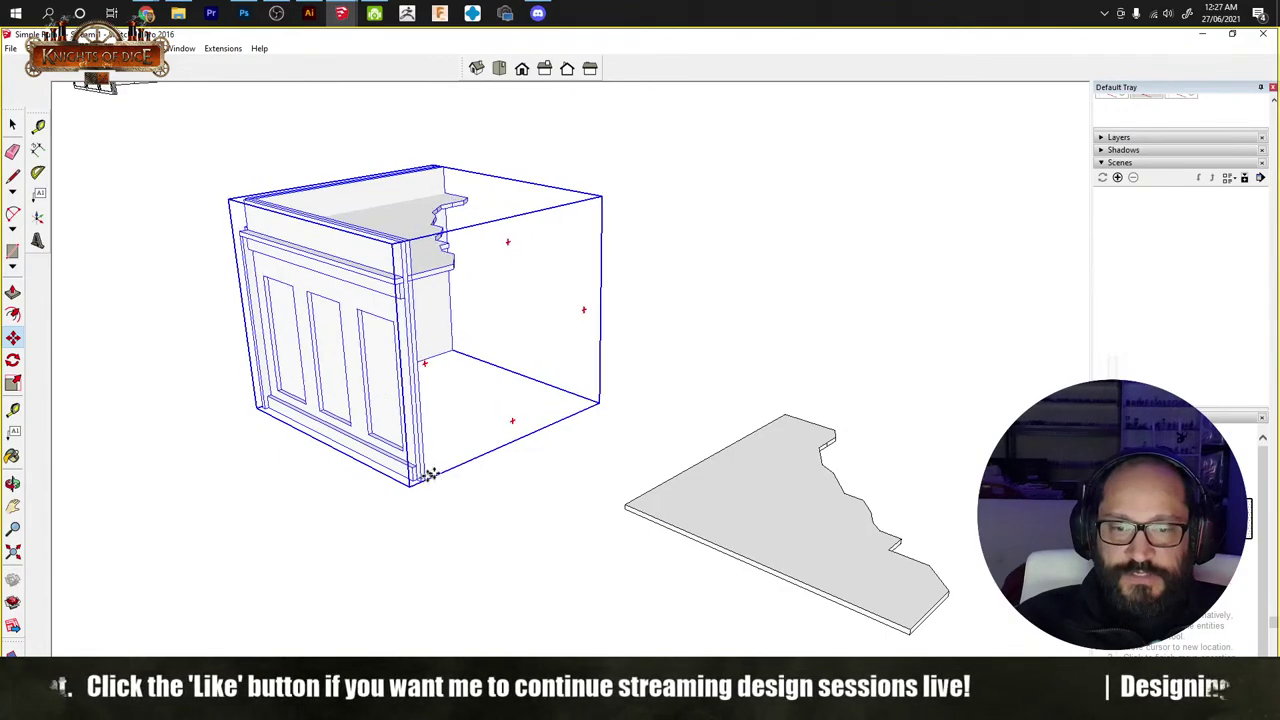
key(space)
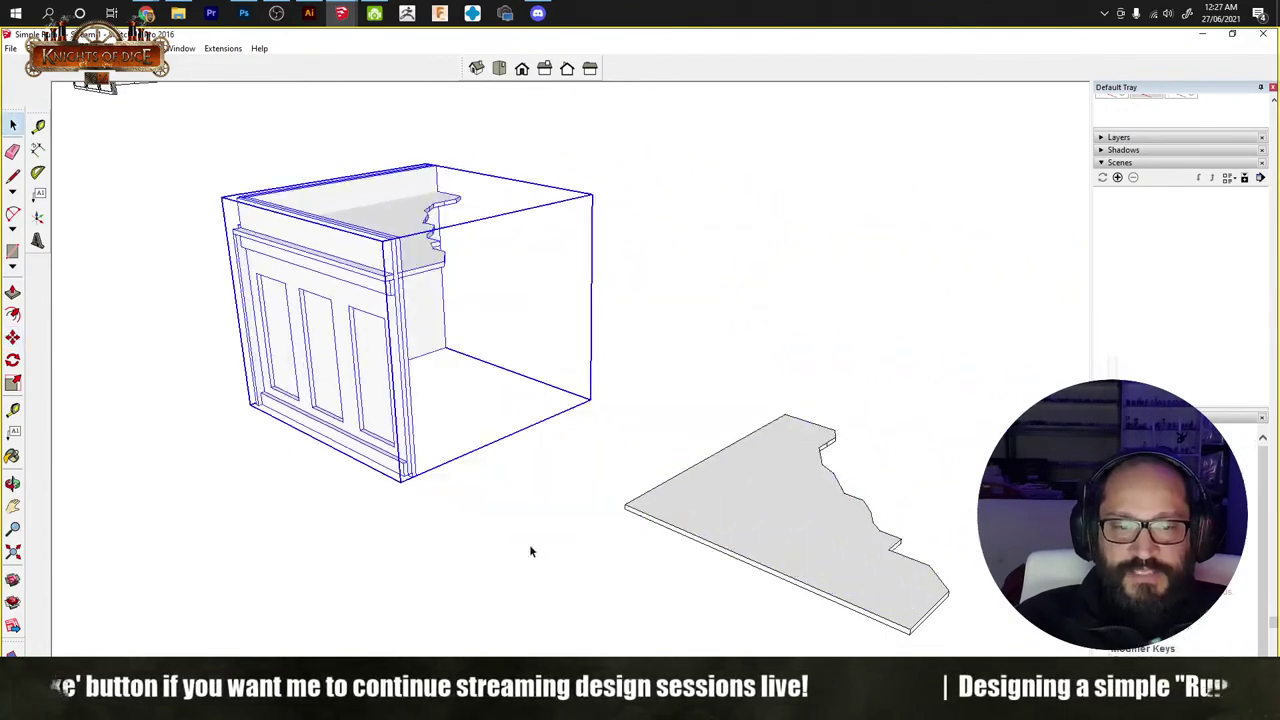
Step: Move the ground floor slab by its corner back under the building, fitting it beneath the walls and pilasters at the outer corner
click(494, 434)
mouse_move(494, 434)
middle_down()
mouse_move(757, 451)
mouse_move(632, 482)
mouse_move(572, 425)
mouse_move(651, 431)
mouse_move(629, 243)
mouse_move(823, 214)
mouse_move(866, 443)
middle_up()
click(806, 423)
scroll(781, 413, up, 3)
scroll(781, 413, up, 2)
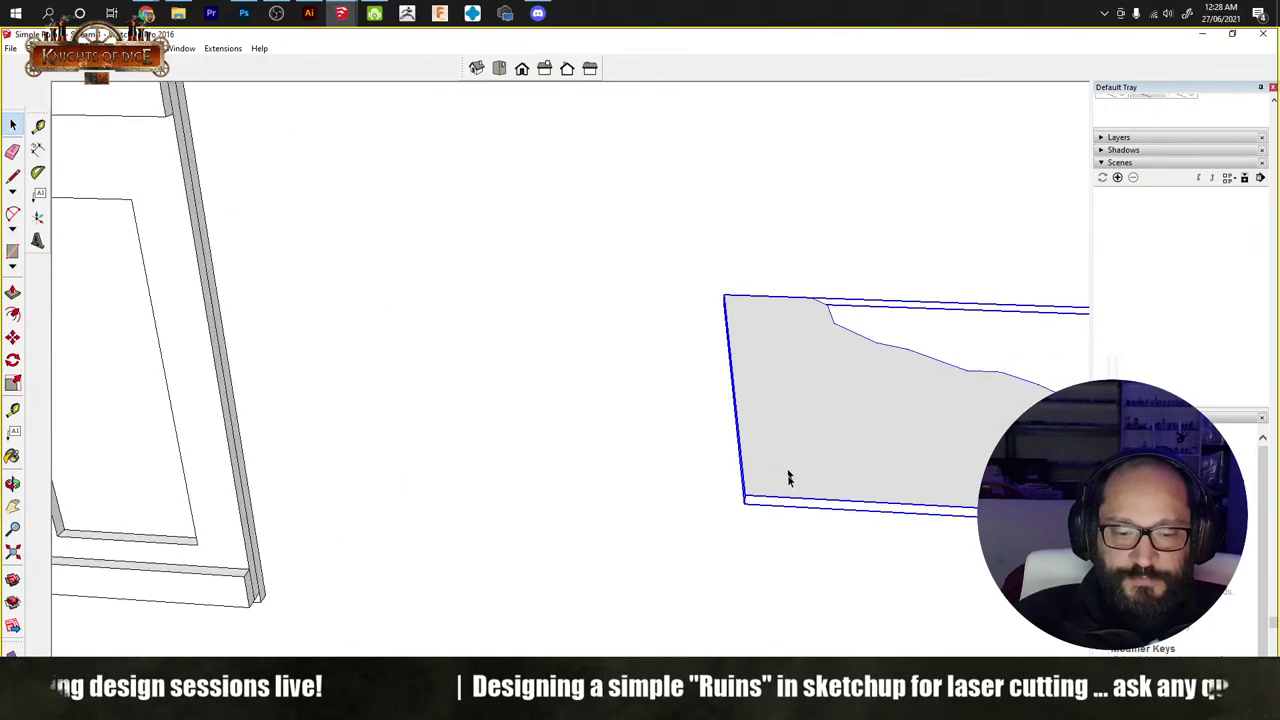
mouse_move(822, 440)
shift+middle_down()
mouse_move(736, 450)
mouse_move(823, 440)
shift+middle_up()
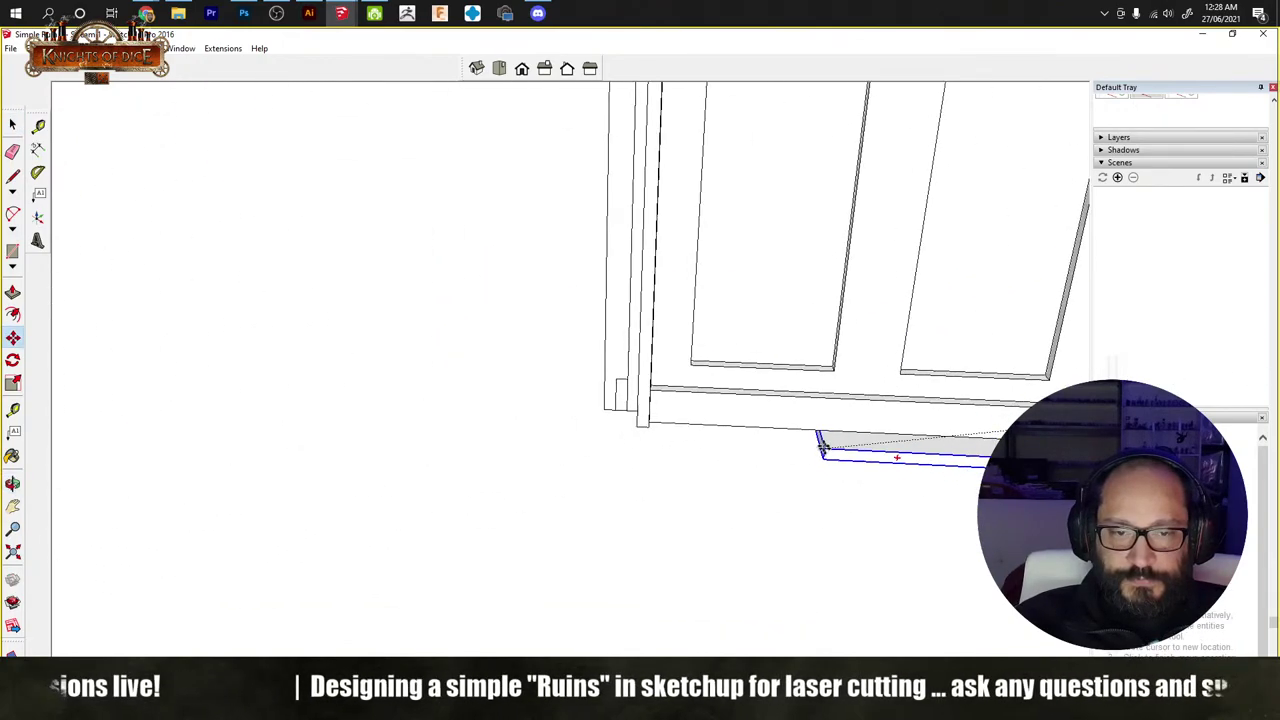
key(m)
click(823, 440)
middle_drag(643, 446, 788, 416)
click(735, 378)
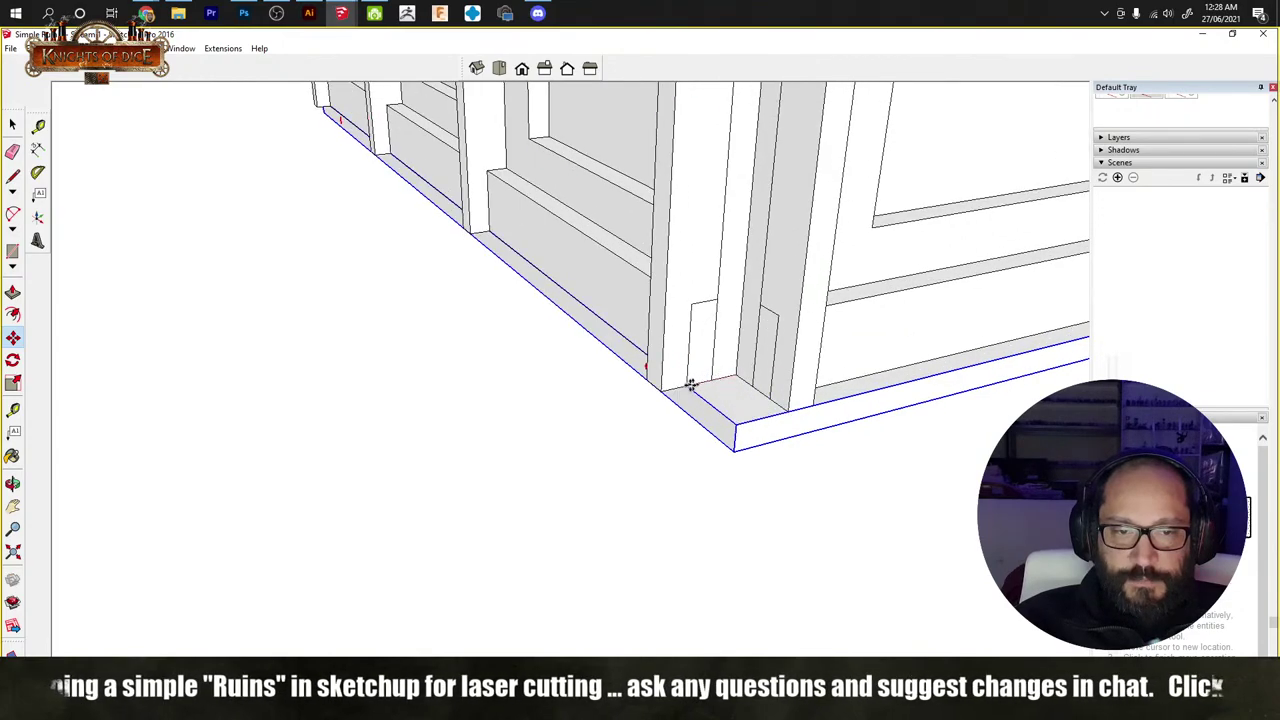
key(space)
Step: Examine the building's outer corner where the two end pilasters, ledges and floor slab meet
scroll(745, 365, down, 6)
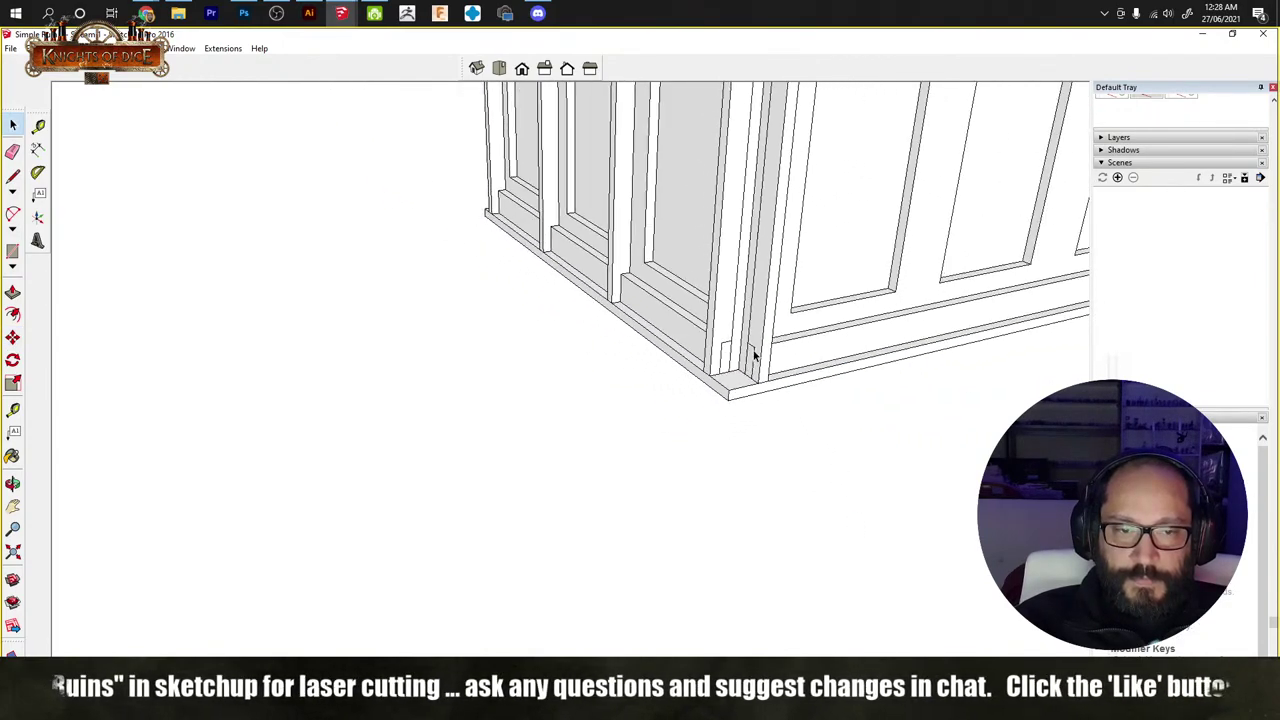
middle_drag(777, 329, 660, 486)
scroll(747, 335, up, 10)
scroll(737, 361, down, 8)
scroll(617, 577, up, 8)
middle_drag(617, 577, 571, 551)
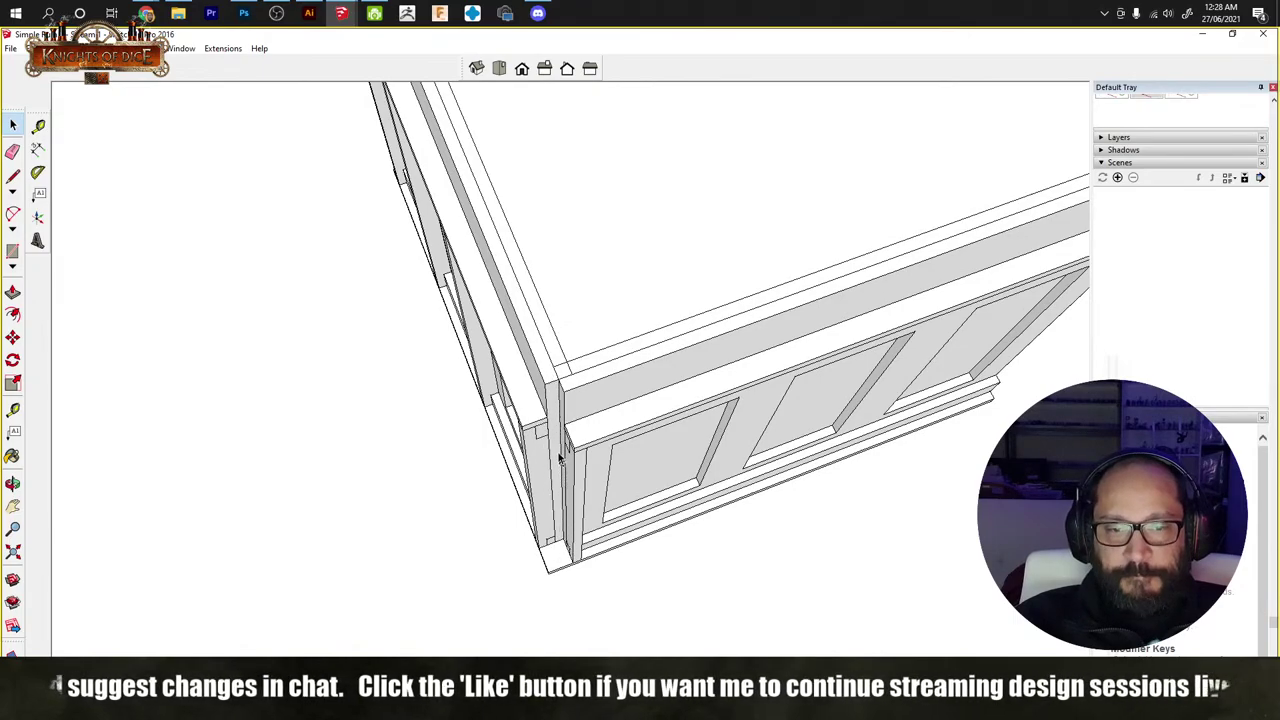
middle_drag(555, 465, 834, 314)
middle_drag(692, 405, 614, 357)
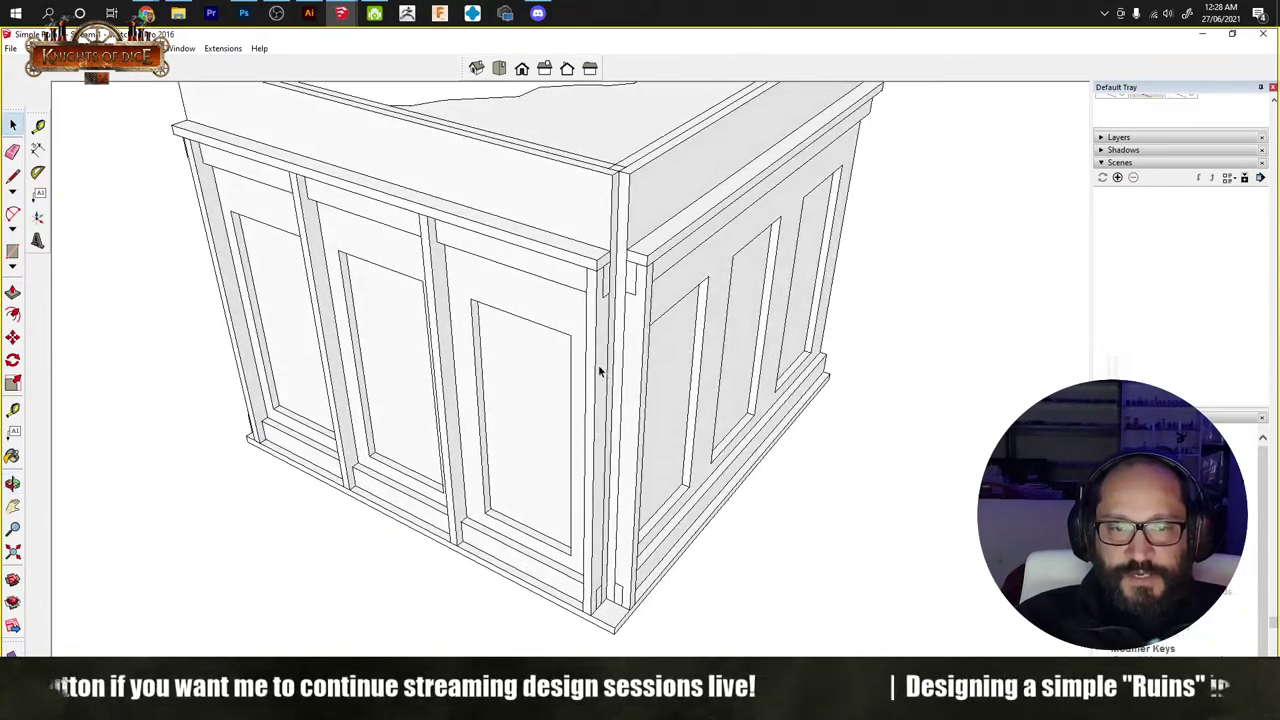
Step: Open the building group and move the panelled wall's corner pilaster back along the wall to clear the ends of the horizontal strips
triple_click(591, 309)
scroll(590, 308, up, 3)
click(591, 309)
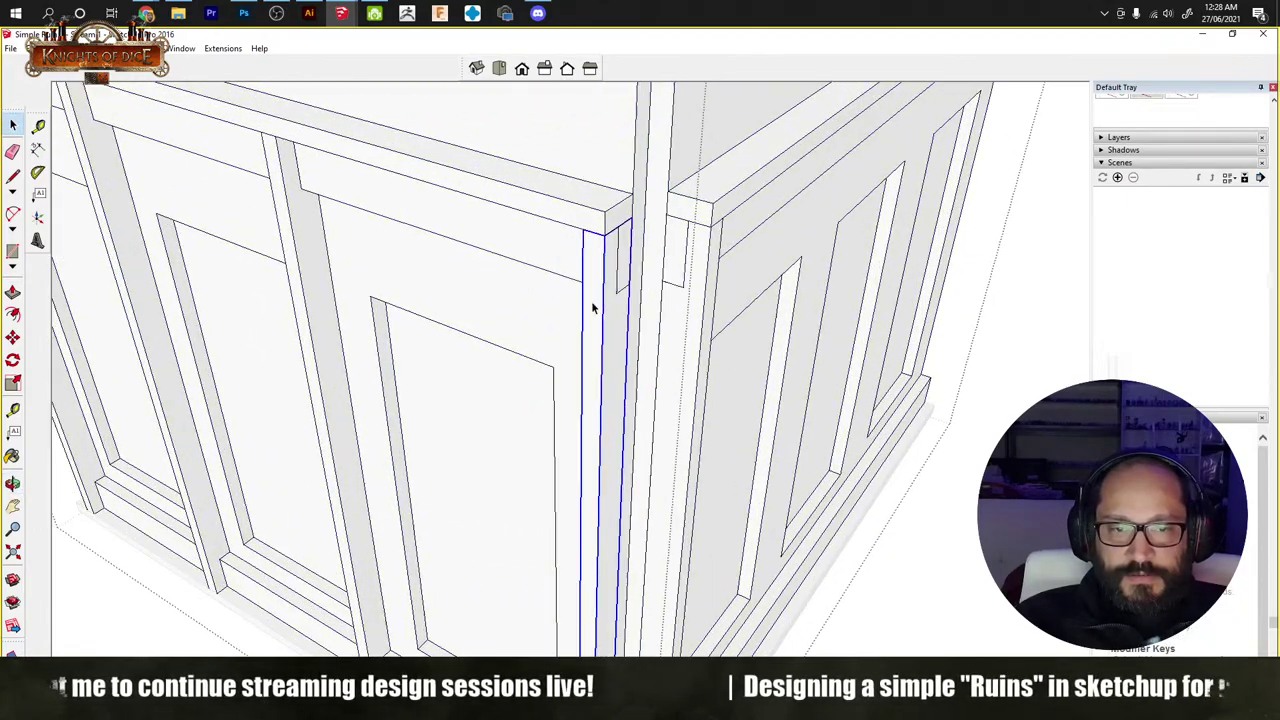
key(m)
scroll(640, 300, up, 2)
drag(623, 287, 597, 285)
key(space)
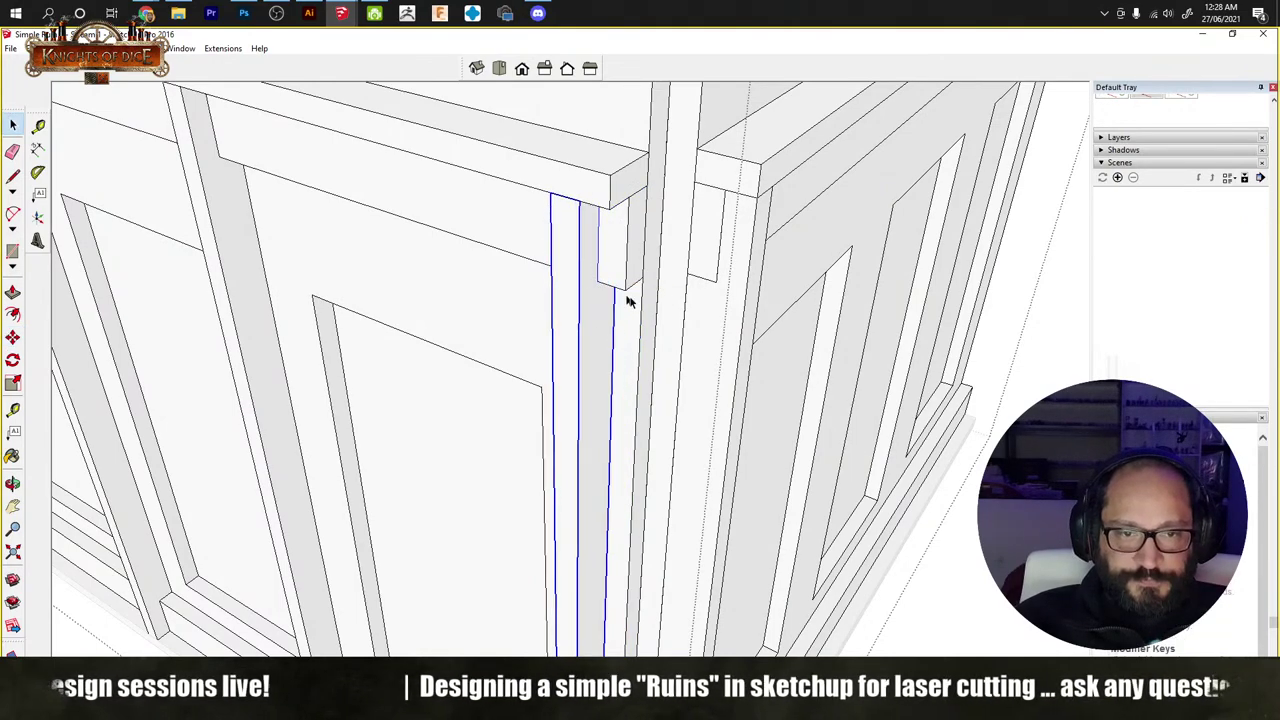
Step: Move the adjoining wall's corner pilaster back along its wall to clear the ends of the horizontal strips
double_click(727, 328)
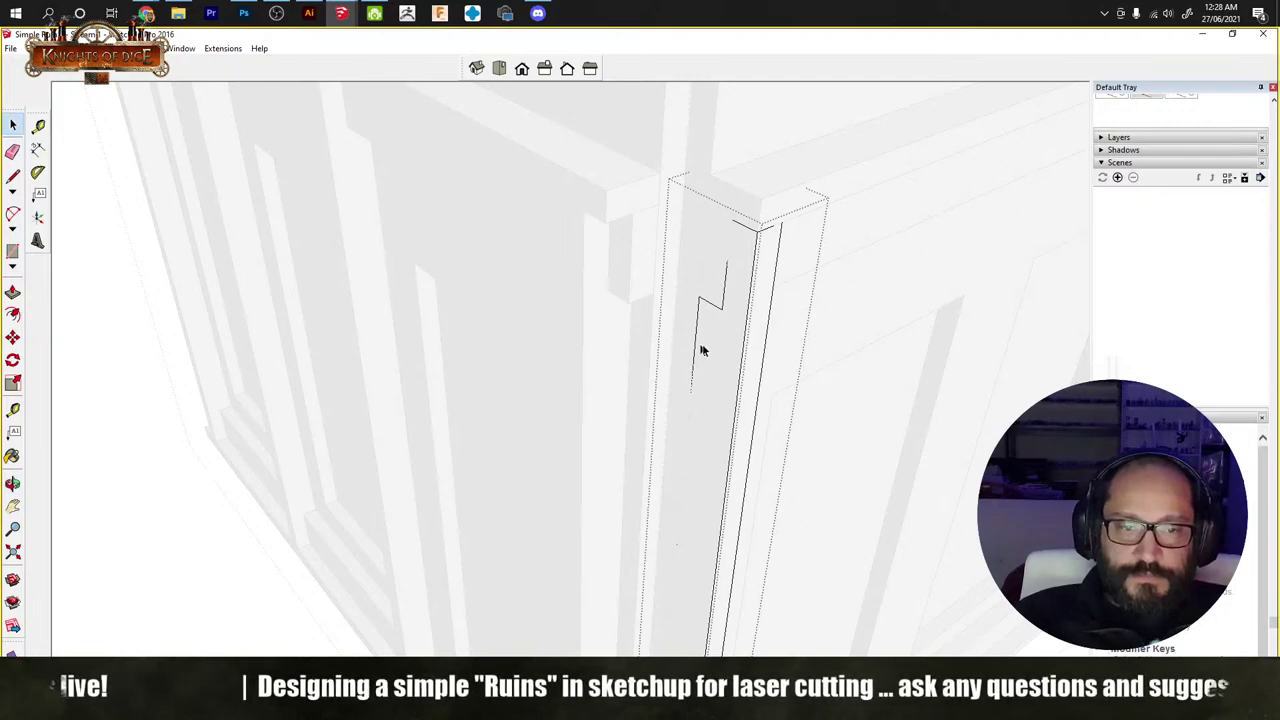
click(716, 346)
click(717, 353)
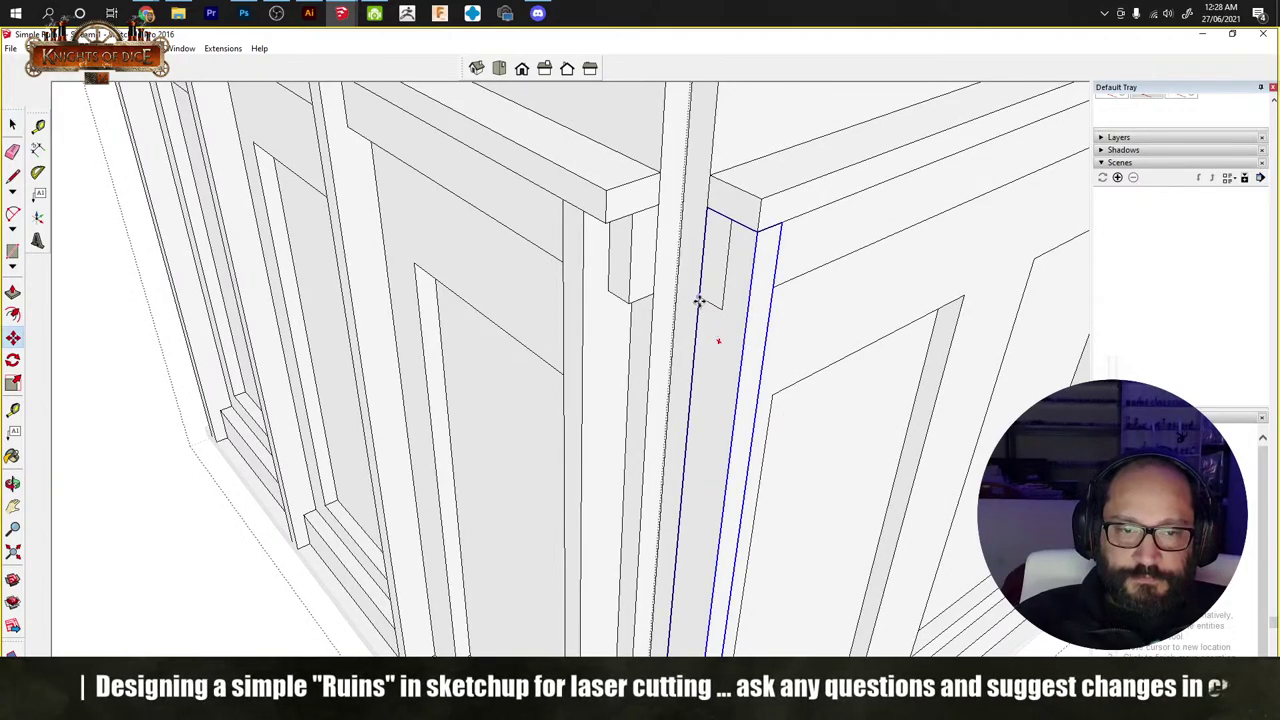
drag(727, 309, 743, 300)
key(space)
click(677, 360)
scroll(551, 366, down, 8)
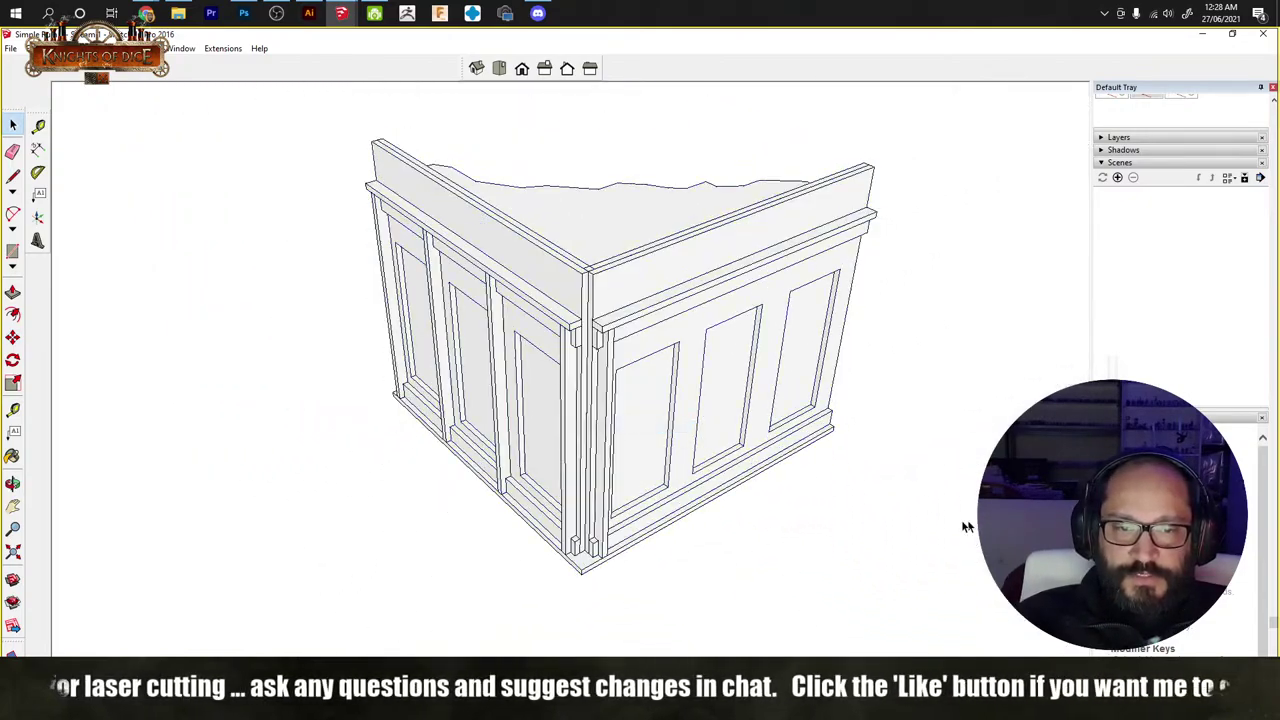
Step: Open the adjoining wall and Push/Pull its narrow end face outward at the building's outer corner
middle_drag(572, 347, 660, 383)
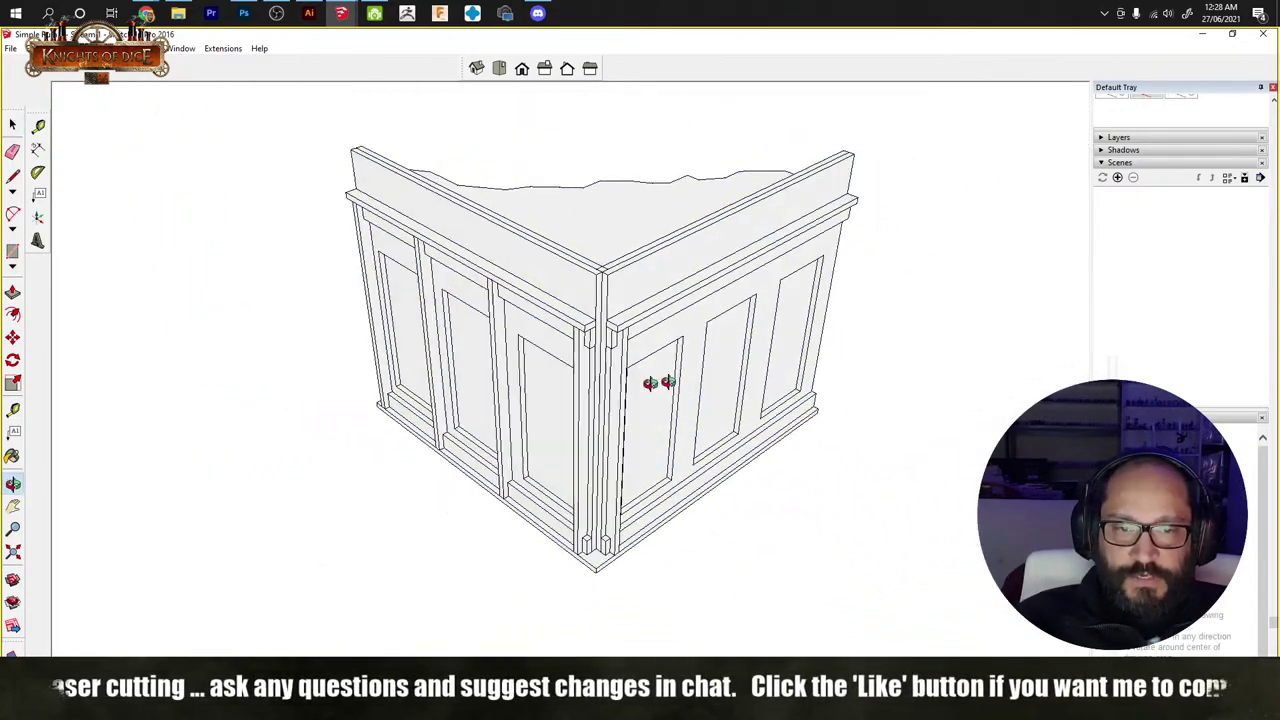
drag(660, 383, 651, 286)
key(space)
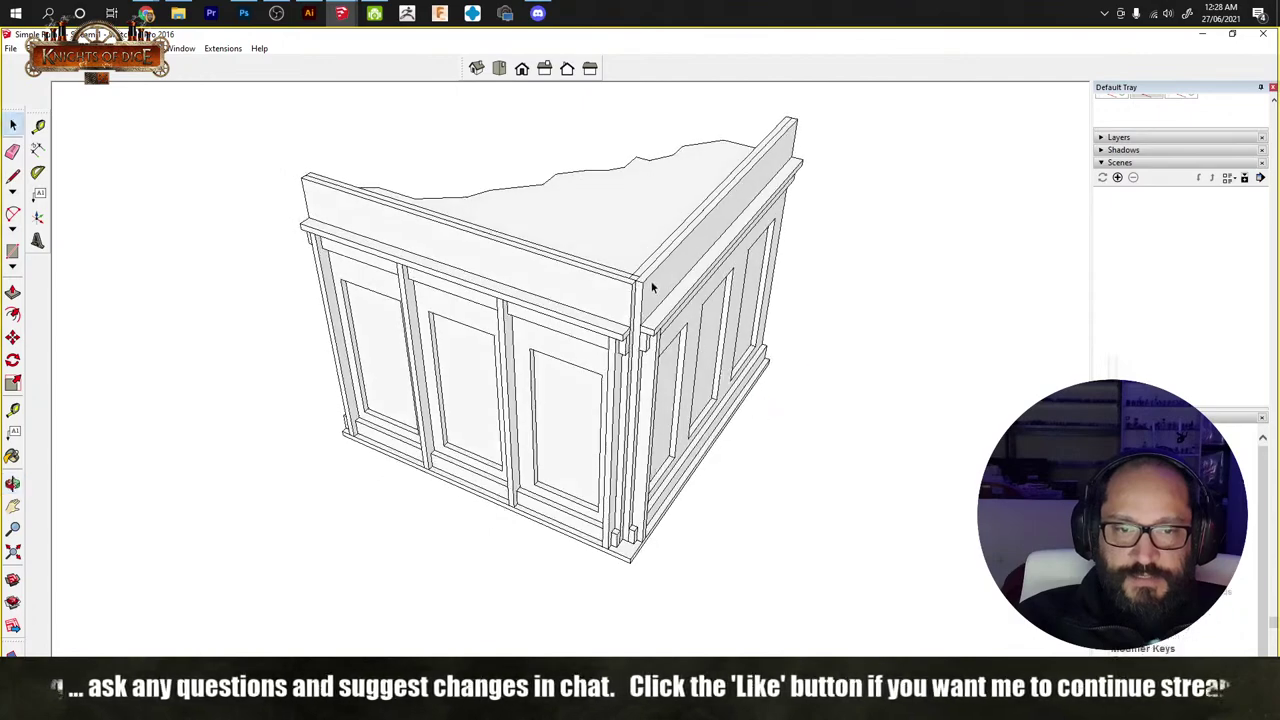
scroll(646, 288, up, 3)
scroll(646, 286, up, 6)
double_click(646, 286)
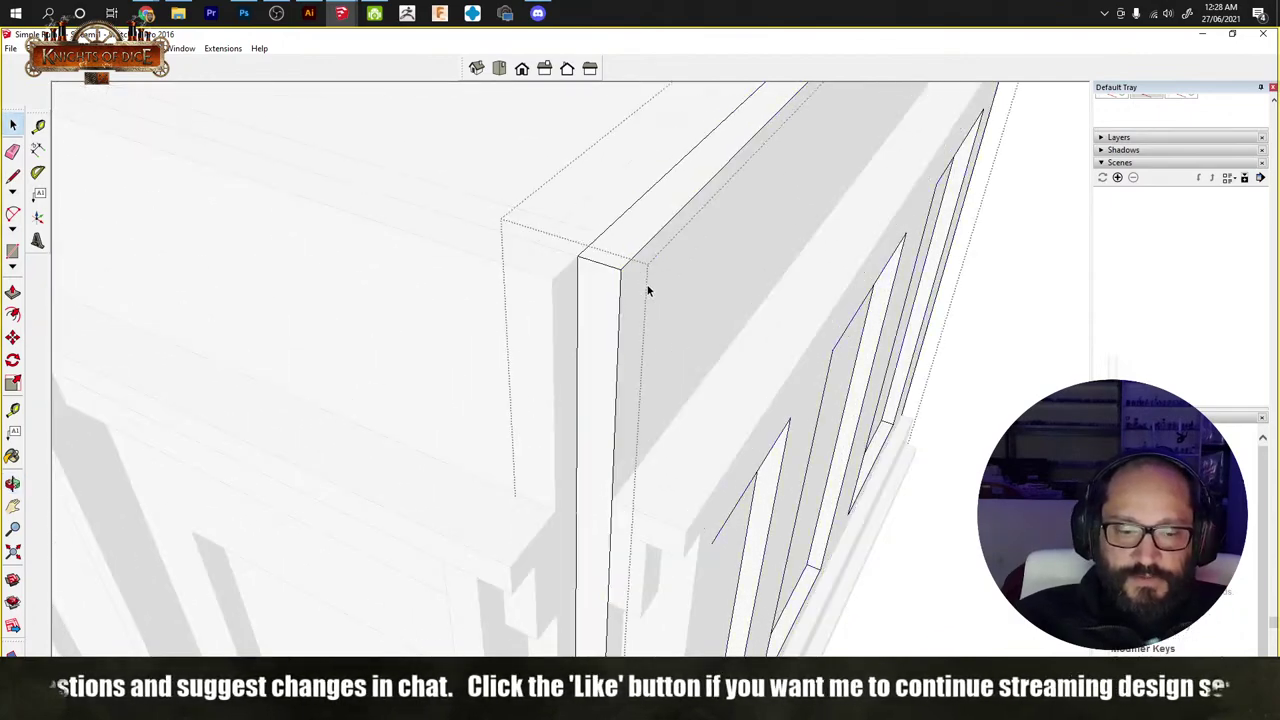
key(p)
key(space)
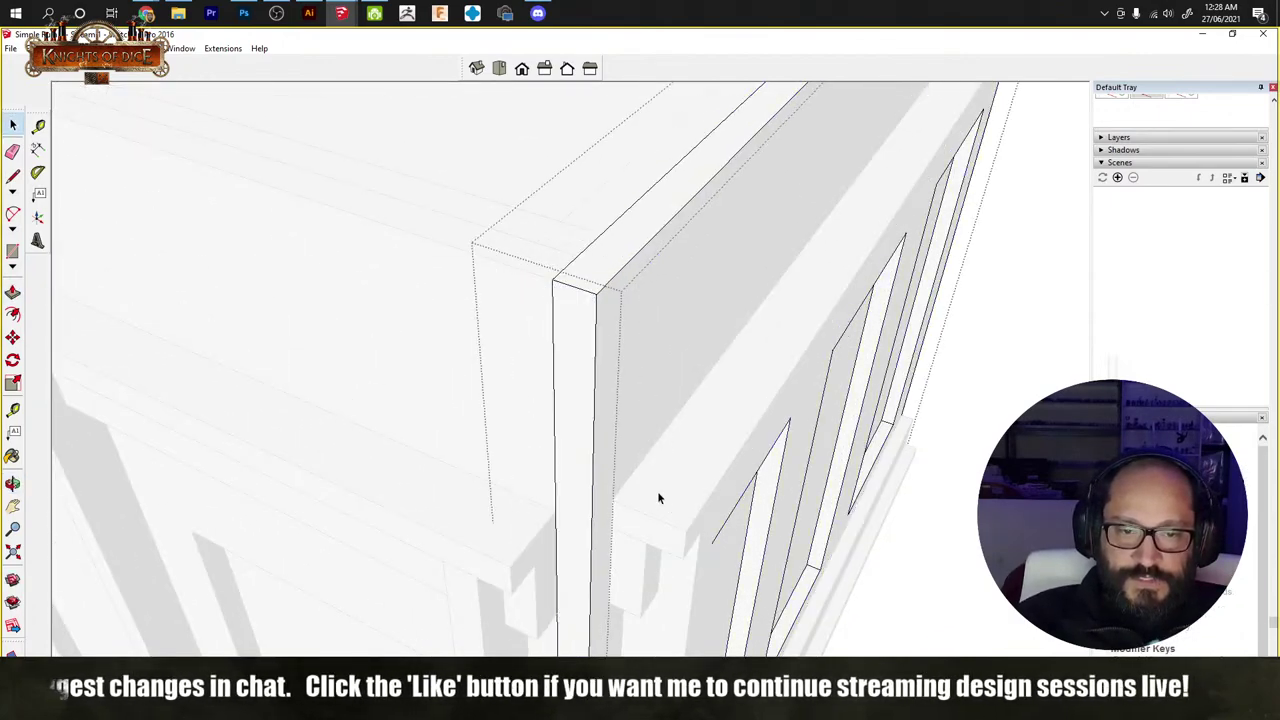
middle_drag(657, 491, 593, 467)
scroll(643, 532, down, 5)
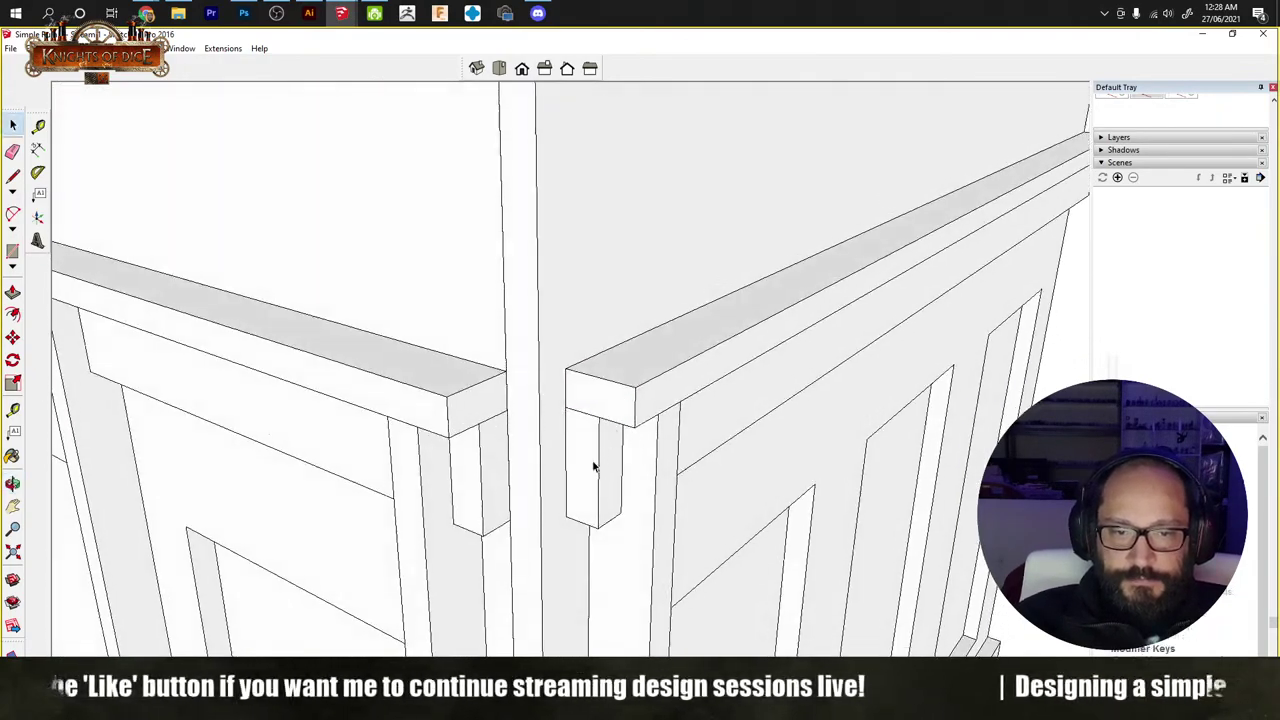
Step: Extend the ends of the two strips beneath the ledges until they meet around the outer corner
double_click(590, 467)
key(m)
click(586, 457)
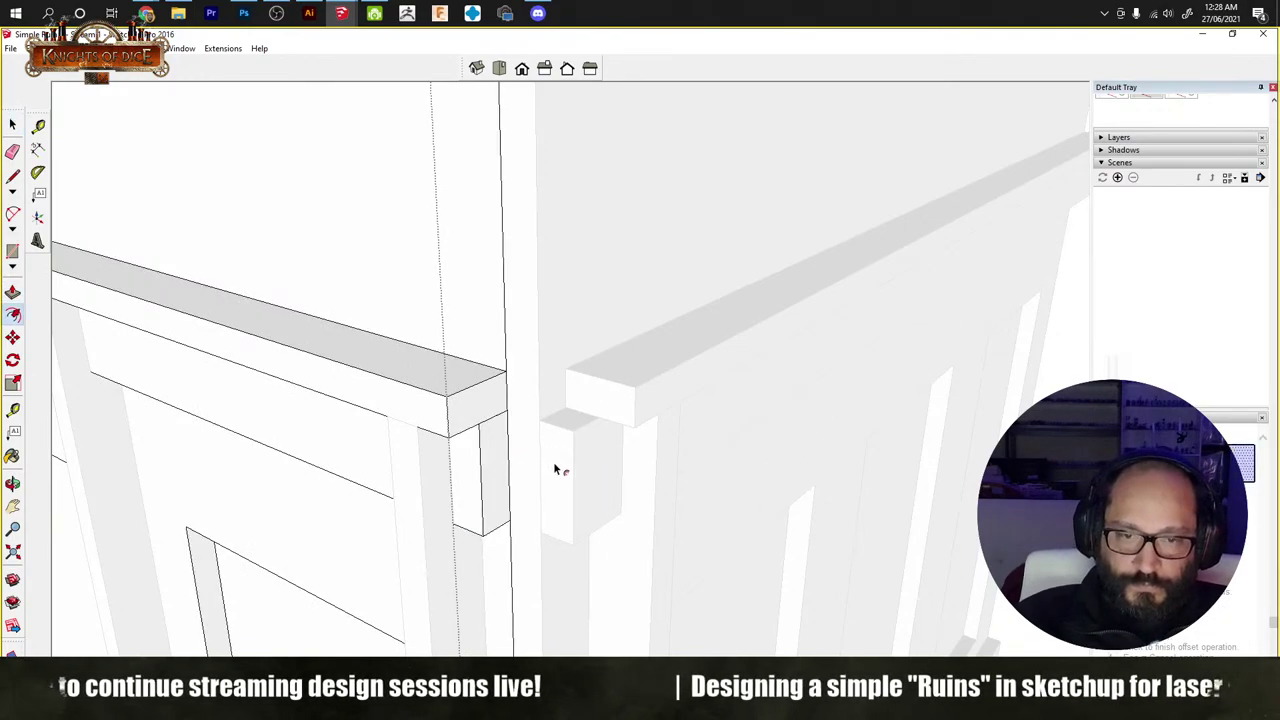
key(m)
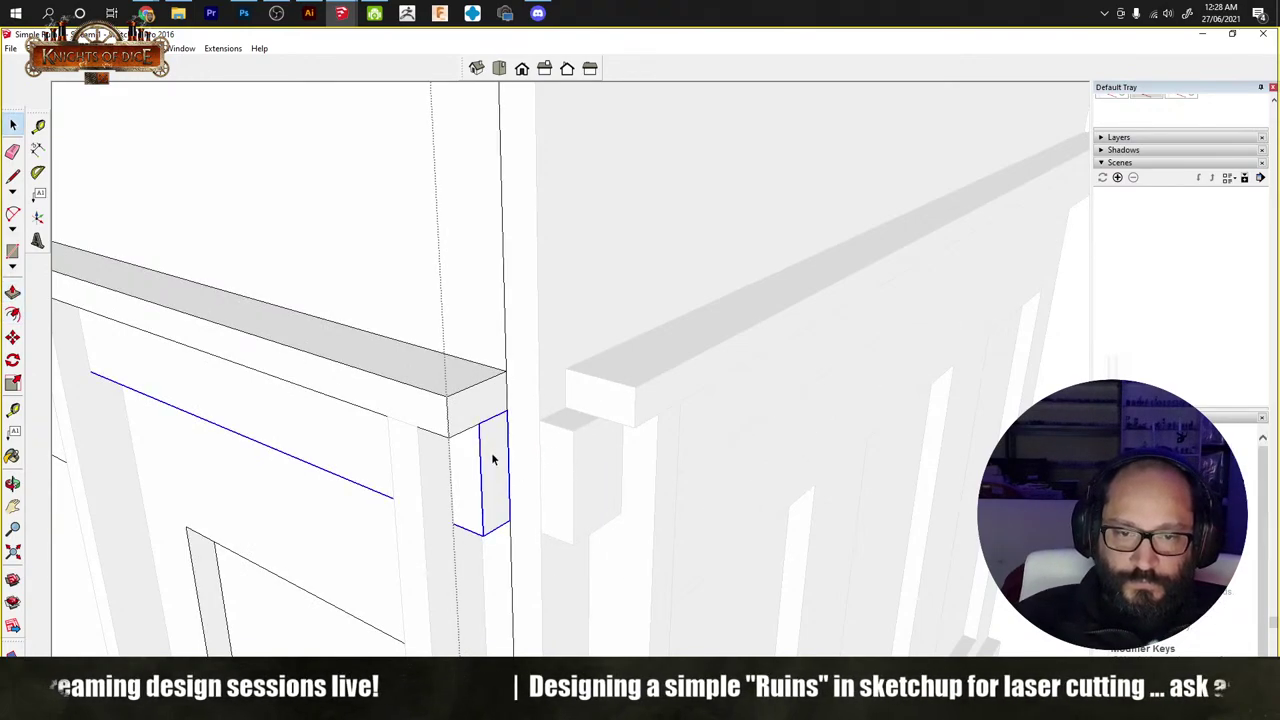
double_click(492, 458)
key(m)
click(500, 455)
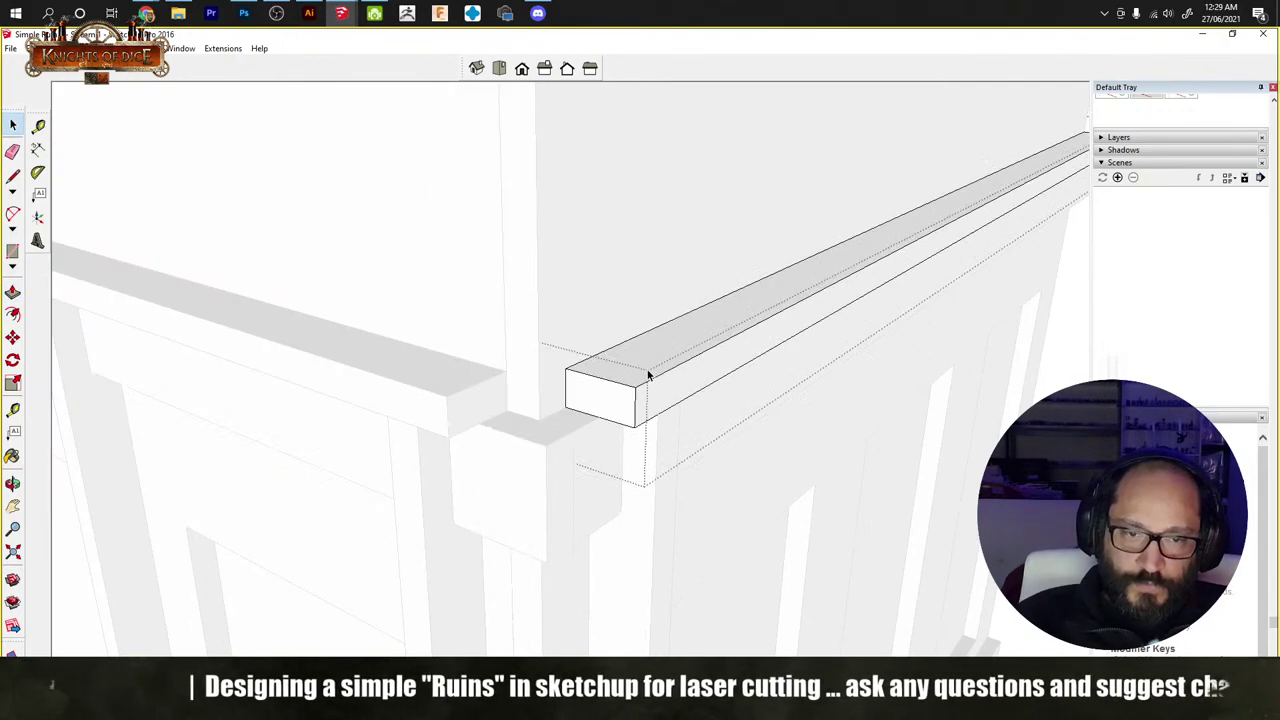
Step: Push/Pull the end faces of both ledges outward so the ledges join around the outer corner
click(581, 388)
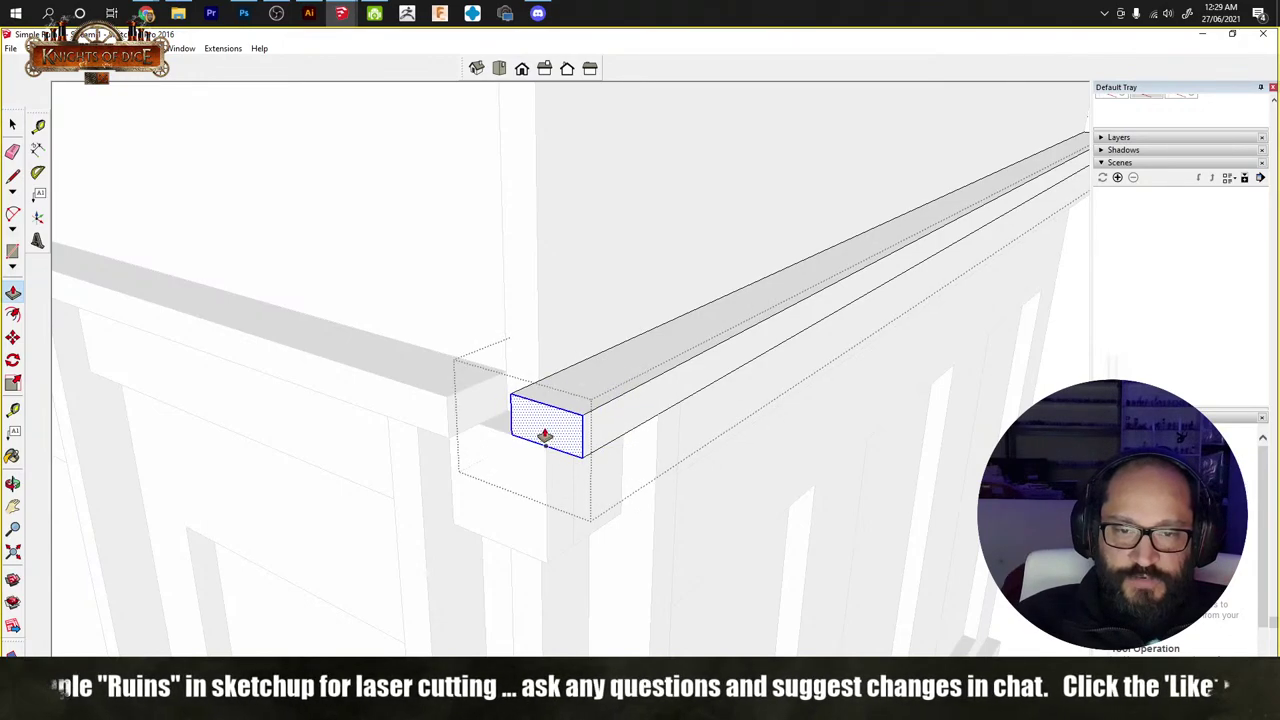
click(467, 407)
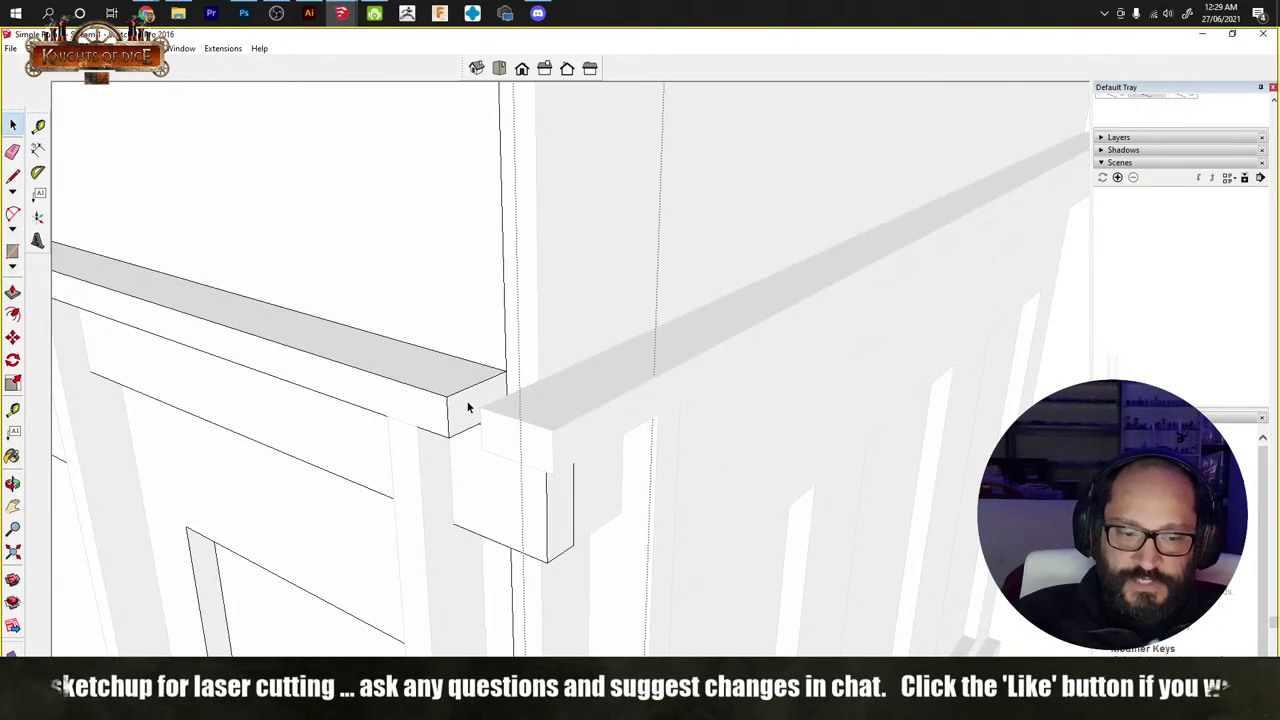
key(m)
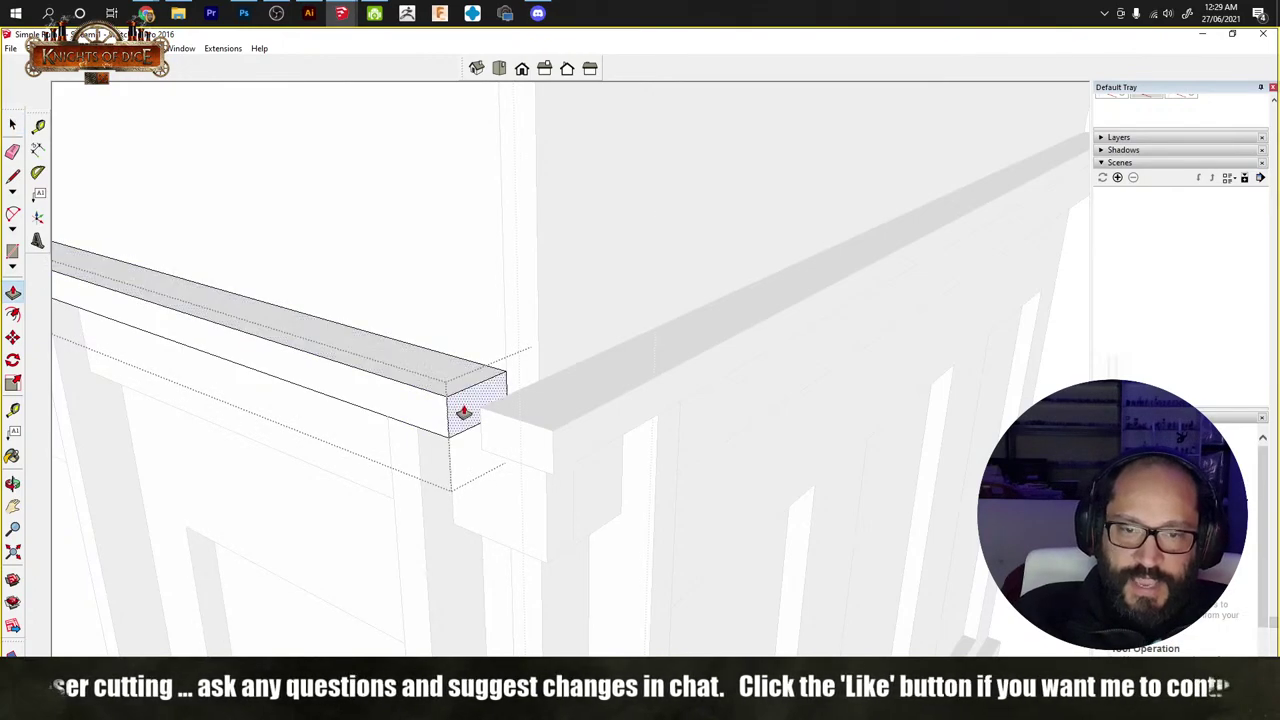
click(457, 409)
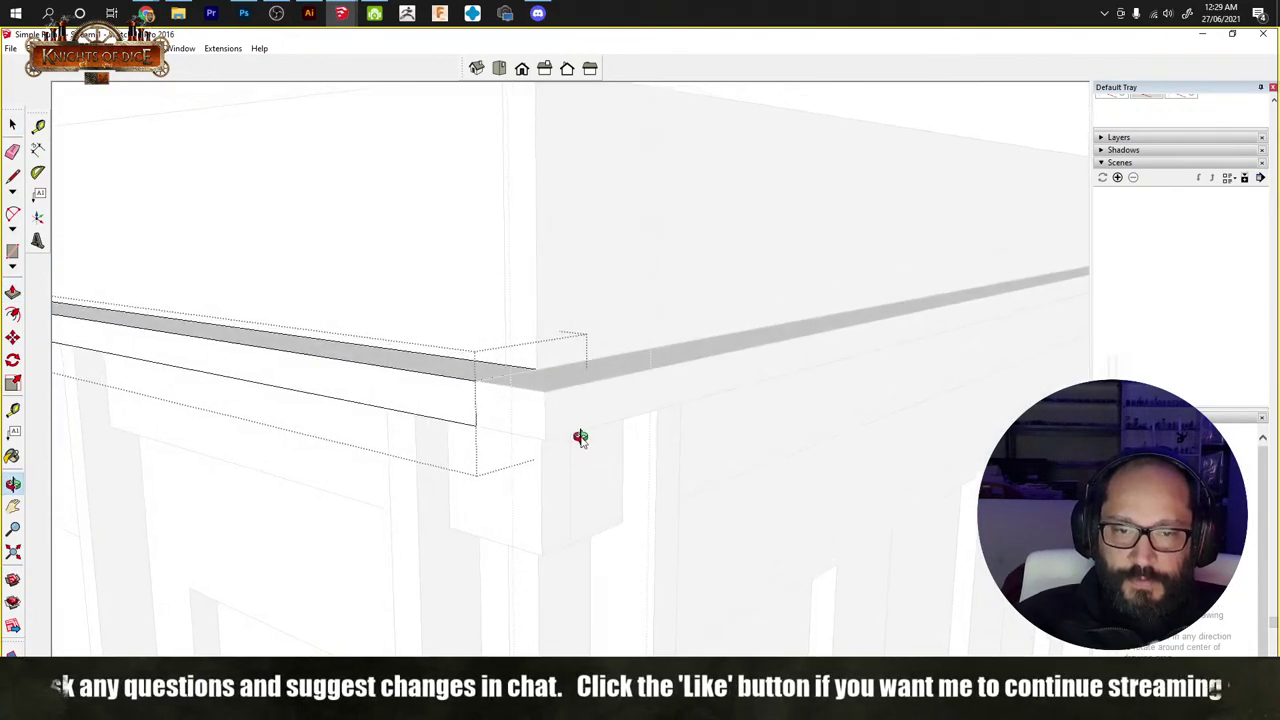
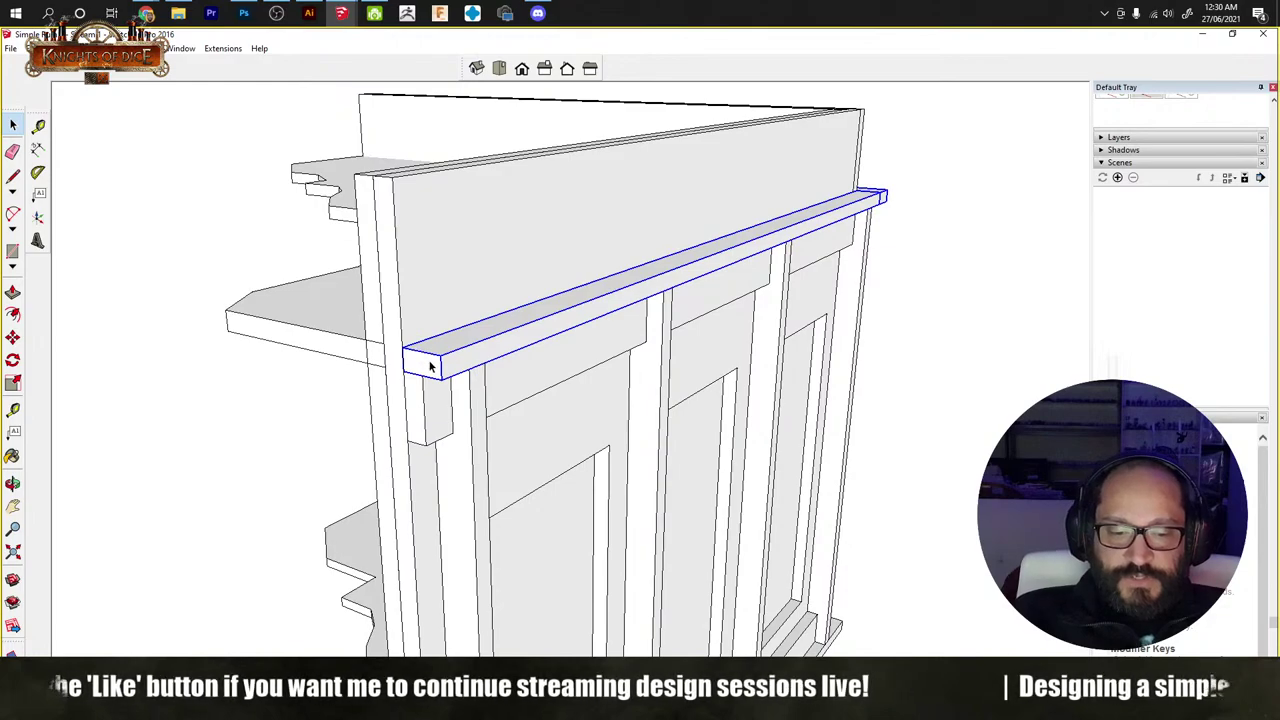
Step: Copy the ledge up to the top edge of the wall and lower the copy slightly below that edge
key(m)
click(405, 349)
key(ctrl)
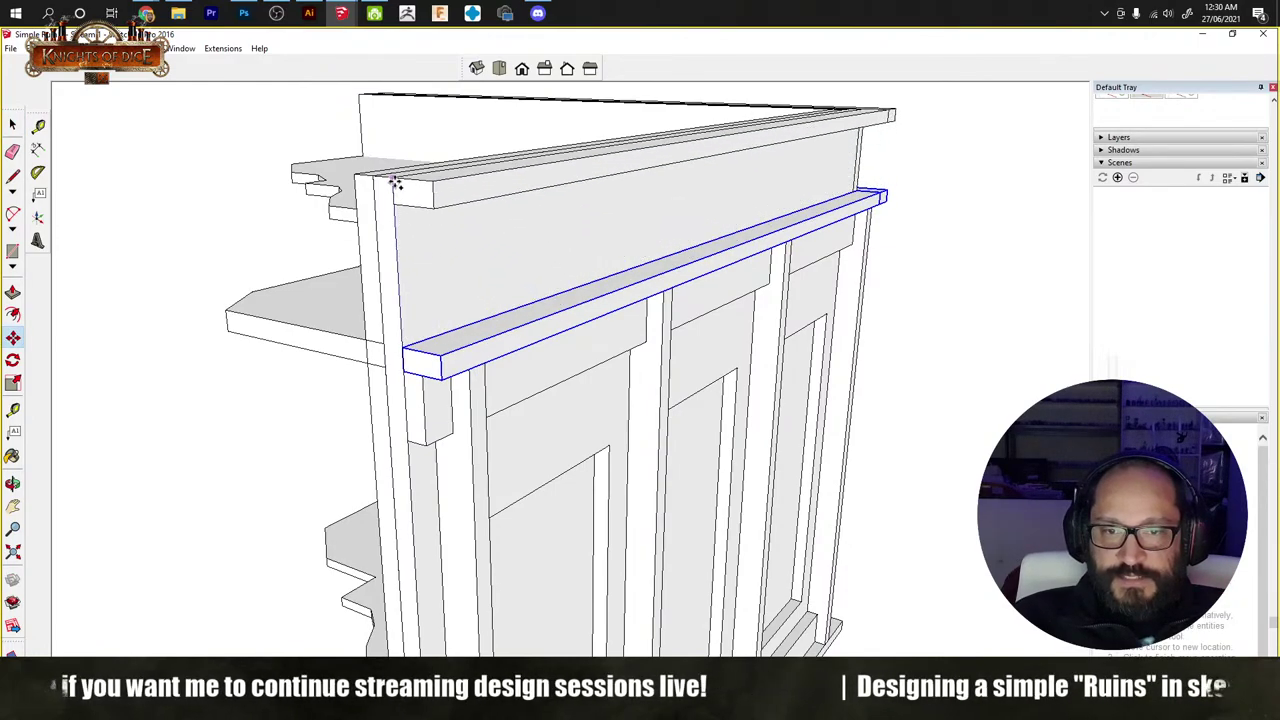
click(395, 183)
key(space)
key(m)
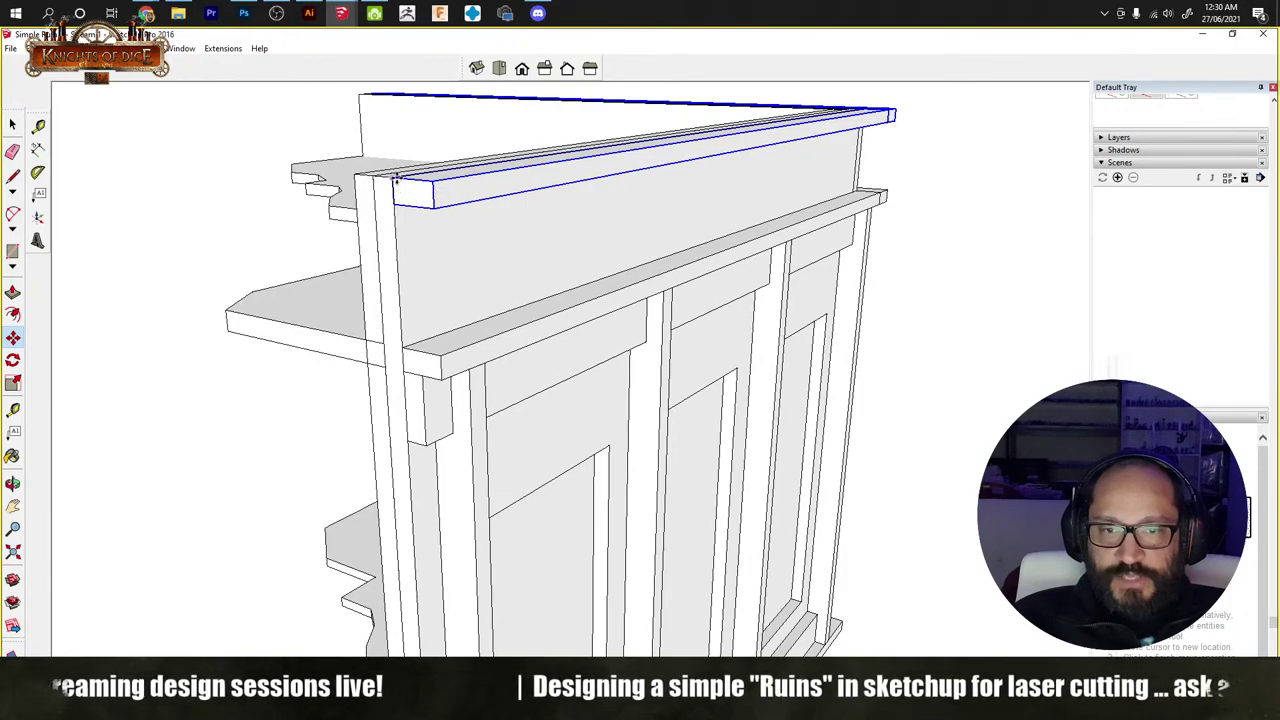
click(396, 178)
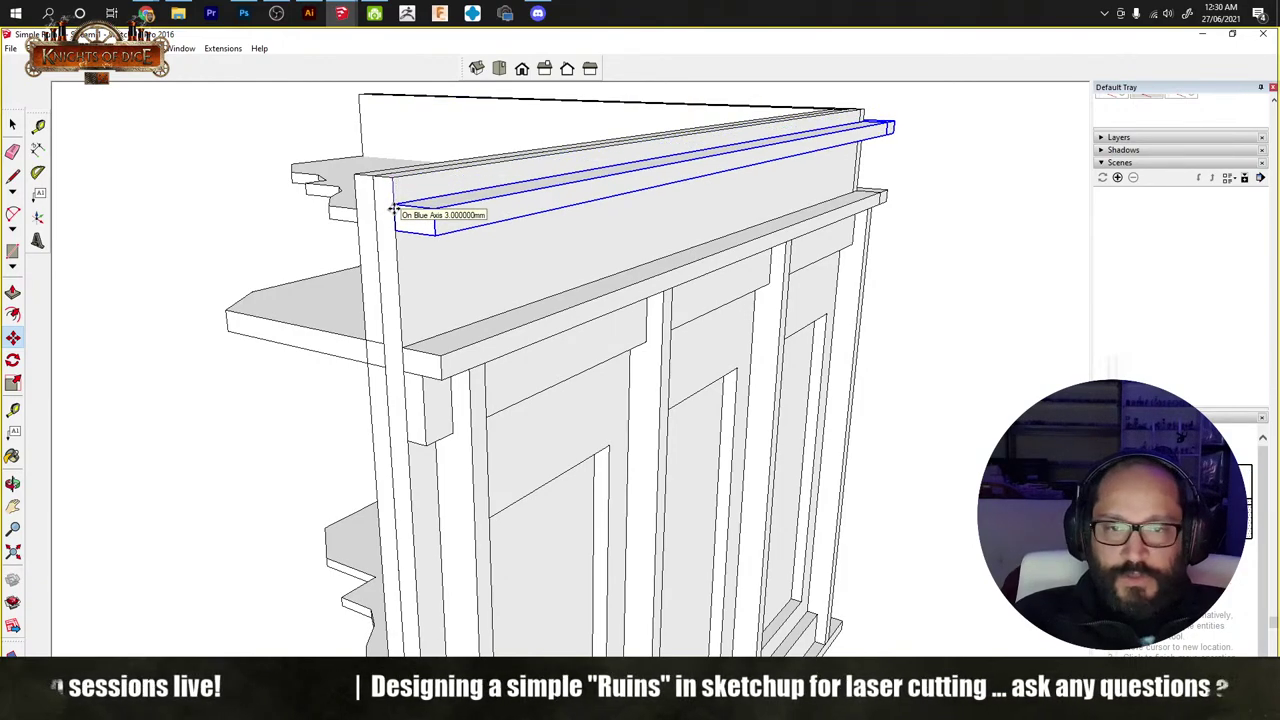
click(393, 212)
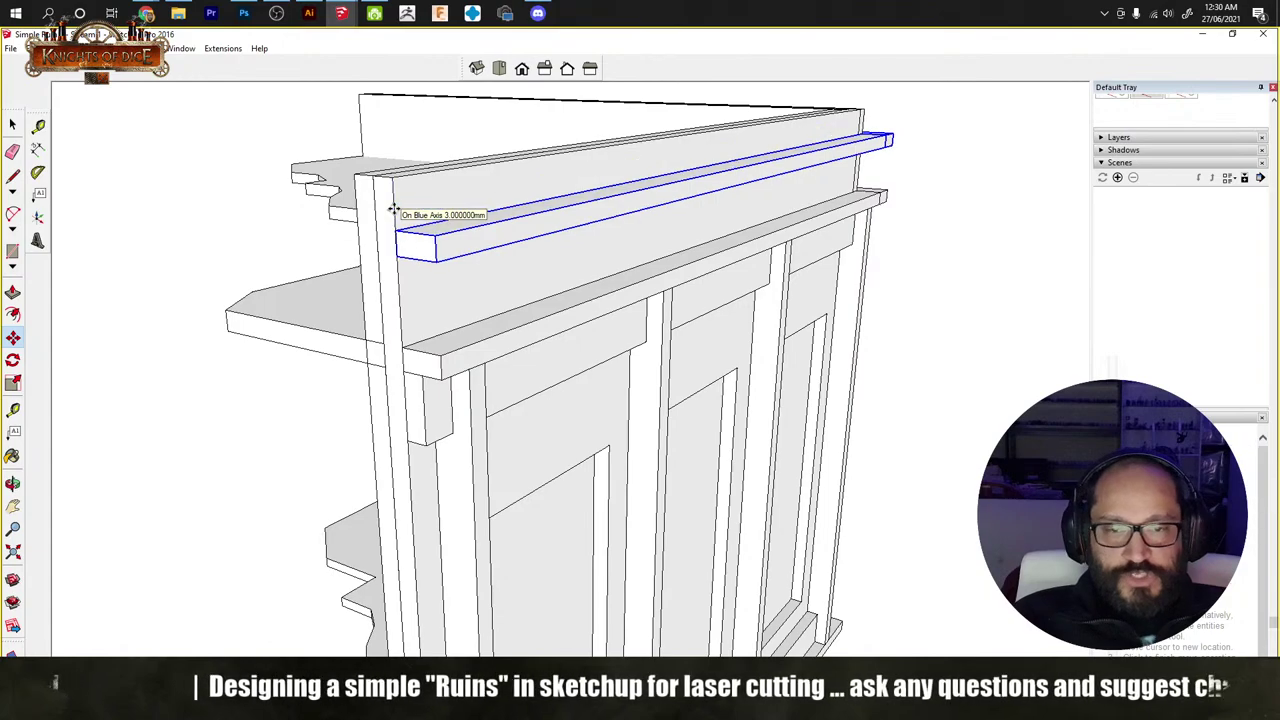
key(space)
Step: Copy the strip from beneath the lower ledge so it stands on the upper ledge against the wall
click(423, 435)
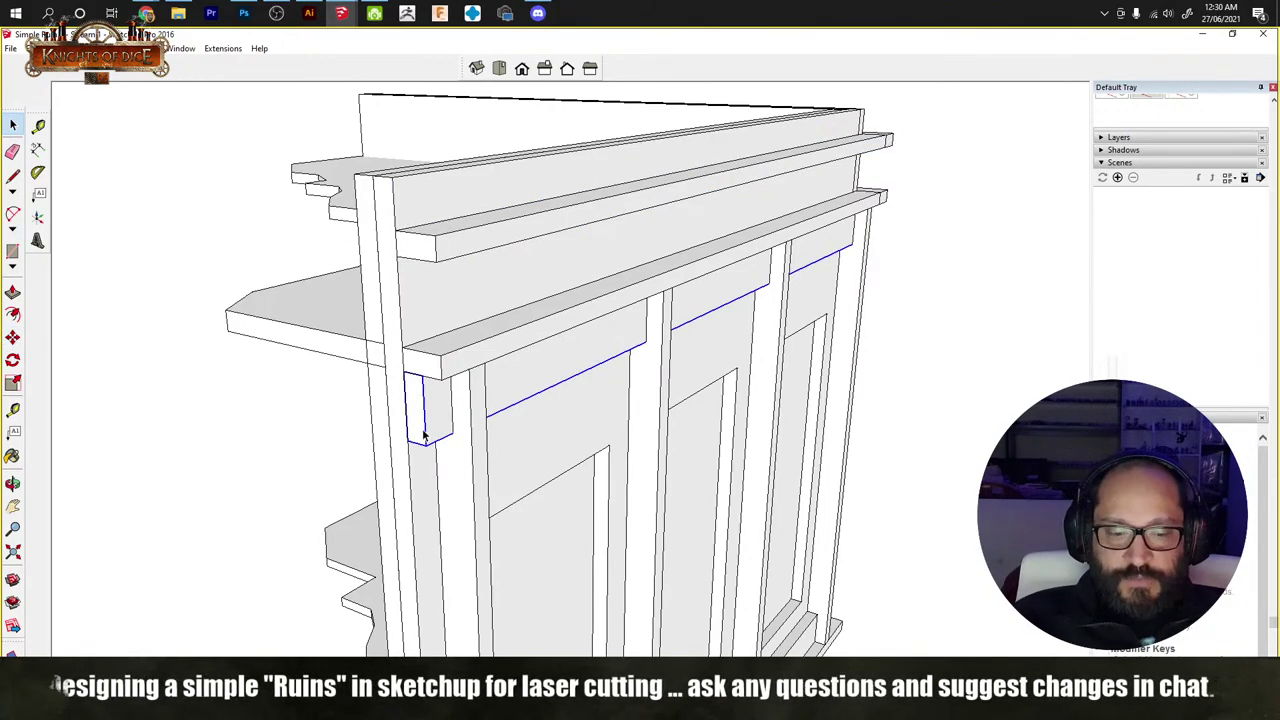
key(m)
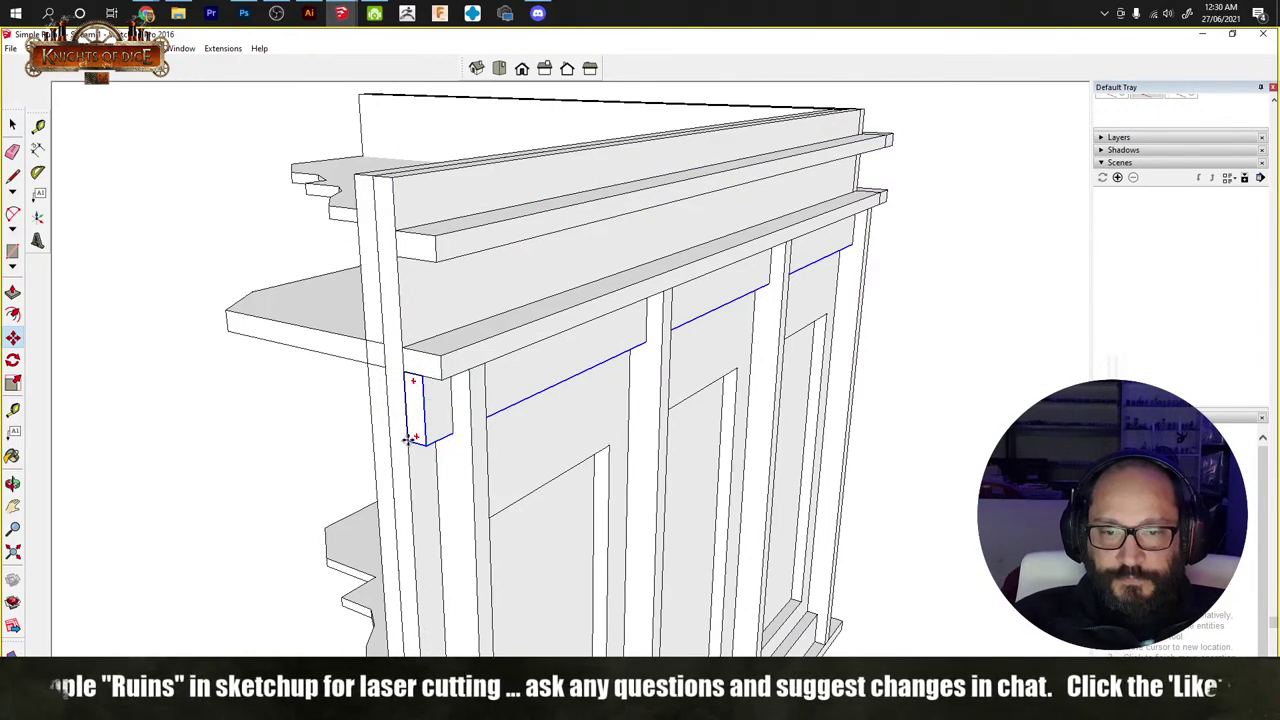
key(space)
click(493, 214)
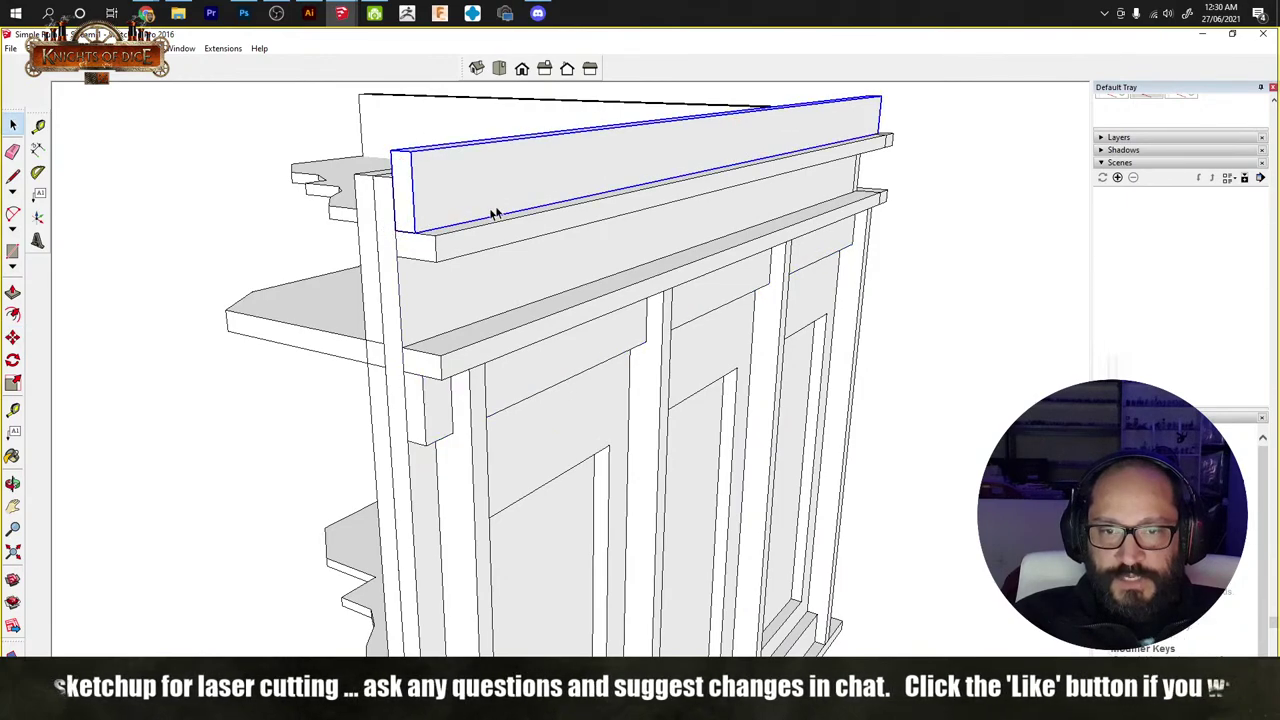
Step: Open the upper strip and Push/Pull its top face down level with the top of the wall
middle_drag(550, 190, 414, 251)
double_click(352, 236)
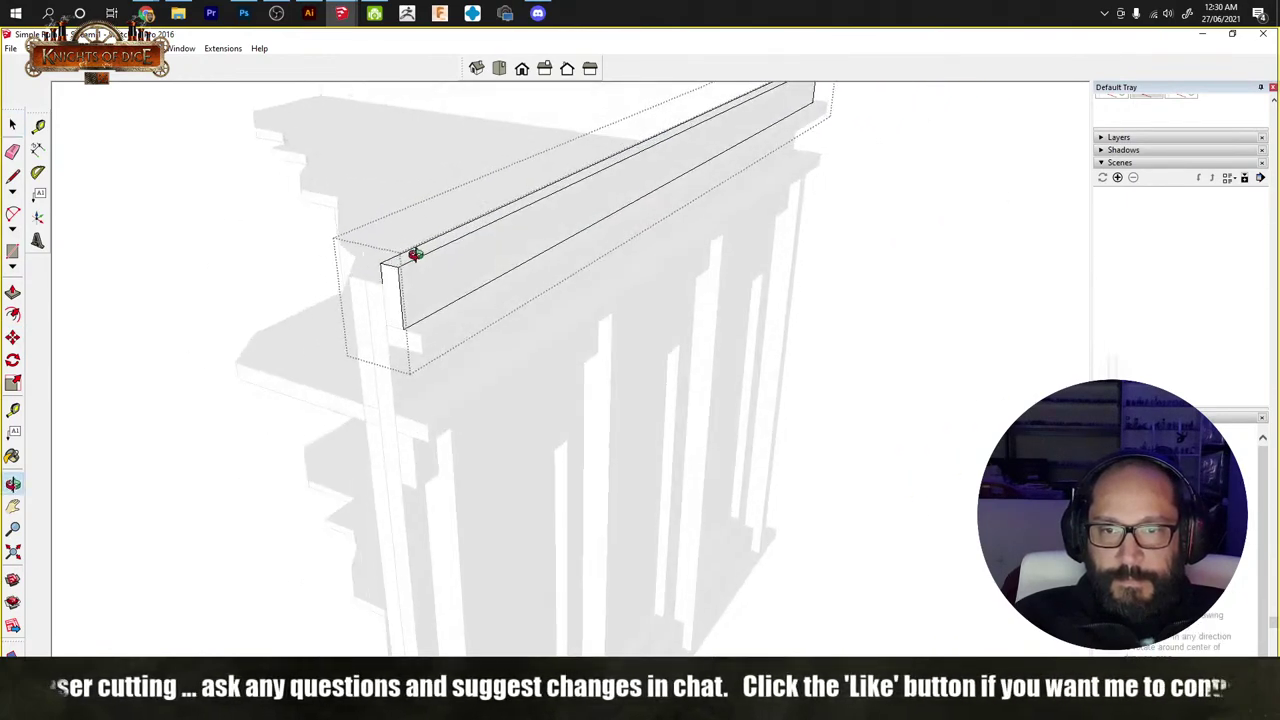
scroll(415, 253, up, 3)
key(m)
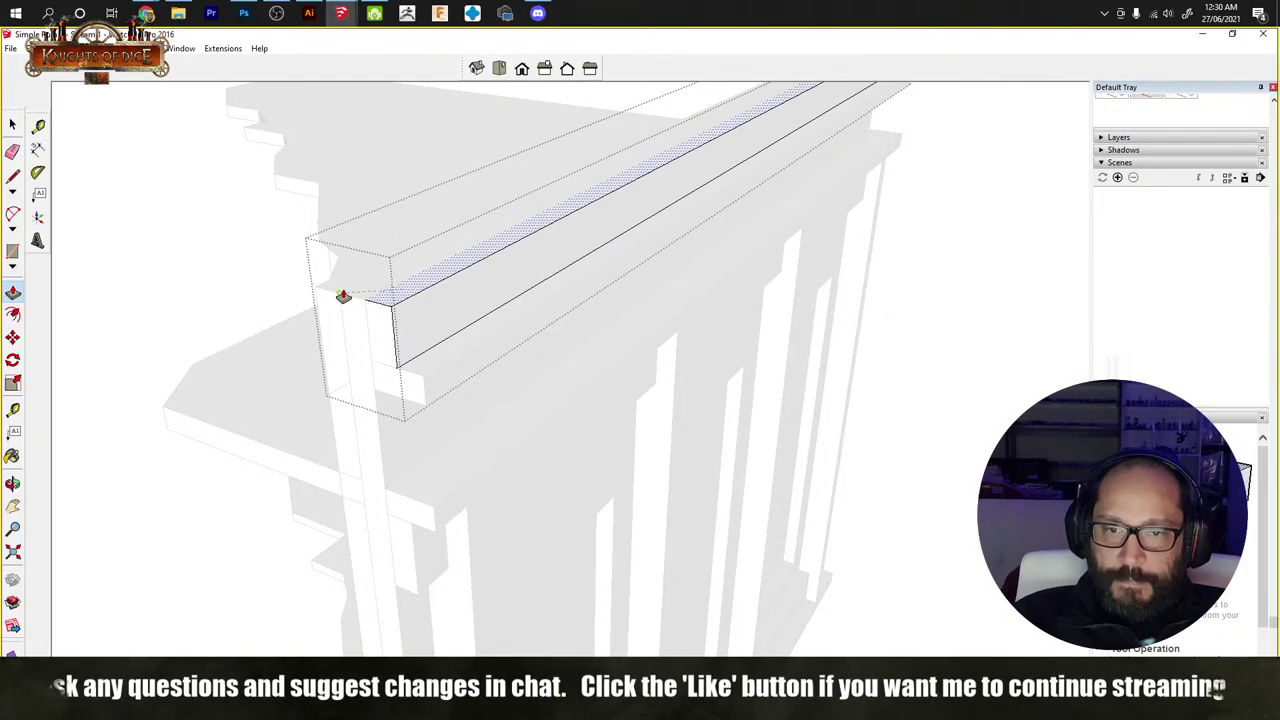
middle_drag(343, 297, 440, 406)
Step: Copy the short end edge along the strip's top face in an array, dividing it into equal segments
scroll(287, 467, up, 2)
key(space)
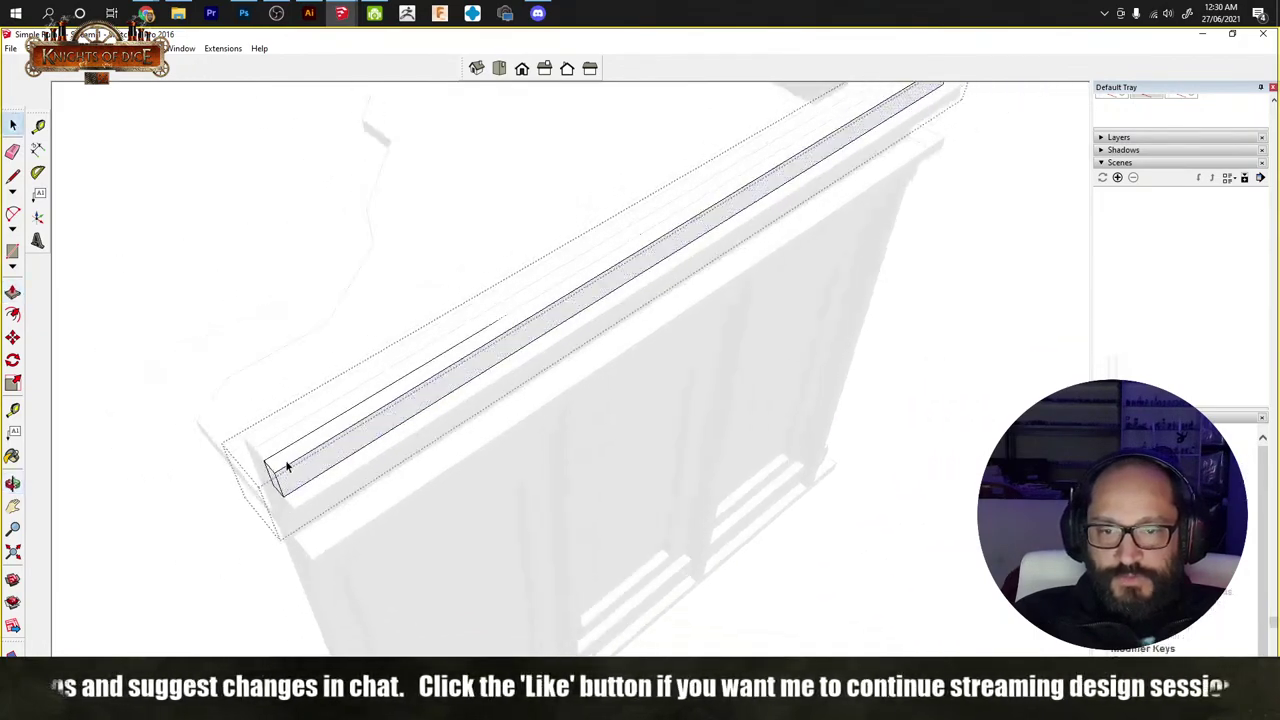
key(m)
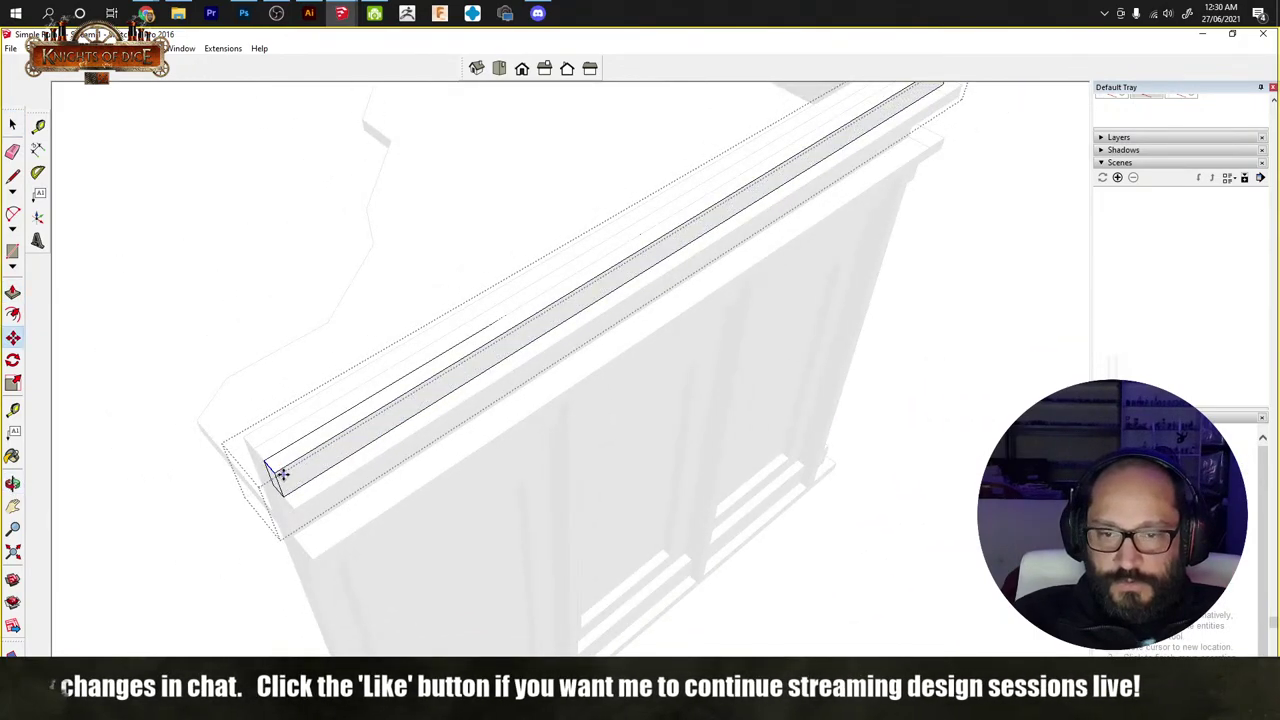
scroll(272, 475, down, 2)
scroll(754, 191, up, 3)
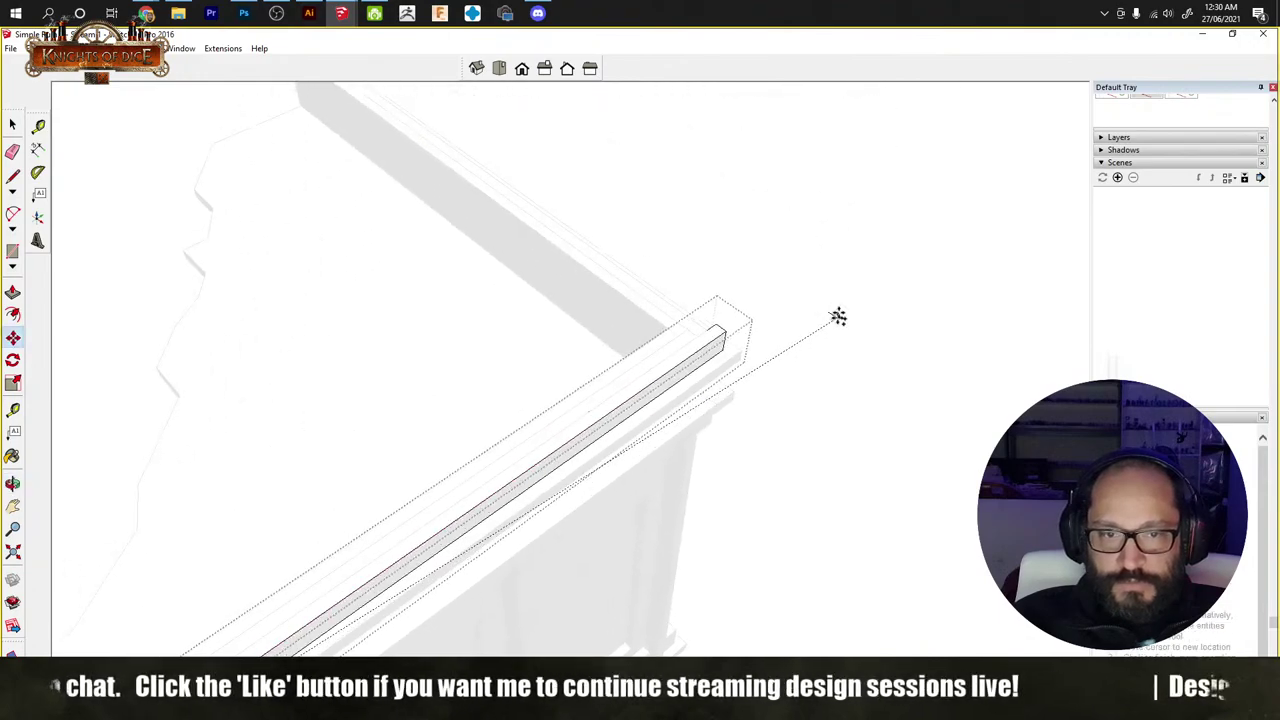
click(726, 334)
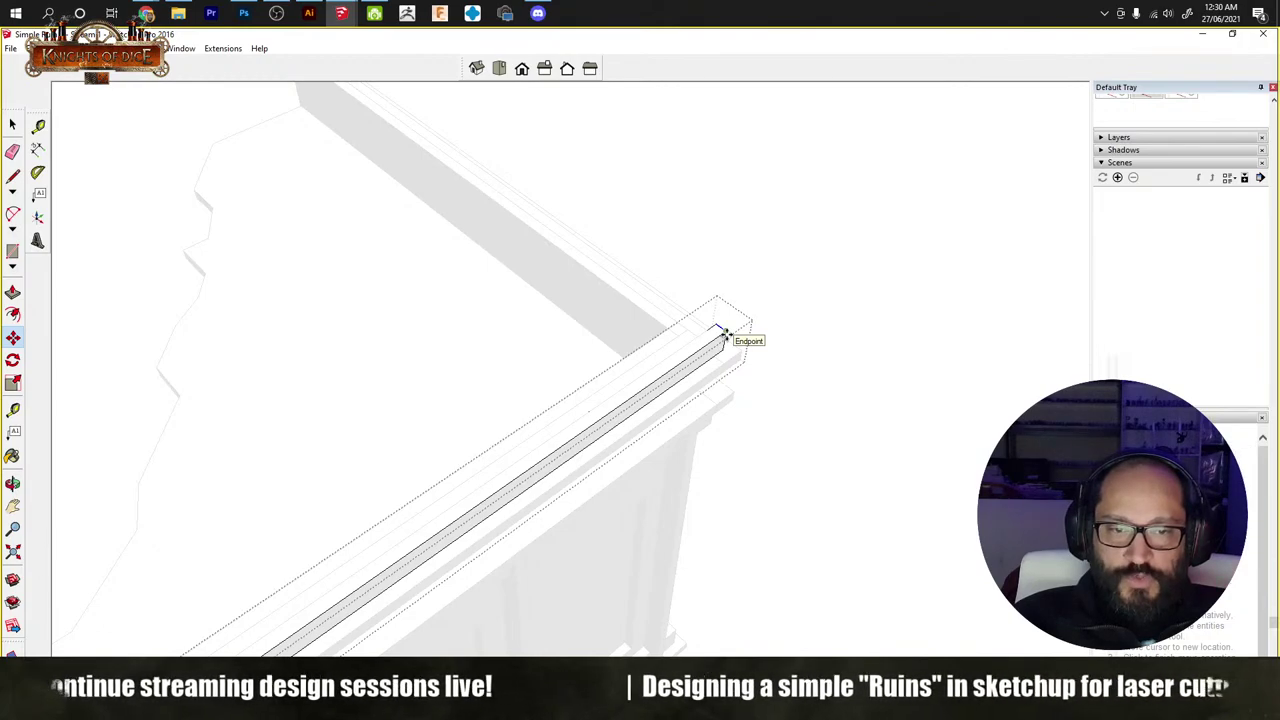
middle_drag(714, 334, 900, 148)
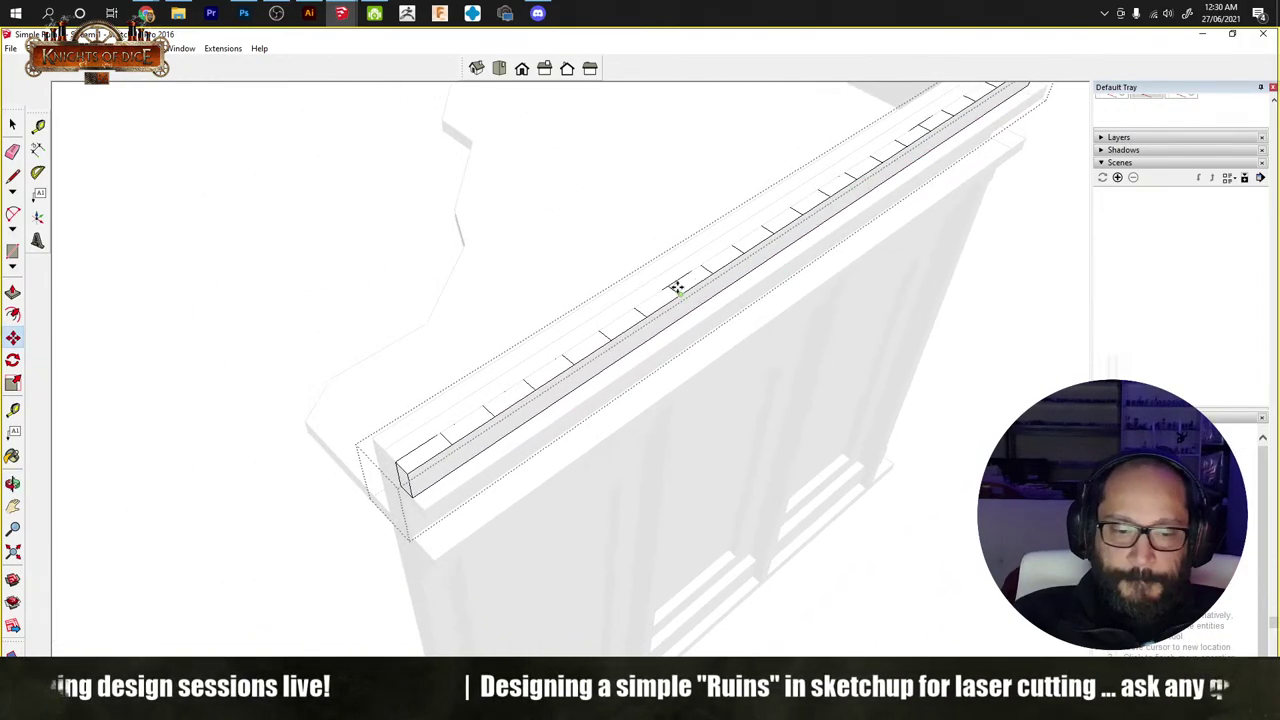
Step: Push/Pull alternate top segments of the upper strip down by the same depth to form evenly spaced notches along its length
key(p)
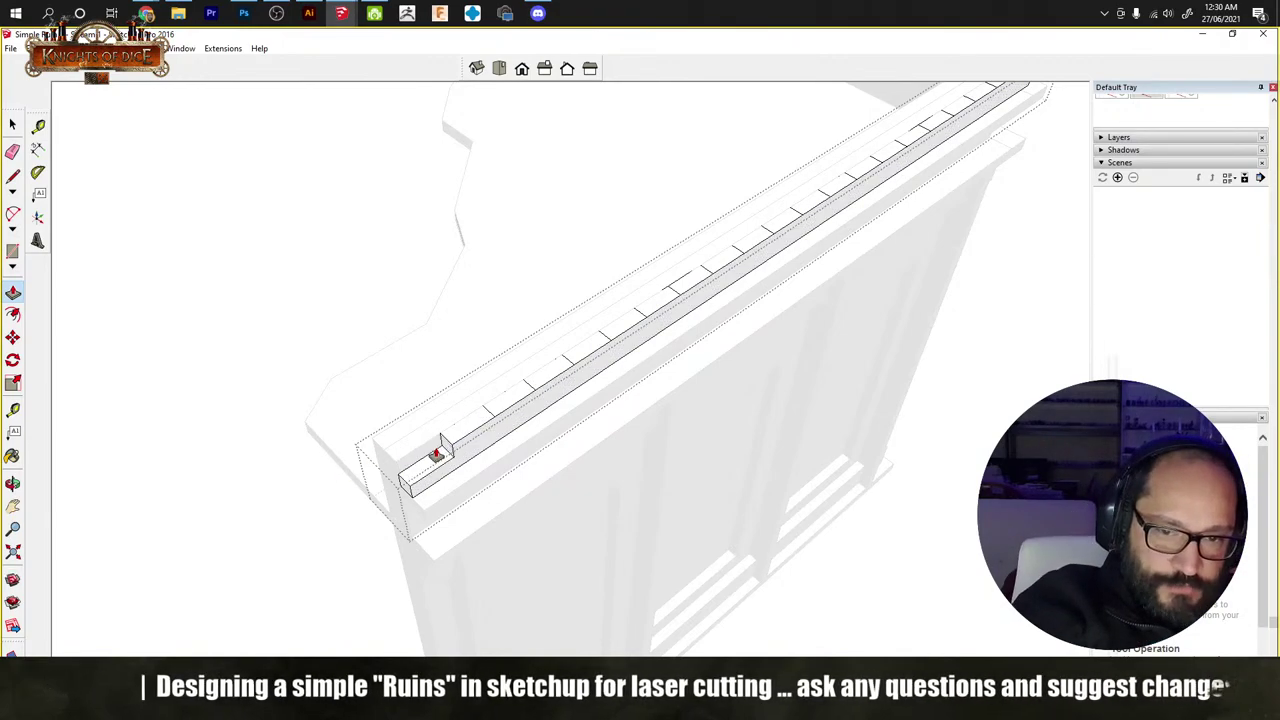
double_click(514, 402)
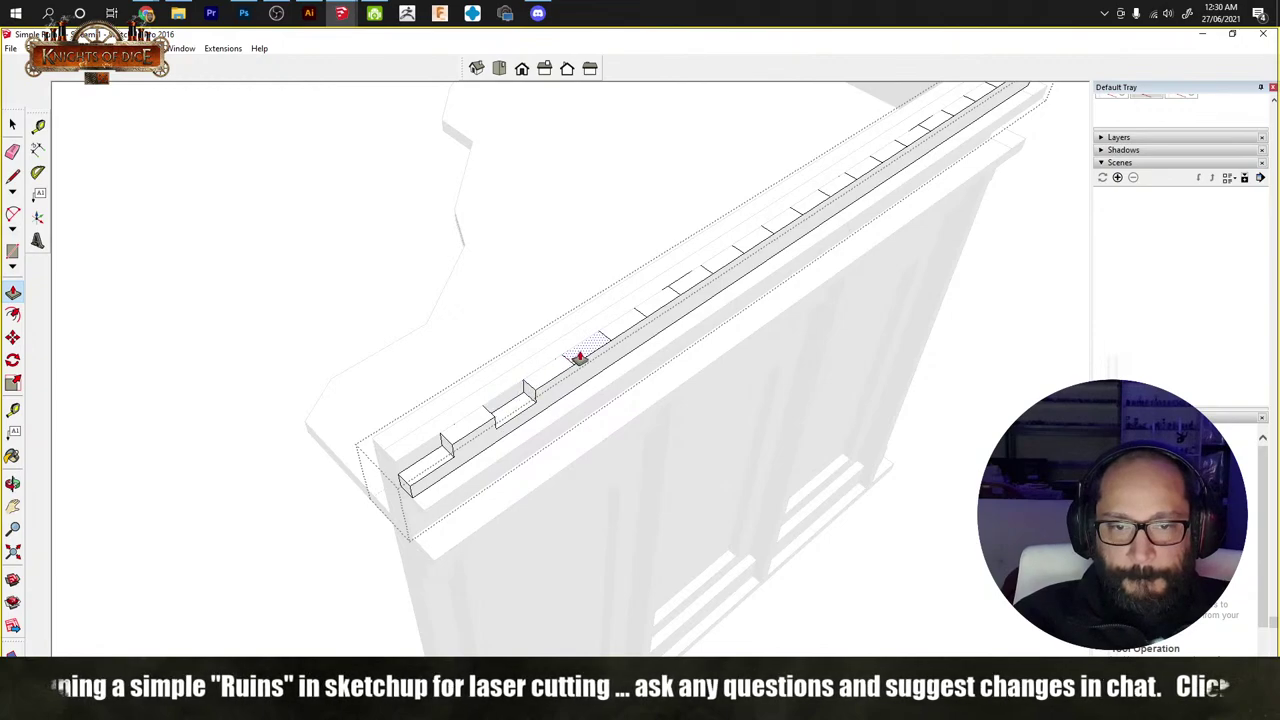
double_click(588, 352)
double_click(660, 300)
double_click(719, 272)
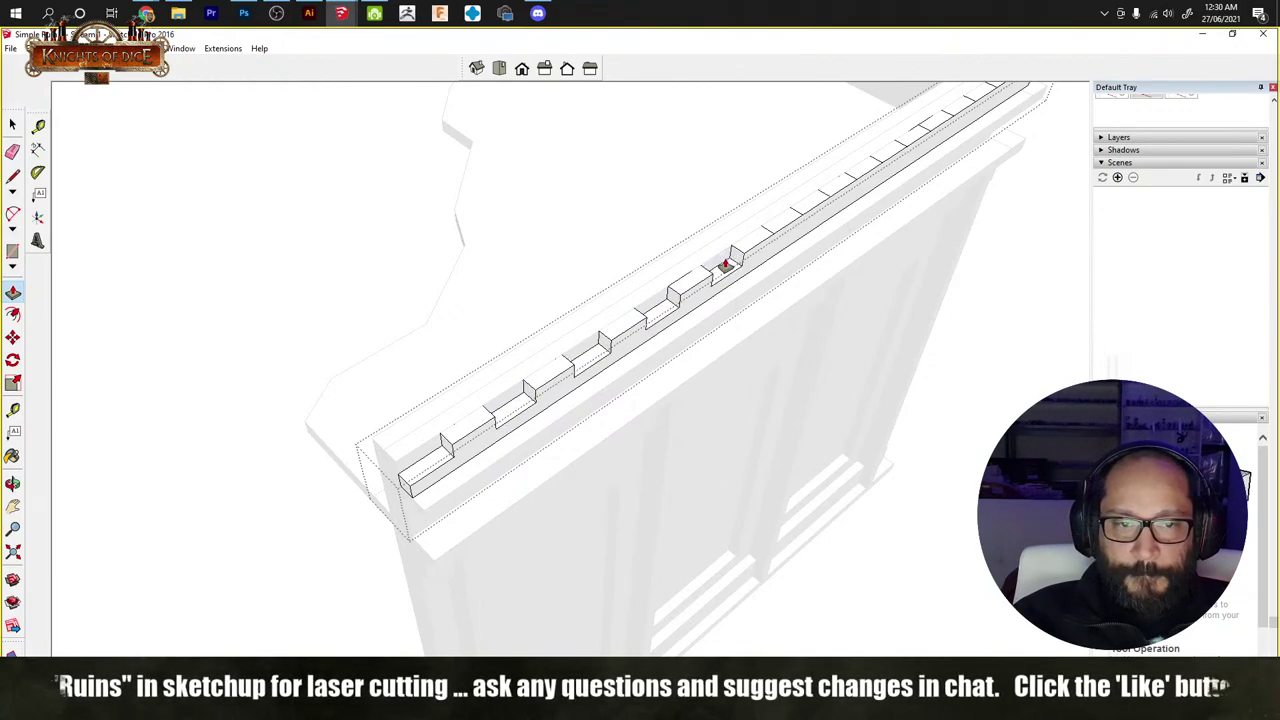
scroll(615, 375, up, 4)
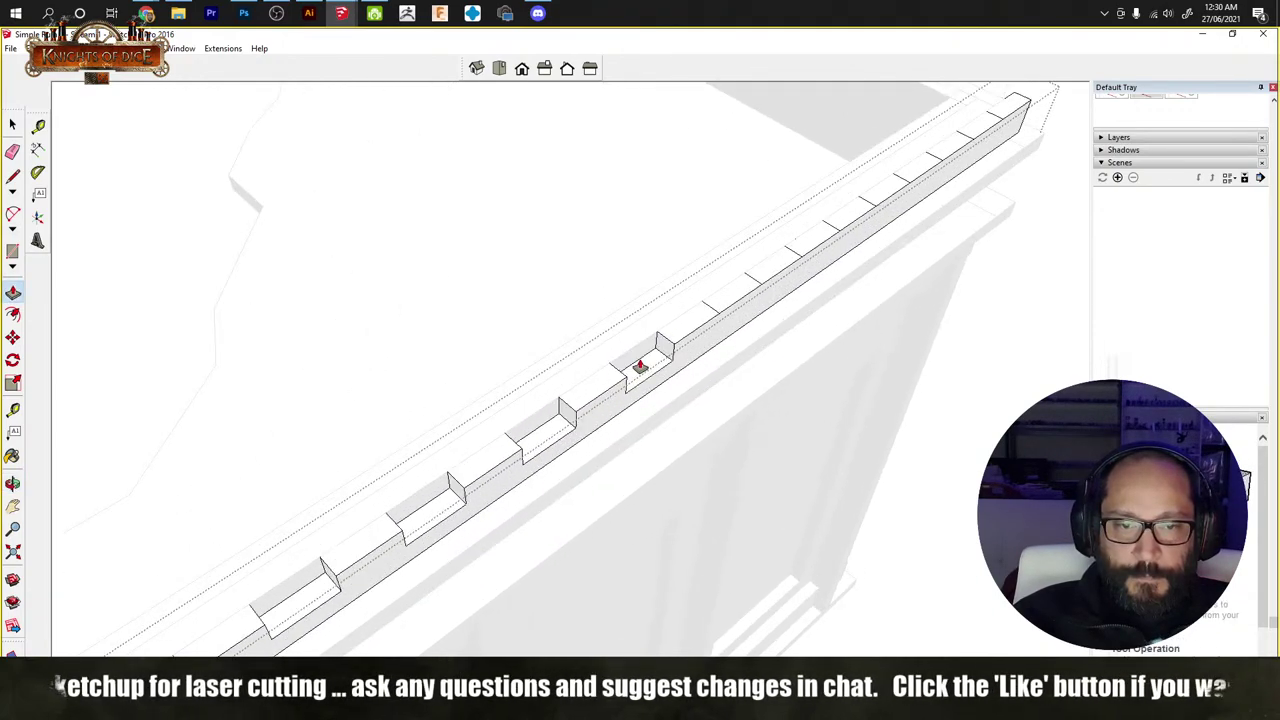
double_click(738, 300)
double_click(828, 238)
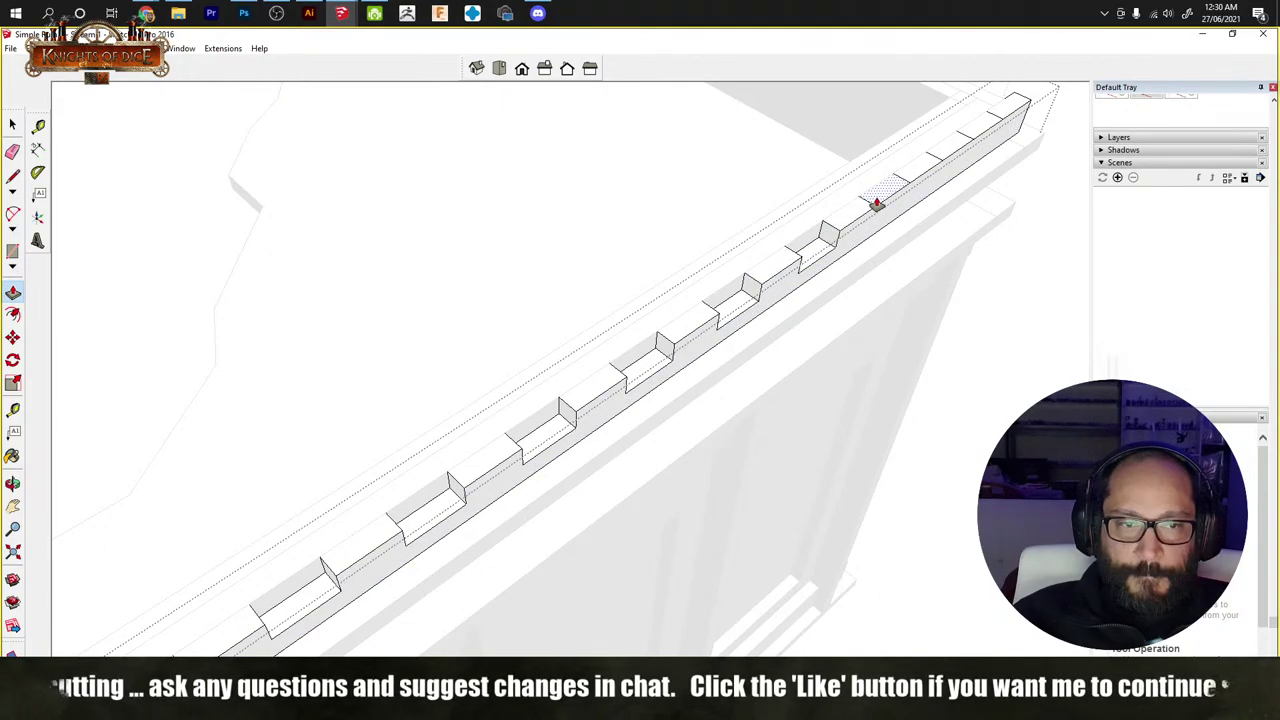
shift+middle_drag(877, 200, 671, 423)
double_click(700, 395)
double_click(765, 350)
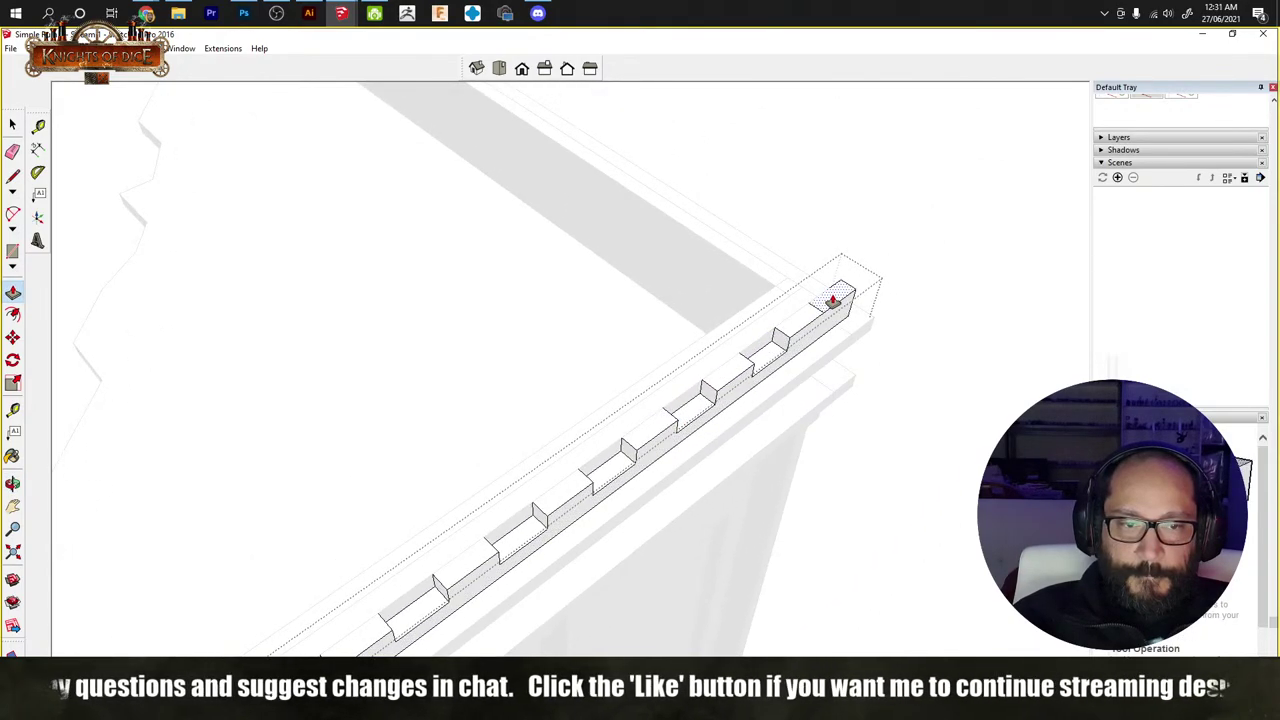
key(space)
click(941, 367)
Step: Open the wall panel behind the notched strip and Push/Pull its top face up slightly
double_click(725, 357)
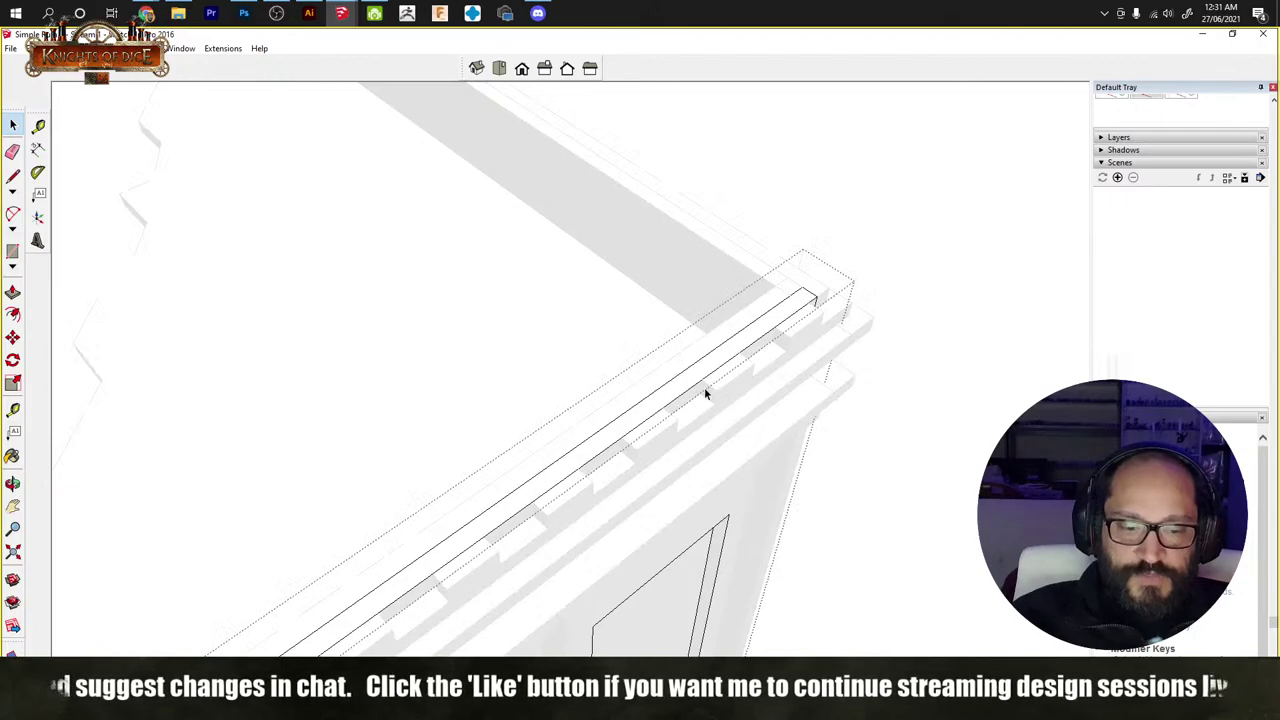
click(706, 392)
key(m)
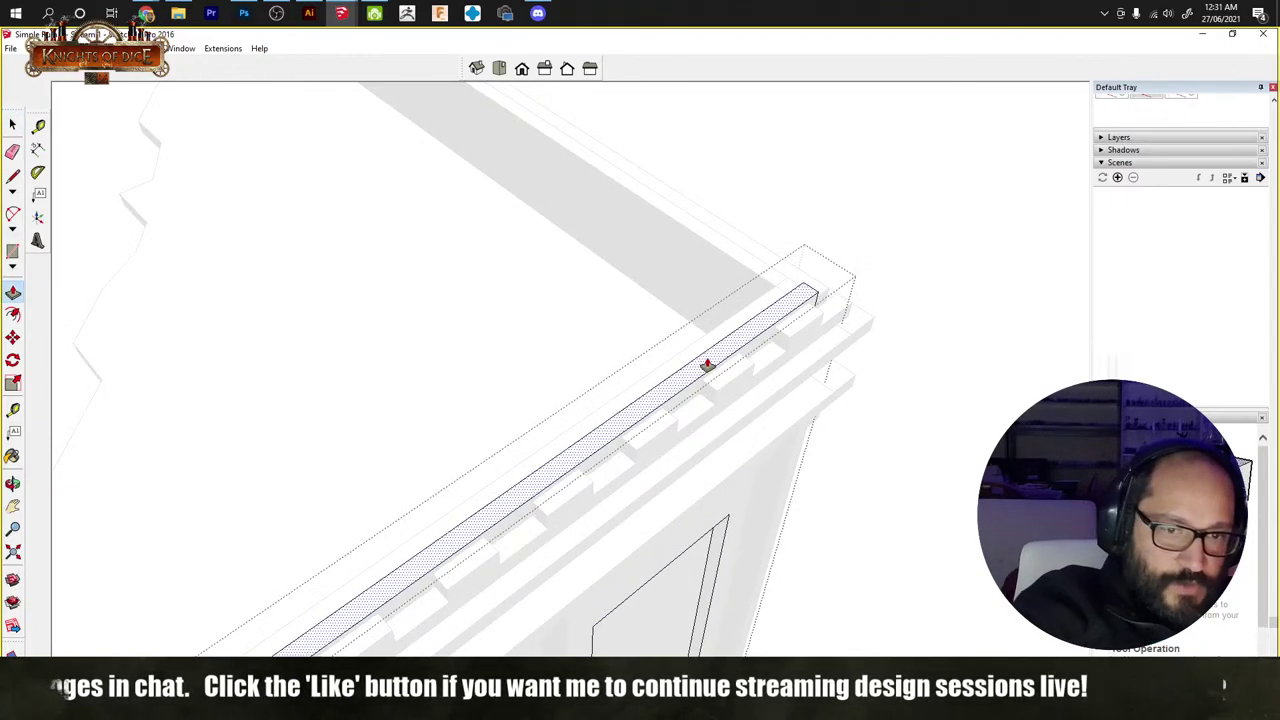
Step: Open the upper ledge beneath the notched strip and Push/Pull its long front face slightly outward
middle_drag(954, 446, 517, 243)
scroll(538, 283, up, 3)
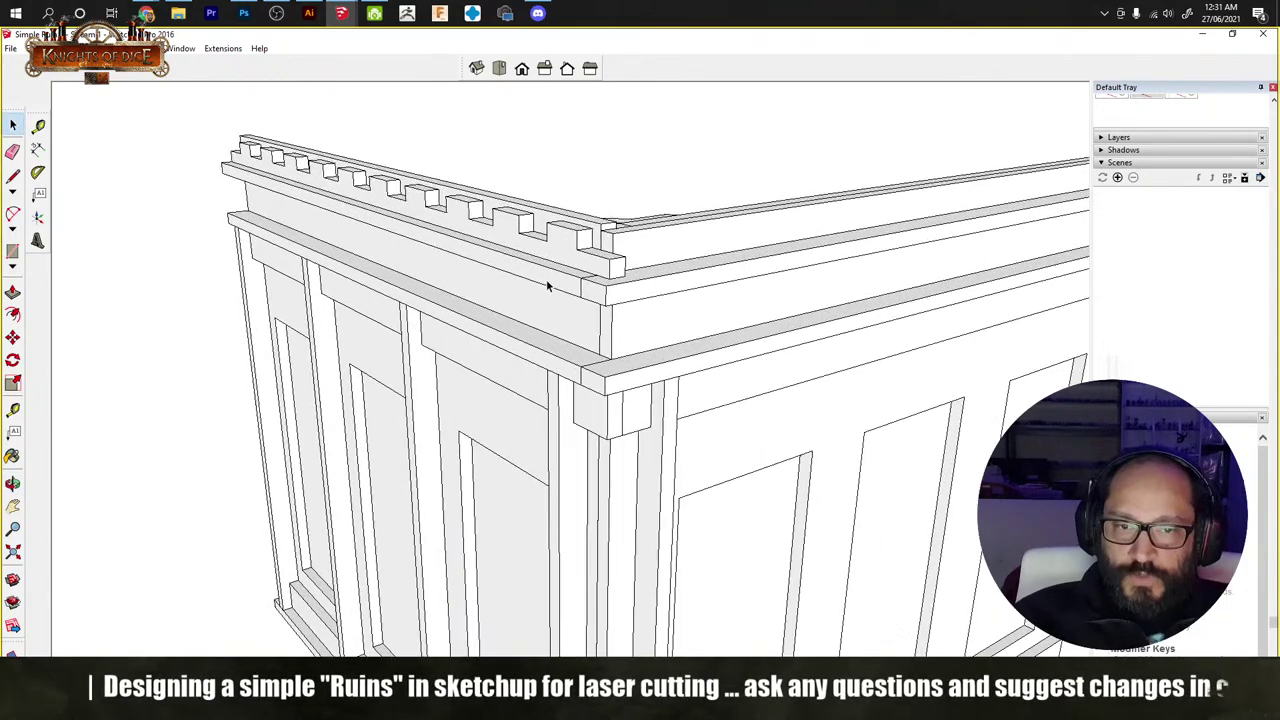
double_click(547, 286)
key(m)
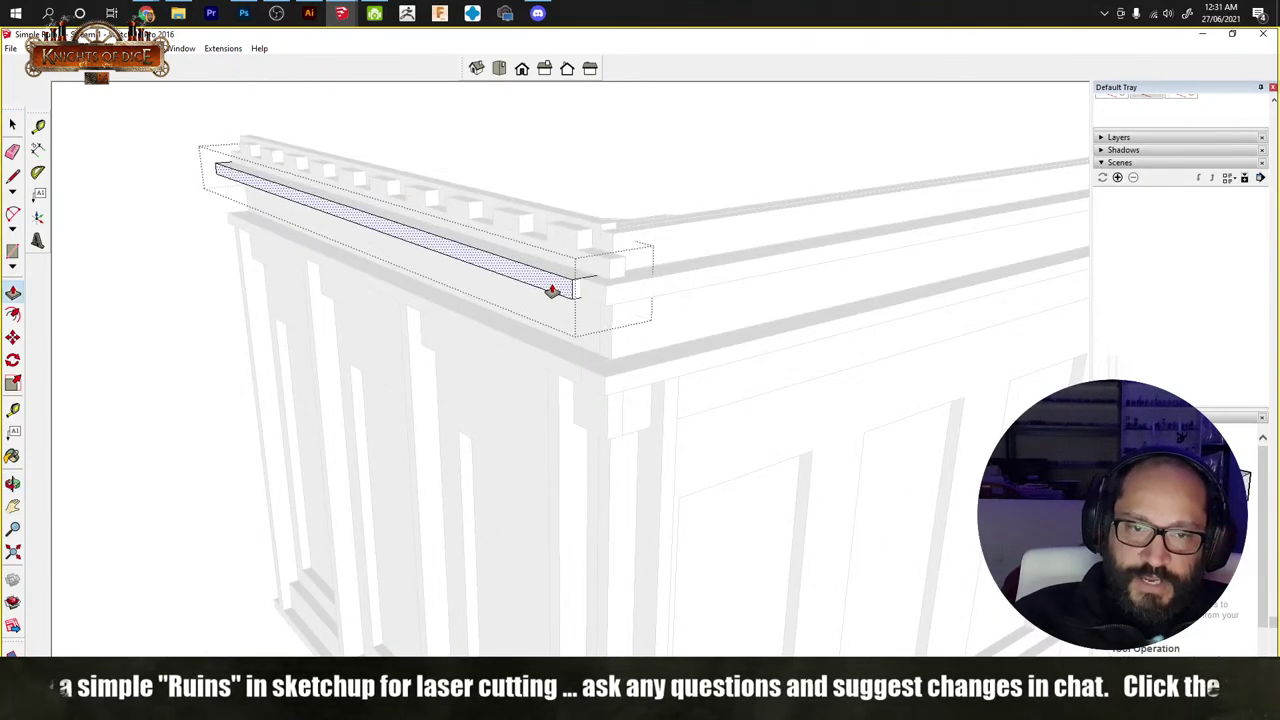
key(space)
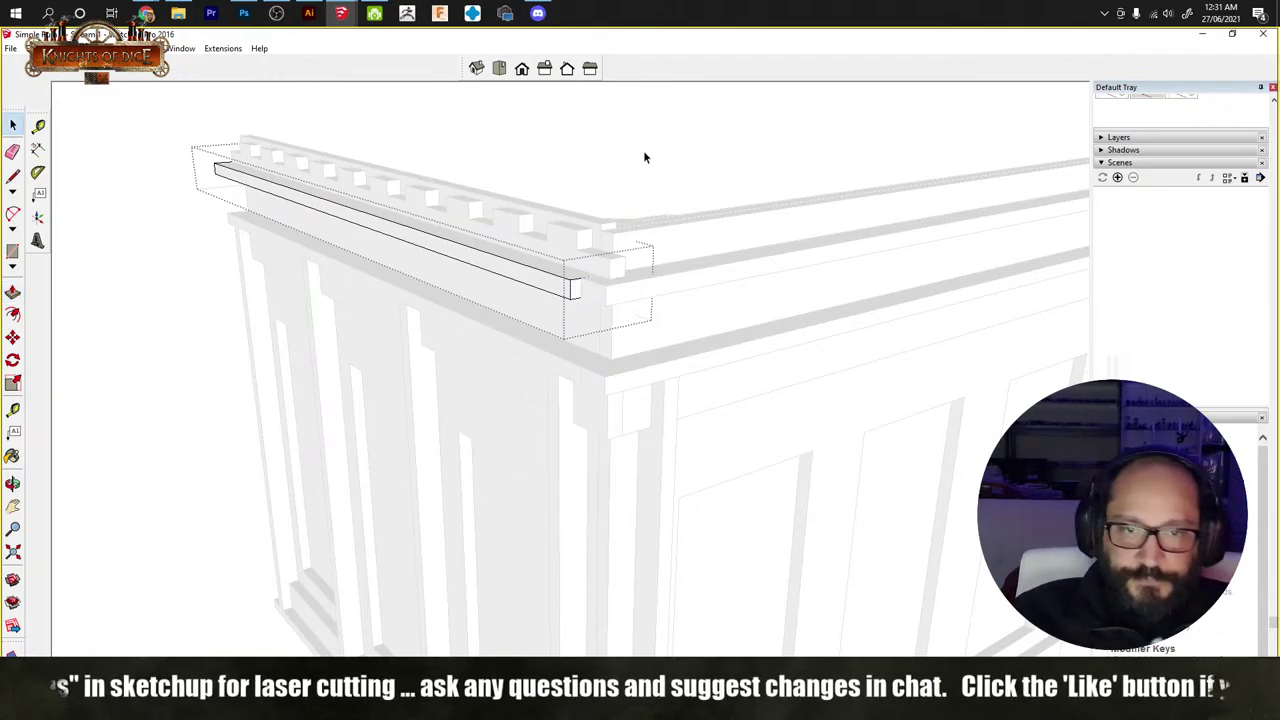
click(646, 154)
Step: Open the upper ledge on the adjoining wall and Push/Pull its corner end and front face outward to match the first ledge
middle_drag(646, 154, 557, 429)
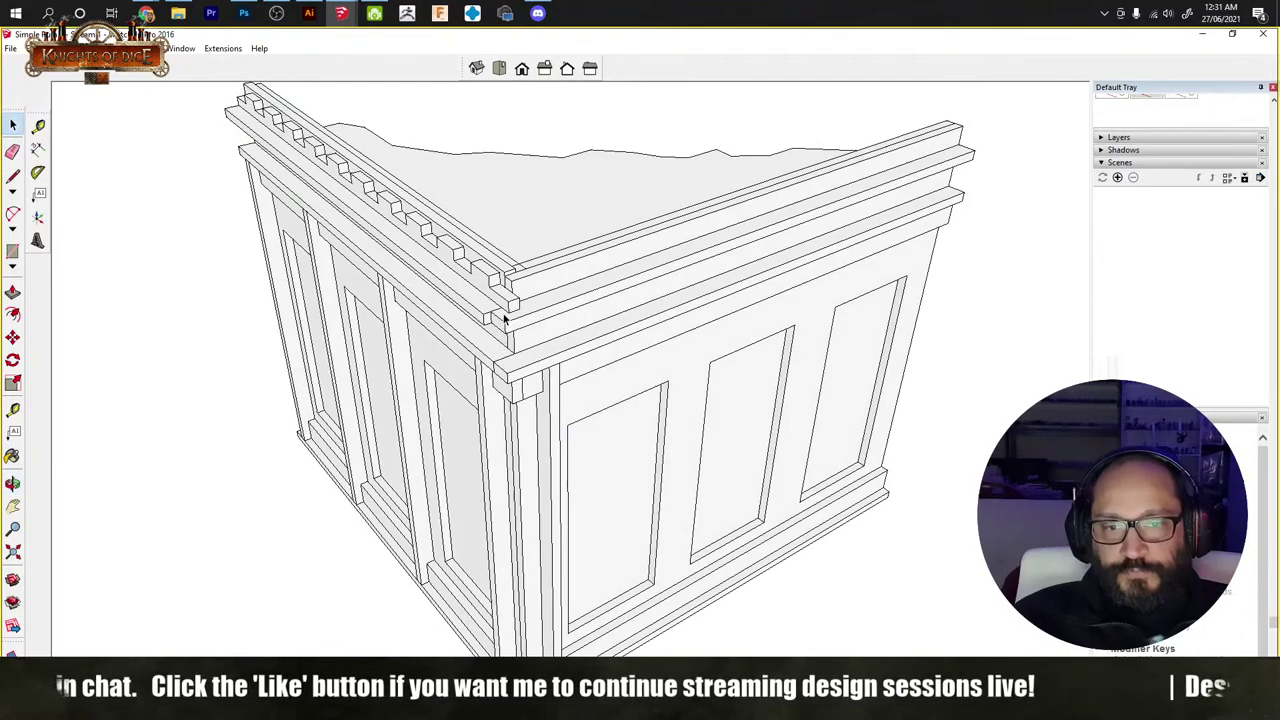
scroll(548, 304, up, 3)
double_click(590, 305)
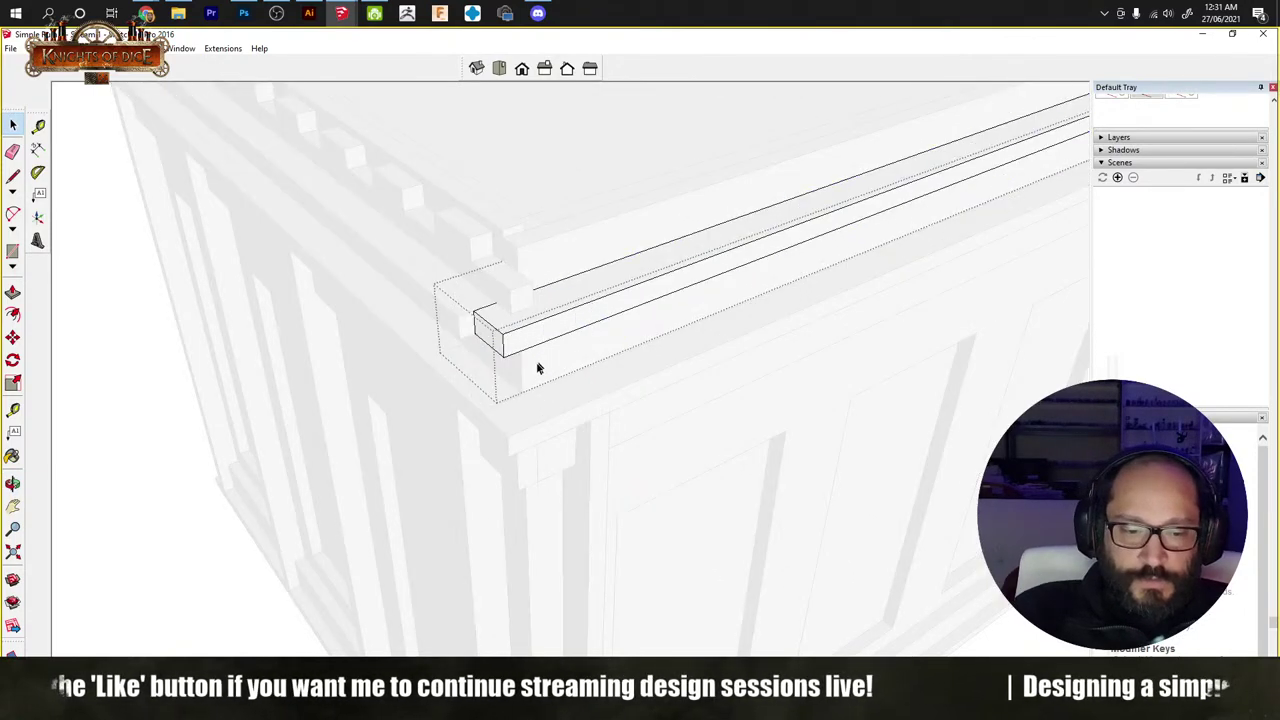
key(p)
drag(491, 343, 443, 303)
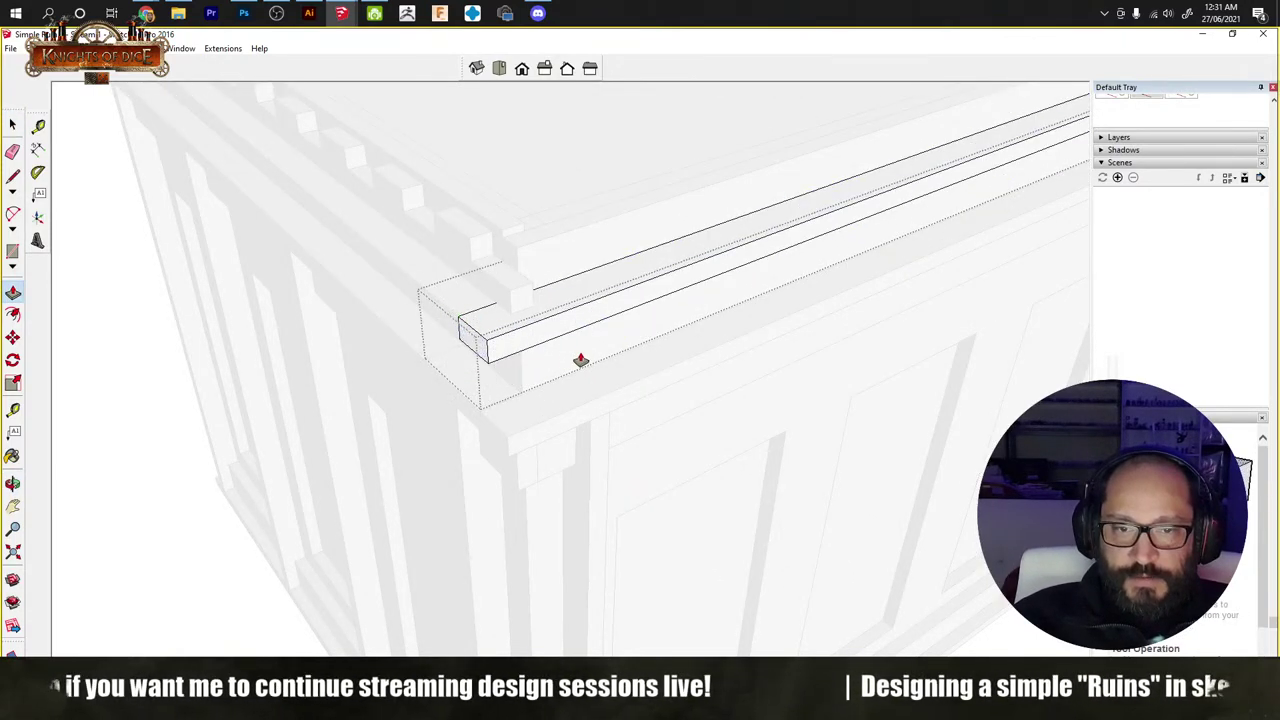
drag(558, 337, 571, 346)
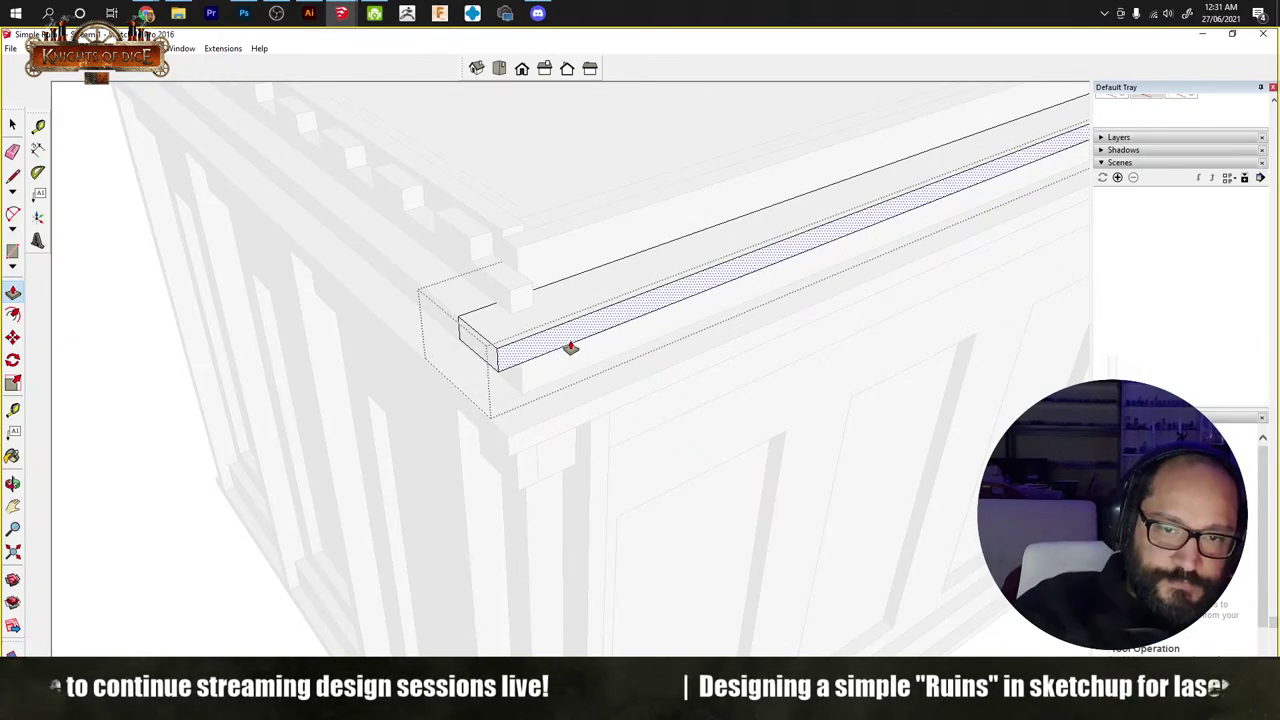
key(space)
key(Escape)
Step: Copy the notched strip above the adjoining wall and rotate the copy so it runs parallel to that wall
middle_drag(569, 337, 513, 280)
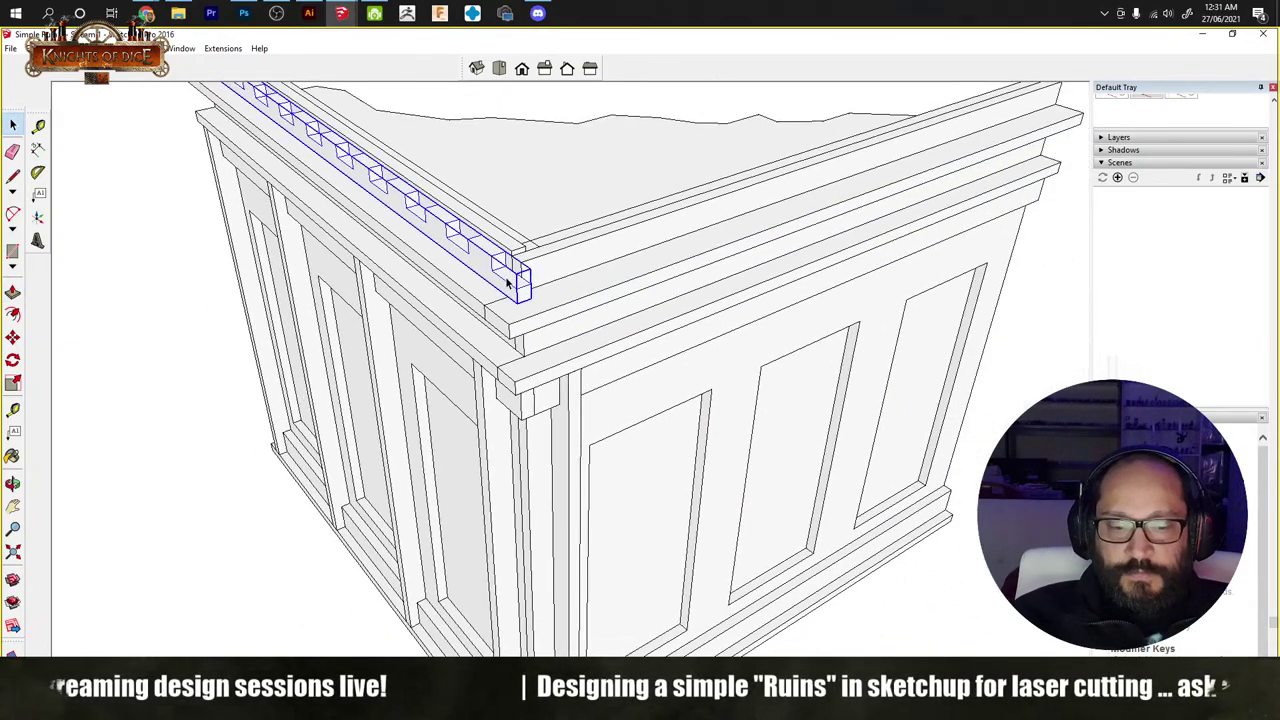
key(m)
middle_drag(706, 329, 523, 643)
click(523, 643)
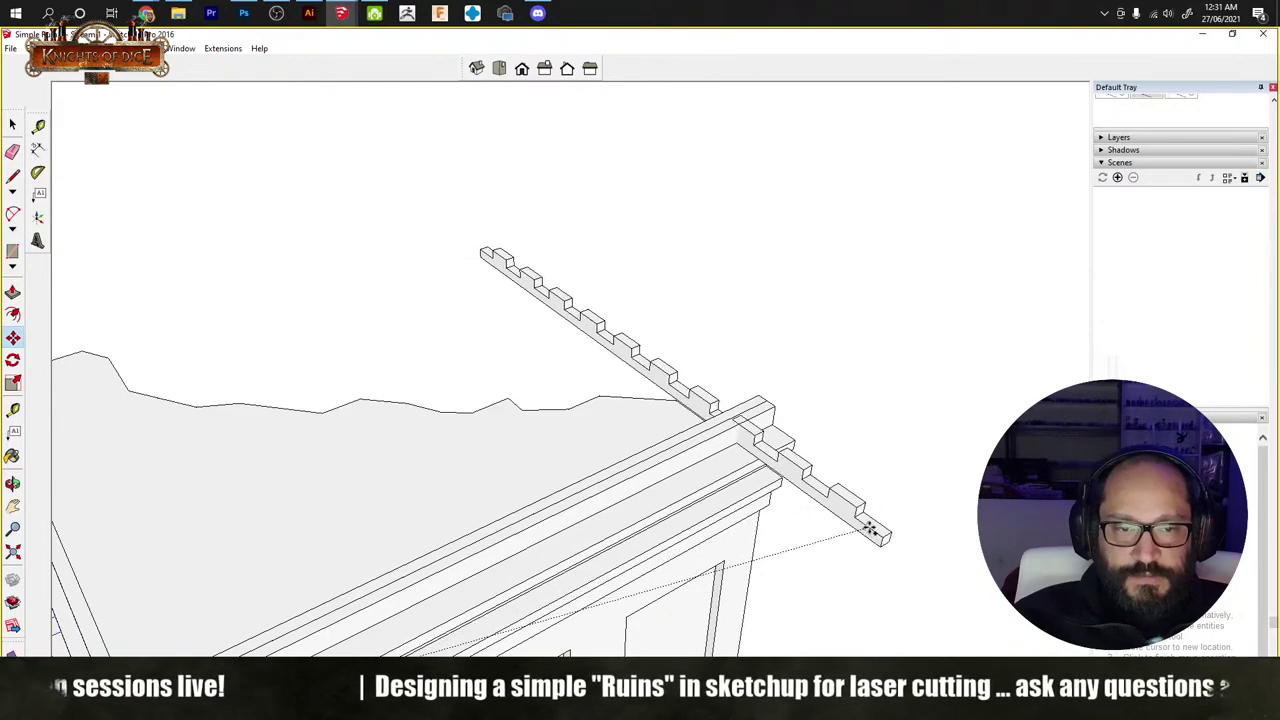
click(870, 530)
key(q)
click(645, 352)
click(834, 484)
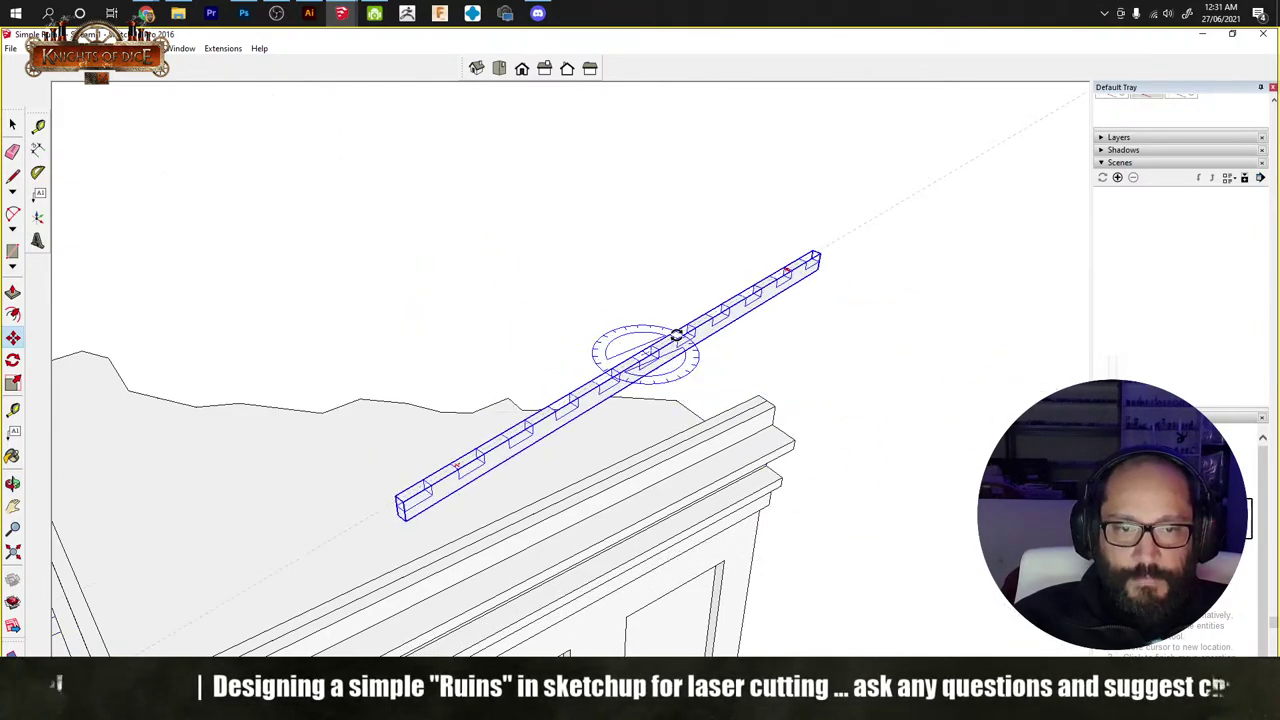
click(681, 340)
Step: Move the rotated strip onto the adjoining wall's upper ledge, seated against the wall and aligned with the first strip at the corner
middle_drag(387, 505, 651, 329)
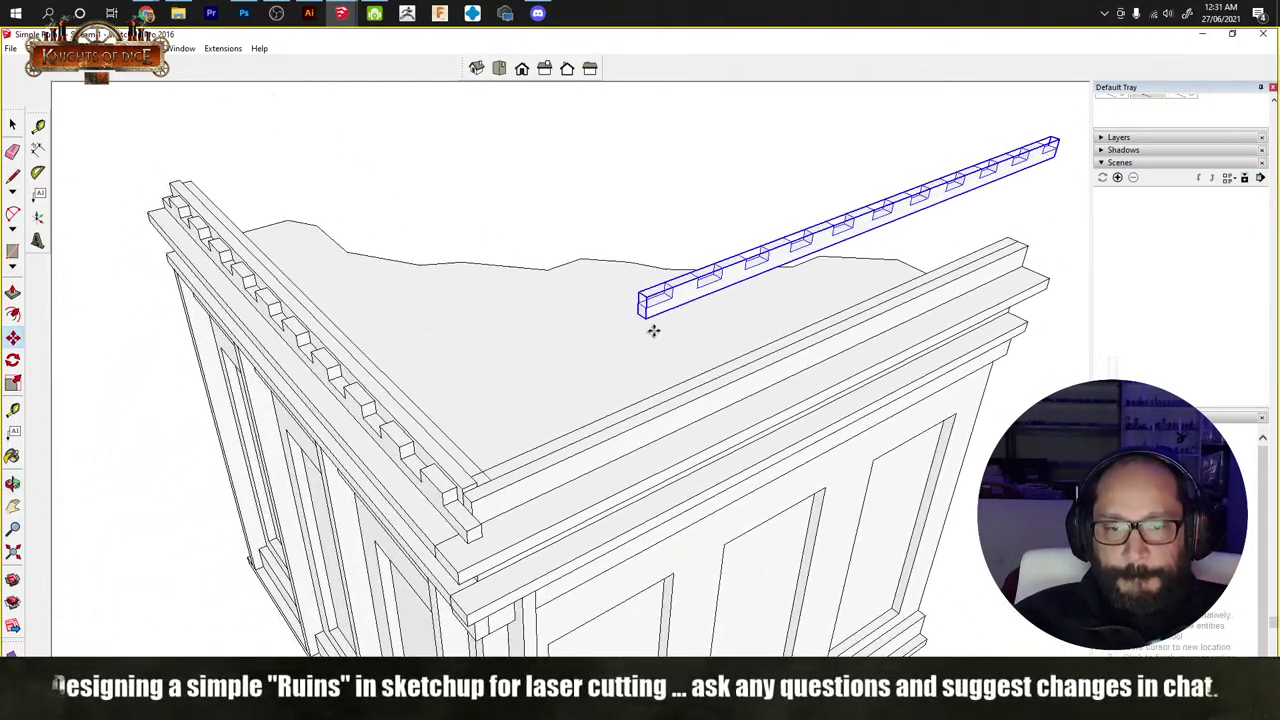
click(641, 307)
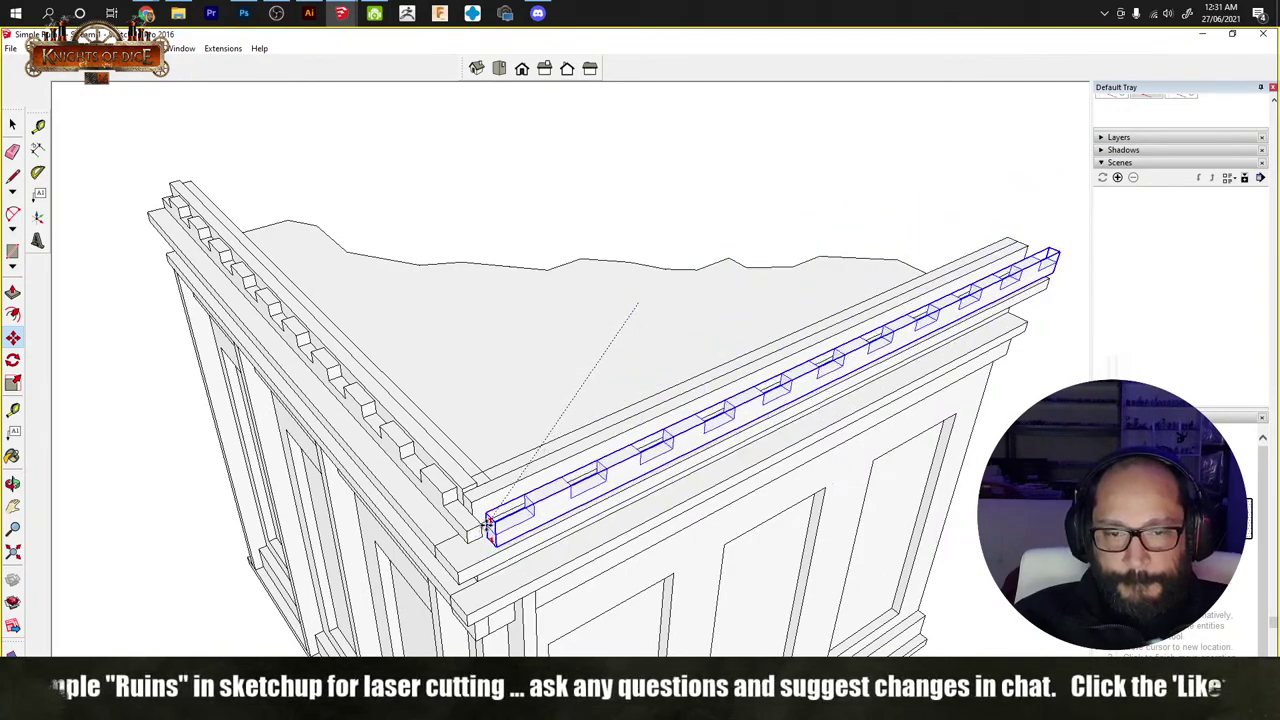
click(485, 527)
scroll(485, 527, up, 3)
scroll(485, 527, up, 3)
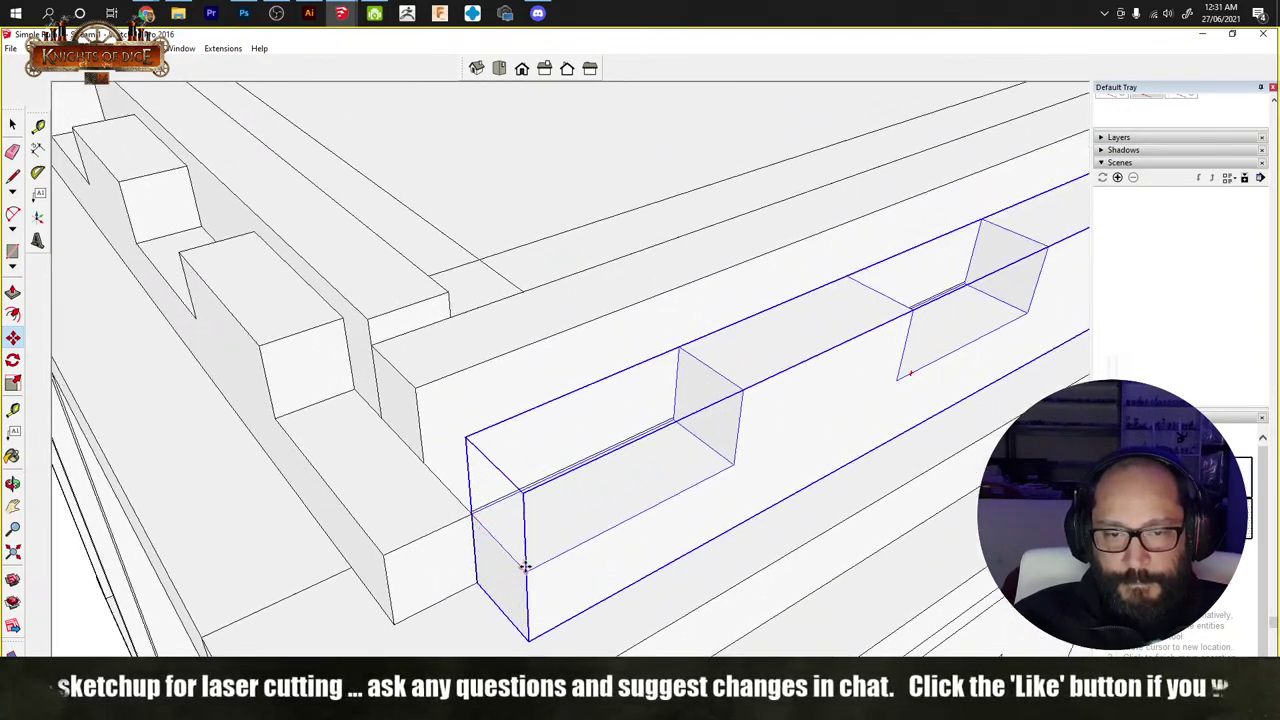
scroll(528, 567, down, 5)
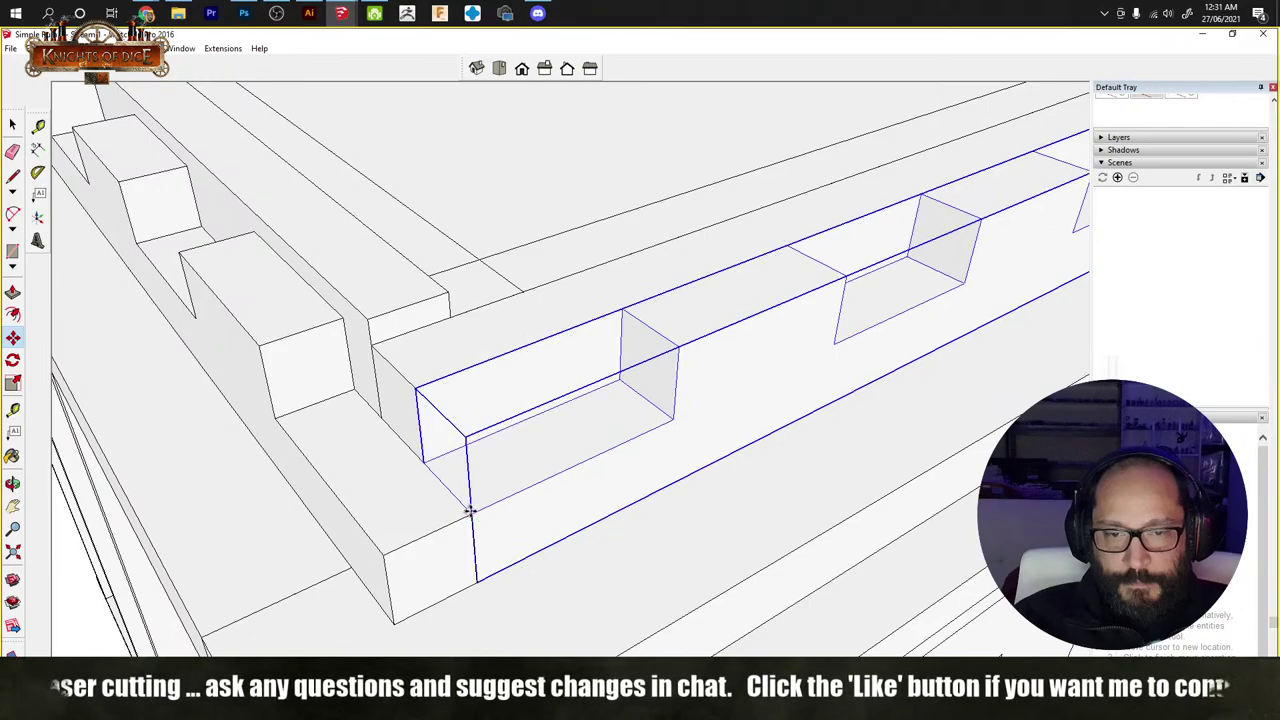
middle_drag(469, 511, 509, 606)
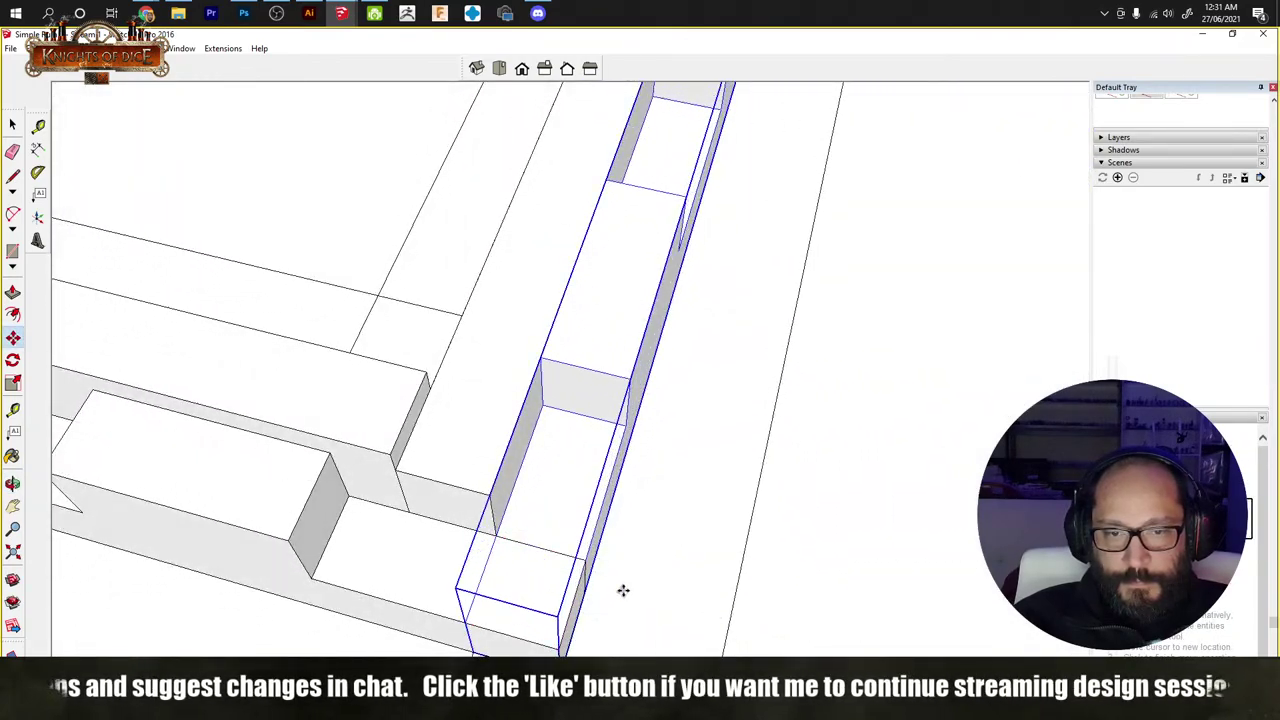
Step: Measure from the strips' inside corner to the first raised block on each strip
middle_drag(623, 591, 751, 594)
key(t)
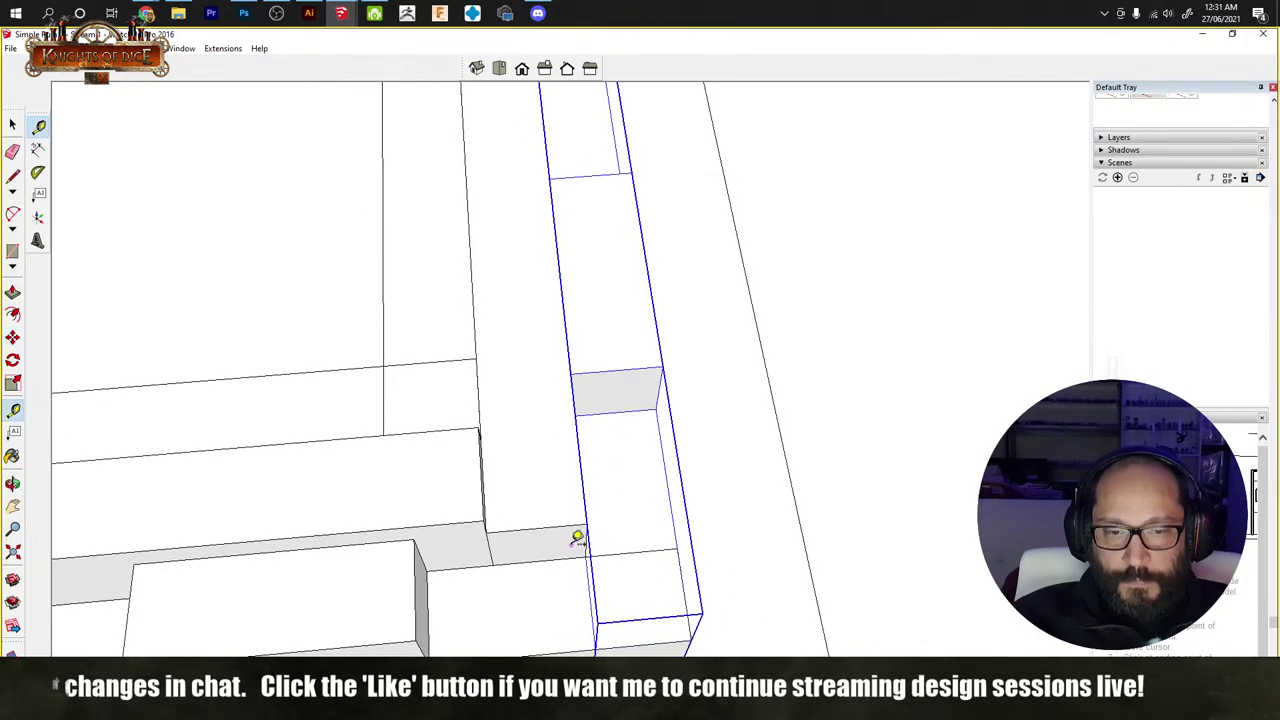
click(588, 525)
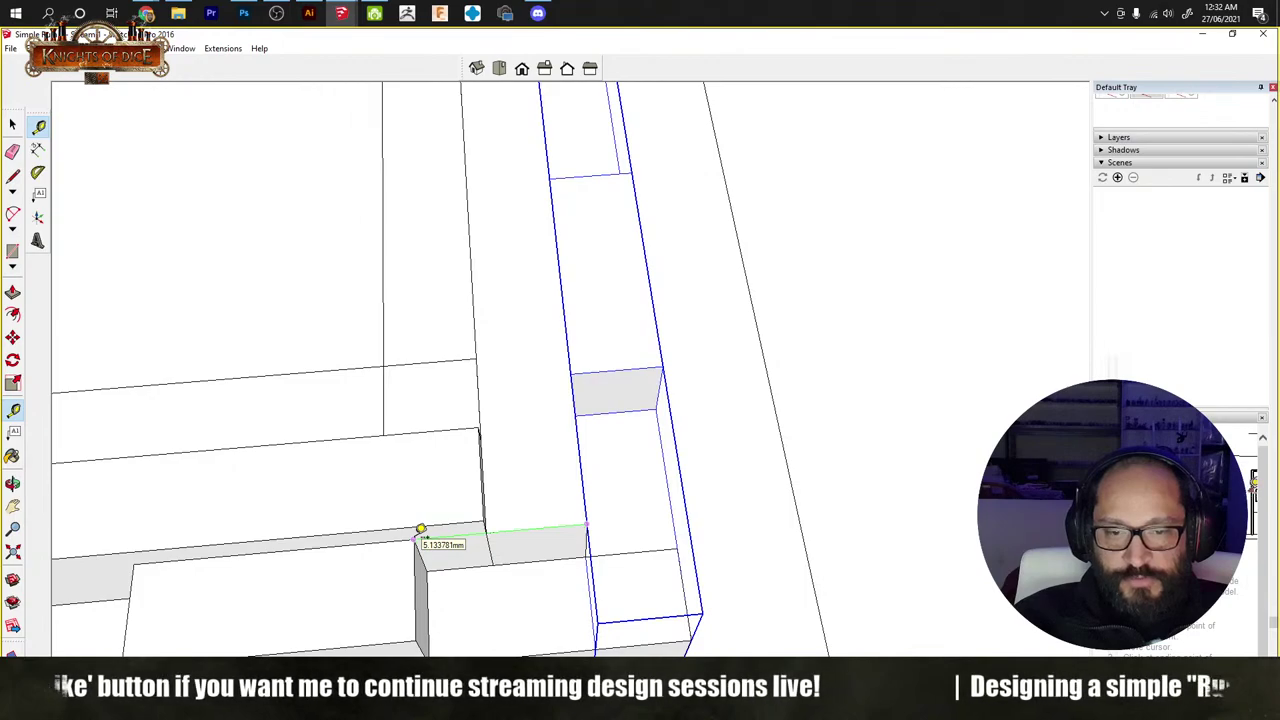
click(421, 530)
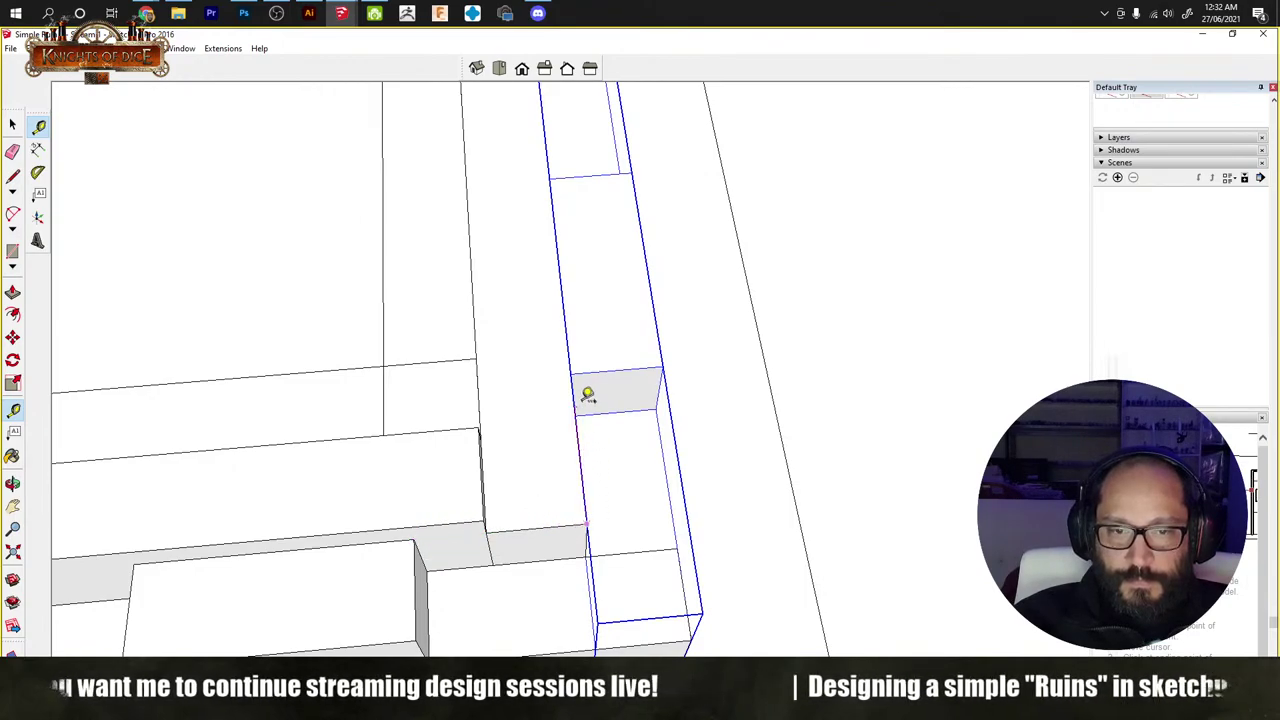
click(574, 366)
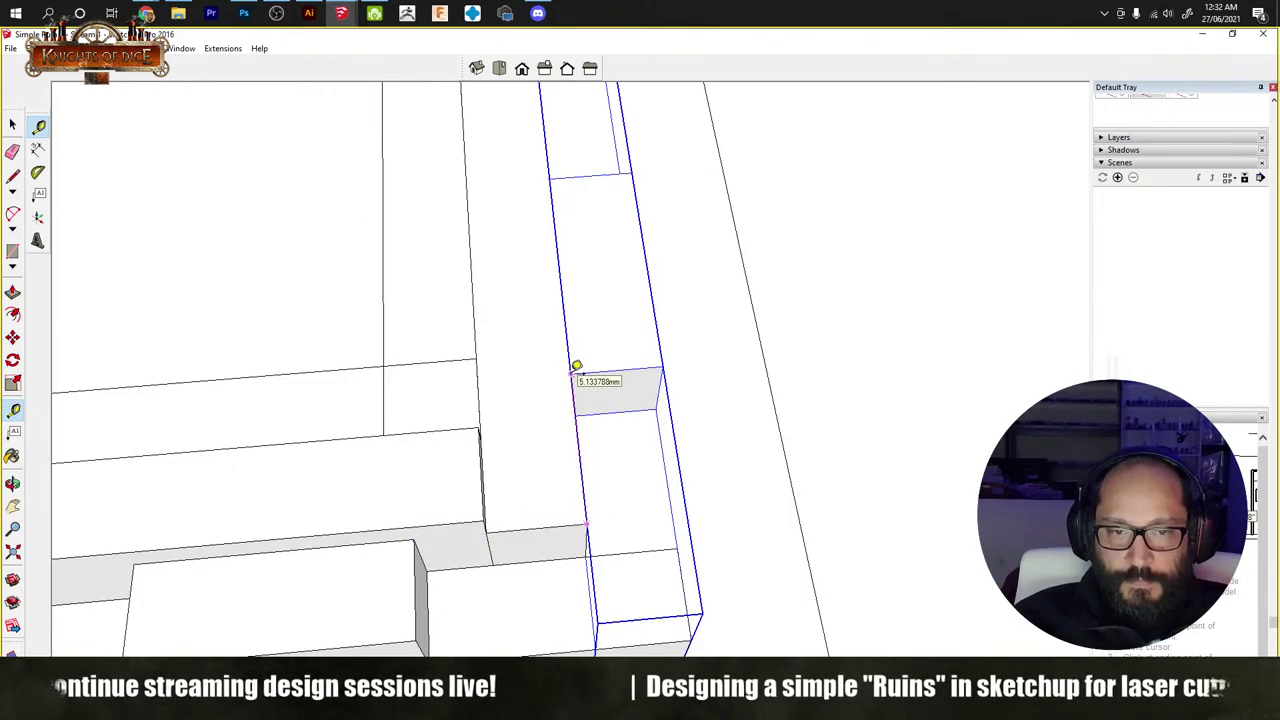
Step: Open the first wall's notched strip and Push/Pull its corner end face back to meet the adjoining strip
middle_drag(723, 595, 434, 520)
scroll(334, 514, up, 2)
double_click(468, 549)
key(p)
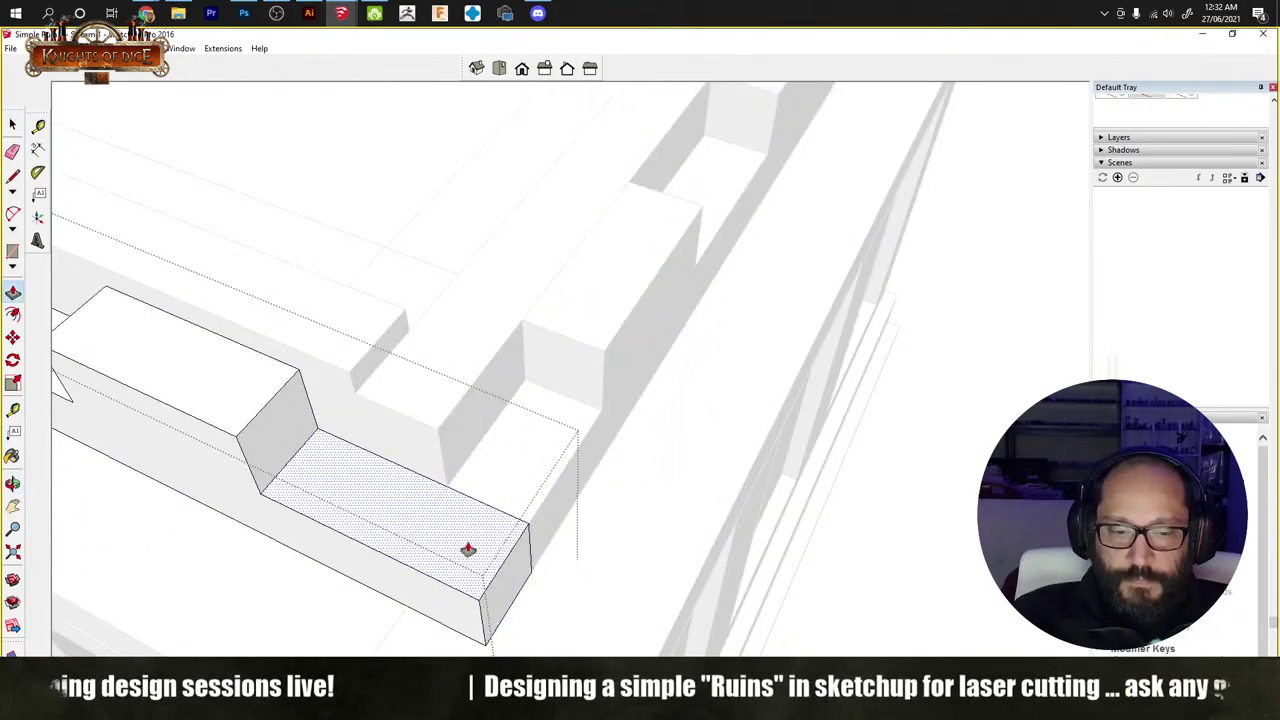
scroll(468, 549, down, 2)
drag(423, 529, 430, 430)
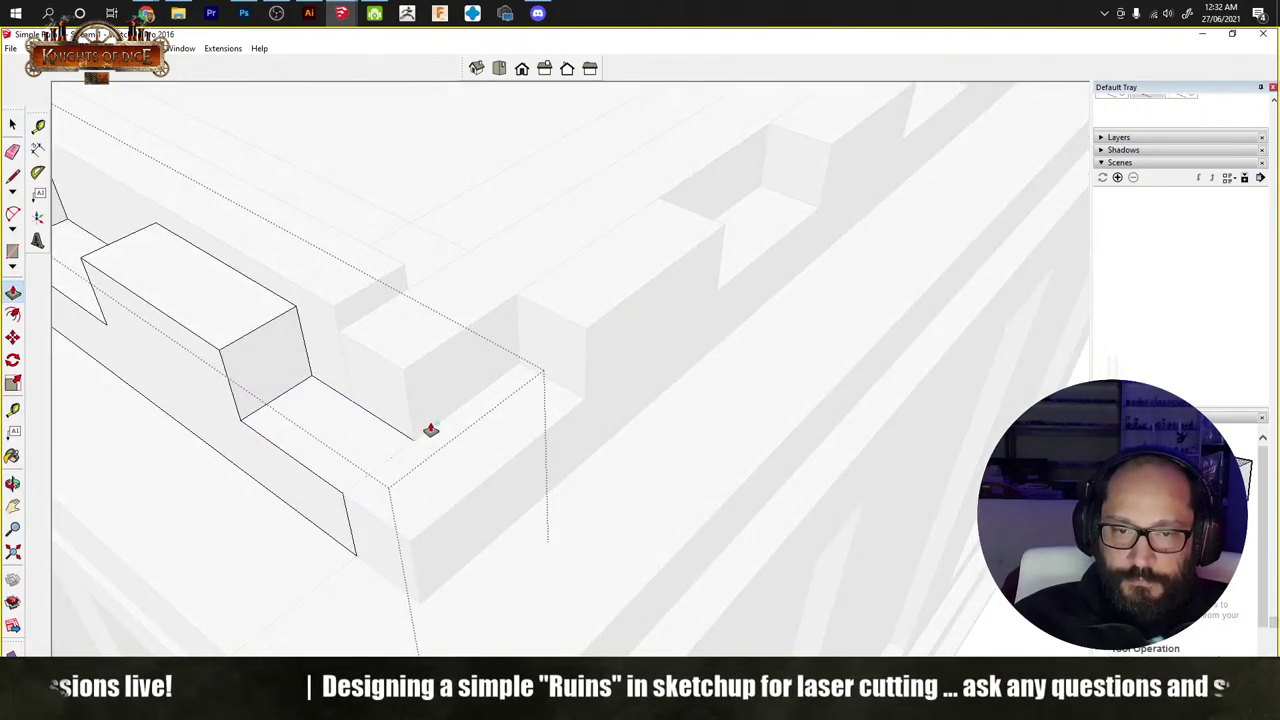
key(space)
Step: Open the adjoining wall panel behind its notched strip and Push/Pull its top face up slightly
scroll(529, 543, down, 3)
middle_drag(529, 543, 497, 424)
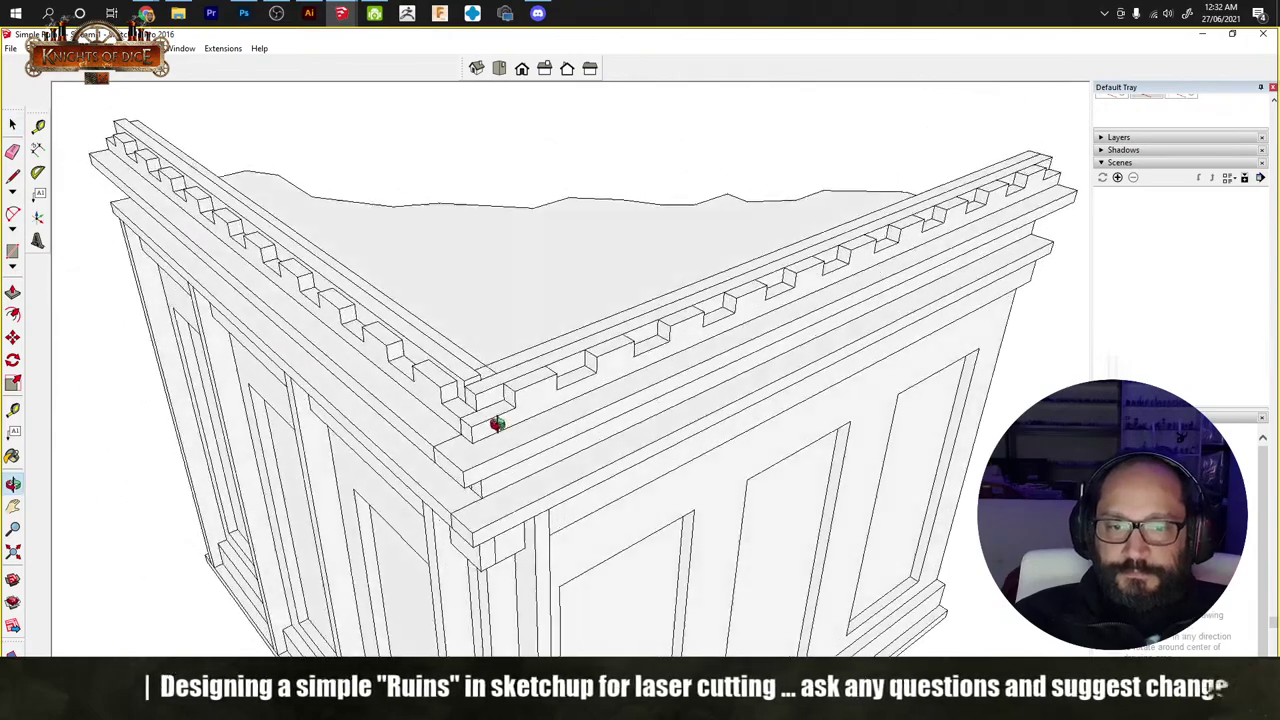
scroll(497, 424, up, 4)
double_click(504, 380)
key(p)
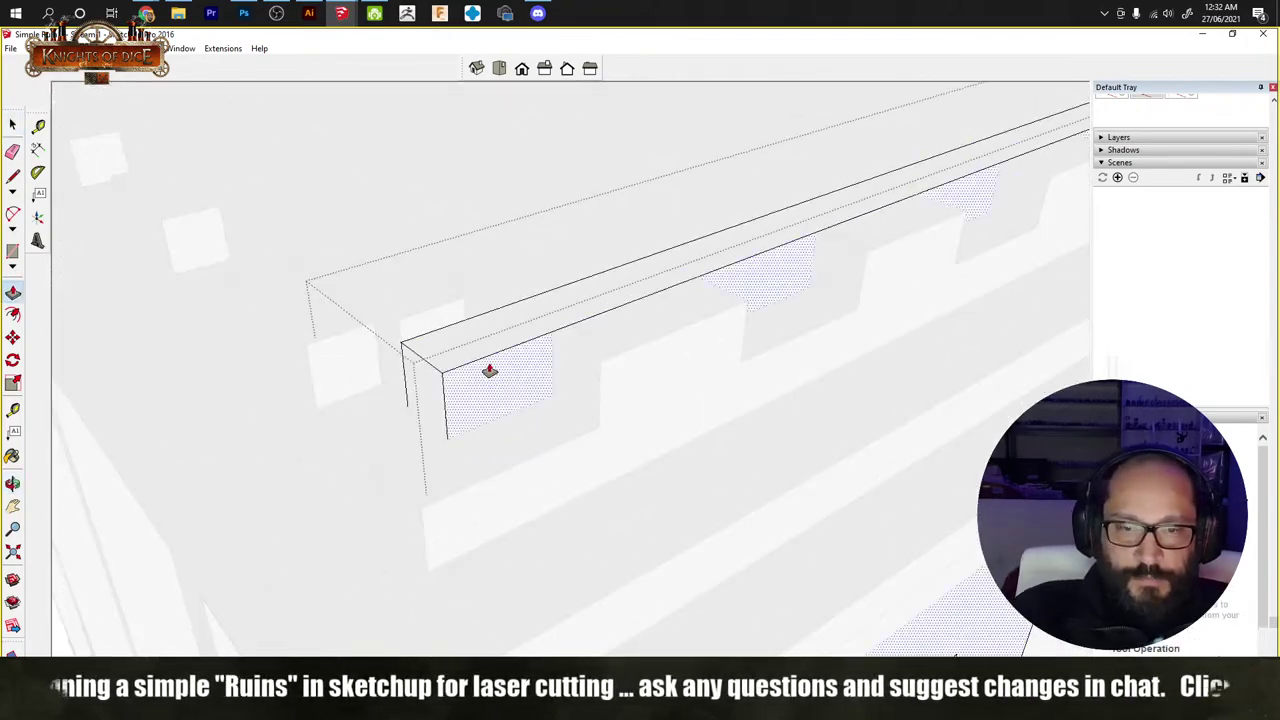
drag(489, 371, 362, 297)
key(space)
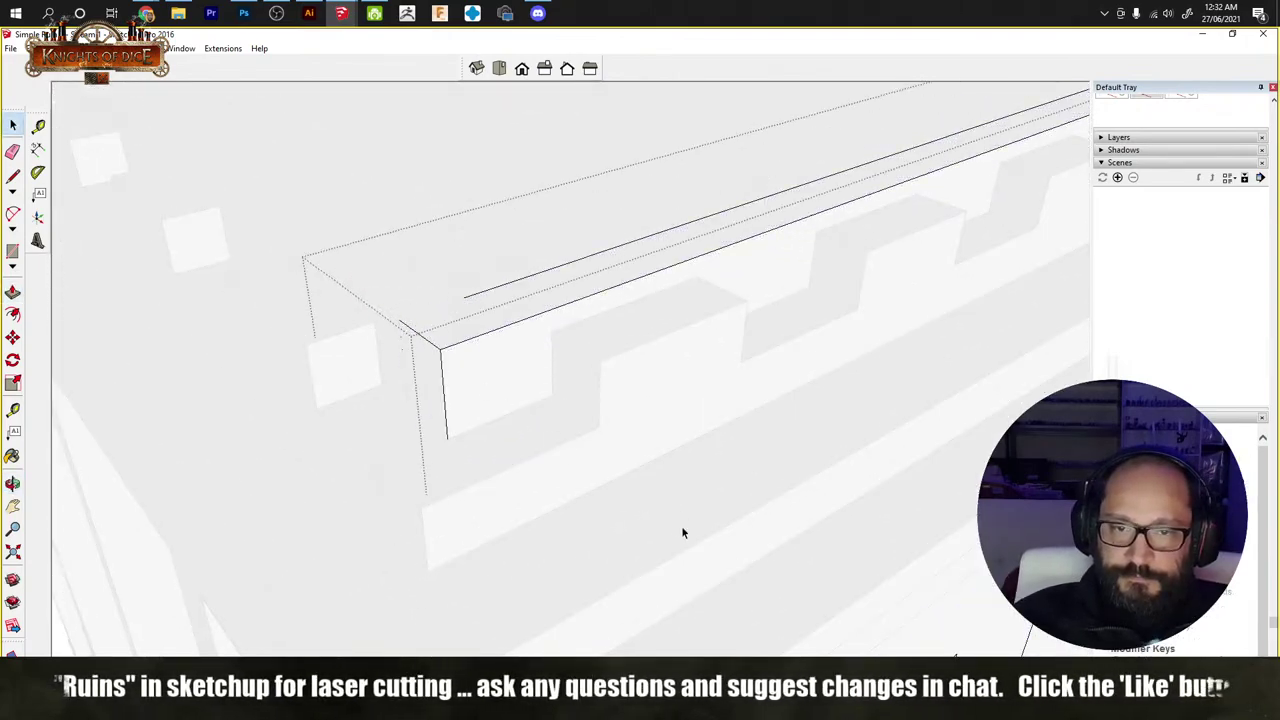
key(Escape)
scroll(683, 528, down, 8)
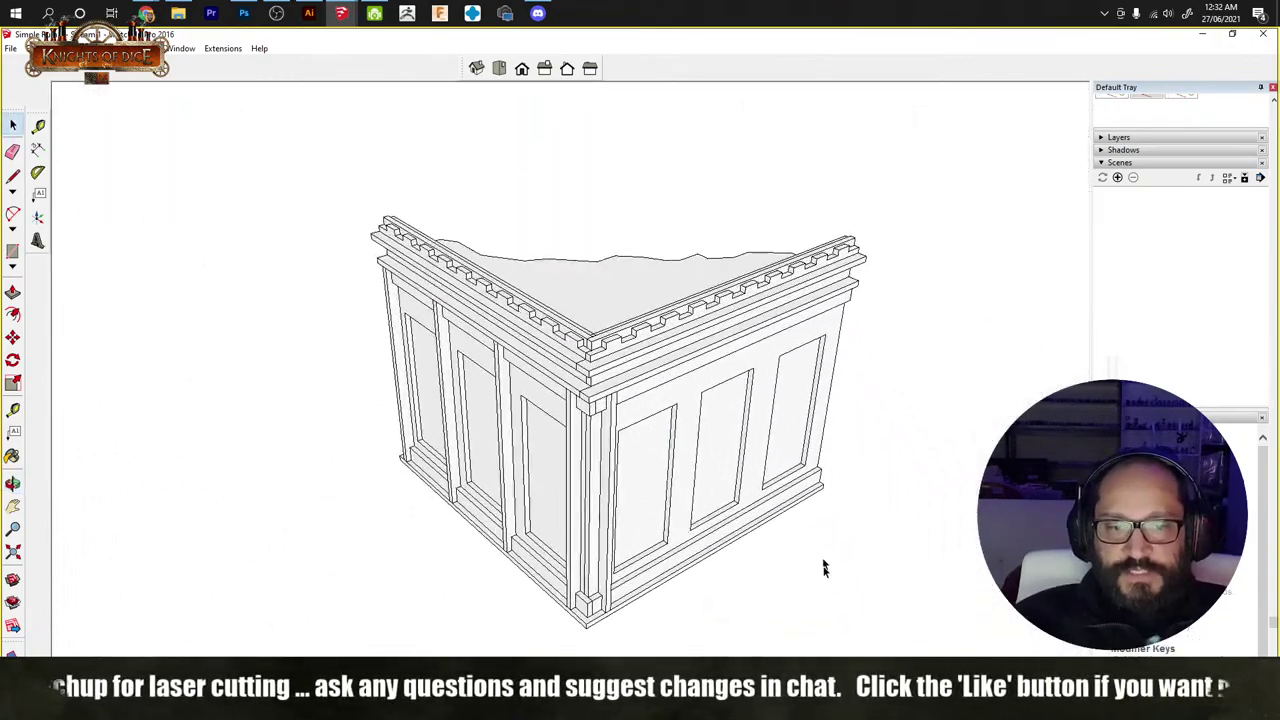
middle_drag(823, 568, 600, 490)
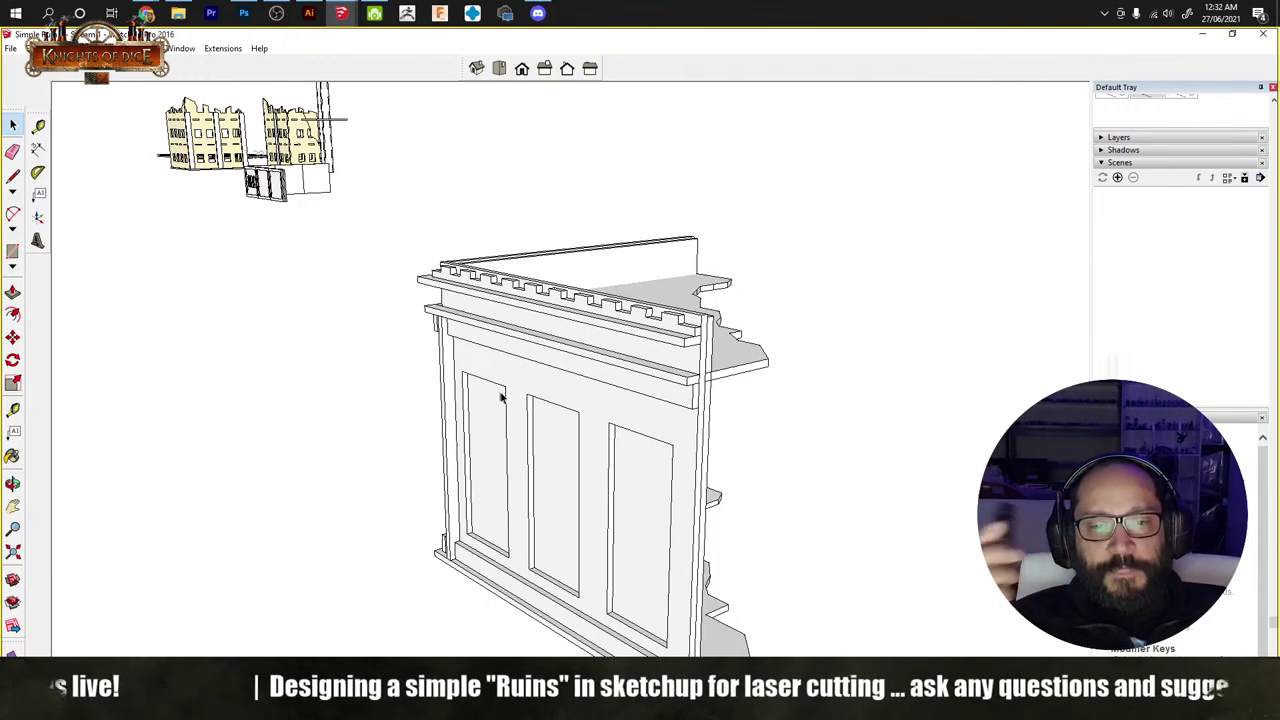
mouse_move(460, 388)
middle_down()
mouse_move(871, 509)
mouse_move(554, 443)
mouse_move(609, 486)
mouse_move(583, 478)
middle_up()
scroll(608, 468, up, 4)
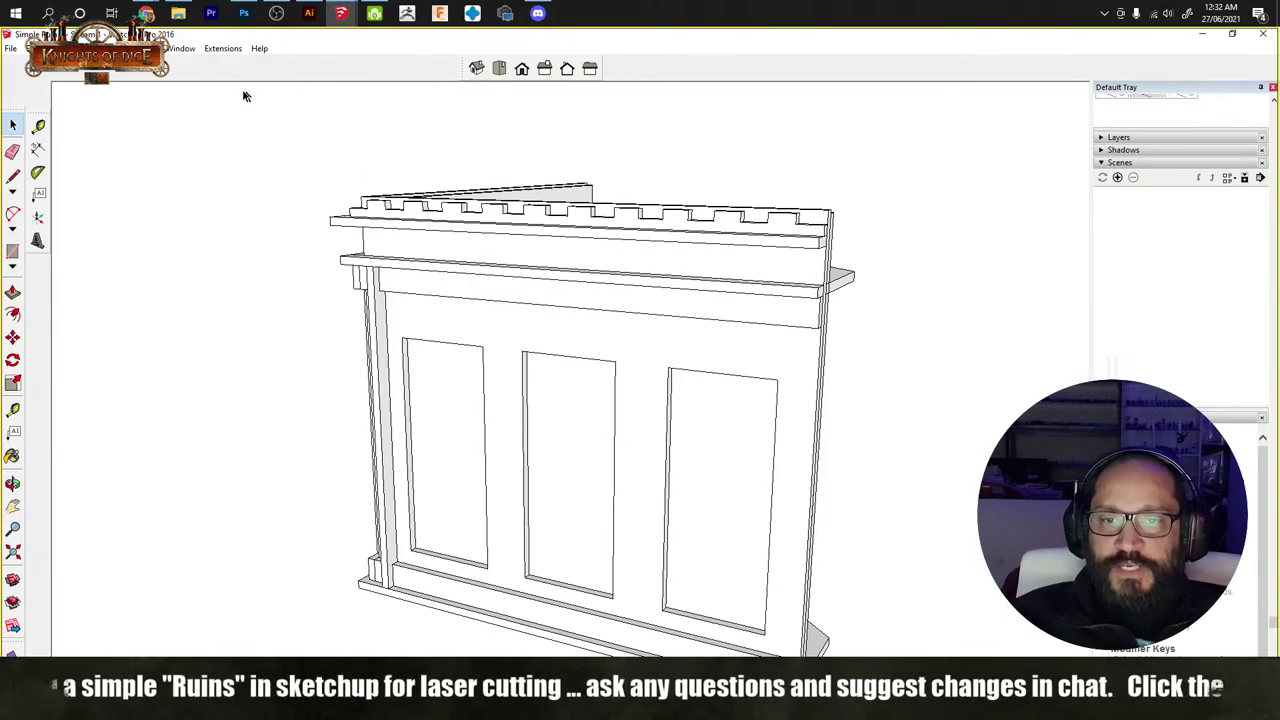
Step: Switch to Chrome and browse the Table Top Terrain Facebook page, enlarging the photo of the pink foam ruins as reference
mouse_move(145, 13)
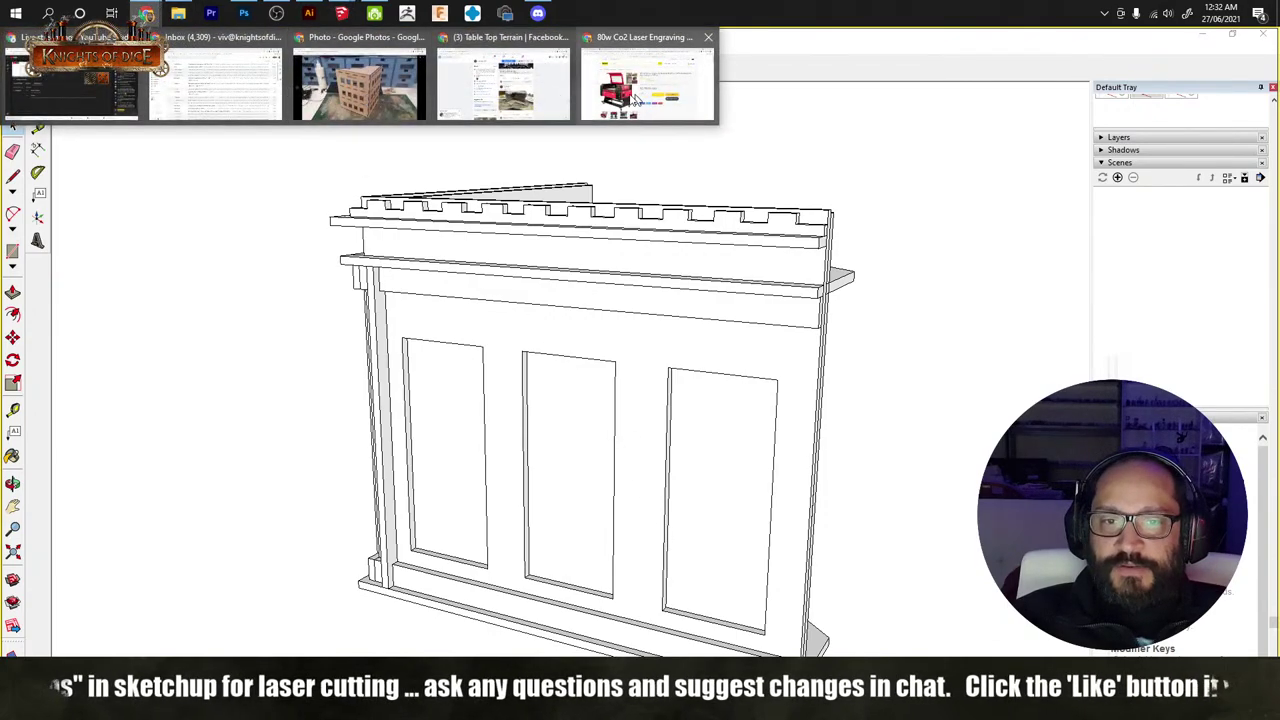
click(505, 85)
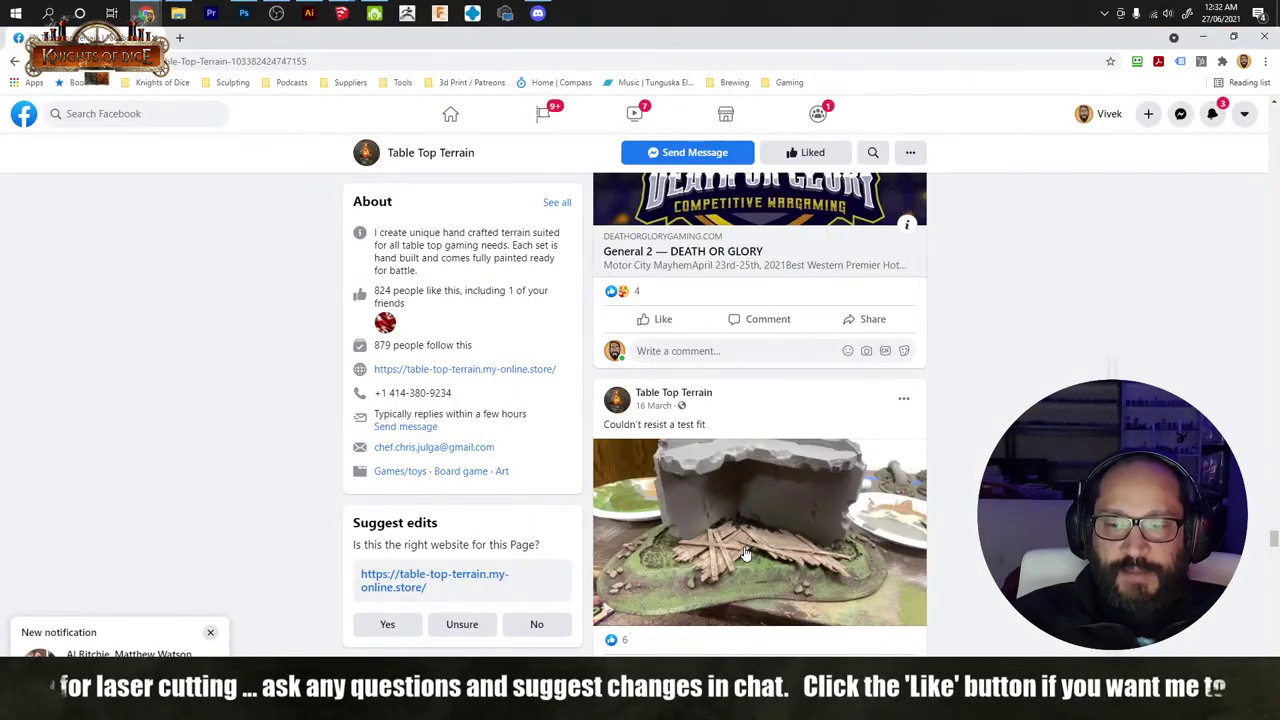
scroll(742, 545, down, 3)
scroll(737, 430, up, 1)
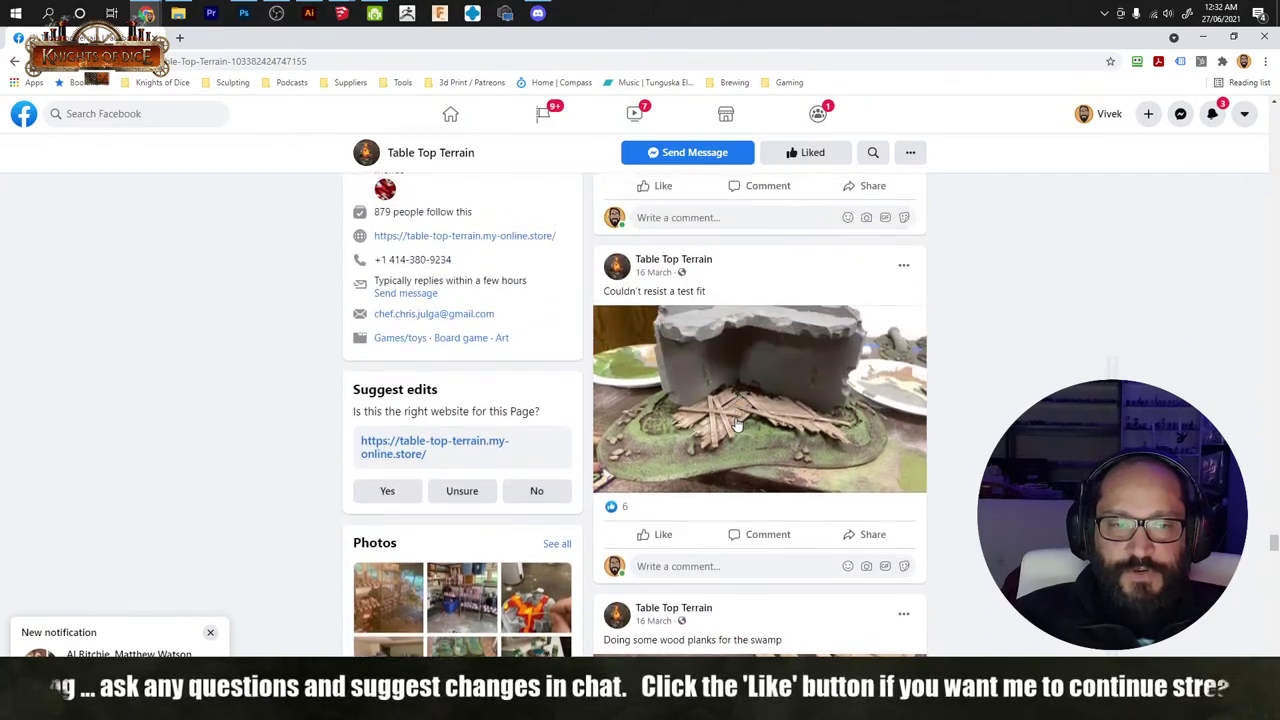
scroll(762, 475, down, 5)
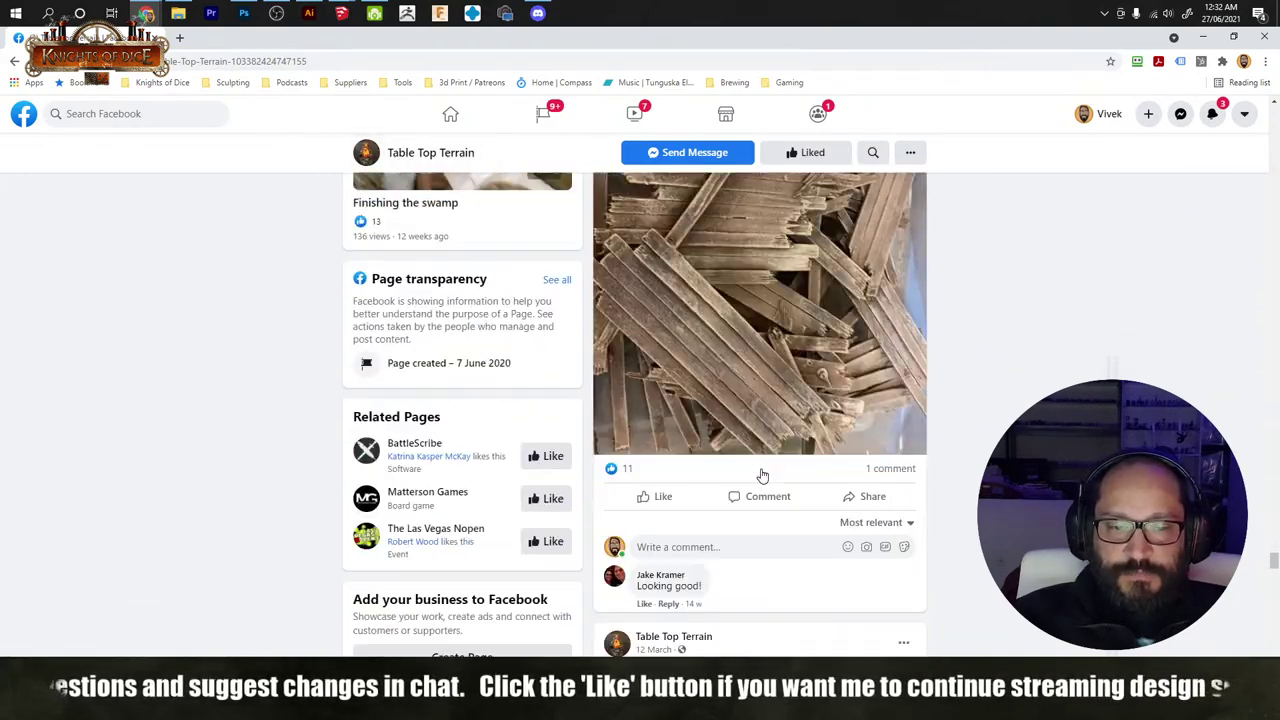
scroll(762, 475, down, 4)
scroll(762, 478, down, 2)
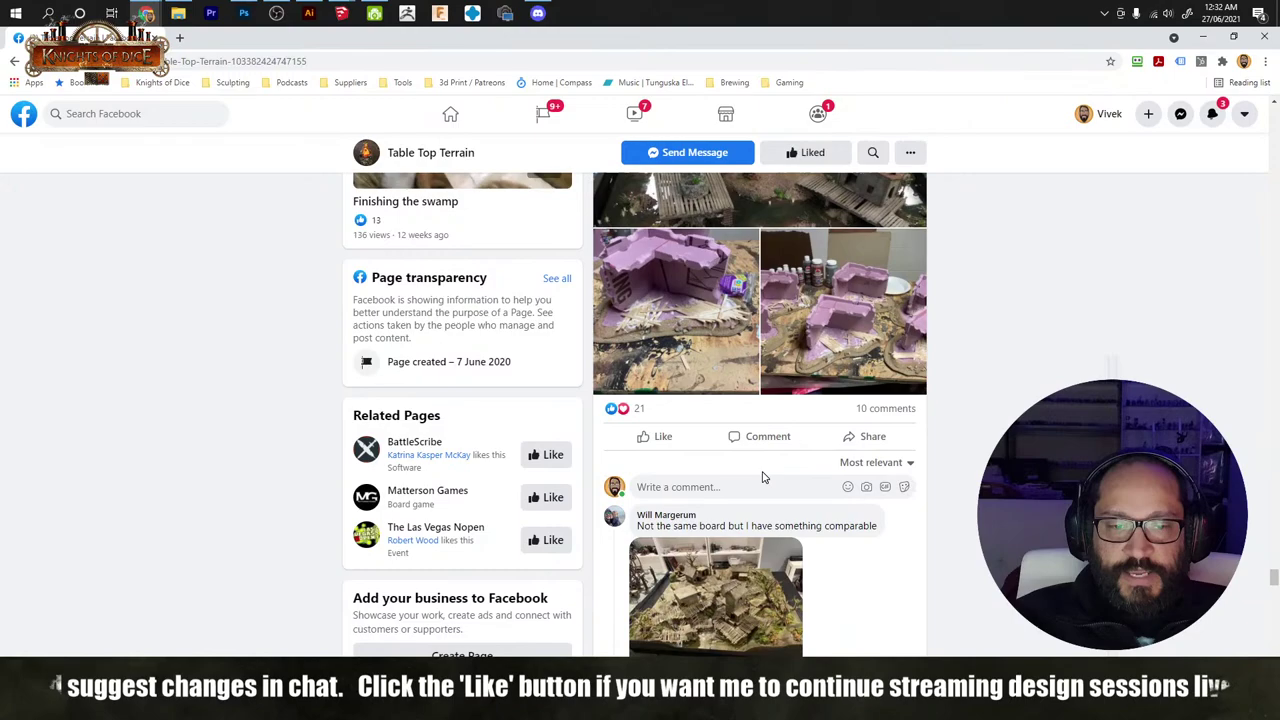
click(845, 342)
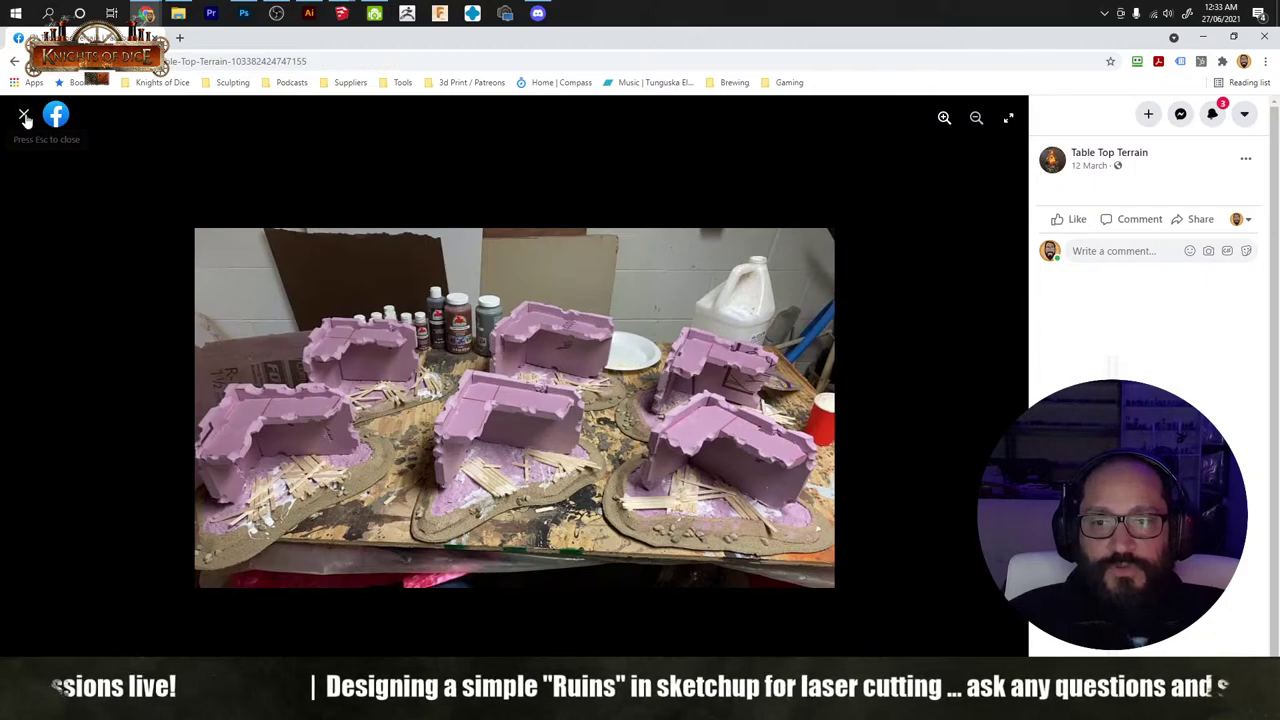
click(25, 118)
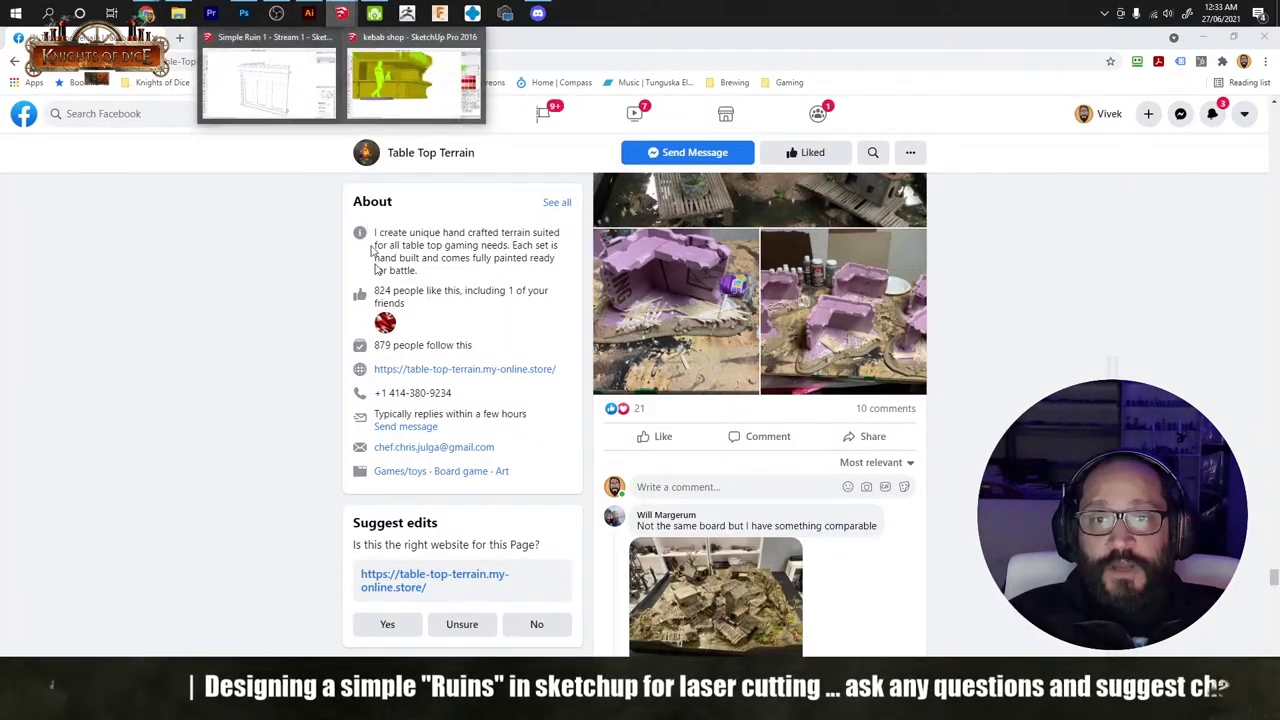
Step: Switch back to SketchUp and examine the ruin's open wall end, where the wall layers, ledges and broken floors meet
click(272, 97)
mouse_move(427, 392)
middle_down()
mouse_move(635, 366)
mouse_move(566, 466)
mouse_move(714, 400)
mouse_move(530, 421)
mouse_move(749, 449)
middle_up()
middle_drag(494, 323, 551, 417)
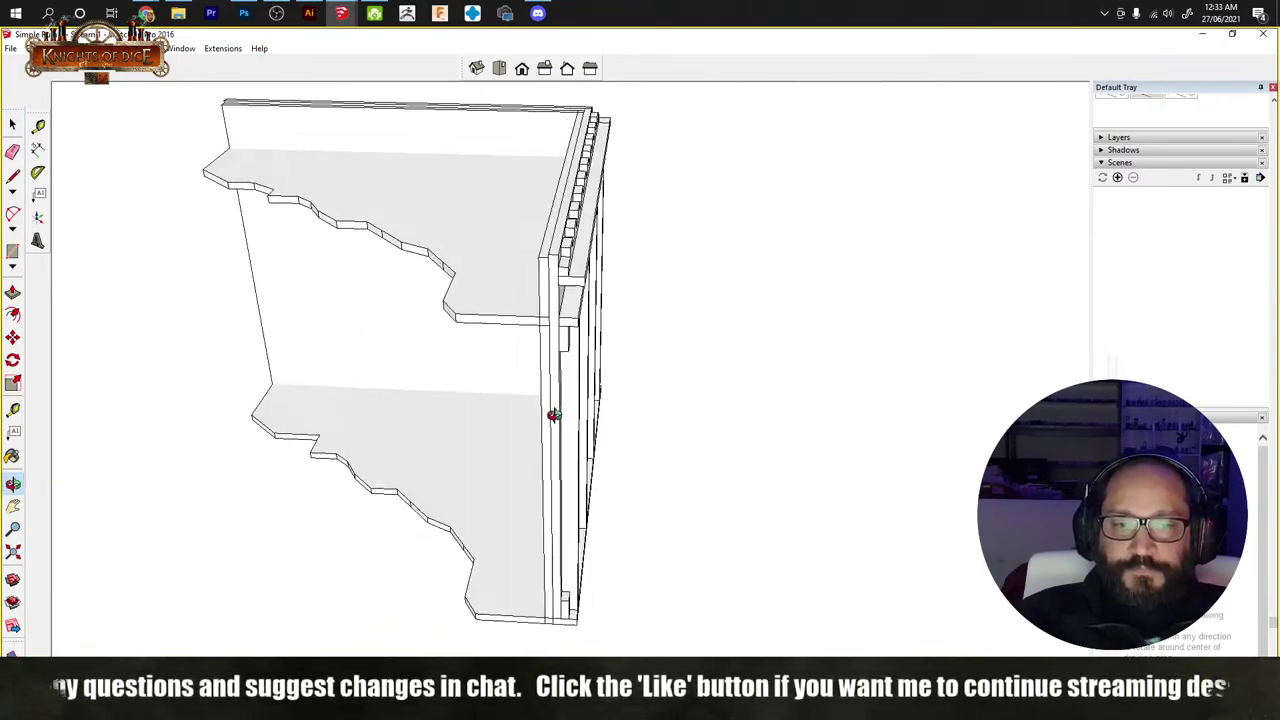
scroll(600, 380, up, 3)
middle_drag(622, 388, 434, 440)
scroll(510, 415, up, 3)
scroll(480, 375, down, 3)
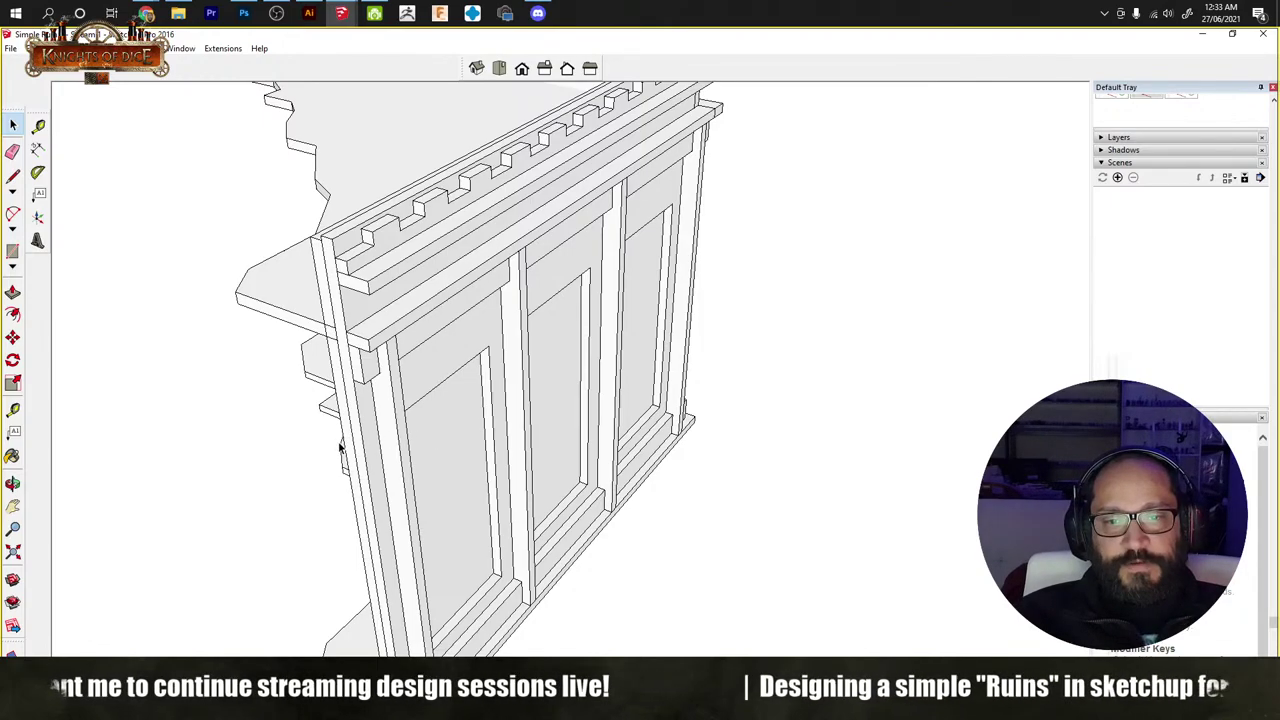
middle_drag(340, 445, 480, 377)
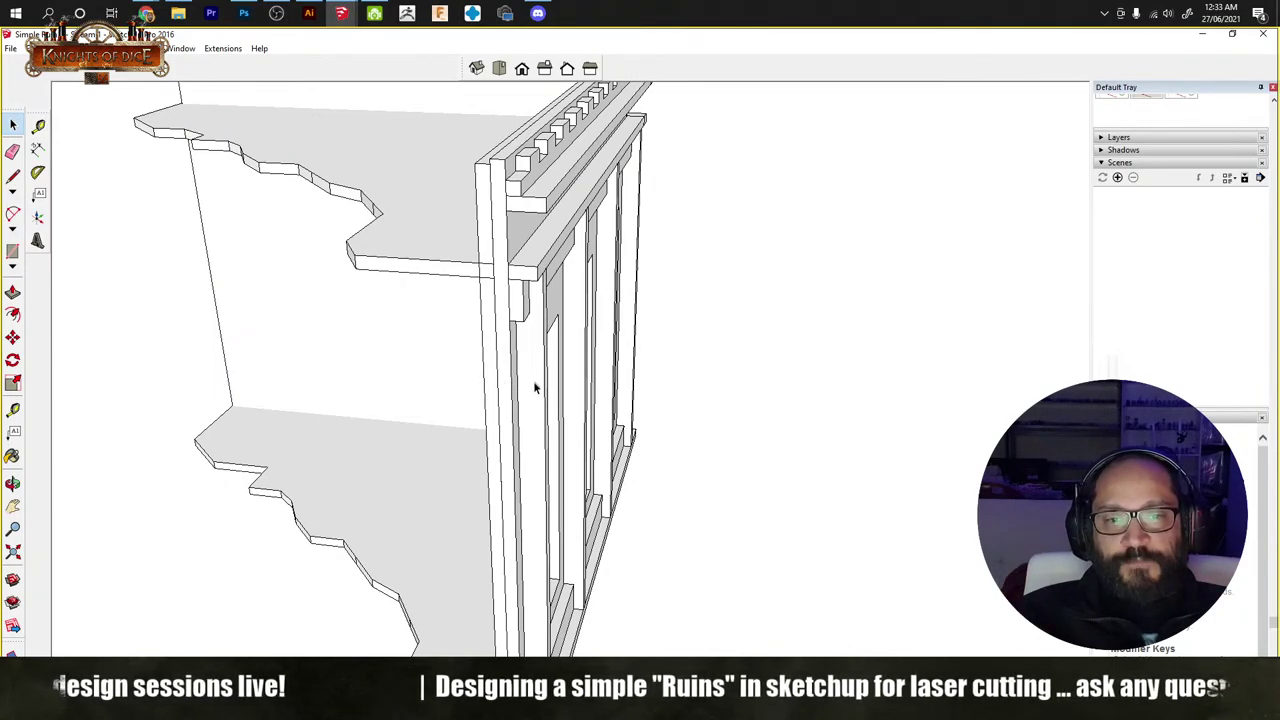
middle_drag(533, 381, 491, 403)
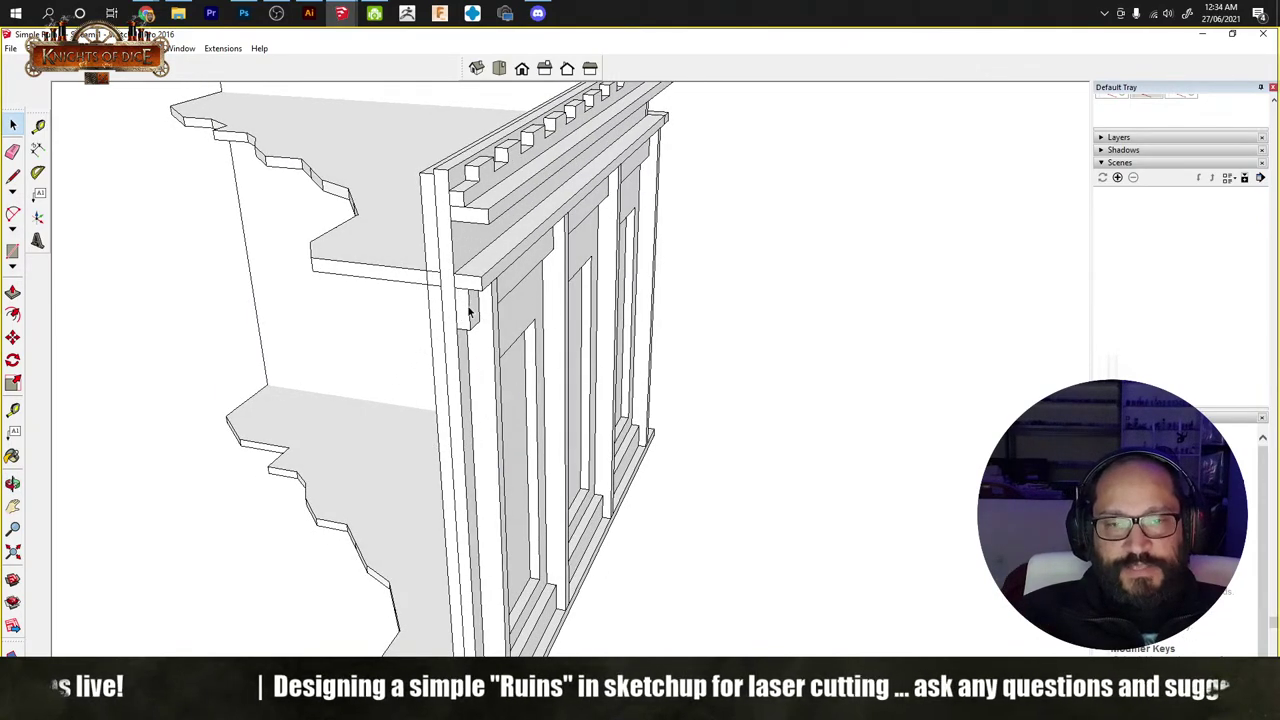
middle_drag(374, 328, 392, 348)
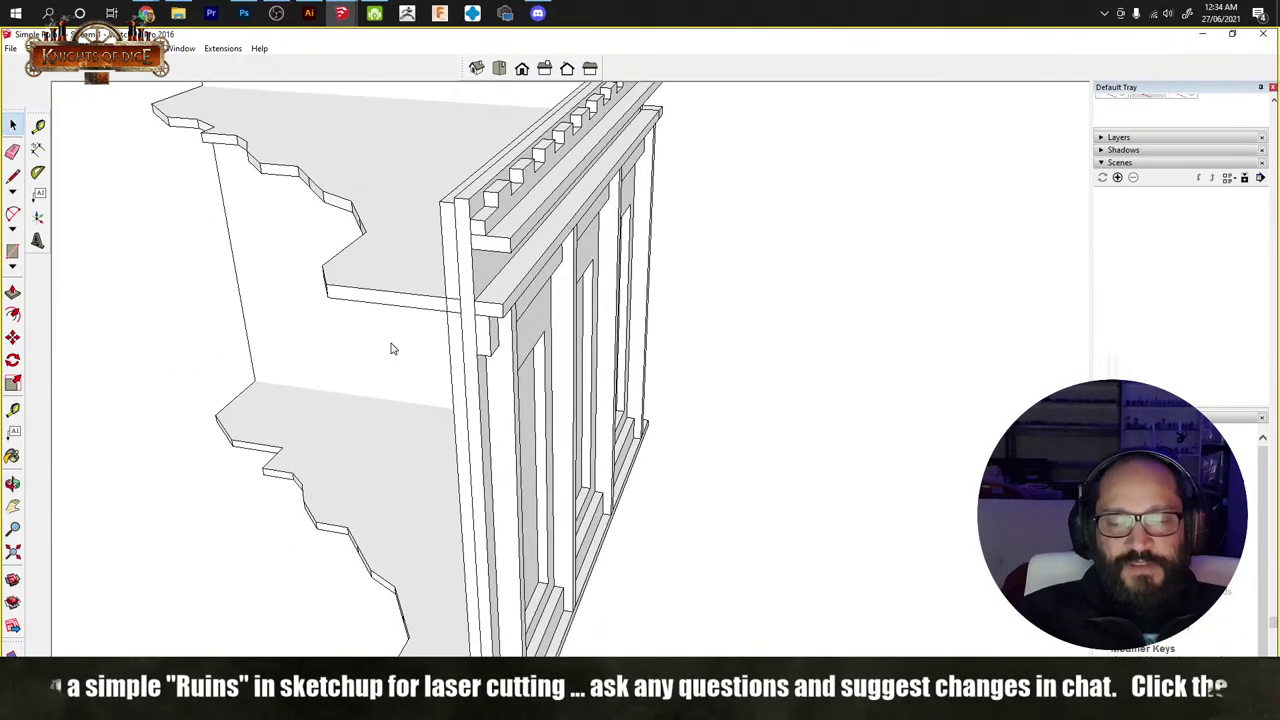
scroll(478, 357, down, 2)
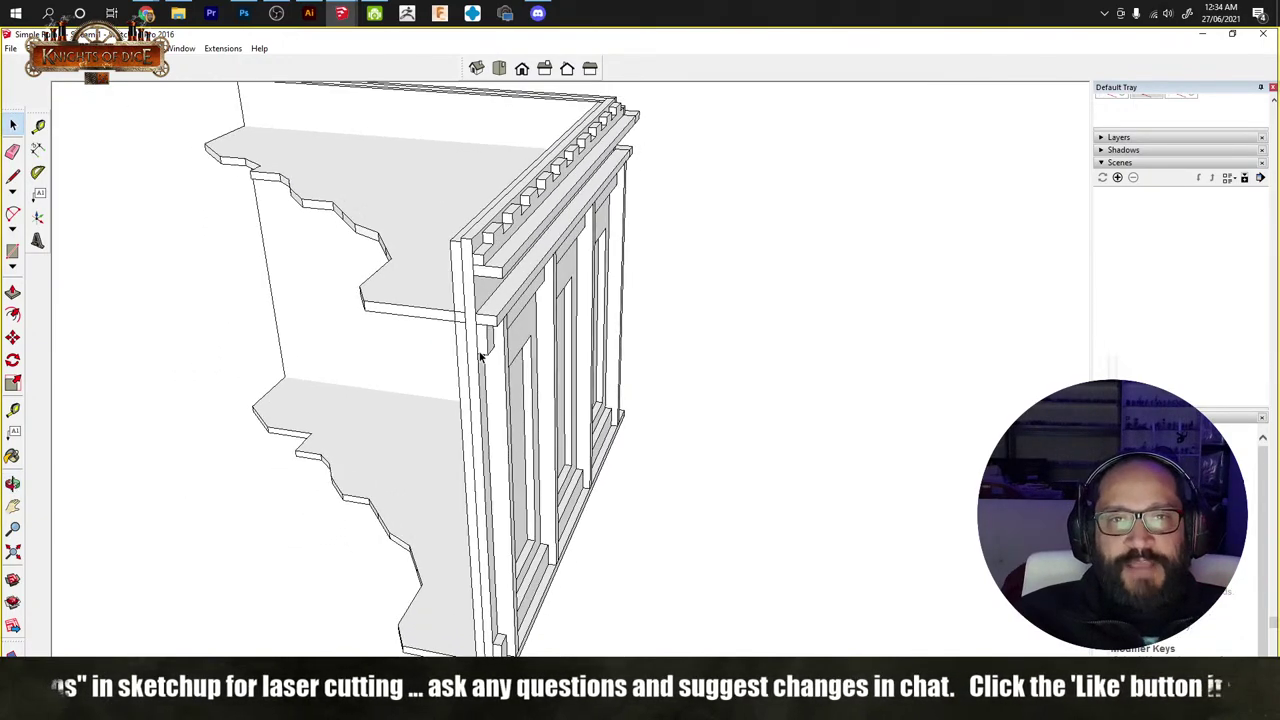
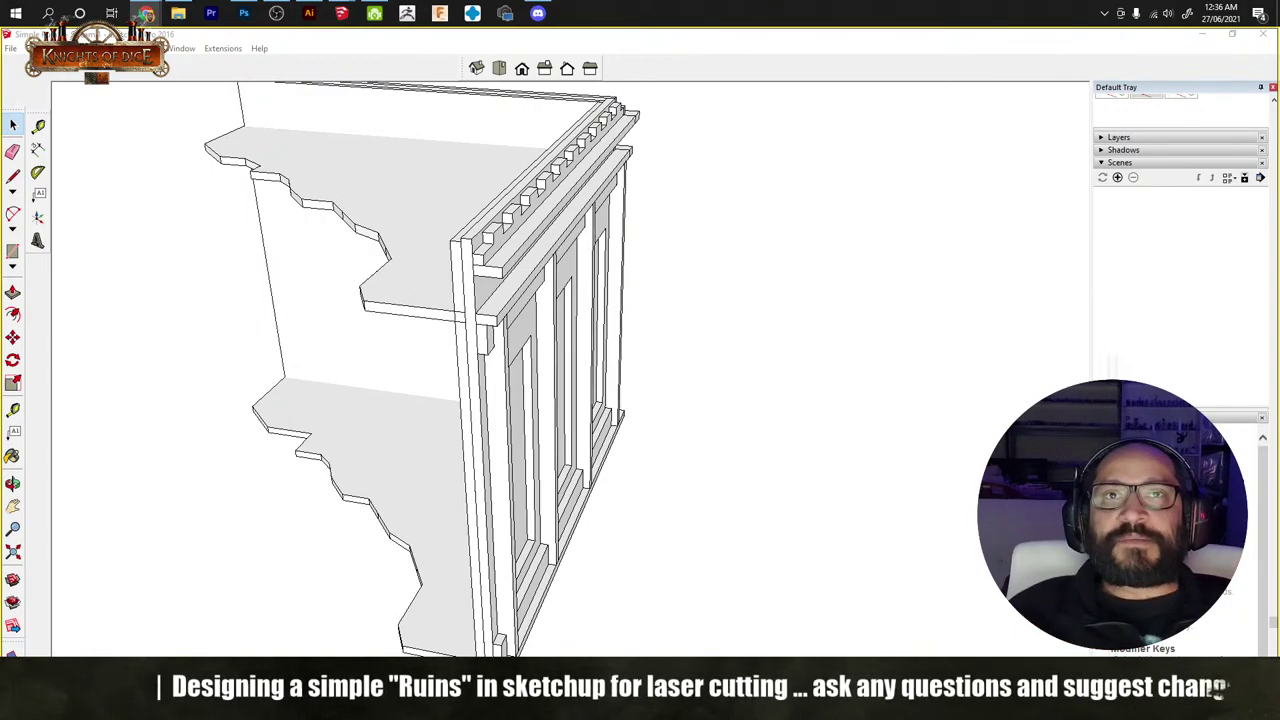
Step: Switch to Chrome and enlarge the cardboard building photo from the Instagram chat, opening the image in its own tab
click(146, 13)
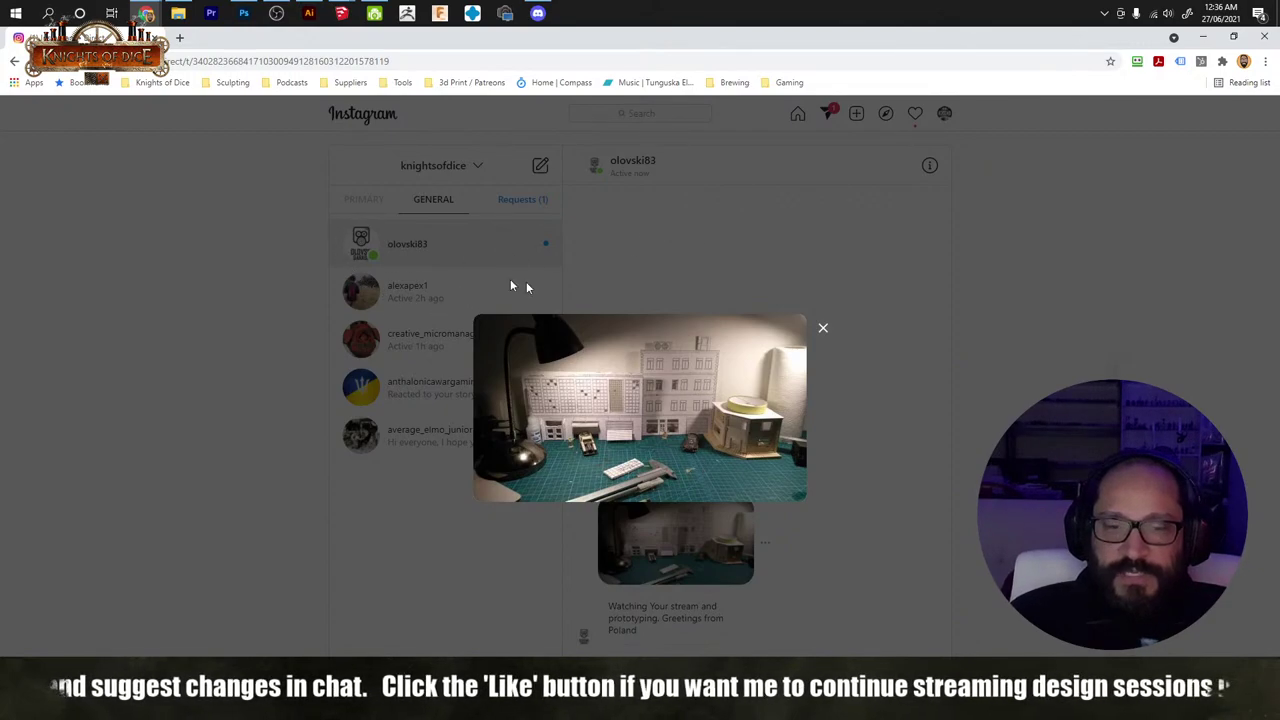
ctrl+scroll(660, 369, up, 3)
ctrl+scroll(660, 369, up, 5)
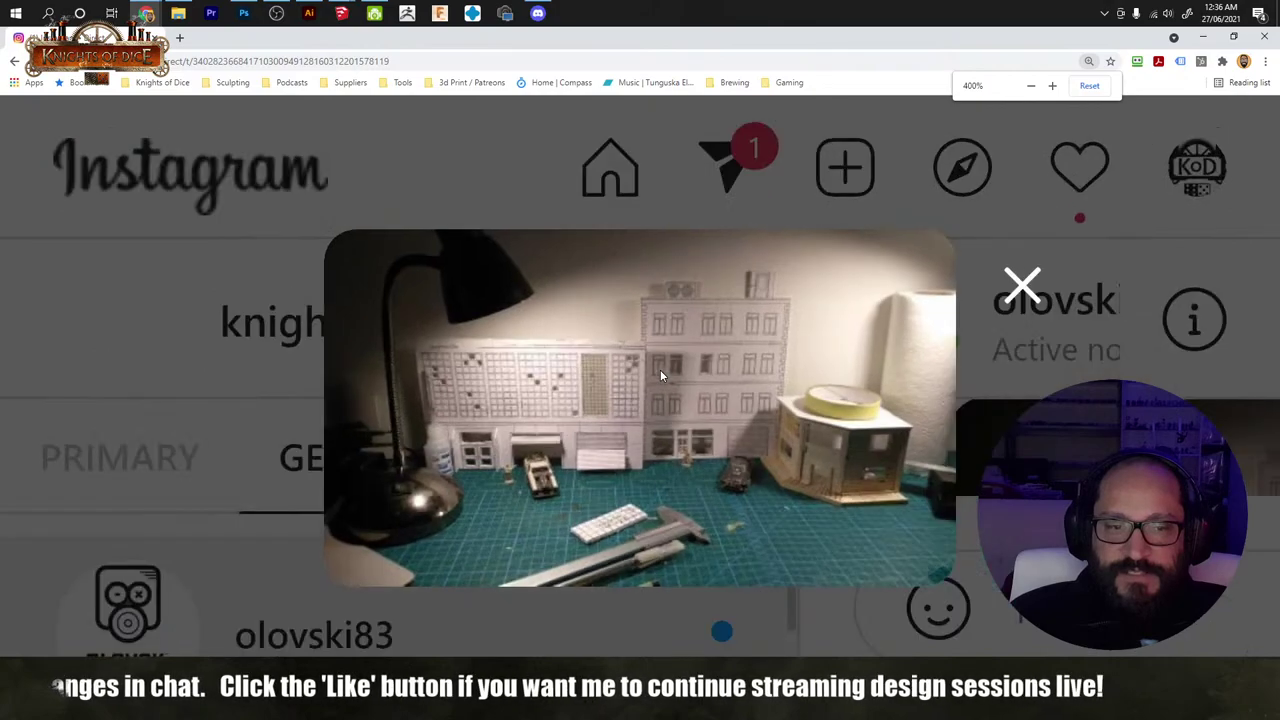
ctrl+scroll(660, 369, up, 1)
right_click(621, 357)
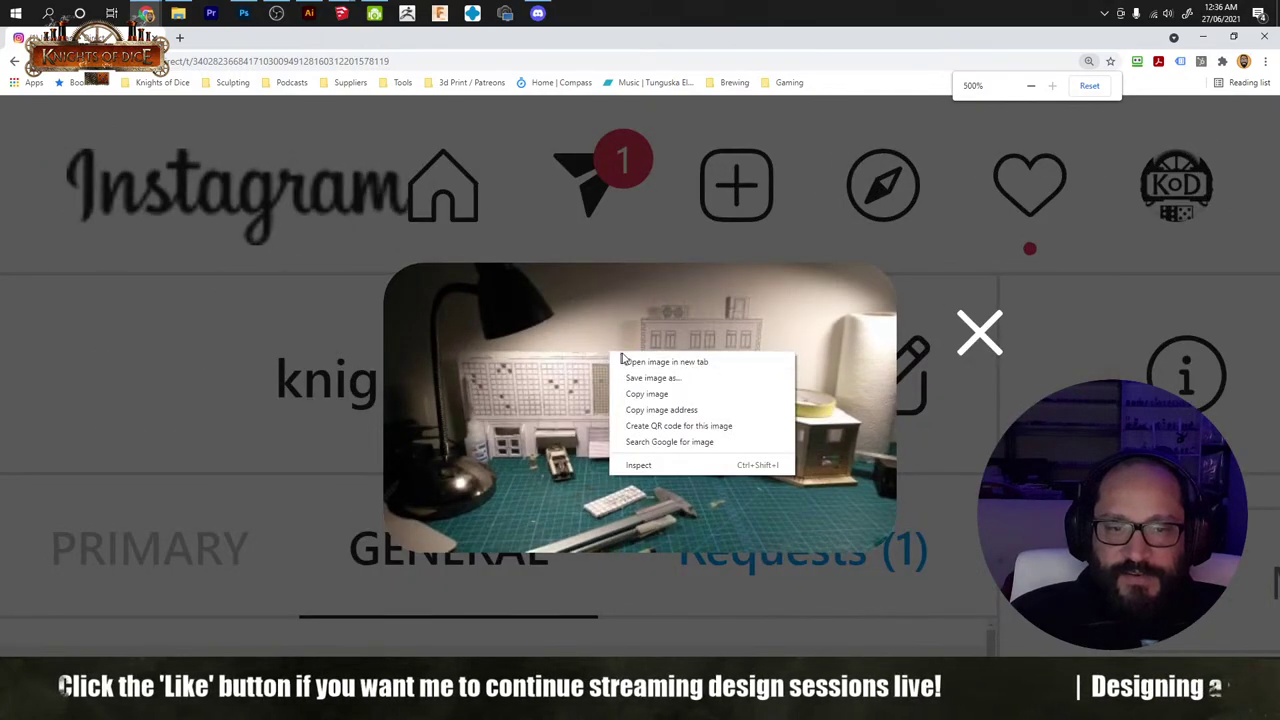
click(623, 361)
click(262, 40)
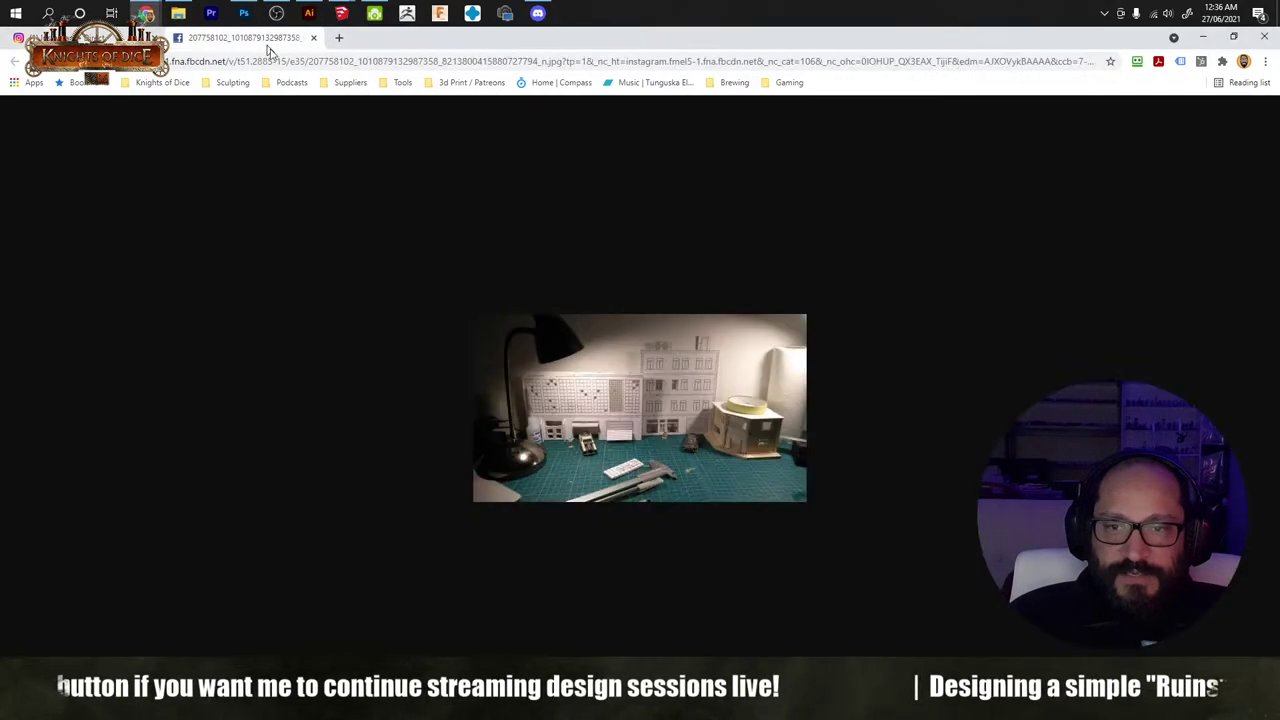
ctrl+scroll(695, 440, up, 7)
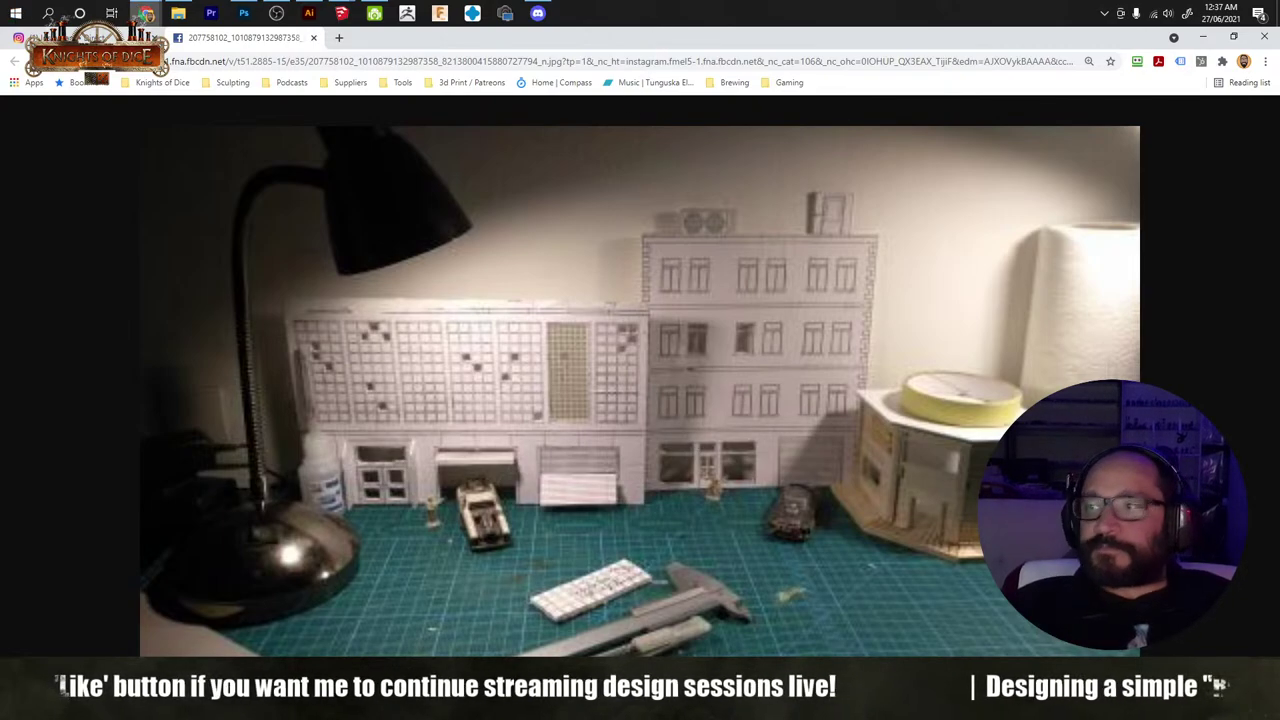
Step: Return to SketchUp and examine the ruin's exterior corner, panelled walls and crenellated top strips
click(341, 13)
click(305, 100)
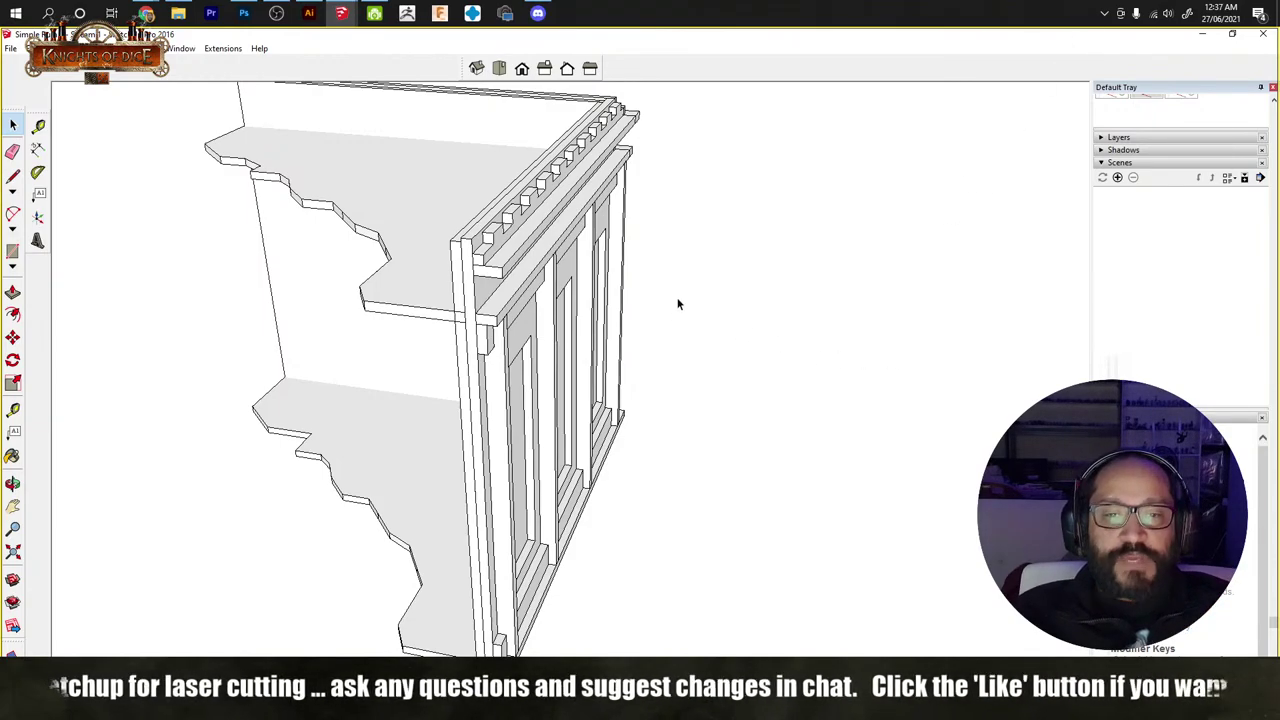
mouse_move(726, 312)
middle_down()
mouse_move(491, 360)
mouse_move(516, 352)
mouse_move(286, 363)
middle_up()
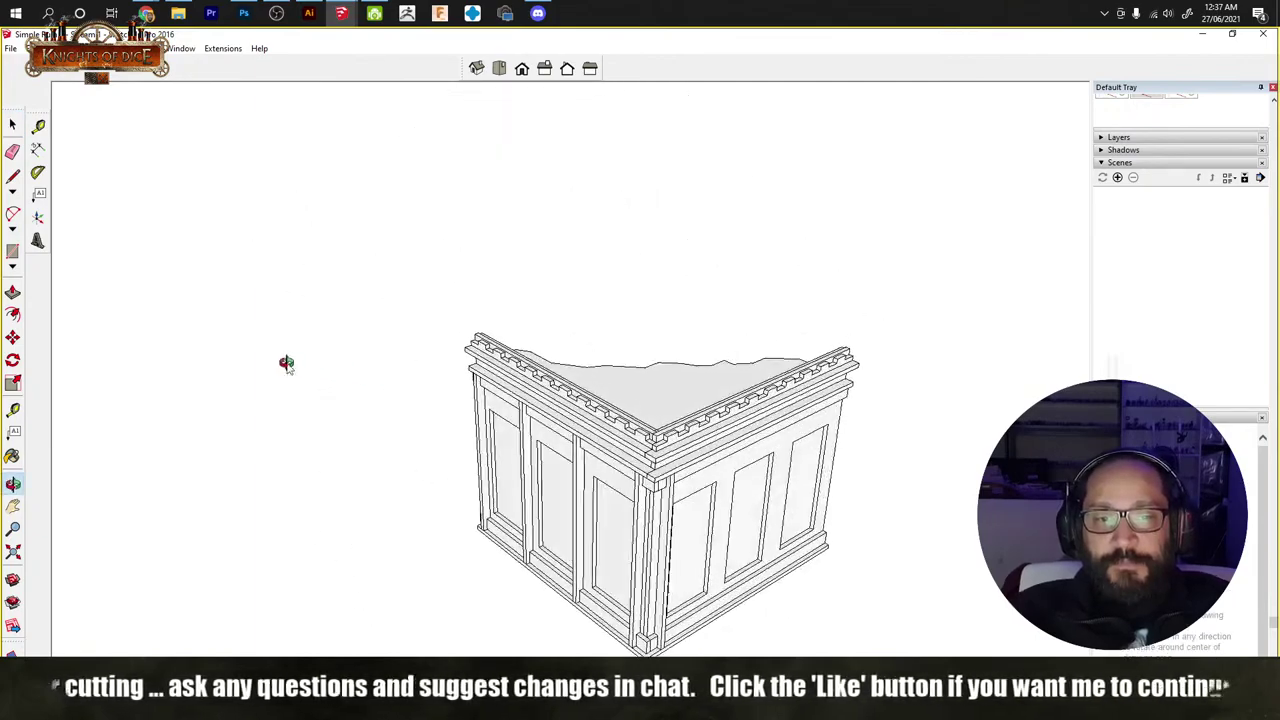
scroll(660, 455, up, 5)
mouse_move(590, 305)
middle_down()
mouse_move(577, 366)
mouse_move(714, 397)
mouse_move(403, 371)
mouse_move(908, 393)
mouse_move(586, 391)
mouse_move(834, 385)
middle_up()
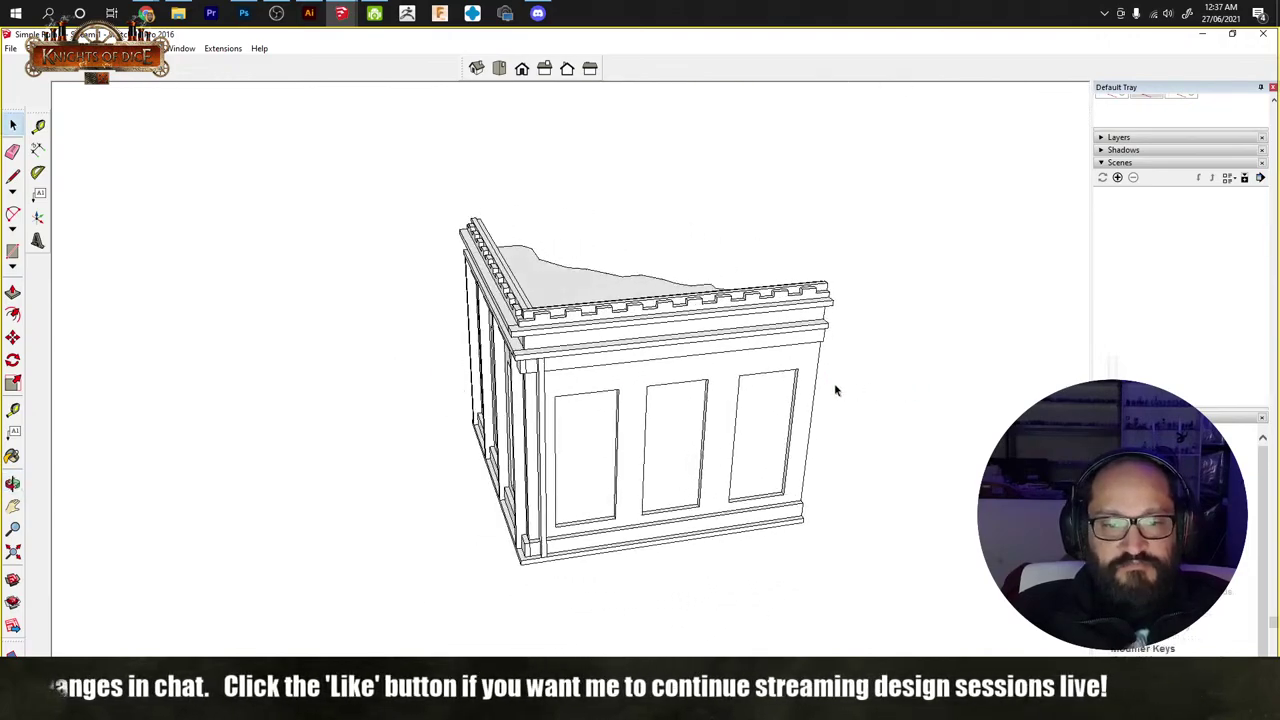
mouse_move(575, 381)
middle_down()
mouse_move(731, 323)
mouse_move(686, 403)
mouse_move(623, 419)
middle_up()
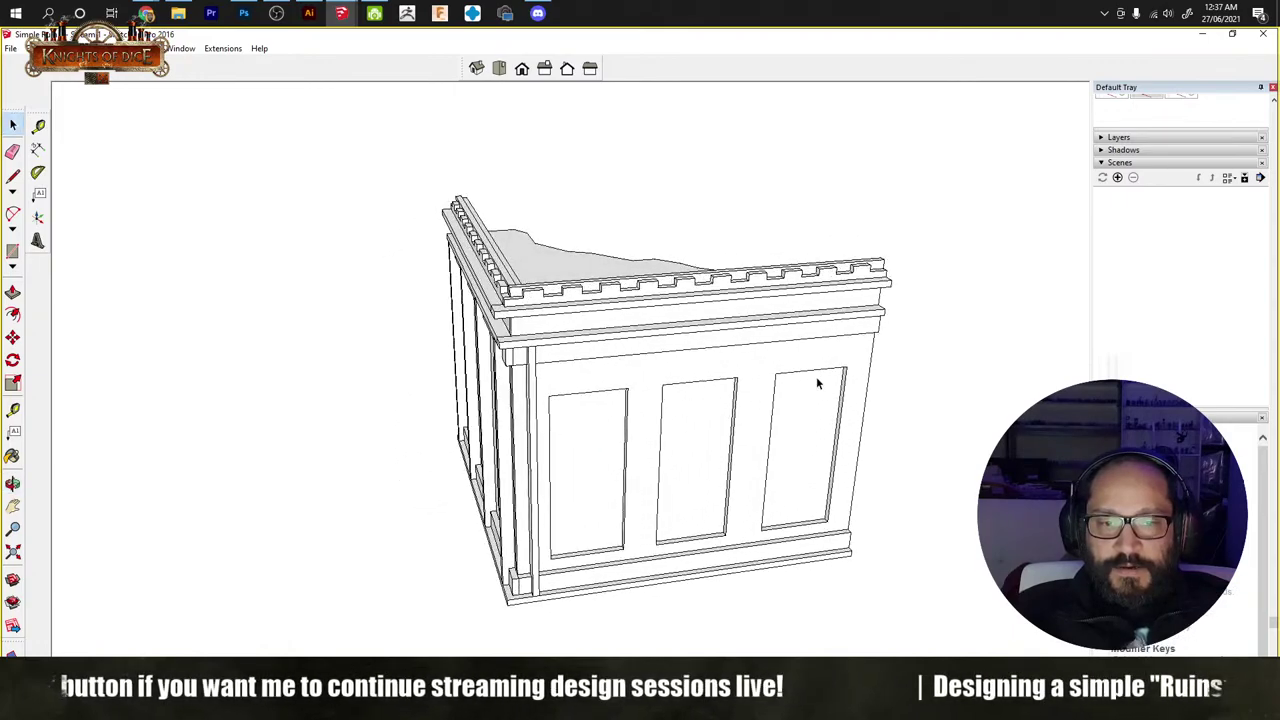
Step: Copy the wall sheet with the three panel openings and place it on the inside of the same wall, aligned at the bottom corner
mouse_move(816, 376)
middle_down()
mouse_move(723, 420)
mouse_move(398, 418)
mouse_move(611, 423)
mouse_move(526, 257)
mouse_move(502, 259)
mouse_move(729, 263)
mouse_move(562, 362)
mouse_move(563, 380)
middle_up()
click(566, 372)
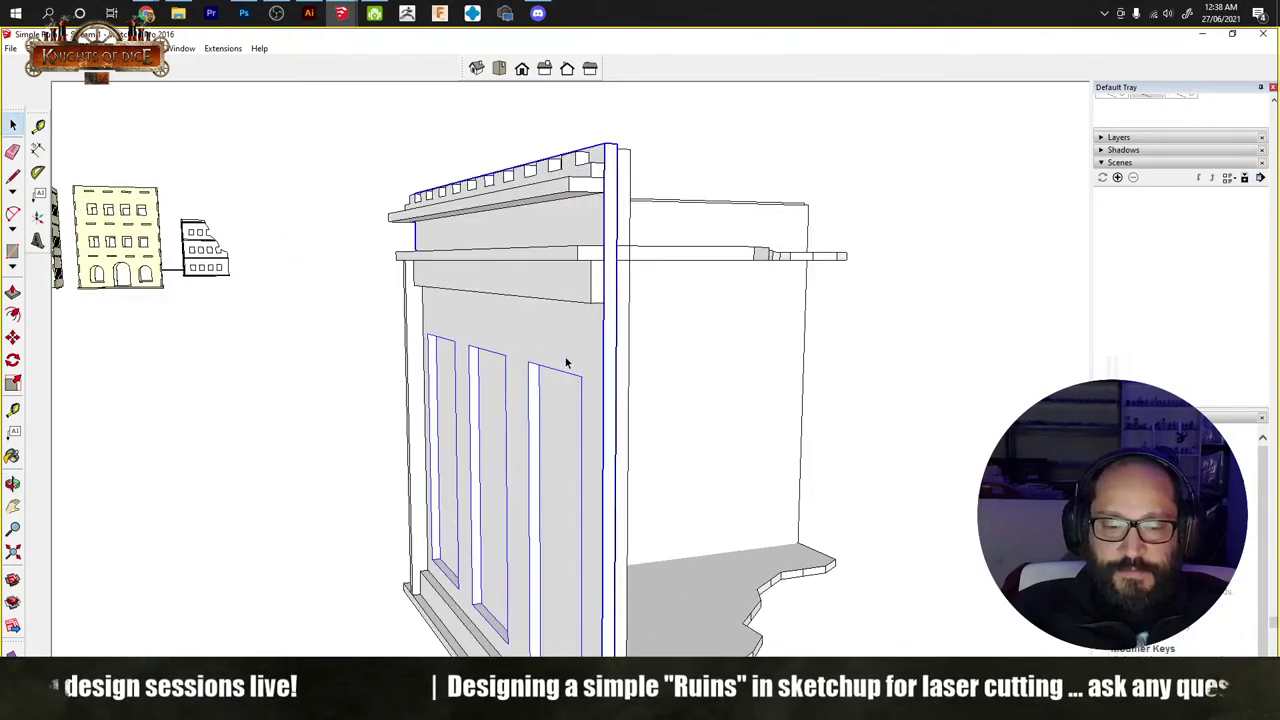
key(m)
drag(566, 360, 957, 340)
mouse_move(957, 340)
middle_down()
mouse_move(720, 323)
mouse_move(871, 363)
mouse_move(251, 502)
mouse_move(843, 563)
mouse_move(669, 303)
mouse_move(540, 531)
mouse_move(470, 503)
middle_up()
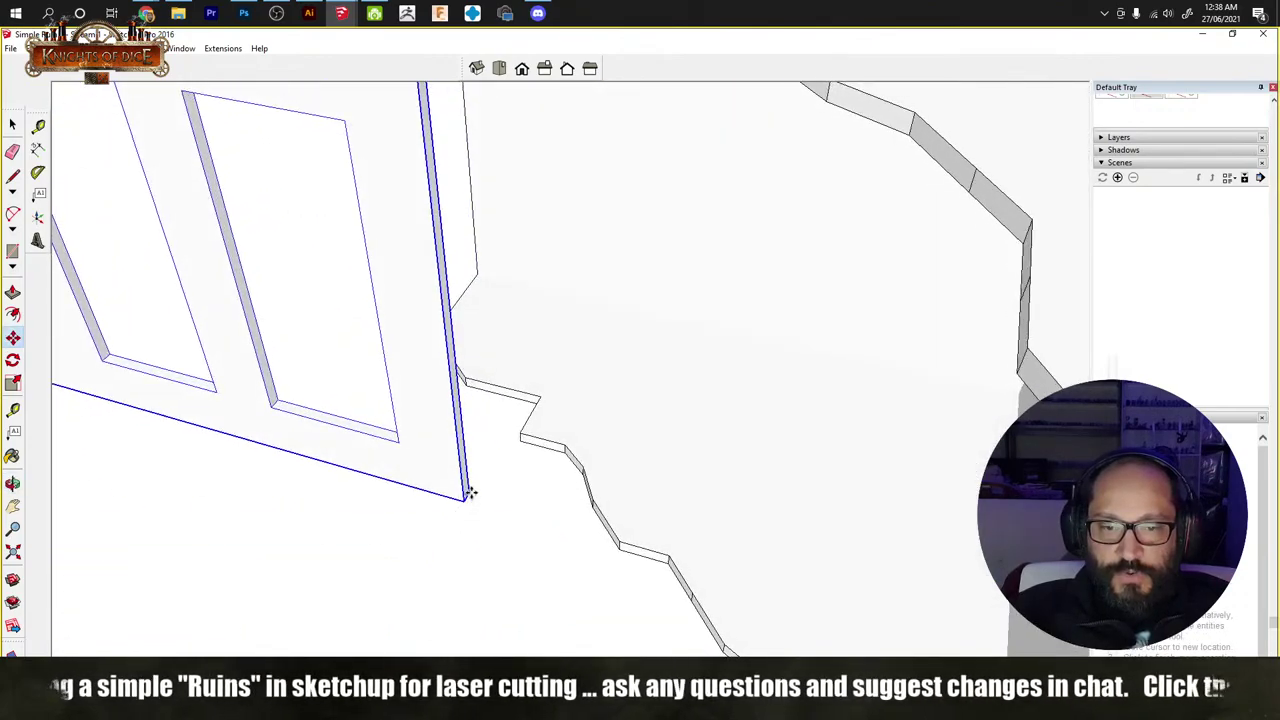
drag(470, 503, 958, 392)
mouse_move(958, 392)
middle_down()
mouse_move(1000, 357)
mouse_move(986, 329)
mouse_move(971, 329)
middle_up()
scroll(971, 334, up, 6)
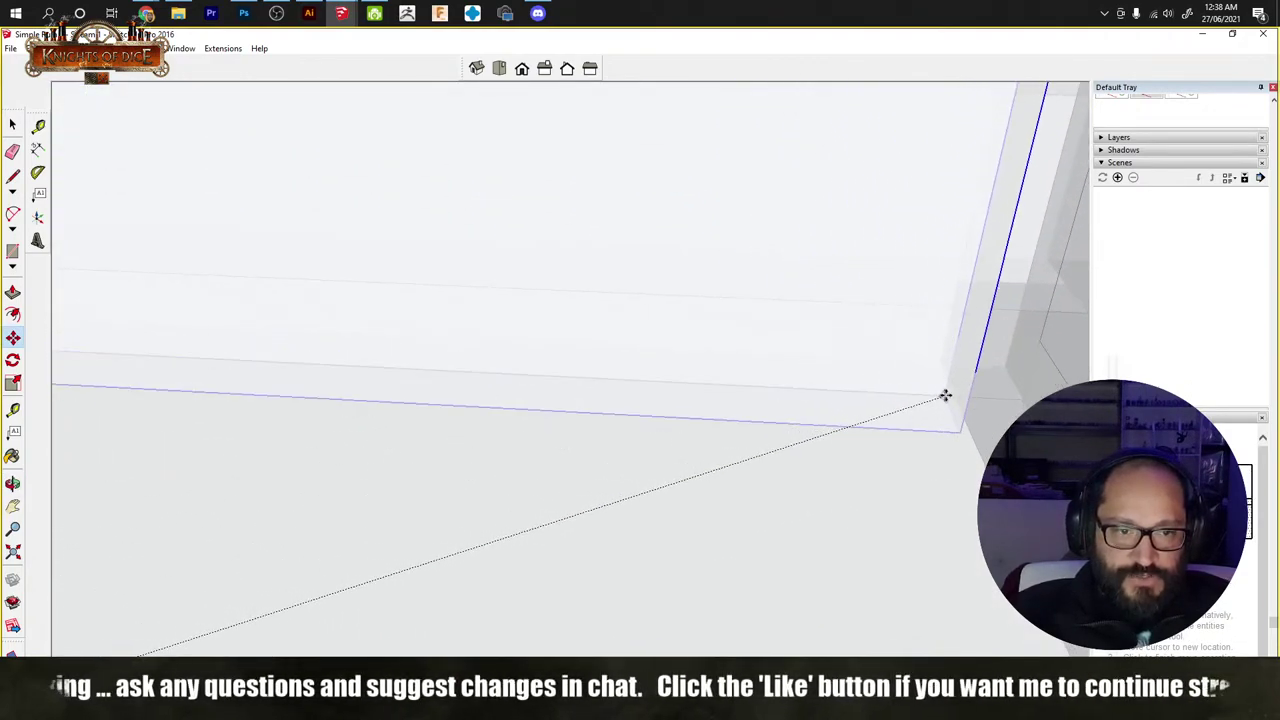
click(955, 397)
middle_drag(954, 400, 924, 414)
scroll(703, 420, down, 8)
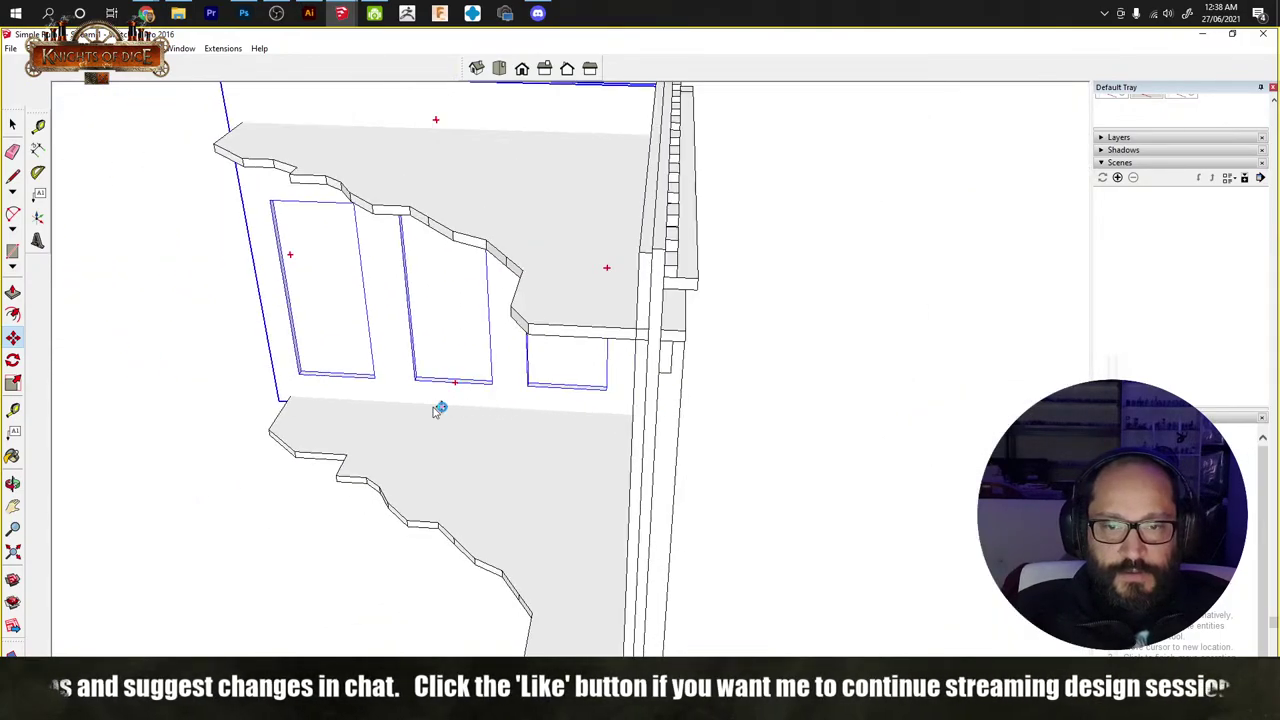
Step: Open the copied inner panel and Push/Pull its top down to the upper floor's underside and its bottom up to the lower floor's surface
key(space)
mouse_move(192, 408)
middle_down()
mouse_move(500, 366)
mouse_move(277, 415)
mouse_move(562, 402)
middle_up()
scroll(629, 363, up, 6)
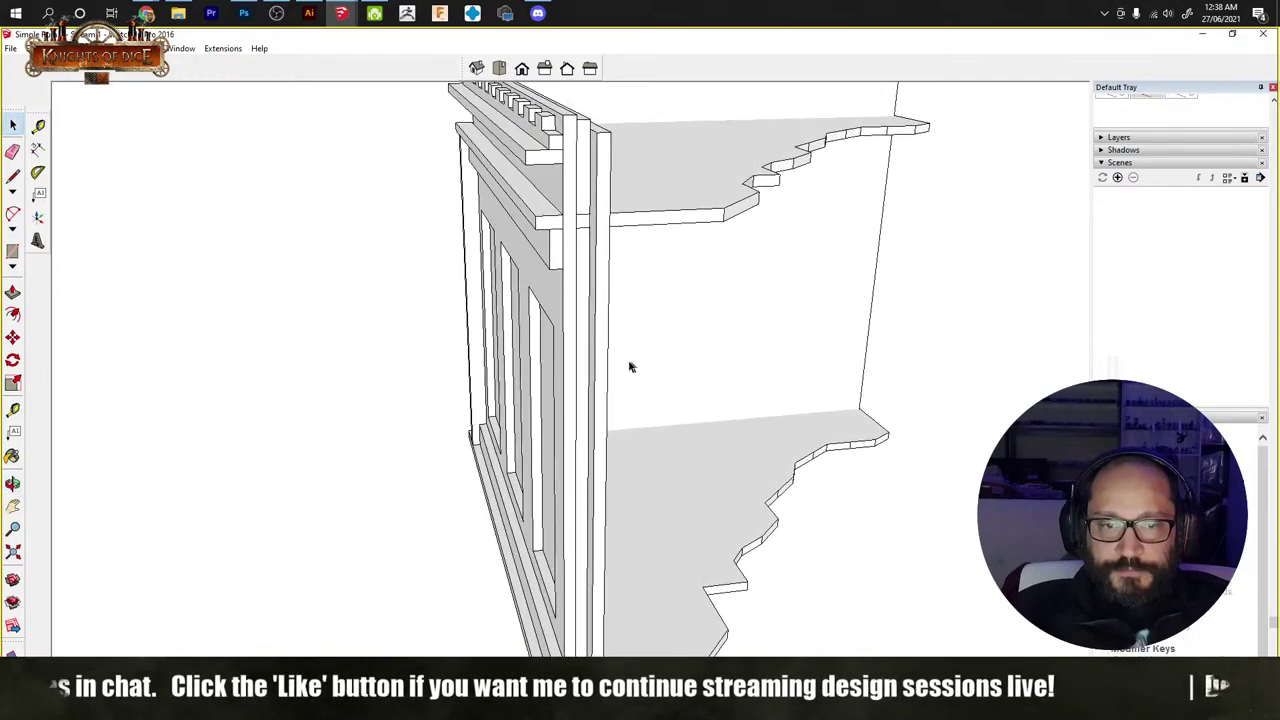
mouse_move(604, 306)
middle_down()
mouse_move(580, 249)
mouse_move(617, 238)
mouse_move(357, 286)
middle_up()
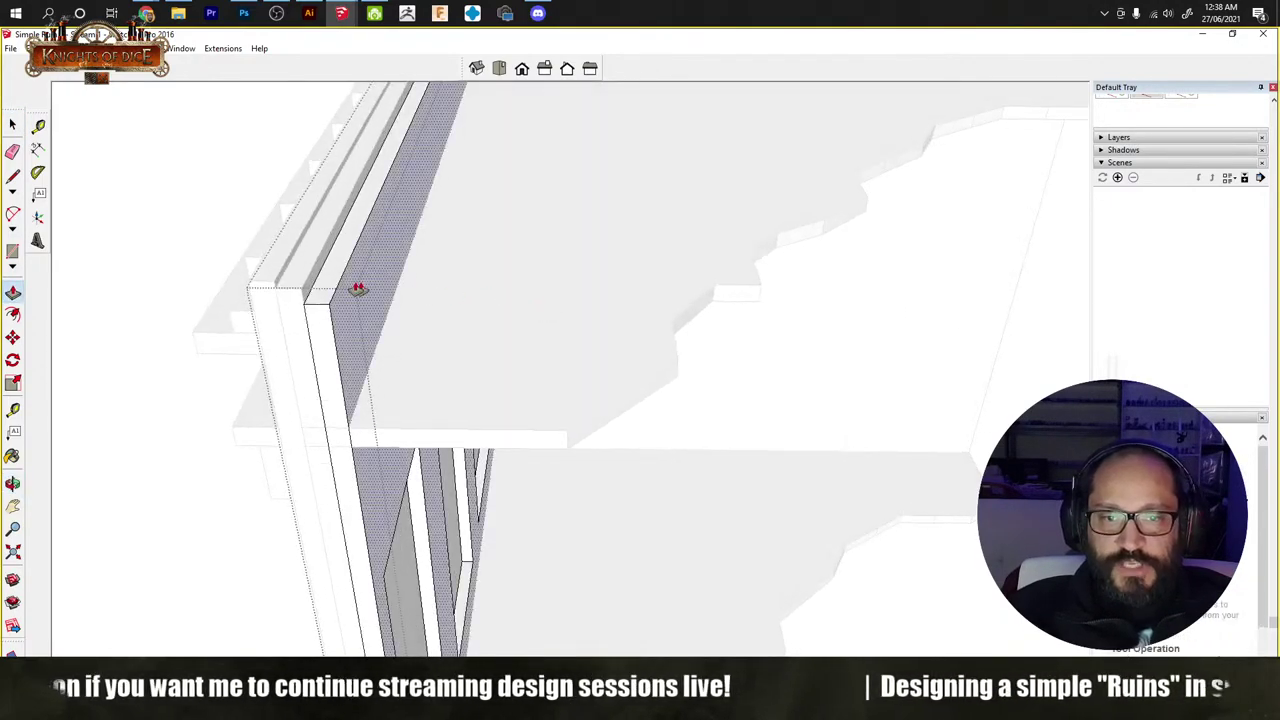
key(m)
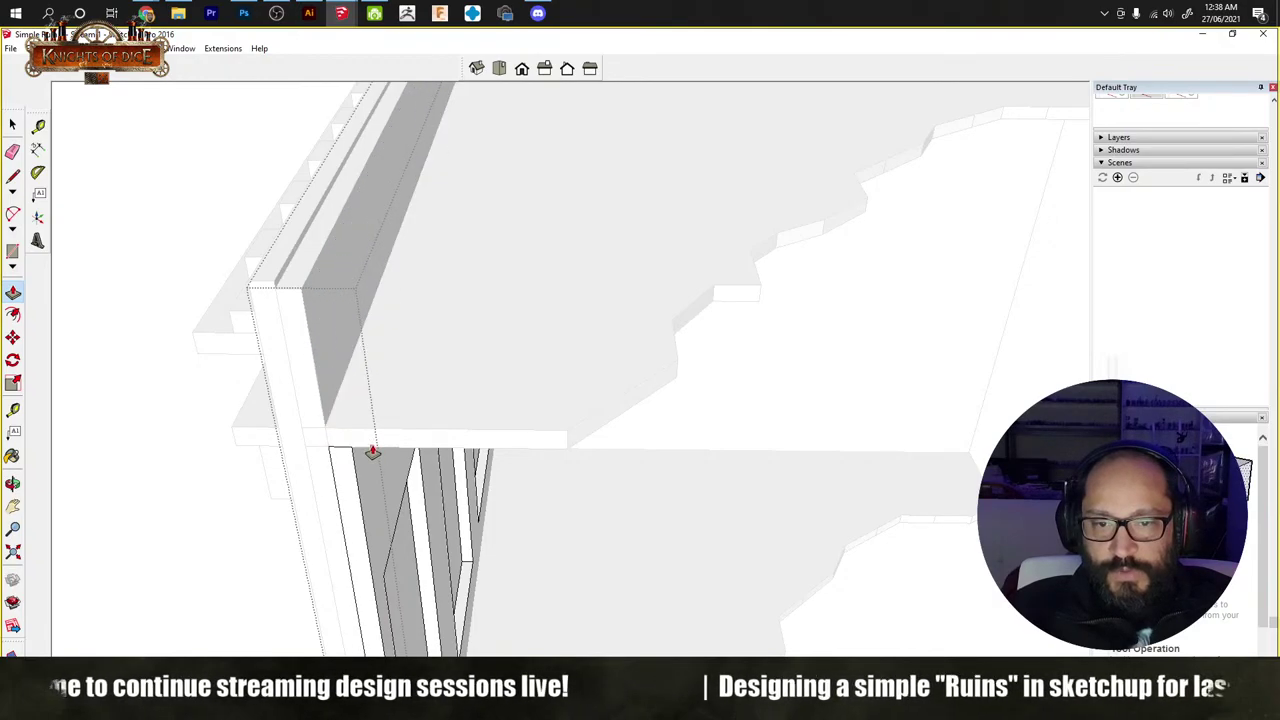
mouse_move(369, 452)
middle_down()
mouse_move(431, 434)
mouse_move(349, 309)
mouse_move(188, 364)
mouse_move(283, 480)
mouse_move(334, 454)
mouse_move(341, 487)
middle_up()
key(p)
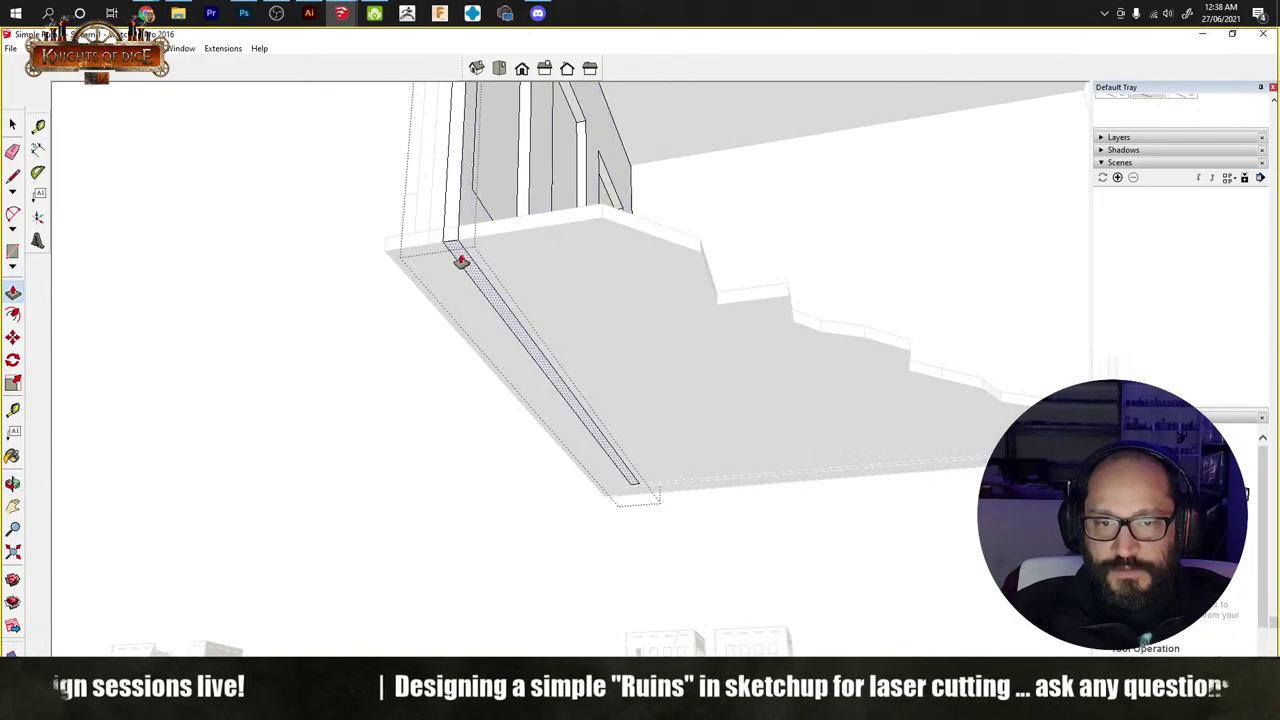
middle_drag(443, 235, 608, 514)
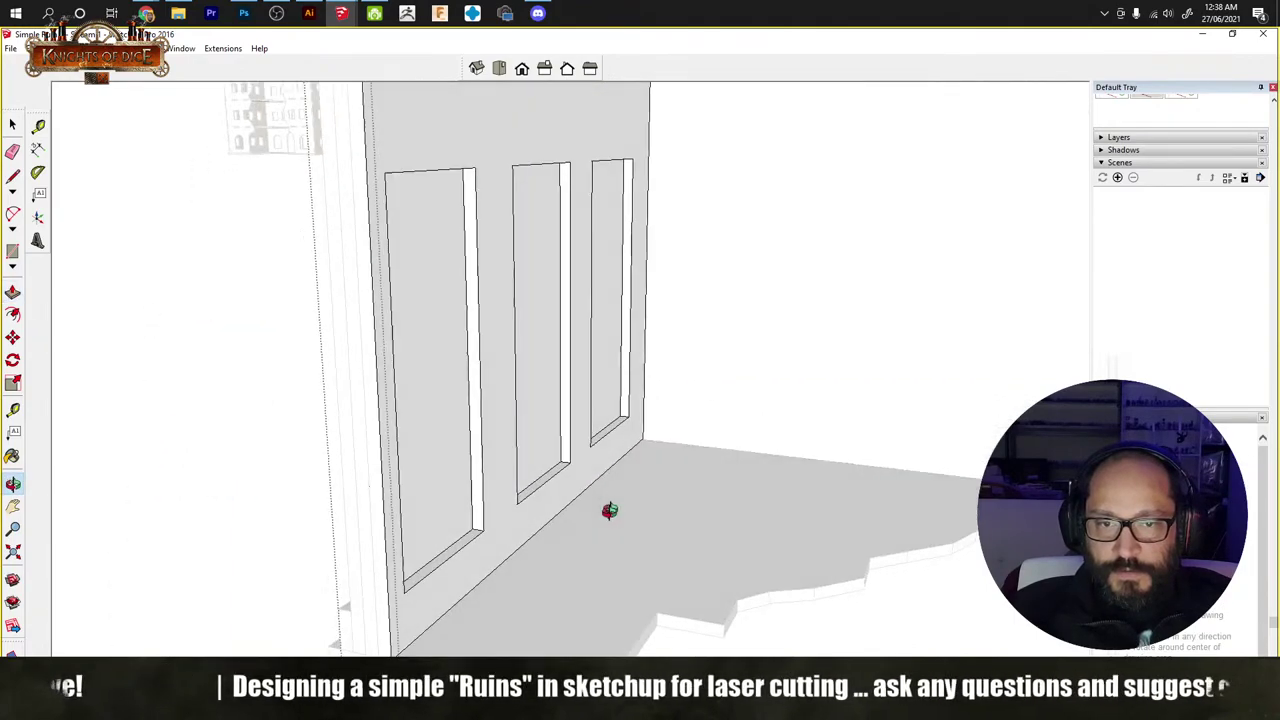
key(space)
Step: Move a copy of the trimmed inner panel out into the open space beside the ruin
middle_drag(260, 472, 374, 449)
double_click(420, 403)
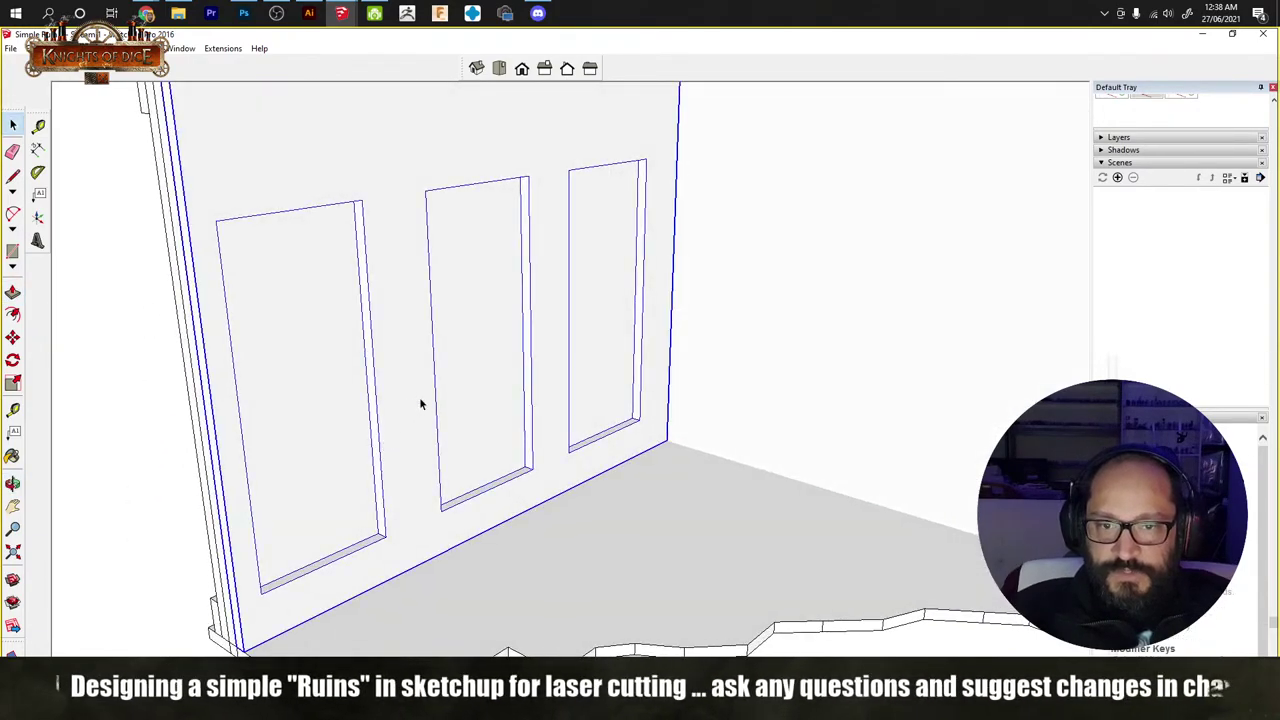
key(m)
click(437, 429)
scroll(394, 360, up, 5)
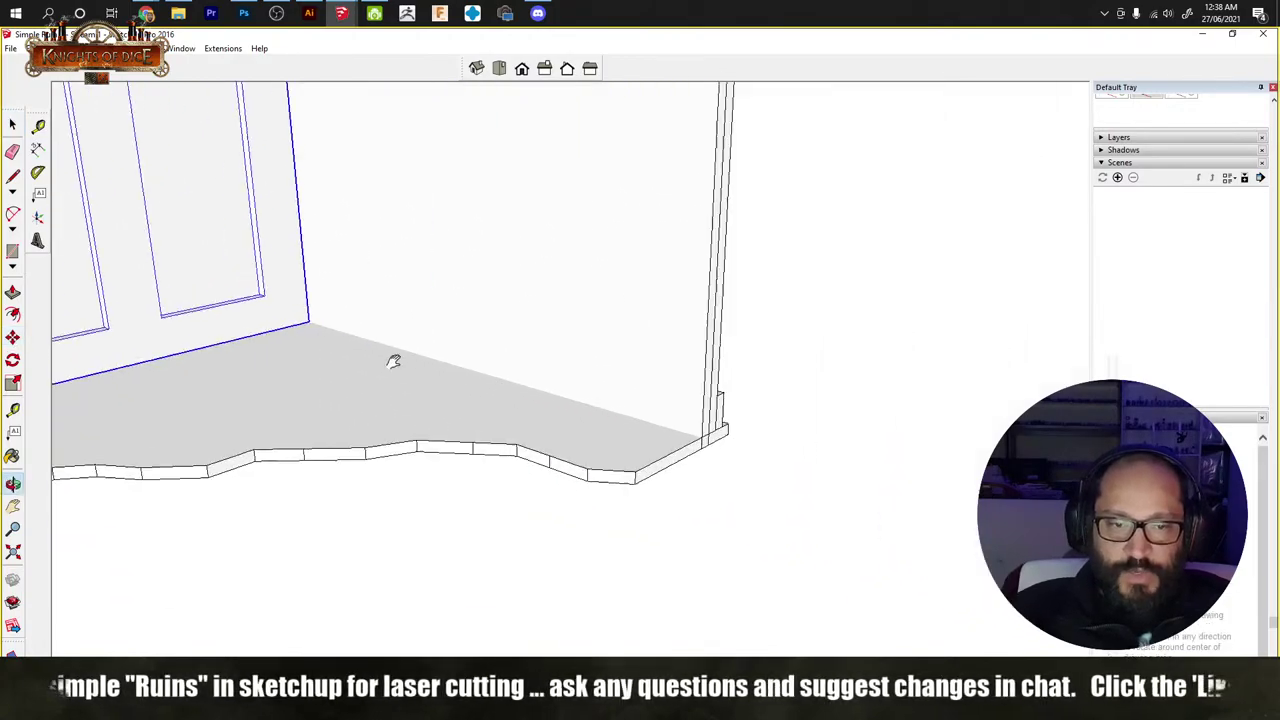
scroll(646, 371, down, 8)
scroll(590, 455, up, 4)
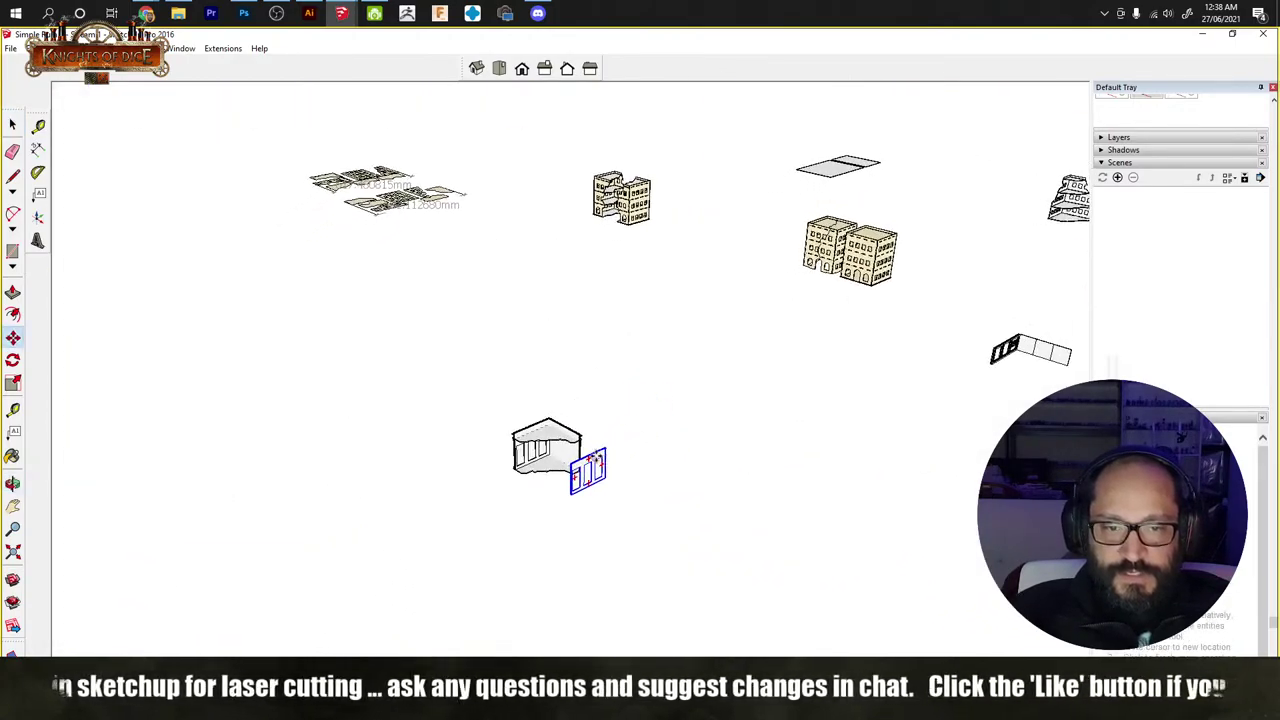
Step: Rotate the copied inner panel so it runs parallel to the adjoining wall of the ruin
scroll(593, 459, up, 5)
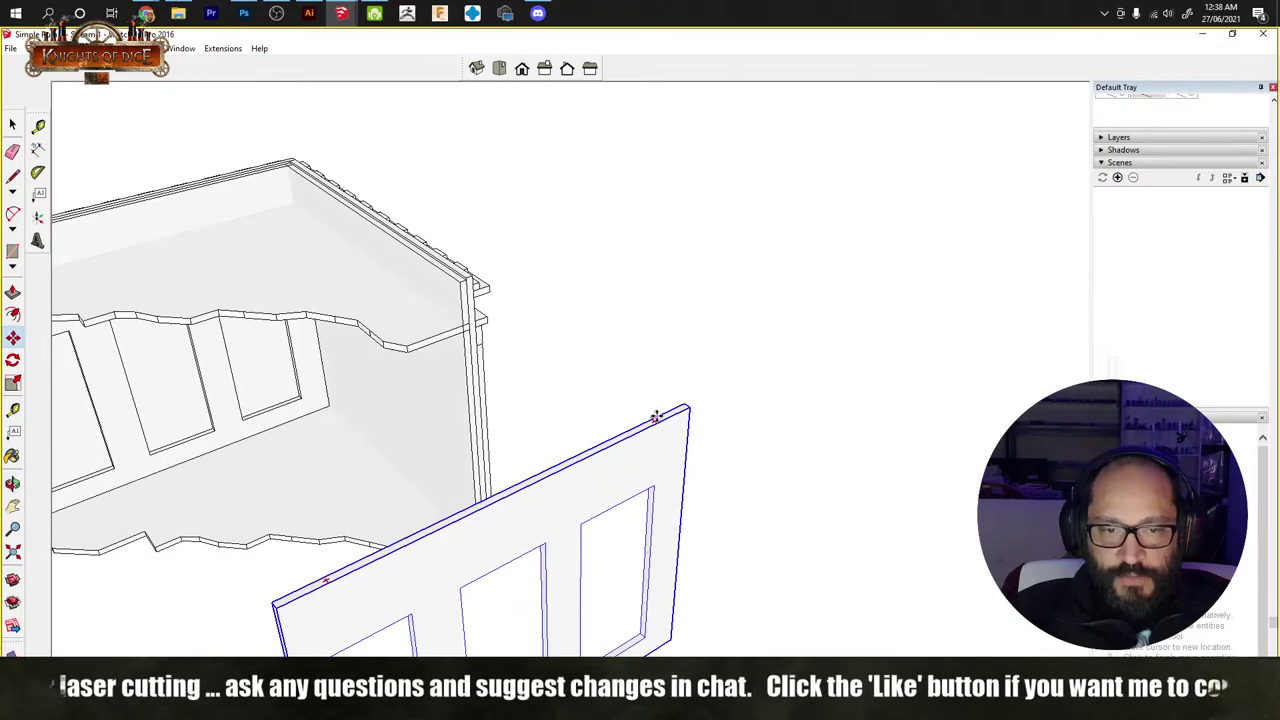
click(652, 421)
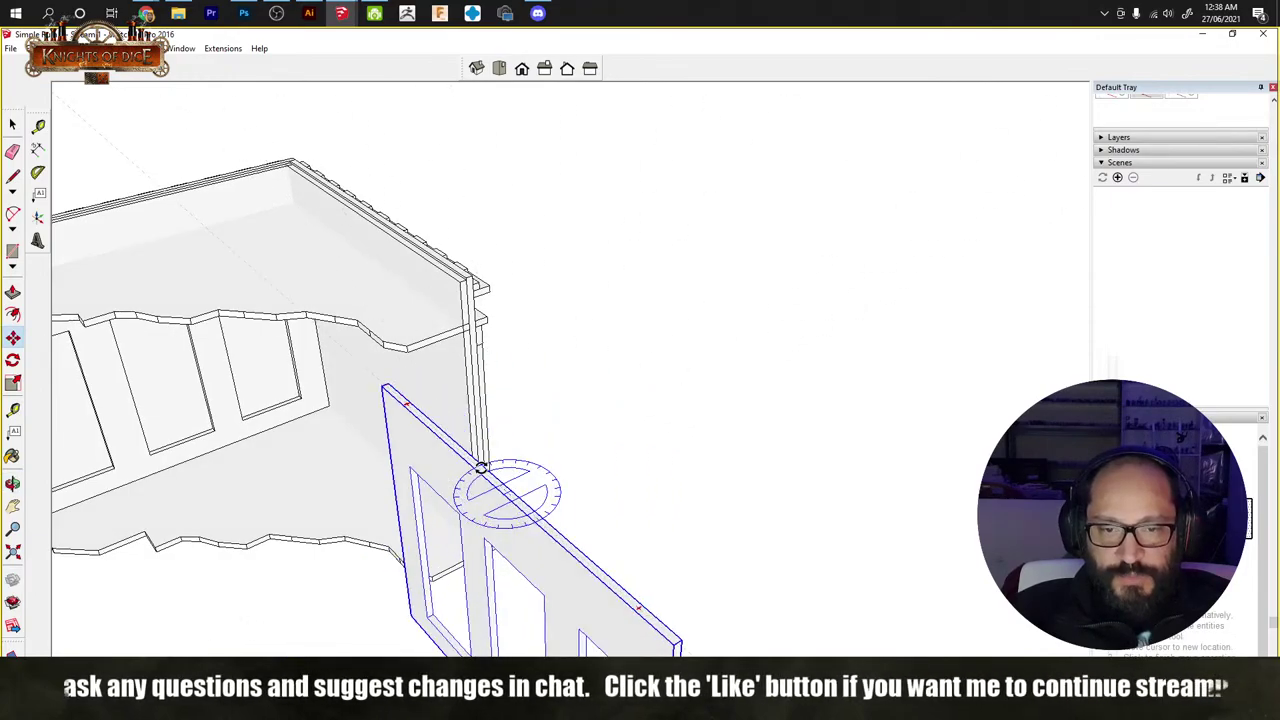
click(416, 529)
Step: Move the rotated panel against the inside of the adjoining wall, snapping its bottom corner to the room's inner corner on the lower floor
middle_drag(416, 529, 629, 414)
scroll(573, 598, up, 4)
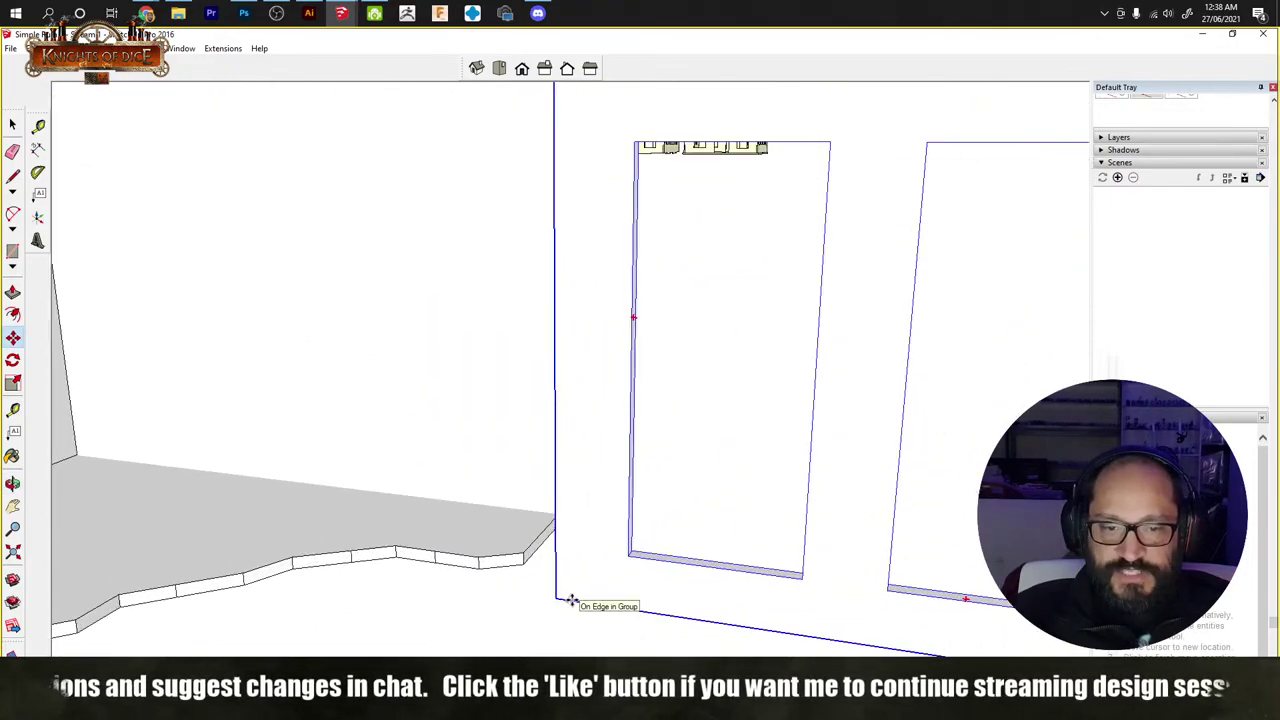
scroll(509, 626, up, 3)
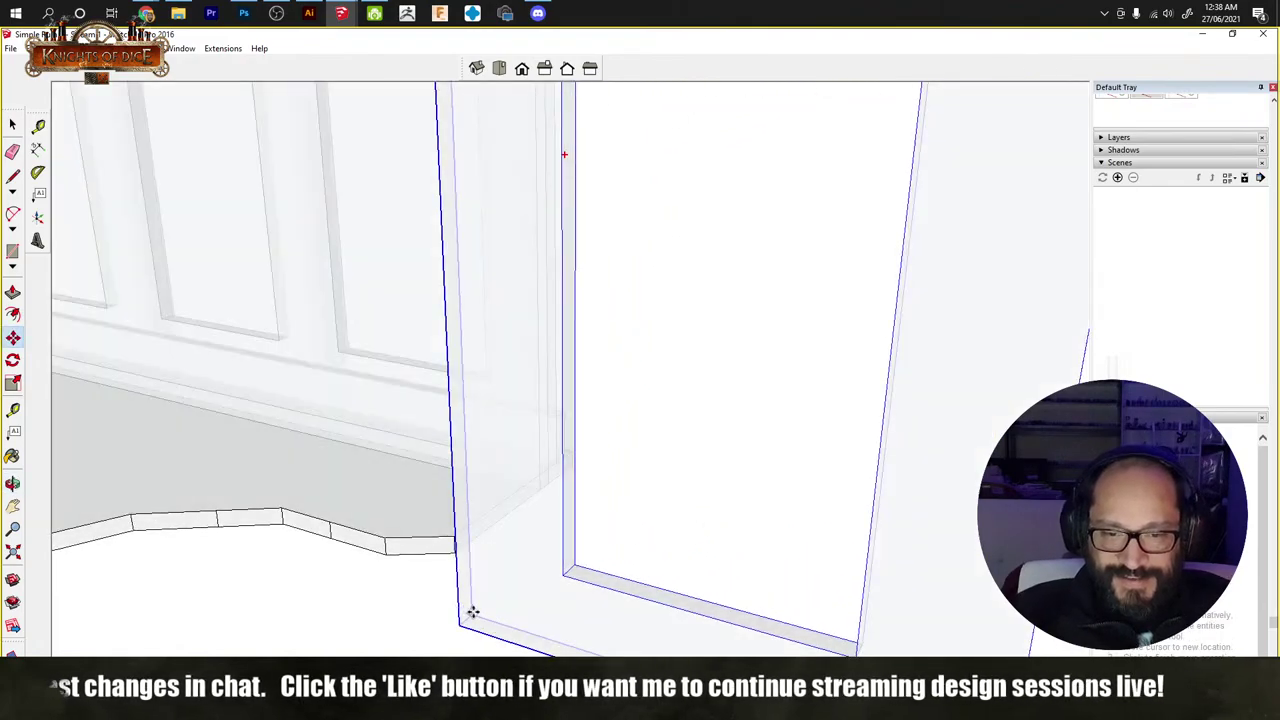
scroll(472, 612, down, 3)
mouse_move(320, 500)
middle_down()
mouse_move(720, 623)
mouse_move(327, 468)
middle_up()
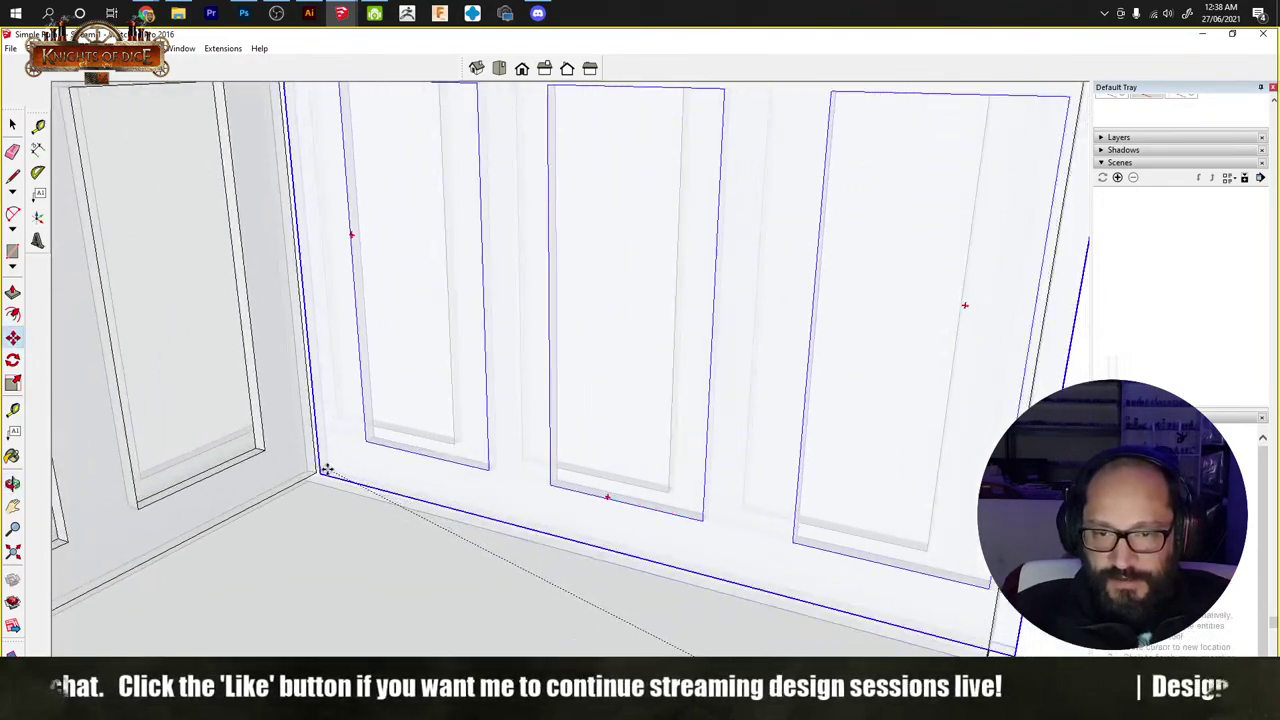
drag(327, 468, 313, 470)
scroll(497, 576, down, 6)
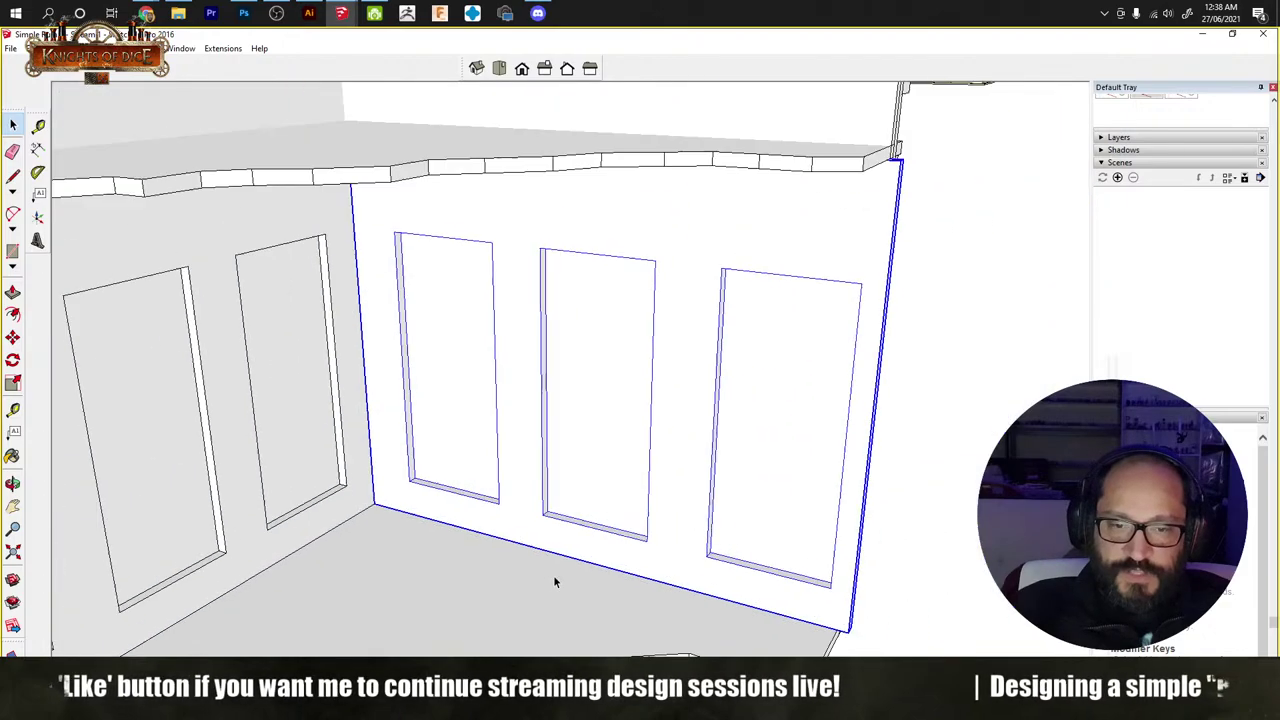
Step: Open the second inner panel and Push/Pull its outer end face flush with the end of the wall
double_click(728, 598)
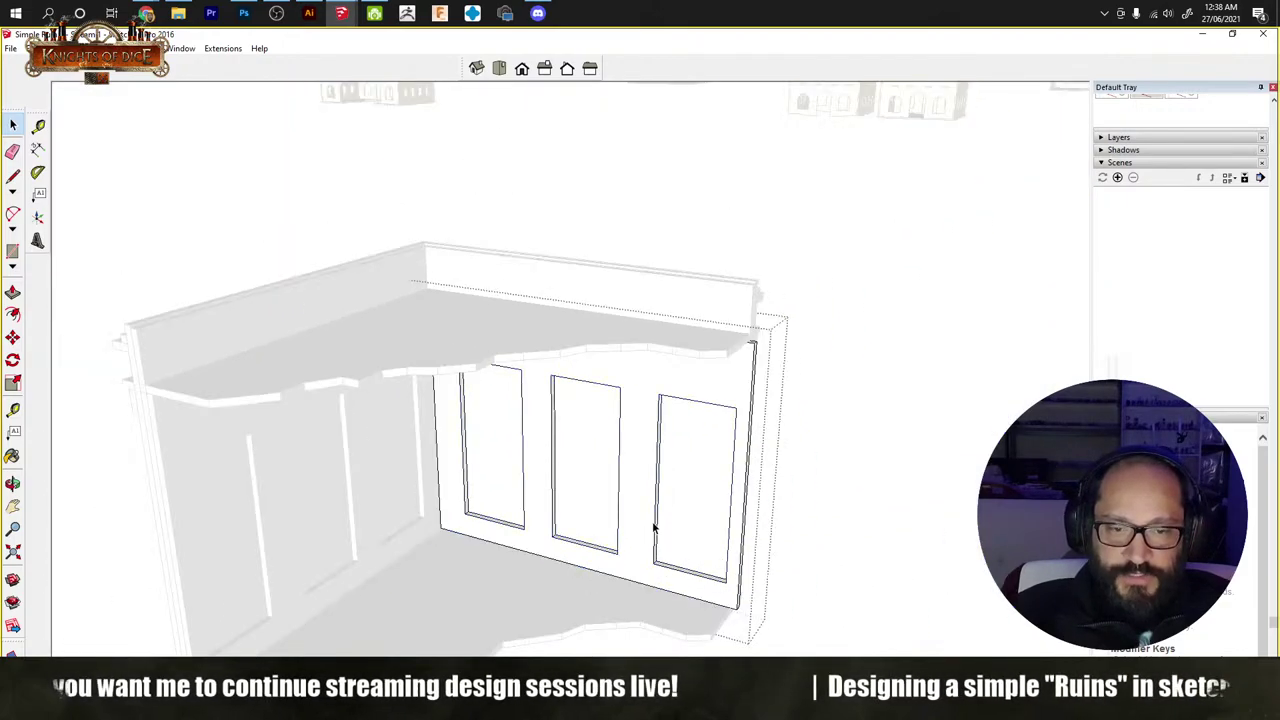
middle_drag(703, 532, 794, 463)
scroll(714, 423, up, 4)
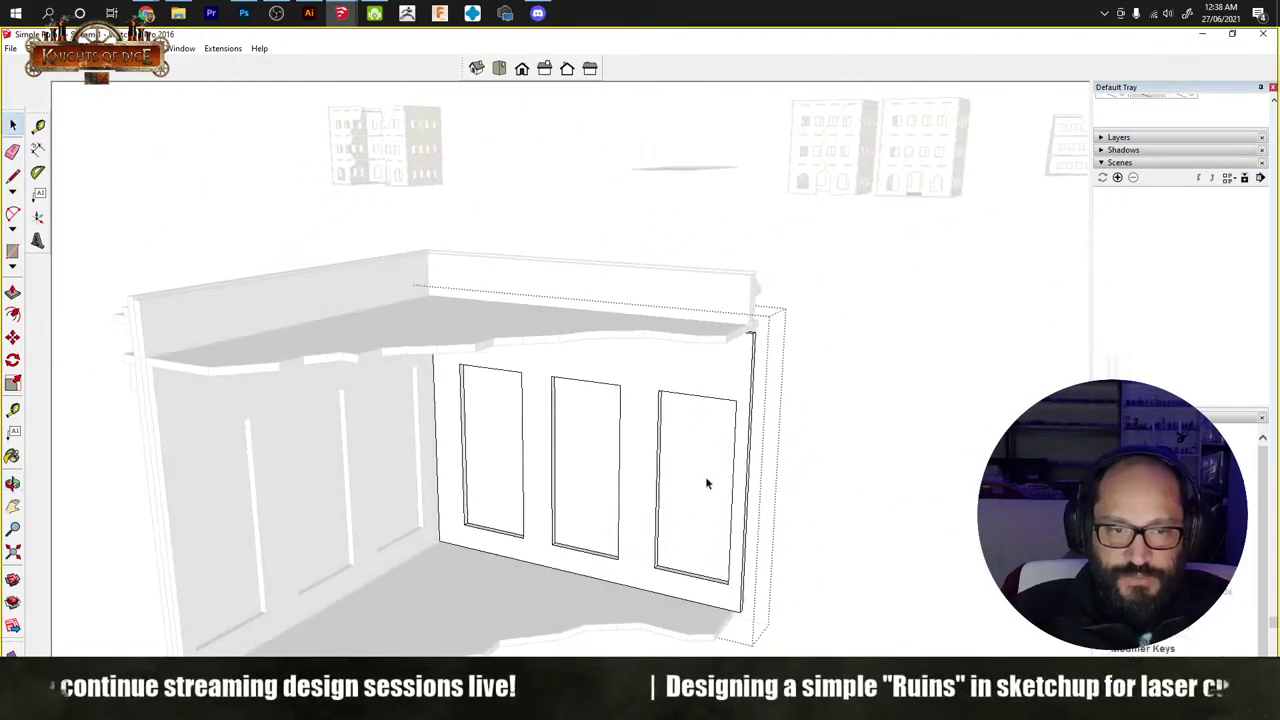
key(p)
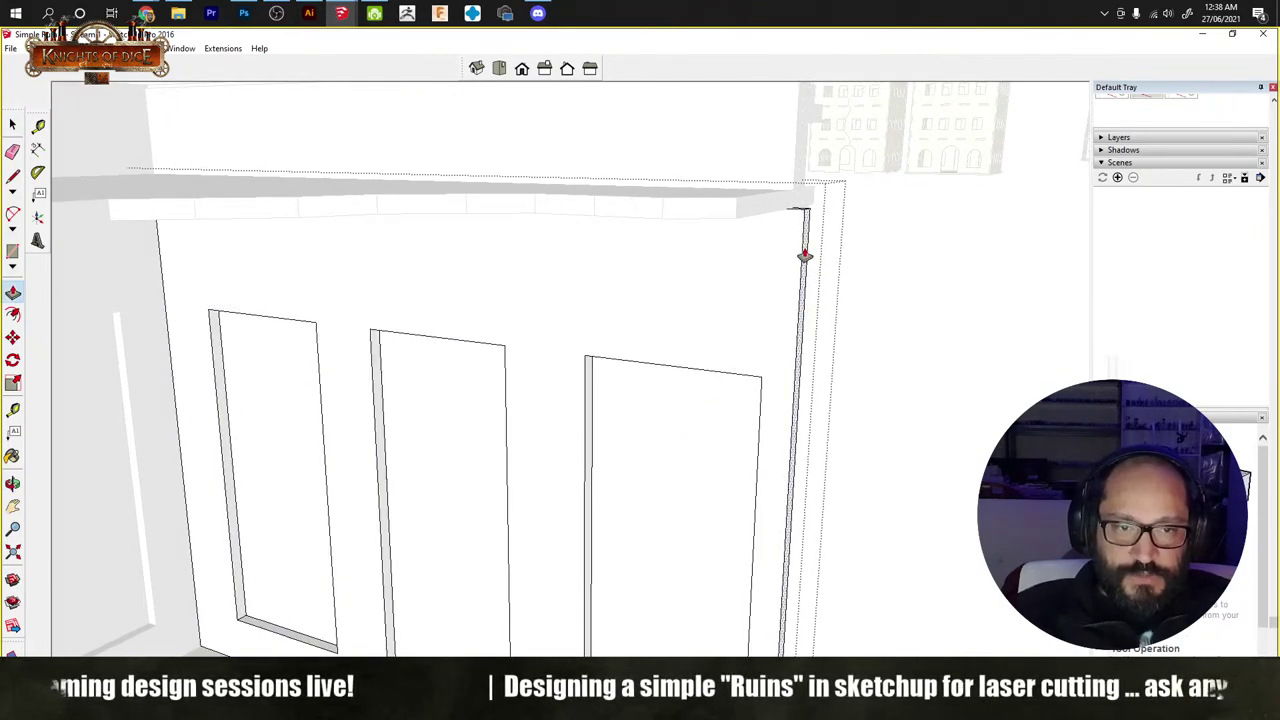
drag(805, 255, 792, 151)
mouse_move(796, 149)
middle_down()
mouse_move(806, 509)
mouse_move(830, 560)
middle_up()
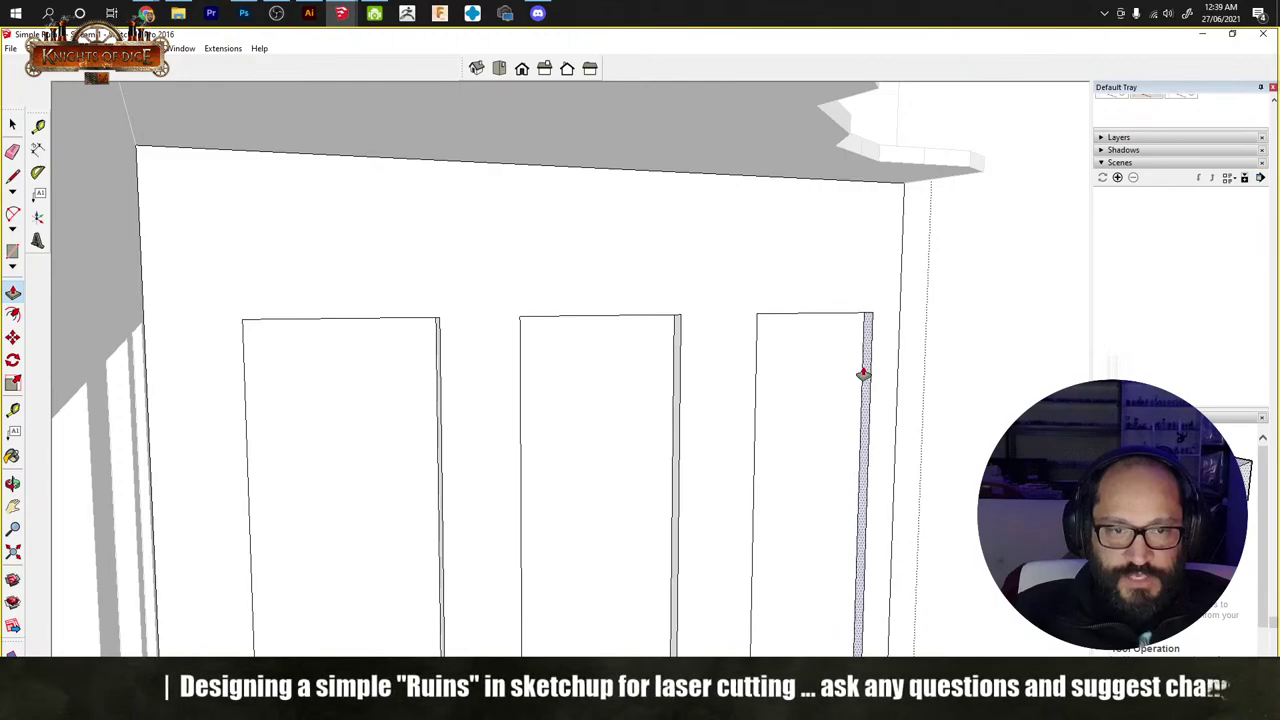
middle_drag(863, 371, 819, 428)
mouse_move(1012, 418)
middle_down()
mouse_move(731, 520)
mouse_move(480, 551)
middle_up()
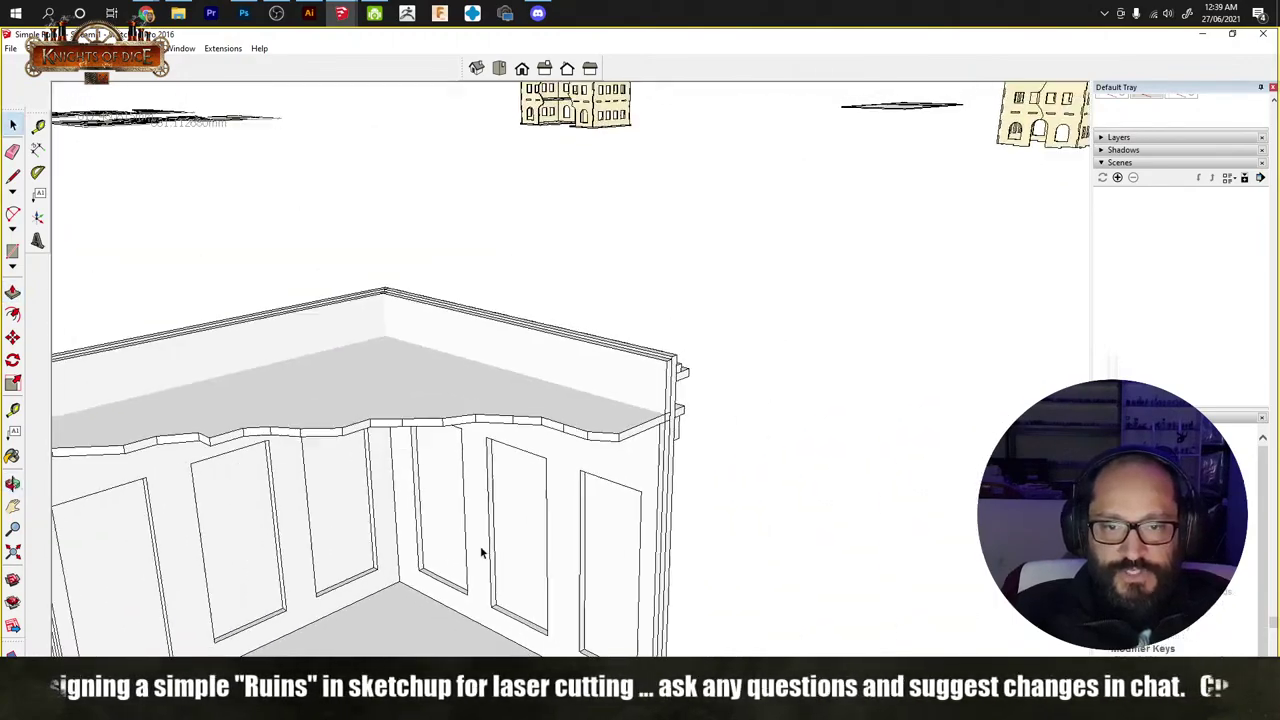
Step: Place a trim strip inside the ruin along the top of the inner panel, directly beneath the upper floor
scroll(663, 486, down, 3)
middle_drag(663, 486, 533, 487)
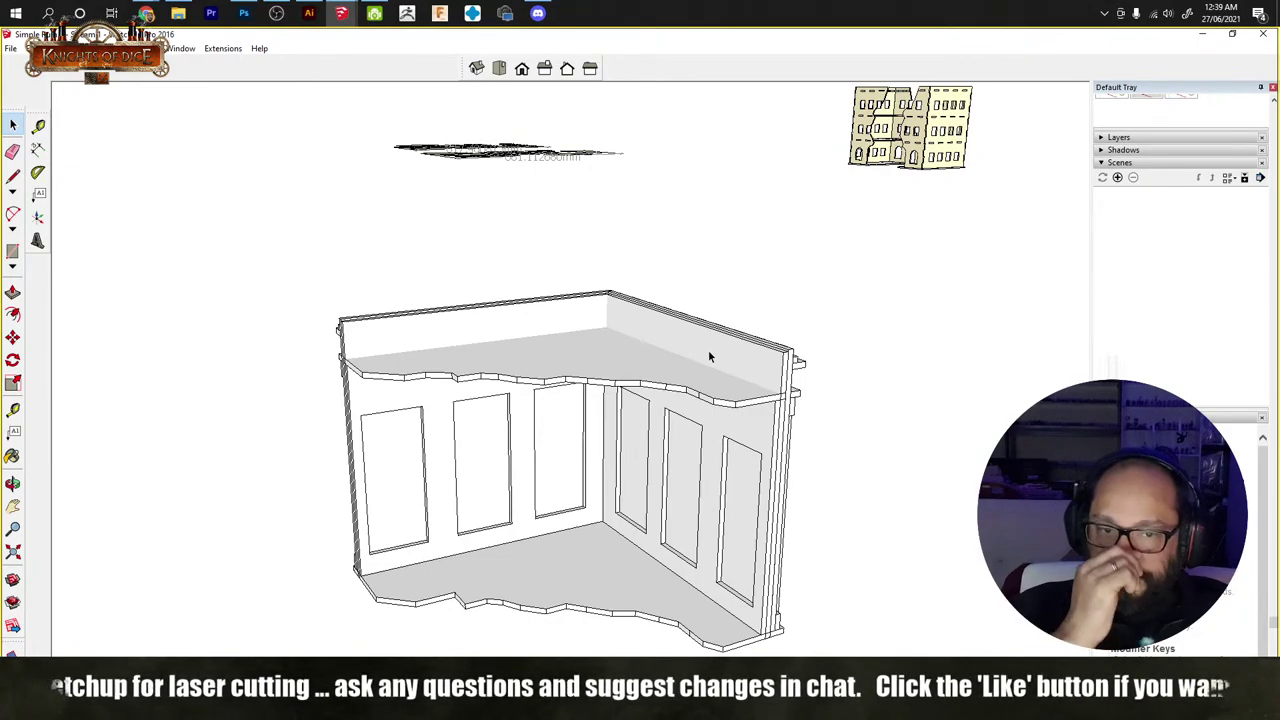
mouse_move(508, 463)
middle_down()
mouse_move(723, 380)
mouse_move(685, 449)
middle_up()
scroll(461, 410, up, 3)
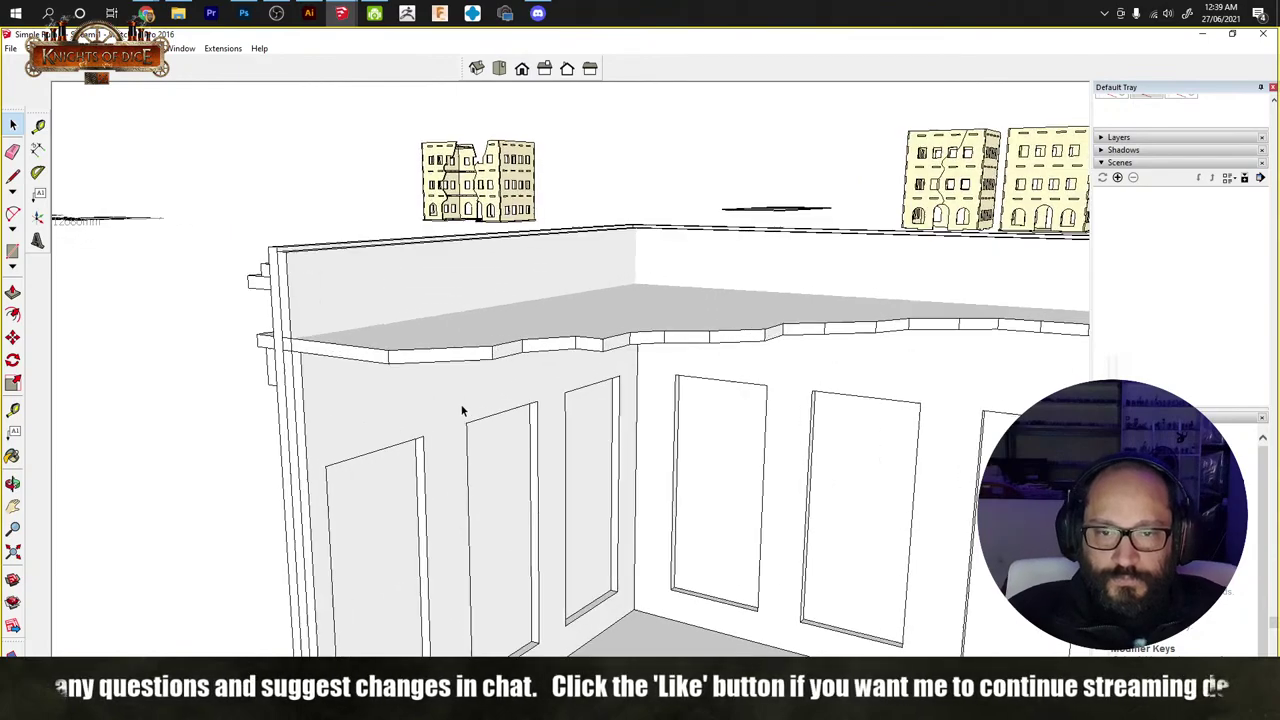
mouse_move(463, 409)
middle_down()
mouse_move(486, 434)
mouse_move(526, 280)
mouse_move(826, 430)
mouse_move(556, 355)
middle_up()
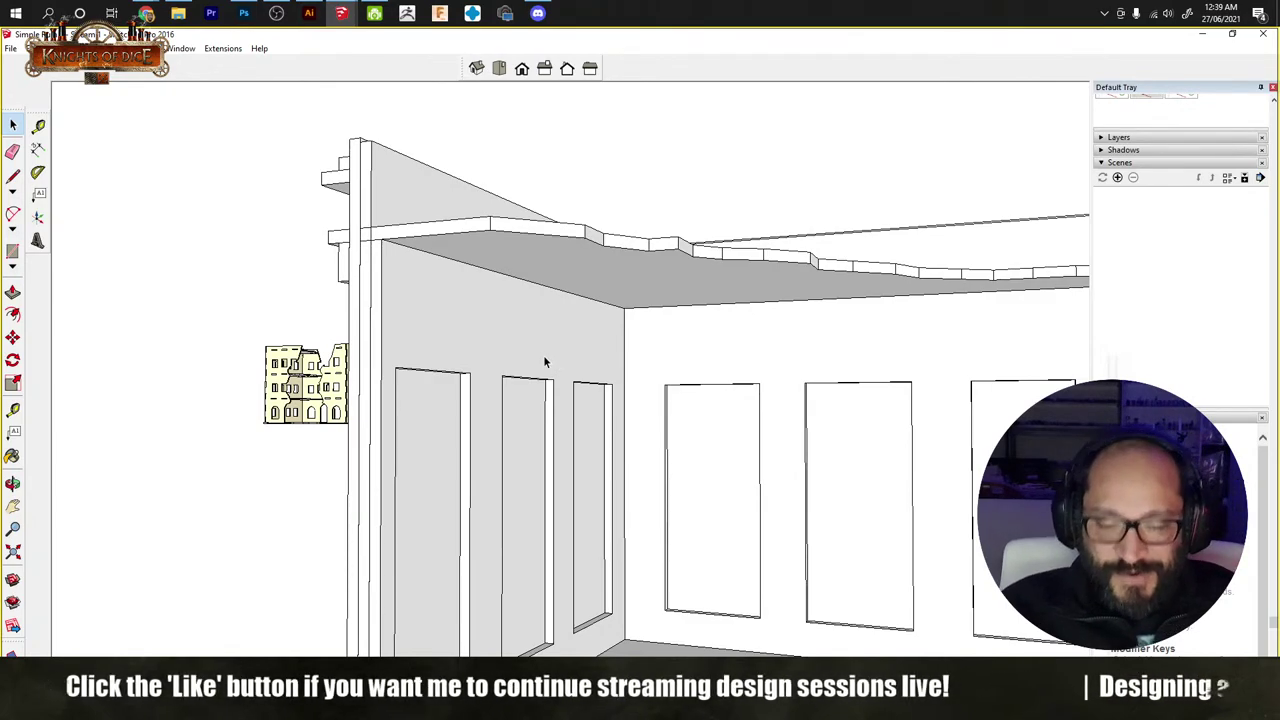
scroll(343, 267, up, 2)
key(m)
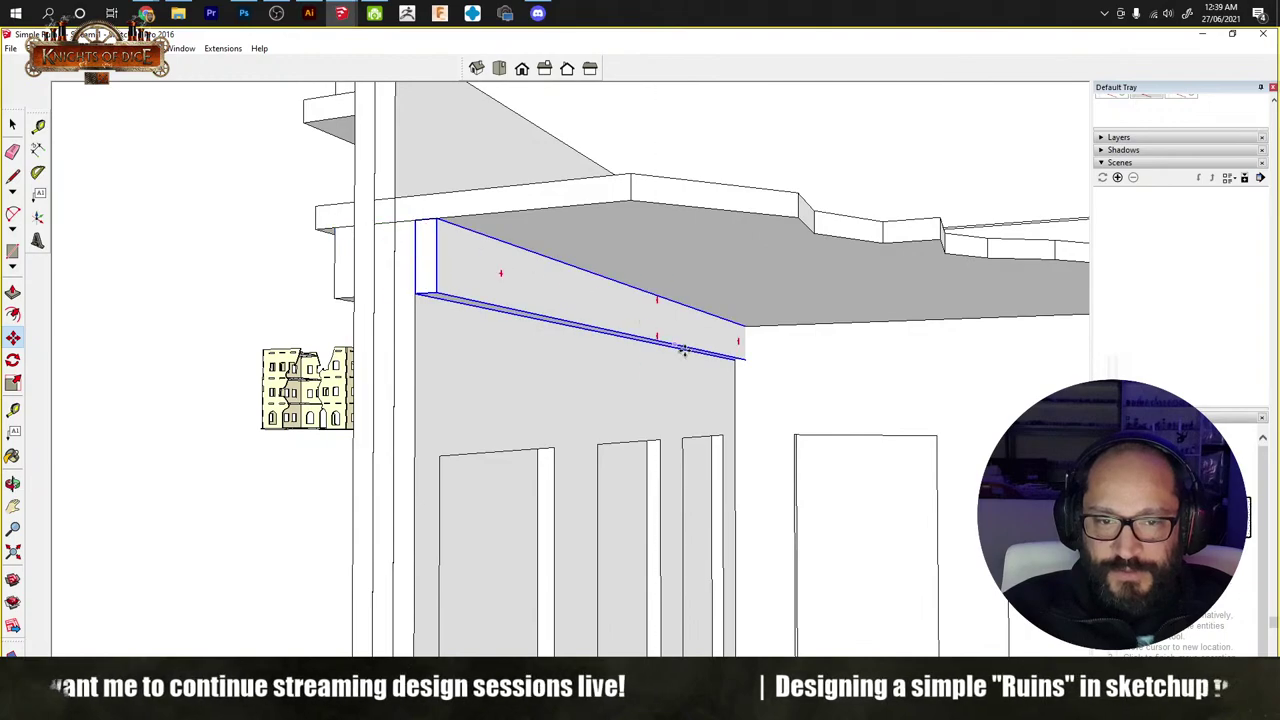
Step: Move the trim strip away from the inner panel into the open space in front of the lower floor
scroll(605, 350, up, 3)
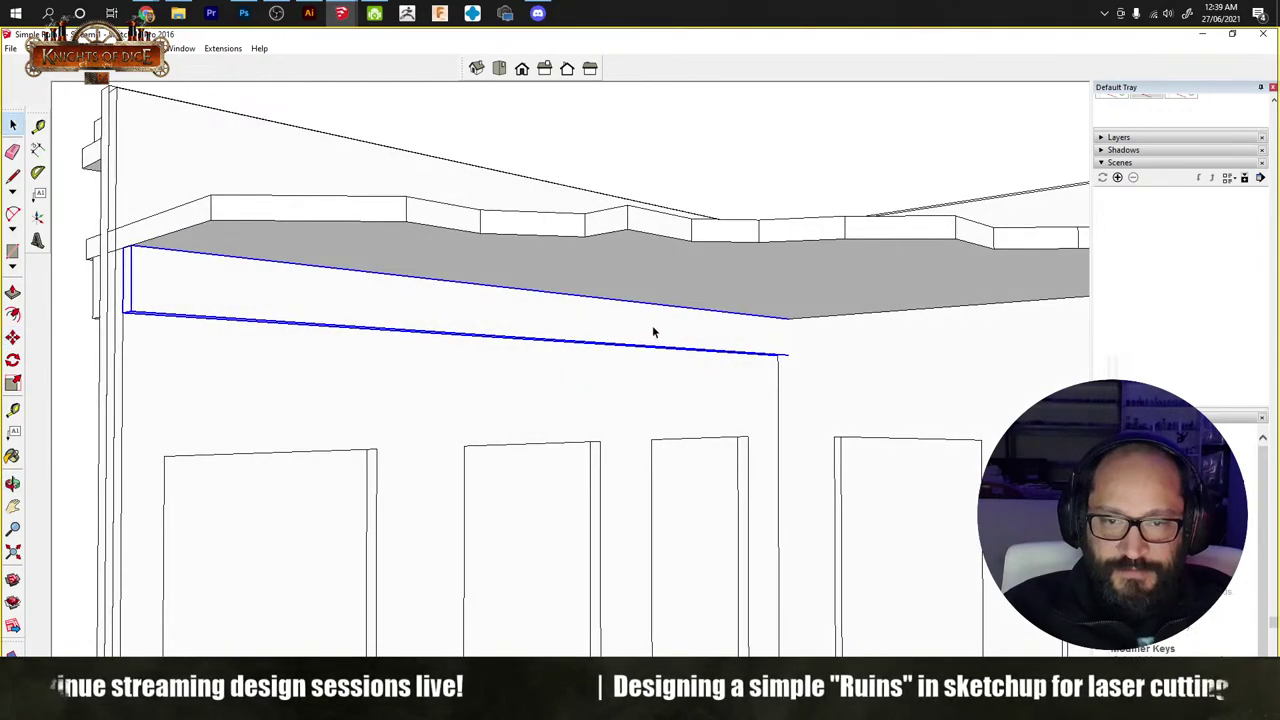
key(m)
click(643, 329)
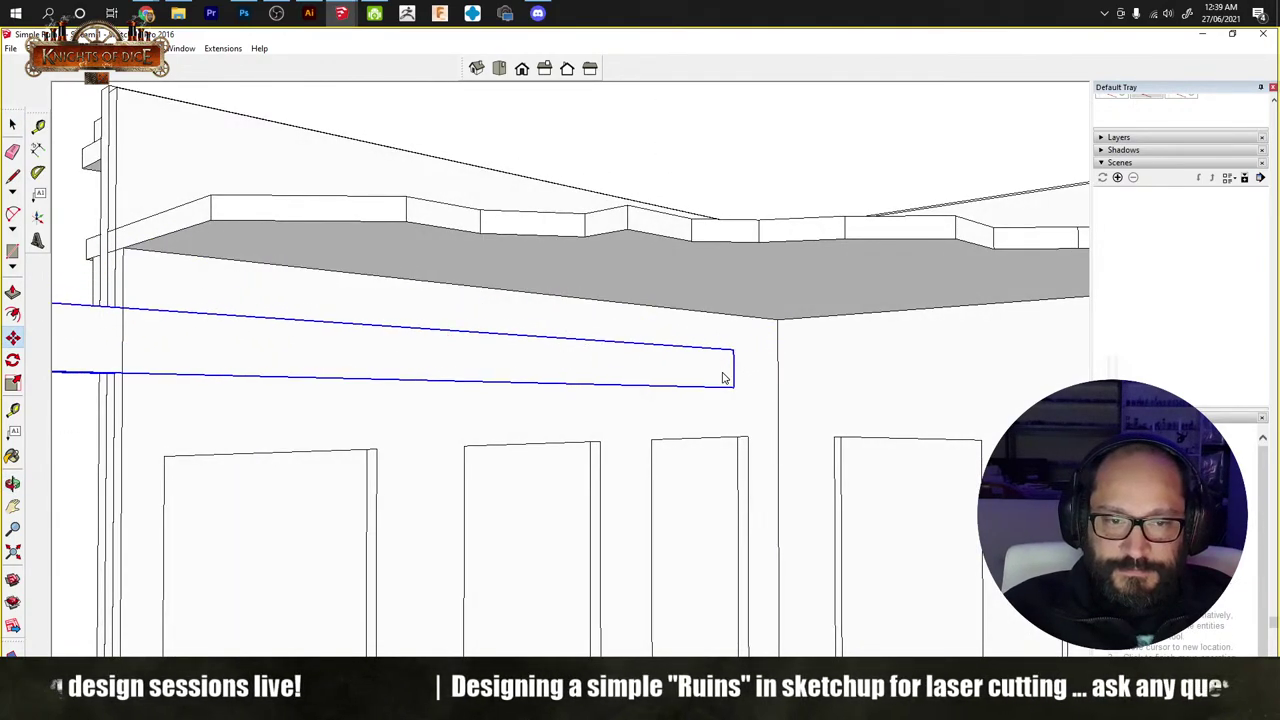
middle_drag(724, 378, 880, 322)
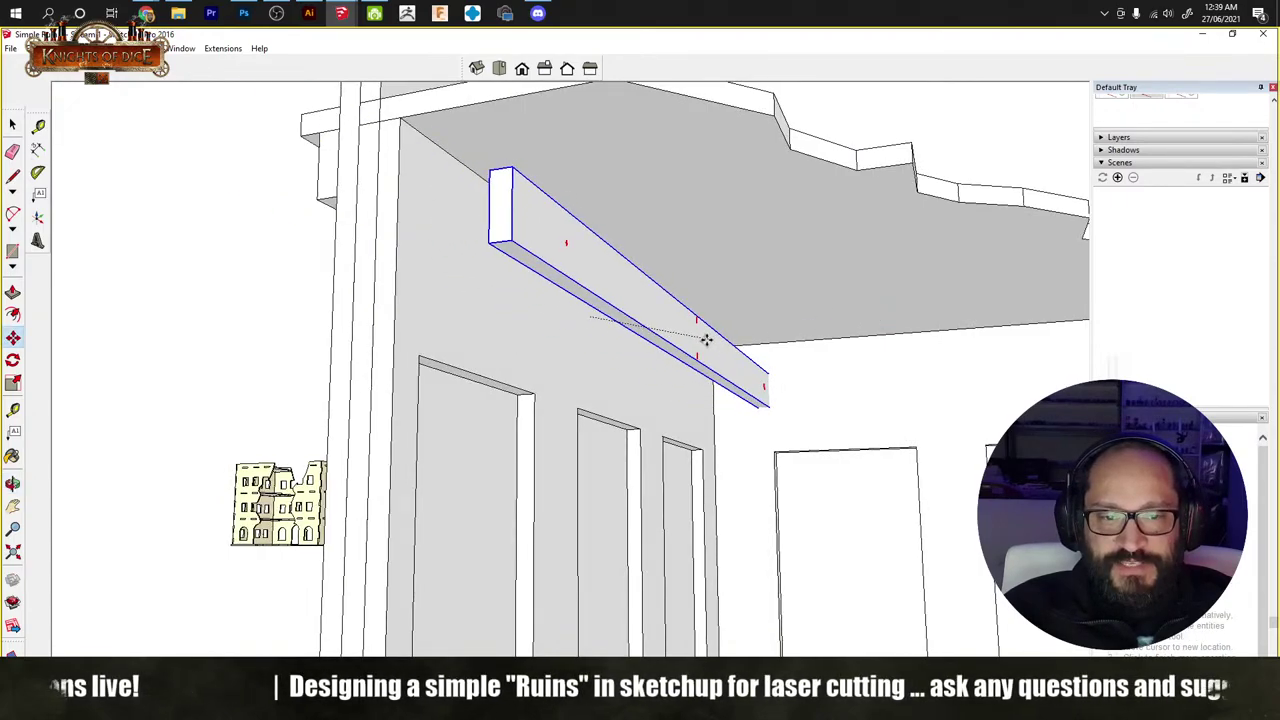
middle_drag(578, 538, 304, 272)
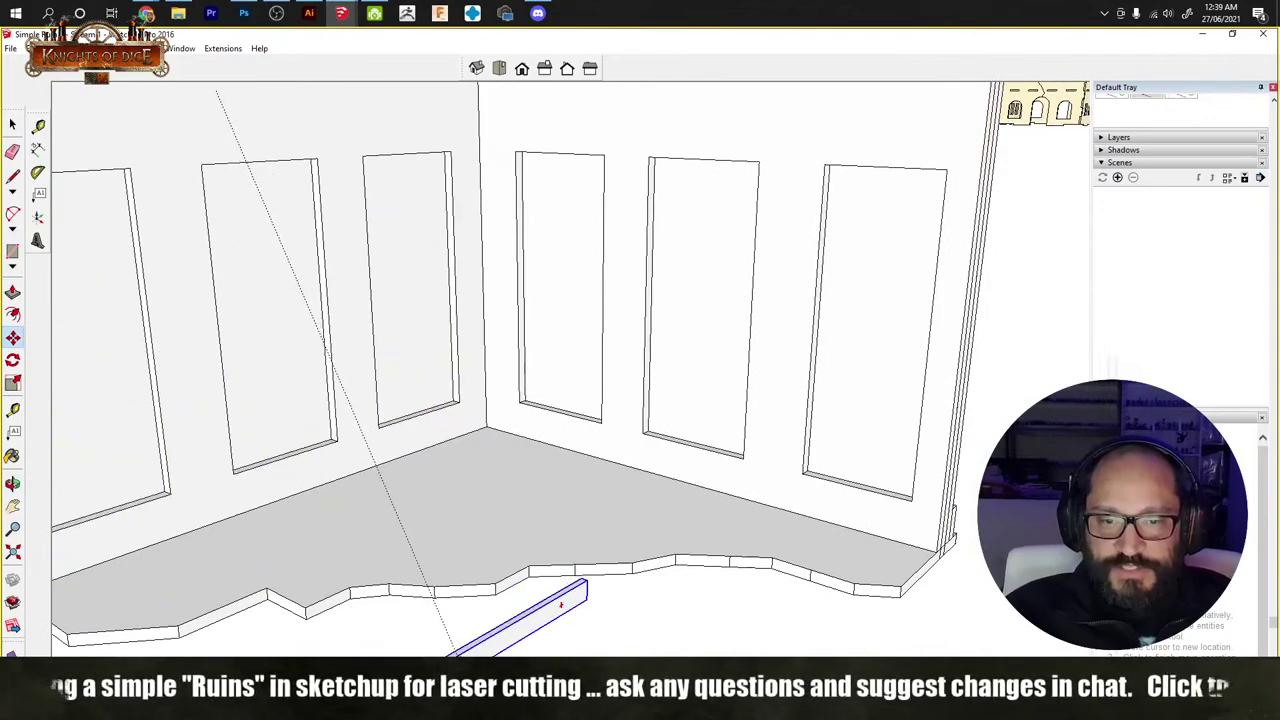
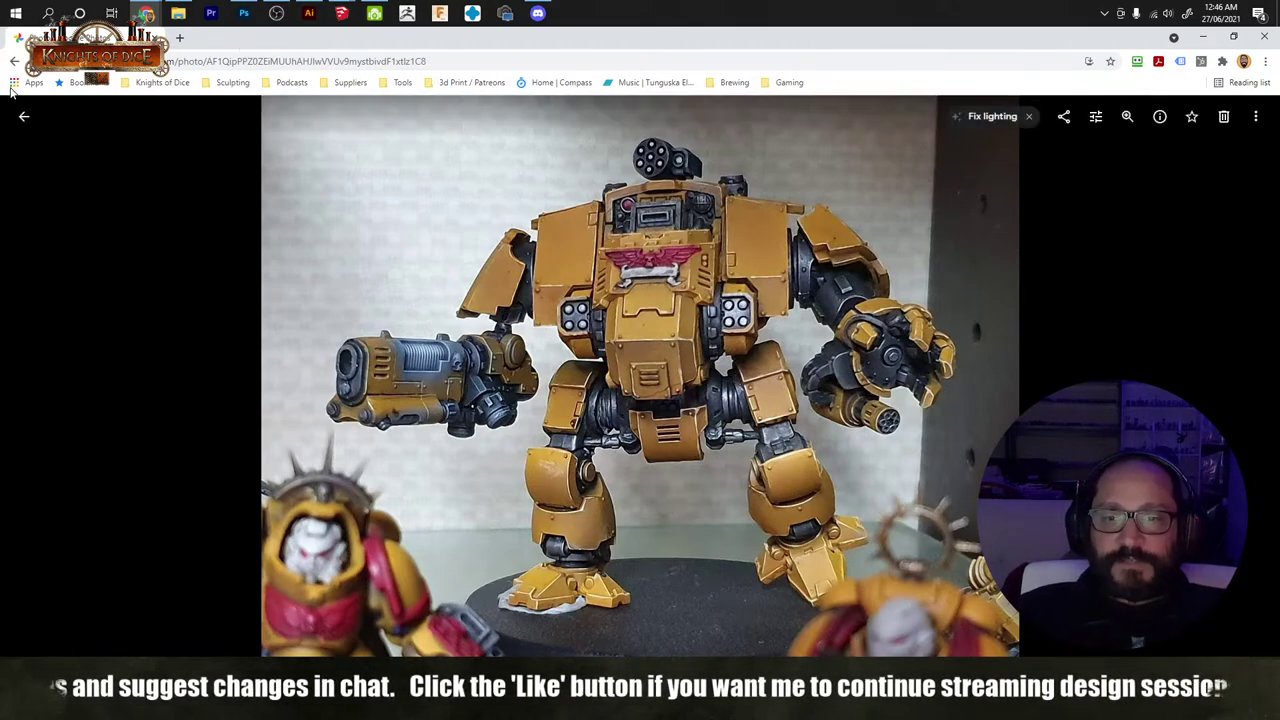
Step: Return to the Google Photos library and view today's photo of the yellow tank beside the walker
click(22, 119)
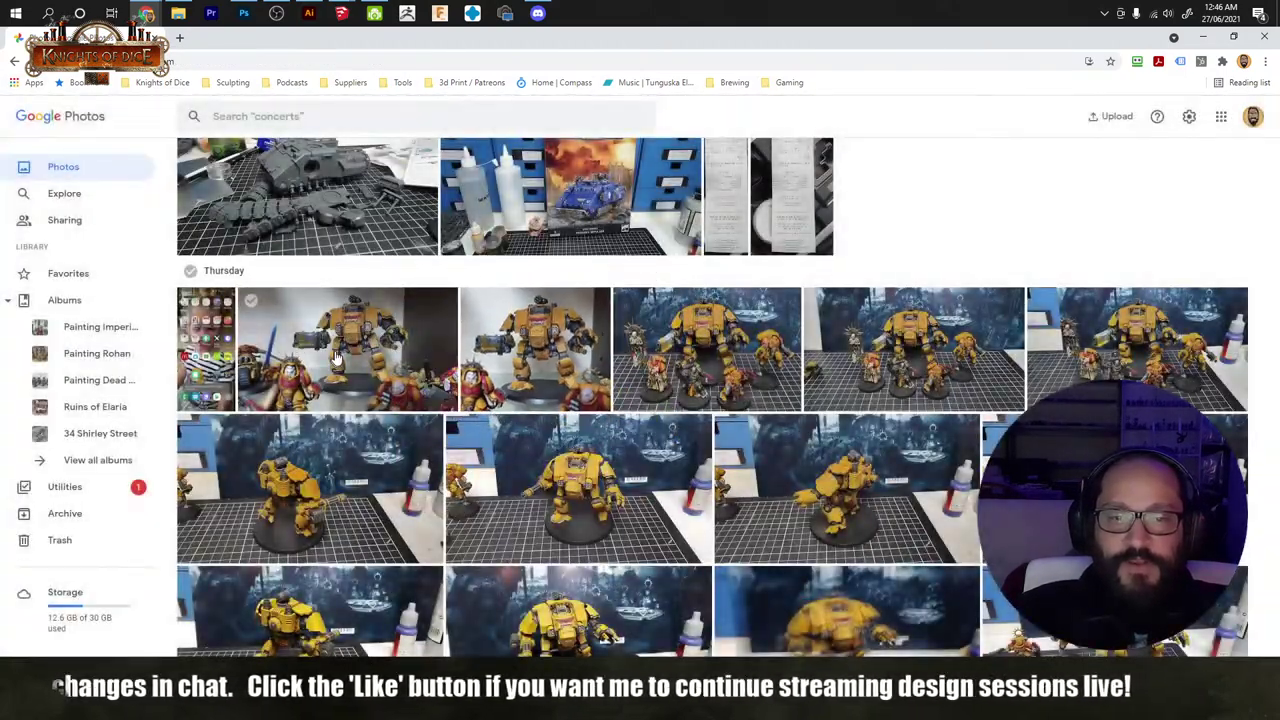
scroll(553, 327, up, 3)
scroll(553, 327, up, 2)
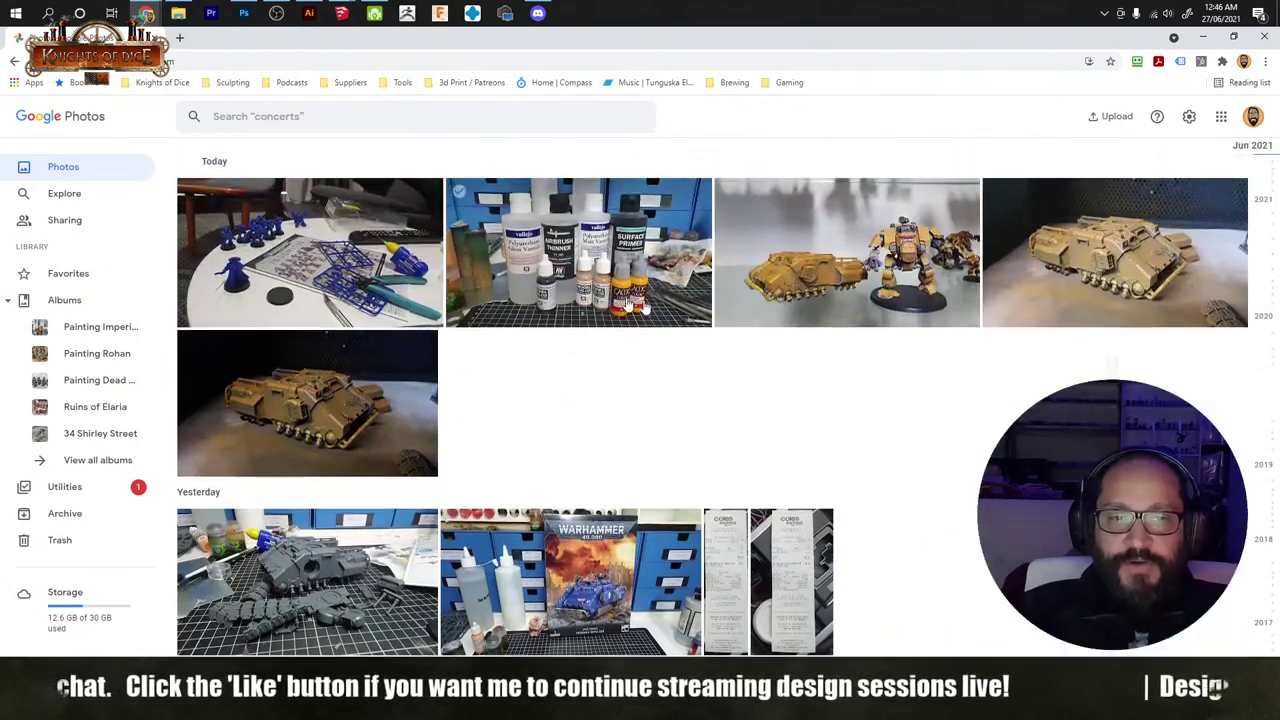
click(805, 270)
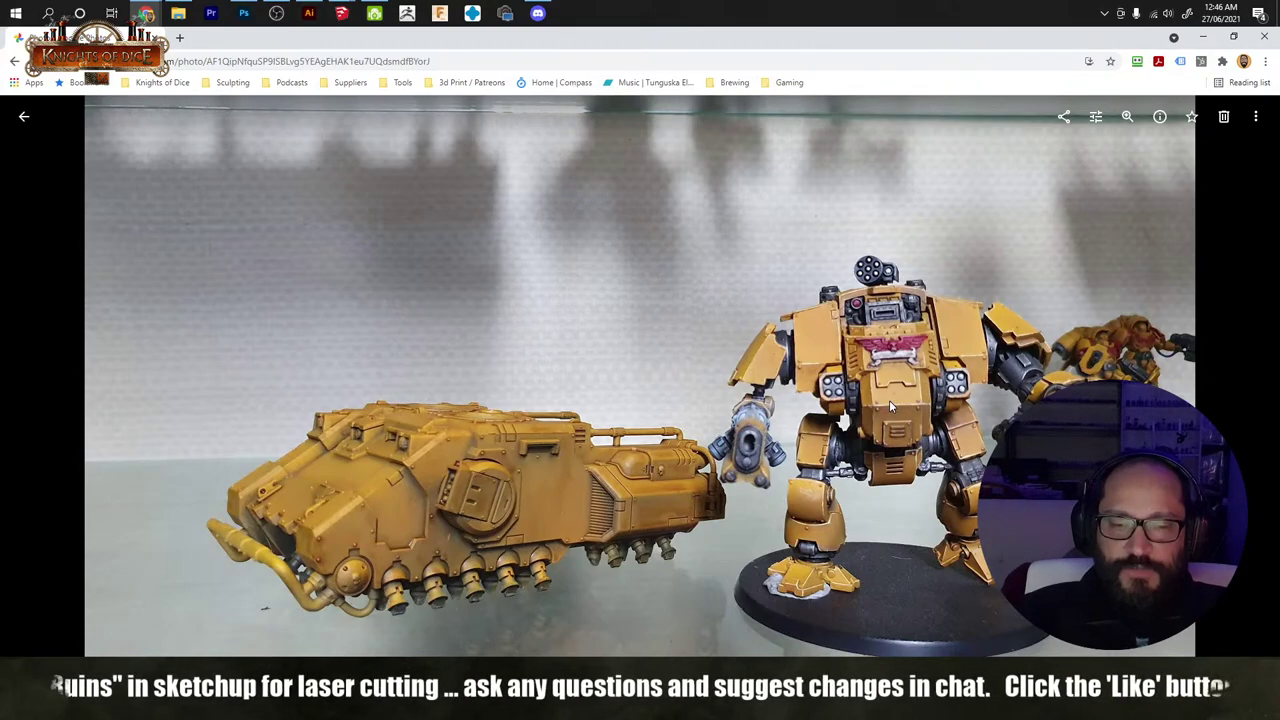
click(24, 116)
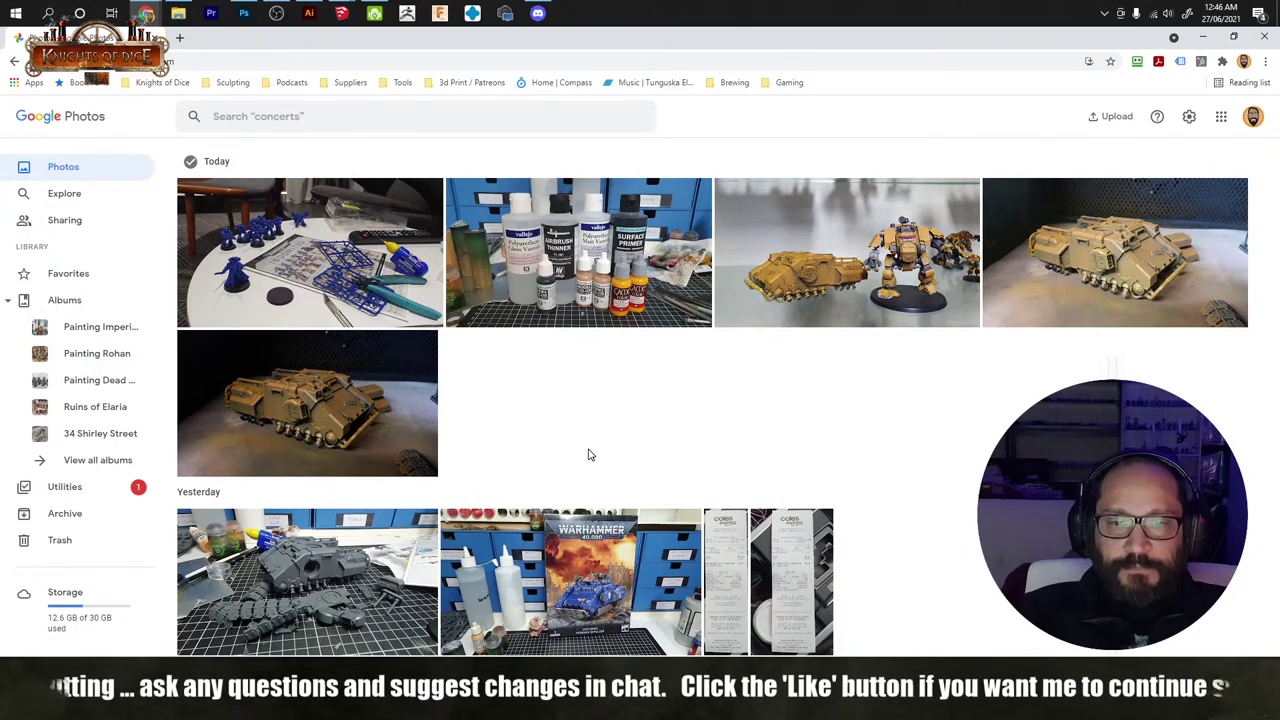
Step: Look through the older miniature photos and open Tuesday's picture of the four yellow armoured figures
scroll(588, 455, down, 5)
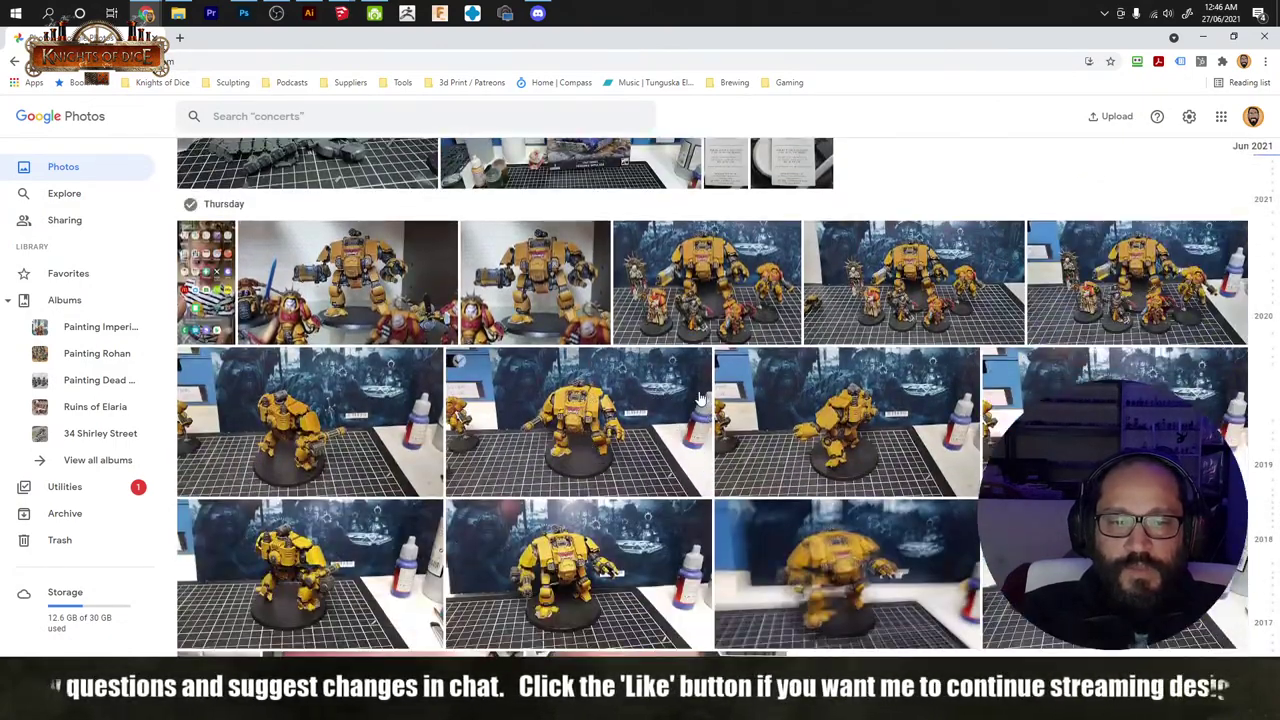
scroll(718, 432, down, 7)
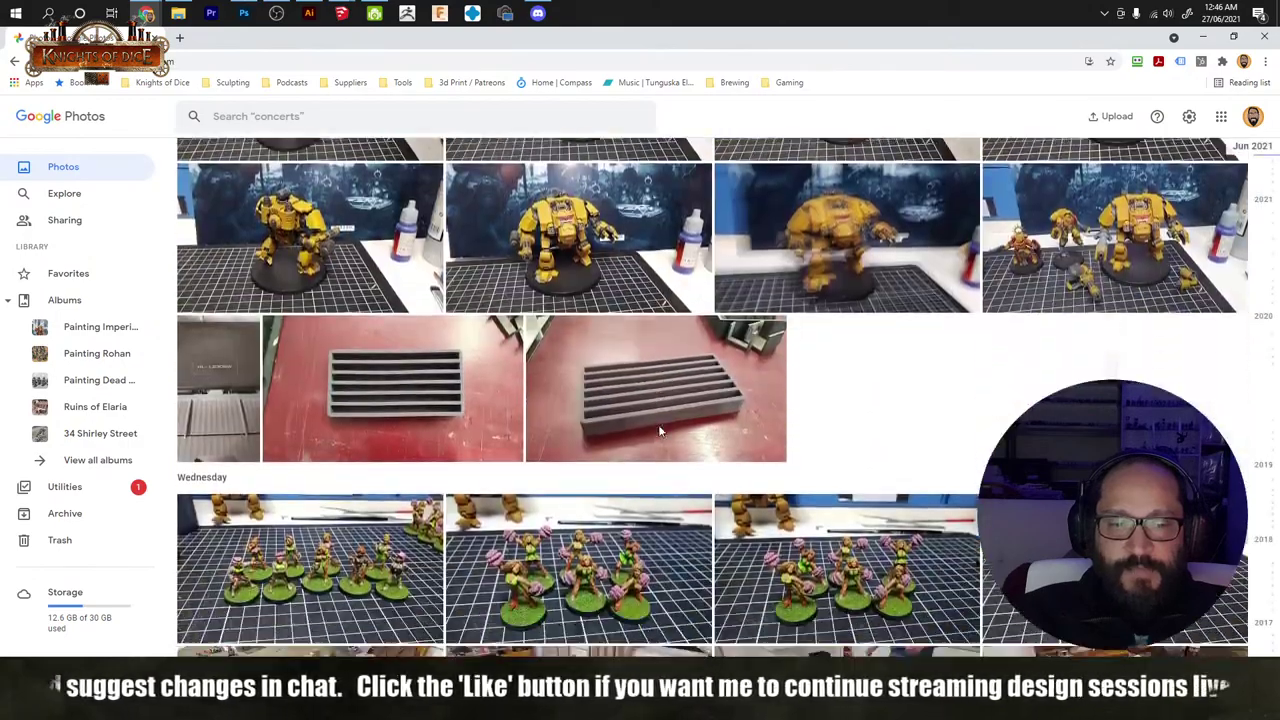
scroll(659, 431, down, 8)
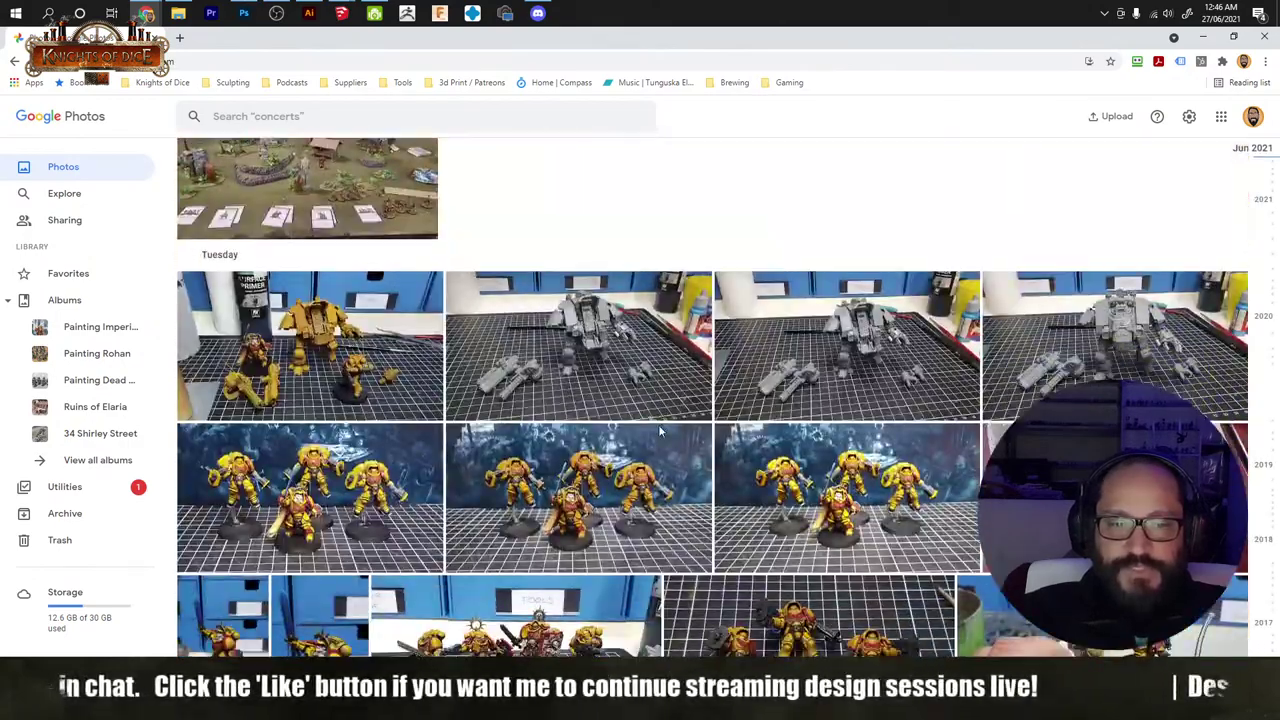
scroll(658, 424, down, 3)
scroll(658, 430, up, 3)
click(655, 445)
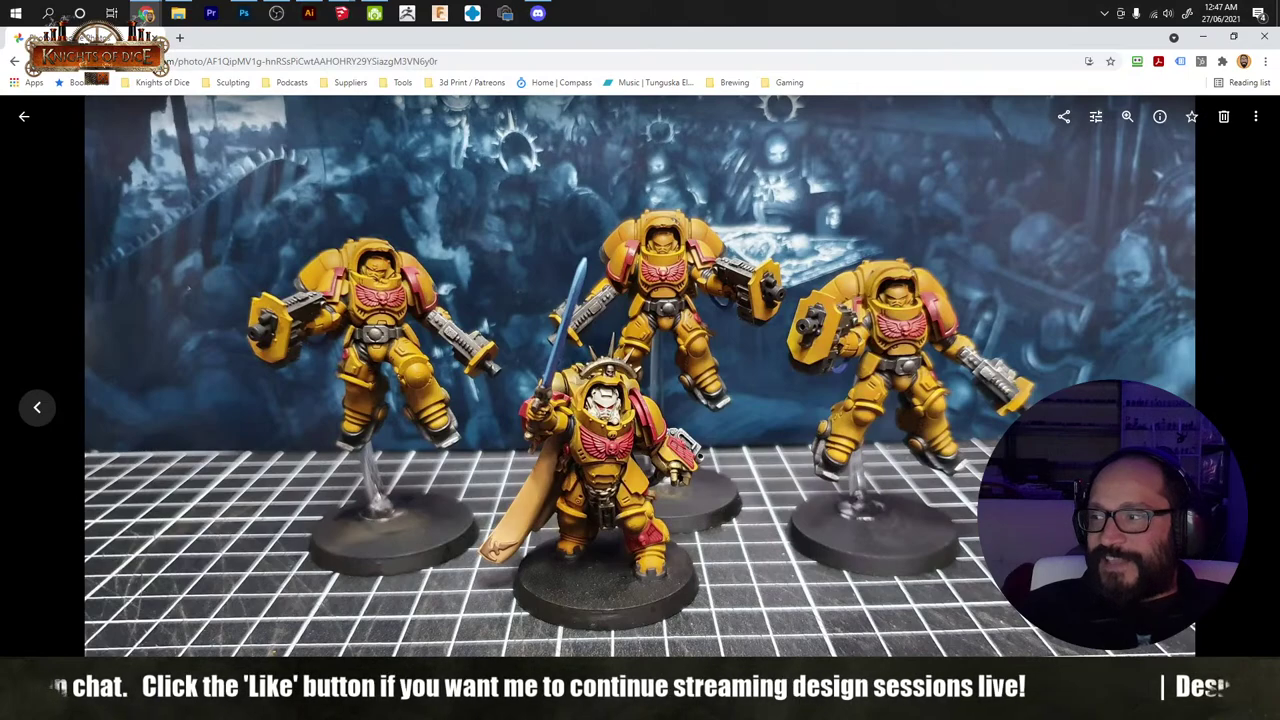
Step: Switch back to SketchUp and examine the ruin's panelled interior, exterior ledges and broken floor edges
key(alt+Tab)
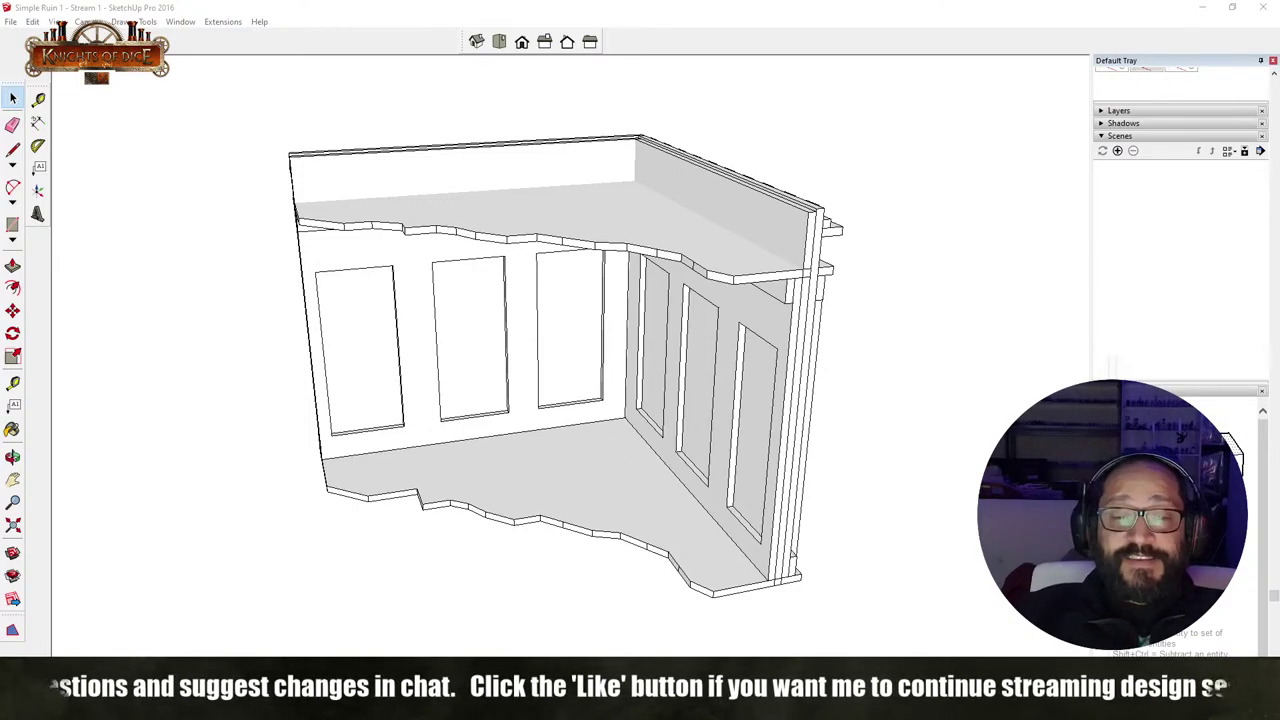
middle_drag(450, 390, 823, 386)
middle_drag(400, 403, 832, 358)
key(space)
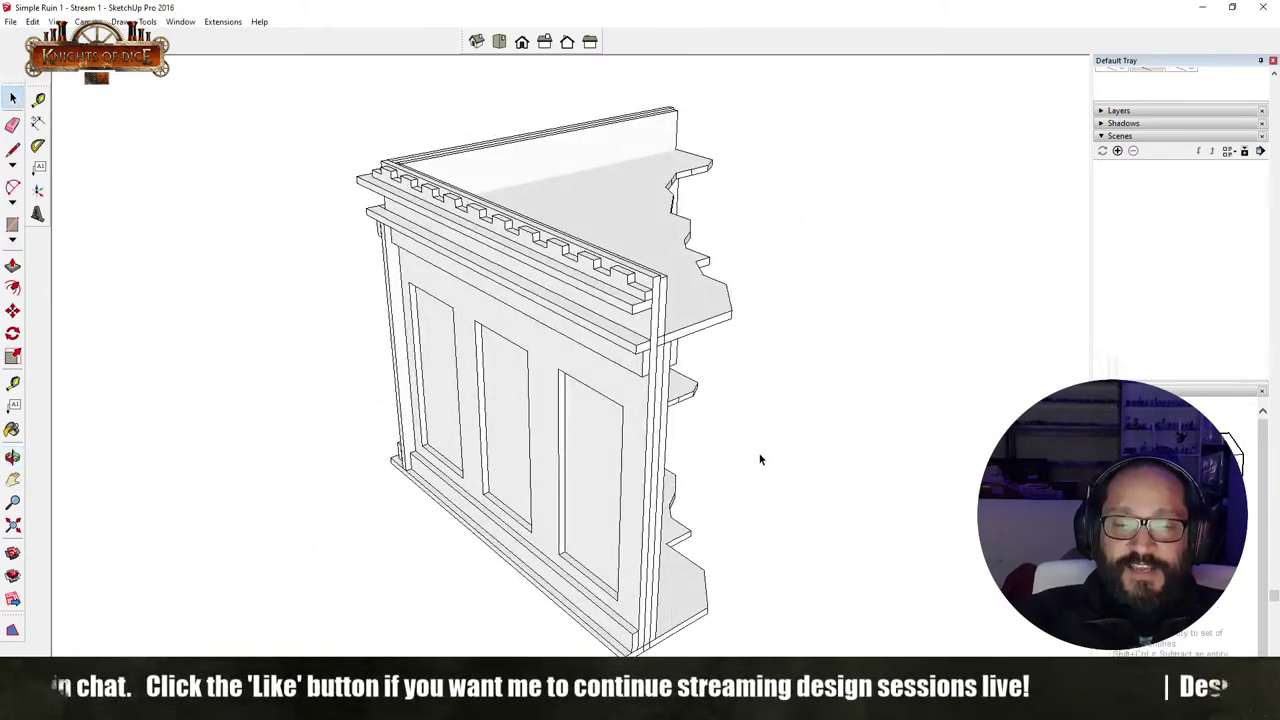
middle_drag(760, 457, 540, 394)
scroll(397, 267, down, 6)
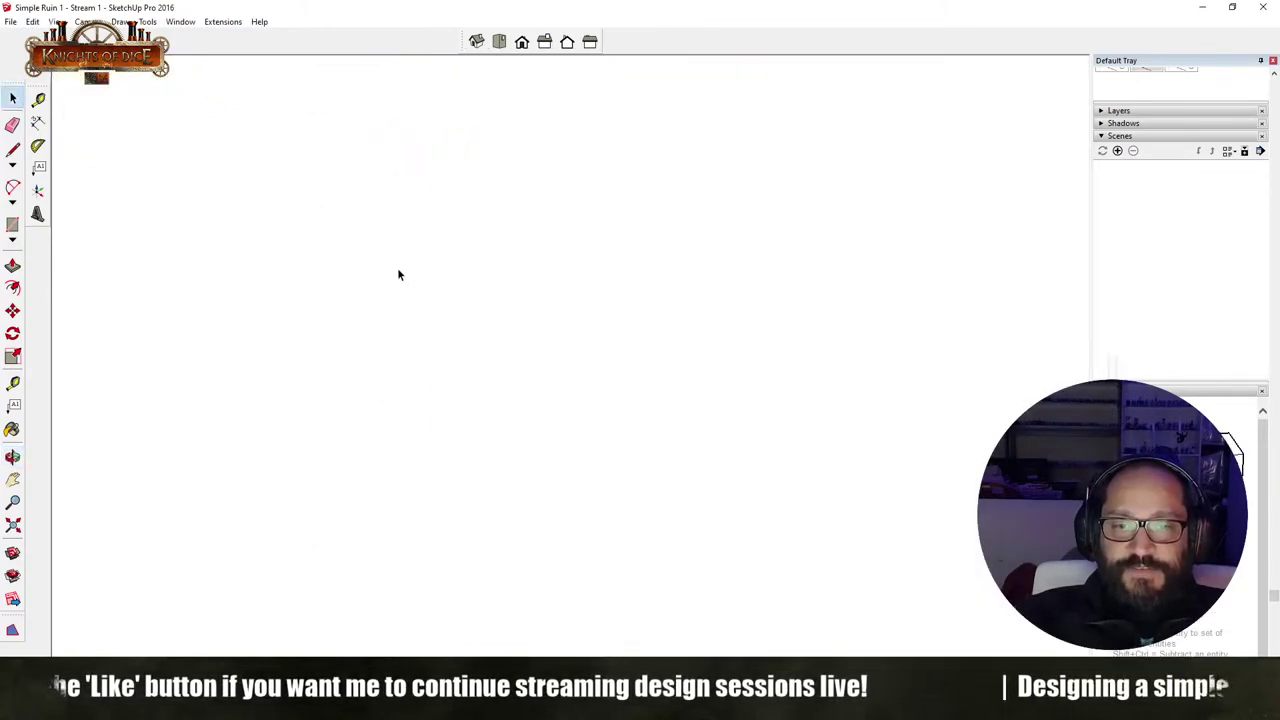
middle_drag(481, 310, 572, 304)
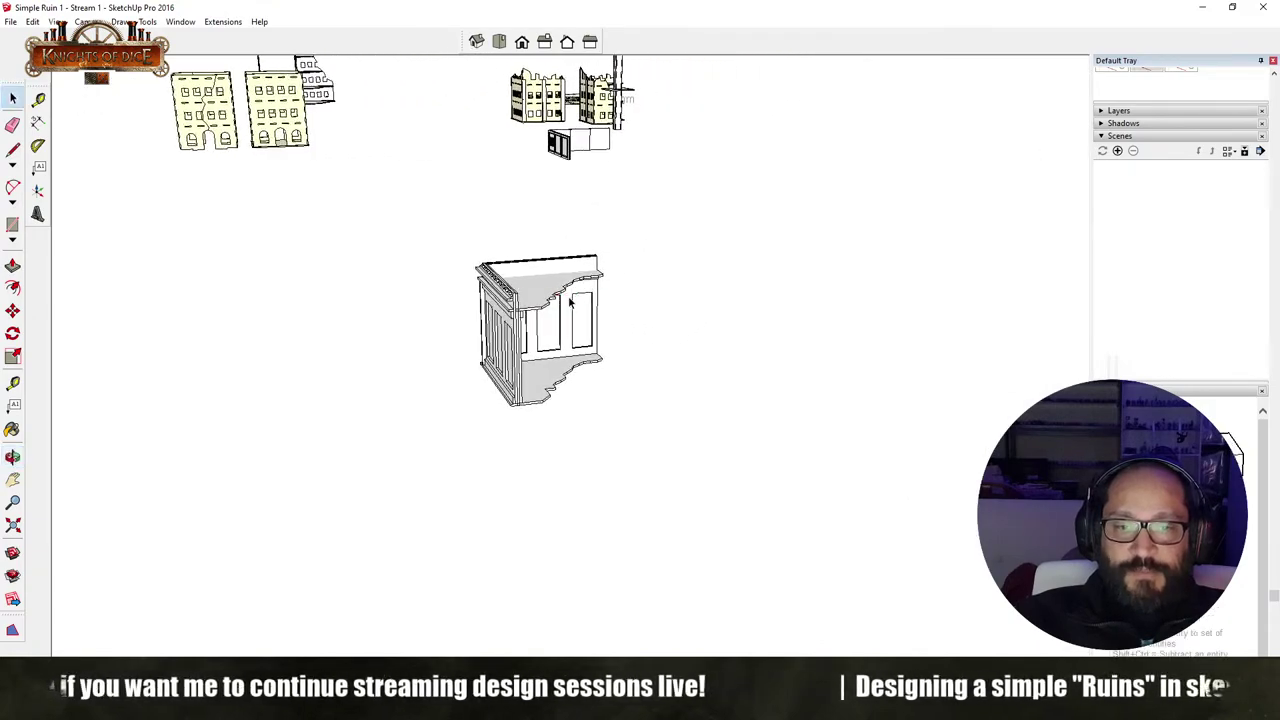
Step: Push/Pull the outer face of the upper ledge strip below the crenellations outward so the ledge projects further from the wall
scroll(505, 305, up, 8)
double_click(492, 305)
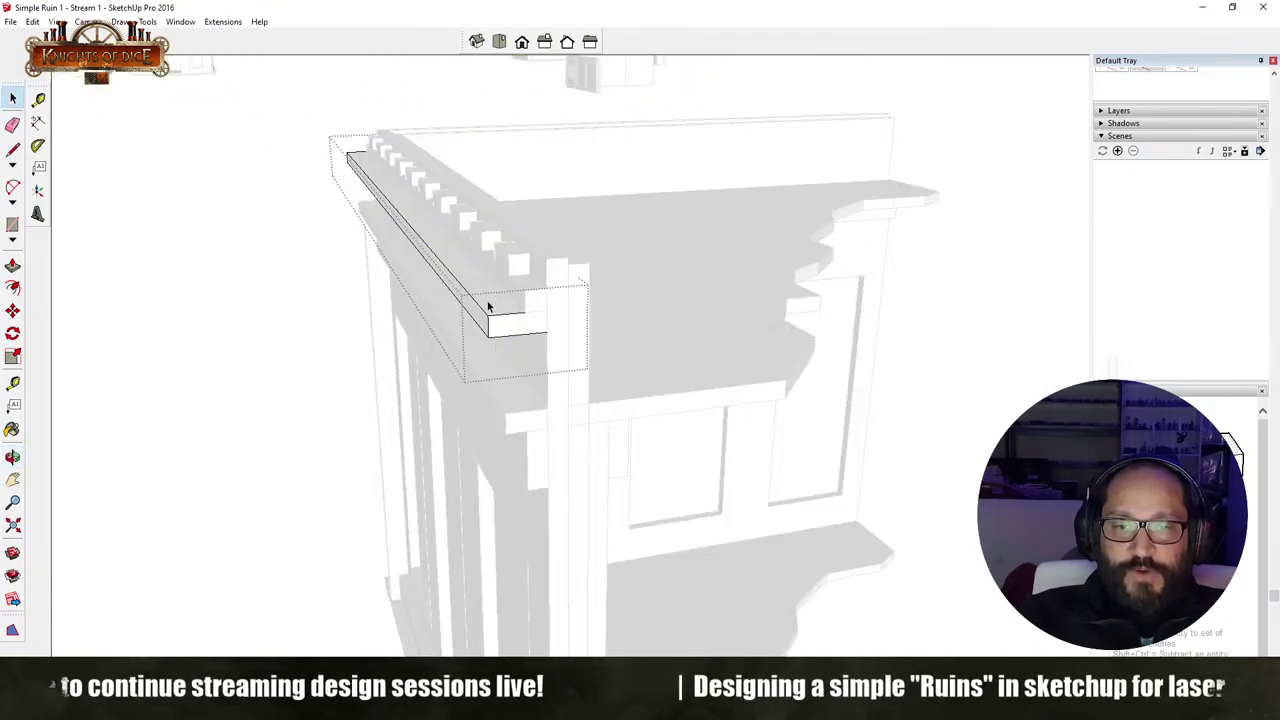
double_click(482, 303)
scroll(482, 303, up, 2)
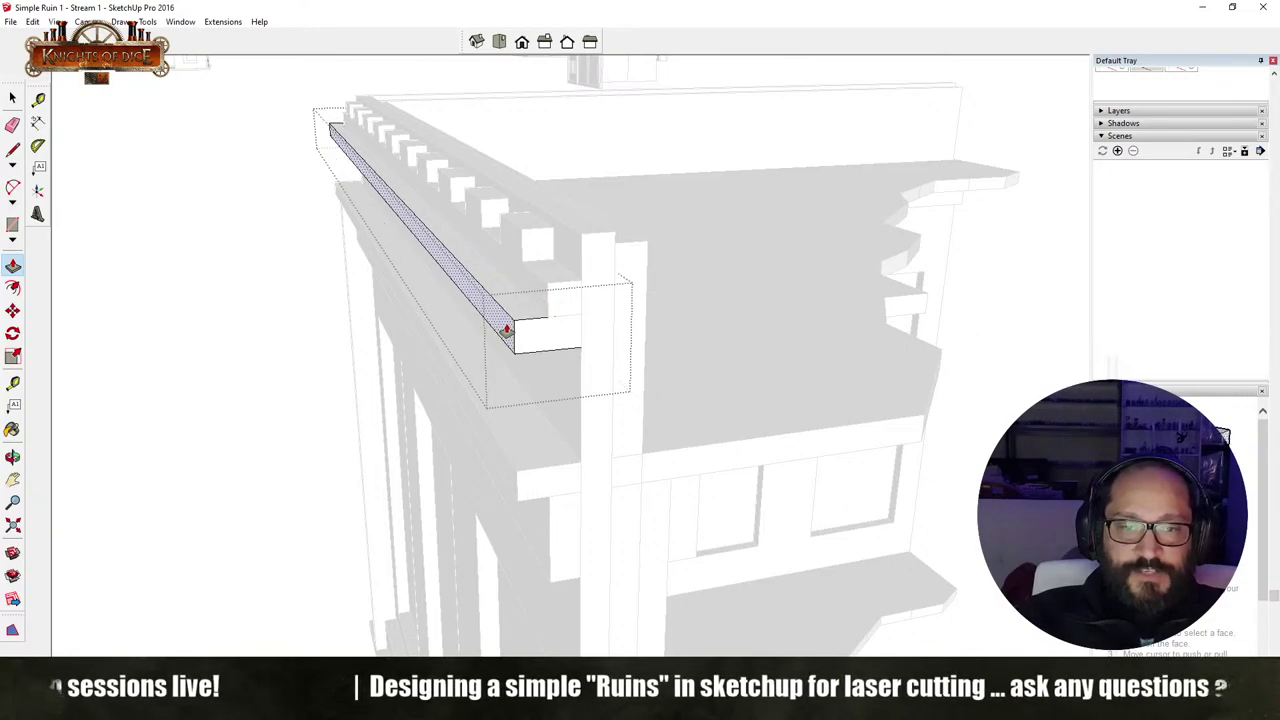
mouse_move(503, 334)
middle_down()
mouse_move(509, 371)
mouse_move(414, 274)
mouse_move(457, 298)
mouse_move(491, 360)
mouse_move(497, 340)
mouse_move(517, 348)
middle_up()
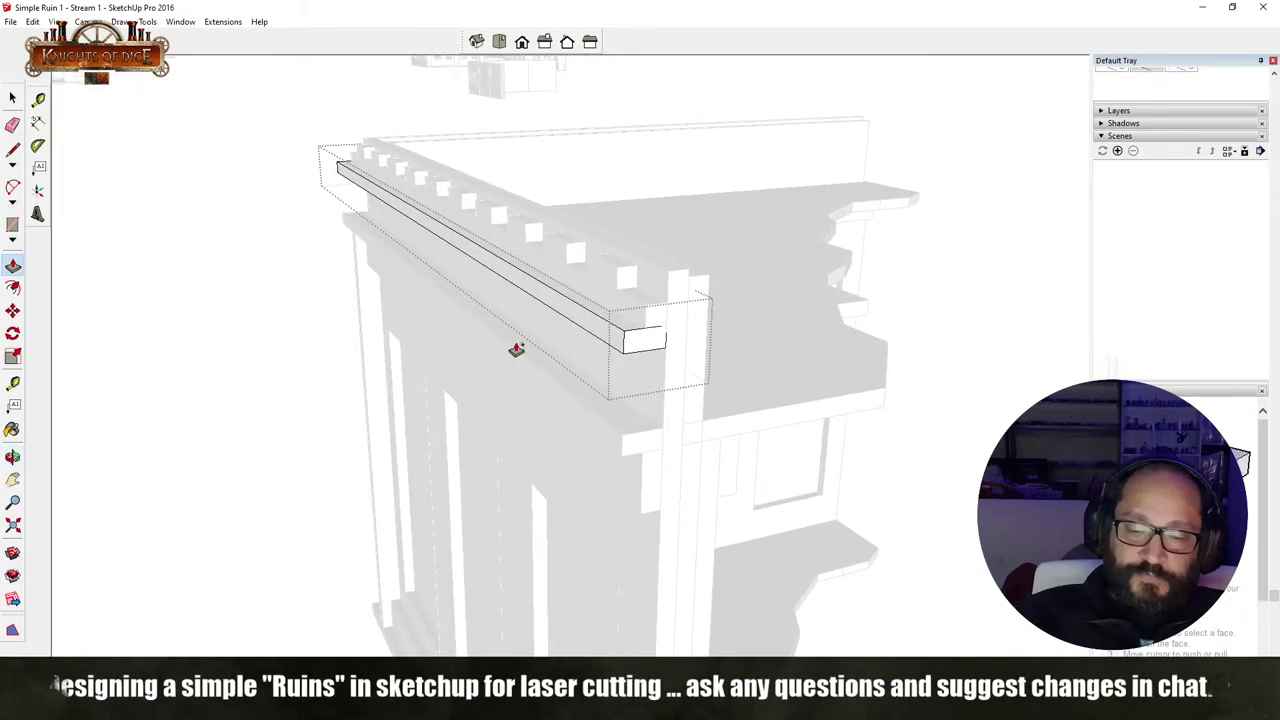
click(611, 336)
key(space)
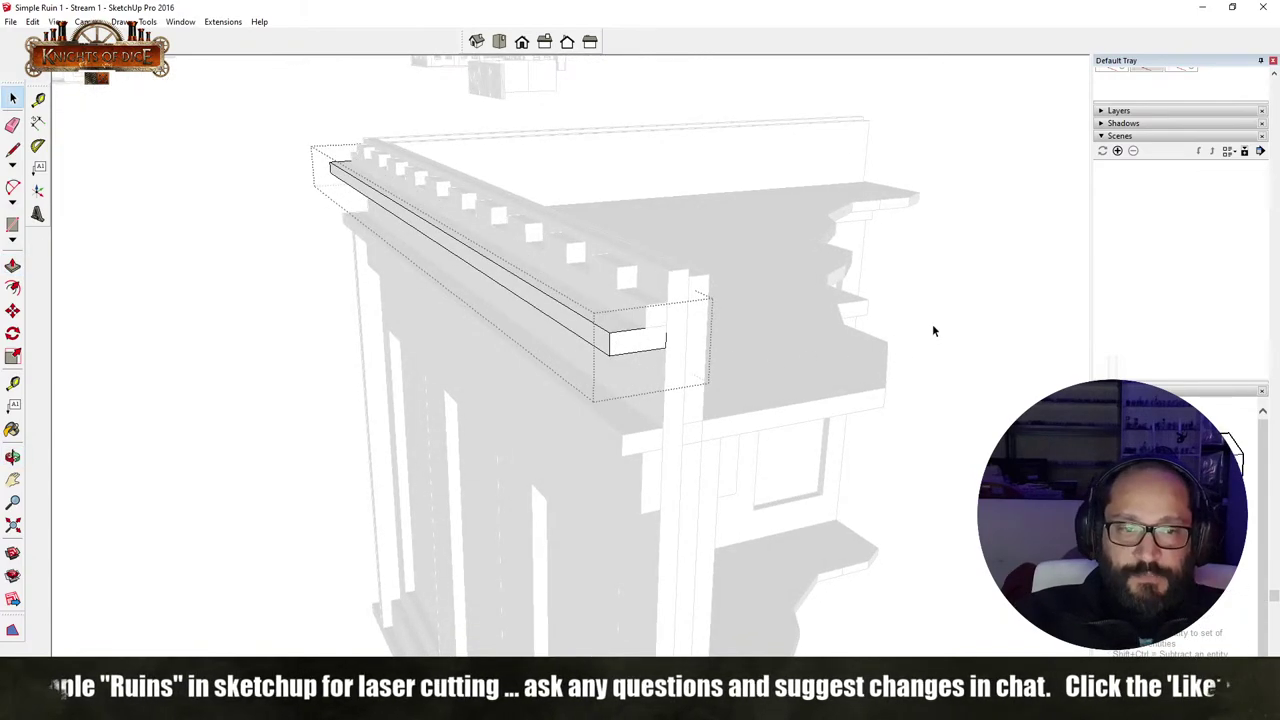
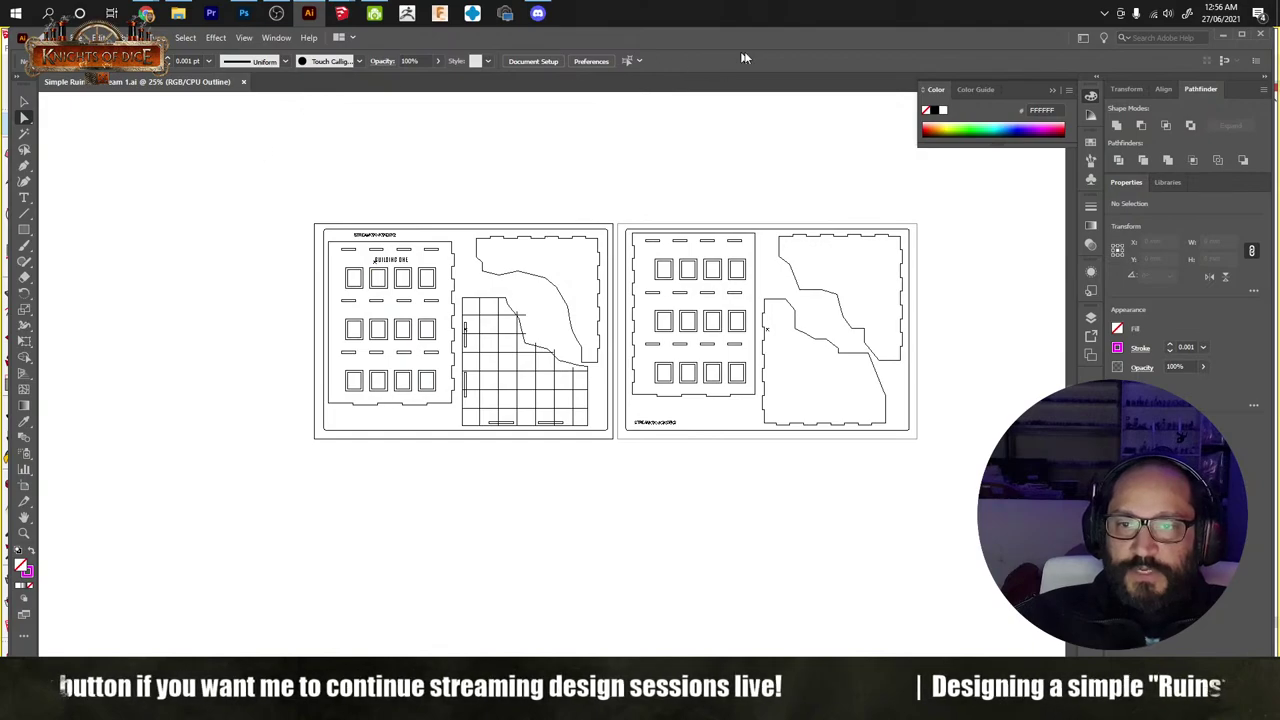
Step: Close the Simple Ruin 1 - Stream 1.ai cutting layout in Illustrator
double_click(724, 32)
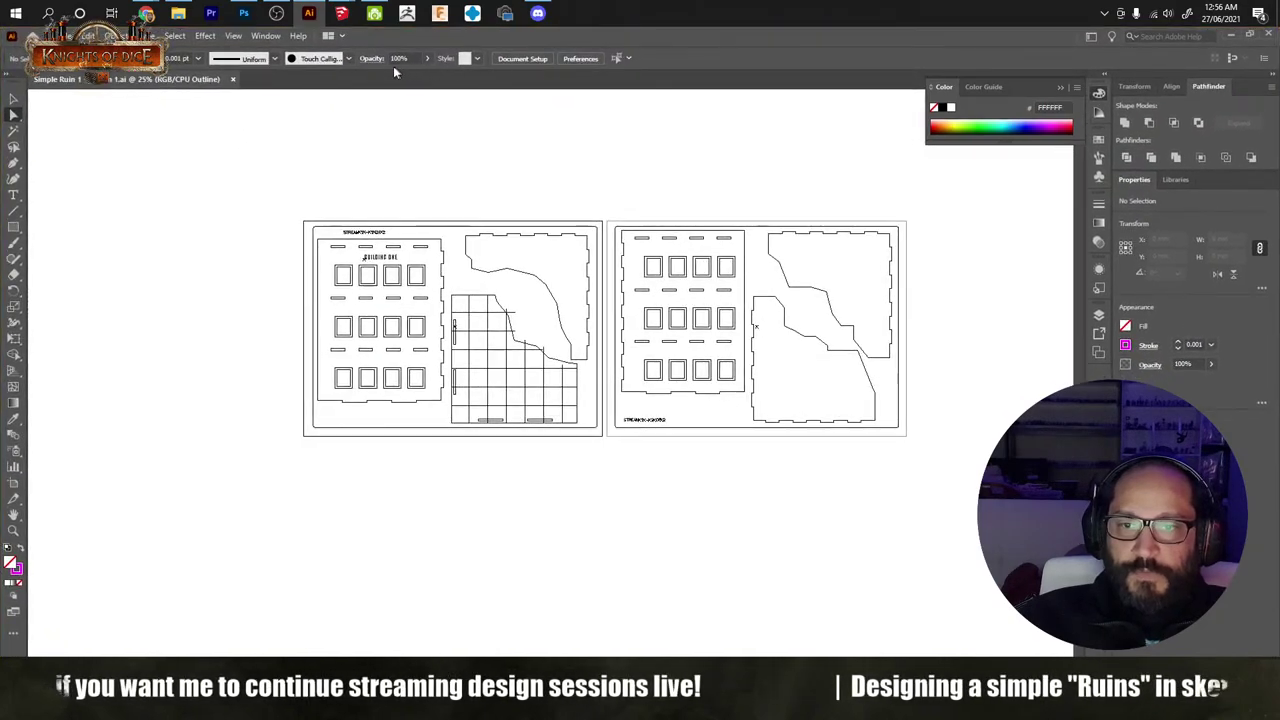
click(231, 79)
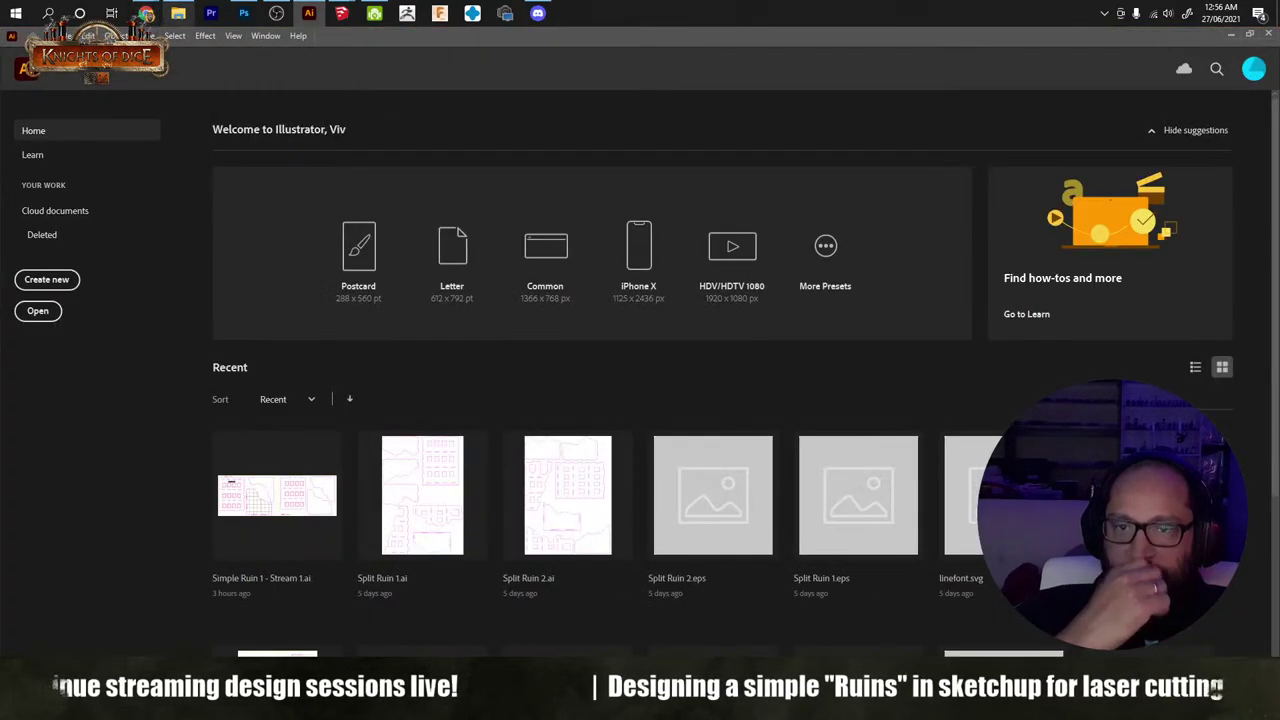
Step: Switch to Chrome and search Google Images for "ornate windows" in a maximised window
click(146, 13)
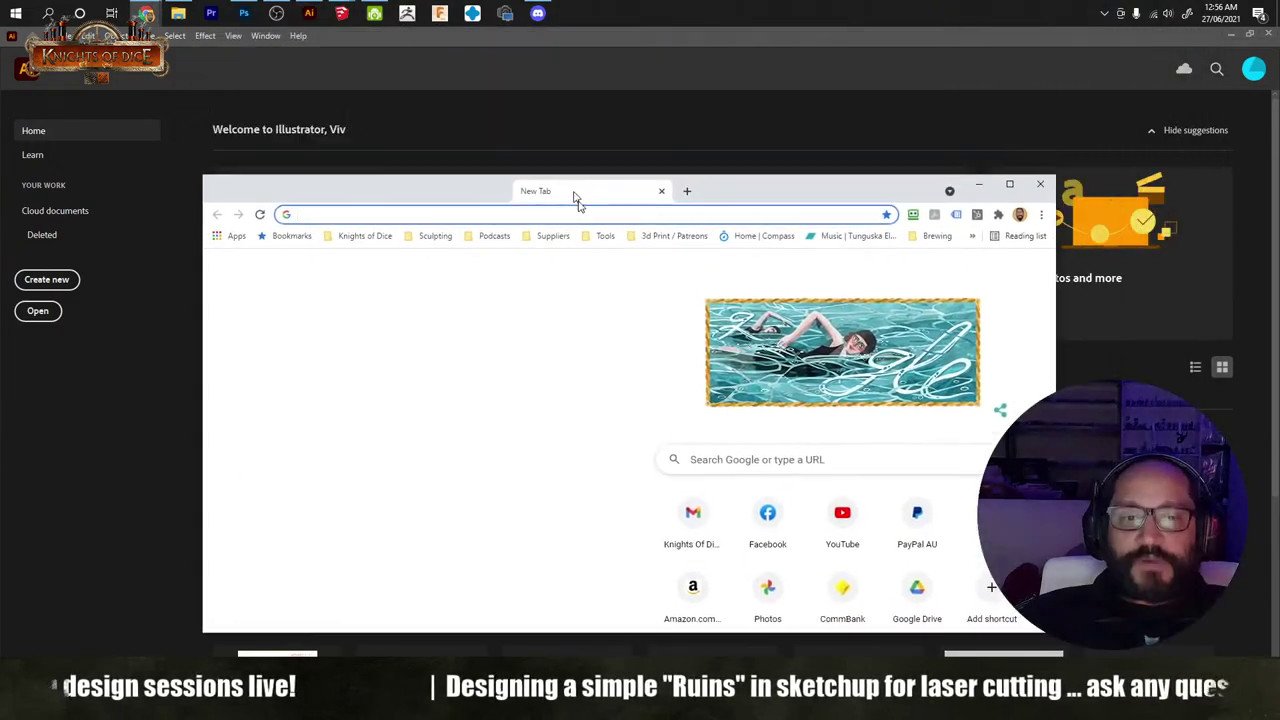
double_click(574, 197)
click(690, 57)
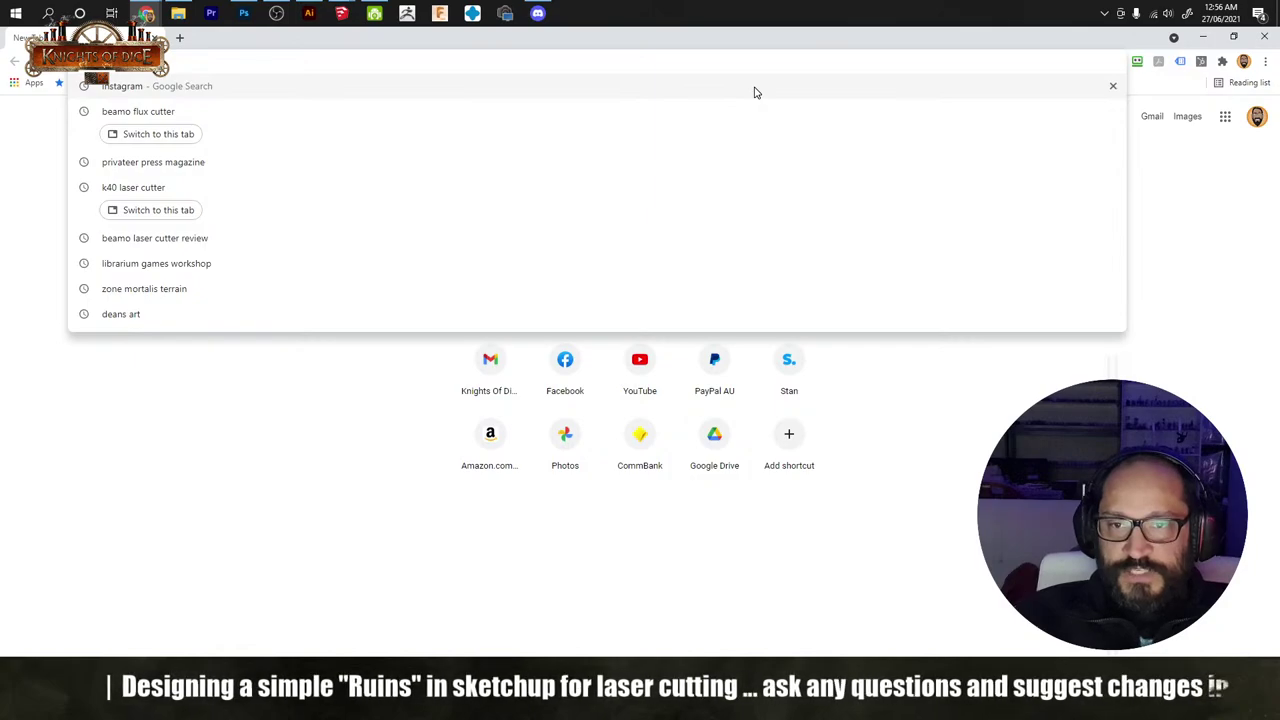
text(ornate)
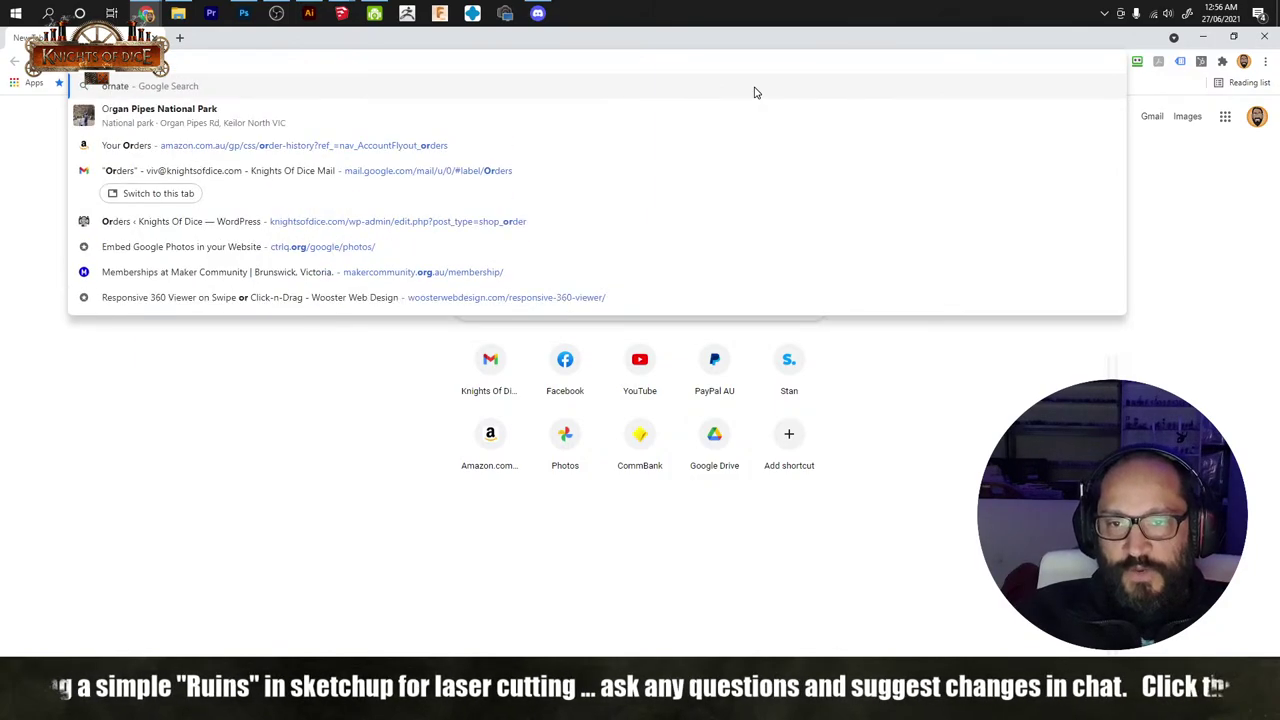
text( windows)
key(Return)
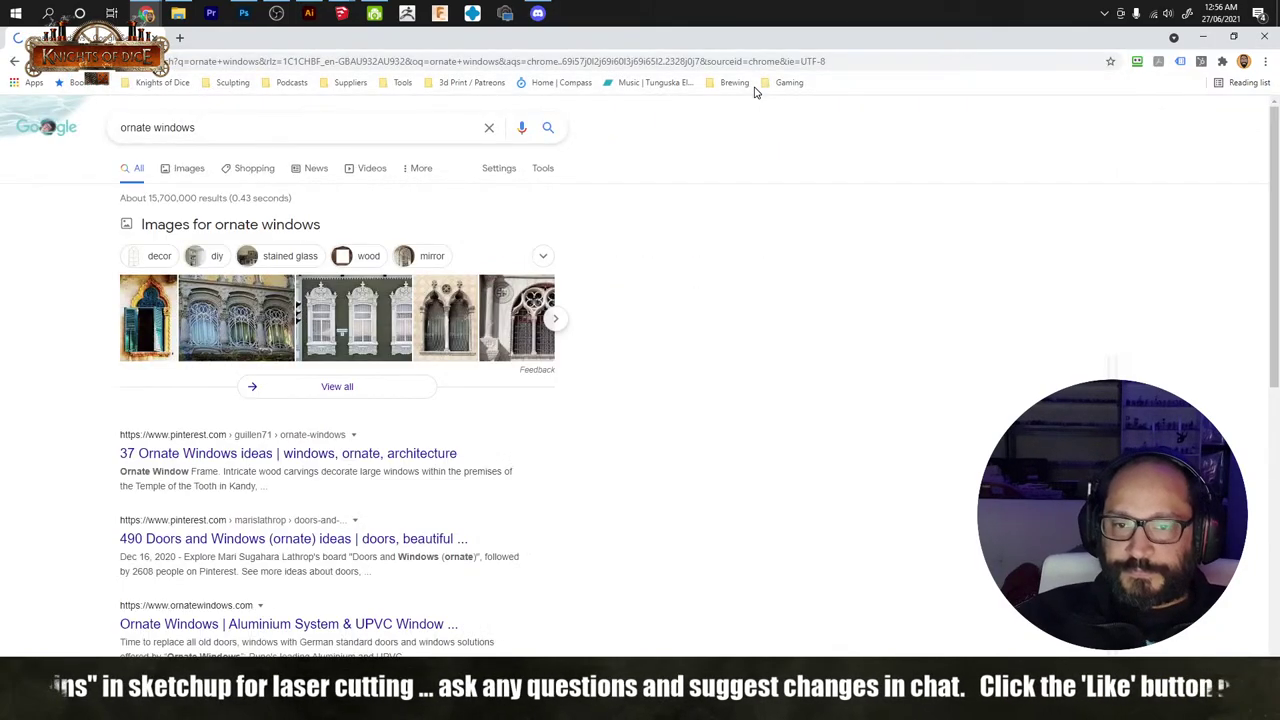
click(195, 170)
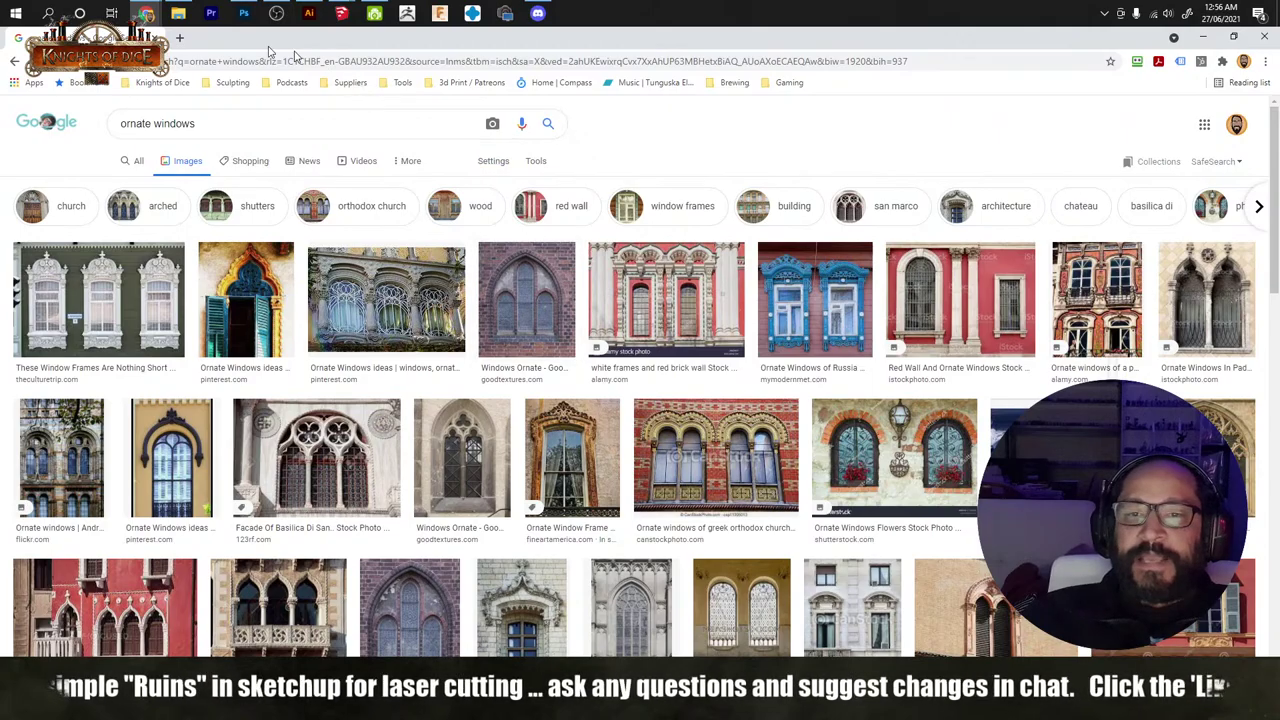
Step: Switch to SketchUp and examine the ruin's panelled exterior walls and the corner between them
mouse_move(345, 15)
click(317, 80)
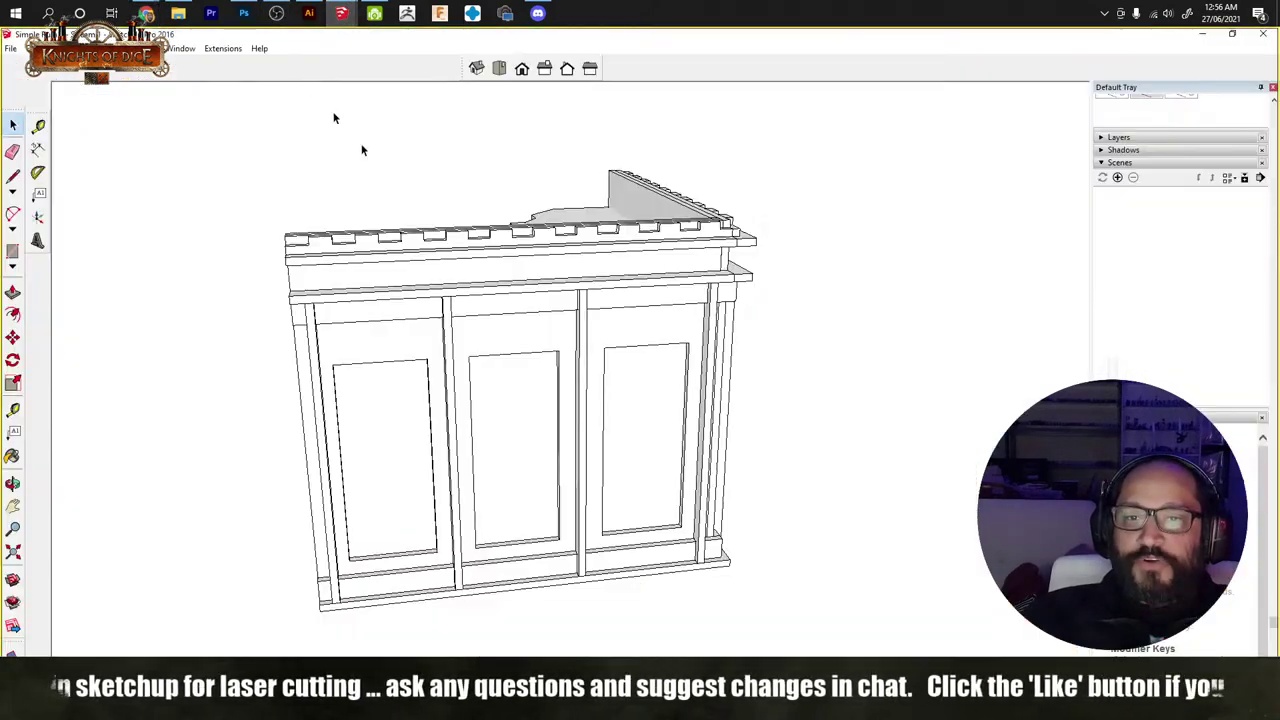
middle_drag(913, 379, 594, 437)
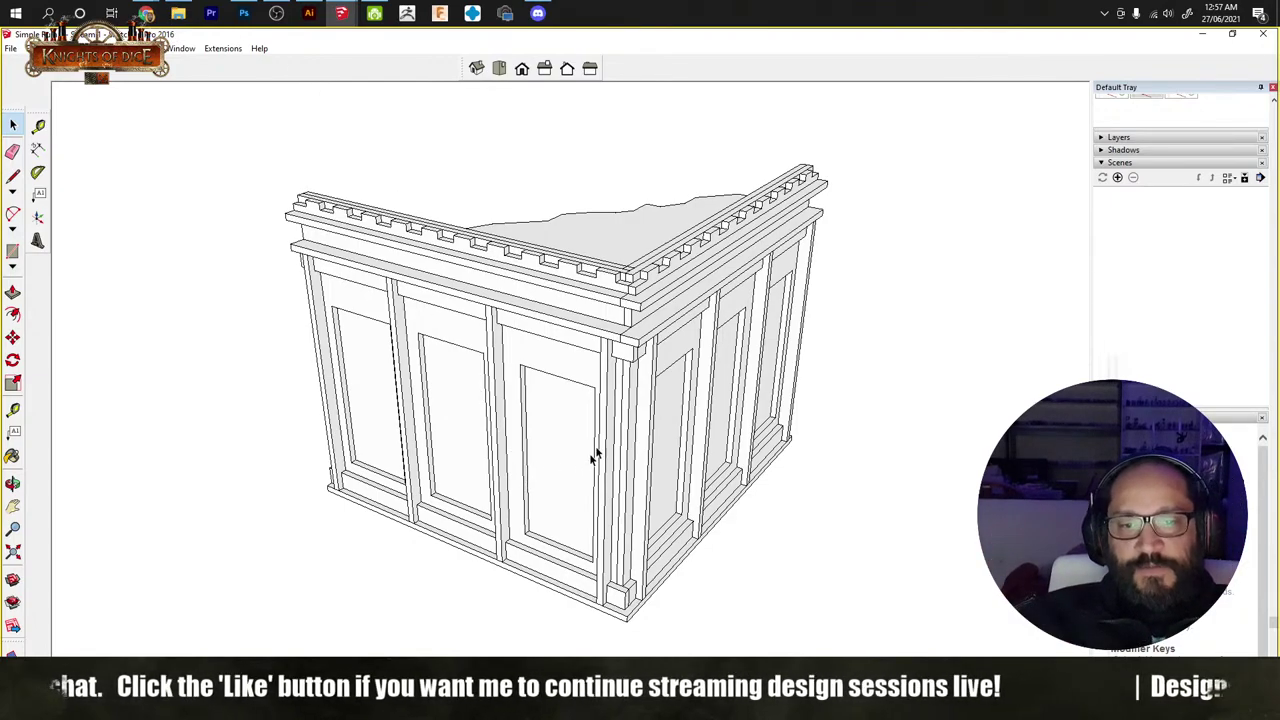
mouse_move(786, 463)
middle_down()
mouse_move(637, 423)
mouse_move(660, 471)
mouse_move(631, 483)
middle_up()
scroll(646, 430, up, 3)
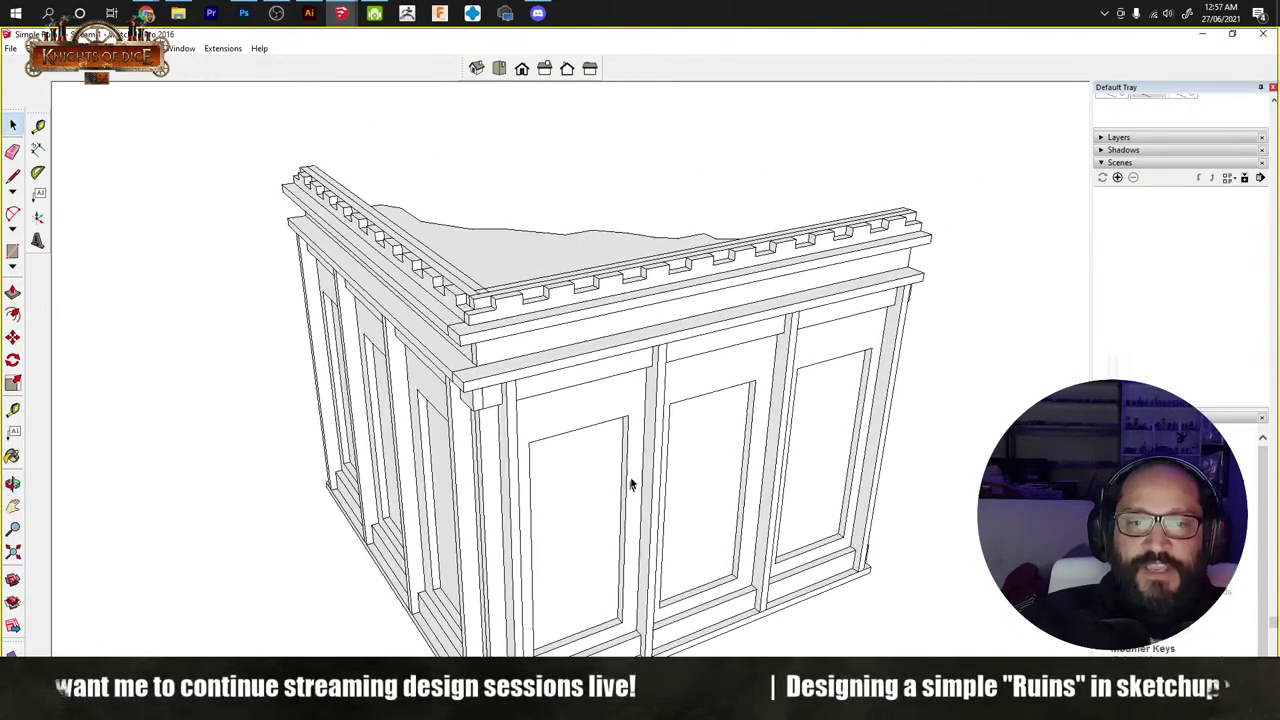
click(182, 48)
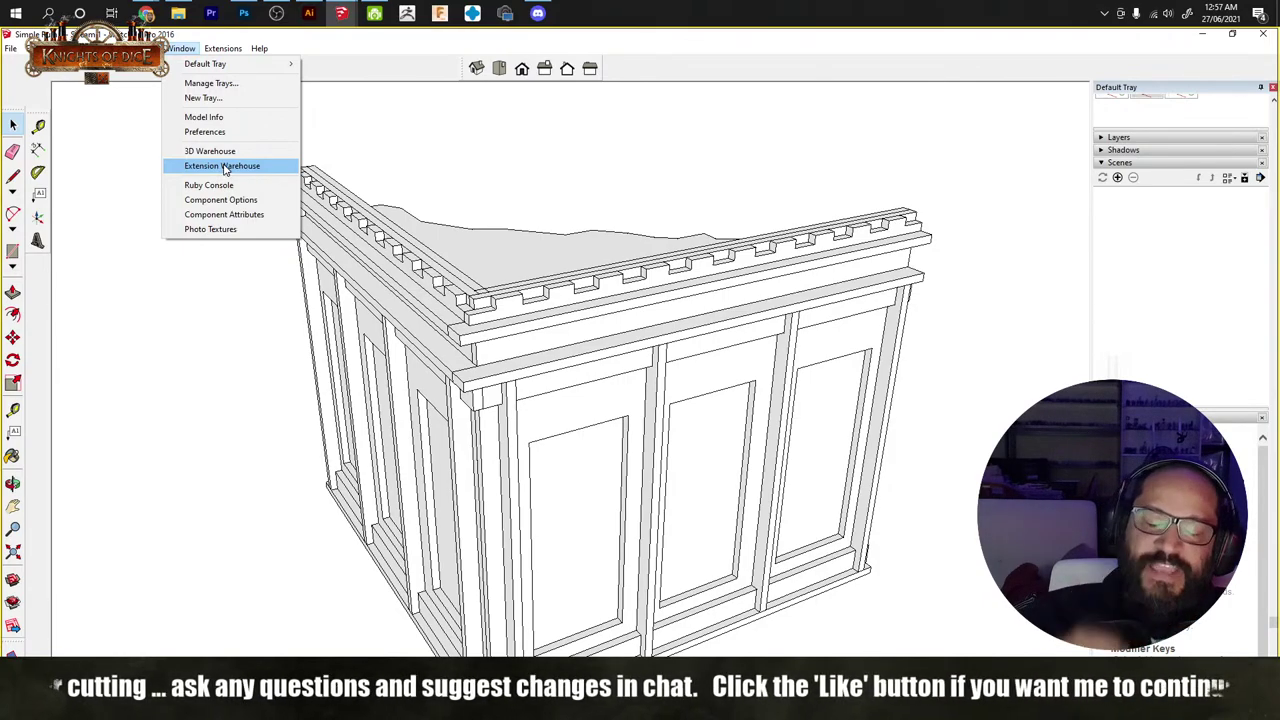
click(453, 181)
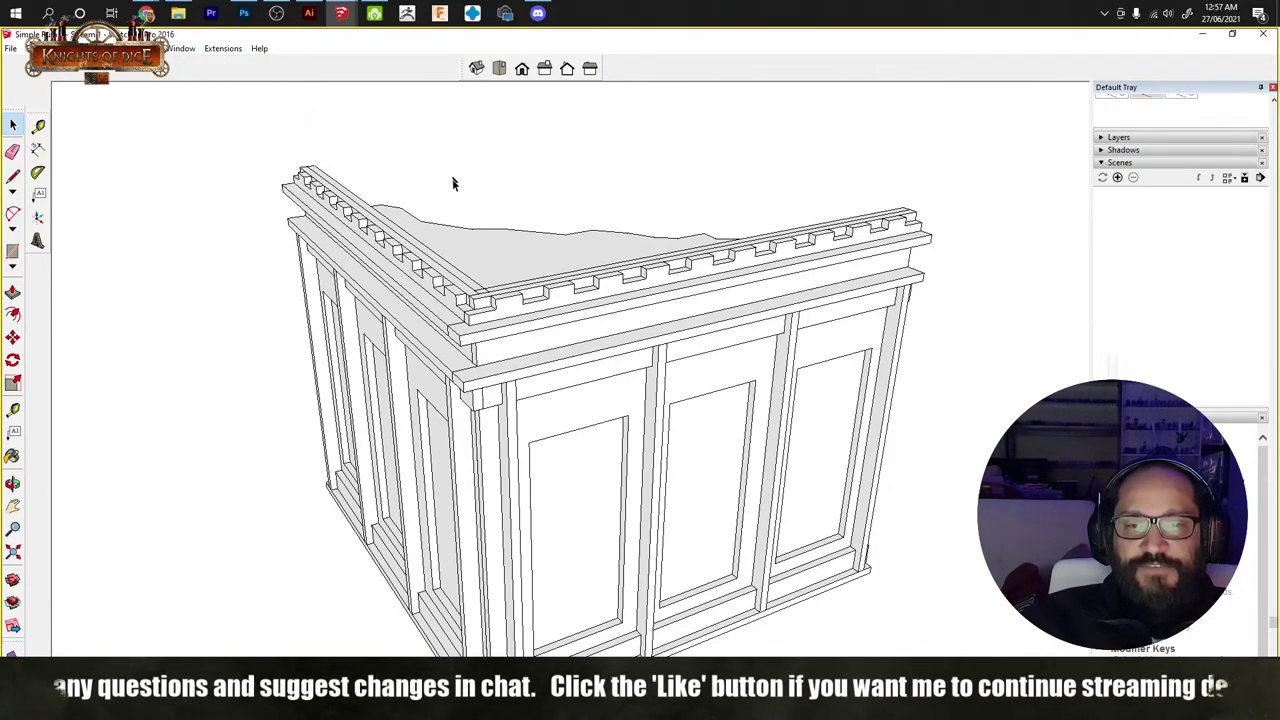
middle_drag(460, 335, 482, 358)
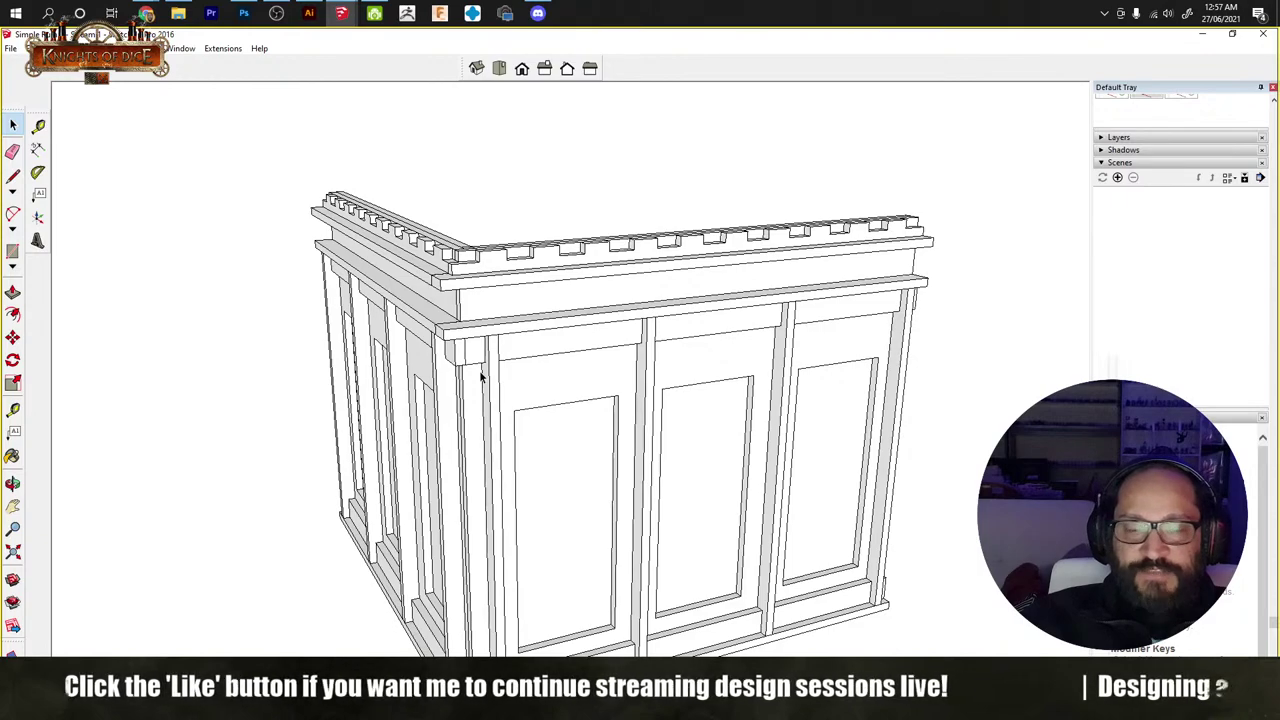
click(217, 50)
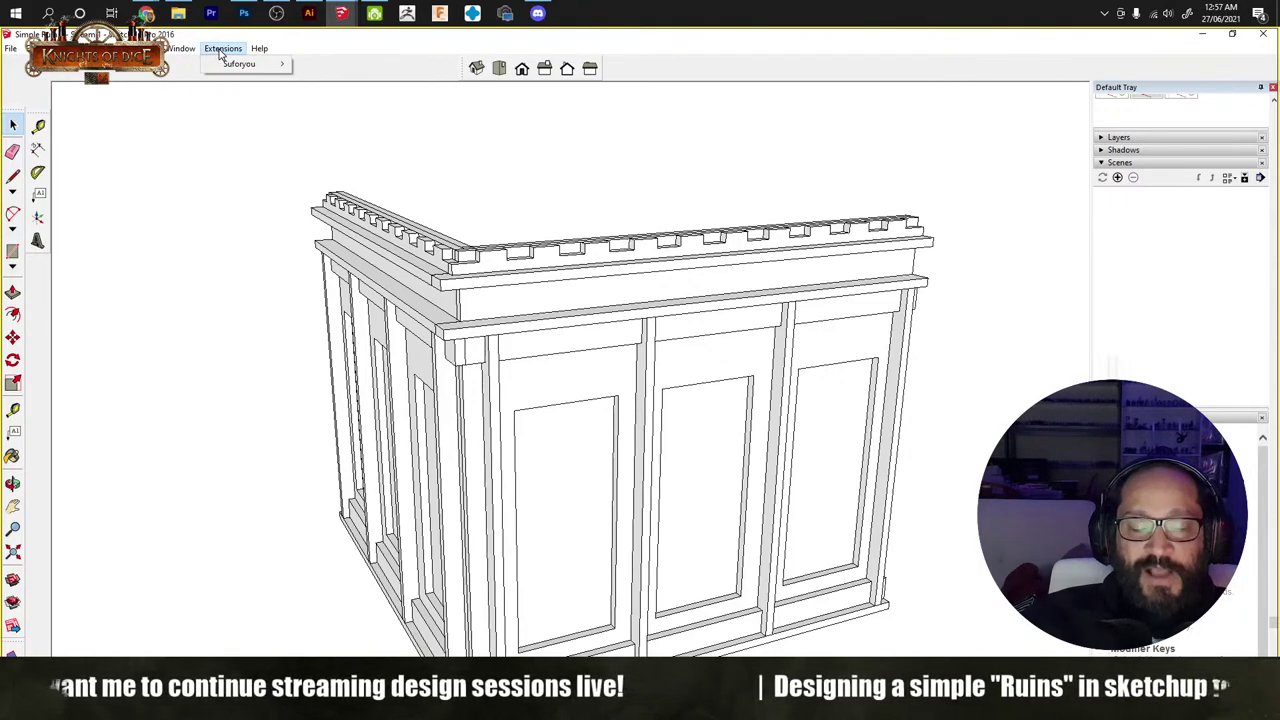
click(494, 186)
middle_drag(503, 363, 343, 337)
scroll(543, 402, down, 2)
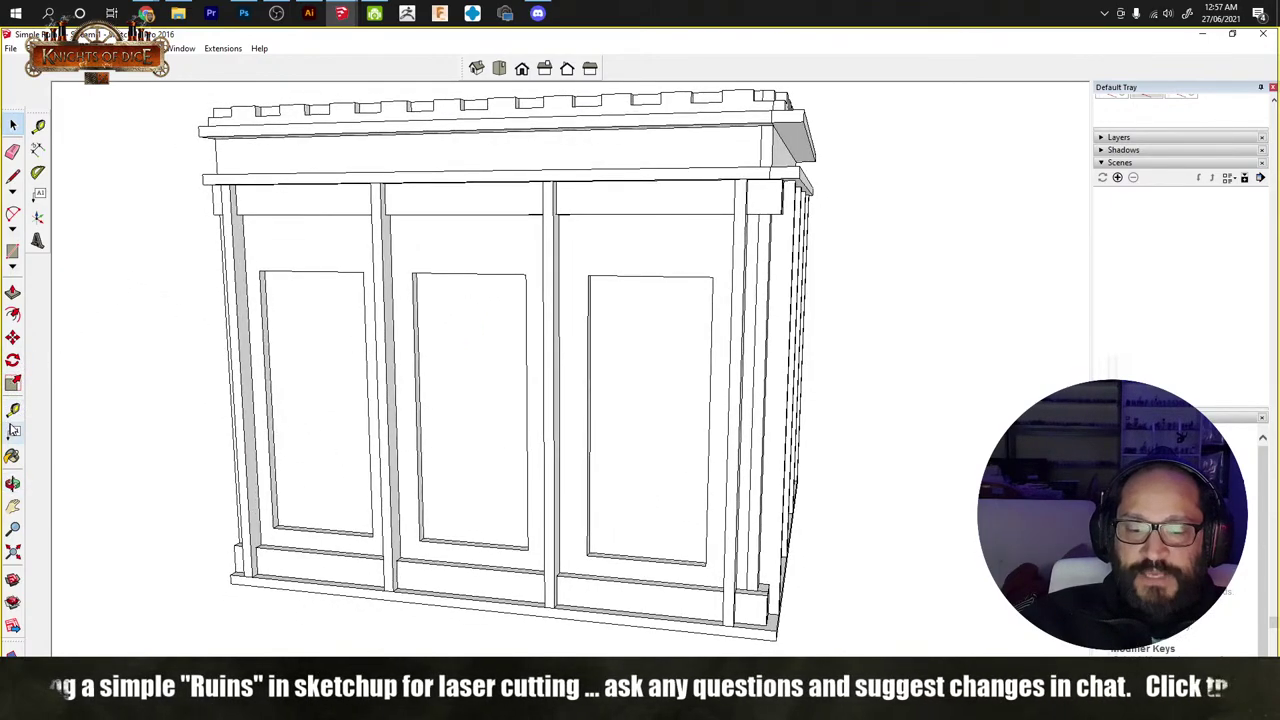
Step: Try measuring across the panelled front wall and inspect both exterior walls, their recessed panels, ledges and crenellations
click(13, 409)
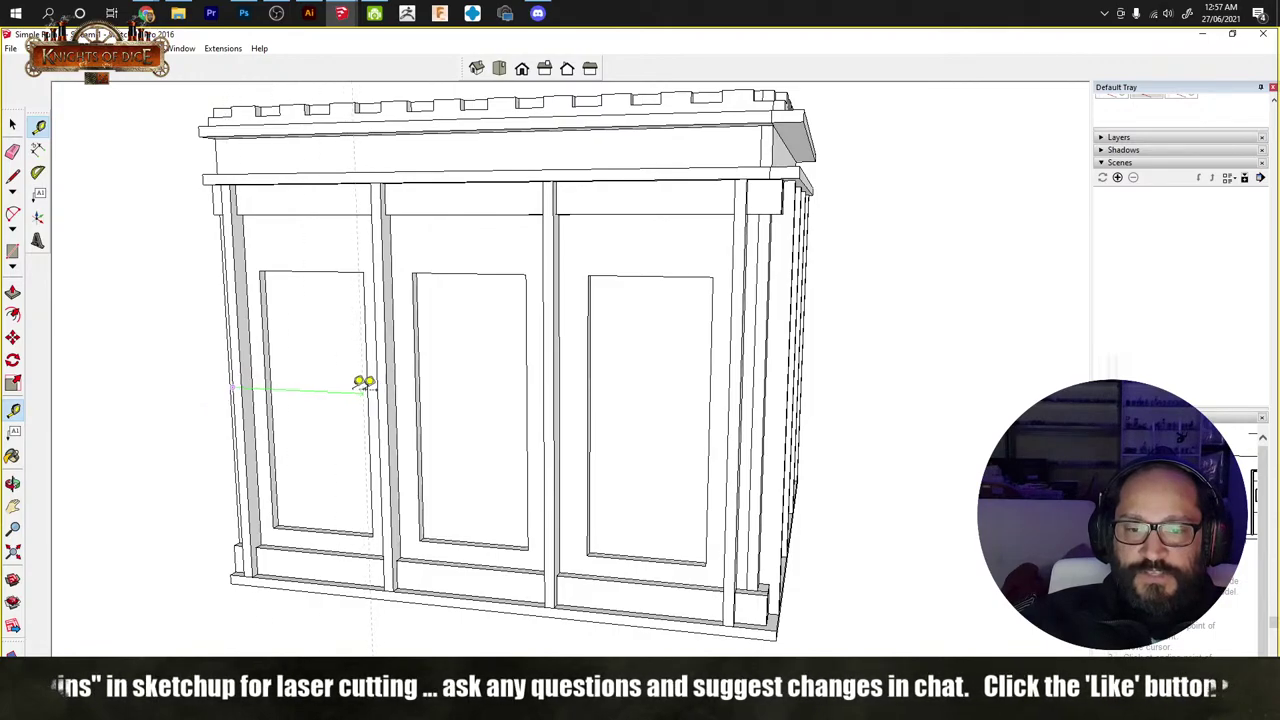
key(space)
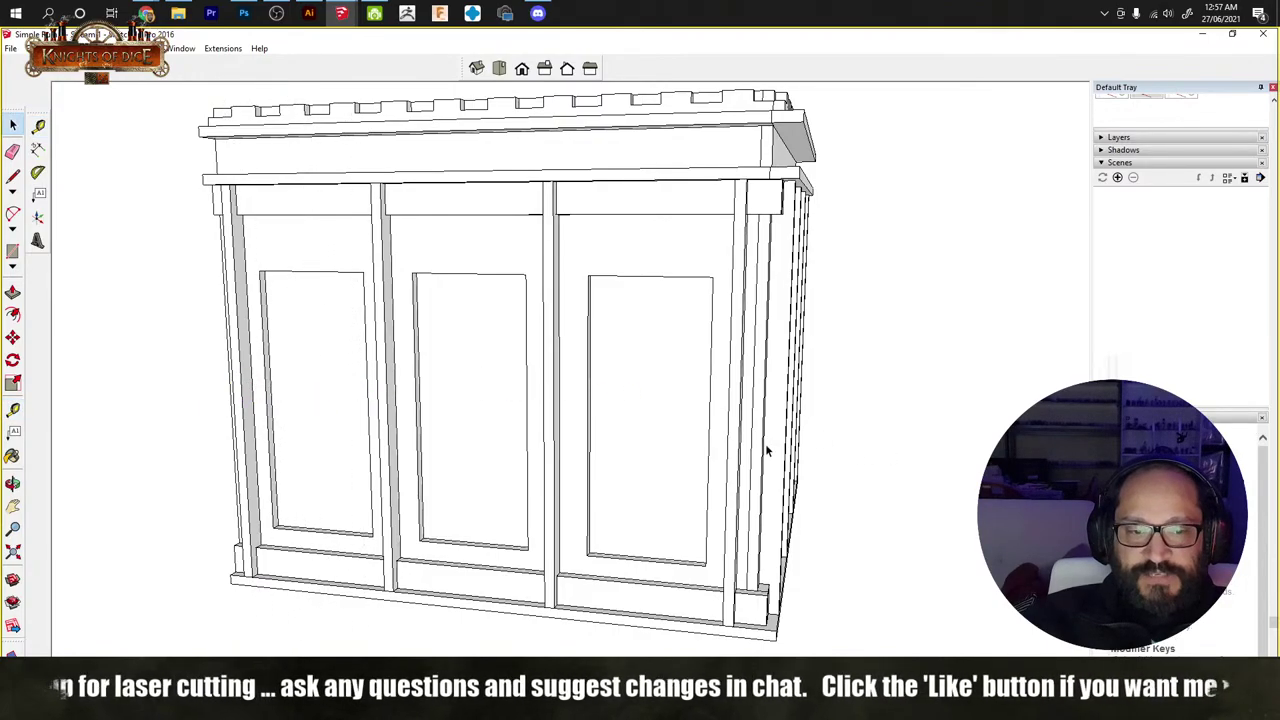
middle_drag(840, 448, 692, 449)
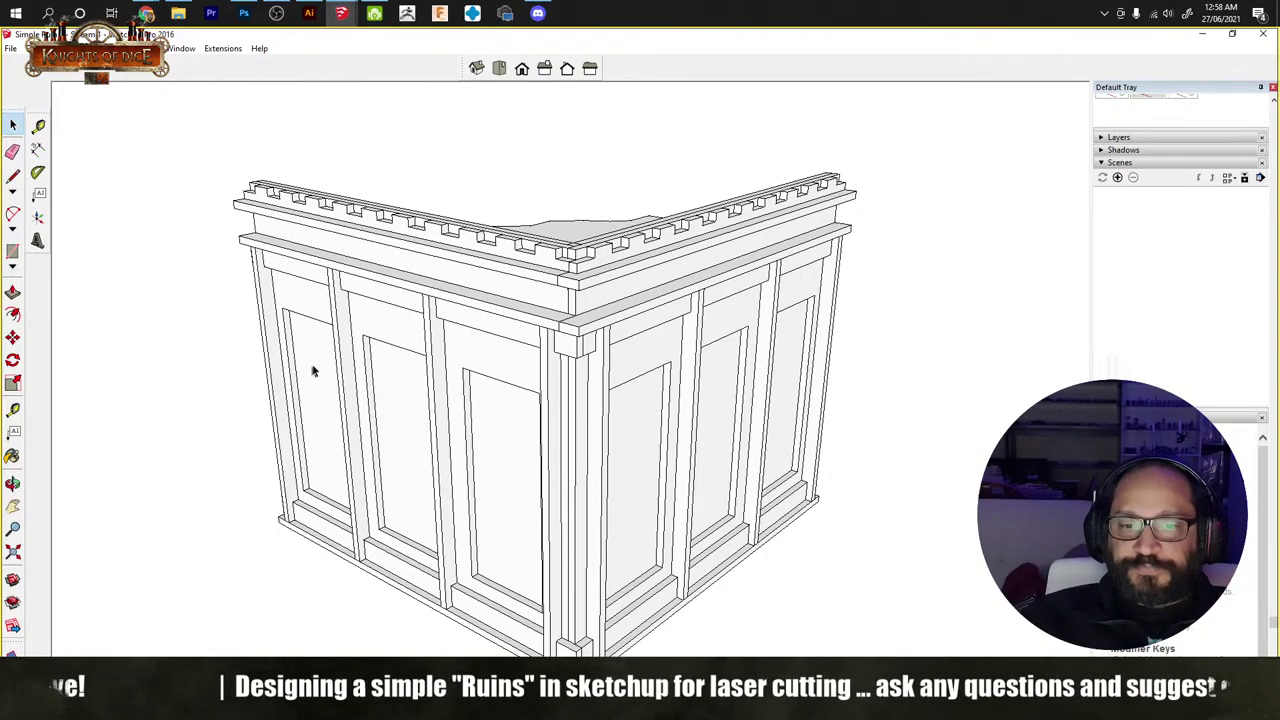
middle_drag(349, 362, 473, 412)
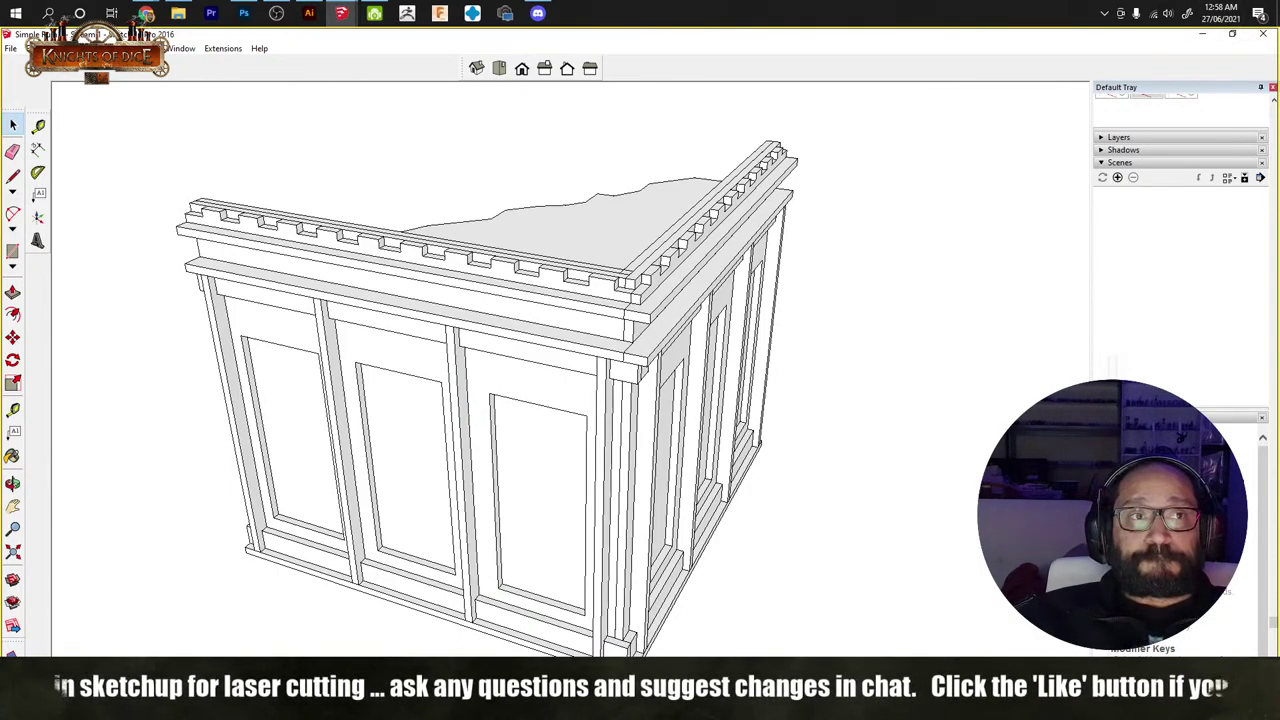
middle_drag(690, 289, 666, 400)
middle_drag(768, 335, 723, 354)
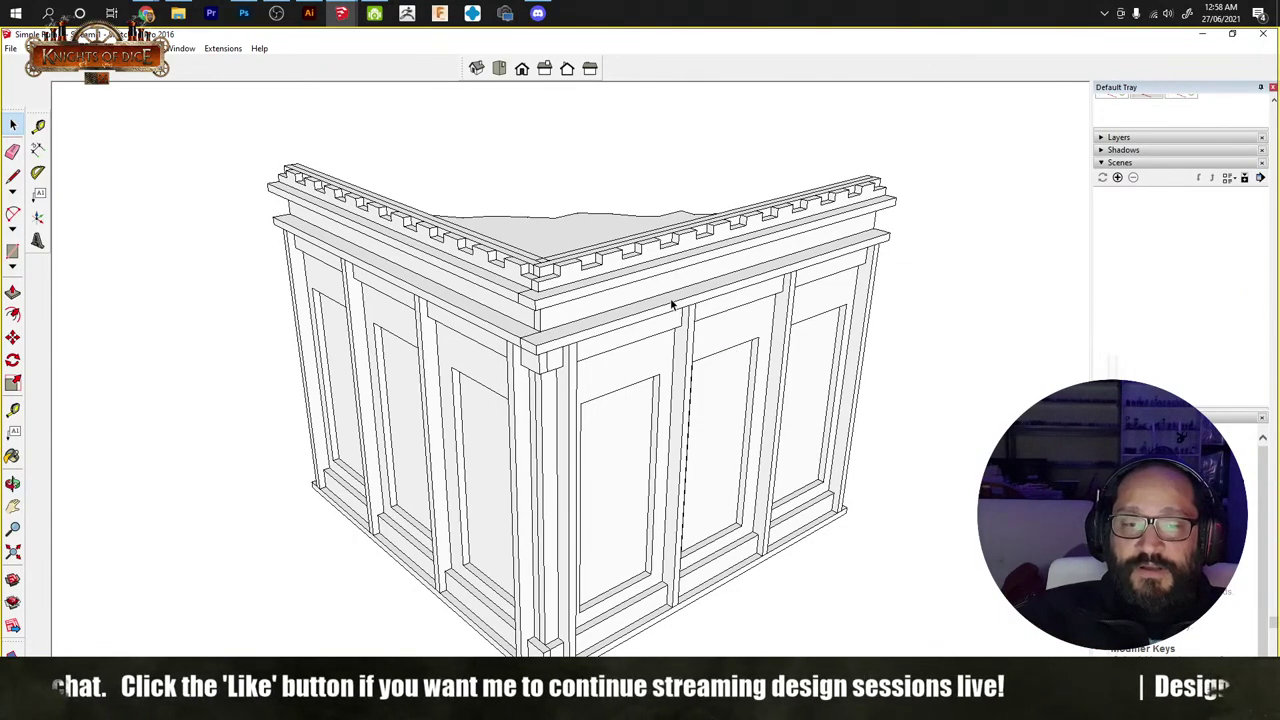
middle_drag(731, 380, 669, 386)
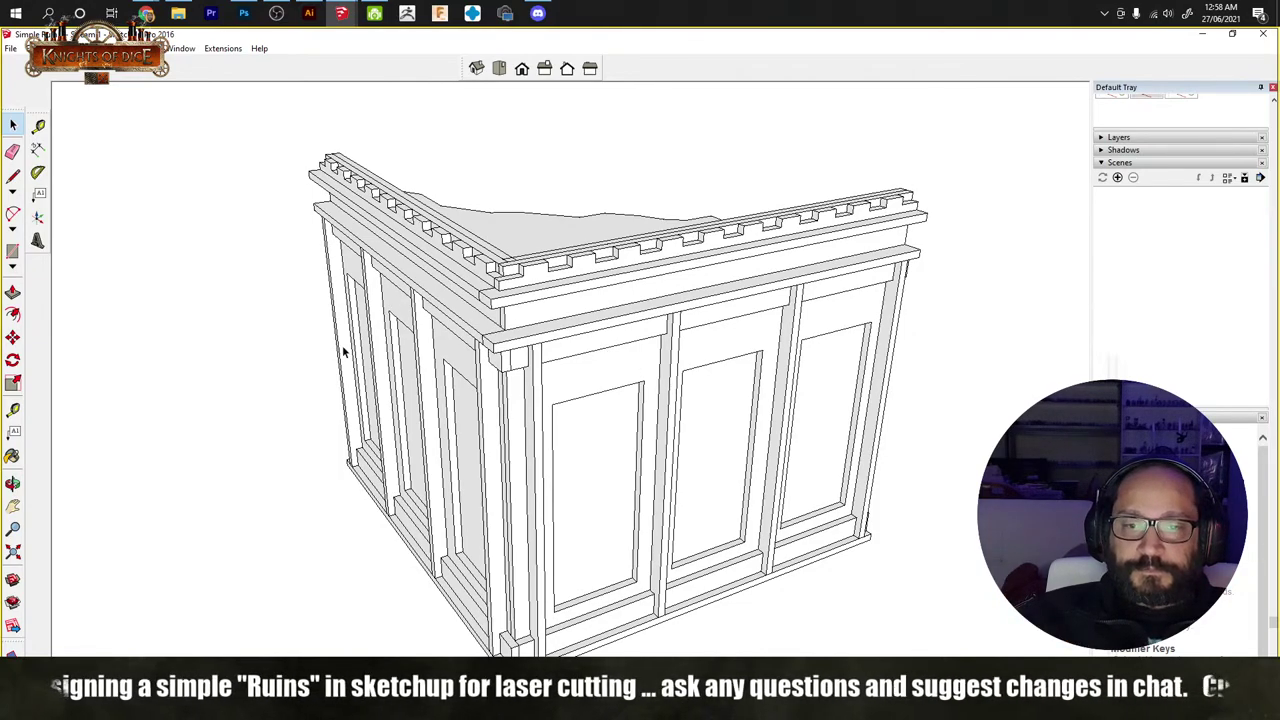
mouse_move(342, 345)
middle_down()
mouse_move(486, 363)
mouse_move(556, 352)
mouse_move(543, 300)
mouse_move(500, 368)
mouse_move(554, 384)
mouse_move(551, 349)
mouse_move(609, 423)
middle_up()
scroll(555, 355, up, 3)
scroll(500, 368, down, 5)
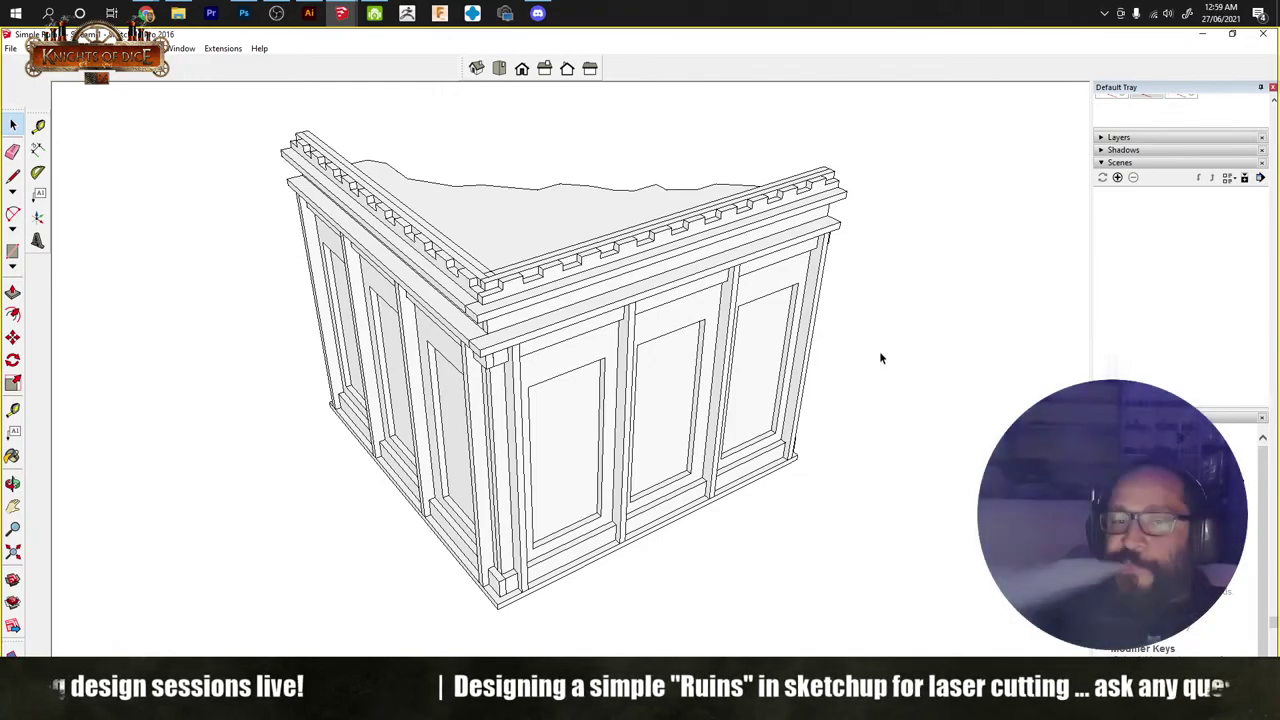
middle_drag(897, 334, 540, 254)
scroll(702, 374, up, 2)
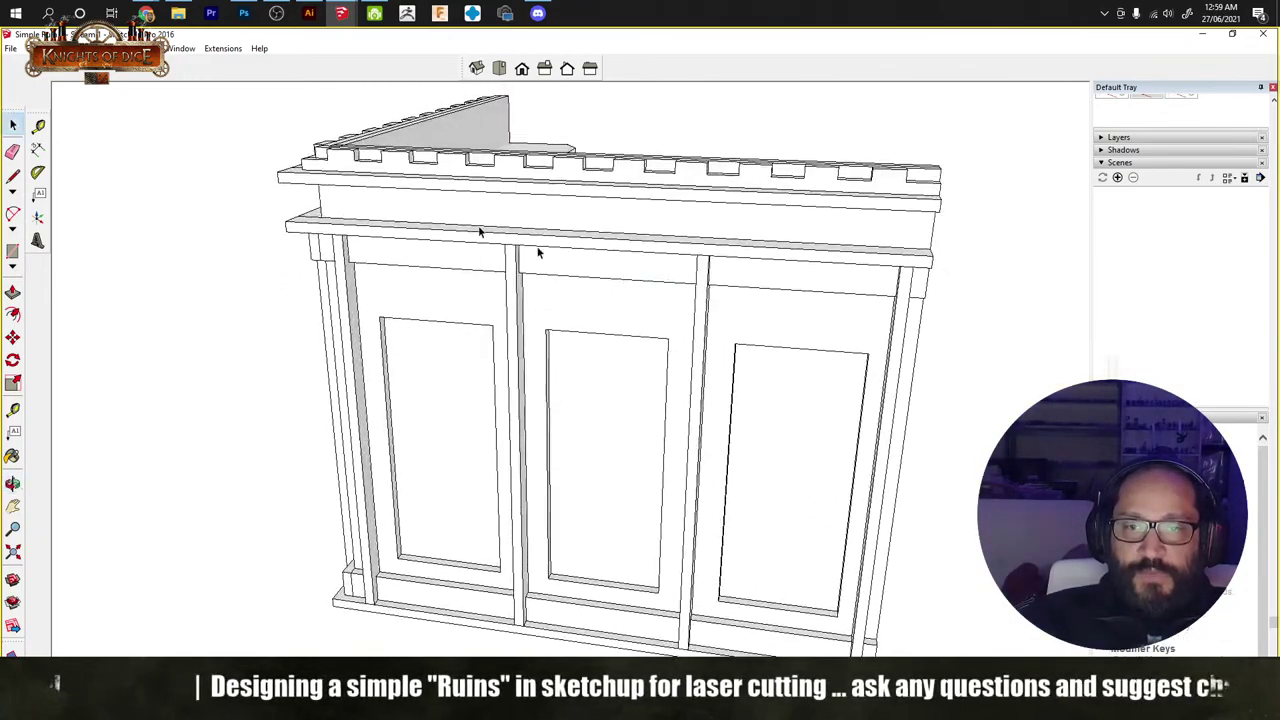
Step: Switch to Illustrator and create a new 1000 x 600 mm landscape document in RGB colour mode
click(312, 18)
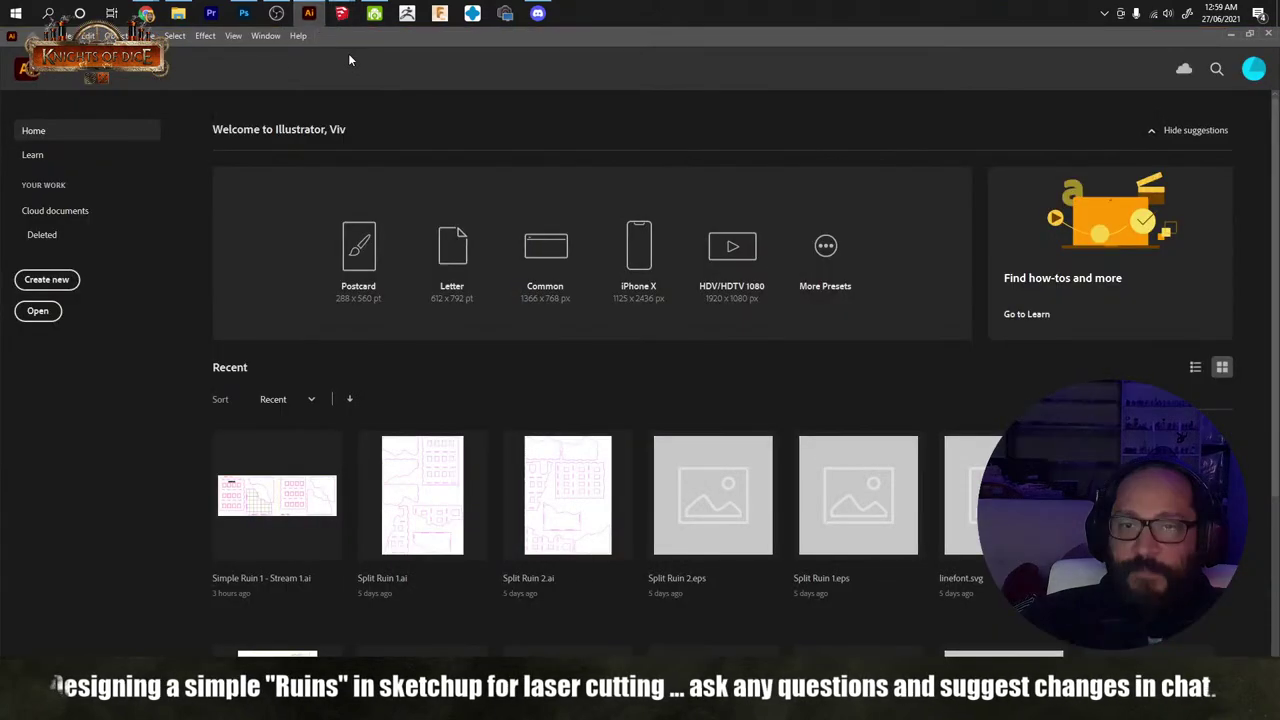
click(32, 283)
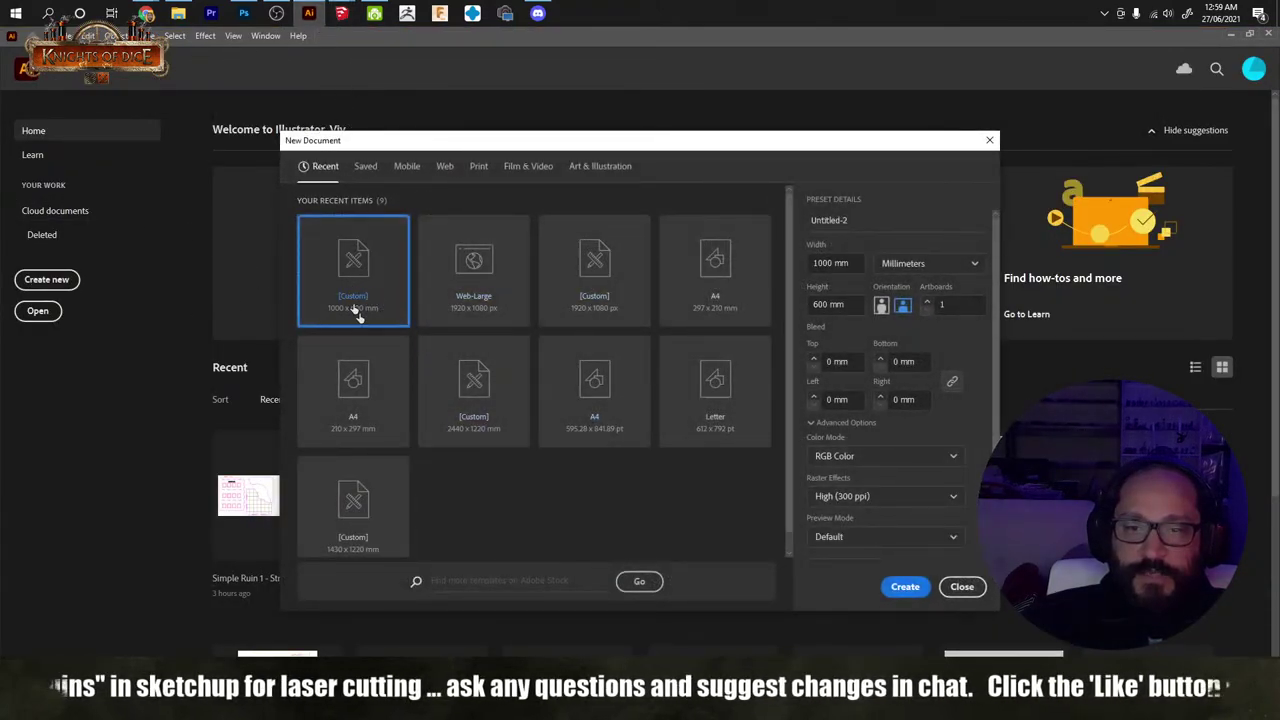
click(905, 586)
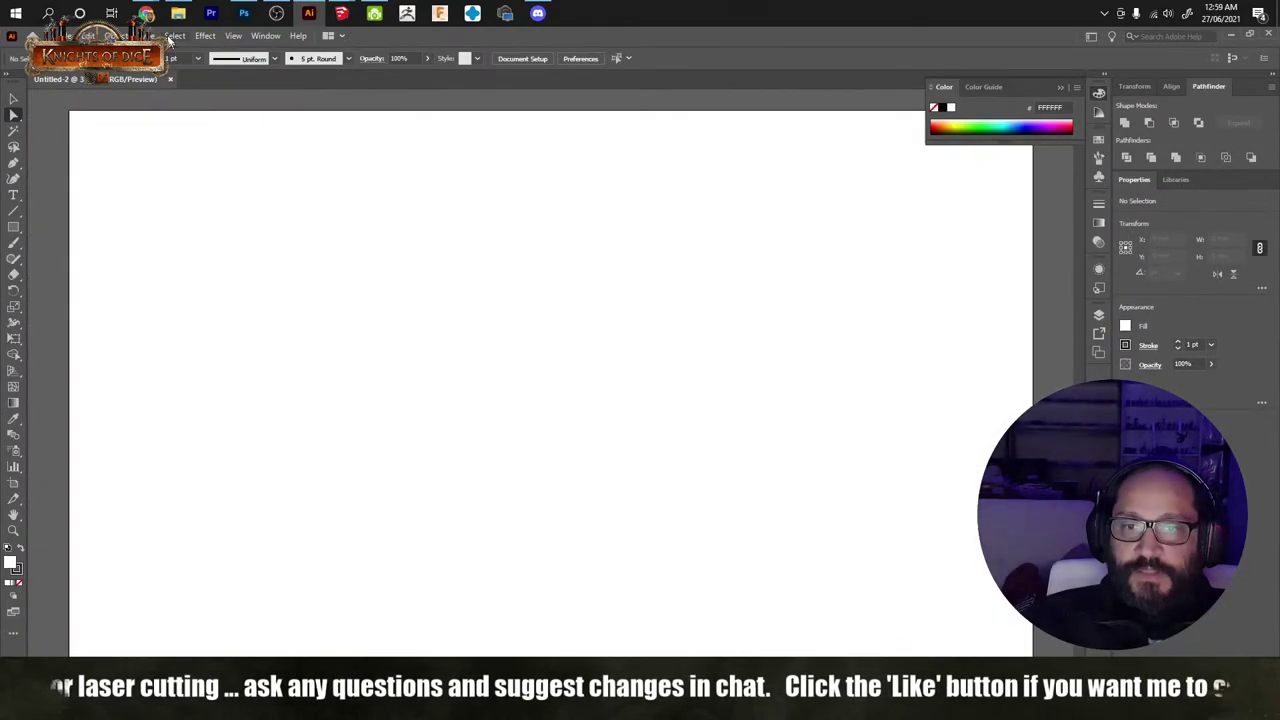
Step: Return to the ornate windows image results in Chrome and open the picture of the red facade with pointed-arch windows
mouse_move(146, 13)
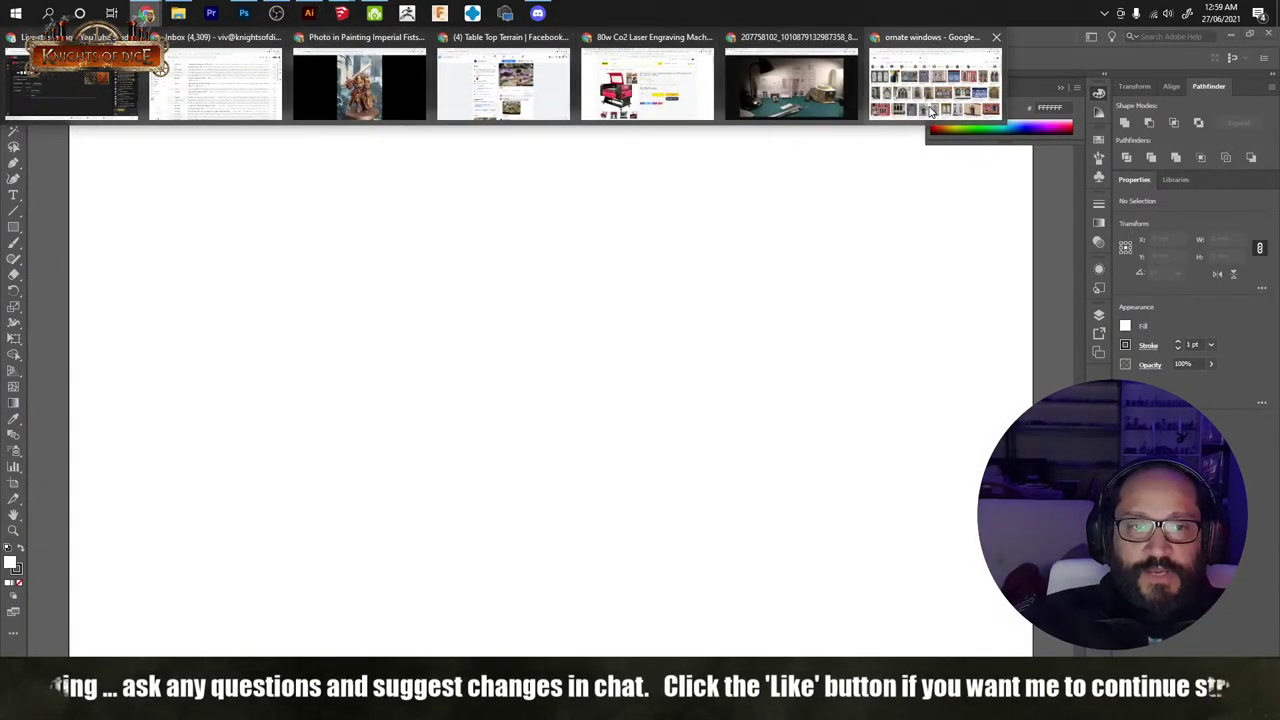
click(930, 110)
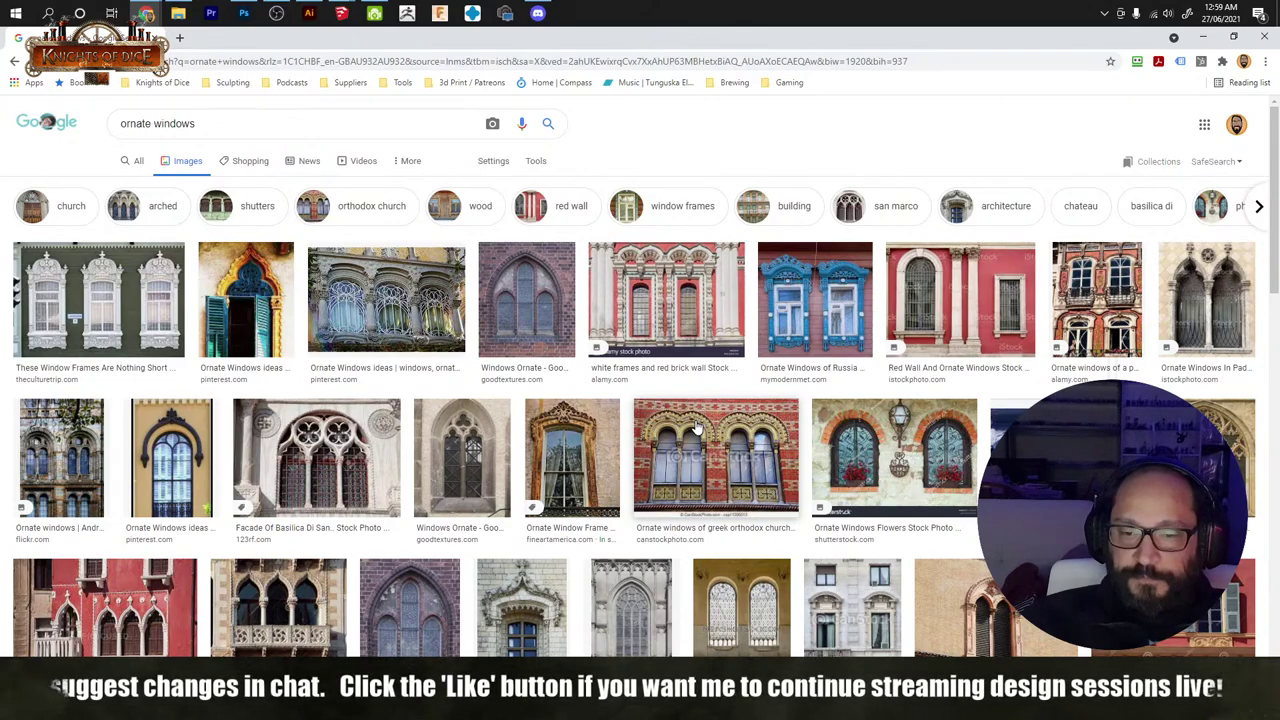
scroll(697, 428, down, 2)
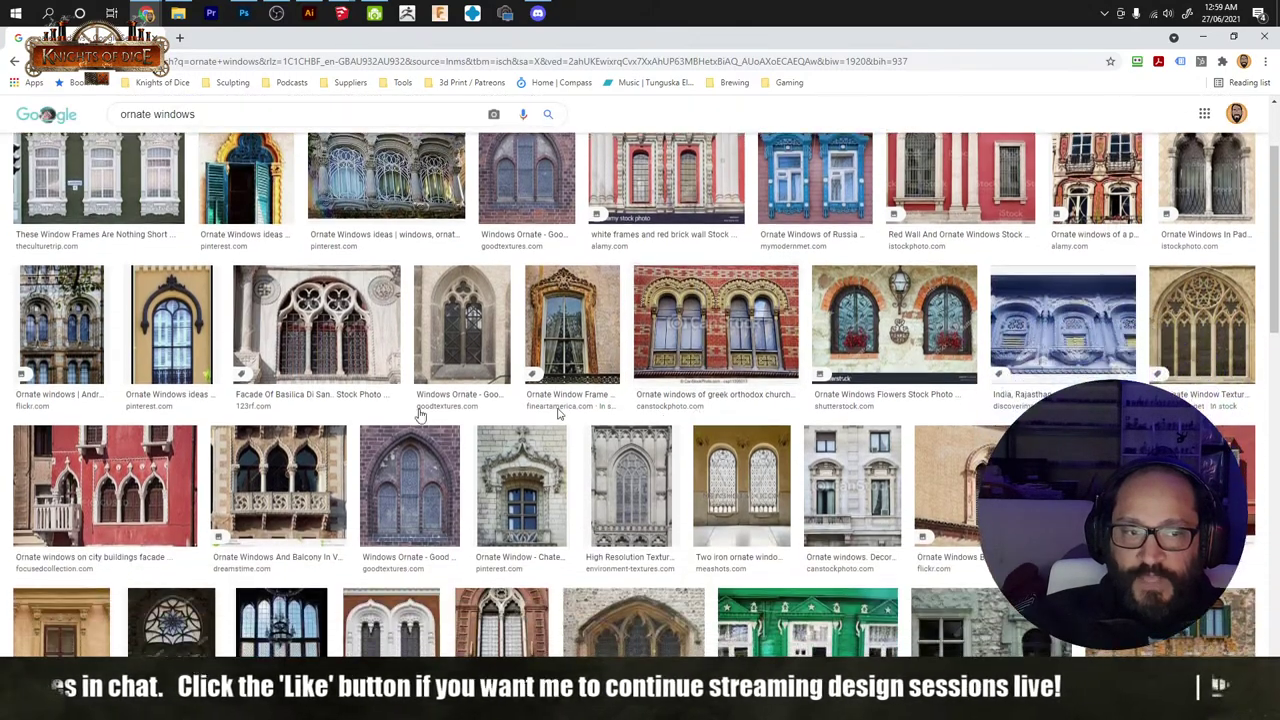
click(170, 510)
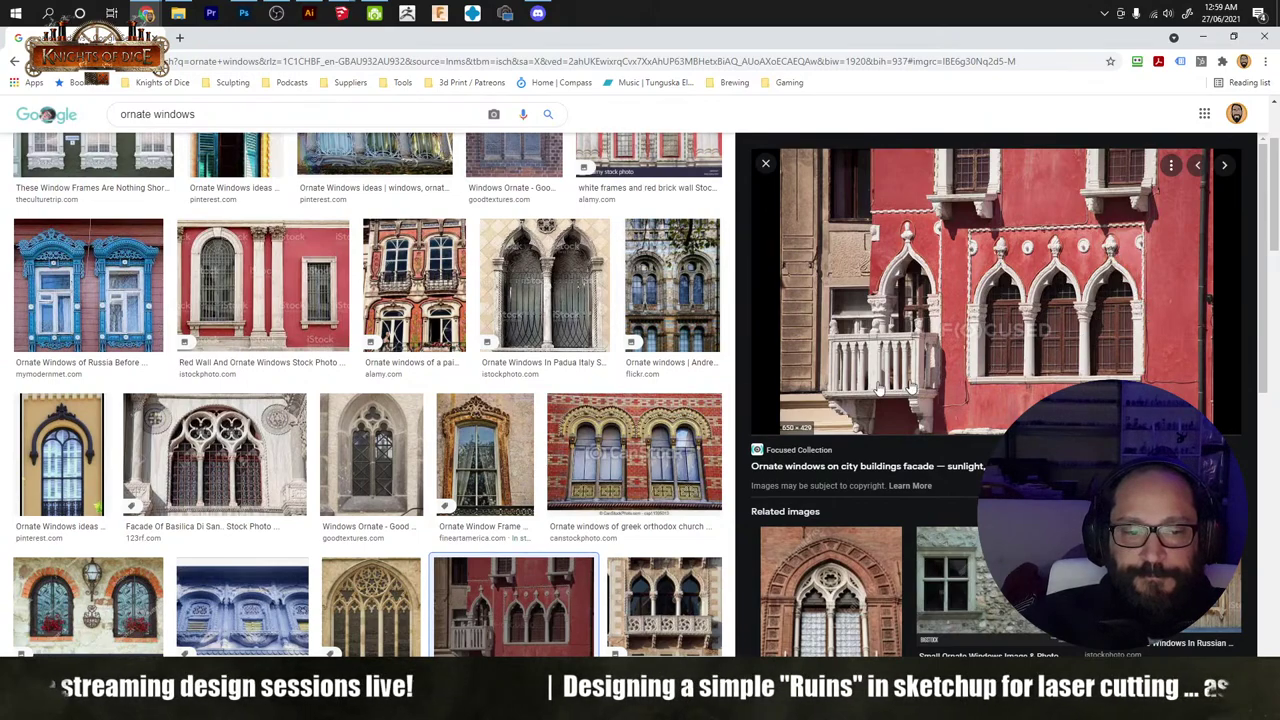
Step: Browse the ornate windows results, previewing the Basilica facade tracery and the tall arched windows behind a chandelier
scroll(430, 390, down, 1)
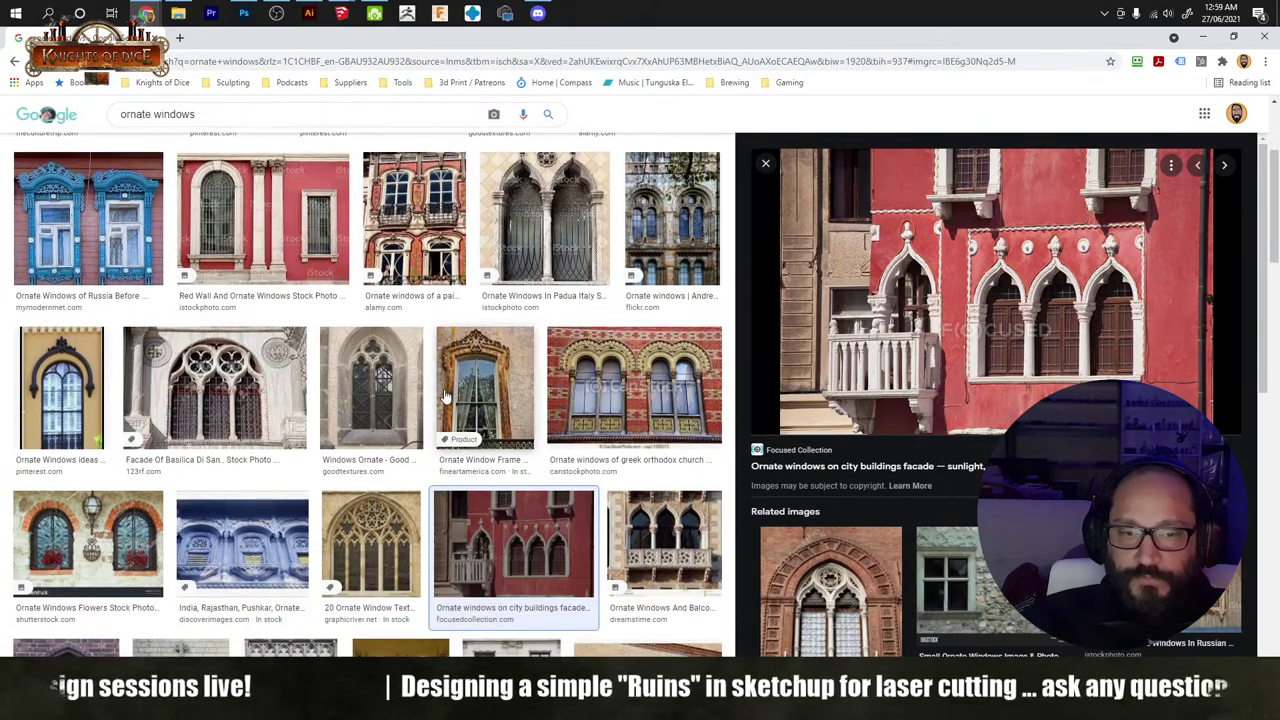
scroll(445, 397, down, 1)
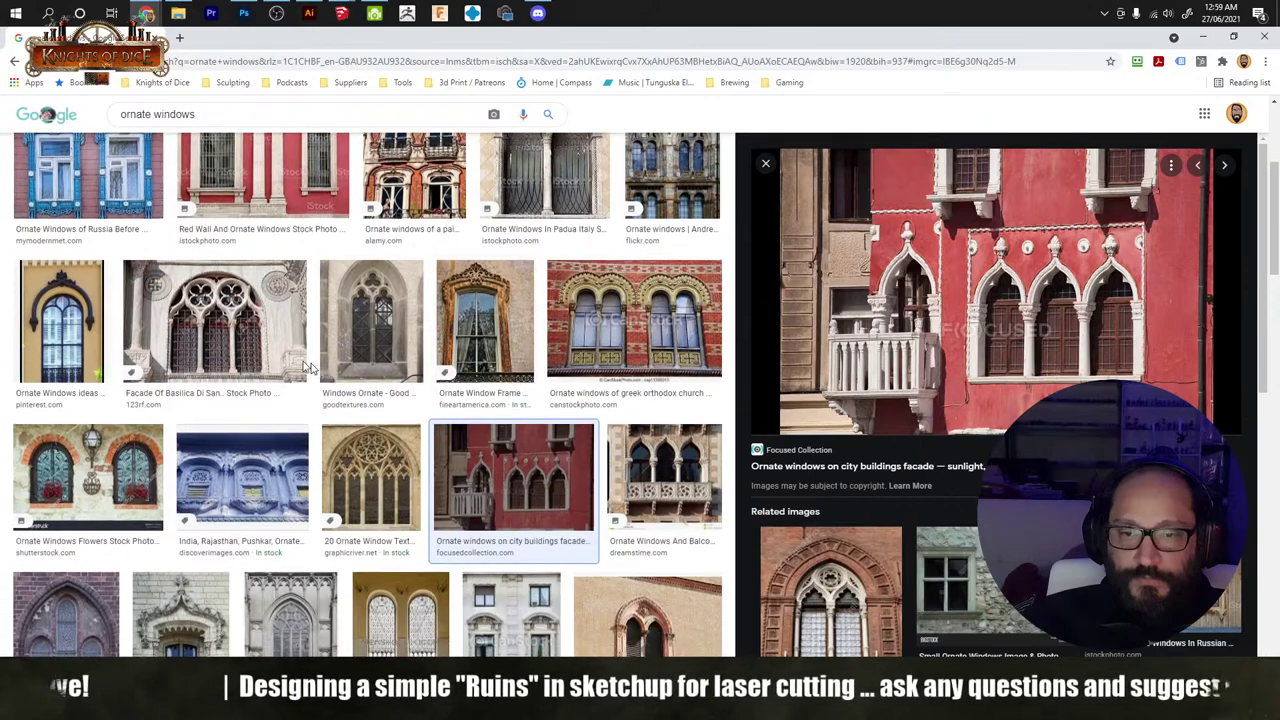
click(258, 348)
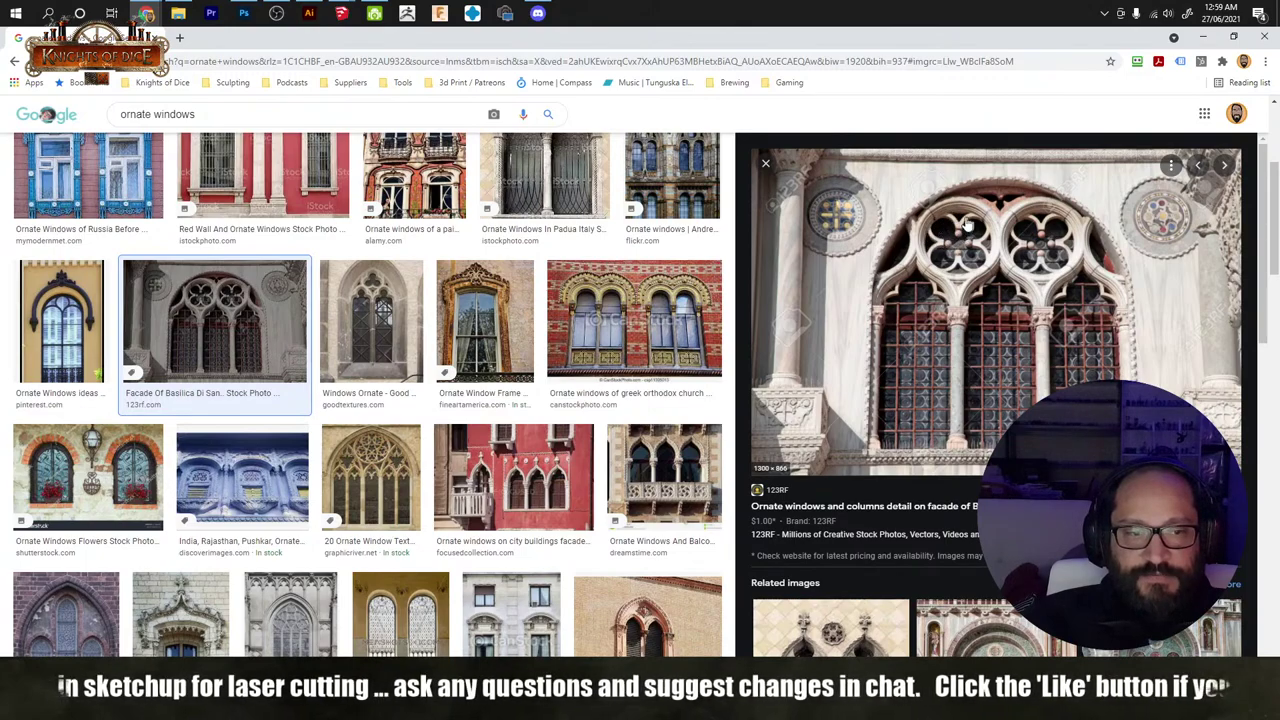
scroll(420, 492, down, 3)
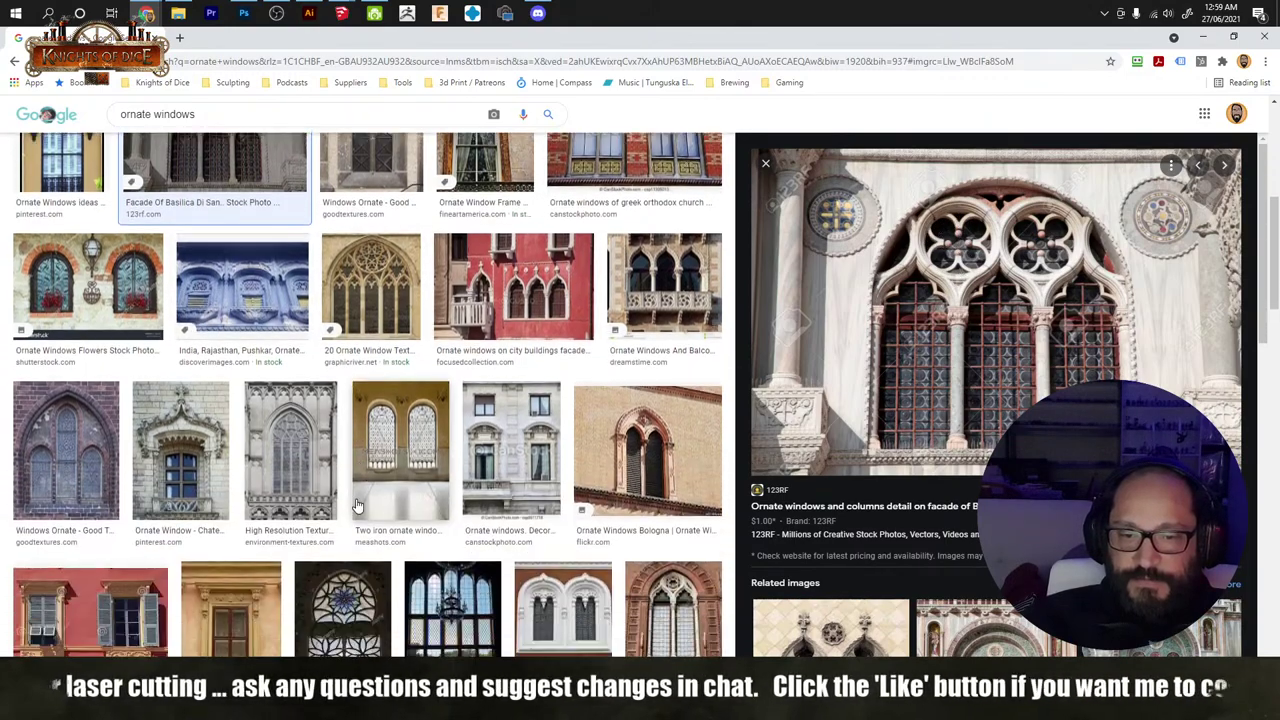
scroll(420, 492, down, 1)
click(452, 555)
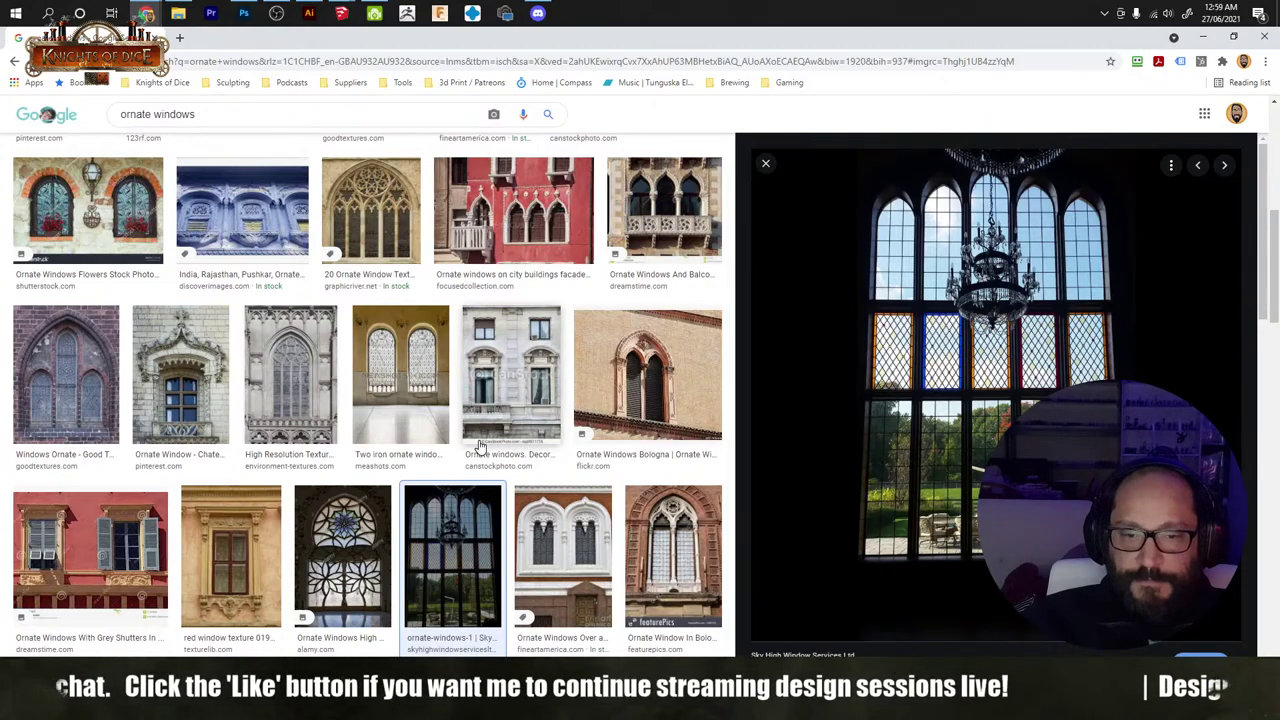
scroll(479, 446, down, 3)
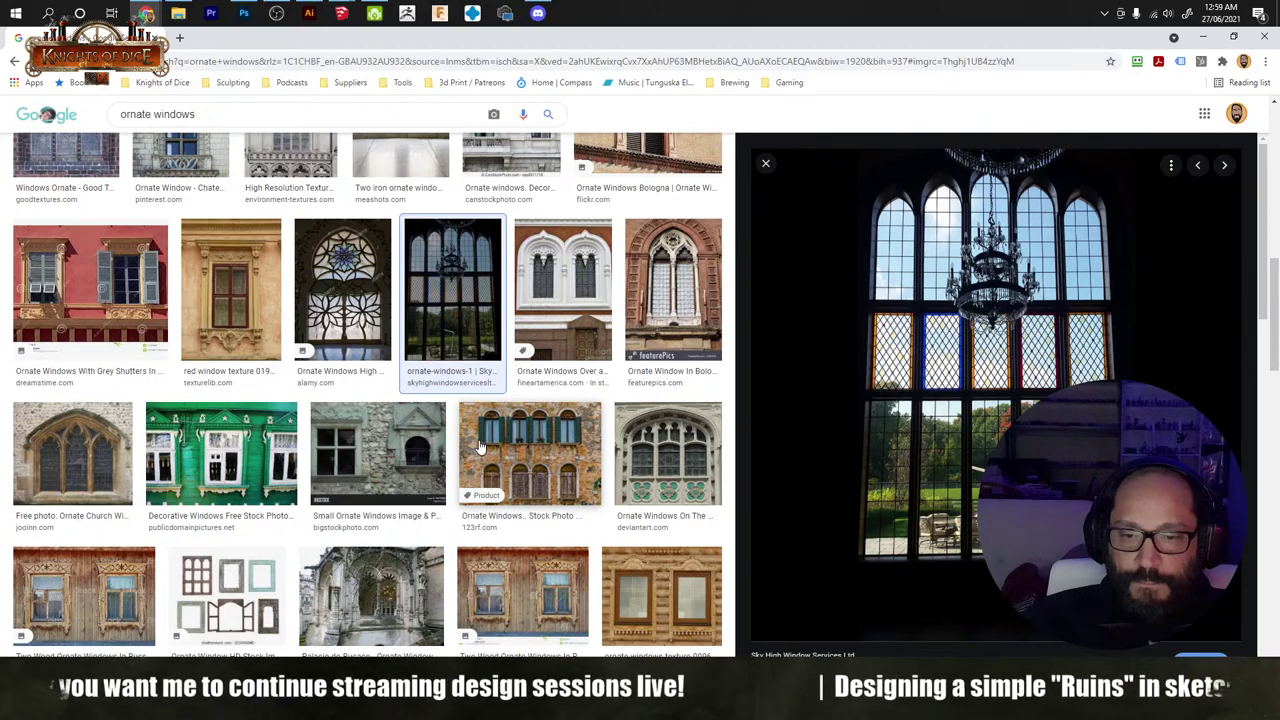
scroll(479, 446, down, 2)
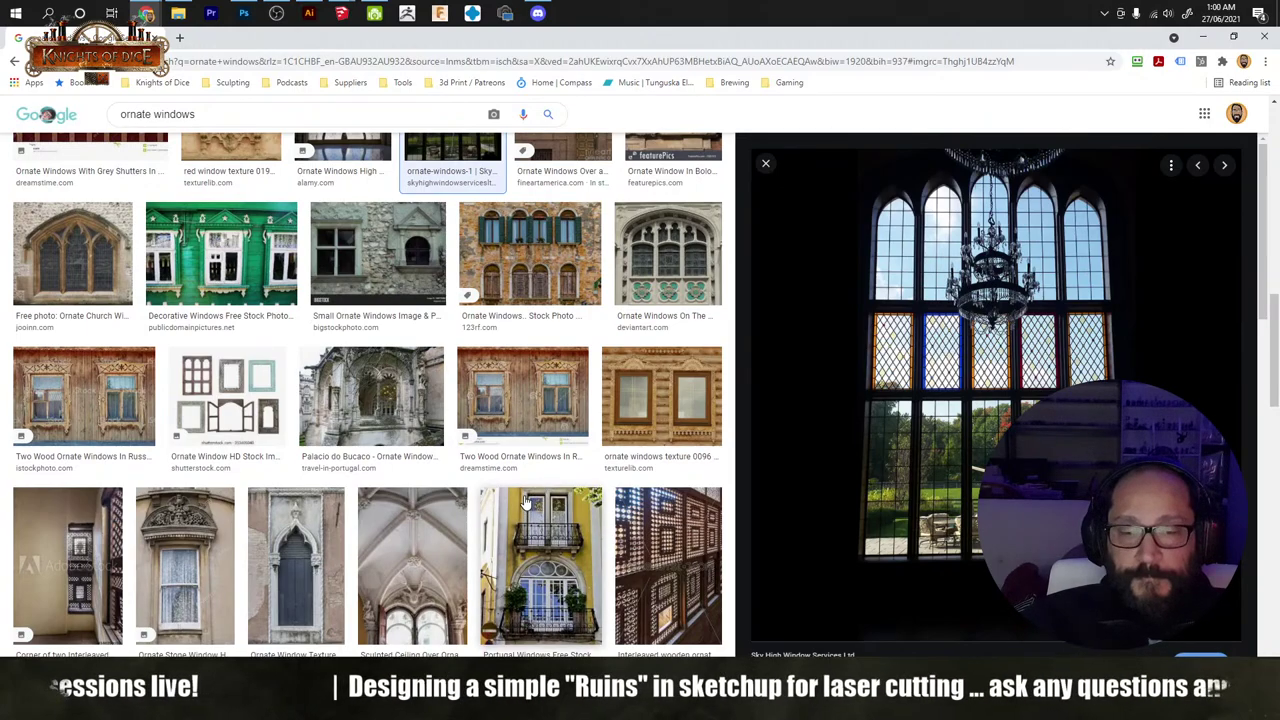
scroll(473, 486, down, 2)
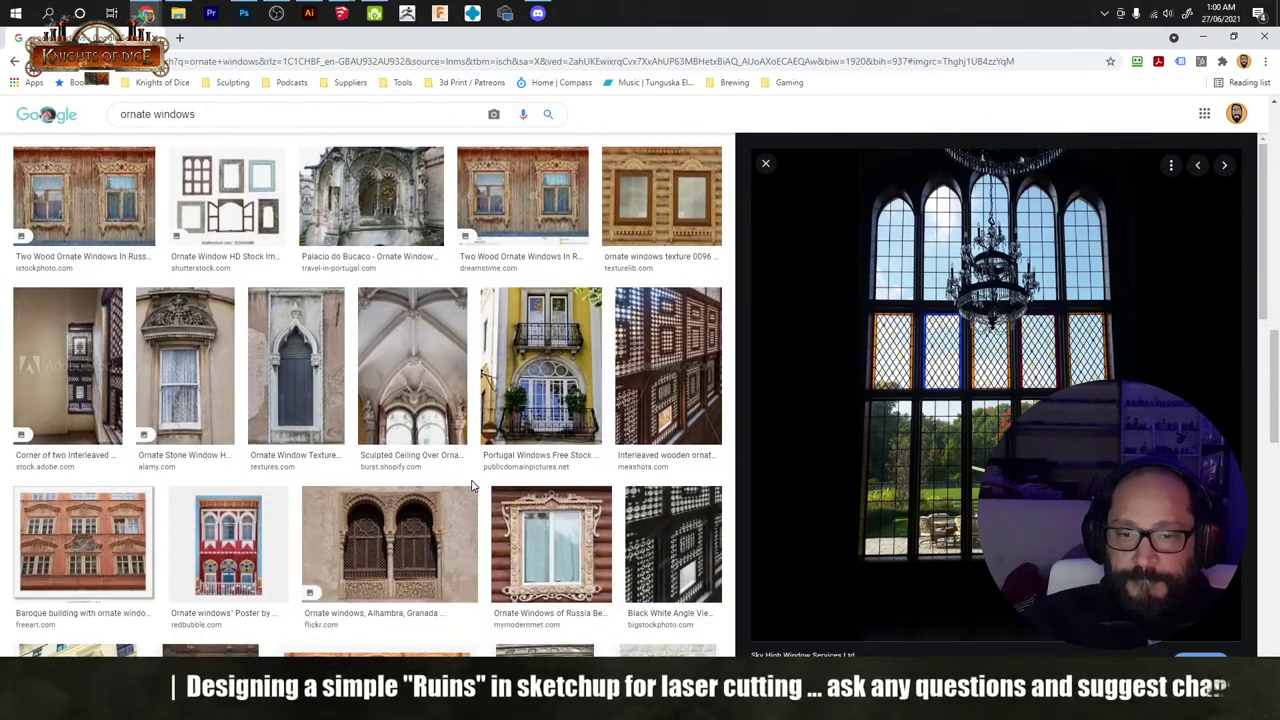
scroll(473, 486, down, 3)
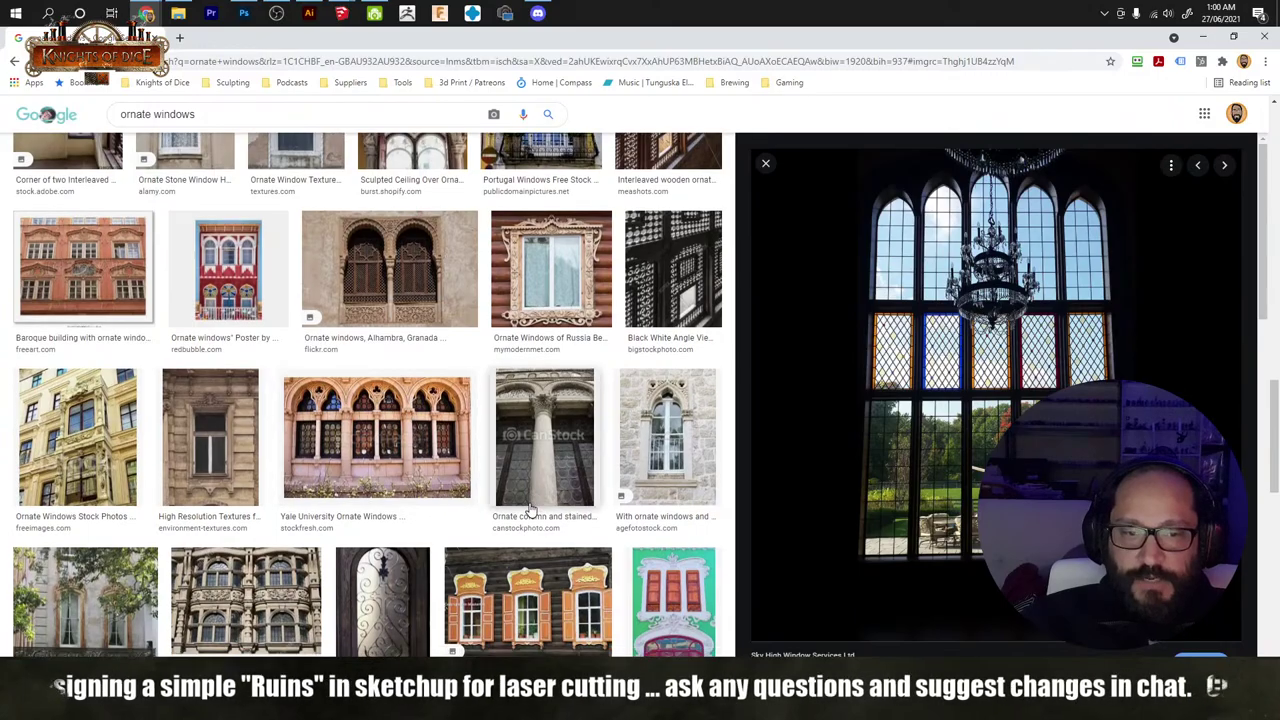
scroll(530, 510, down, 5)
scroll(532, 503, up, 7)
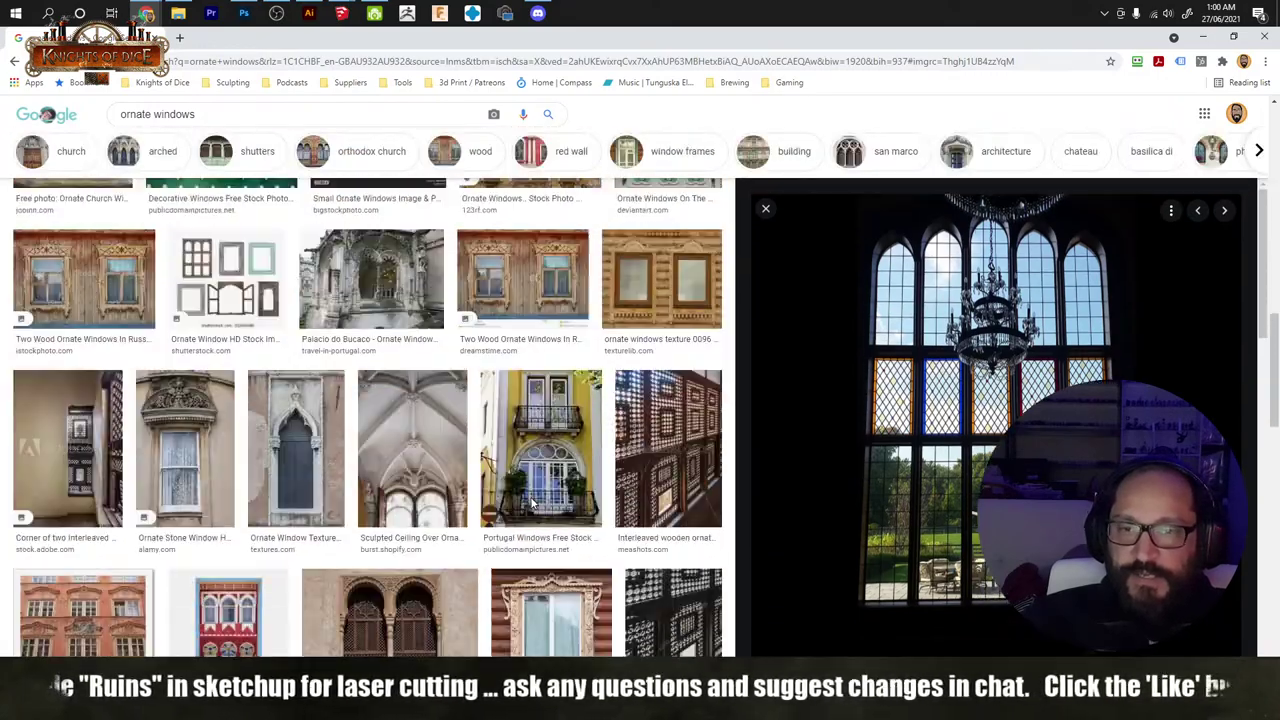
scroll(532, 503, up, 3)
Step: Extend the image search to "ornate windows silhoutte"
click(345, 121)
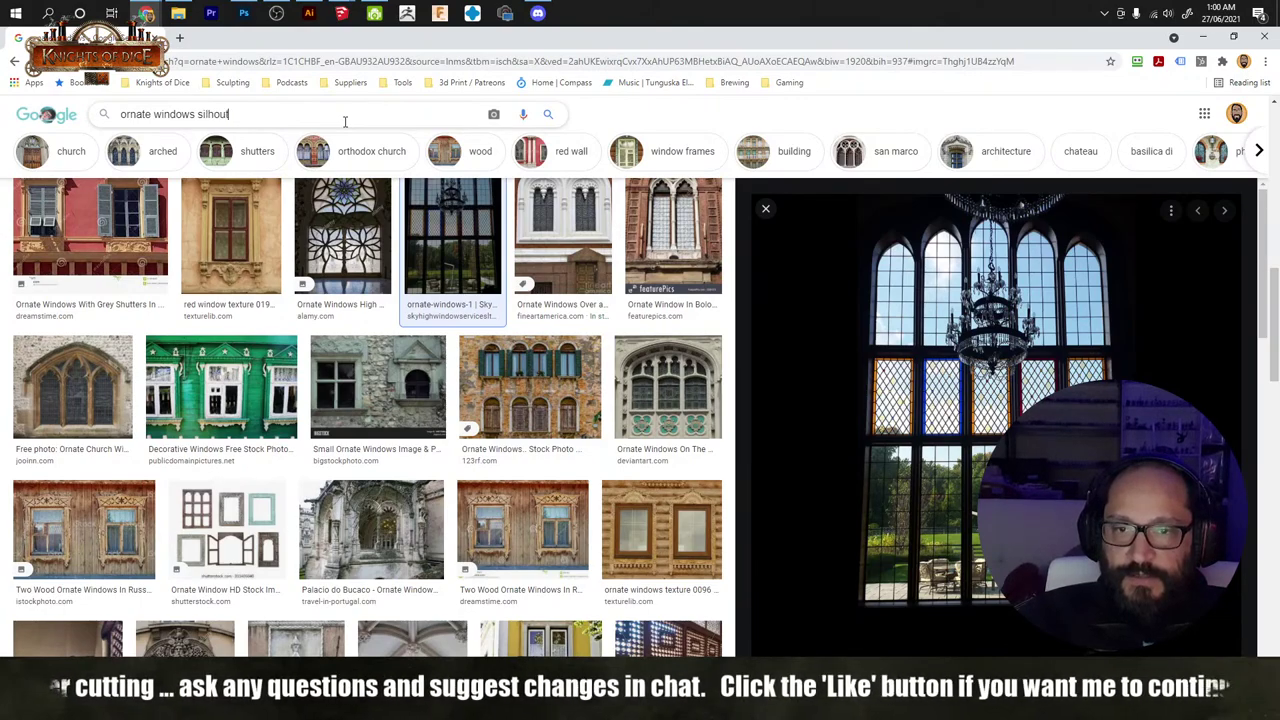
text(silhoutte)
key(Return)
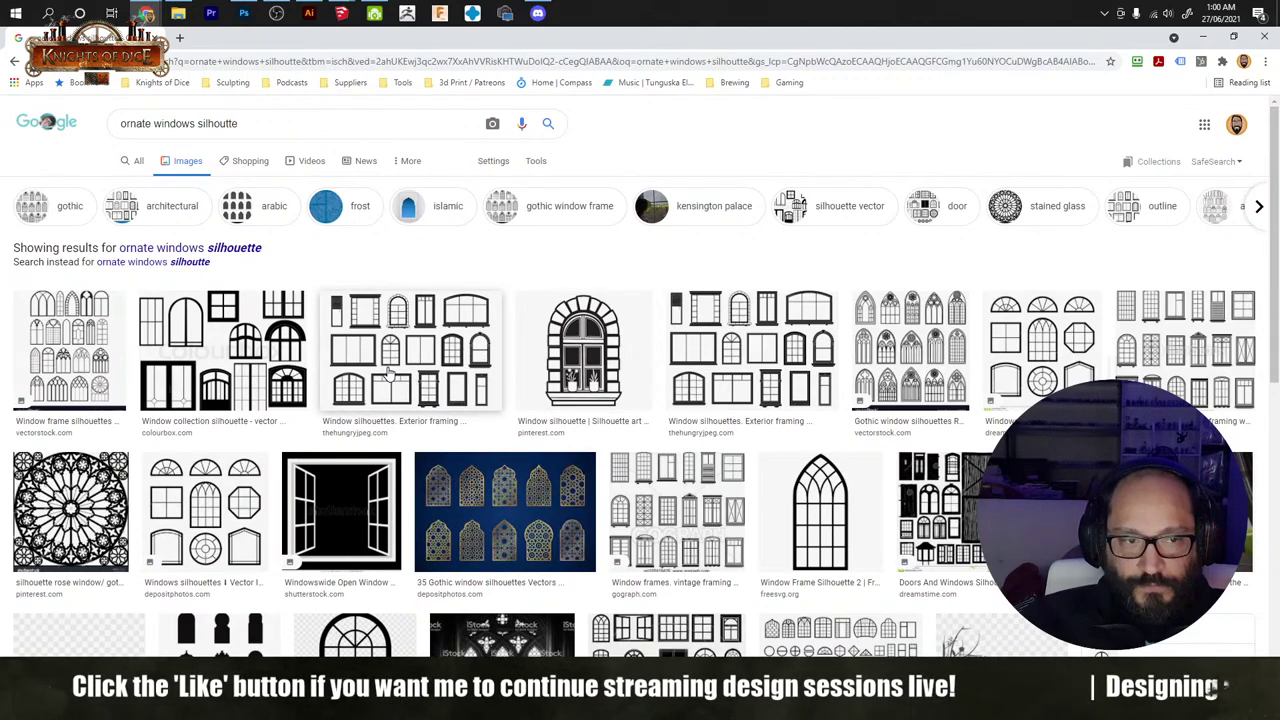
Step: Preview the black Gothic window silhouettes set and the gold patterned Gothic windows on the blue background
scroll(490, 440, down, 1)
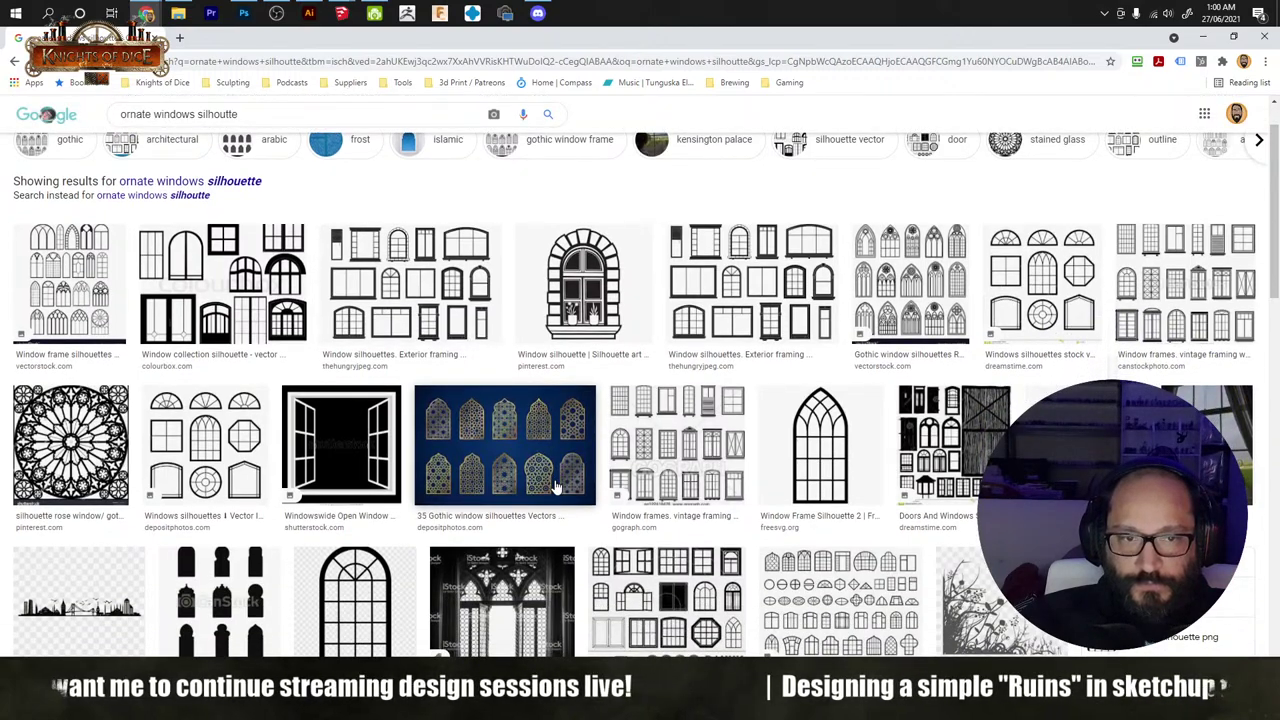
click(910, 290)
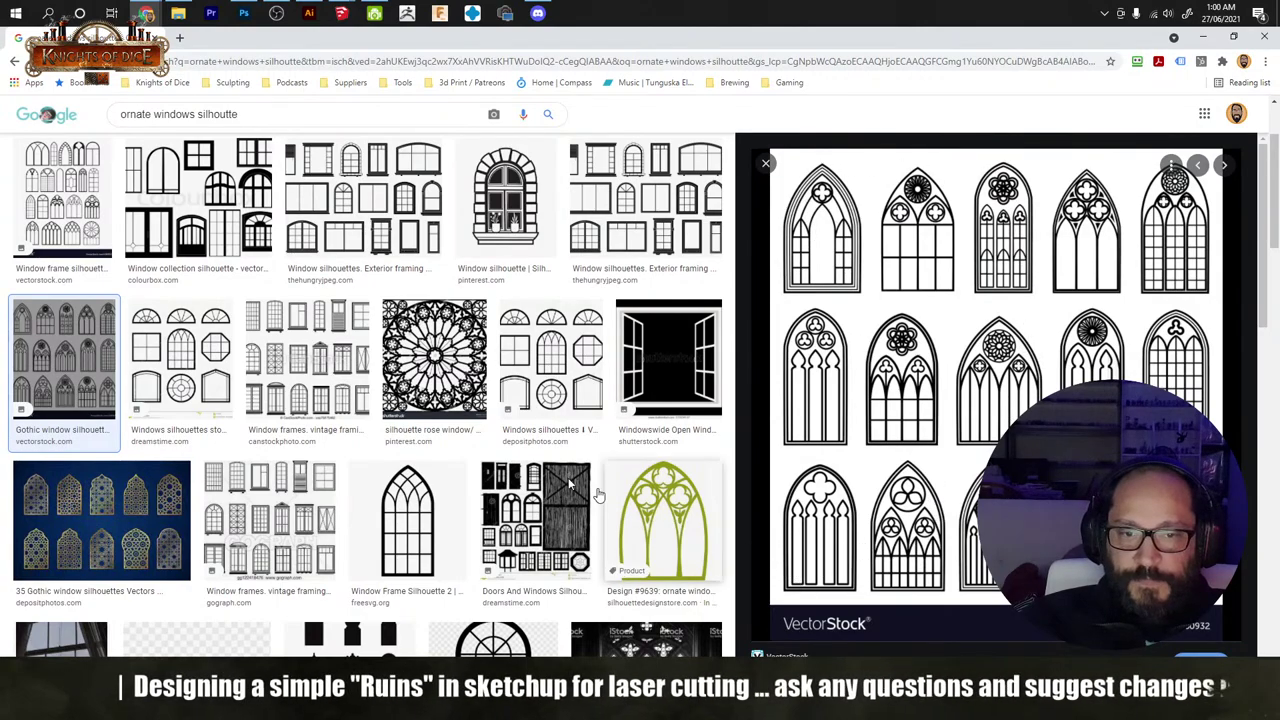
scroll(474, 459, down, 2)
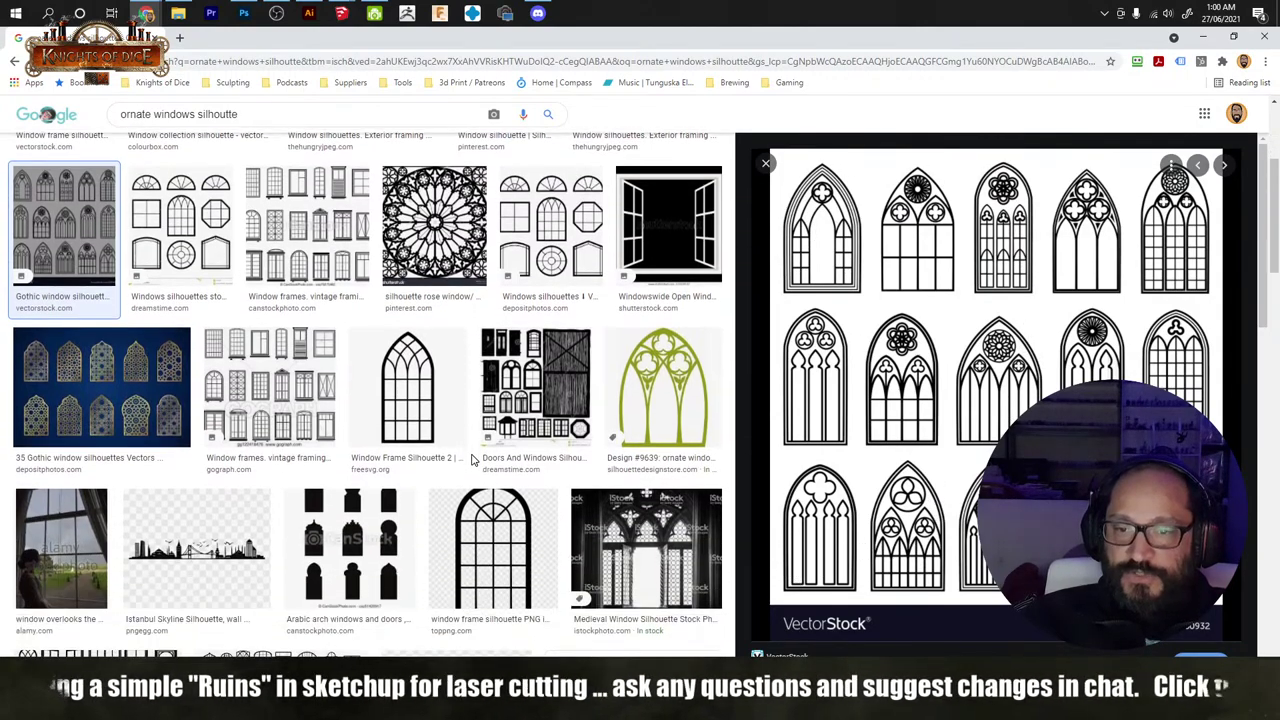
click(110, 432)
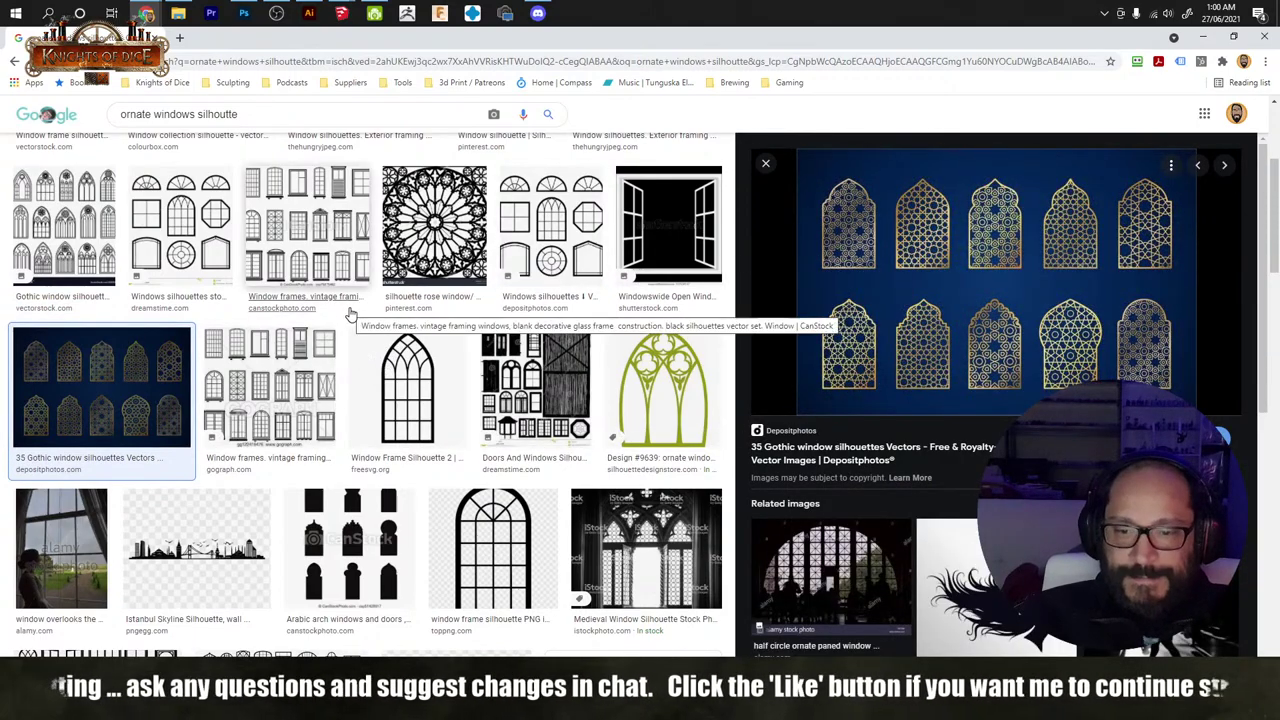
scroll(350, 315, down, 1)
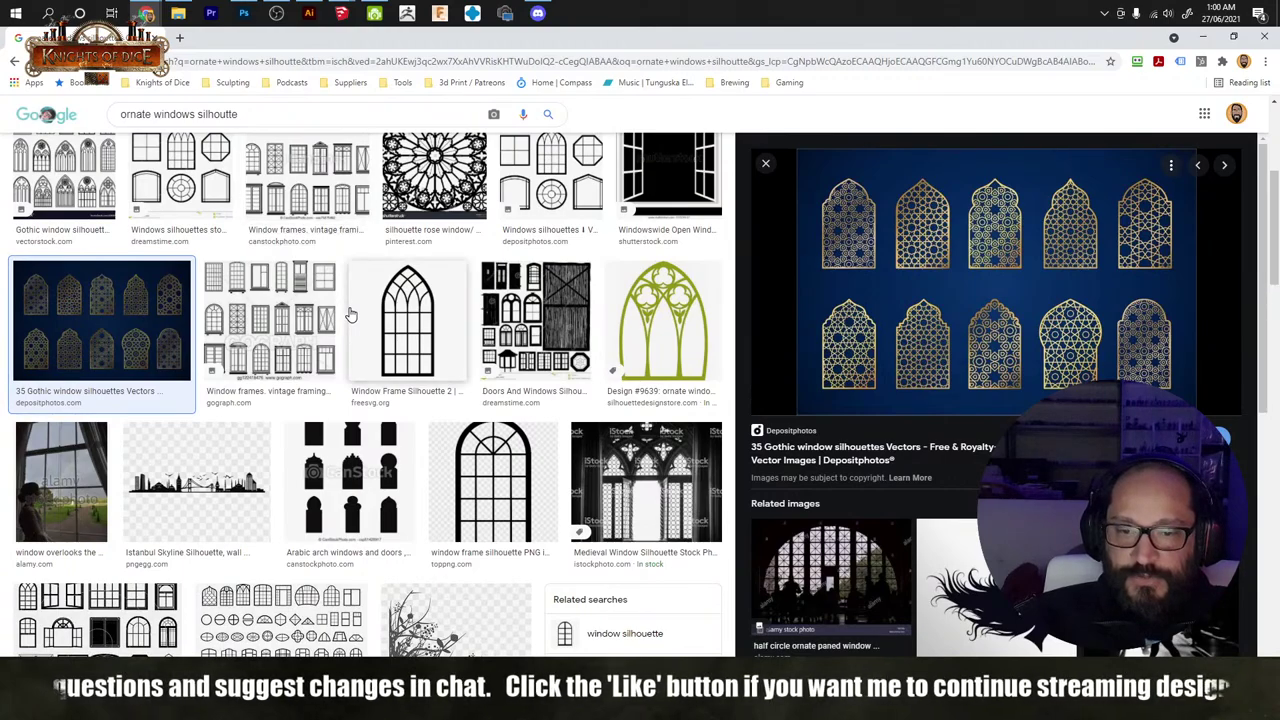
scroll(350, 315, up, 3)
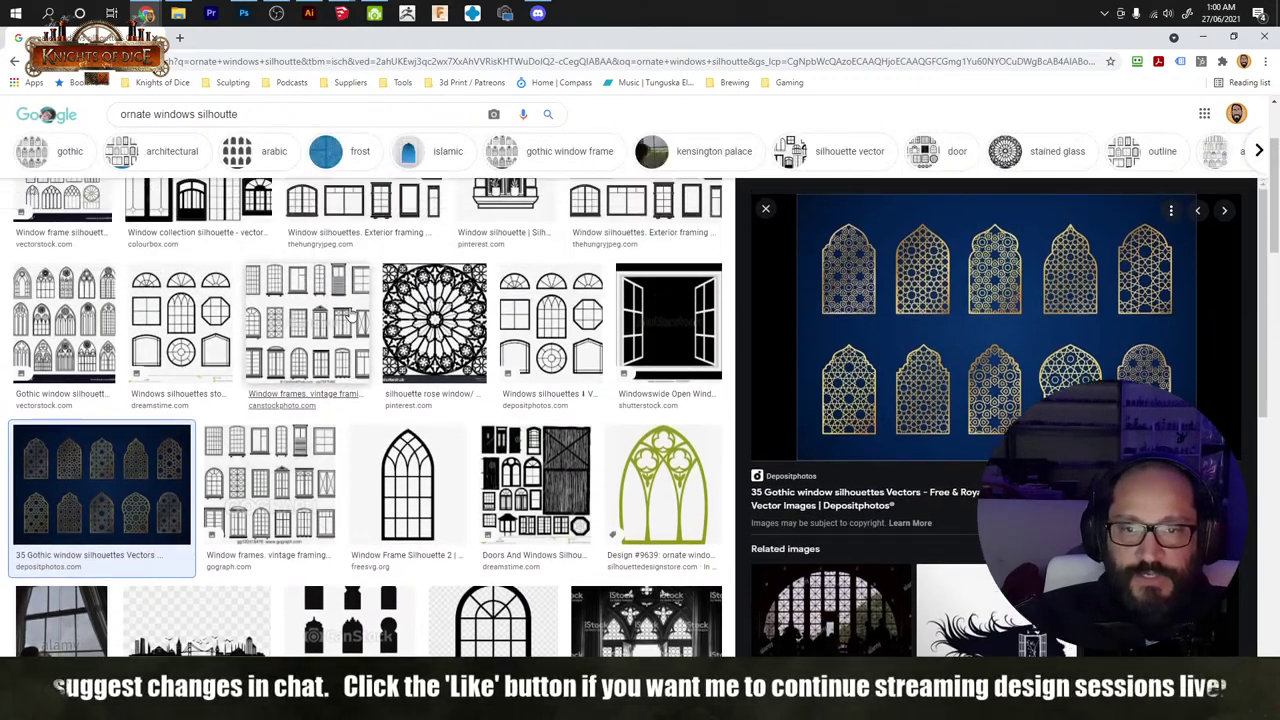
Step: Preview the vintage window frames set and the green ornate window frame, comparing them with the other silhouette results
click(338, 360)
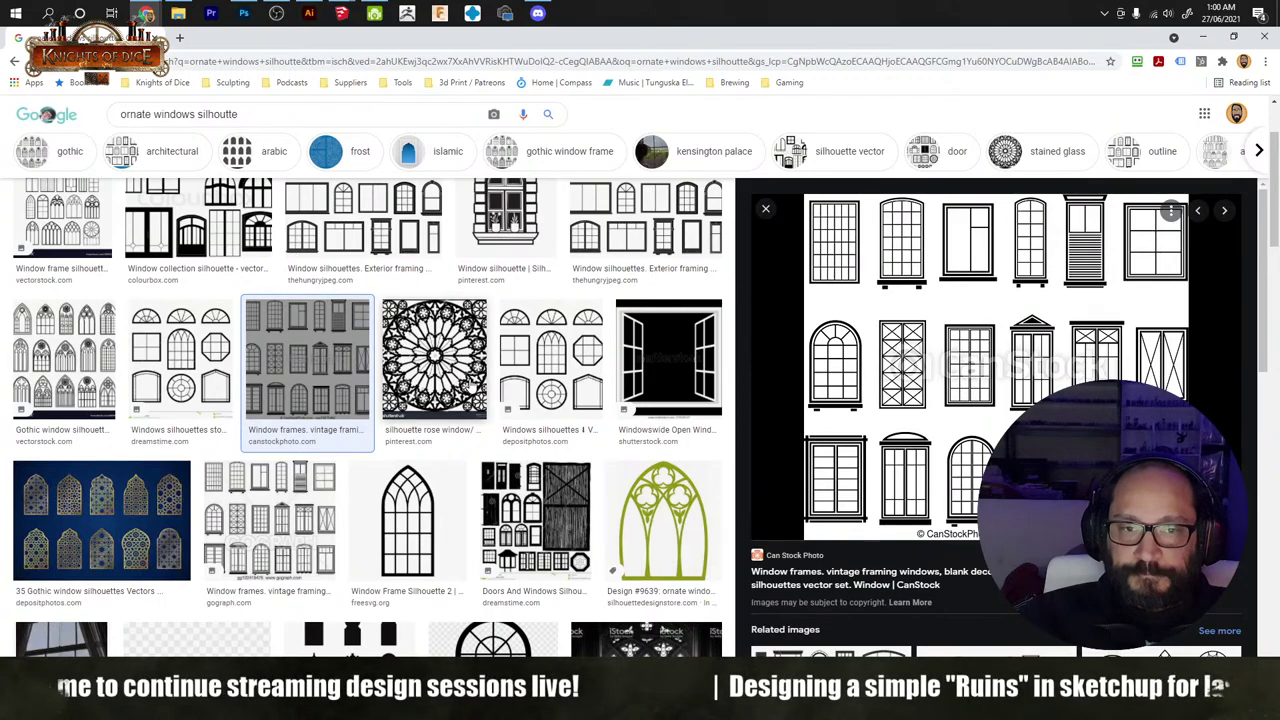
scroll(468, 386, up, 2)
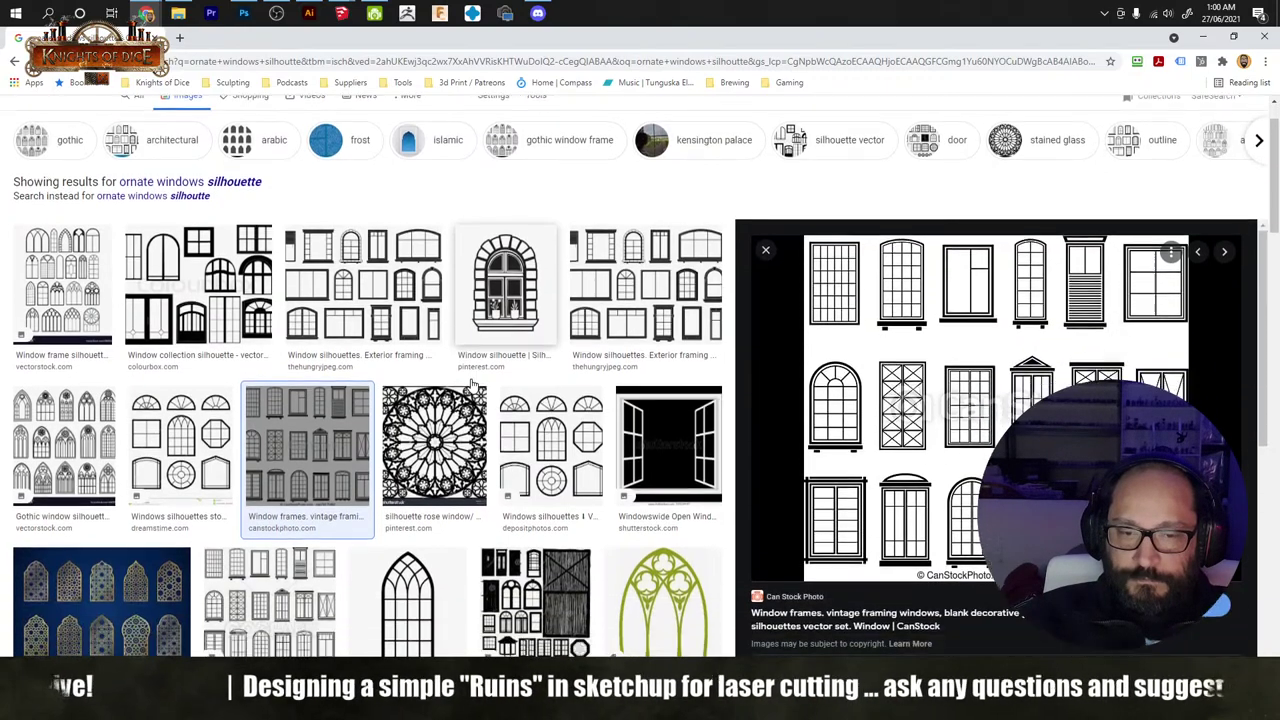
scroll(472, 386, down, 3)
click(665, 432)
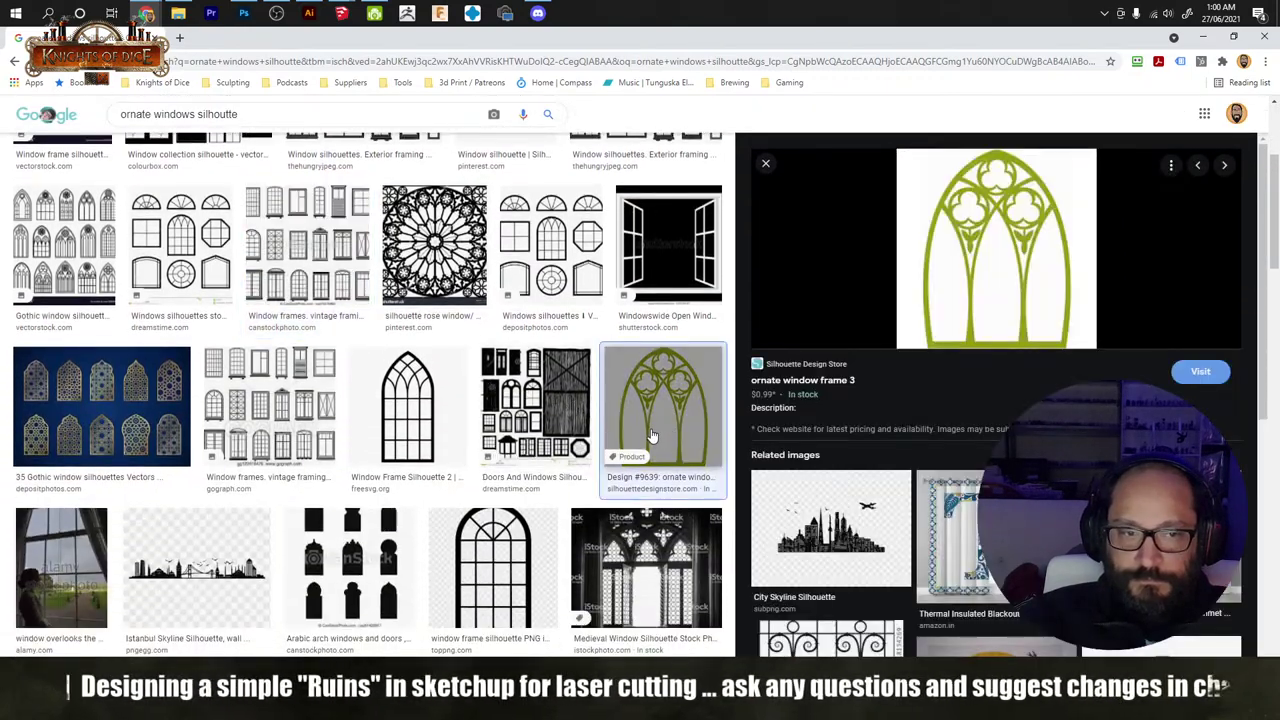
scroll(670, 420, up, 3)
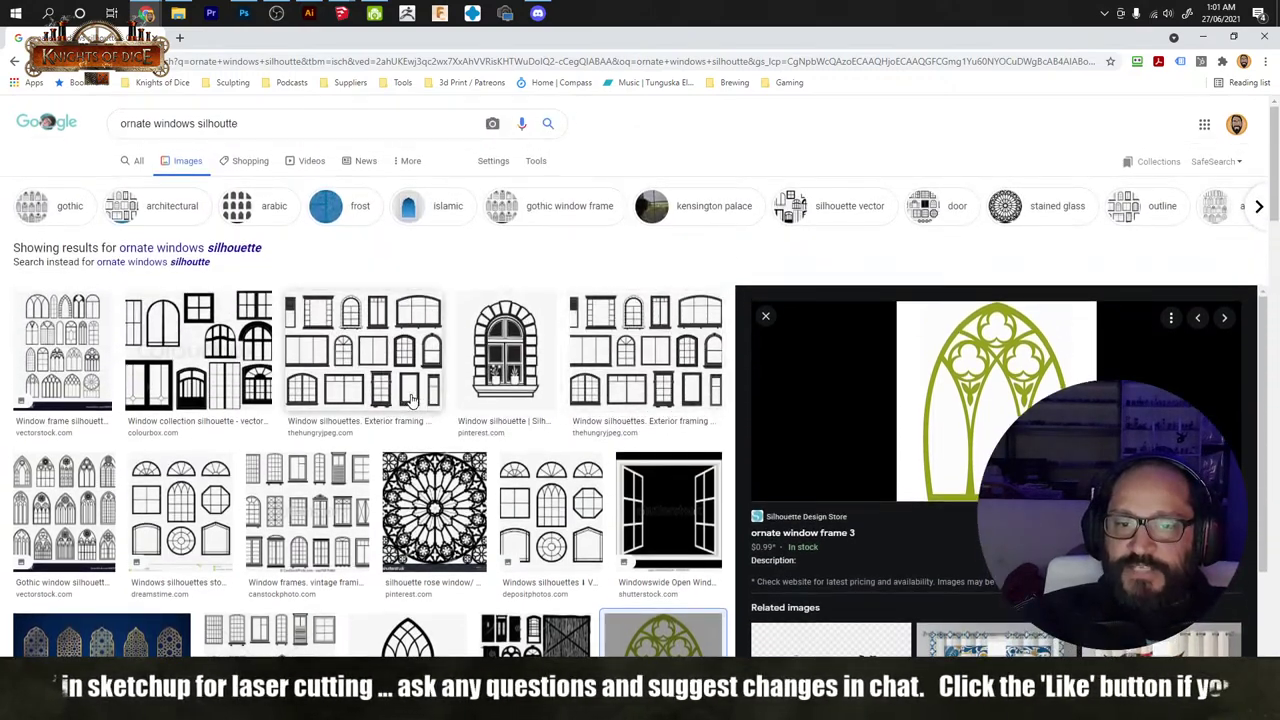
scroll(410, 398, down, 3)
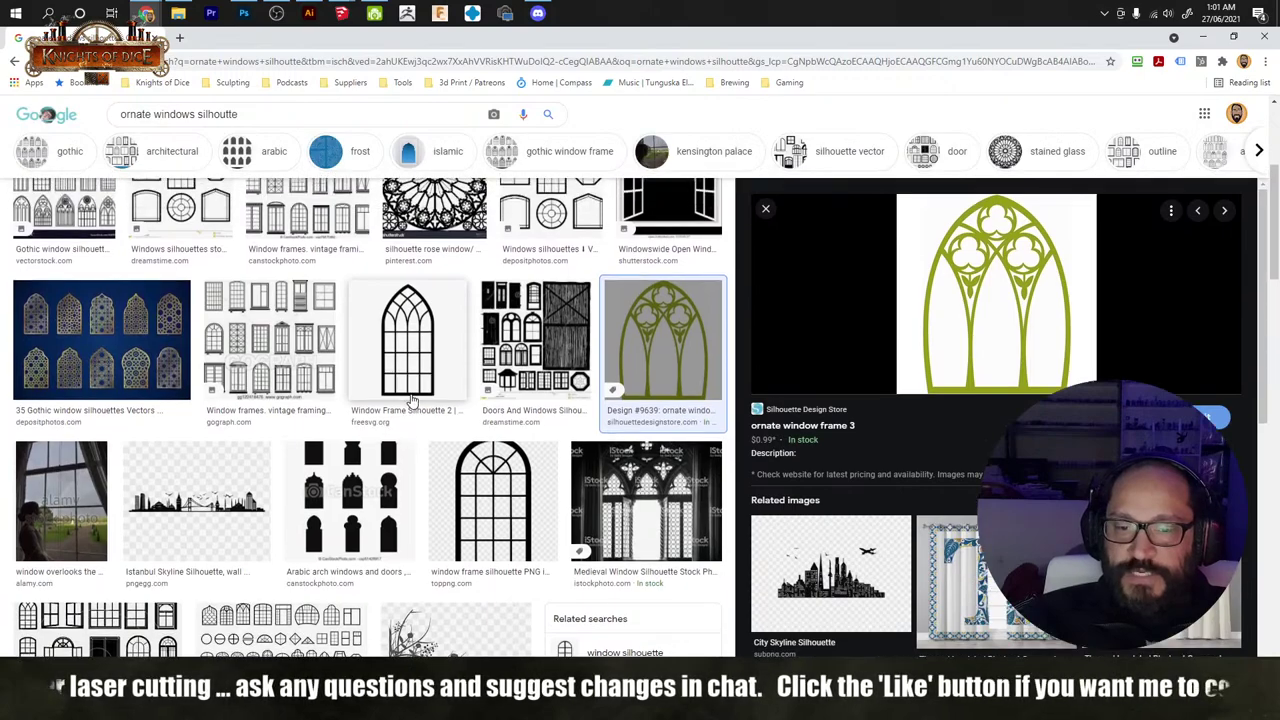
scroll(410, 398, up, 3)
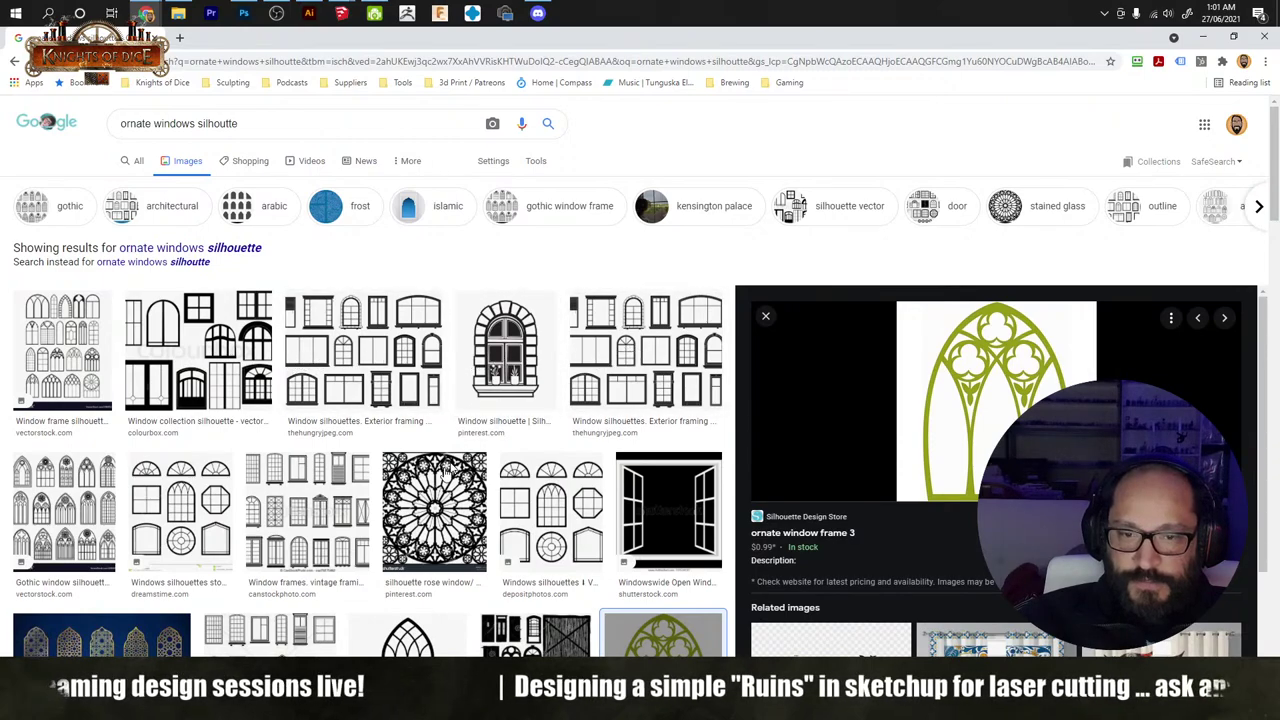
Step: Open the Gothic window silhouettes and exterior framing silhouettes results in separate new tabs, and bring up the Gothic set
scroll(435, 455, down, 1)
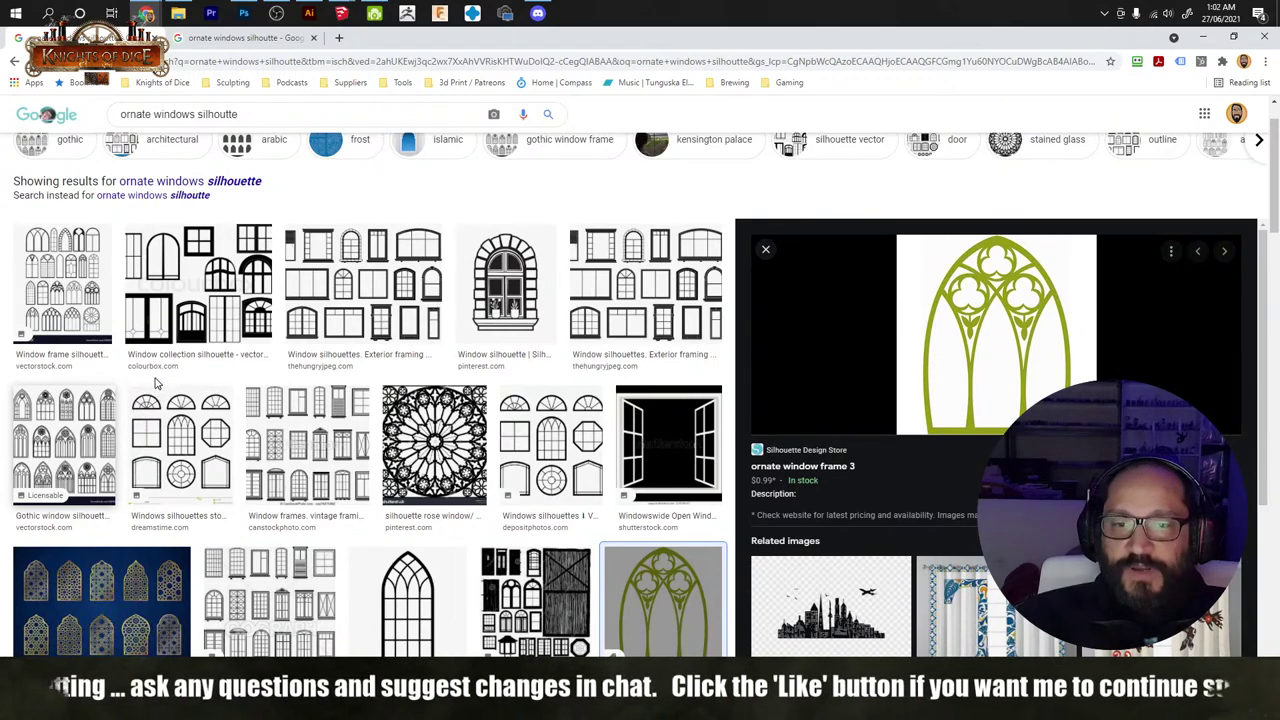
middle_click(360, 296)
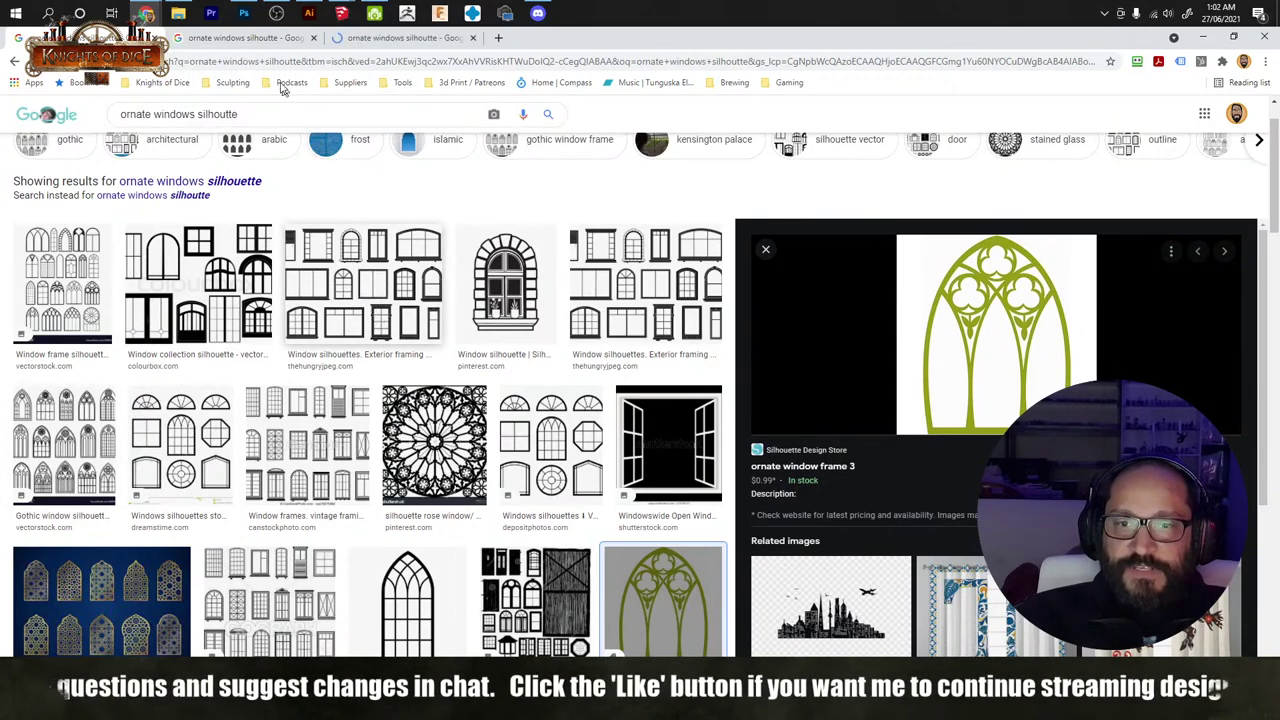
click(390, 38)
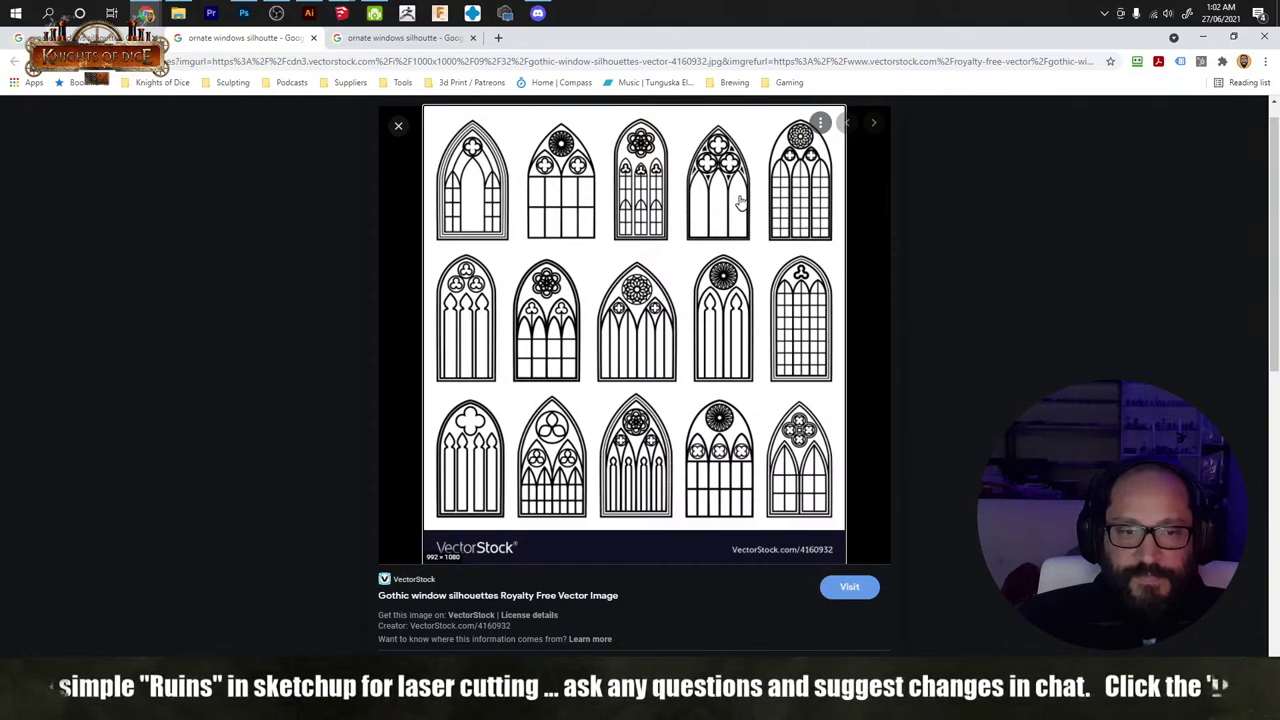
Step: Copy the Gothic window silhouettes image, switch to Illustrator and paste it into the new document
right_click(689, 220)
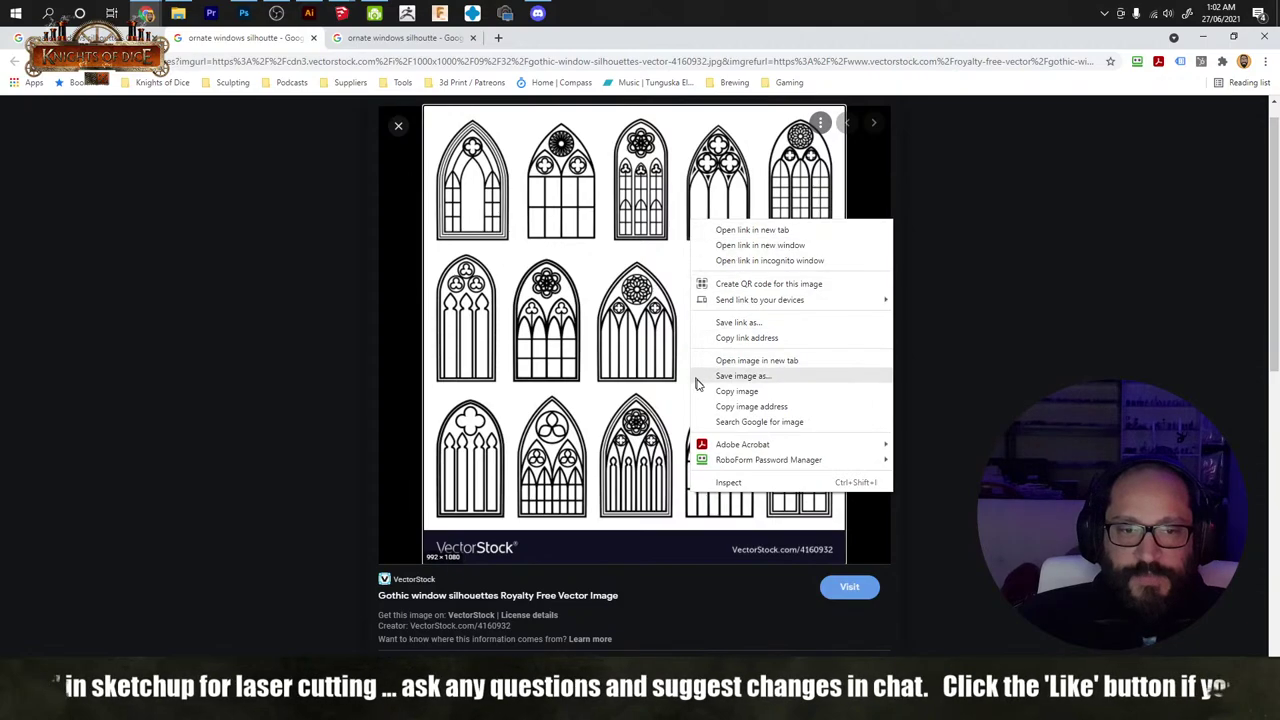
click(784, 392)
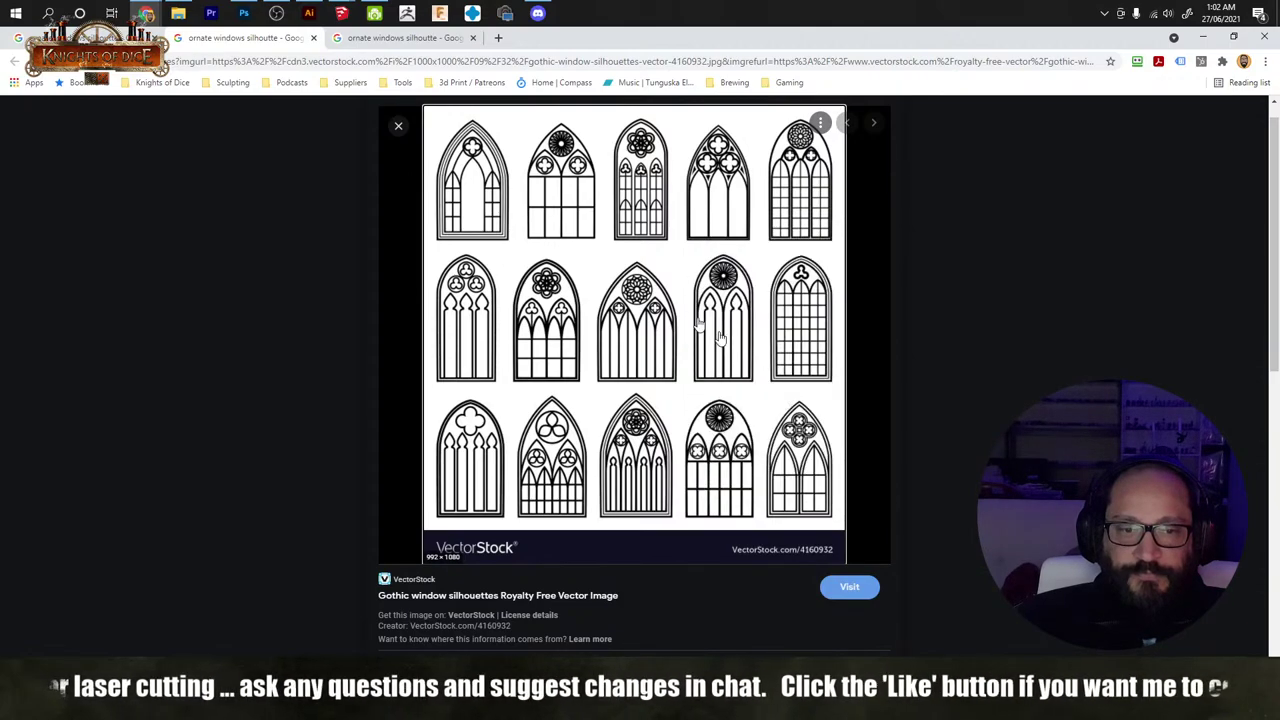
click(310, 17)
key(ctrl+v)
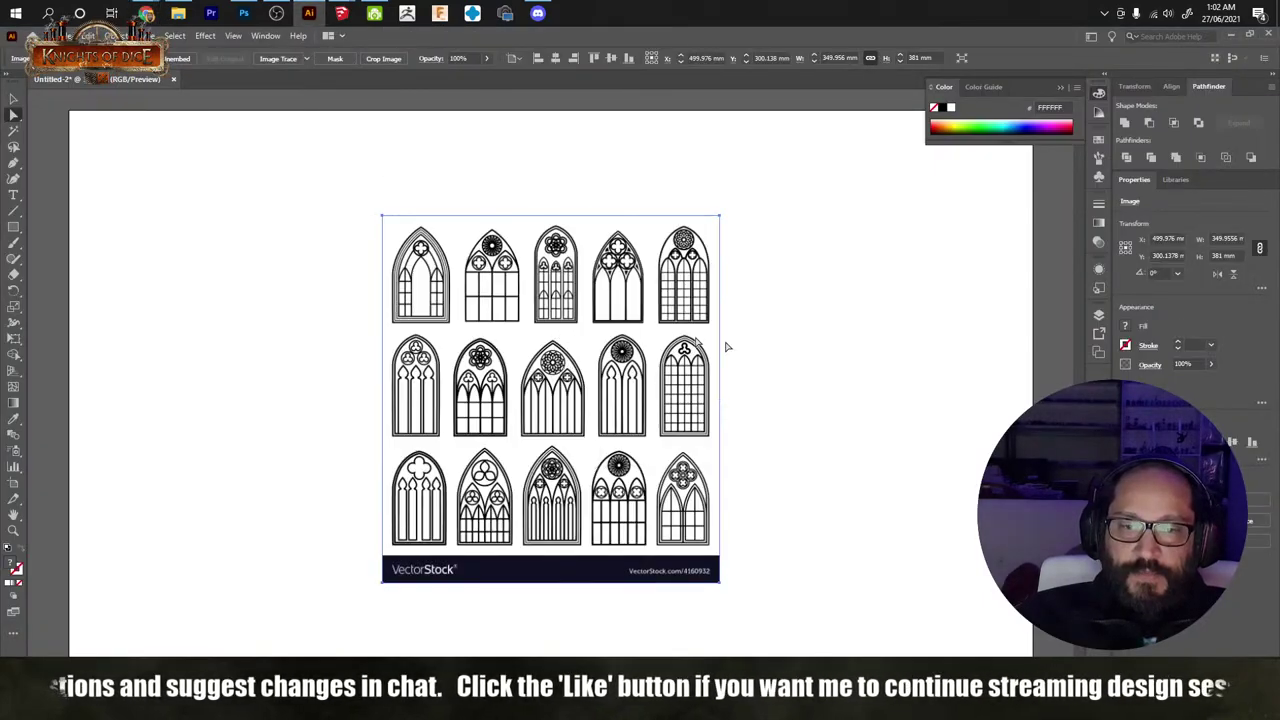
Step: Examine the tracery of the pasted Gothic windows up close, especially the upper row, and select the image
click(862, 364)
alt+scroll(605, 285, up, 5)
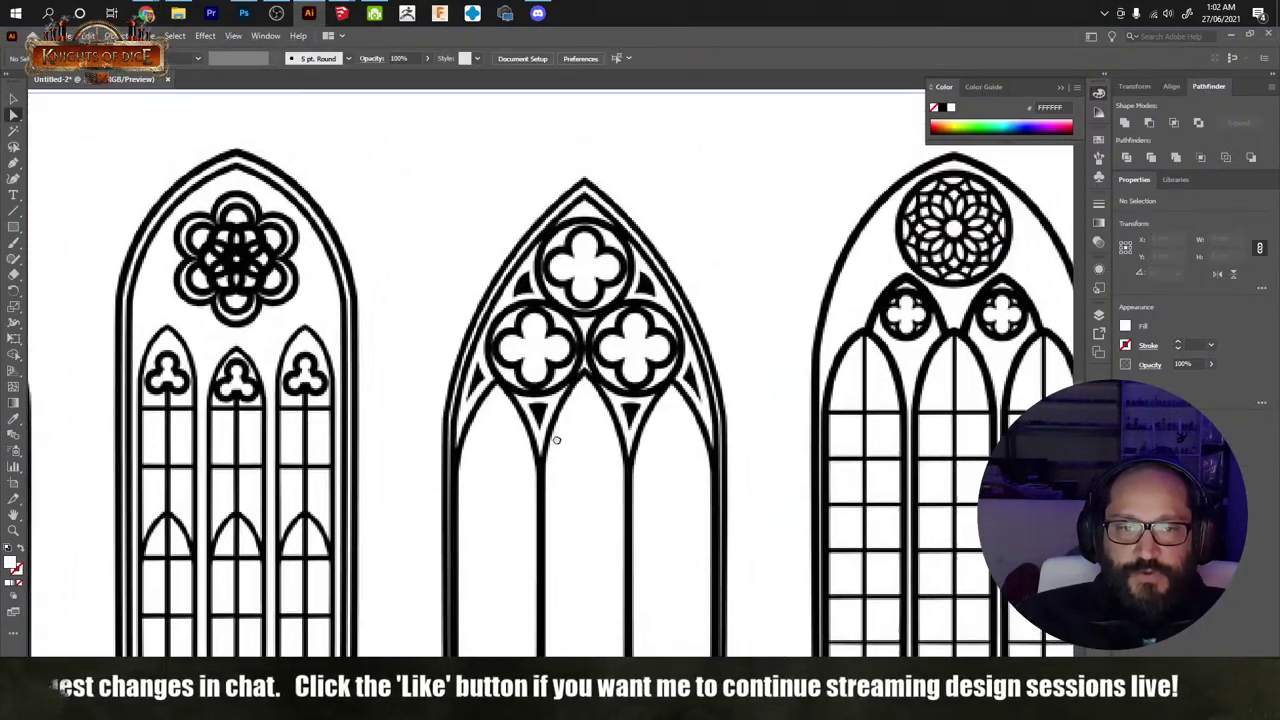
alt+scroll(588, 407, down, 5)
key(v)
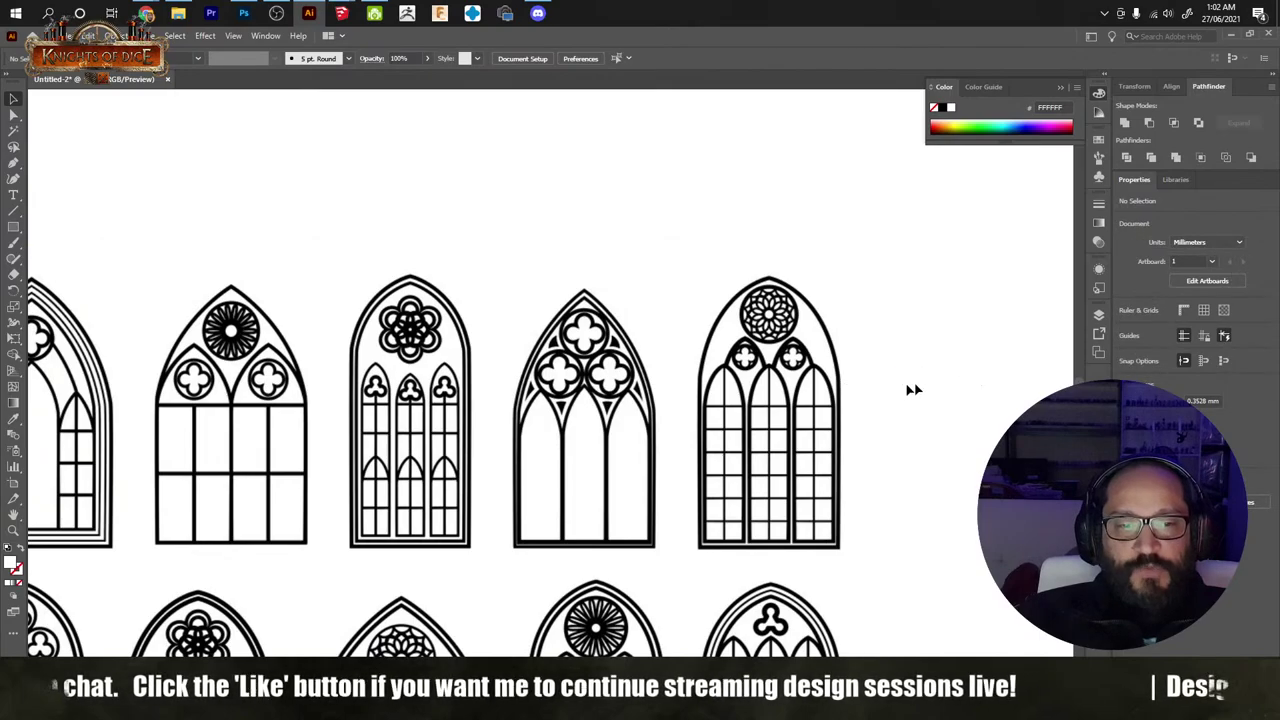
alt+scroll(736, 430, down, 3)
key(ctrl+0)
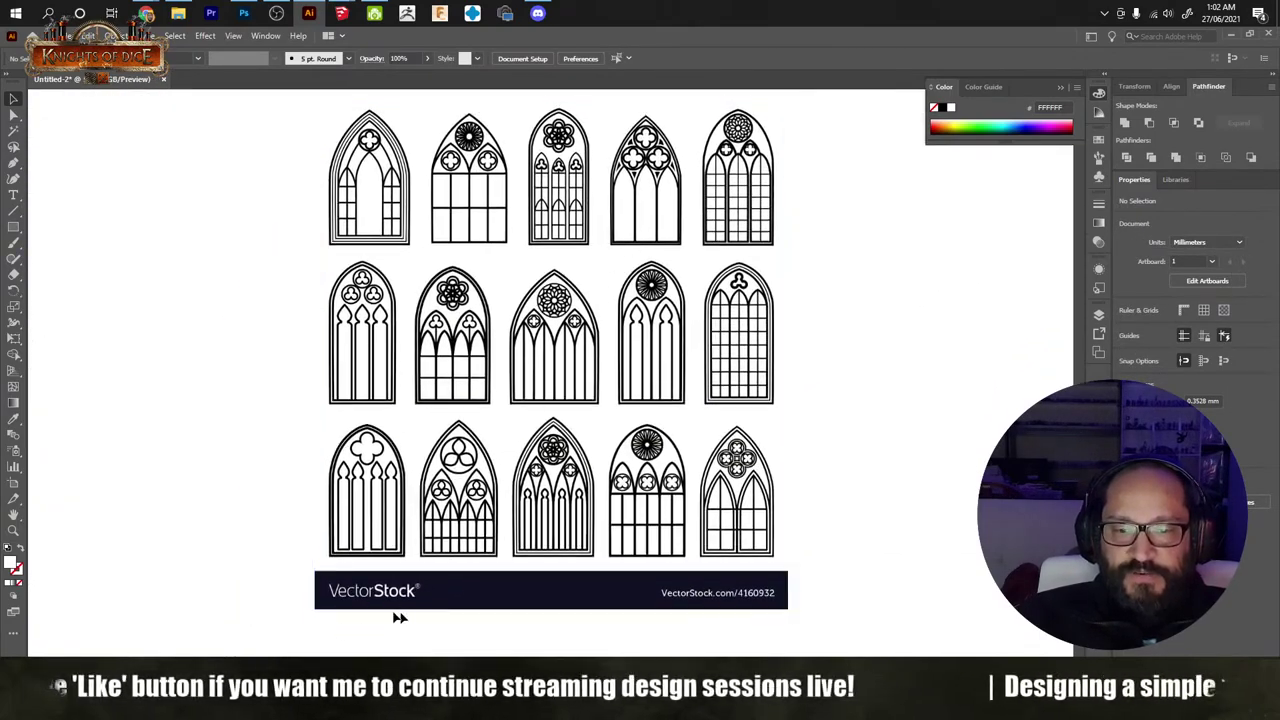
scroll(390, 545, up, 3)
alt+scroll(400, 537, up, 2)
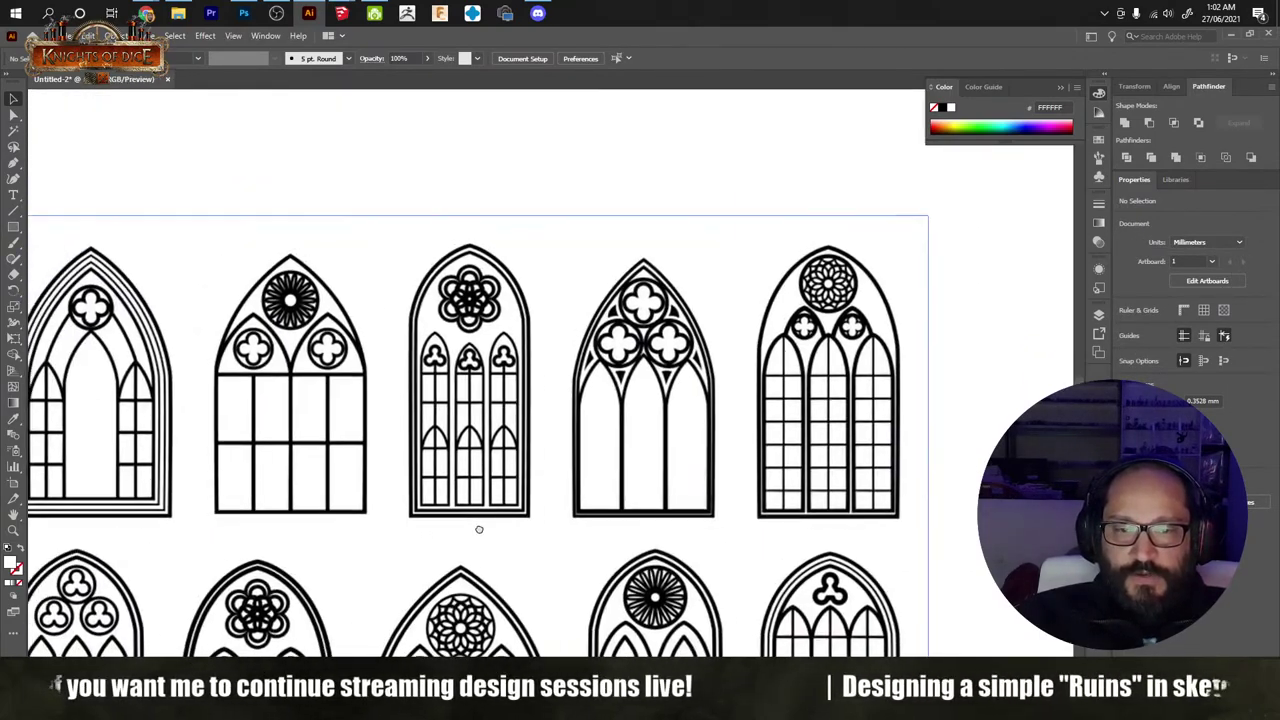
click(553, 535)
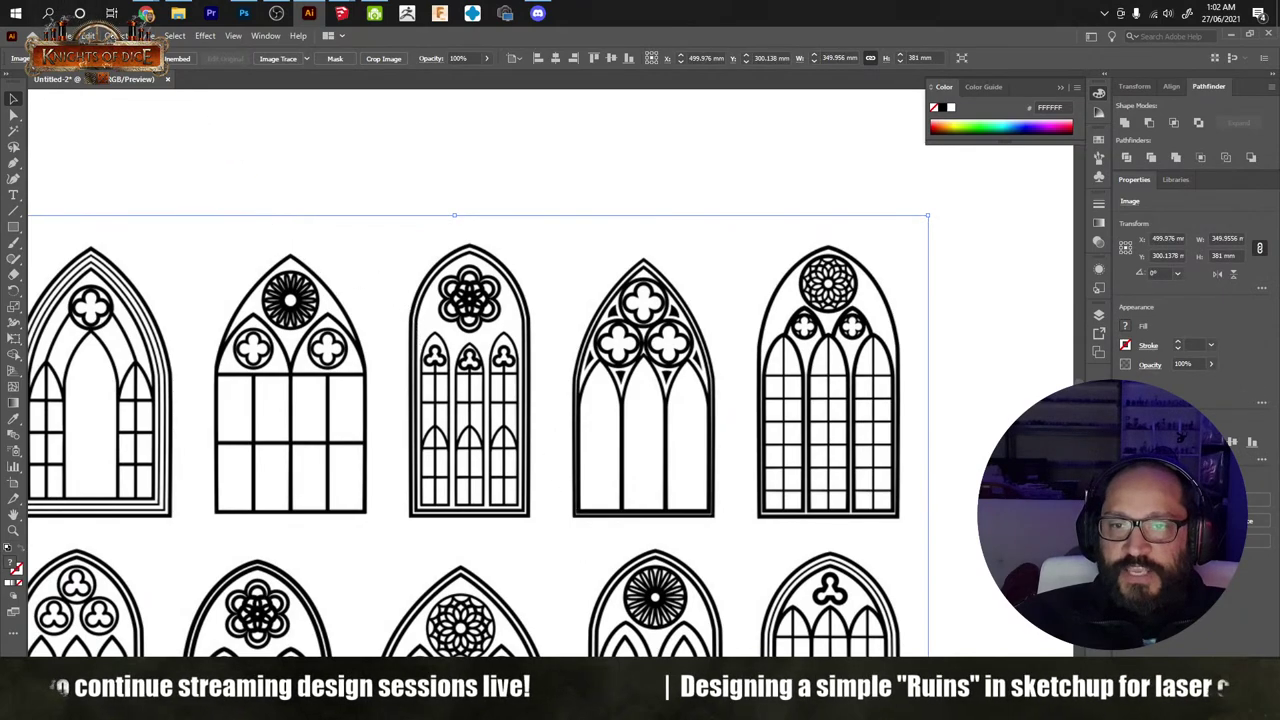
Step: Try converting the pasted Gothic windows image to vector paths with Image Trace, and inspect the traced window with three quatrefoils
click(114, 36)
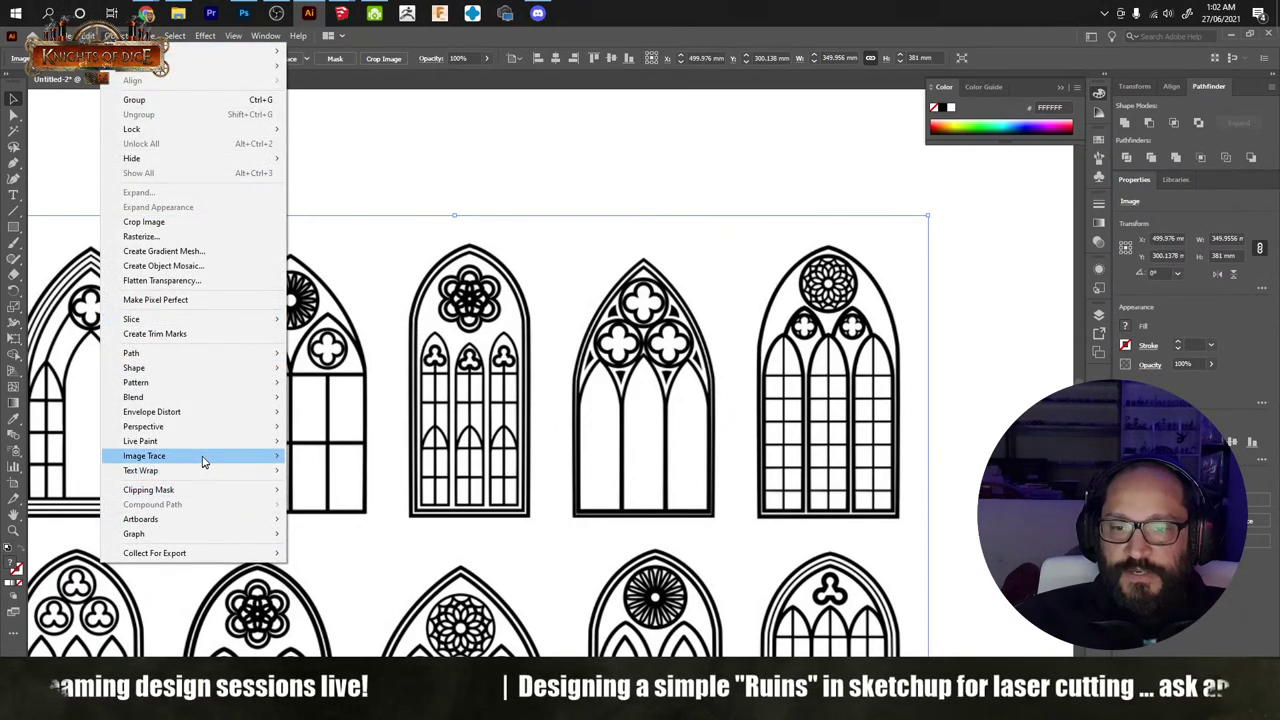
mouse_move(280, 460)
click(336, 471)
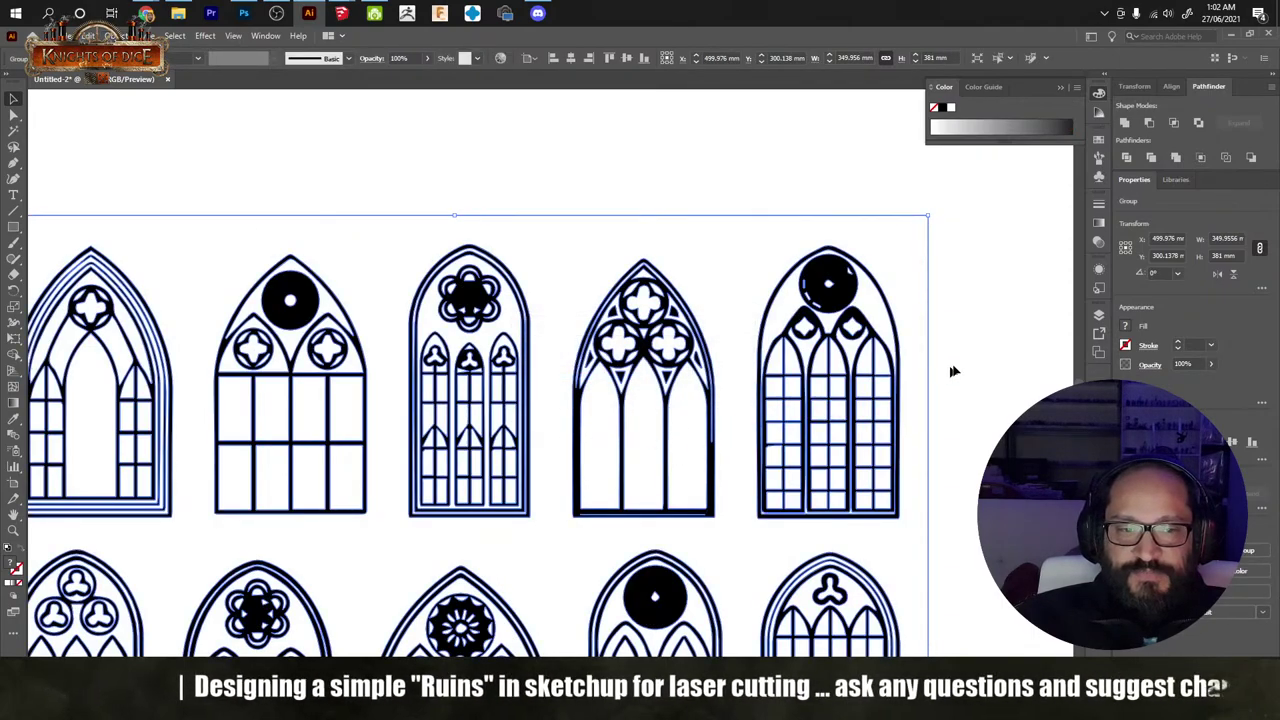
click(953, 371)
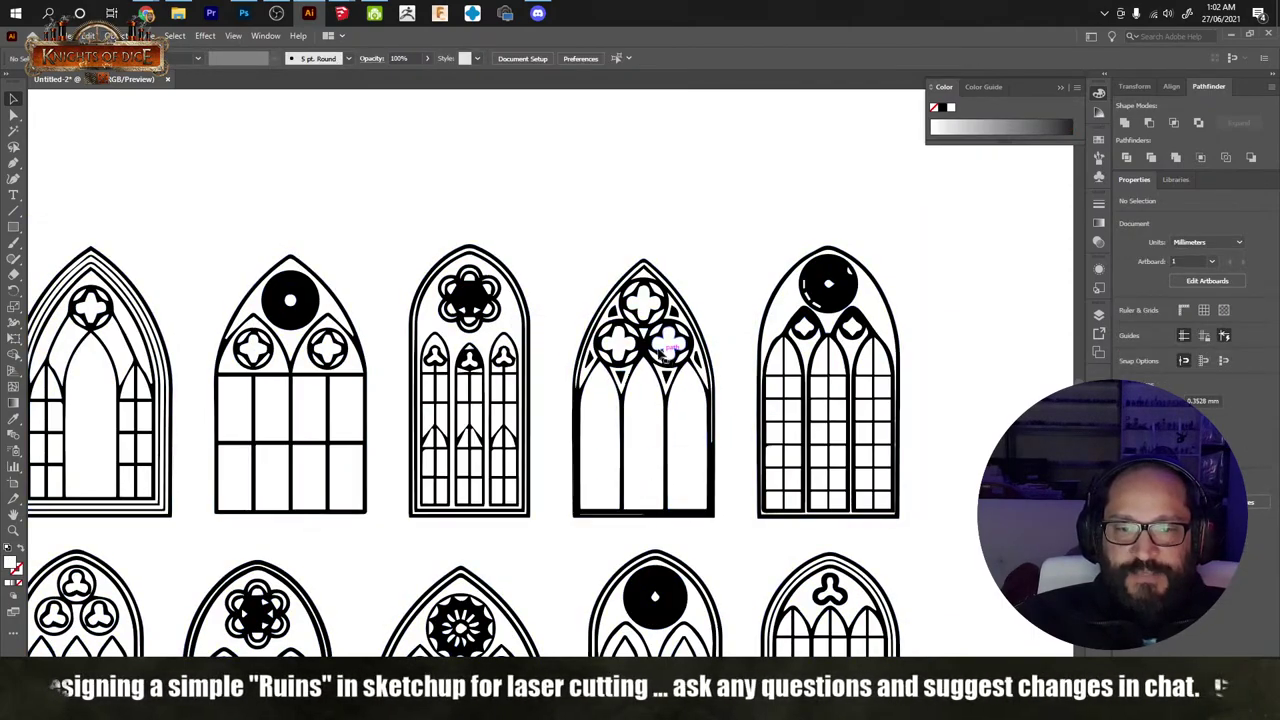
click(660, 355)
double_click(645, 355)
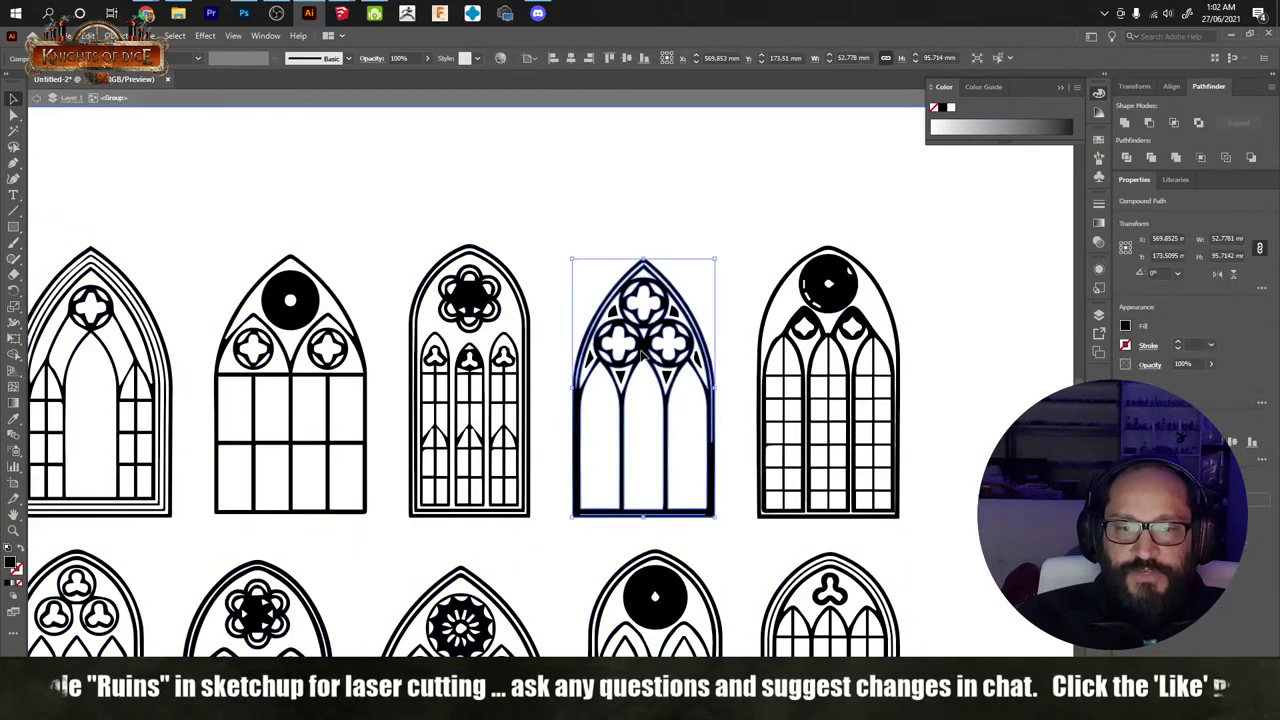
mouse_move(645, 355)
mouse_down()
mouse_move(545, 365)
mouse_move(645, 355)
mouse_up()
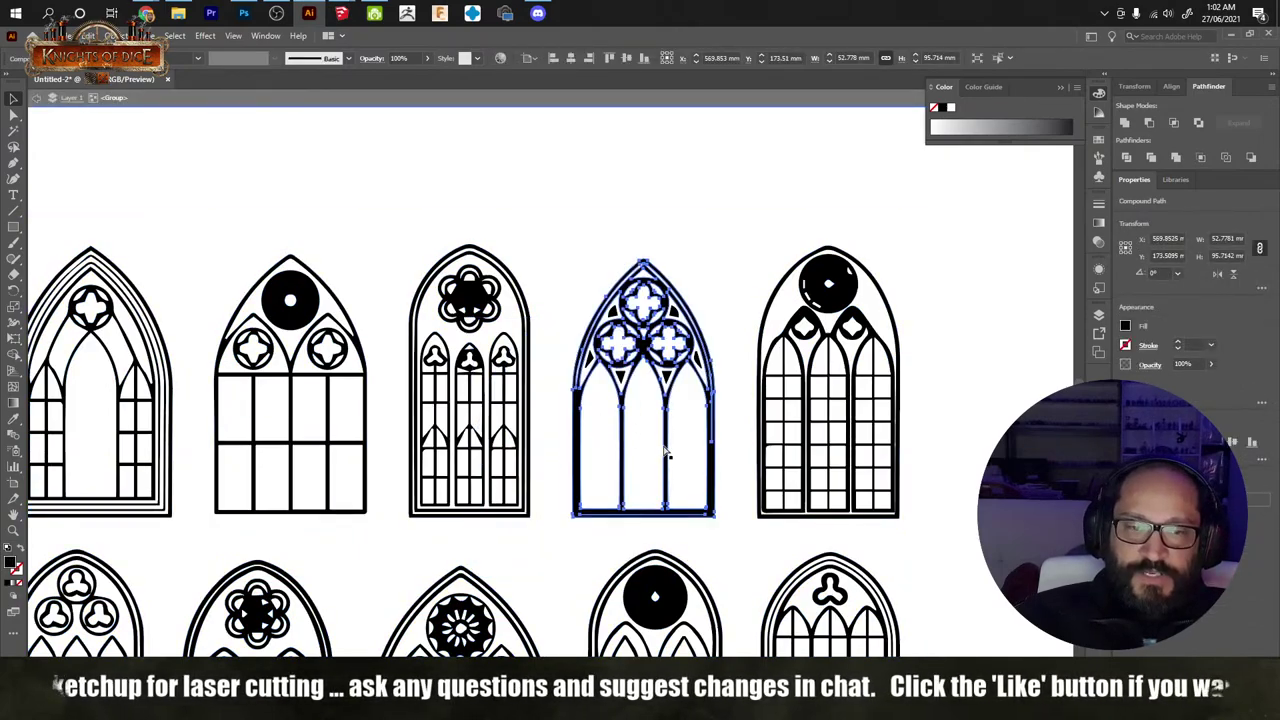
Step: Delete the traced artwork and paste the original Gothic windows image again
key(Escape)
key(Delete)
key(ctrl+v)
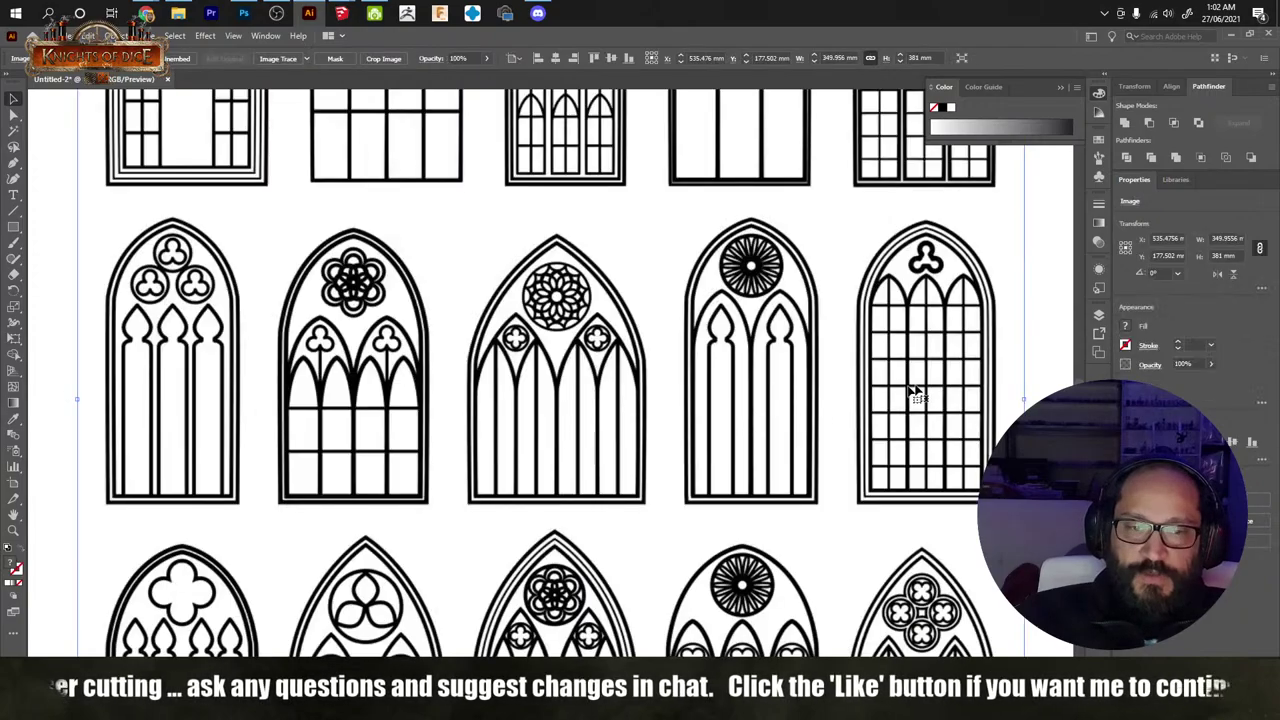
scroll(777, 491, up, 3)
scroll(710, 465, left, 3)
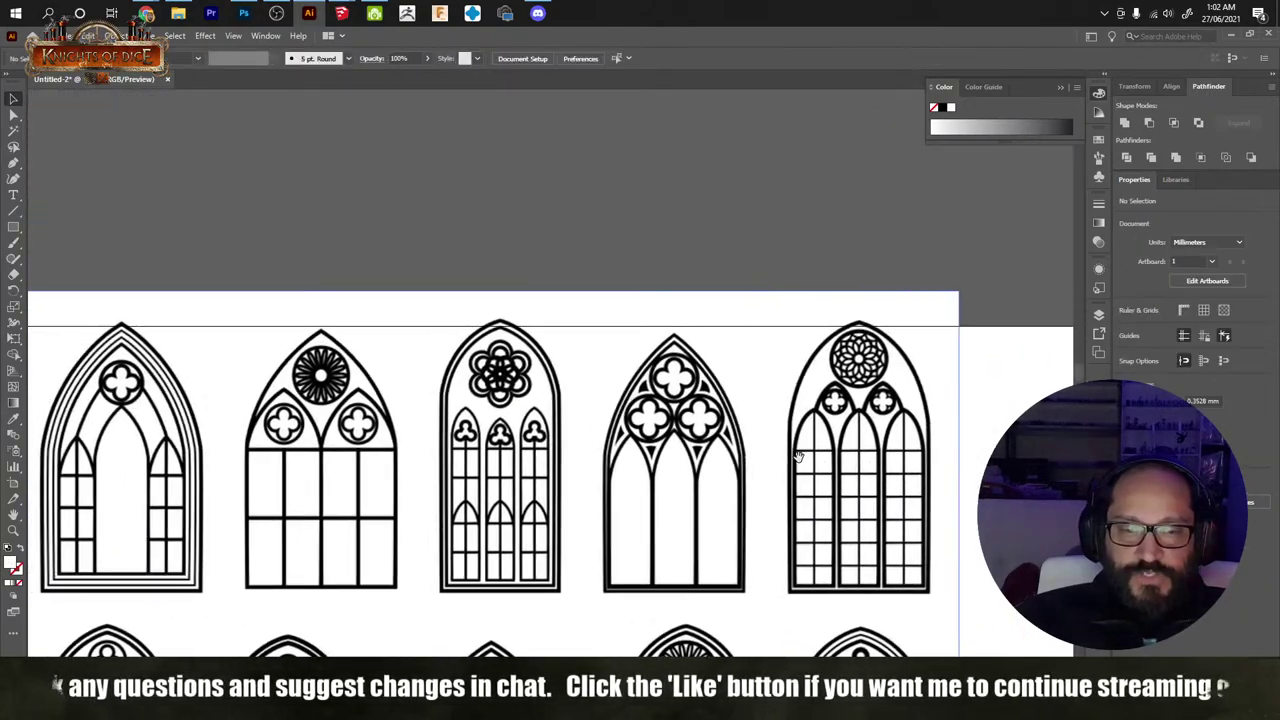
Step: Add a second layer and move the windows image on Layer 1 fully inside the artboard
click(785, 484)
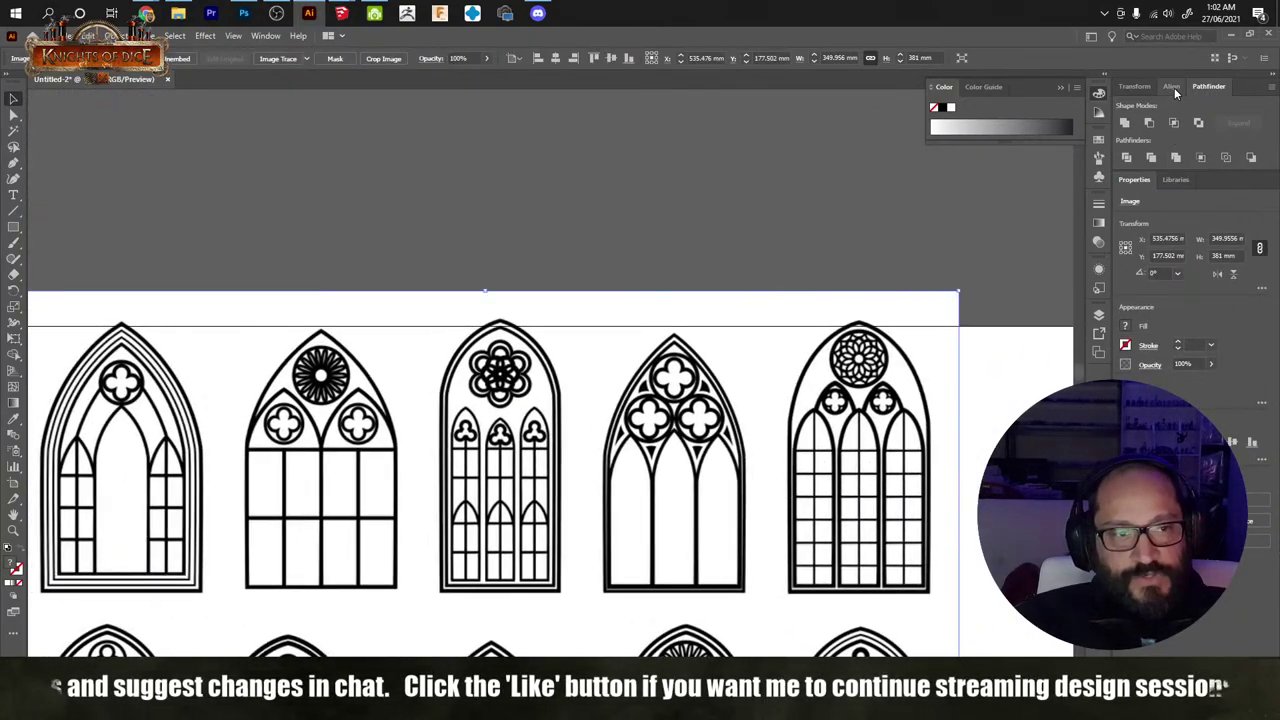
click(1100, 316)
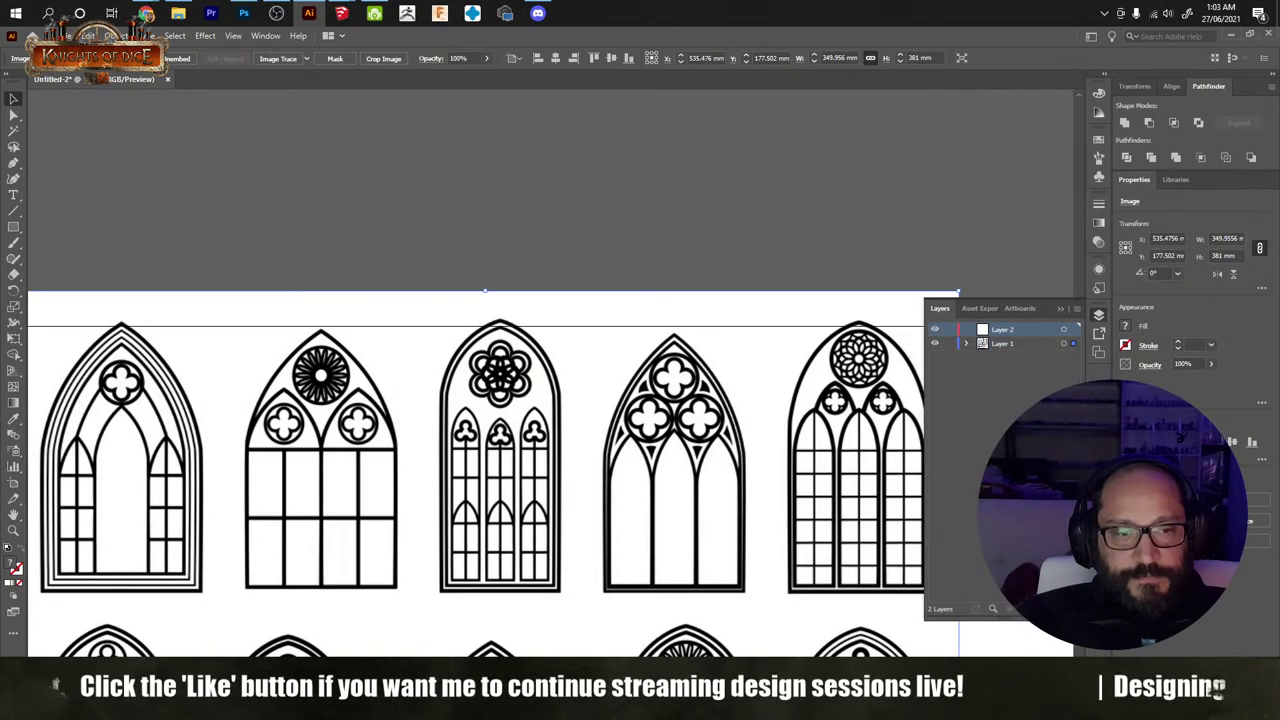
click(1003, 345)
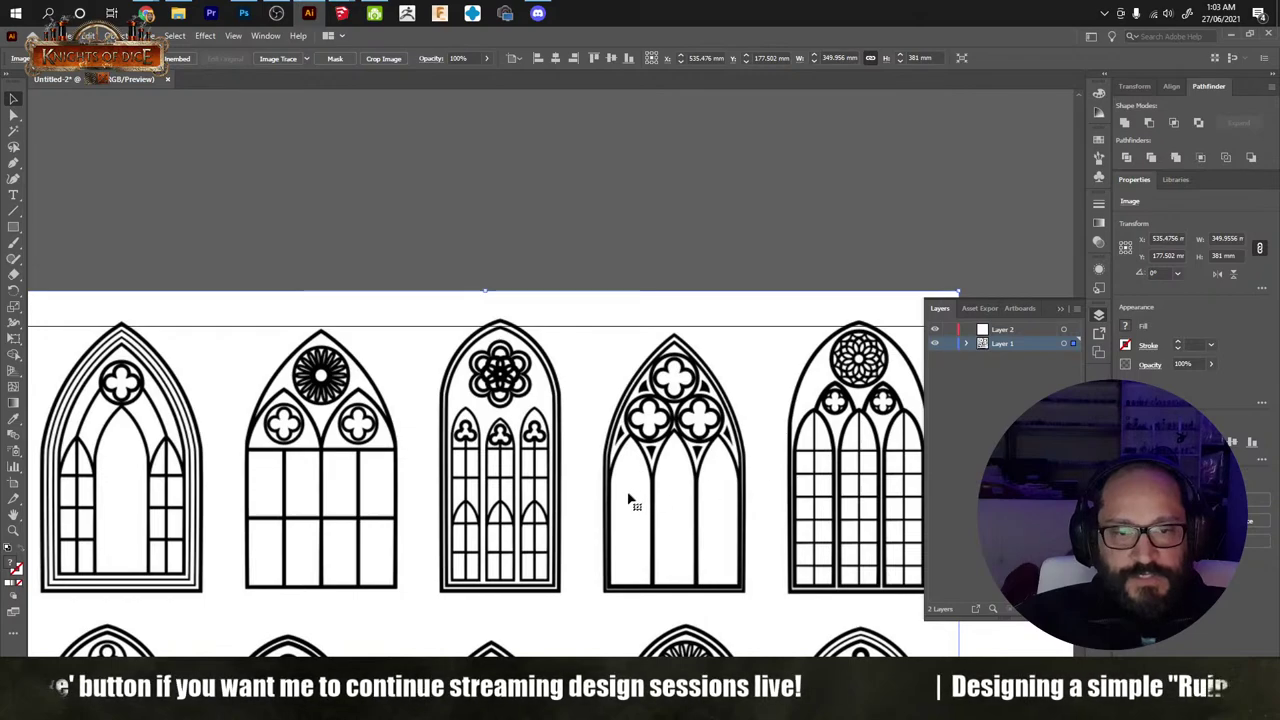
alt+scroll(630, 500, down, 5)
scroll(615, 420, down, 3)
drag(603, 408, 581, 449)
Step: Lock Layer 1 and draw a rectangle about 55 × 97 mm on Layer 2 around the upper-row window with three quatrefoils
click(950, 344)
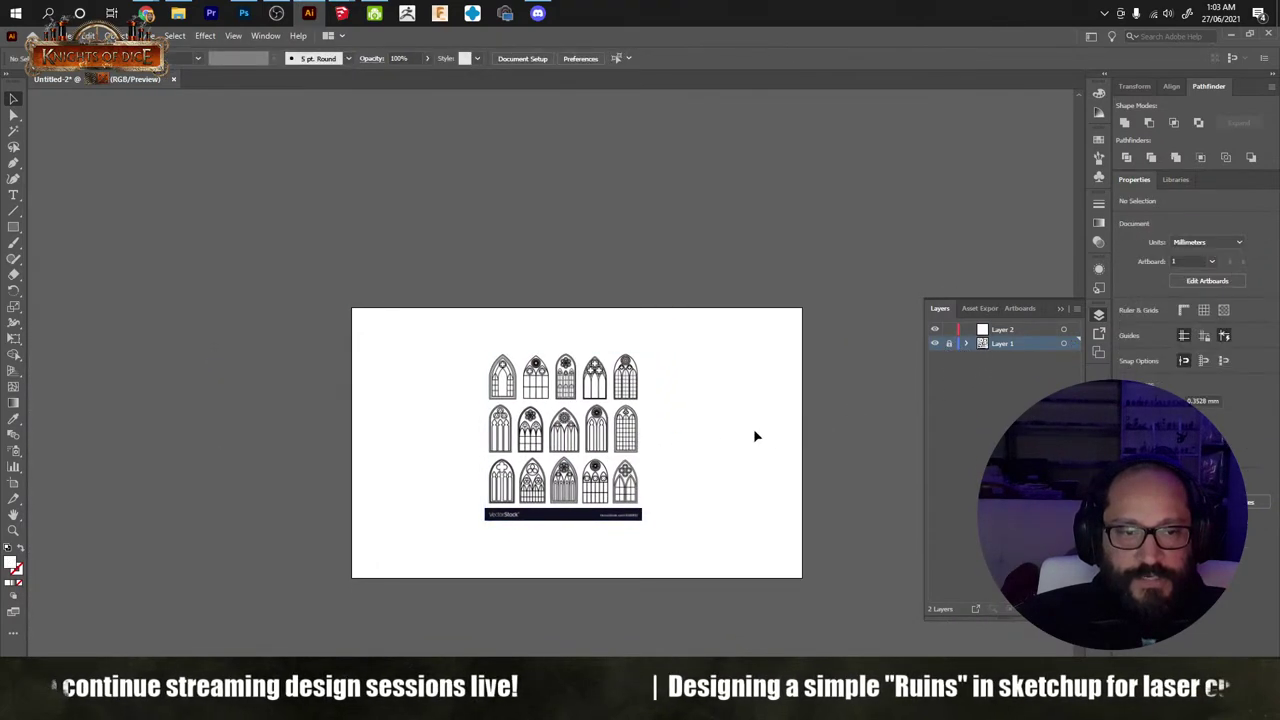
click(1000, 330)
alt+scroll(491, 390, up, 6)
scroll(632, 488, up, 3)
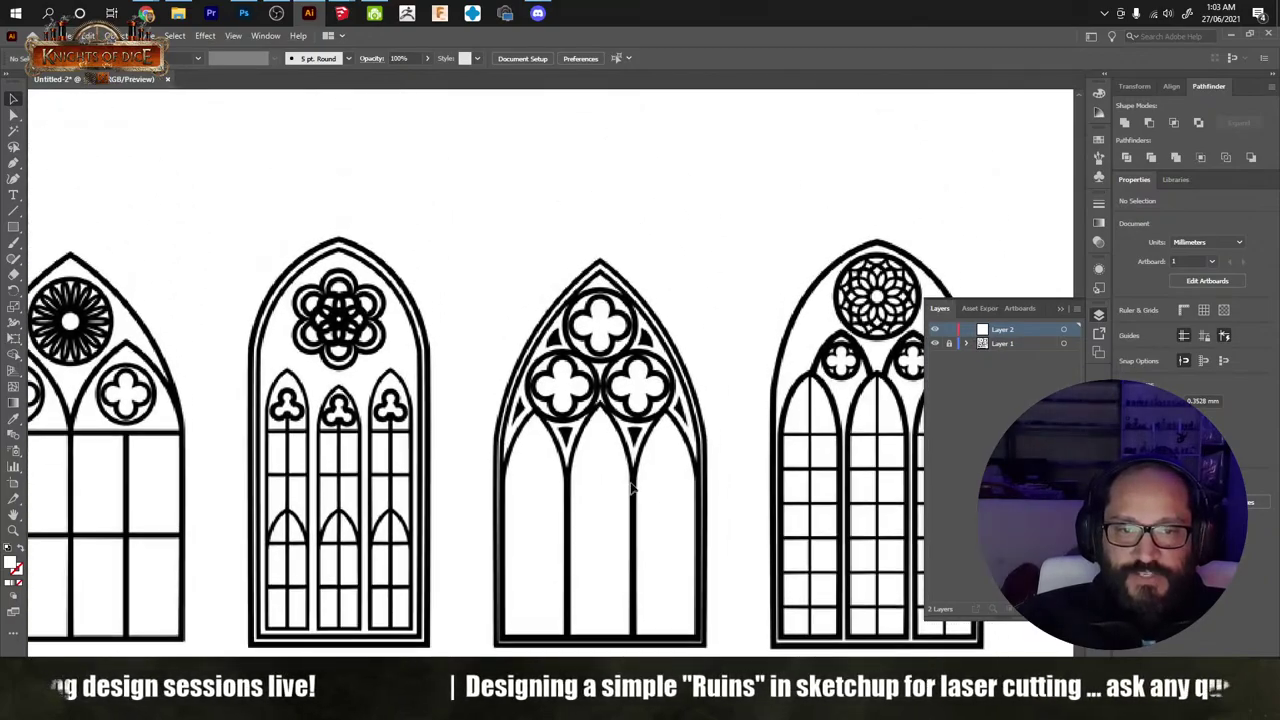
scroll(632, 488, down, 3)
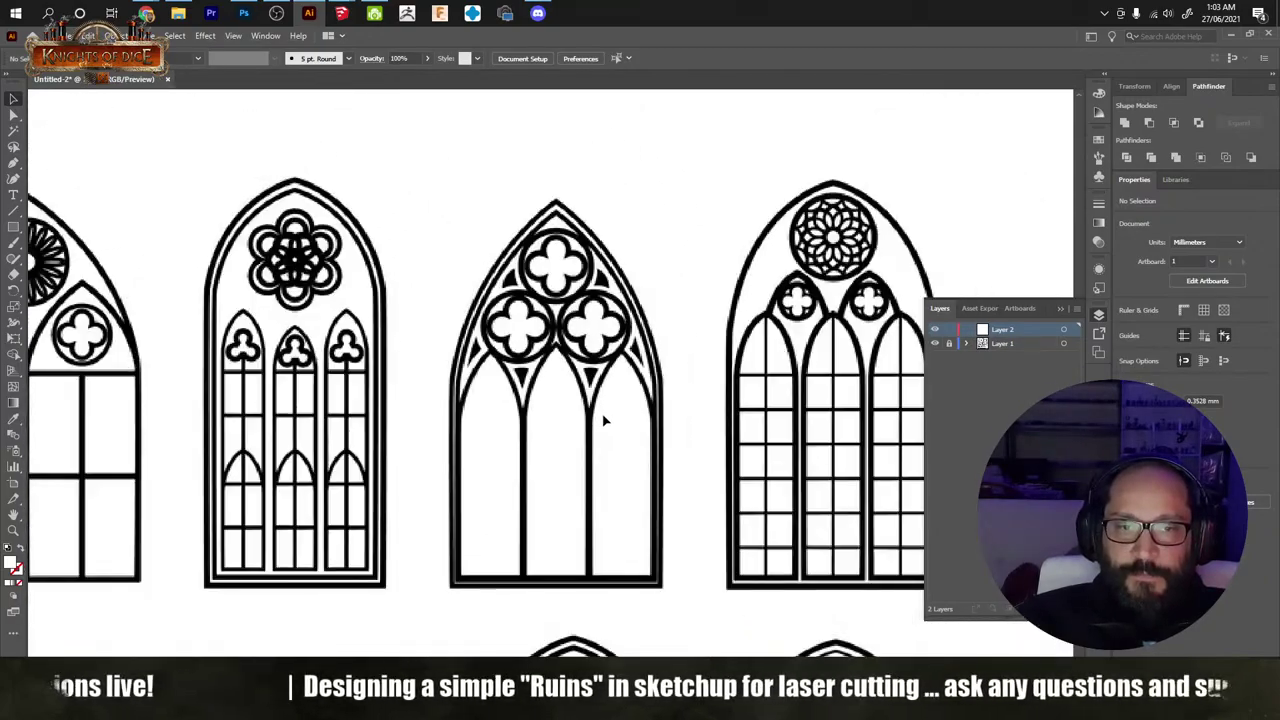
scroll(603, 420, down, 2)
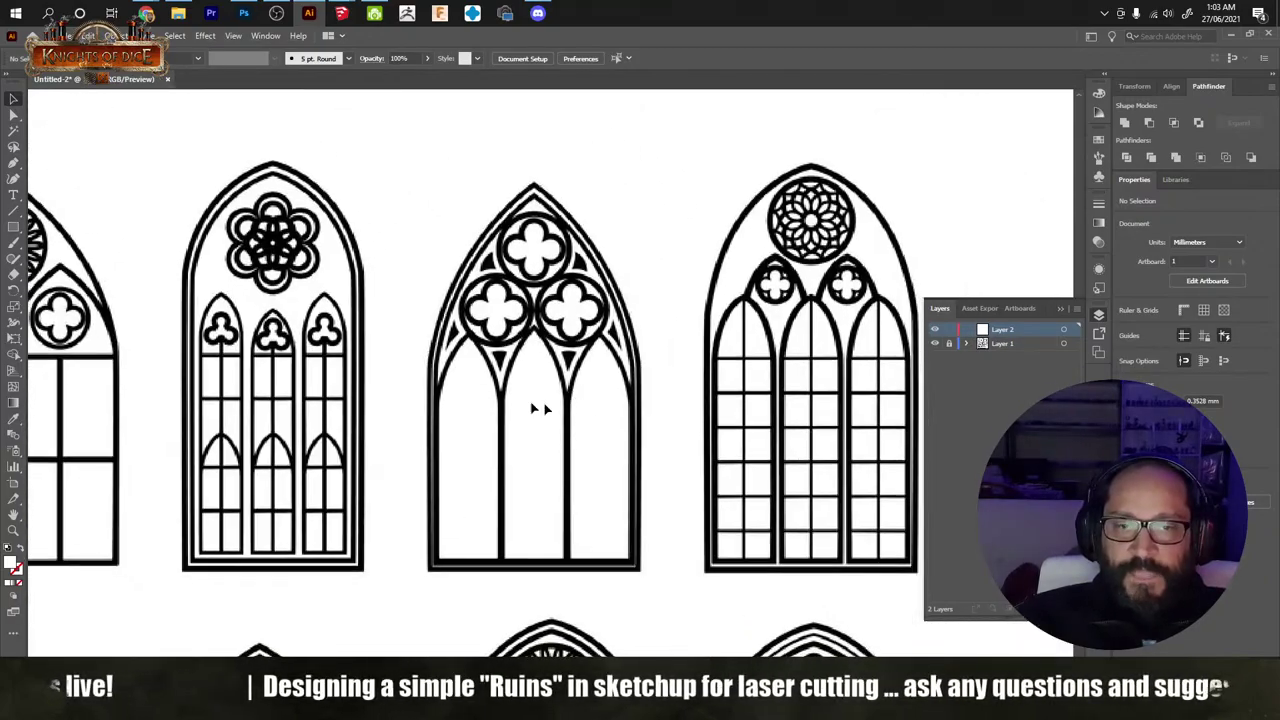
click(13, 226)
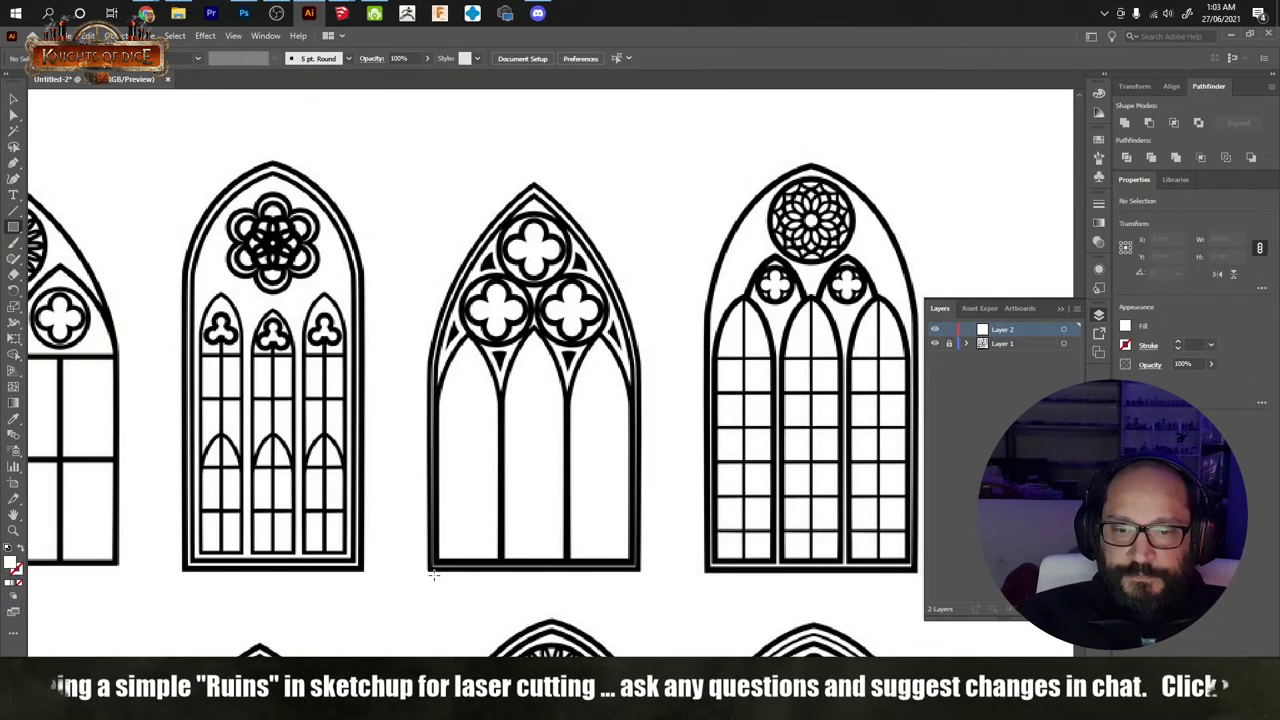
drag(424, 571, 650, 178)
key(v)
click(686, 263)
Step: Remove the rectangle's fill and give it a 1 pt dark blue stroke
click(478, 179)
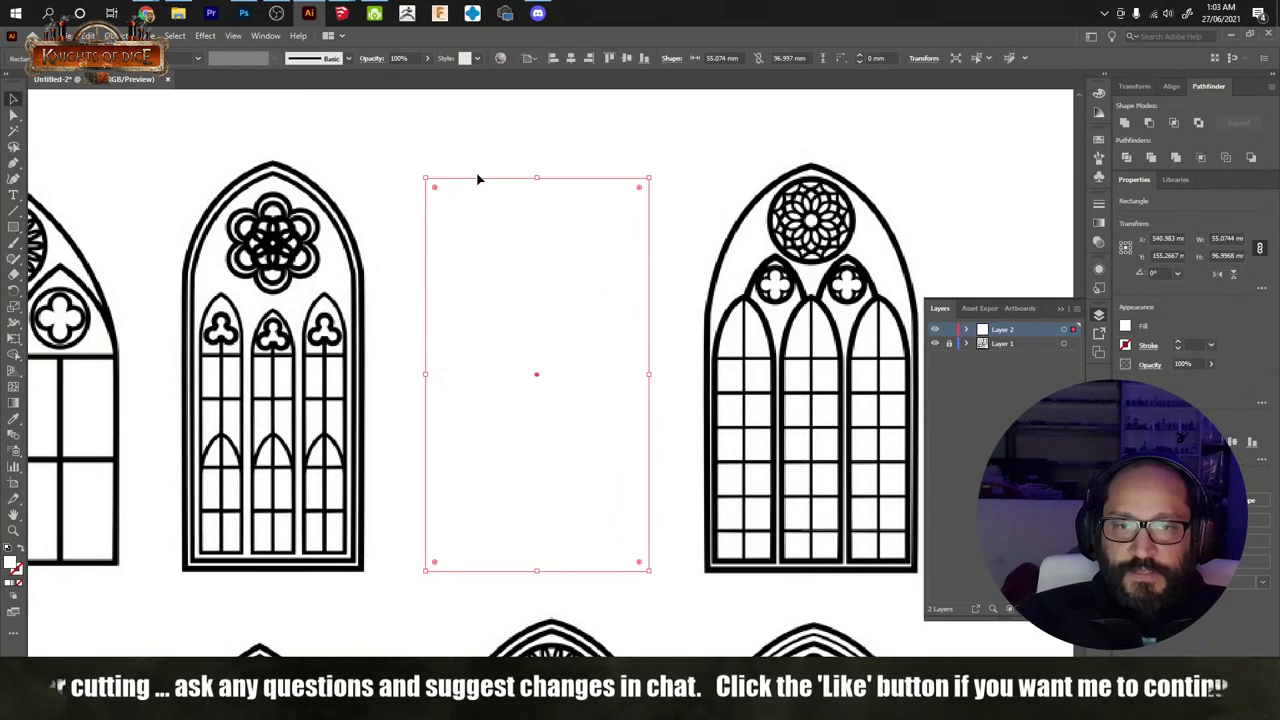
click(114, 60)
click(8, 86)
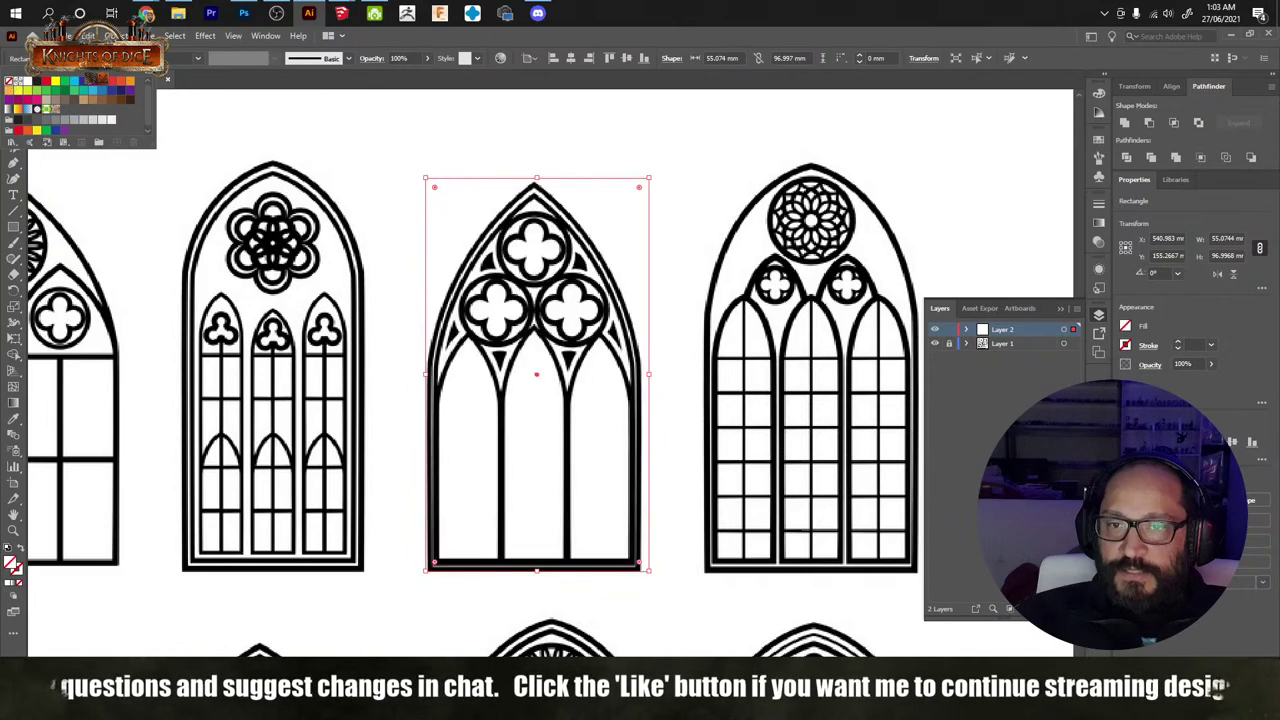
click(114, 60)
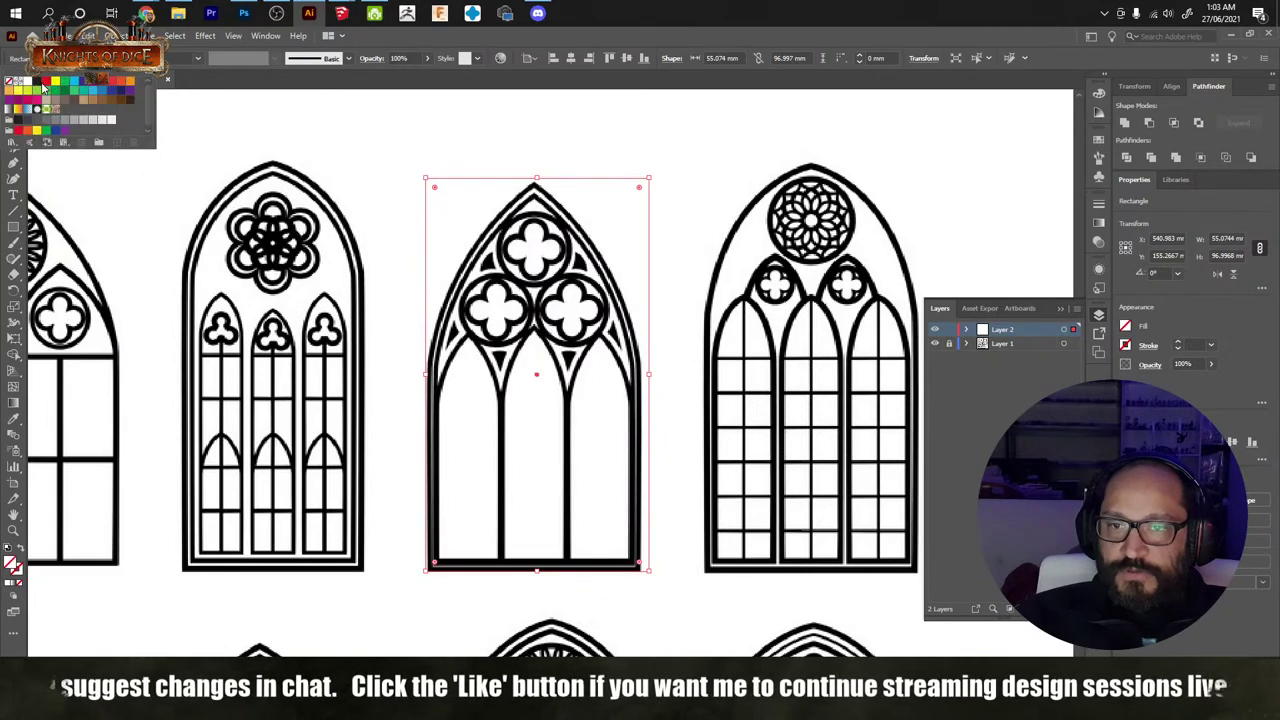
click(41, 82)
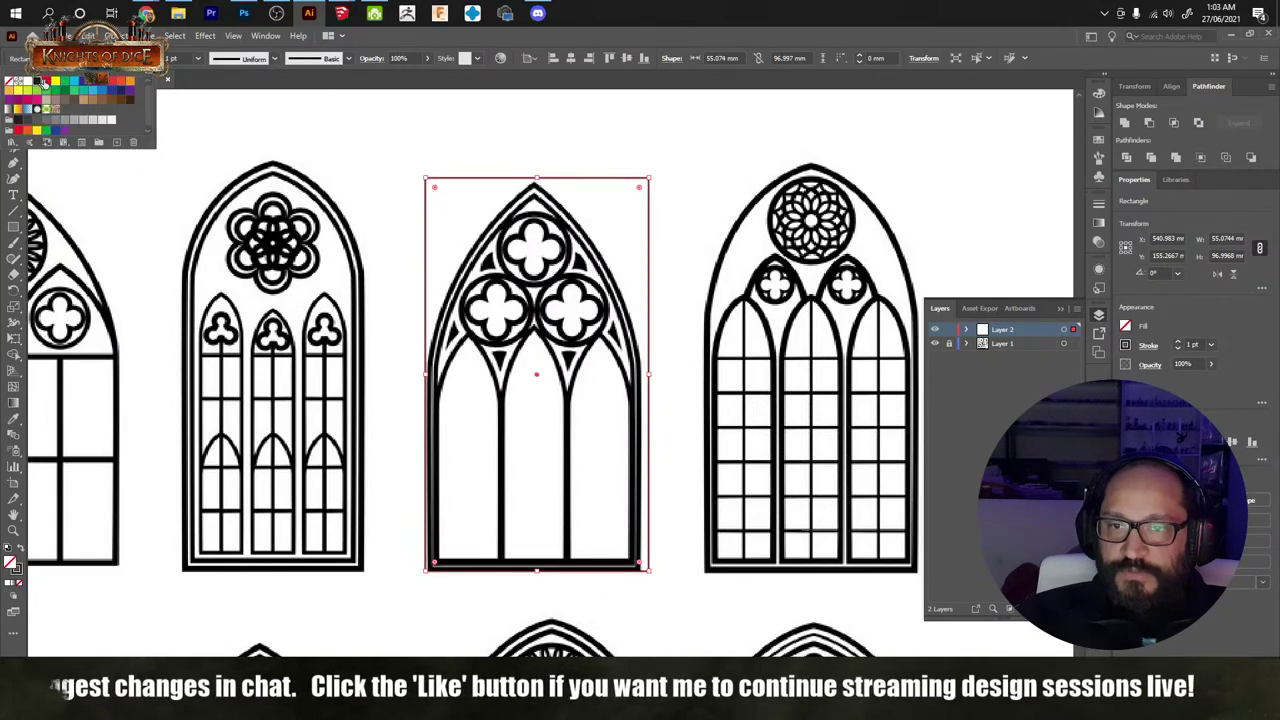
click(690, 157)
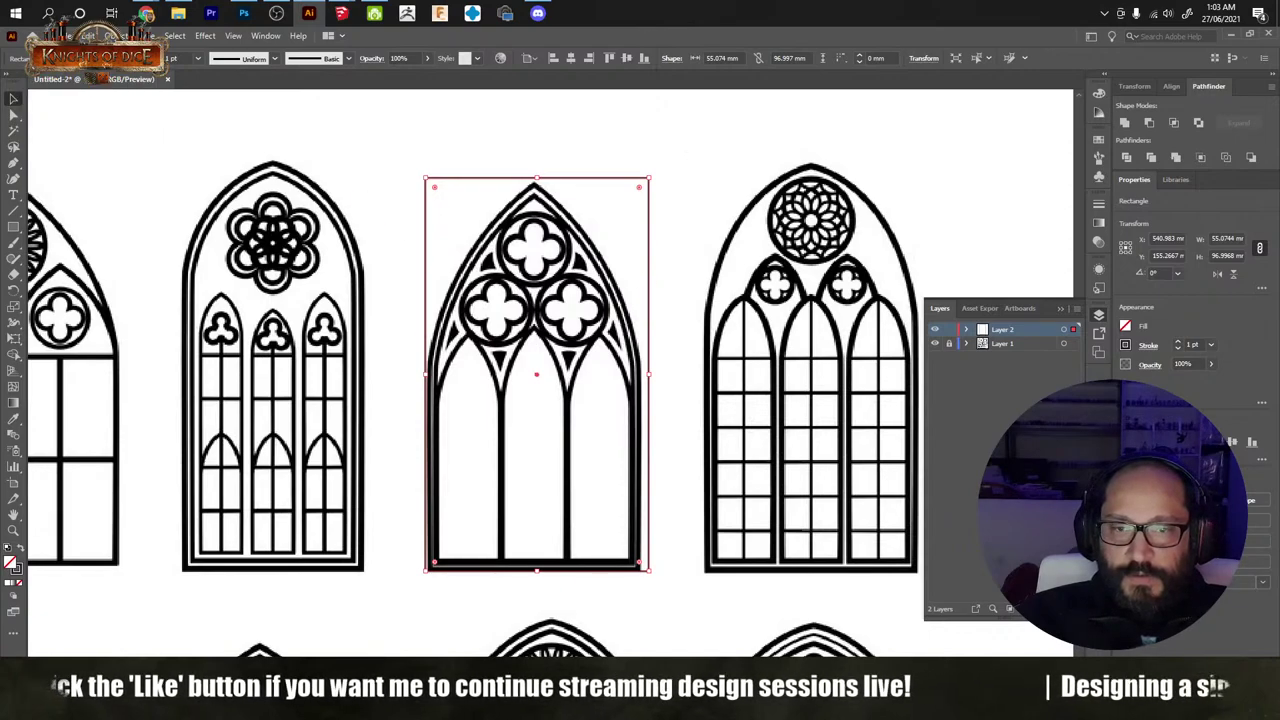
click(114, 60)
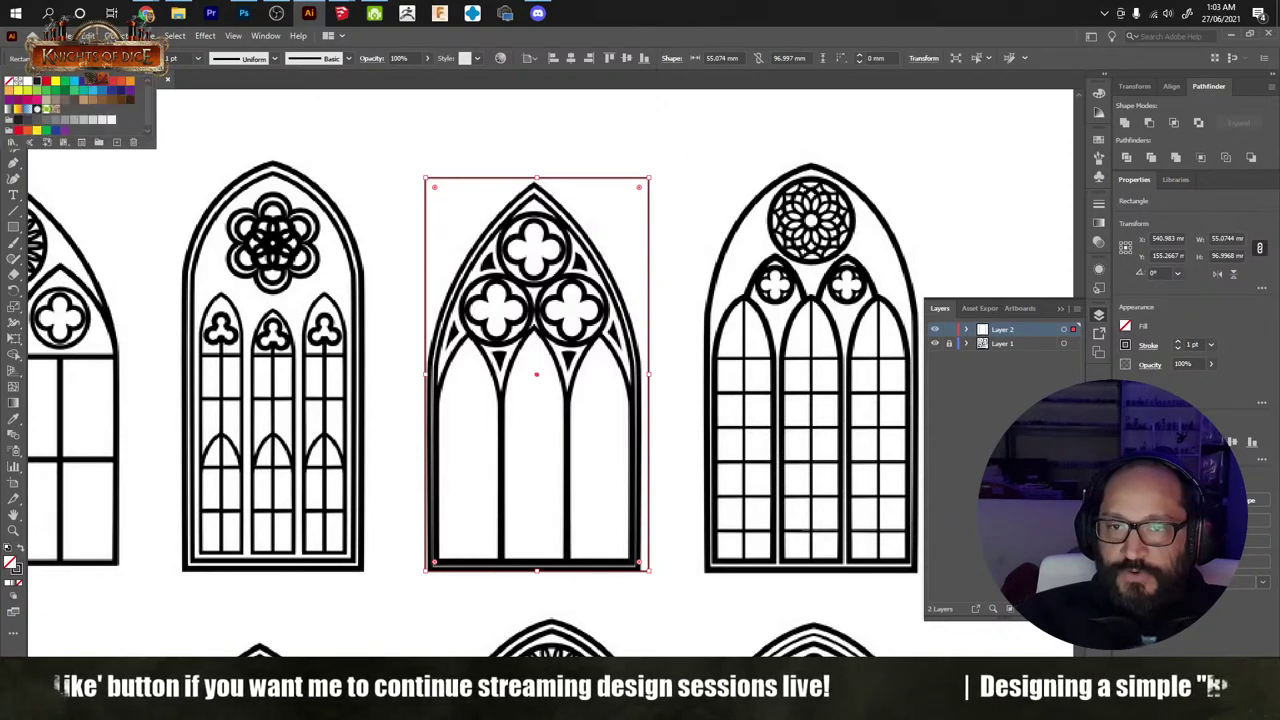
click(55, 83)
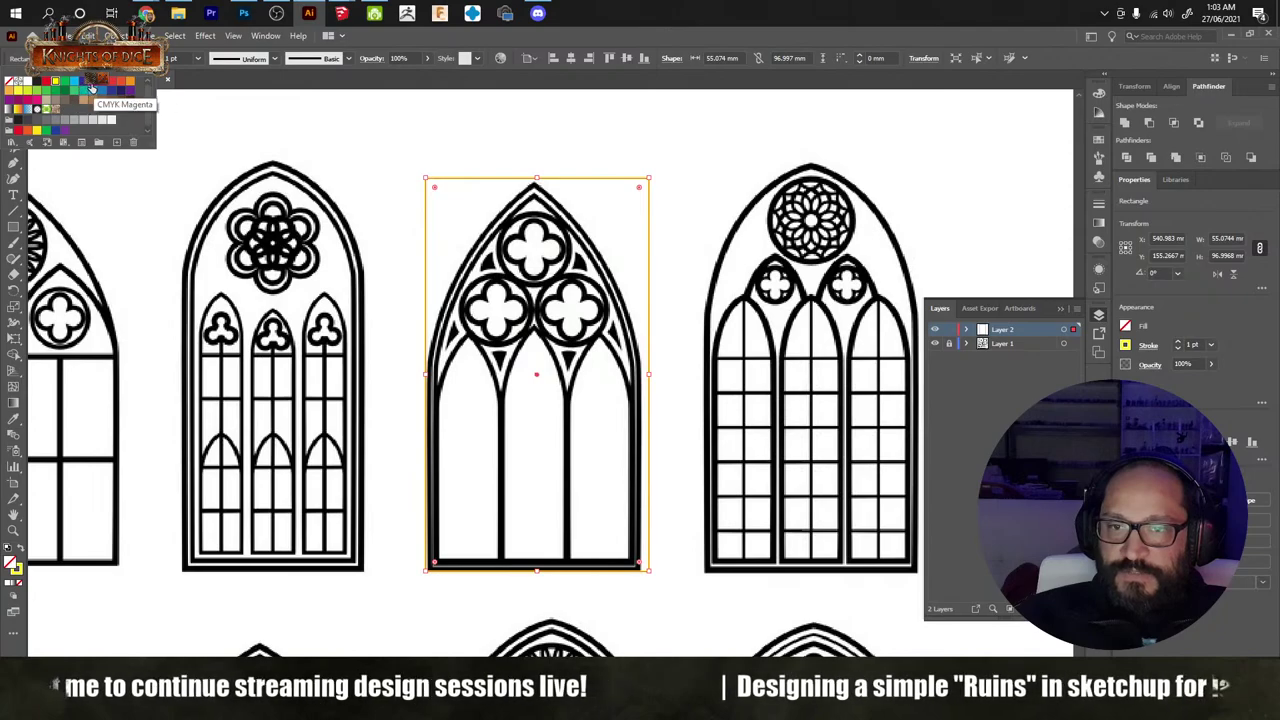
click(83, 87)
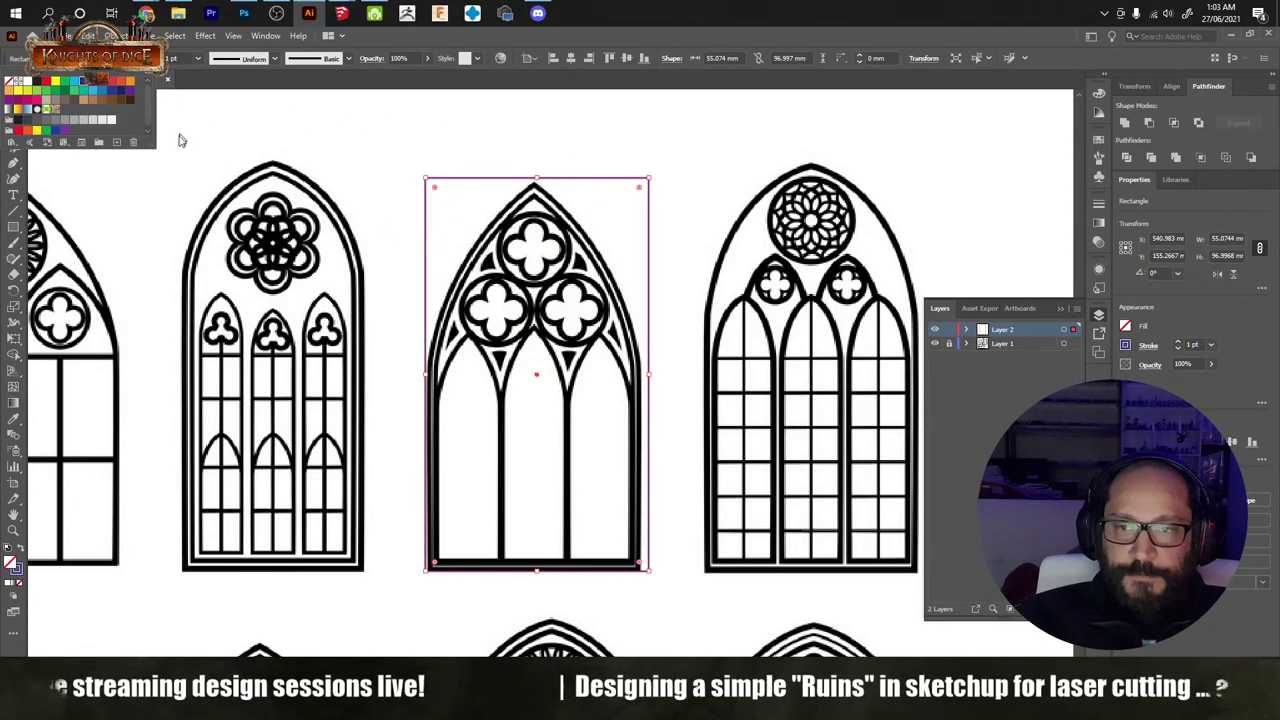
Step: Narrow the rectangle to about 27.5 mm wide so it covers only the left half of the window
alt+scroll(530, 200, up, 3)
alt+scroll(791, 294, down, 3)
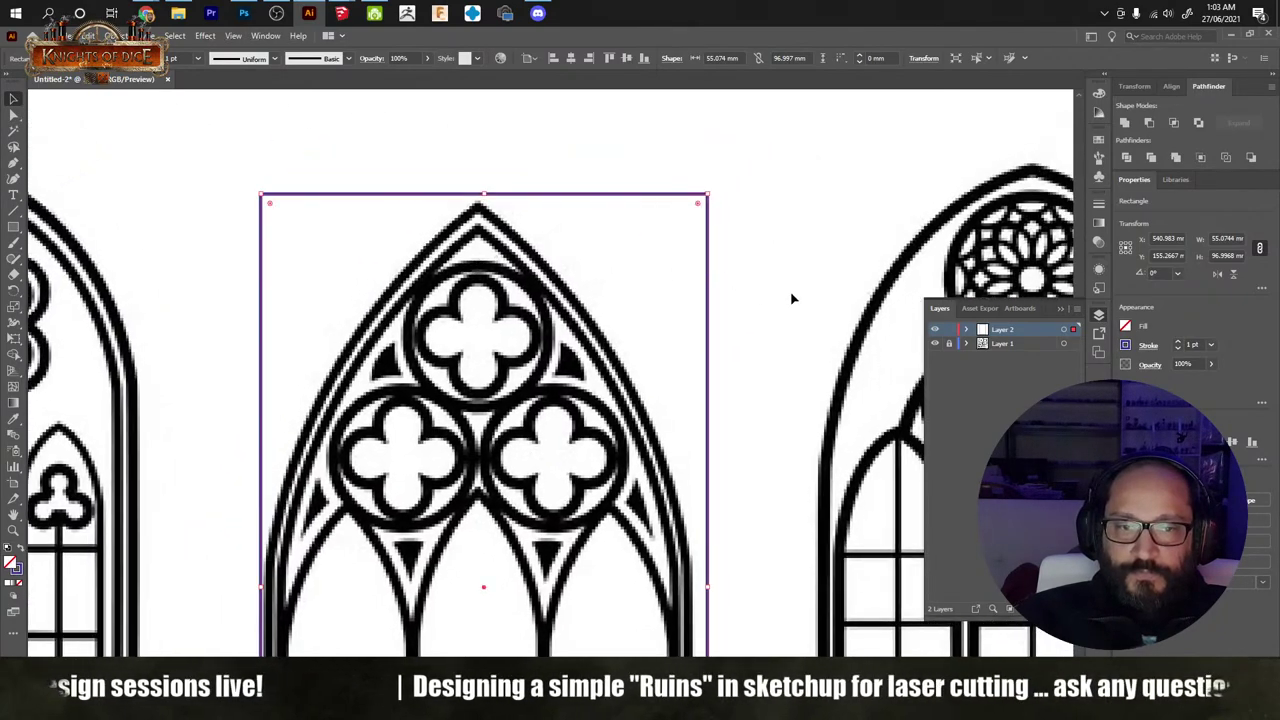
alt+scroll(677, 258, up, 1)
key(ctrl+shift+a)
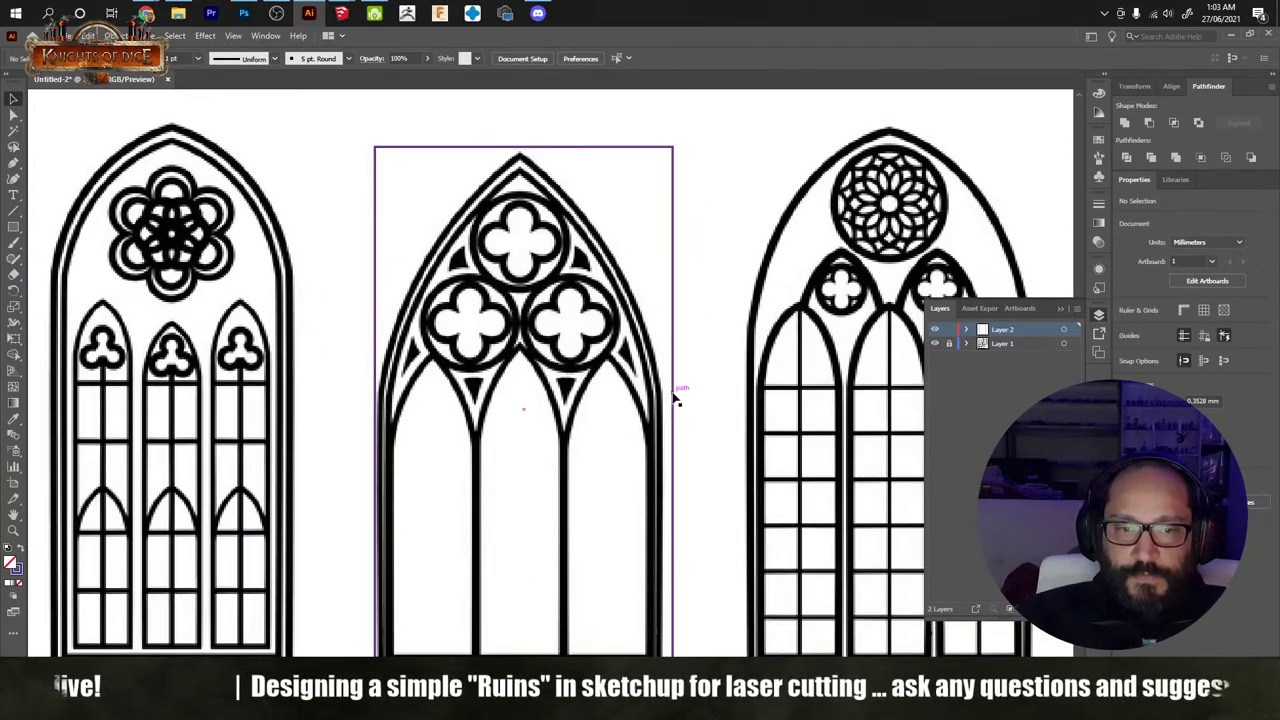
drag(670, 398, 527, 402)
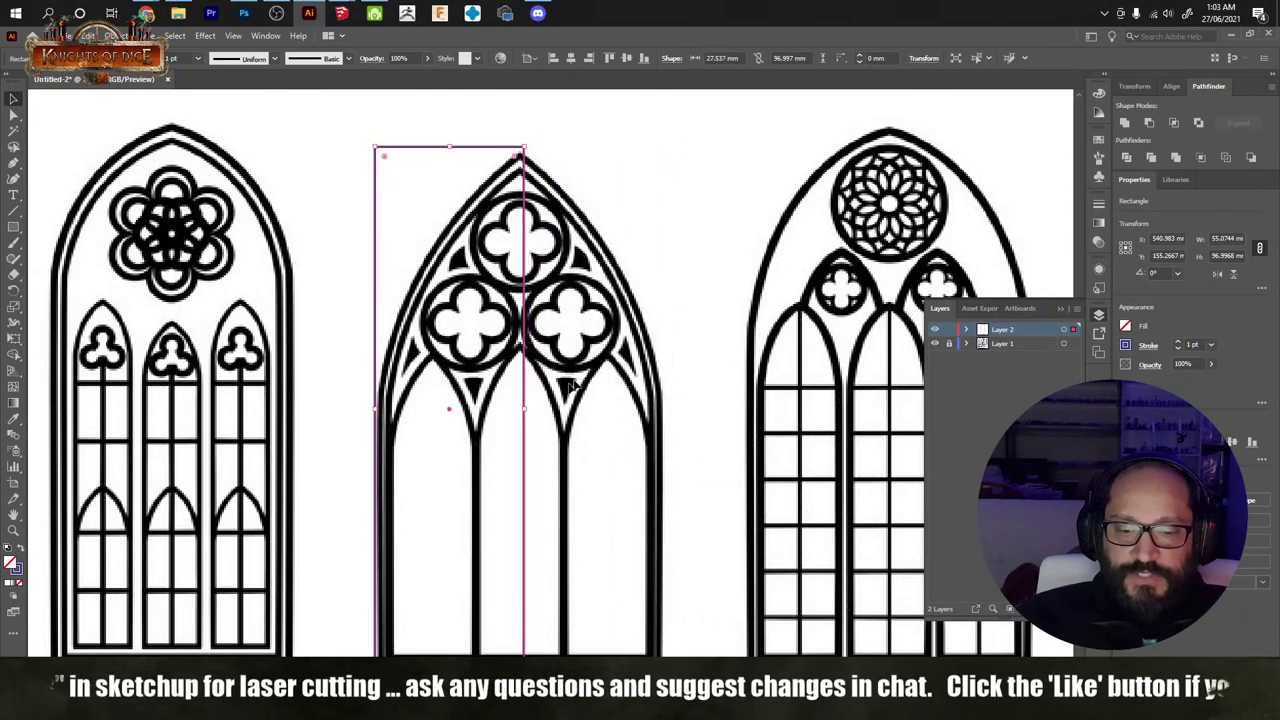
Step: Round the half rectangle's upper outer corner fully and stretch the curve's lower end down to where the window's arch begins
key(b)
key(ctrl+shift+a)
key(a)
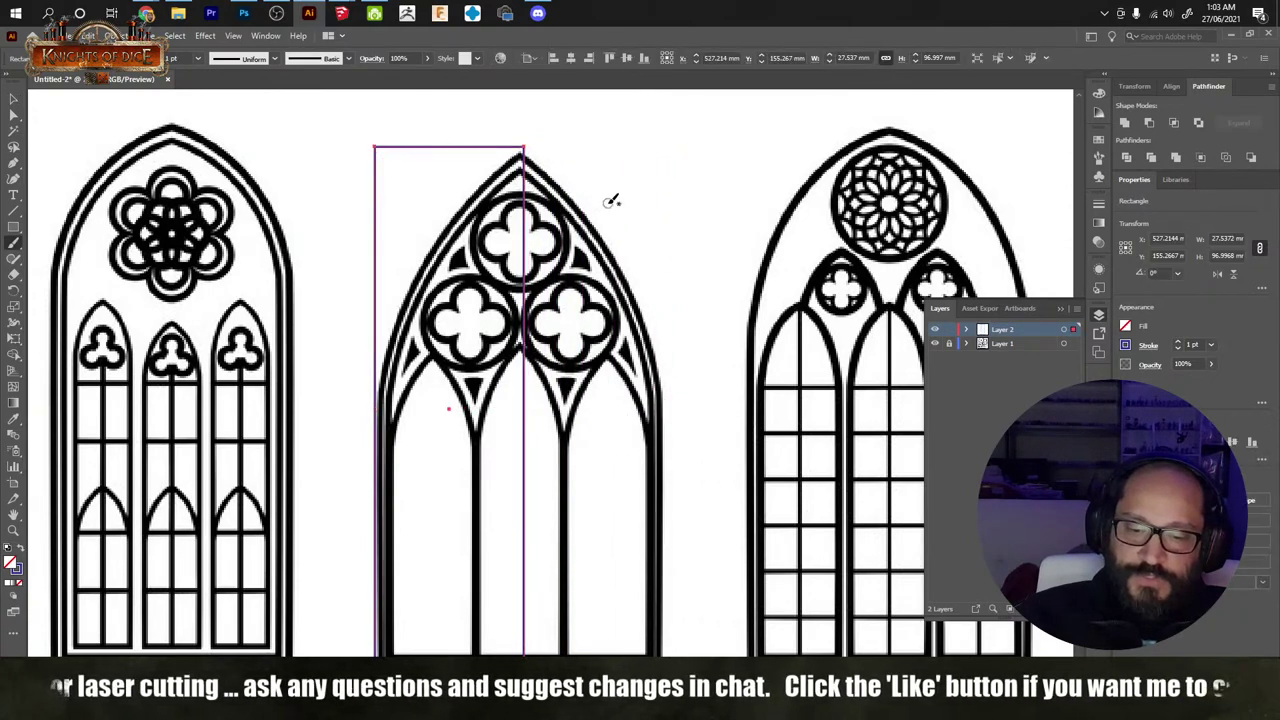
drag(347, 140, 593, 323)
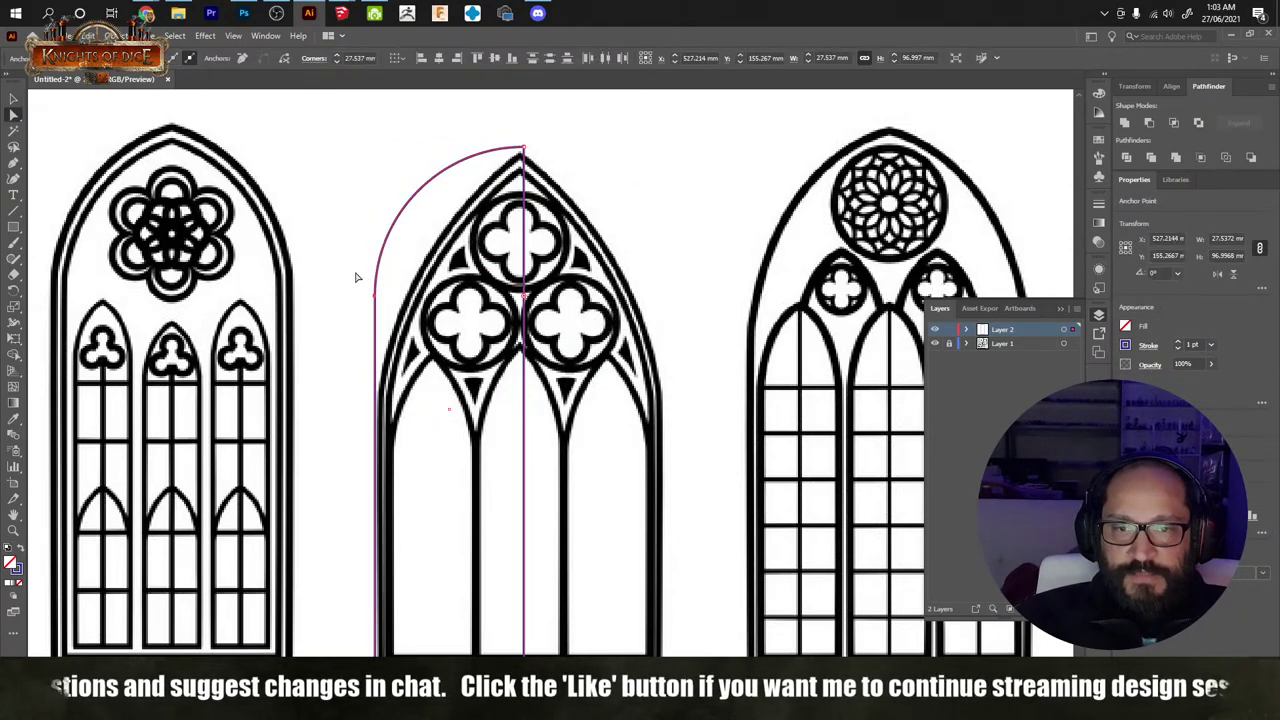
drag(410, 340, 408, 338)
drag(374, 294, 378, 408)
Step: Reflect a copy of the half arch about the vertical axis and place it against the original as the window's right half
key(v)
right_click(523, 292)
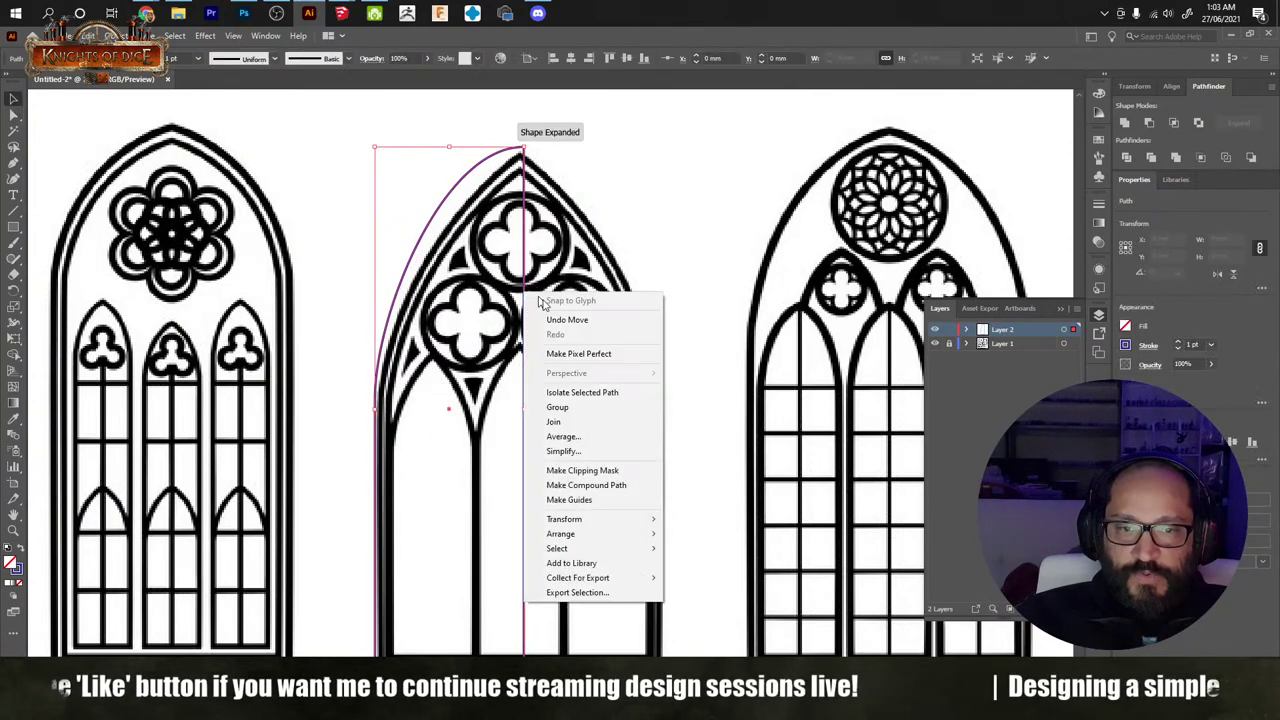
mouse_move(640, 519)
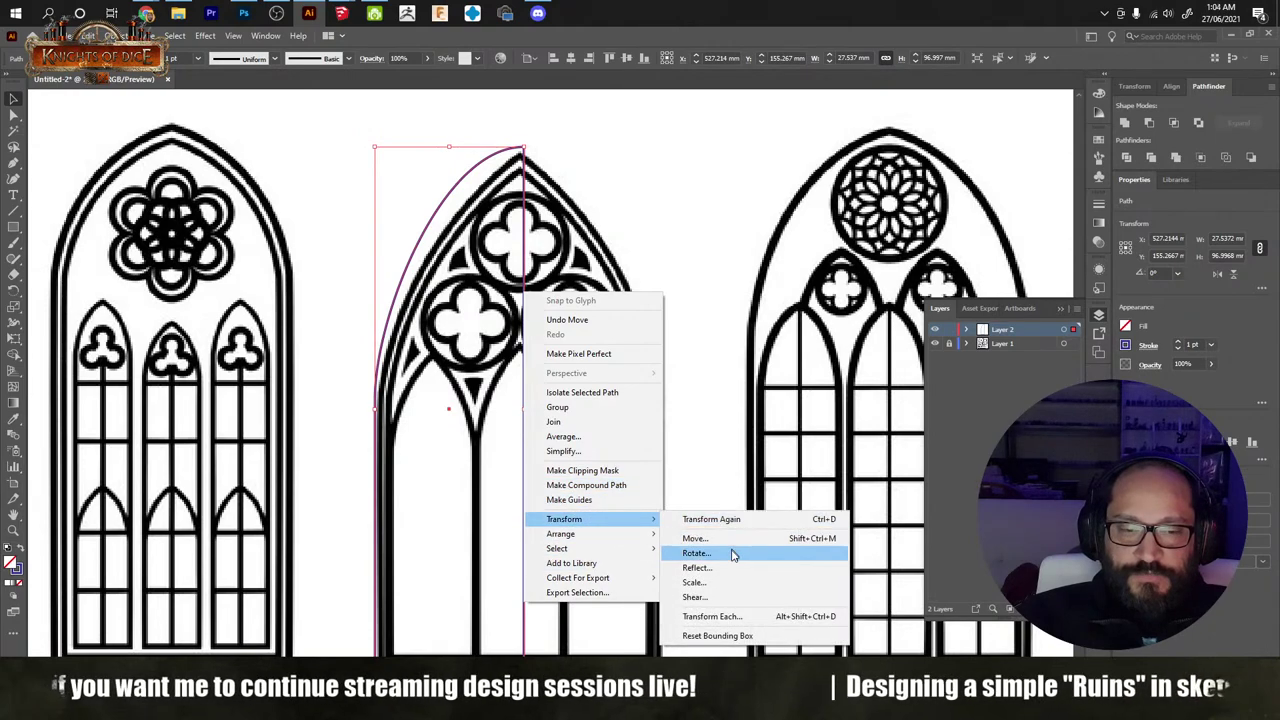
click(700, 567)
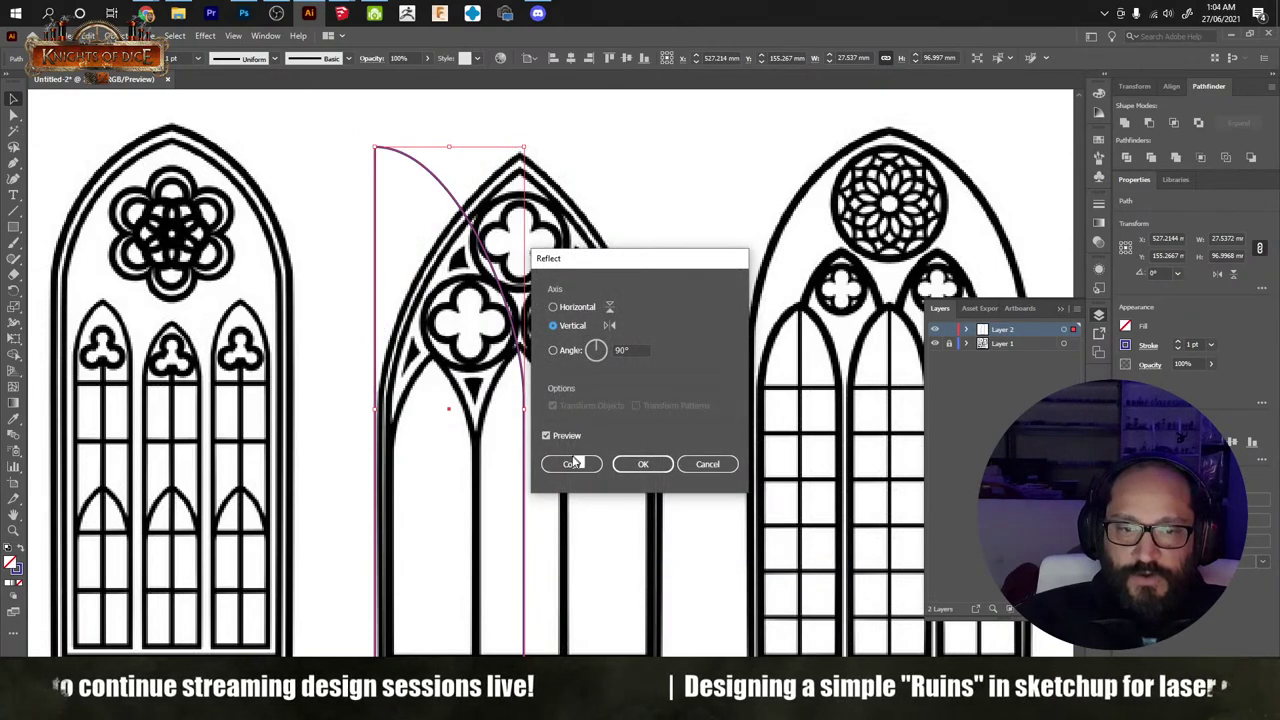
click(571, 464)
click(505, 228)
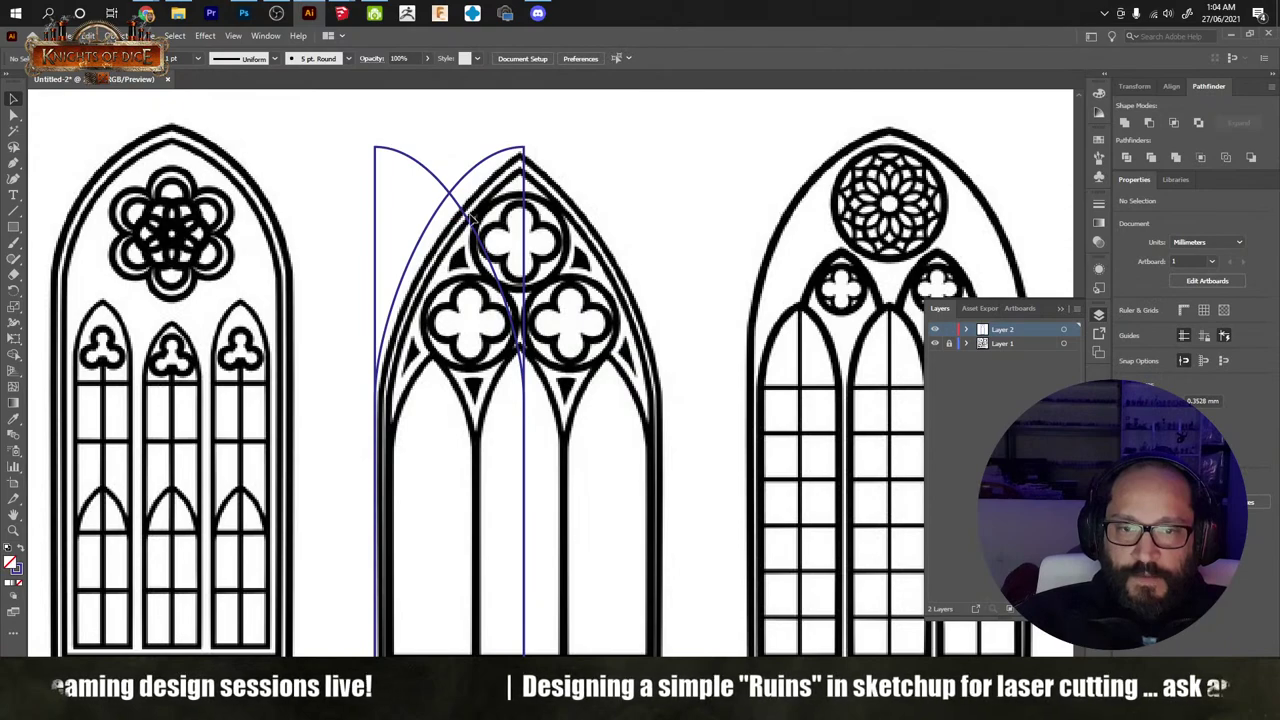
drag(470, 222, 617, 229)
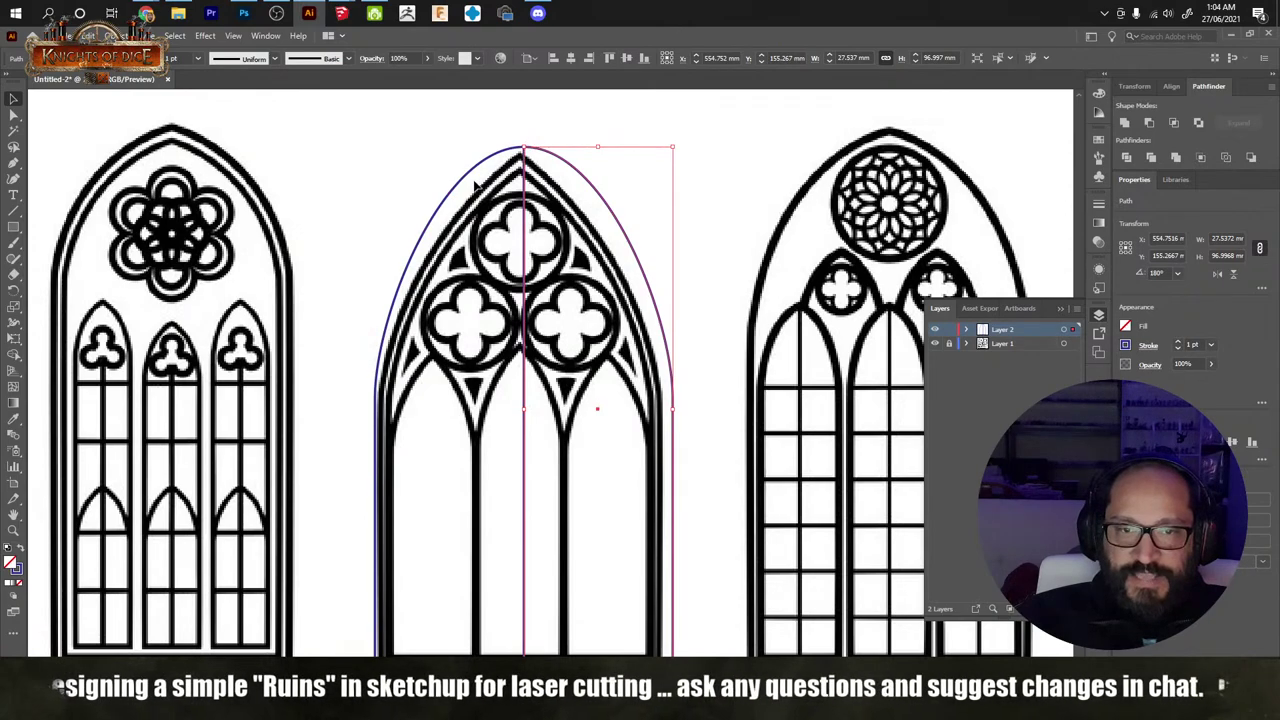
Step: Select both half arches and unite them into one arched outline
click(597, 146)
key(ctrl+a)
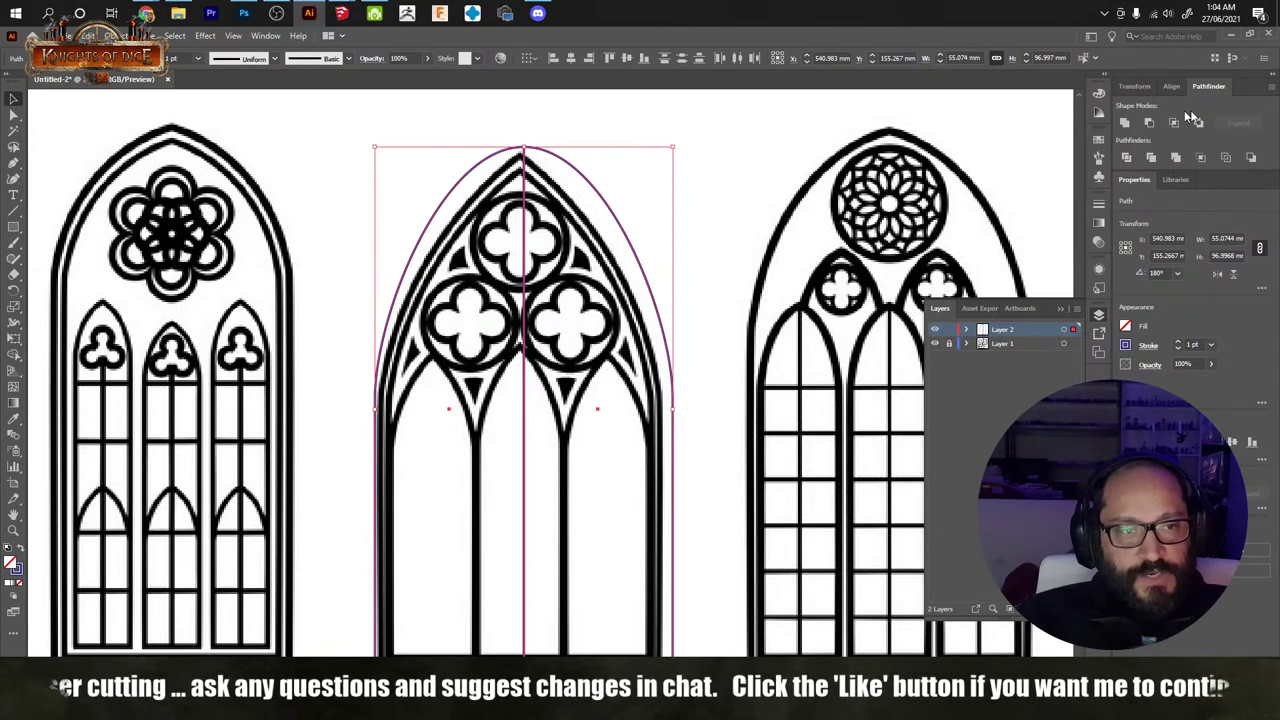
click(1125, 123)
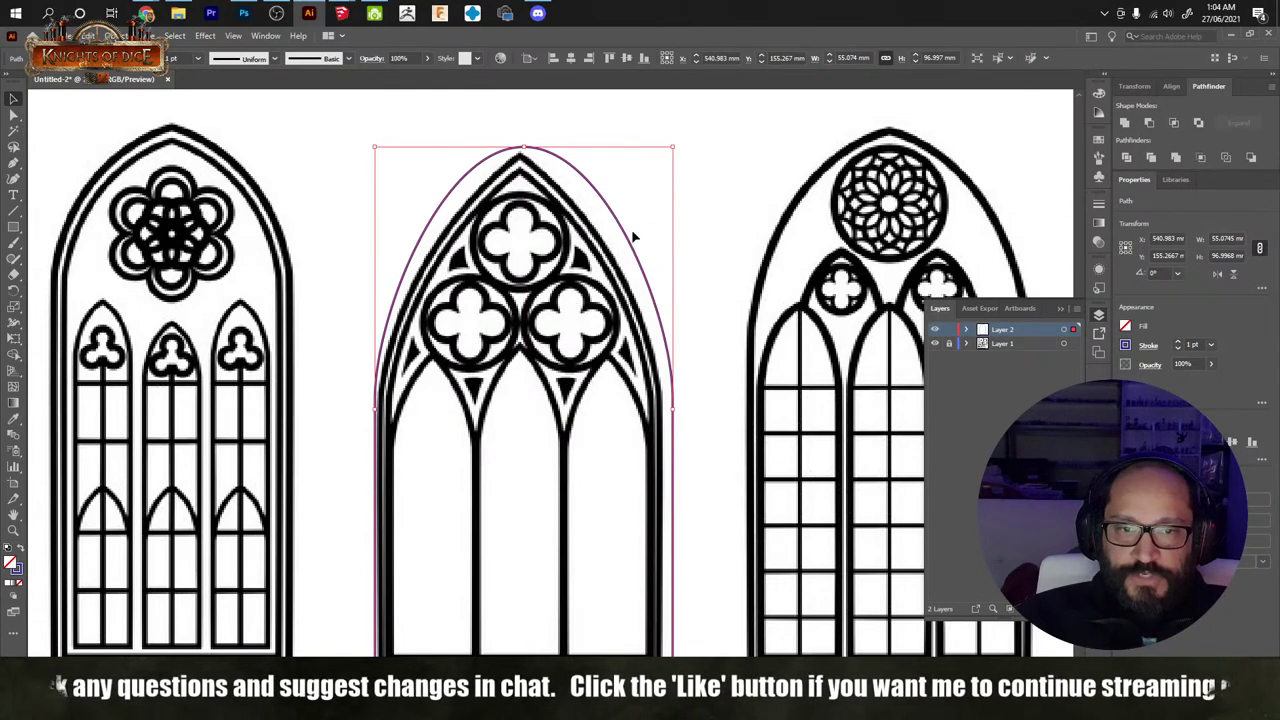
Step: Undo the union and the reflected copy so only the left half arch is left to edit
click(663, 220)
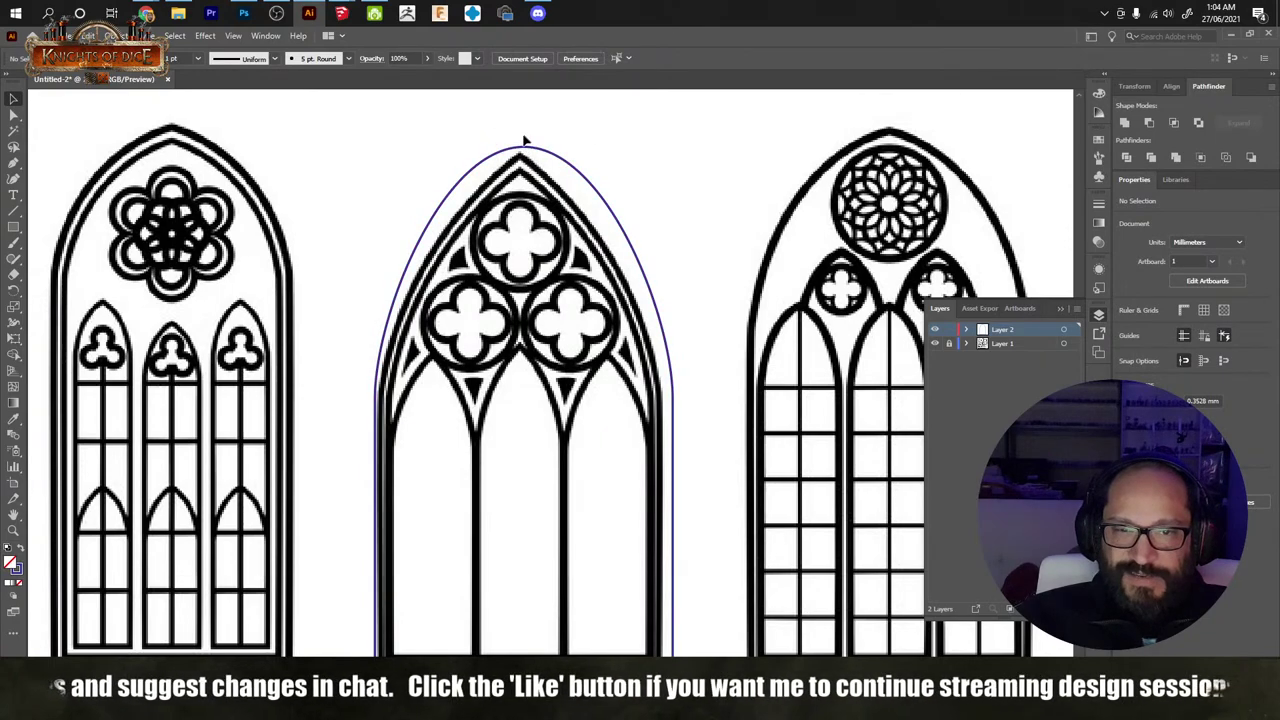
click(555, 243)
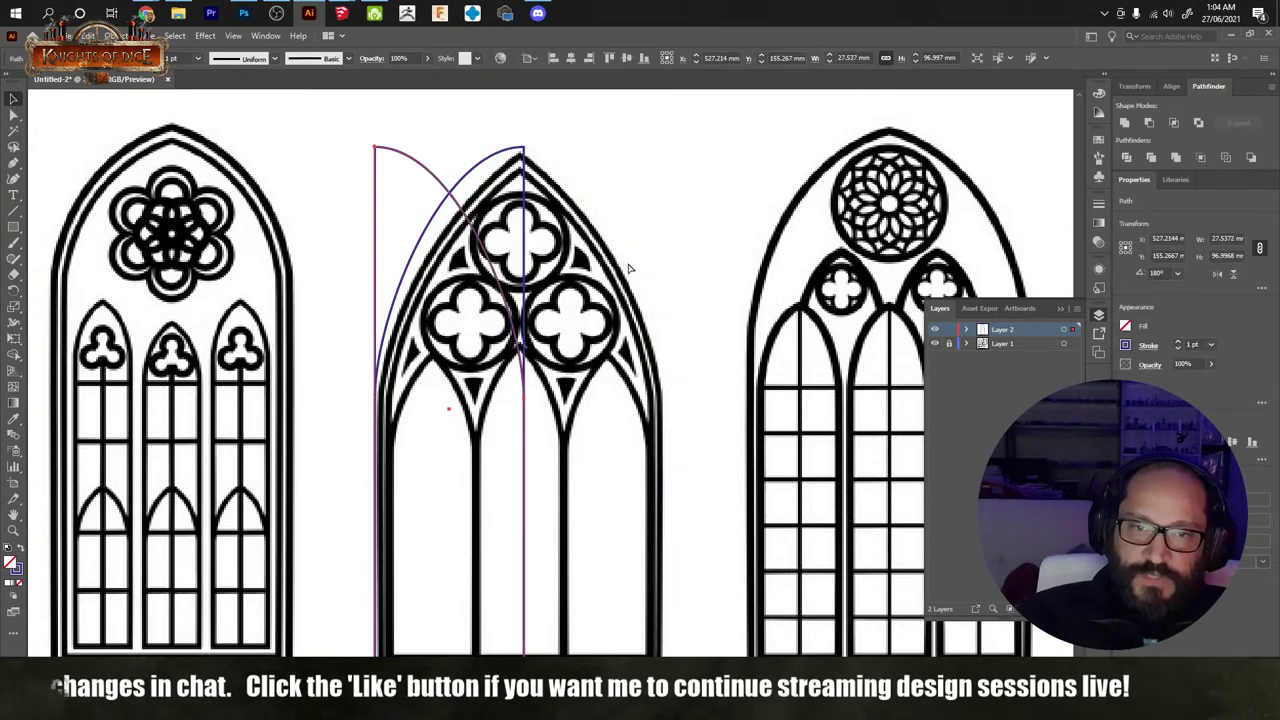
key(ctrl+z)
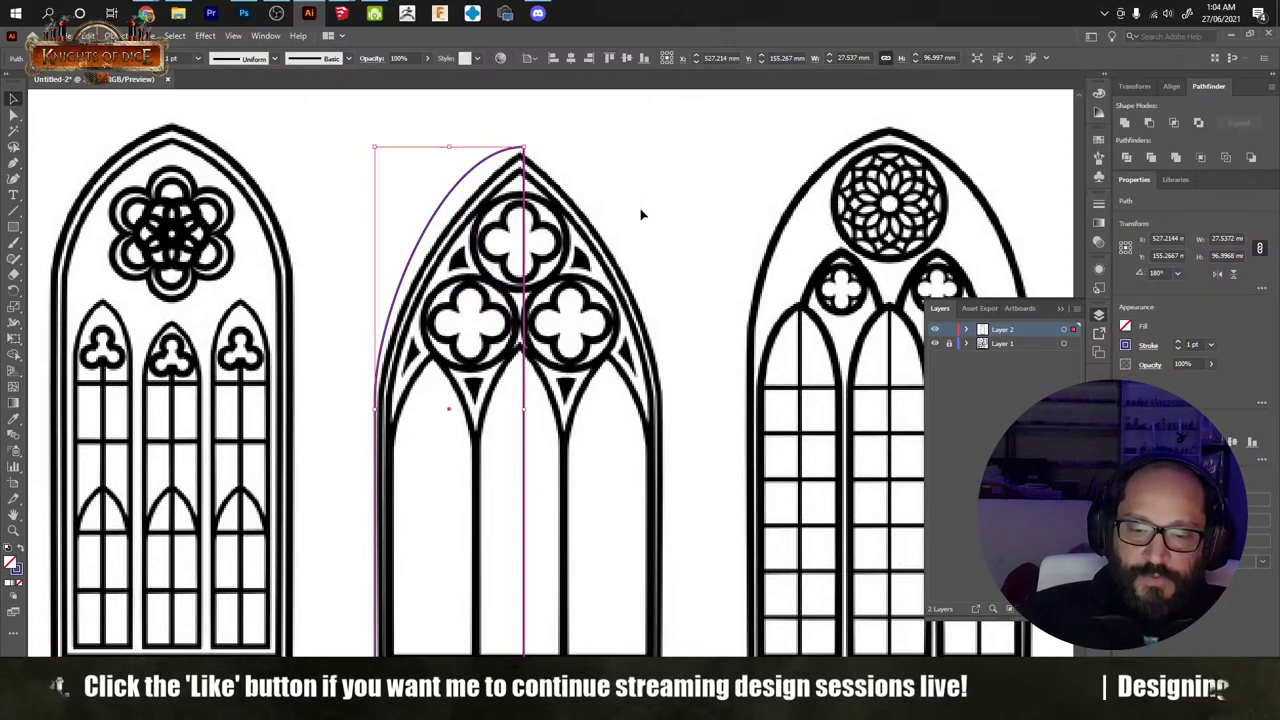
Step: Insert a point on the upper curve of the half arch with the Curvature tool and pull it slightly inward to form a pointed top
alt+scroll(560, 240, up, 2)
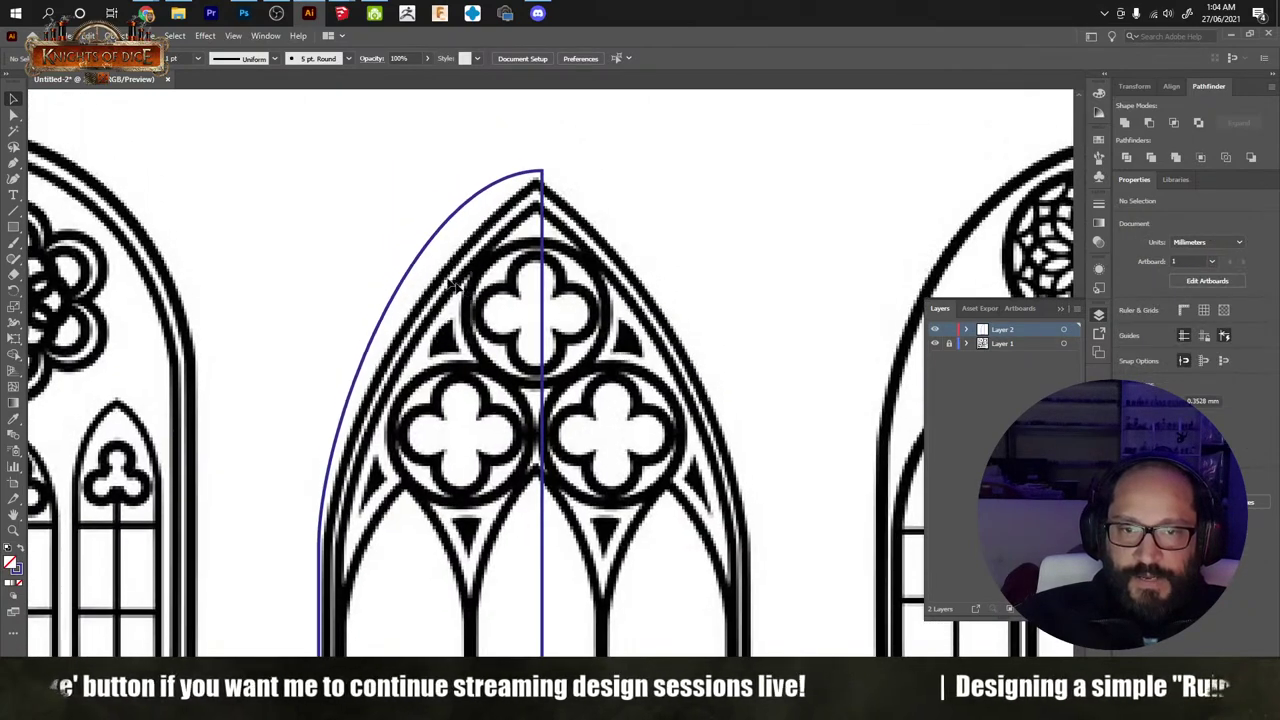
key(a)
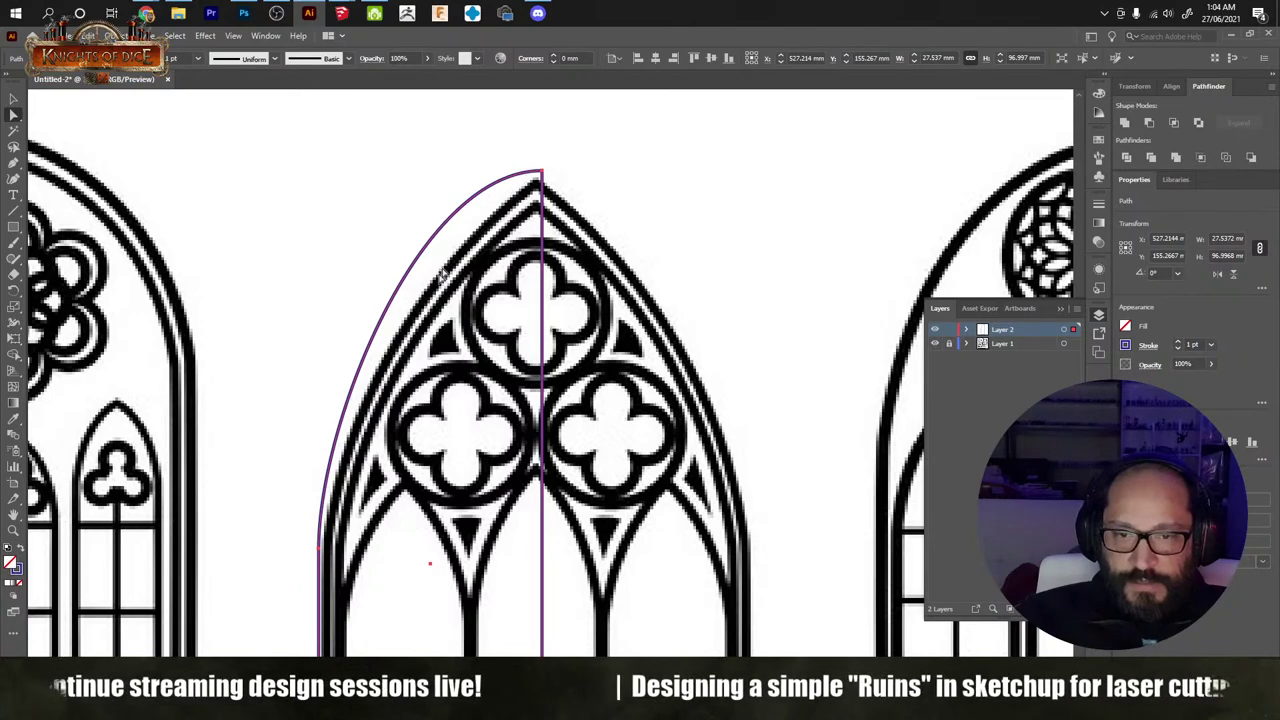
click(13, 162)
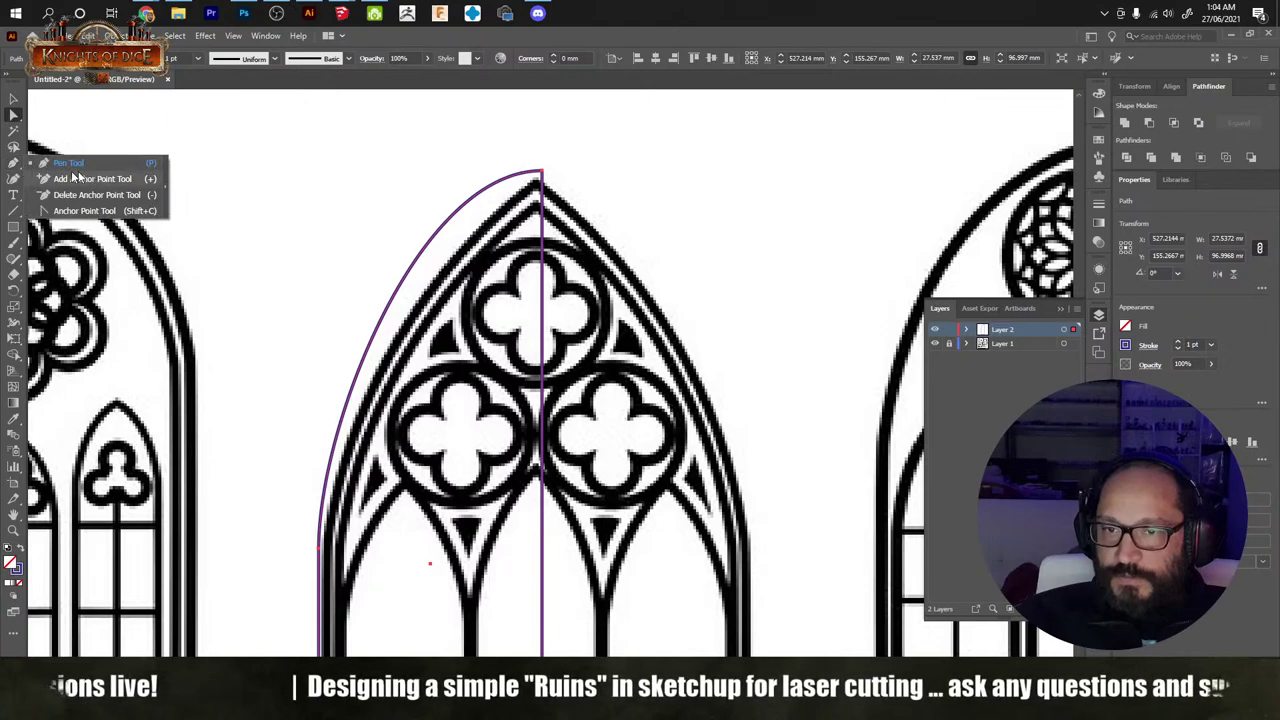
click(15, 180)
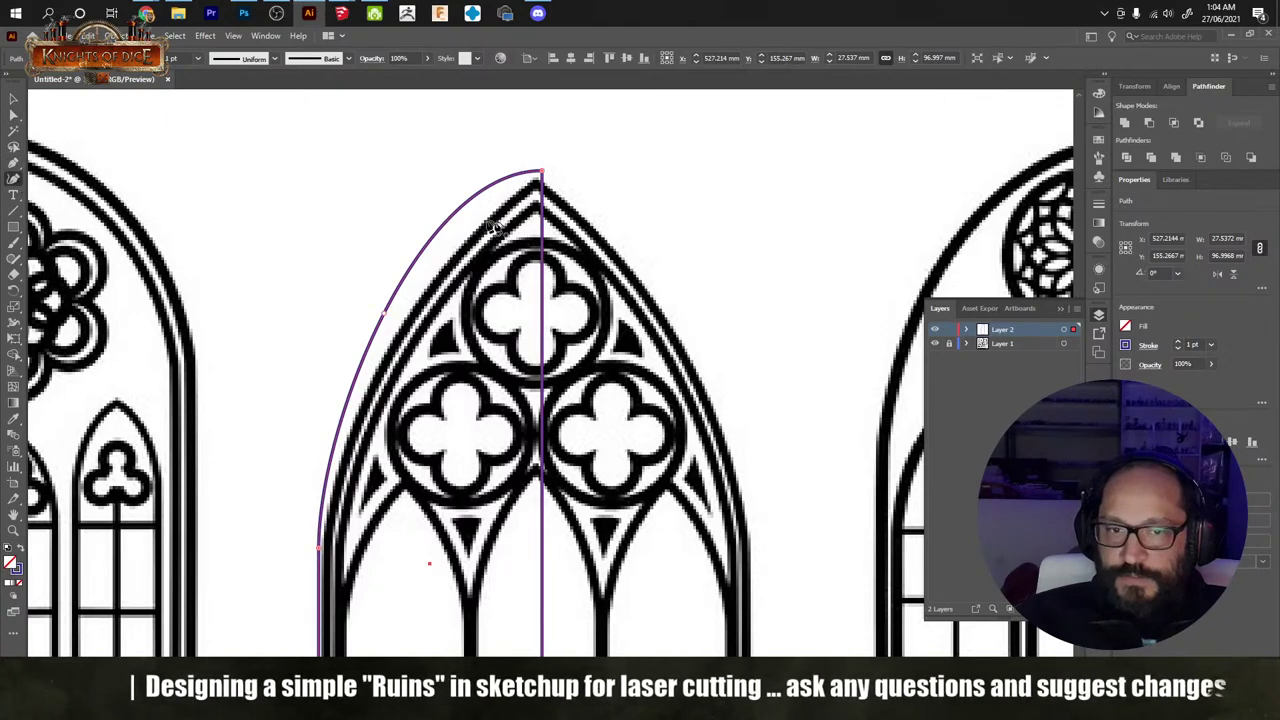
drag(440, 237, 437, 258)
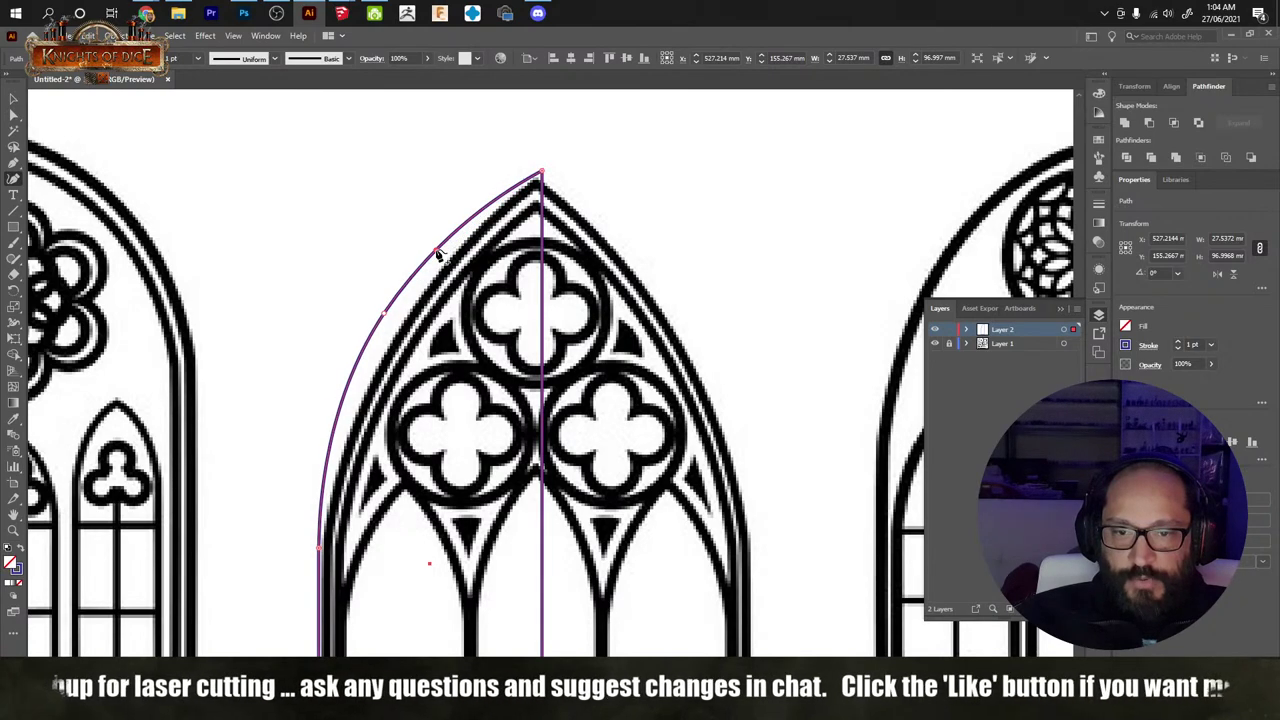
key(v)
click(569, 243)
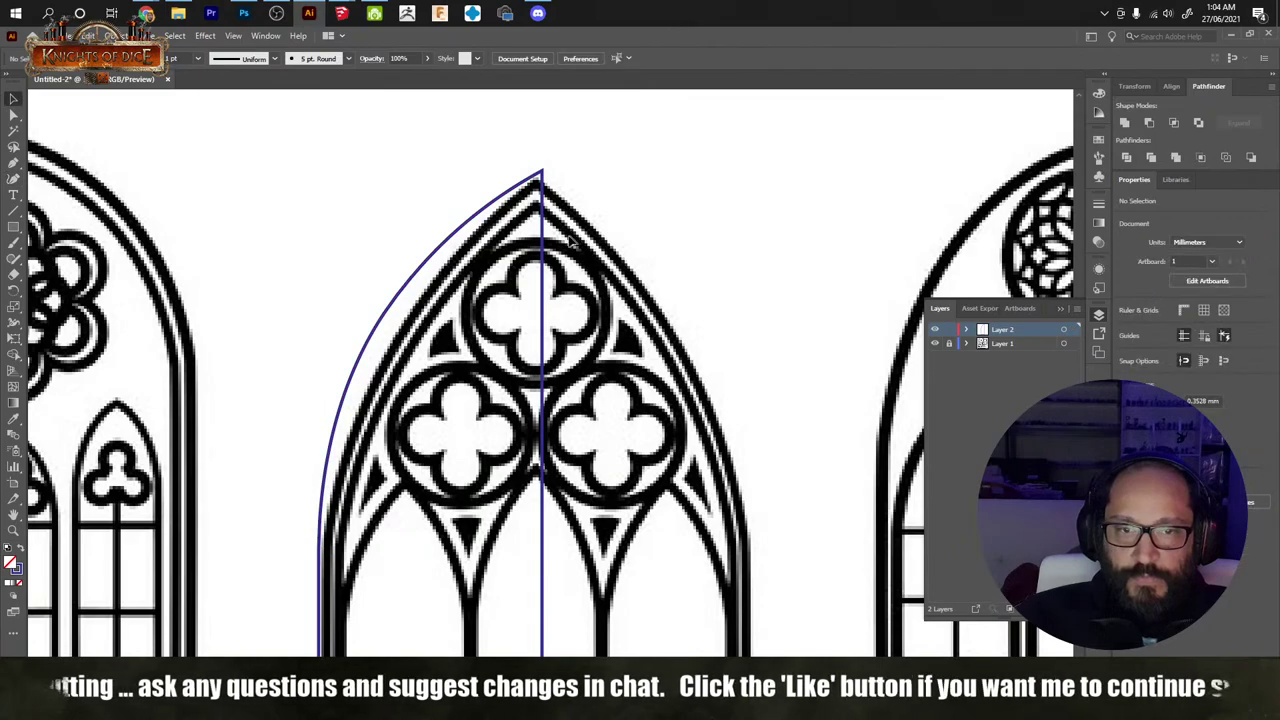
Step: Reflect a copy of the pointed half arch about the vertical axis and place it against the original as the right half
right_click(549, 228)
right_click(540, 207)
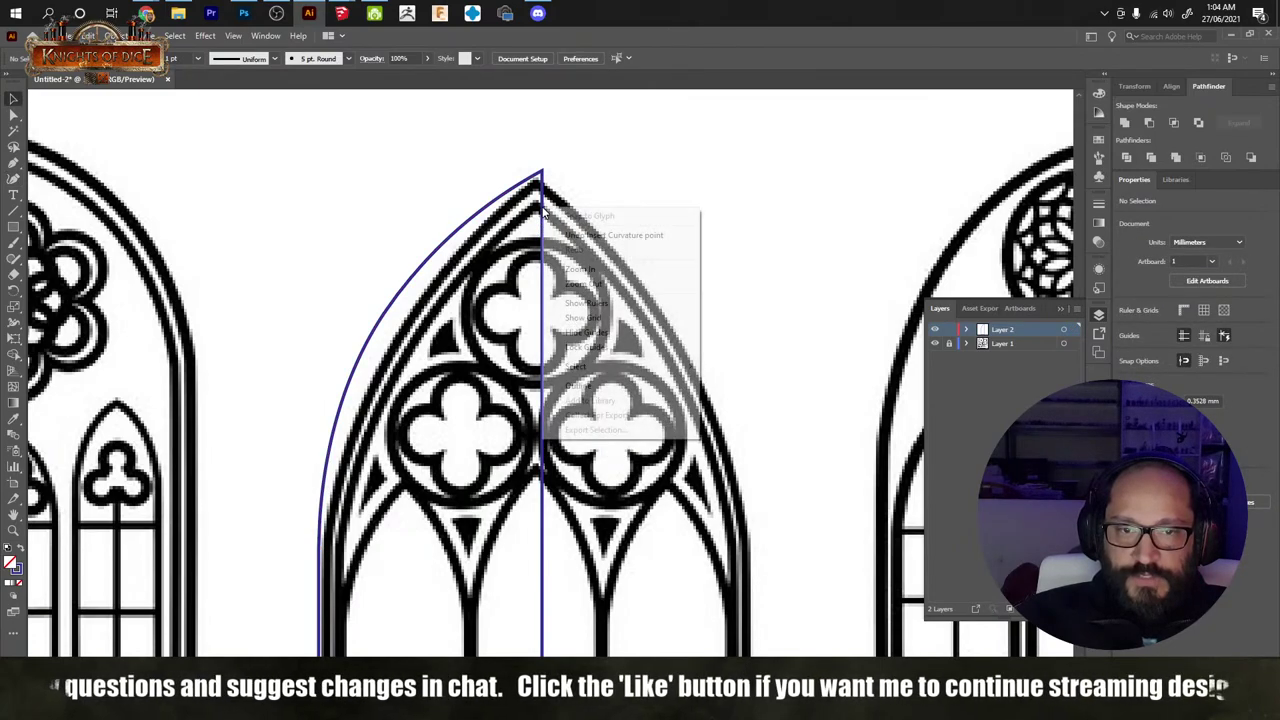
right_click(541, 173)
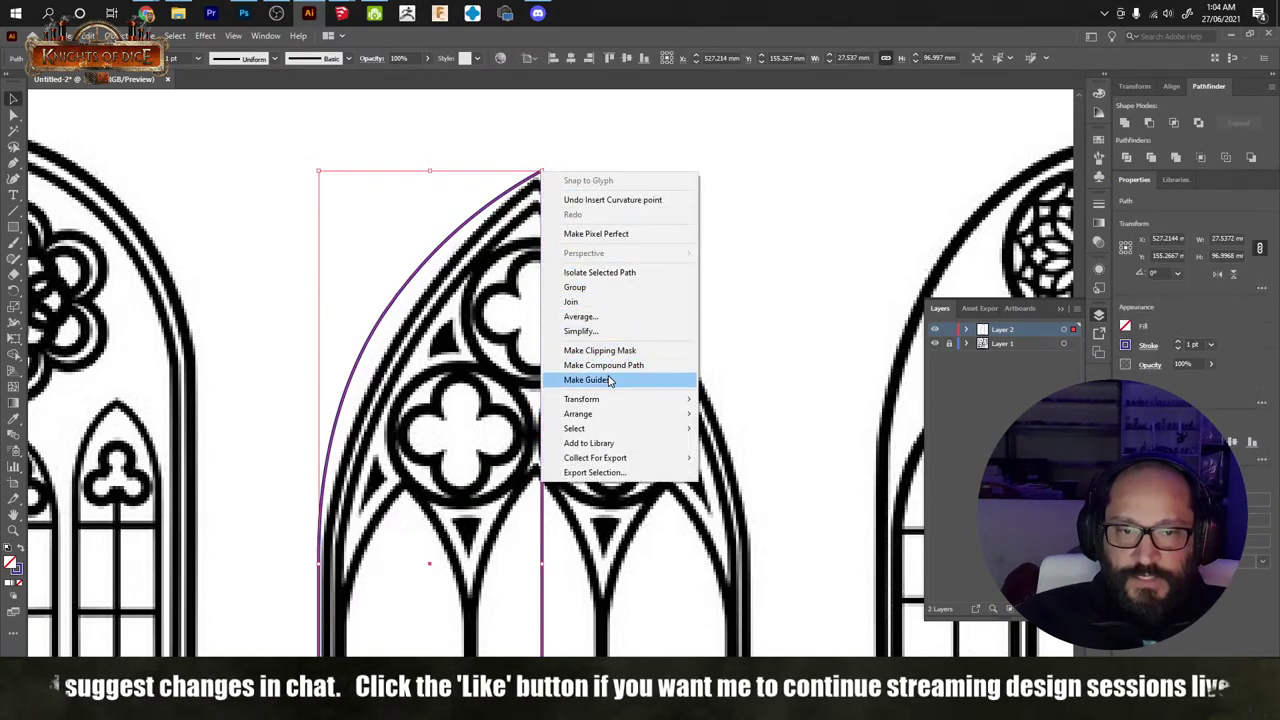
mouse_move(640, 402)
click(770, 447)
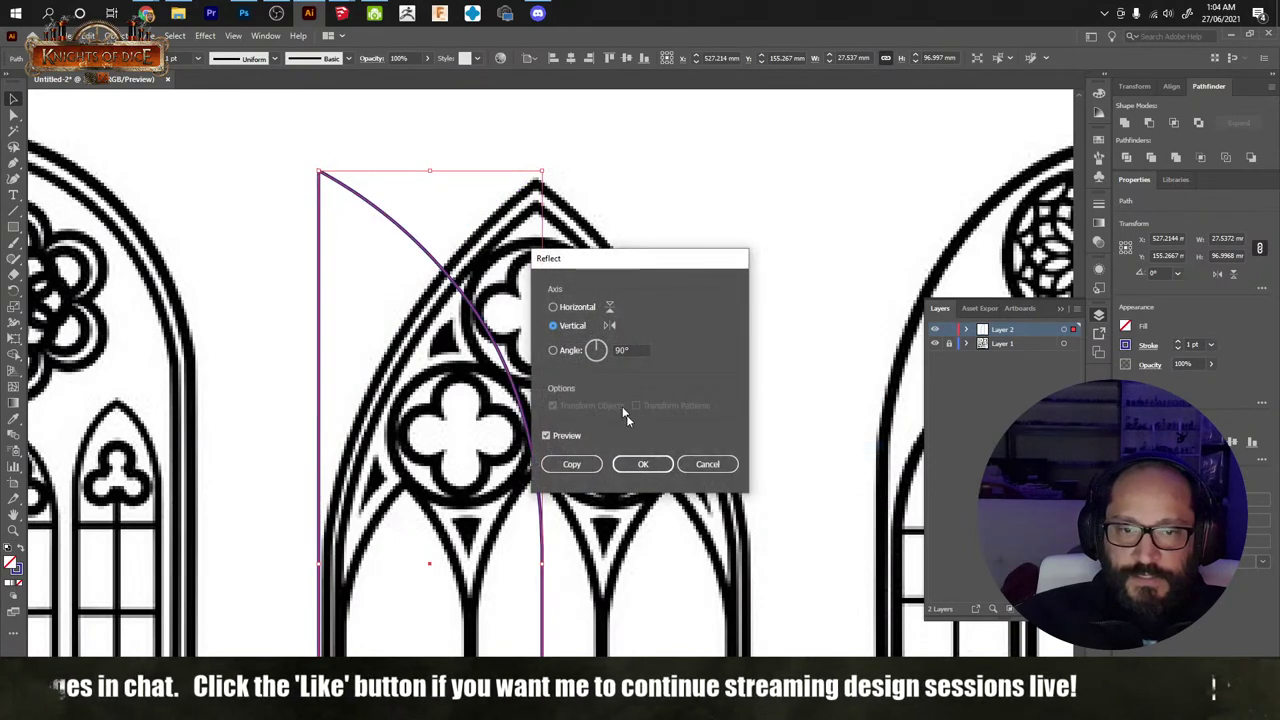
click(571, 460)
click(695, 257)
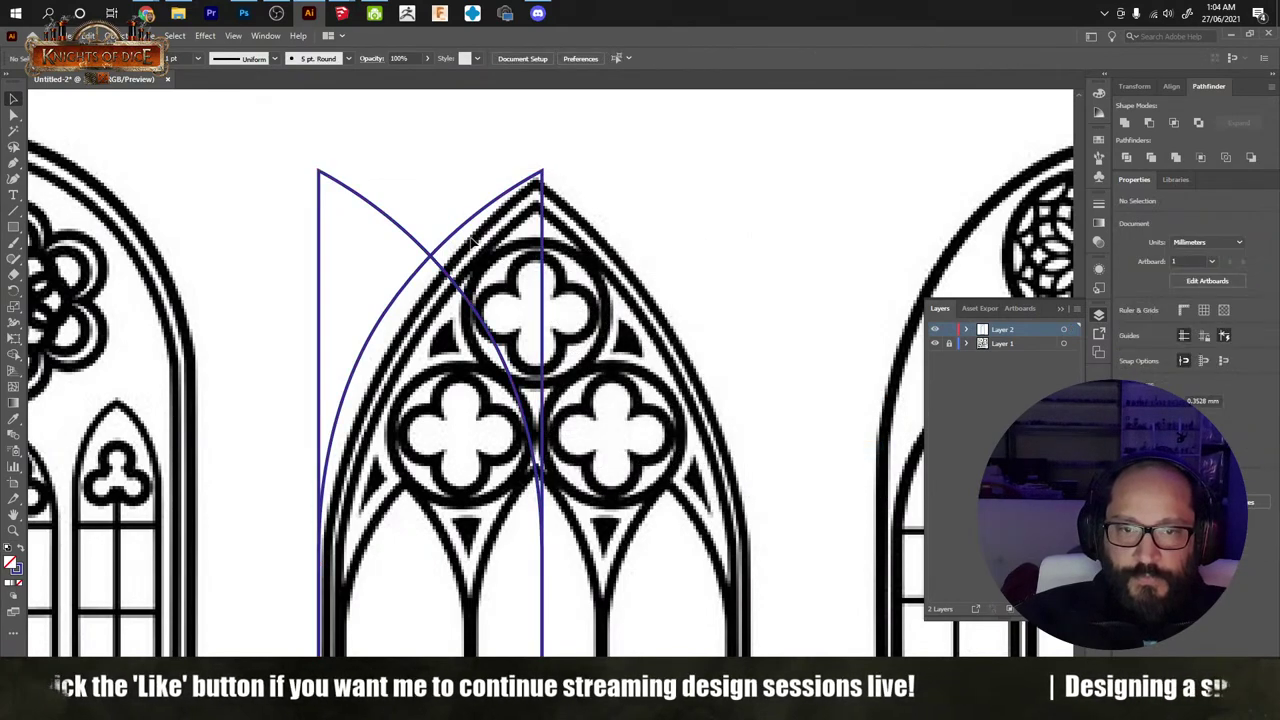
drag(409, 233, 629, 266)
click(610, 185)
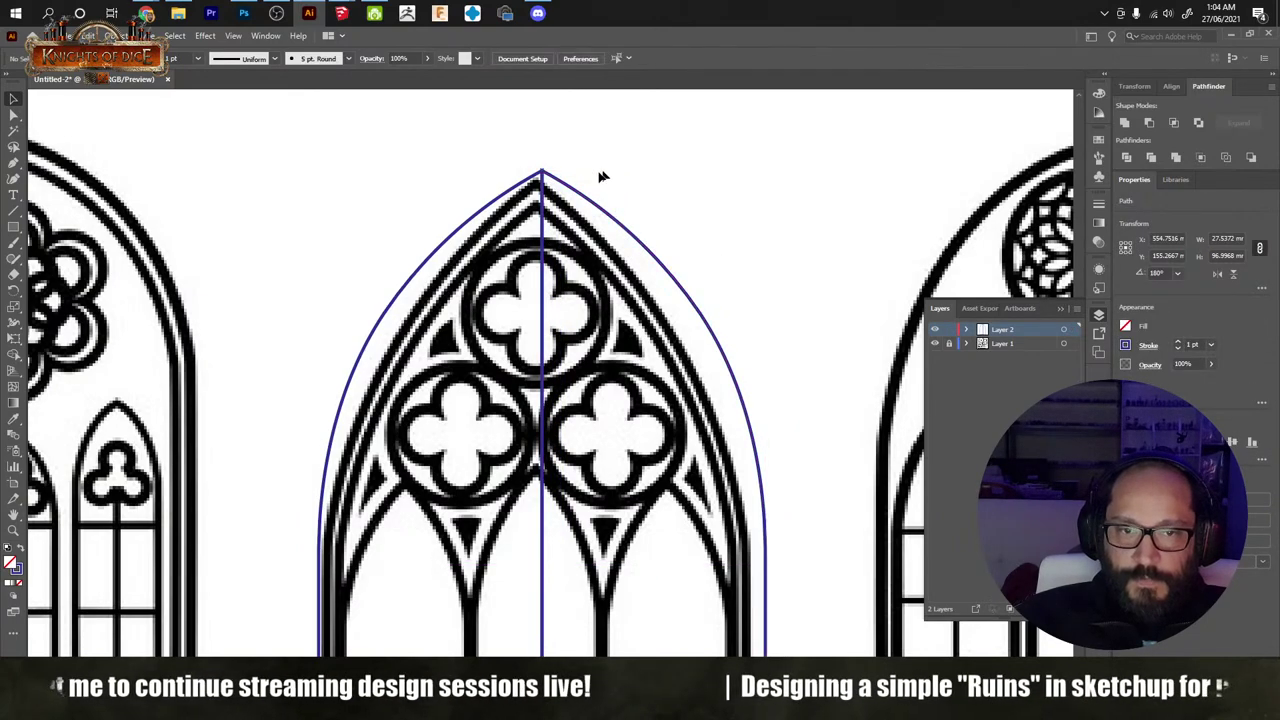
Step: Select both pointed halves and merge them into one closed arch outline
drag(519, 152, 536, 184)
key(ctrl+j)
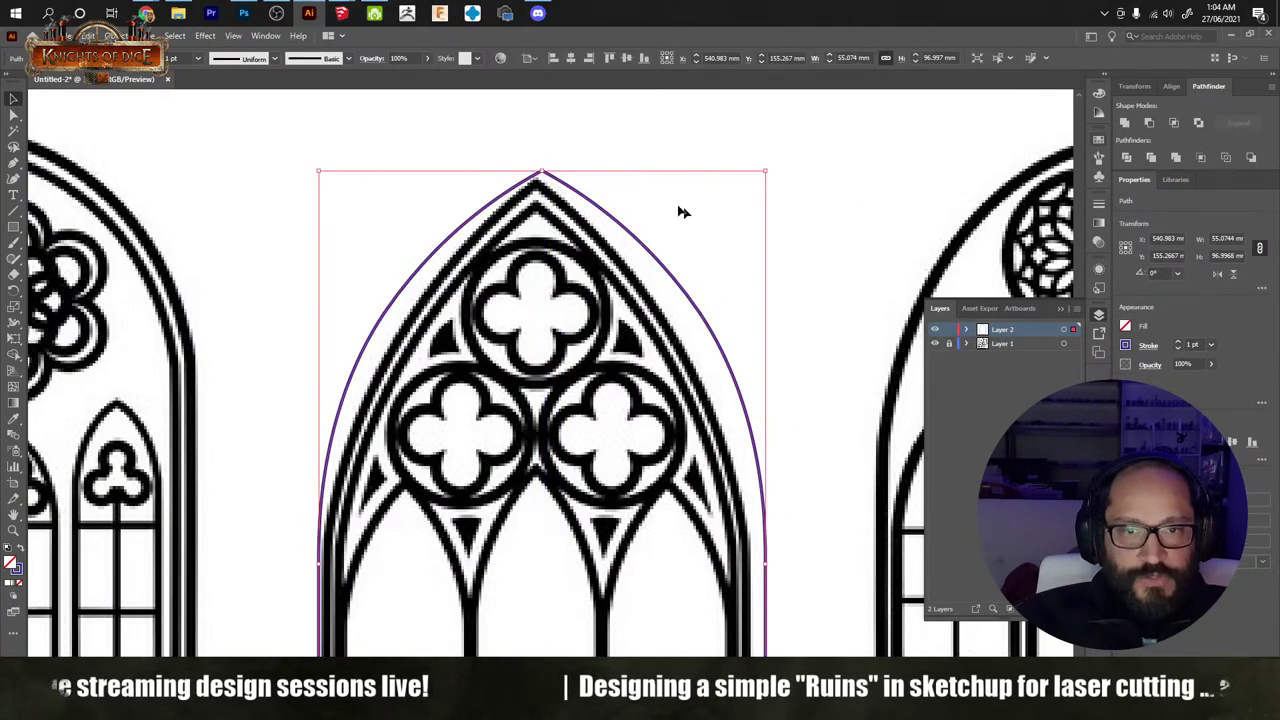
click(580, 188)
Step: Place a copy of the pointed arch outline in the empty area beside the reference windows
alt+scroll(580, 188, down, 4)
alt+scroll(623, 286, up, 5)
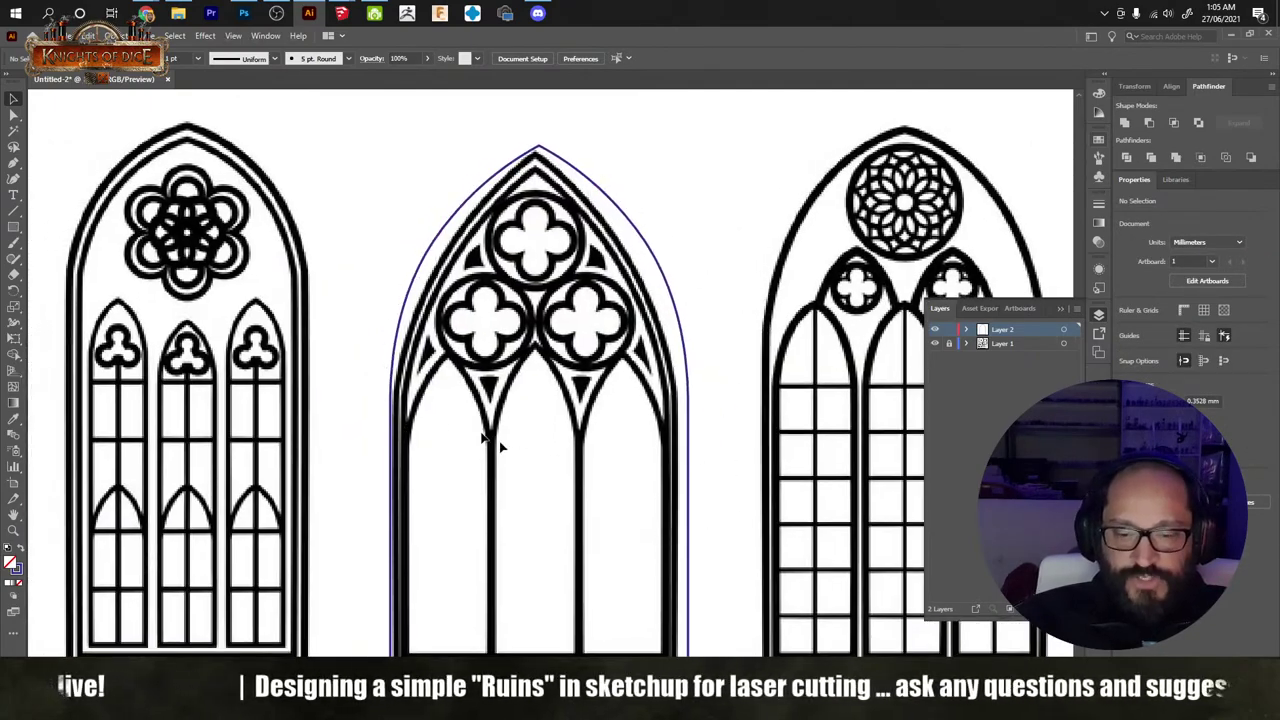
alt+scroll(648, 320, down, 3)
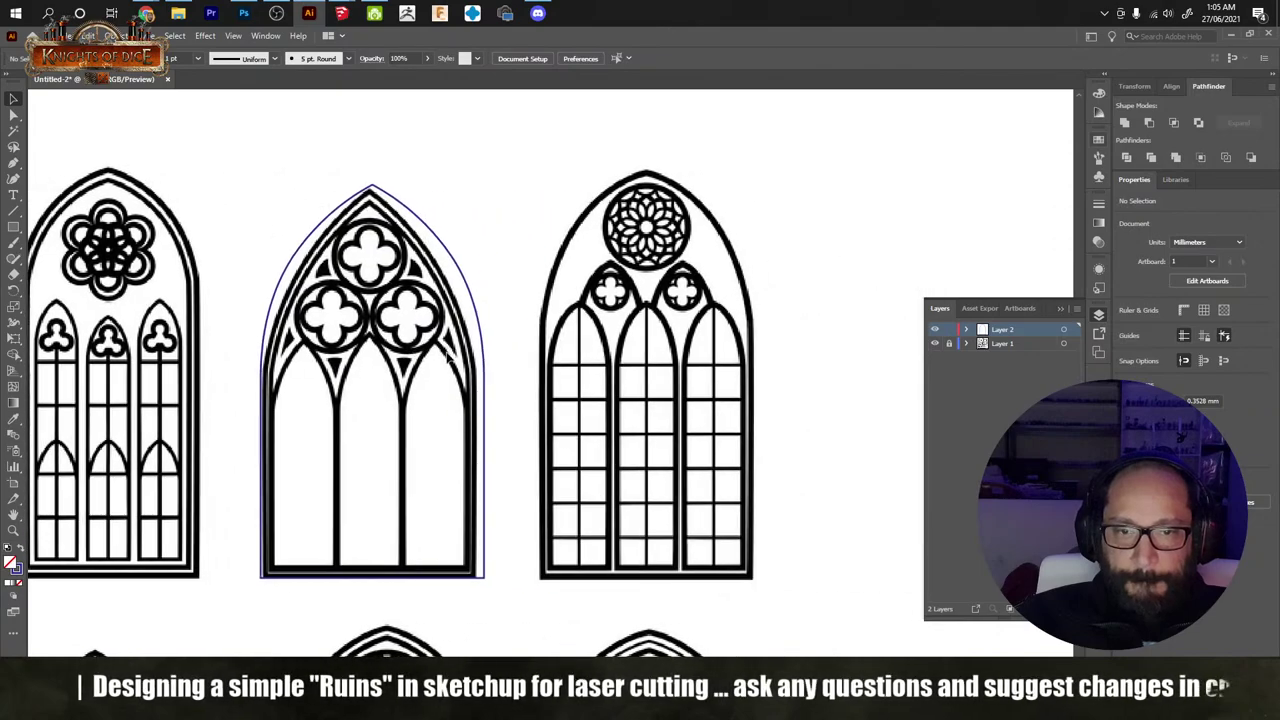
drag(333, 318, 814, 320)
drag(835, 273, 705, 258)
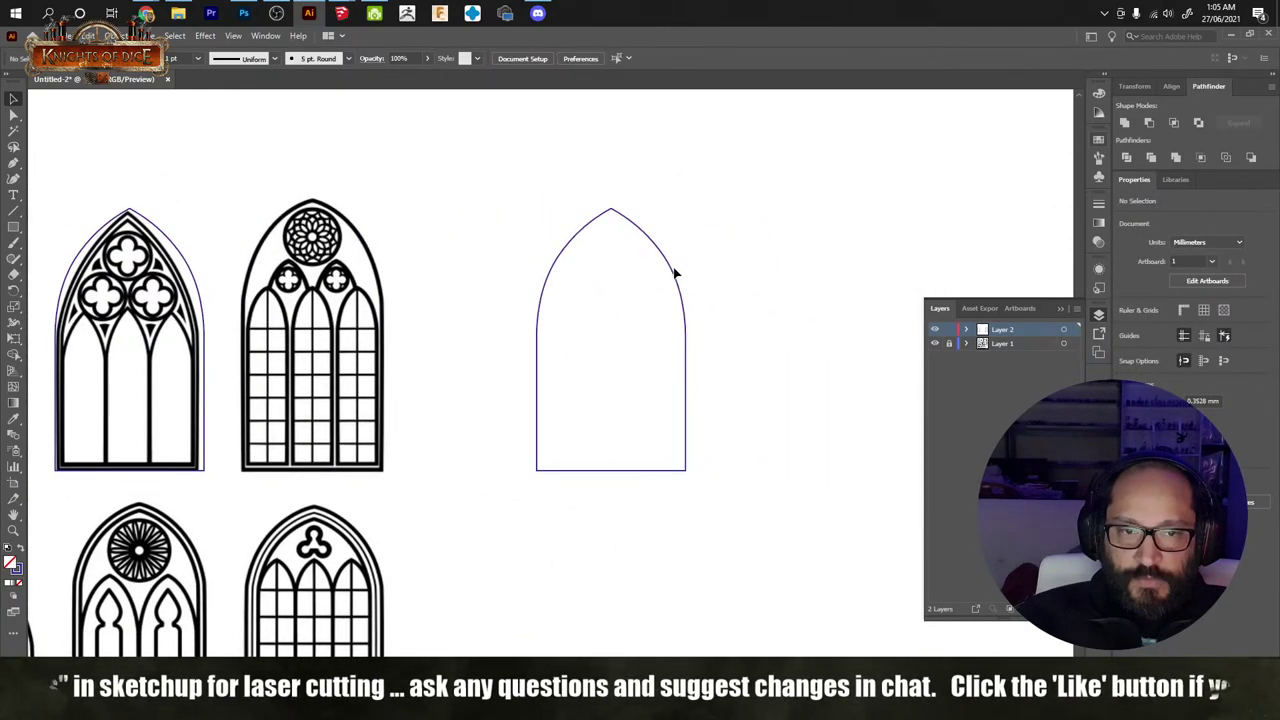
Step: Duplicate the copied arch and shrink the duplicate to a small arch that fits inside the large one
click(684, 320)
click(714, 378)
alt+drag(689, 357, 777, 358)
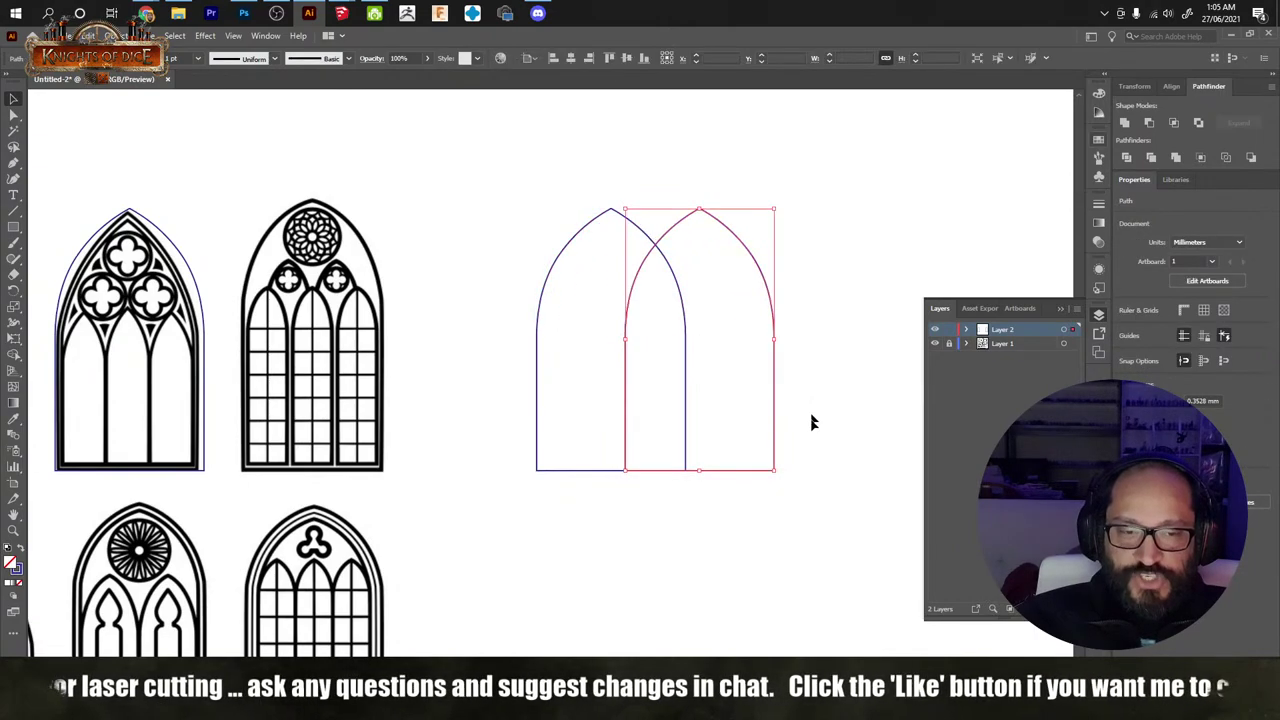
drag(772, 470, 563, 337)
Step: Duplicate the small arch sideways at equal spacing to make a row of three
click(575, 378)
key(ctrl+d)
click(687, 402)
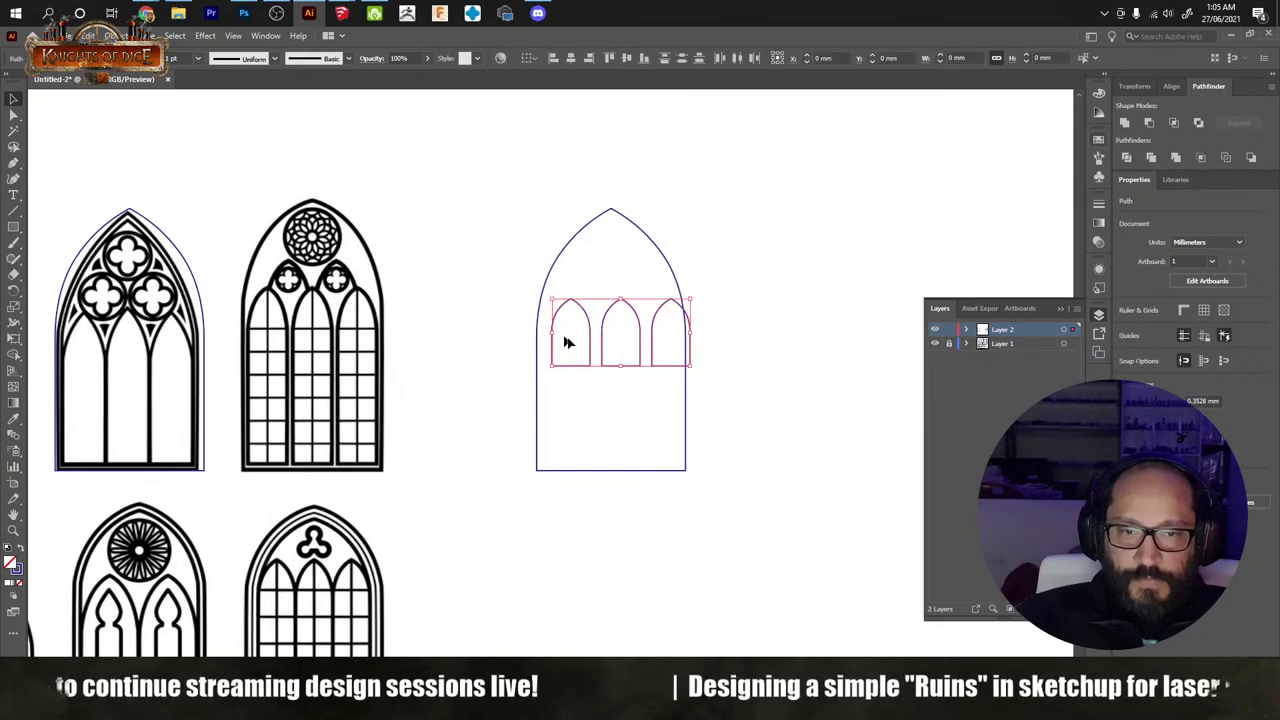
Step: Select the large arch with the three small arches and centre the row horizontally within it
drag(731, 374, 437, 182)
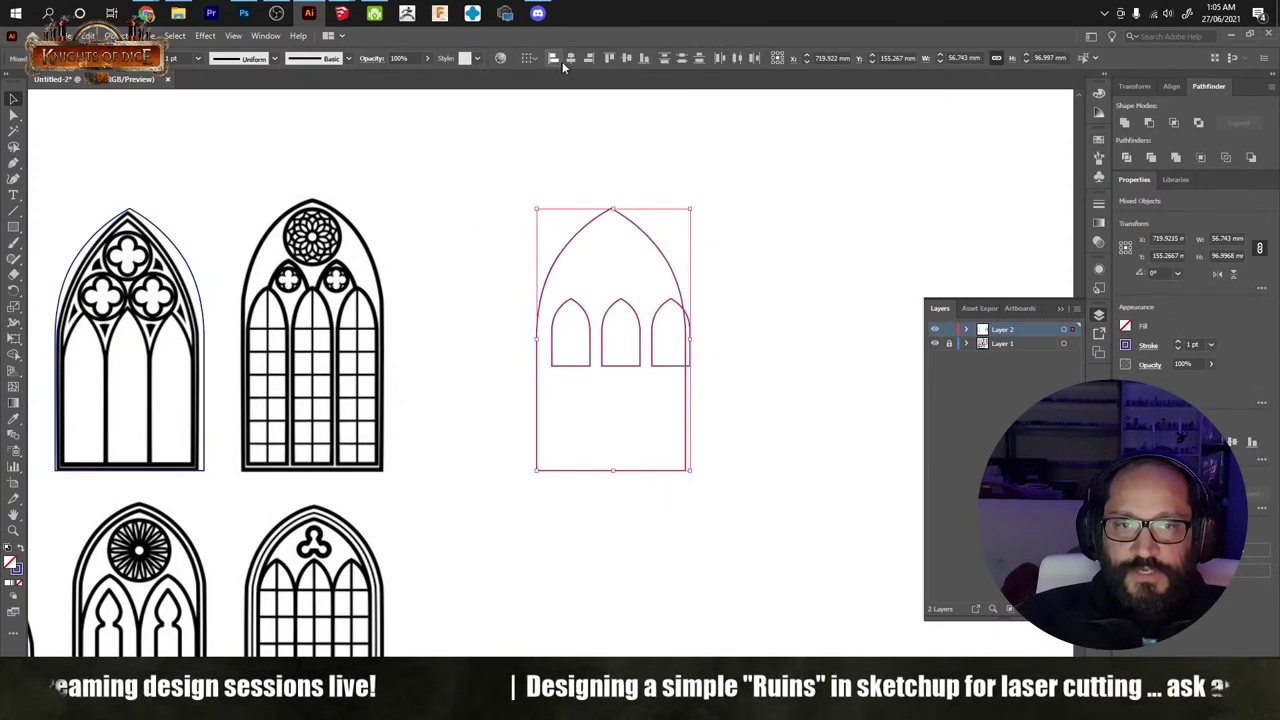
click(714, 386)
alt+scroll(708, 376, up, 3)
drag(708, 376, 772, 378)
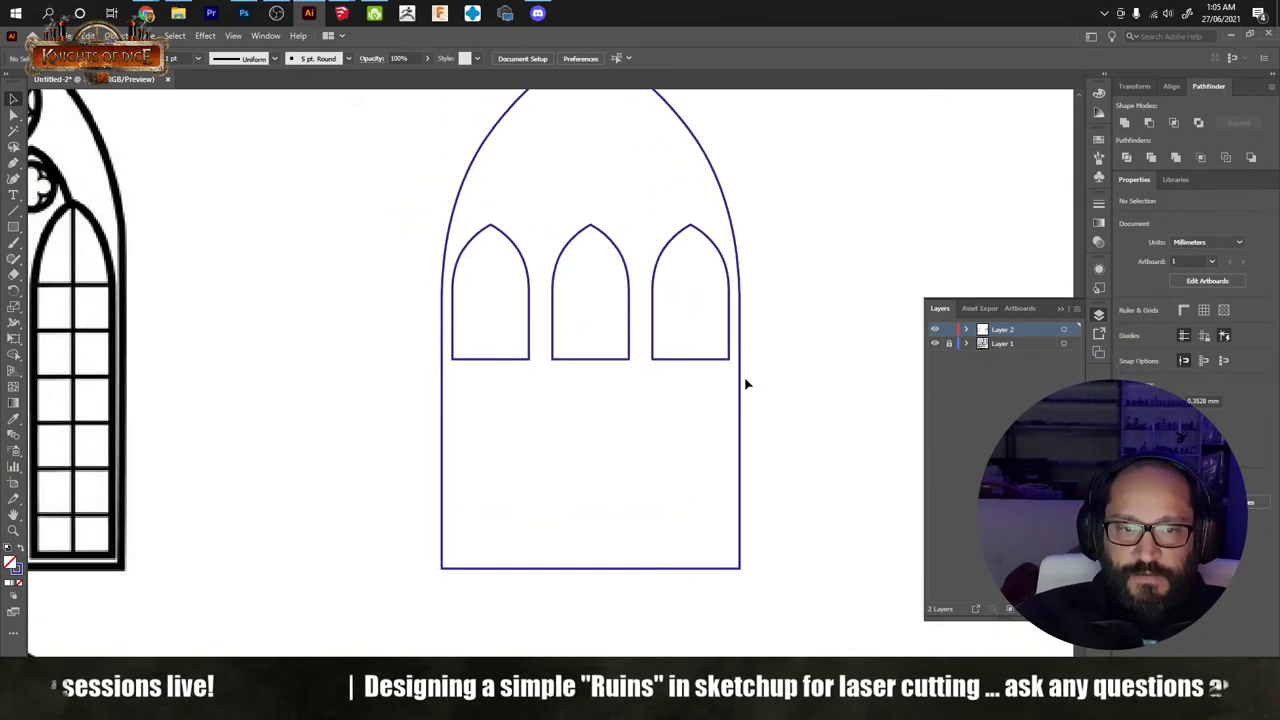
Step: Enlarge the outer arch to about 58.8 by 103.6 mm and select all four outlines with it
click(746, 380)
alt+scroll(757, 451, down, 1)
drag(741, 537, 820, 568)
key(ctrl+a)
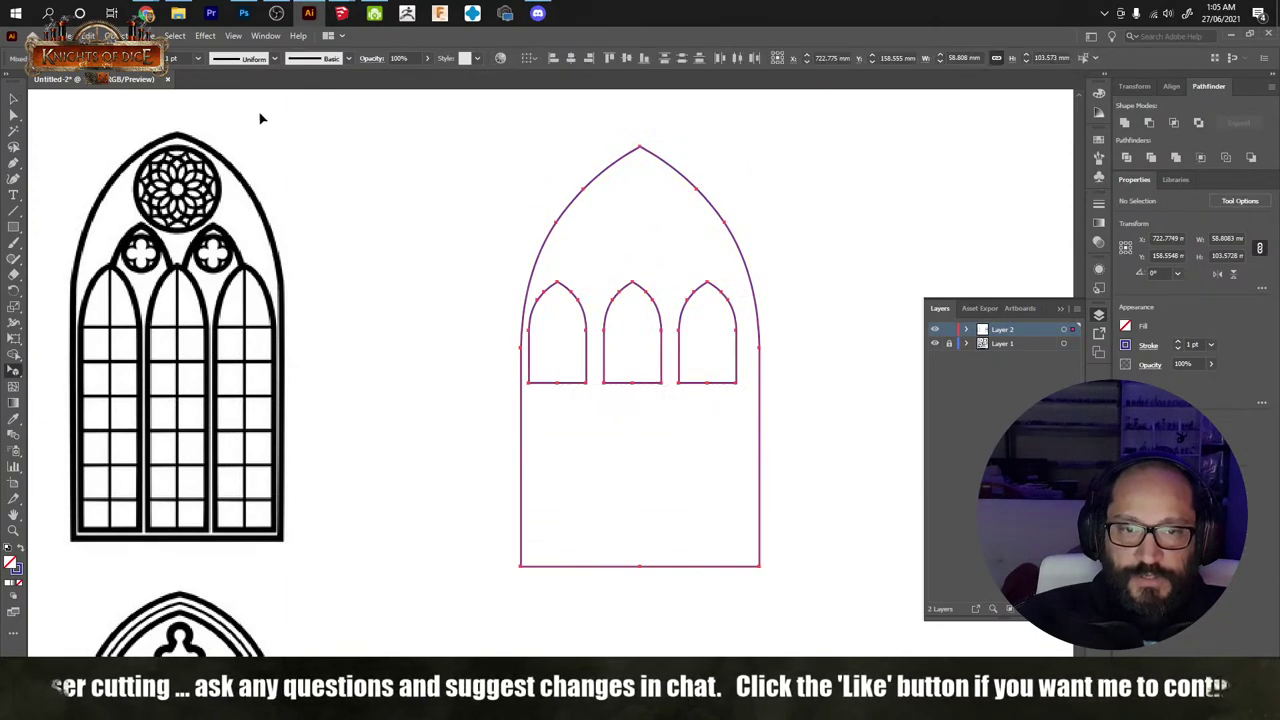
Step: Centre the outer arch and the three small arches horizontally on each other and delete the stray dot beside them
click(466, 193)
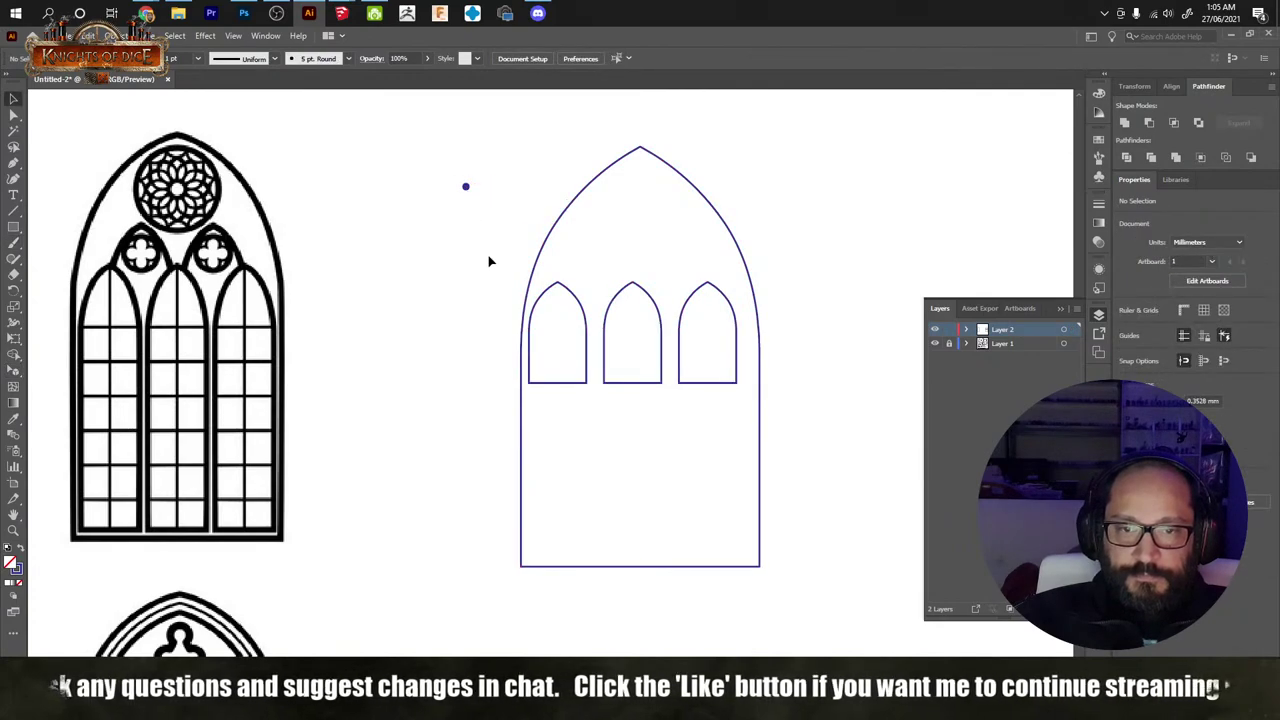
drag(445, 250, 728, 430)
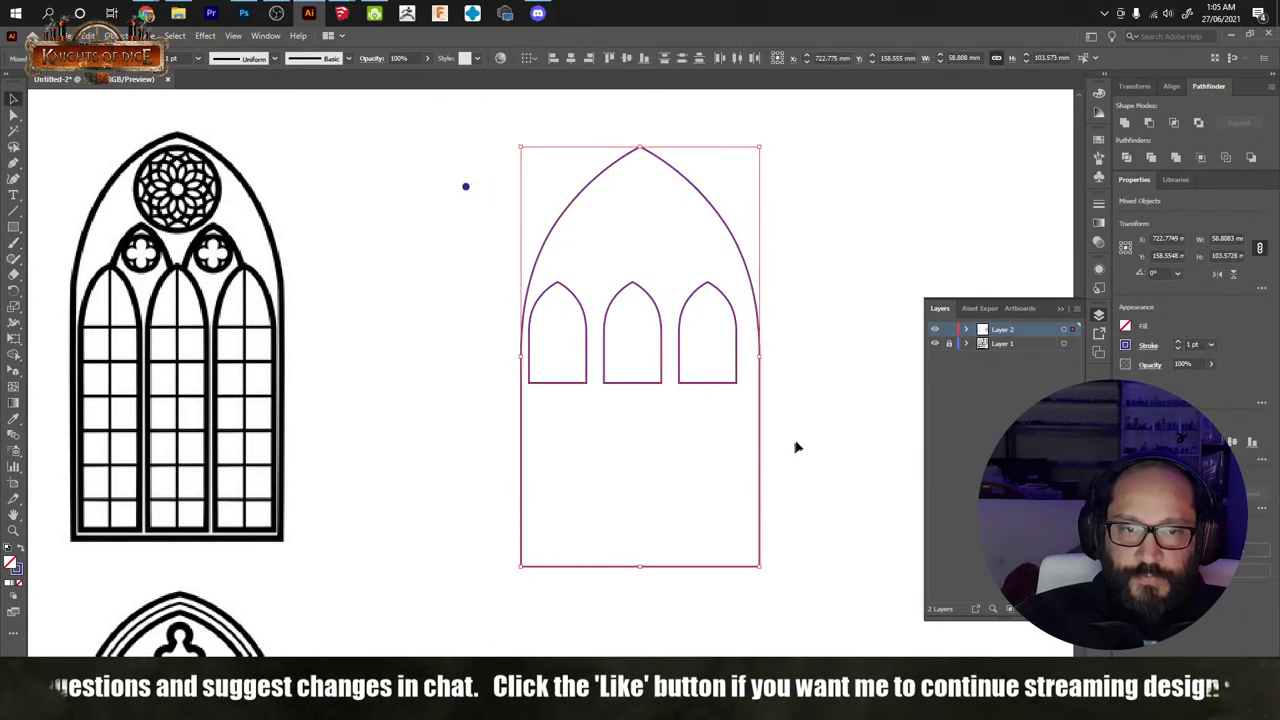
click(570, 60)
drag(486, 214, 430, 140)
key(Delete)
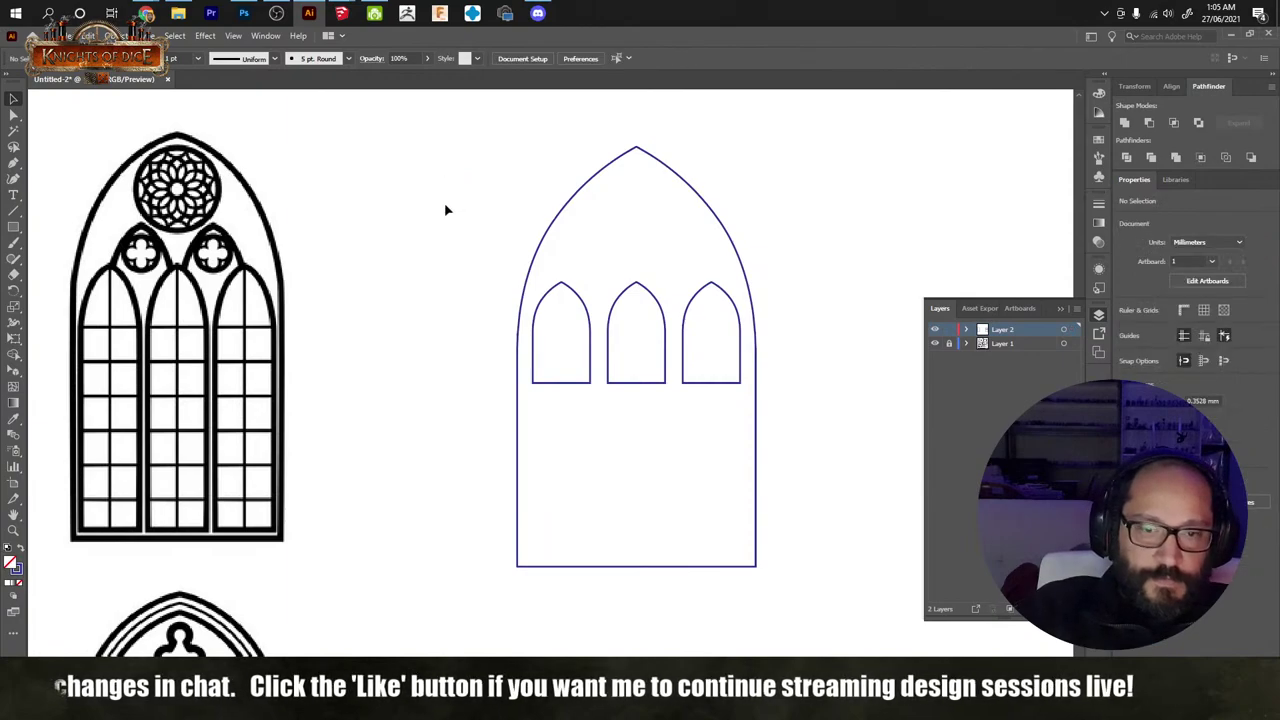
Step: Stretch the bases of the three small arches down near the outer frame's bottom edge, making them about 67 mm tall
key(a)
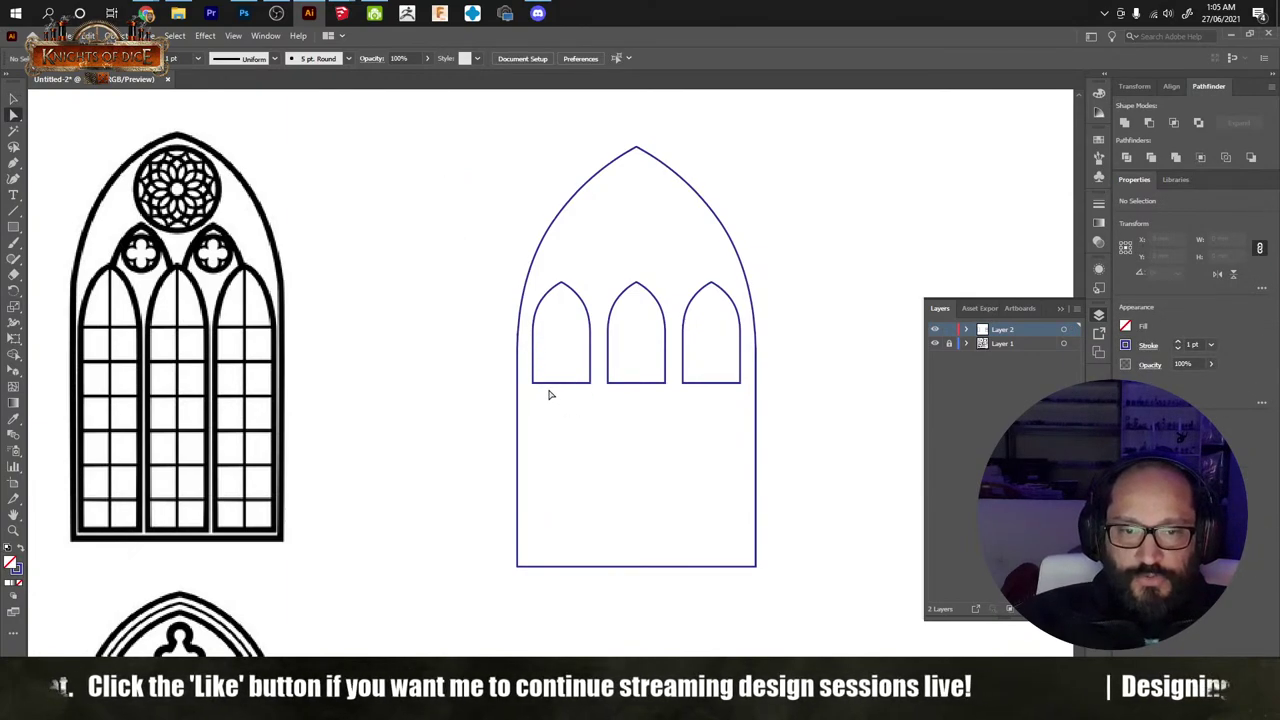
drag(695, 382, 737, 560)
click(860, 443)
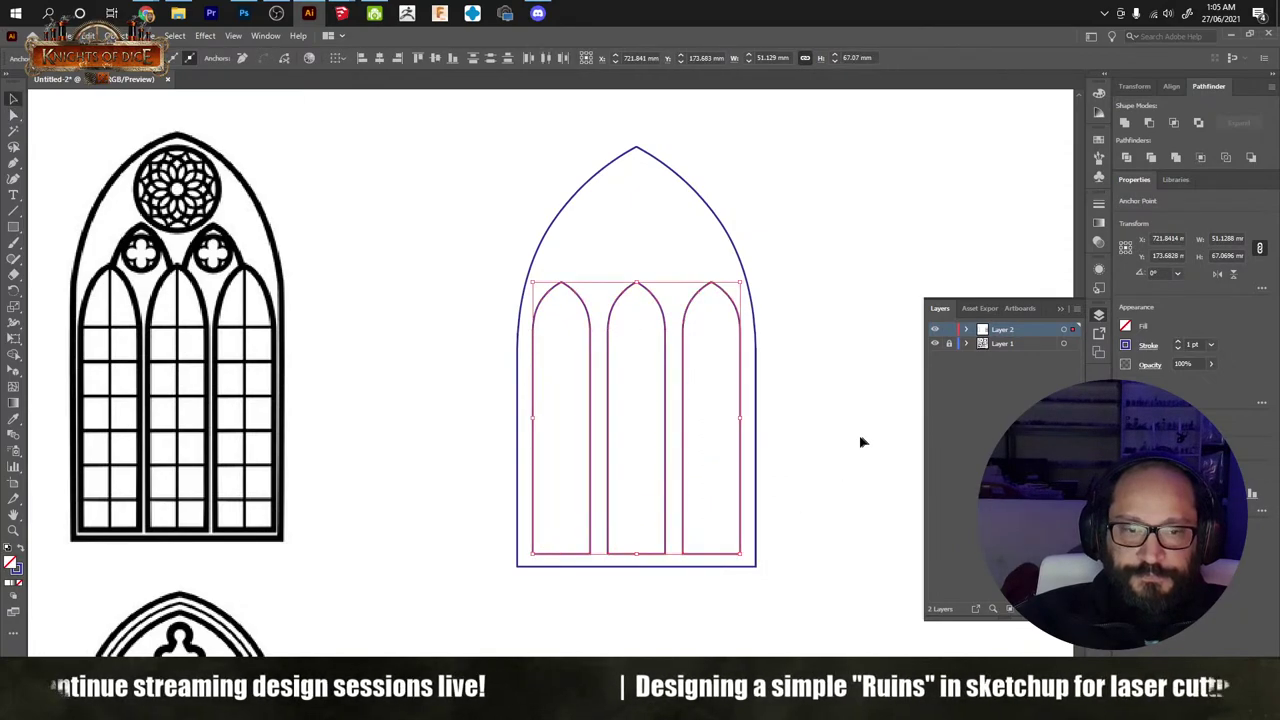
Step: Offset the outer arch outline outward by 3.528 mm with mitered joins
alt+scroll(600, 423, down, 3)
scroll(430, 390, left, 2)
alt+scroll(430, 390, up, 2)
scroll(215, 355, right, 3)
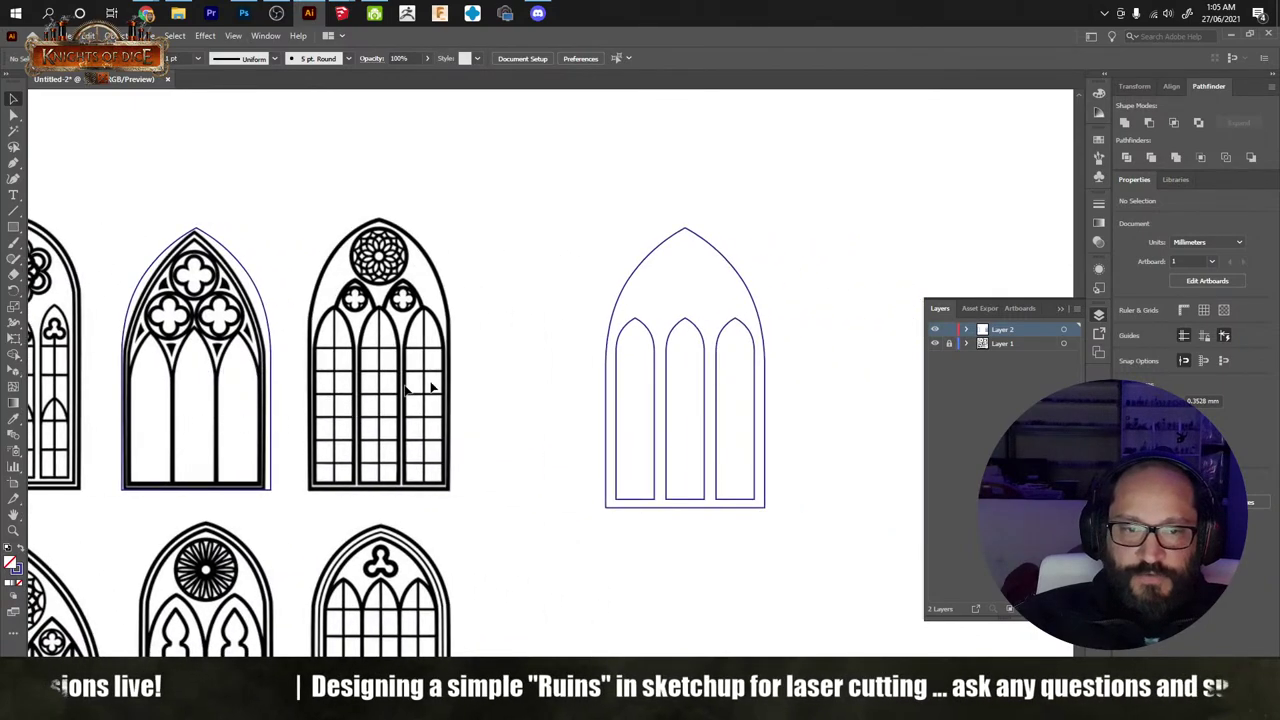
scroll(626, 351, right, 2)
alt+scroll(631, 374, up, 3)
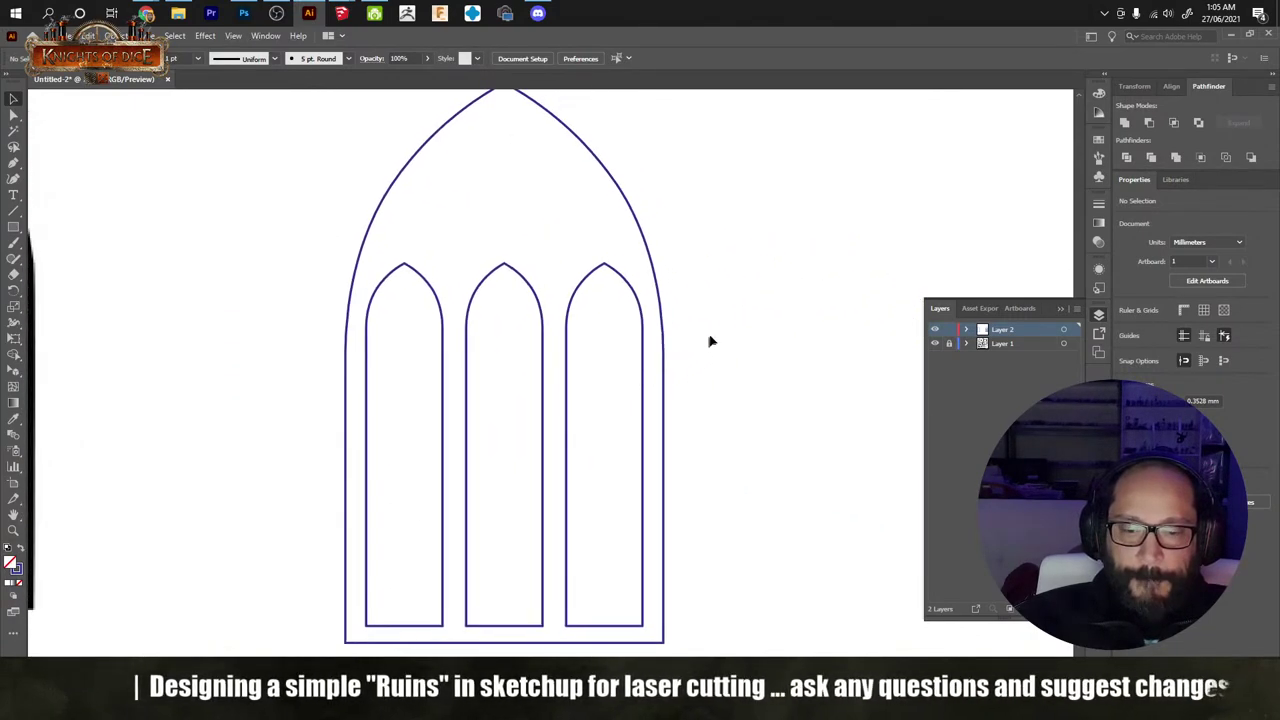
click(661, 297)
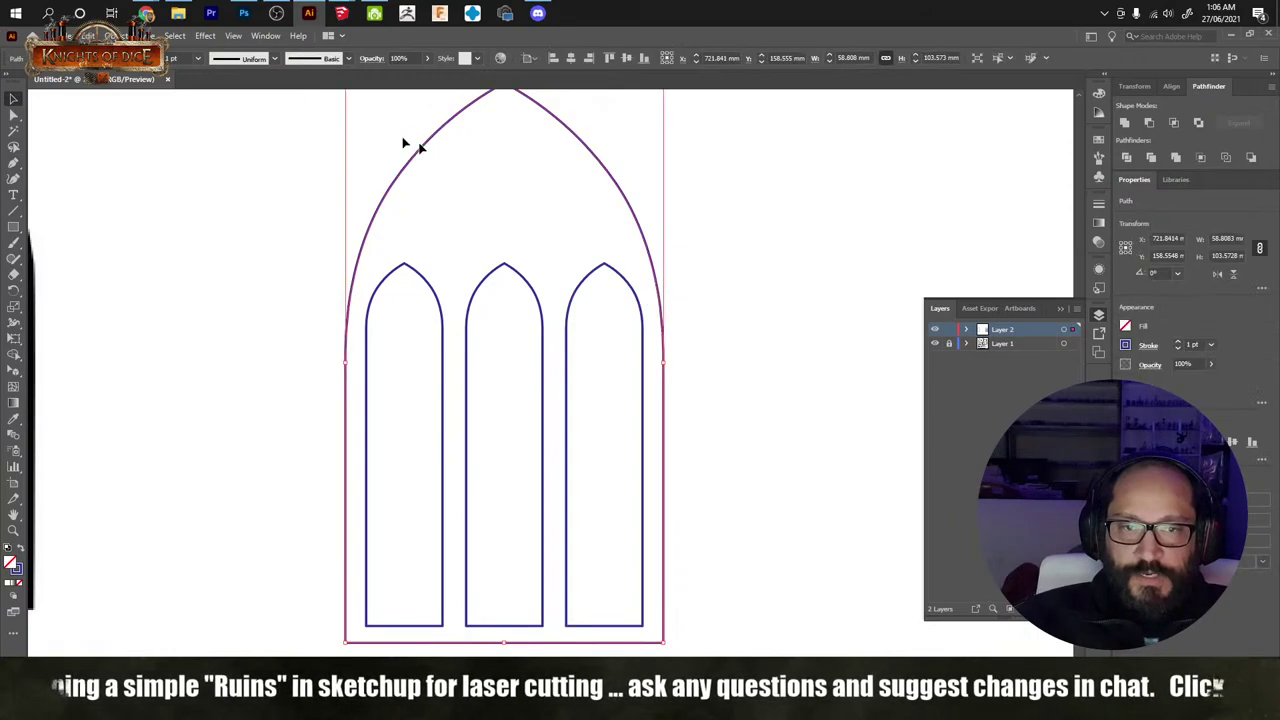
click(114, 36)
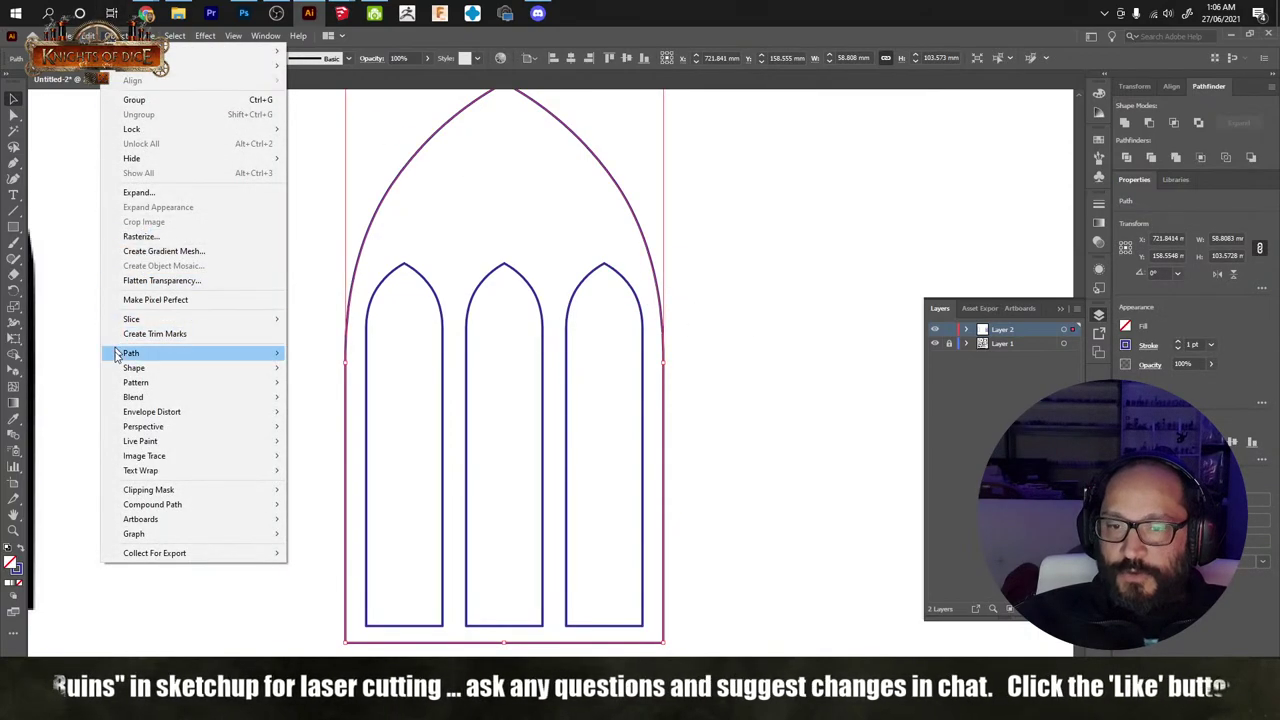
mouse_move(176, 358)
click(352, 402)
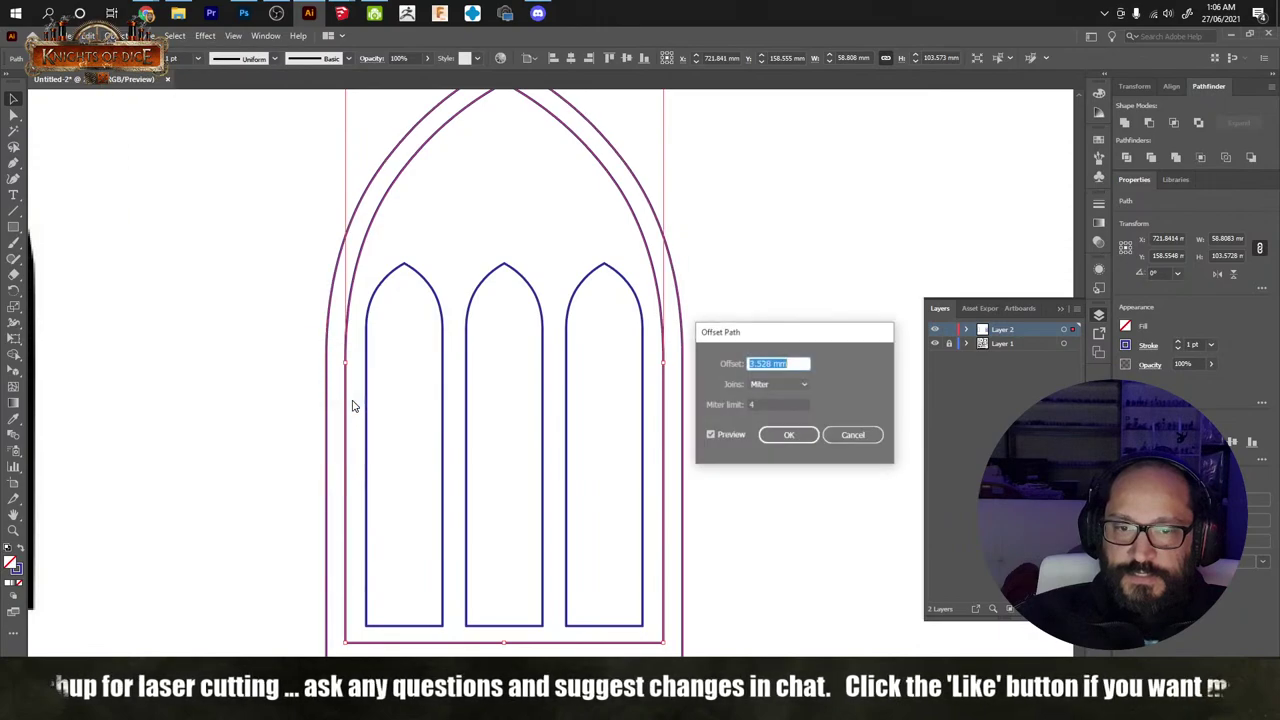
click(785, 437)
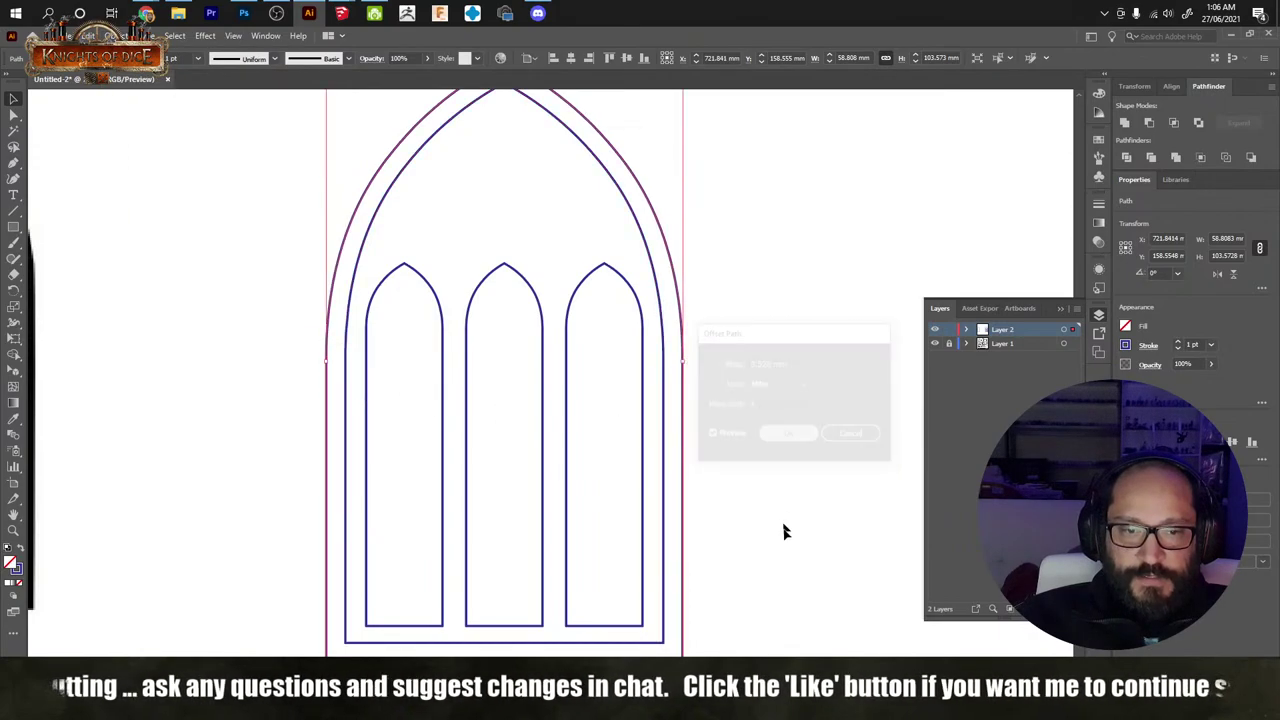
click(746, 497)
Step: Draw a circle about 10.6 mm in diameter beside the window and arrange four such circles in a cross meeting at one central point
alt+scroll(756, 494, down, 1)
drag(756, 494, 728, 525)
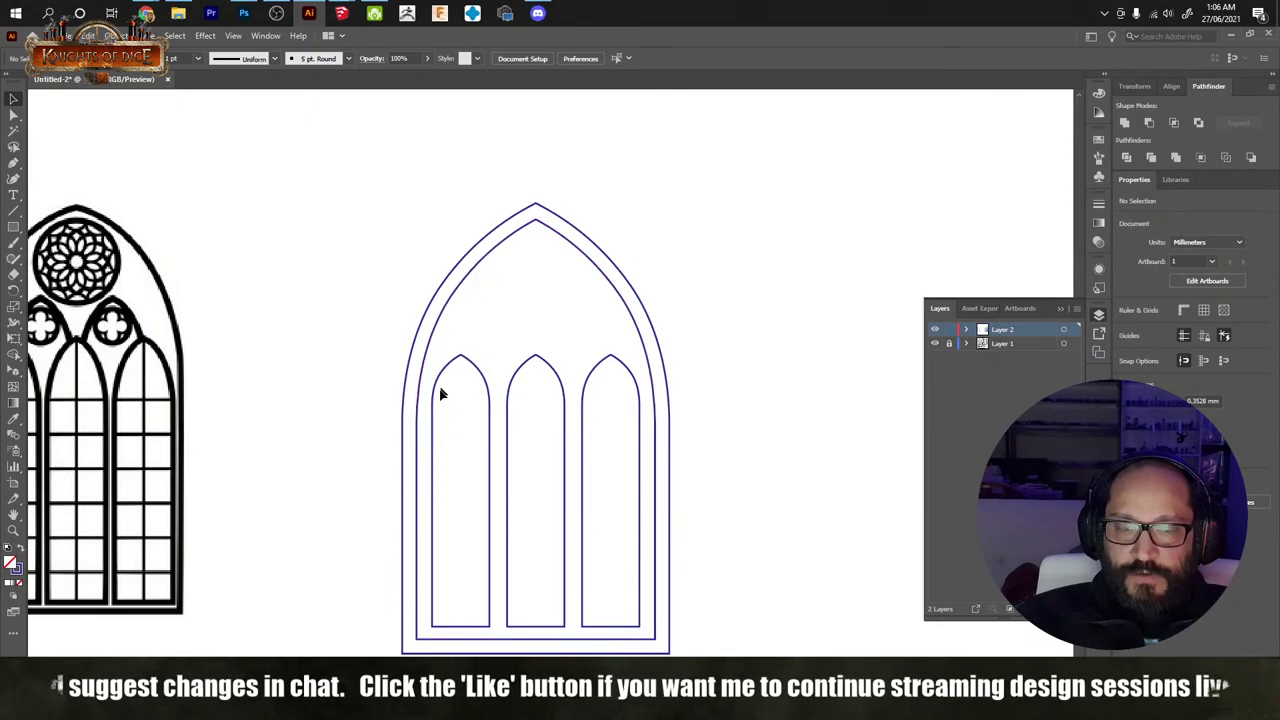
alt+scroll(822, 336, down, 3)
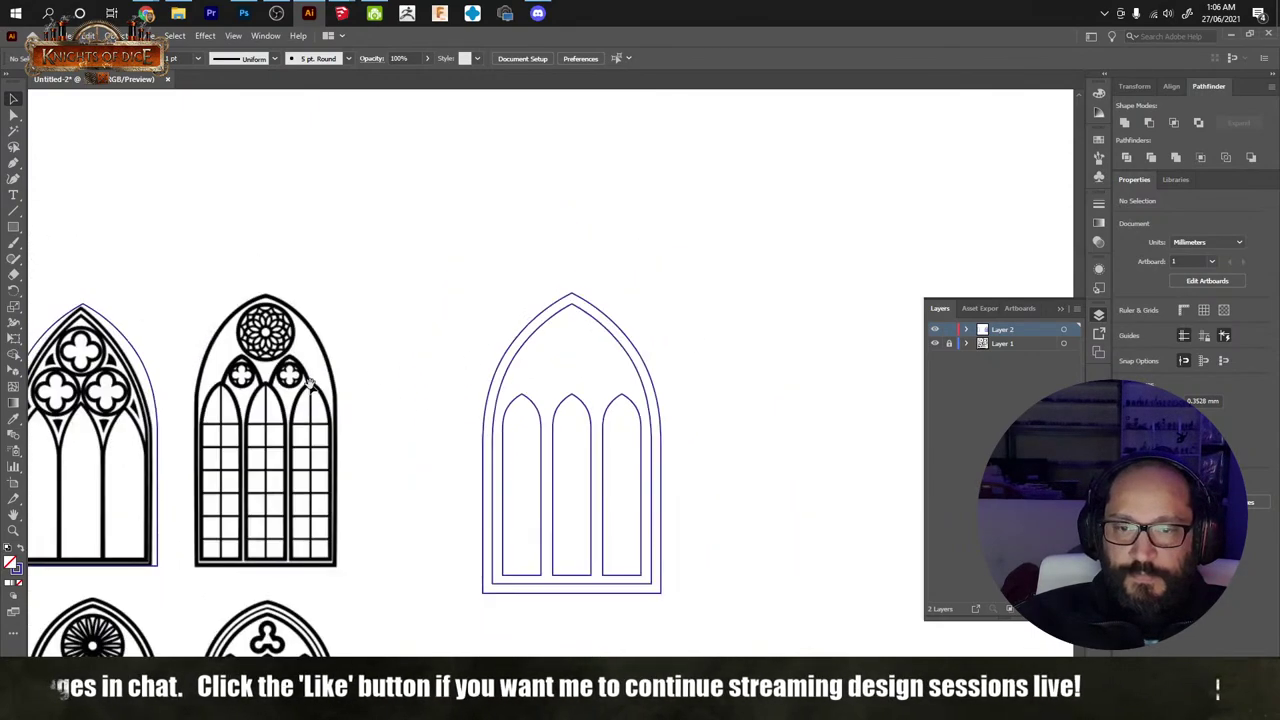
alt+scroll(256, 350, up, 4)
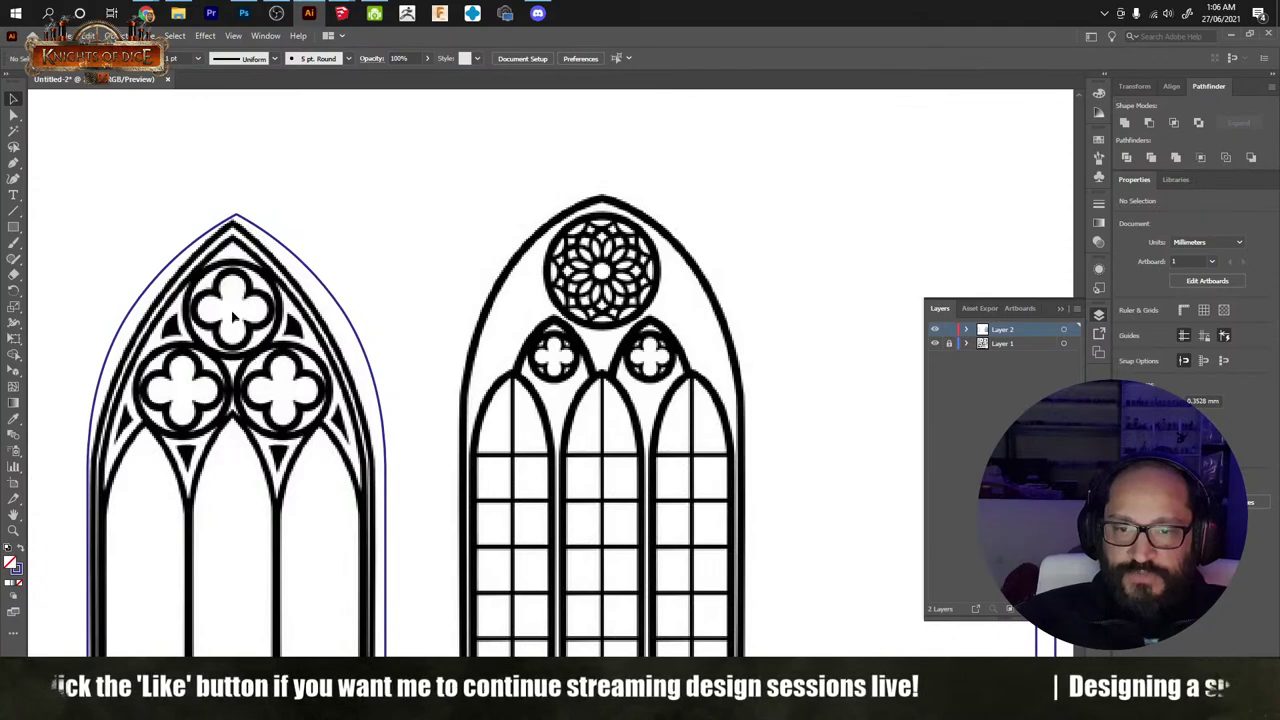
alt+scroll(352, 380, down, 4)
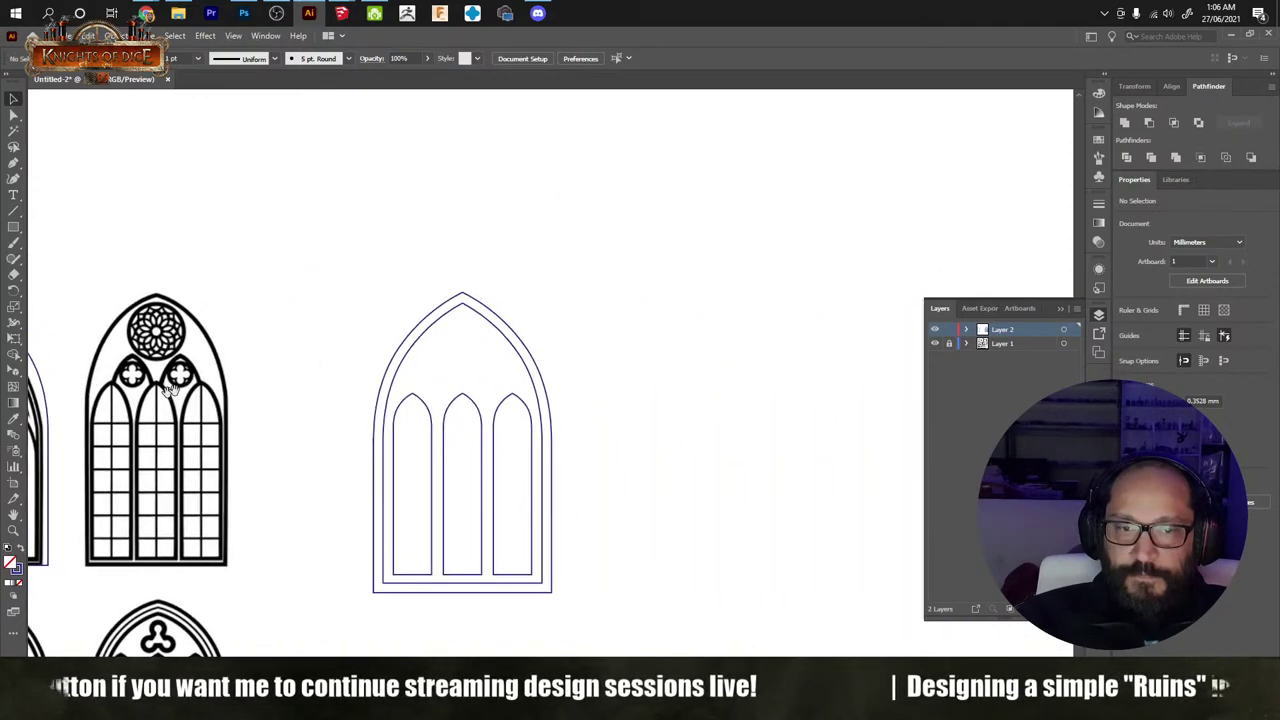
drag(20, 225, 94, 255)
click(256, 220)
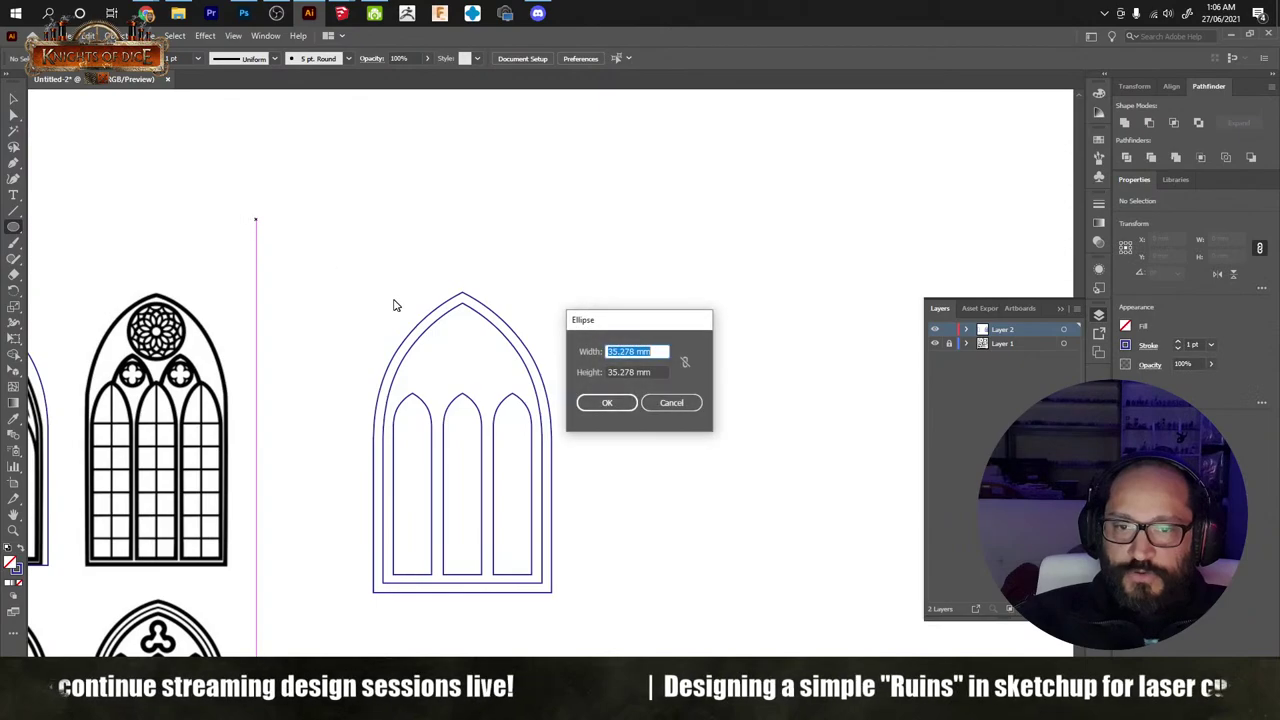
click(671, 402)
drag(620, 327, 560, 371)
key(v)
click(674, 377)
alt+scroll(645, 378, up, 3)
click(580, 410)
drag(631, 509, 522, 384)
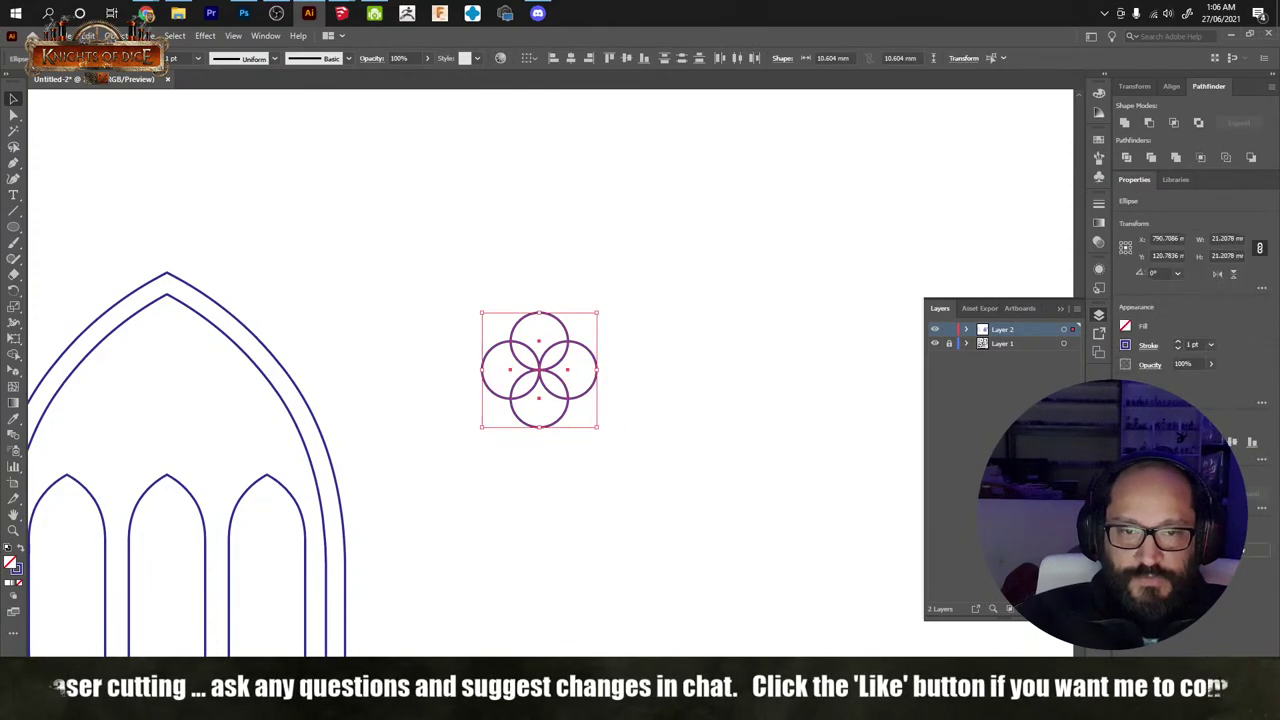
Step: Try uniting the four overlapping circles into one quatrefoil and compare it with the quatrefoils in the reference windows
click(1125, 122)
click(690, 460)
ctrl+scroll(670, 450, left, 5)
alt+scroll(700, 430, down, 3)
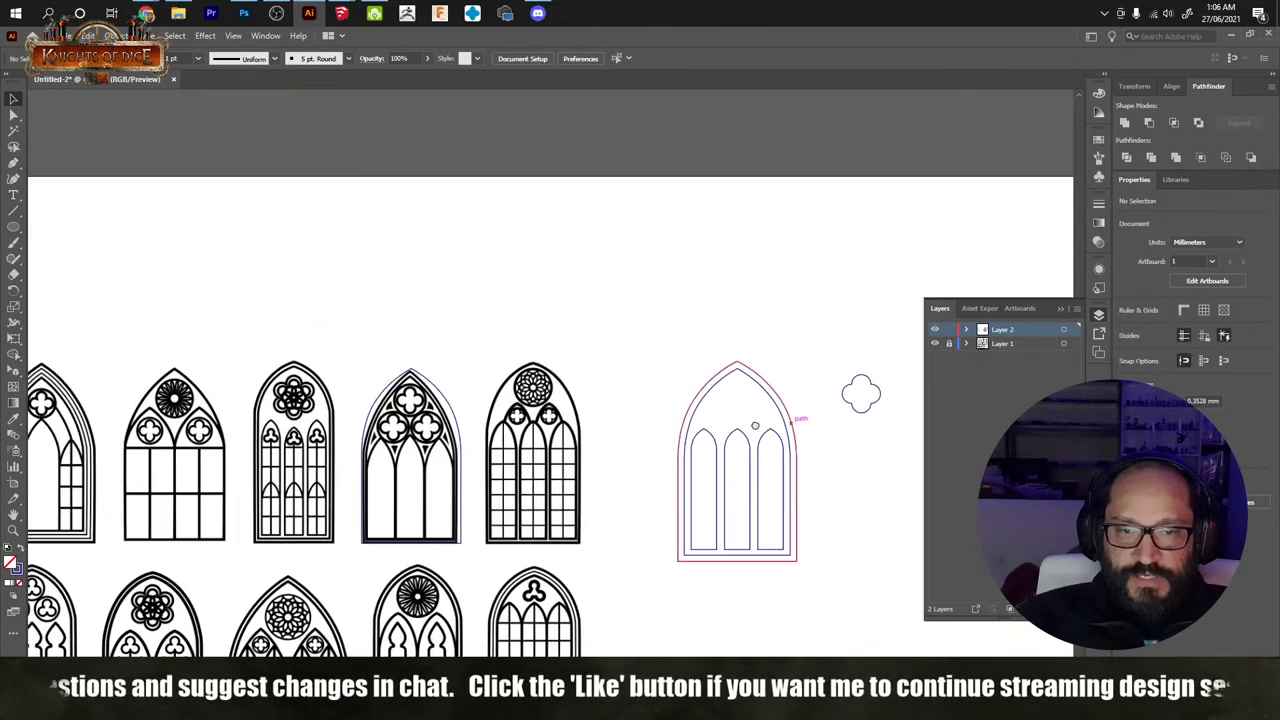
alt+scroll(430, 430, up, 4)
alt+scroll(450, 432, down, 3)
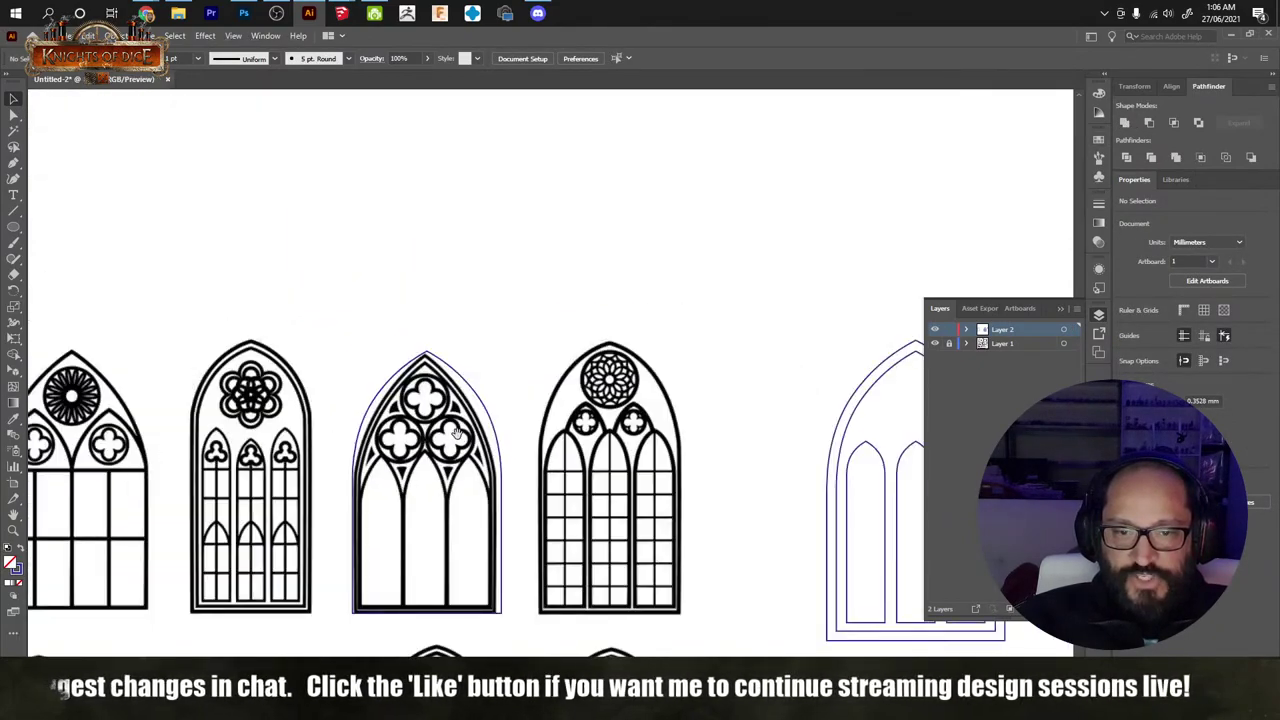
alt+scroll(455, 432, up, 3)
alt+scroll(574, 409, down, 5)
ctrl+scroll(560, 420, right, 3)
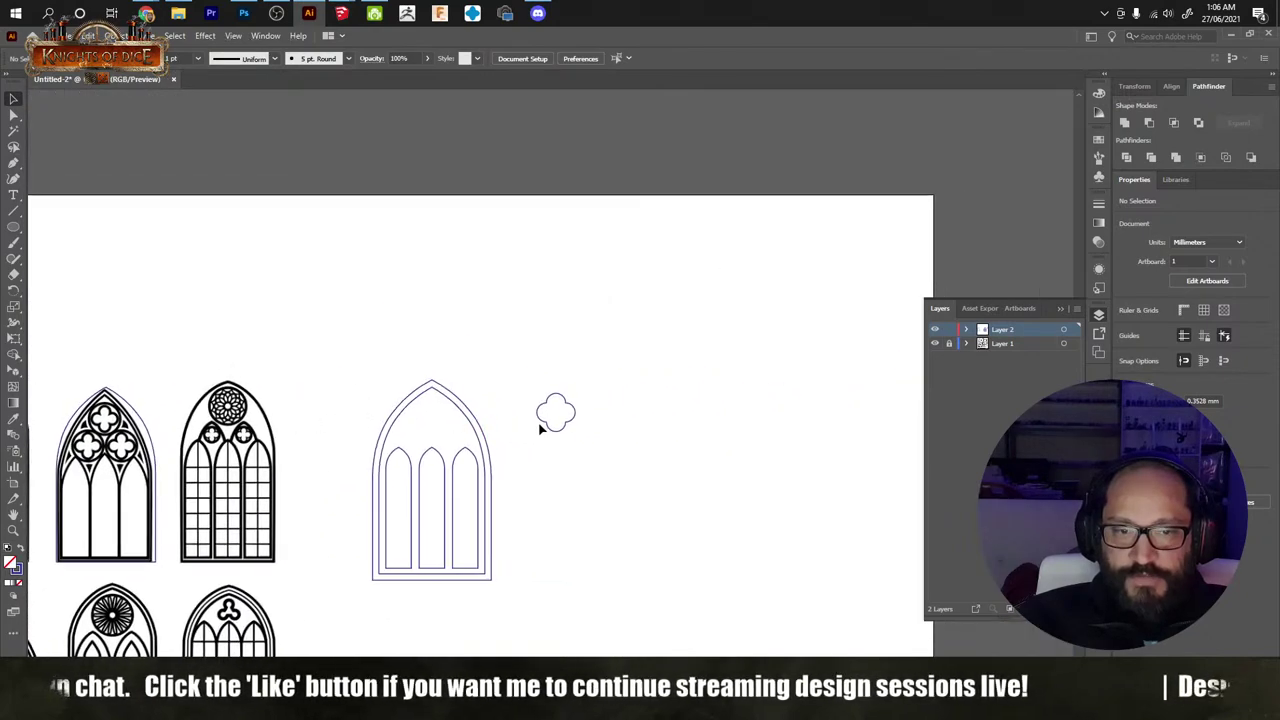
alt+scroll(545, 428, up, 4)
Step: Undo the union so the quatrefoil is back to four separate overlapping circles
key(ctrl+z)
key(ctrl+z)
key(ctrl+z)
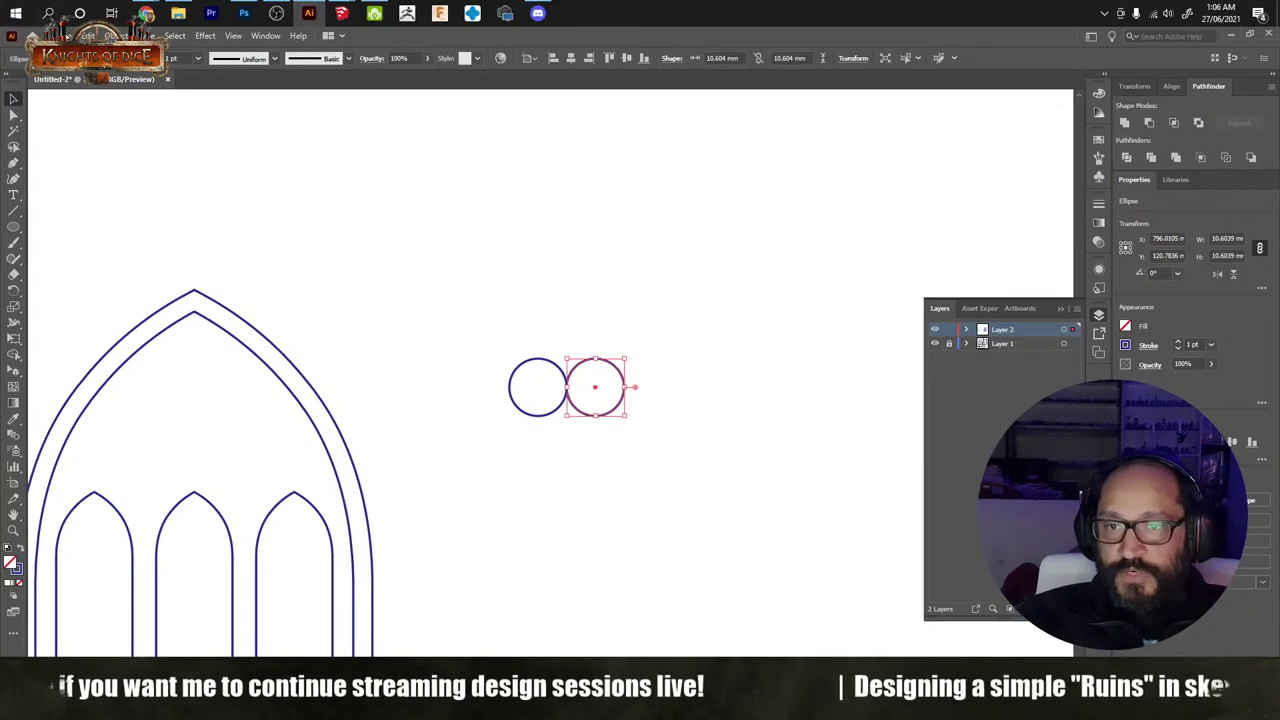
click(88, 35)
click(140, 76)
click(88, 35)
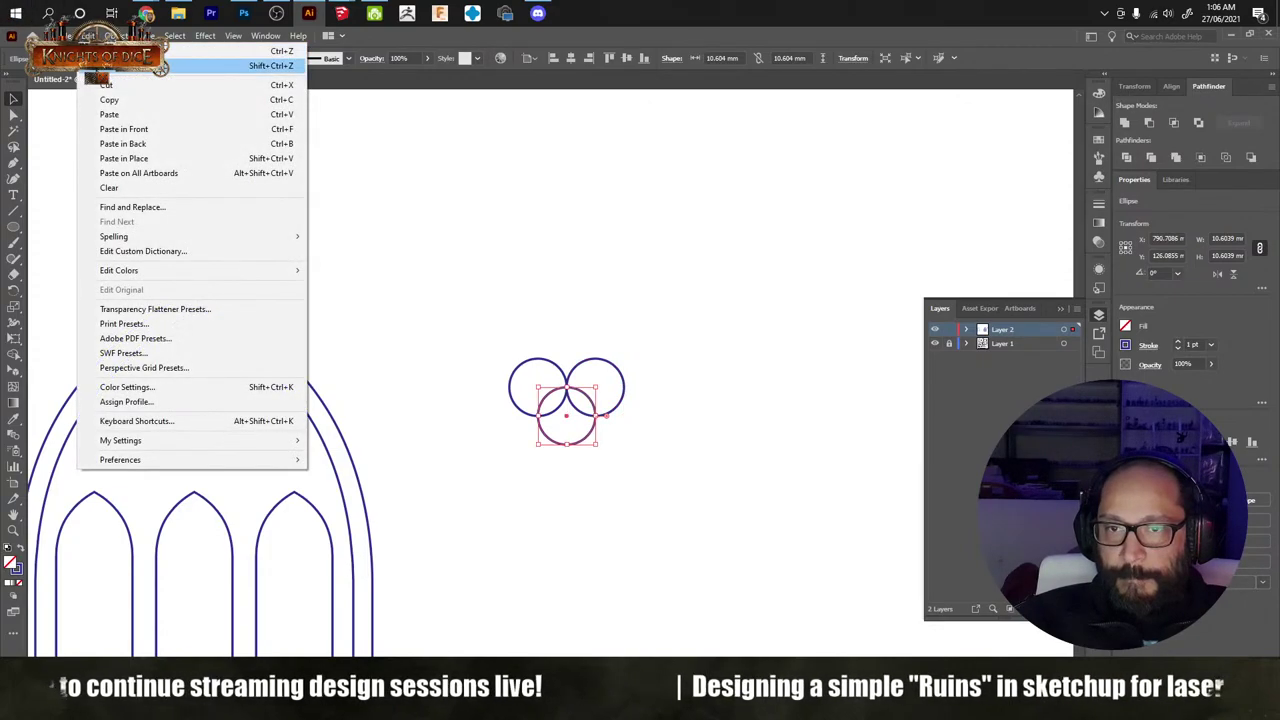
click(140, 74)
click(735, 466)
Step: Nudge the upper circle up and the lower circle down by about 1.76 mm each, away from the shared centre
alt+scroll(591, 397, up, 4)
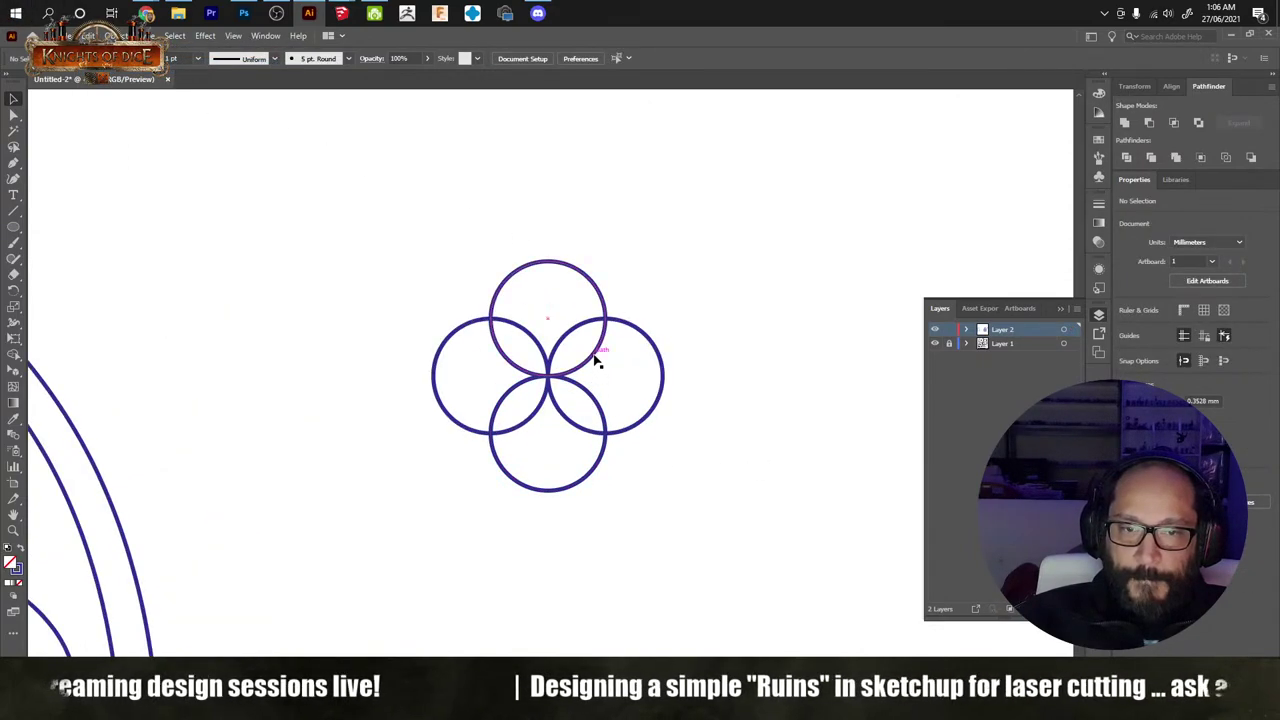
click(602, 362)
key(Up)
key(Up)
key(Up)
key(Up)
key(Up)
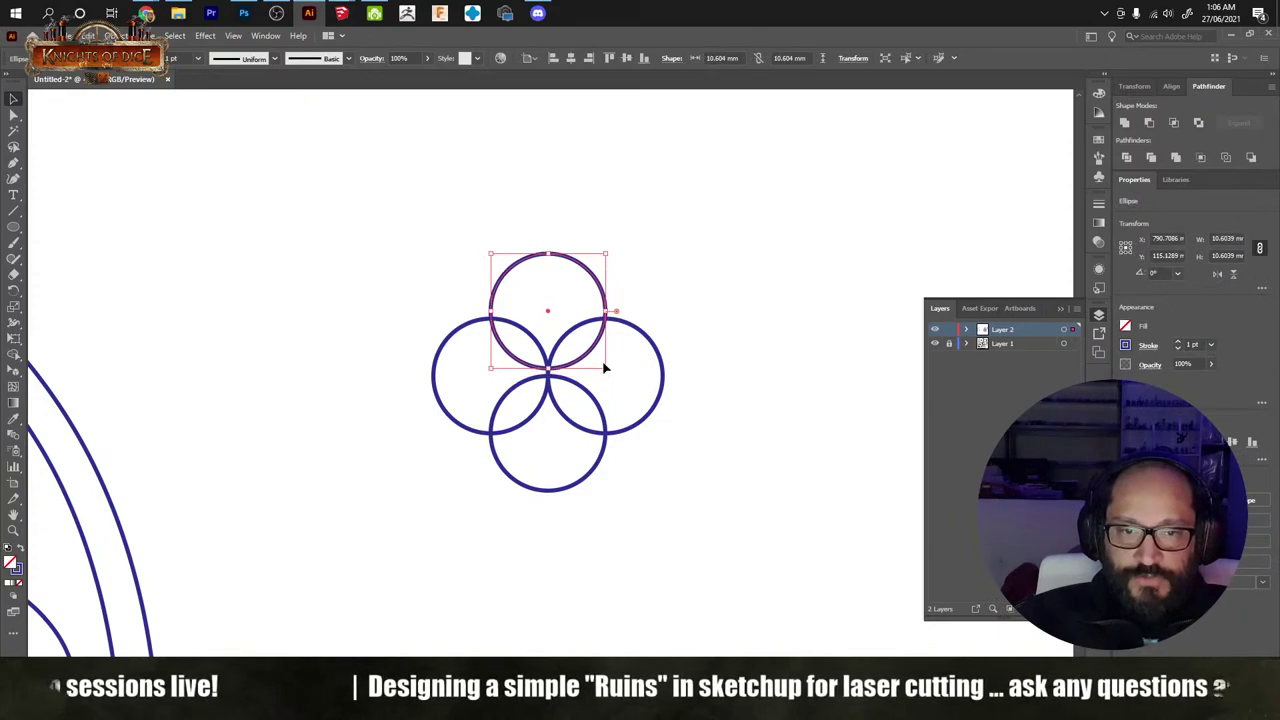
click(603, 463)
key(Down)
key(Down)
key(Down)
key(Down)
key(Down)
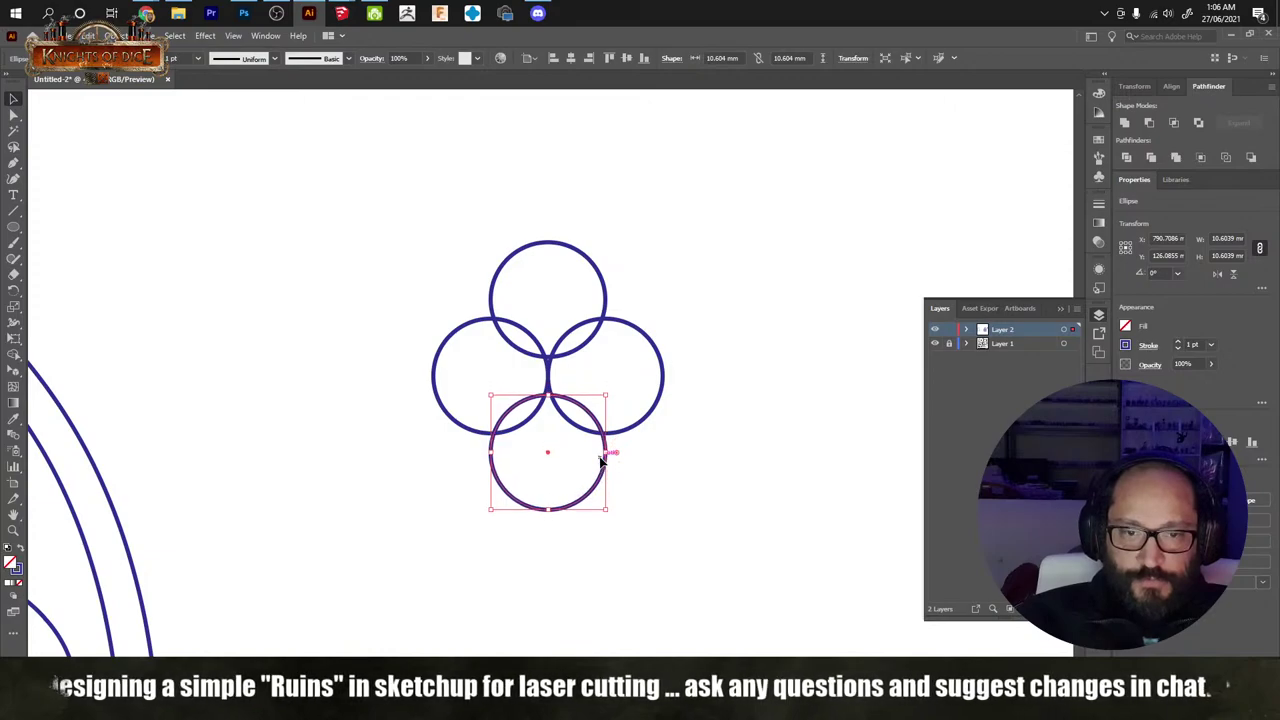
Step: Nudge the two side circles outward horizontally by about 1.76 mm each to match the spacing of the other two
click(646, 357)
key(Right)
key(Right)
key(Right)
key(Right)
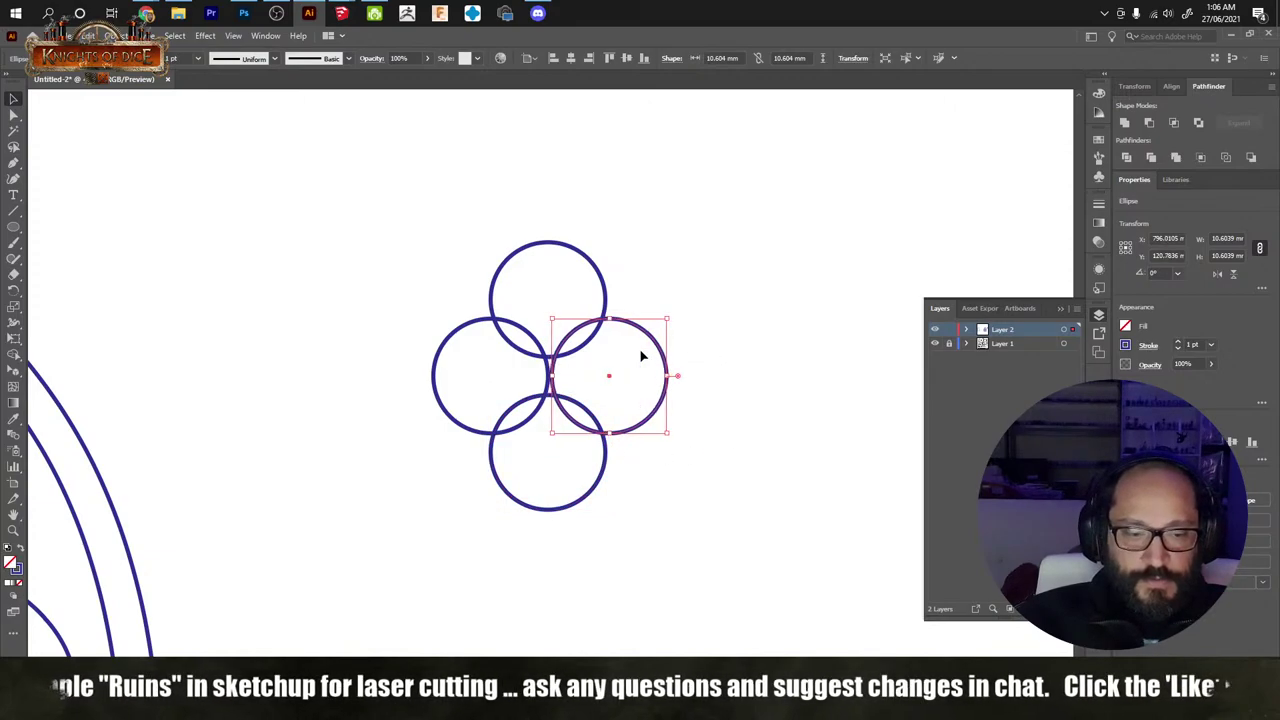
key(Right)
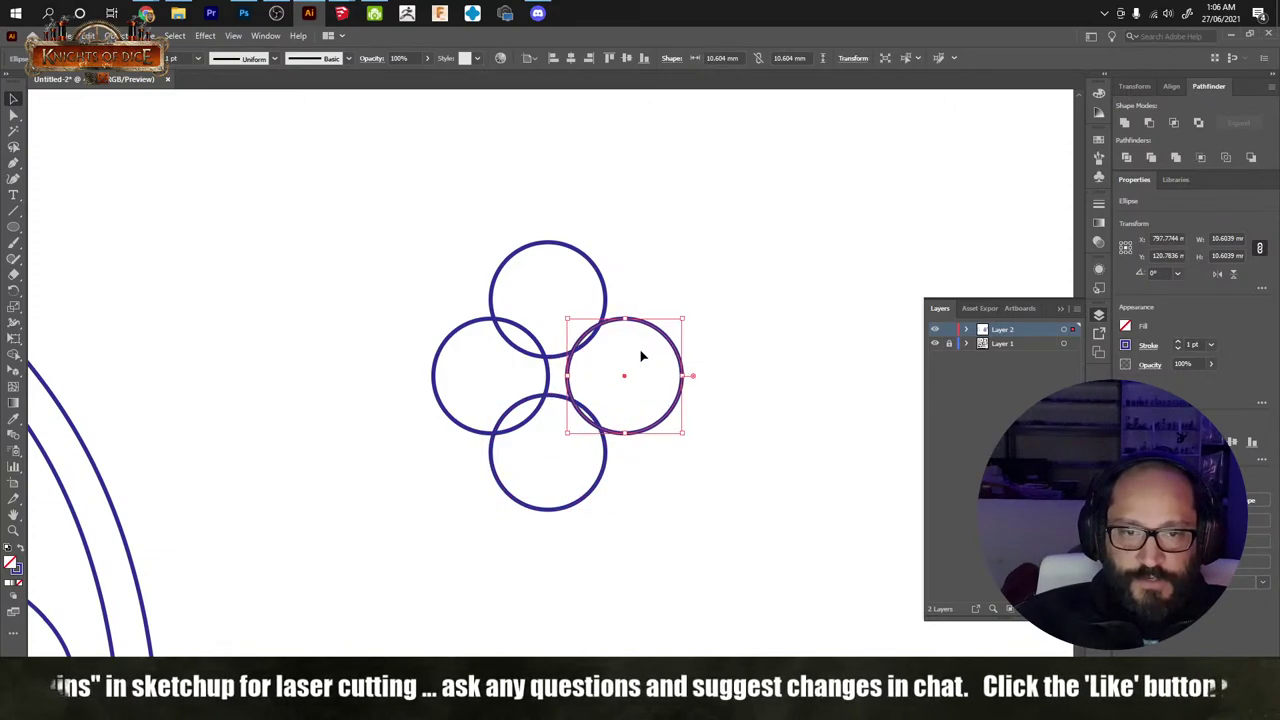
click(452, 368)
key(Left)
key(Left)
key(Left)
key(Left)
key(Left)
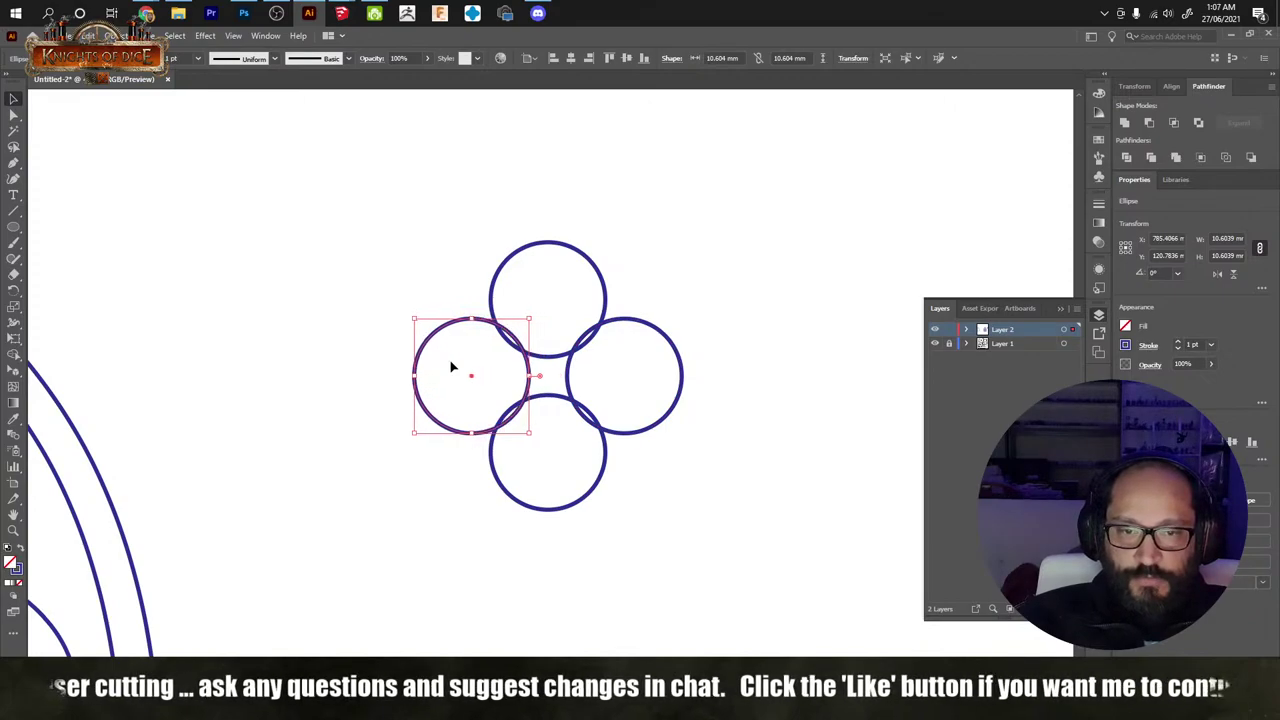
Step: Unite the four spaced circles into a single quatrefoil outline
drag(429, 271, 777, 566)
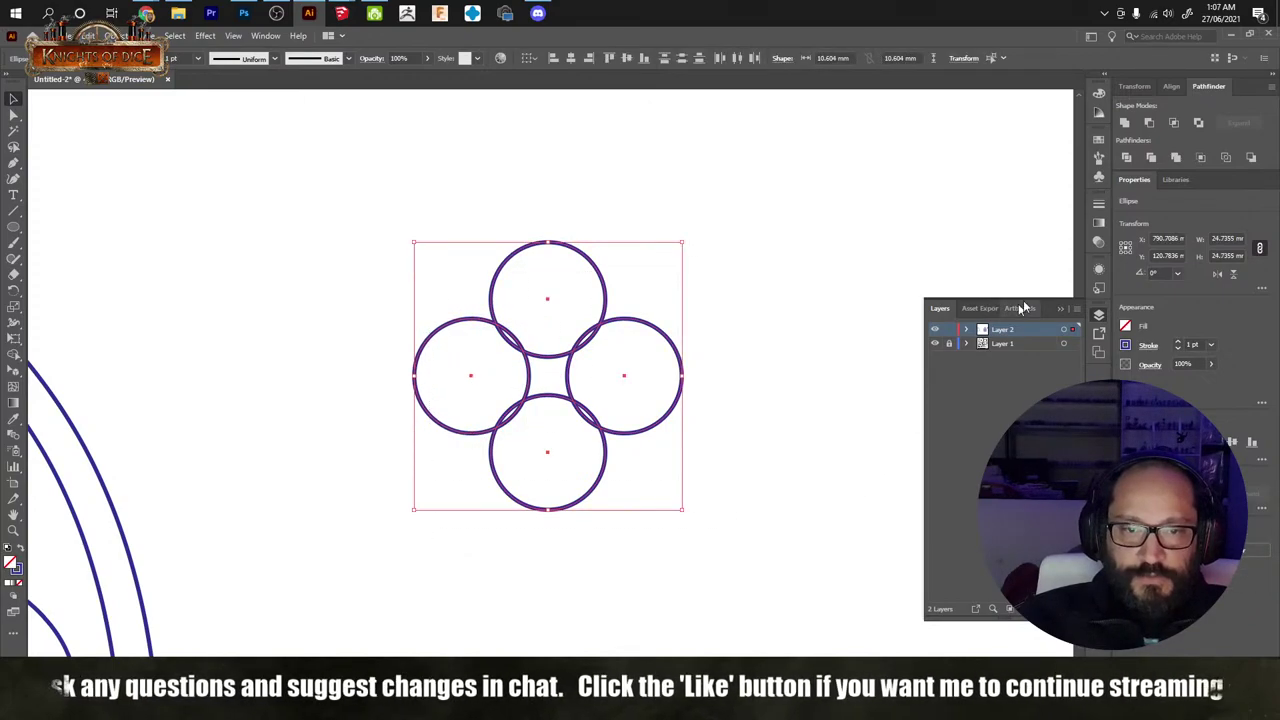
click(1125, 122)
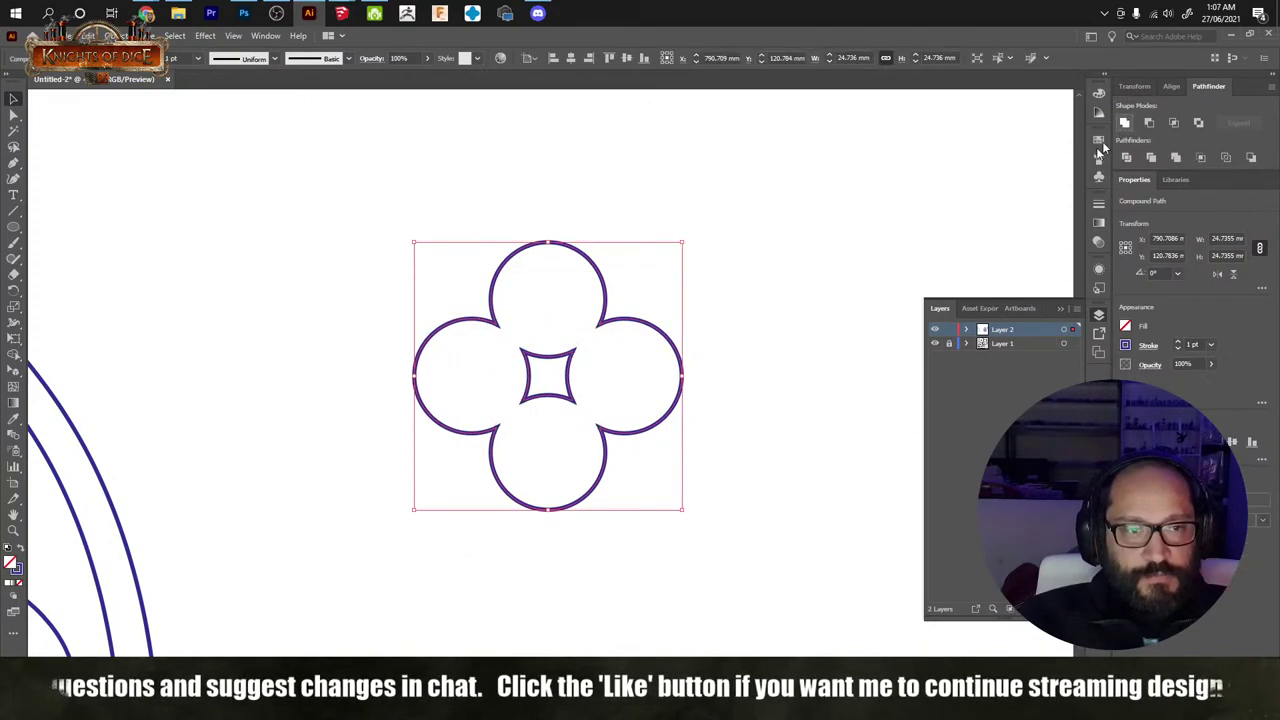
click(760, 377)
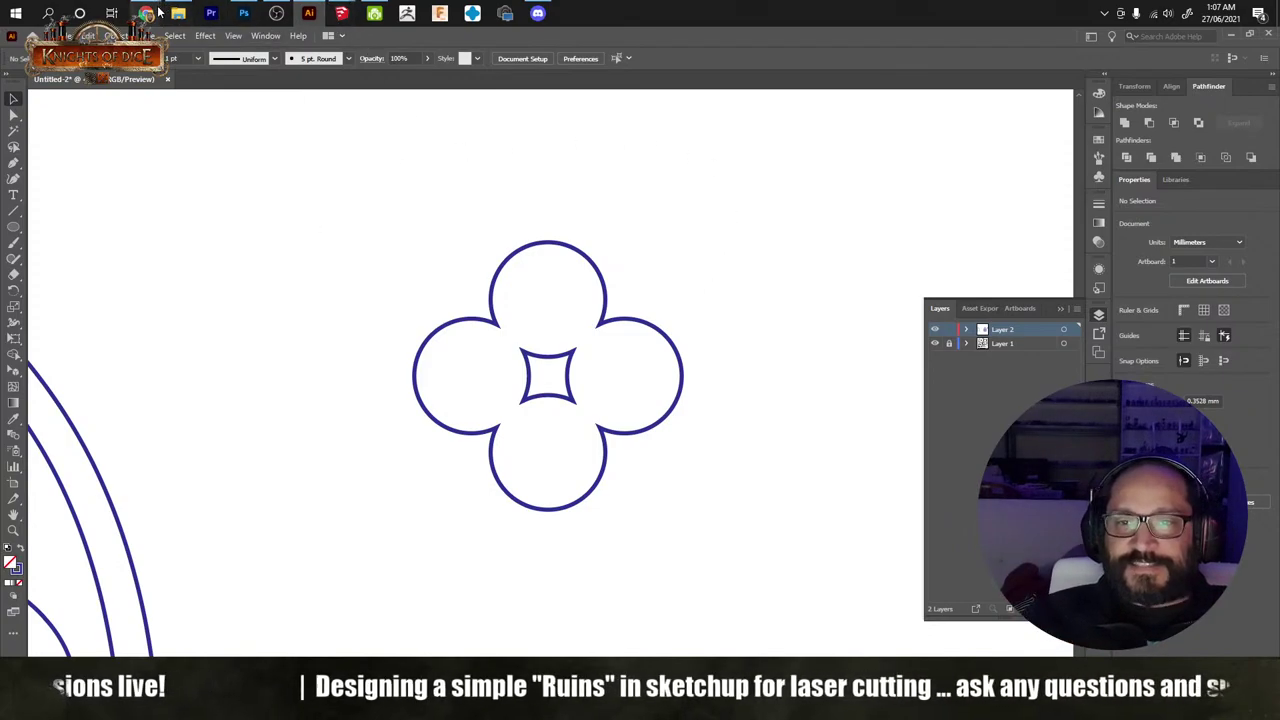
Step: Switch to Chrome, examine the gothic rose window silhouette from the ornate windows image results, and return to Illustrator
mouse_move(148, 13)
click(920, 100)
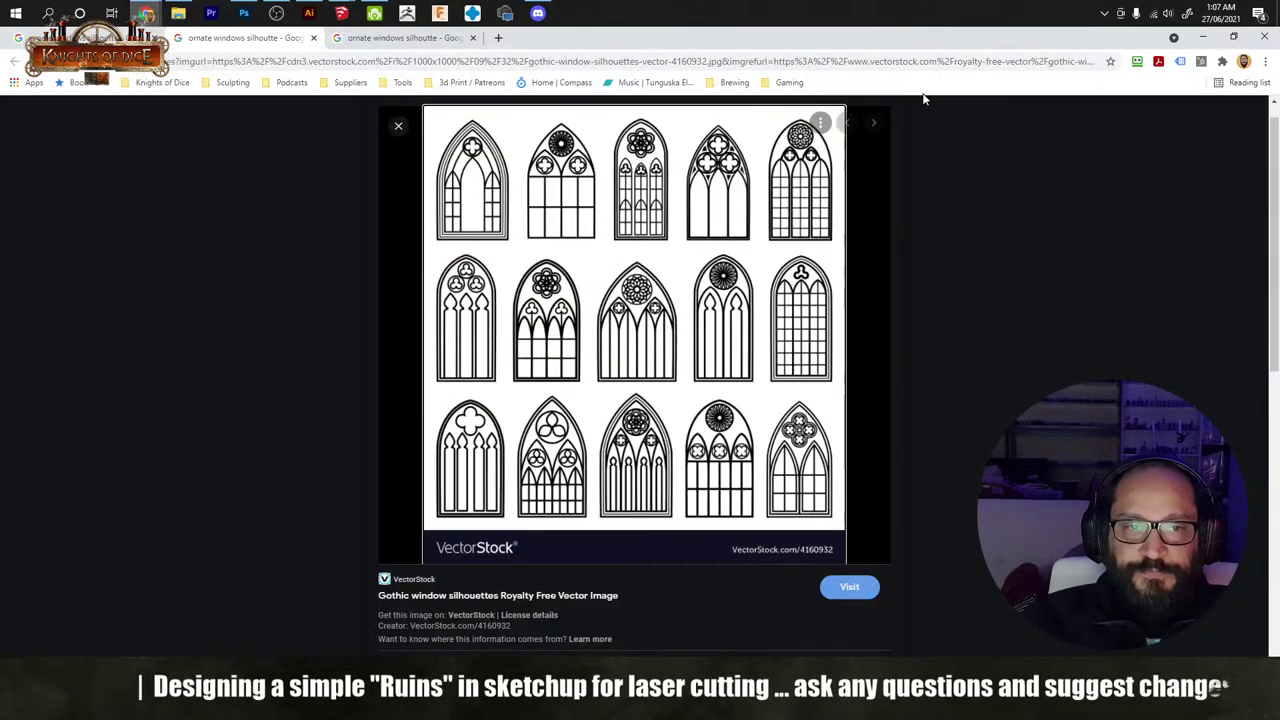
click(398, 125)
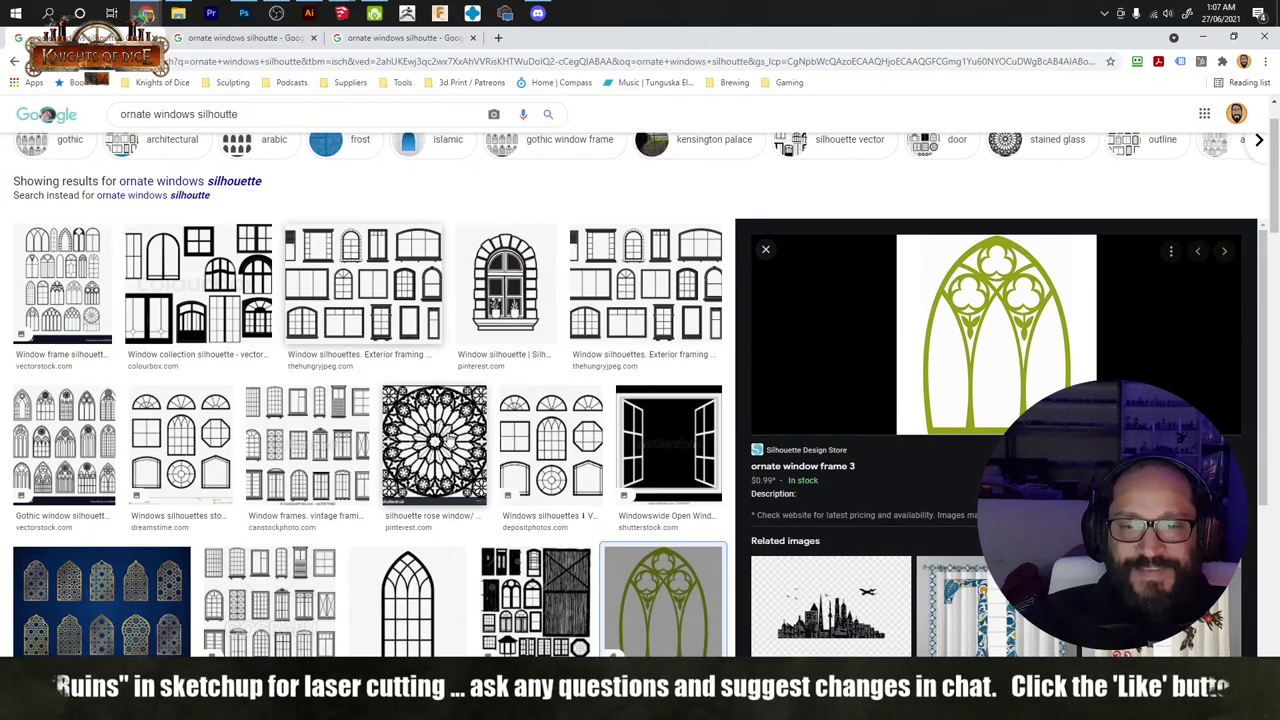
middle_click(449, 441)
click(545, 40)
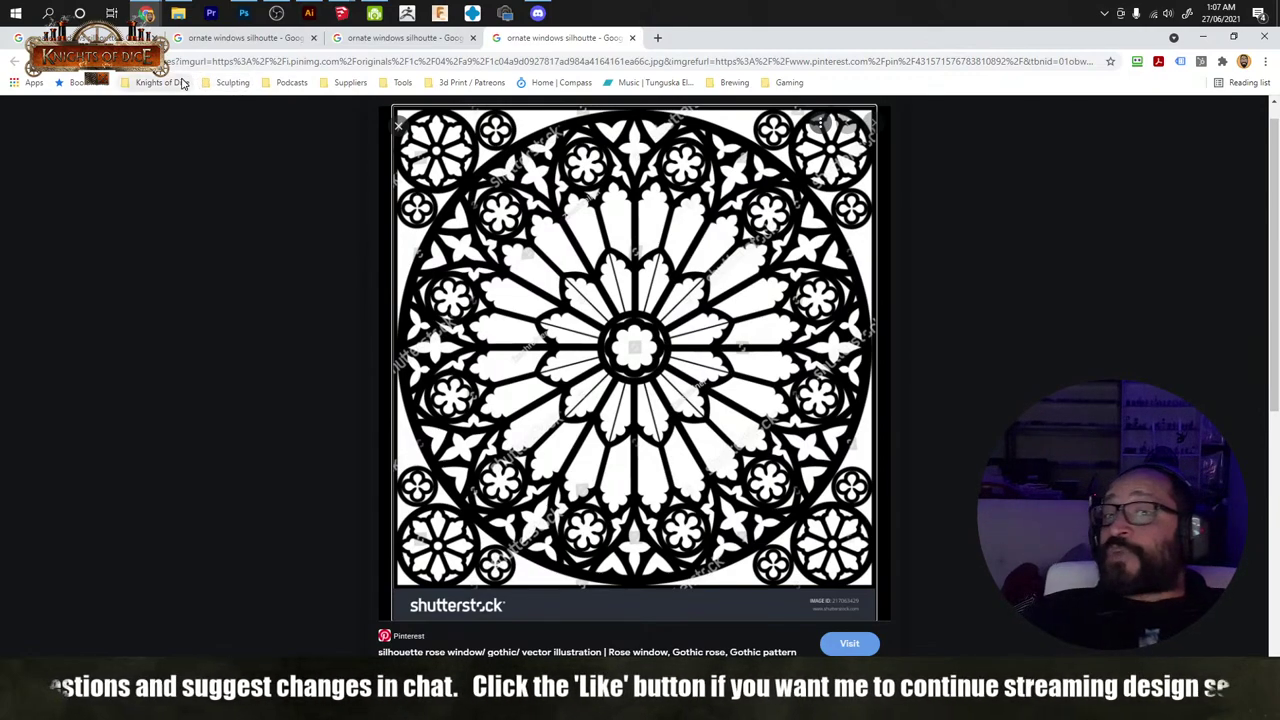
click(309, 12)
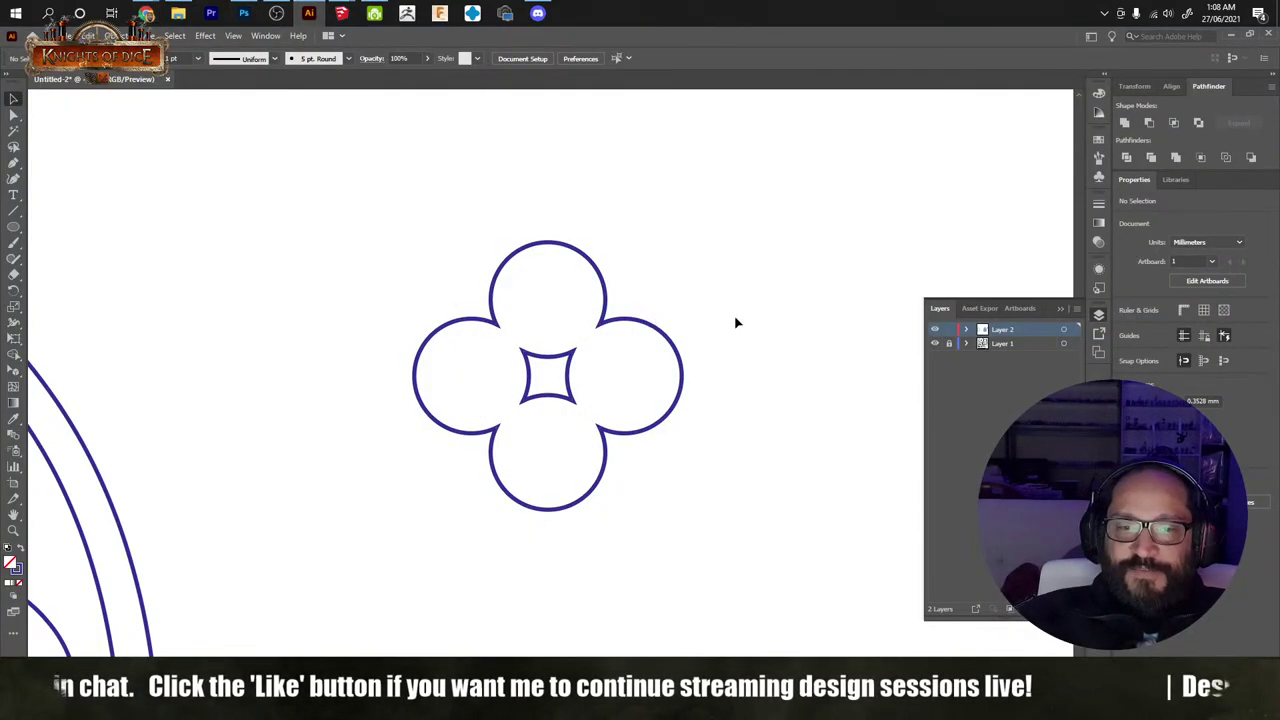
Step: Undo the union of the quatrefoil so its four circles are separate again
alt+scroll(599, 381, down, 3)
alt+scroll(700, 363, up, 3)
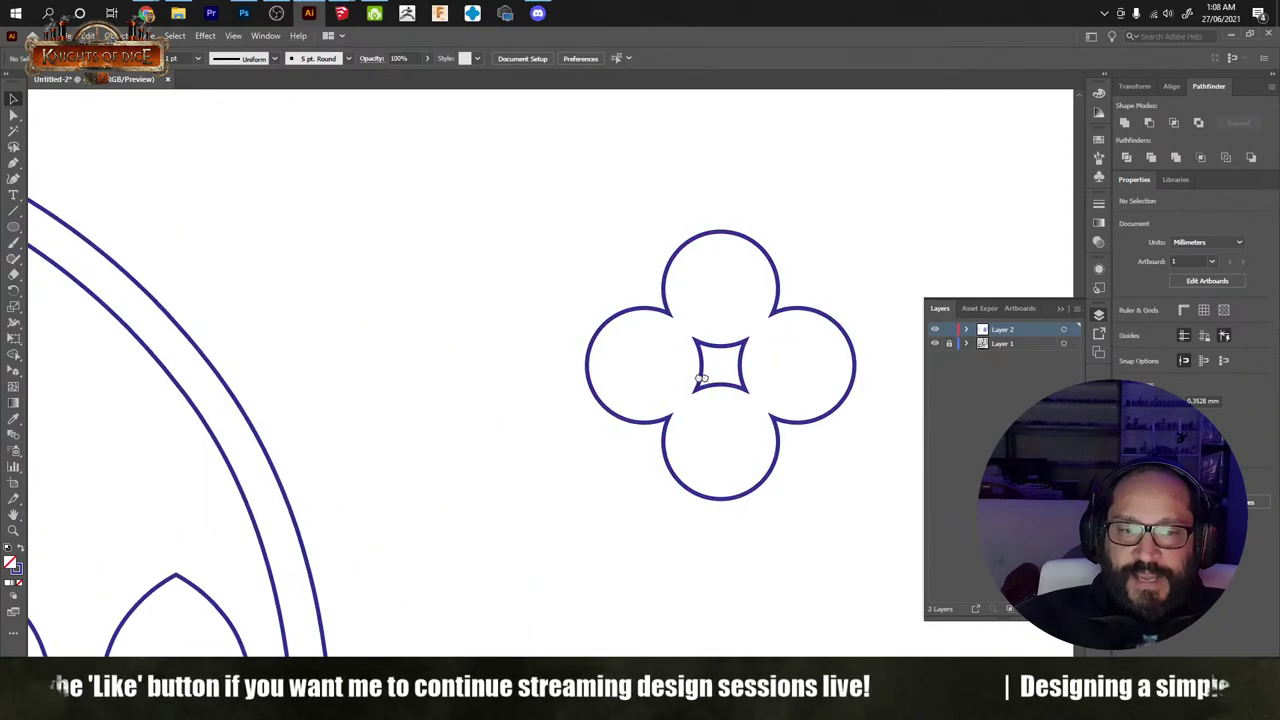
key(ctrl+z)
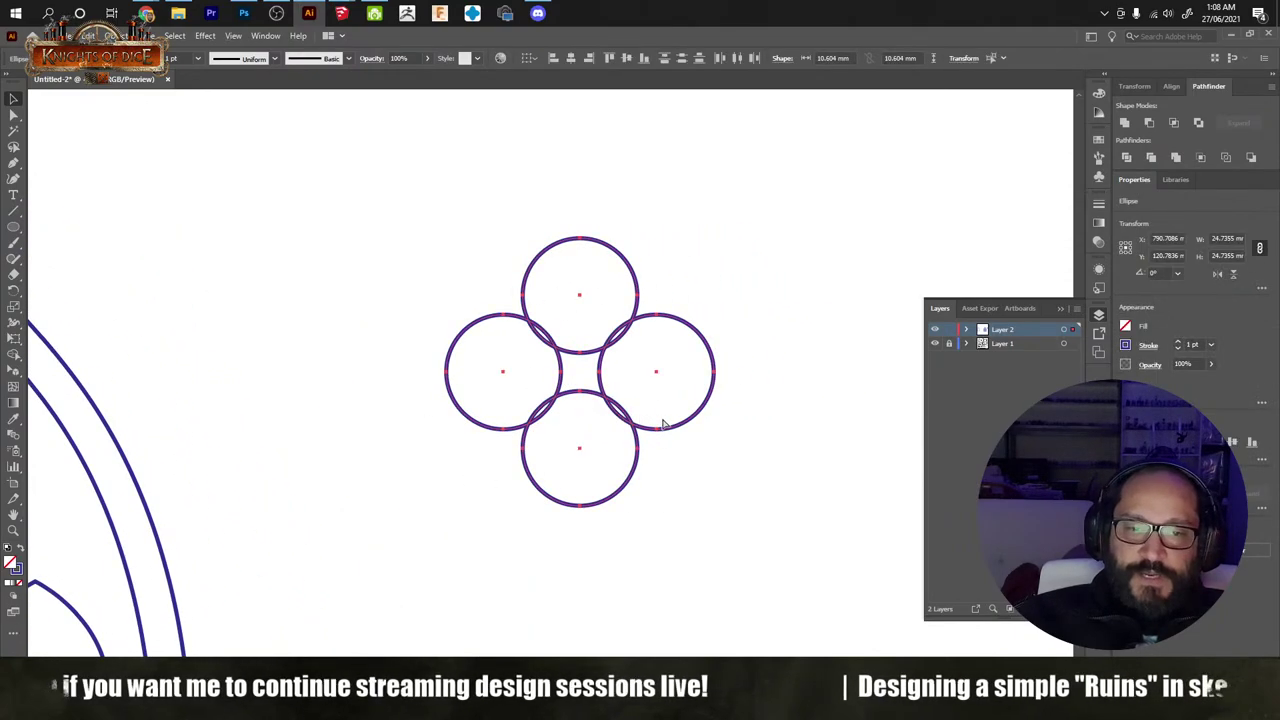
Step: Nudge each of the four circles inward toward the shared centre by one 0.3528 mm increment
click(677, 514)
drag(610, 522, 551, 466)
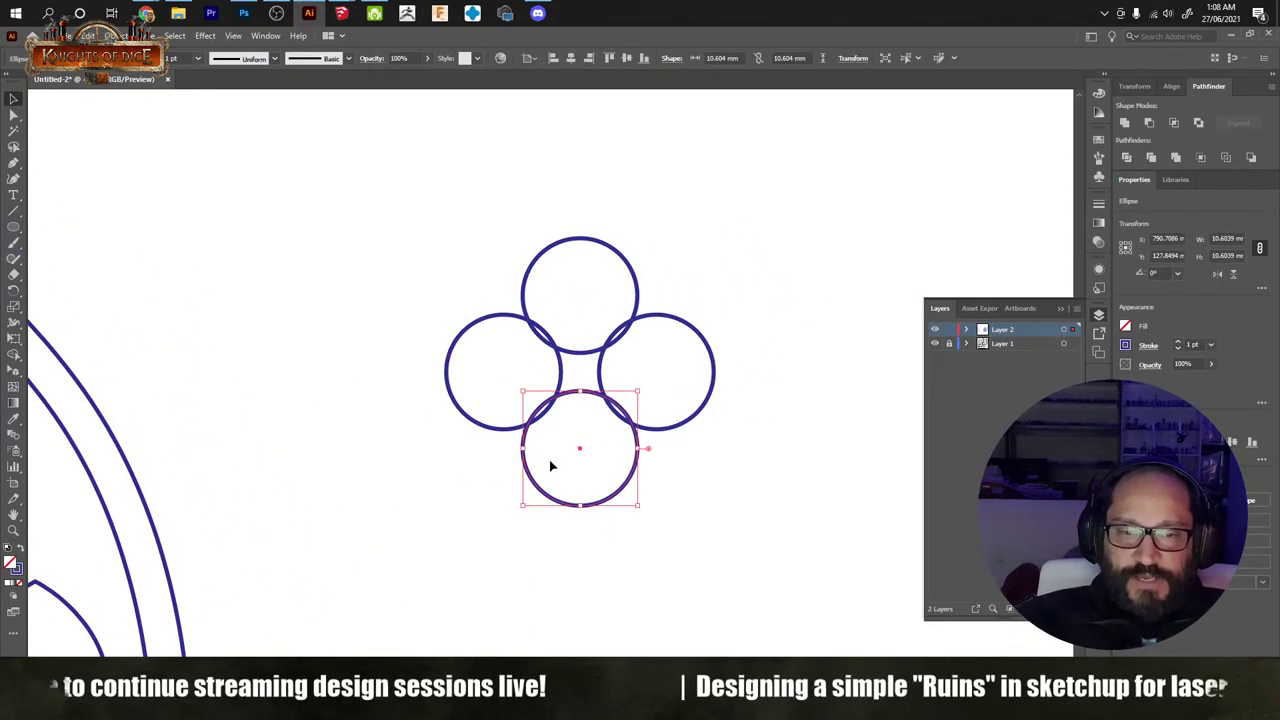
key(Up)
drag(670, 297, 568, 234)
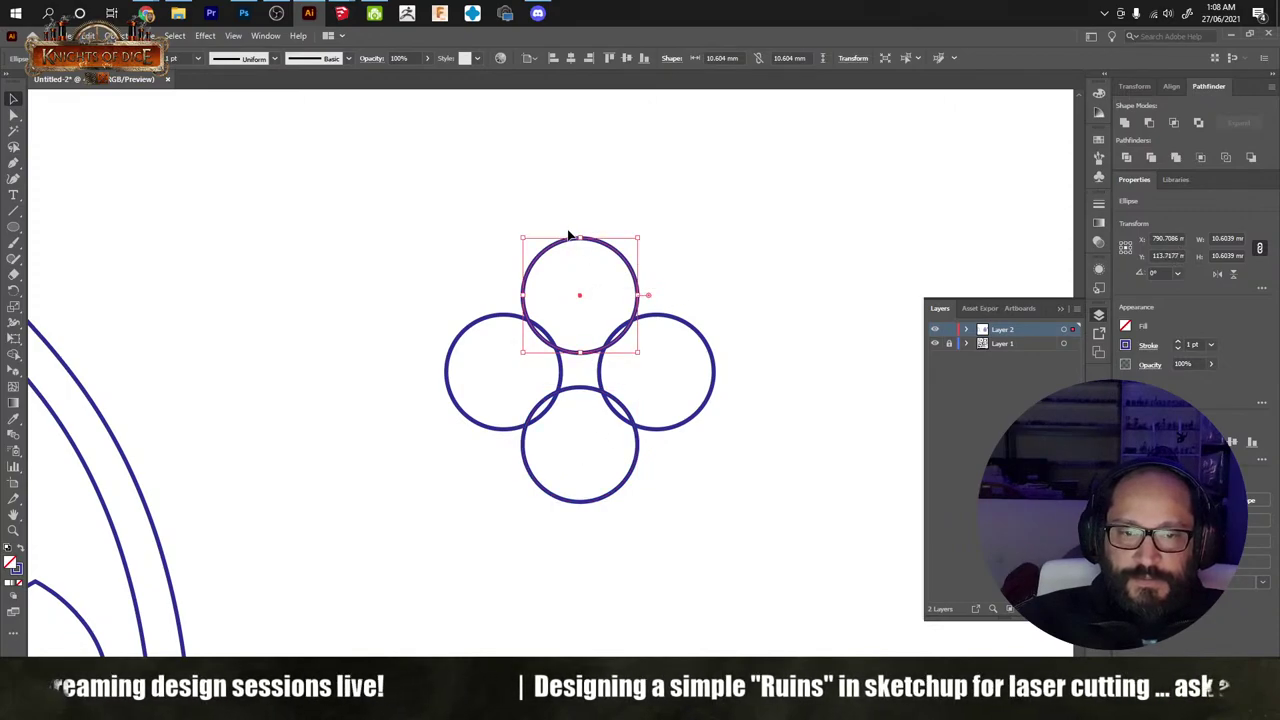
key(Down)
drag(686, 296, 774, 446)
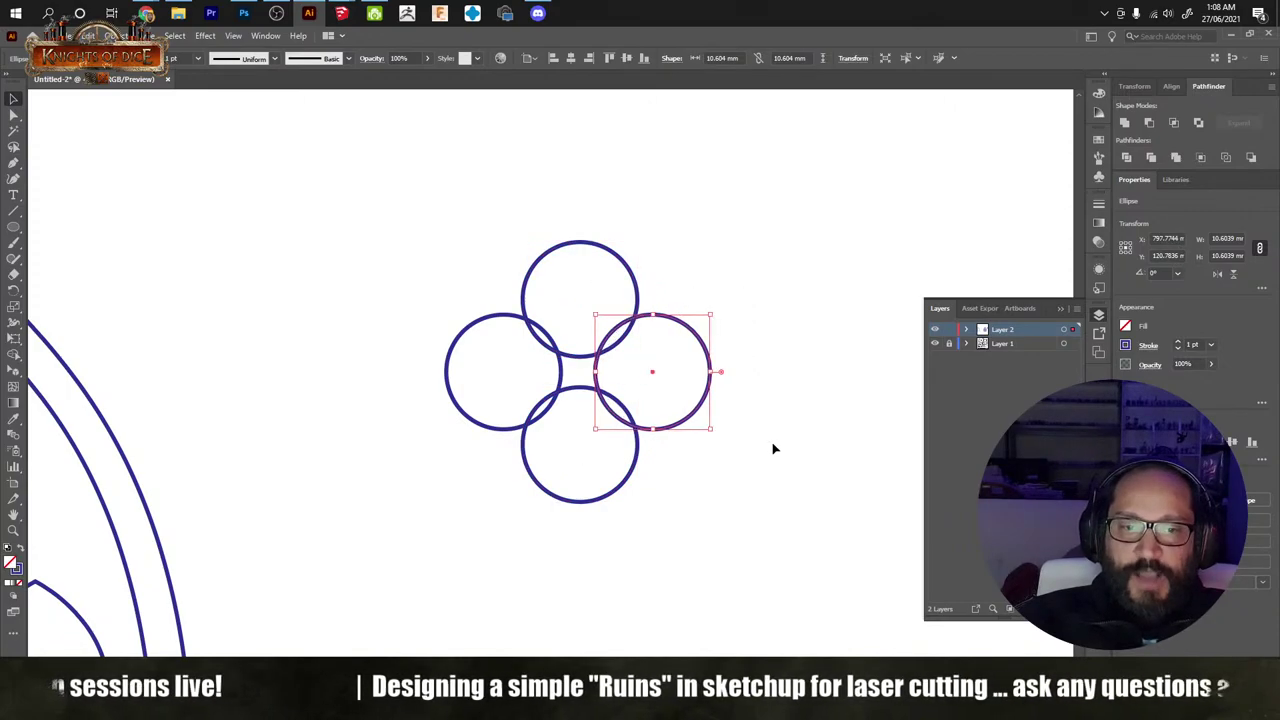
drag(449, 400, 482, 456)
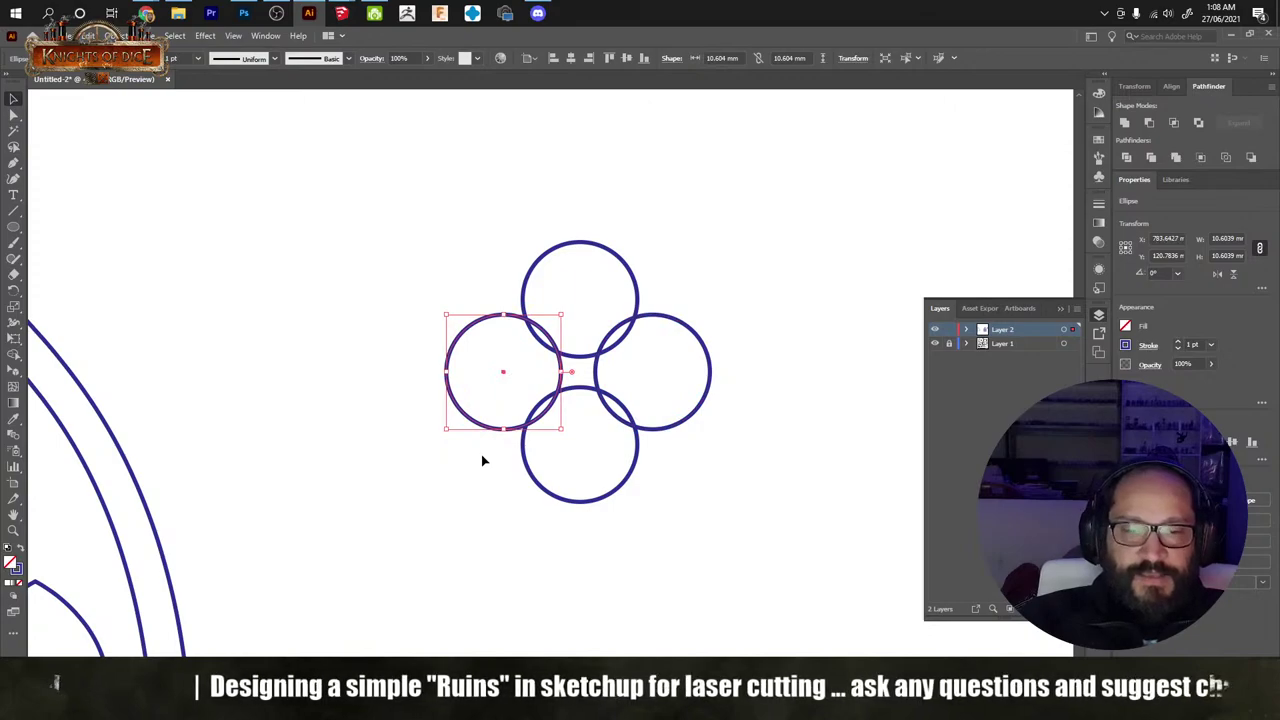
key(Right)
Step: Unite the four tightened circles into a single quatrefoil outline
drag(451, 260, 730, 564)
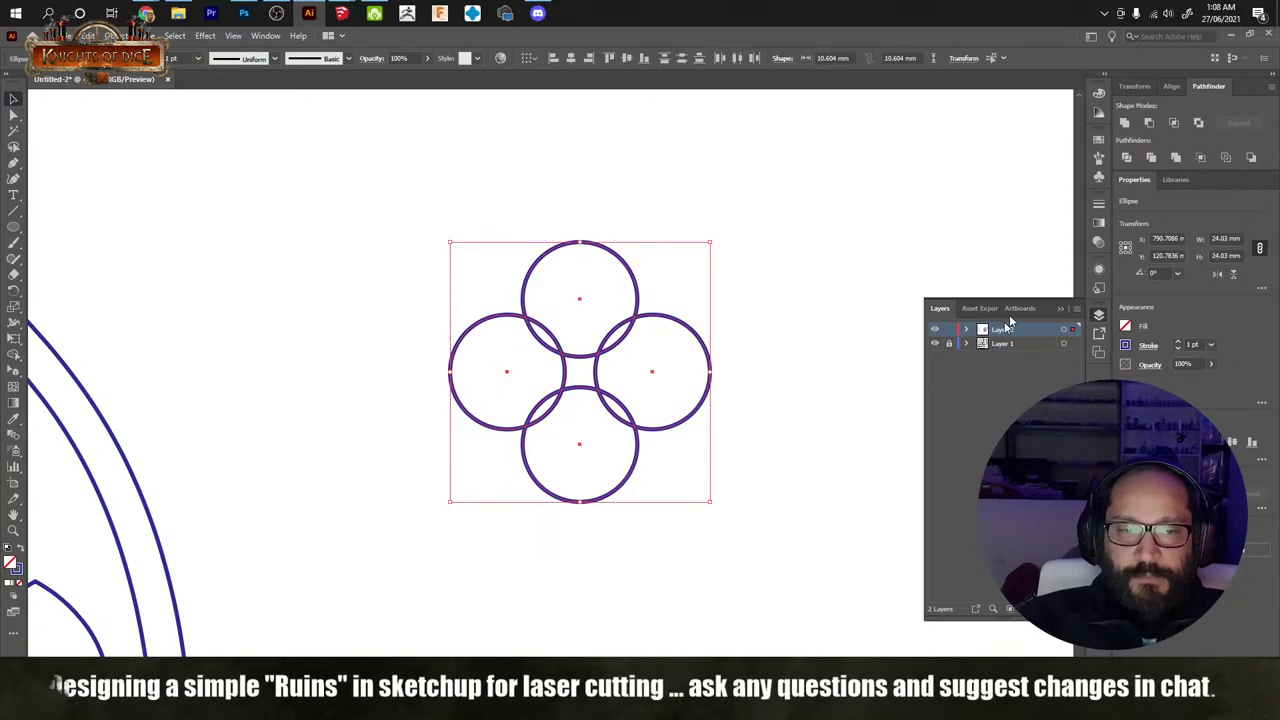
click(1125, 123)
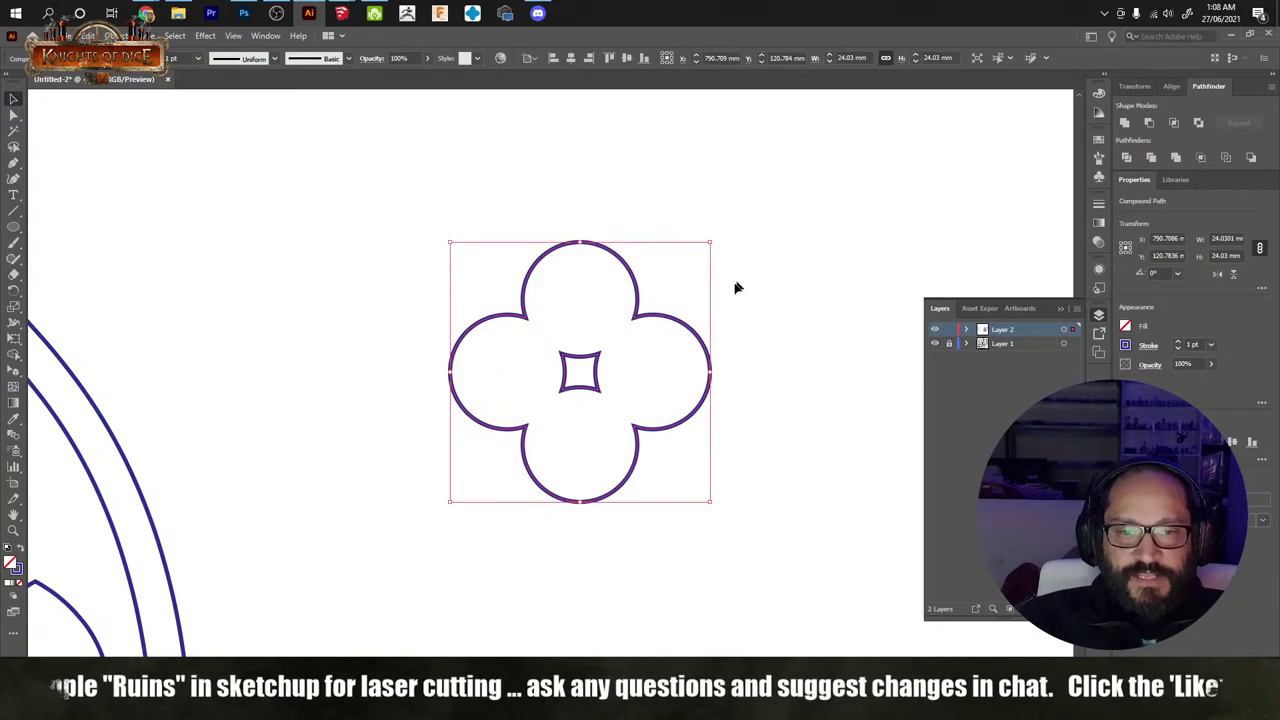
click(740, 288)
alt+scroll(647, 360, down, 5)
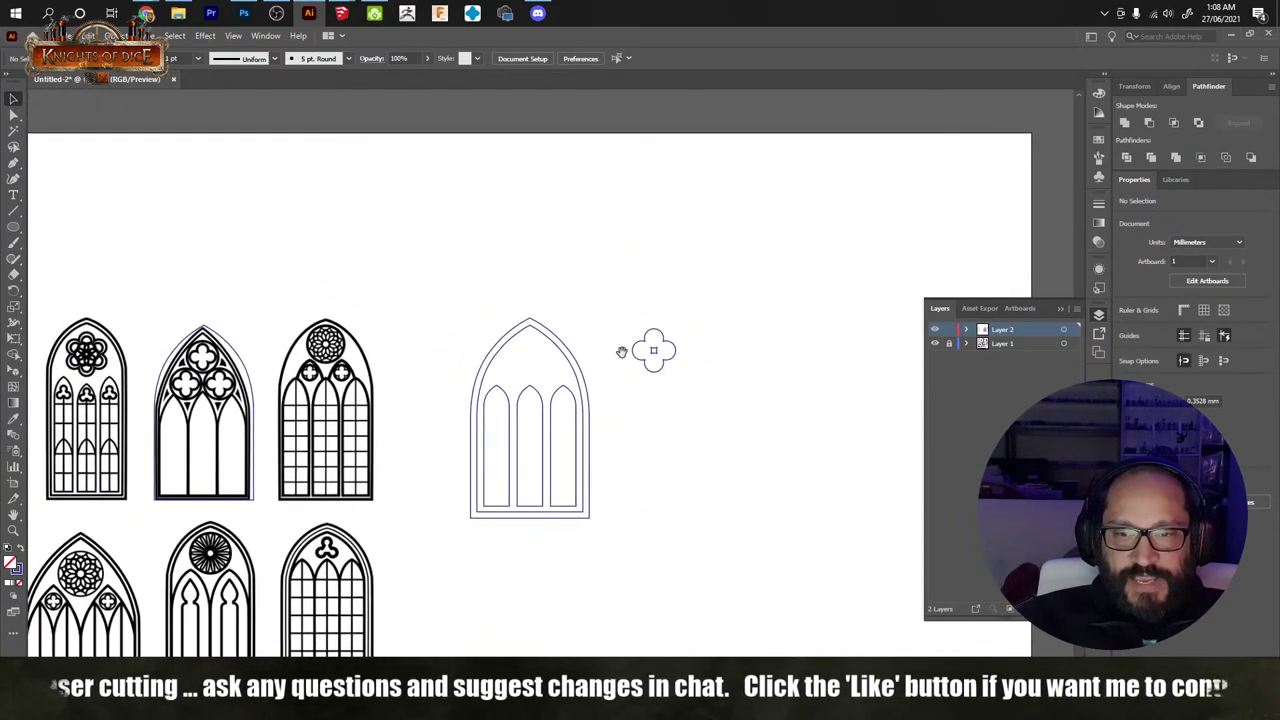
Step: Move the quatrefoil closer to the window and try removing the outer outline from its compound path
alt+scroll(655, 350, up, 4)
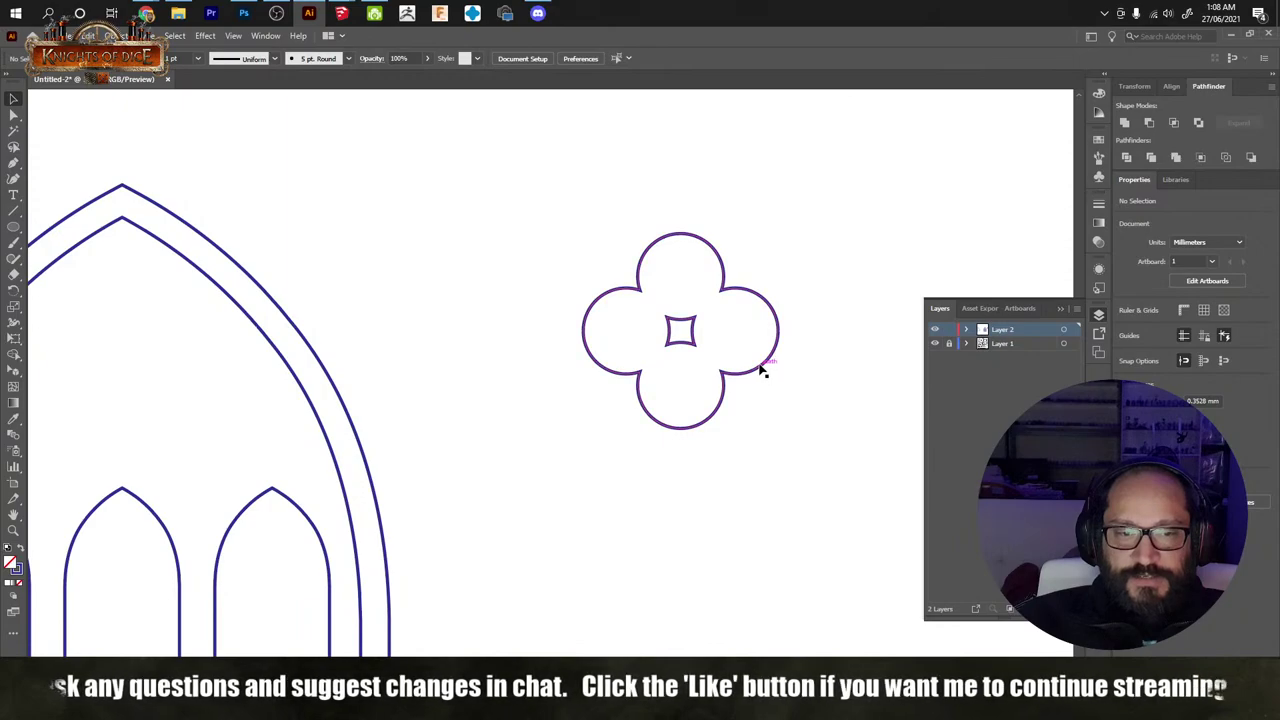
click(768, 372)
drag(765, 367, 630, 380)
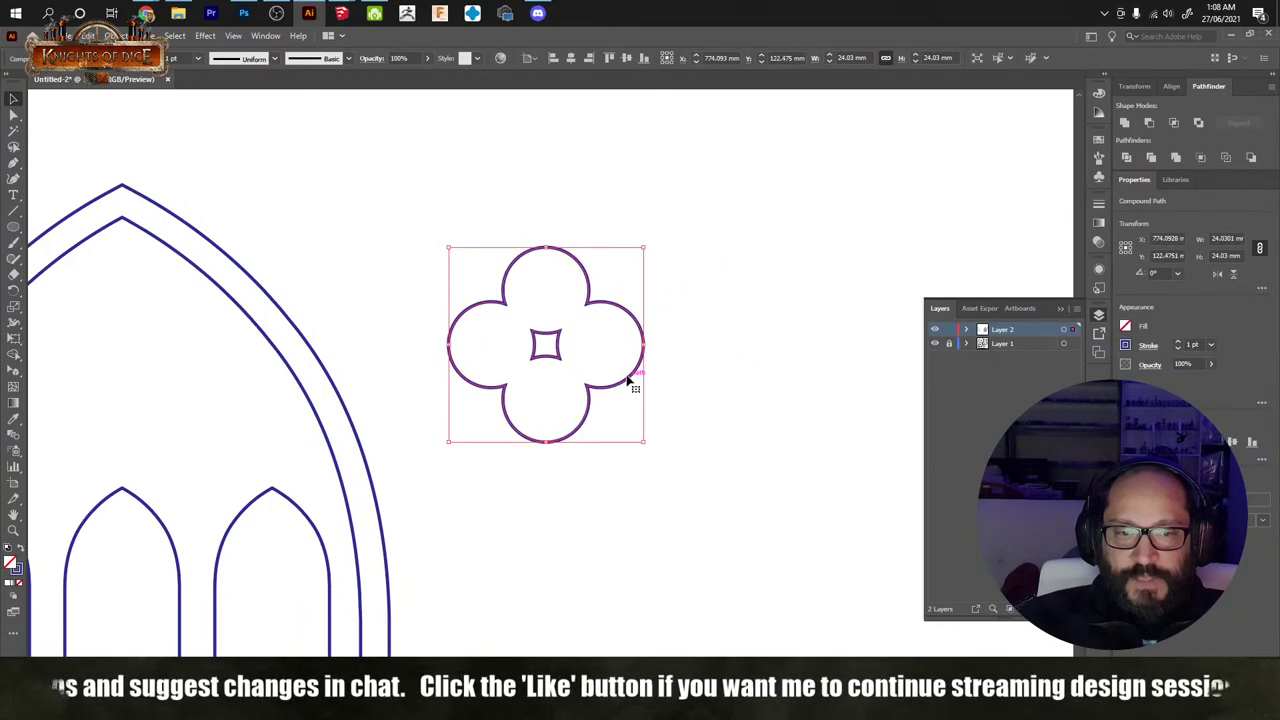
double_click(630, 380)
key(Delete)
key(Escape)
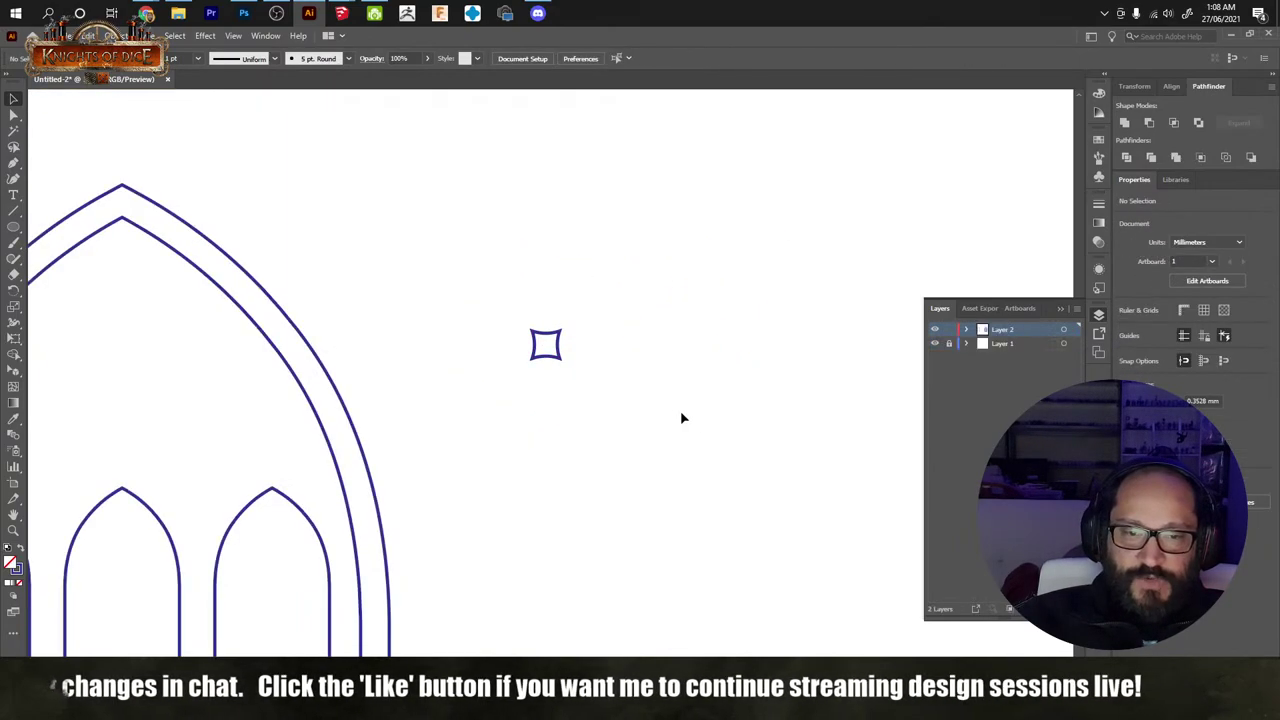
key(ctrl+z)
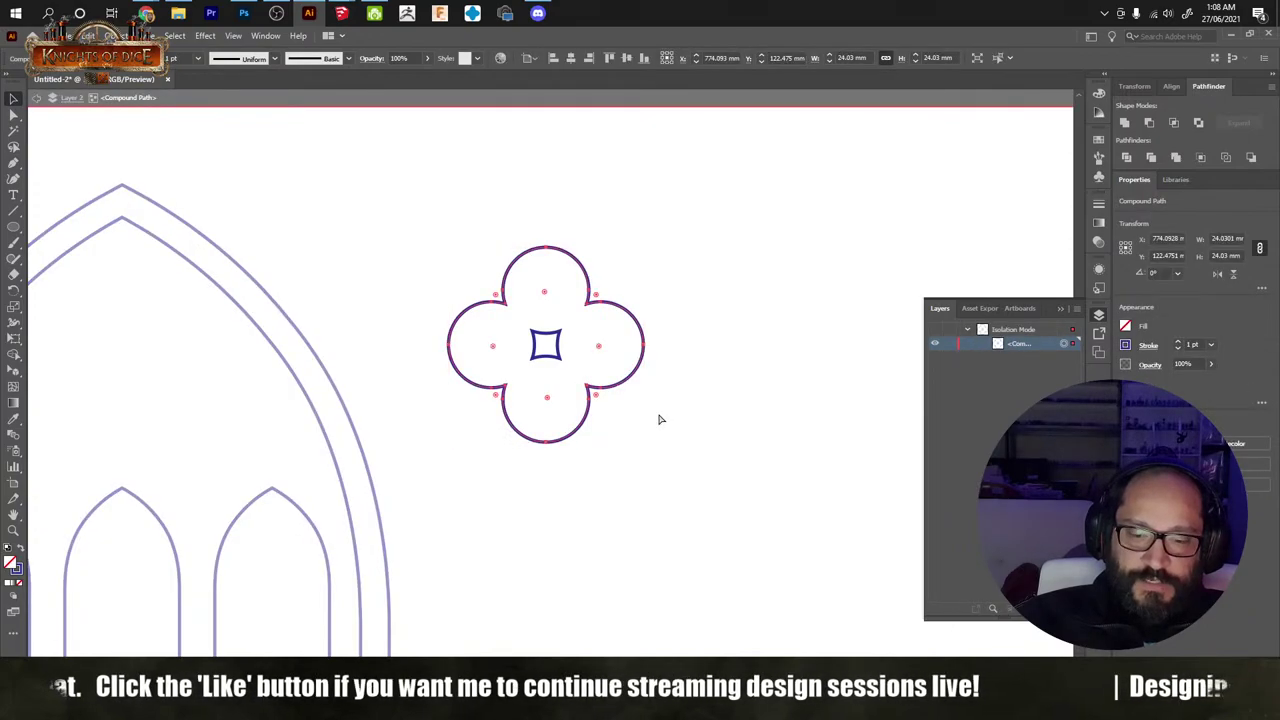
Step: Set the quatrefoil with the centre square aside and place a copy of only its outer outline beside the window
click(682, 414)
key(Escape)
drag(621, 323, 940, 162)
click(622, 439)
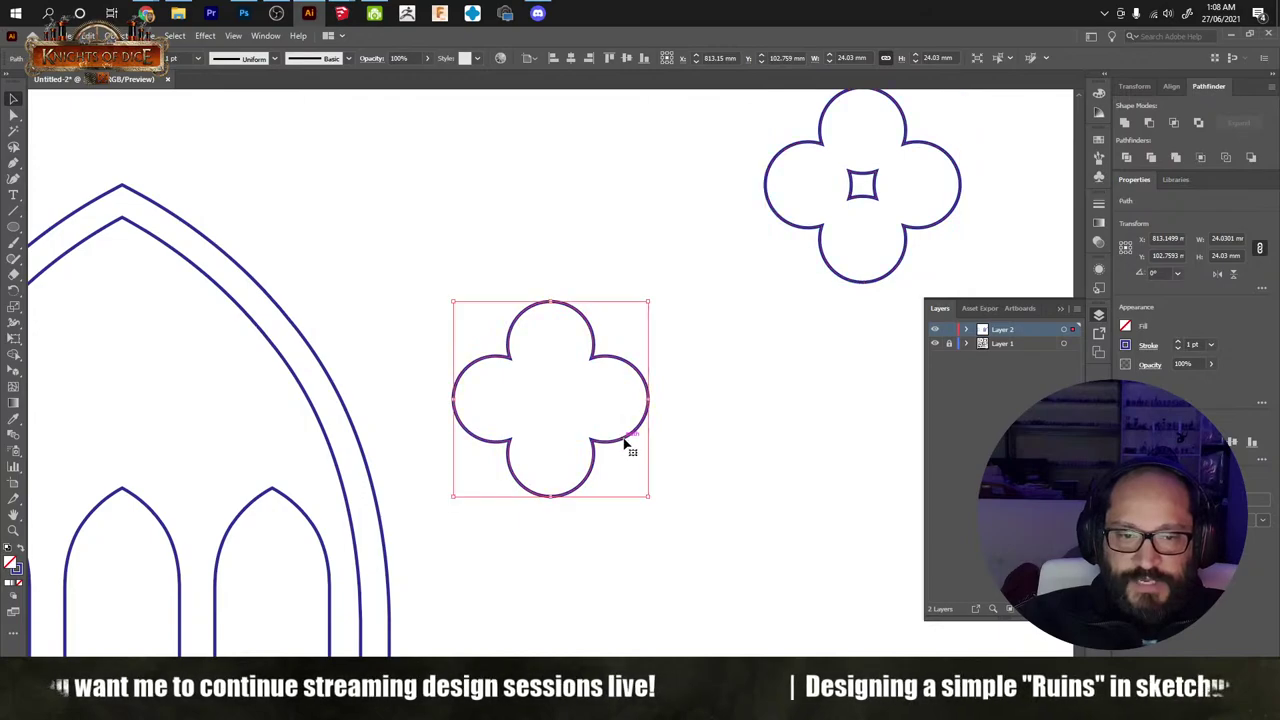
Step: Scale the plain quatrefoil to about 15.36 mm and place two of them side by side above the lancet arches
drag(646, 491, 560, 397)
scroll(822, 443, left, 5)
drag(800, 410, 509, 491)
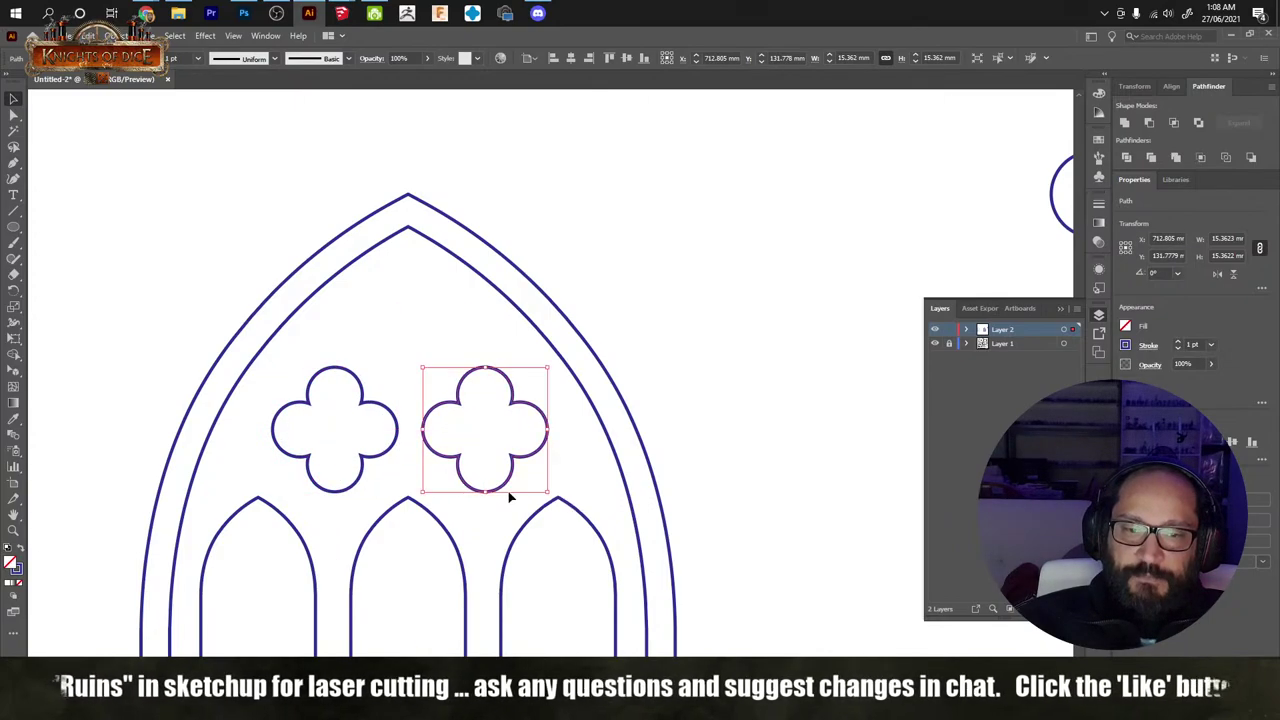
Step: Duplicate the quatrefoil and place the copy above the pair, just beneath the window's pointed apex
key(ctrl+h)
click(710, 401)
scroll(650, 430, up, 1)
alt+drag(604, 466, 525, 361)
alt+scroll(531, 457, down, 2)
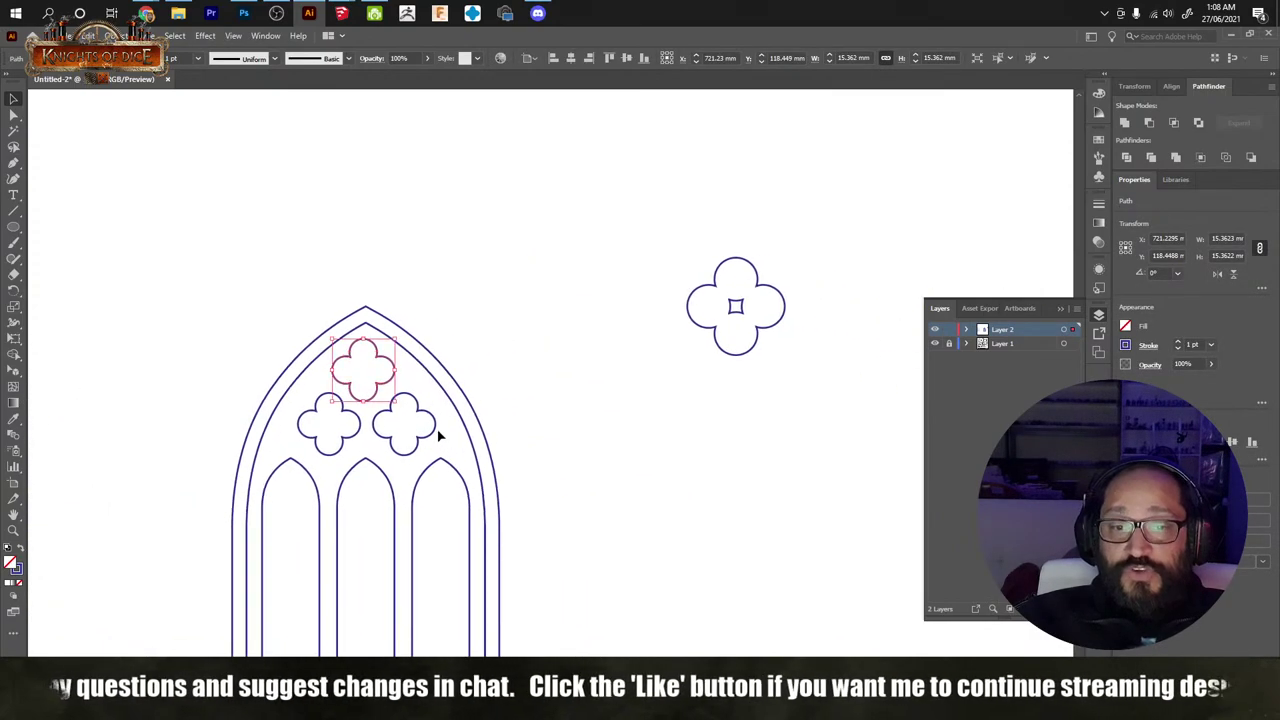
Step: Centre the upper quatrefoil over the lower pair, group all three, and centre the group horizontally within the window
click(318, 424)
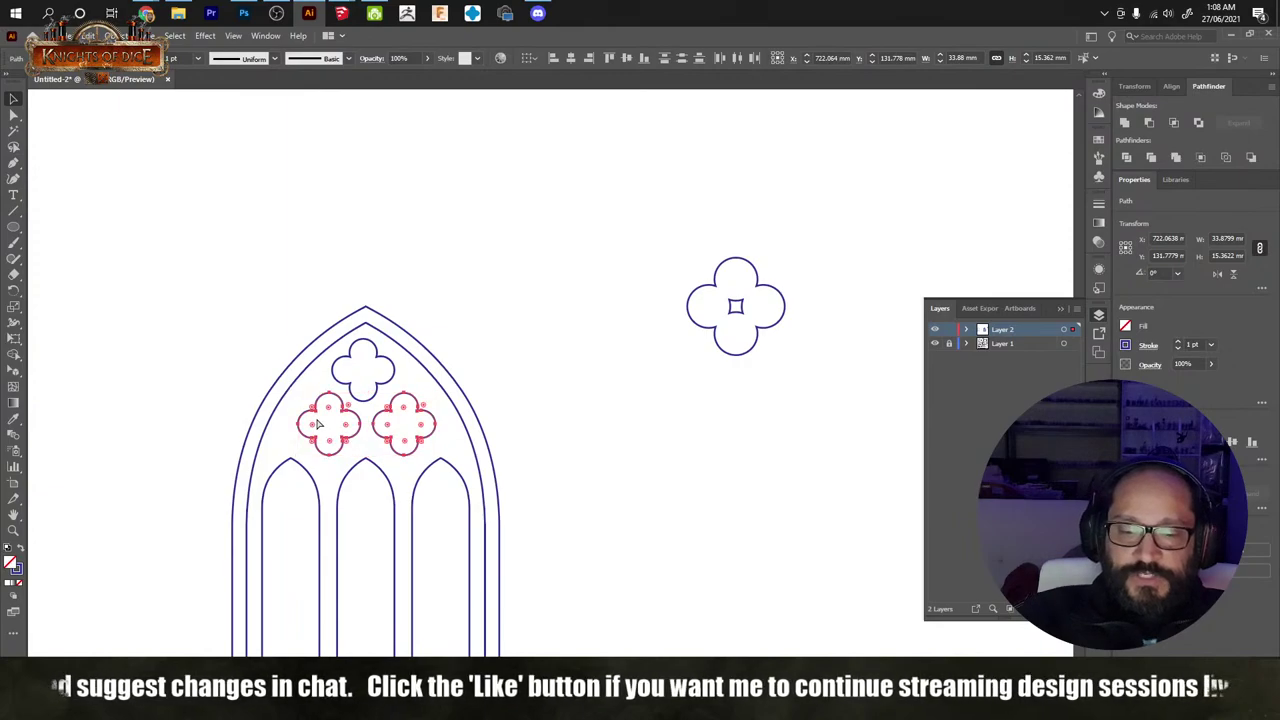
shift+click(395, 385)
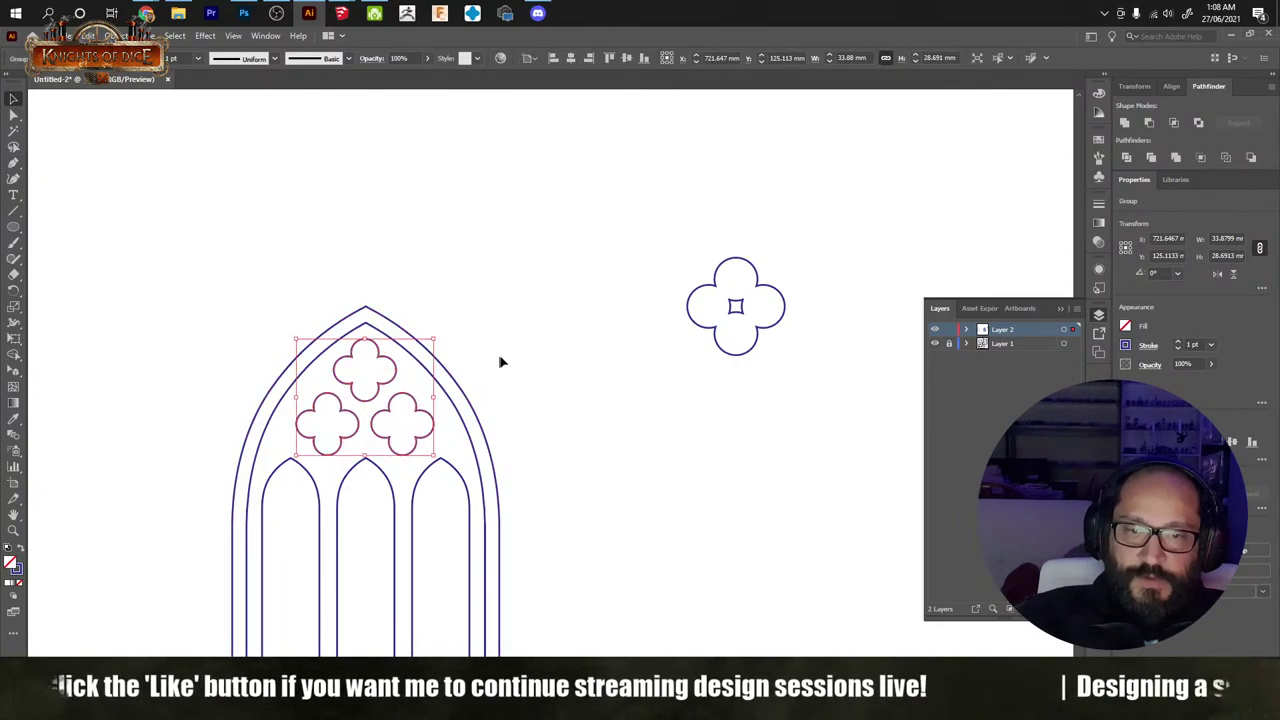
drag(282, 279, 516, 540)
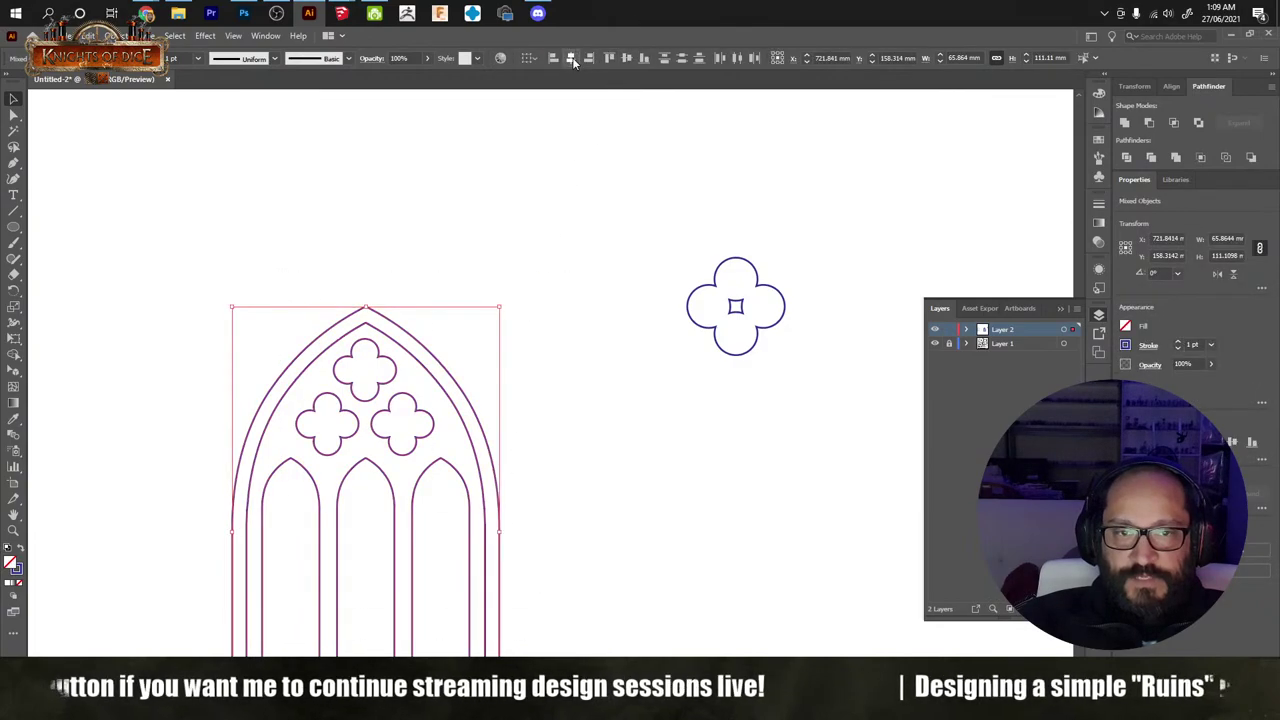
click(504, 438)
alt+scroll(557, 374, up, 2)
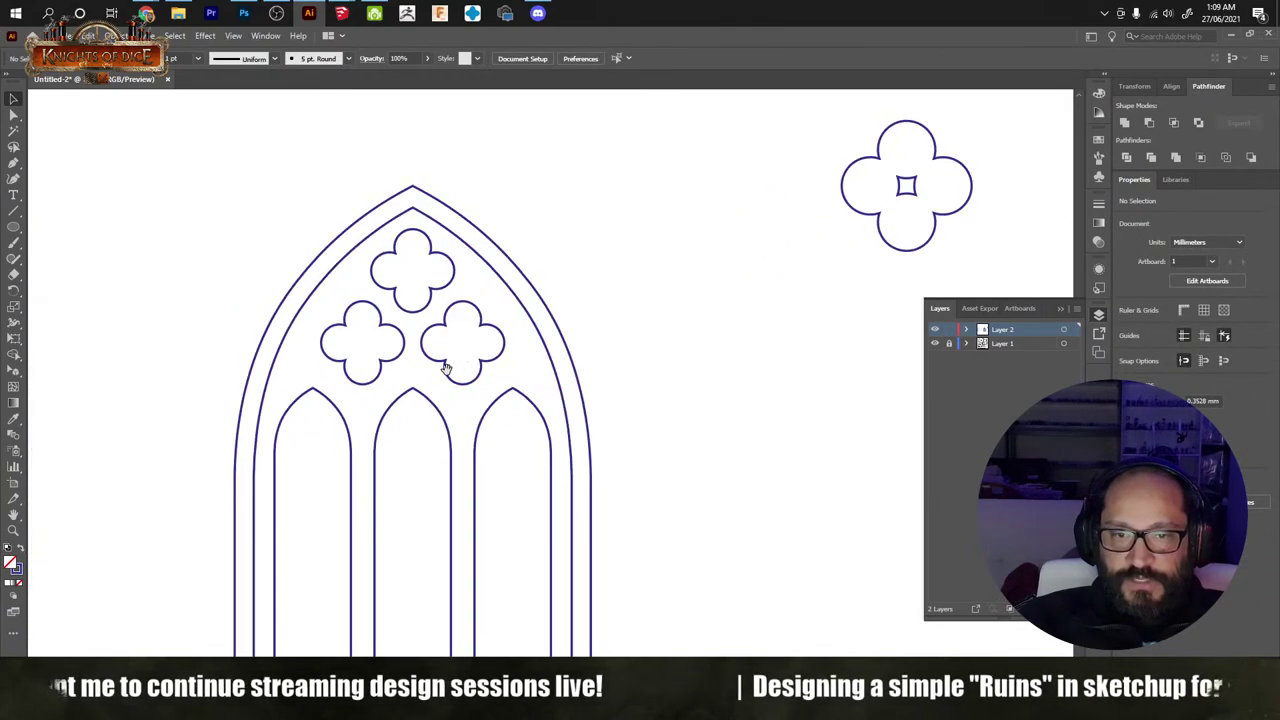
Step: Copy the complete window drawing, including both frame outlines, the lancet arches and the three quatrefoils
alt+scroll(560, 390, down, 4)
drag(560, 390, 643, 356)
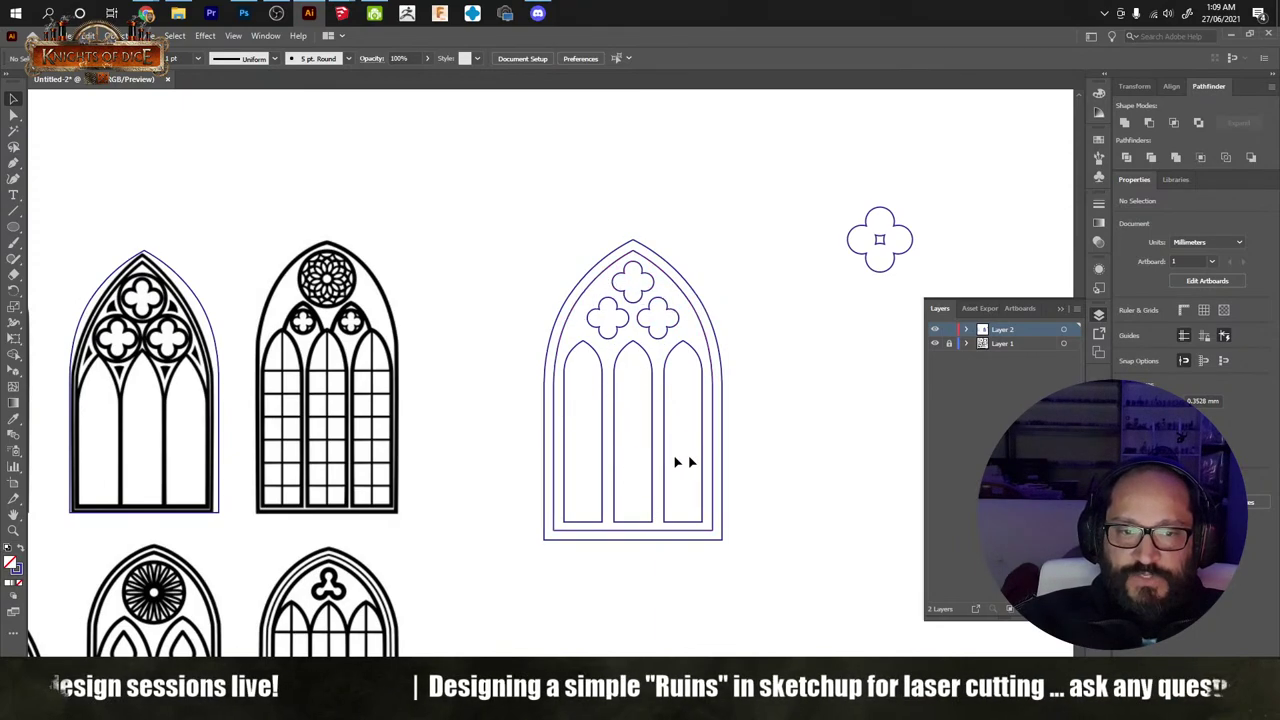
drag(535, 230, 364, 260)
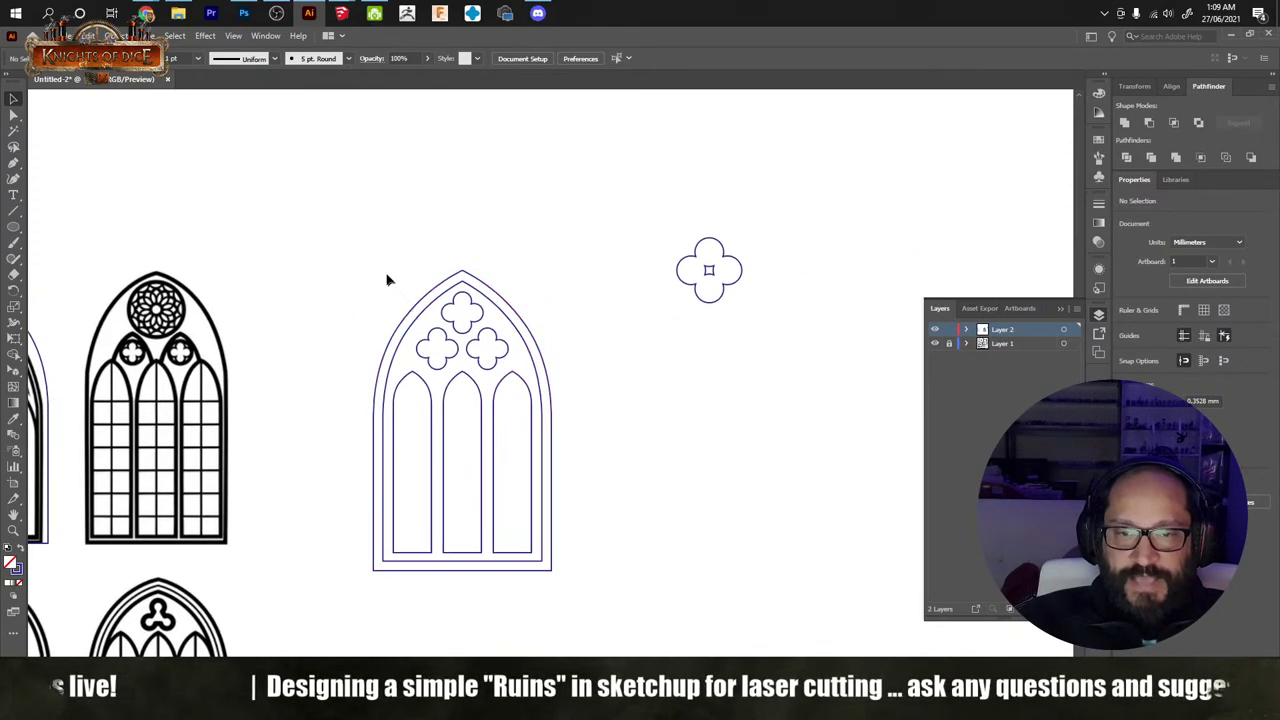
drag(291, 229, 620, 608)
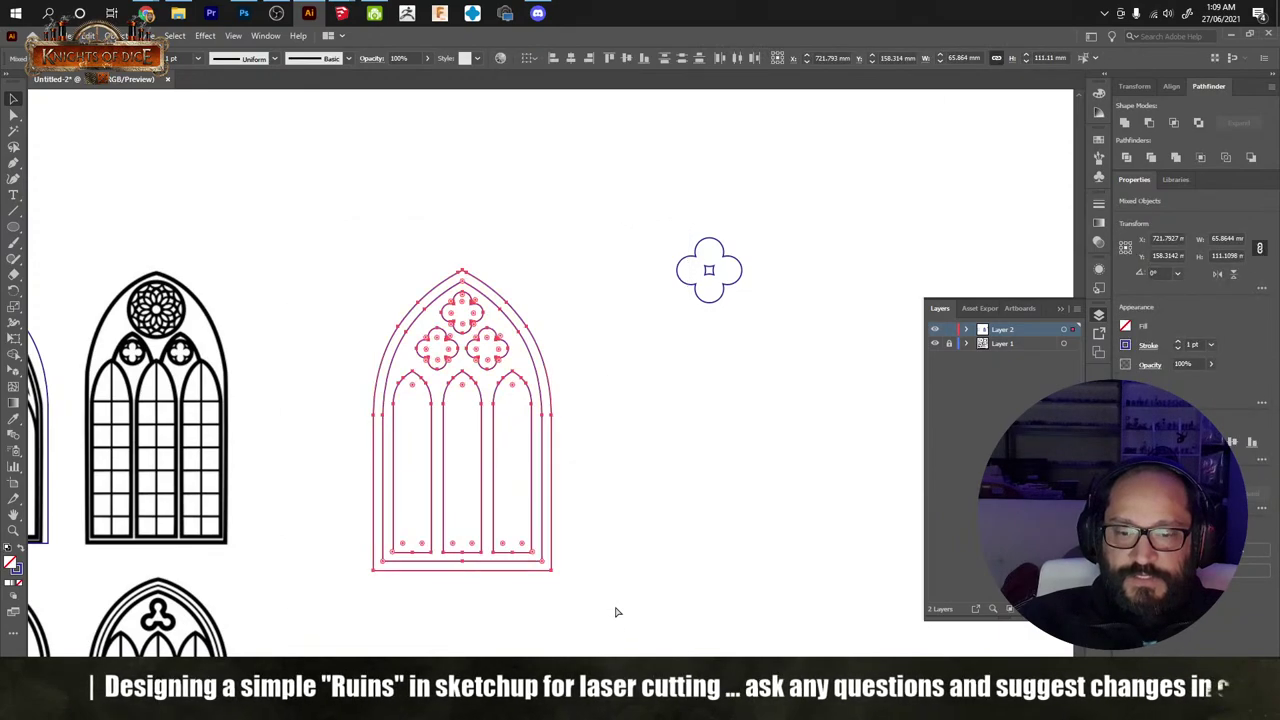
click(608, 548)
Step: Create a new document and paste the window drawing into it
click(62, 35)
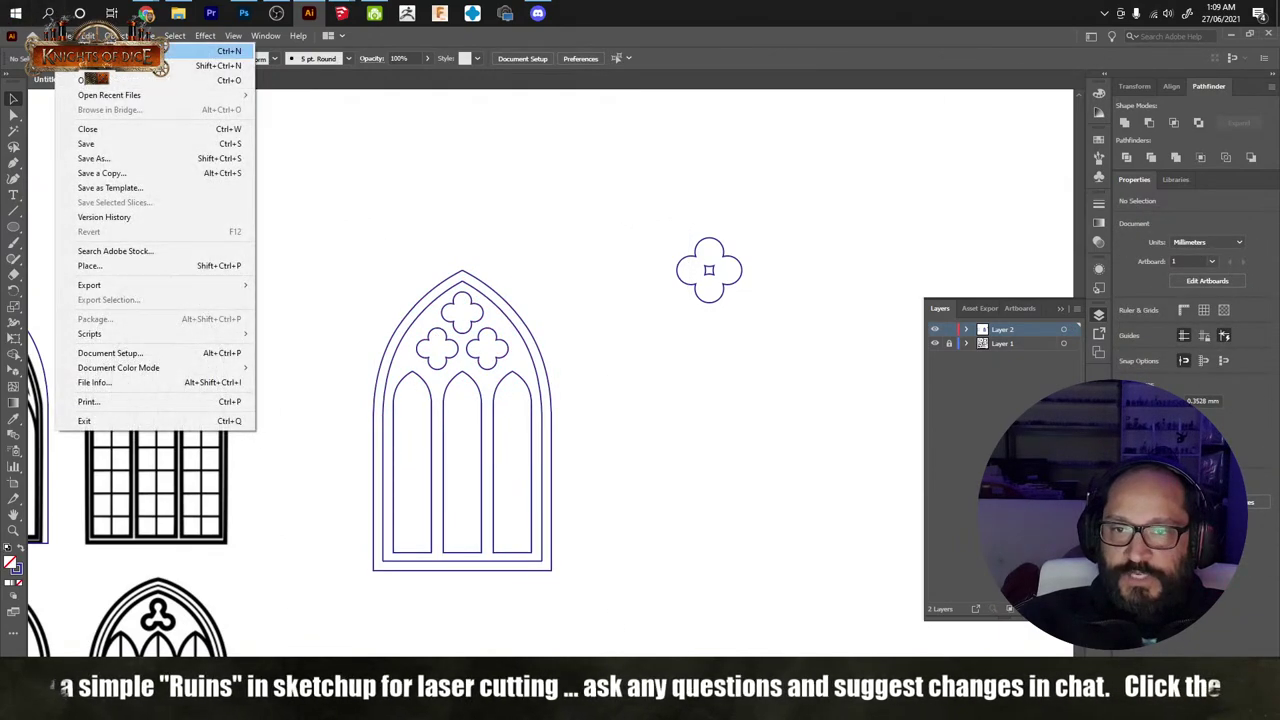
click(100, 47)
click(905, 586)
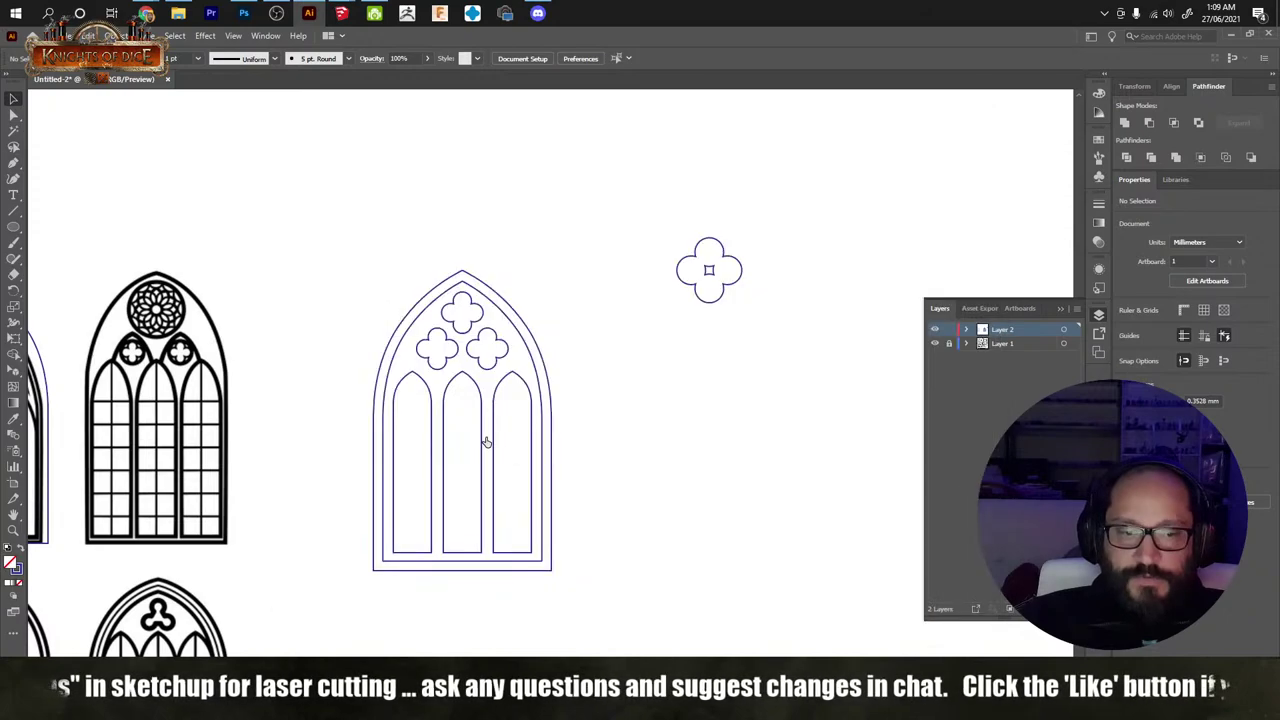
key(ctrl+v)
click(694, 397)
alt+scroll(566, 397, up, 4)
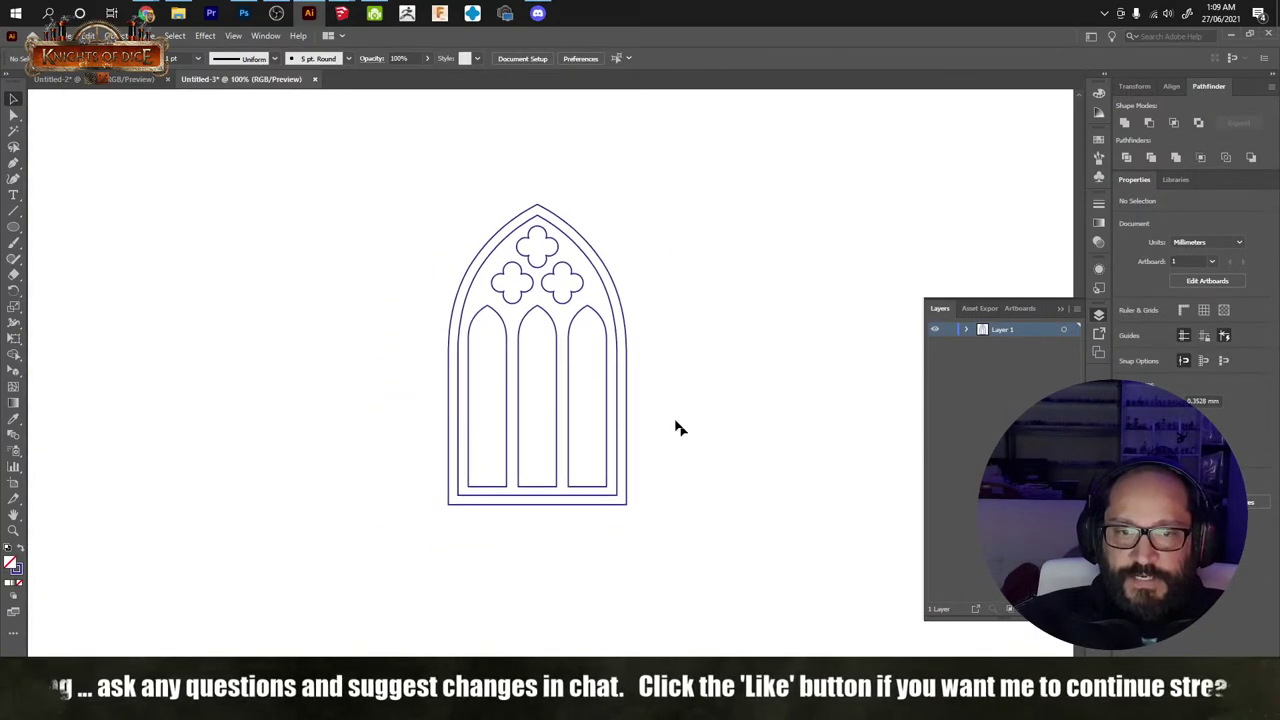
Step: Export the window to the Split Ruin folder as the DWG file "Ornate Window 1", using AutoCAD version 2000/LT2000 and a 1:1 millimetre scale
click(62, 35)
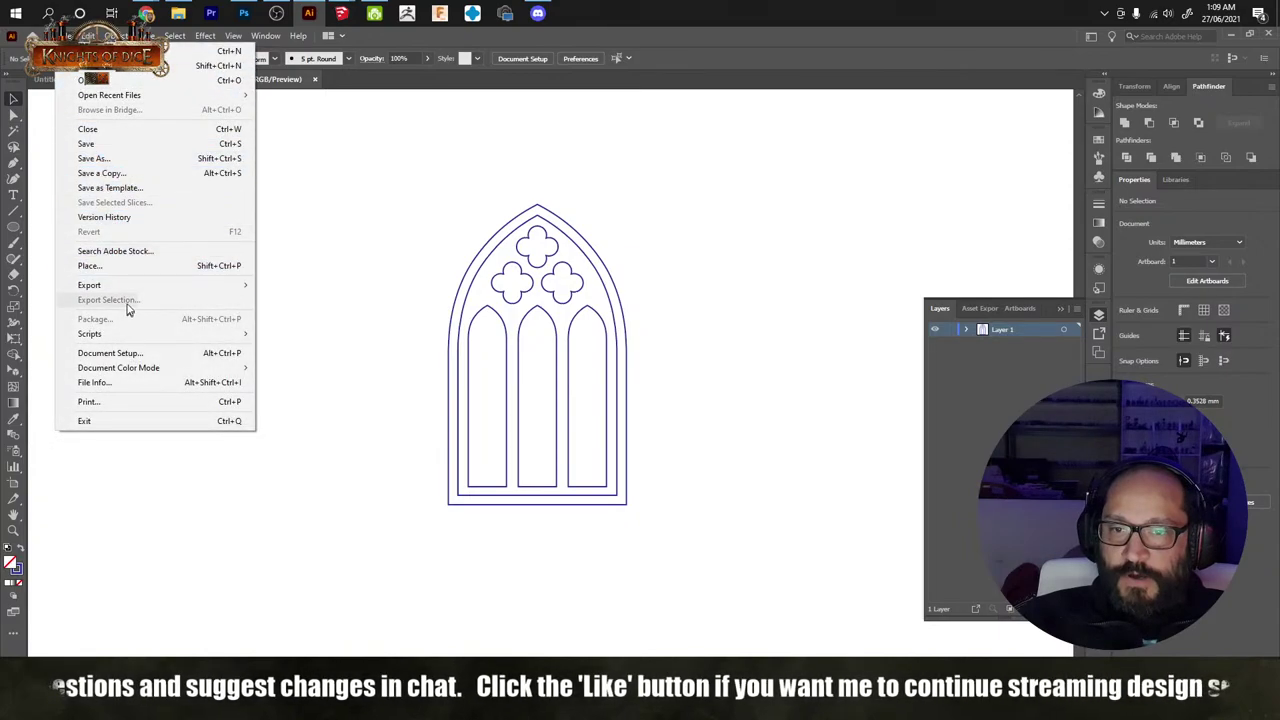
mouse_move(129, 286)
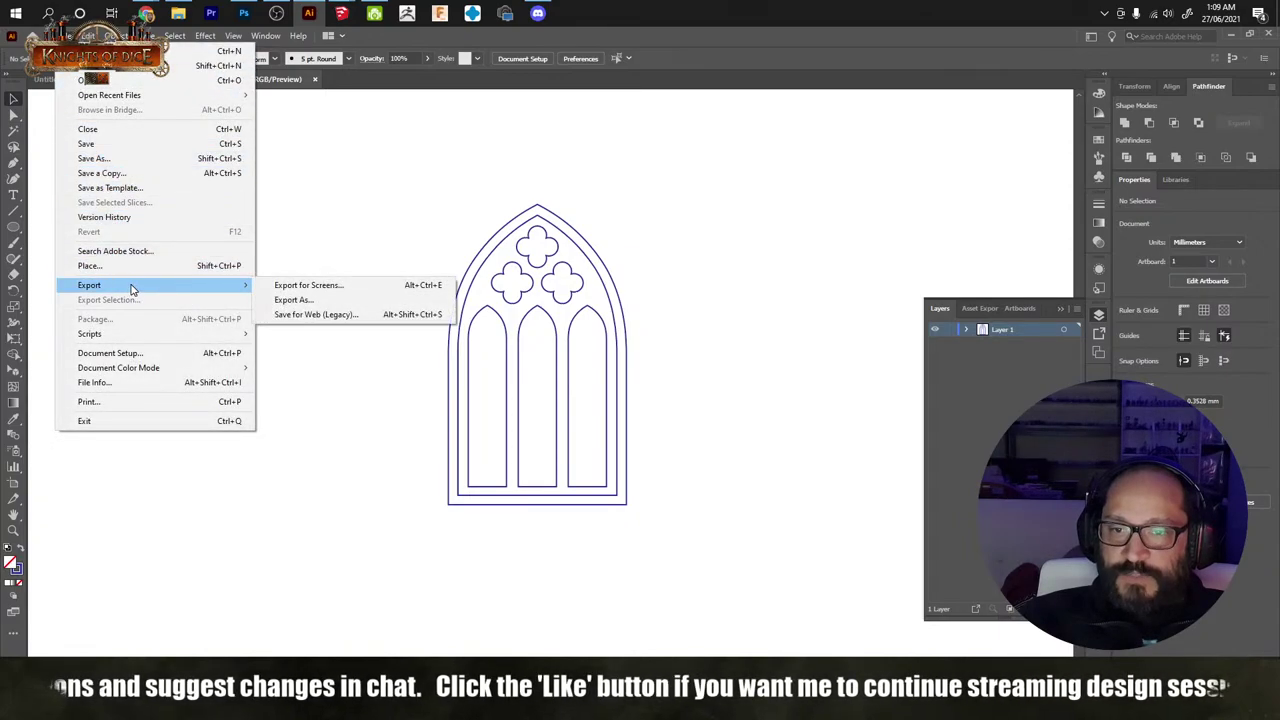
click(337, 301)
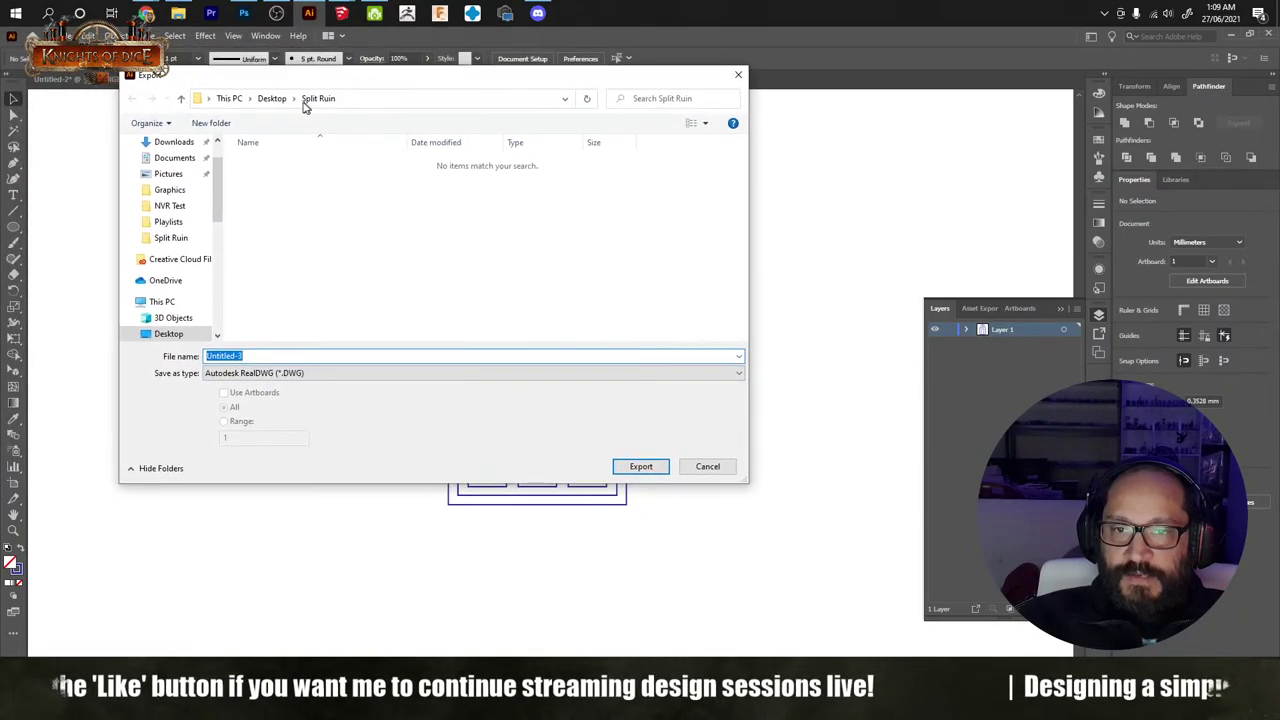
text(Ornate Window 1)
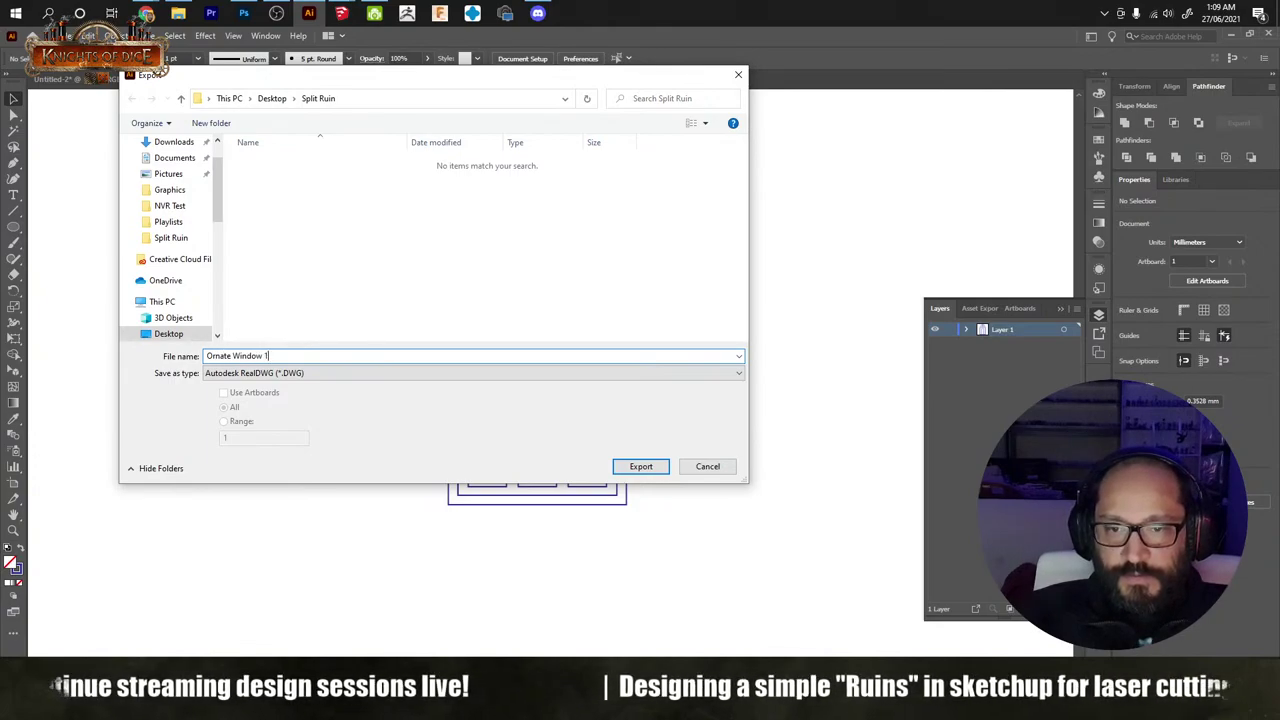
key(Return)
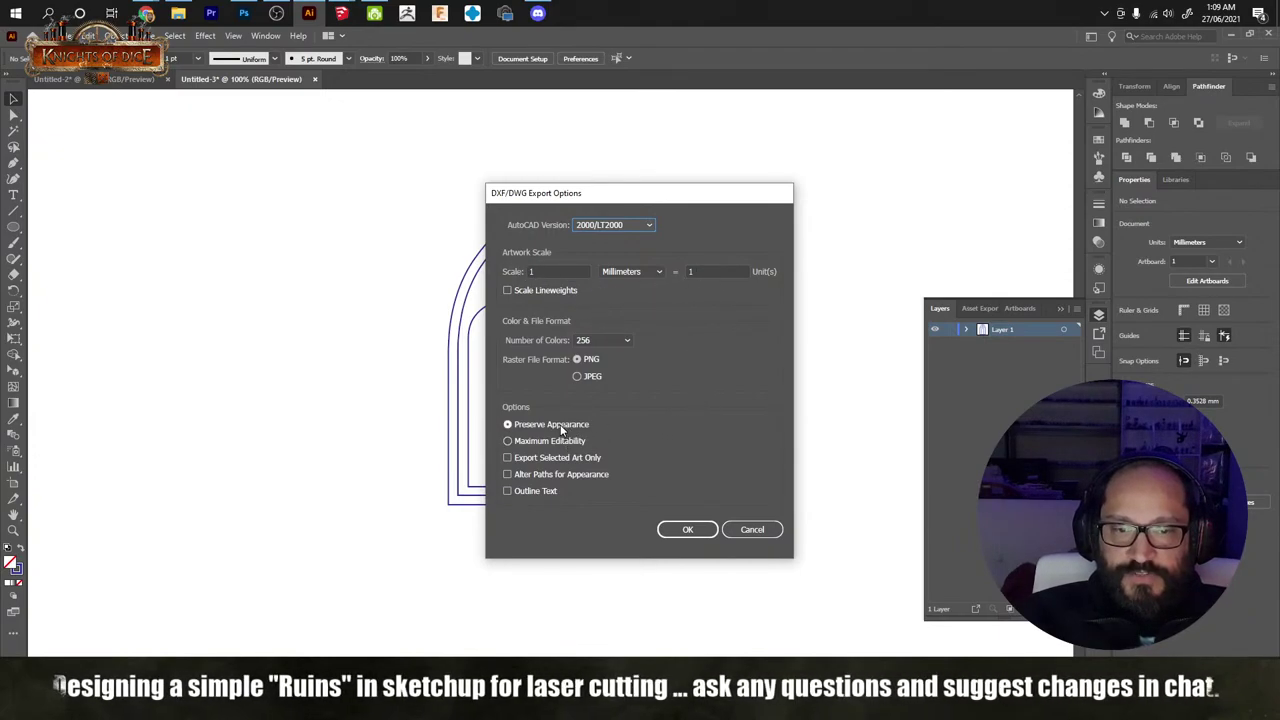
click(688, 531)
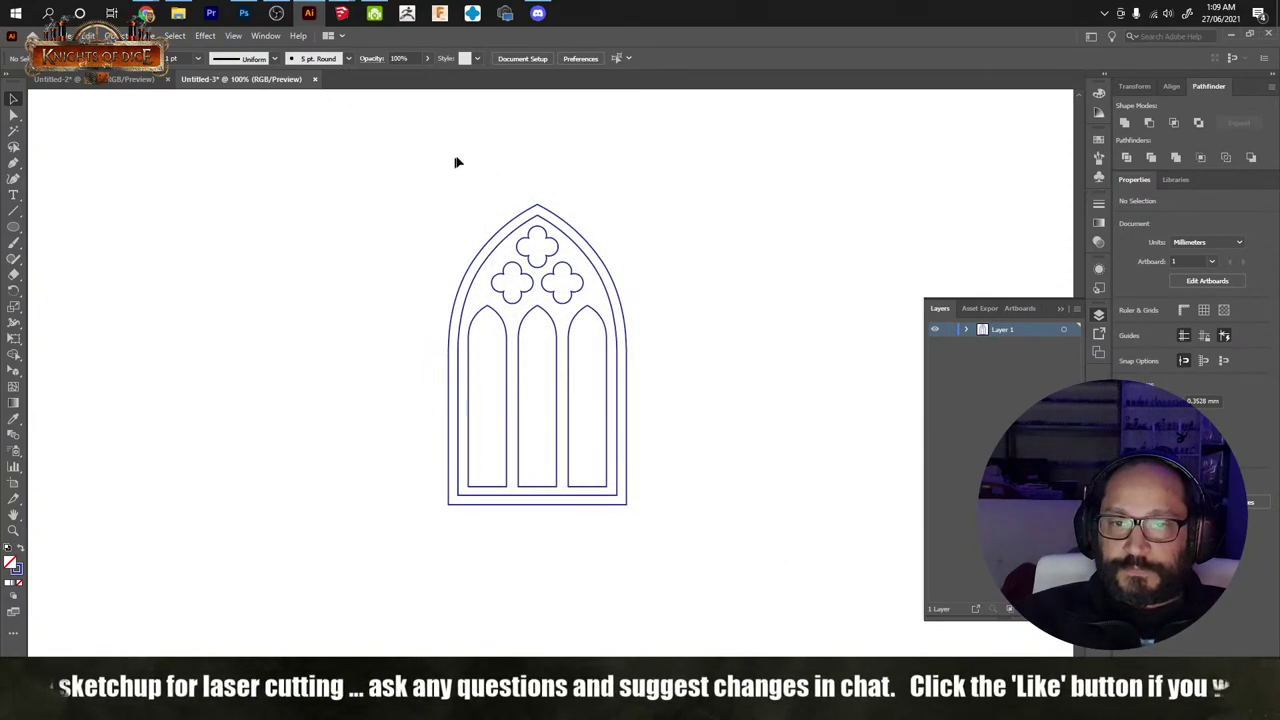
Step: Switch to SketchUp with the Simple Ruin 1 model and show the whole building with empty space around it
mouse_move(343, 17)
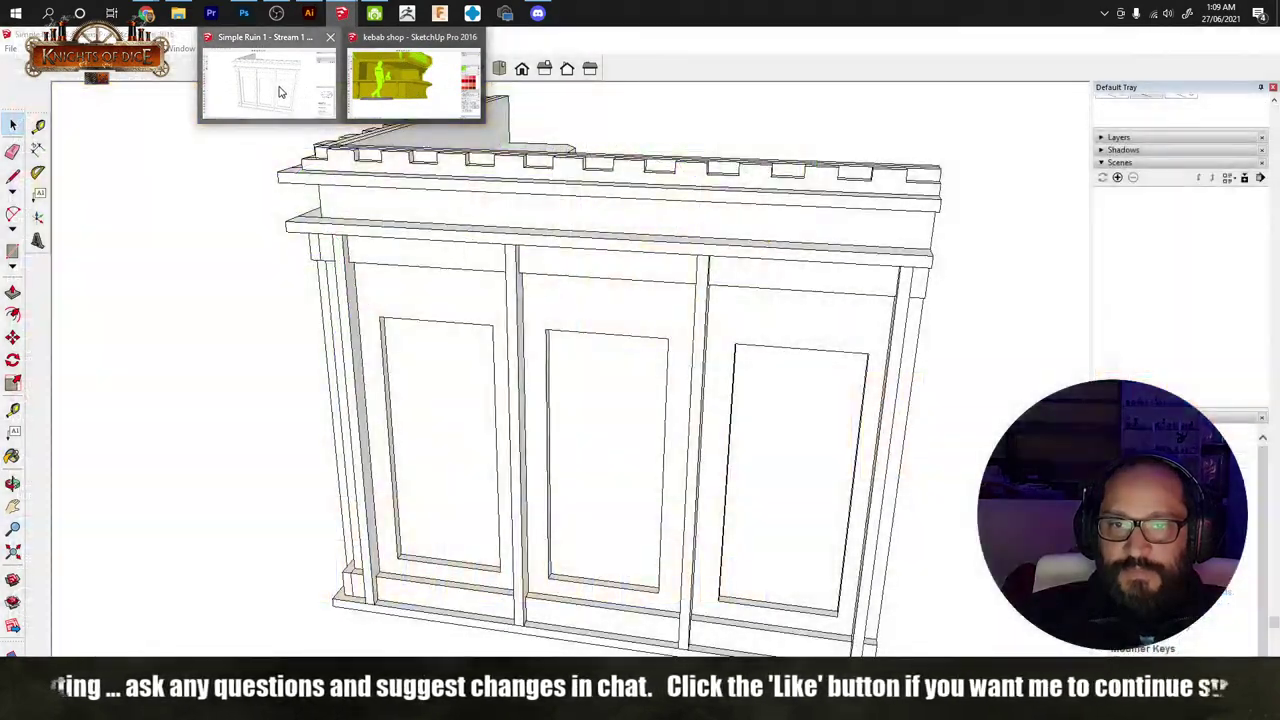
click(277, 89)
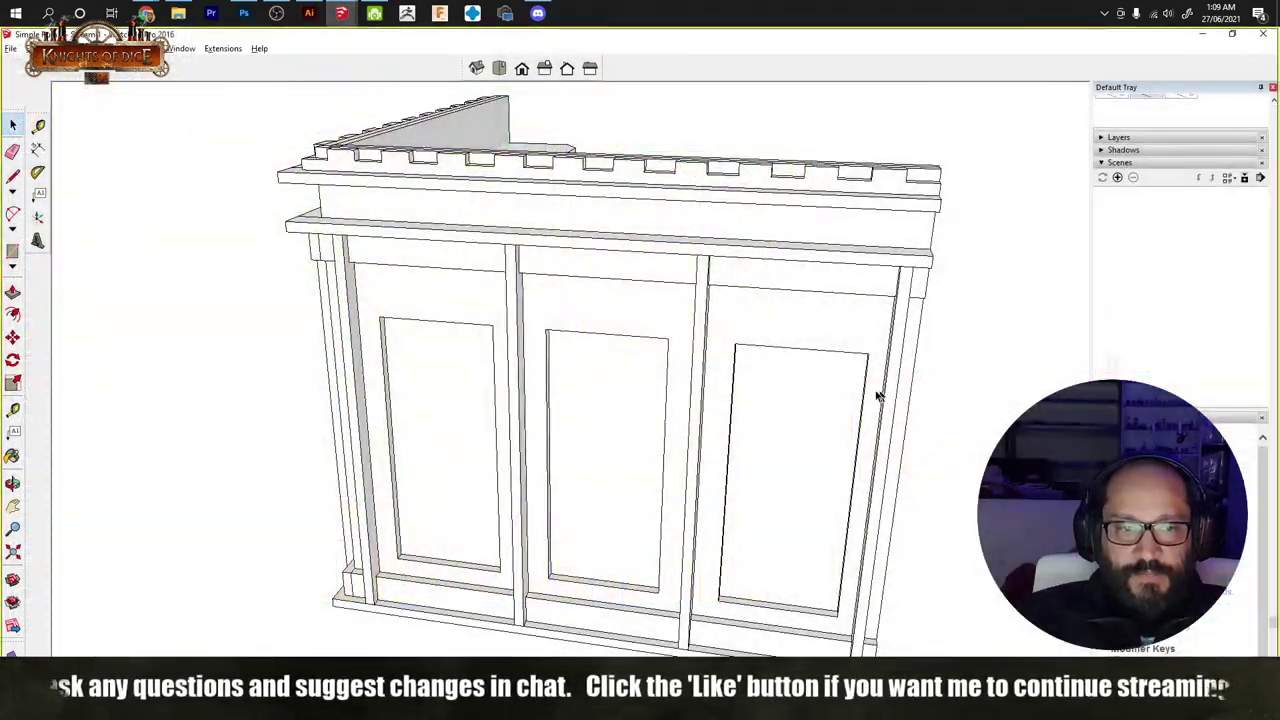
scroll(877, 397, down, 6)
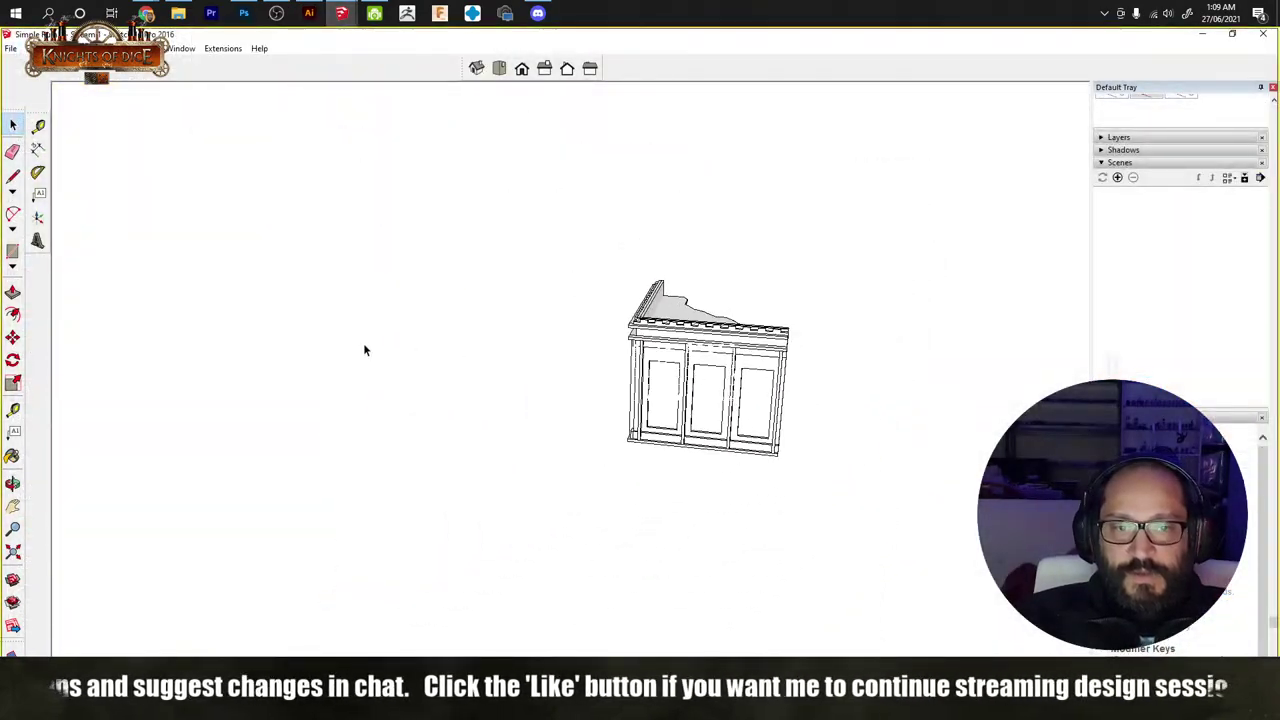
Step: Import the DWG file "Ornate Window 1" from the Split Ruin folder on the Desktop into the ruin model
shift+middle_drag(826, 374, 514, 334)
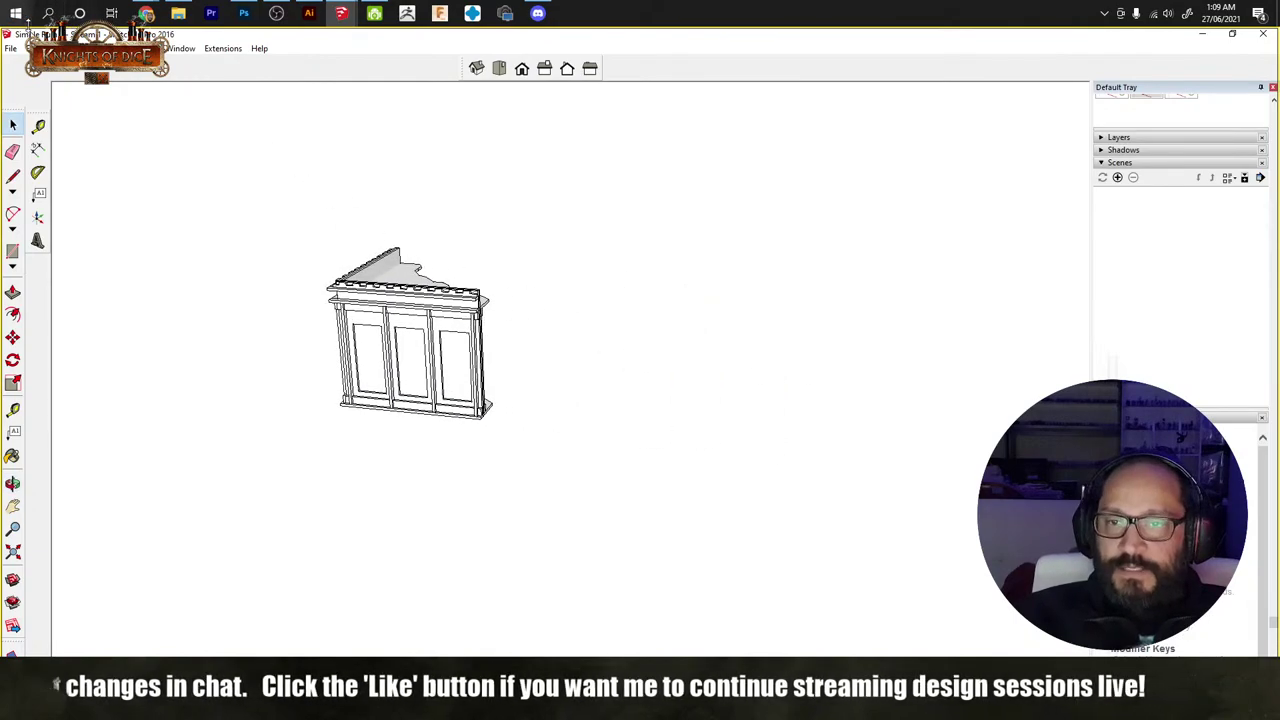
click(11, 49)
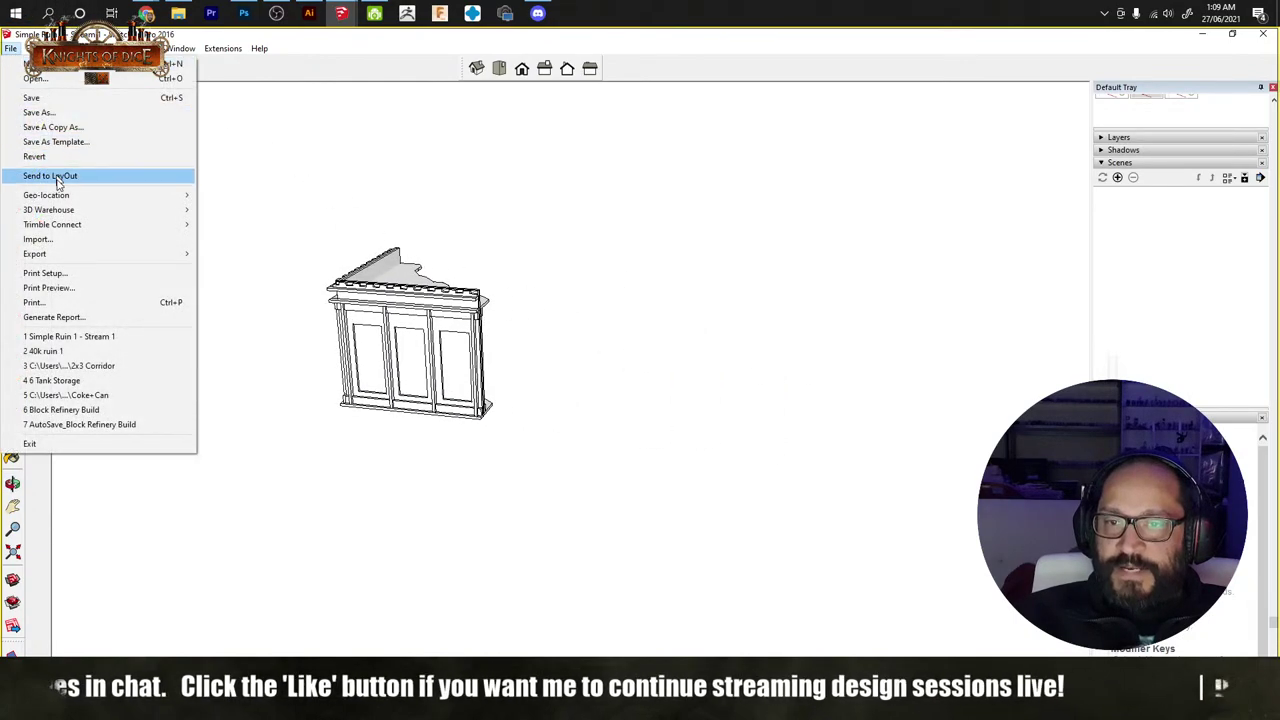
click(90, 240)
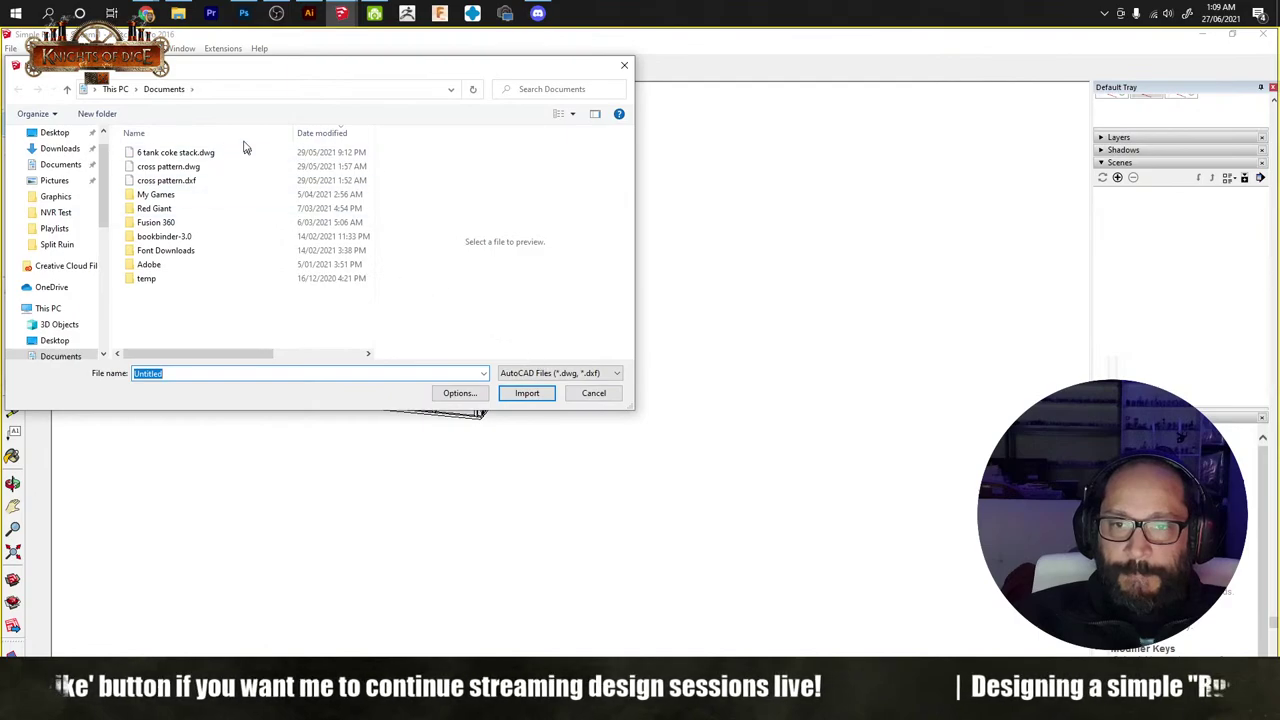
click(54, 134)
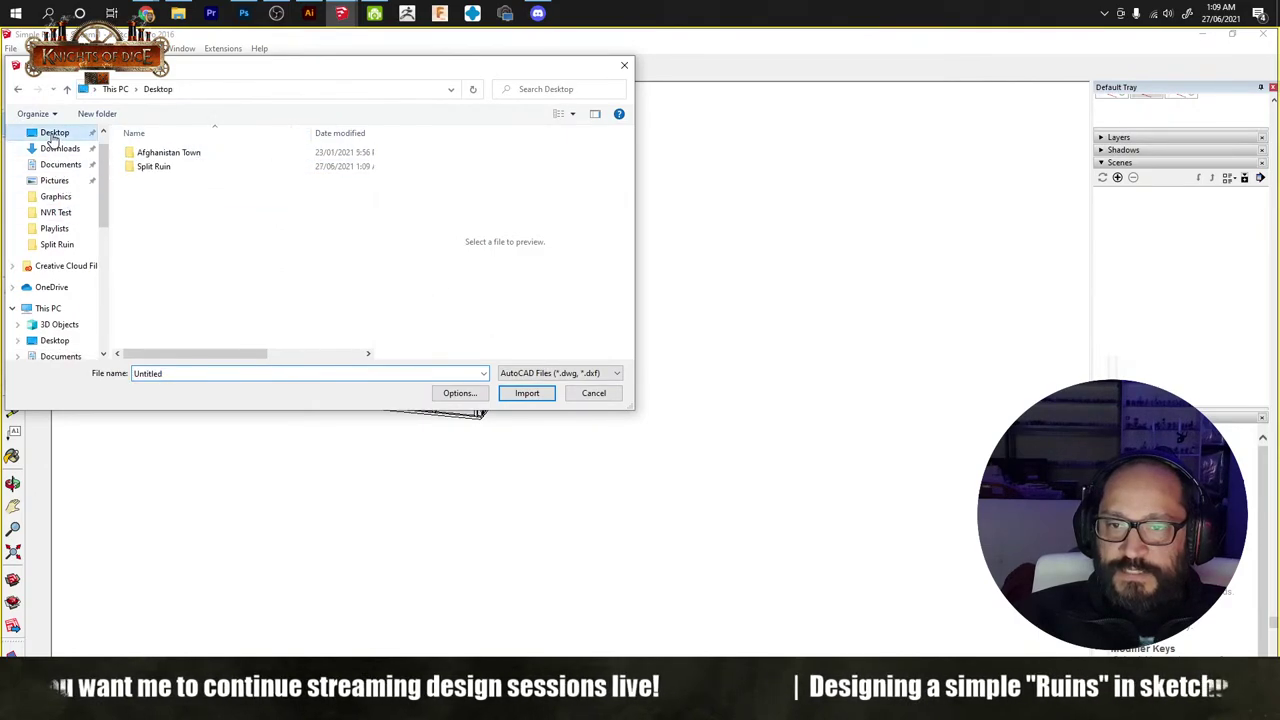
double_click(165, 167)
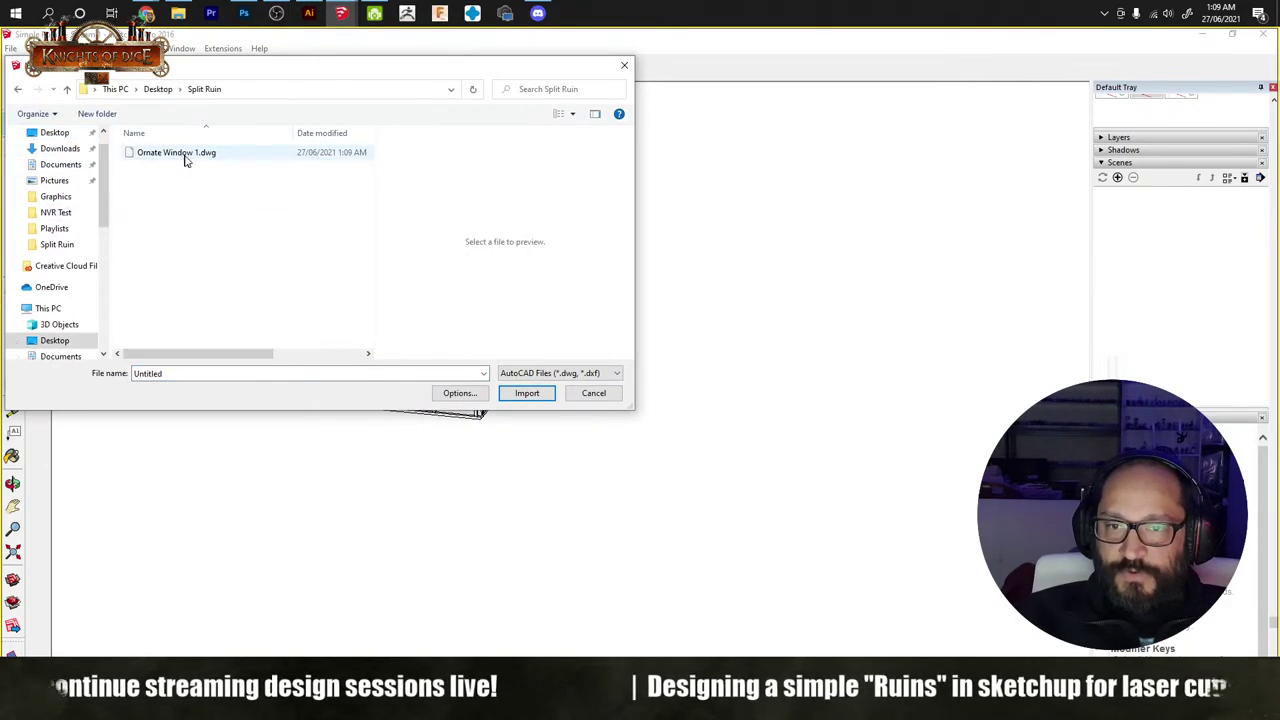
click(185, 155)
click(527, 393)
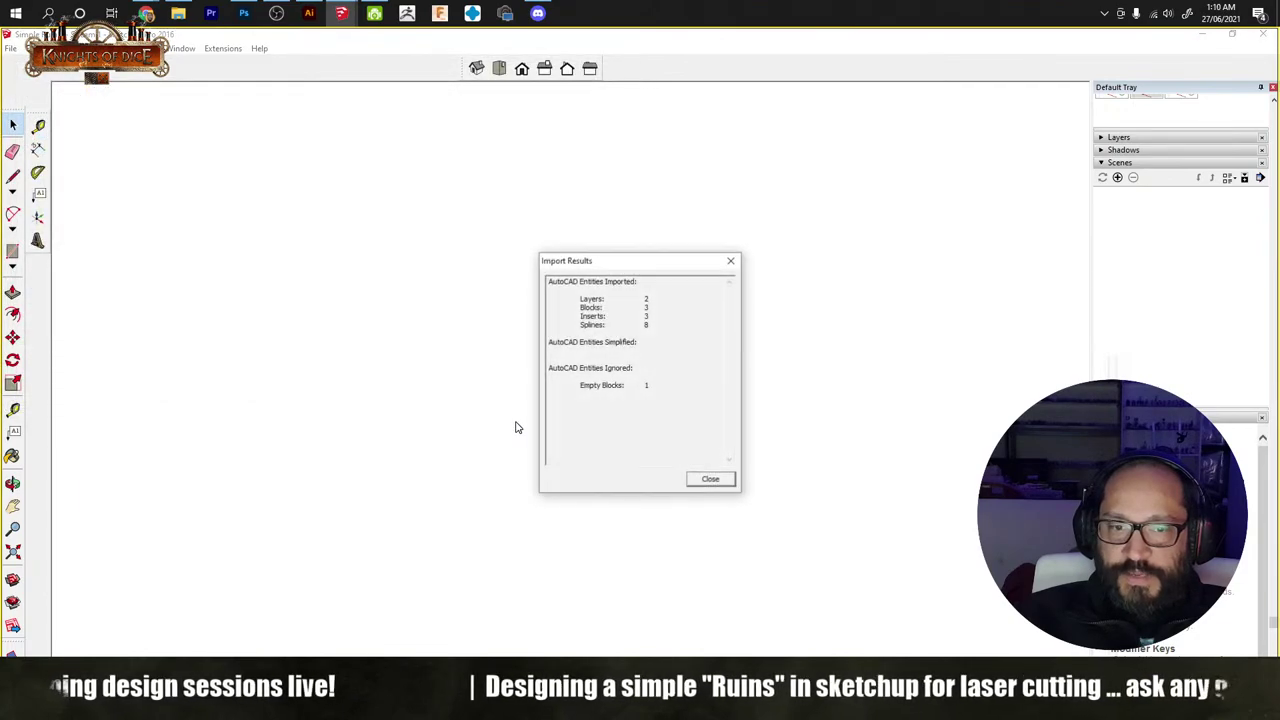
click(727, 481)
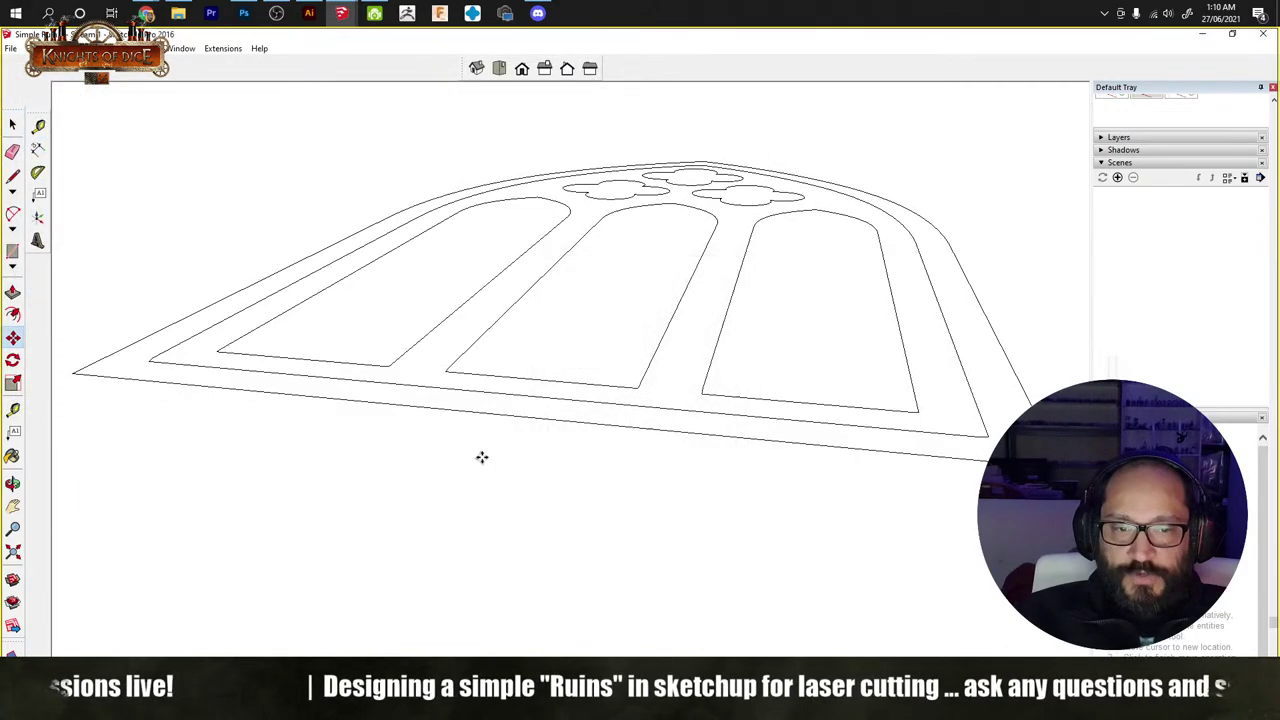
Step: Select the whole imported window and explode its component
scroll(482, 457, down, 6)
scroll(574, 425, up, 2)
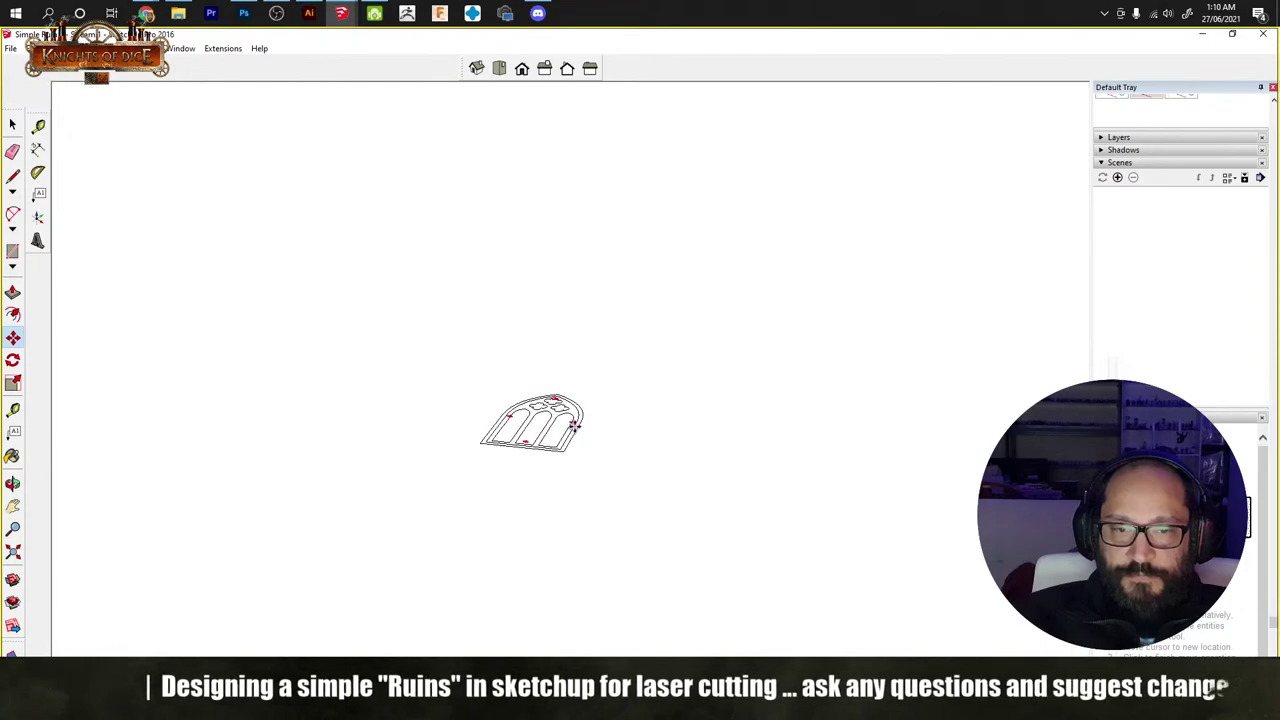
scroll(574, 425, up, 2)
click(571, 423)
middle_drag(660, 397, 590, 470)
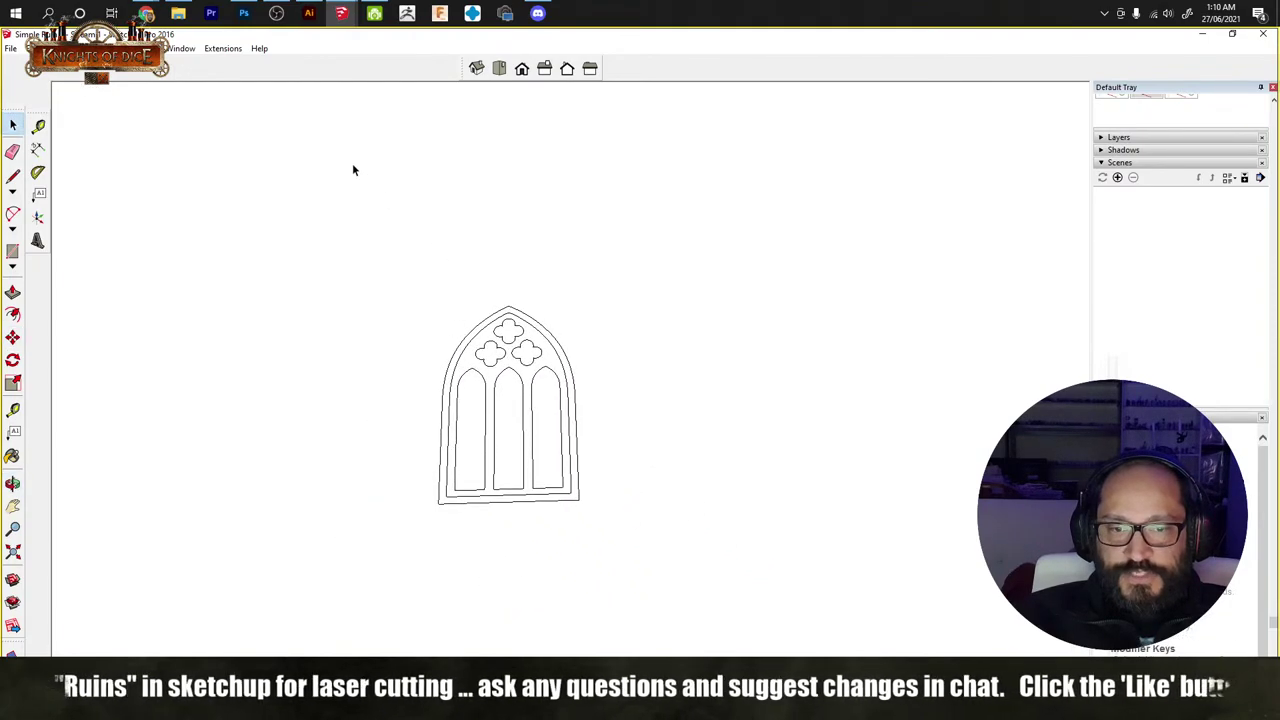
key(ctrl+a)
middle_drag(677, 517, 663, 517)
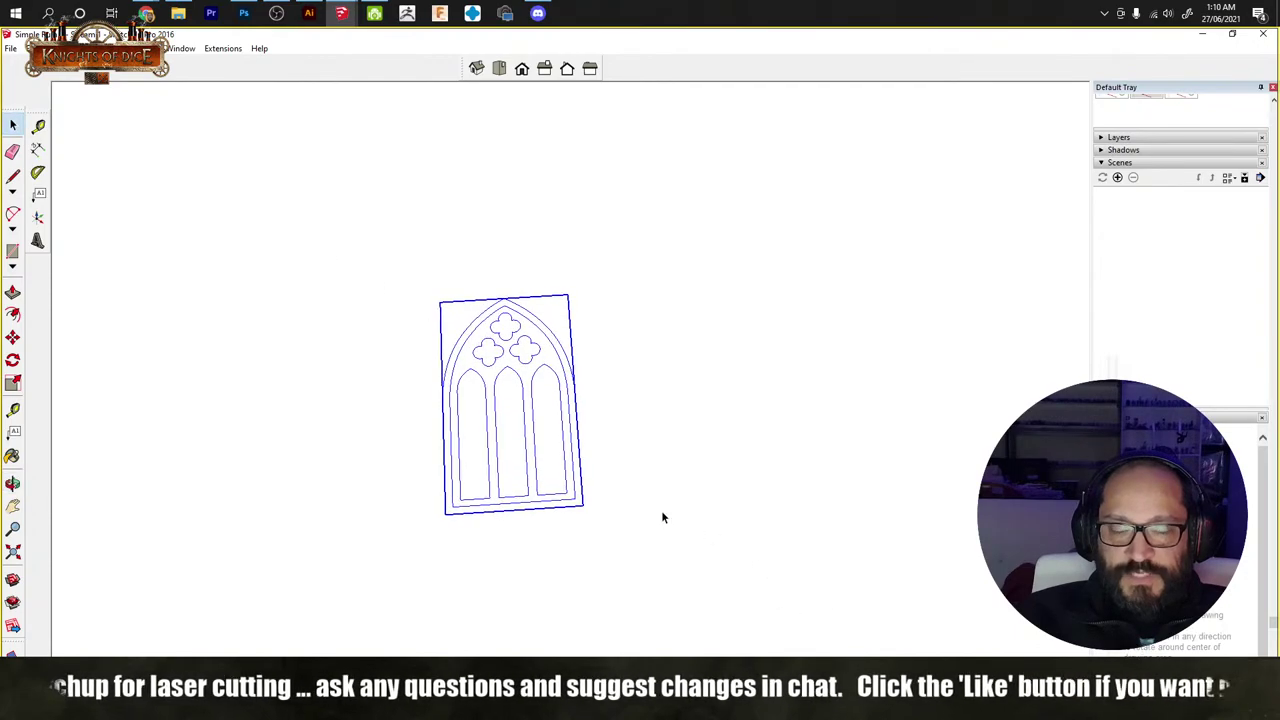
right_click(547, 364)
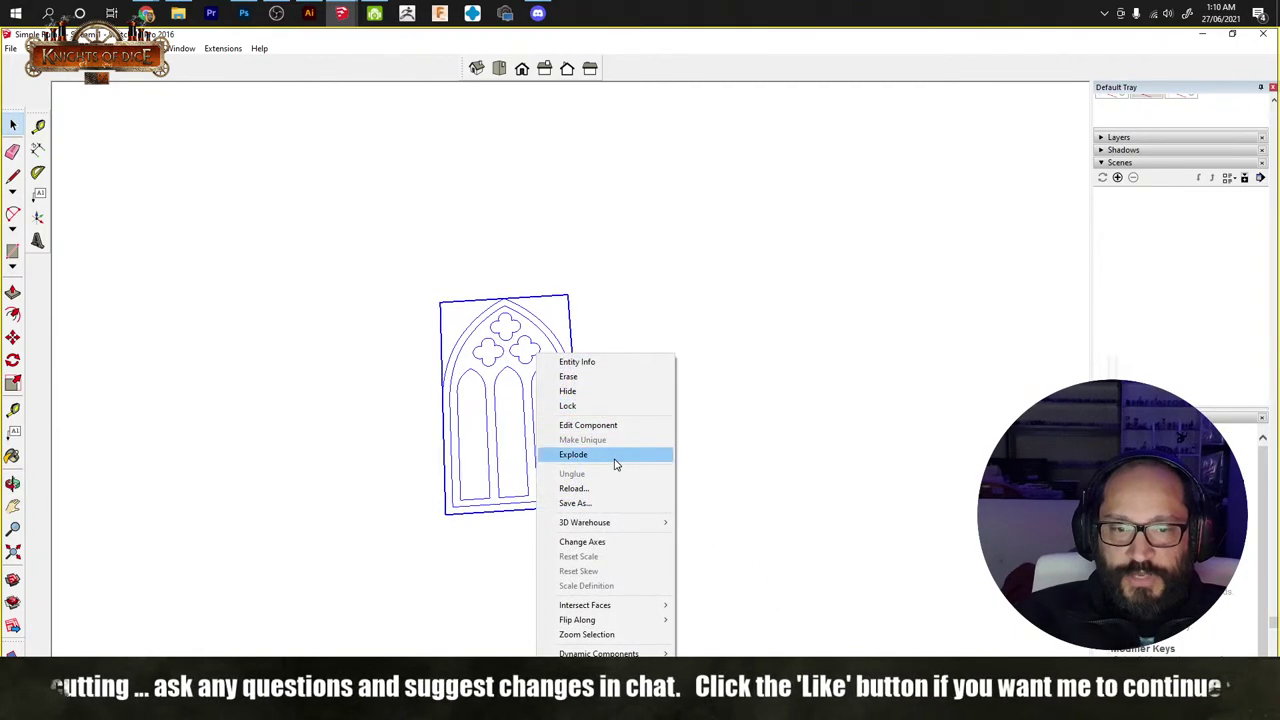
click(611, 455)
Step: Explode the remaining nested groups of lancet arches and quatrefoils until the whole window is loose edges
right_click(540, 358)
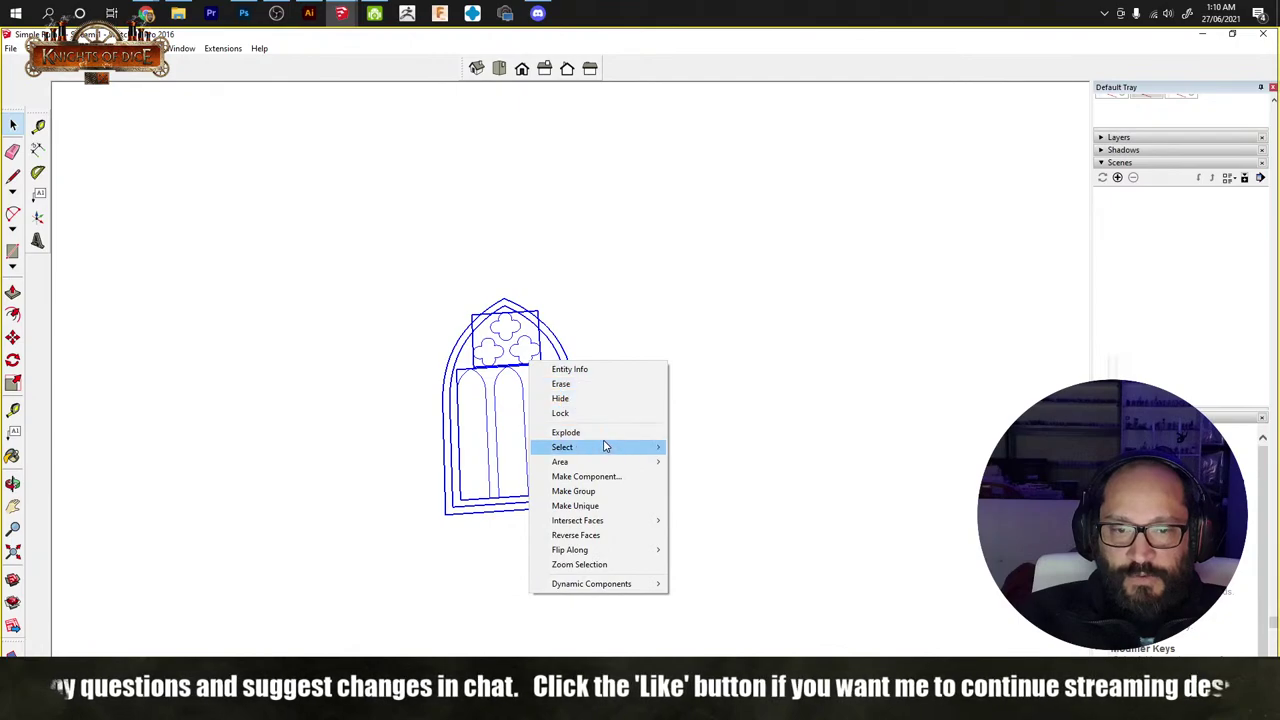
click(600, 433)
click(605, 523)
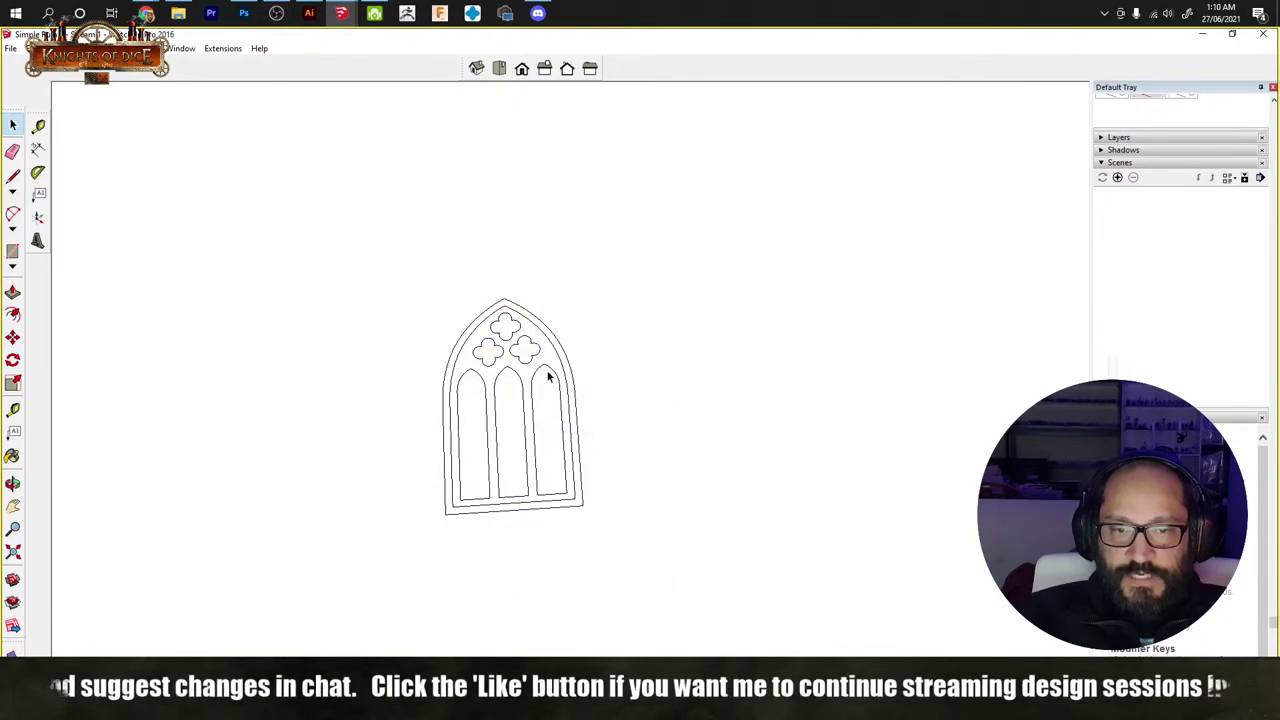
click(557, 371)
right_click(533, 359)
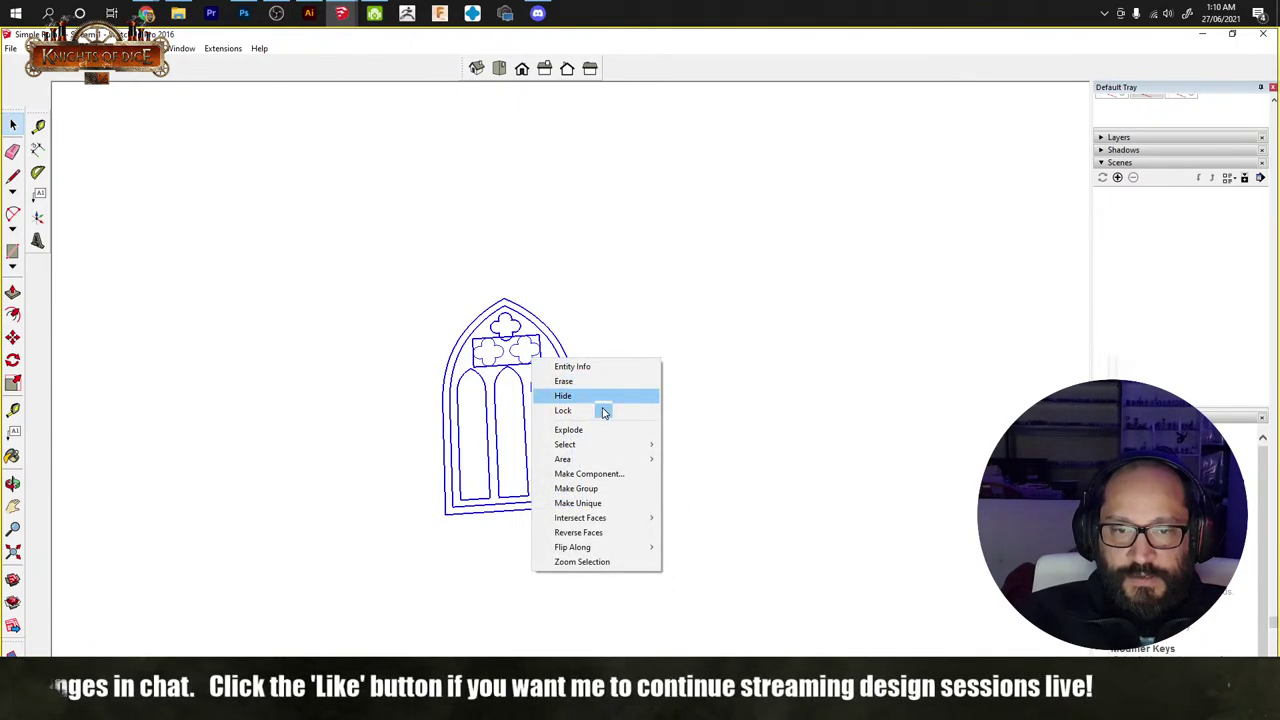
click(612, 437)
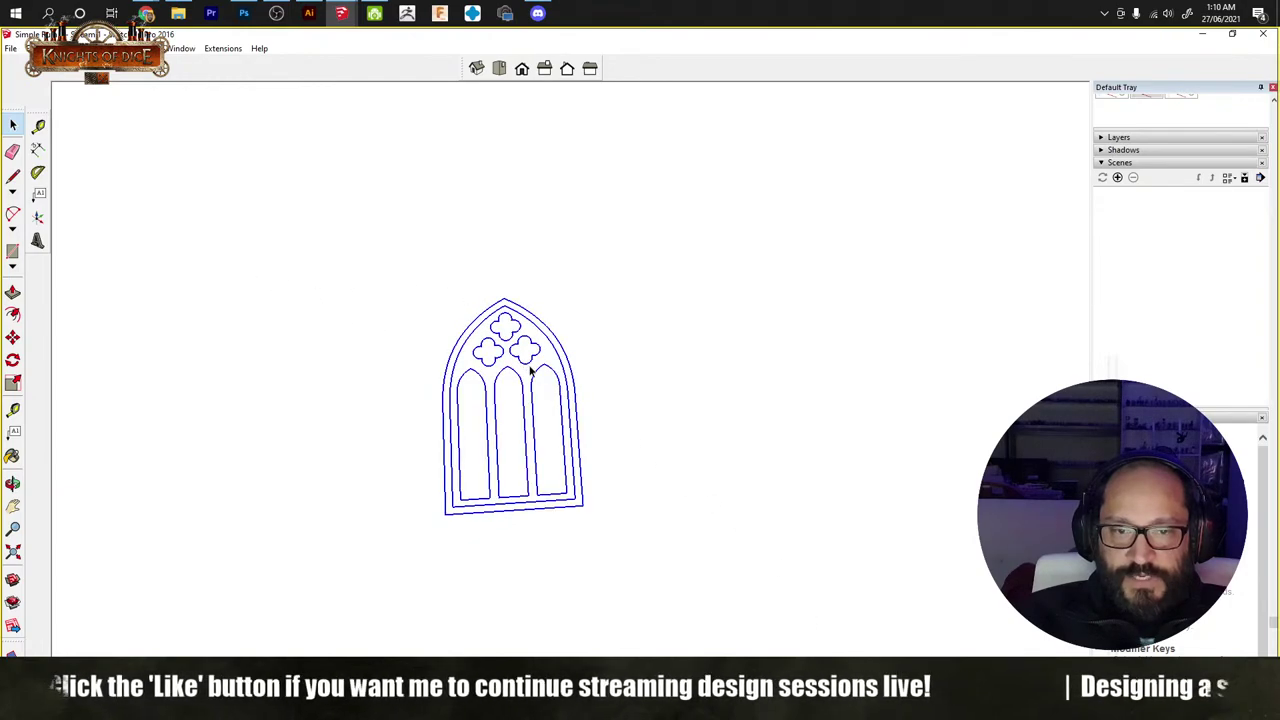
right_click(529, 366)
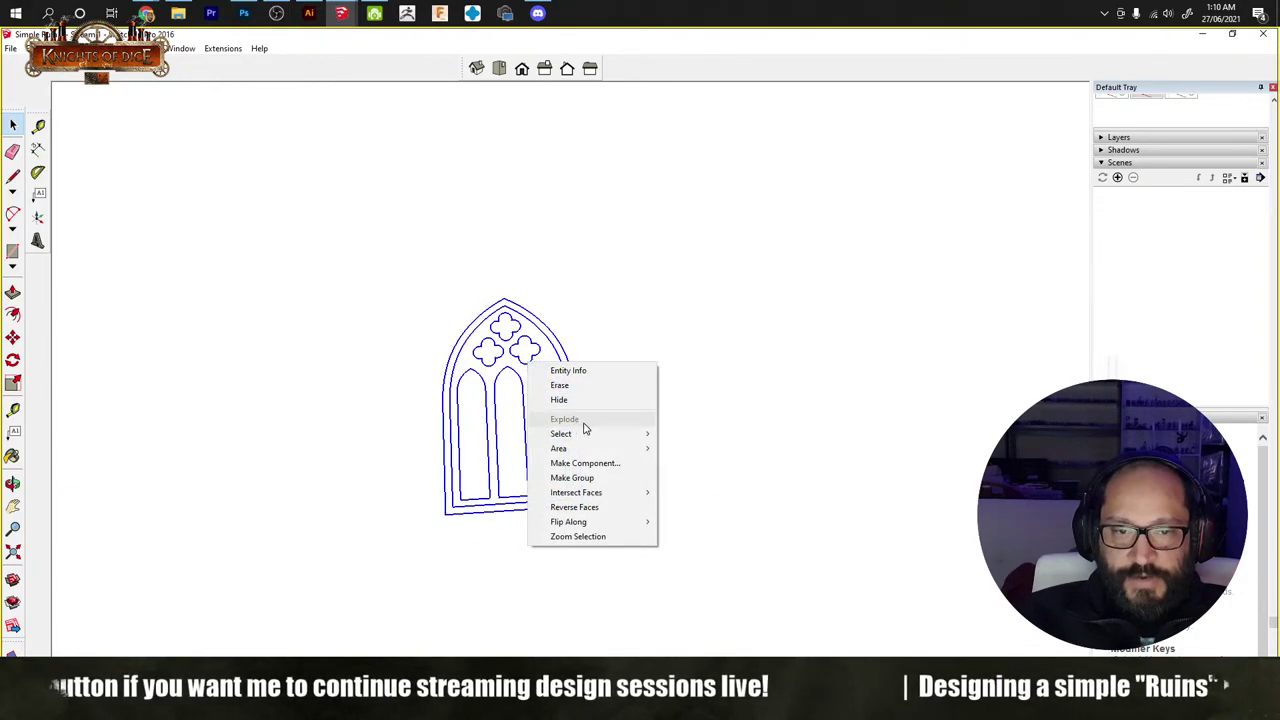
click(223, 251)
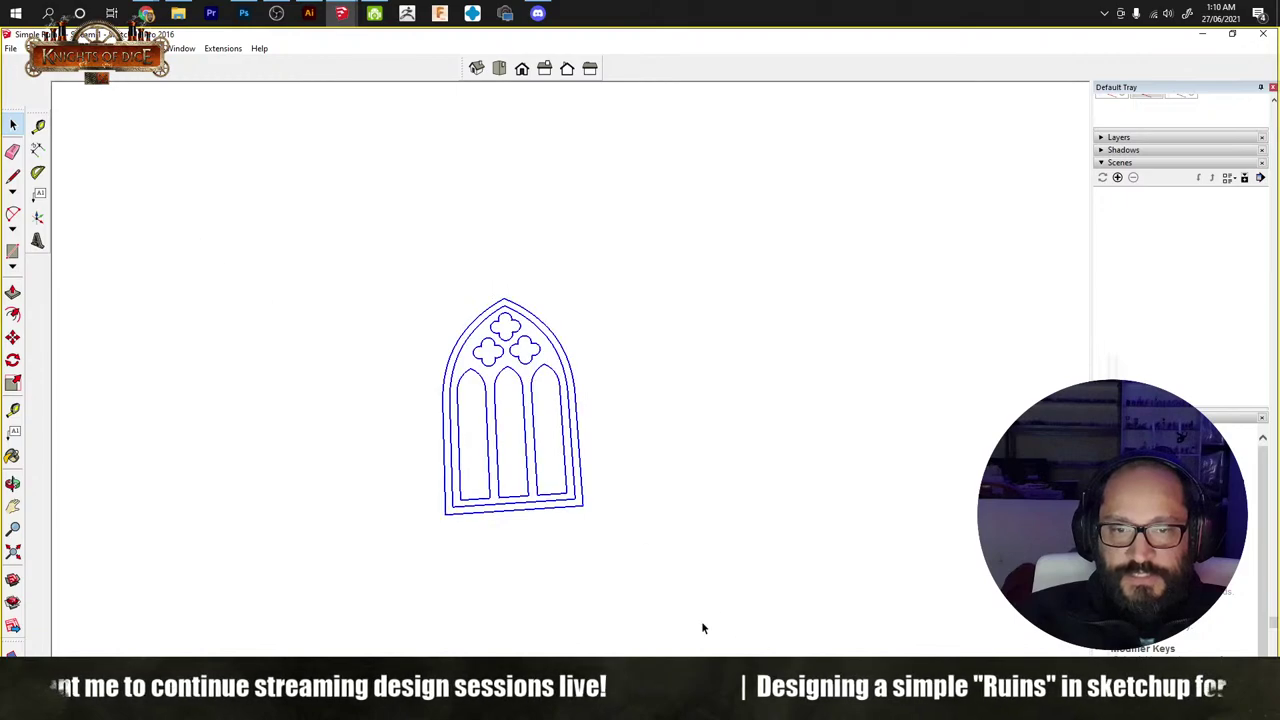
Step: Fill the window outlines with faces using the Make Face extension and dock its toolbar beside the standard views
click(420, 380)
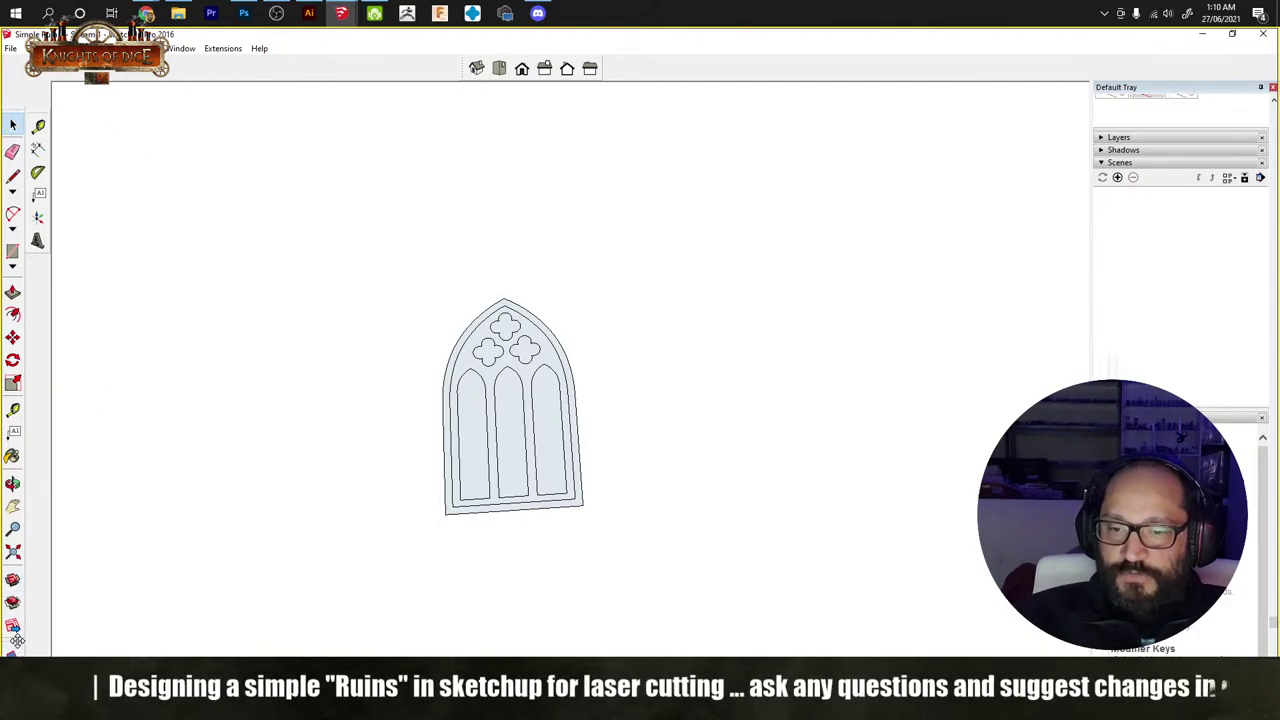
mouse_move(100, 155)
mouse_down()
mouse_move(8, 66)
mouse_move(415, 65)
mouse_up()
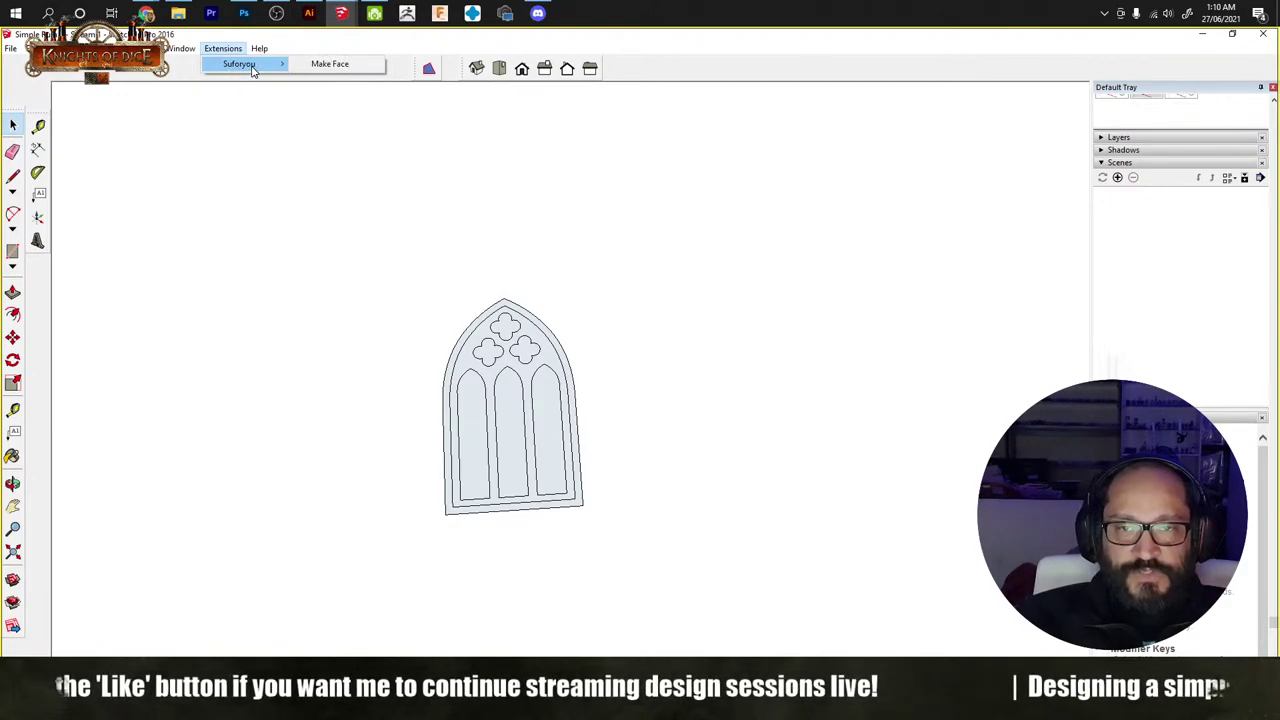
click(671, 483)
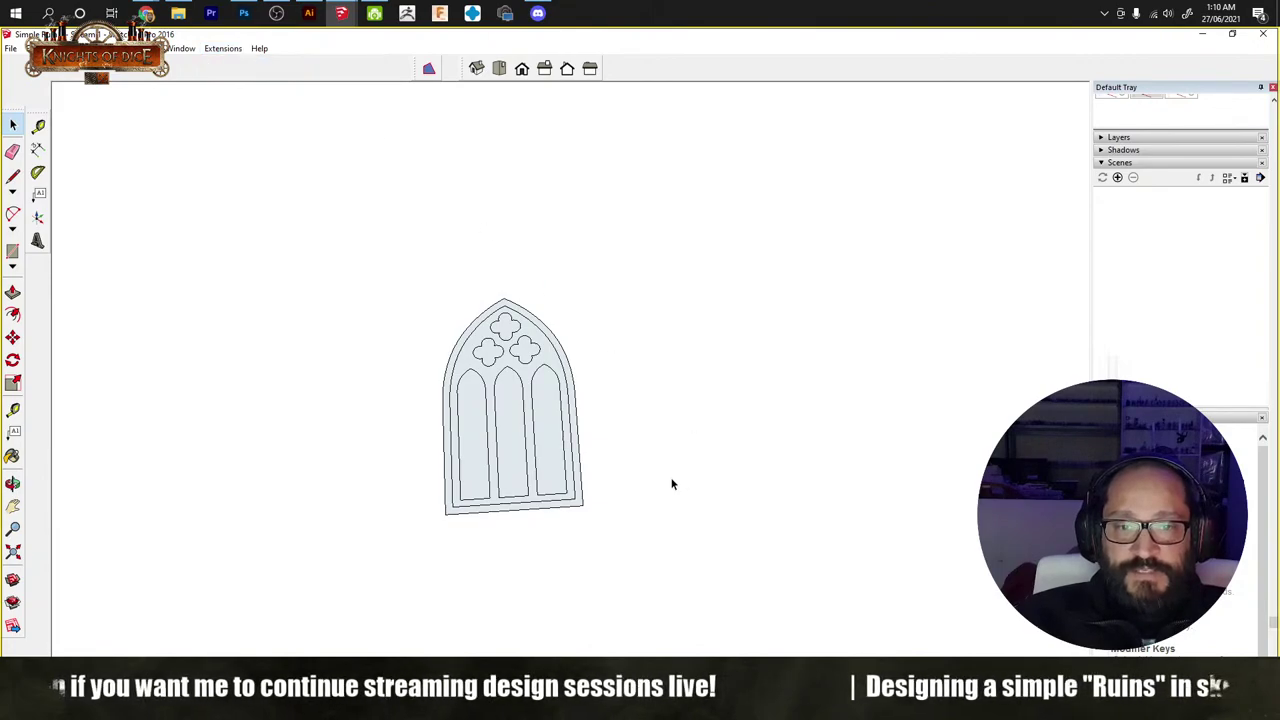
Step: Delete the faces inside the three lancet arches and the three quatrefoils to leave open holes
middle_drag(671, 483, 557, 556)
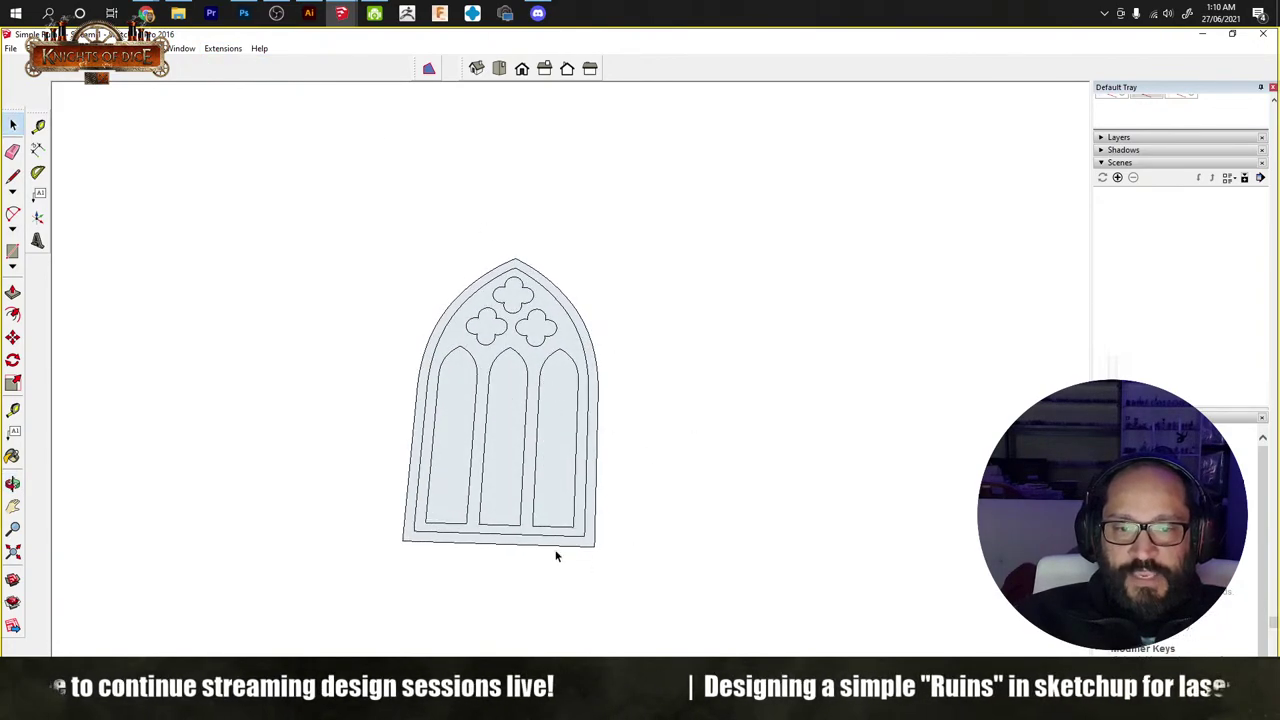
scroll(487, 441, up, 4)
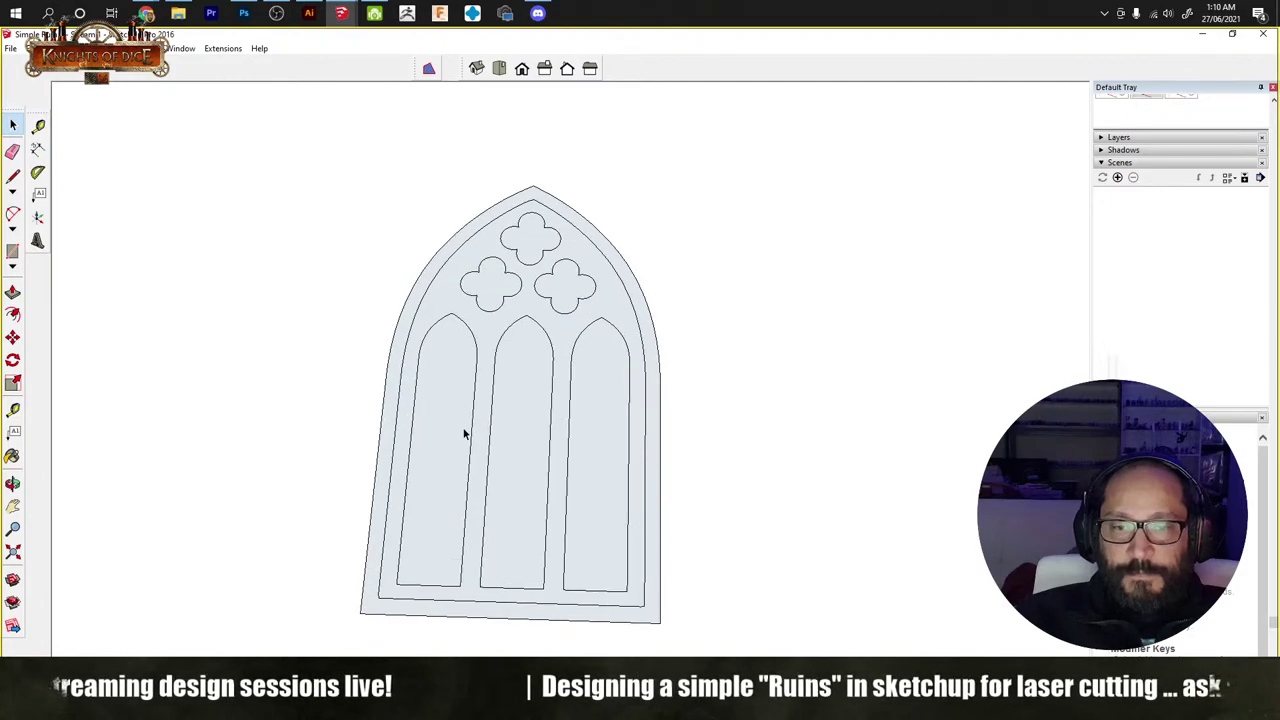
click(462, 436)
shift+click(547, 431)
shift+click(576, 362)
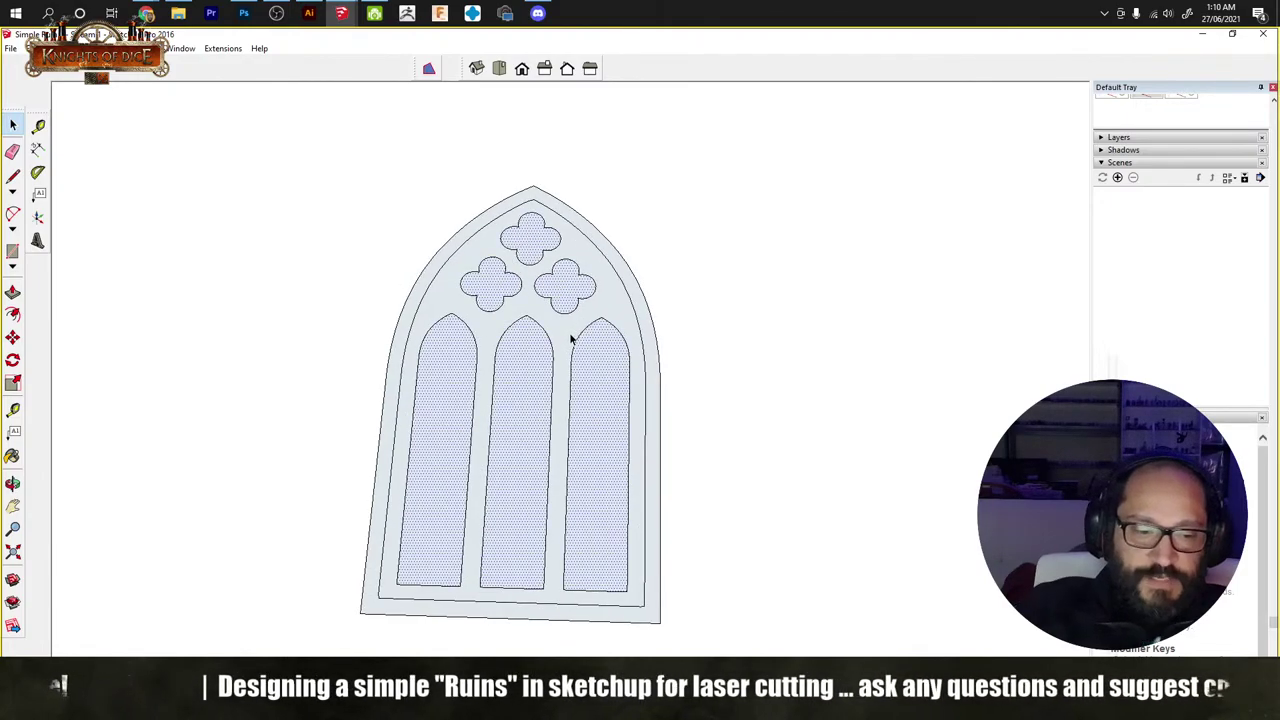
key(Delete)
Step: Copy the inner tracery face with its edges, without the outer frame, and paste it beside the original window
middle_drag(711, 464, 733, 517)
click(634, 470)
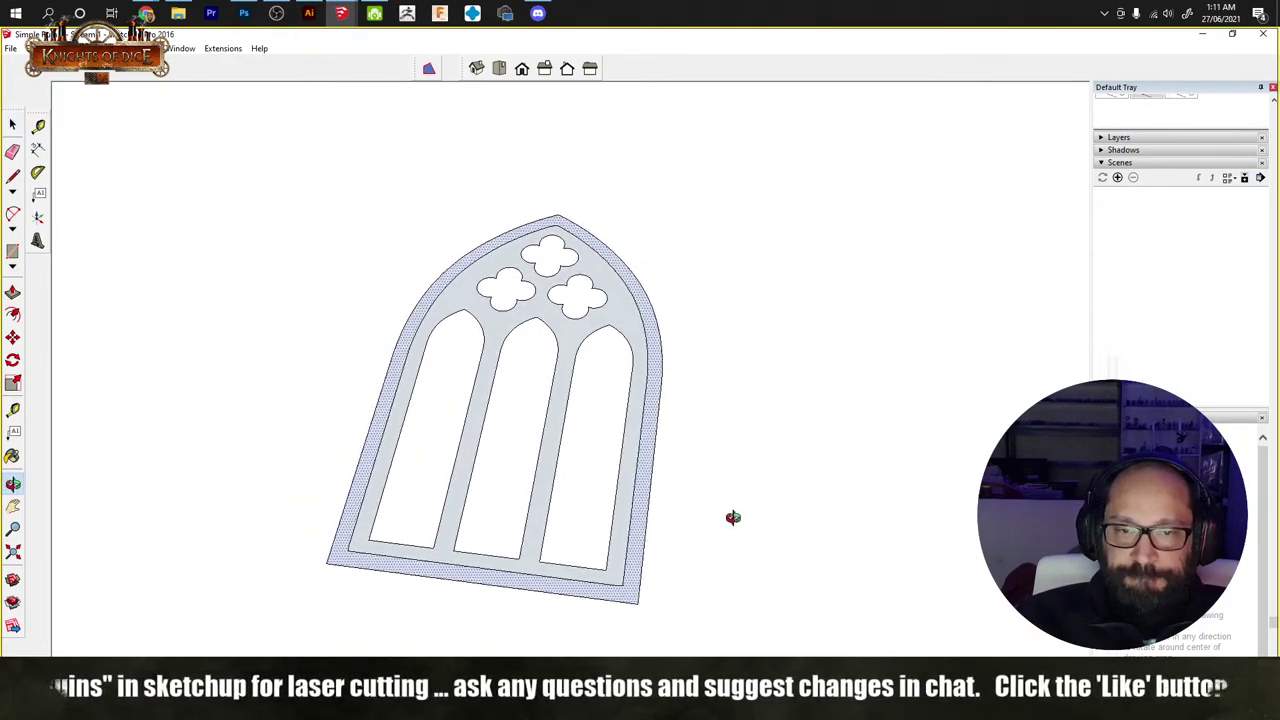
click(616, 320)
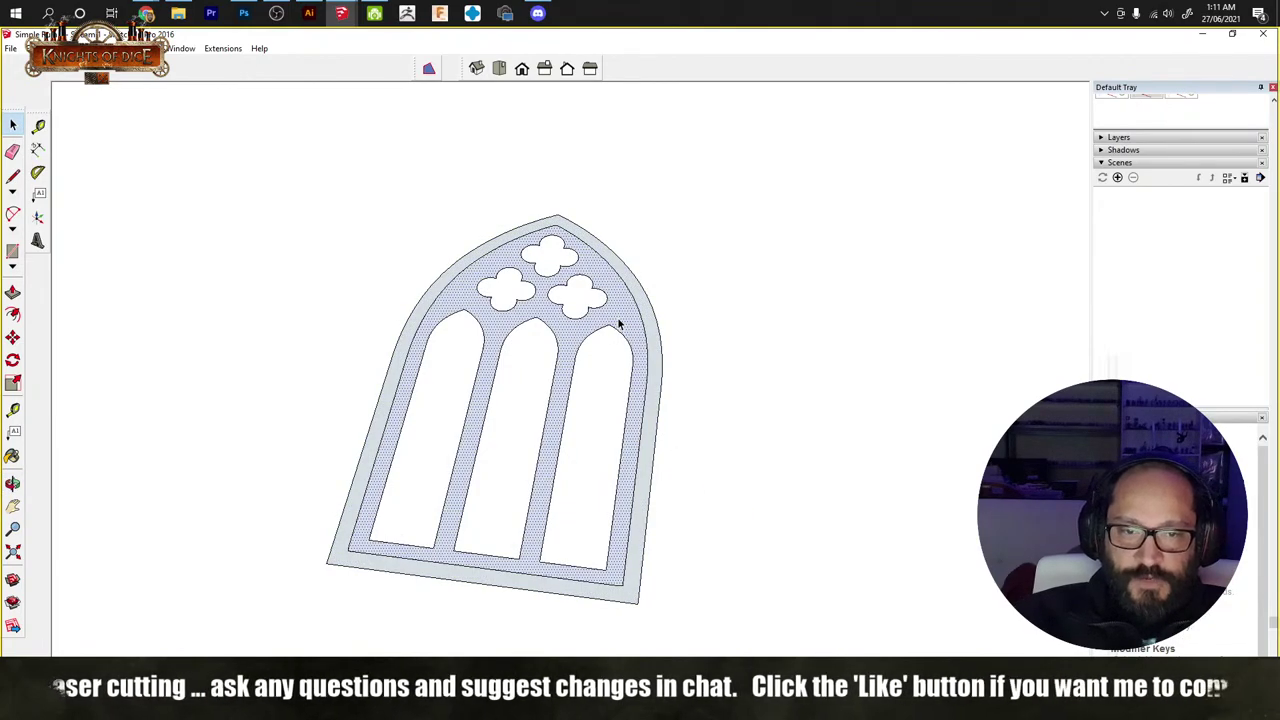
double_click(619, 323)
key(ctrl+c)
key(ctrl+v)
key(ctrl+n)
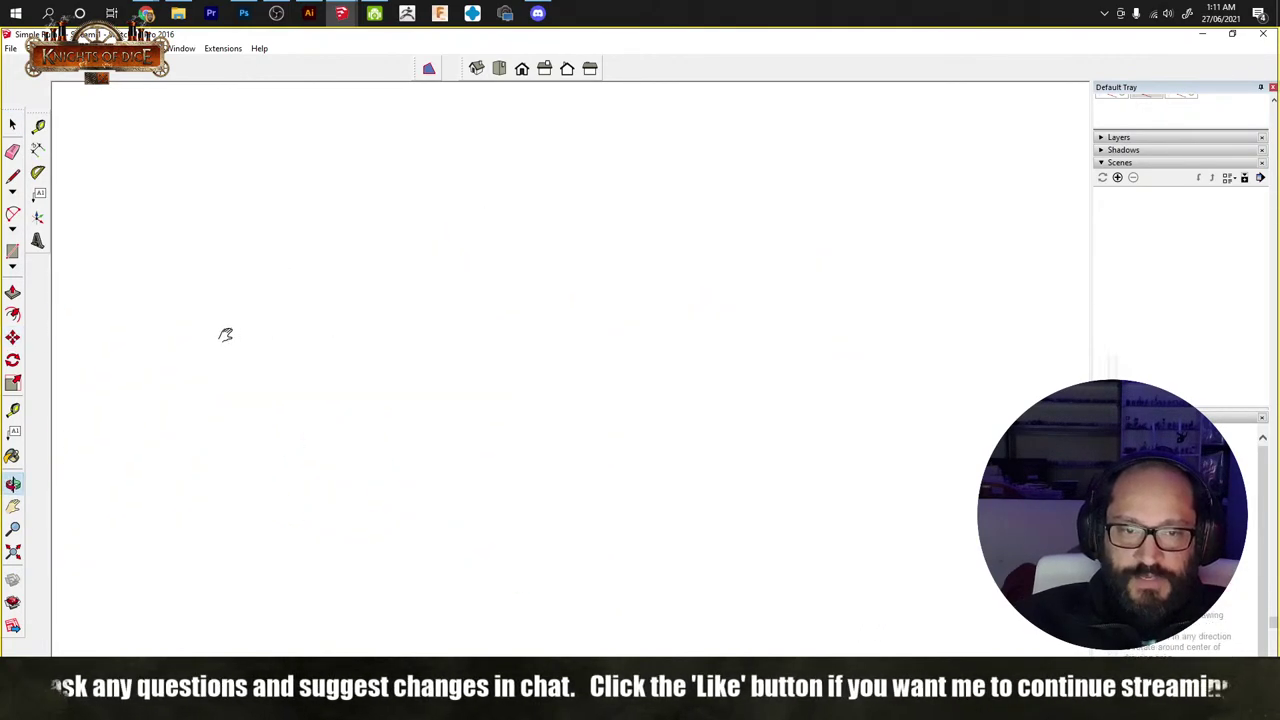
key(ctrl+v)
click(680, 322)
Step: Extrude the copied tracery face into a thin panel with Push/Pull
right_click(679, 320)
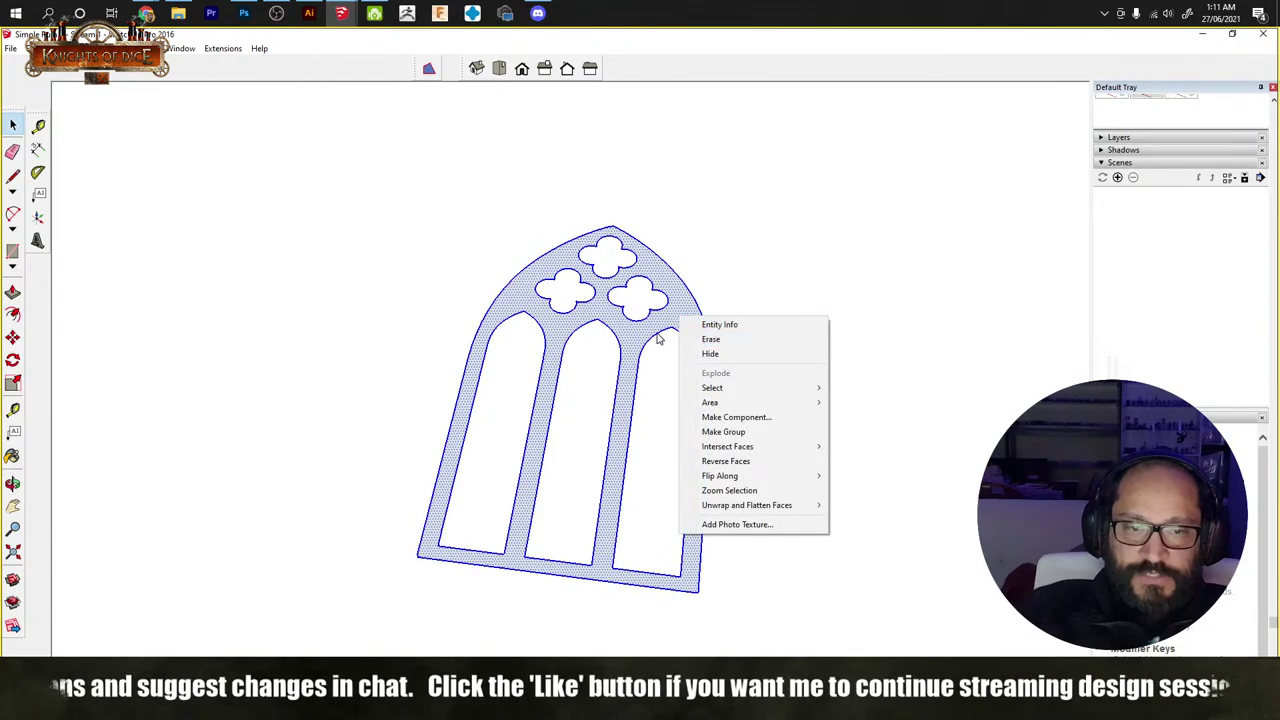
click(677, 315)
drag(681, 323, 676, 310)
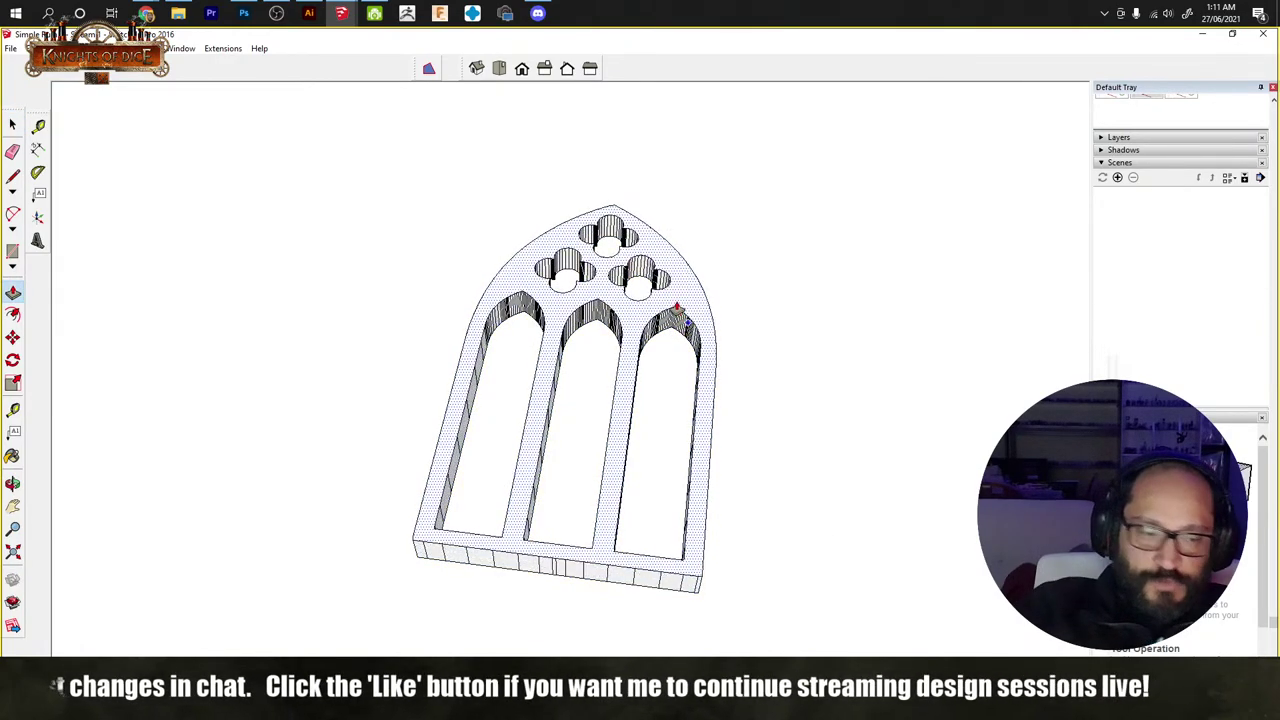
key(space)
Step: Select all connected geometry of the extruded tracery panel and make it a group
right_click(677, 310)
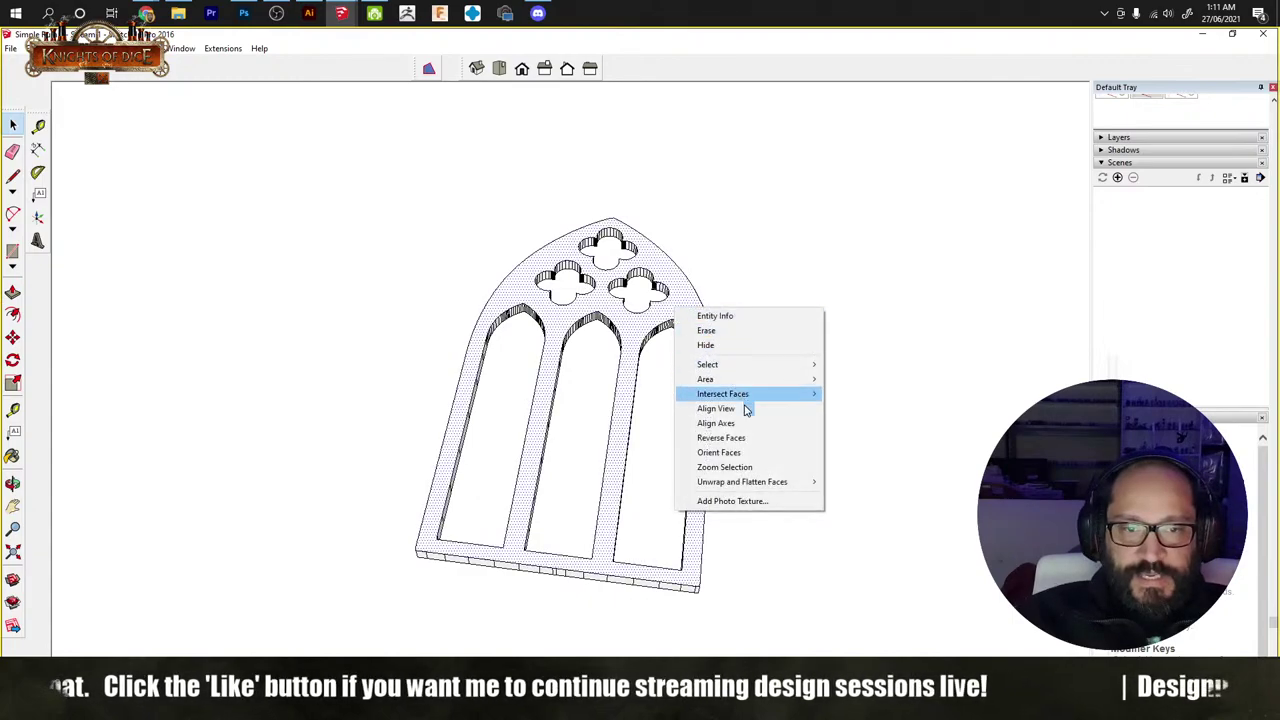
click(650, 325)
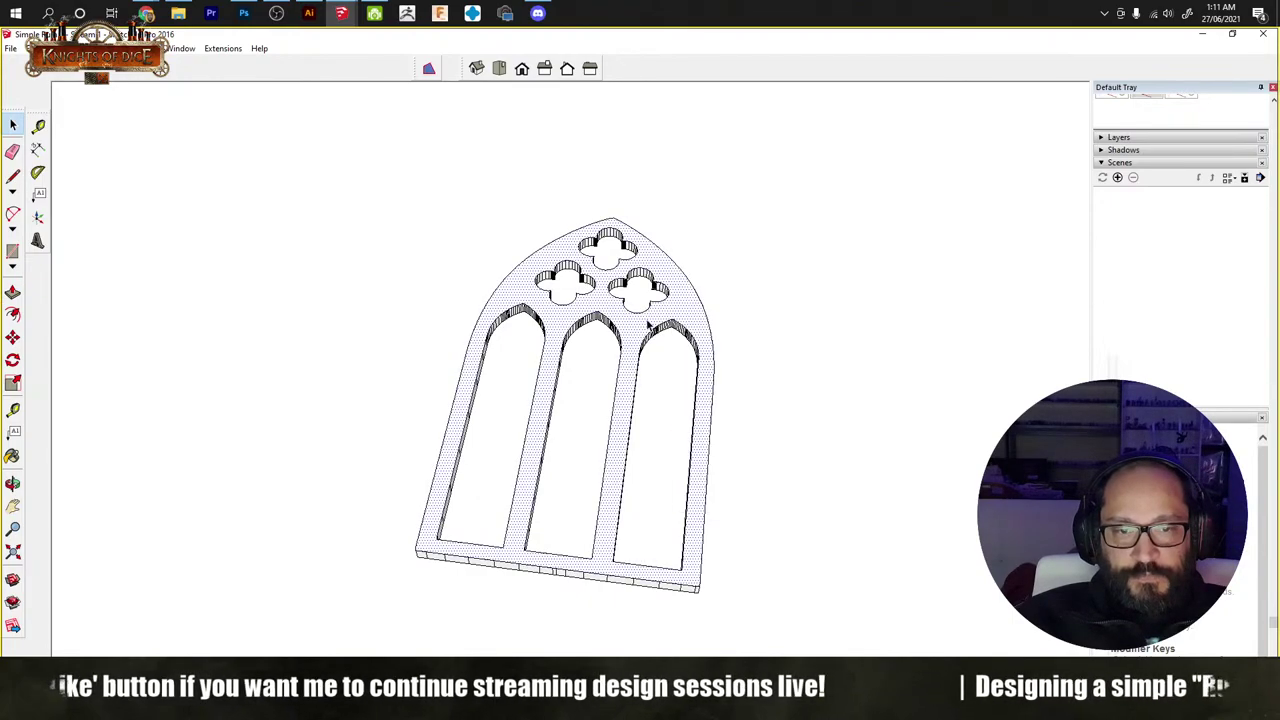
triple_click(650, 325)
right_click(648, 325)
click(714, 432)
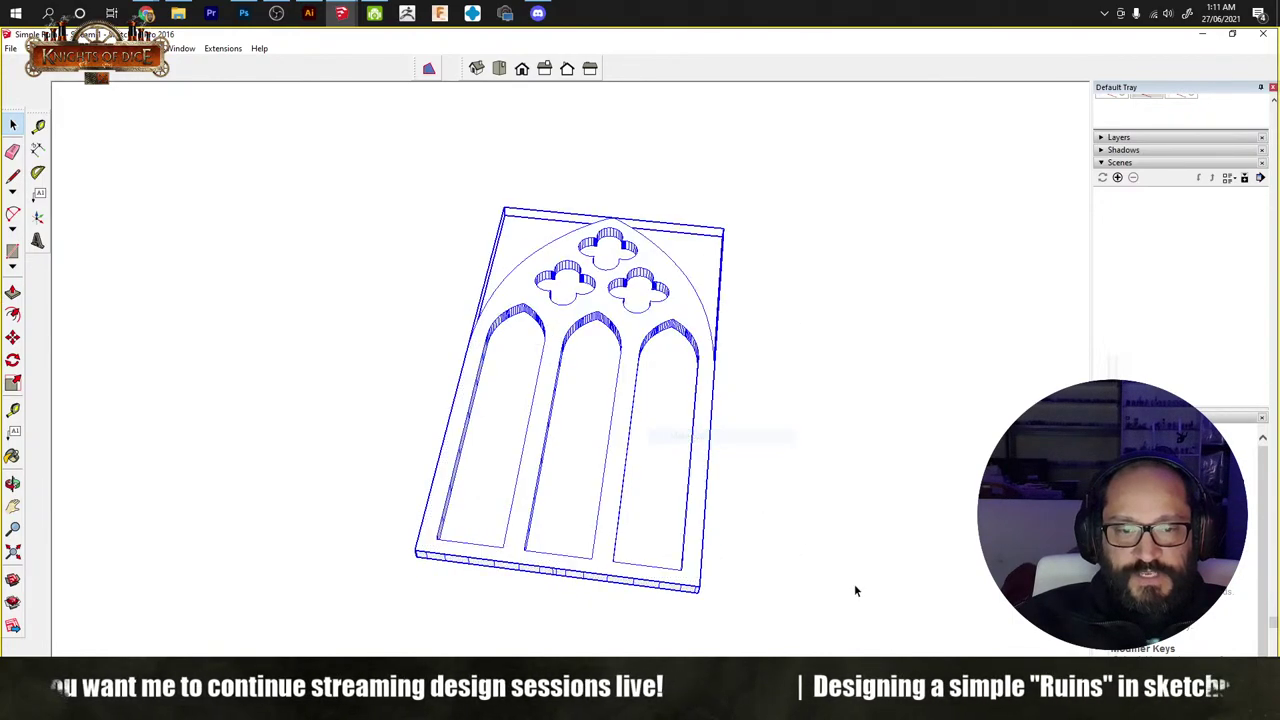
Step: Open the extruded tracery panel group for editing around its lancet arches
middle_drag(854, 591, 620, 357)
scroll(632, 384, up, 8)
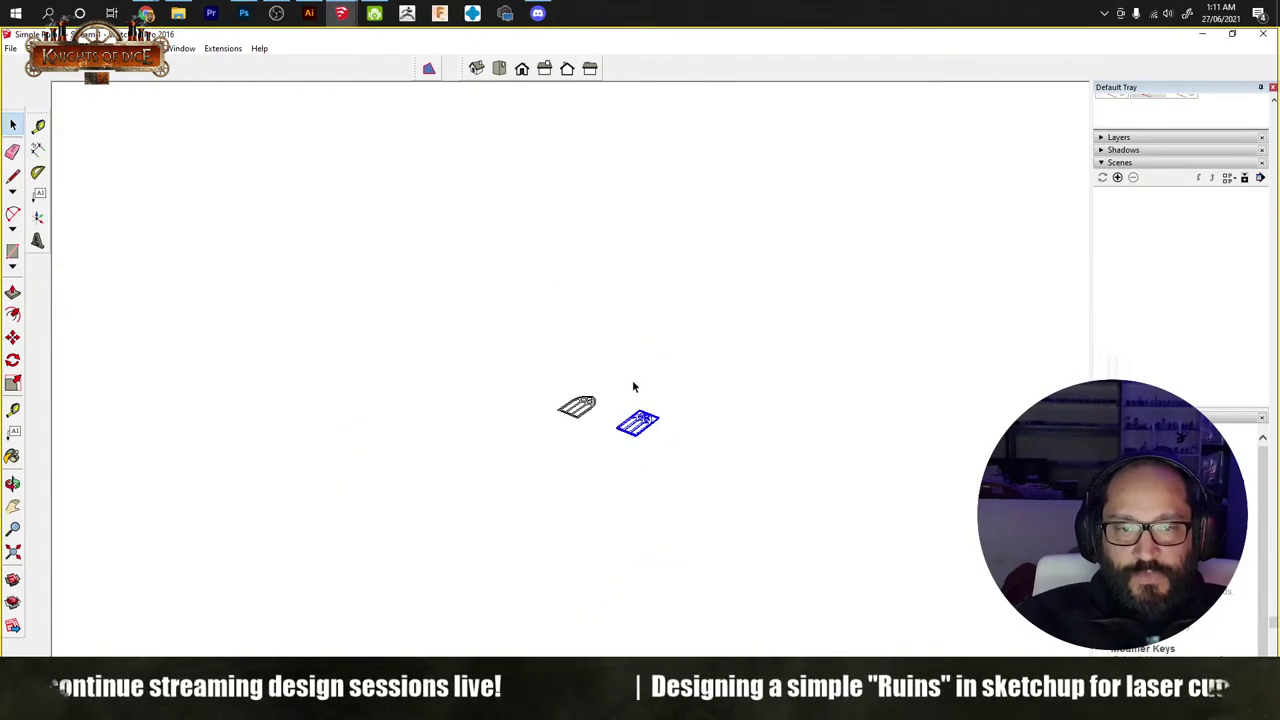
scroll(642, 425, up, 10)
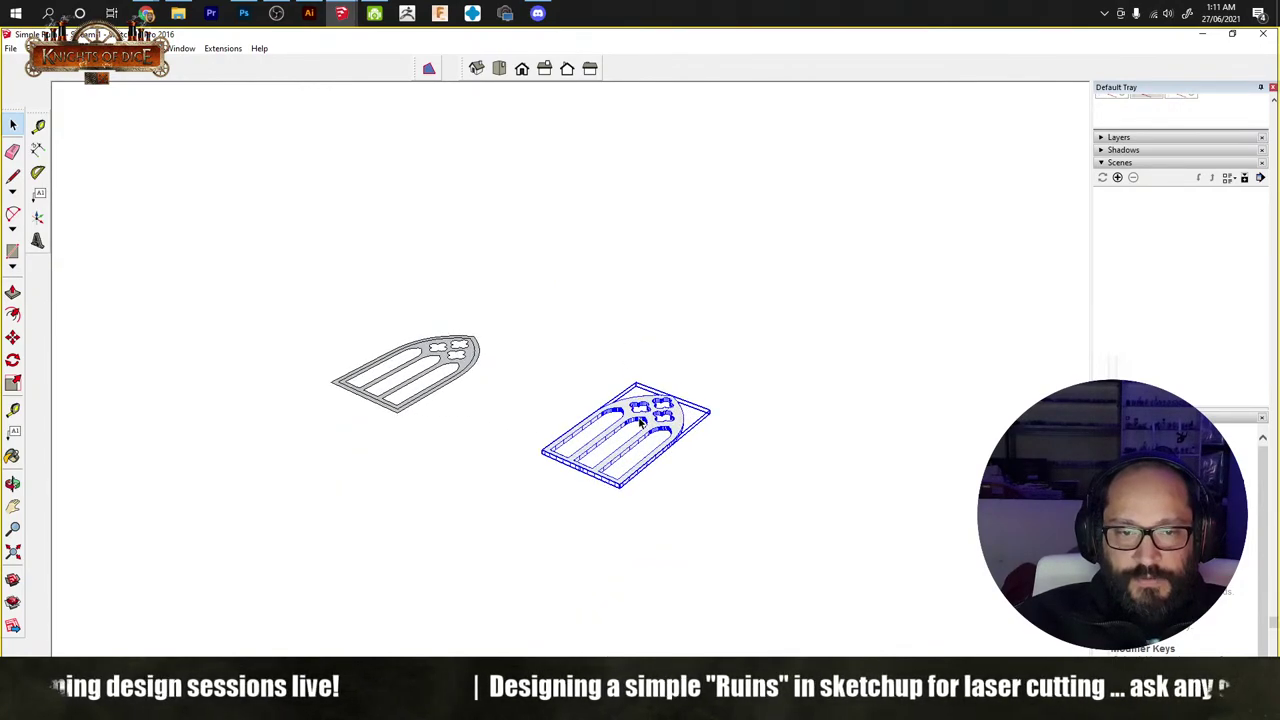
scroll(640, 425, up, 4)
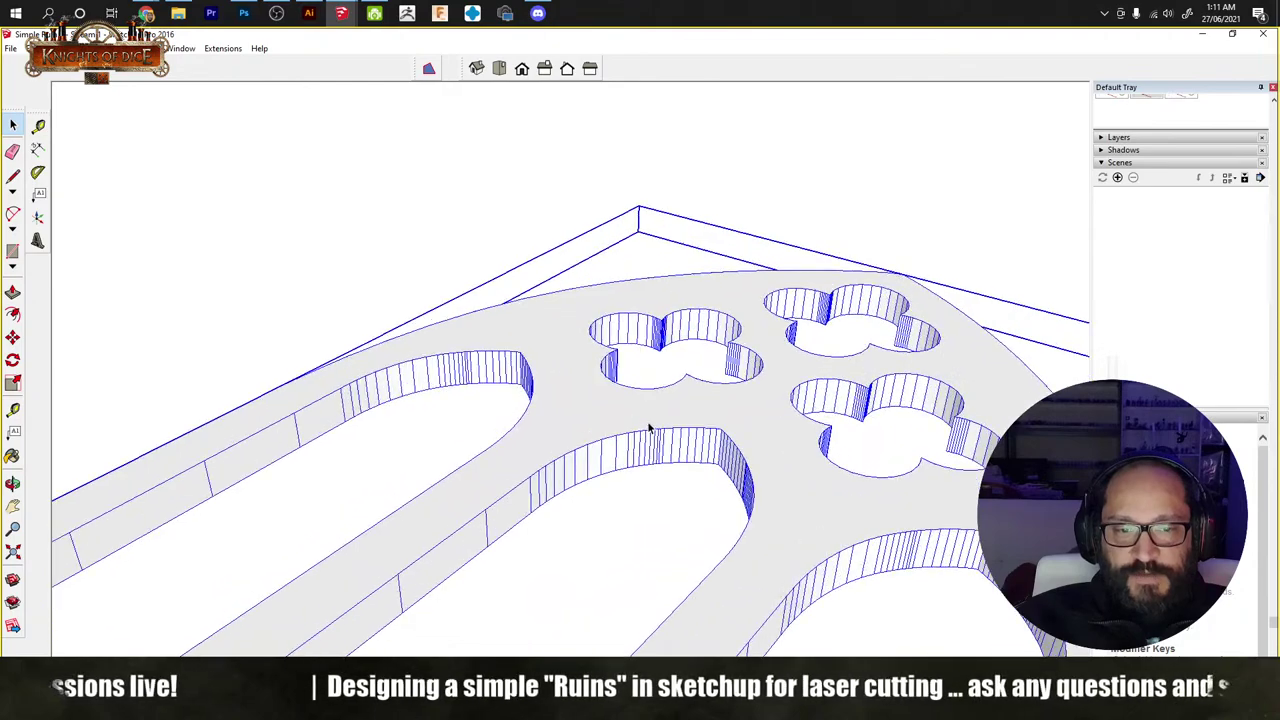
mouse_move(508, 517)
middle_down()
mouse_move(626, 451)
mouse_move(489, 465)
mouse_move(857, 394)
mouse_move(811, 345)
middle_up()
double_click(690, 420)
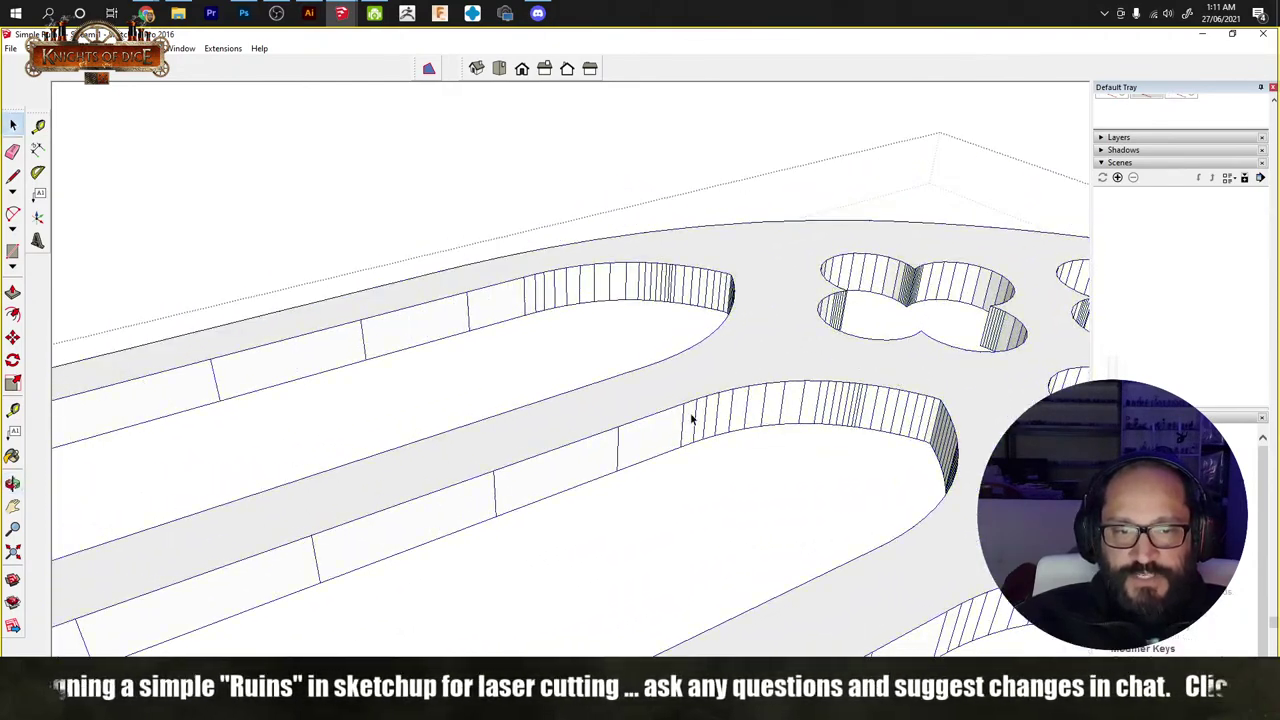
Step: Erase the vertical seam edges along the long inner wall of the middle lancet opening, down to its bottom corner
shift+middle_drag(571, 477, 668, 303)
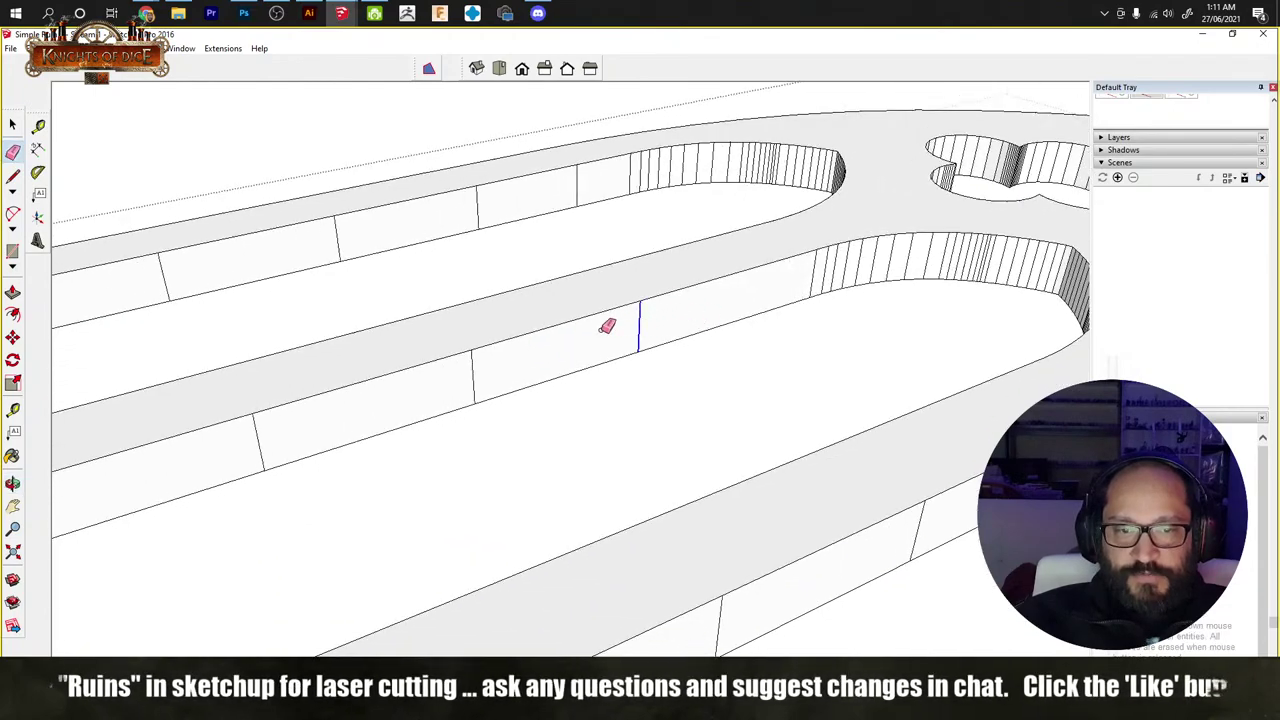
click(441, 381)
mouse_move(441, 381)
middle_down()
mouse_move(840, 197)
mouse_move(763, 213)
middle_up()
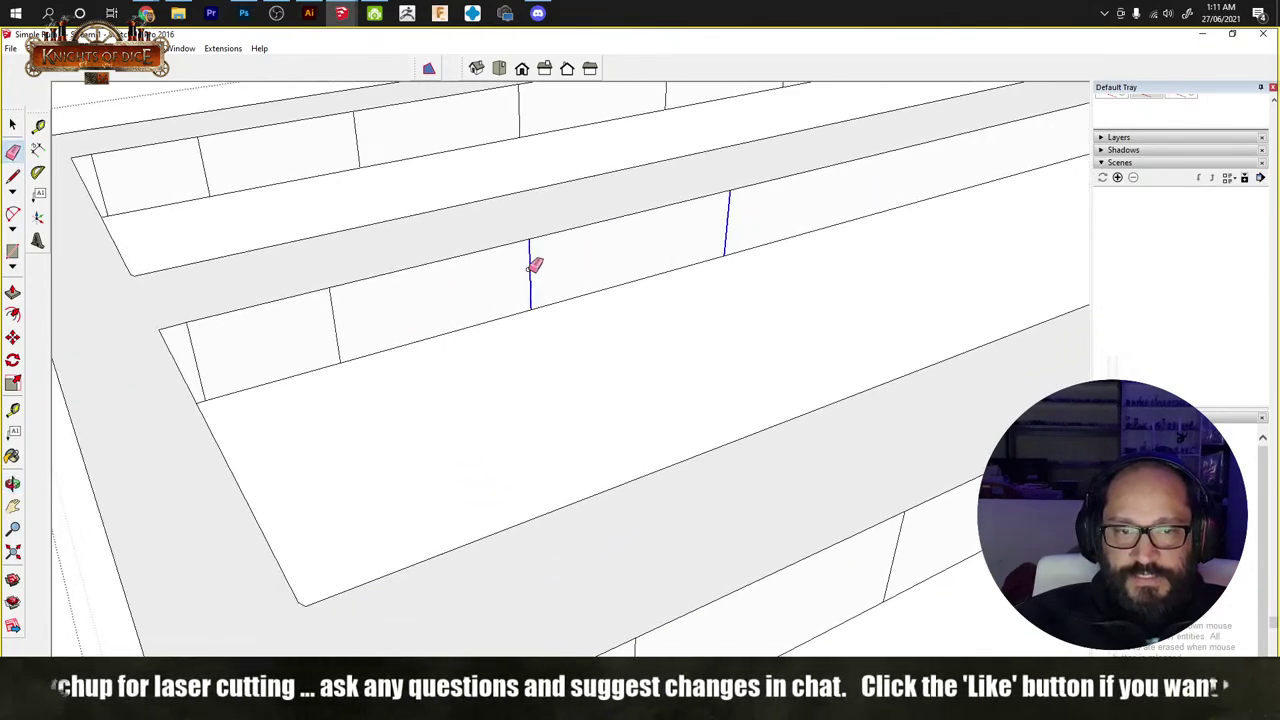
drag(195, 337, 197, 336)
middle_drag(360, 231, 478, 367)
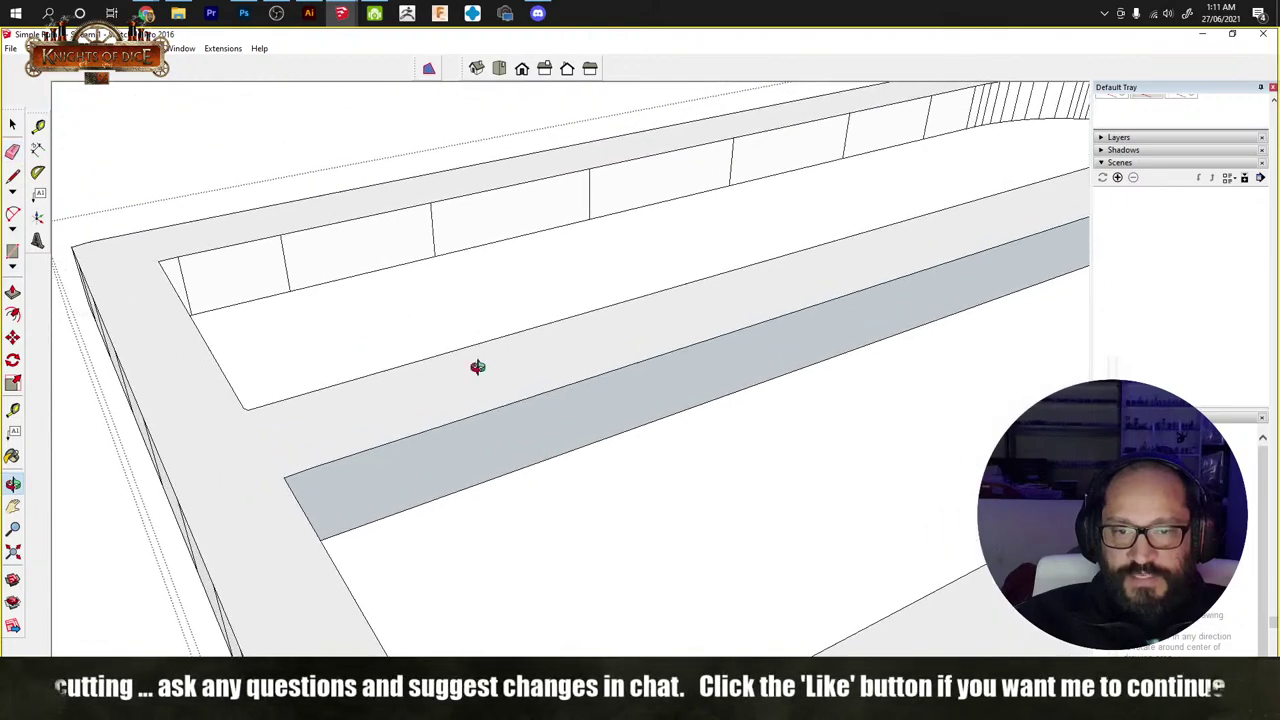
click(486, 360)
middle_drag(571, 406, 963, 373)
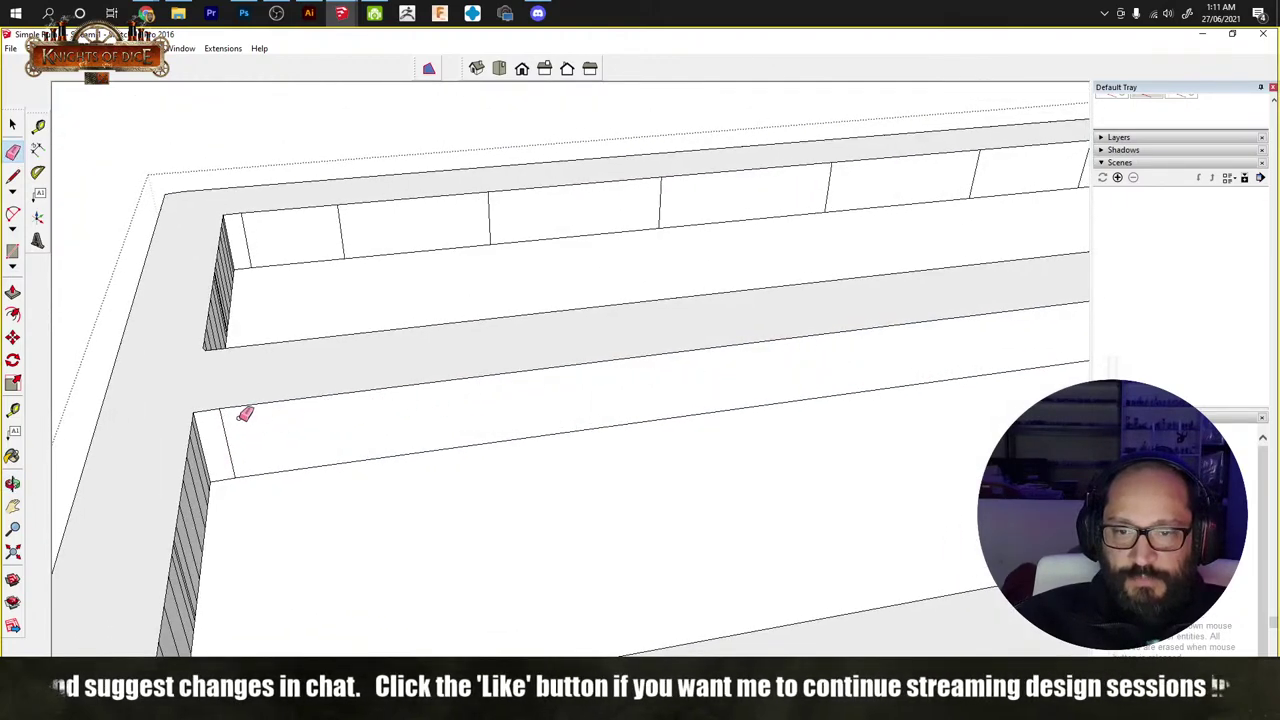
mouse_move(245, 413)
middle_down()
mouse_move(294, 486)
mouse_move(251, 549)
mouse_move(340, 433)
middle_up()
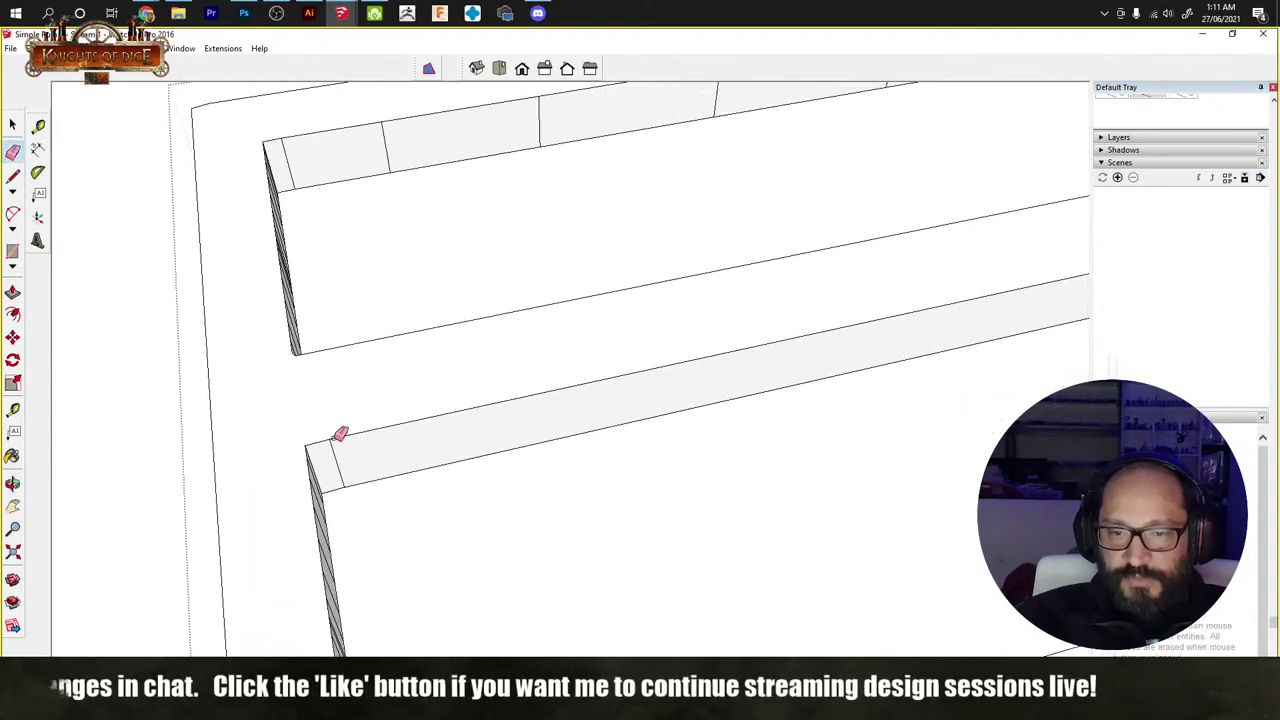
drag(360, 458, 439, 442)
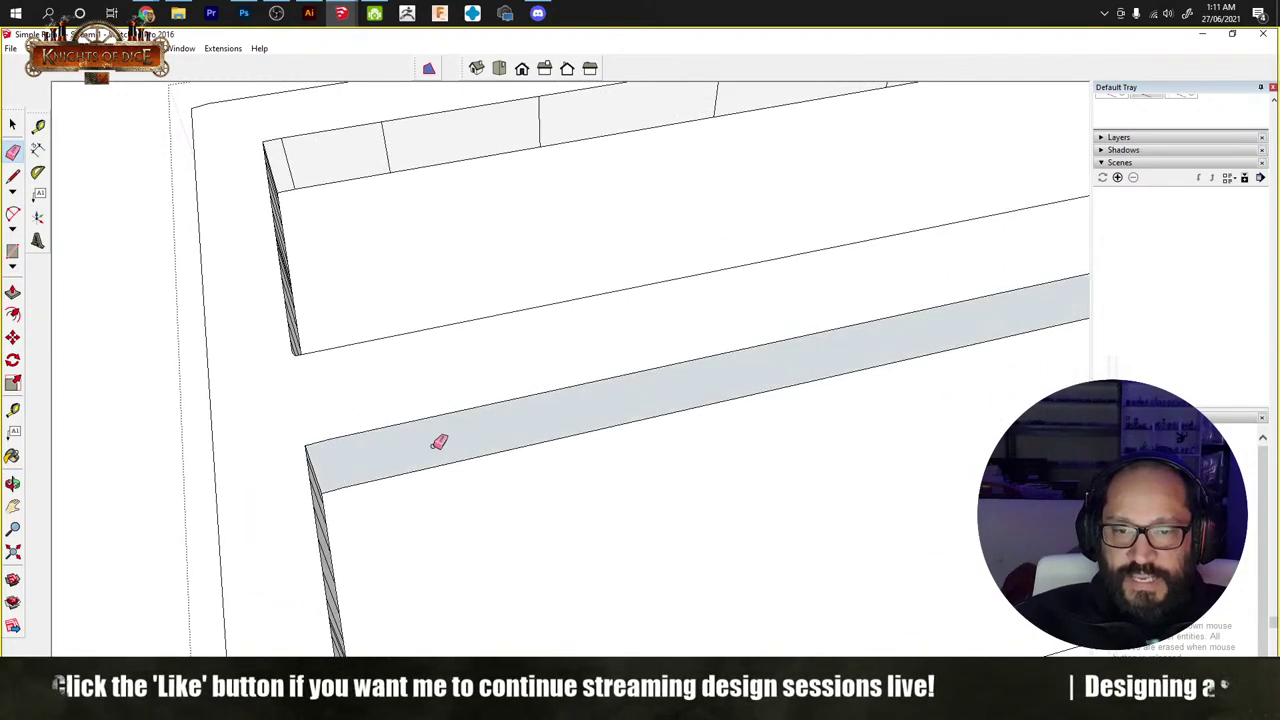
Step: Extend the straight edges of a lancet opening past its uneven bottom corner with the Line tool to square it off
mouse_move(509, 437)
middle_down()
mouse_move(429, 346)
mouse_move(766, 406)
mouse_move(520, 589)
mouse_move(893, 88)
middle_up()
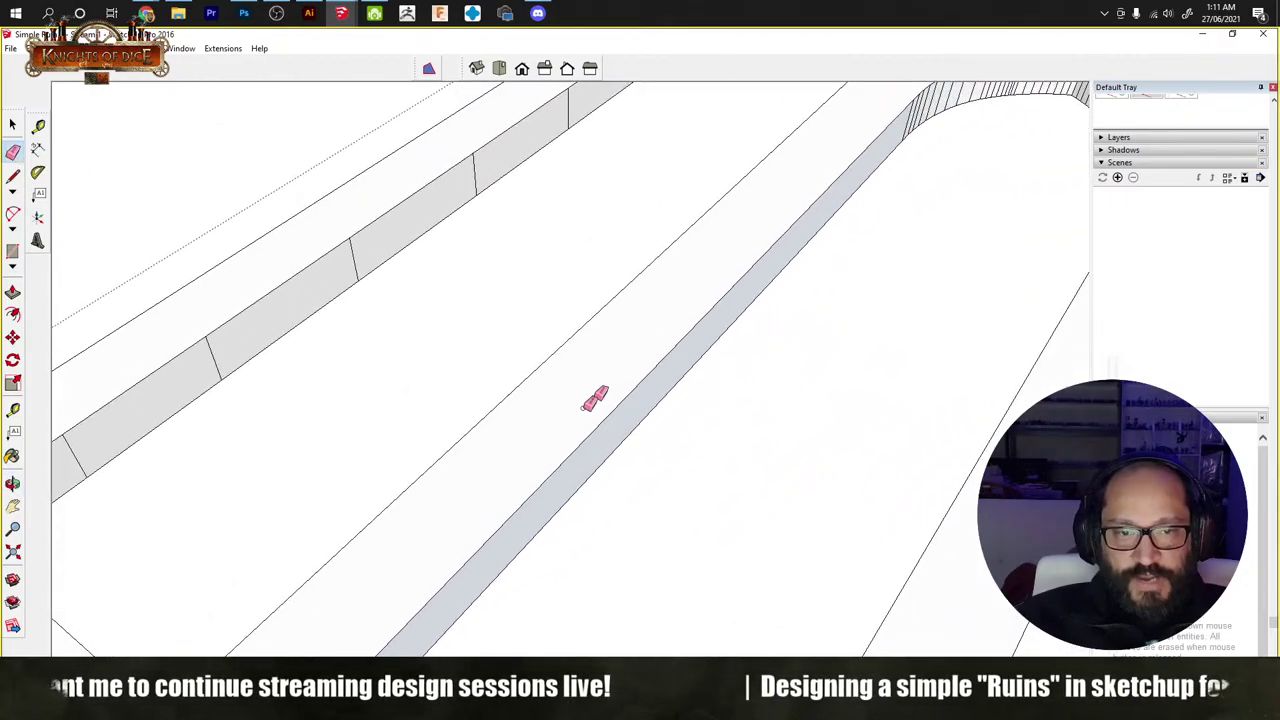
mouse_move(440, 588)
middle_down()
mouse_move(498, 402)
mouse_move(437, 440)
mouse_move(649, 426)
mouse_move(586, 460)
mouse_move(613, 482)
mouse_move(777, 529)
mouse_move(828, 586)
middle_up()
key(e)
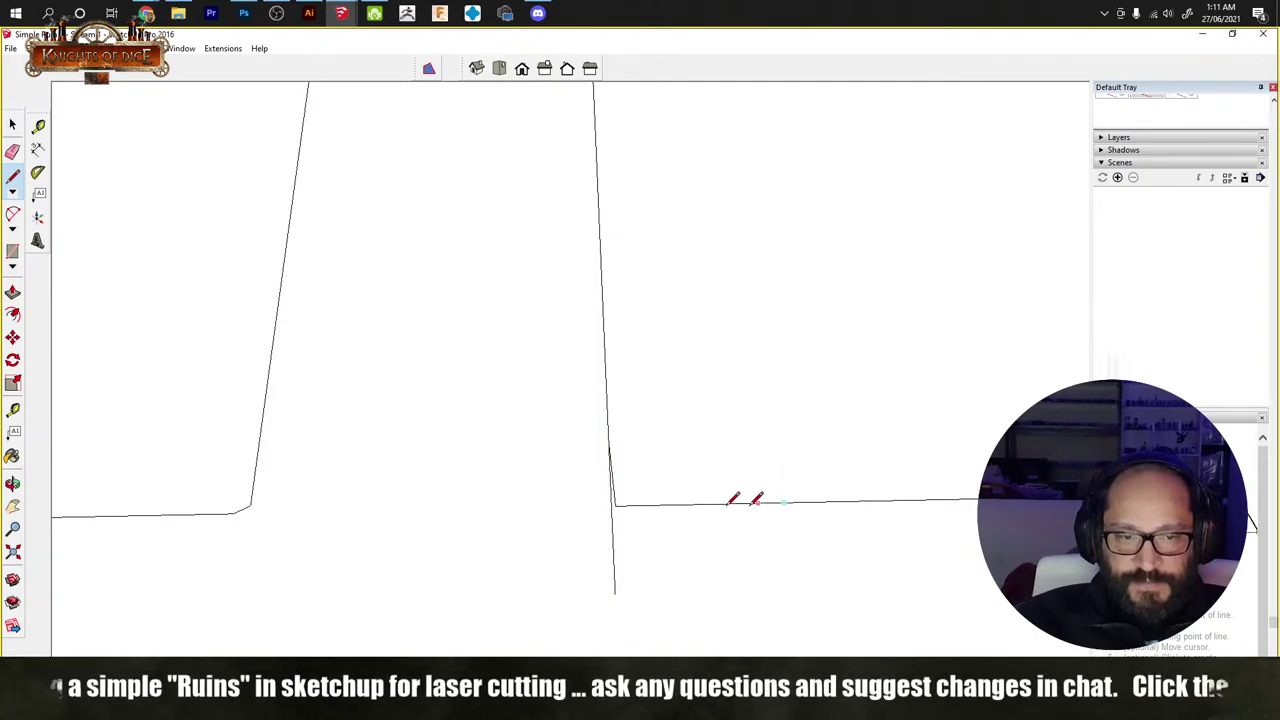
mouse_move(661, 535)
middle_down()
mouse_move(574, 507)
mouse_move(543, 449)
mouse_move(566, 506)
mouse_move(354, 509)
mouse_move(508, 562)
mouse_move(406, 534)
mouse_move(511, 492)
middle_up()
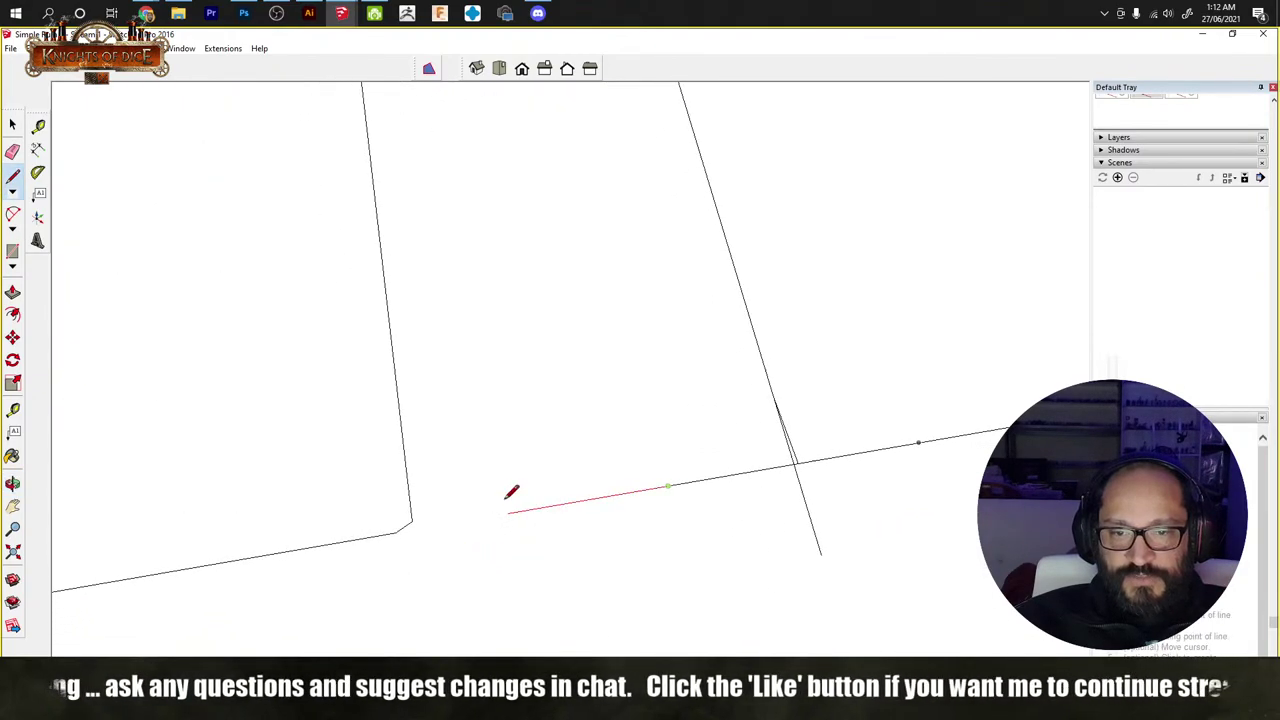
Step: Draw a rectangle over the chamfered bottom corner of the neighbouring lancet opening and select the tracery face
key(r)
click(388, 317)
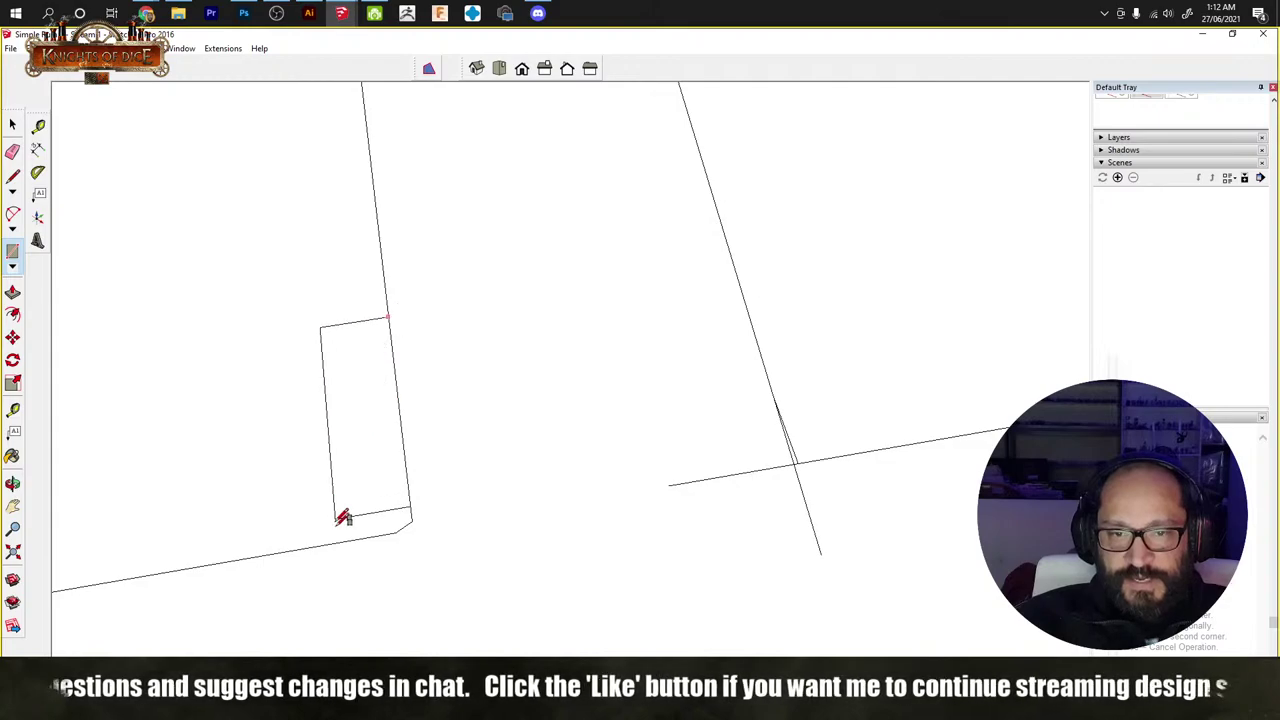
key(space)
click(488, 566)
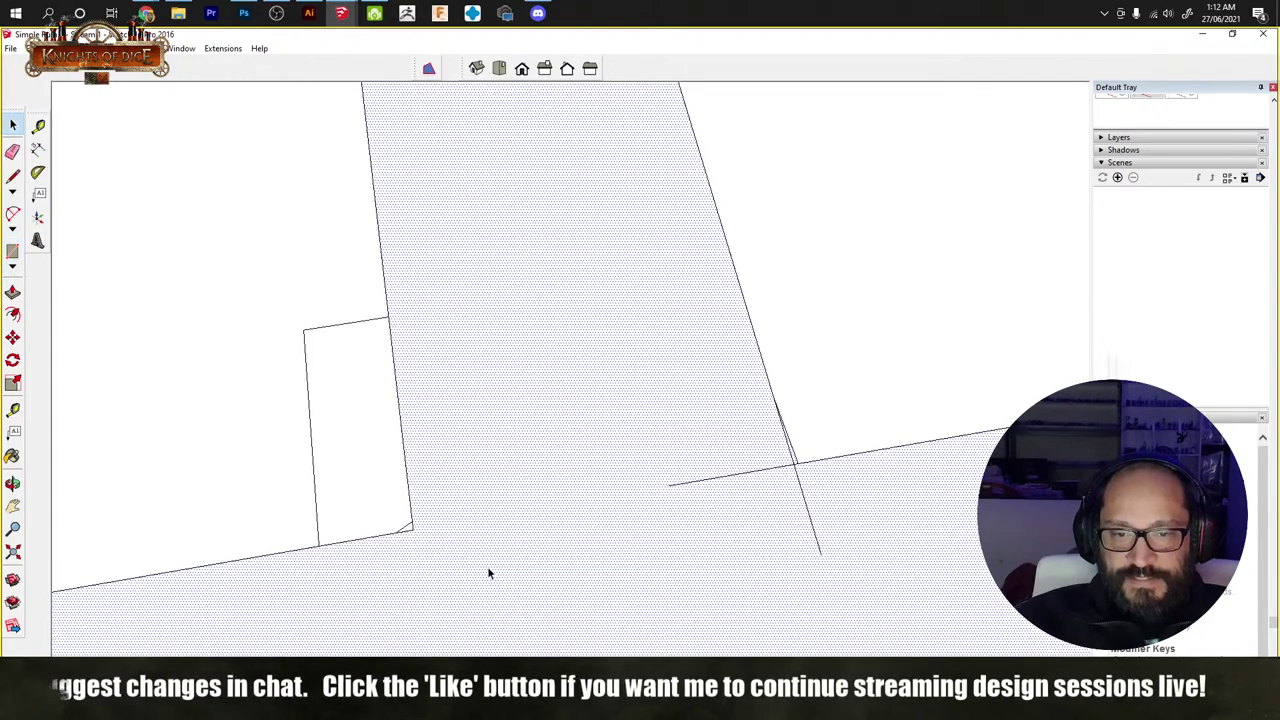
middle_drag(488, 566, 484, 508)
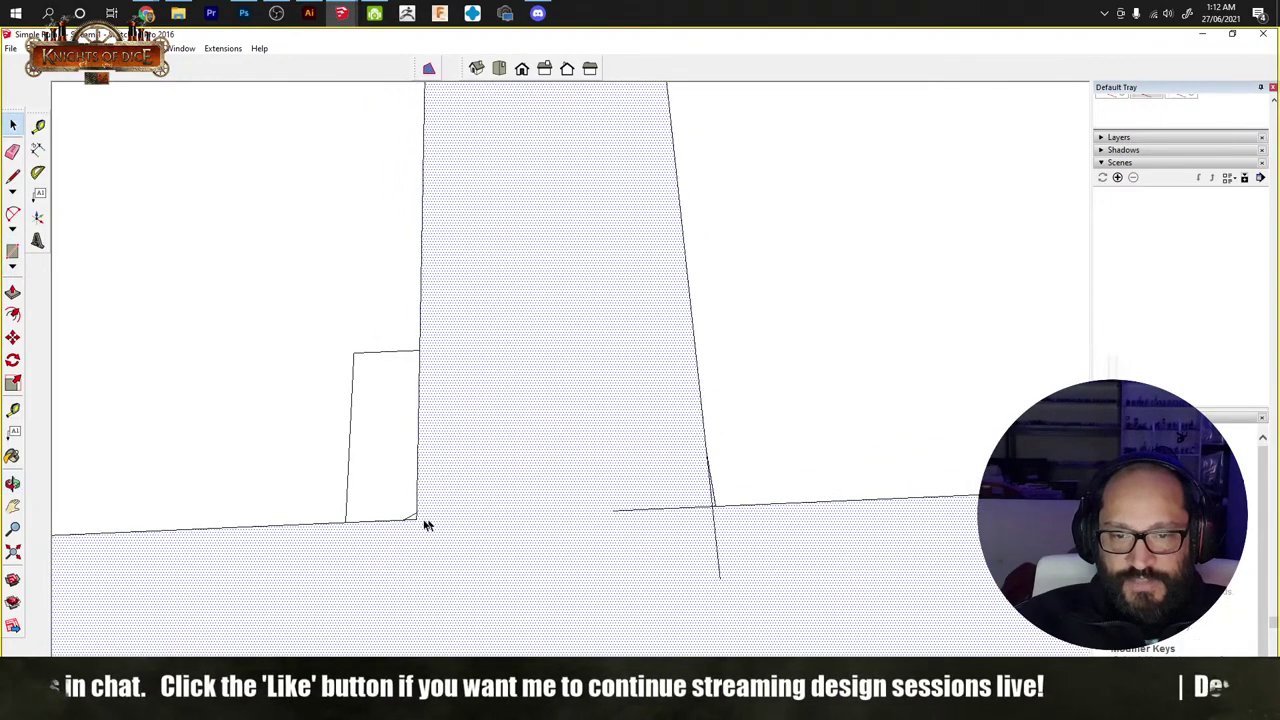
Step: Square off the other bottom corner of that lancet opening, beside the panel's outer side, with a small rectangle
middle_drag(410, 523, 700, 440)
scroll(751, 434, down, 3)
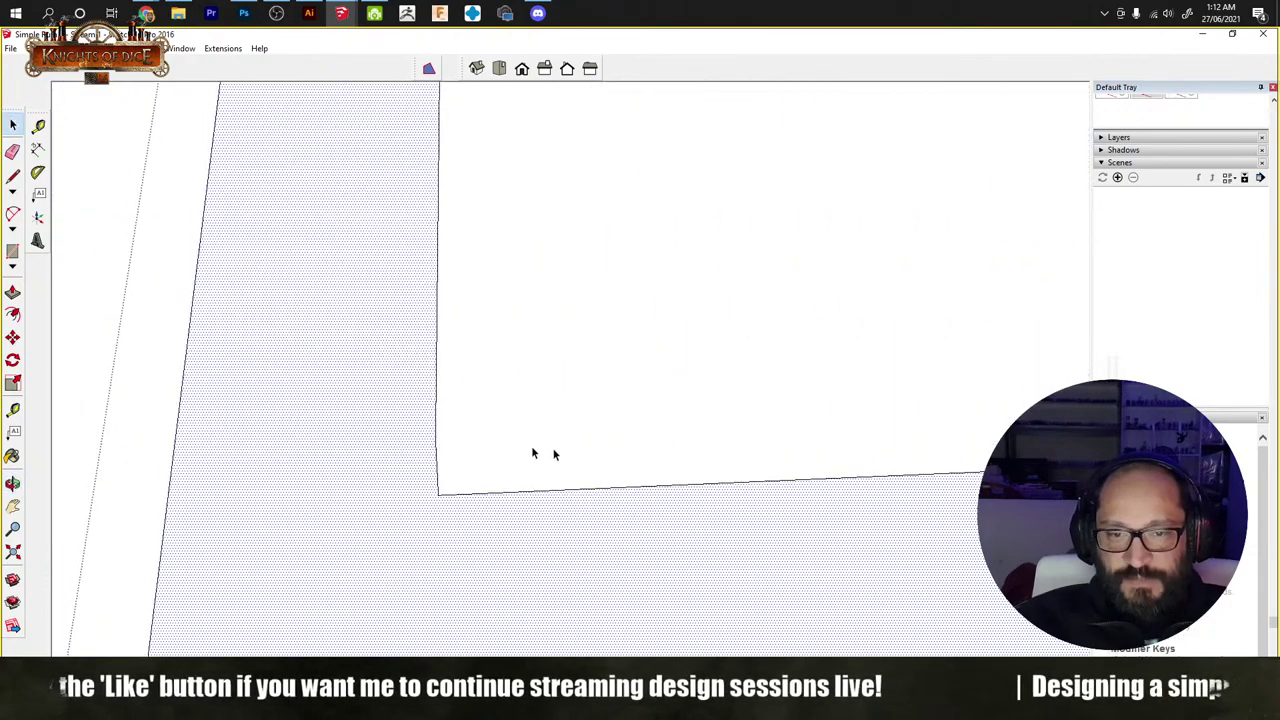
key(r)
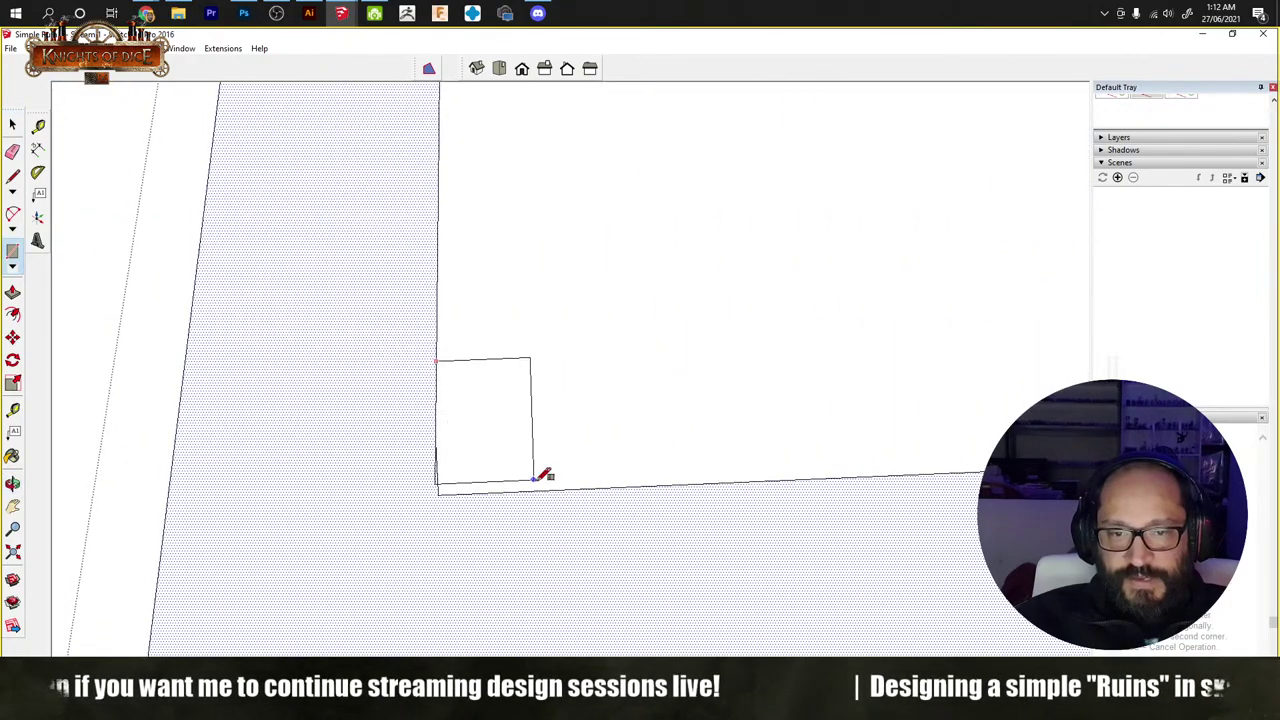
scroll(583, 498, down, 3)
middle_drag(583, 498, 623, 429)
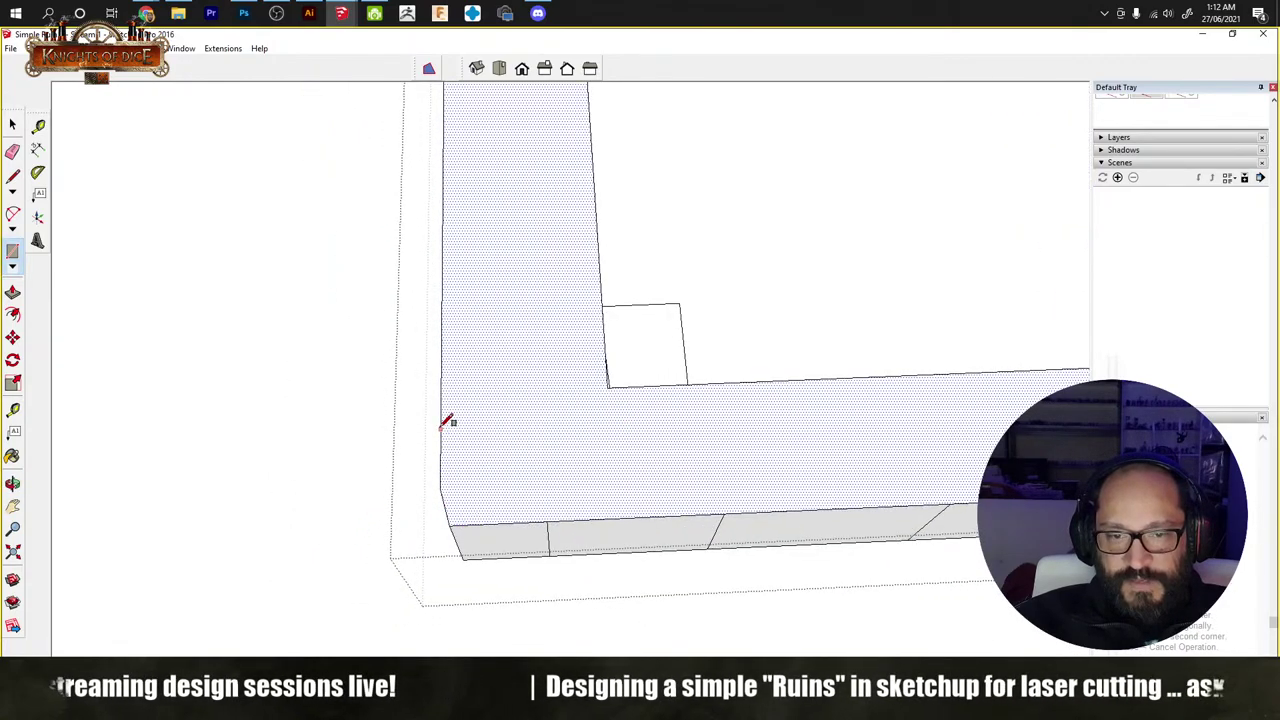
Step: Fill out the panel's chamfered outer bottom corner with a rectangle, erase its leftover edges and select the tracery face
click(528, 520)
key(e)
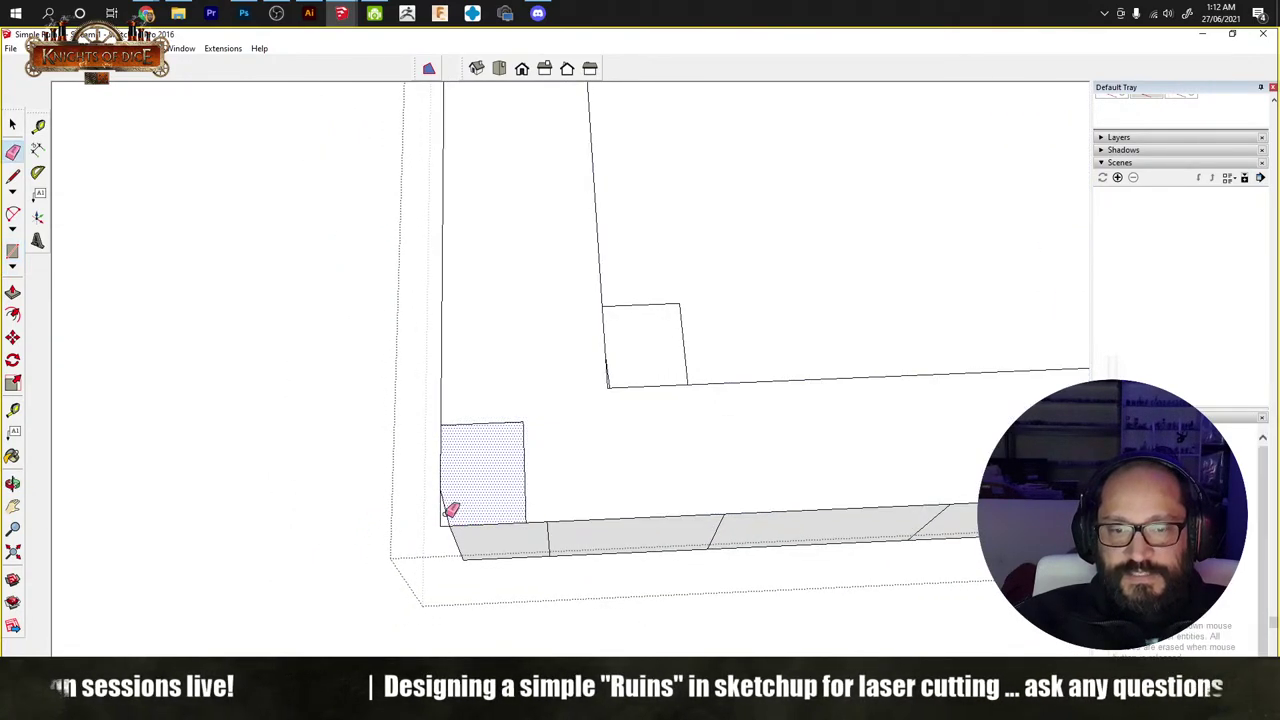
mouse_move(561, 453)
middle_down()
mouse_move(451, 466)
mouse_move(634, 371)
middle_up()
key(space)
triple_click(457, 477)
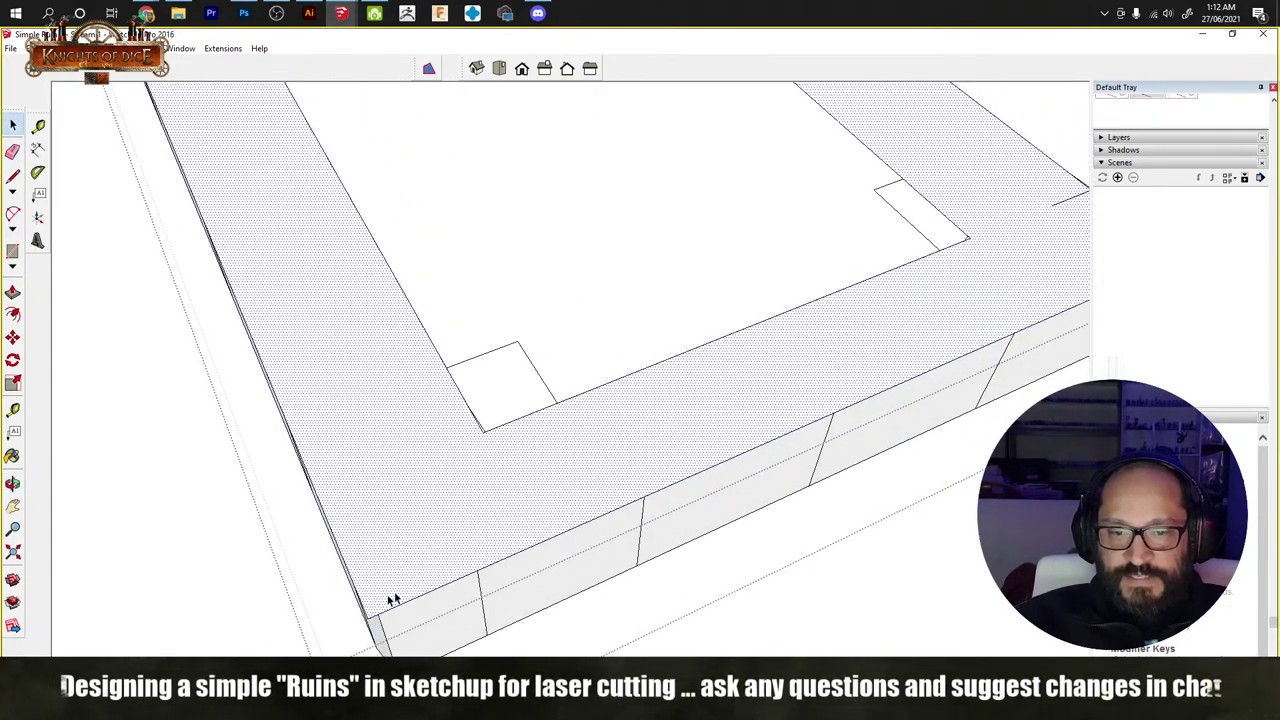
Step: Keep only the squared-off tracery face, clearing the group's other geometry, and extrude it into a panel again with Push/Pull
scroll(448, 578, down, 3)
middle_drag(426, 523, 530, 541)
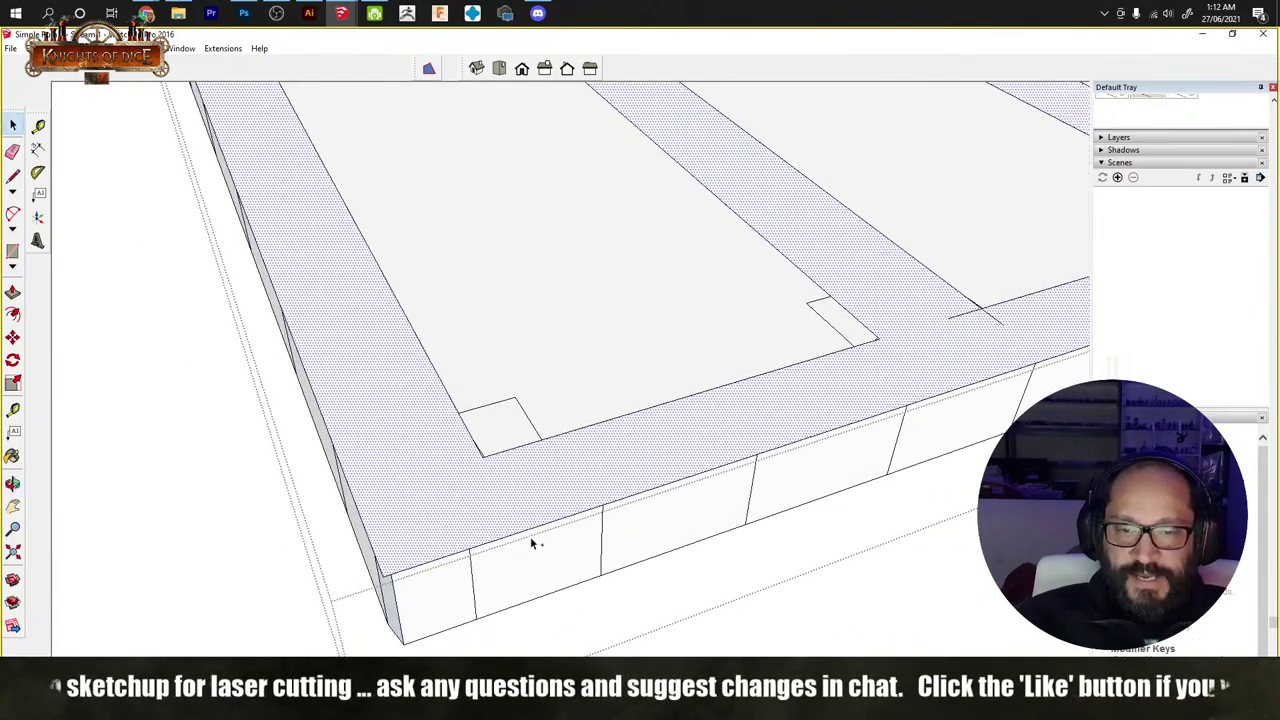
scroll(530, 541, down, 3)
key(ctrl+a)
key(Delete)
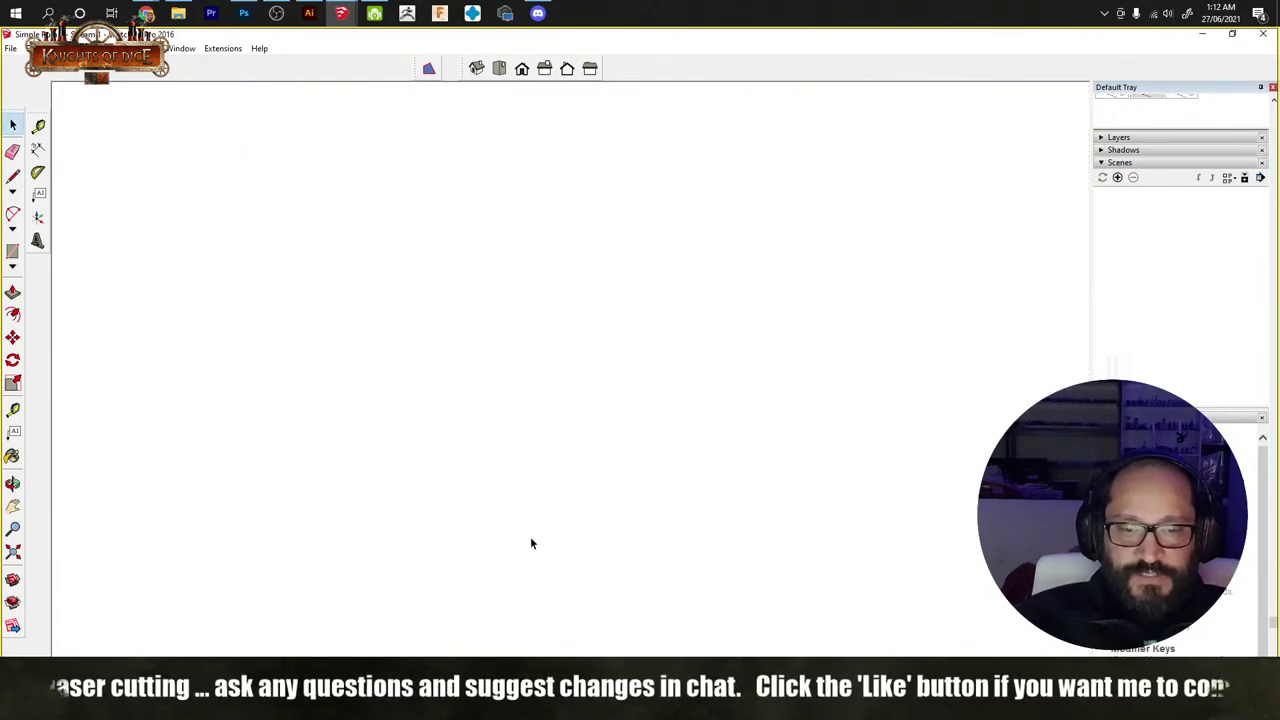
key(ctrl+z)
mouse_move(557, 520)
middle_down()
mouse_move(557, 509)
mouse_move(557, 520)
middle_up()
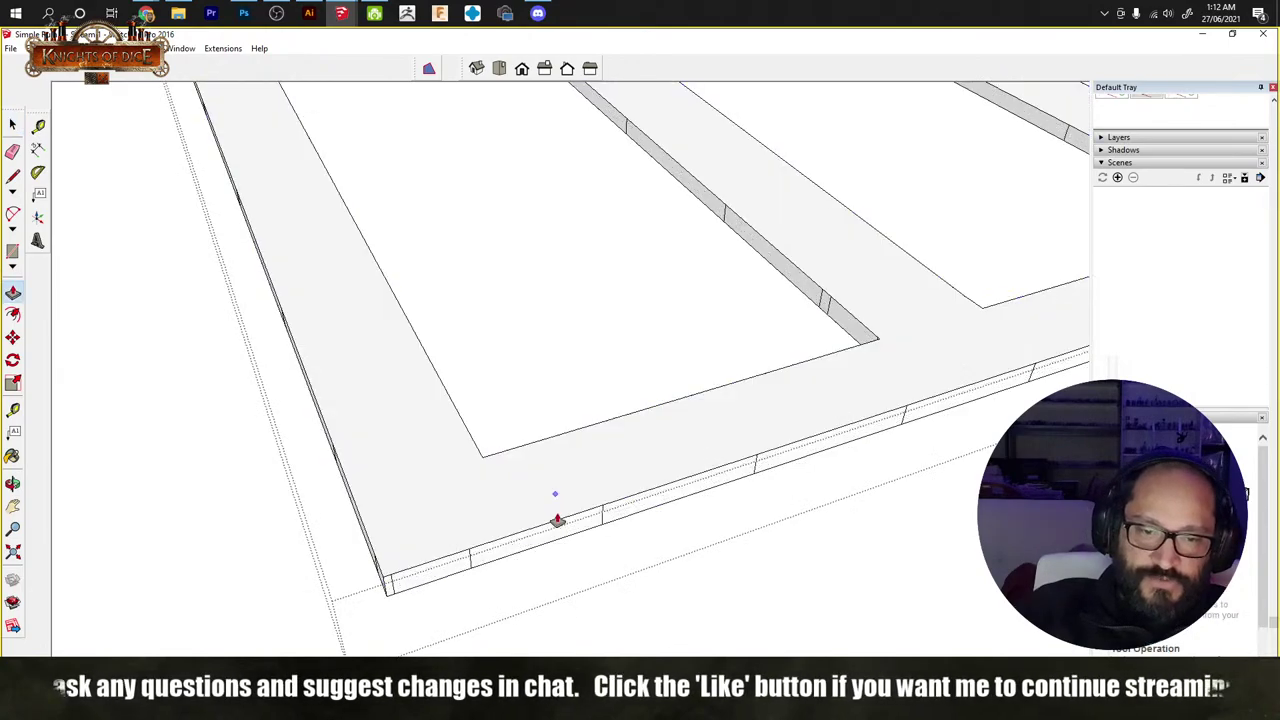
key(ctrl+z)
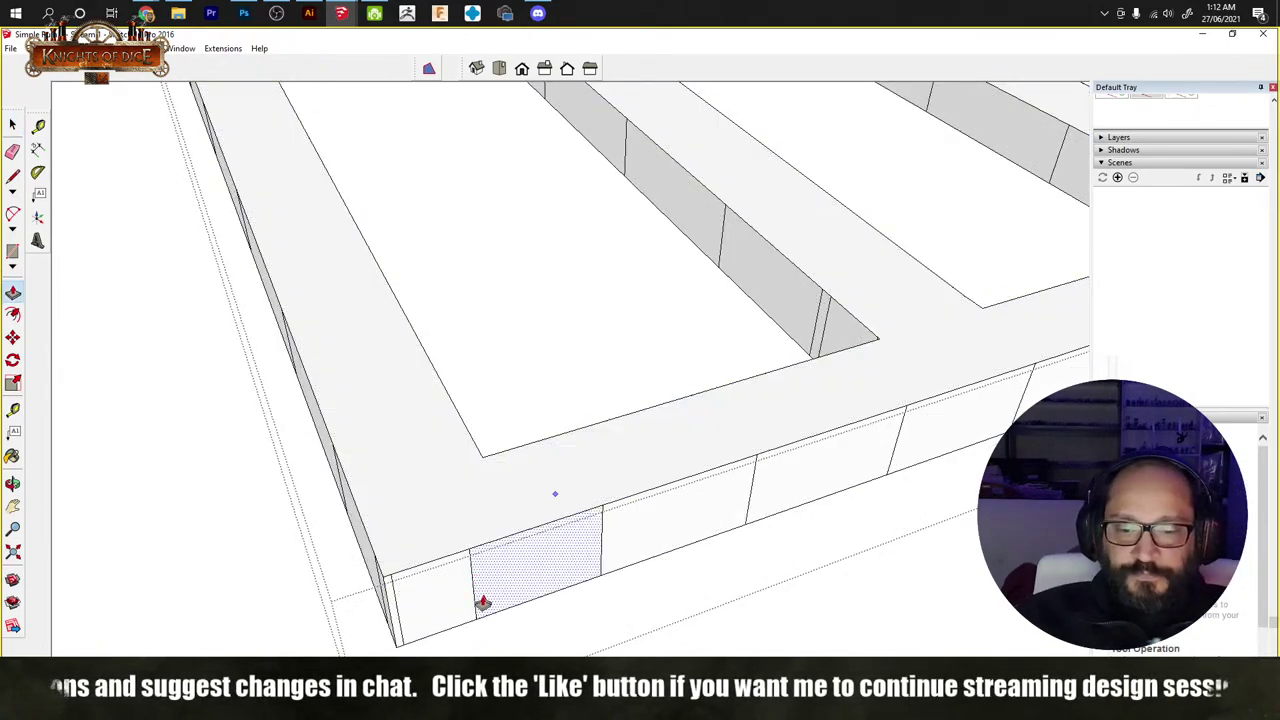
Step: Erase the vertical seam edges on the panel's bottom side and in the lancet opening, then undo the last erasure
key(e)
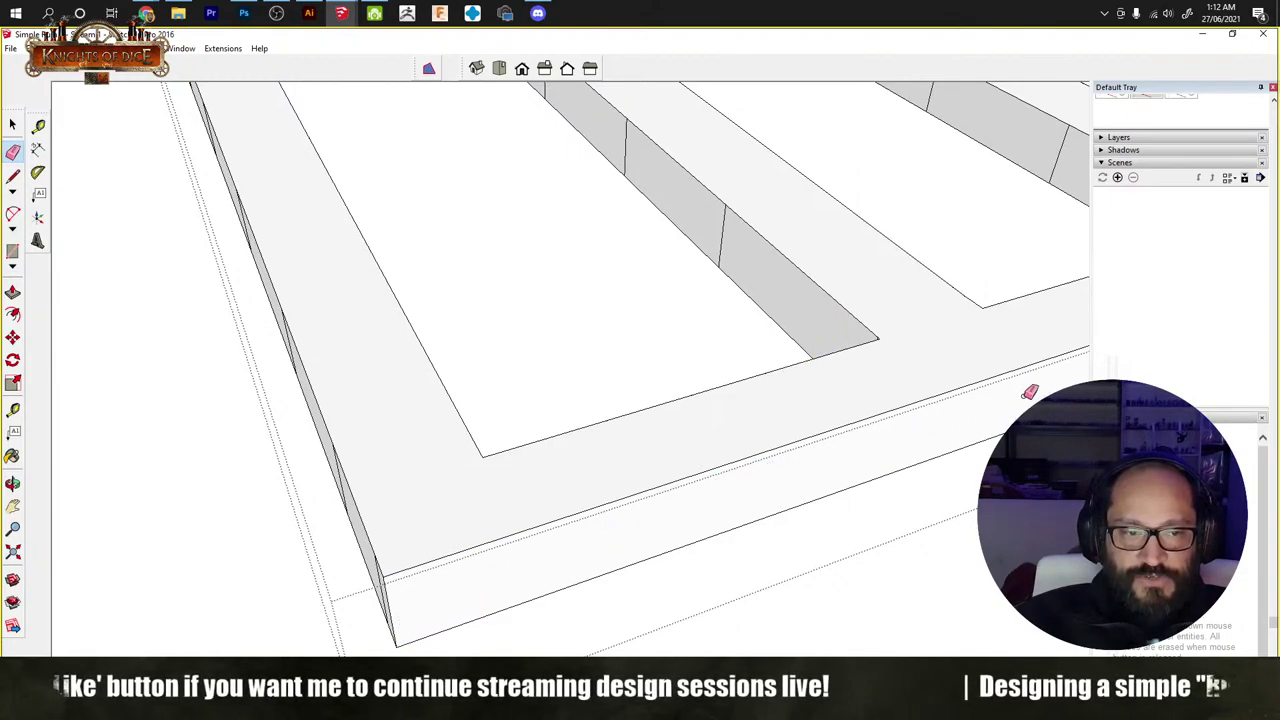
mouse_move(1030, 392)
middle_down()
mouse_move(589, 537)
mouse_move(714, 491)
mouse_move(650, 636)
mouse_move(720, 600)
middle_up()
scroll(517, 460, up, 5)
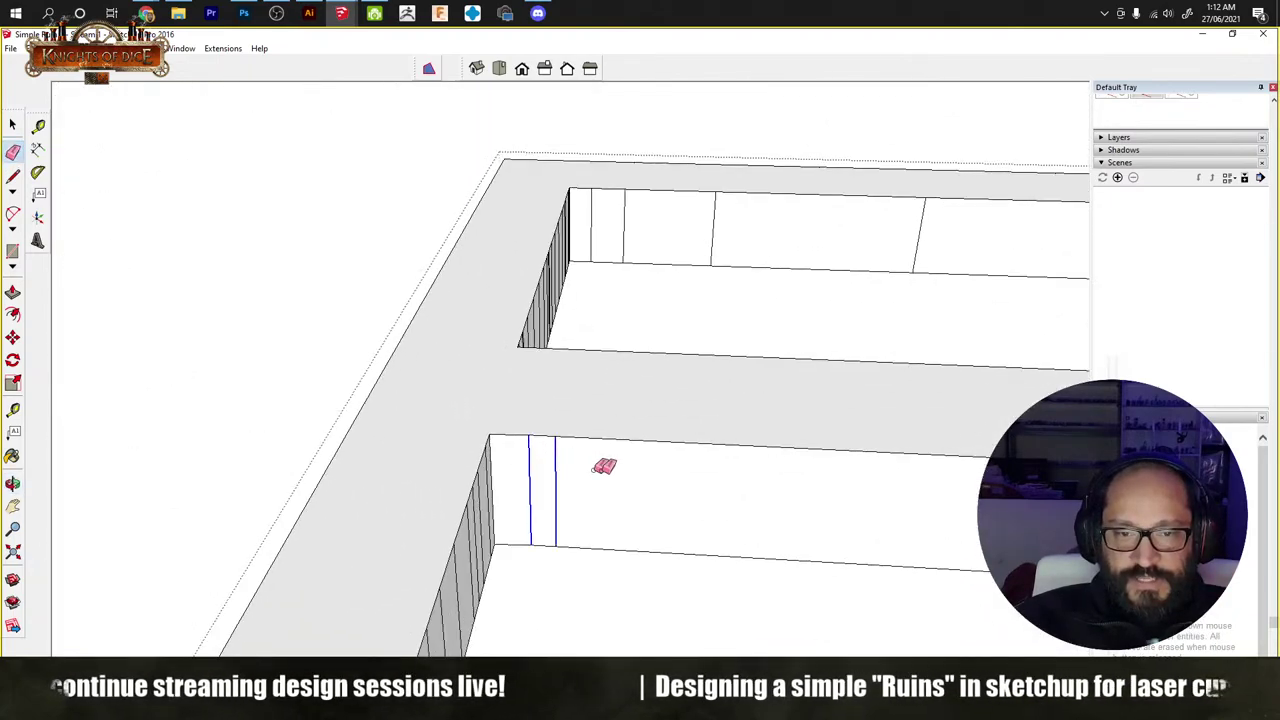
drag(603, 466, 591, 477)
middle_drag(586, 477, 842, 495)
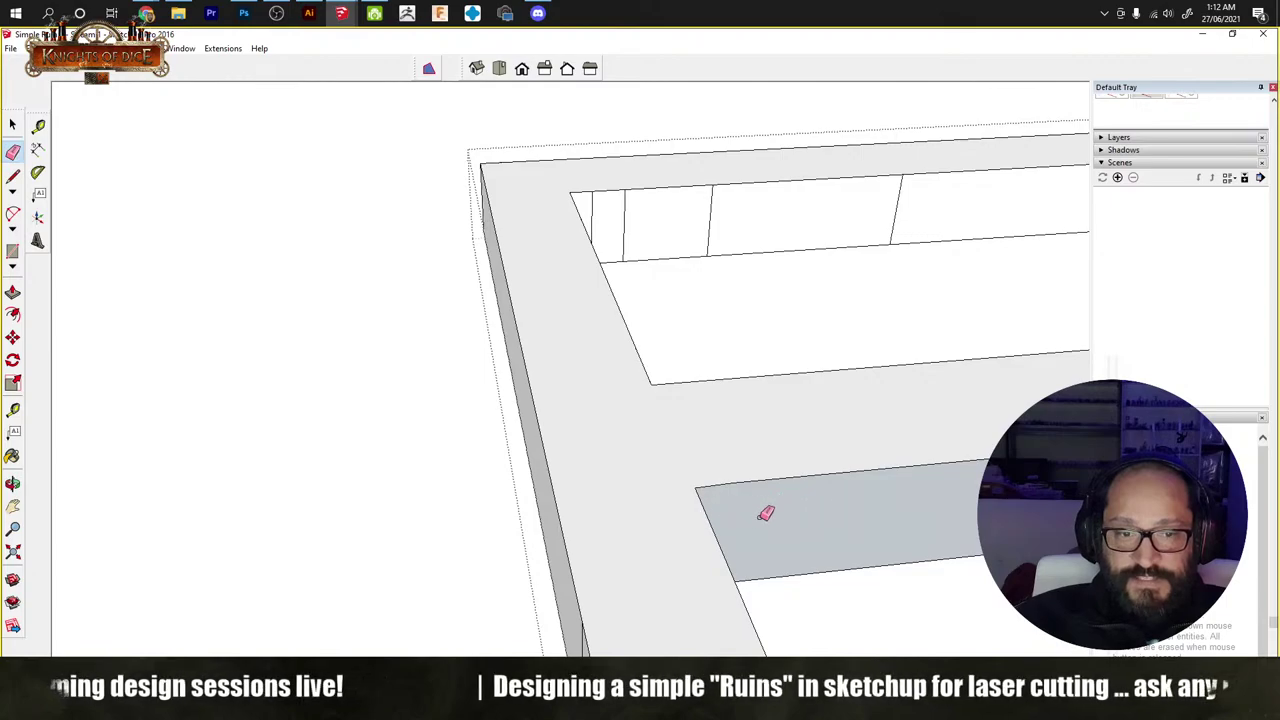
mouse_move(765, 513)
middle_down()
mouse_move(551, 451)
mouse_move(837, 543)
mouse_move(591, 463)
middle_up()
key(ctrl+z)
Step: Draw a small rectangle in the bottom-left corner of the middle lancet opening to straighten its slanted edge
scroll(726, 517, up, 3)
scroll(628, 485, up, 3)
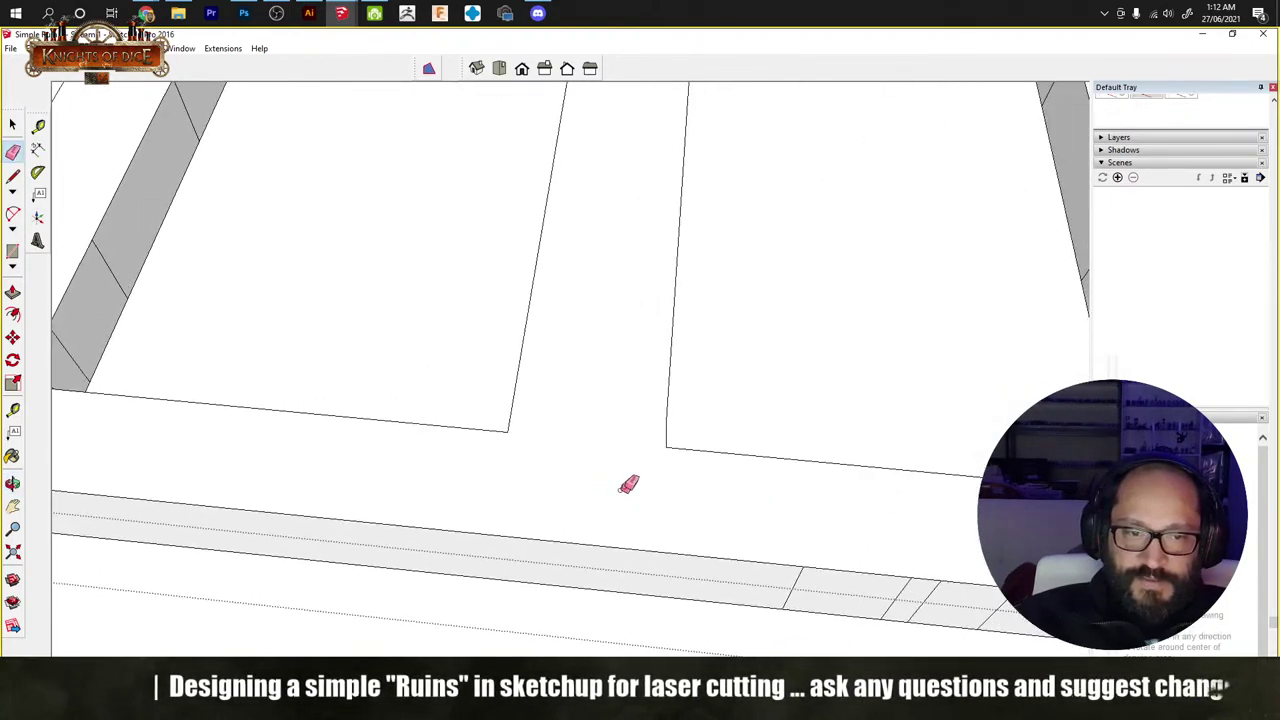
scroll(672, 420, up, 3)
scroll(690, 383, down, 10)
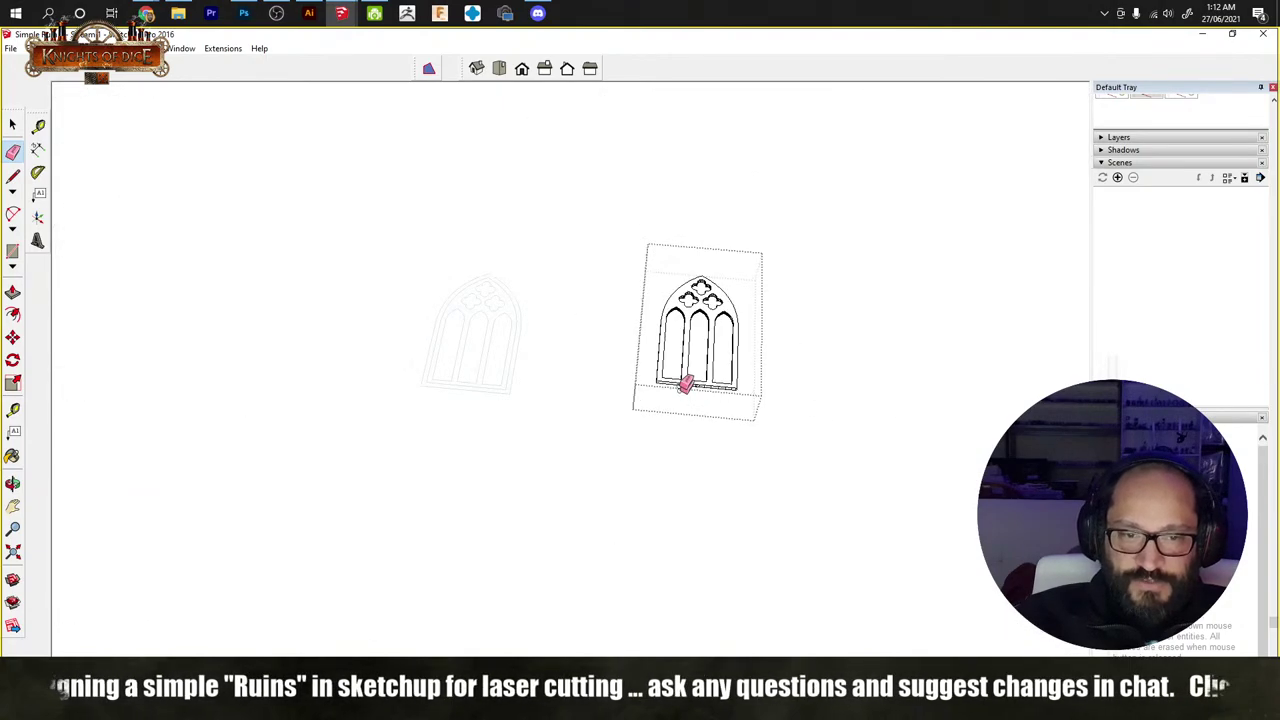
scroll(690, 380, up, 5)
scroll(690, 385, up, 6)
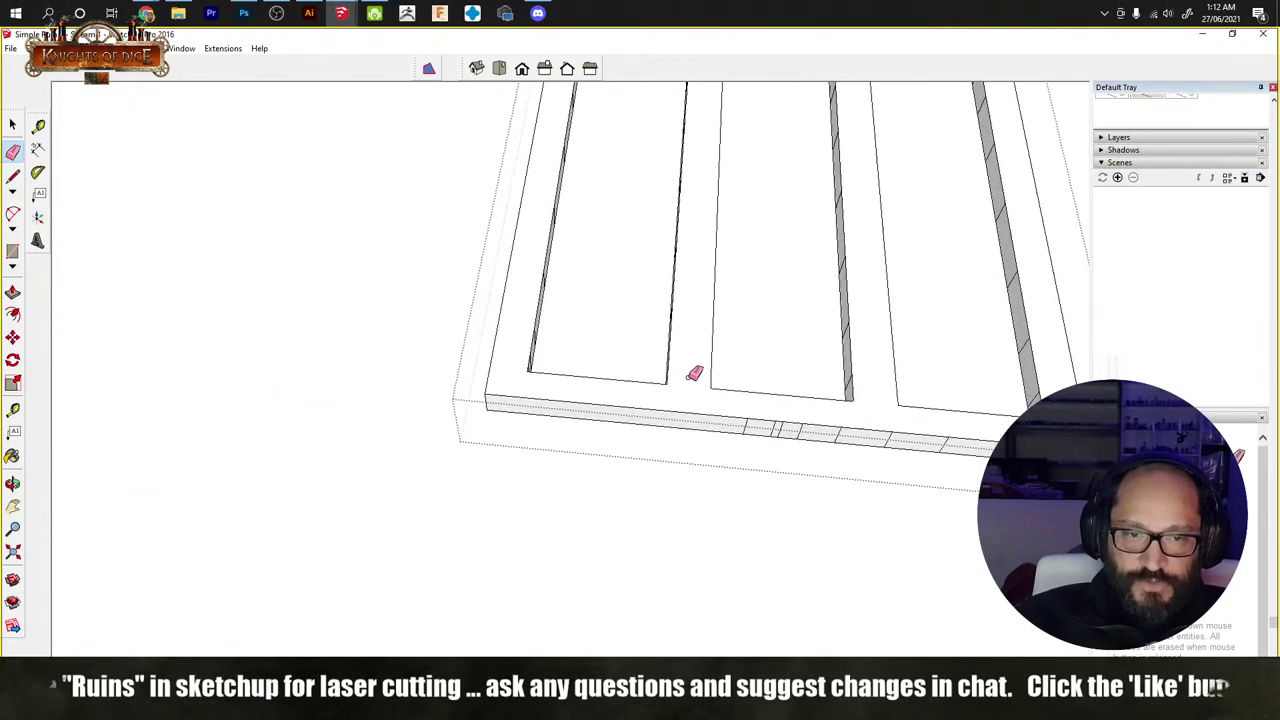
key(r)
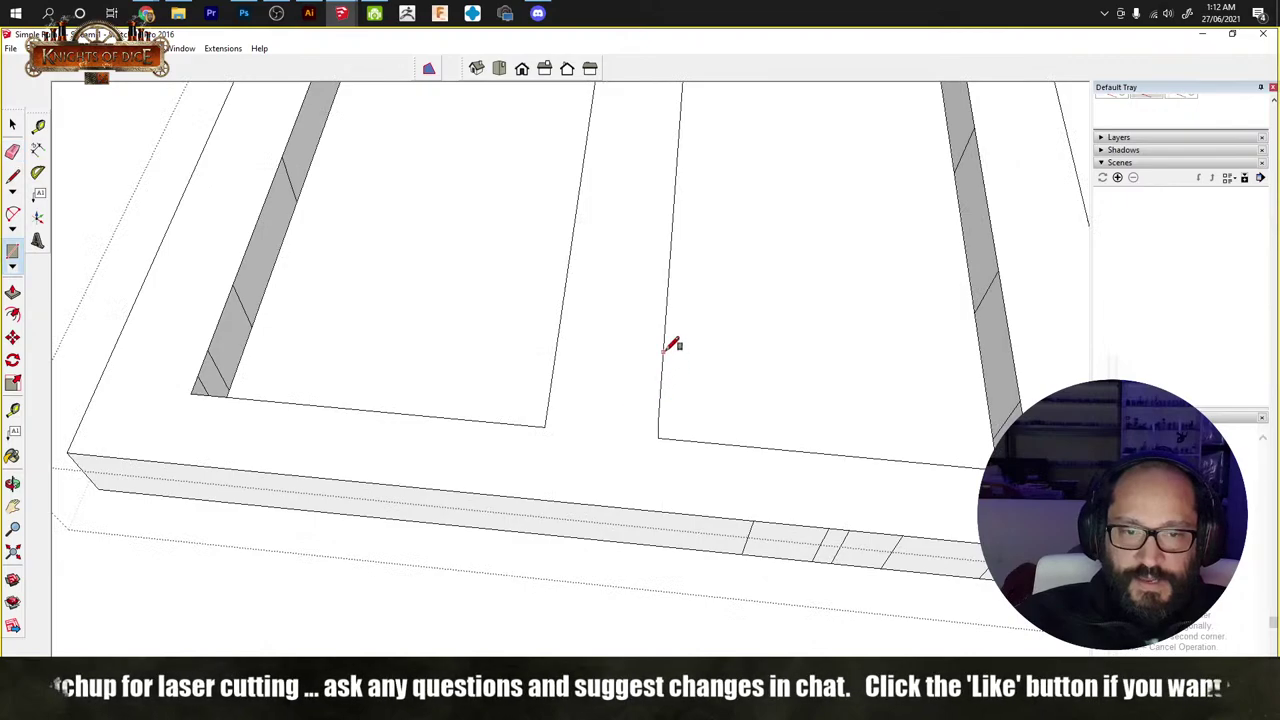
click(663, 346)
click(728, 437)
Step: Select the corrected tracery face and keep only it with its boundary edges, removing the helper rectangle
scroll(660, 434, up, 3)
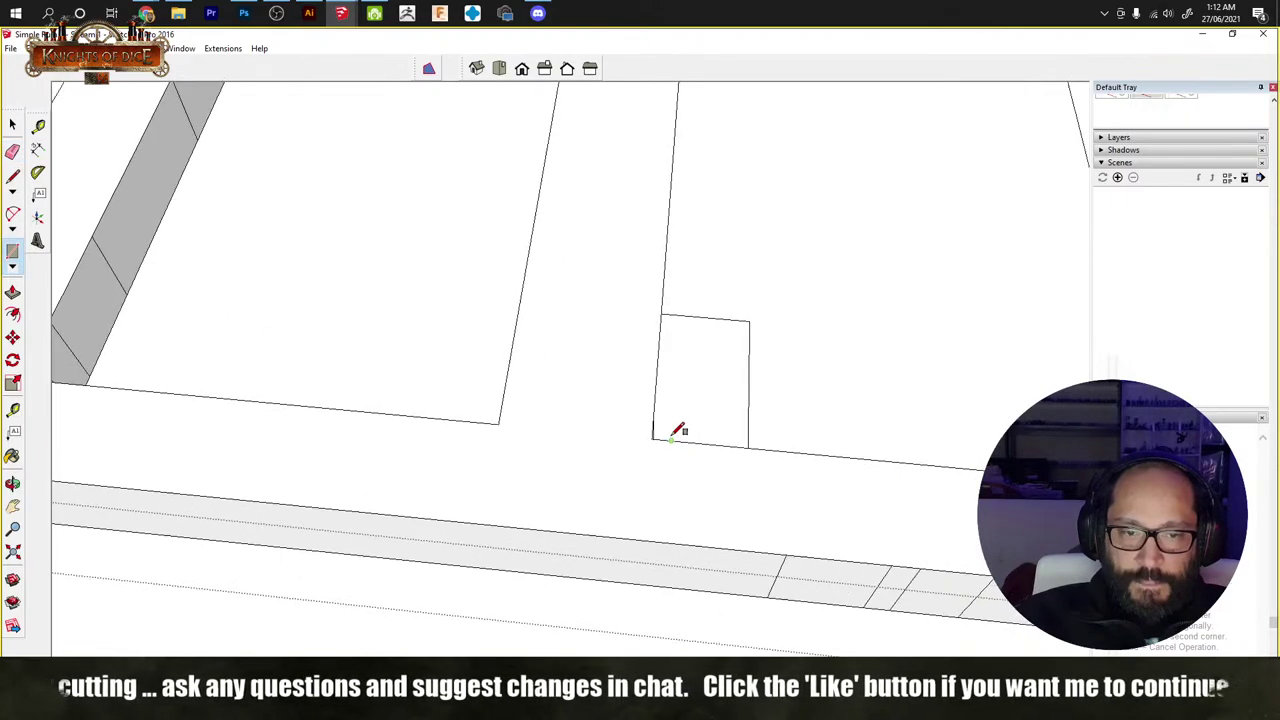
scroll(632, 435, up, 3)
scroll(649, 520, down, 4)
key(space)
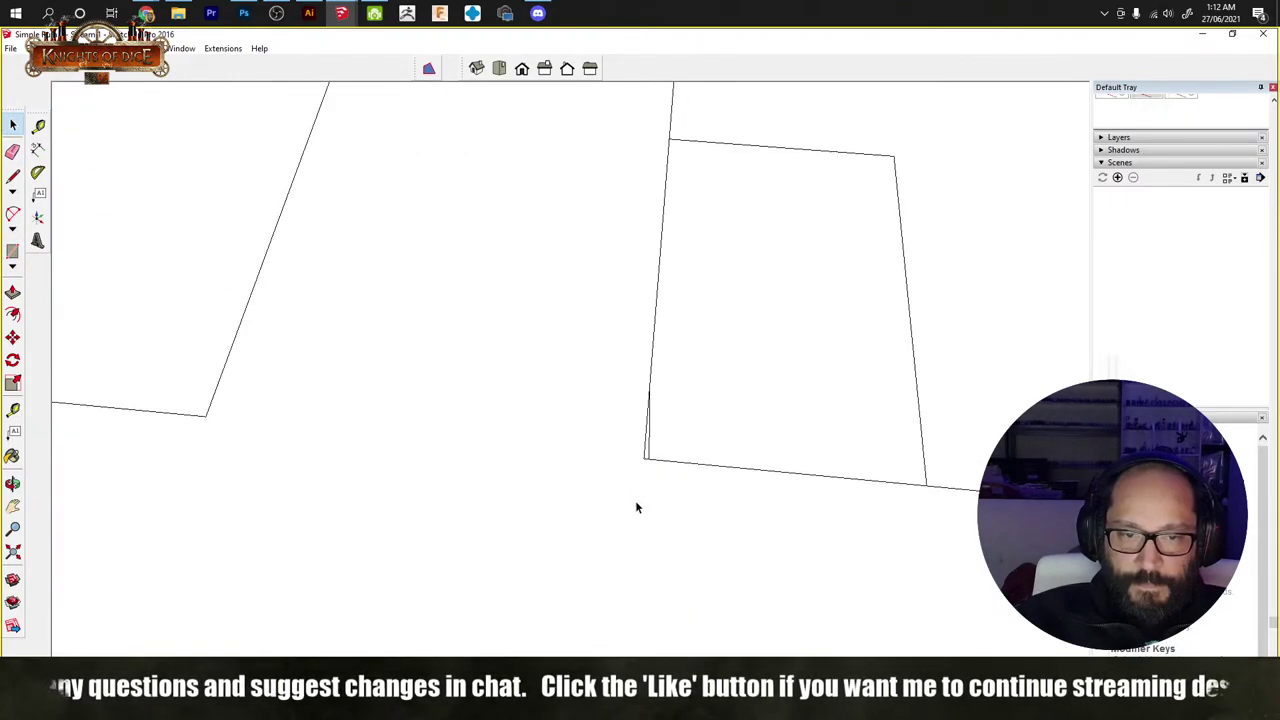
click(635, 500)
key(ctrl+z)
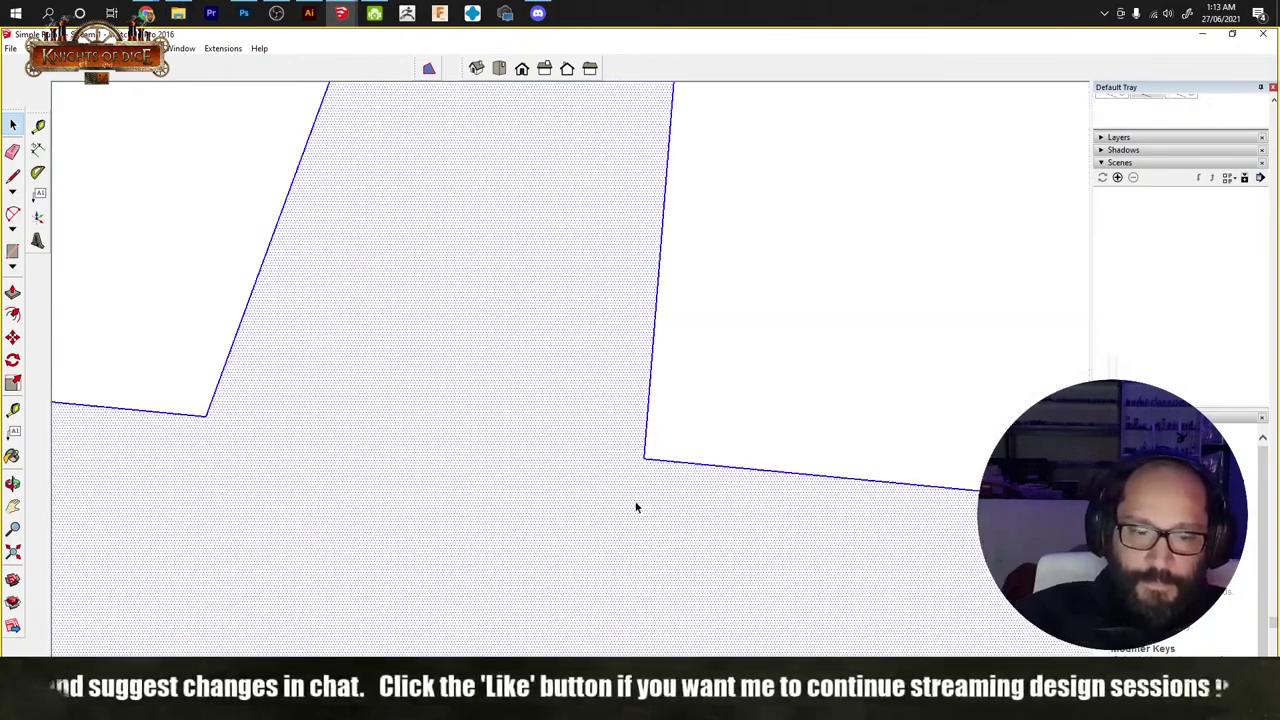
Step: Extrude the corrected tracery face into a panel with Push/Pull and erase the seam edges along its bottom side
key(p)
drag(631, 590, 623, 486)
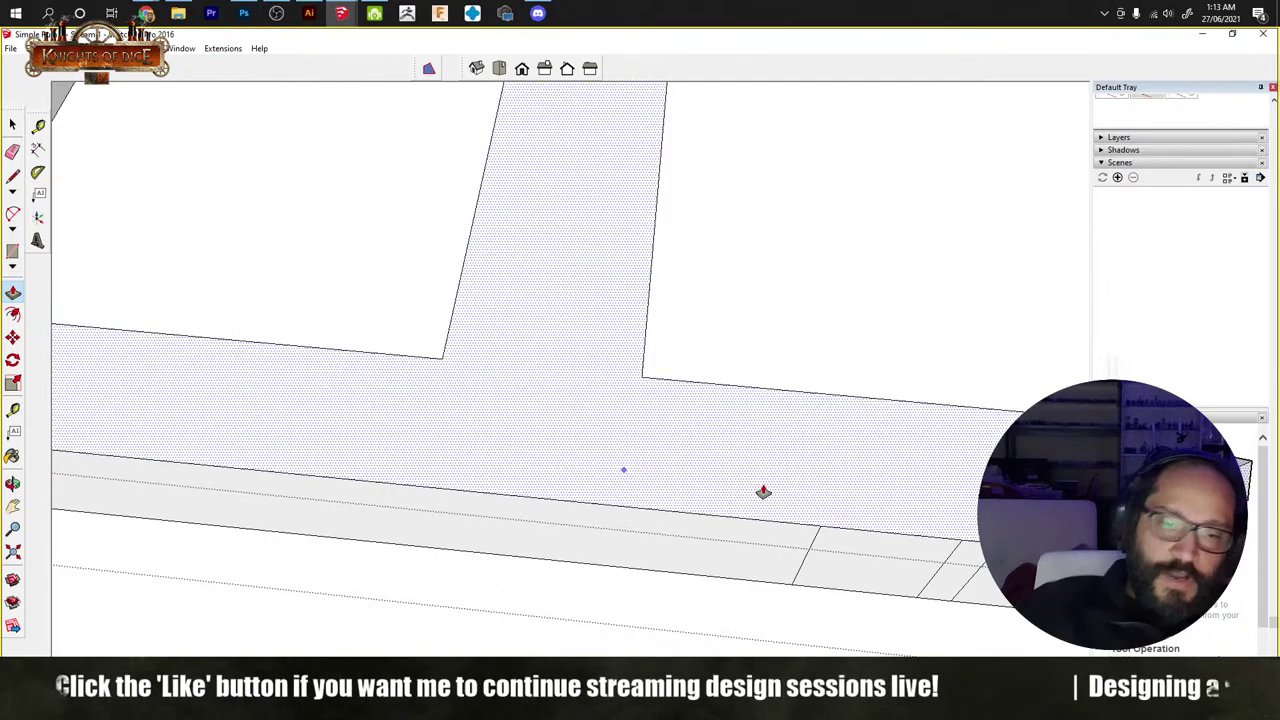
middle_drag(763, 491, 694, 548)
mouse_move(749, 514)
middle_down()
mouse_move(789, 629)
mouse_move(669, 491)
middle_up()
key(e)
mouse_move(676, 510)
mouse_down()
mouse_move(806, 517)
mouse_move(820, 530)
mouse_up()
mouse_move(820, 530)
middle_down()
mouse_move(729, 521)
mouse_move(650, 470)
mouse_move(898, 352)
middle_up()
middle_drag(767, 310, 681, 427)
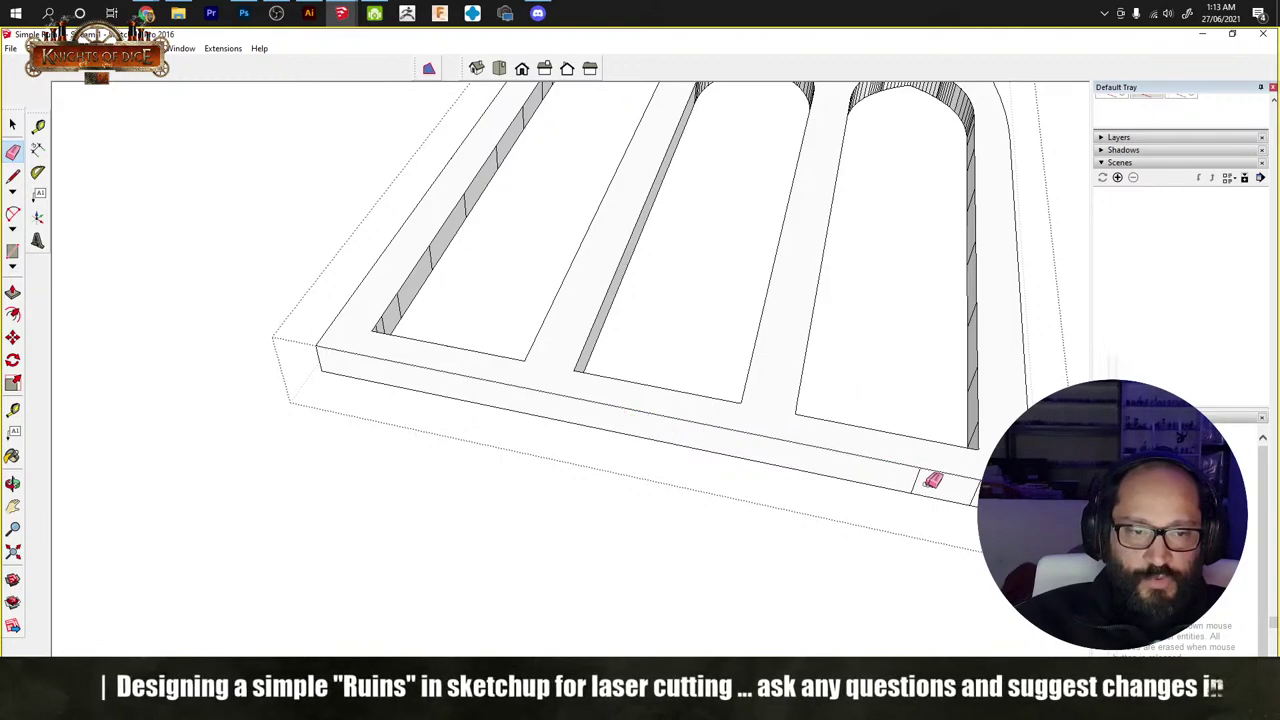
Step: Draw a small rectangle over the panel's chamfered bottom-right outer corner to square it, and erase the leftover helper and chamfer lines
scroll(766, 460, up, 5)
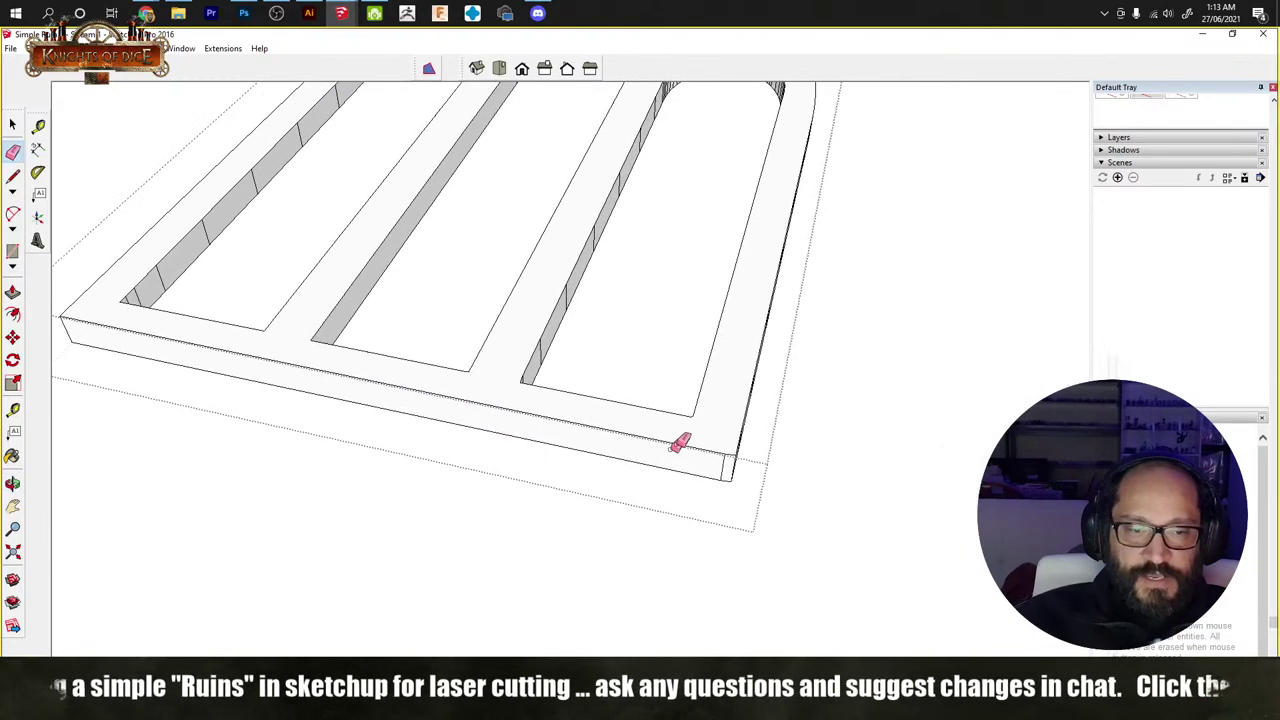
scroll(740, 416, up, 5)
key(r)
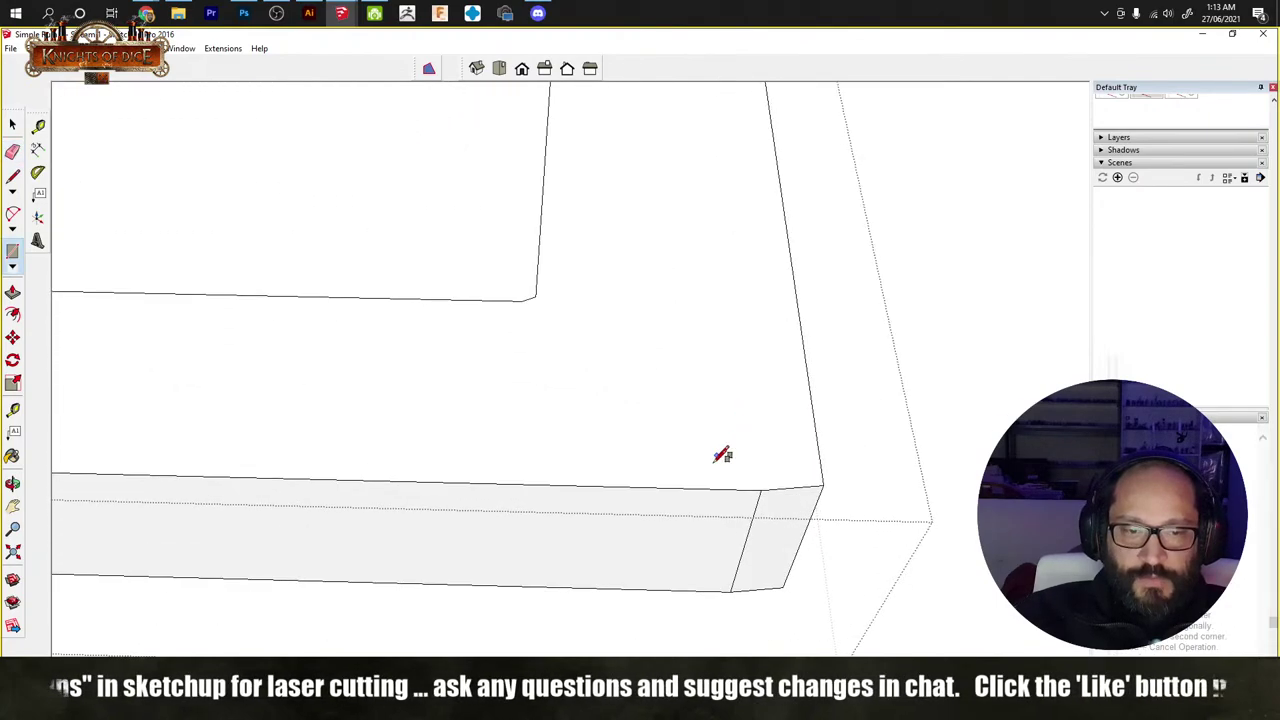
click(683, 489)
click(804, 350)
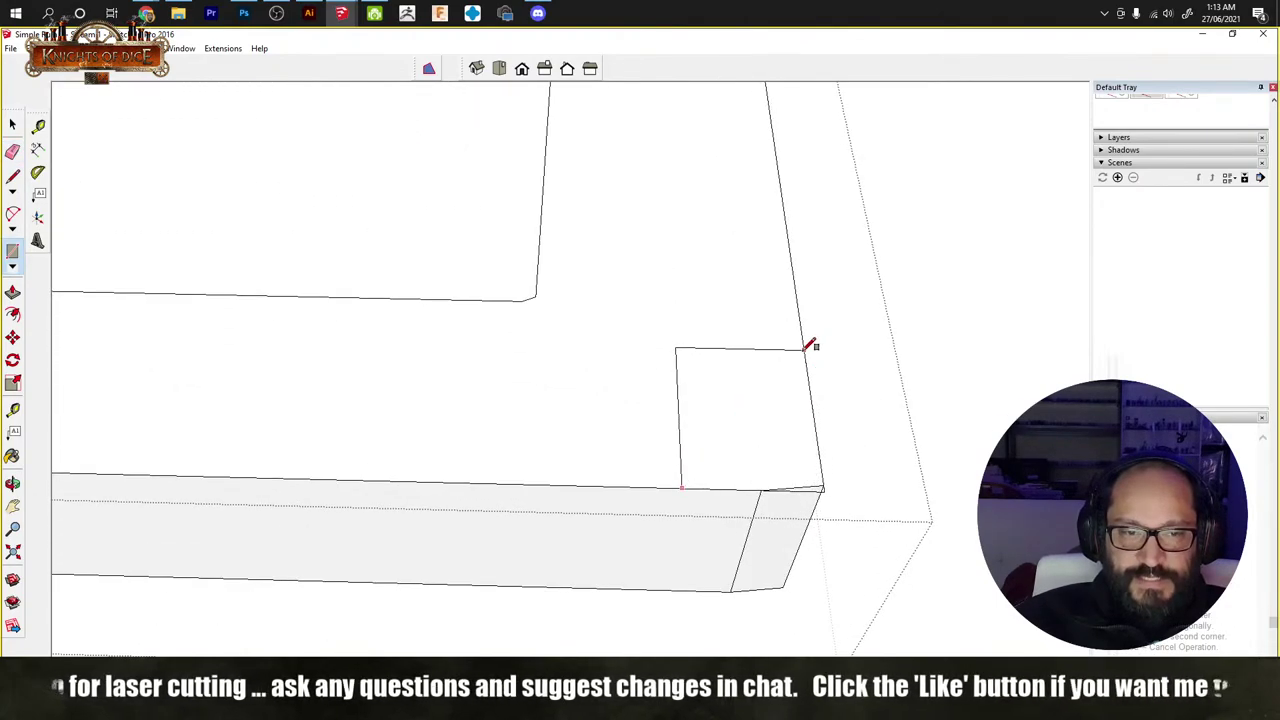
key(e)
drag(712, 348, 803, 464)
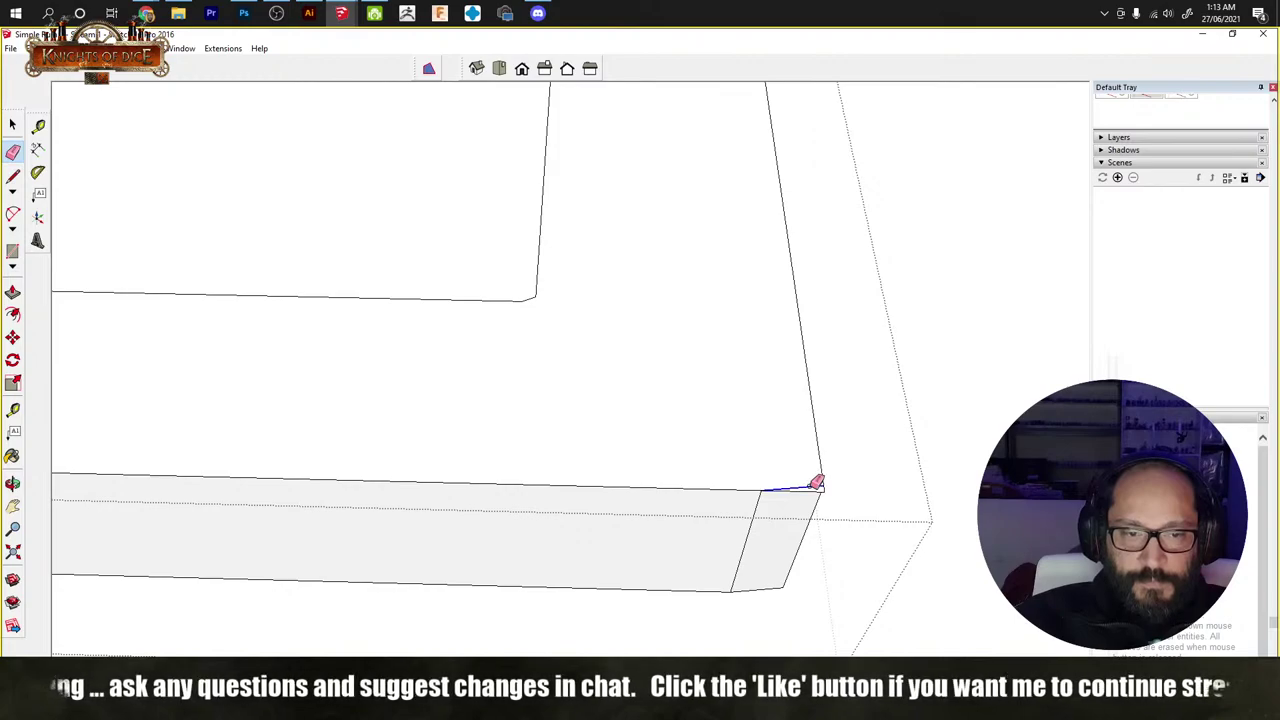
Step: Keep only the tracery face with its squared outer corner and boundary edges, and extrude it into a panel with Push/Pull
key(space)
click(684, 404)
double_click(684, 404)
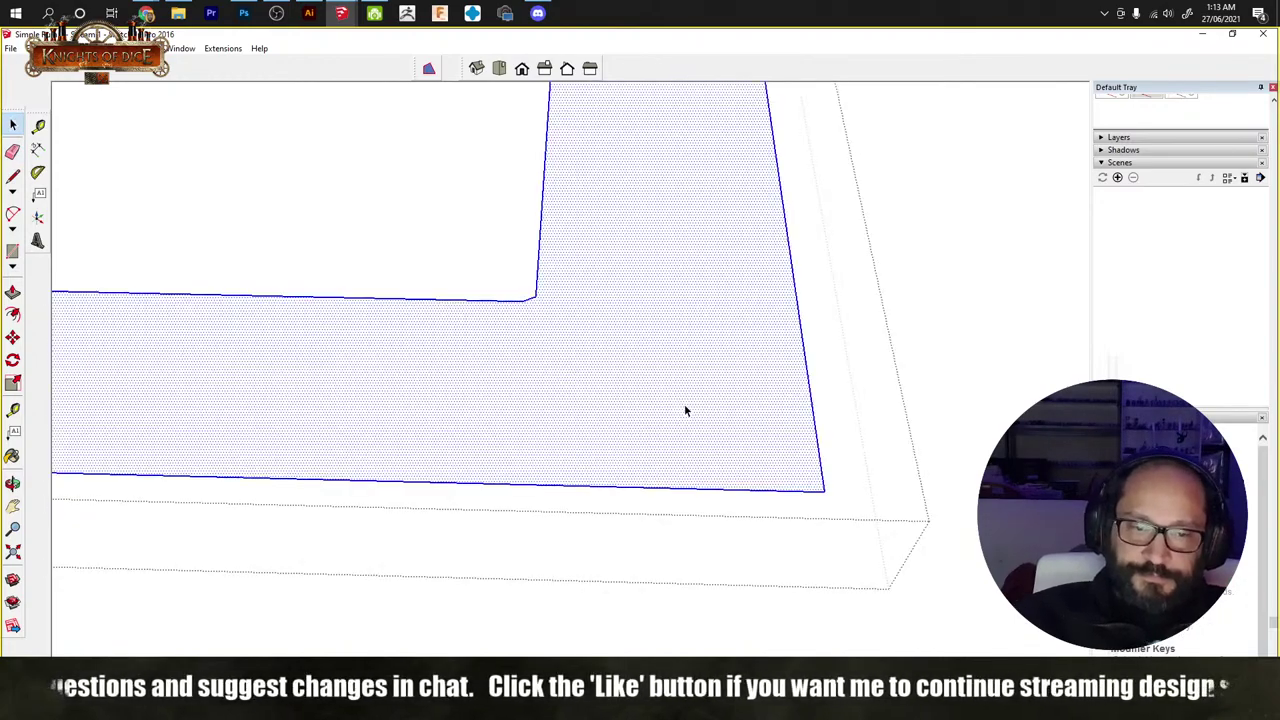
key(p)
drag(678, 409, 679, 442)
click(679, 442)
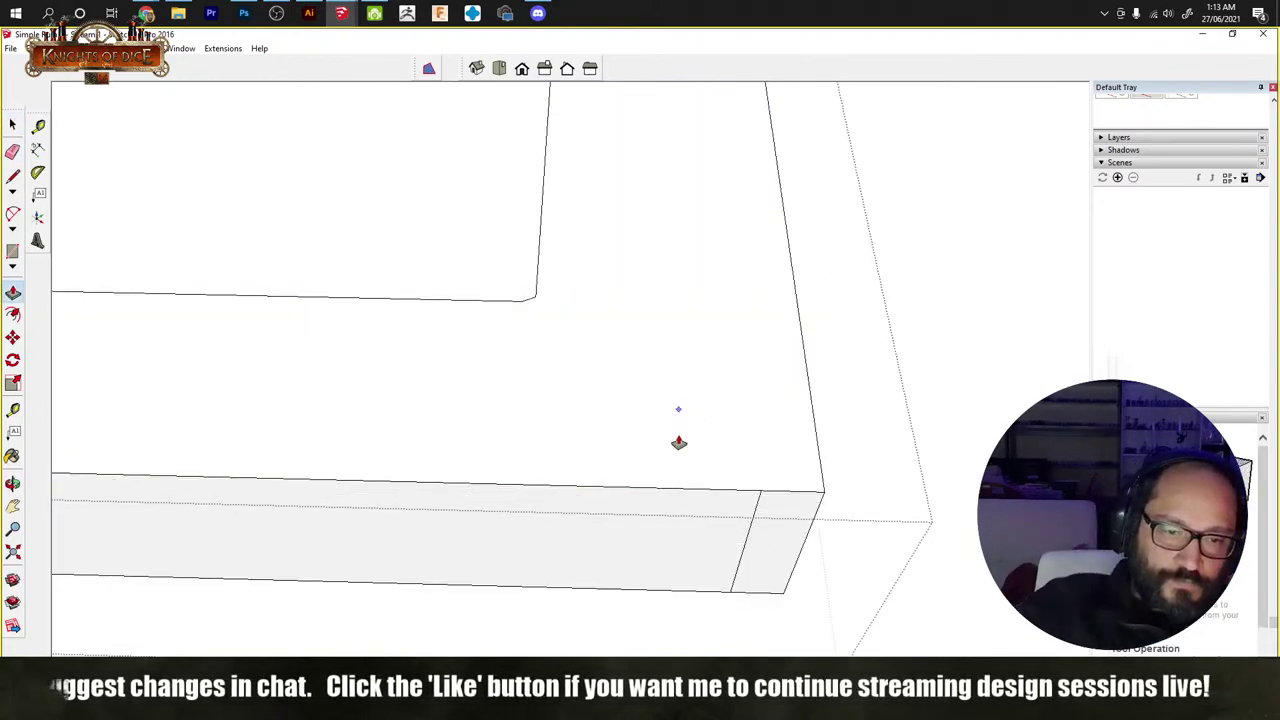
Step: Erase the seam edges on the panel's bottom side near the squared corner, undoing the accidental erasure of the adjoining geometry
key(e)
click(752, 515)
mouse_move(752, 515)
middle_down()
mouse_move(346, 420)
mouse_move(757, 491)
mouse_move(483, 321)
middle_up()
click(314, 380)
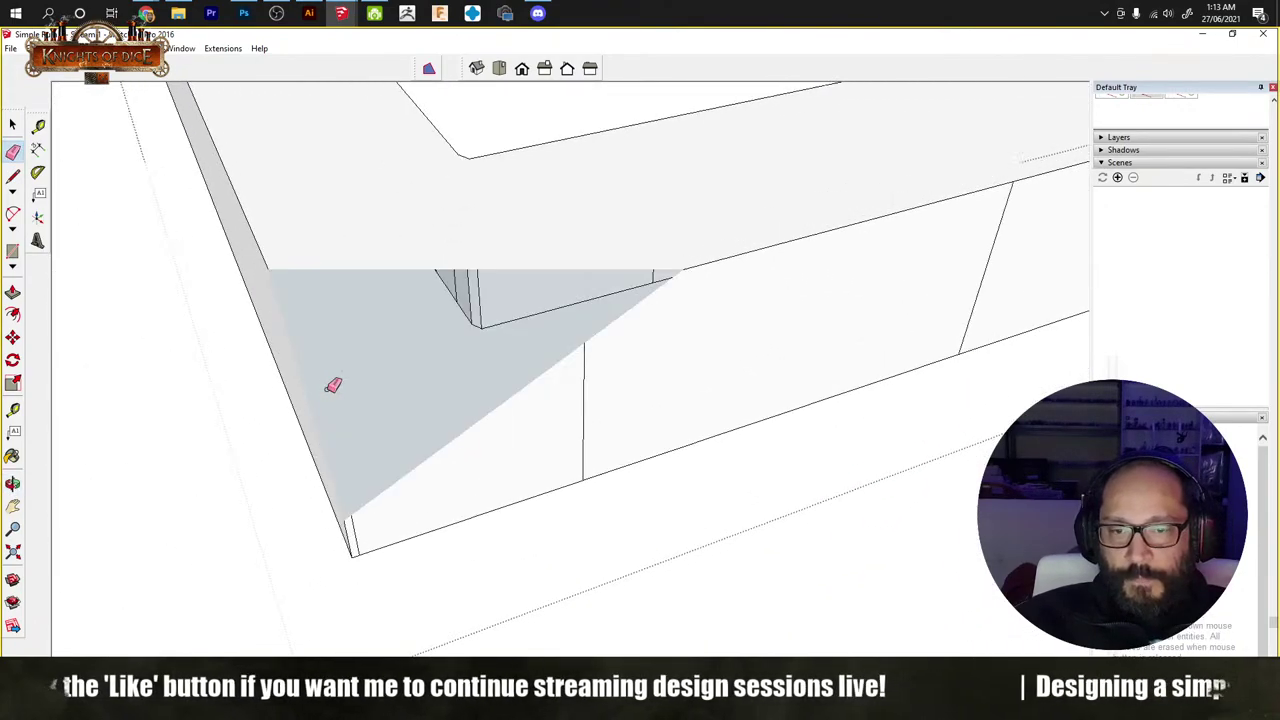
key(ctrl+z)
click(522, 362)
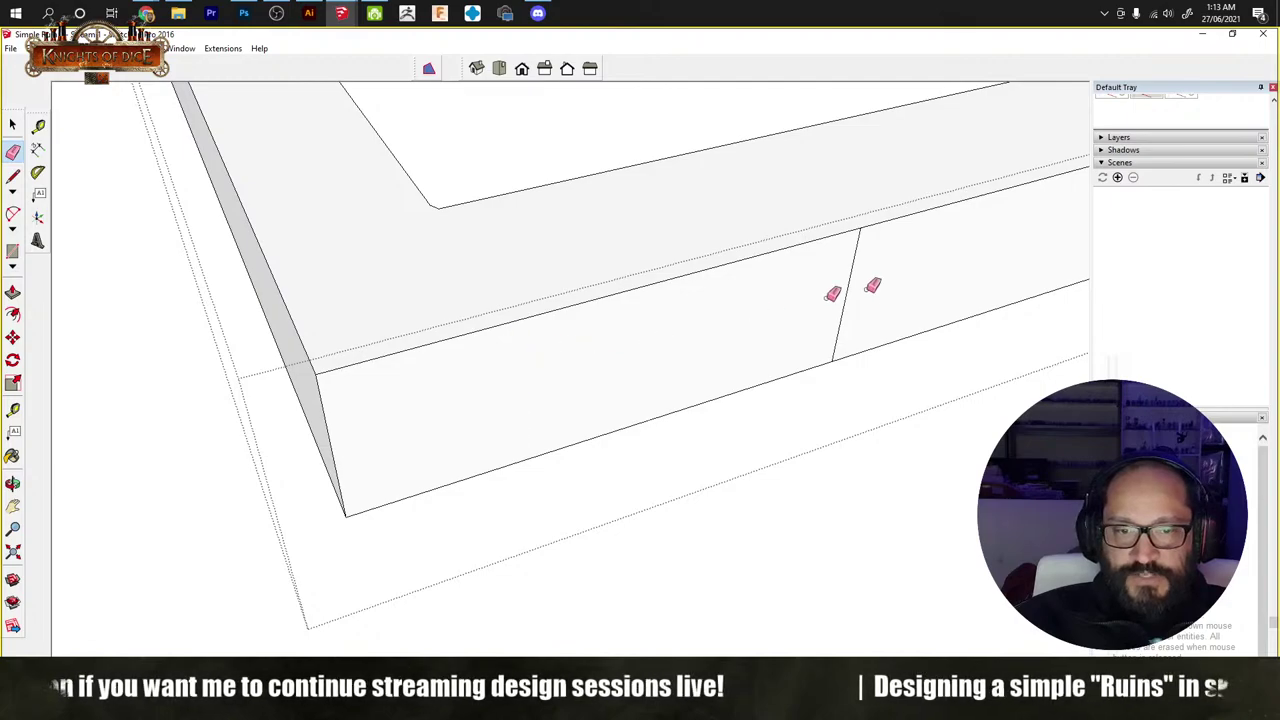
drag(875, 265, 832, 268)
Step: Draw a small rectangle in the lancet opening's chamfered bottom corner, beside the panel's squared outer corner, to square it
mouse_move(386, 330)
middle_down()
mouse_move(563, 451)
mouse_move(373, 310)
middle_up()
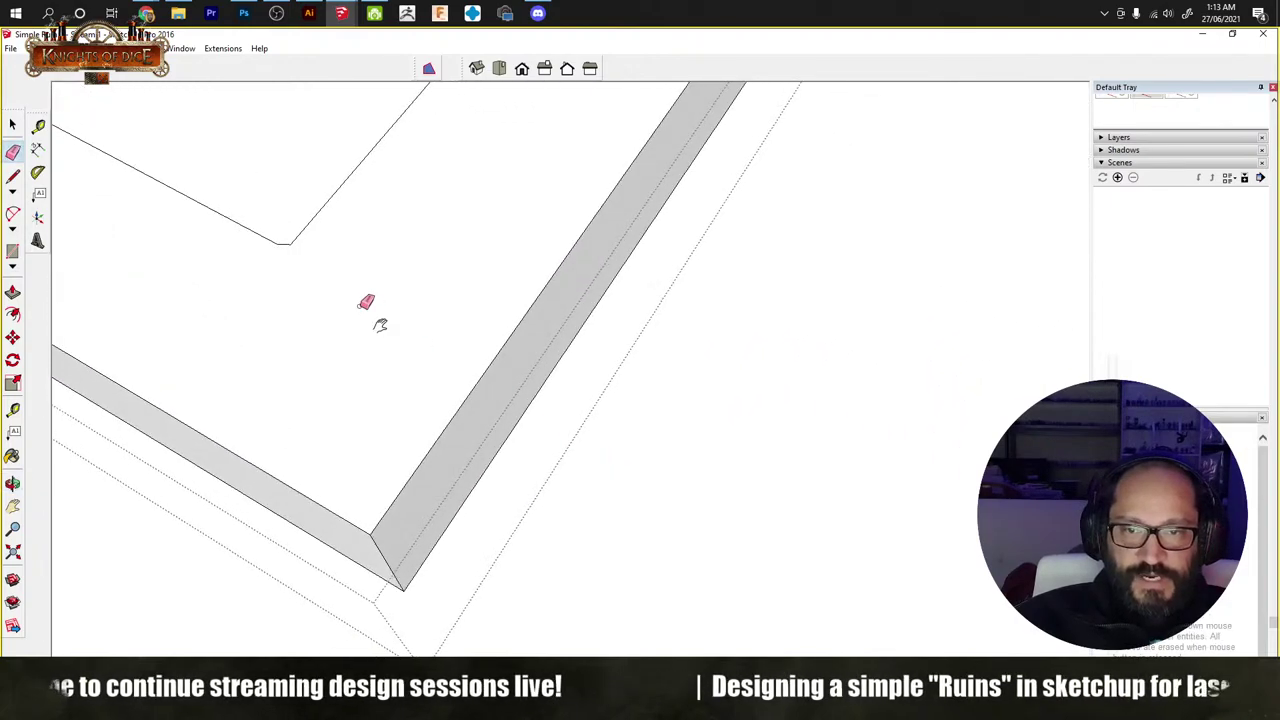
scroll(560, 405, up, 3)
scroll(535, 365, up, 1)
key(r)
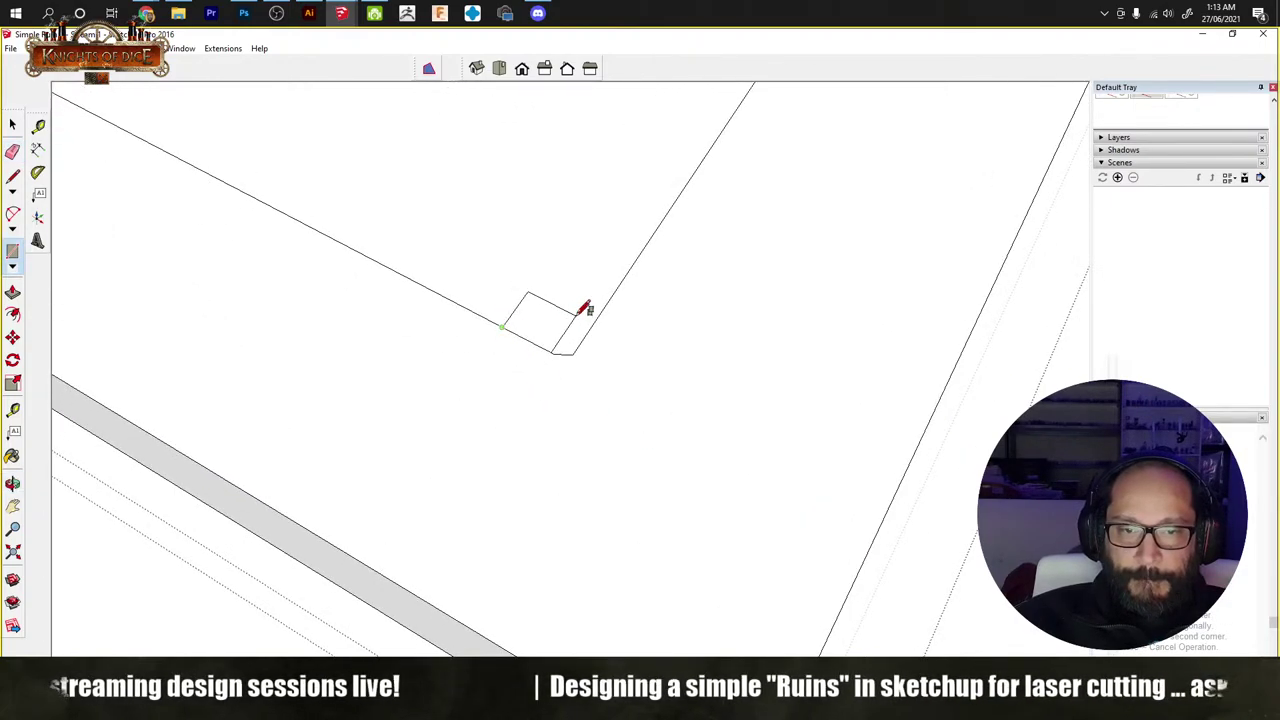
Step: Keep only the tracery face with the squared opening corner, clearing the helper rectangle and side geometry, and extrude it again with Push/Pull
key(space)
click(610, 425)
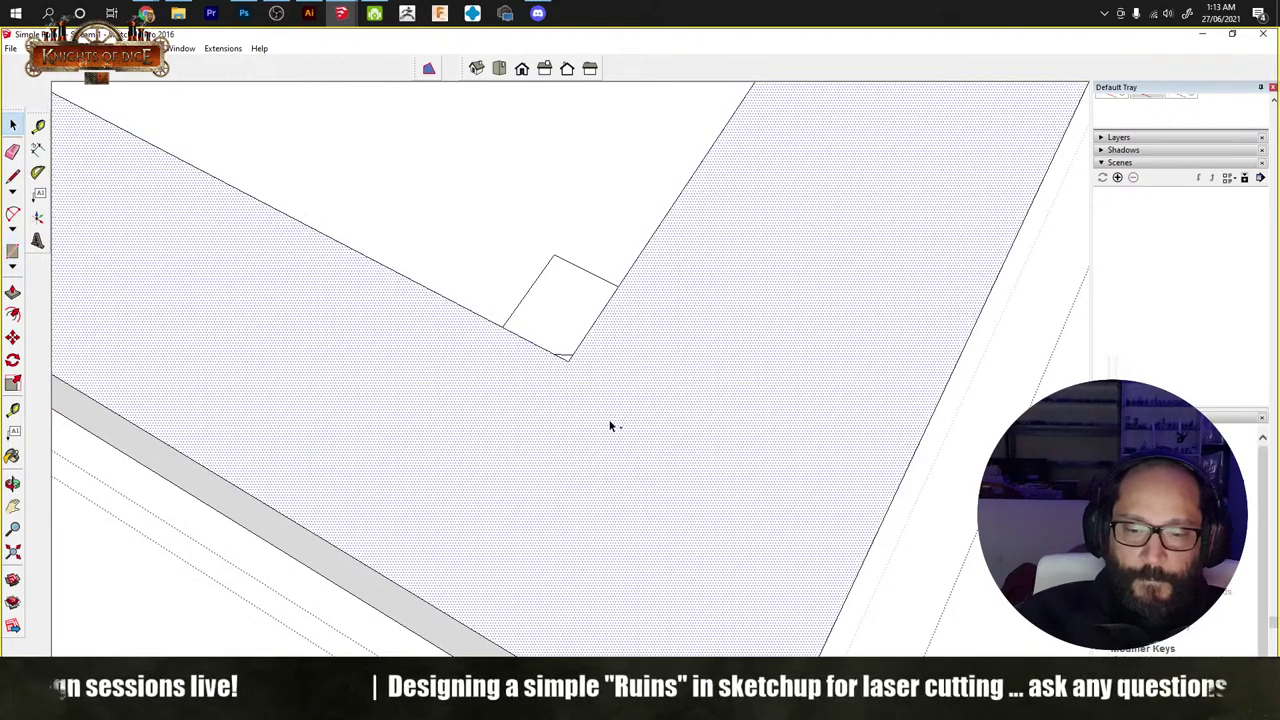
key(ctrl+z)
double_click(610, 425)
key(m)
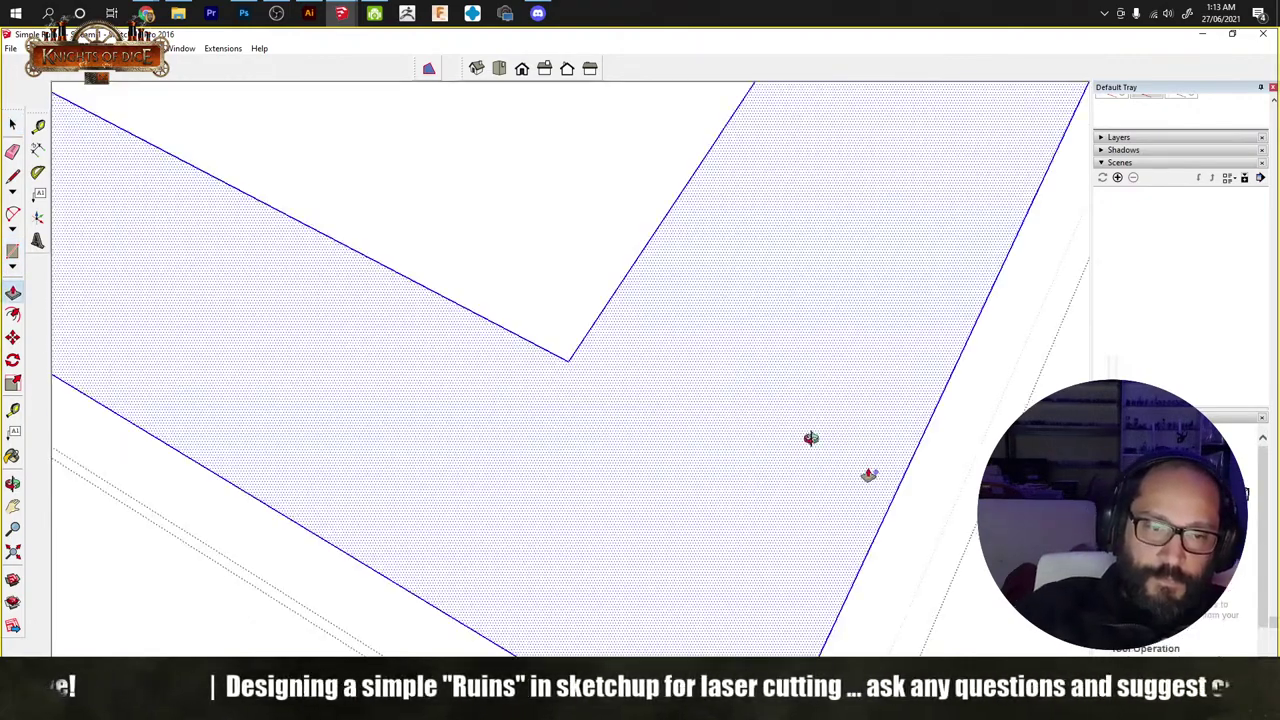
click(811, 438)
click(885, 535)
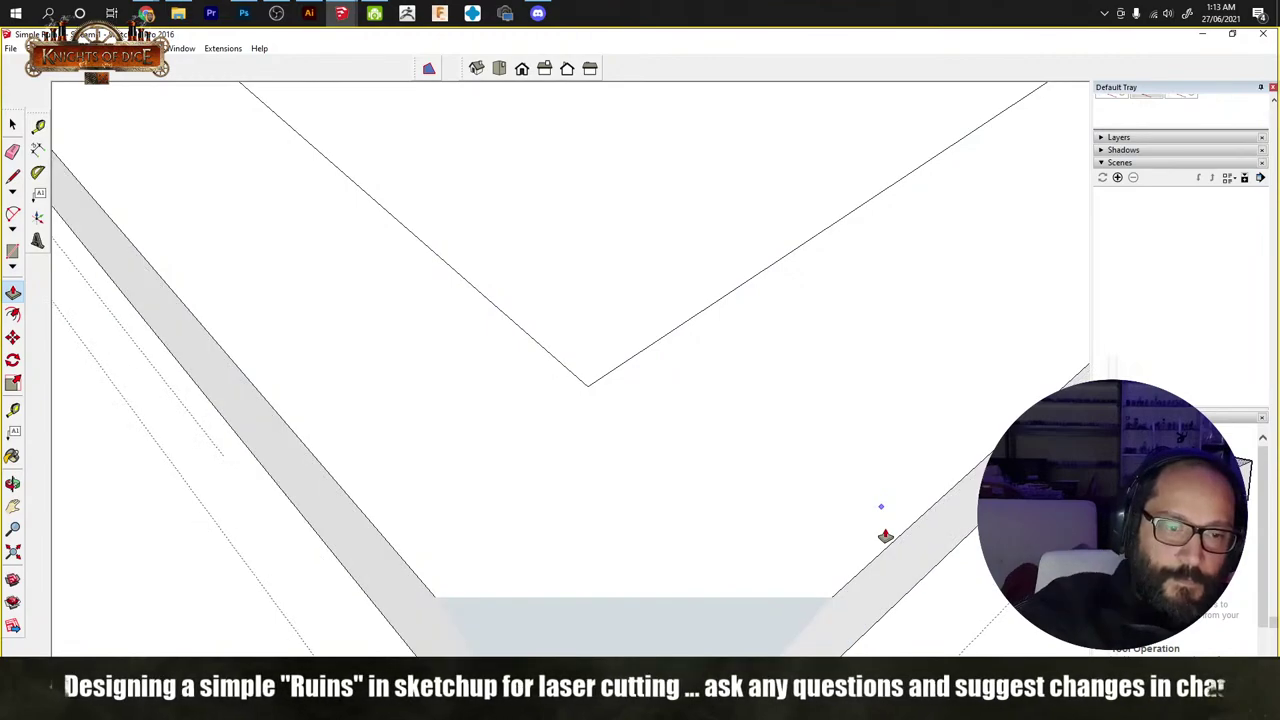
Step: Draw small rectangles in the chamfered bottom corners on both sides of the mullion between two neighbouring lancet openings to square them
key(space)
scroll(504, 360, down, 2)
shift+middle_drag(508, 383, 415, 352)
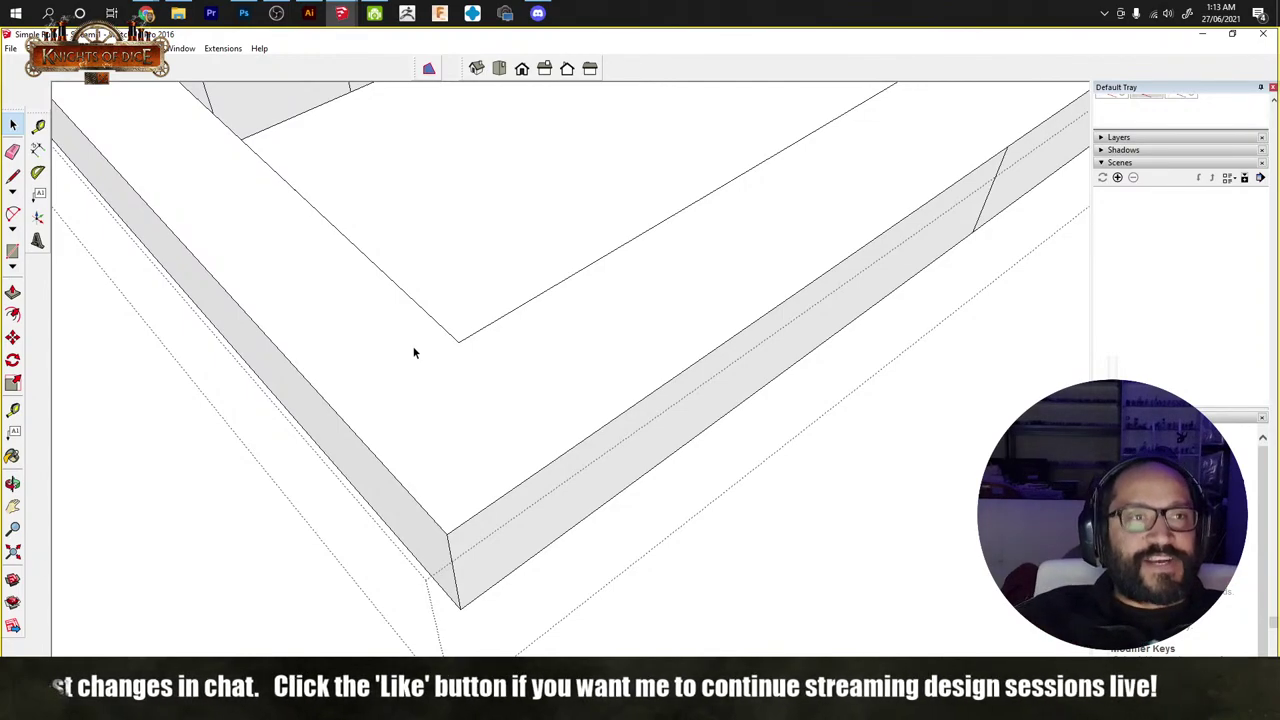
scroll(600, 375, down, 5)
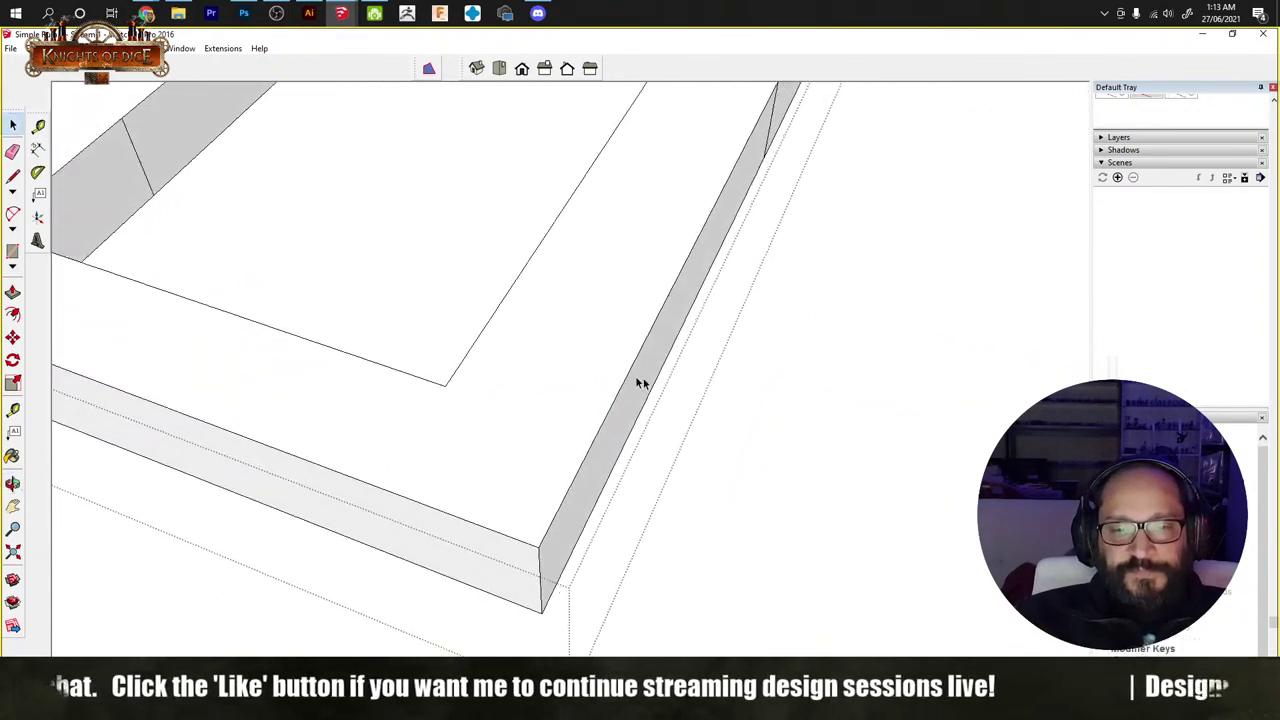
mouse_move(600, 371)
middle_down()
mouse_move(690, 470)
mouse_move(585, 544)
middle_up()
scroll(570, 525, up, 5)
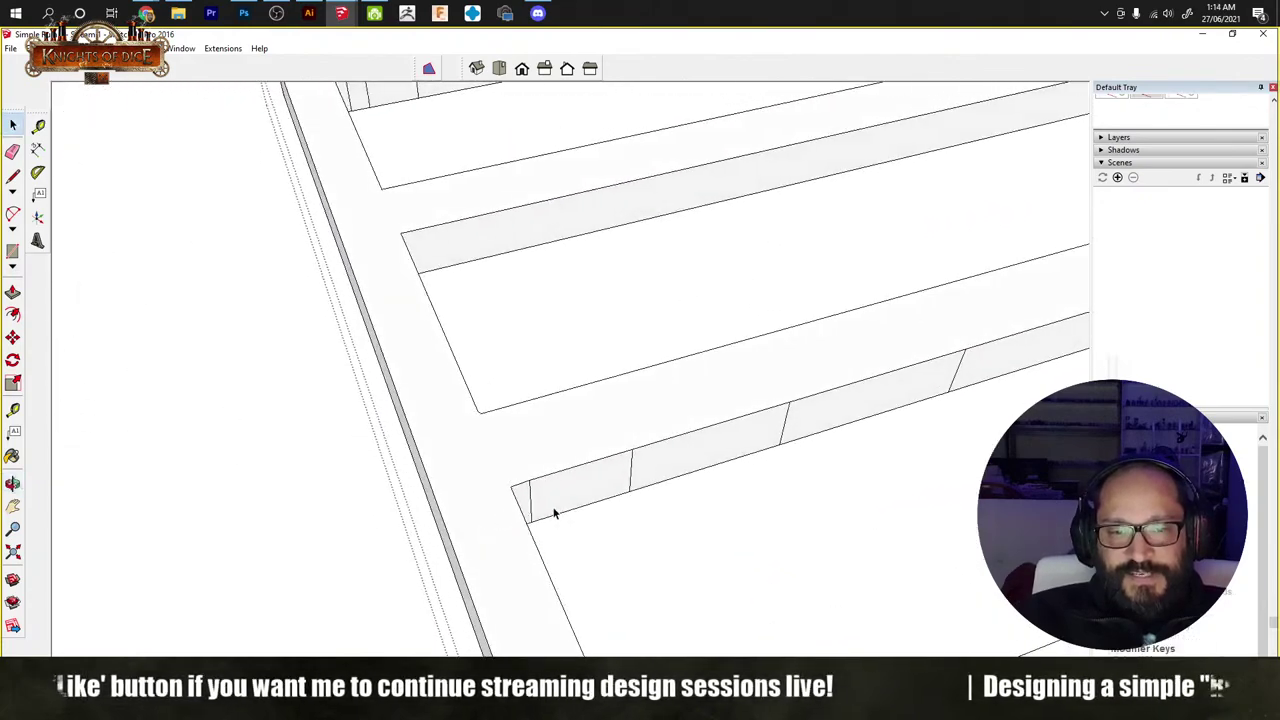
key(e)
middle_drag(517, 486, 803, 537)
middle_drag(493, 505, 497, 497)
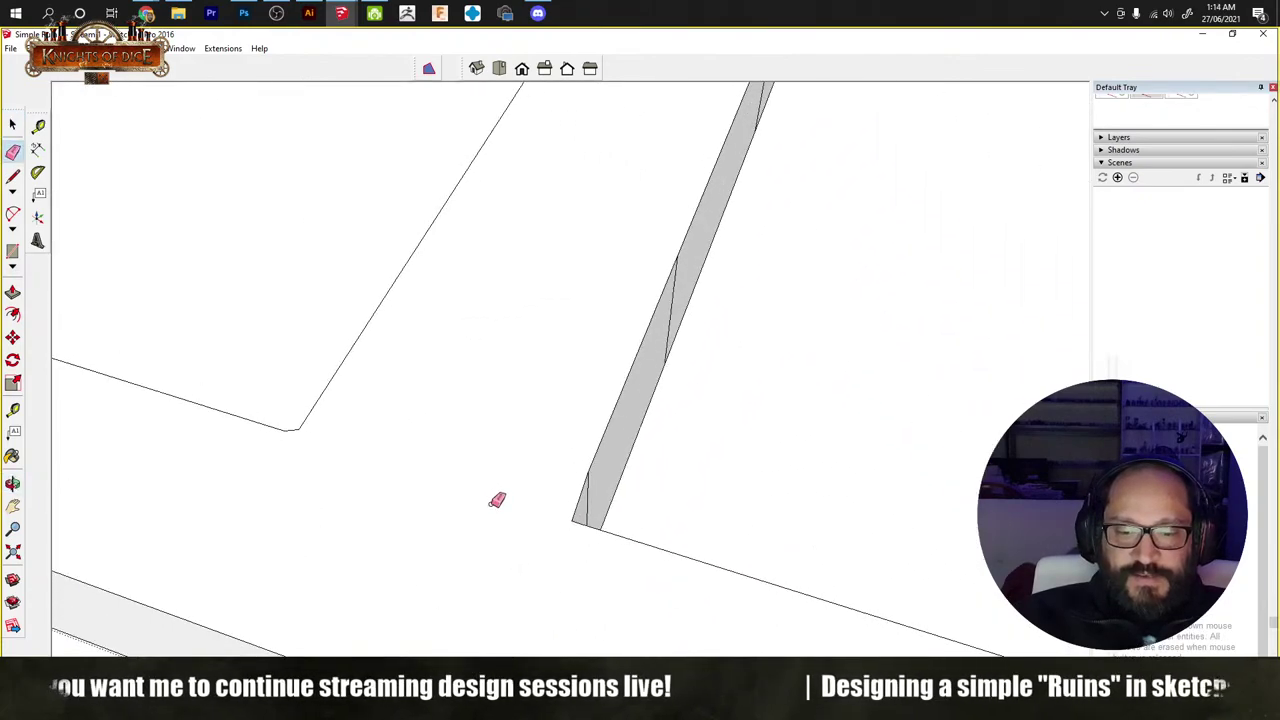
key(r)
click(611, 418)
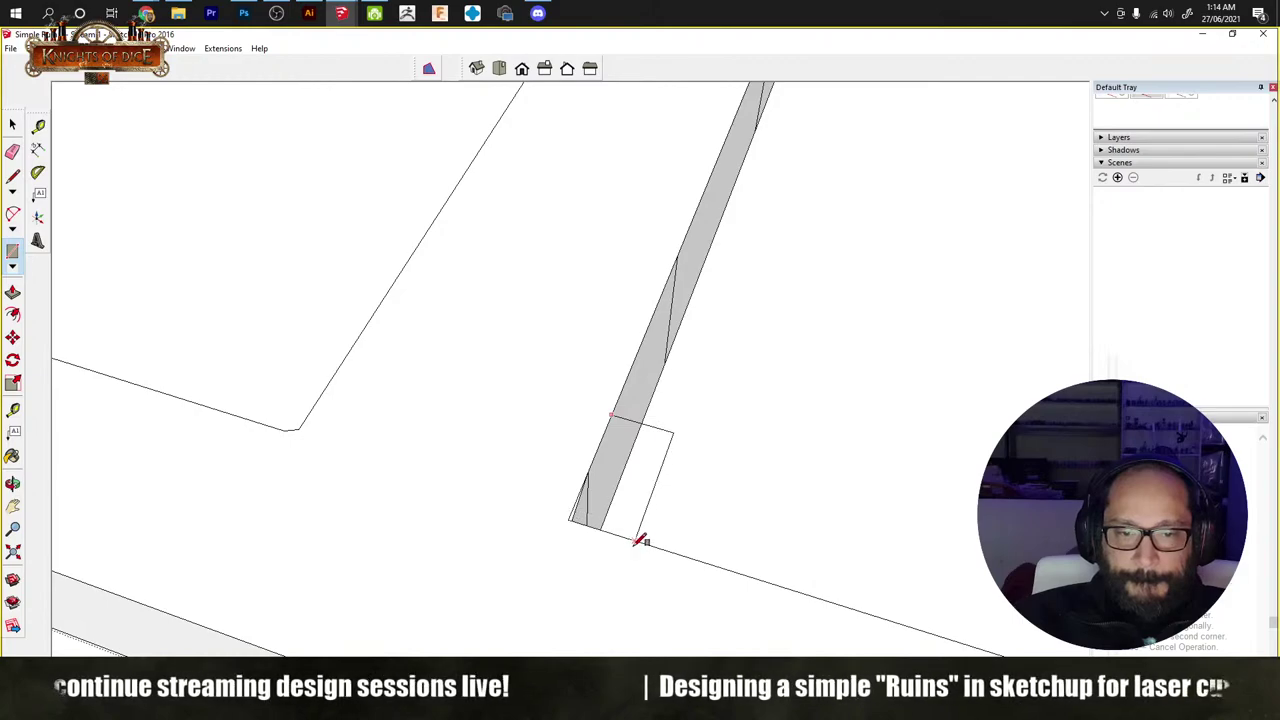
click(639, 541)
middle_drag(420, 470, 605, 530)
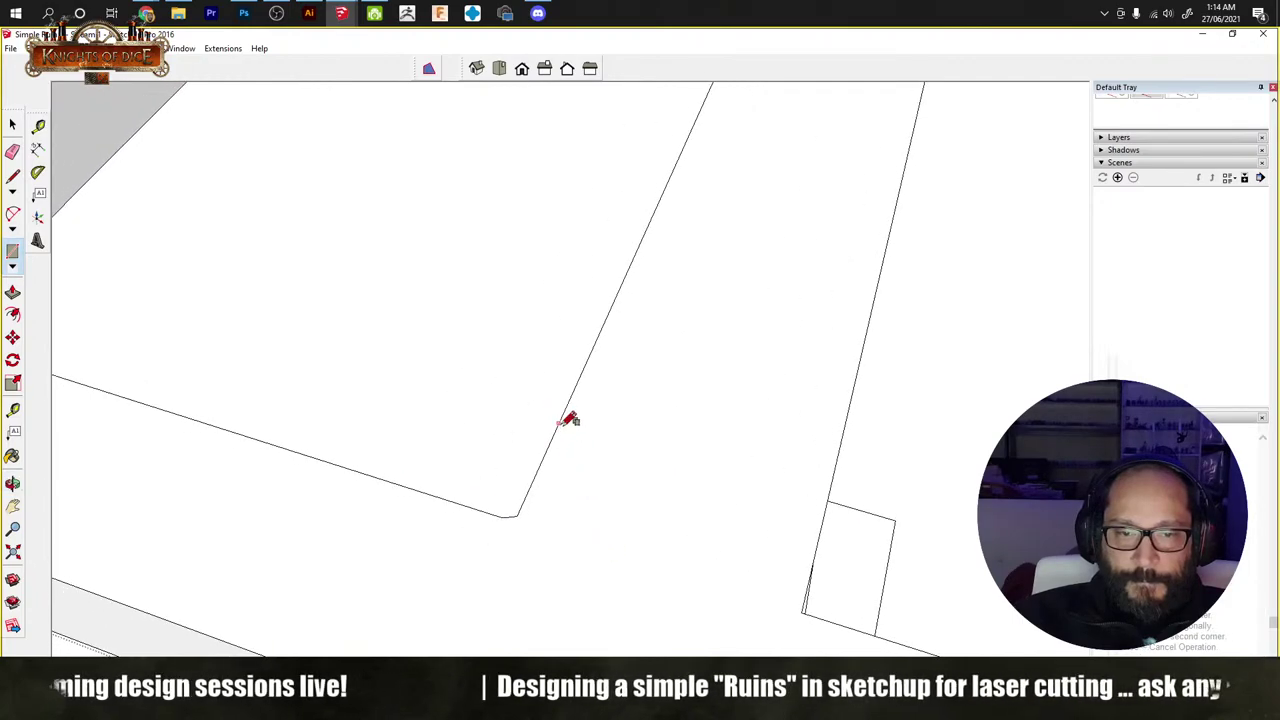
key(ctrl+z)
Step: Keep only the tracery face with its squared mullion corners and boundary edges, and extrude it back into a panel with Push/Pull
key(space)
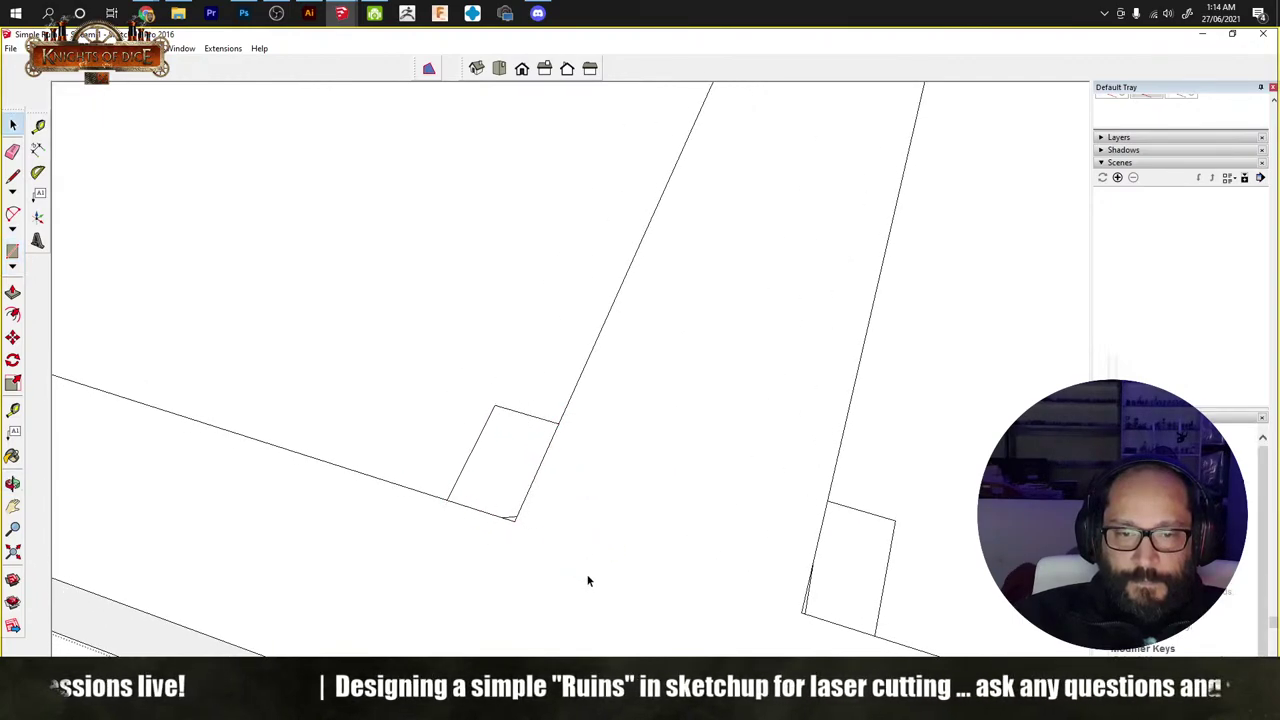
click(588, 580)
key(ctrl+z)
key(ctrl+z)
key(ctrl+z)
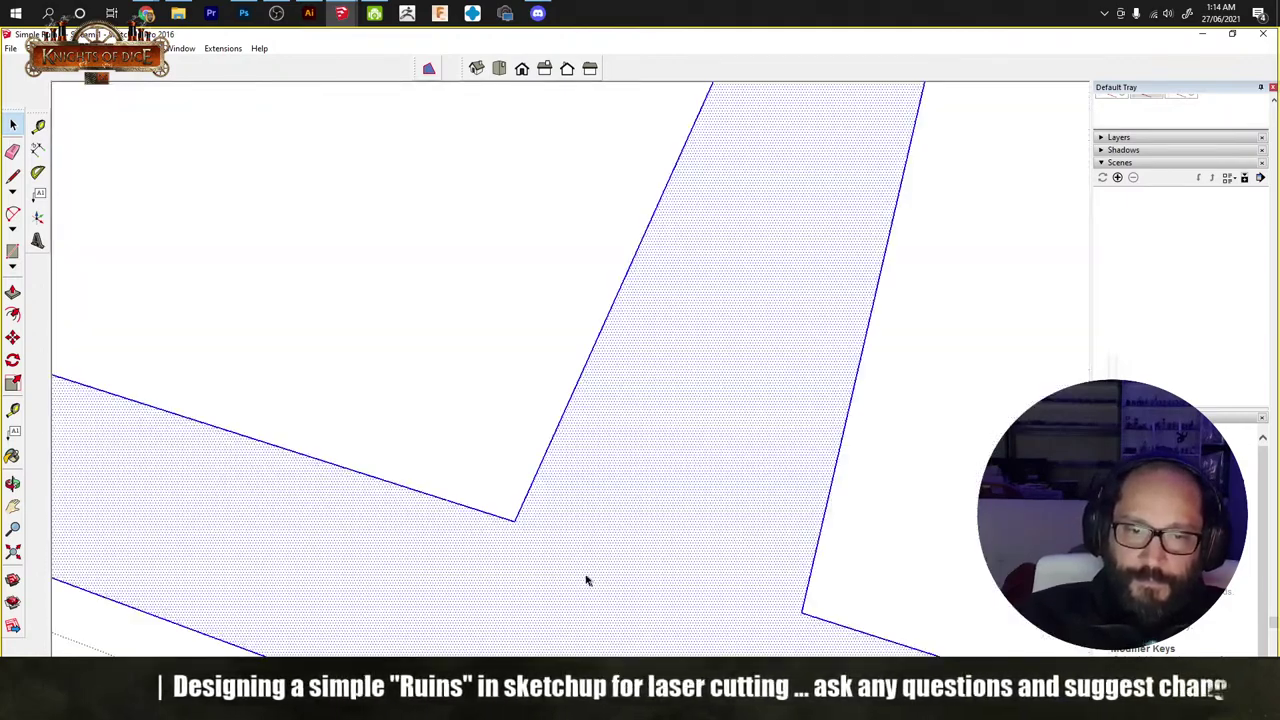
middle_drag(608, 608, 523, 460)
key(p)
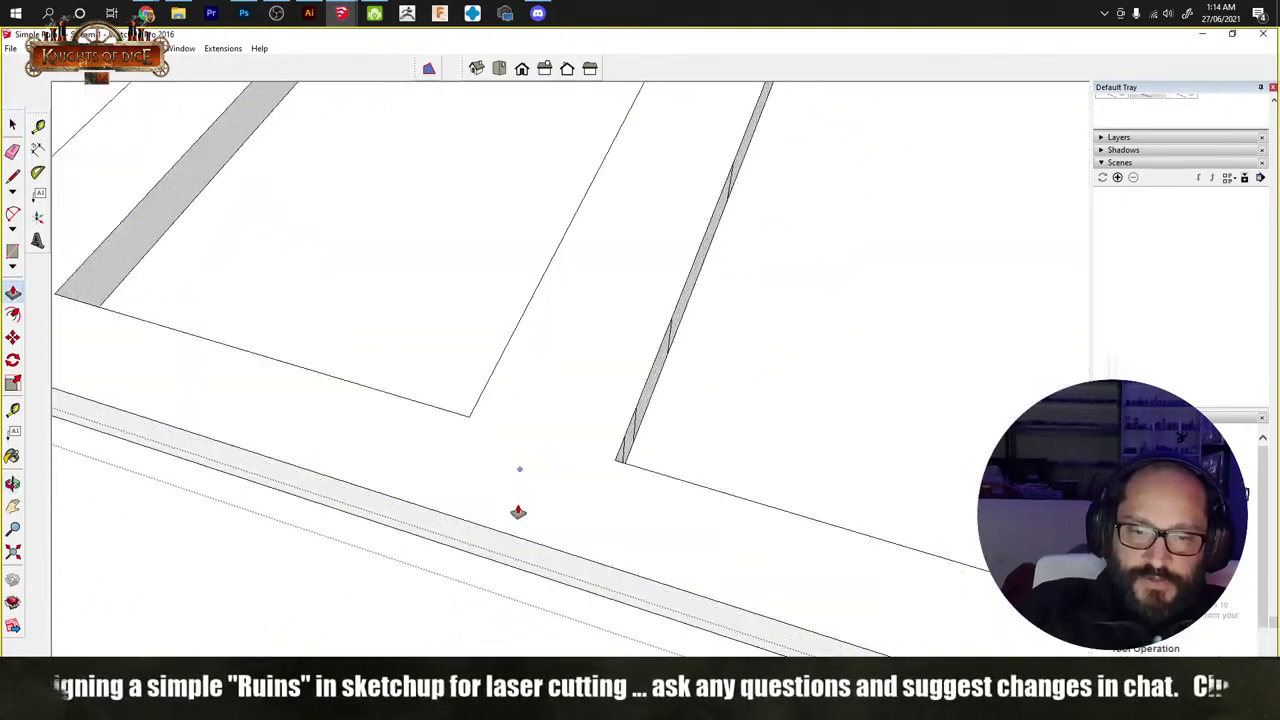
Step: Erase the vertical seam edges on the lancet opening's long wall near its bottom corner
mouse_move(657, 457)
middle_down()
mouse_move(171, 349)
mouse_move(517, 443)
middle_up()
key(e)
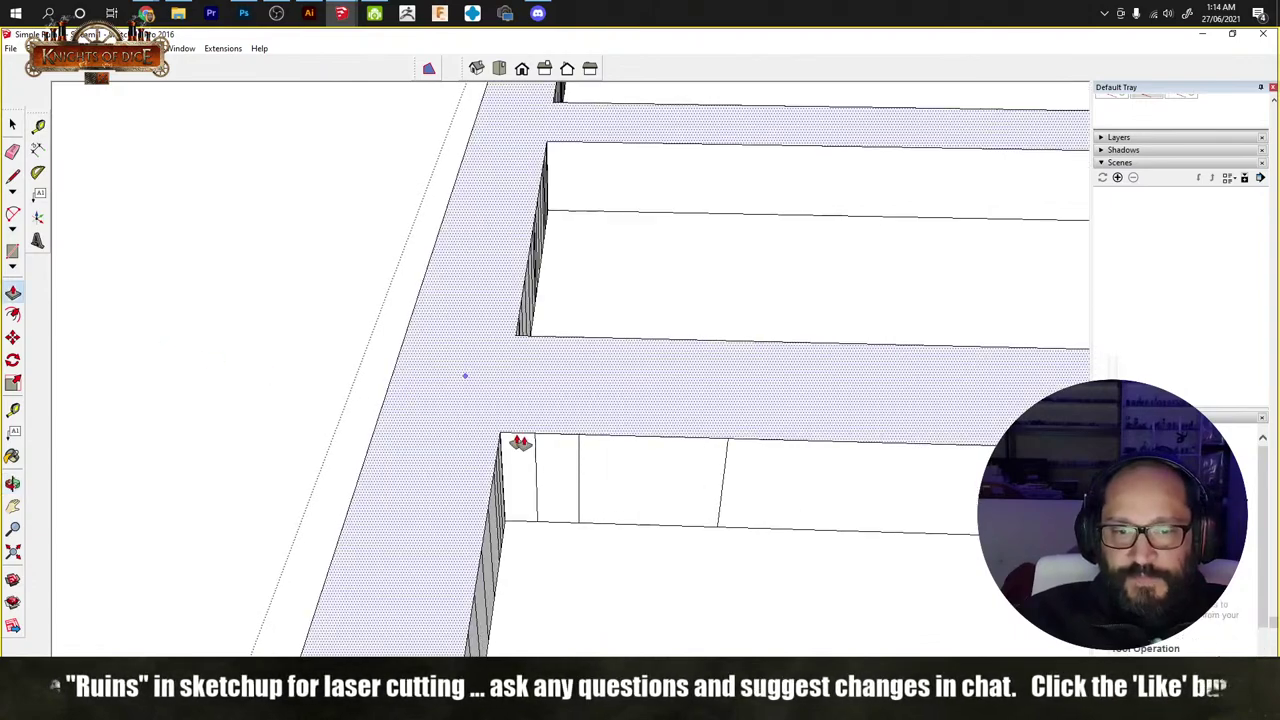
drag(543, 455, 625, 463)
middle_drag(625, 463, 520, 460)
mouse_move(600, 463)
mouse_down()
mouse_move(560, 457)
mouse_move(536, 470)
mouse_up()
Step: Erase the vertical seam edges across the short bottom wall of the outermost lancet opening
mouse_move(536, 470)
middle_down()
mouse_move(346, 525)
mouse_move(334, 371)
middle_up()
scroll(377, 274, up, 5)
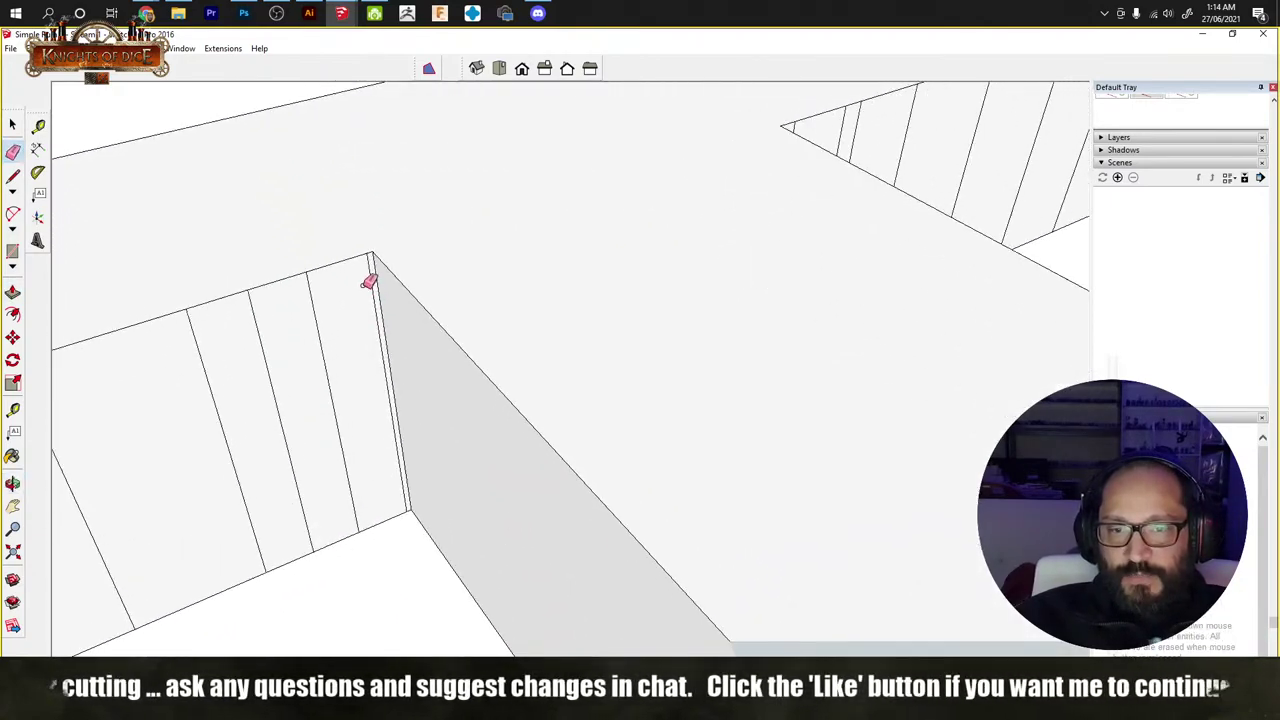
drag(375, 273, 210, 365)
mouse_move(210, 365)
middle_down()
mouse_move(257, 389)
mouse_move(613, 378)
mouse_move(569, 423)
mouse_move(694, 320)
middle_up()
drag(694, 320, 355, 448)
mouse_move(523, 414)
middle_down()
mouse_move(189, 434)
mouse_move(874, 457)
mouse_move(988, 425)
middle_up()
mouse_move(988, 425)
mouse_down()
mouse_move(623, 380)
mouse_move(536, 354)
mouse_move(836, 377)
mouse_move(760, 360)
mouse_up()
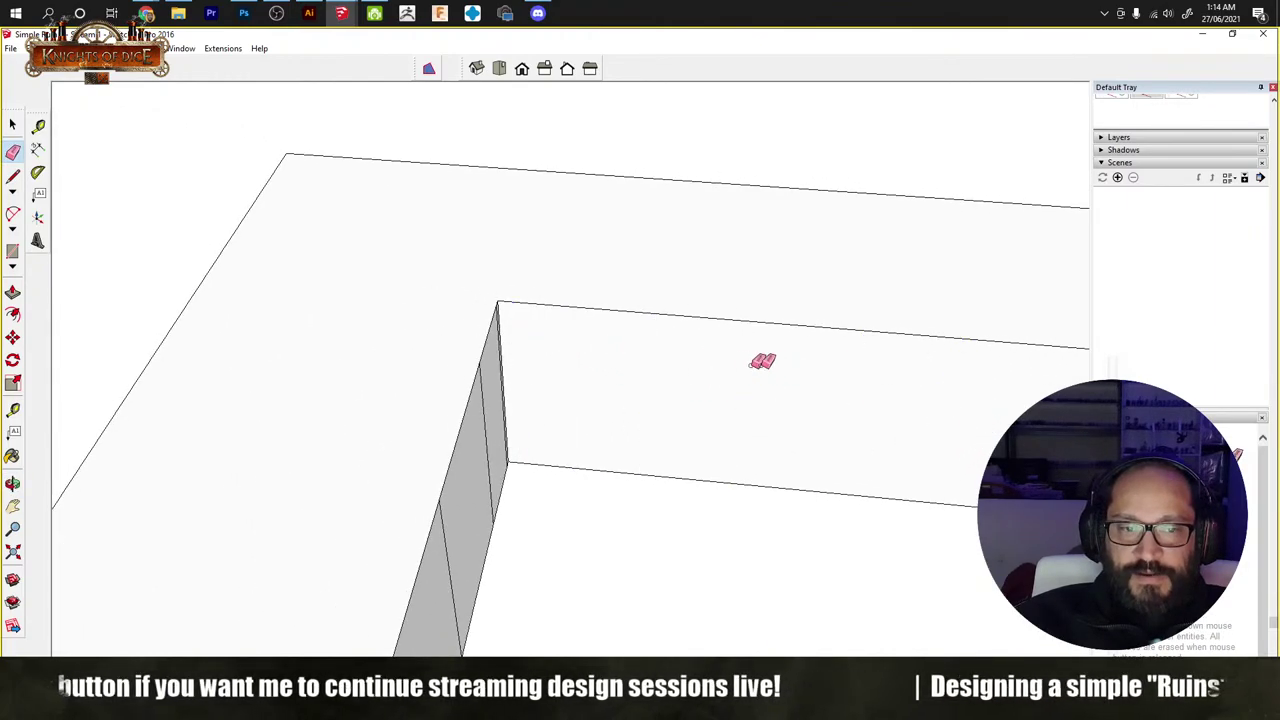
Step: Remove the seam edges along the outermost lancet opening's long outer wall, from the bottom corner towards the arch
mouse_move(760, 360)
middle_down()
mouse_move(608, 401)
mouse_move(531, 397)
mouse_move(643, 363)
mouse_move(676, 289)
middle_up()
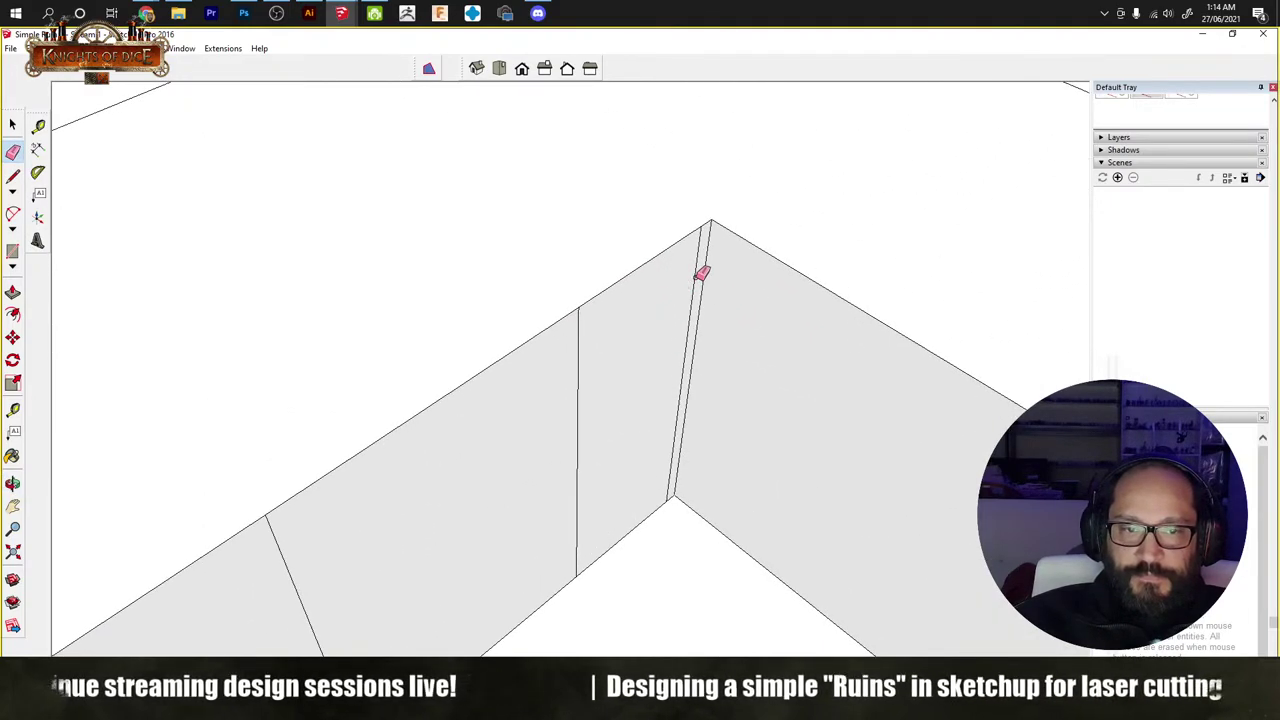
drag(702, 273, 578, 352)
mouse_move(666, 383)
middle_down()
mouse_move(289, 440)
mouse_move(247, 391)
mouse_move(951, 371)
mouse_move(990, 381)
middle_up()
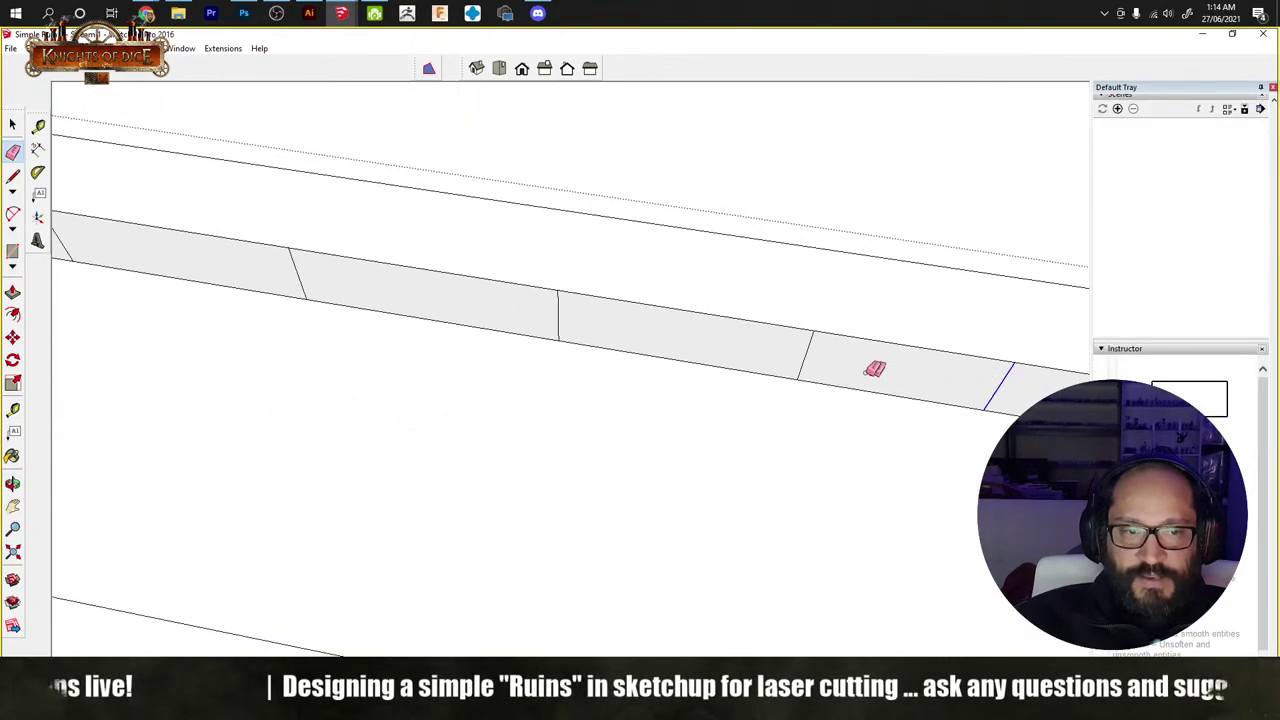
drag(875, 369, 738, 343)
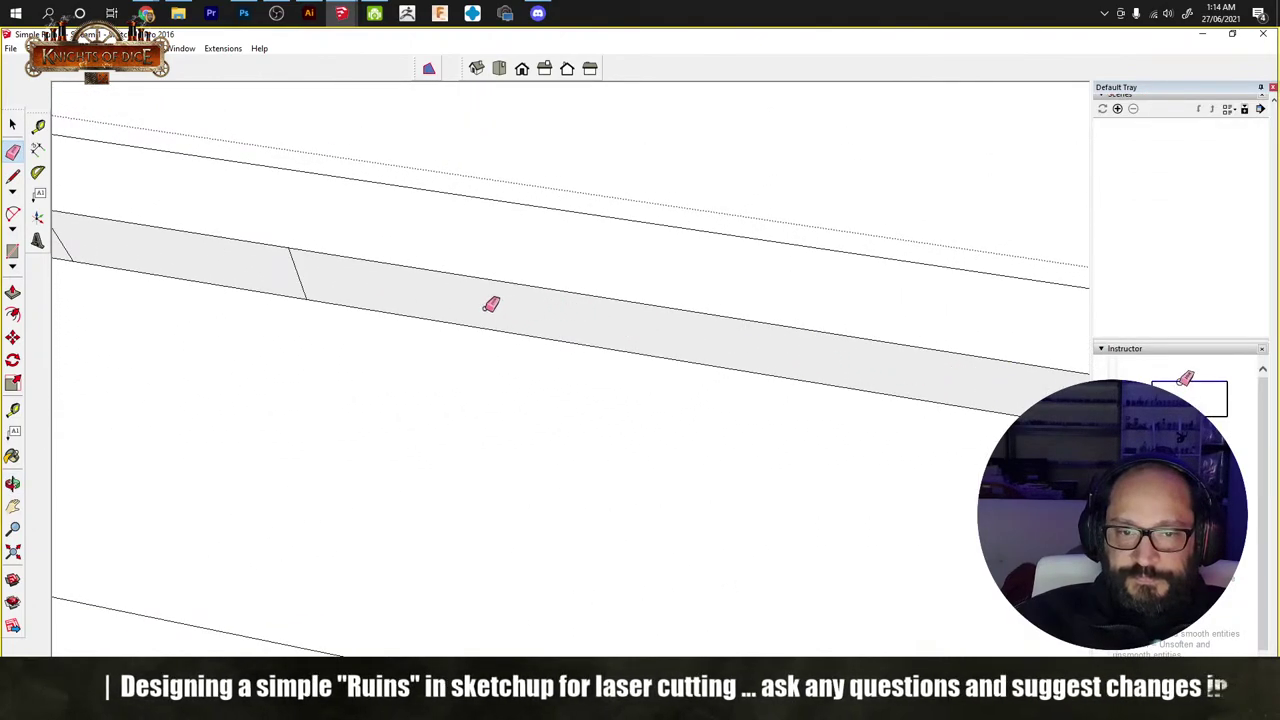
middle_drag(489, 297, 500, 440)
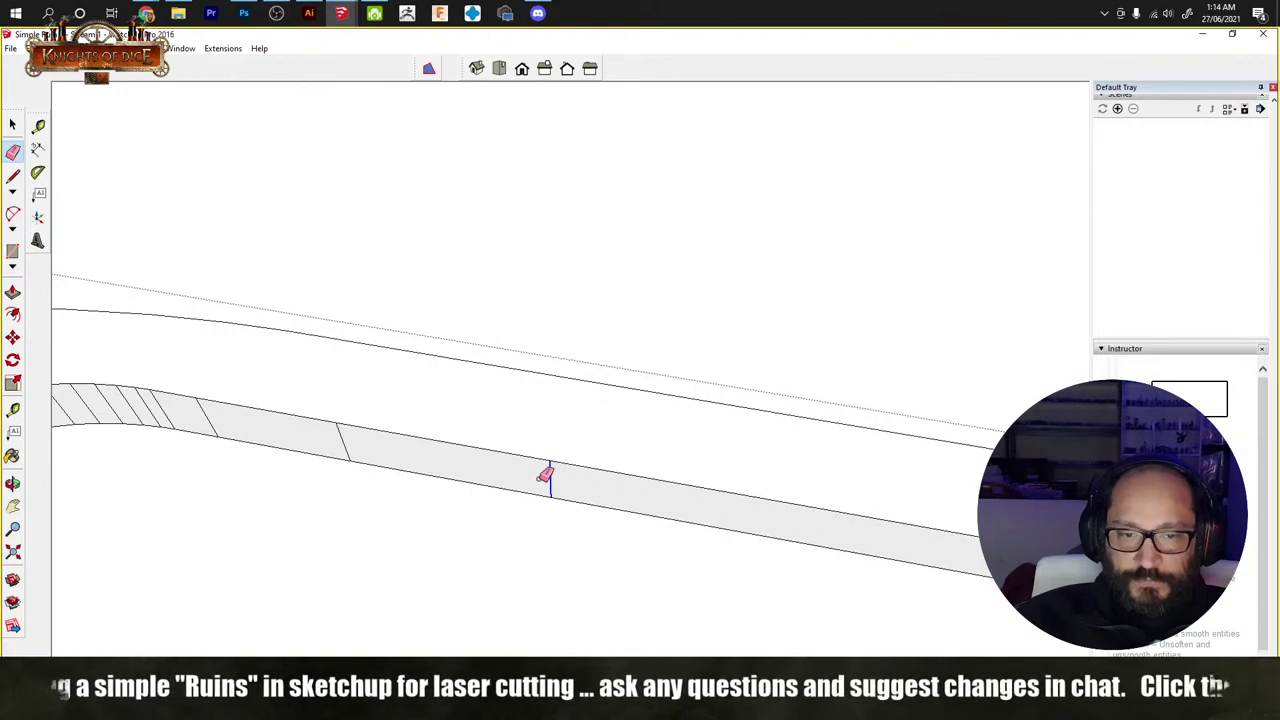
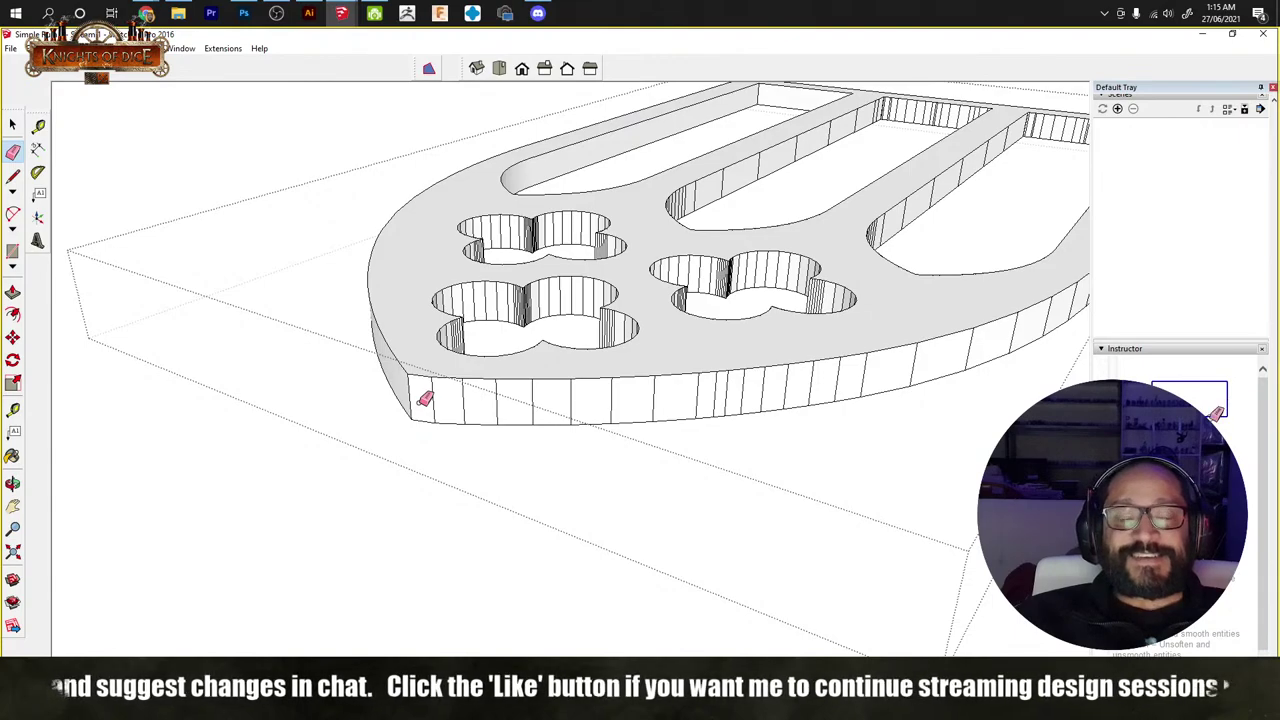
Step: Erase the vertical seam edges along the window panel's curved outer side, from the arch tip towards the straight side
mouse_move(424, 399)
mouse_down()
mouse_move(783, 390)
mouse_move(994, 346)
mouse_up()
mouse_move(994, 346)
middle_down()
mouse_move(883, 432)
mouse_move(563, 451)
middle_up()
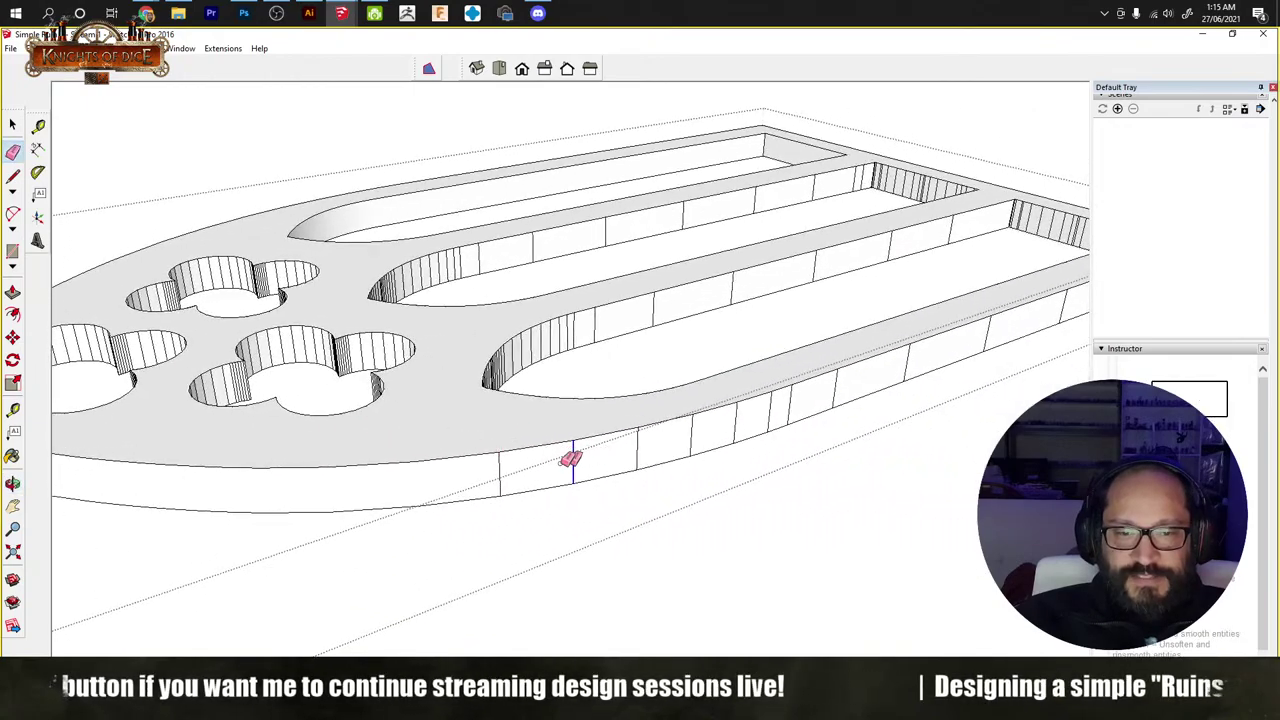
mouse_move(570, 458)
mouse_down()
mouse_move(490, 471)
mouse_move(617, 463)
mouse_move(688, 437)
mouse_up()
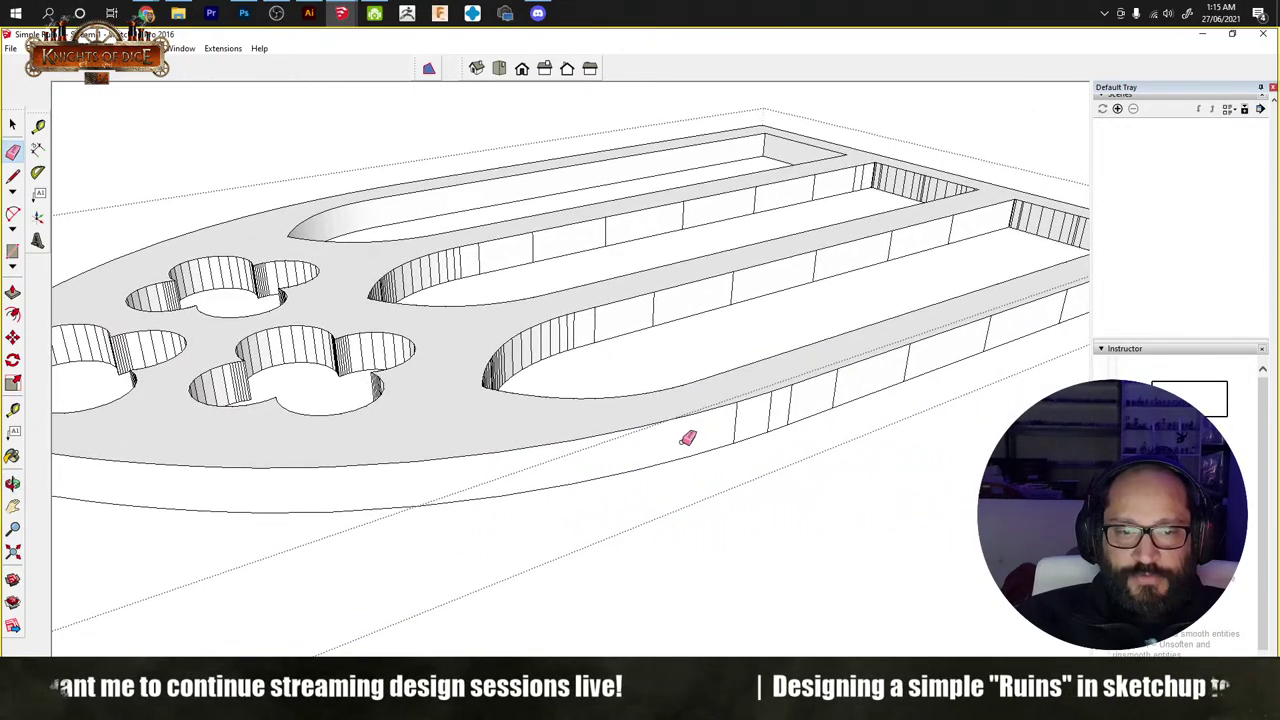
shift+middle_drag(688, 437, 557, 477)
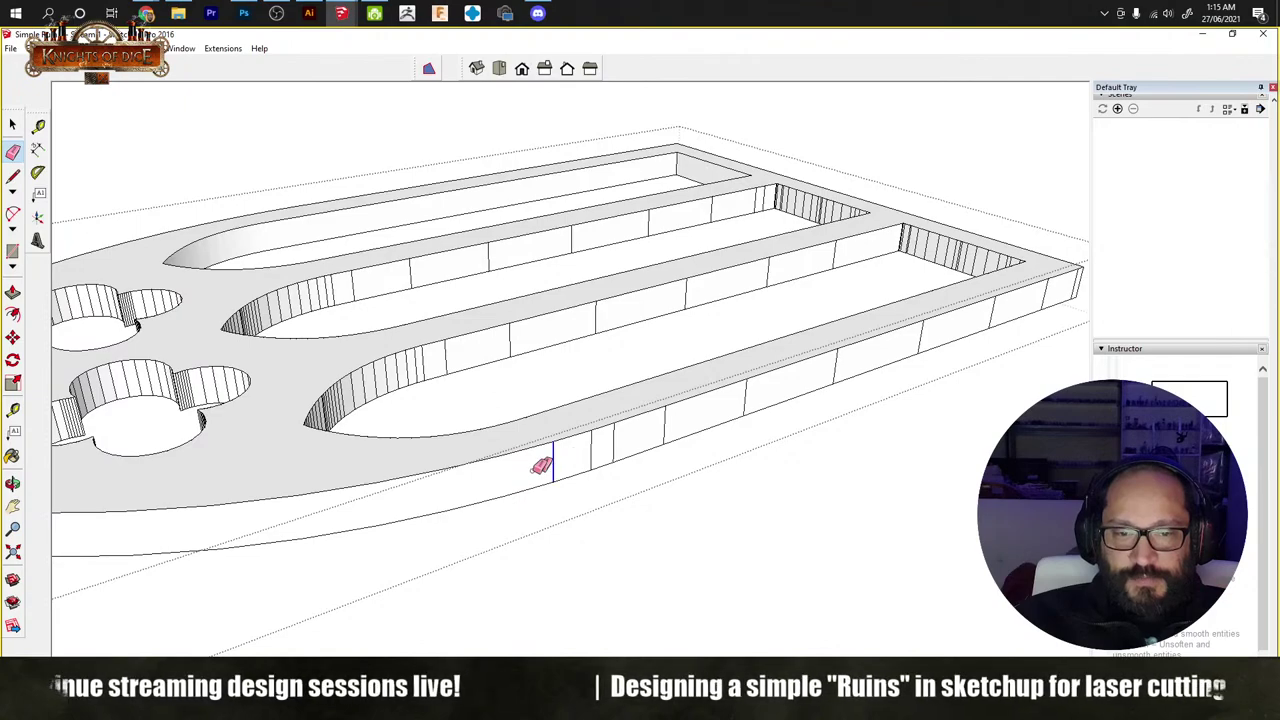
mouse_move(541, 466)
mouse_down()
mouse_move(705, 418)
mouse_move(714, 443)
mouse_up()
Step: Erase the remaining vertical seam edges along the panel's straight outer side down to its bottom corner
scroll(714, 443, down, 5)
scroll(371, 609, up, 2)
scroll(580, 449, down, 5)
mouse_move(580, 449)
middle_down()
mouse_move(366, 490)
mouse_move(397, 397)
mouse_move(477, 323)
middle_up()
scroll(479, 335, up, 6)
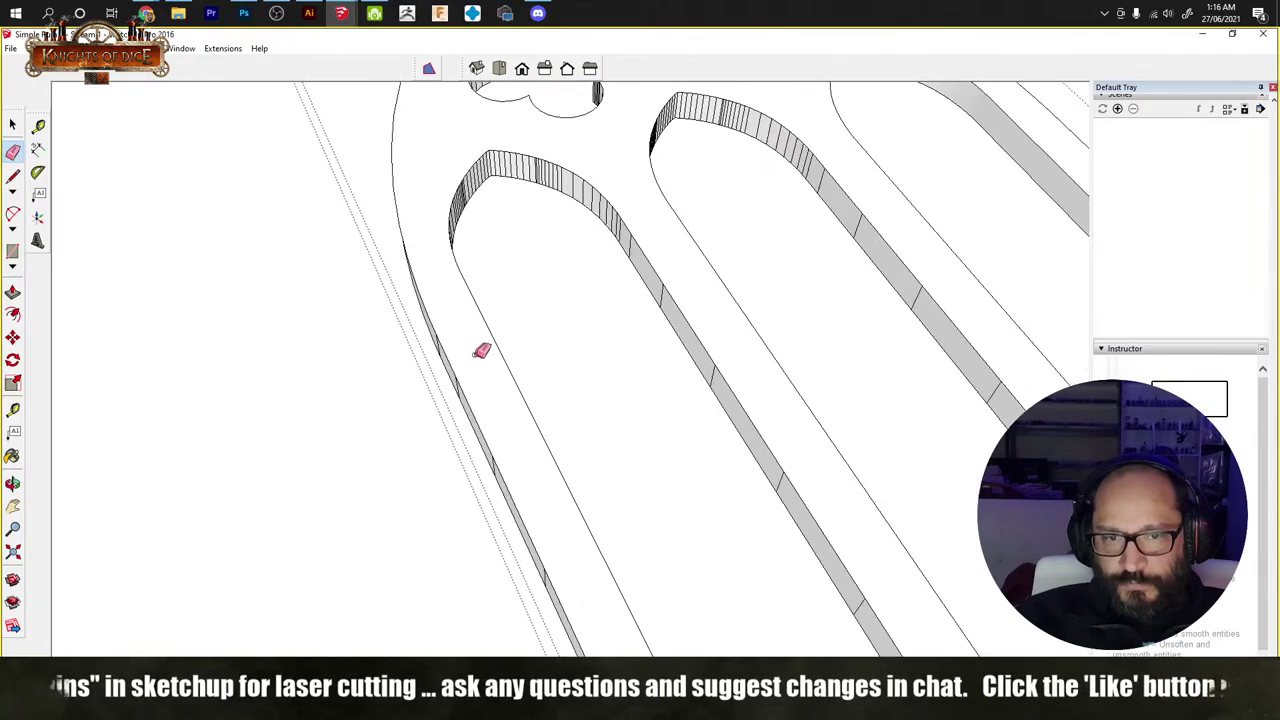
scroll(482, 350, down, 6)
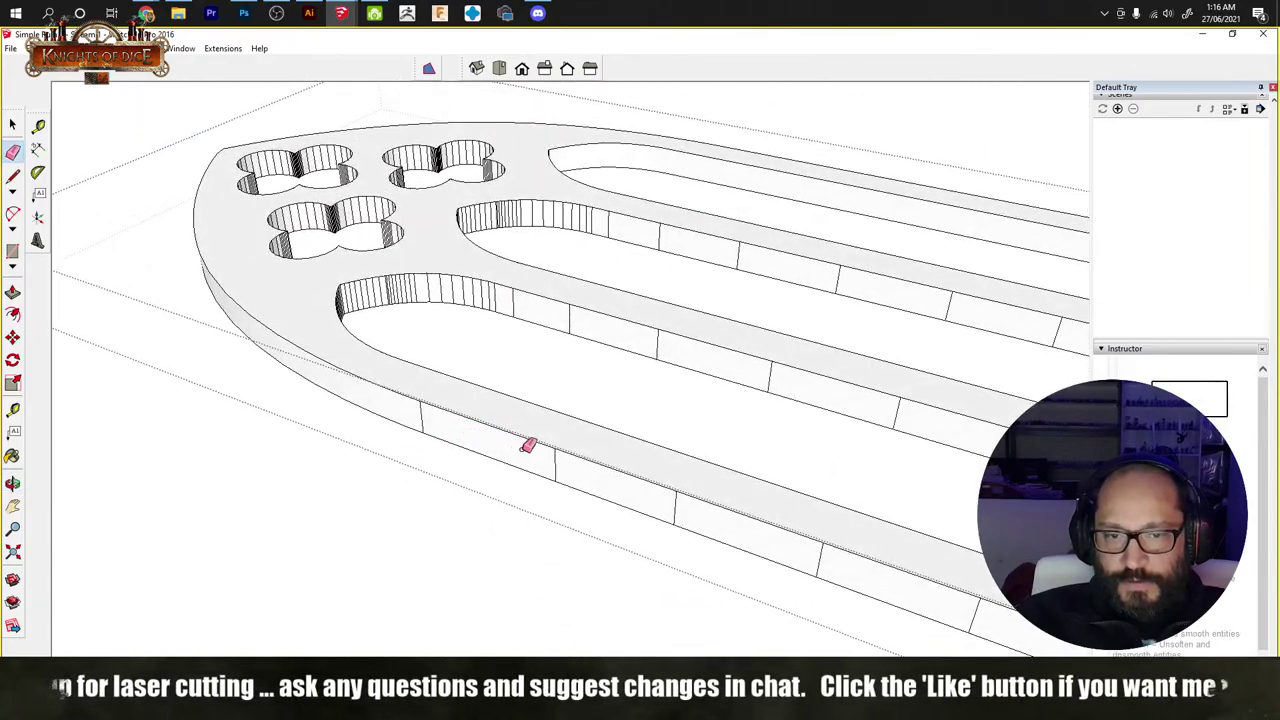
shift+middle_drag(566, 457, 409, 383)
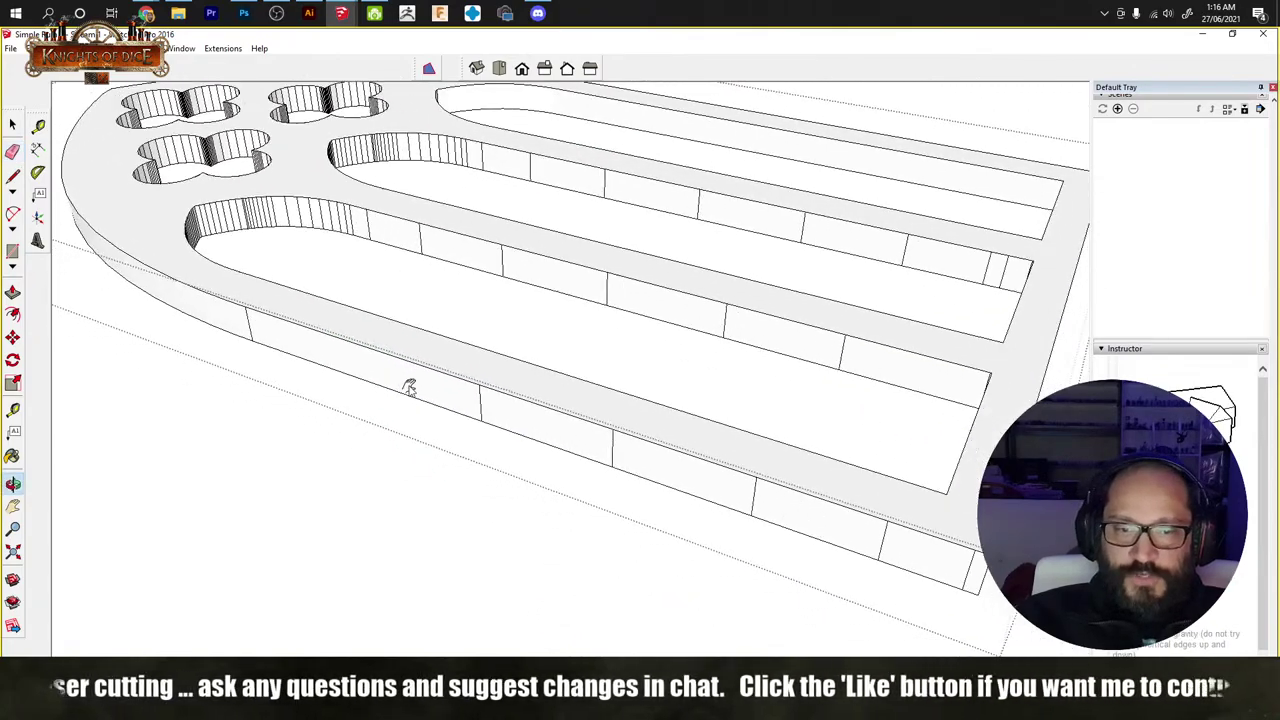
click(612, 436)
click(756, 494)
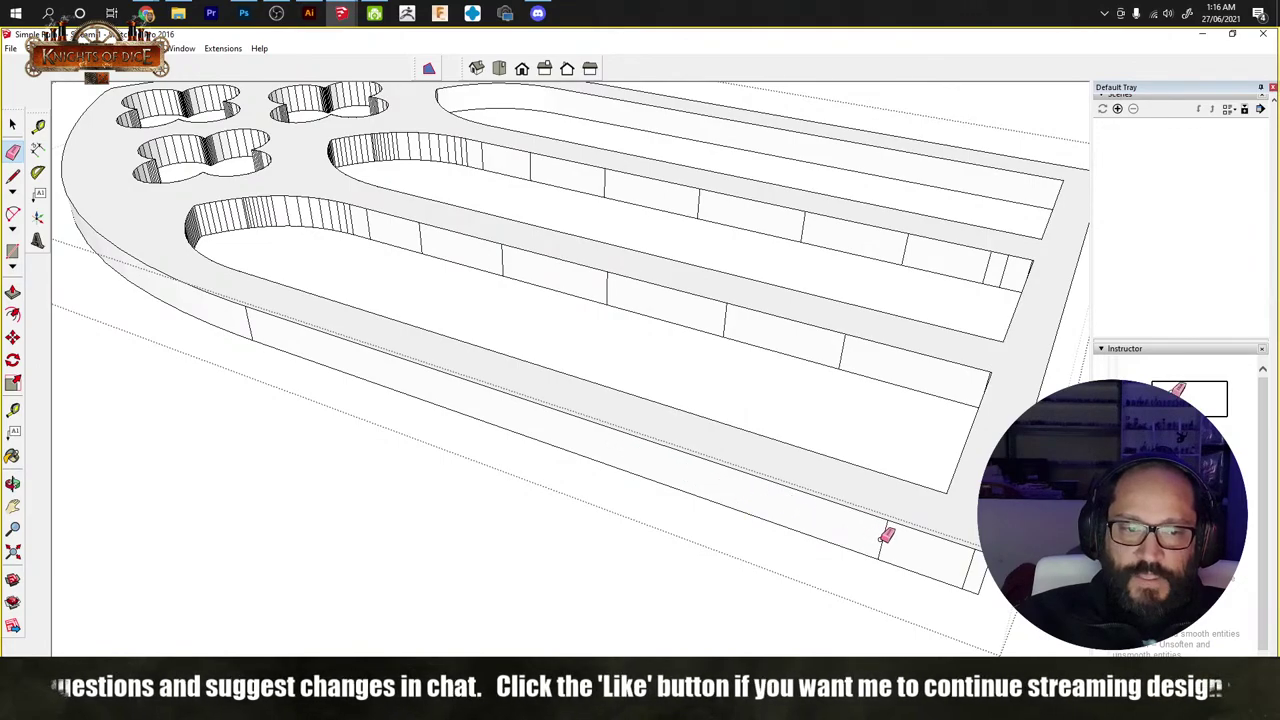
click(882, 540)
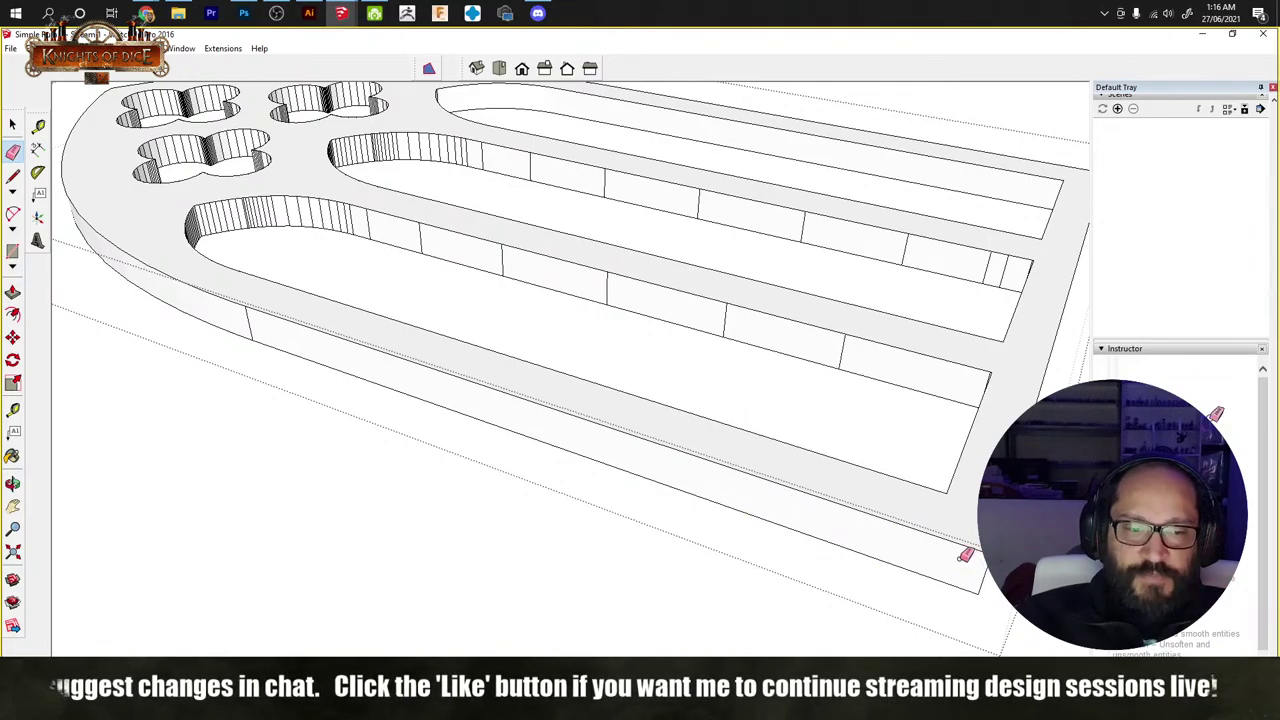
scroll(751, 537, up, 8)
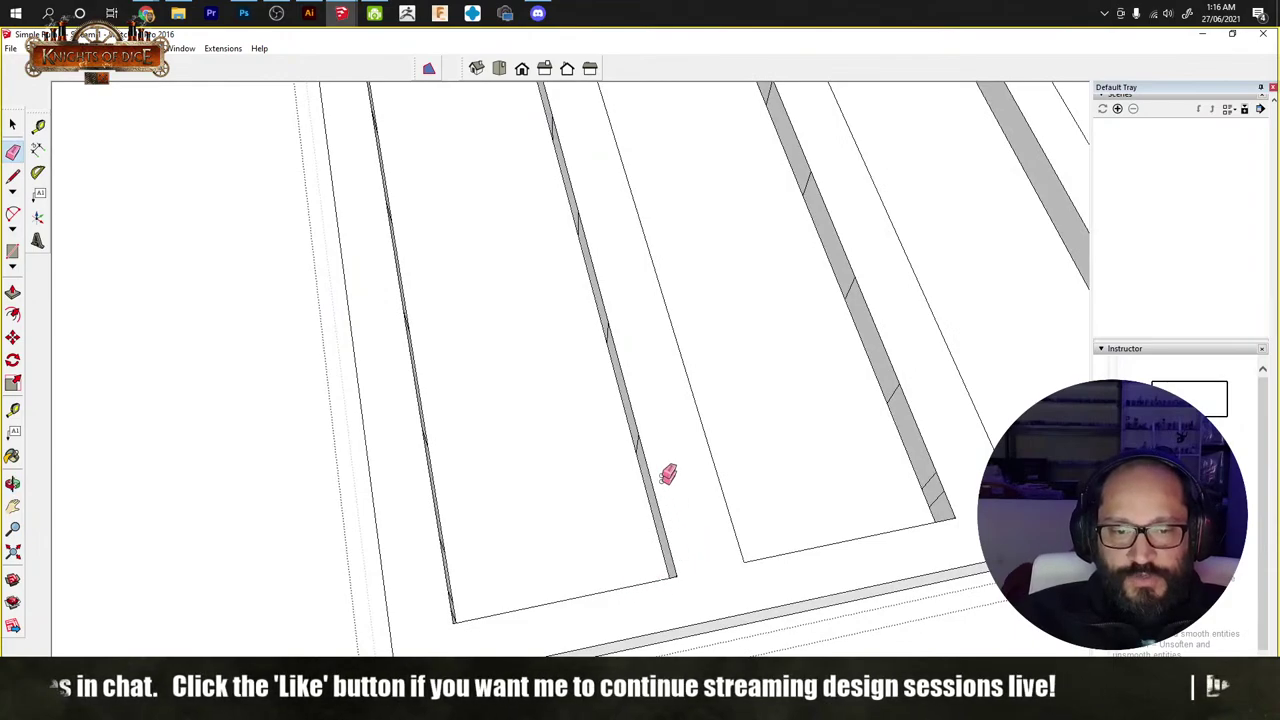
mouse_move(686, 263)
shift+middle_down()
mouse_move(817, 645)
mouse_move(818, 633)
shift+middle_up()
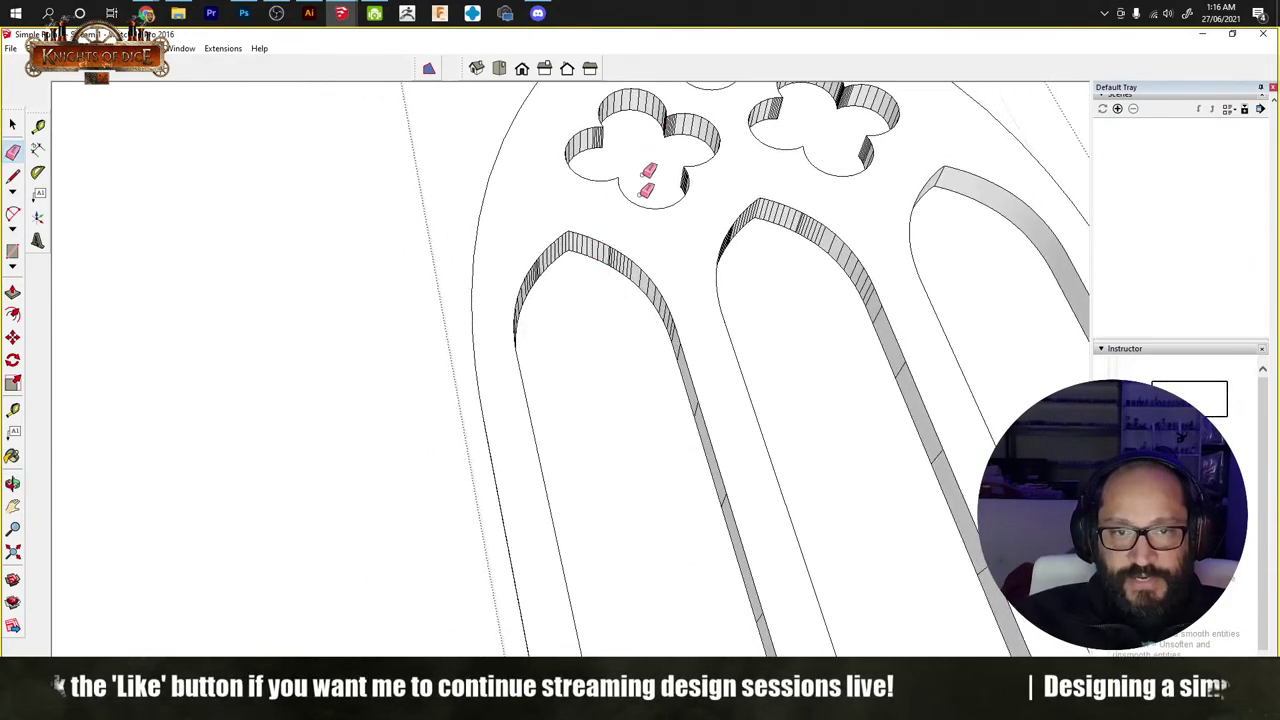
scroll(620, 234, up, 3)
scroll(620, 237, down, 4)
mouse_move(620, 237)
middle_down()
mouse_move(678, 300)
mouse_move(574, 331)
mouse_move(411, 243)
mouse_move(491, 377)
mouse_move(520, 400)
mouse_move(786, 423)
mouse_move(549, 323)
mouse_move(826, 371)
mouse_move(538, 385)
middle_up()
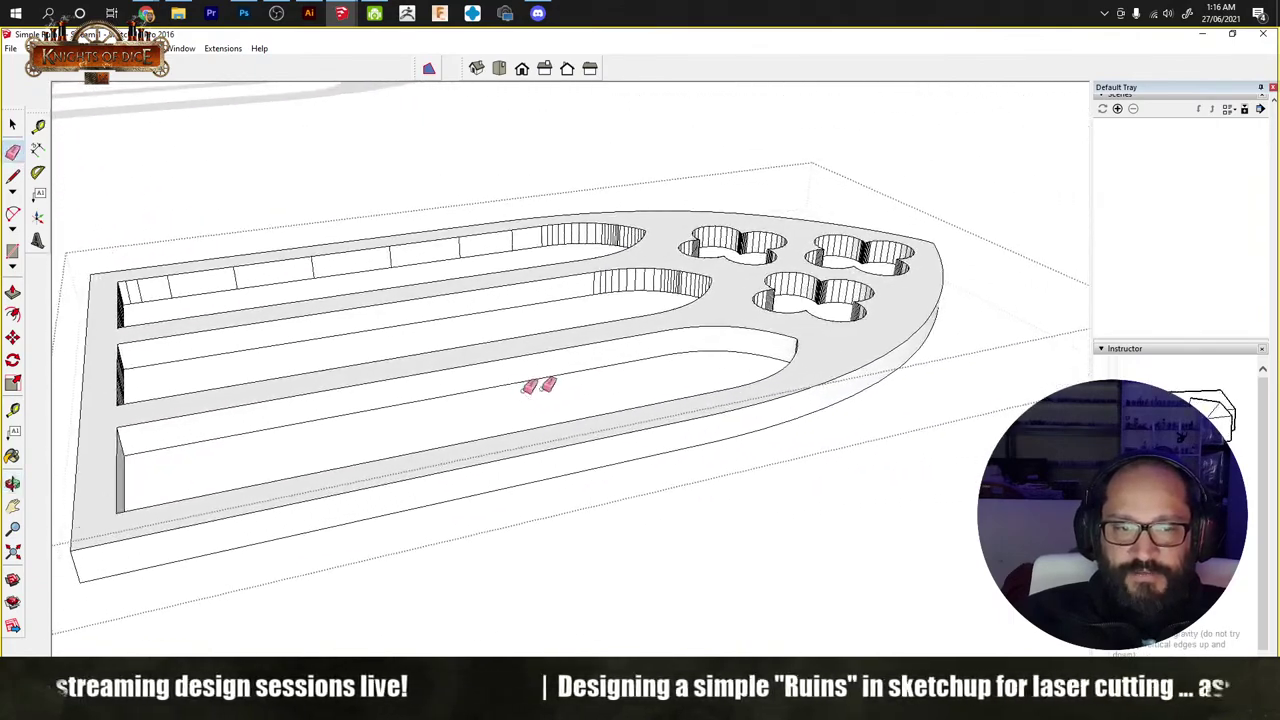
Step: Move the whole window panel from its separate work area to beside the panelled ruin building
key(space)
scroll(814, 349, up, 1)
key(ctrl+a)
scroll(545, 444, up, 2)
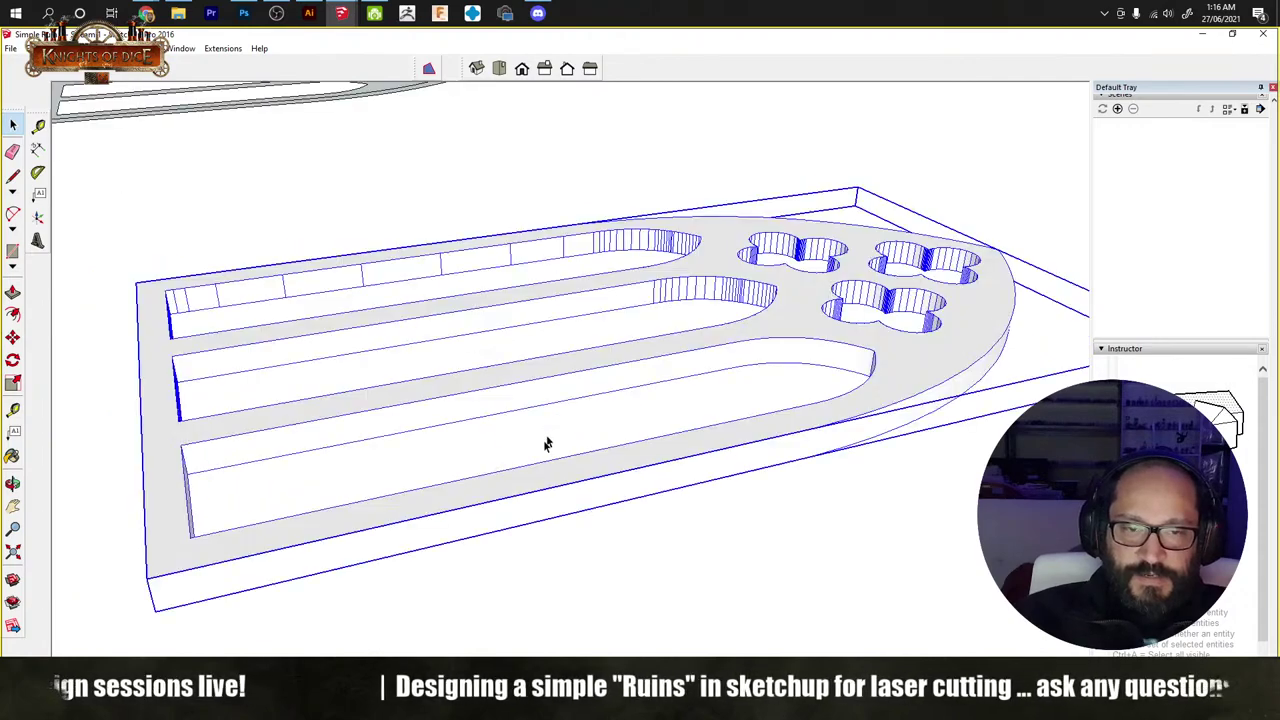
scroll(545, 444, down, 12)
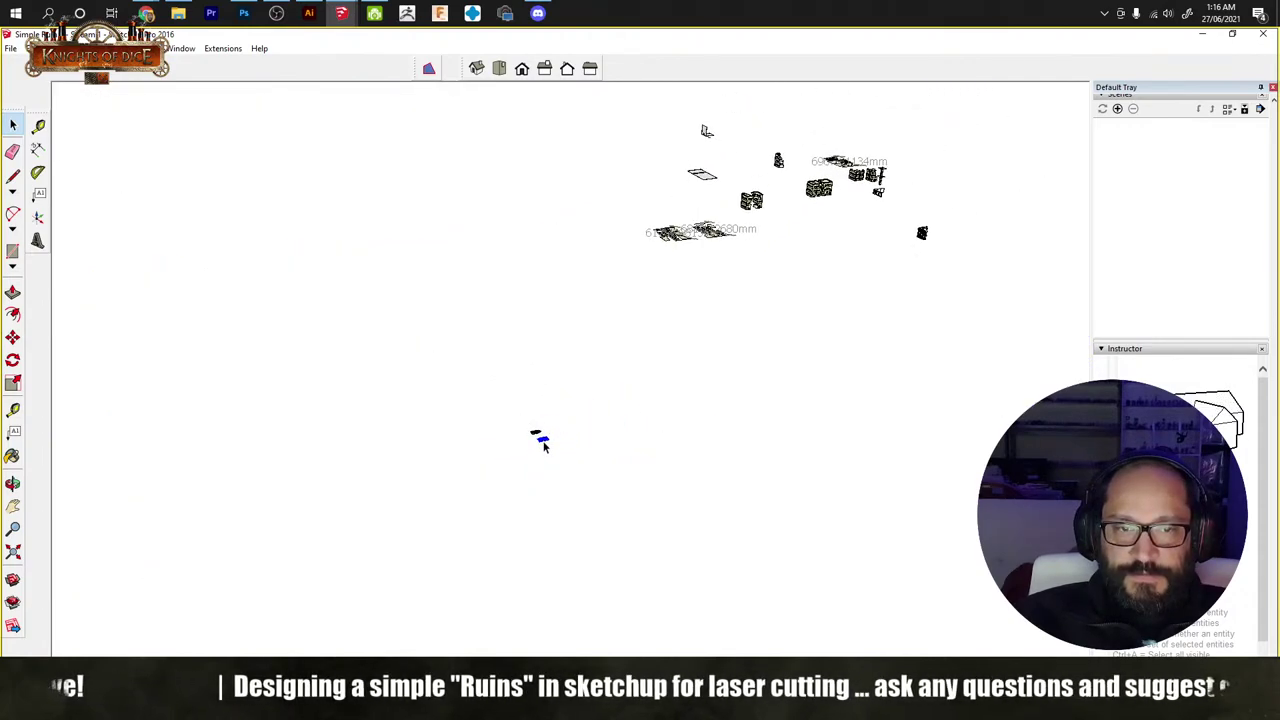
key(m)
click(543, 438)
scroll(657, 491, up, 5)
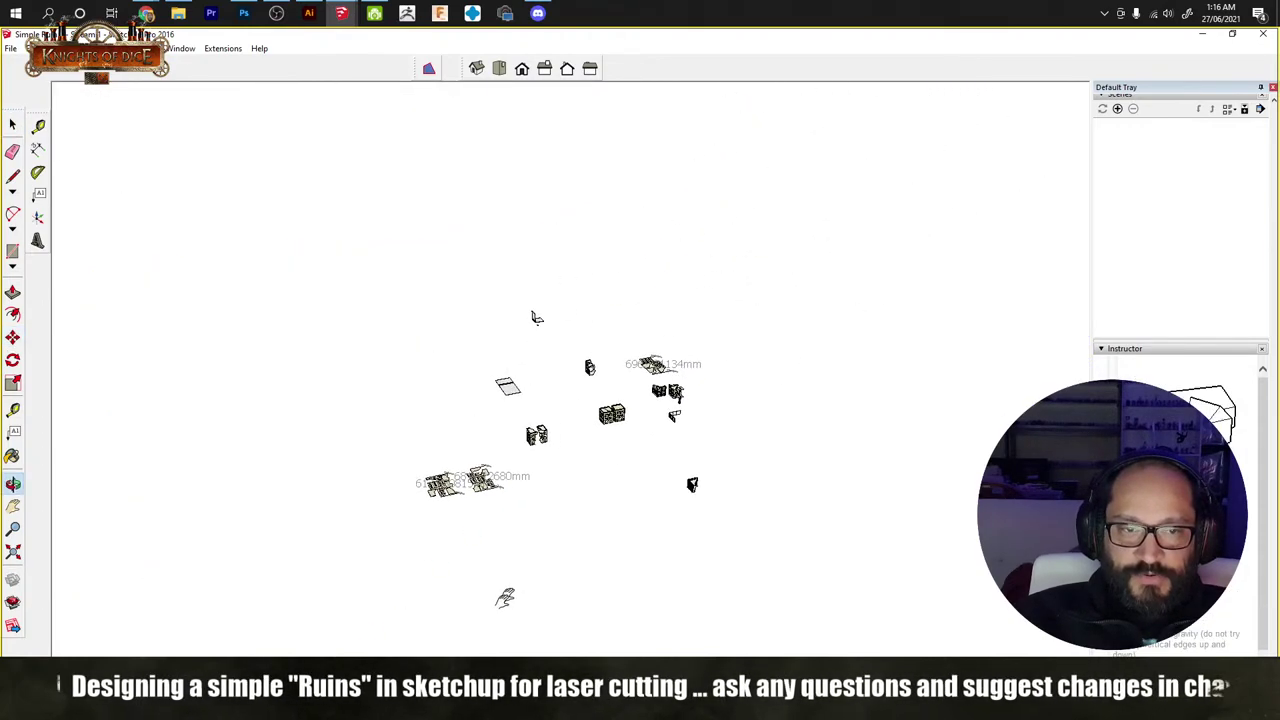
scroll(686, 484, up, 10)
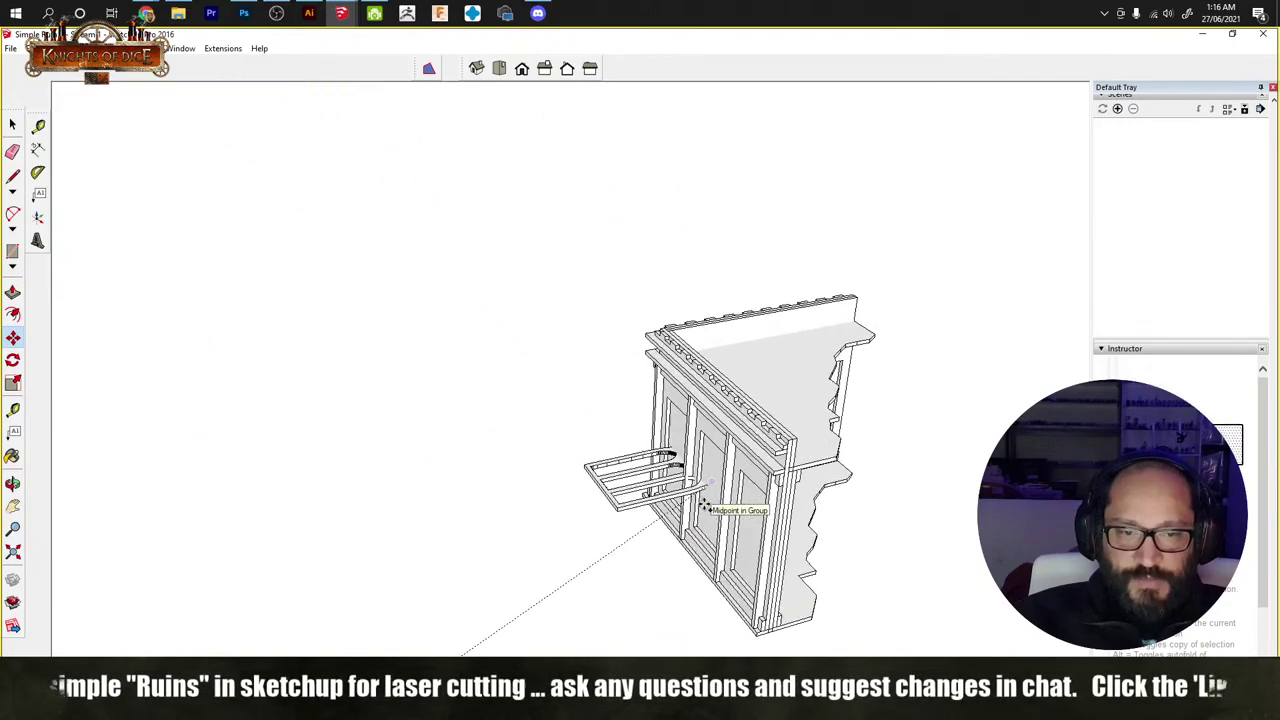
click(648, 450)
scroll(620, 450, up, 8)
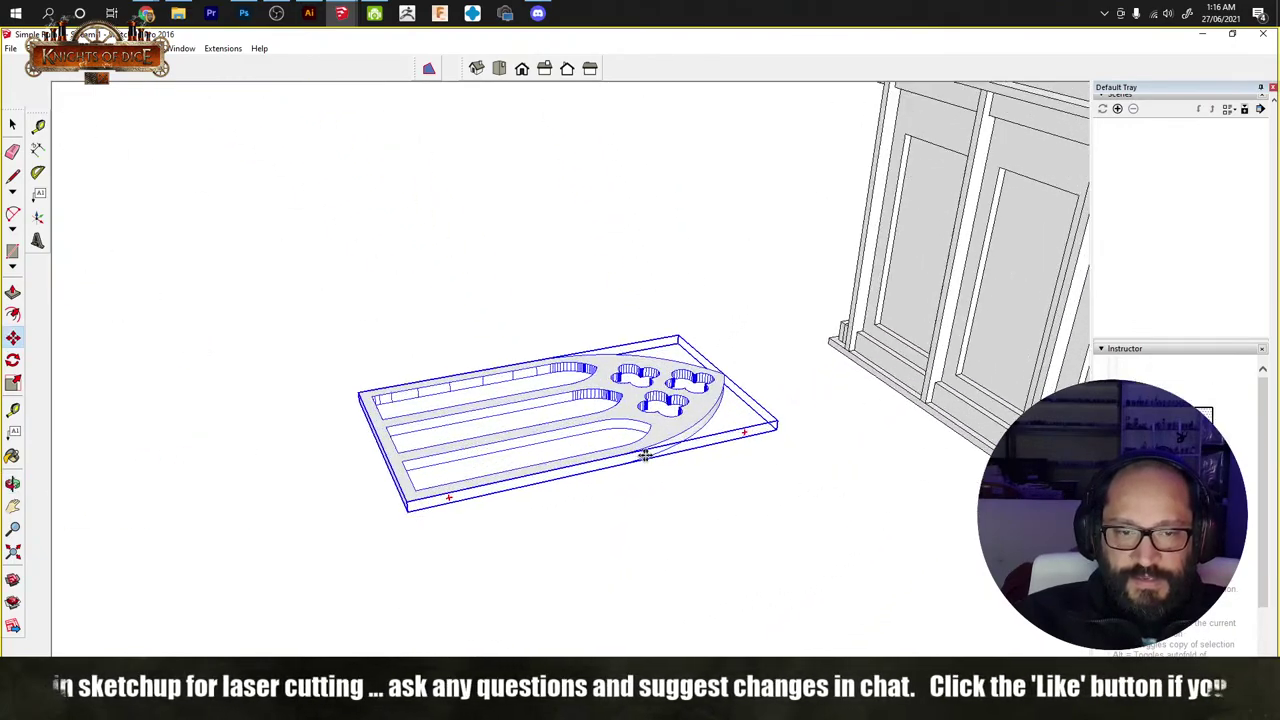
Step: Rotate the window panel upright and place it by its bottom corner against the first bay of the panelled wall
key(q)
click(571, 457)
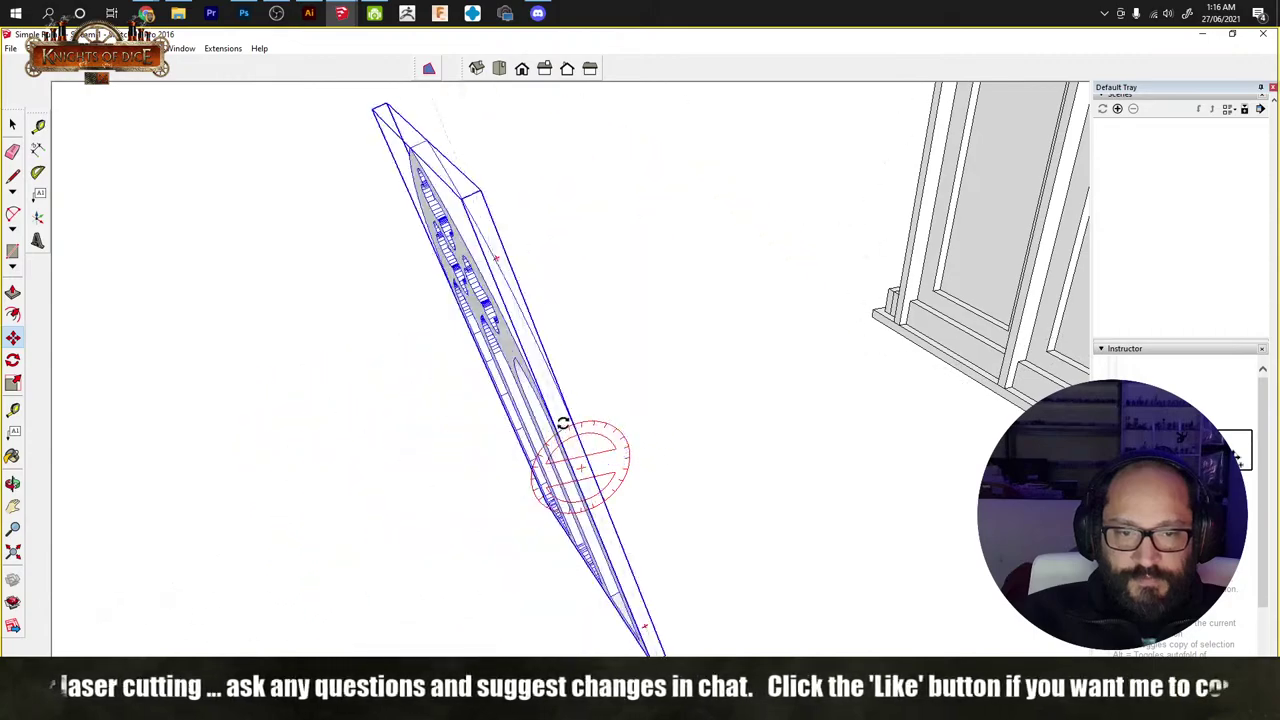
click(516, 504)
middle_drag(516, 504, 948, 526)
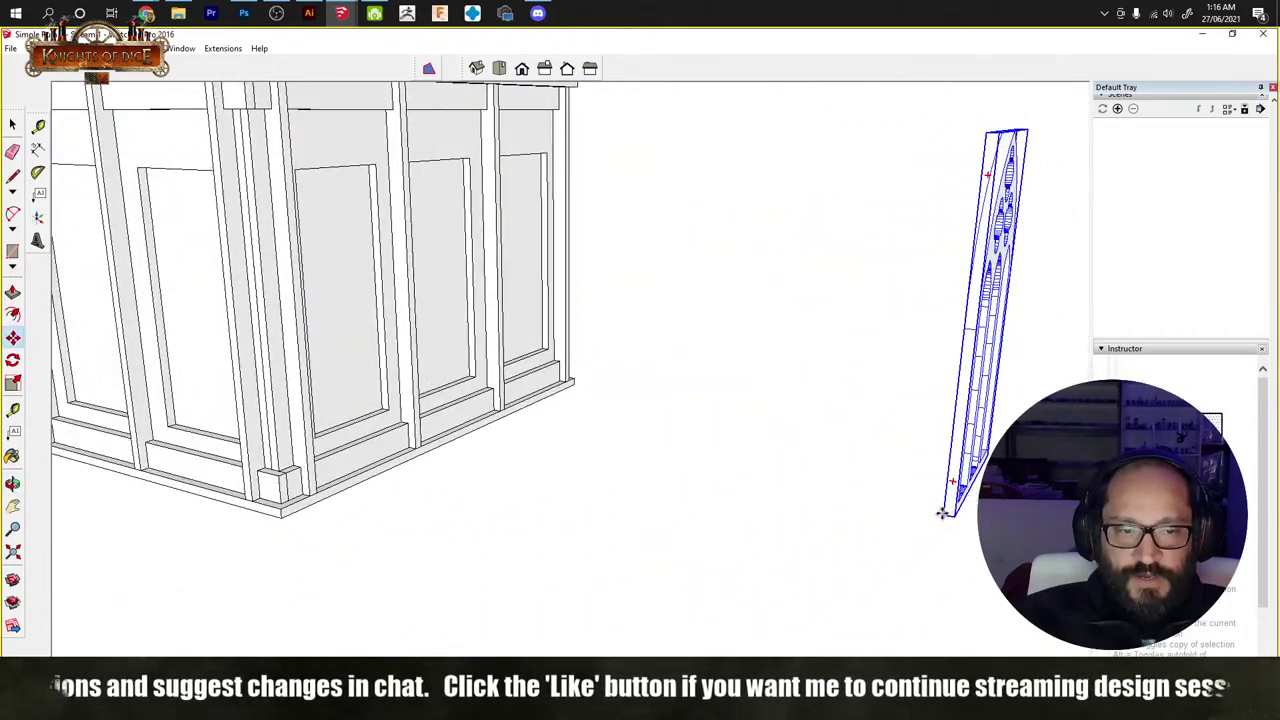
click(942, 514)
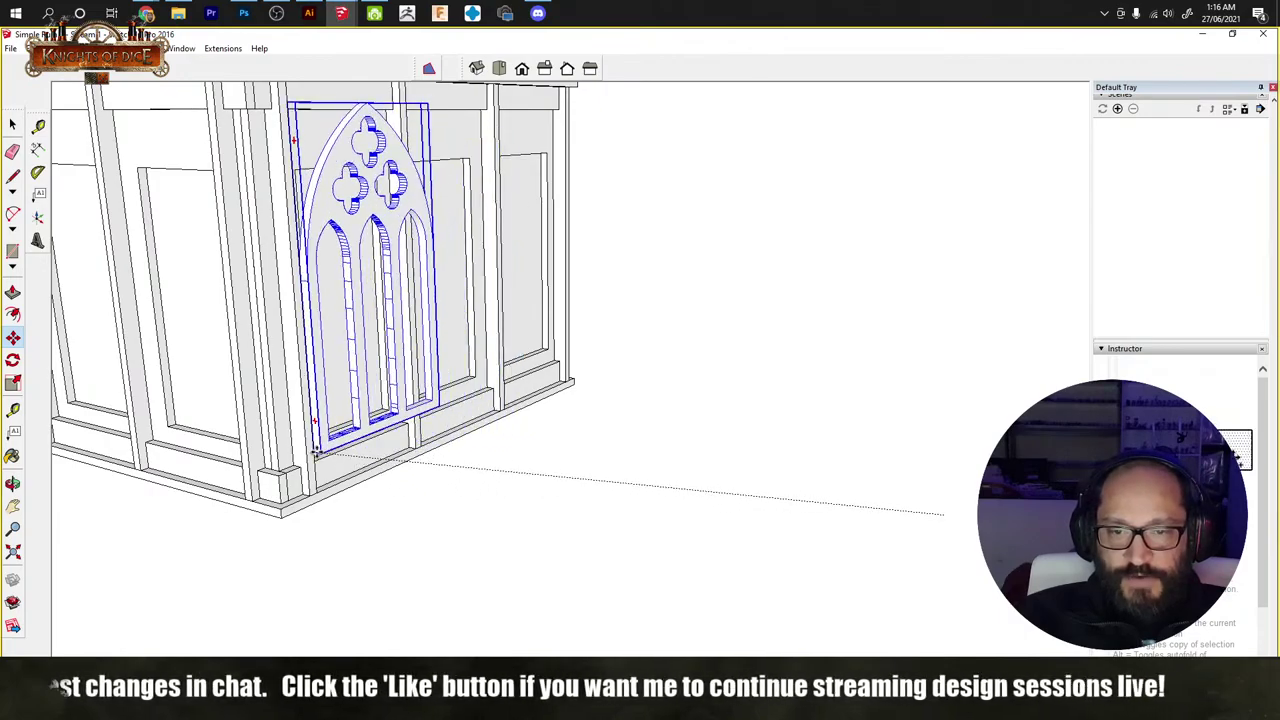
click(318, 460)
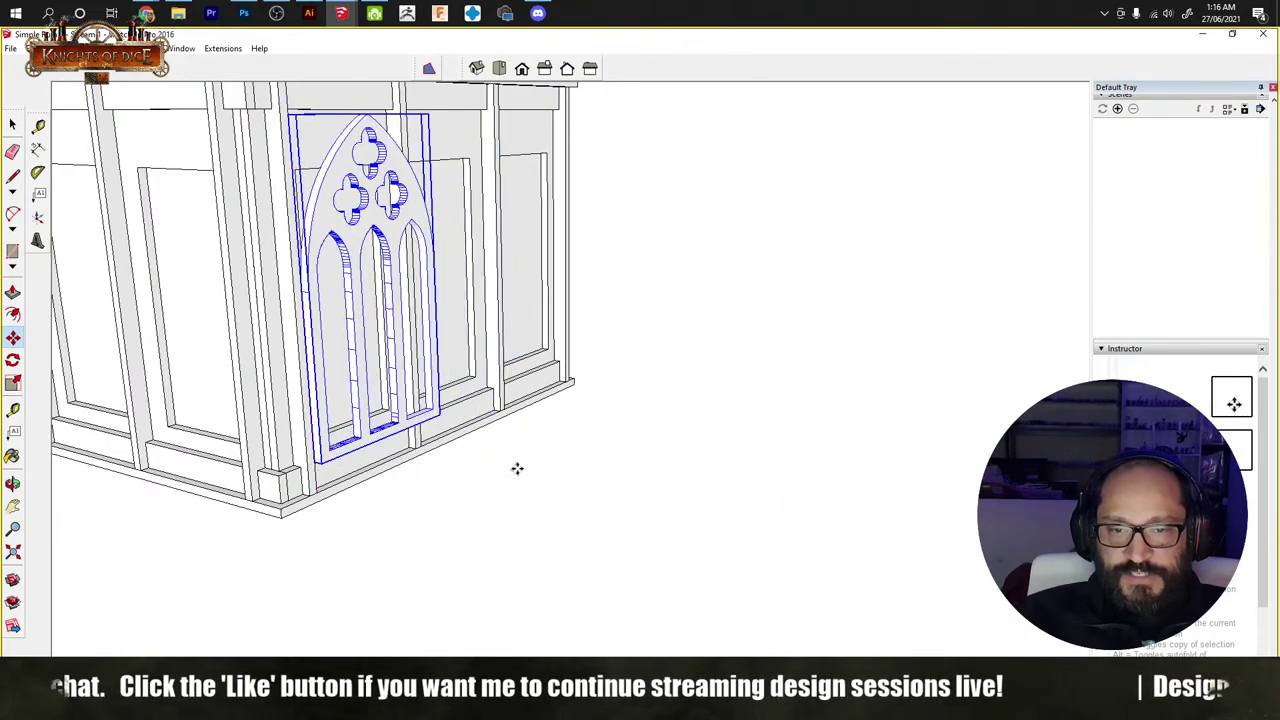
Step: Examine how the gothic window's width and height fit the first wall bay, its posts and the rectangular recess
middle_drag(517, 468, 120, 514)
scroll(560, 409, down, 3)
middle_drag(600, 540, 509, 409)
scroll(509, 409, up, 3)
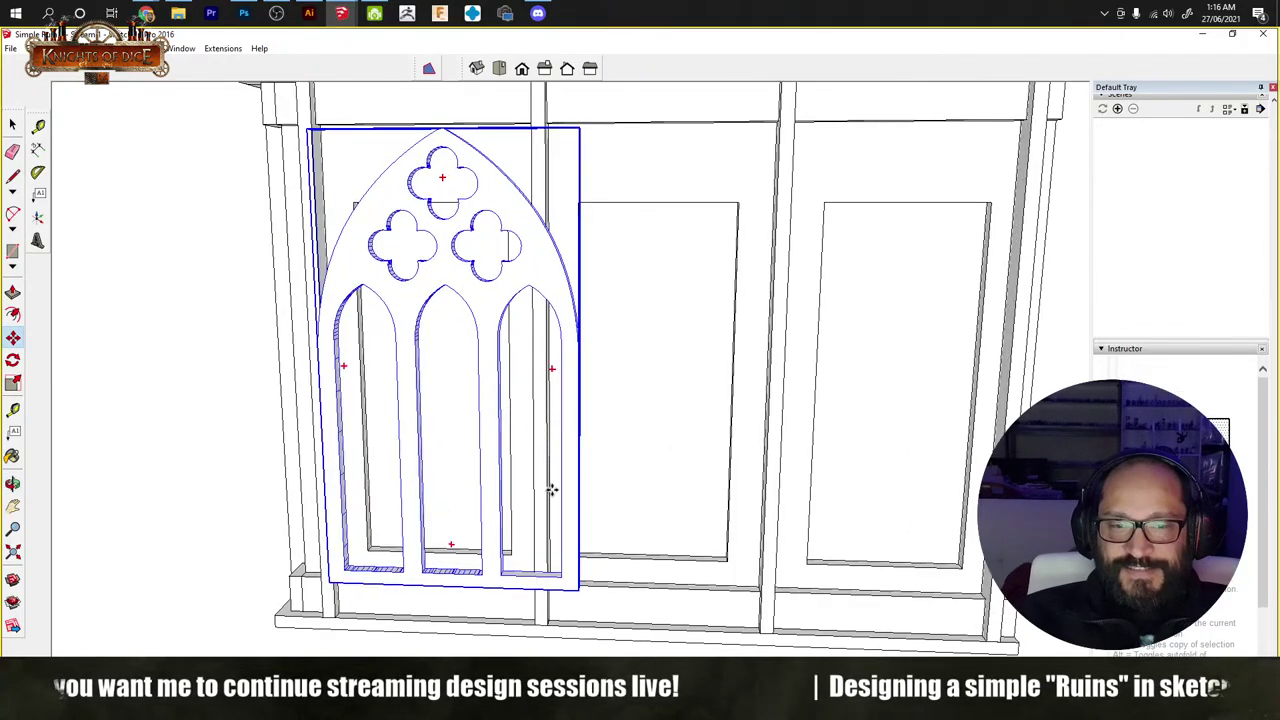
middle_drag(551, 490, 474, 514)
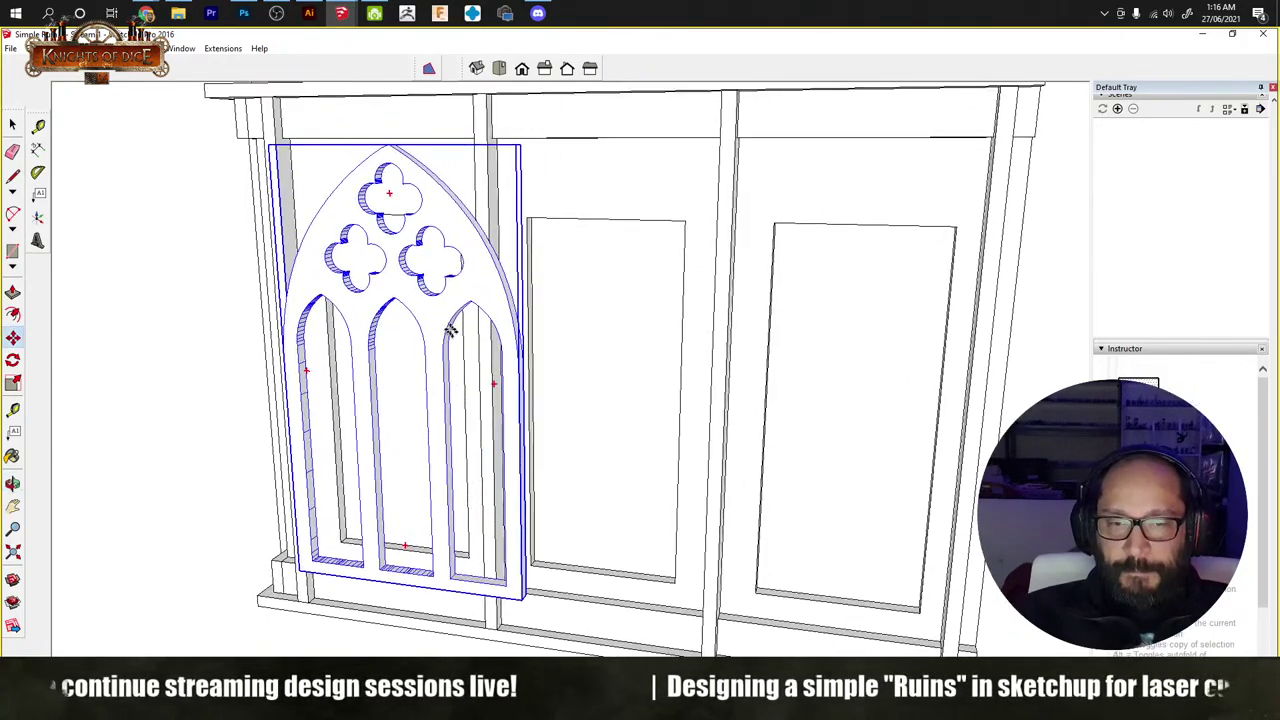
scroll(470, 318, up, 3)
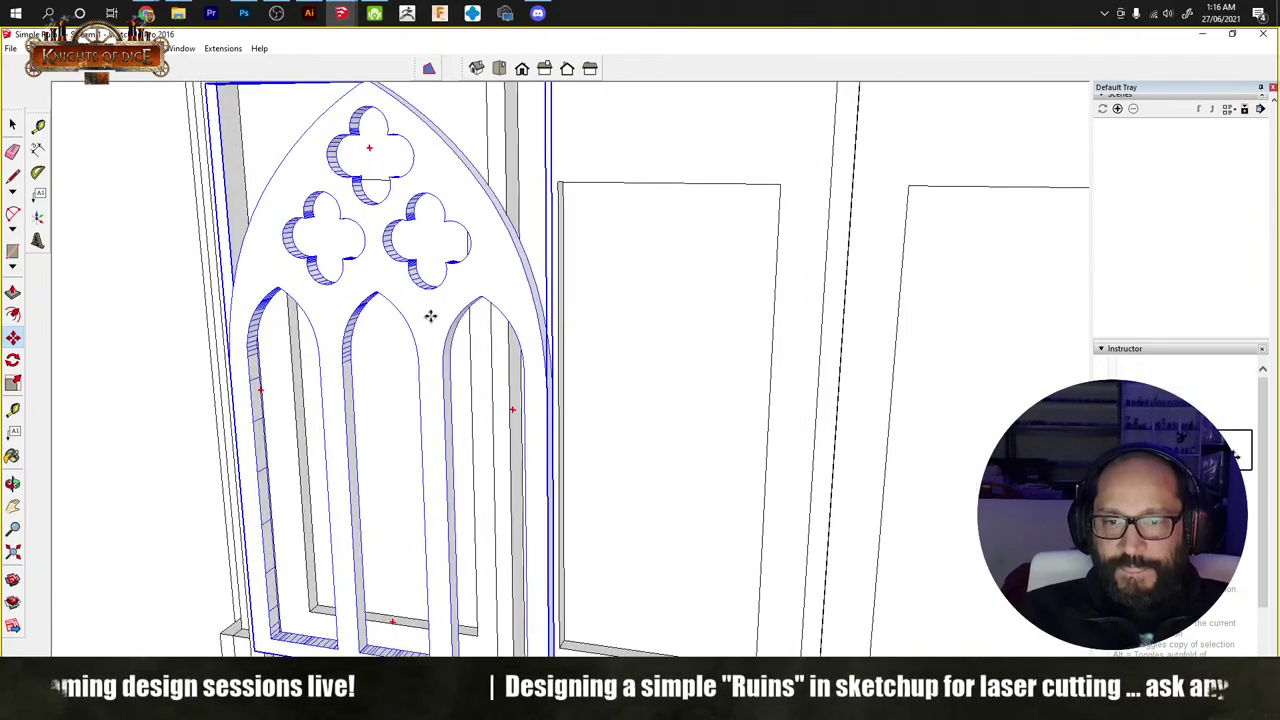
key(space)
scroll(450, 293, down, 5)
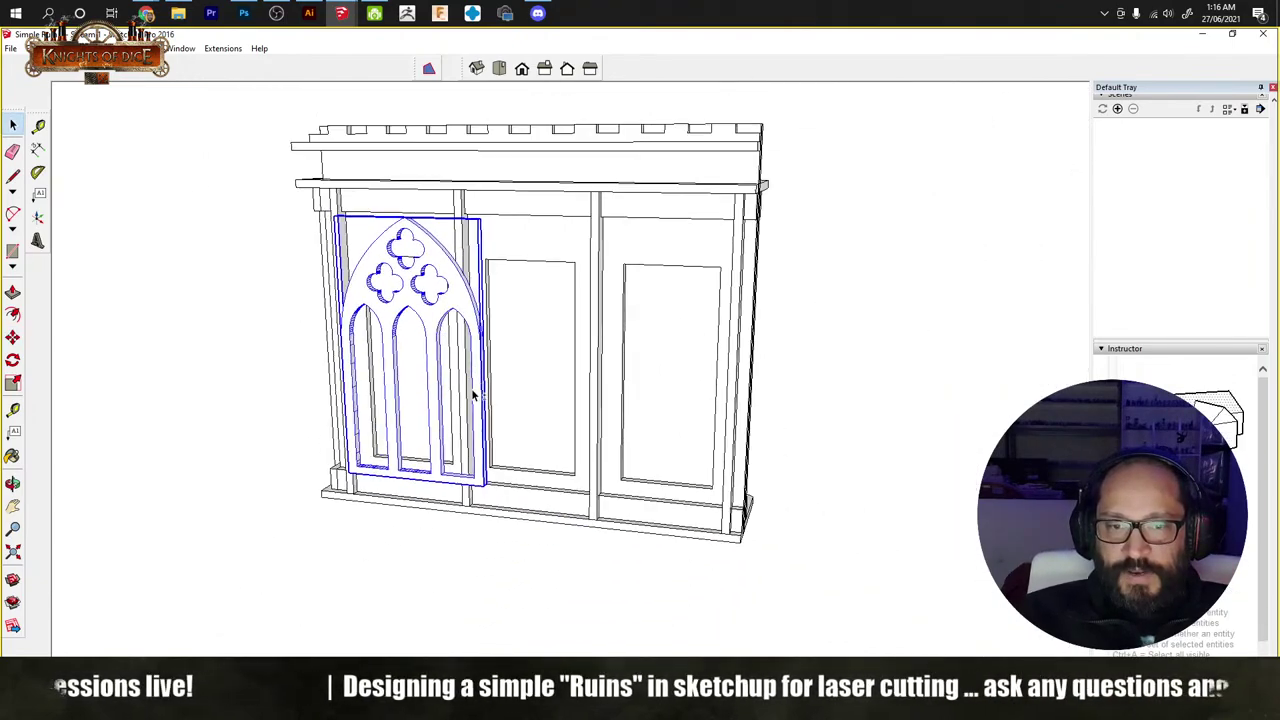
middle_drag(450, 293, 530, 396)
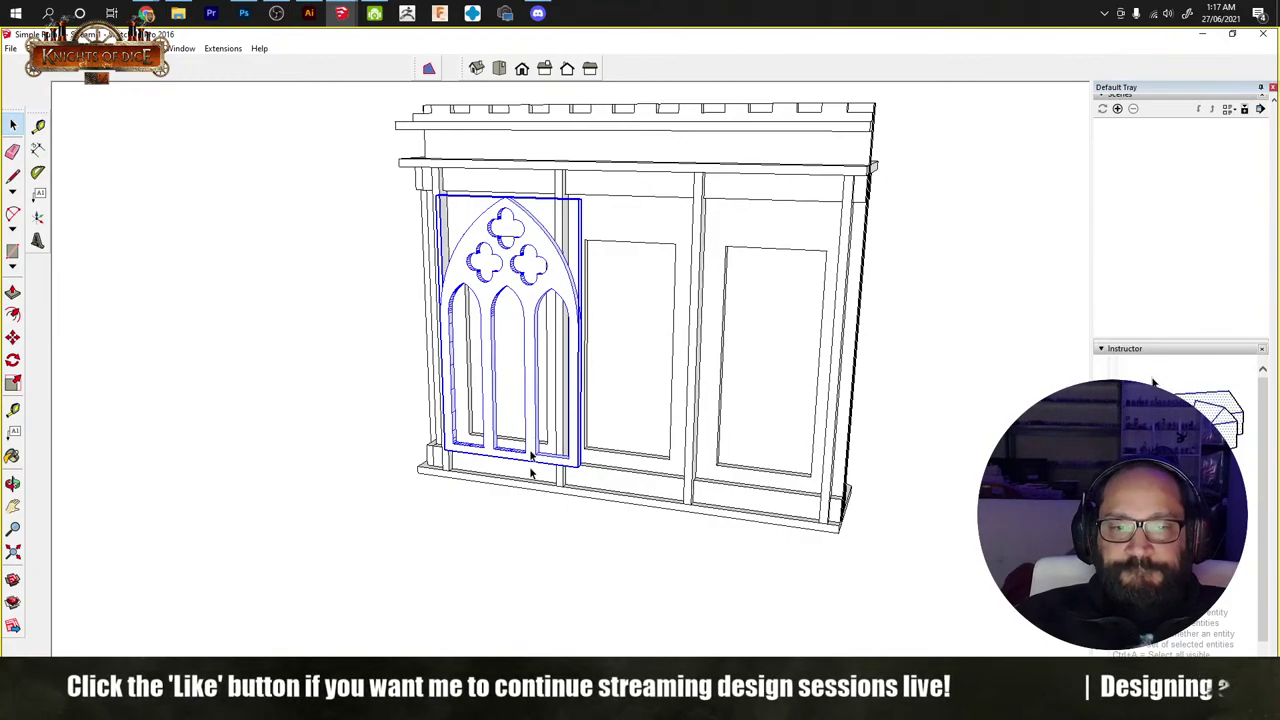
mouse_move(531, 473)
middle_down()
mouse_move(557, 368)
mouse_move(506, 491)
mouse_move(509, 374)
mouse_move(671, 400)
mouse_move(635, 415)
mouse_move(640, 443)
mouse_move(591, 391)
mouse_move(507, 498)
mouse_move(617, 420)
mouse_move(586, 471)
mouse_move(506, 491)
mouse_move(607, 498)
mouse_move(517, 494)
mouse_move(477, 408)
middle_up()
scroll(515, 387, up, 3)
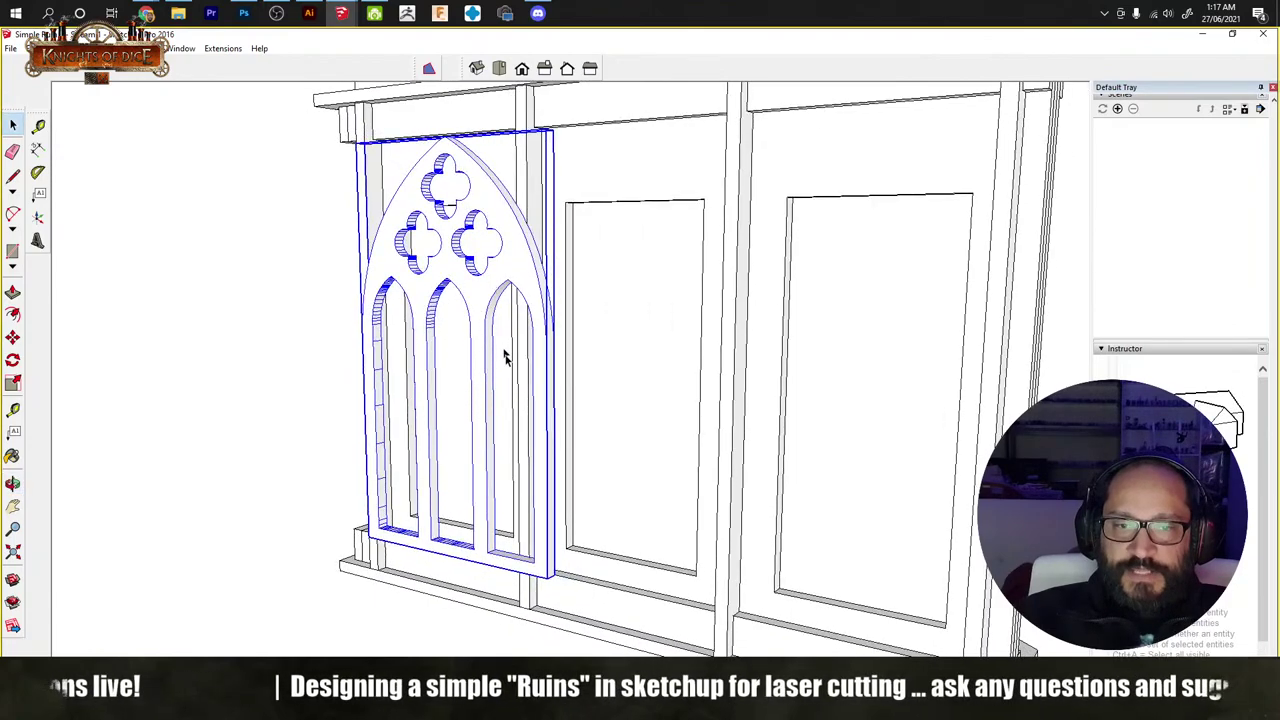
Step: Delete the gothic window panel from the first wall bay
click(567, 573)
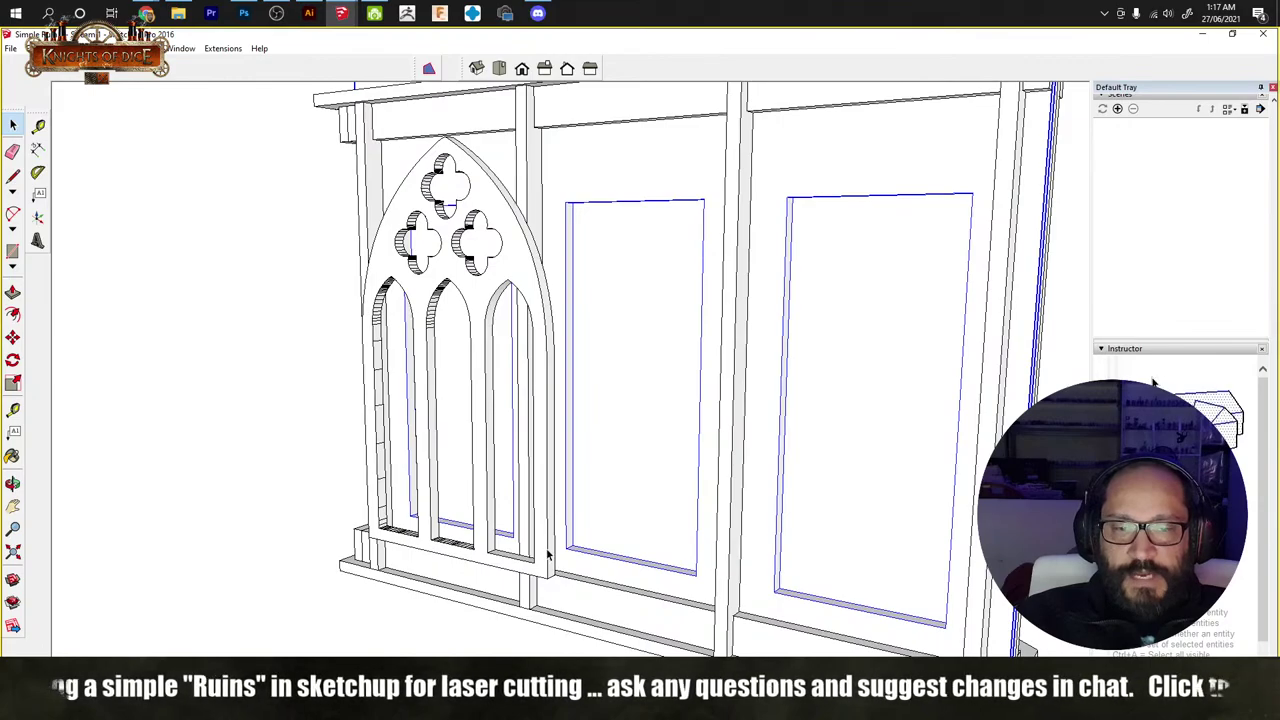
click(547, 556)
middle_drag(498, 484, 645, 395)
scroll(610, 490, down, 1)
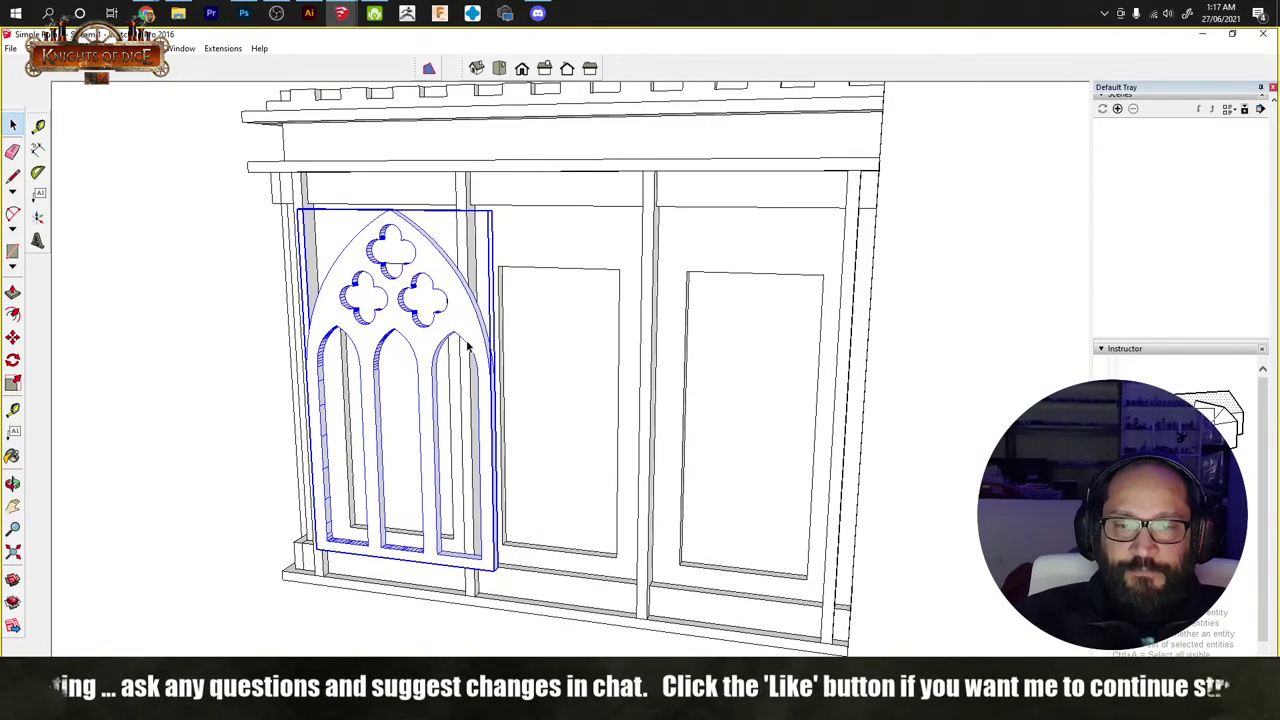
key(Delete)
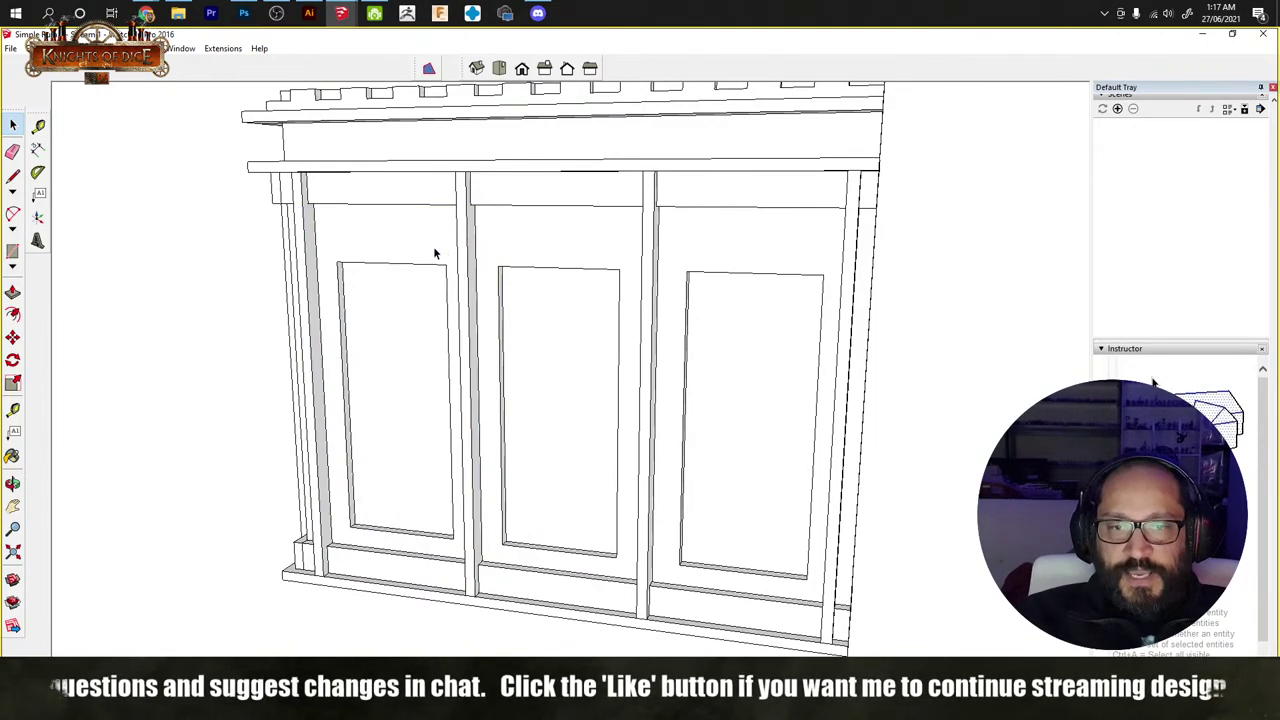
Step: Examine the three wall bays, switch to Illustrator and review the gothic window drawings in Untitled-3 and Untitled-2
middle_drag(434, 252, 698, 264)
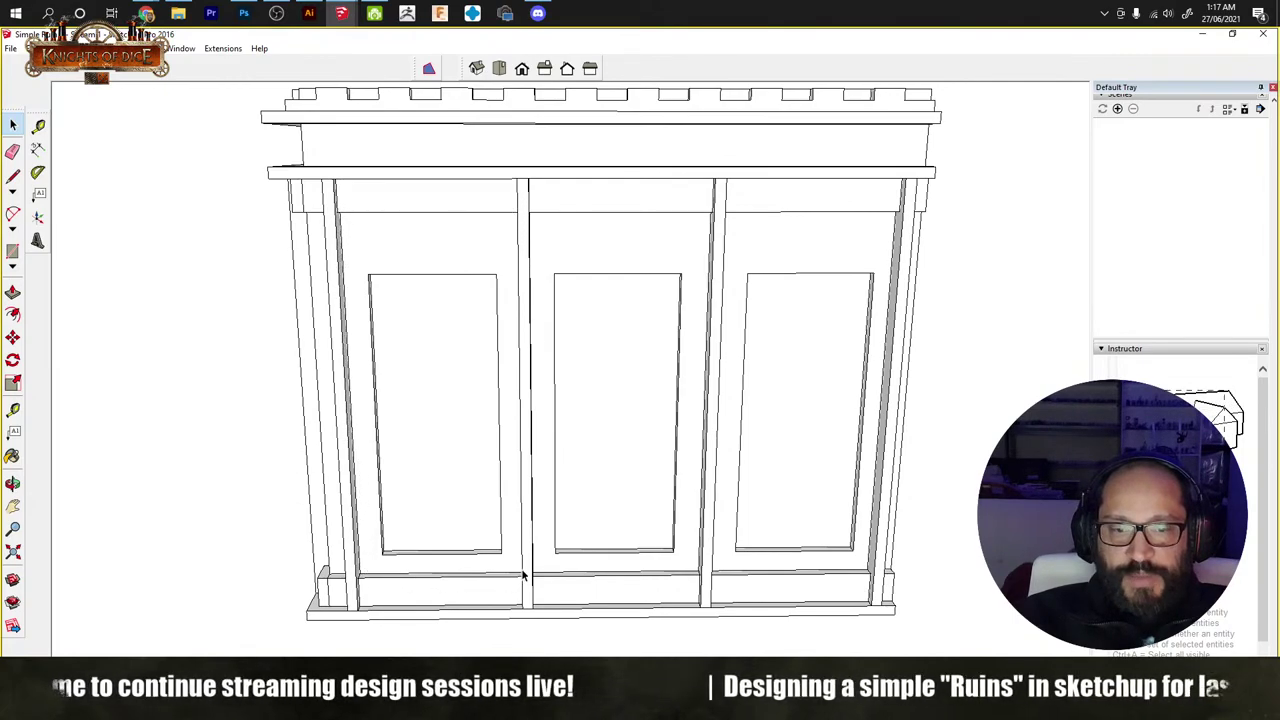
middle_drag(522, 571, 553, 528)
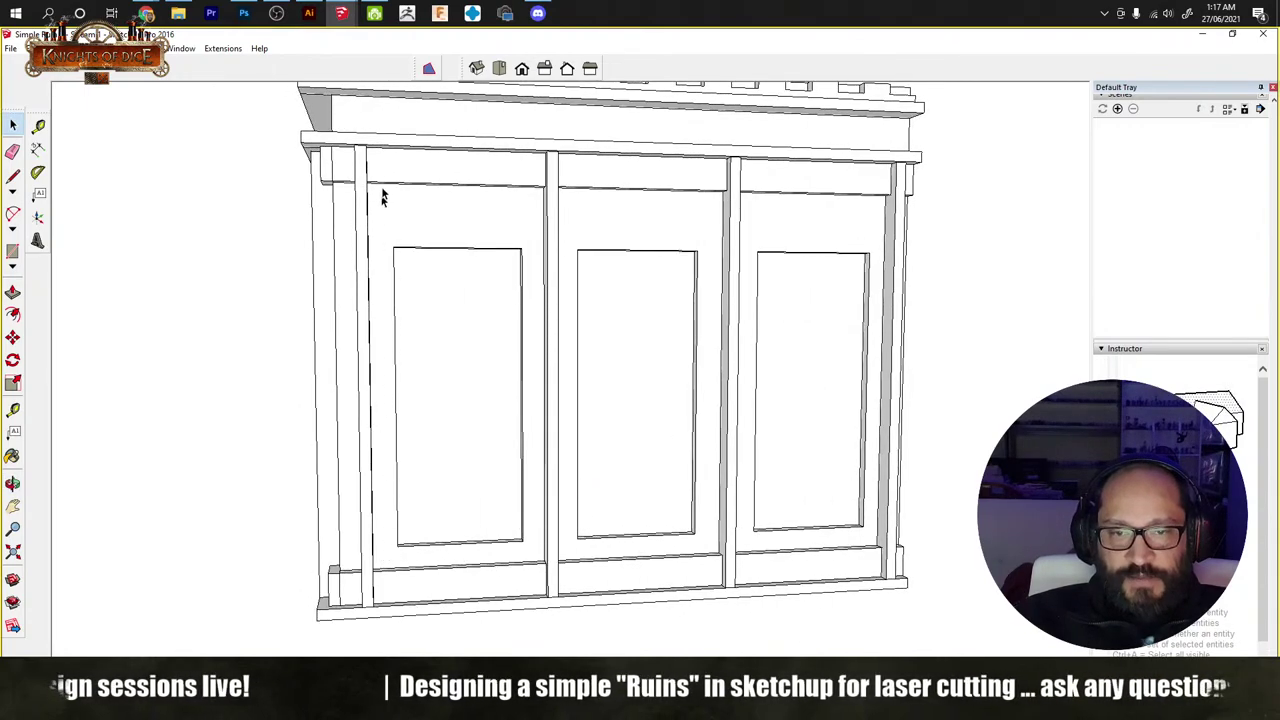
click(309, 13)
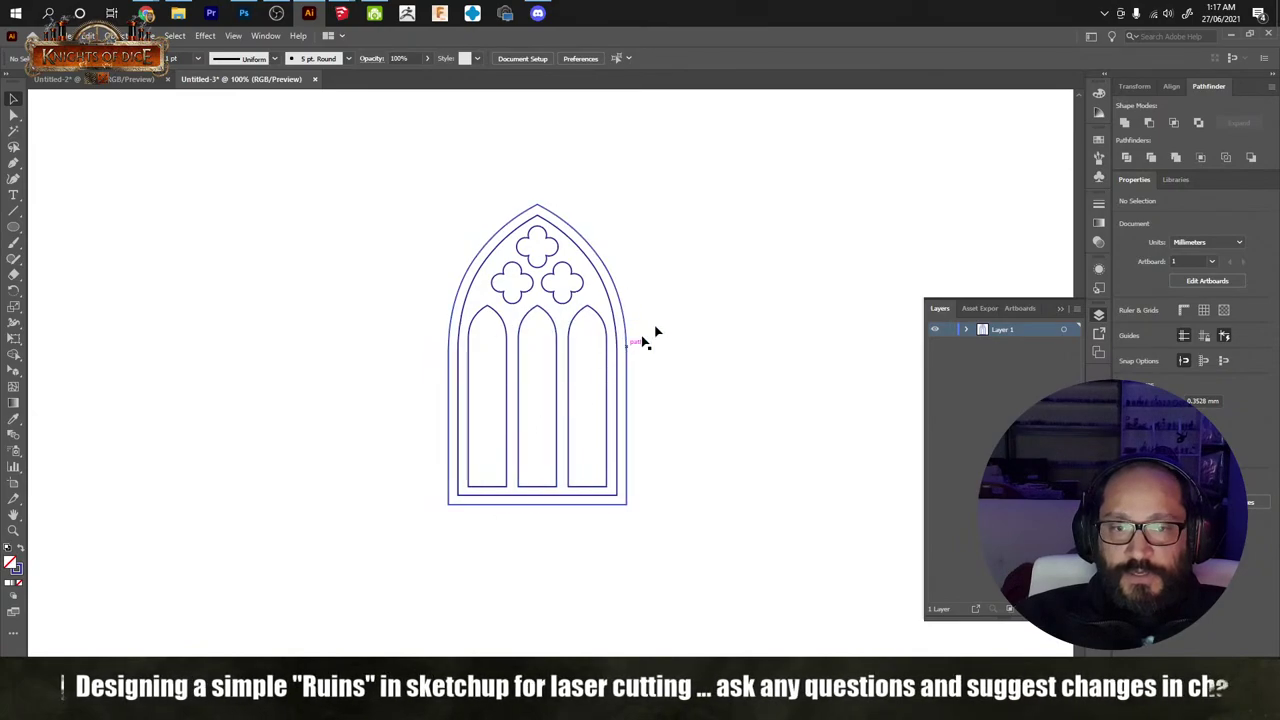
scroll(603, 400, down, 5)
scroll(483, 345, up, 3)
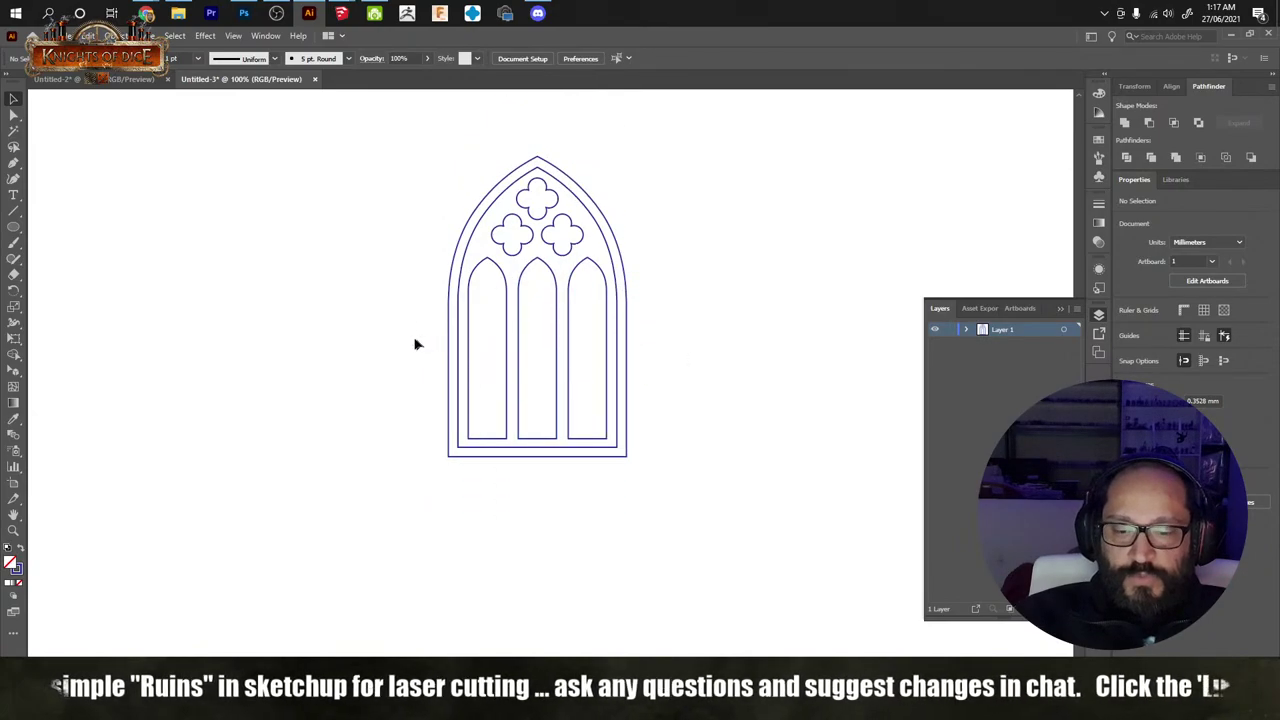
alt+scroll(414, 343, down, 3)
alt+scroll(417, 340, up, 2)
click(149, 80)
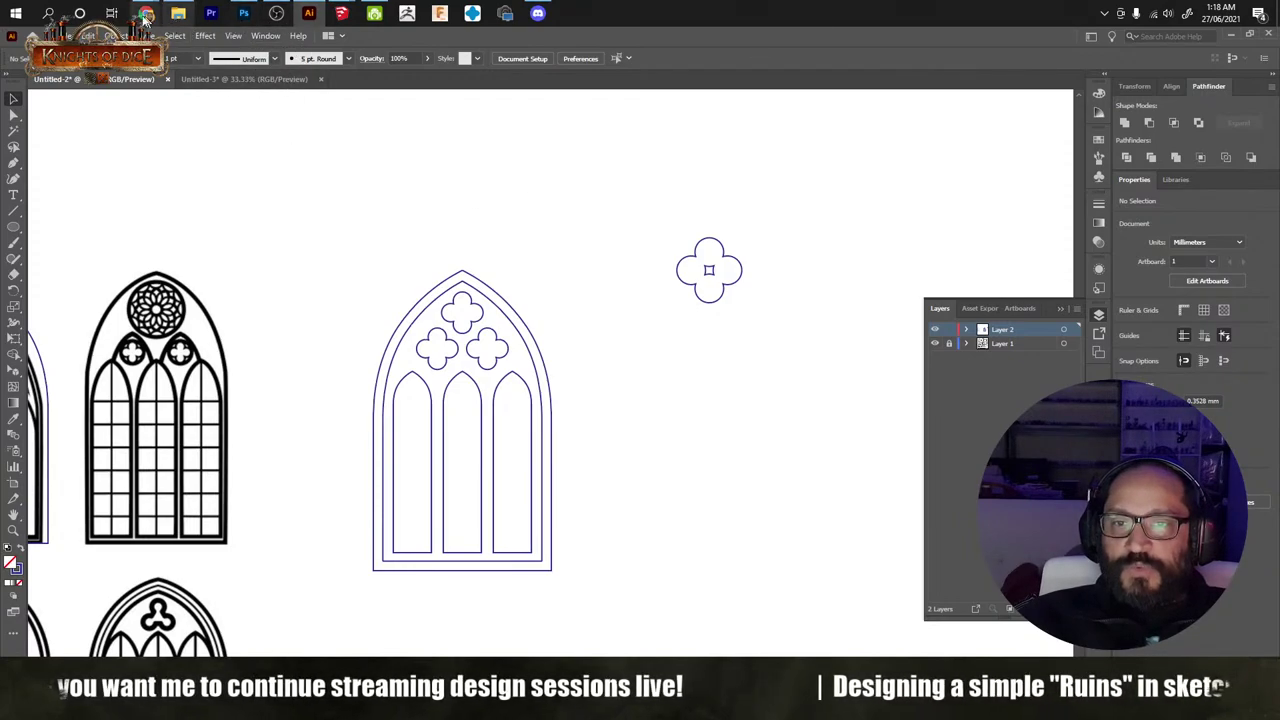
Step: Switch to Chrome and browse the ornate window silhouette results, including the rose window and the gothic window silhouettes collection
mouse_move(146, 12)
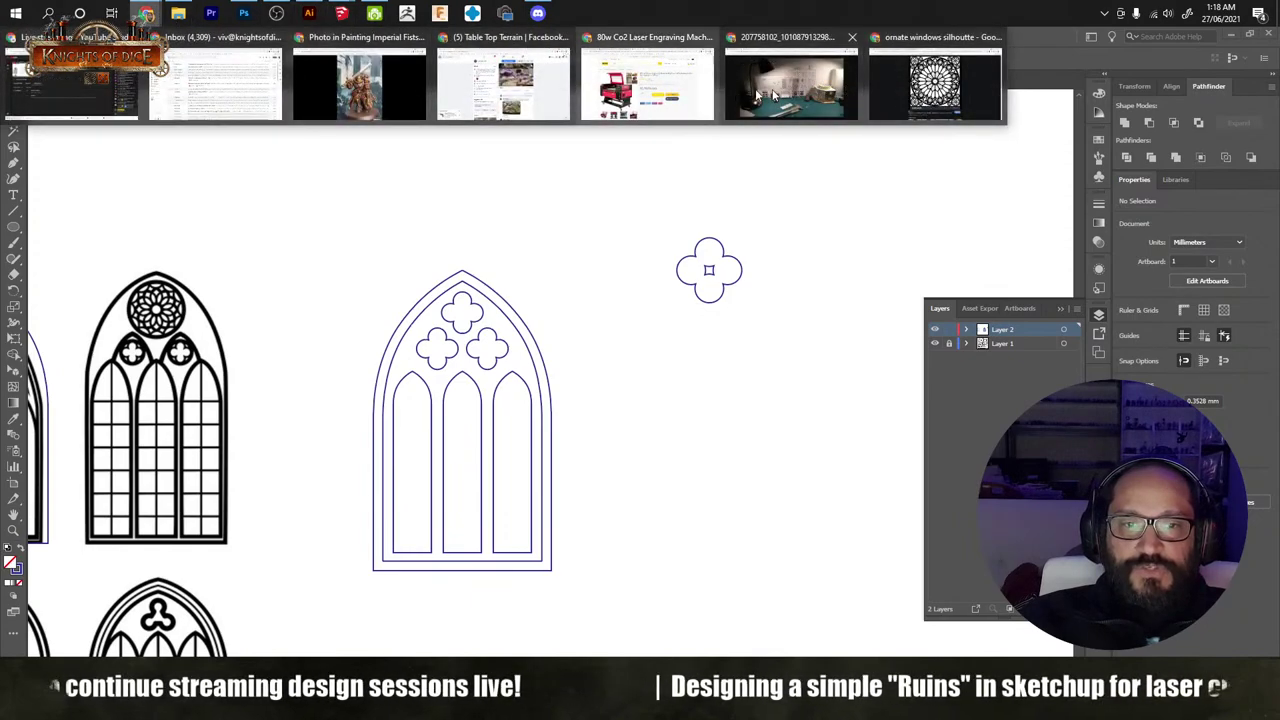
click(945, 93)
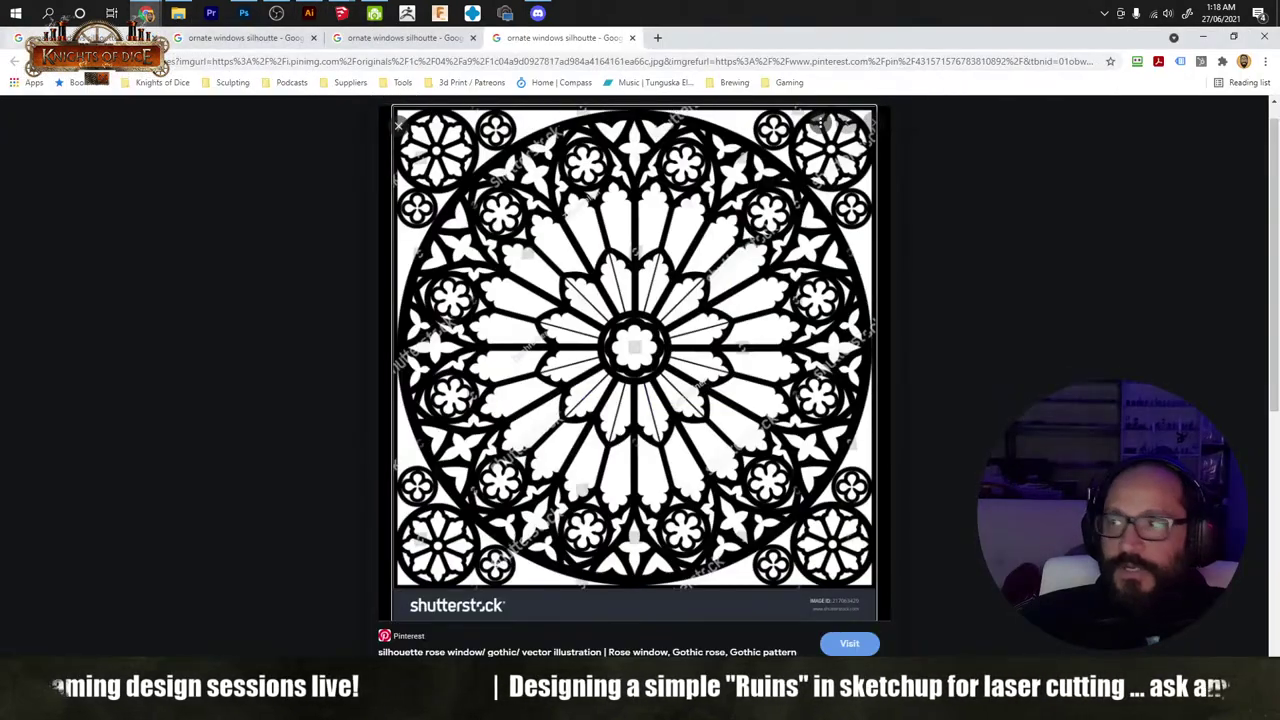
key(alt+Left)
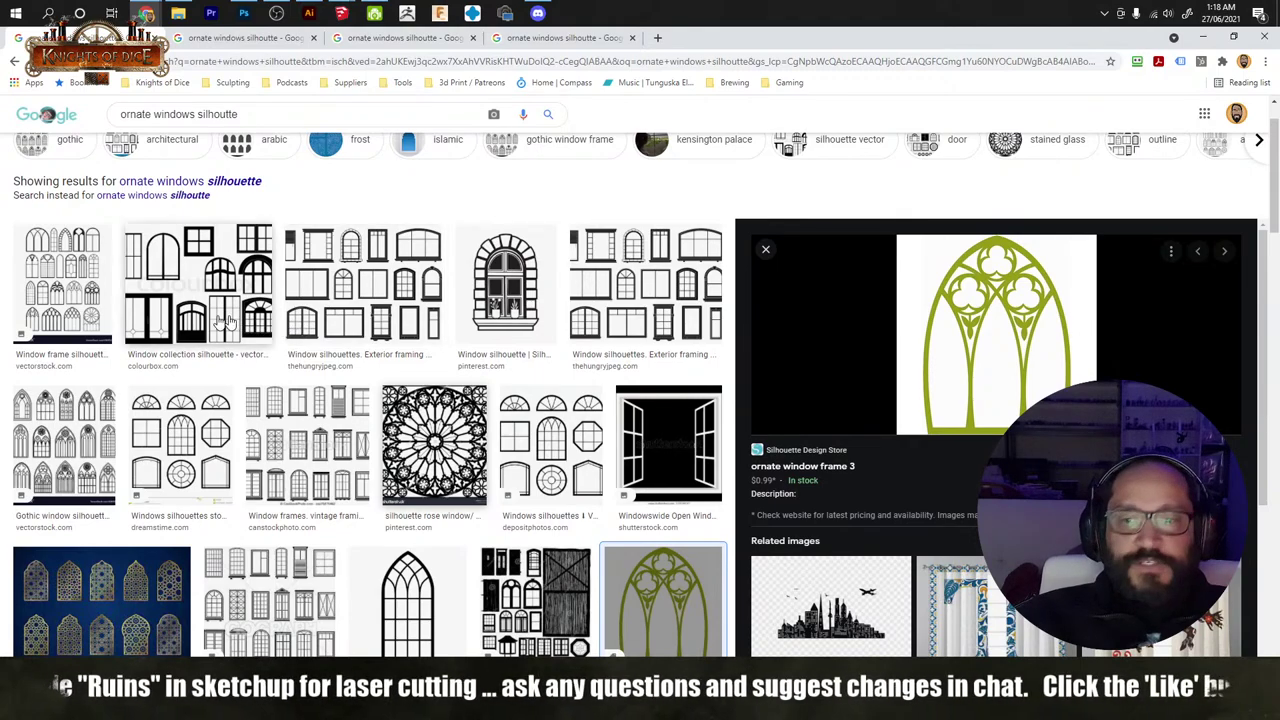
click(65, 438)
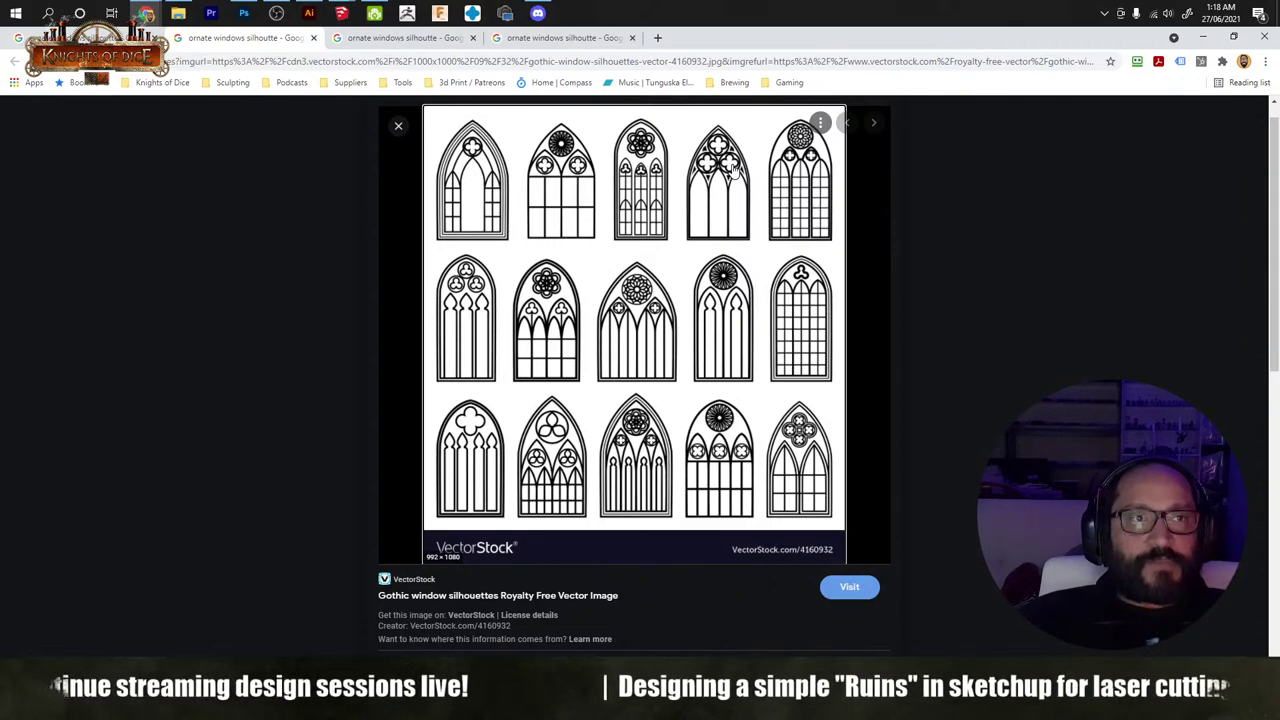
click(398, 125)
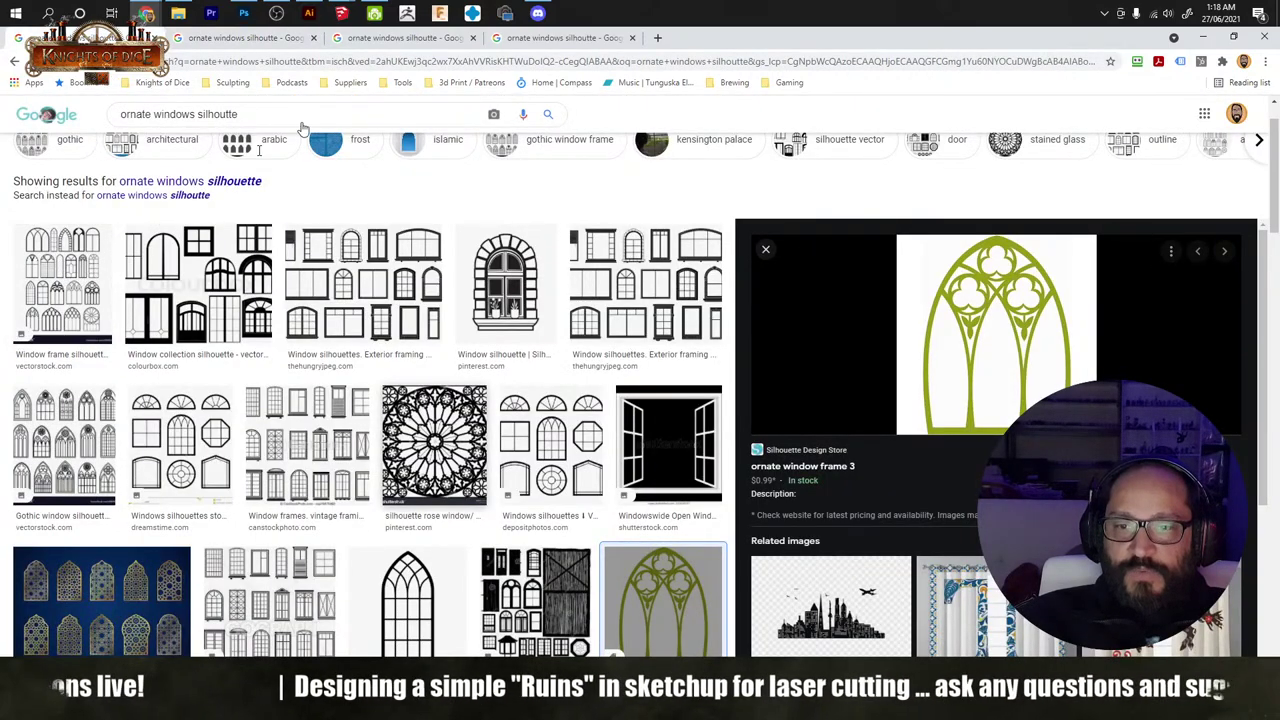
click(410, 40)
click(565, 37)
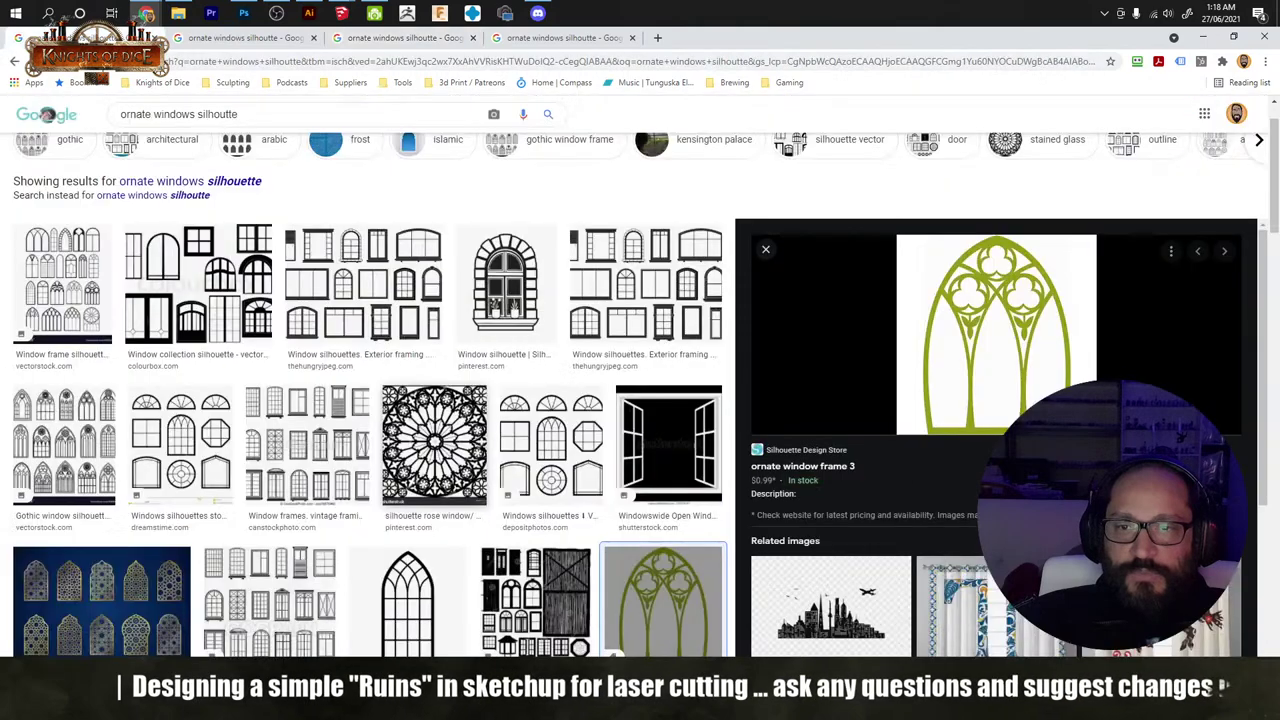
Step: View the VectorStock window frame silhouettes image at full size and copy it
click(693, 37)
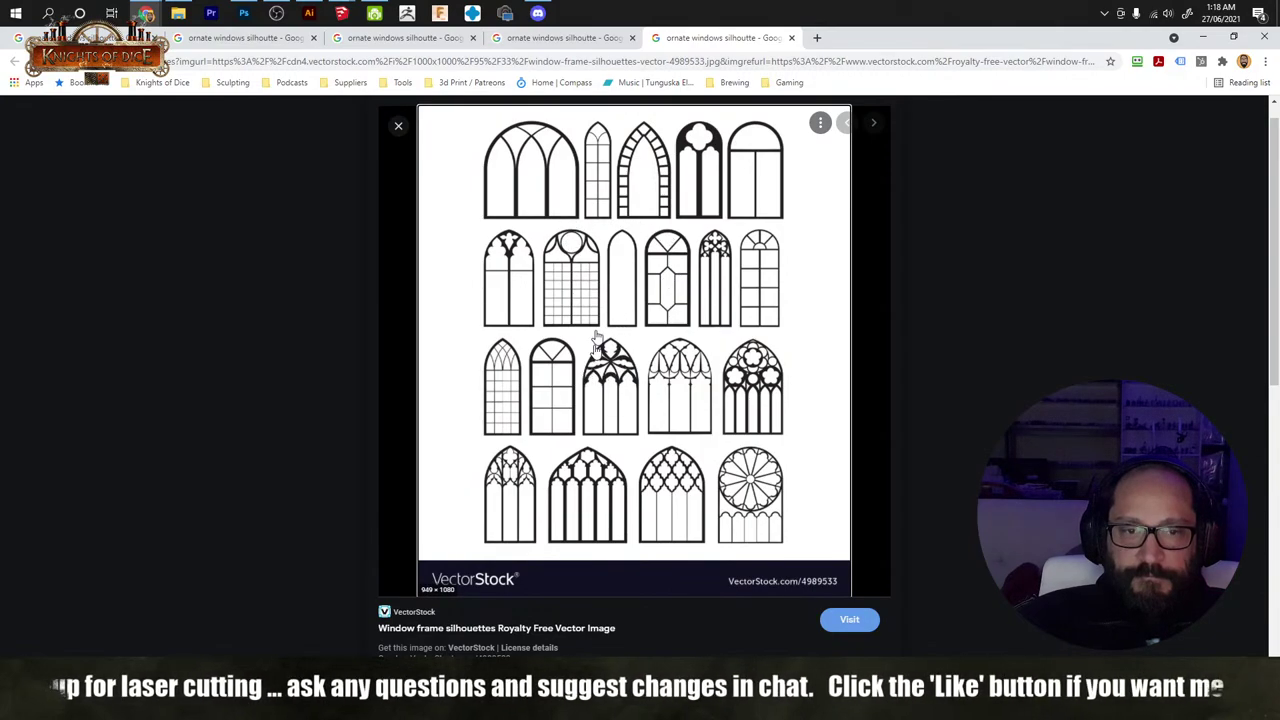
right_click(610, 290)
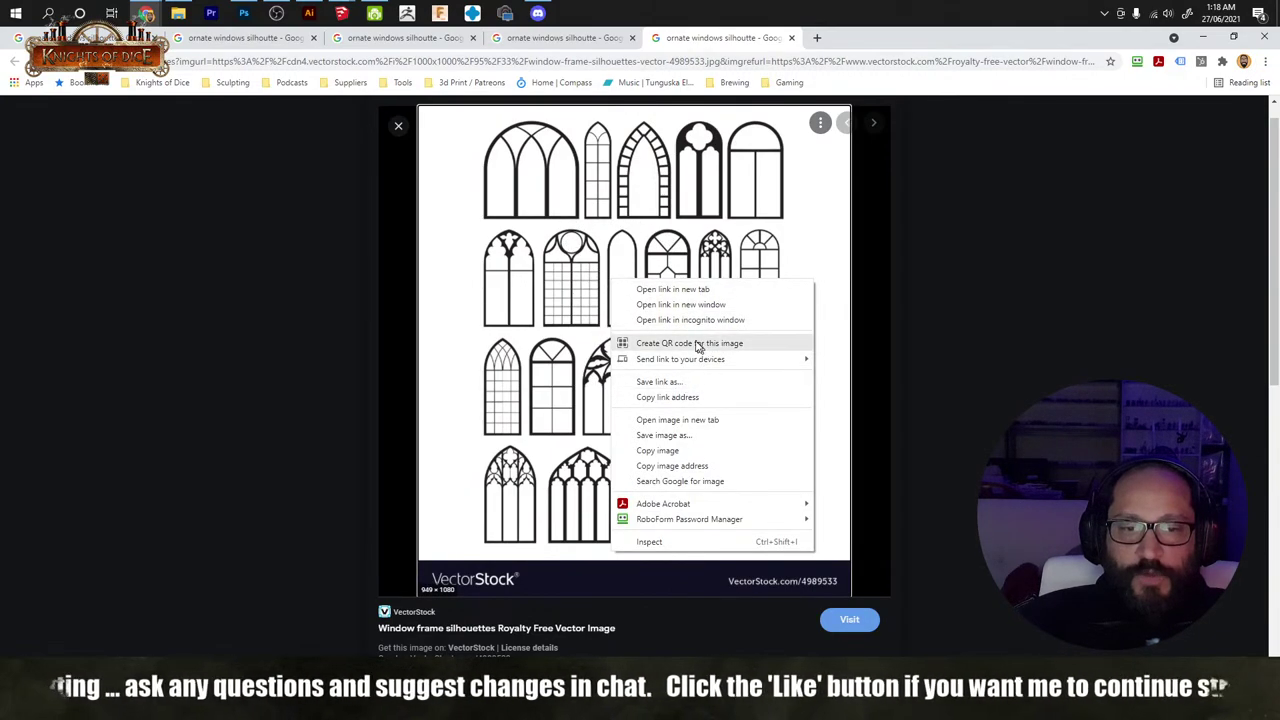
click(686, 453)
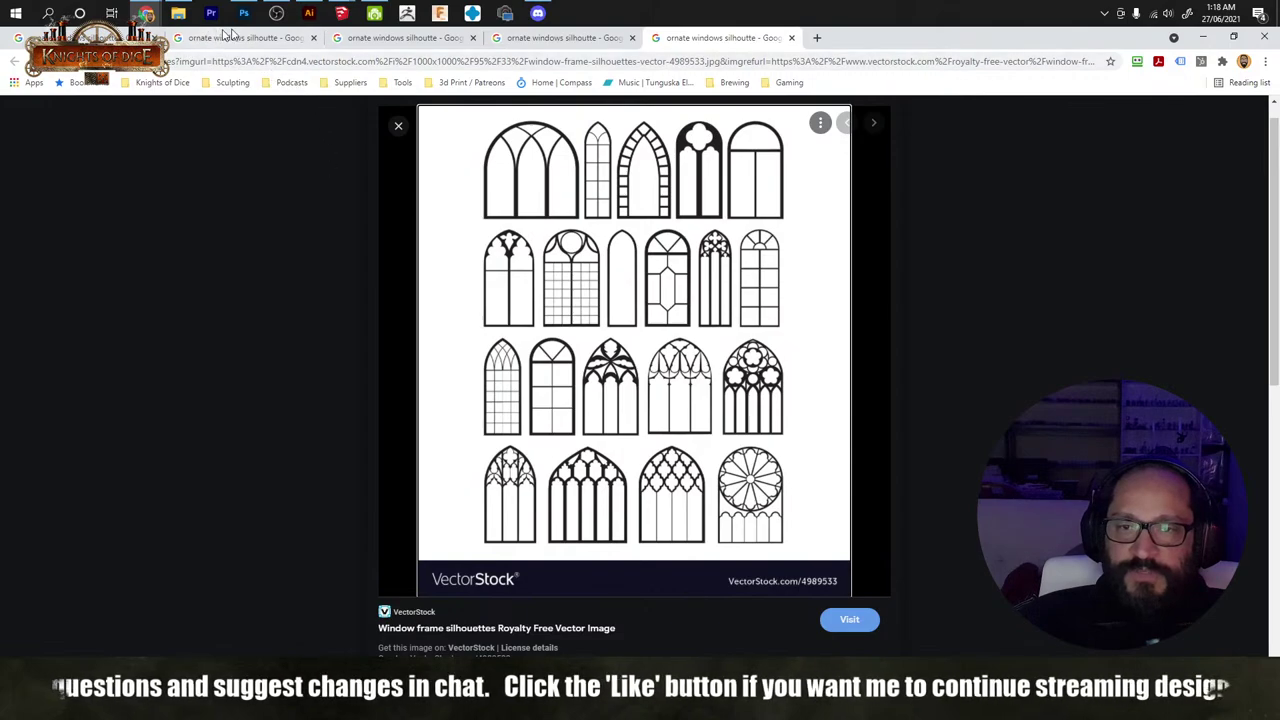
Step: Switch to Illustrator, create a new 1000 x 600 mm document and paste the window silhouettes image into it
click(309, 13)
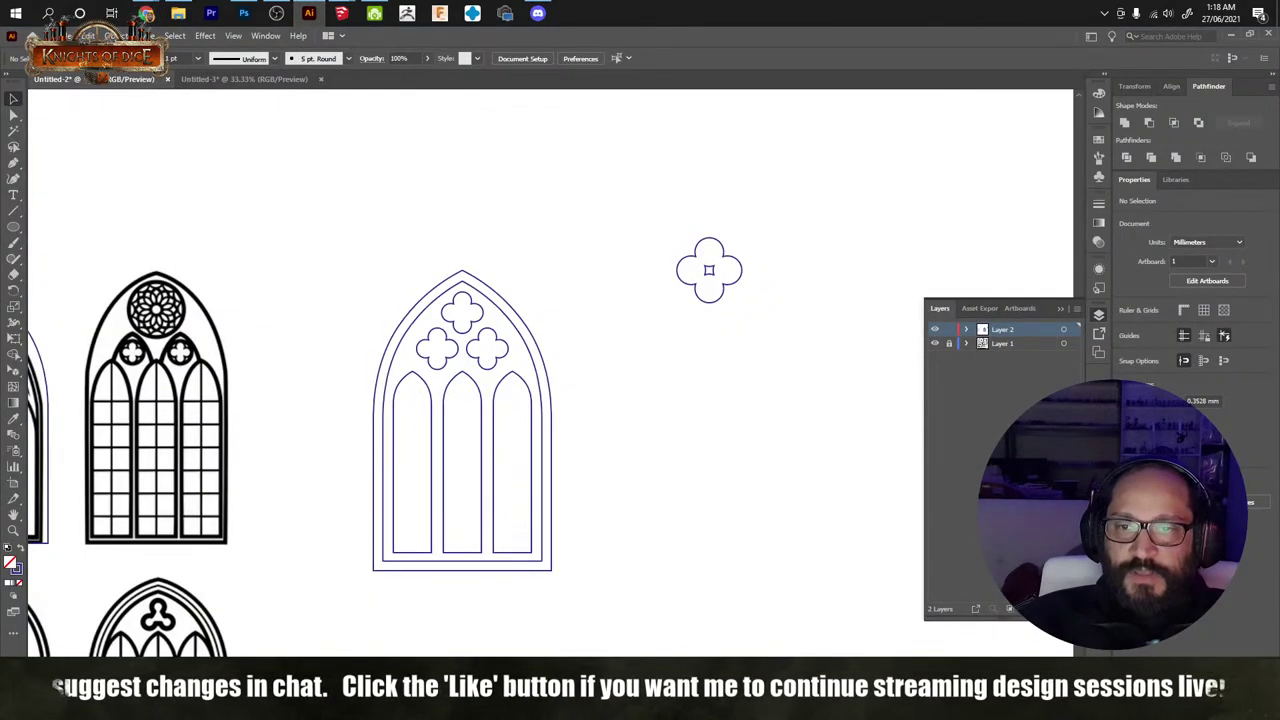
click(70, 36)
click(200, 46)
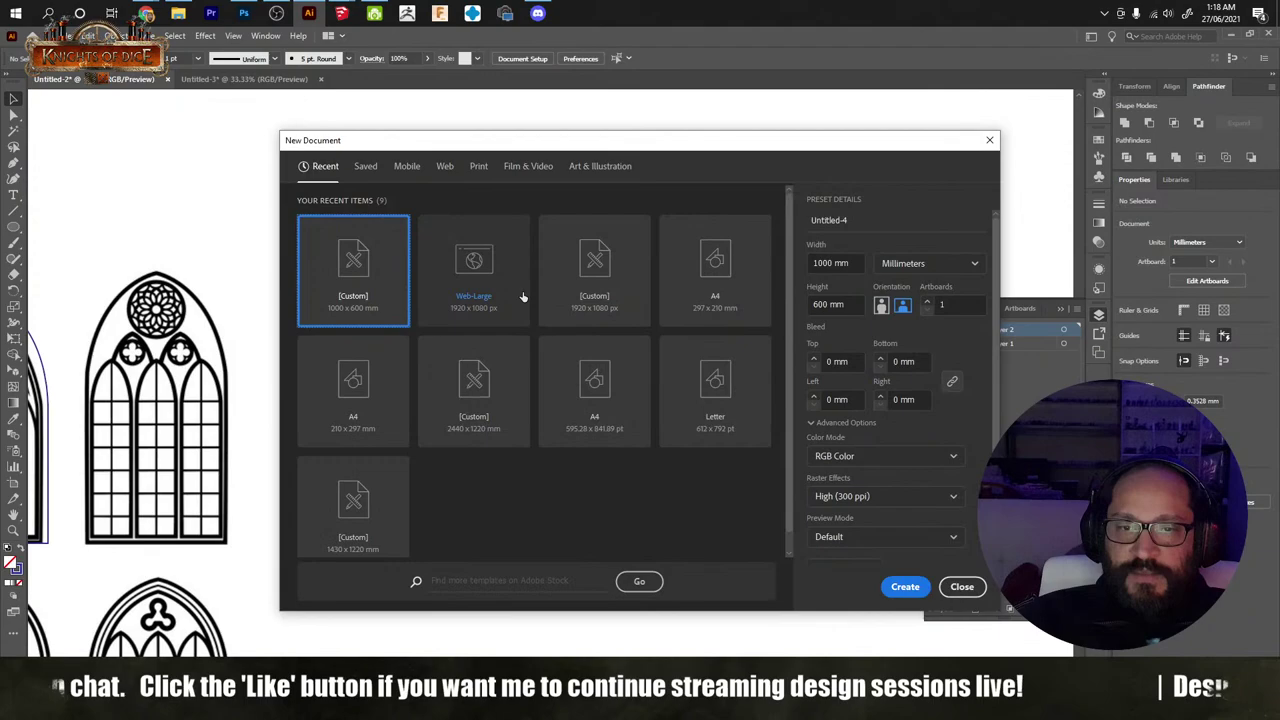
click(905, 587)
key(ctrl+v)
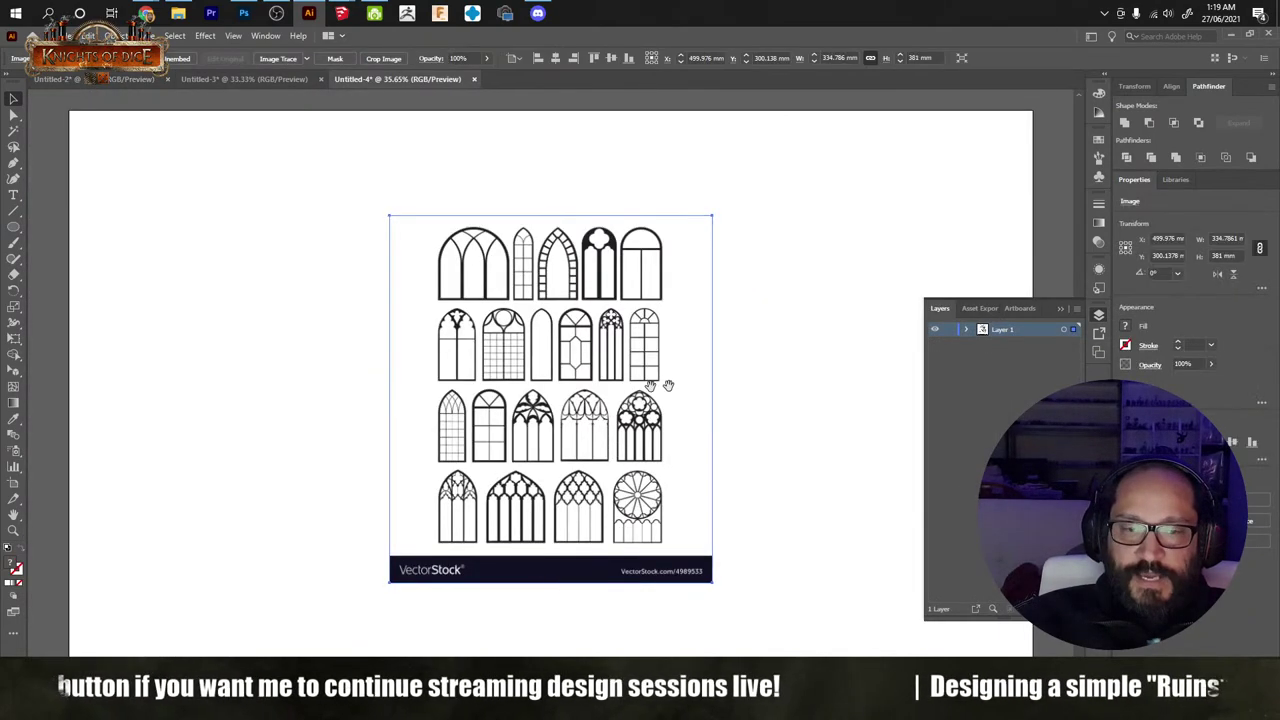
click(749, 395)
scroll(597, 348, up, 2)
alt+scroll(596, 350, down, 3)
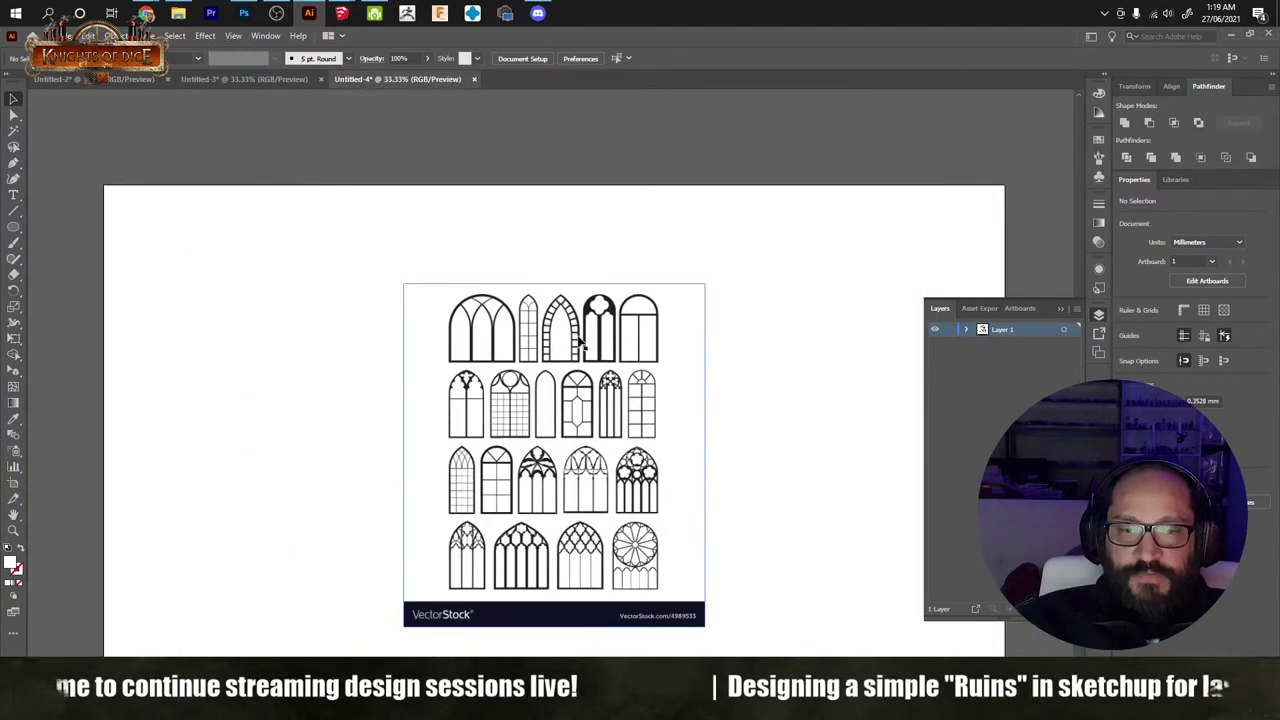
Step: Try to convert the pasted window silhouettes image into vector paths with Image Trace, expanding the result
click(560, 336)
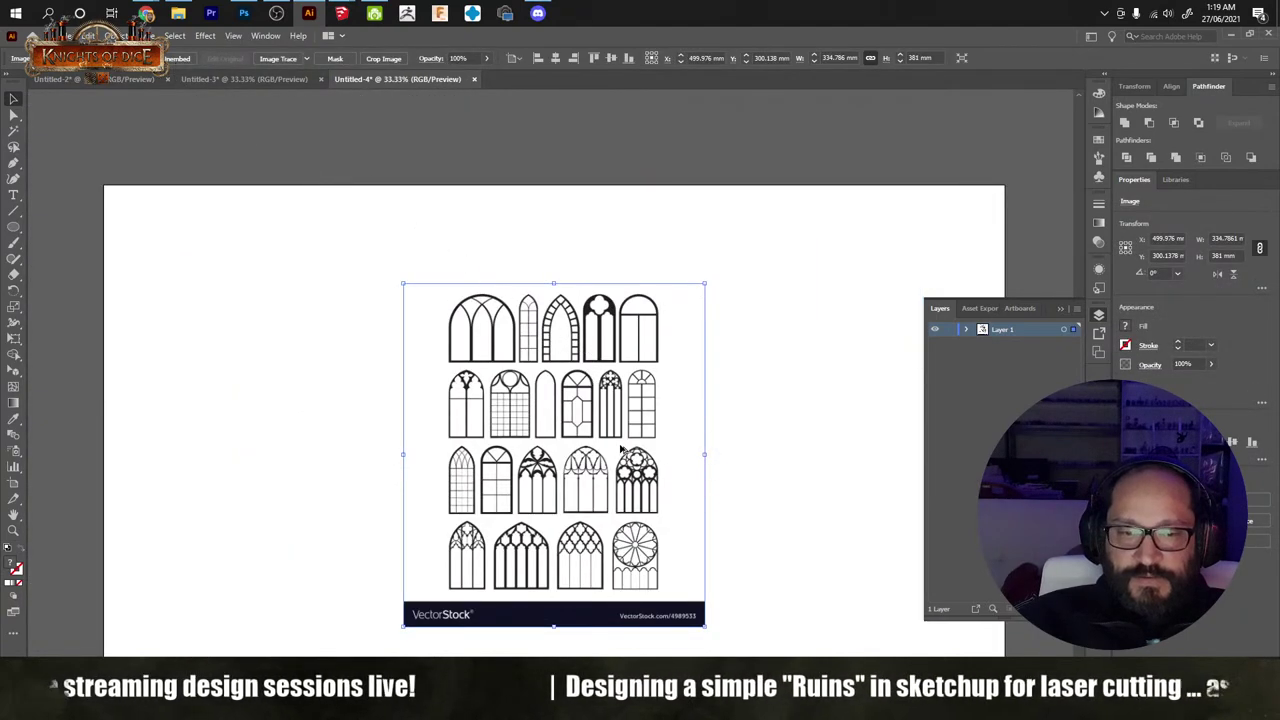
alt+scroll(620, 450, up, 2)
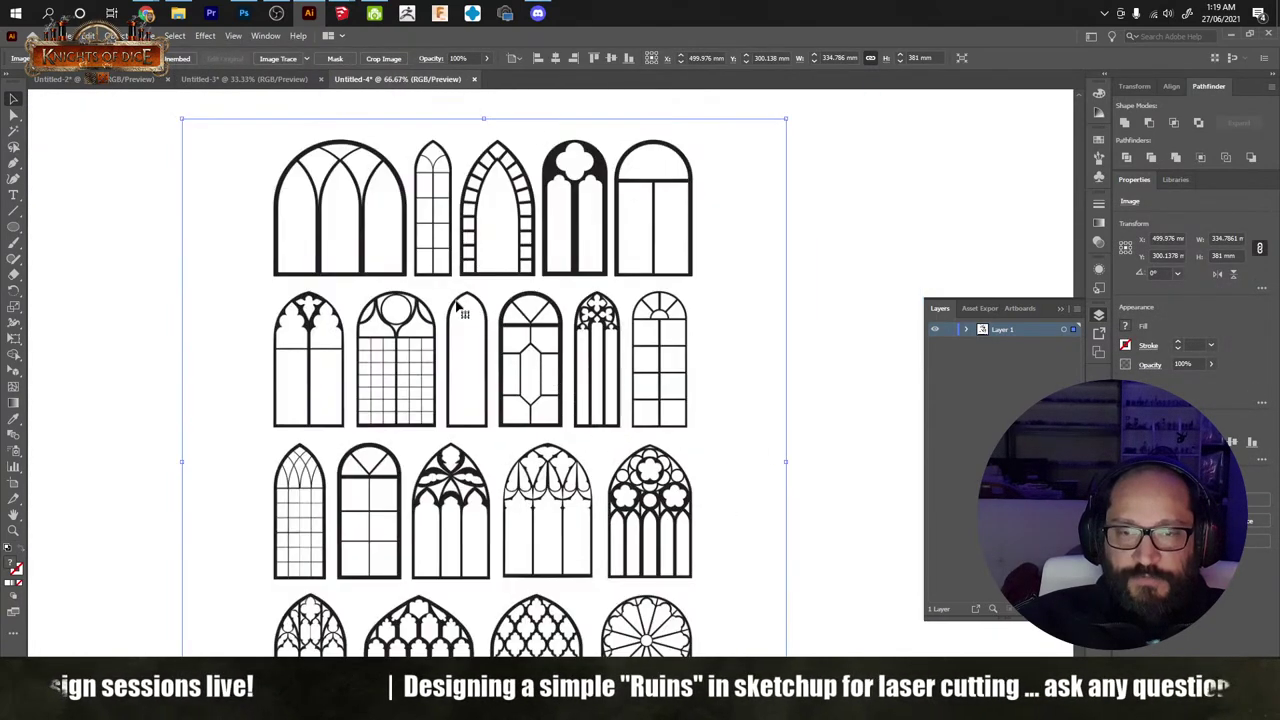
click(110, 36)
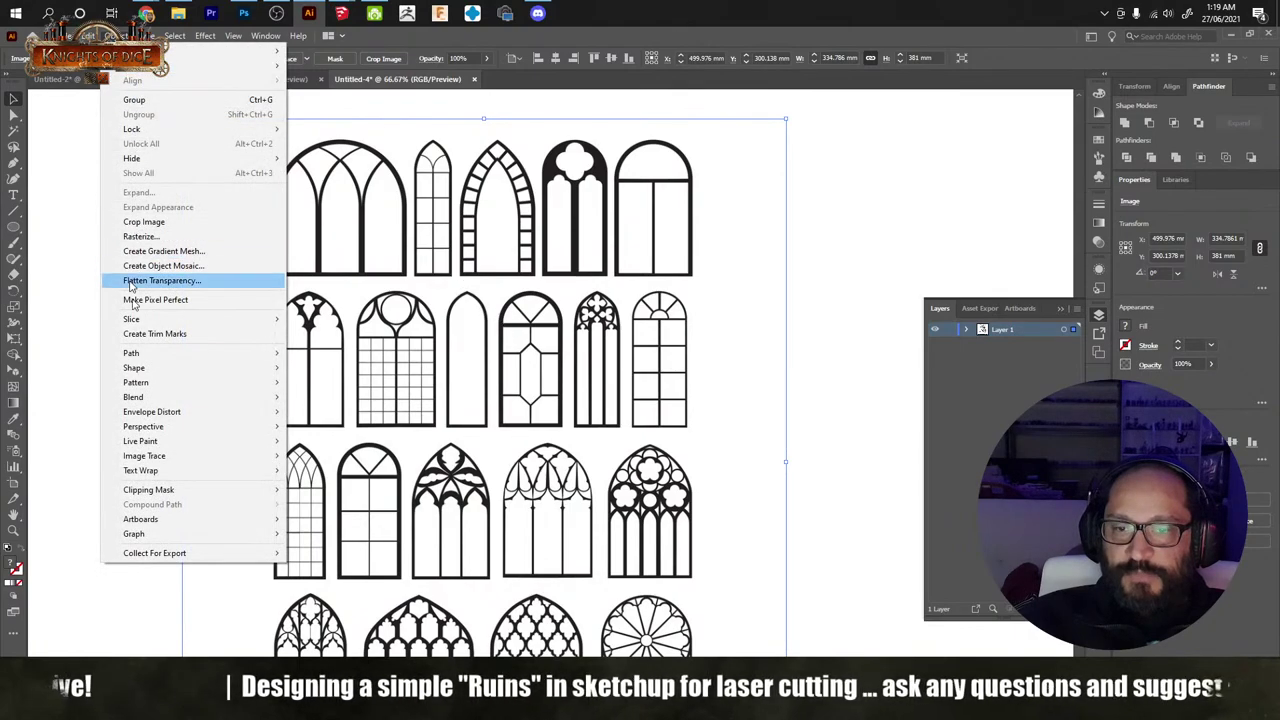
mouse_move(255, 460)
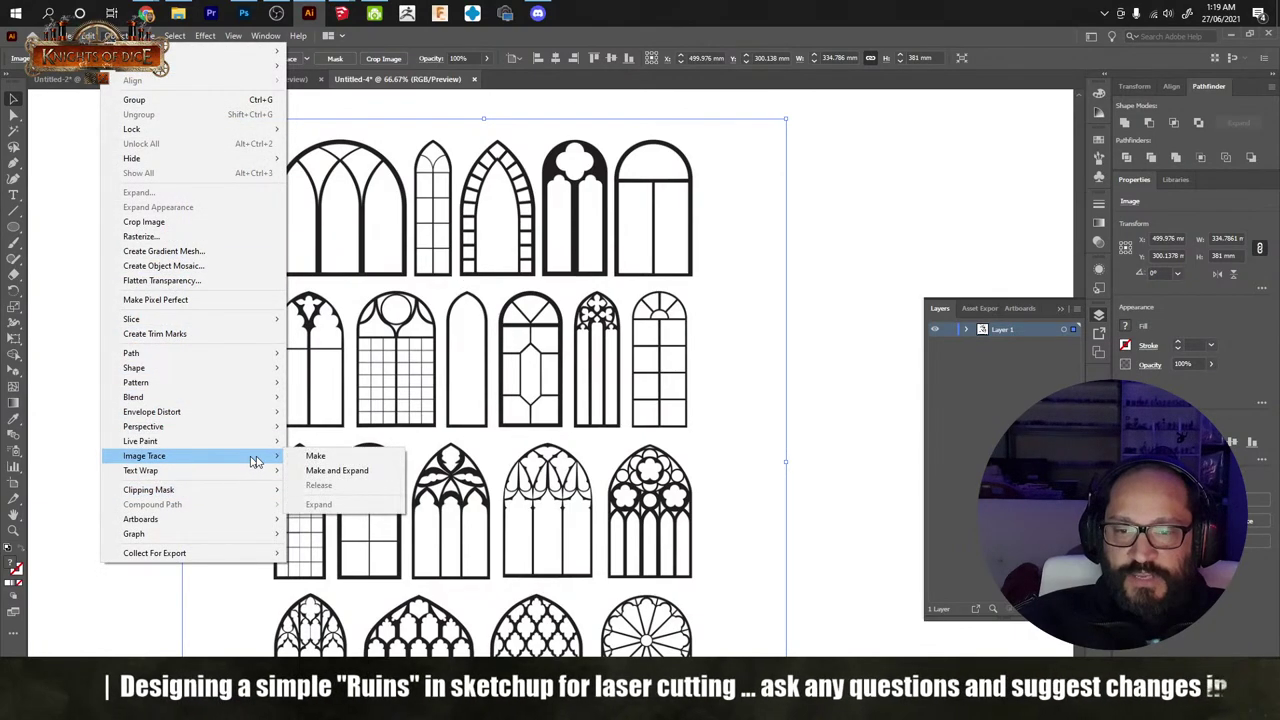
click(345, 471)
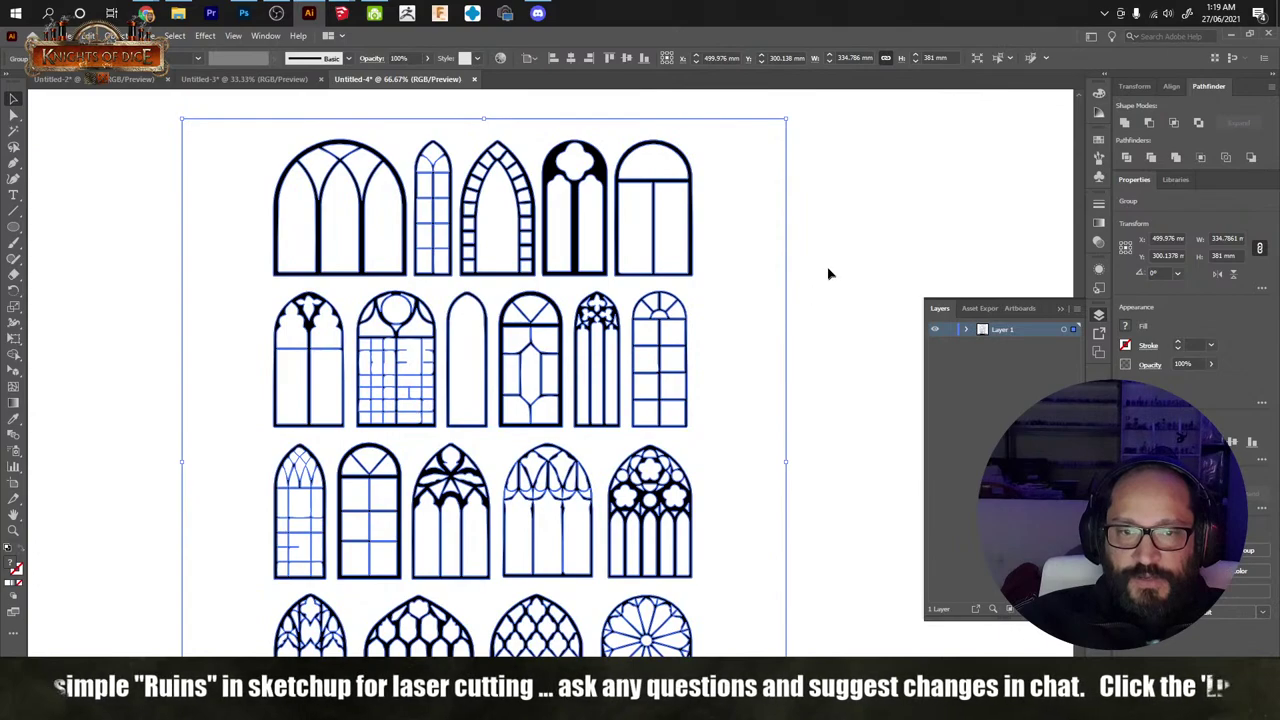
Step: Examine the traced window outlines up close, undo the Image Trace and deselect the original image
click(827, 266)
alt+scroll(510, 182, up, 7)
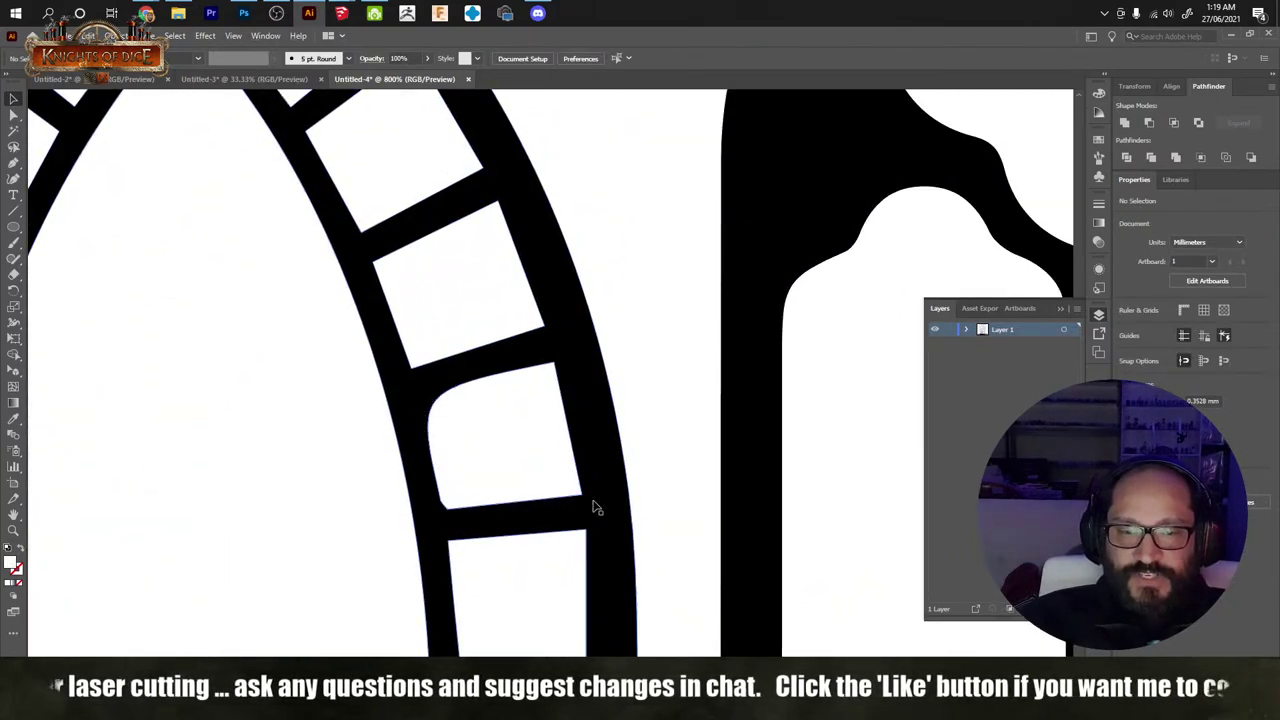
alt+scroll(517, 380, down, 5)
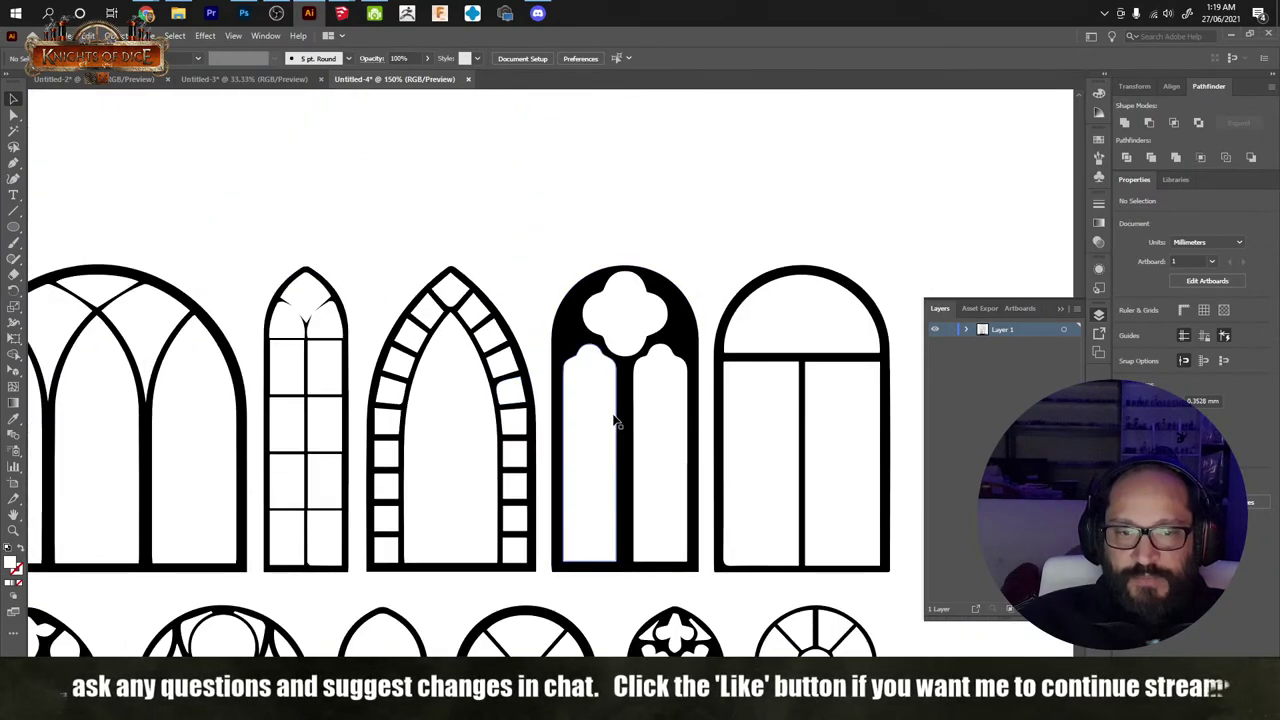
alt+scroll(600, 410, down, 1)
alt+scroll(451, 366, down, 2)
drag(443, 371, 551, 318)
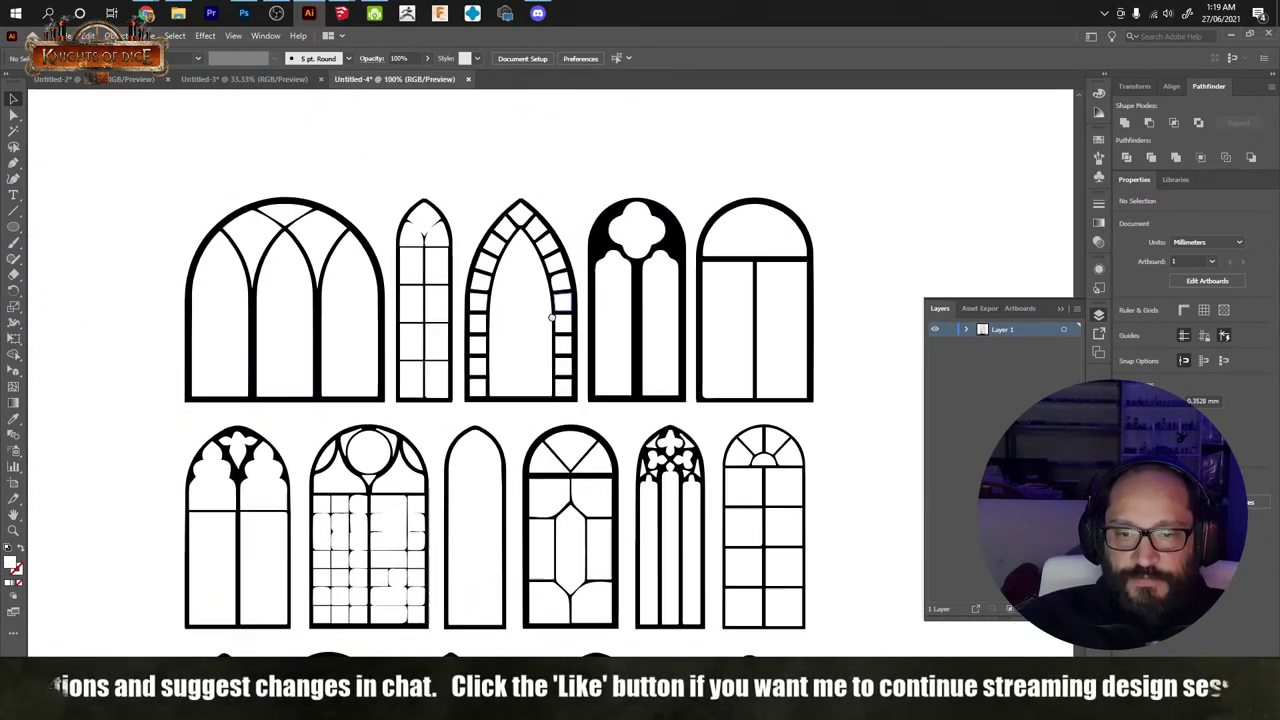
alt+scroll(551, 318, down, 1)
click(765, 262)
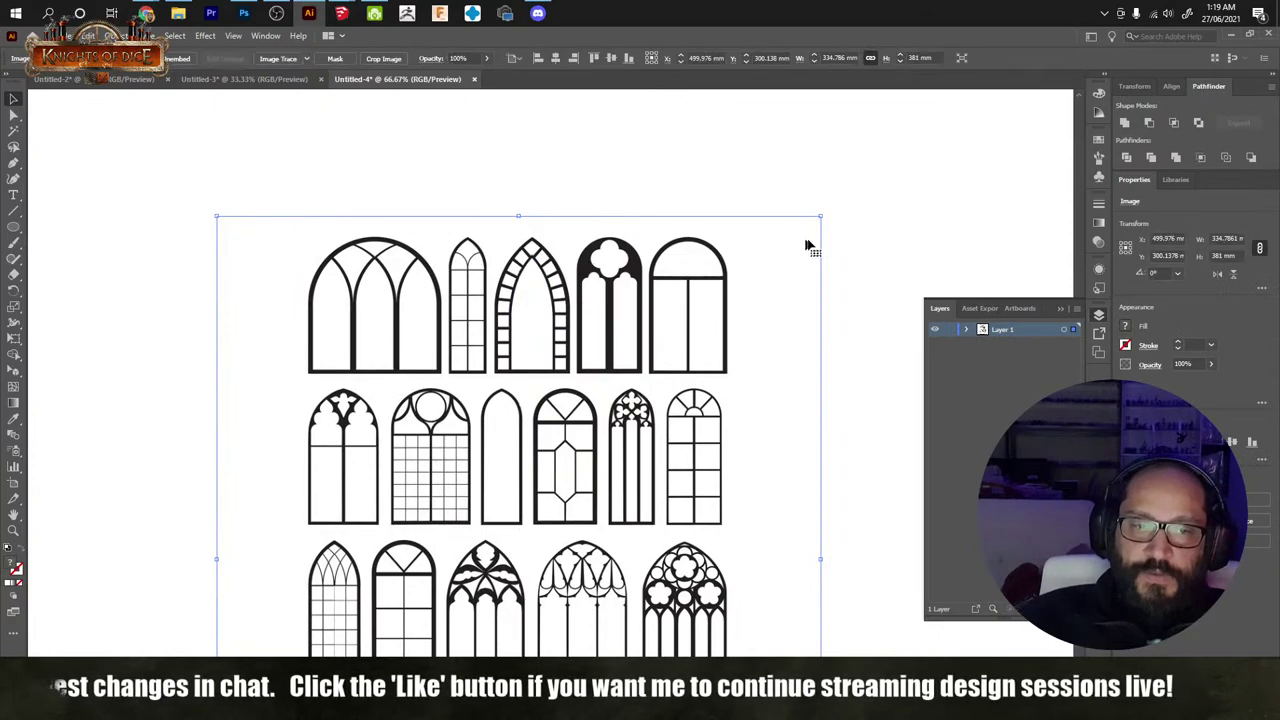
key(ctrl+shift+a)
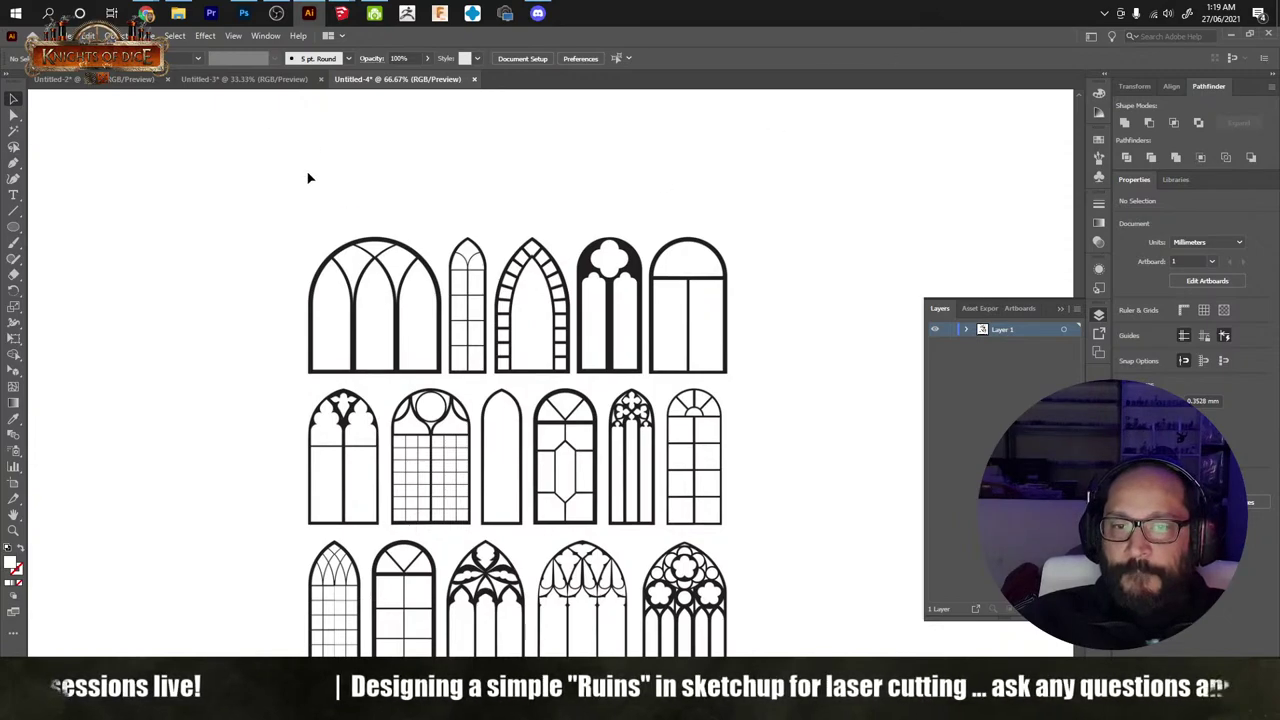
Step: Switch to SketchUp and move the long ledge below the battlements onto the wall top, aligning its lower end midpoint with the wall's end
mouse_move(341, 13)
click(317, 105)
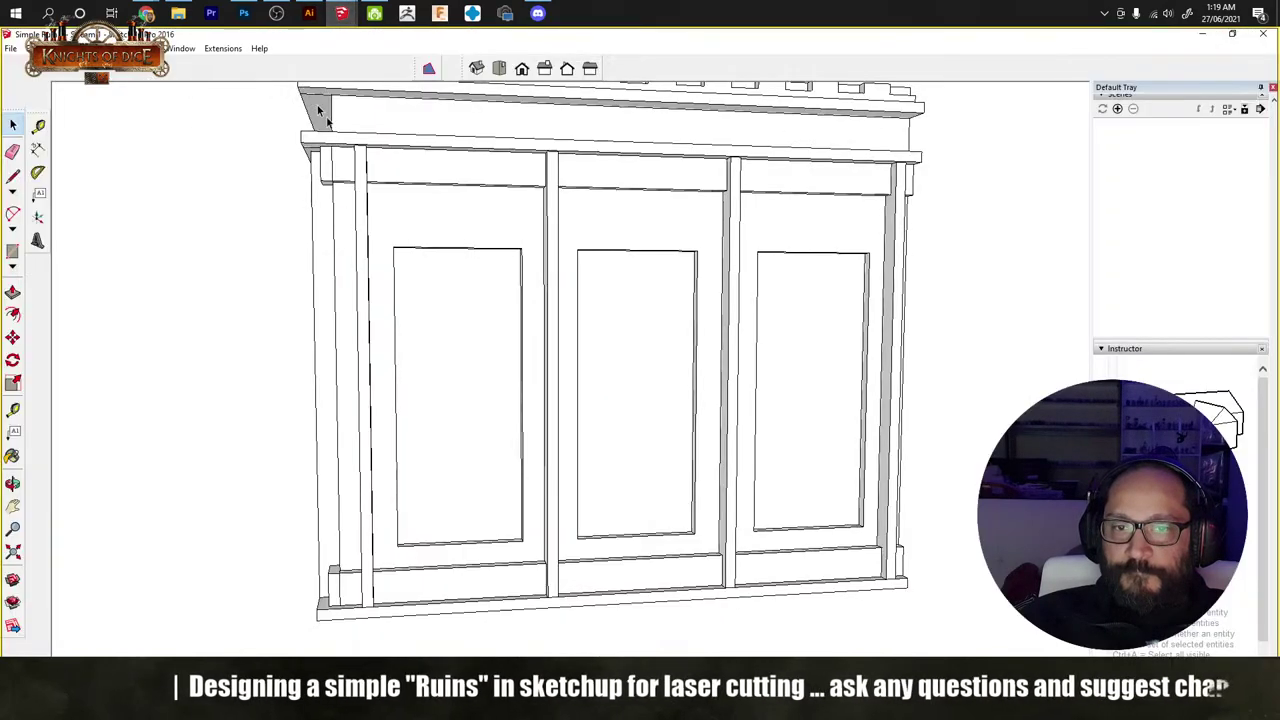
mouse_move(783, 316)
middle_down()
mouse_move(531, 457)
mouse_move(609, 423)
mouse_move(594, 409)
mouse_move(641, 378)
mouse_move(491, 257)
middle_up()
scroll(527, 238, up, 3)
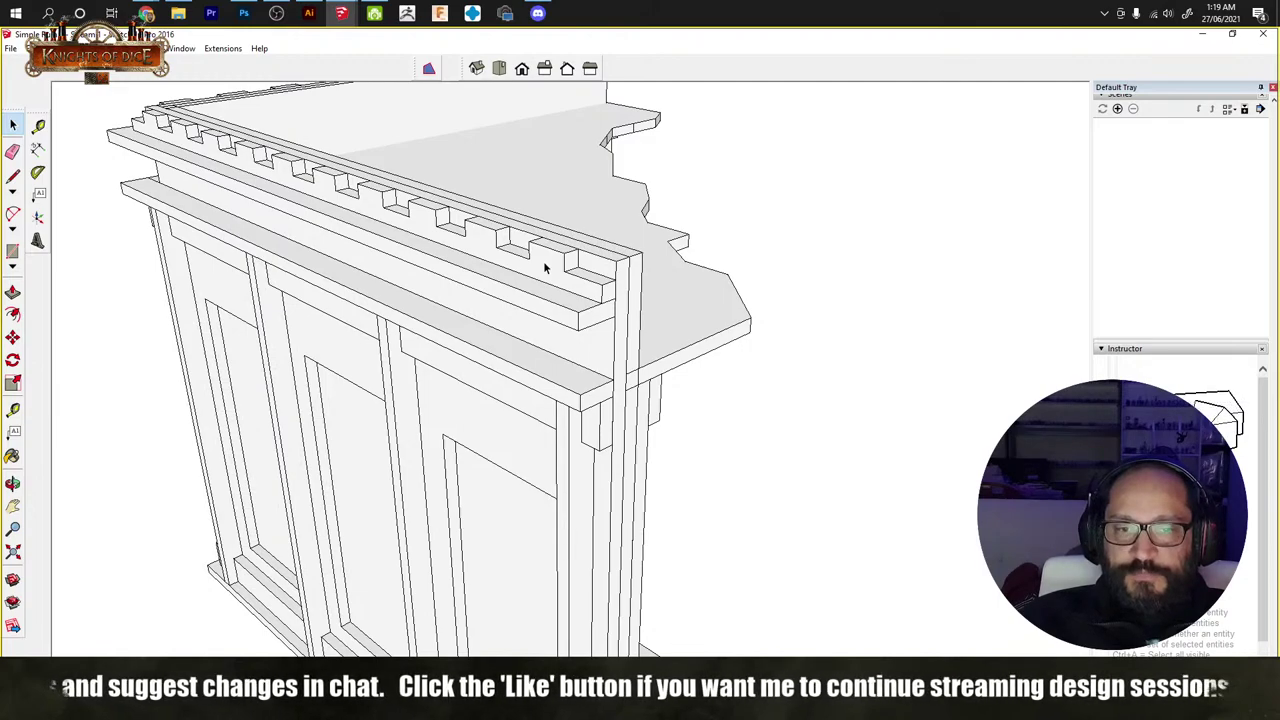
click(556, 305)
scroll(586, 314, up, 1)
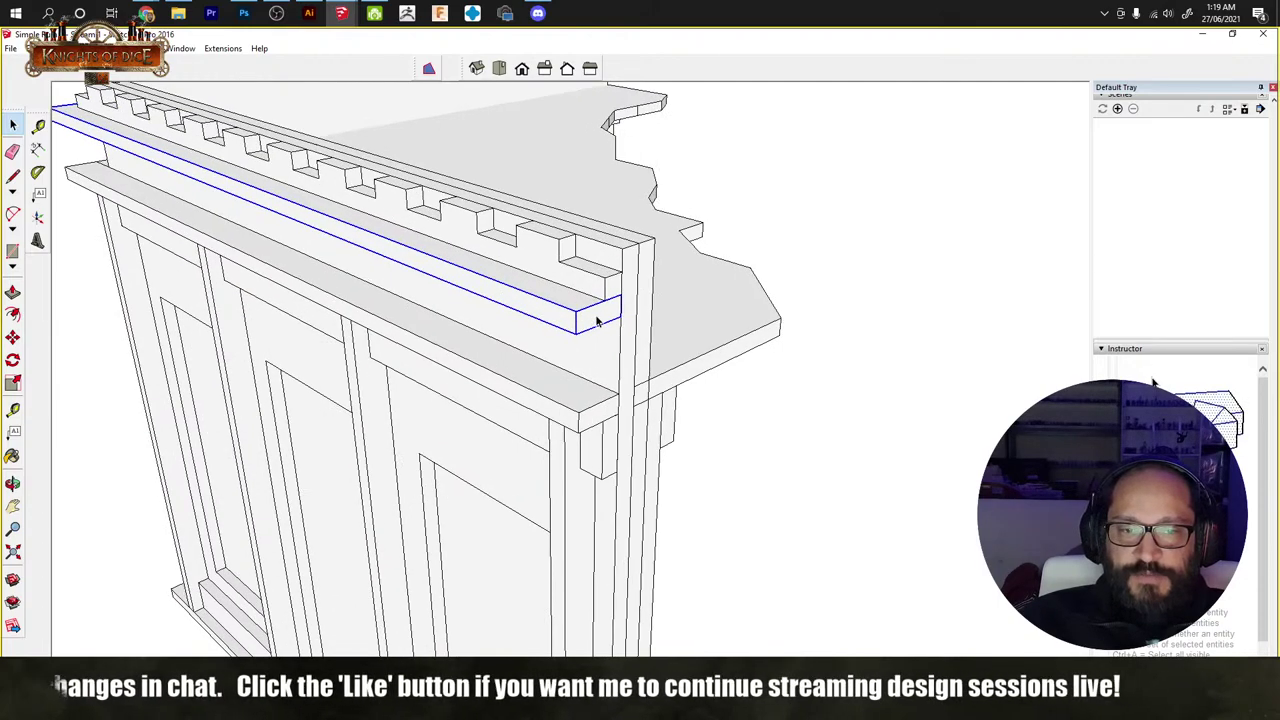
key(m)
scroll(598, 323, up, 2)
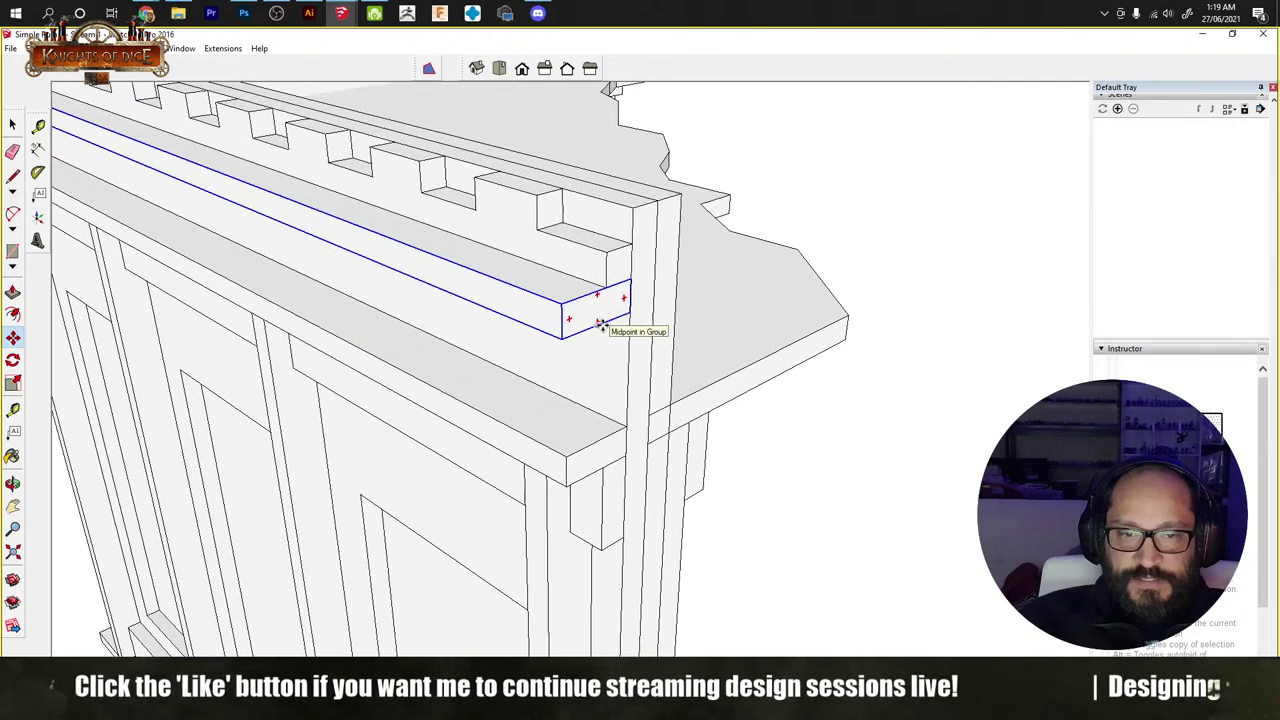
drag(598, 323, 654, 191)
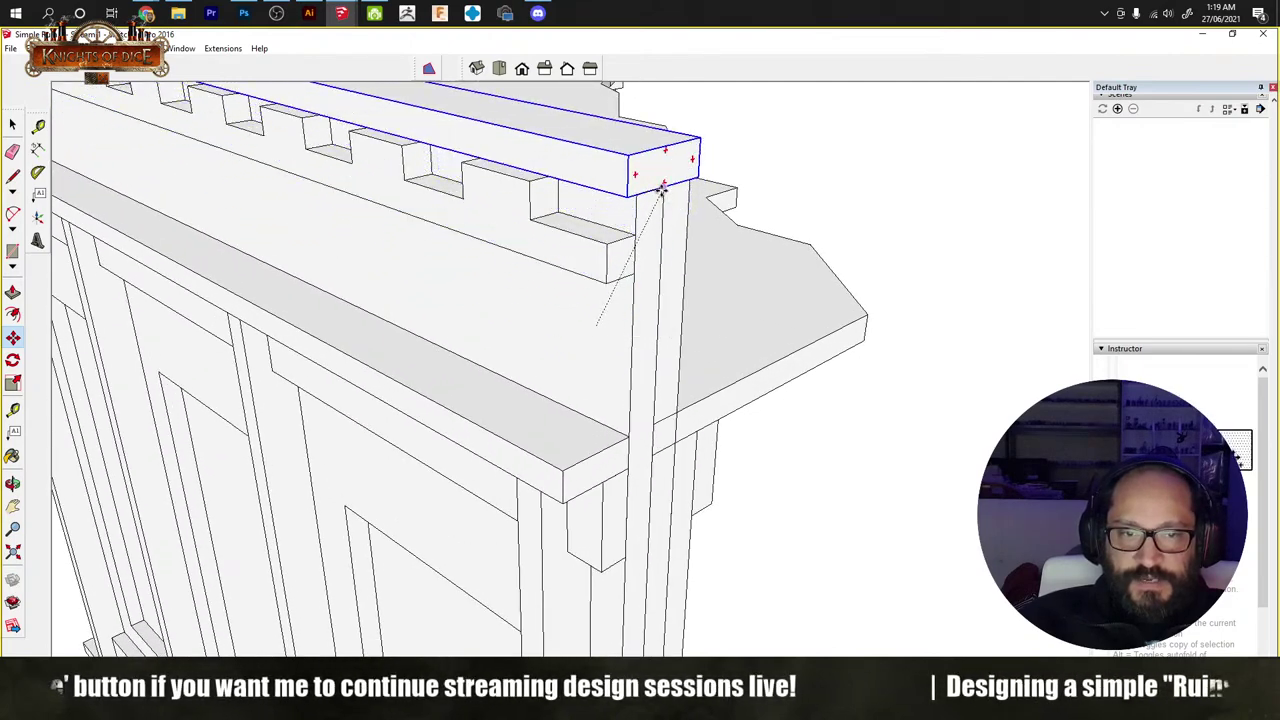
Step: Reposition the notched battlement strip directly beneath the ledge along the wall's outer face
middle_drag(620, 243, 703, 334)
key(m)
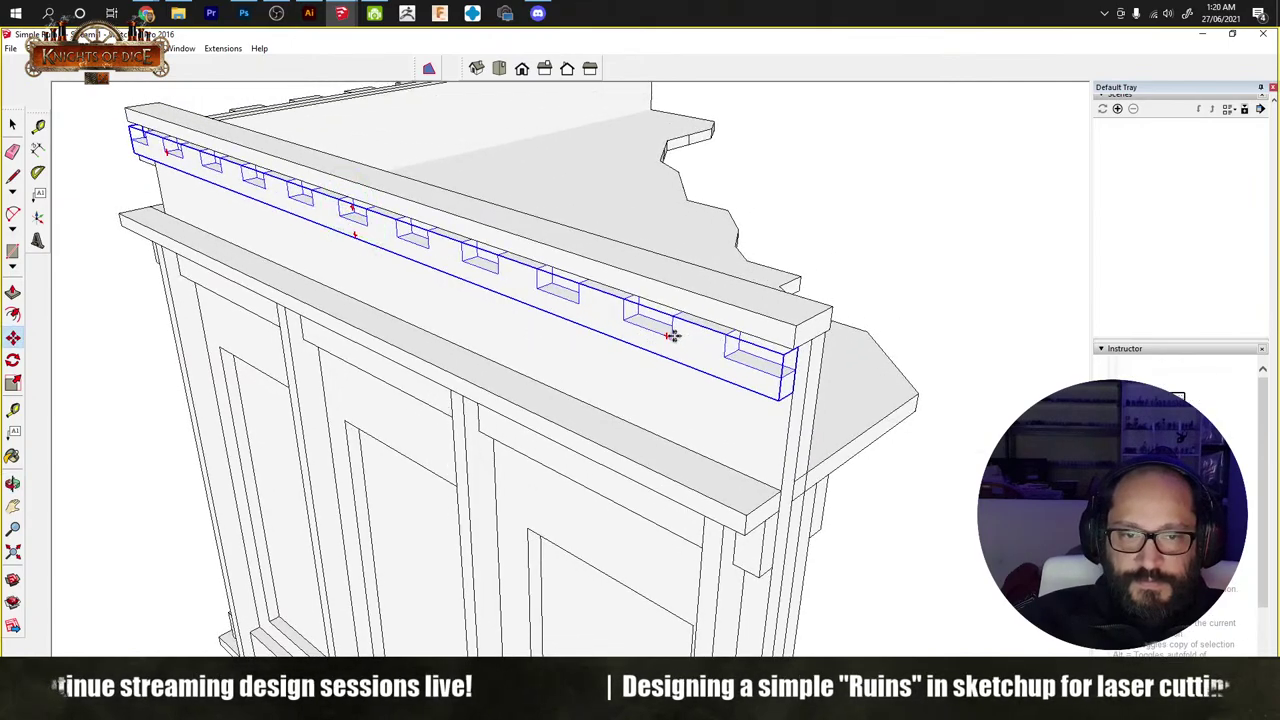
drag(666, 335, 329, 211)
Step: Open the wall-top ledge group for editing at its end face
middle_drag(480, 300, 573, 350)
key(space)
click(571, 277)
double_click(571, 277)
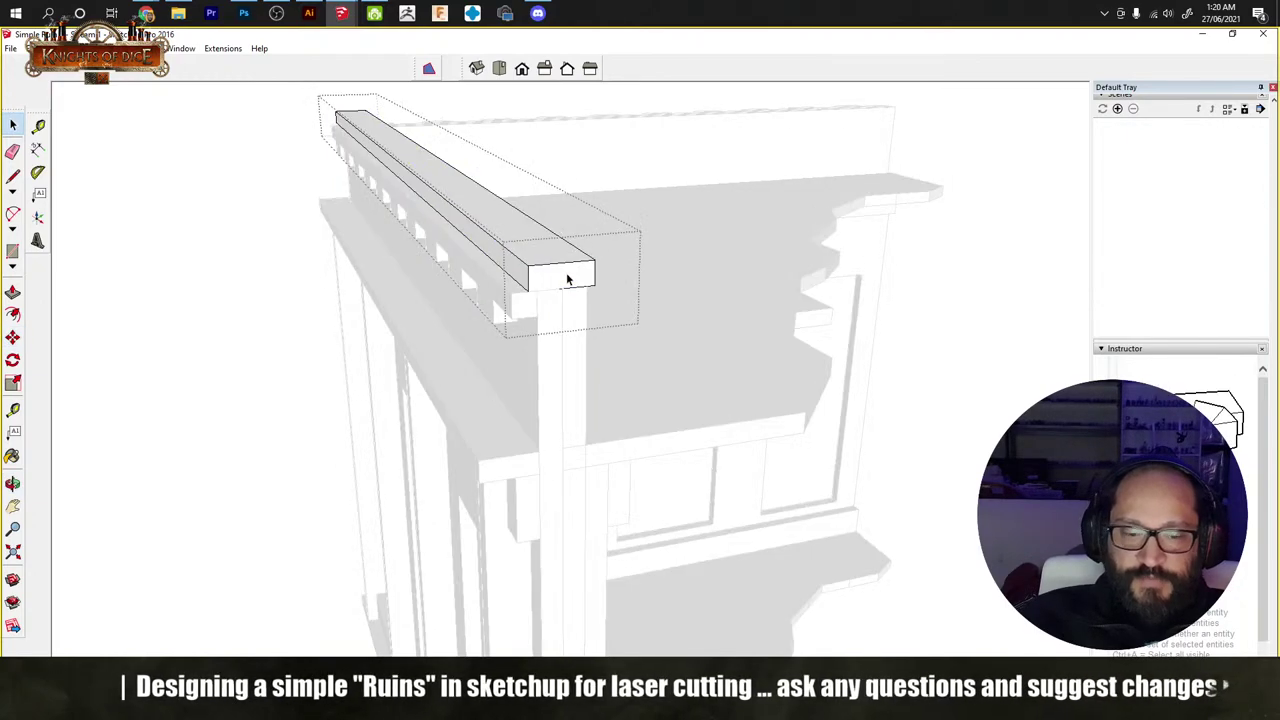
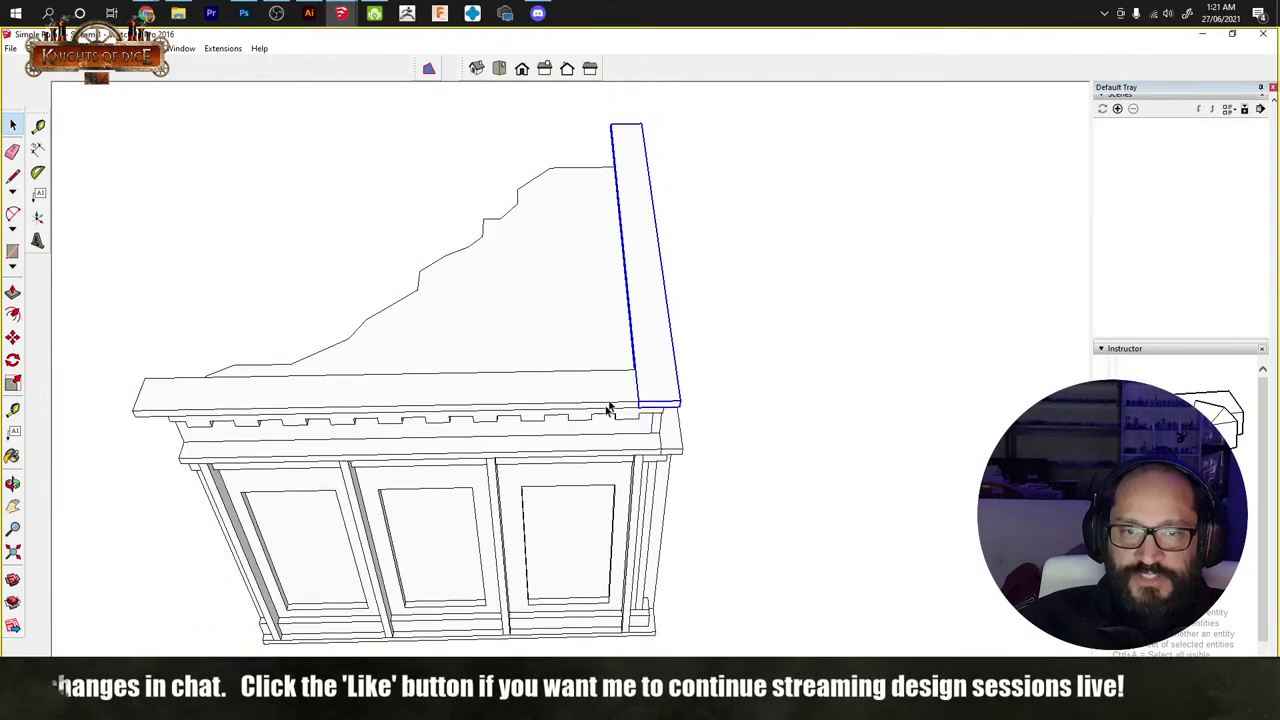
Step: Move the notched battlement strip on the adjacent wall up against the underside of its ledge, aligned at the outer corner
middle_drag(609, 409, 1000, 390)
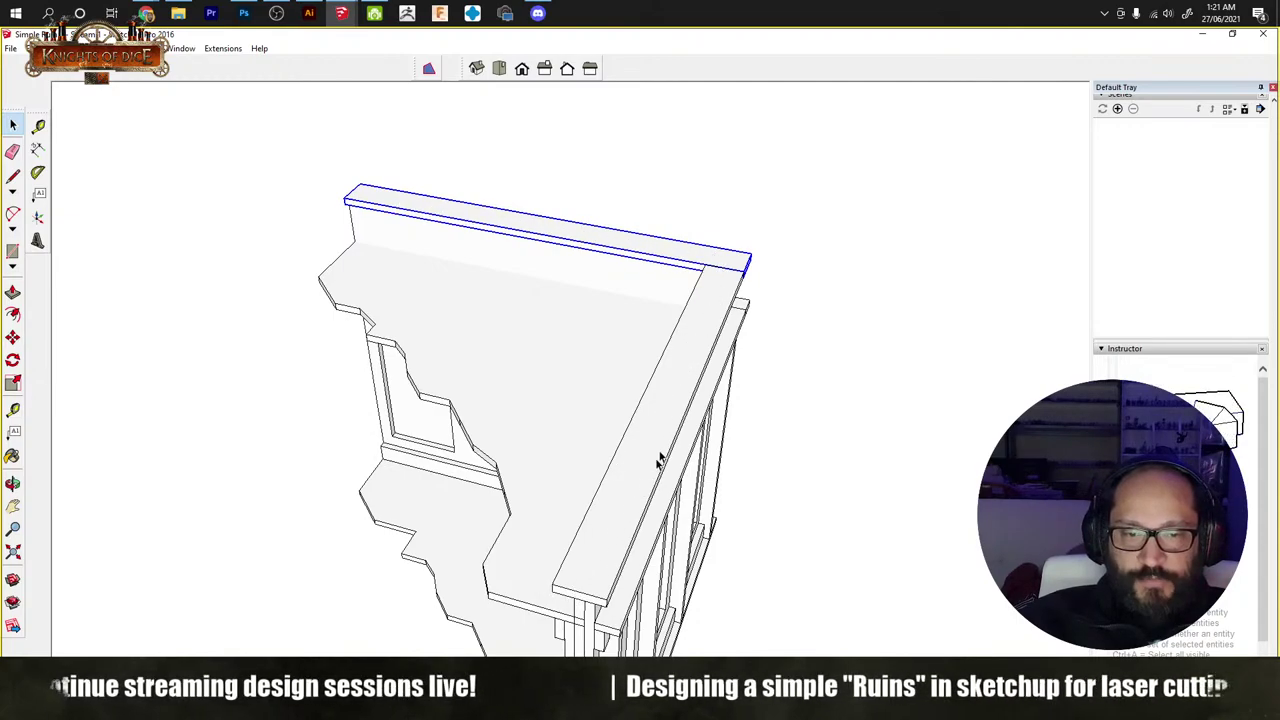
middle_drag(720, 273, 626, 223)
key(space)
scroll(630, 295, up, 5)
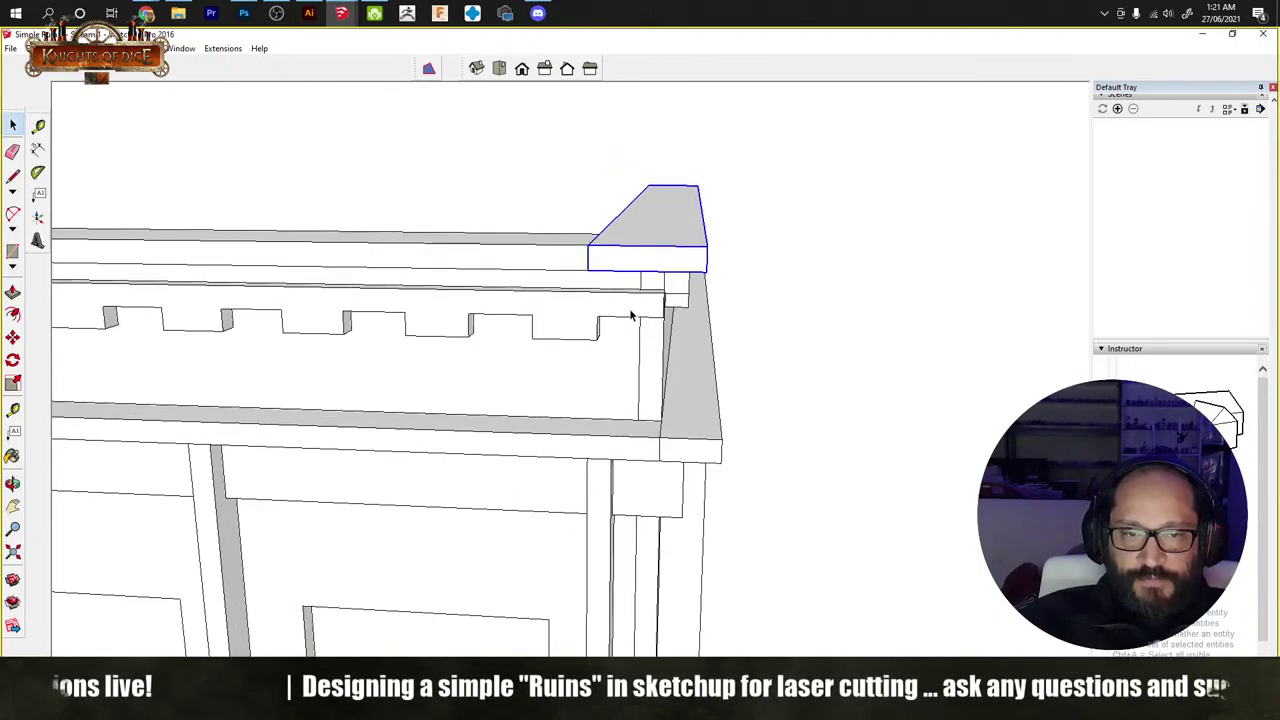
click(624, 305)
scroll(624, 305, up, 2)
middle_drag(624, 305, 500, 251)
scroll(386, 257, up, 3)
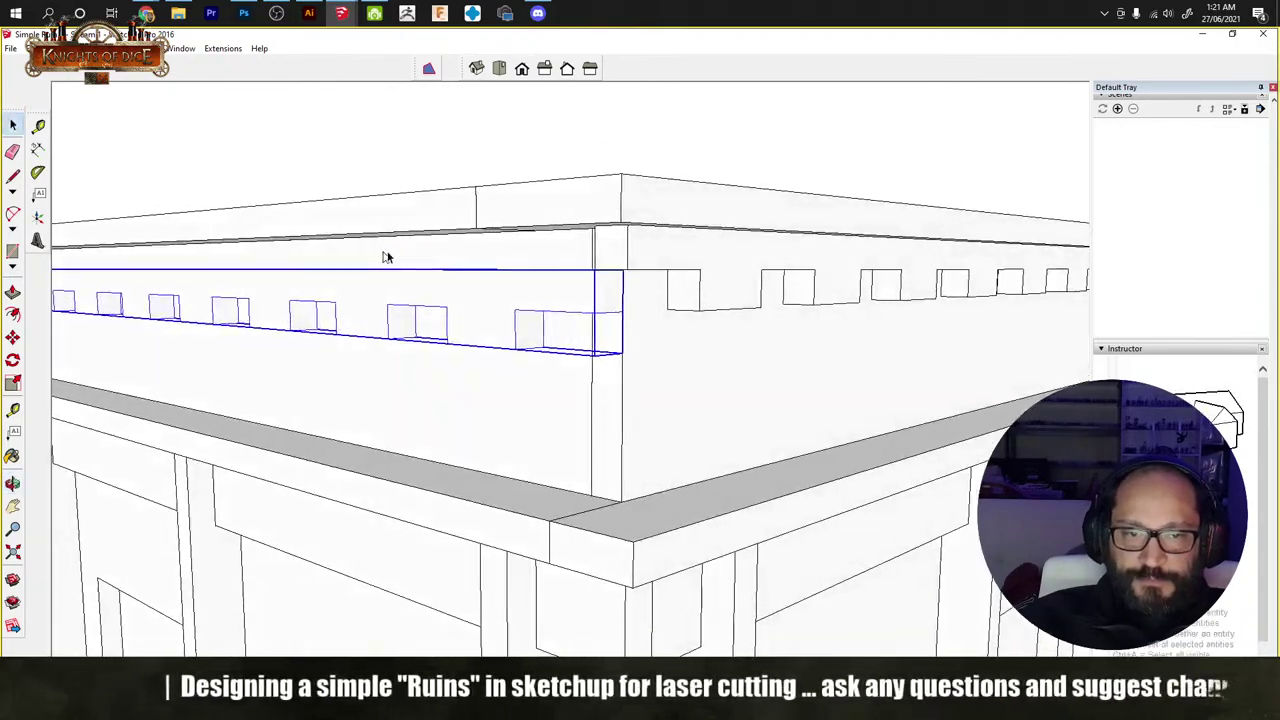
key(m)
click(594, 314)
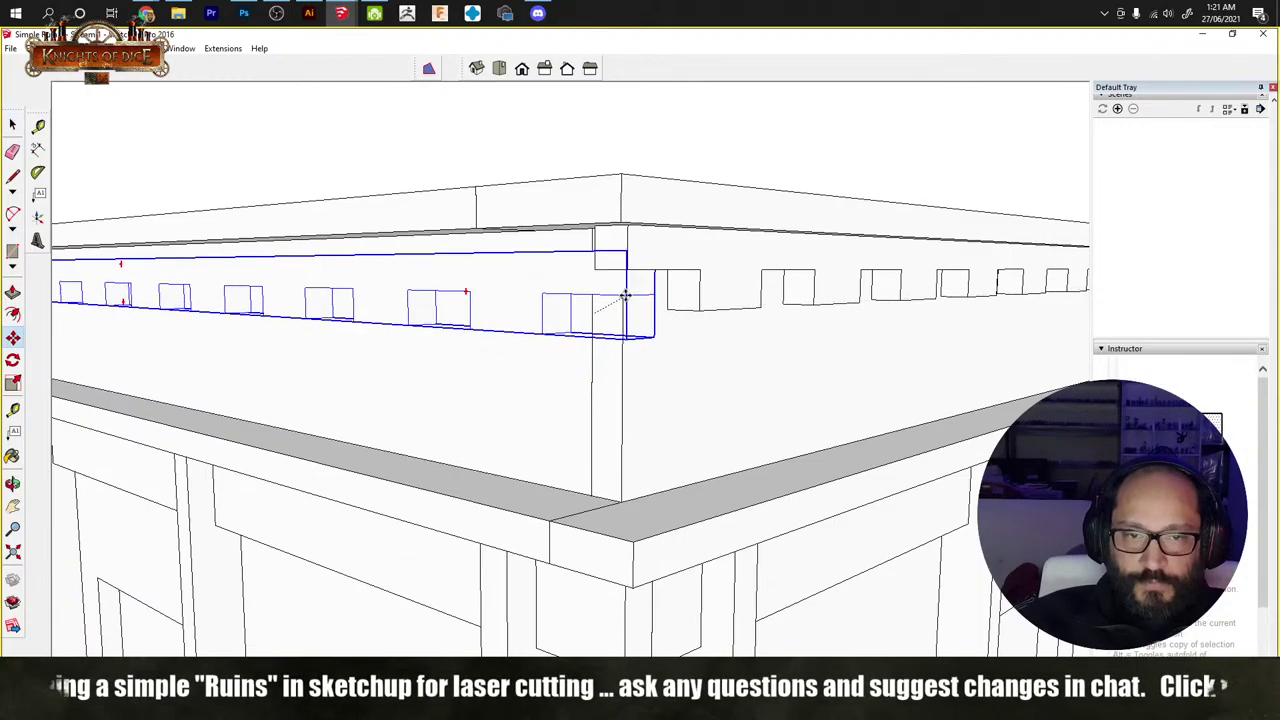
click(594, 274)
key(space)
Step: Push/pull the free end face of the wall-top ledge to line up with the end edge of the wall below
middle_drag(543, 278, 737, 343)
scroll(737, 343, down, 5)
middle_drag(615, 383, 750, 305)
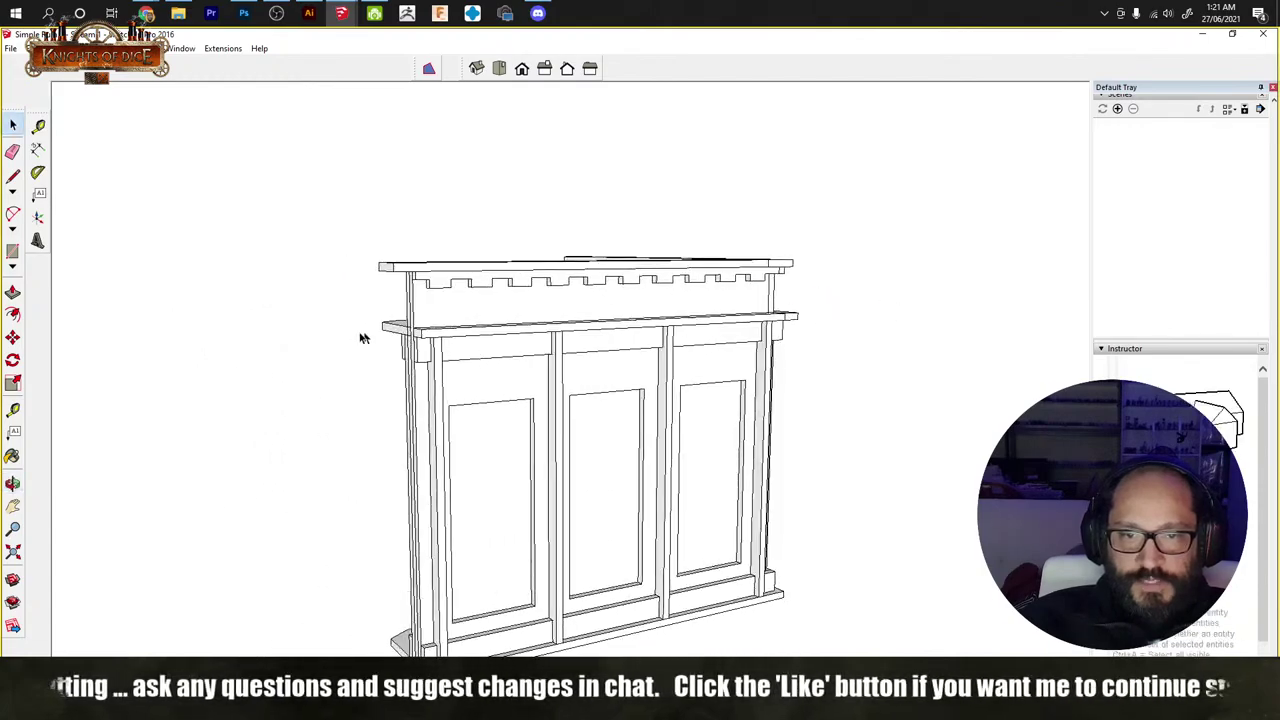
middle_drag(363, 337, 592, 334)
scroll(574, 294, up, 3)
double_click(567, 311)
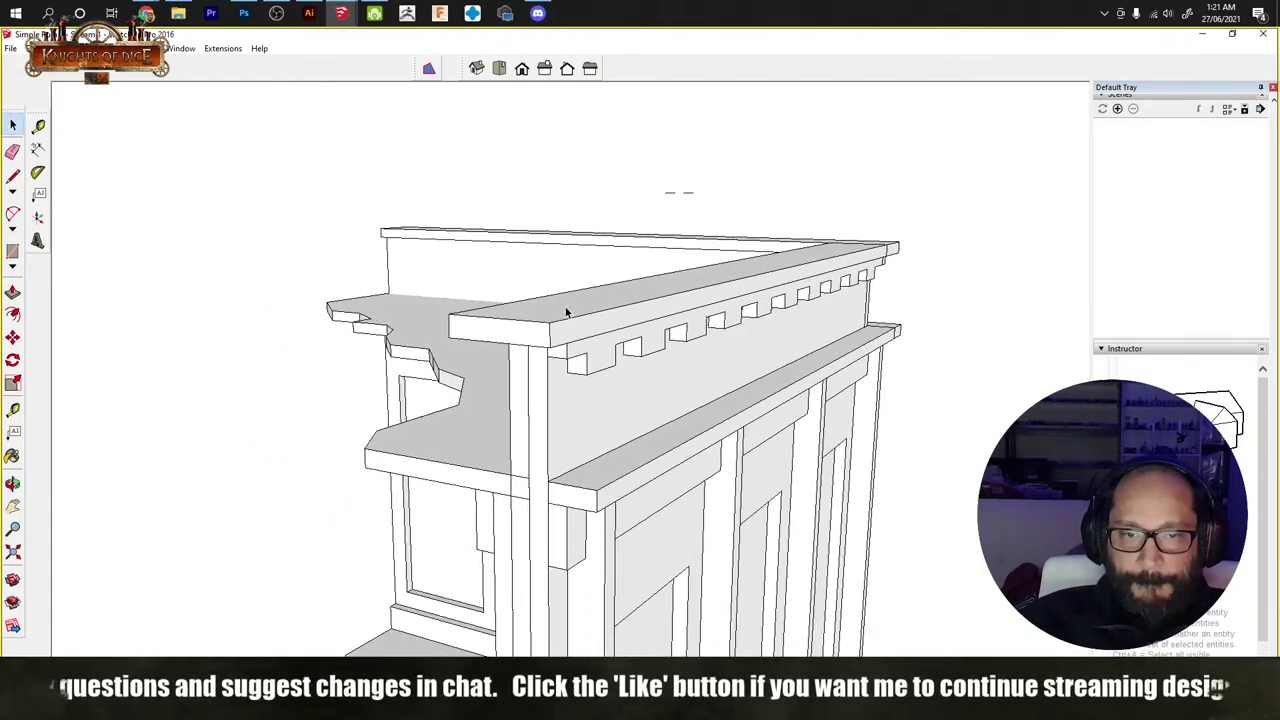
double_click(555, 320)
key(p)
click(503, 354)
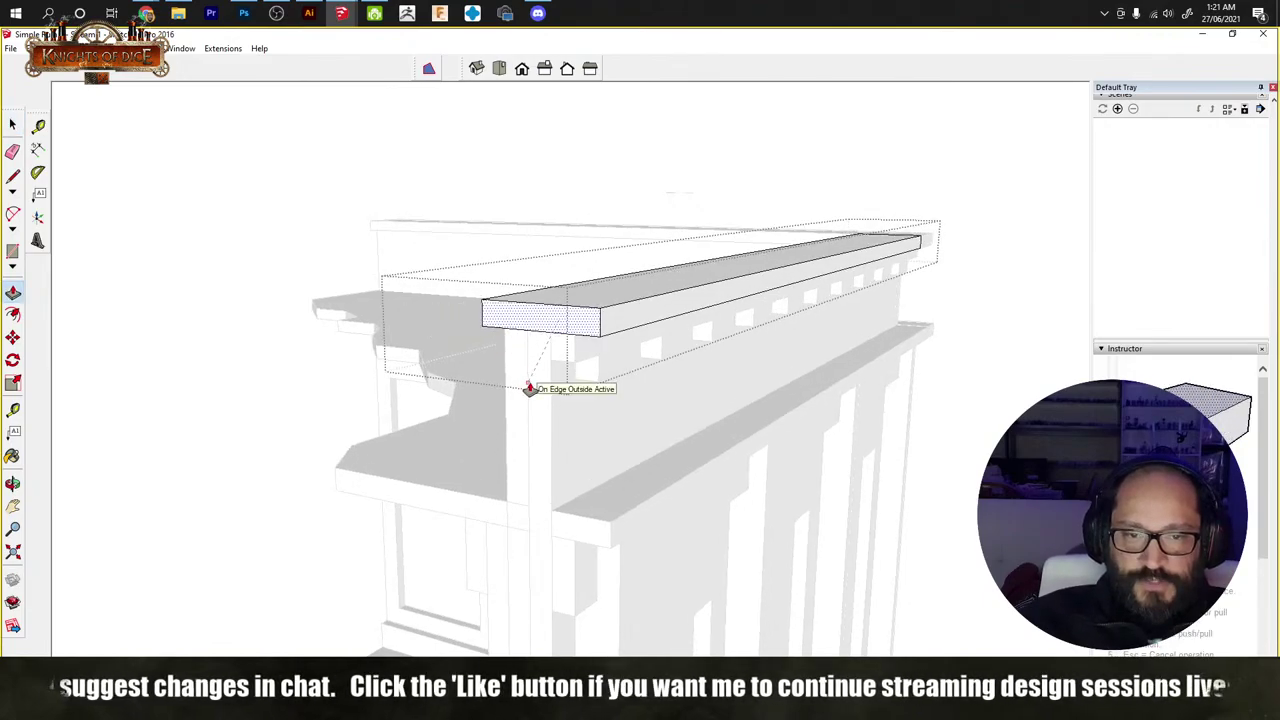
click(530, 389)
Step: Draw a diagonal mitre line across the ledge's top face from the inner corner to the outer corner
middle_drag(657, 186, 325, 458)
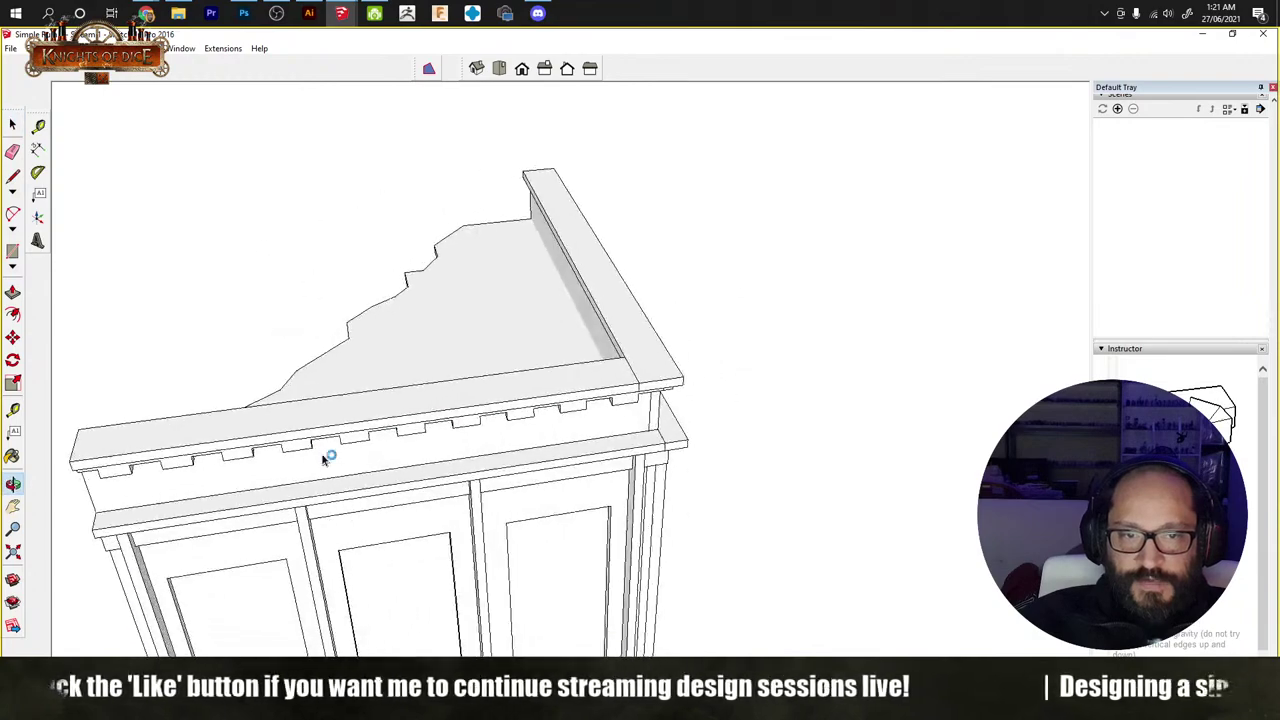
scroll(642, 366, up, 3)
middle_drag(642, 366, 710, 410)
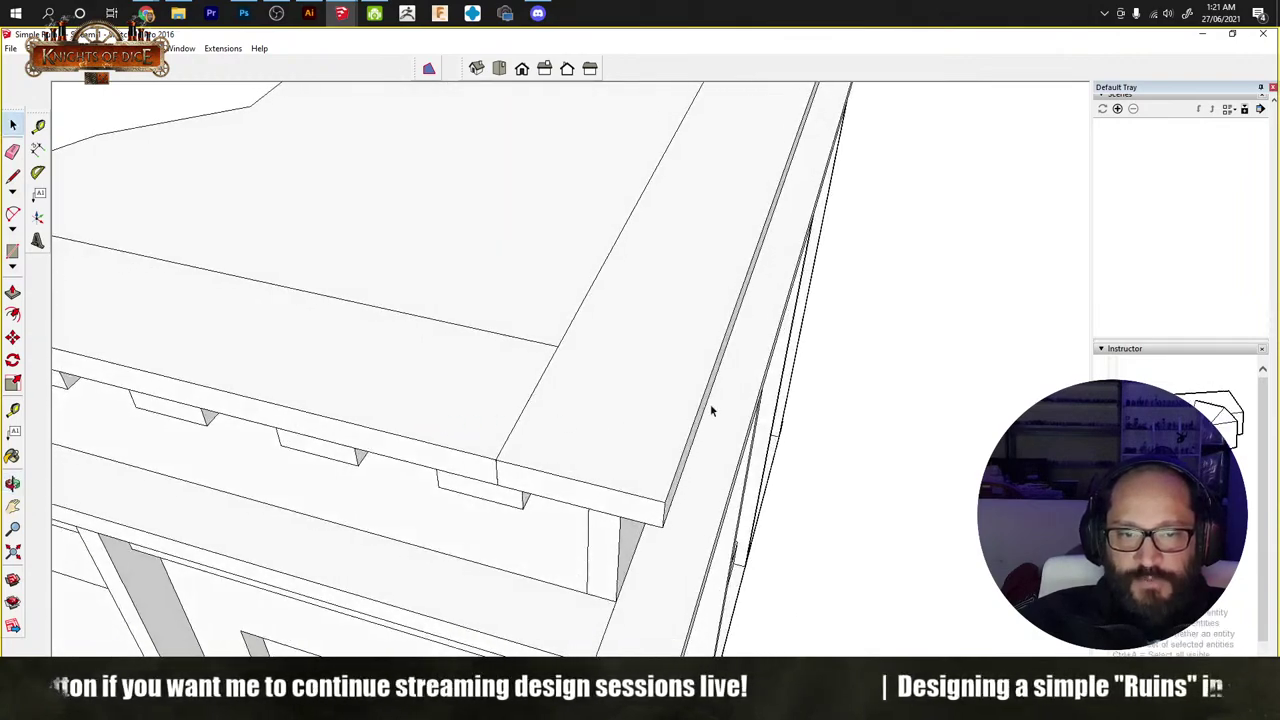
double_click(645, 400)
key(l)
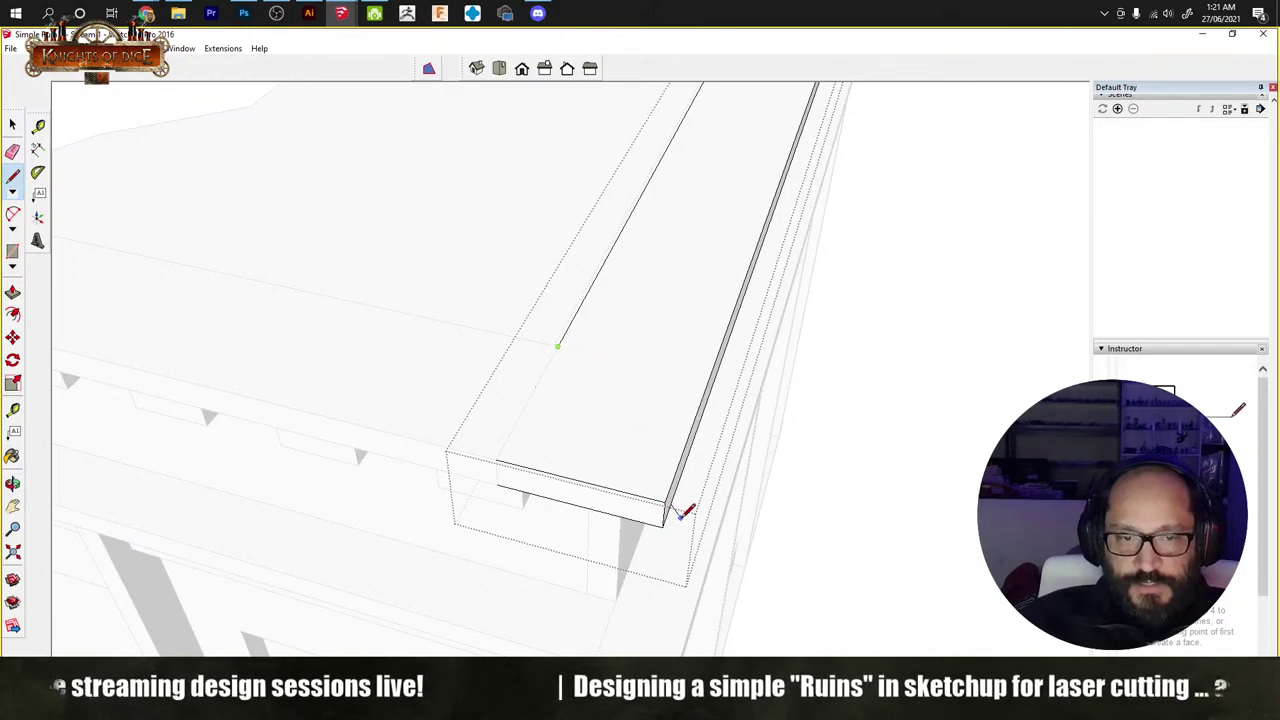
key(space)
Step: Keep only the mitred top face of the ledge and extrude it down to the ledge's thickness
click(668, 390)
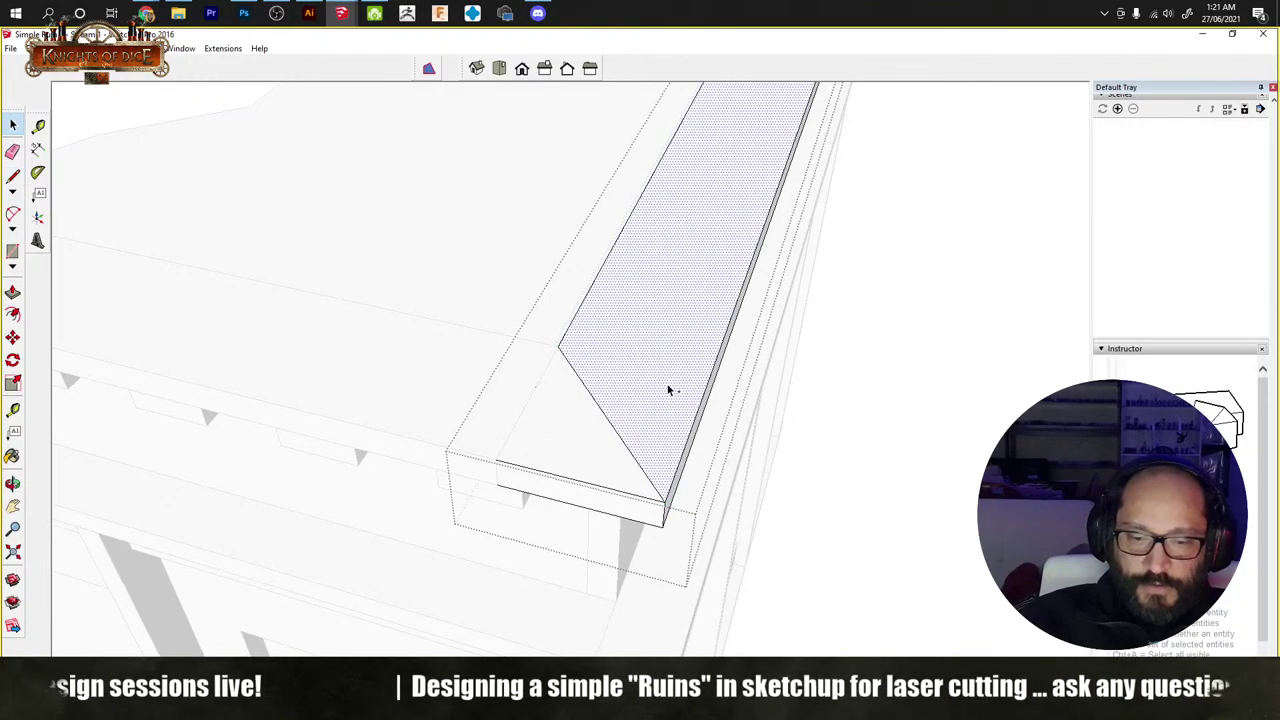
key(p)
middle_drag(669, 386, 624, 368)
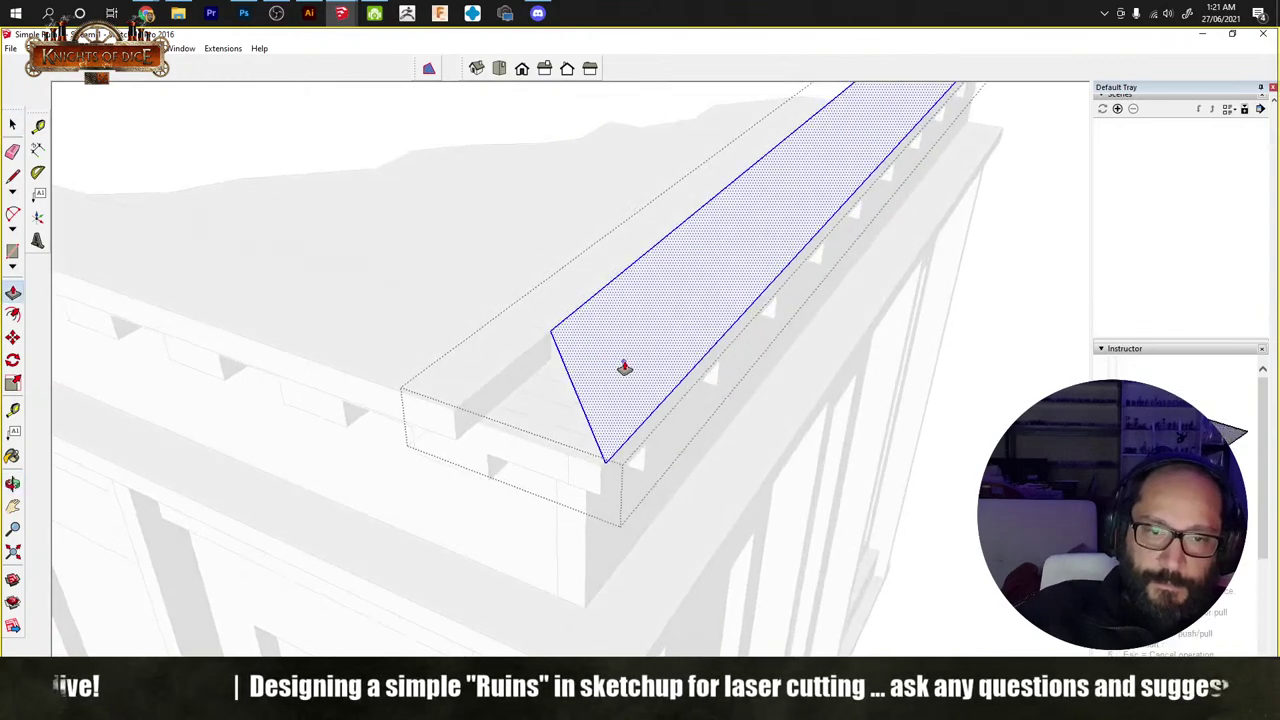
click(624, 368)
click(491, 372)
key(space)
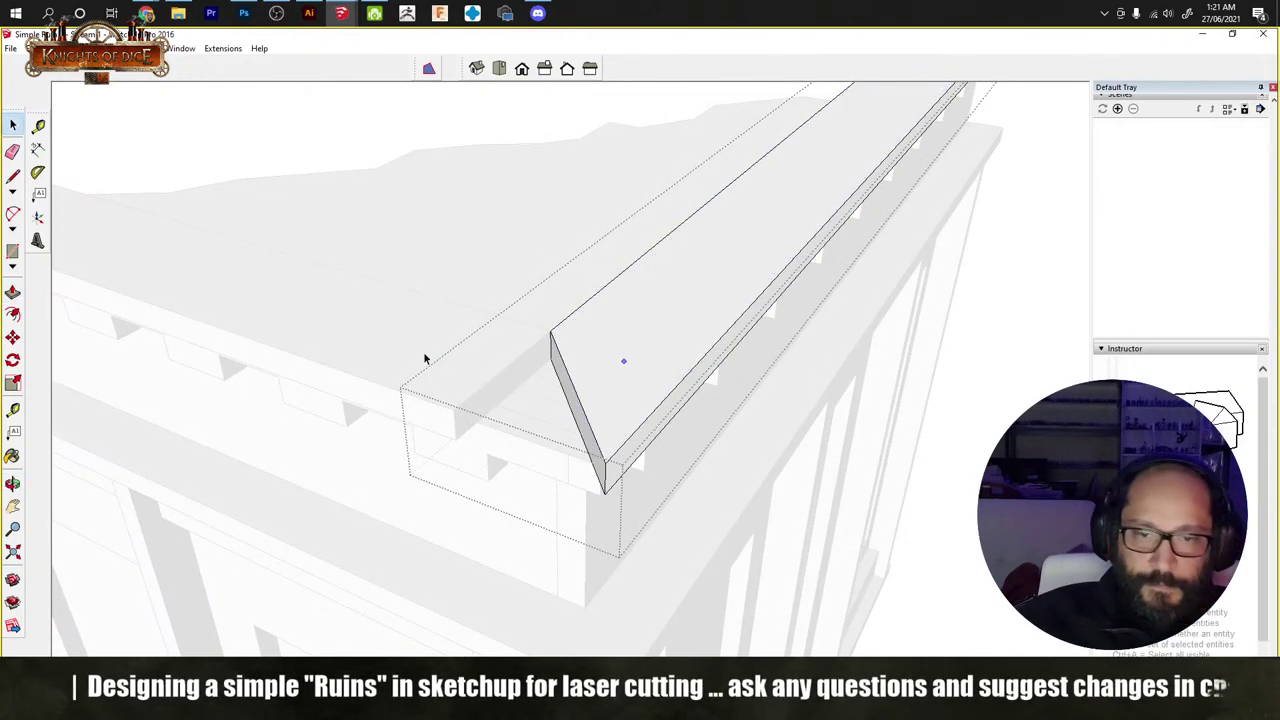
Step: Mitre the adjoining ledge by moving the vertical edge at its end out to the shared outer corner
double_click(462, 398)
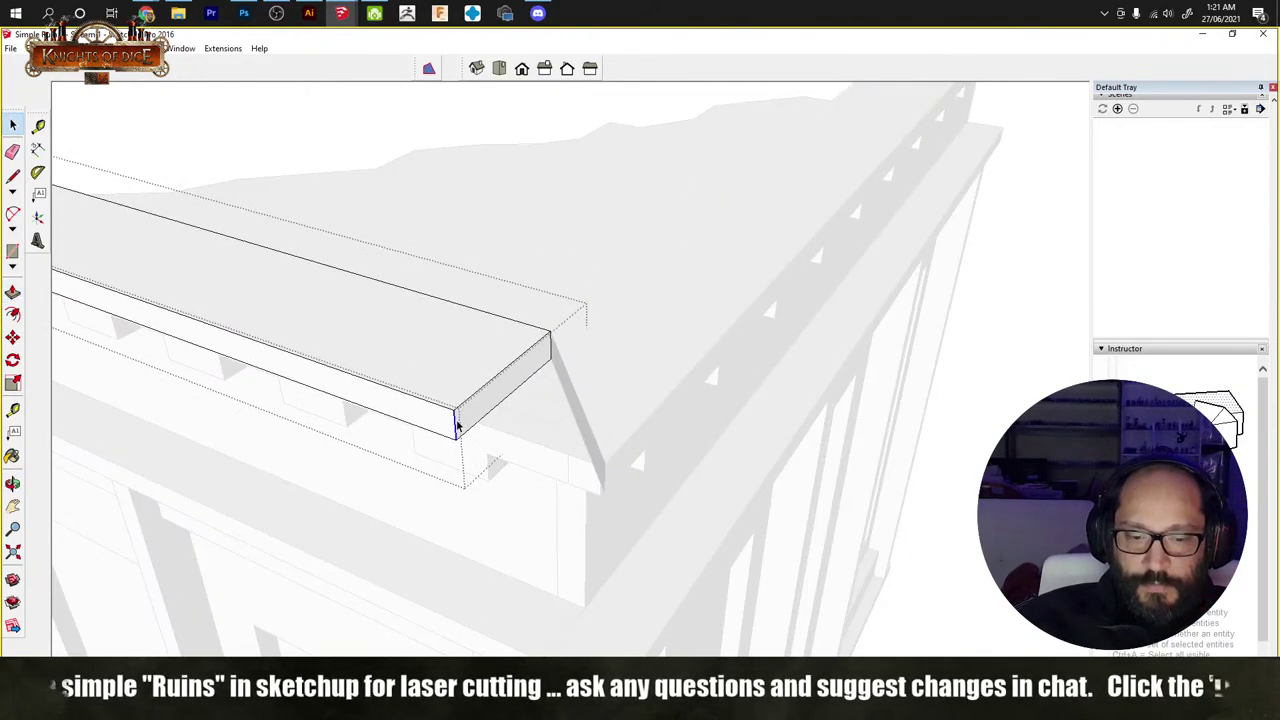
key(m)
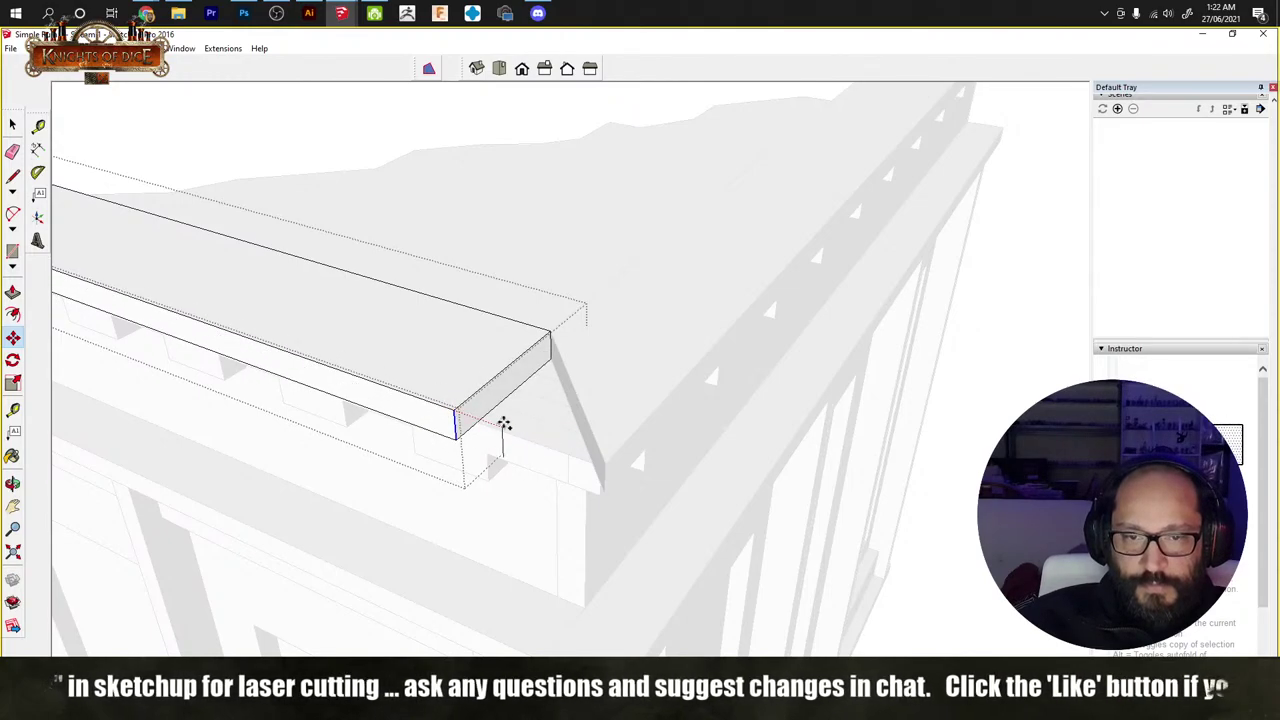
click(456, 414)
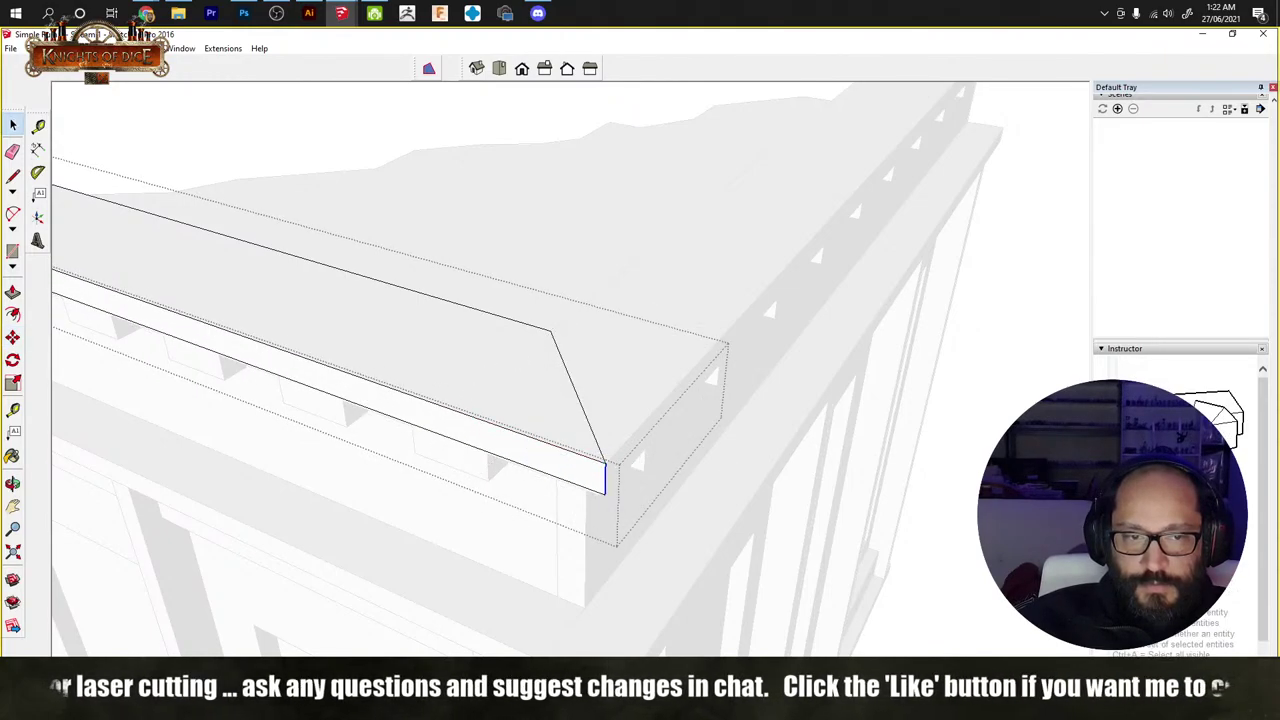
click(604, 462)
scroll(486, 463, down, 3)
middle_drag(486, 463, 610, 390)
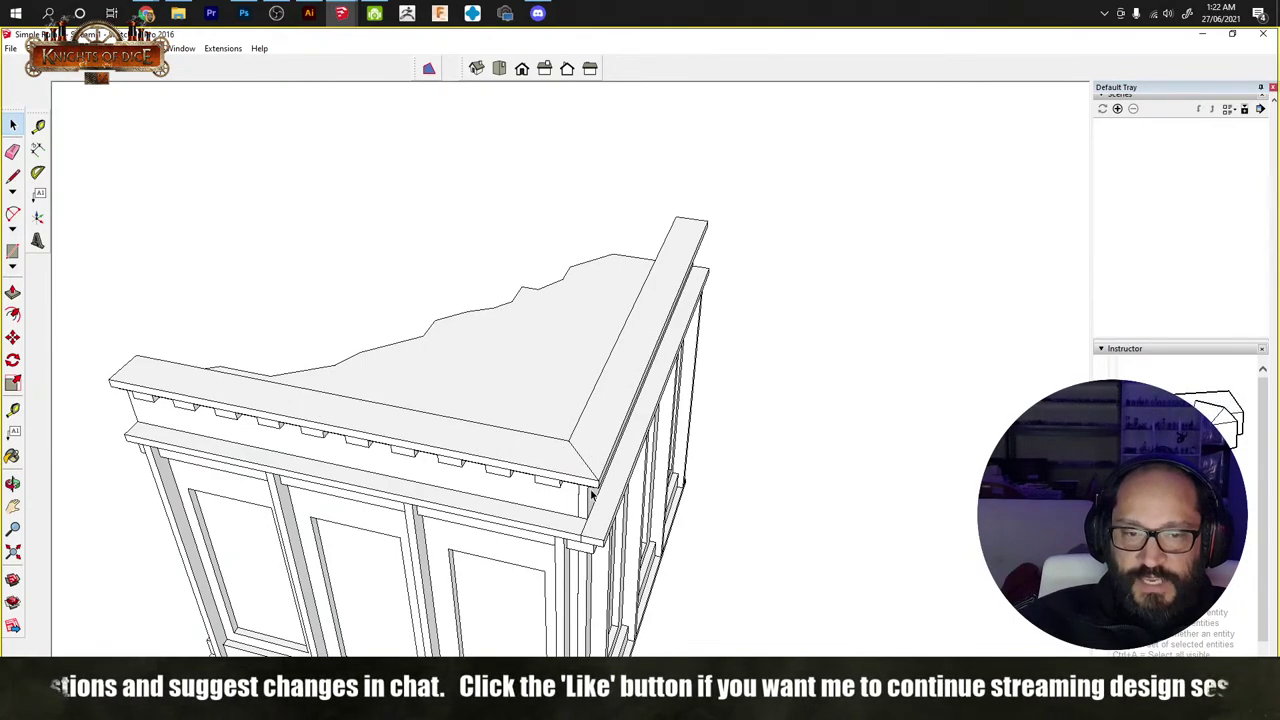
Step: Examine the mitred ledge corner, the battlement trim and the panelled walls from outside and inside
mouse_move(616, 497)
middle_down()
mouse_move(706, 363)
mouse_move(183, 414)
mouse_move(549, 414)
mouse_move(681, 367)
mouse_move(534, 443)
mouse_move(734, 434)
mouse_move(749, 457)
mouse_move(867, 521)
mouse_move(549, 494)
mouse_move(414, 360)
mouse_move(551, 420)
mouse_move(585, 248)
mouse_move(554, 240)
mouse_move(489, 280)
mouse_move(493, 293)
mouse_move(537, 286)
mouse_move(686, 369)
mouse_move(790, 354)
mouse_move(449, 371)
mouse_move(643, 371)
mouse_move(634, 337)
mouse_move(672, 344)
middle_up()
scroll(642, 501, down, 1)
scroll(643, 371, up, 5)
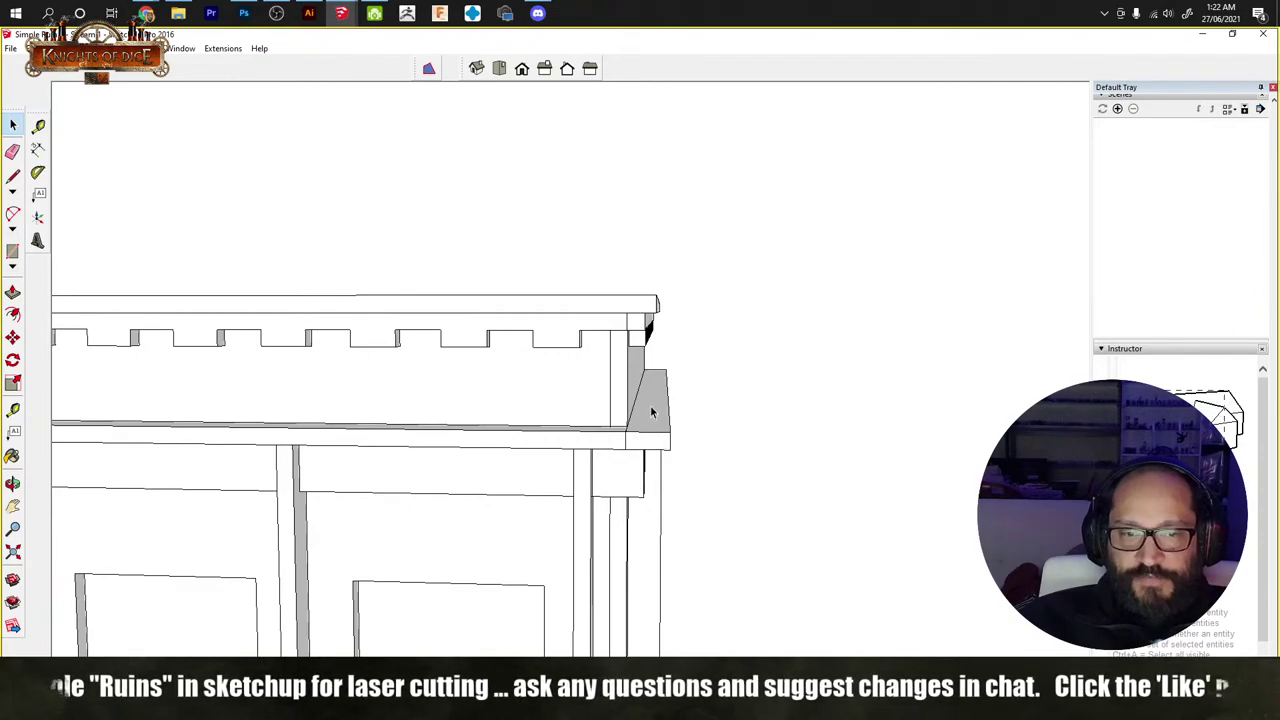
mouse_move(647, 318)
middle_down()
mouse_move(660, 289)
mouse_move(629, 357)
middle_up()
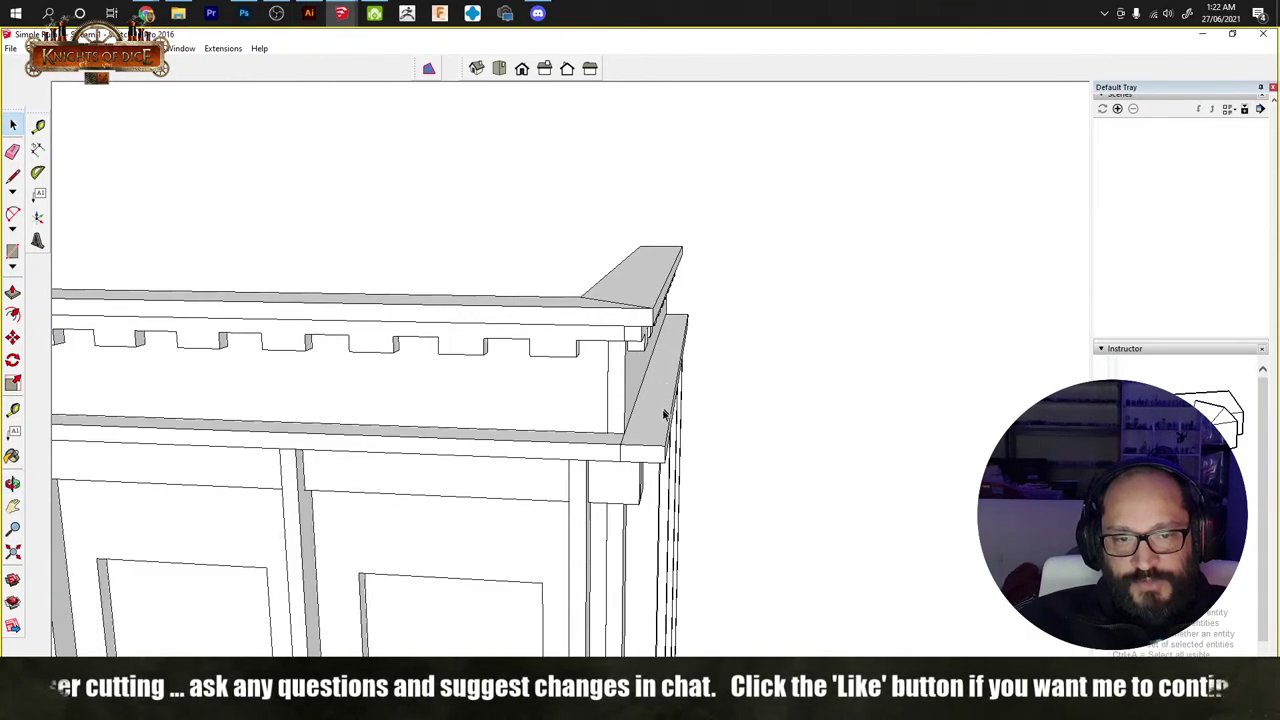
middle_drag(640, 440, 586, 414)
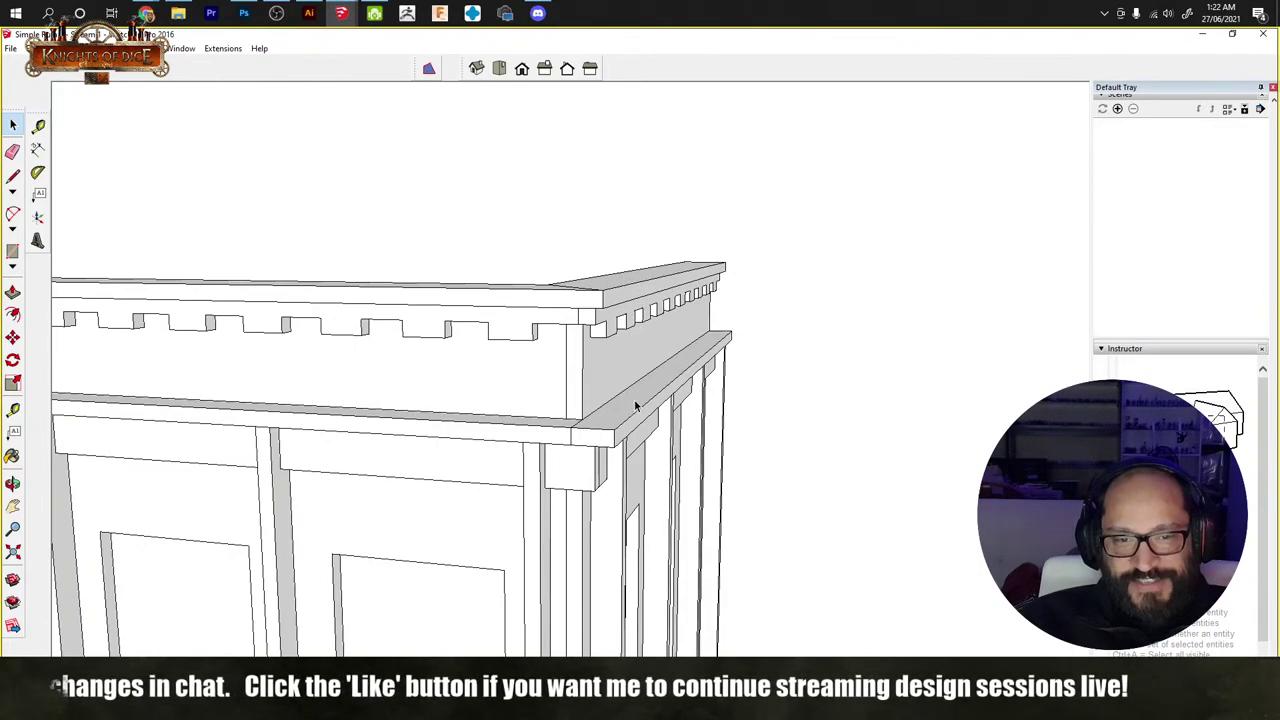
mouse_move(629, 413)
middle_down()
mouse_move(654, 355)
mouse_move(686, 363)
mouse_move(690, 421)
mouse_move(676, 360)
middle_up()
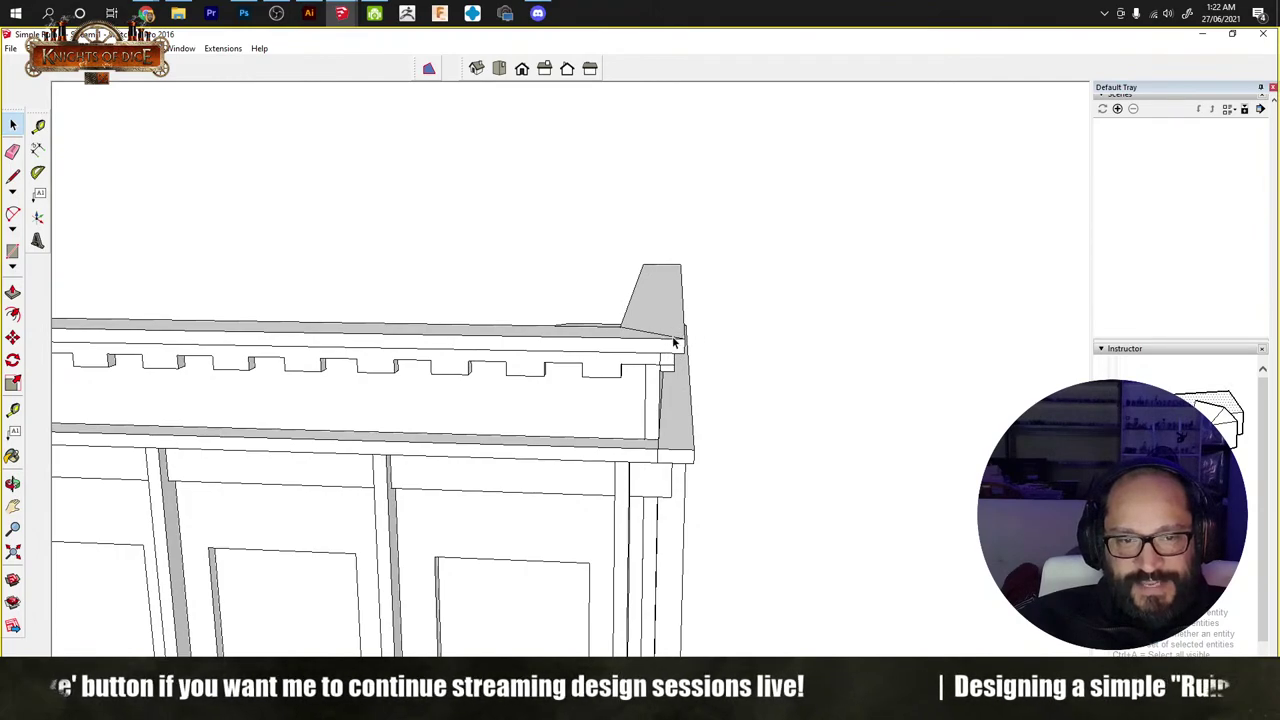
mouse_move(716, 523)
middle_down()
mouse_move(691, 360)
mouse_move(694, 491)
mouse_move(658, 421)
middle_up()
mouse_move(695, 311)
middle_down()
mouse_move(603, 423)
mouse_move(597, 280)
mouse_move(663, 476)
mouse_move(537, 423)
mouse_move(560, 429)
mouse_move(474, 360)
mouse_move(617, 363)
mouse_move(483, 357)
mouse_move(858, 407)
mouse_move(346, 420)
mouse_move(286, 294)
mouse_move(486, 314)
mouse_move(390, 382)
mouse_move(506, 354)
mouse_move(344, 343)
middle_up()
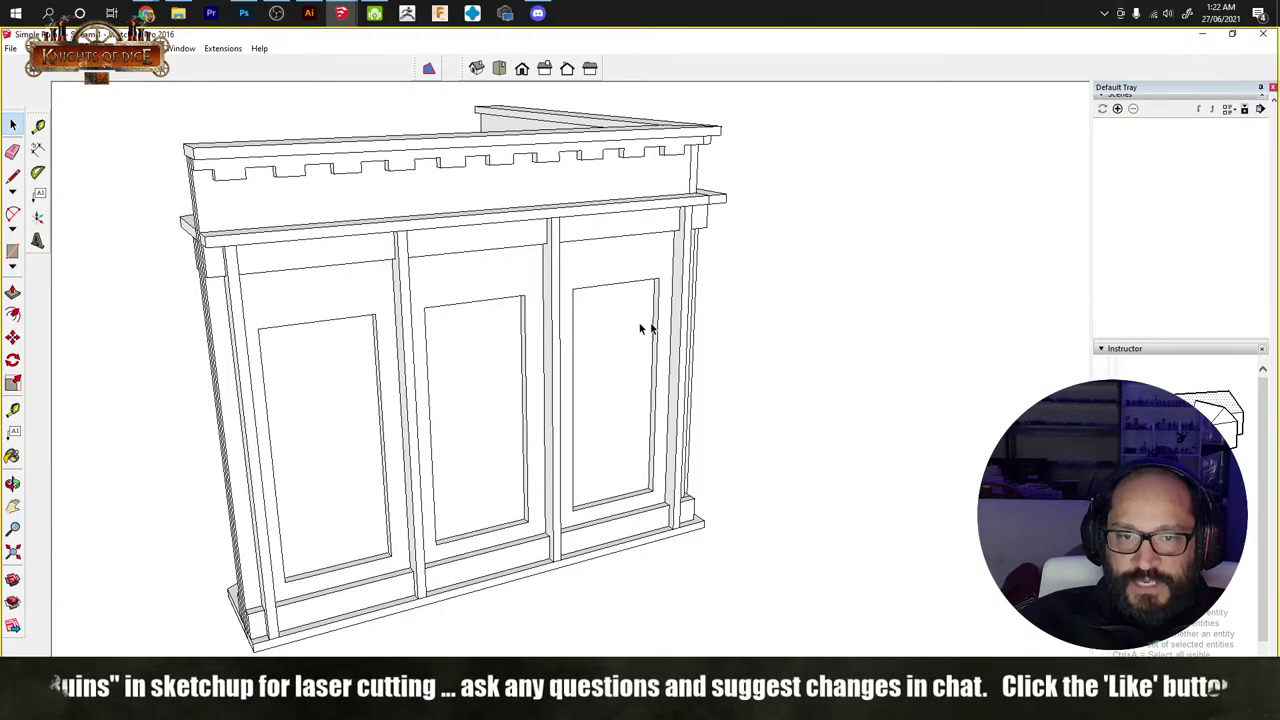
mouse_move(640, 327)
middle_down()
mouse_move(430, 370)
mouse_move(814, 371)
mouse_move(532, 362)
middle_up()
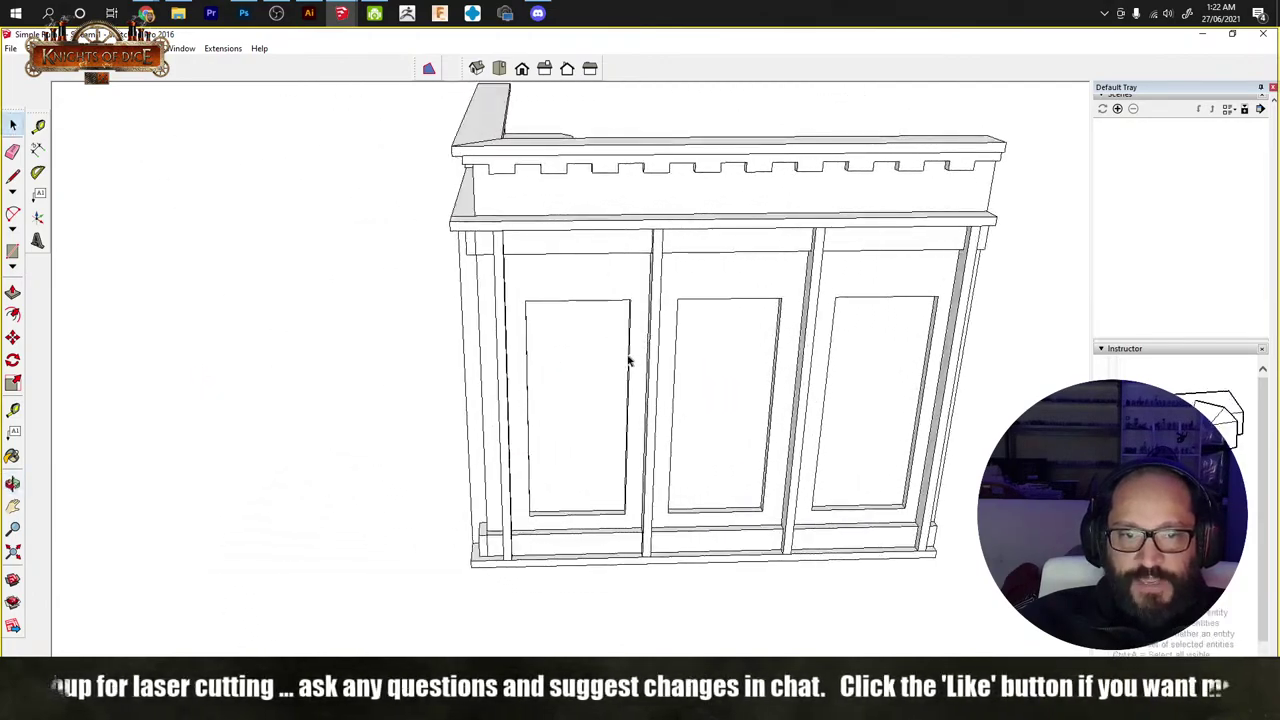
mouse_move(636, 283)
middle_down()
mouse_move(603, 303)
mouse_move(446, 193)
middle_up()
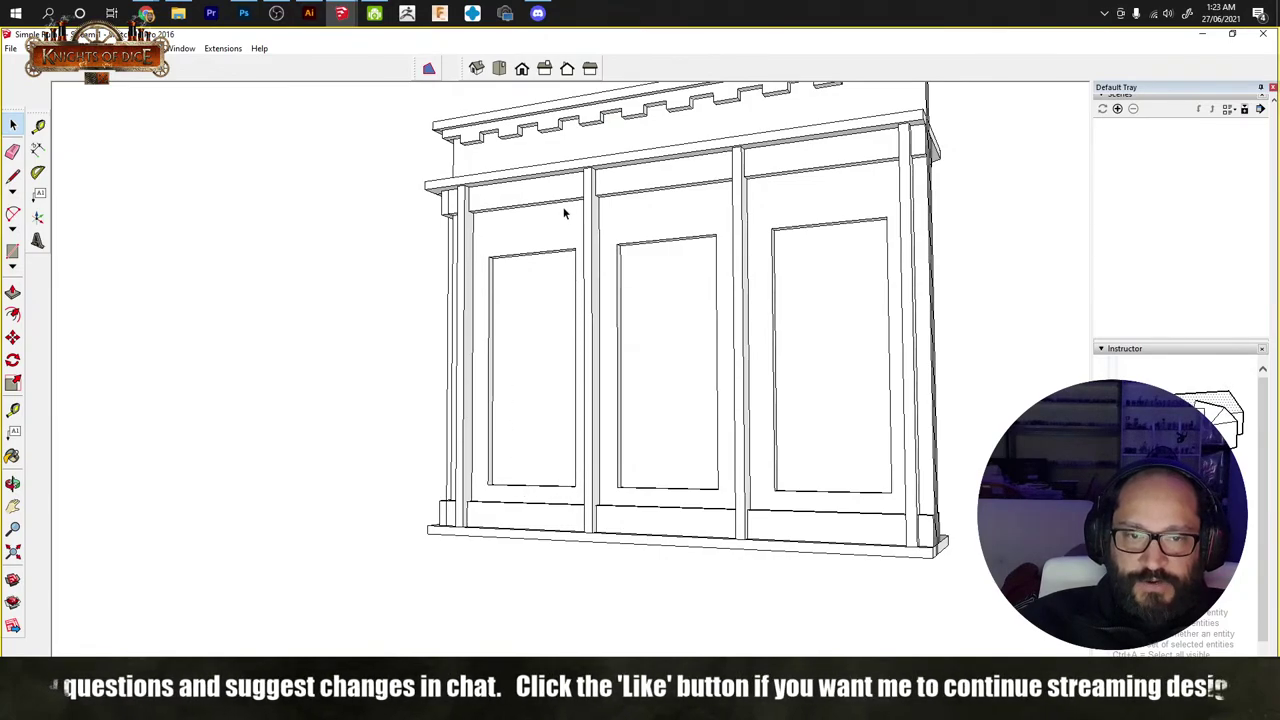
mouse_move(564, 213)
middle_down()
mouse_move(834, 371)
mouse_move(437, 371)
mouse_move(483, 389)
mouse_move(434, 400)
mouse_move(282, 365)
middle_up()
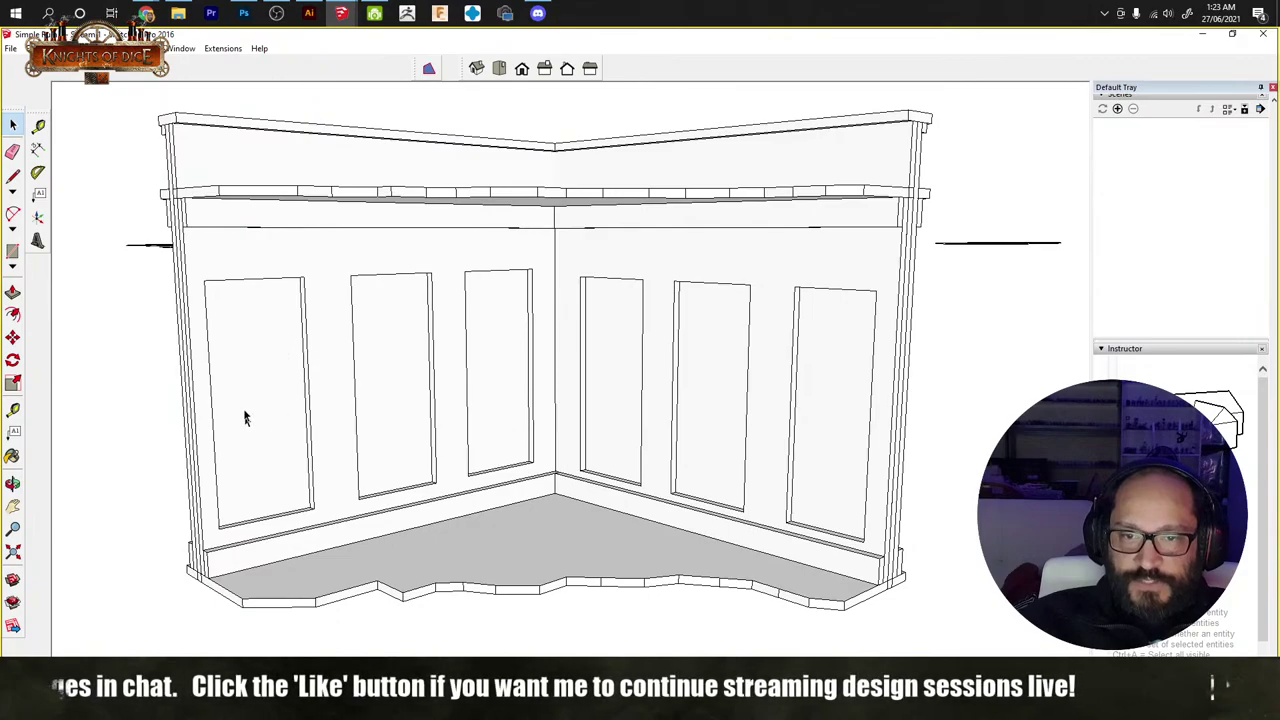
Step: Copy the jagged upper floor slab and place the duplicate in the open space below it
mouse_move(456, 334)
middle_down()
mouse_move(603, 371)
mouse_move(460, 357)
mouse_move(560, 383)
mouse_move(578, 374)
mouse_move(536, 358)
middle_up()
click(479, 207)
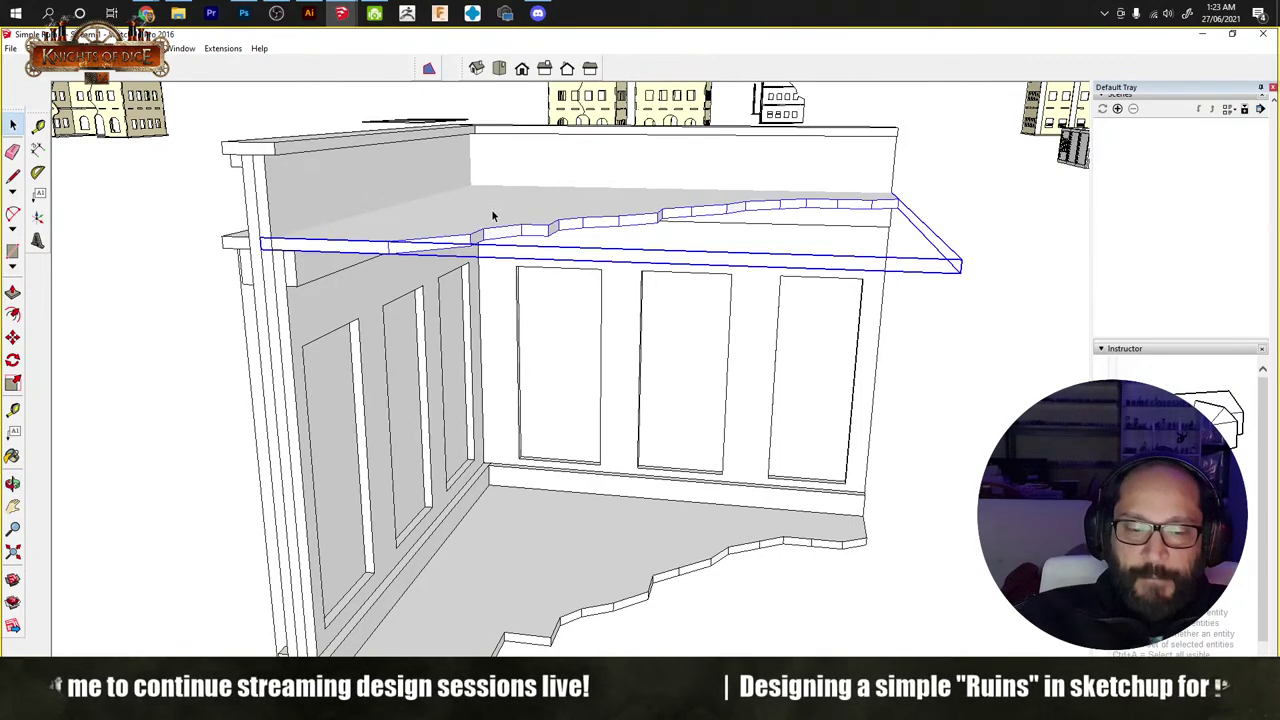
key(m)
click(491, 210)
key(ctrl)
middle_drag(660, 316, 622, 289)
click(680, 357)
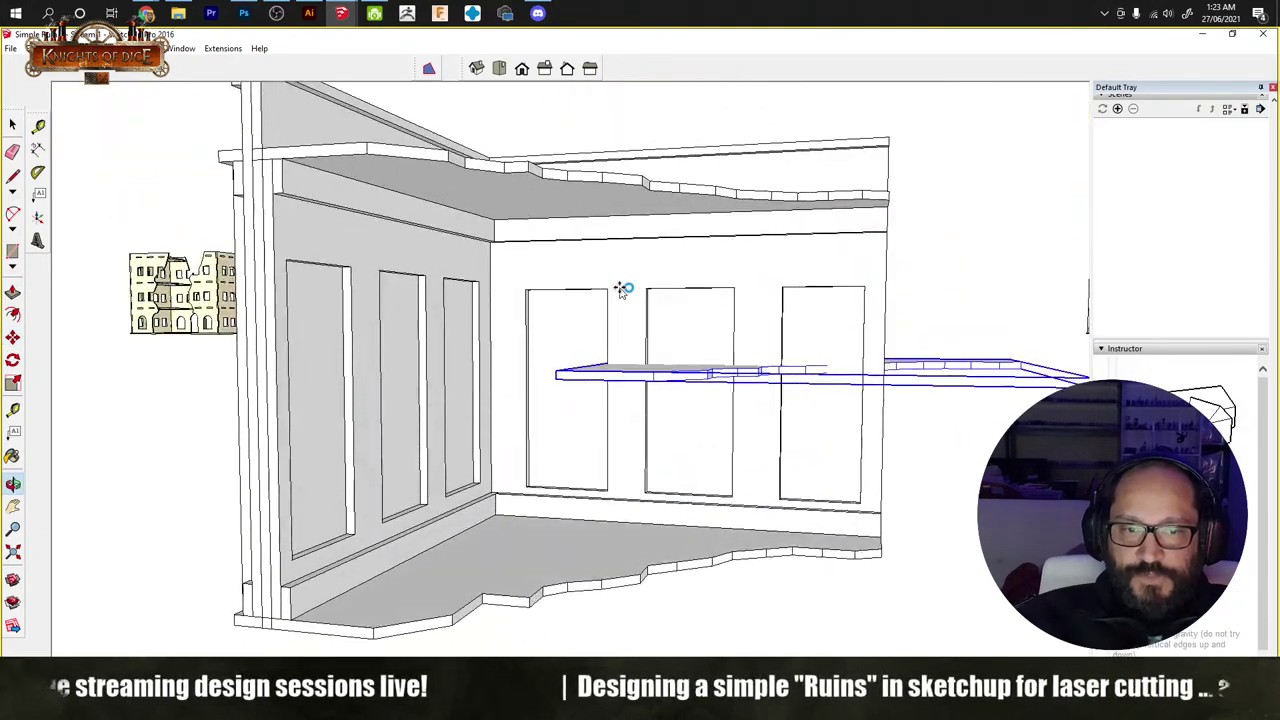
Step: Move the duplicate slab by its corner to sit directly beneath the upper floor, aligned with the wall end
click(558, 372)
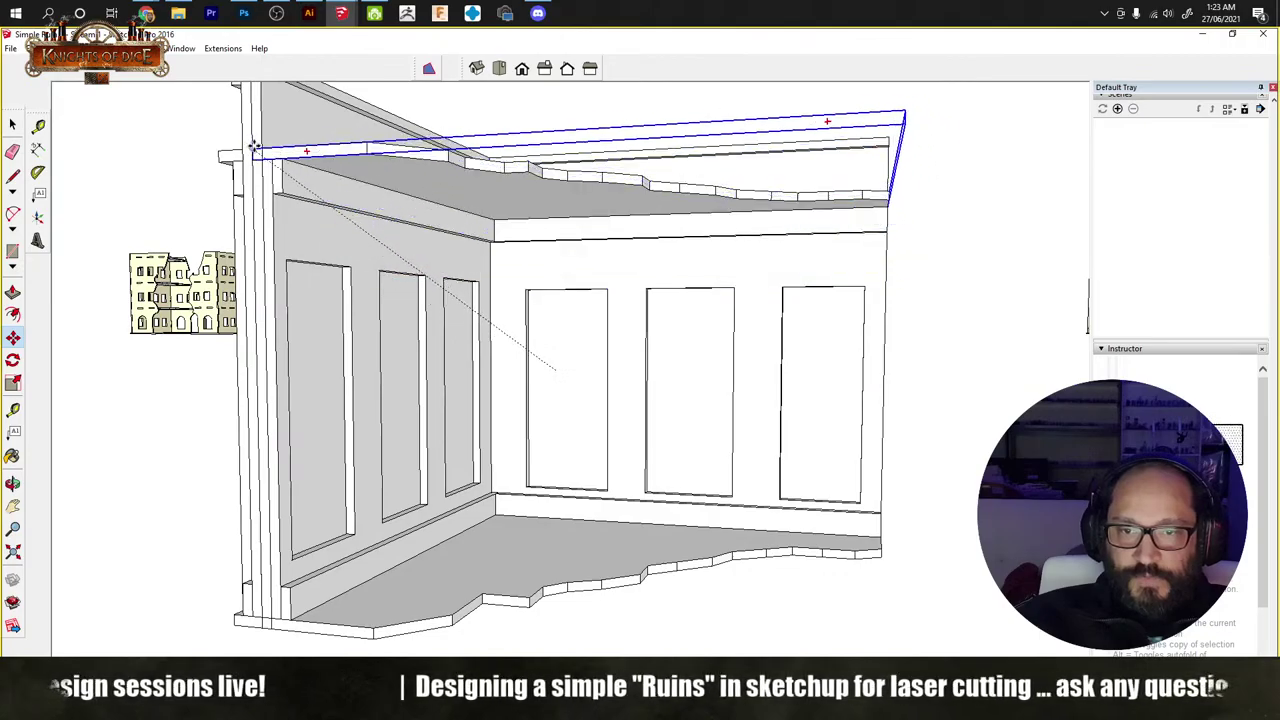
middle_drag(618, 178, 722, 383)
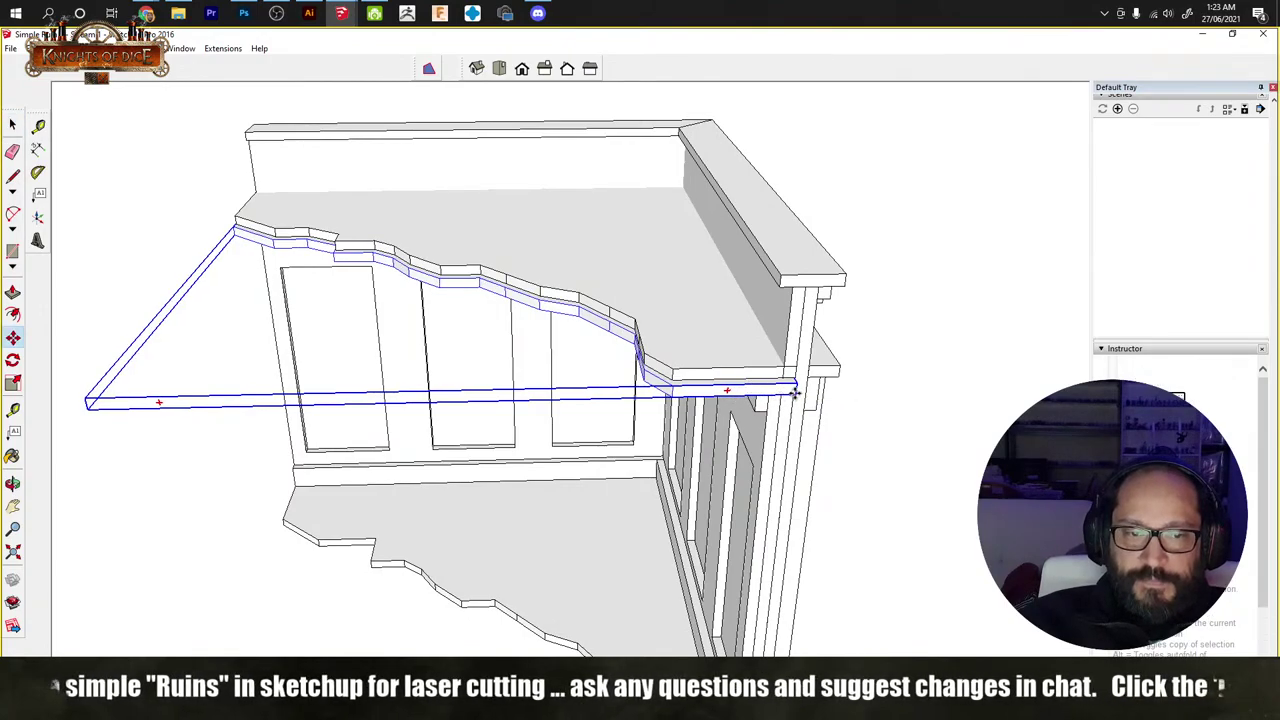
click(583, 333)
key(space)
Step: Delete the duplicate jagged slab directly beneath the upper floor
middle_drag(583, 333, 757, 333)
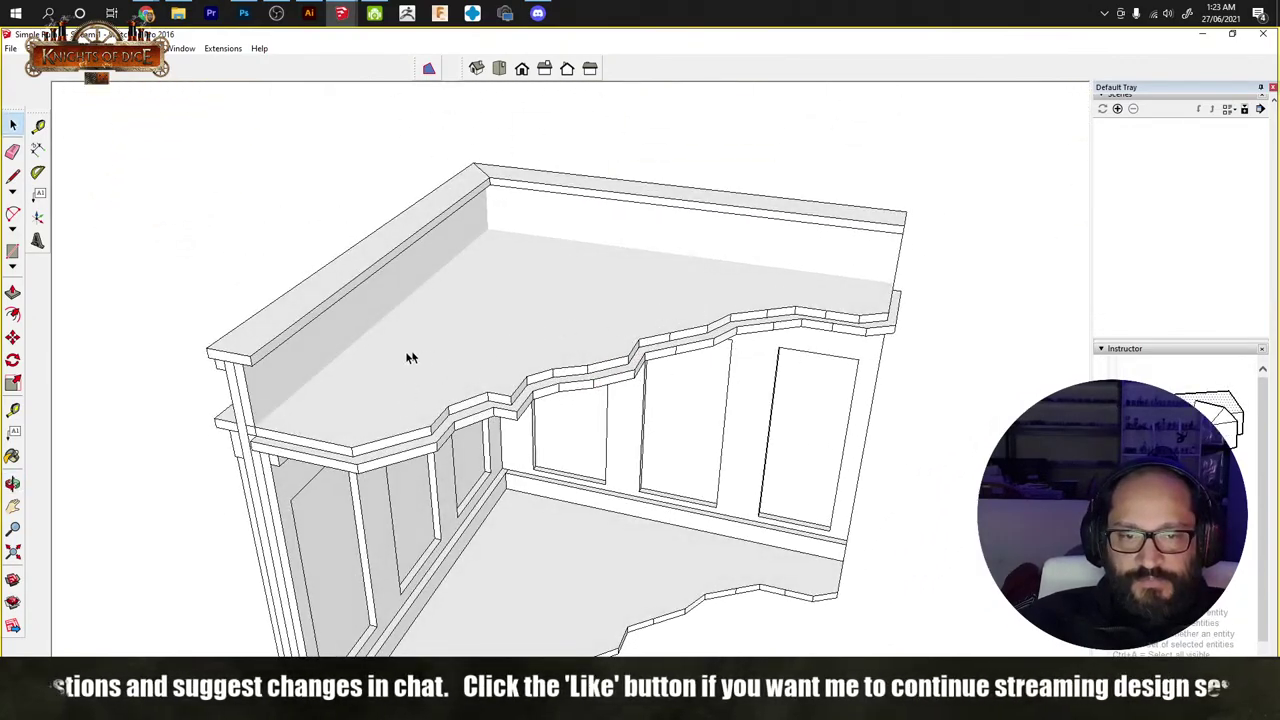
middle_drag(559, 346, 586, 343)
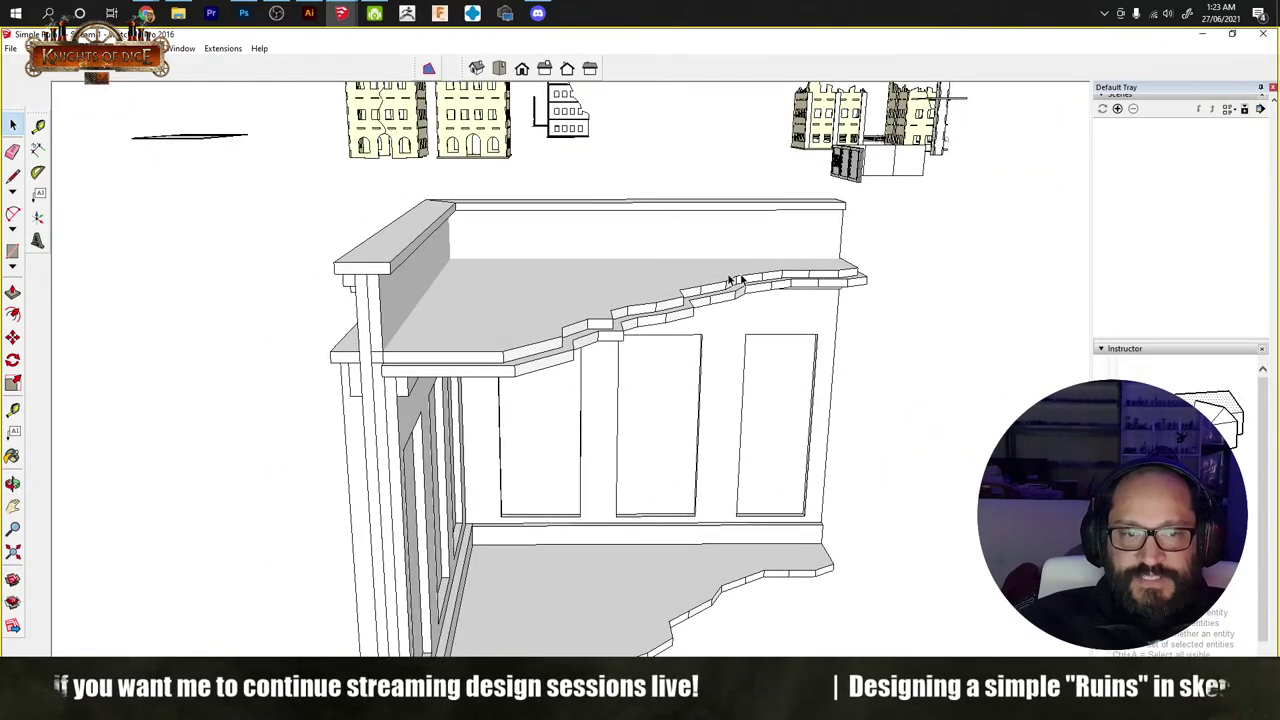
middle_drag(426, 383, 513, 385)
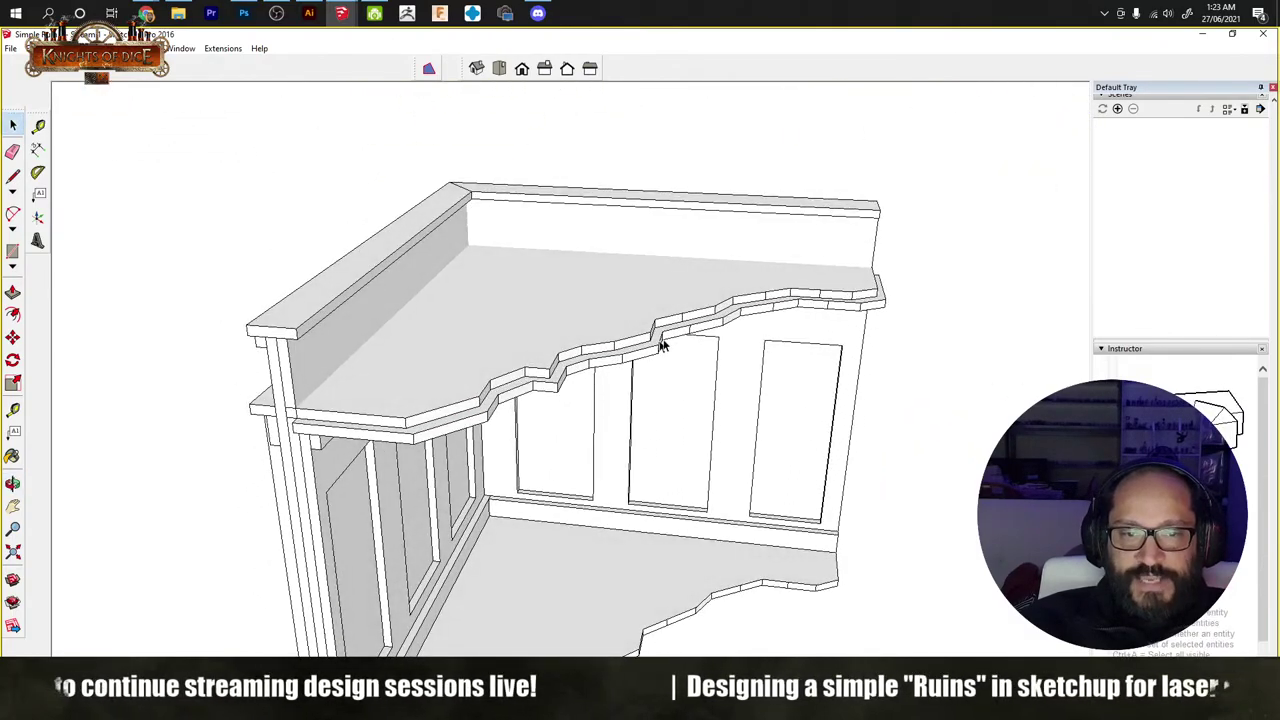
click(438, 430)
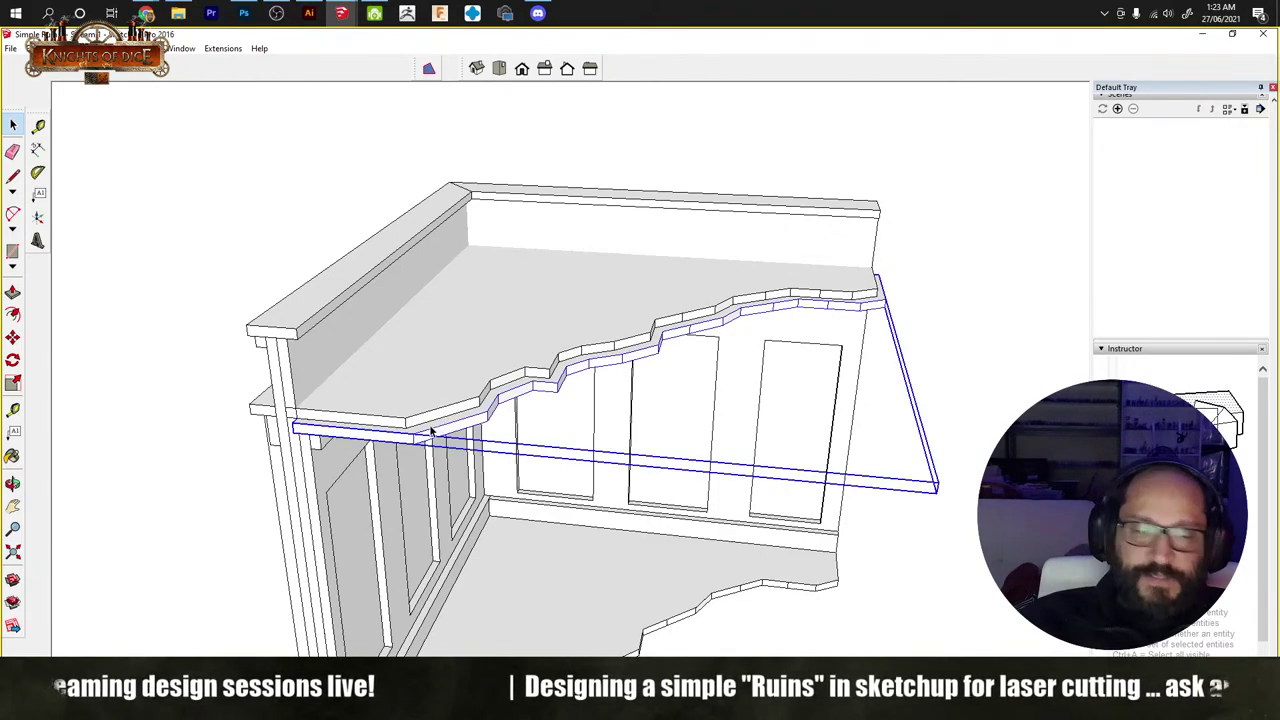
key(Delete)
Step: Examine the panelled walls, vertical strips and floor slabs from outside and inside the ruin
middle_drag(465, 416, 465, 505)
scroll(529, 545, up, 5)
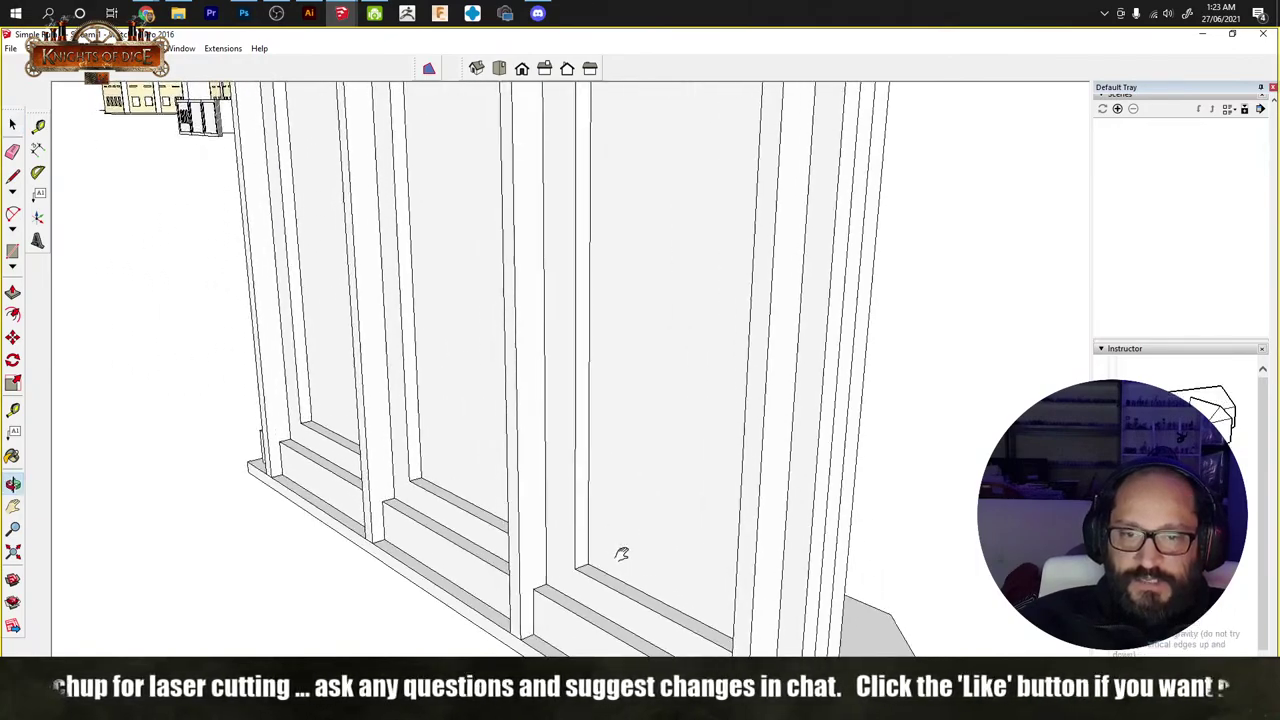
scroll(530, 485, down, 2)
middle_drag(530, 485, 672, 472)
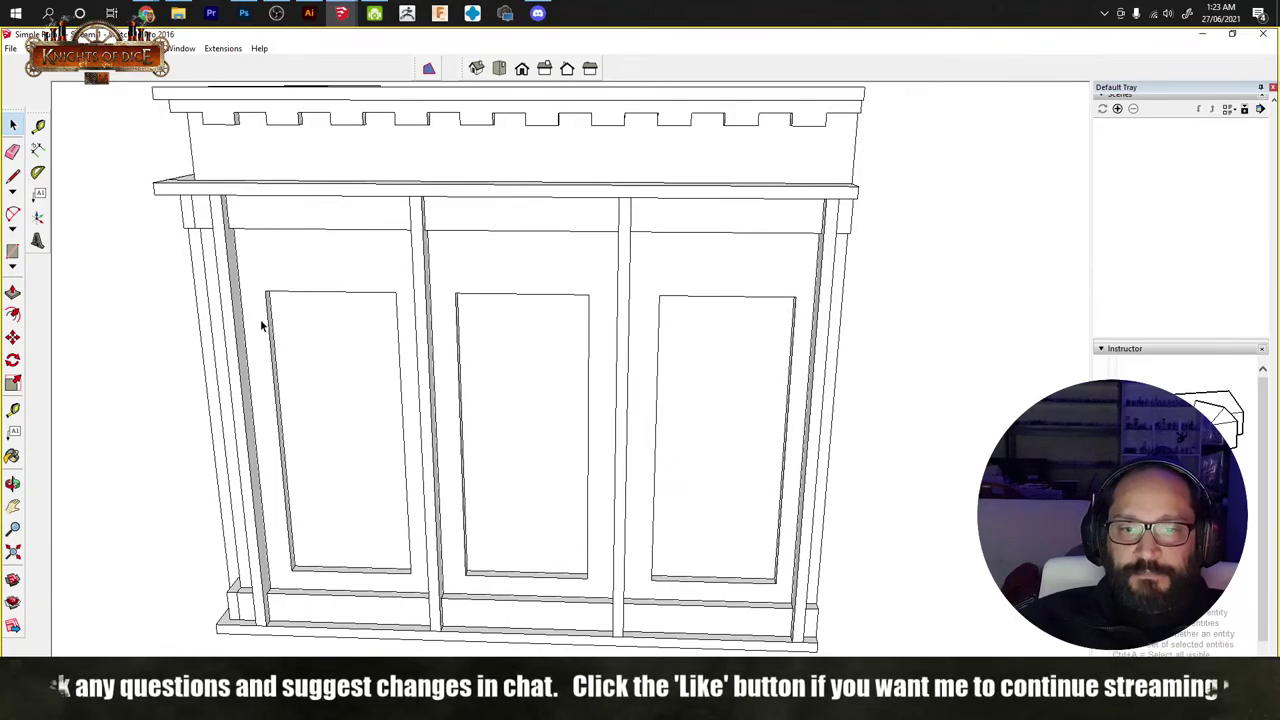
middle_drag(262, 326, 385, 305)
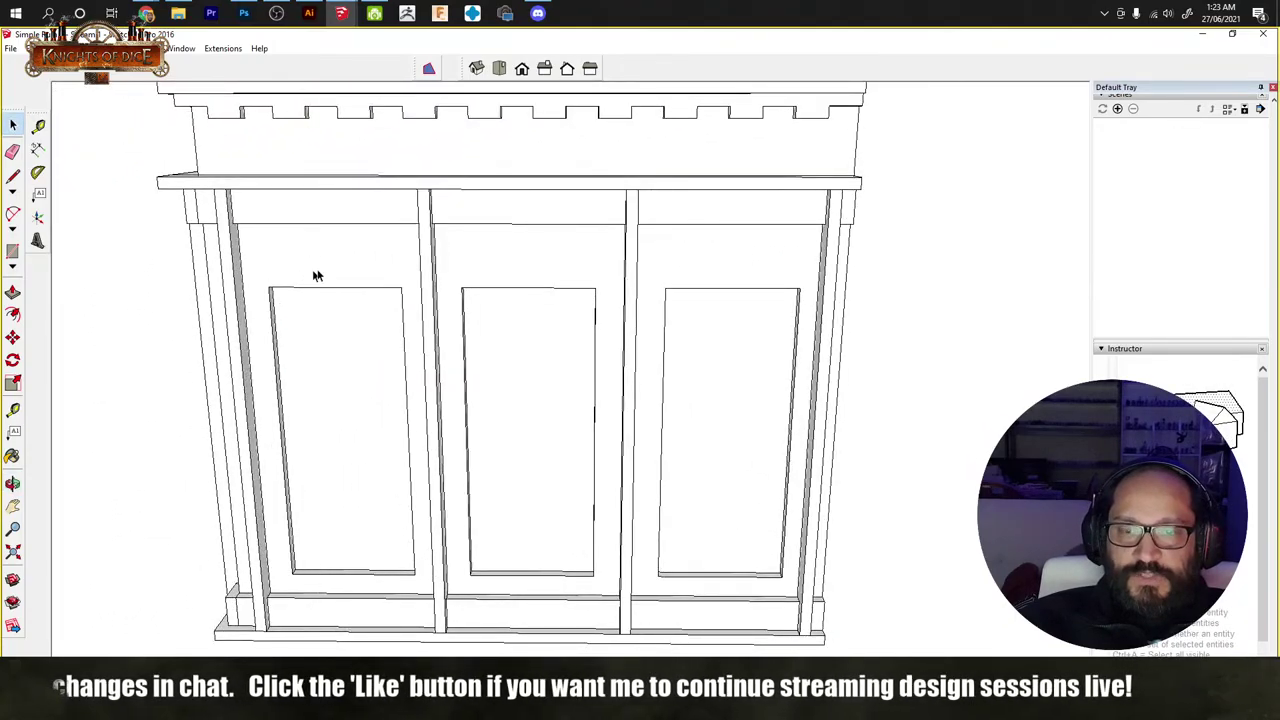
middle_drag(313, 276, 284, 440)
middle_drag(662, 477, 491, 309)
middle_drag(735, 255, 622, 130)
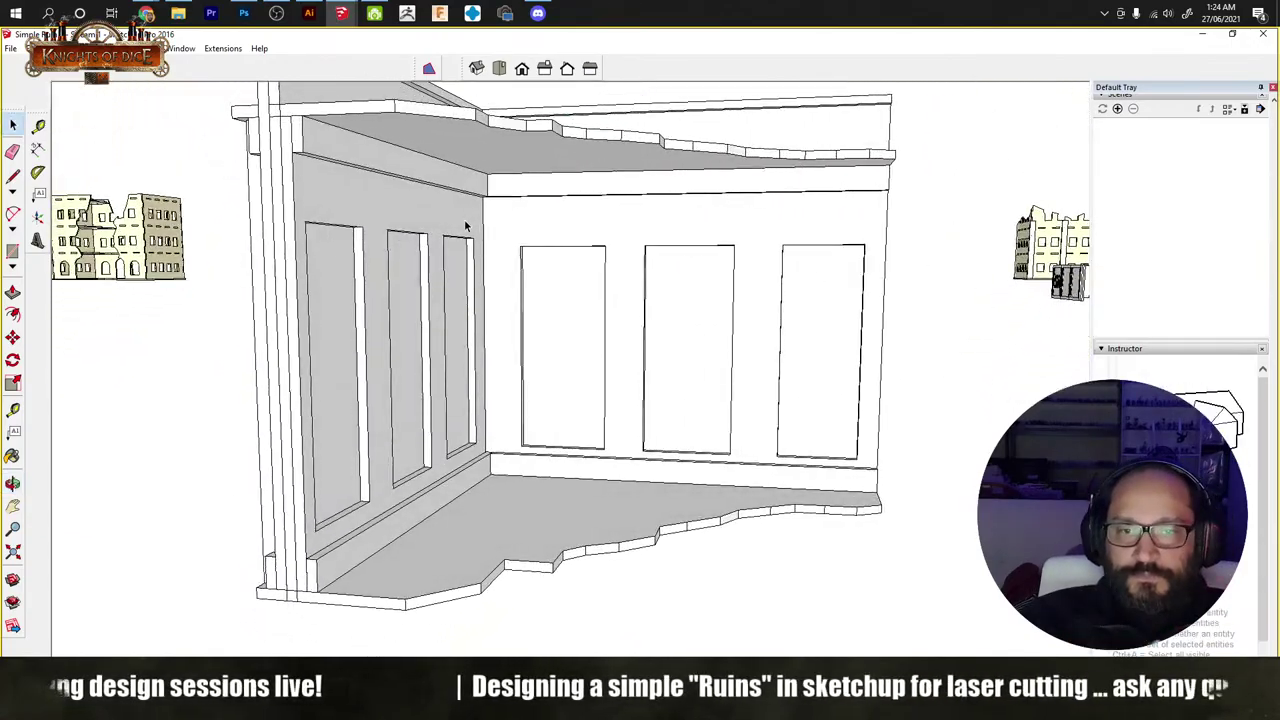
middle_drag(465, 227, 543, 249)
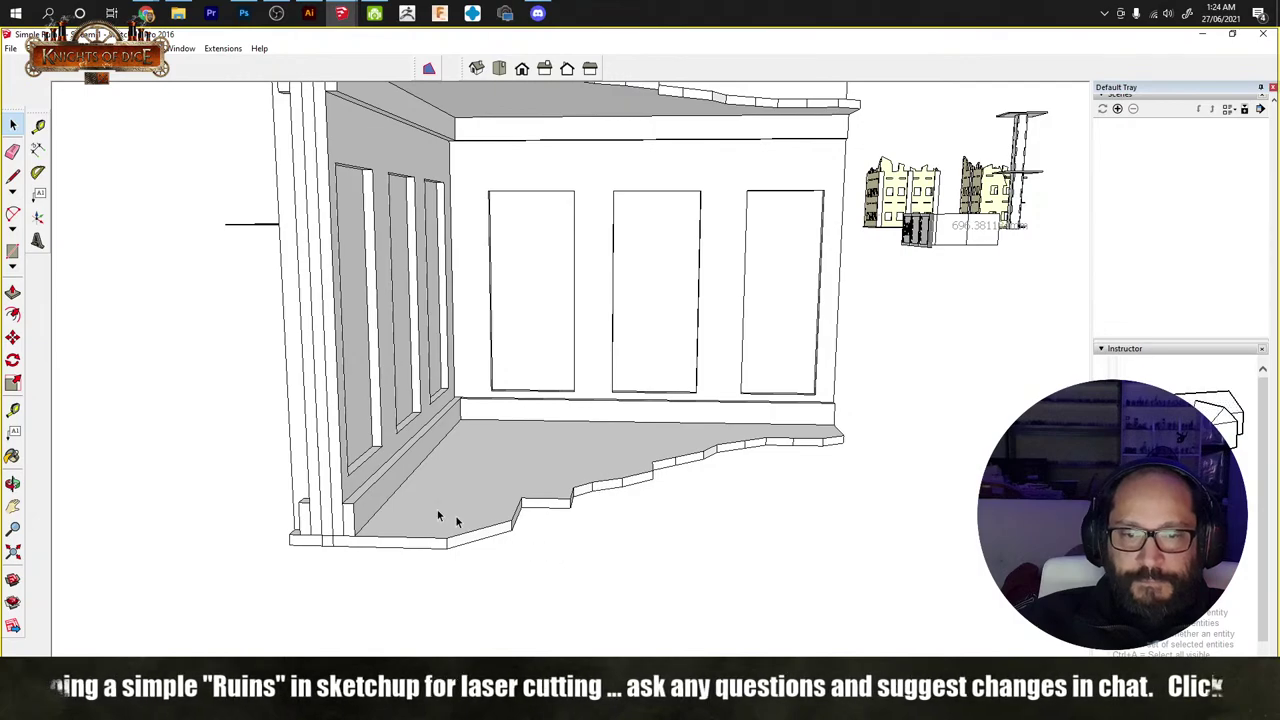
Step: Try removing the jagged lower floor slab from the ruin, and undo the deletion
click(481, 477)
key(Delete)
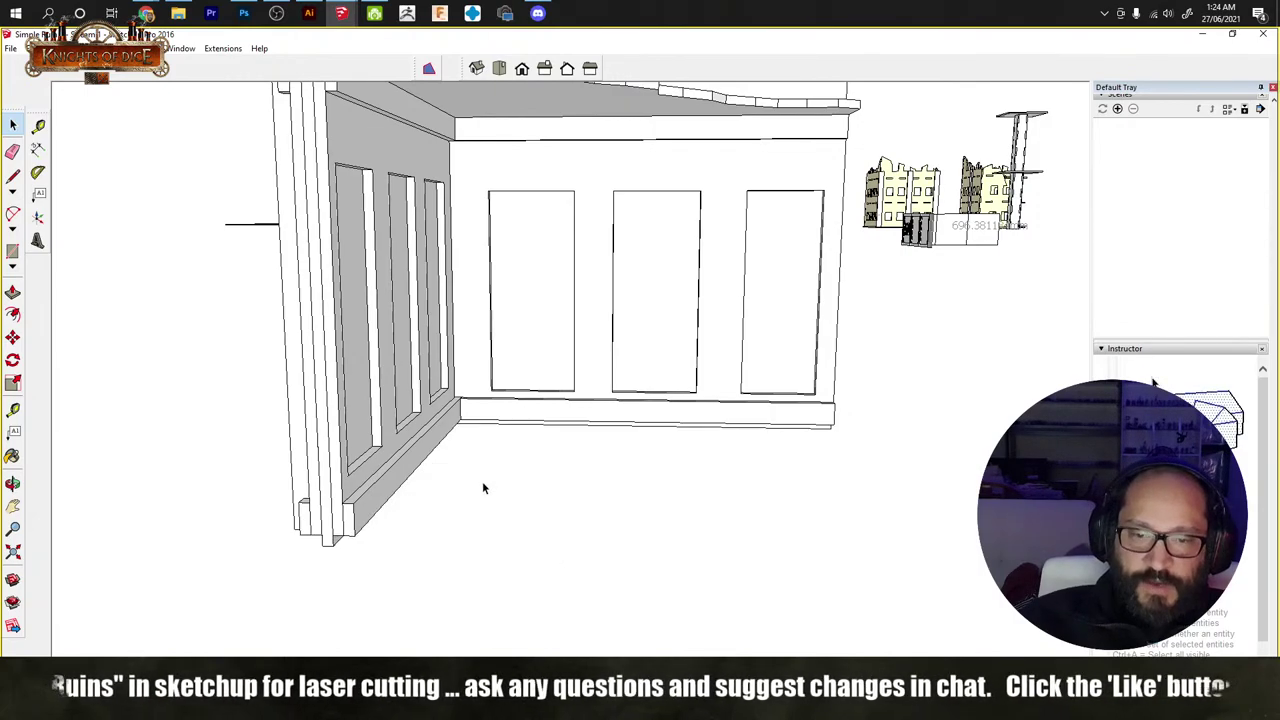
middle_drag(487, 505, 518, 500)
scroll(518, 500, down, 3)
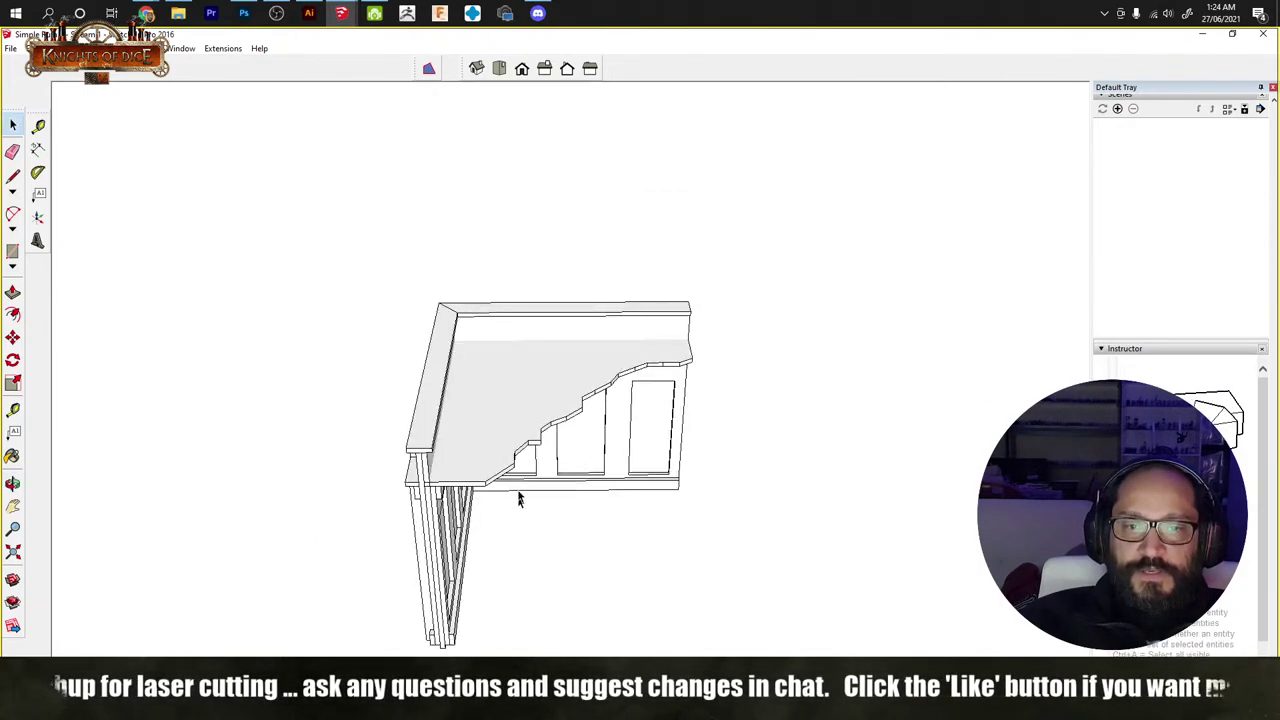
middle_drag(569, 571, 535, 481)
key(ctrl+z)
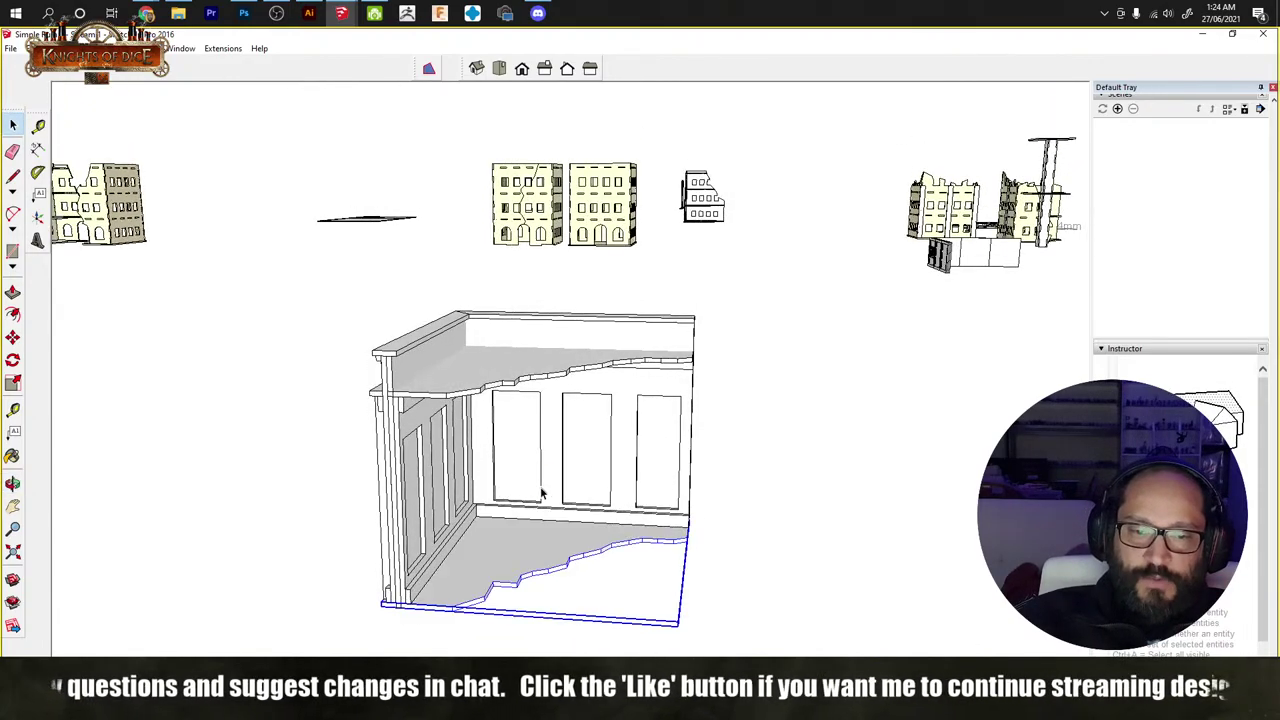
click(762, 589)
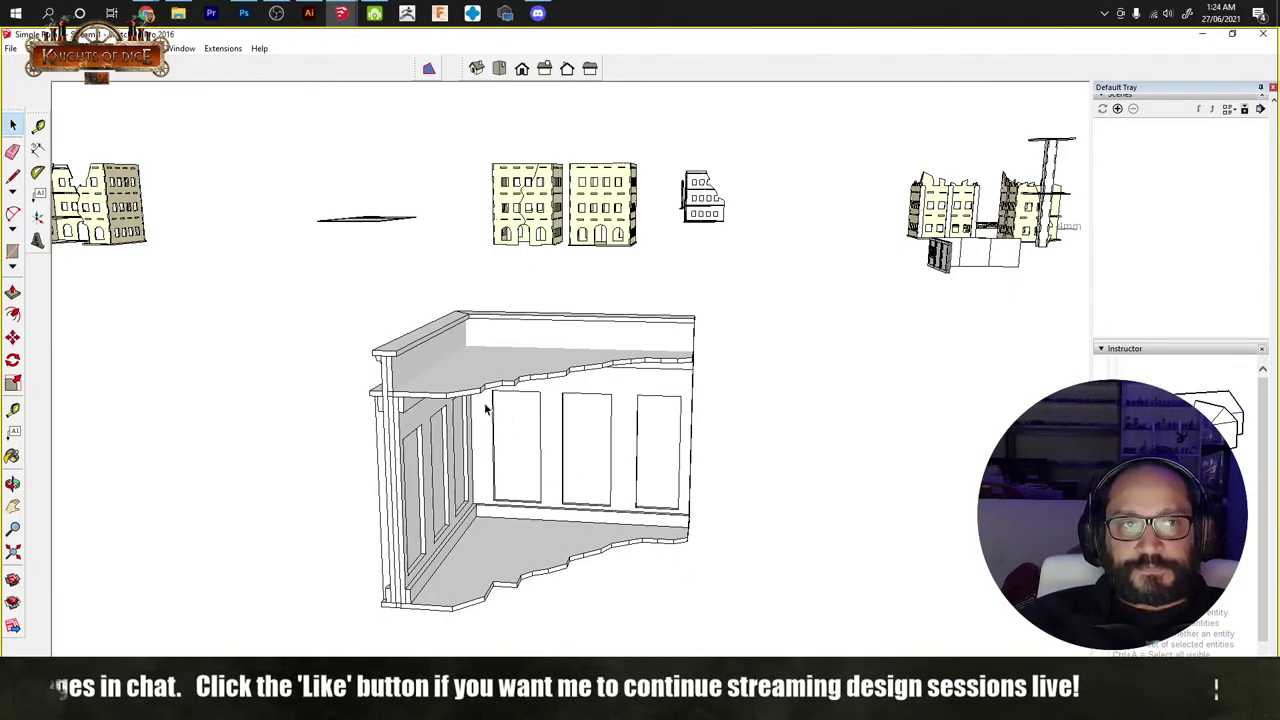
Step: Measure the lower floor slab's outer edge along each of the two panelled walls
middle_drag(486, 403, 620, 420)
scroll(622, 428, up, 2)
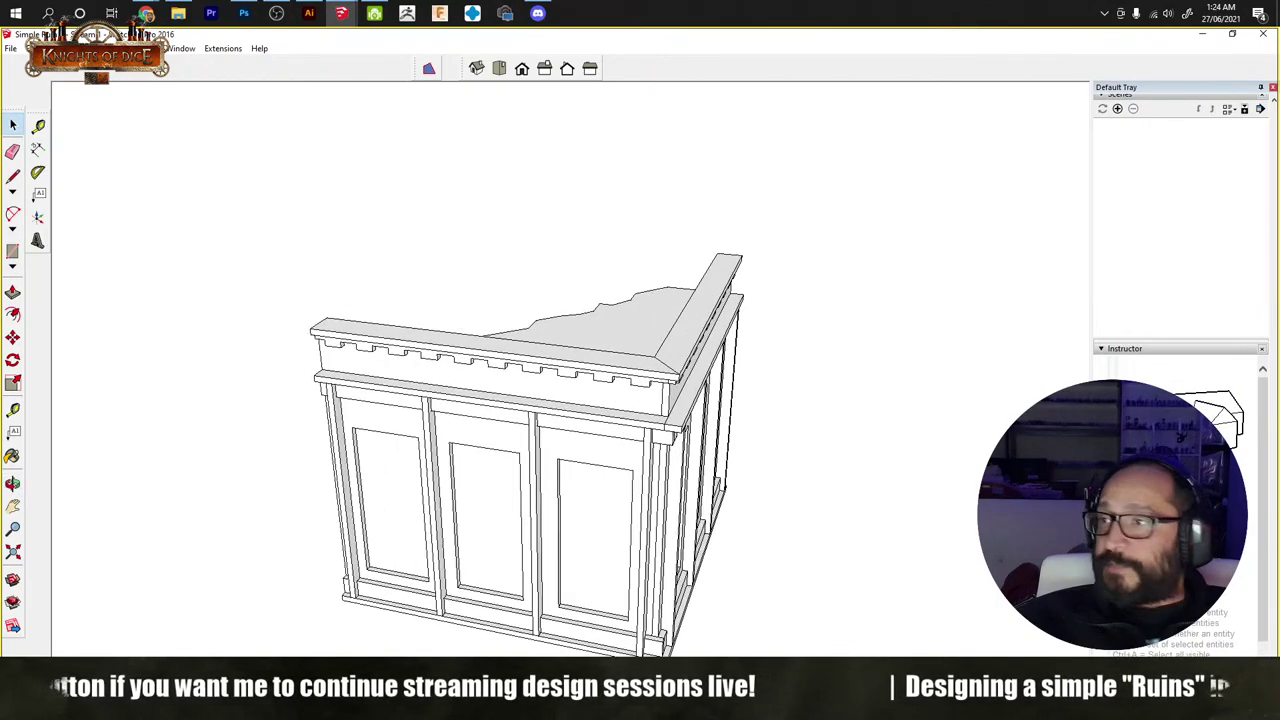
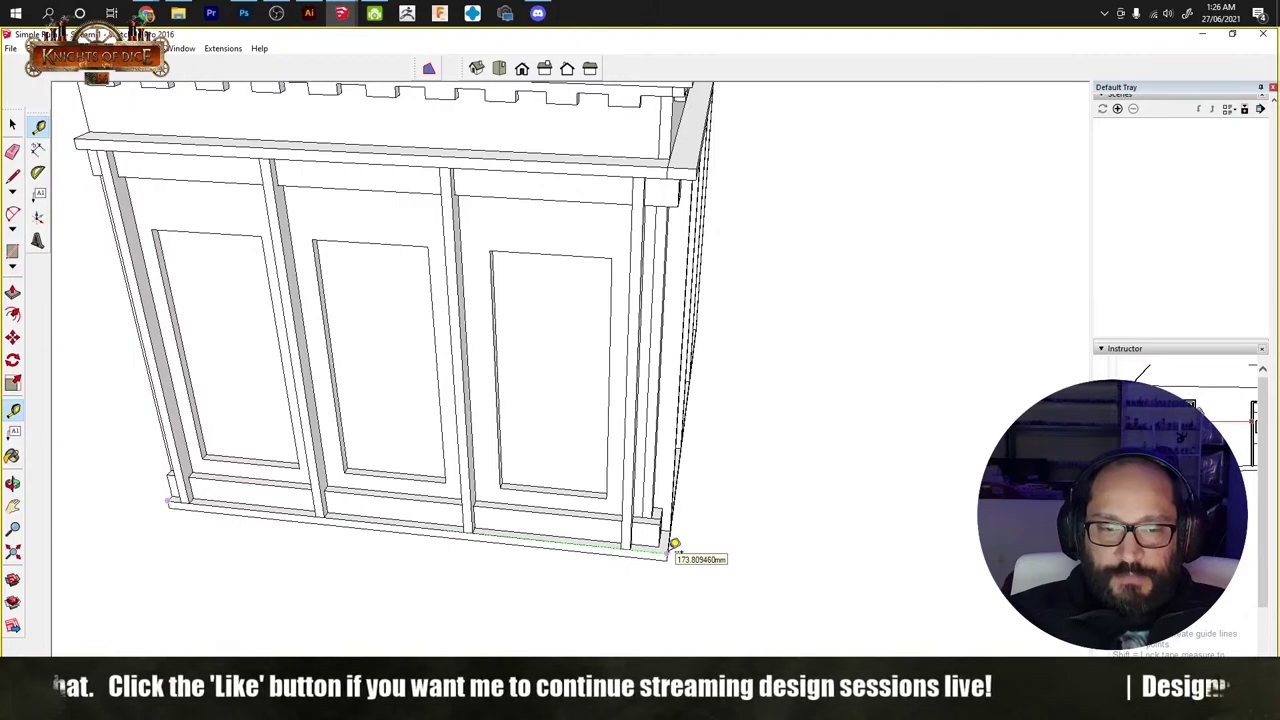
click(675, 545)
middle_drag(666, 551, 451, 531)
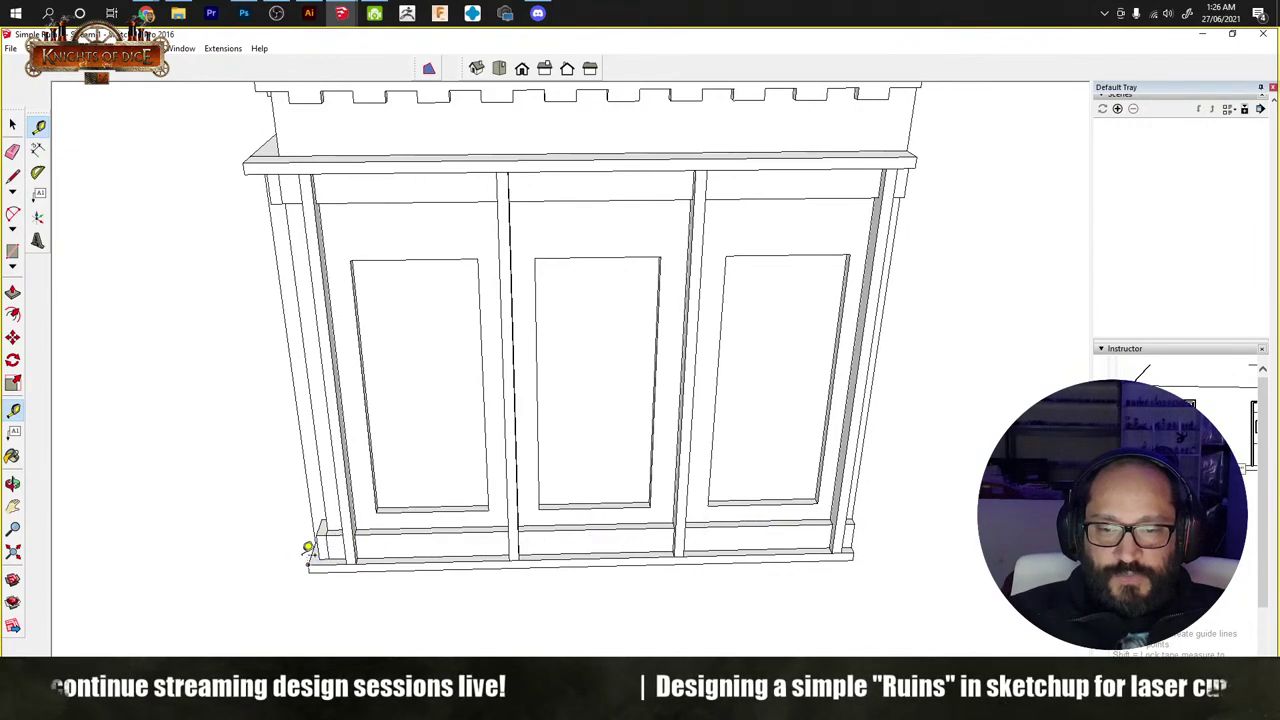
click(312, 562)
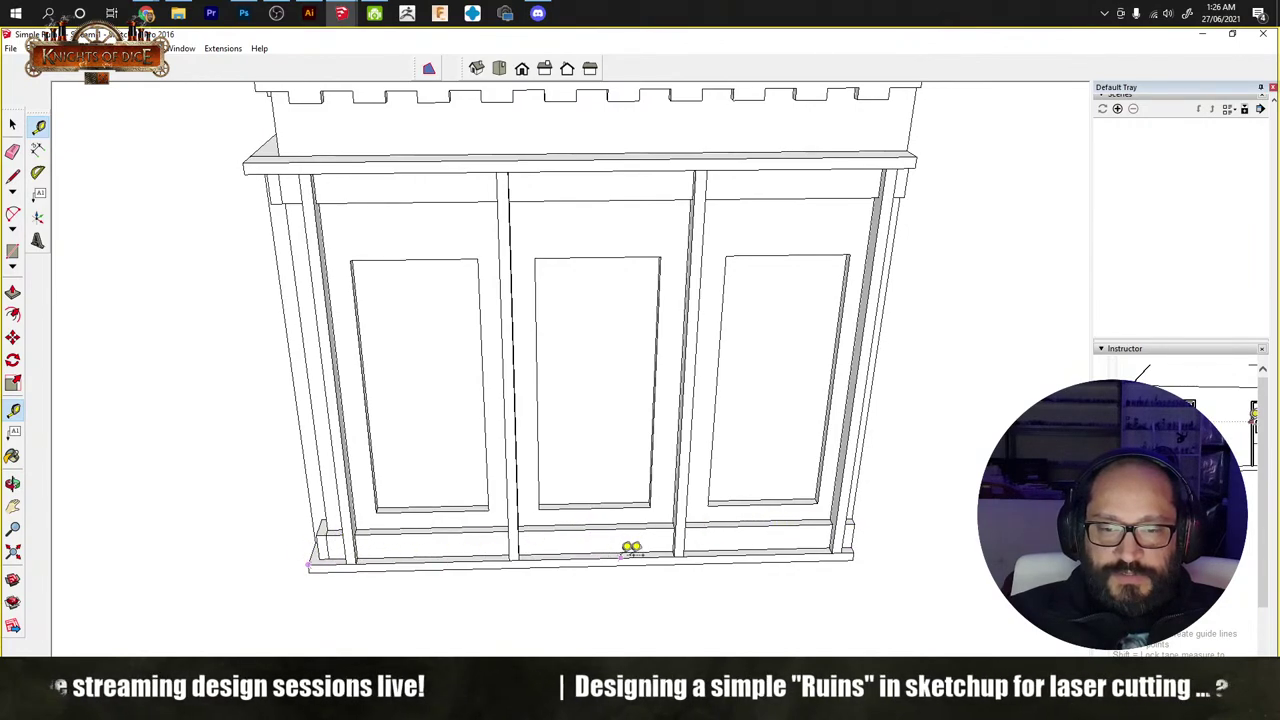
click(856, 549)
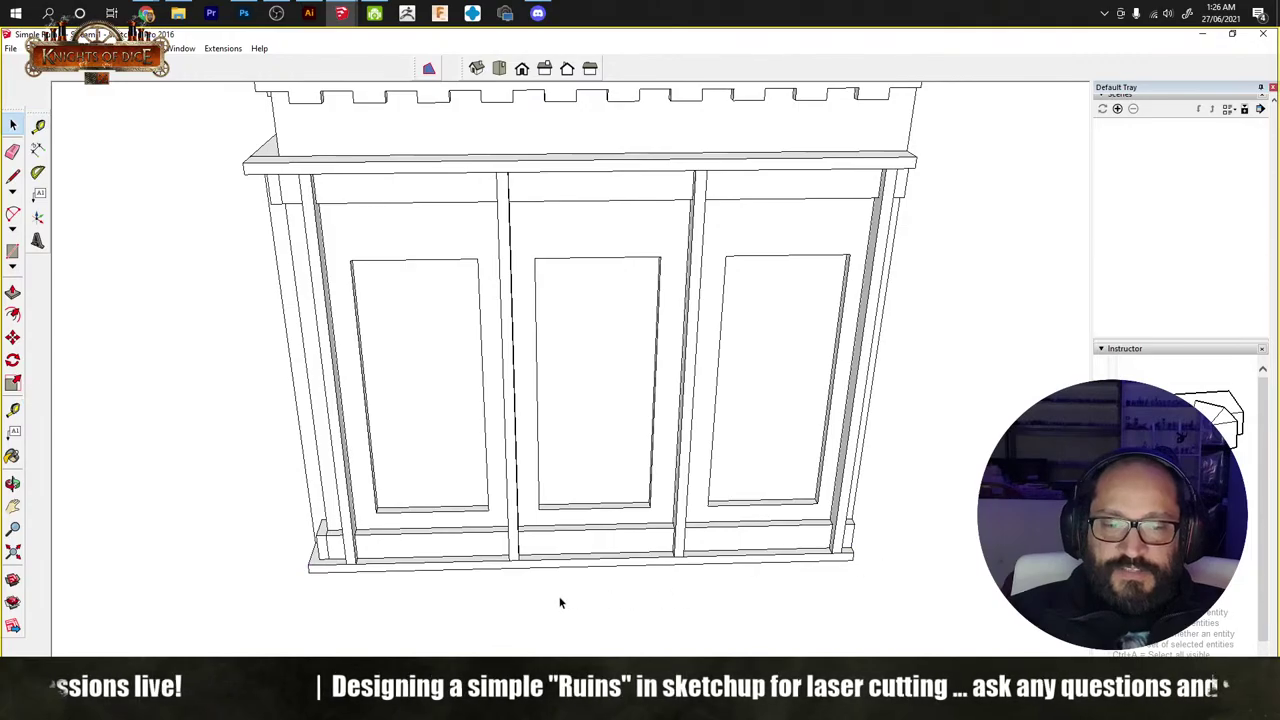
Step: Push/Pull the lower floor slab's two outer side faces outward so the base projects further beyond both walls
middle_drag(560, 600, 477, 594)
scroll(570, 600, up, 5)
double_click(478, 592)
scroll(480, 592, up, 2)
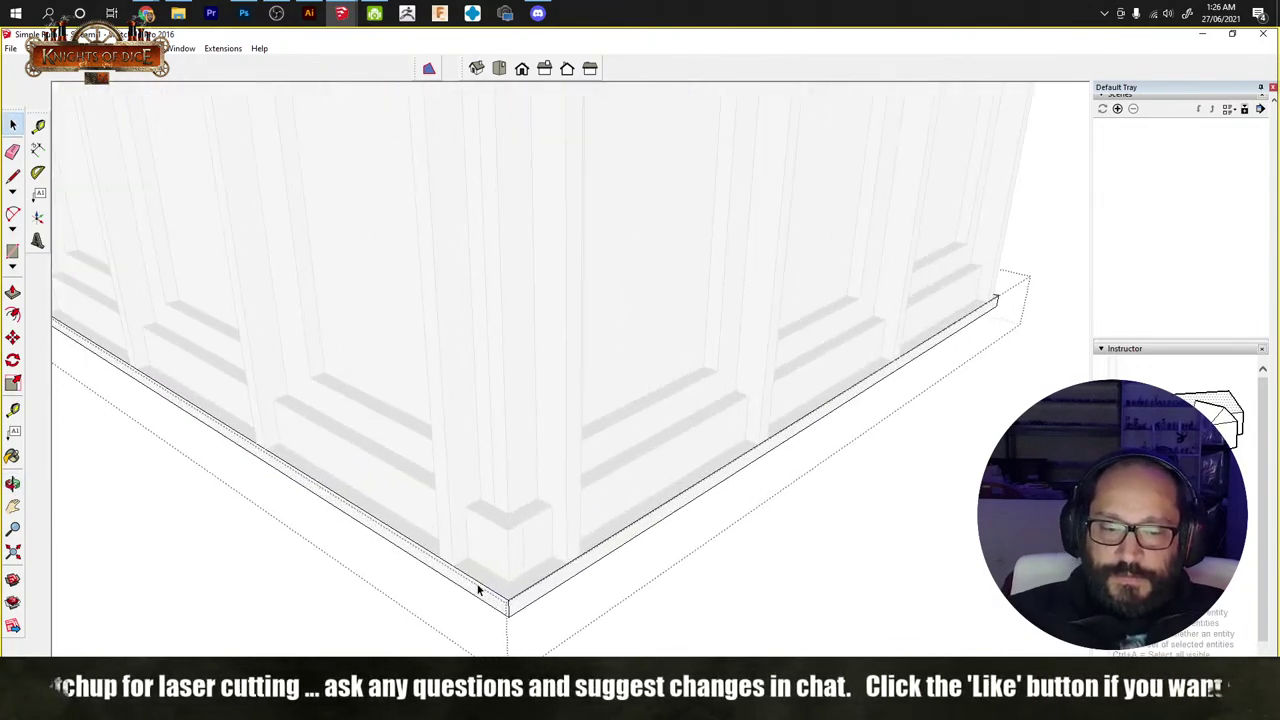
key(p)
click(490, 598)
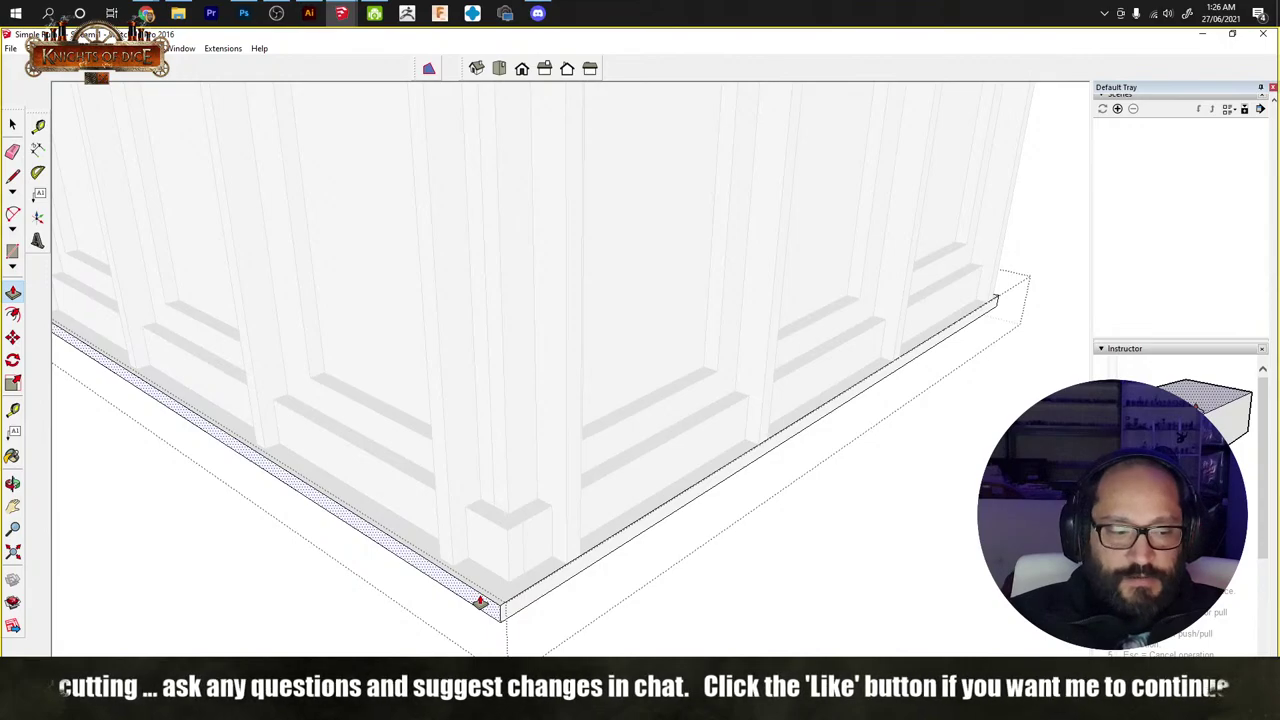
click(505, 604)
key(space)
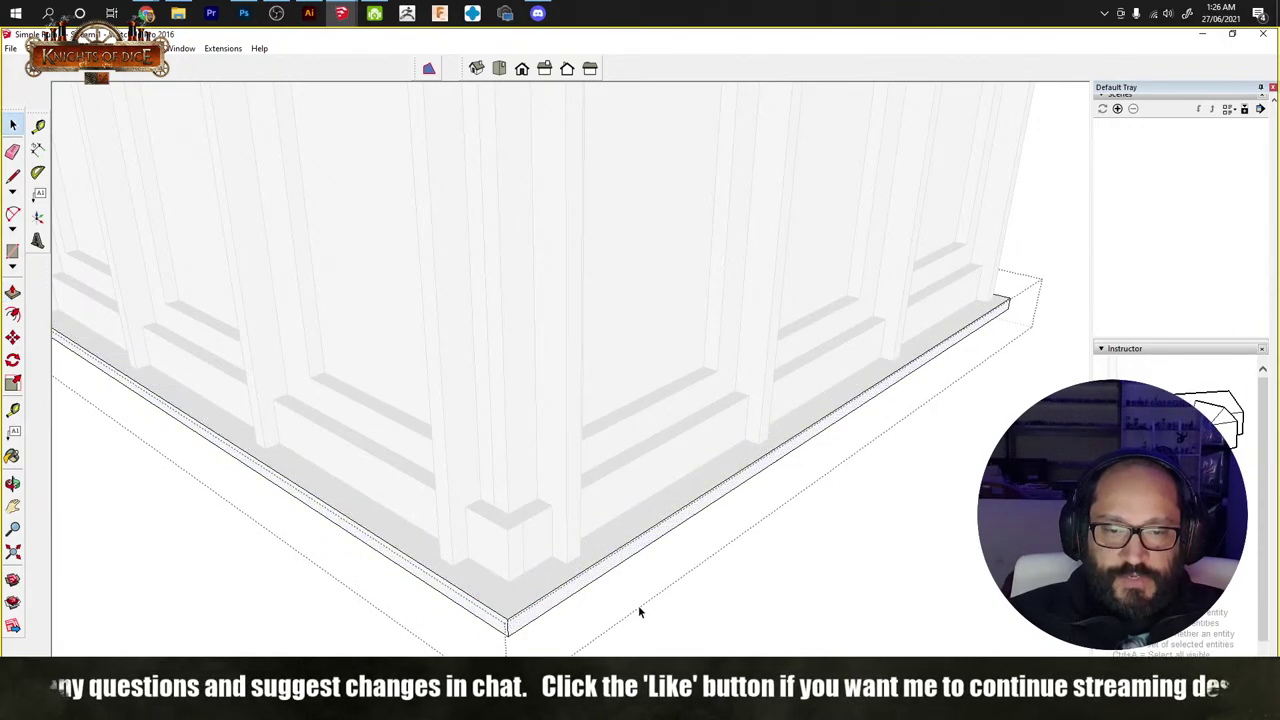
click(638, 605)
Step: Examine the widened base and the vertical strips along both outer walls and at their shared corner
middle_drag(655, 583, 420, 506)
scroll(420, 506, down, 4)
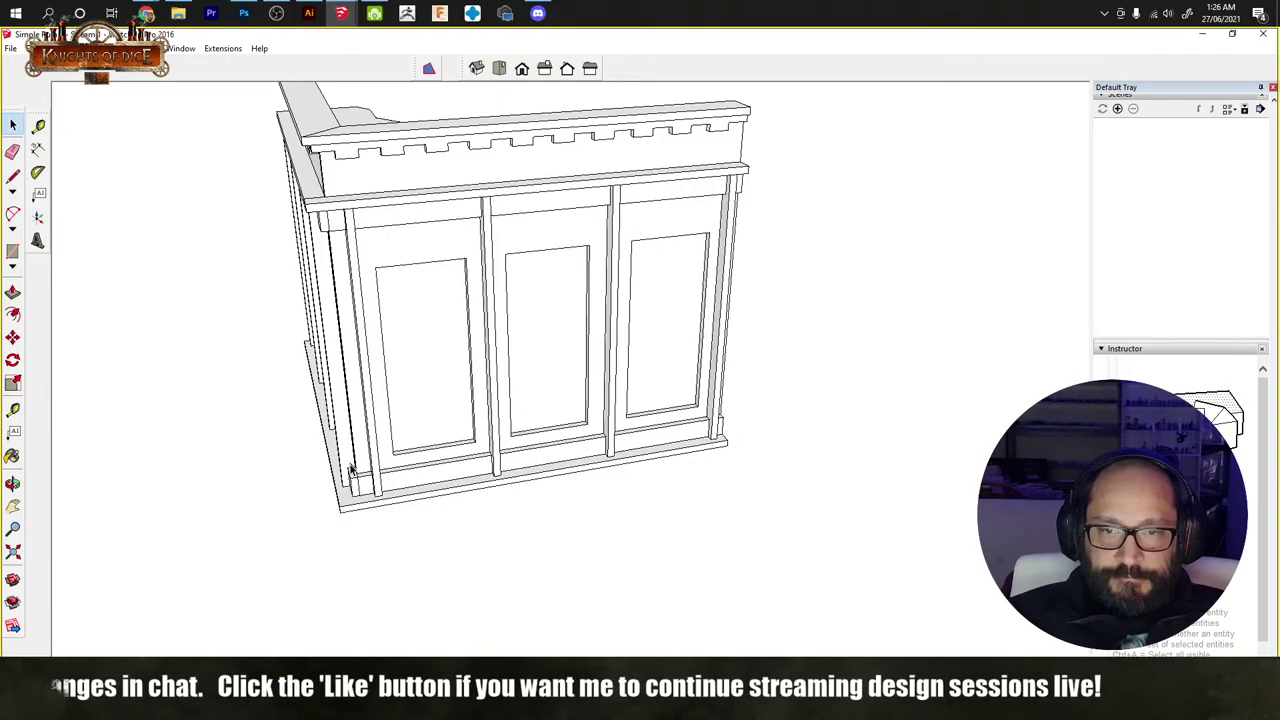
mouse_move(352, 469)
middle_down()
mouse_move(536, 474)
mouse_move(631, 529)
mouse_move(346, 531)
mouse_move(862, 507)
middle_up()
scroll(443, 580, up, 3)
scroll(457, 443, up, 3)
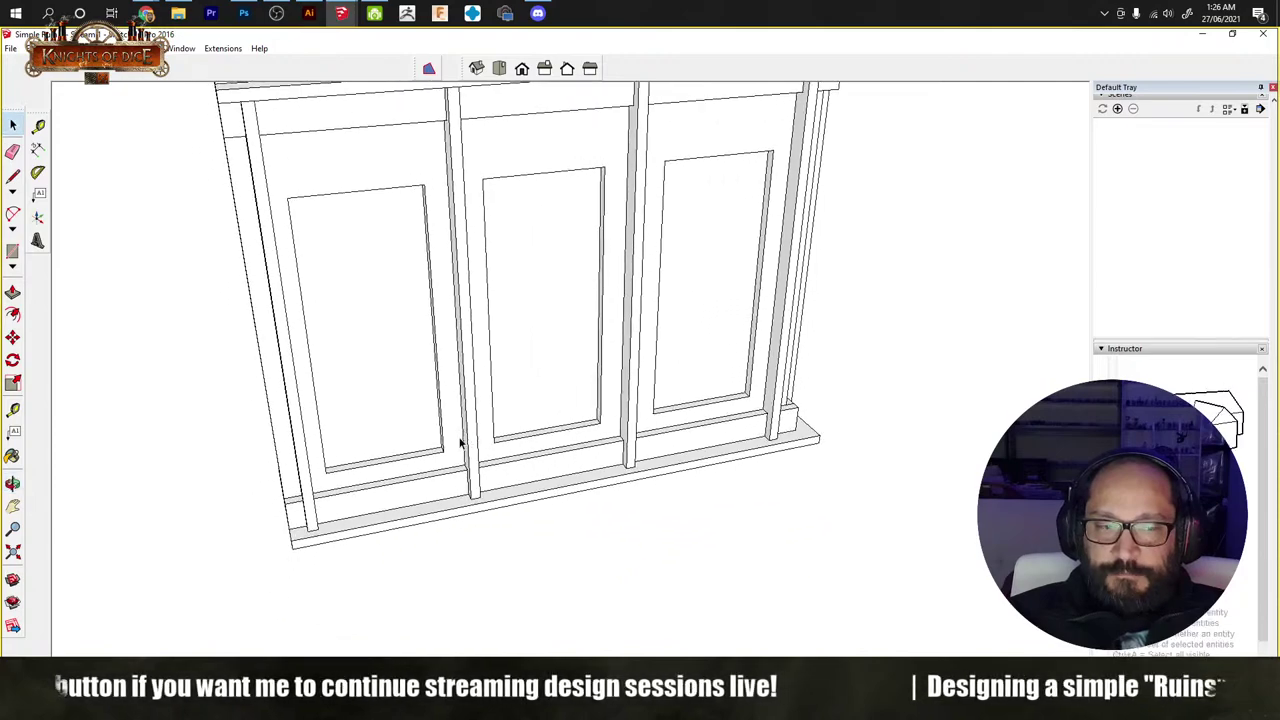
middle_drag(457, 443, 709, 440)
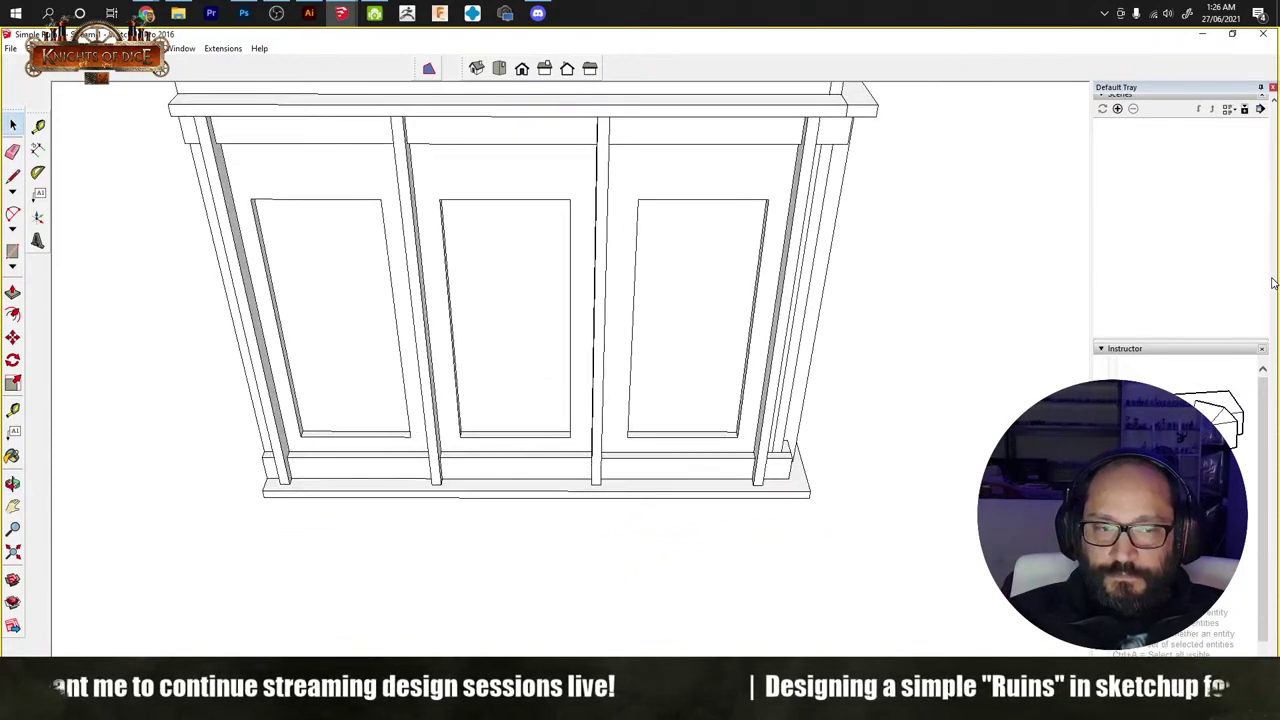
scroll(1188, 285, up, 5)
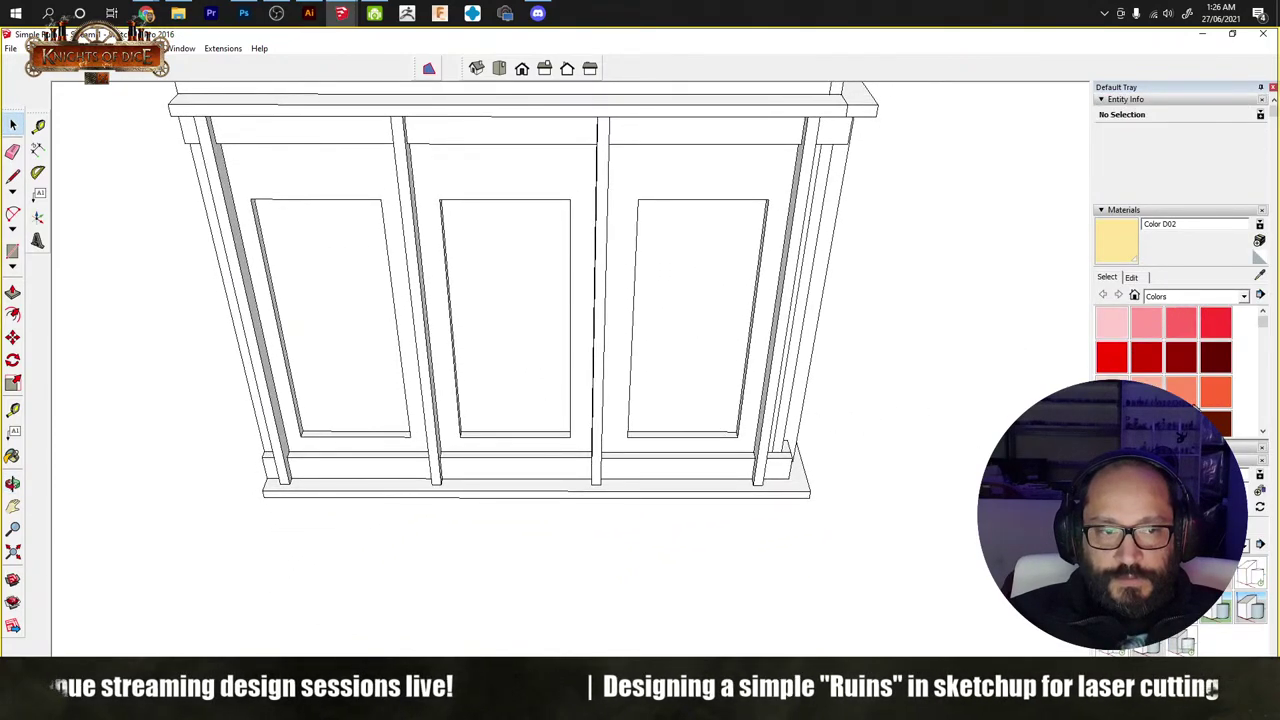
scroll(478, 485, up, 4)
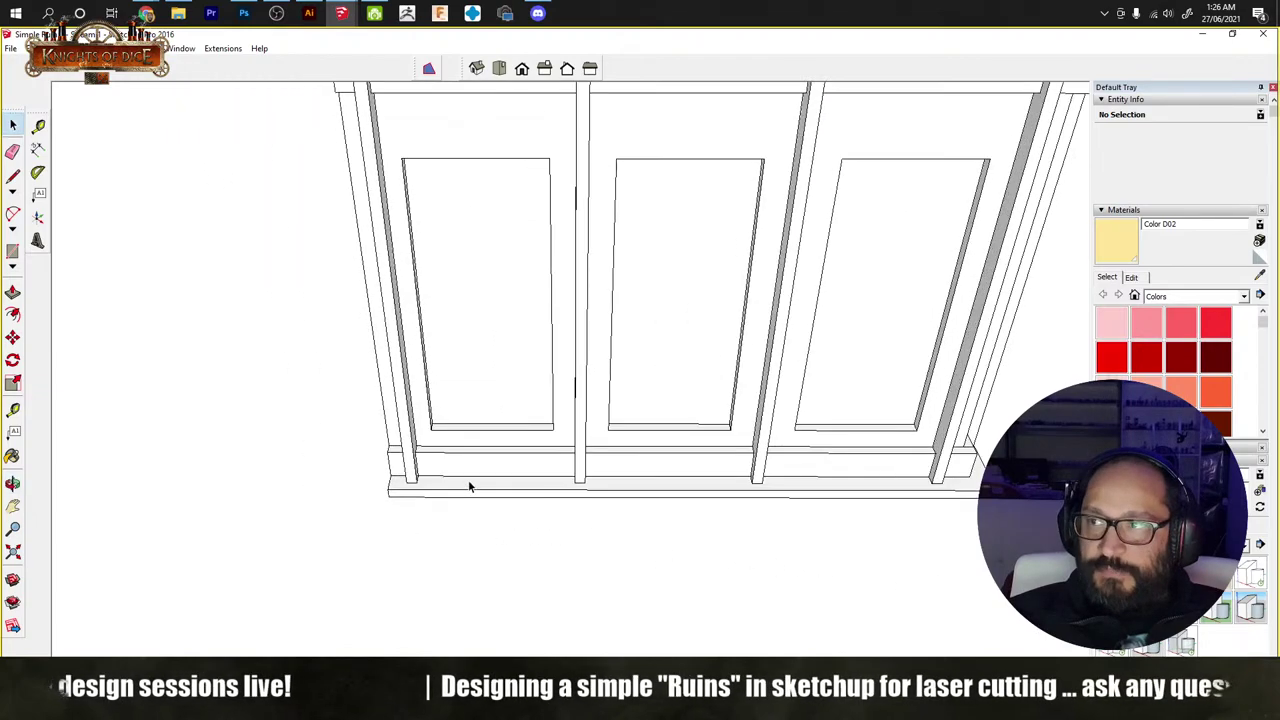
mouse_move(478, 483)
middle_down()
mouse_move(500, 449)
mouse_move(549, 437)
mouse_move(503, 440)
middle_up()
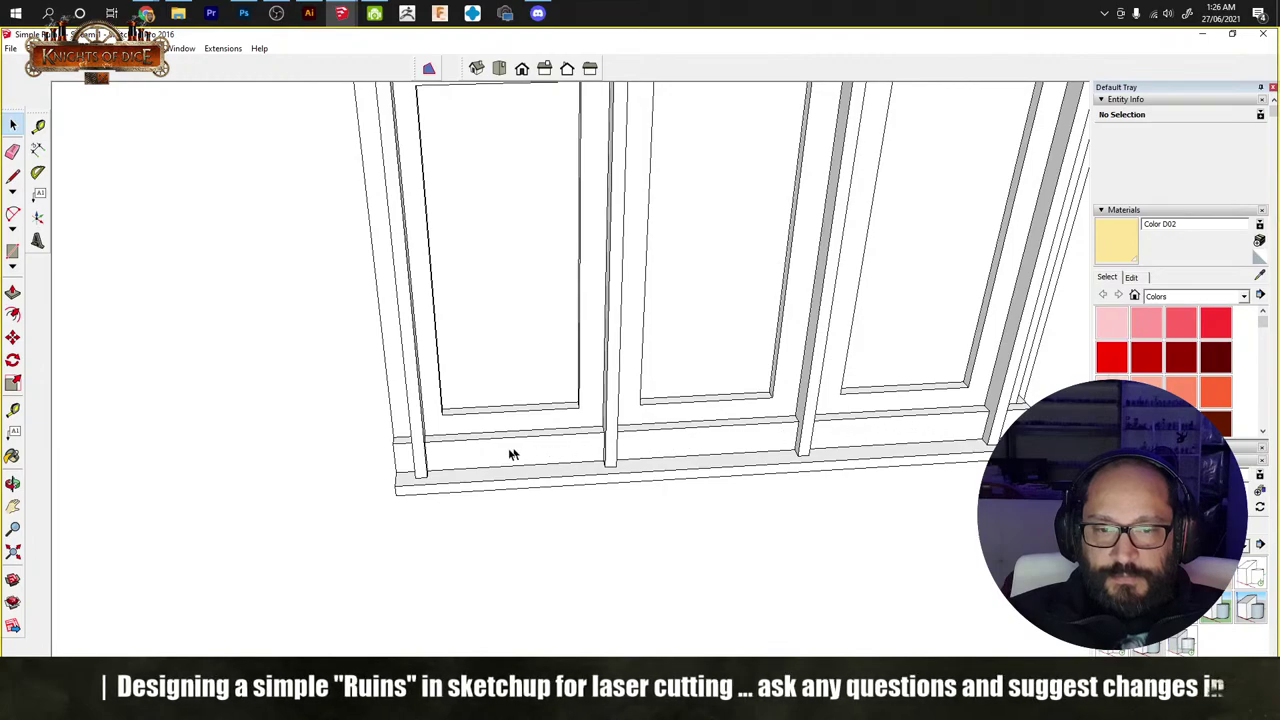
mouse_move(780, 470)
middle_down()
mouse_move(839, 475)
mouse_move(729, 500)
mouse_move(683, 413)
mouse_move(557, 420)
mouse_move(500, 466)
mouse_move(543, 500)
mouse_move(694, 509)
mouse_move(583, 510)
middle_up()
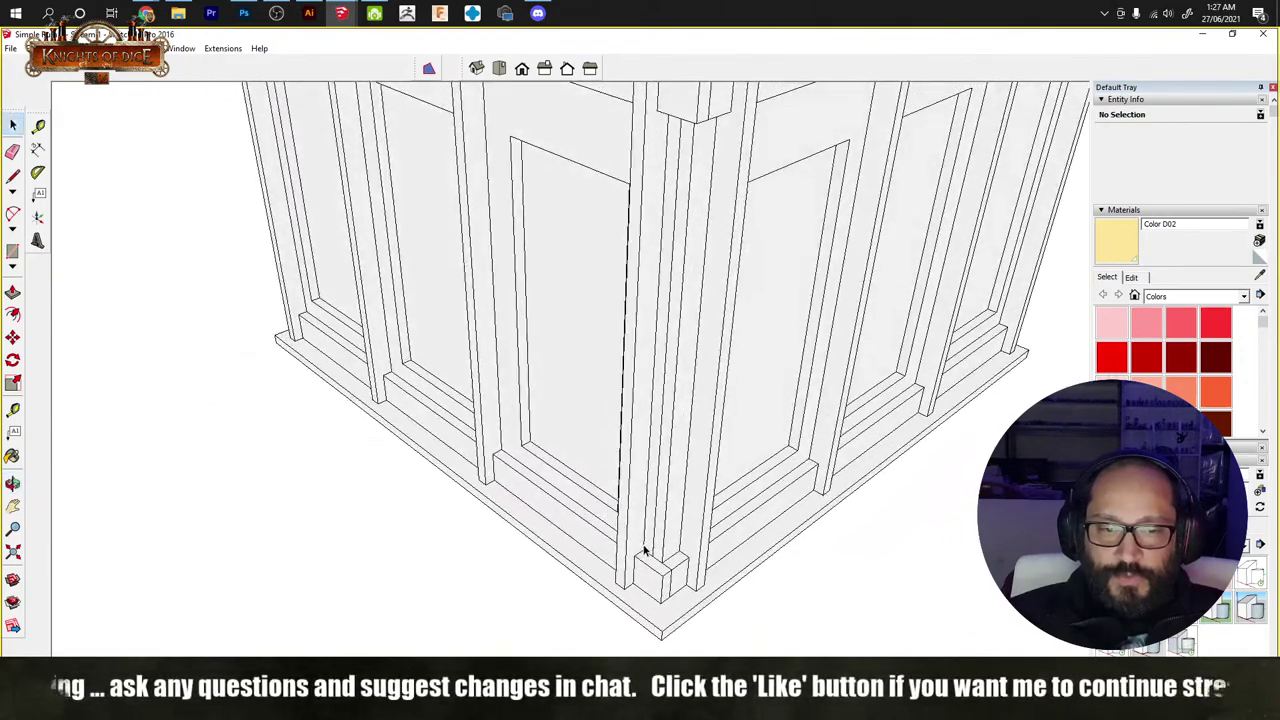
Step: Delete the vertical strips between the panels and at the far end of the outer wall, keeping the strip beside the corner
scroll(644, 550, up, 3)
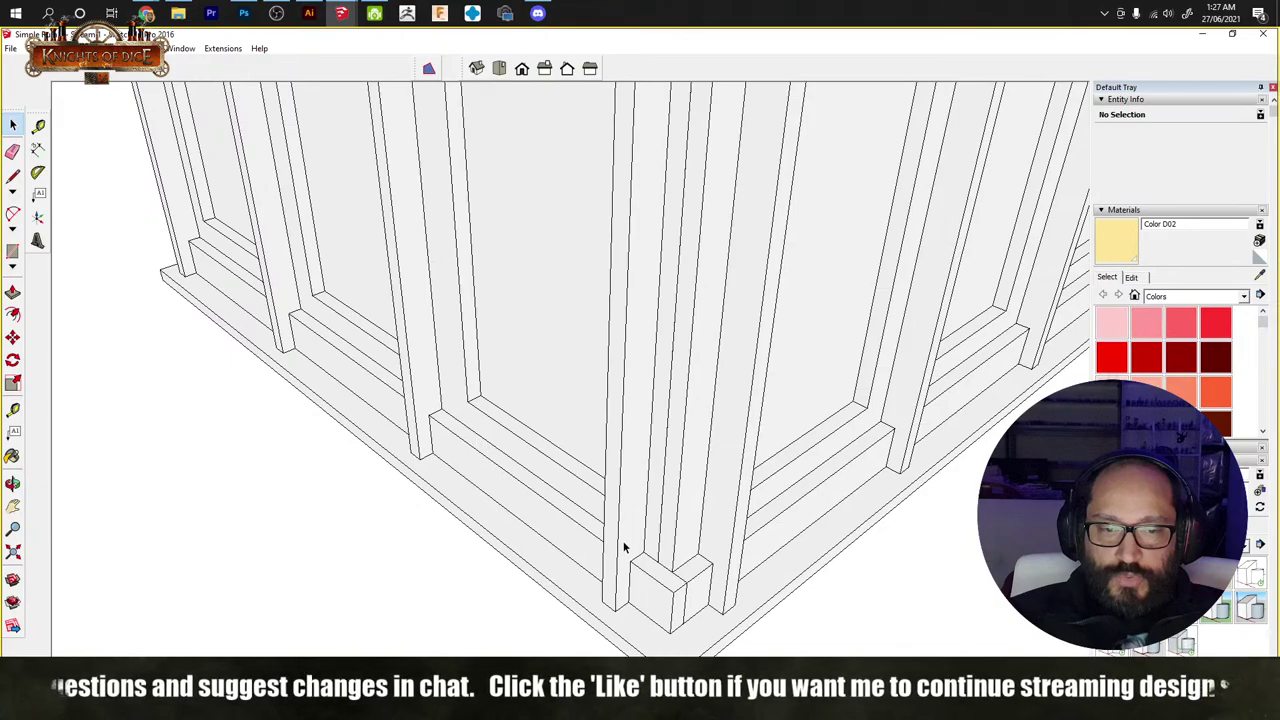
click(623, 546)
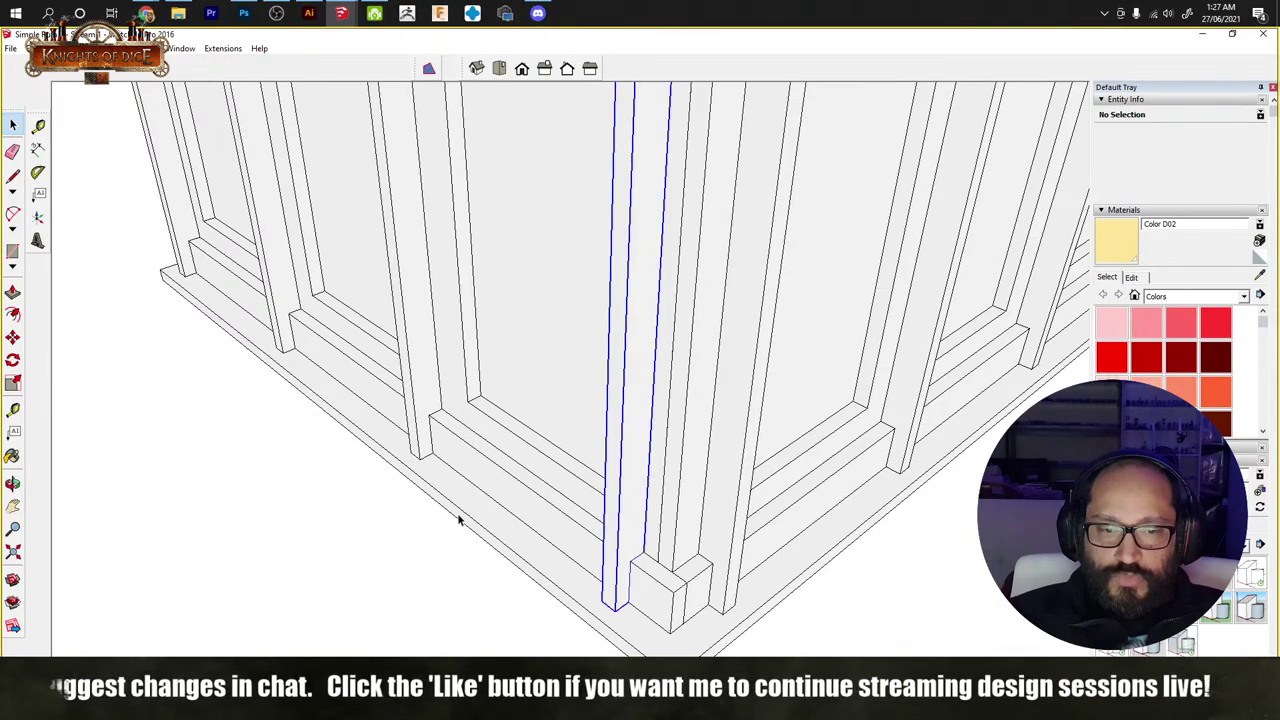
mouse_move(457, 517)
middle_down()
mouse_move(737, 531)
mouse_move(560, 491)
mouse_move(661, 495)
mouse_move(750, 408)
middle_up()
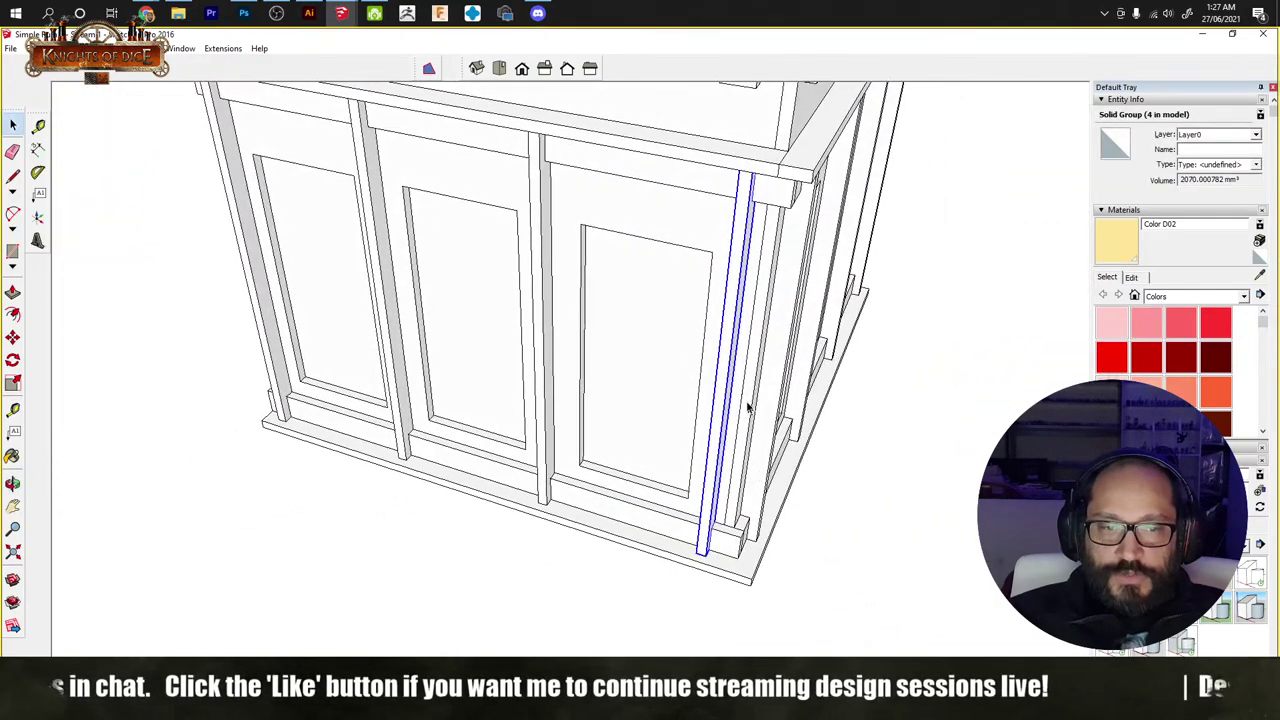
scroll(745, 395, up, 3)
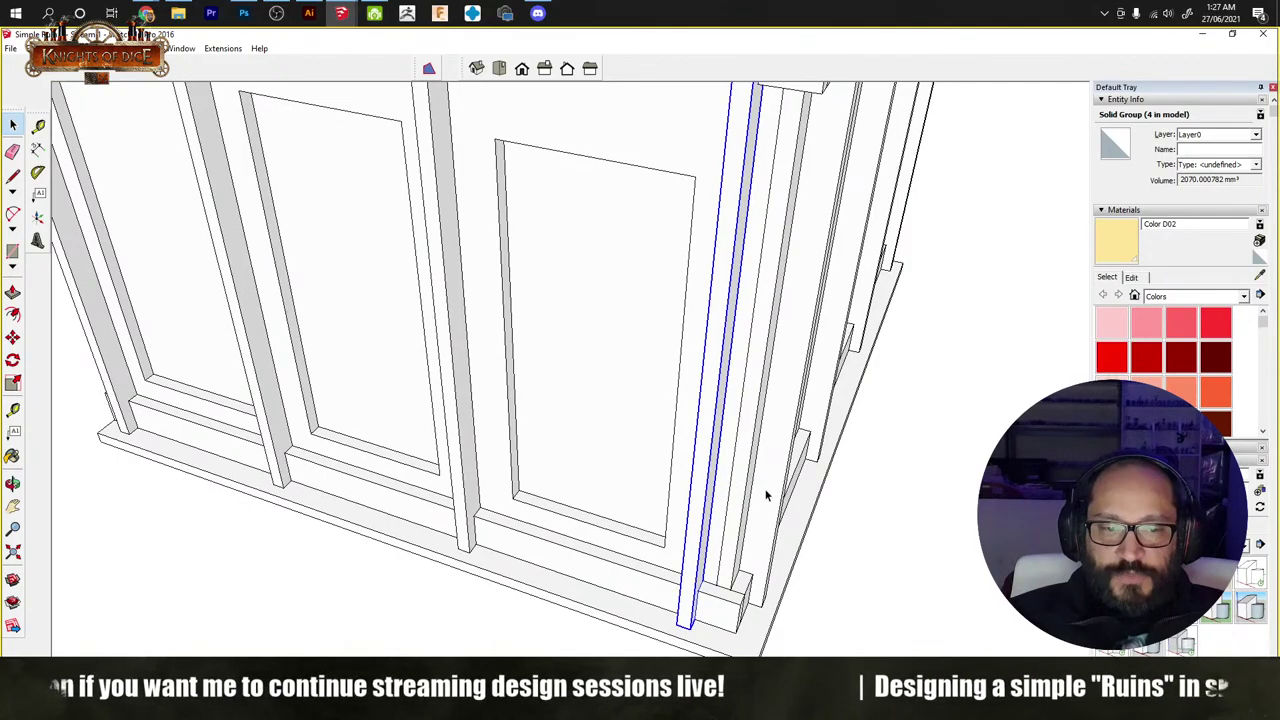
mouse_move(767, 496)
middle_down()
mouse_move(557, 505)
mouse_move(690, 518)
middle_up()
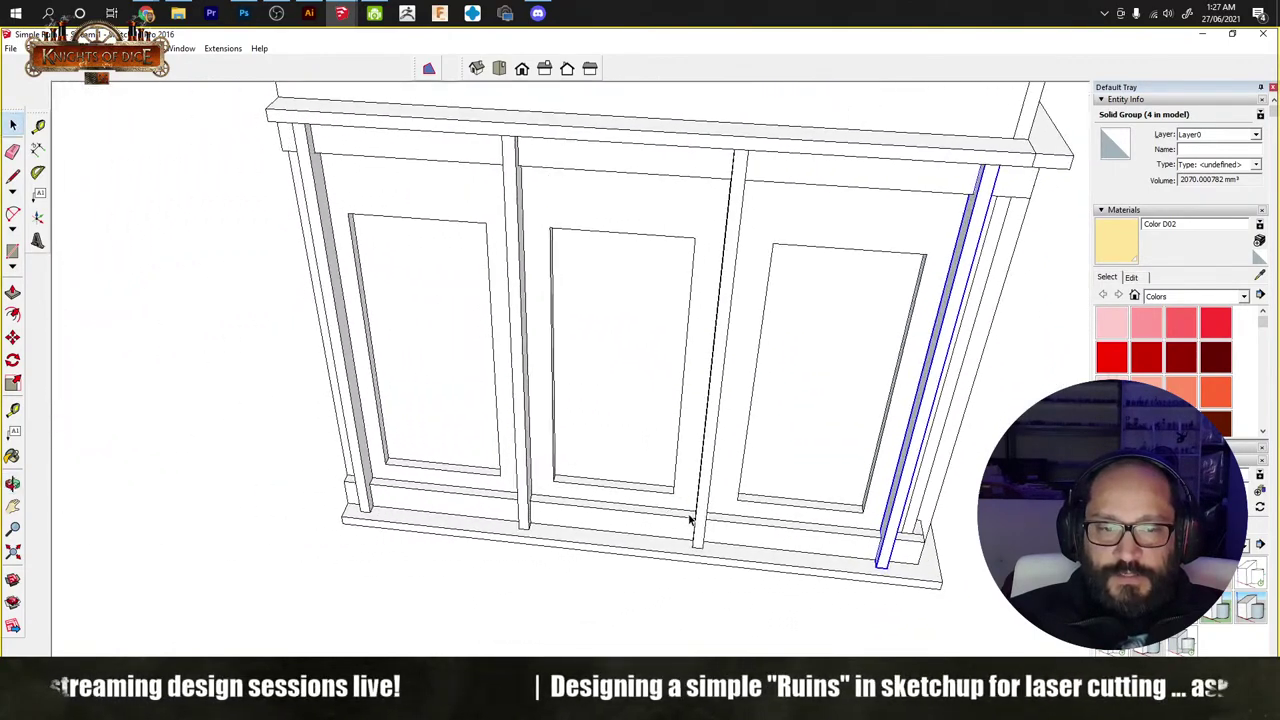
click(703, 514)
key(Delete)
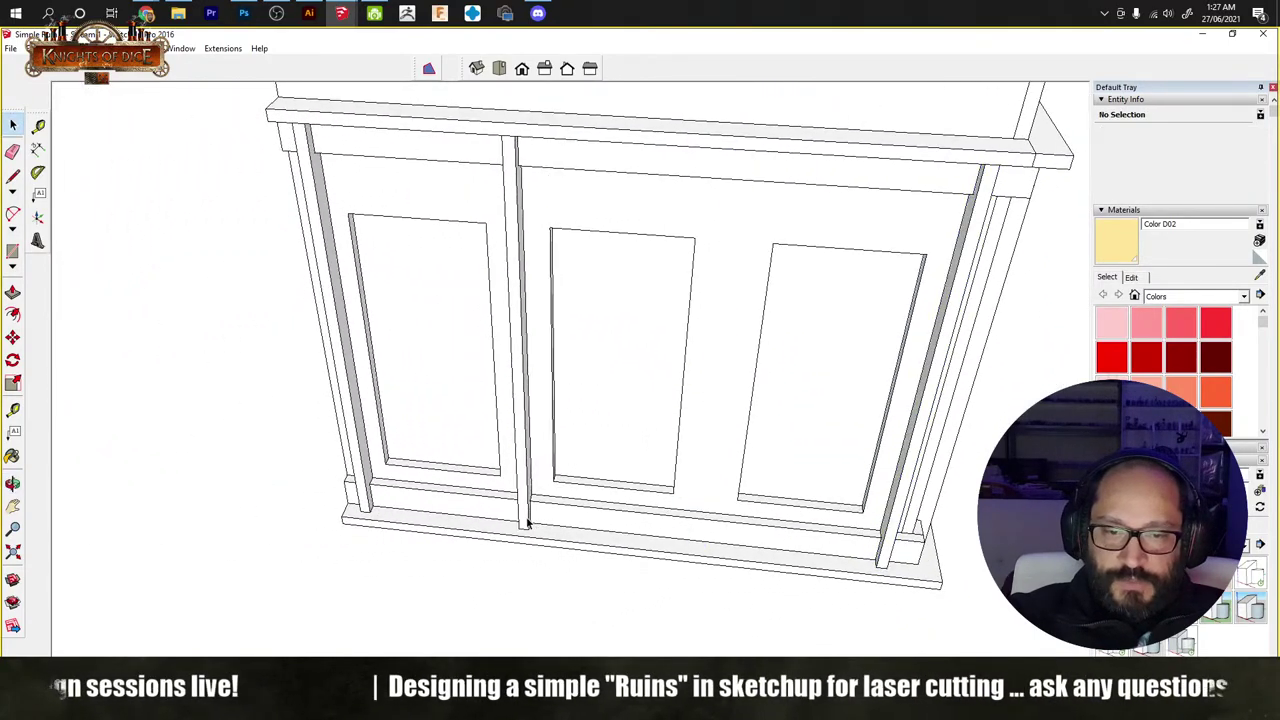
click(529, 523)
key(Delete)
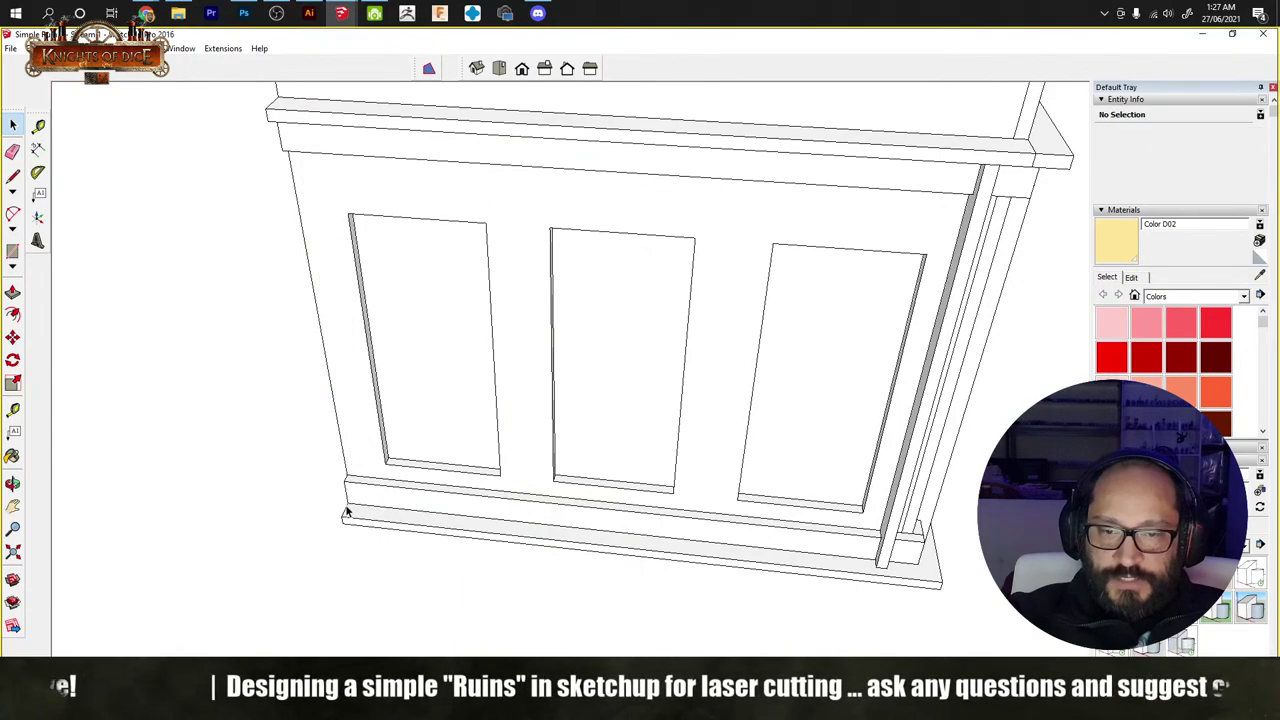
Step: Place a guide on the base slab 6 mm in from the far end of the panelled wall
mouse_move(349, 514)
middle_down()
mouse_move(571, 520)
mouse_move(427, 570)
middle_up()
scroll(427, 570, up, 5)
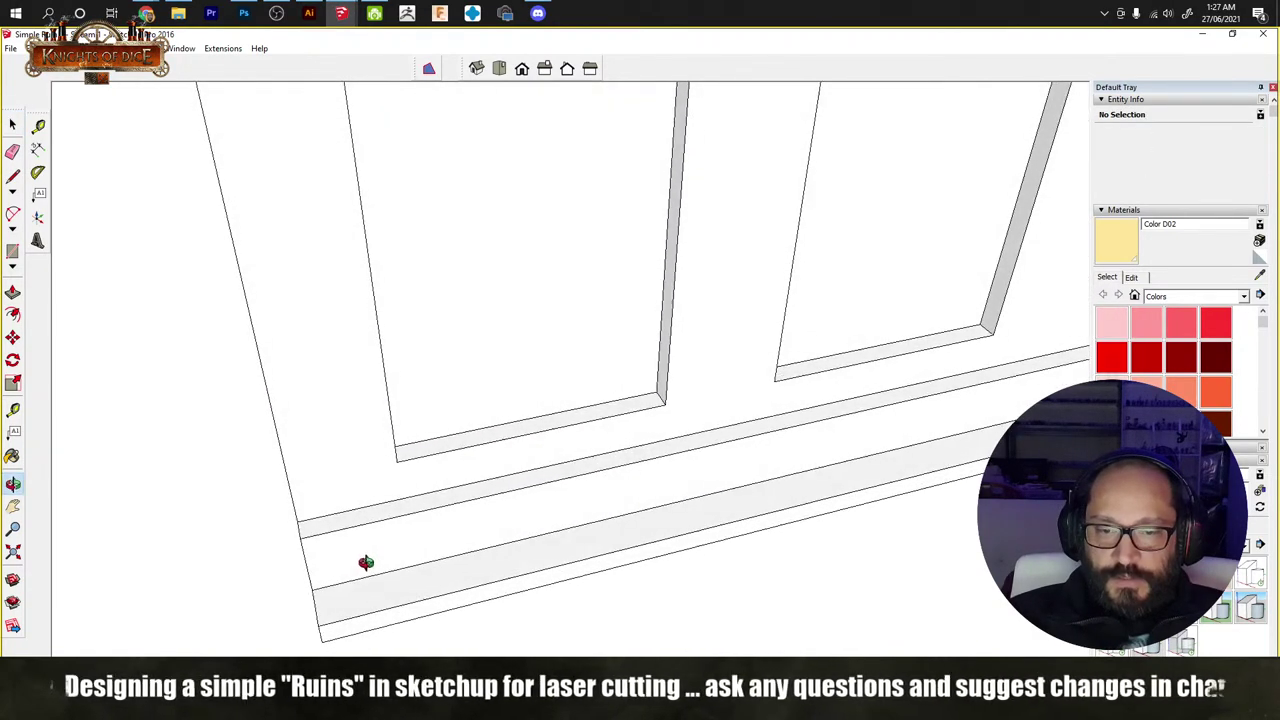
key(t)
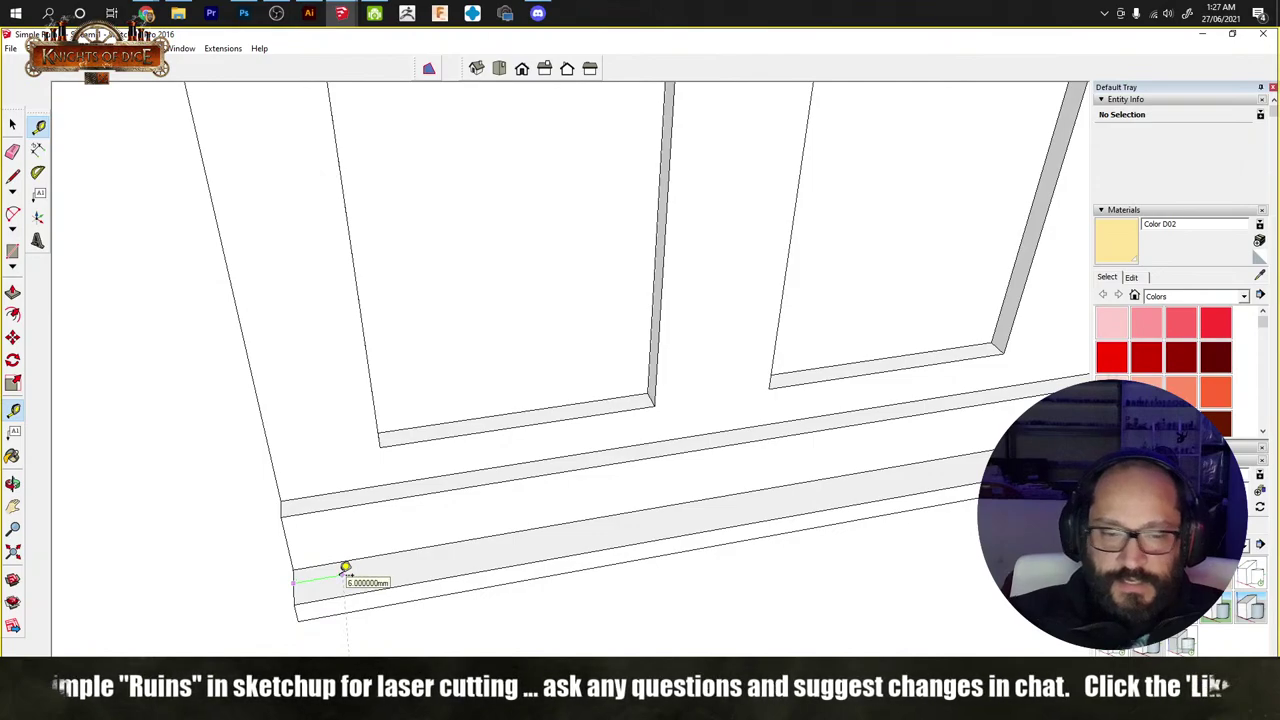
scroll(480, 540, down, 5)
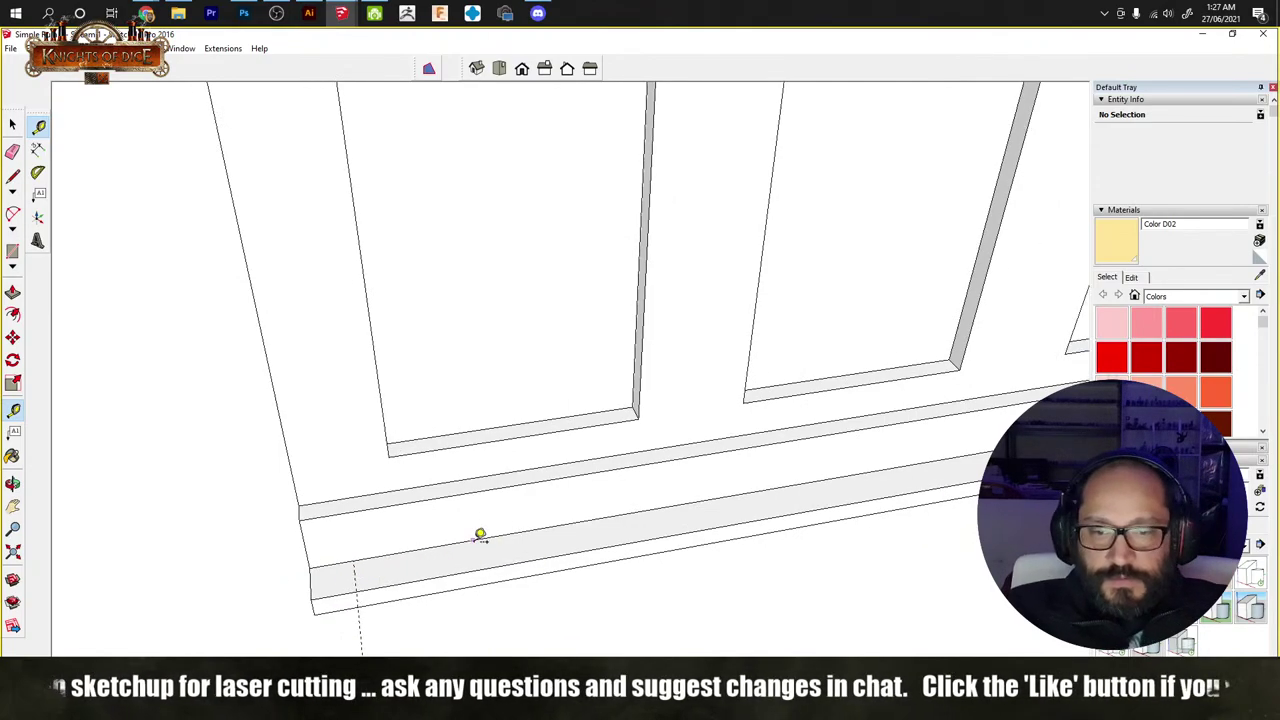
key(space)
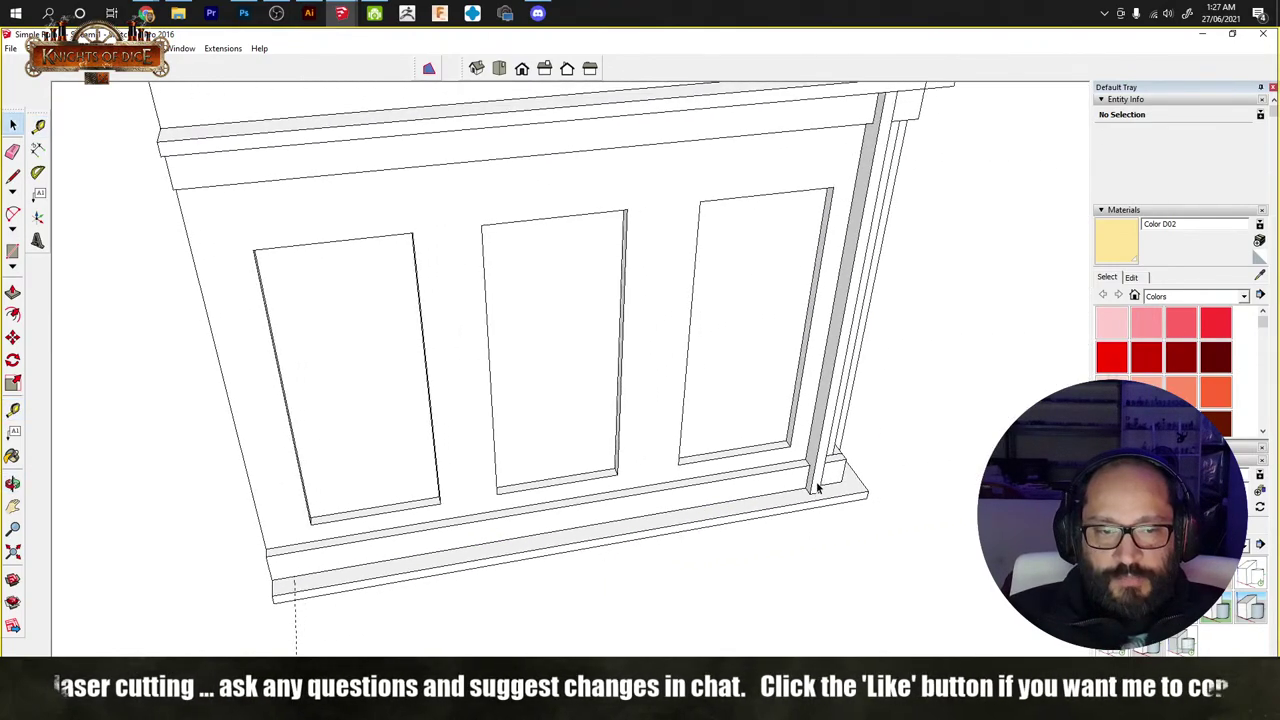
Step: Copy the vertical strip beside the corner along the wall to the guide at its far end
click(816, 487)
scroll(814, 487, up, 4)
key(m)
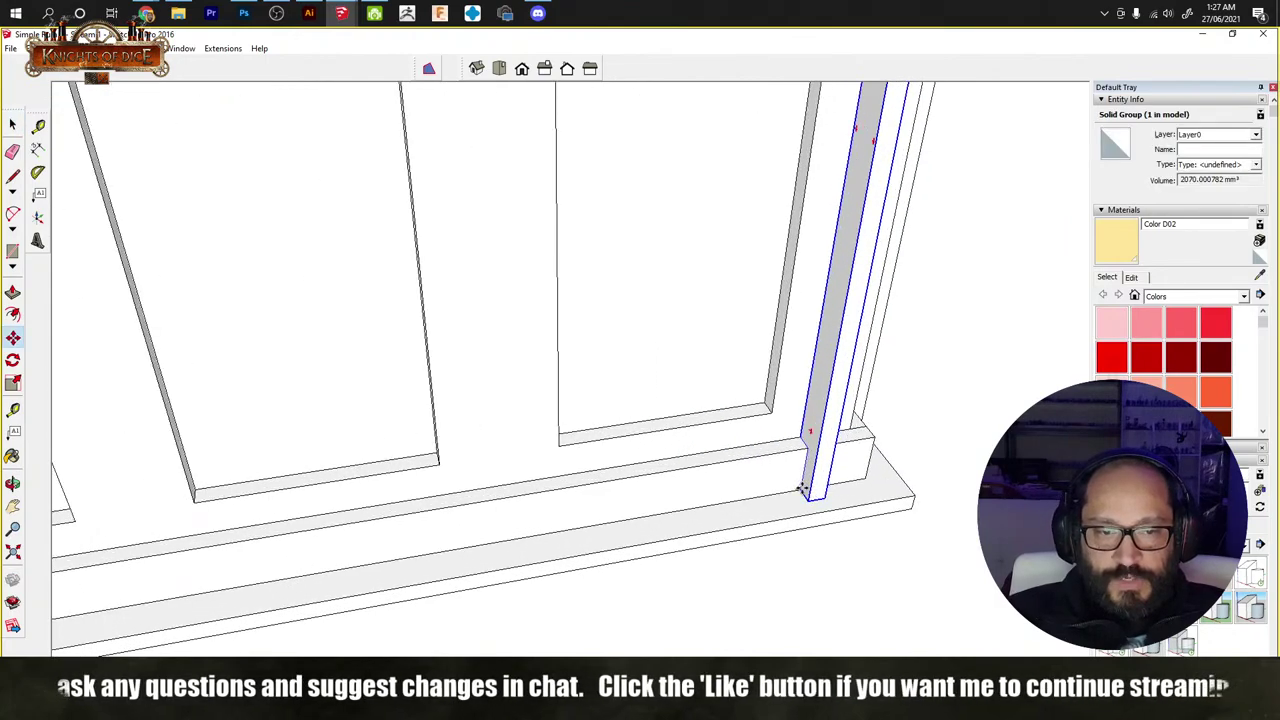
mouse_move(802, 489)
middle_down()
mouse_move(491, 537)
mouse_move(866, 471)
mouse_move(414, 511)
middle_up()
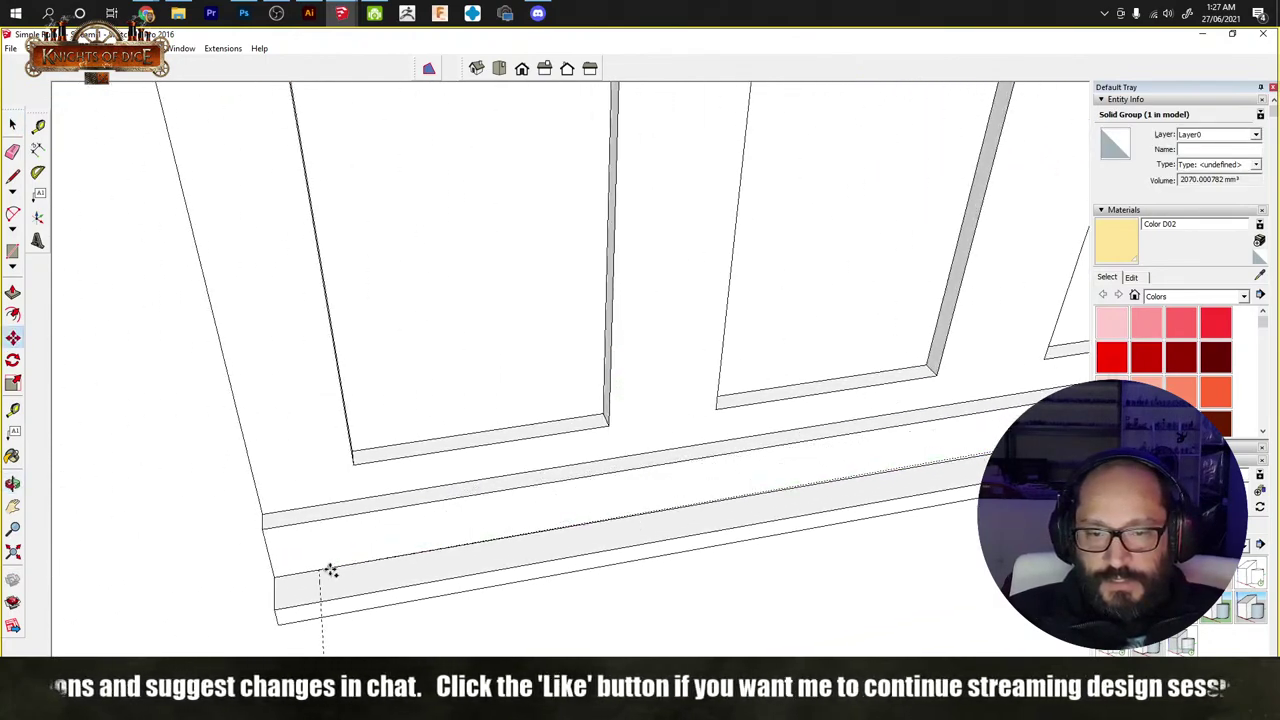
mouse_move(331, 571)
middle_down()
mouse_move(600, 451)
mouse_move(614, 563)
mouse_move(657, 620)
mouse_move(929, 377)
mouse_move(862, 479)
mouse_move(809, 514)
mouse_move(837, 514)
middle_up()
scroll(855, 491, down, 5)
scroll(828, 538, up, 5)
scroll(828, 538, up, 4)
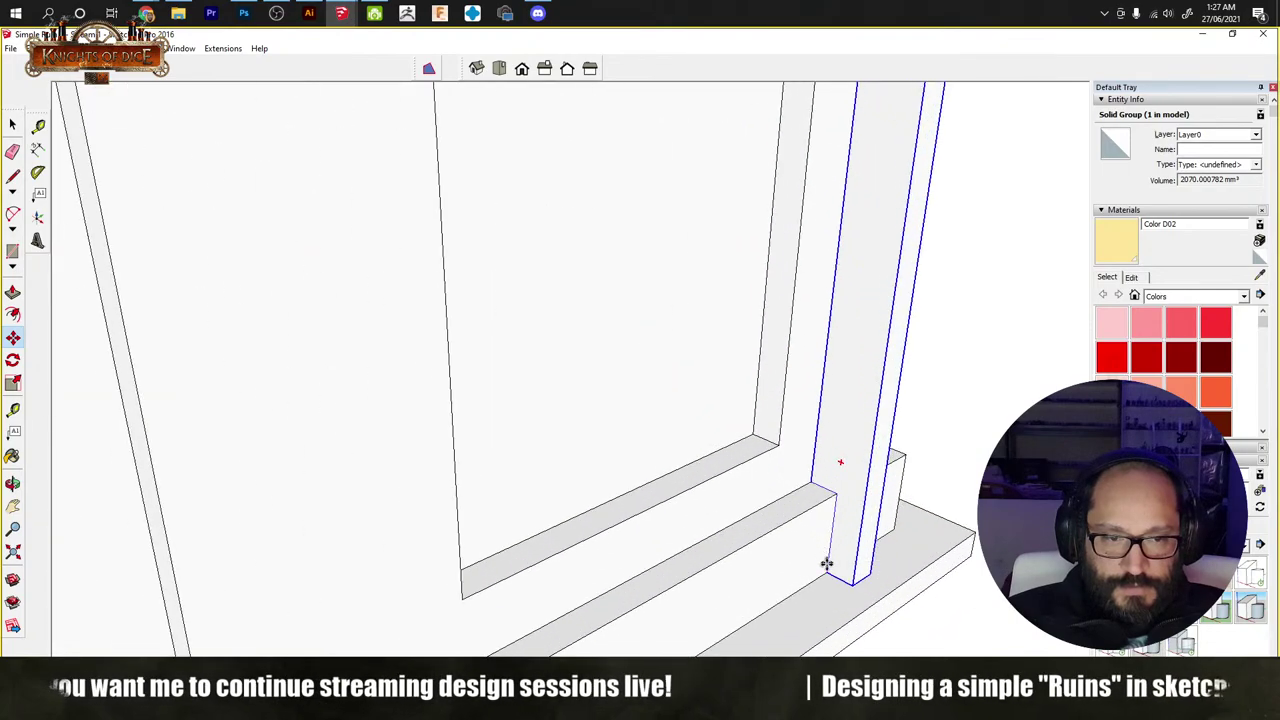
mouse_move(826, 576)
middle_down()
mouse_move(800, 600)
mouse_move(957, 309)
mouse_move(600, 394)
mouse_move(695, 312)
mouse_move(360, 417)
mouse_move(449, 389)
mouse_move(429, 428)
middle_up()
scroll(360, 417, down, 3)
drag(429, 428, 386, 463)
scroll(606, 386, down, 5)
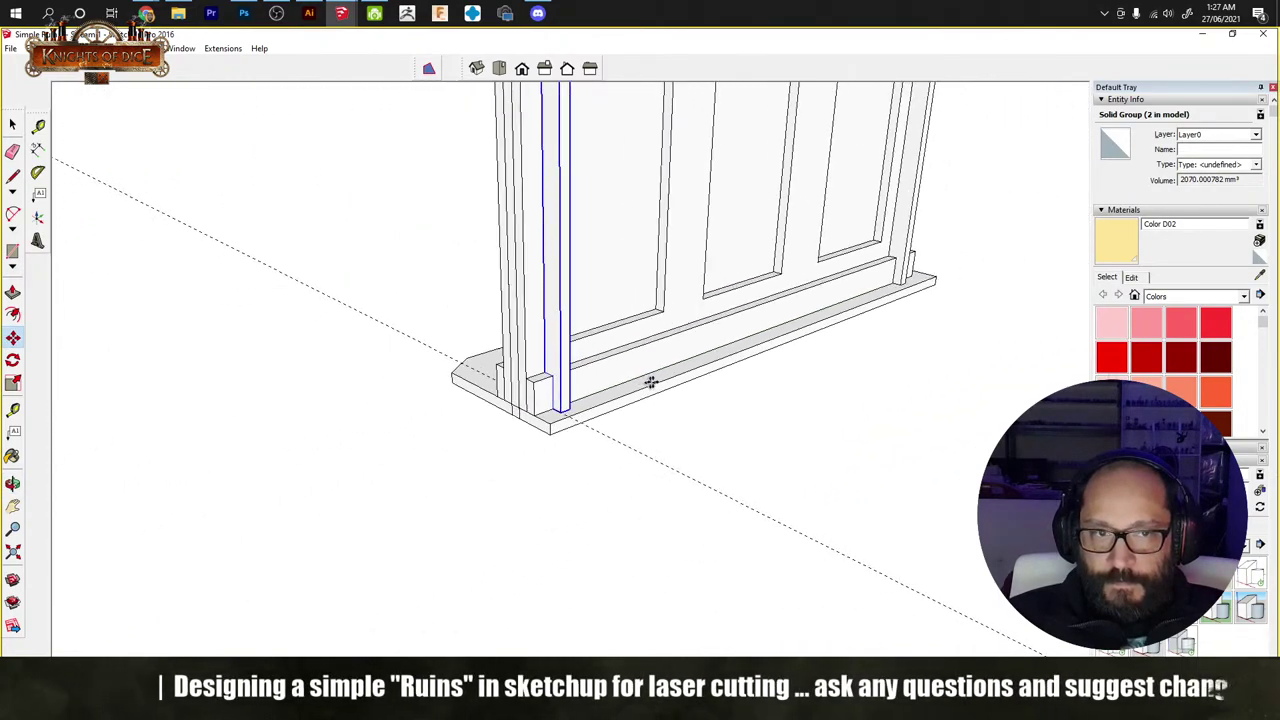
Step: Divide the copy distance to add two evenly spaced strips between the wall's end strips
mouse_move(651, 377)
shift+middle_down()
mouse_move(627, 452)
mouse_move(558, 532)
shift+middle_up()
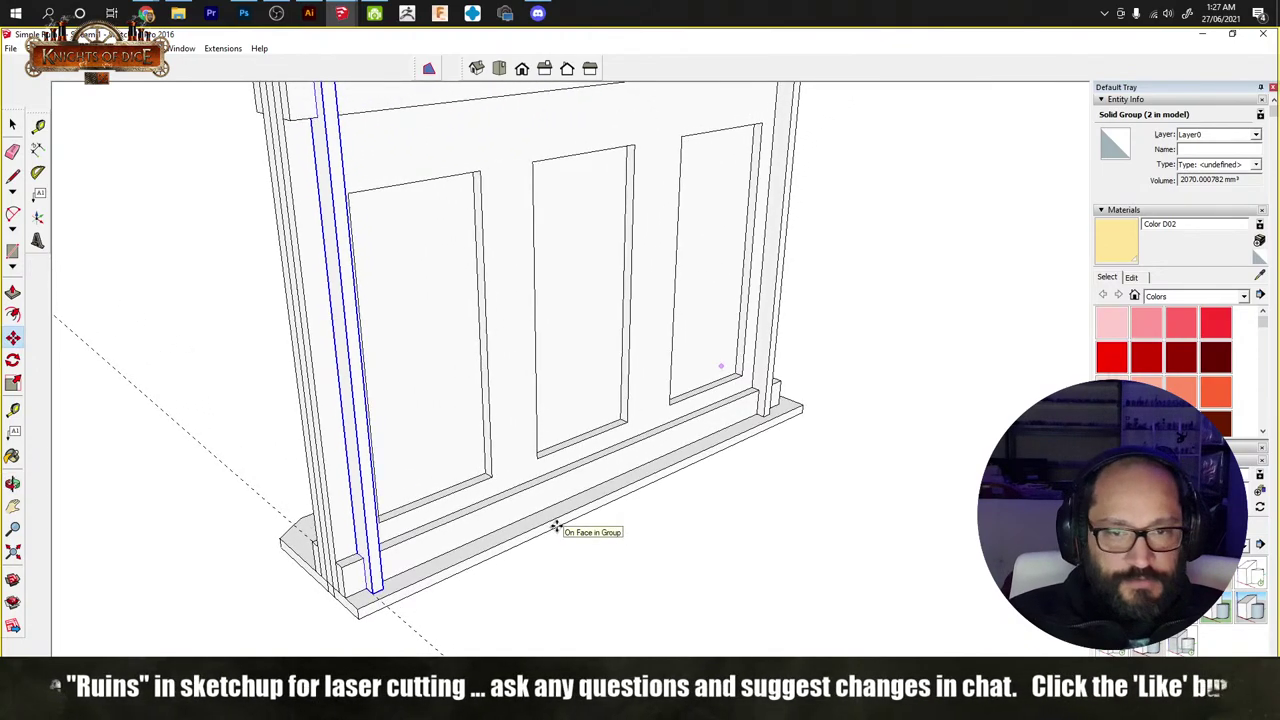
click(626, 498)
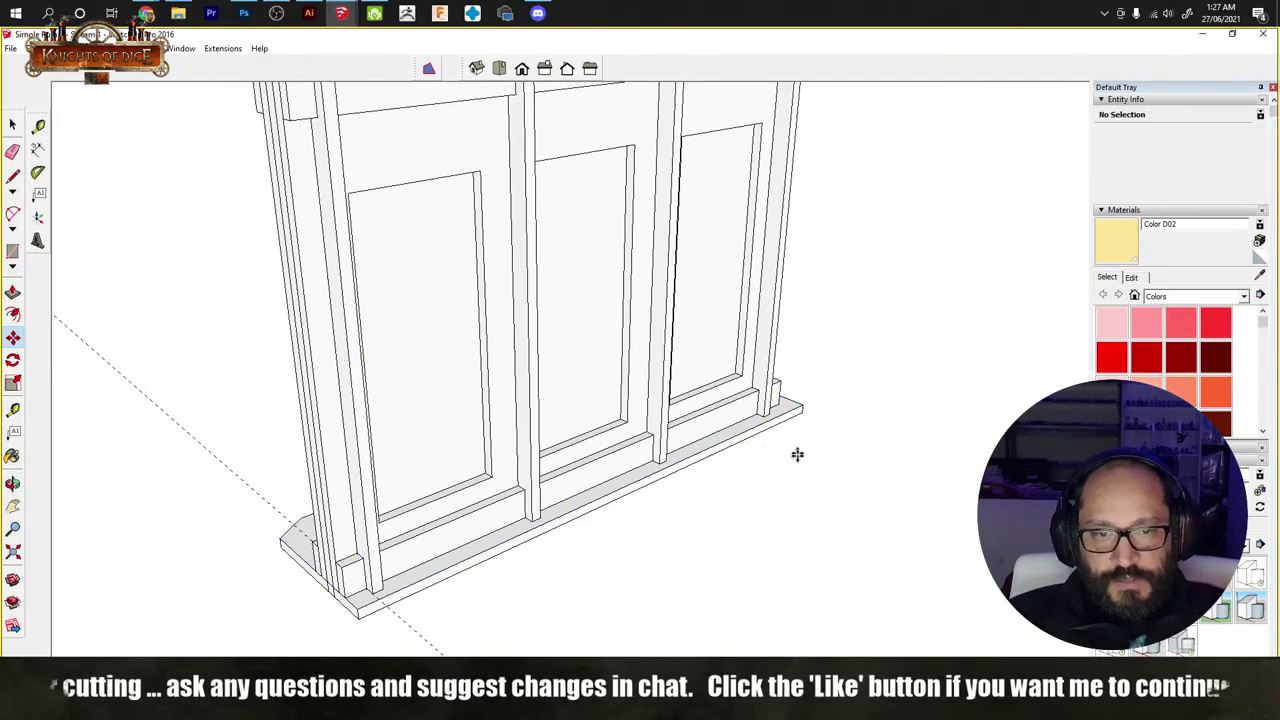
middle_drag(797, 451, 566, 500)
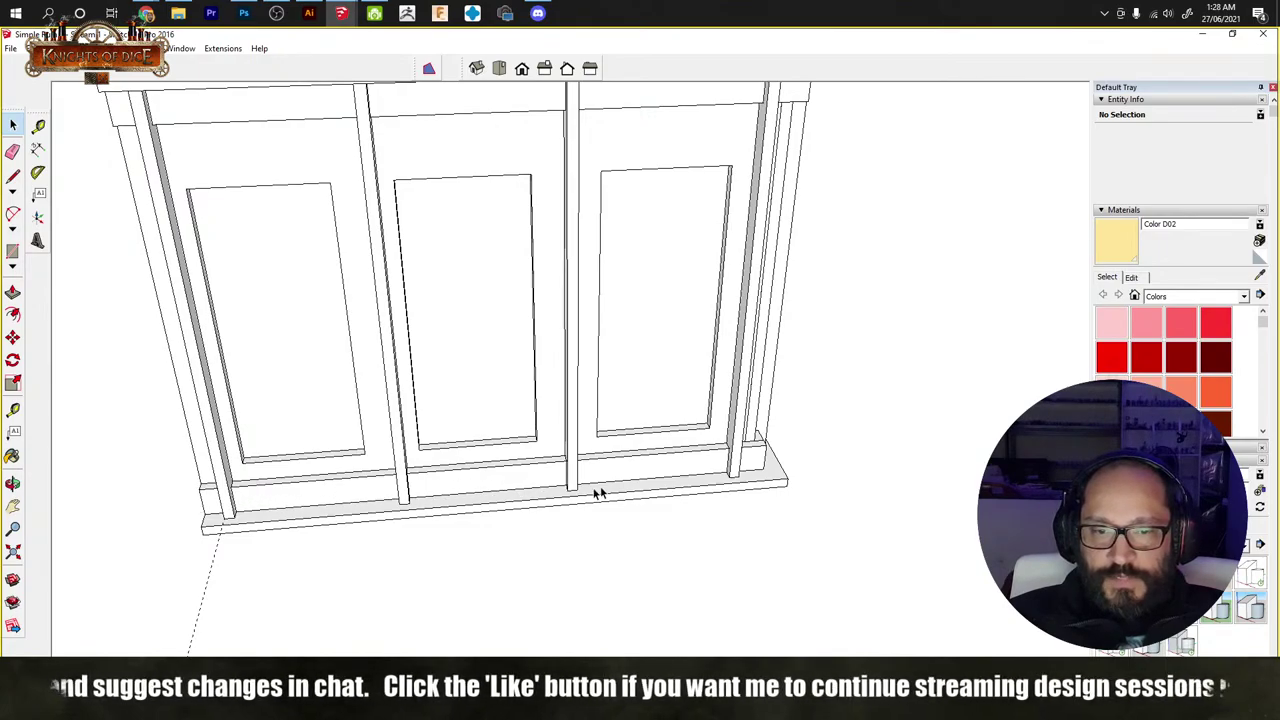
Step: Delete the strips between the panels and at the far end of the adjoining wall, keeping its corner strip
middle_drag(388, 490, 592, 476)
click(381, 497)
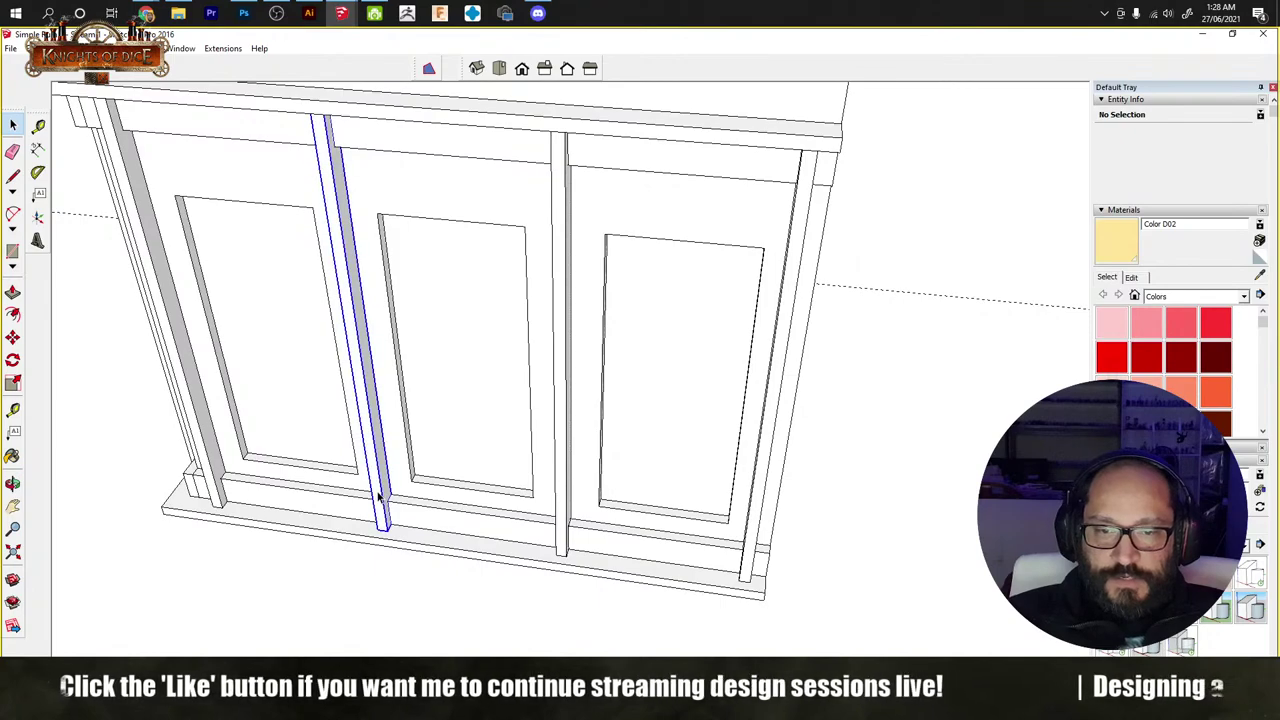
key(Delete)
click(563, 505)
key(Delete)
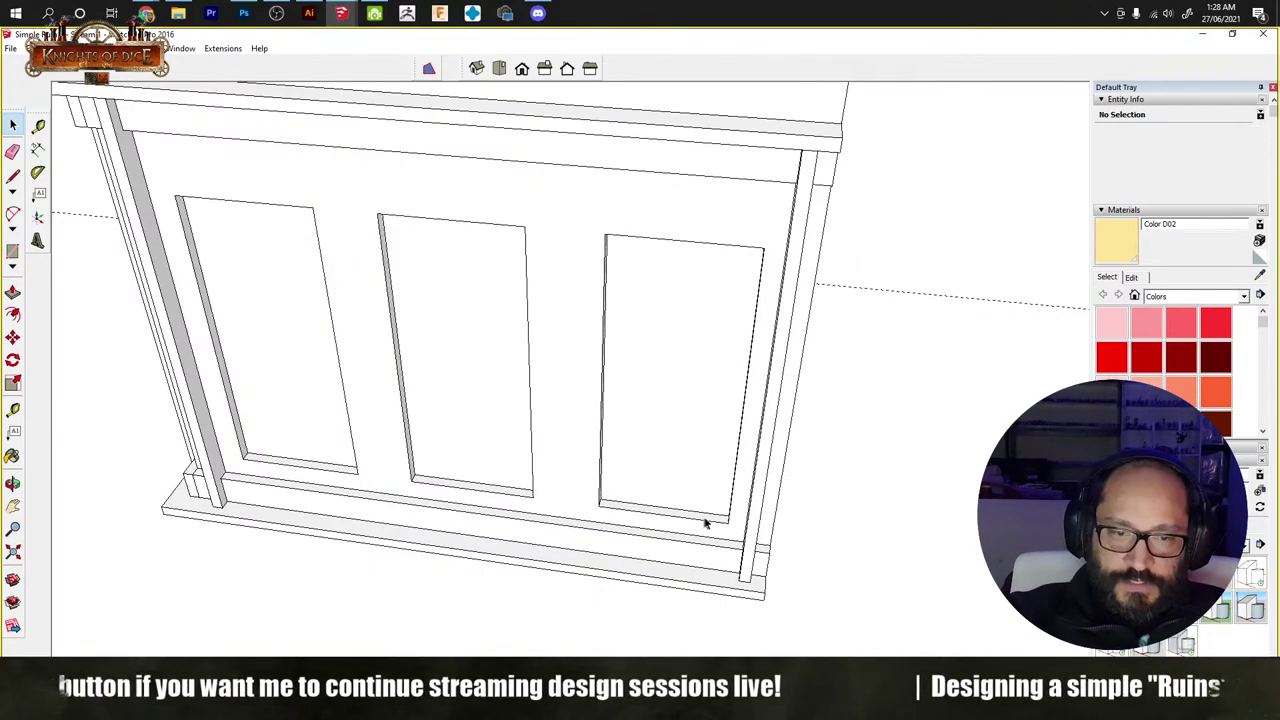
Step: Place a guide on the base slab parallel to the adjoining wall's far end
scroll(756, 560, up, 3)
key(b)
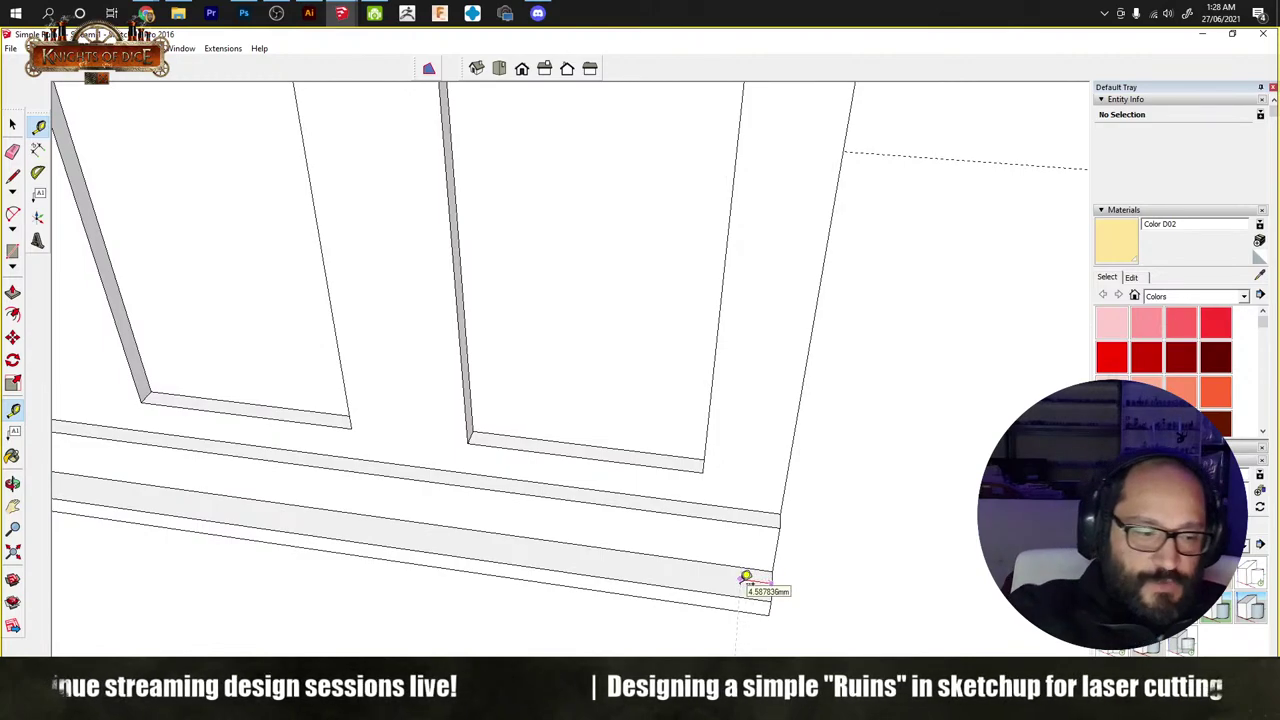
scroll(726, 574, down, 5)
Step: Copy the adjoining wall's corner strip to its far-end guide and add two evenly spaced strips between them
shift+middle_drag(349, 523, 700, 507)
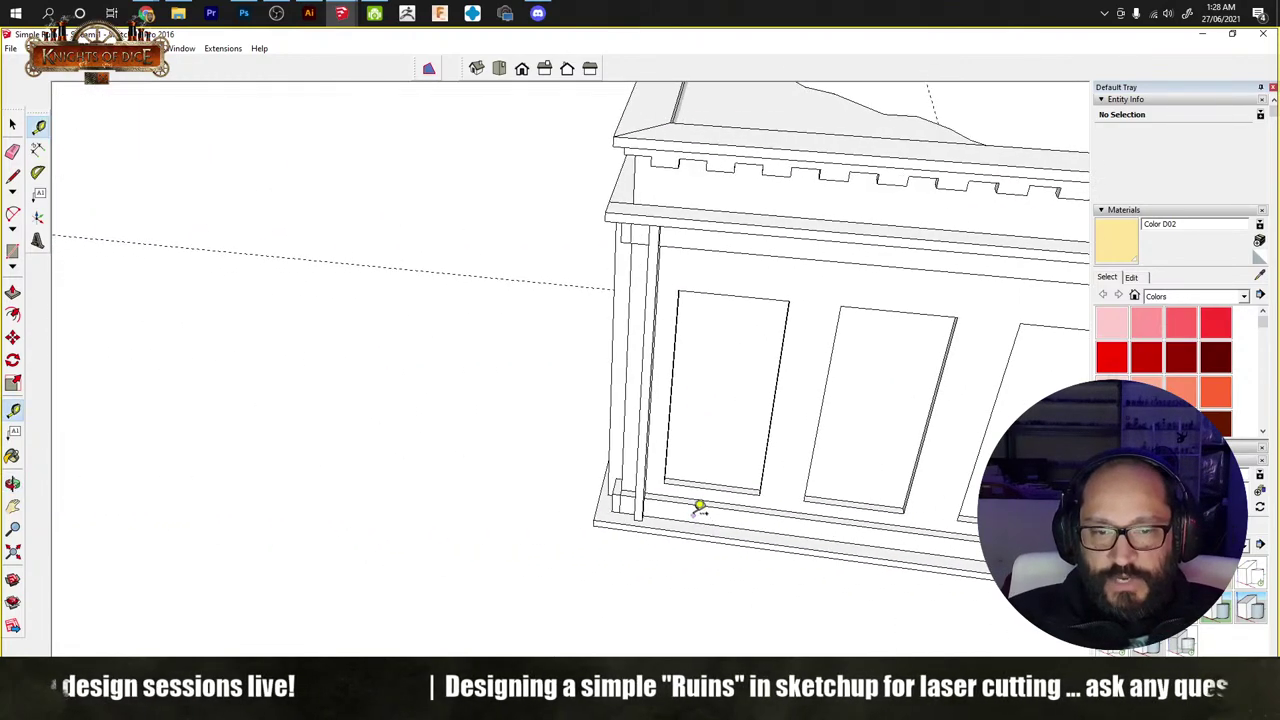
scroll(650, 490, up, 5)
key(m)
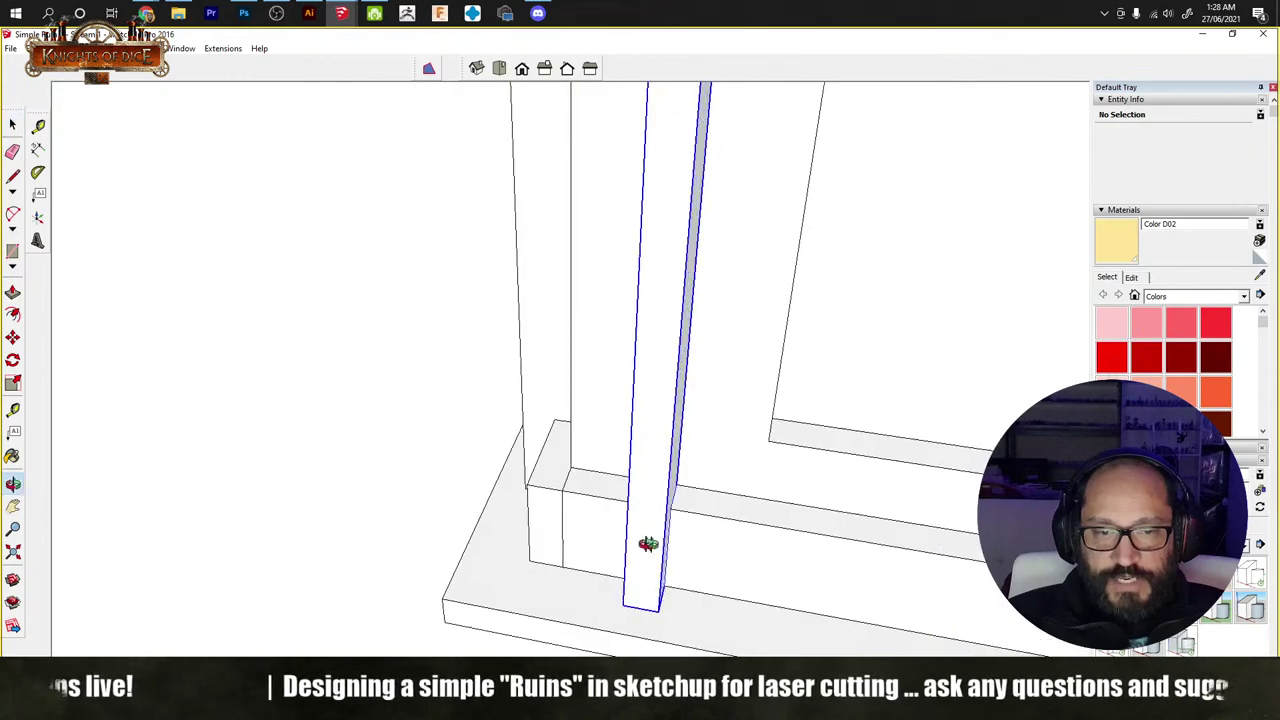
key(space)
click(609, 557)
middle_drag(648, 544, 535, 490)
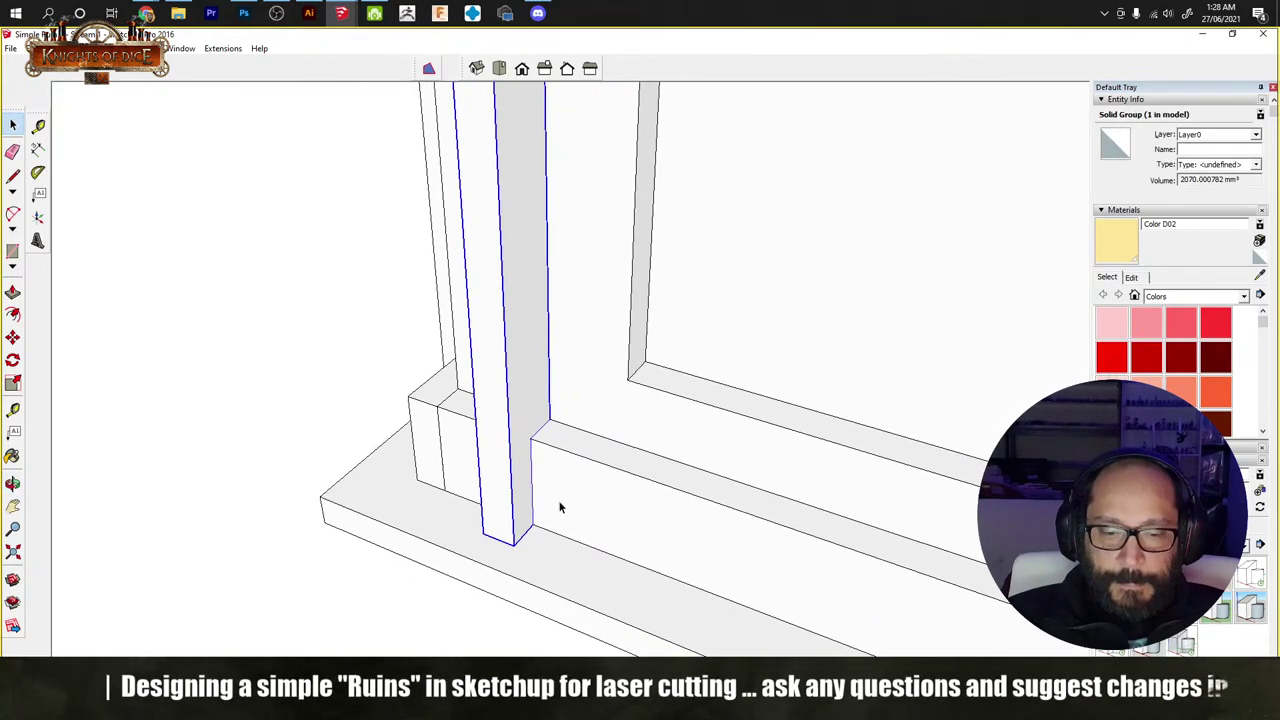
key(m)
click(533, 527)
key(ctrl)
scroll(851, 577, down, 3)
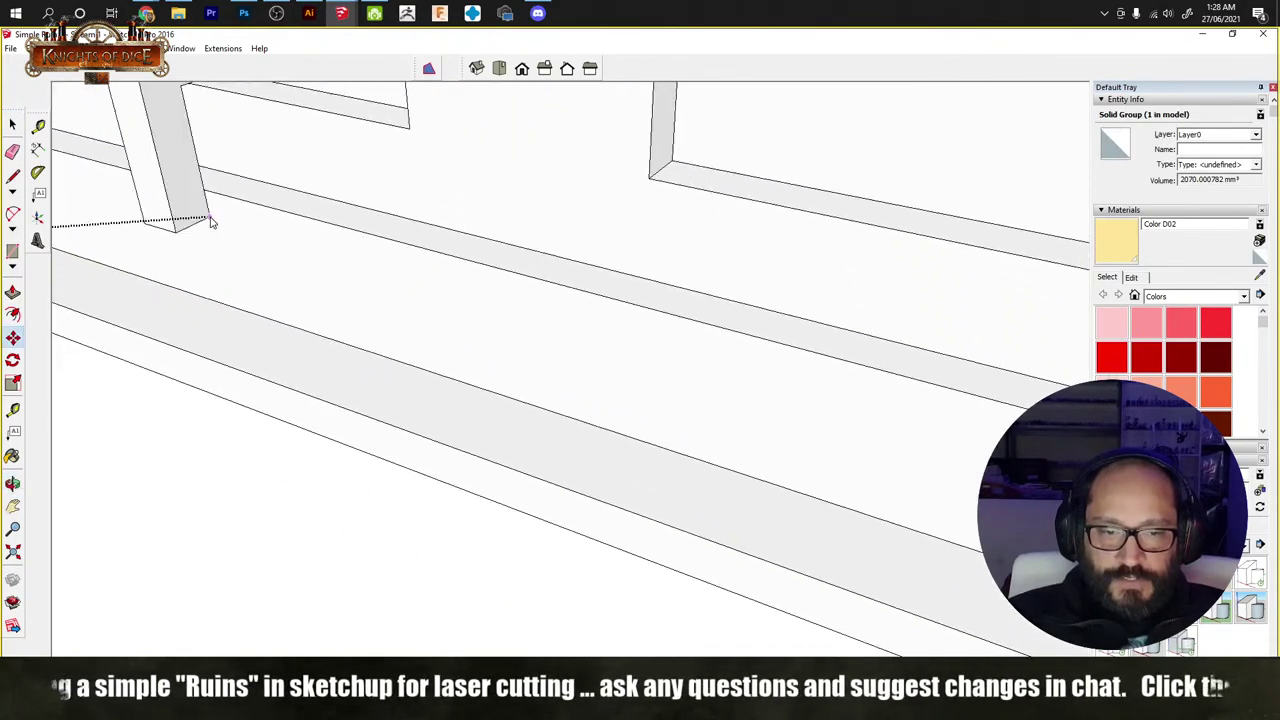
middle_drag(930, 423, 300, 421)
scroll(457, 564, up, 5)
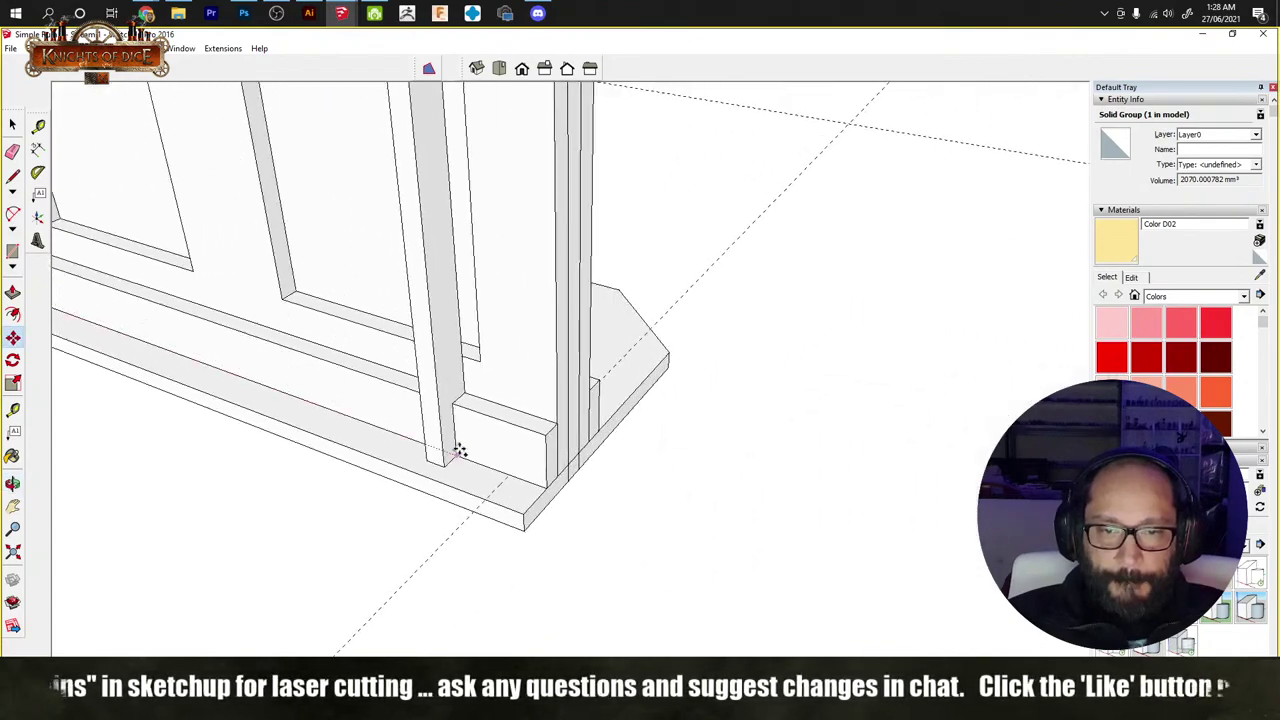
click(550, 472)
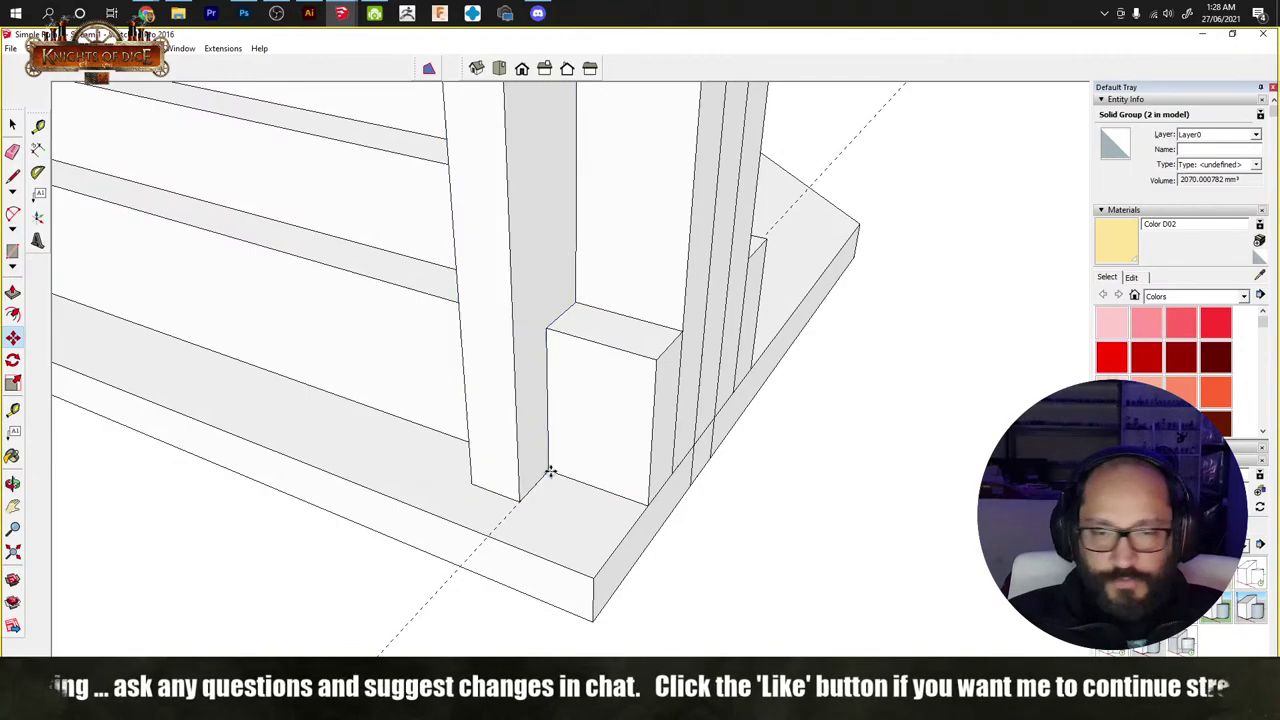
scroll(229, 380, down, 5)
middle_drag(243, 379, 445, 330)
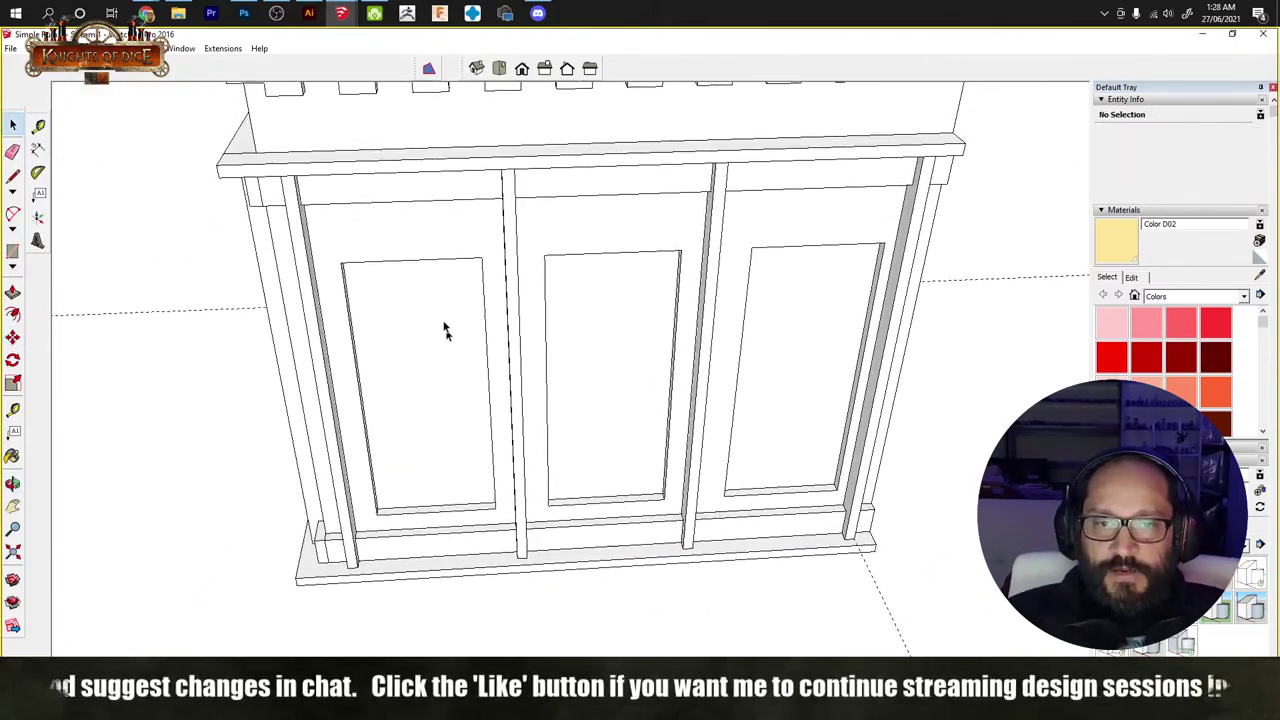
Step: Open the adjoining wall for editing and erase the top edges of its three panel recesses
triple_click(405, 247)
key(e)
click(412, 259)
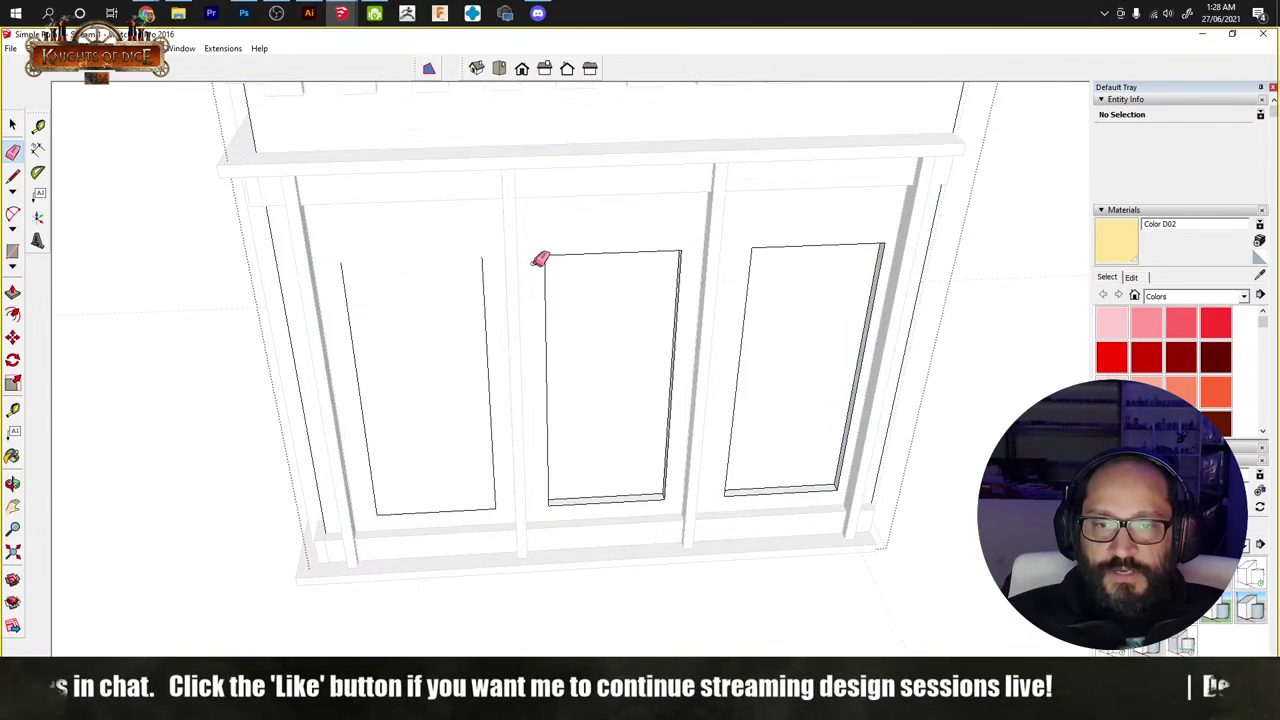
click(582, 254)
click(811, 242)
Step: Clear the leftover panel edges from the open wall and Push/Pull its plain face into a solid sheet
key(space)
click(809, 287)
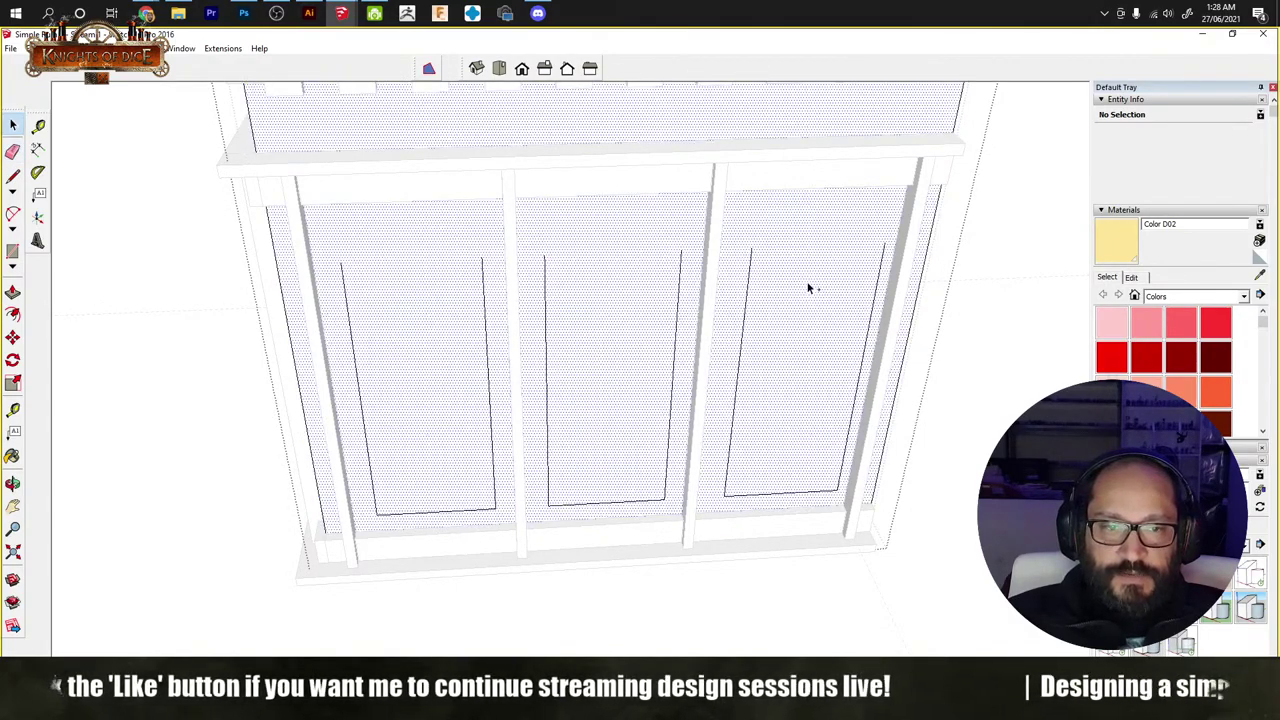
middle_drag(809, 283, 751, 406)
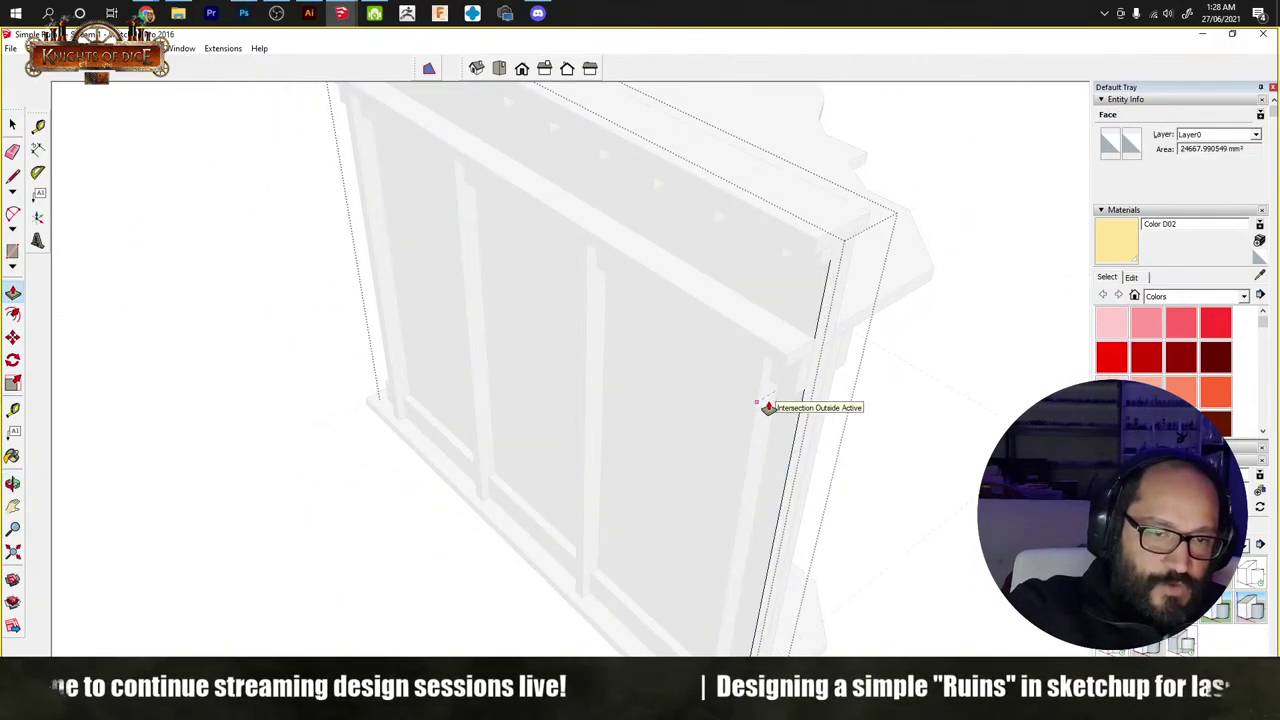
key(space)
click(924, 487)
middle_drag(924, 487, 900, 283)
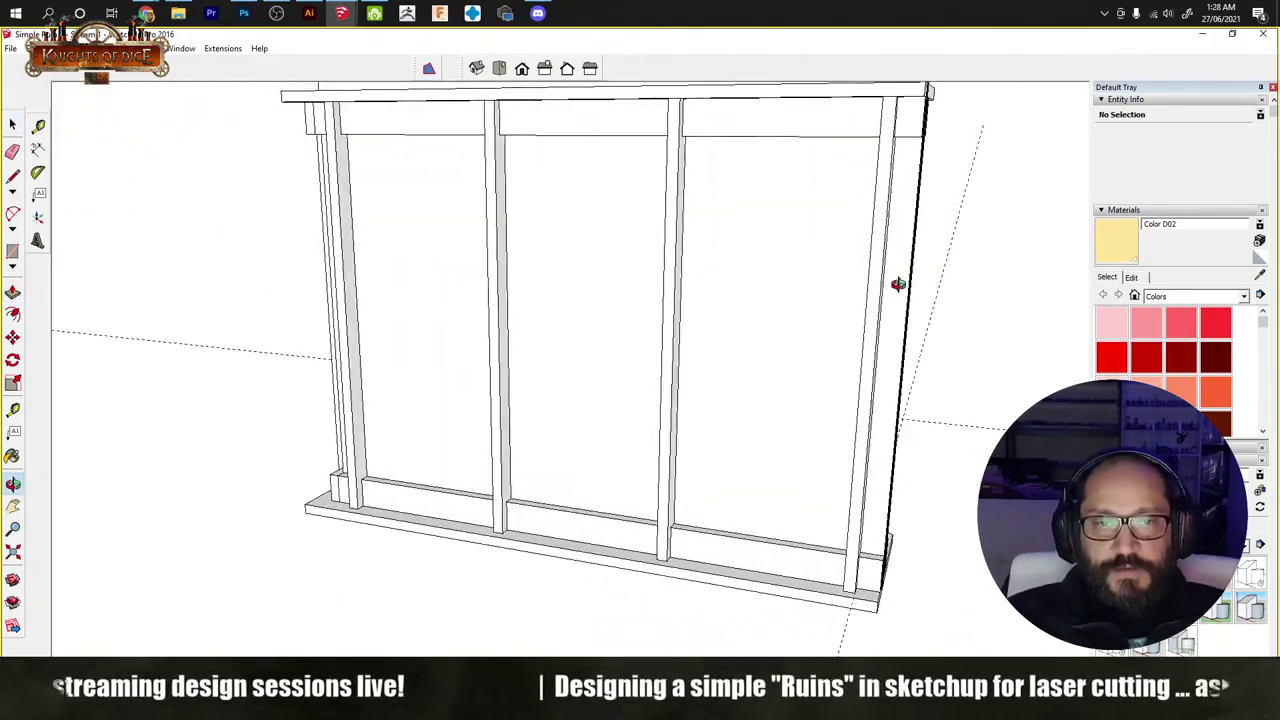
Step: Open the other, still panelled wall for editing and erase the top edges of its three panel recesses
mouse_move(714, 406)
middle_down()
mouse_move(997, 433)
mouse_move(449, 214)
middle_up()
double_click(449, 222)
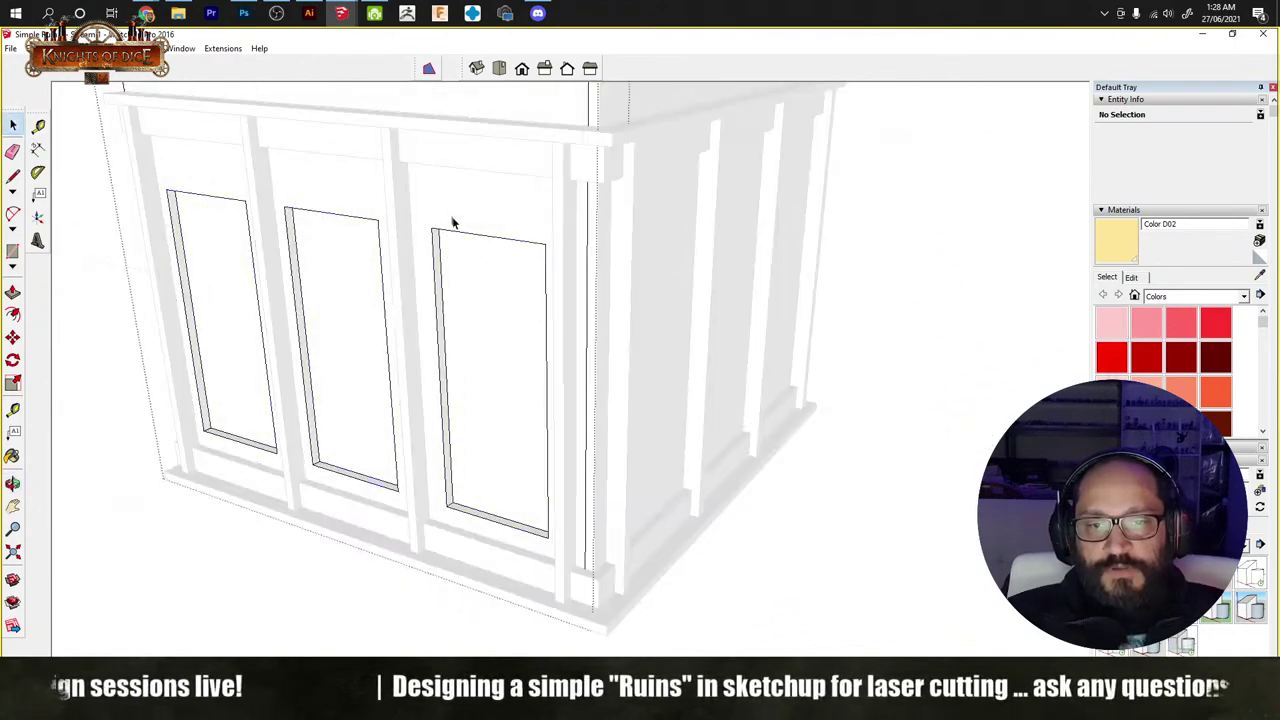
key(e)
click(455, 240)
click(372, 212)
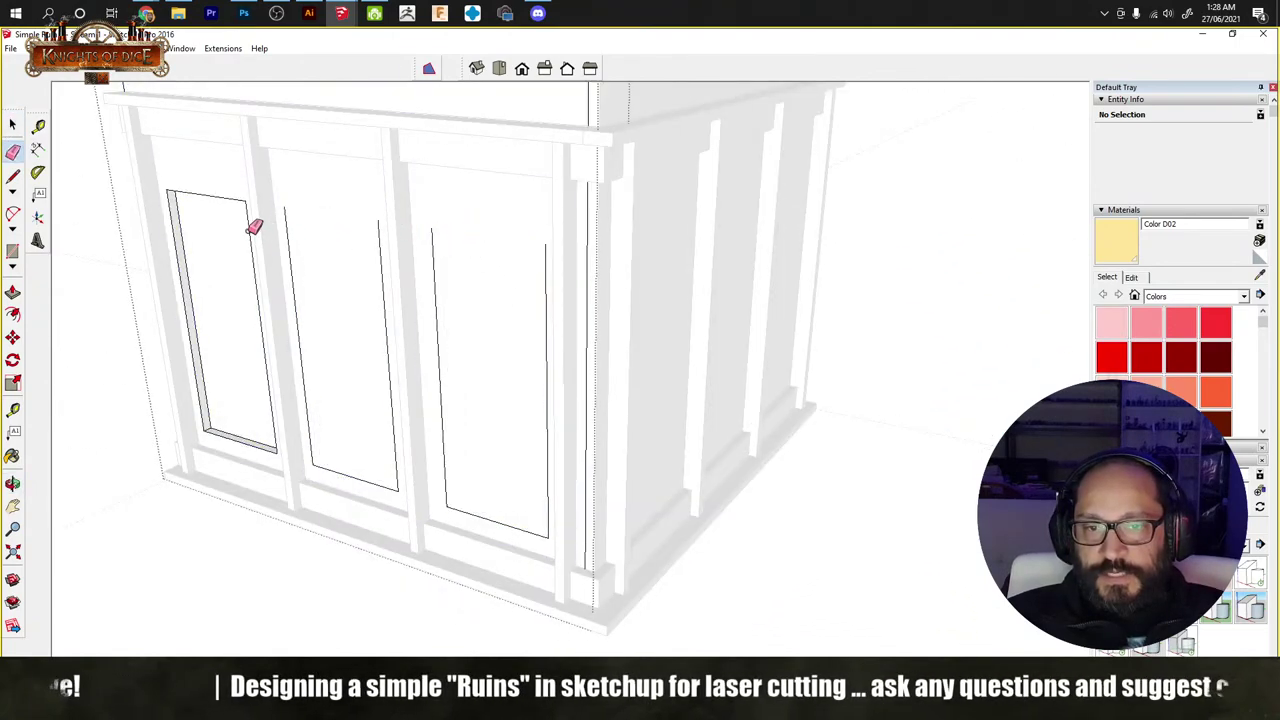
click(188, 210)
Step: Reduce this second wall to its plain face and Push/Pull that face into a solid sheet
key(space)
click(334, 208)
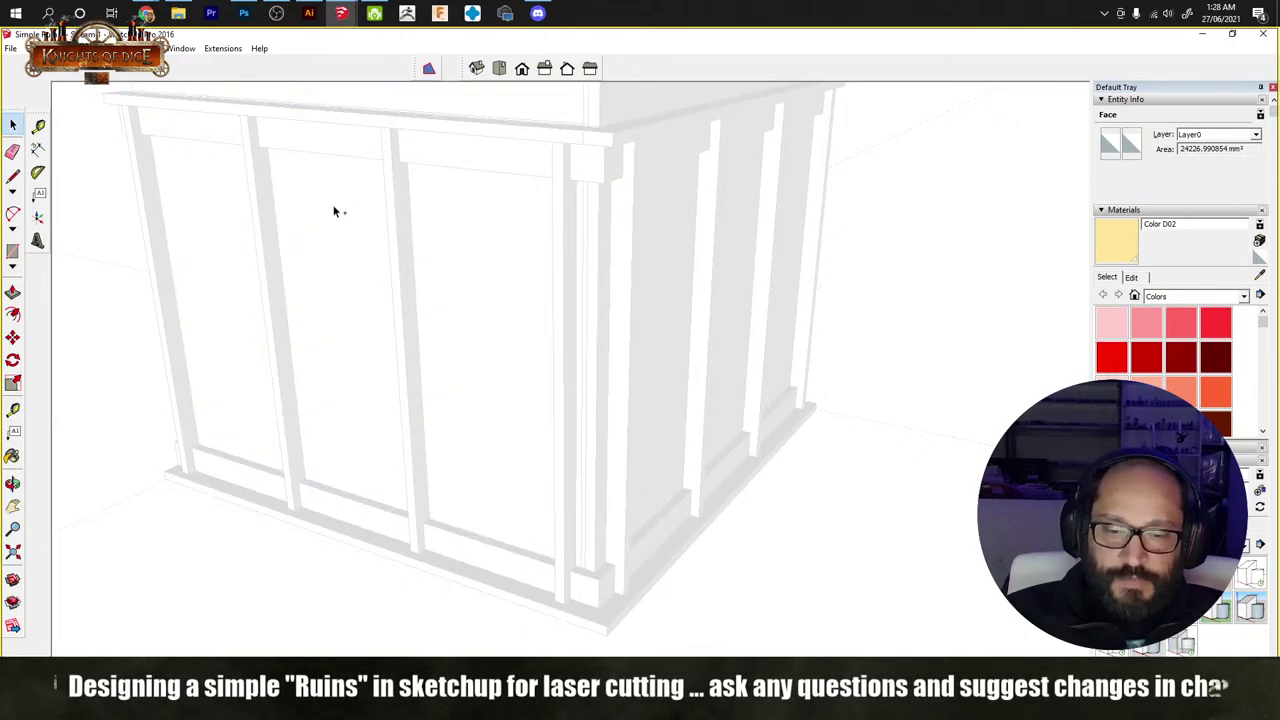
double_click(334, 210)
key(p)
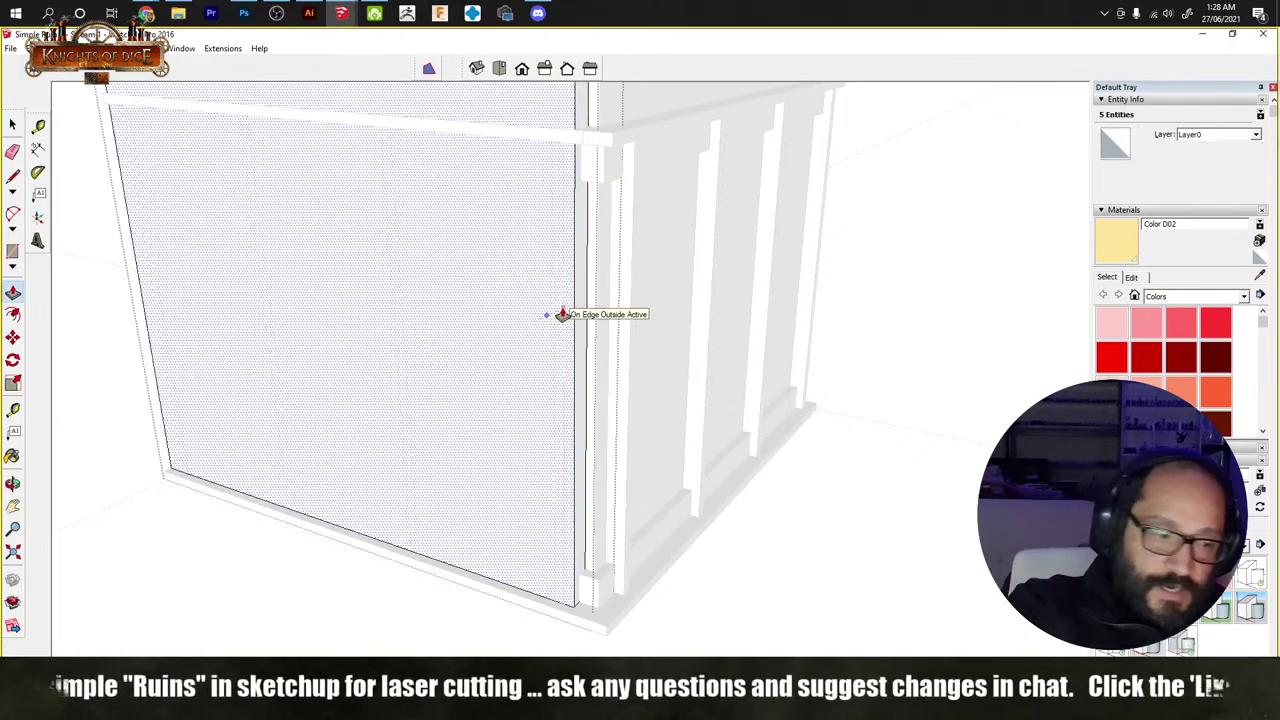
middle_drag(562, 315, 357, 322)
key(space)
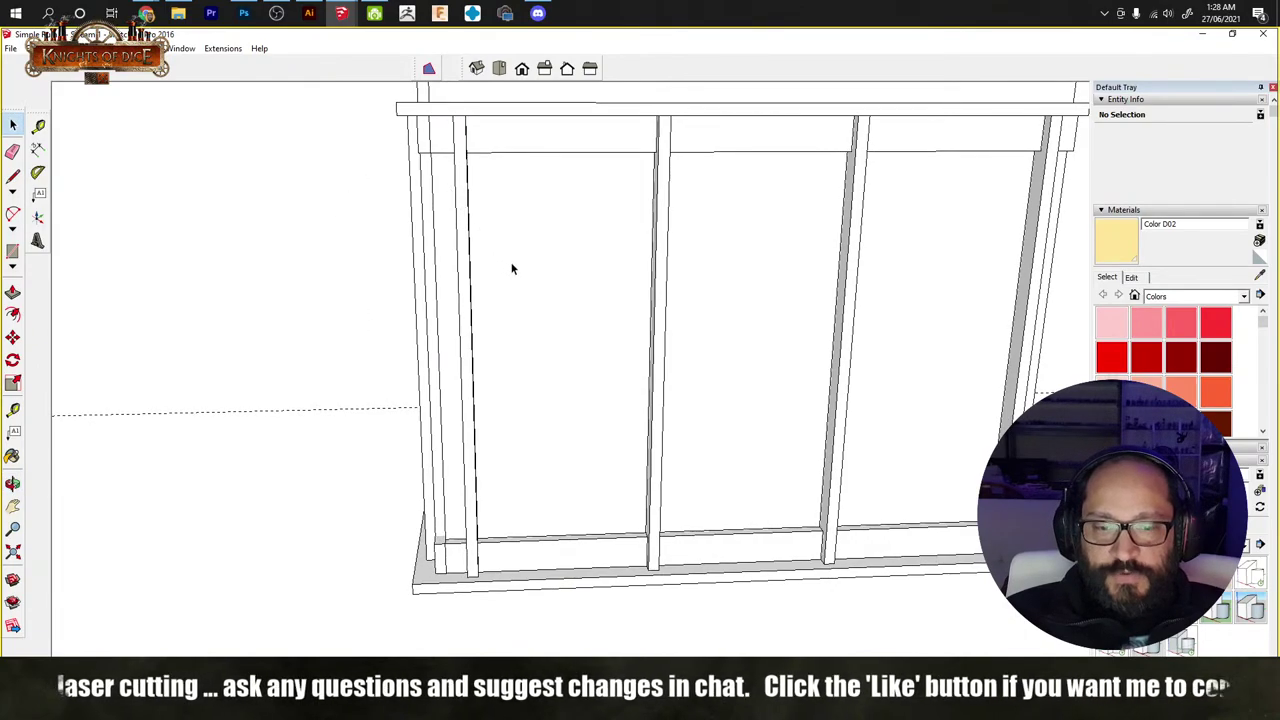
Step: Measure the width between two neighbouring vertical strips along the lower edge of the upper band
key(t)
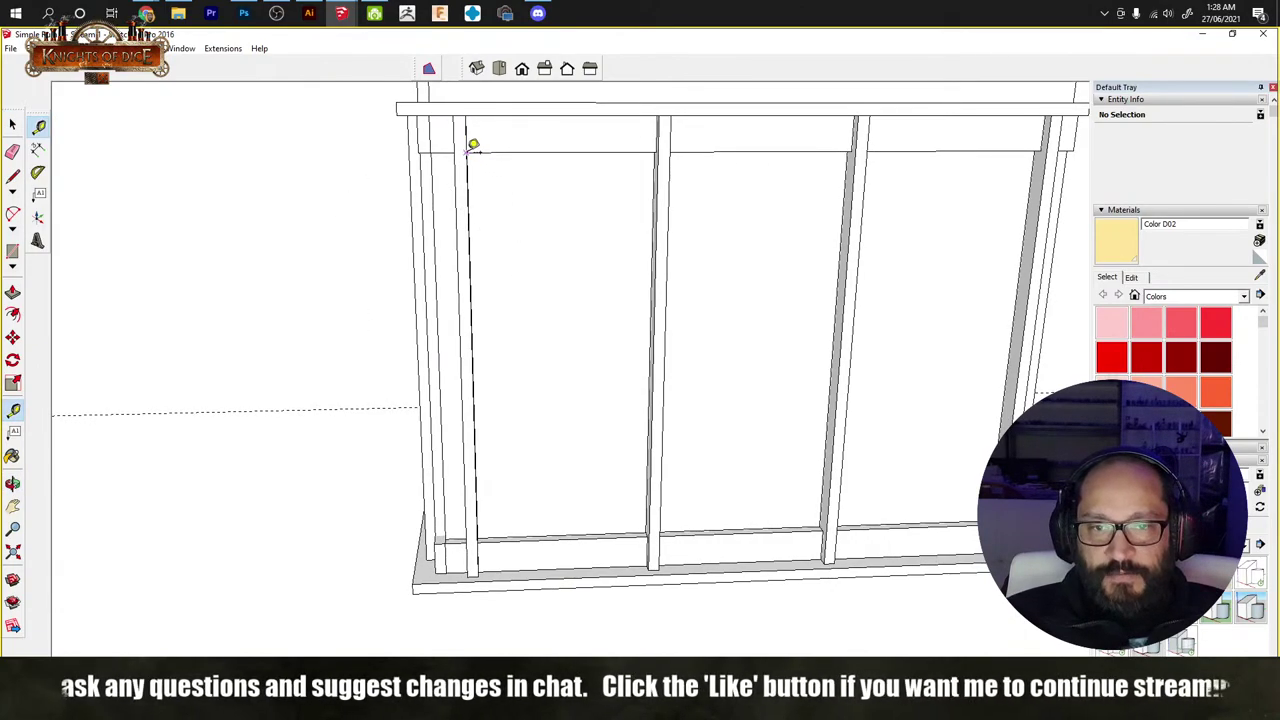
scroll(357, 220, up, 6)
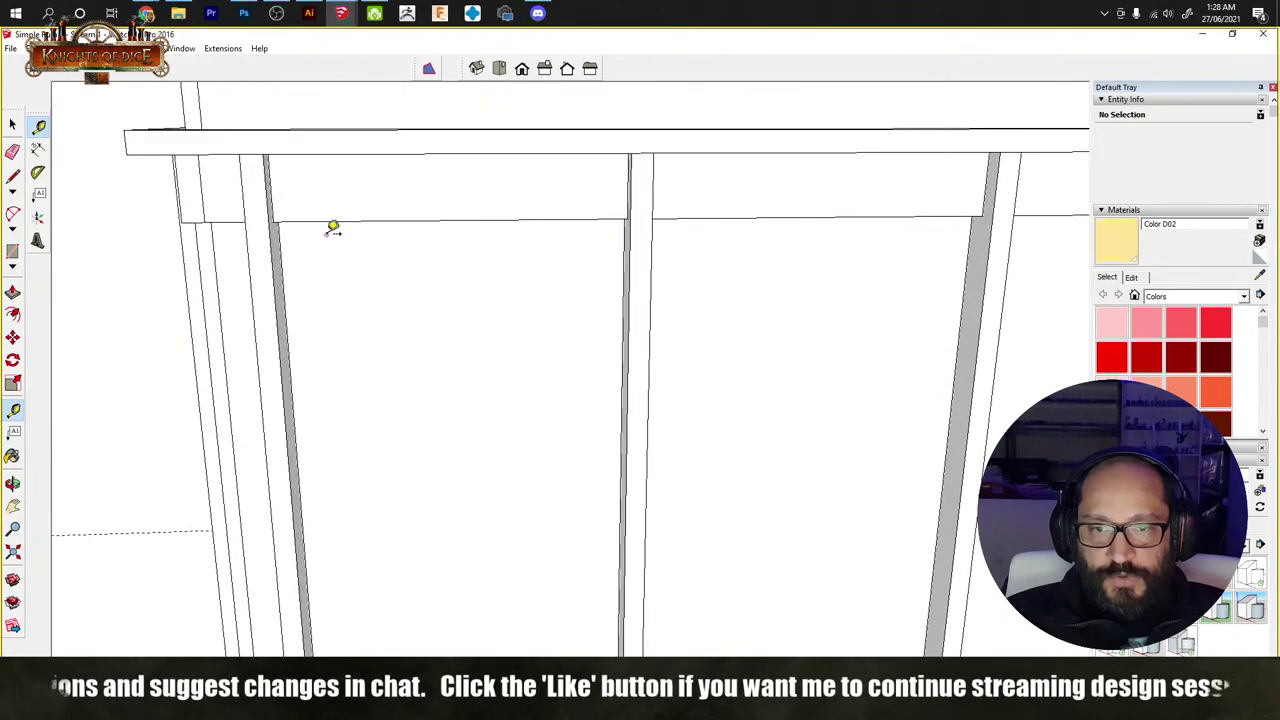
click(216, 199)
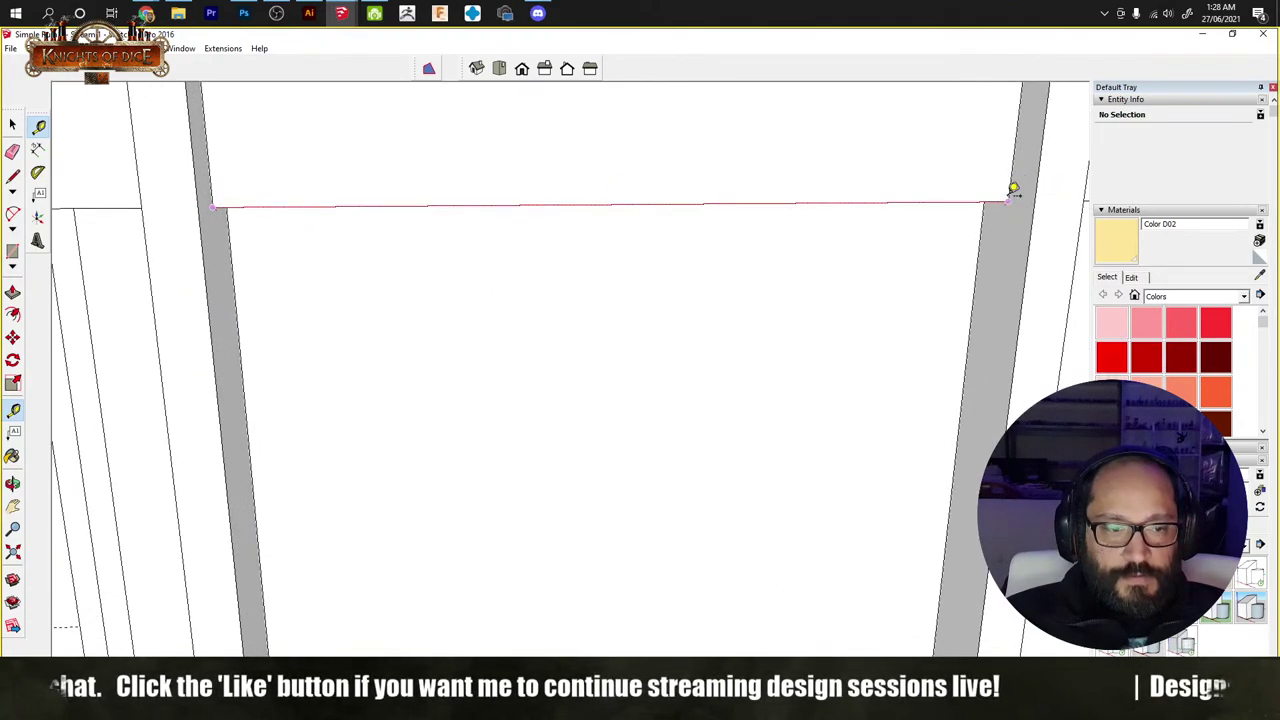
click(1009, 203)
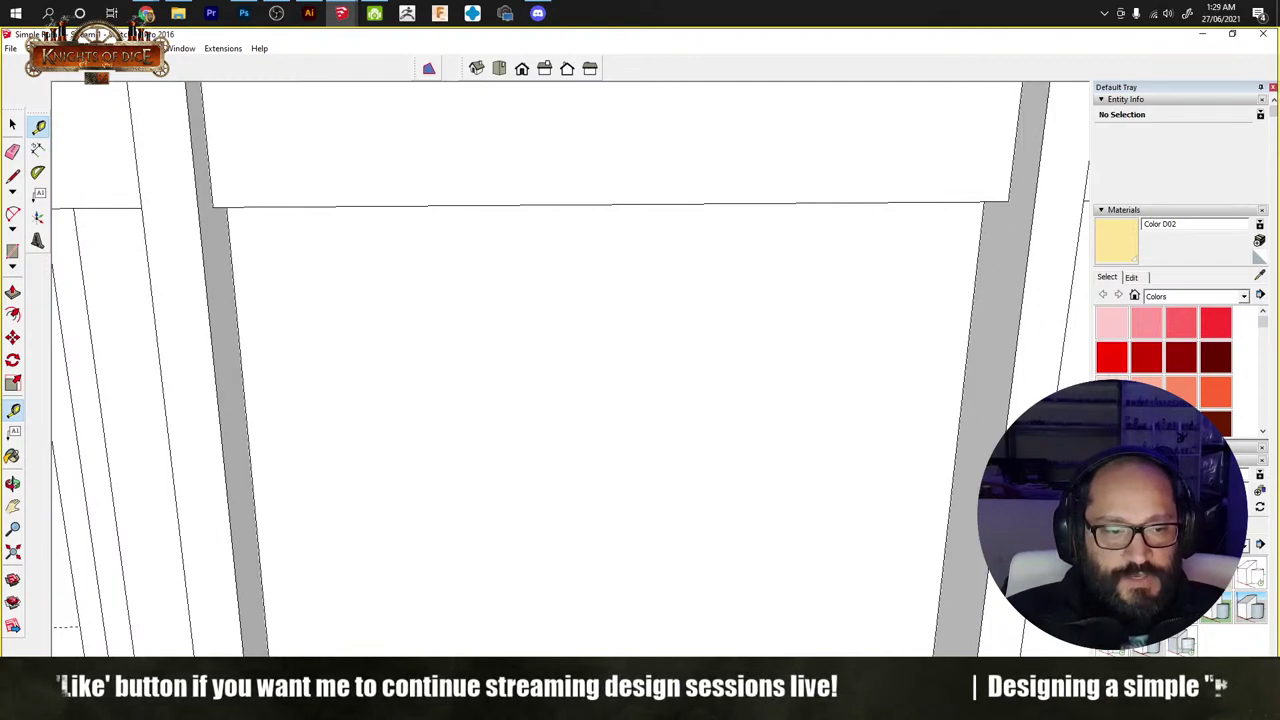
right_click(988, 660)
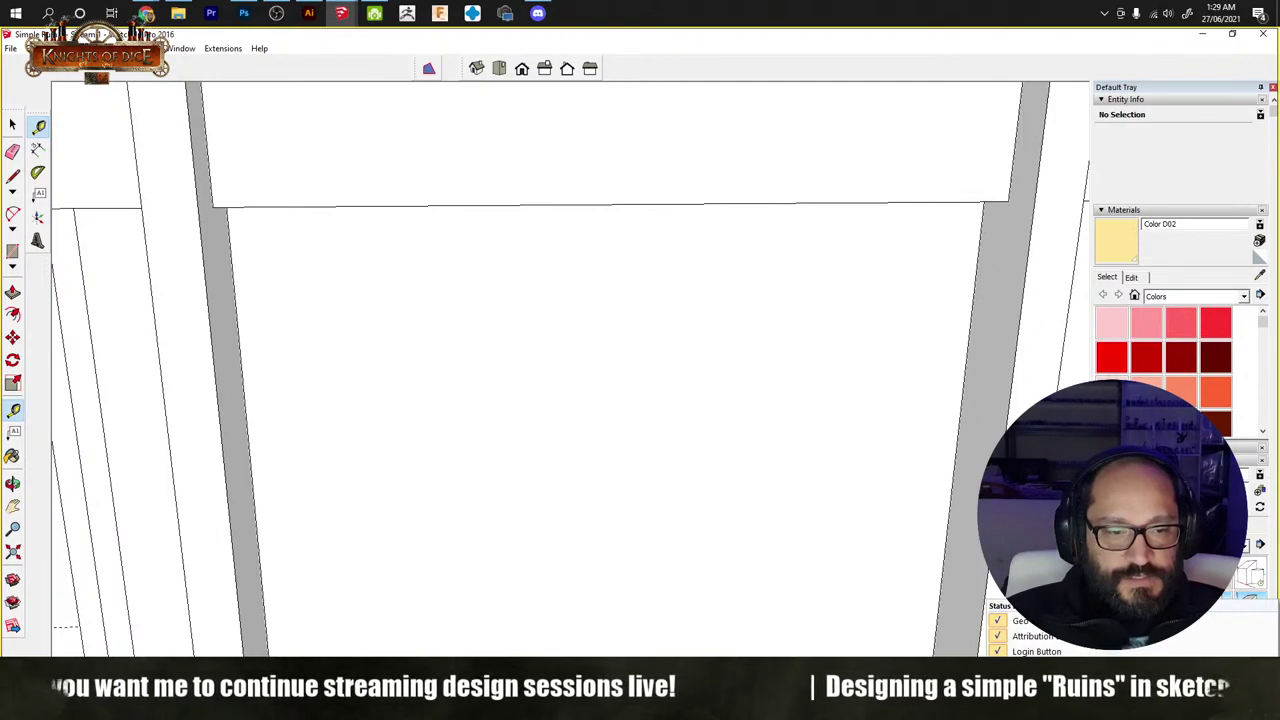
Step: Switch to a new Notepad document and note down the gap width between the strips as 47.936484
key(Escape)
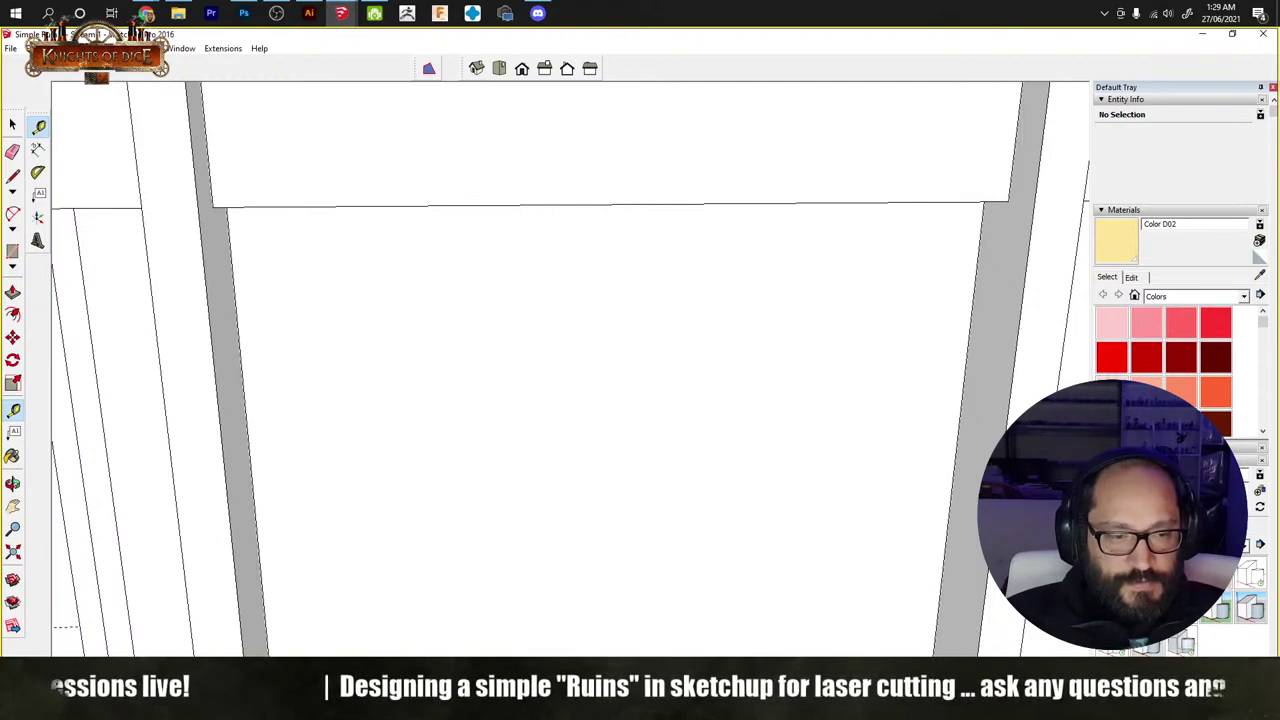
right_click(990, 600)
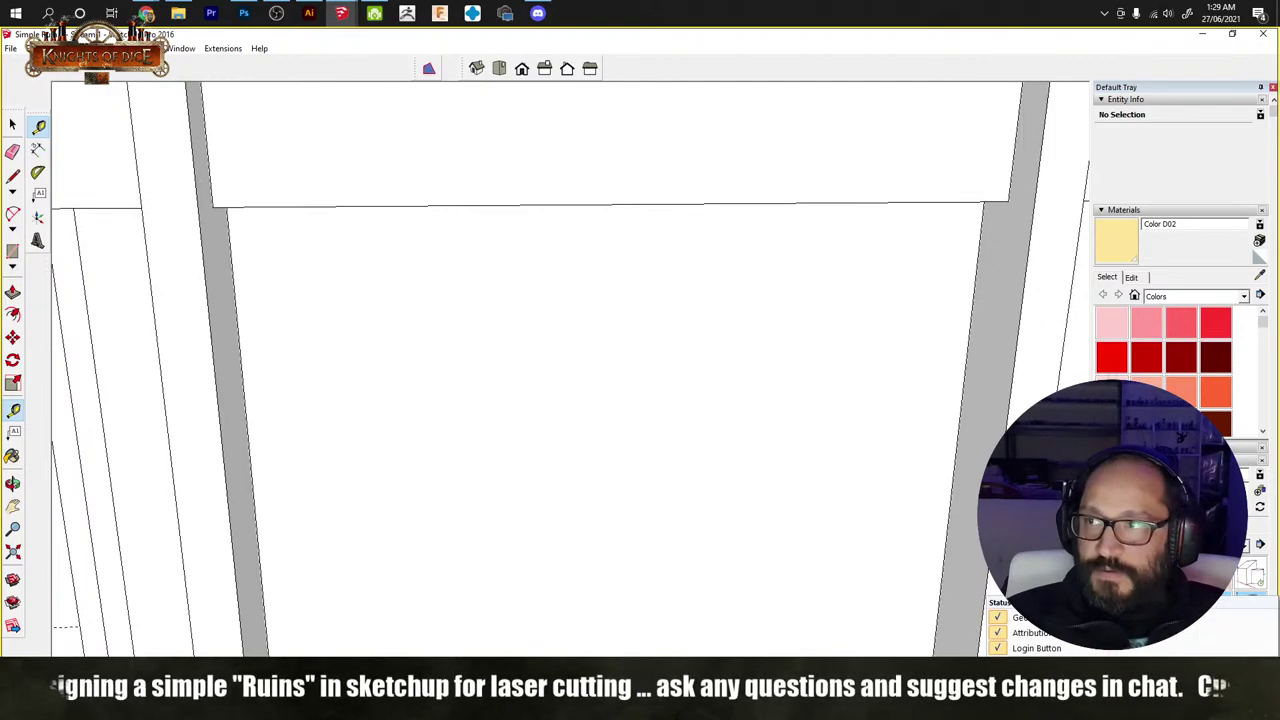
click(1040, 540)
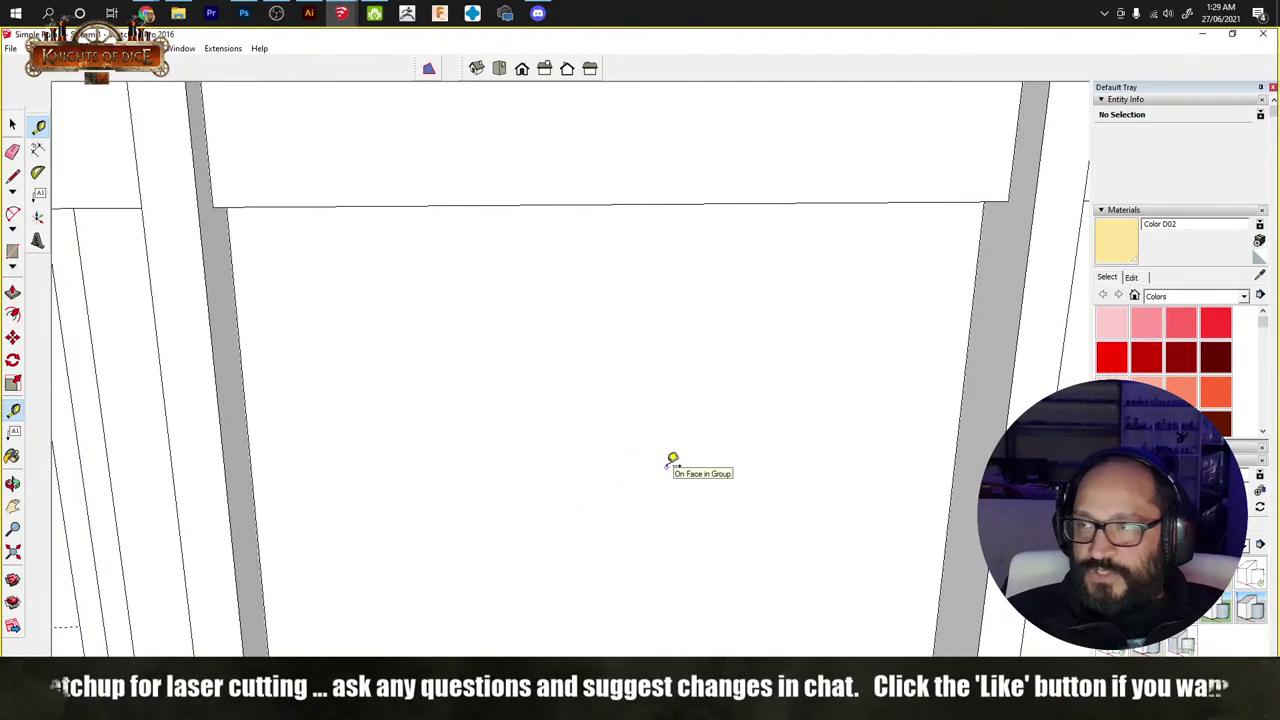
key(super+r)
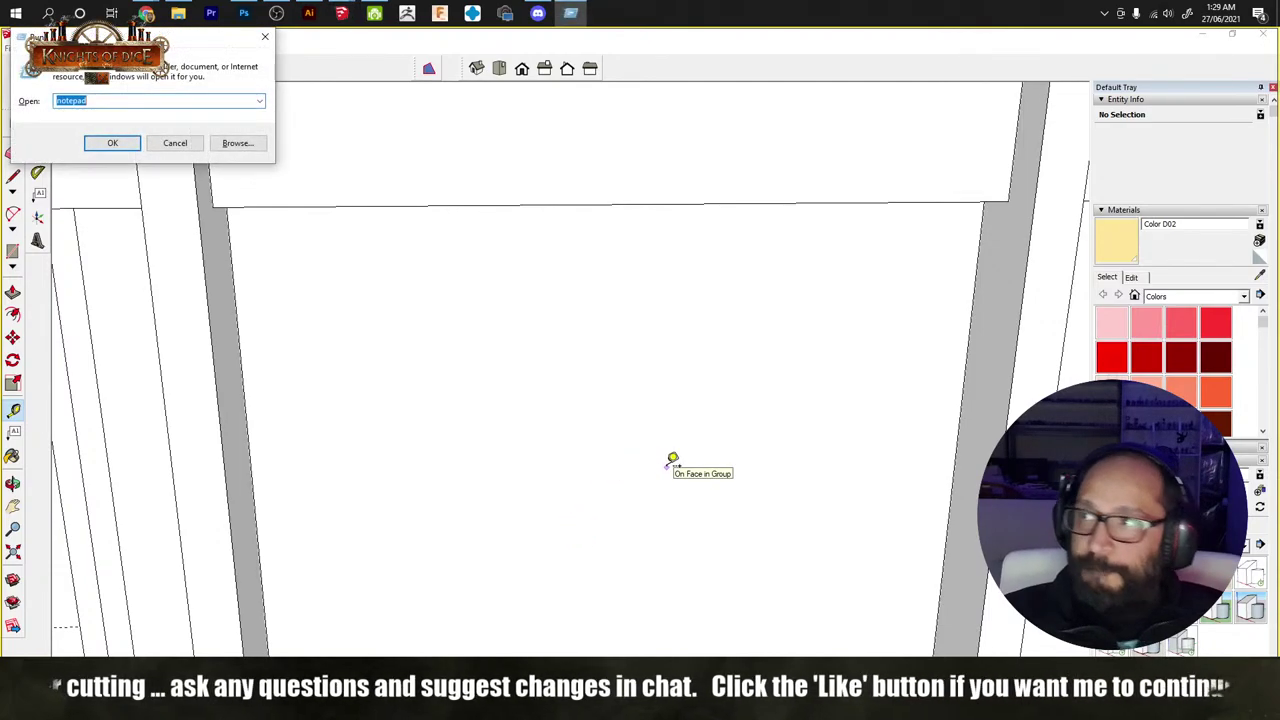
text(note)
key(Return)
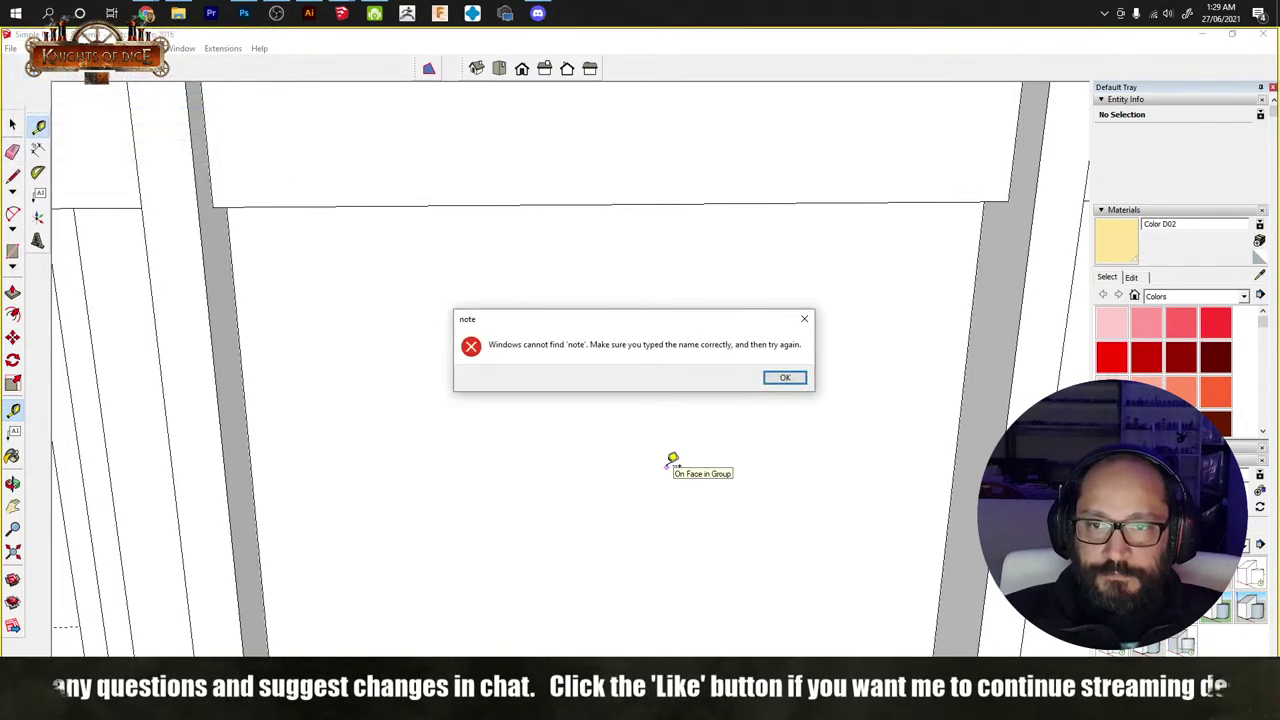
key(Return)
text(notepad)
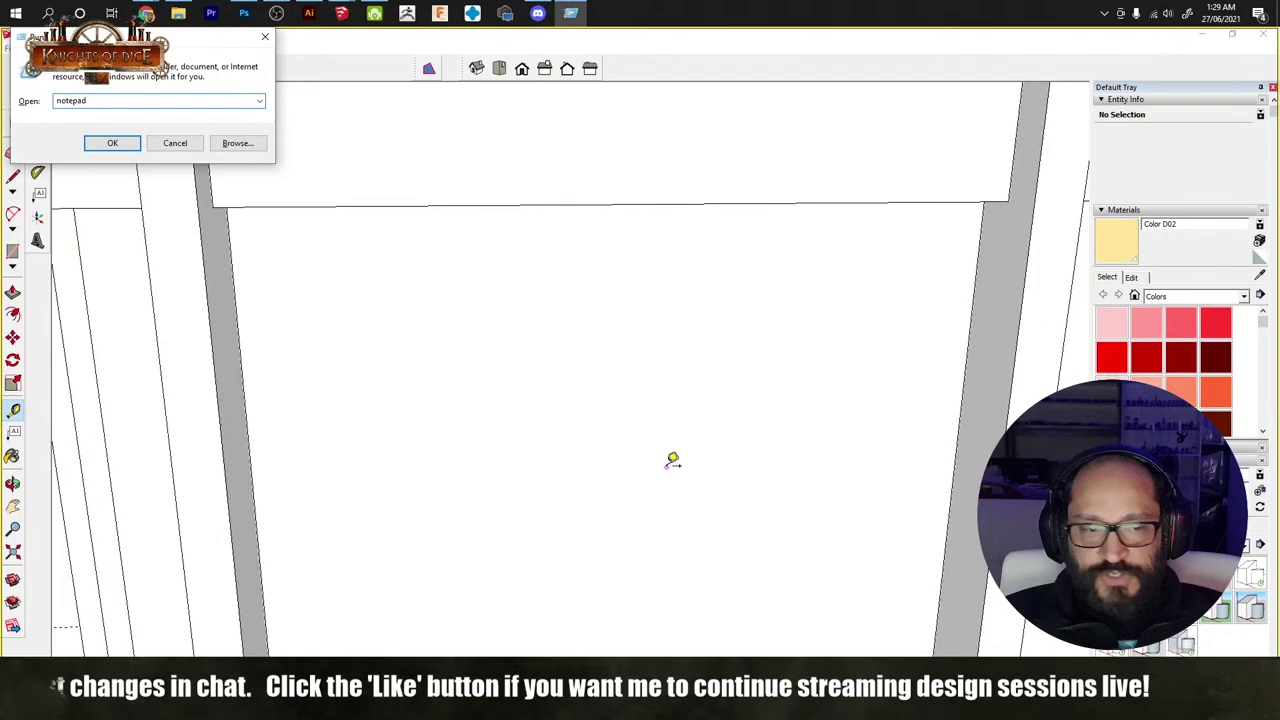
key(Return)
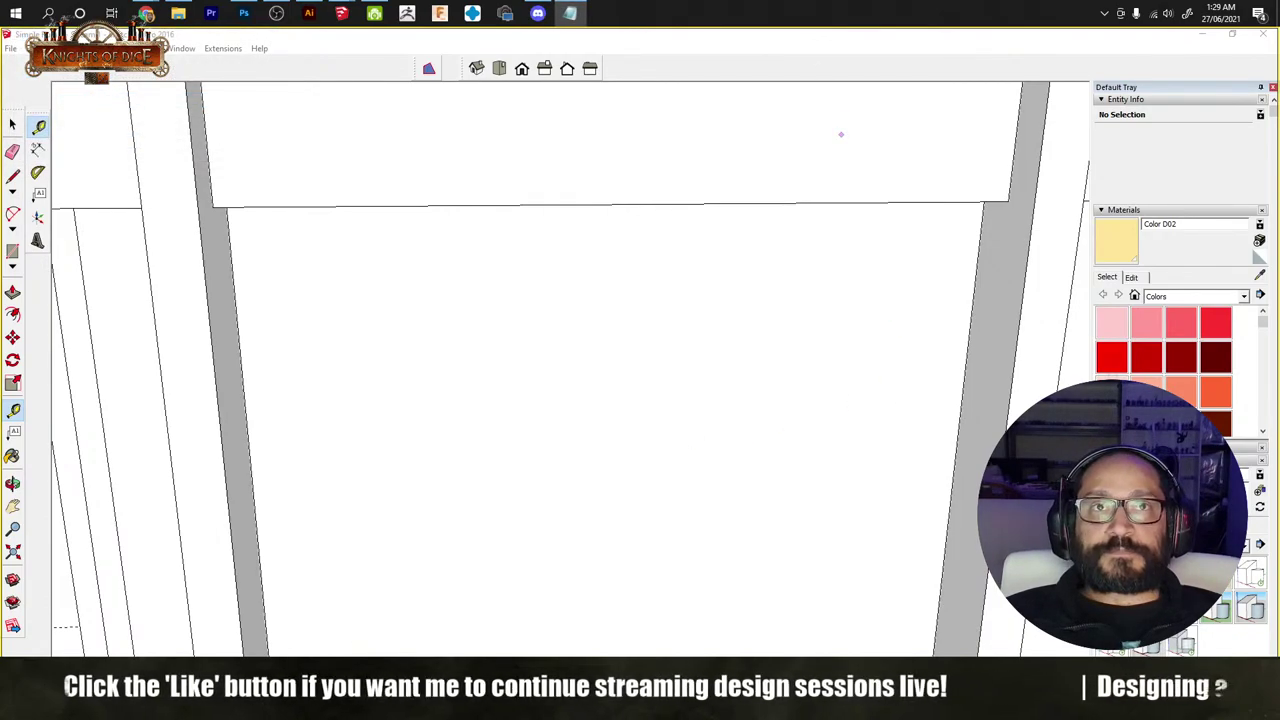
drag(694, 177, 505, 258)
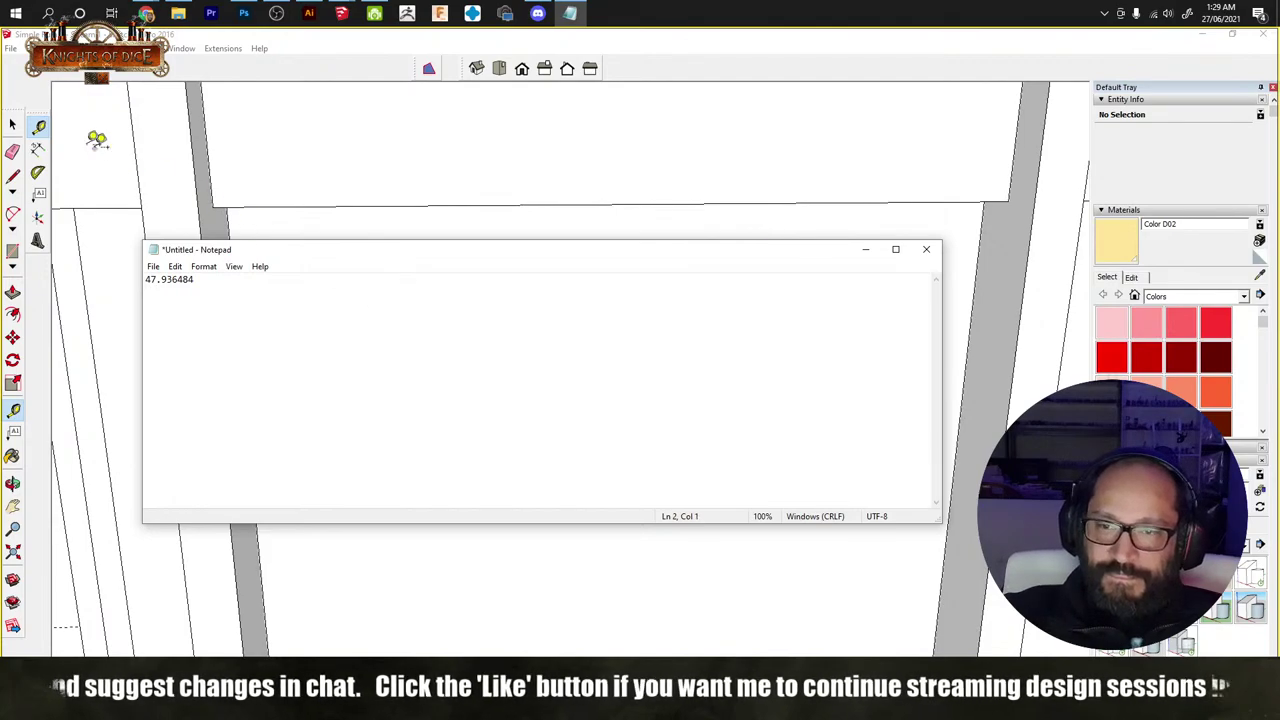
Step: Measure the opening's height along the end strip from the upper band's lower edge in SketchUp and note 106 on Notepad's second line
click(13, 124)
click(369, 174)
scroll(406, 278, down, 3)
scroll(406, 278, down, 3)
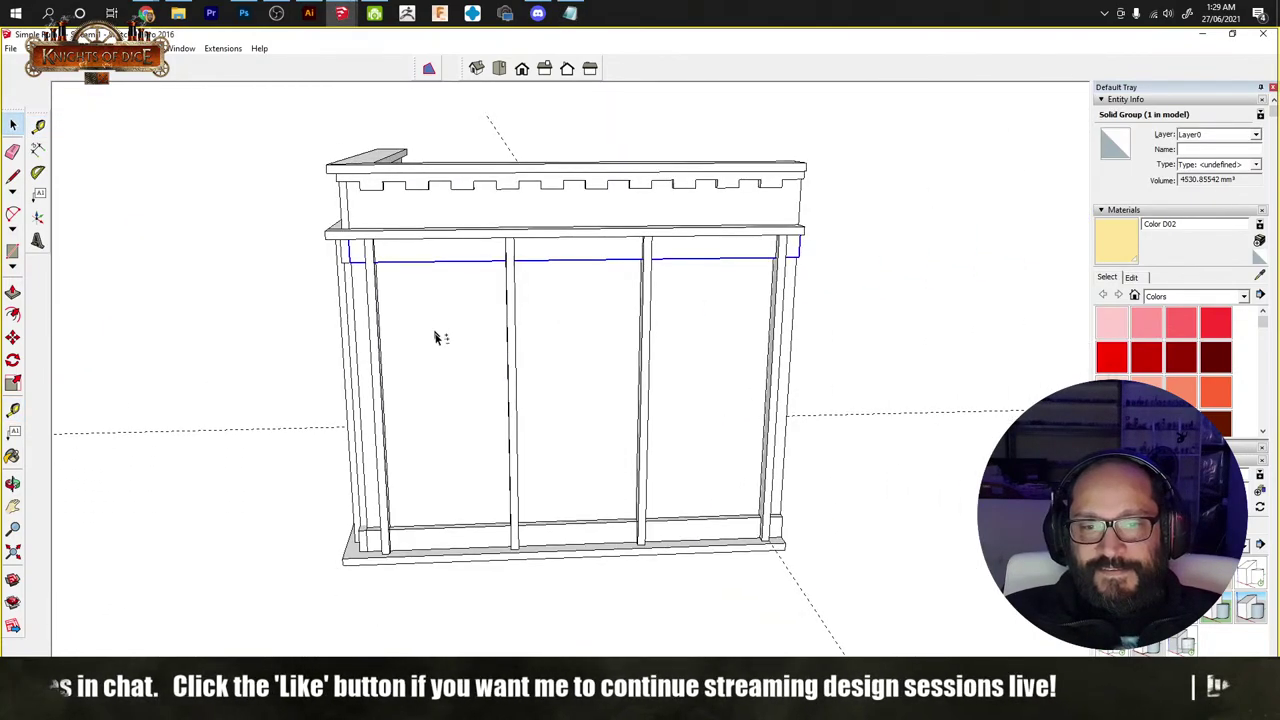
scroll(434, 337, up, 5)
middle_drag(349, 234, 317, 166)
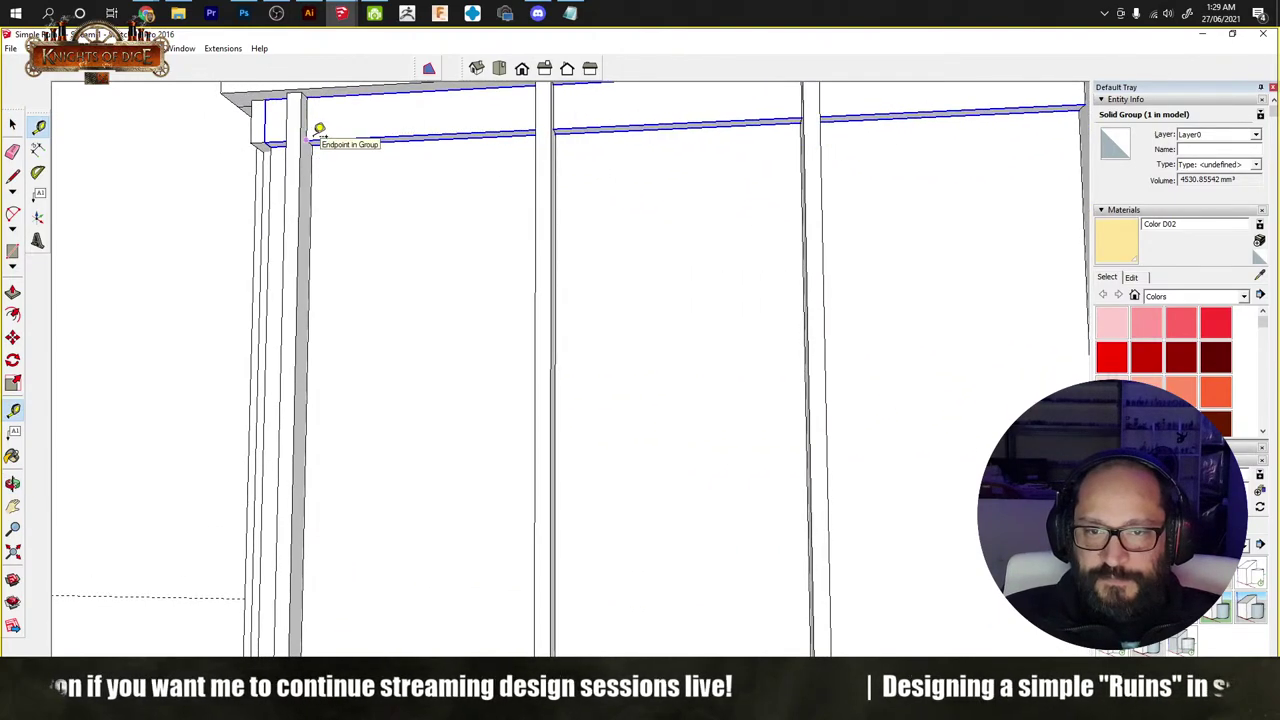
click(310, 141)
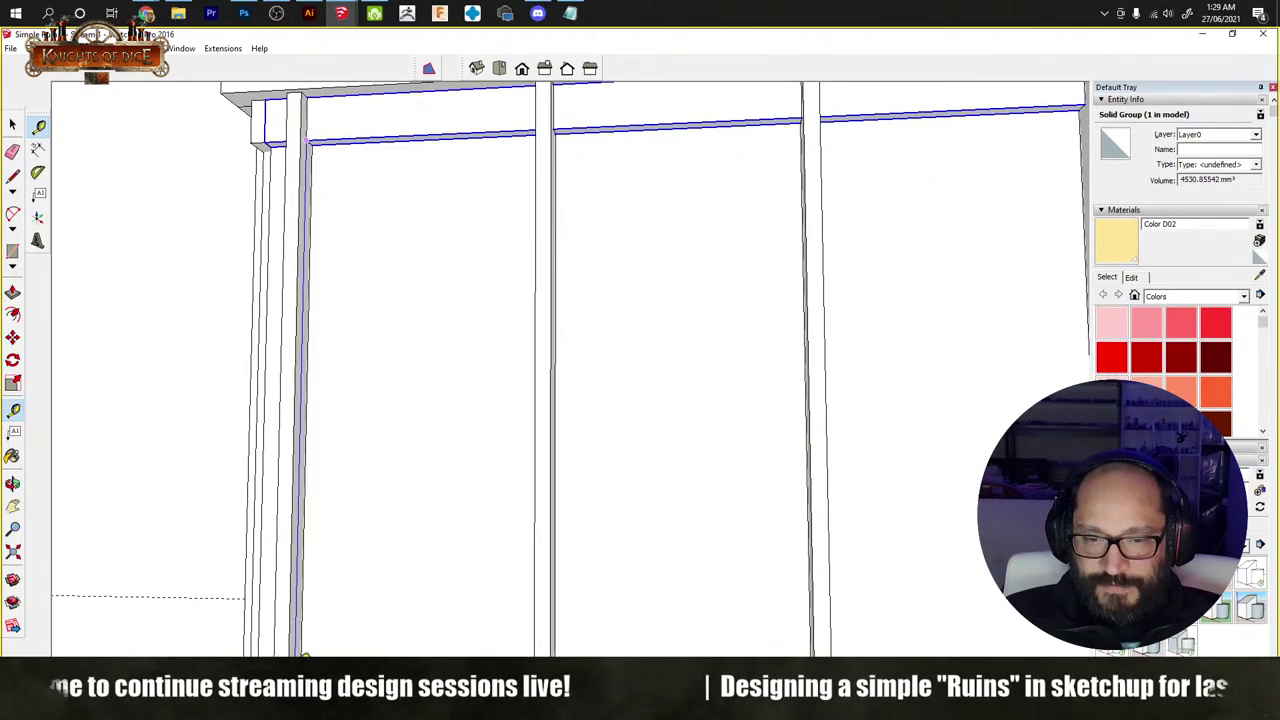
key(space)
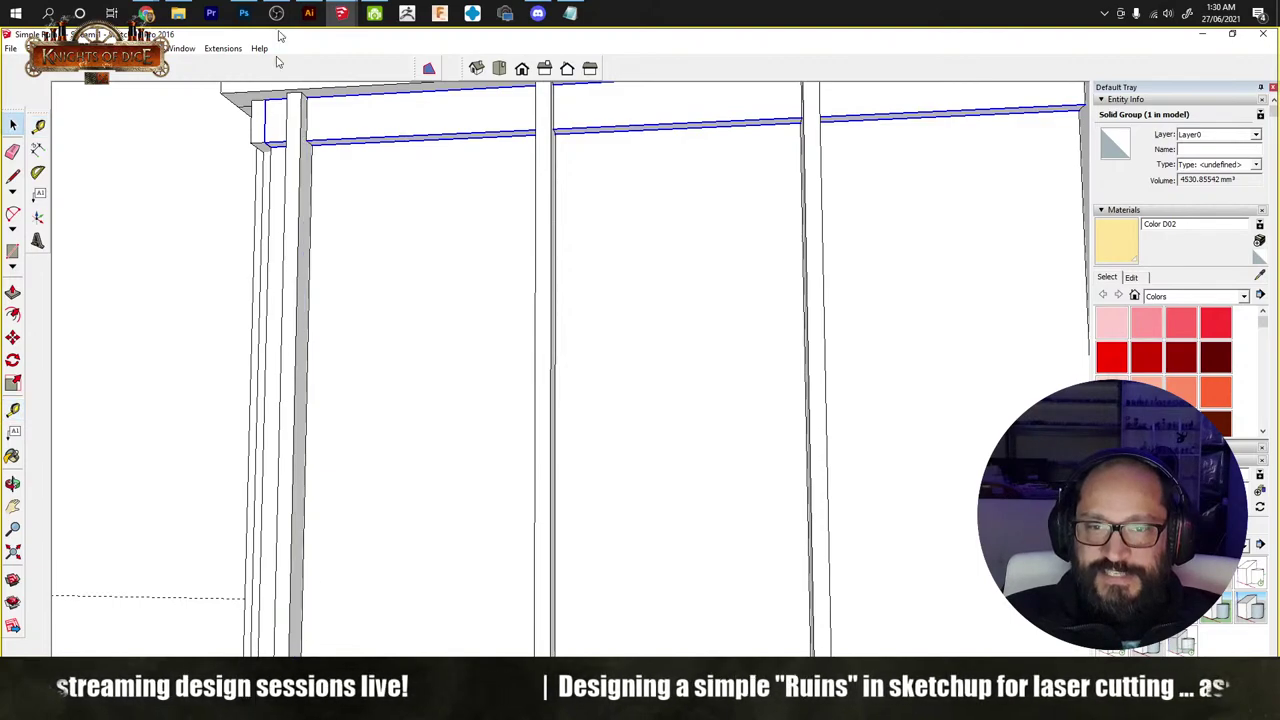
click(570, 12)
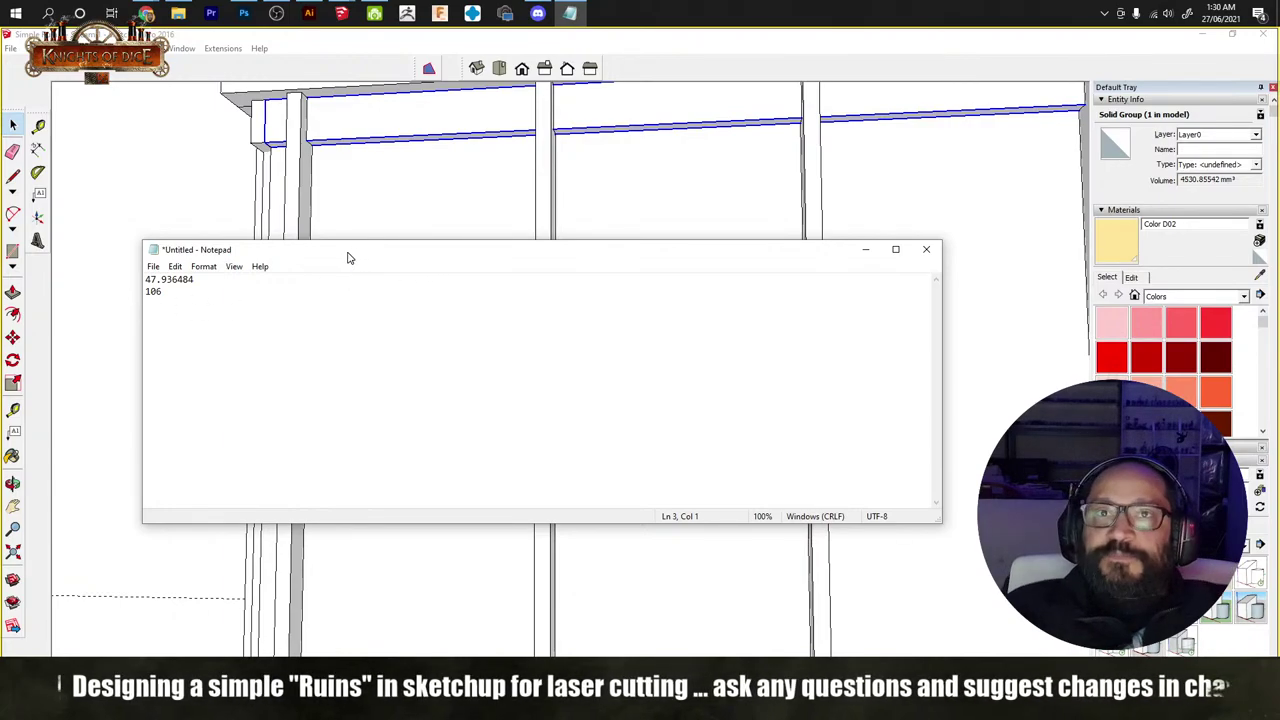
Step: Switch to Illustrator's Untitled-3 document, select the whole gothic window artwork and unlink its width and height proportions
click(309, 12)
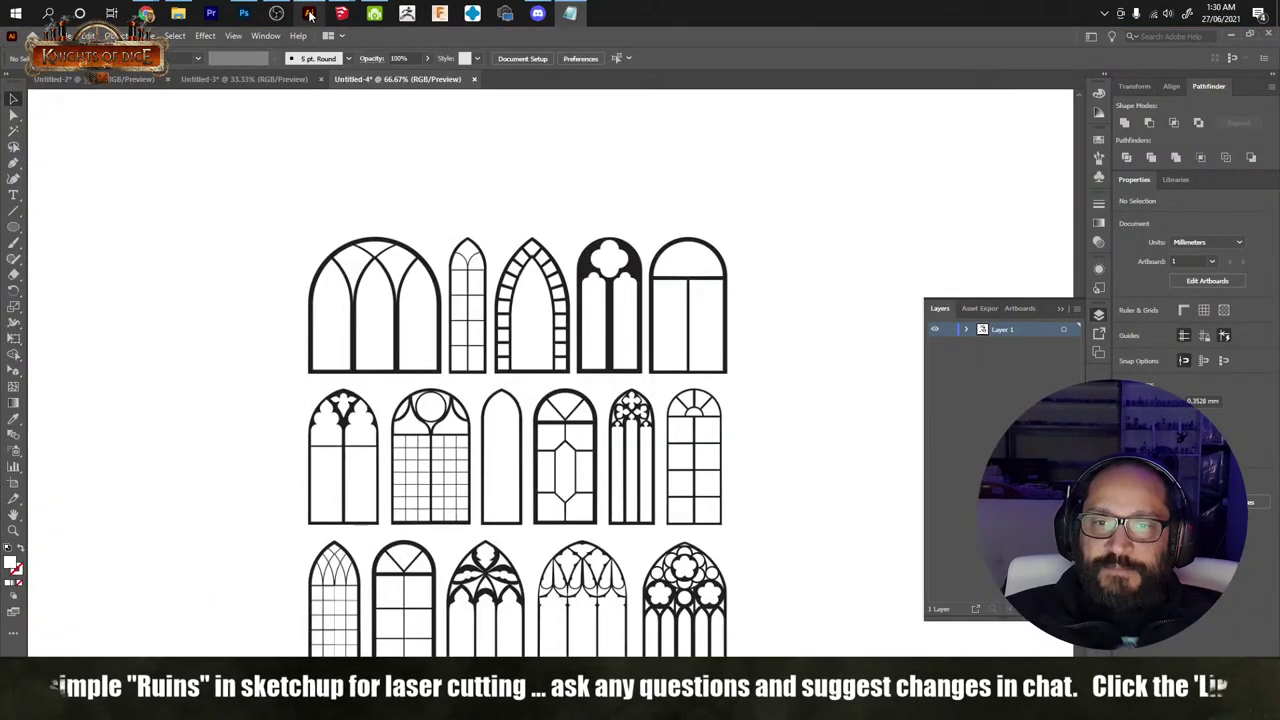
click(215, 80)
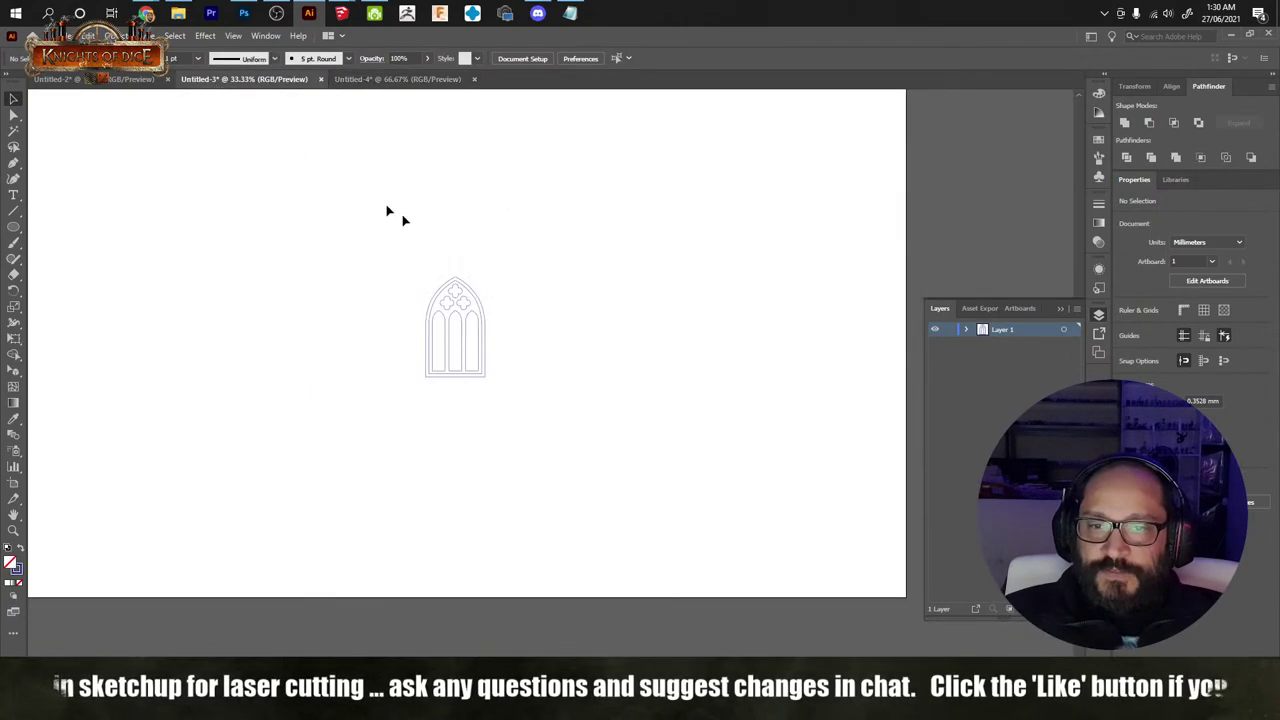
alt+scroll(550, 309, down, 1)
alt+scroll(494, 311, up, 4)
ctrl+scroll(555, 380, left, 2)
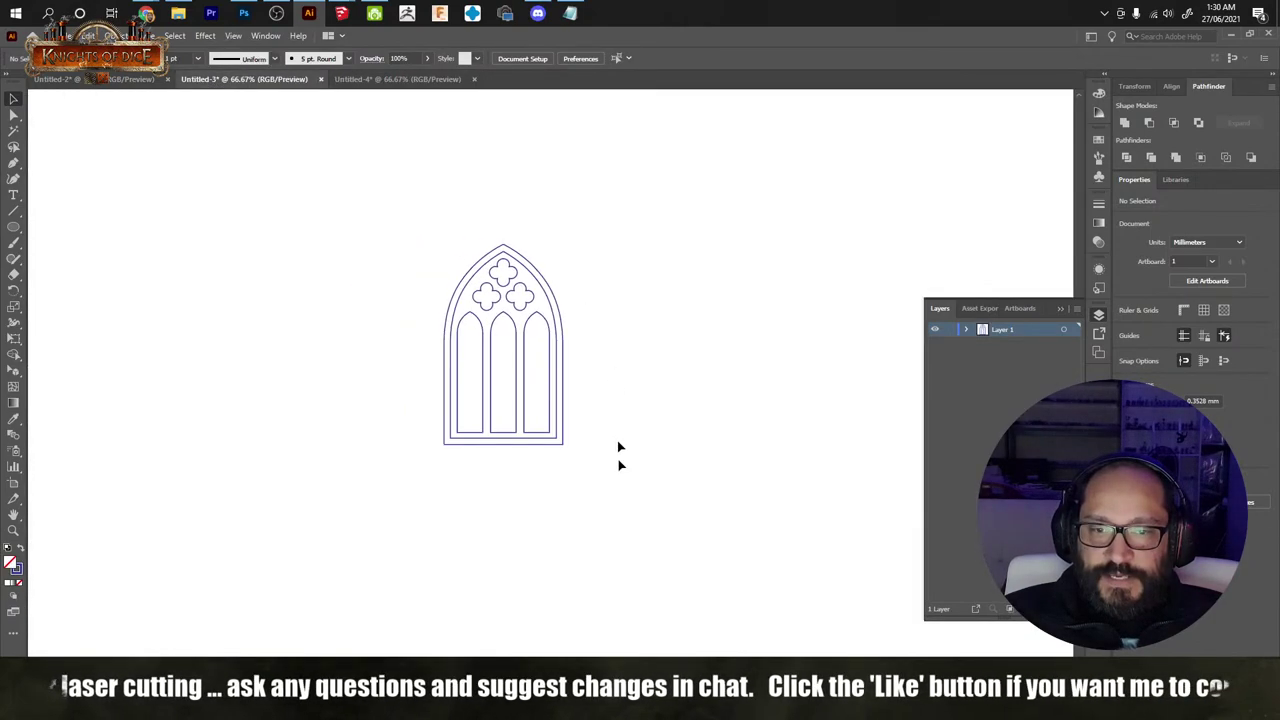
key(ctrl+a)
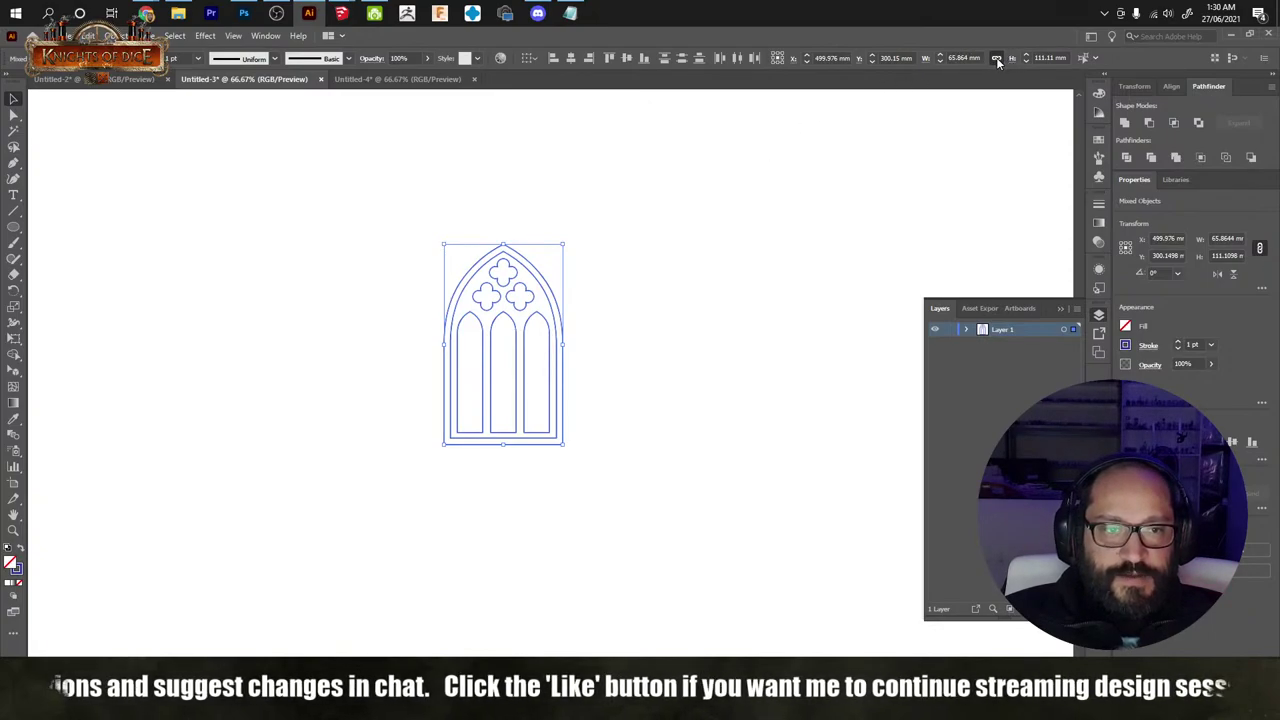
click(570, 13)
click(570, 13)
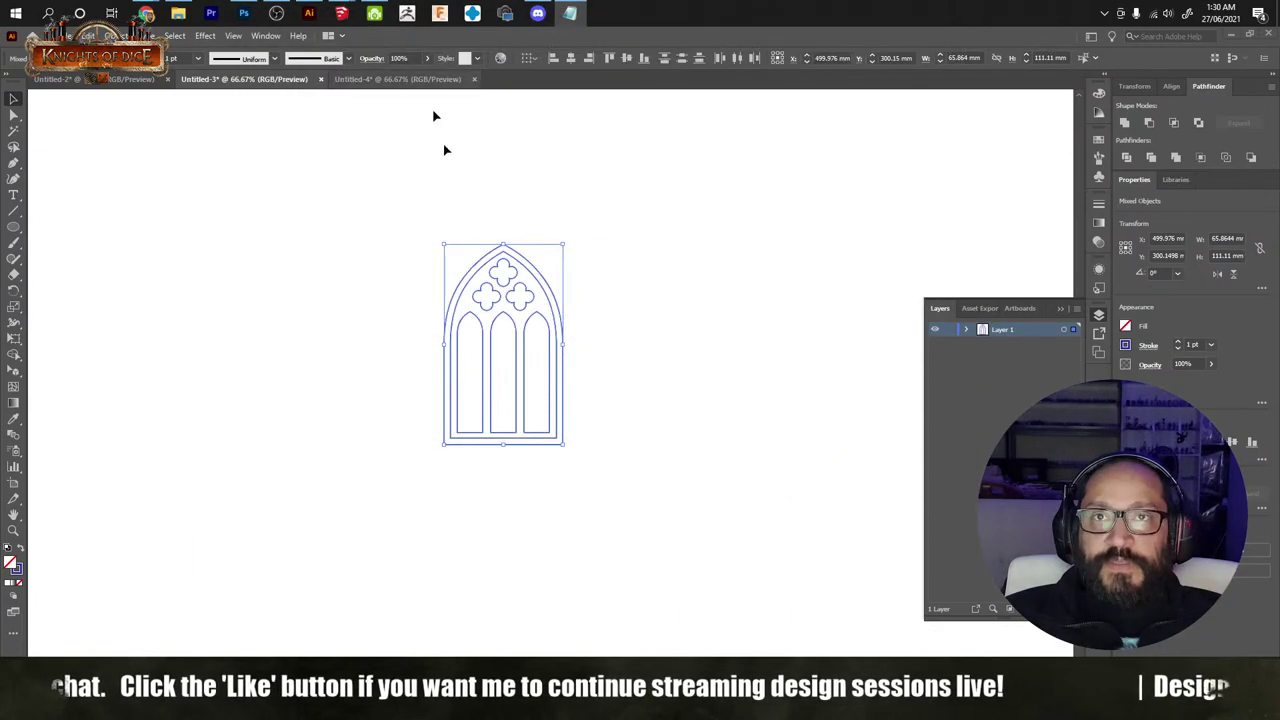
Step: Resize the selected window artwork to 47.936484 mm wide and 106 mm high
click(963, 57)
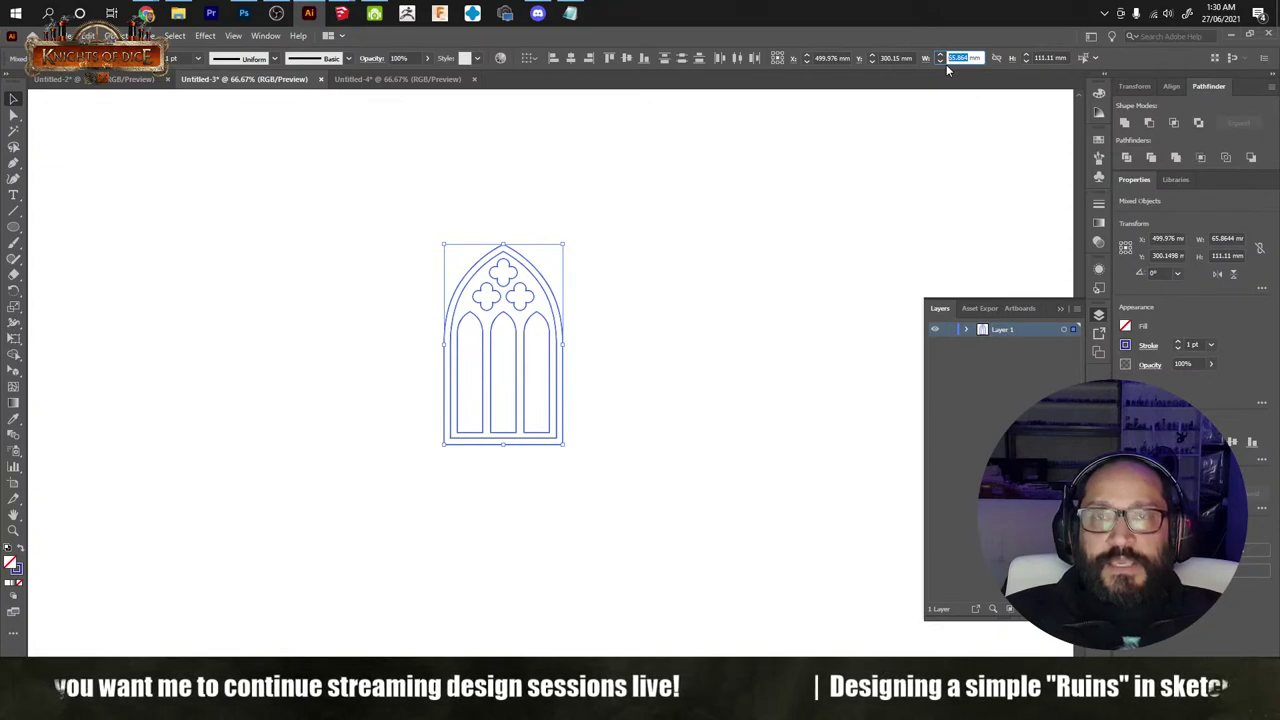
text(47.93648)
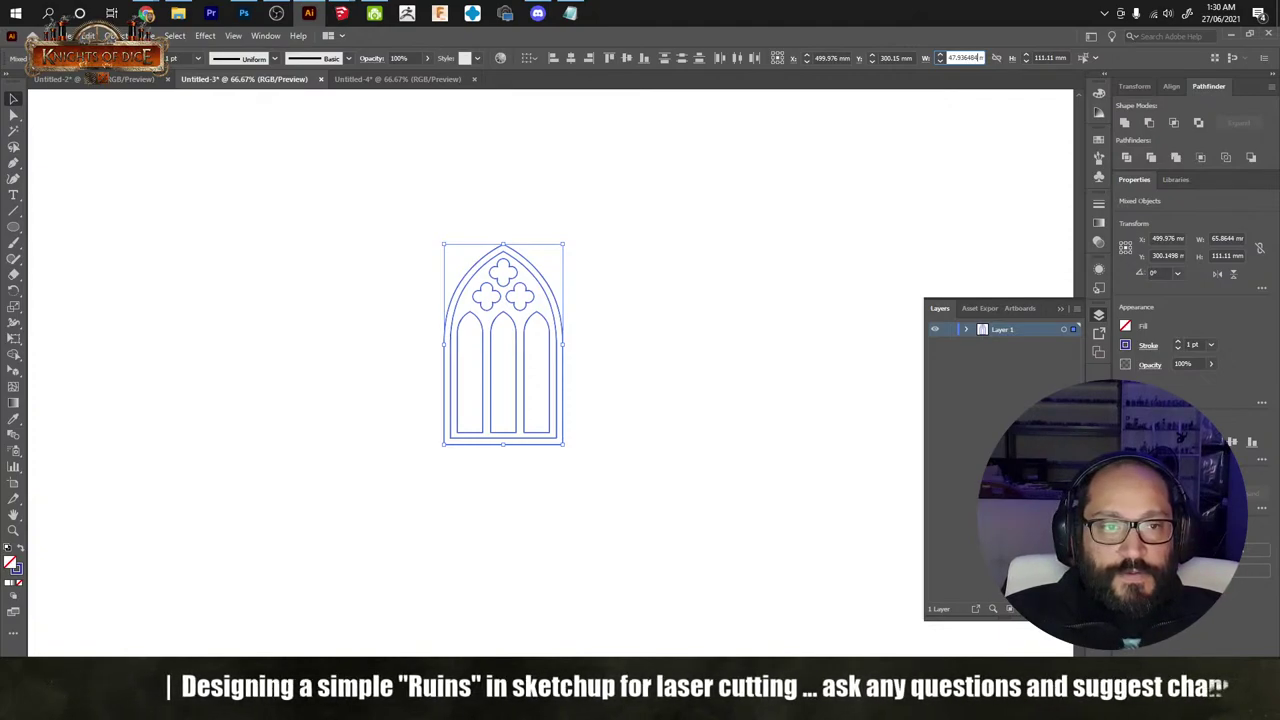
key(Tab)
text(106)
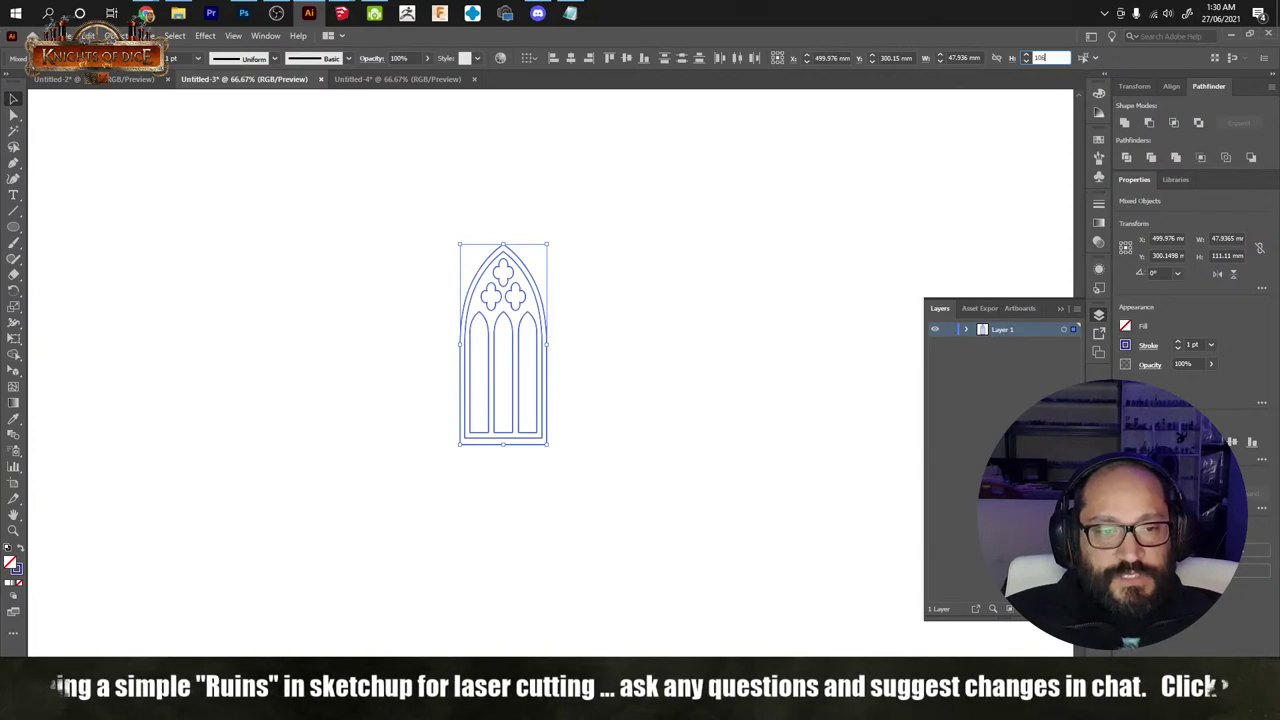
key(Return)
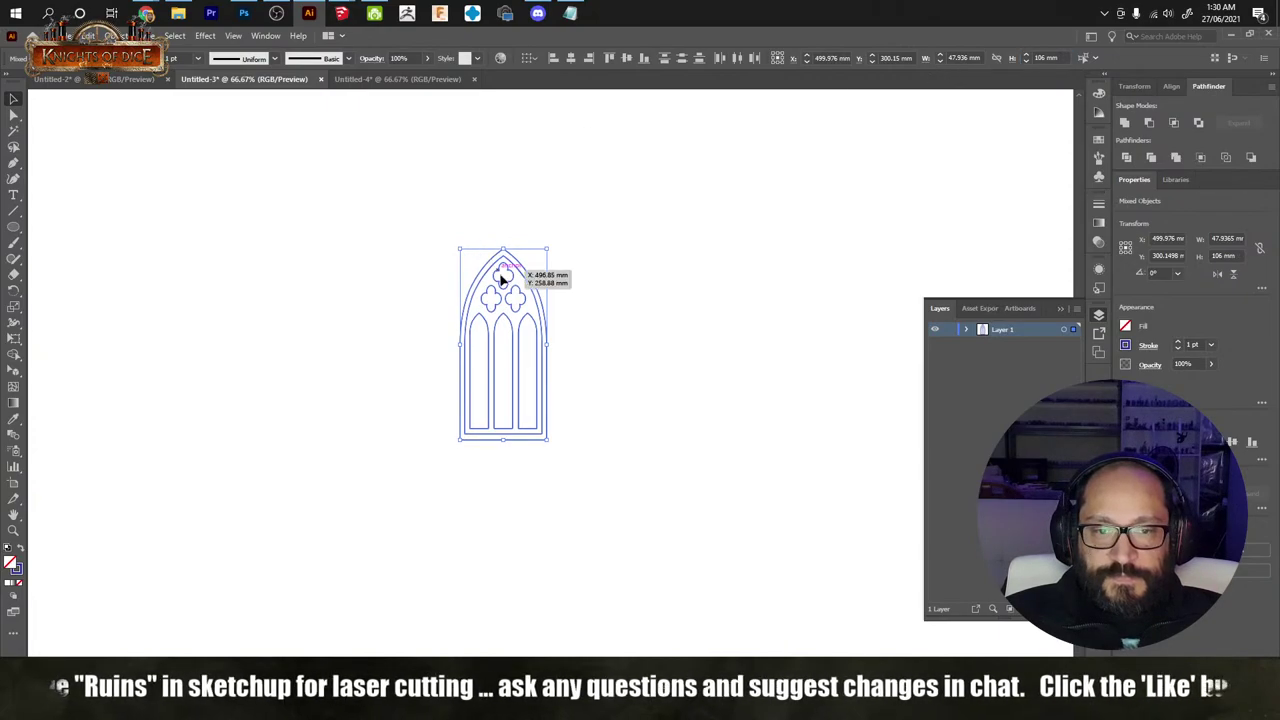
Step: Examine the resized window's frame and tracery up close, checking the size of the inner frame outline
click(585, 330)
alt+scroll(528, 306, up, 2)
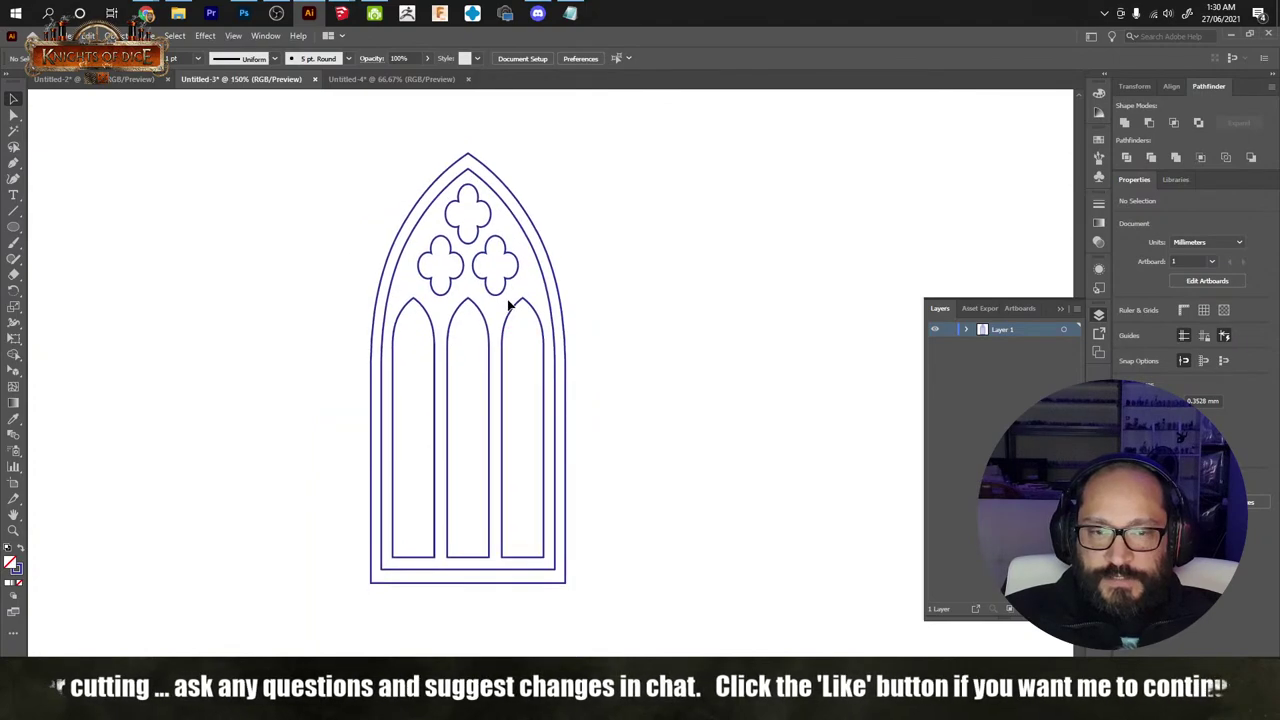
alt+scroll(508, 306, up, 1)
drag(520, 294, 543, 277)
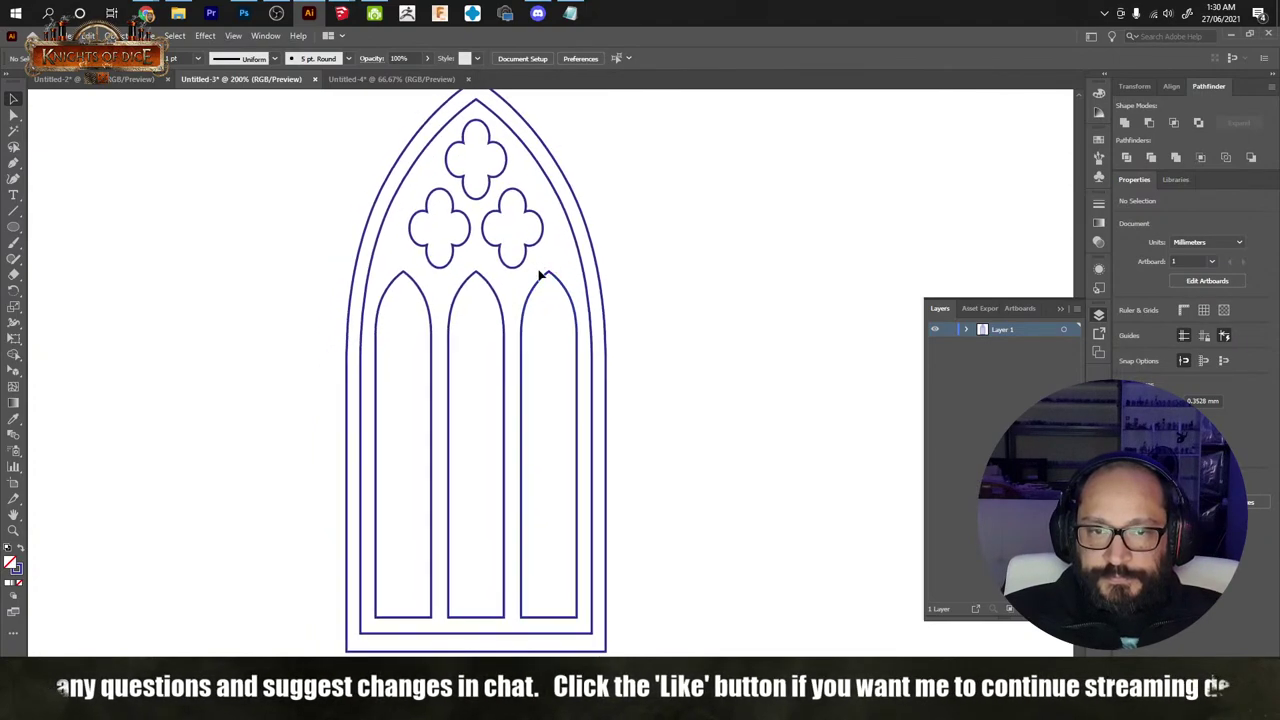
click(583, 266)
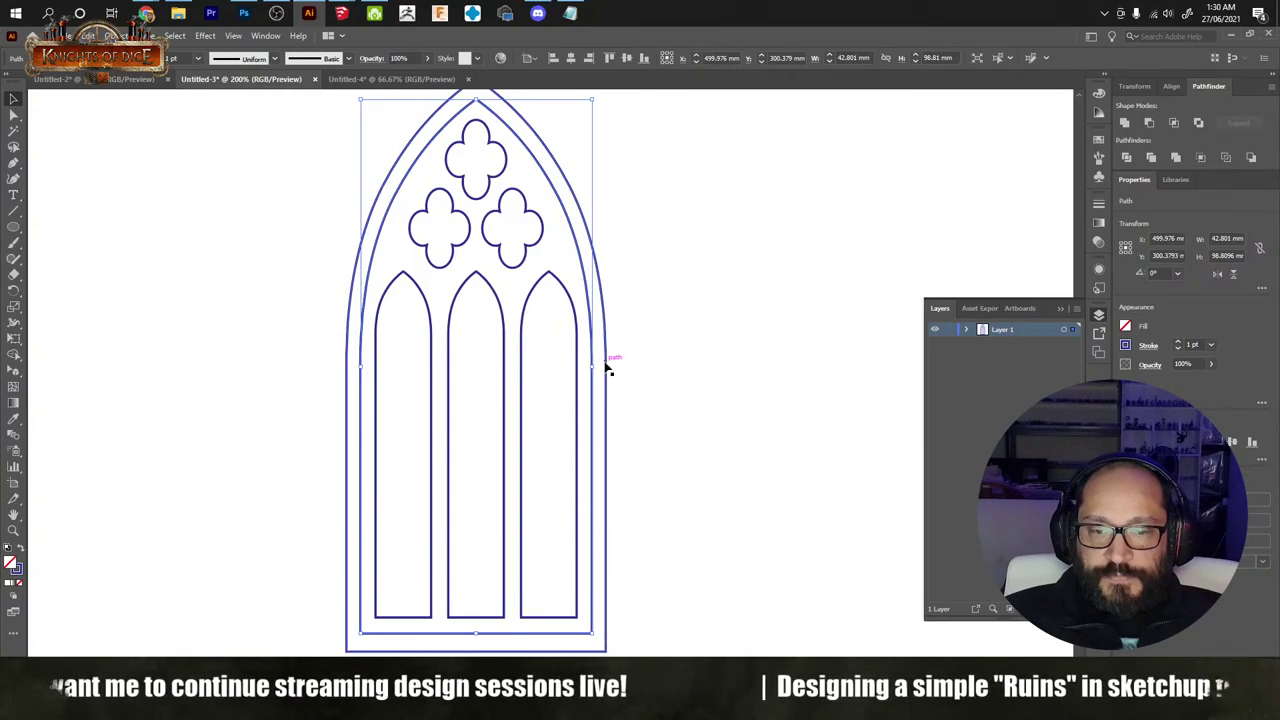
click(686, 363)
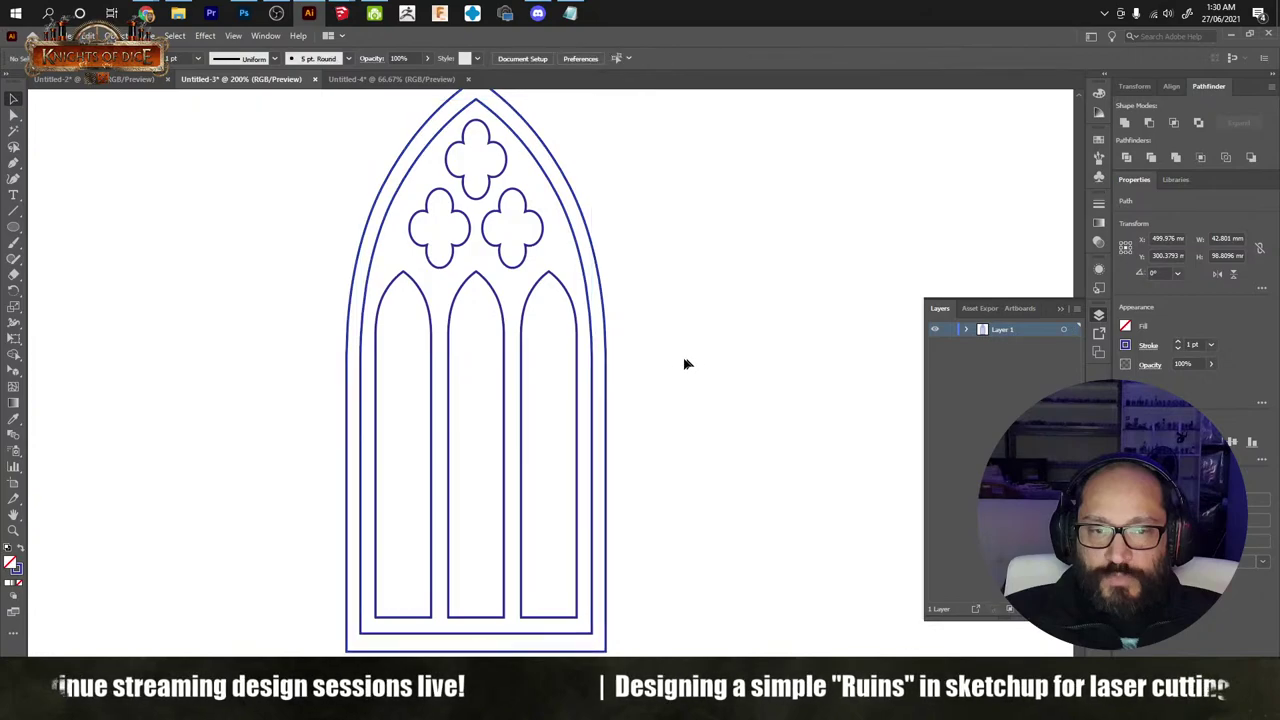
alt+scroll(660, 355, down, 4)
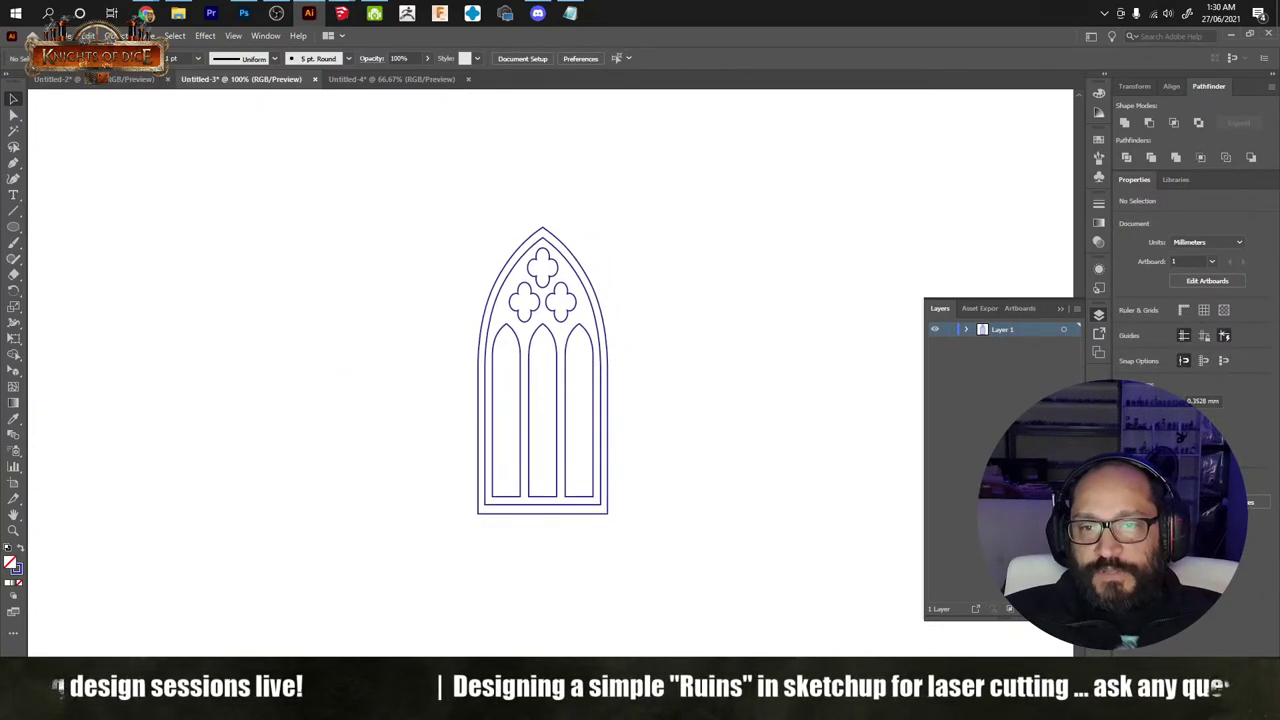
Step: Export the resized window as an Autodesk RealDWG file over Ornate Window 1.dwg in the Split Ruin folder
click(70, 37)
mouse_move(151, 285)
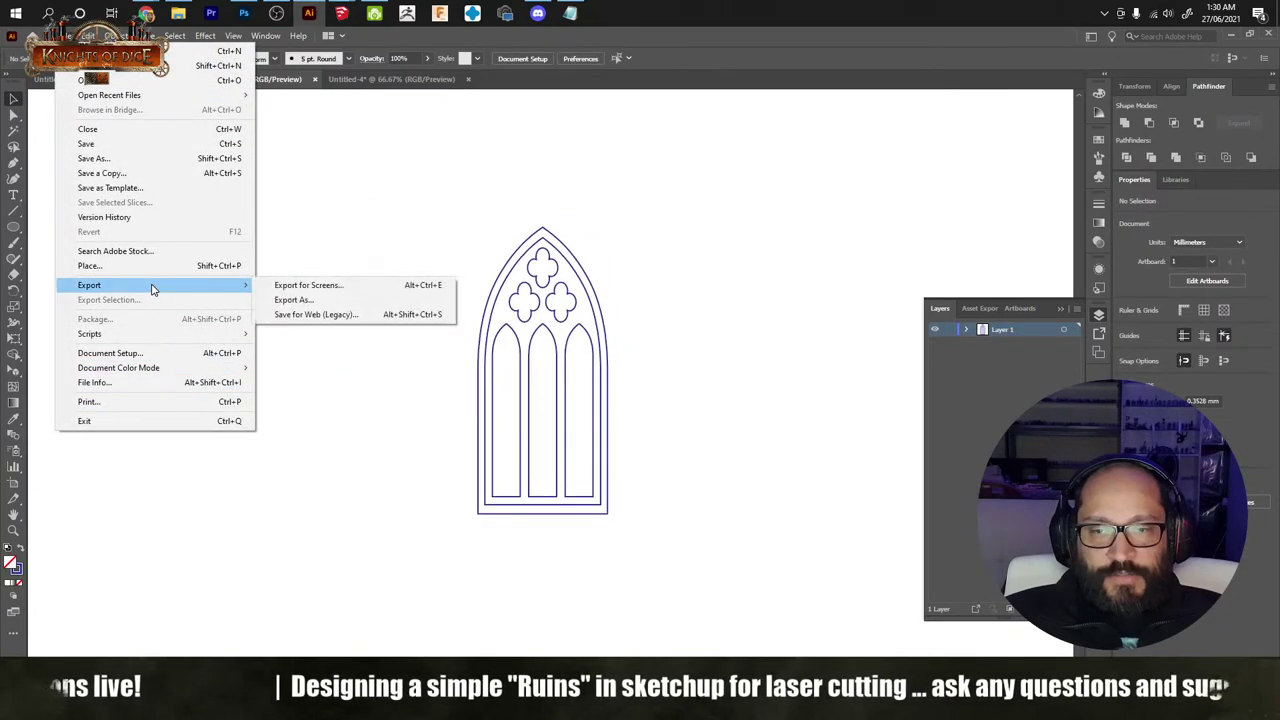
click(300, 298)
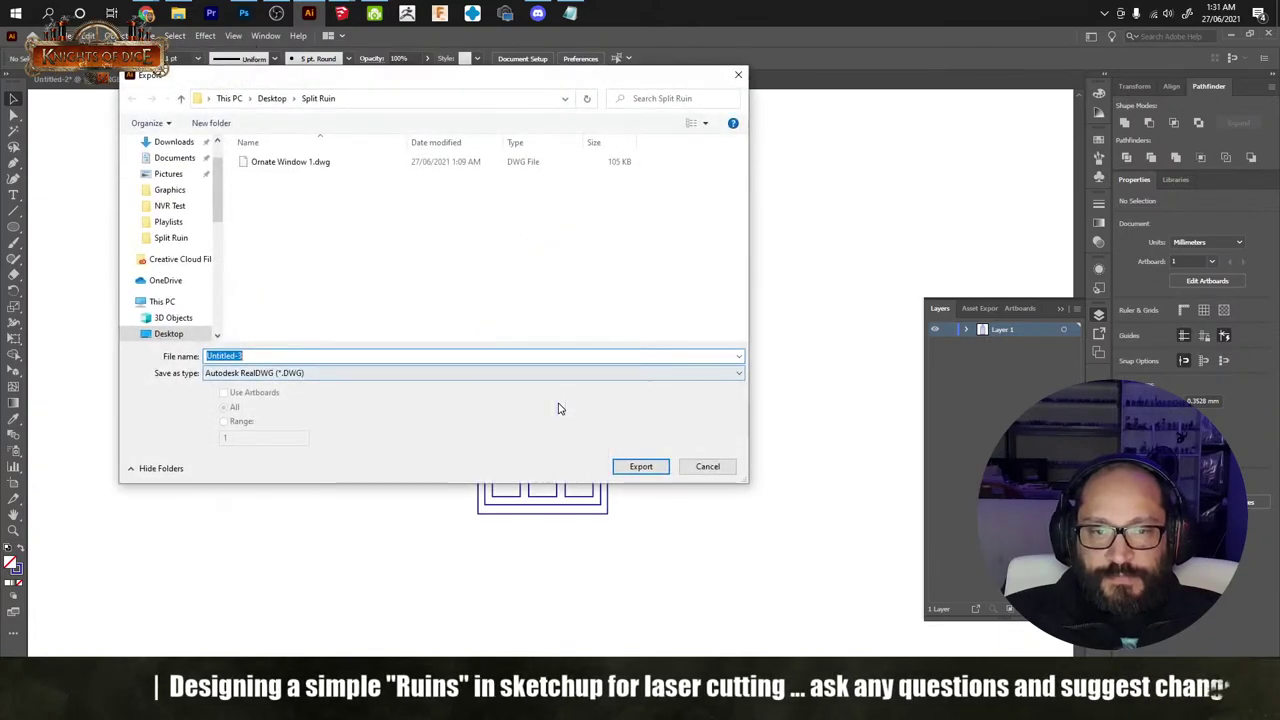
click(284, 166)
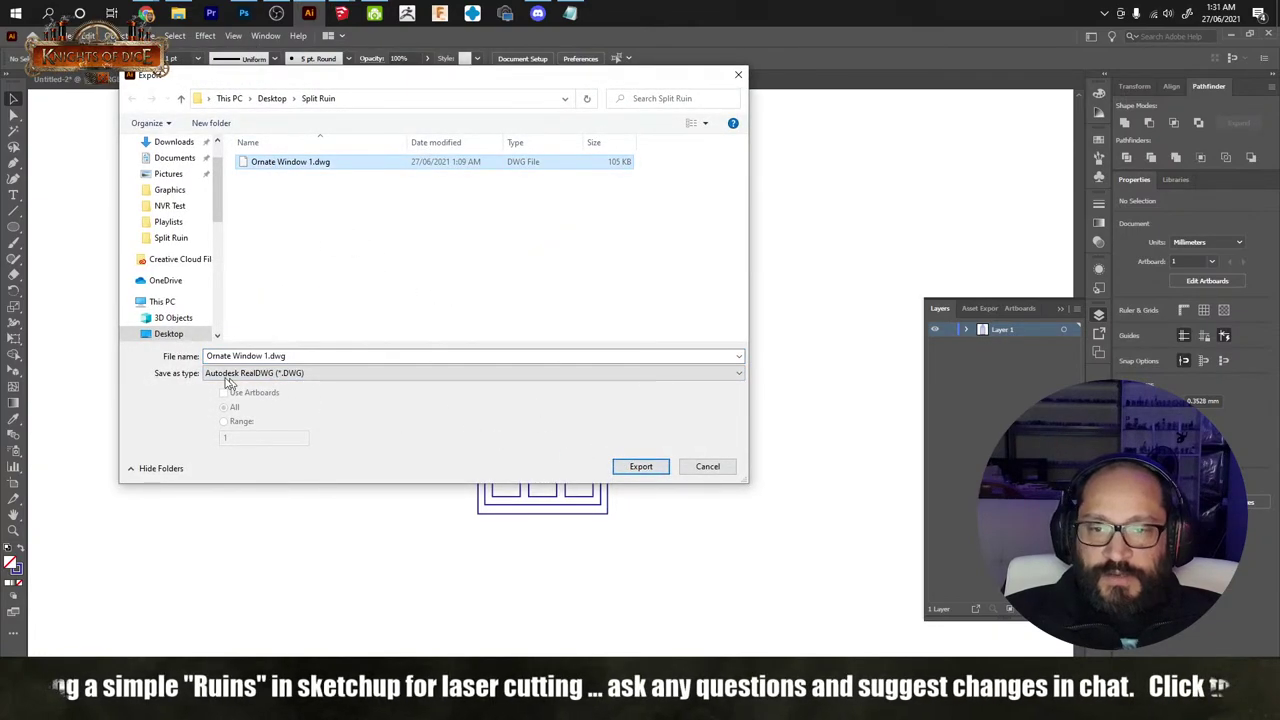
click(650, 468)
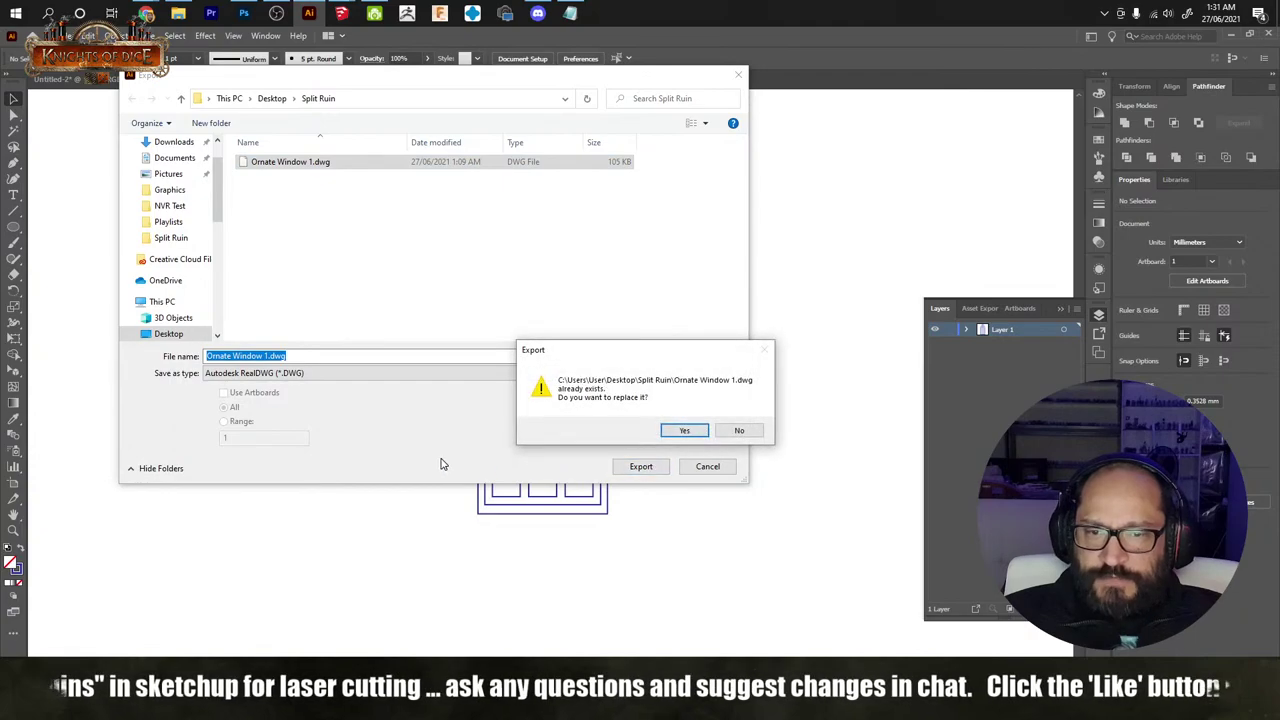
Step: Export the window artwork over the existing Ornate Window 1.dwg with Maximum Editability and Scale Lineweights enabled
click(685, 432)
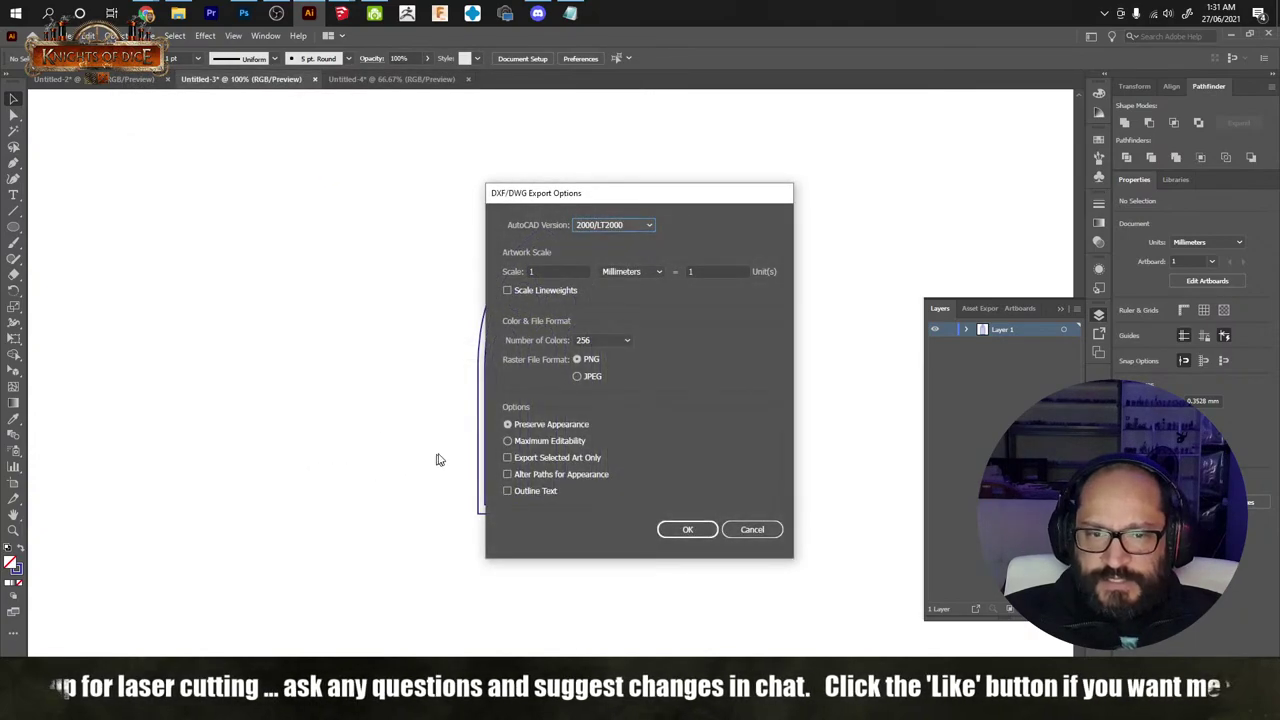
click(560, 440)
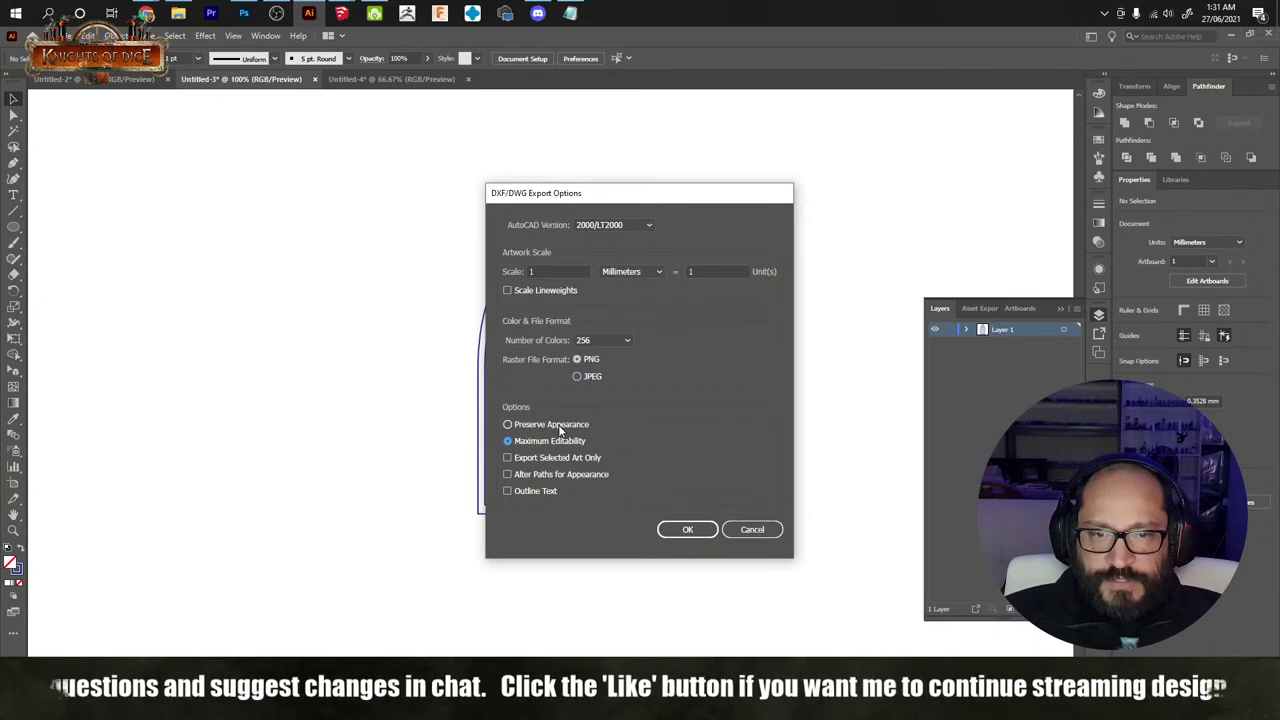
click(534, 289)
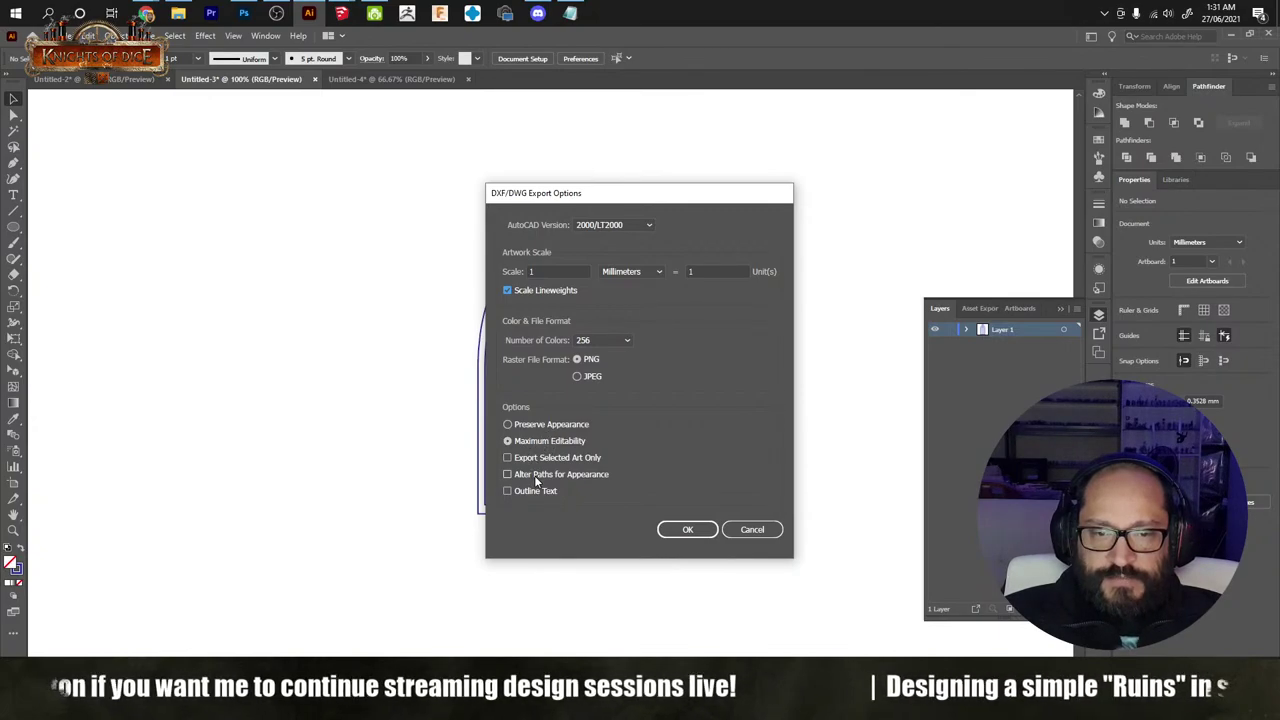
click(687, 529)
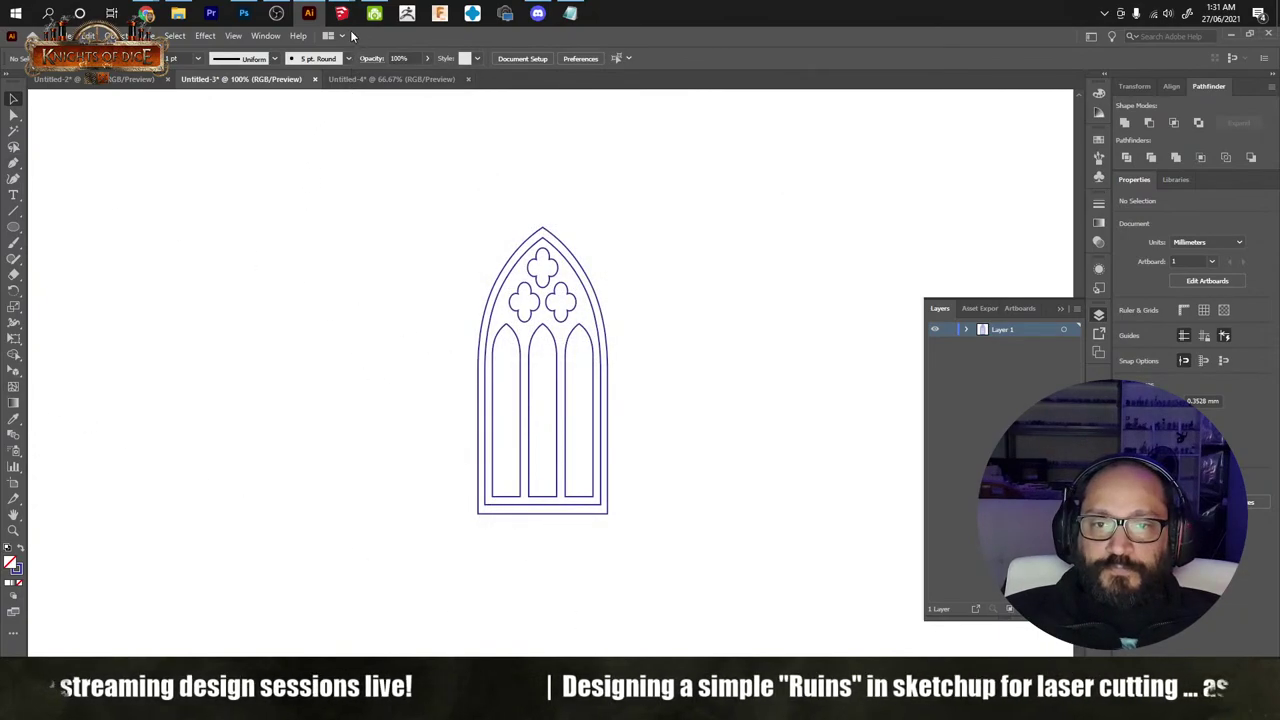
Step: Switch to the SketchUp ruin model, clear the selection and delete all guides
click(270, 85)
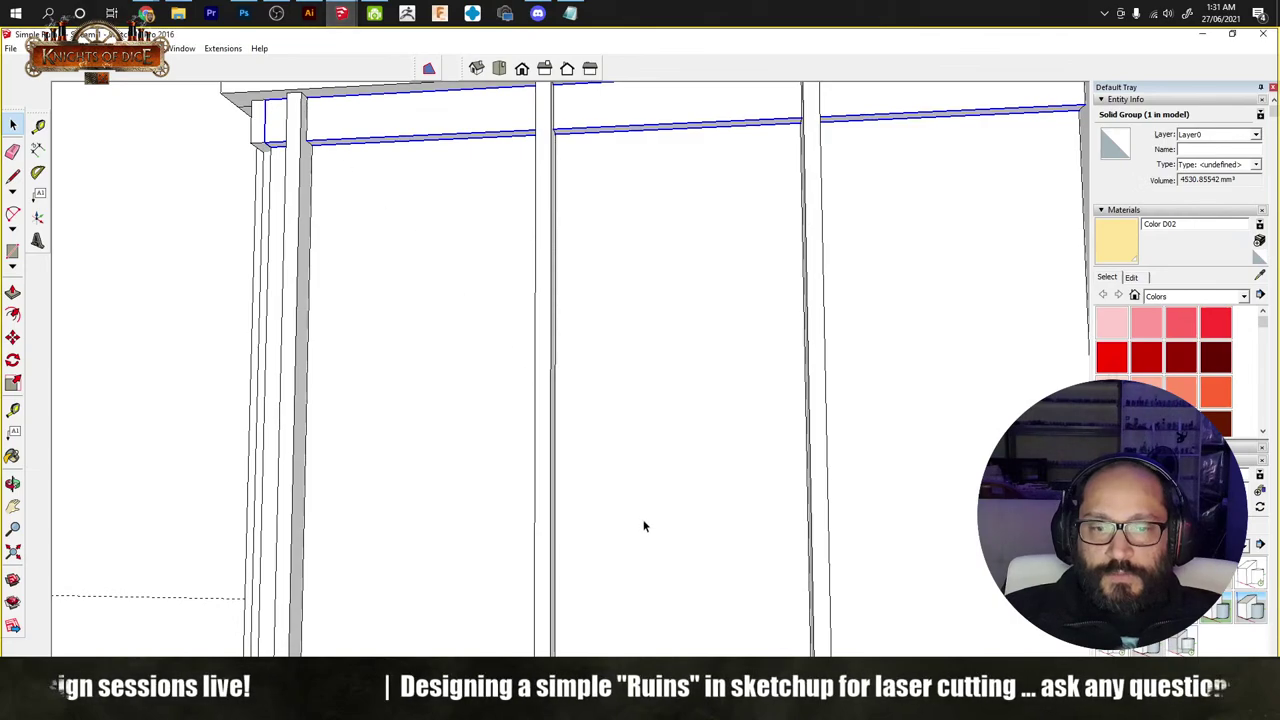
scroll(474, 500, down, 10)
mouse_move(666, 537)
middle_down()
mouse_move(650, 615)
mouse_move(640, 600)
middle_up()
click(173, 147)
click(38, 48)
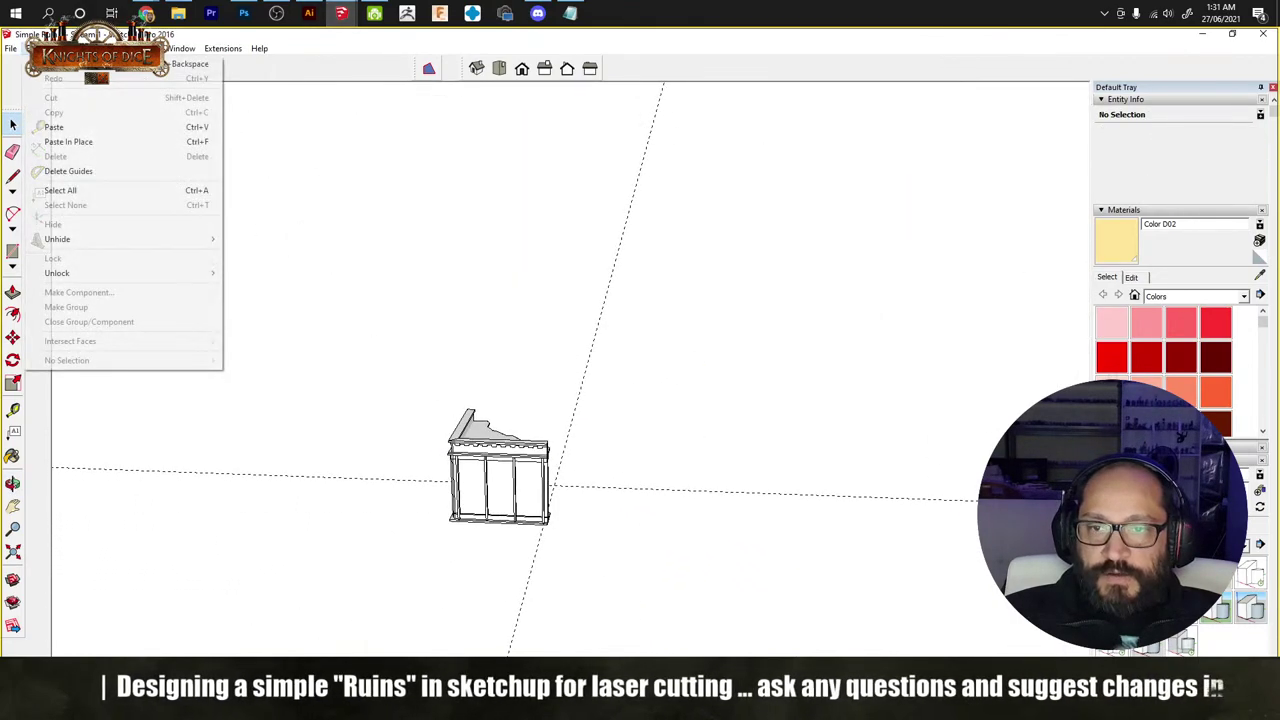
click(102, 171)
click(10, 48)
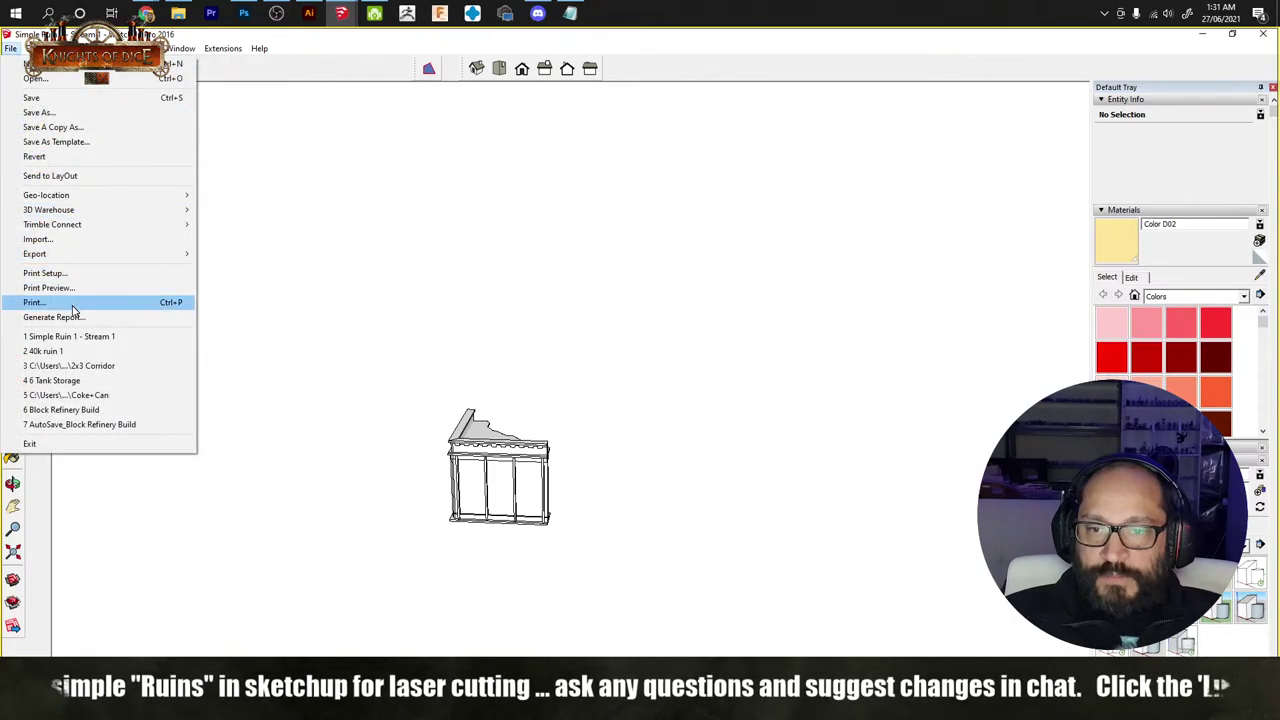
mouse_move(83, 254)
click(238, 268)
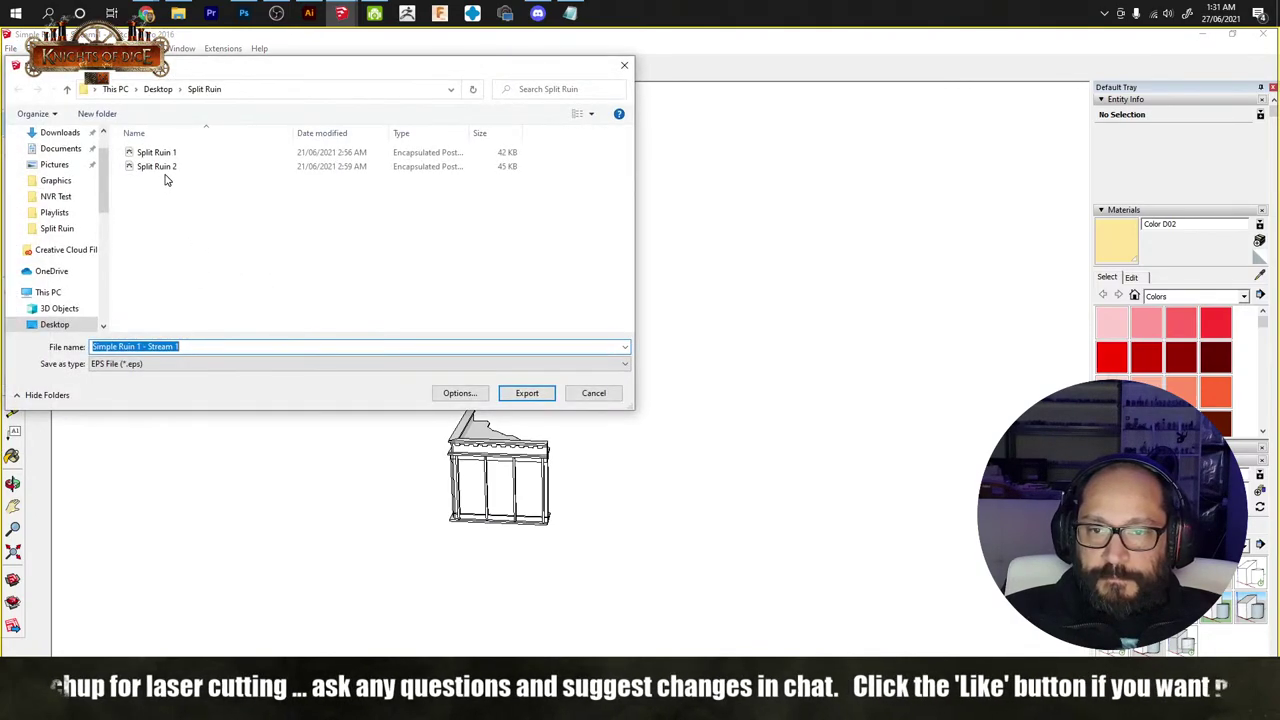
click(223, 367)
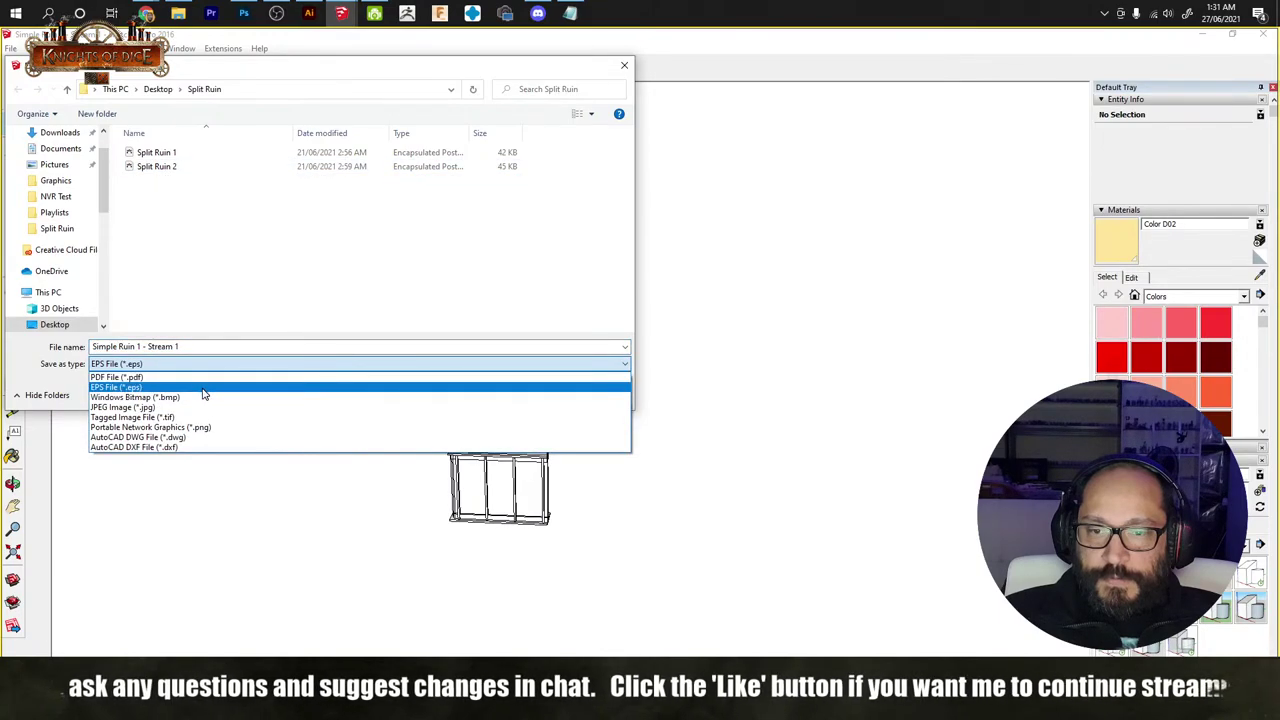
click(176, 437)
click(198, 152)
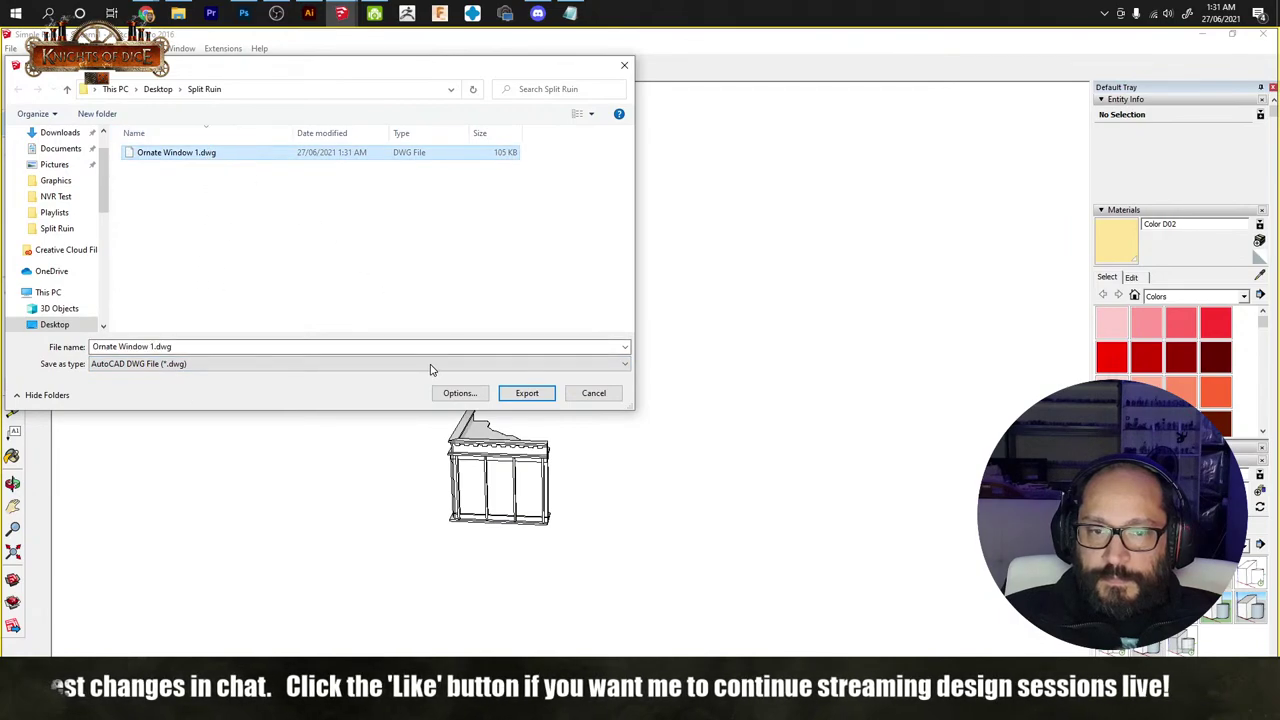
click(527, 393)
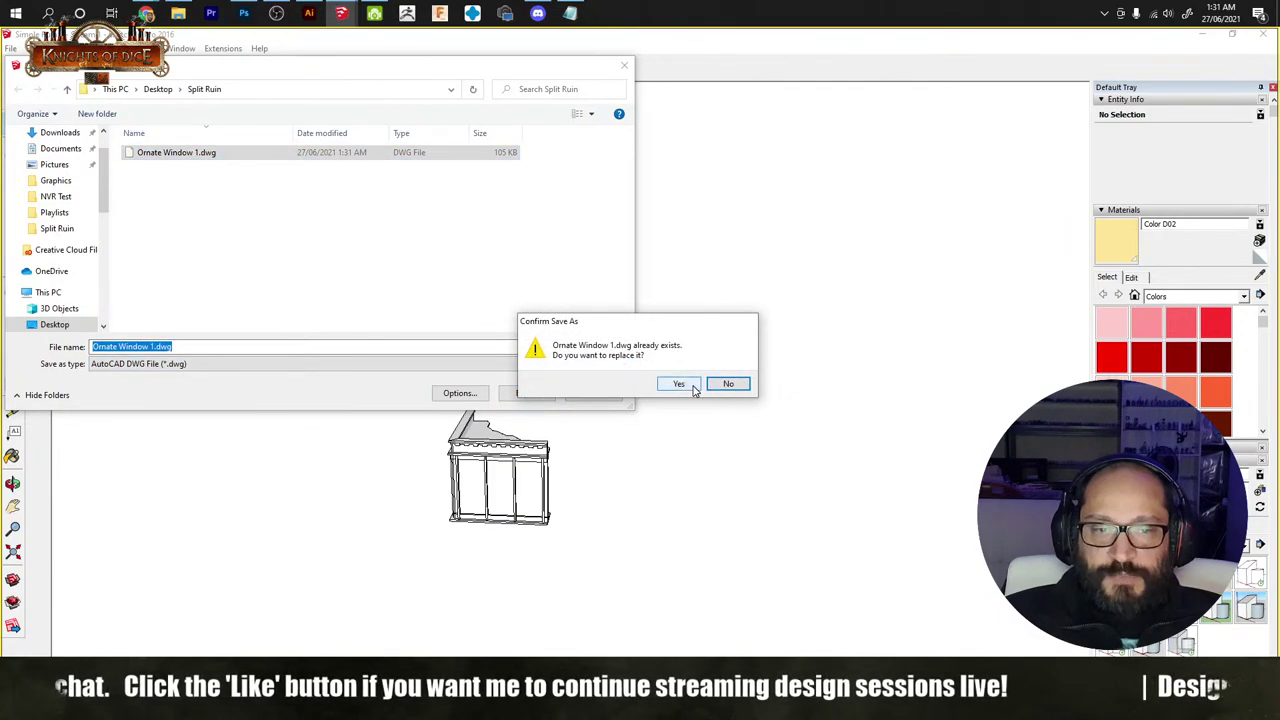
click(727, 385)
click(606, 392)
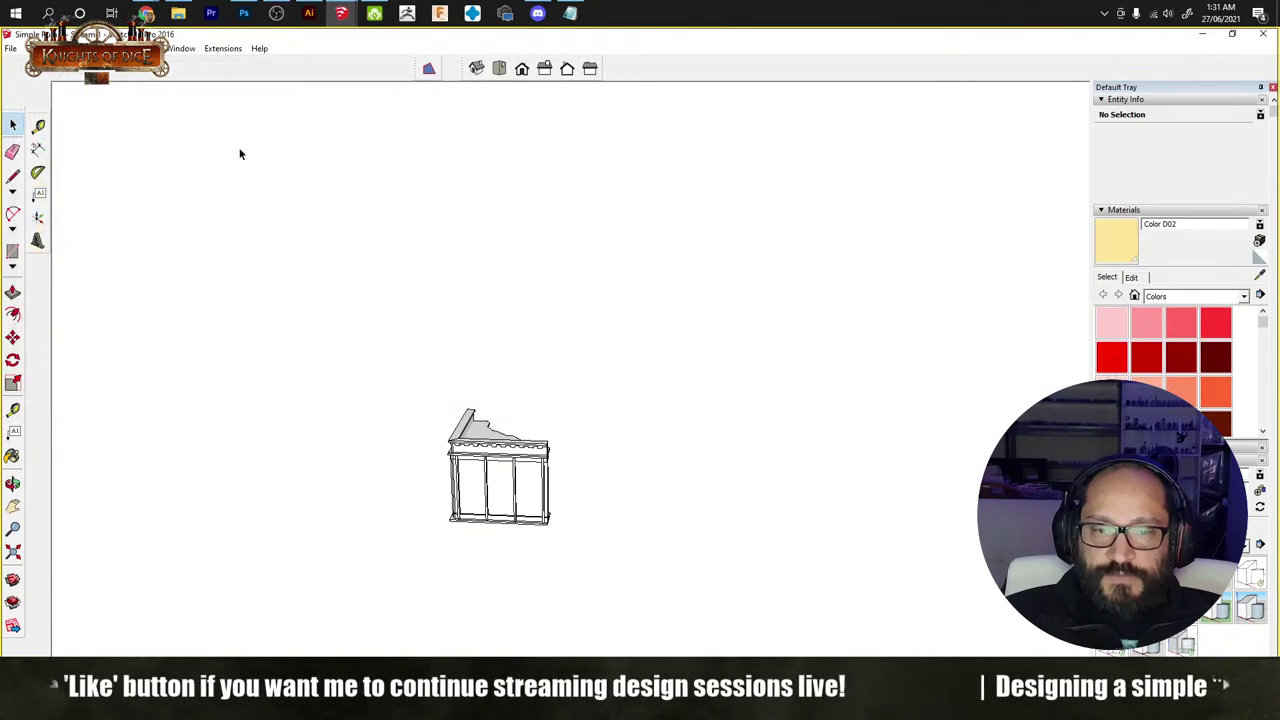
Step: Import Ornate Window 1.dwg from the Split Ruin folder and close the import results
click(10, 48)
click(60, 243)
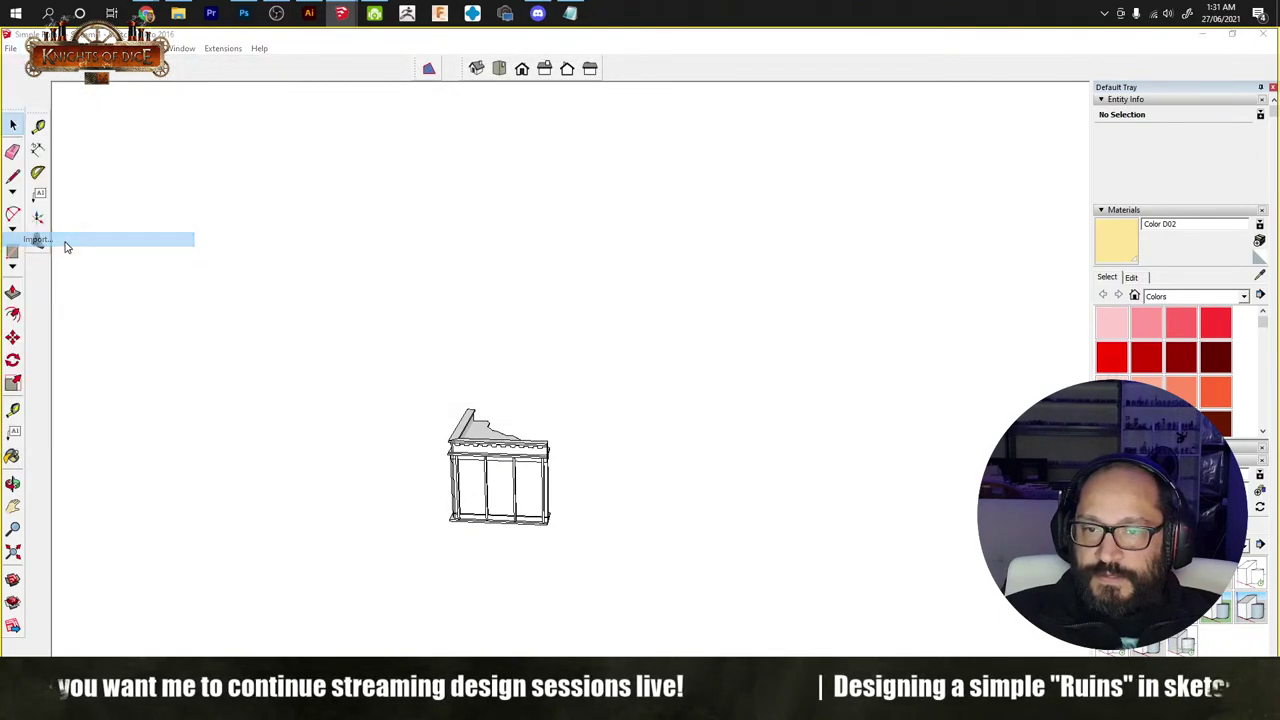
click(185, 152)
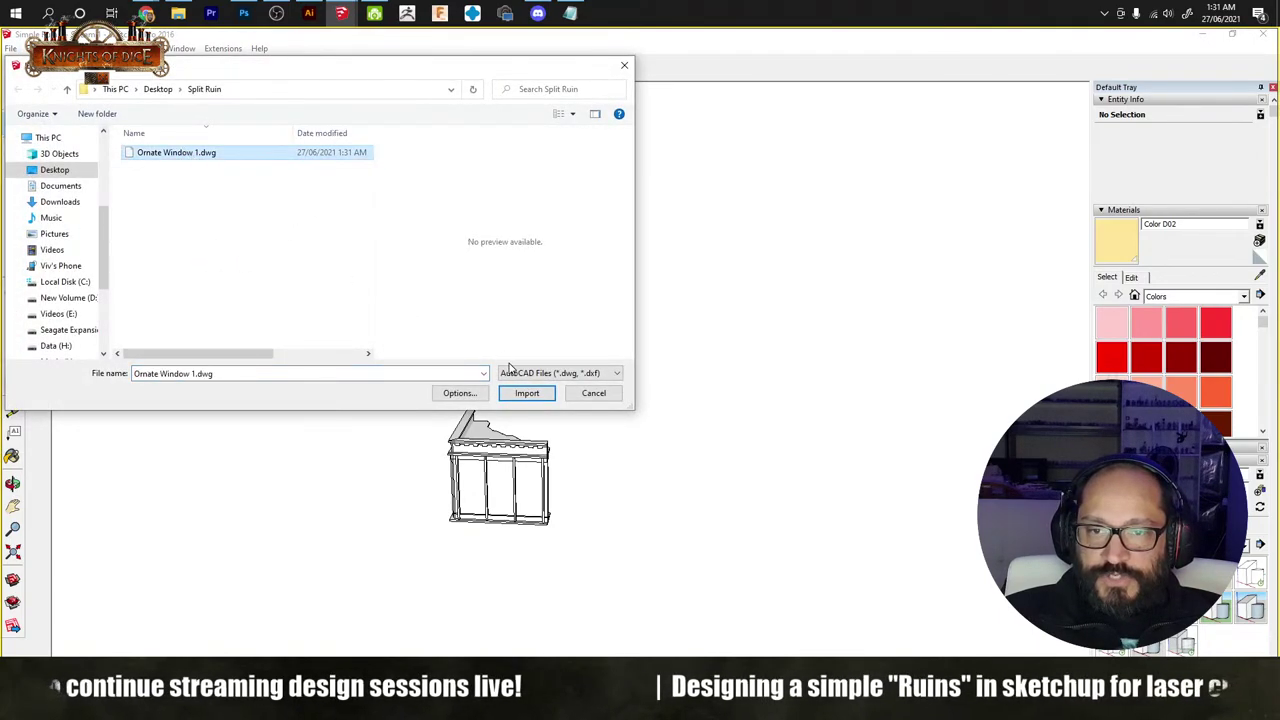
click(527, 393)
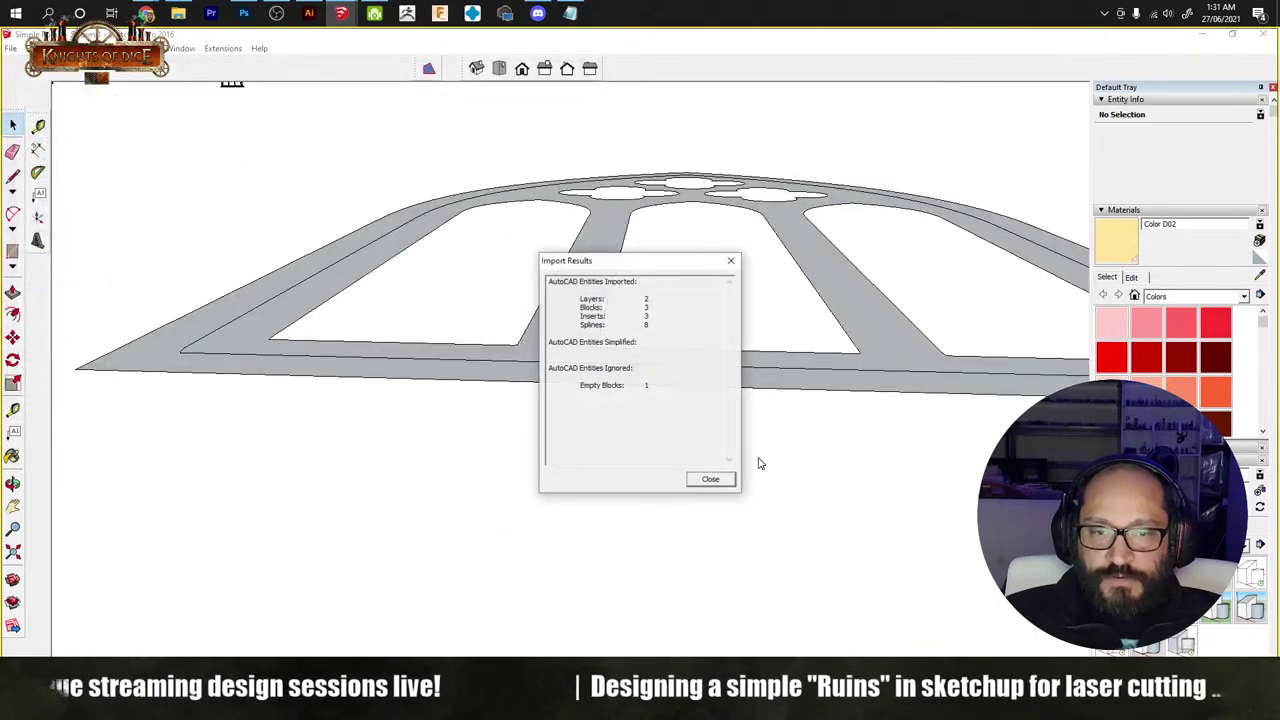
click(710, 479)
Step: Delete the overlapping flat window outlines beside the extruded window
scroll(726, 410, up, 5)
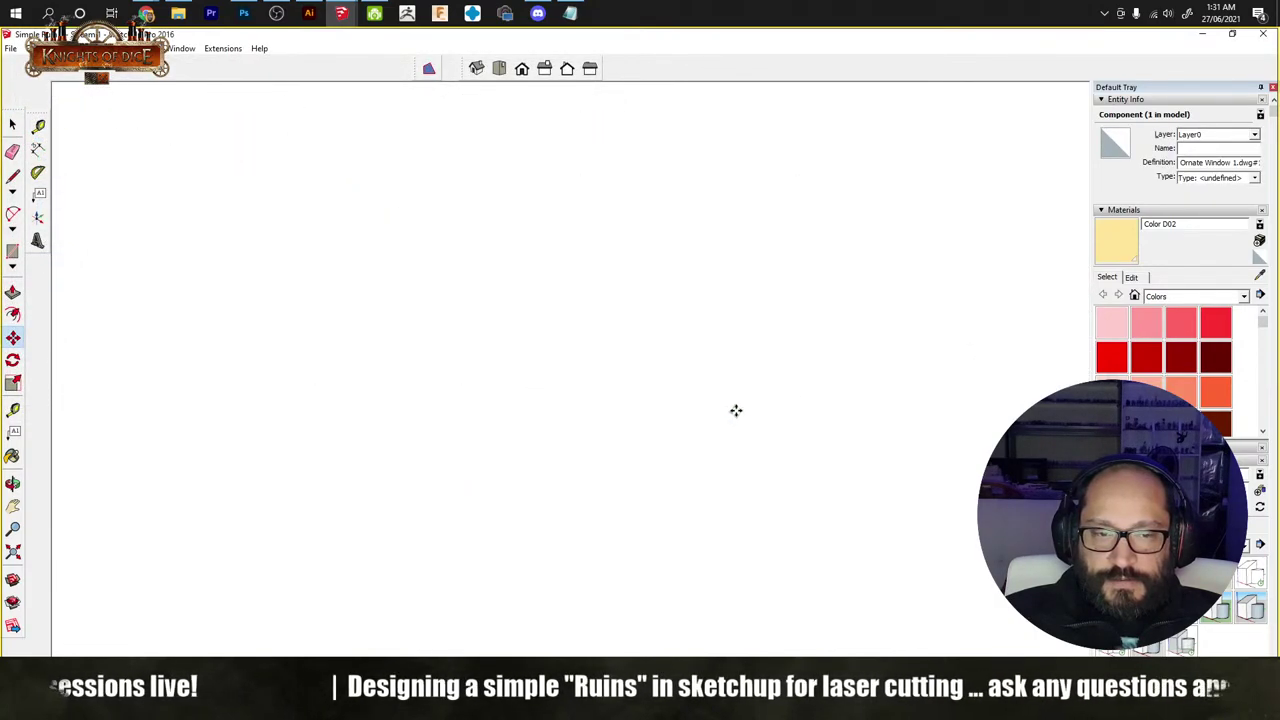
scroll(734, 411, down, 3)
key(space)
middle_drag(764, 383, 751, 485)
click(751, 485)
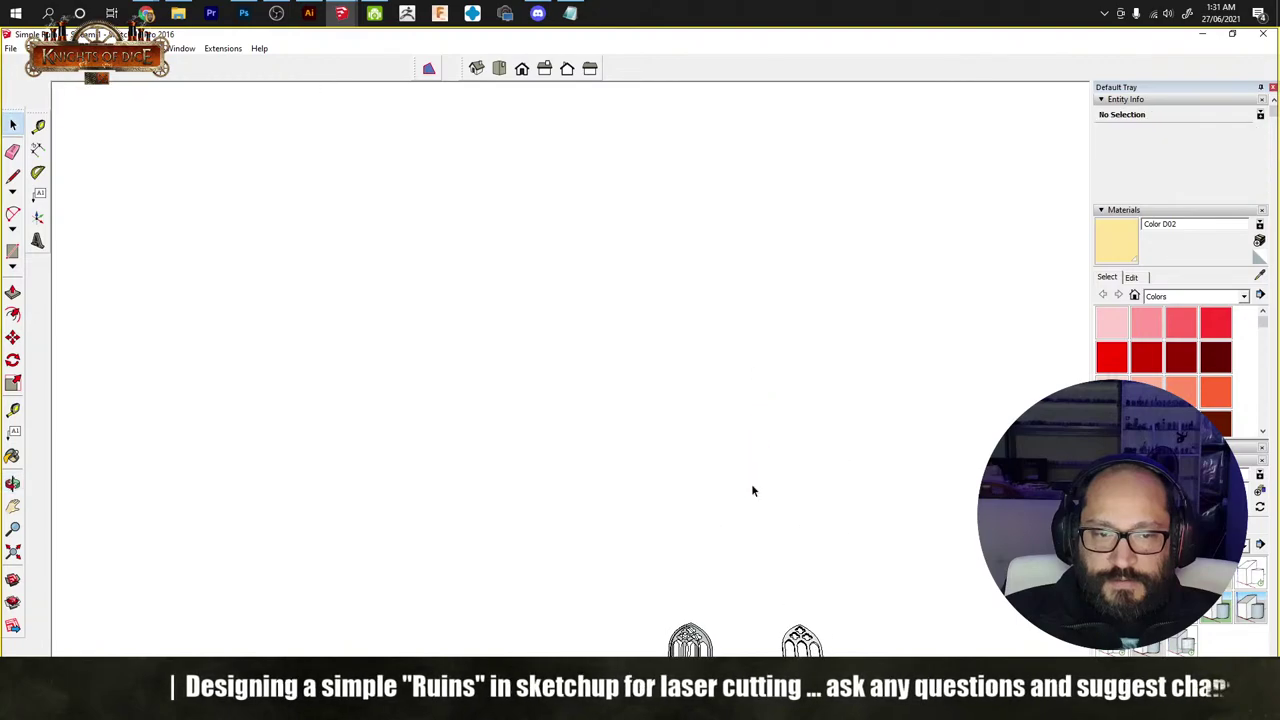
mouse_move(658, 418)
middle_down()
mouse_move(597, 286)
mouse_move(654, 429)
middle_up()
scroll(626, 449, up, 5)
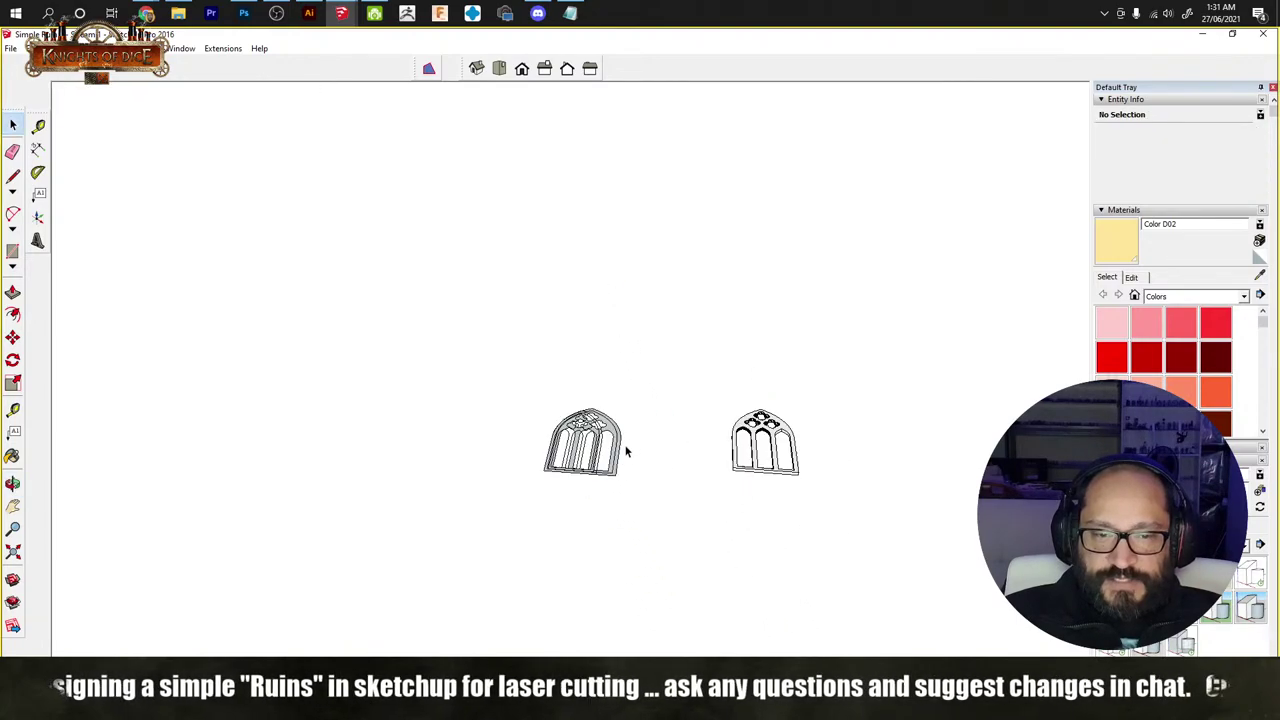
scroll(618, 449, down, 5)
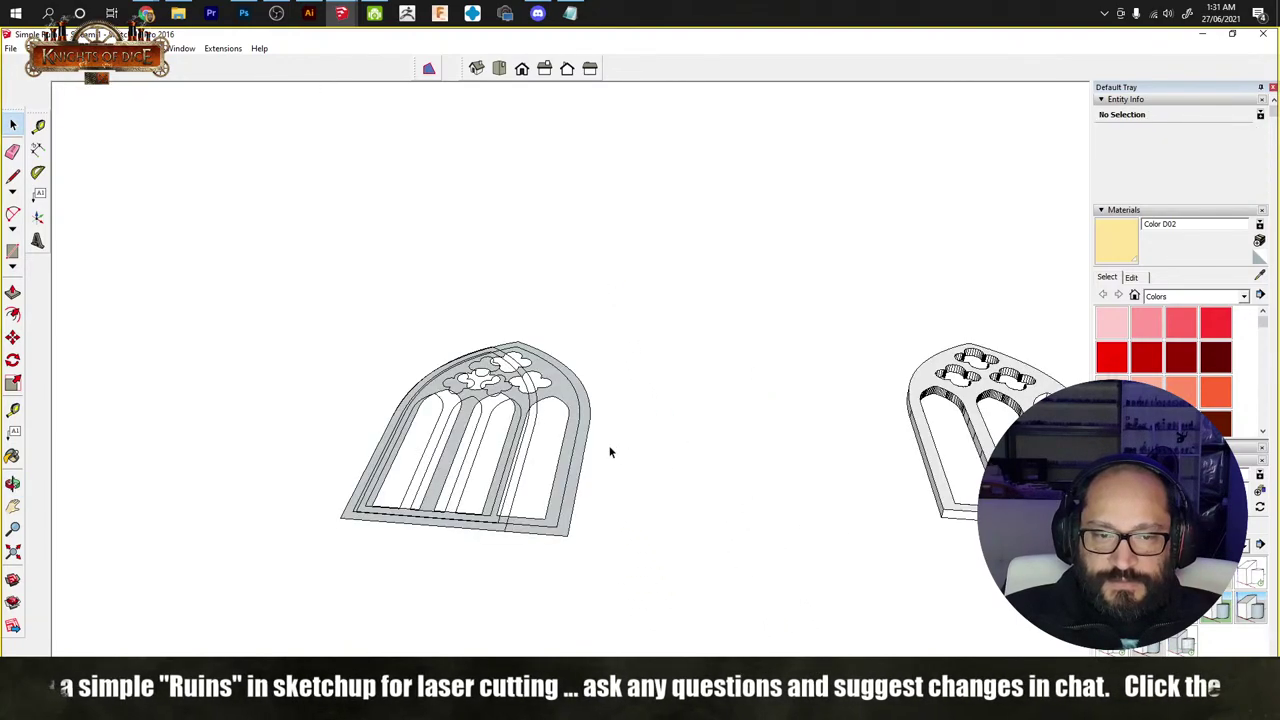
click(571, 400)
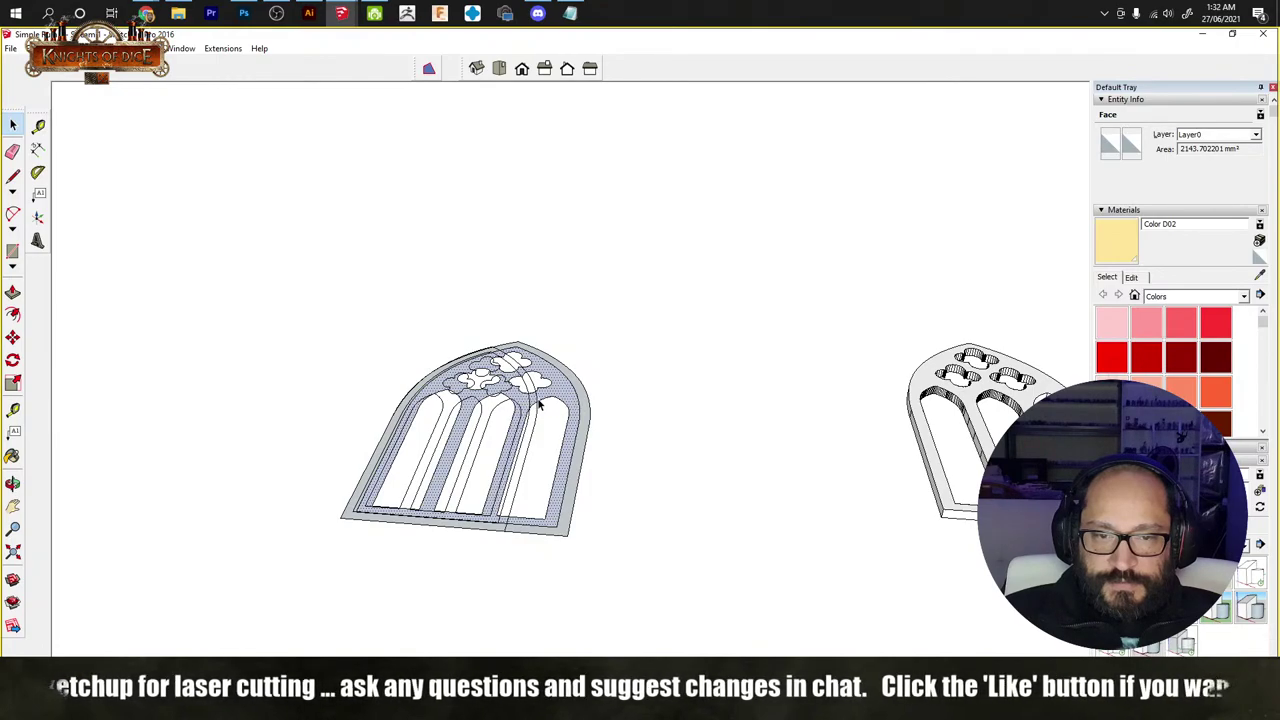
click(538, 400)
click(537, 399)
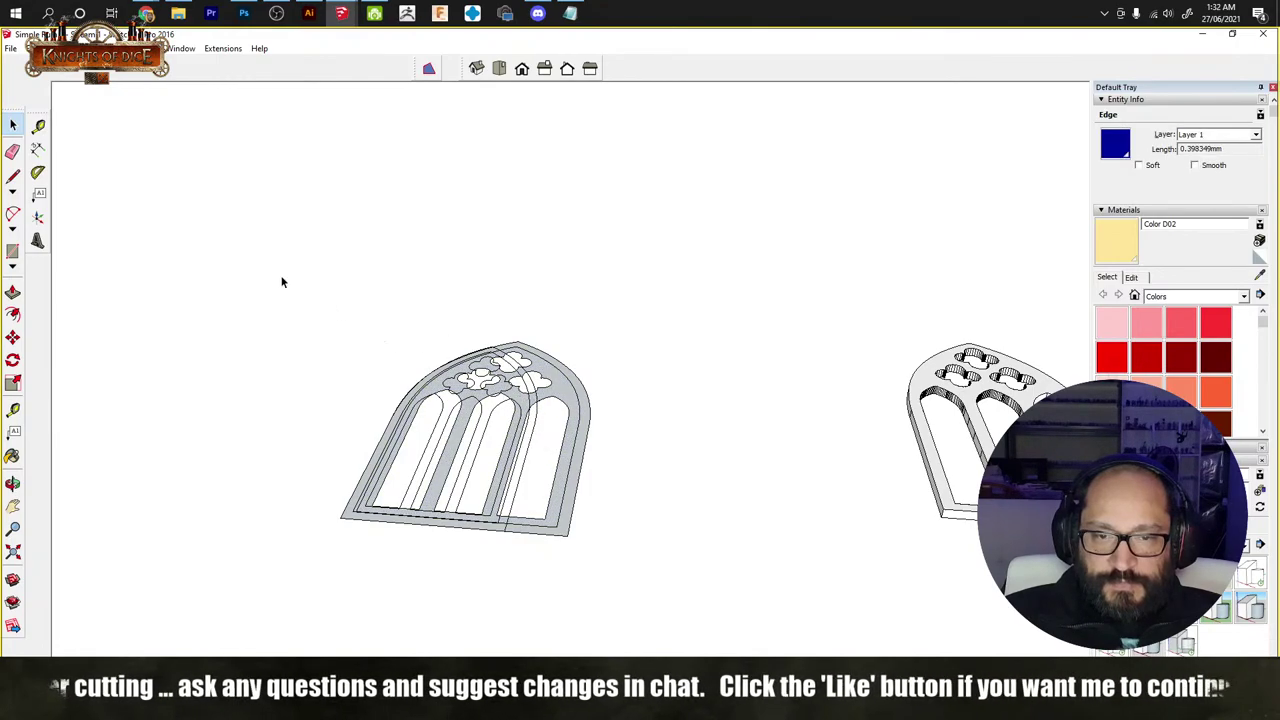
key(Delete)
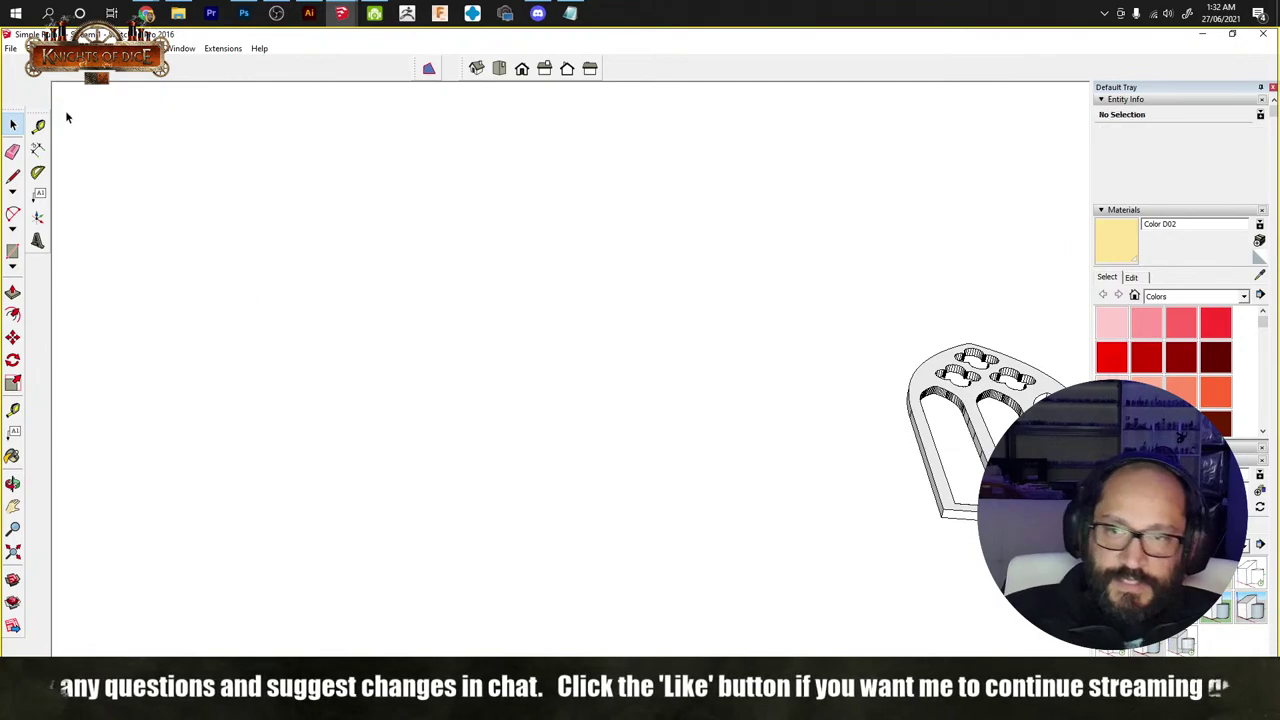
Step: Import Ornate Window 1.dwg again into the cleared space and dismiss the import summary
click(55, 48)
click(10, 48)
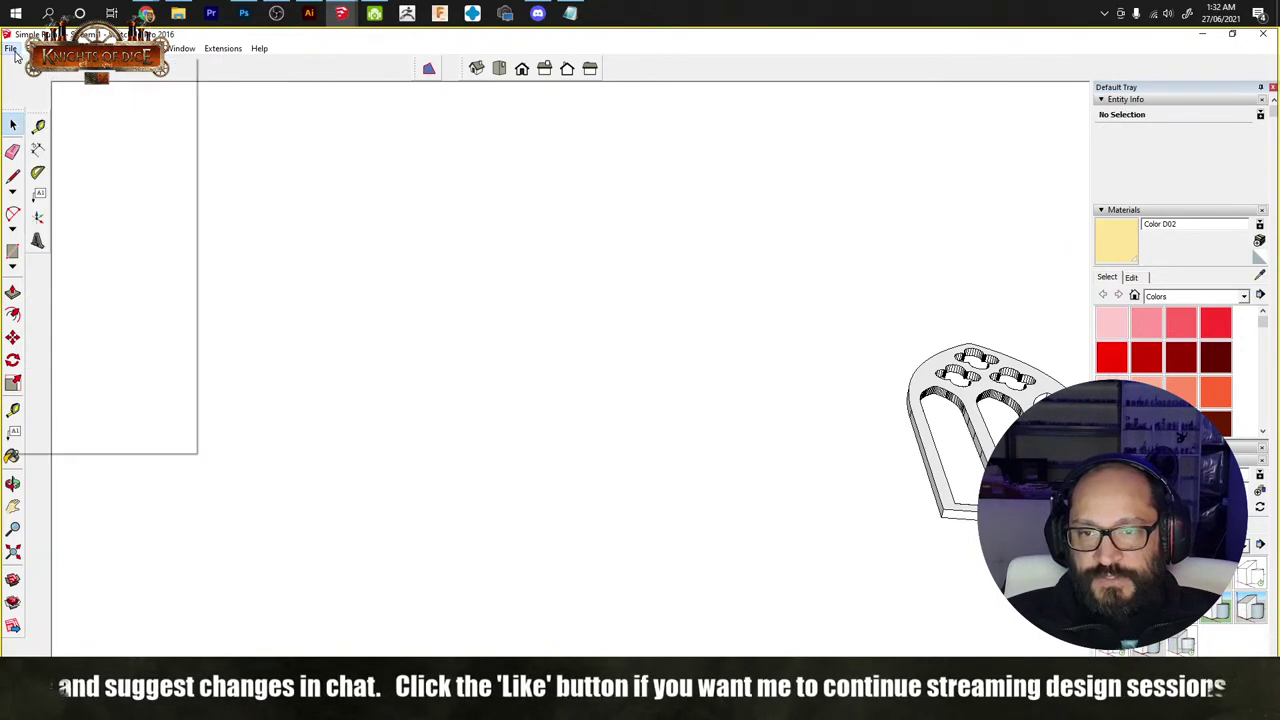
click(60, 240)
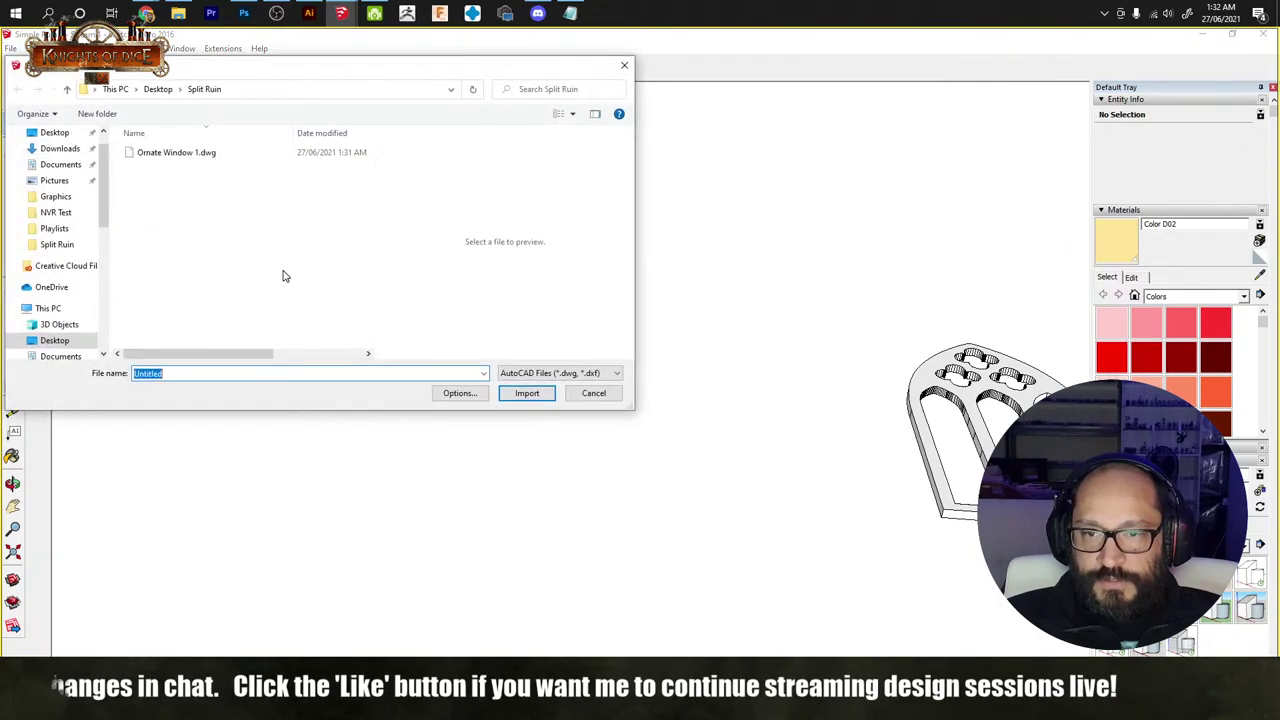
click(197, 155)
click(524, 396)
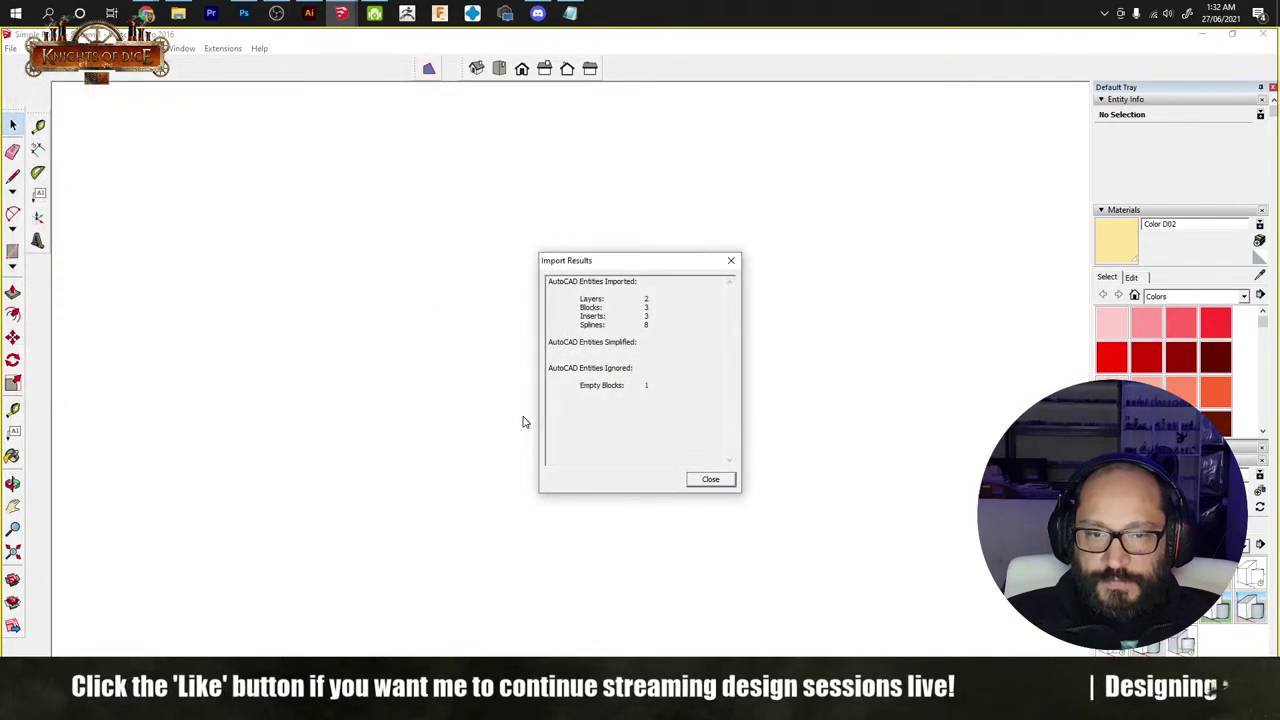
click(710, 480)
Step: Explode the imported window component and its nested groups down to loose edges
scroll(610, 410, down, 10)
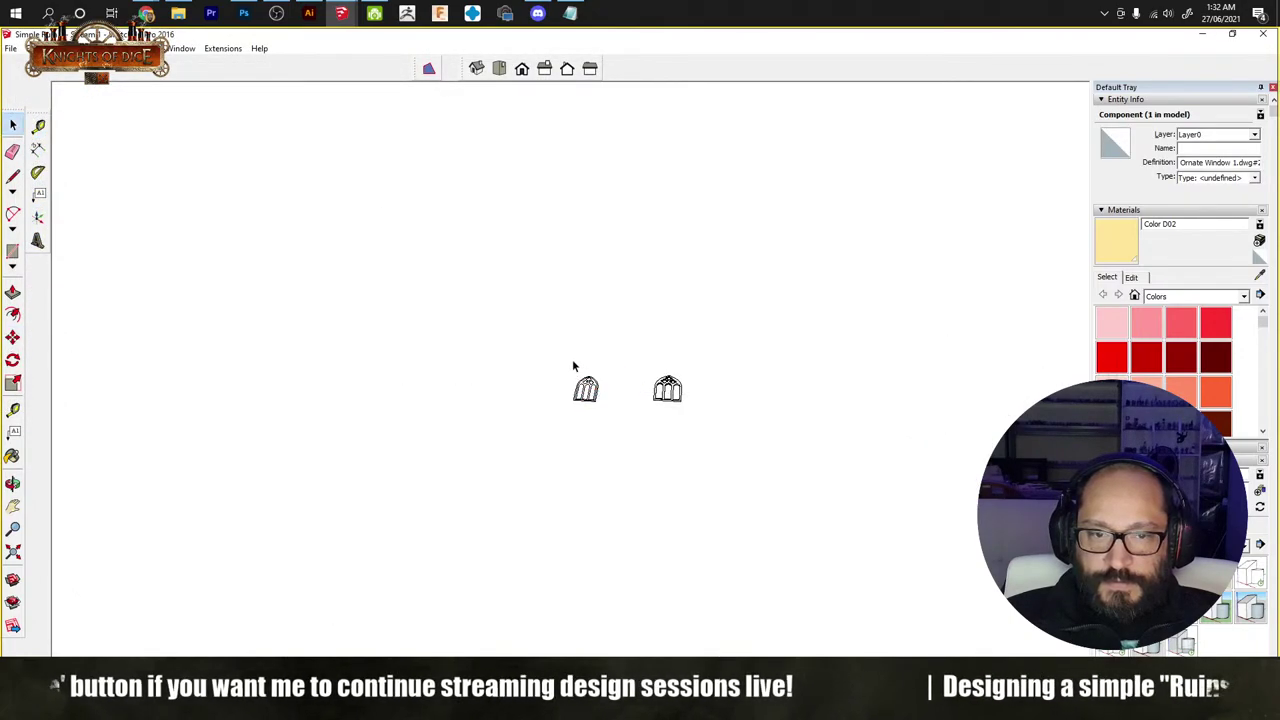
scroll(585, 380, up, 2)
scroll(592, 388, up, 5)
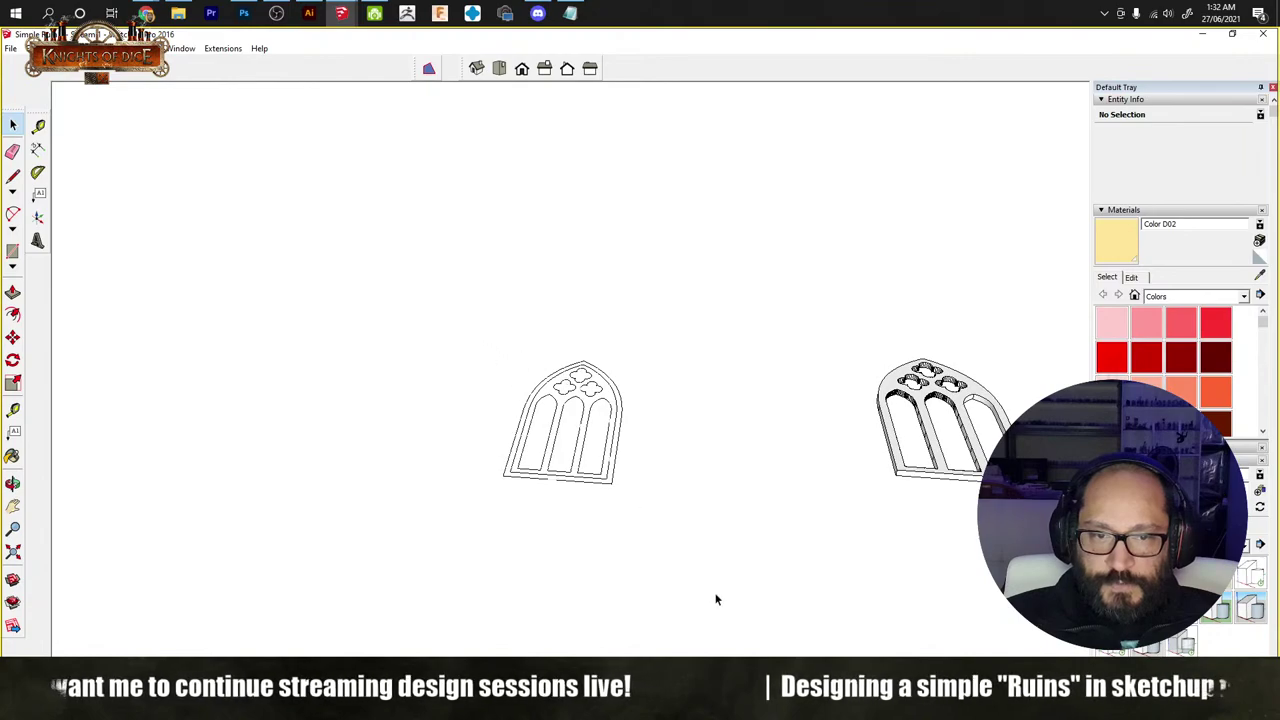
click(602, 412)
right_click(612, 404)
click(660, 504)
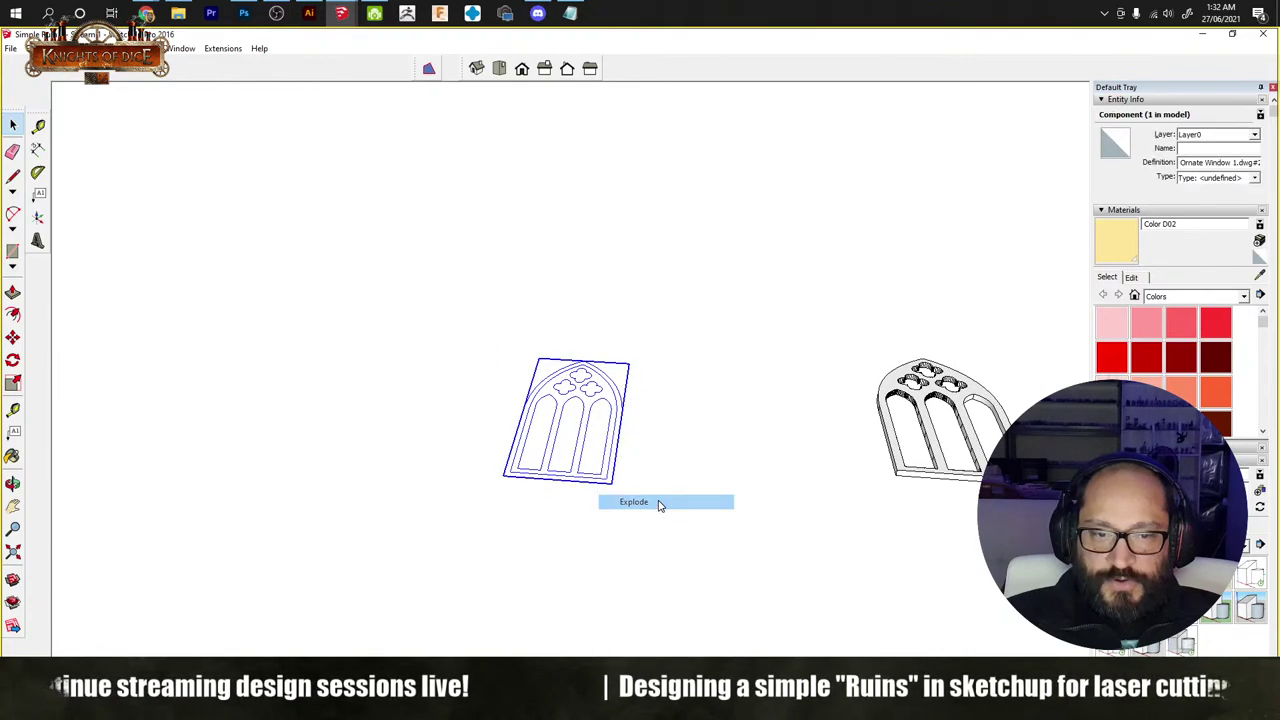
right_click(592, 396)
click(628, 466)
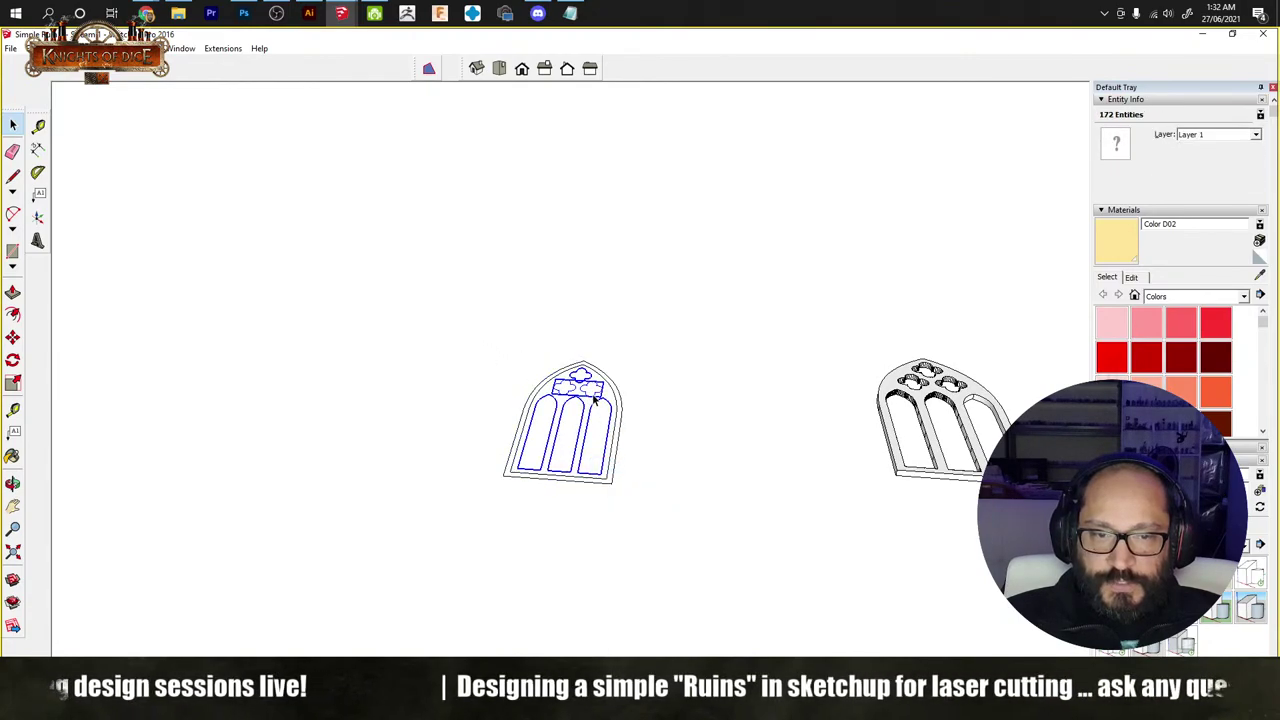
right_click(594, 396)
click(628, 466)
click(600, 394)
right_click(600, 395)
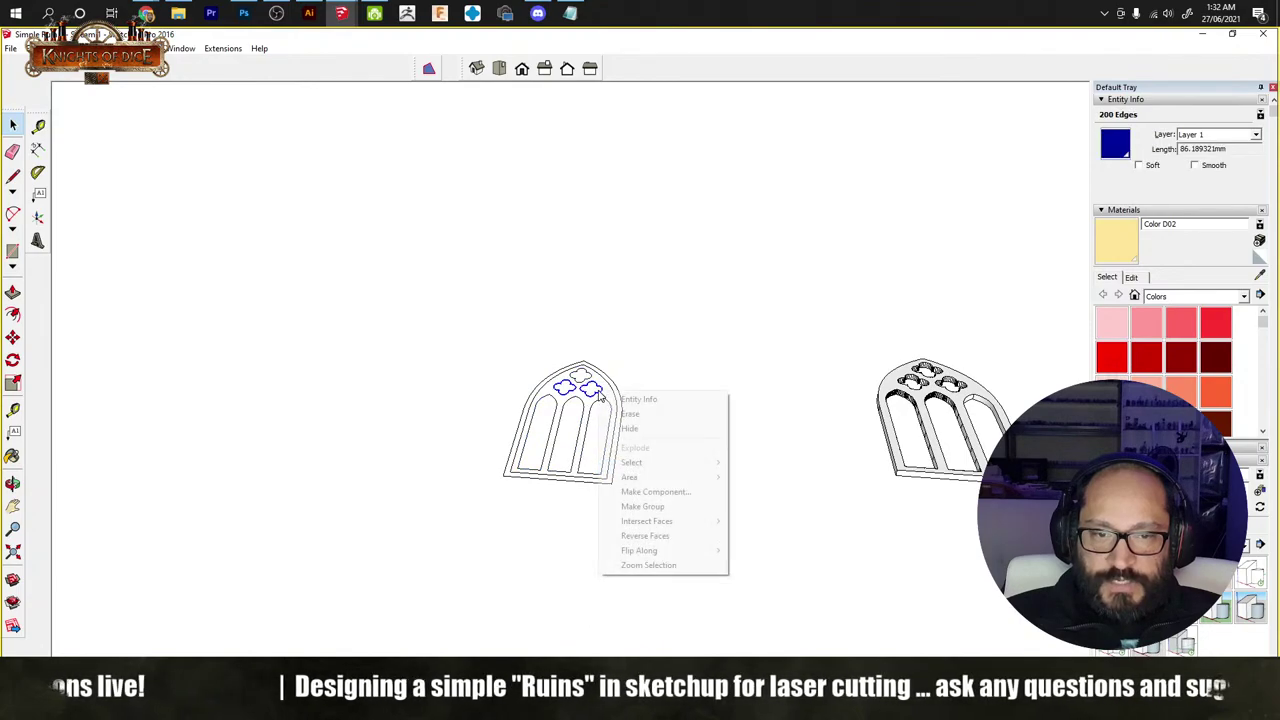
Step: Select all edges of the flat window outline, generate faces from them and check the tracery face
click(411, 323)
drag(411, 323, 731, 577)
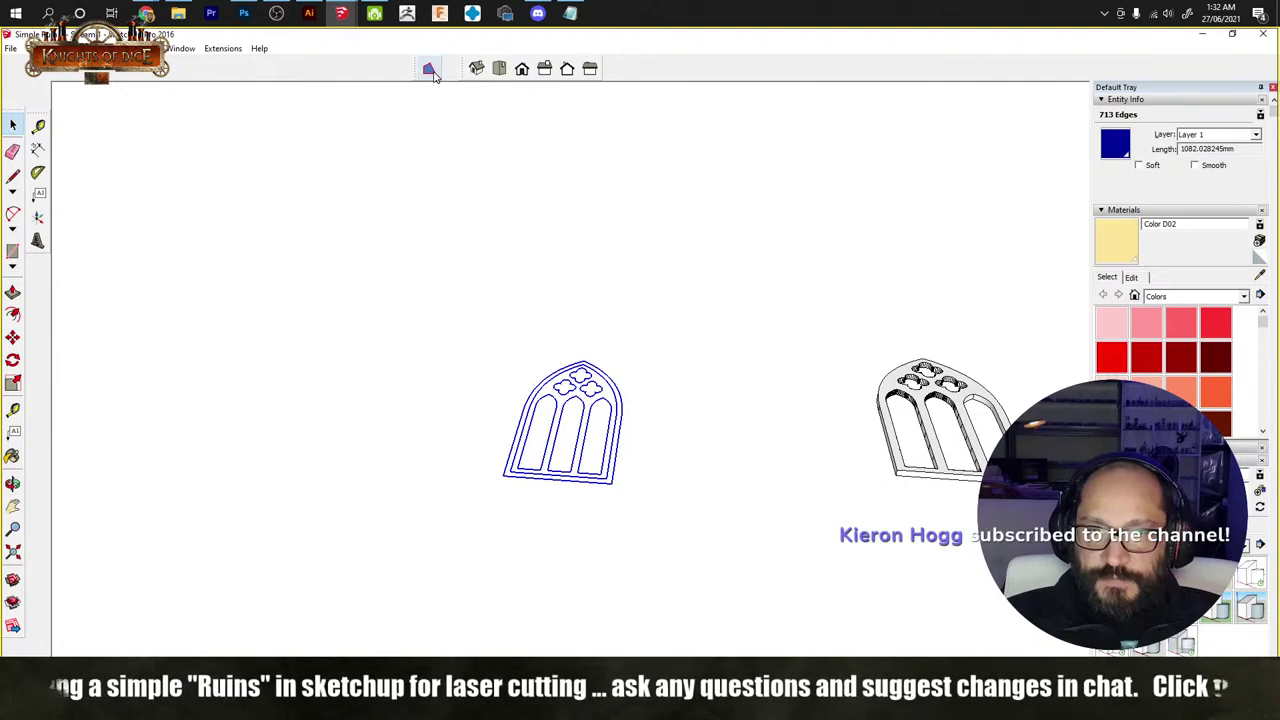
click(428, 68)
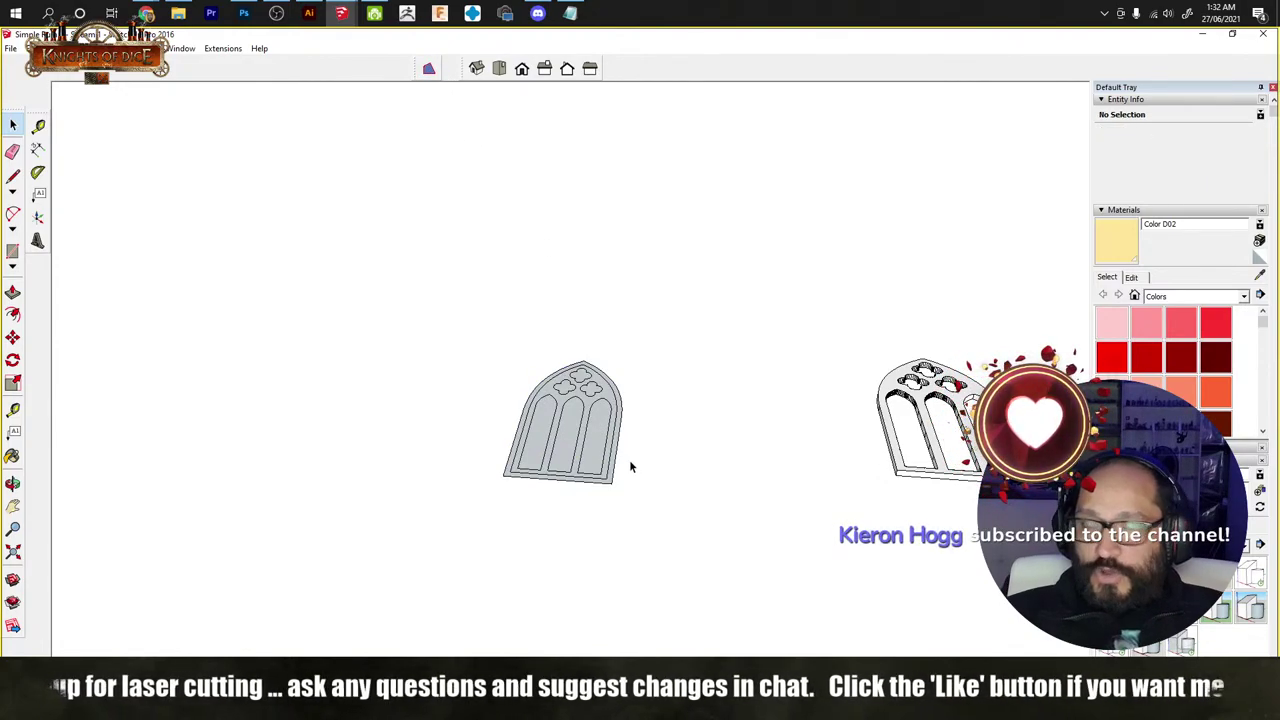
scroll(629, 464, up, 5)
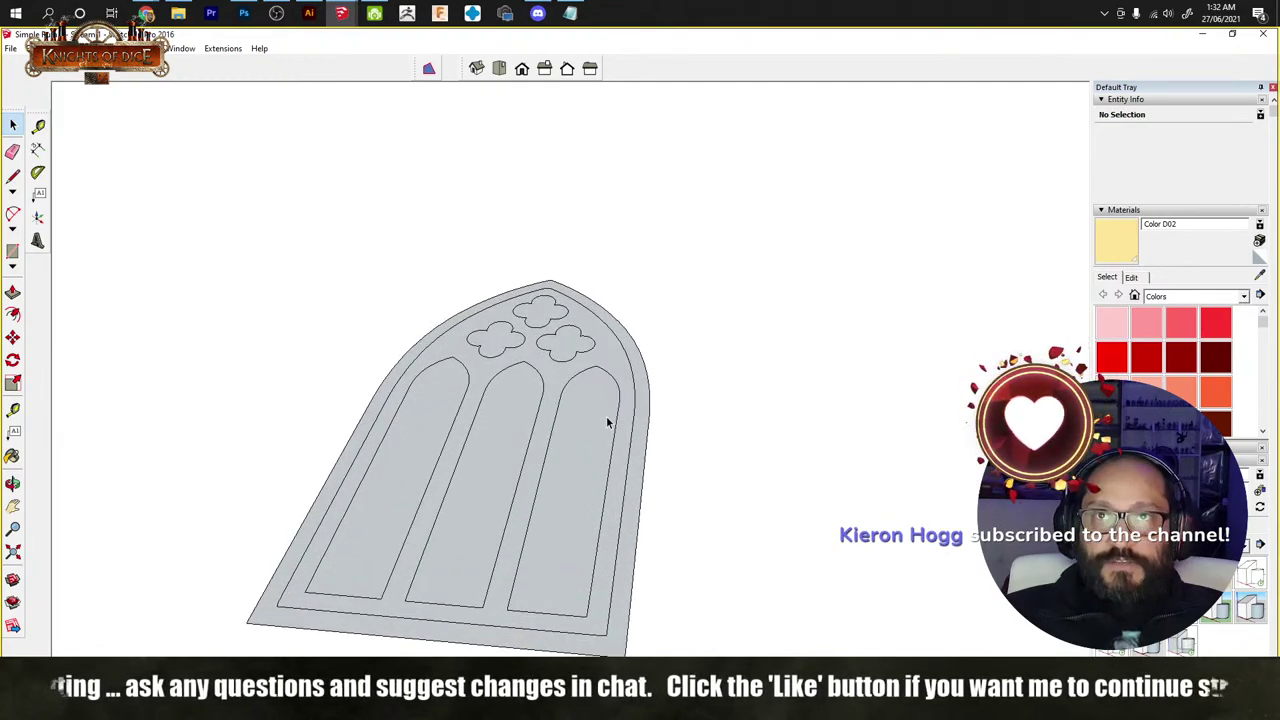
click(611, 358)
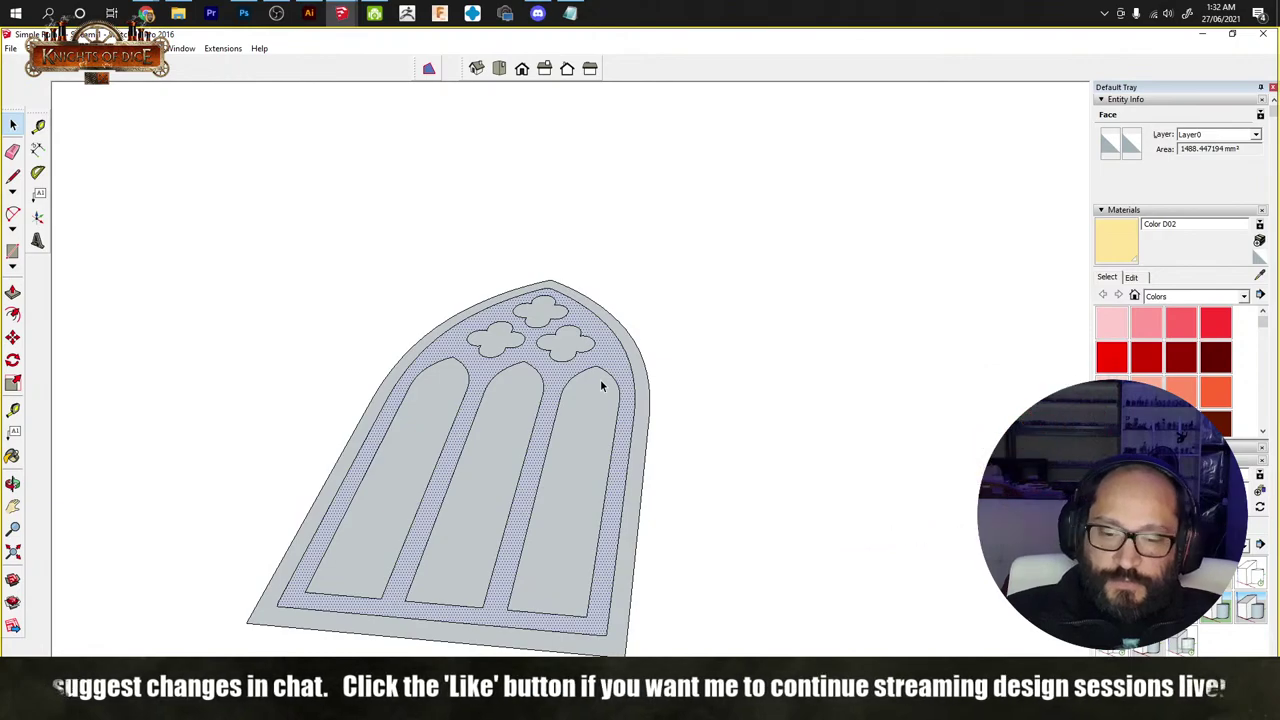
click(676, 370)
scroll(768, 390, down, 10)
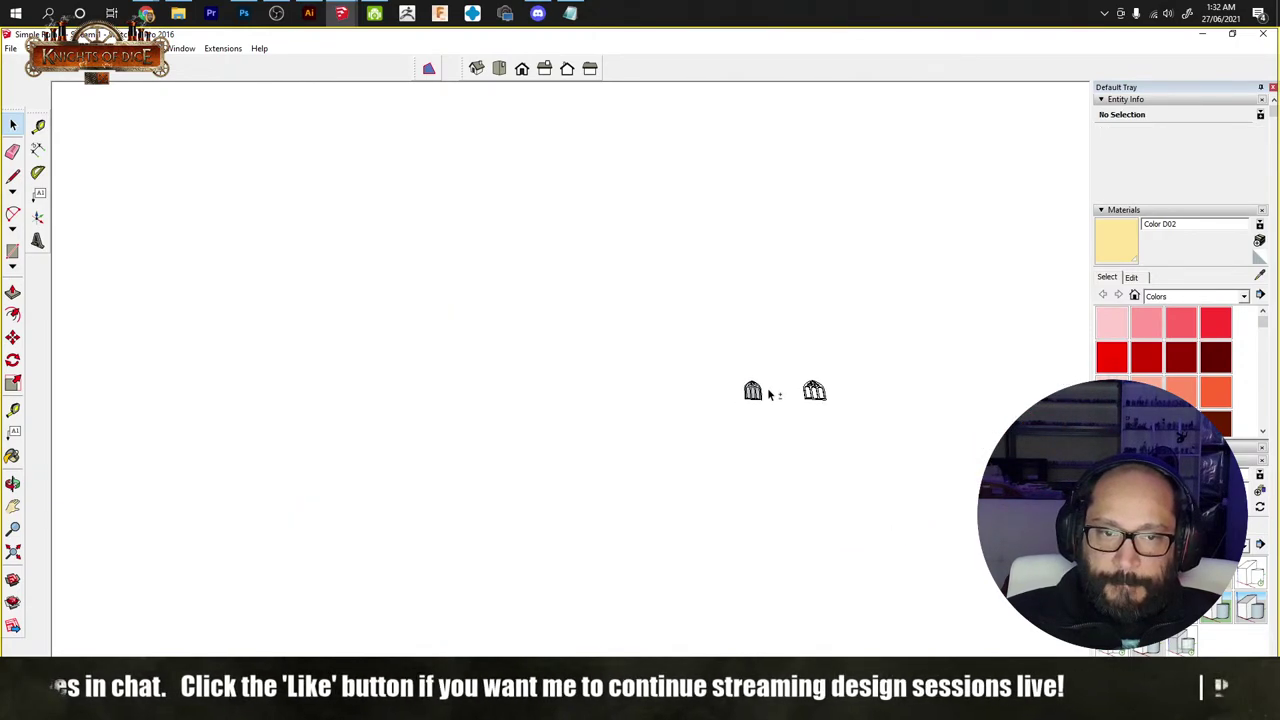
Step: Push/Pull the face of the newly imported window outline into a thick solid panel and clear the selection
middle_drag(768, 390, 369, 383)
key(space)
scroll(455, 387, up, 10)
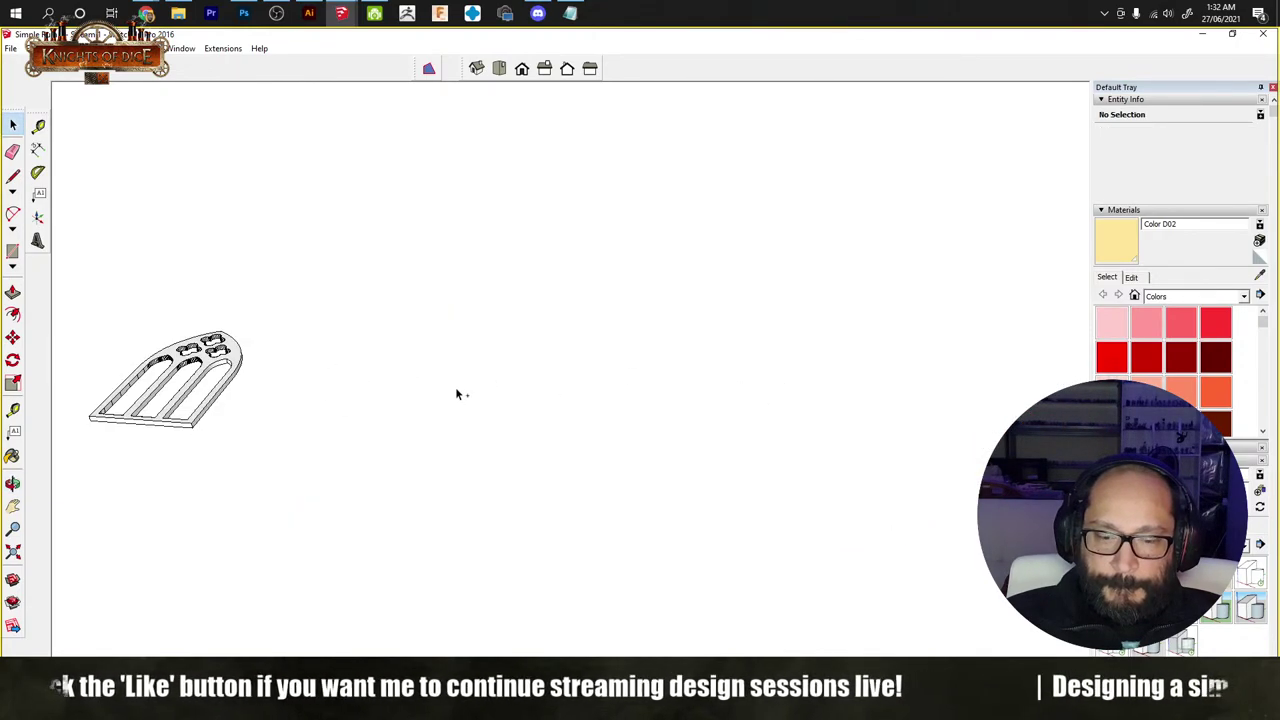
key(m)
click(440, 408)
scroll(443, 415, down, 3)
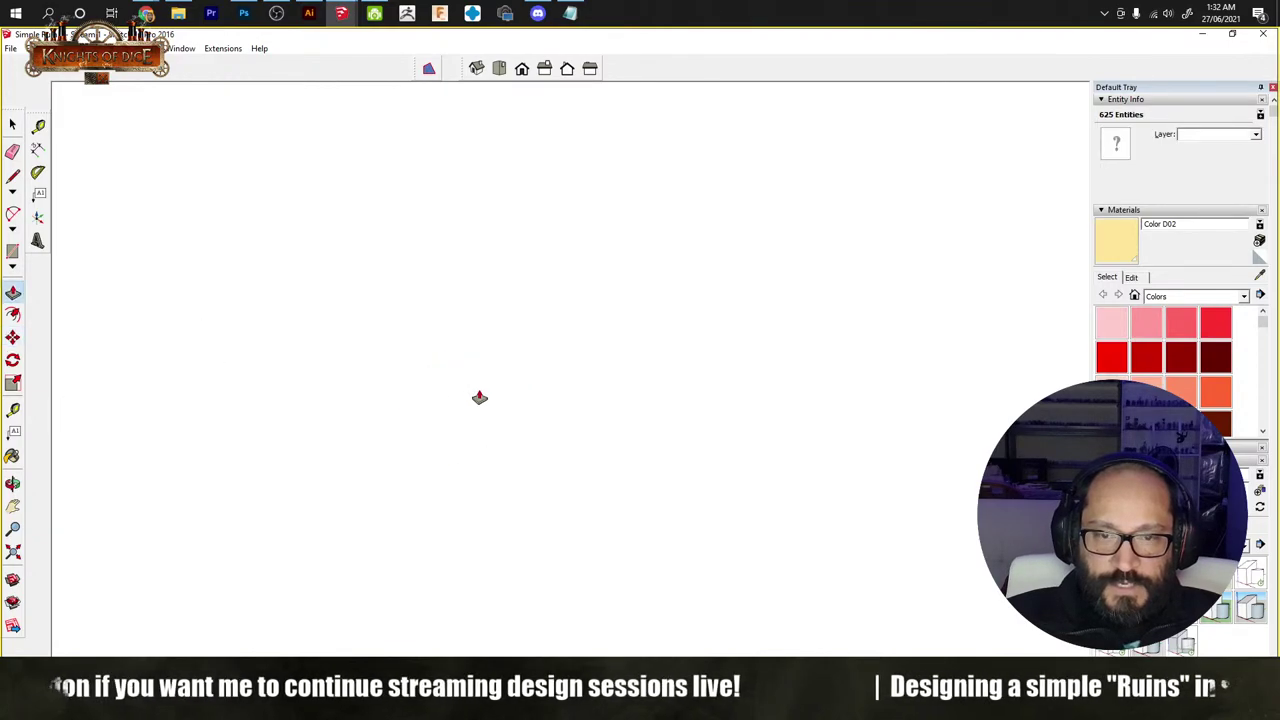
scroll(465, 408, down, 2)
scroll(484, 385, up, 7)
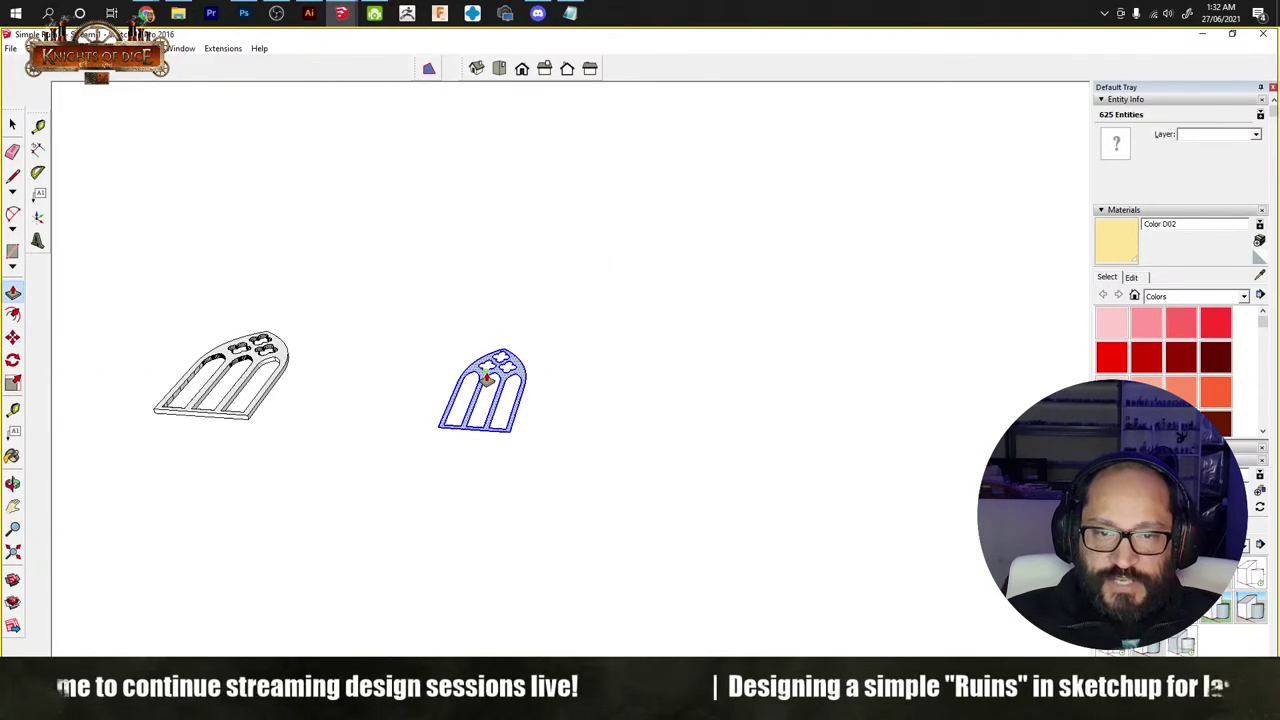
scroll(484, 378, up, 5)
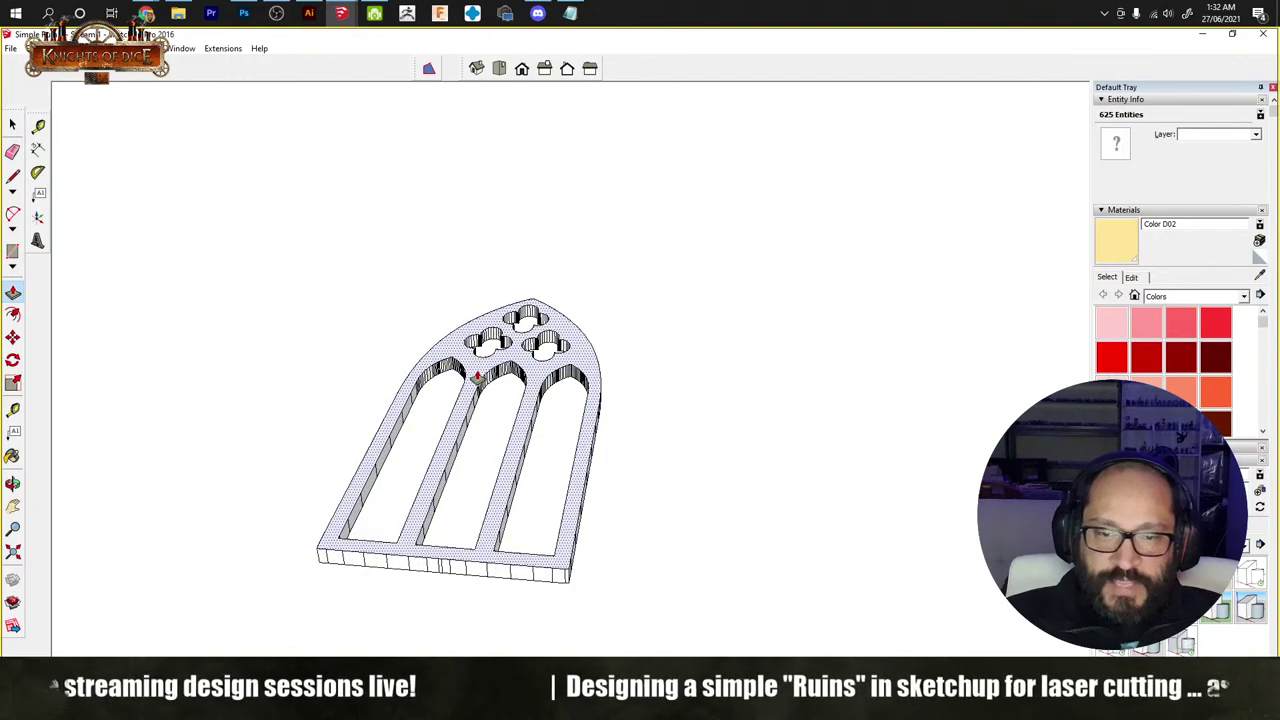
key(space)
click(546, 461)
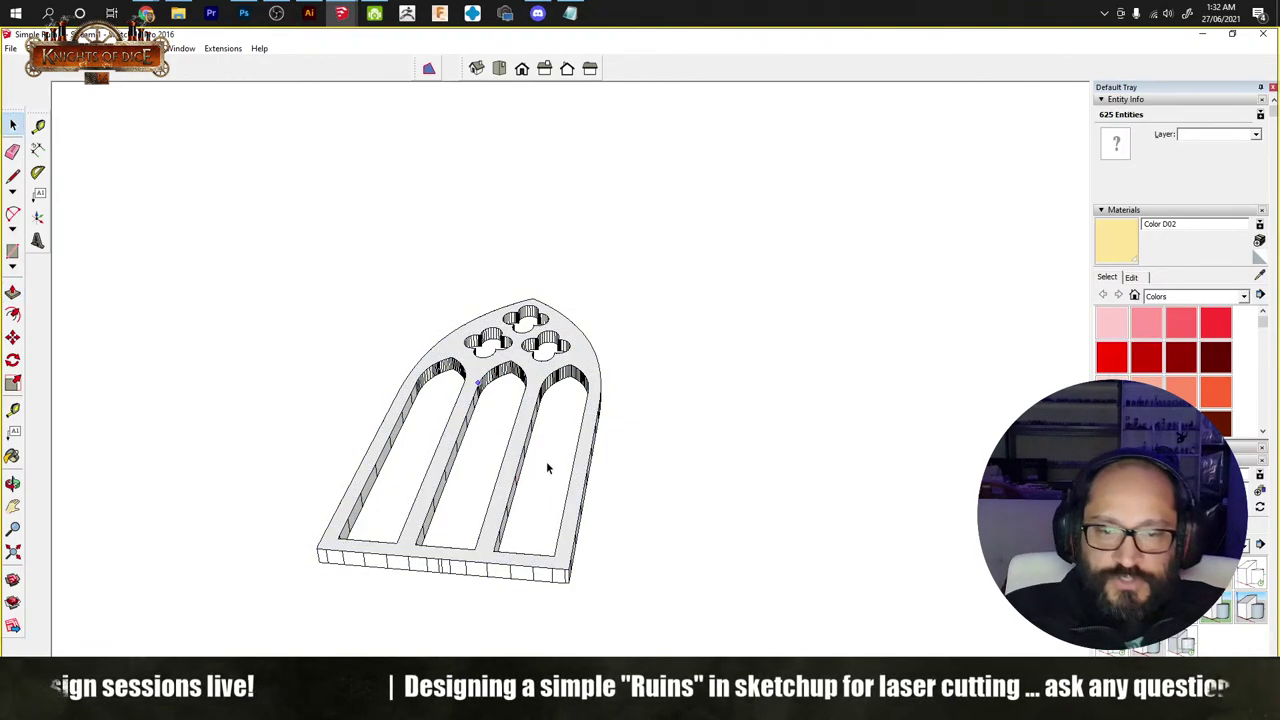
key(ctrl+z)
Step: Examine the extruded window's bottom rail, mullion joints and opening corners for chamfers or other irregularities
scroll(551, 468, down, 5)
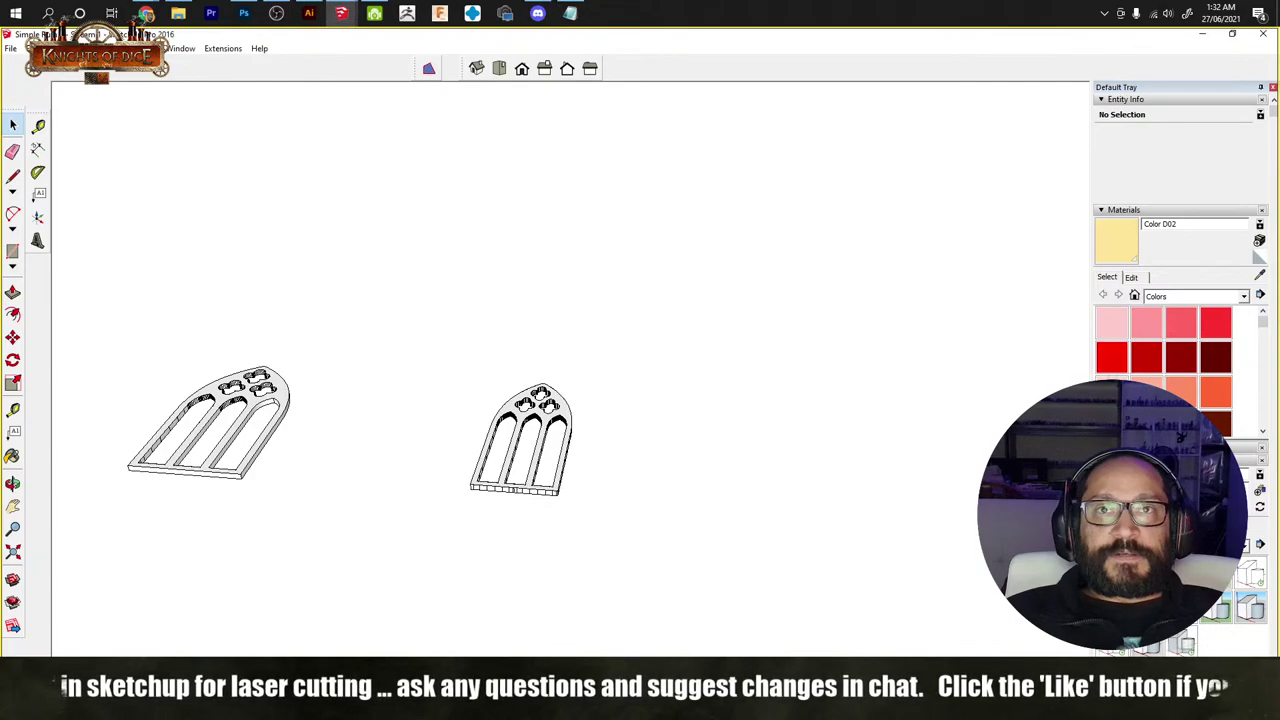
scroll(541, 478, up, 2)
scroll(540, 476, up, 2)
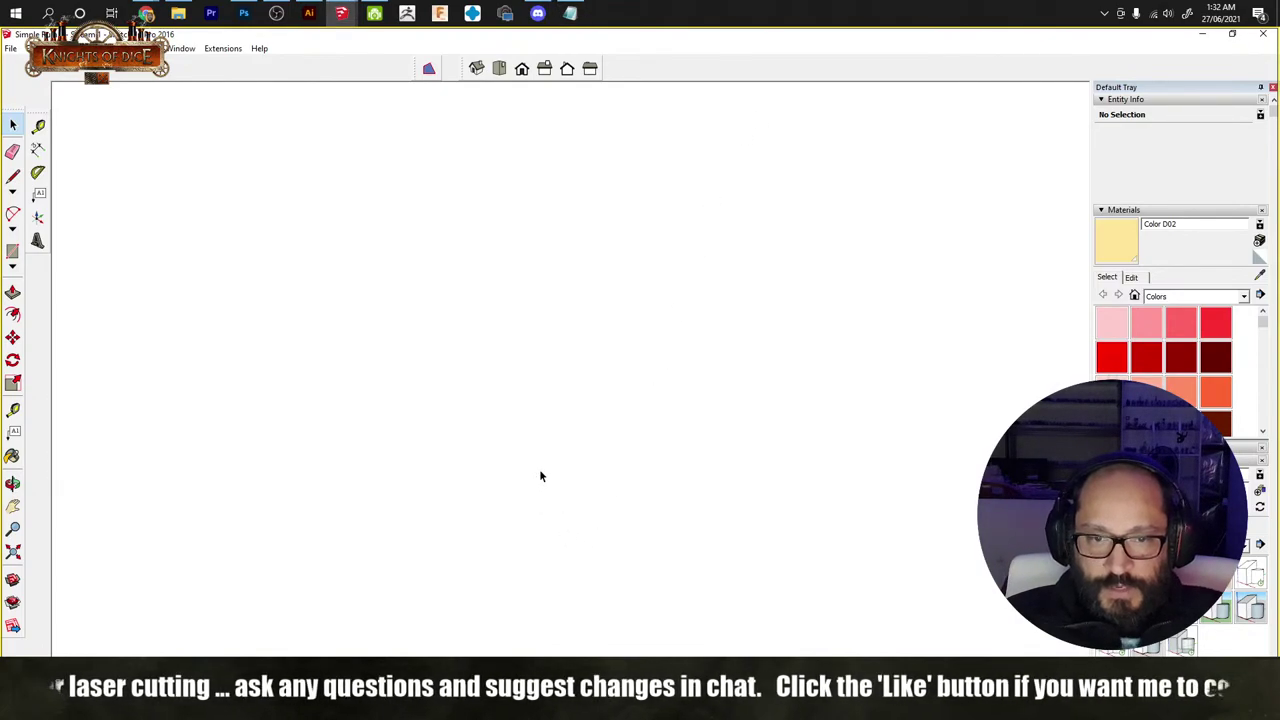
scroll(450, 575, up, 6)
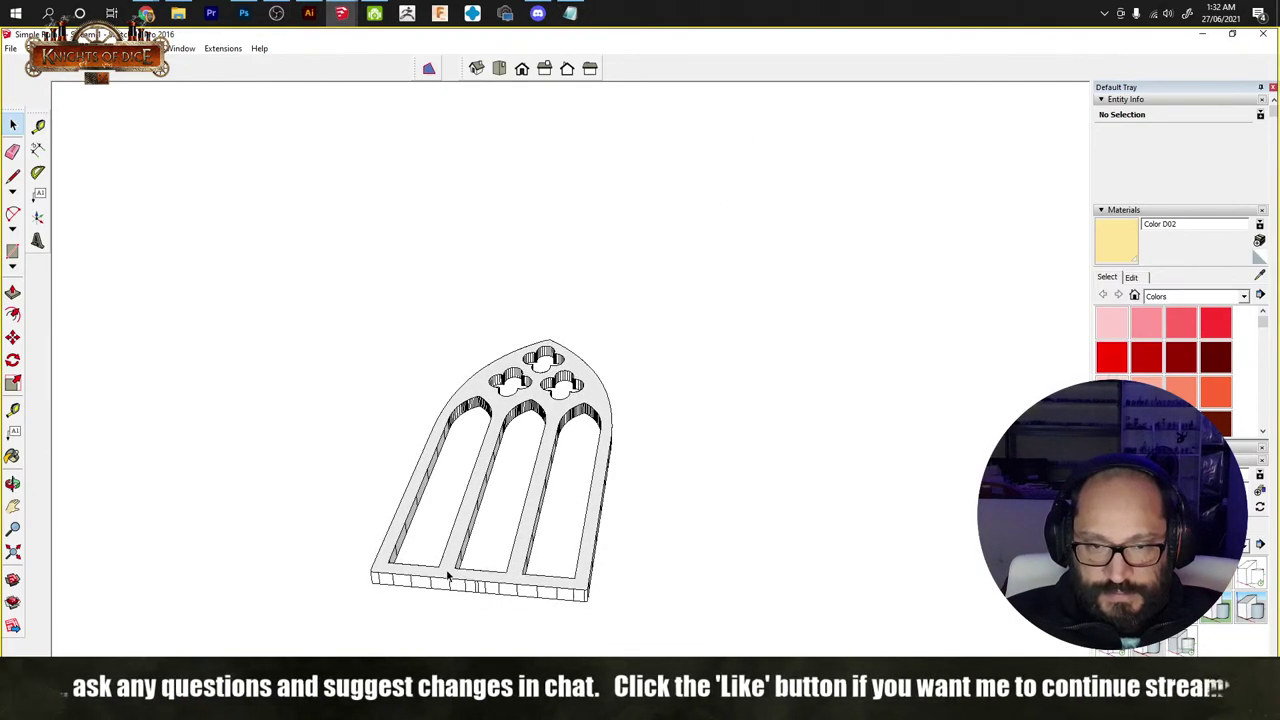
scroll(447, 576, up, 4)
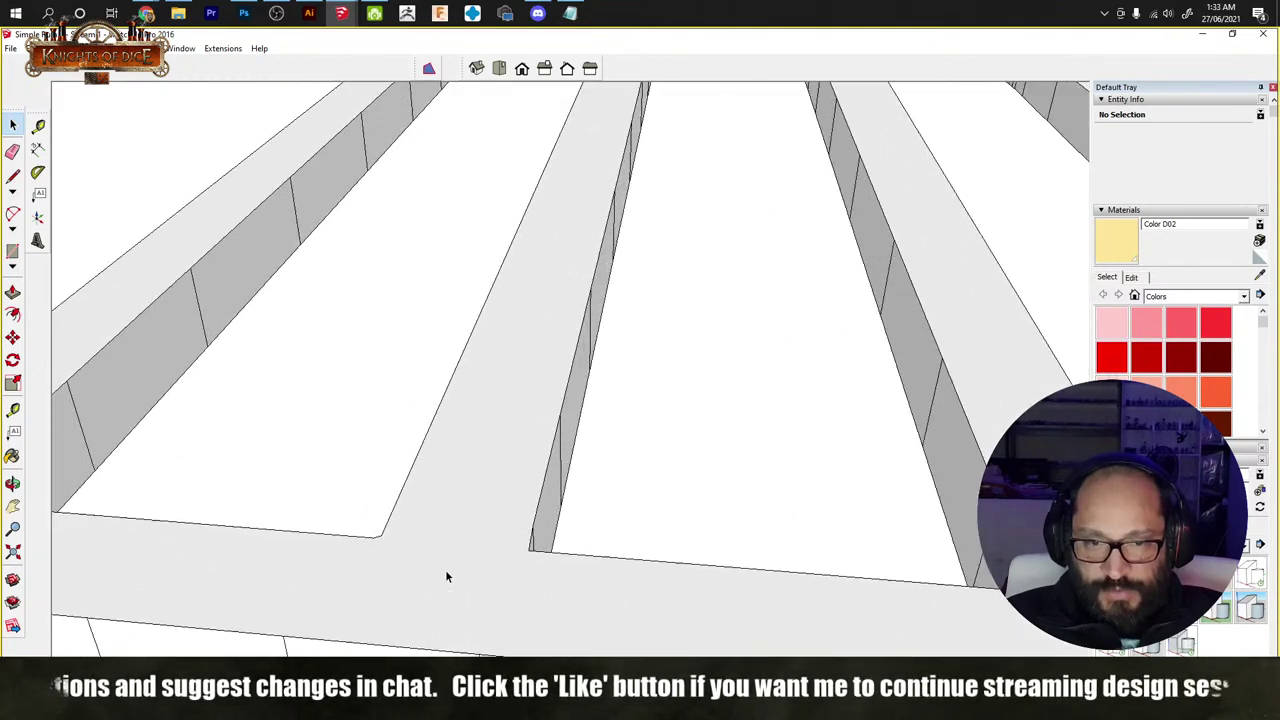
scroll(448, 576, down, 3)
scroll(447, 575, down, 5)
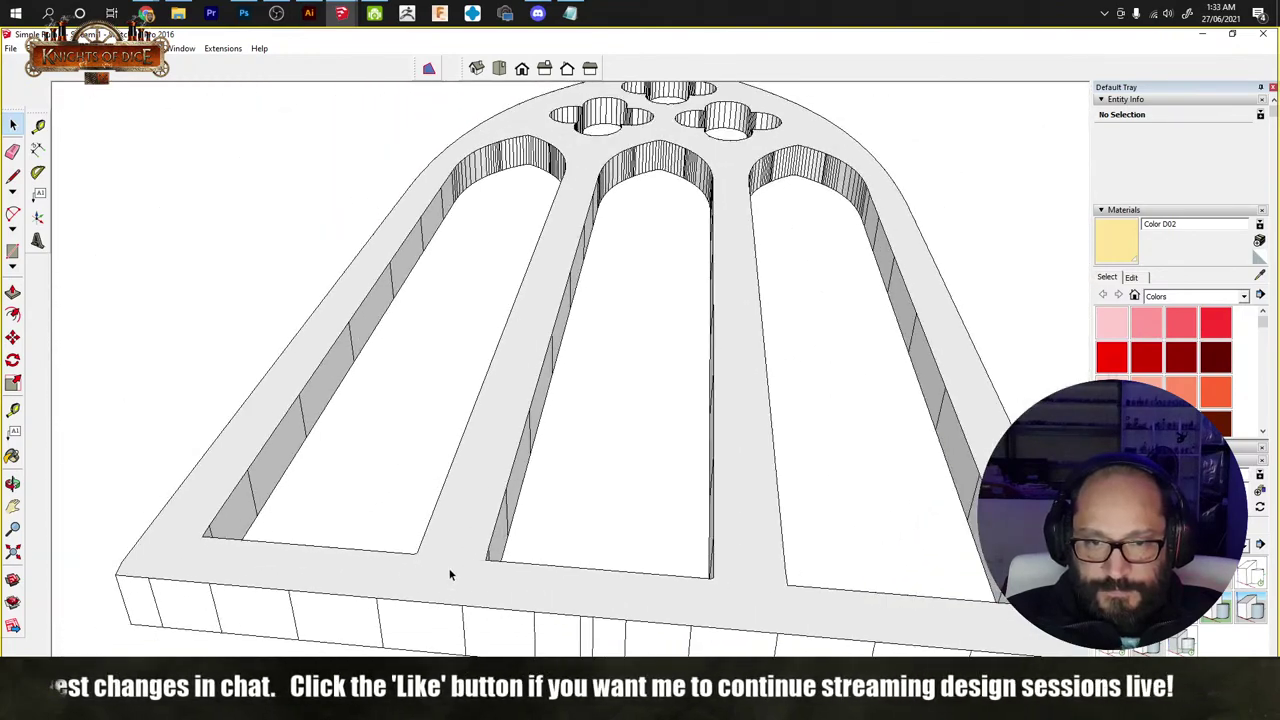
mouse_move(417, 562)
middle_down()
mouse_move(503, 600)
mouse_move(531, 491)
mouse_move(560, 541)
middle_up()
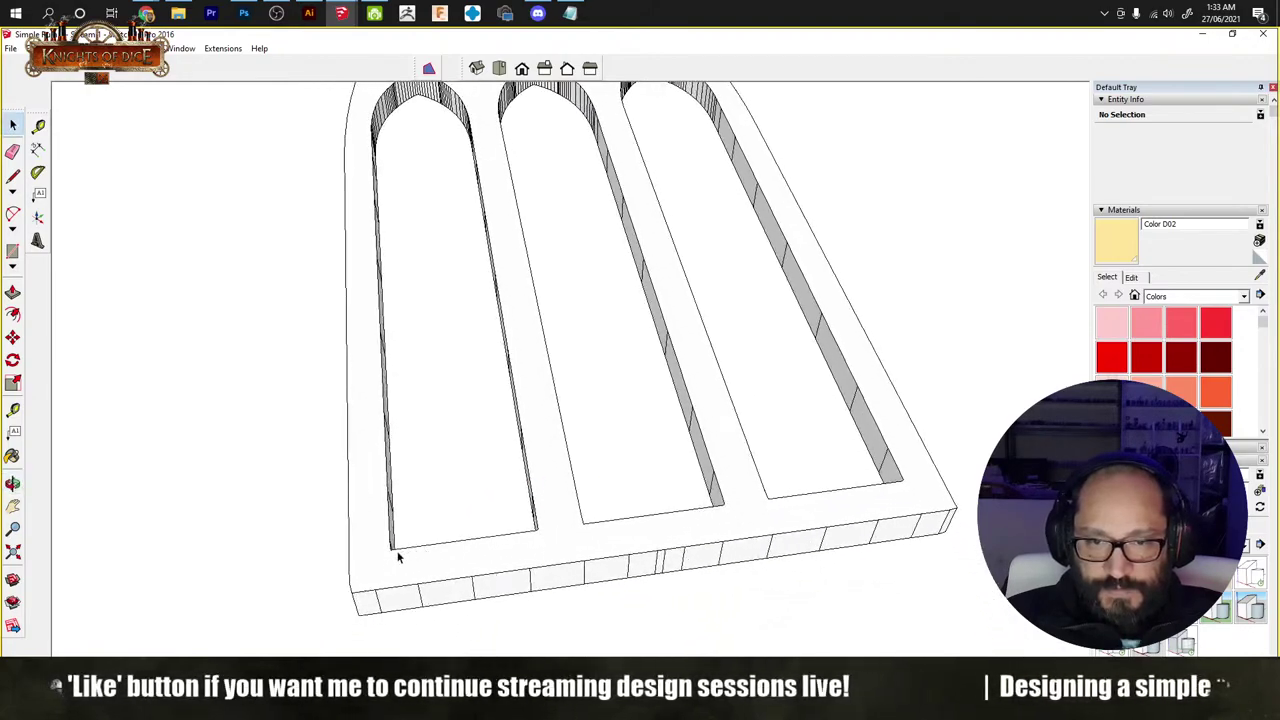
scroll(370, 560, up, 6)
scroll(397, 552, up, 1)
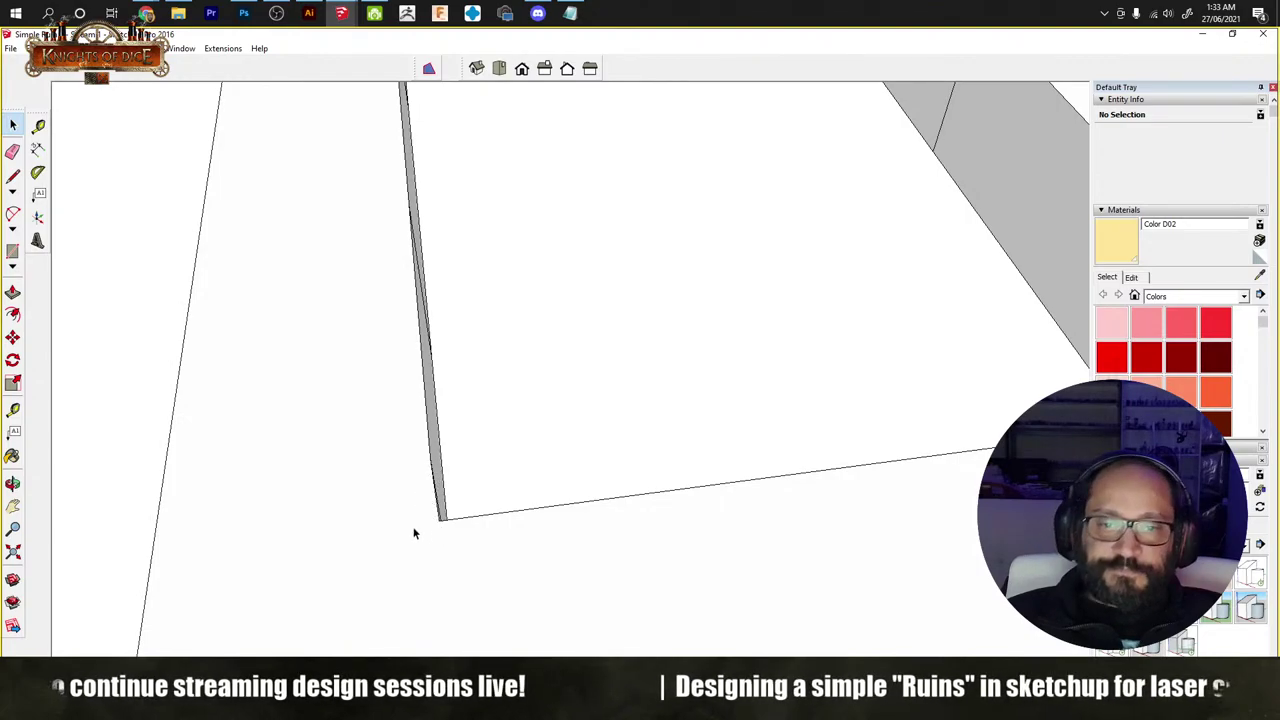
scroll(429, 580, down, 4)
scroll(430, 587, down, 3)
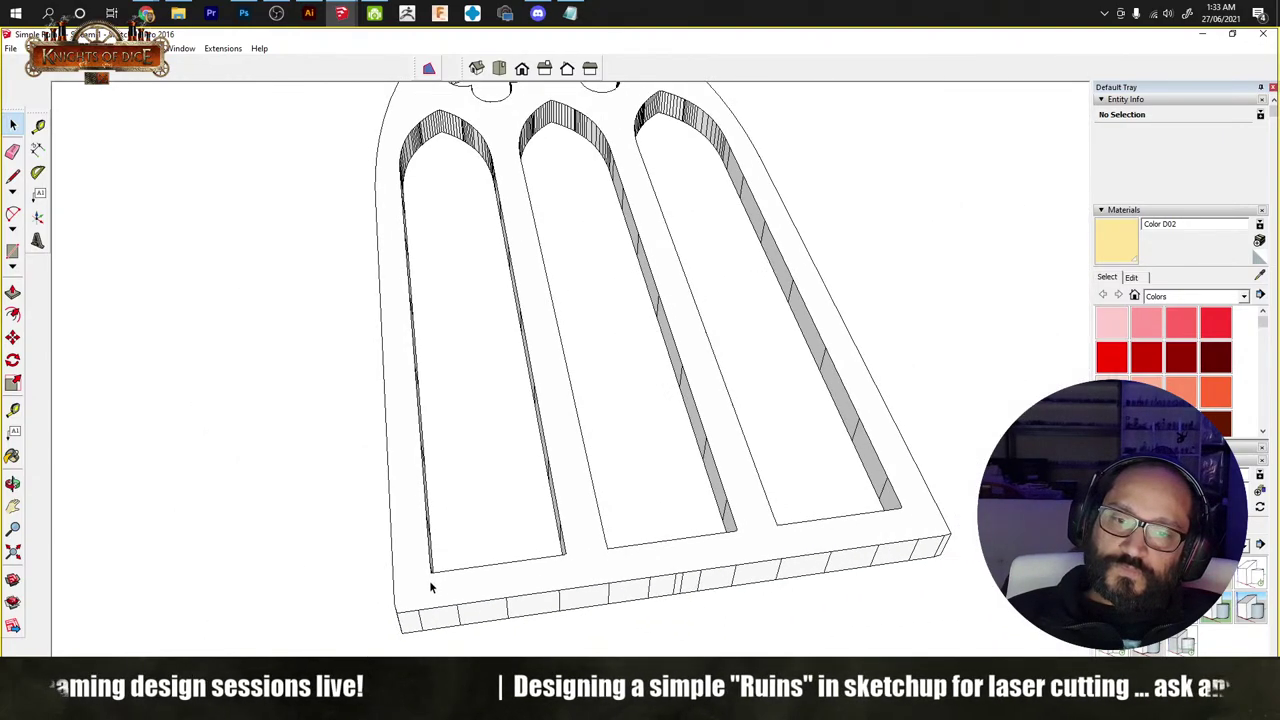
middle_drag(430, 587, 582, 537)
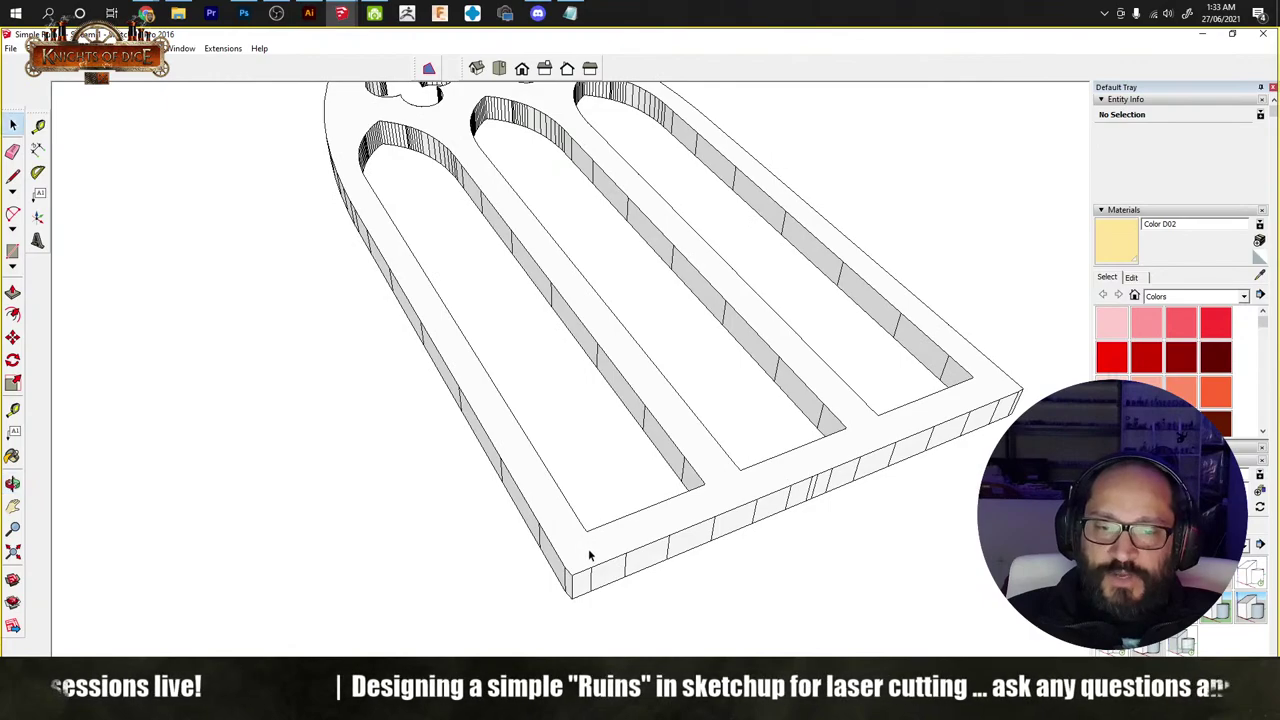
Step: Square off the lower-left outer corner of the window's top face with a small rectangle and erase its surplus lines
scroll(575, 554, up, 3)
triple_click(560, 557)
scroll(563, 555, up, 2)
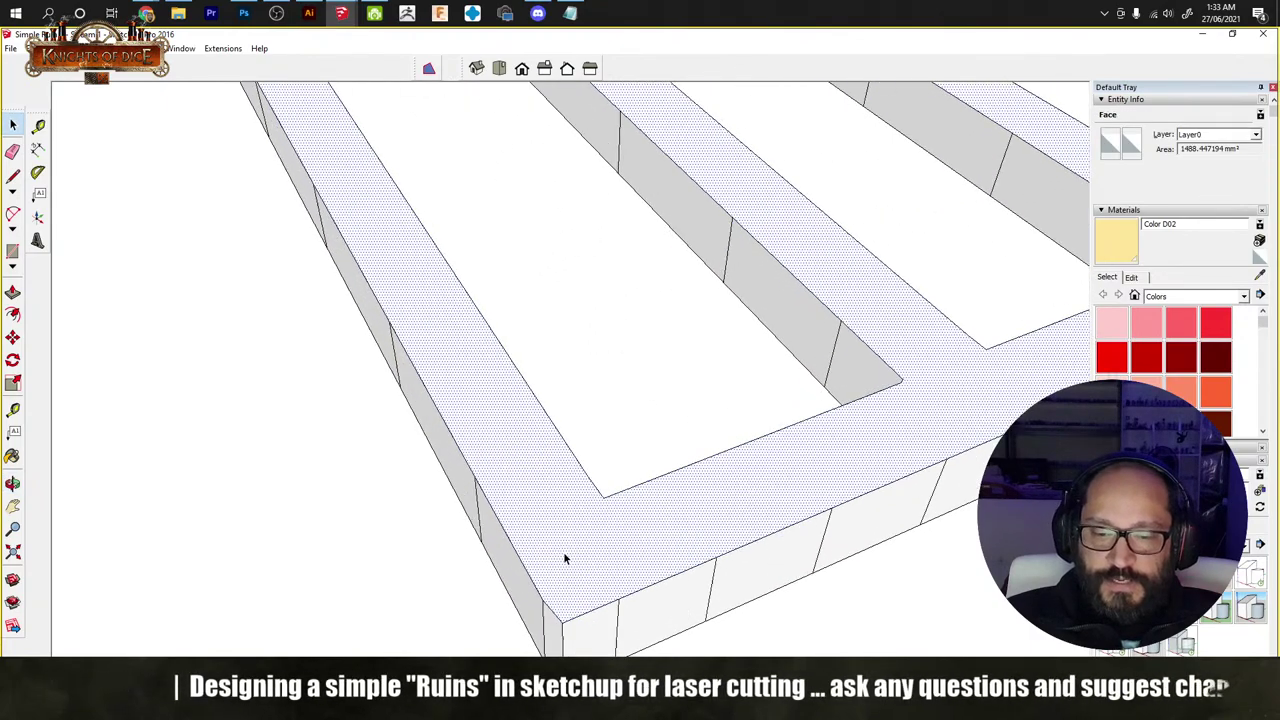
key(r)
click(530, 576)
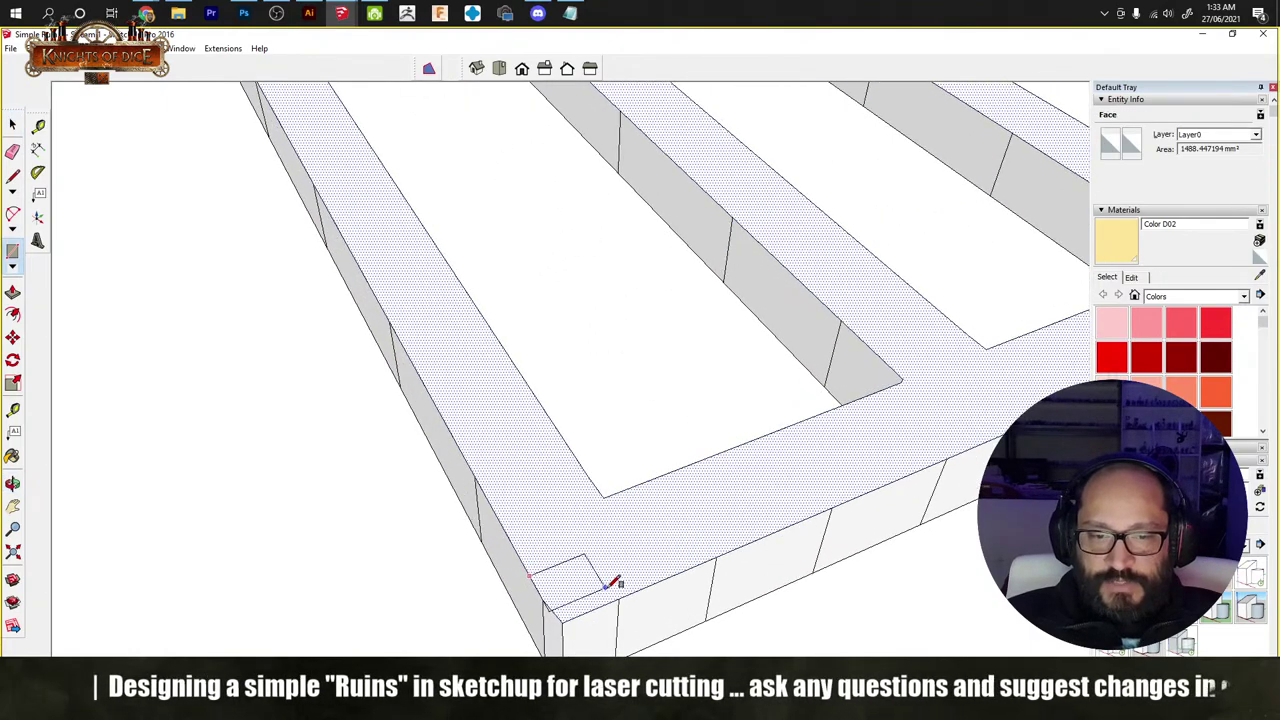
click(672, 578)
key(e)
drag(683, 549, 610, 540)
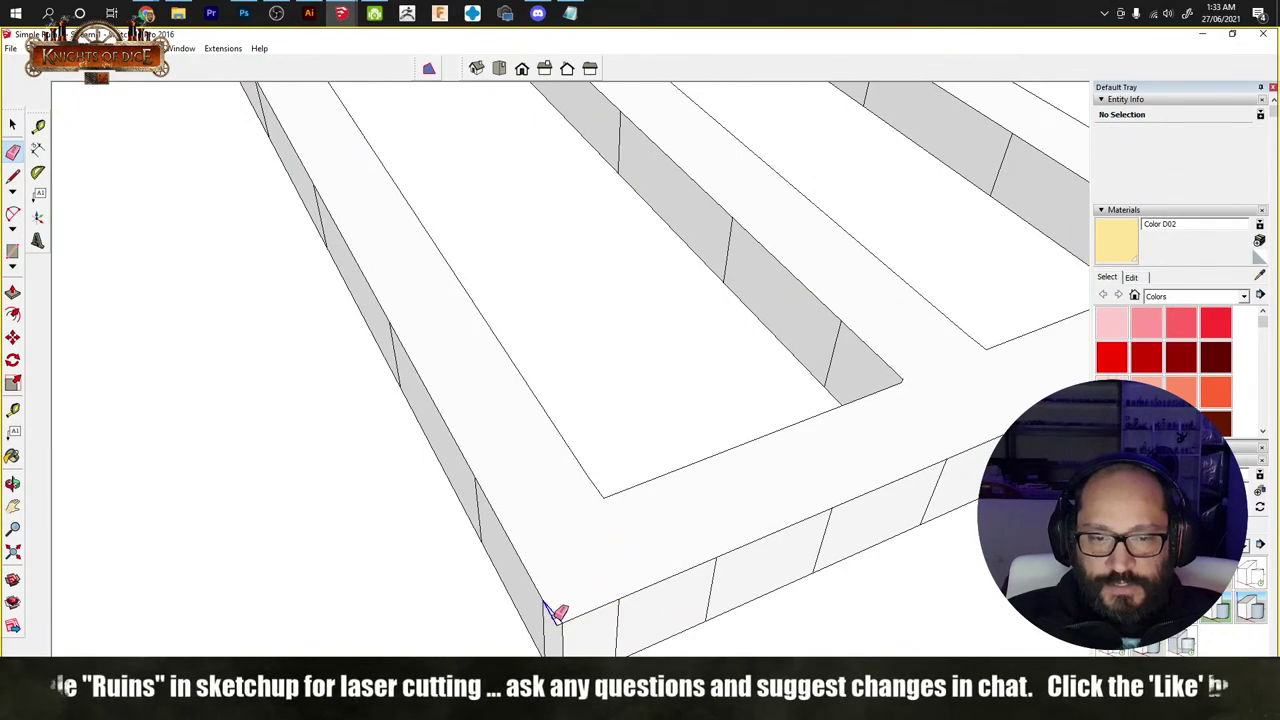
click(626, 569)
key(ctrl+z)
scroll(567, 610, up, 2)
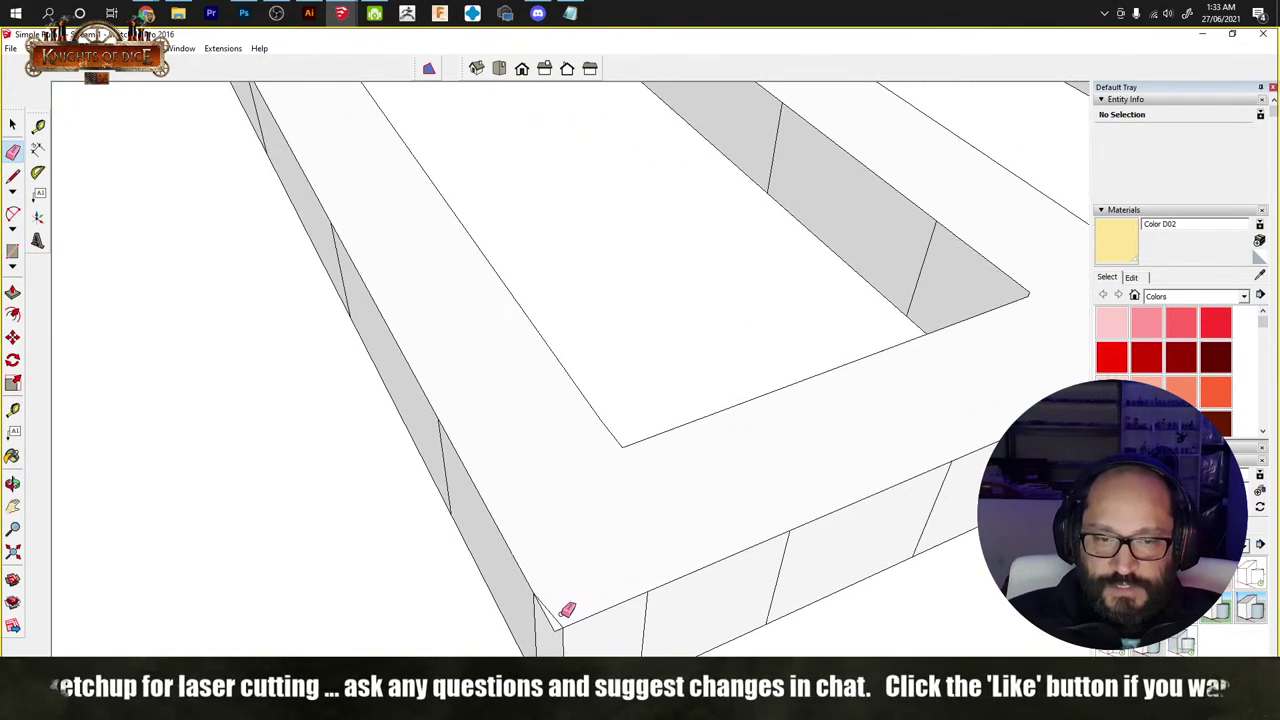
Step: Square off the lower-right outer corner of the window's top face with a rectangle and erase the leftover lines
scroll(740, 470, down, 3)
mouse_move(746, 460)
middle_down()
mouse_move(846, 434)
mouse_move(905, 440)
mouse_move(763, 534)
mouse_move(737, 591)
mouse_move(649, 603)
middle_up()
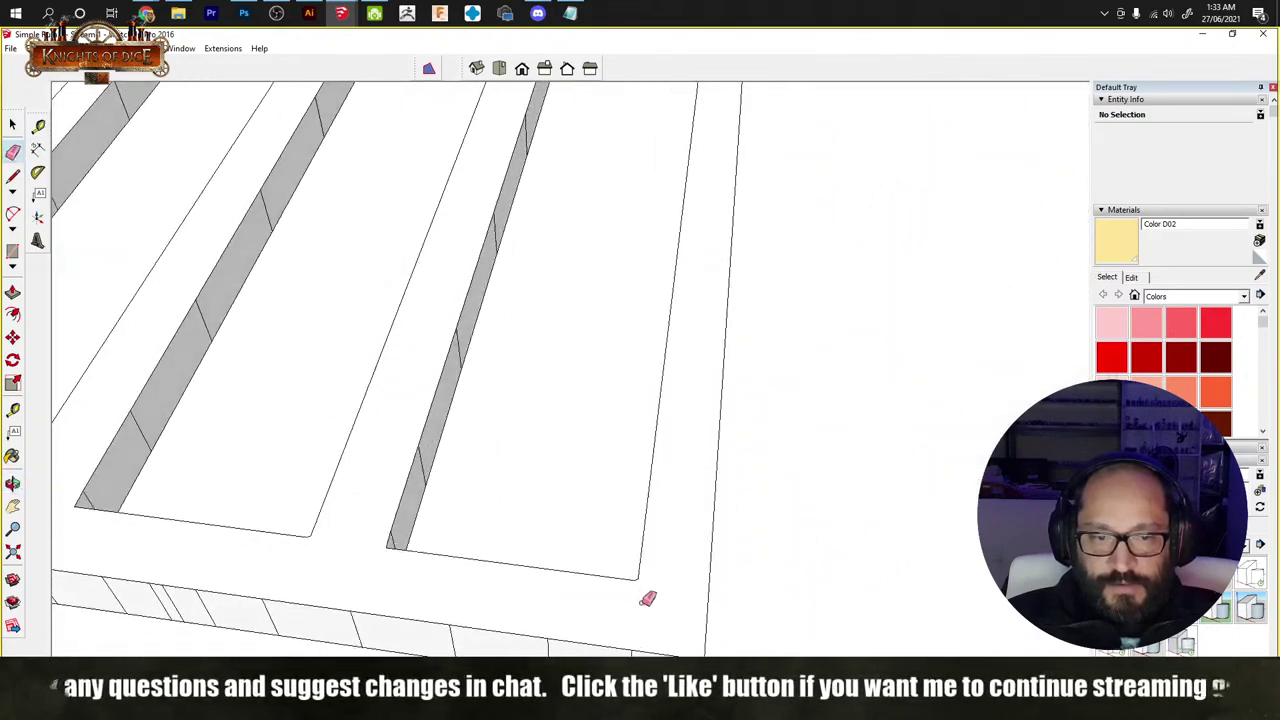
scroll(654, 606, up, 2)
scroll(587, 541, up, 2)
key(r)
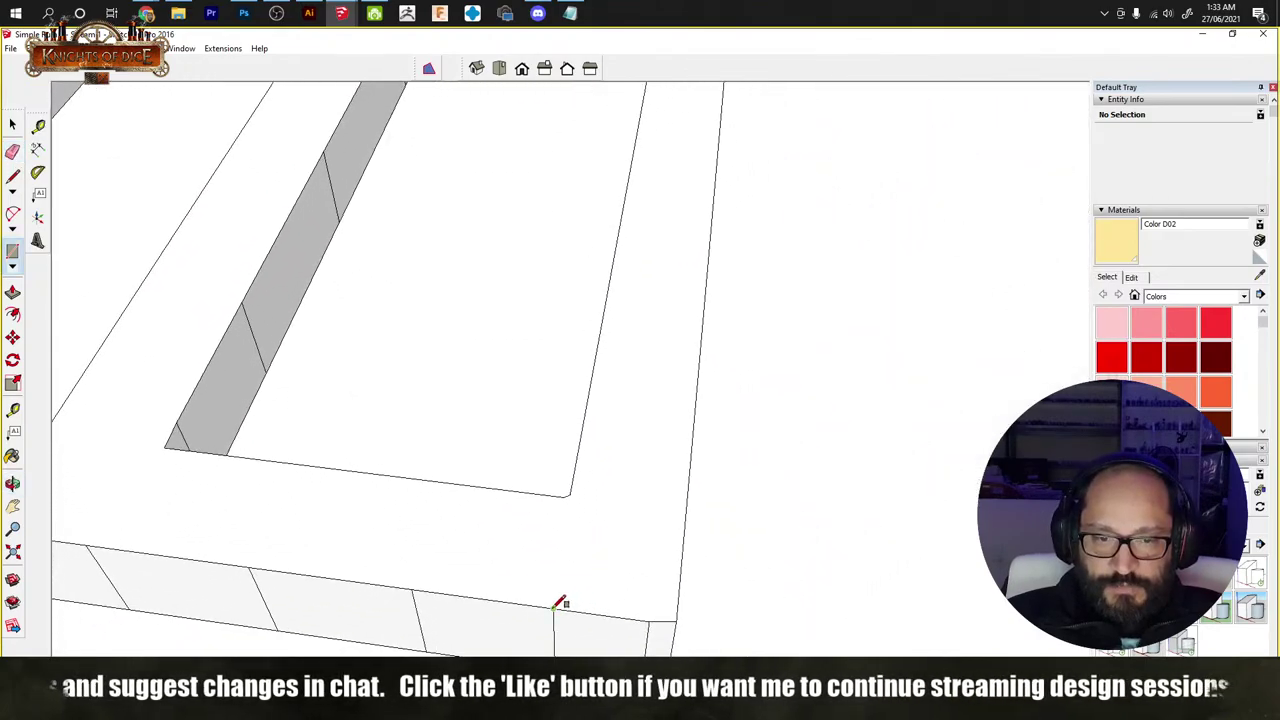
click(554, 608)
key(e)
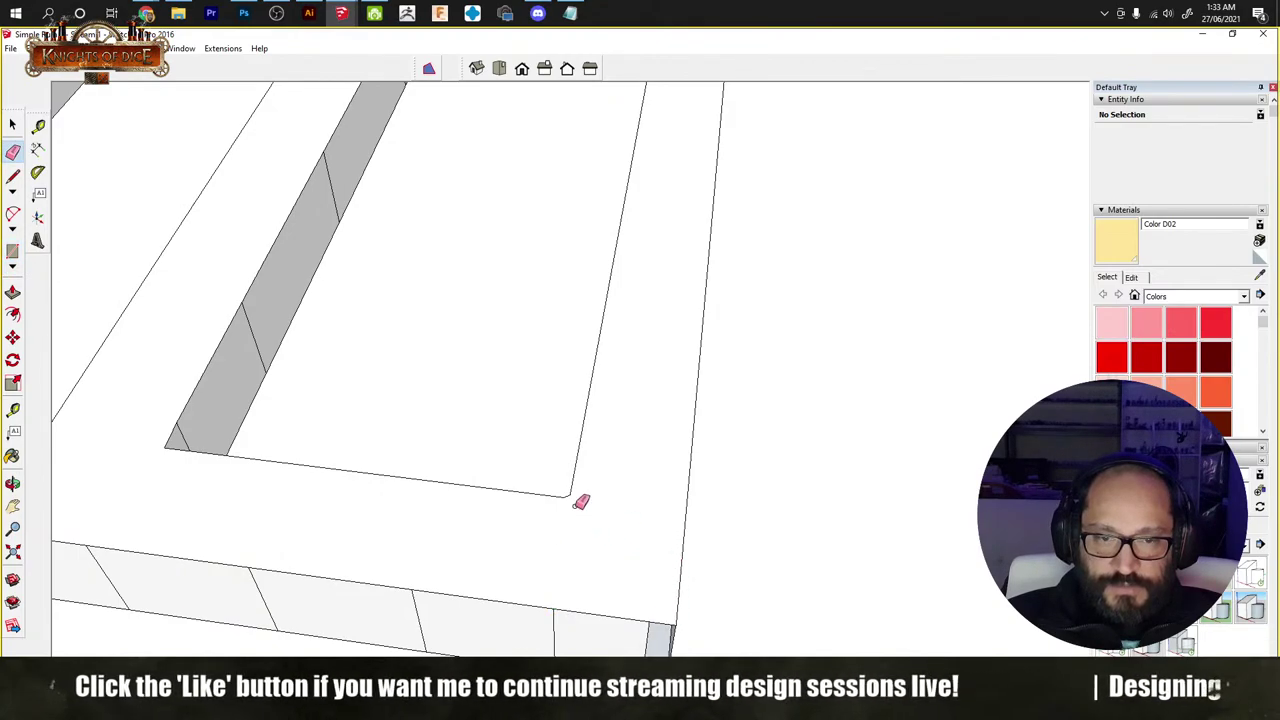
Step: Draw a rectangle inside the lower-right corner of the rightmost arched opening to square its chamfered corner
scroll(570, 494, down, 10)
key(r)
scroll(516, 588, down, 5)
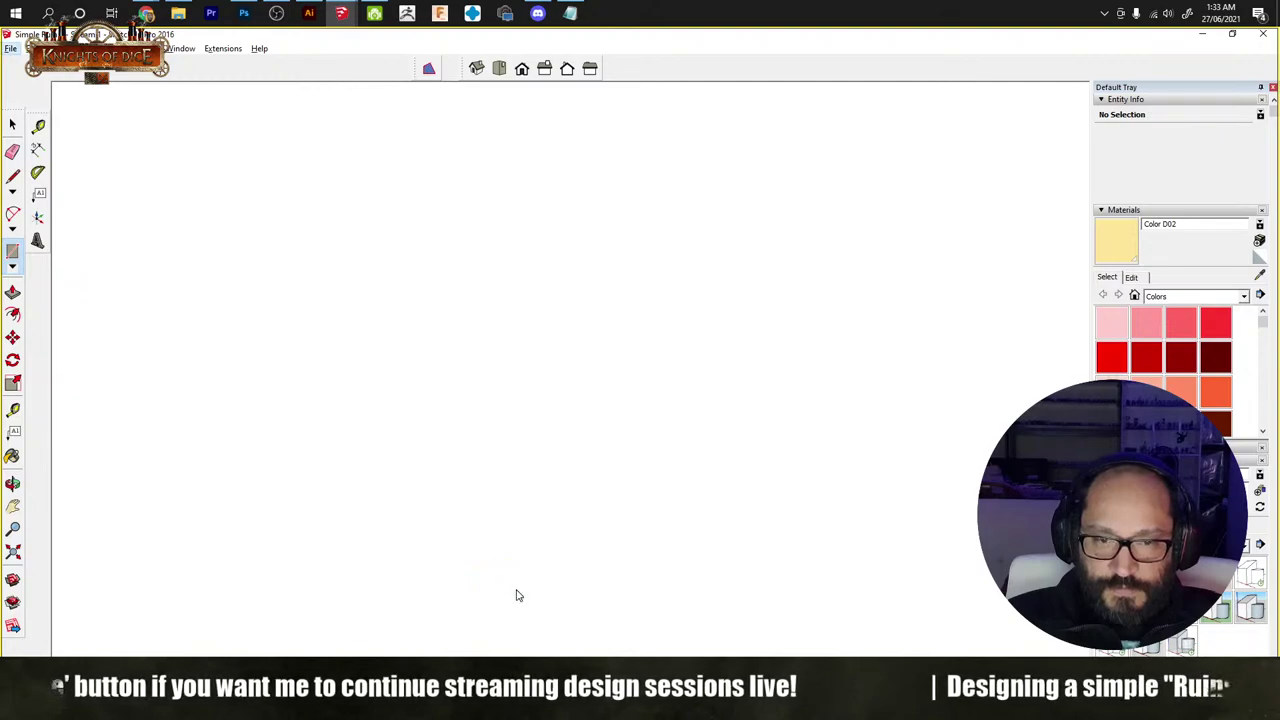
scroll(496, 116, up, 5)
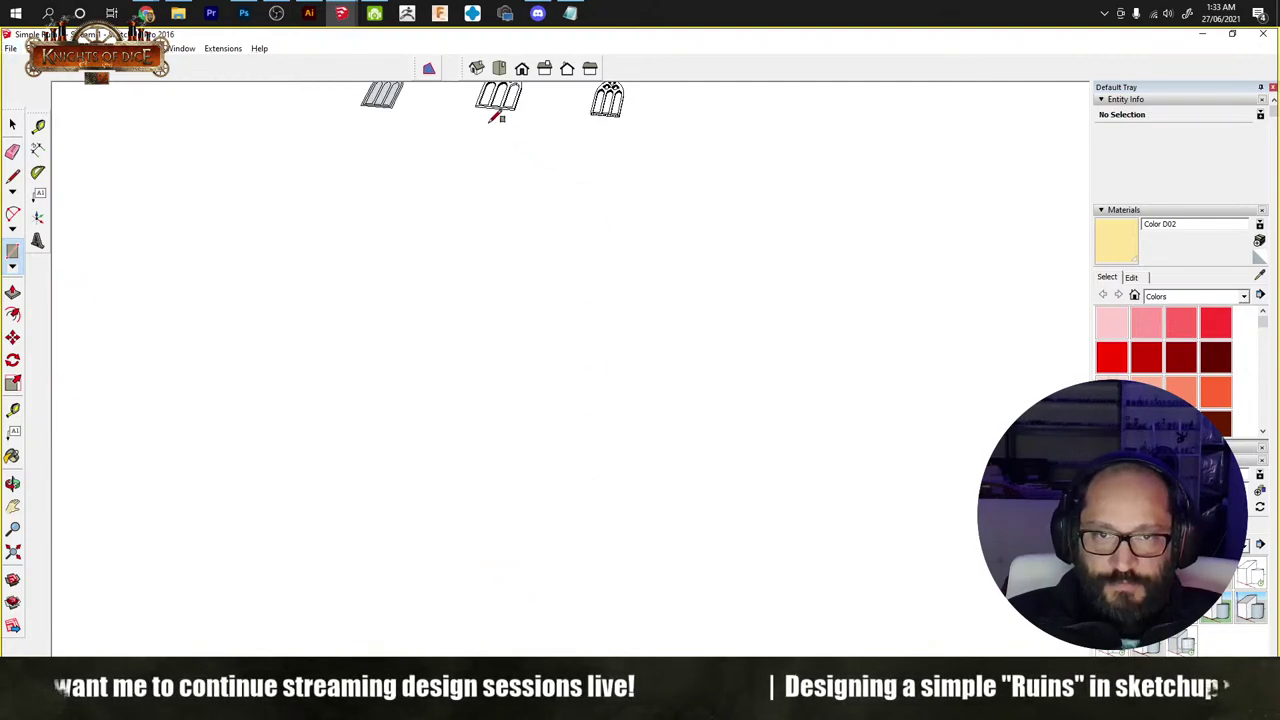
scroll(598, 104, up, 5)
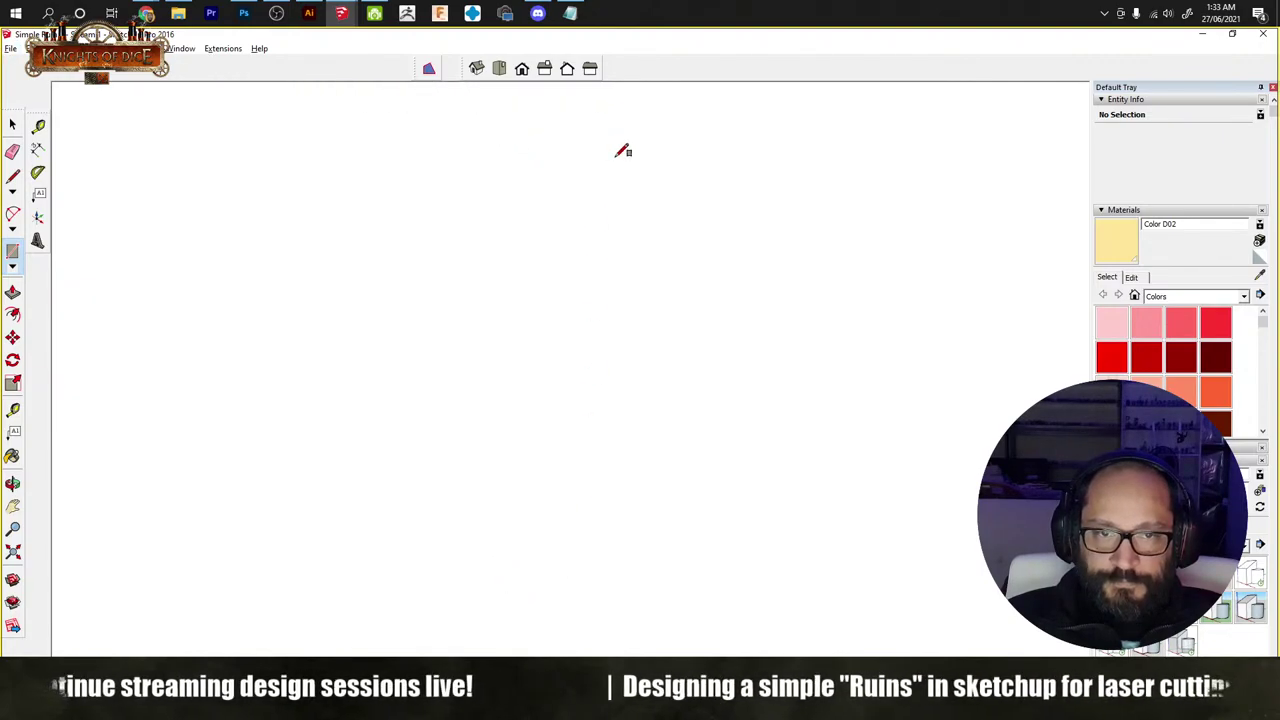
scroll(622, 151, down, 3)
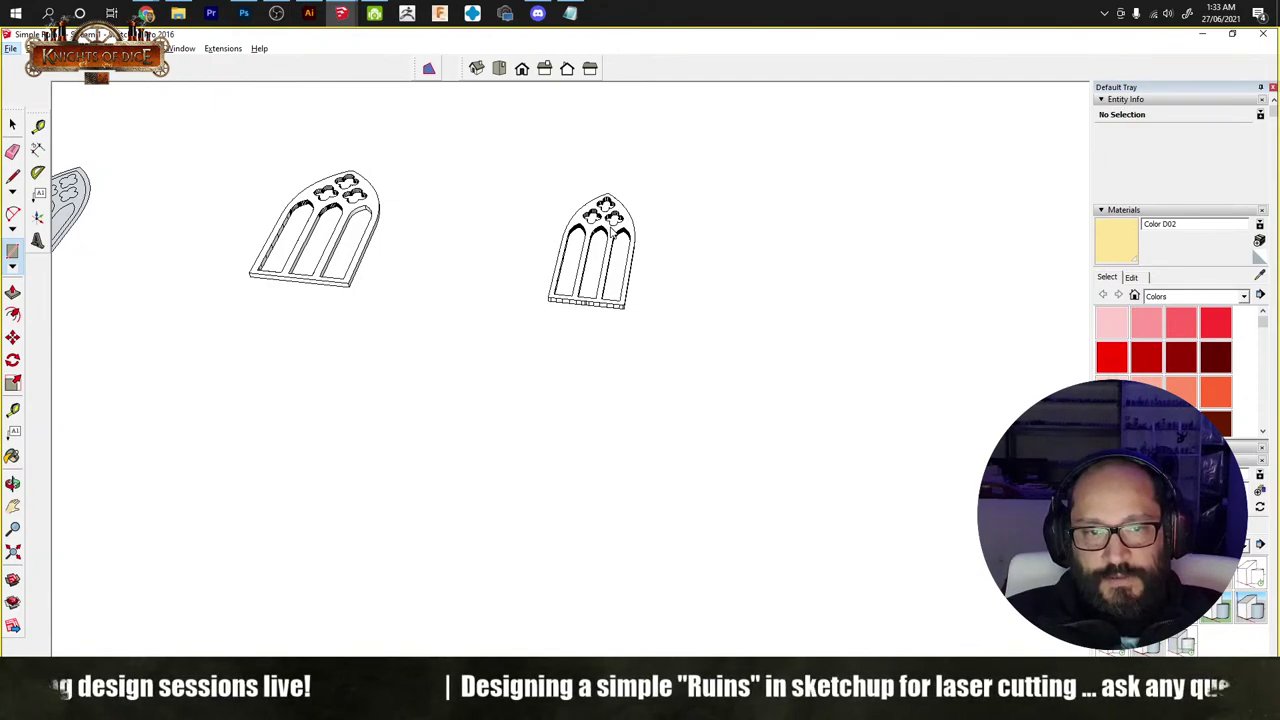
scroll(620, 223, up, 5)
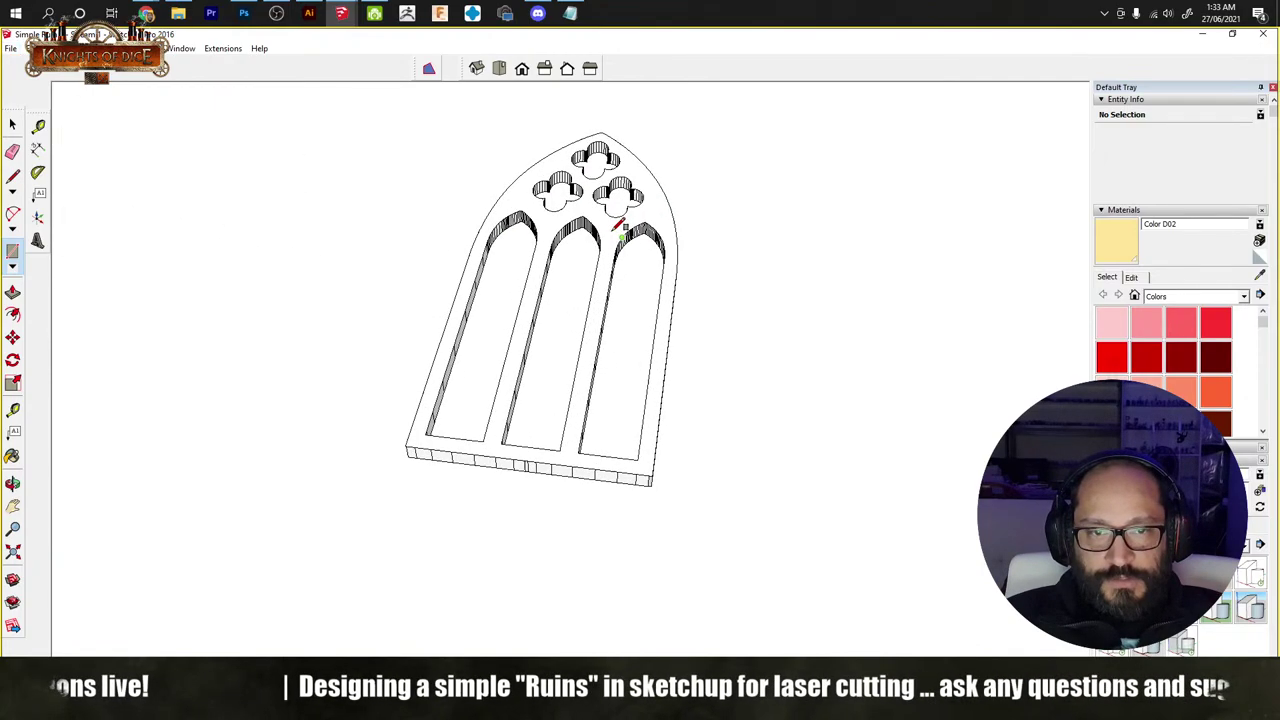
key(space)
triple_click(603, 391)
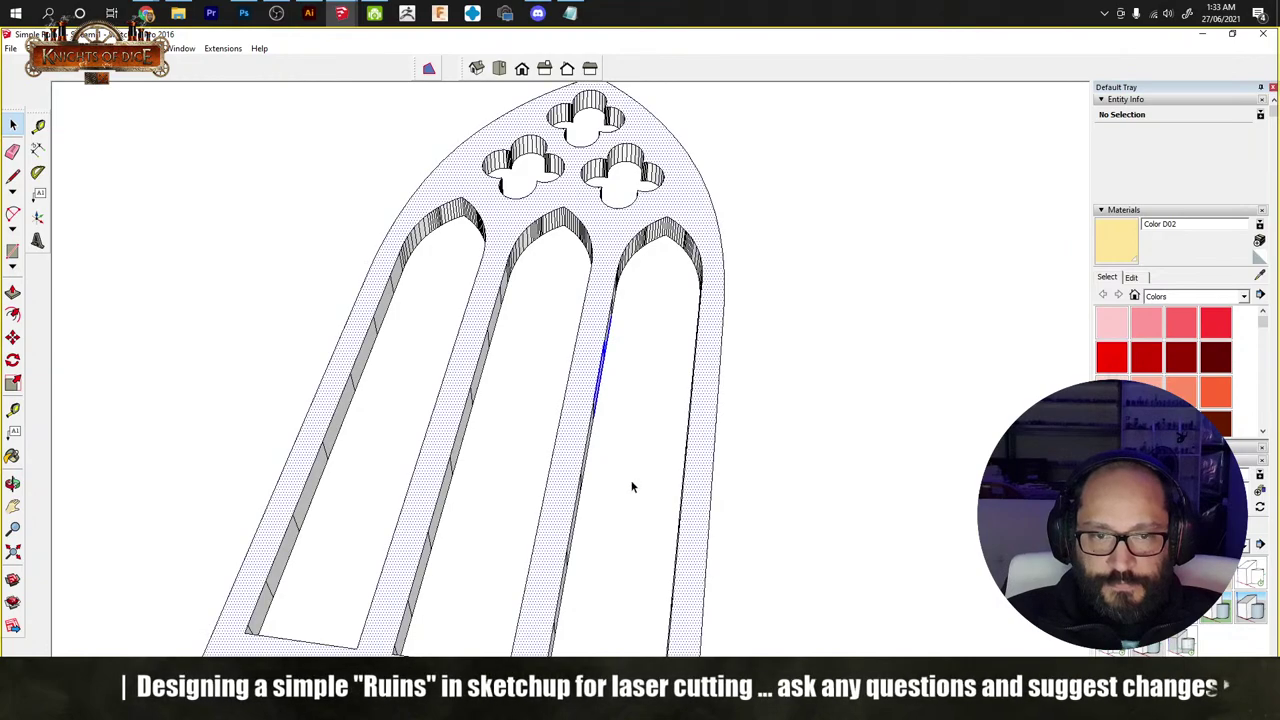
middle_drag(780, 563, 700, 390)
key(l)
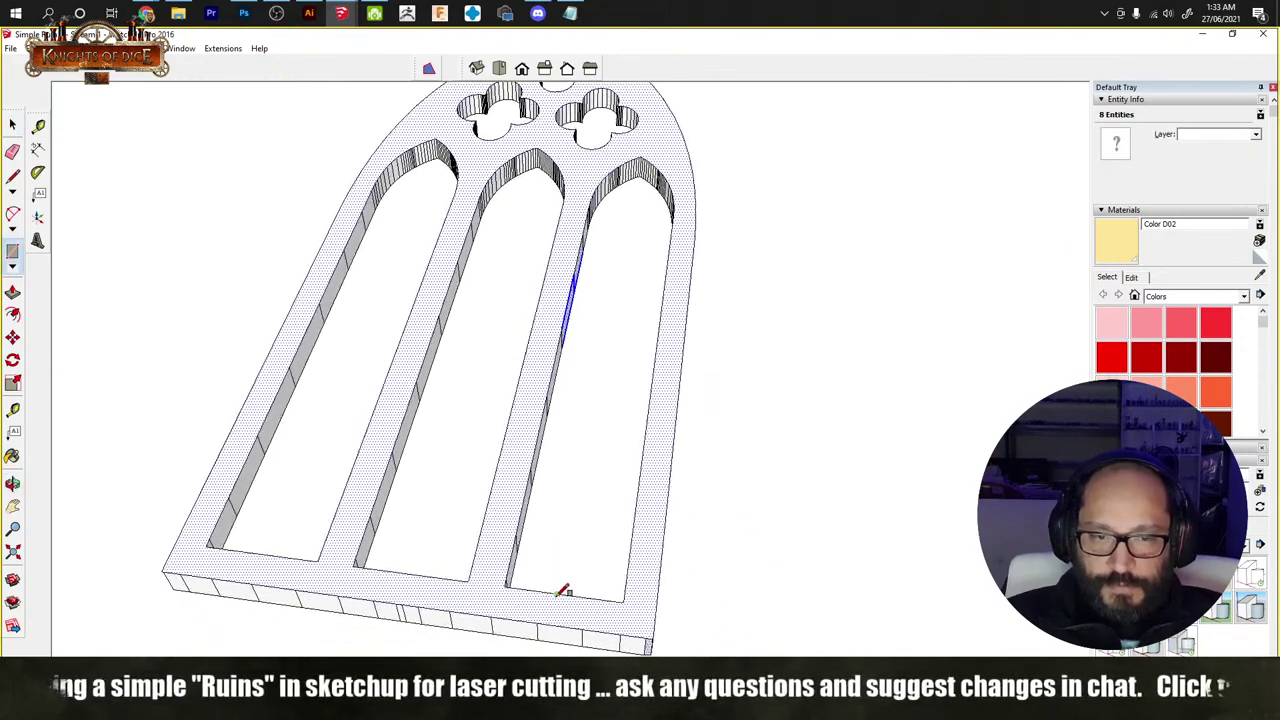
click(585, 597)
click(640, 511)
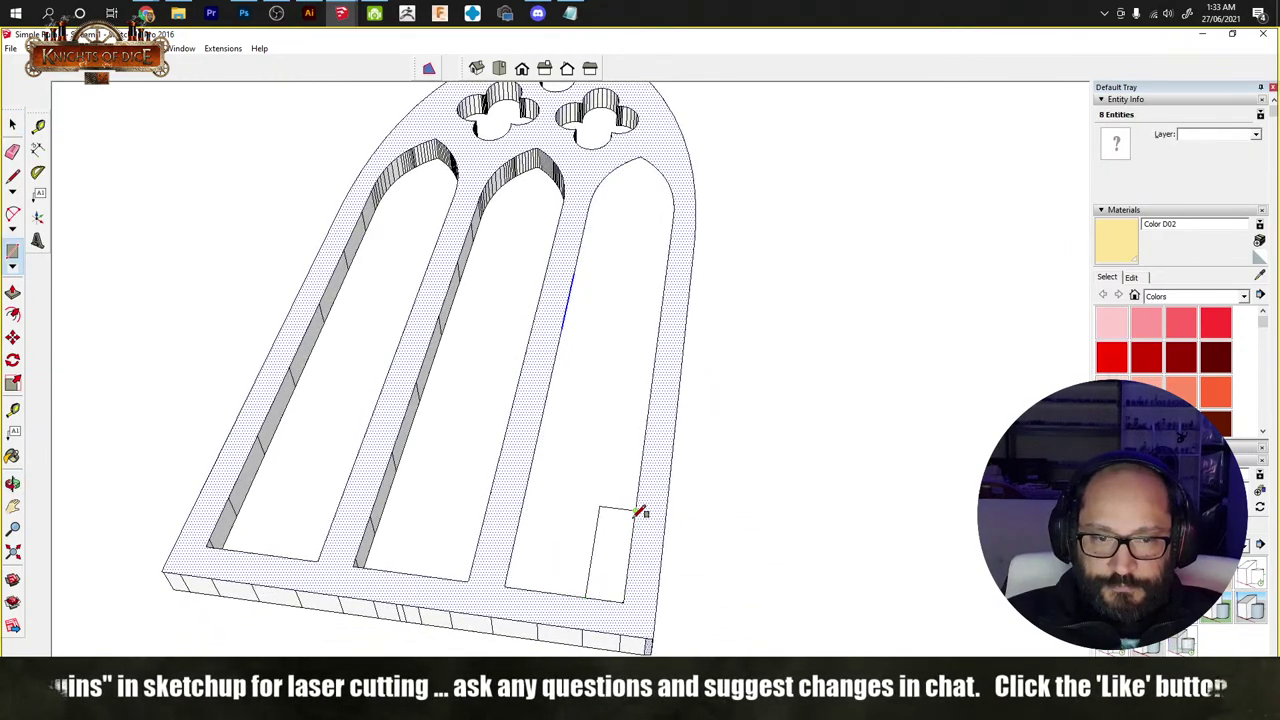
scroll(630, 583, up, 5)
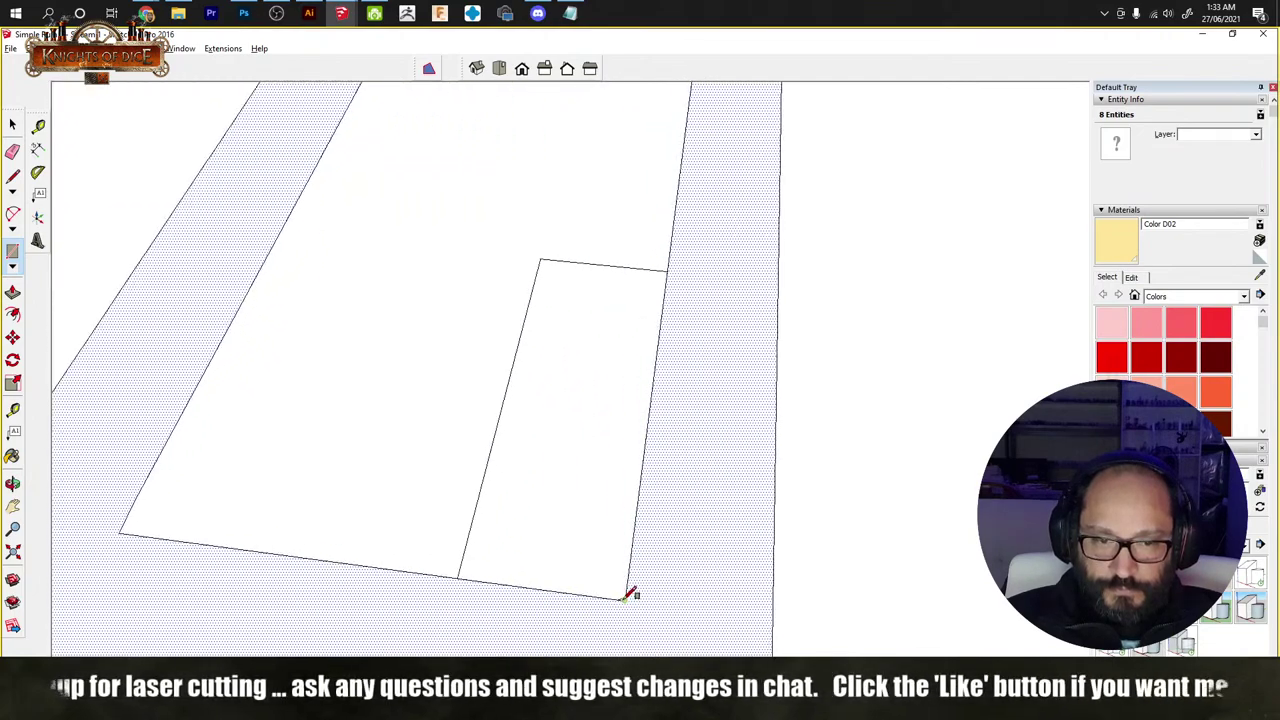
scroll(648, 591, up, 3)
scroll(646, 591, down, 3)
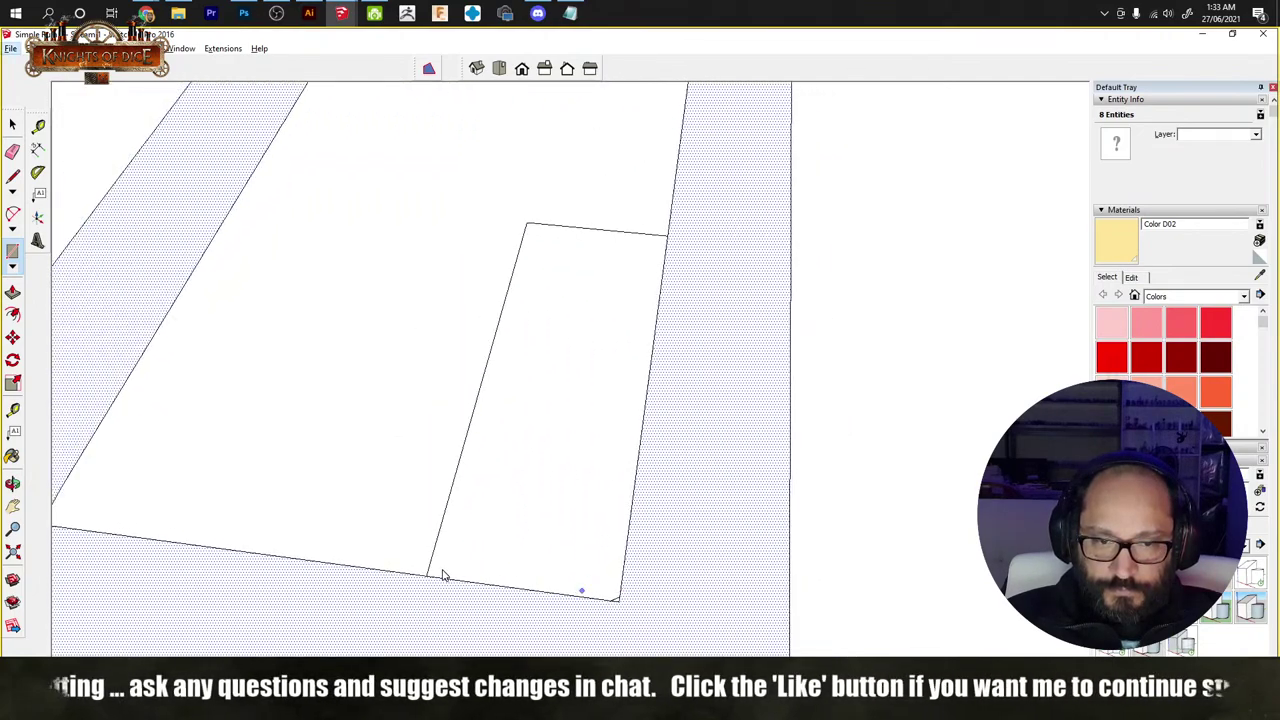
key(alt+space)
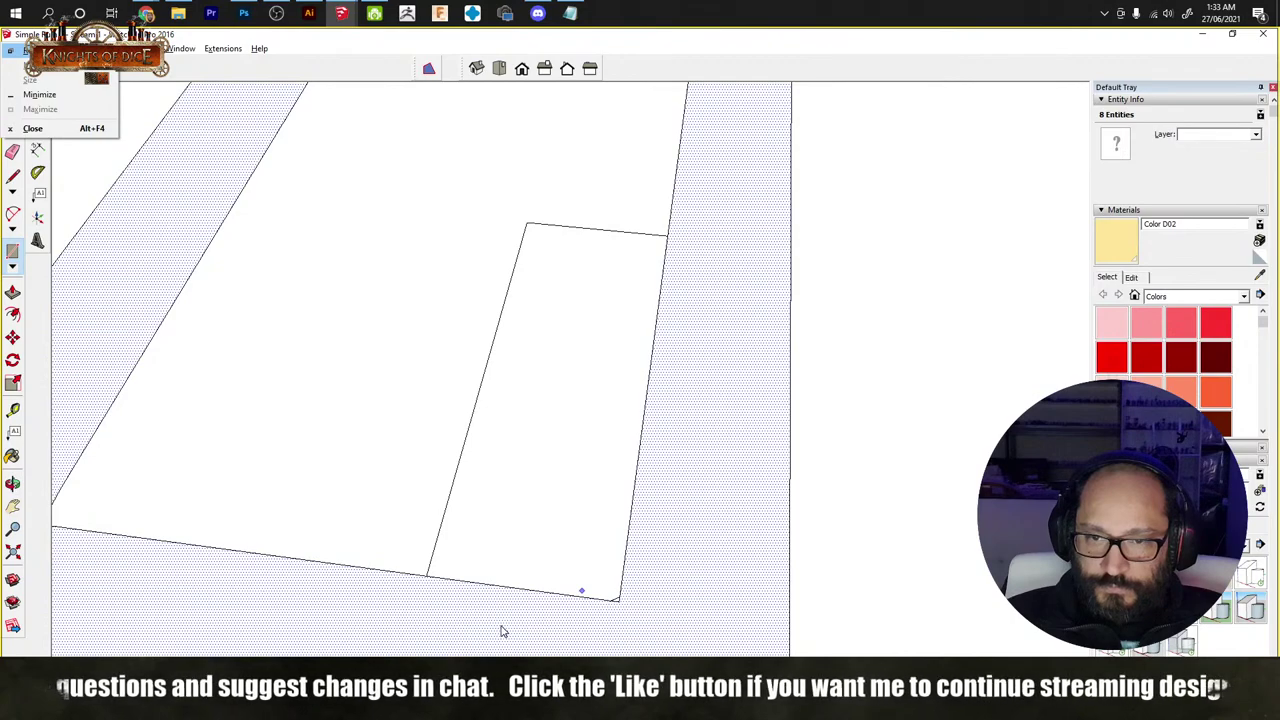
key(Escape)
Step: Draw a small rectangle in the lower-left corner of the rightmost arched opening to square that corner
key(e)
mouse_move(323, 491)
shift+middle_down()
mouse_move(457, 560)
mouse_move(486, 486)
shift+middle_up()
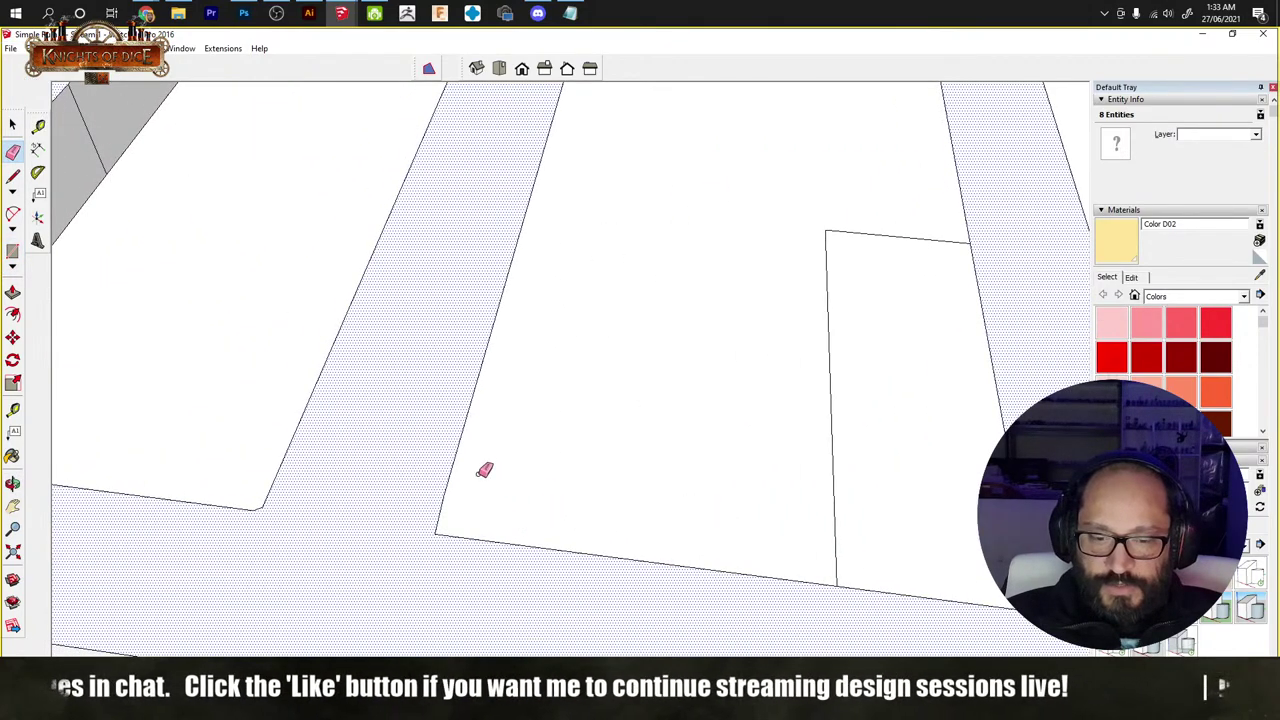
key(l)
click(457, 445)
click(529, 455)
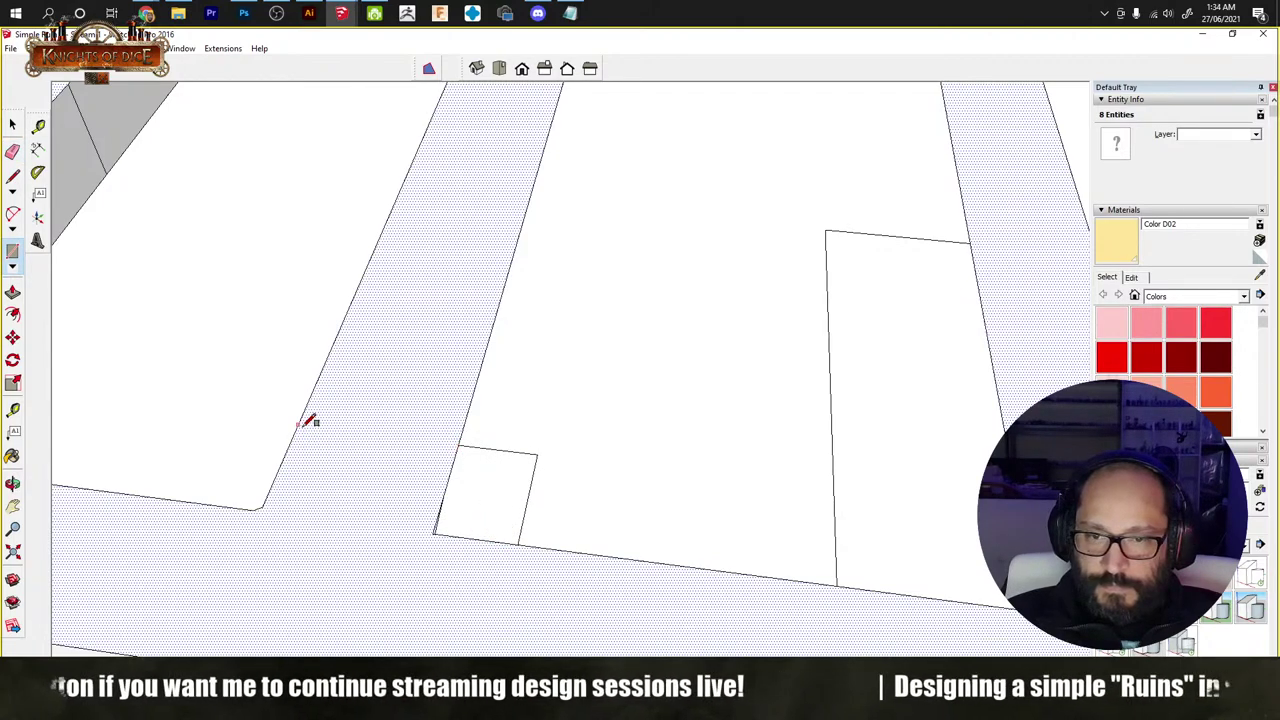
Step: Draw small squaring rectangles in both lower corners of the middle and leftmost arched openings
shift+middle_drag(217, 494, 808, 586)
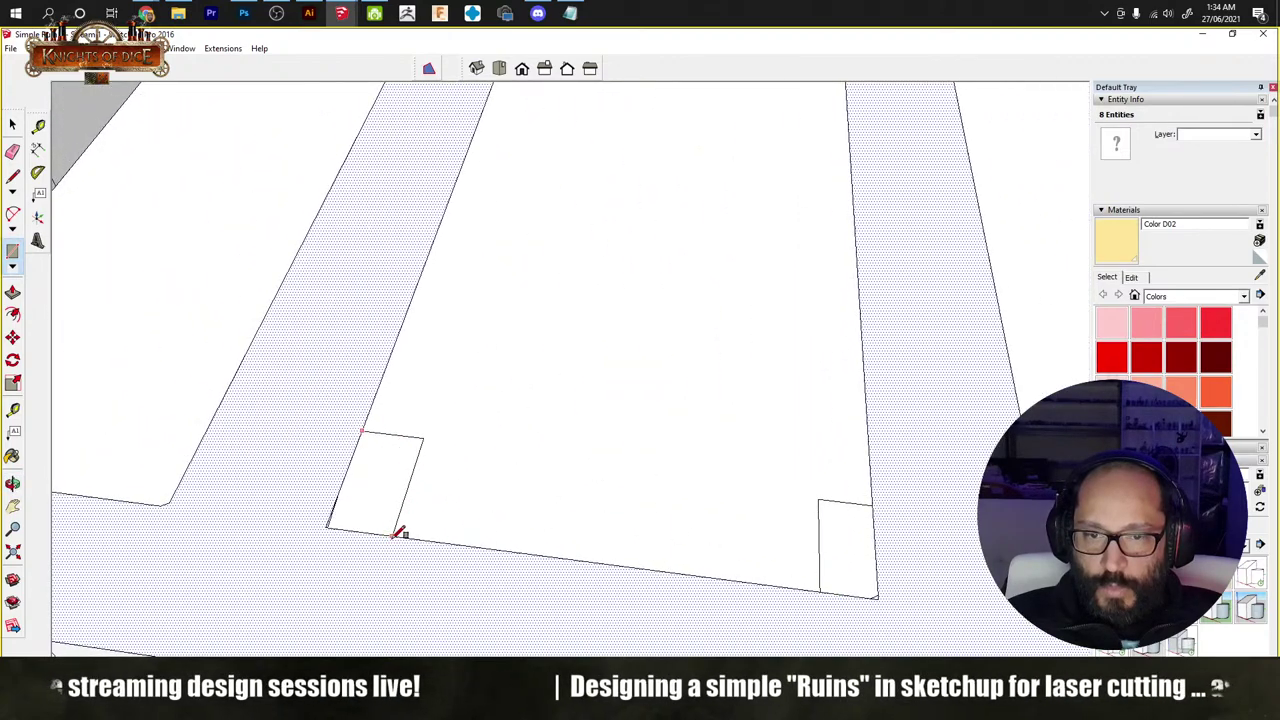
middle_drag(307, 505, 742, 584)
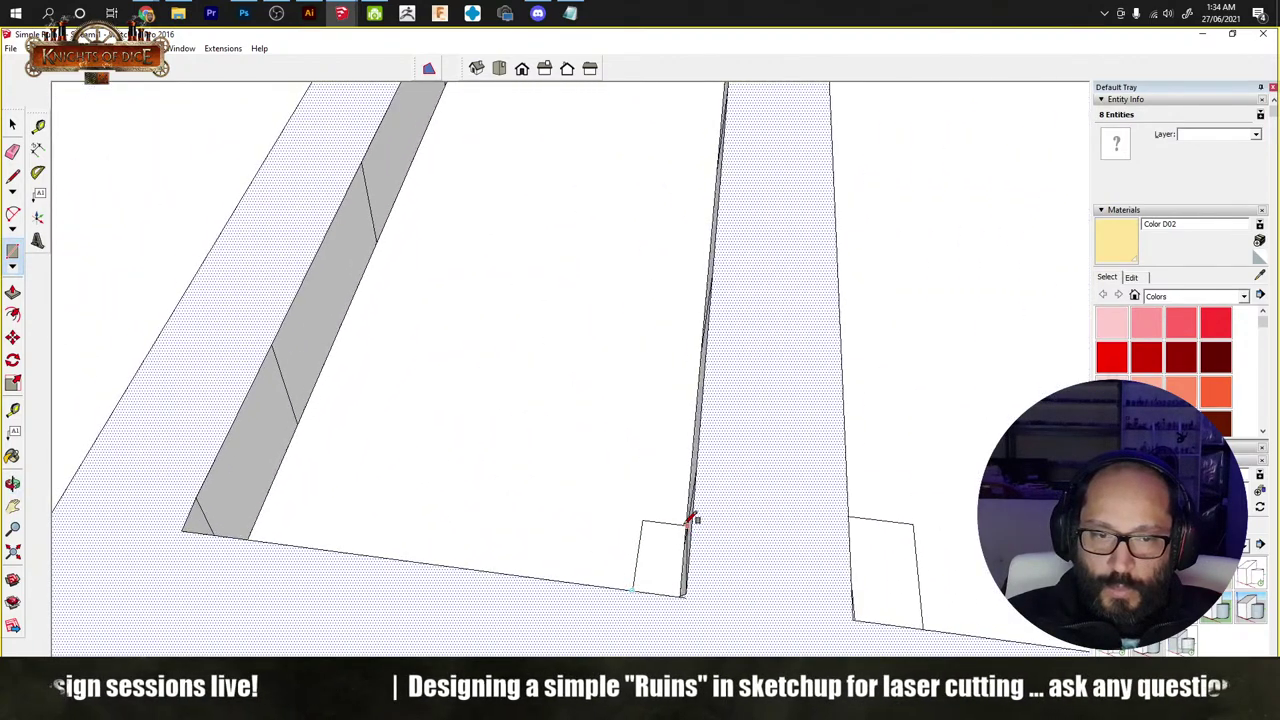
key(ctrl+z)
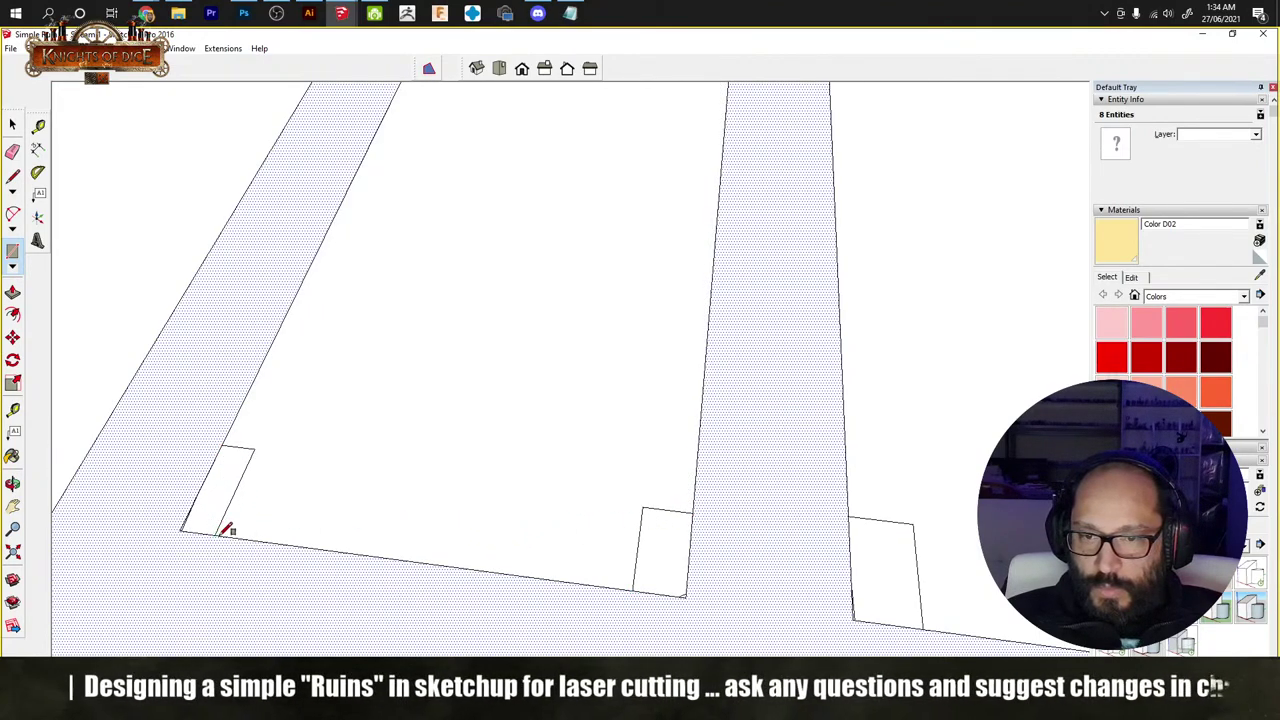
Step: Try to rebuild the window by keeping only its top face with its edges and extruding it into a panel
key(space)
click(243, 592)
key(ctrl+z)
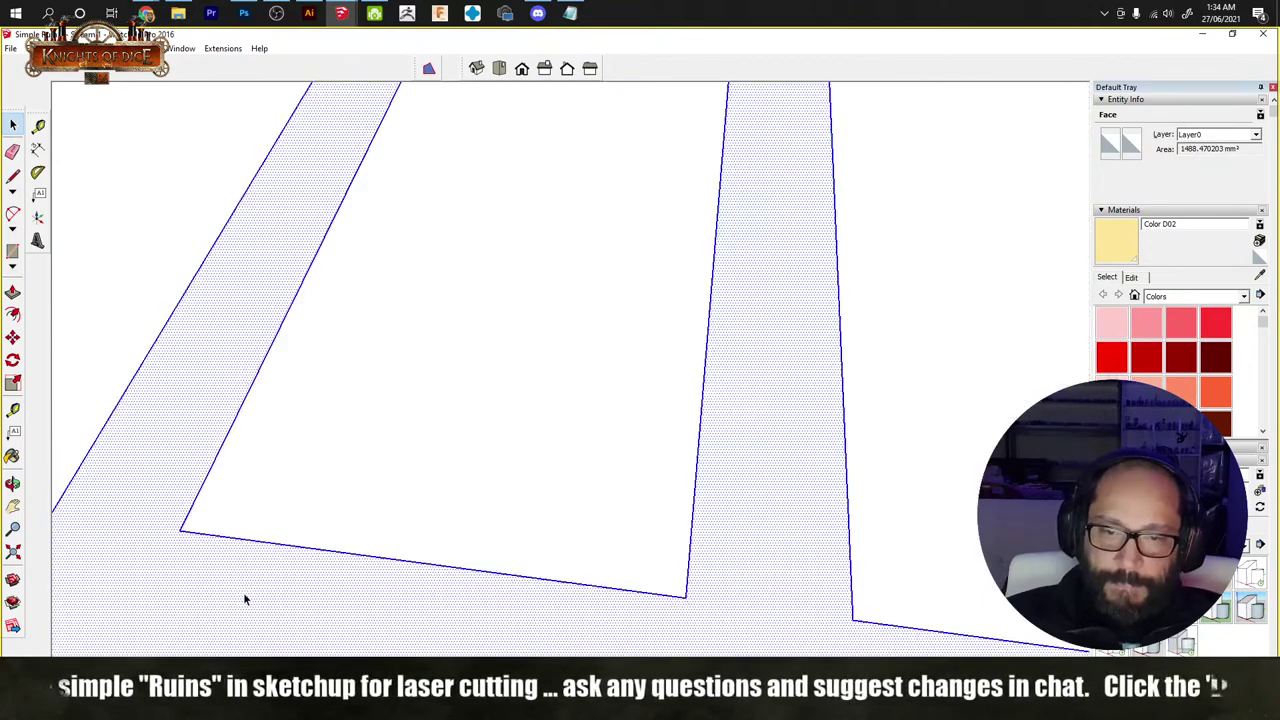
key(ctrl+a)
scroll(308, 580, down, 2)
scroll(429, 357, down, 2)
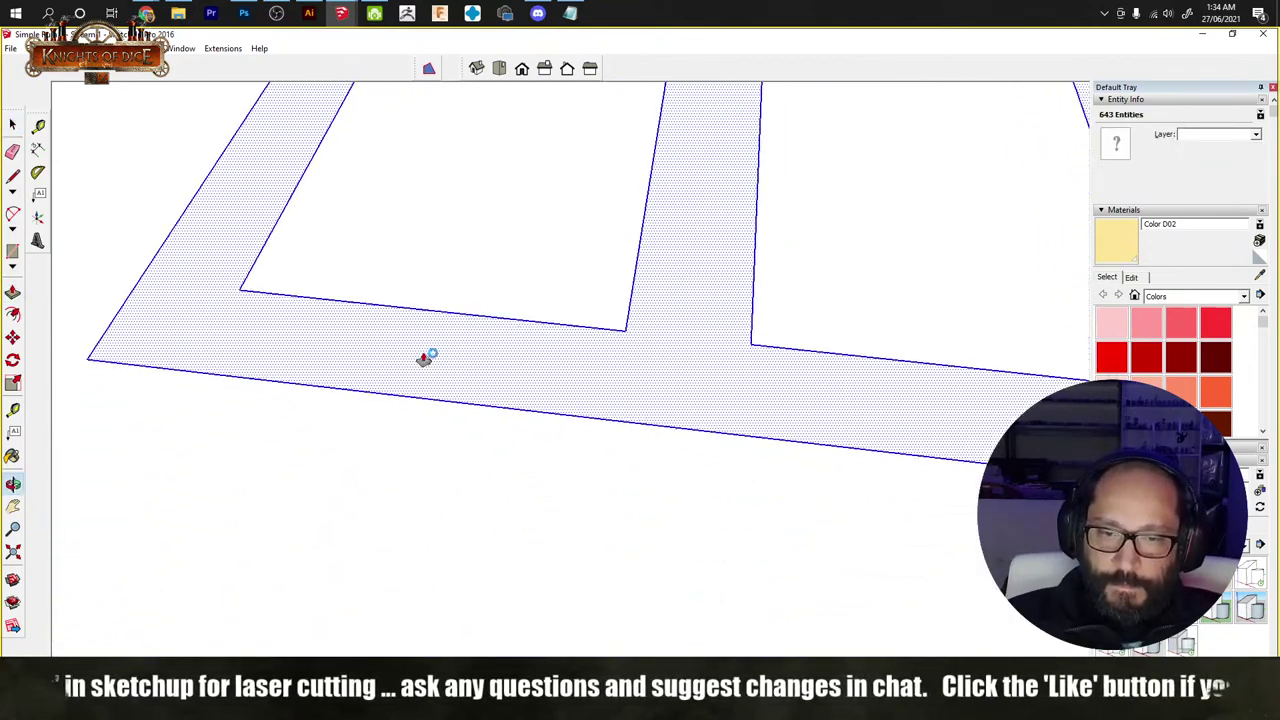
middle_drag(429, 357, 440, 380)
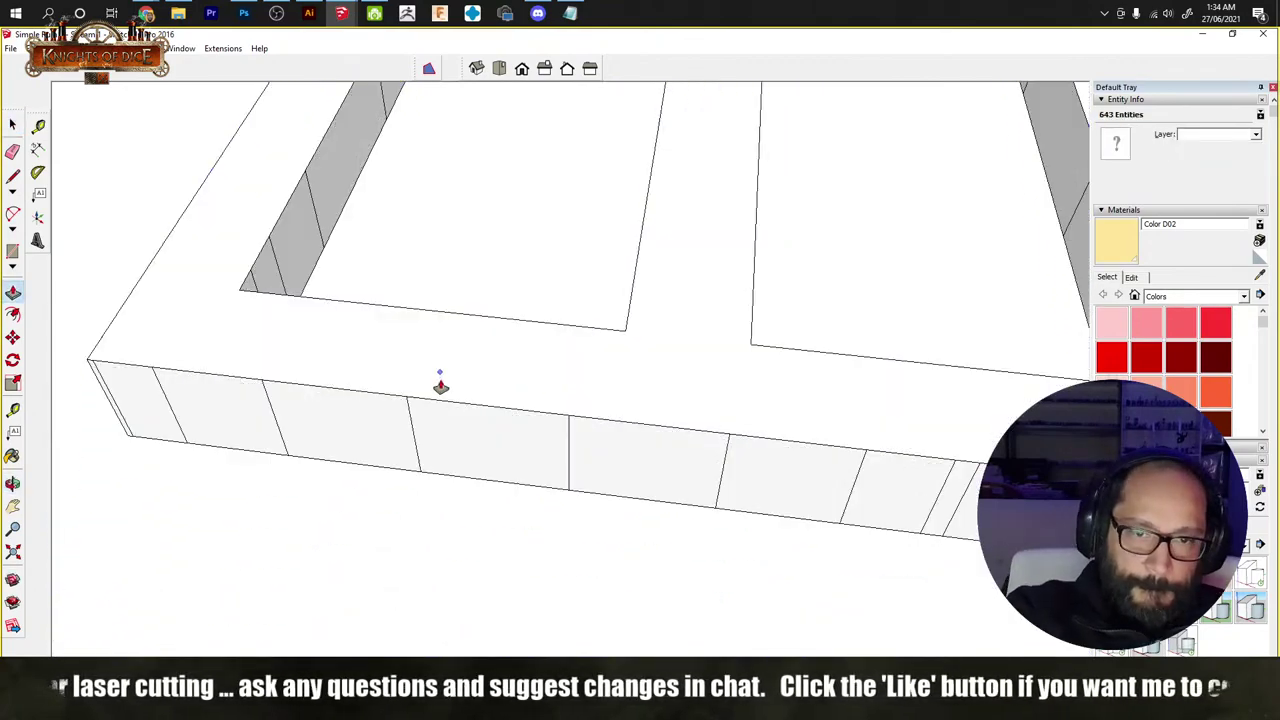
key(space)
click(791, 326)
middle_drag(791, 326, 643, 543)
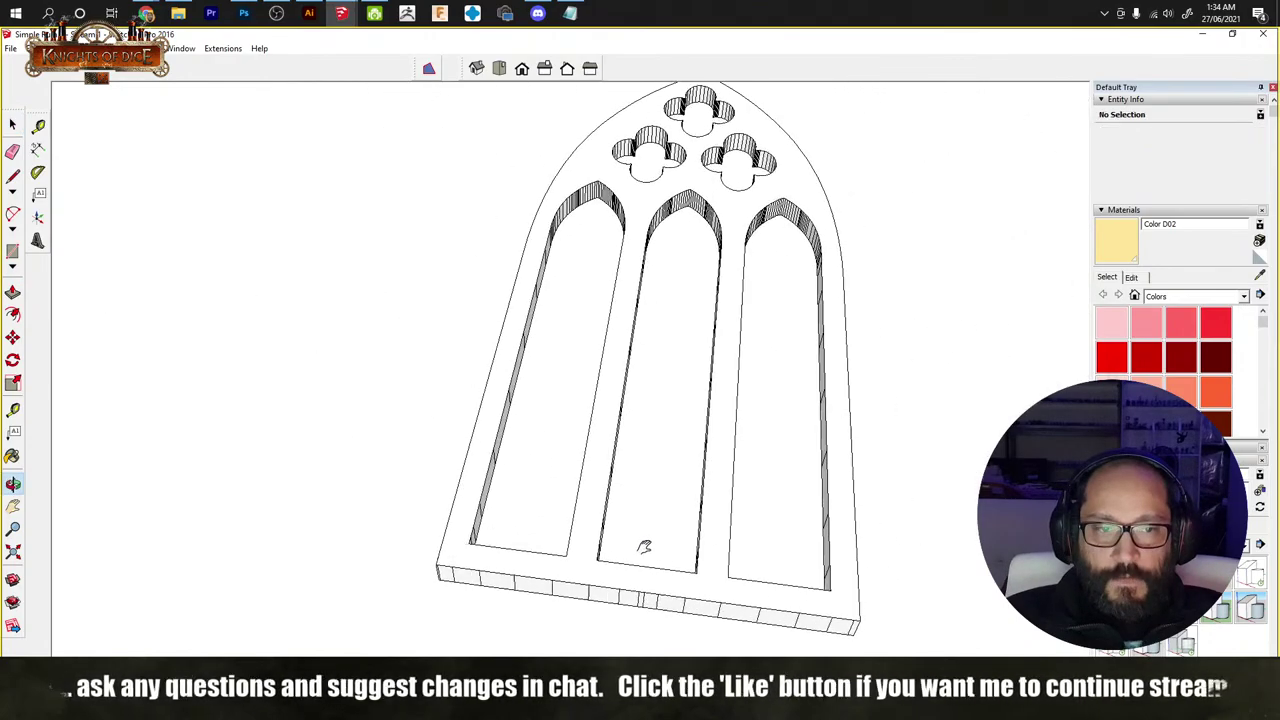
Step: Check the rebuilt window and its surroundings, and undo the rebuild to bring back the rest of the model
scroll(680, 329, up, 6)
scroll(760, 362, up, 2)
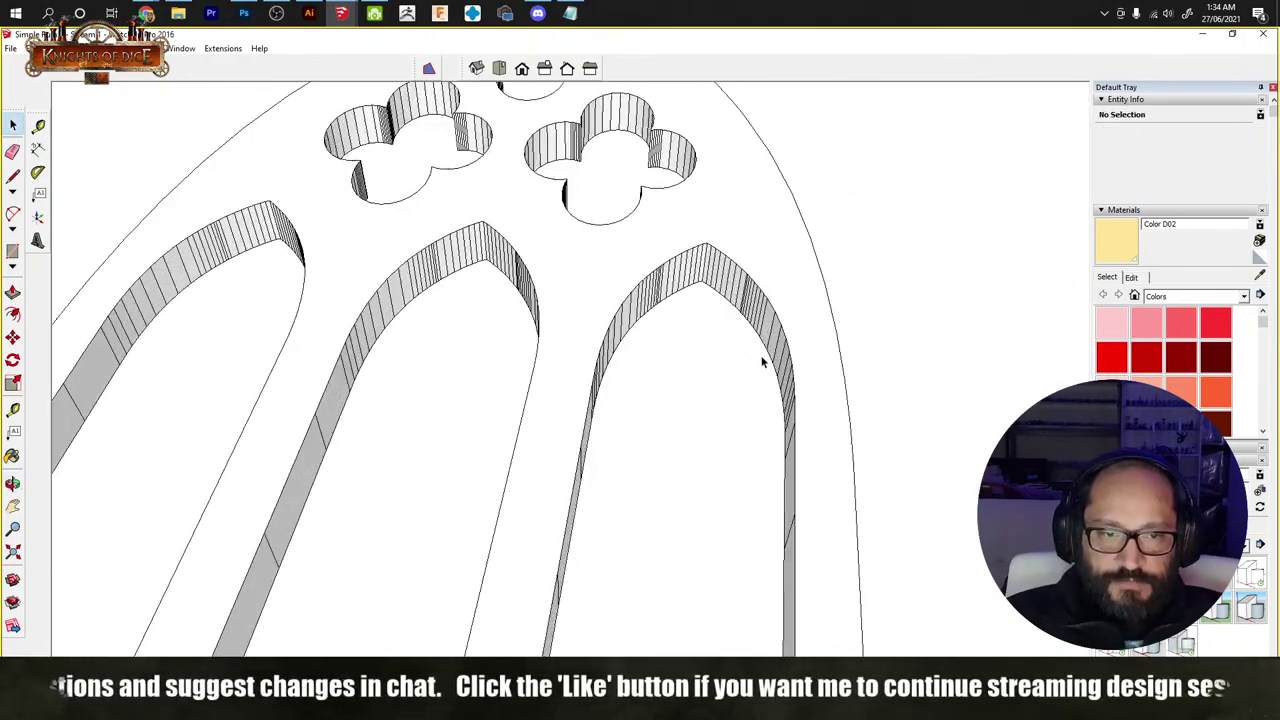
scroll(761, 362, down, 4)
scroll(760, 358, up, 1)
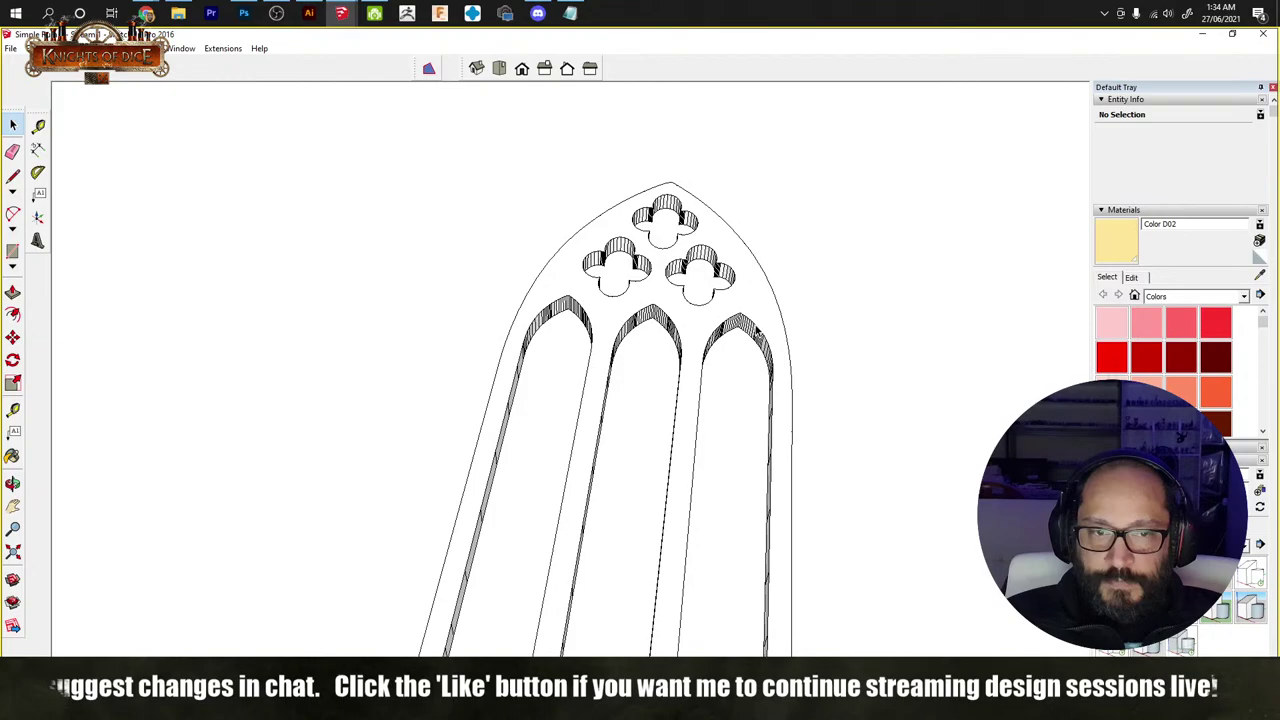
triple_click(746, 311)
scroll(746, 420, down, 3)
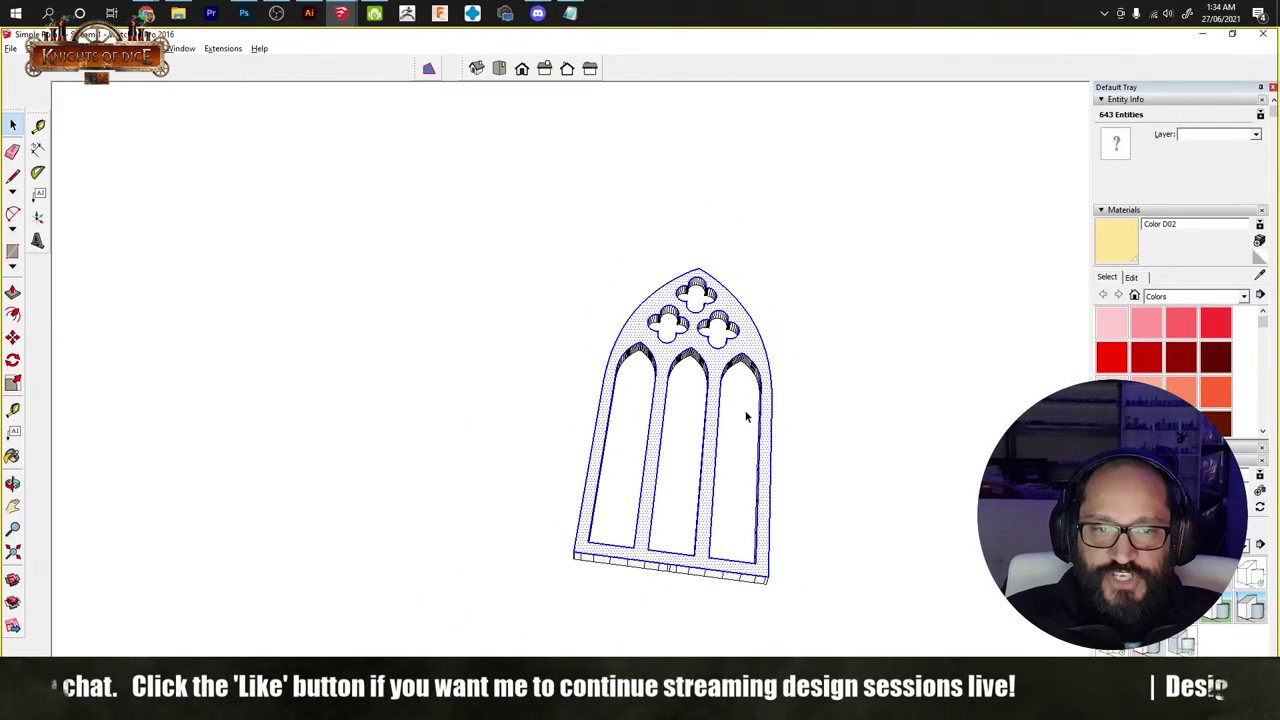
scroll(746, 416, down, 5)
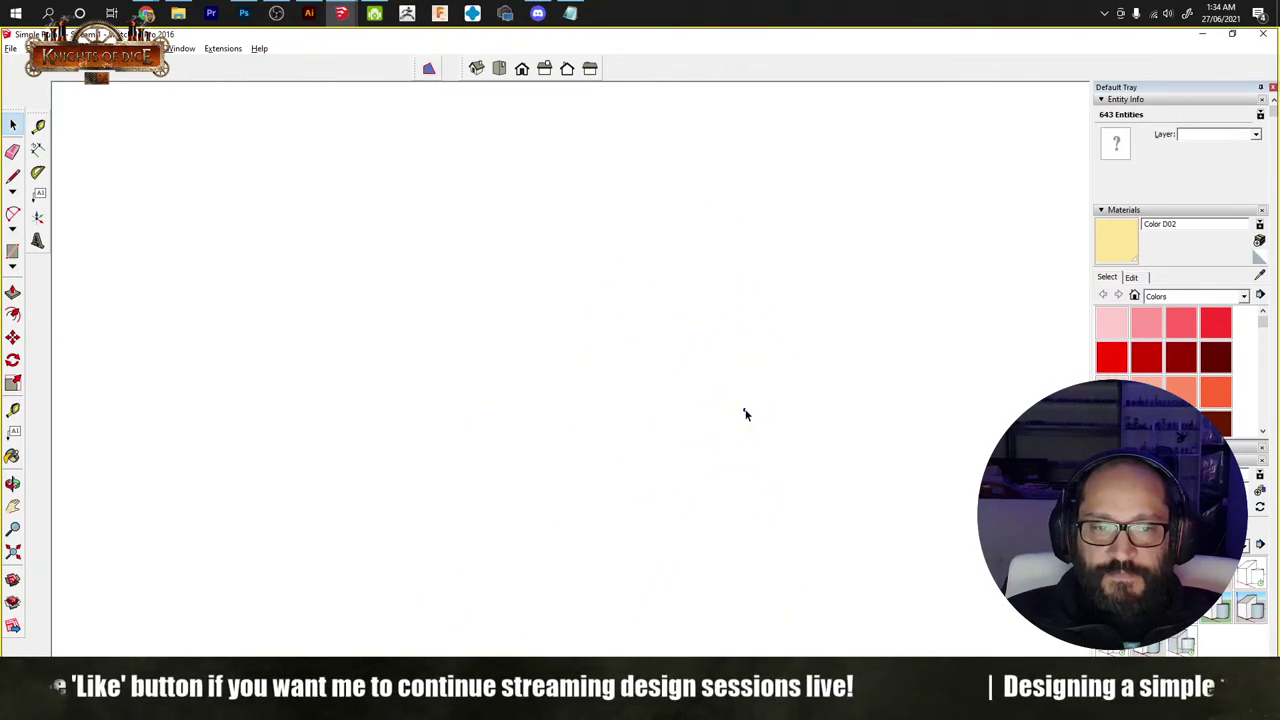
scroll(741, 416, up, 8)
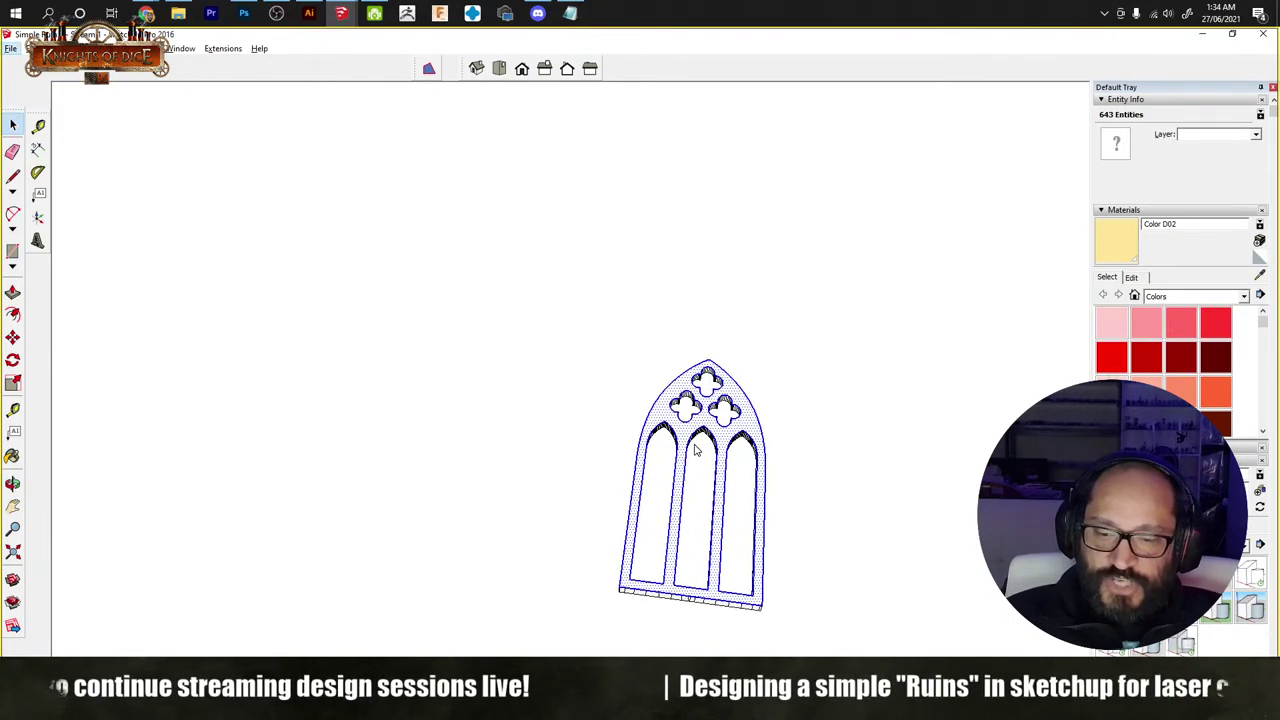
key(ctrl+z)
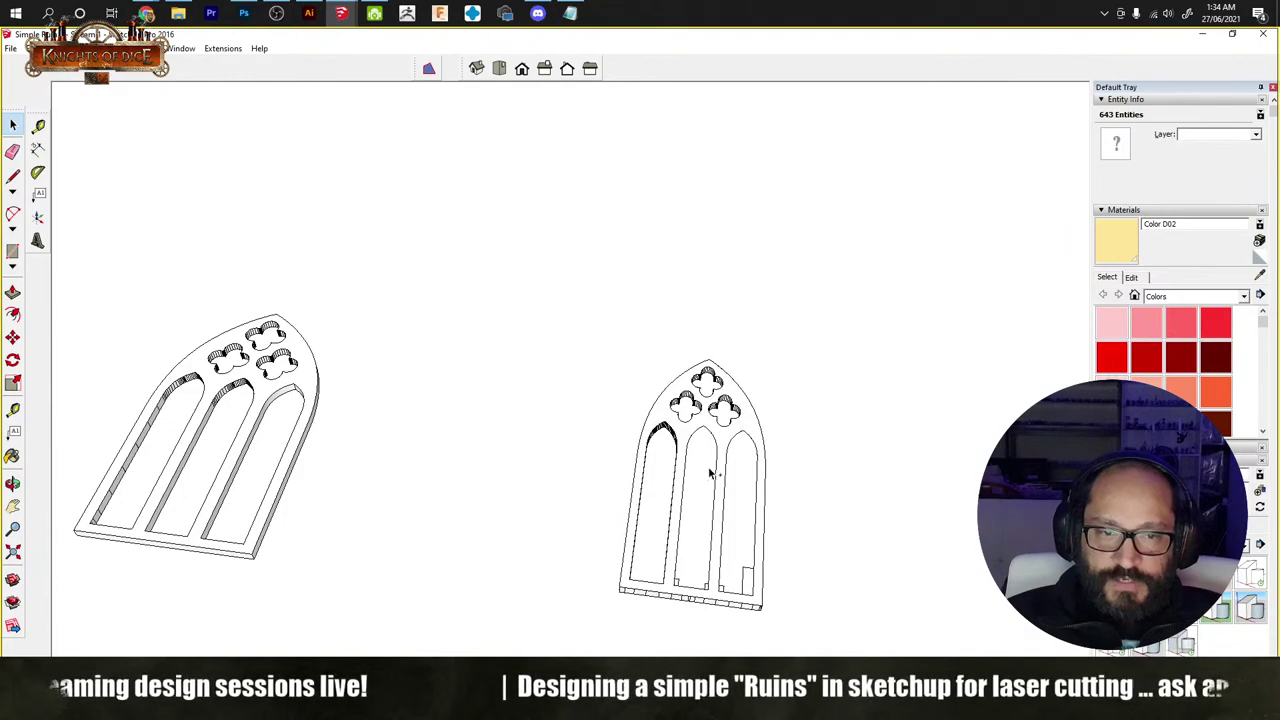
Step: Select all connected geometry of the rightmost window in the row, including its corner rectangles, and make it a group
scroll(630, 445, down, 10)
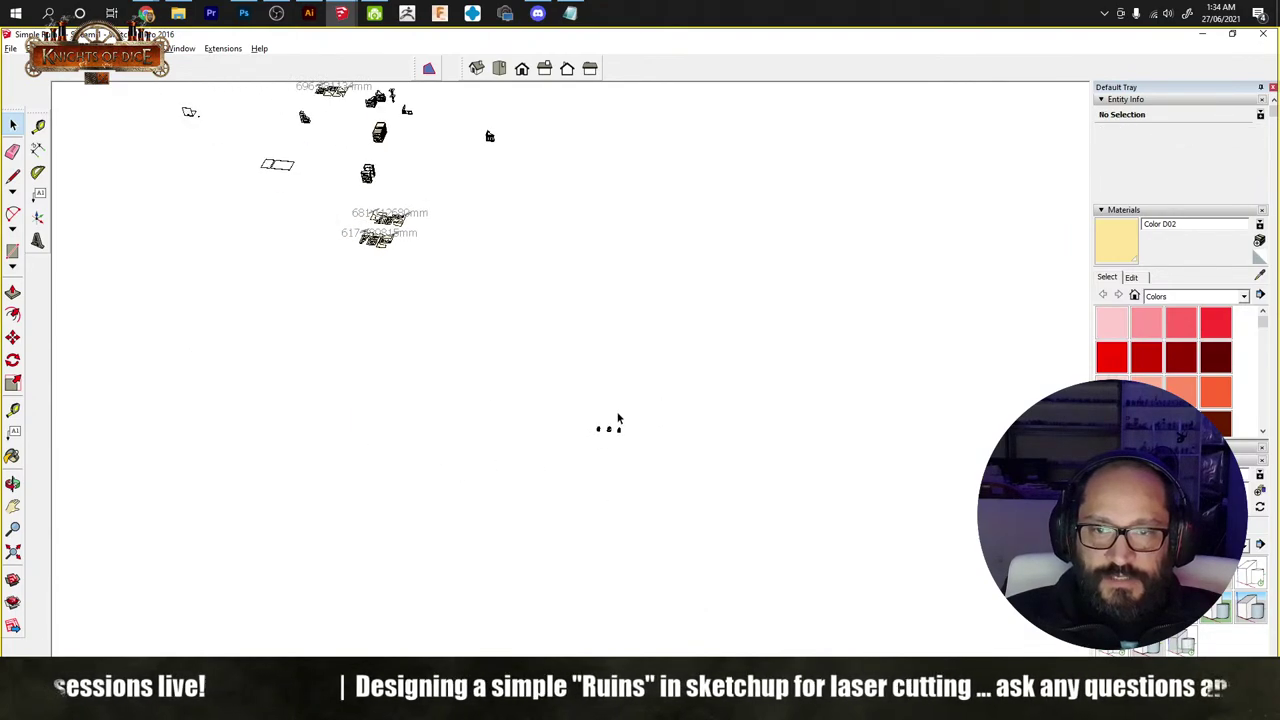
scroll(617, 418, up, 4)
scroll(617, 418, down, 5)
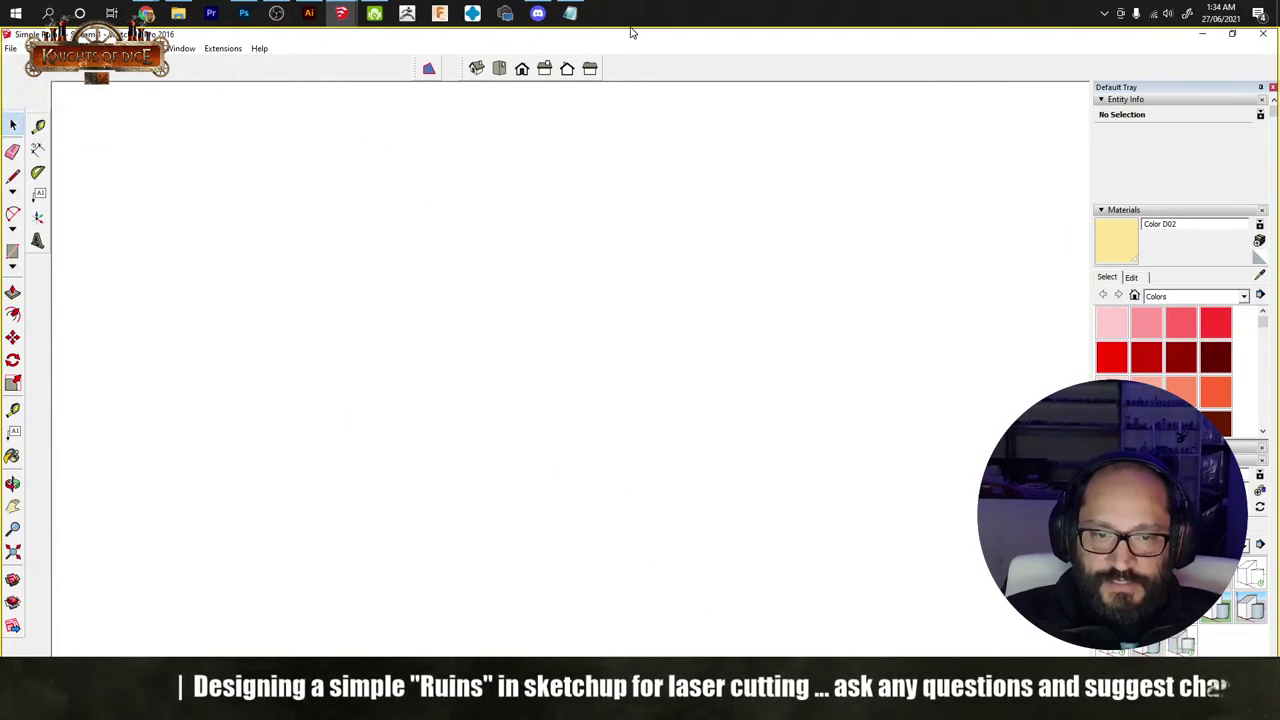
scroll(600, 428, up, 3)
key(alt+space)
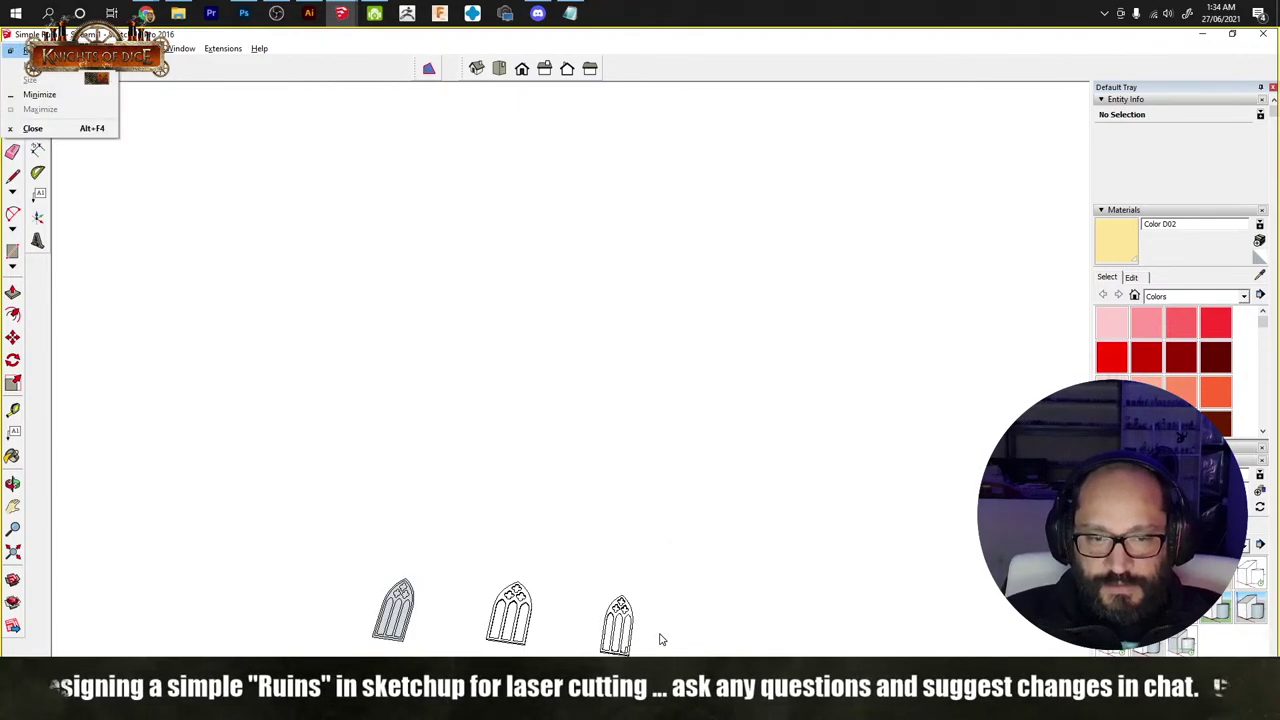
key(Escape)
scroll(666, 563, up, 6)
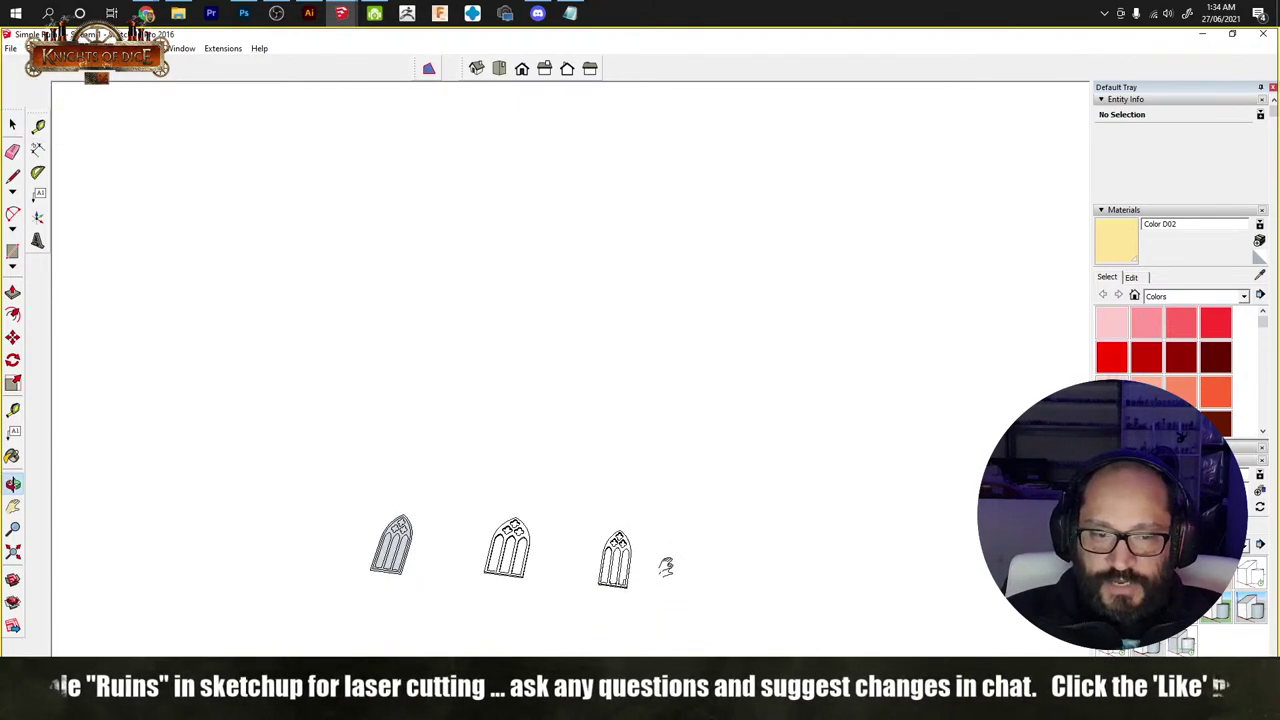
scroll(622, 446, up, 4)
scroll(620, 440, down, 1)
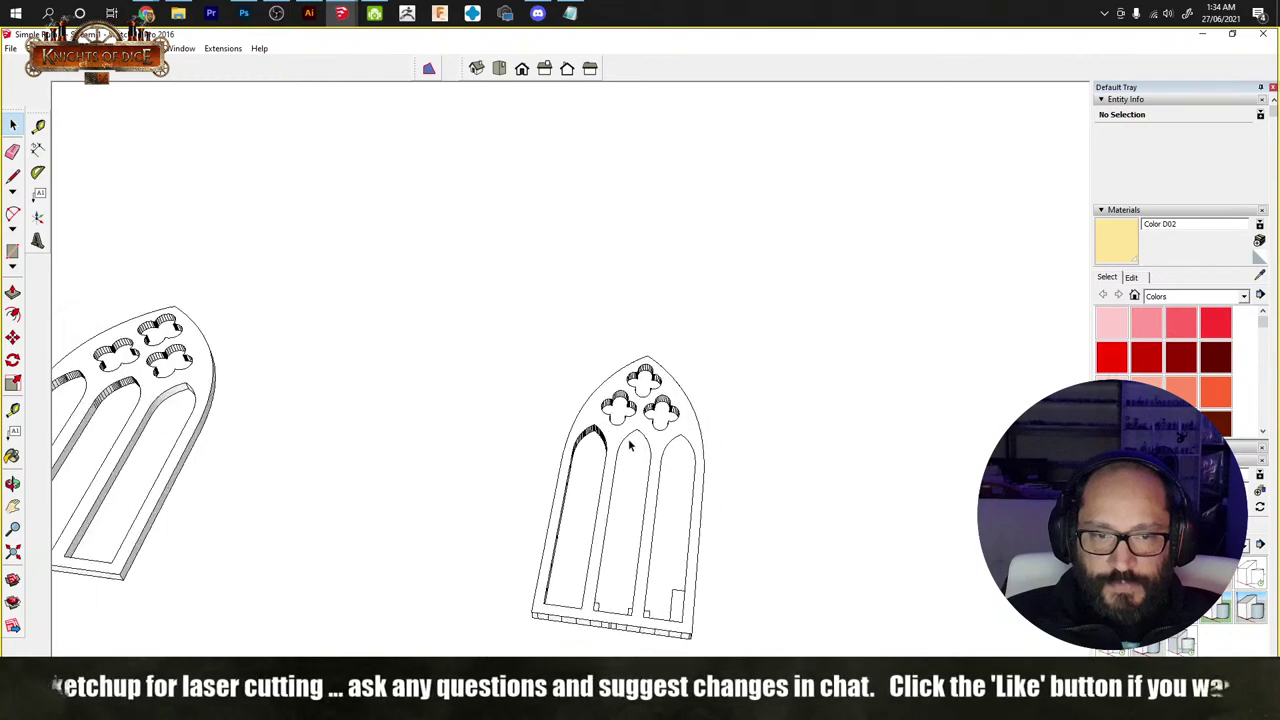
triple_click(657, 440)
right_click(657, 440)
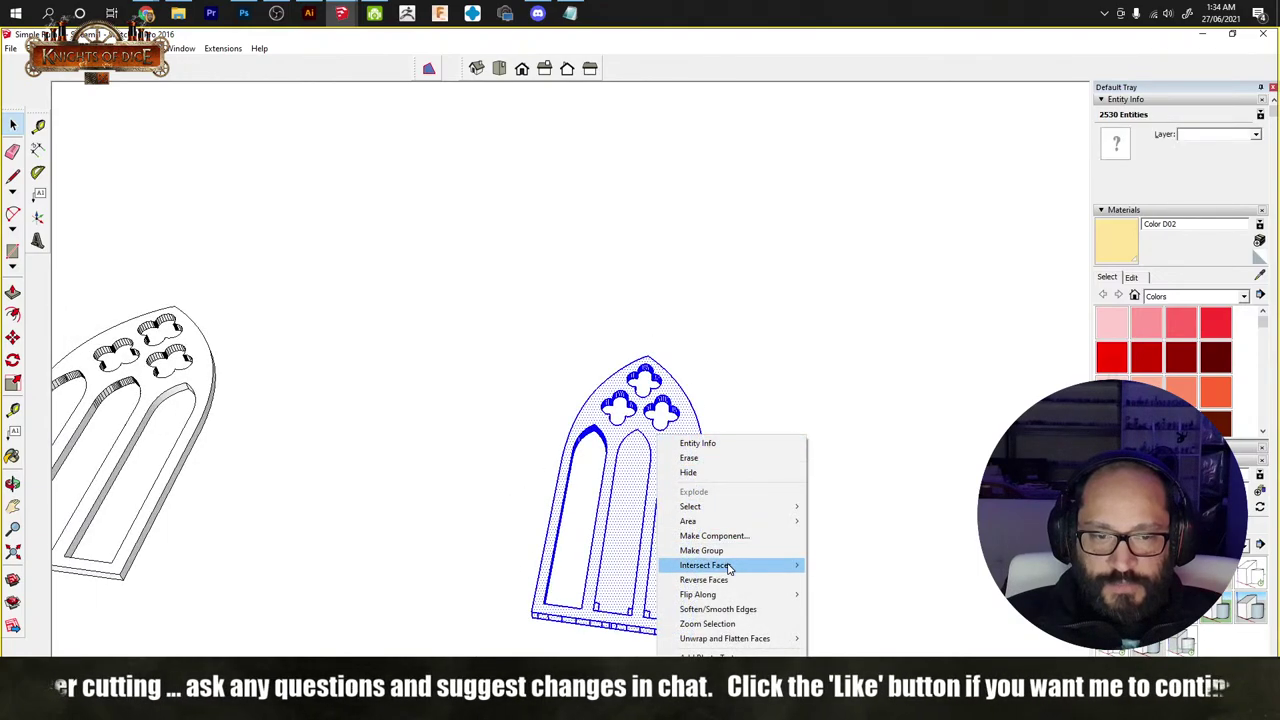
click(701, 550)
Step: Inside the window group, cut the top face with its edges, delete all remaining geometry and paste the face back in place
triple_click(665, 443)
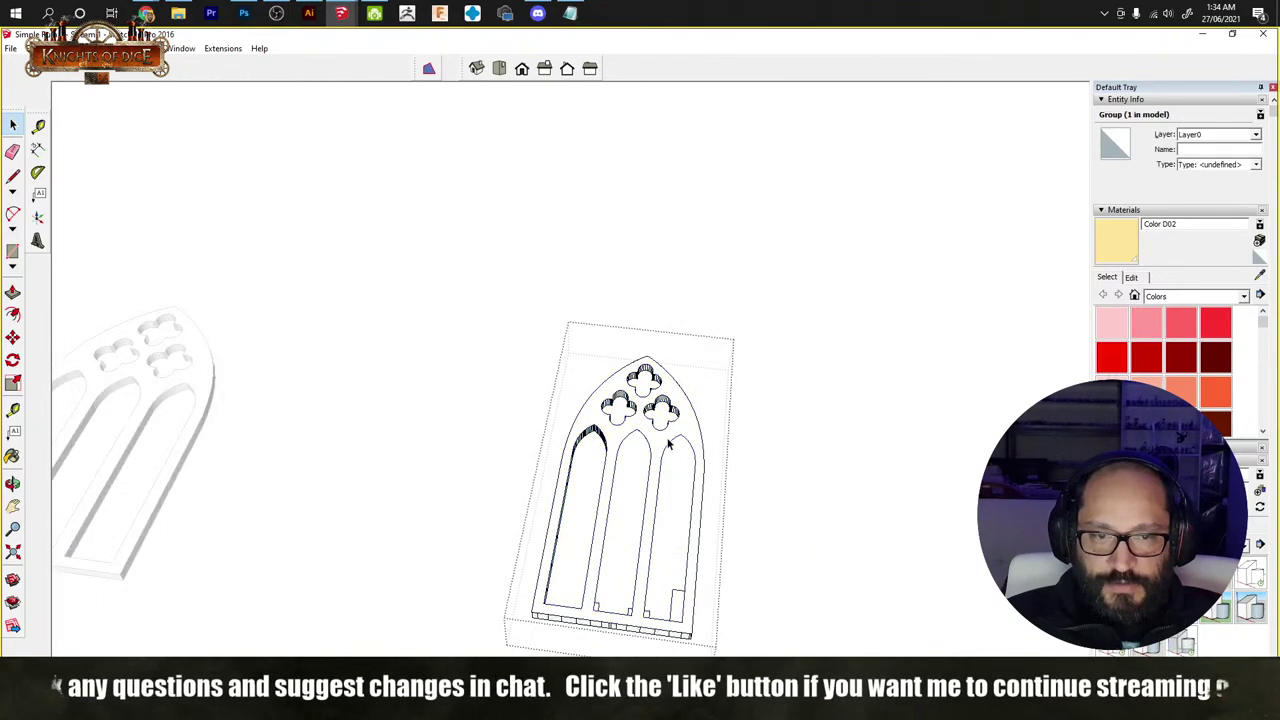
click(665, 443)
scroll(665, 443, up, 2)
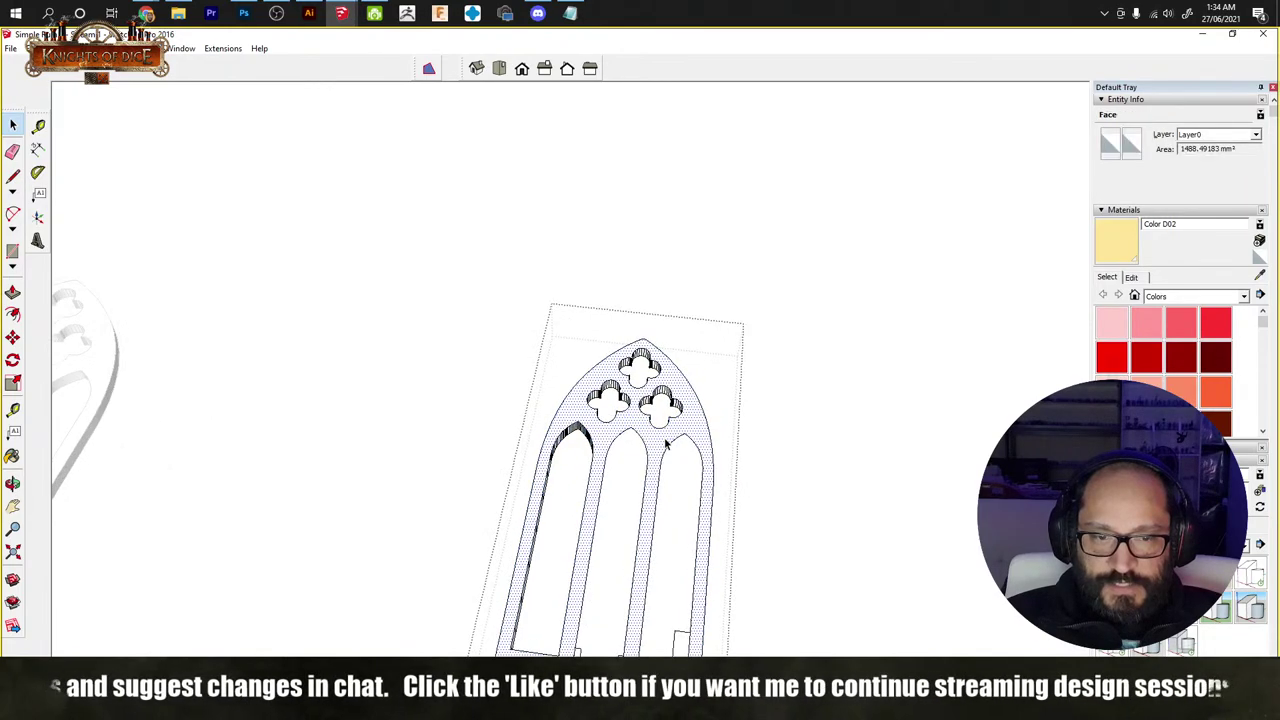
triple_click(665, 443)
key(Delete)
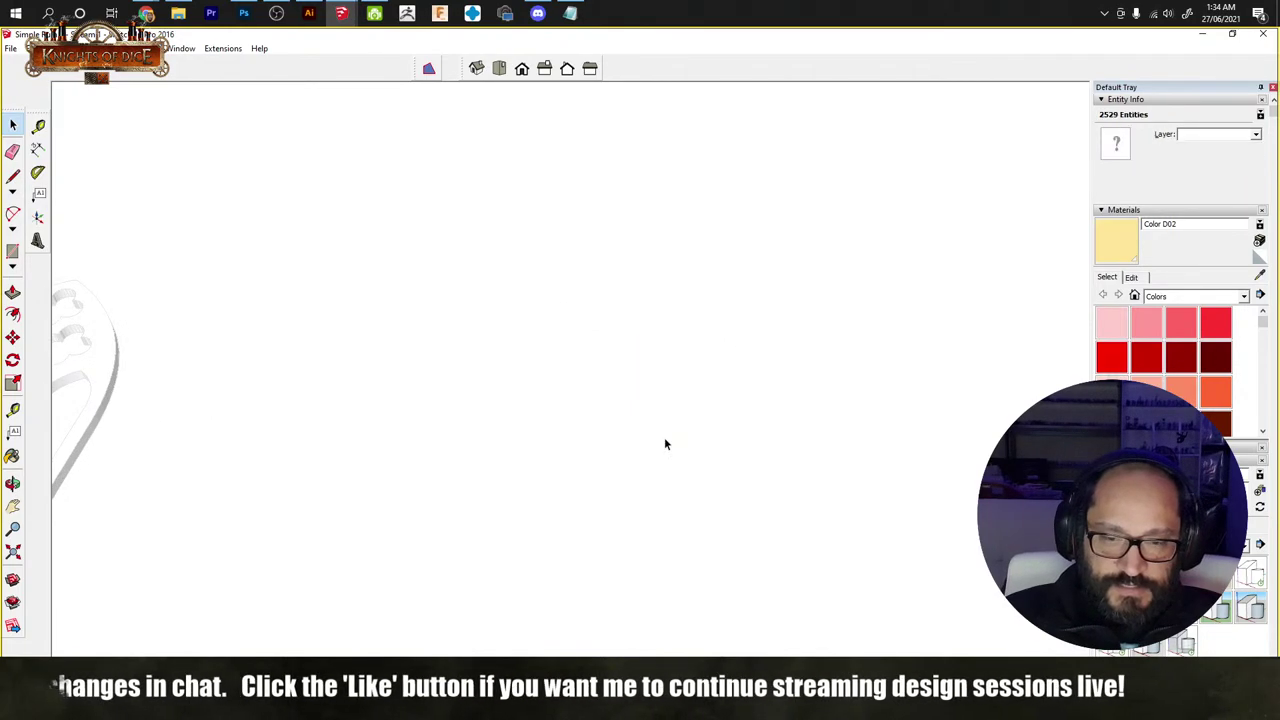
scroll(665, 443, down, 3)
scroll(660, 480, down, 1)
scroll(626, 470, up, 4)
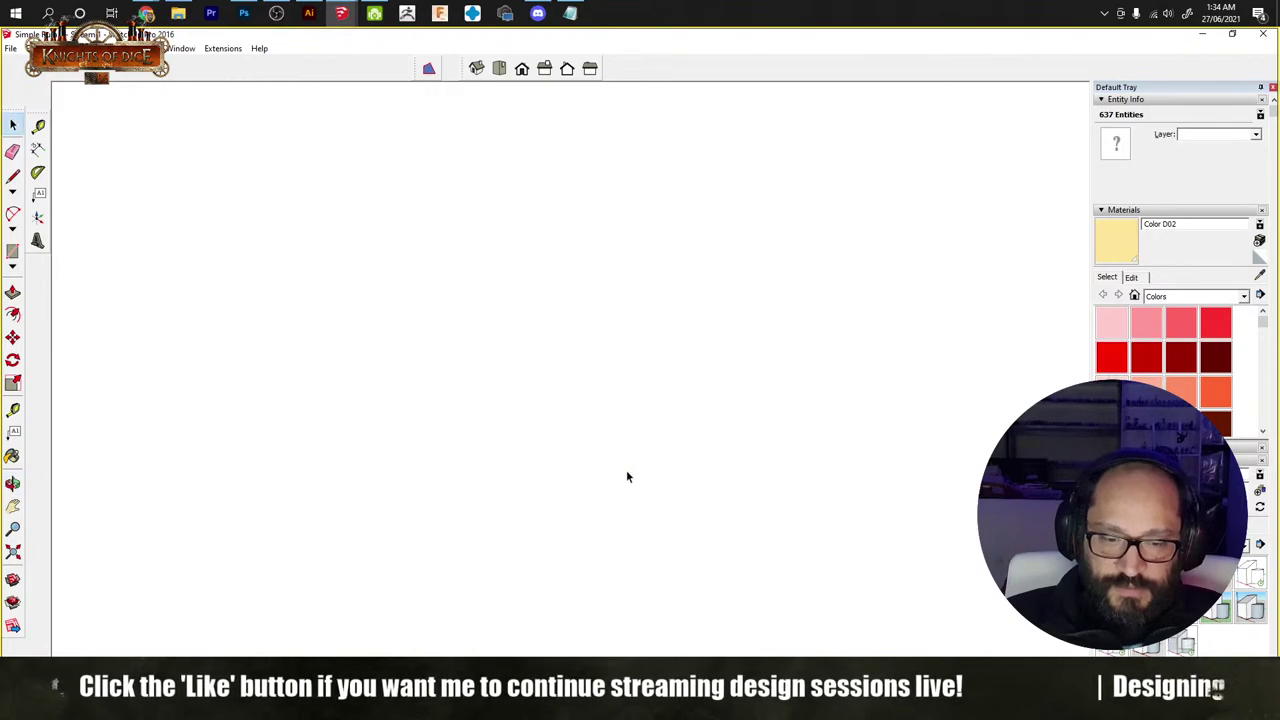
Step: Extrude the pasted window face into a solid panel and leave the group
key(m)
scroll(634, 501, down, 1)
middle_drag(625, 595, 674, 334)
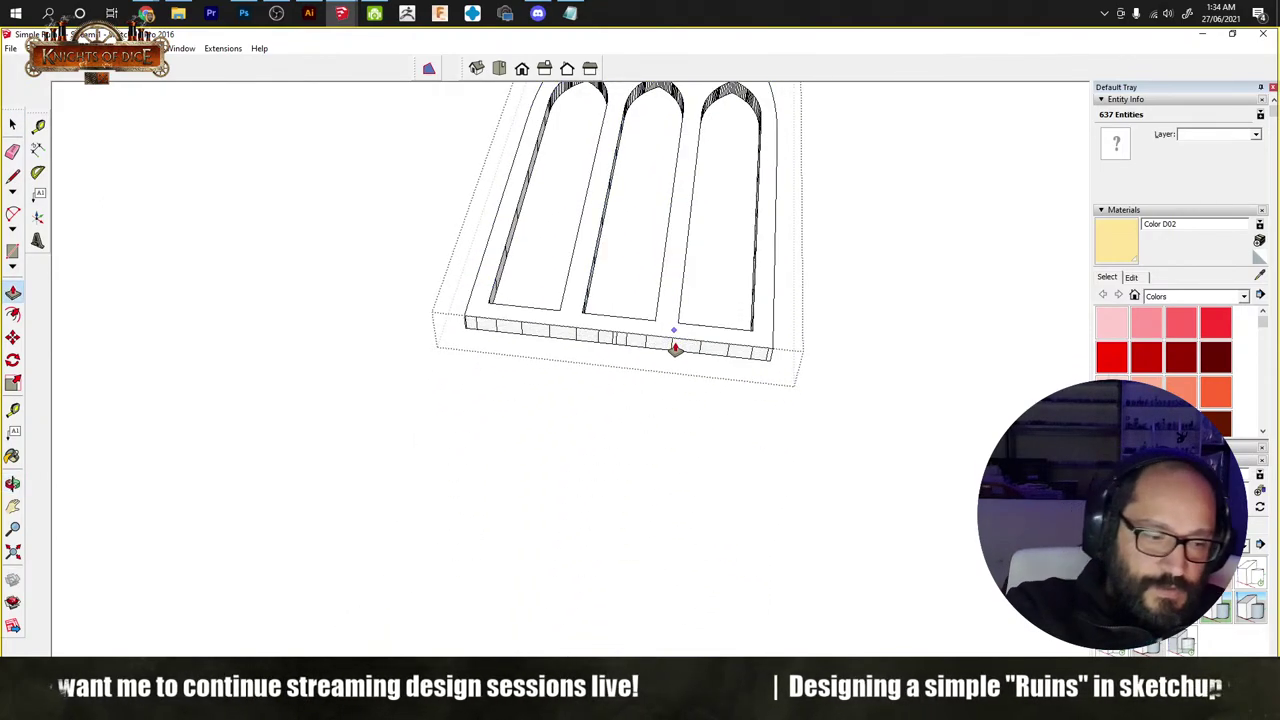
key(space)
click(812, 343)
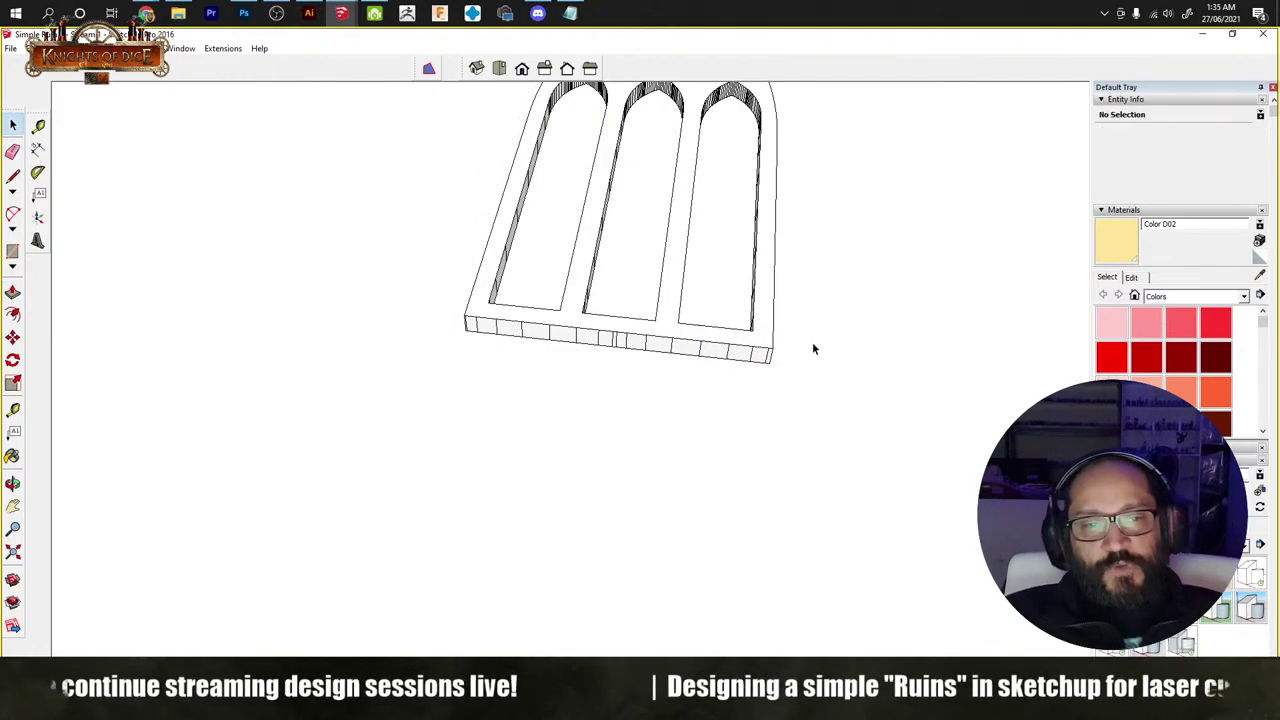
Step: Copy the solid window group to an empty spot beside the ruin wall with the rectangular window bays
click(712, 343)
key(m)
scroll(400, 277, down, 4)
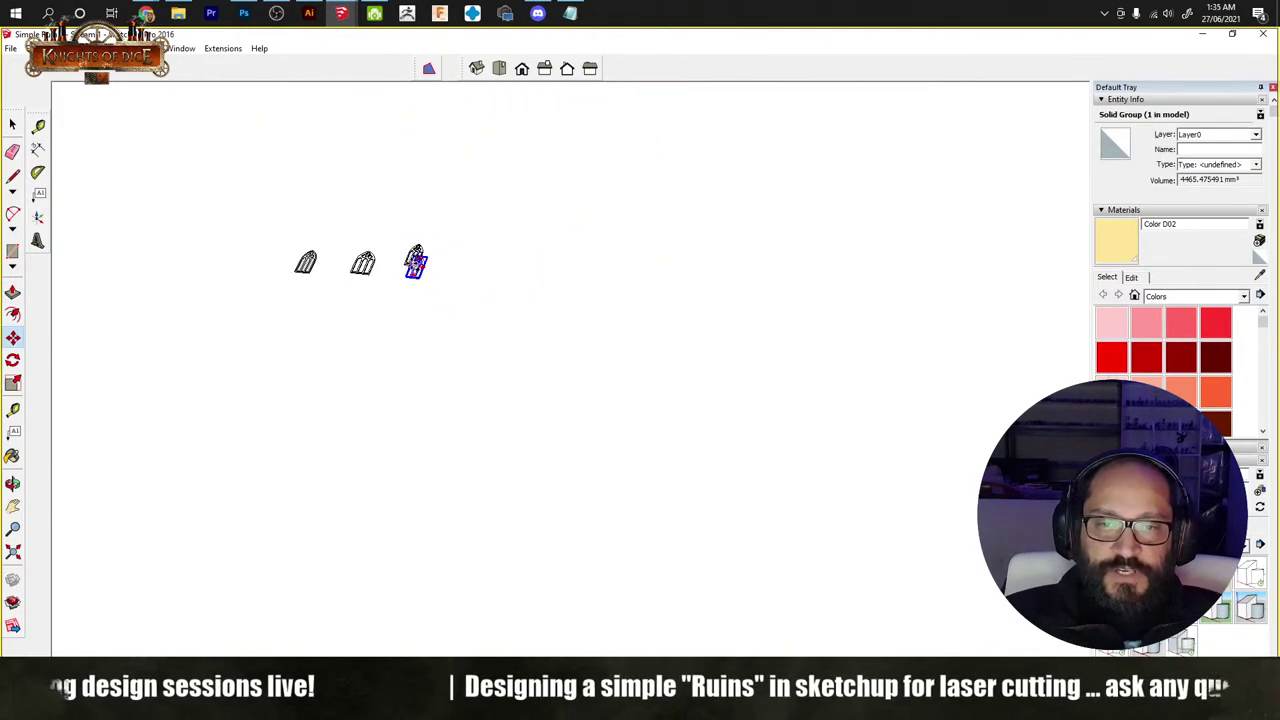
middle_drag(414, 260, 430, 560)
middle_drag(494, 309, 698, 181)
scroll(528, 300, up, 6)
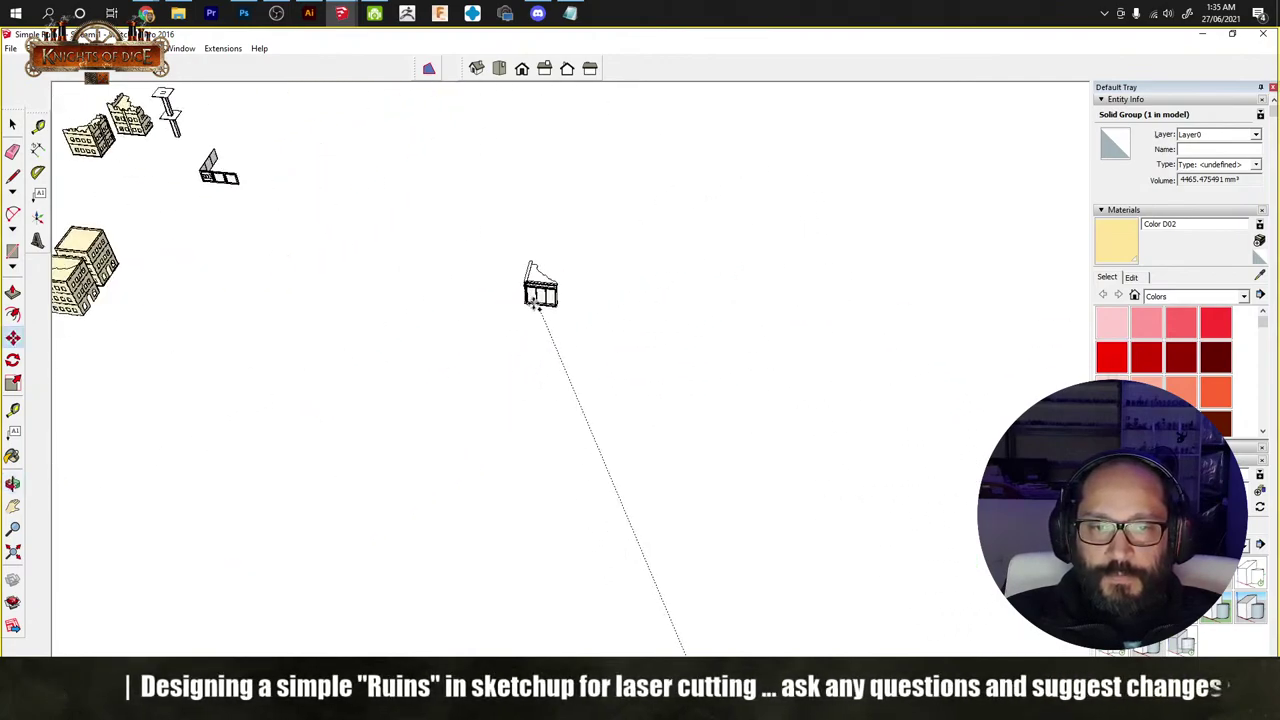
click(535, 335)
scroll(540, 335, up, 5)
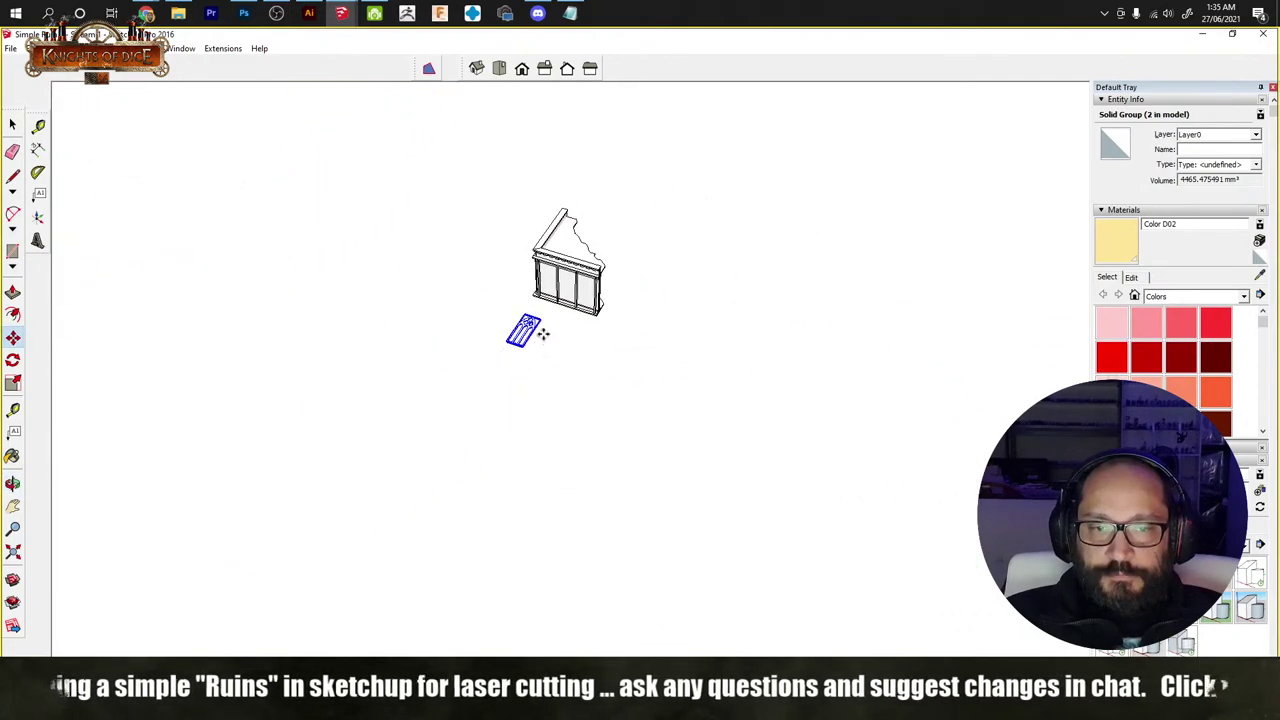
Step: Rotate the copied window panel from lying flat to standing upright
scroll(520, 330, up, 5)
middle_drag(514, 330, 518, 254)
key(q)
click(456, 297)
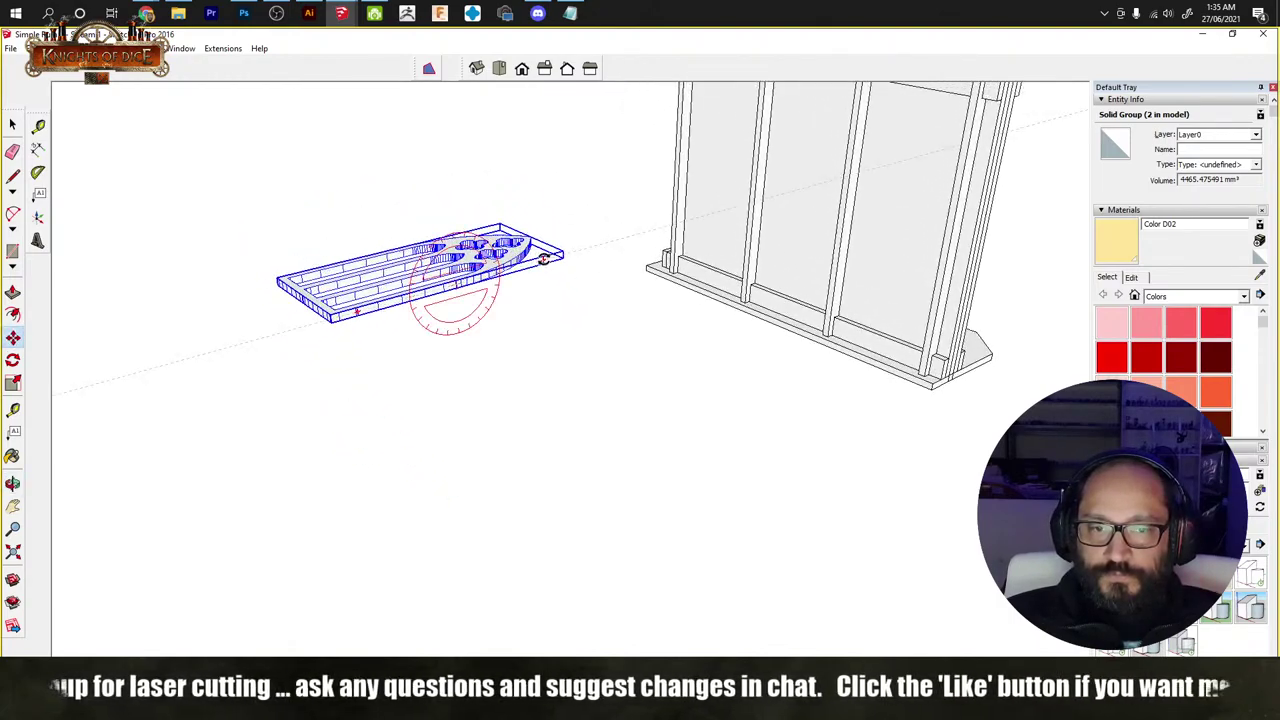
click(546, 260)
Step: Move the upright window panel into the leftmost bay of the ruin wall, resting on the bottom rail against the post
drag(463, 365, 486, 420)
scroll(600, 390, down, 2)
scroll(514, 394, up, 3)
scroll(516, 393, up, 3)
mouse_move(486, 420)
middle_down()
mouse_move(394, 414)
mouse_move(457, 388)
mouse_move(407, 388)
middle_up()
drag(407, 388, 553, 363)
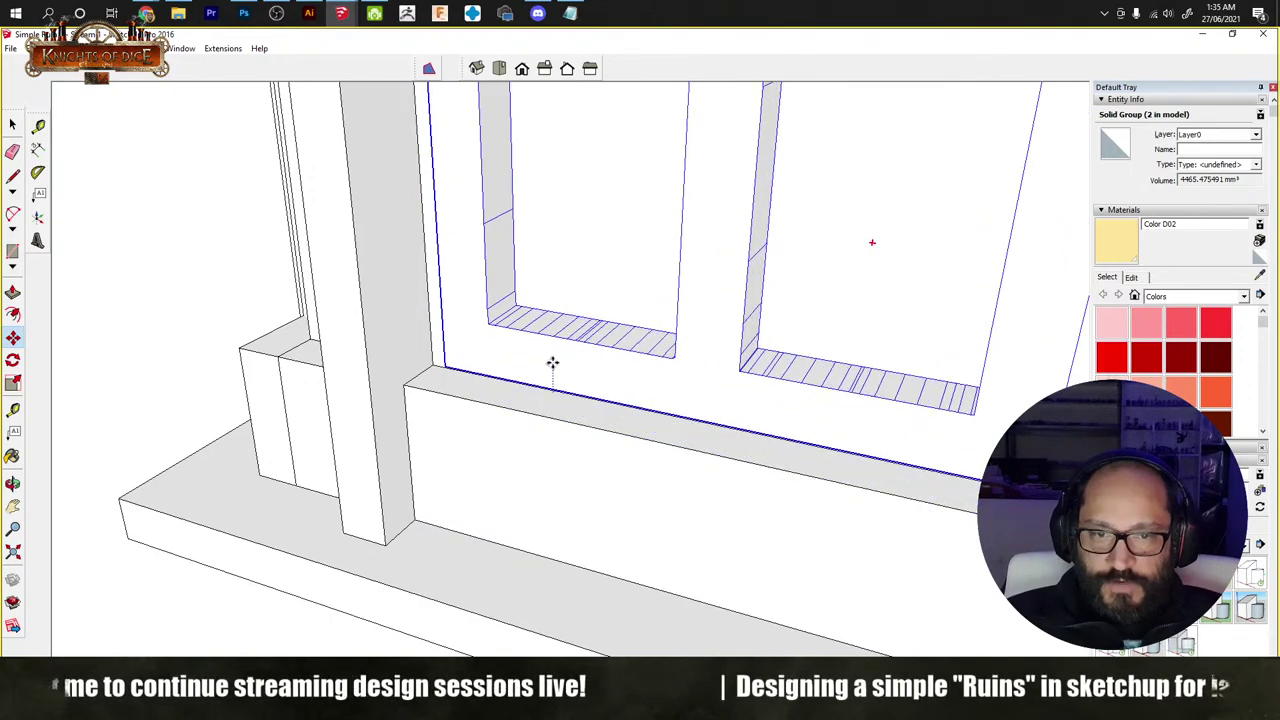
mouse_move(551, 363)
middle_down()
mouse_move(649, 297)
mouse_move(777, 289)
mouse_move(390, 524)
middle_up()
scroll(390, 524, down, 6)
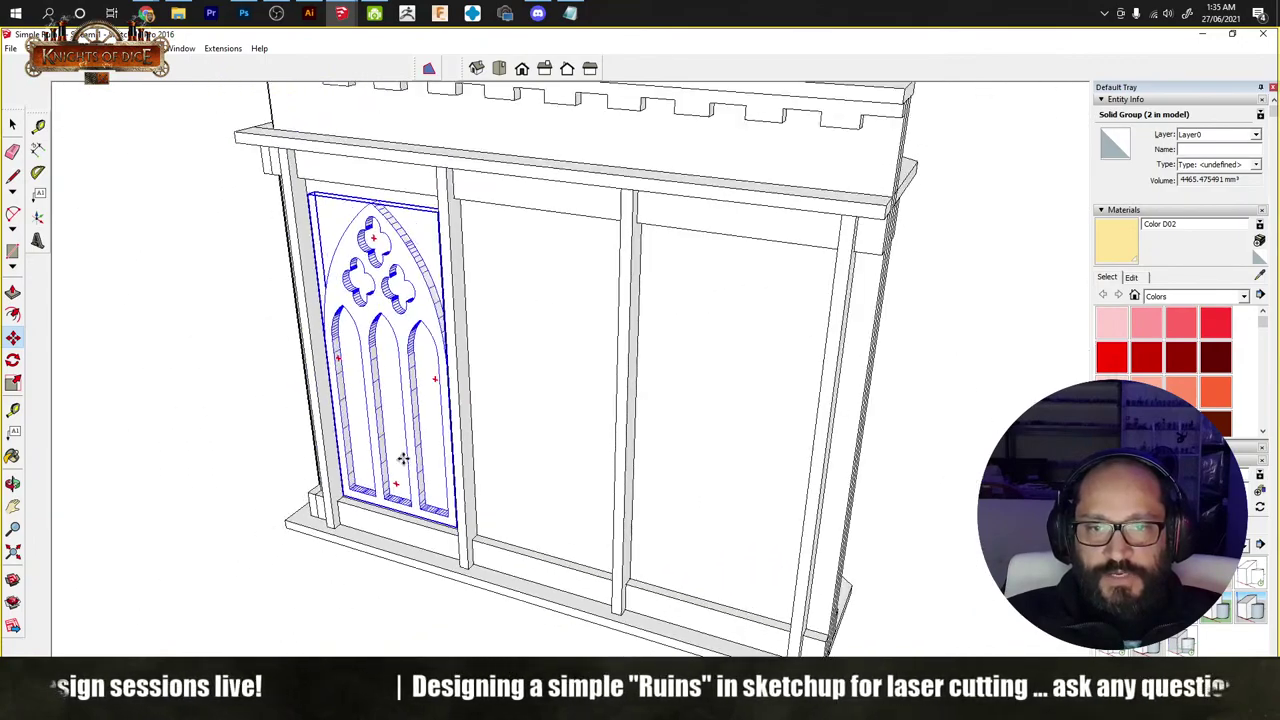
mouse_move(400, 451)
middle_down()
mouse_move(580, 329)
mouse_move(654, 374)
mouse_move(468, 437)
middle_up()
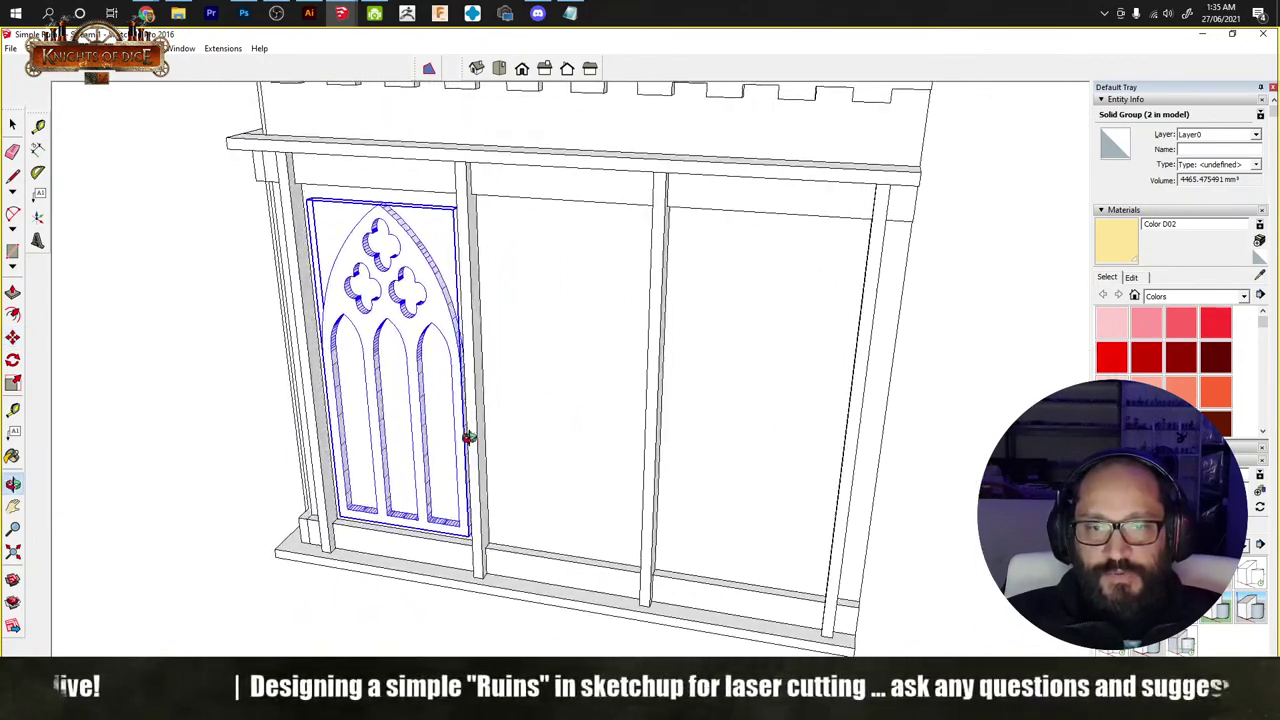
scroll(435, 519, up, 5)
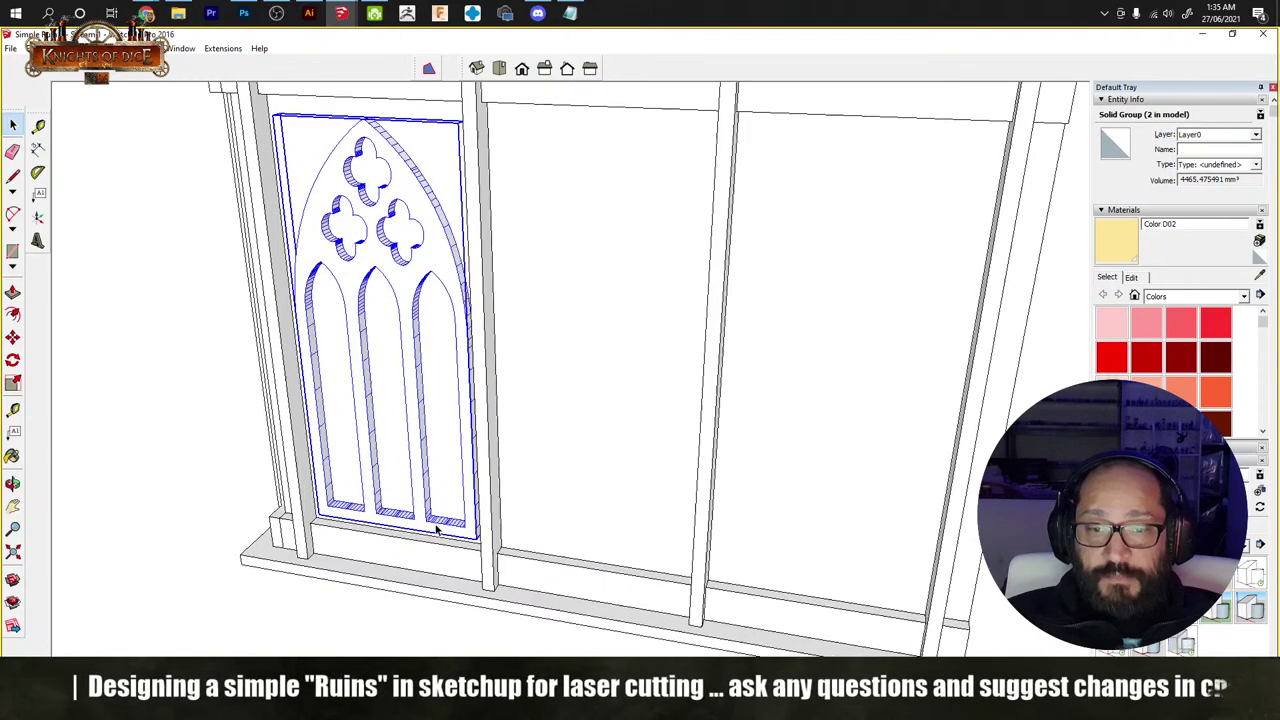
Step: Copy the gothic window panel along the ruin wall from the leftmost bay into the middle and rightmost bays
key(m)
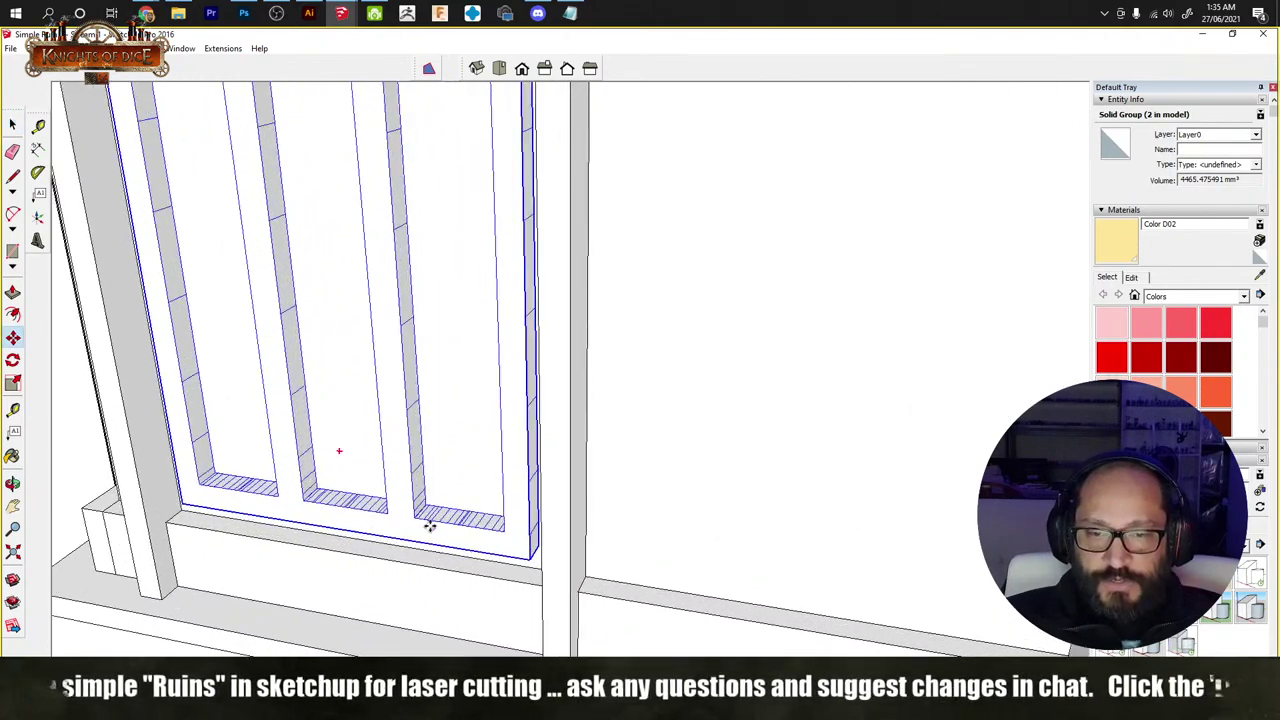
mouse_move(521, 526)
middle_down()
mouse_move(474, 463)
mouse_move(502, 314)
mouse_move(611, 260)
mouse_move(566, 380)
middle_up()
scroll(558, 370, up, 2)
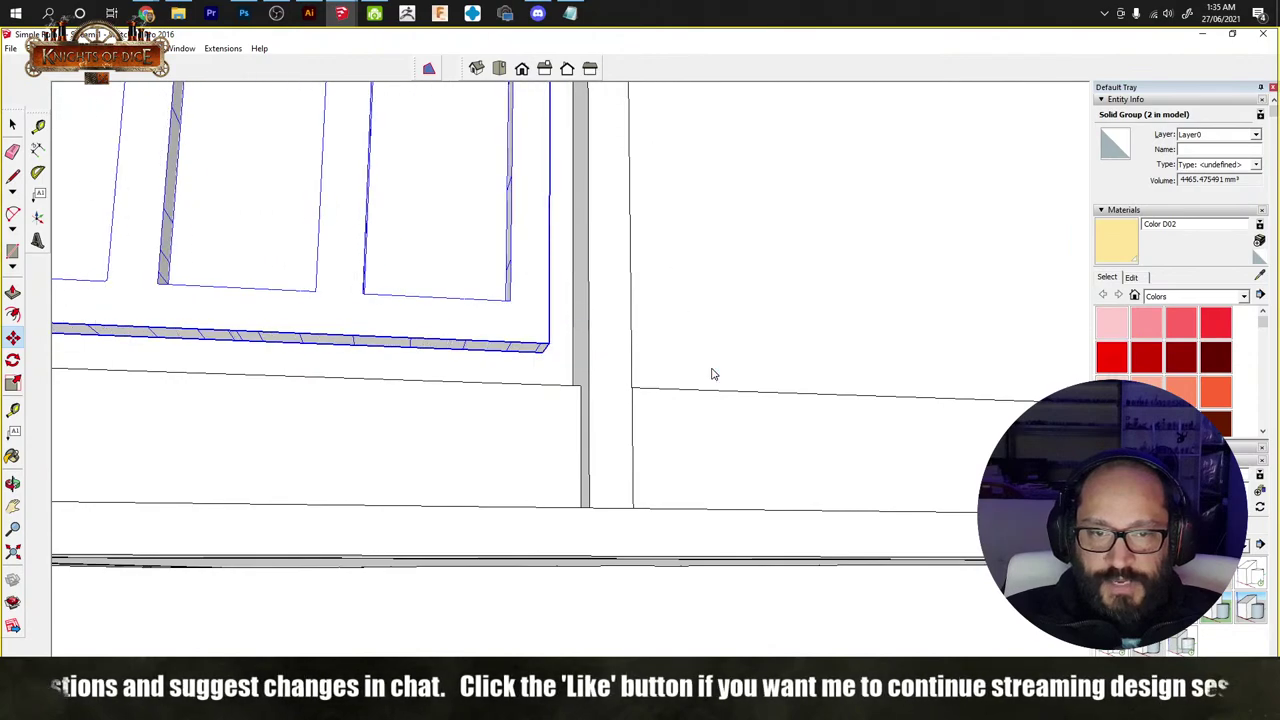
click(323, 388)
click(713, 398)
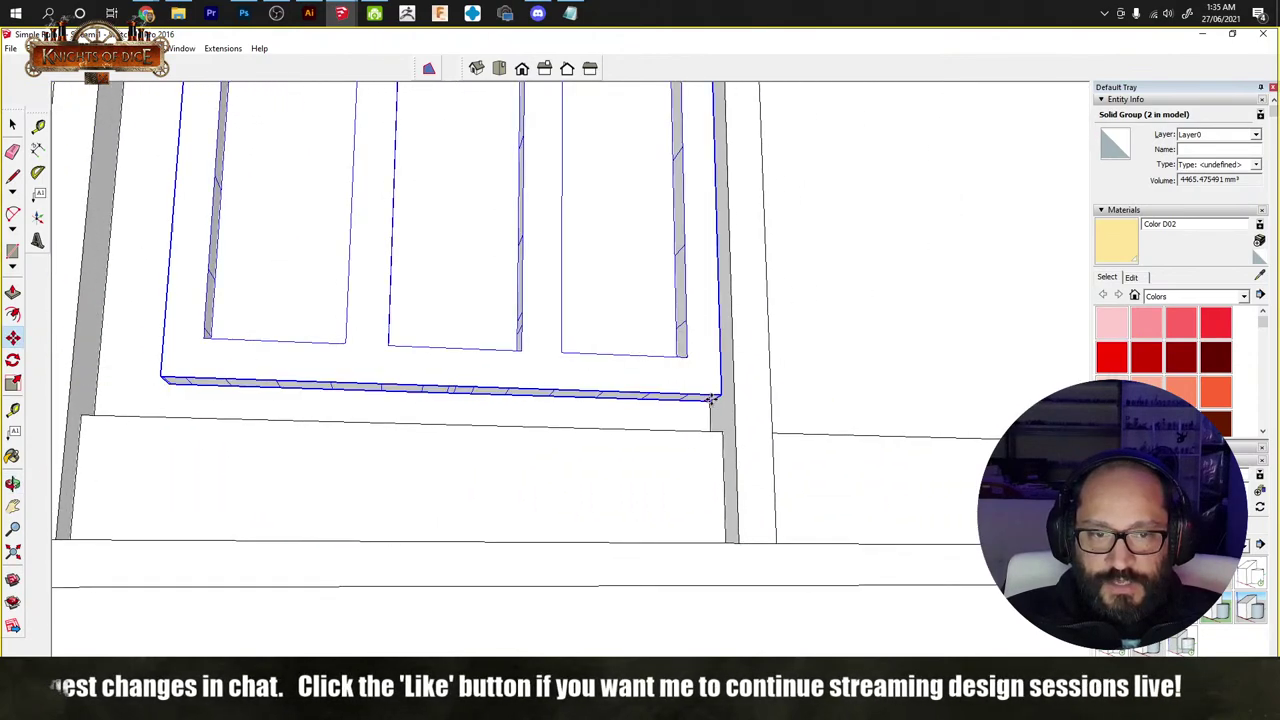
click(702, 370)
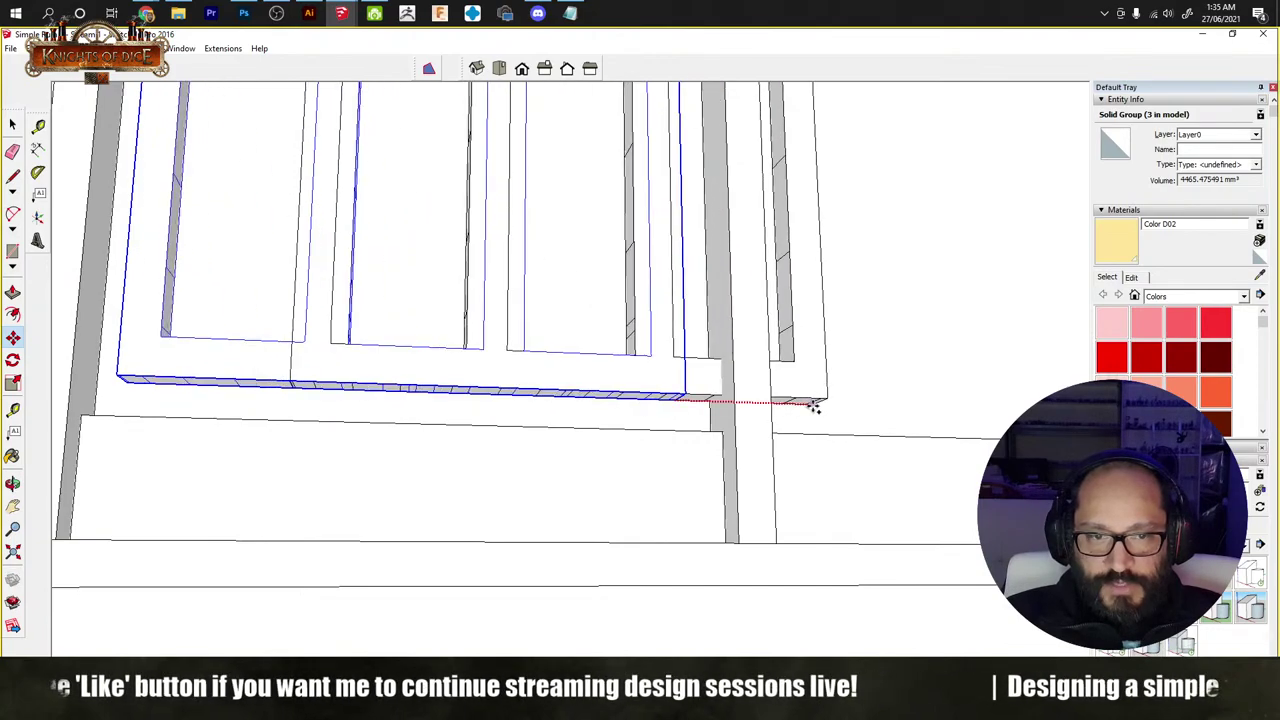
shift+middle_drag(815, 405, 815, 451)
click(815, 455)
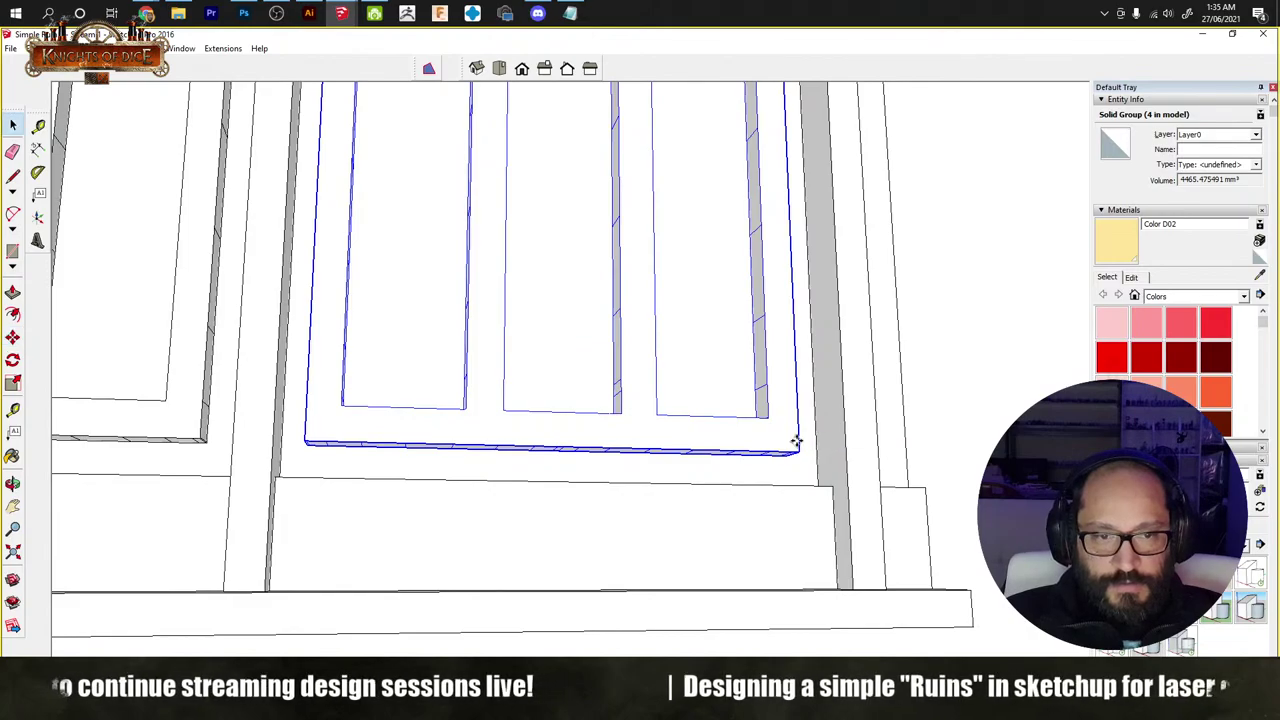
click(794, 438)
key(space)
Step: Copy the three window panels together with the wall panel behind them to an empty area beside the ruin
scroll(611, 434, down, 4)
middle_drag(611, 434, 345, 295)
scroll(345, 295, up, 3)
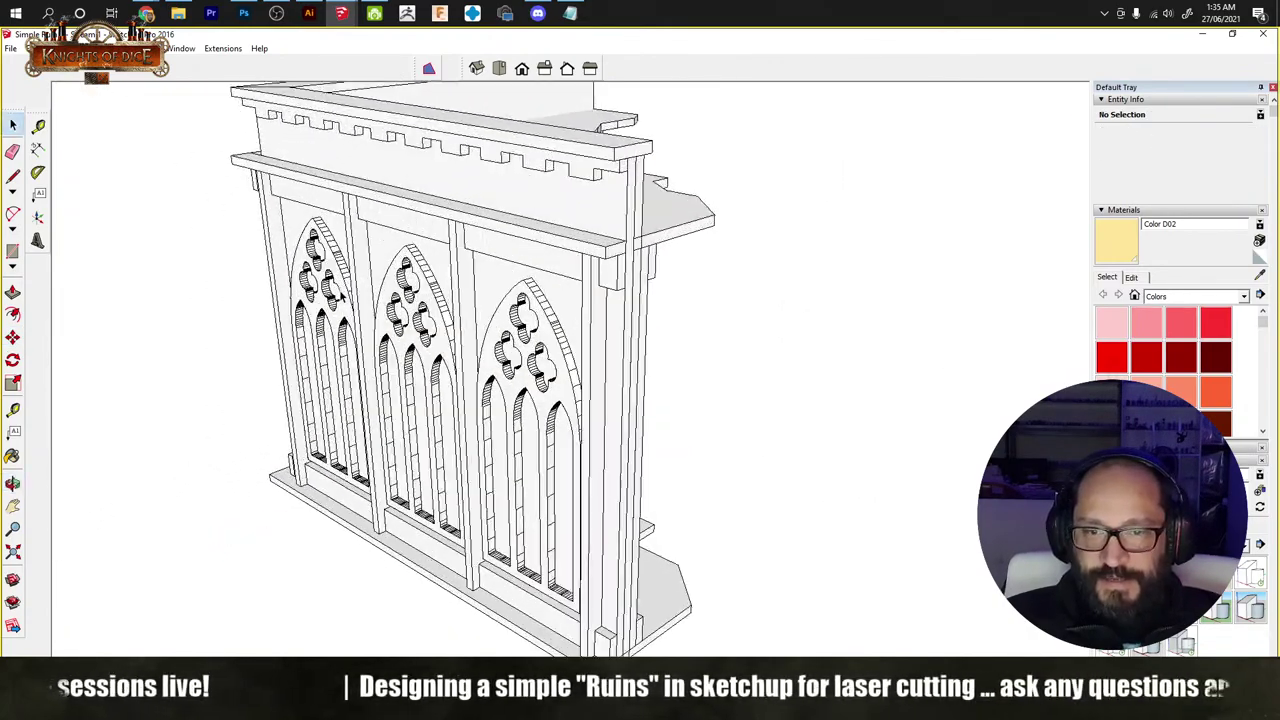
click(342, 298)
shift+click(401, 271)
shift+click(514, 309)
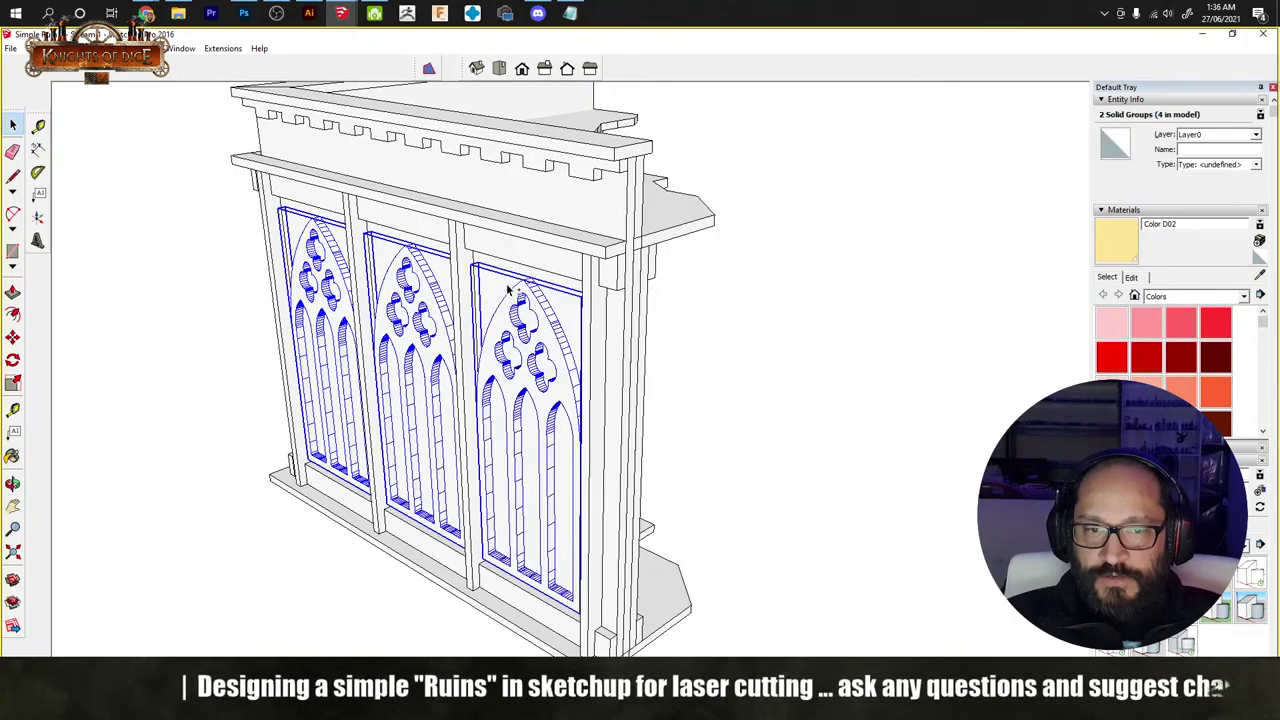
key(m)
click(561, 326)
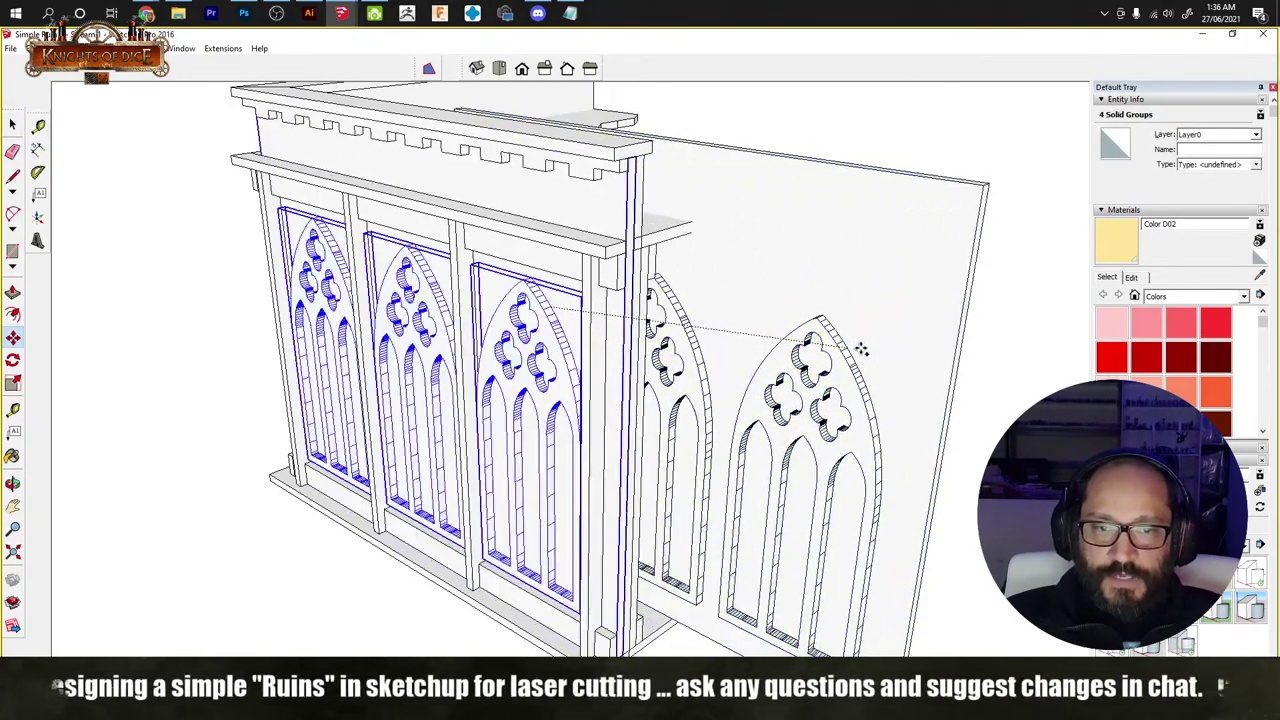
key(Escape)
key(space)
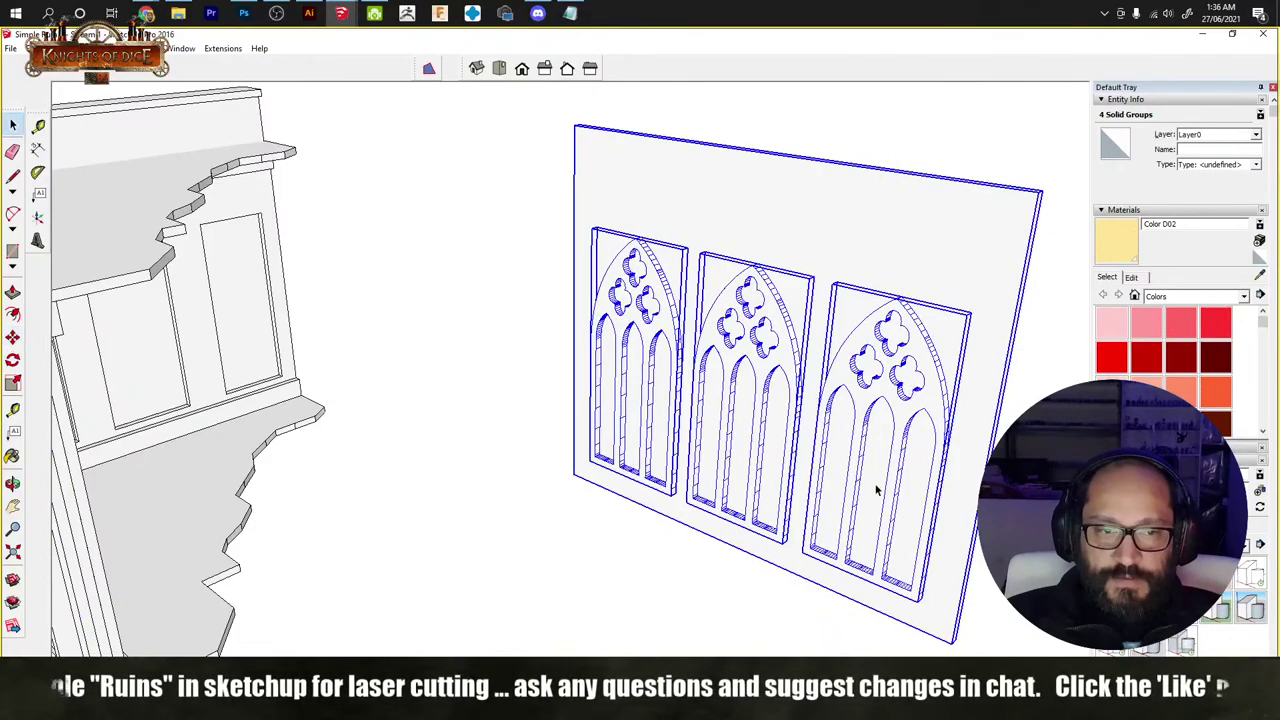
Step: Move the three copied window panels back by their own thickness so their fronts sit flush with the copied wall panel
middle_drag(880, 486, 775, 445)
click(770, 440)
shift+click(682, 375)
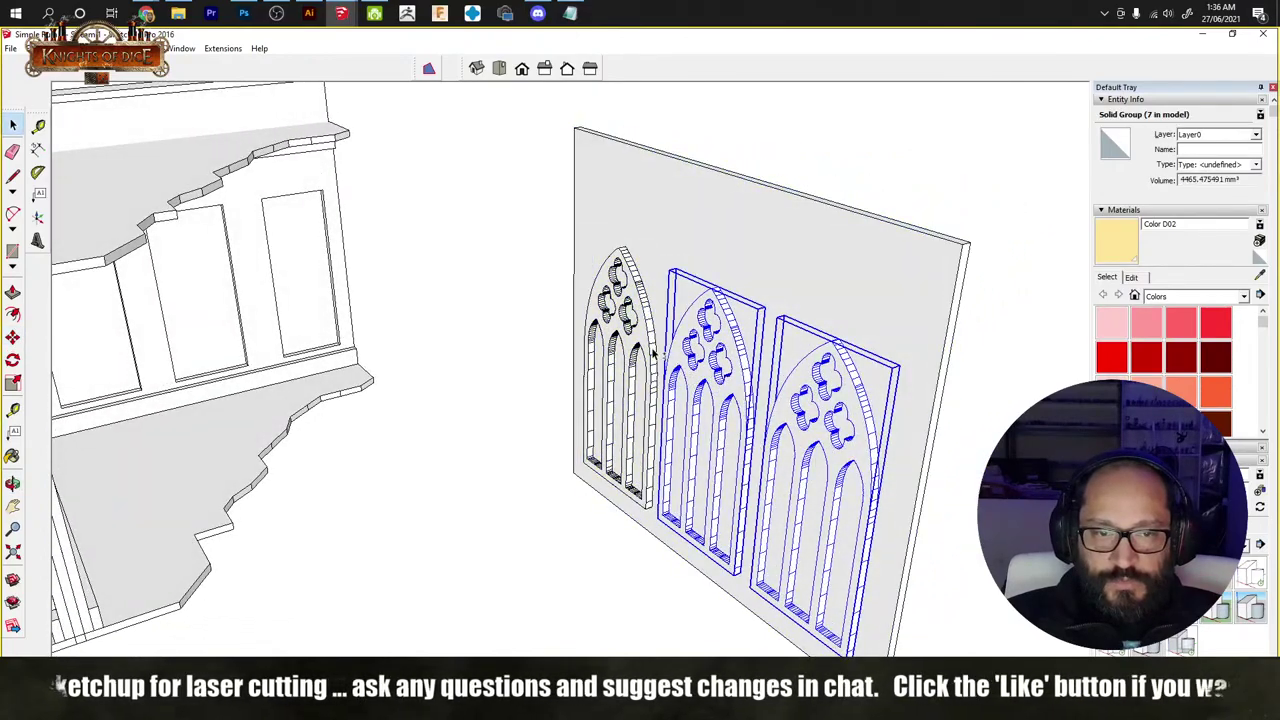
shift+click(652, 358)
middle_drag(725, 557, 600, 471)
scroll(600, 471, up, 6)
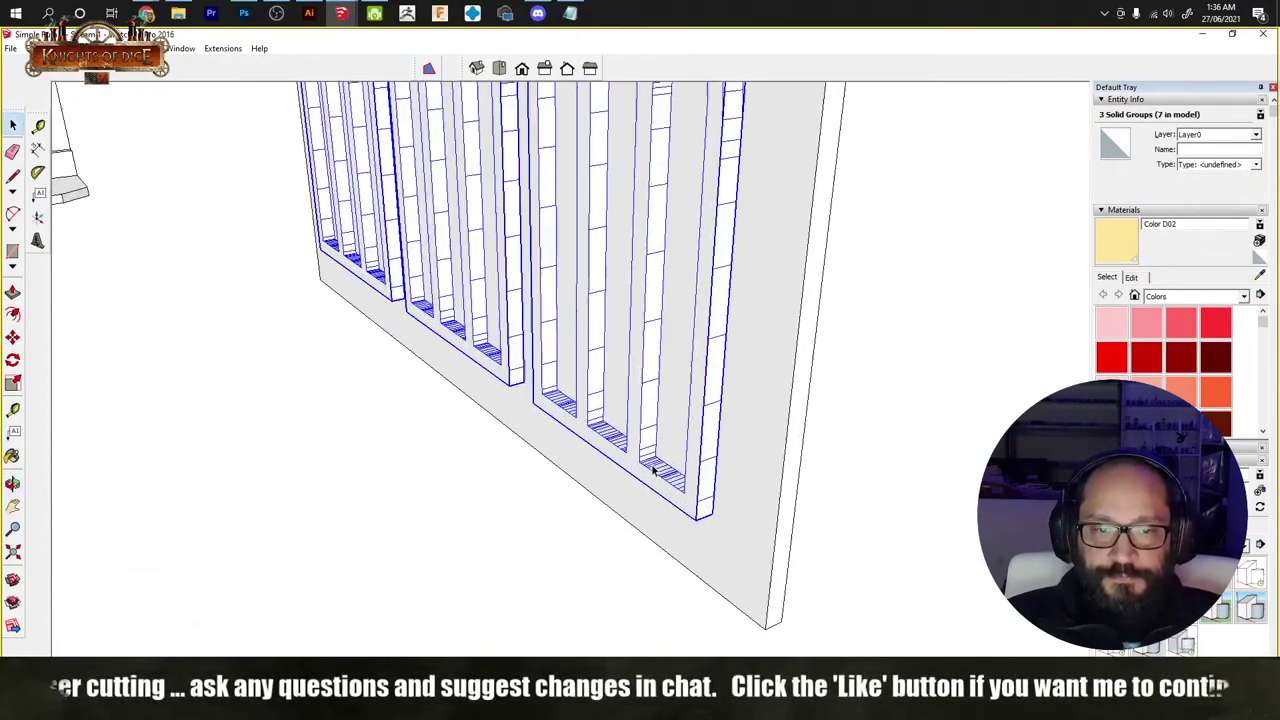
middle_drag(688, 468, 634, 480)
key(m)
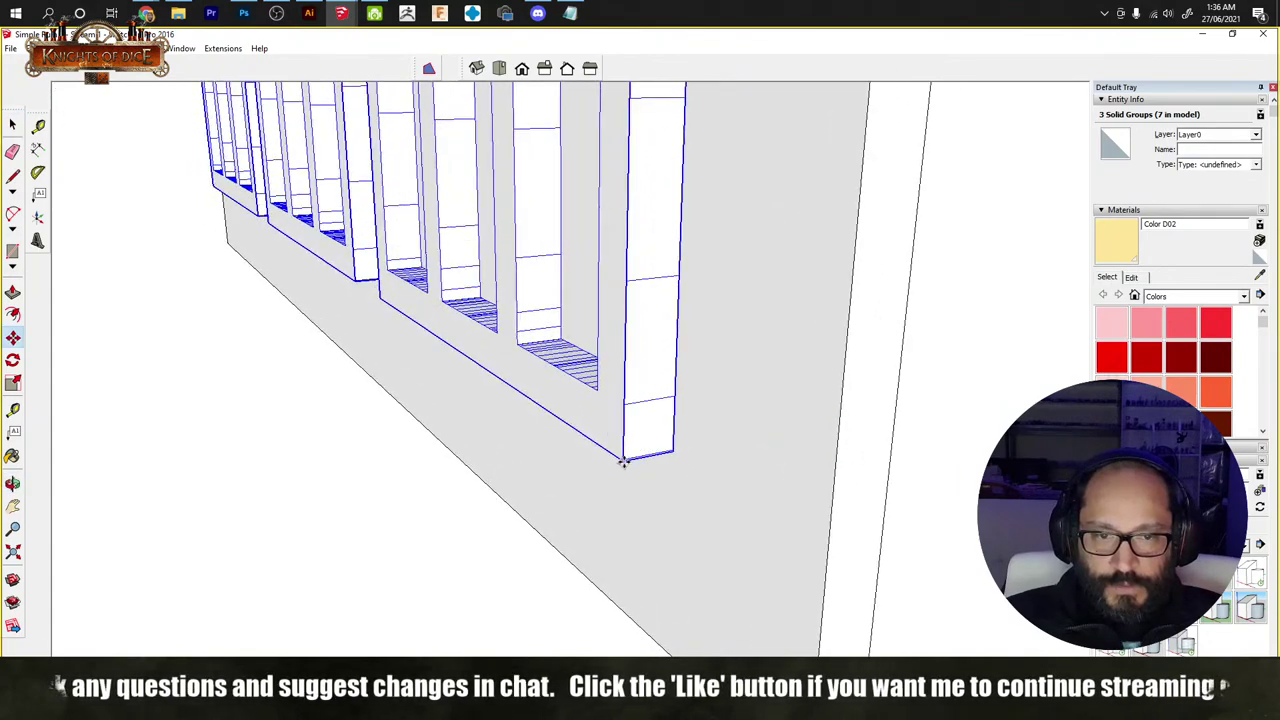
scroll(622, 462, up, 8)
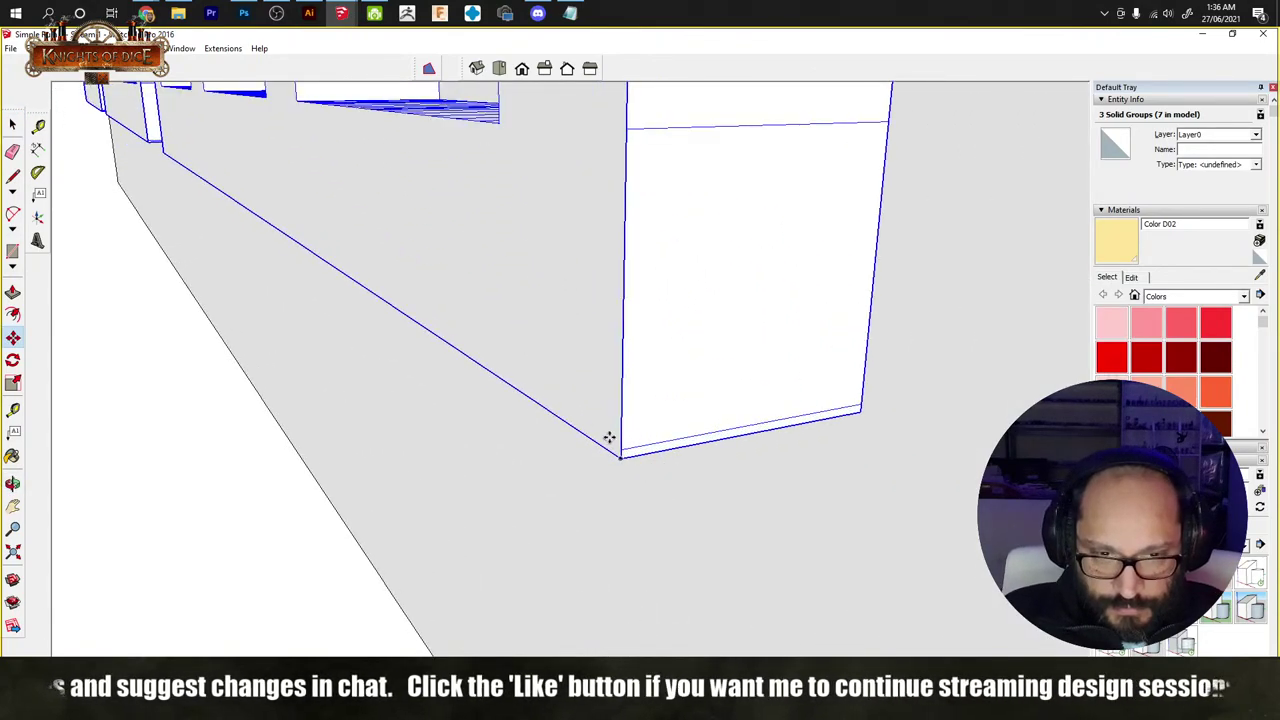
click(621, 458)
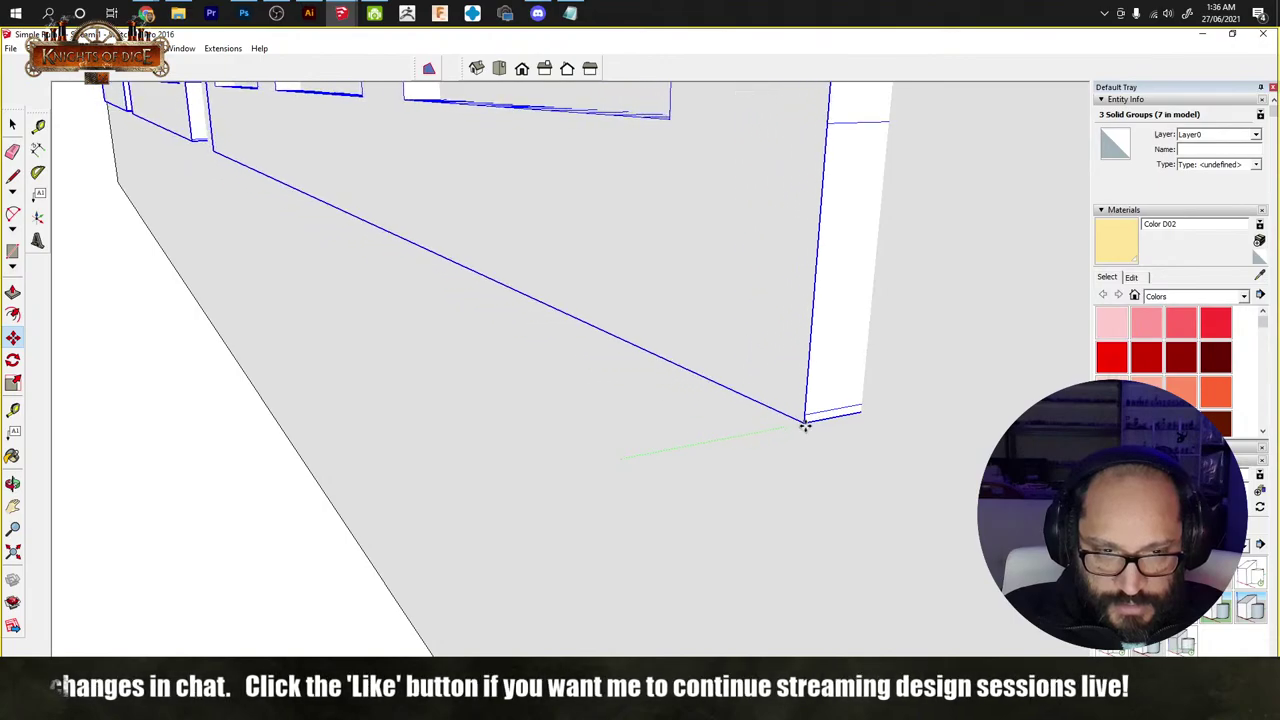
click(857, 409)
scroll(607, 388, down, 10)
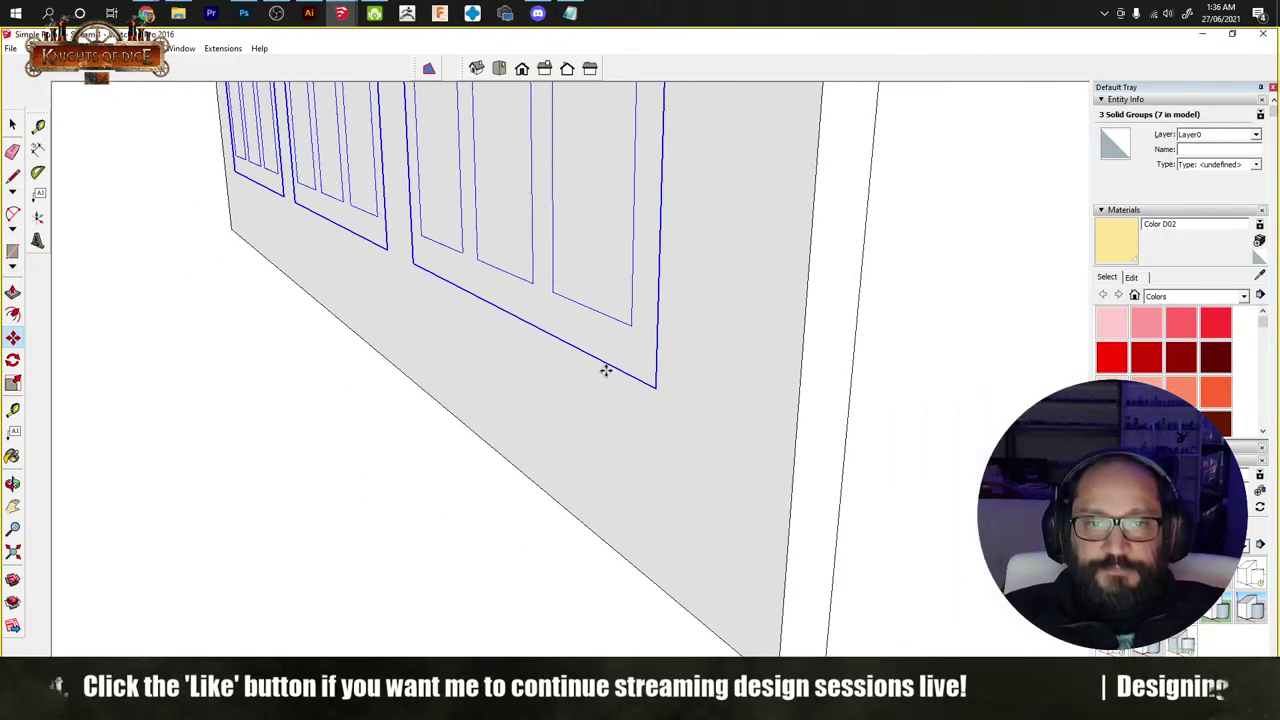
Step: Move the copied wall panel with its three windows farther away from the ruin into open space
middle_drag(601, 345, 623, 534)
key(space)
click(417, 331)
drag(740, 655, 553, 556)
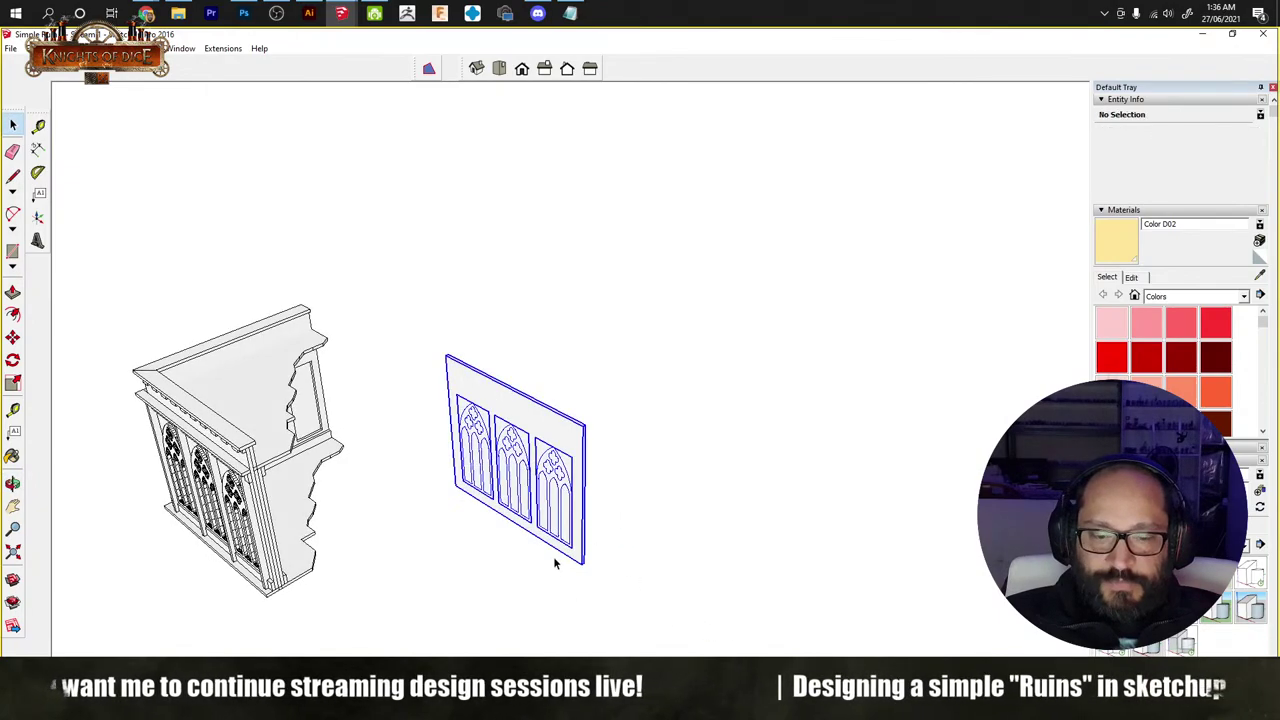
key(m)
click(585, 562)
scroll(558, 442, up, 3)
click(578, 427)
key(space)
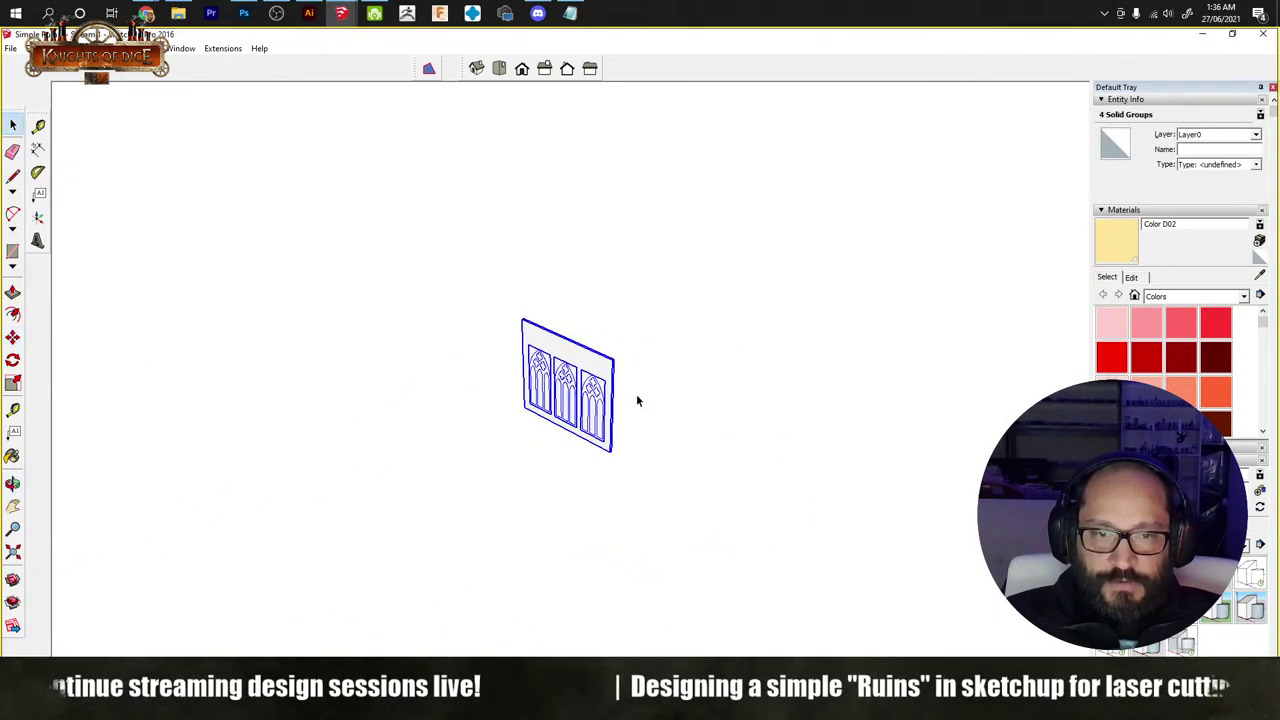
Step: Explode the wall panel and three window groups, and erase a segment of each window's outer arch outline to merge the front faces
scroll(573, 395, up, 8)
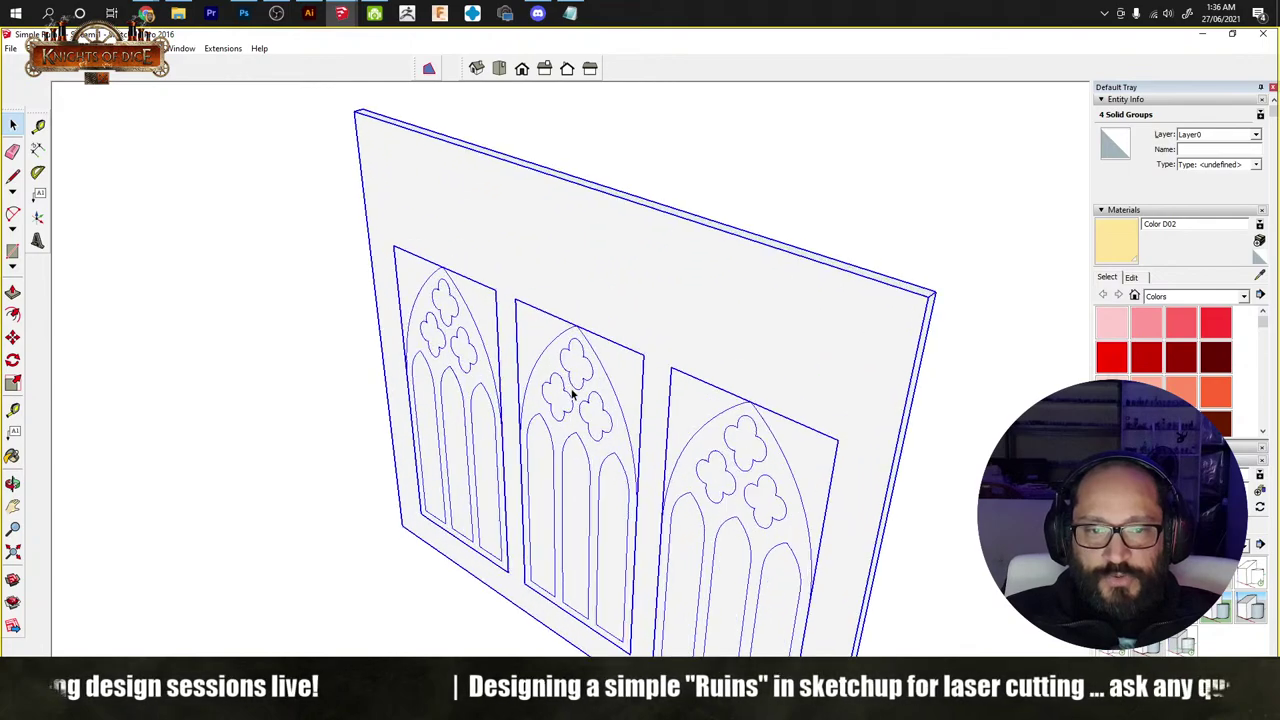
middle_drag(612, 396, 723, 297)
right_click(677, 289)
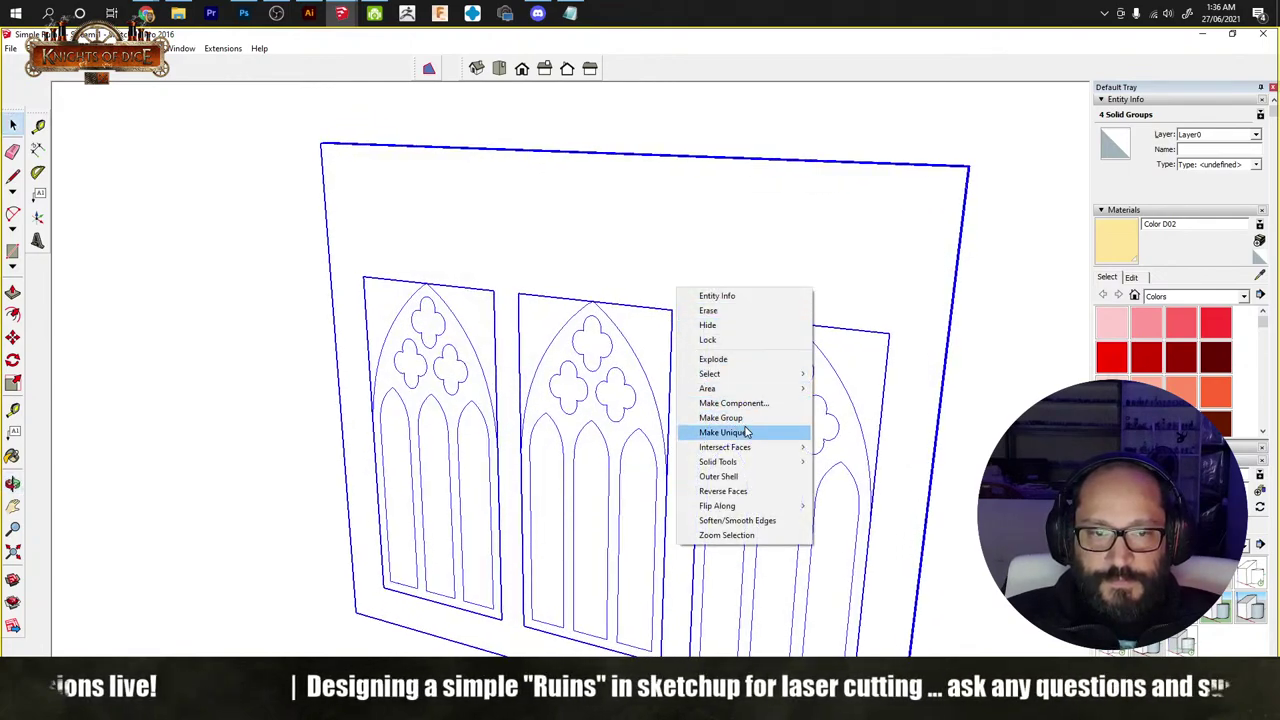
click(730, 360)
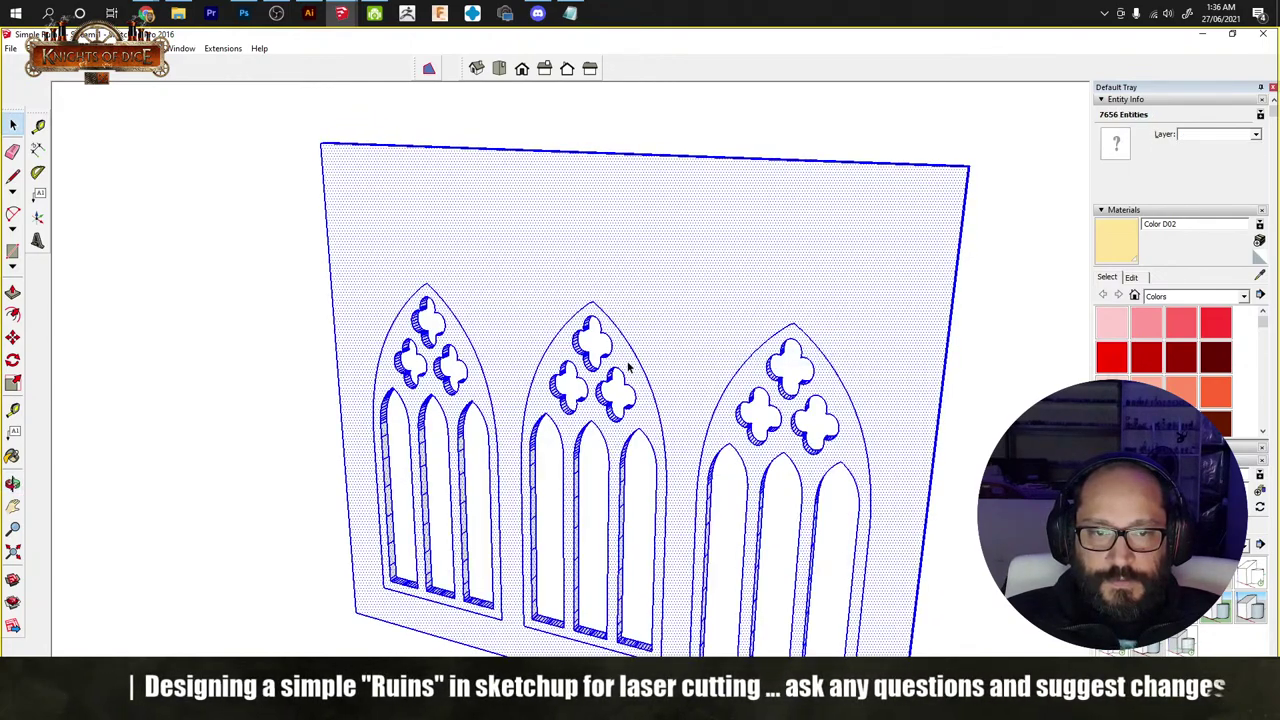
key(e)
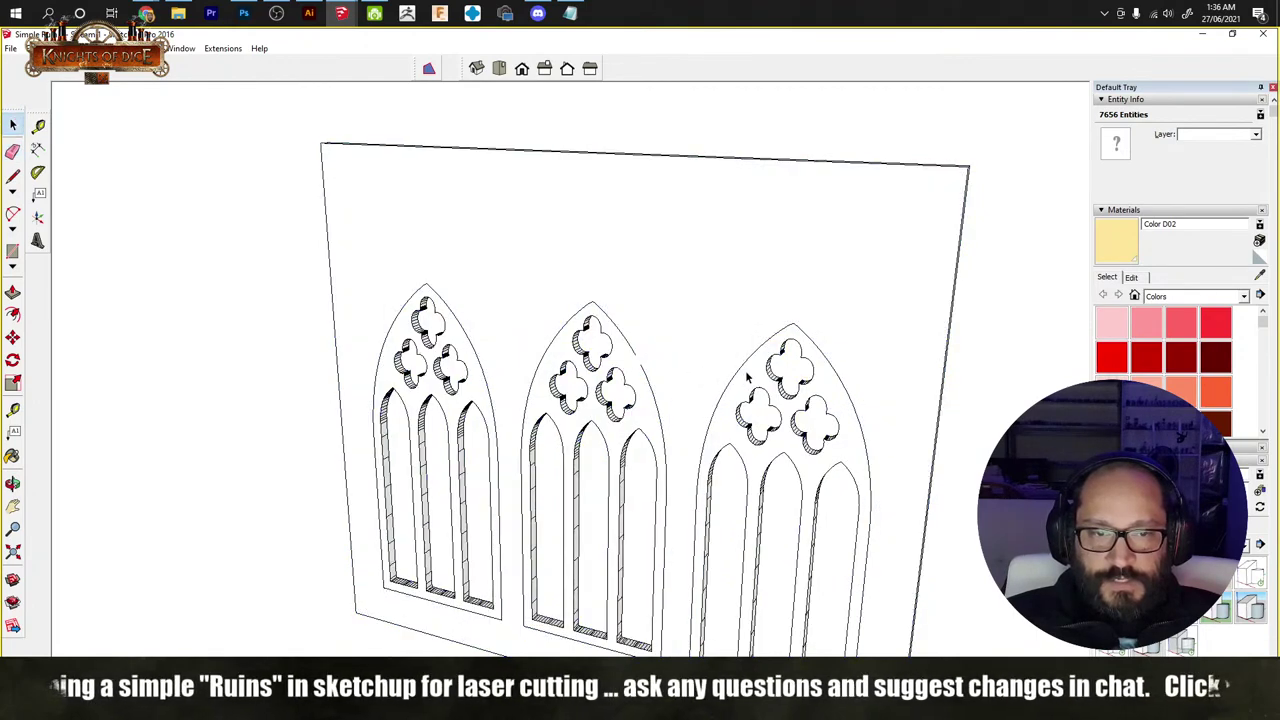
key(space)
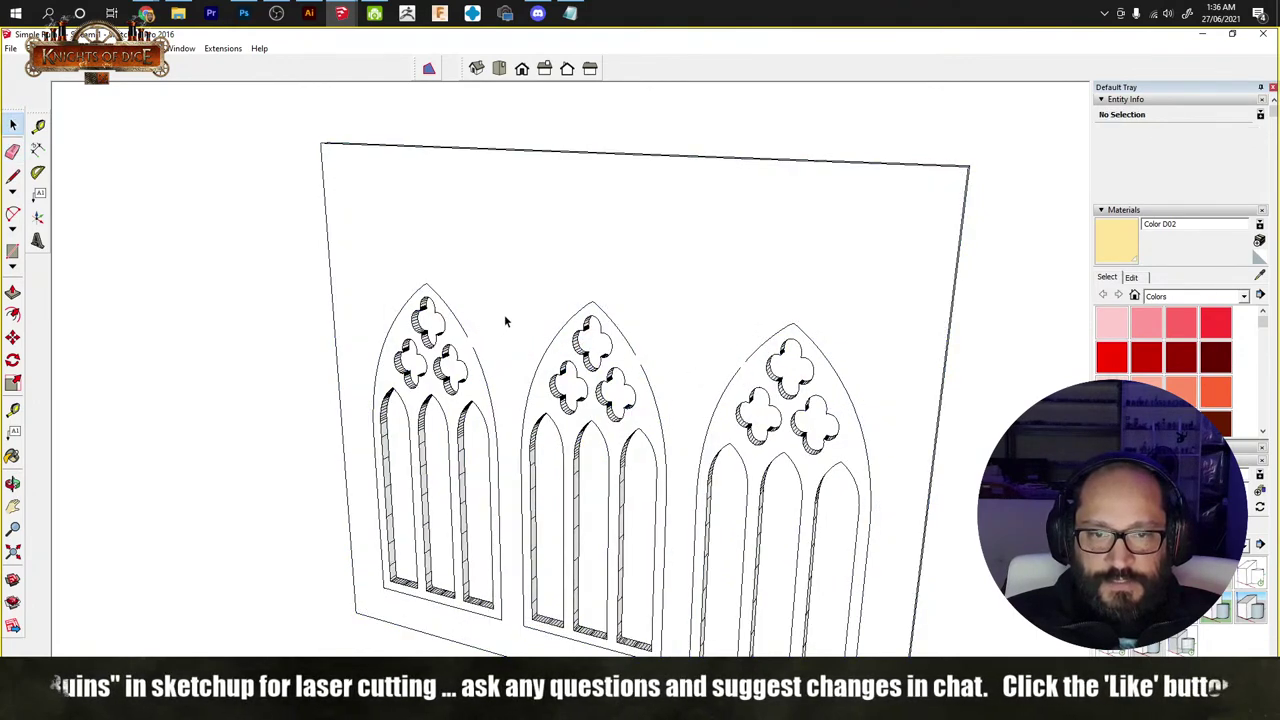
Step: Try to isolate the merged front face by removing the rest of the panel geometry
click(507, 318)
double_click(507, 318)
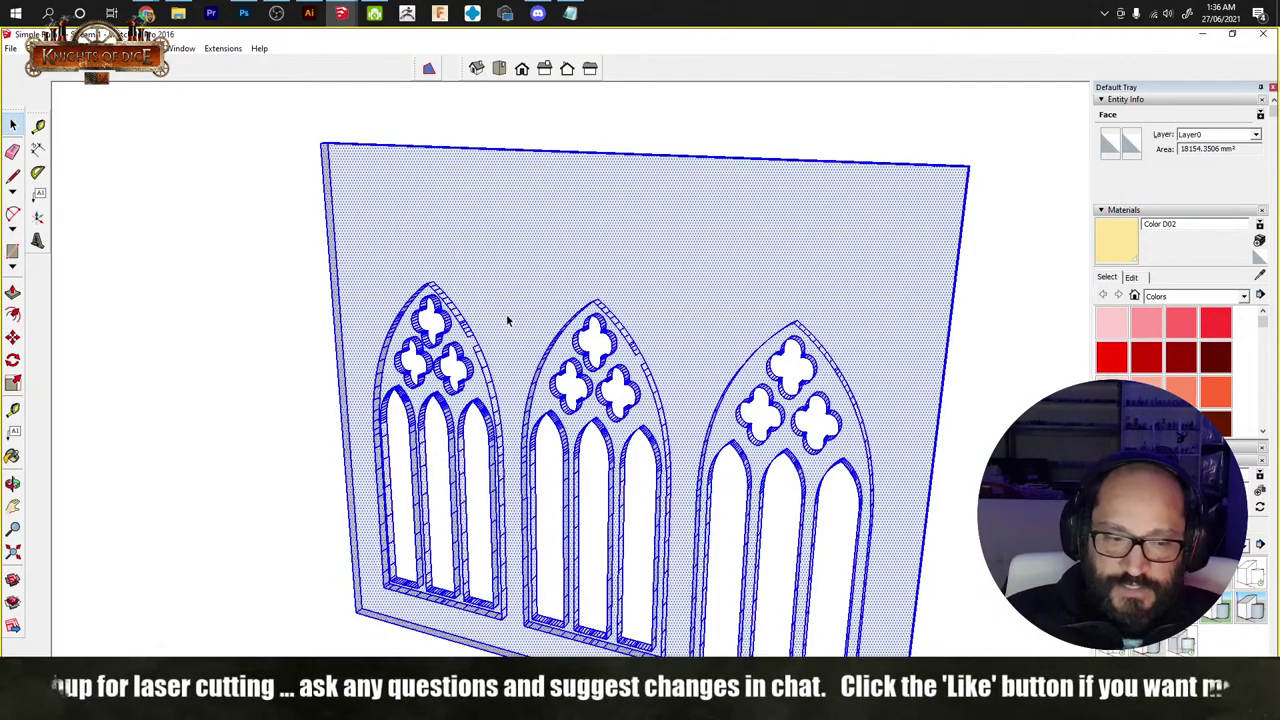
key(Delete)
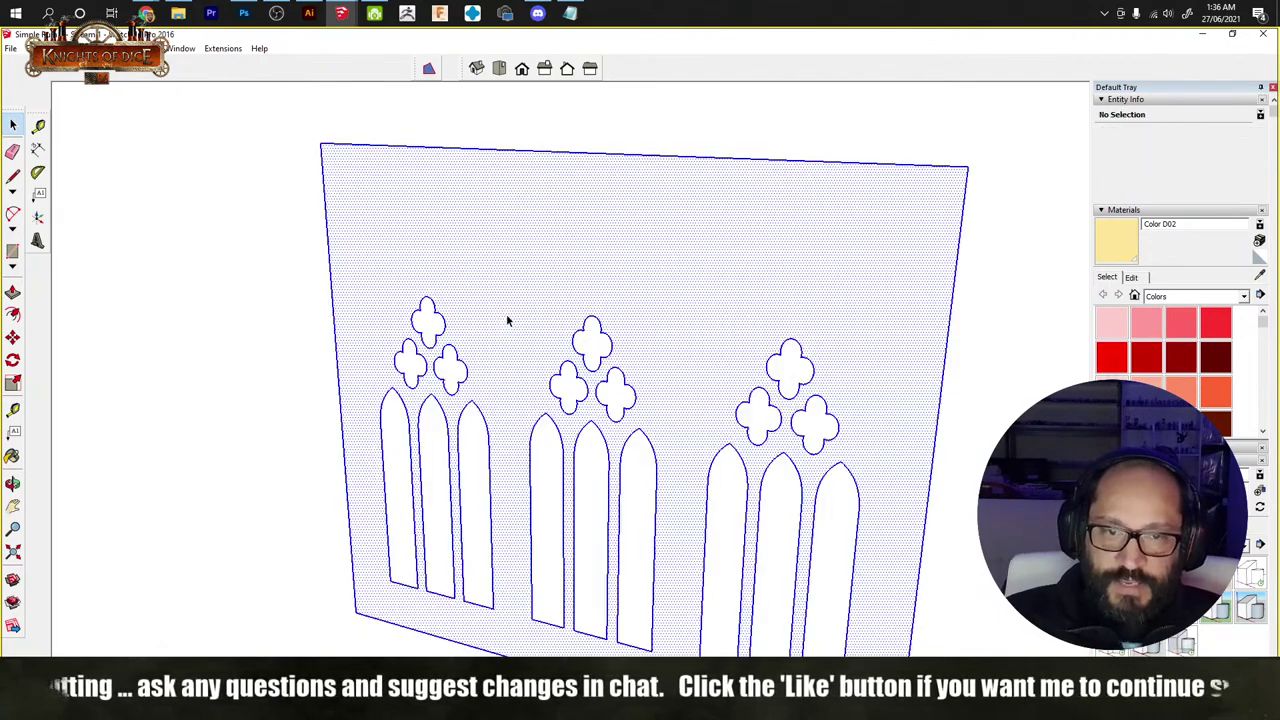
scroll(531, 335, down, 10)
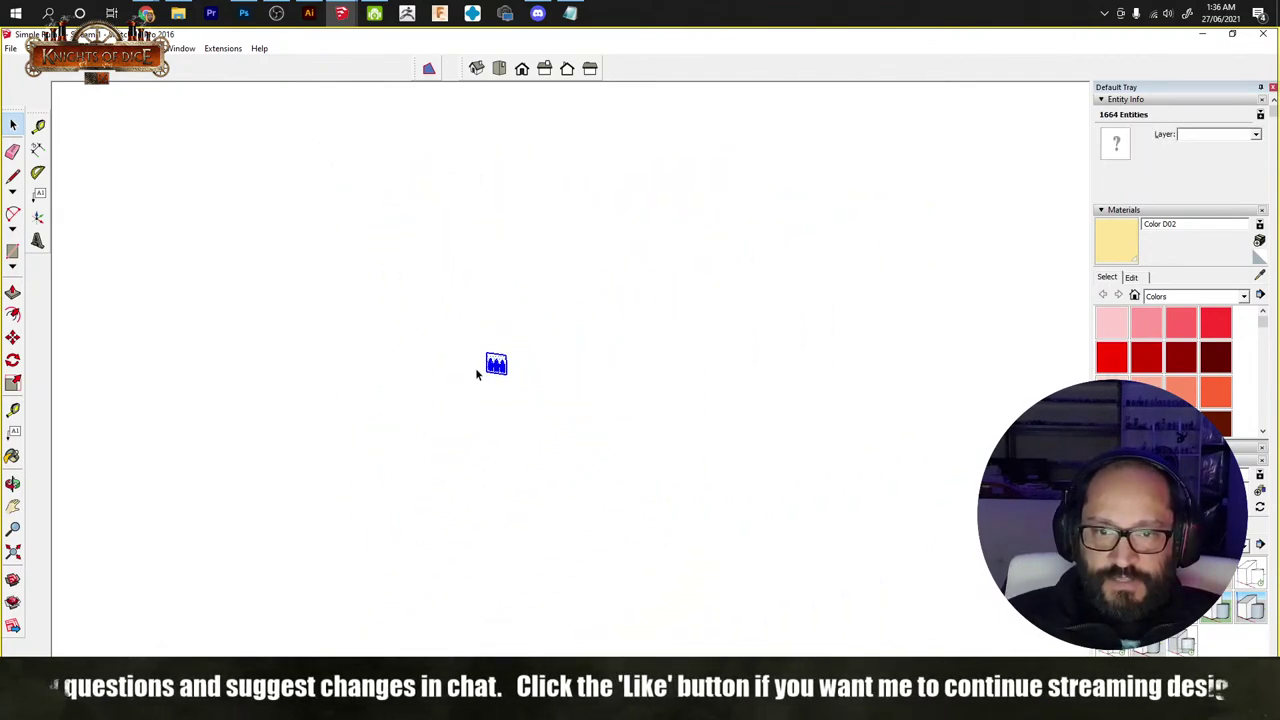
middle_drag(474, 374, 480, 399)
click(407, 415)
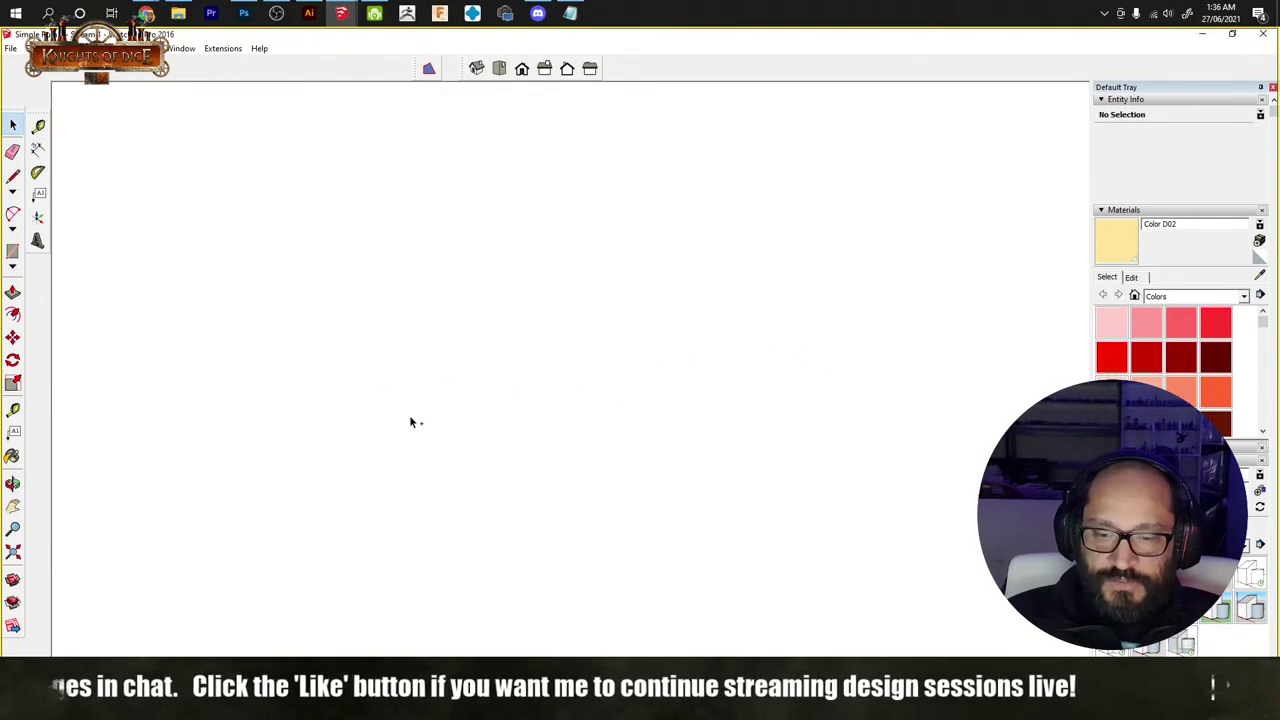
scroll(409, 415, up, 4)
scroll(462, 414, up, 6)
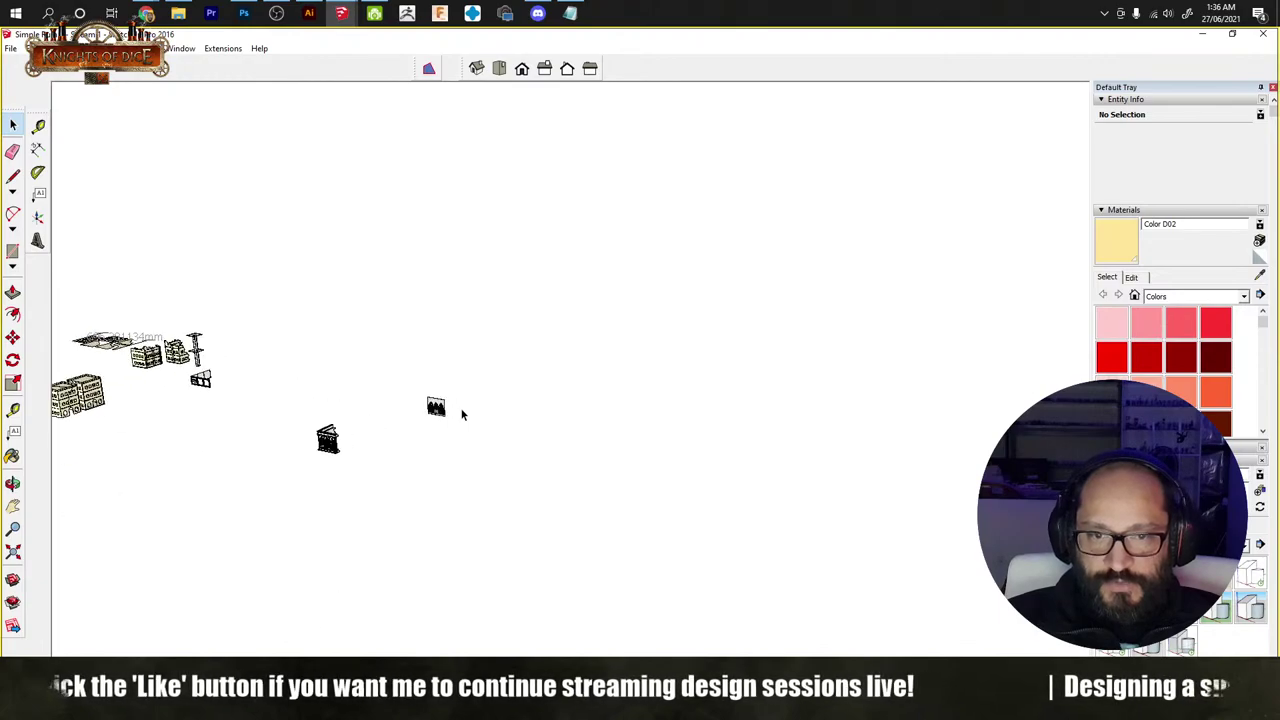
scroll(462, 414, up, 5)
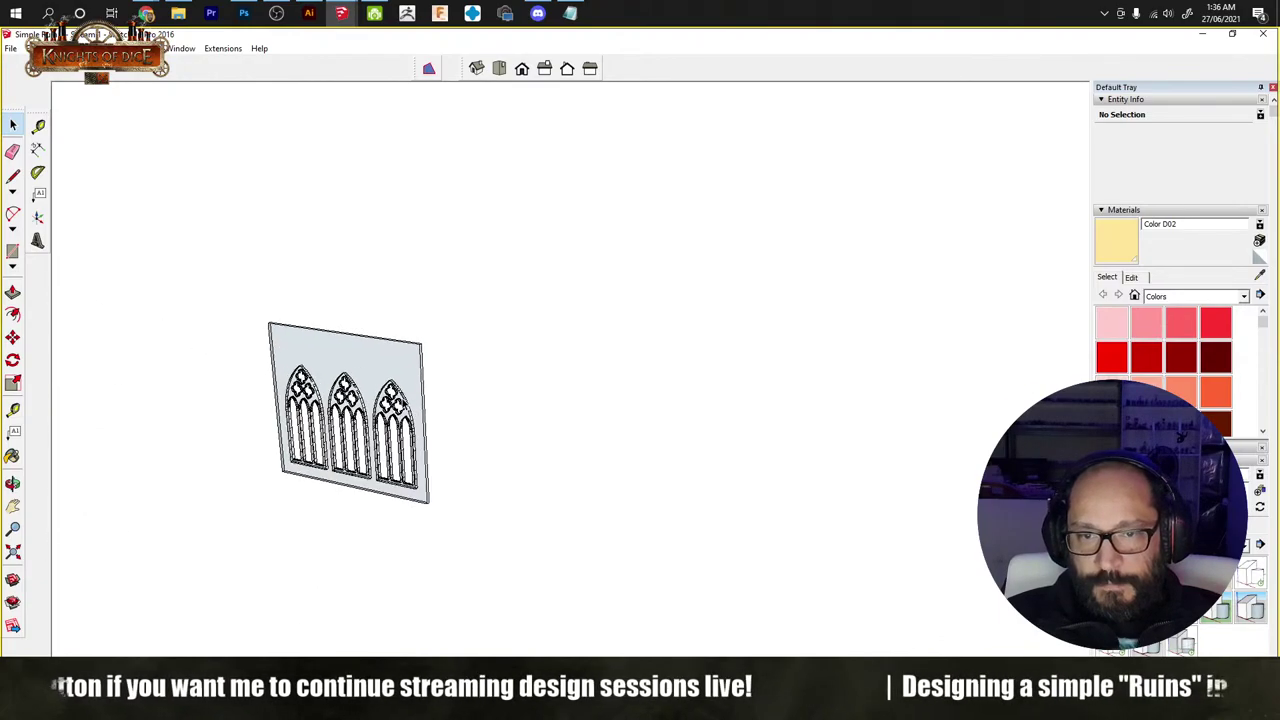
double_click(401, 397)
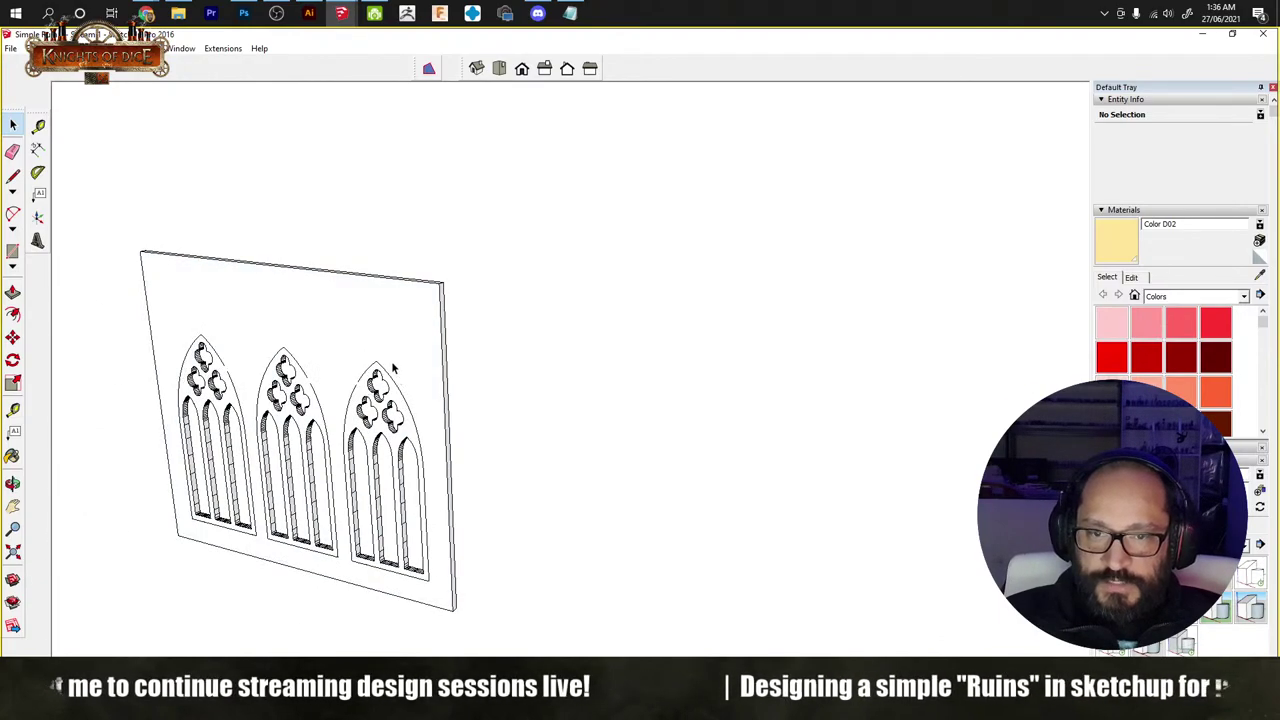
Step: Isolate the front face with its boundary edges by cutting it, deleting the leftover panel geometry and pasting it back in place
click(352, 330)
click(352, 330)
click(352, 330)
double_click(352, 328)
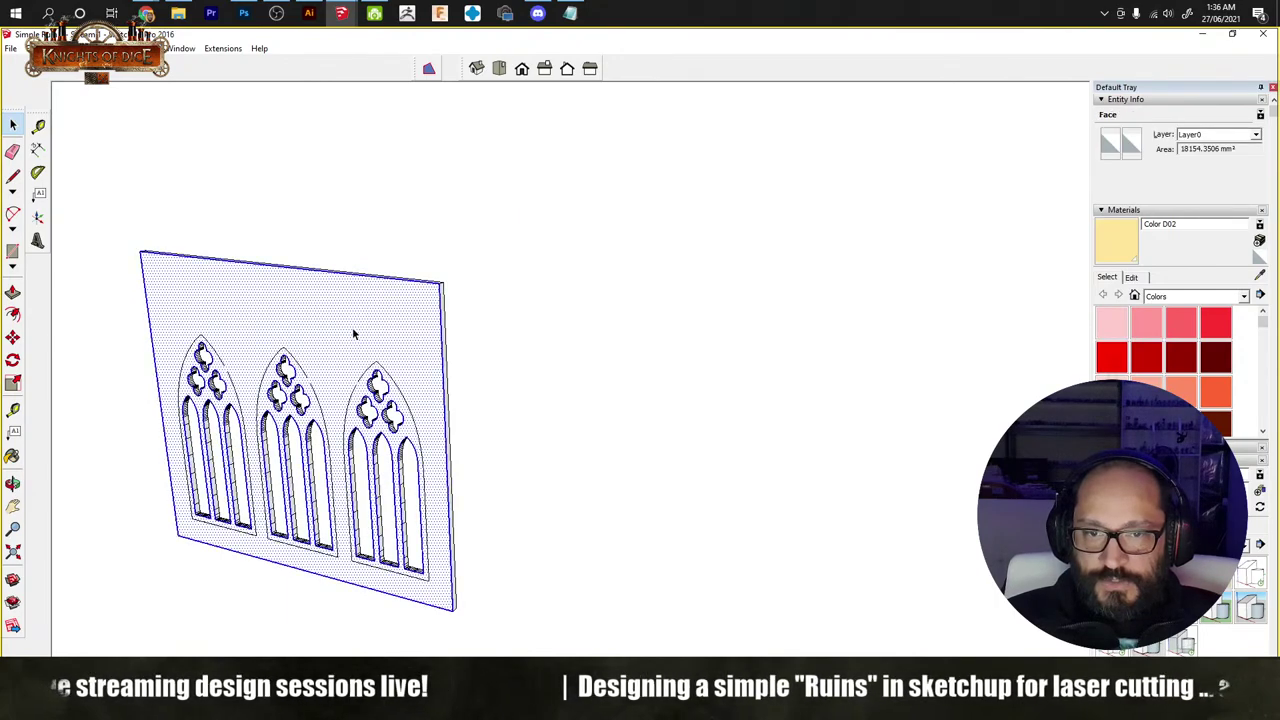
right_click(352, 327)
click(766, 329)
click(405, 318)
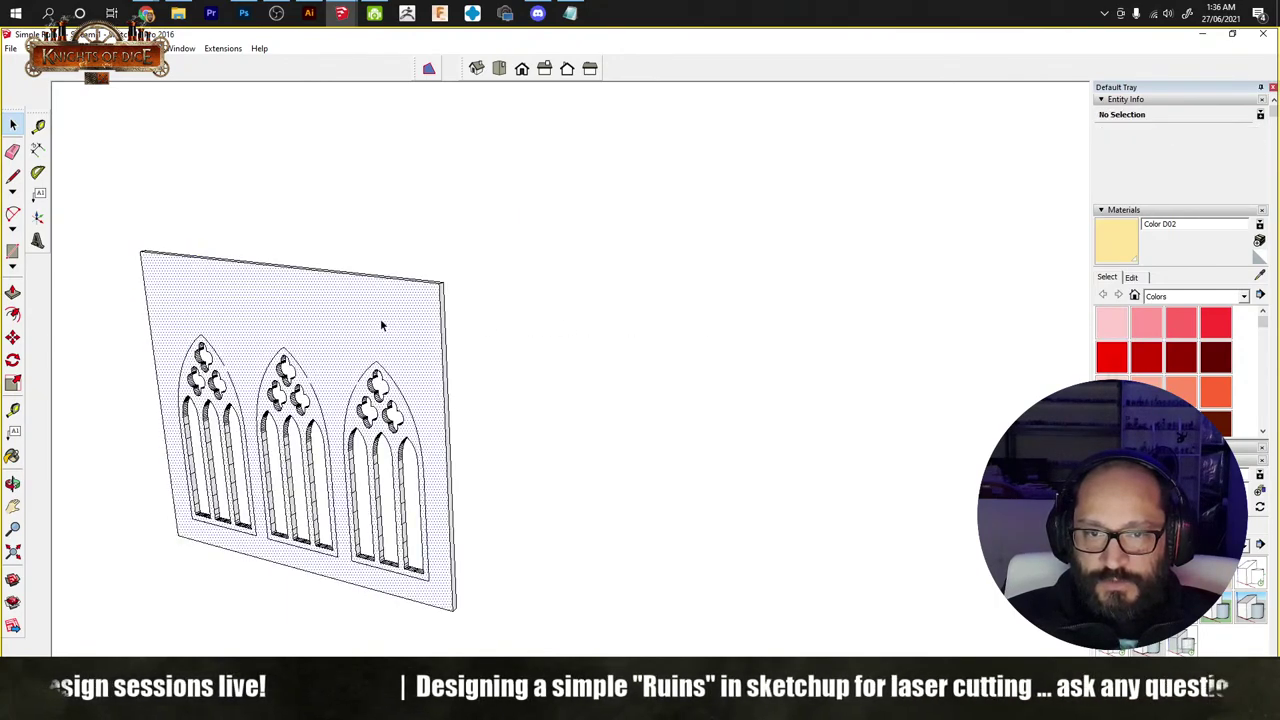
middle_drag(398, 315, 414, 289)
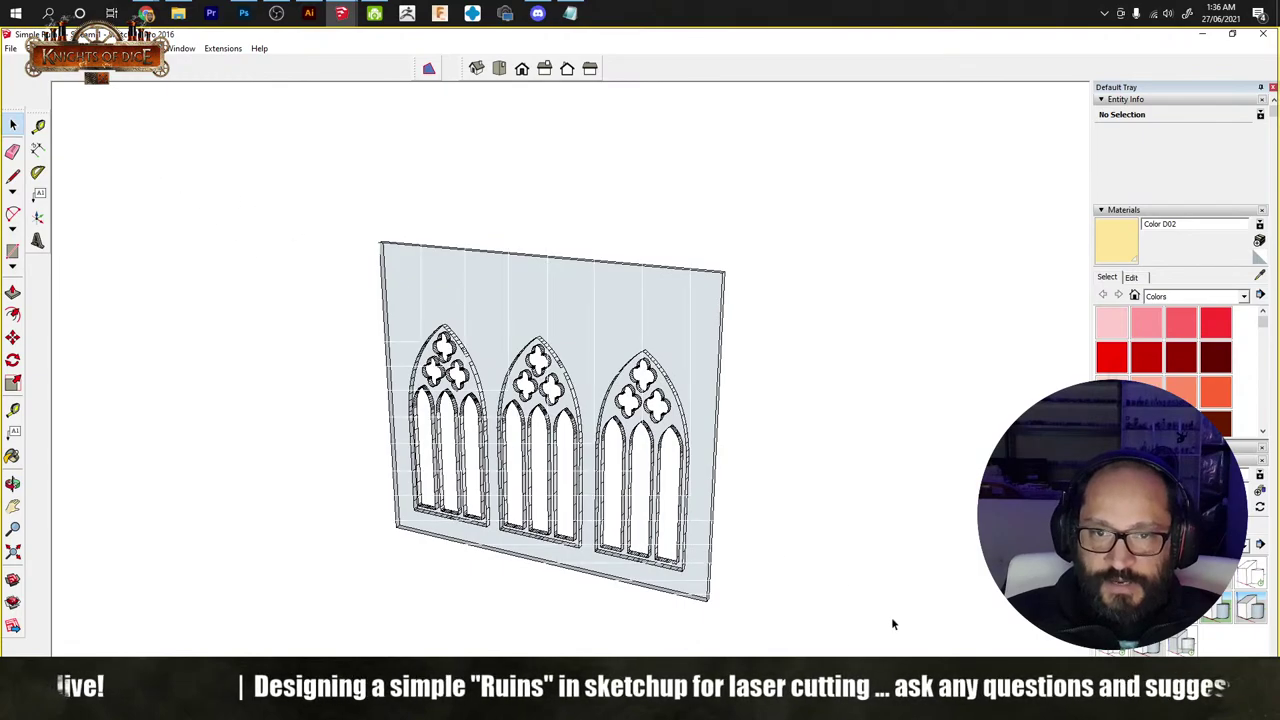
key(ctrl+a)
key(Delete)
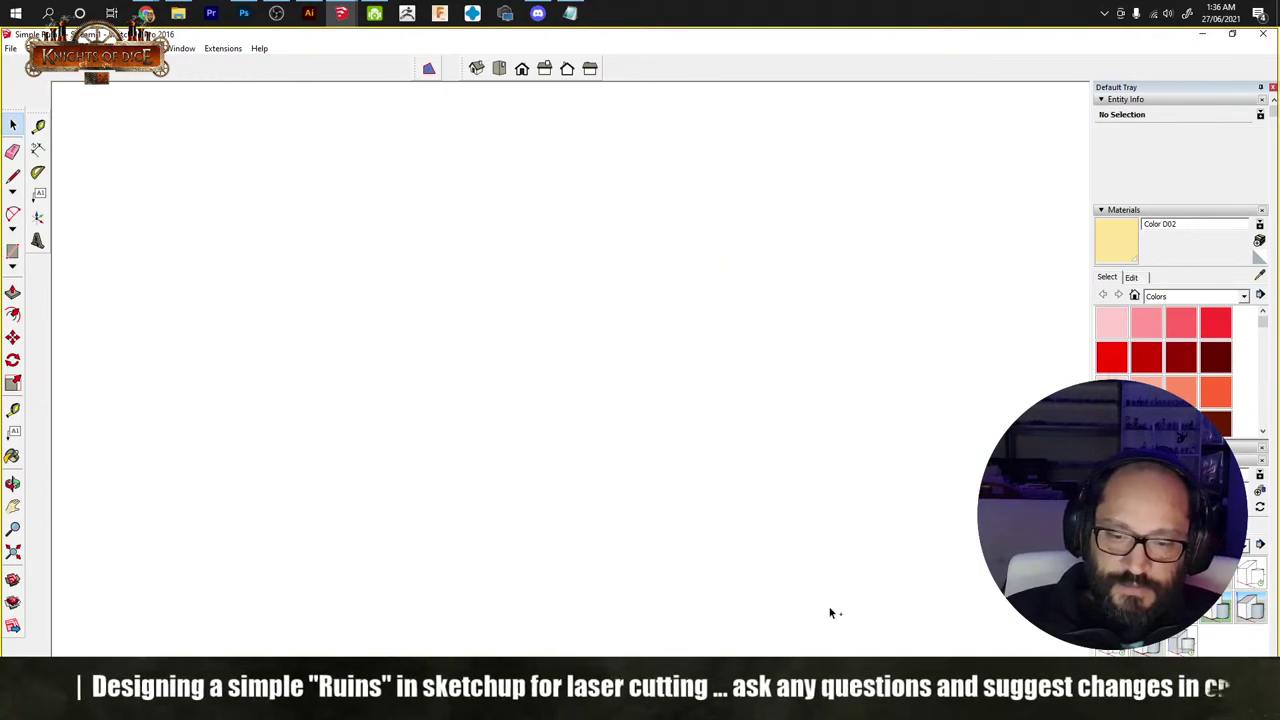
key(ctrl+z)
Step: Extrude the isolated face with Push/Pull into a thin solid panel with the window cut-outs running through it
key(p)
click(686, 403)
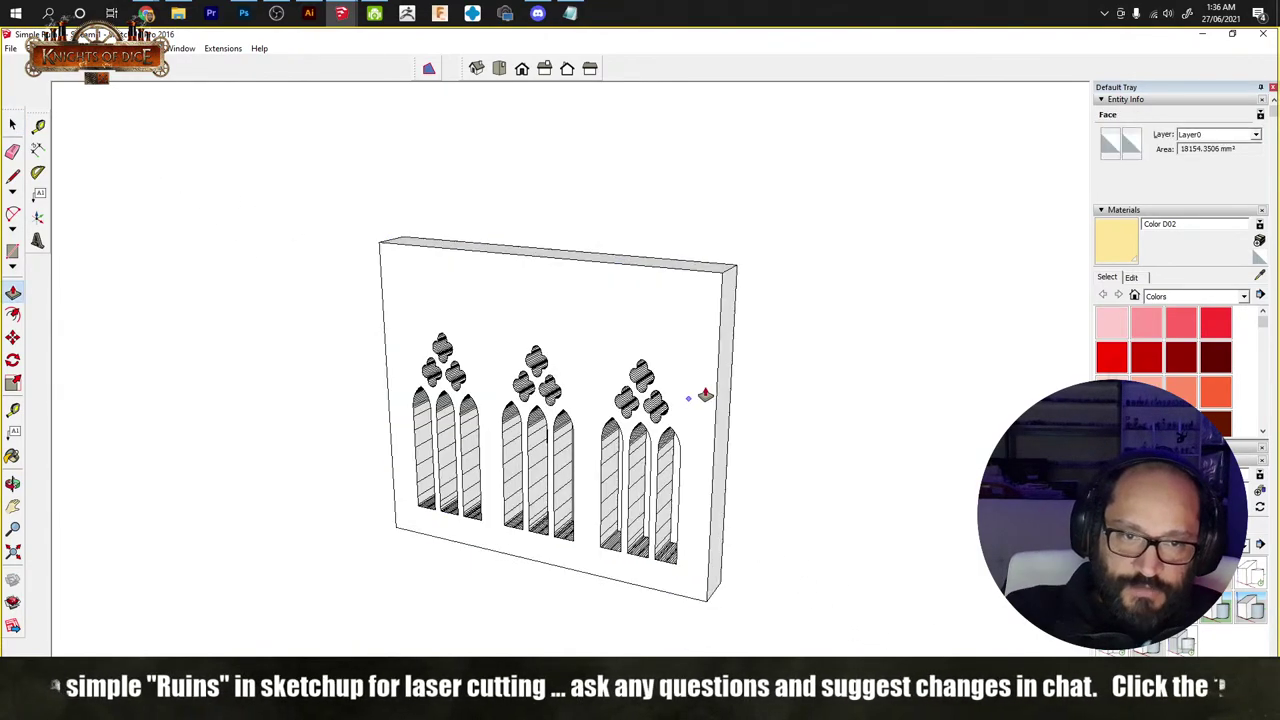
click(705, 395)
key(space)
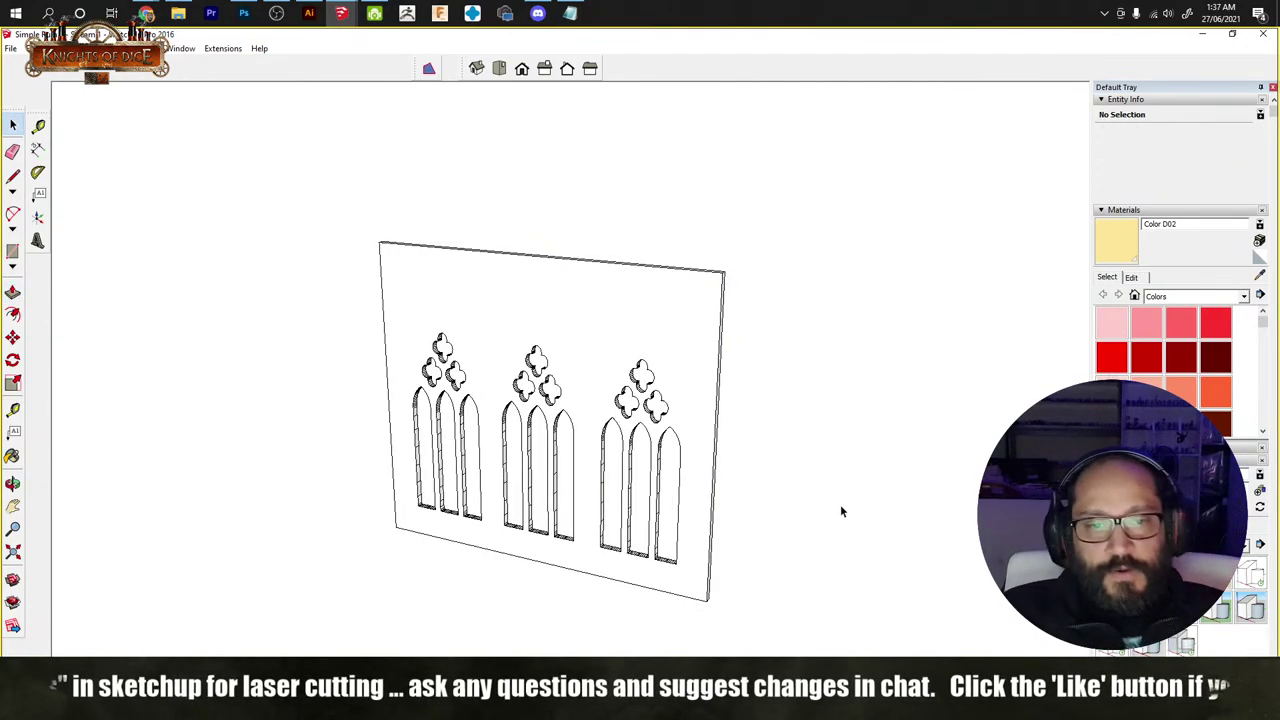
Step: Make the whole extruded window panel into a group
triple_click(646, 318)
right_click(646, 316)
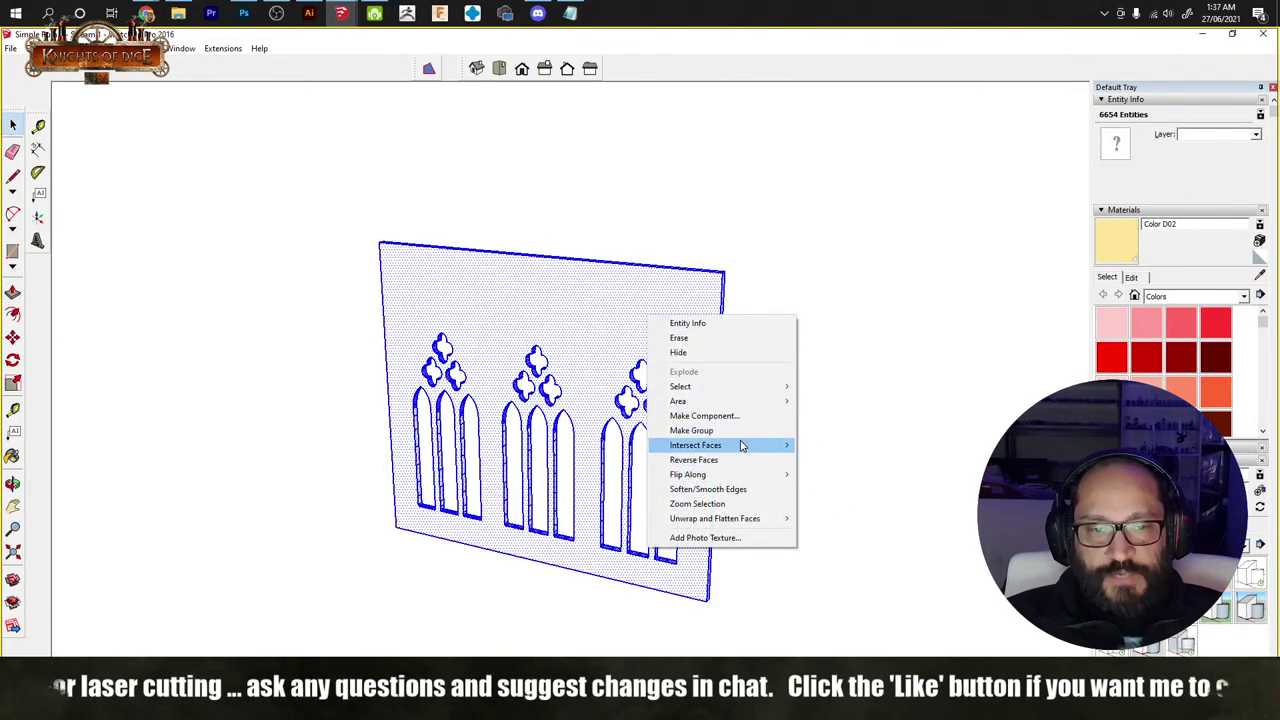
click(741, 437)
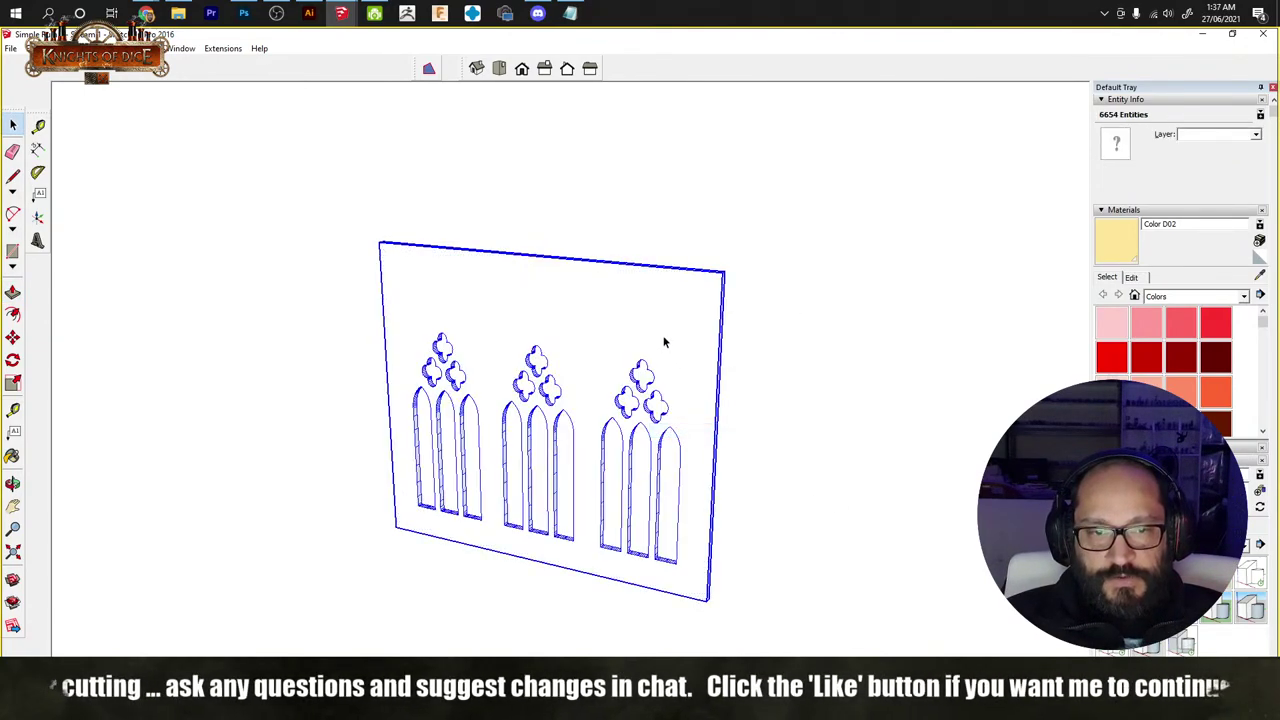
Step: Copy the panel group by its lower corner and place the copy beside the ruin wall, leaving one panel as a spare
key(m)
click(708, 598)
scroll(529, 363, down, 8)
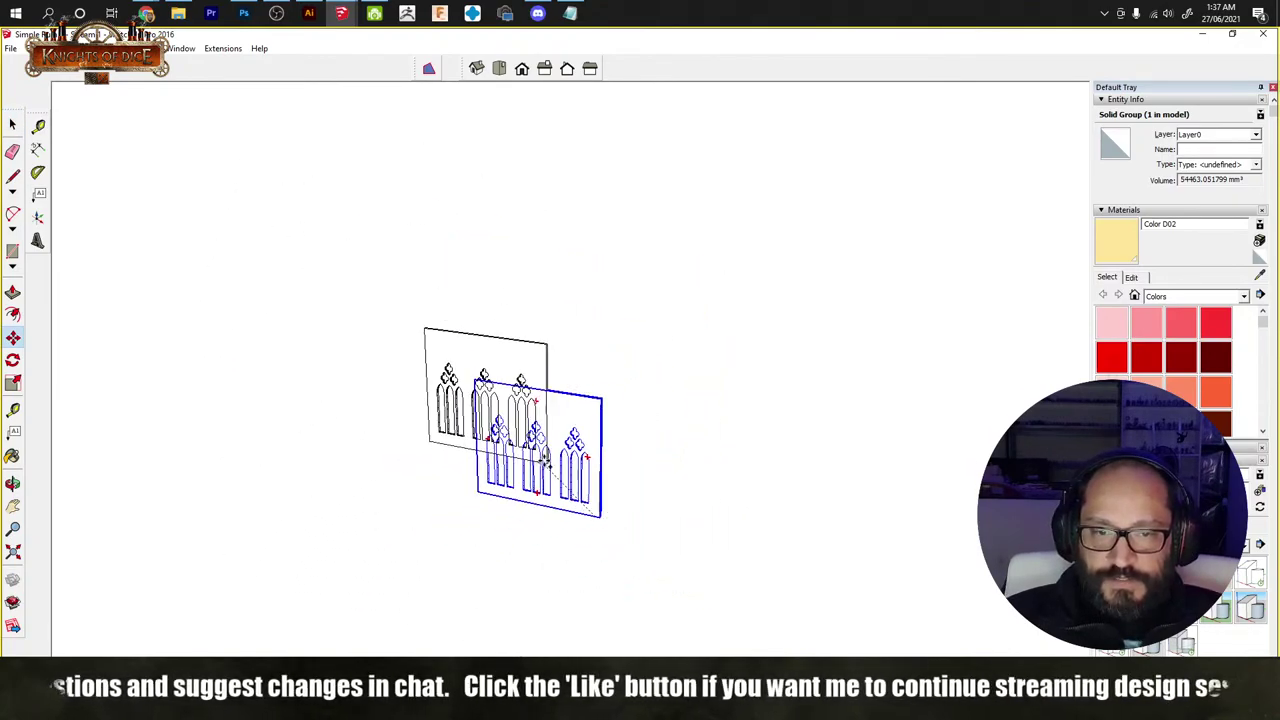
middle_drag(551, 466, 485, 500)
scroll(486, 470, up, 5)
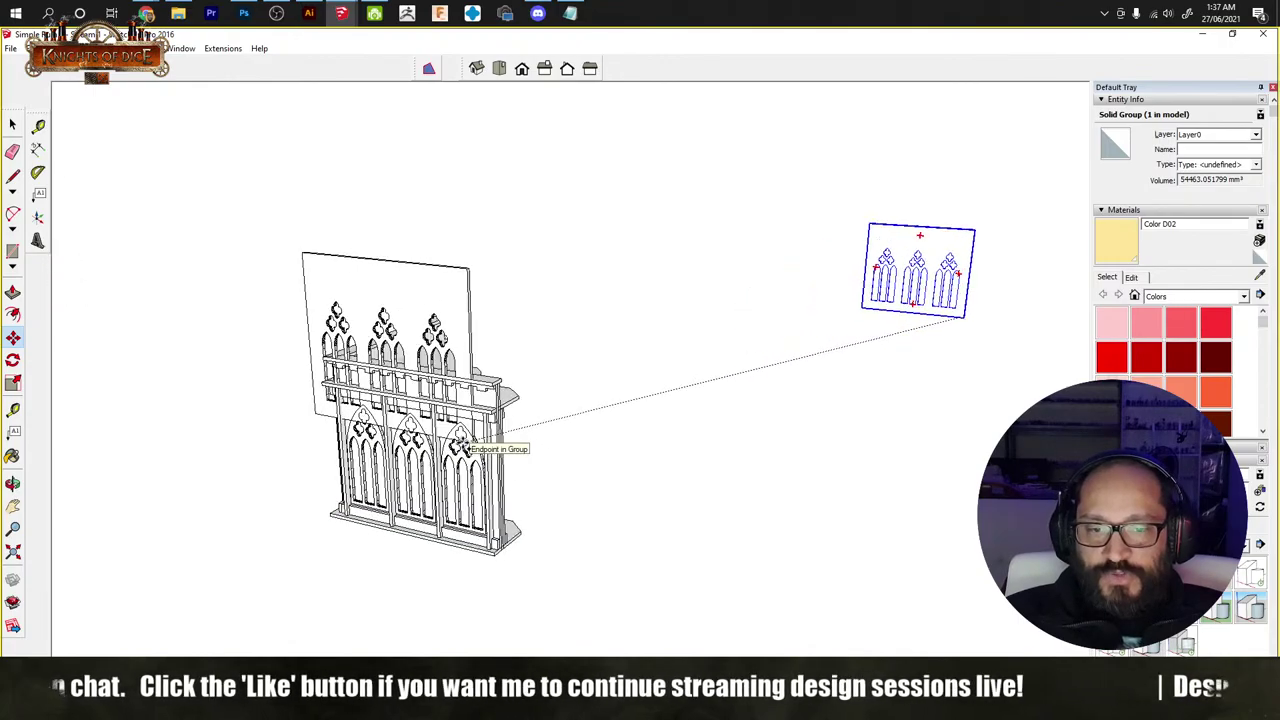
scroll(463, 440, up, 8)
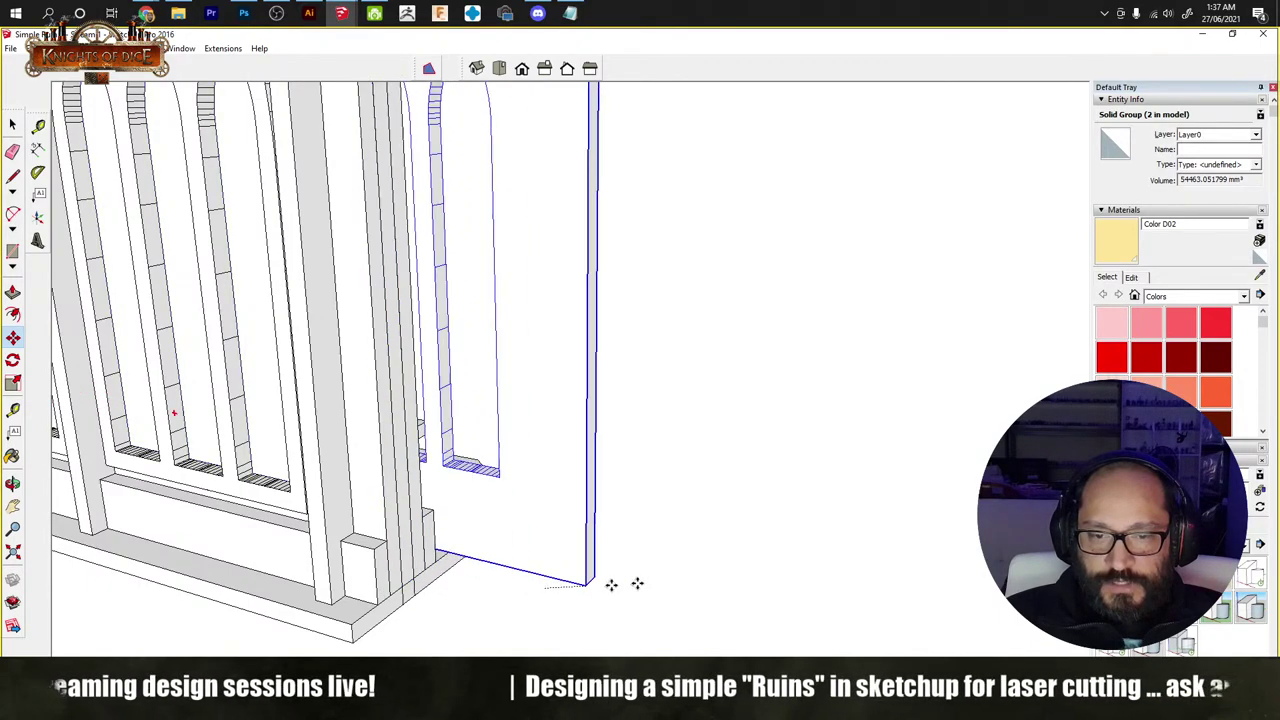
click(611, 583)
key(space)
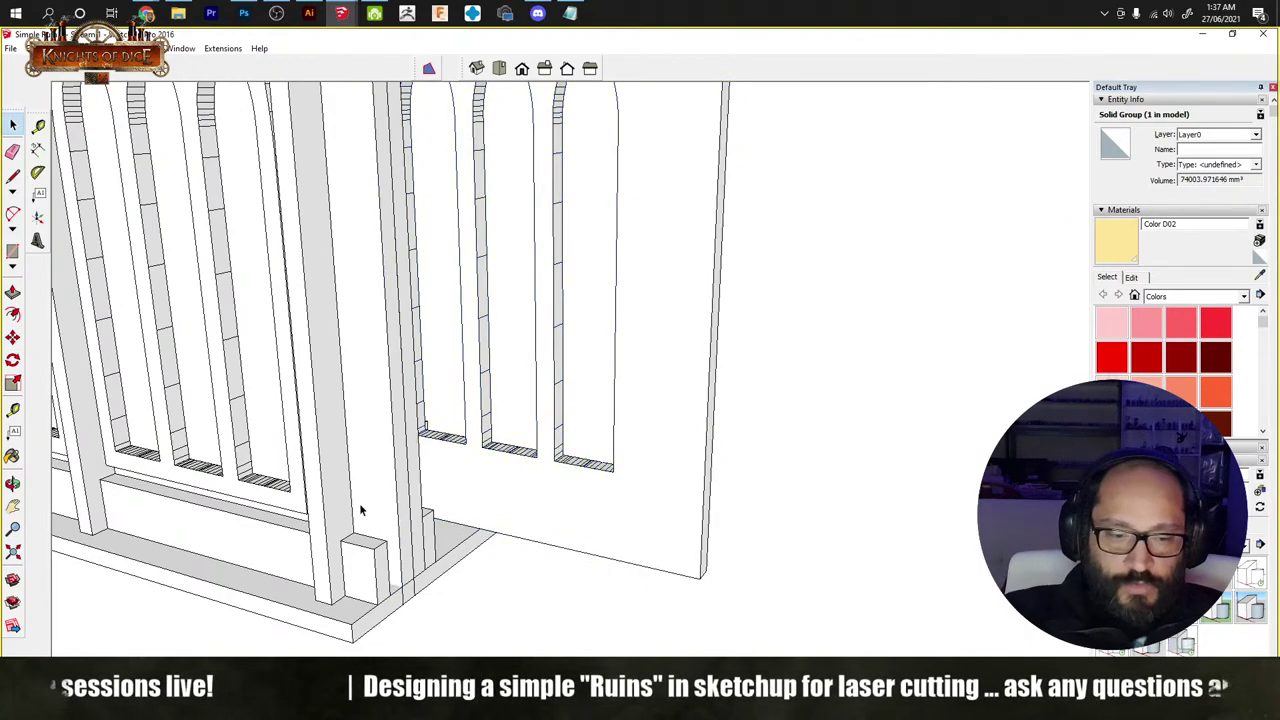
Step: Clear the old window inserts out of the wall's bays, moving one of them over to the spare panel
scroll(269, 490, down, 5)
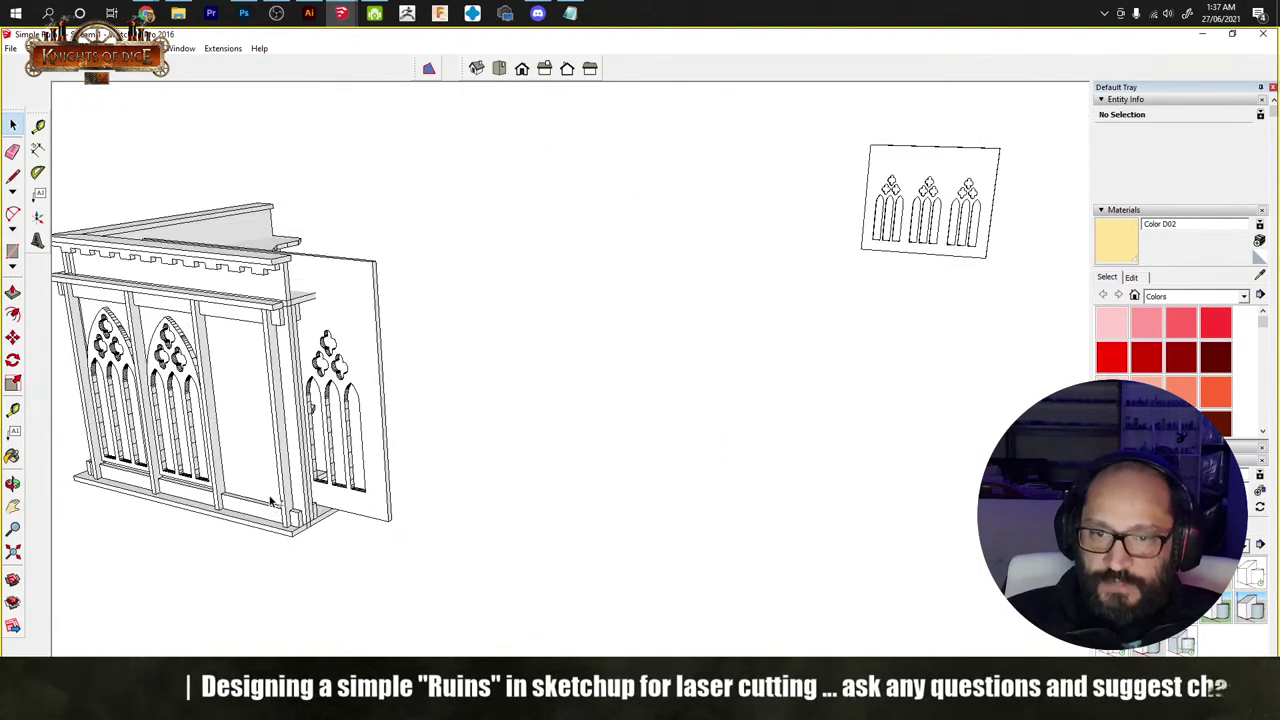
shift+middle_drag(269, 505, 430, 510)
click(385, 410)
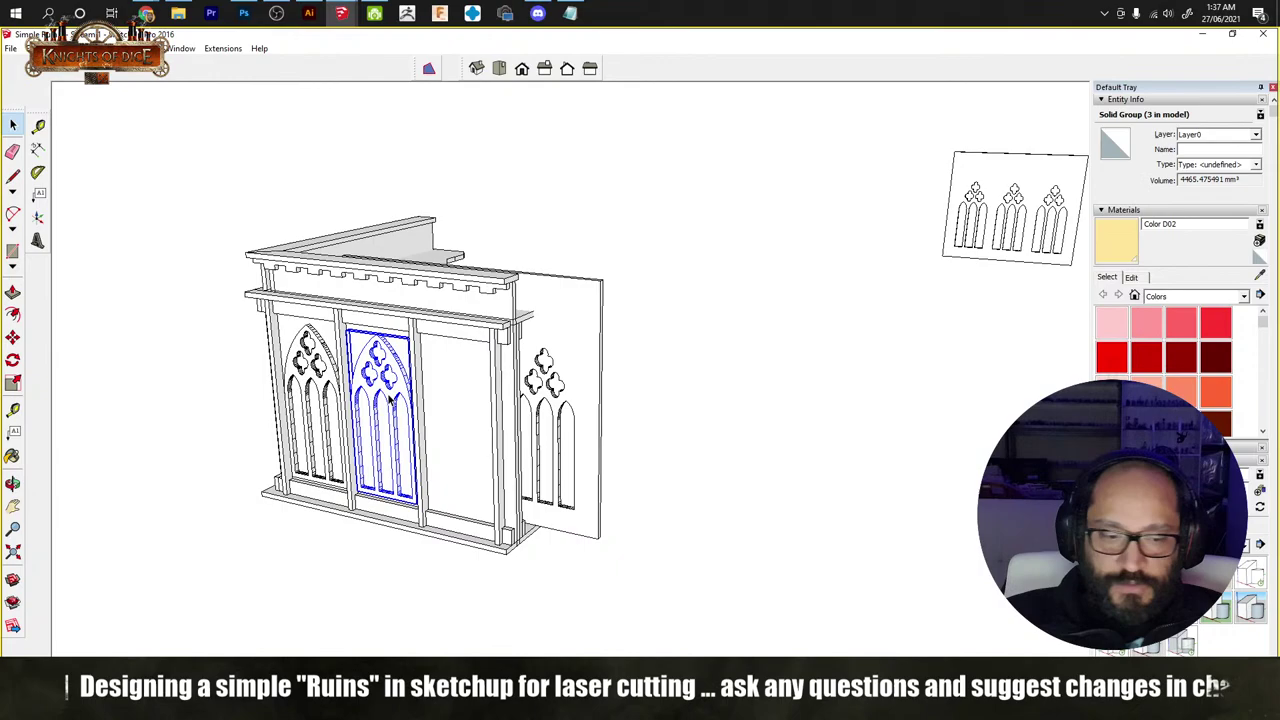
click(325, 408)
key(m)
click(337, 395)
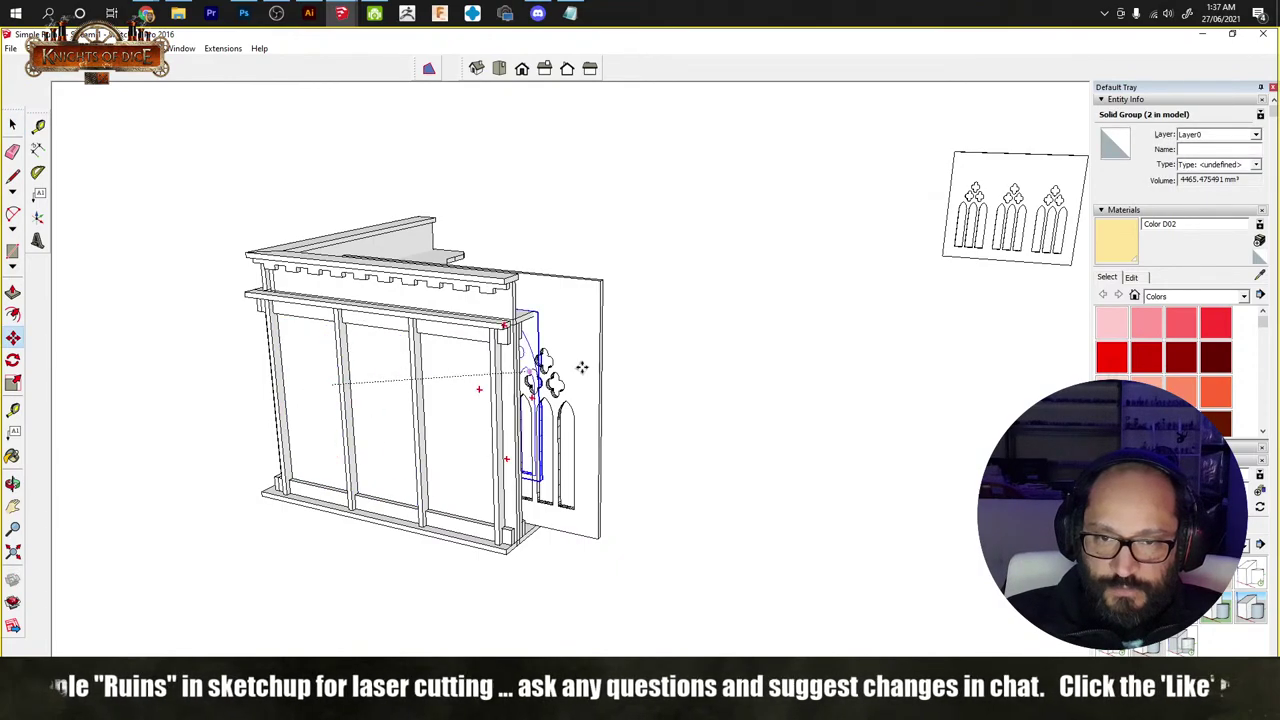
click(924, 265)
key(space)
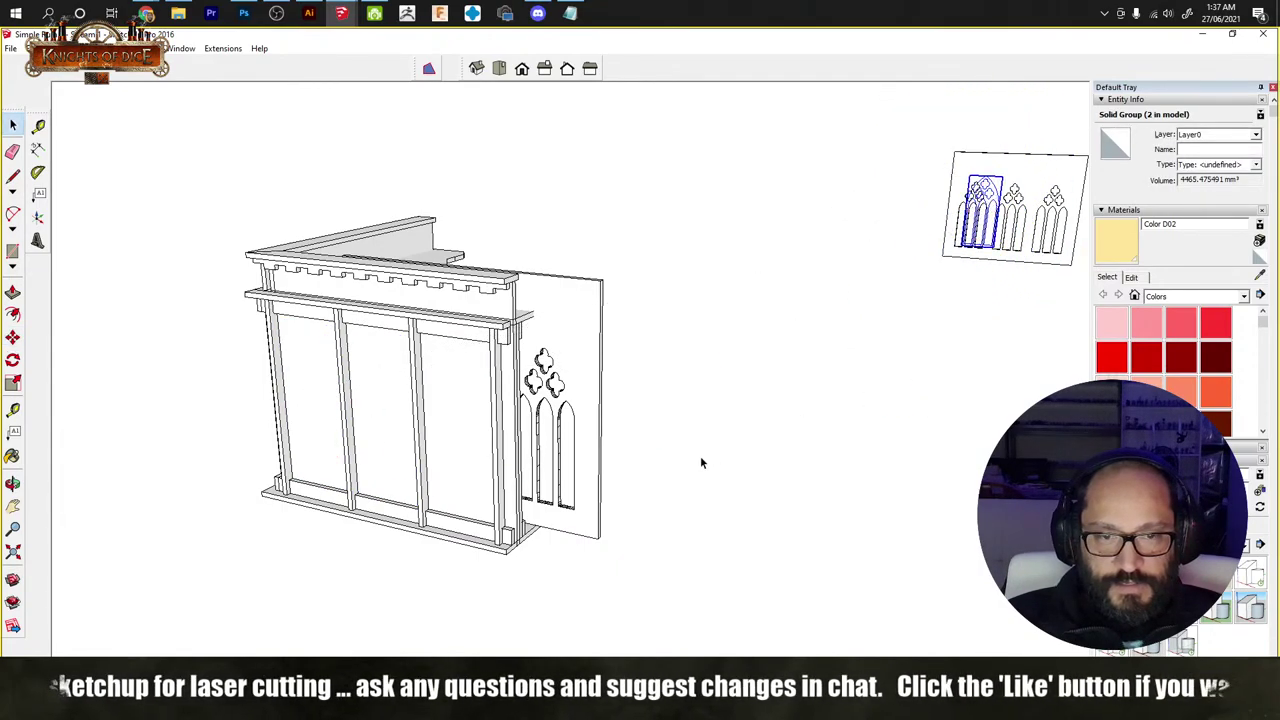
Step: Move the new window panel by its lower corner into the wall behind the uprights, so its cut-outs line up with the three bays
click(596, 468)
scroll(565, 535, up, 8)
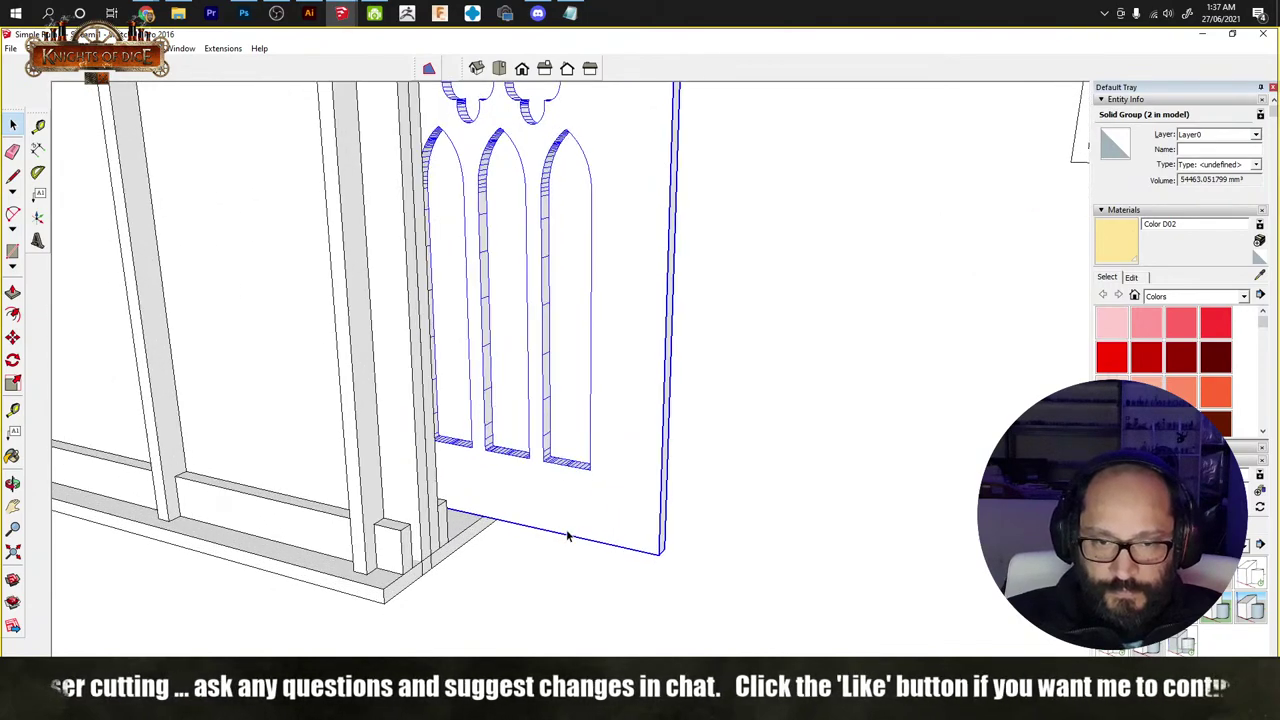
key(m)
click(696, 562)
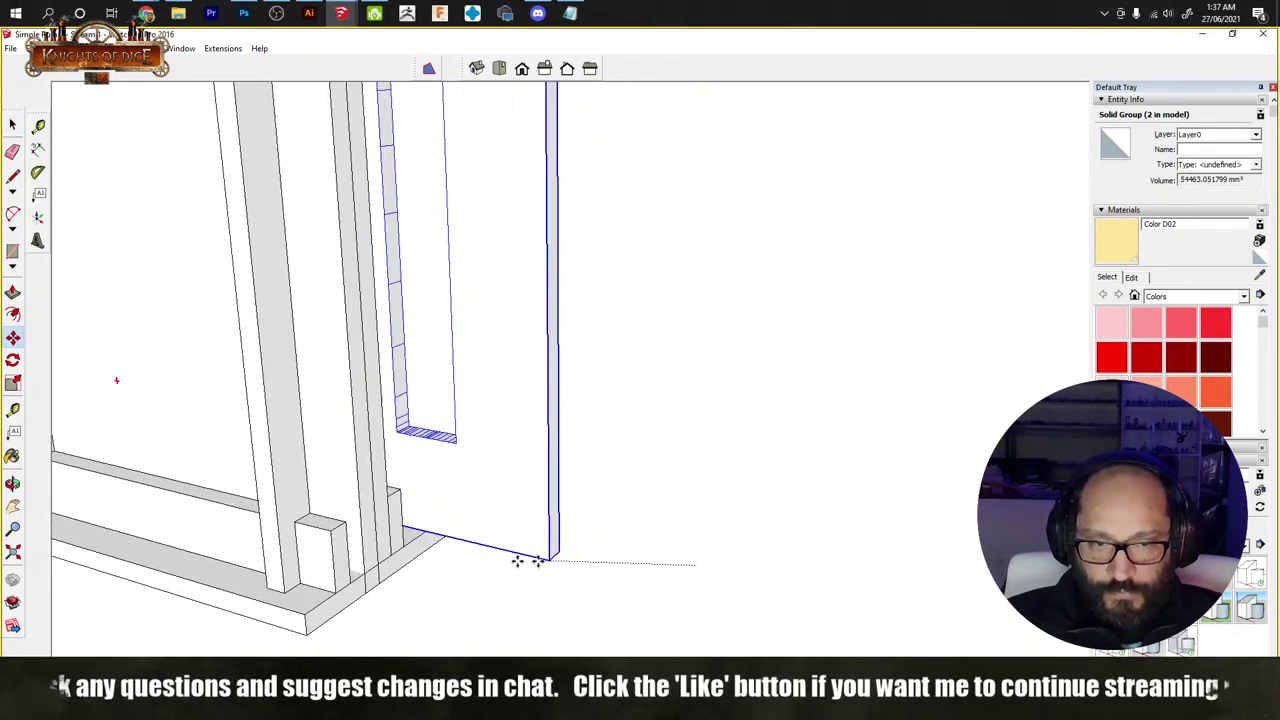
click(349, 584)
key(space)
click(691, 554)
scroll(200, 365, down, 5)
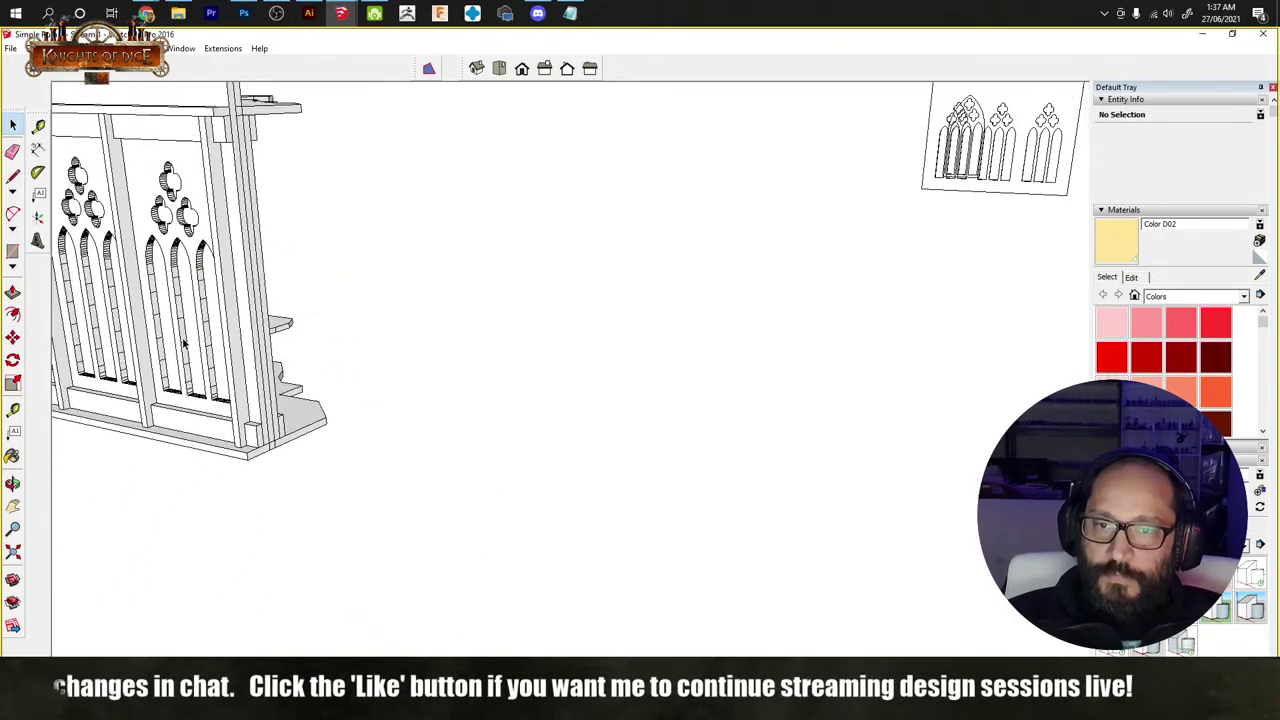
middle_drag(183, 343, 627, 345)
scroll(432, 293, up, 5)
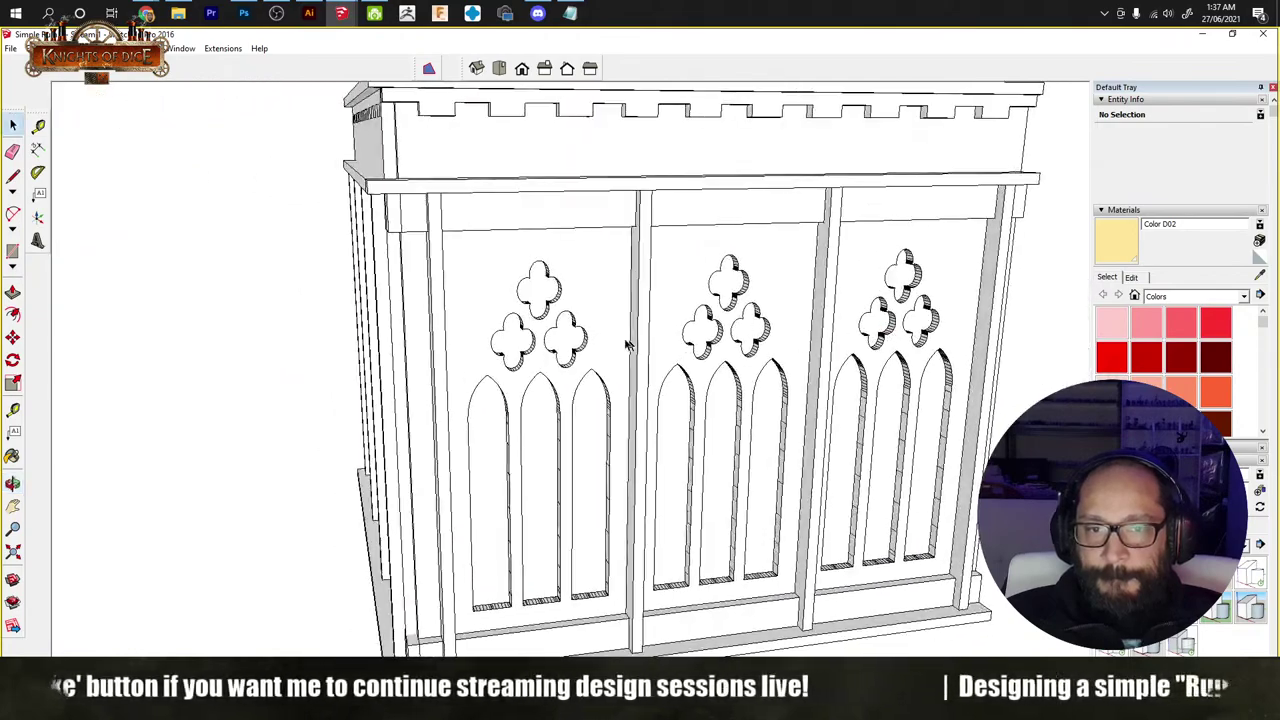
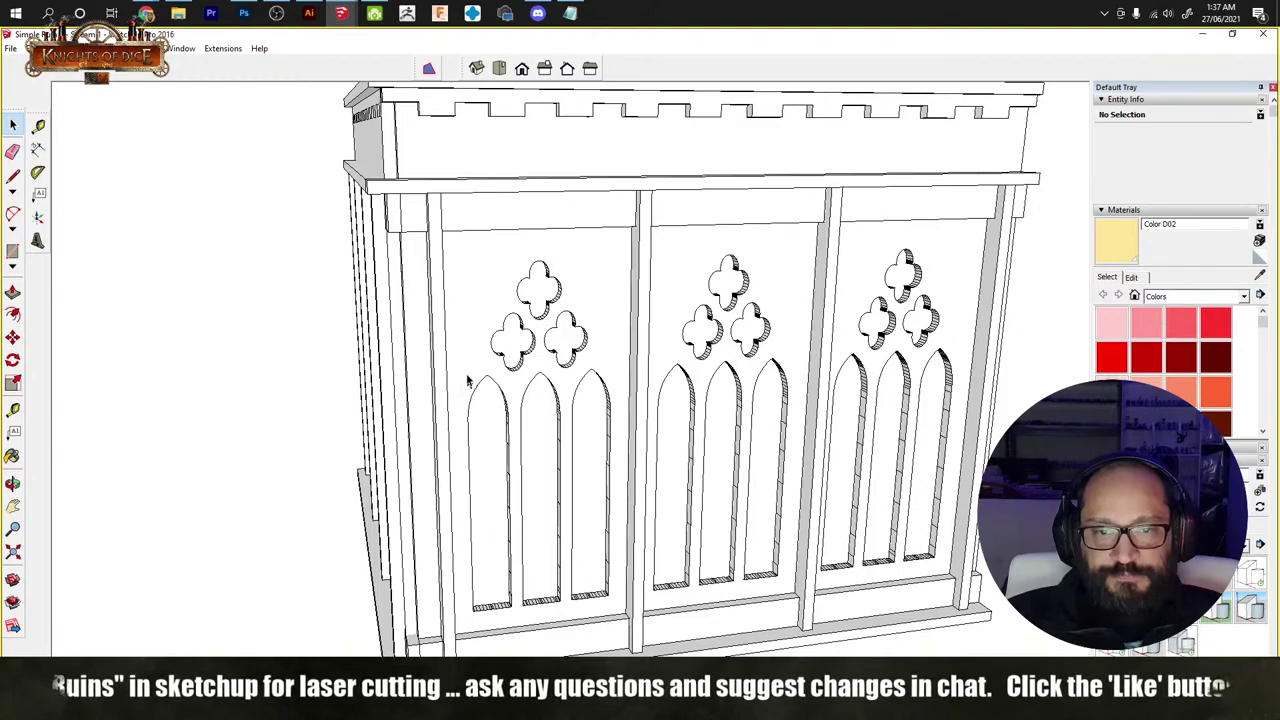
Step: Examine the spare panel with the old window insert and the windows fitted in the ruin wall from several angles
scroll(650, 385, down, 8)
middle_drag(695, 333, 588, 548)
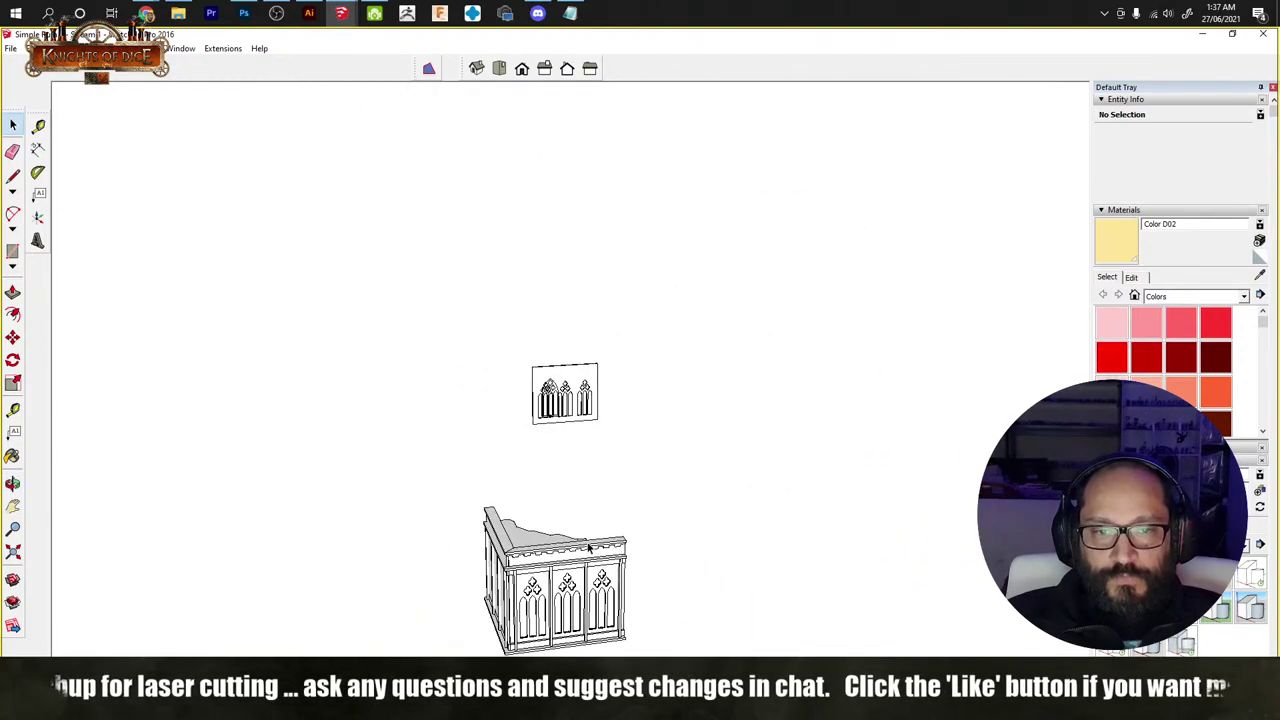
scroll(560, 400, up, 6)
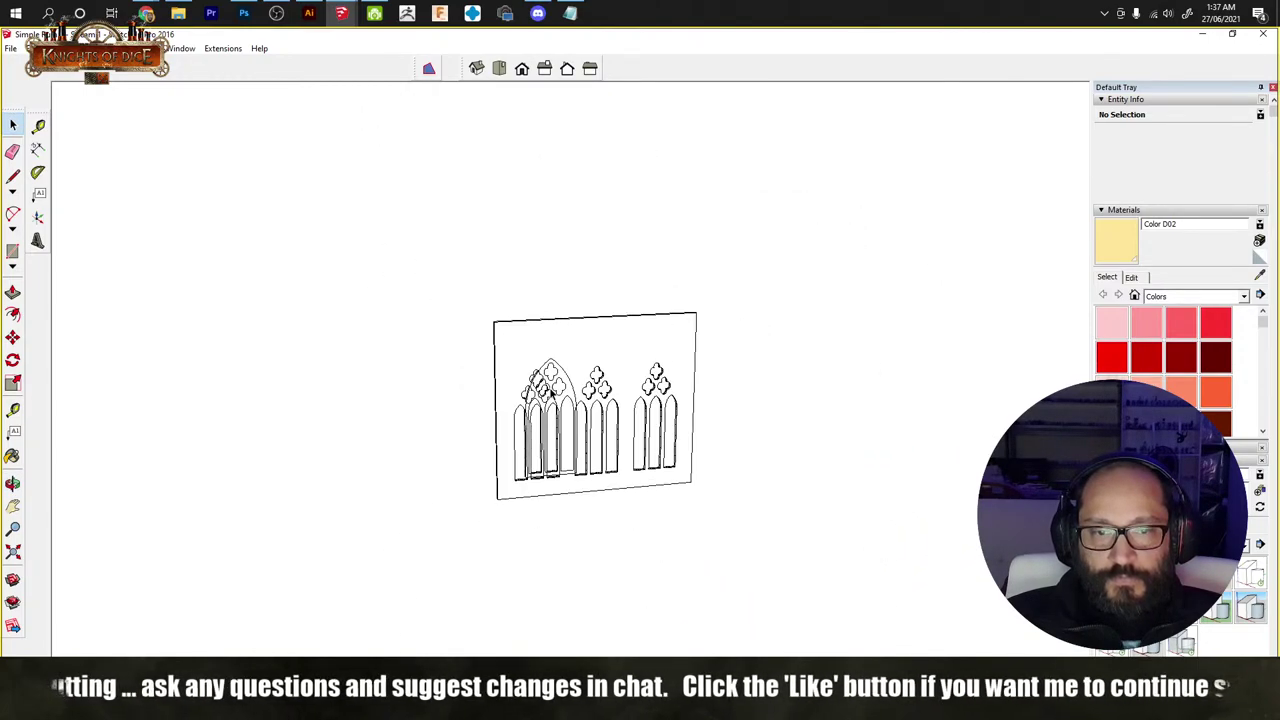
scroll(550, 393, up, 1)
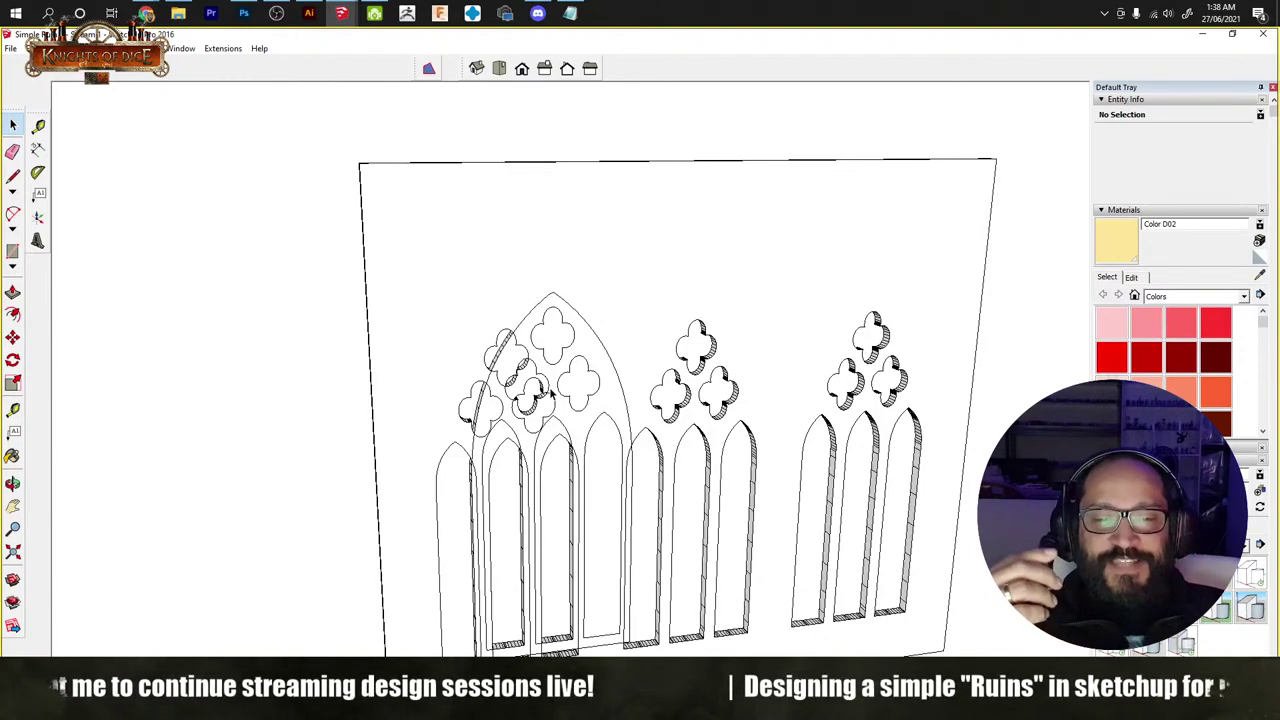
middle_drag(546, 362, 549, 352)
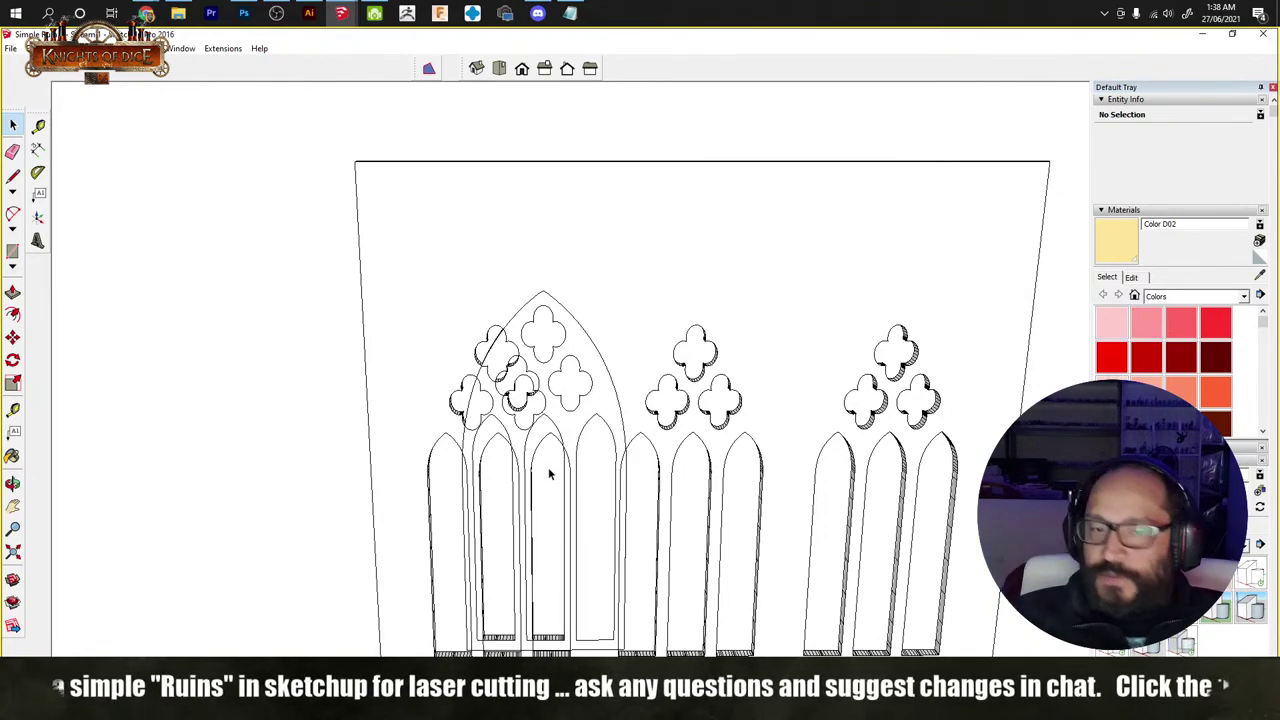
middle_drag(548, 474, 468, 364)
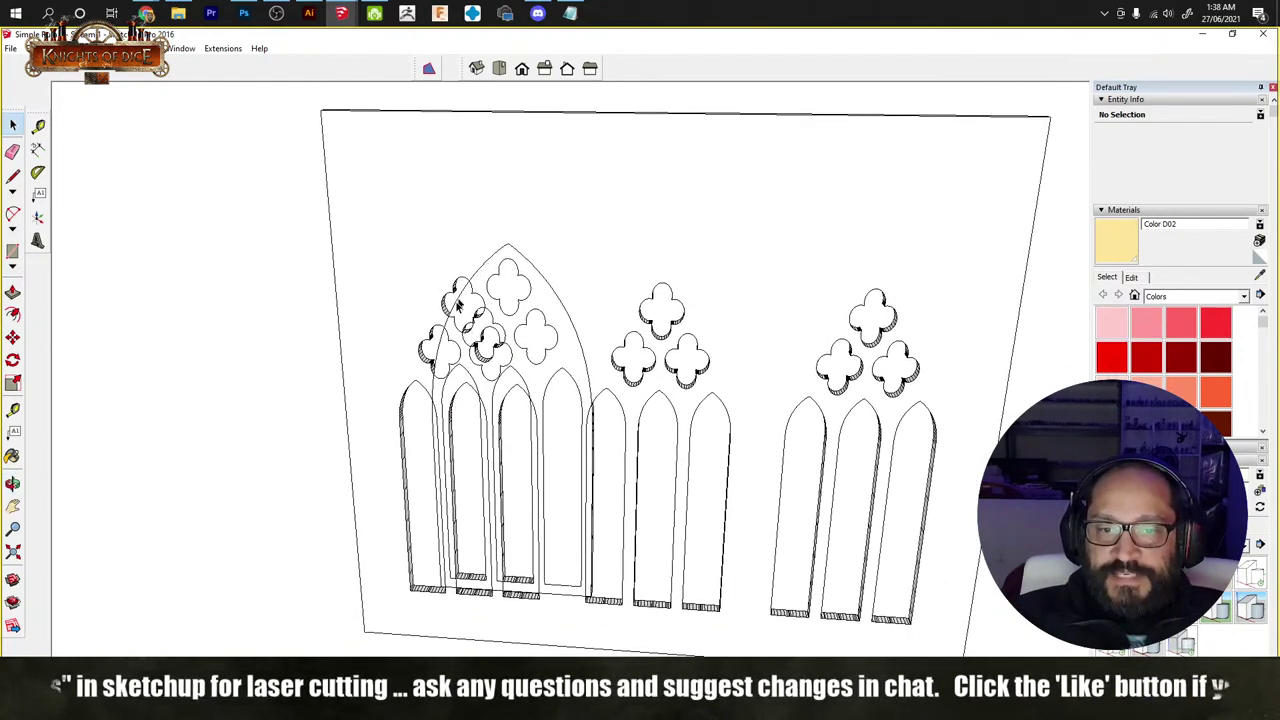
scroll(503, 480, down, 10)
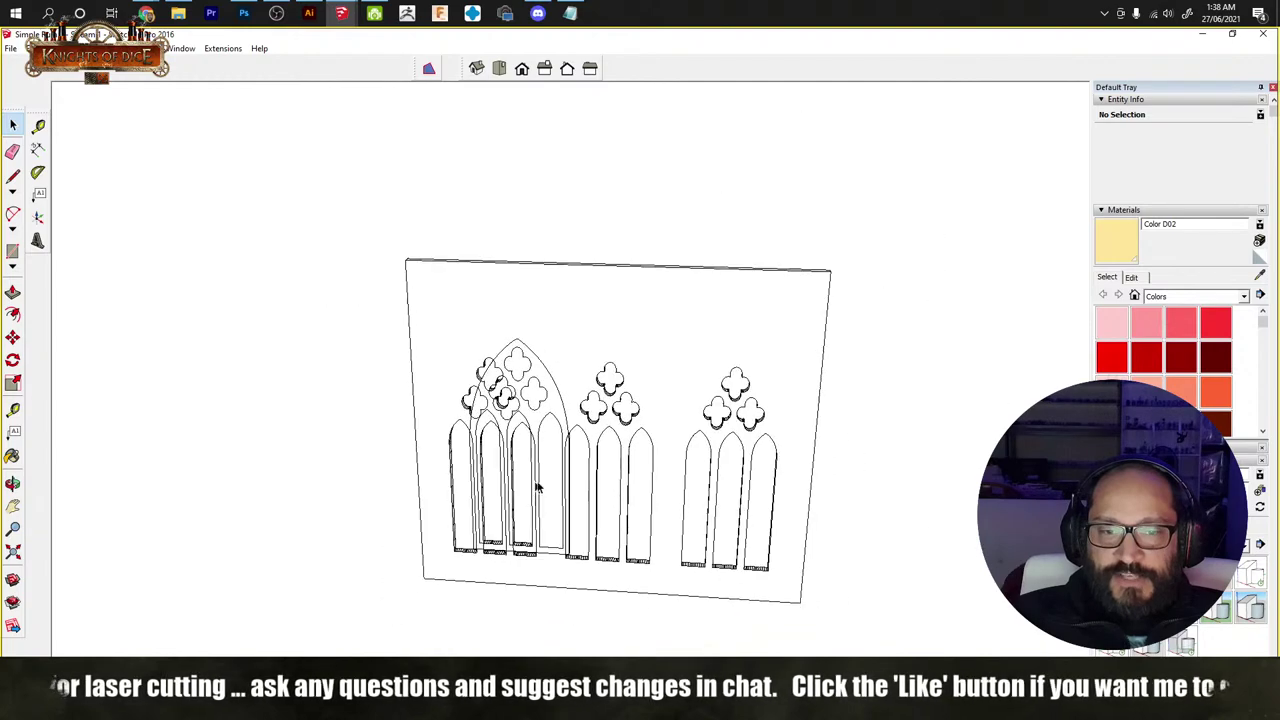
shift+middle_drag(559, 523, 574, 266)
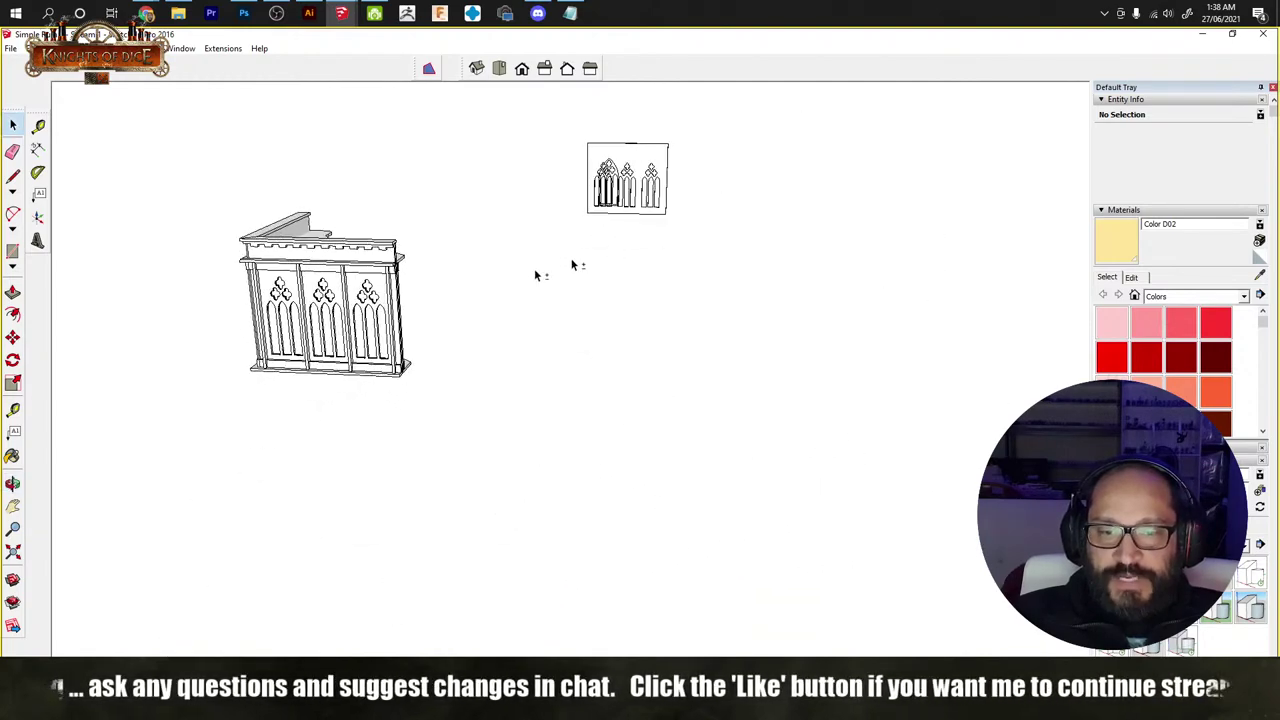
scroll(361, 290, up, 8)
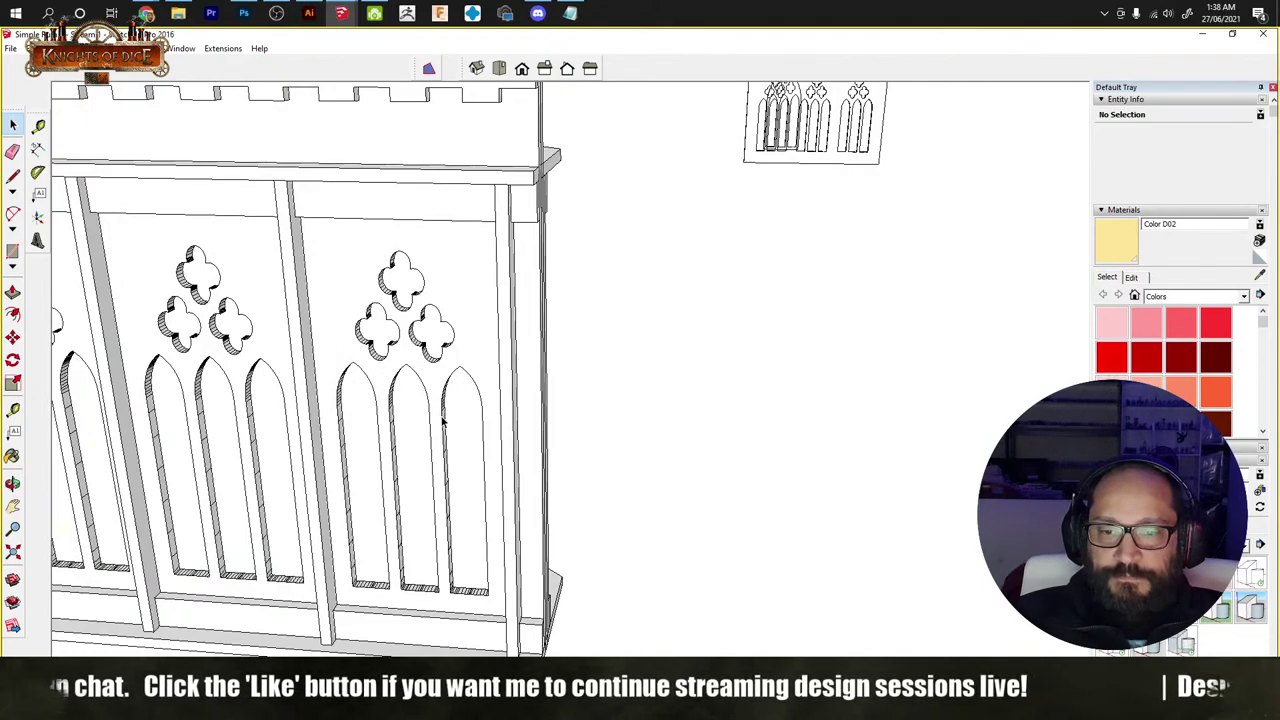
middle_drag(444, 420, 427, 402)
scroll(440, 412, down, 8)
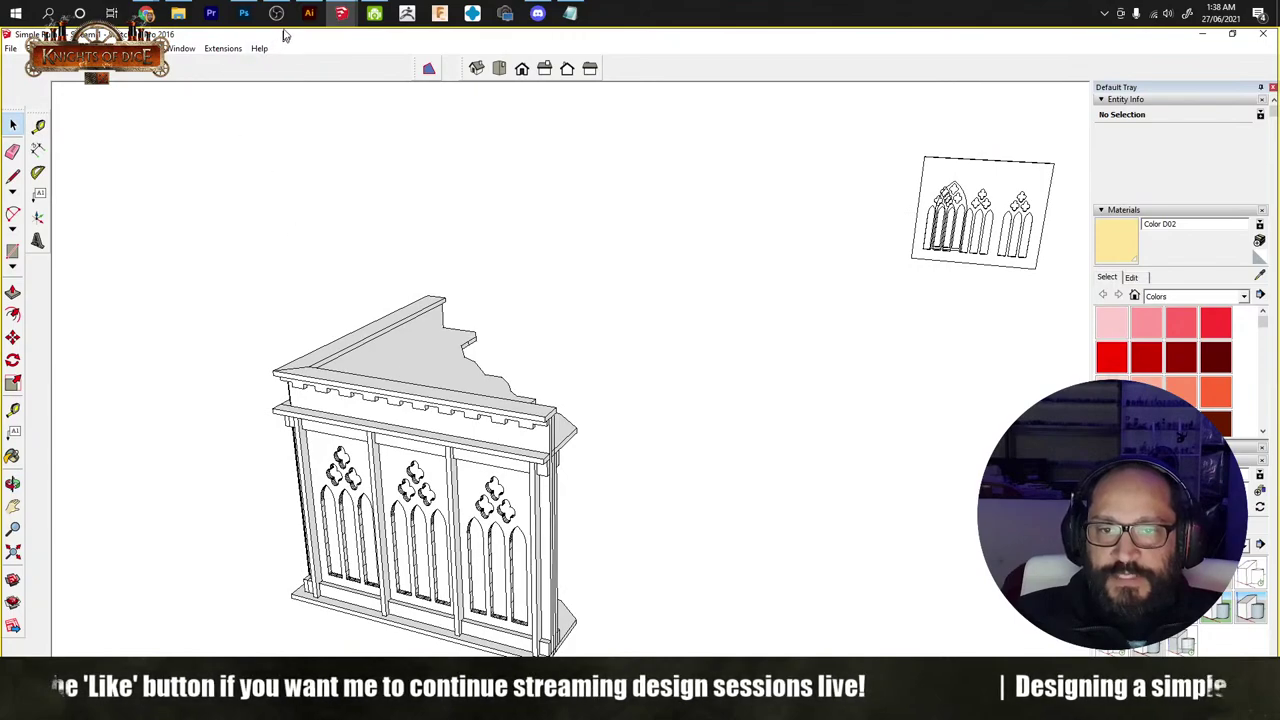
Step: Switch to Illustrator and arrange four overlapping circles about 6.01 mm in diameter as a quatrefoil beside the gothic window outline
click(310, 12)
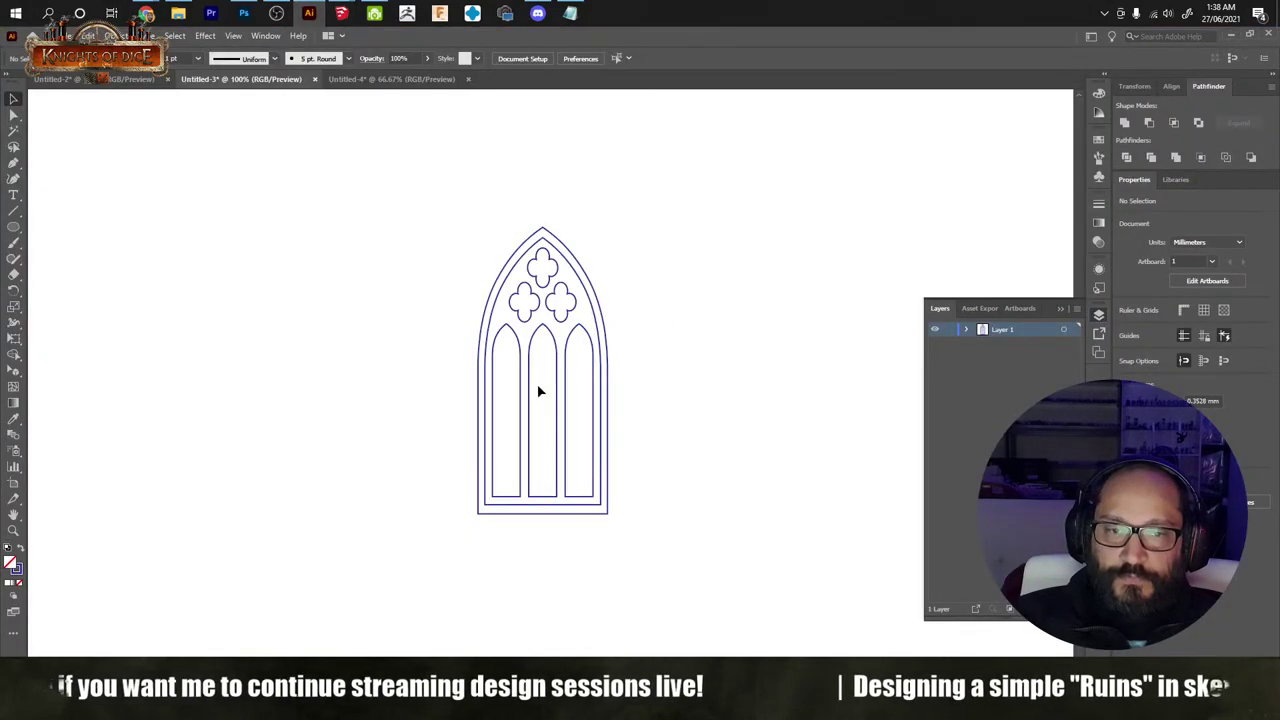
scroll(540, 310, up, 3)
alt+scroll(571, 400, up, 5)
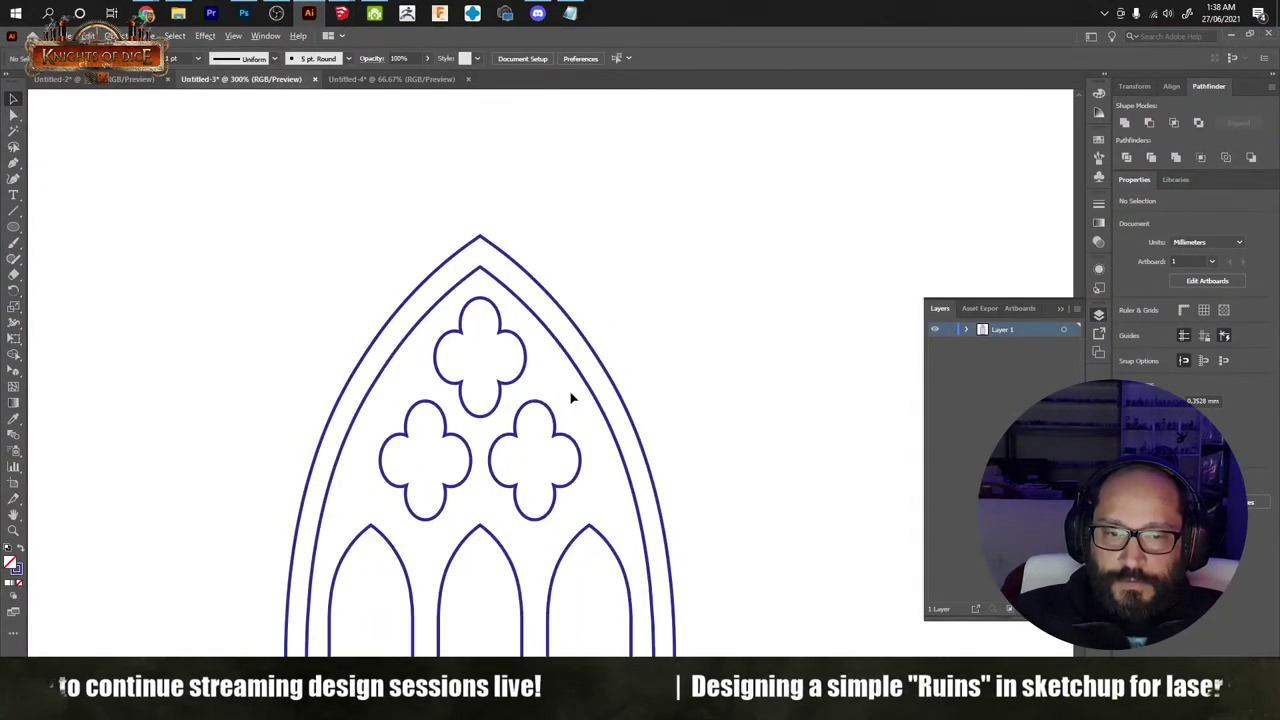
drag(578, 444, 447, 344)
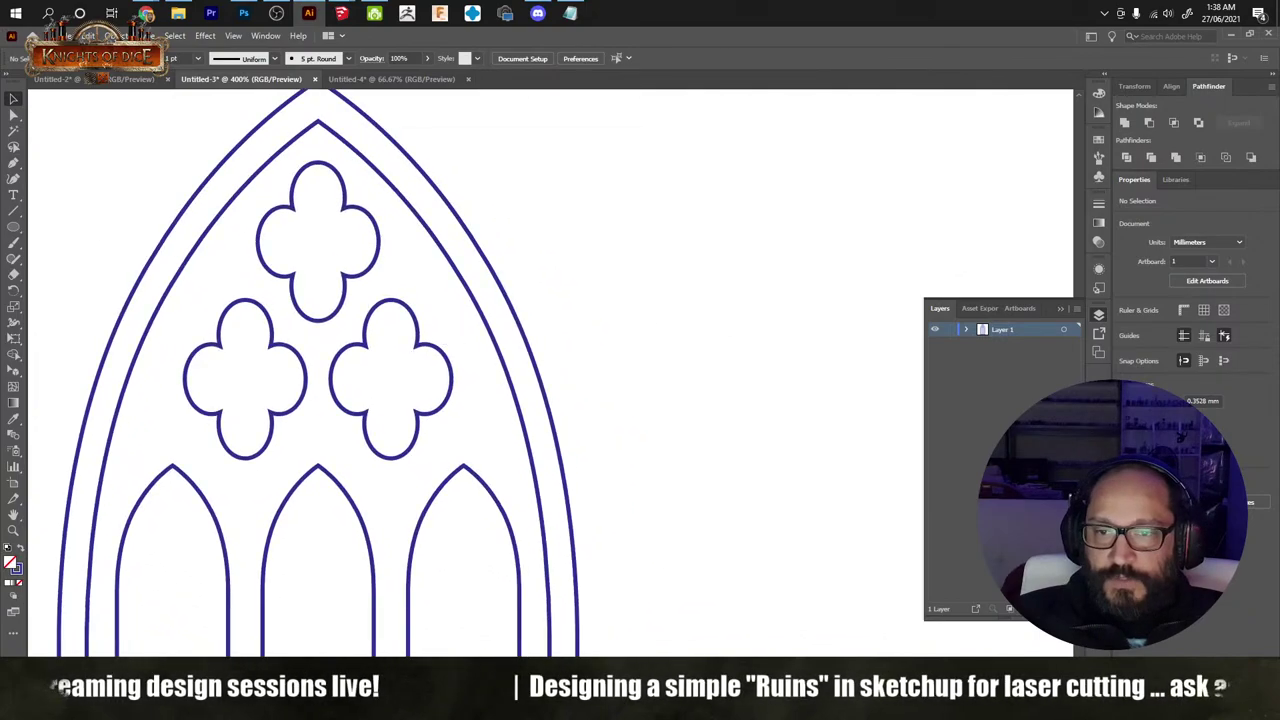
click(13, 228)
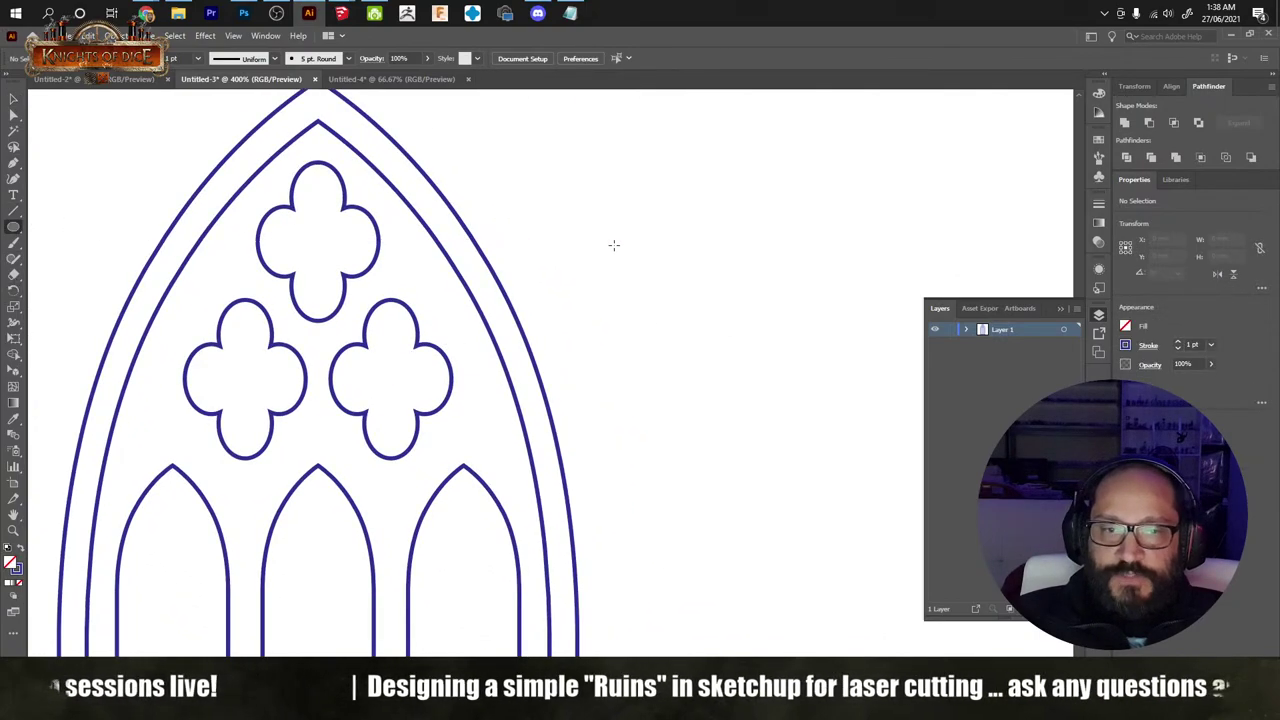
mouse_move(614, 241)
mouse_down()
mouse_move(661, 308)
mouse_move(565, 236)
mouse_up()
key(v)
alt+drag(668, 308, 706, 270)
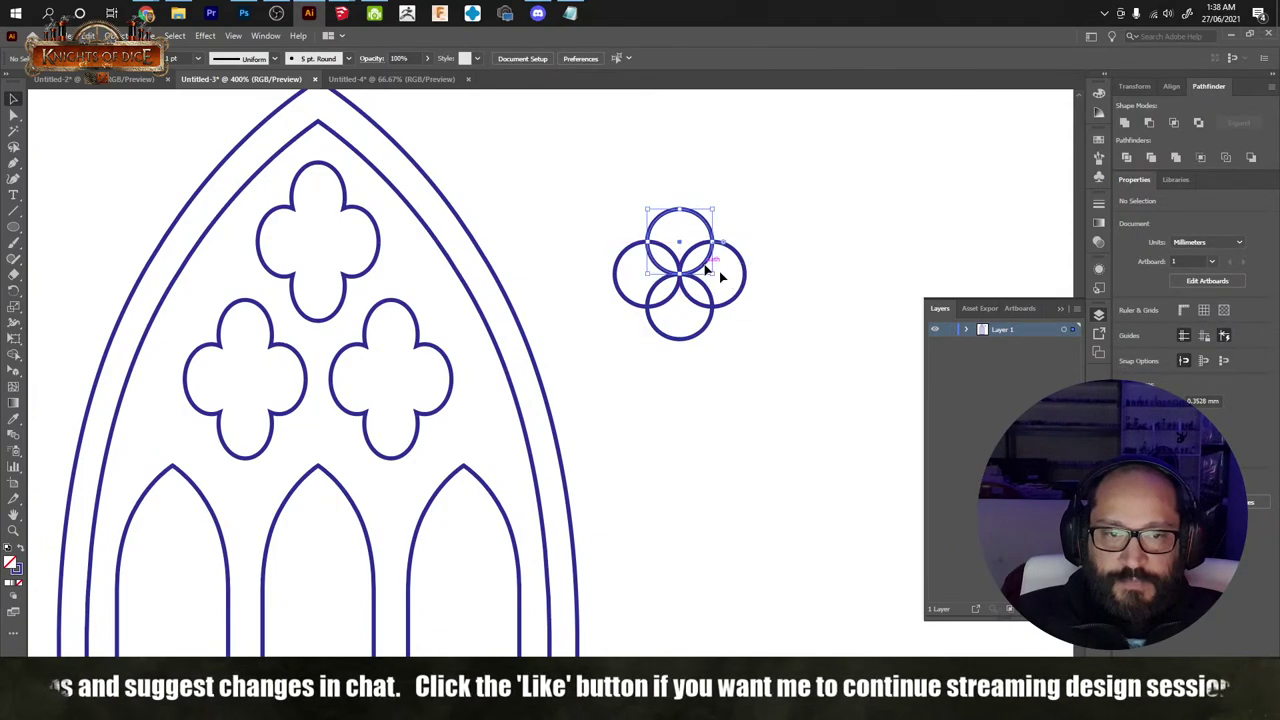
Step: Nudge the quatrefoil's right and left circles outward horizontally to spread the side lobes apart
click(742, 300)
click(735, 282)
key(Right)
key(Right)
key(Right)
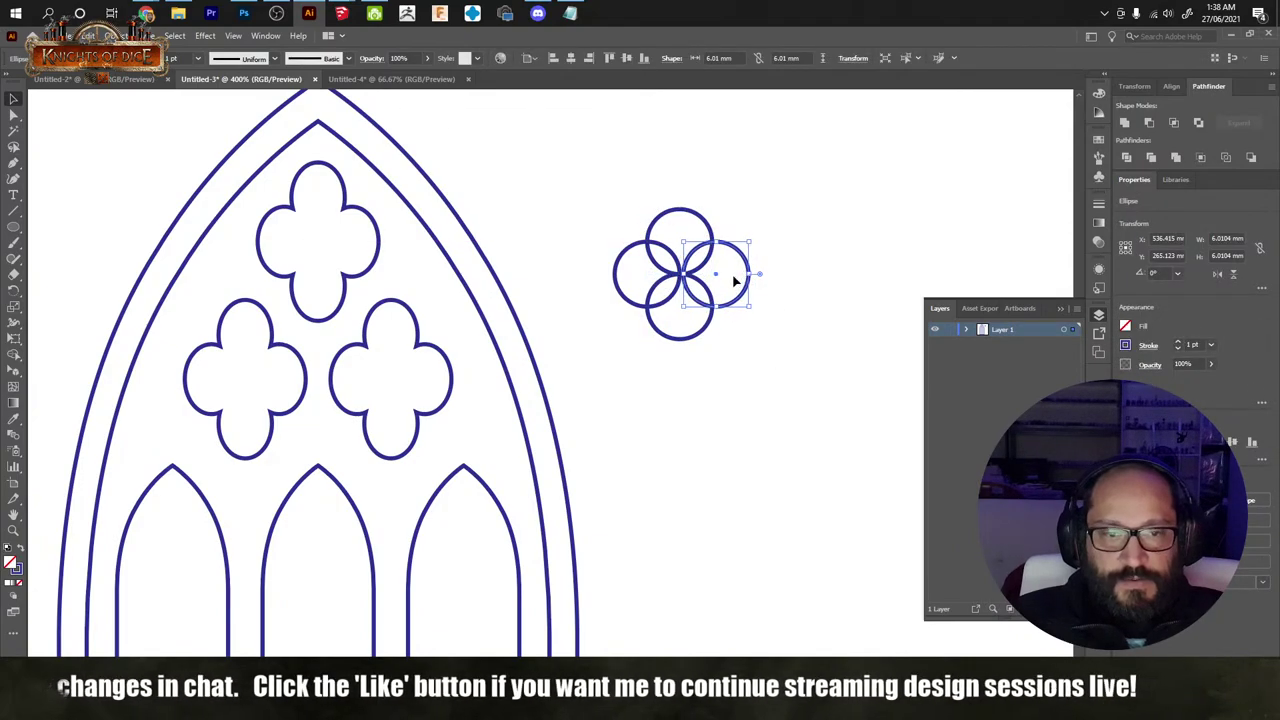
click(622, 281)
key(Left)
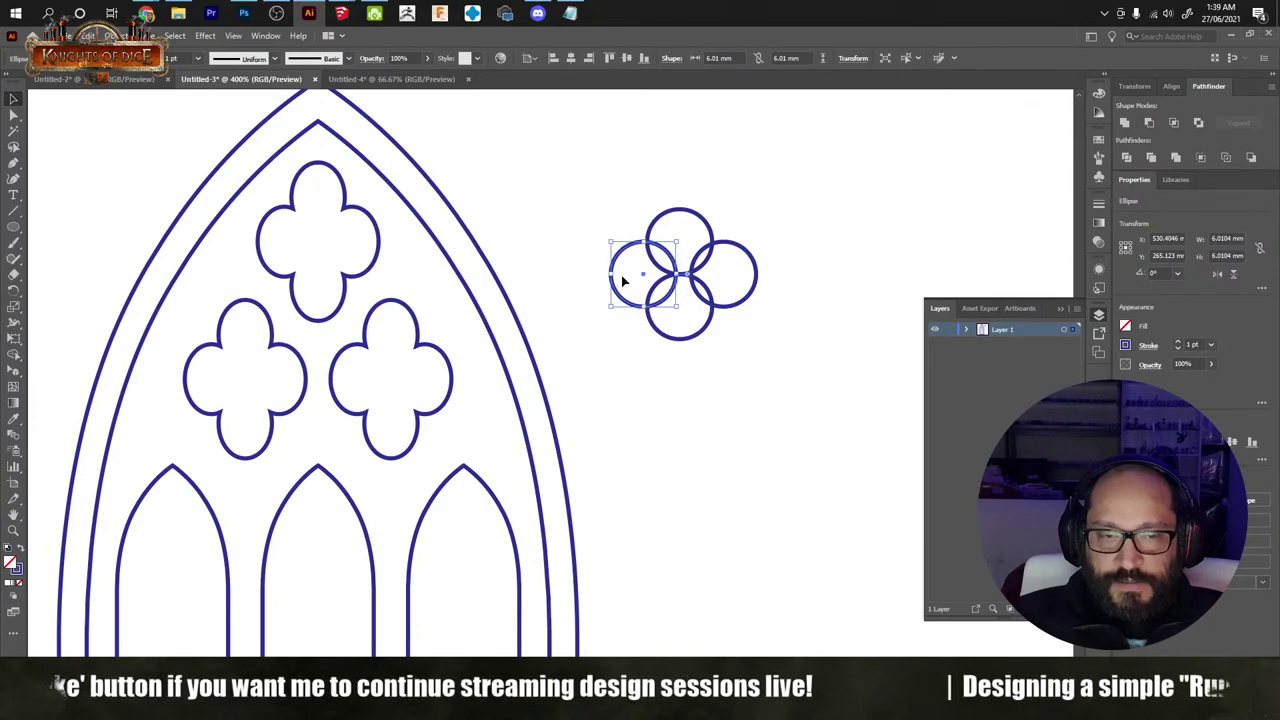
key(Left)
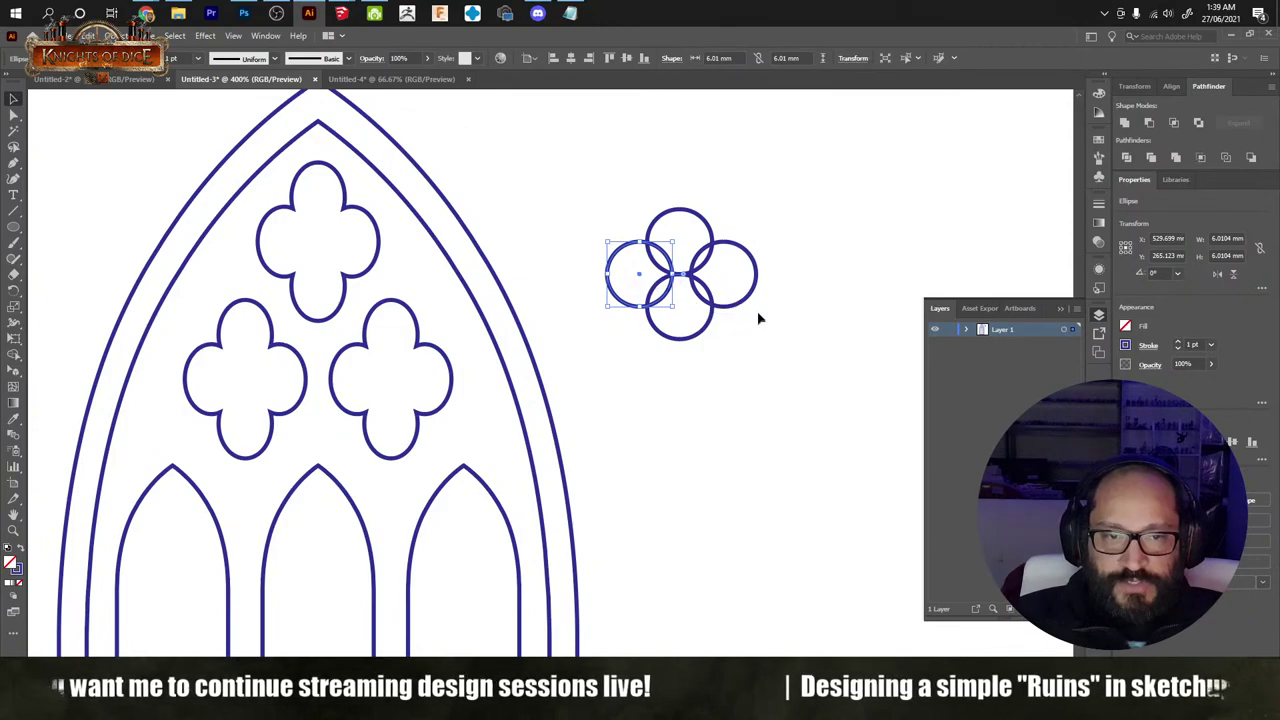
click(723, 277)
key(Left)
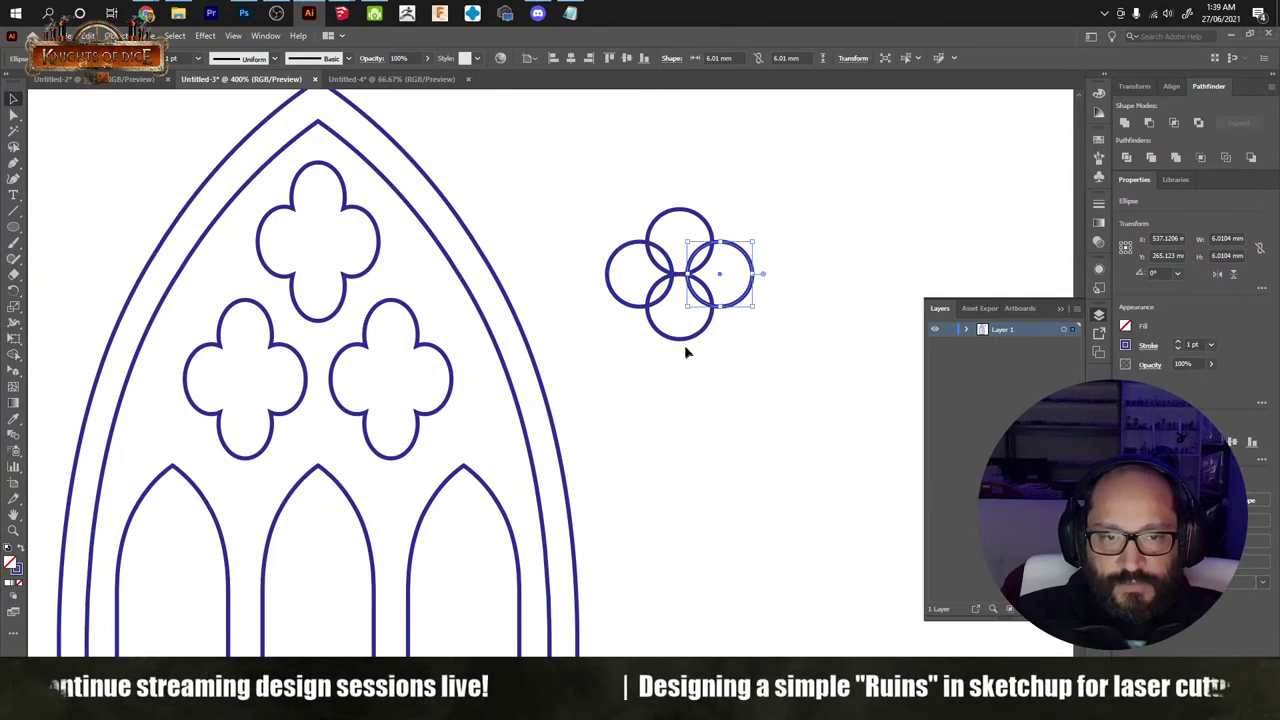
Step: Nudge the quatrefoil's bottom circle down and its top circle up to spread the vertical lobes apart
click(667, 333)
key(Down)
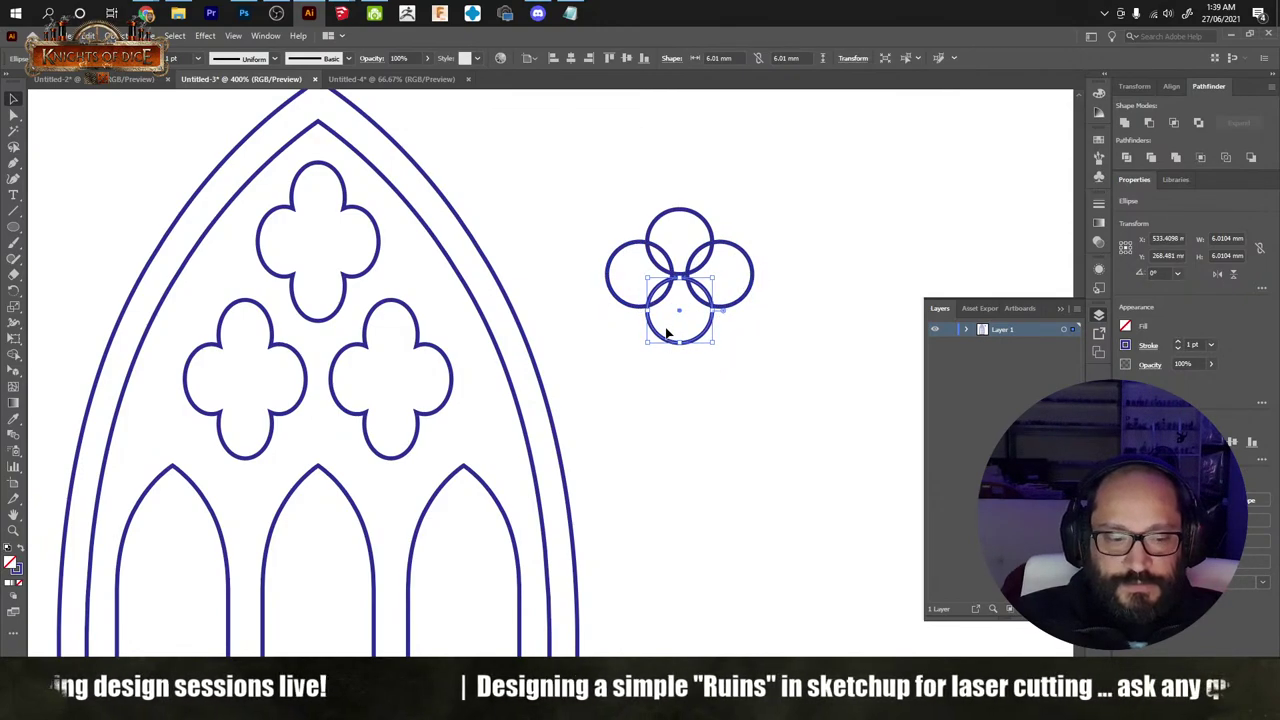
key(Down)
click(656, 207)
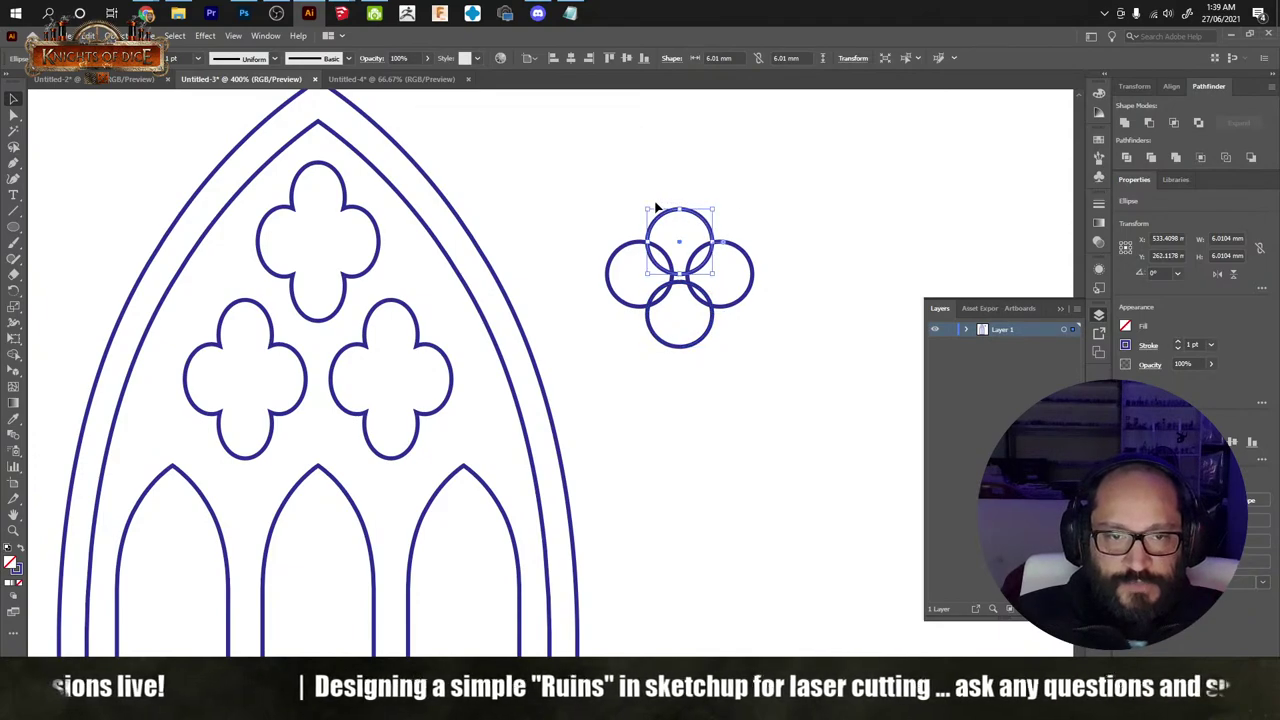
key(Up)
Step: Unite the four overlapping circles into a single quatrefoil shape with Pathfinder
drag(783, 388, 591, 211)
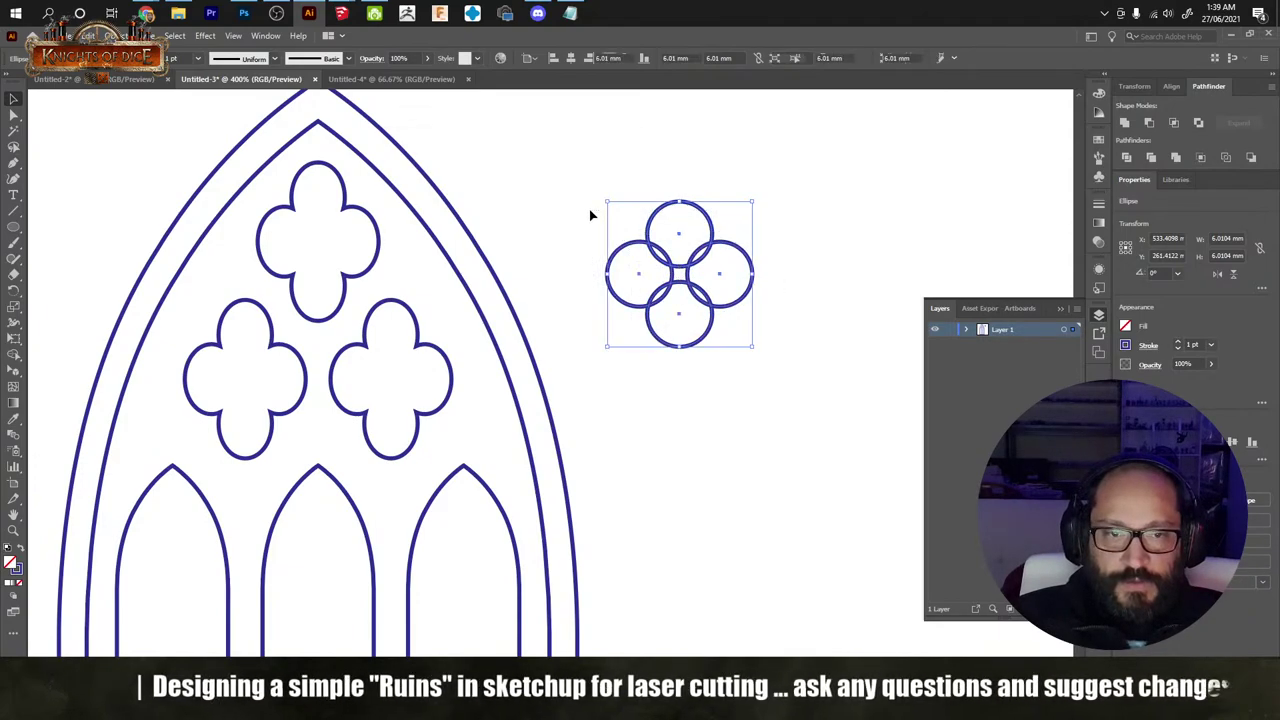
click(1124, 122)
click(851, 300)
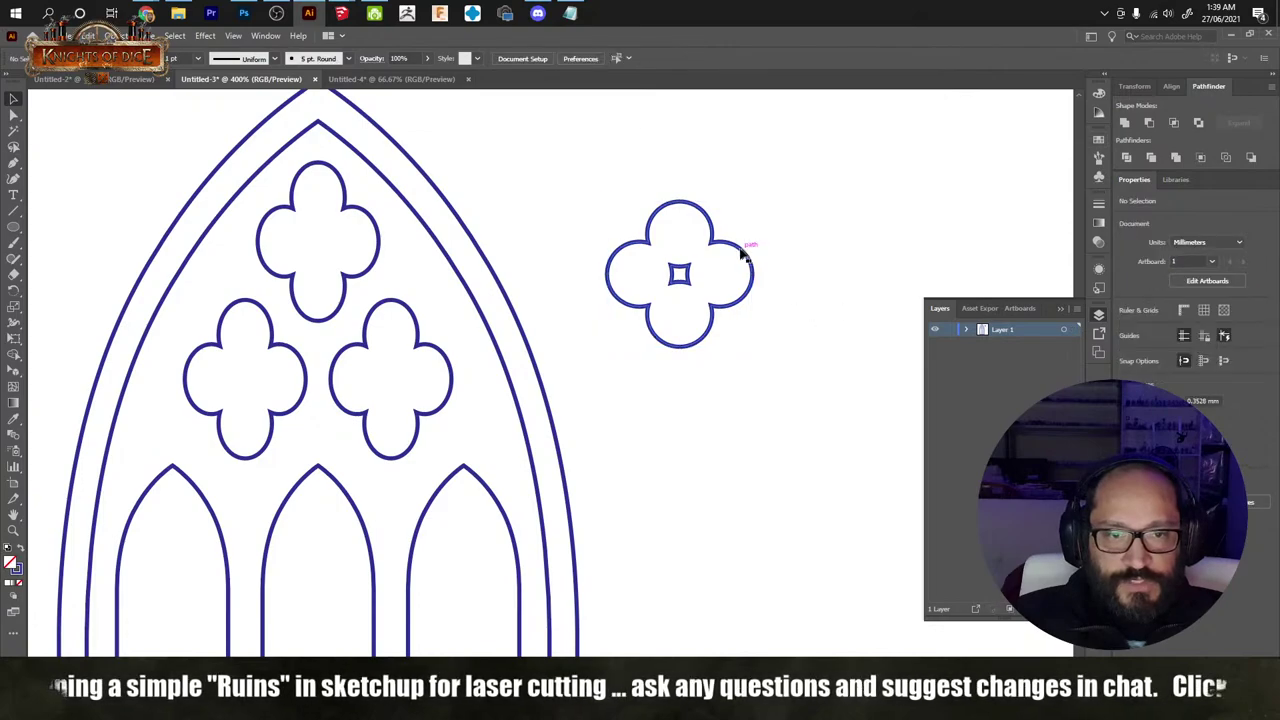
Step: Isolate the united quatrefoil and paste a separate copy of its outer outline without the small centre shape
double_click(738, 254)
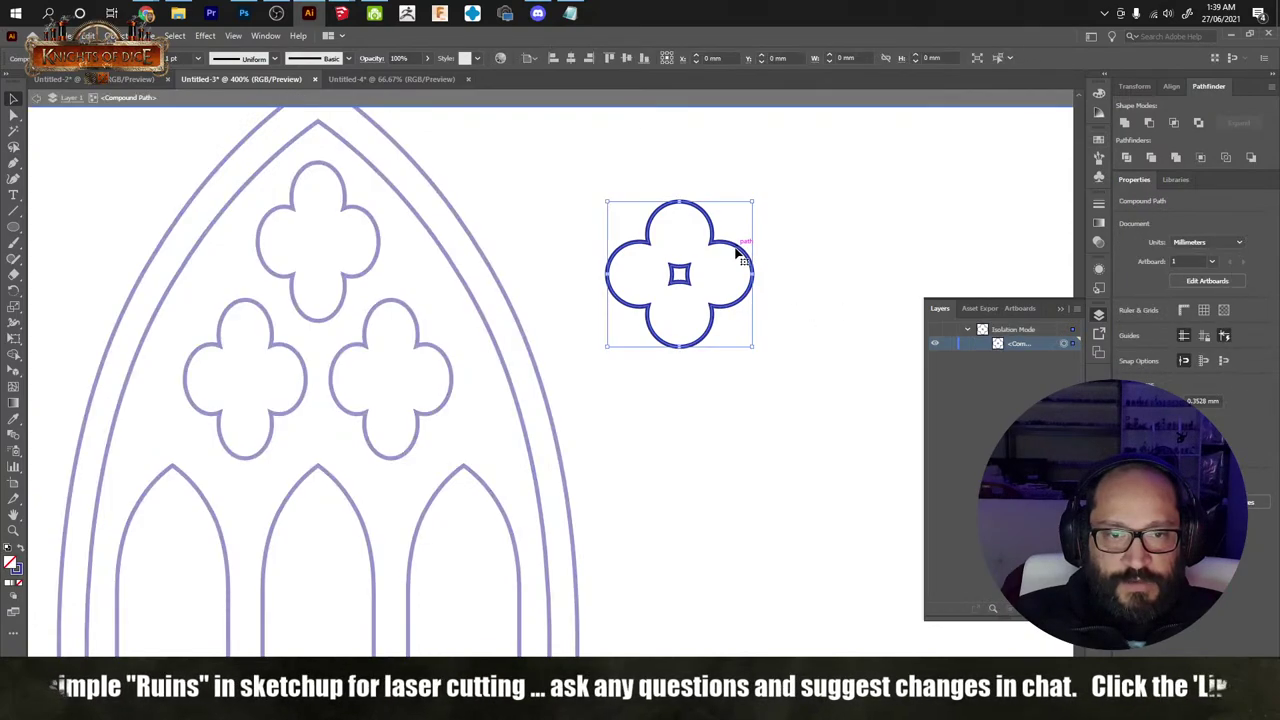
double_click(843, 246)
key(ctrl+v)
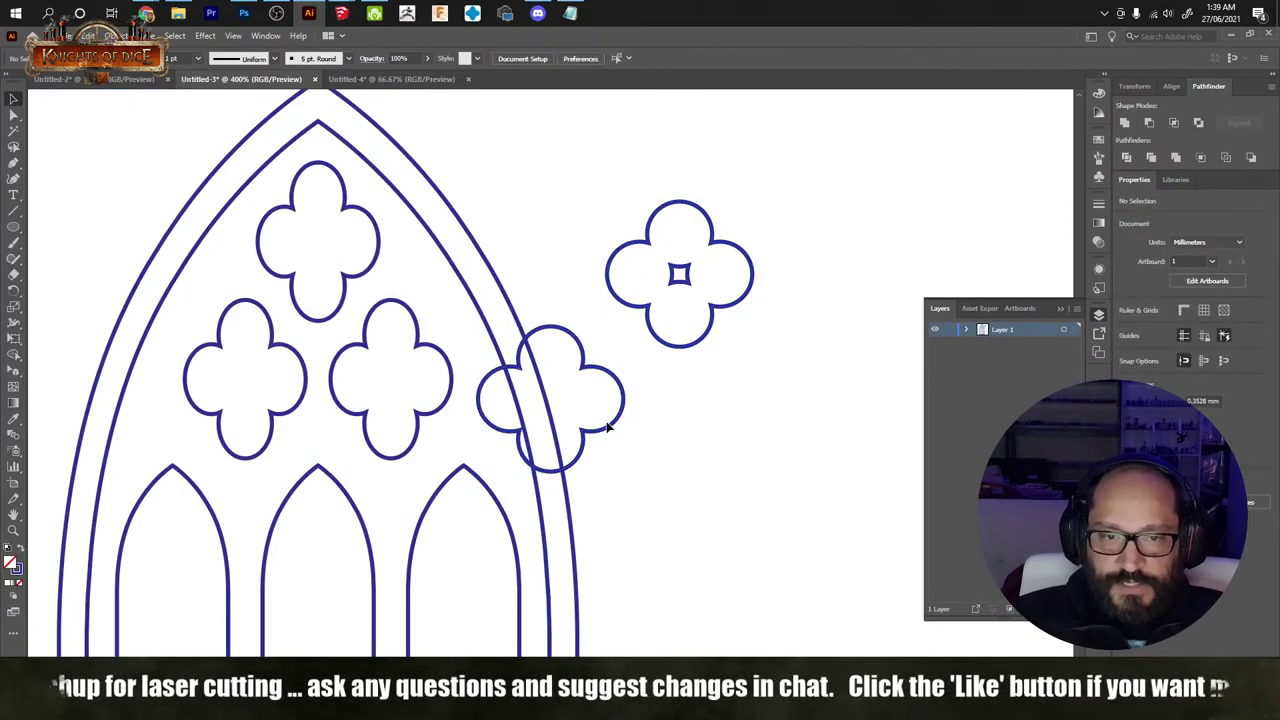
Step: Compare the pasted outline with the window's lower quatrefoils and place it in the empty area below the united original
drag(610, 428, 302, 418)
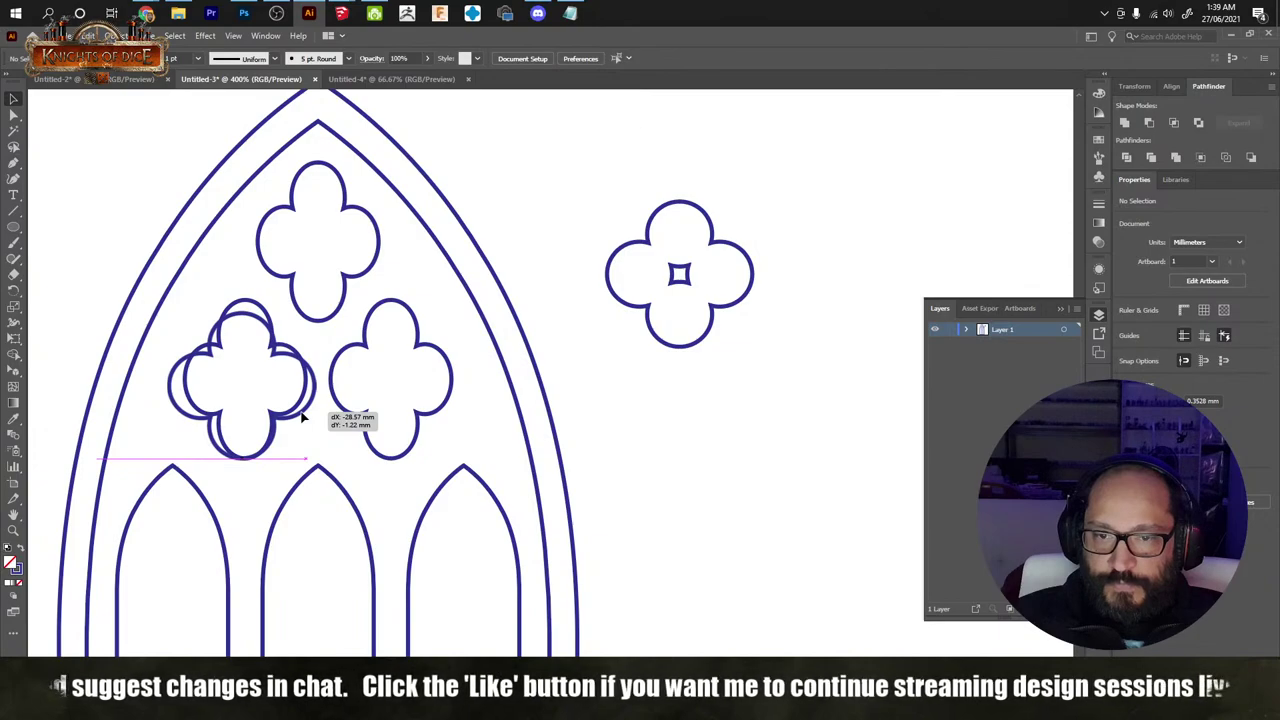
drag(302, 418, 457, 423)
key(ctrl+z)
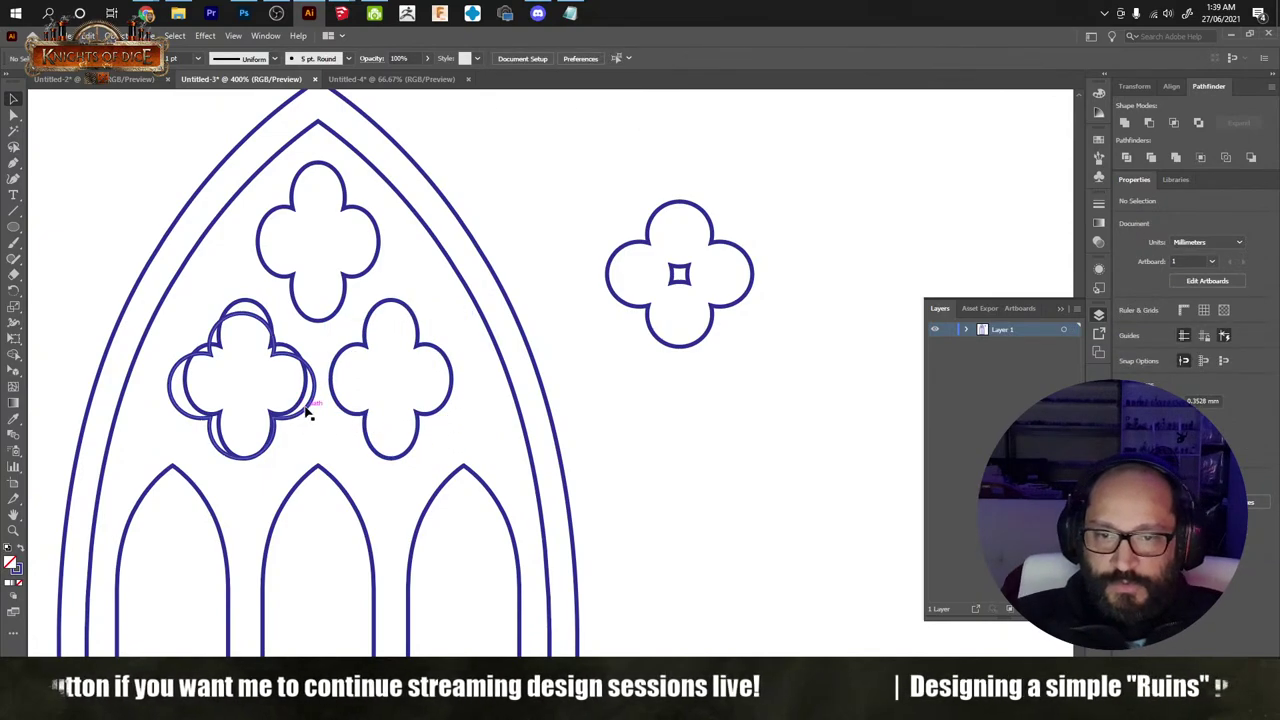
drag(308, 407, 795, 485)
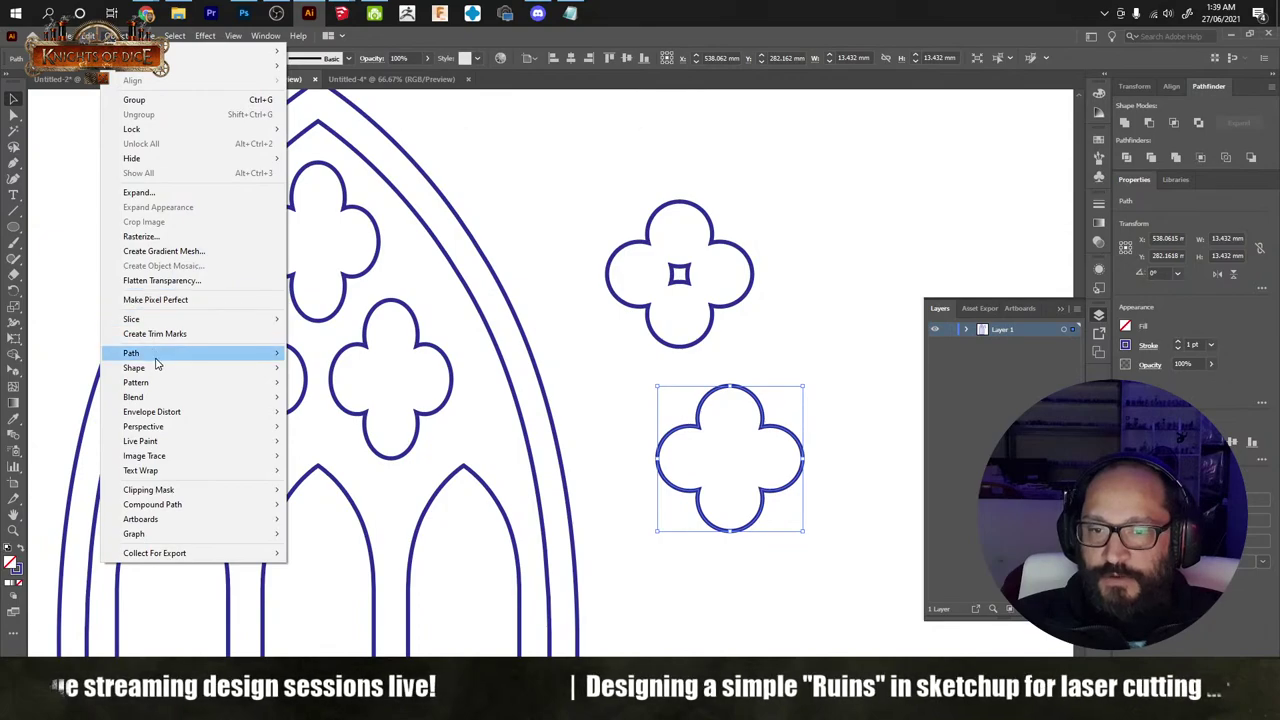
Step: Try offsetting the separate quatrefoil outline by -1 mm and undo the offset
mouse_move(155, 355)
click(355, 404)
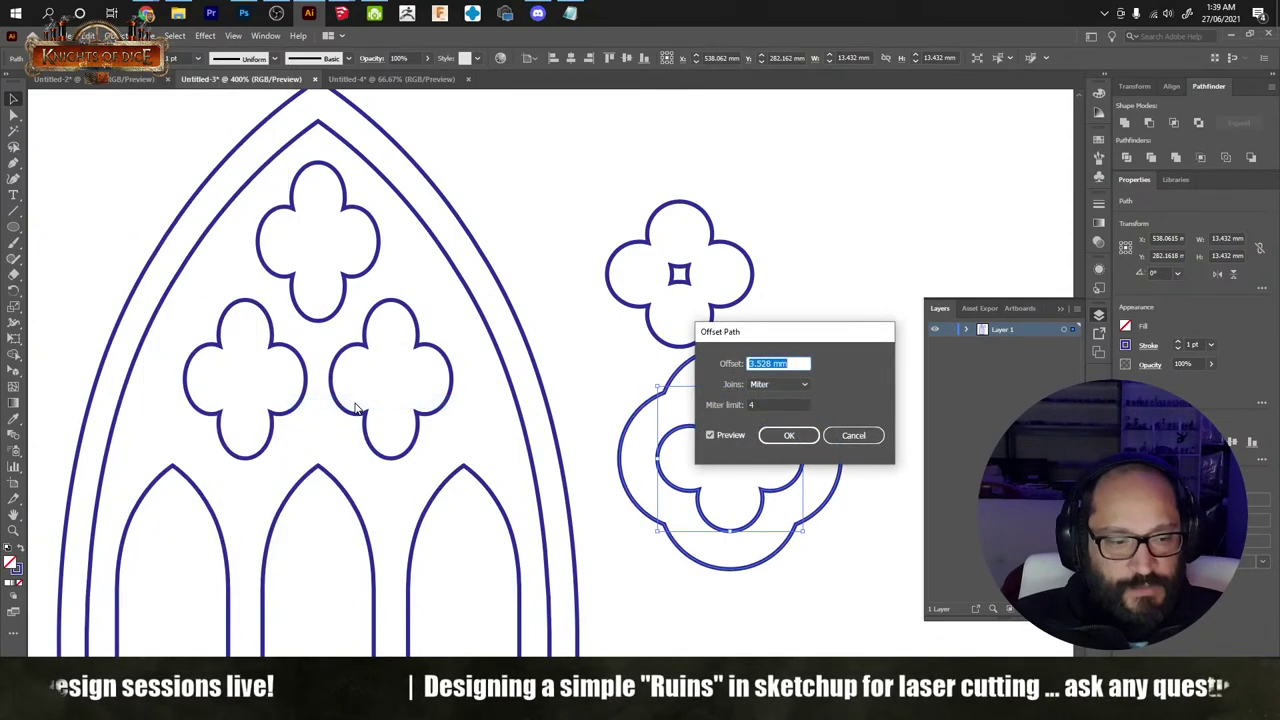
text(-1)
key(Return)
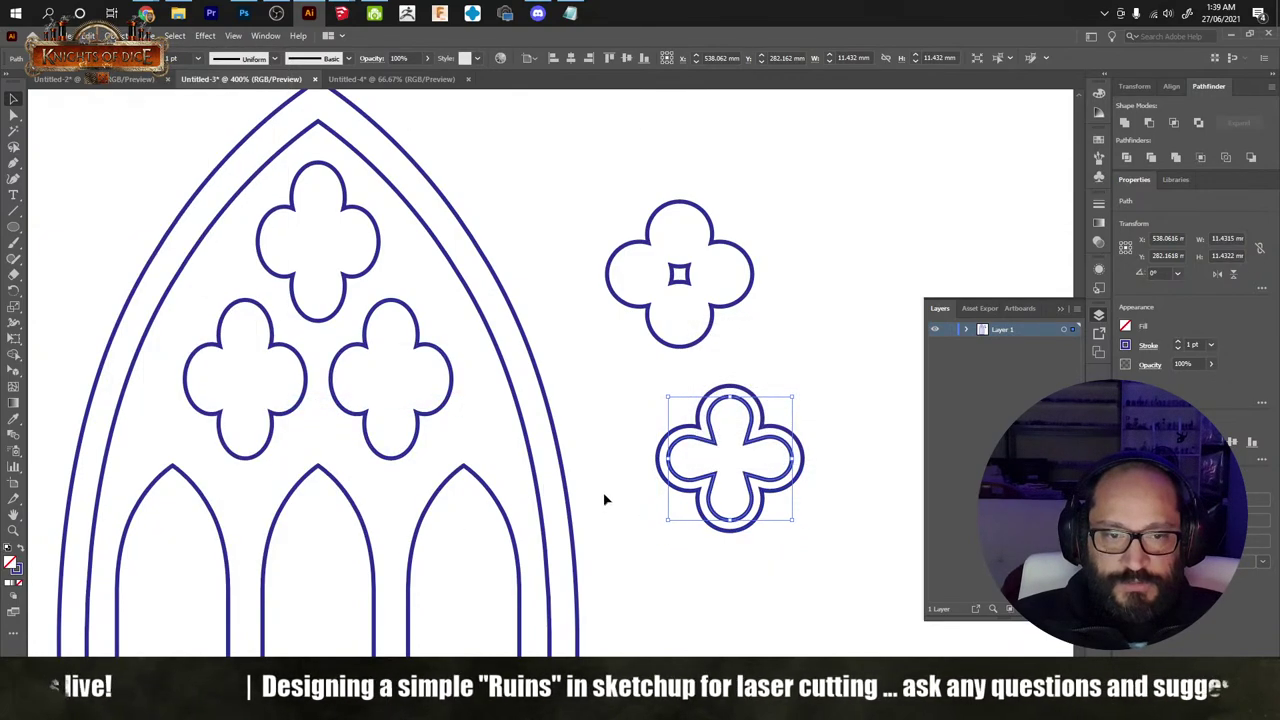
key(ctrl+z)
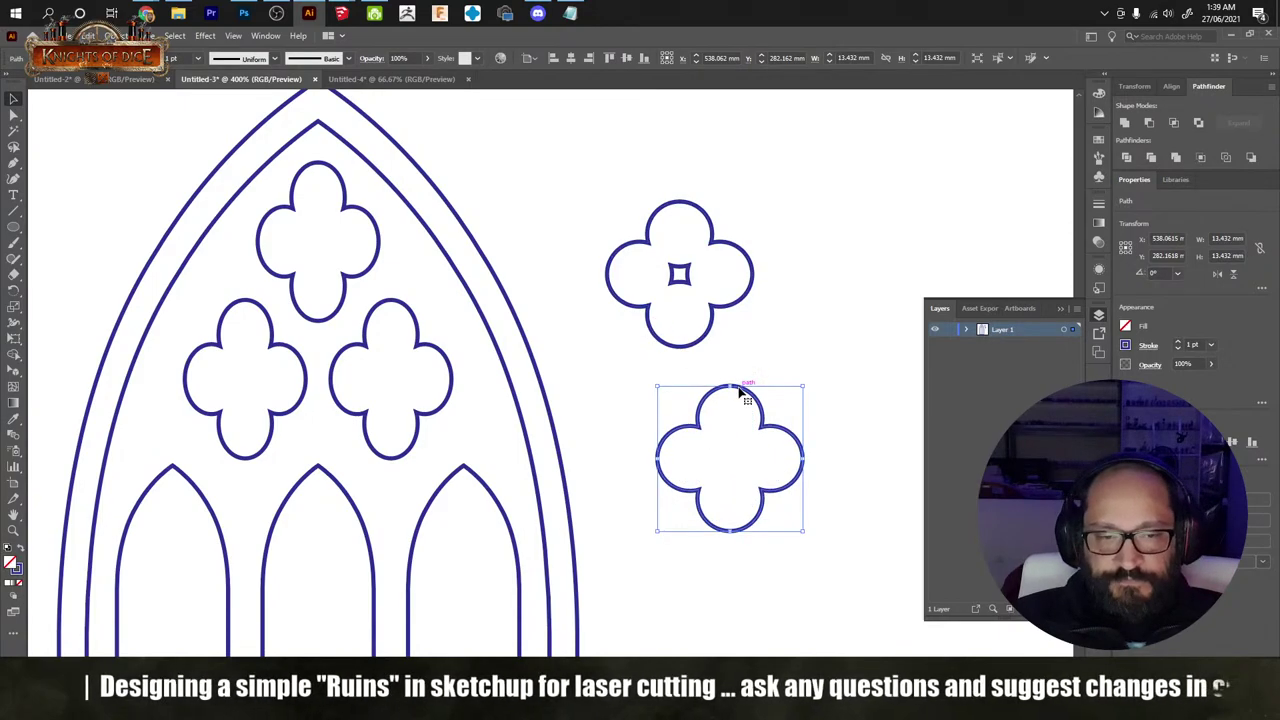
Step: Offset the separate quatrefoil outline inward to create a smaller outline about 12.43 mm wide
click(120, 35)
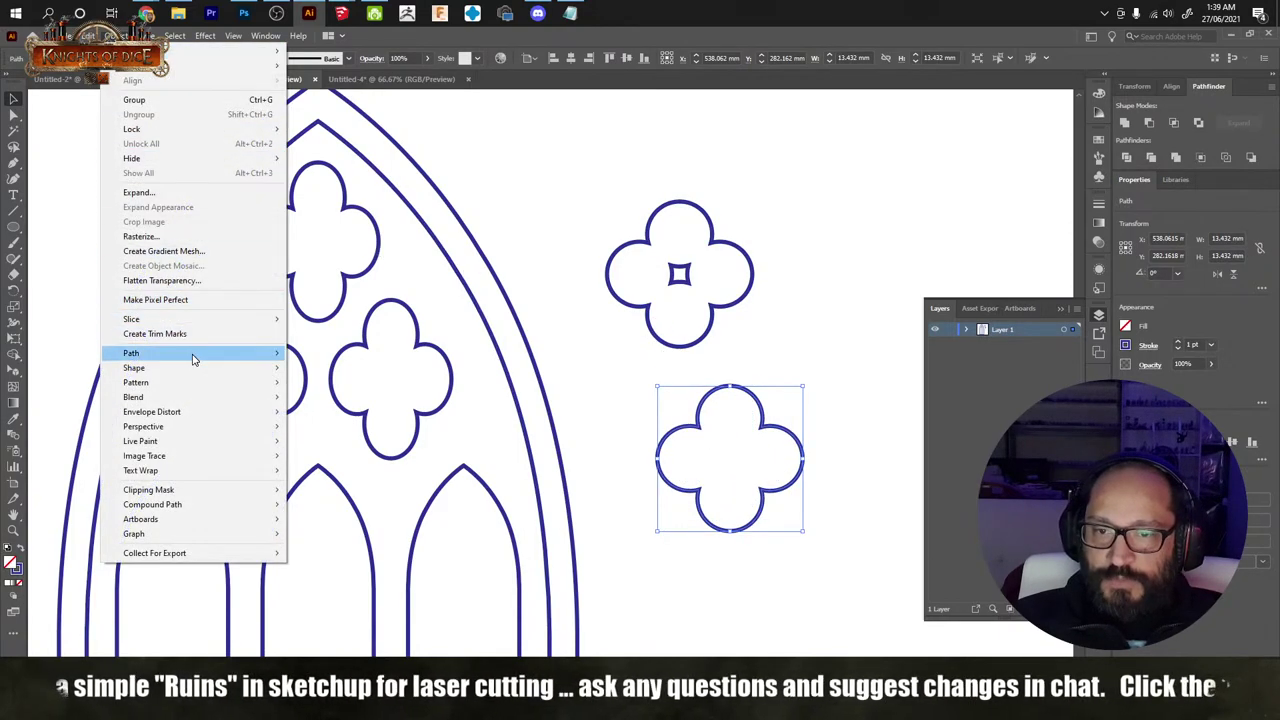
mouse_move(272, 353)
click(330, 401)
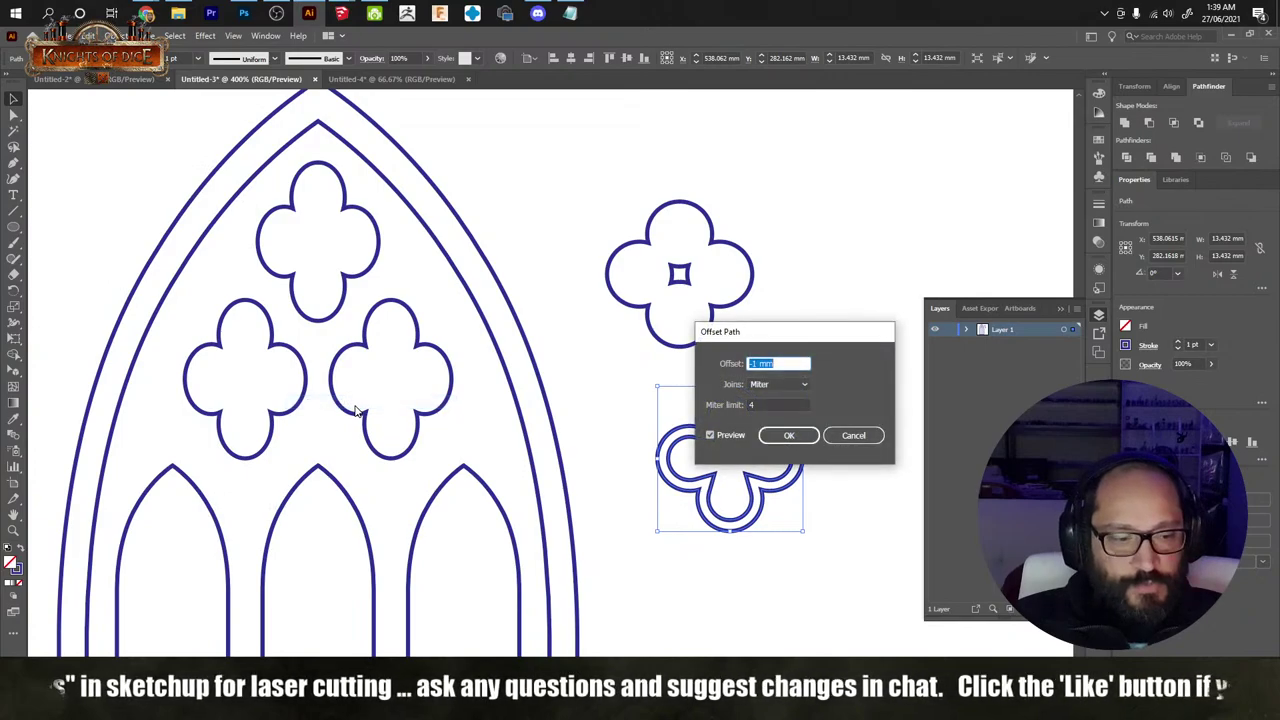
key(Return)
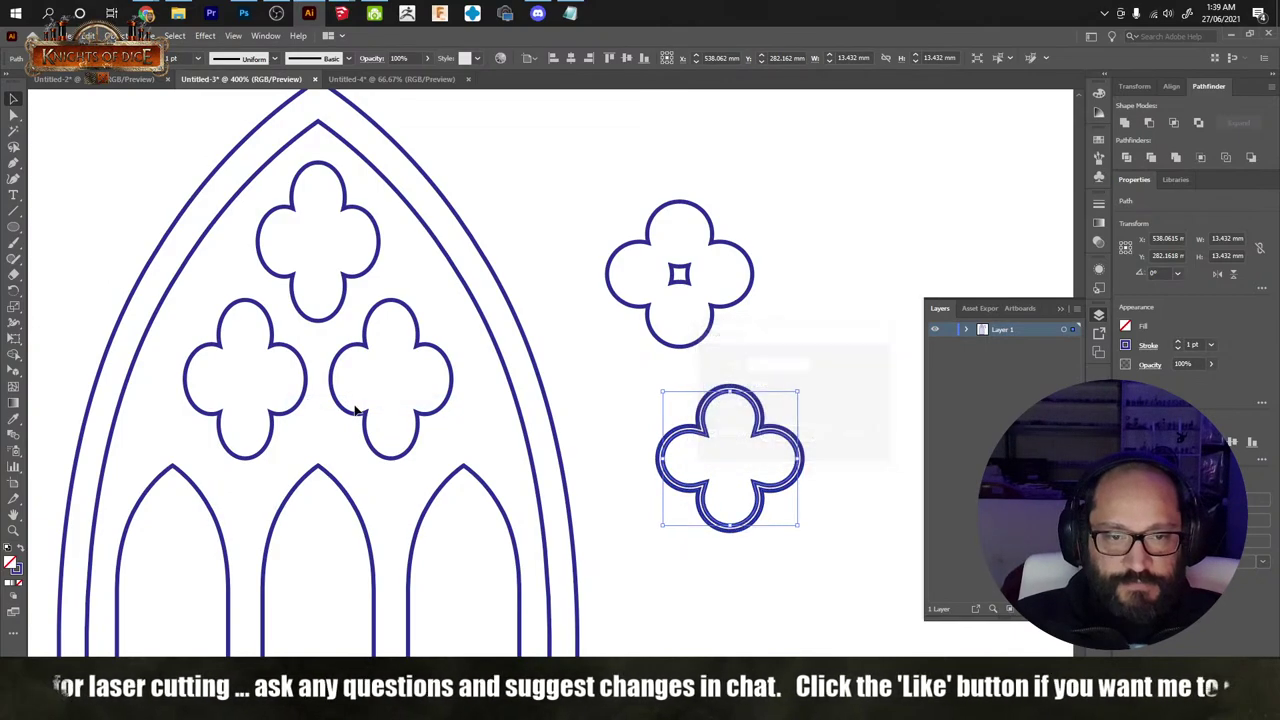
Step: Cut out the inset quatrefoil outline and delete the outer outline and the united original with its centre shape
drag(766, 424, 771, 434)
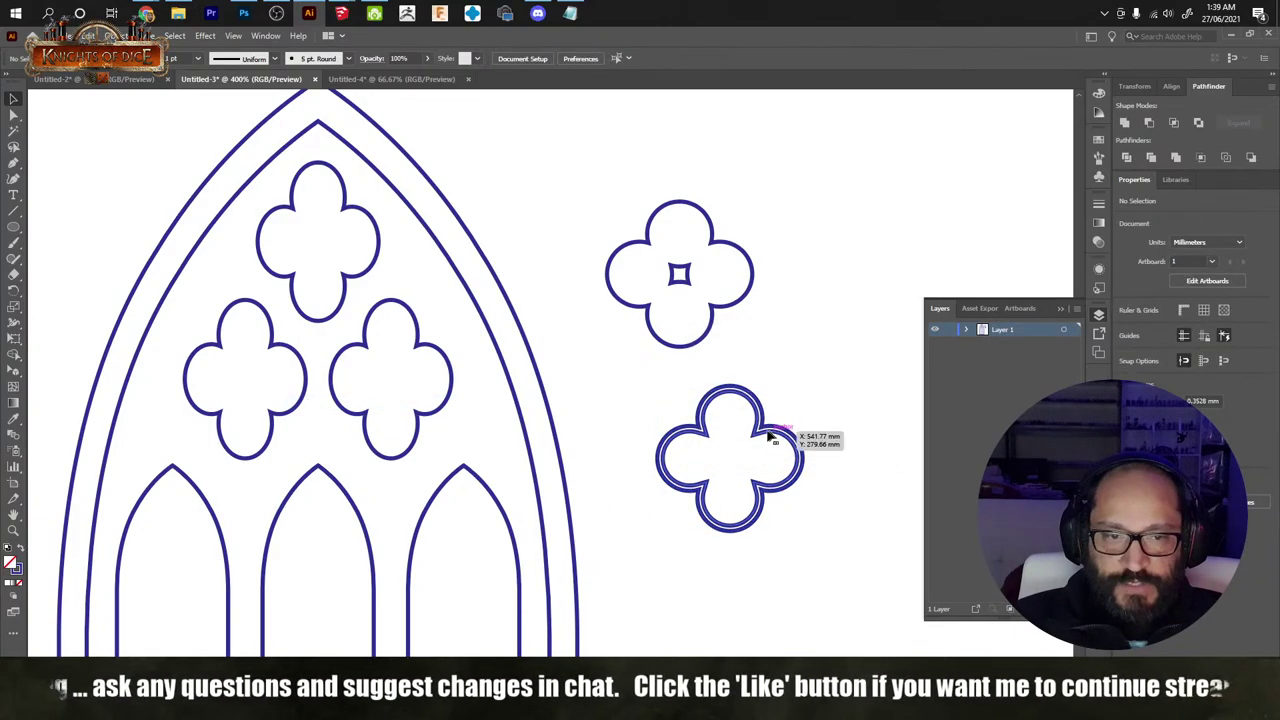
key(Delete)
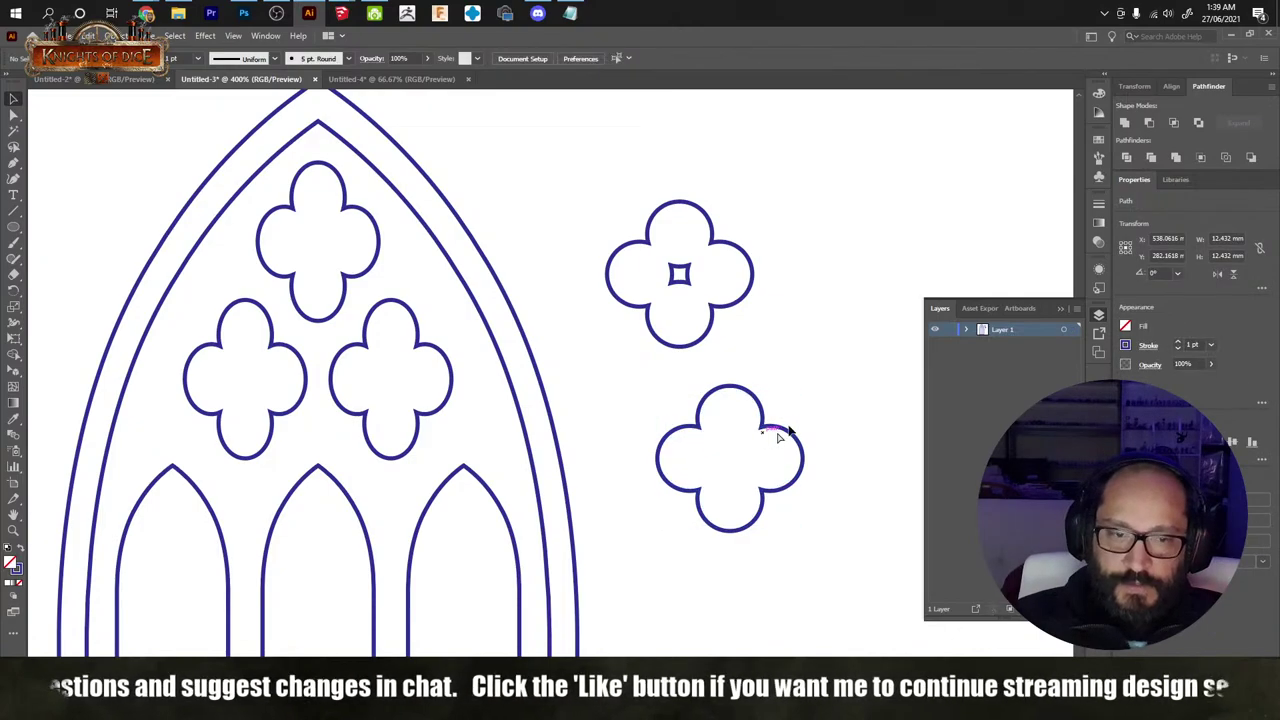
drag(831, 552, 624, 418)
key(Delete)
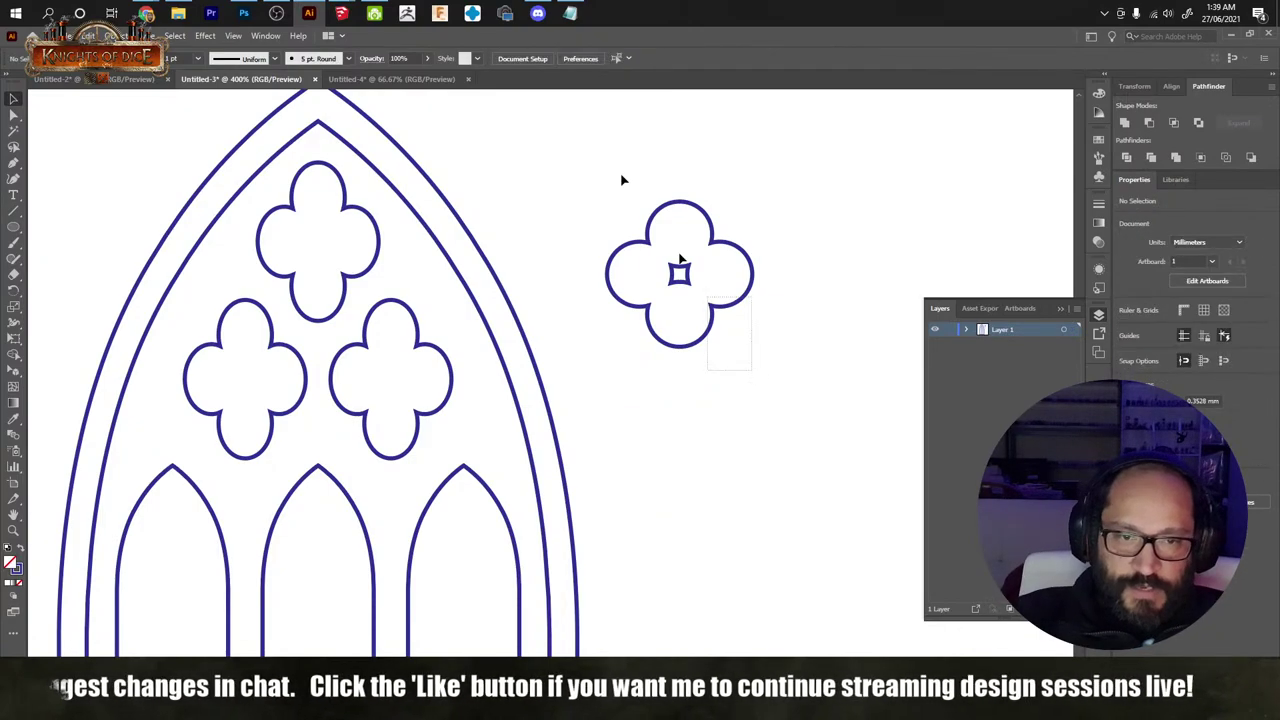
Step: Paste the inset quatrefoil and place copies of it over the window's three existing quatrefoils
scroll(706, 249, up, 1)
key(ctrl+v)
click(713, 422)
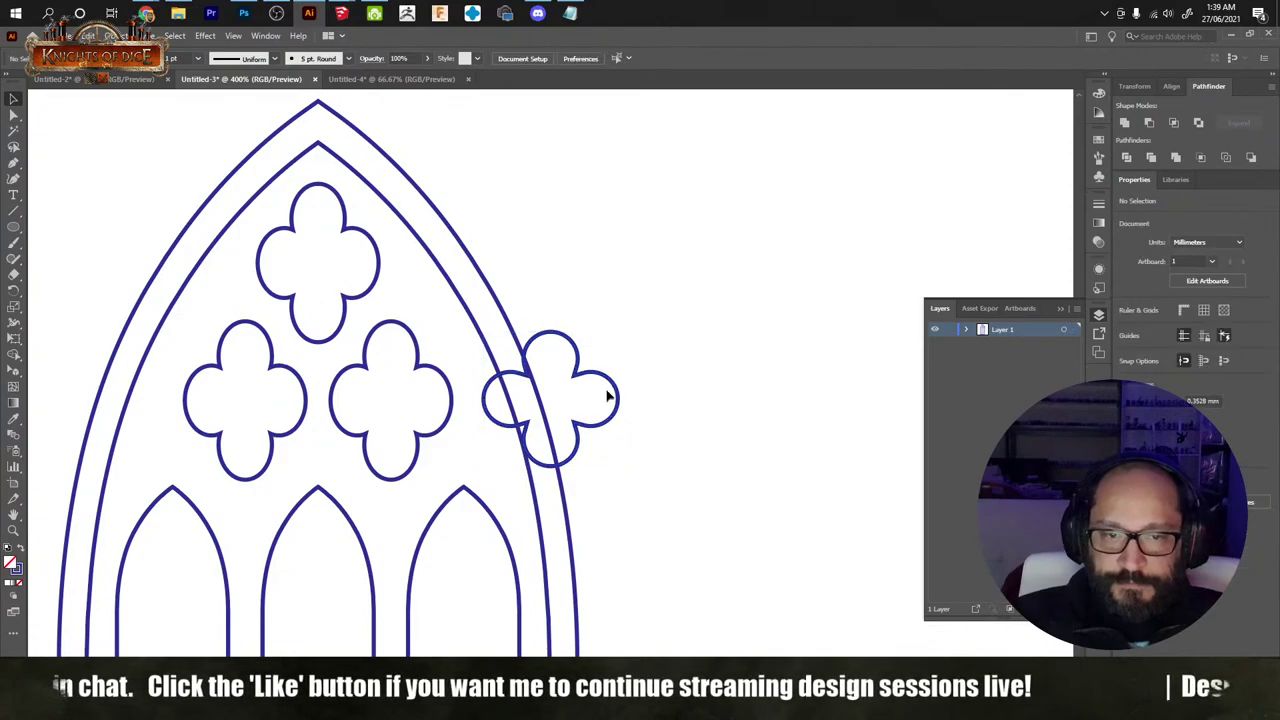
drag(608, 386, 356, 246)
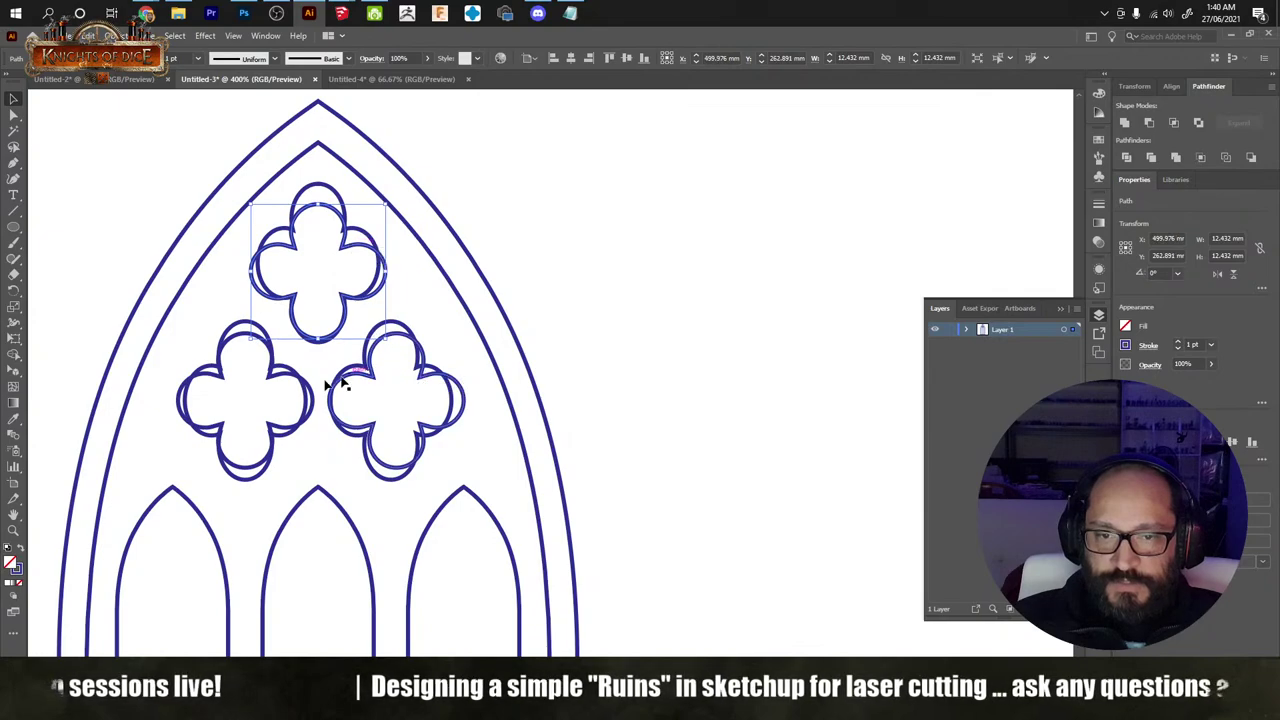
Step: Group the two new lower quatrefoils
click(288, 380)
click(290, 378)
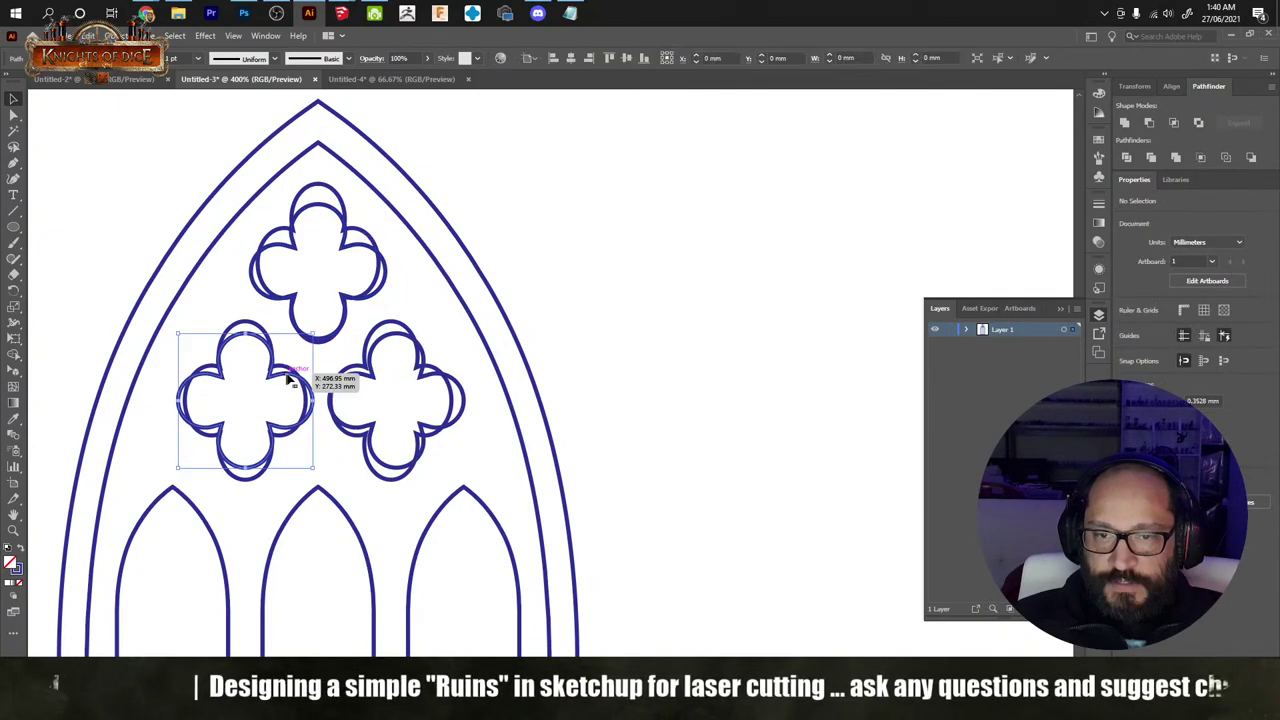
key(ctrl+c)
key(ctrl+v)
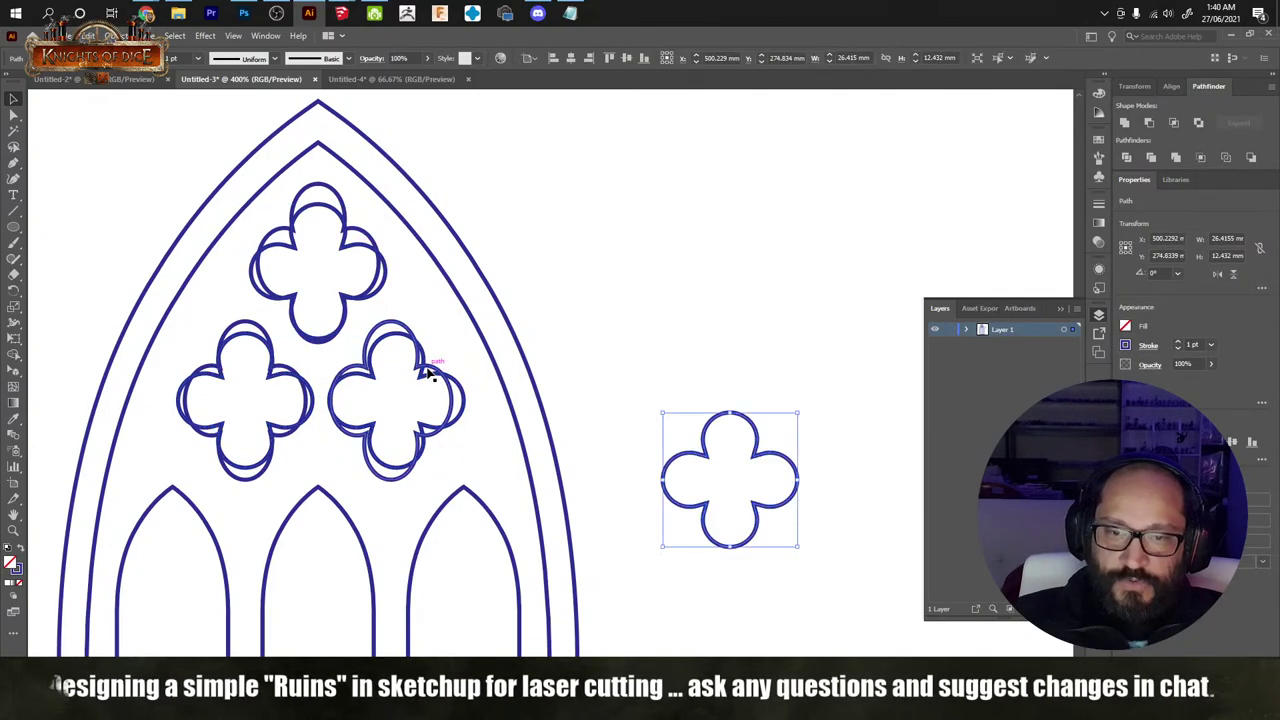
key(ctrl+z)
shift+click(458, 410)
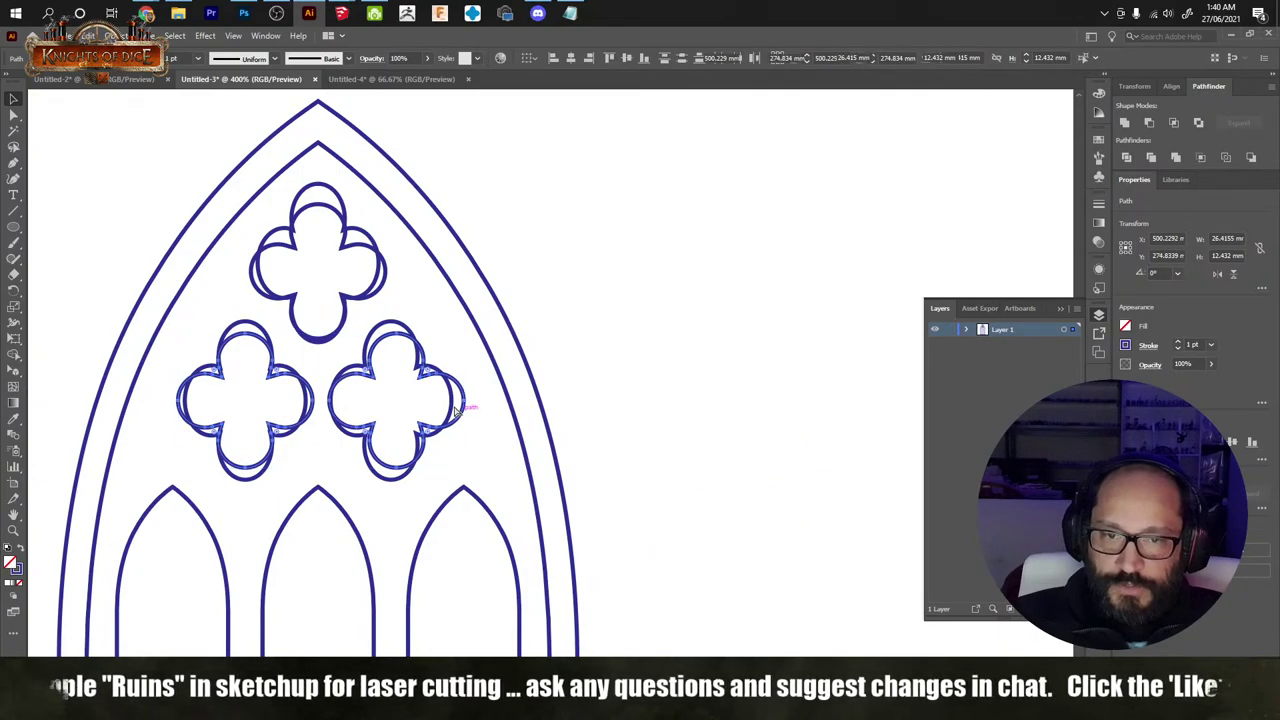
key(ctrl+g)
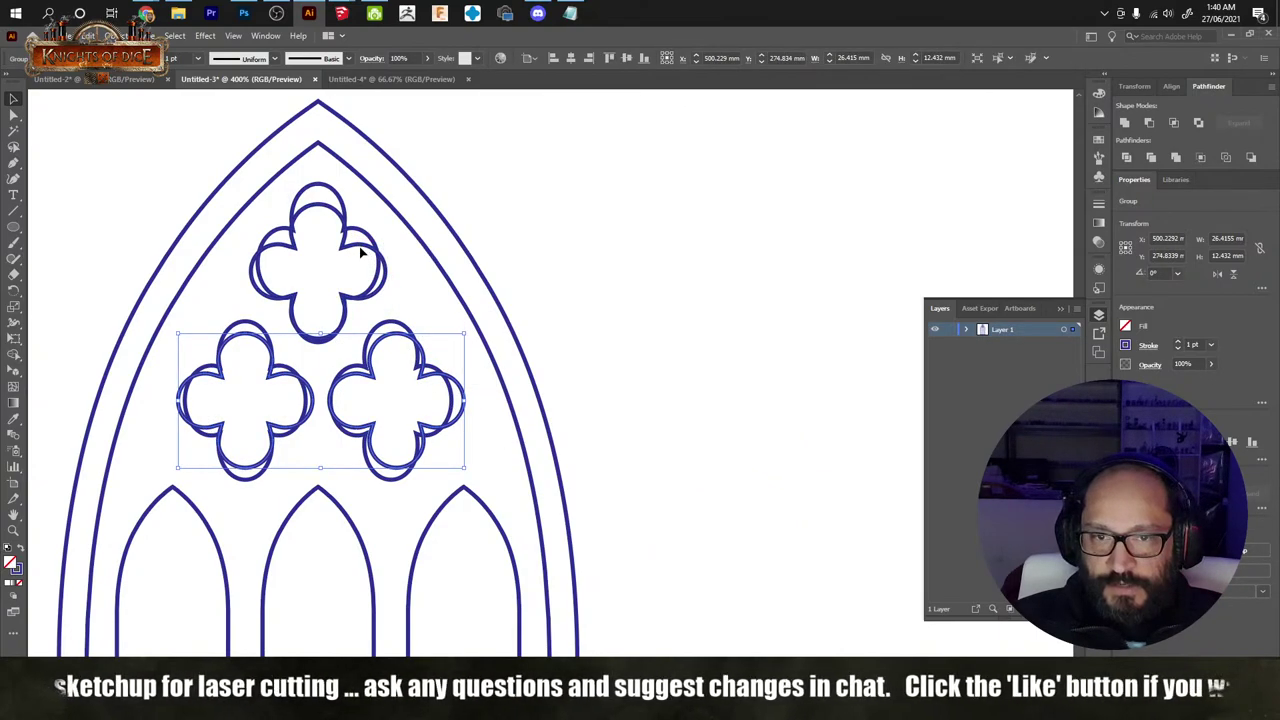
Step: Centre the new top quatrefoil horizontally over the grouped lower pair and move all three into the space beside the window
click(557, 257)
alt+drag(375, 248, 660, 260)
shift+click(422, 376)
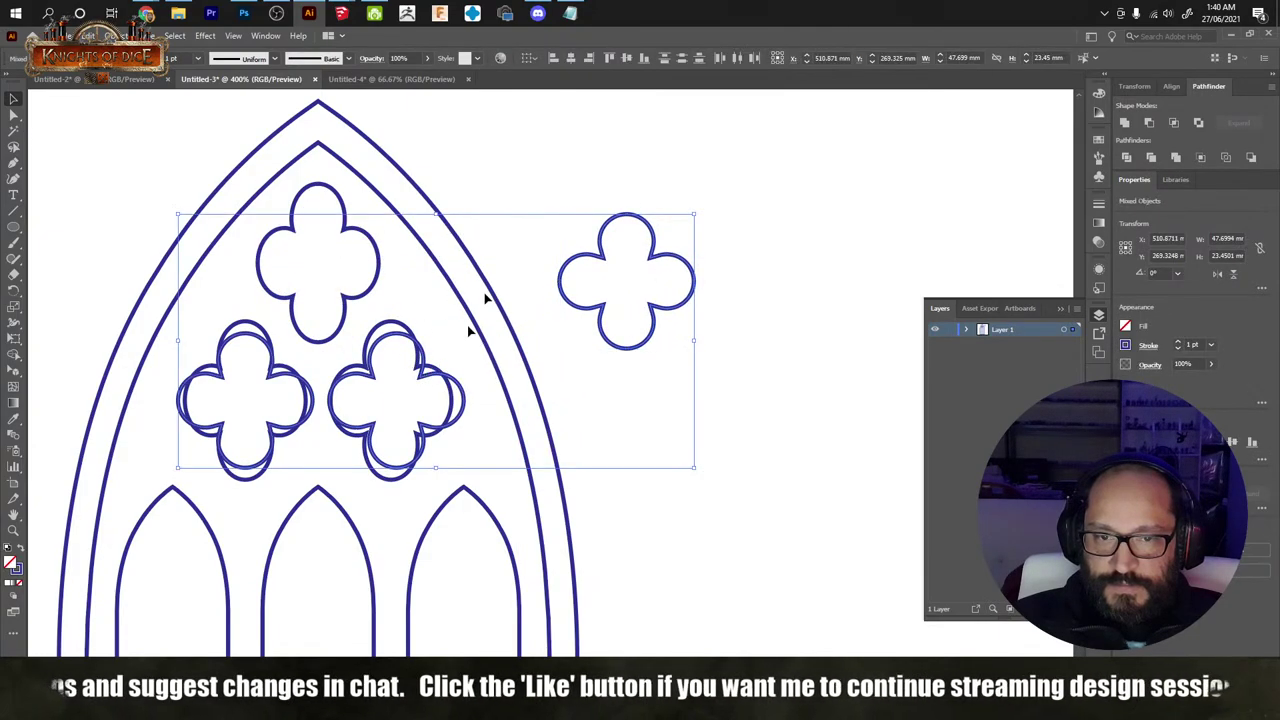
click(570, 58)
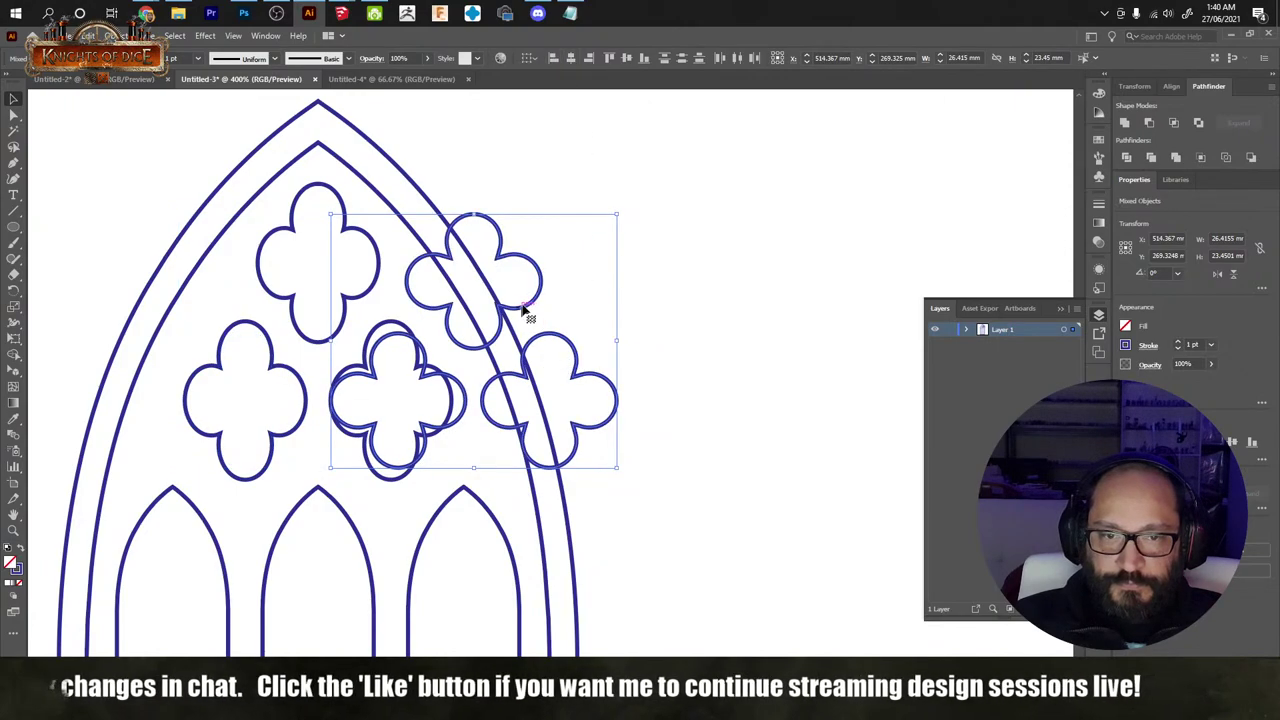
drag(540, 305, 834, 208)
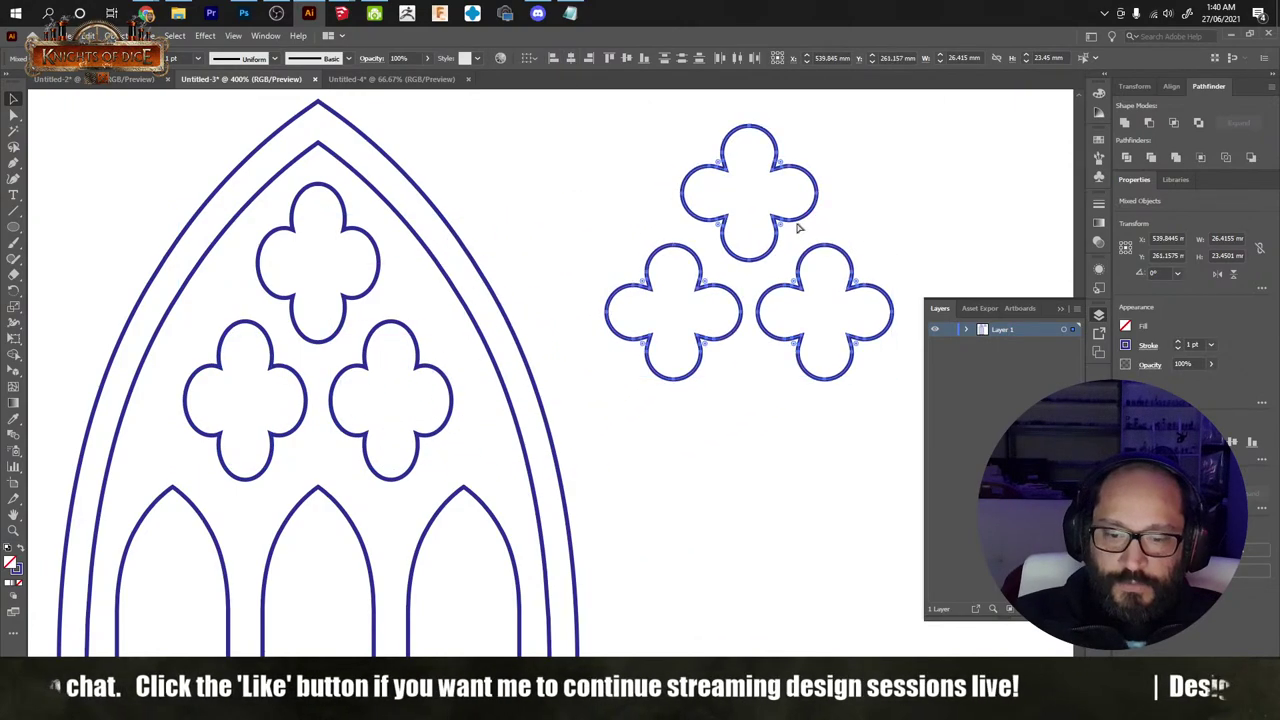
Step: Delete the group of three old quatrefoils from the window
click(706, 543)
click(418, 440)
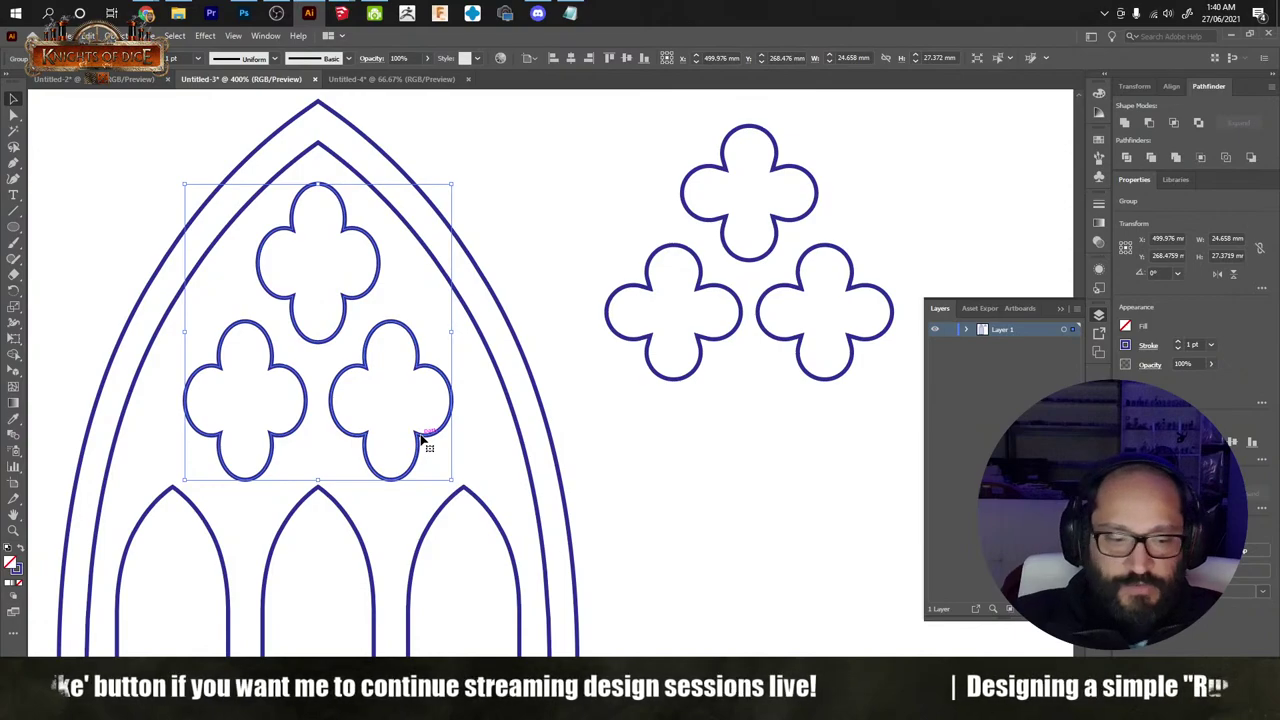
key(Delete)
Step: Align the three new quatrefoils and the gothic window outline to a common horizontal centre
drag(740, 503, 394, 214)
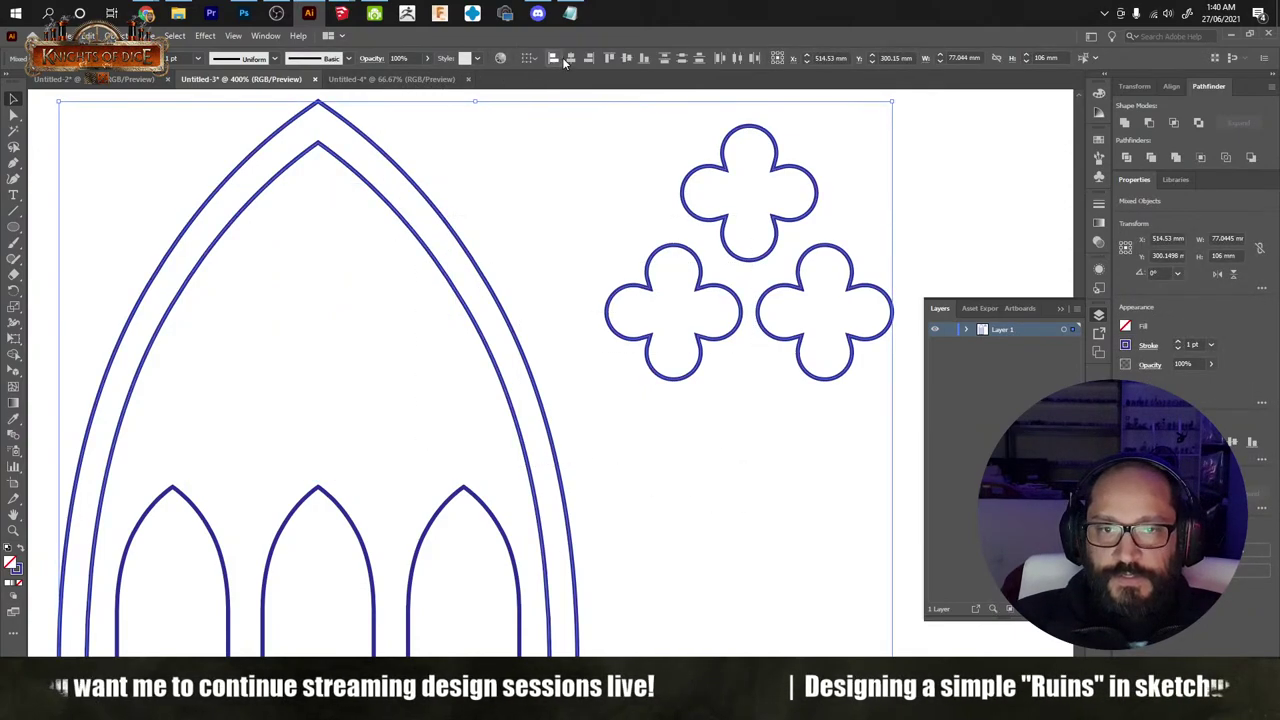
click(566, 59)
key(ctrl+z)
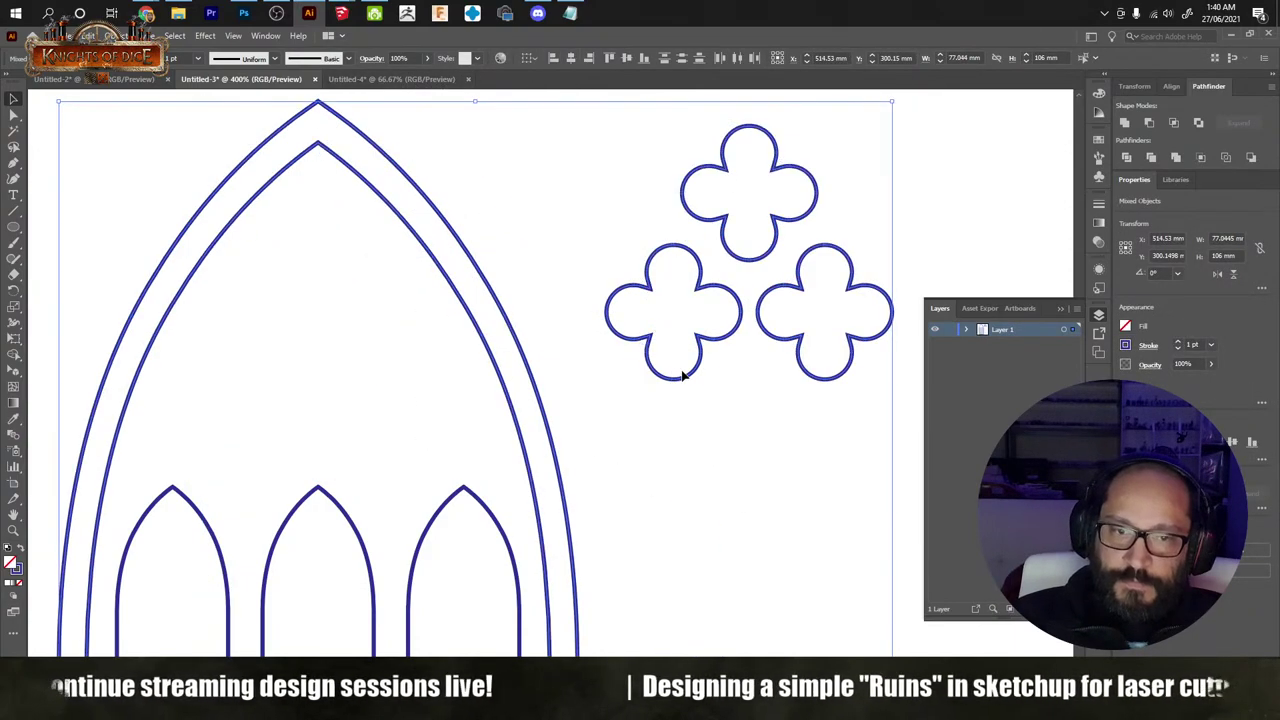
key(ctrl+1)
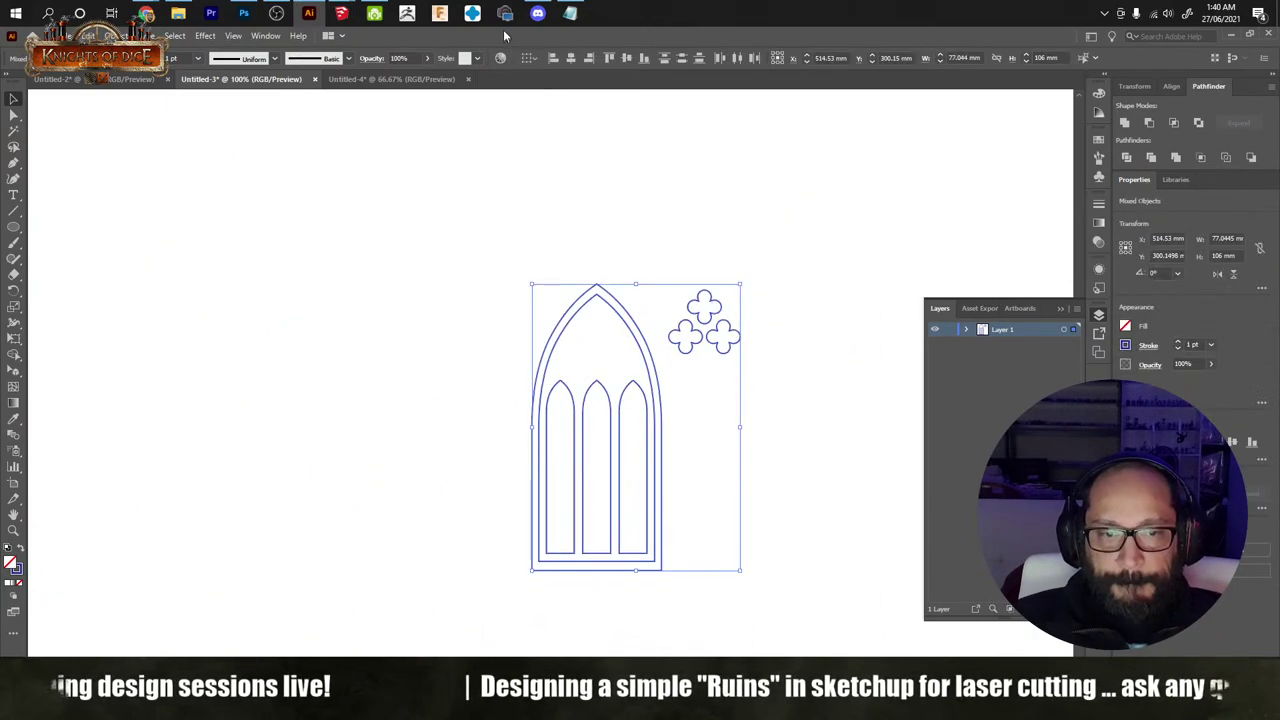
click(571, 58)
click(660, 374)
Step: Move the three quatrefoils straight down within the arch to sit just above the lancet openings
alt+scroll(630, 360, up, 4)
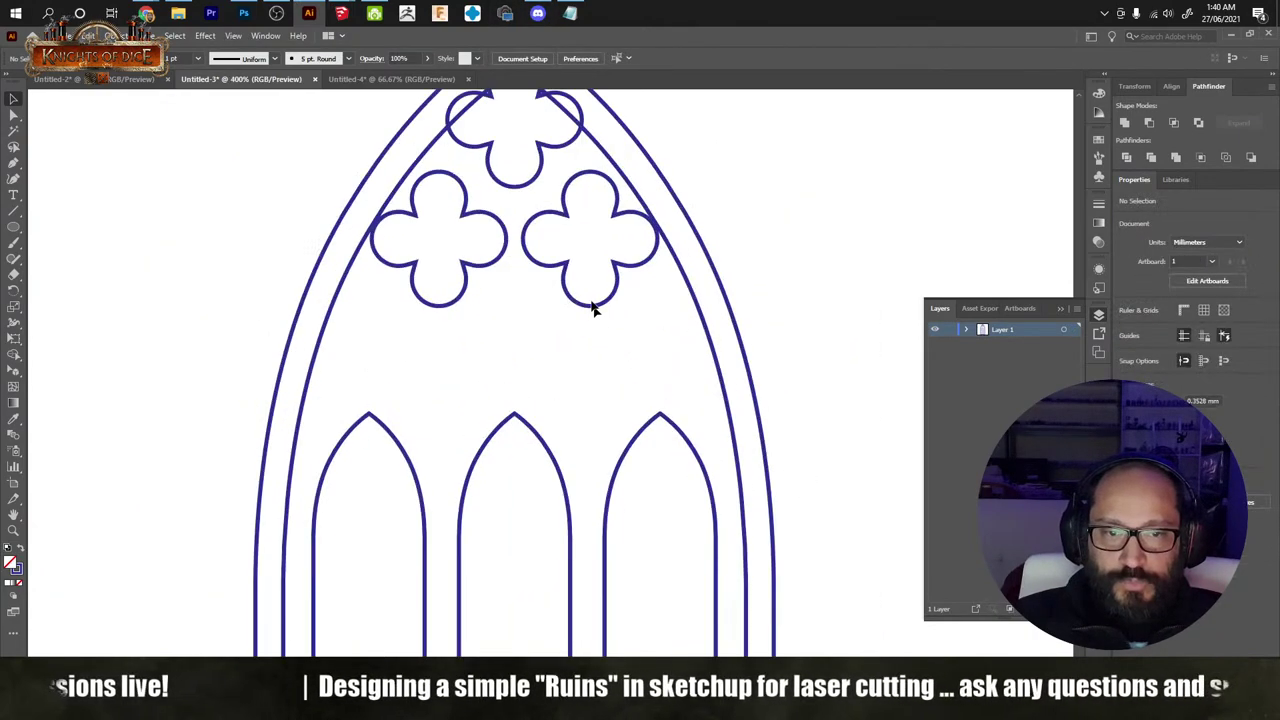
drag(600, 304, 598, 406)
click(794, 274)
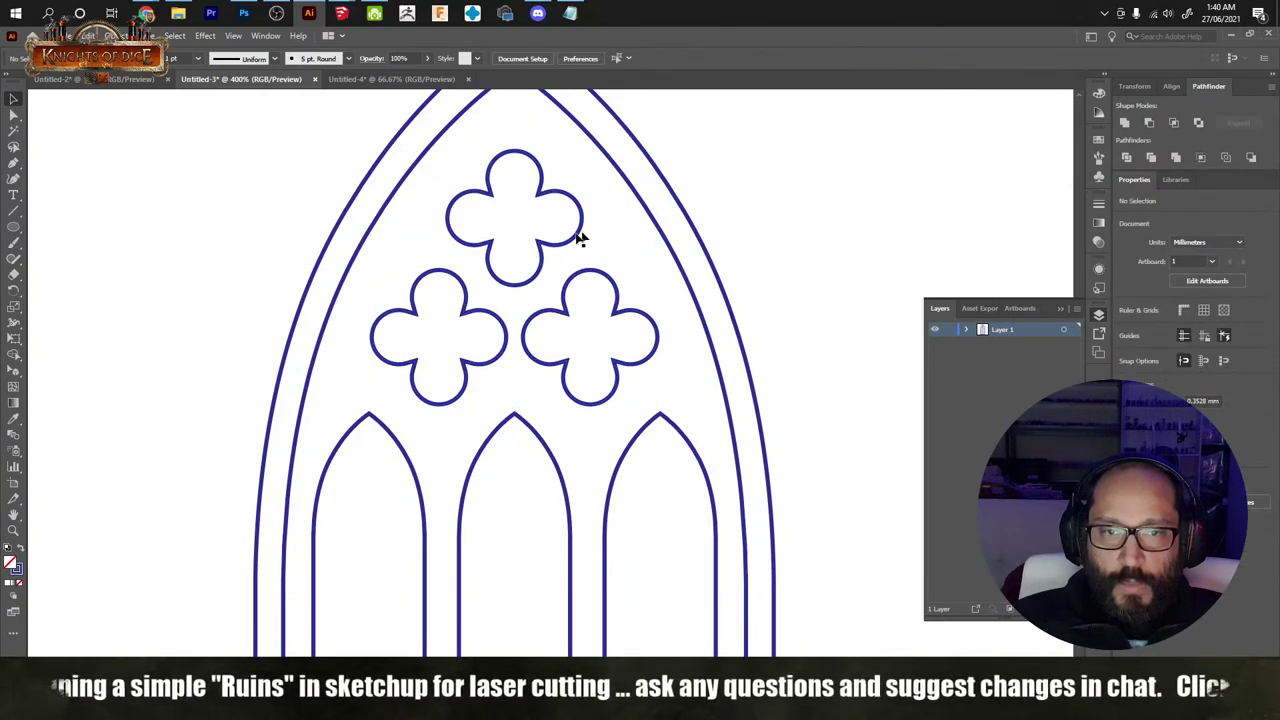
Step: Try nudging only the top quatrefoil up and back down inside its group
double_click(573, 243)
click(573, 243)
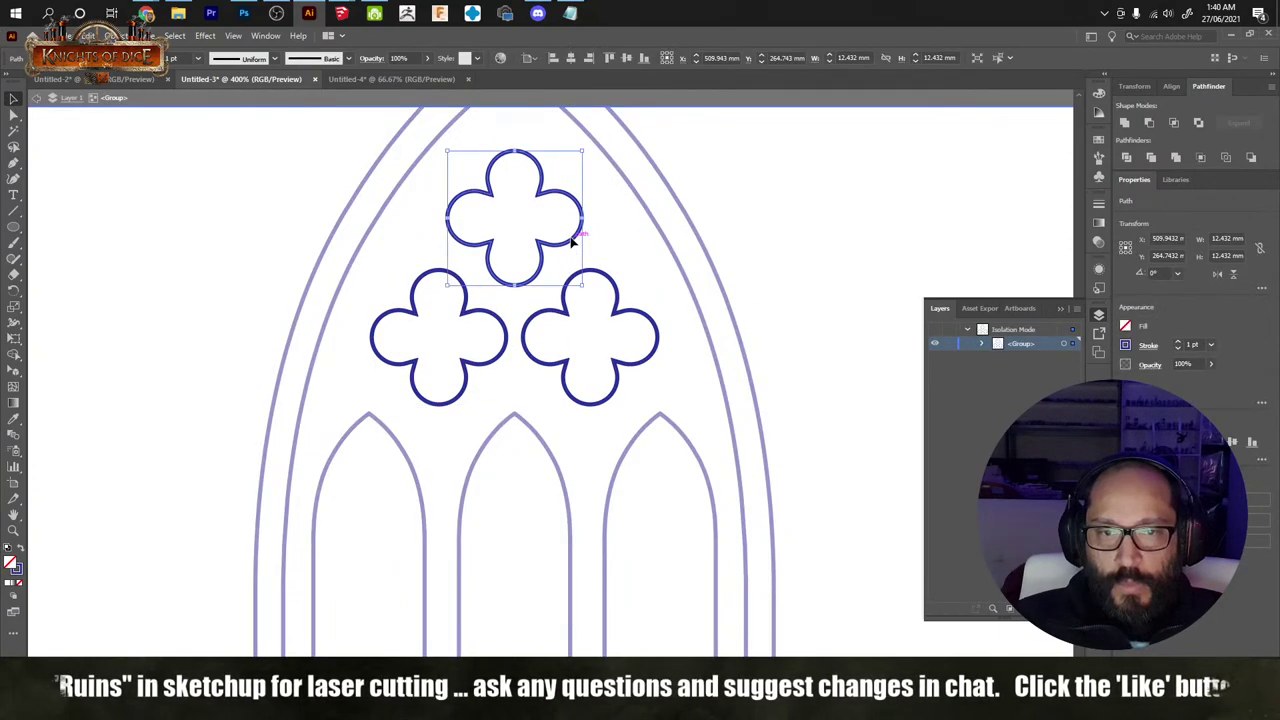
key(shift+Up)
key(shift+Down)
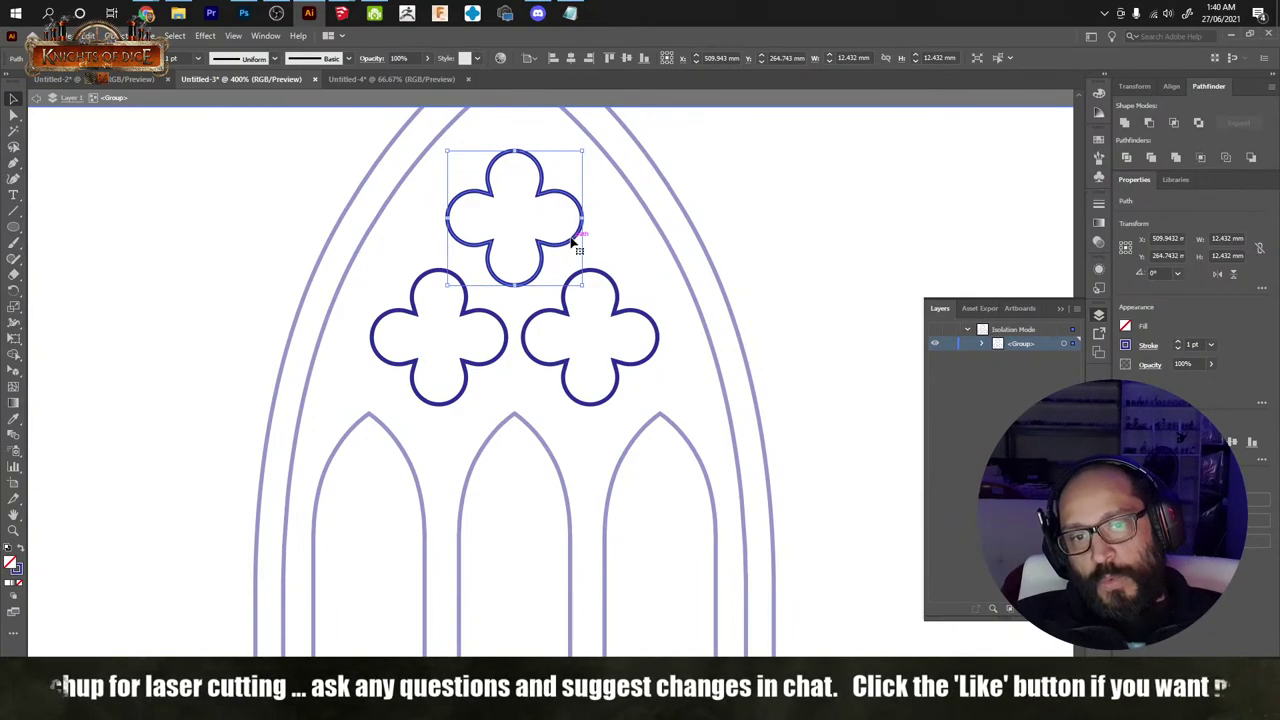
double_click(647, 261)
Step: Nudge the group of three quatrefoils slightly upward within the arch, away from the lancet openings
alt+scroll(623, 277, down, 3)
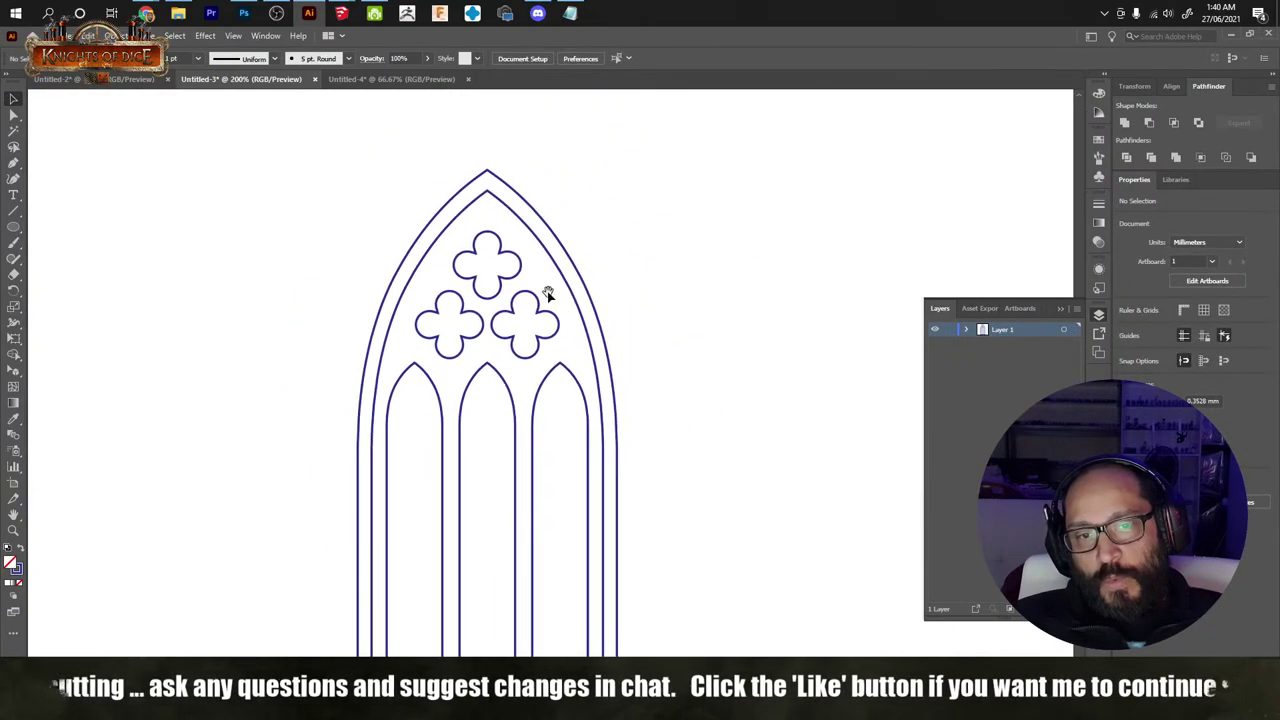
scroll(489, 288, up, 1)
scroll(489, 288, up, 1)
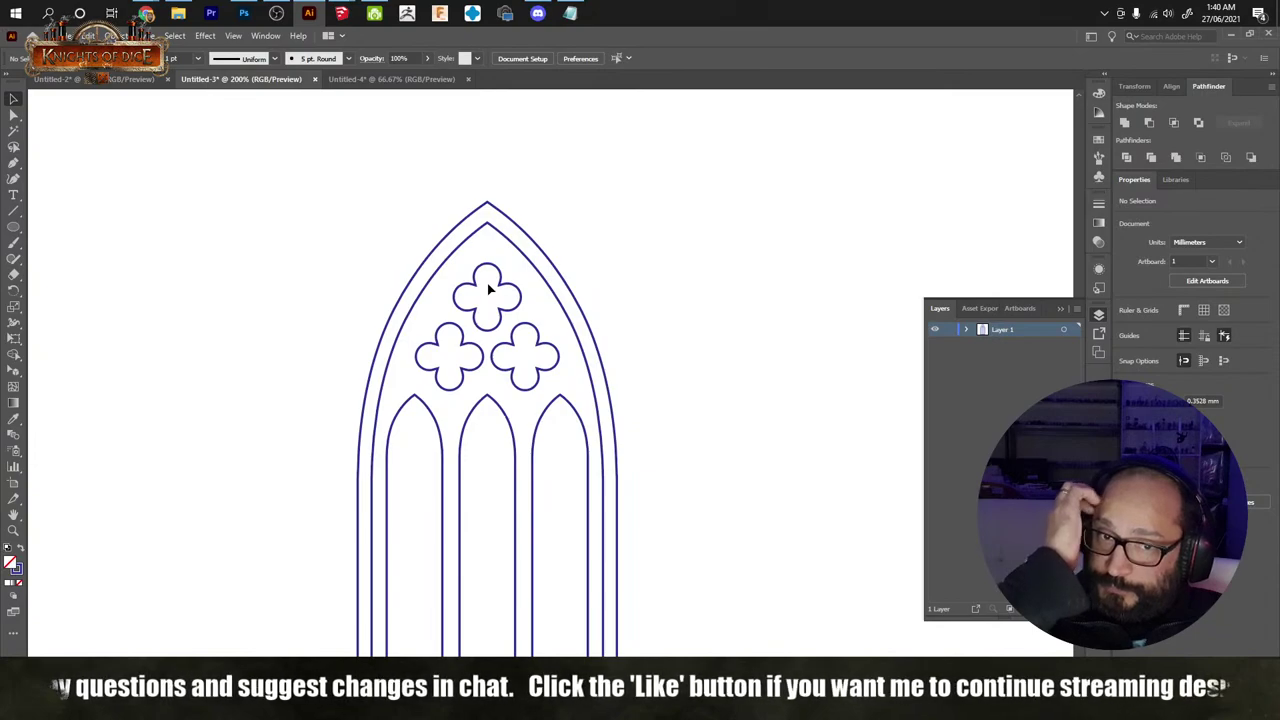
alt+scroll(489, 292, up, 1)
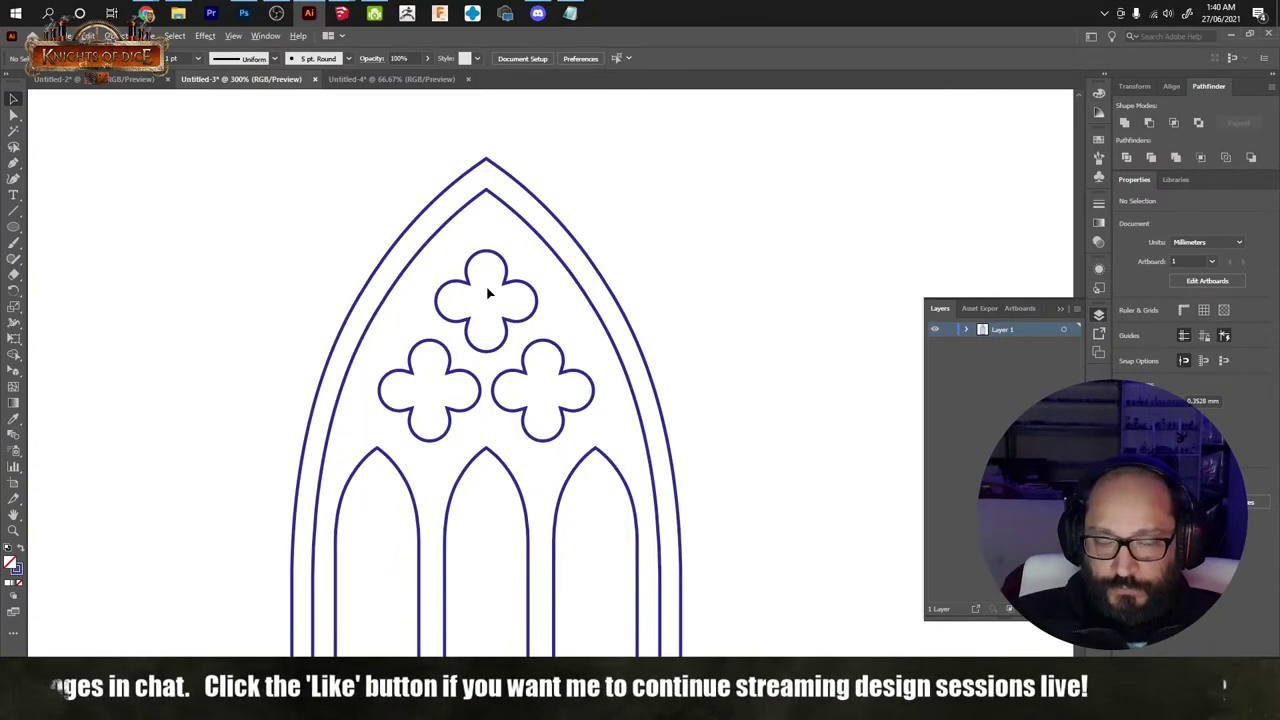
alt+scroll(489, 292, down, 2)
alt+scroll(489, 292, up, 2)
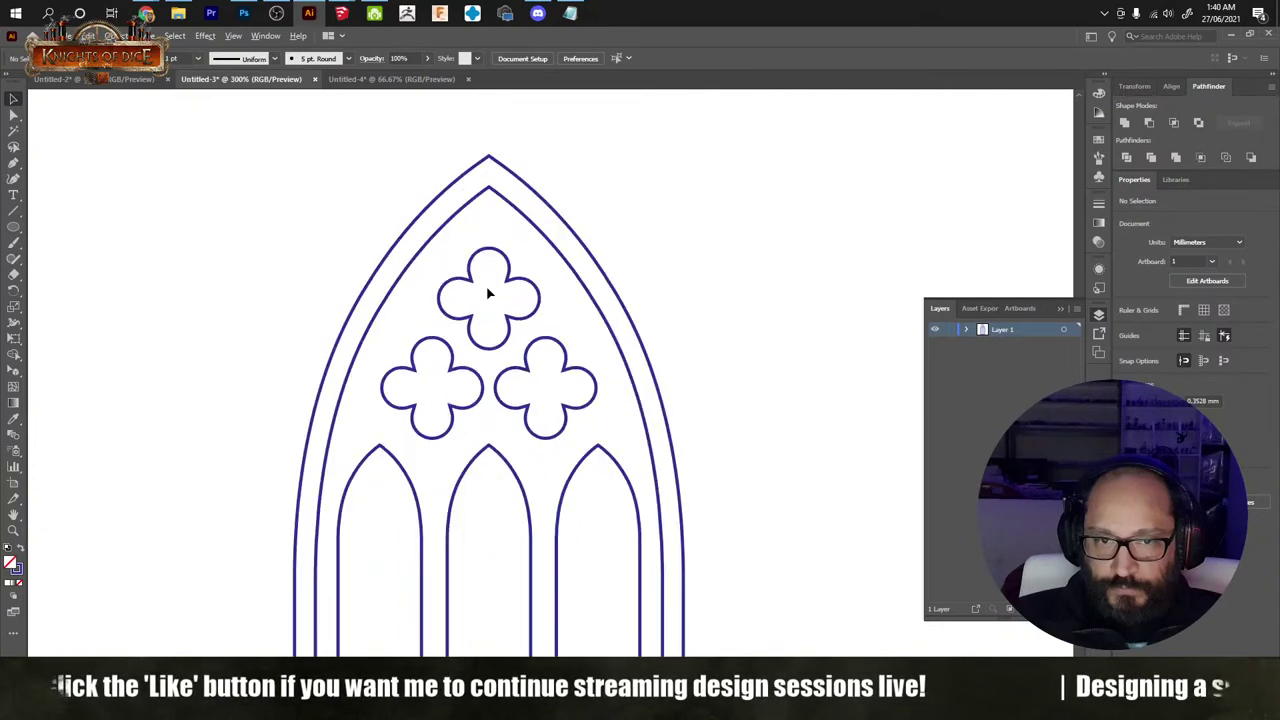
click(508, 332)
key(Up)
key(Up)
key(Up)
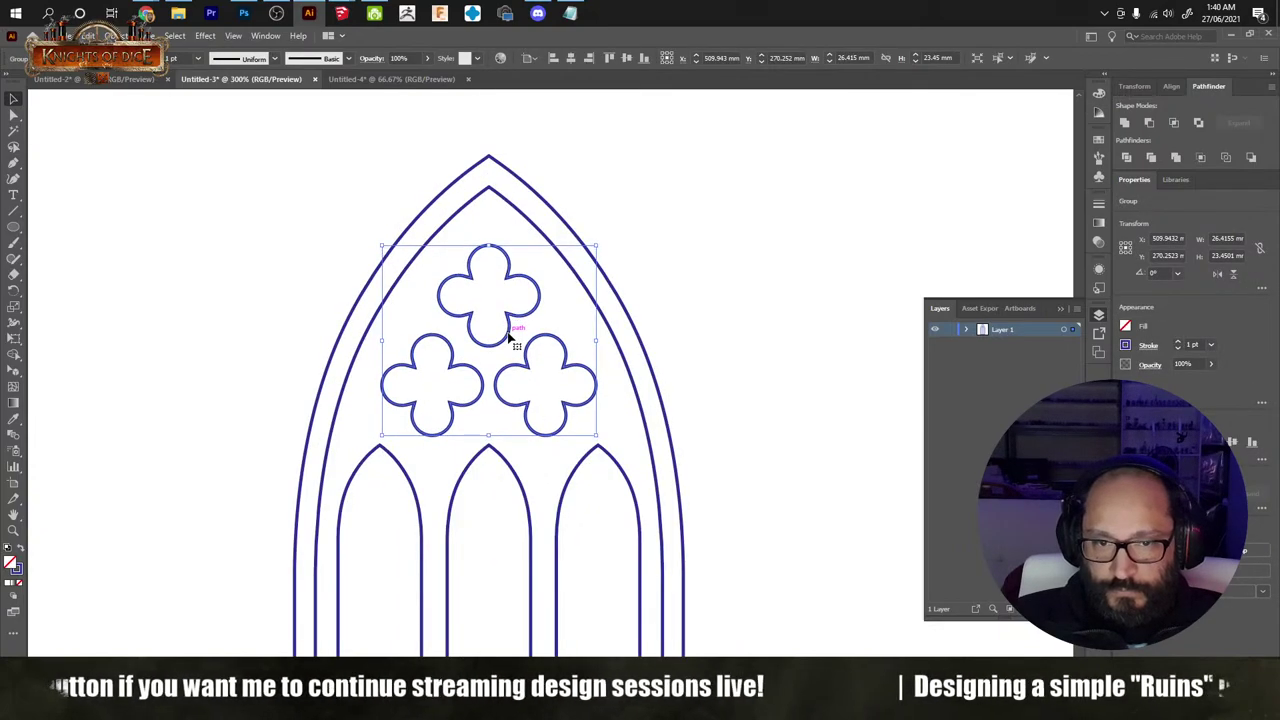
click(757, 317)
alt+scroll(666, 351, down, 3)
alt+scroll(603, 366, up, 3)
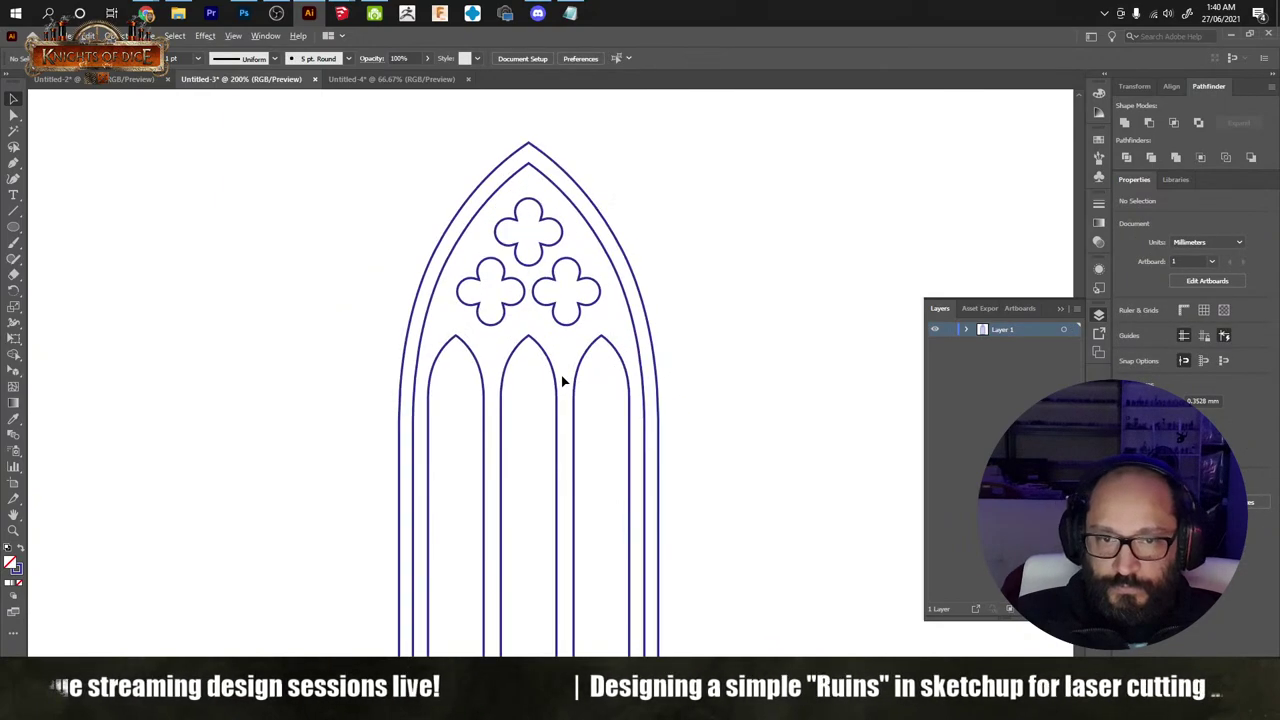
drag(563, 381, 515, 295)
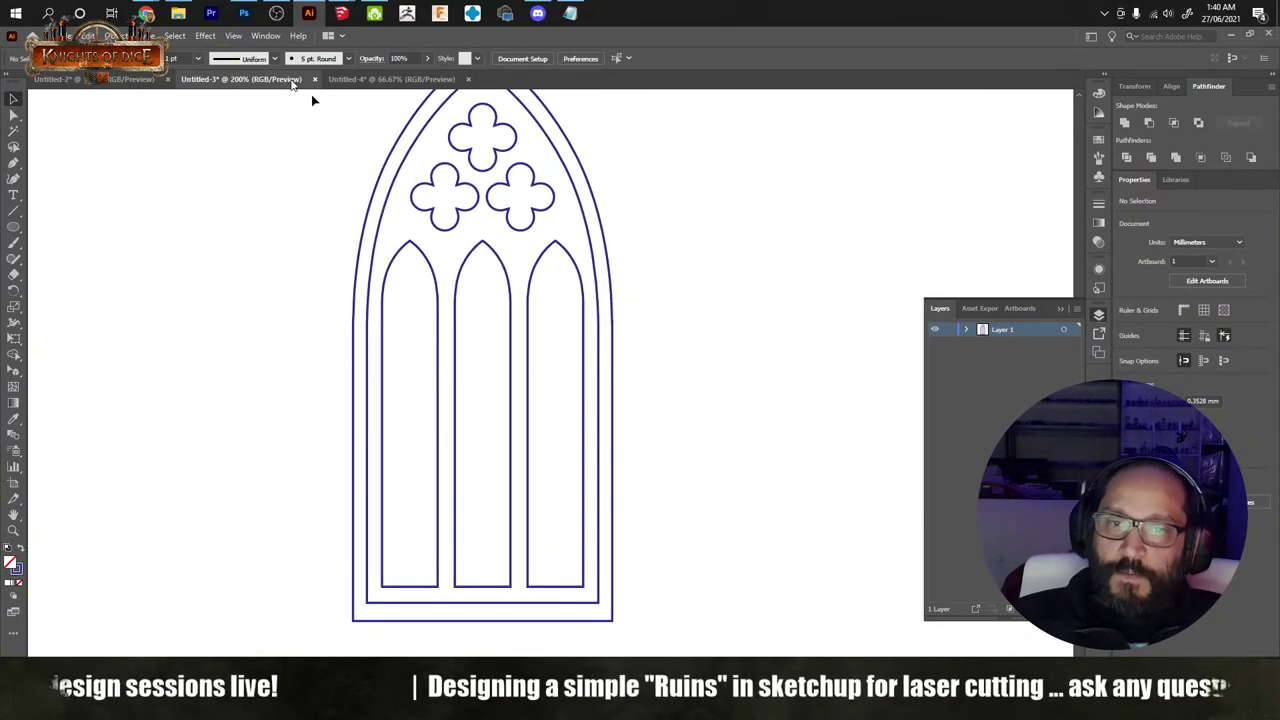
Step: Switch to the Simple Ruin 1 model in SketchUp, open the three-window wall panel for editing and select its front face
mouse_move(345, 27)
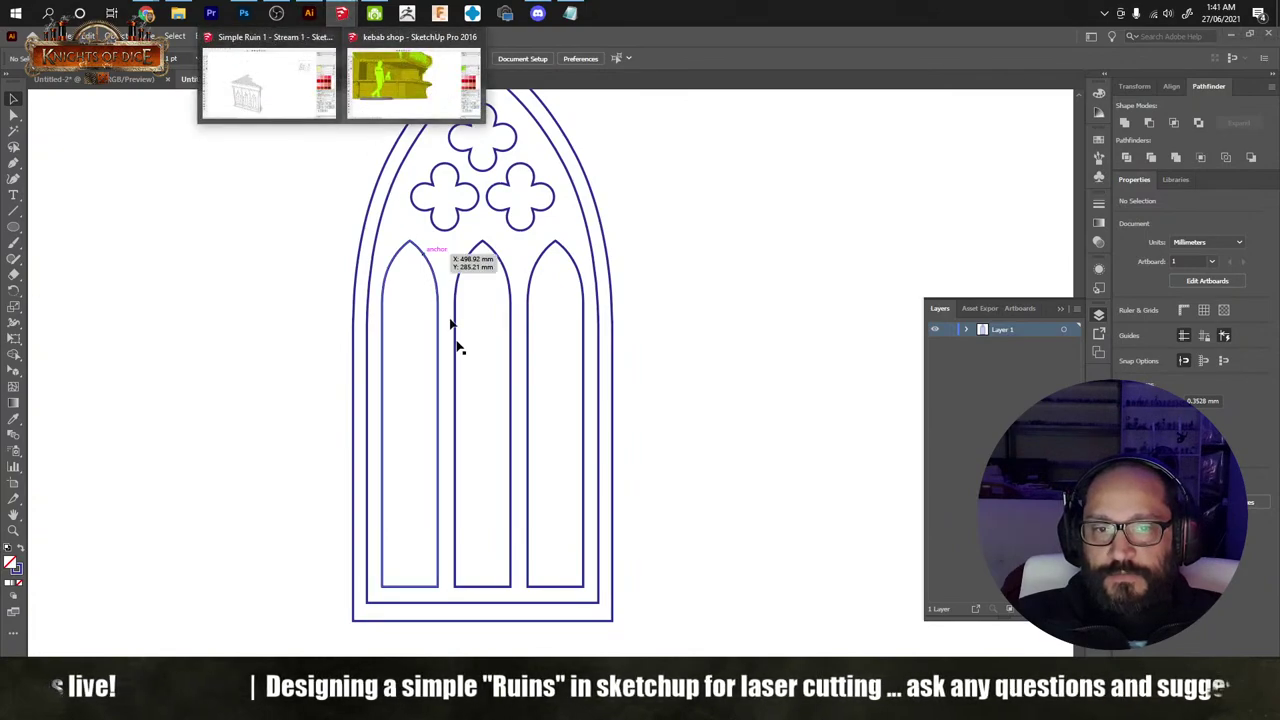
click(291, 120)
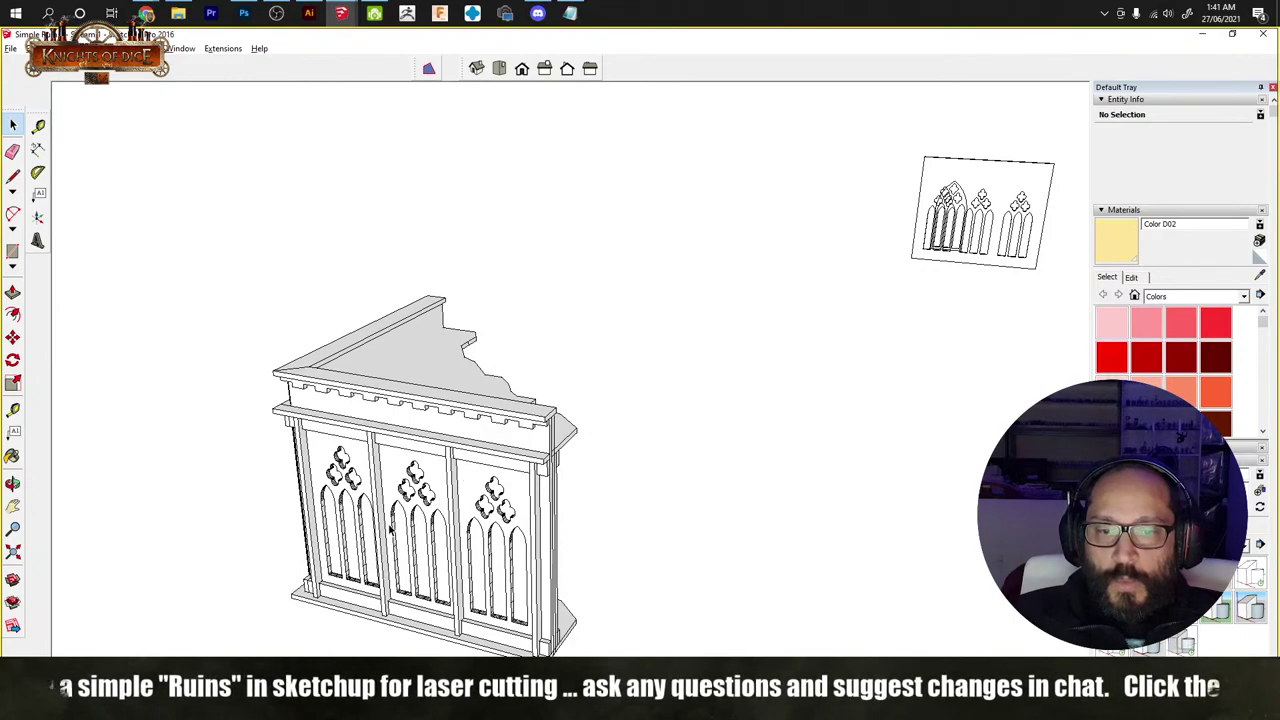
scroll(391, 528, up, 4)
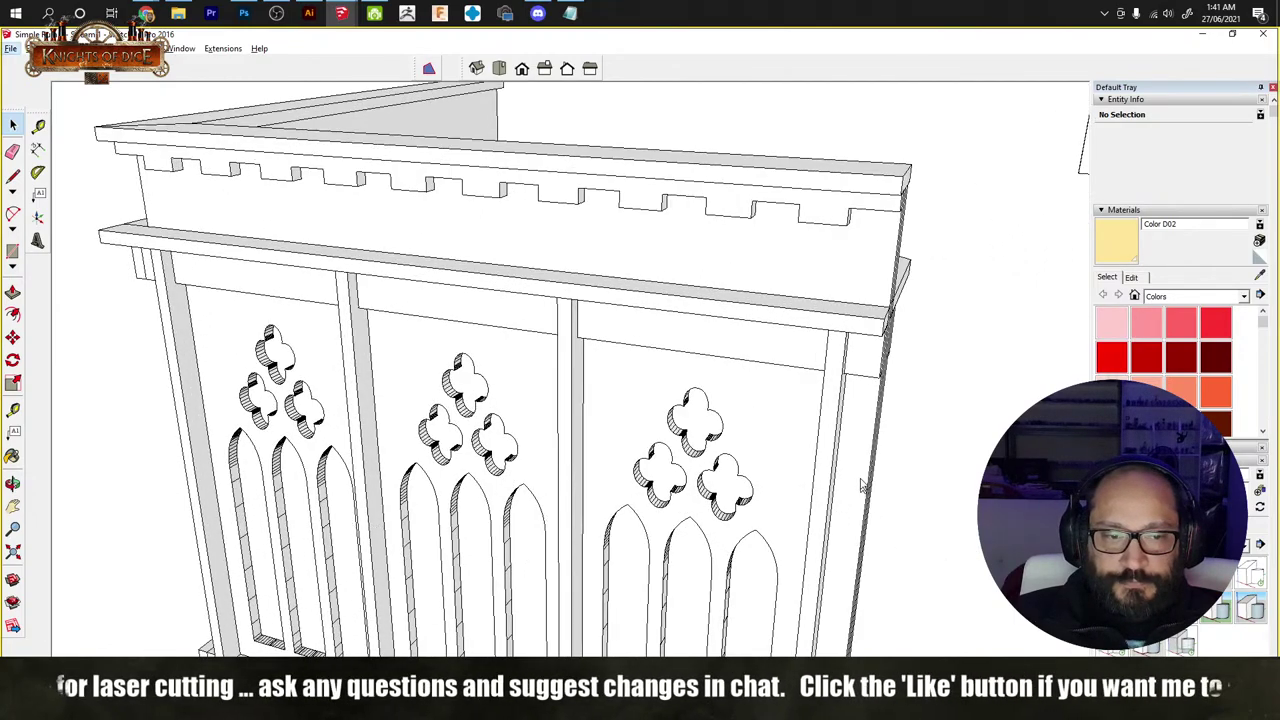
click(605, 534)
middle_drag(583, 577, 863, 431)
middle_drag(684, 335, 679, 440)
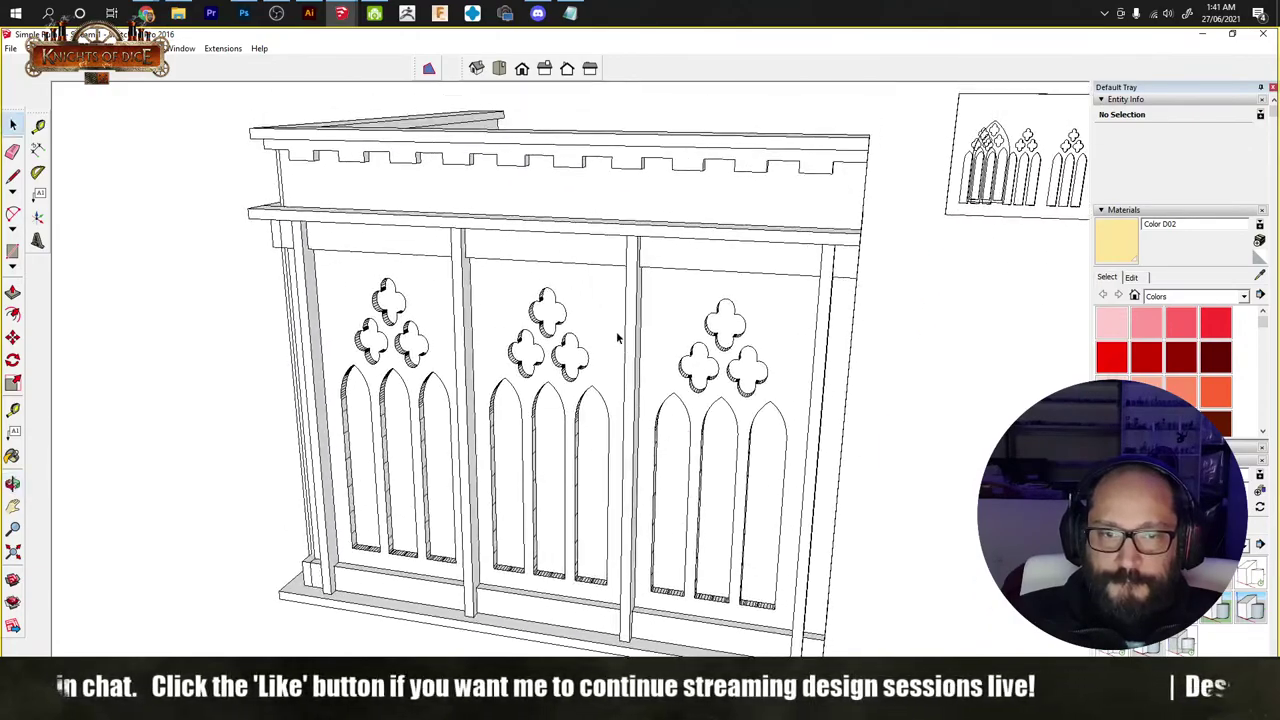
middle_drag(614, 356, 537, 249)
scroll(529, 313, up, 5)
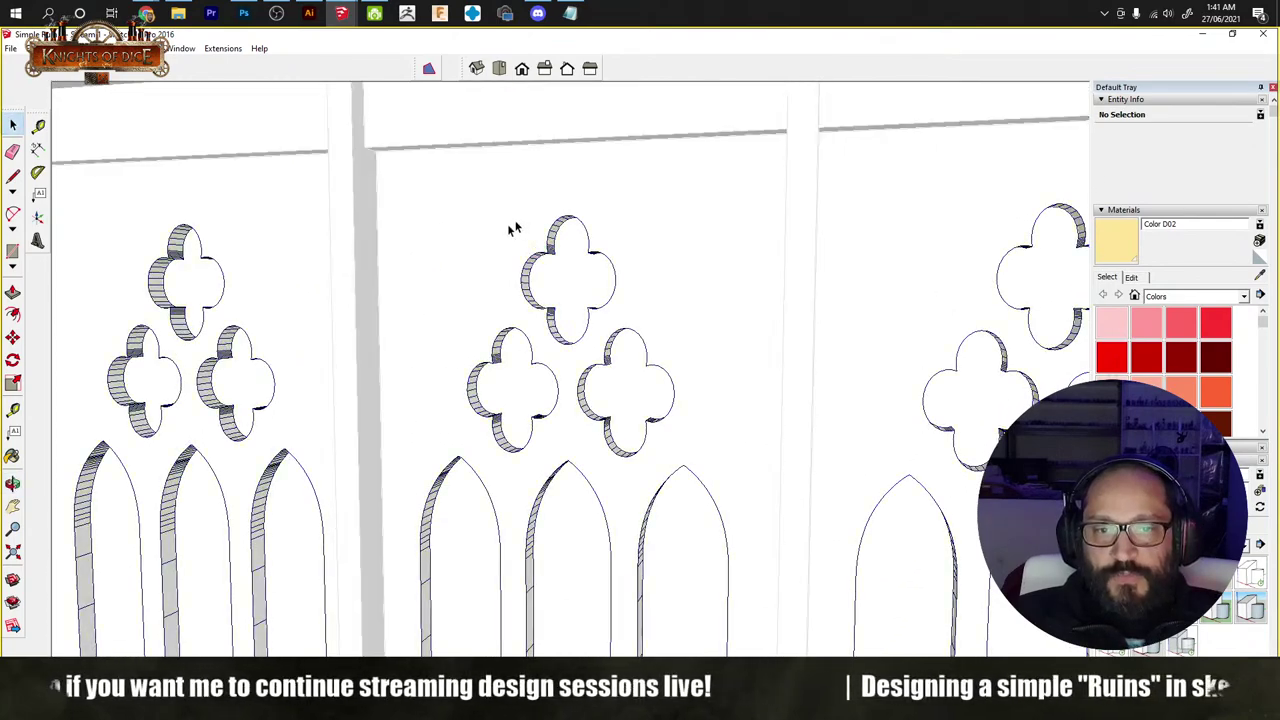
scroll(511, 223, up, 2)
click(464, 258)
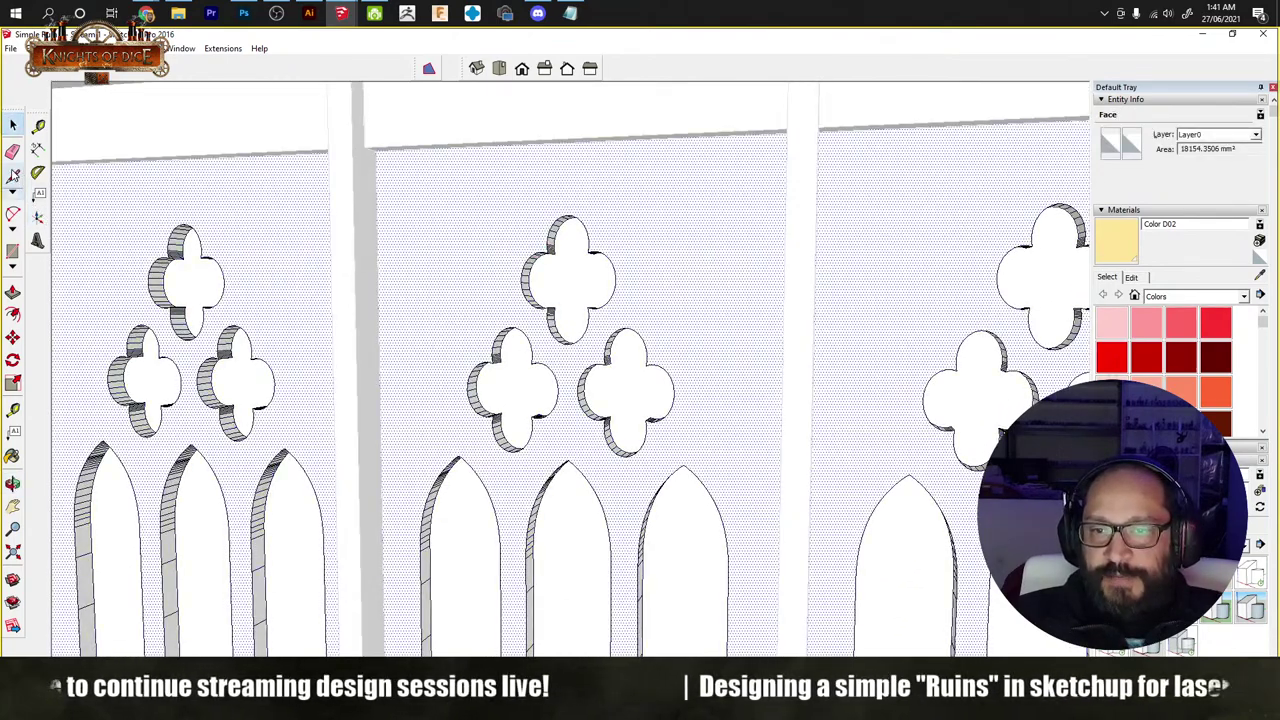
Step: Draw a closed spandrel outline on the left side of the middle window's quatrefoils, following the pointed arch in short line segments
click(13, 175)
click(566, 181)
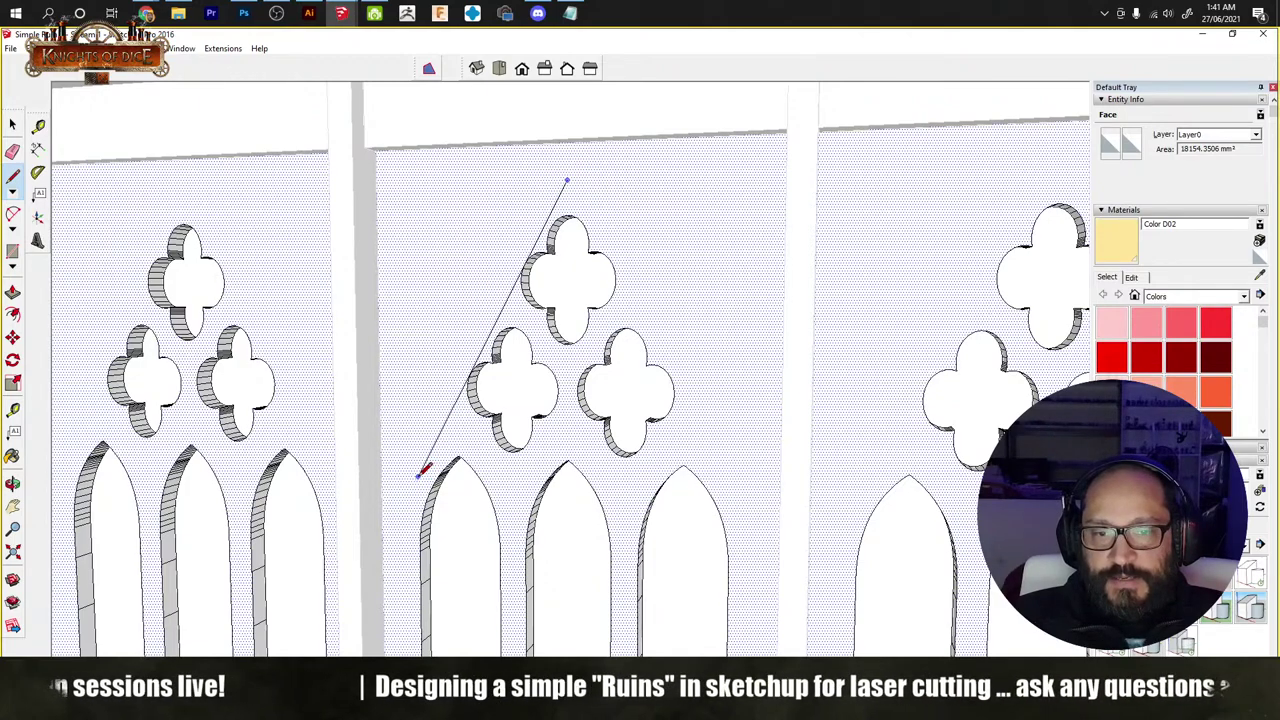
click(502, 256)
click(472, 313)
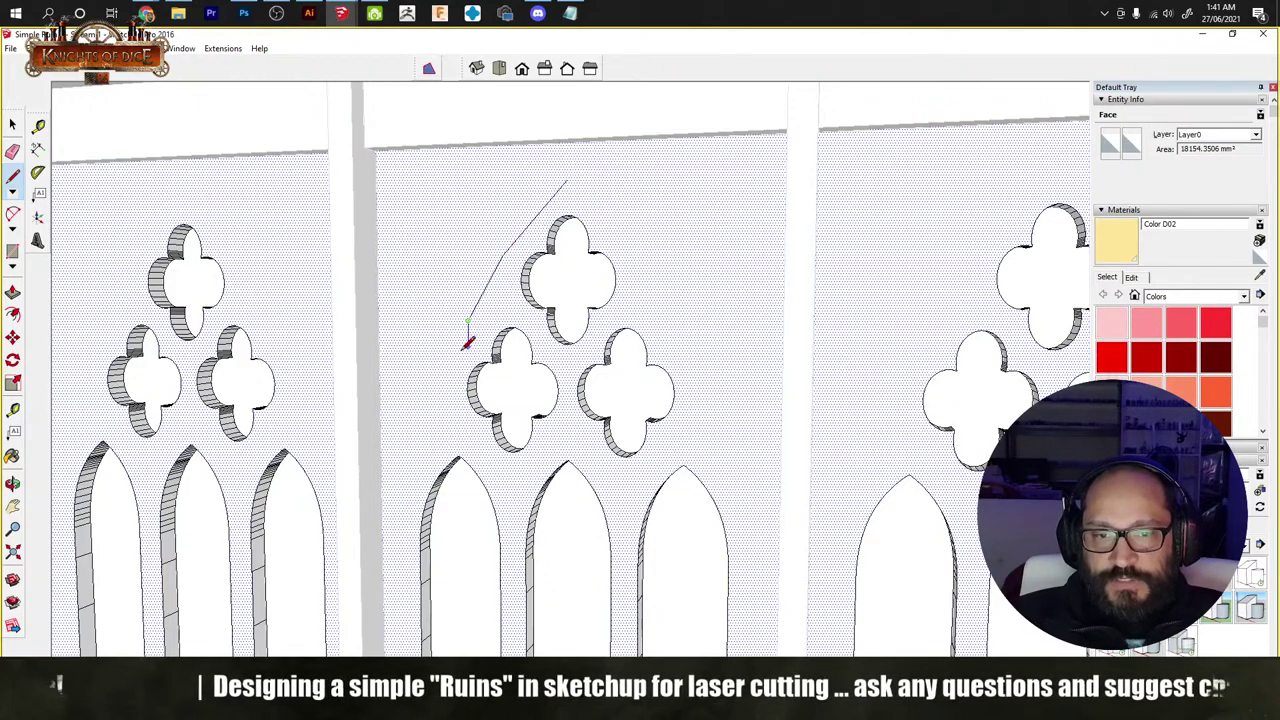
click(450, 360)
click(436, 410)
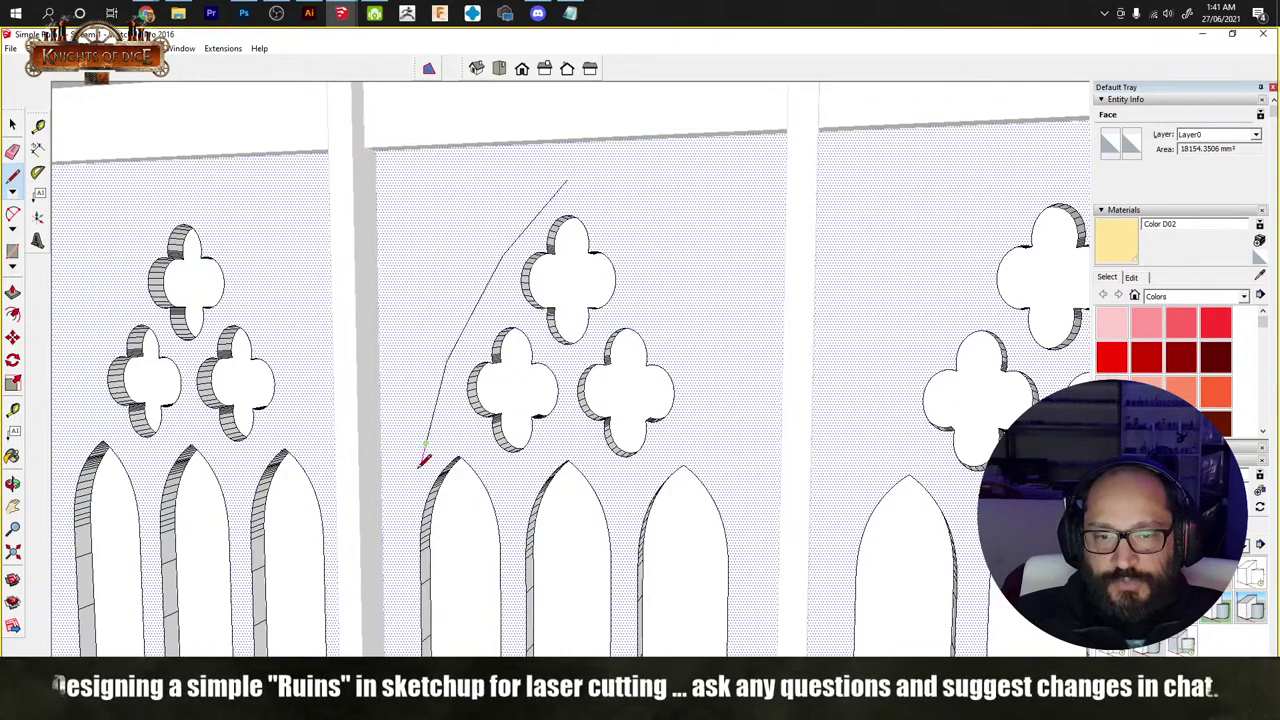
click(426, 443)
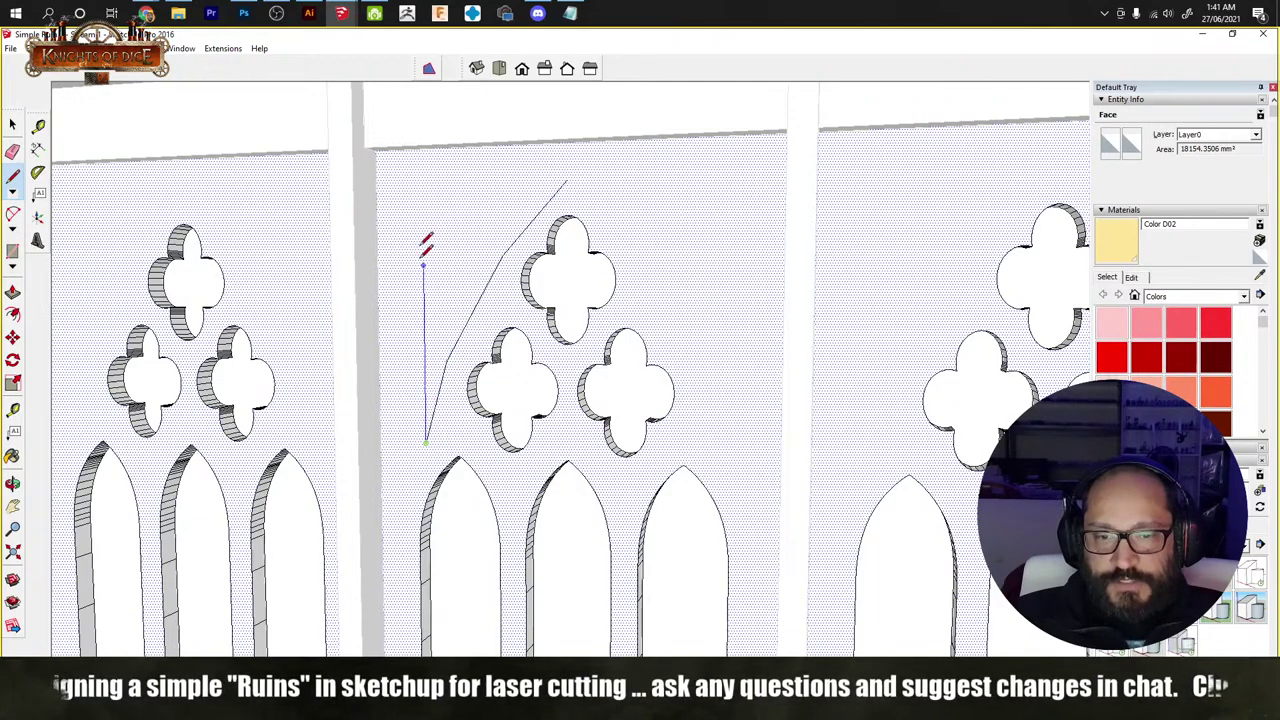
click(424, 184)
click(566, 182)
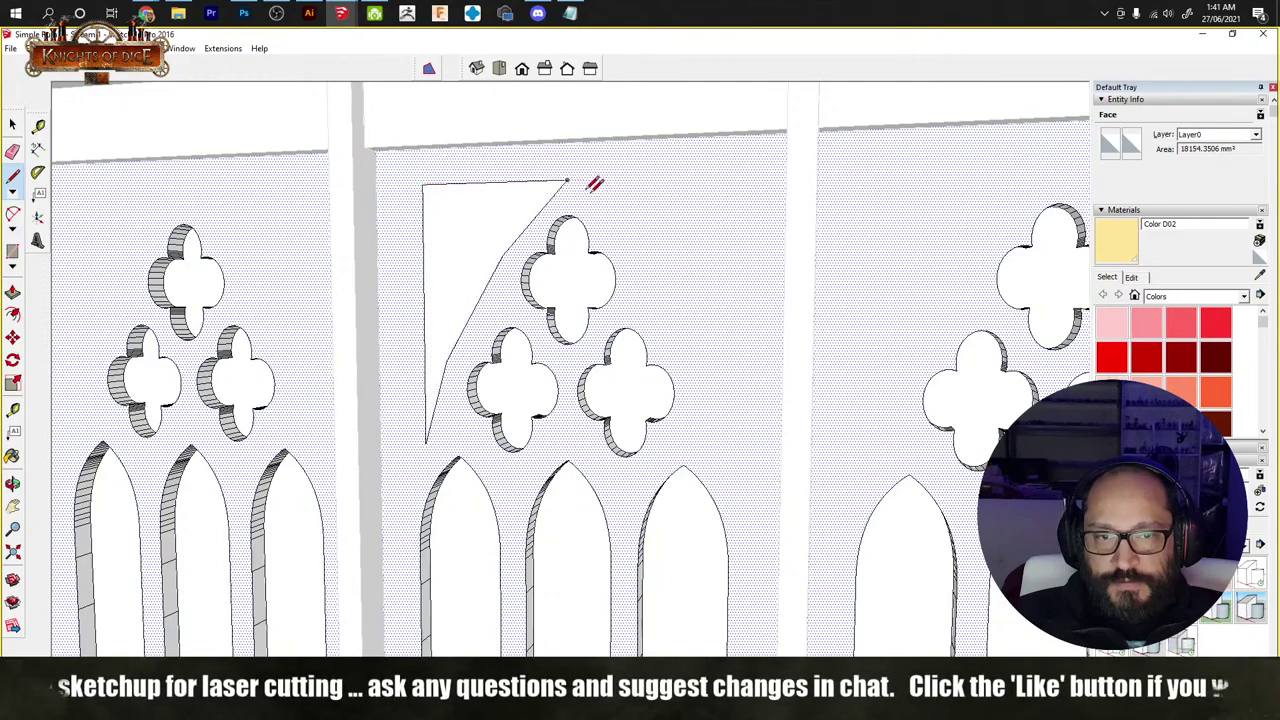
key(space)
Step: Draw the matching spandrel outline on the right side of the middle window's quatrefoils, from the arch apex down to the lancets and back
middle_drag(657, 257, 518, 254)
key(l)
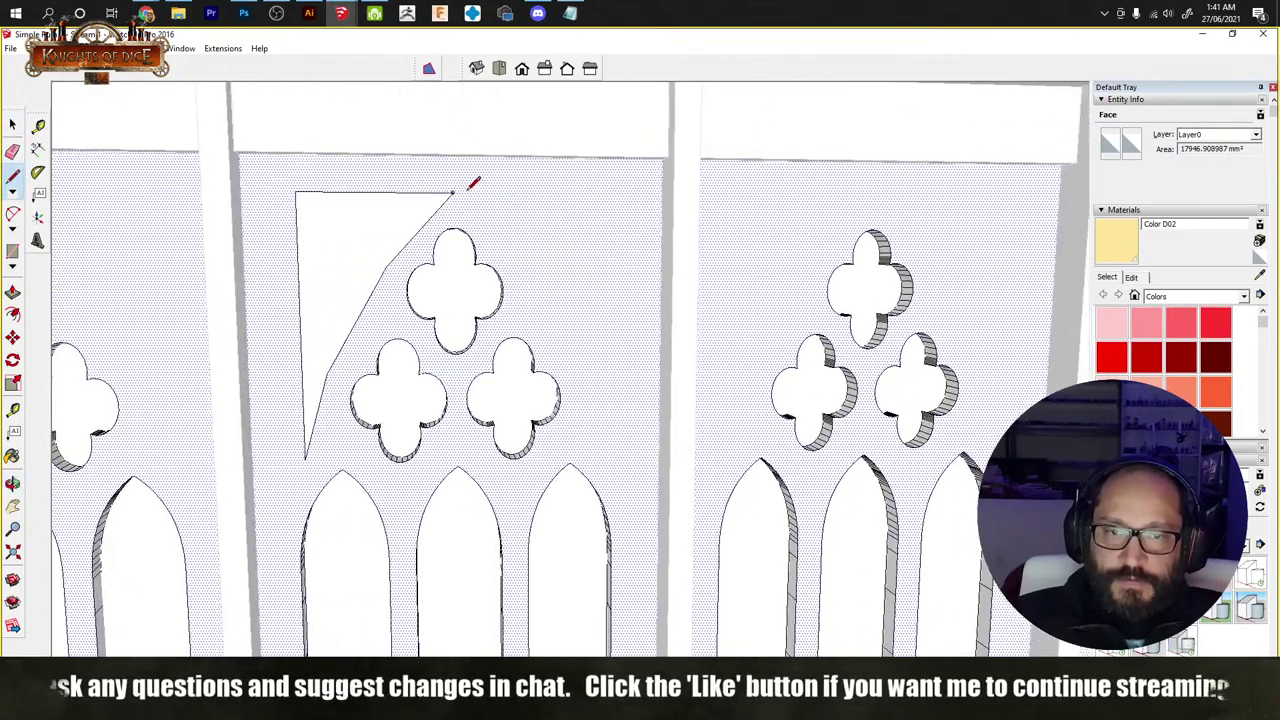
click(452, 194)
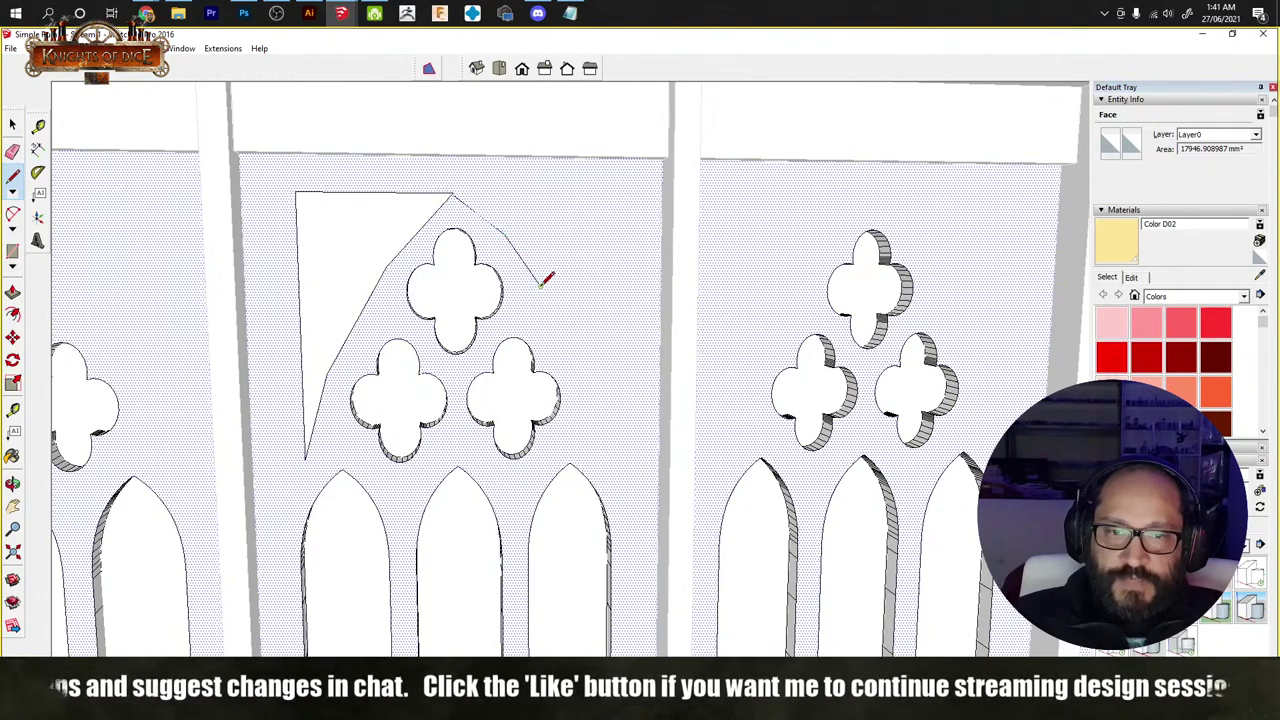
click(565, 321)
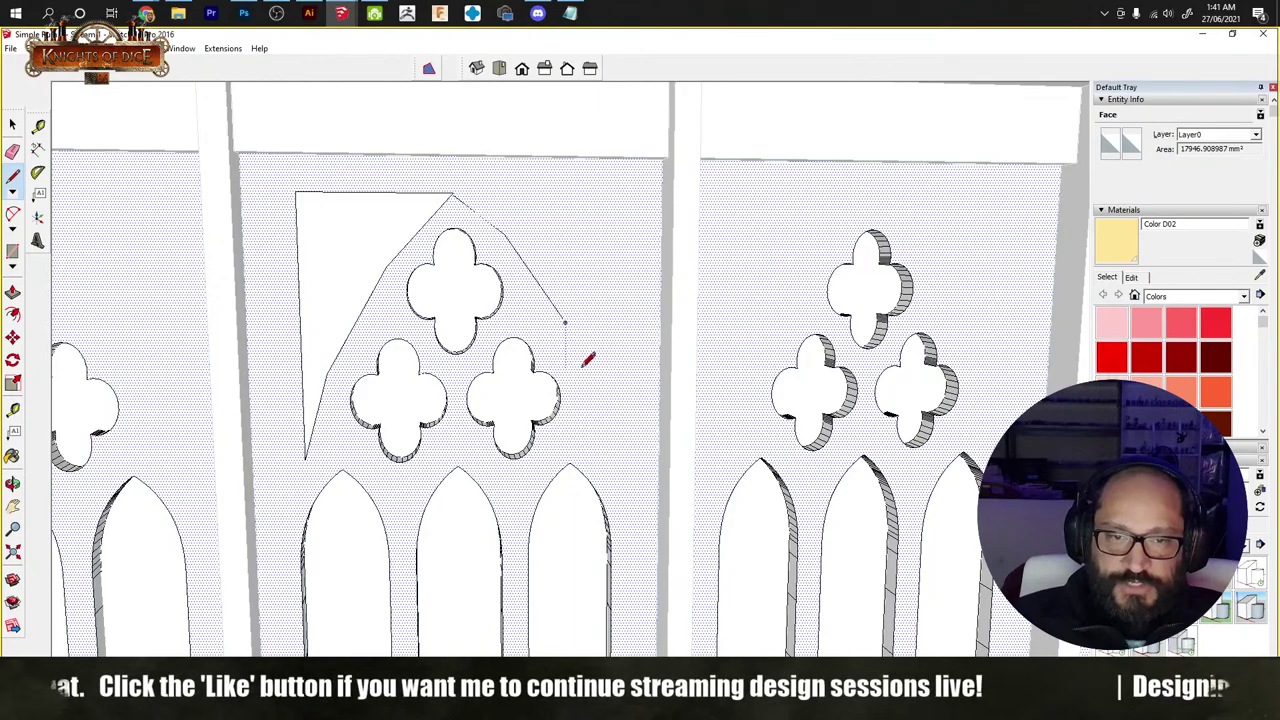
mouse_move(594, 366)
middle_down()
mouse_move(714, 343)
mouse_move(657, 334)
middle_up()
scroll(623, 337, up, 2)
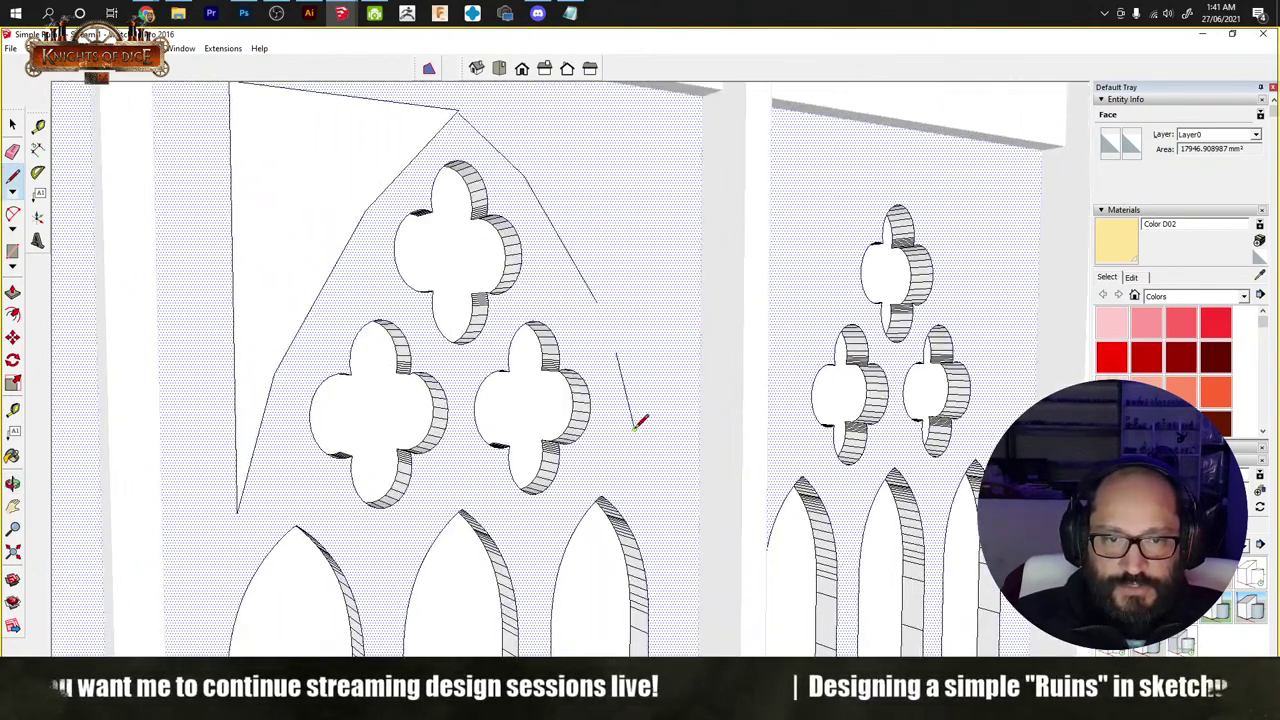
click(653, 470)
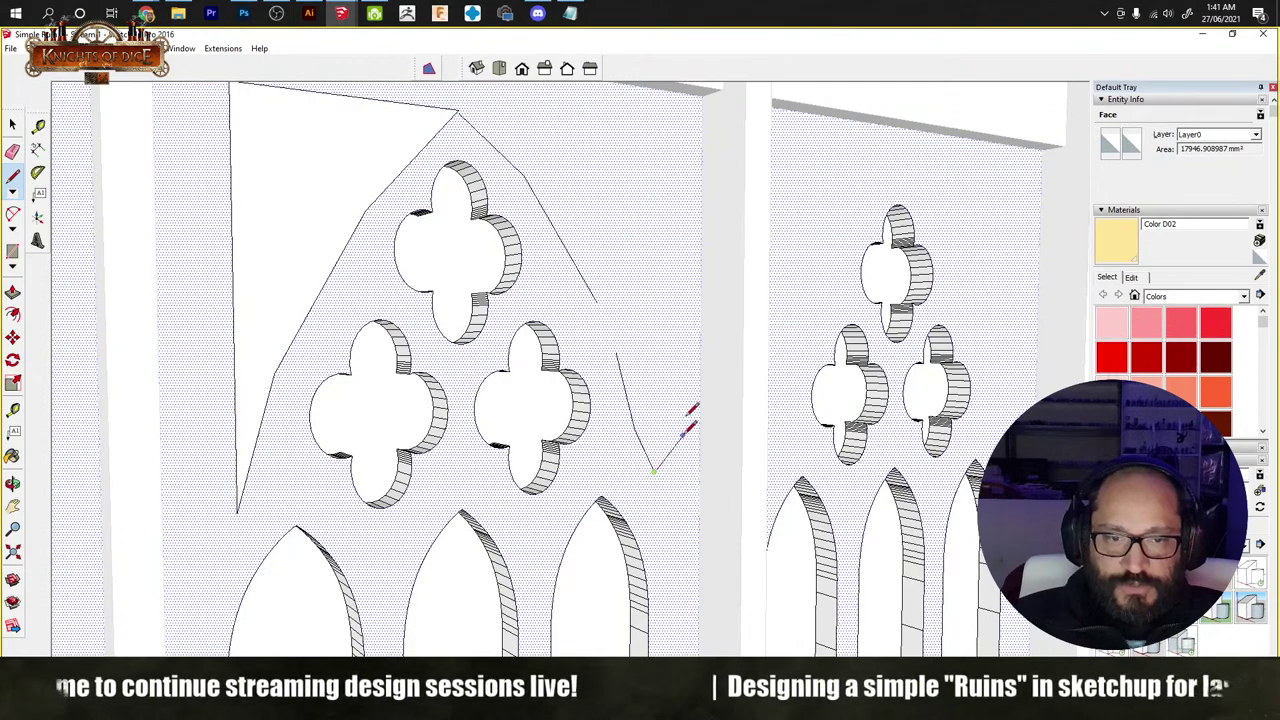
click(655, 133)
click(459, 110)
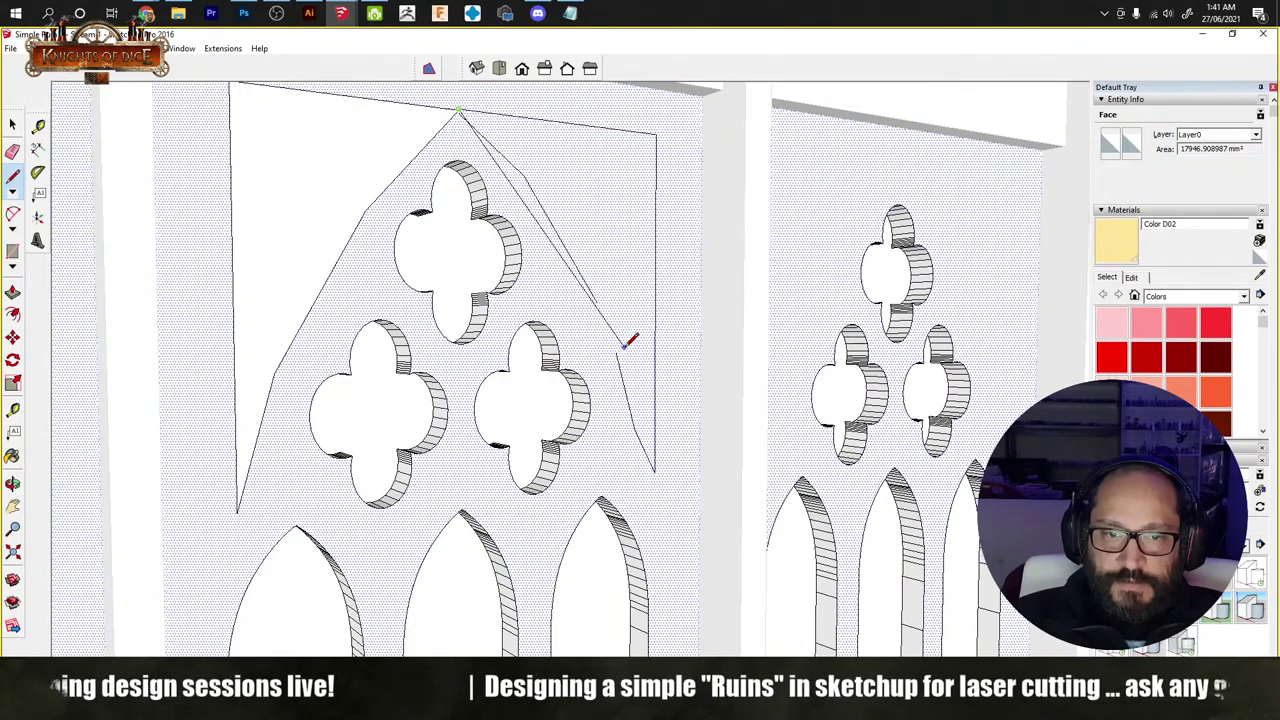
key(Escape)
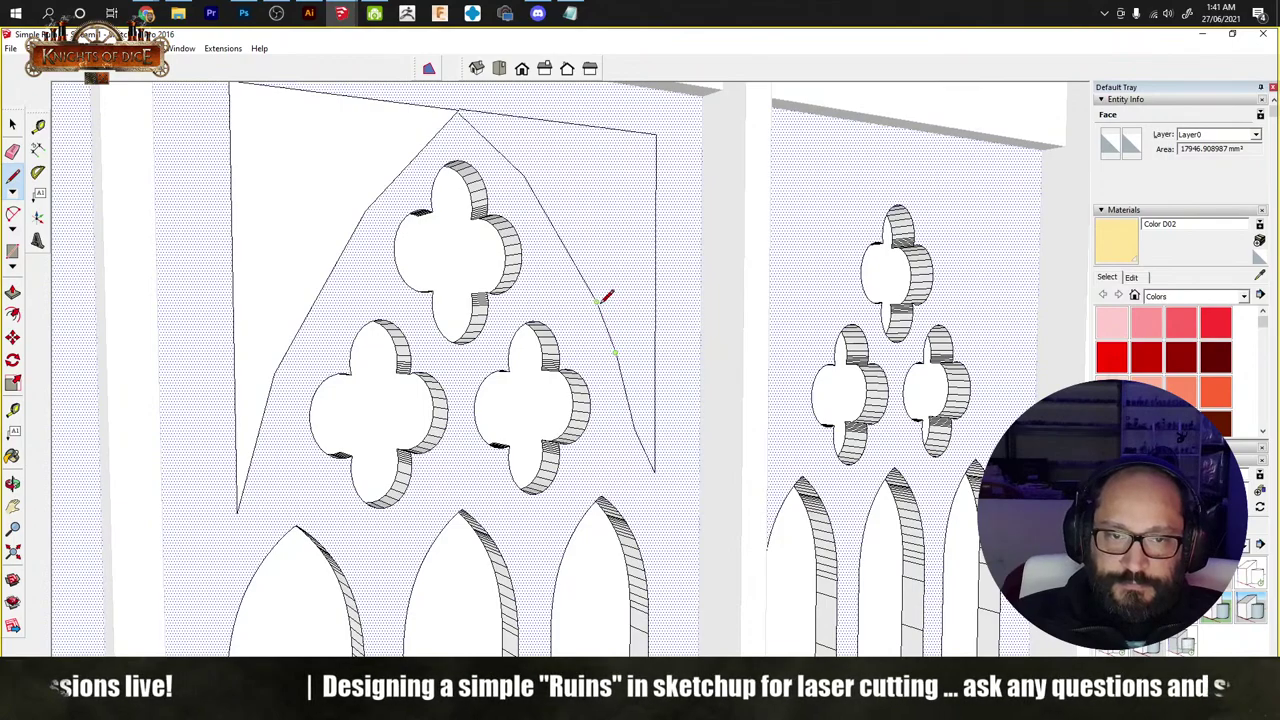
Step: Close the gaps in the right spandrel's outline along its curve and at the apex so it forms a separate face
click(600, 300)
scroll(514, 157, up, 4)
scroll(506, 258, up, 5)
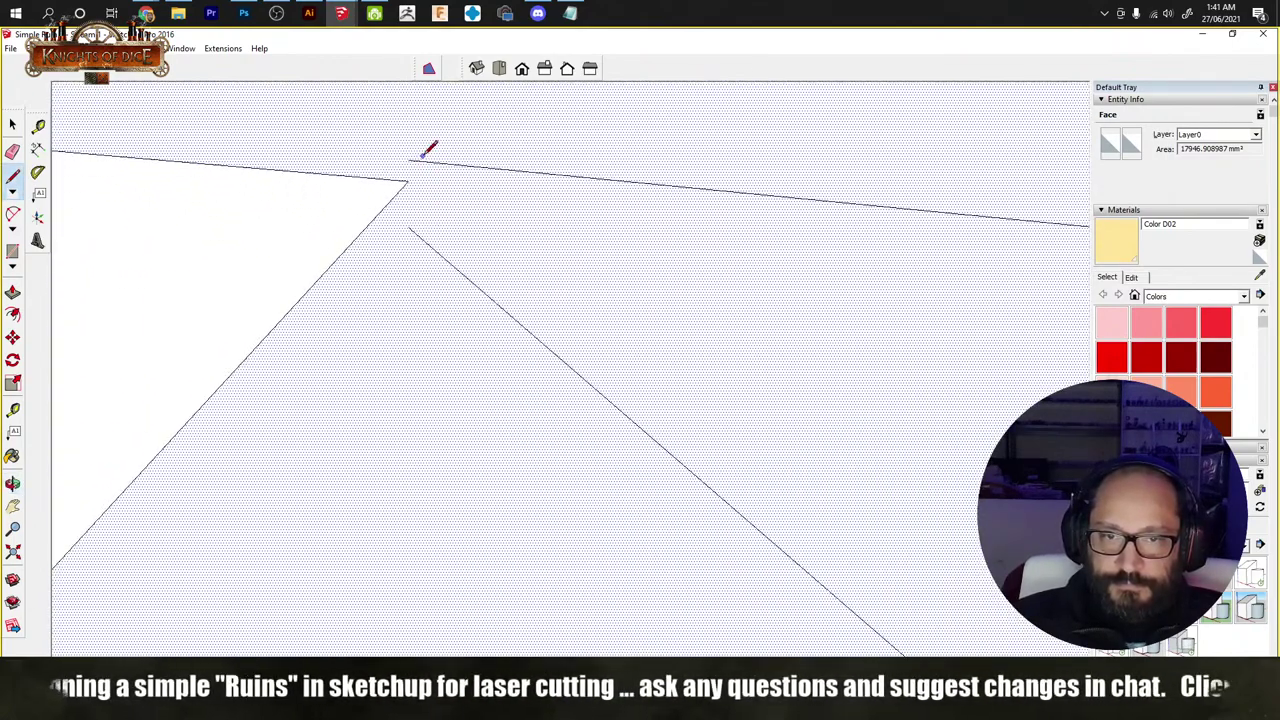
click(528, 173)
click(410, 229)
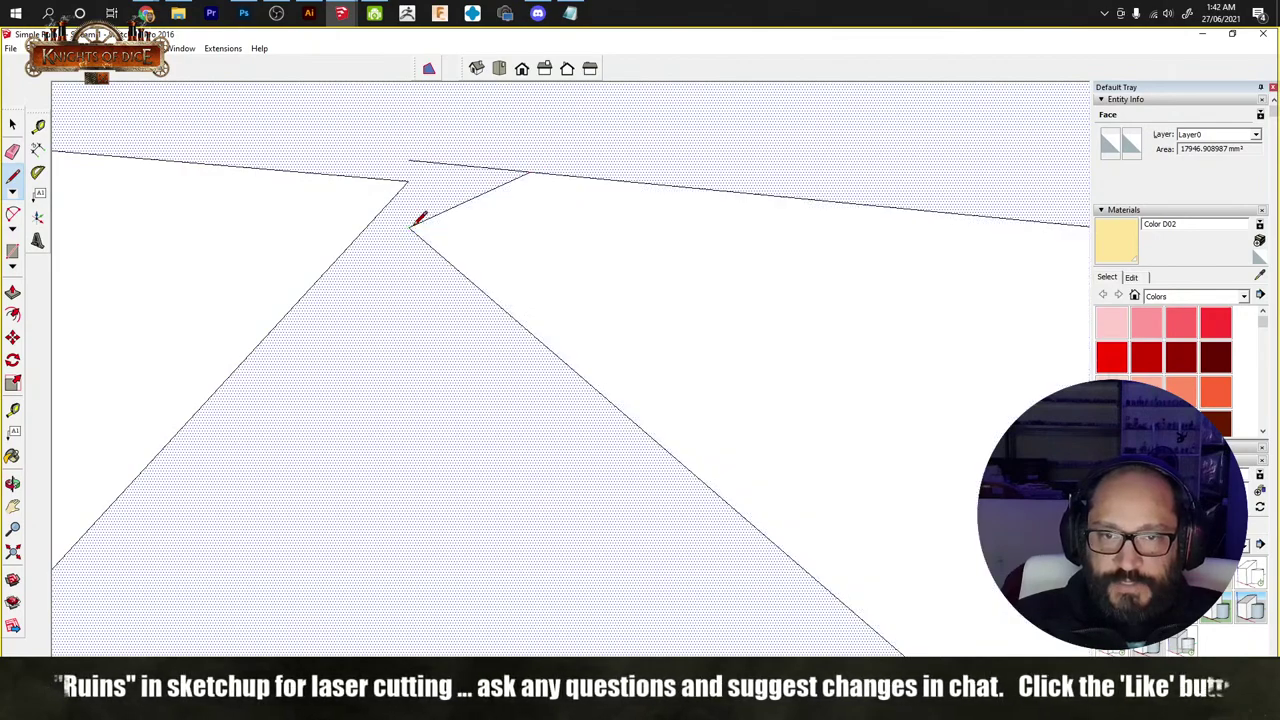
key(space)
Step: Cut both spandrel shapes through the wall panel around the middle window's quatrefoils and leave the panel's editing
key(ctrl+a)
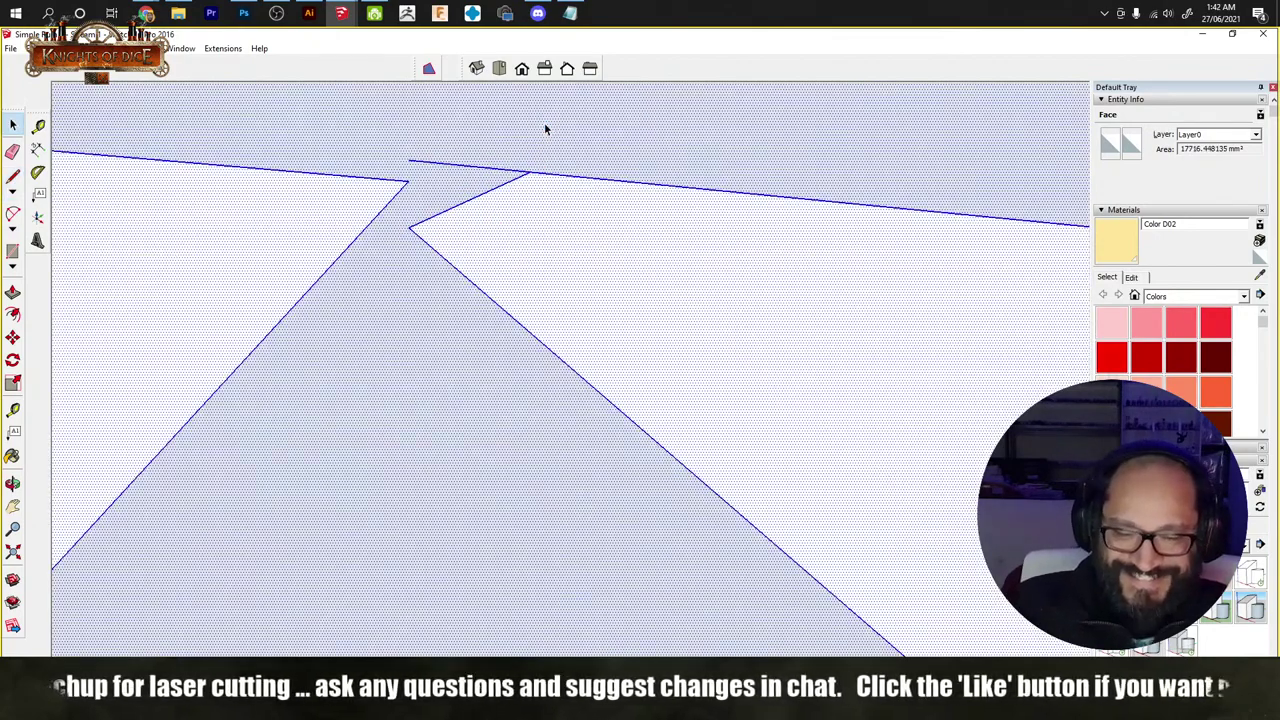
scroll(546, 126, down, 3)
scroll(551, 213, down, 5)
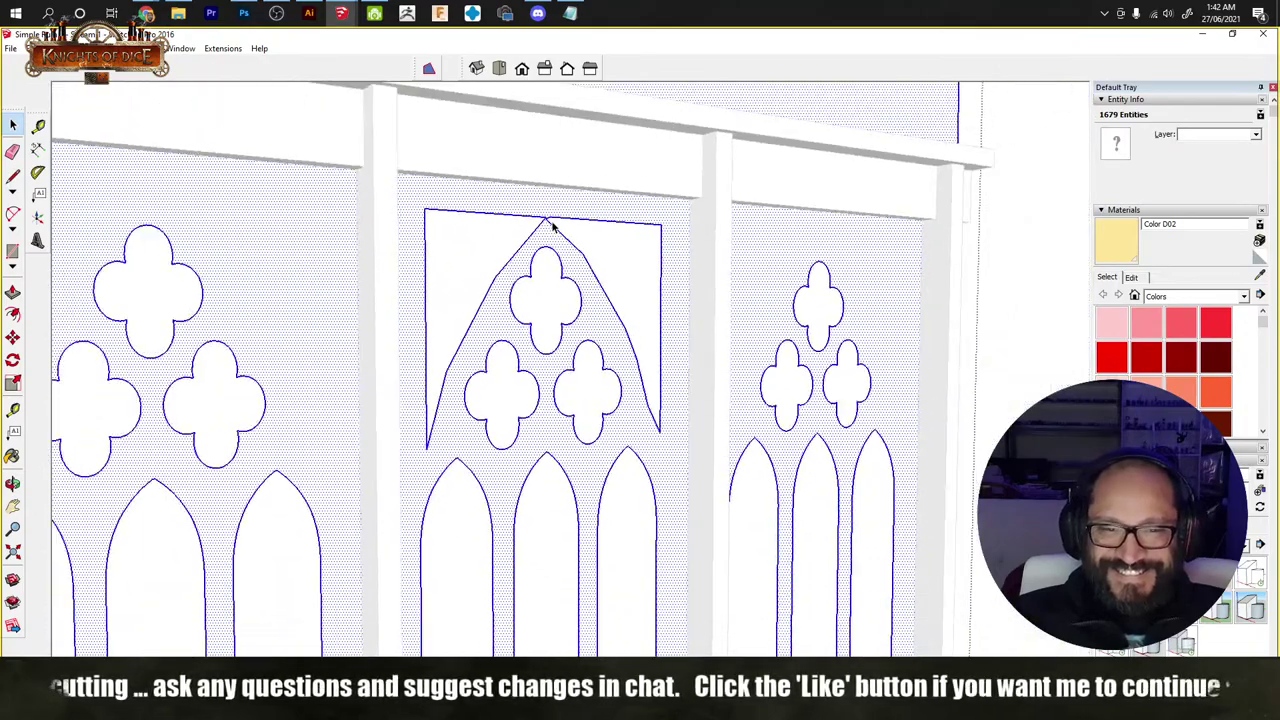
scroll(492, 270, down, 3)
middle_drag(549, 340, 503, 317)
key(ctrl+t)
key(m)
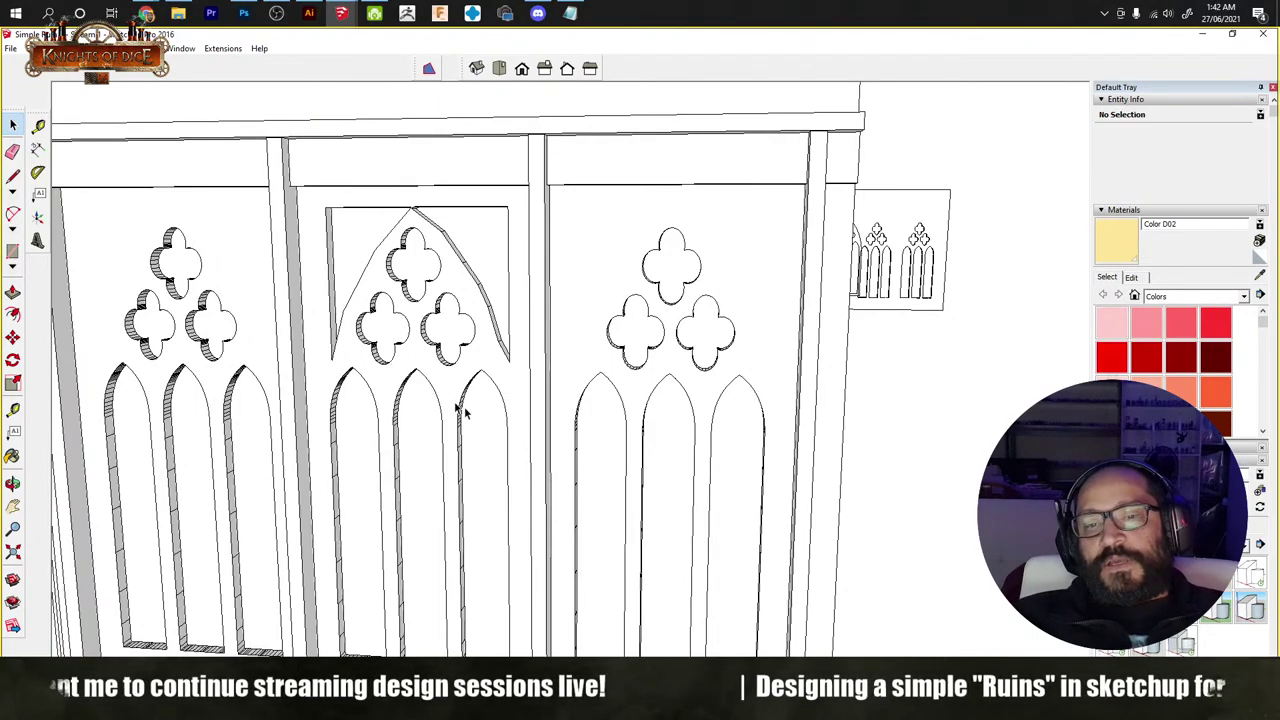
middle_drag(234, 282, 346, 260)
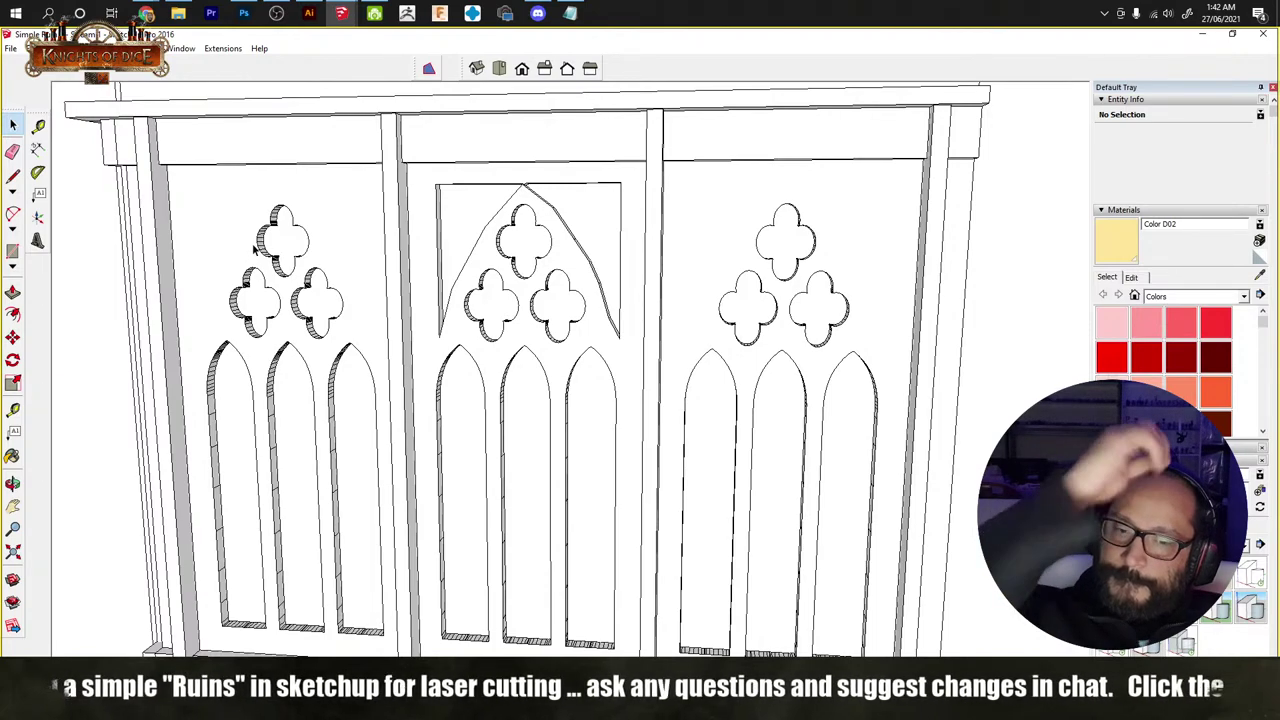
scroll(345, 343, down, 3)
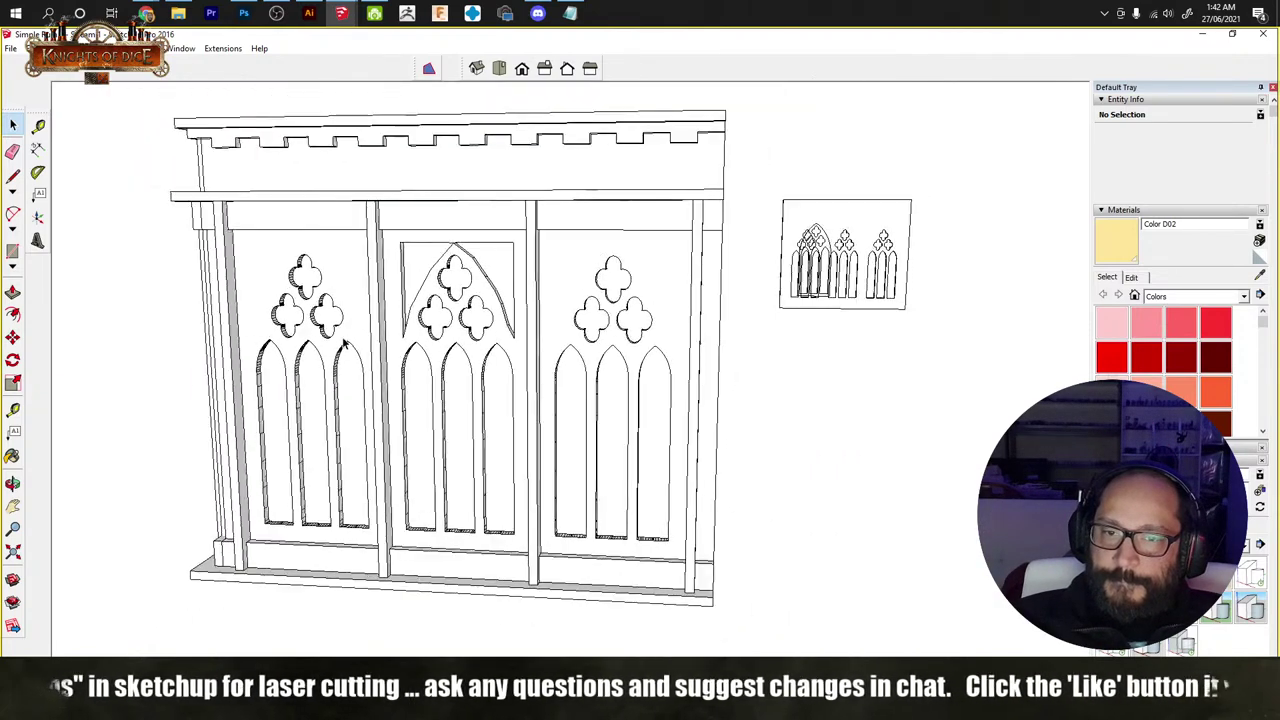
mouse_move(348, 342)
shift+middle_down()
mouse_move(247, 322)
mouse_move(330, 312)
shift+middle_up()
scroll(330, 311, up, 4)
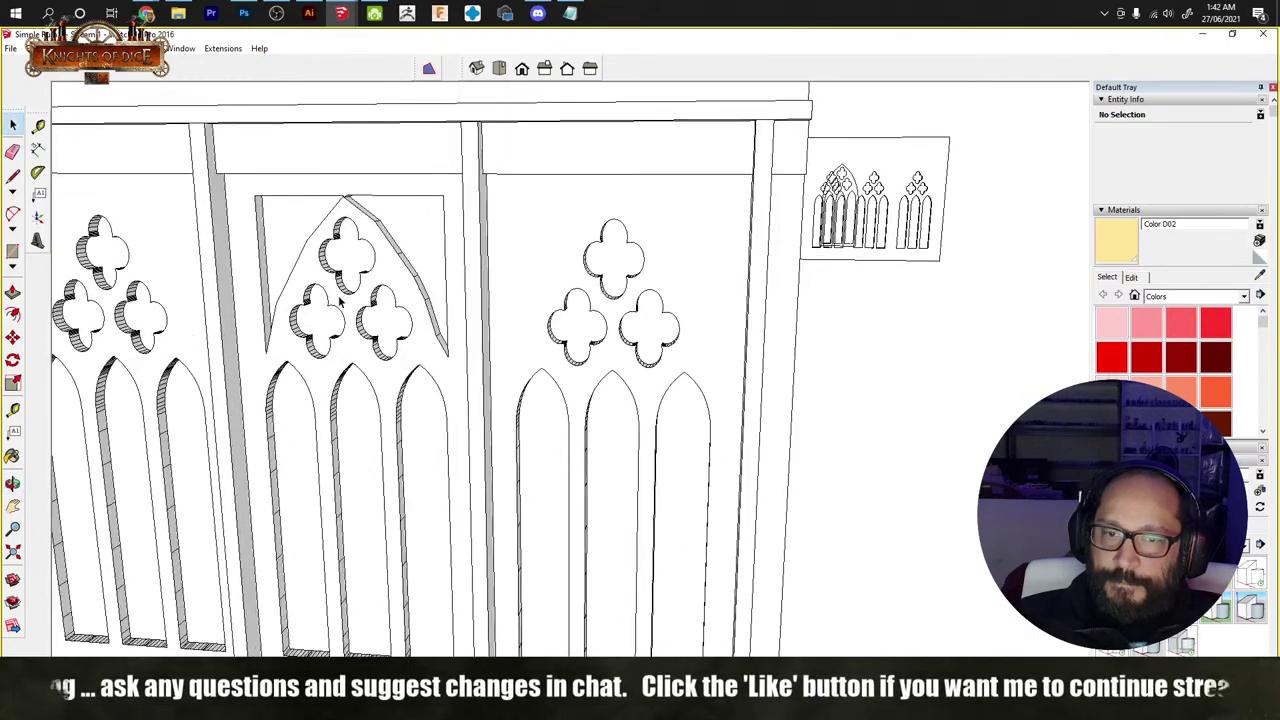
Step: Switch to Illustrator and examine the gothic window's pointed frame and quatrefoils up close
scroll(342, 299, down, 3)
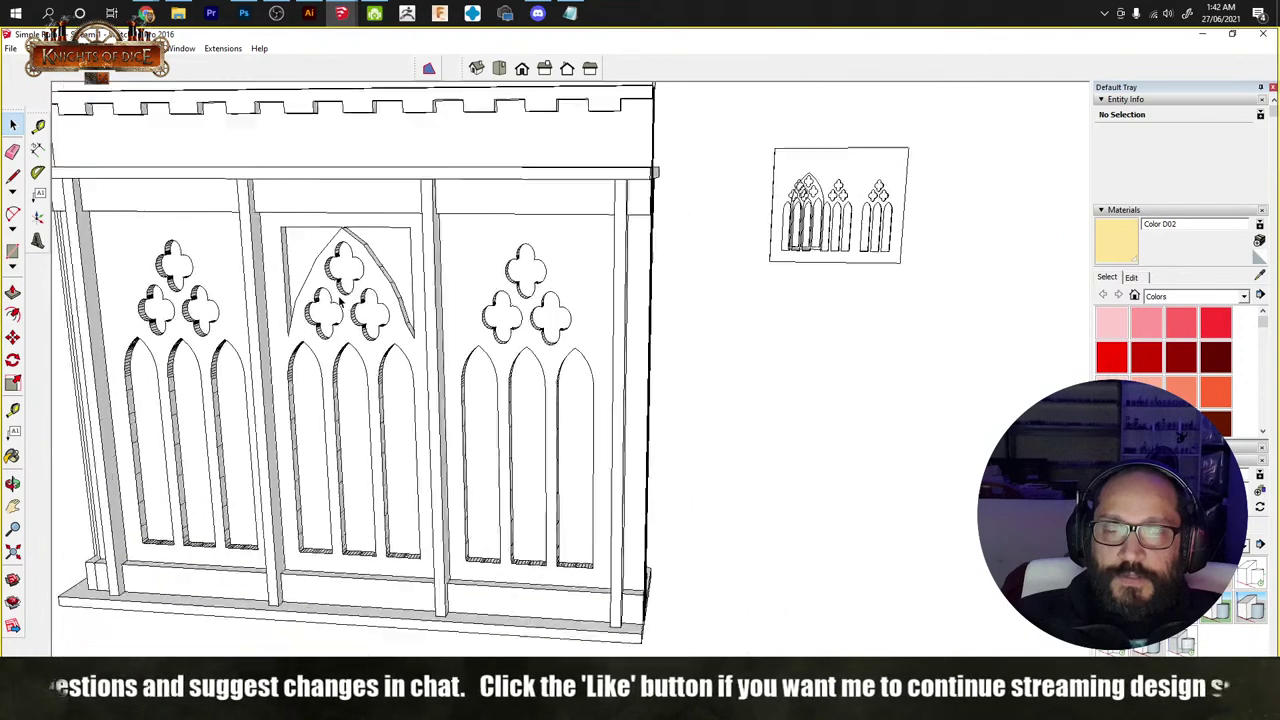
click(310, 14)
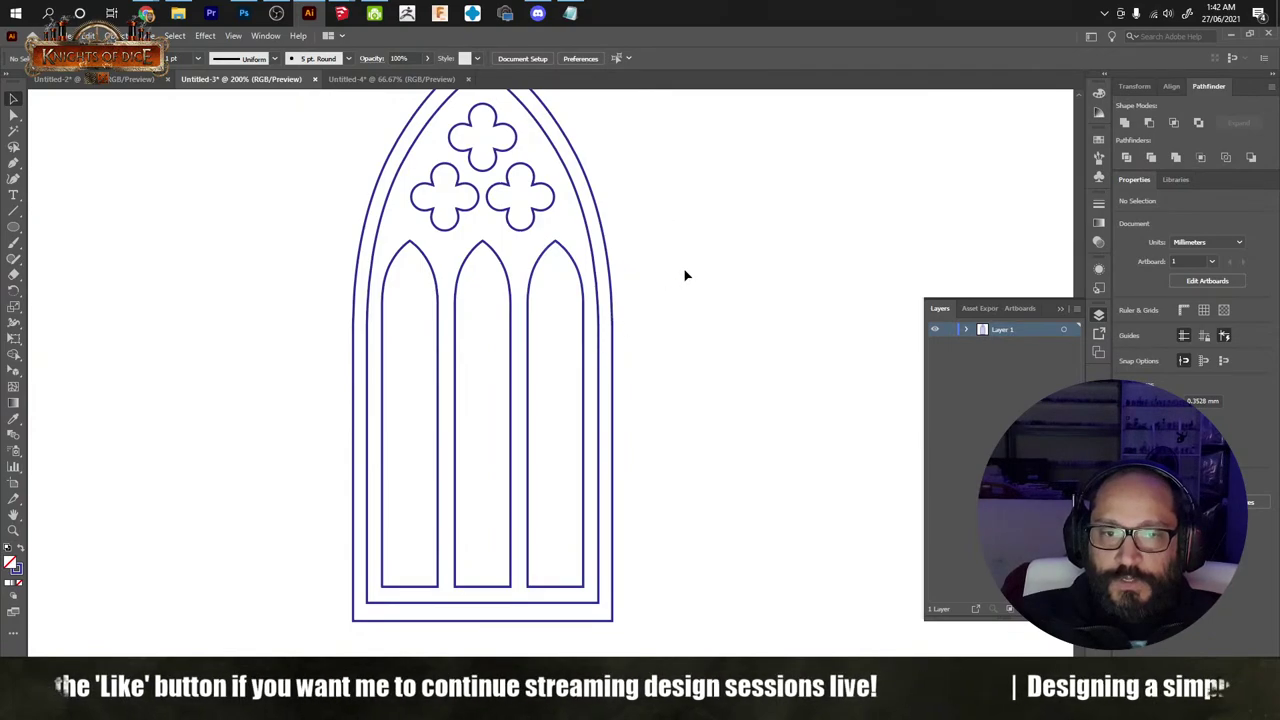
drag(644, 199, 613, 318)
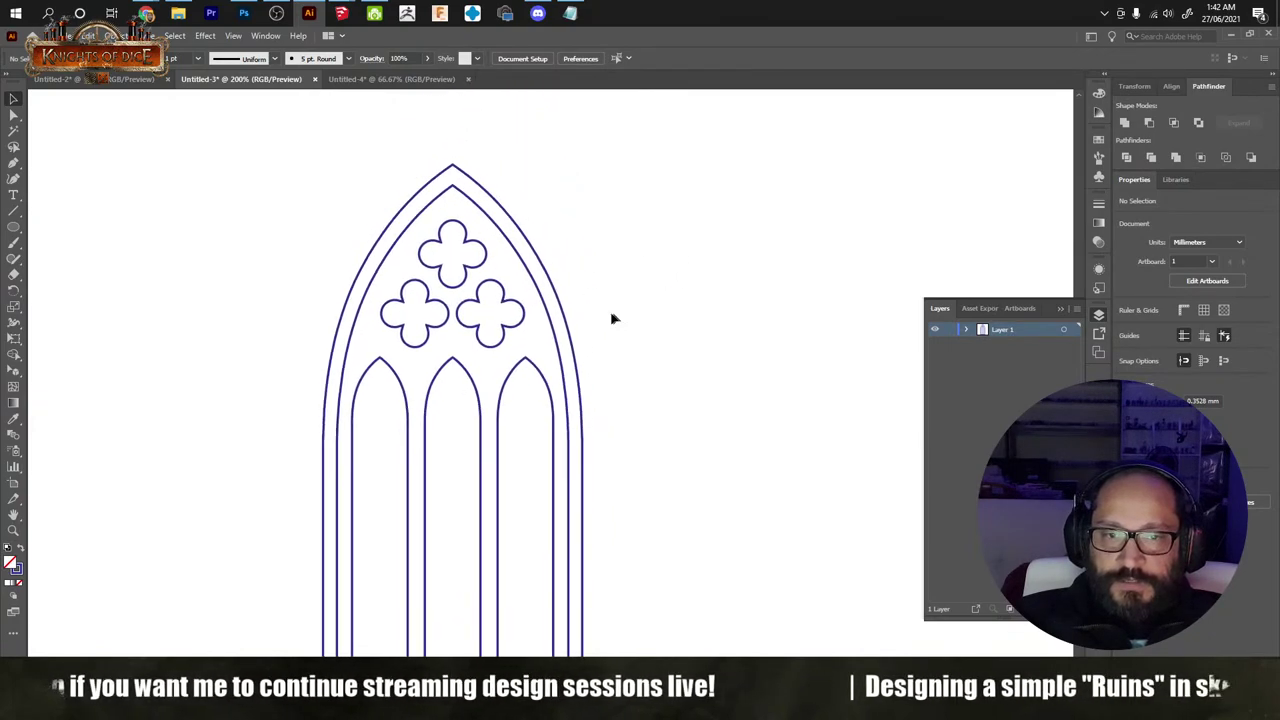
alt+scroll(515, 265, up, 2)
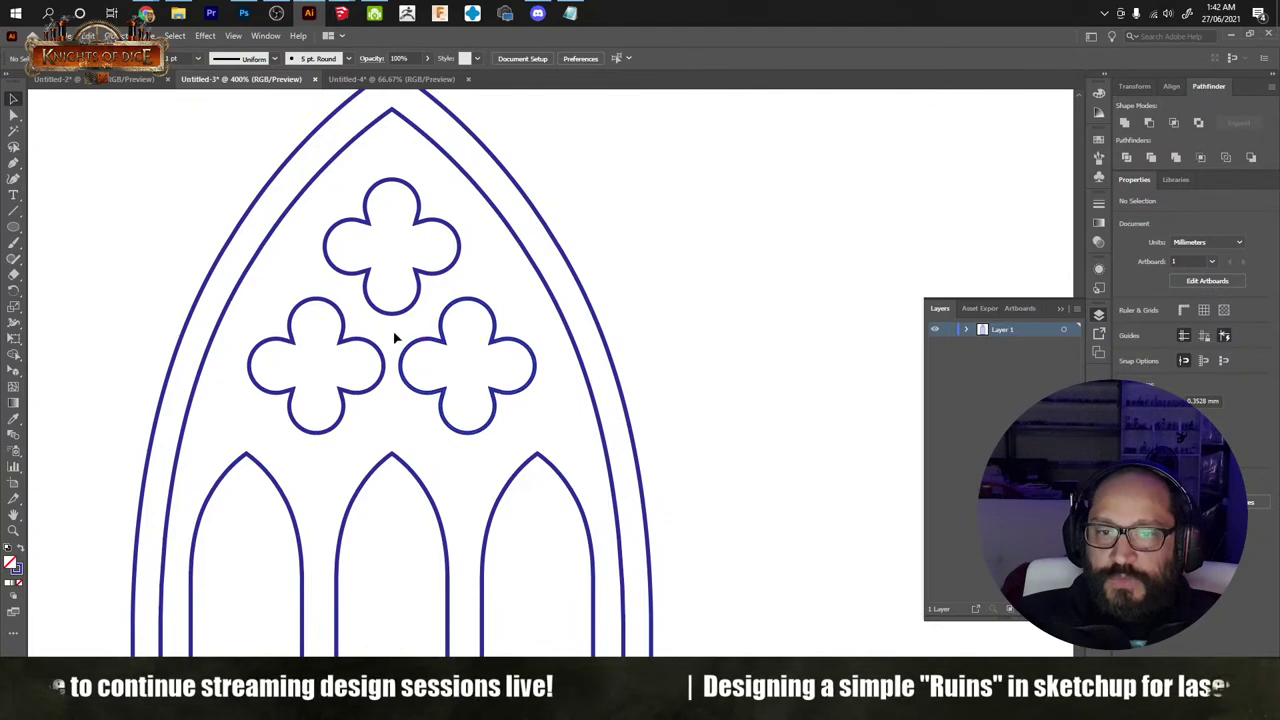
alt+scroll(410, 333, down, 3)
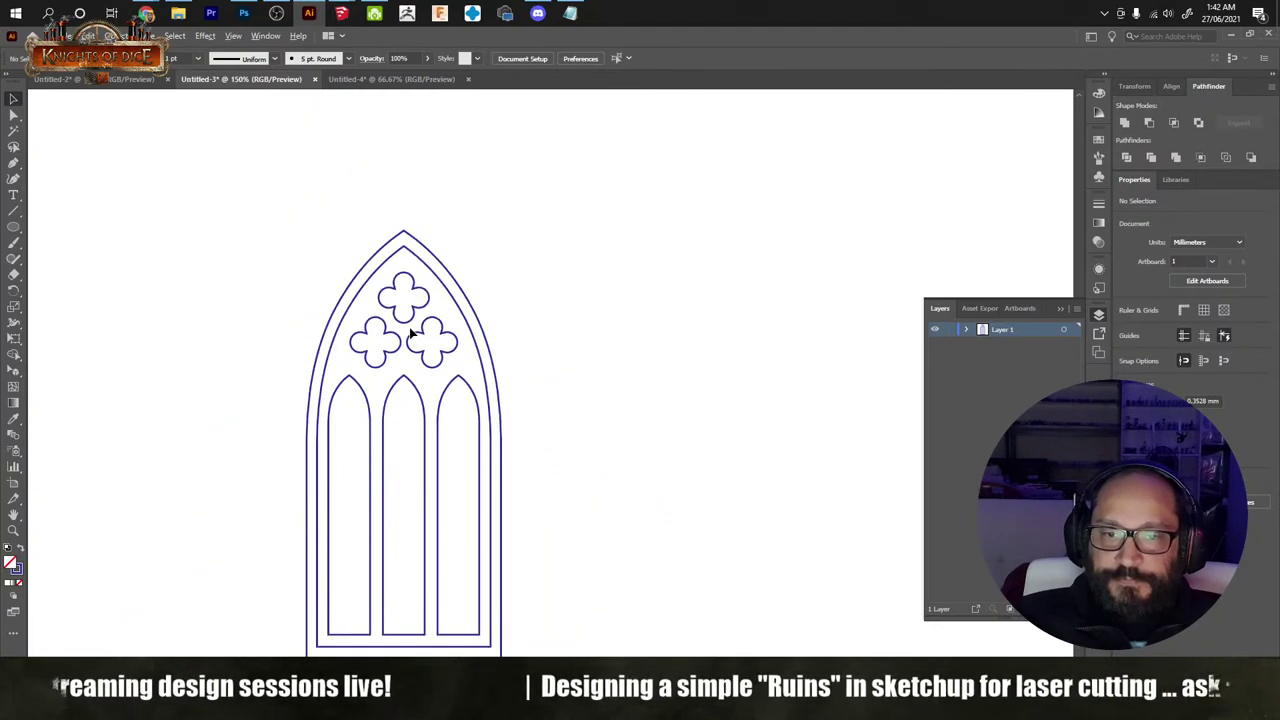
alt+scroll(408, 330, up, 2)
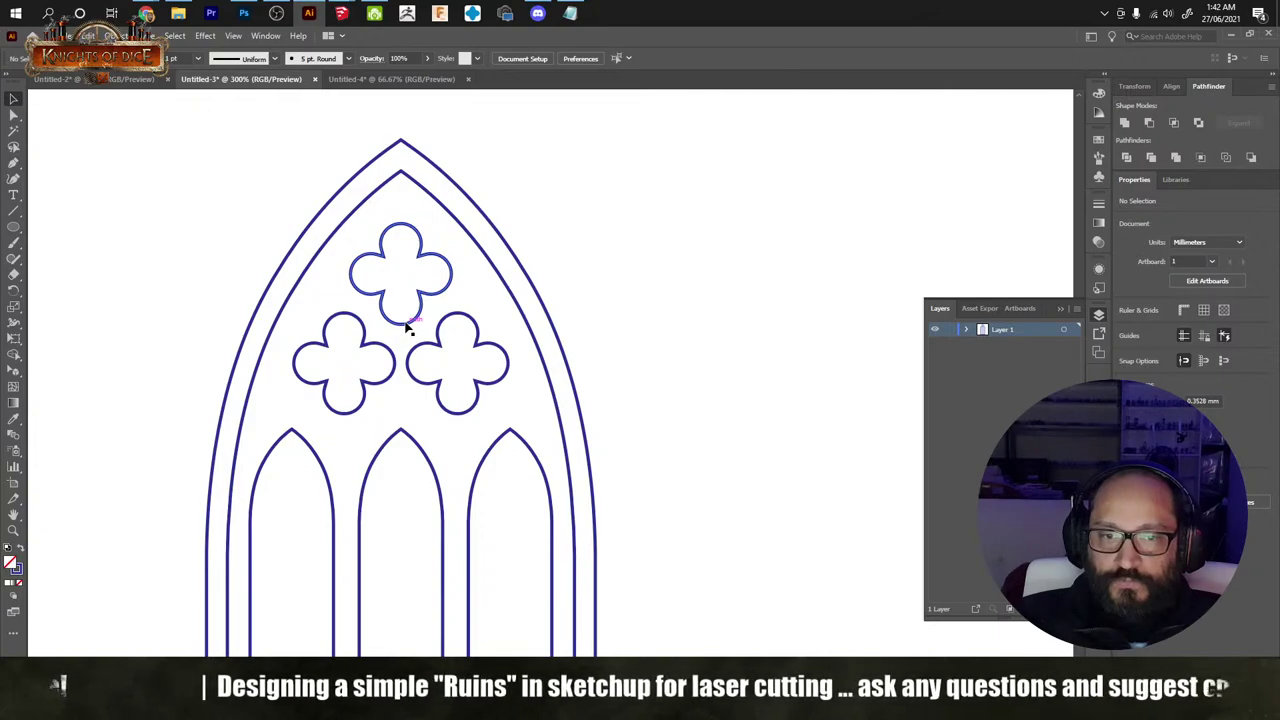
alt+scroll(407, 330, down, 2)
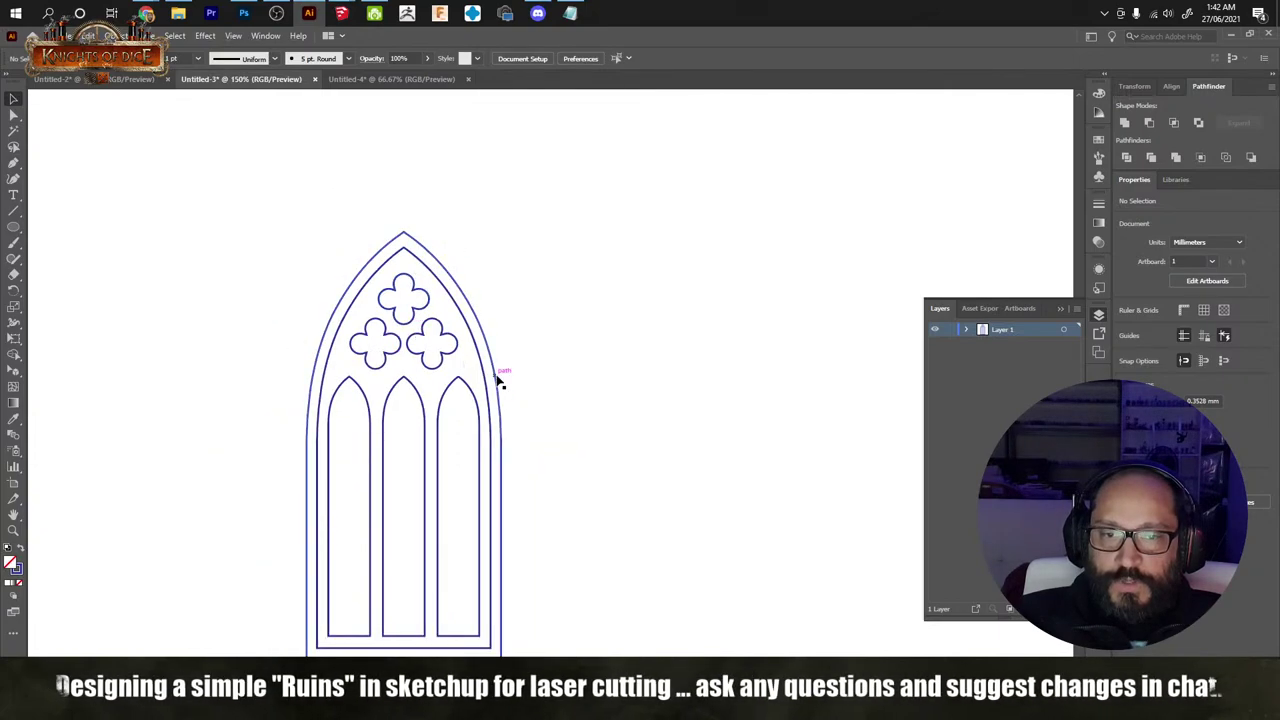
Step: Draw a 47.936 mm wide, 106 mm high rectangle beside the gothic window
click(50, 230)
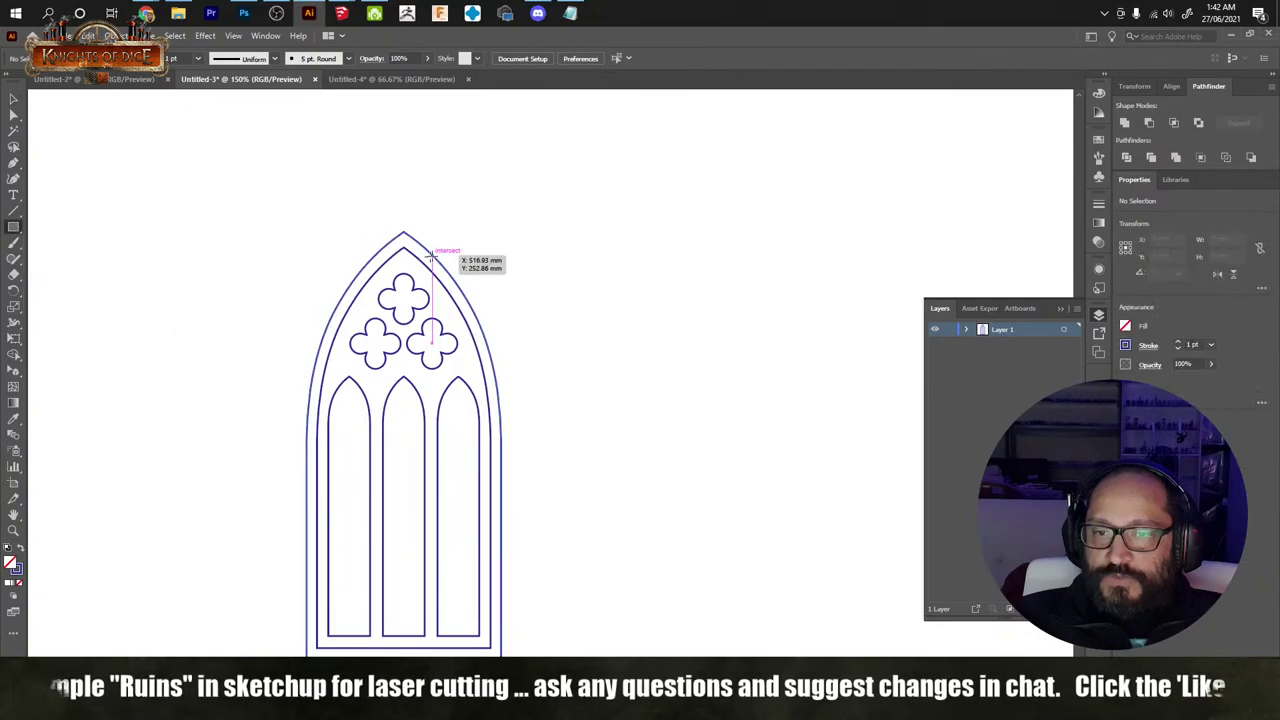
click(641, 246)
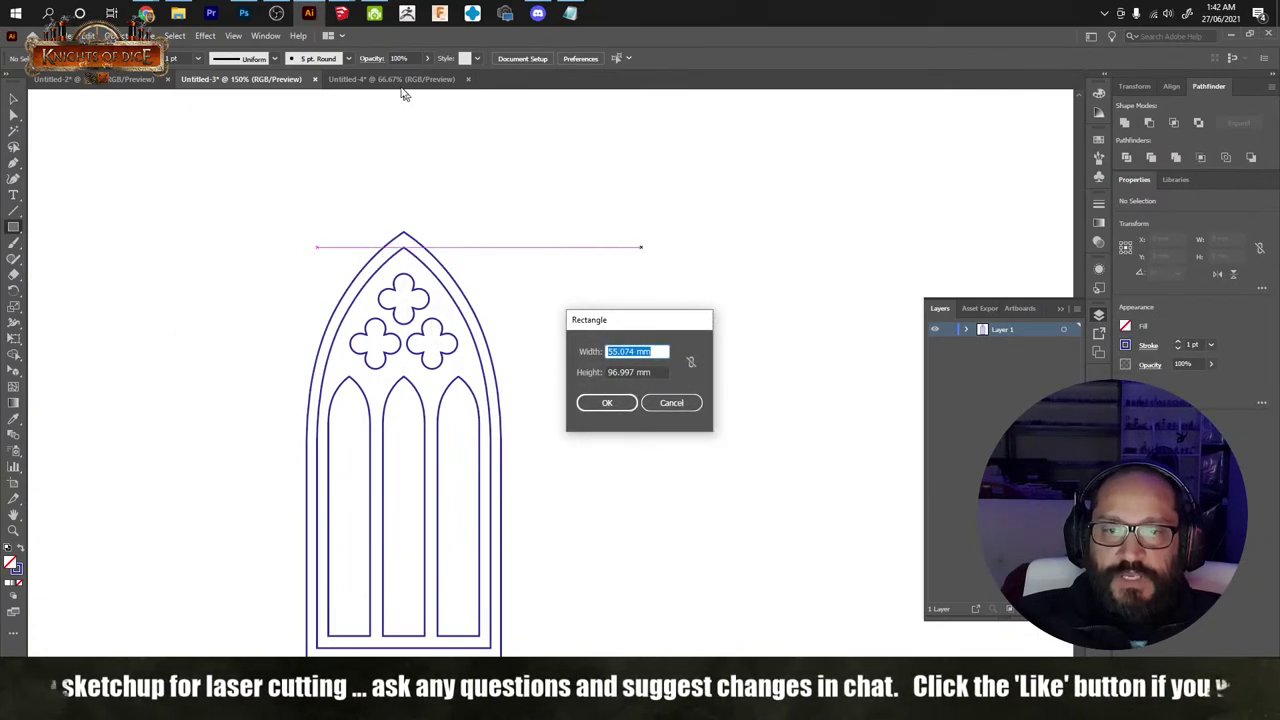
click(573, 14)
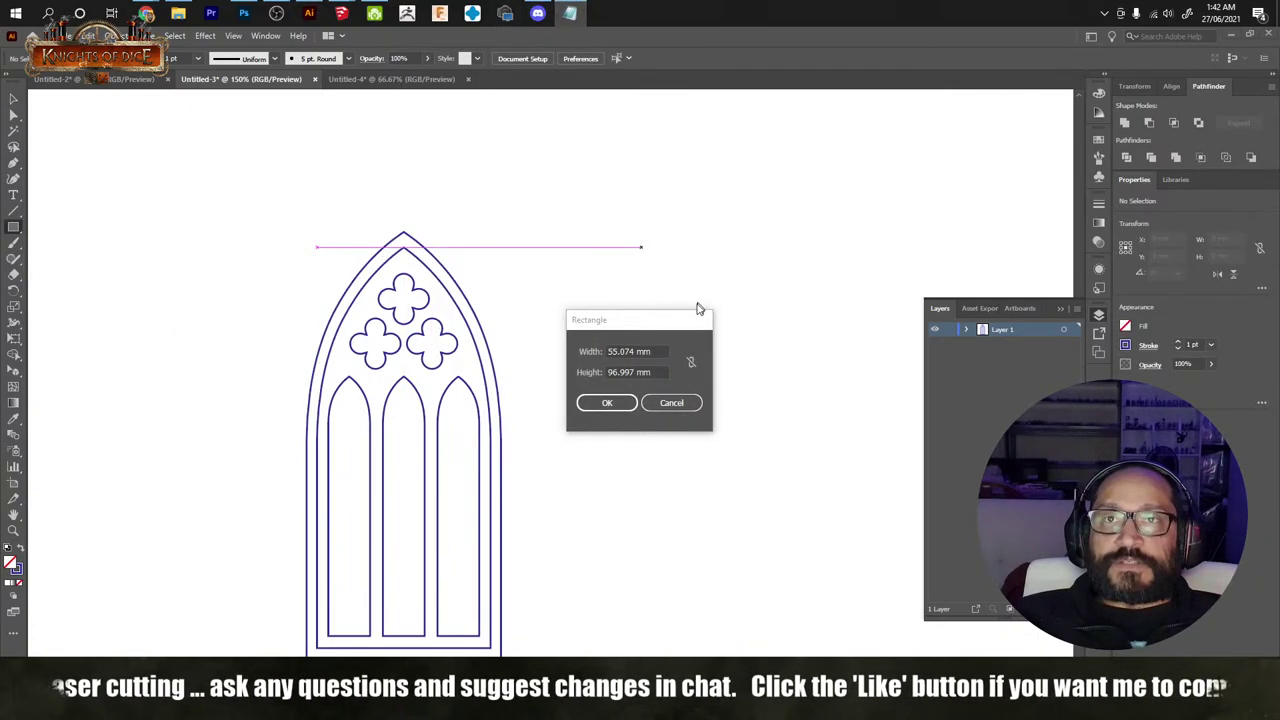
click(660, 323)
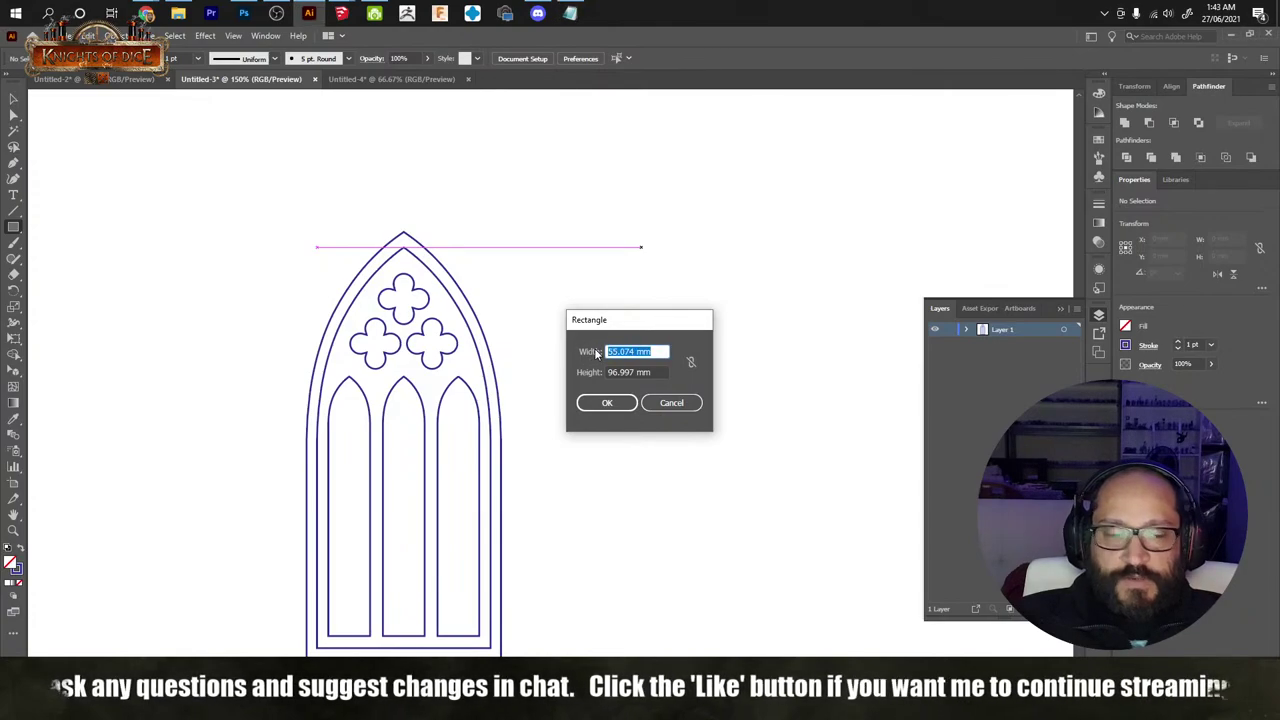
text(47.936484)
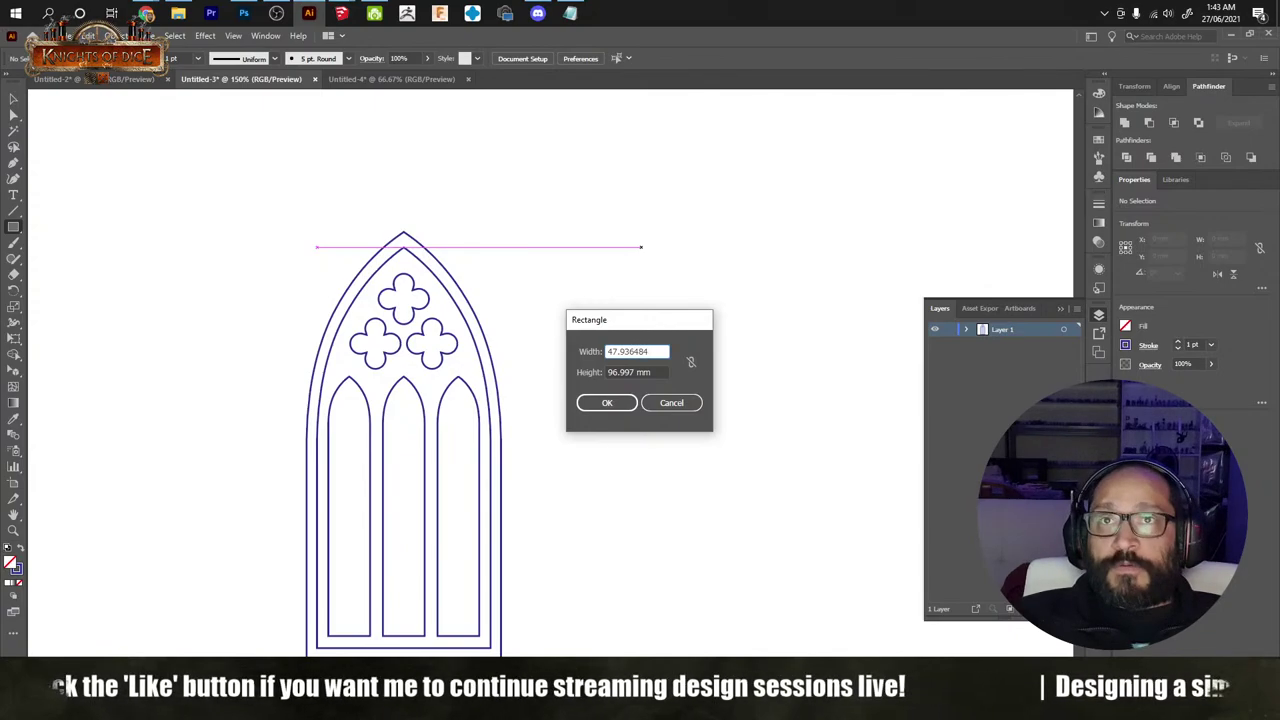
key(Tab)
text(10)
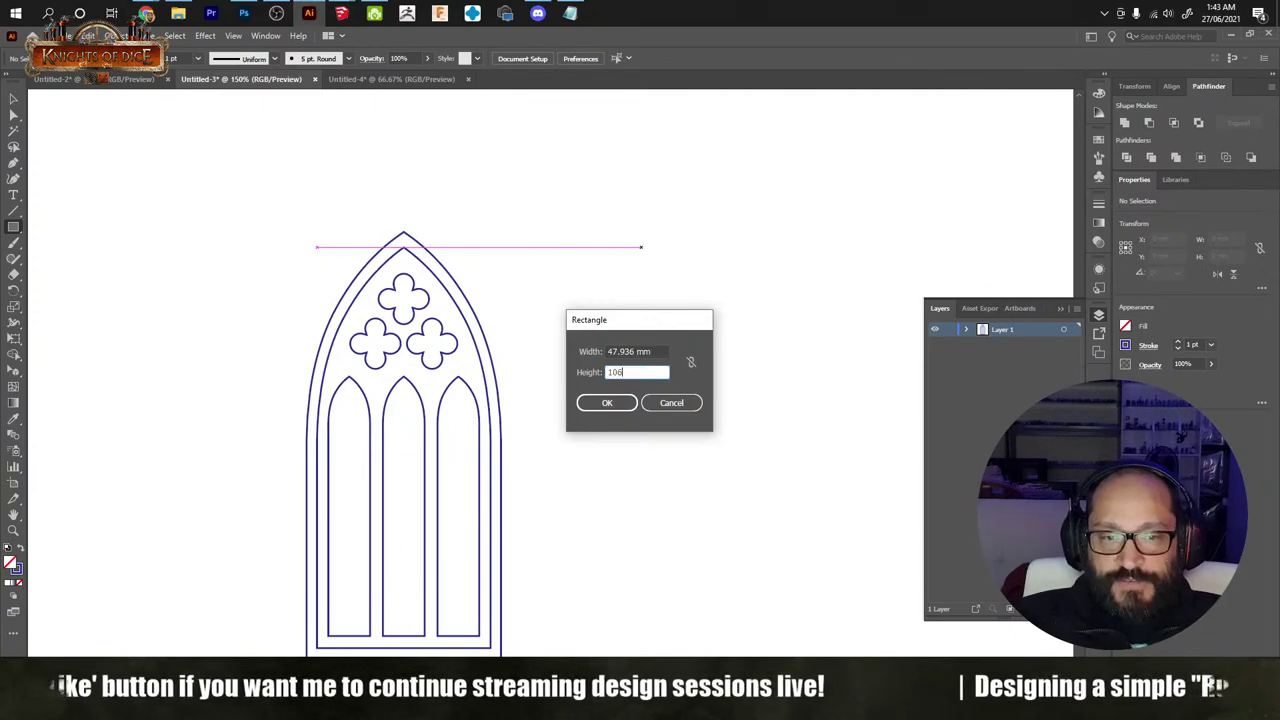
key(Return)
key(v)
click(554, 318)
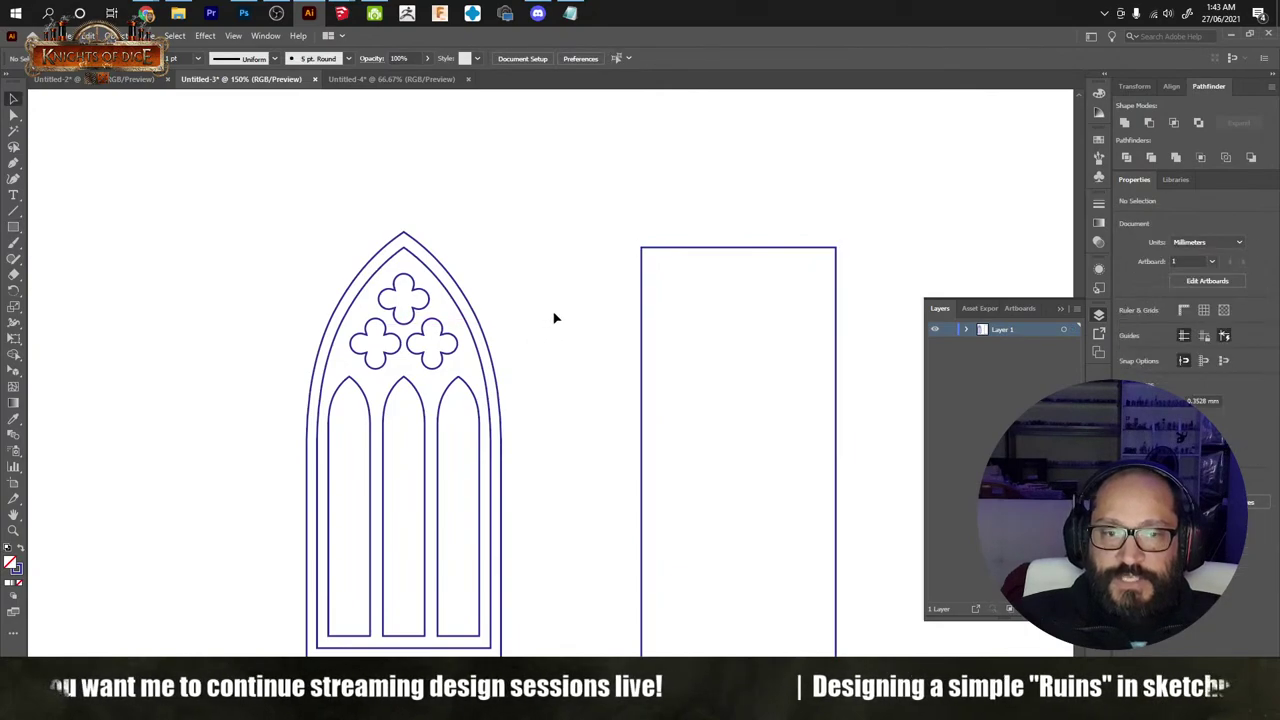
Step: Center the gothic window and the new rectangle on each other horizontally and vertically
drag(554, 318, 452, 274)
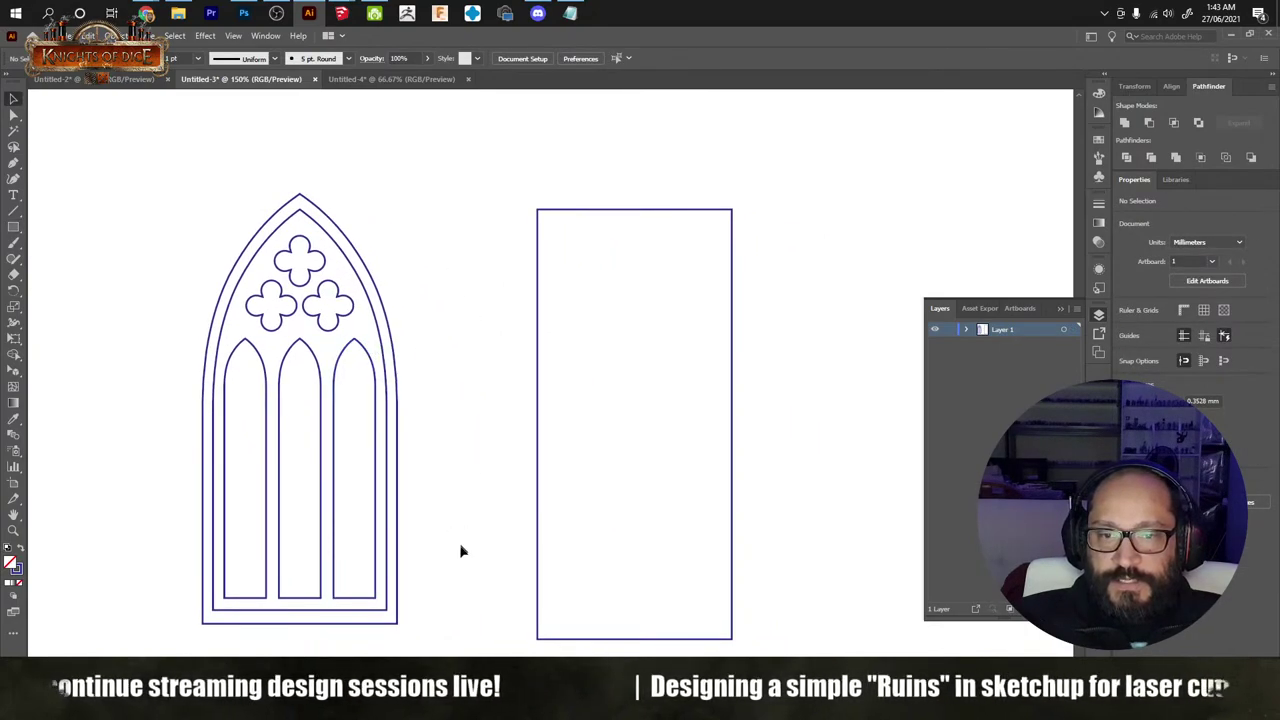
drag(235, 196, 289, 229)
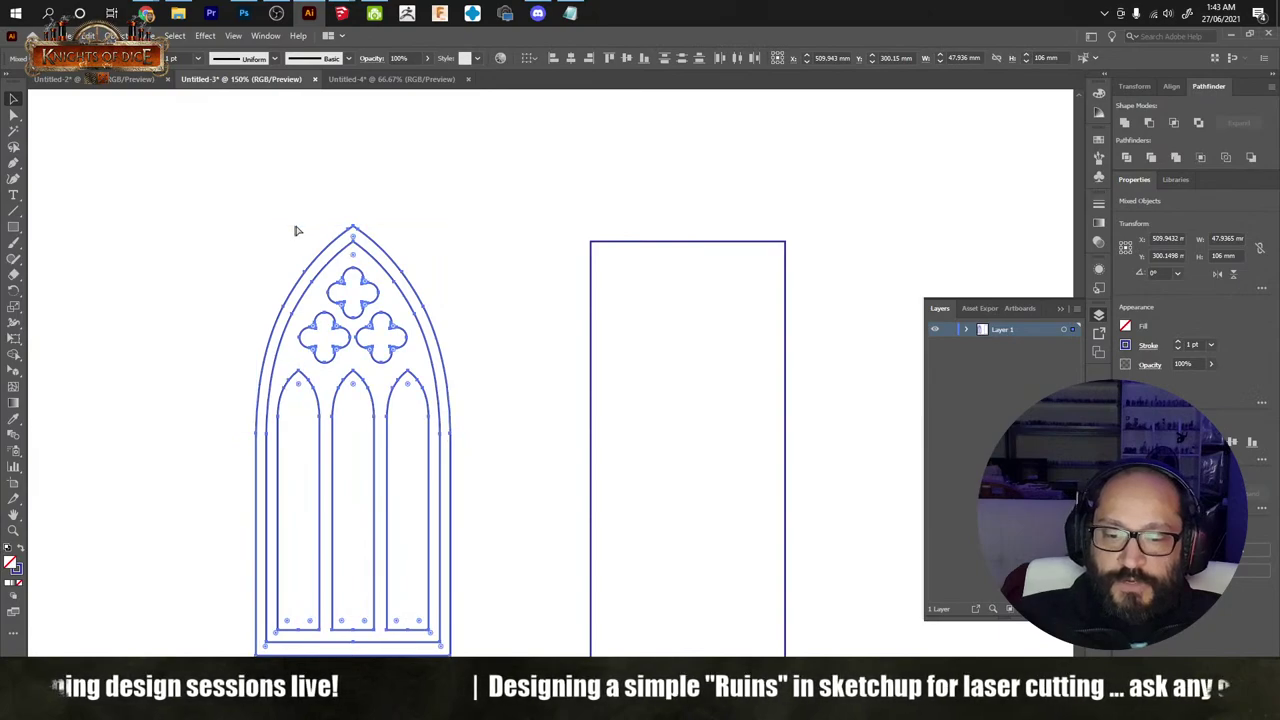
drag(285, 181, 810, 368)
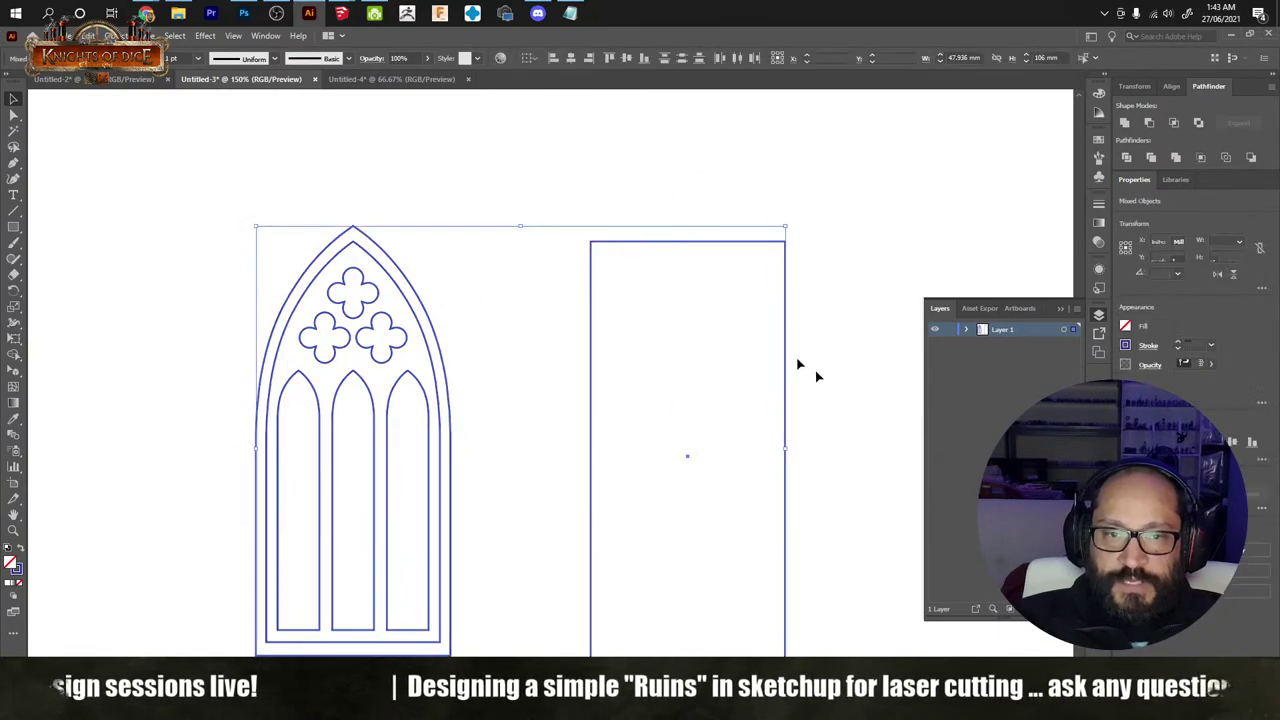
click(590, 58)
click(624, 58)
click(728, 491)
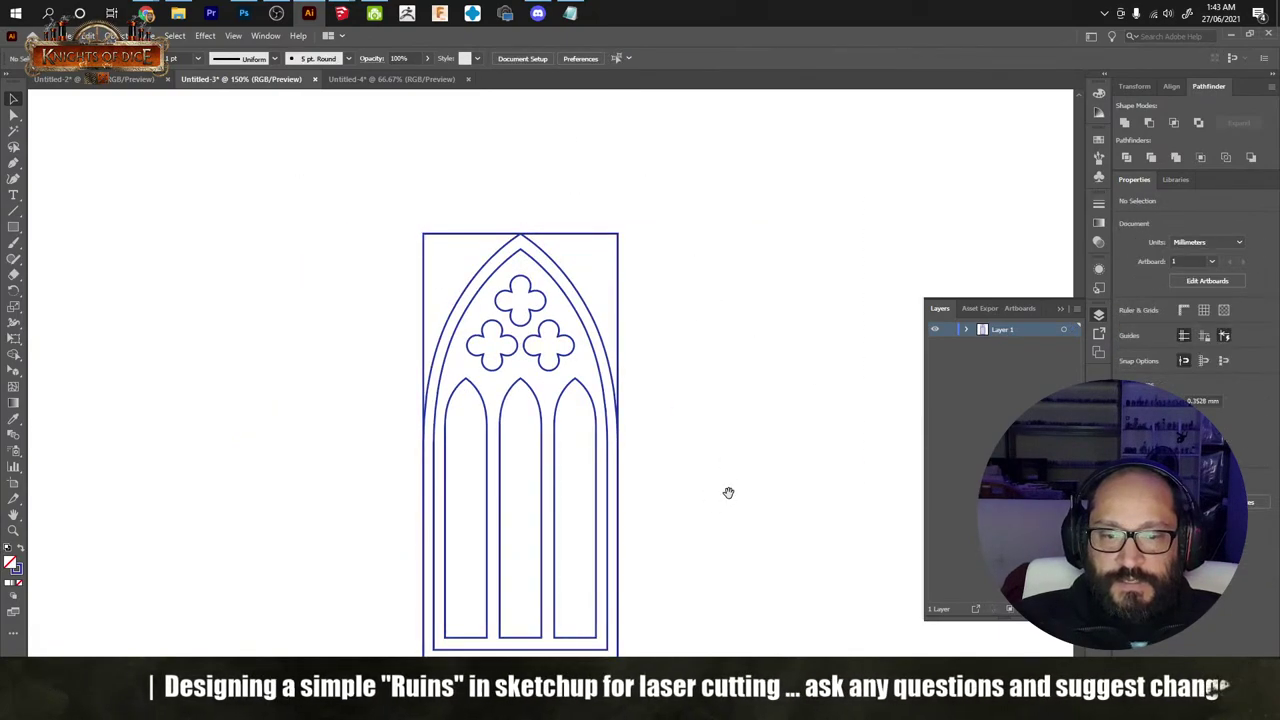
drag(728, 491, 707, 405)
alt+scroll(625, 397, up, 1)
drag(668, 316, 694, 406)
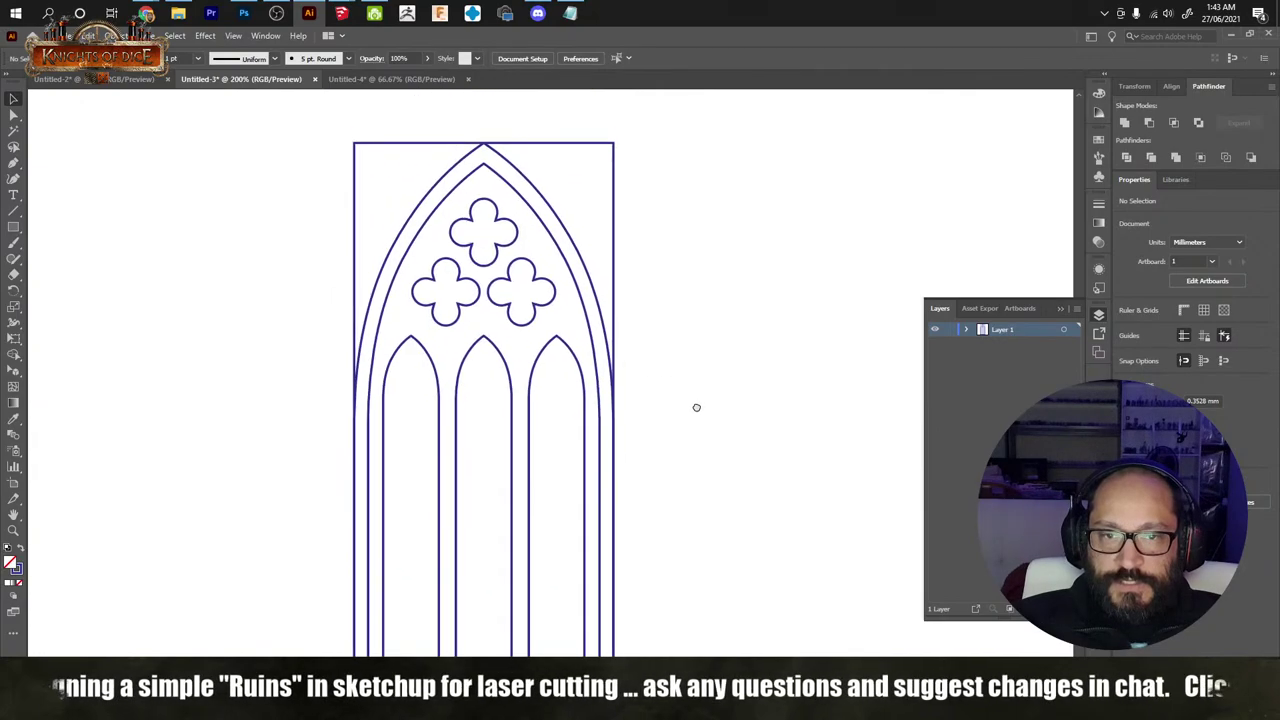
Step: Delete the outer pointed frame and the inner pointed arch from the window group, keeping the quatrefoils and lancets
double_click(527, 180)
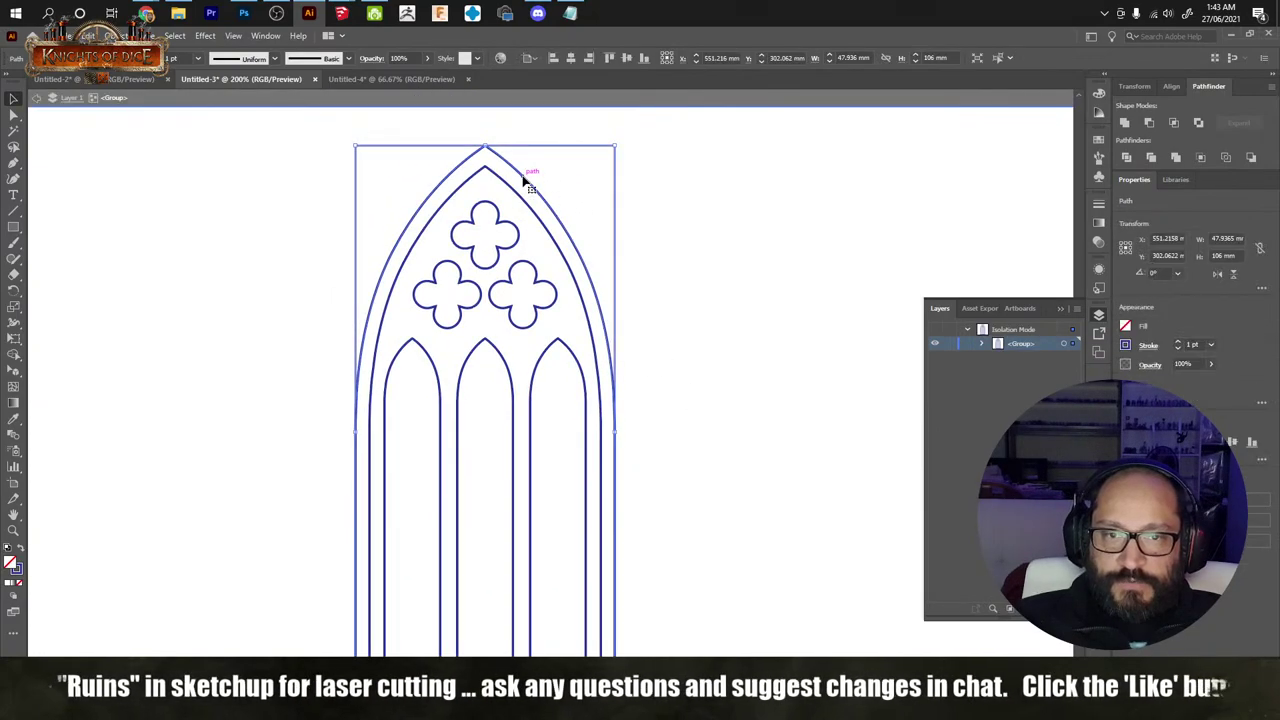
click(658, 276)
double_click(664, 283)
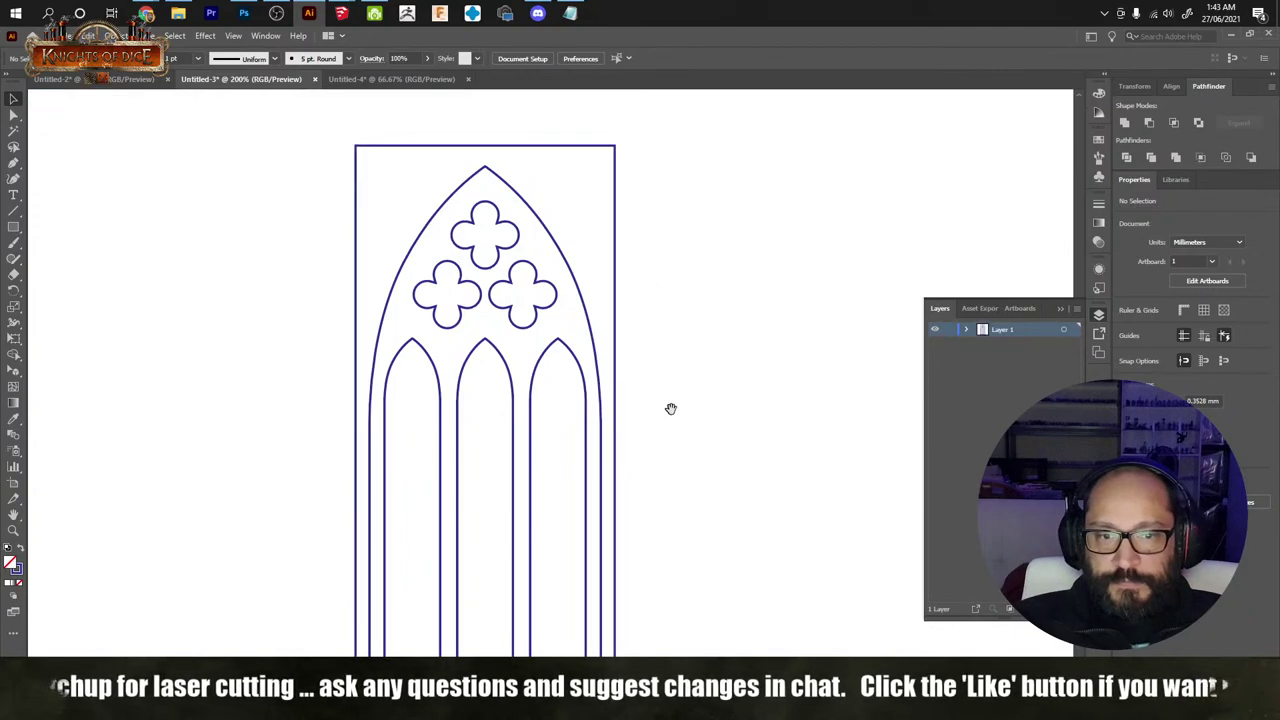
drag(671, 409, 647, 324)
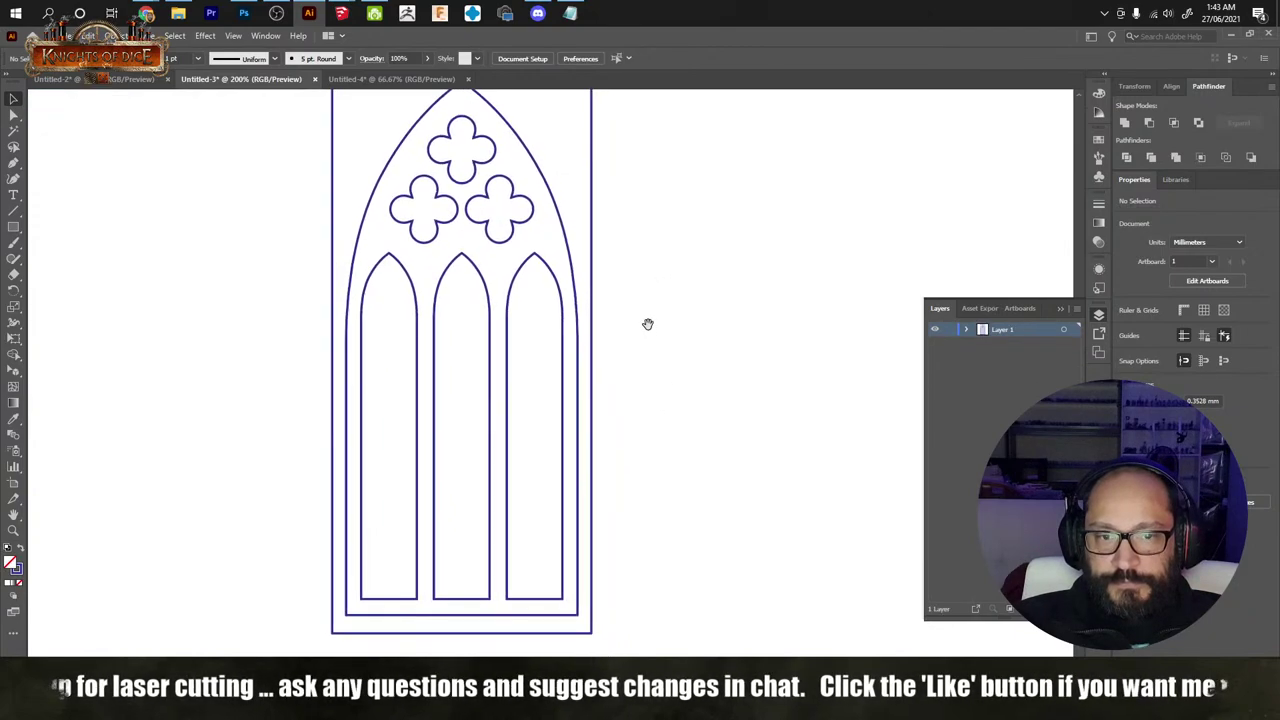
double_click(559, 218)
key(Delete)
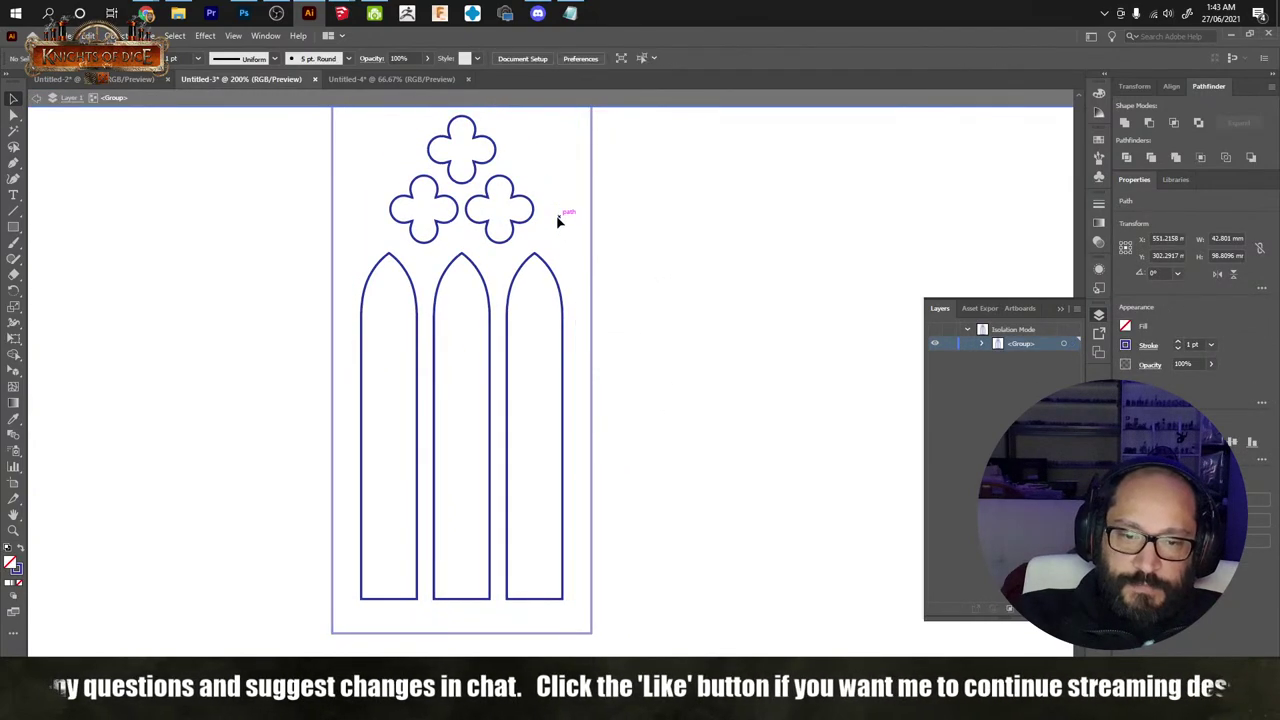
Step: Leave the group's isolation and undo the arch deletions and the centering of the window on the rectangle
double_click(689, 309)
drag(669, 251, 640, 316)
alt+scroll(670, 331, down, 3)
key(ctrl+z)
key(ctrl+z)
key(ctrl+z)
key(ctrl+z)
key(ctrl+z)
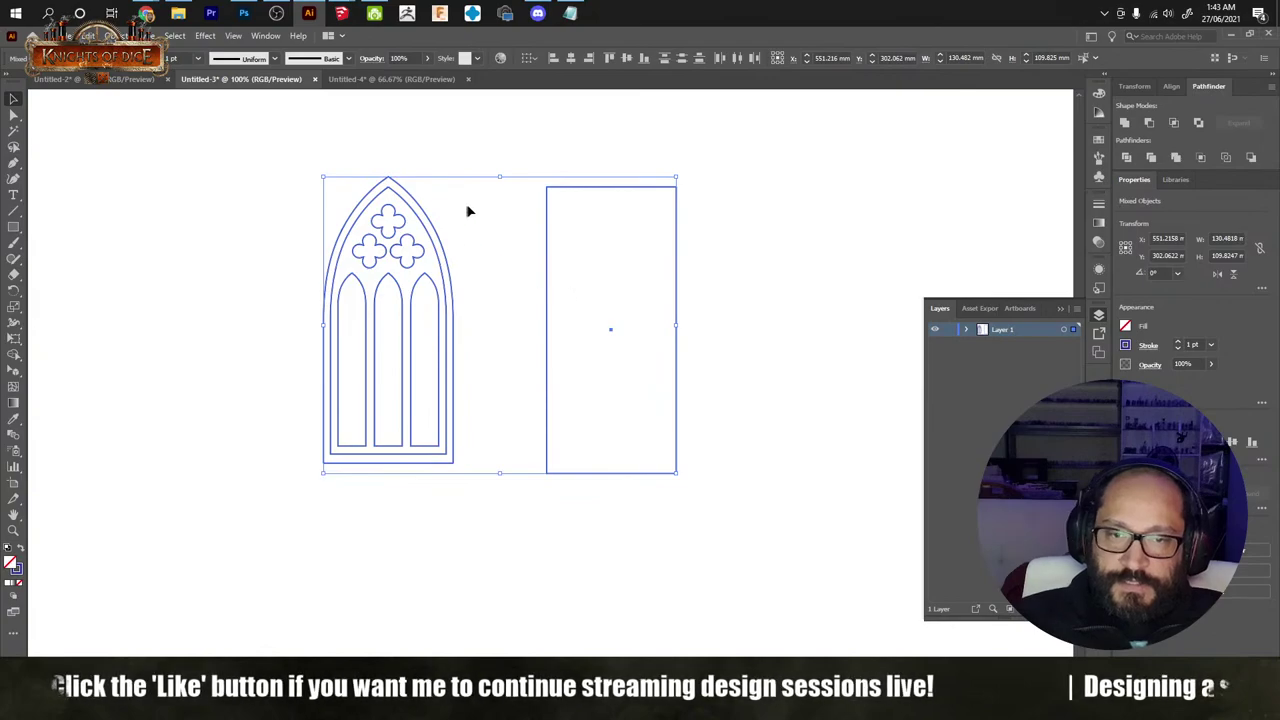
Step: Place a copy of the gothic window over the rectangle and center the two on each other, keeping the original window
click(469, 211)
alt+drag(440, 294, 660, 351)
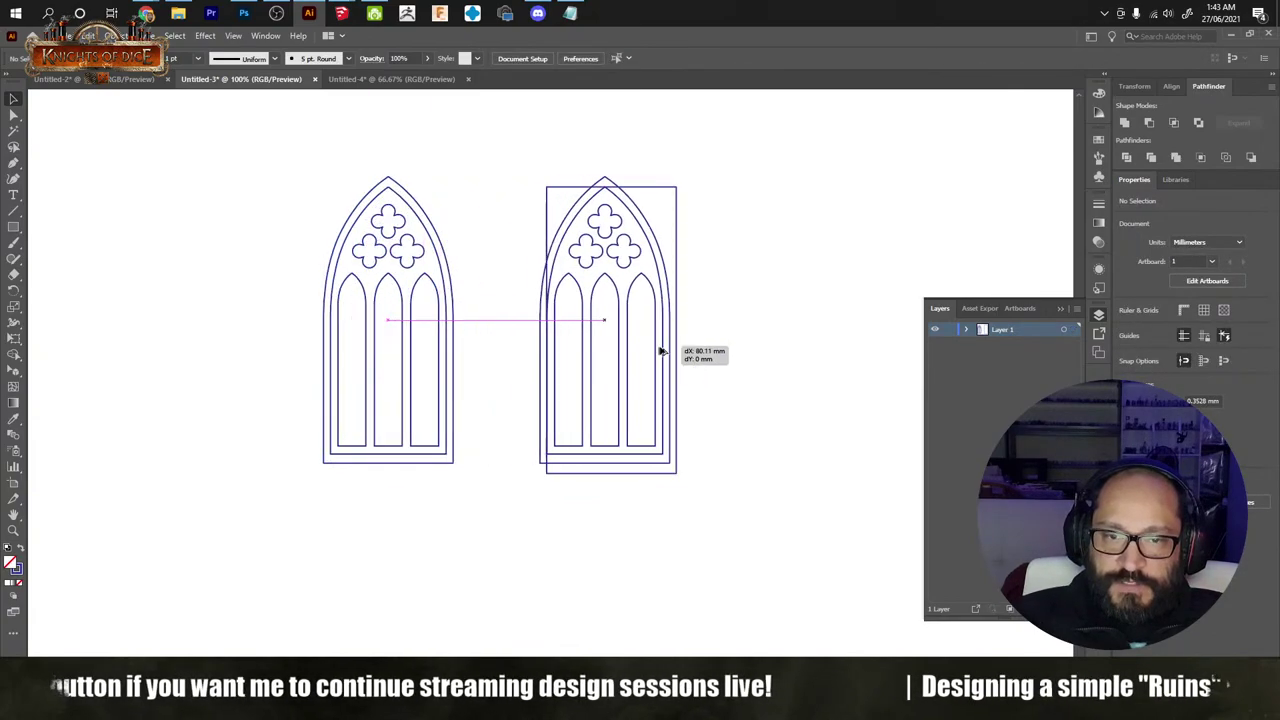
drag(780, 551, 420, 90)
drag(516, 176, 870, 660)
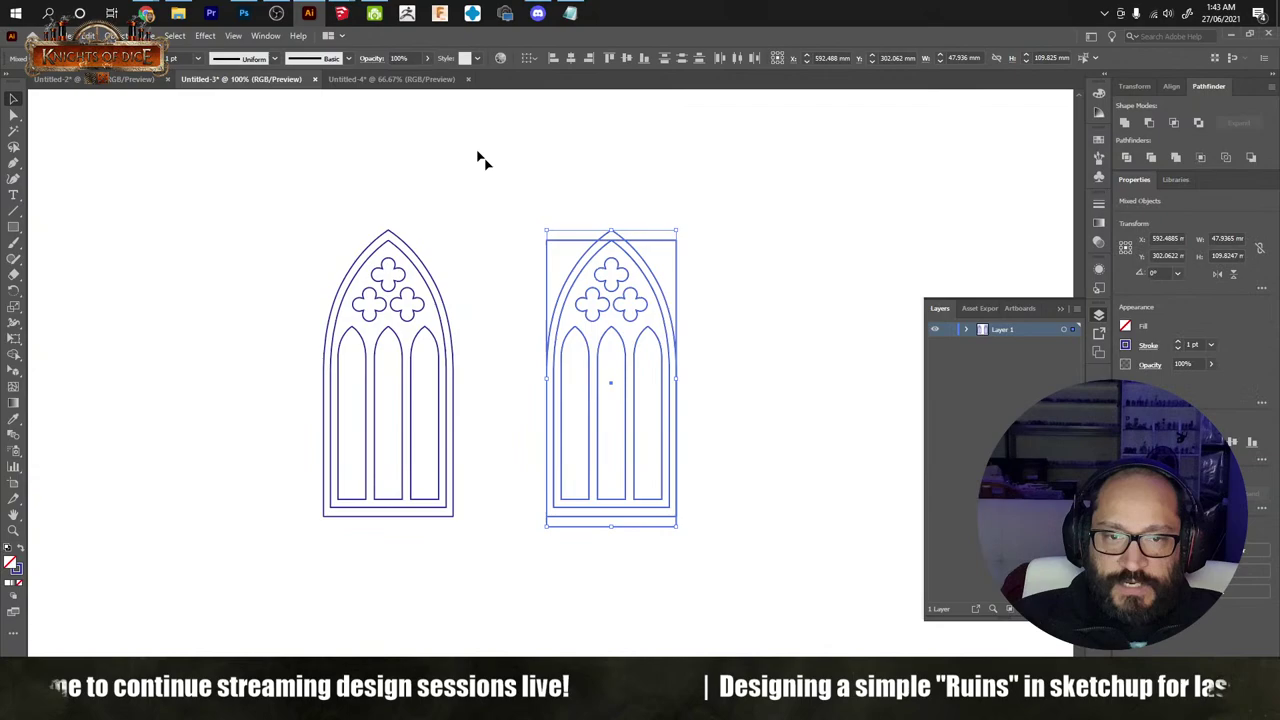
click(624, 59)
click(683, 366)
alt+scroll(602, 279, up, 2)
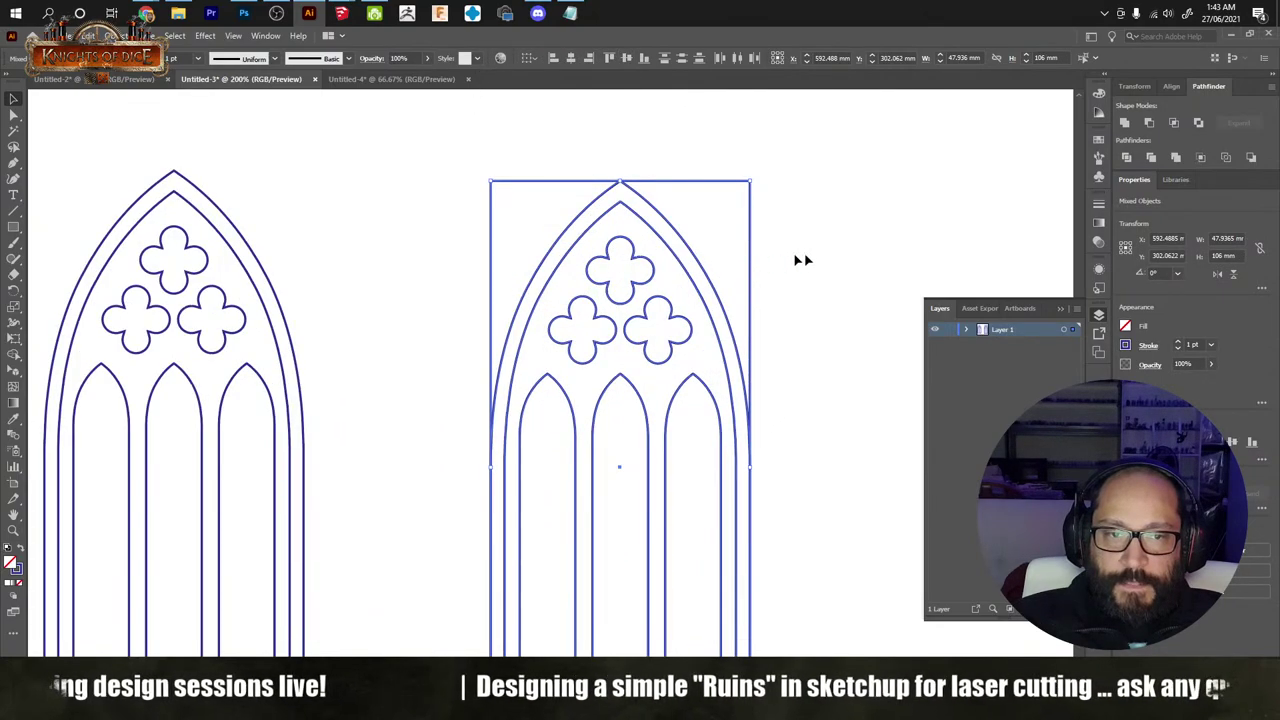
Step: Delete the outer pointed frame and the inner pointed arch from the window copy inside the rectangle
double_click(670, 240)
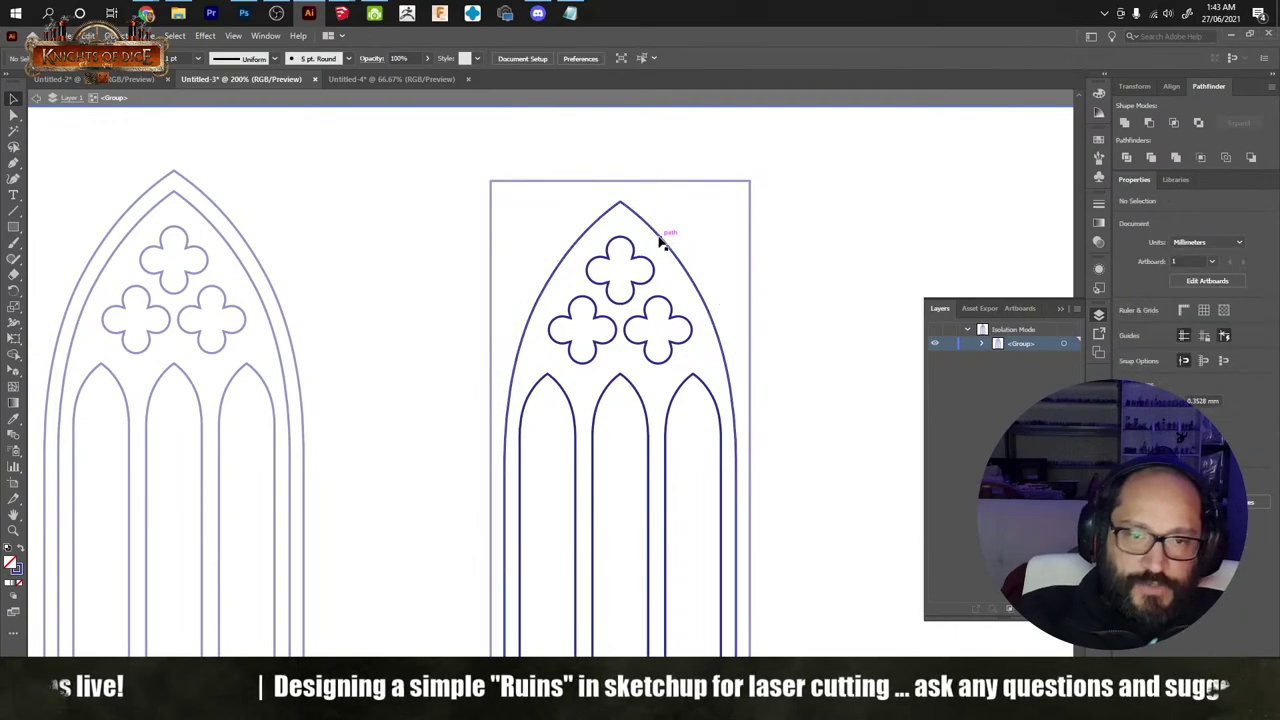
click(660, 240)
key(Delete)
drag(820, 402, 706, 317)
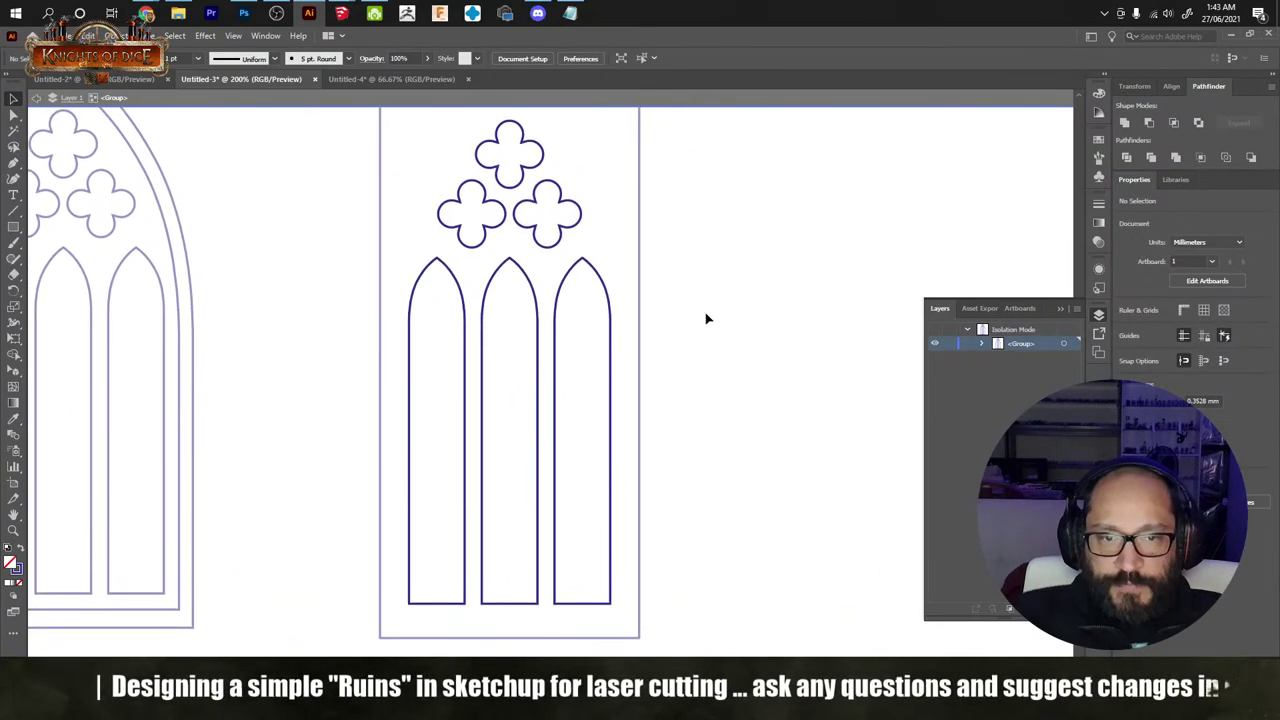
key(Escape)
drag(634, 294, 677, 354)
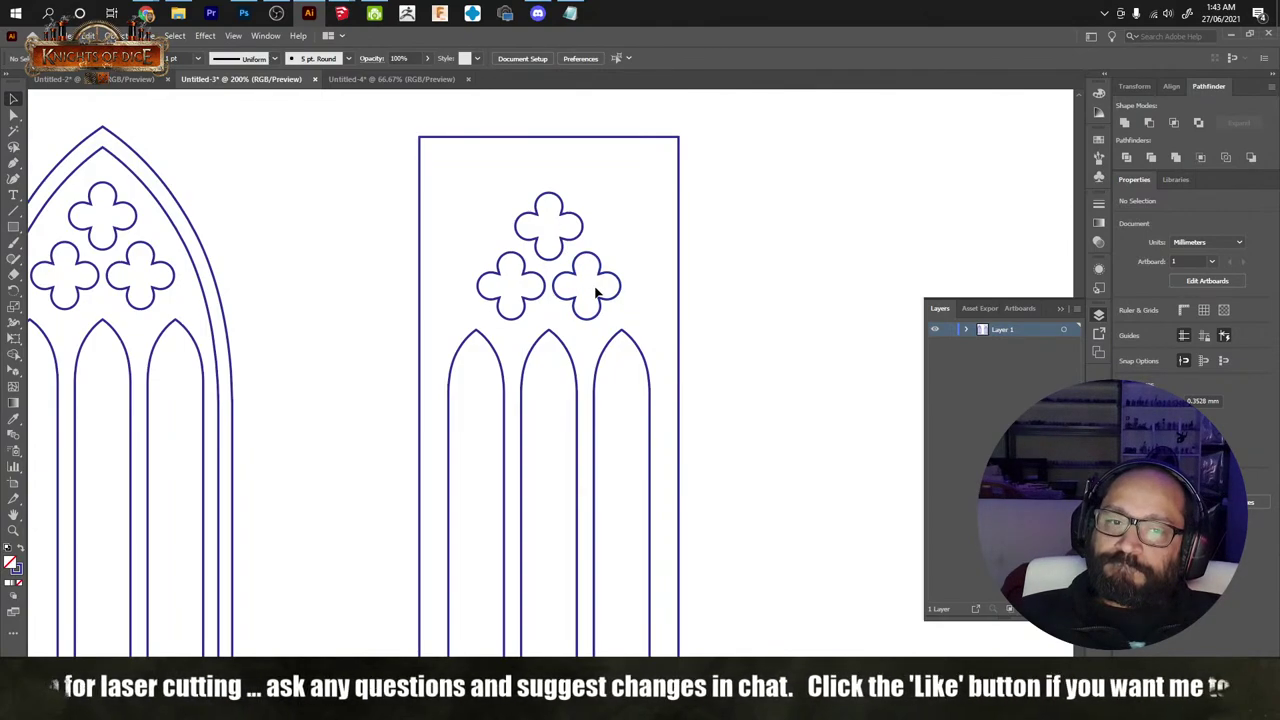
Step: Try the window copy without its inner pointed arch, and undo that deletion
double_click(643, 288)
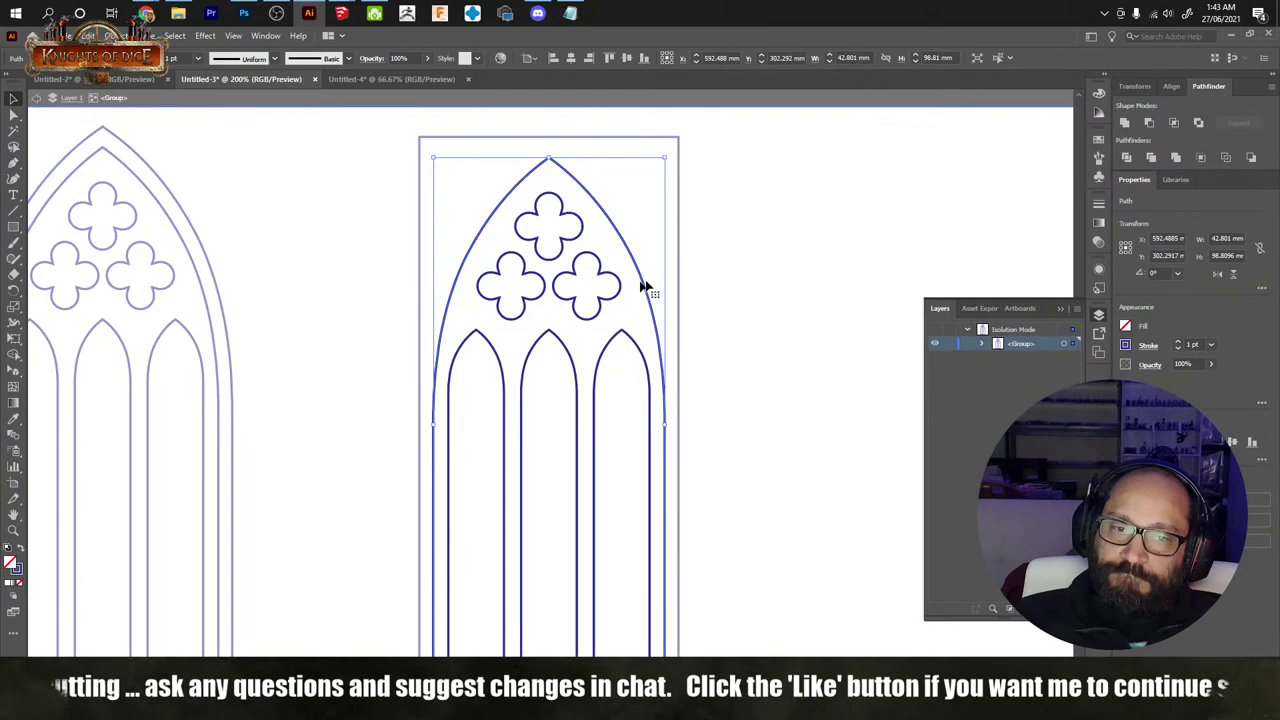
click(740, 293)
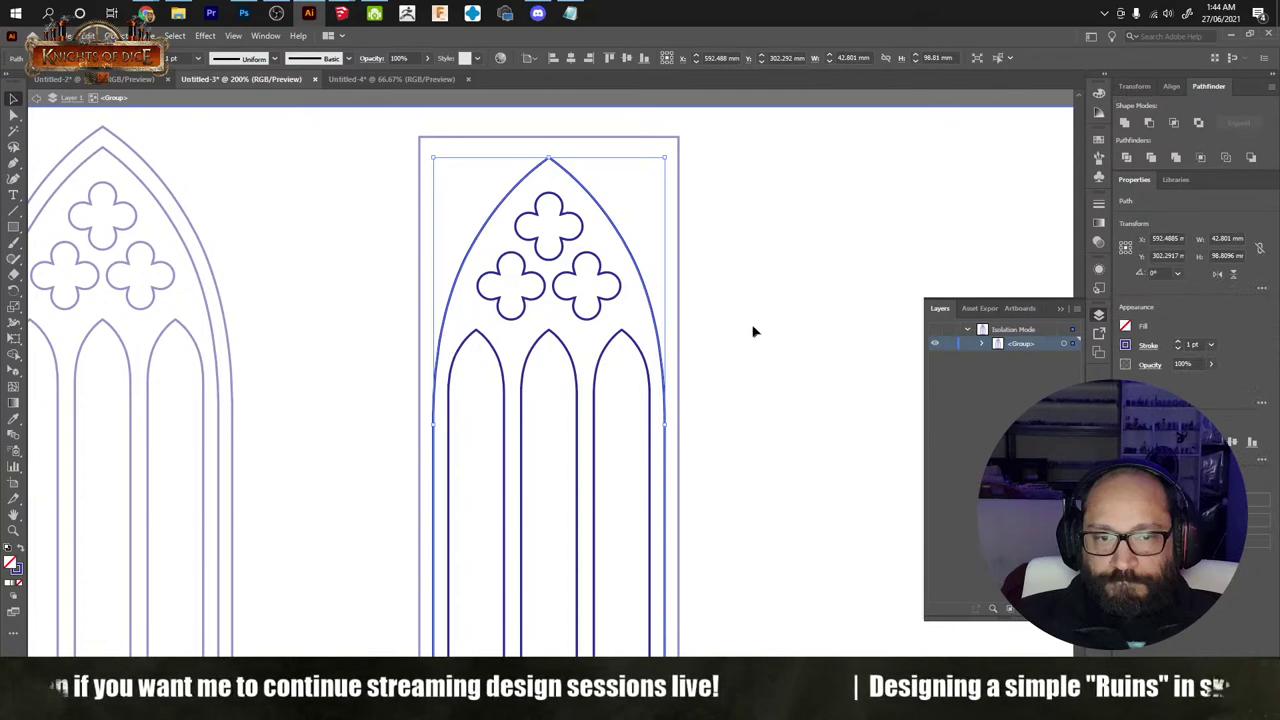
double_click(695, 307)
double_click(653, 299)
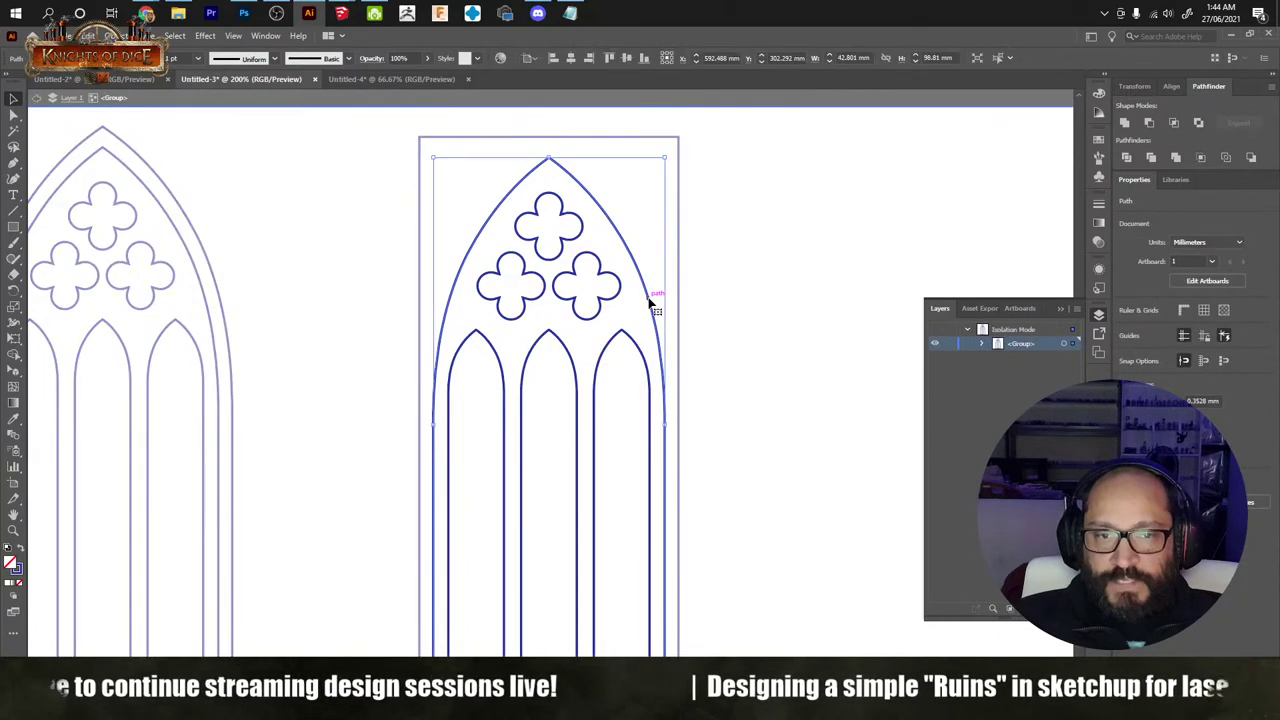
key(Delete)
double_click(763, 320)
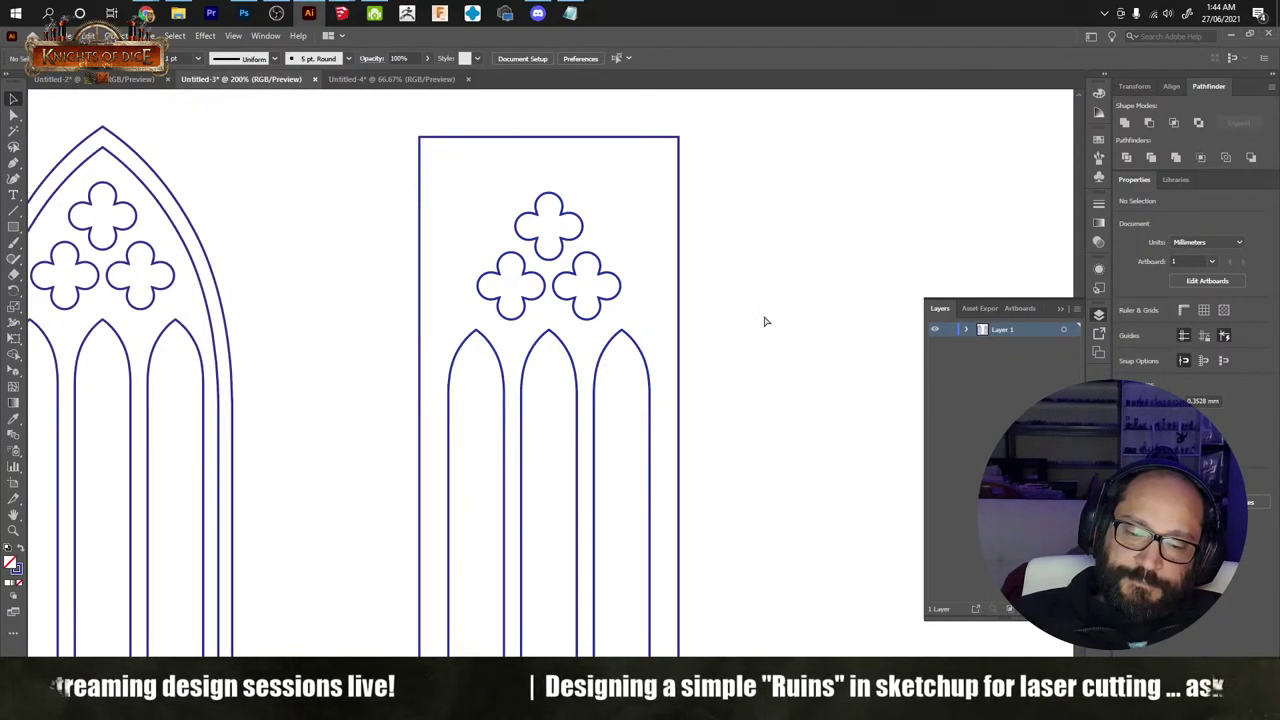
key(ctrl+z)
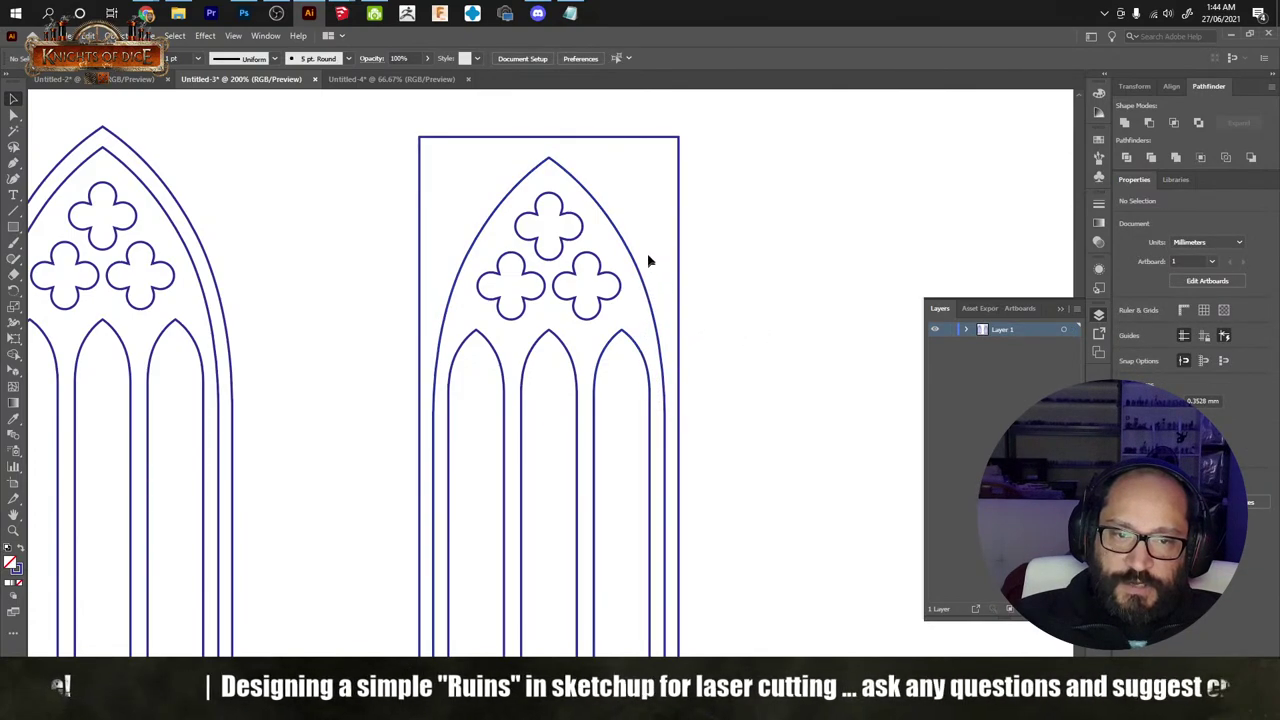
click(663, 405)
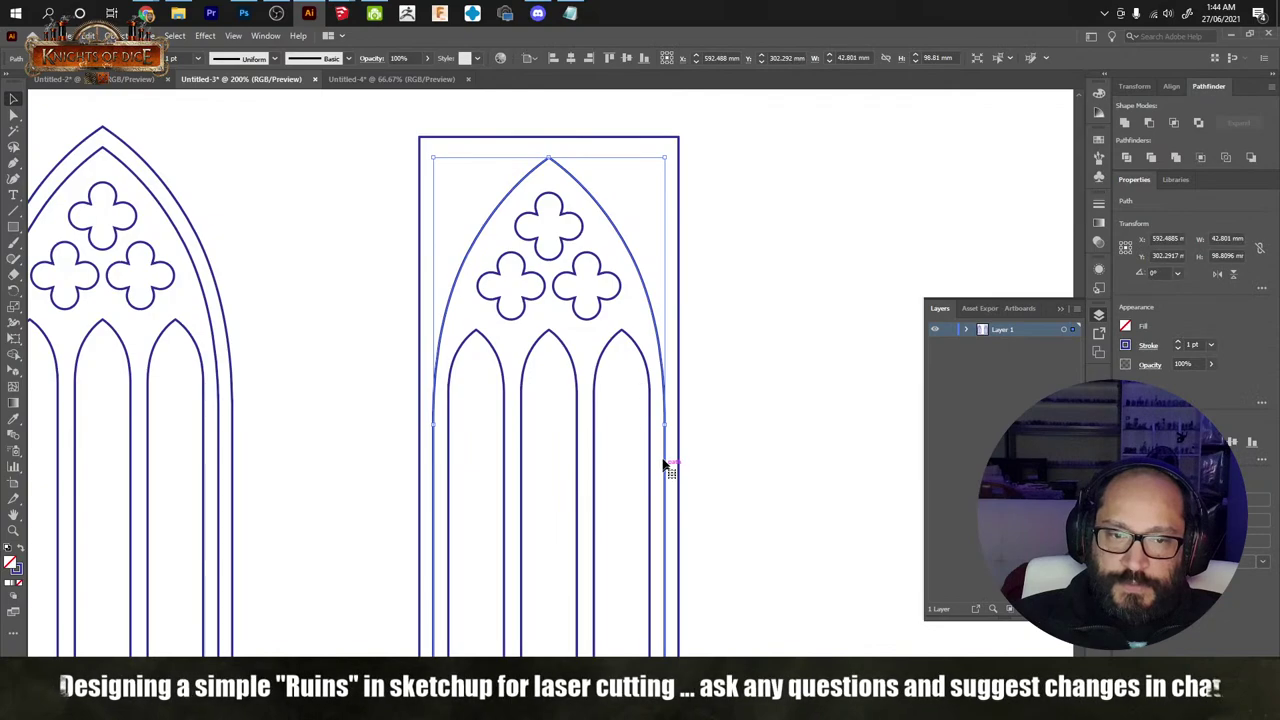
mouse_move(665, 423)
mouse_down()
mouse_move(651, 414)
mouse_move(665, 420)
mouse_up()
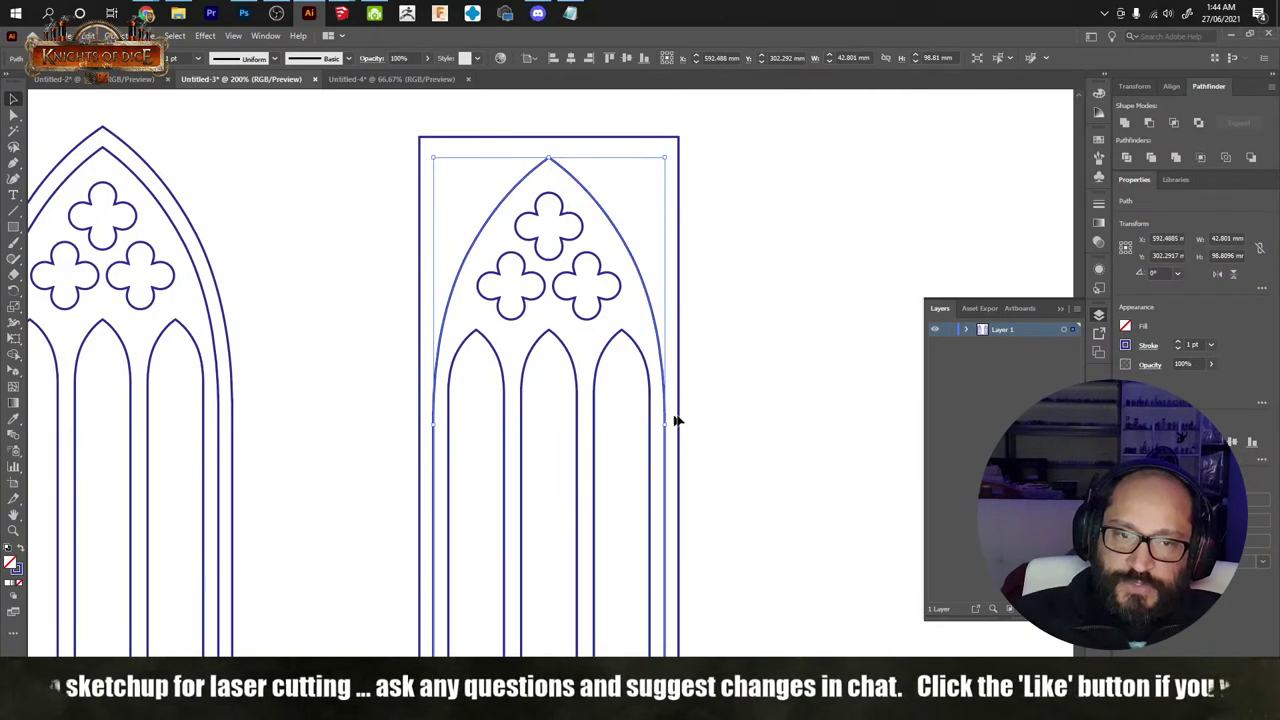
click(738, 533)
drag(738, 533, 723, 466)
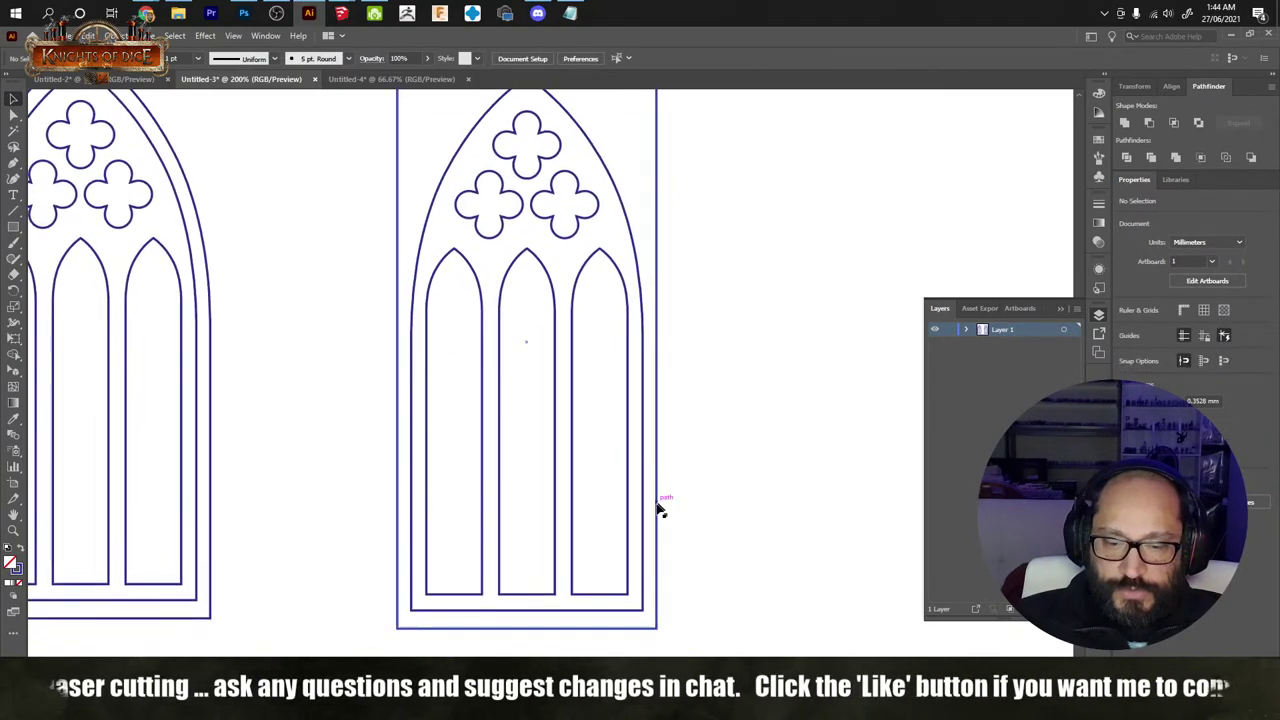
click(617, 612)
click(729, 394)
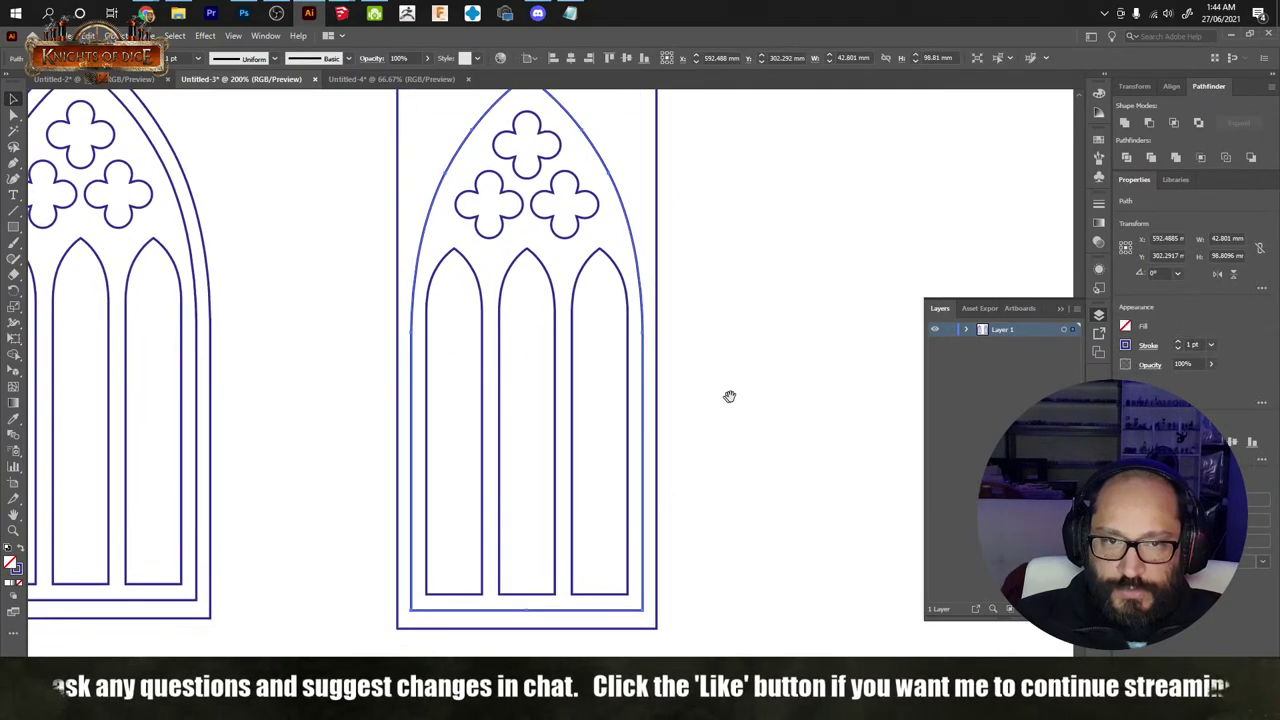
scroll(729, 394, up, 2)
click(418, 425)
key(a)
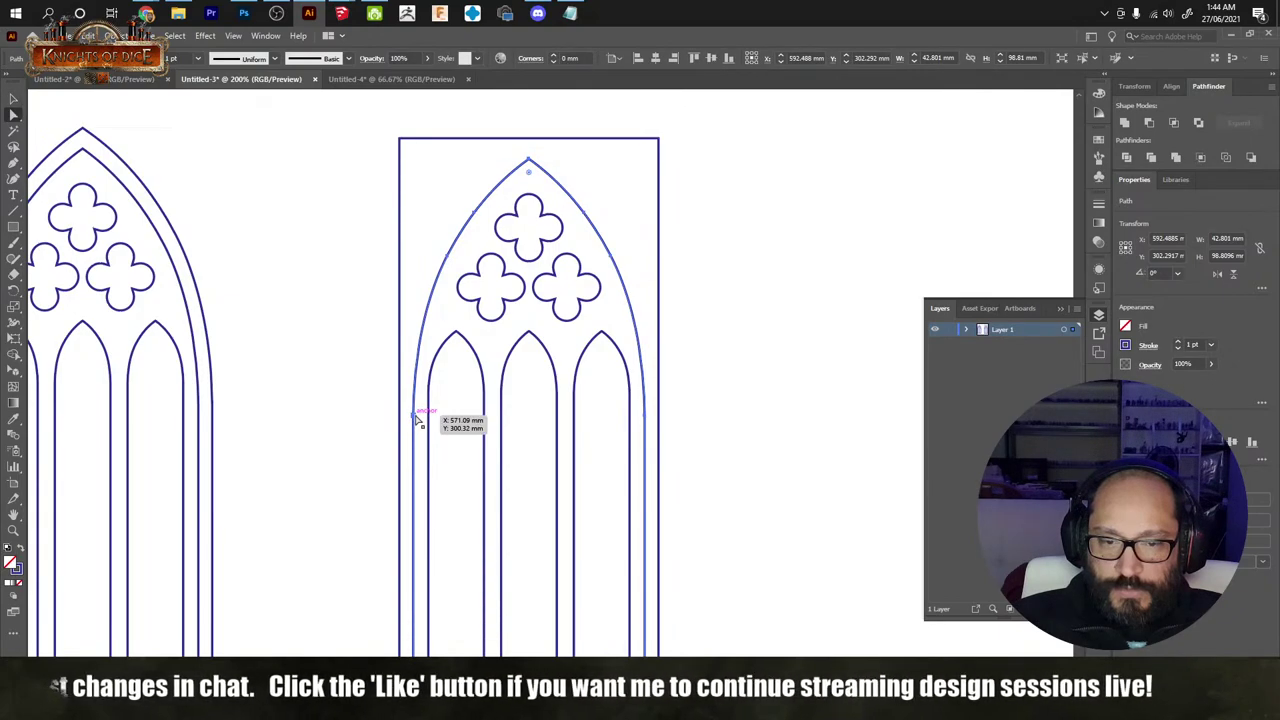
click(766, 437)
key(v)
Step: Narrow the pointed arch from both sides to about 37.2 mm wide so it meets the outer edges of the outer lancets
click(646, 420)
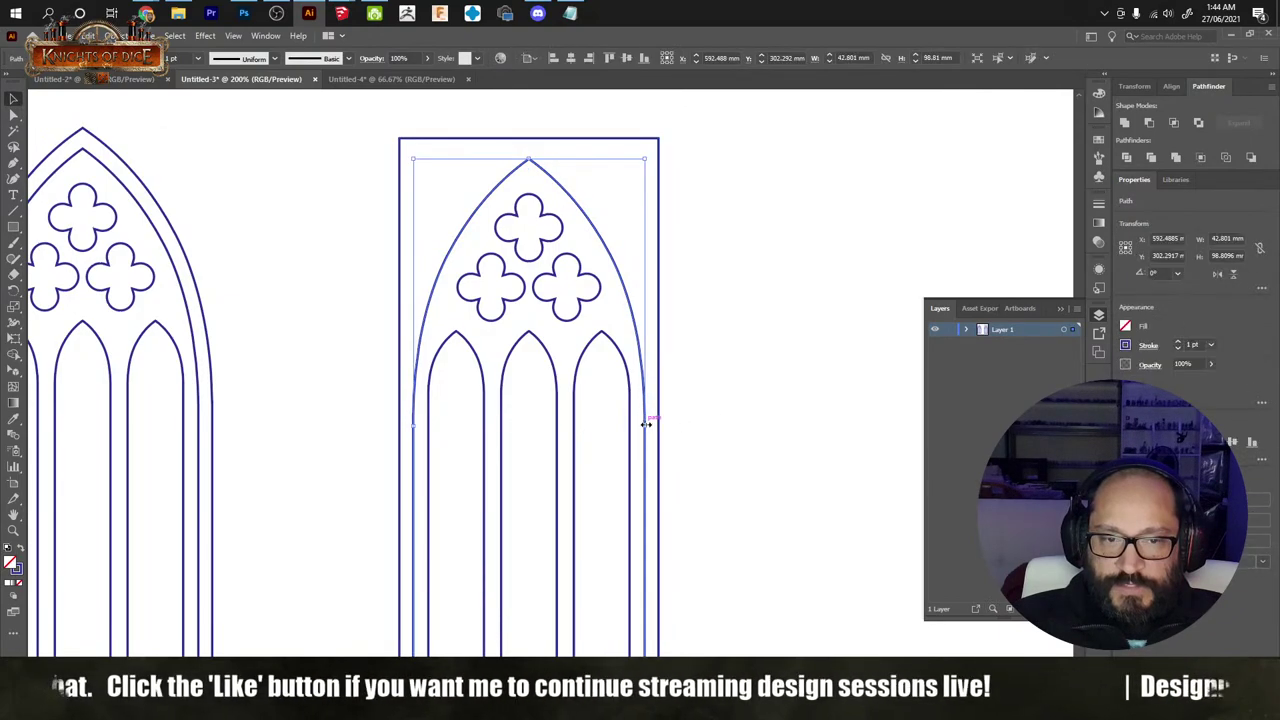
drag(646, 424, 629, 424)
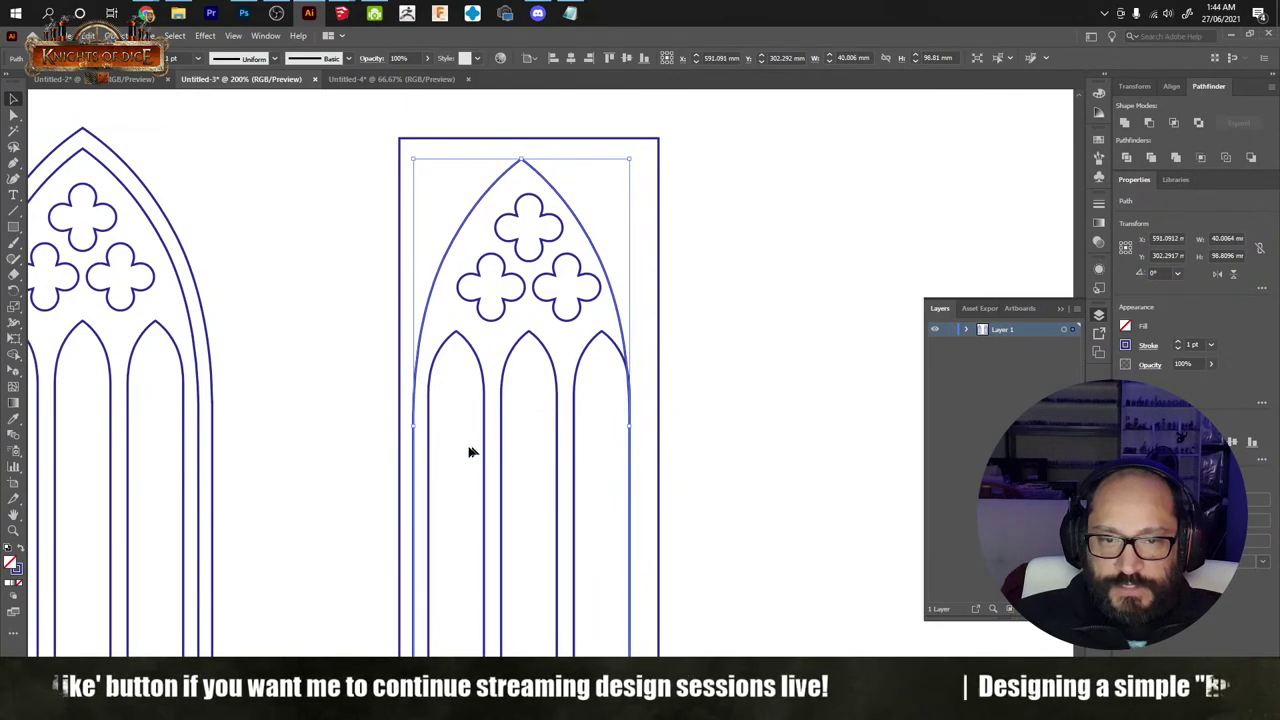
drag(414, 427, 429, 428)
click(710, 398)
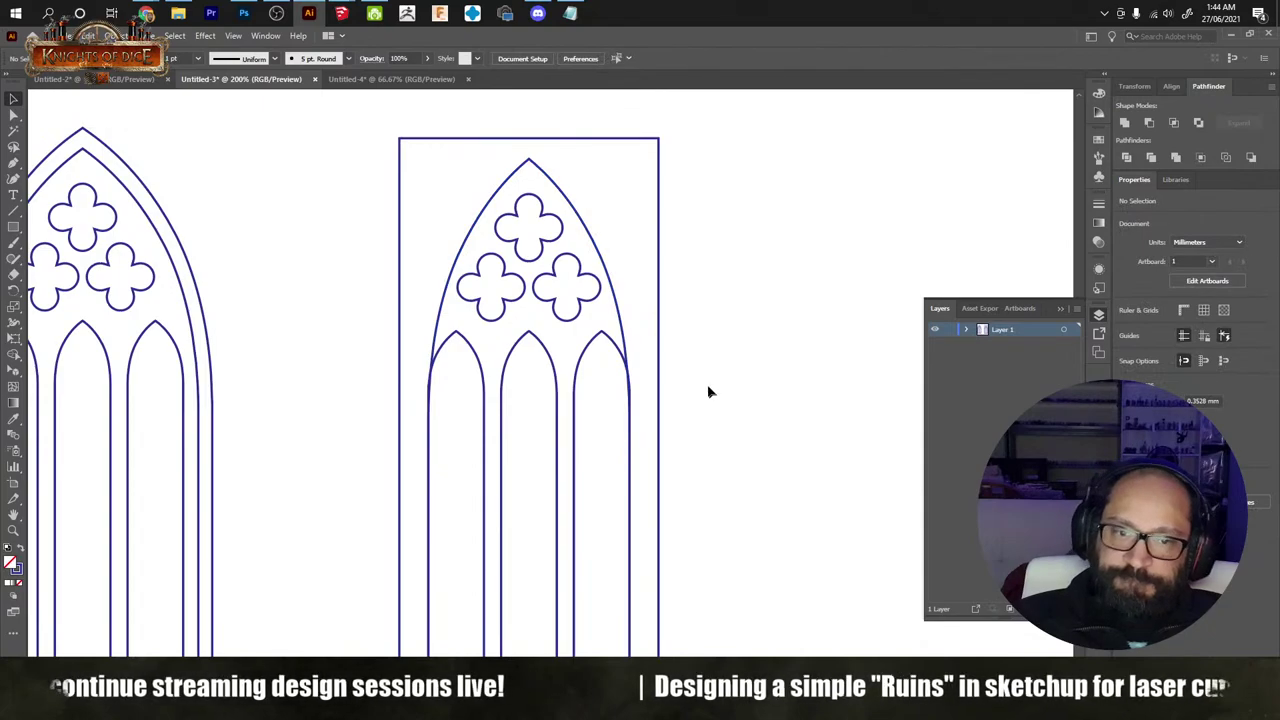
Step: Draw a closed corner shape about 18.6 × 31.8 mm with the Pen tool, from the arch apex across and down to lancet-tip height
scroll(708, 410, up, 3)
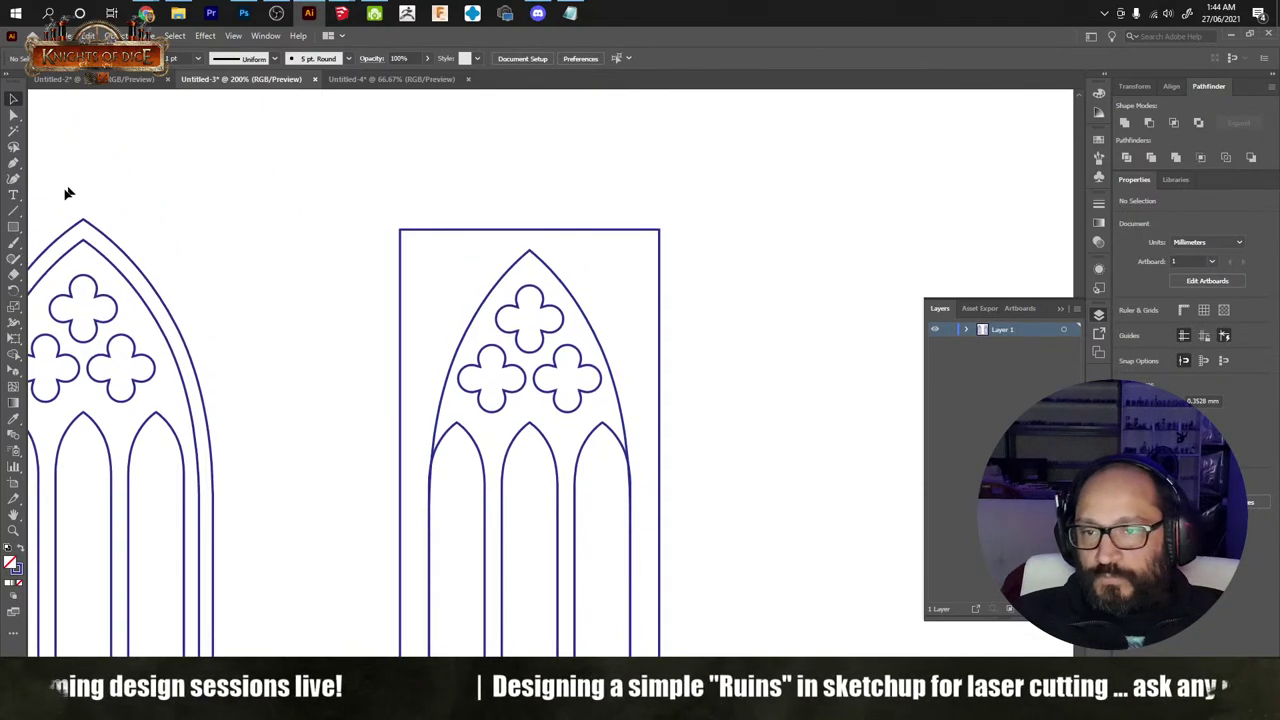
click(14, 163)
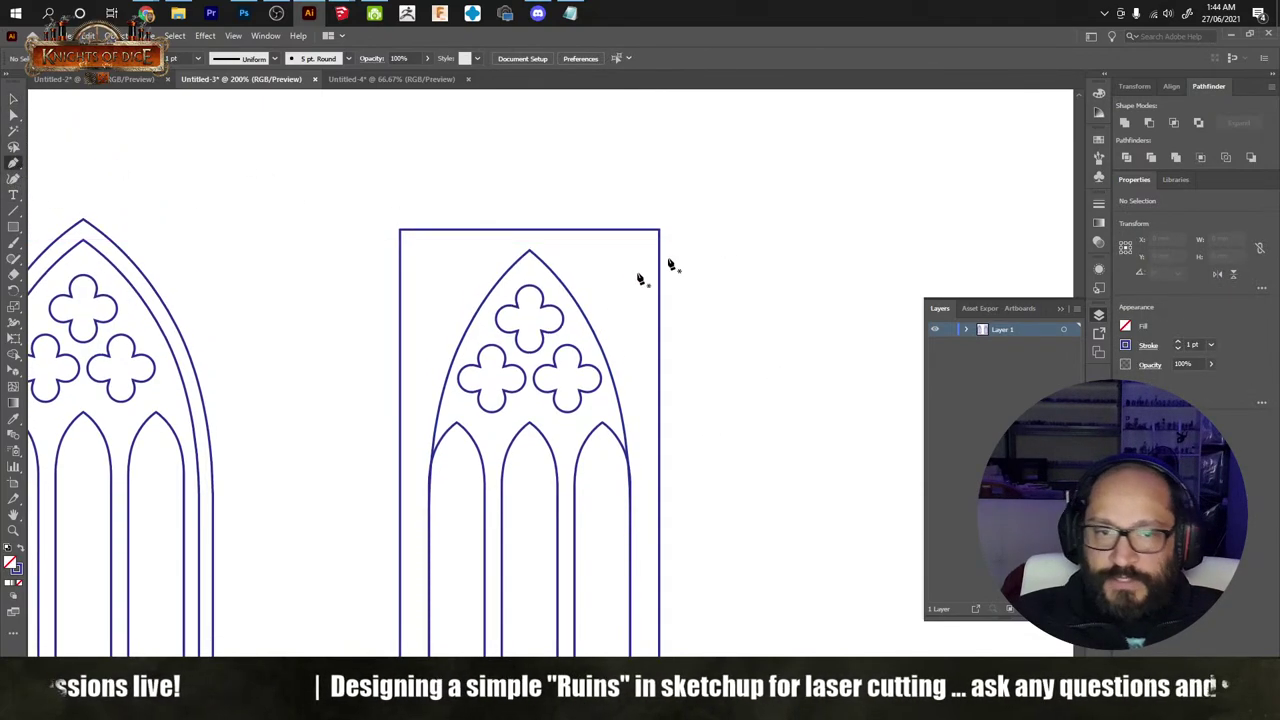
alt+scroll(530, 275, up, 2)
drag(567, 261, 408, 186)
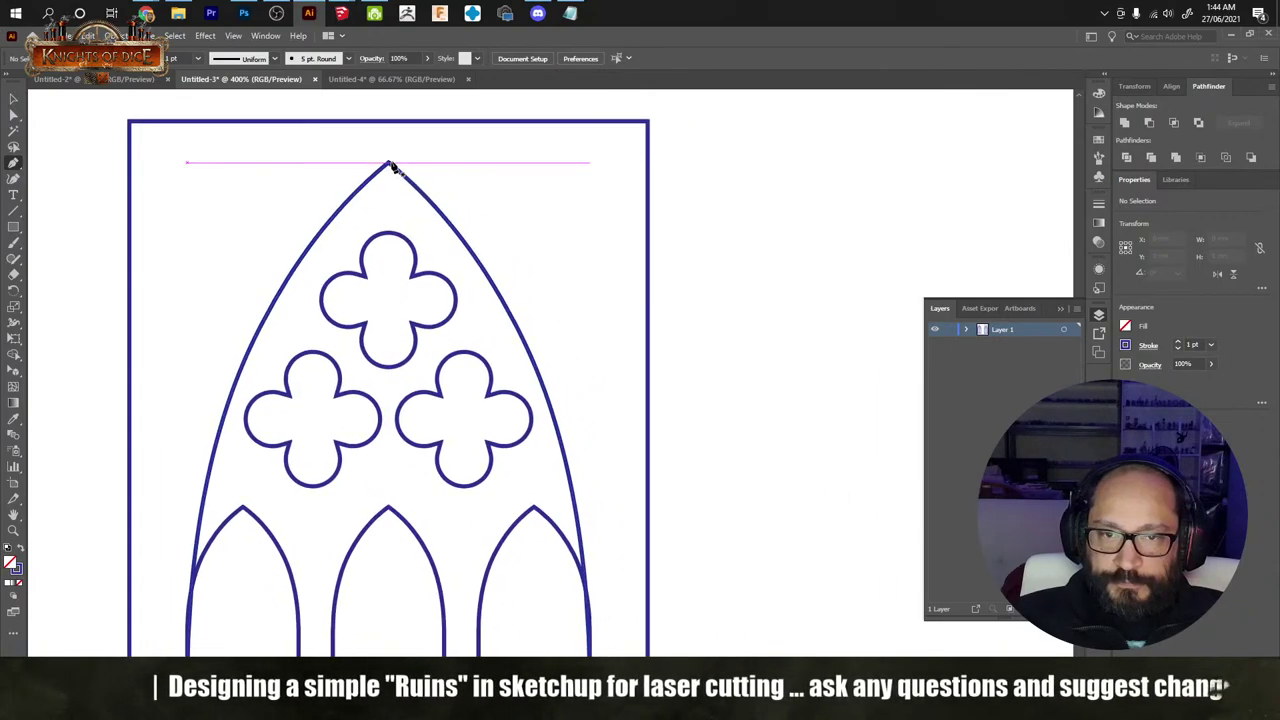
click(389, 163)
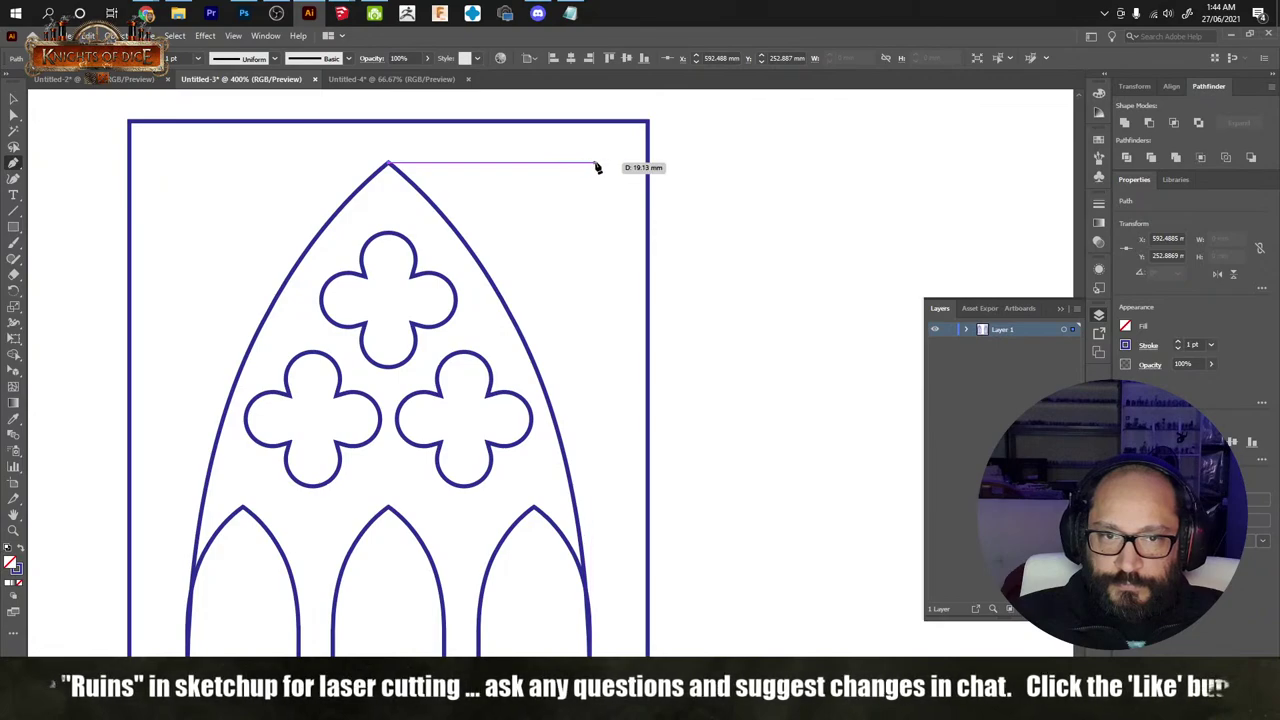
click(591, 164)
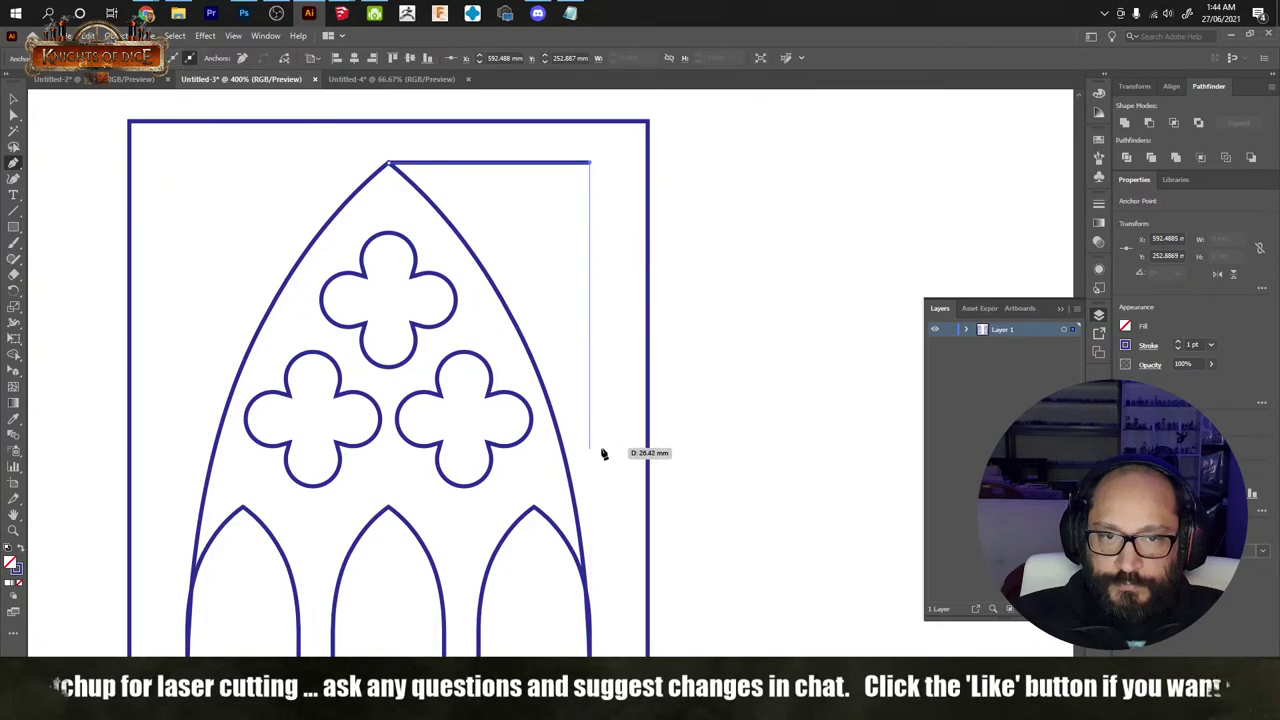
click(590, 506)
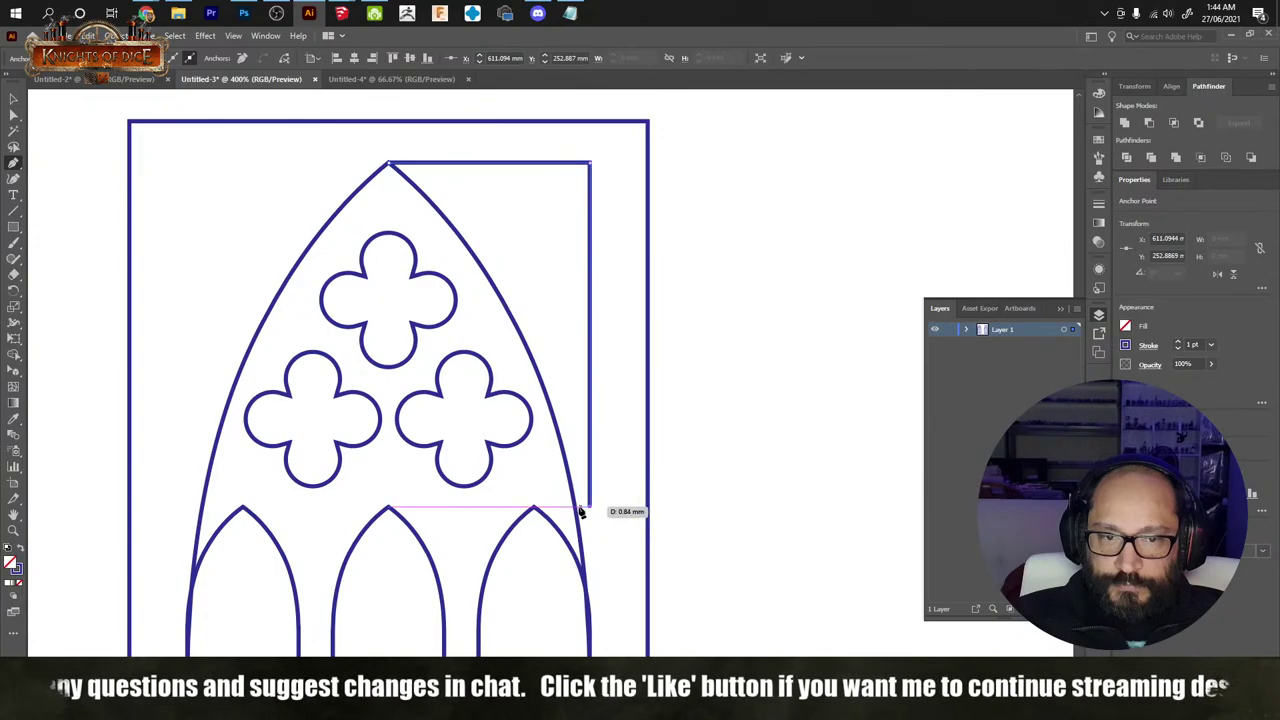
click(576, 506)
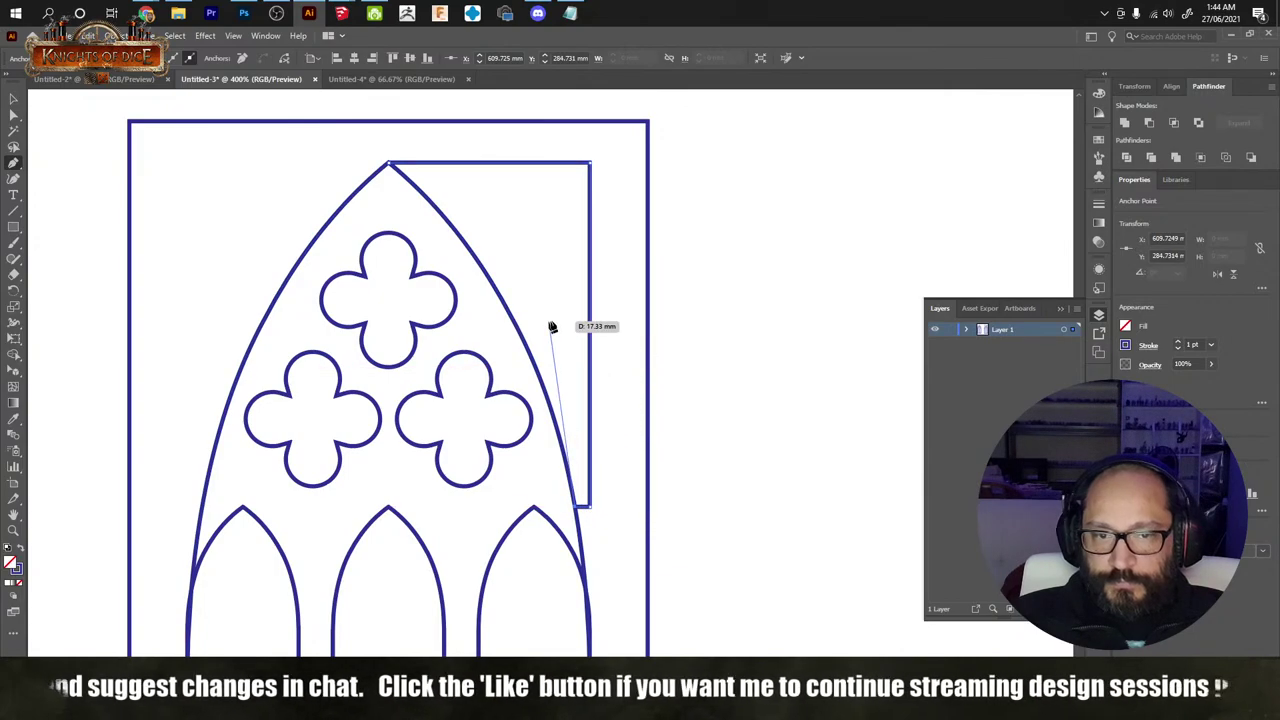
click(540, 463)
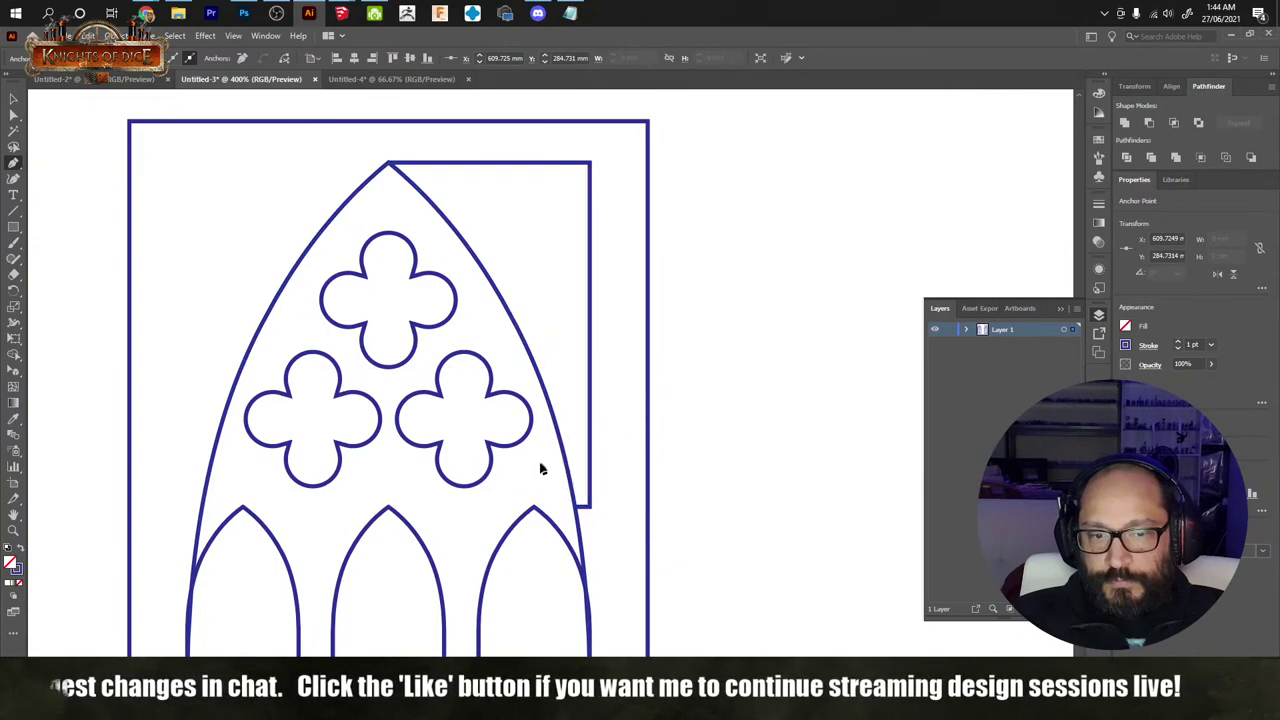
click(388, 163)
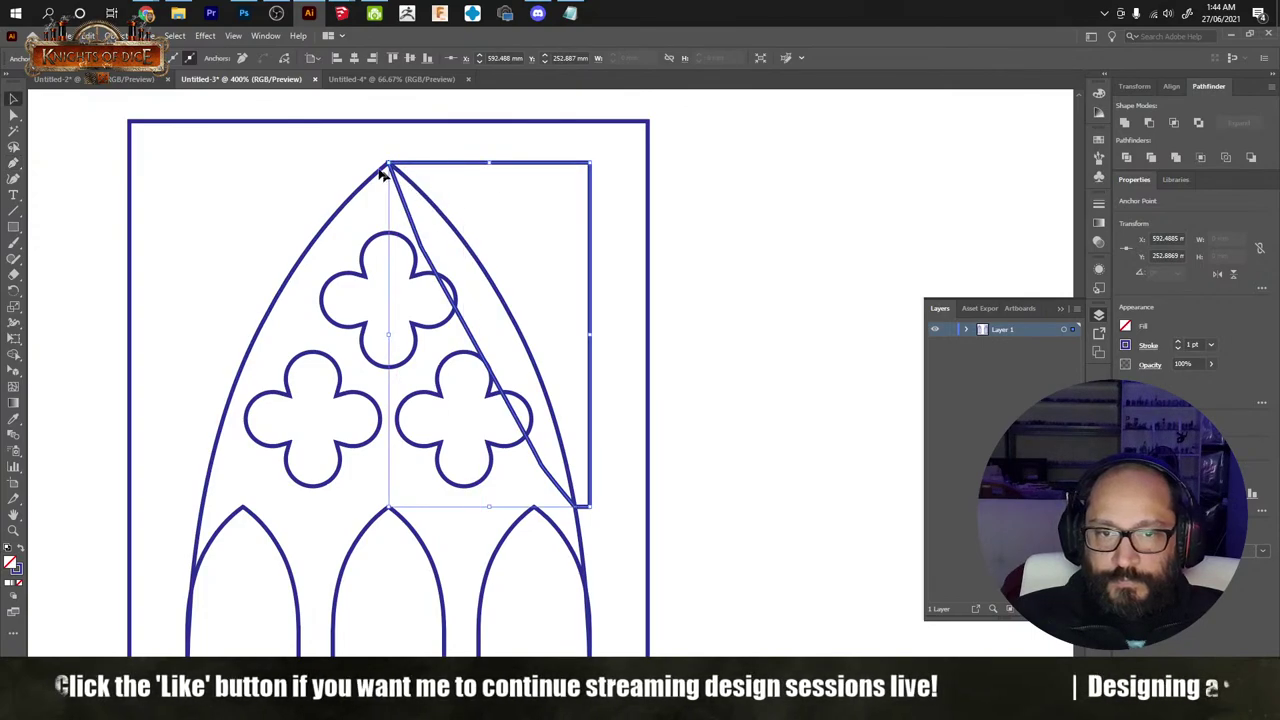
Step: Try a Minus Front subtraction on the arch and corner shape and a deletion of the corner shape, undoing both
key(v)
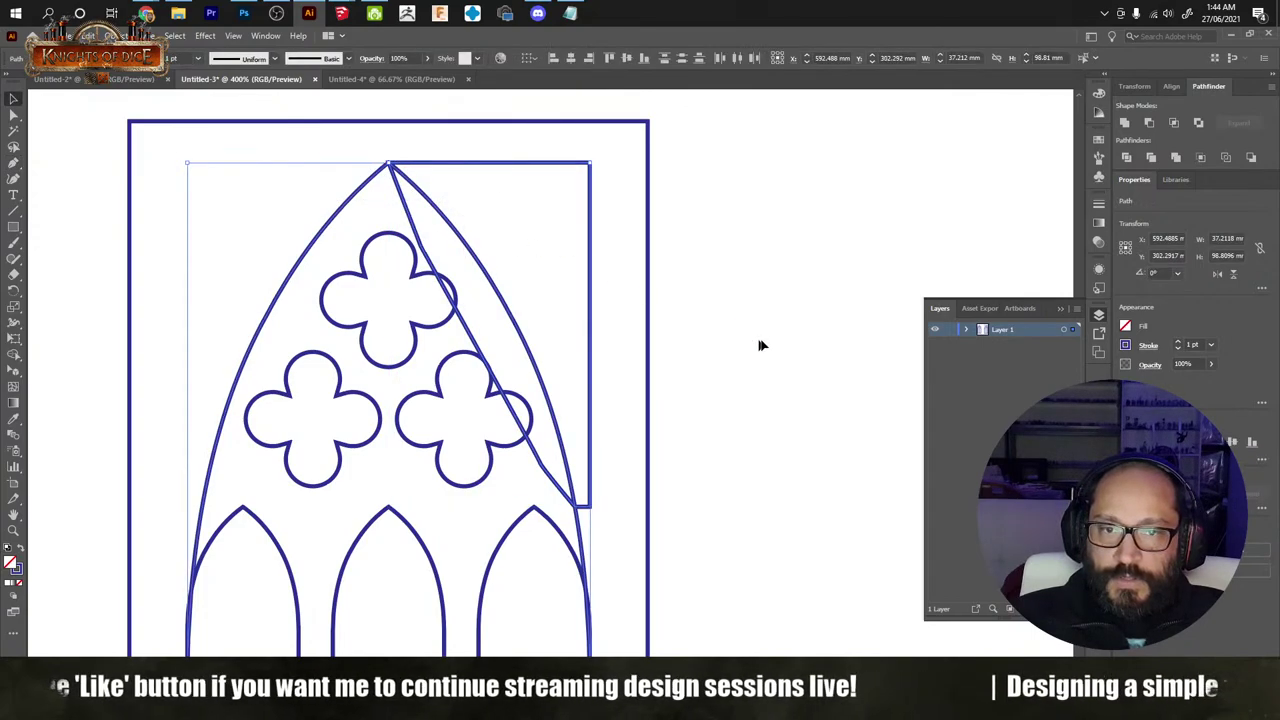
click(1145, 123)
key(ctrl+z)
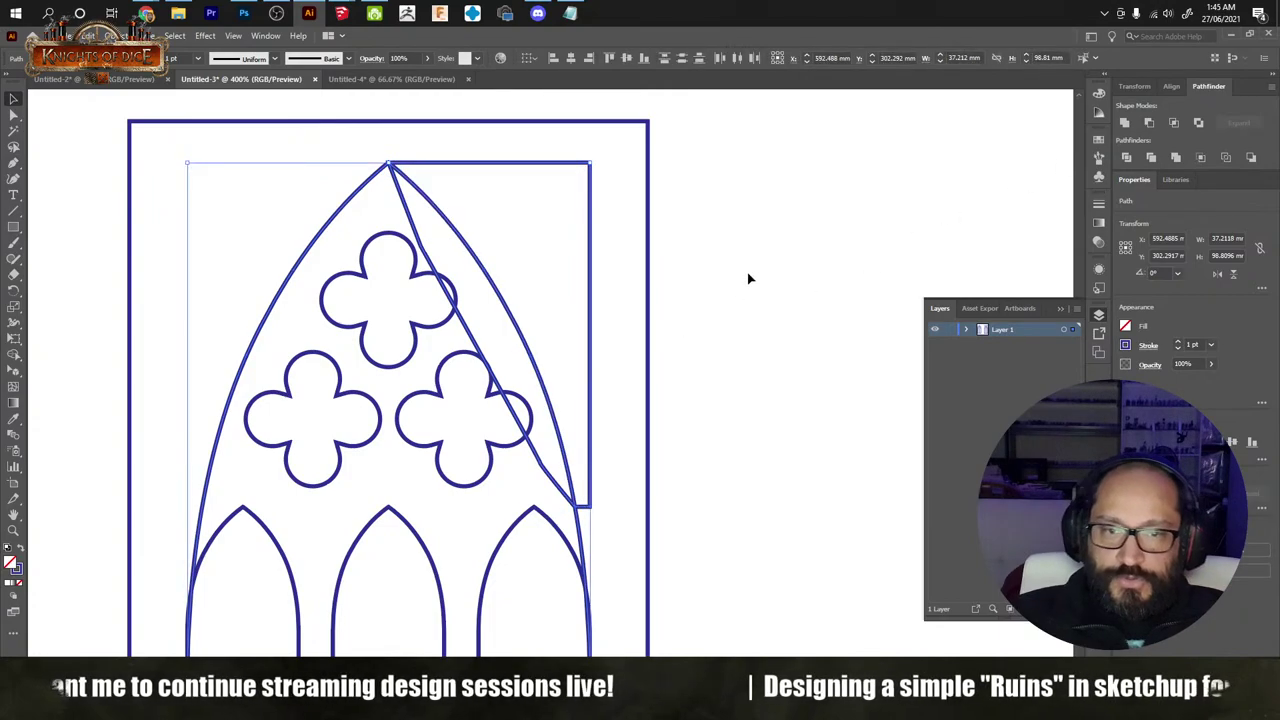
click(725, 262)
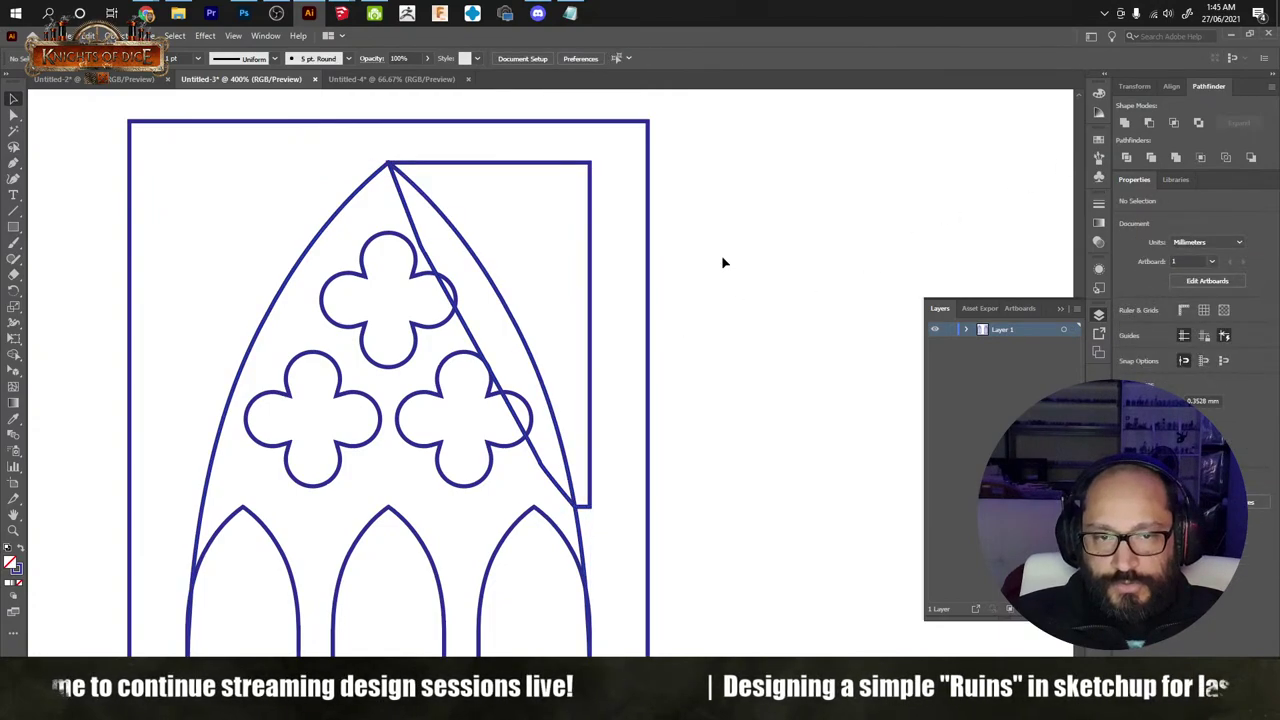
click(590, 229)
key(Delete)
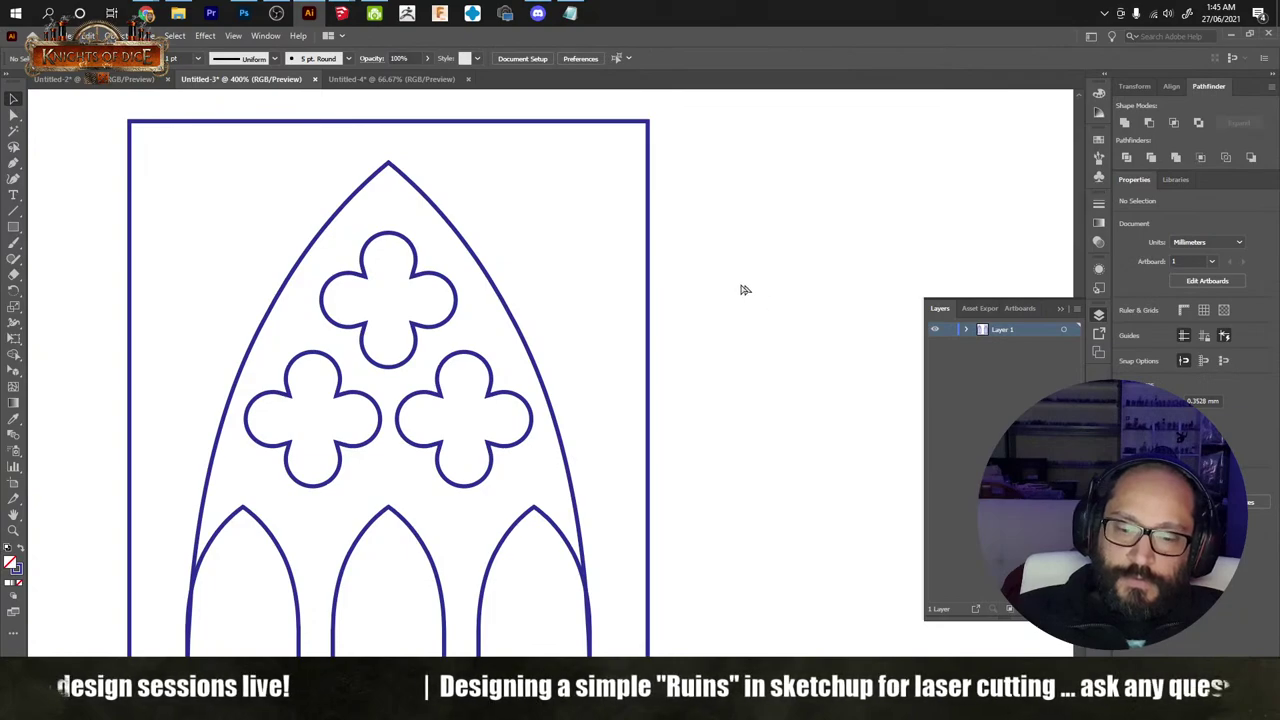
key(ctrl+z)
Step: Try Minus Front on the arch and corner shape again, then try moving the corner shape aside, undoing each change
shift+click(365, 188)
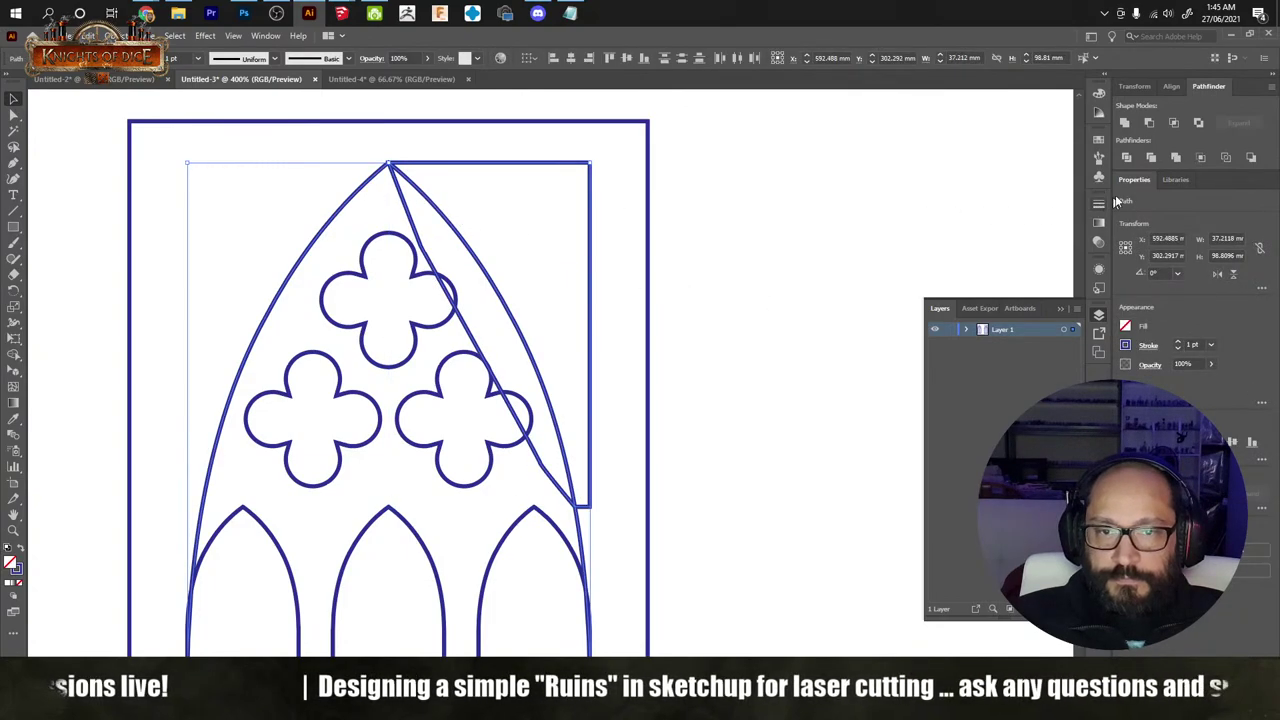
click(1149, 122)
click(854, 286)
key(ctrl+z)
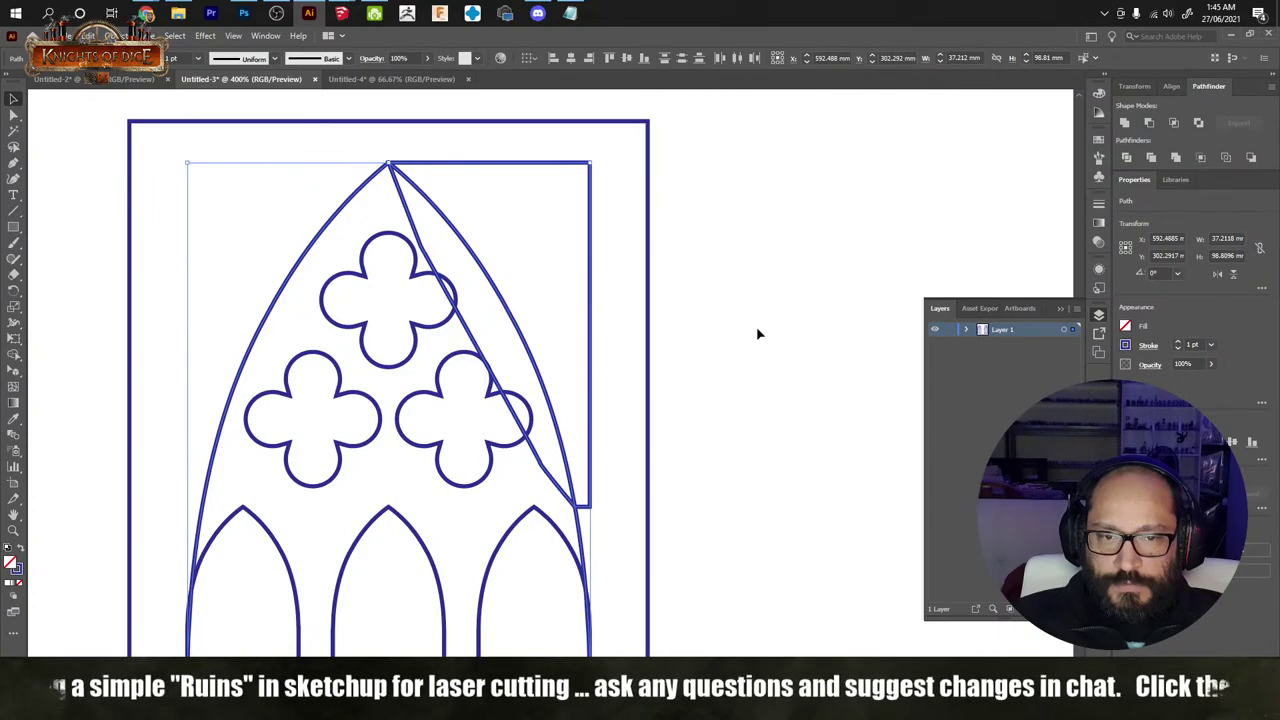
click(757, 333)
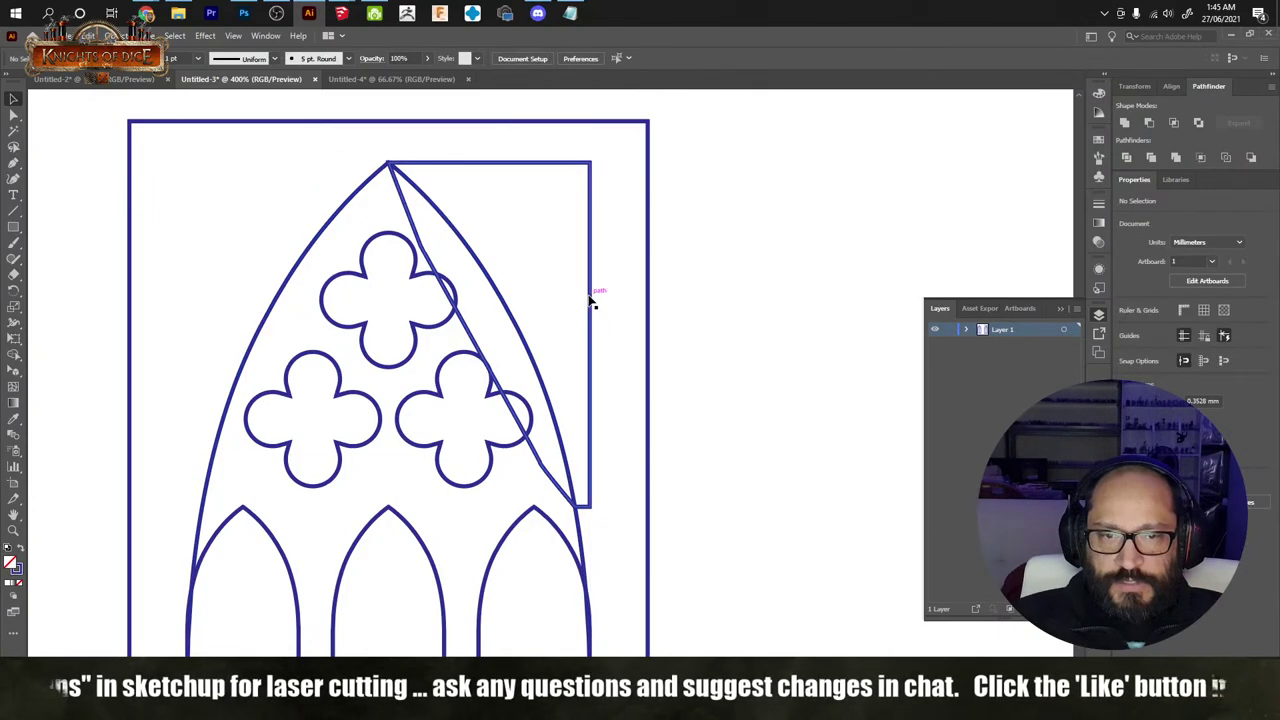
drag(591, 298, 784, 301)
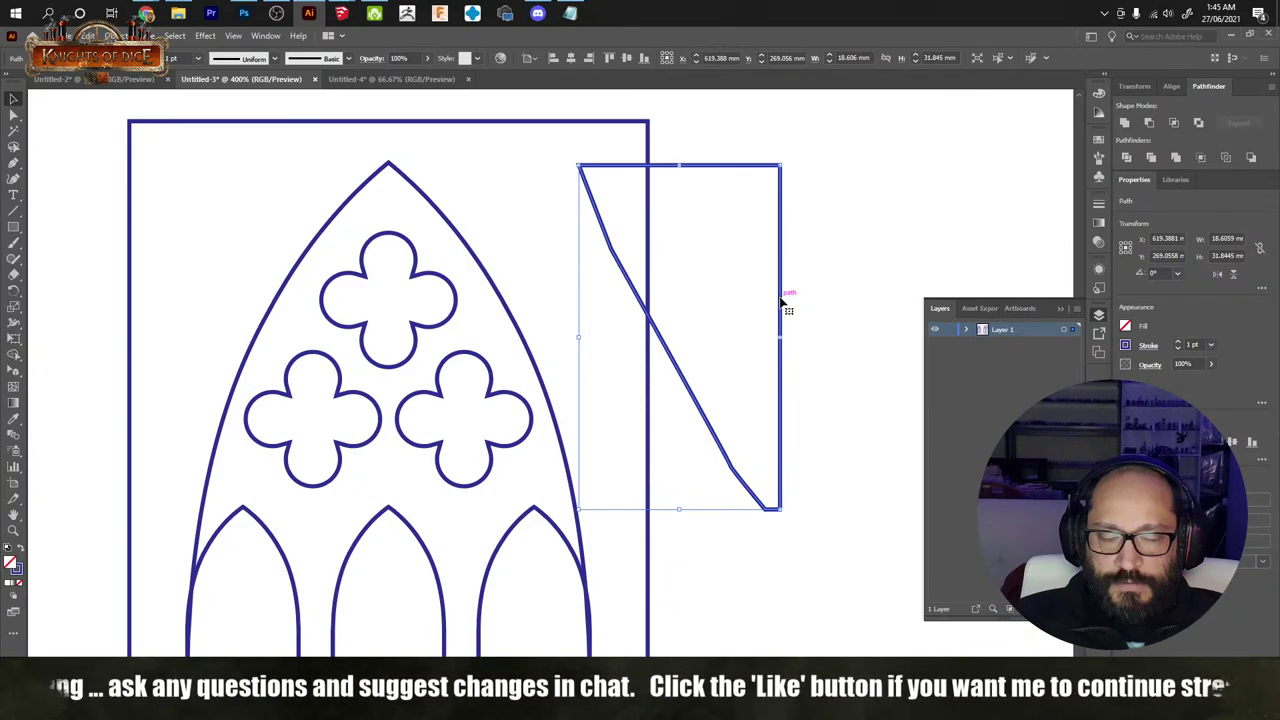
key(ctrl+z)
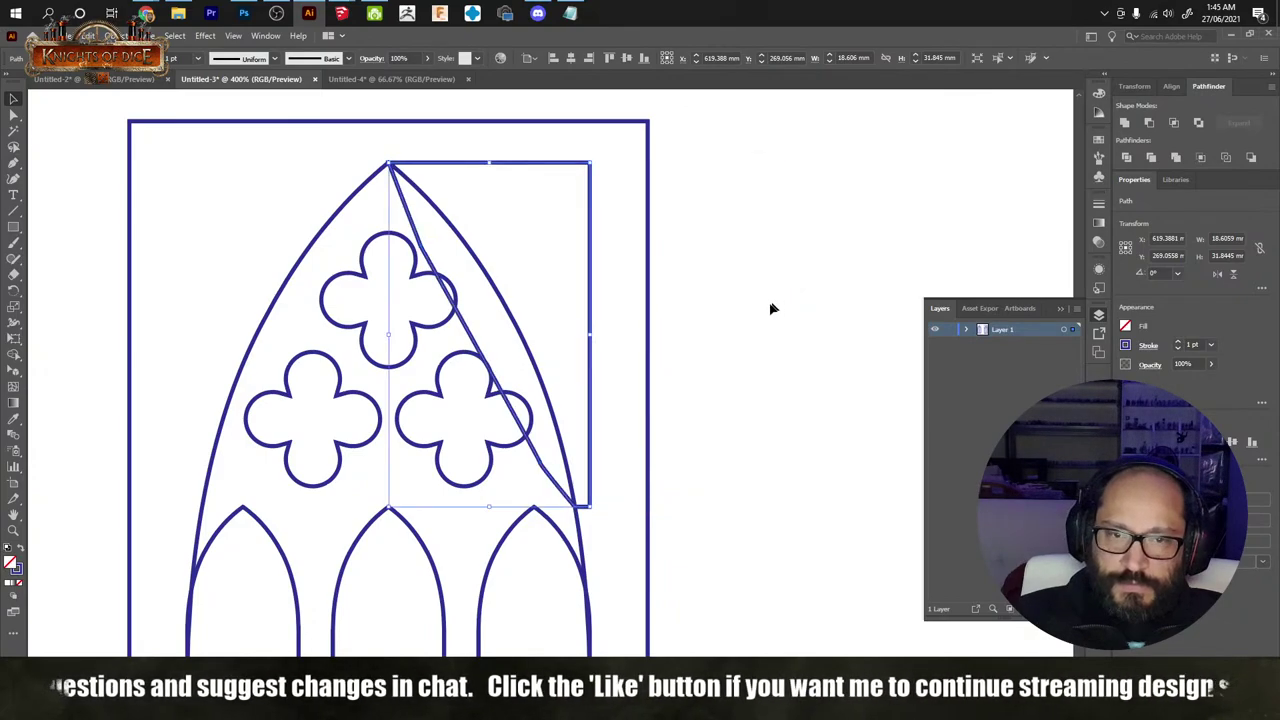
Step: Place the arch in front of the corner shape and subtract it with Minus Front to form a curved spandrel
key(ctrl+z)
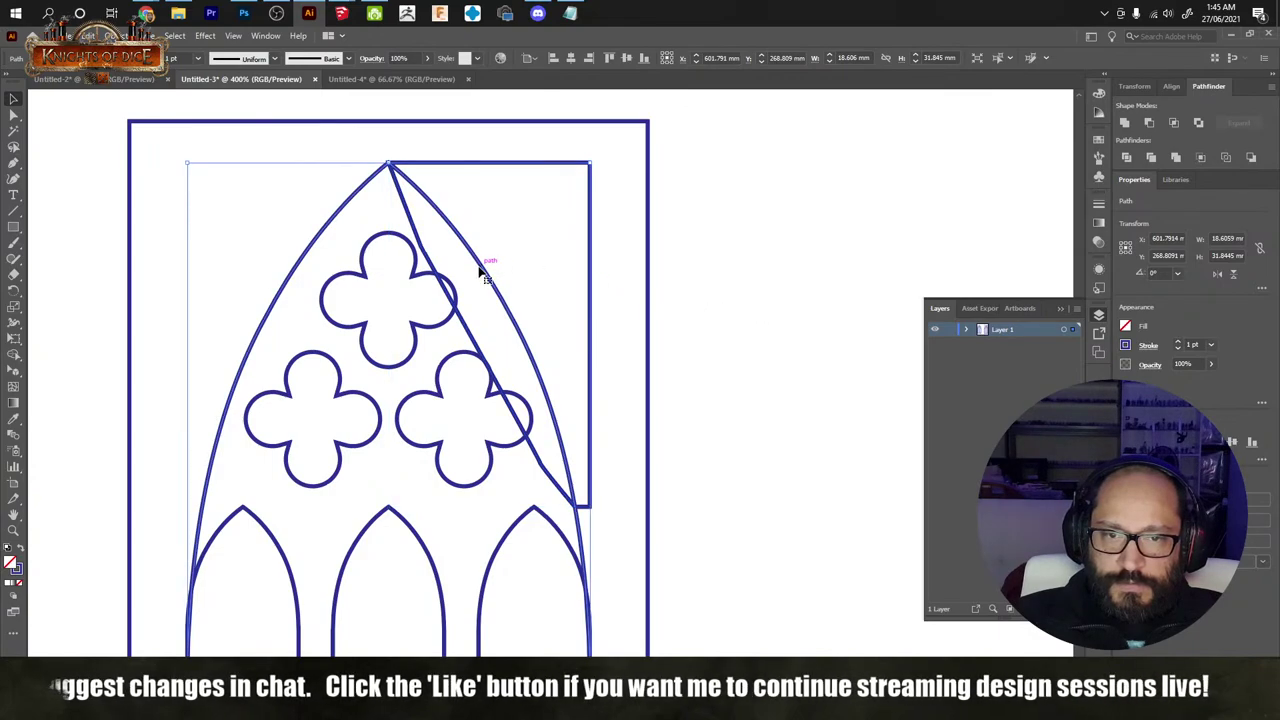
key(ctrl+z)
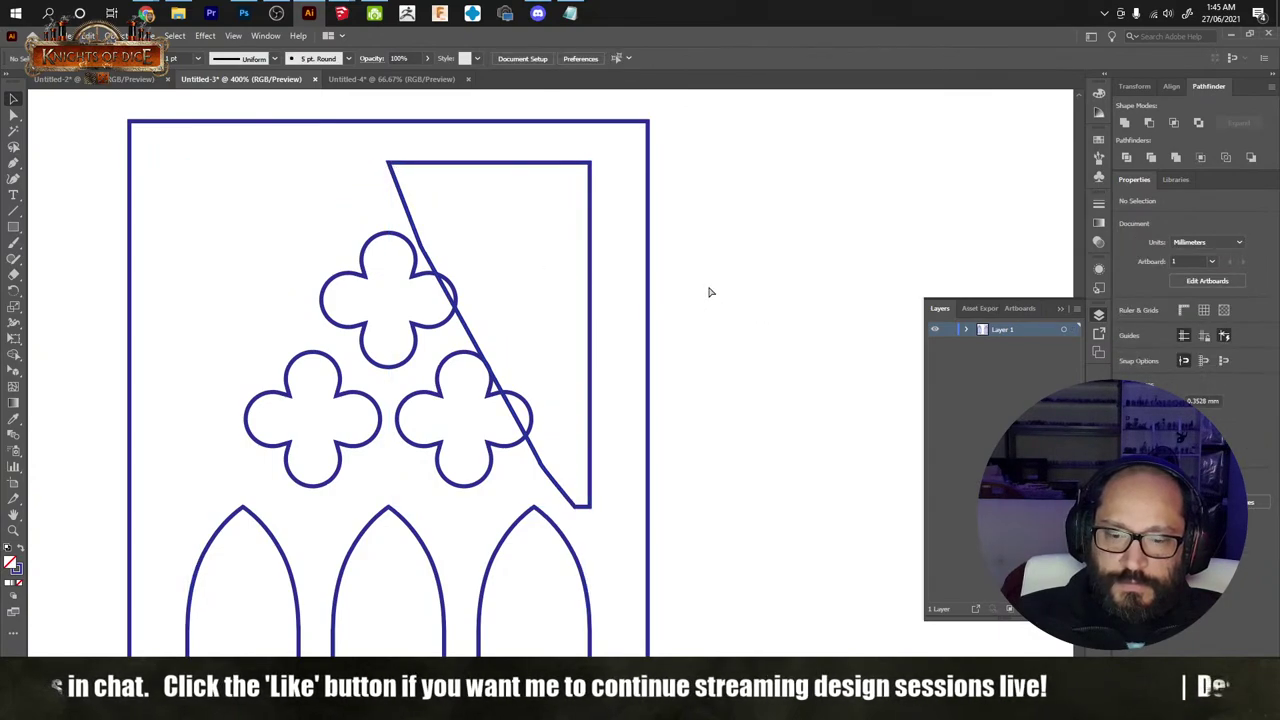
key(ctrl+shift+z)
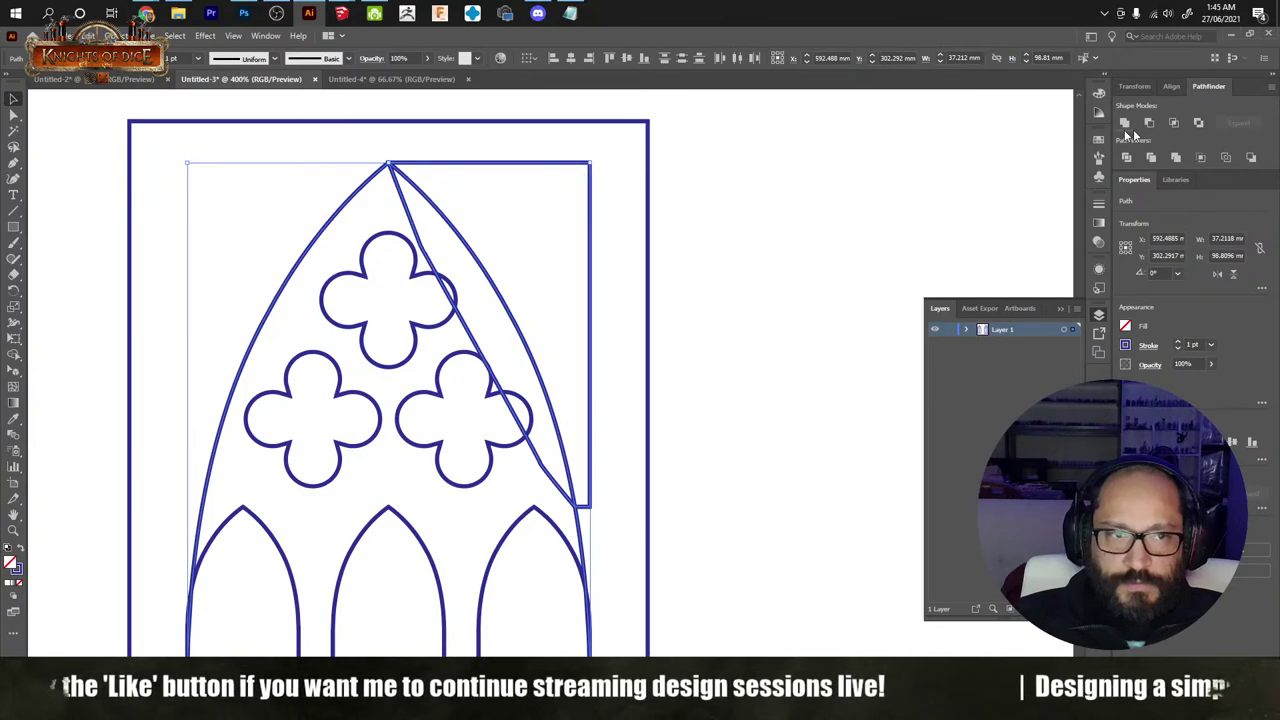
click(1150, 123)
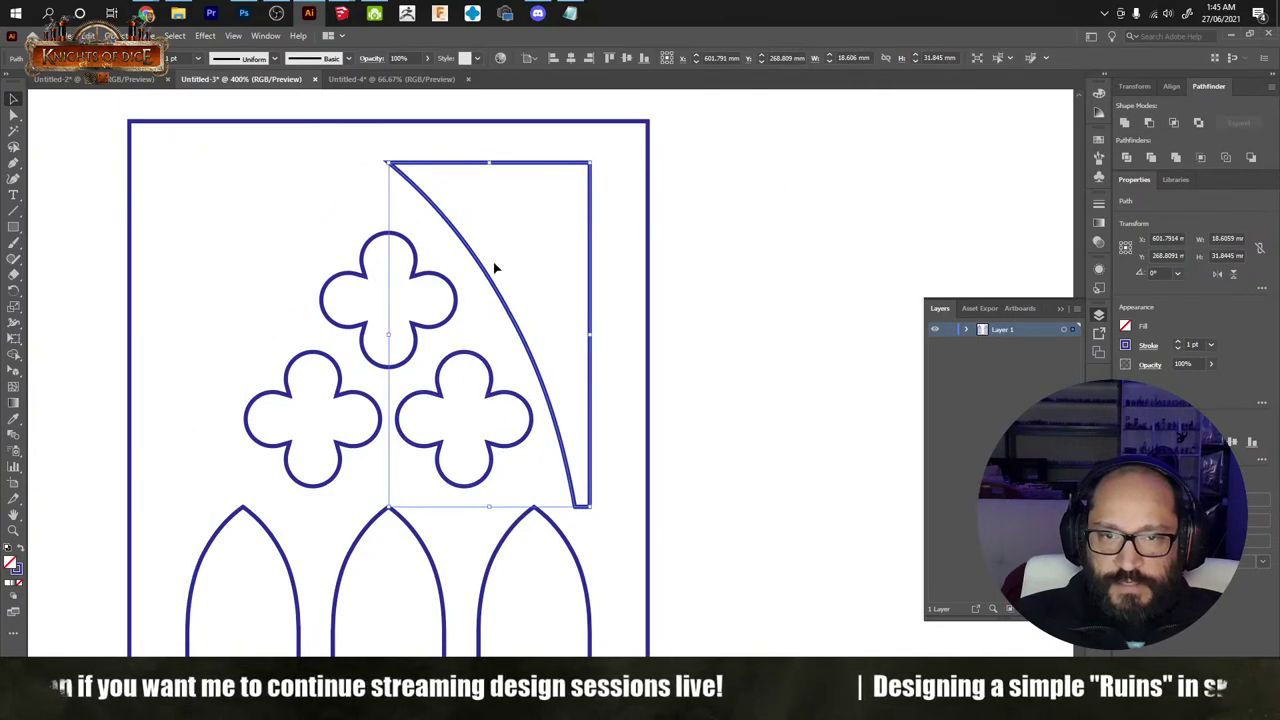
Step: Copy the curved spandrel reflected across the vertical axis and place the copy against the apex to complete the opposite side of the arch
alt+scroll(472, 289, up, 5)
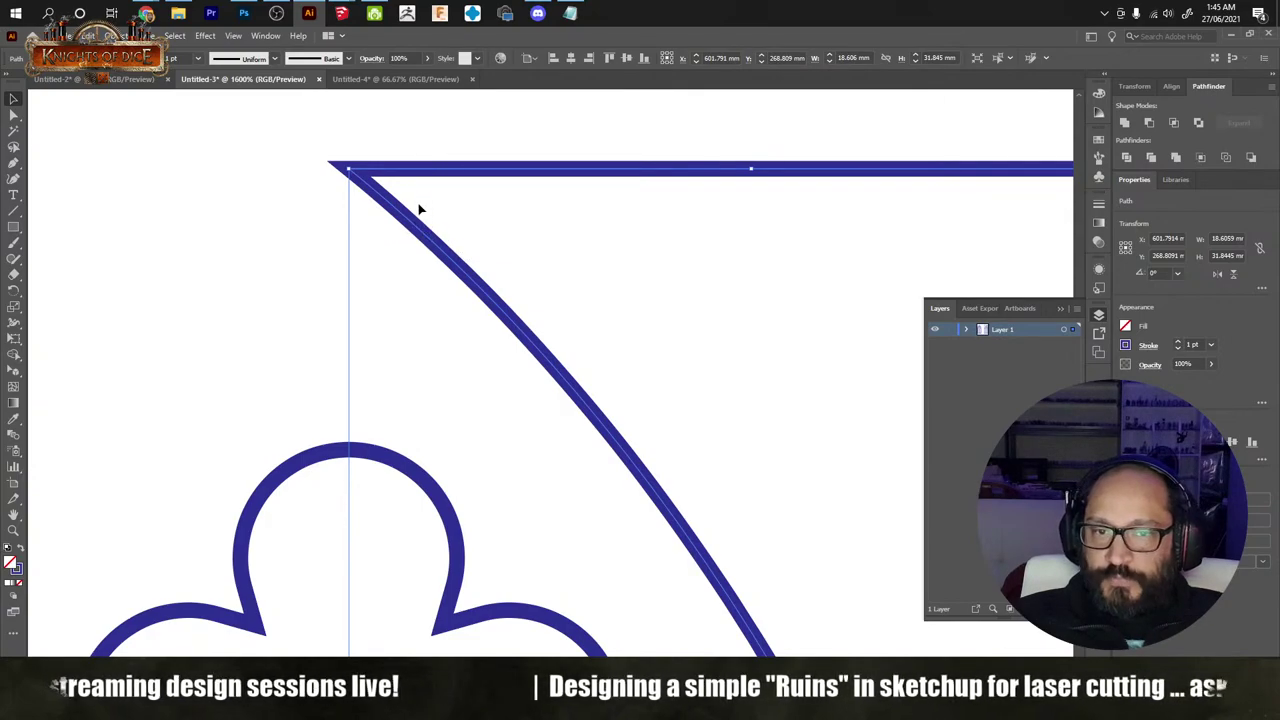
alt+scroll(371, 229, down, 6)
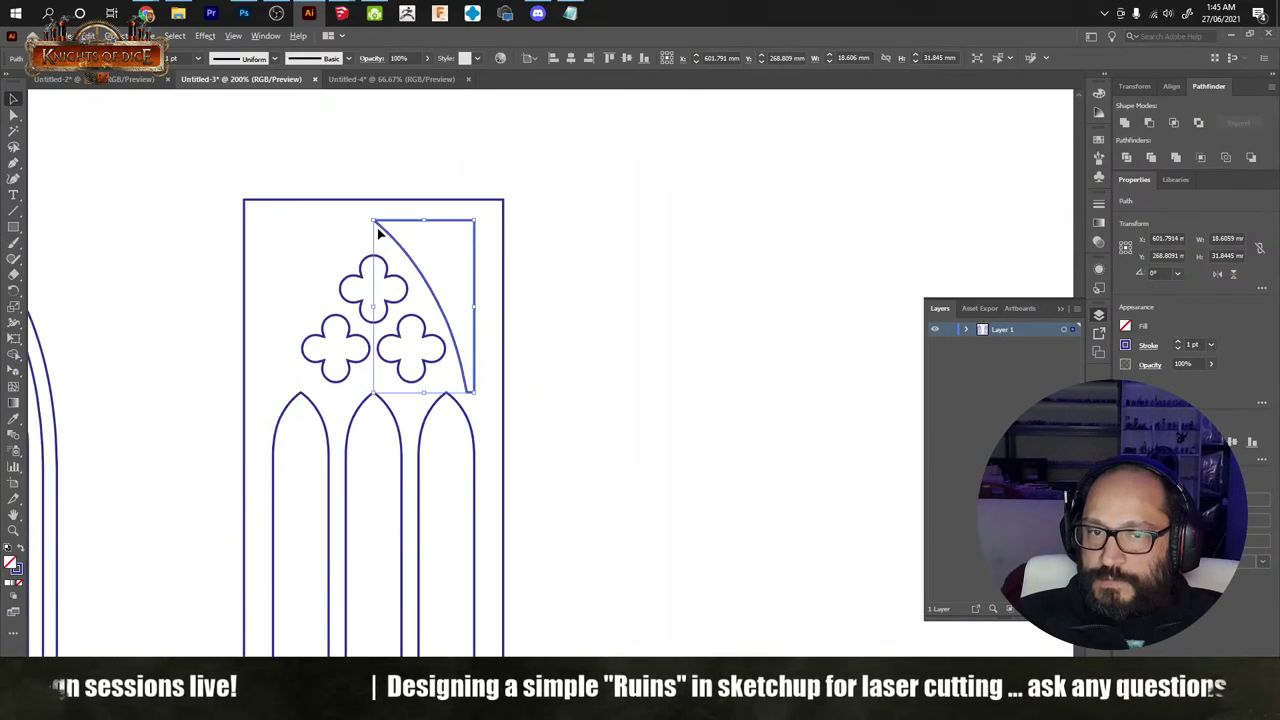
alt+scroll(378, 232, up, 1)
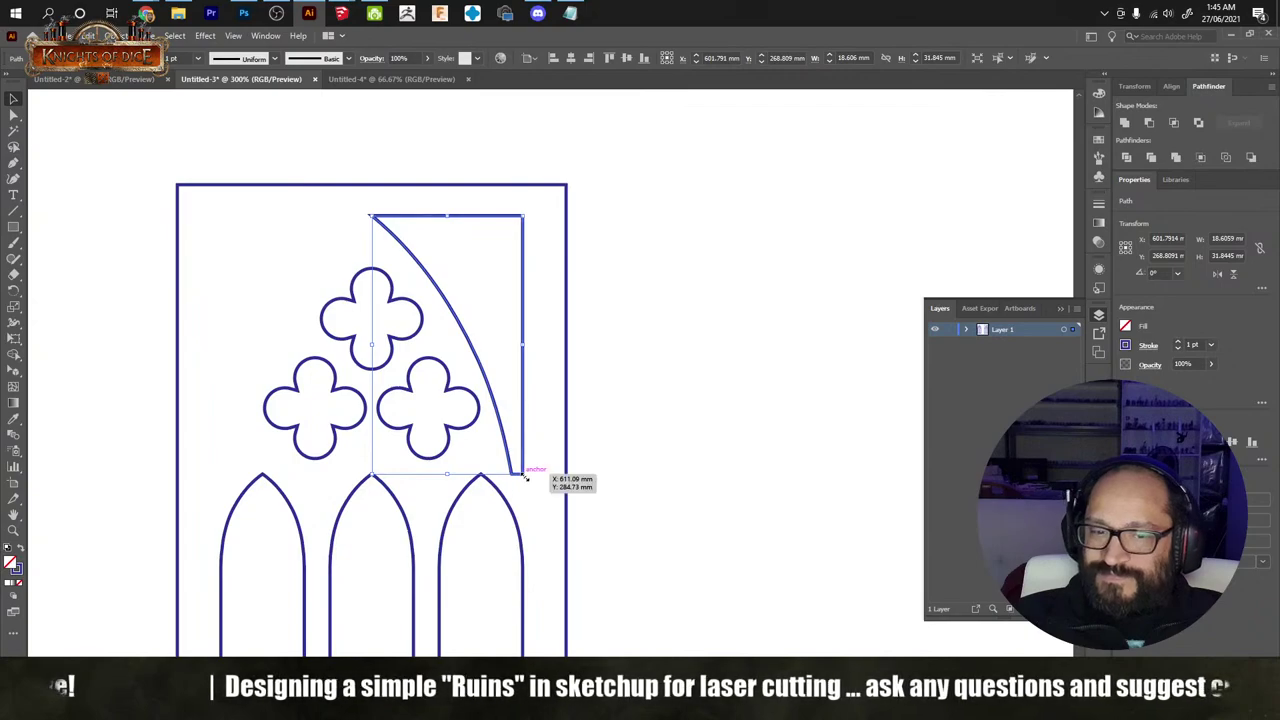
right_click(458, 338)
mouse_move(545, 557)
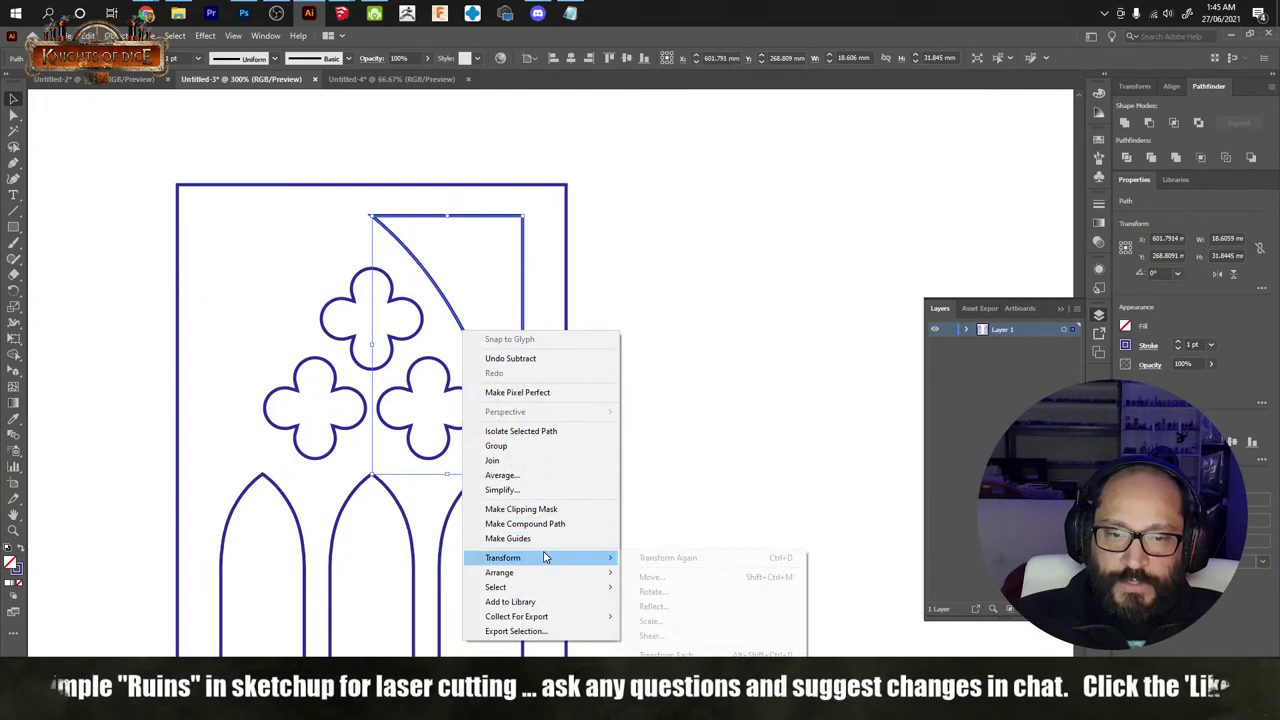
click(652, 606)
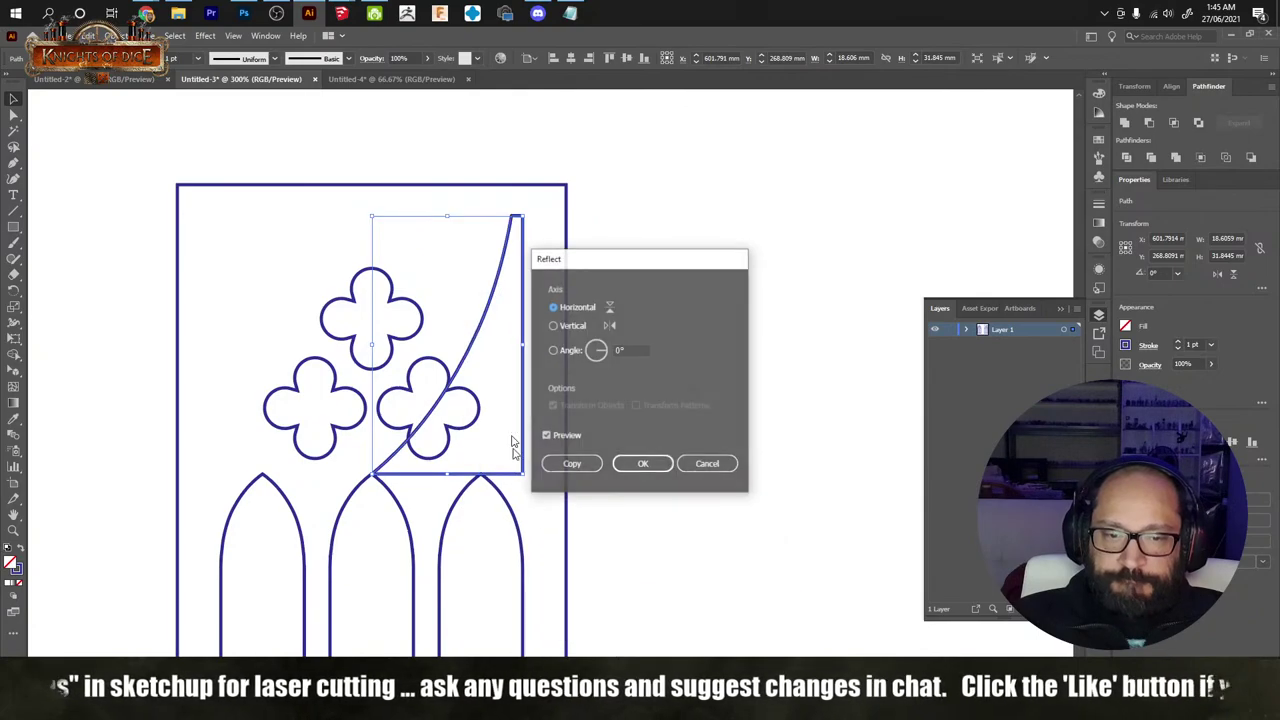
click(553, 326)
click(571, 464)
click(657, 302)
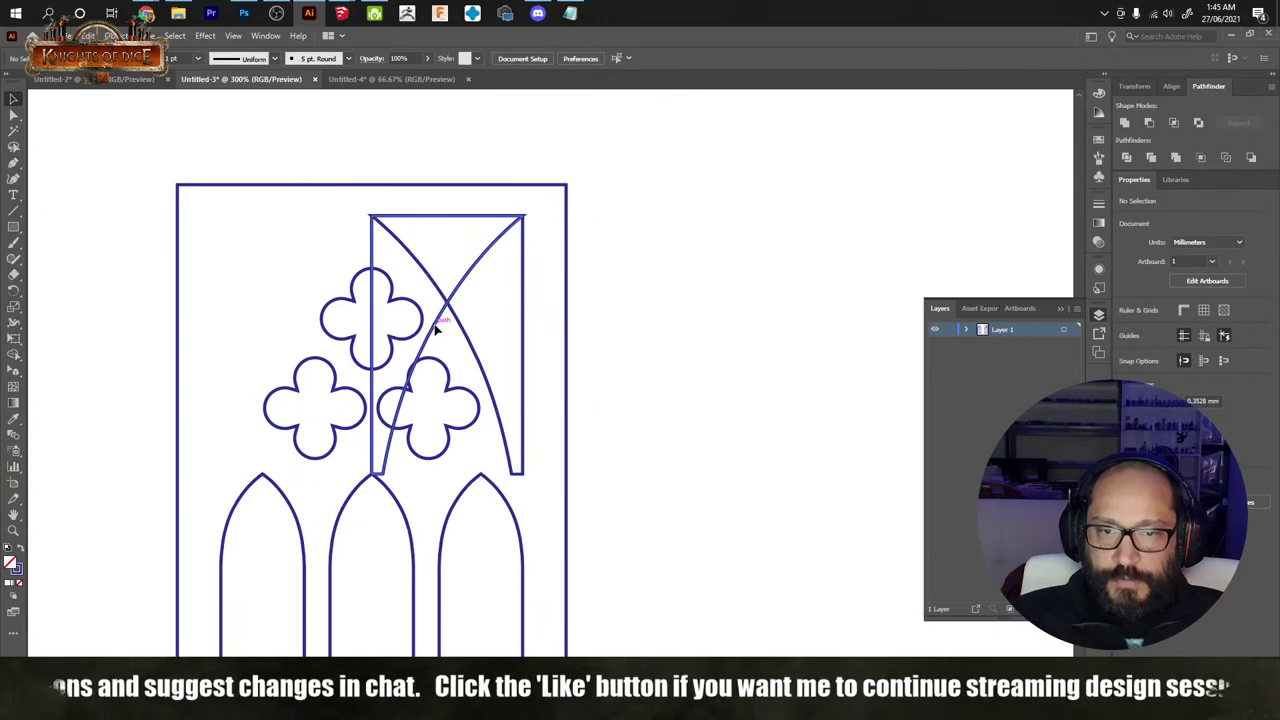
drag(436, 330, 278, 322)
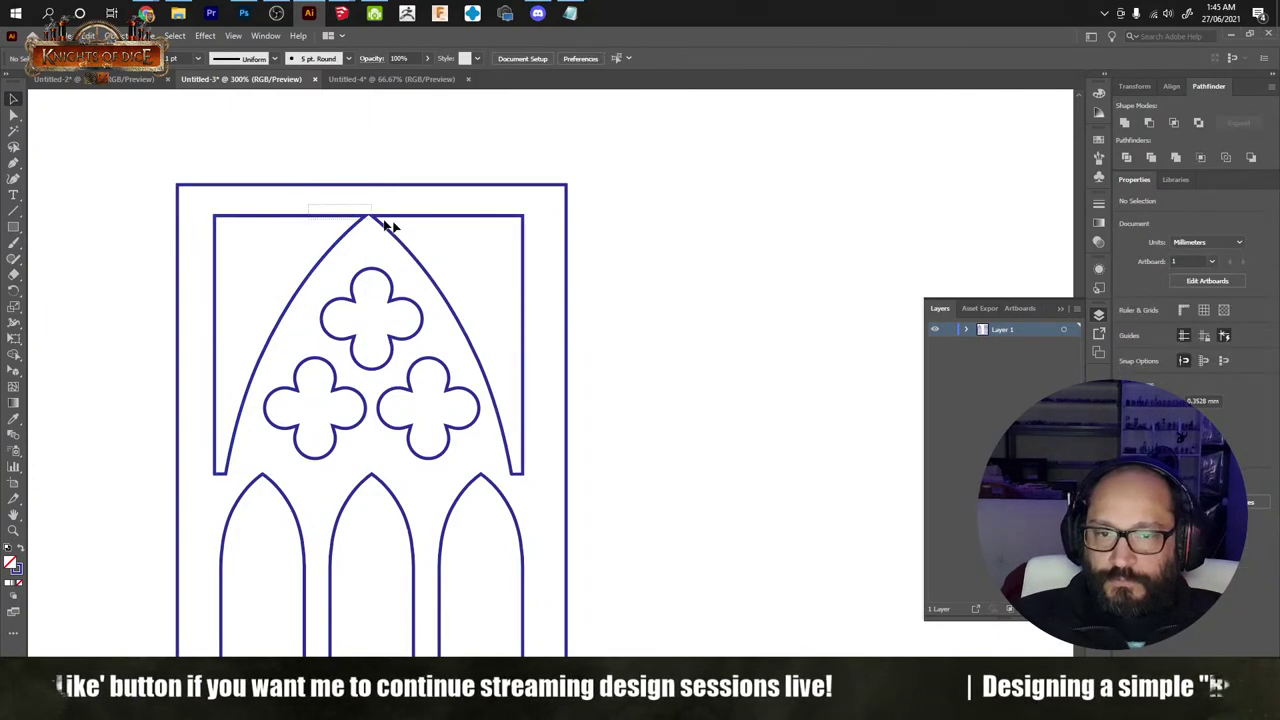
Step: Try to pull the left spandrel's apex anchor down and inward, then undo the move
drag(388, 226, 392, 228)
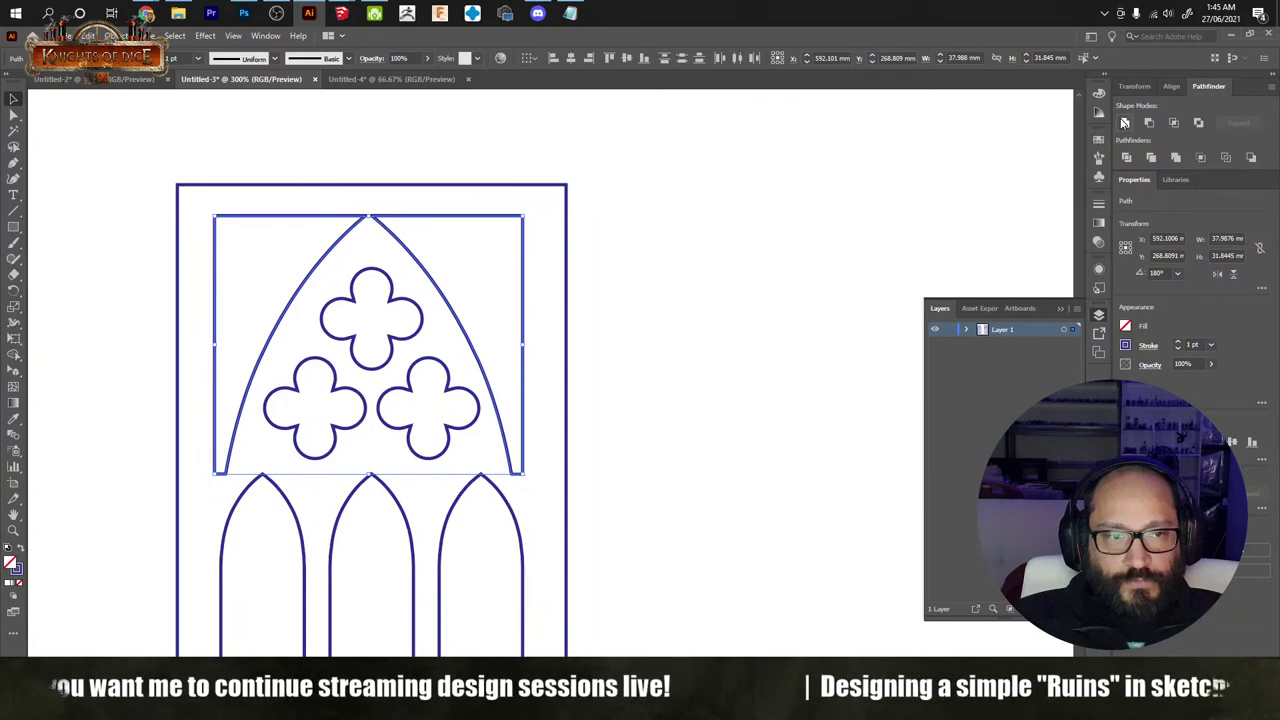
click(697, 309)
alt+scroll(349, 229, up, 4)
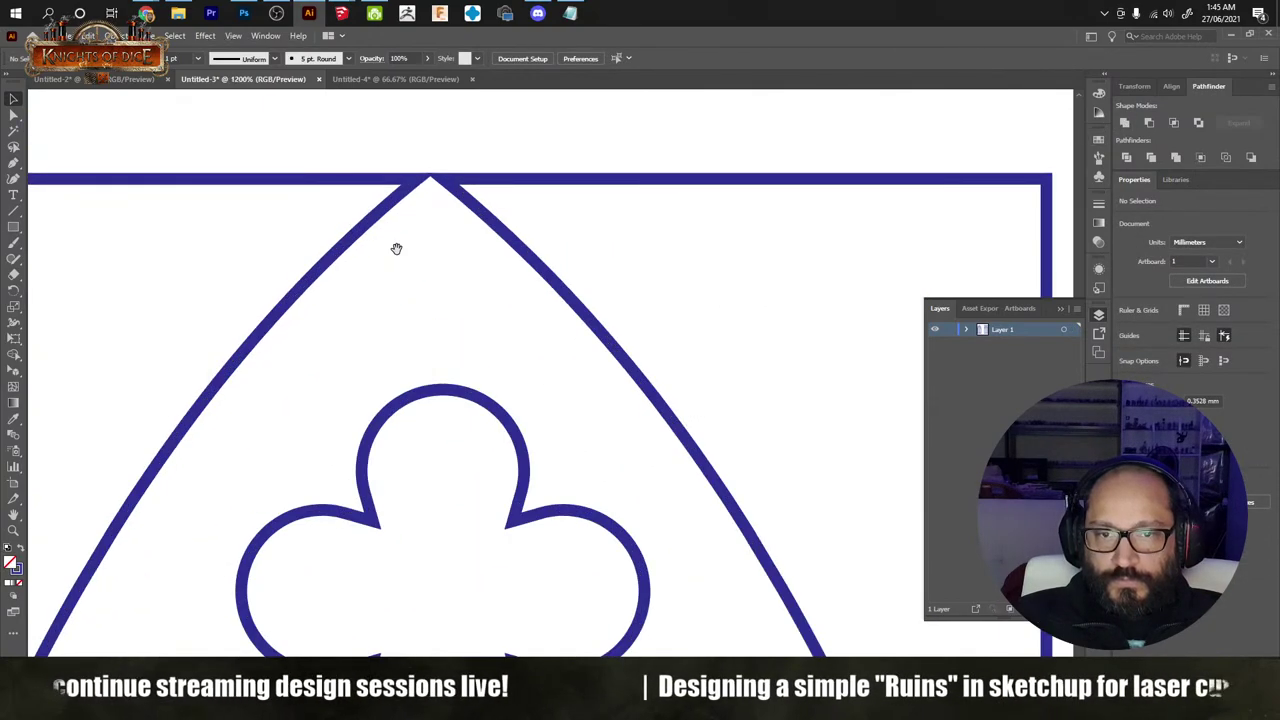
drag(396, 248, 382, 294)
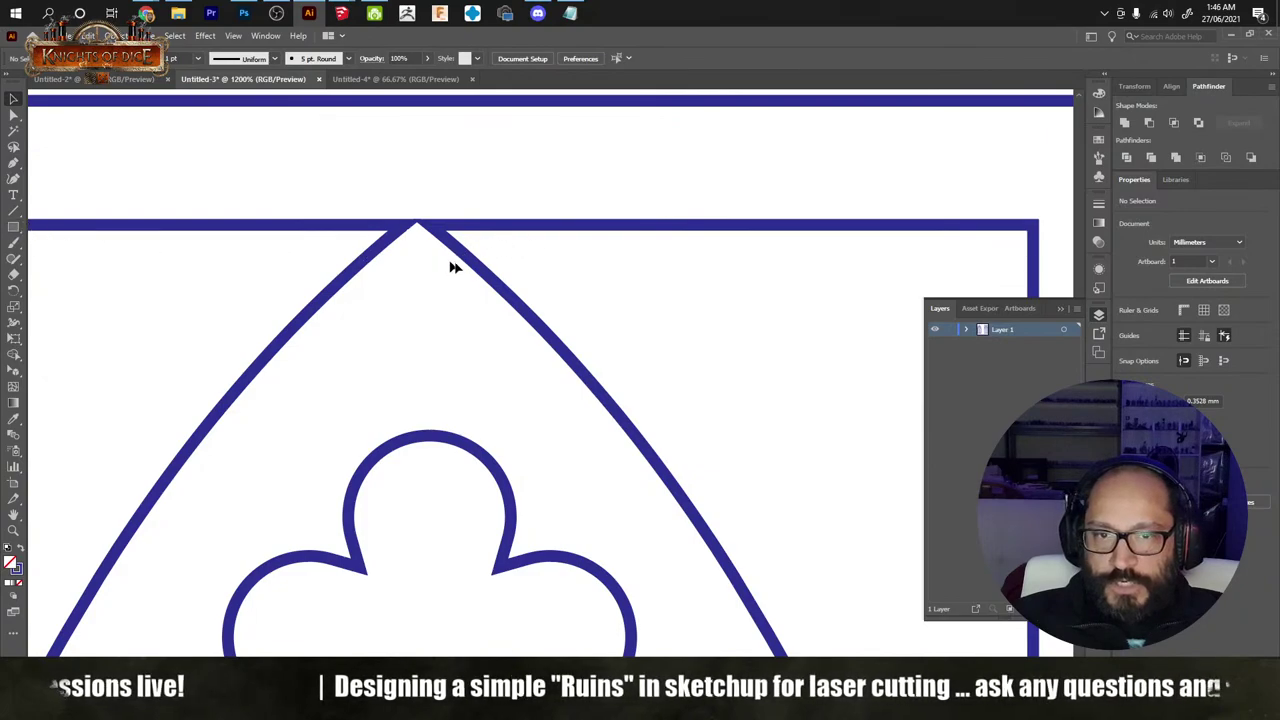
alt+scroll(478, 270, down, 4)
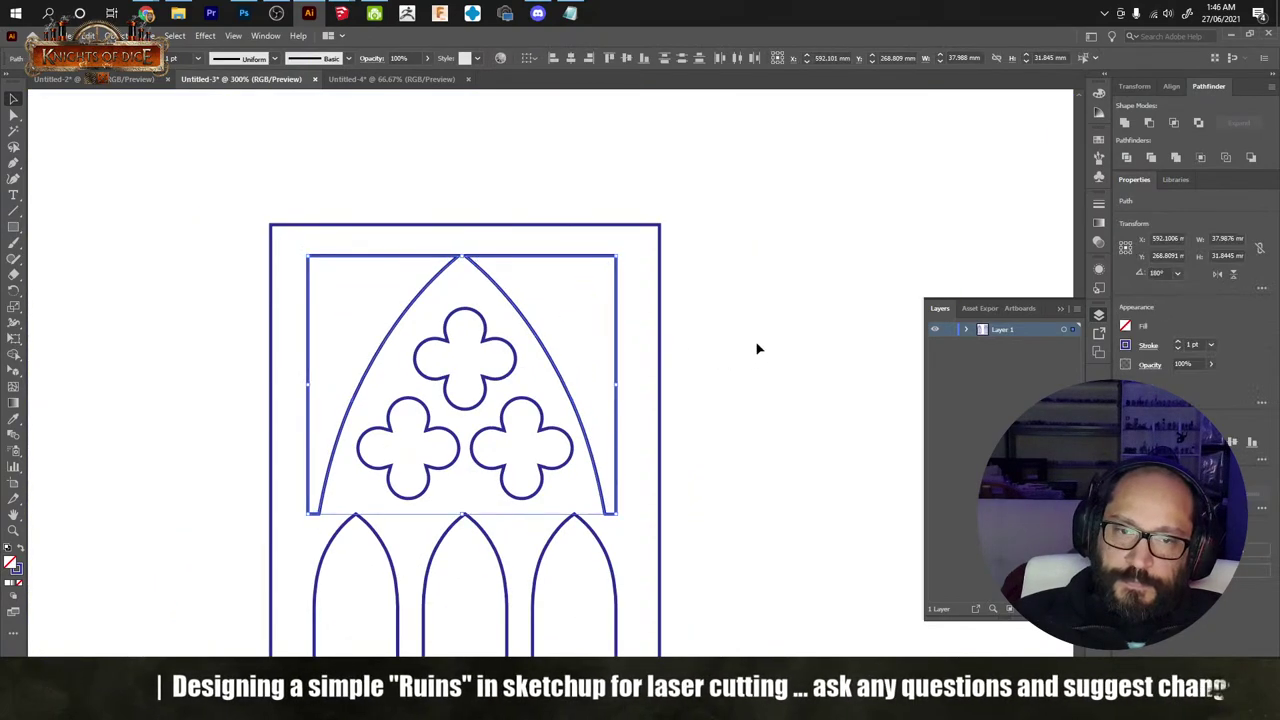
alt+scroll(480, 270, up, 2)
alt+scroll(480, 270, up, 3)
key(a)
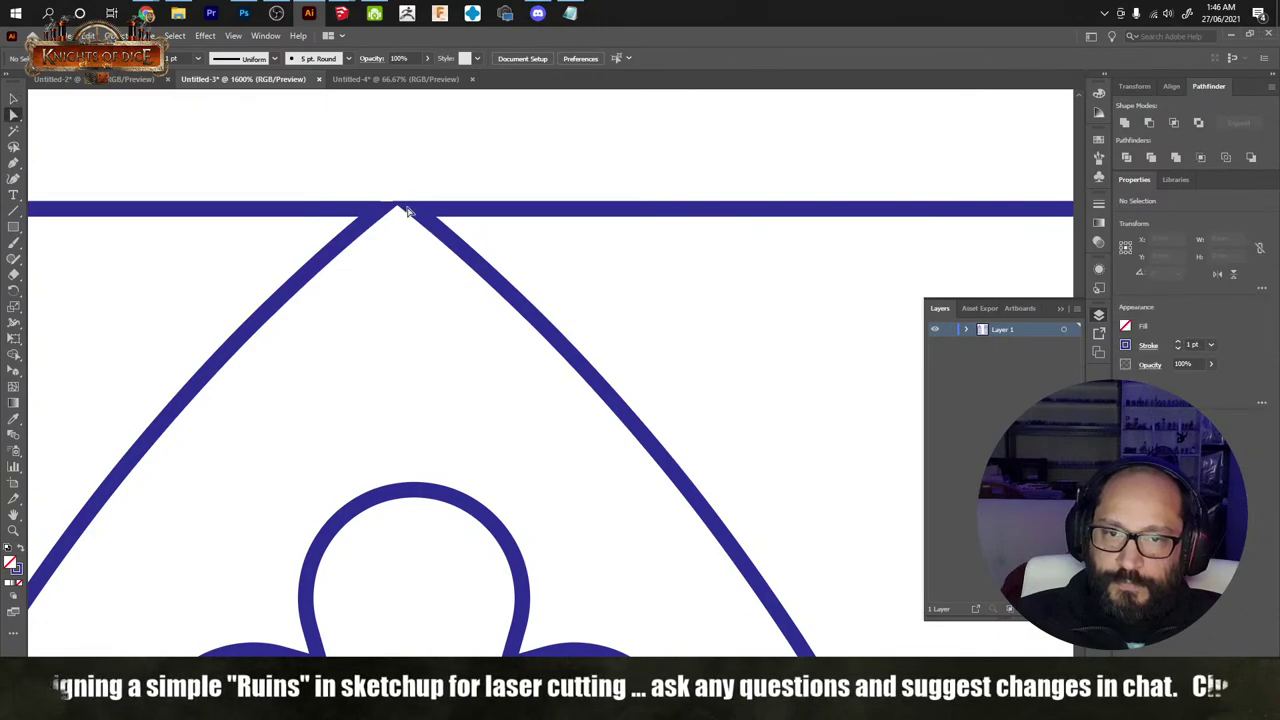
drag(373, 217, 344, 258)
key(ctrl+z)
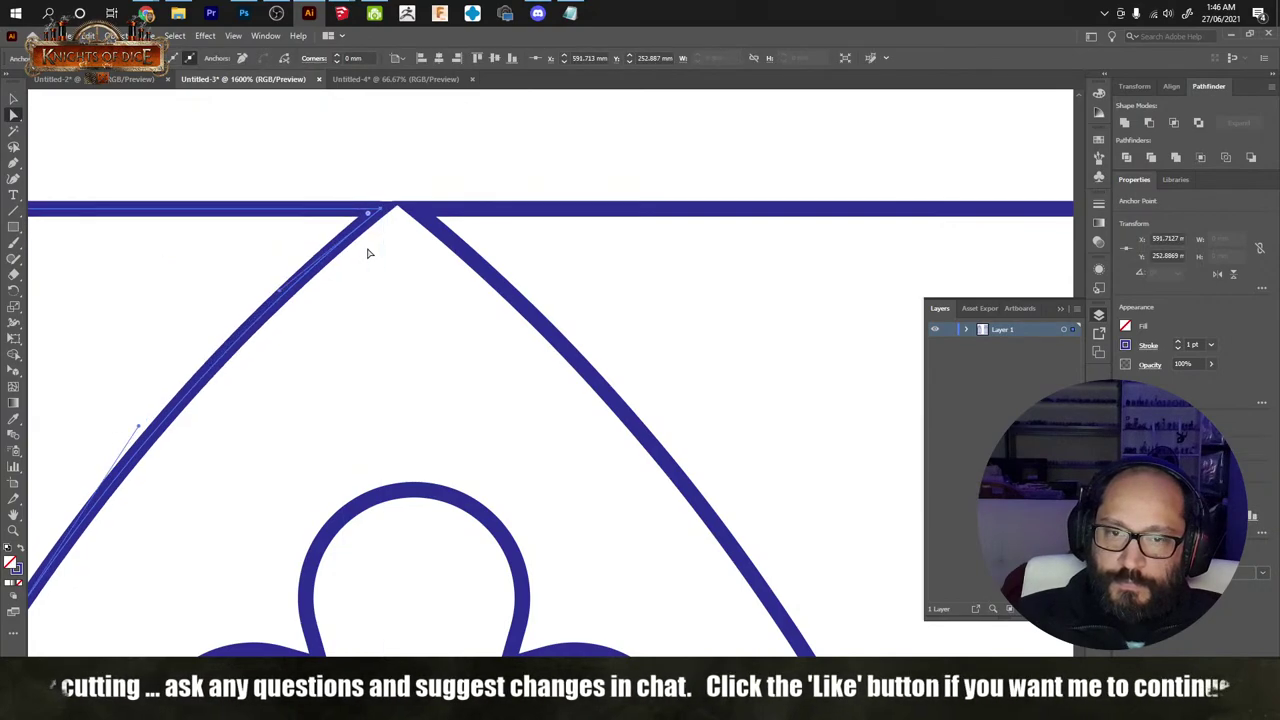
click(392, 330)
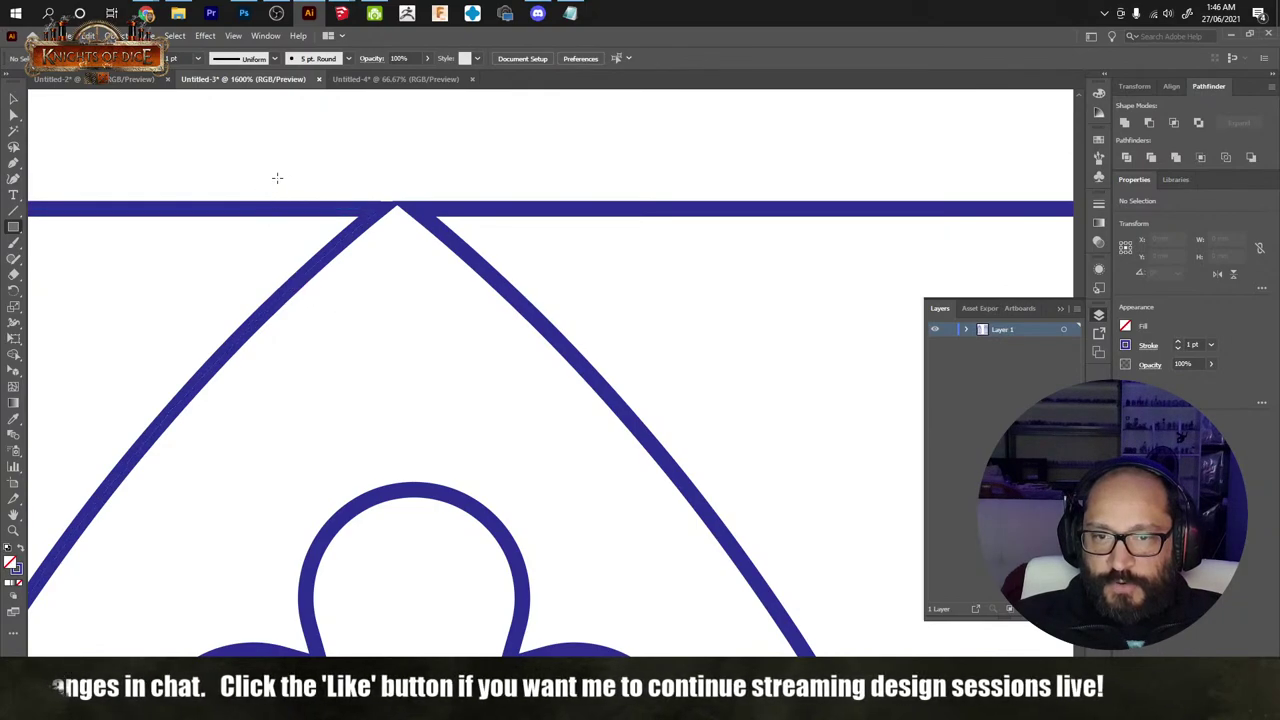
Step: Draw a small rectangle over the left spandrel's pointed apex tip and subtract it with Minus Front
drag(277, 178, 400, 337)
key(v)
drag(318, 378, 184, 220)
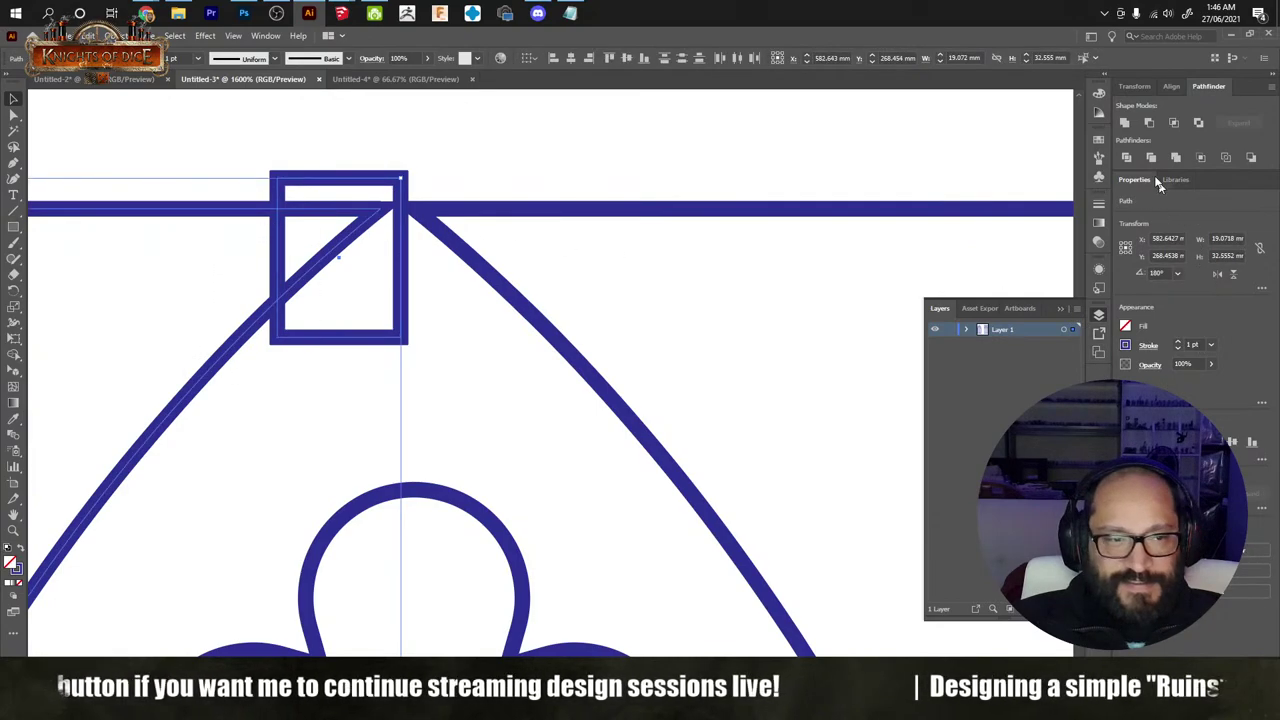
click(1149, 122)
click(391, 340)
alt+scroll(394, 336, down, 4)
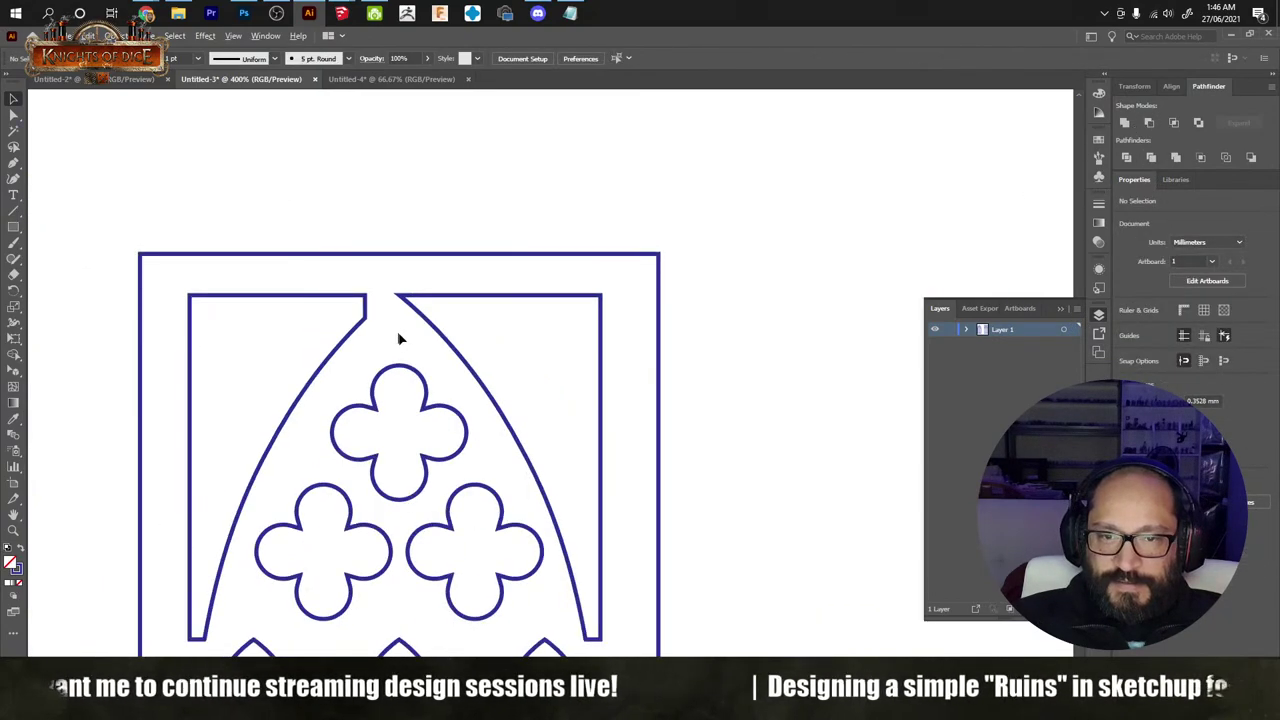
Step: Delete the untrimmed right spandrel and place a copy of the trimmed left spandrel on that side
drag(408, 336, 491, 322)
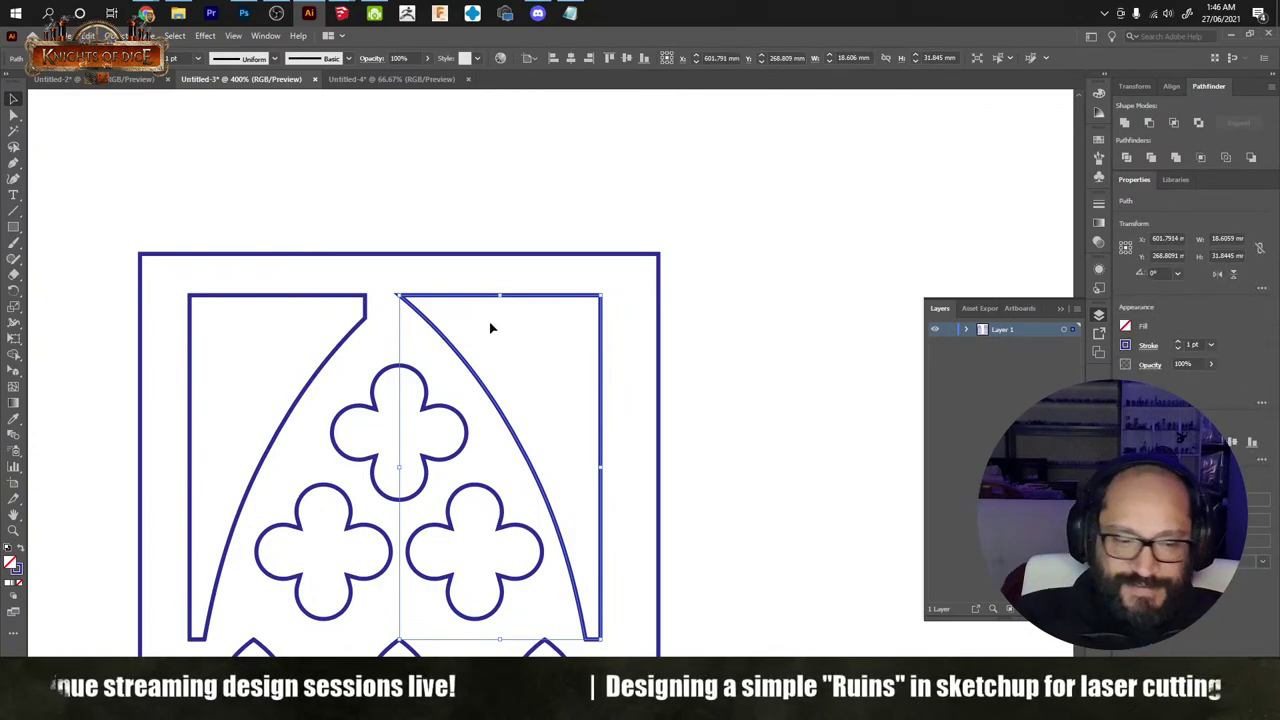
key(Delete)
alt+drag(357, 334, 585, 341)
right_click(585, 341)
mouse_move(722, 575)
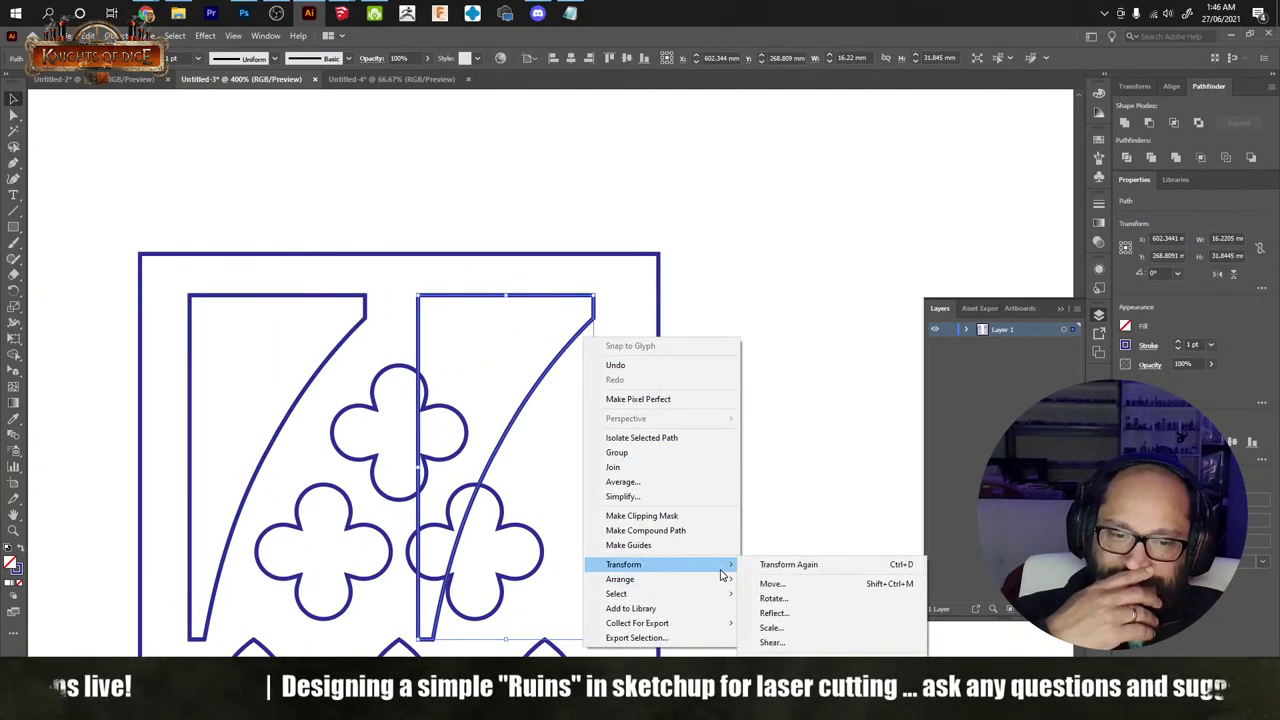
click(805, 612)
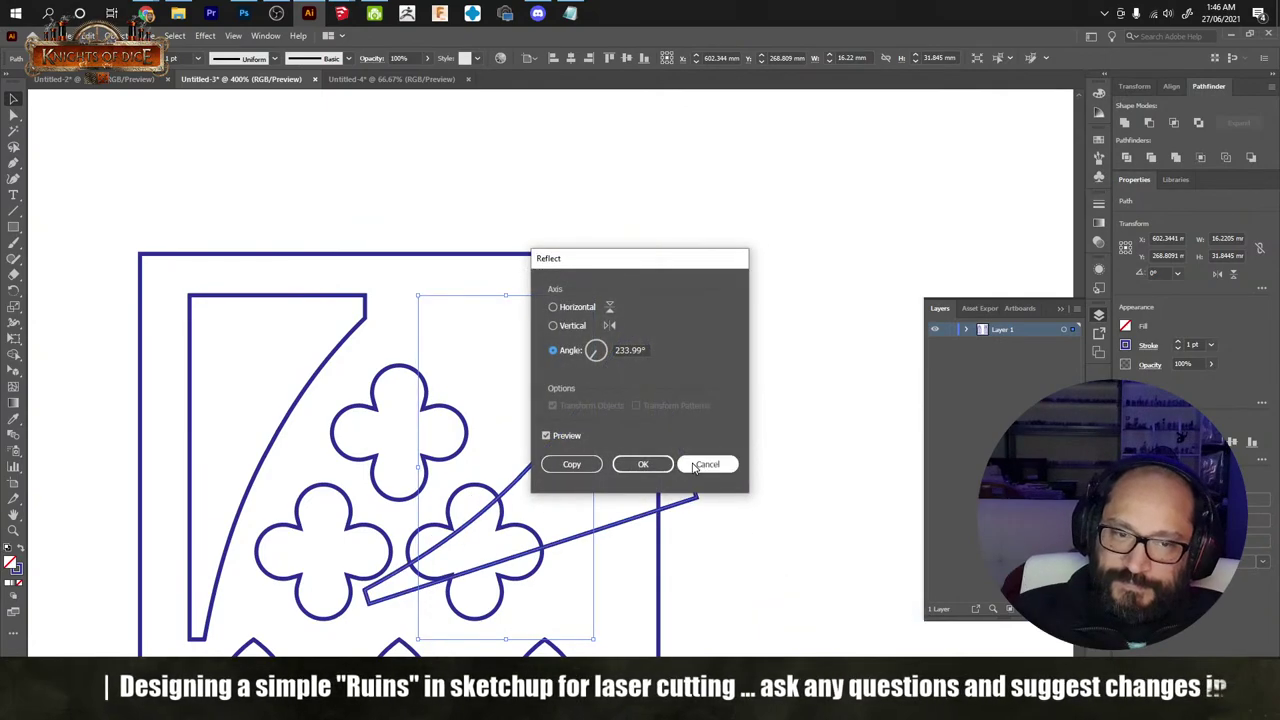
click(706, 465)
Step: Reflect the copied spandrel across the vertical axis so it mirrors the left one
right_click(583, 339)
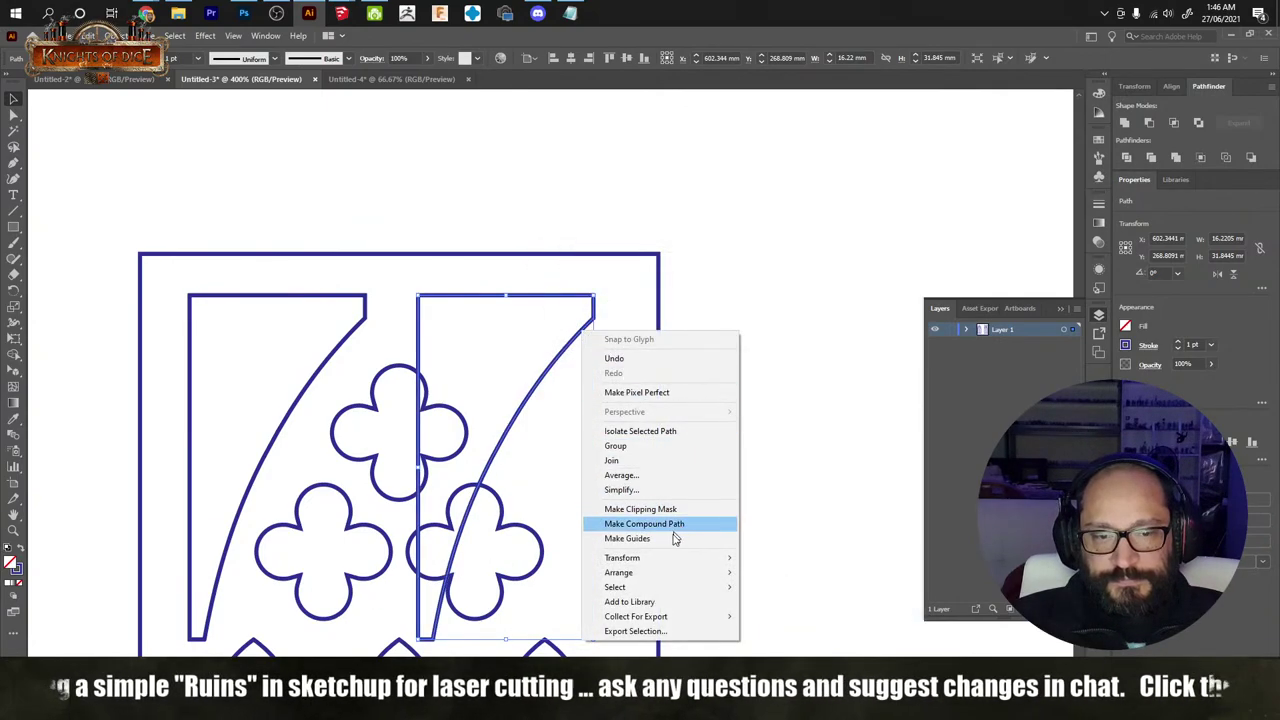
mouse_move(668, 558)
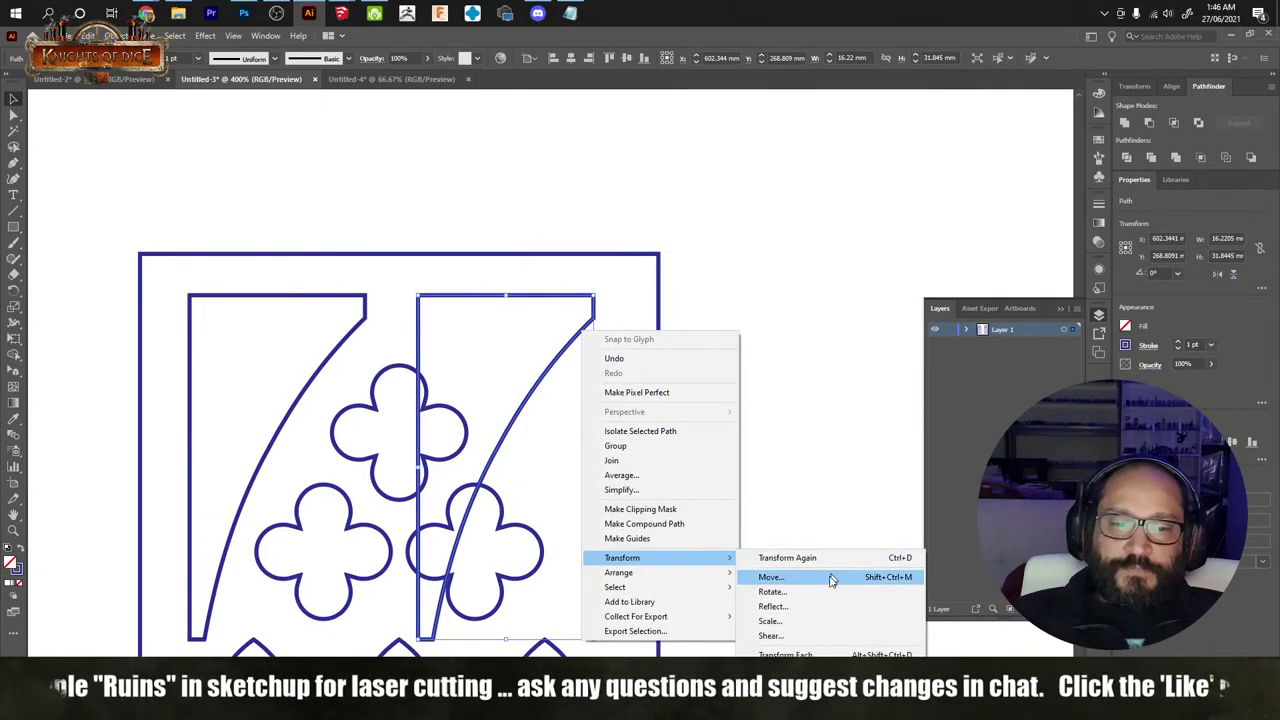
click(771, 607)
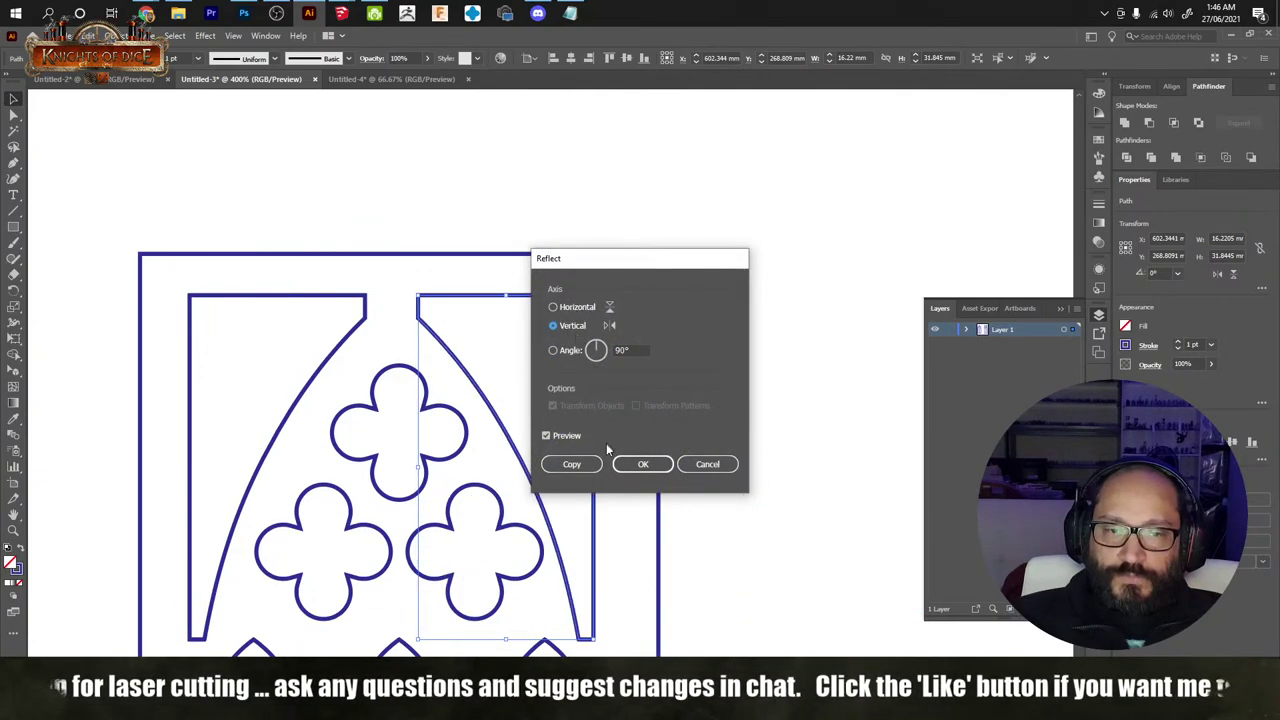
click(643, 464)
click(763, 526)
Step: Move the right spandrel slightly outward so its straight side lines up with the right lancet's outer edge
scroll(629, 329, down, 5)
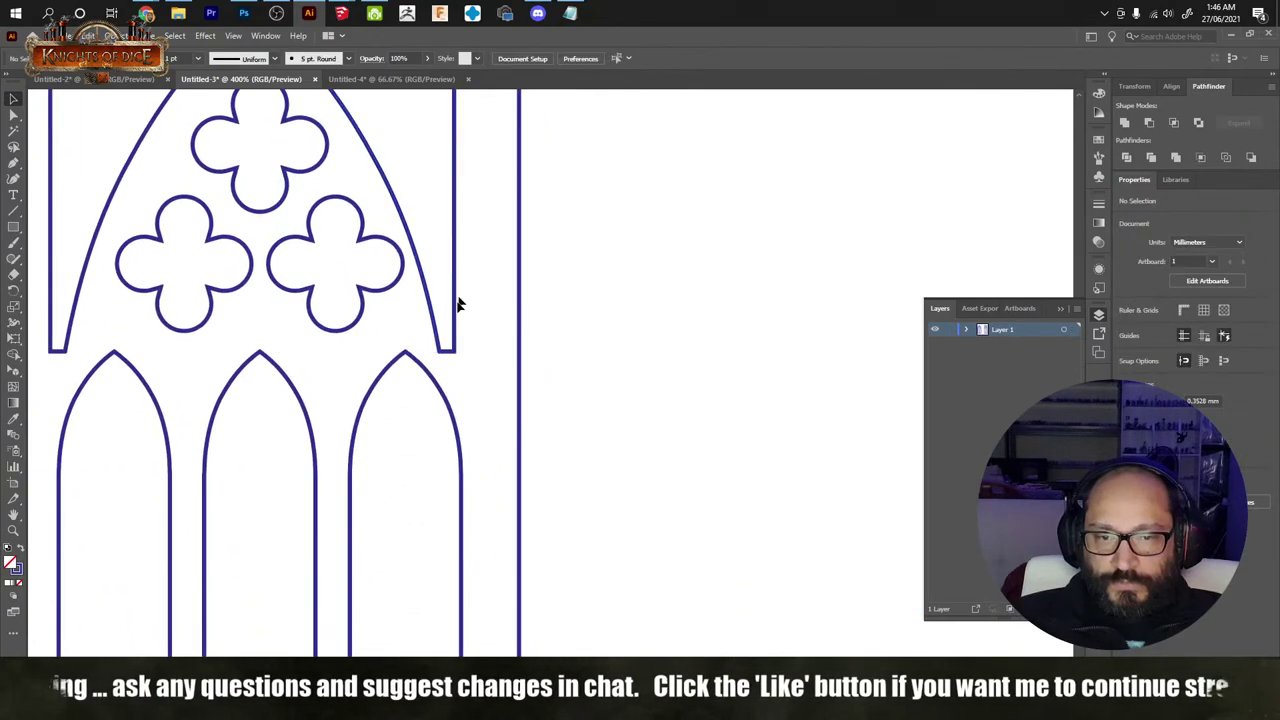
scroll(530, 350, up, 3)
scroll(530, 350, left, 3)
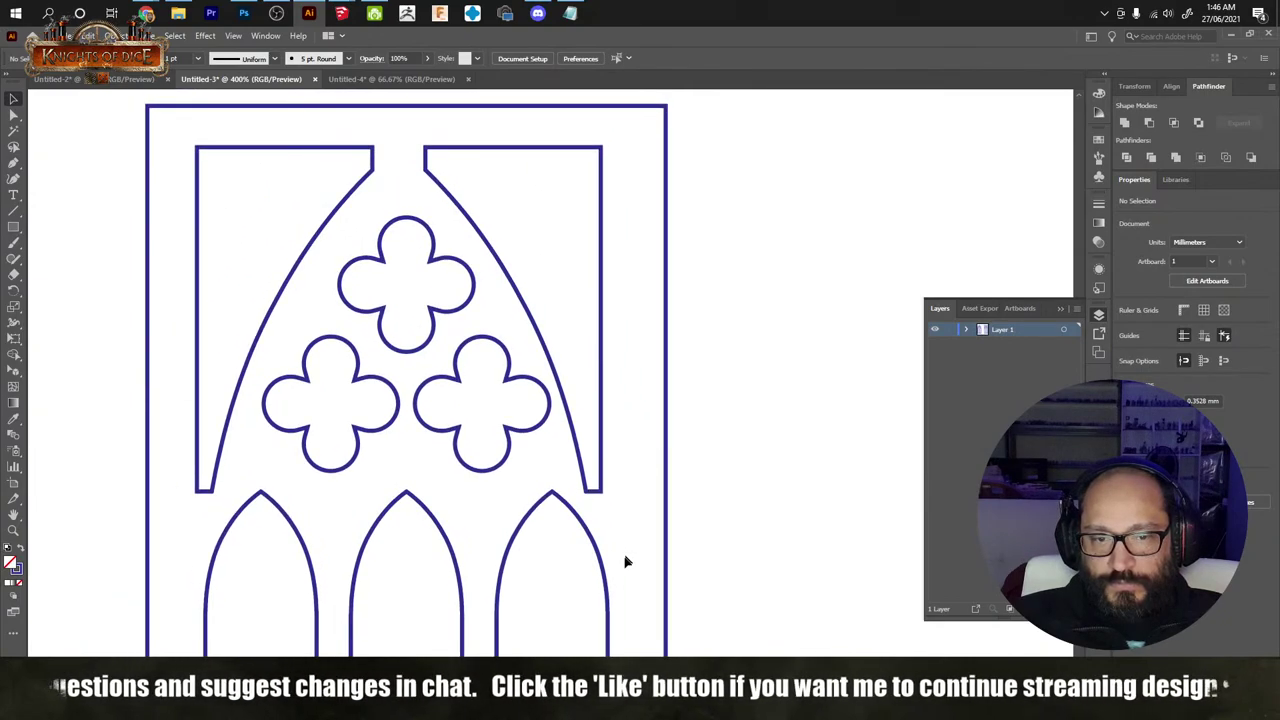
drag(601, 437, 608, 432)
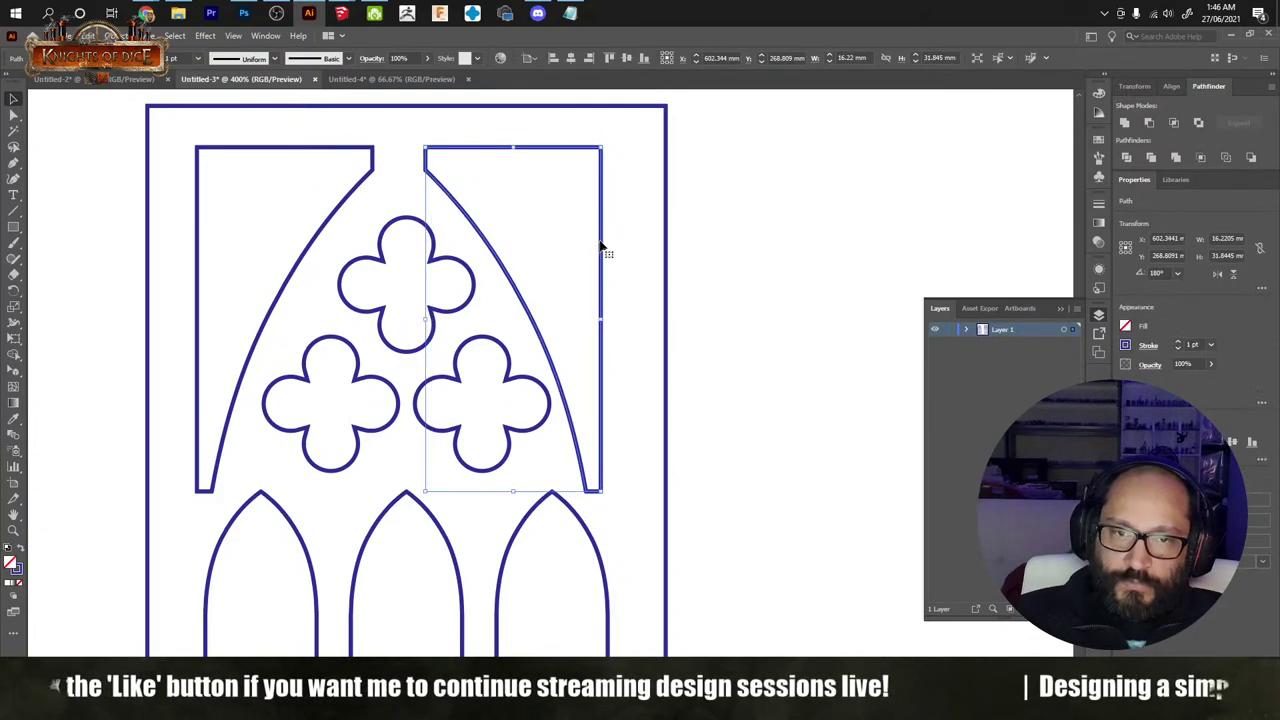
drag(603, 237, 610, 235)
scroll(620, 280, up, 2)
alt+scroll(553, 317, down, 2)
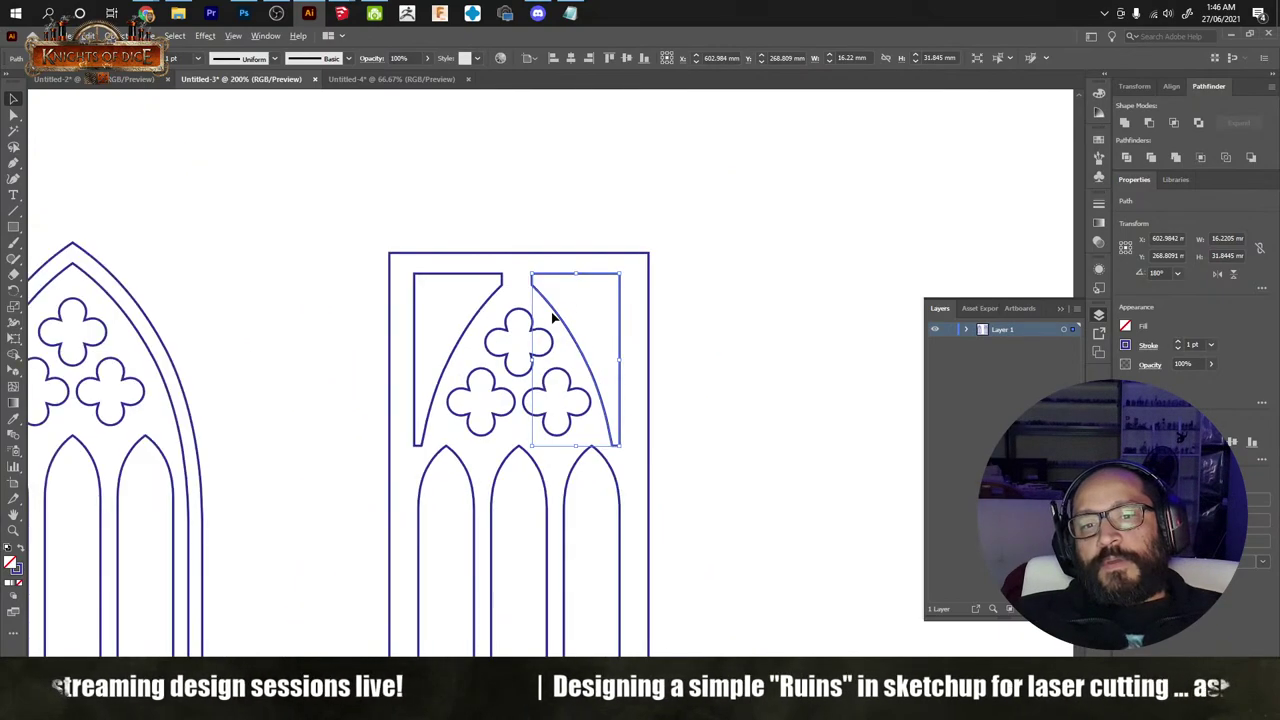
scroll(650, 305, right, 1)
click(737, 300)
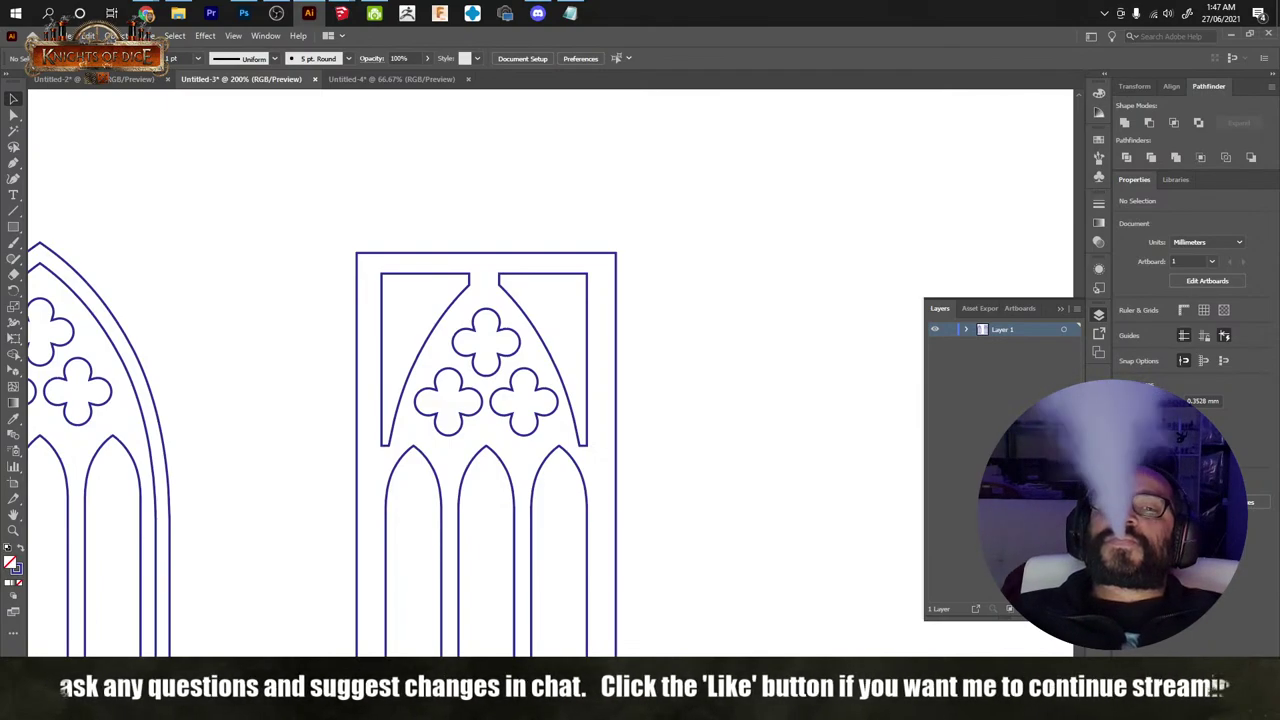
Step: Move the left spandrel's lower inner anchor onto its lower outer corner so the shape ends in a point
alt+scroll(391, 430, up, 8)
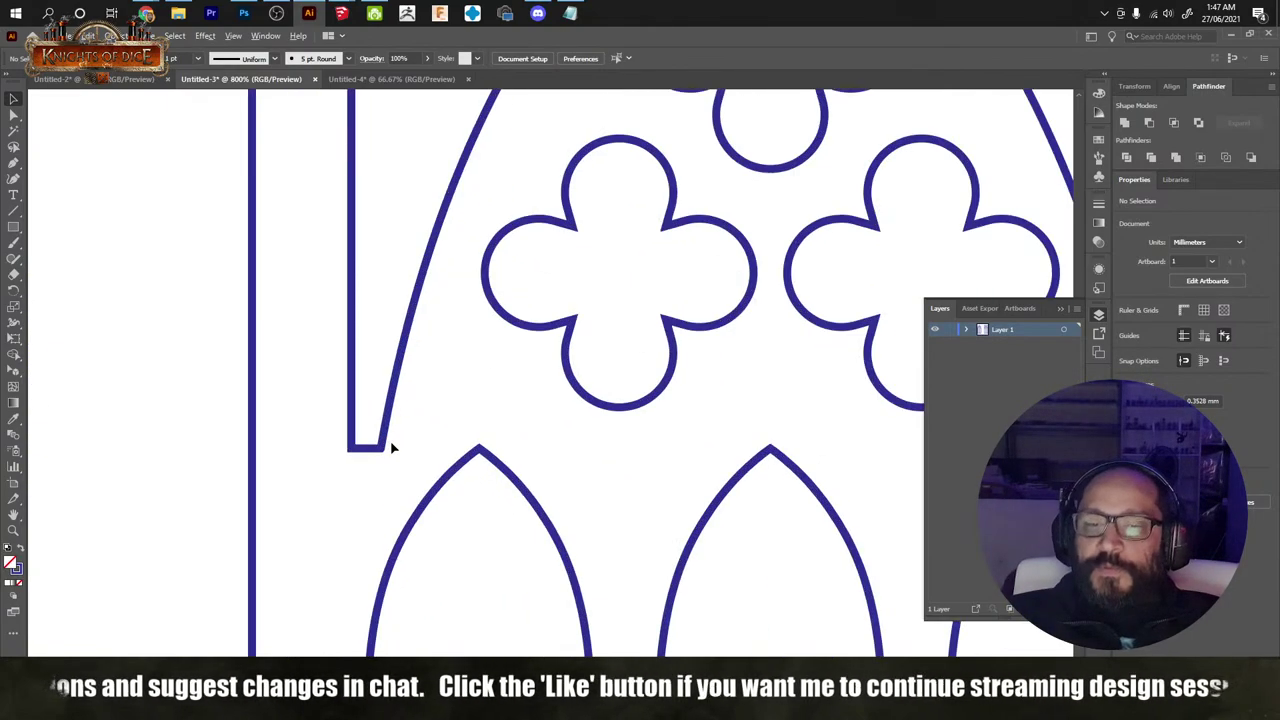
alt+scroll(611, 391, down, 3)
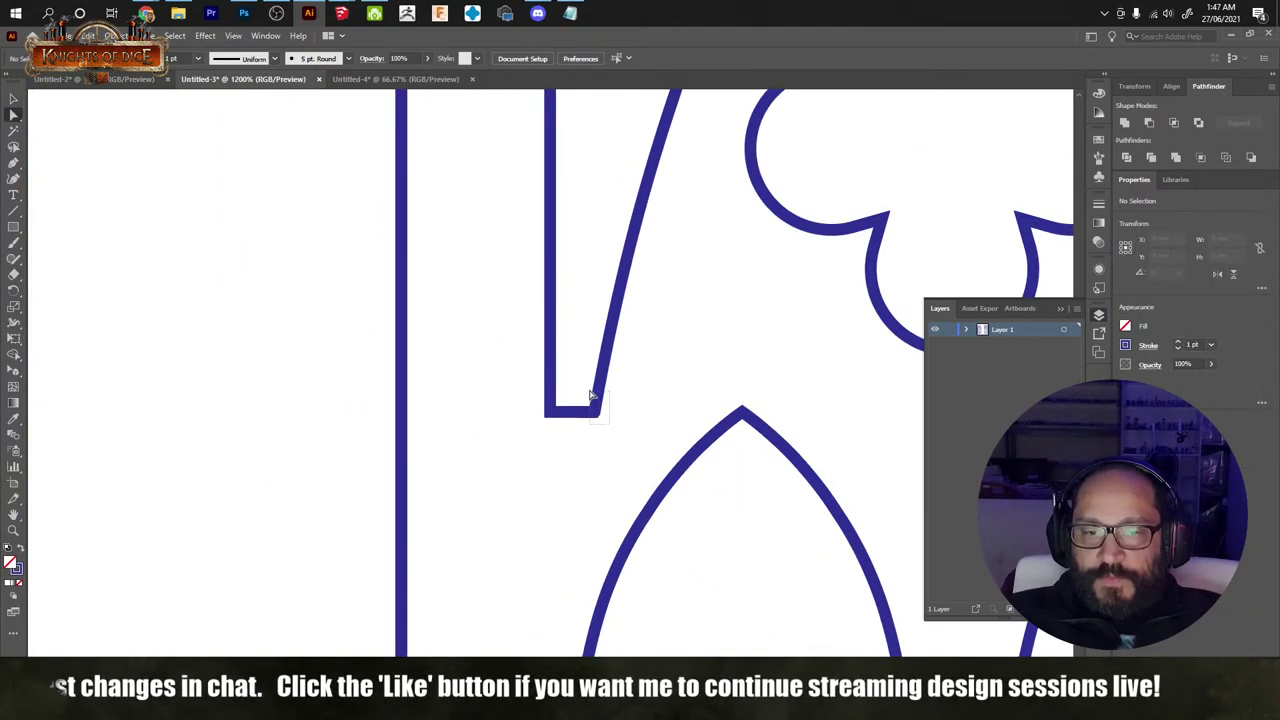
key(a)
click(594, 411)
drag(593, 414, 550, 412)
Step: Move the right spandrel's lower inner anchor onto its lower outer corner to end it in a matching point
alt+scroll(677, 371, down, 4)
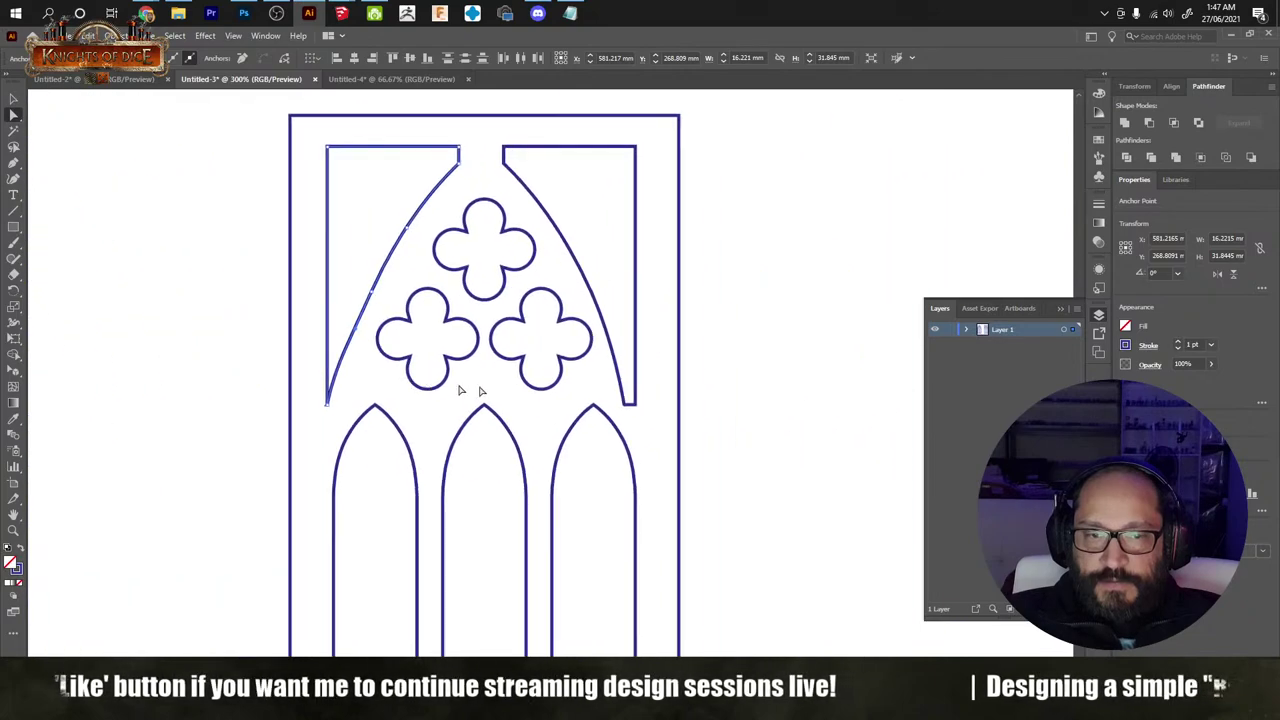
alt+scroll(611, 400, up, 3)
click(660, 432)
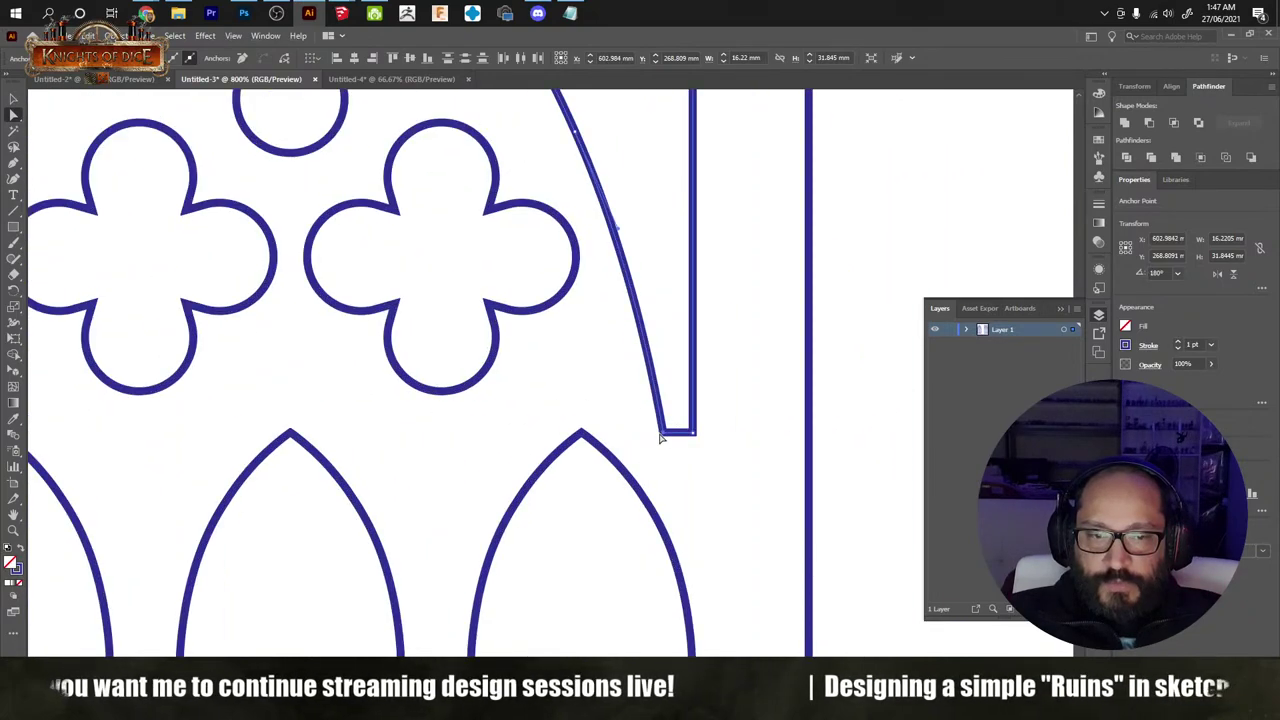
drag(664, 434, 694, 437)
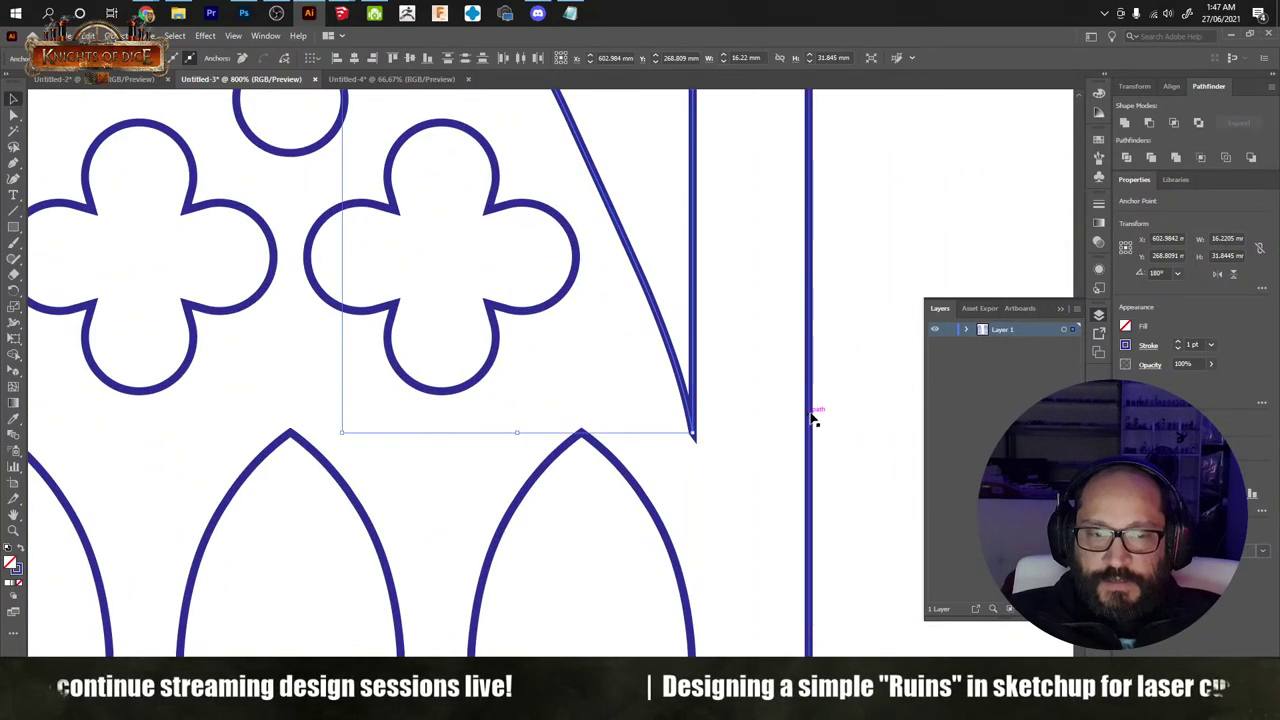
click(843, 394)
Step: Set the stroke weight of the entire rectangular window panel to 0.001 pt
alt+scroll(800, 400, down, 5)
drag(843, 612, 620, 222)
click(172, 58)
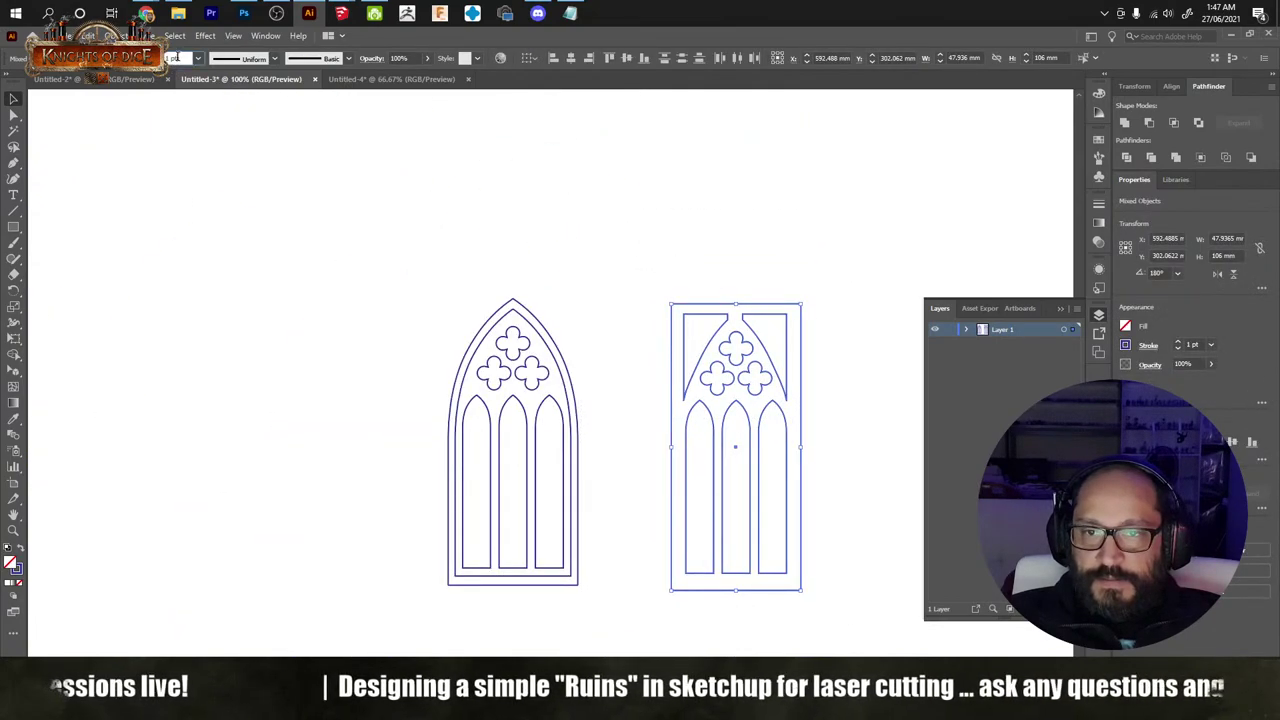
text(.001)
key(Return)
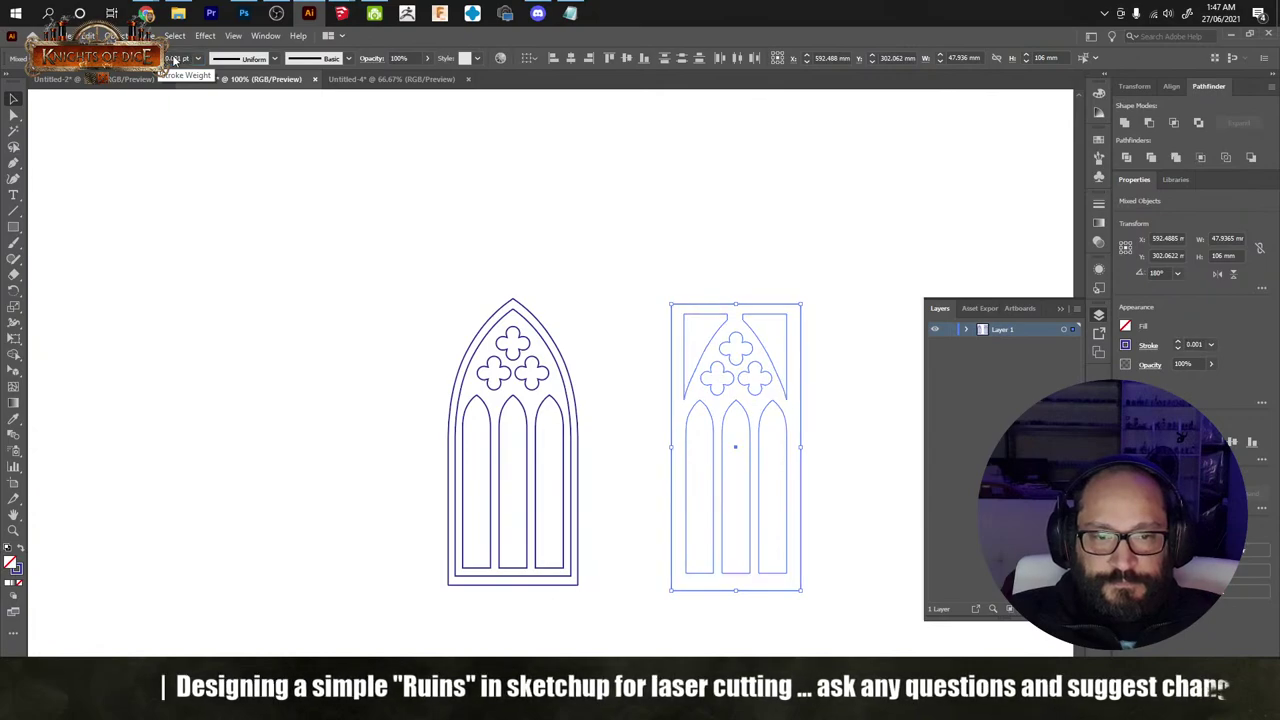
click(591, 277)
drag(591, 277, 231, 260)
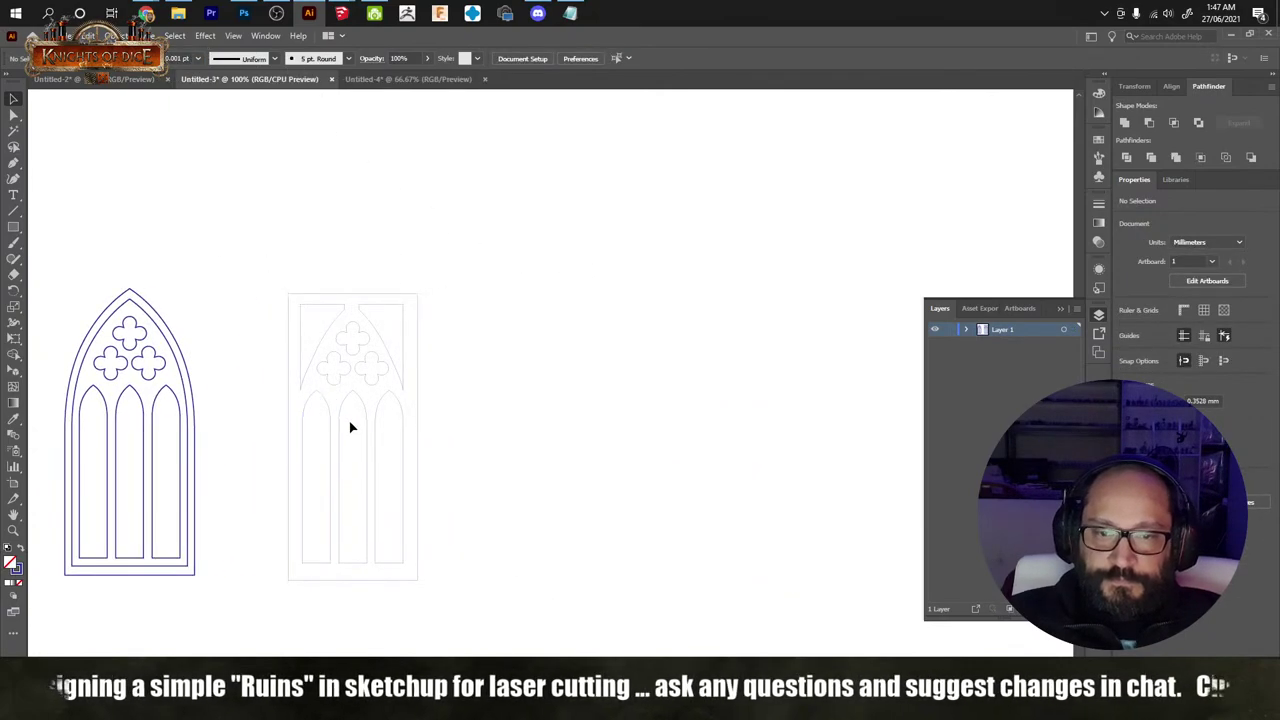
Step: Examine the top of the rectangular window panel, comparing the gap between the spandrels and their alignment with the lancets
alt+scroll(337, 400, up, 6)
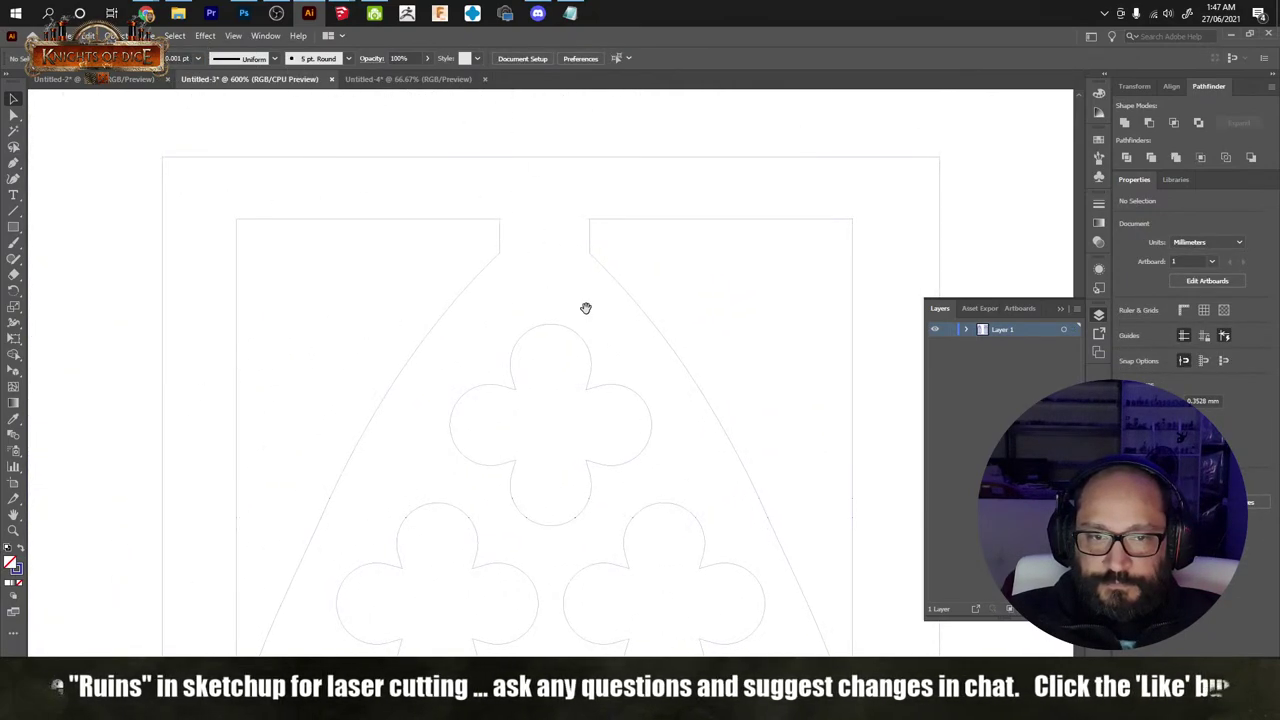
drag(586, 306, 577, 334)
alt+scroll(540, 262, up, 1)
alt+scroll(505, 276, down, 1)
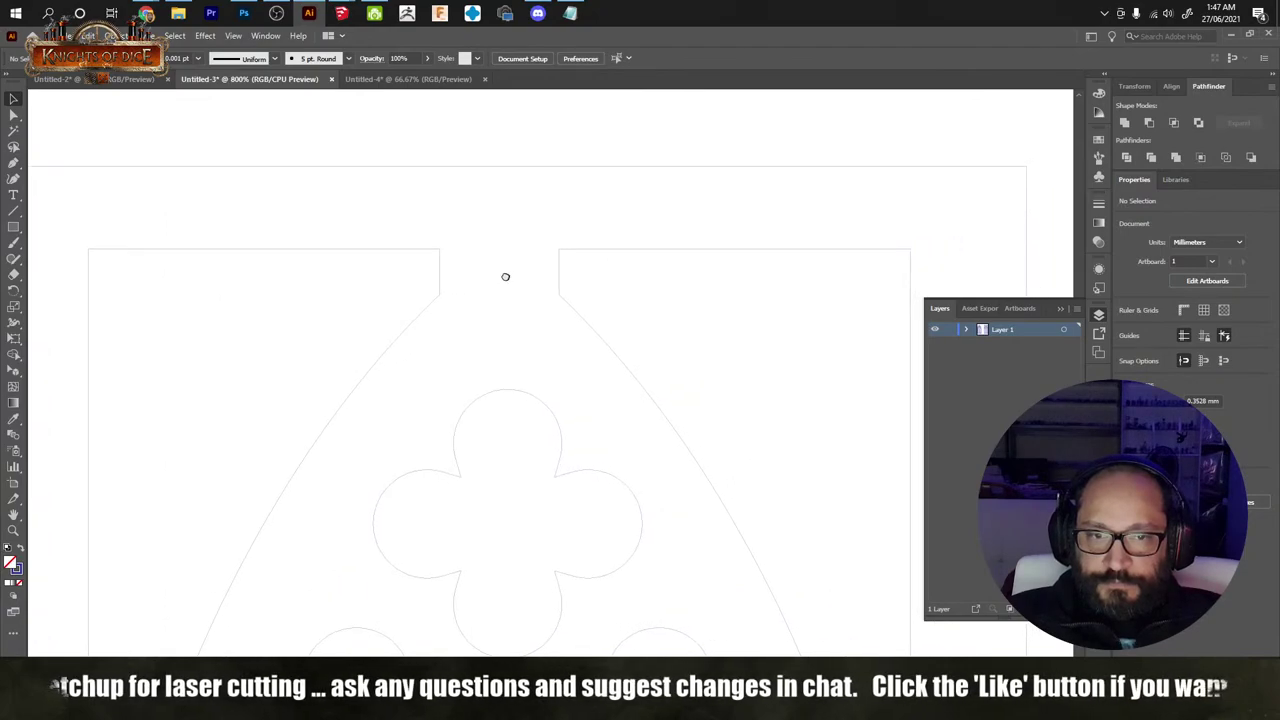
alt+scroll(505, 276, down, 3)
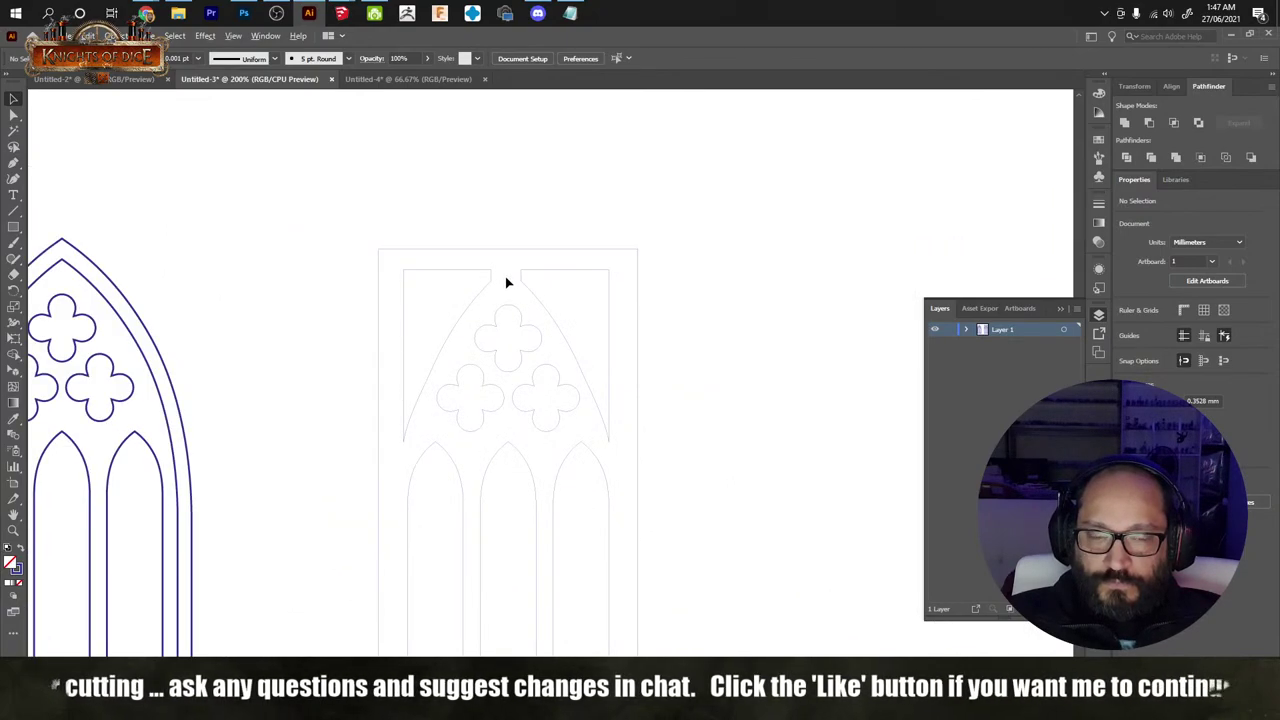
alt+scroll(506, 282, up, 1)
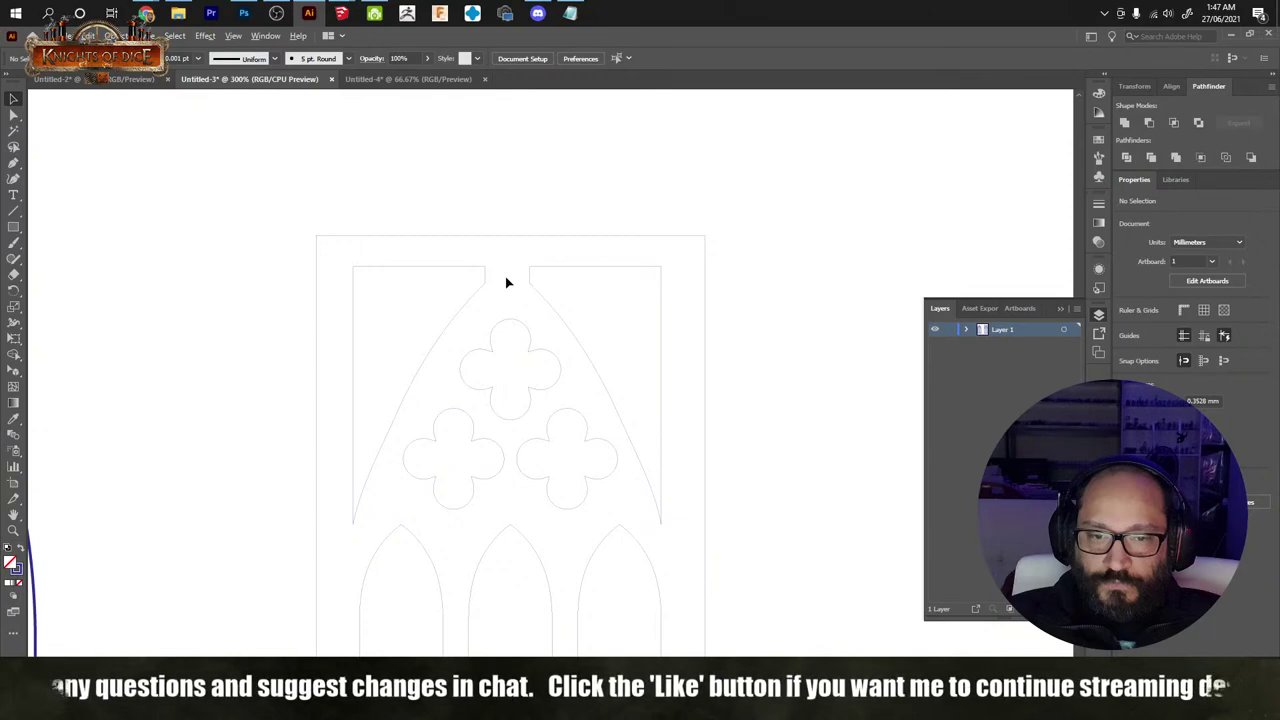
alt+scroll(506, 282, down, 2)
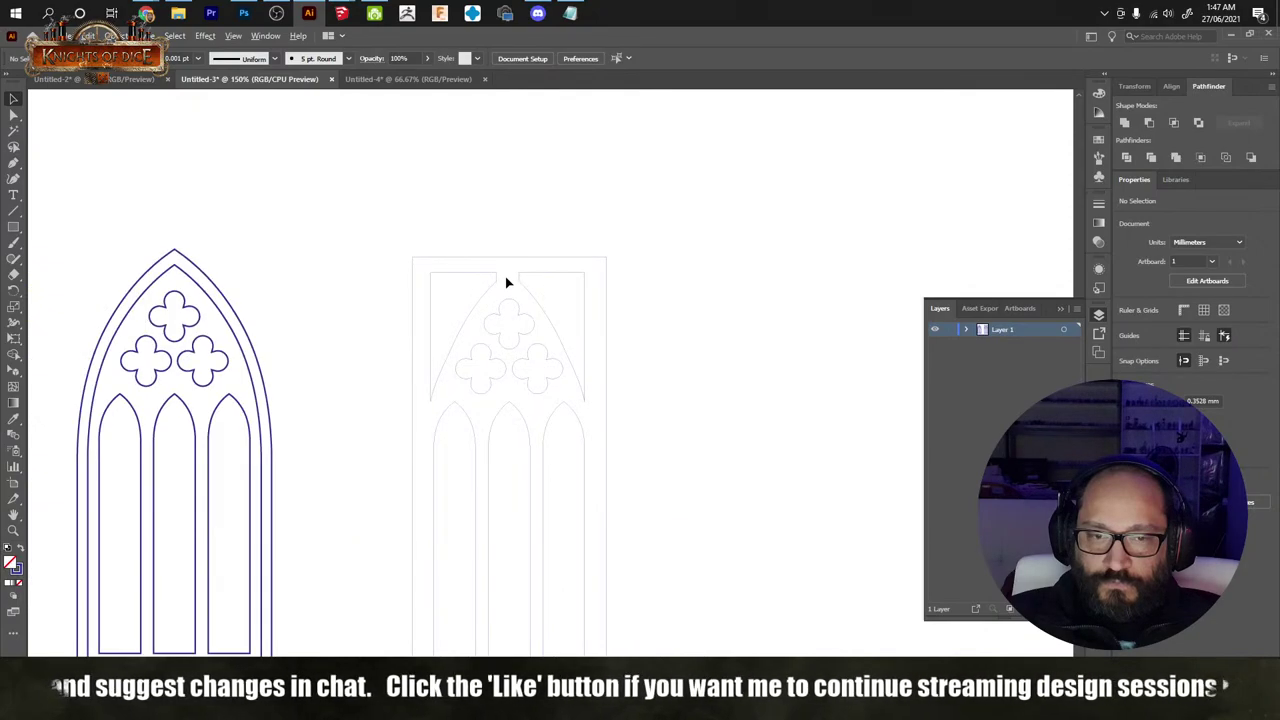
alt+scroll(506, 283, up, 5)
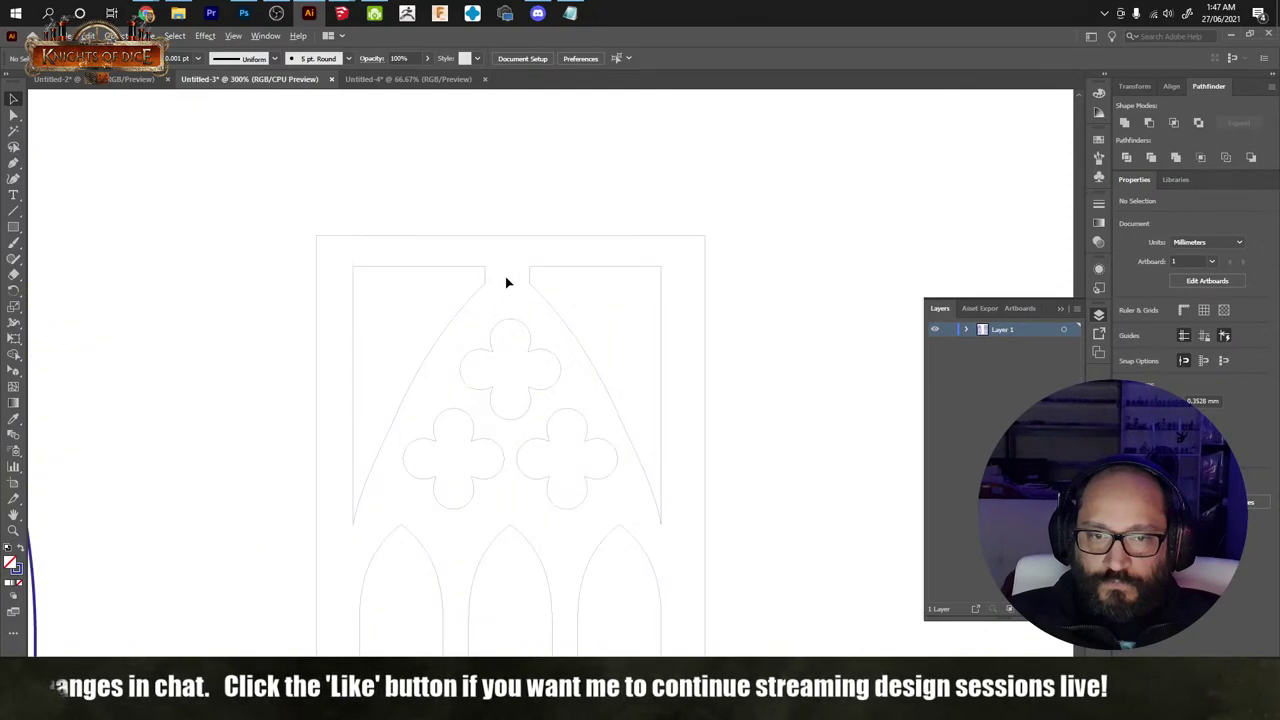
alt+scroll(506, 283, down, 3)
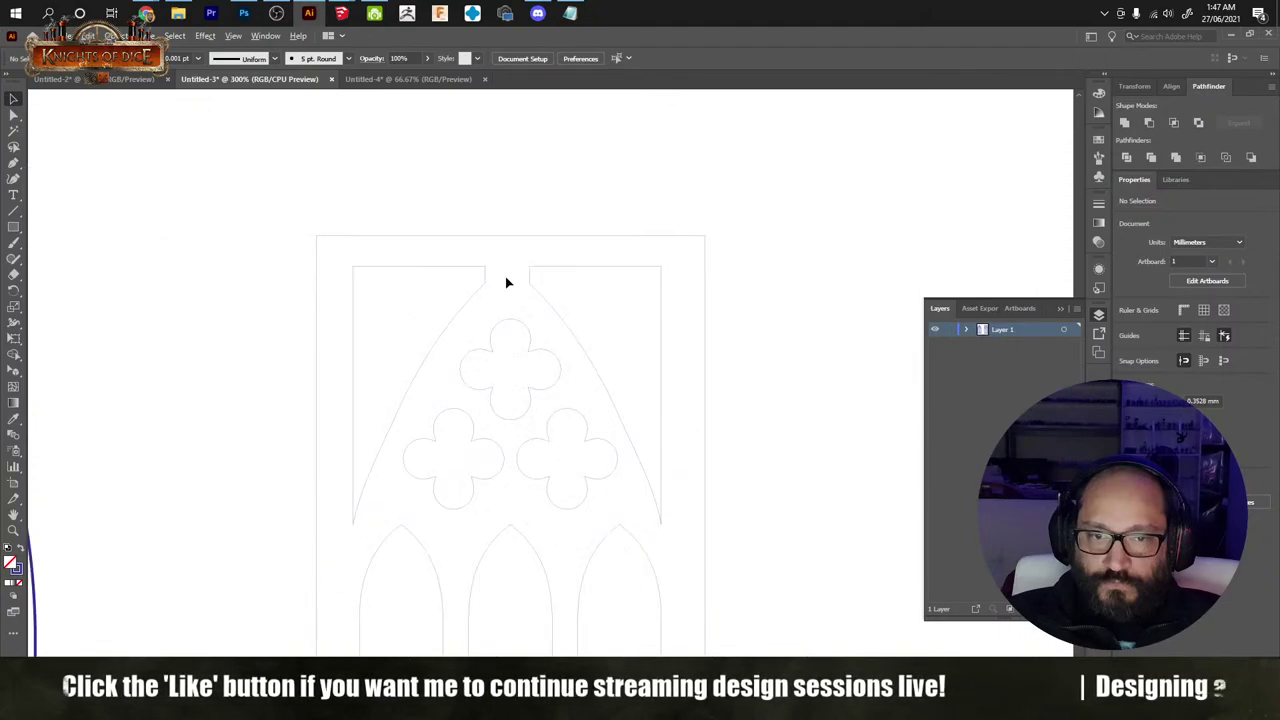
alt+scroll(506, 283, down, 1)
alt+scroll(491, 320, up, 2)
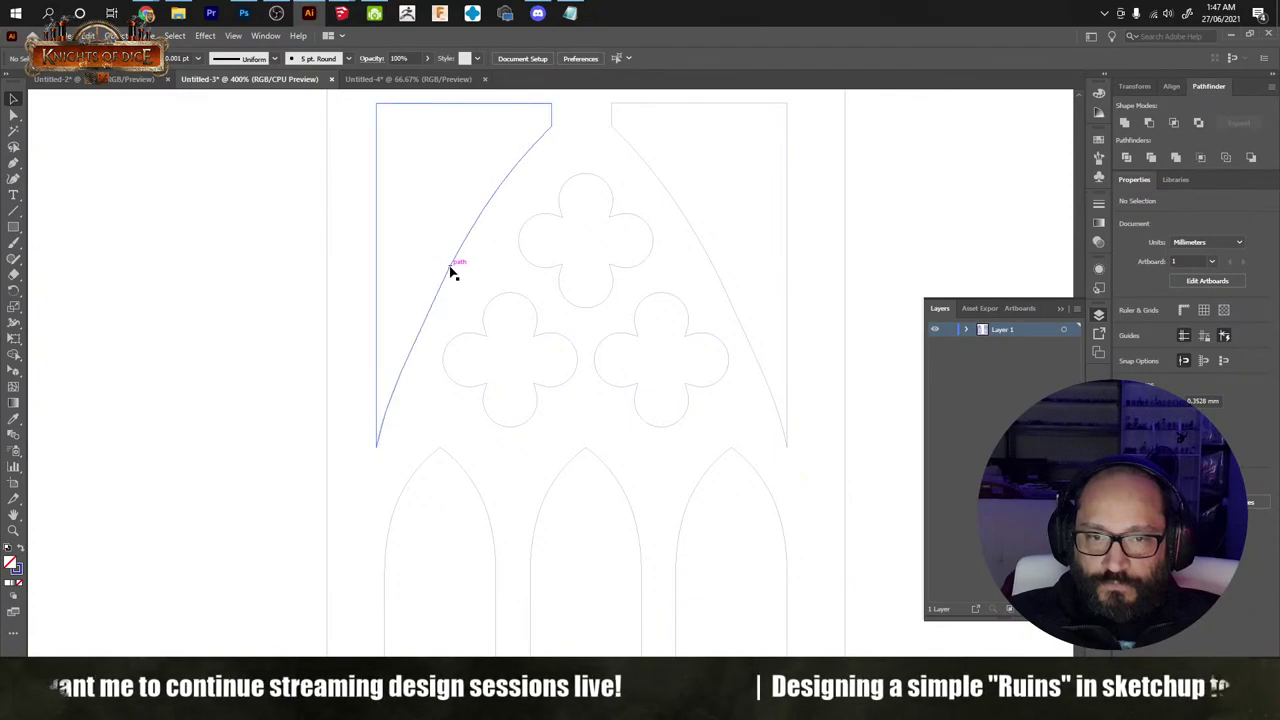
Step: Move the left spandrel slightly inward so its straight side lines up with the left lancet's outer edge
drag(449, 266, 458, 274)
drag(557, 209, 491, 322)
click(502, 269)
alt+scroll(492, 250, up, 4)
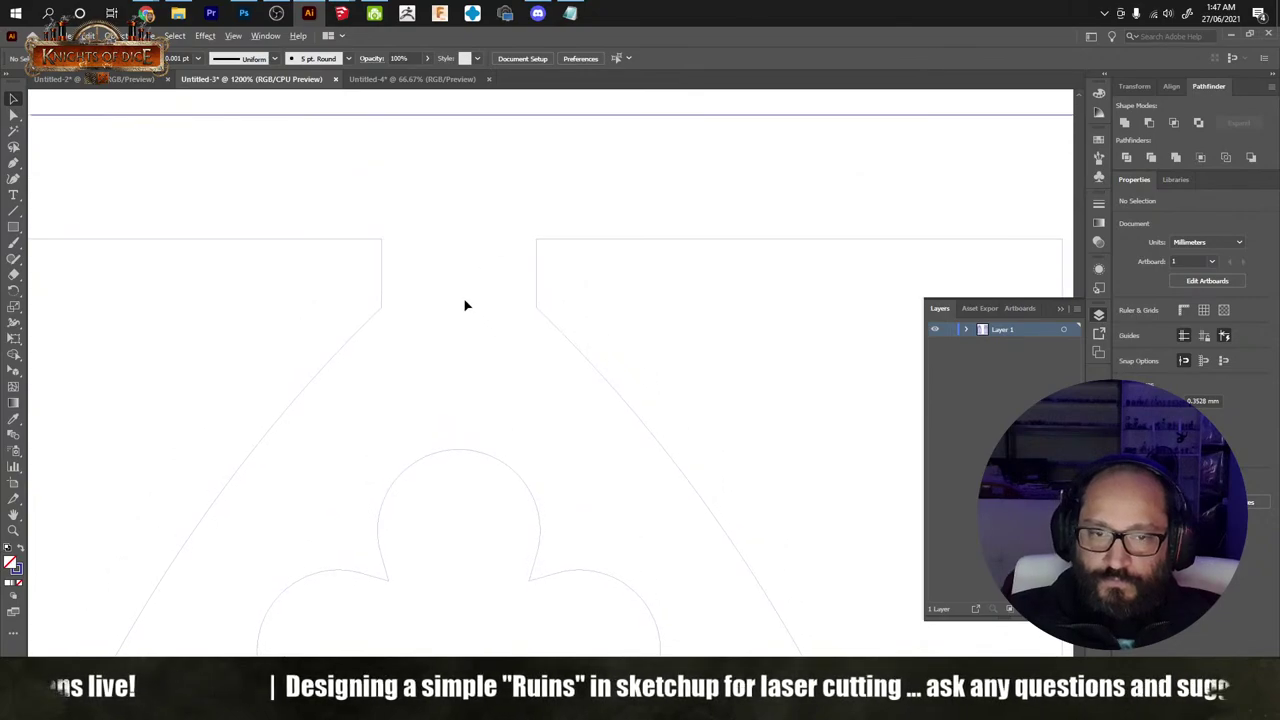
alt+scroll(466, 303, down, 2)
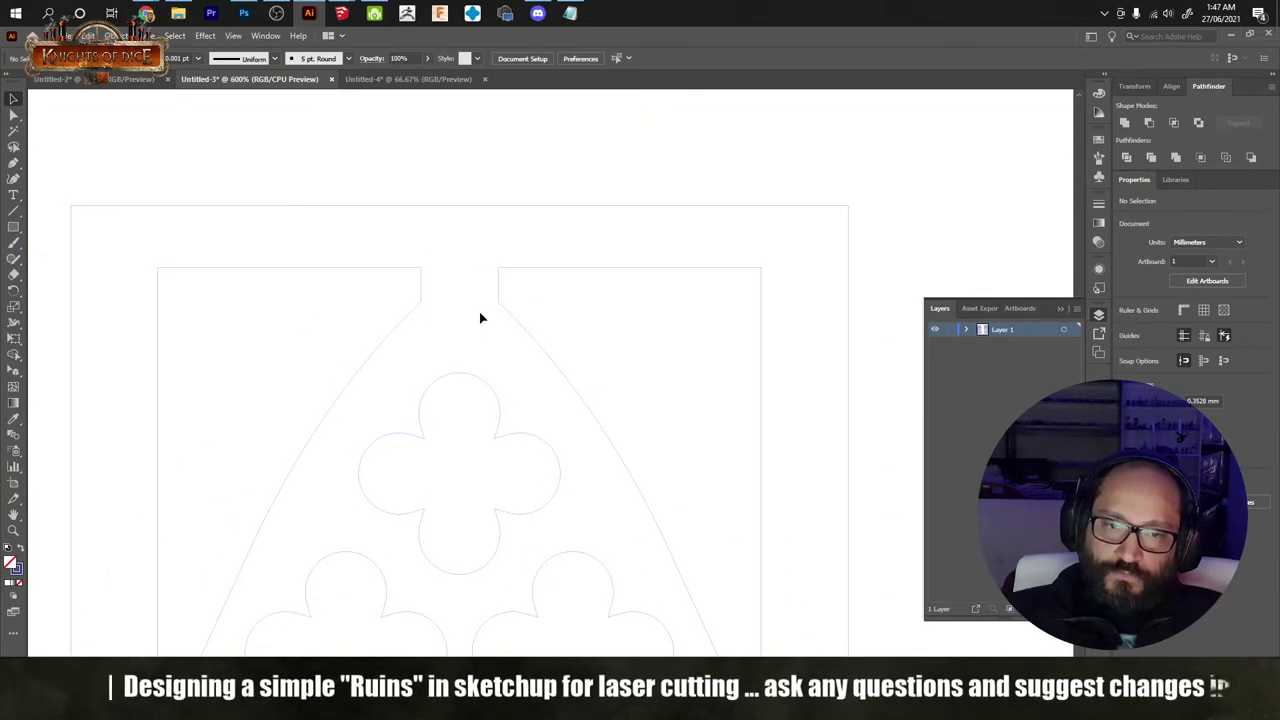
alt+scroll(480, 318, down, 5)
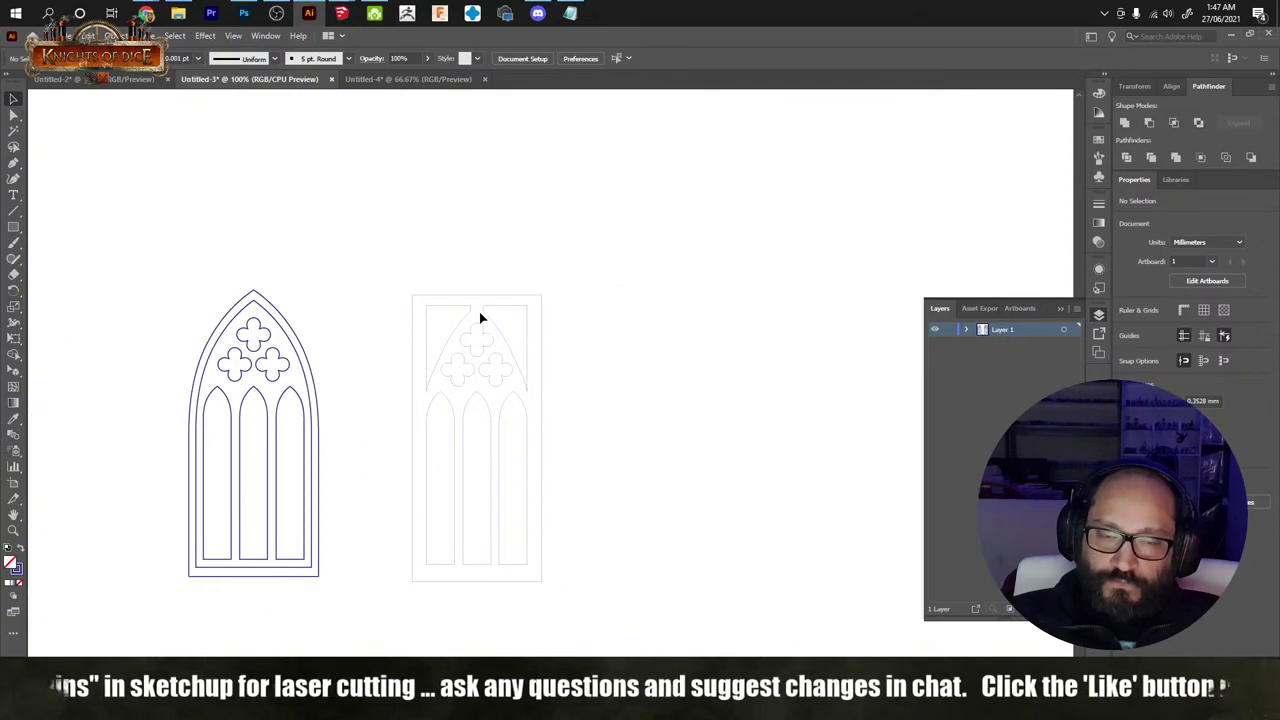
alt+scroll(478, 333, up, 3)
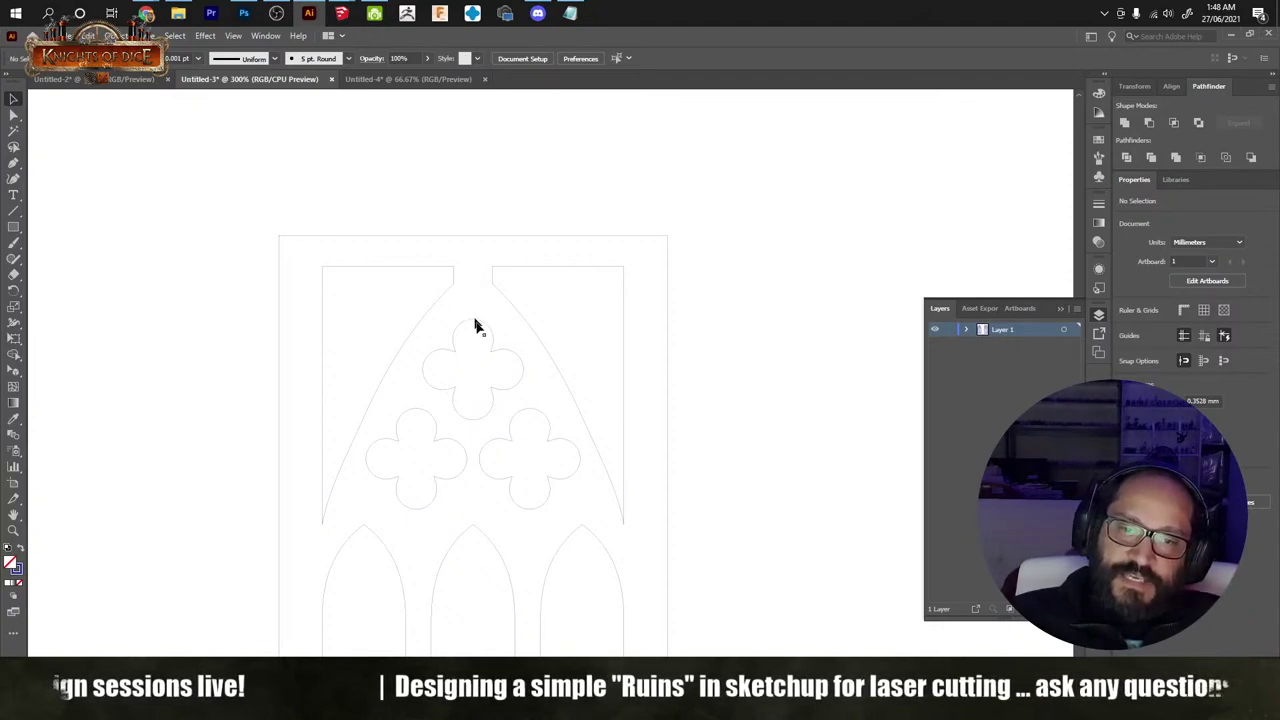
alt+scroll(480, 342, down, 5)
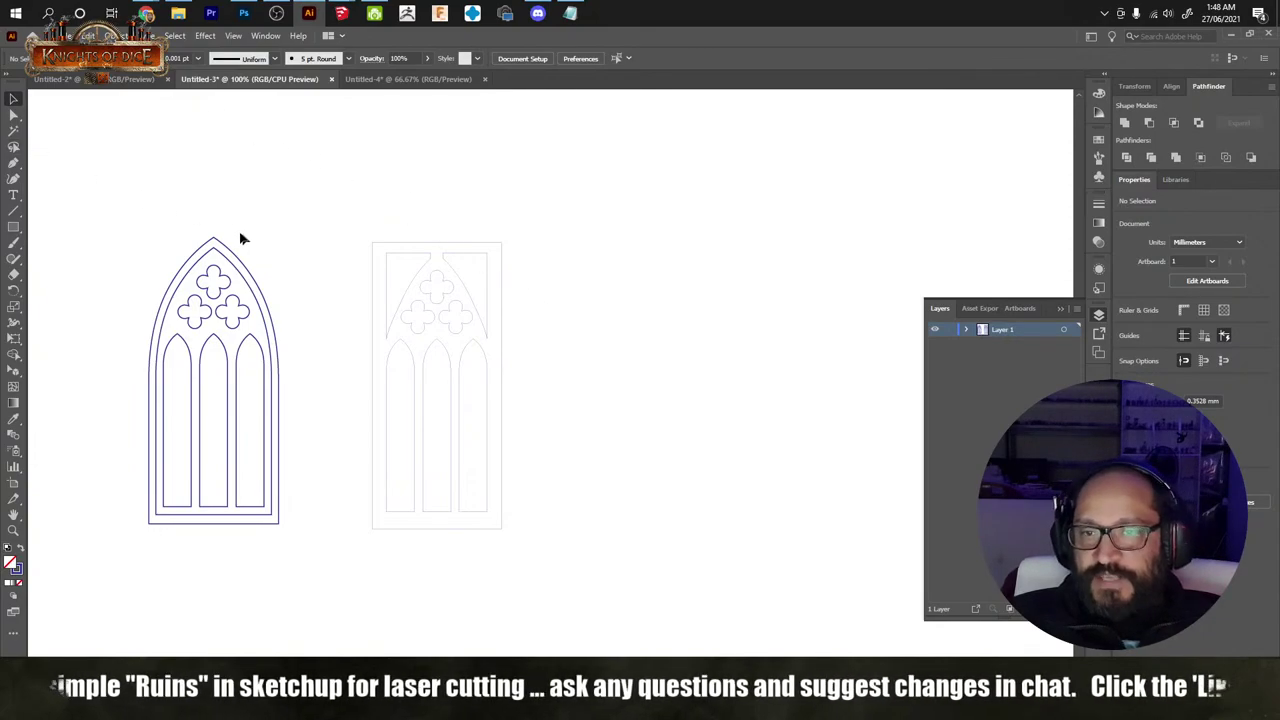
Step: Save the document as "ornate window 1" in Adobe Illustrator format in the Split Ruin folder, with Illustrator 2020 compatibility
key(ctrl+s)
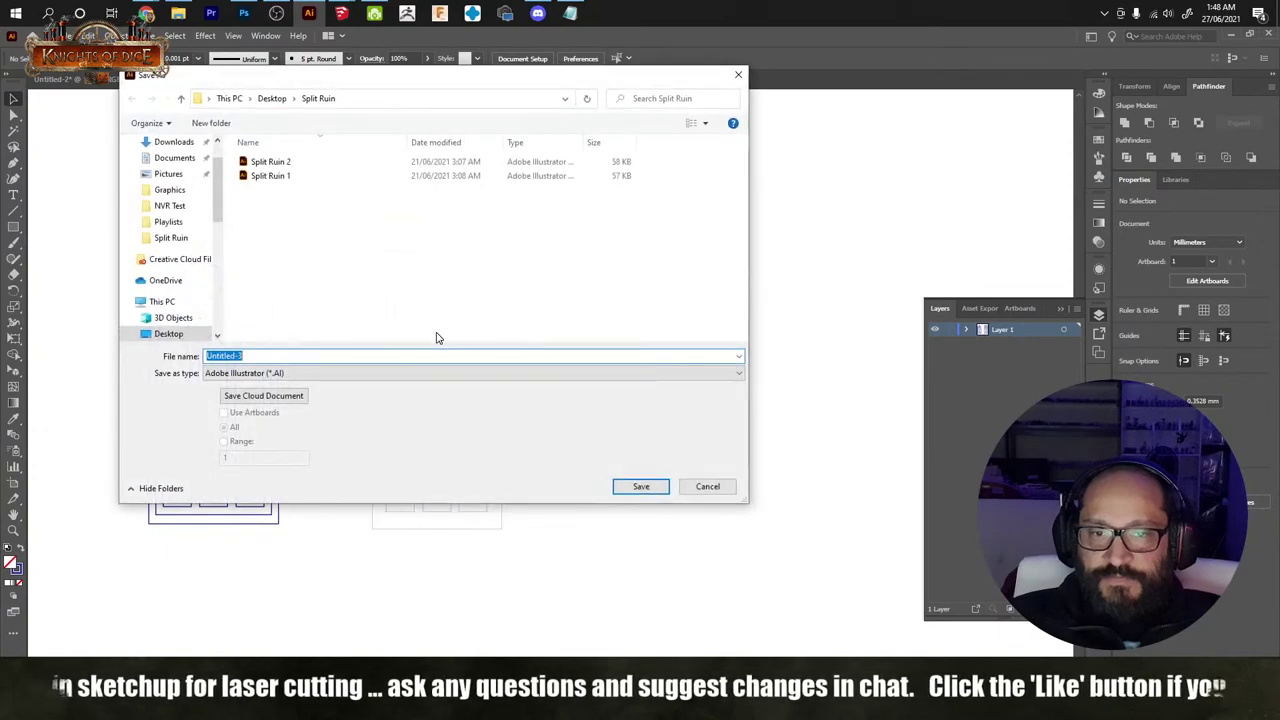
text(ornate window 1)
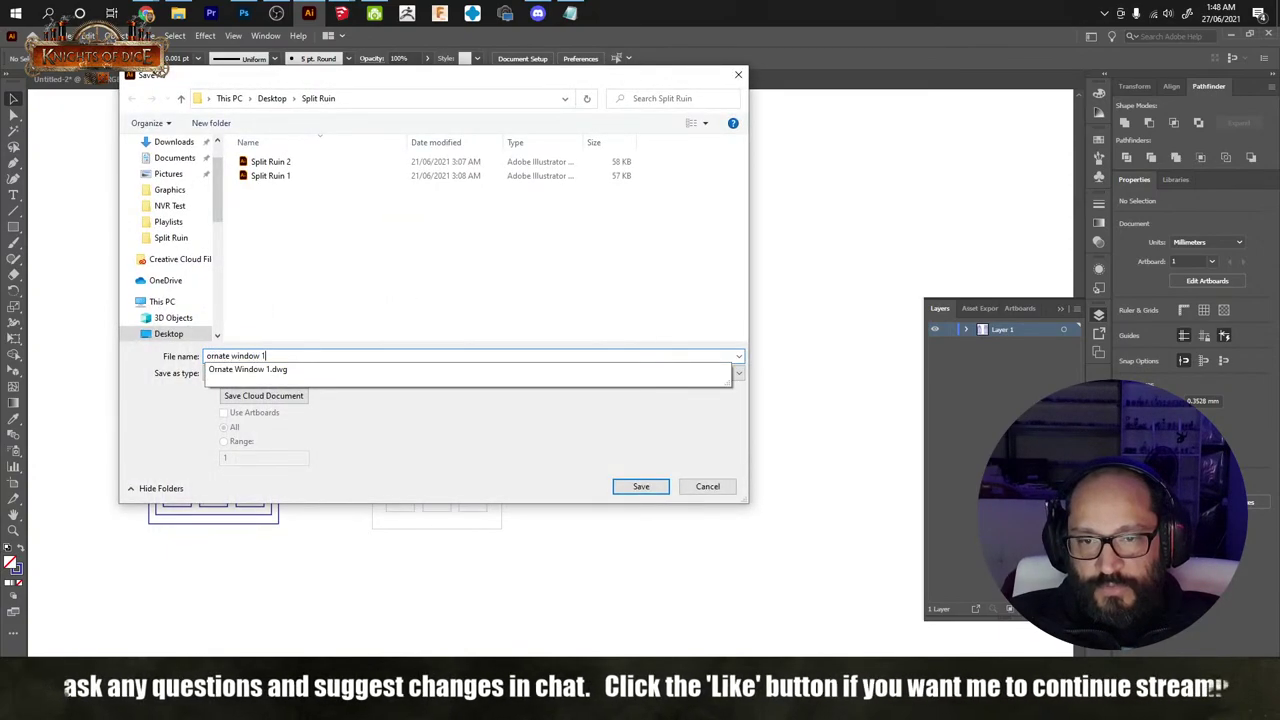
key(Return)
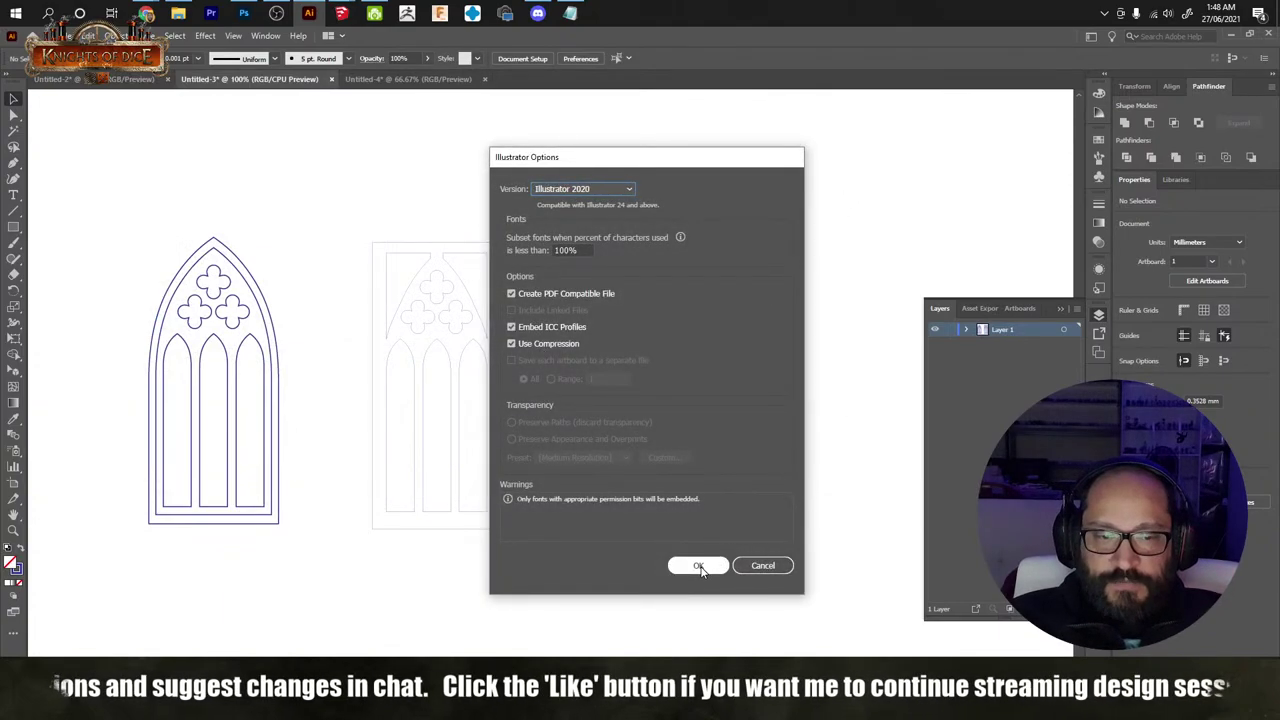
click(699, 567)
Step: Export the artwork as a DWG, replacing the existing Ornate Window 1.dwg, at a scale of 1 millimetre to 1 unit
click(62, 35)
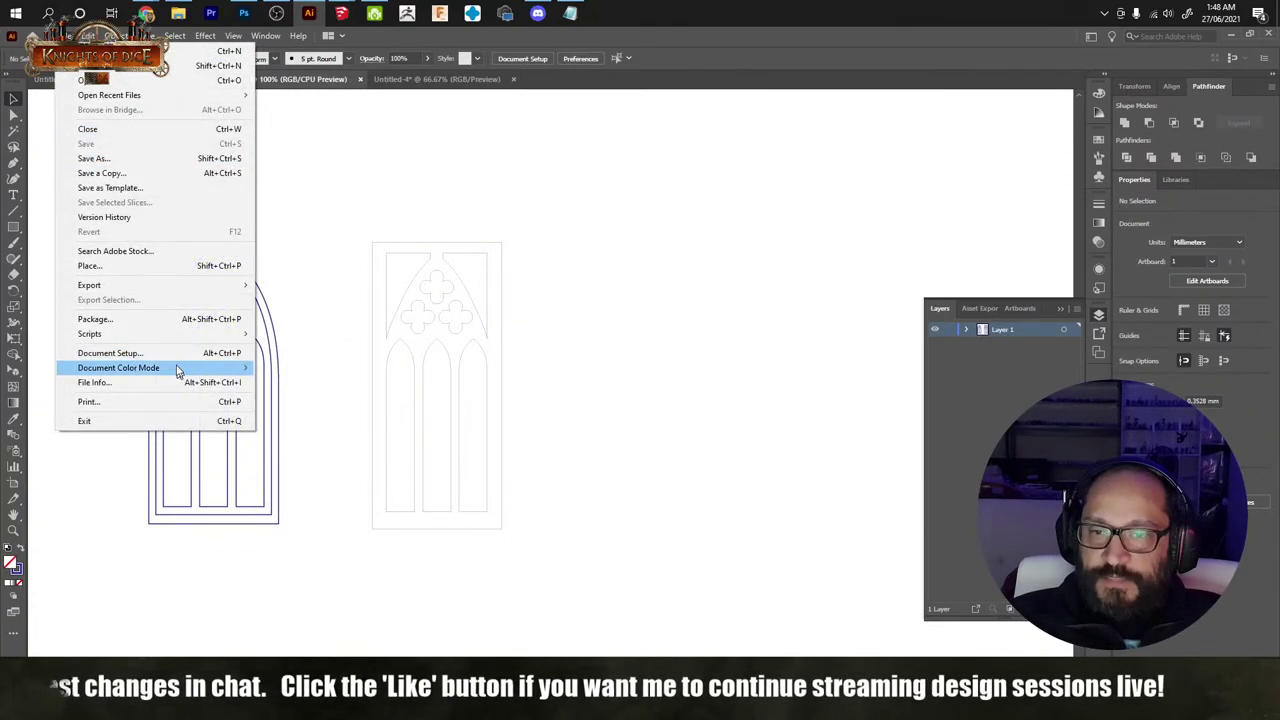
mouse_move(150, 287)
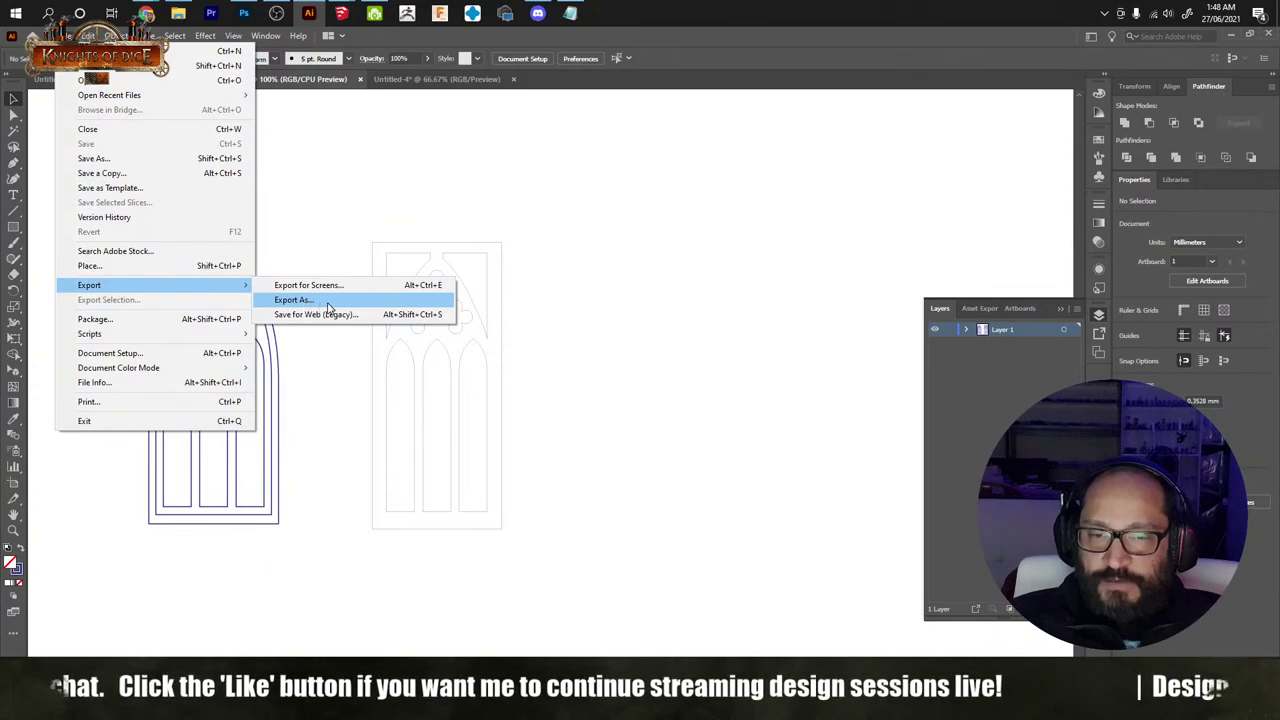
click(327, 303)
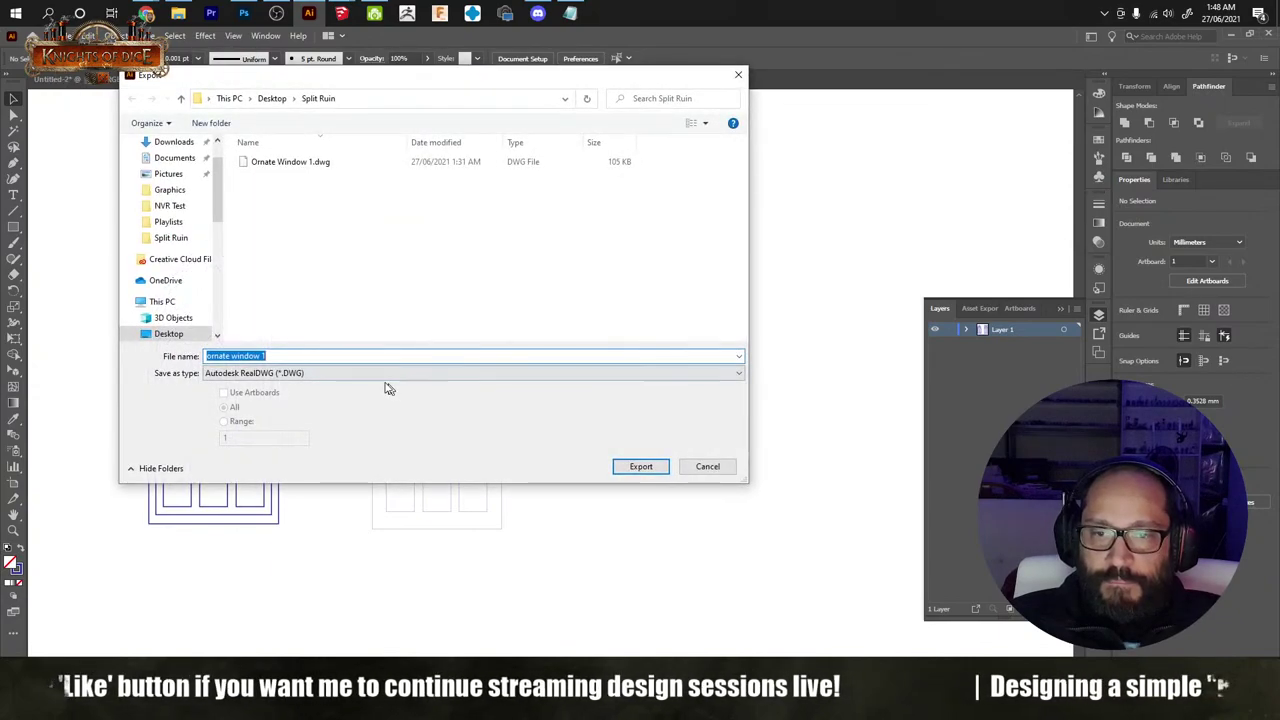
click(318, 162)
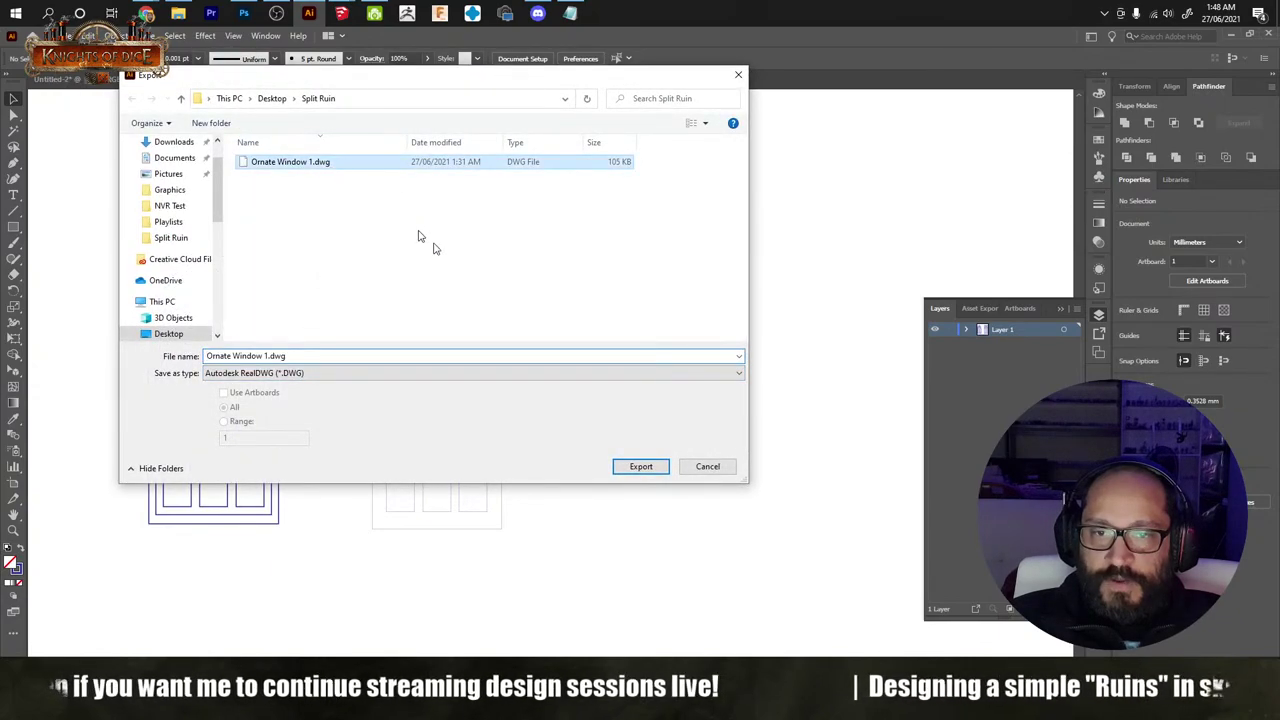
click(636, 466)
click(683, 429)
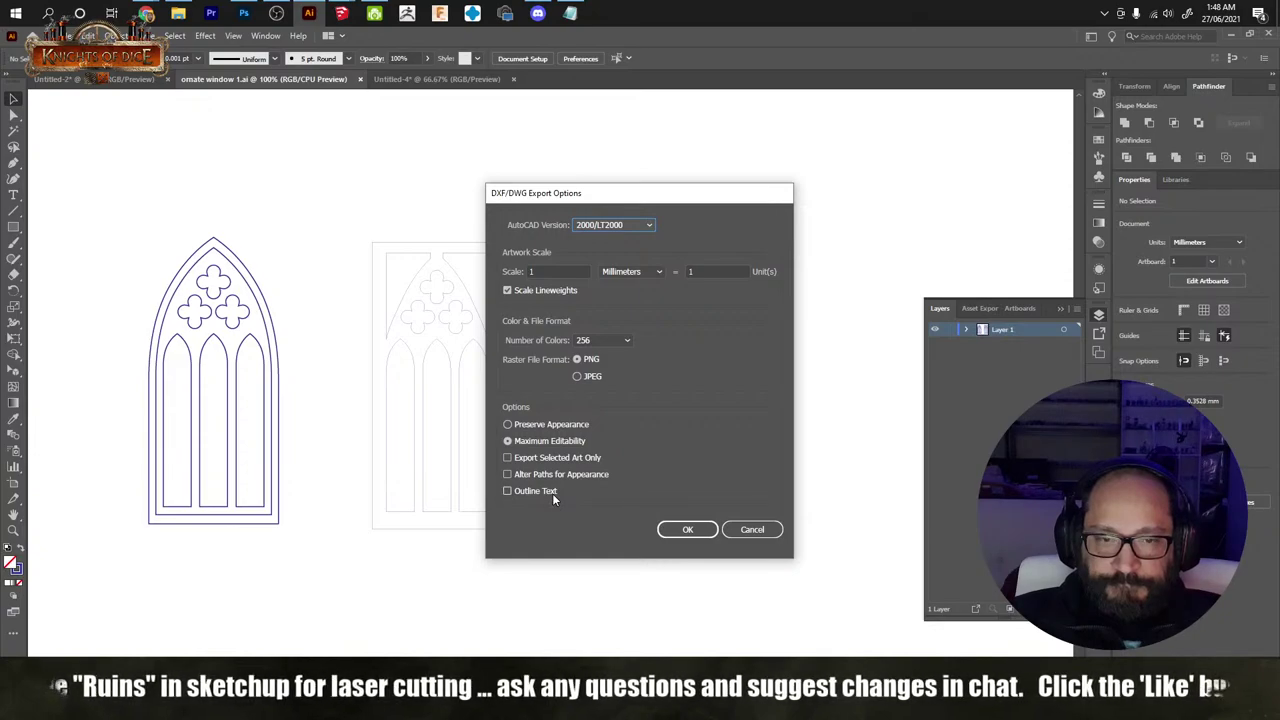
click(680, 530)
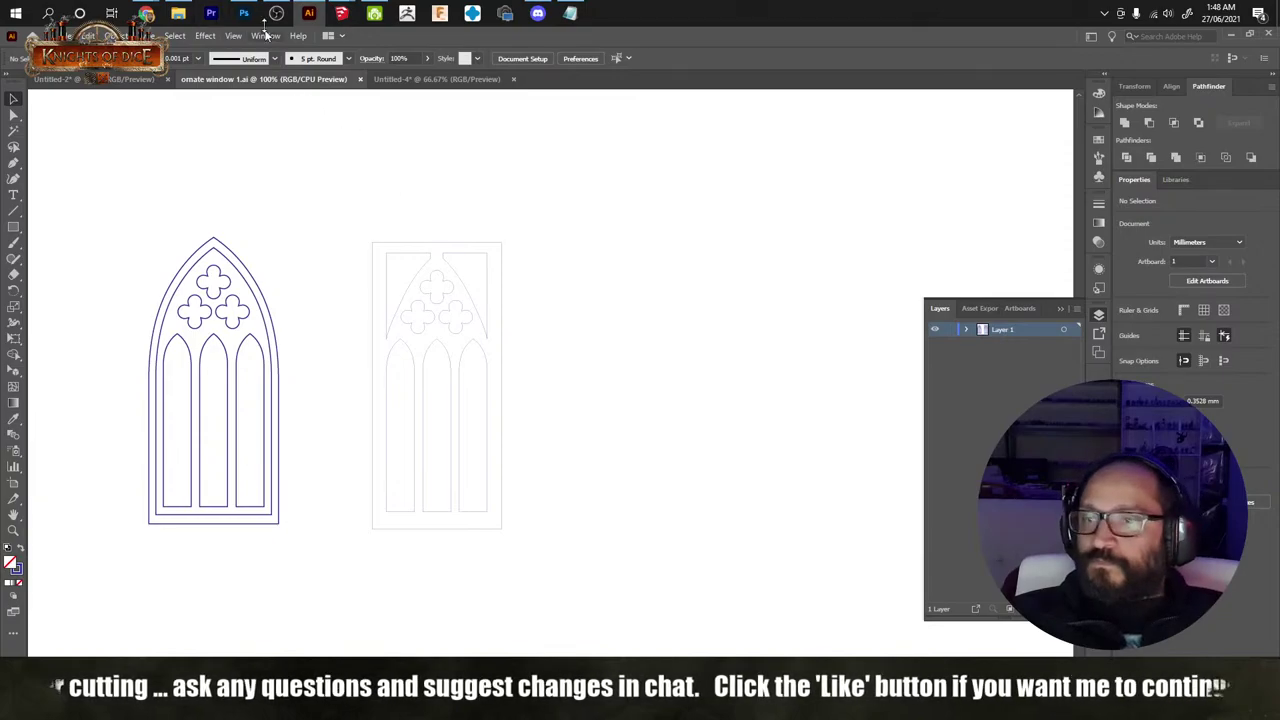
Step: Switch to the Simple Ruin 1 - Stream 1 model in SketchUp
mouse_move(342, 14)
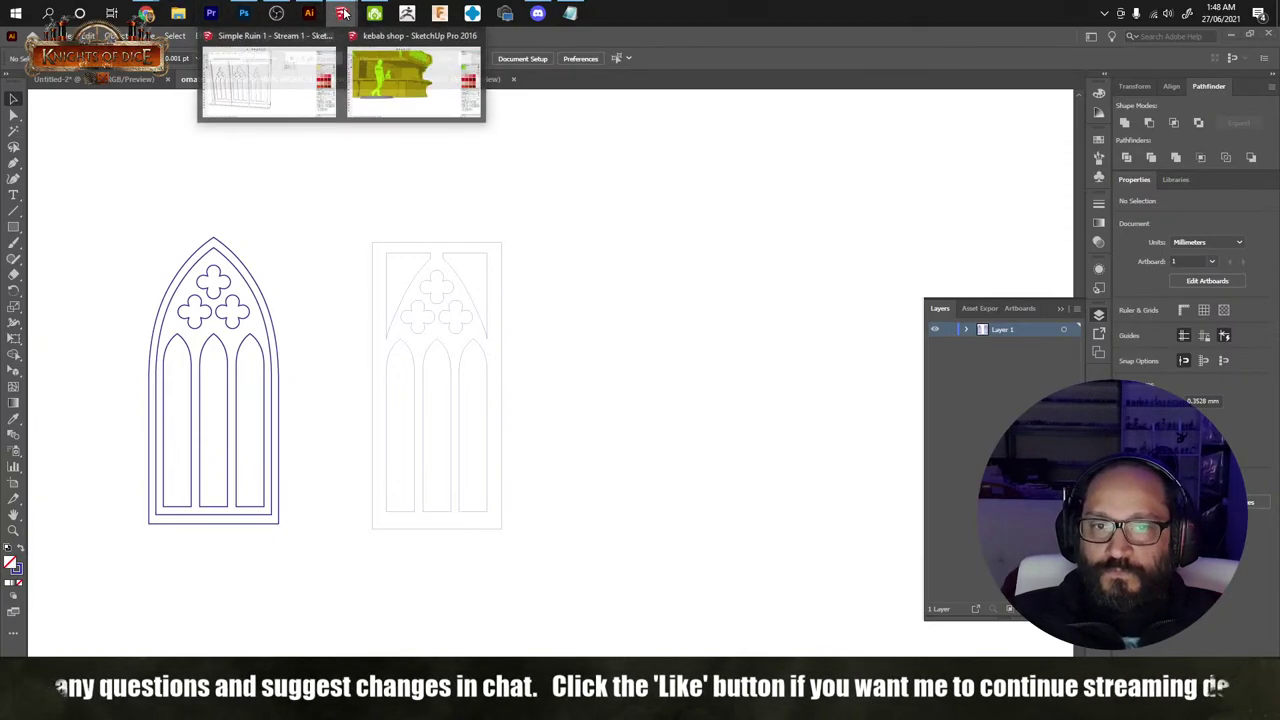
mouse_move(286, 101)
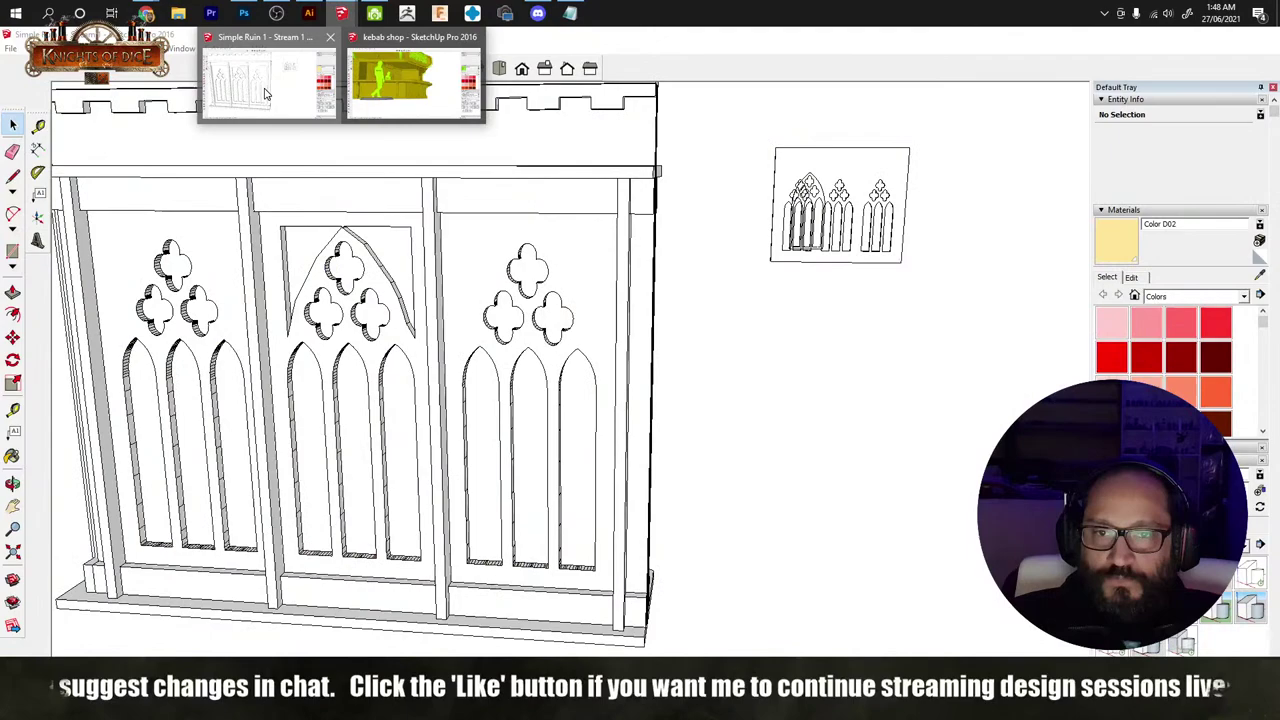
click(270, 90)
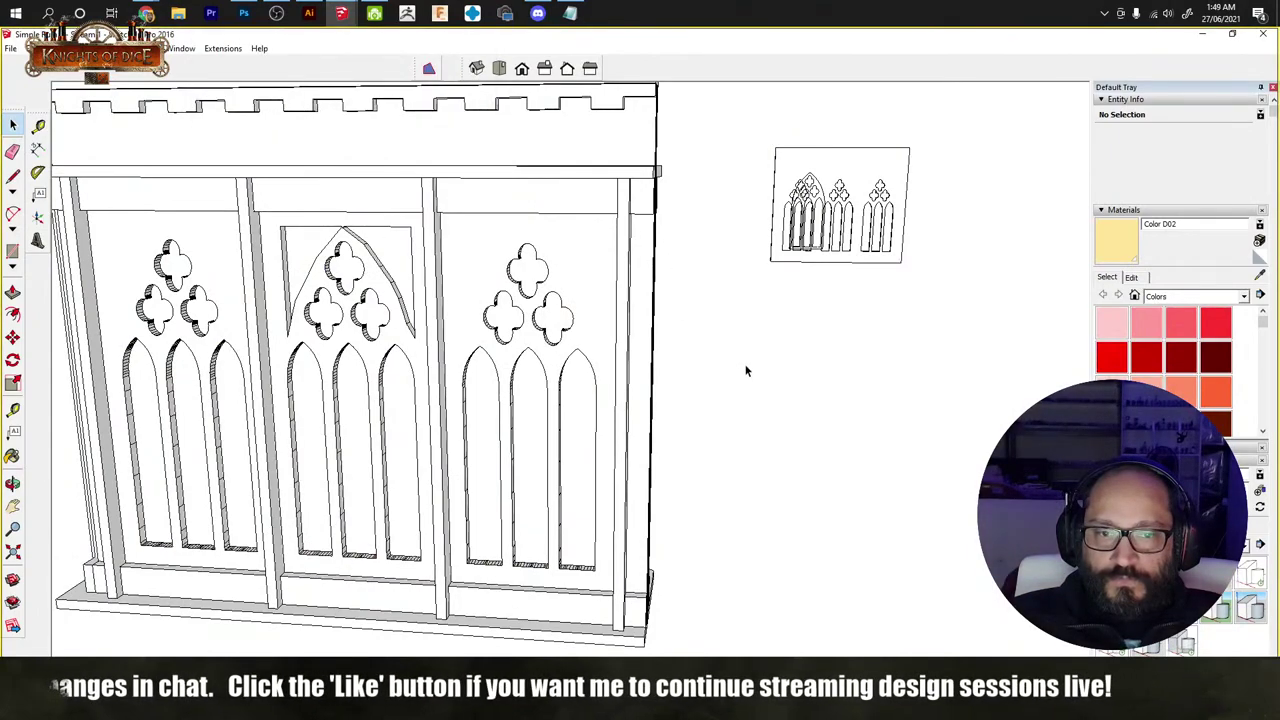